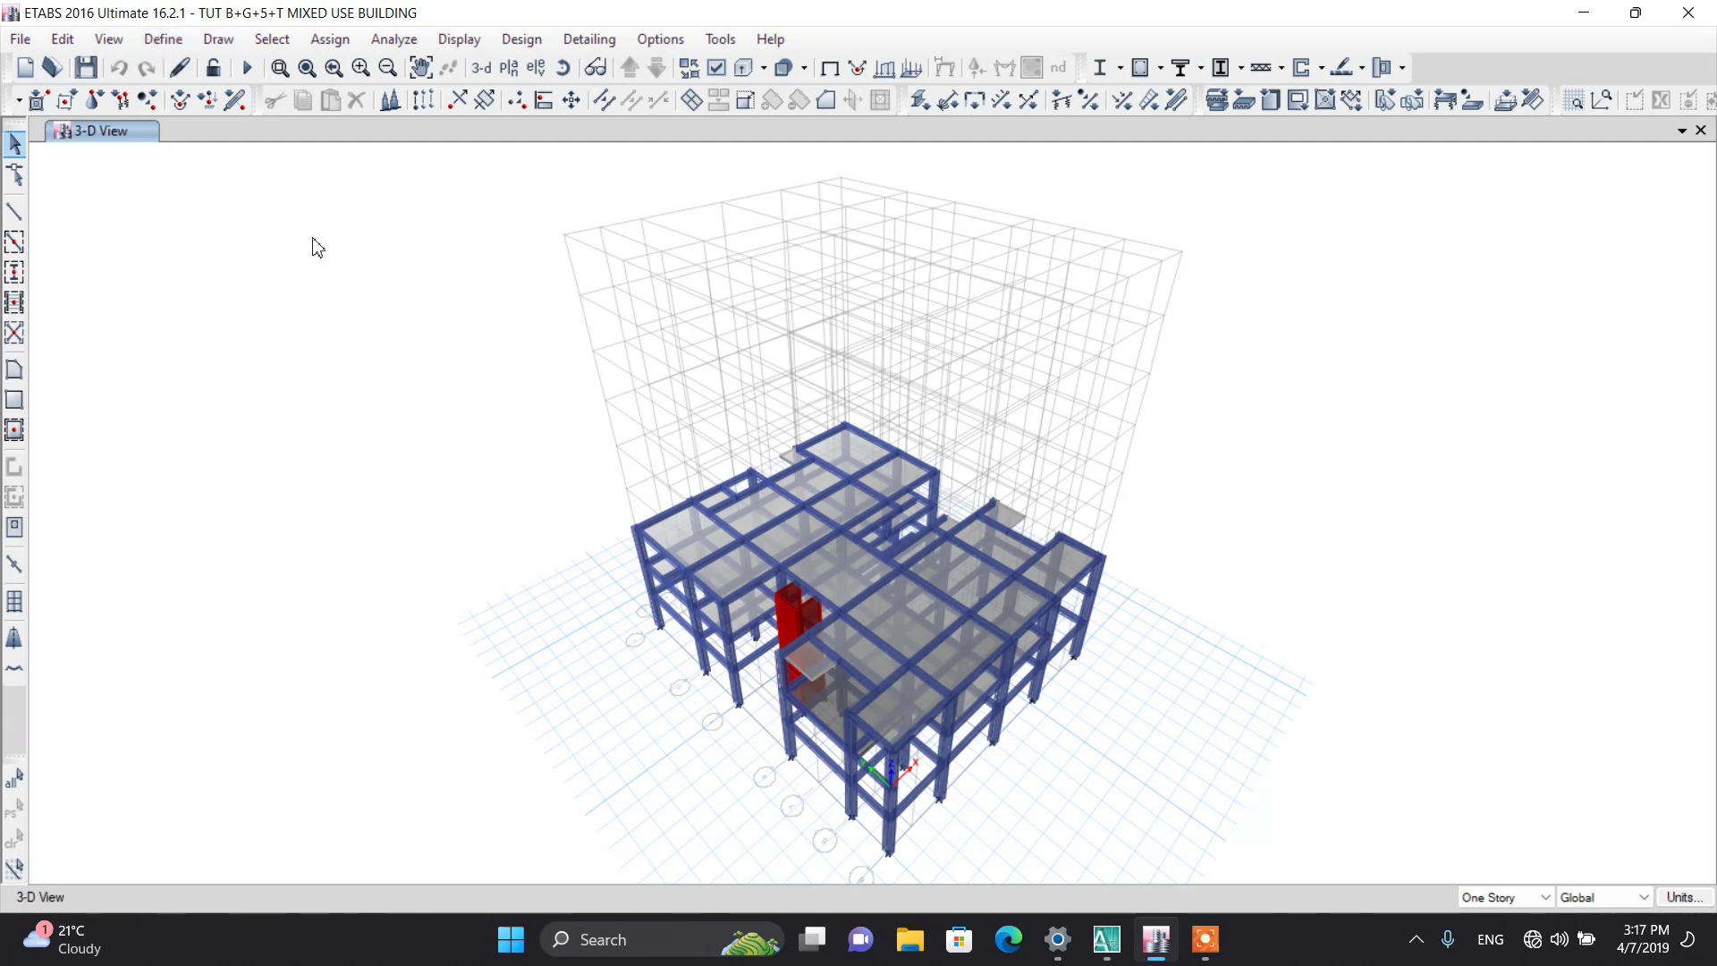
click(716, 67)
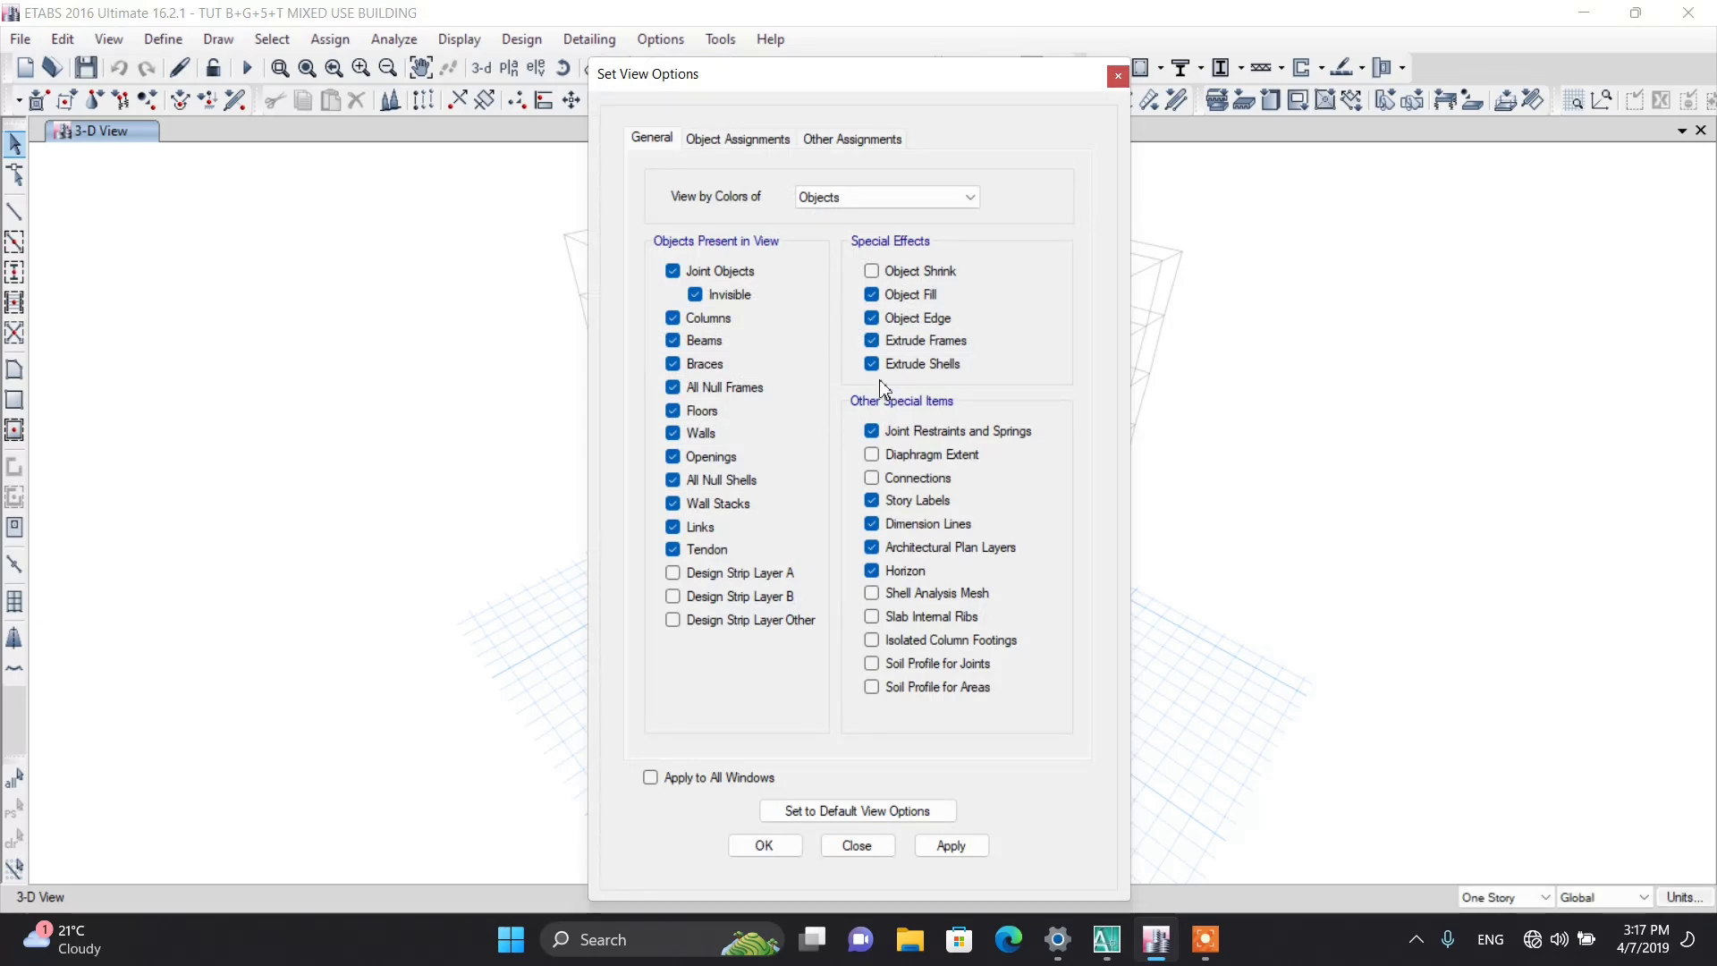
click(1117, 77)
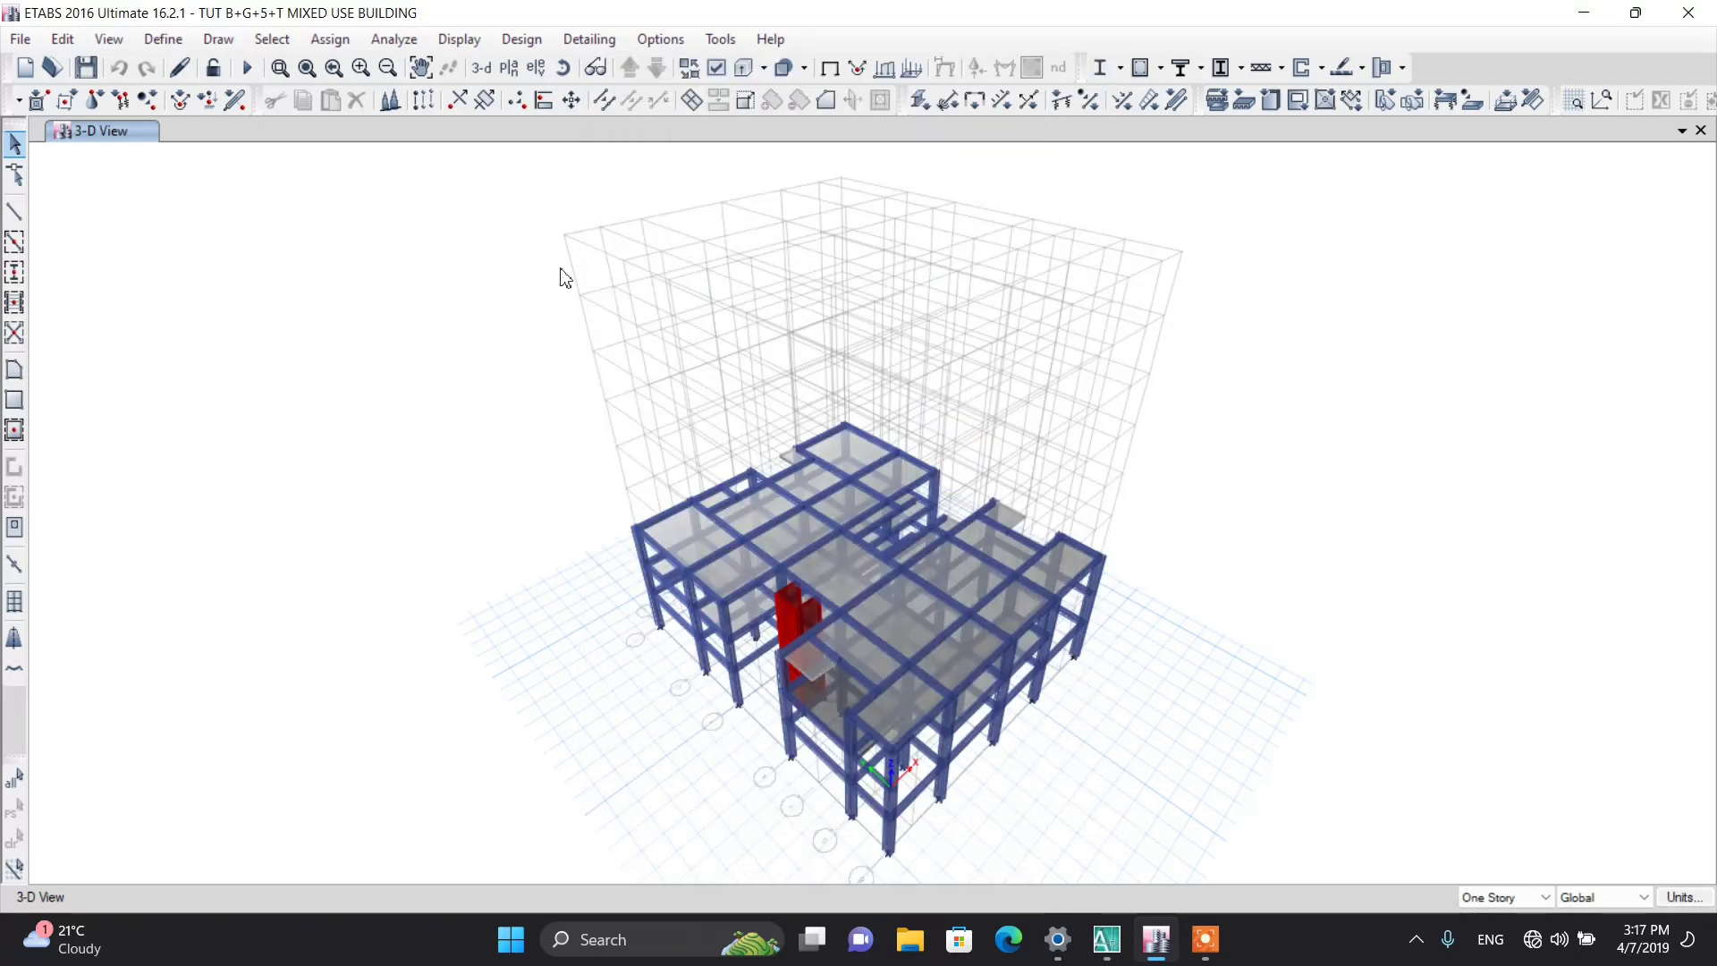
click(150, 45)
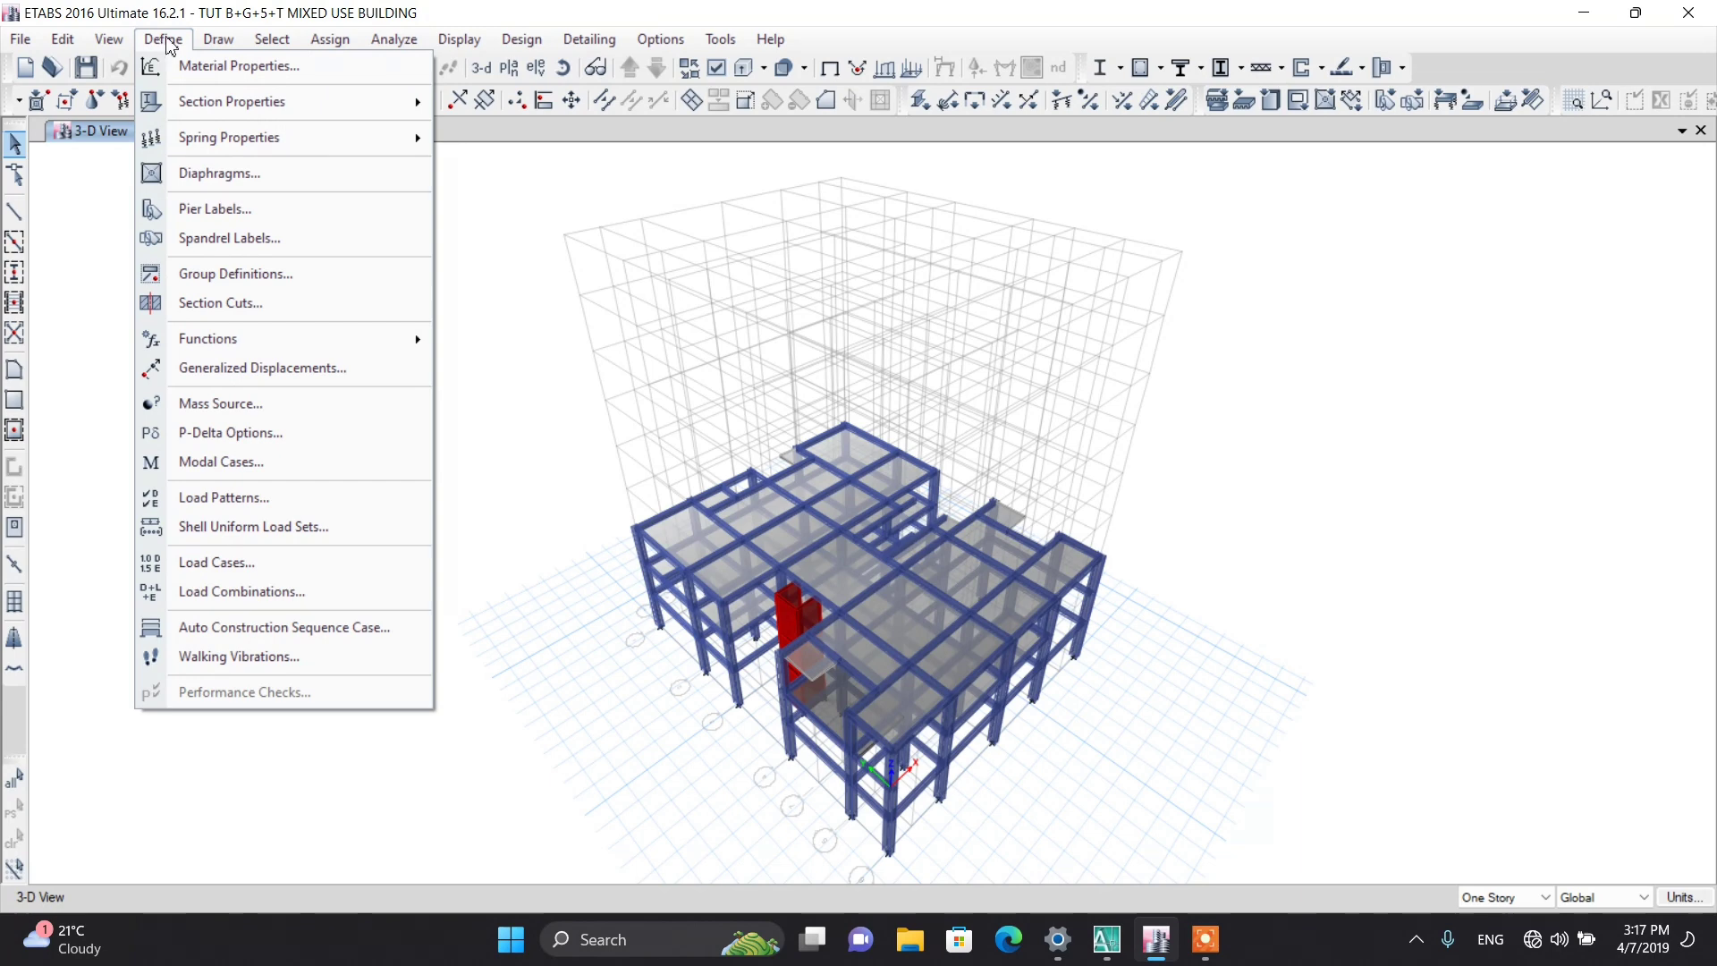
mouse_move(219, 48)
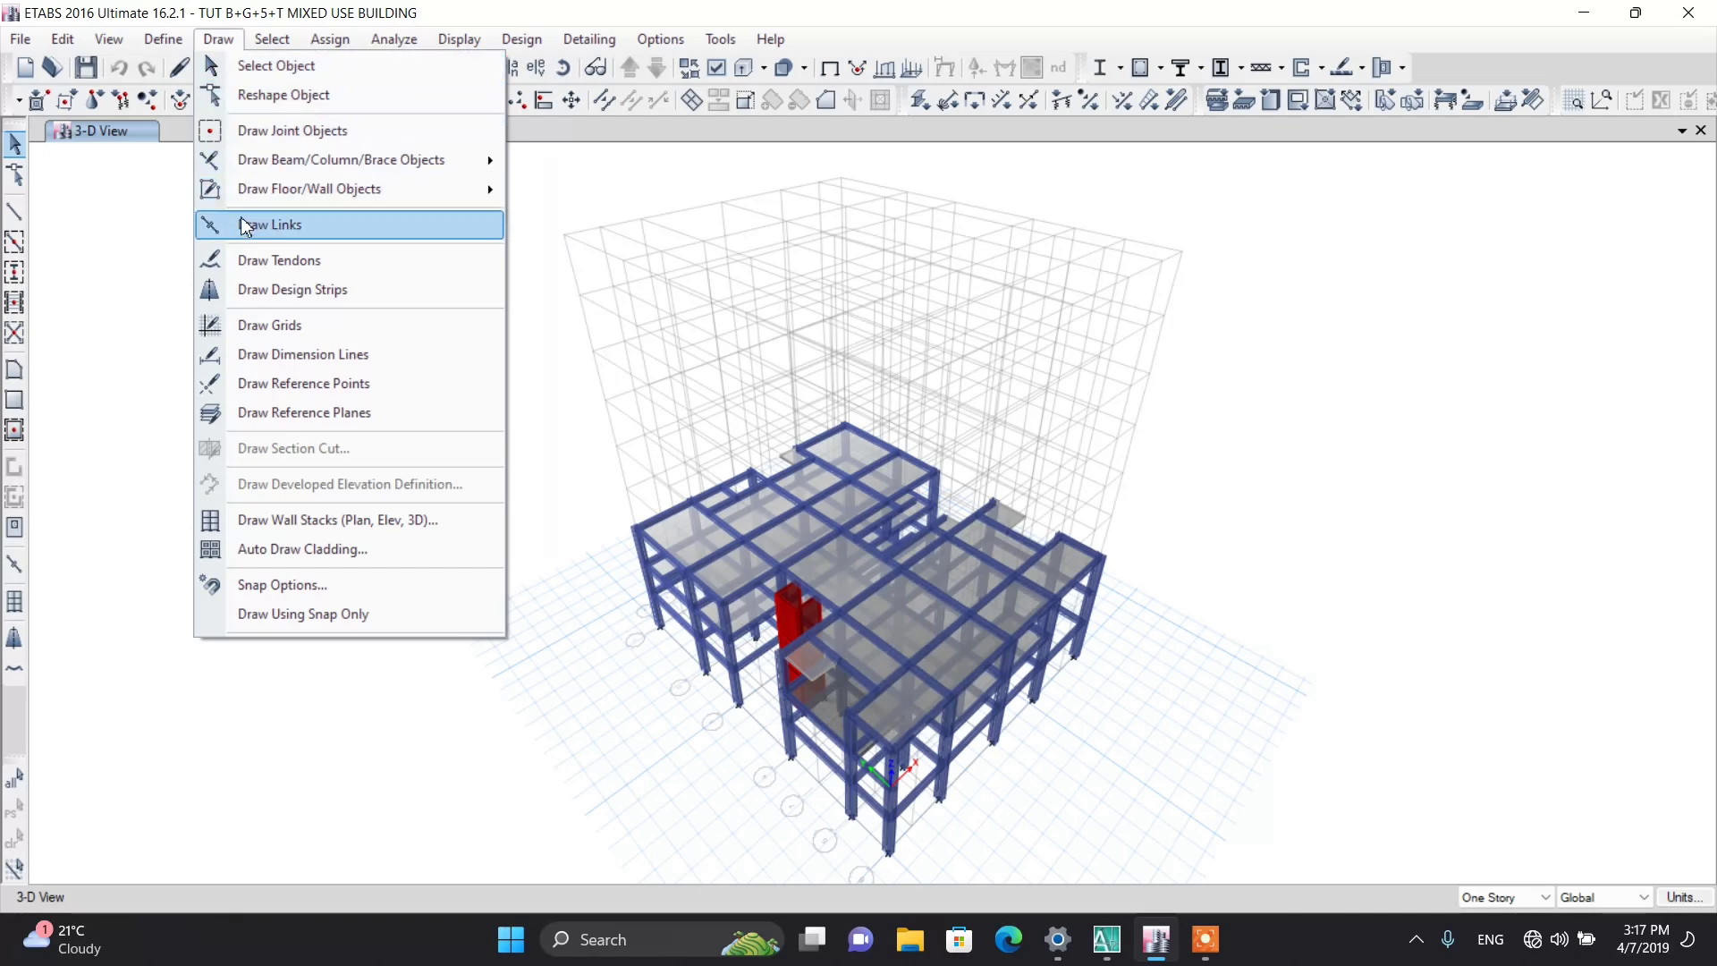
mouse_move(163, 38)
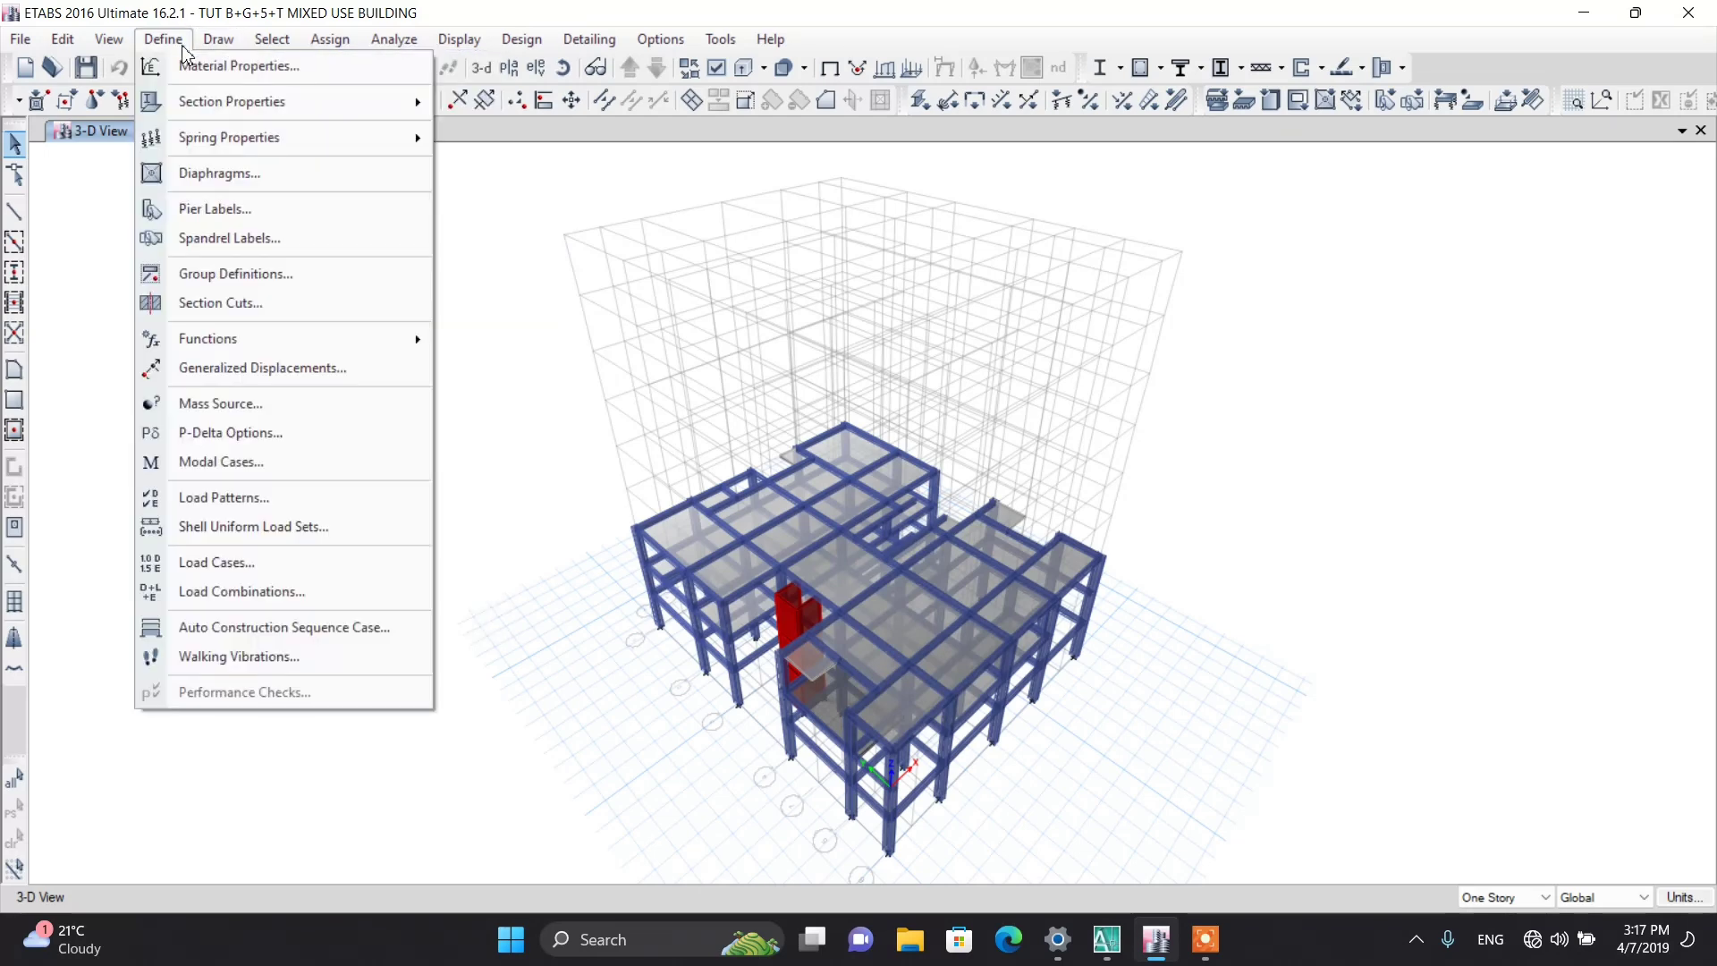
click(481, 230)
Step: Open the horizontal reference plane definitions of grid system G1
right_click(332, 295)
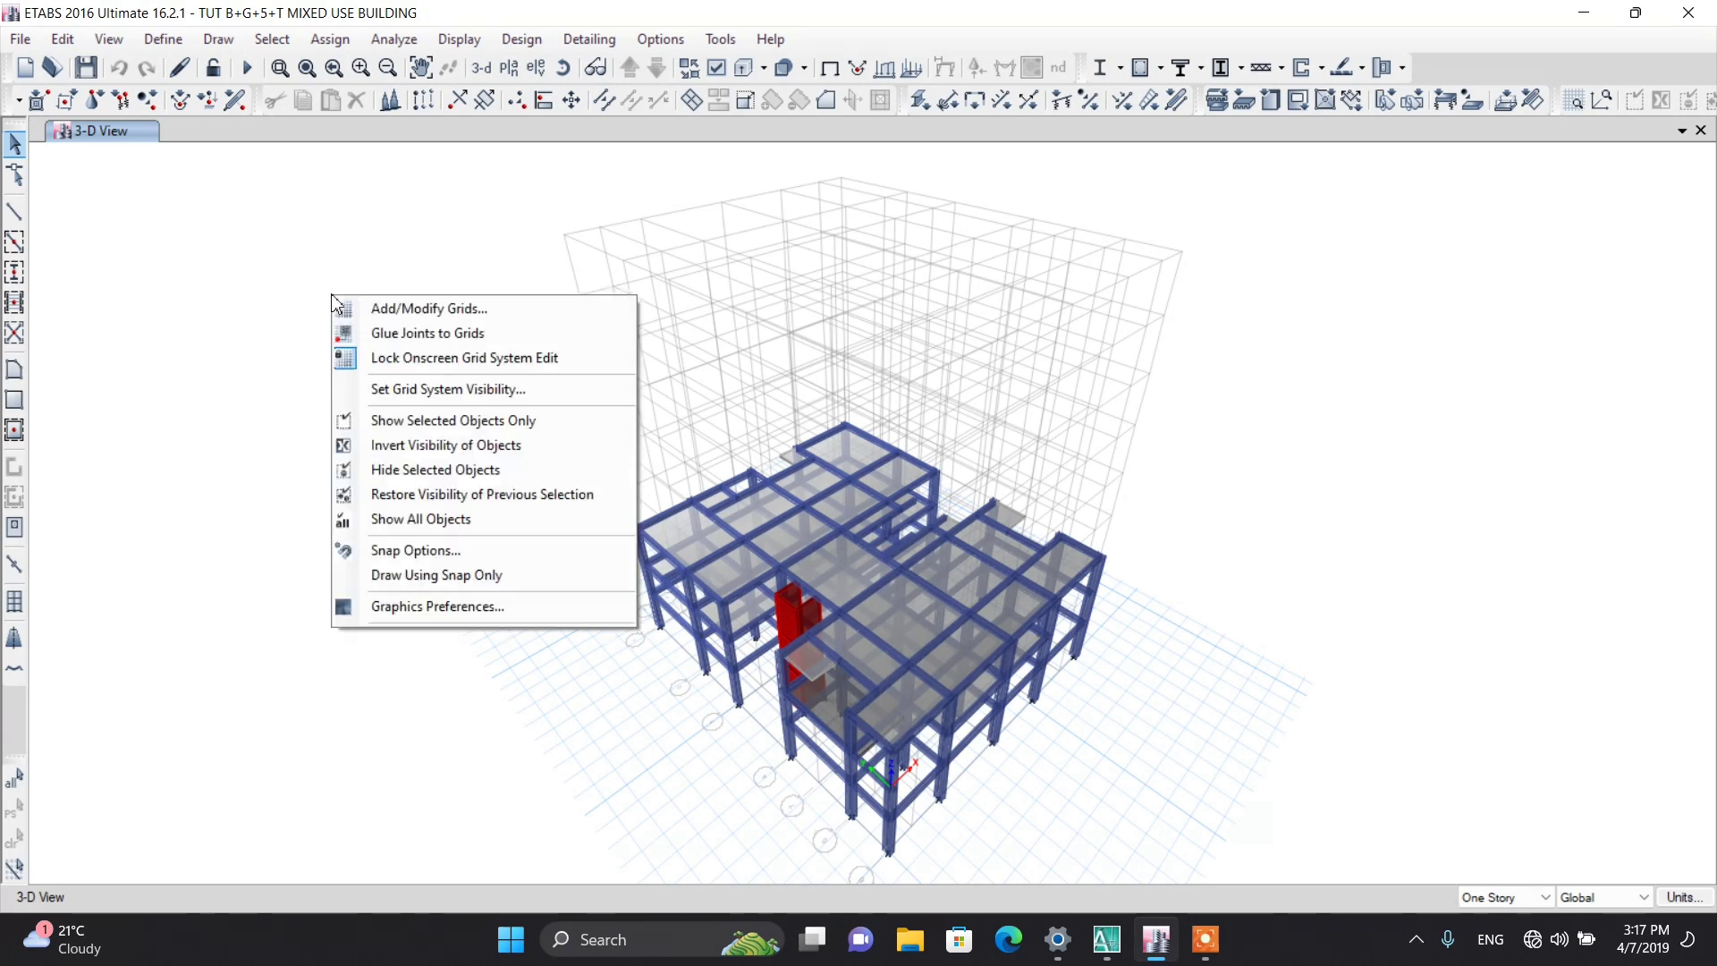
click(380, 309)
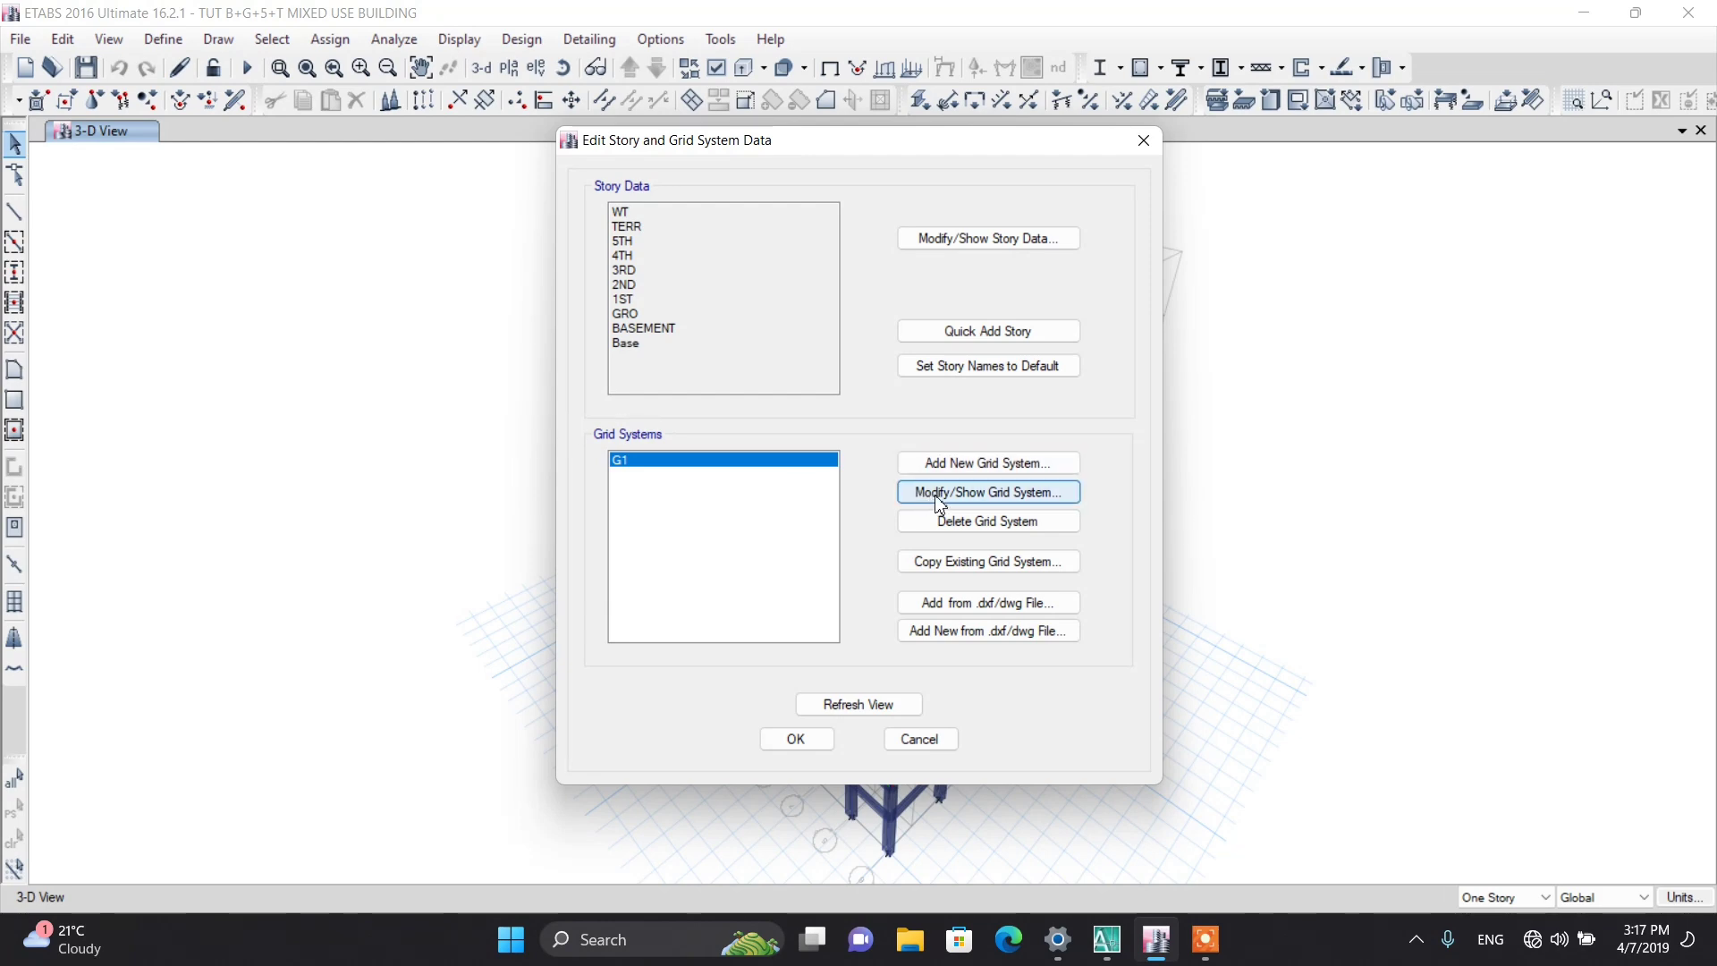
click(939, 503)
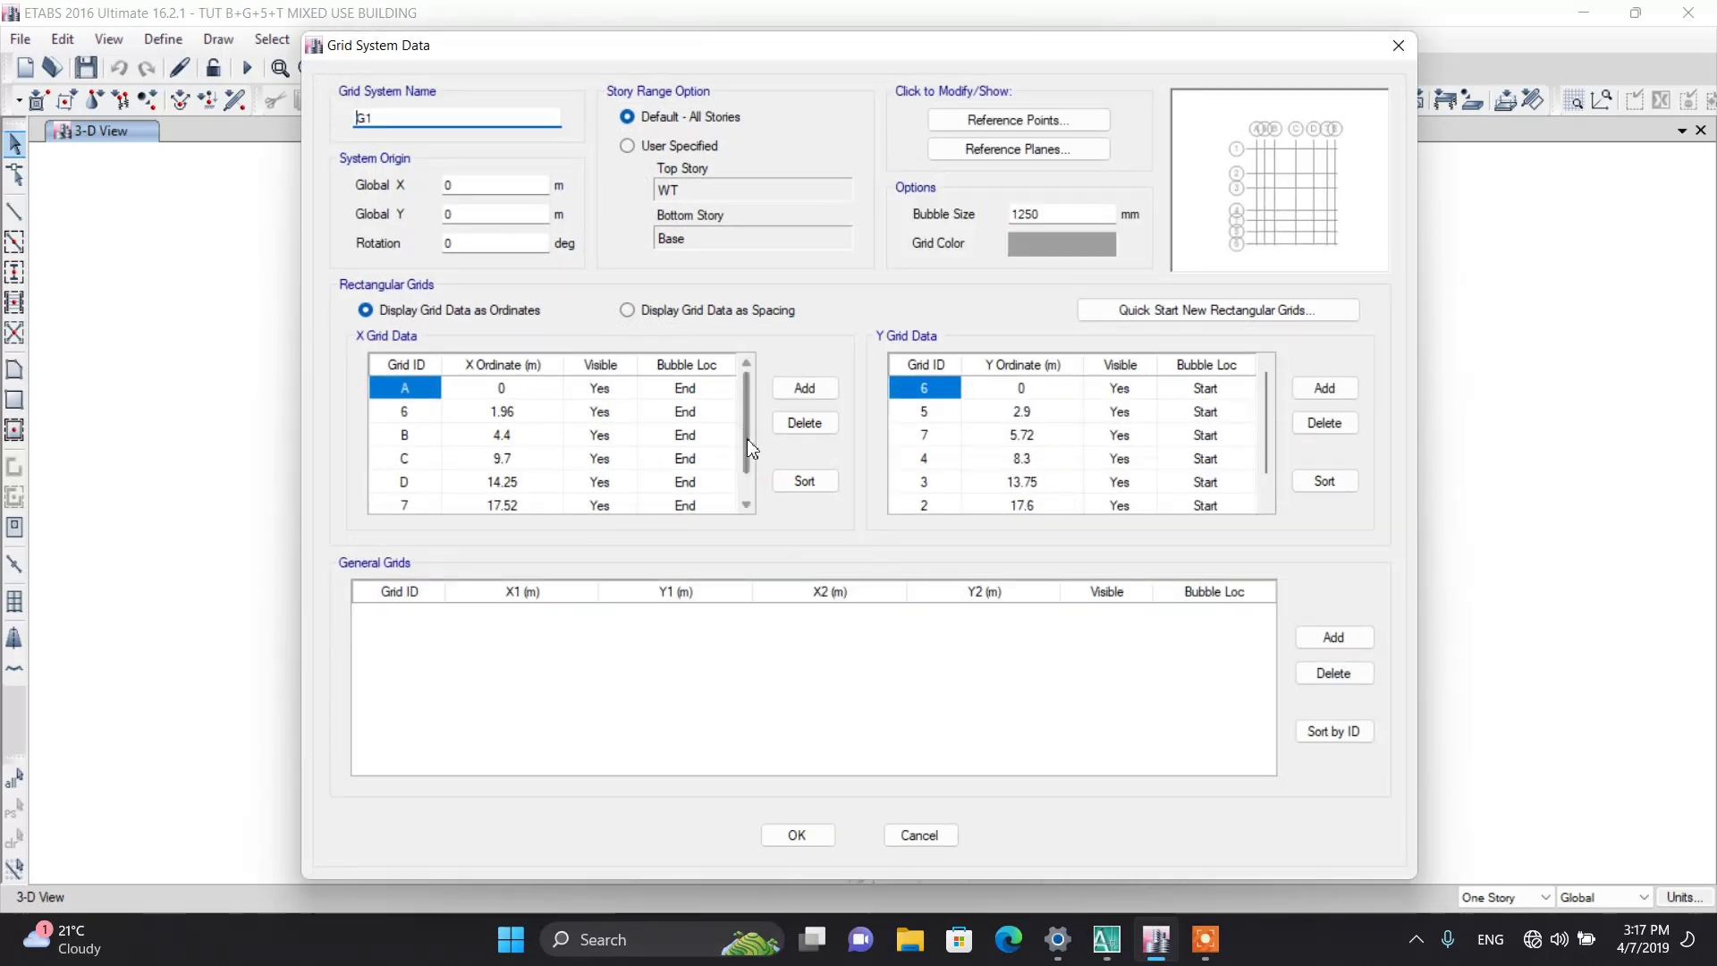
click(1027, 154)
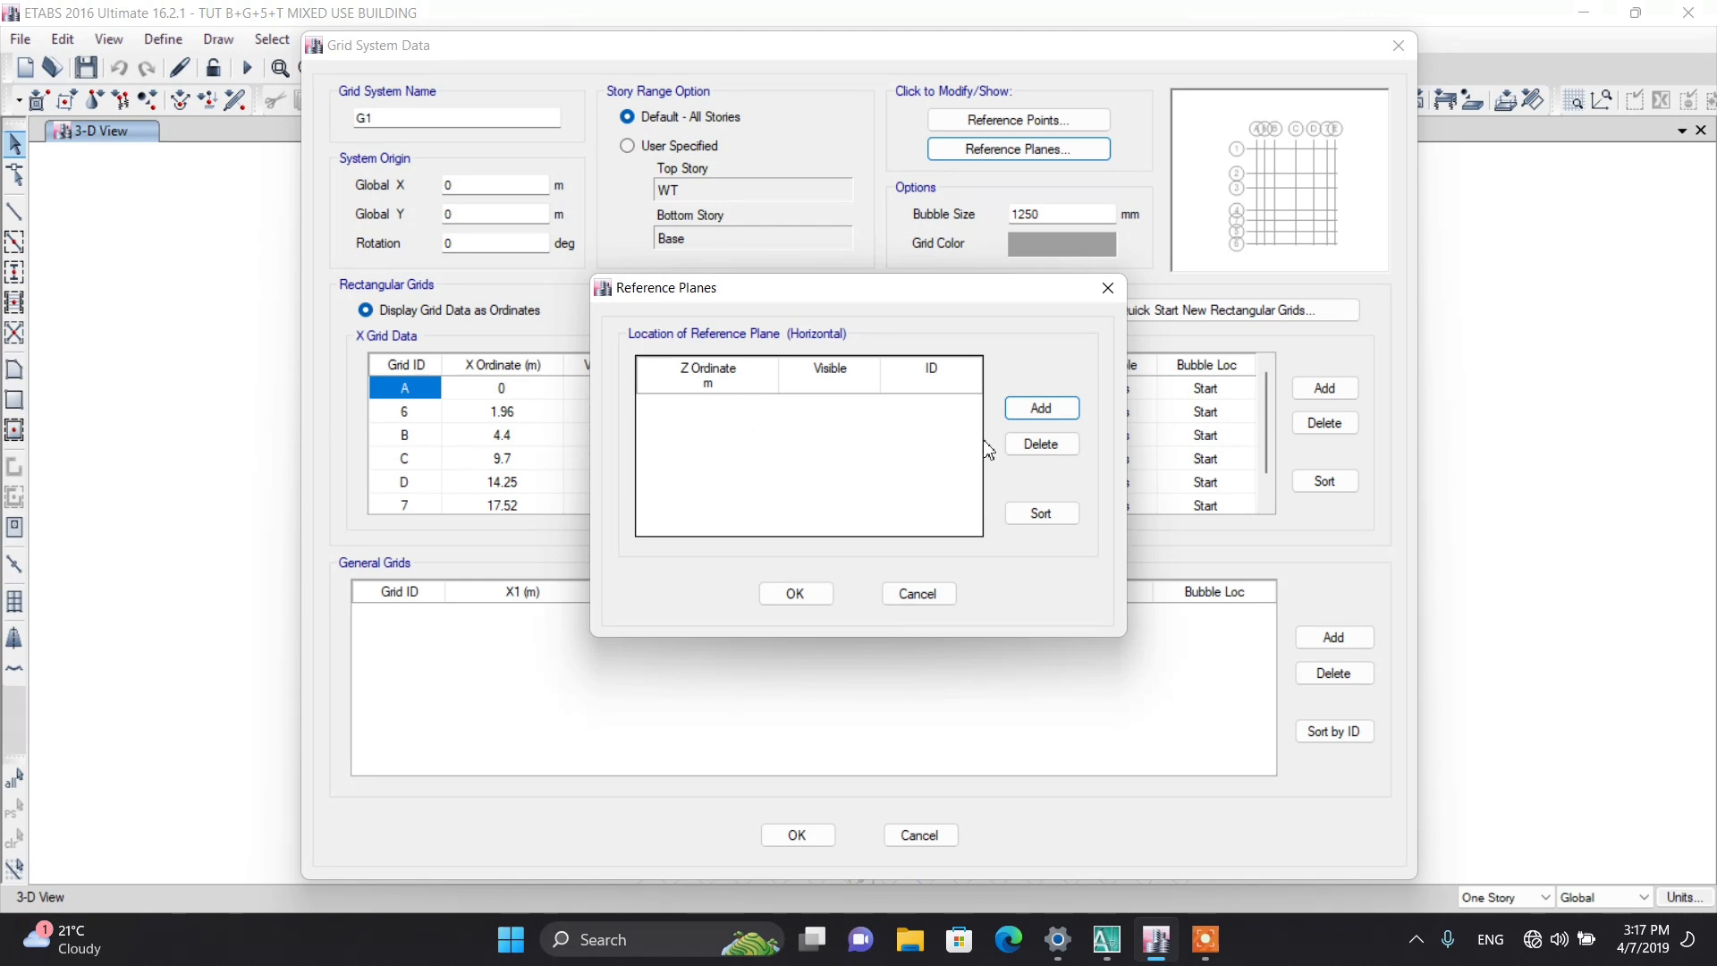
drag(723, 287, 459, 294)
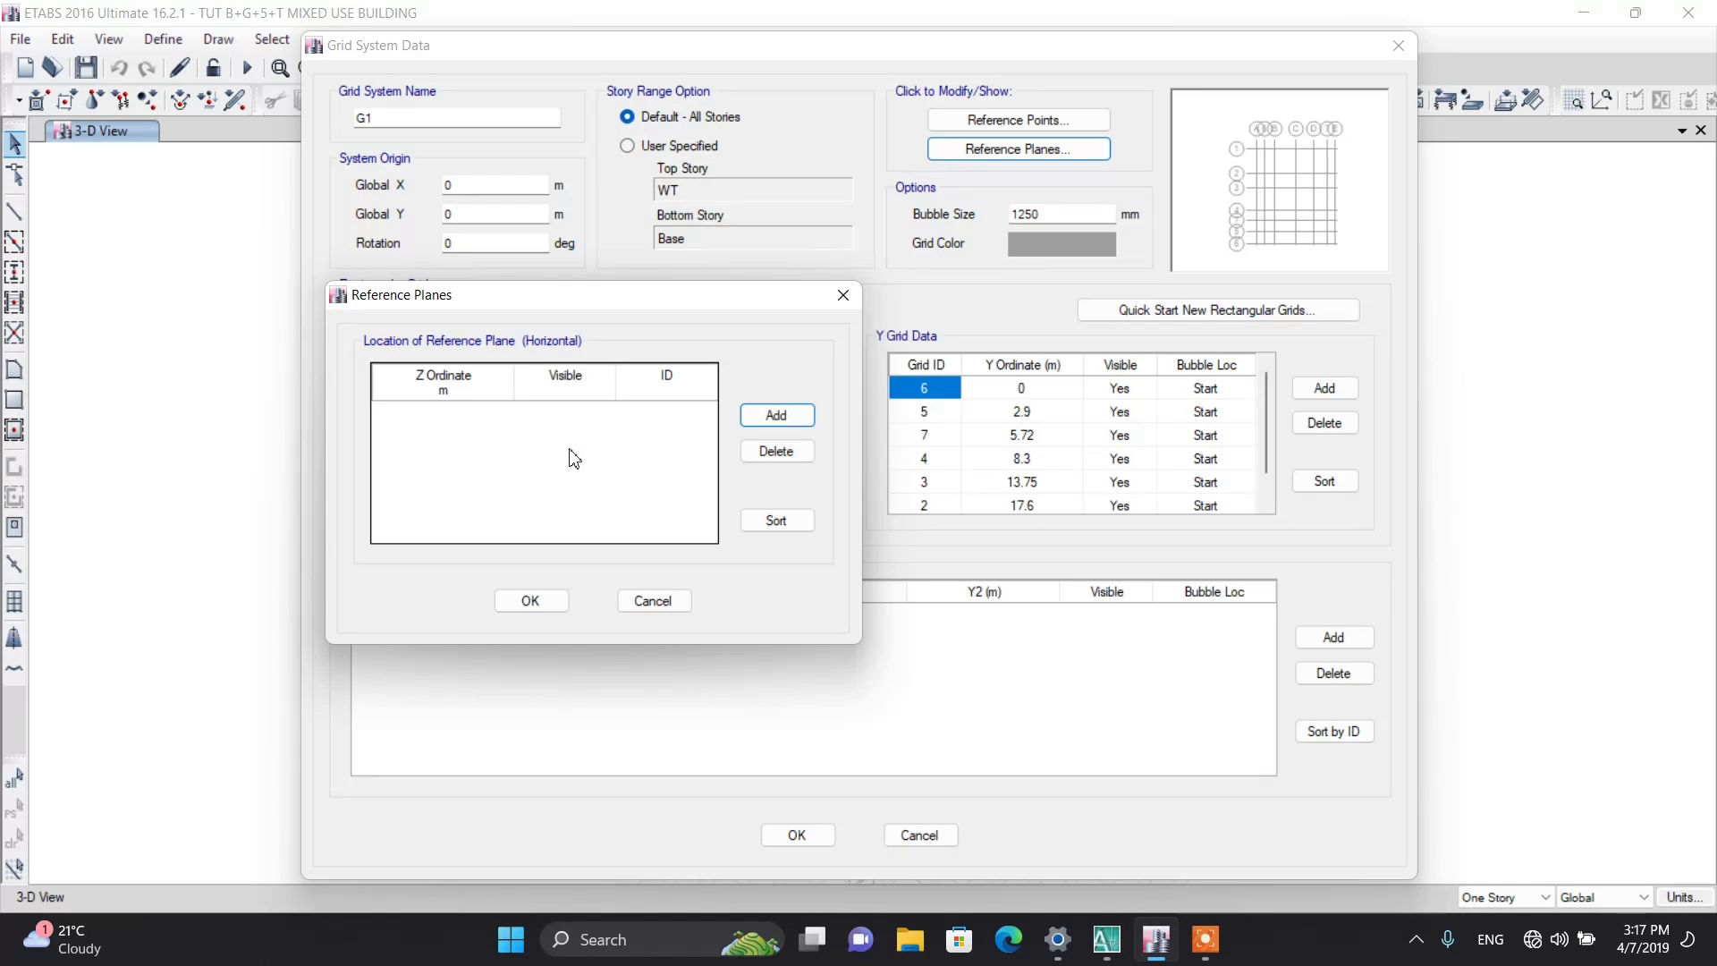
Step: Switch to AutoCAD and locate the stair section A-A among the architectural drawing sheets
click(1106, 939)
scroll(801, 428, down, 10)
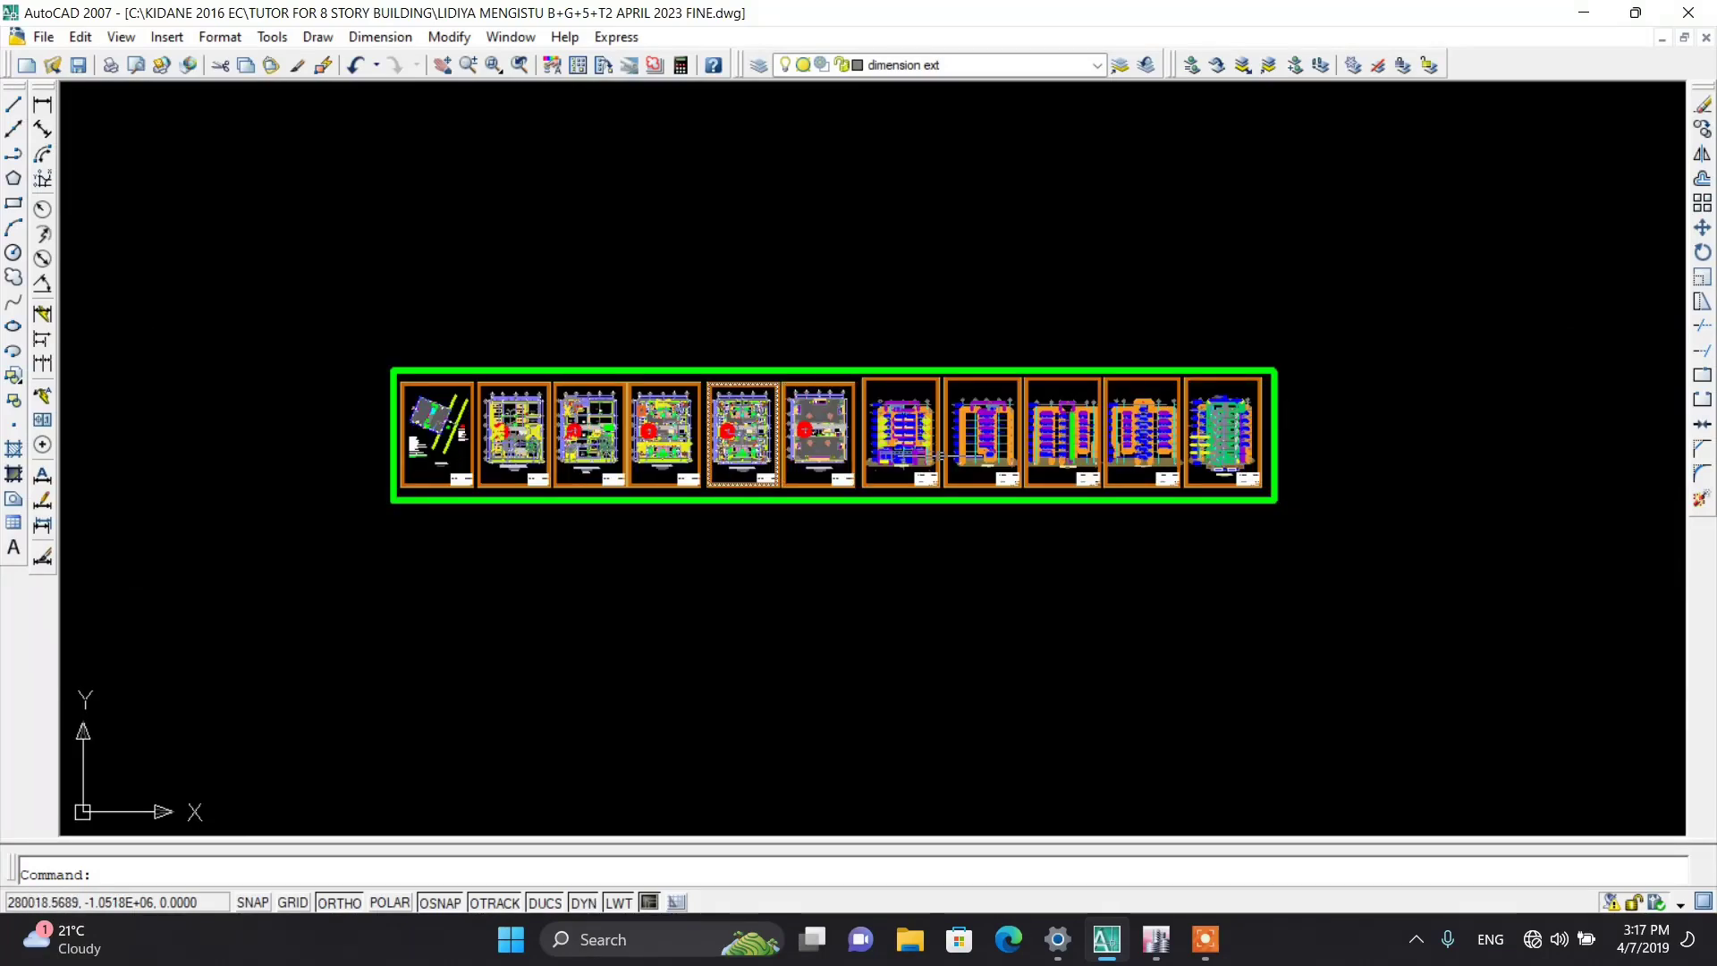
scroll(1227, 444, up, 5)
scroll(1170, 445, up, 5)
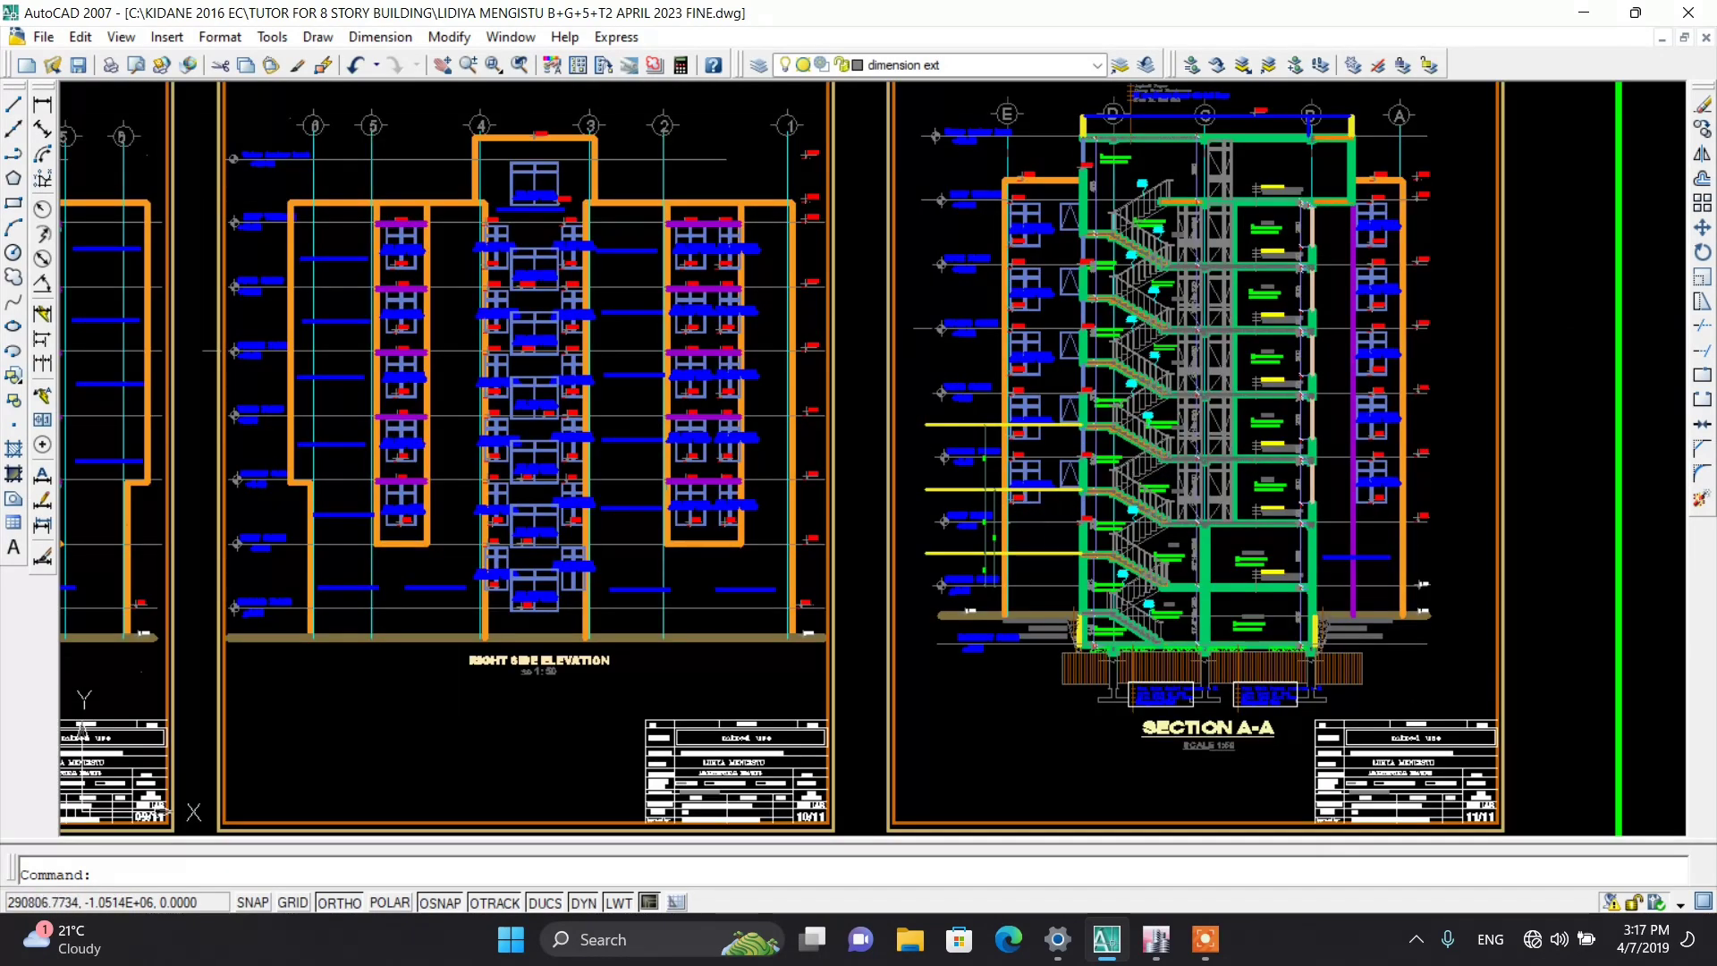
scroll(985, 544, up, 2)
scroll(984, 544, up, 2)
scroll(932, 464, down, 4)
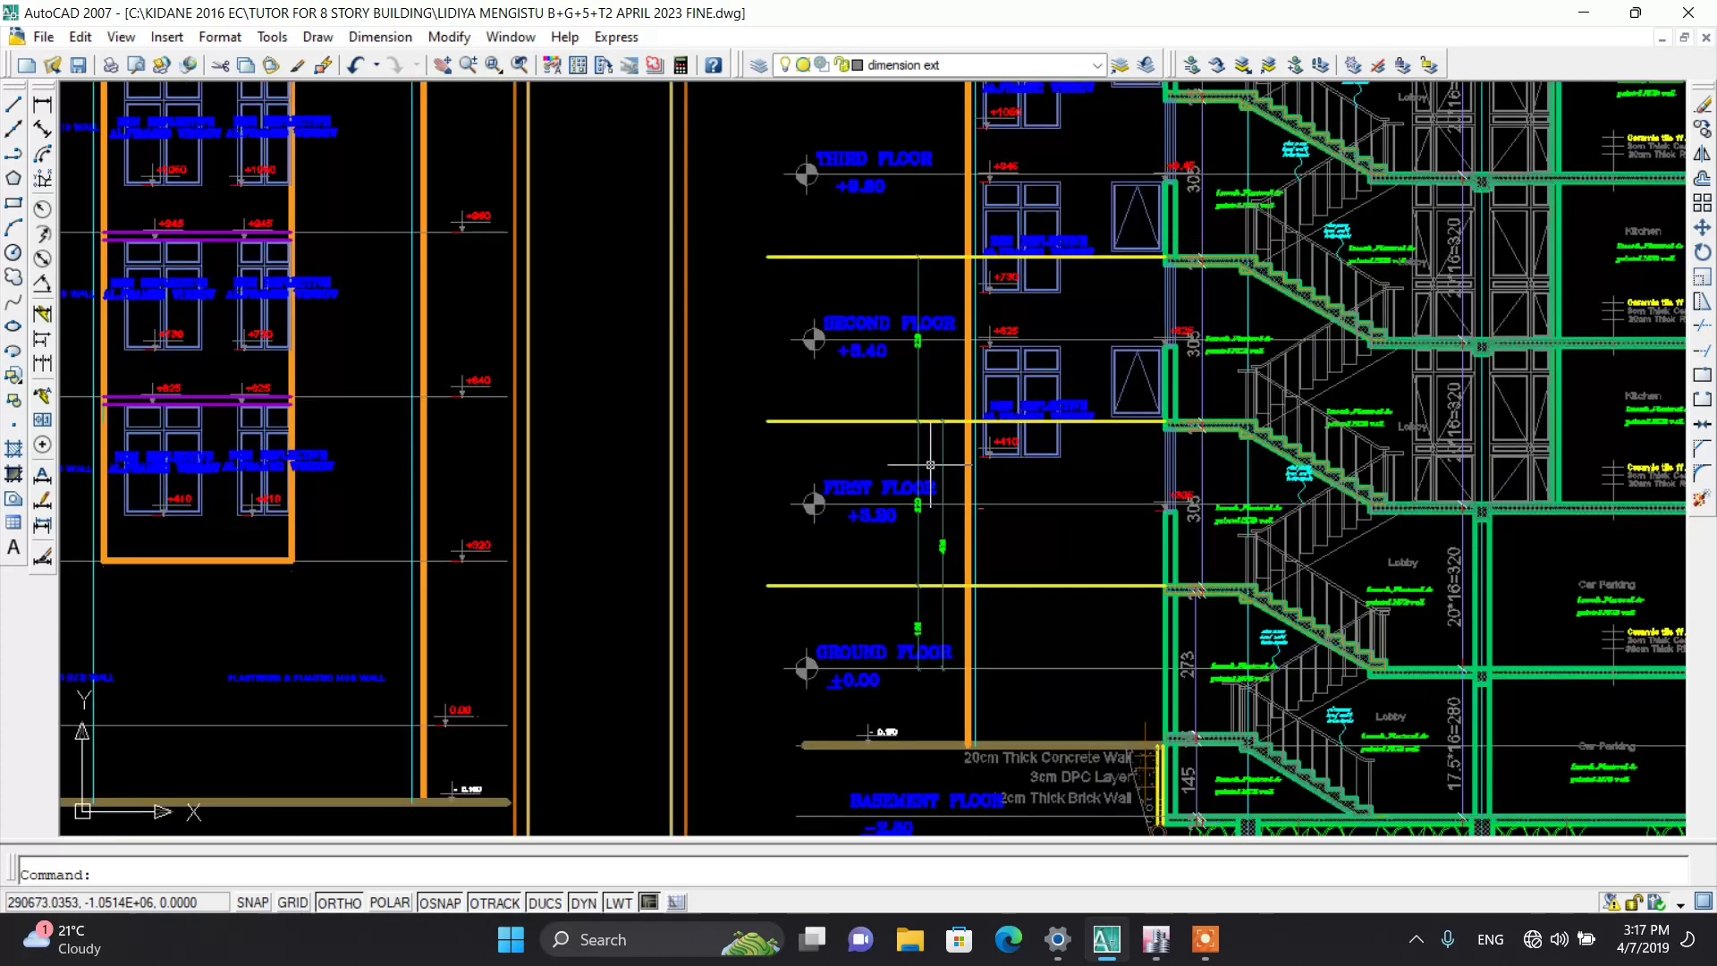
Step: Examine the stair landing height dimensions between the ground, first and second floors in section A-A
scroll(930, 464, up, 3)
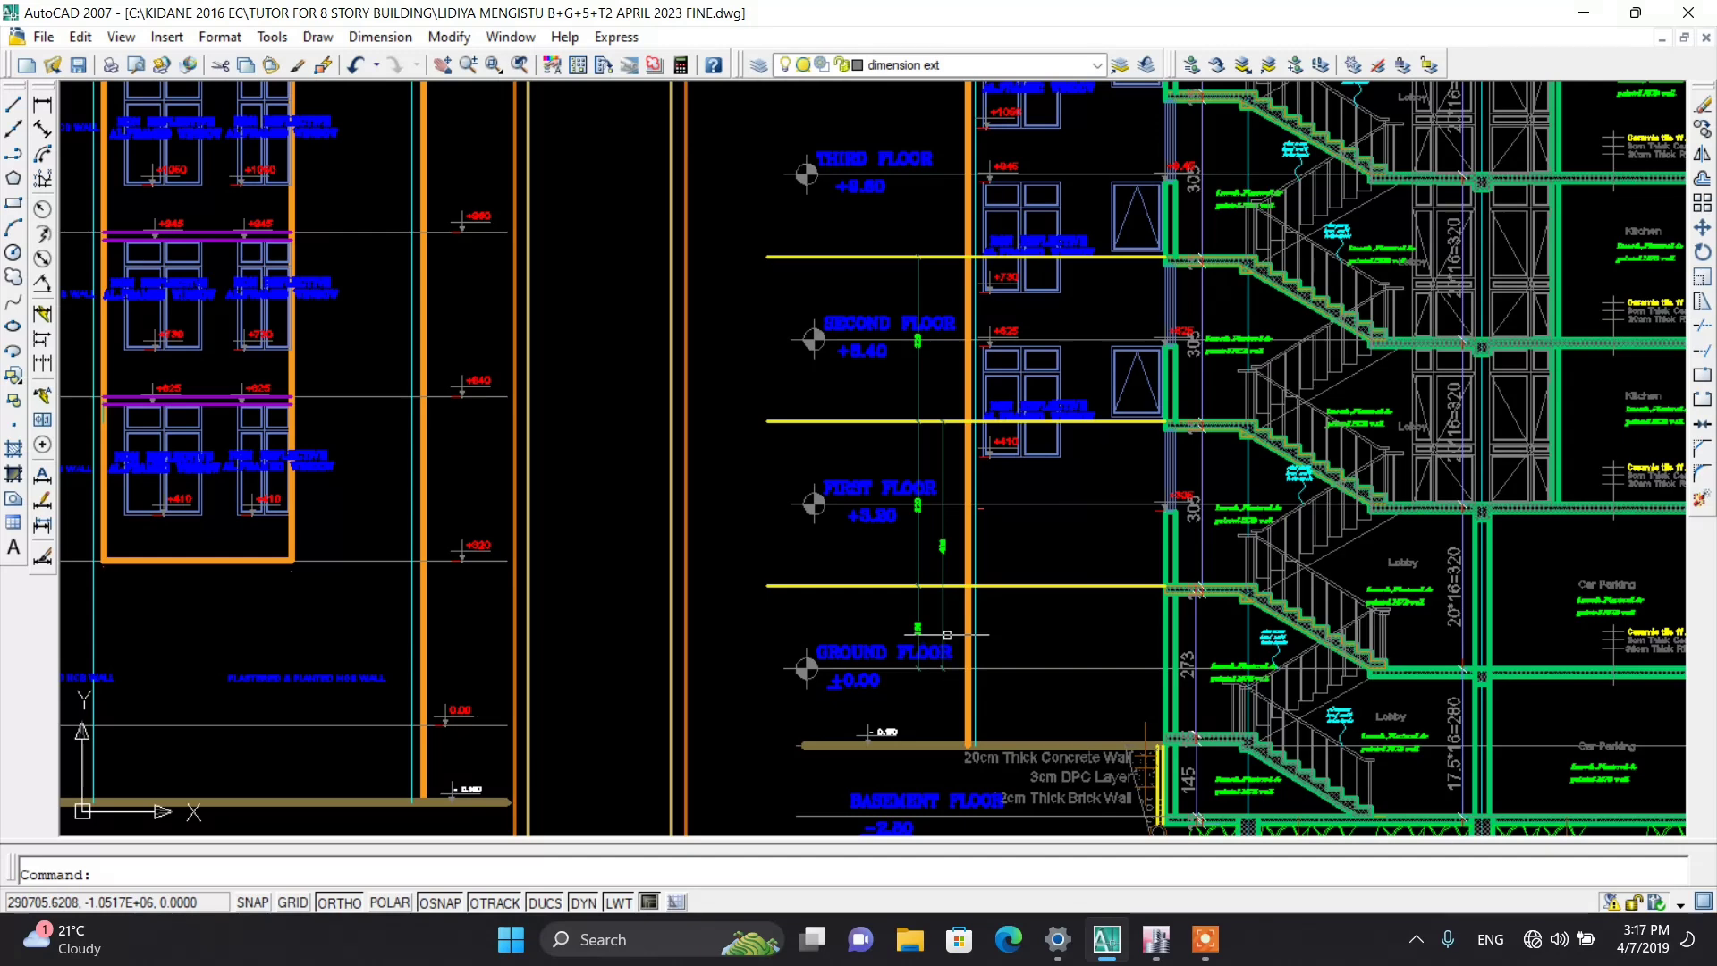
scroll(943, 567, up, 2)
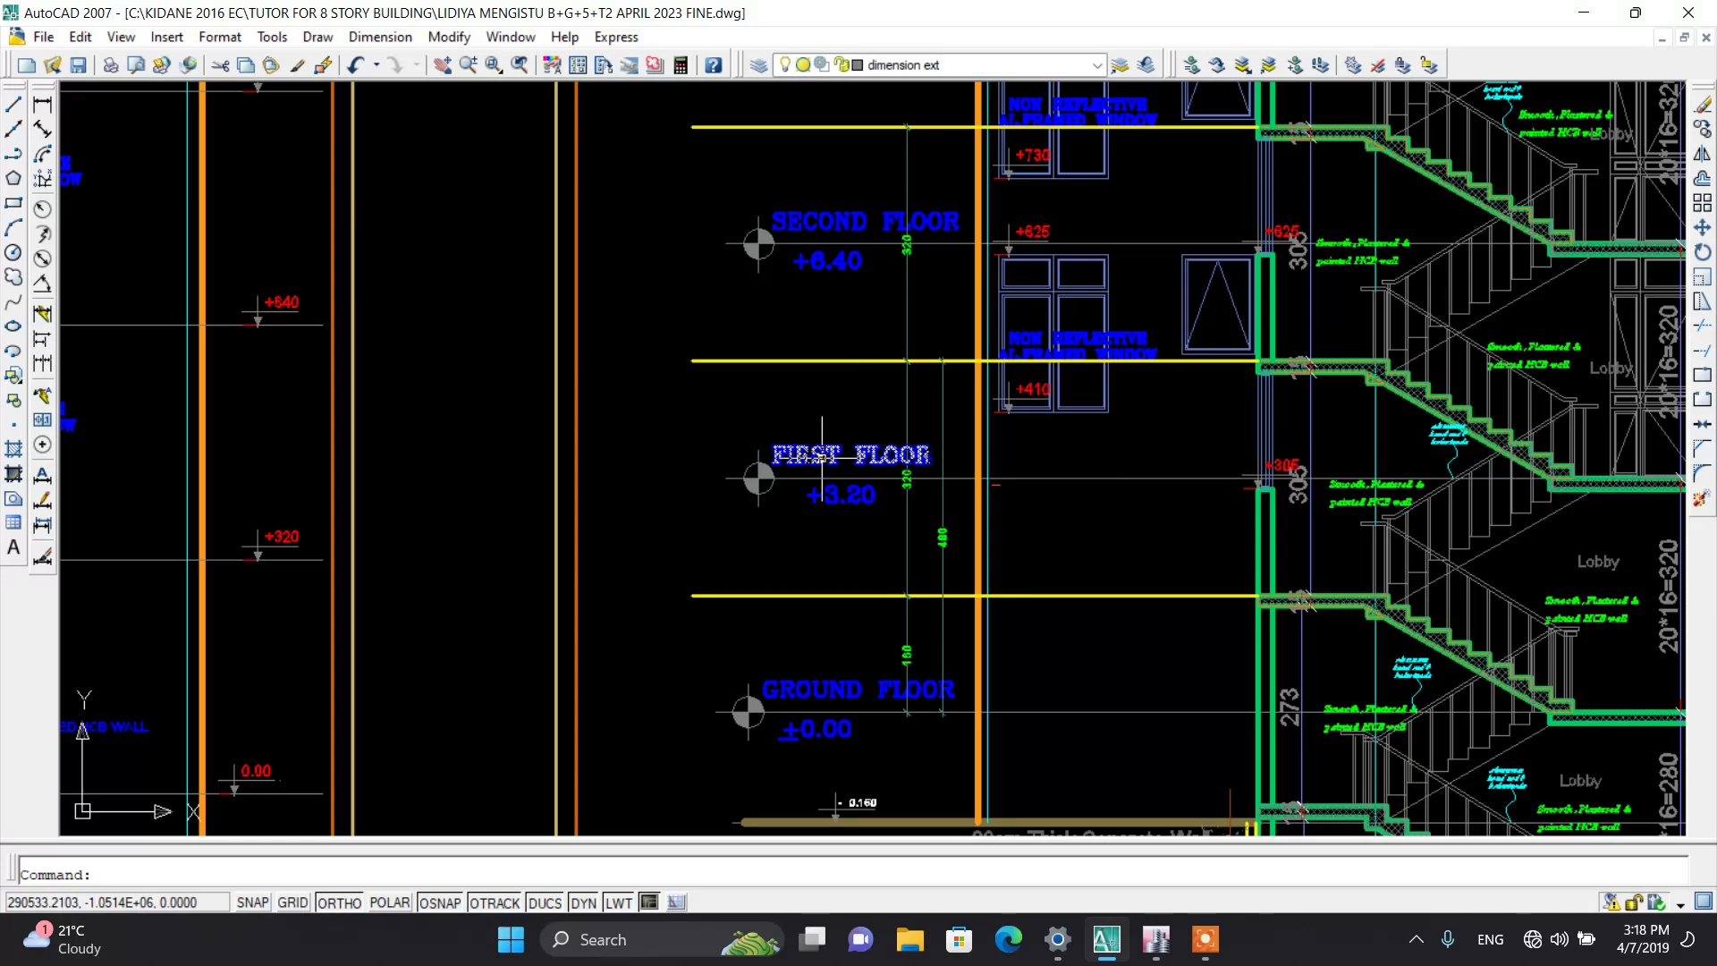
scroll(901, 724, up, 2)
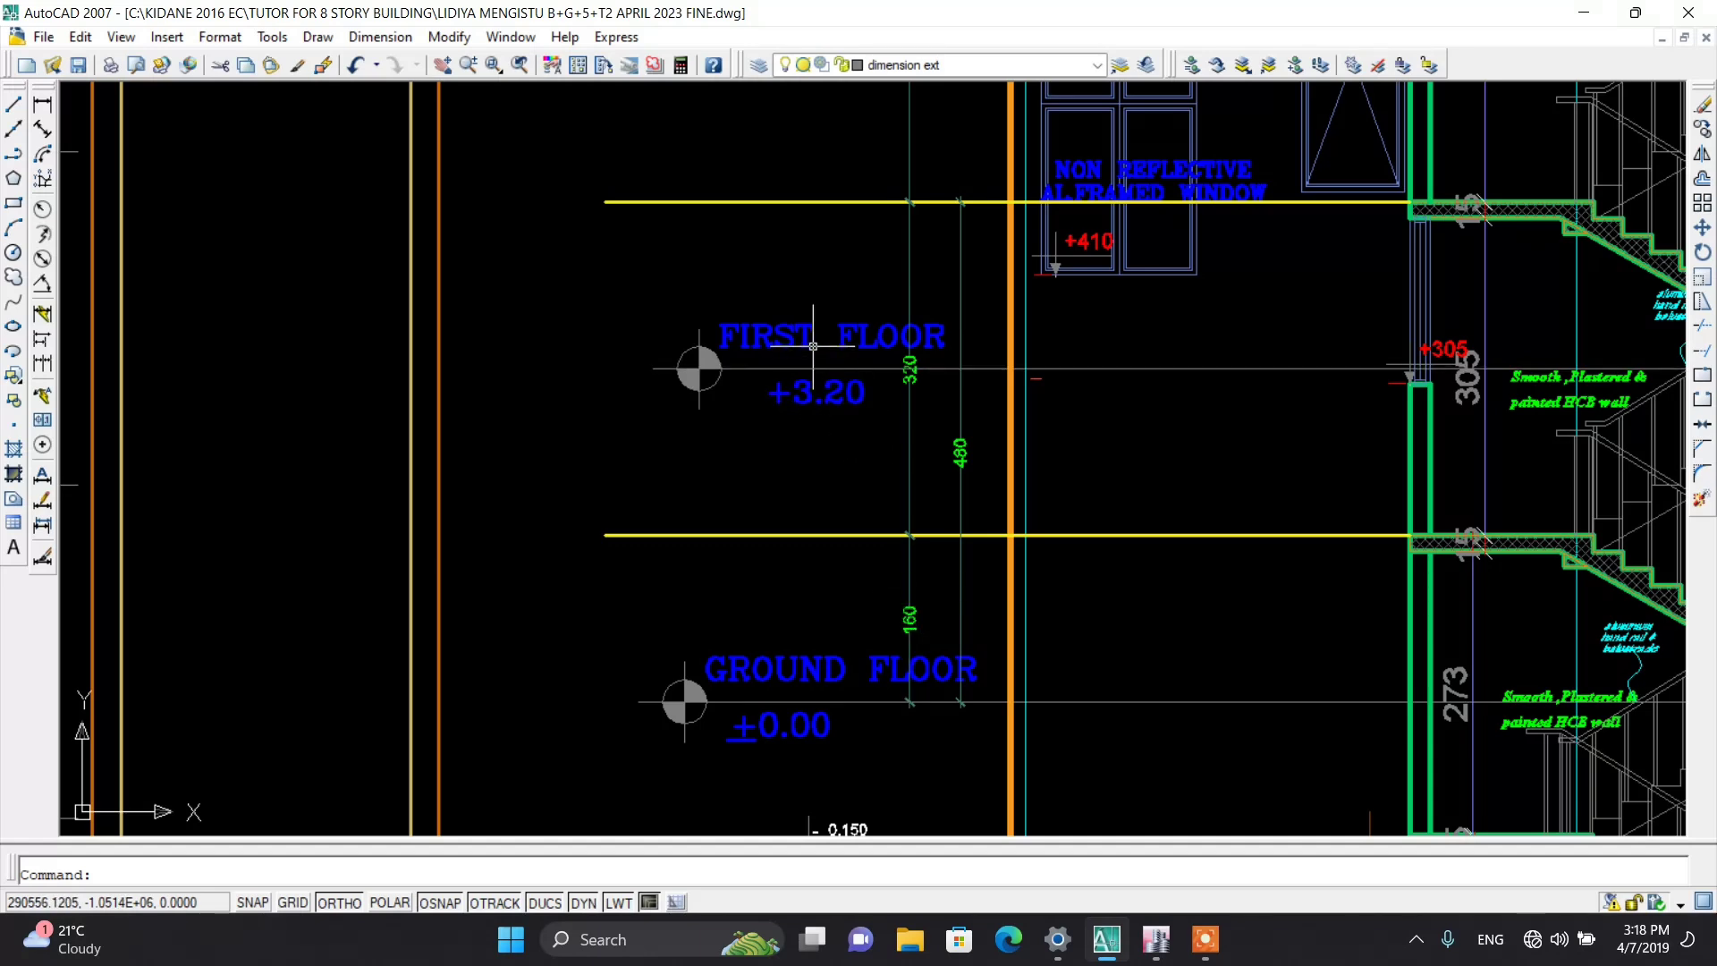
scroll(895, 446, up, 2)
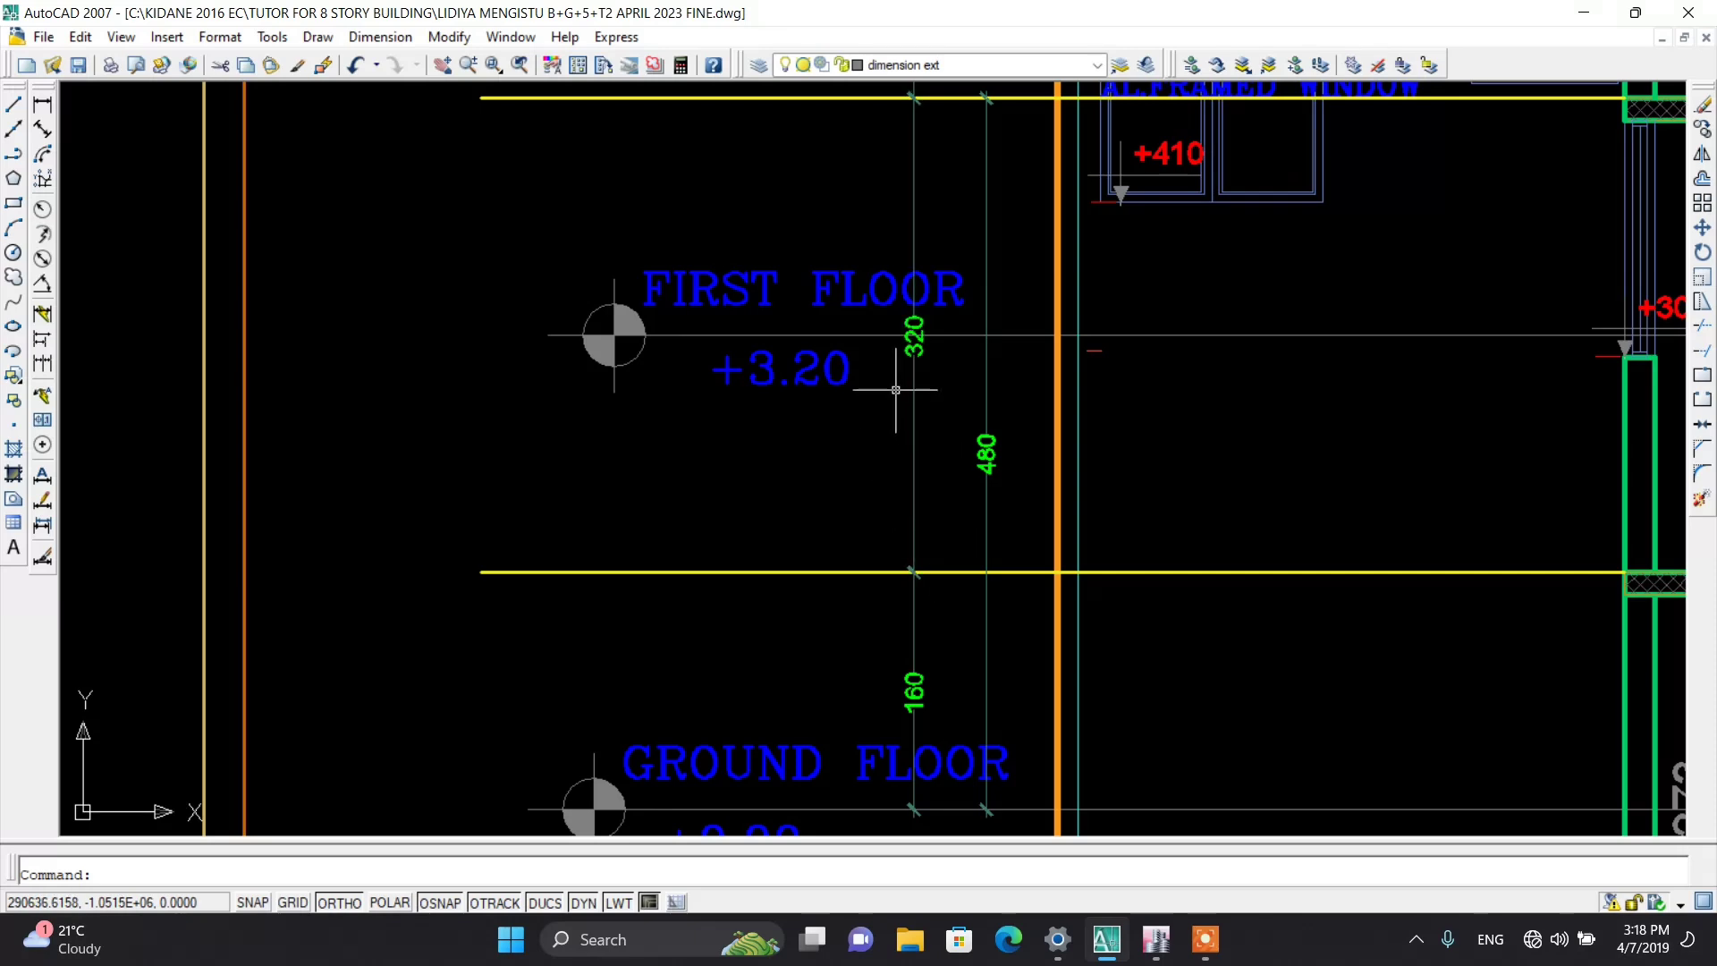
scroll(874, 486, down, 2)
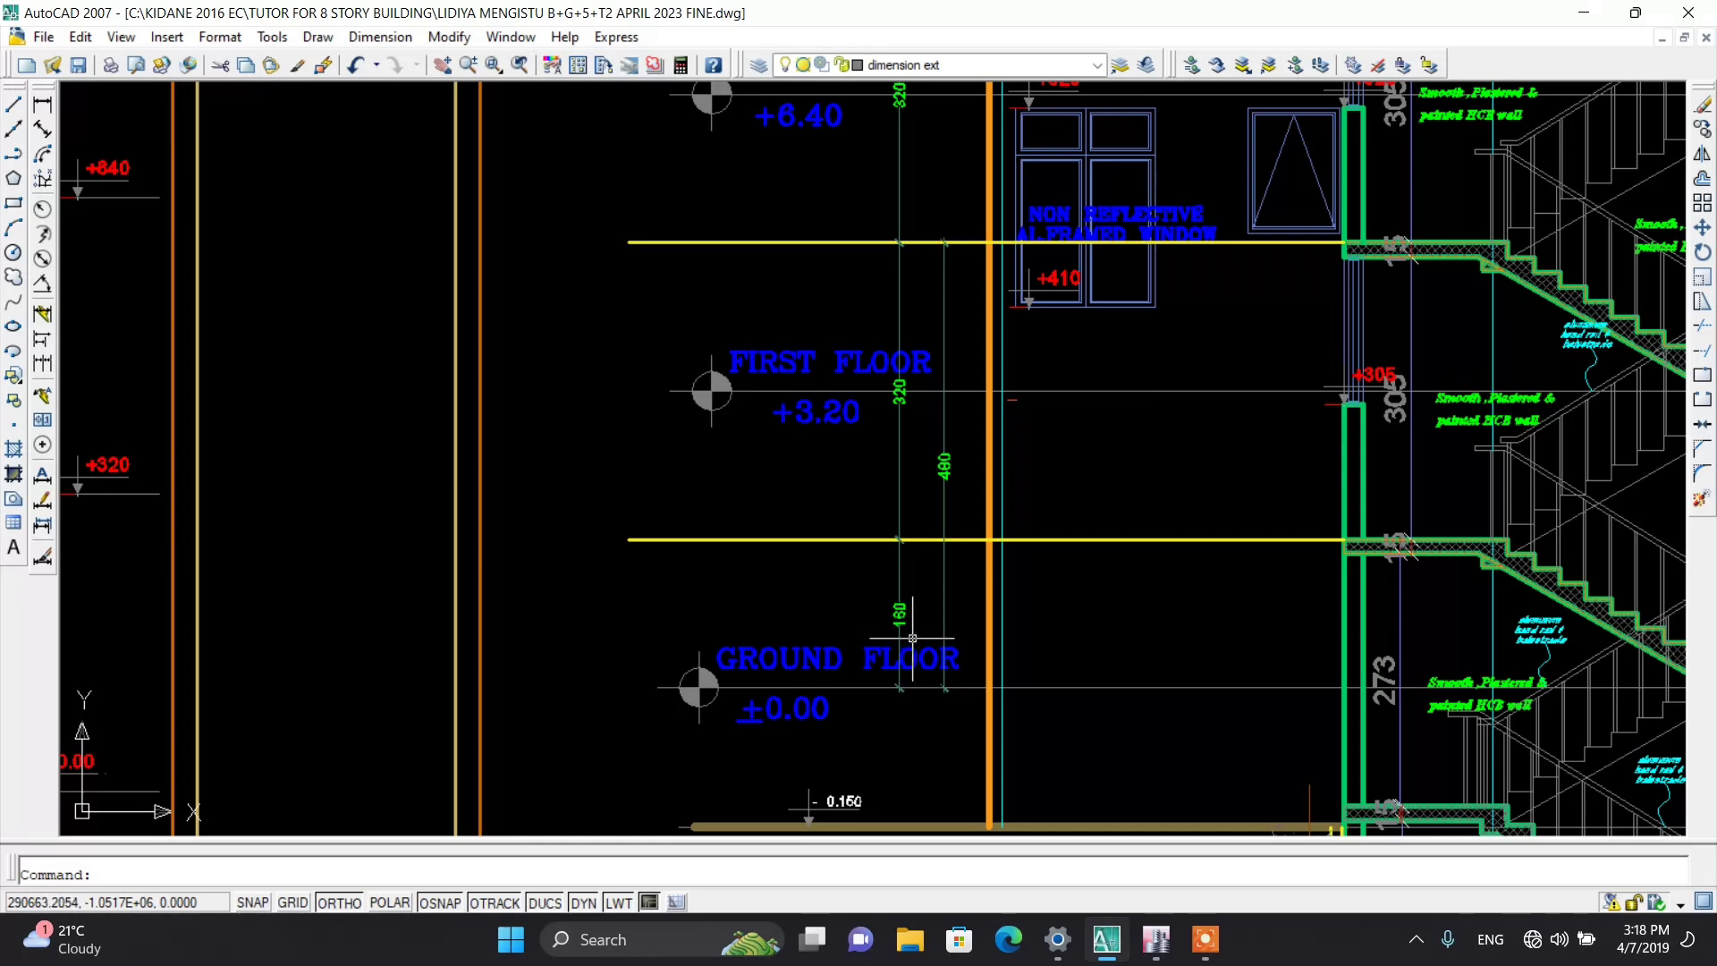
scroll(918, 637, up, 2)
scroll(903, 599, down, 1)
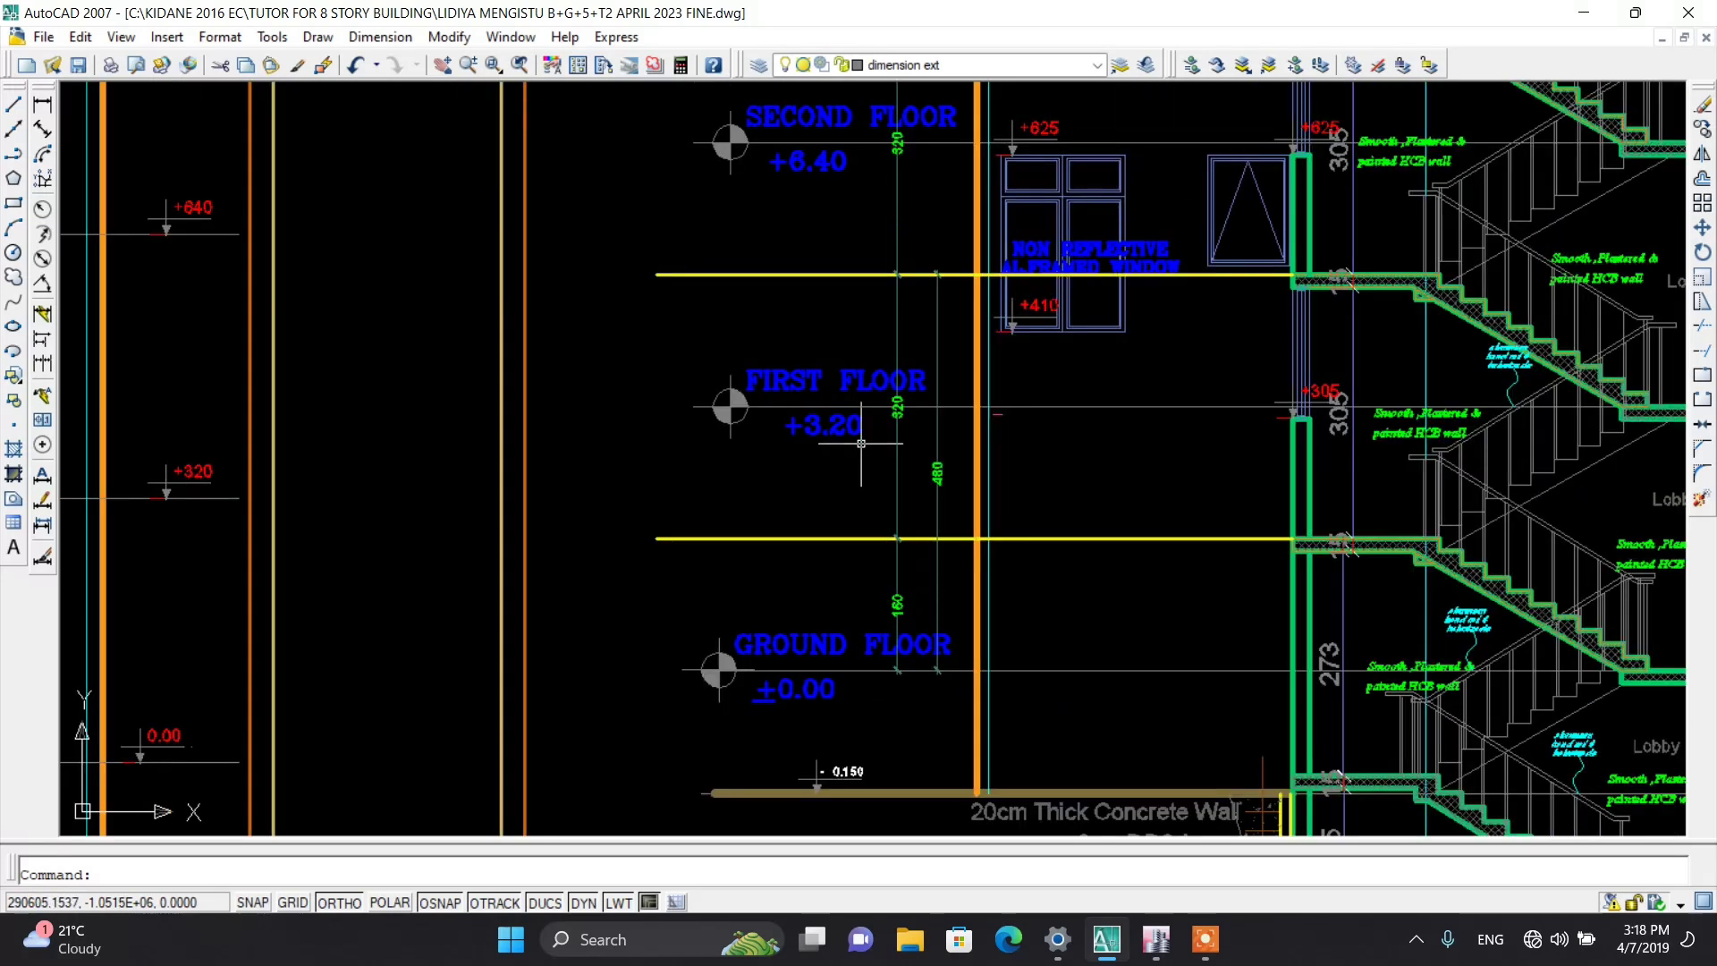
scroll(885, 387, up, 1)
scroll(909, 429, down, 2)
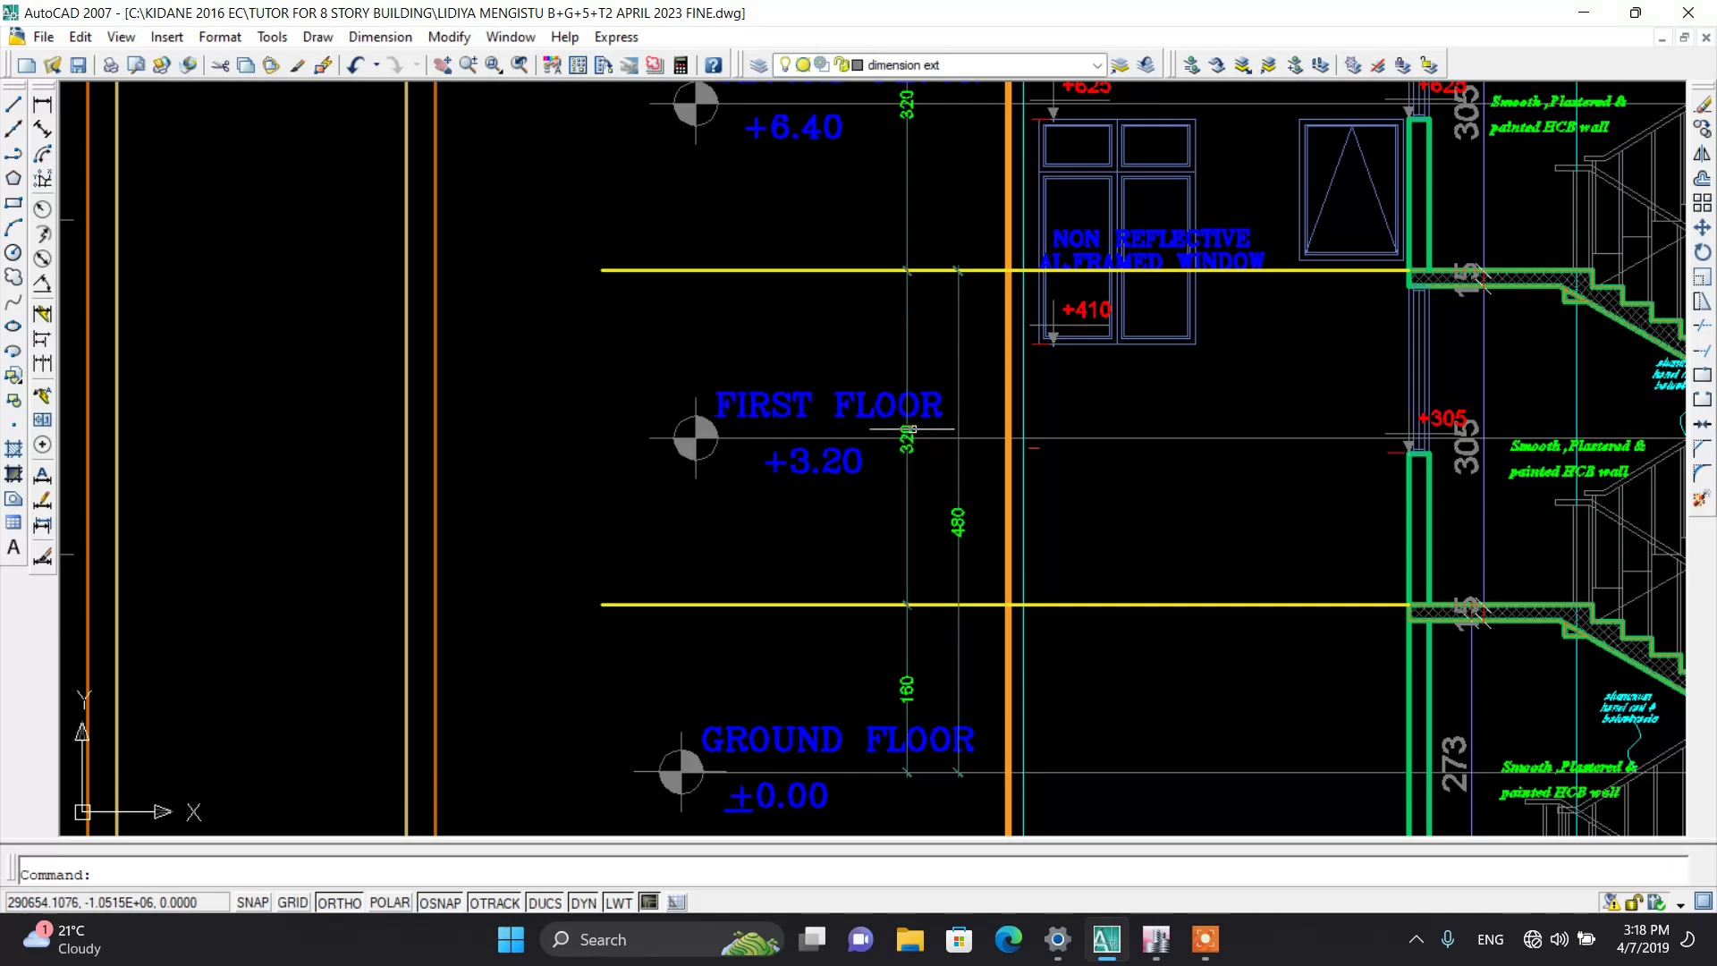
Step: Check the upper floor levels up to the roof terrace in section A-A
scroll(881, 566, down, 6)
scroll(881, 566, down, 2)
scroll(864, 268, up, 8)
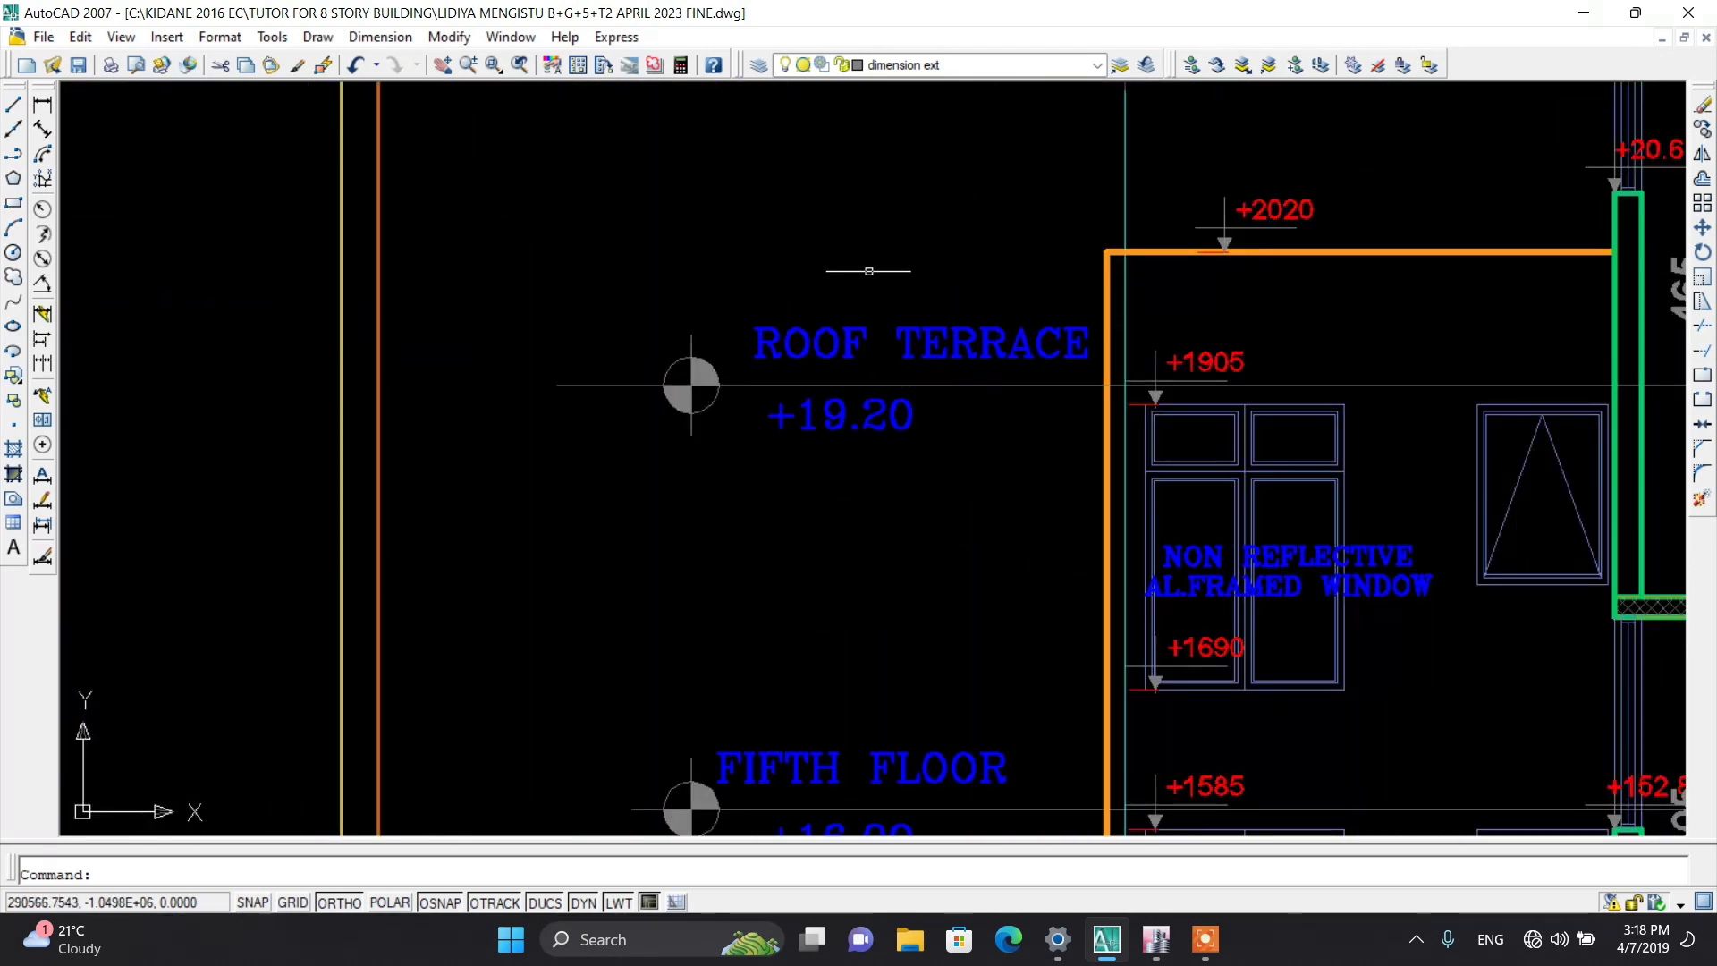
scroll(853, 250, down, 1)
scroll(854, 251, down, 6)
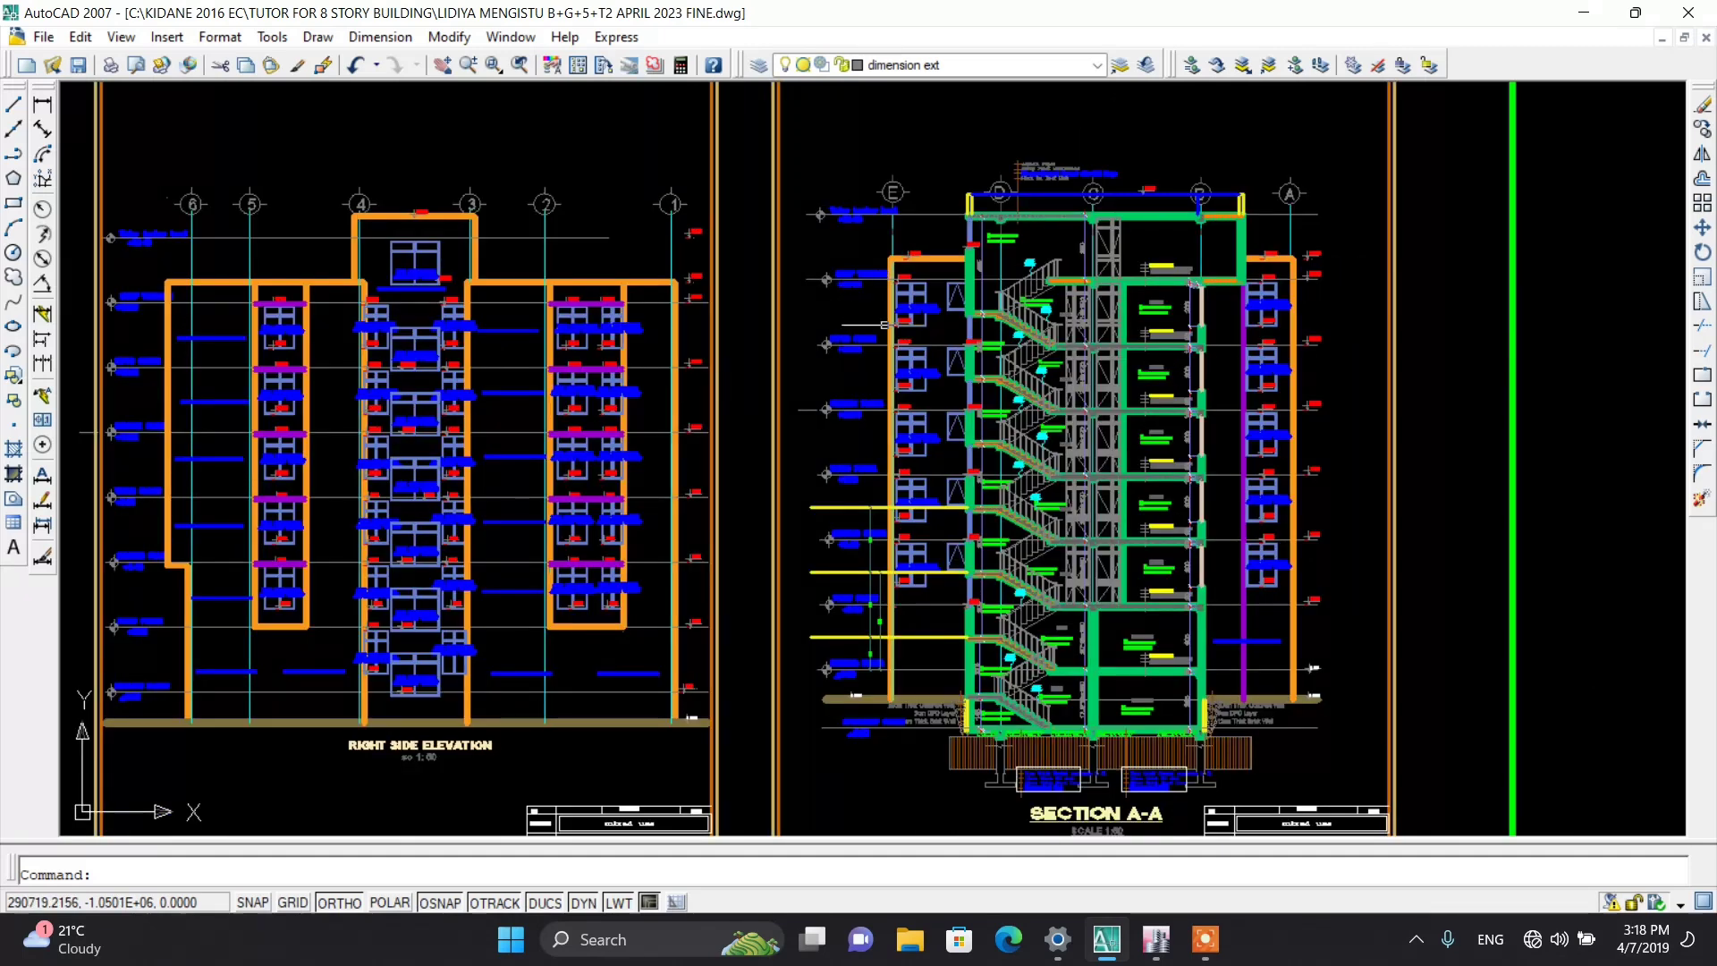
Step: Switch back to ETABS and add a horizontal reference plane at a Z ordinate of 1.6 m
click(1148, 953)
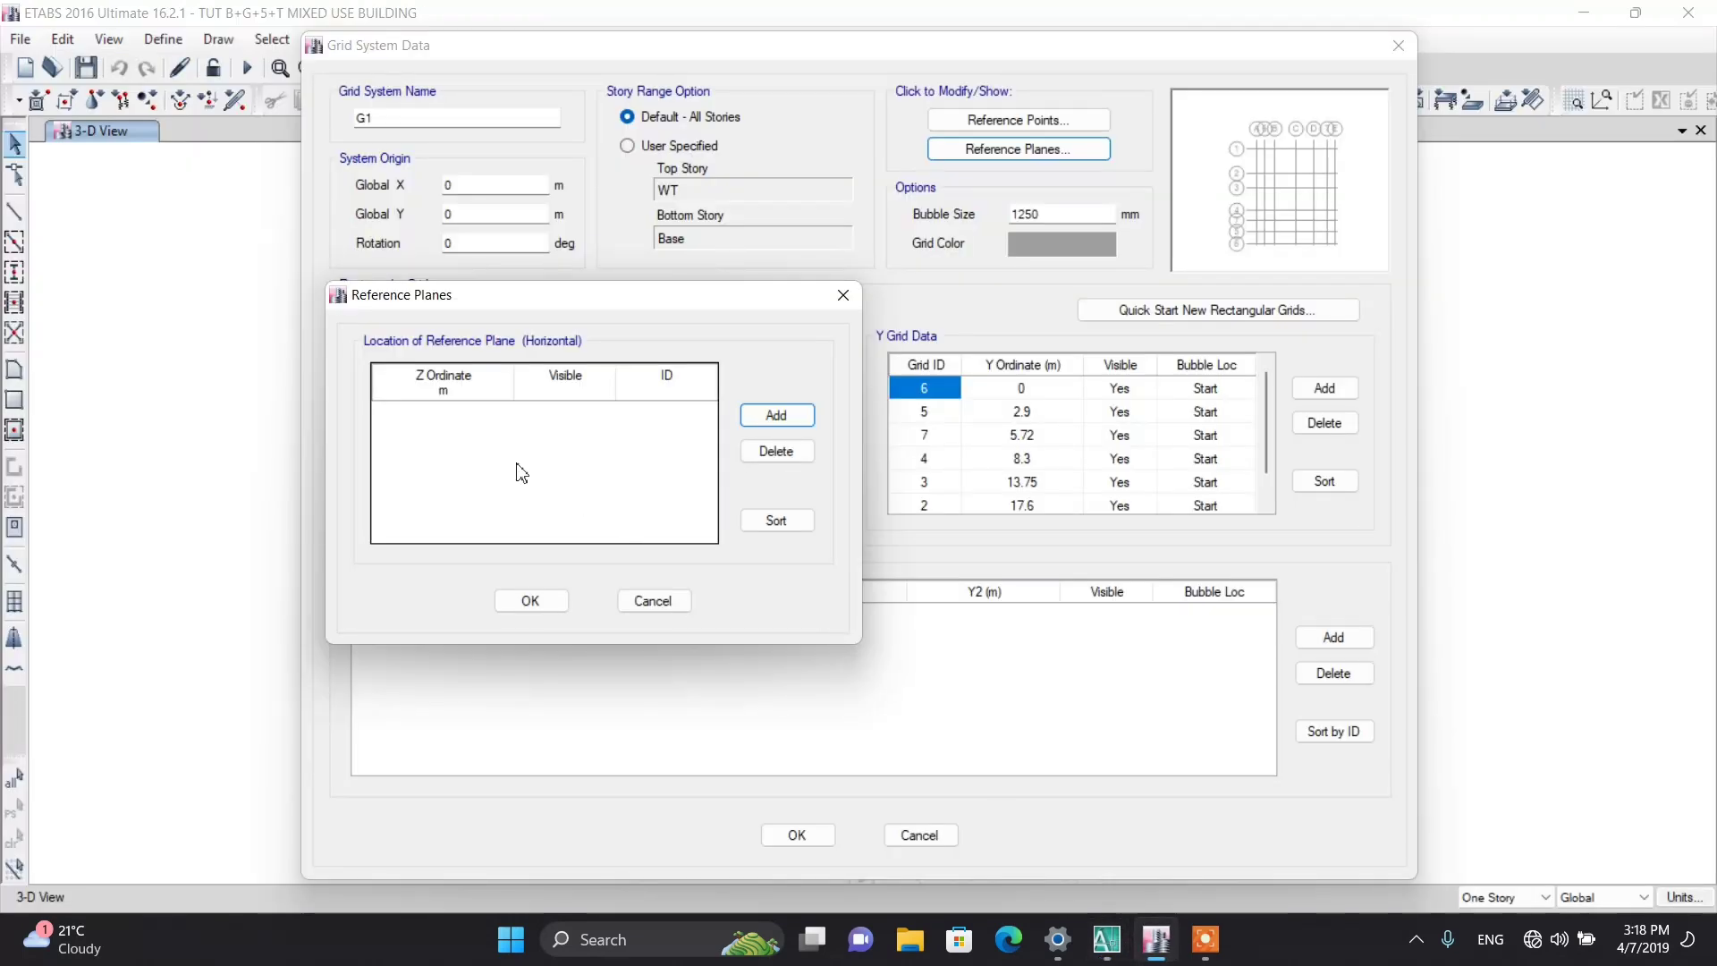
click(774, 415)
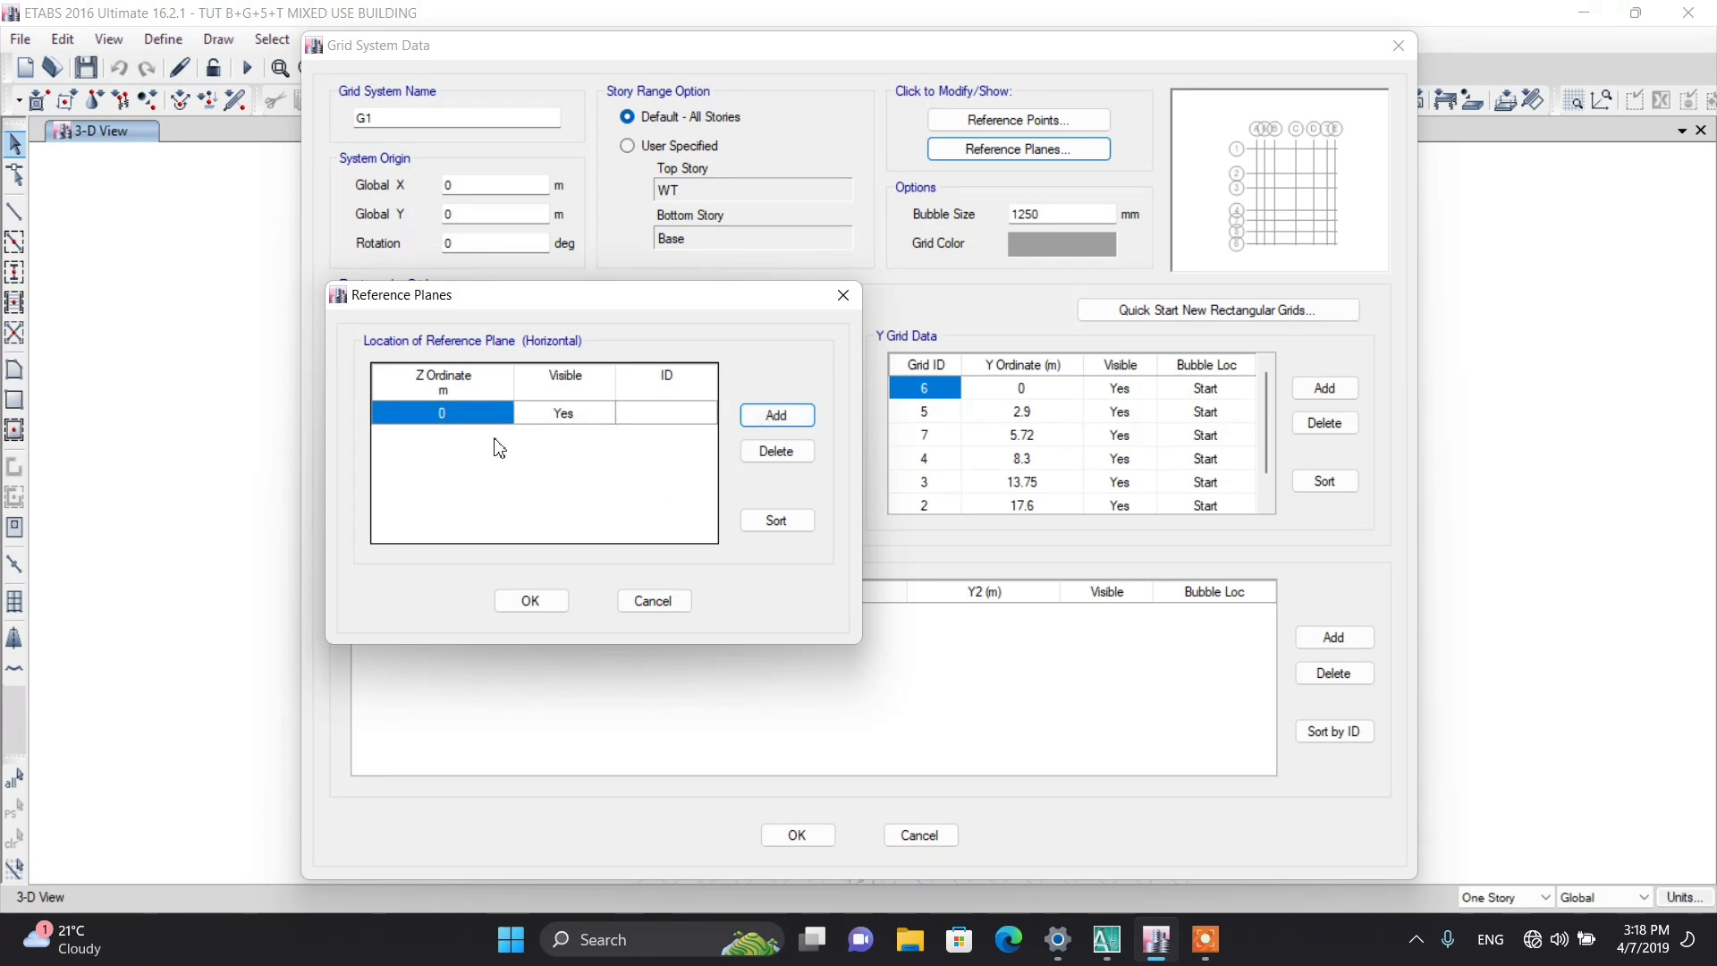
click(464, 420)
text(1.6)
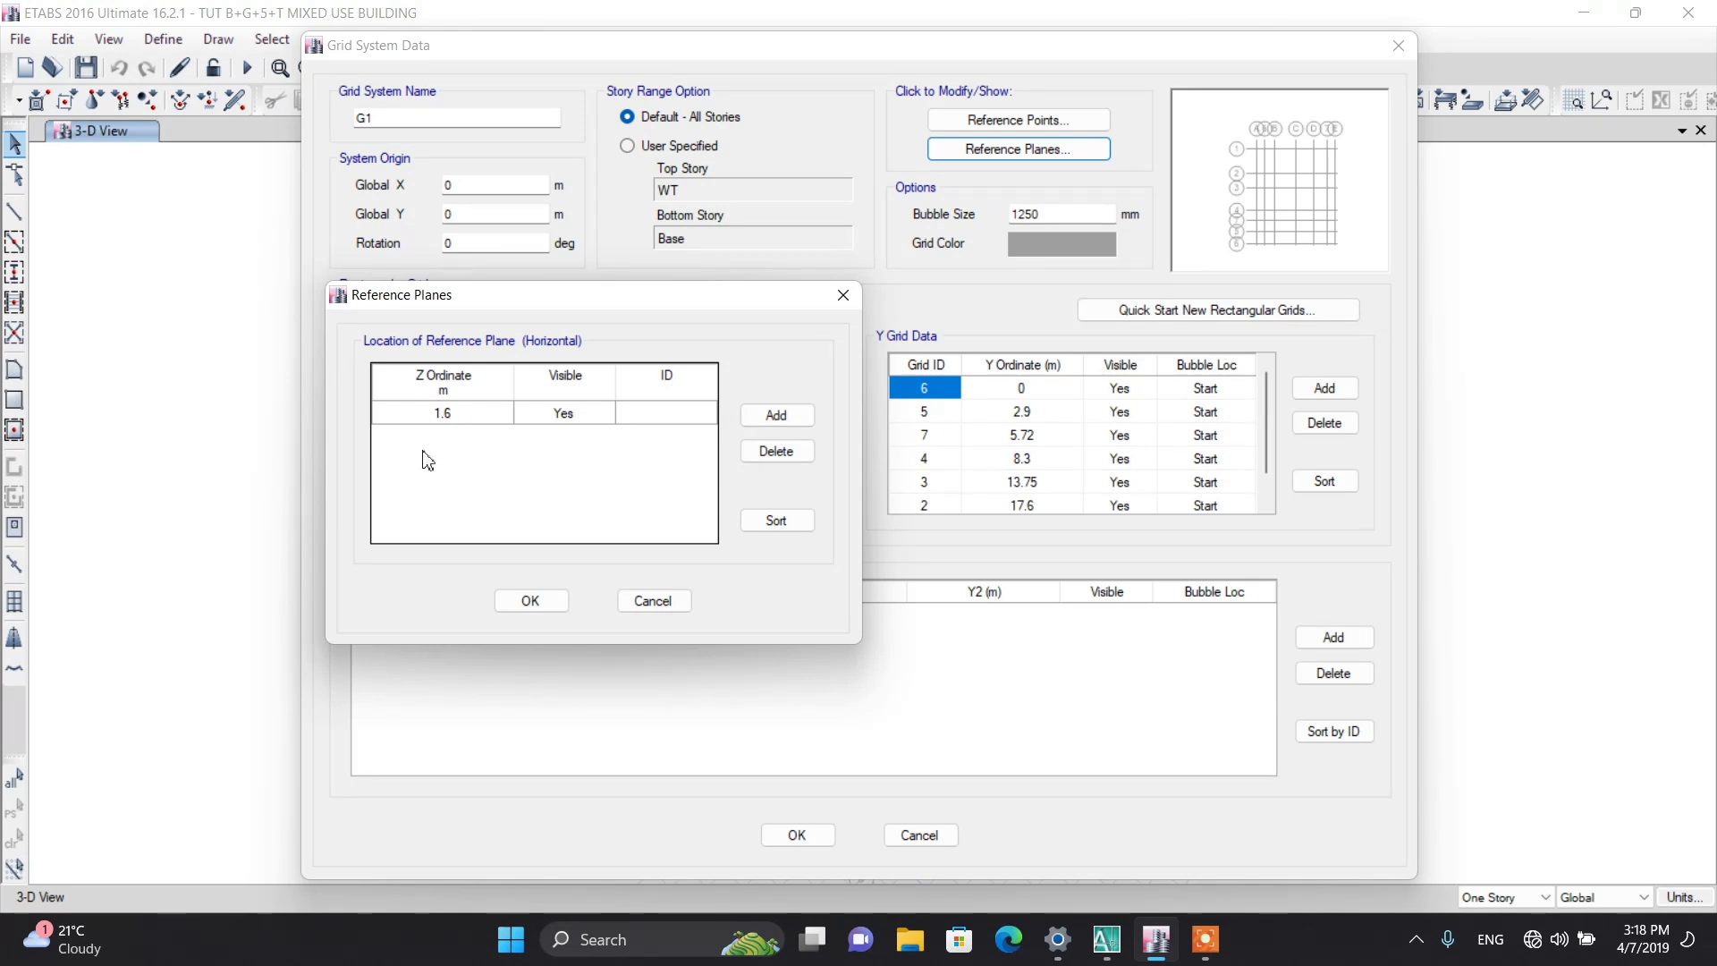
Step: Add a second reference plane with the Z ordinate =1.6+3.2, giving 4.8 m
click(773, 415)
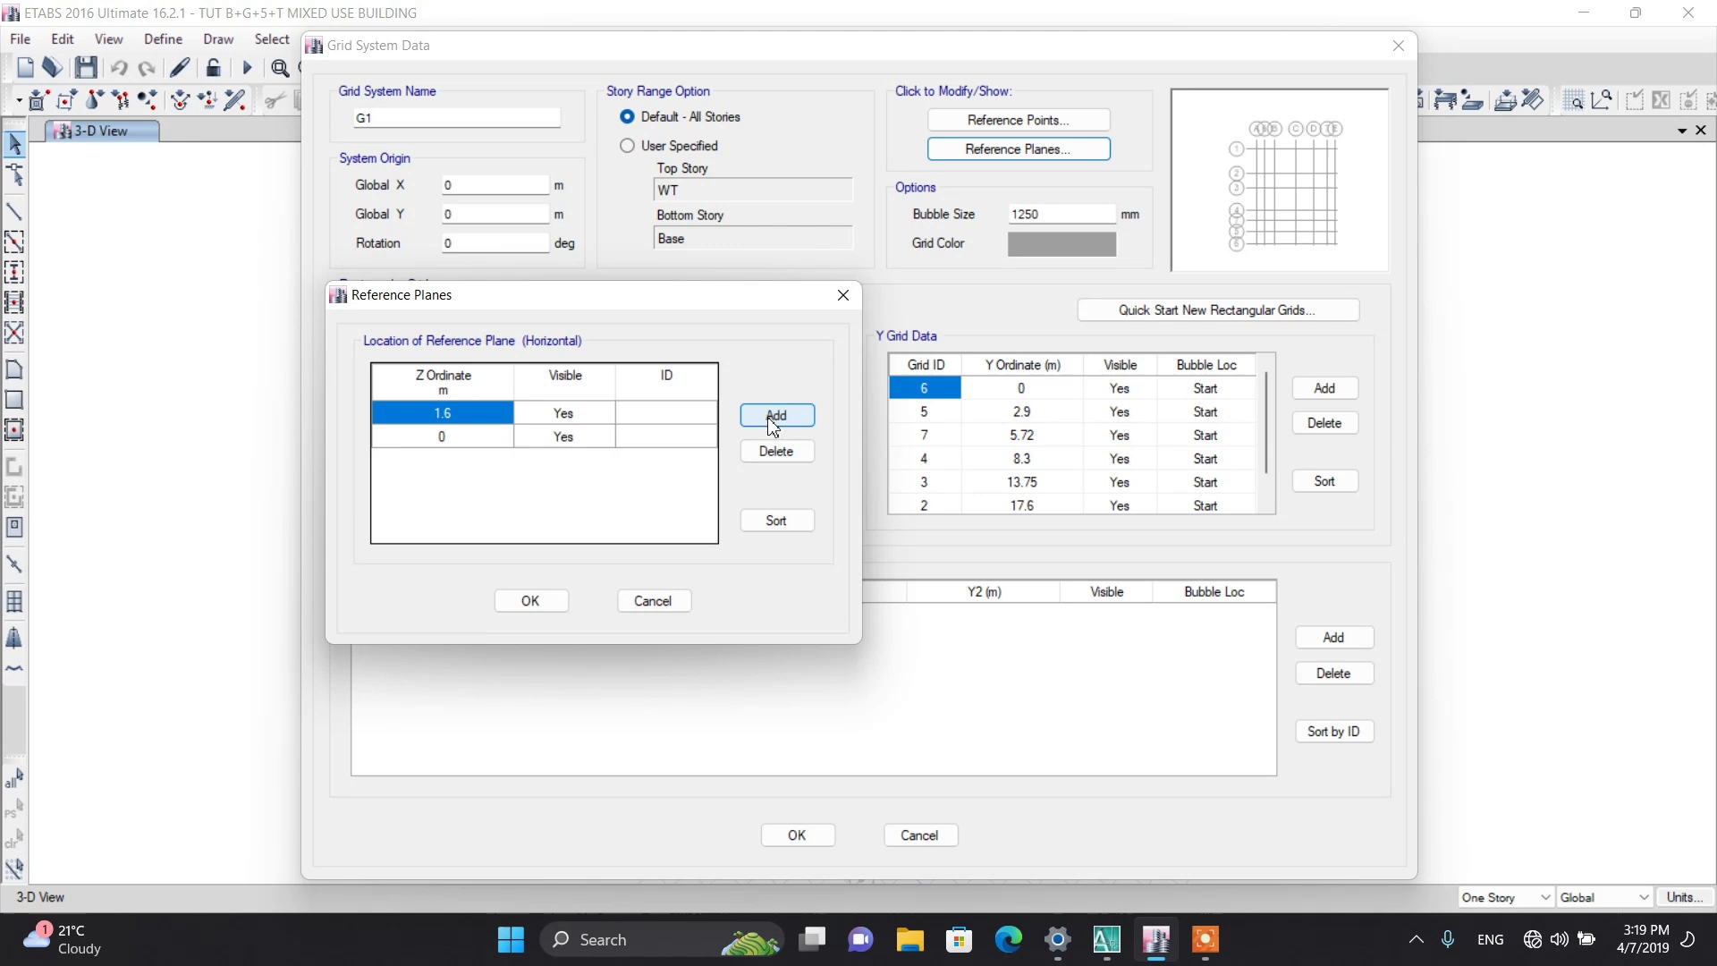
click(467, 438)
text(=1.6)
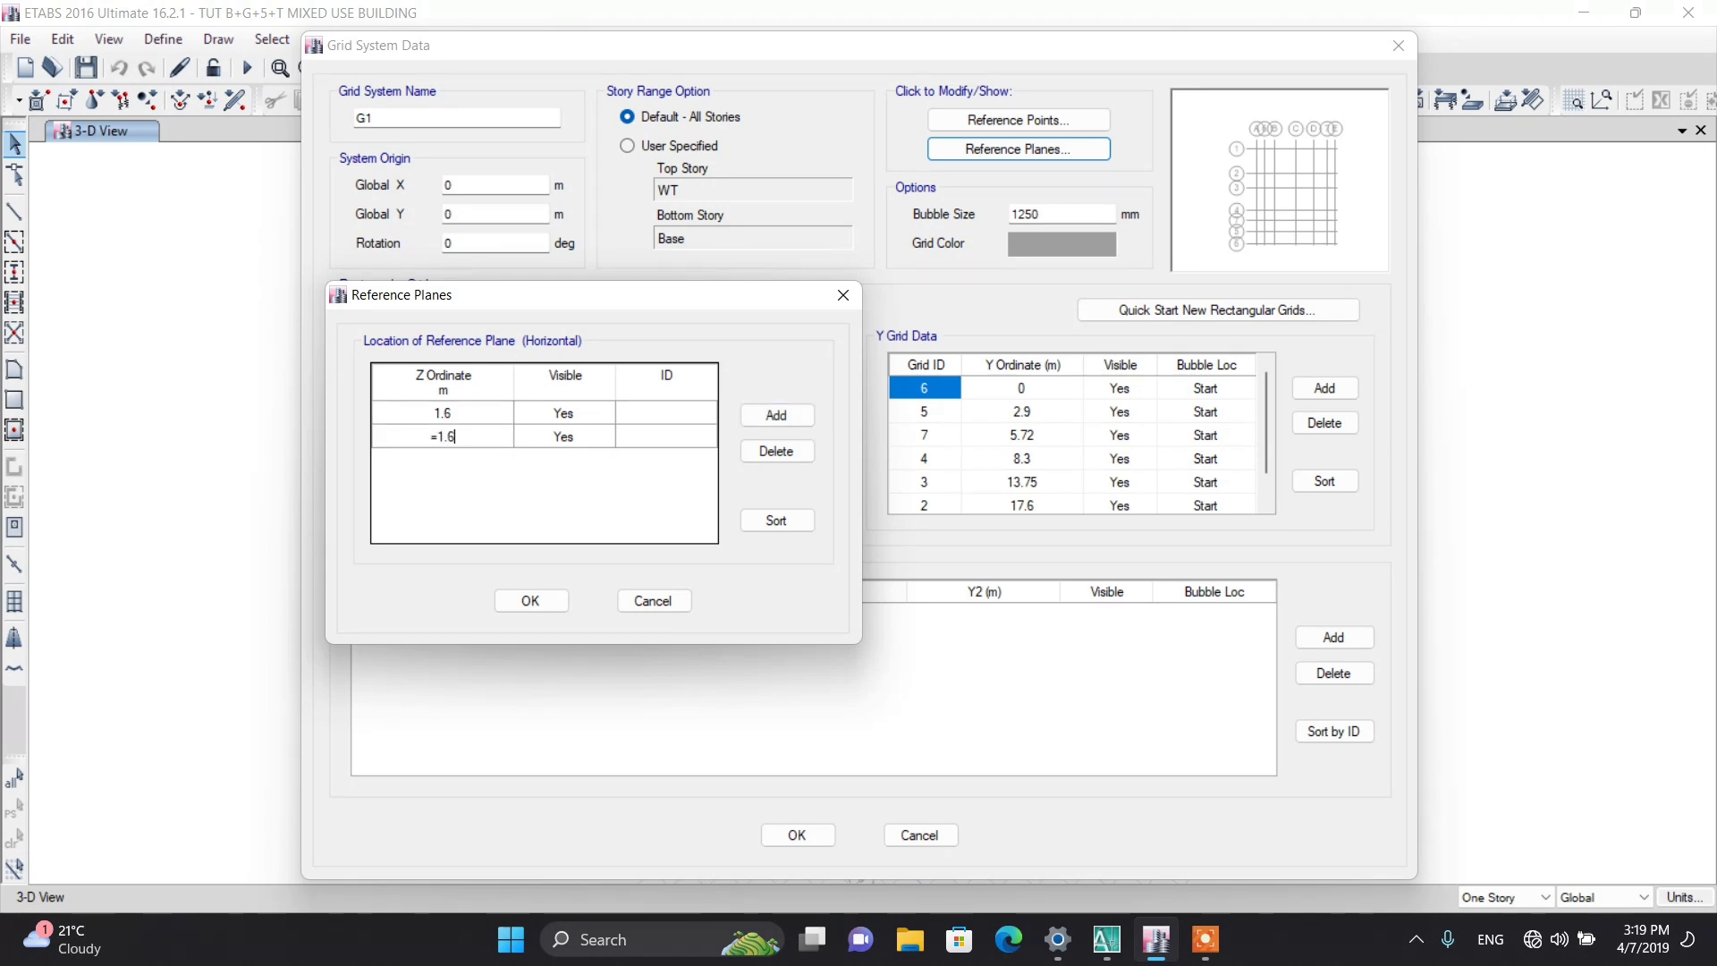
text(+3.2)
key(Return)
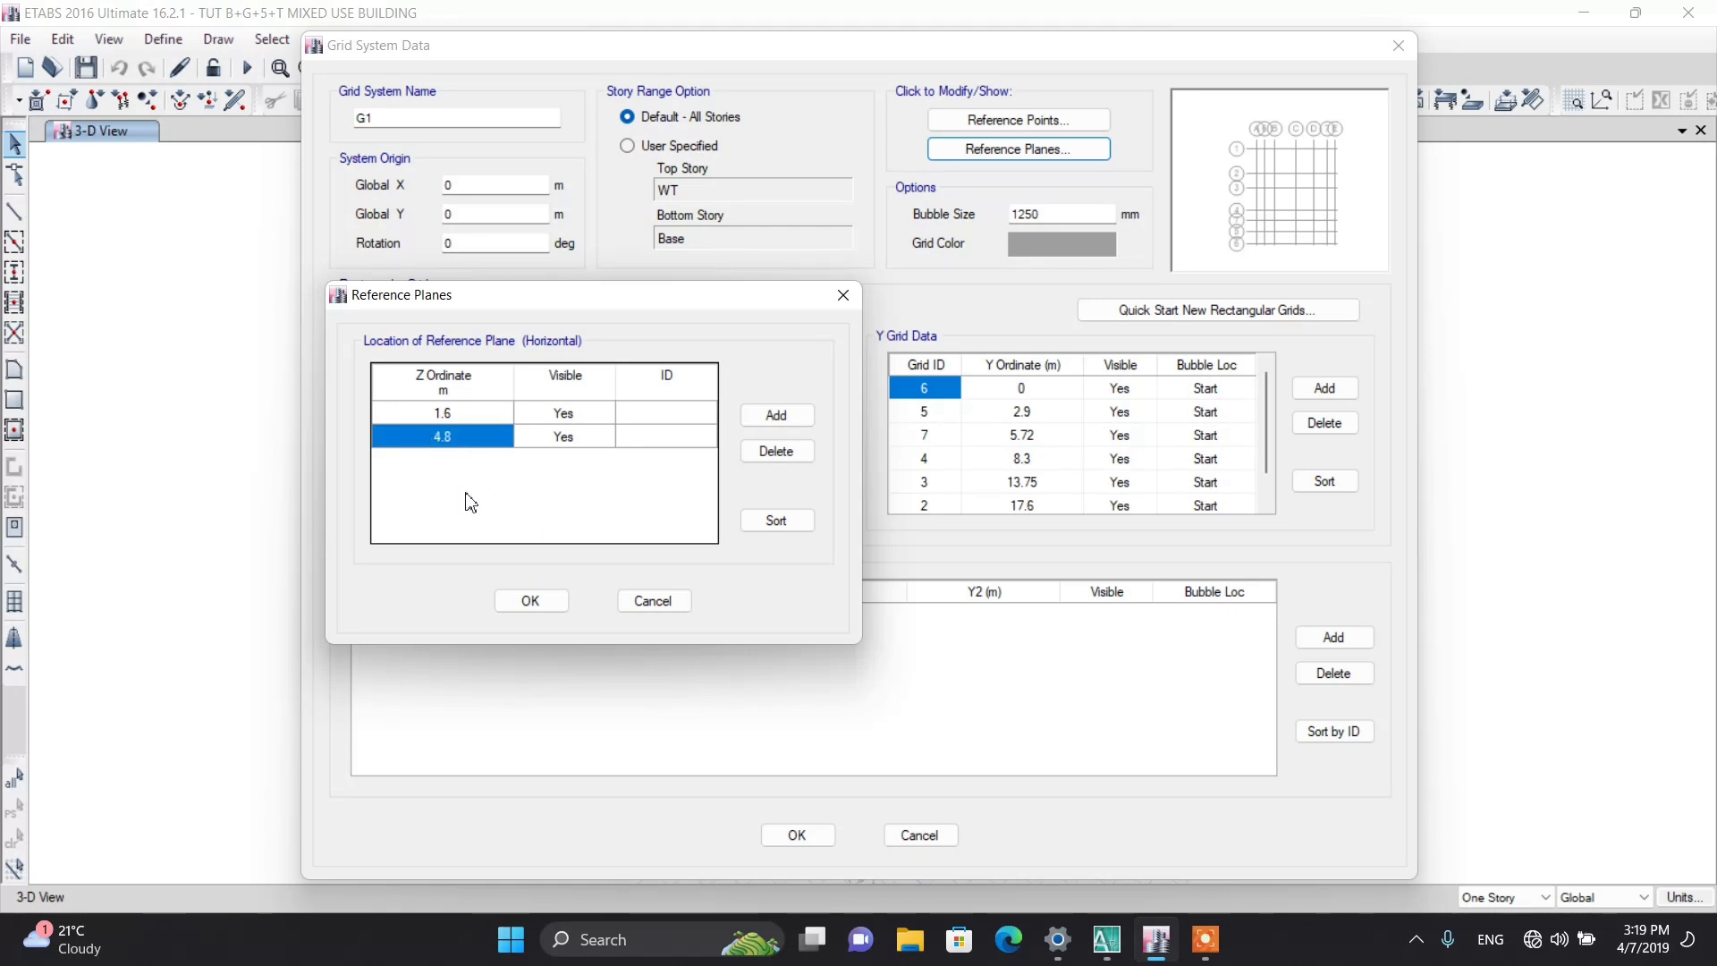
Step: Add a third reference plane with the Z ordinate =4.8+3.2, giving 8 m, and append a fourth row
click(777, 415)
click(444, 461)
text(=)
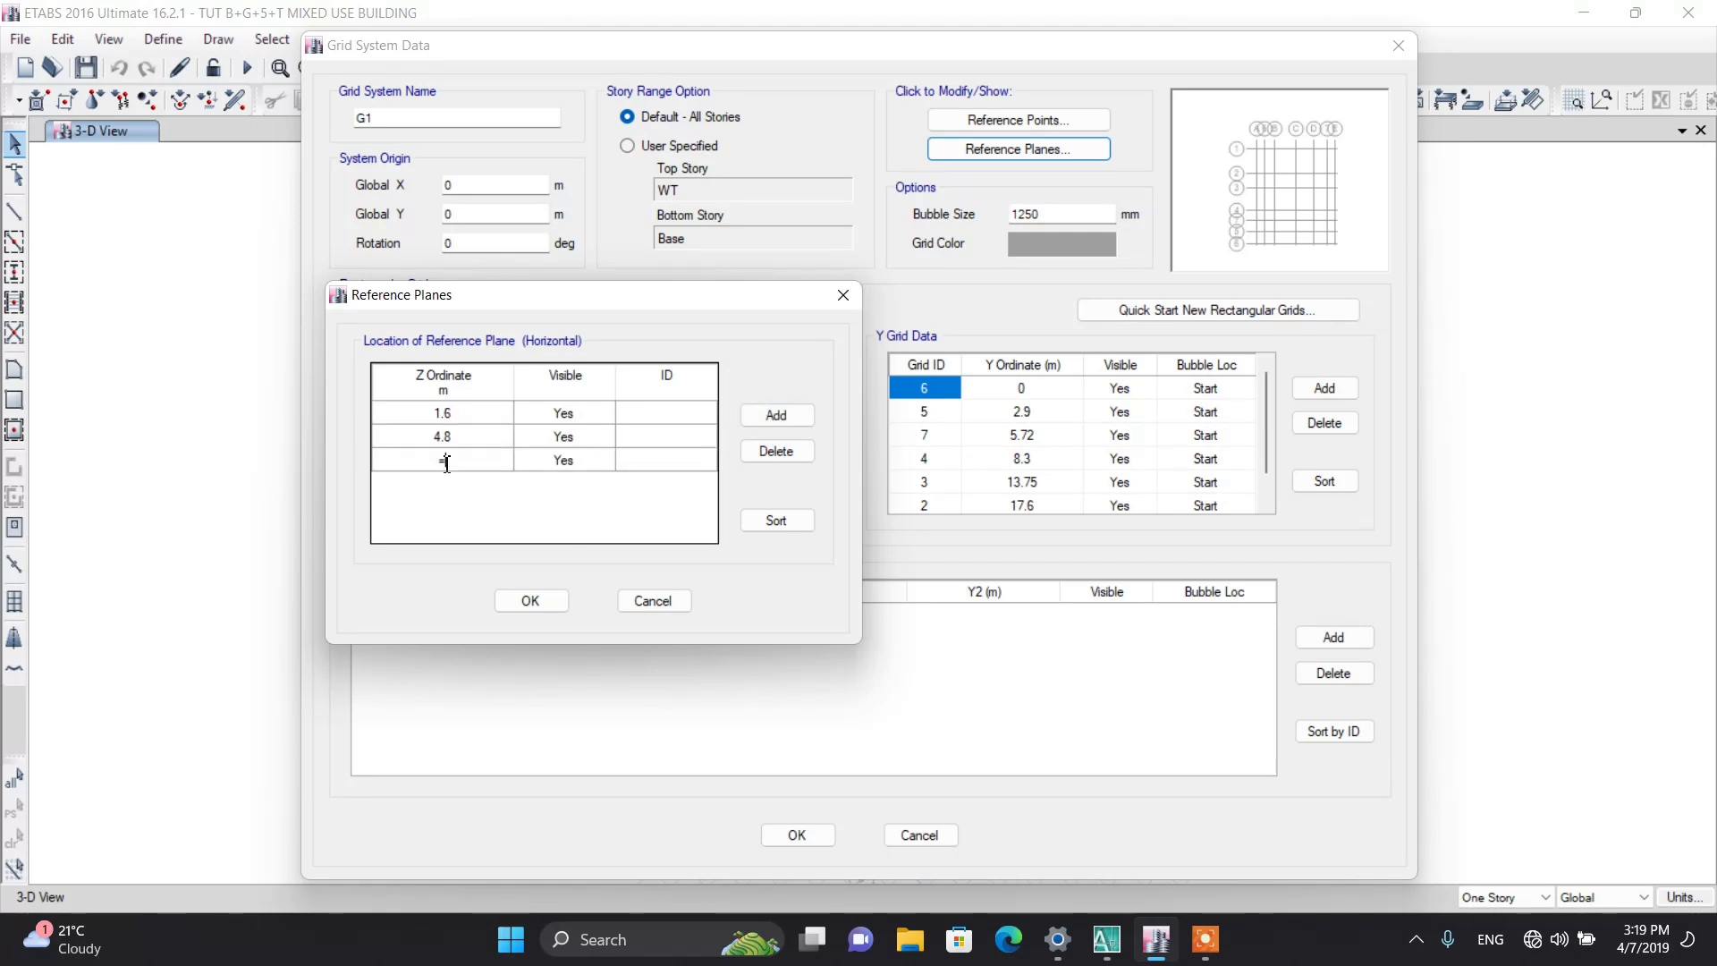
text(4.8+3.2)
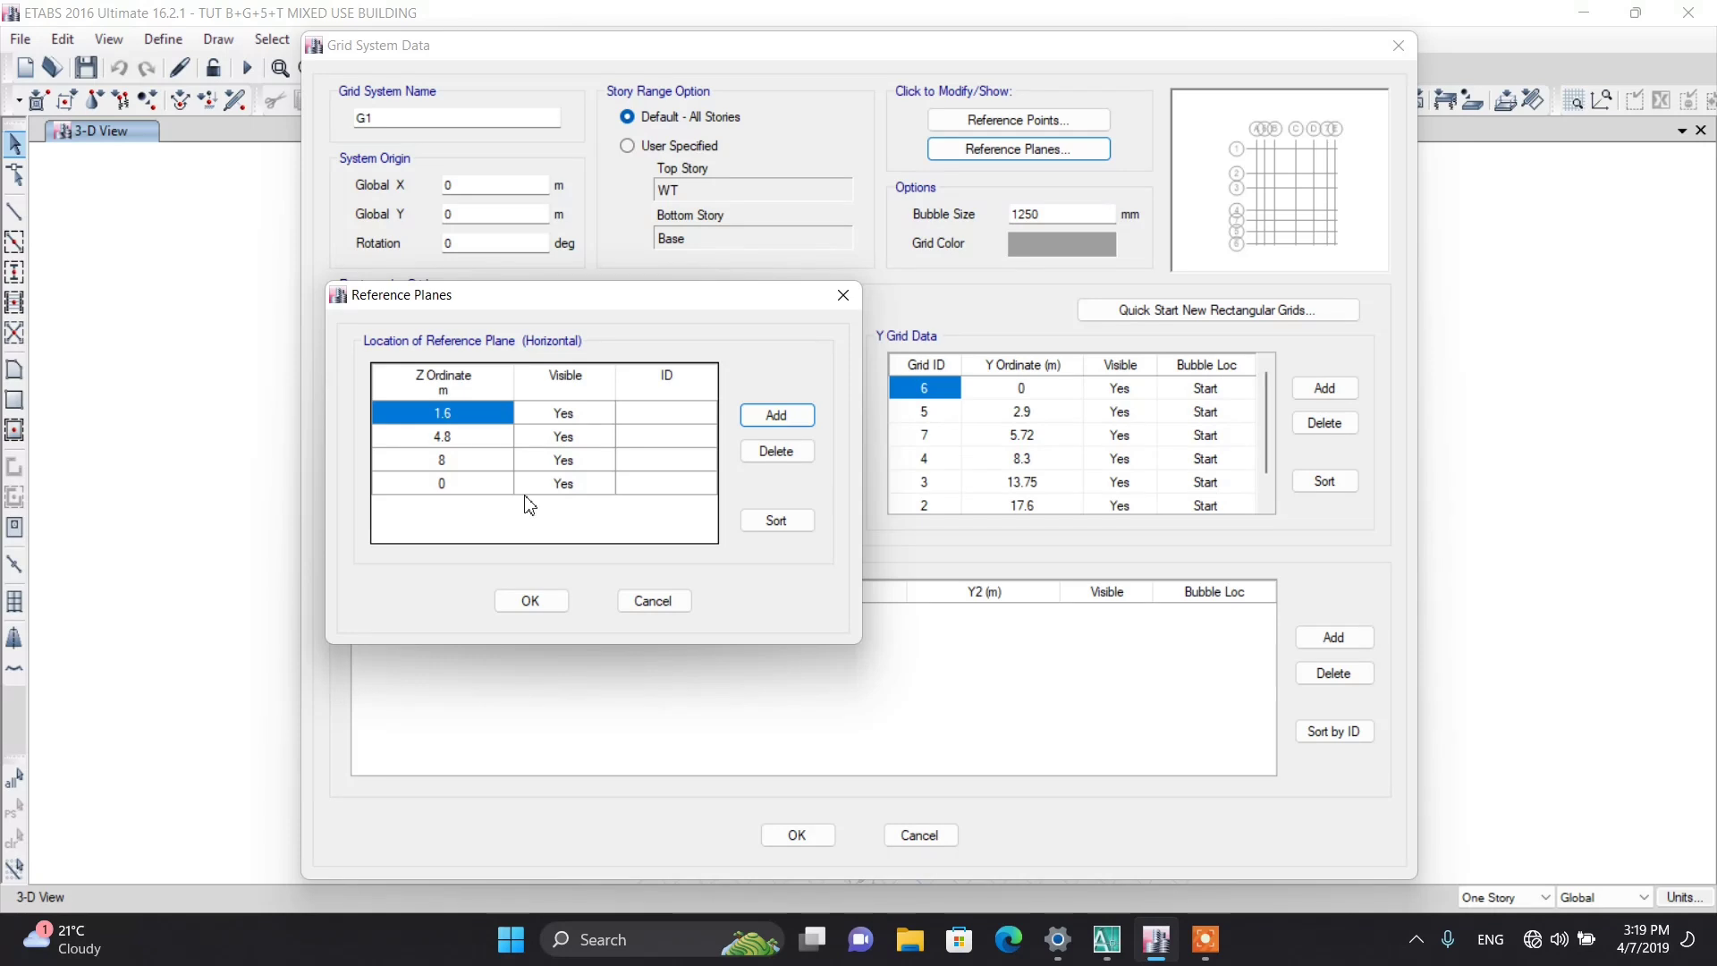
Step: Change the third reference plane's Z ordinate to 7.8 m and set the fourth to =7.8+3.2, giving 11 m
click(465, 460)
text(=)
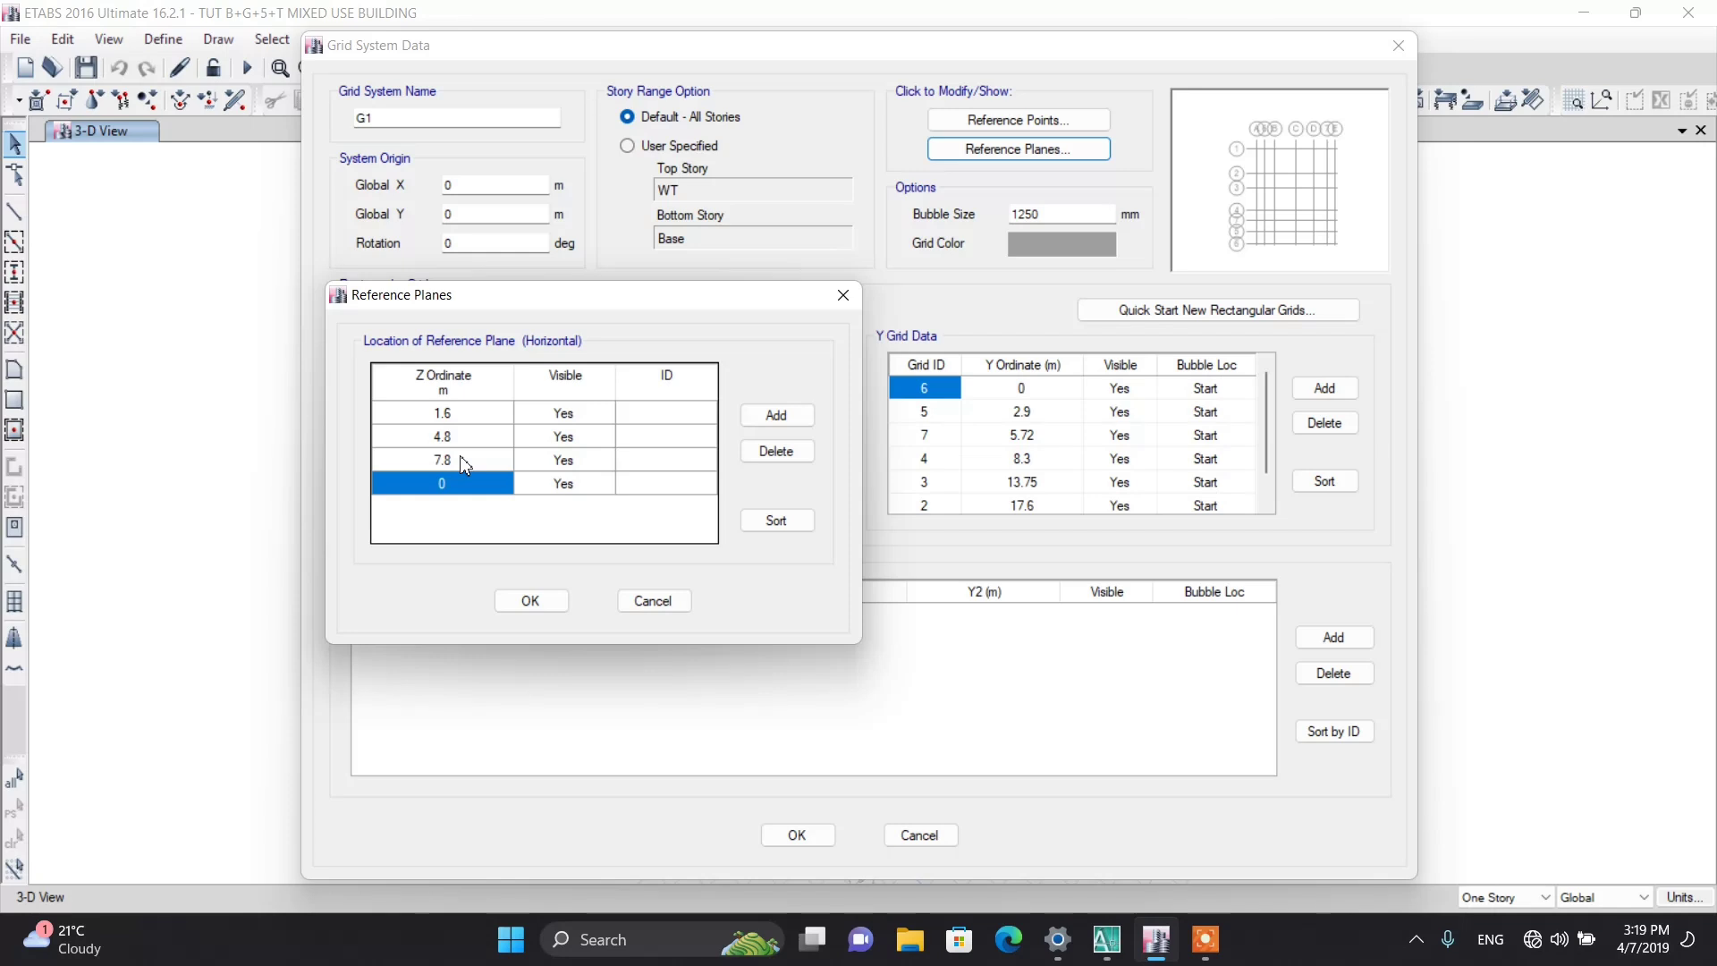
text(=7.8+3.2)
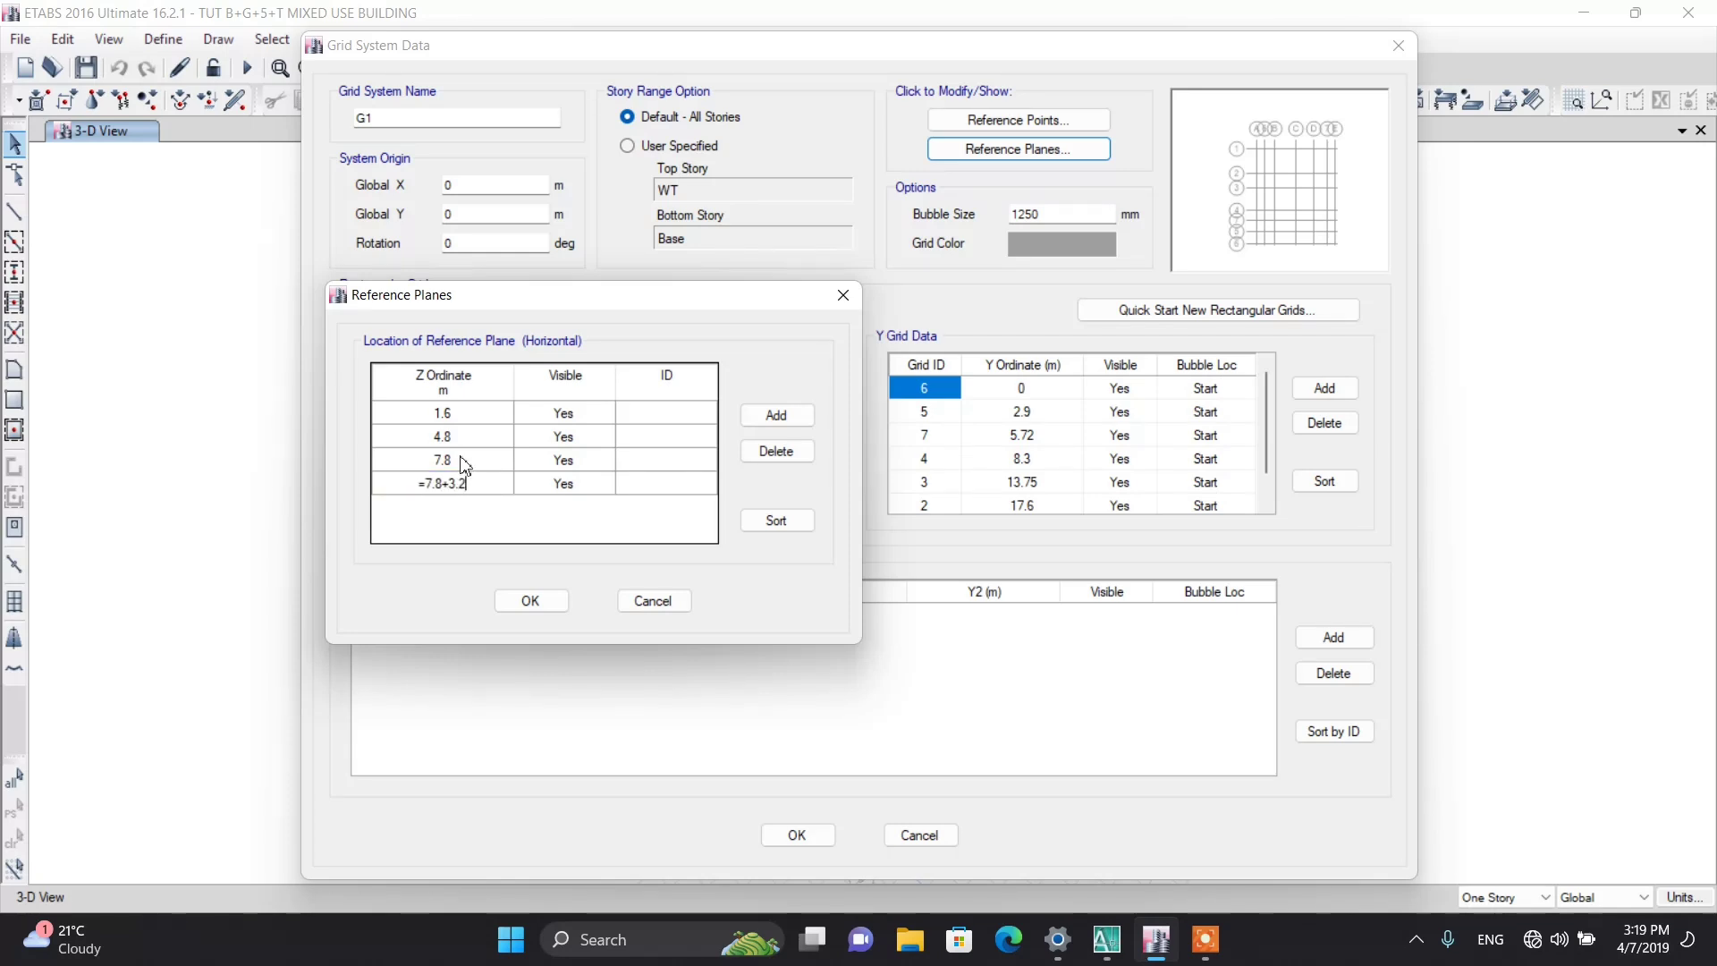
key(Return)
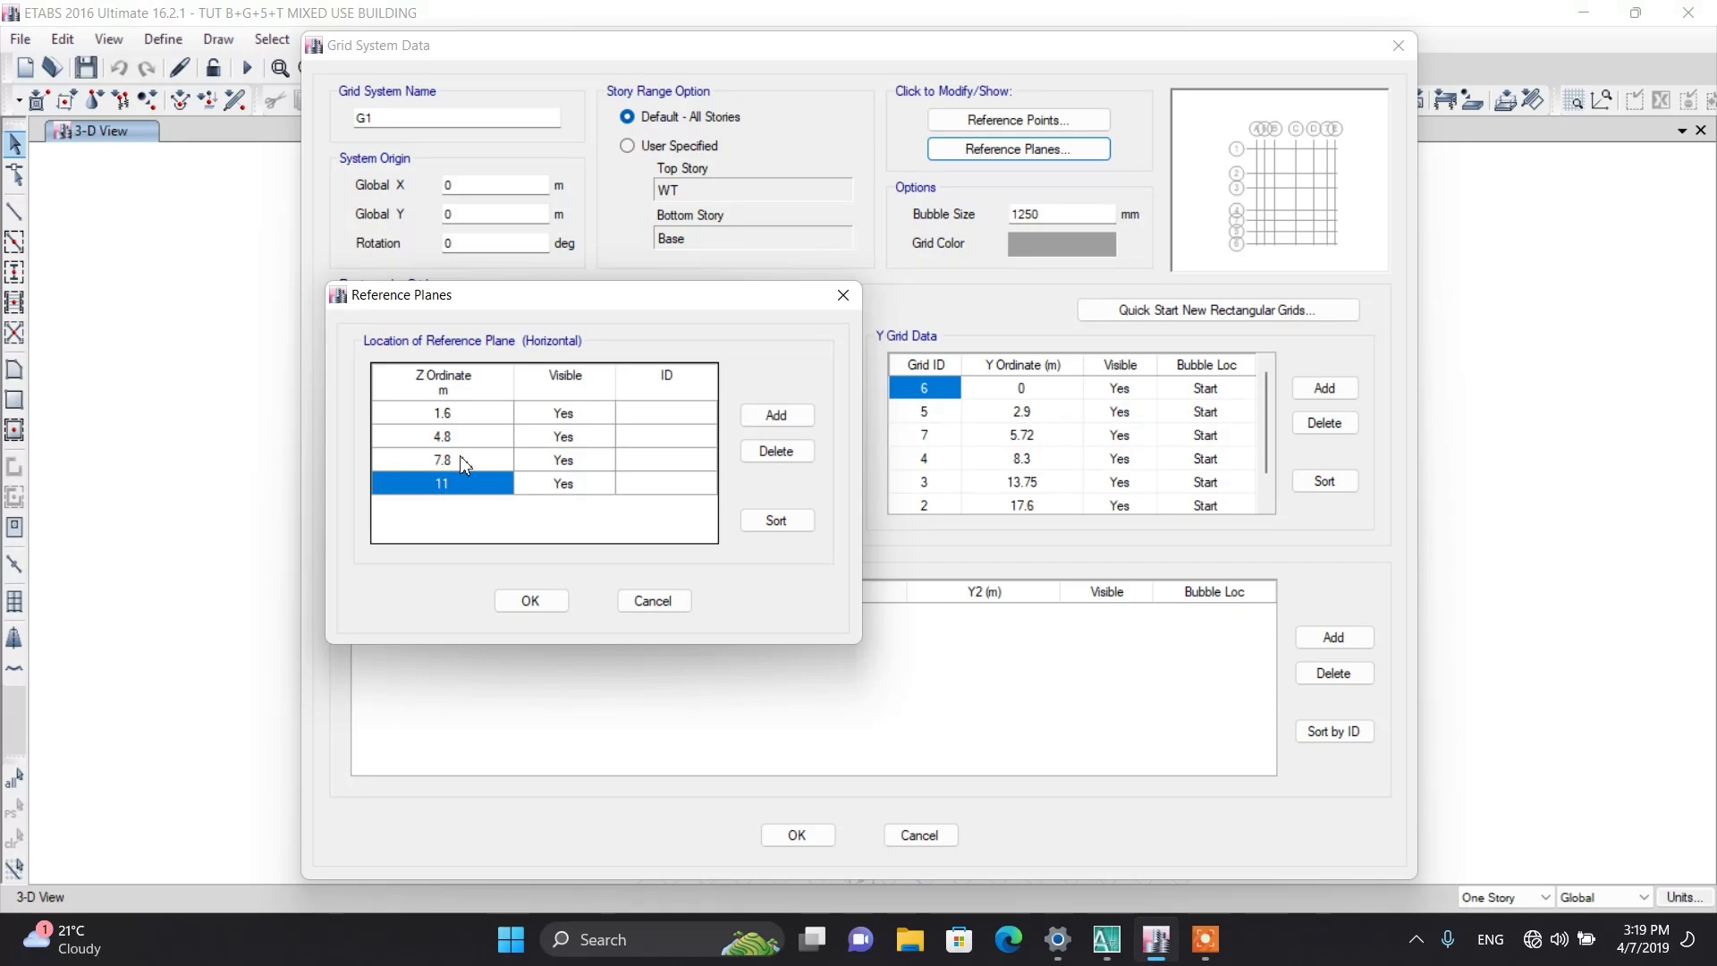
Step: Add a fifth reference plane with the Z ordinate =11+3.2, giving 14.2 m
click(776, 415)
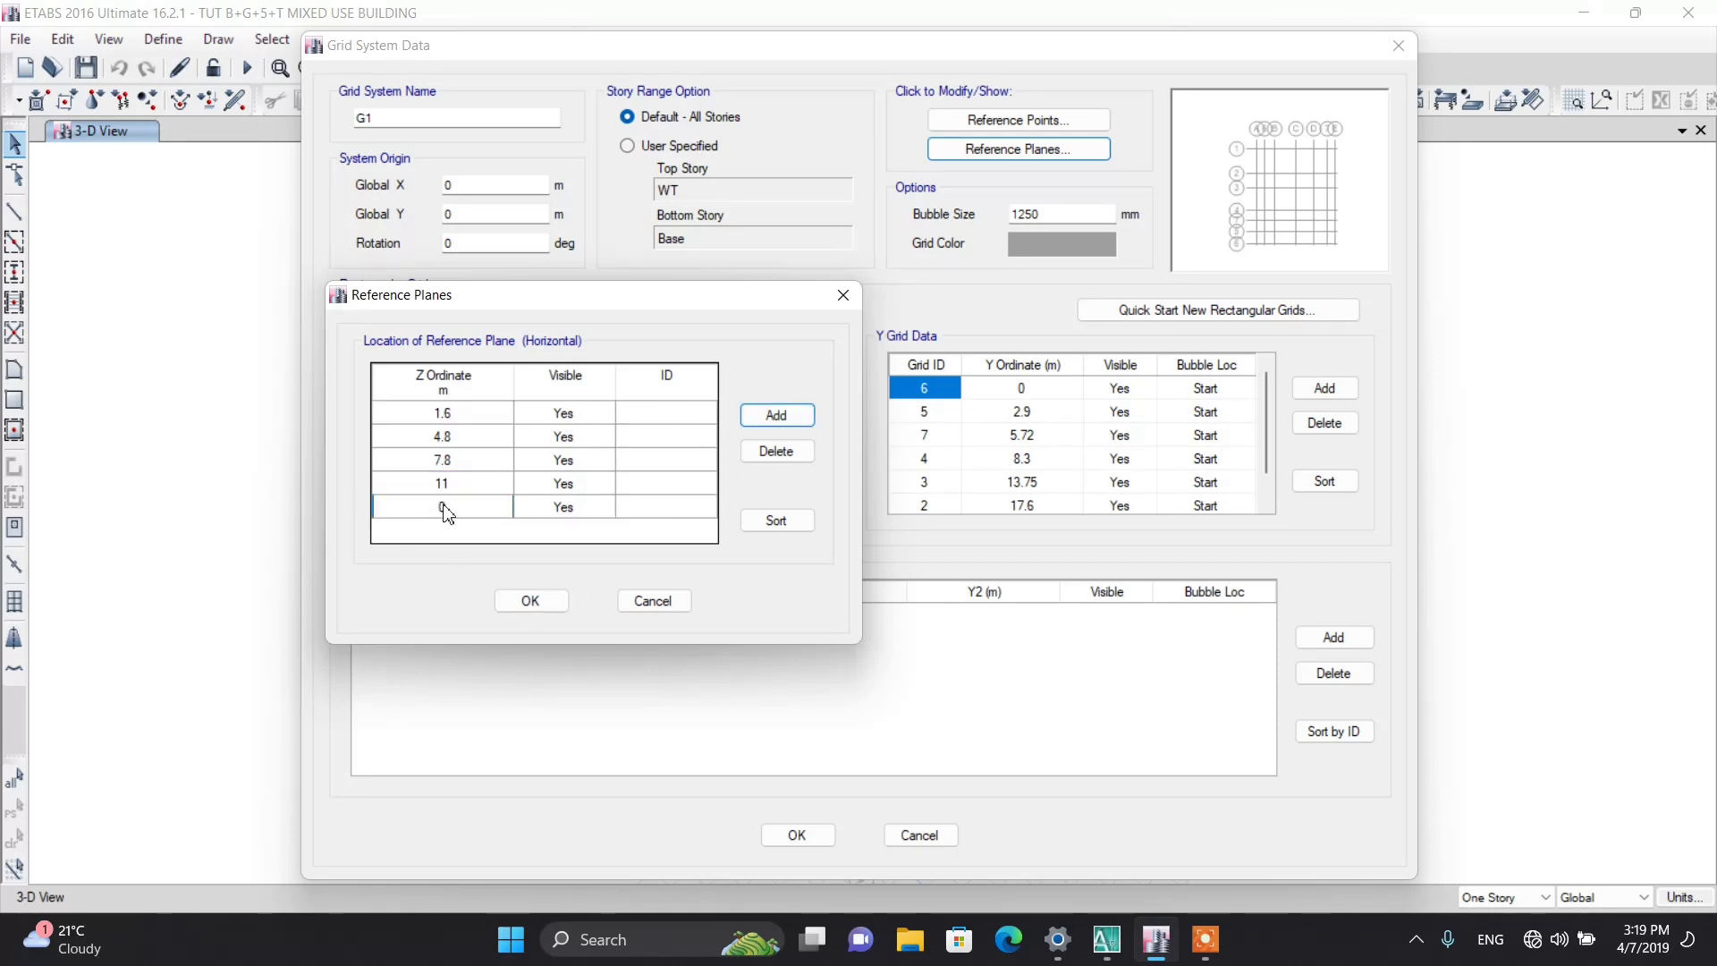
click(444, 508)
text(=11+3.2)
key(Return)
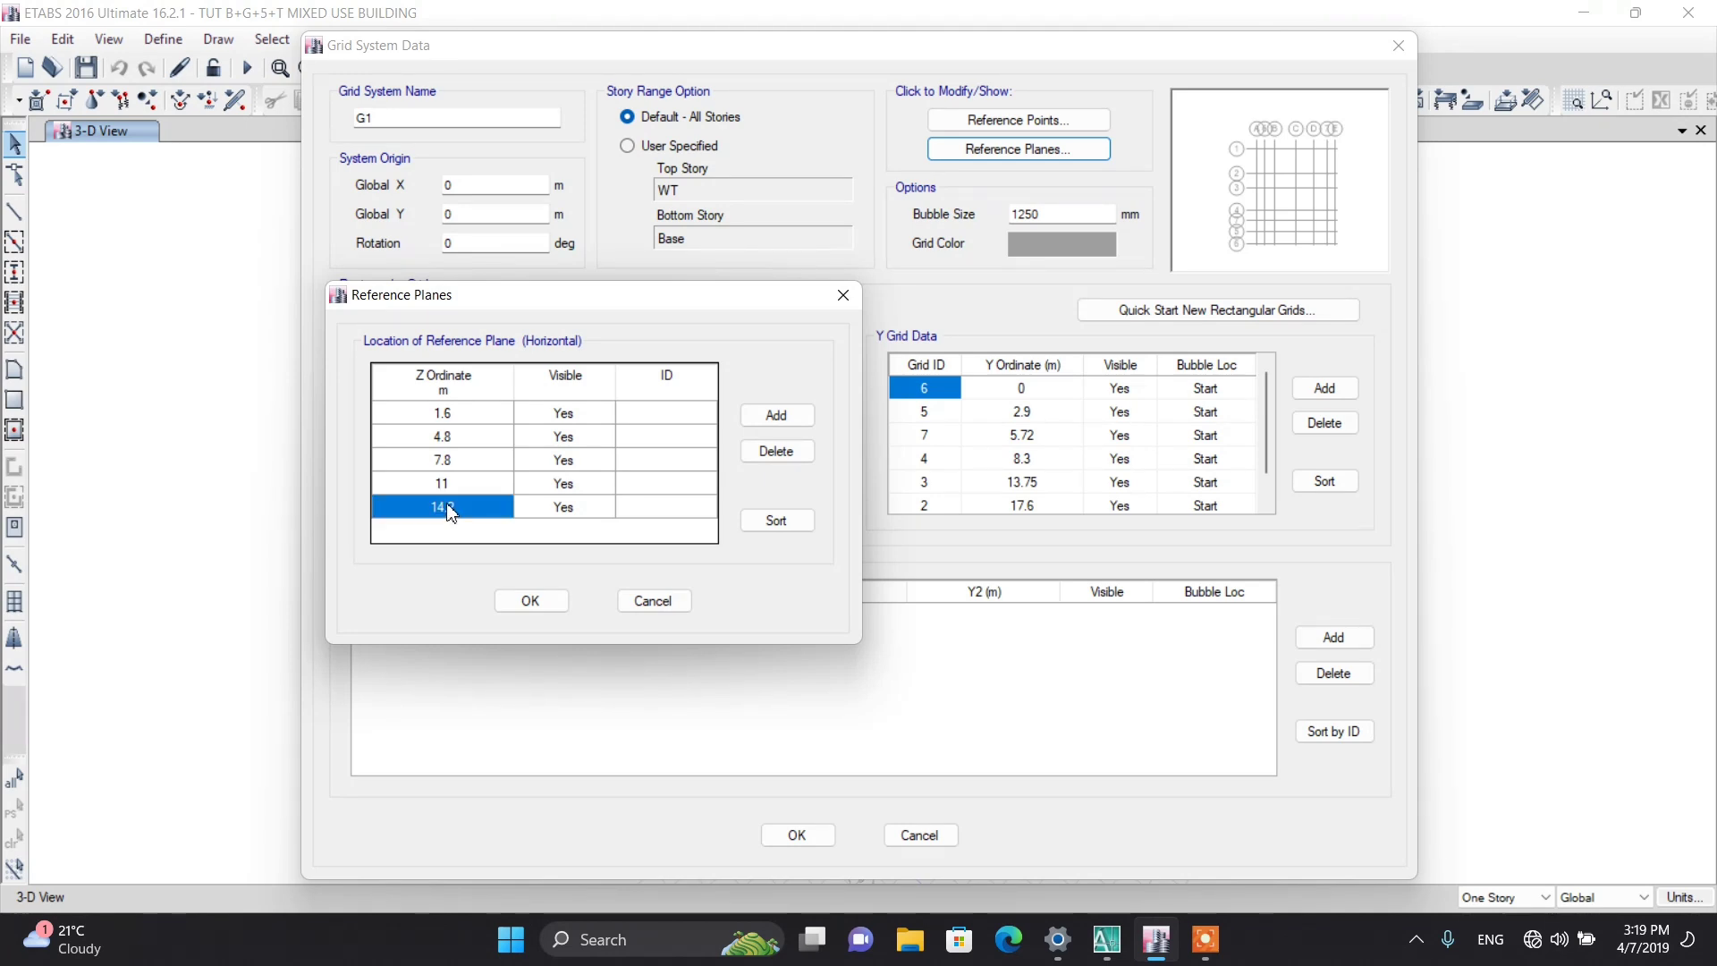
Step: Add a sixth reference plane with a Z ordinate of 17.4 m and accept the grid system changes
click(776, 415)
click(467, 531)
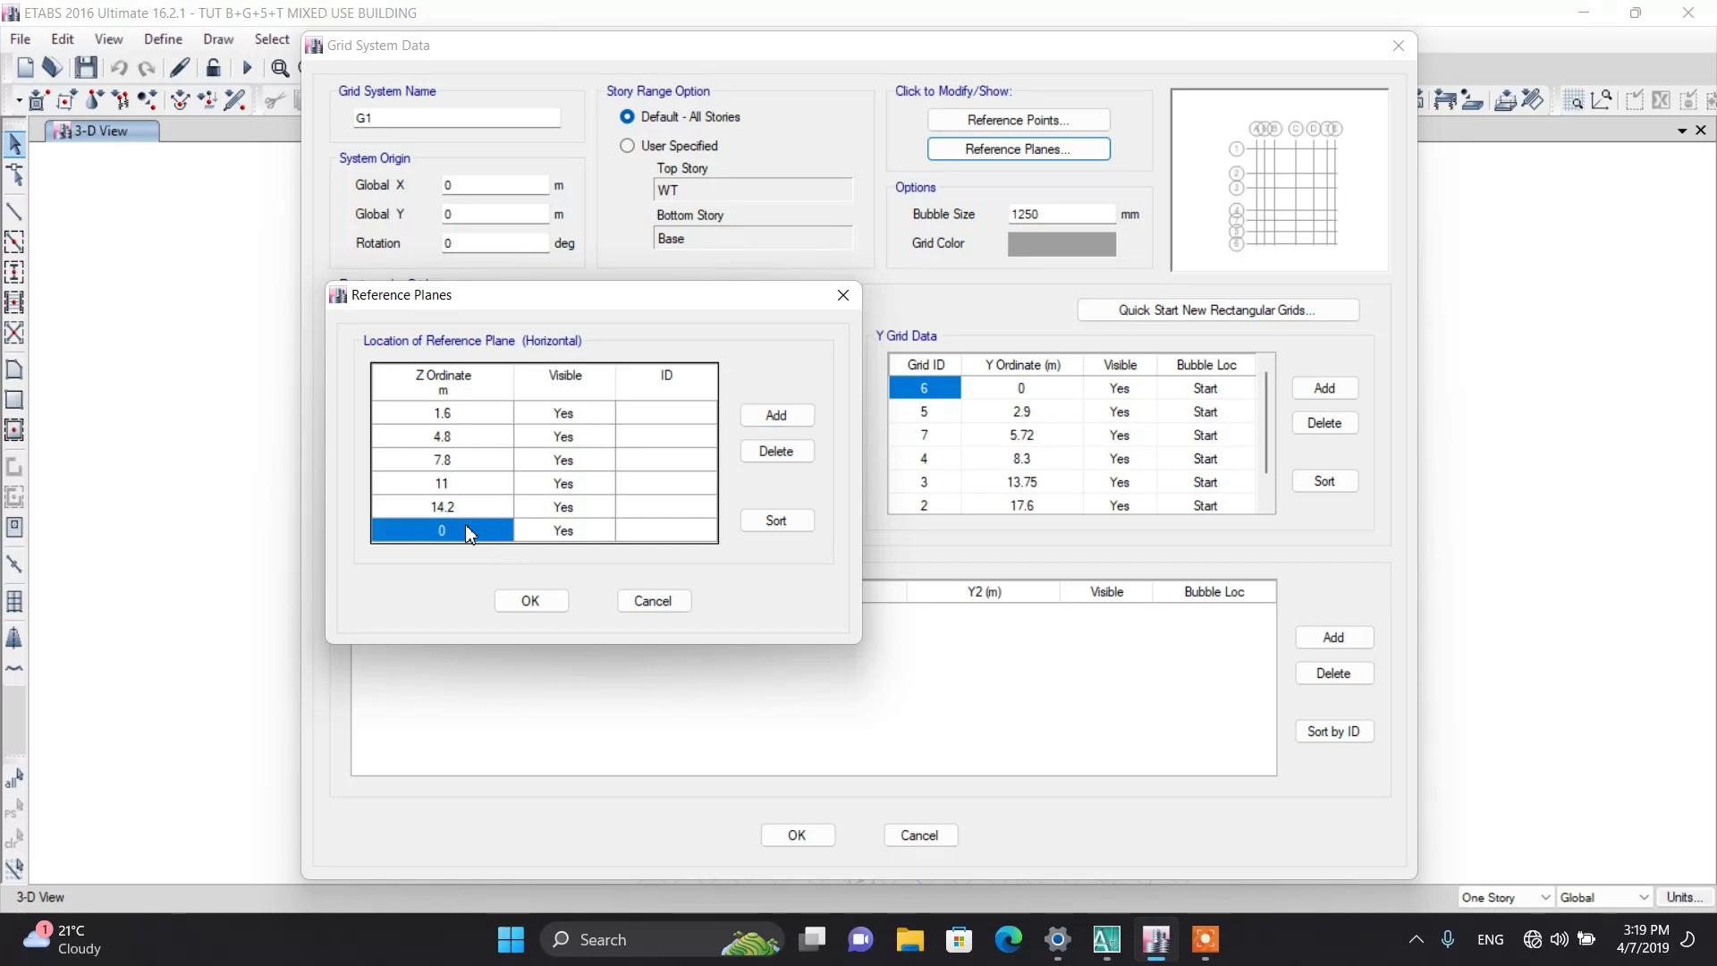
text(=)
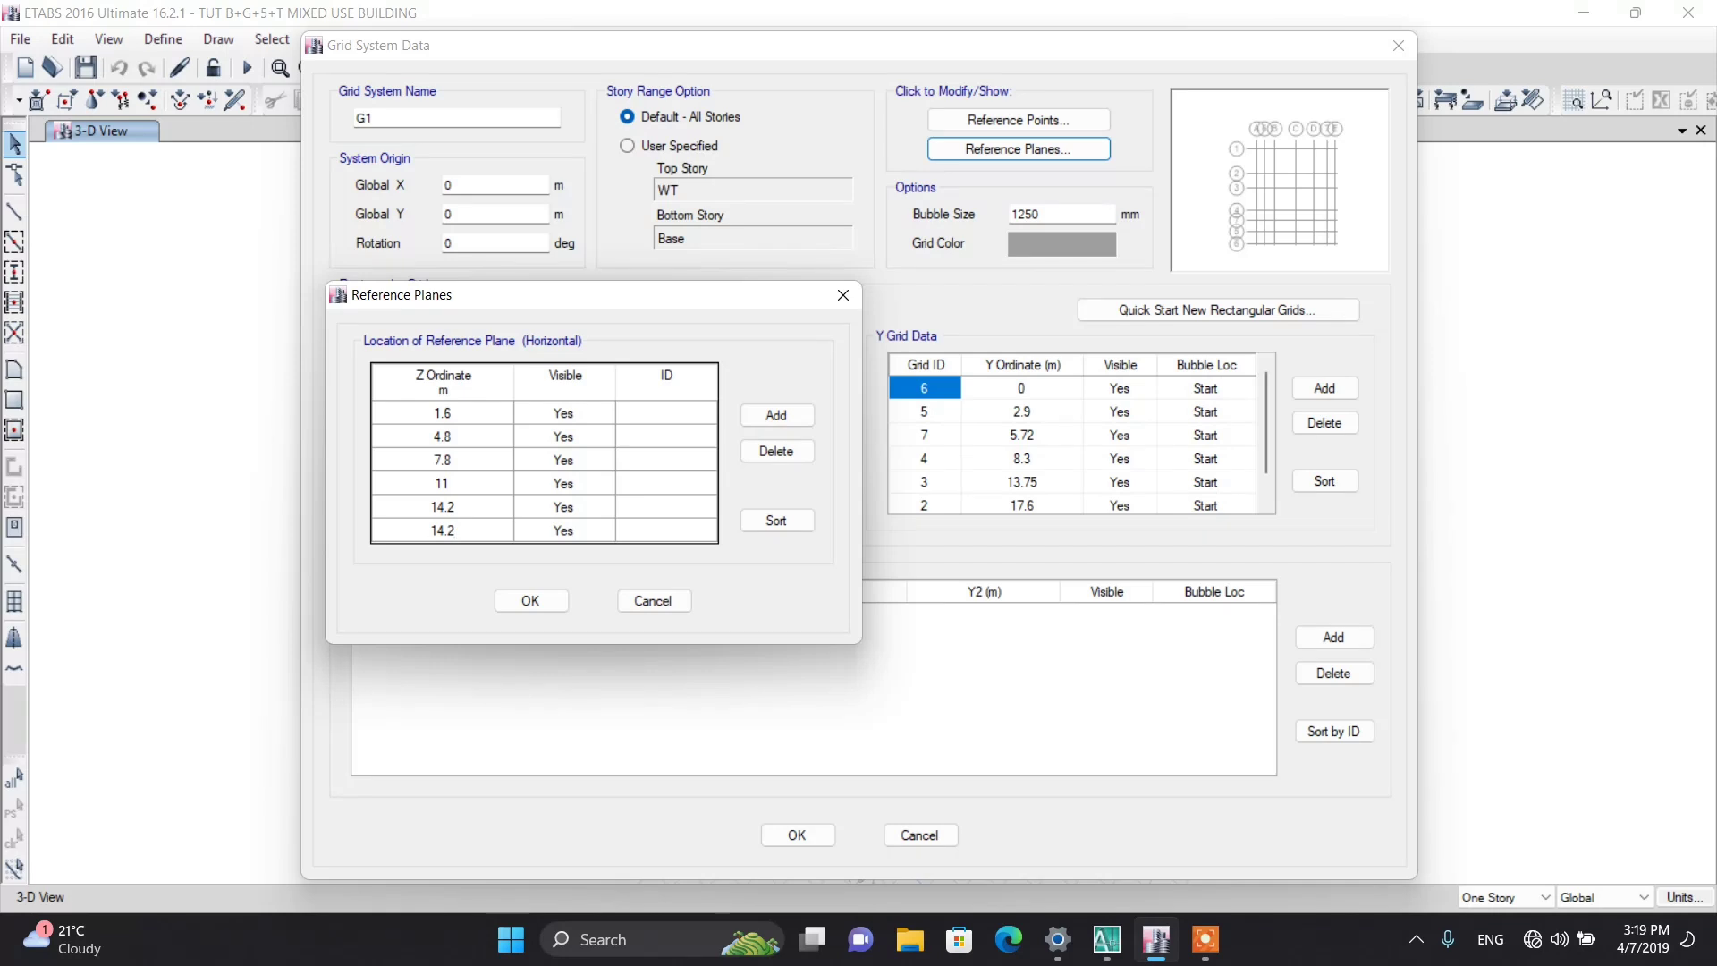
click(468, 534)
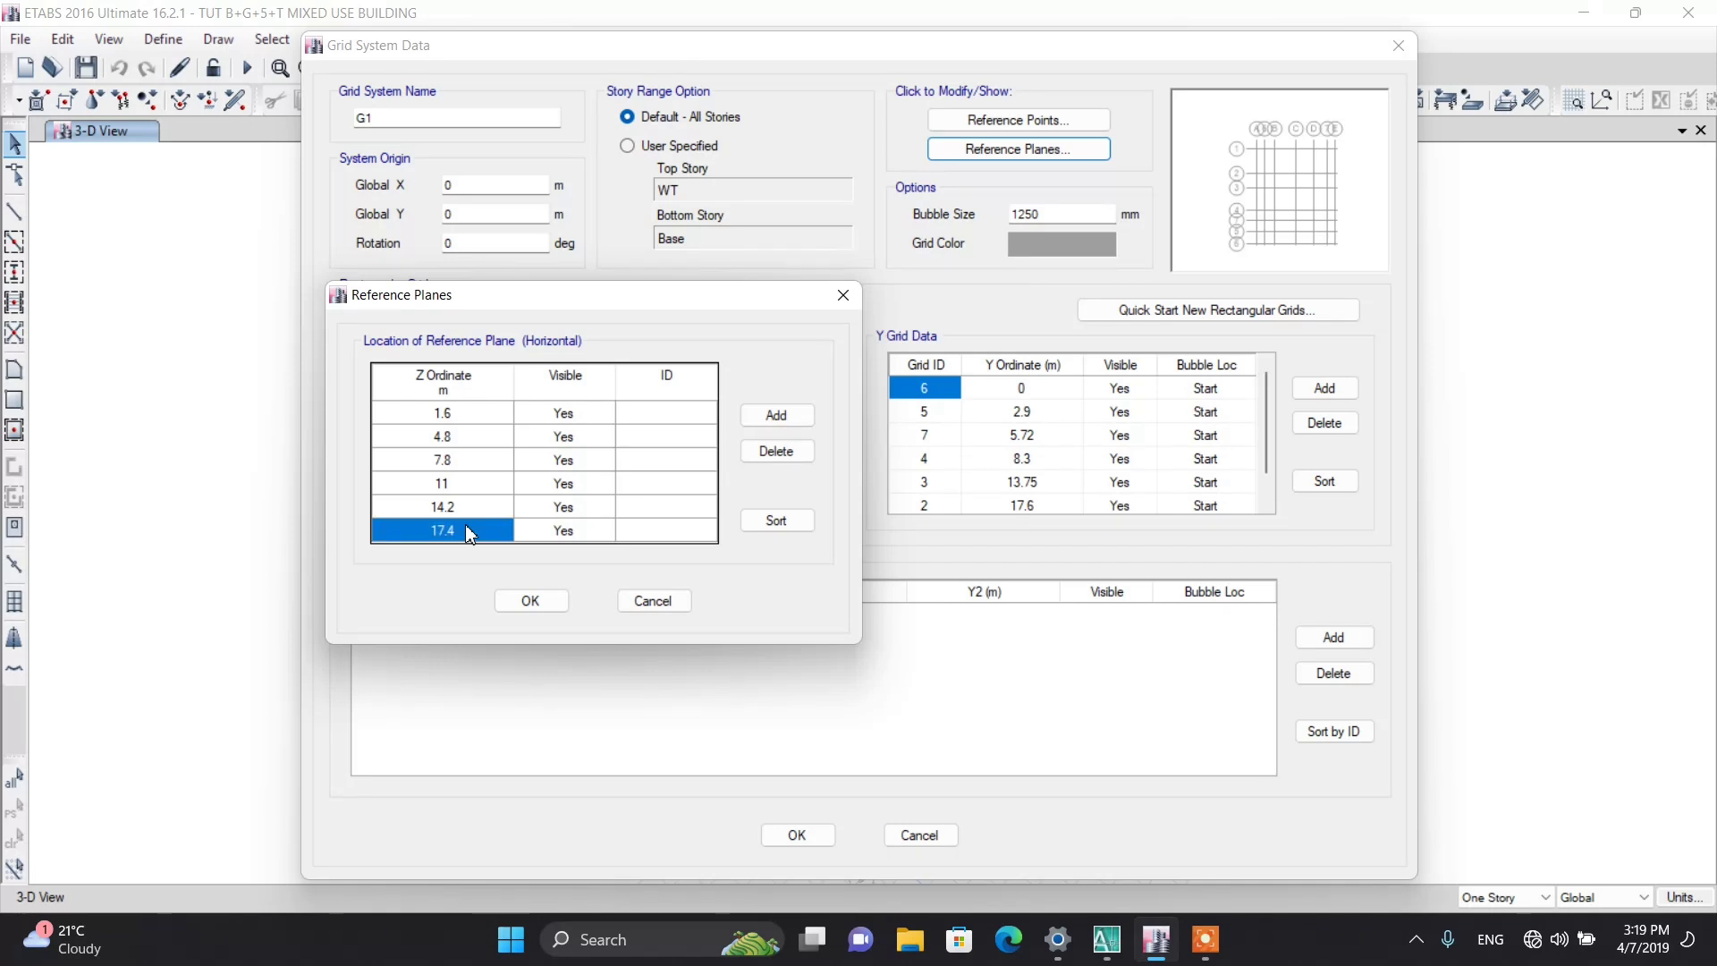
click(531, 601)
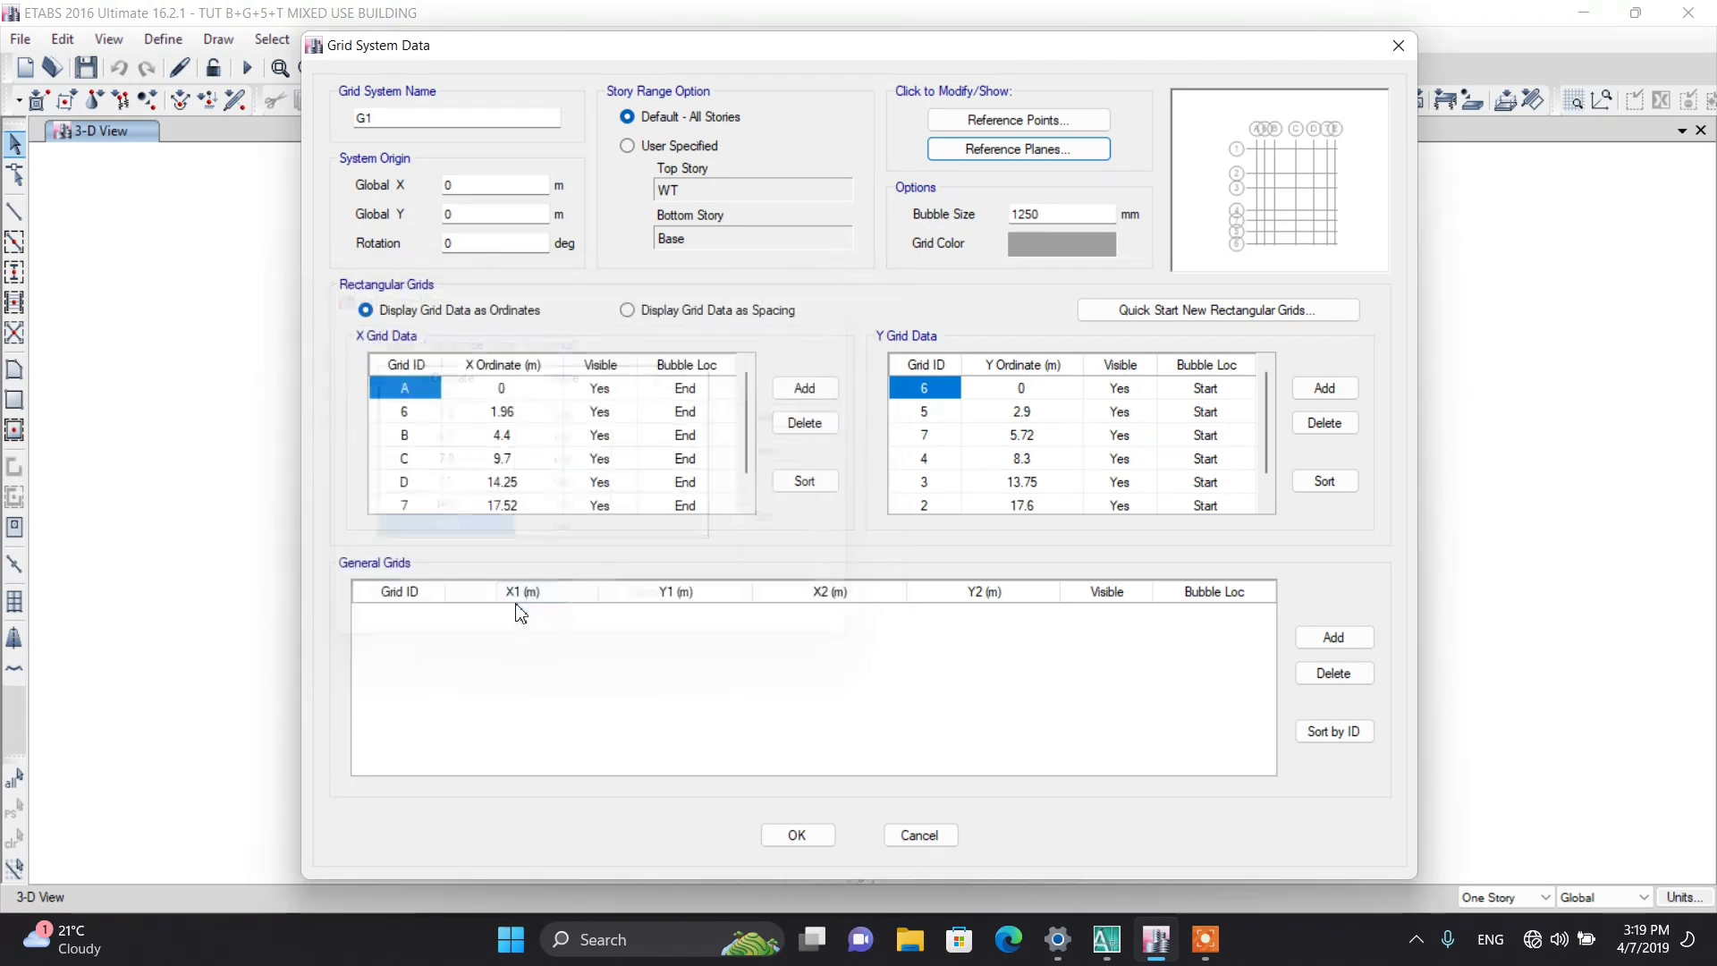
click(797, 836)
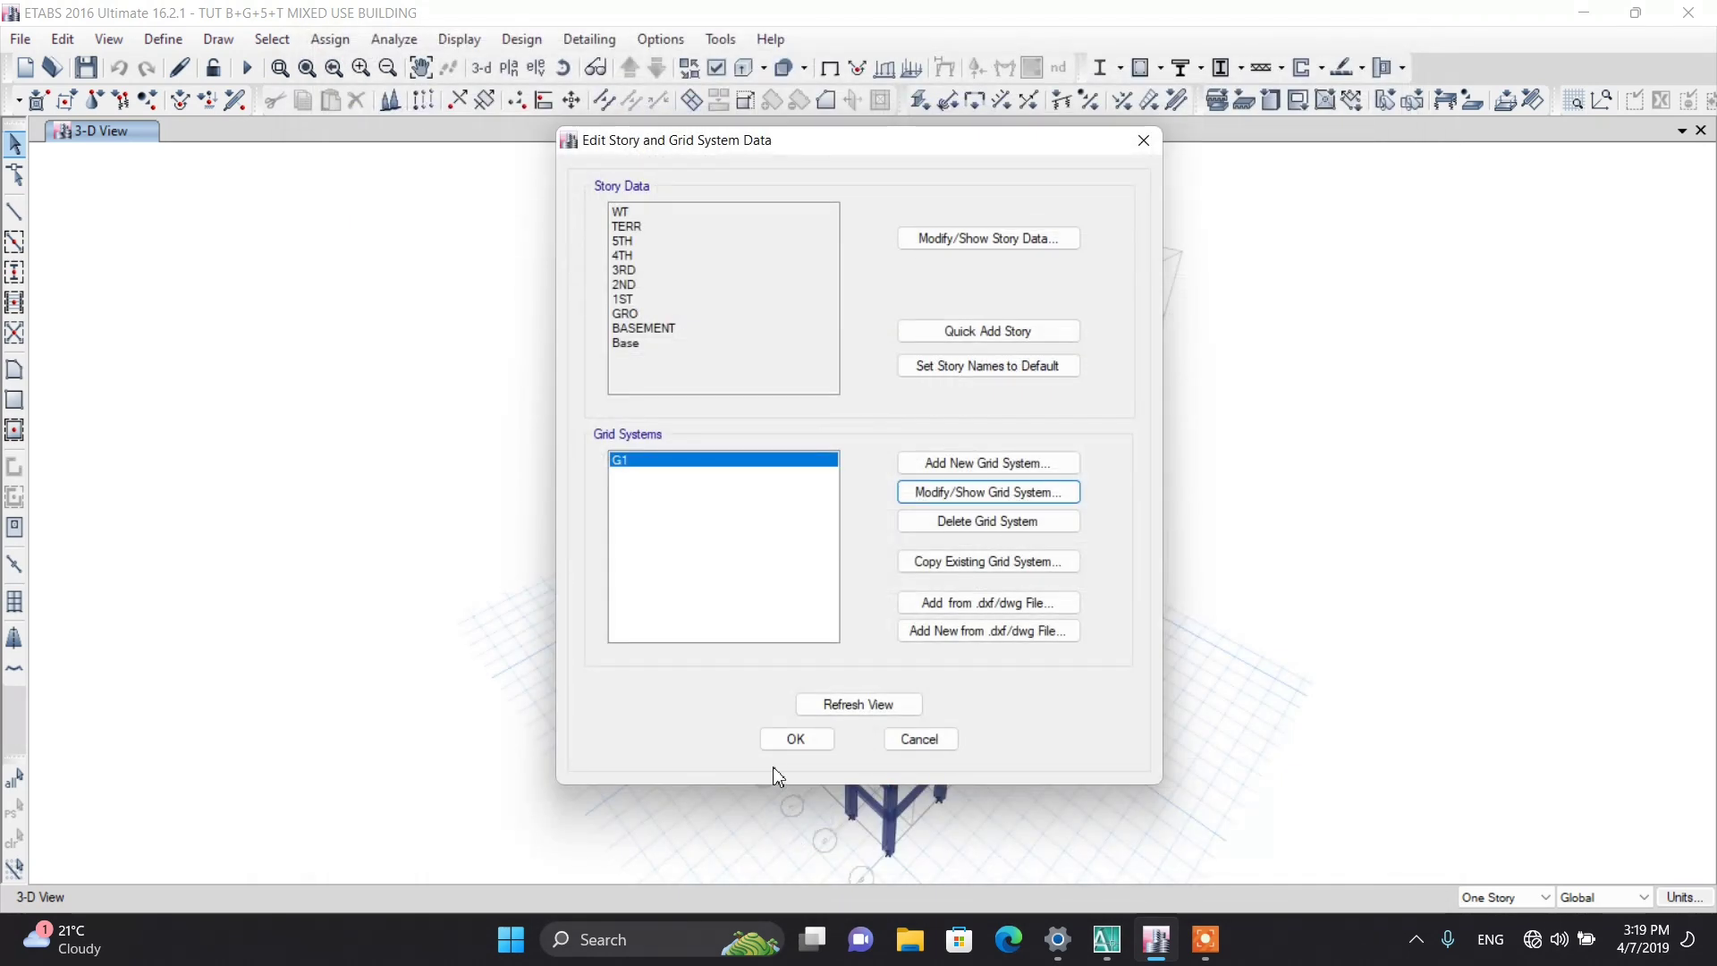
click(795, 739)
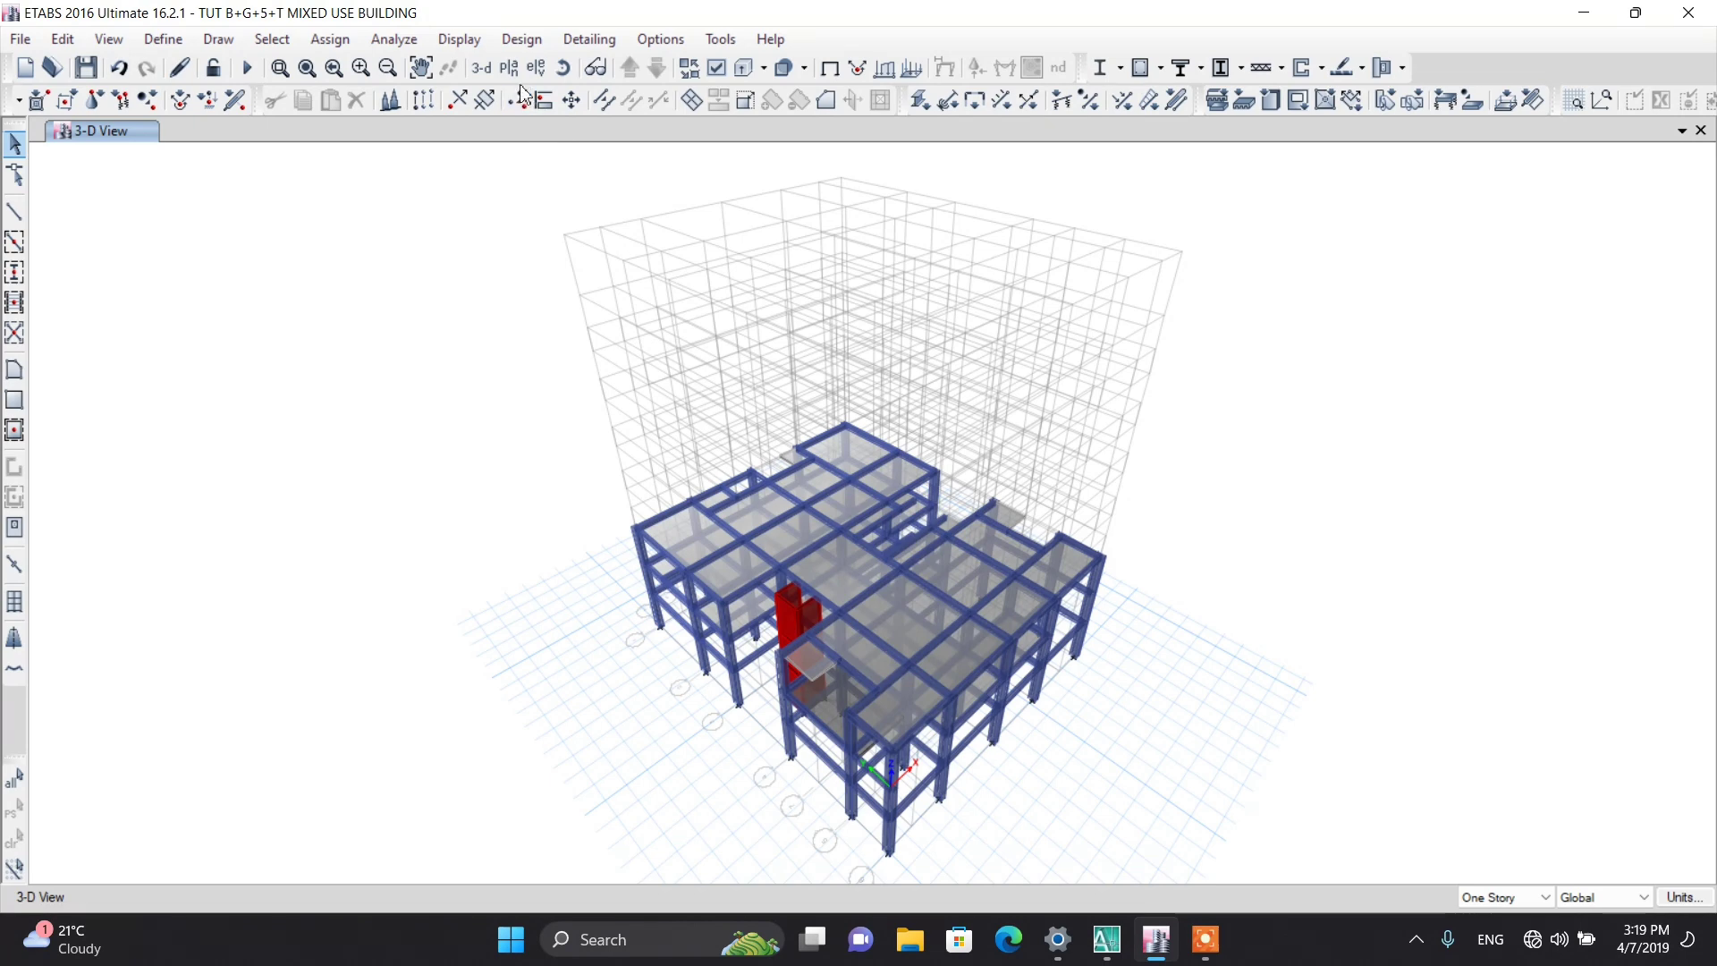
Step: Check the list of plan view levels for the new reference planes without changing the current view
click(535, 67)
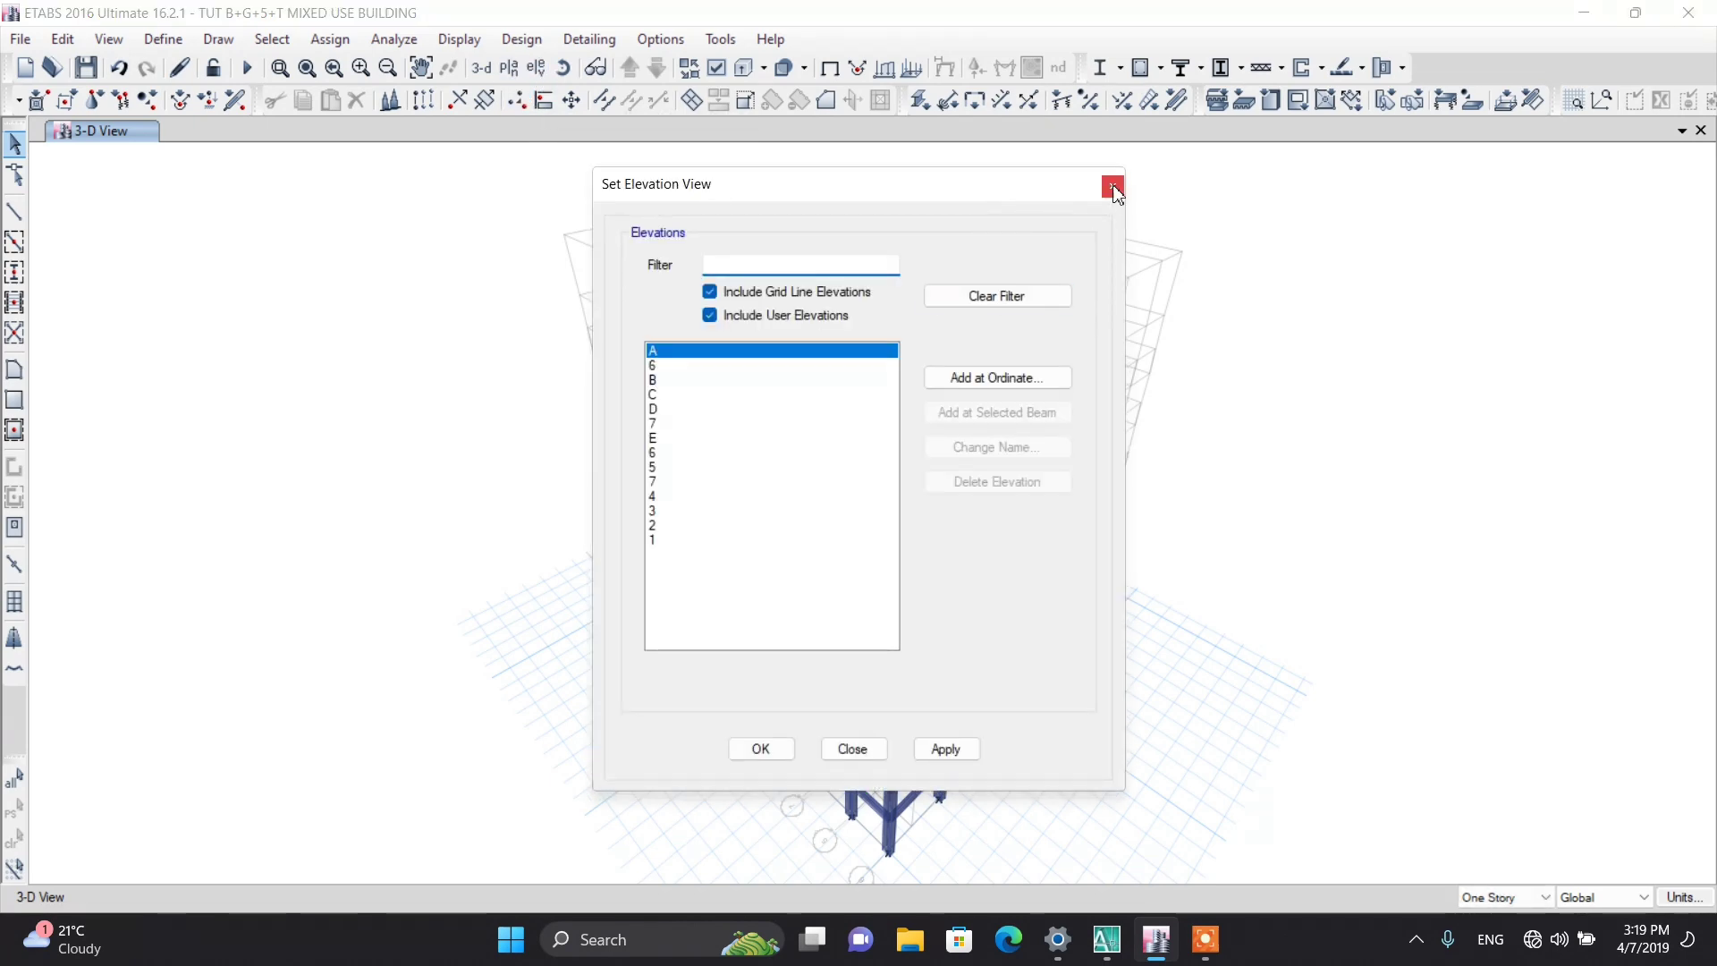
click(1113, 188)
click(509, 67)
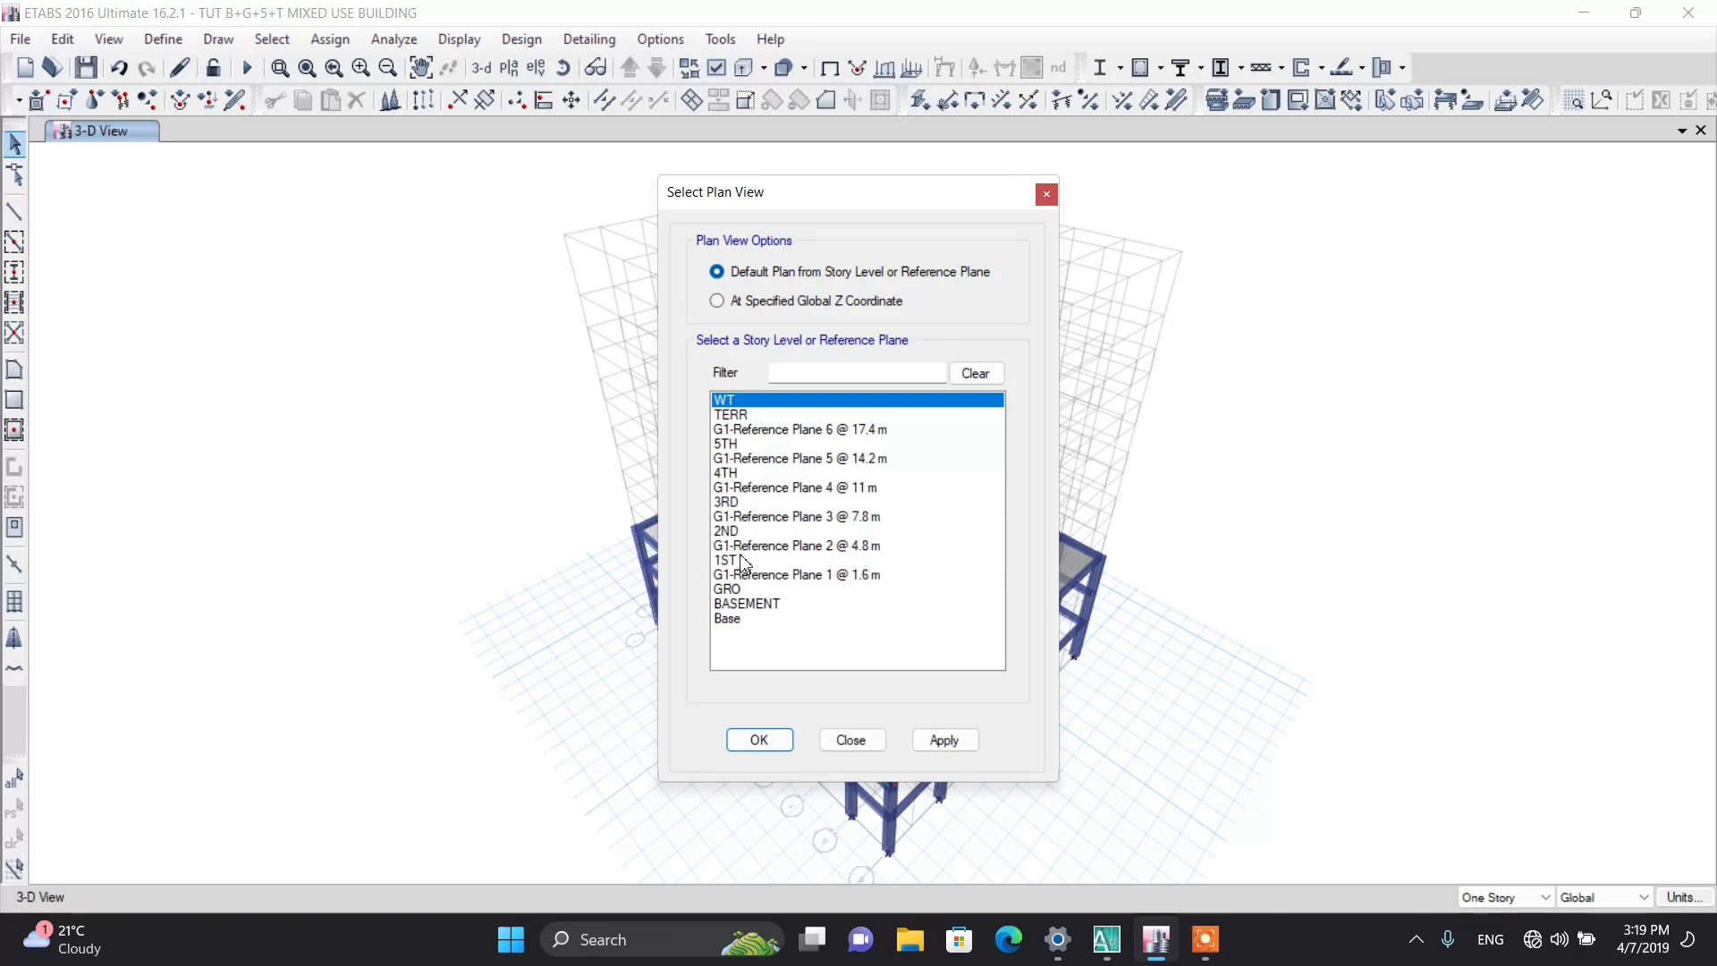
click(1047, 195)
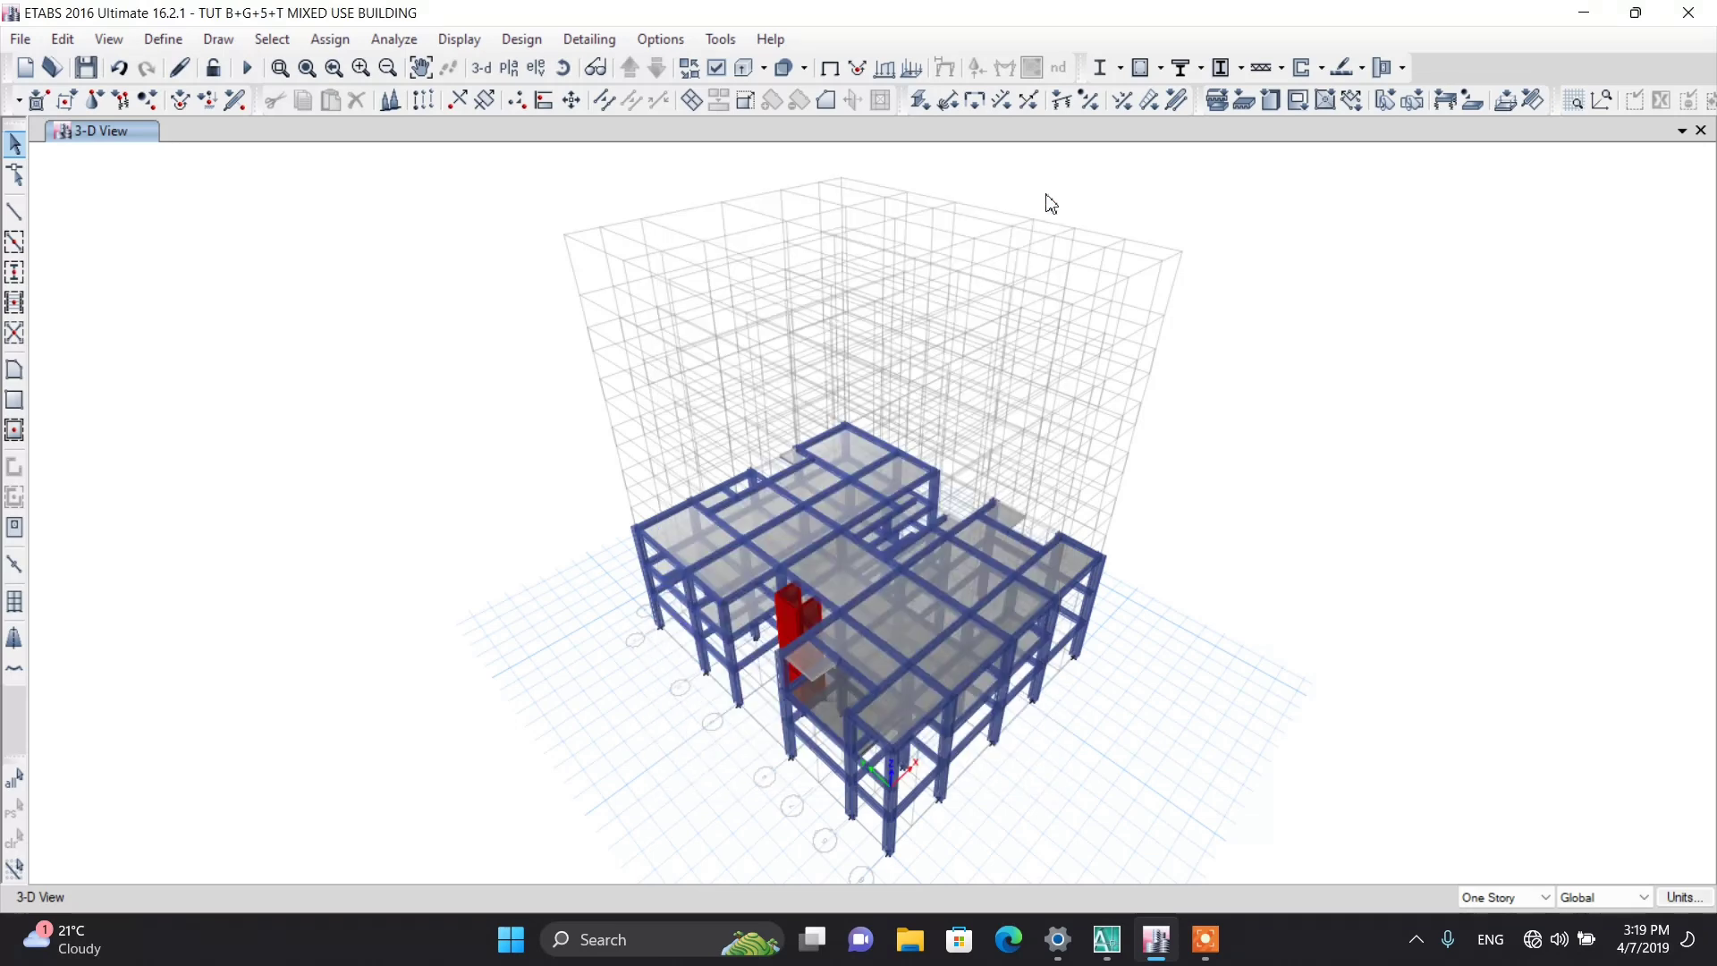
Step: Open the elevation view along Y grid line 6 and examine the reference planes between the story levels from GRO to TERR
click(535, 67)
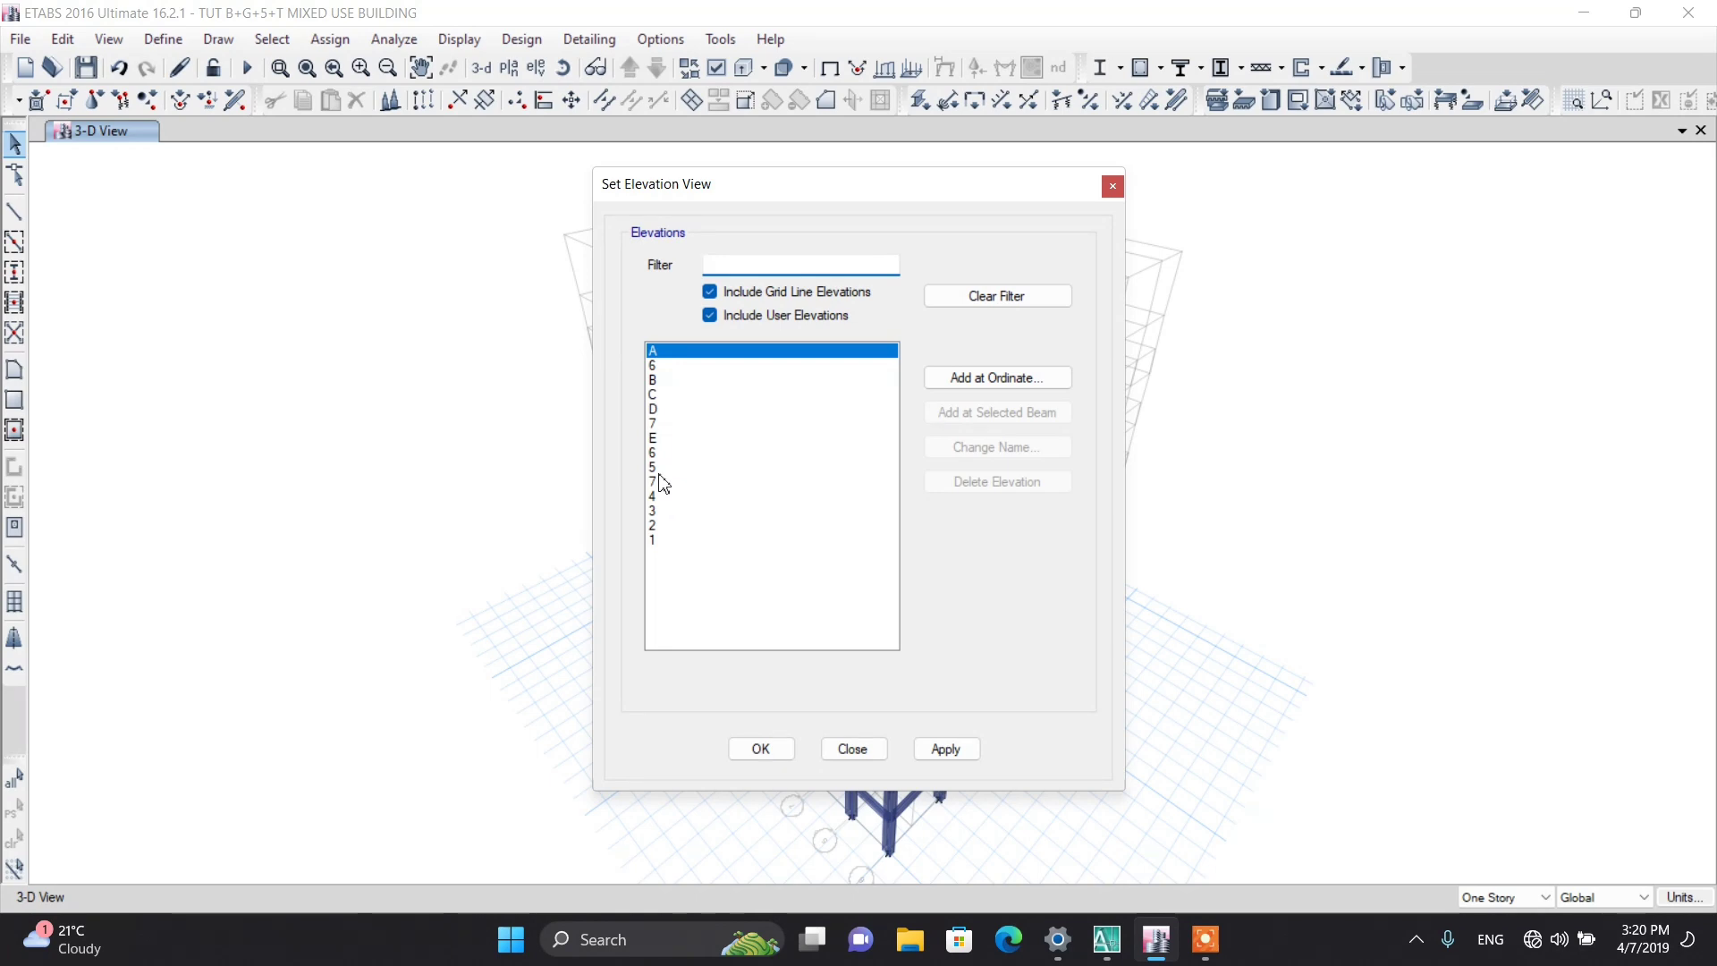
click(653, 452)
click(760, 749)
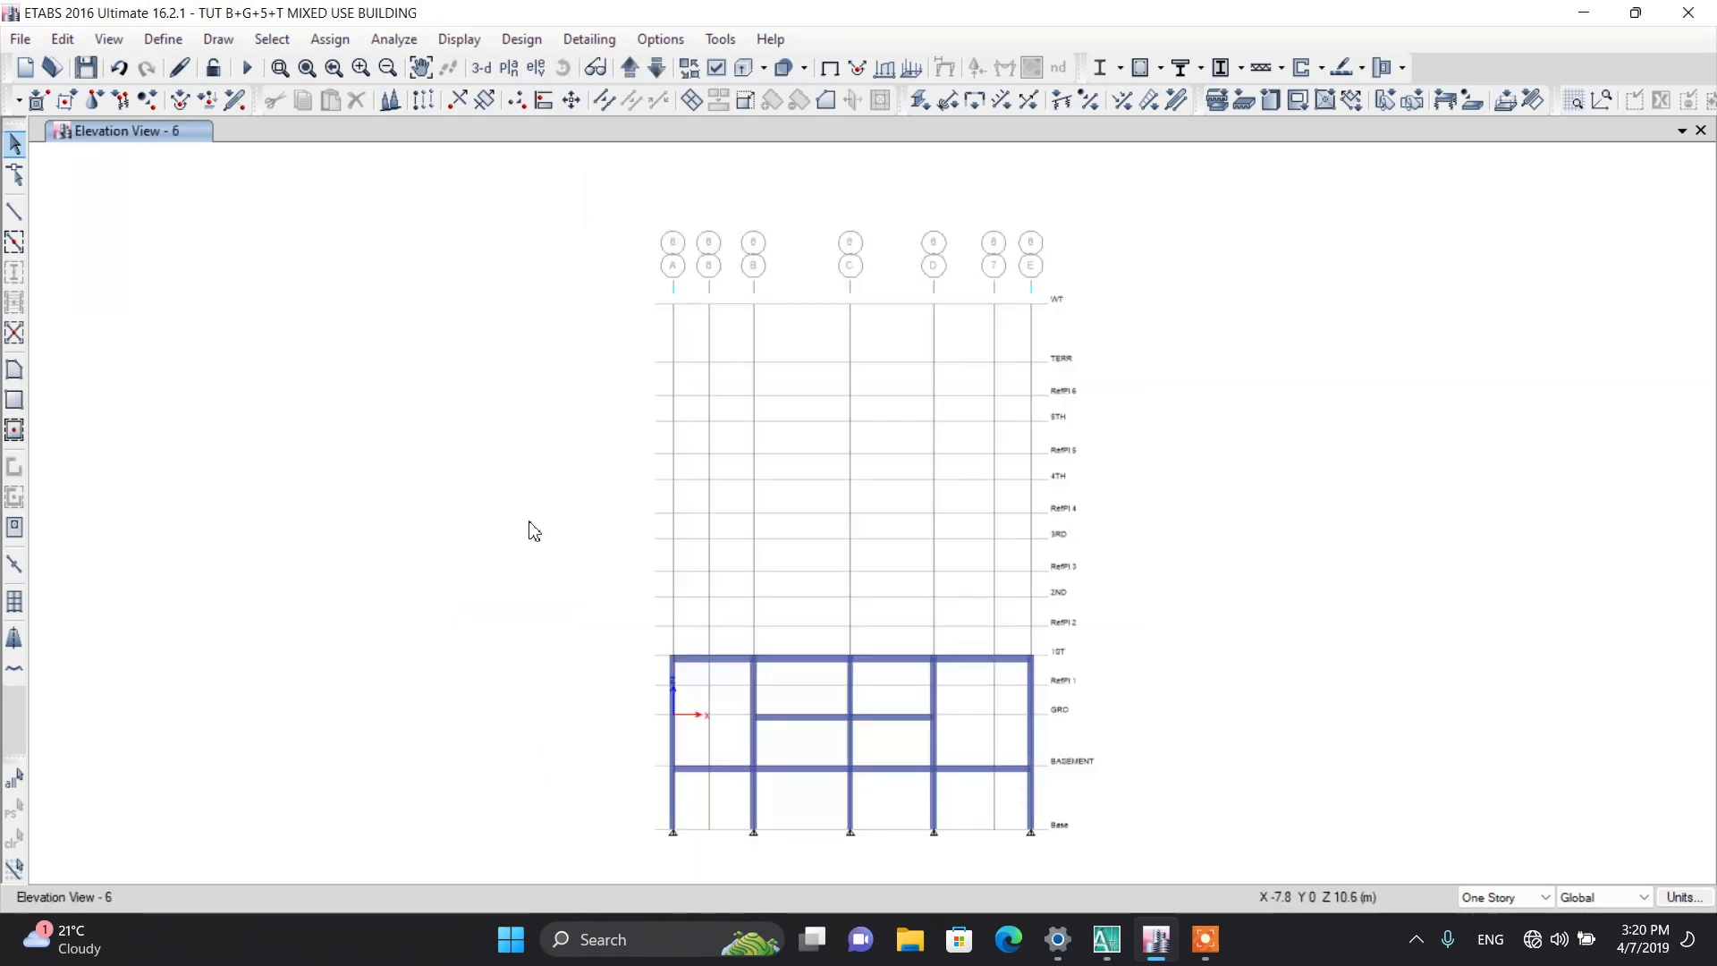
scroll(537, 295, down, 2)
scroll(602, 337, up, 2)
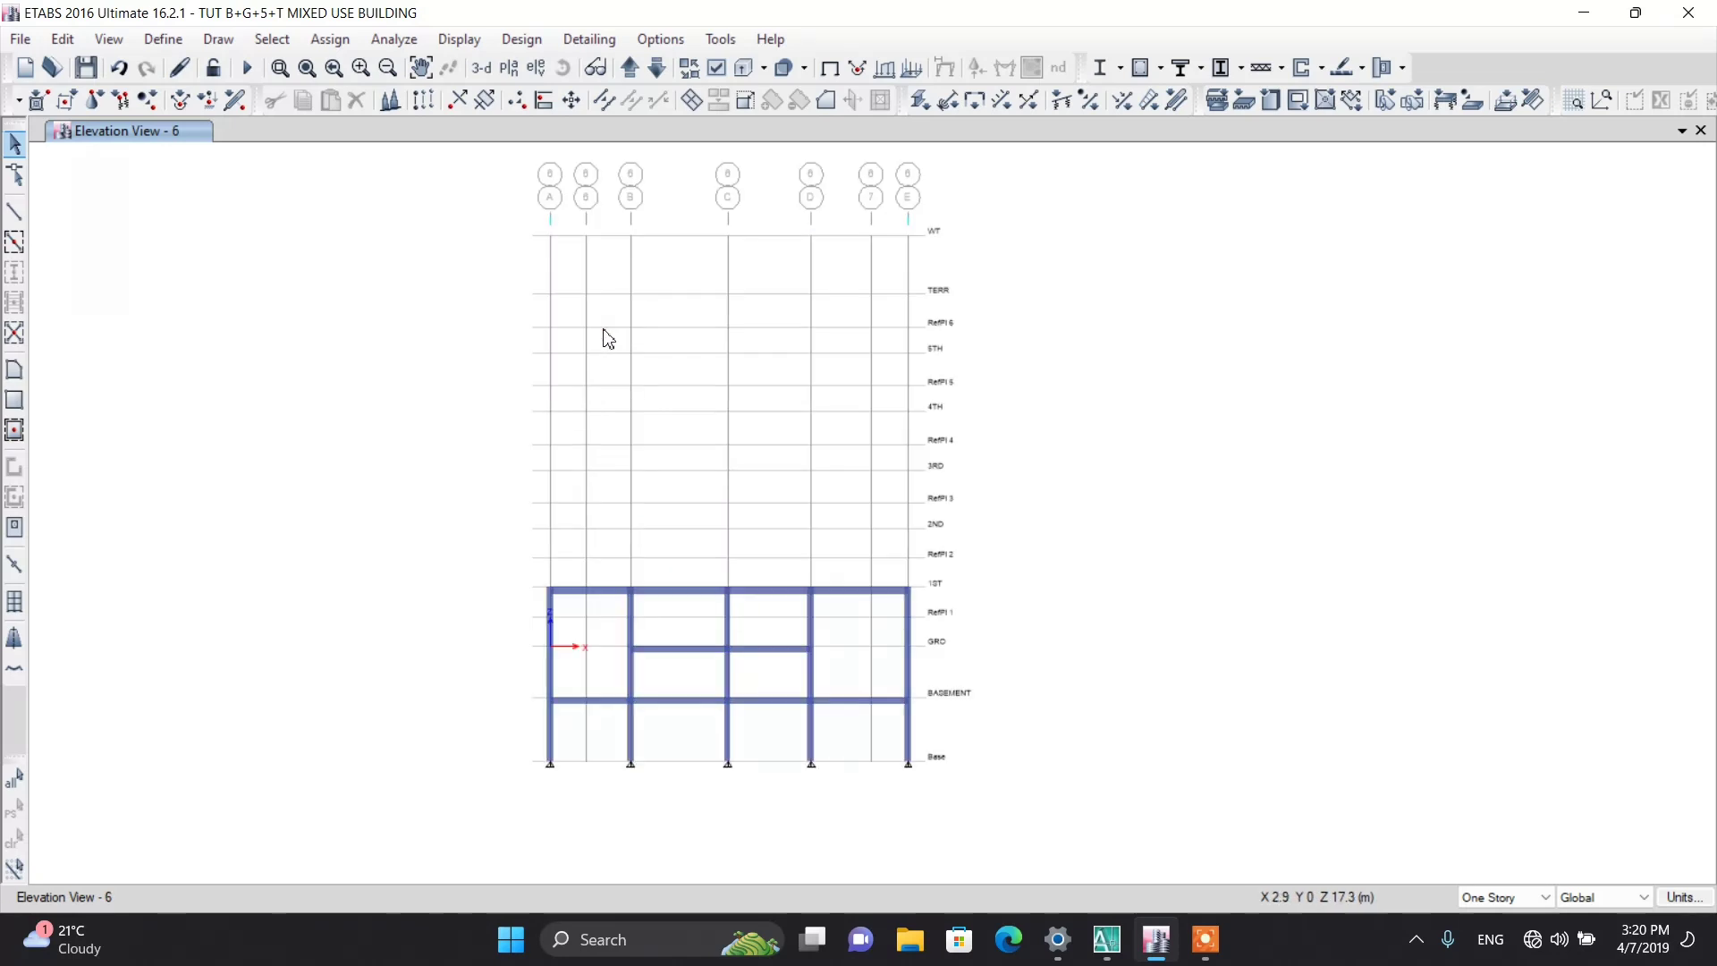
scroll(970, 339, up, 2)
scroll(926, 340, down, 2)
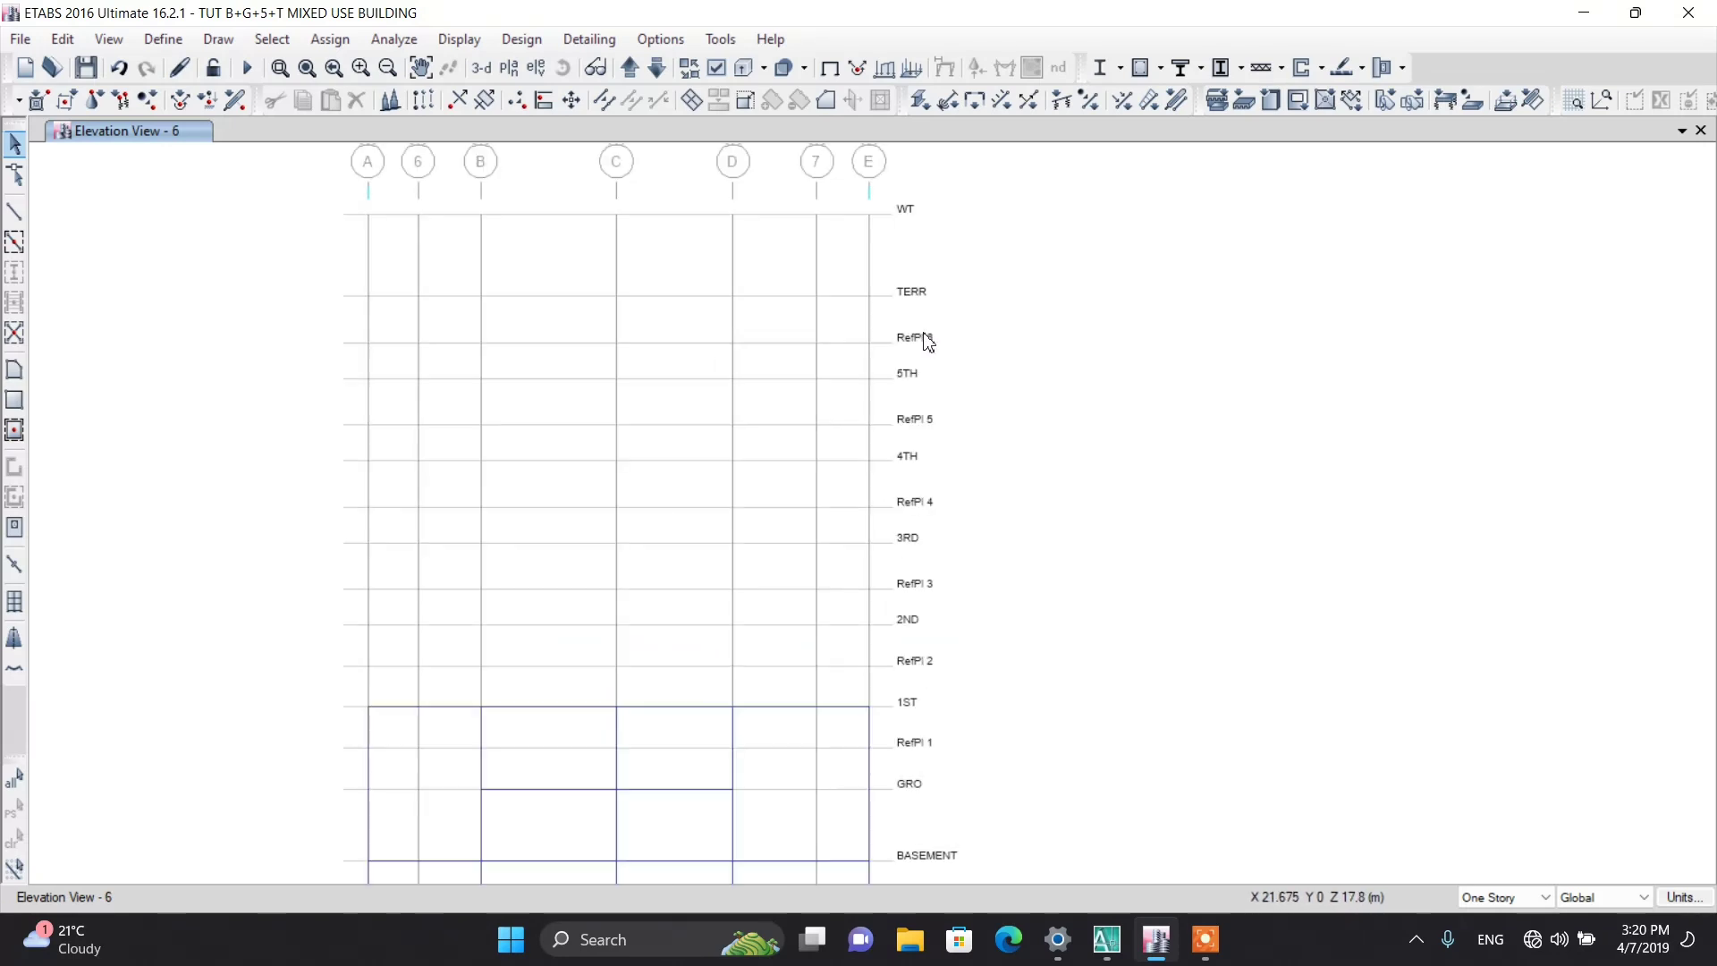
scroll(926, 356, up, 3)
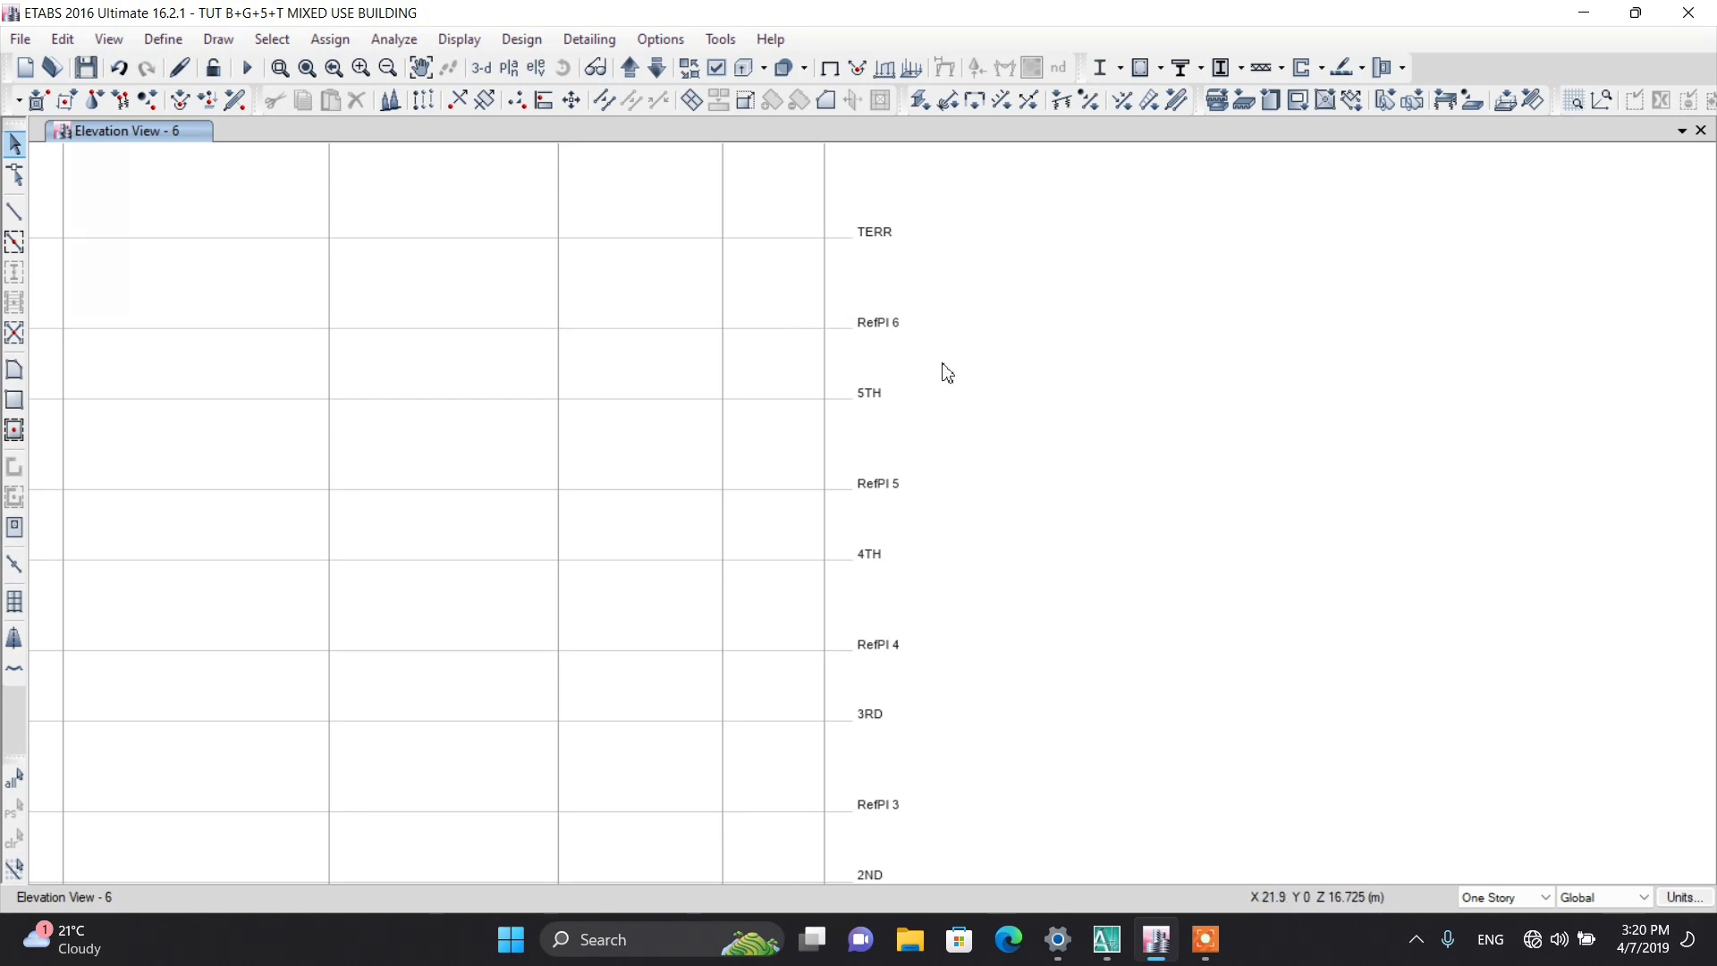
scroll(908, 399, down, 3)
scroll(912, 693, up, 3)
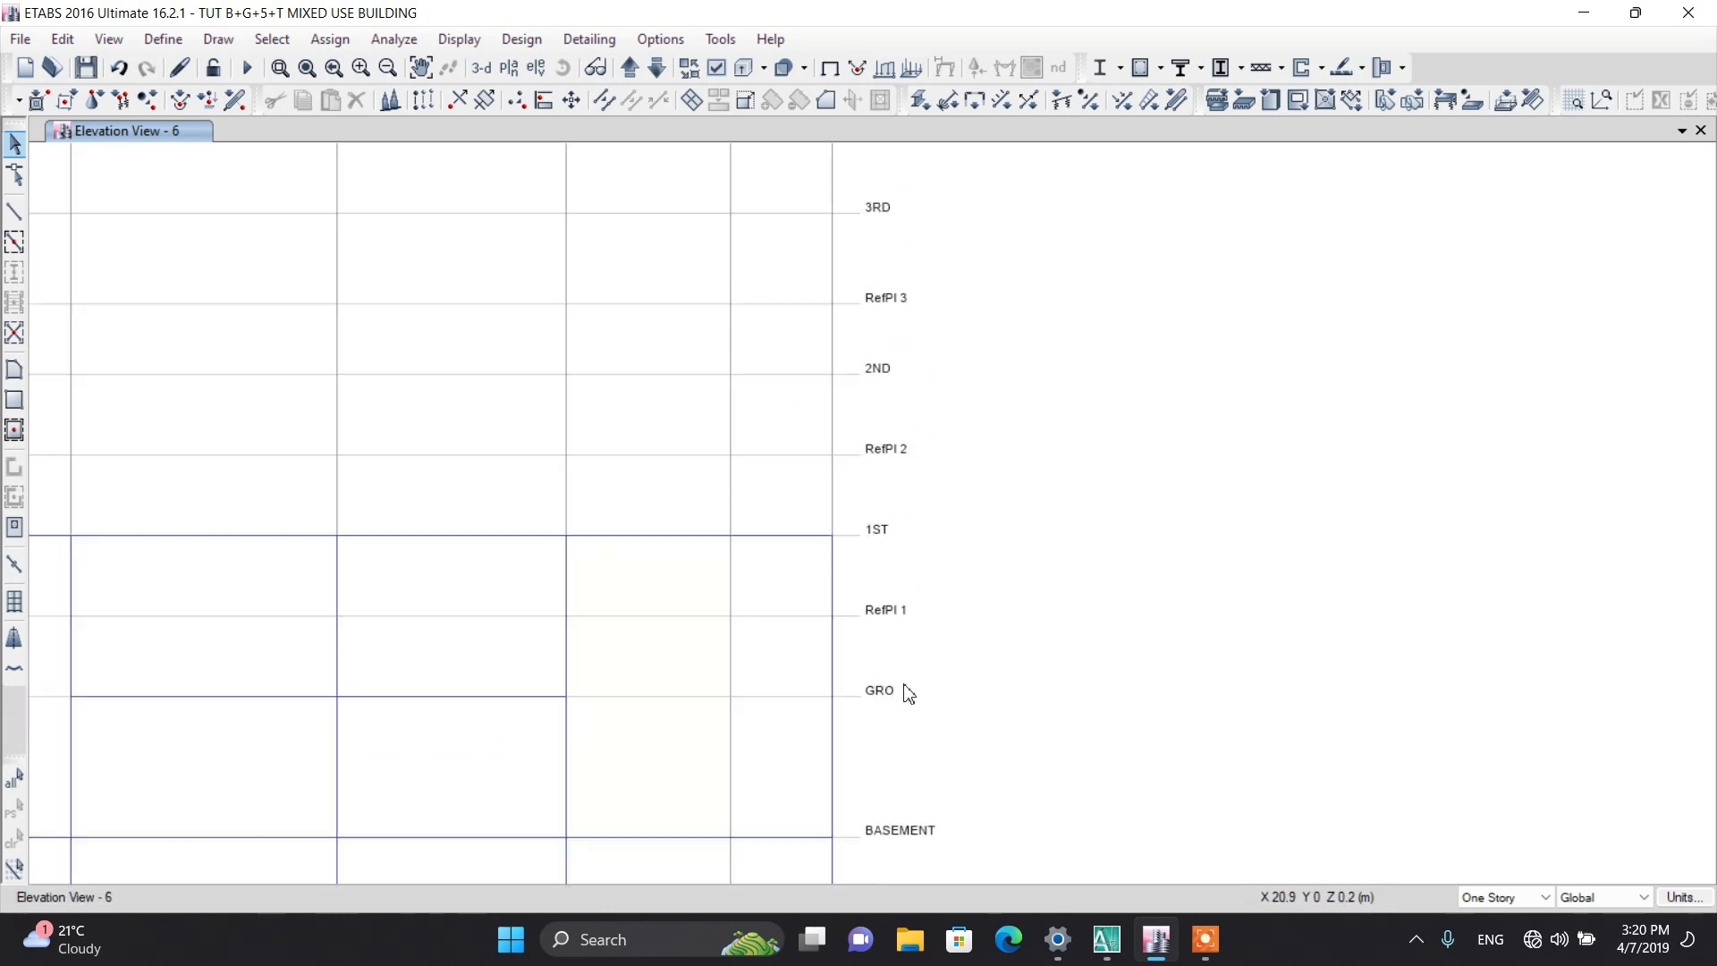
scroll(901, 642, down, 3)
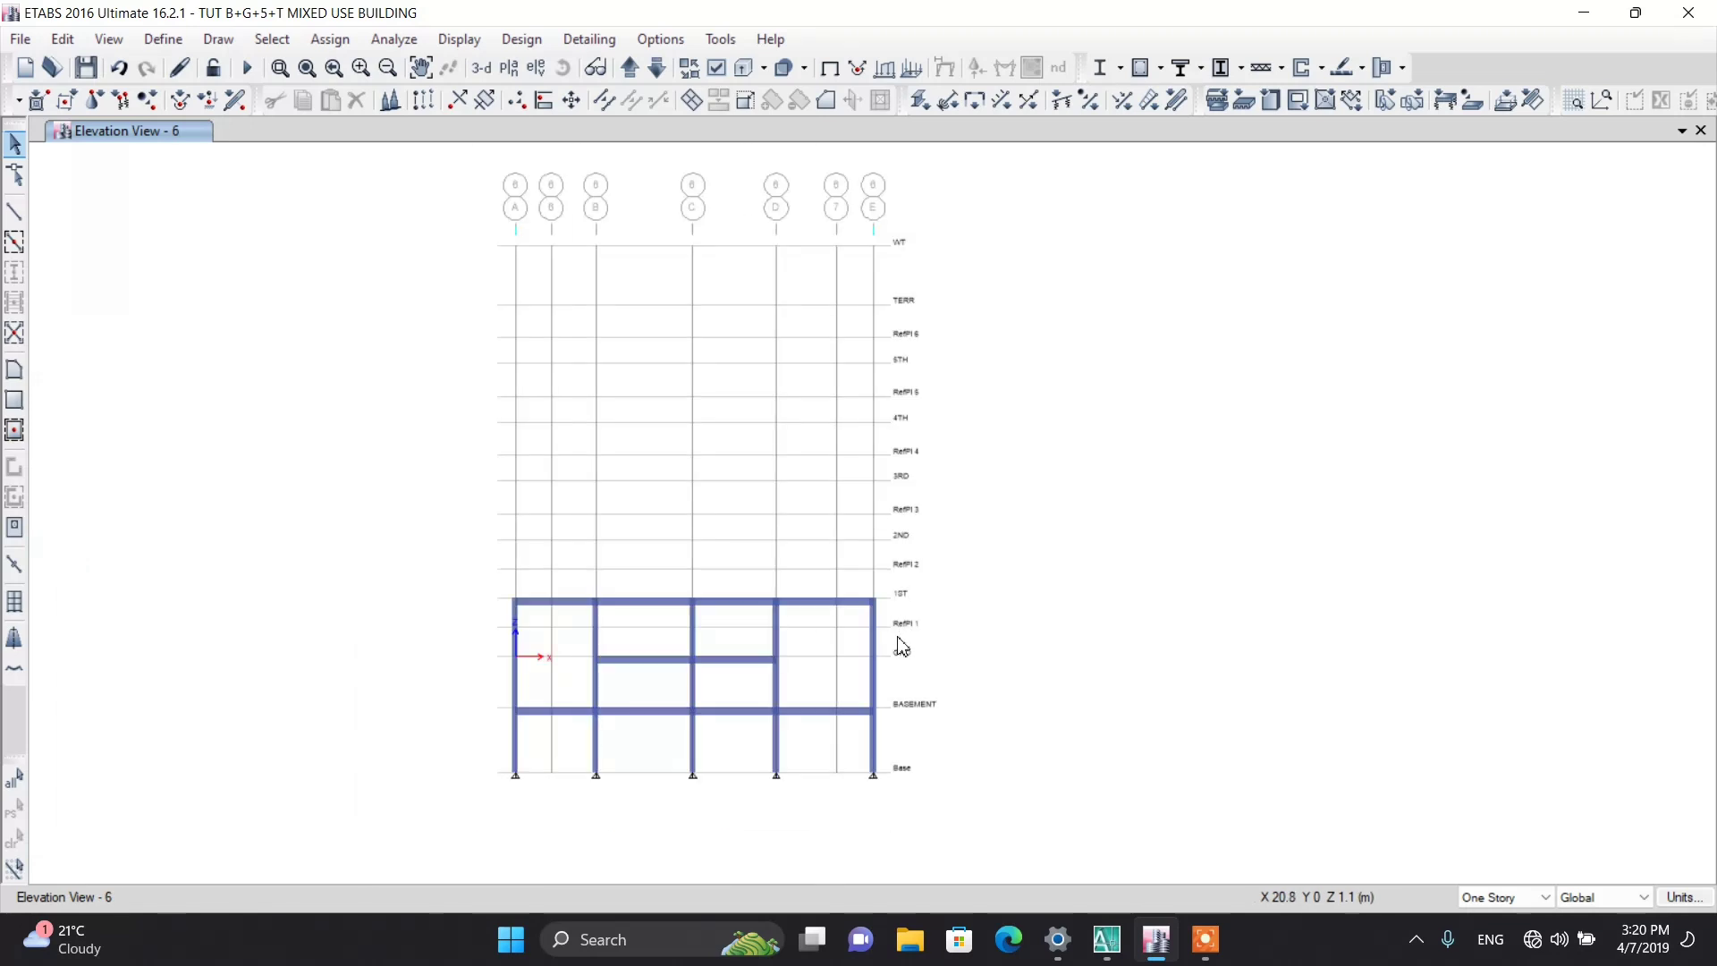
scroll(902, 644, up, 3)
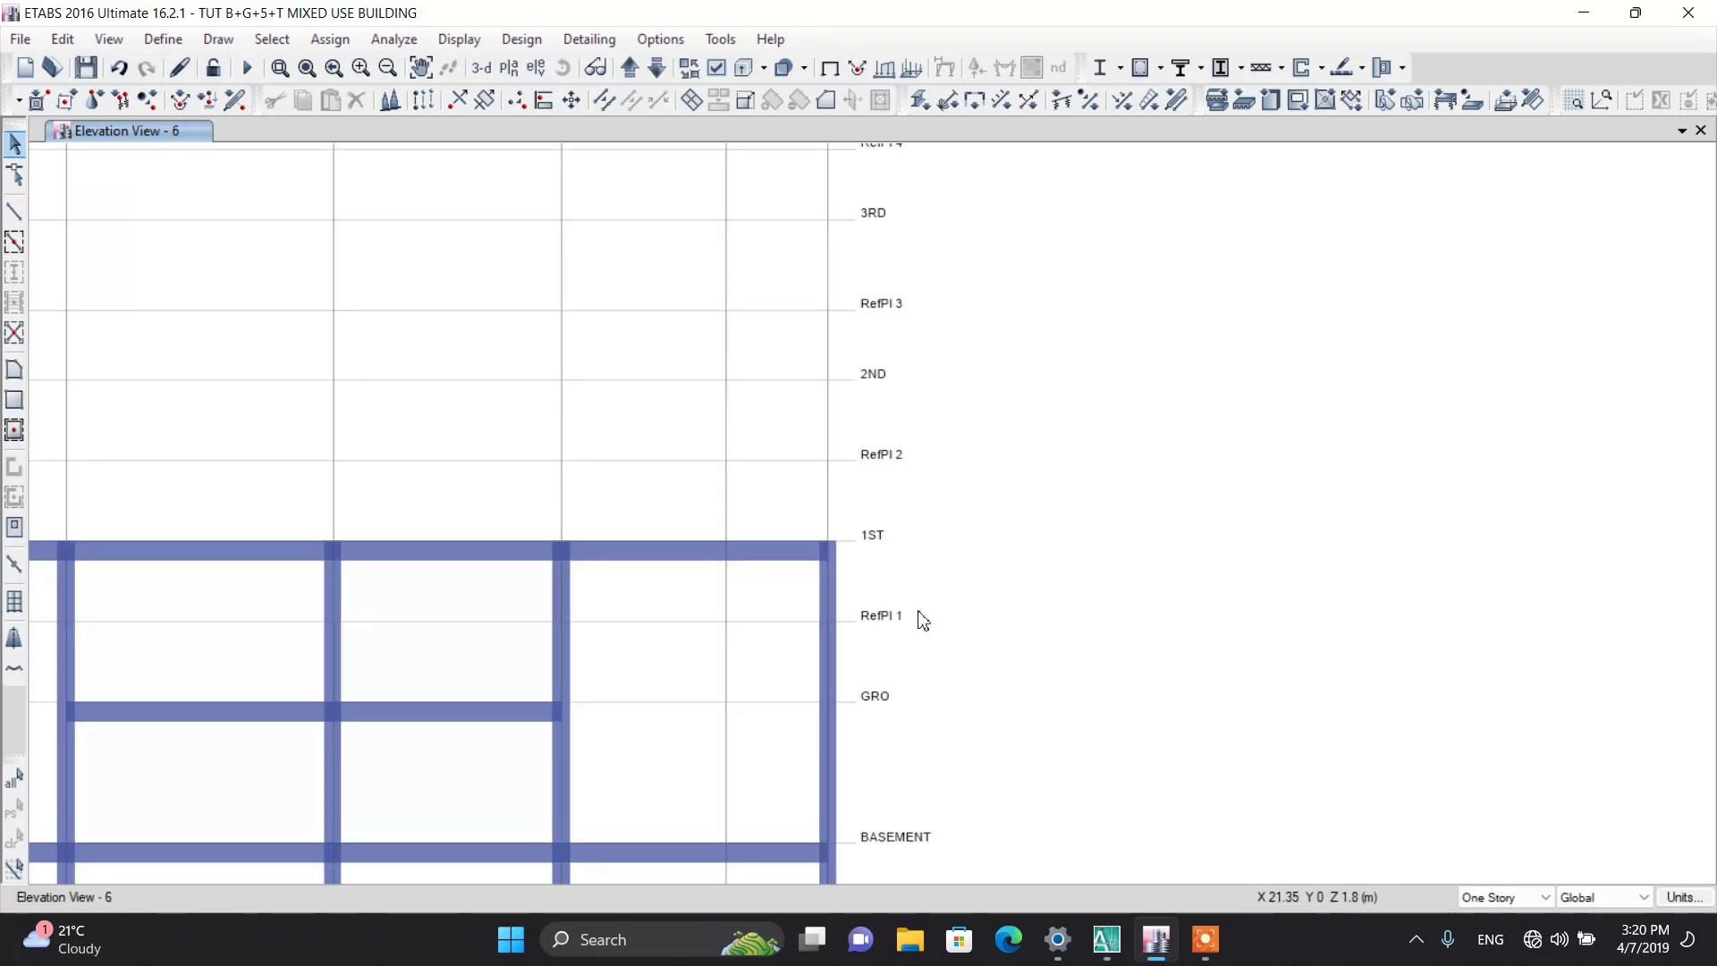
scroll(923, 619, down, 5)
scroll(882, 577, up, 5)
scroll(810, 501, down, 3)
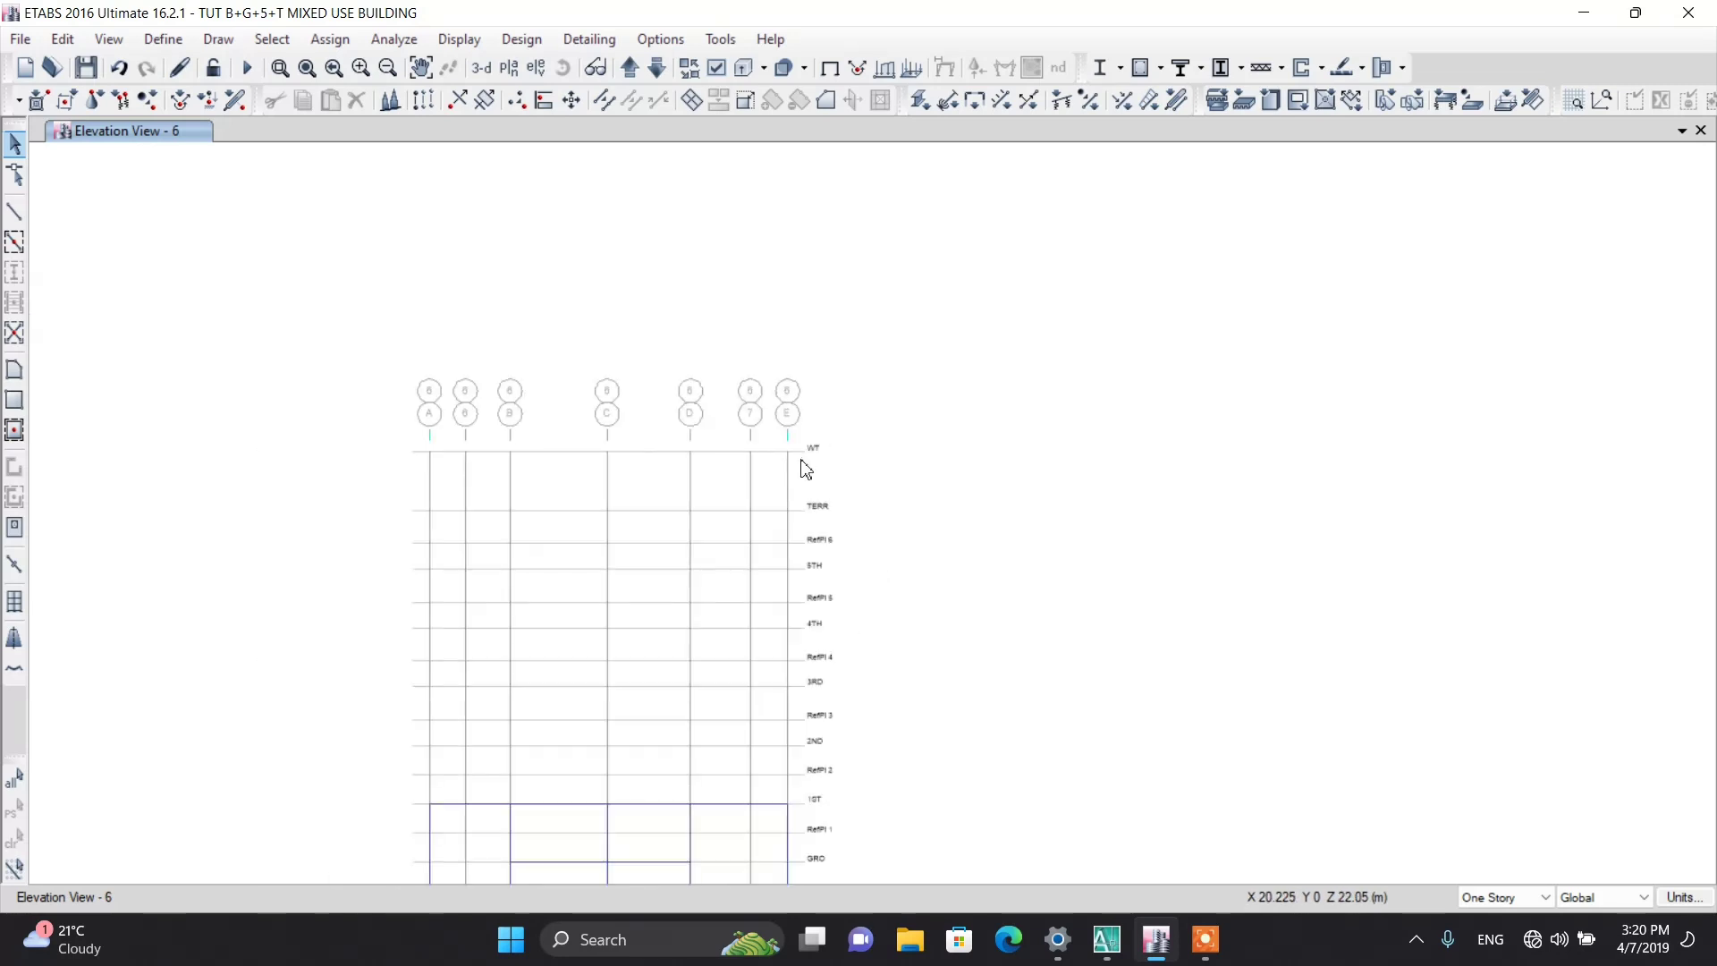
scroll(811, 558, up, 3)
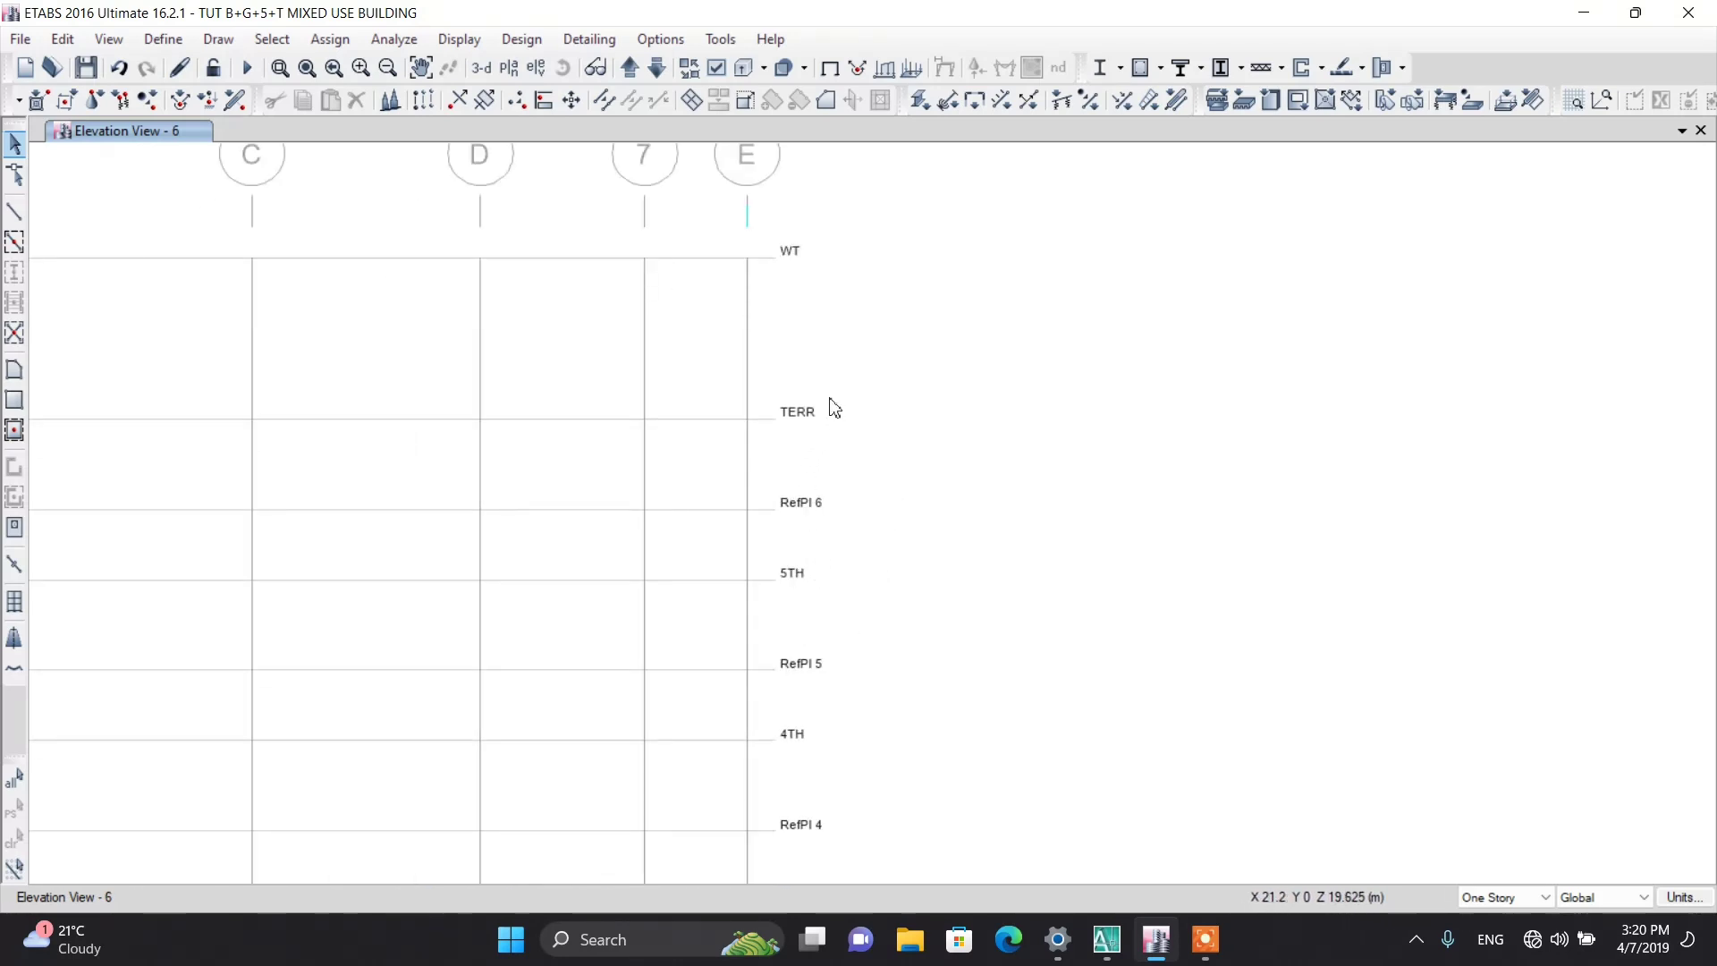
scroll(830, 438, down, 3)
scroll(831, 459, up, 3)
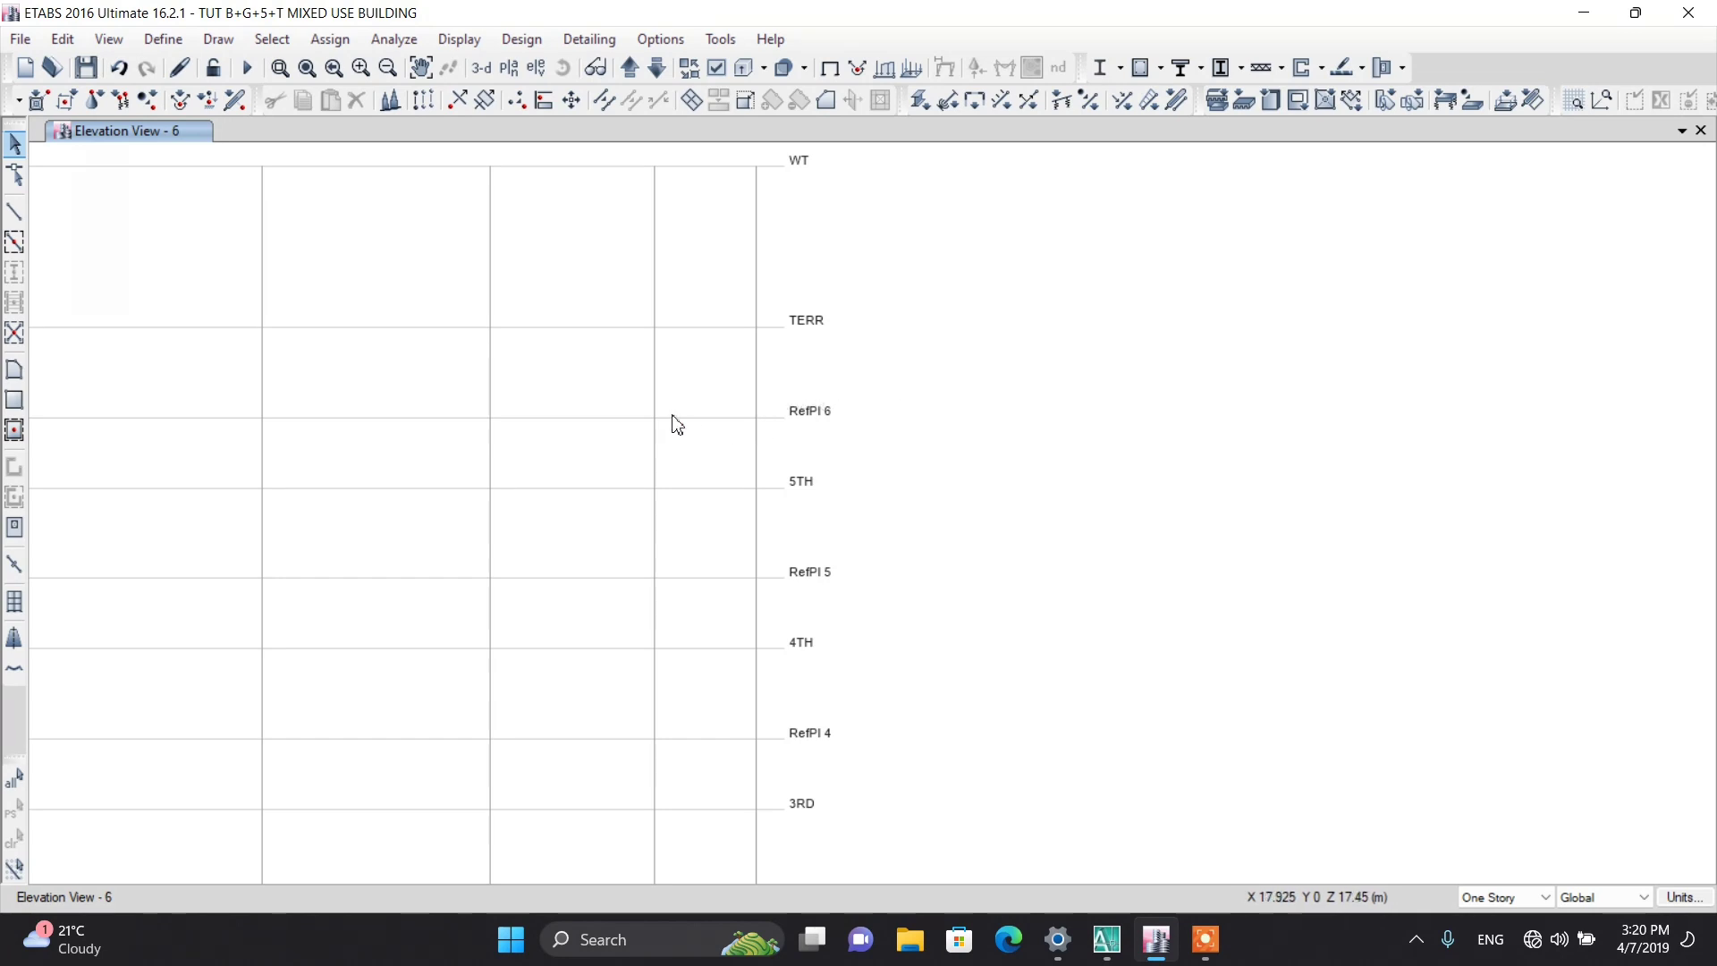
scroll(824, 452, down, 3)
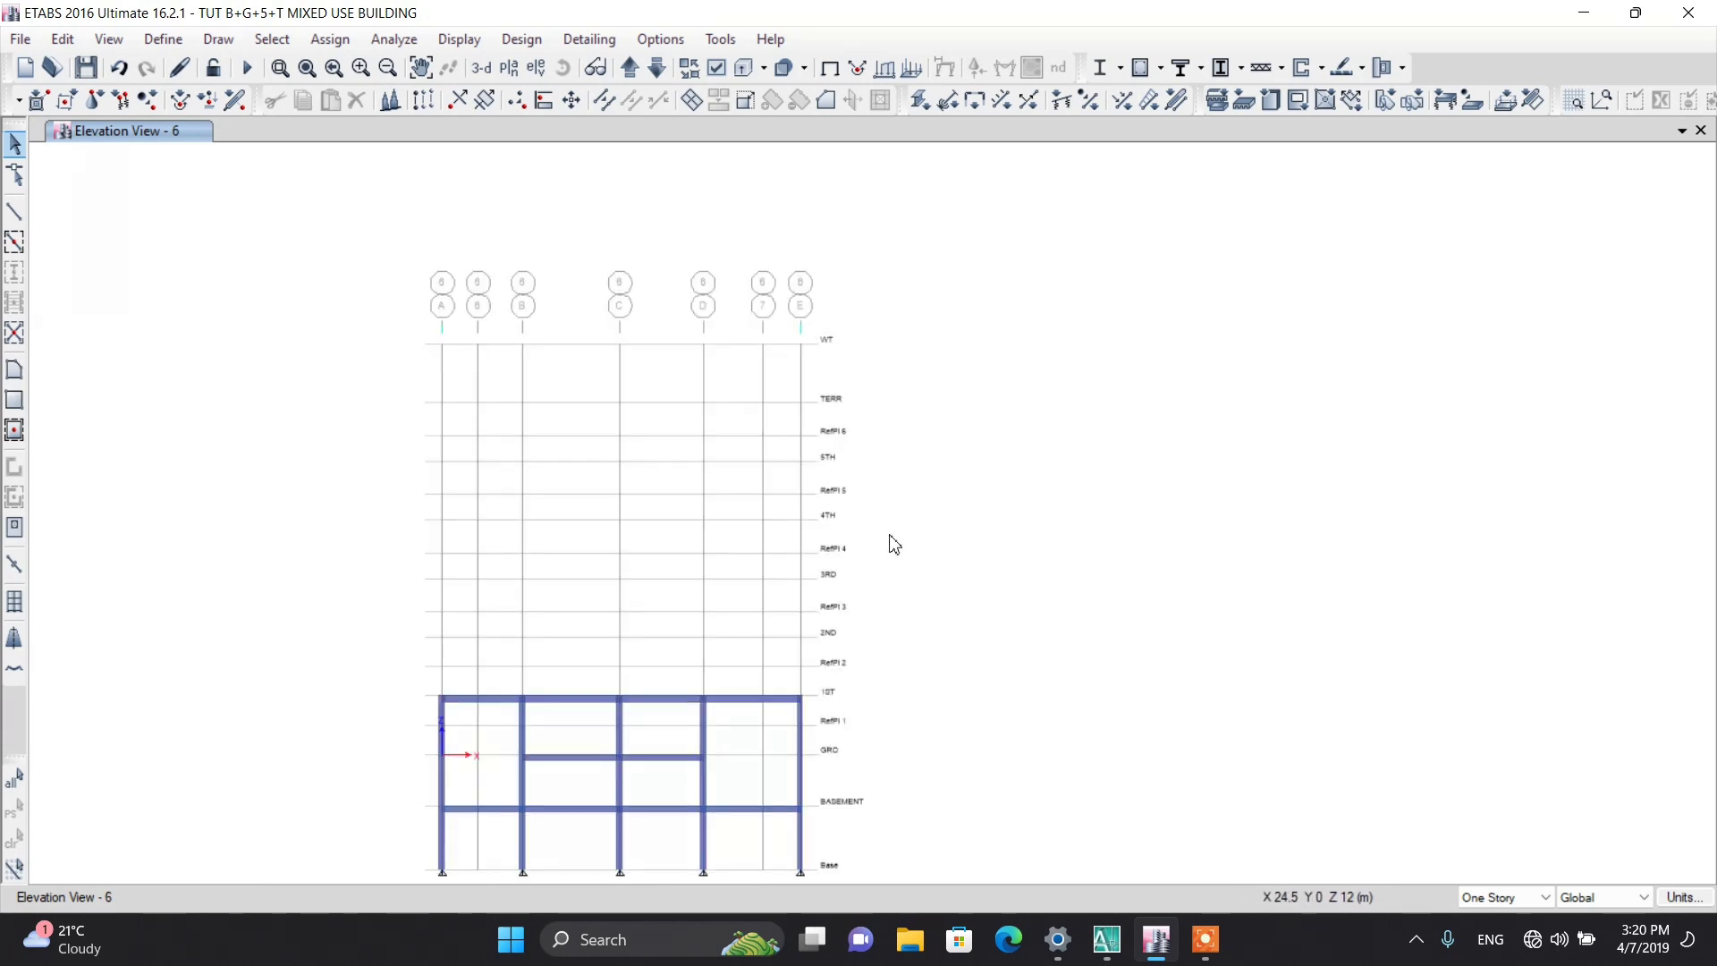
Step: Open the plan view of the GRO story and turn off the extruded display of frames
click(509, 67)
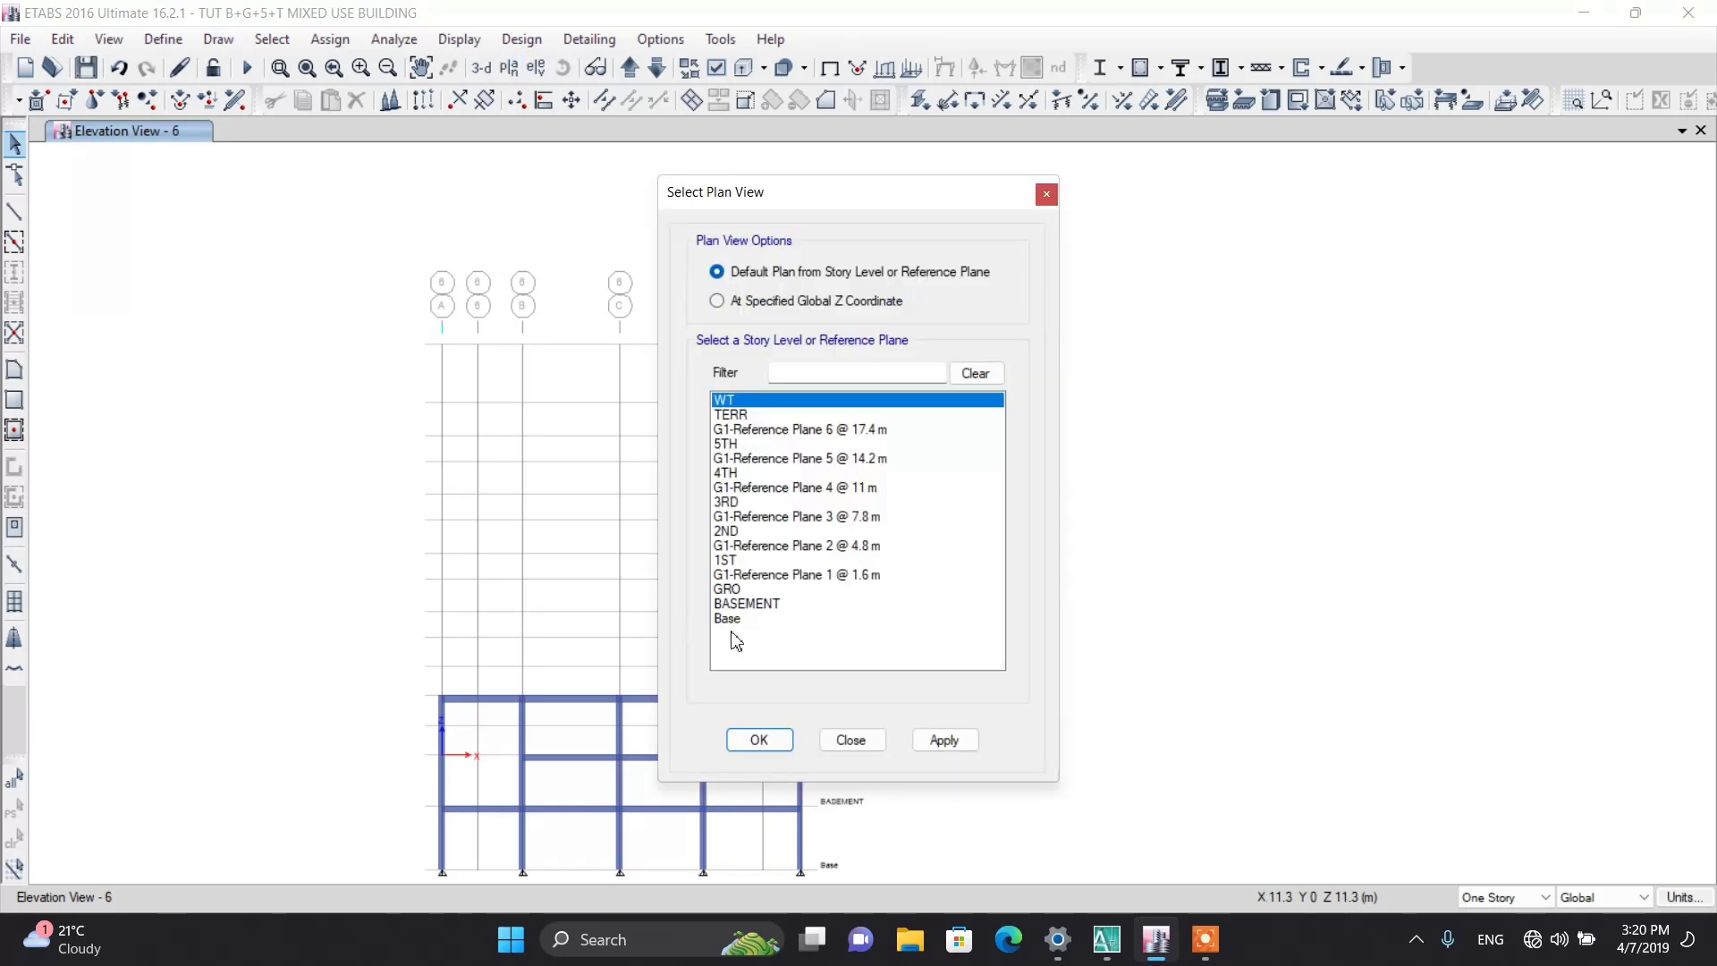
click(735, 590)
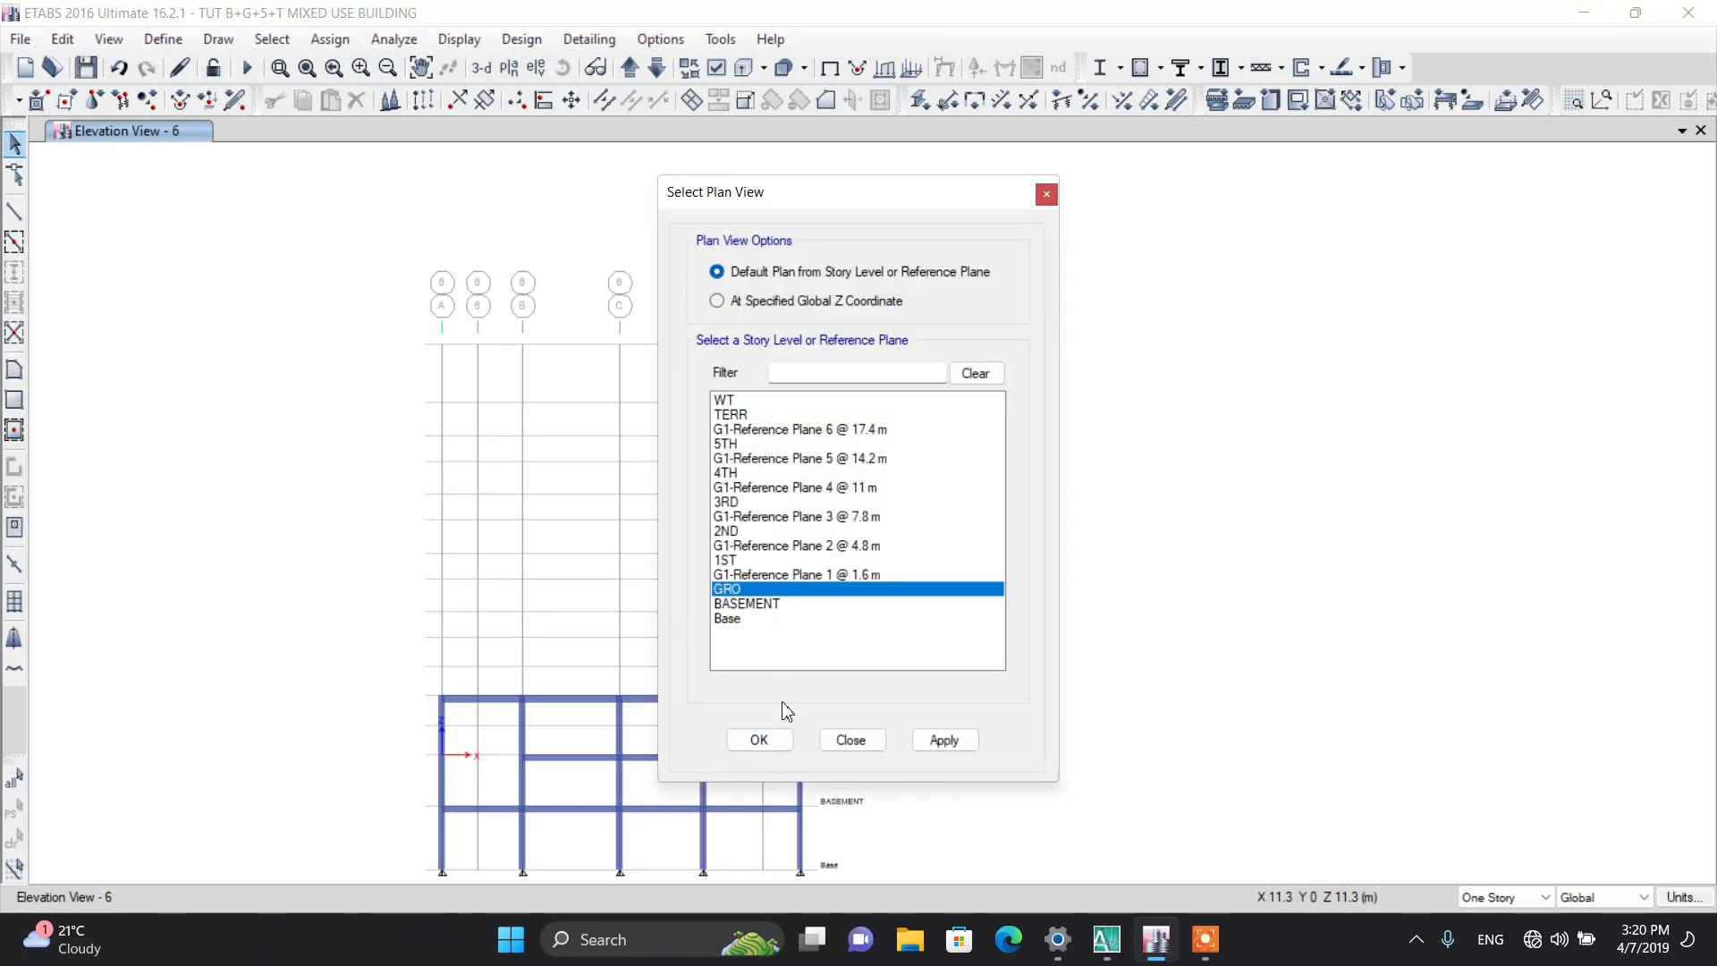
click(764, 741)
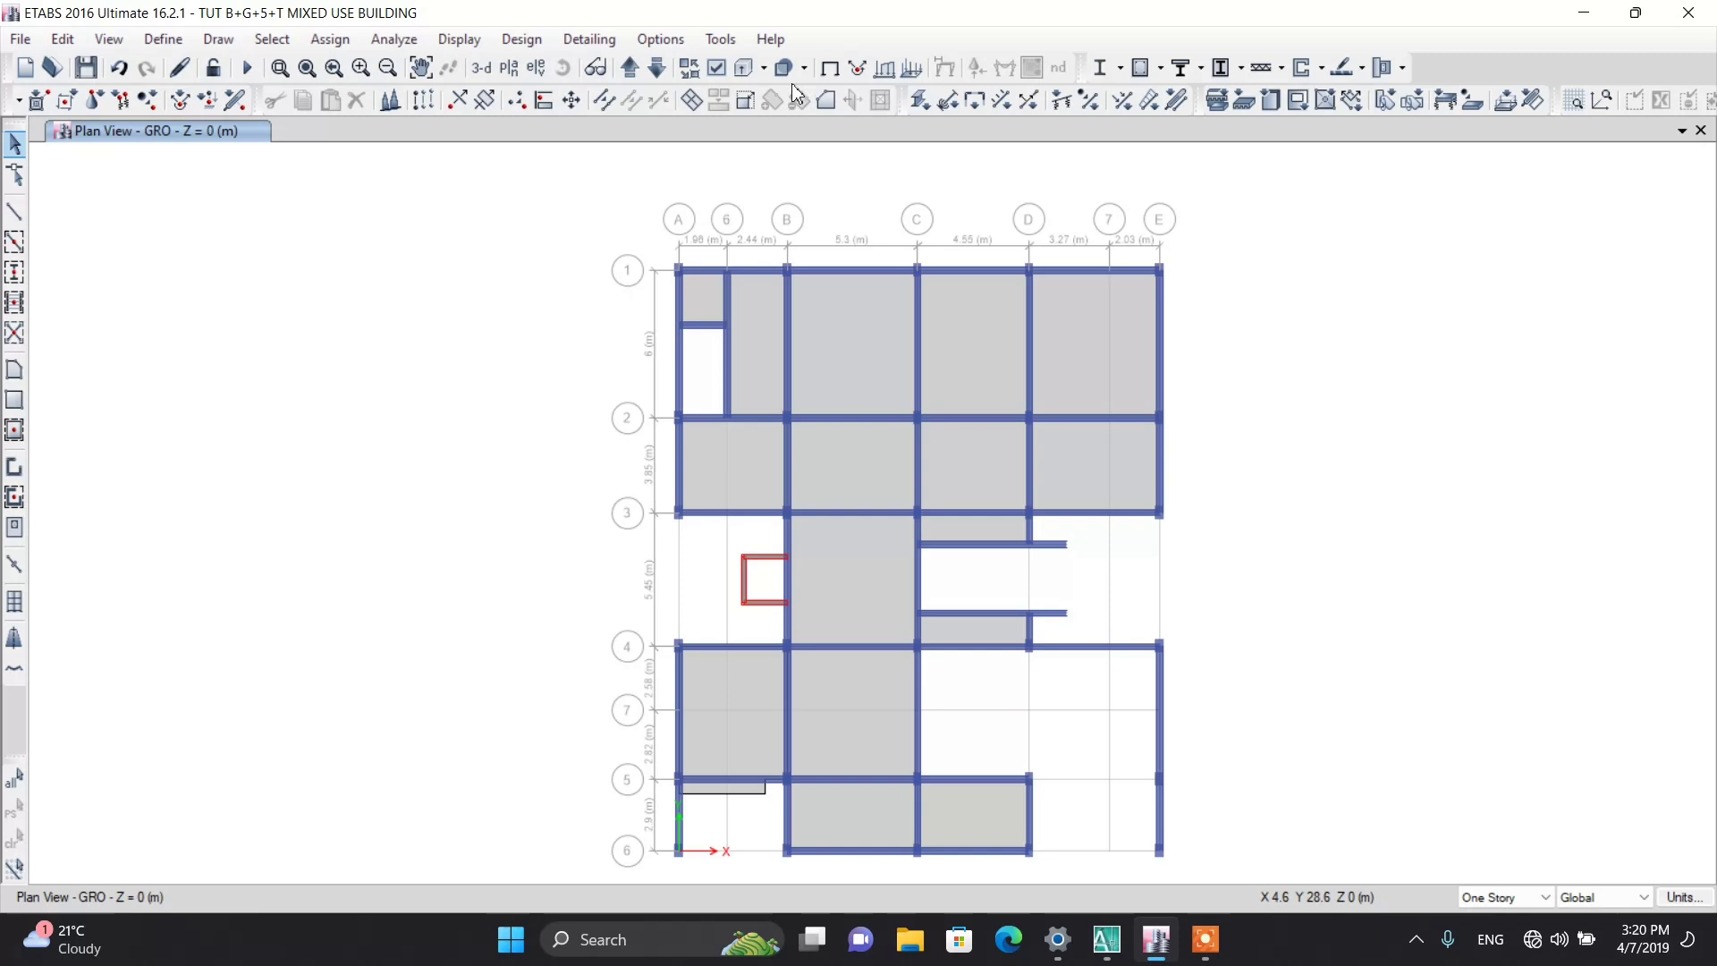
click(716, 68)
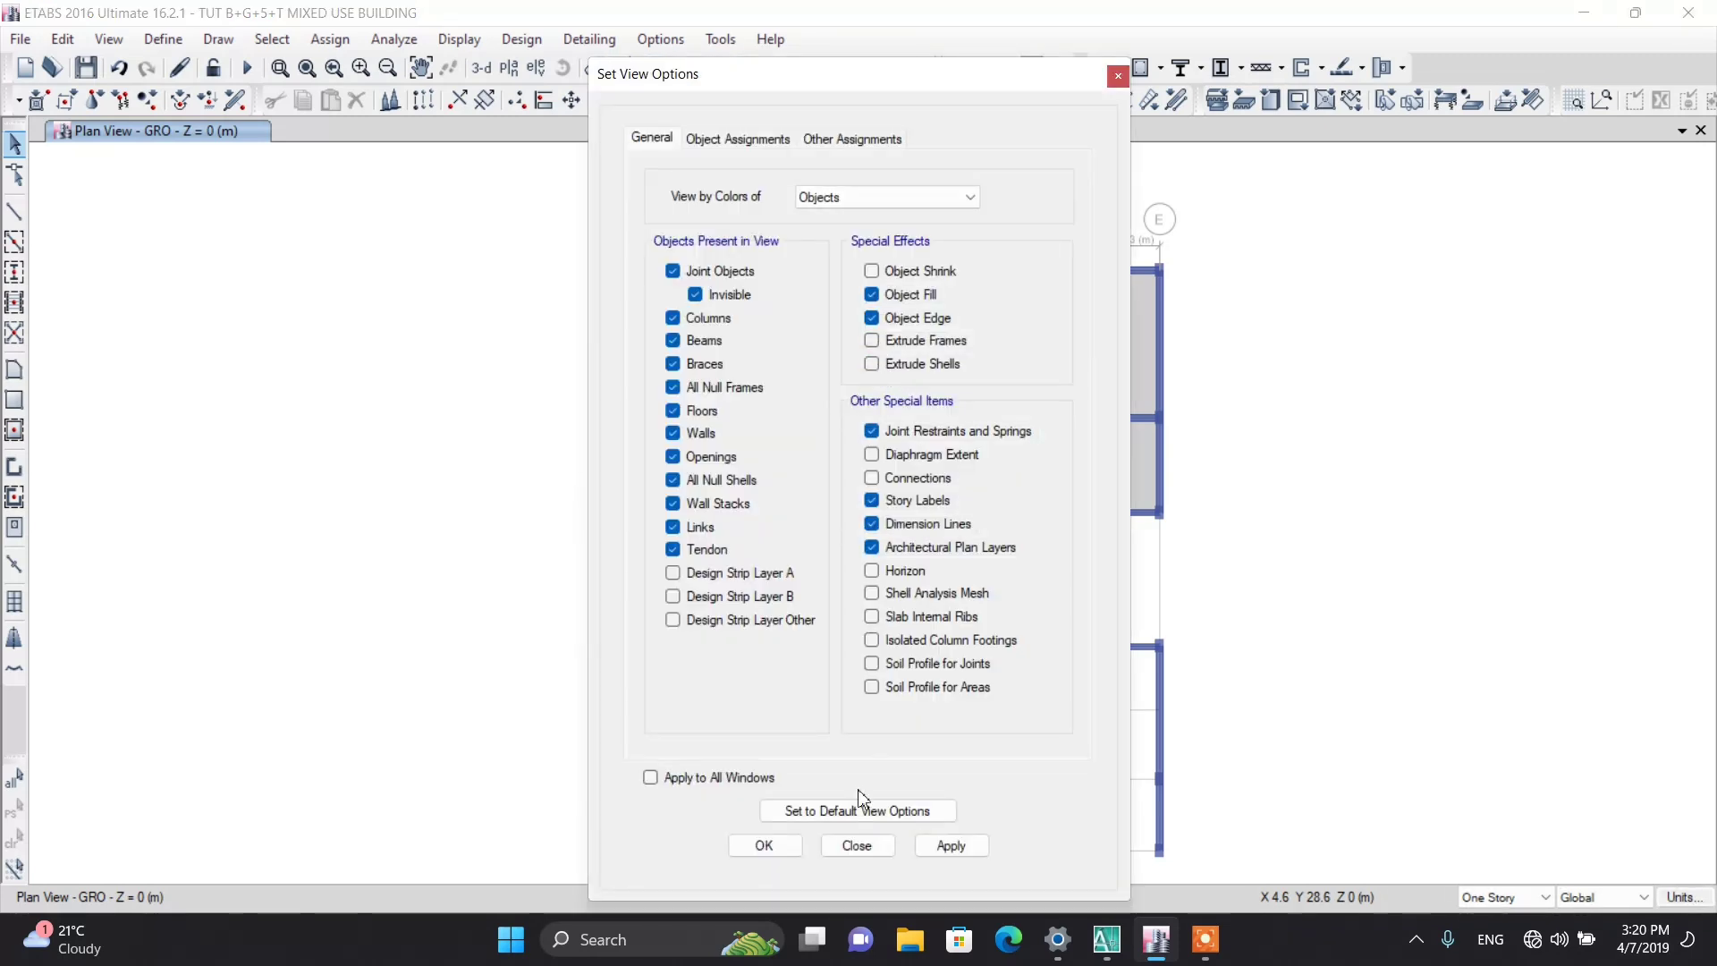
click(765, 845)
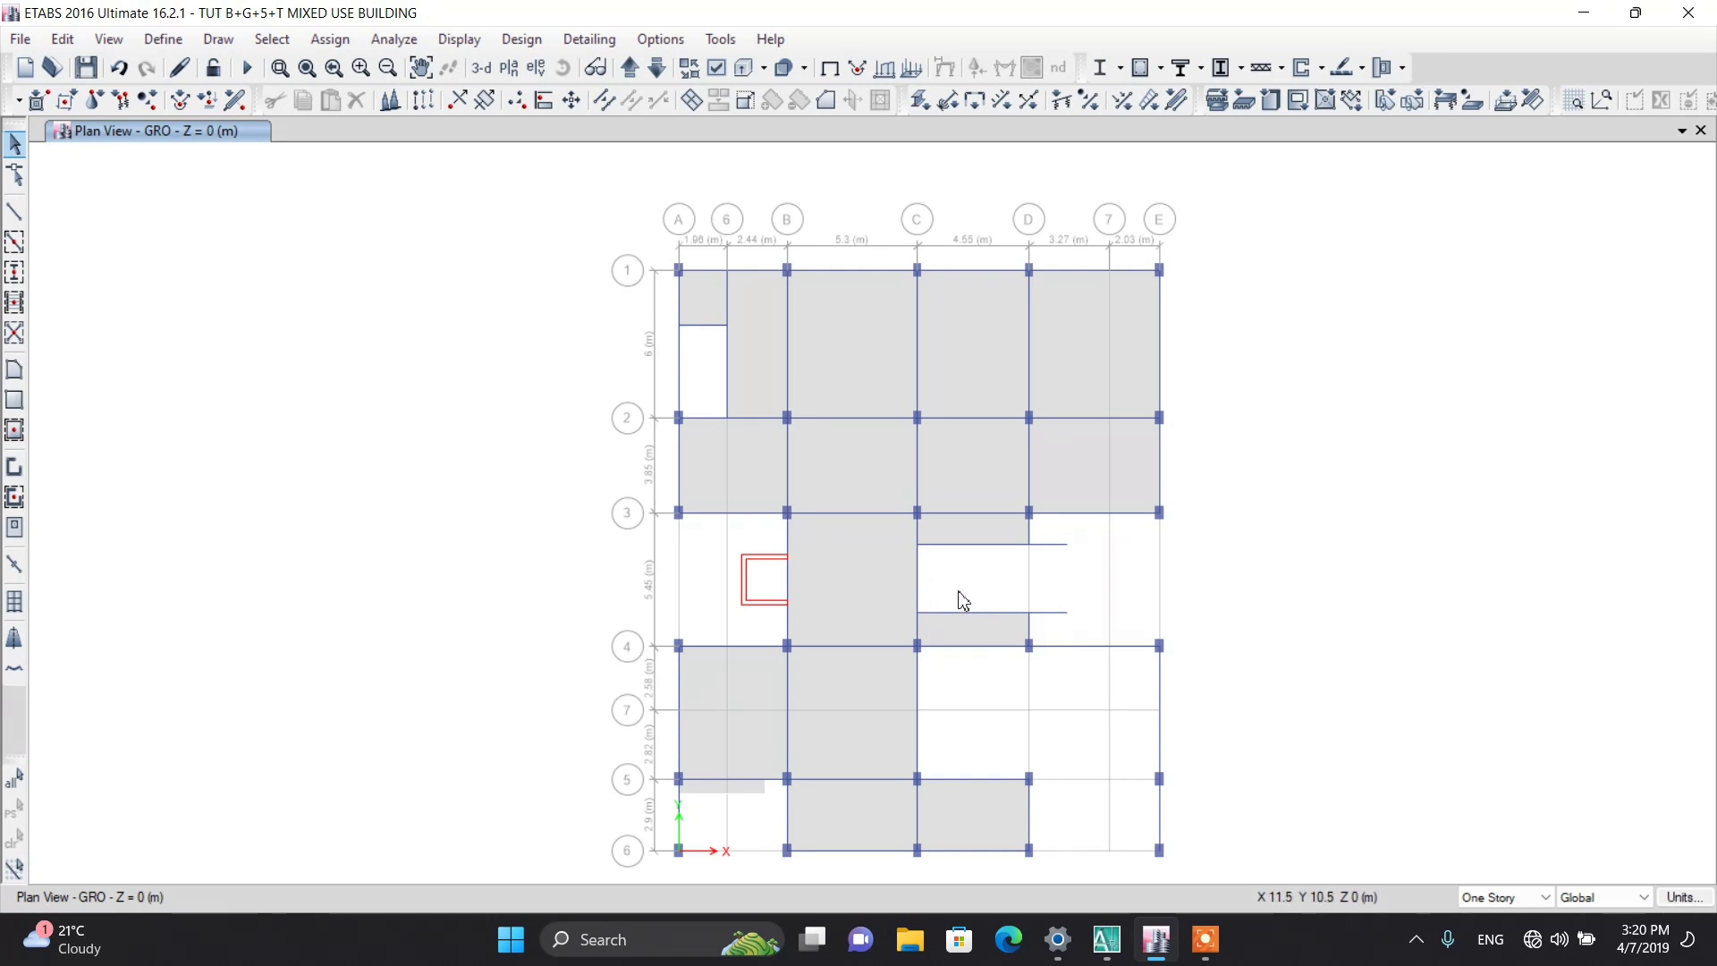
Step: Delete the grid C beam between grids 3 and 4 and draw a B40X25 beam there spanning only between the two stair opening beams
click(921, 583)
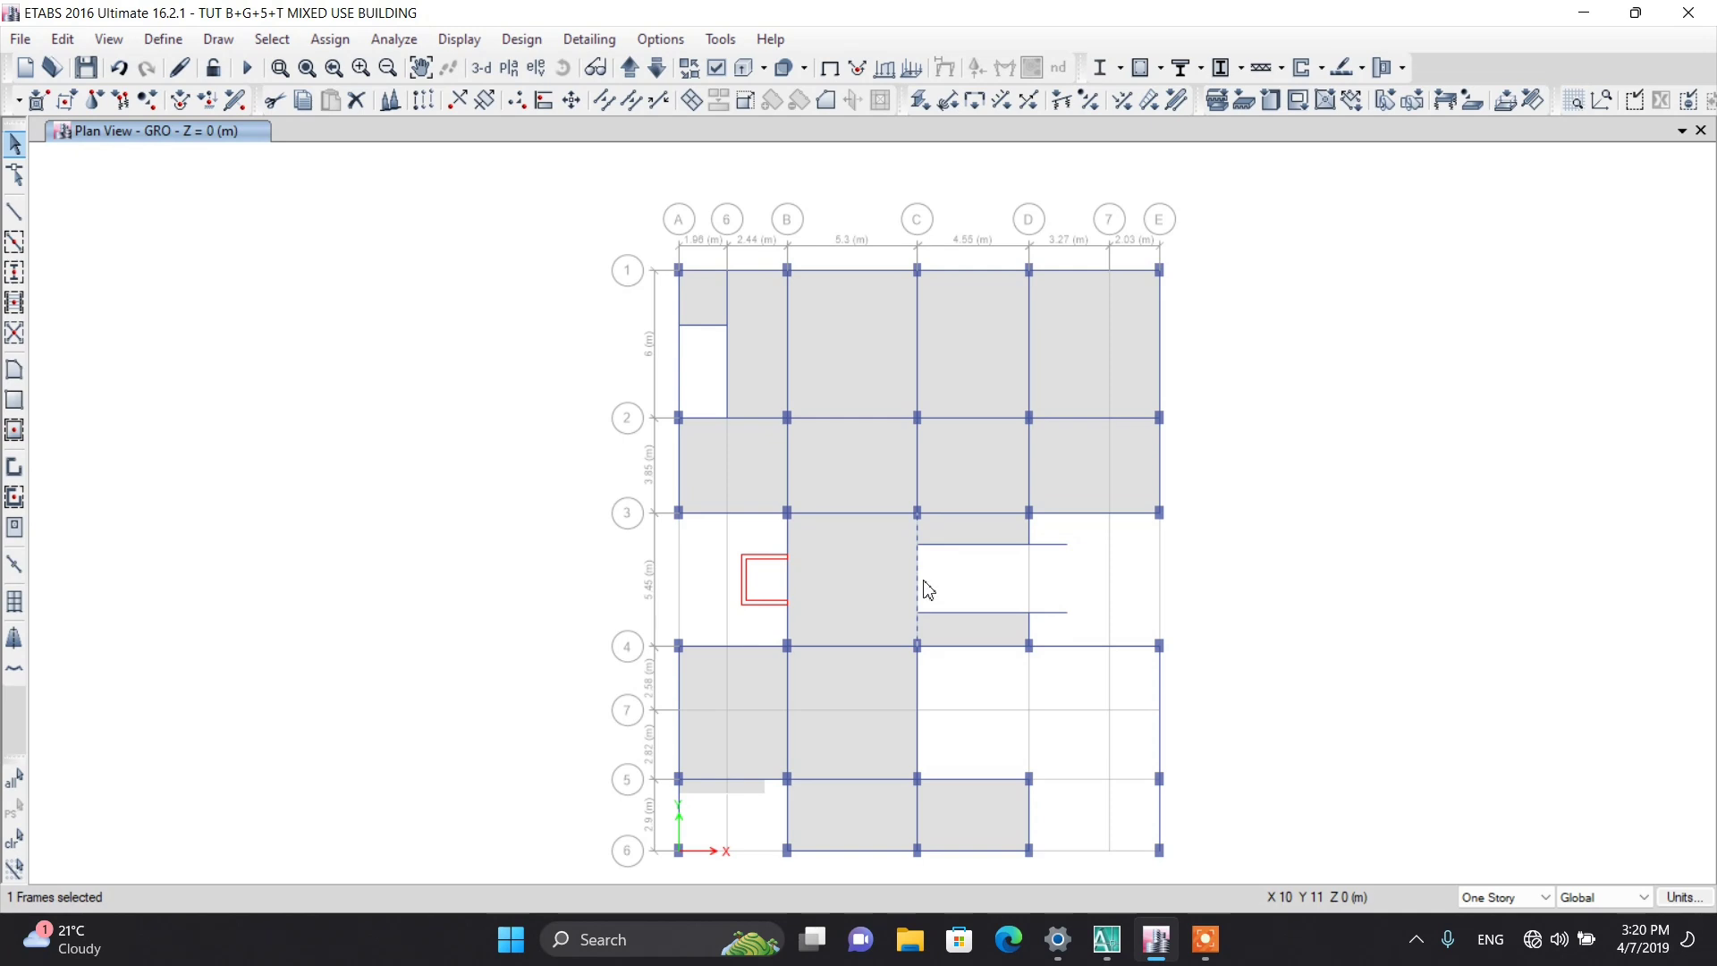
click(356, 99)
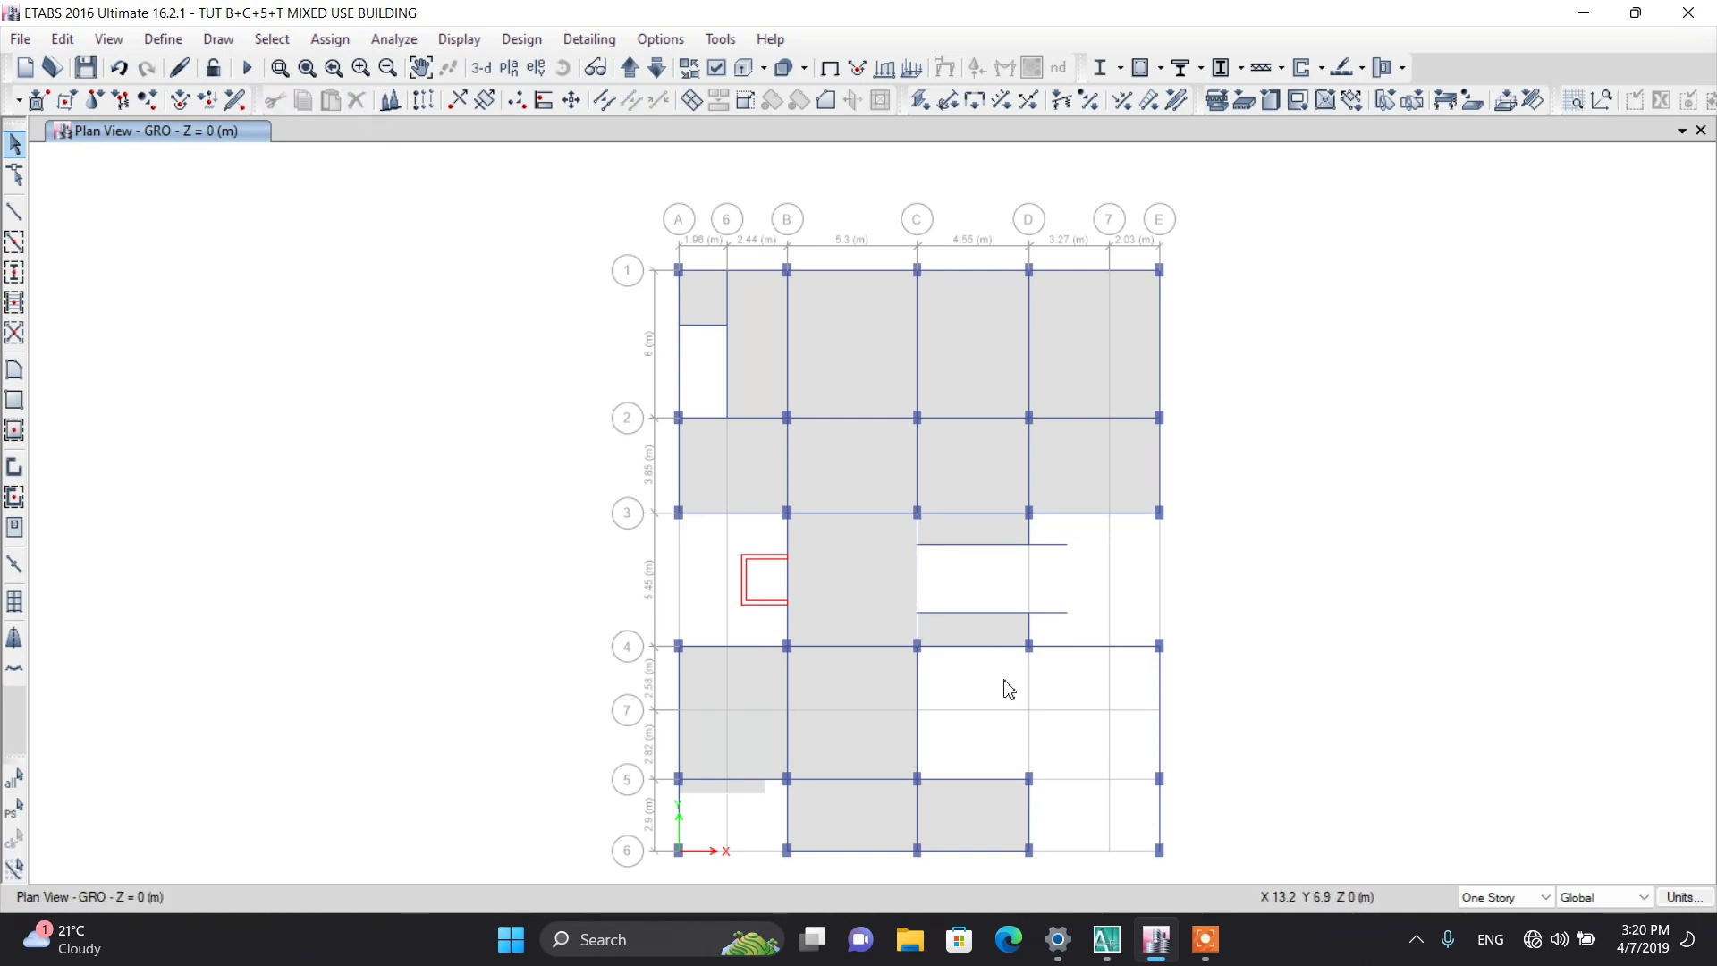
click(14, 211)
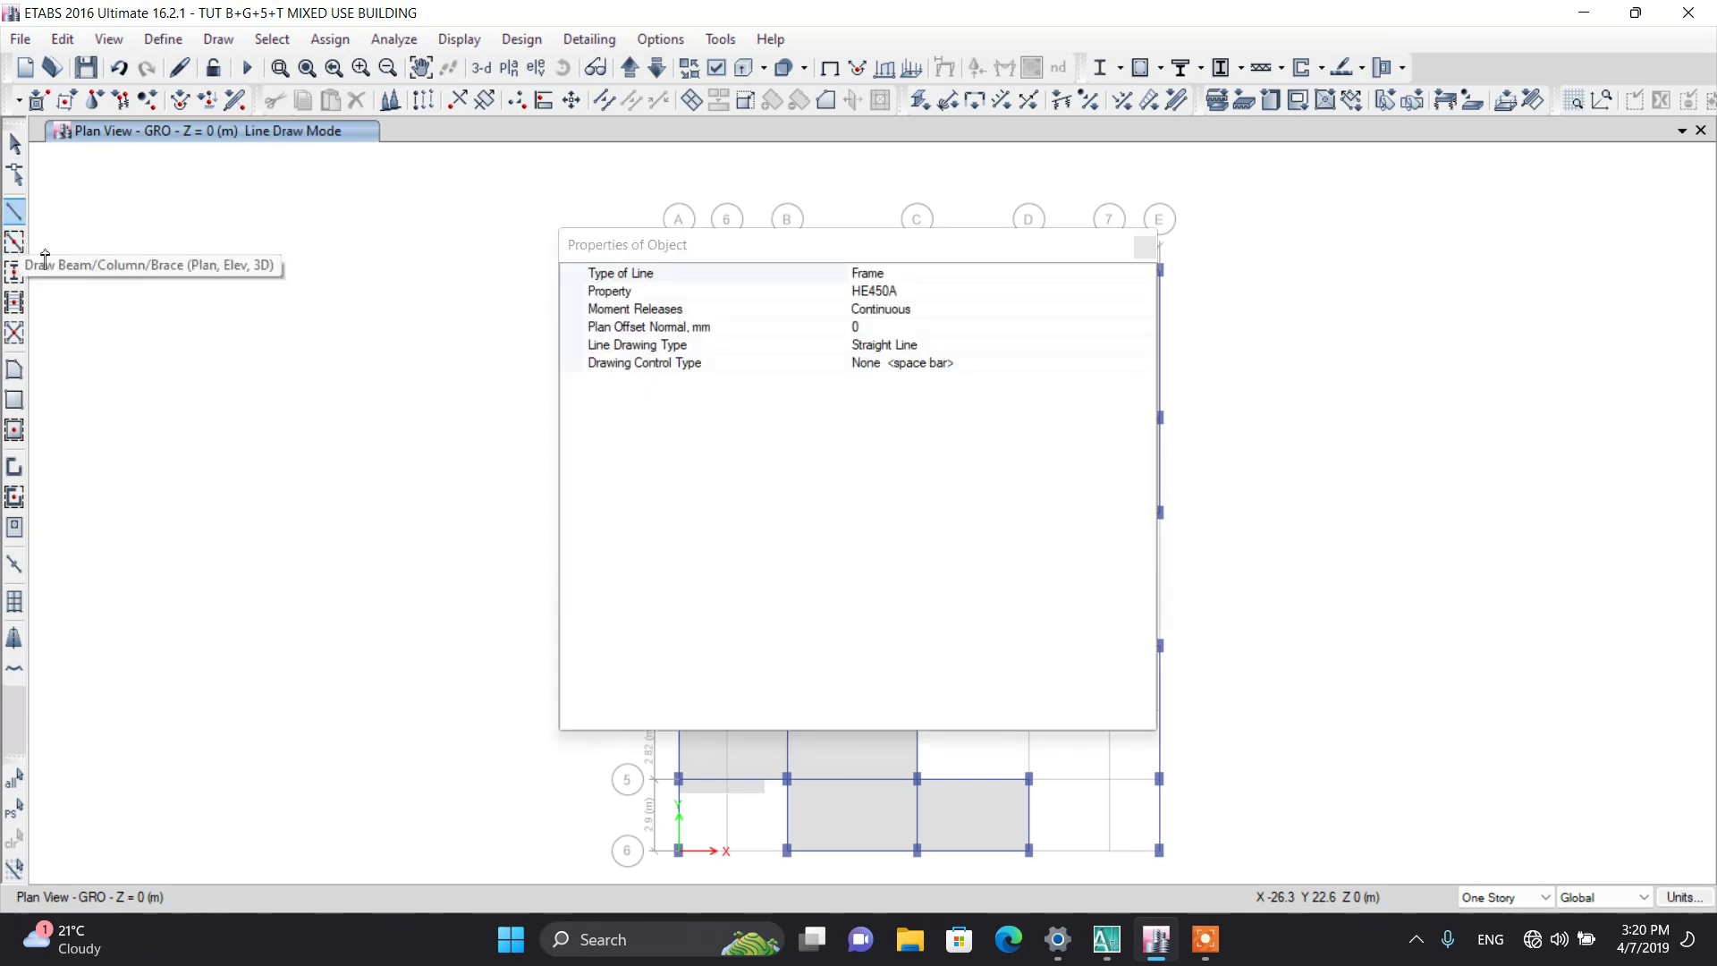
click(931, 294)
click(1146, 292)
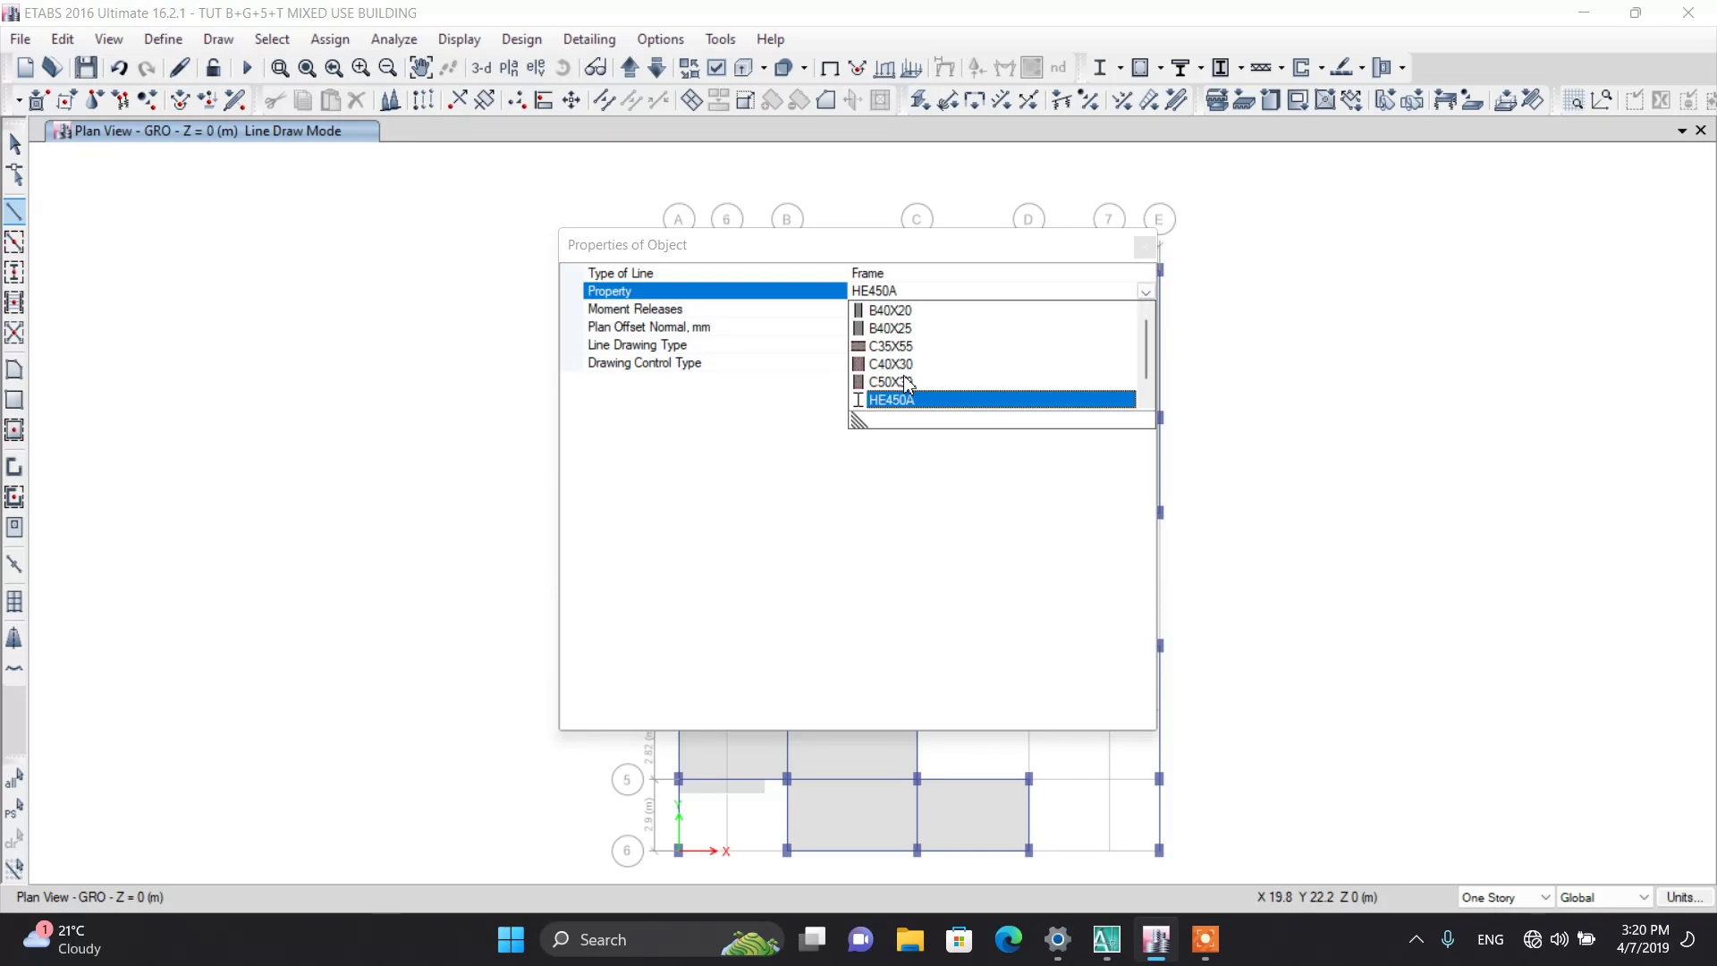
click(910, 329)
drag(974, 253, 352, 270)
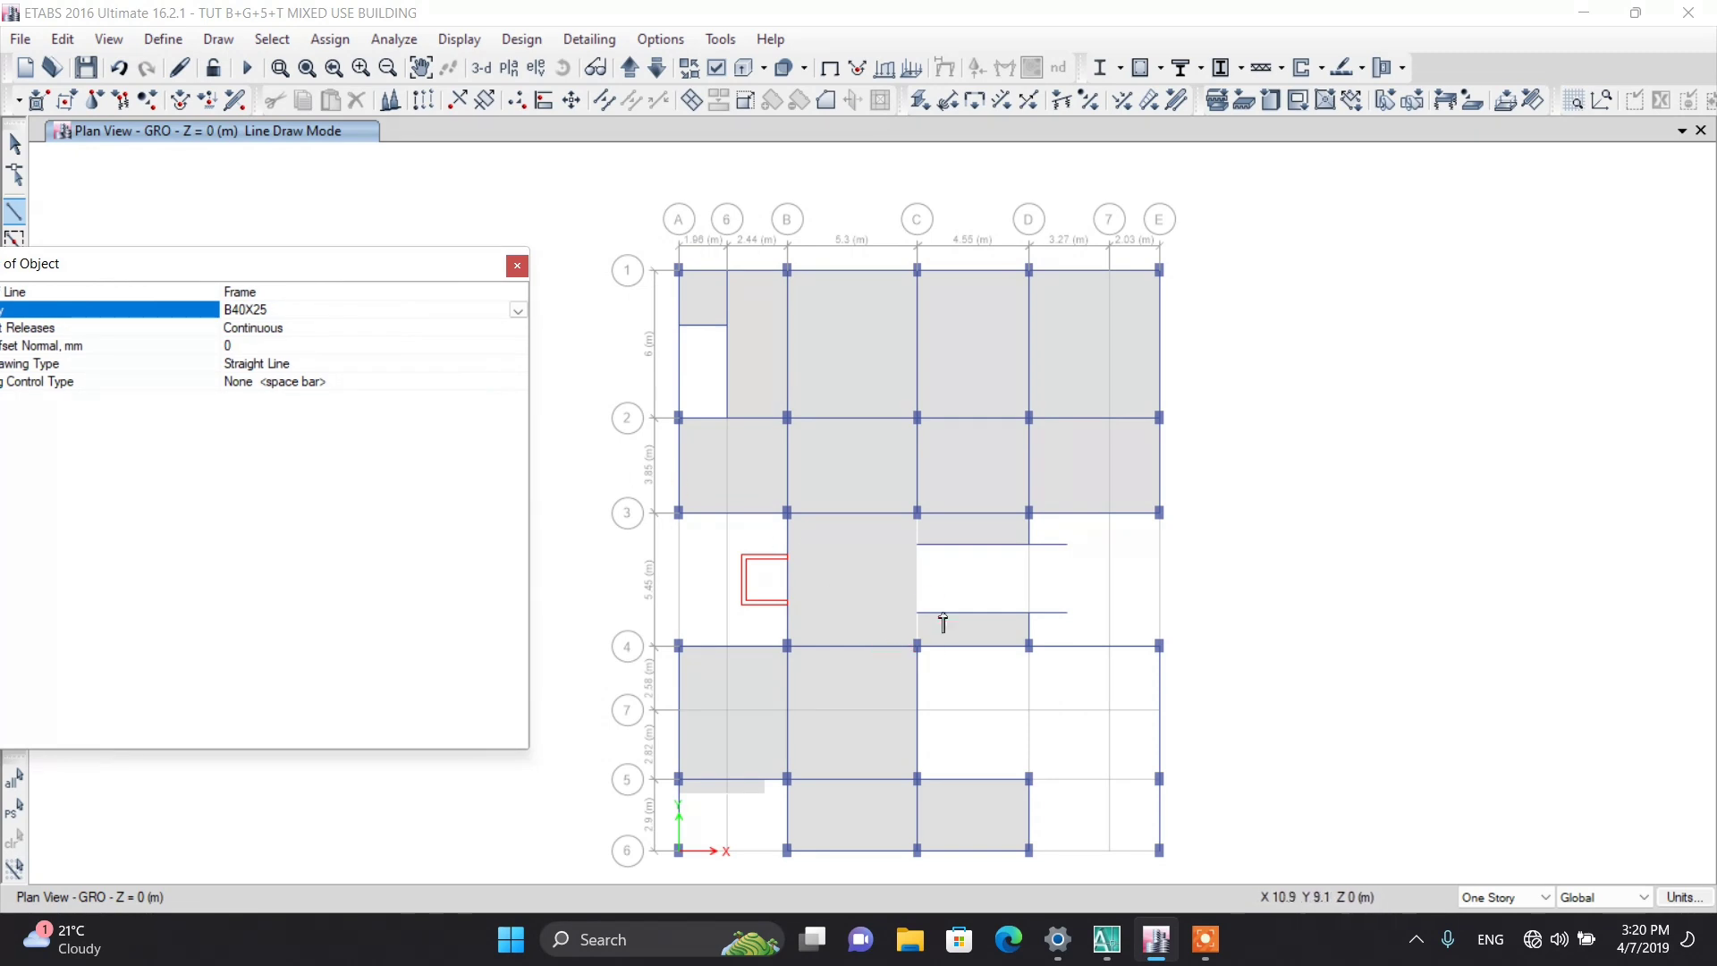
scroll(941, 617, up, 3)
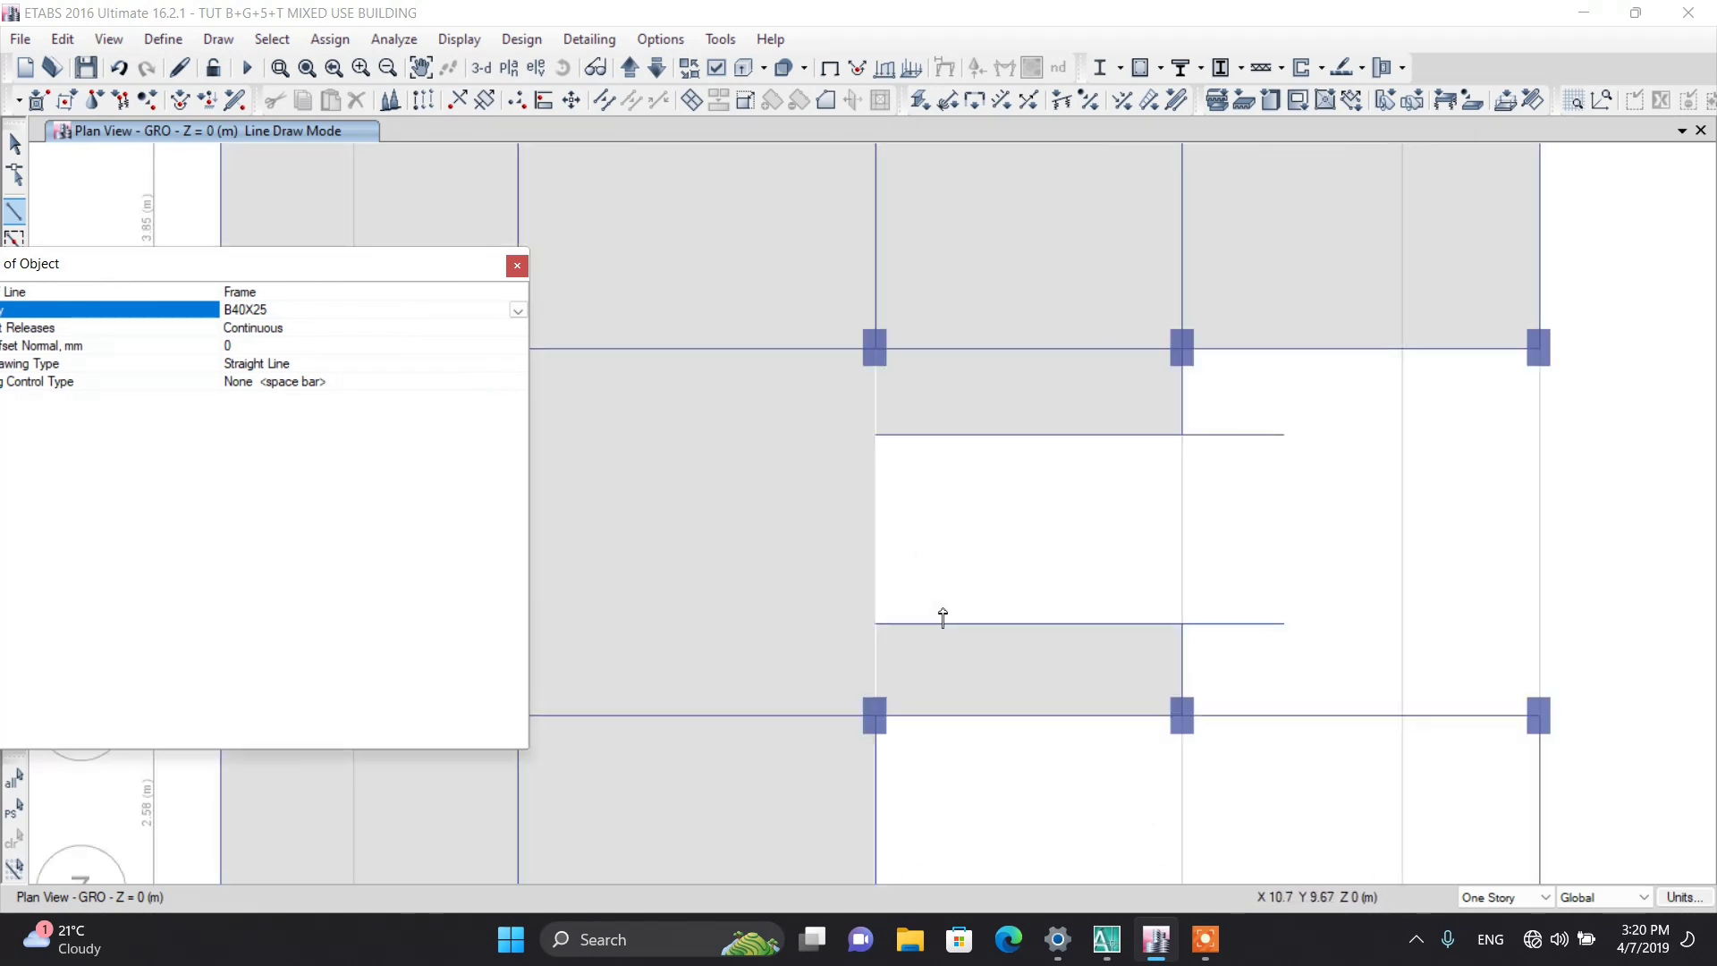
click(876, 623)
double_click(875, 434)
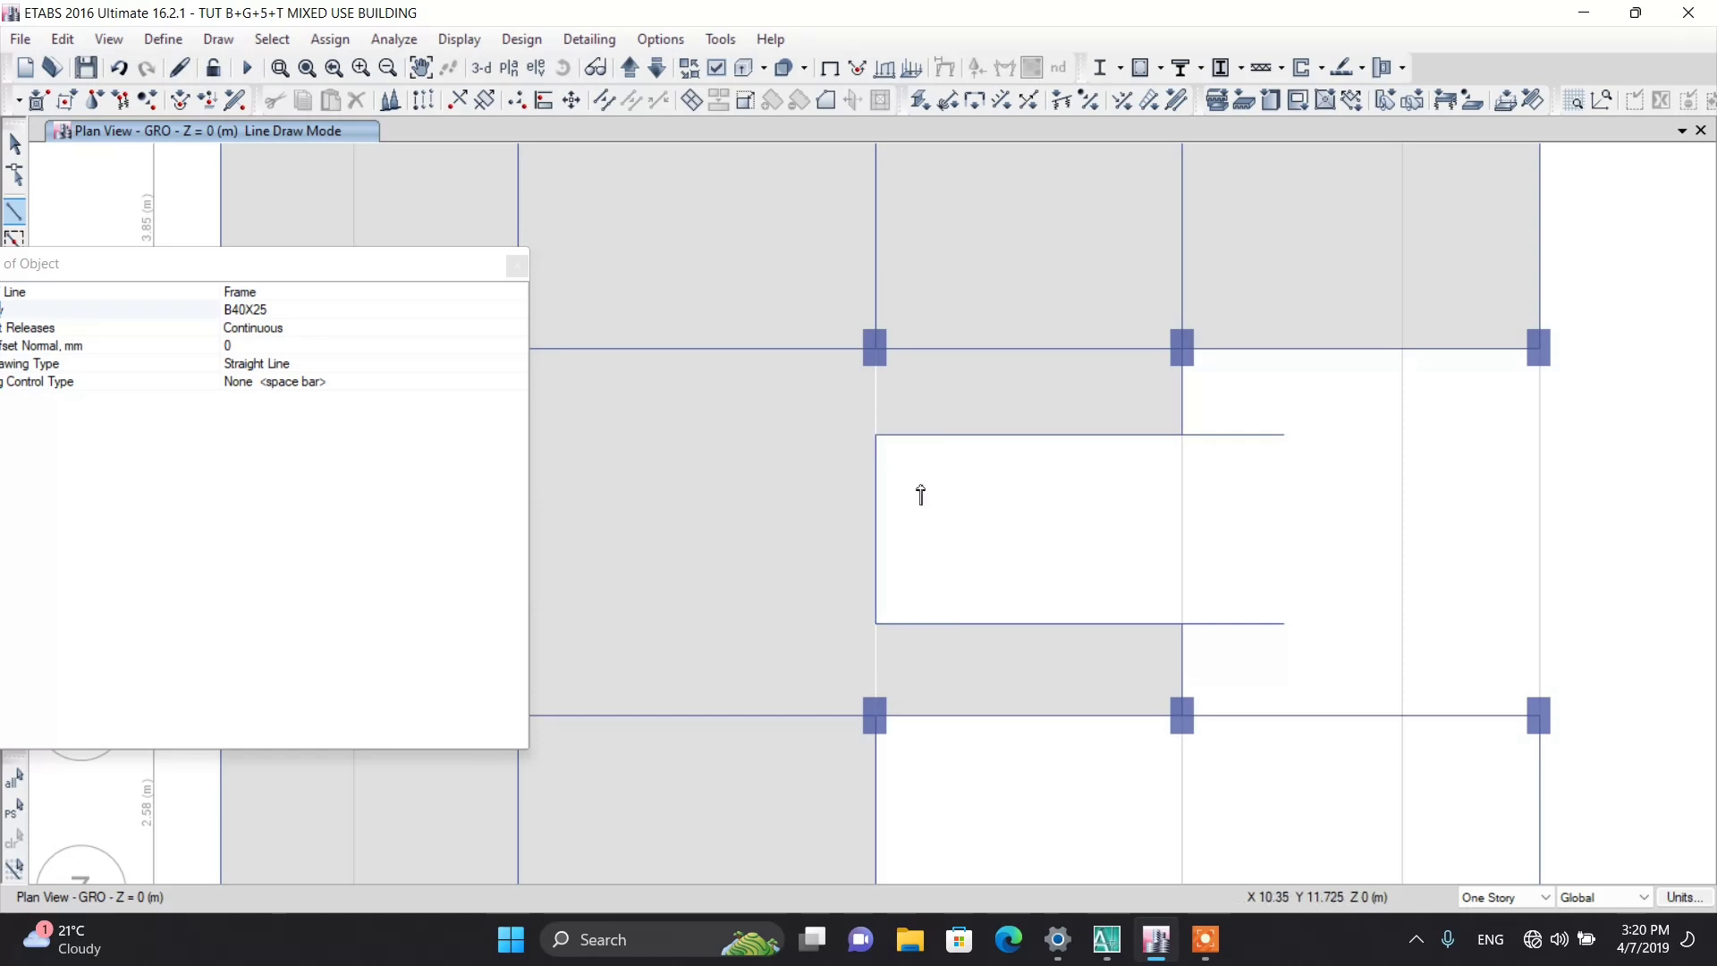
scroll(950, 547, down, 3)
scroll(970, 556, up, 3)
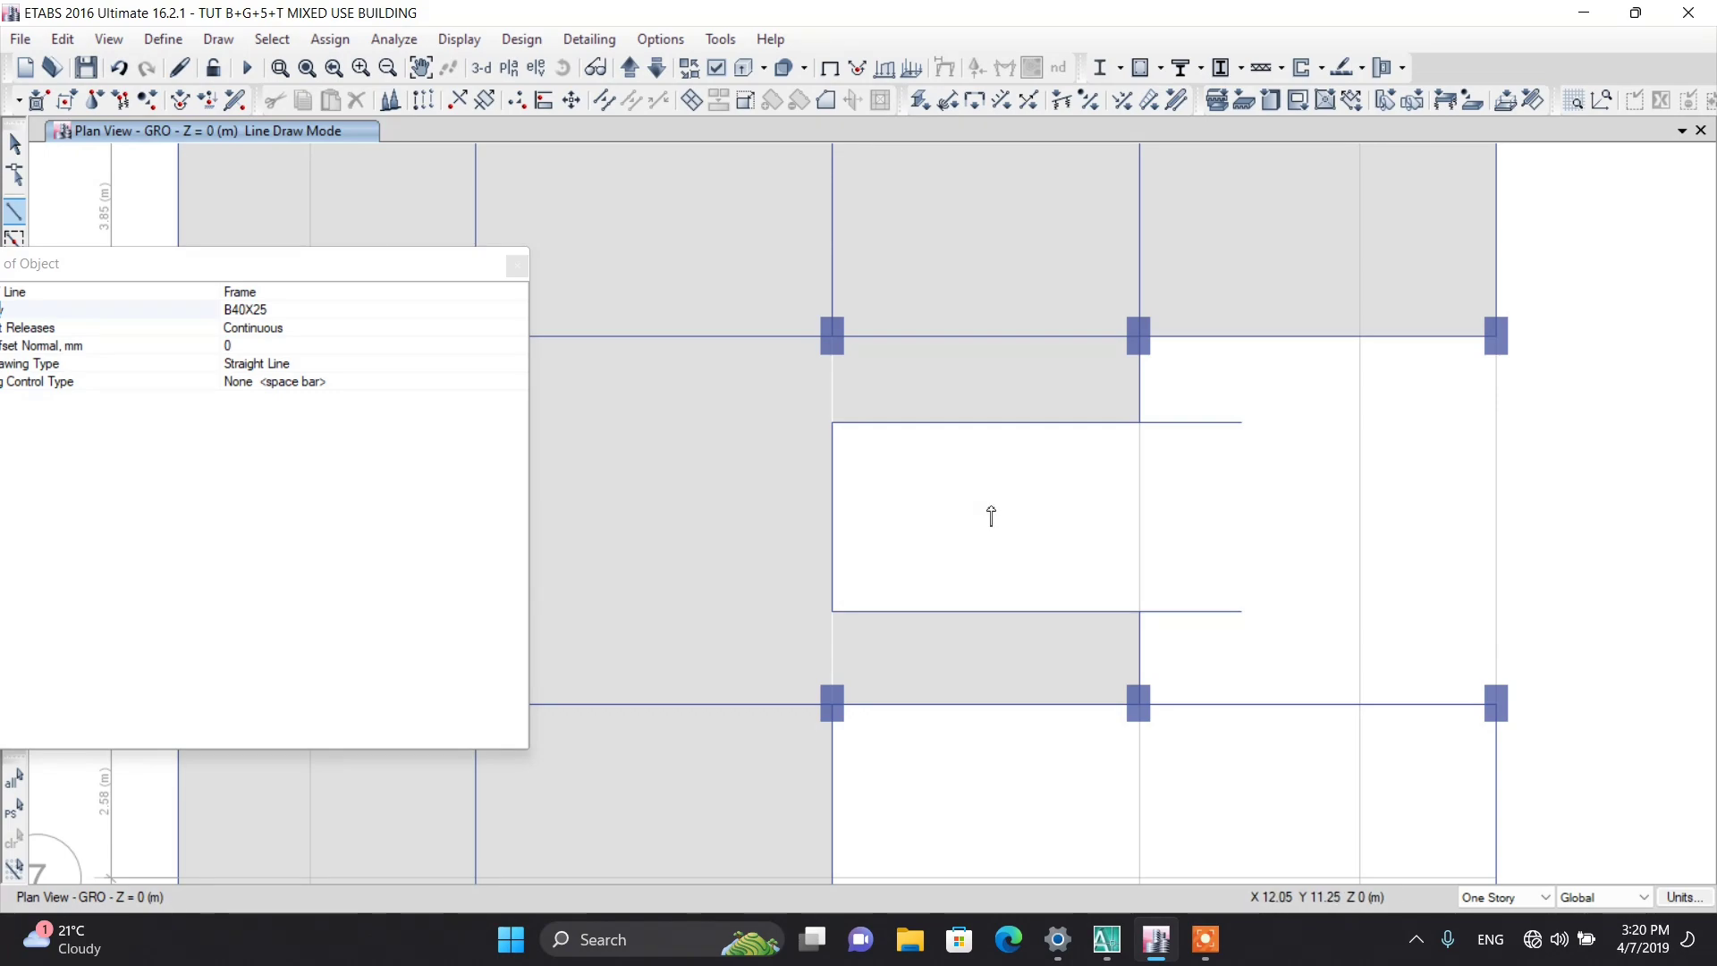
Step: Switch to the AutoCAD drawing and locate the staircase between grids 3 and 4 on the 1st floor plan
click(1106, 939)
scroll(477, 486, down, 6)
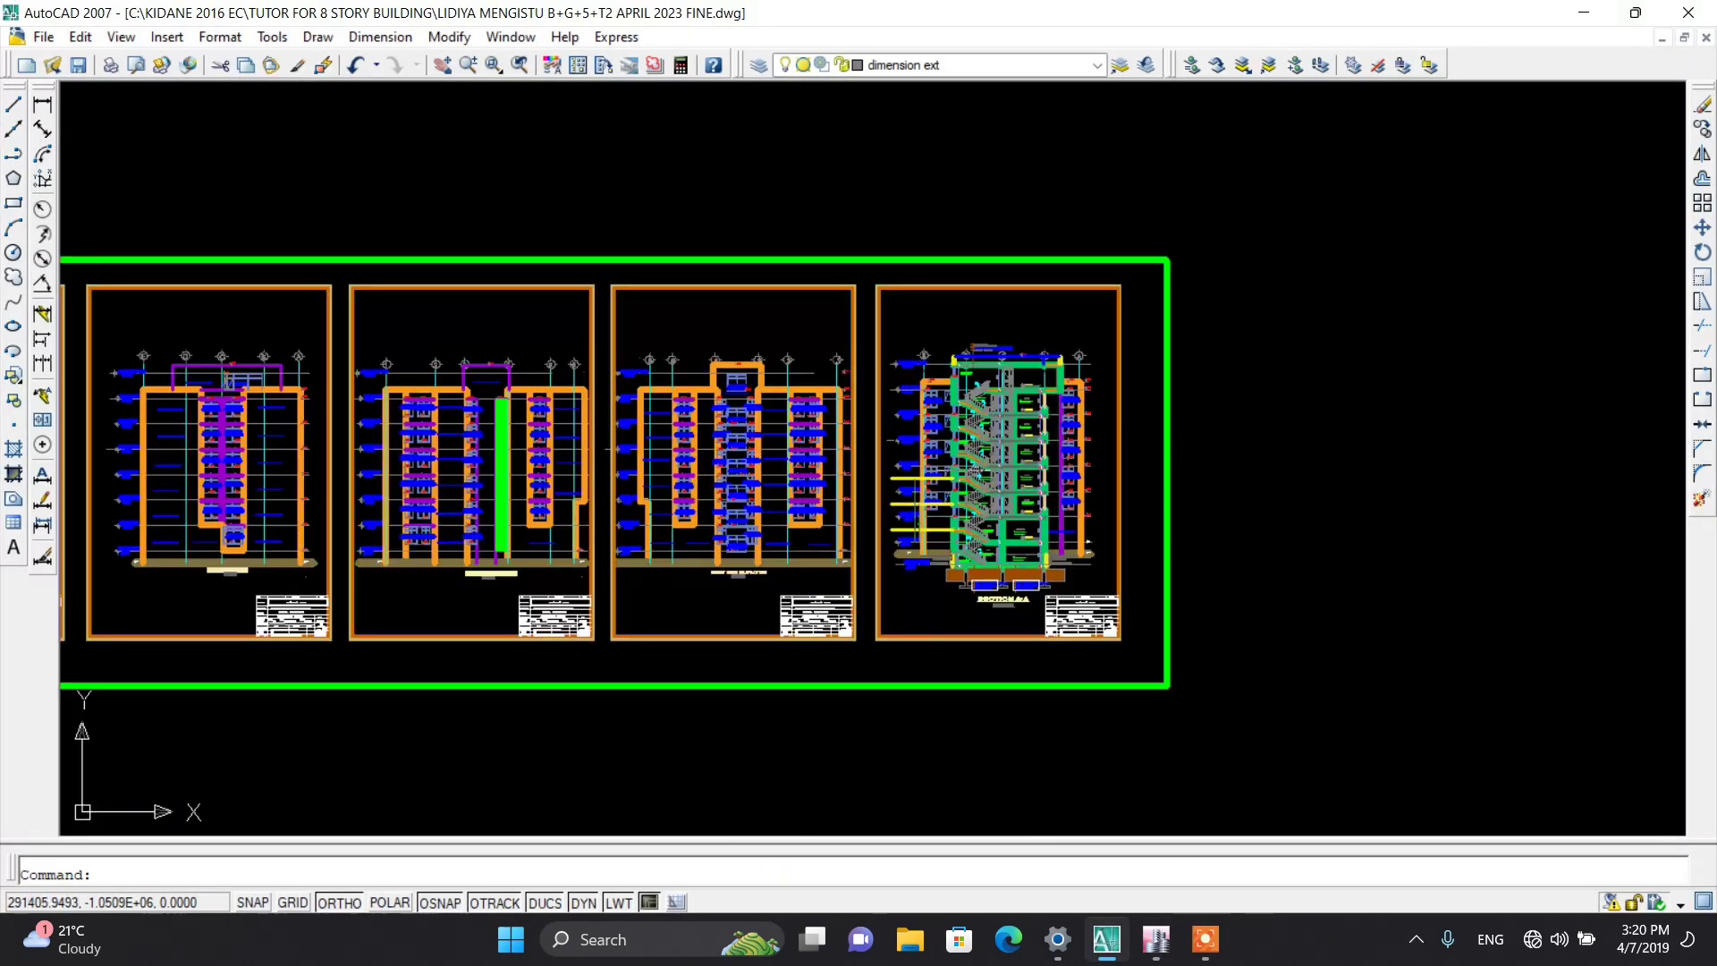
scroll(477, 486, up, 5)
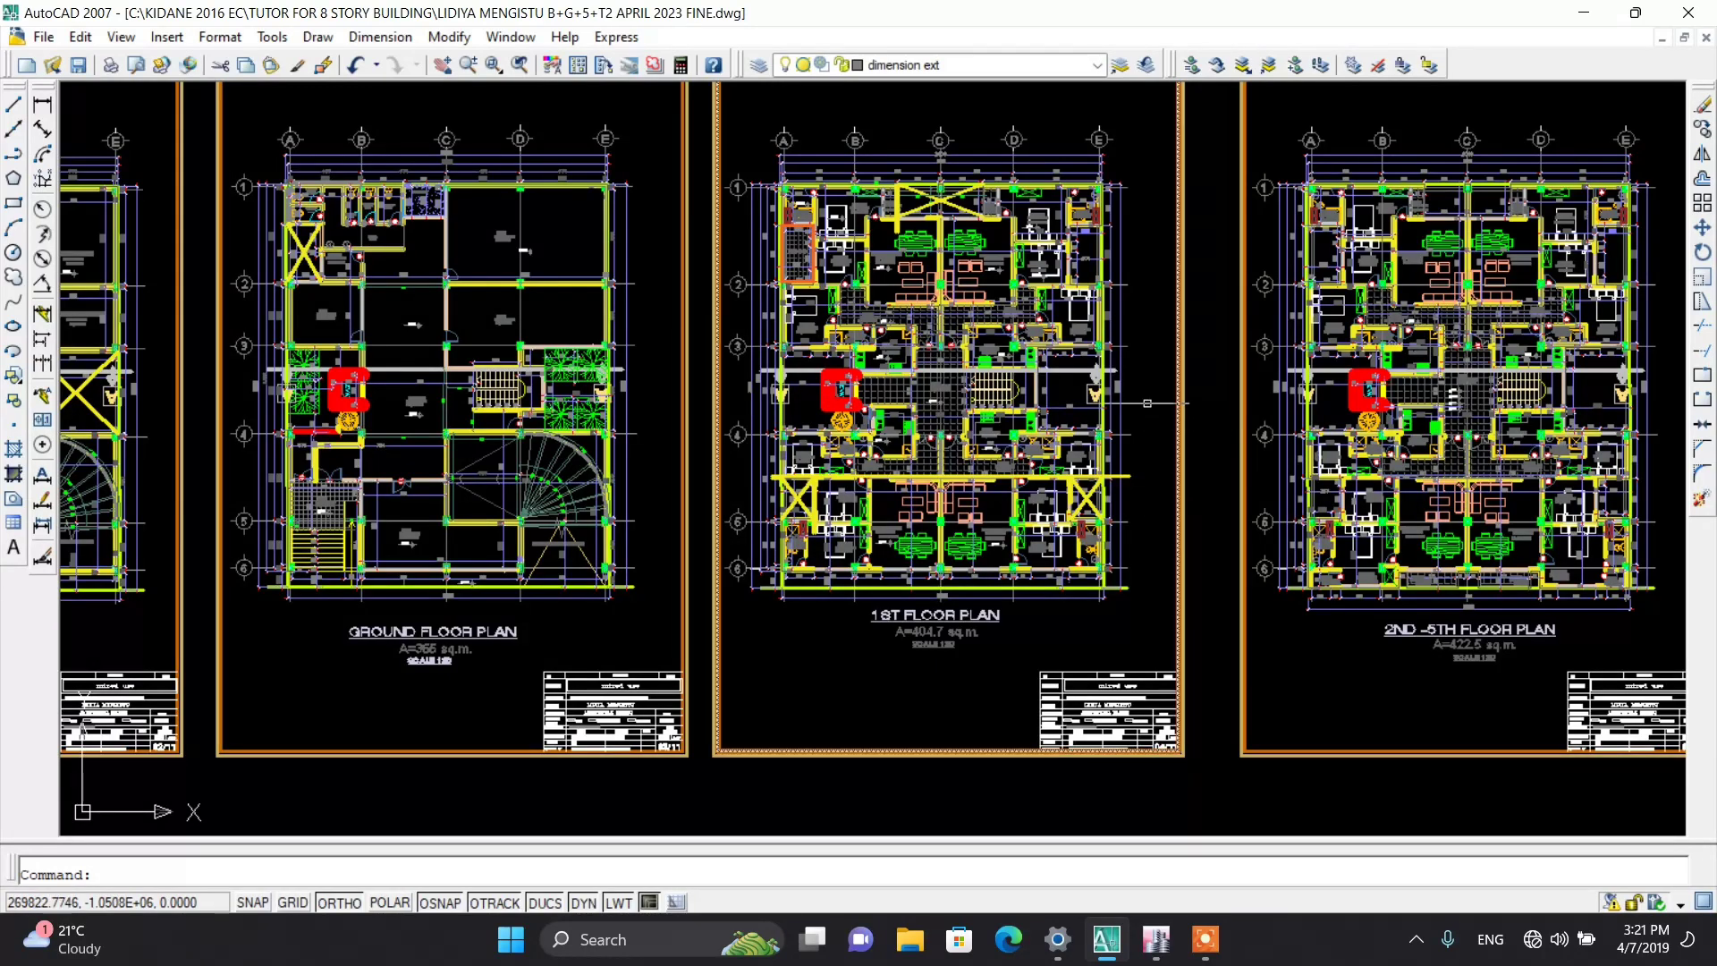
scroll(1019, 390, up, 6)
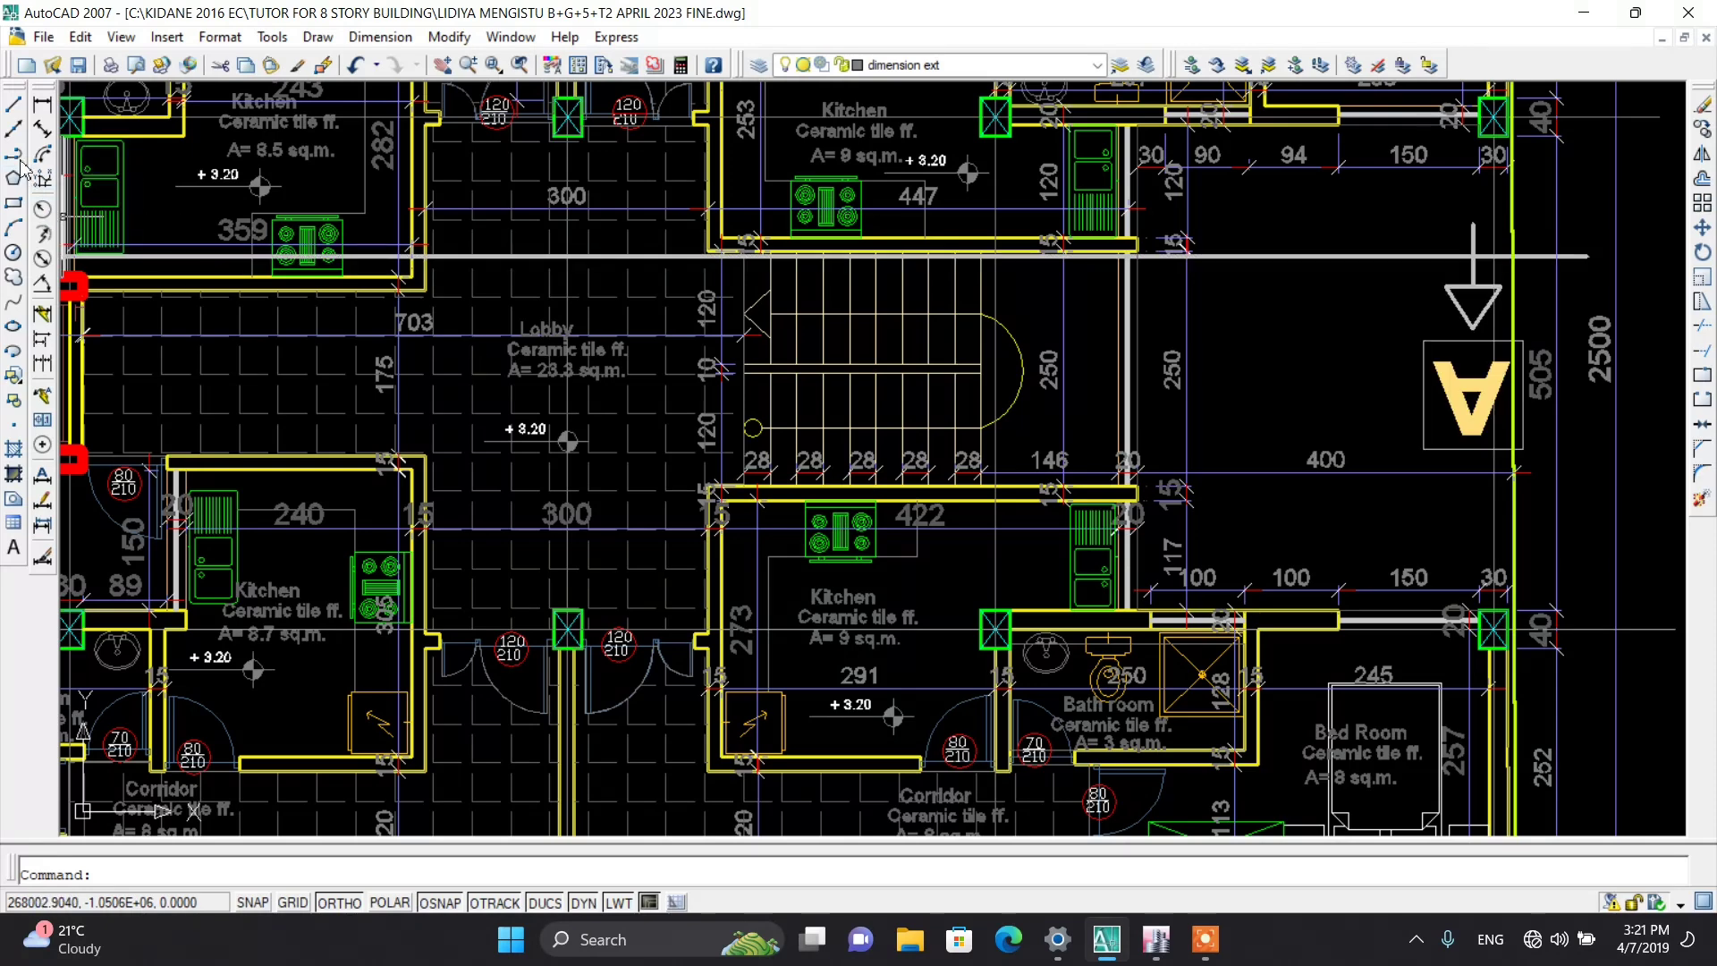
click(12, 107)
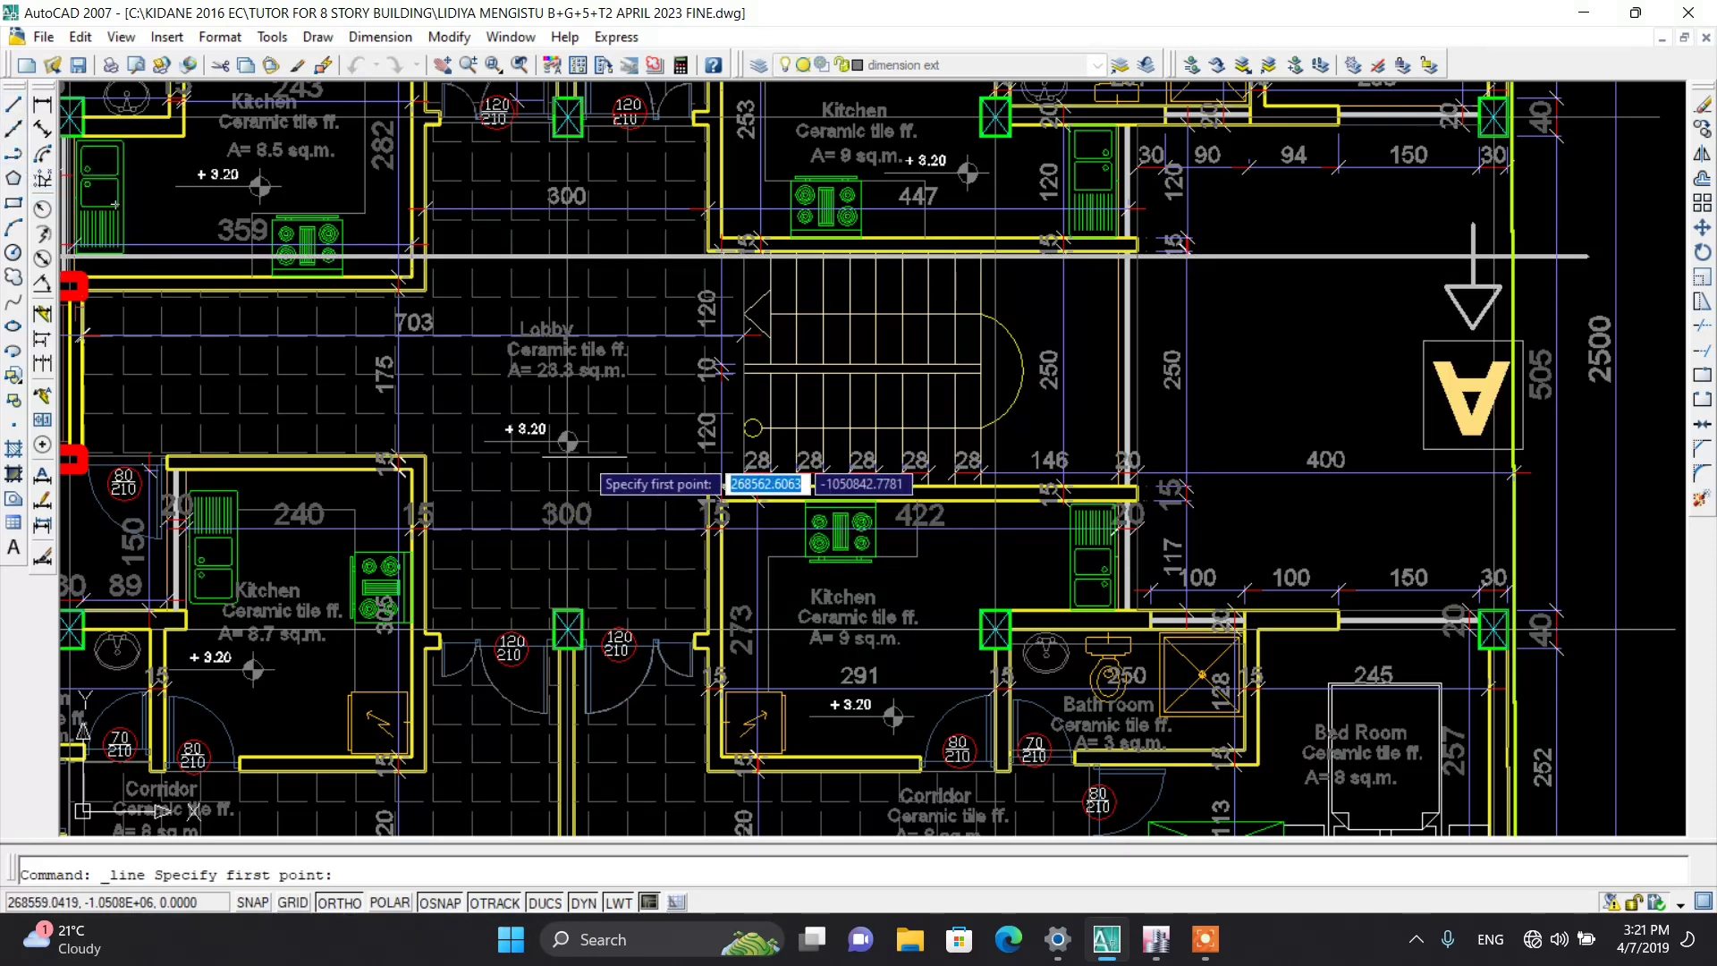
scroll(571, 422, up, 4)
scroll(571, 422, up, 2)
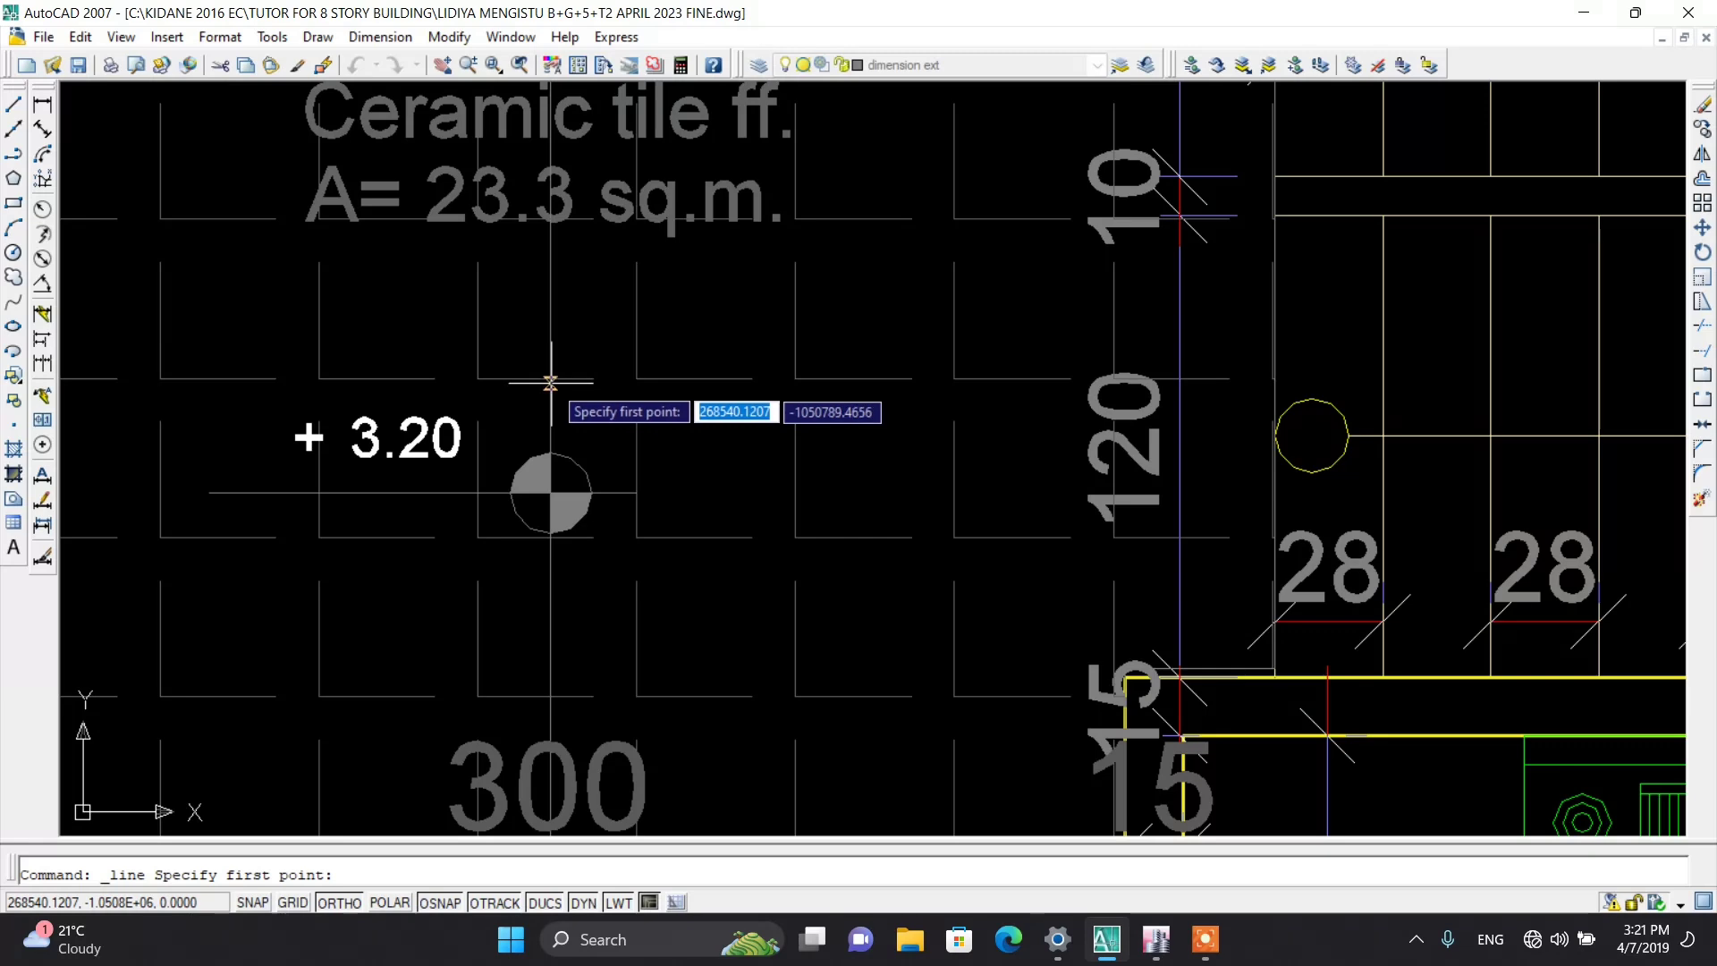
scroll(552, 384, down, 3)
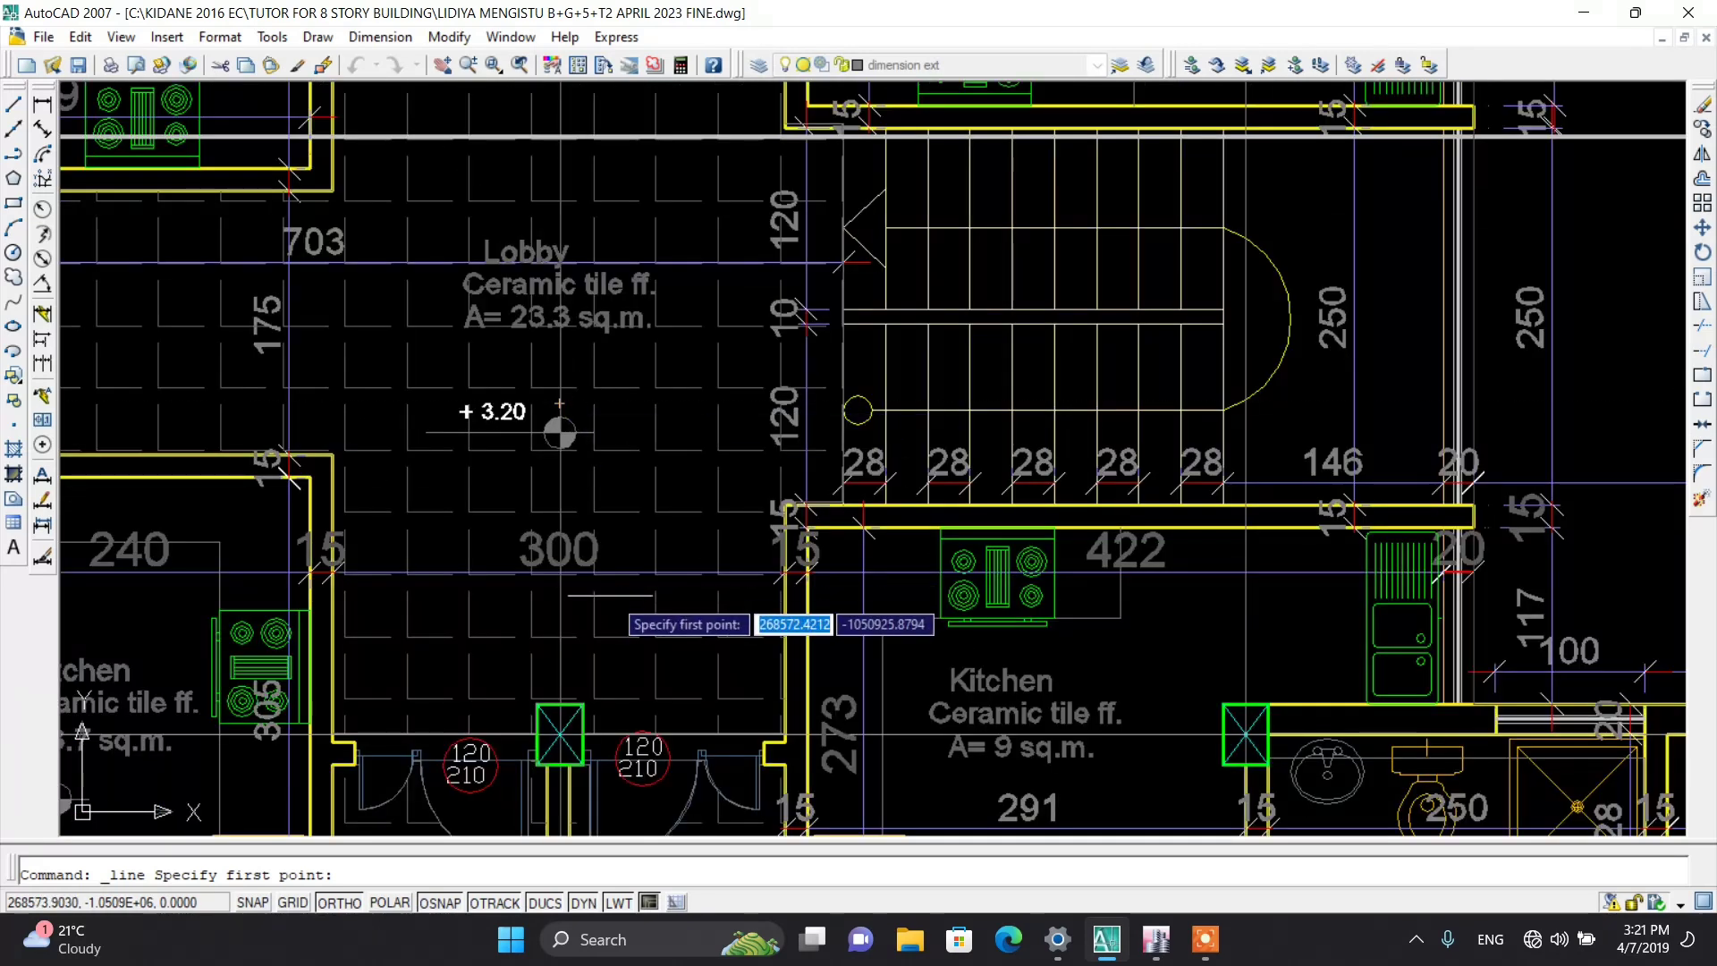
key(Escape)
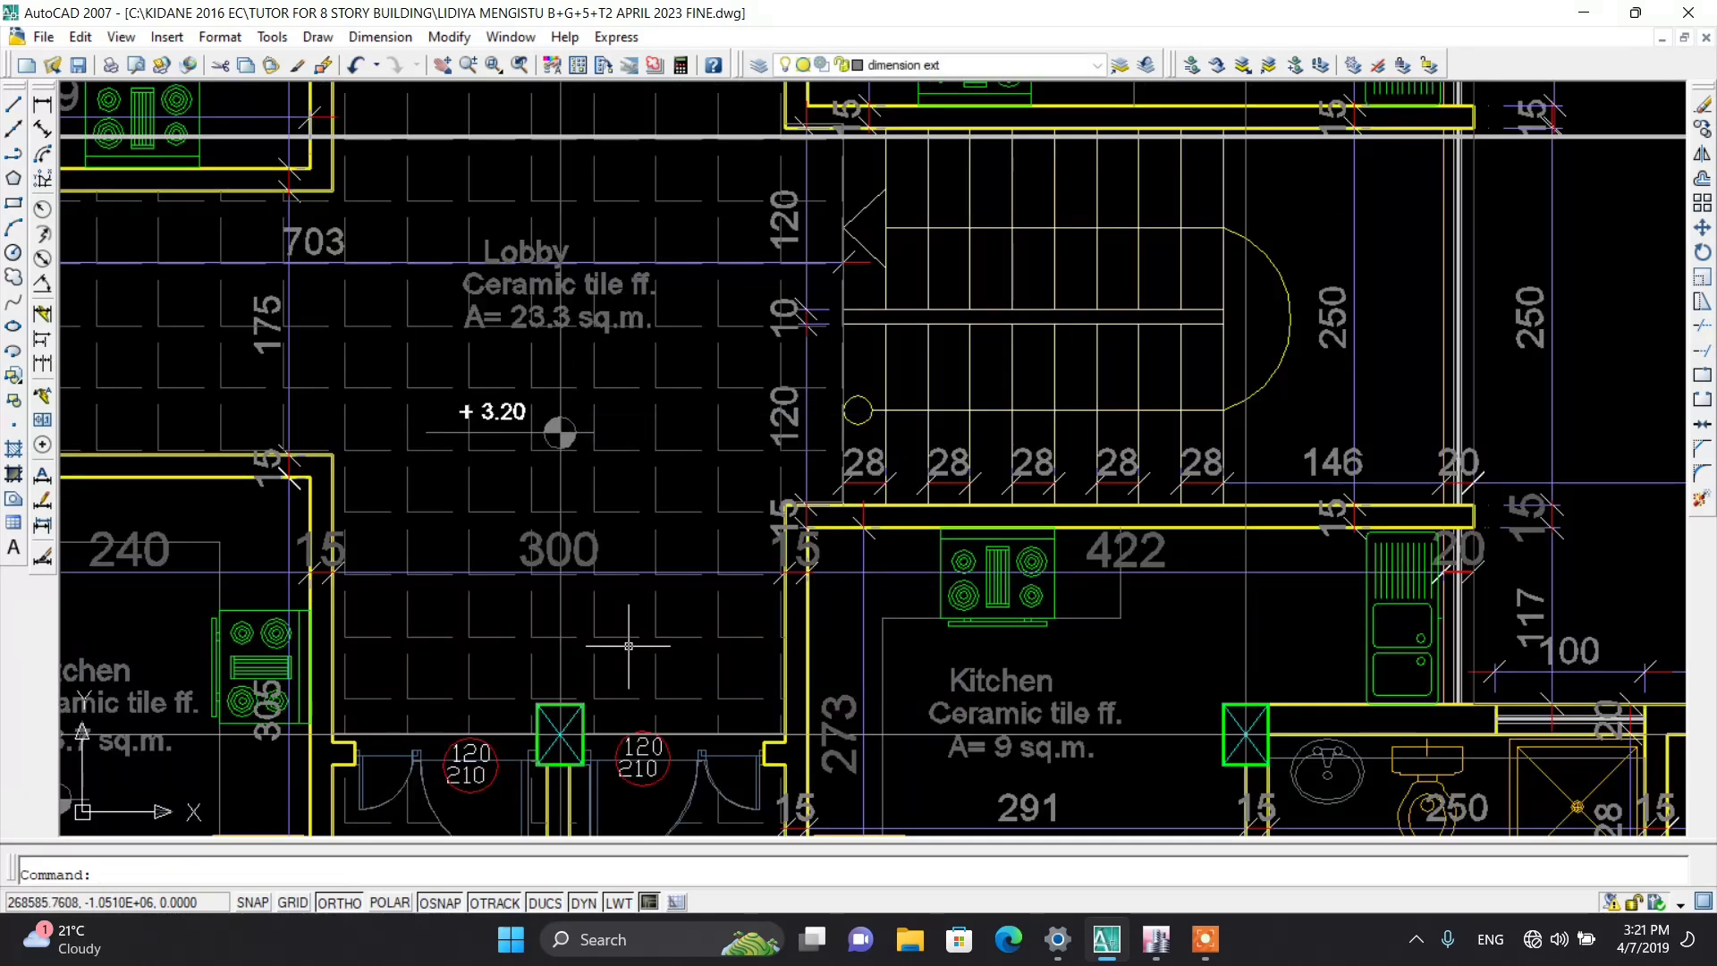
Step: Draw a vertical reference line along grid C through the lobby, between the columns at grids 4 and 3
click(14, 105)
scroll(519, 742, up, 3)
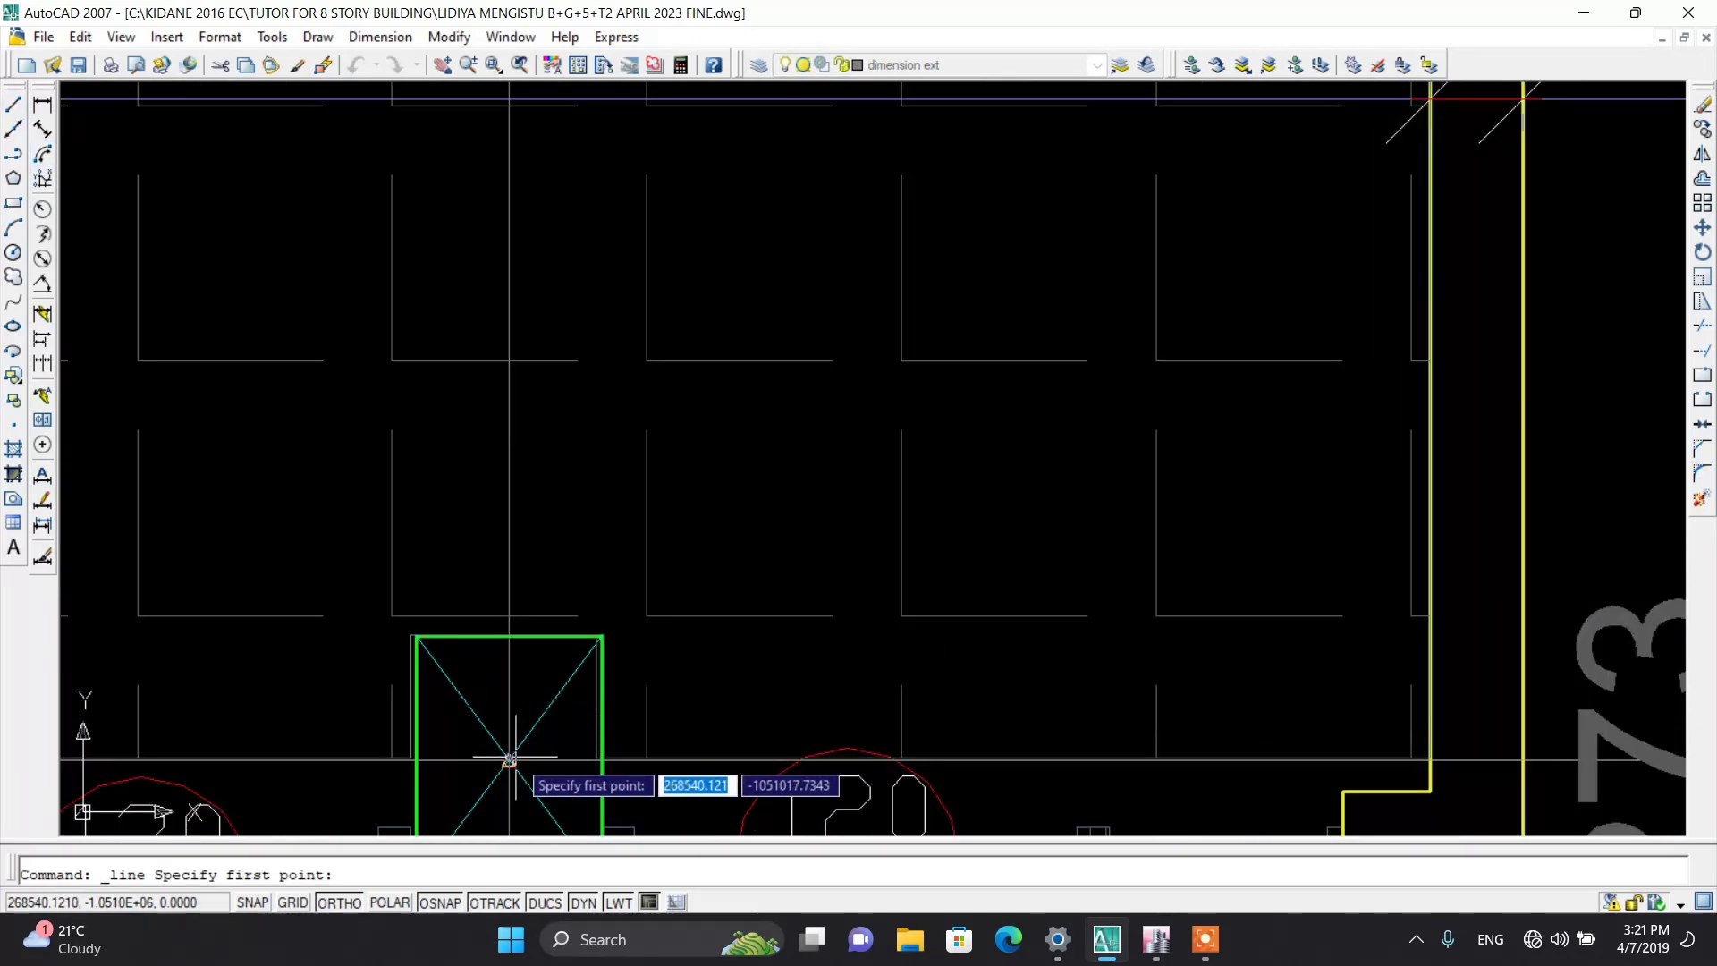
click(511, 766)
scroll(511, 765, down, 6)
scroll(465, 537, up, 3)
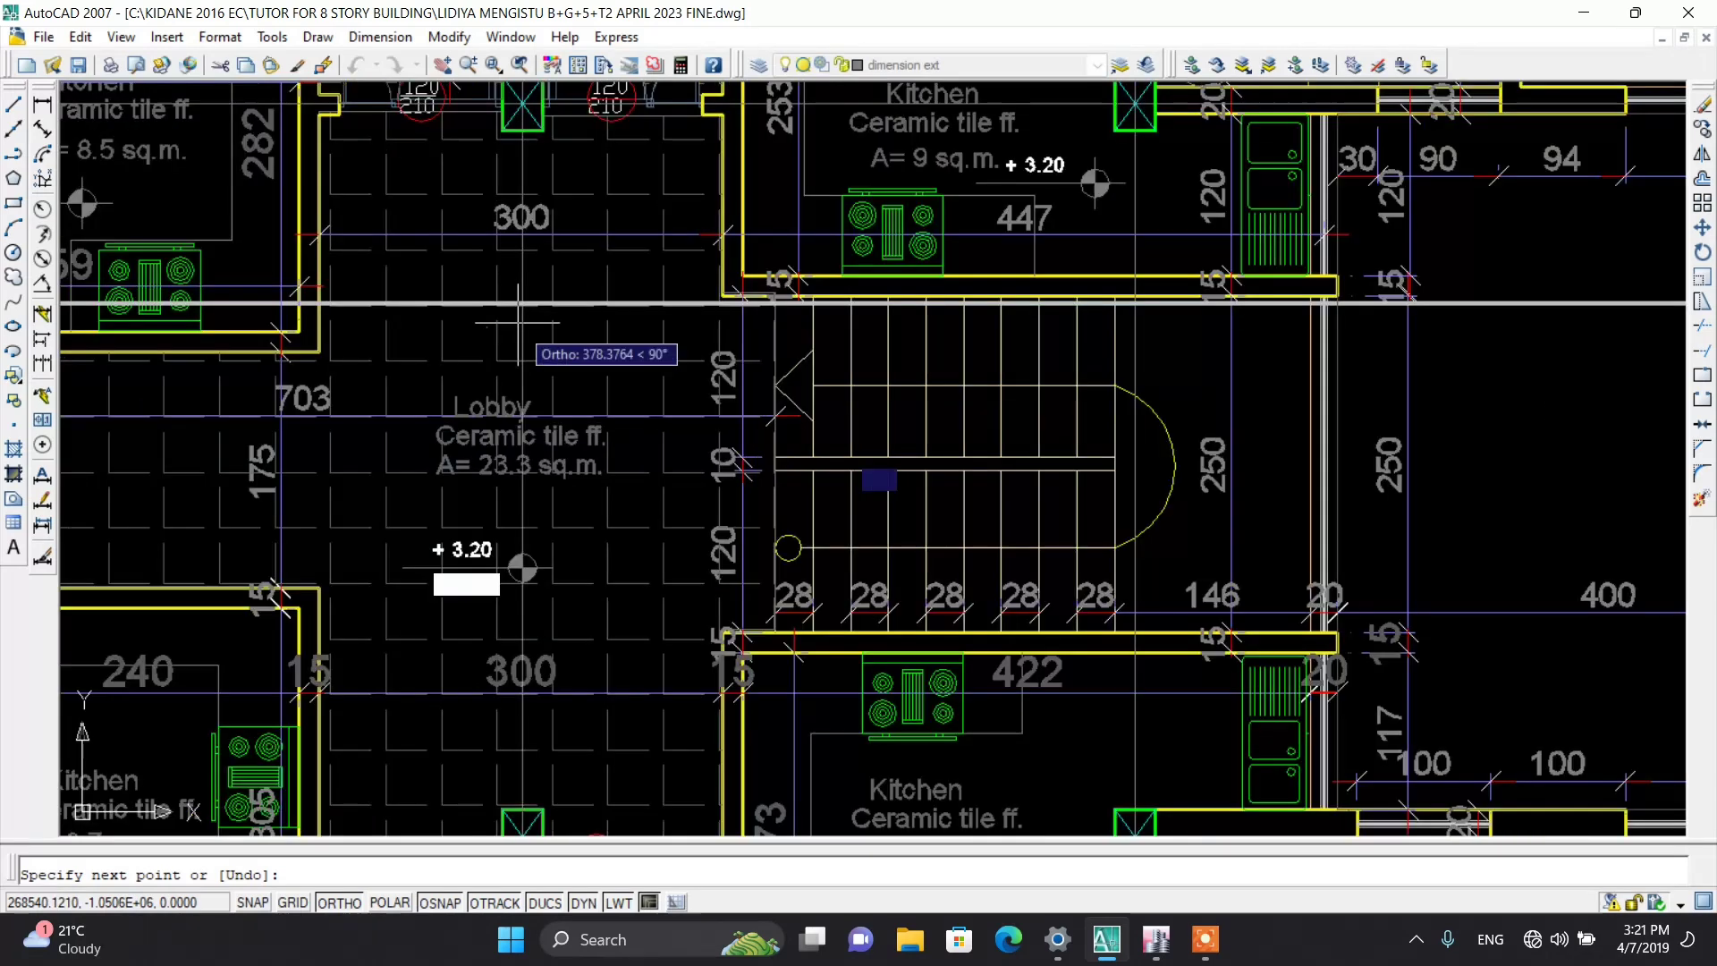
scroll(522, 138, up, 3)
click(525, 108)
key(Escape)
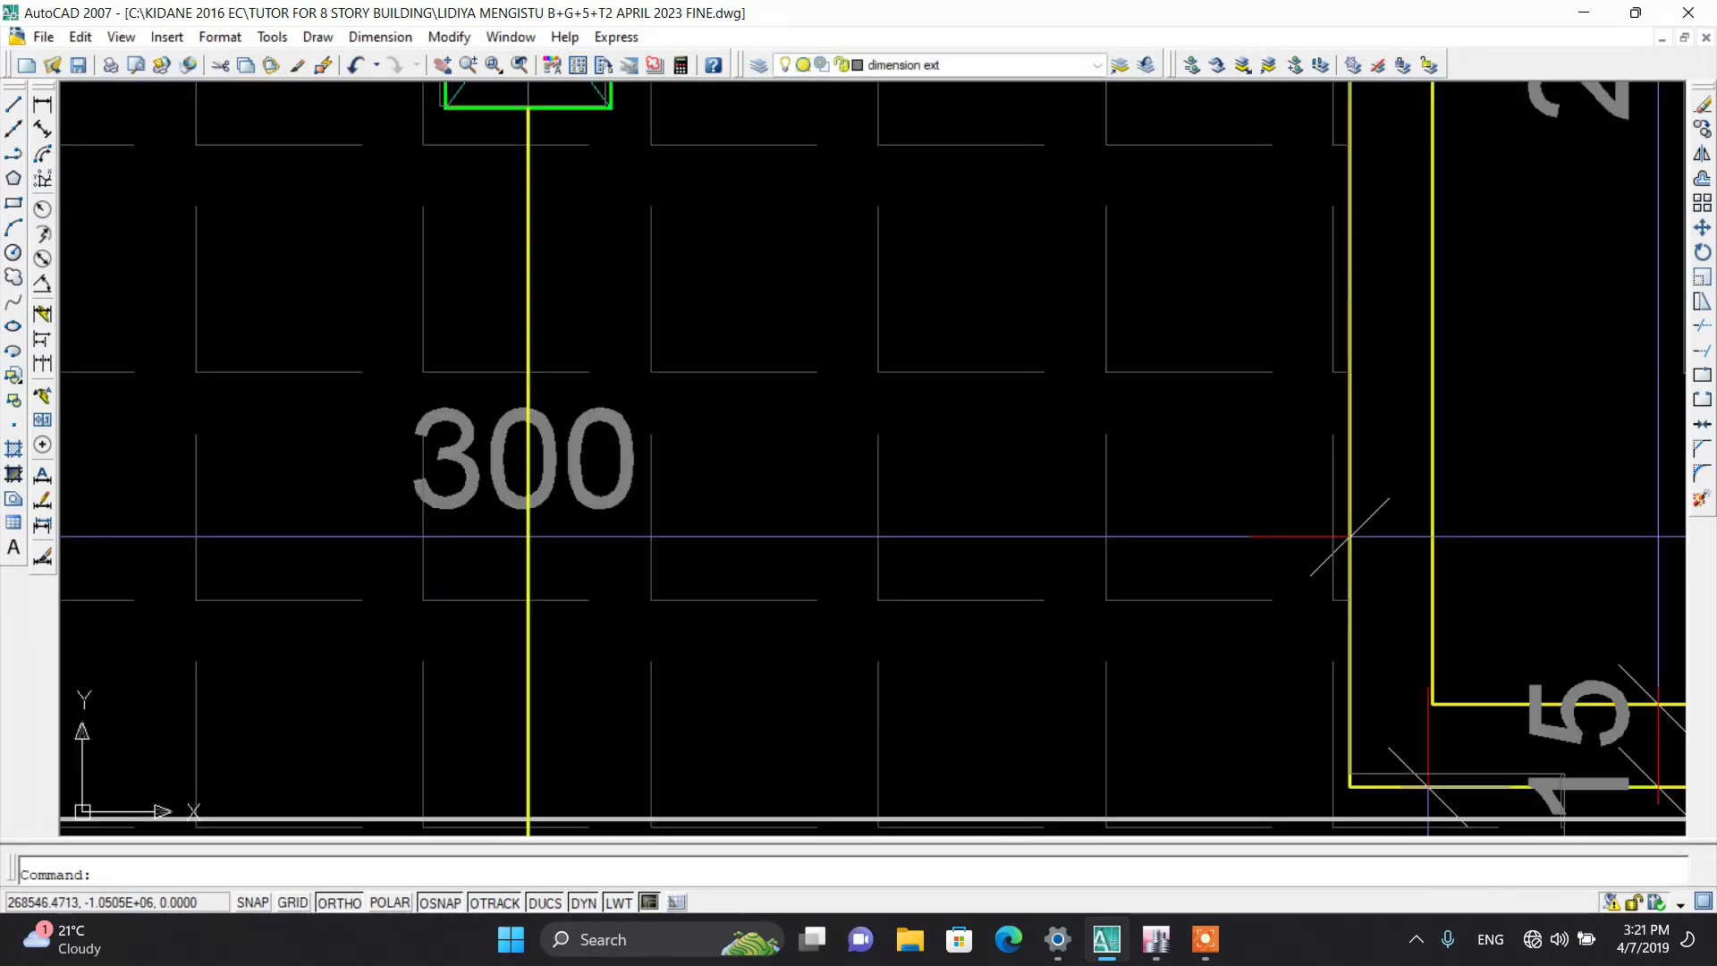
Step: Add a linear dimension from the first riser line of the stair to the grid C reference line in the lobby
scroll(567, 259, down, 4)
scroll(626, 581, up, 2)
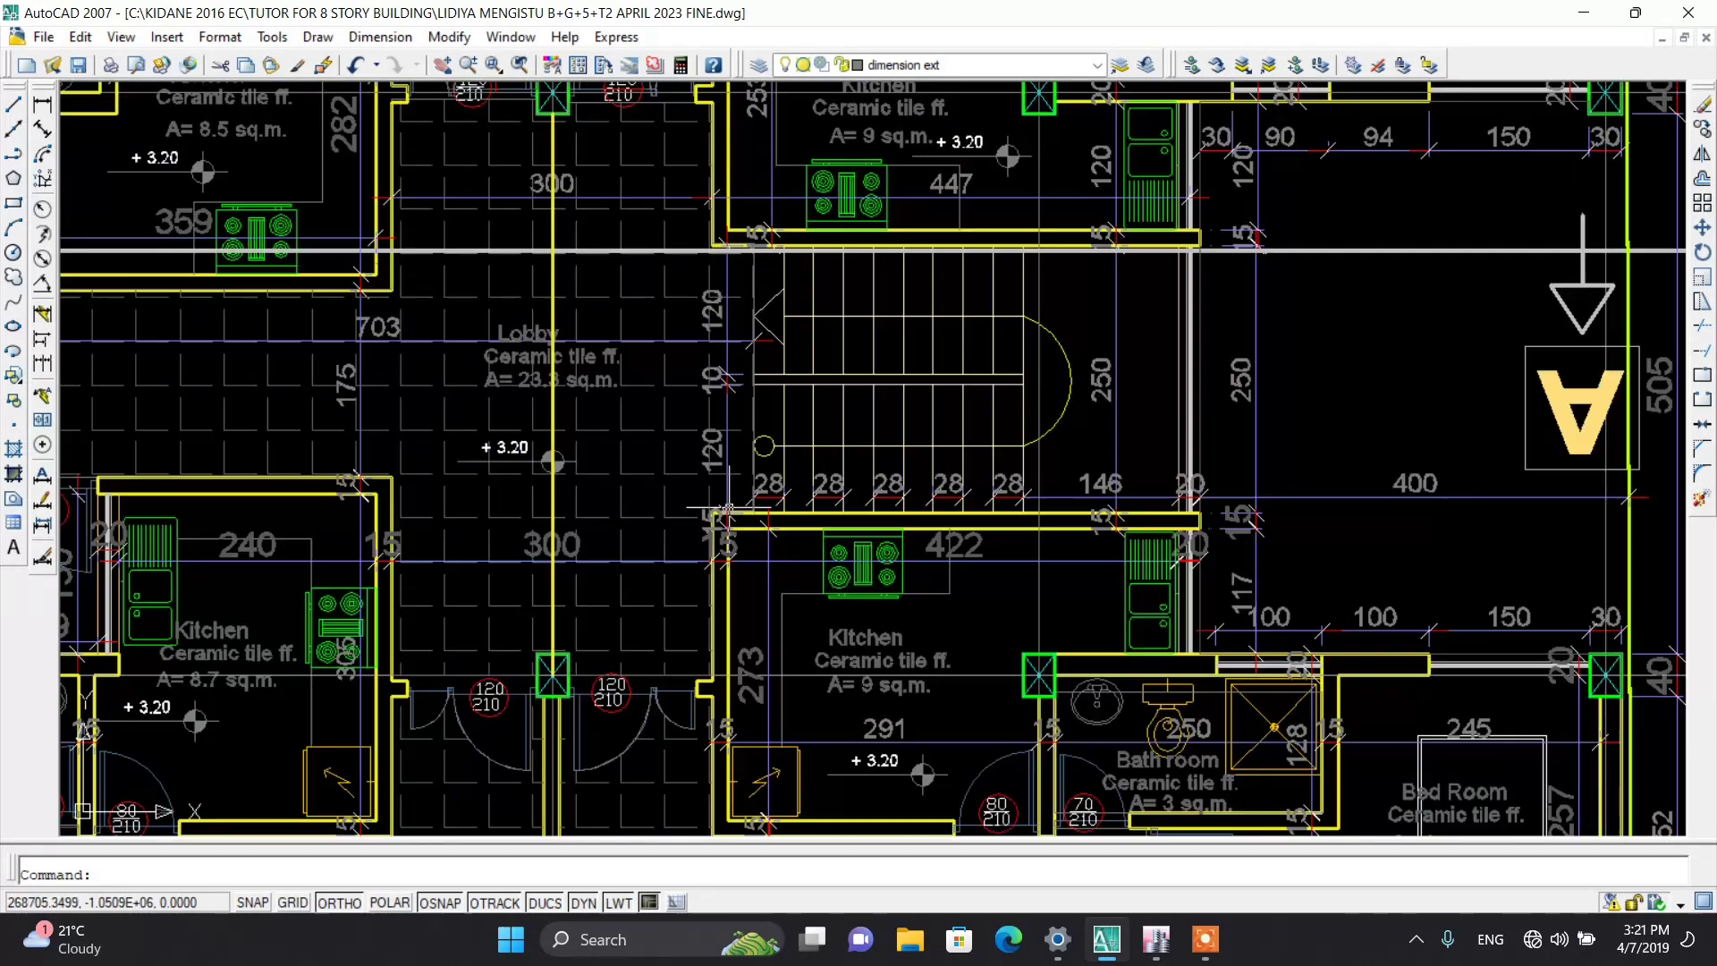
click(45, 108)
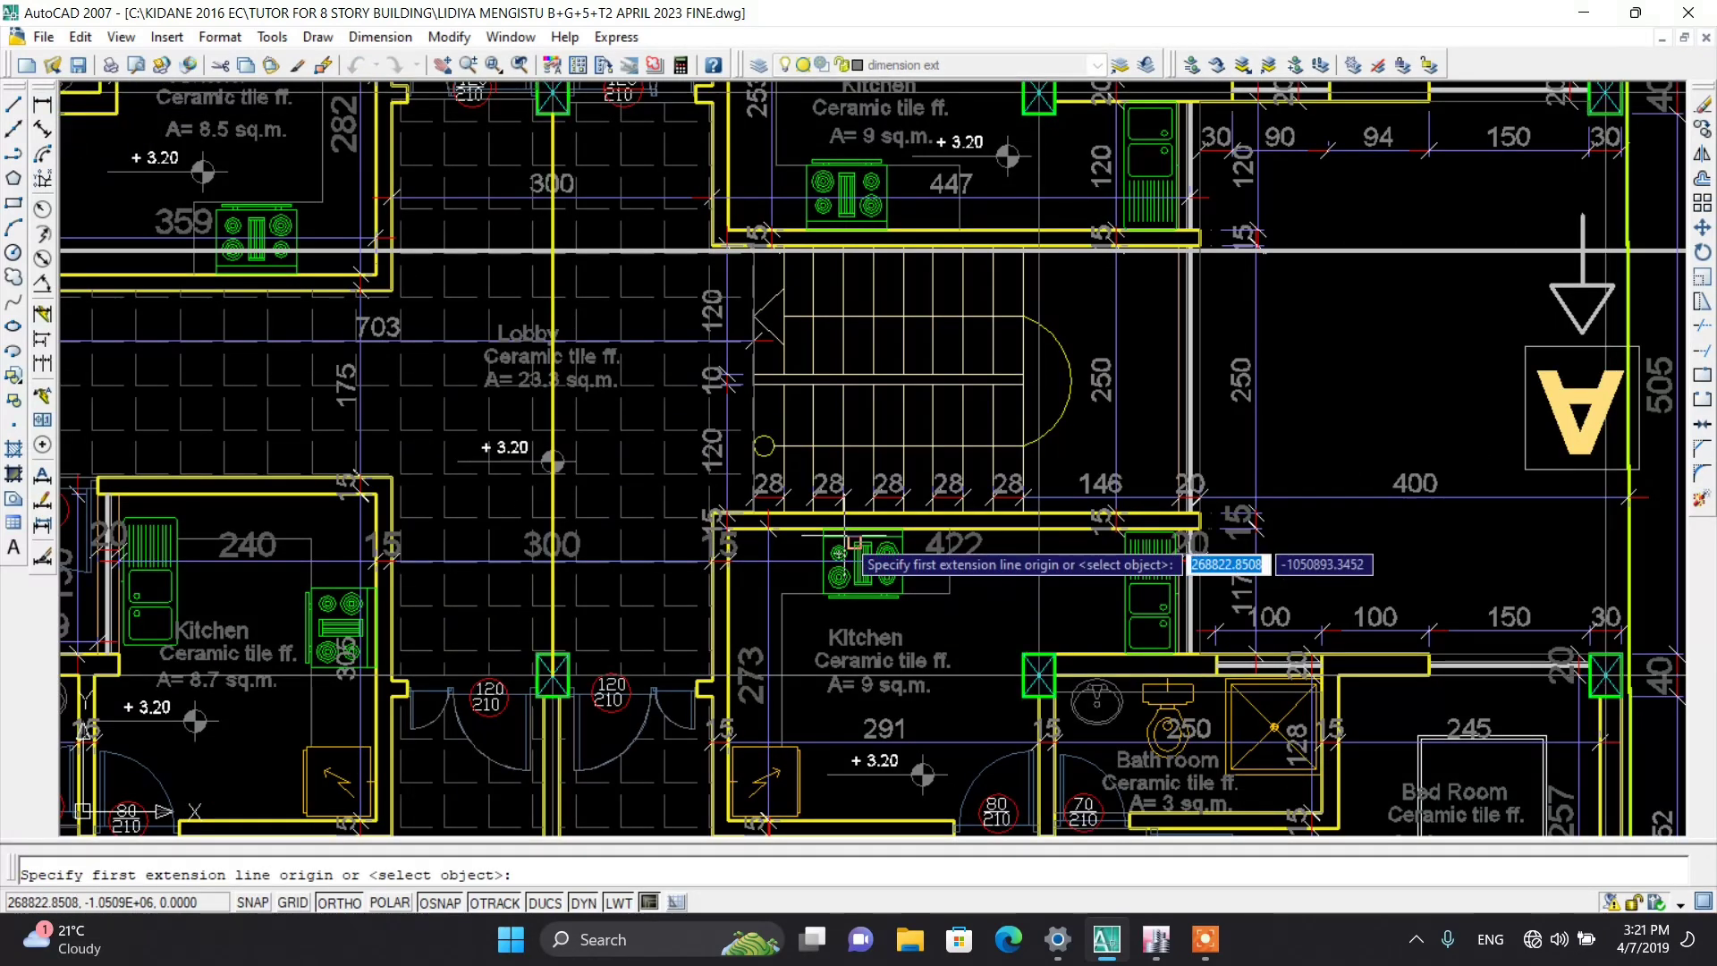
scroll(751, 429, up, 5)
scroll(745, 389, down, 3)
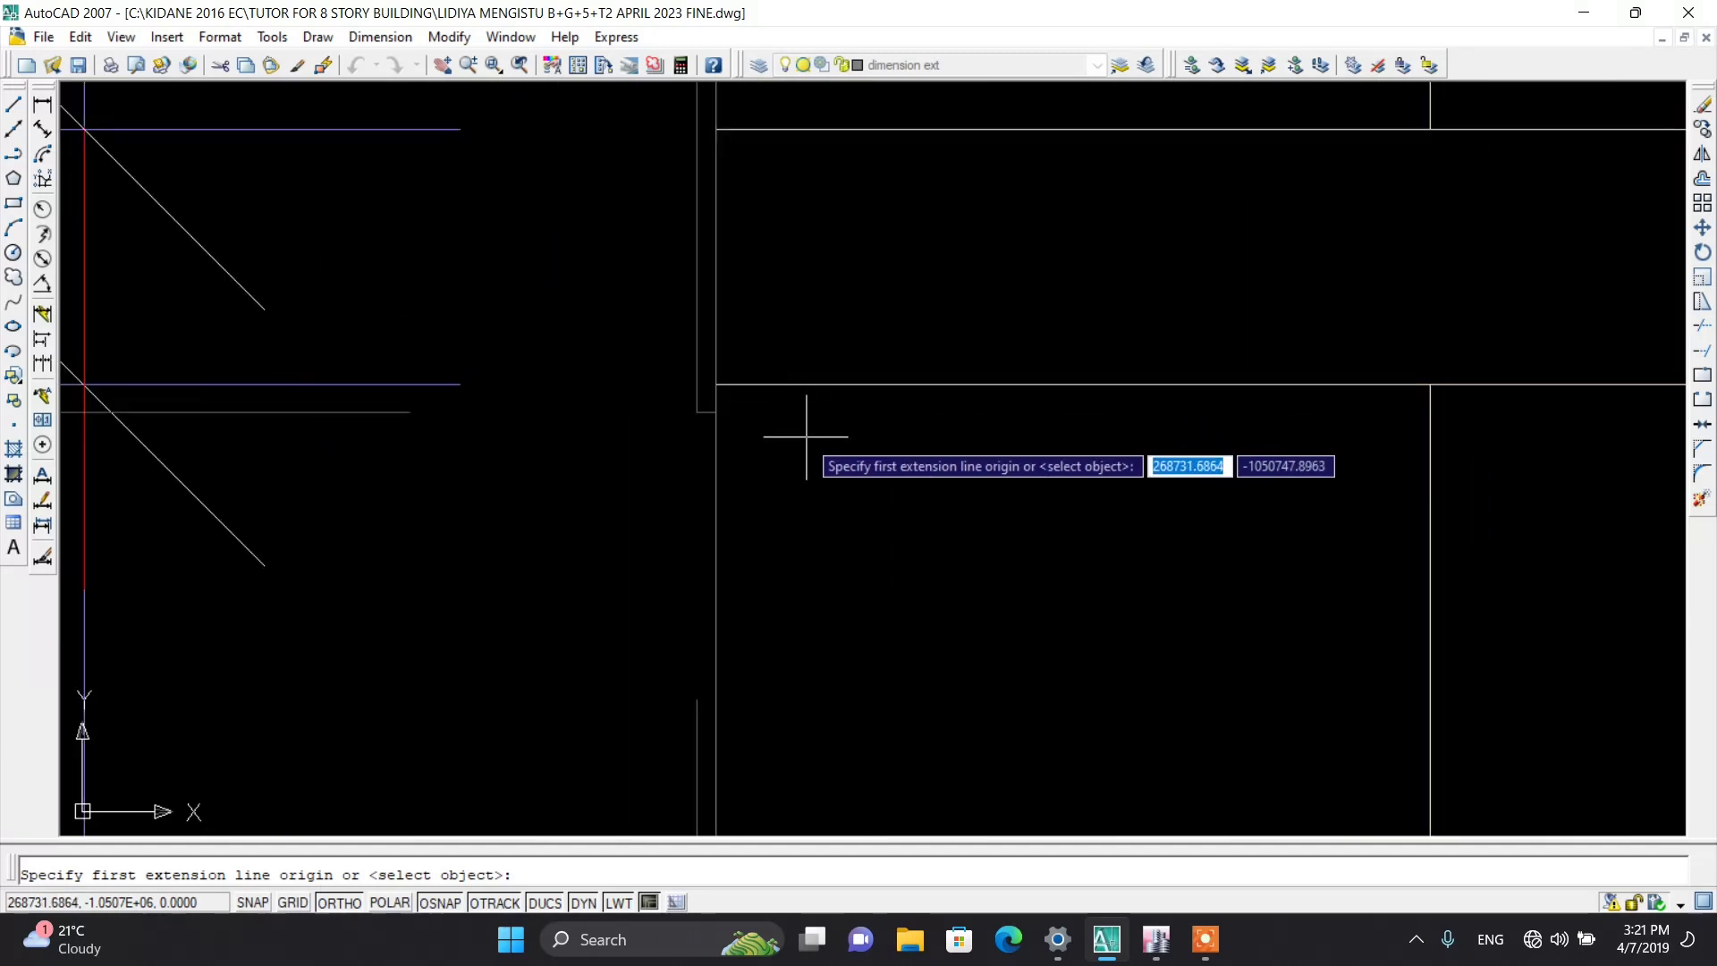
scroll(709, 384, up, 2)
click(883, 399)
scroll(883, 399, down, 3)
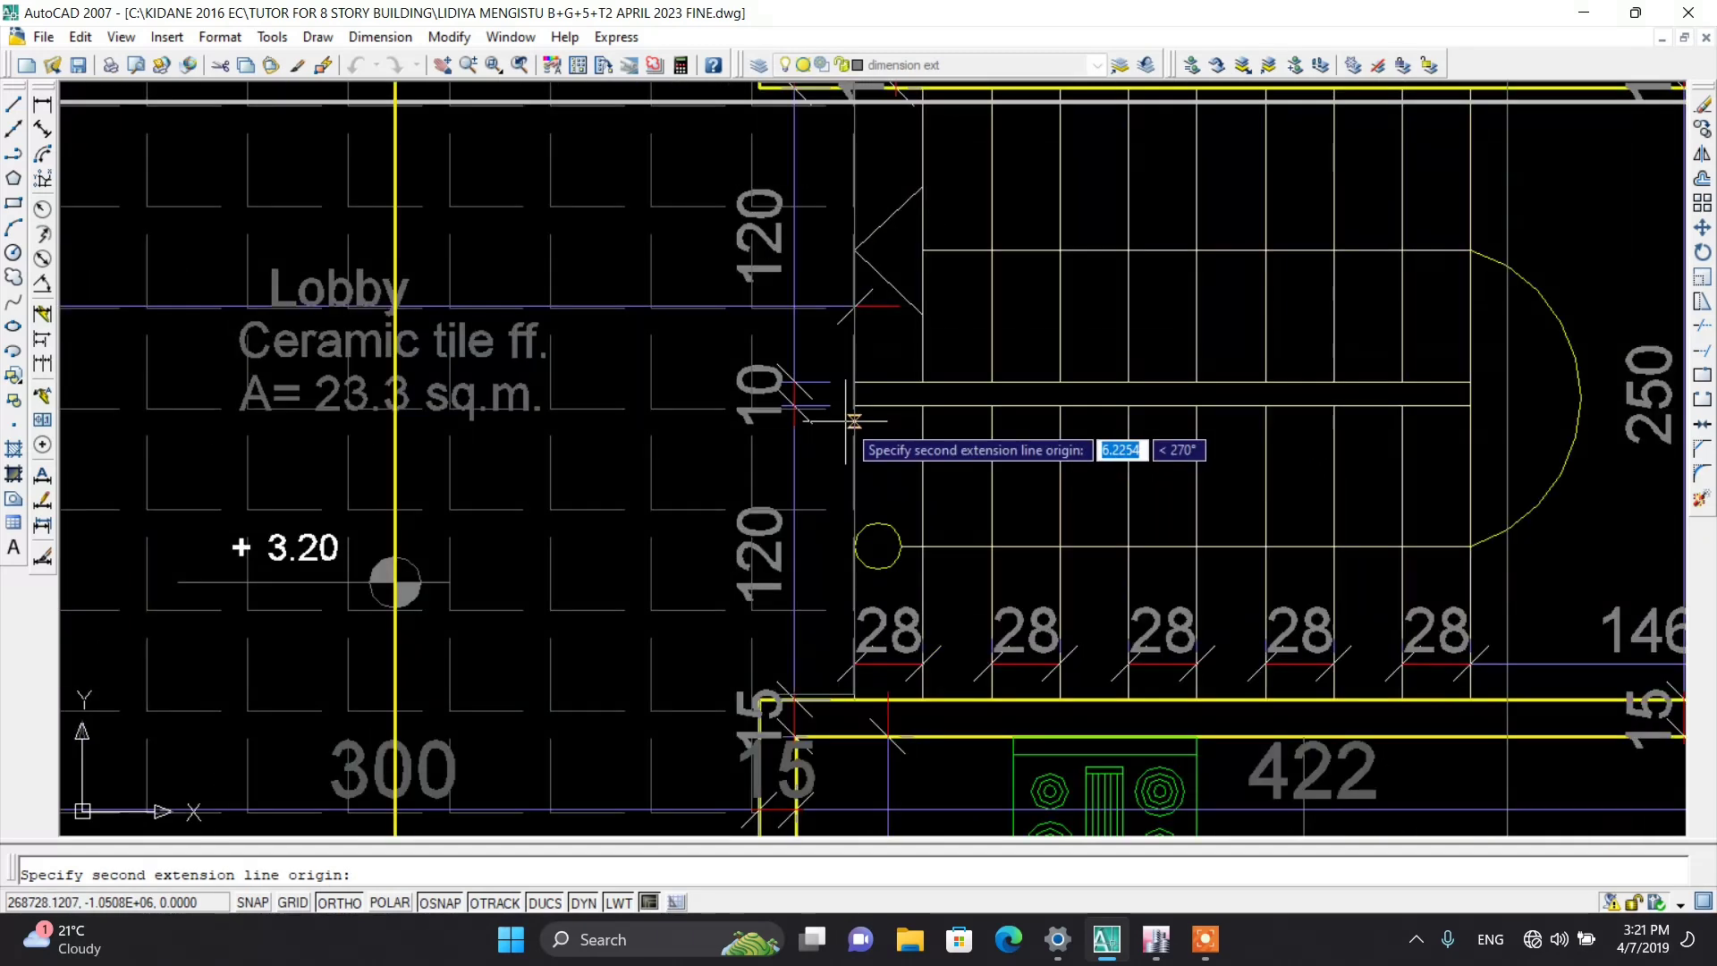
scroll(391, 417, up, 3)
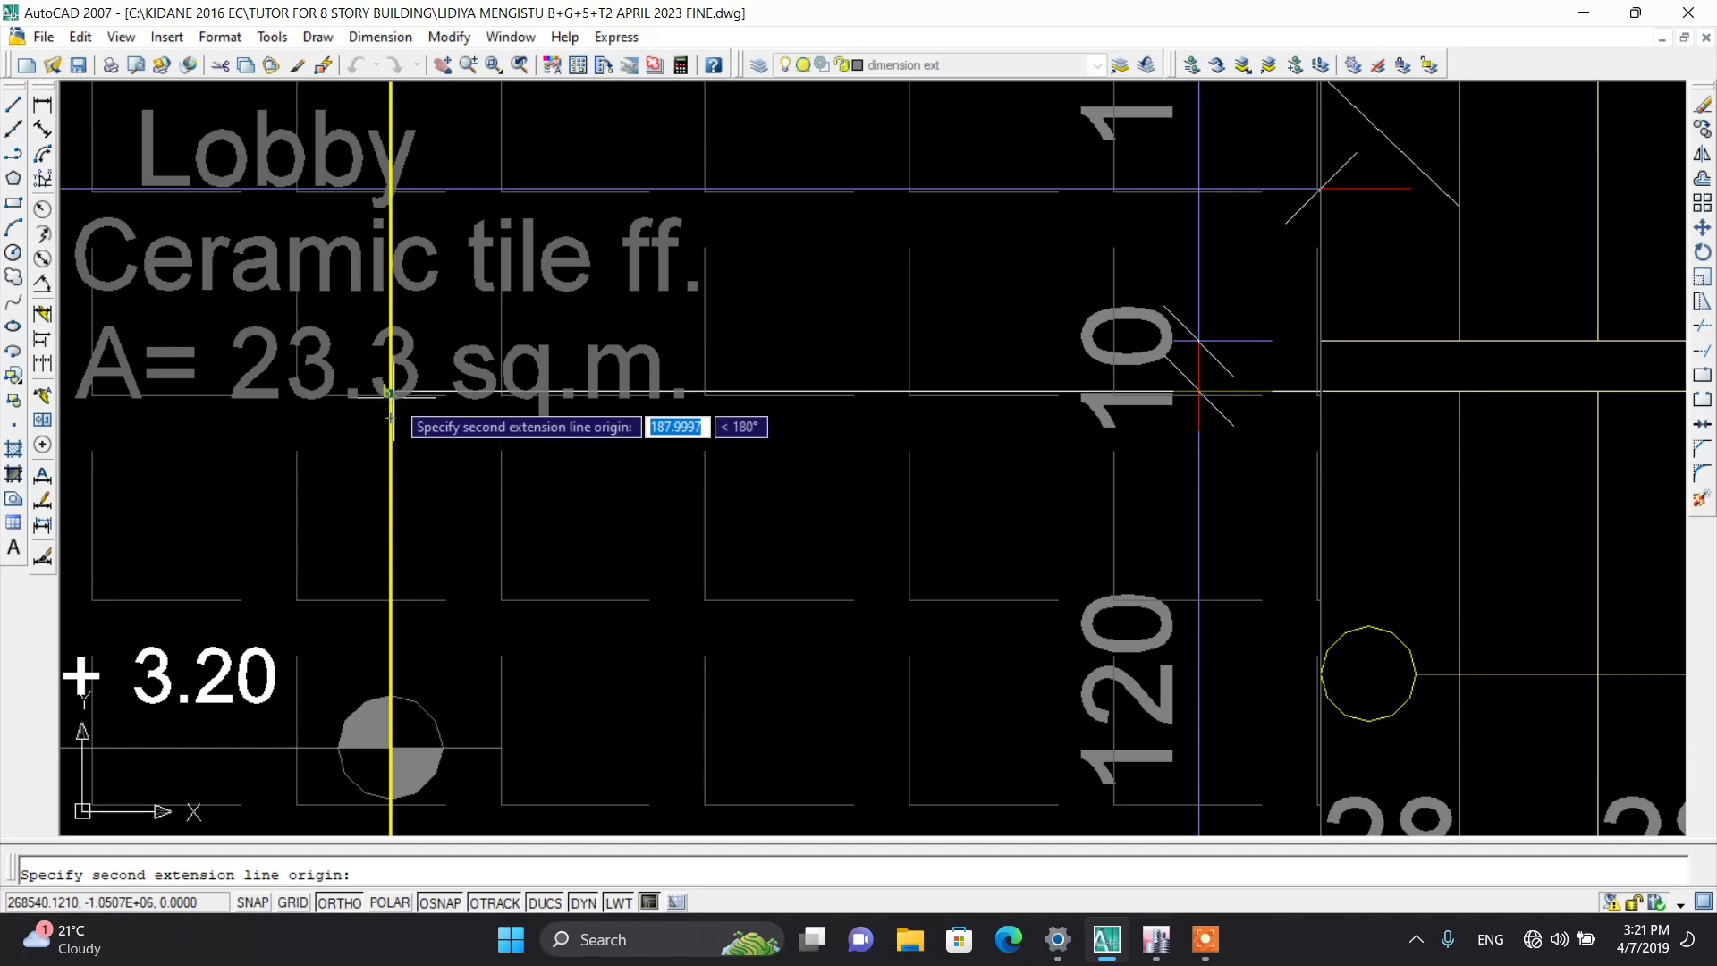
scroll(391, 416, up, 4)
click(374, 380)
scroll(373, 379, down, 4)
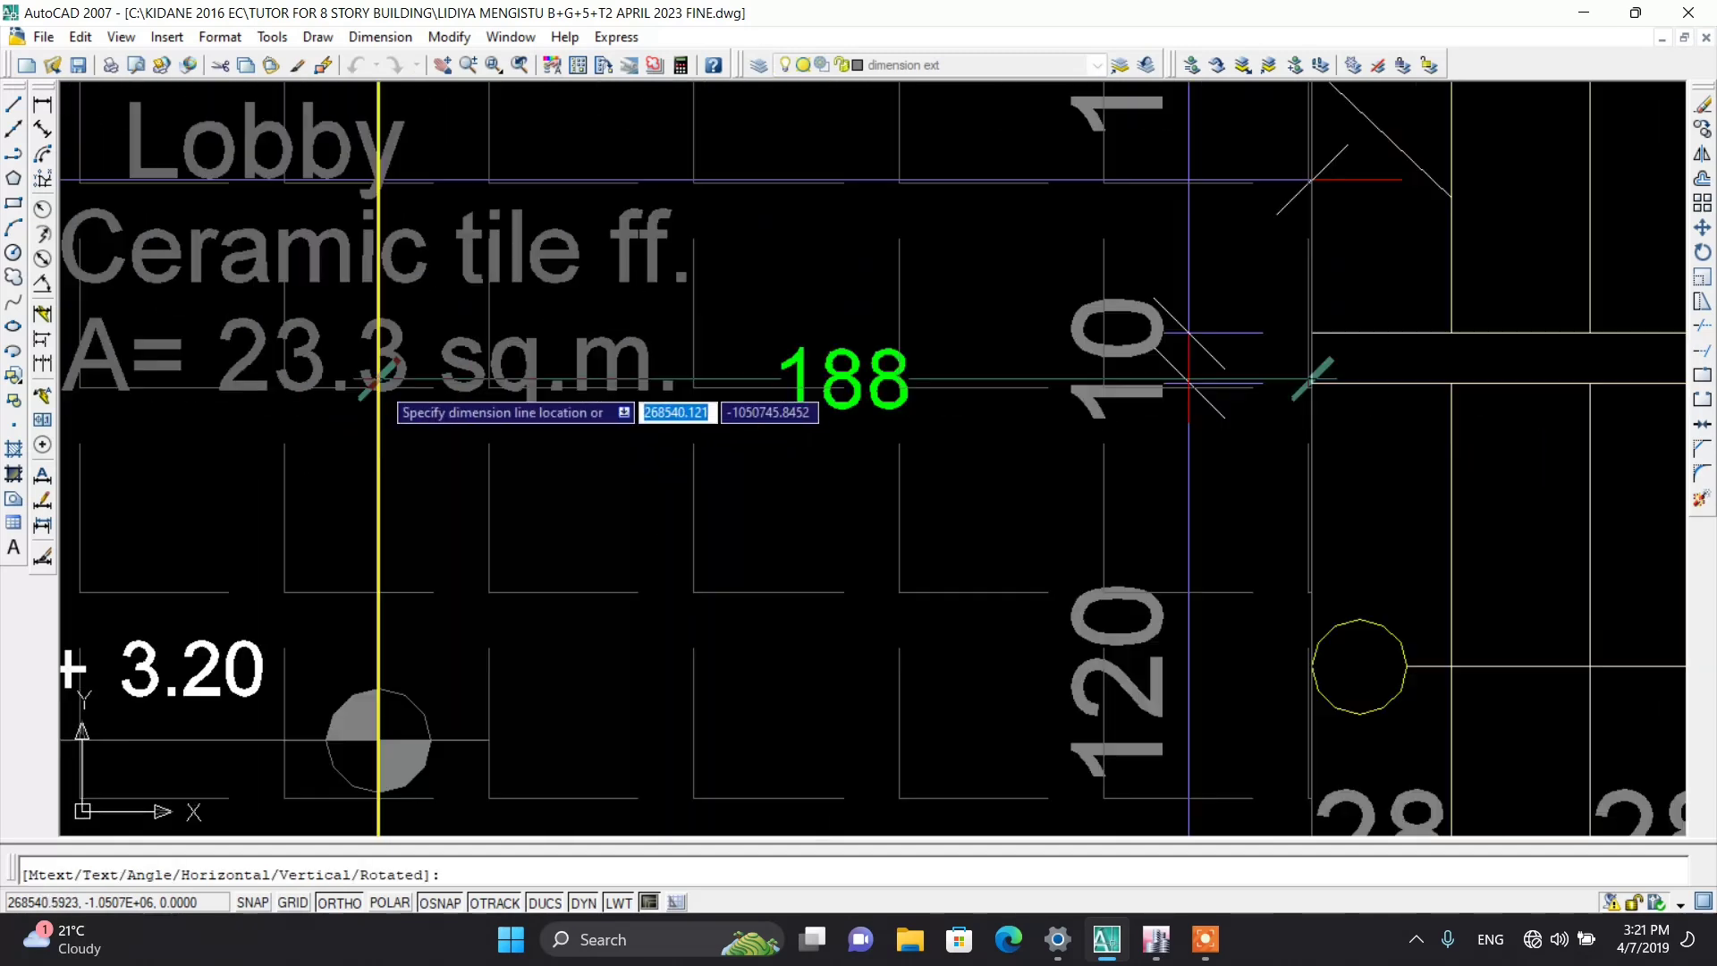
click(472, 492)
Step: Inspect the new dimension and its end points at the grid C line and the start of the stair flight
scroll(650, 477, down, 2)
click(727, 507)
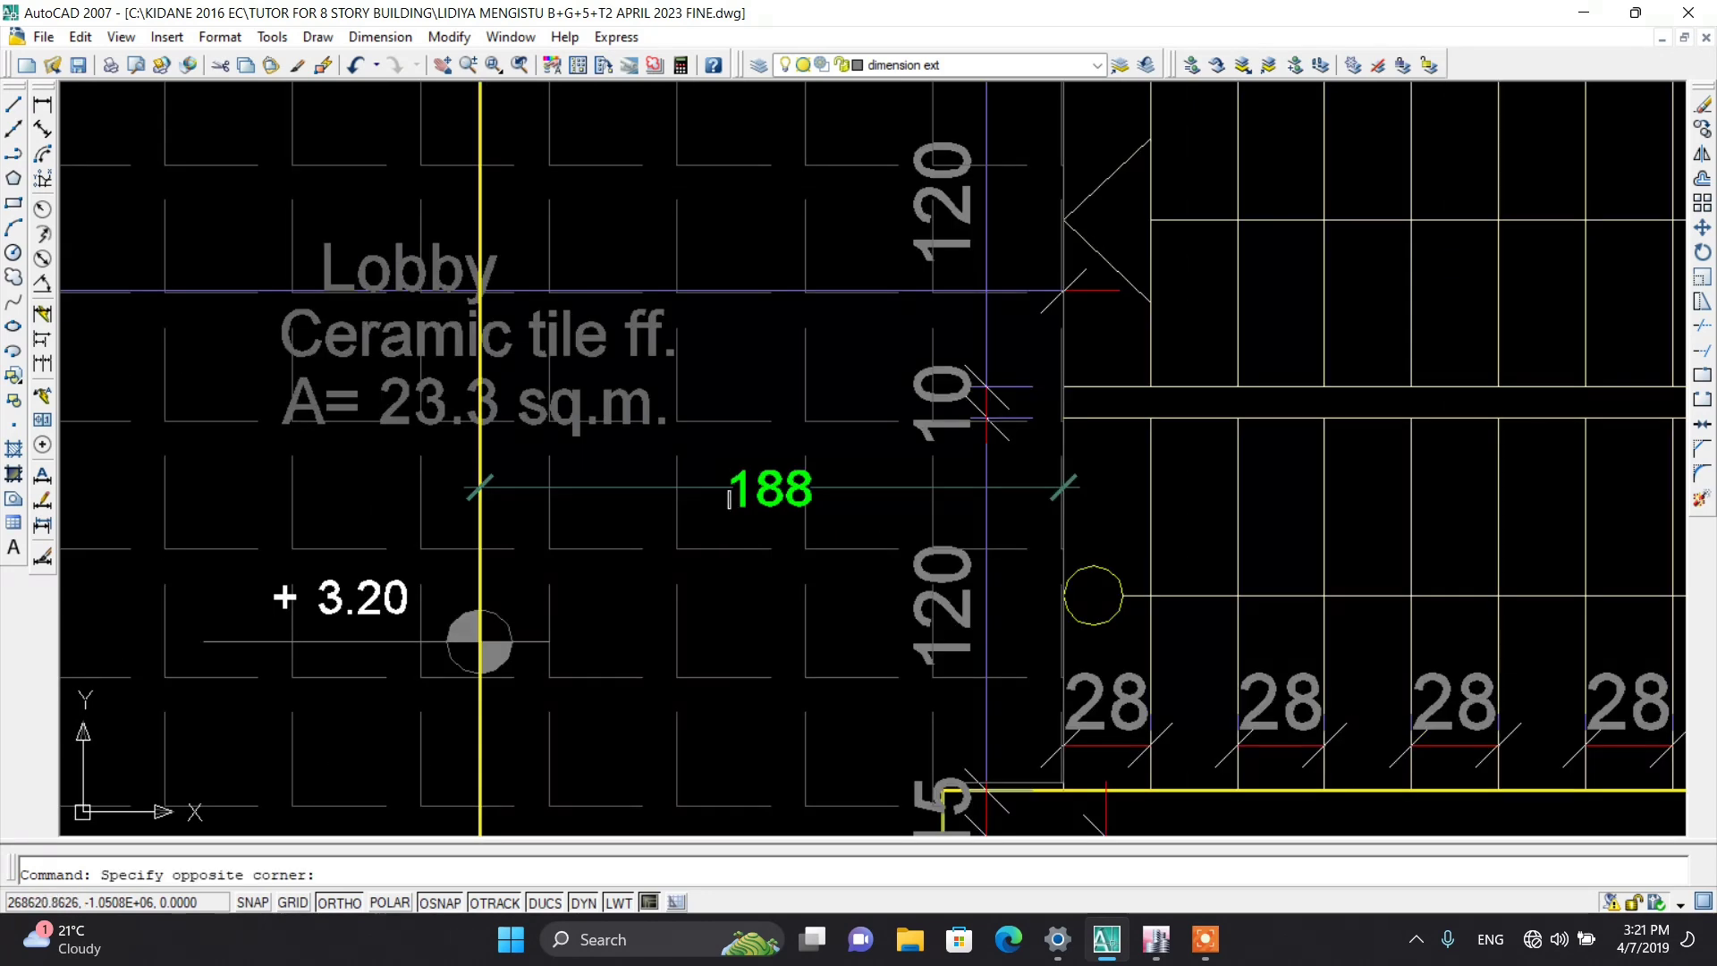
click(729, 487)
scroll(729, 487, down, 1)
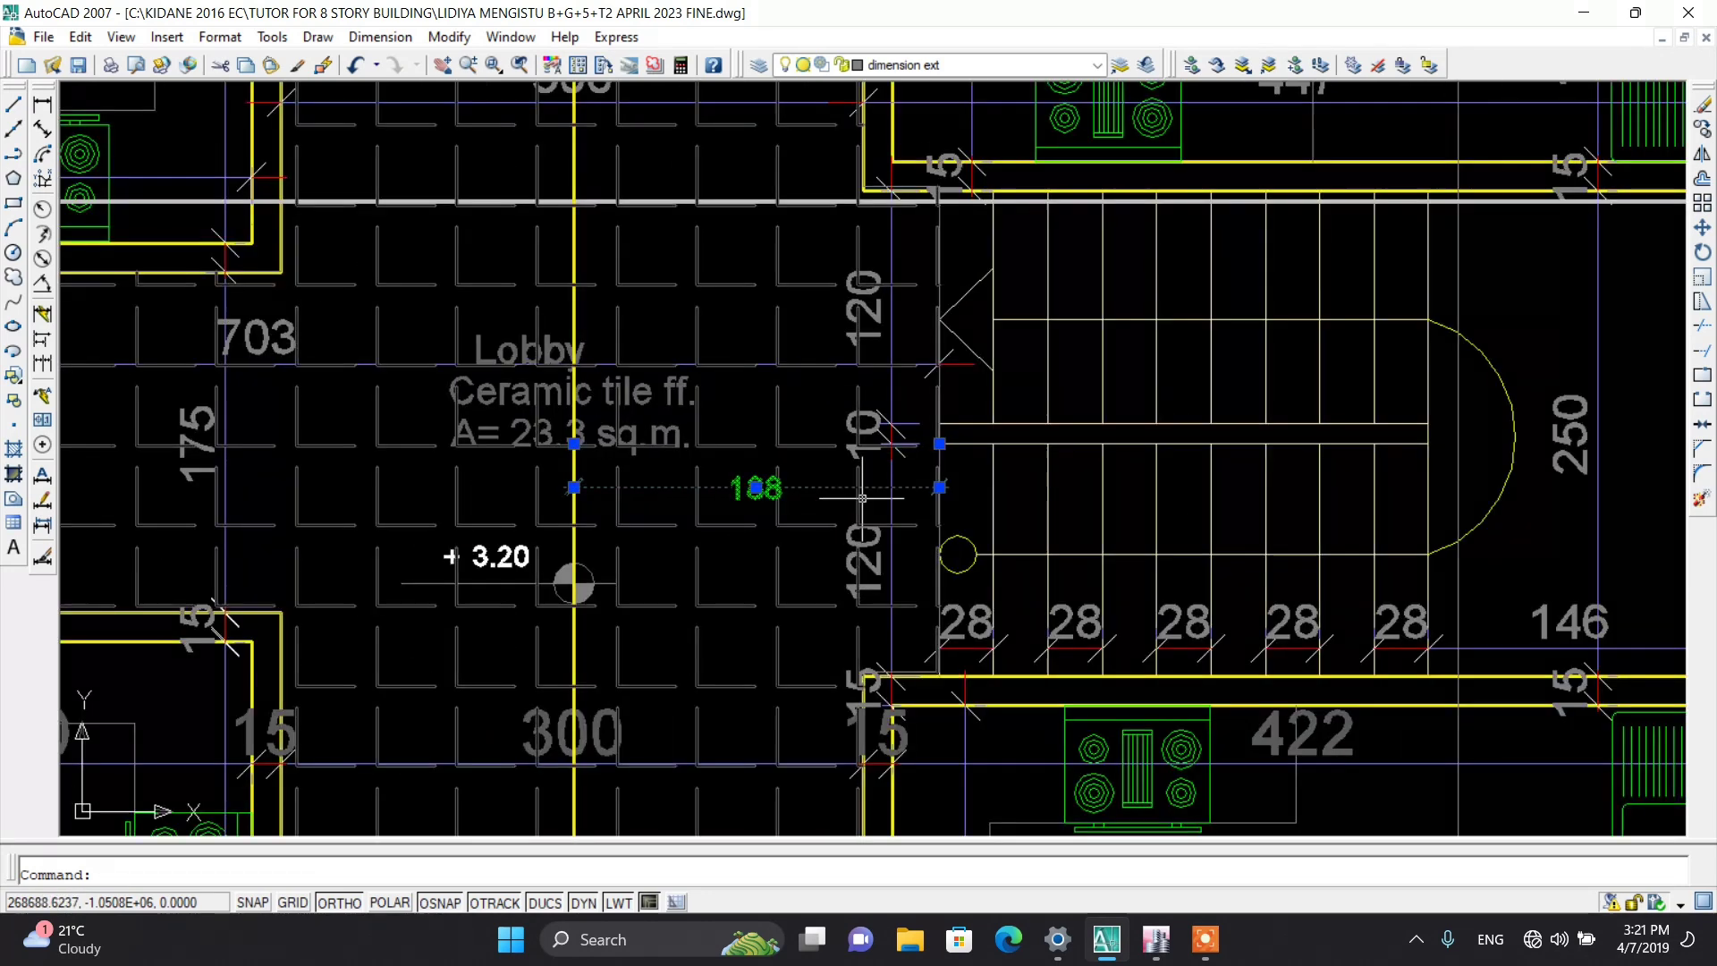
scroll(939, 466, up, 5)
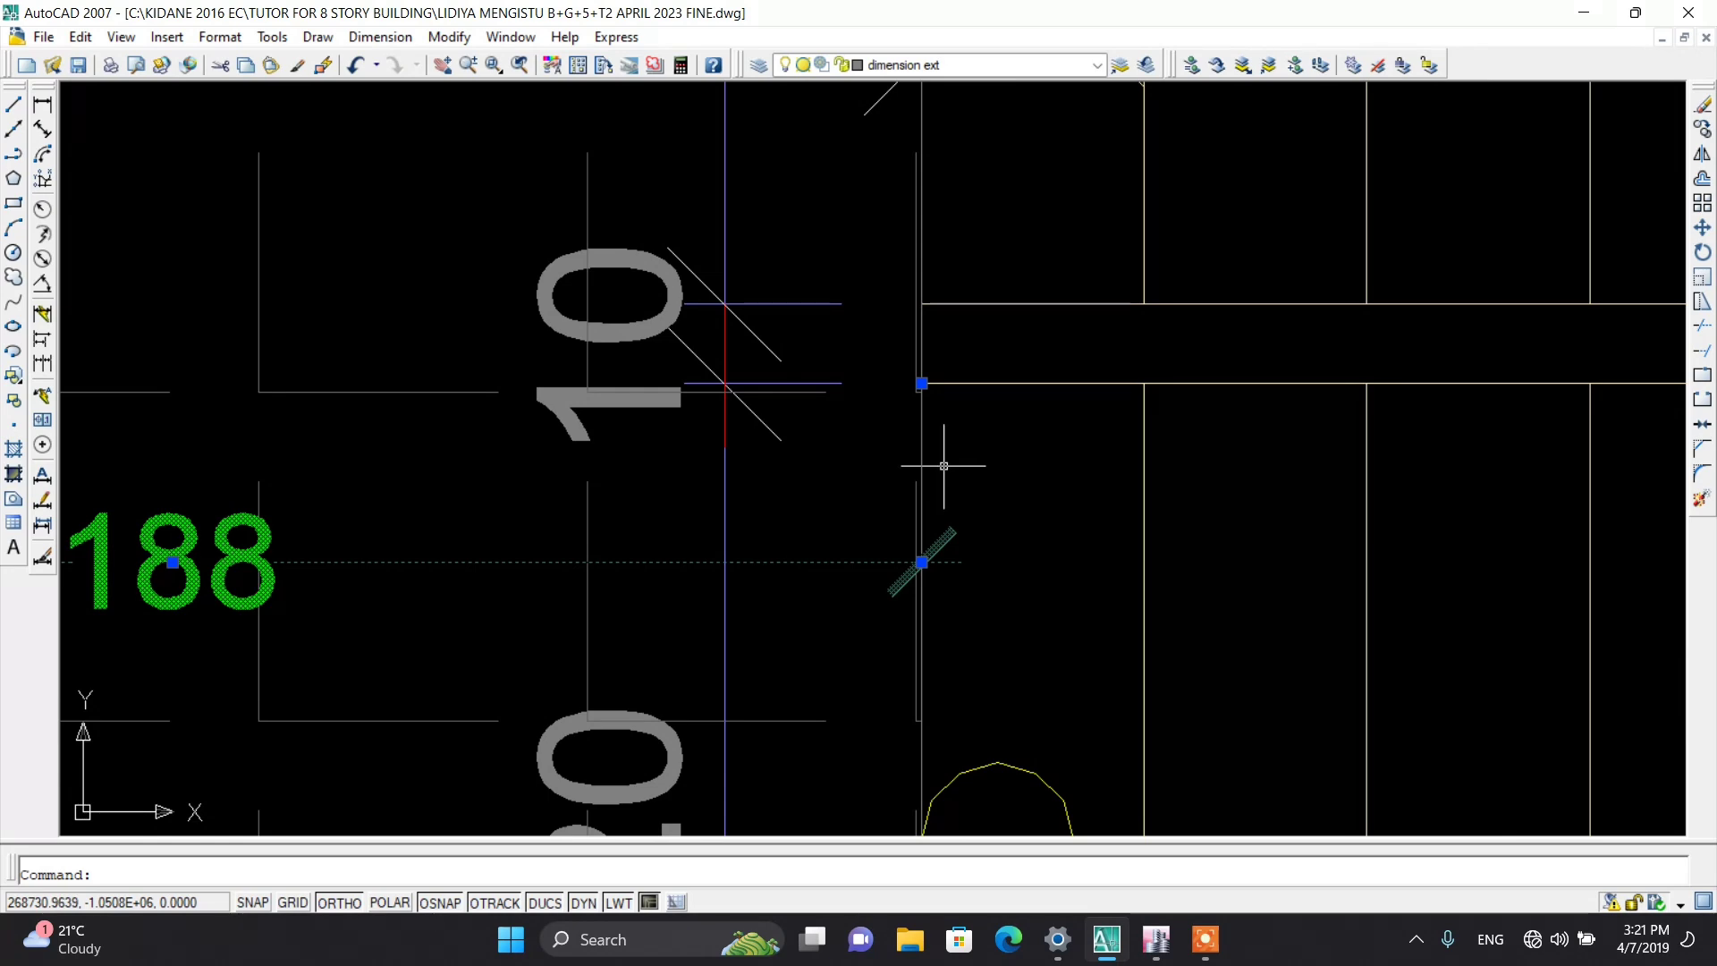
scroll(945, 465, down, 4)
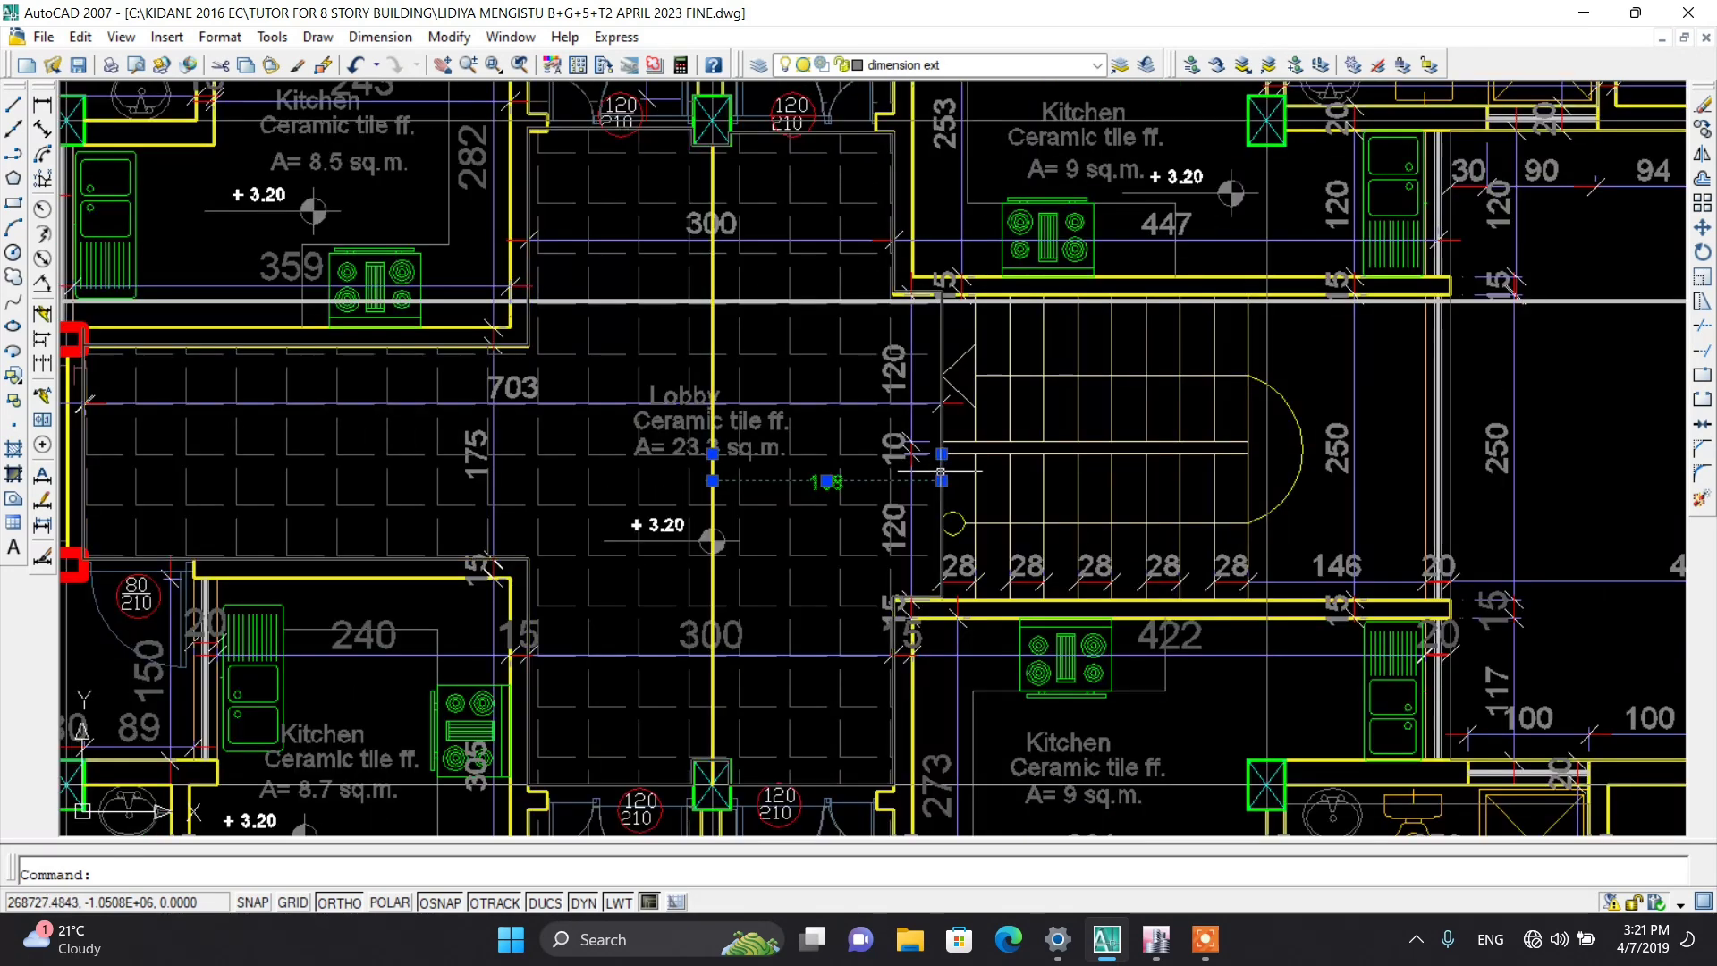
scroll(937, 481, up, 3)
scroll(916, 476, down, 3)
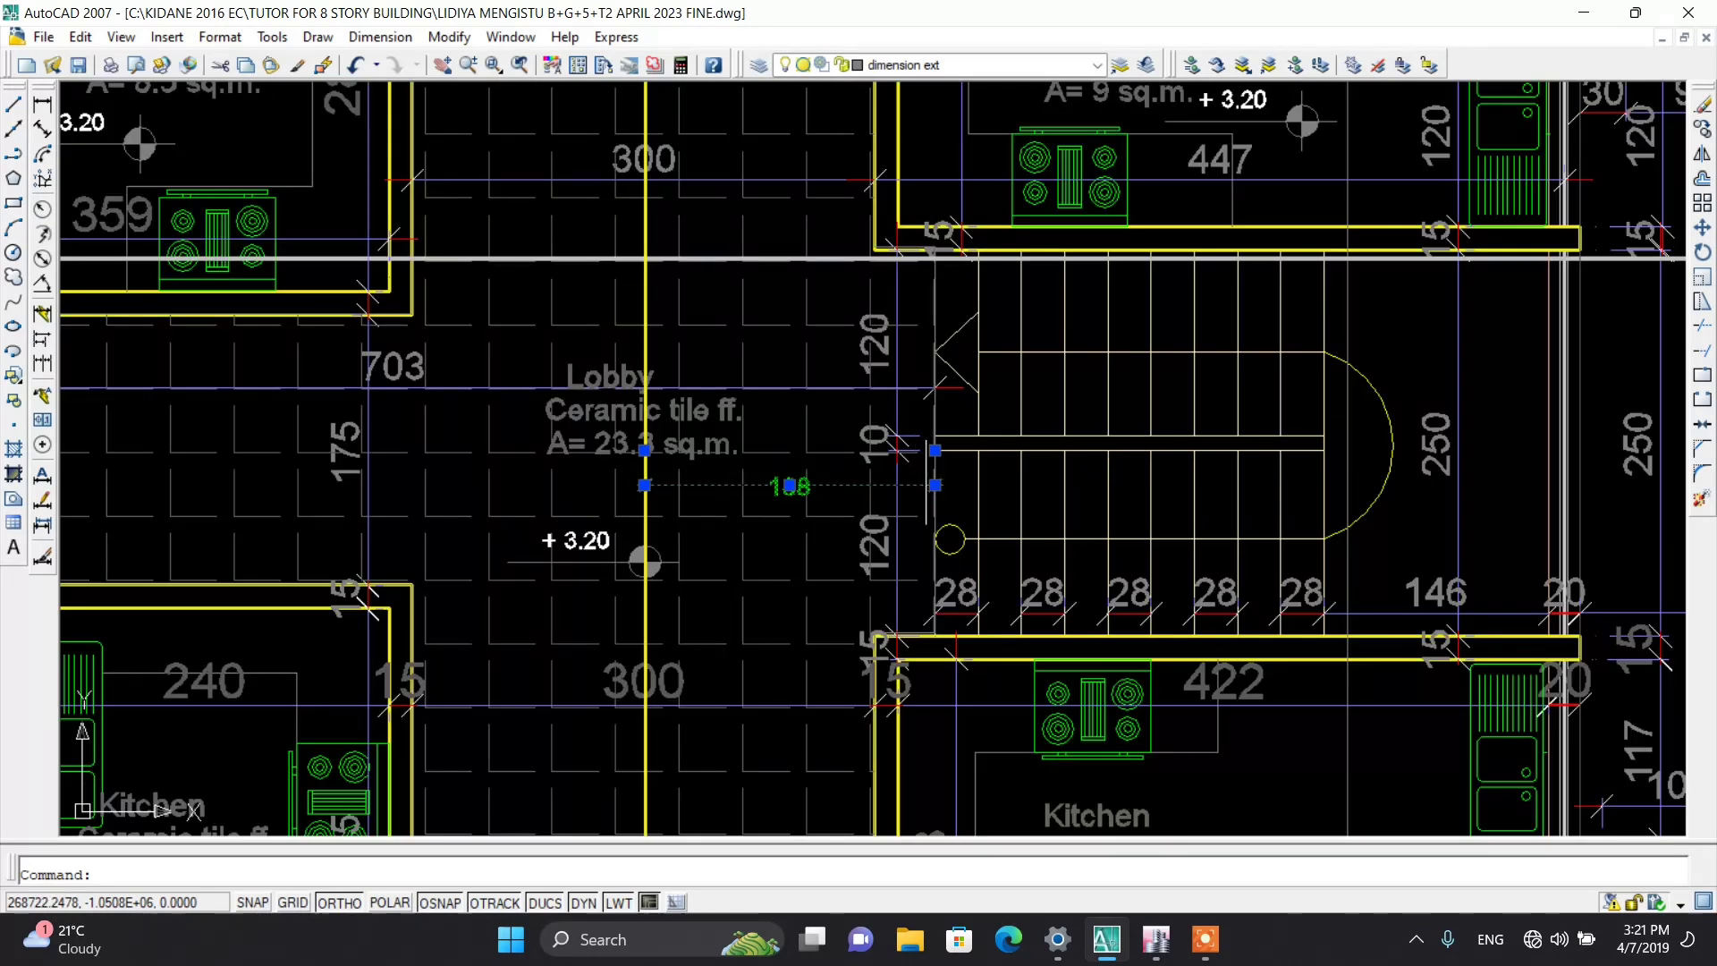
scroll(921, 478, up, 4)
scroll(919, 478, down, 2)
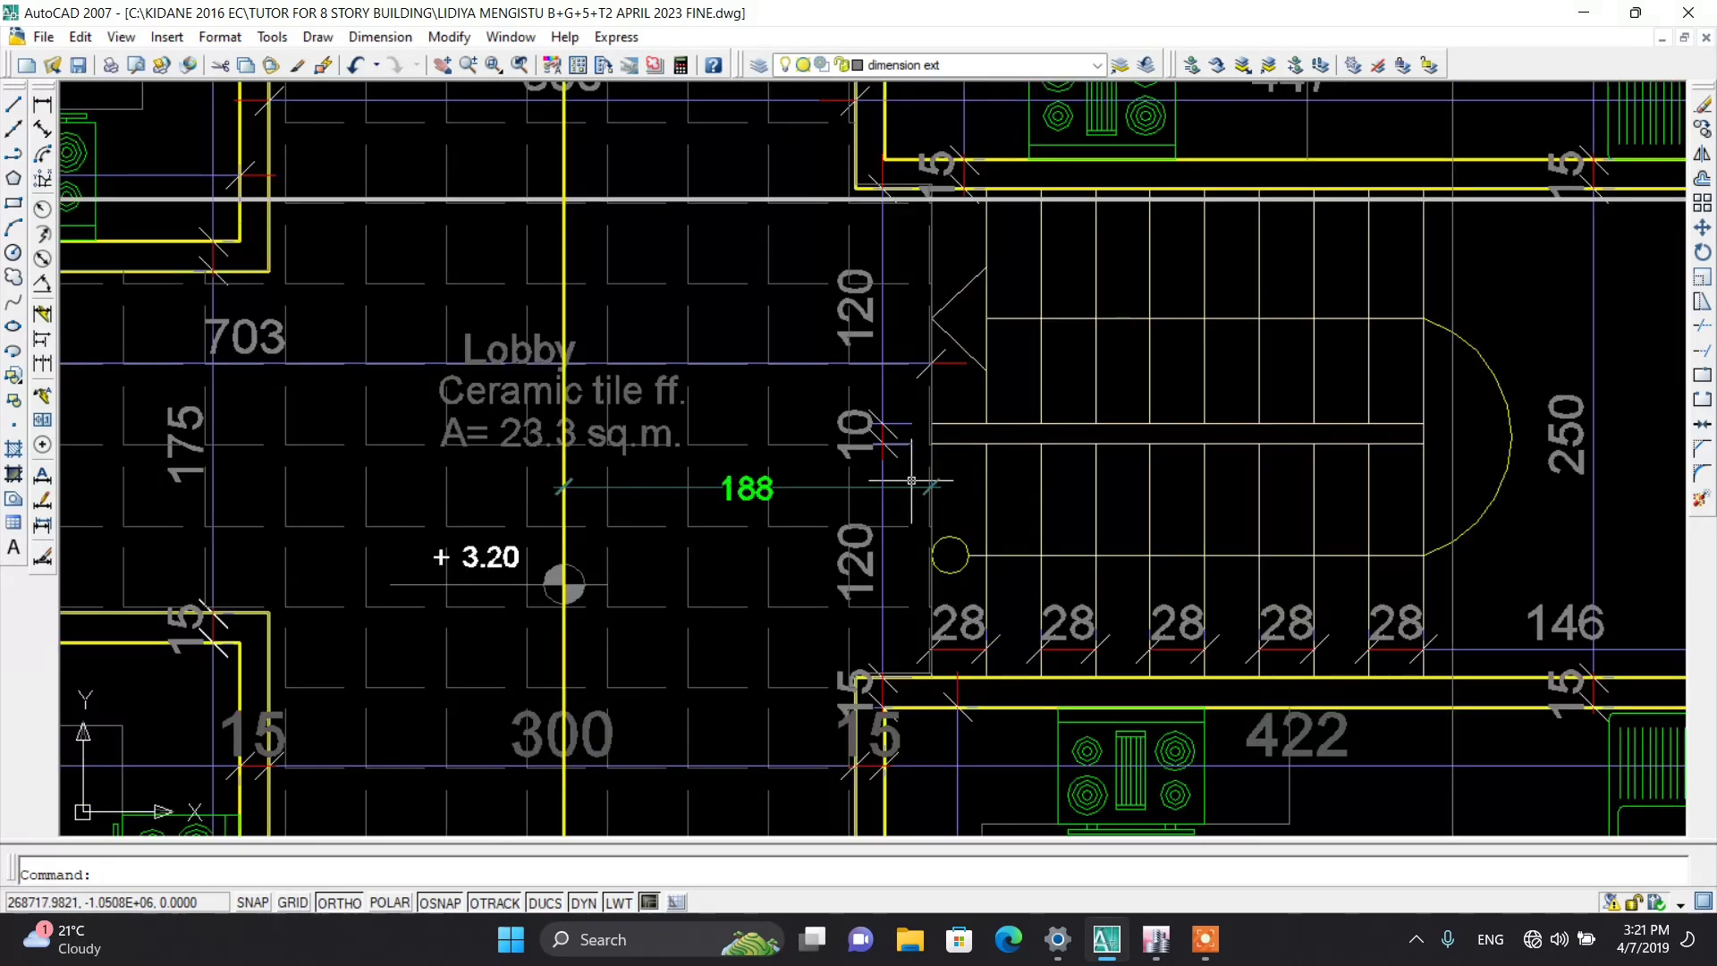
key(Escape)
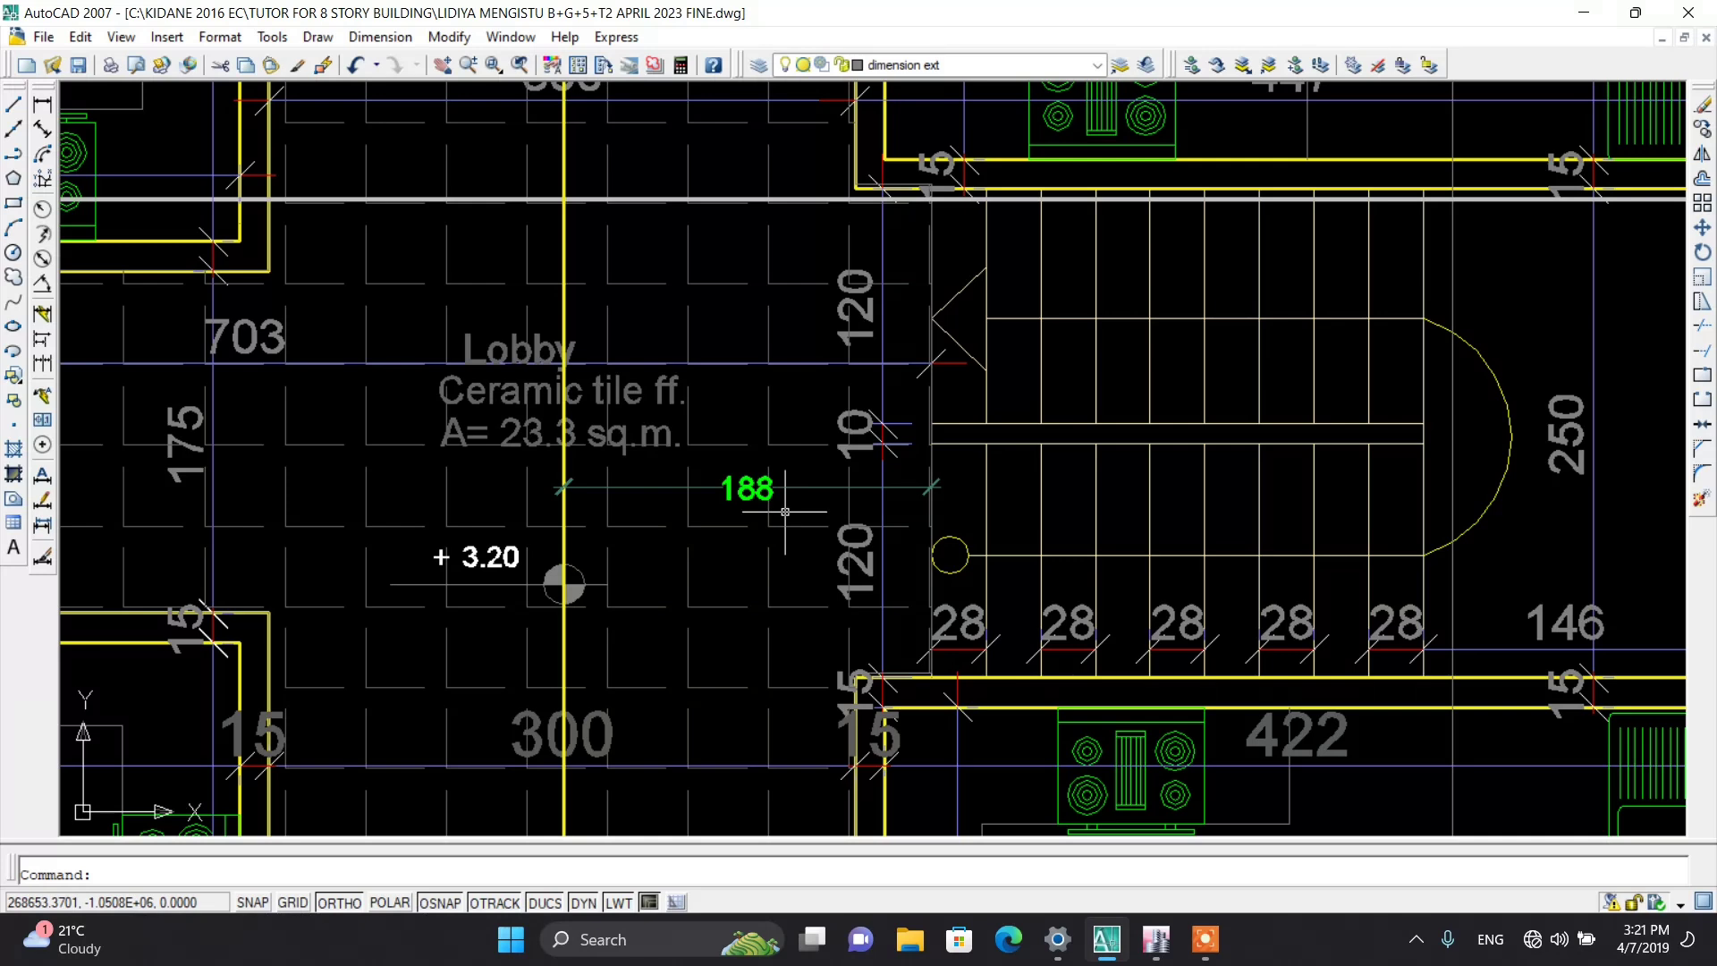
Step: Review the position of the stair and lobby relative to the grid lines on the 1st floor plan
scroll(744, 480, down, 3)
scroll(650, 480, up, 2)
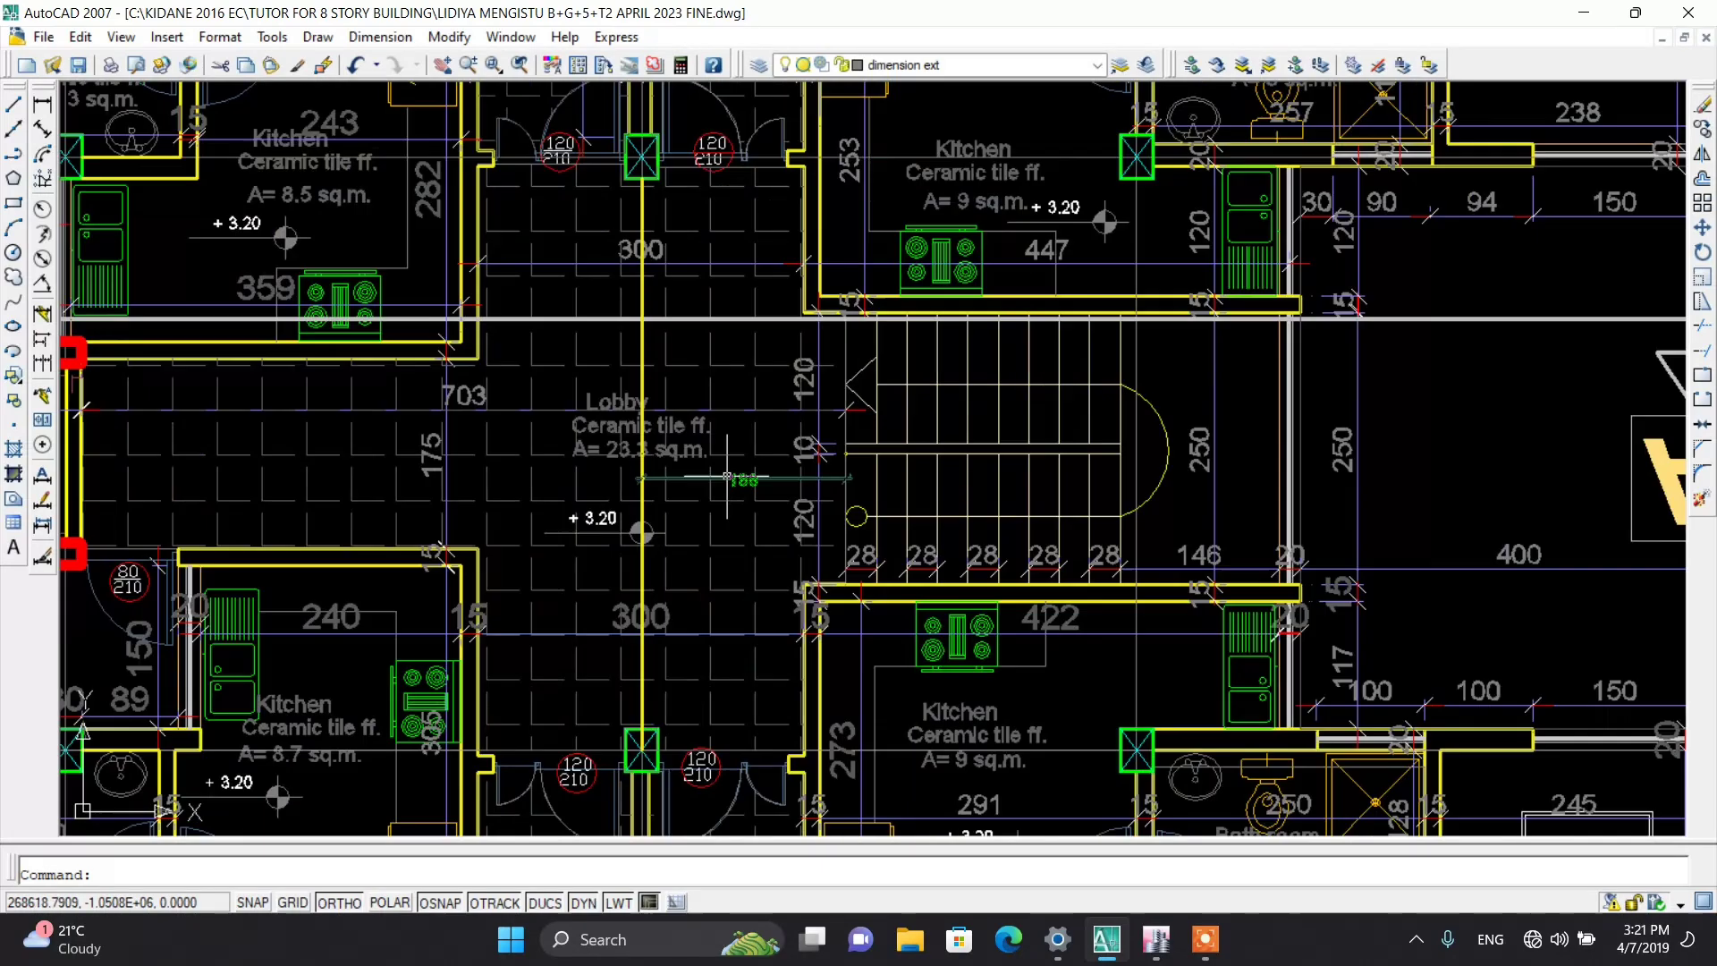
scroll(650, 481, down, 5)
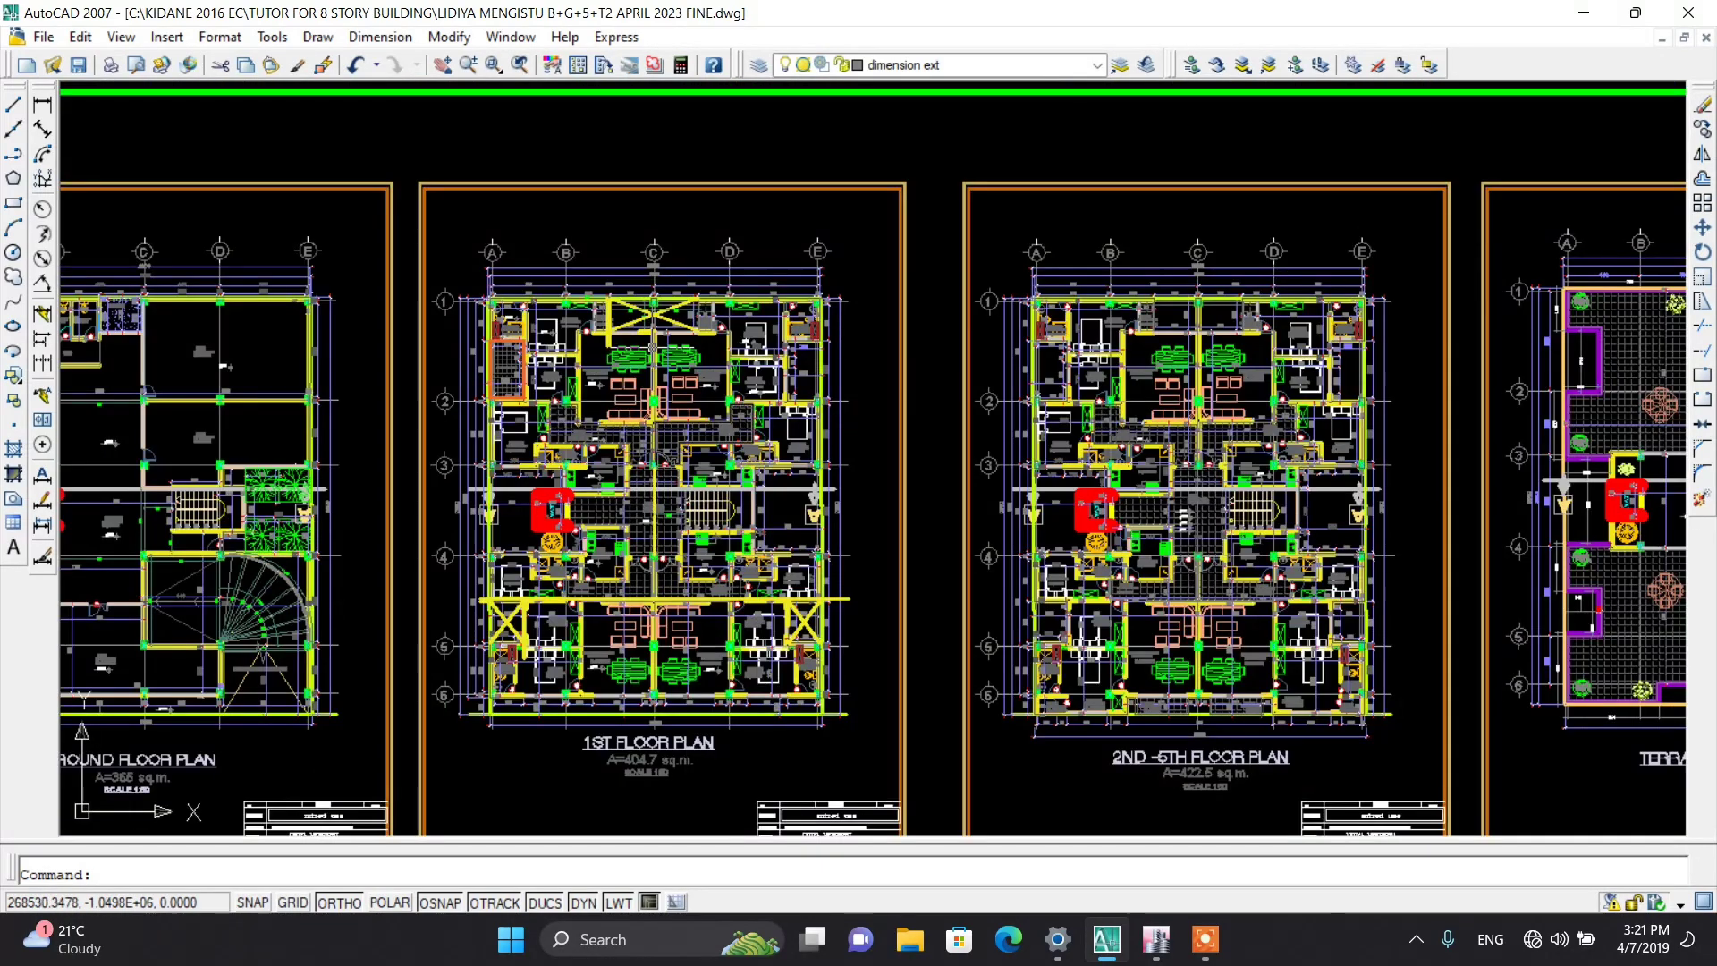
scroll(693, 224, up, 3)
scroll(576, 447, down, 2)
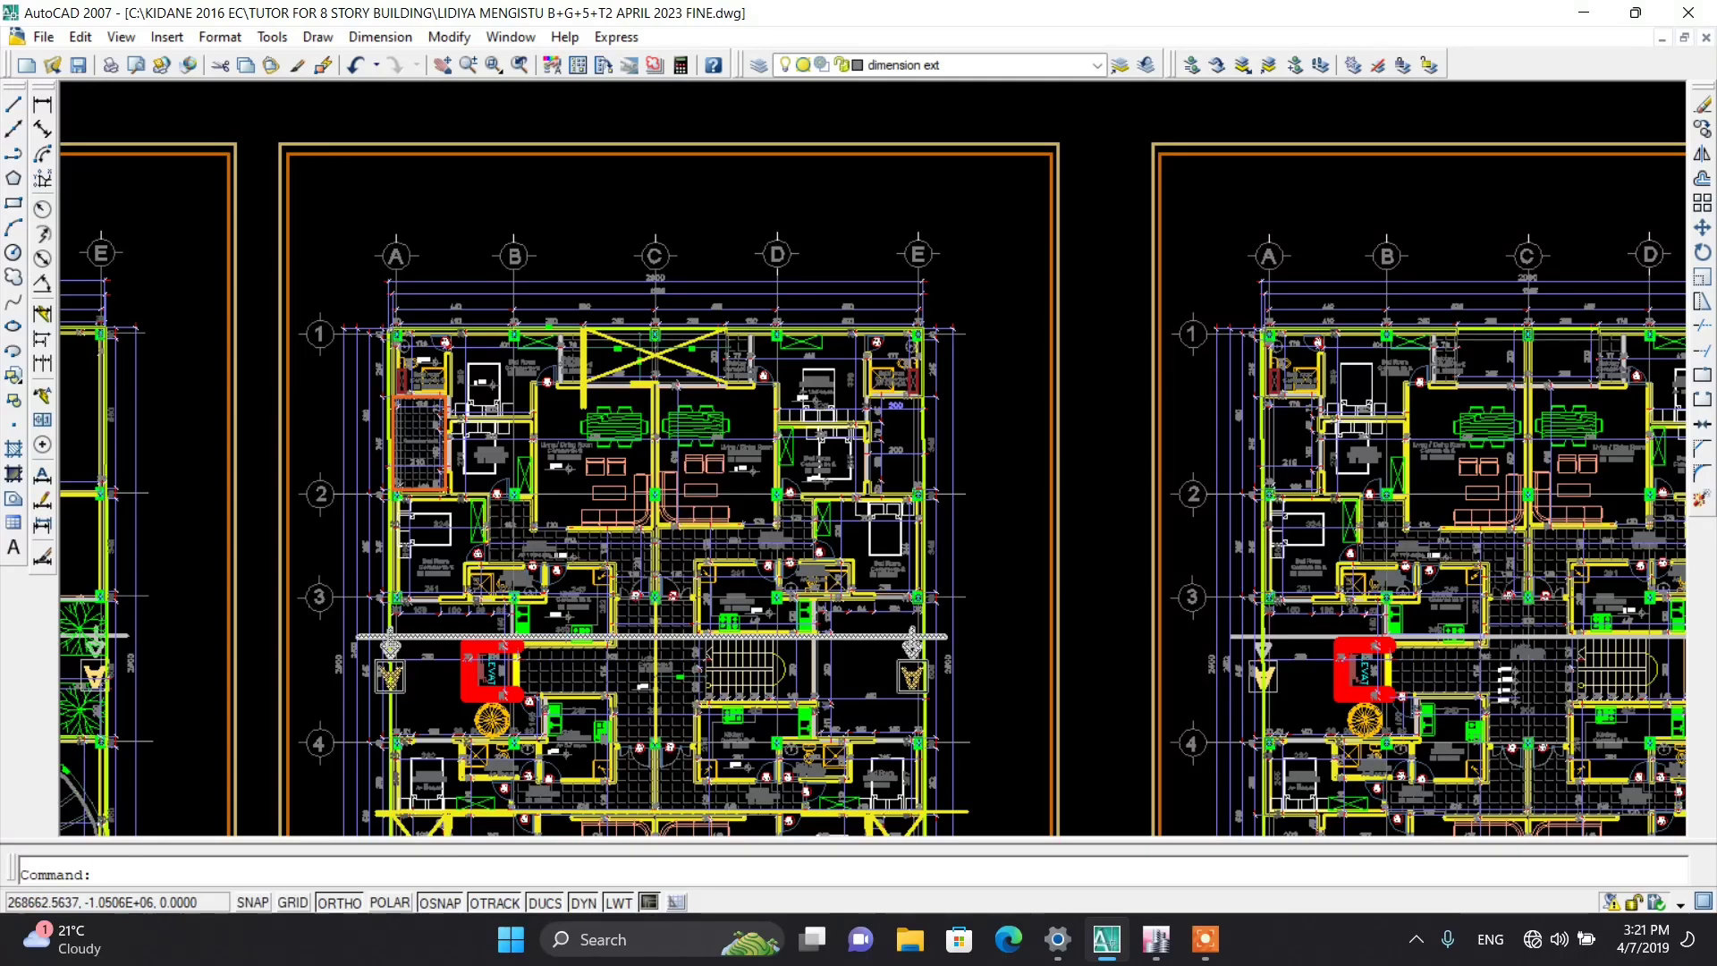
scroll(763, 591, up, 5)
scroll(763, 591, down, 4)
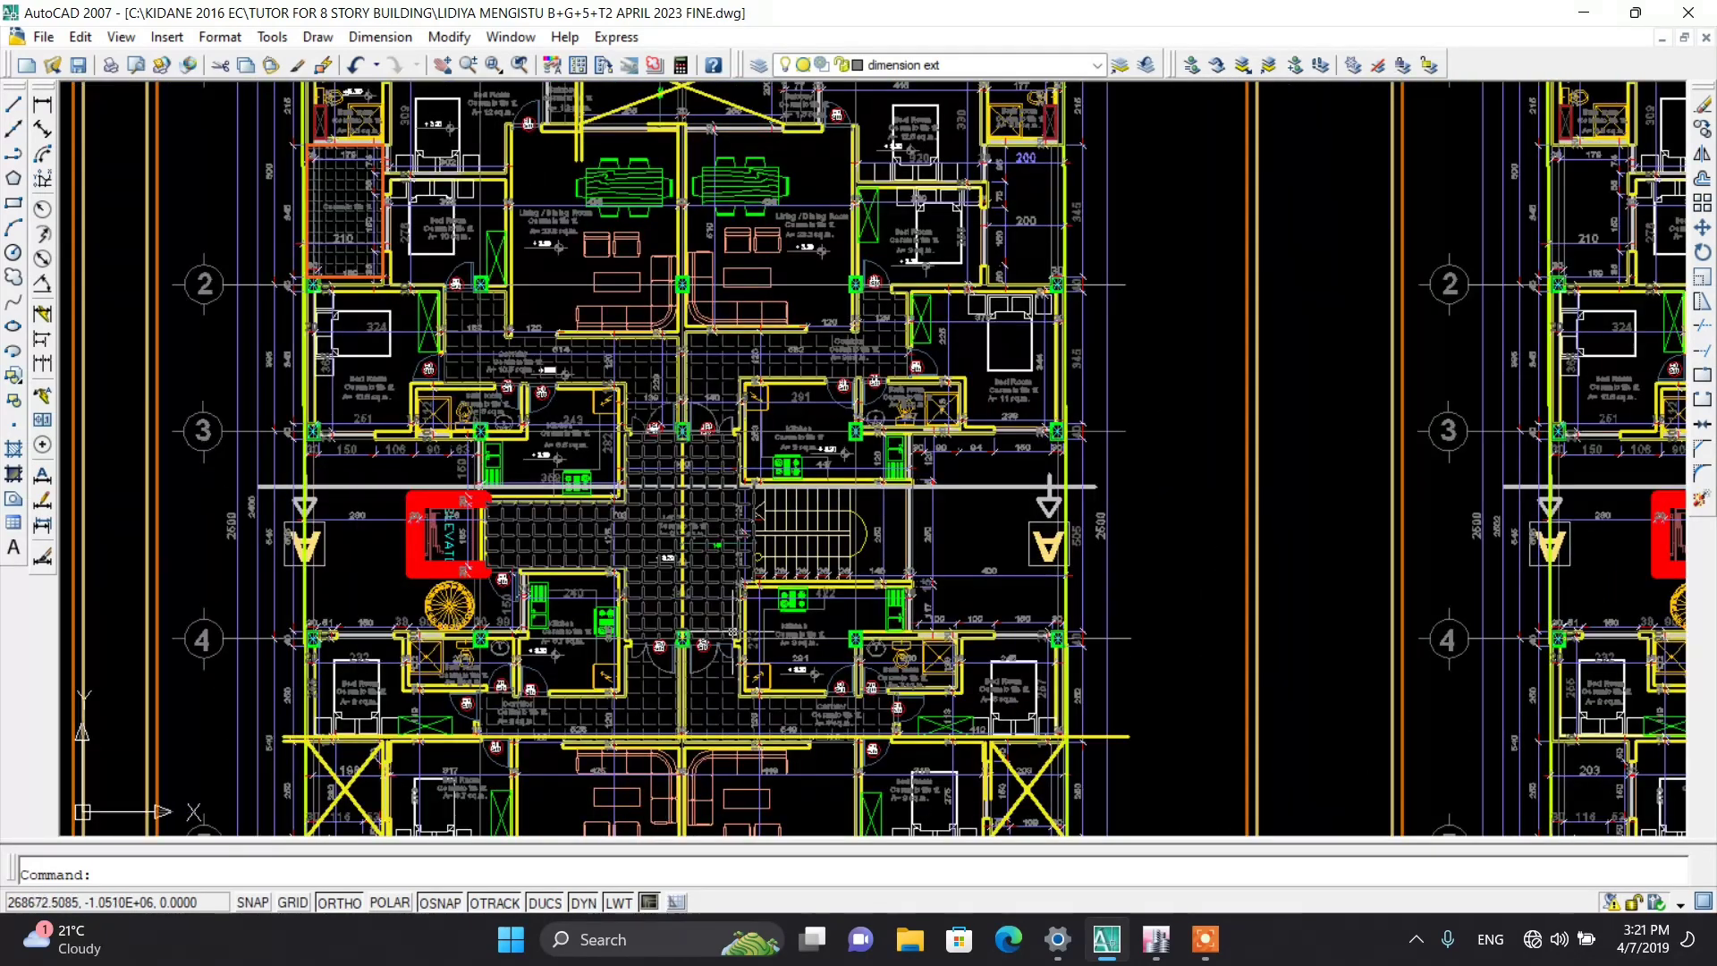
scroll(721, 575, up, 4)
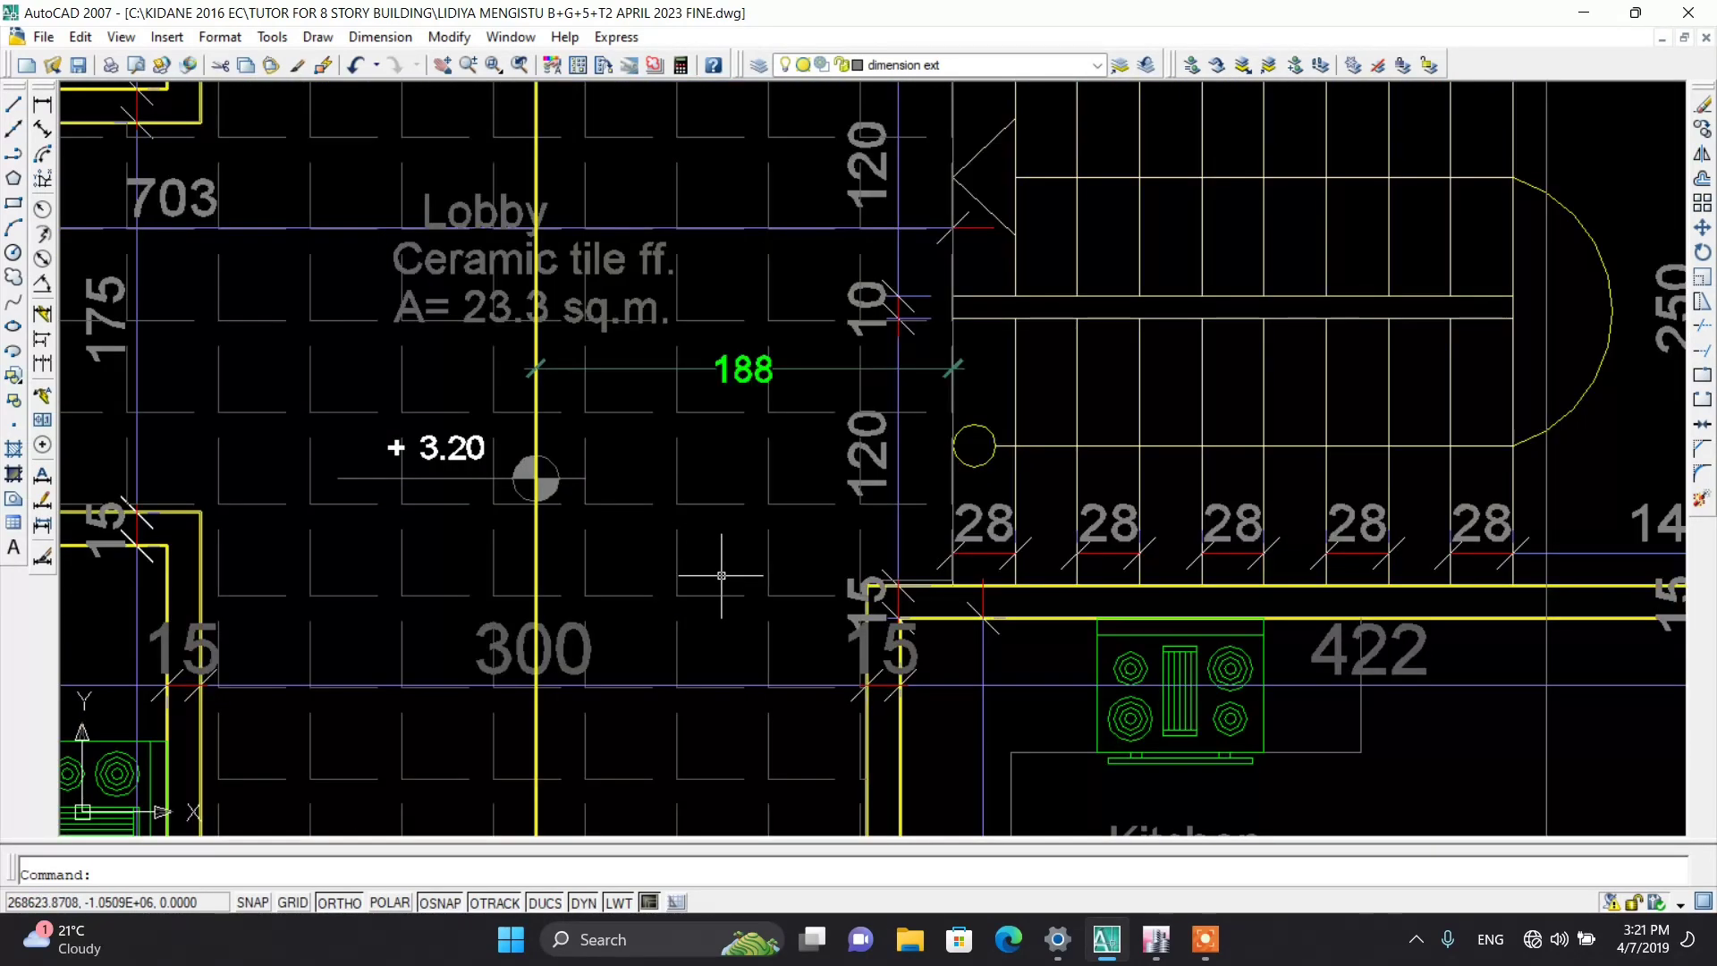
Step: Switch to ETABS and replicate the short grid C beam at the stair opening once with dx 1.88 m and dy 0
click(1156, 939)
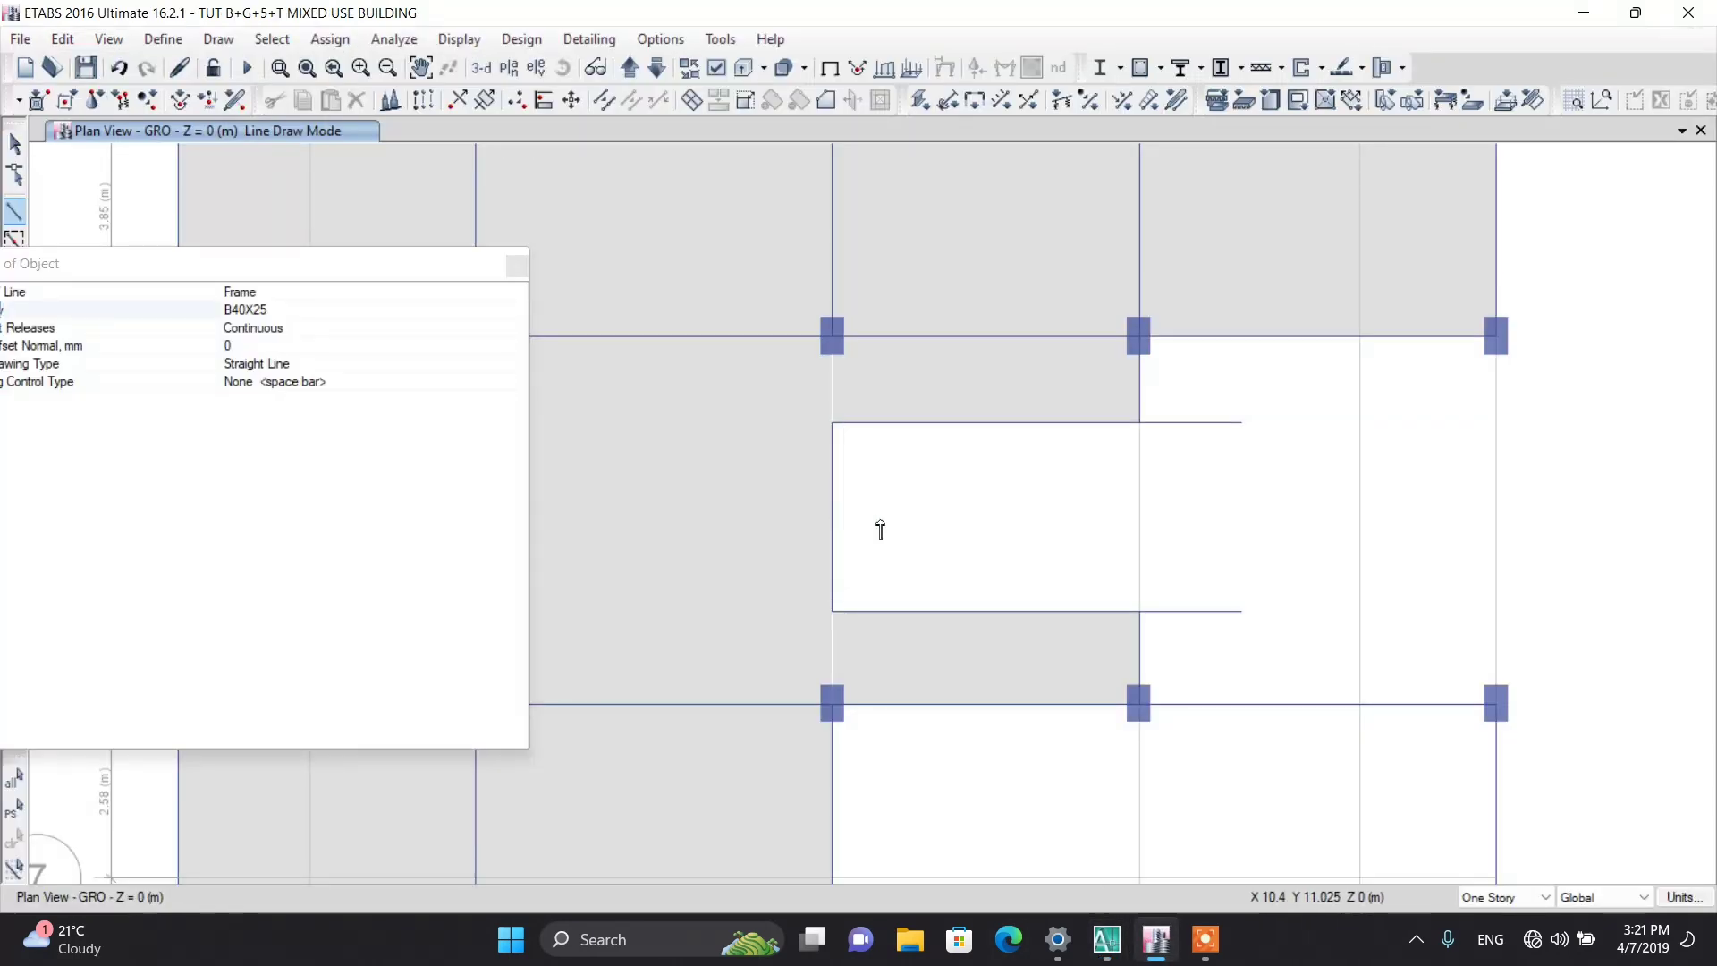
key(Escape)
click(831, 519)
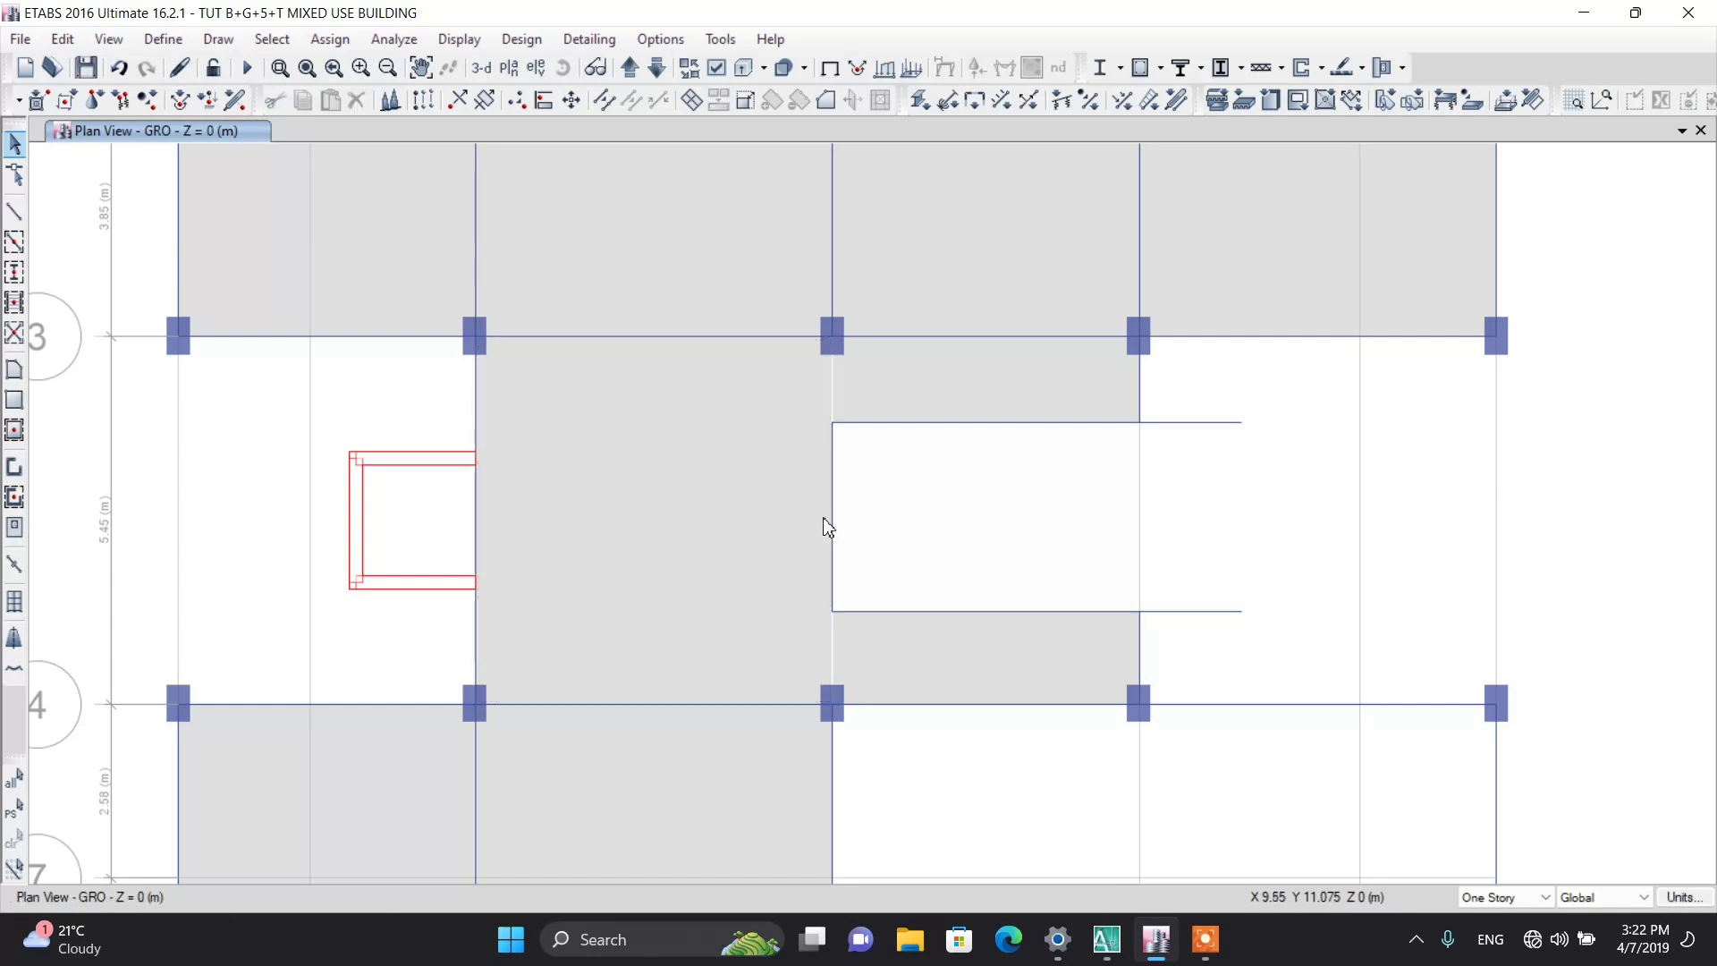
click(424, 100)
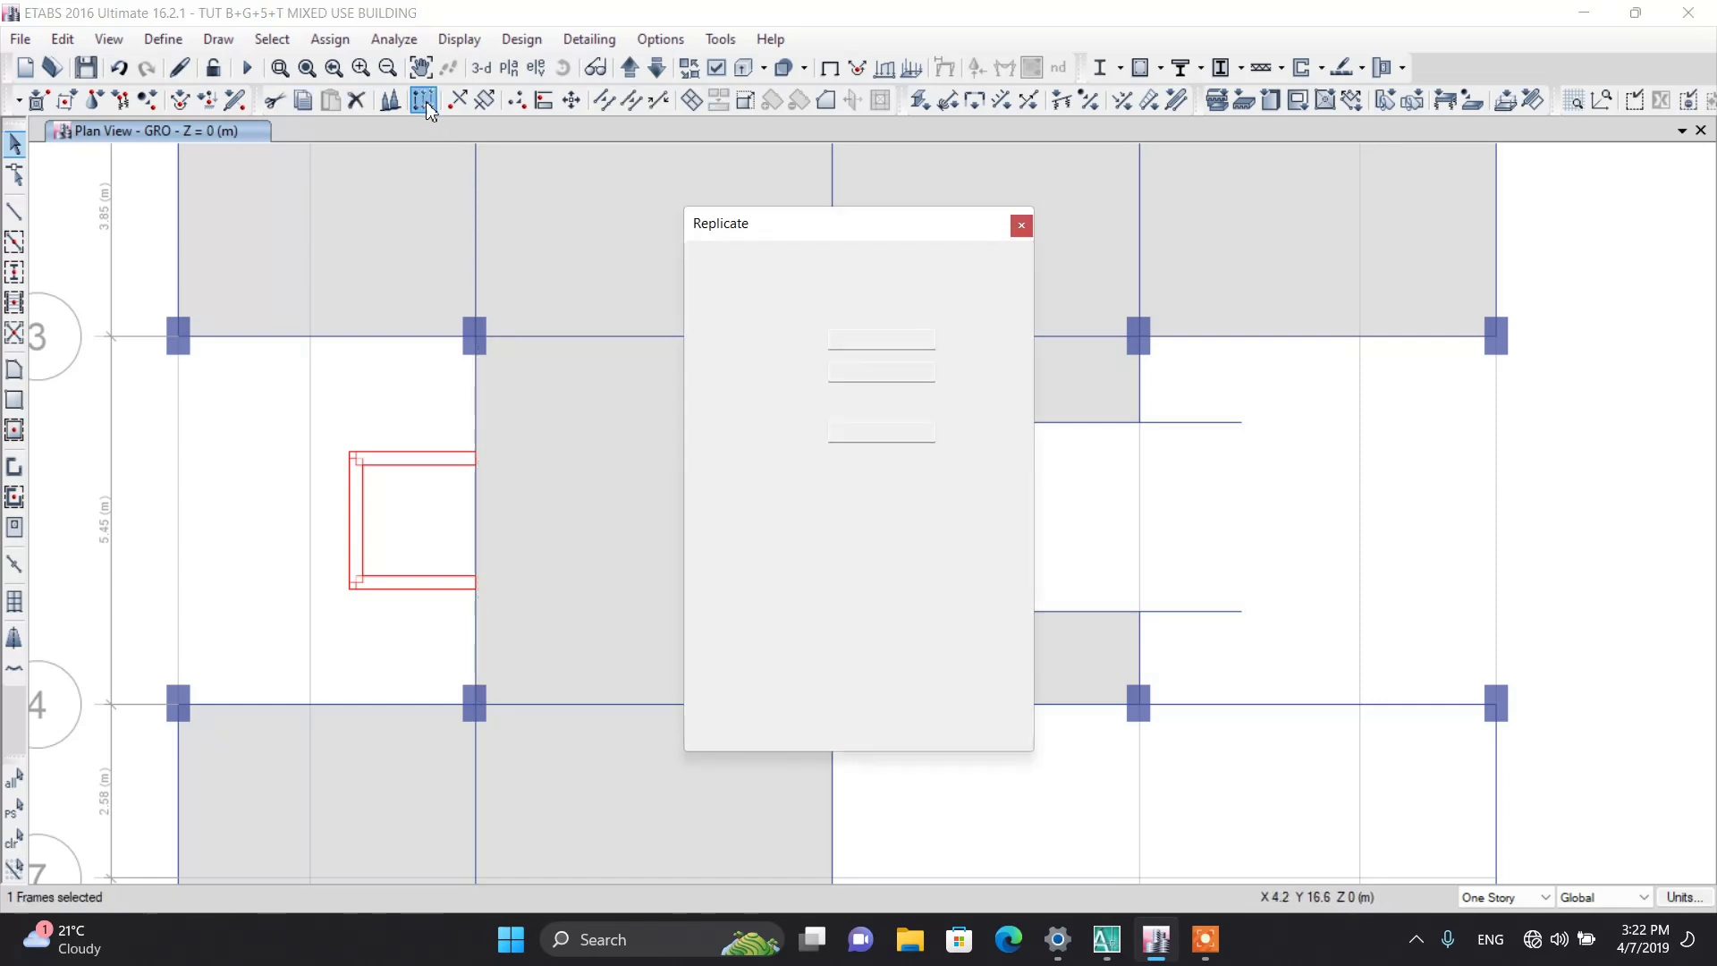
drag(581, 229, 584, 229)
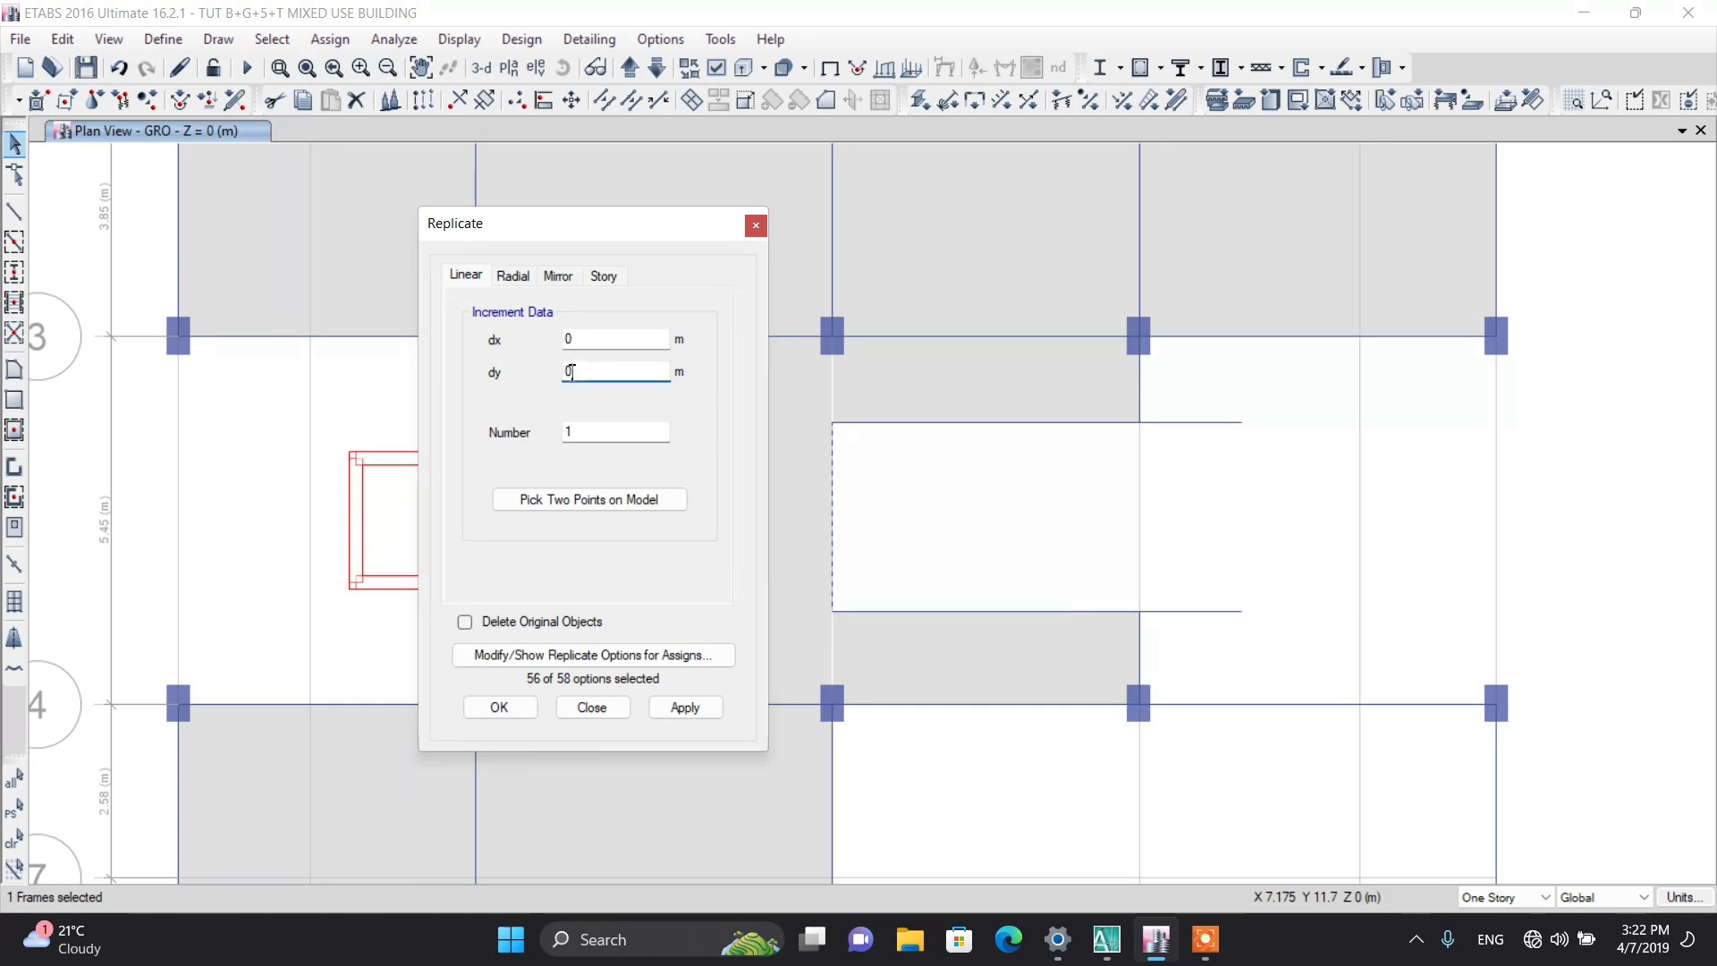
double_click(566, 340)
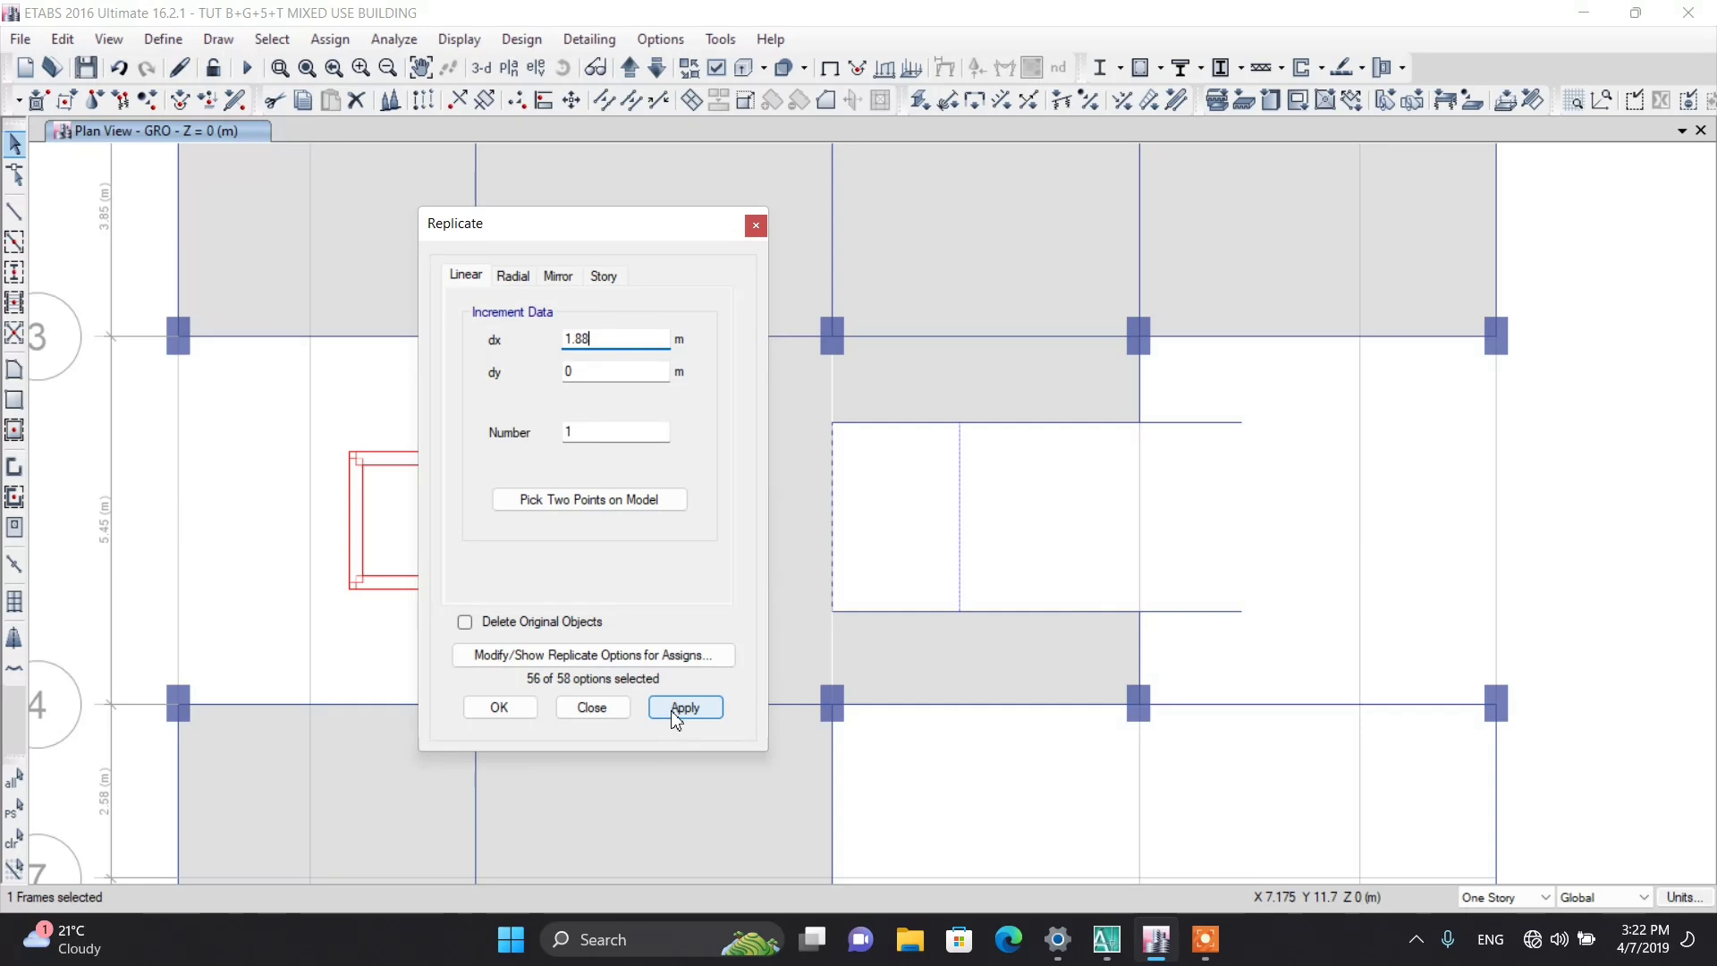
click(499, 707)
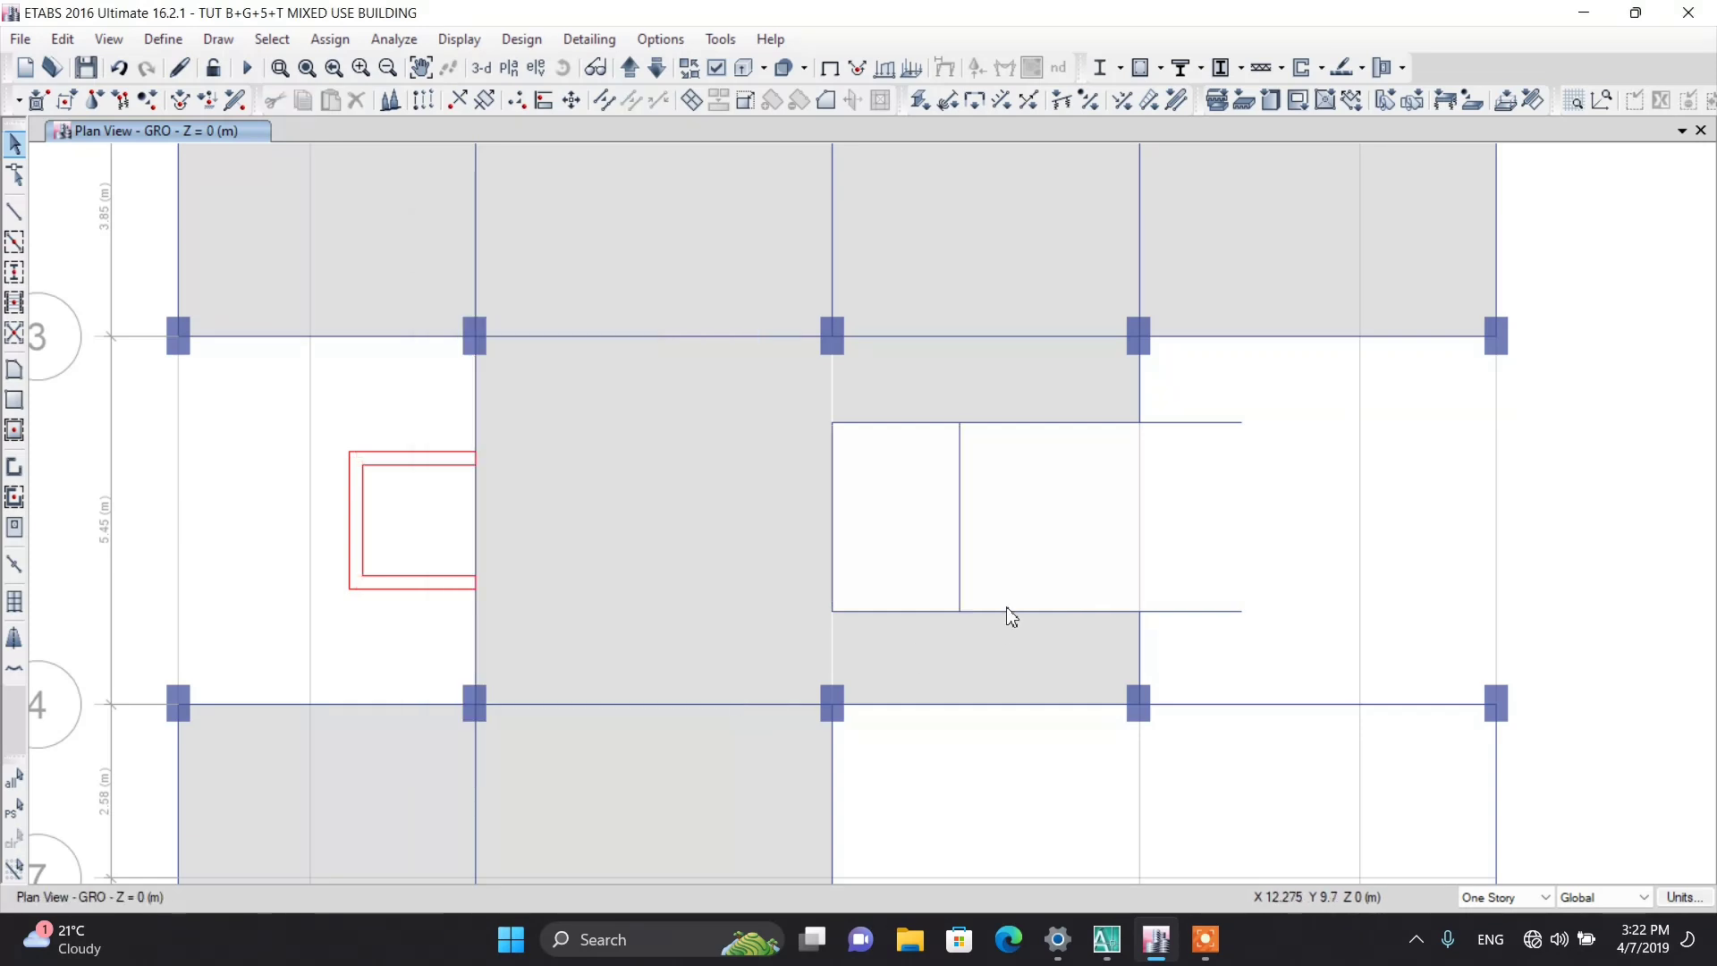
Step: Draw a Slab160 floor area over the landing between the short grid C beam and its replicated copy
click(929, 542)
click(928, 548)
click(14, 386)
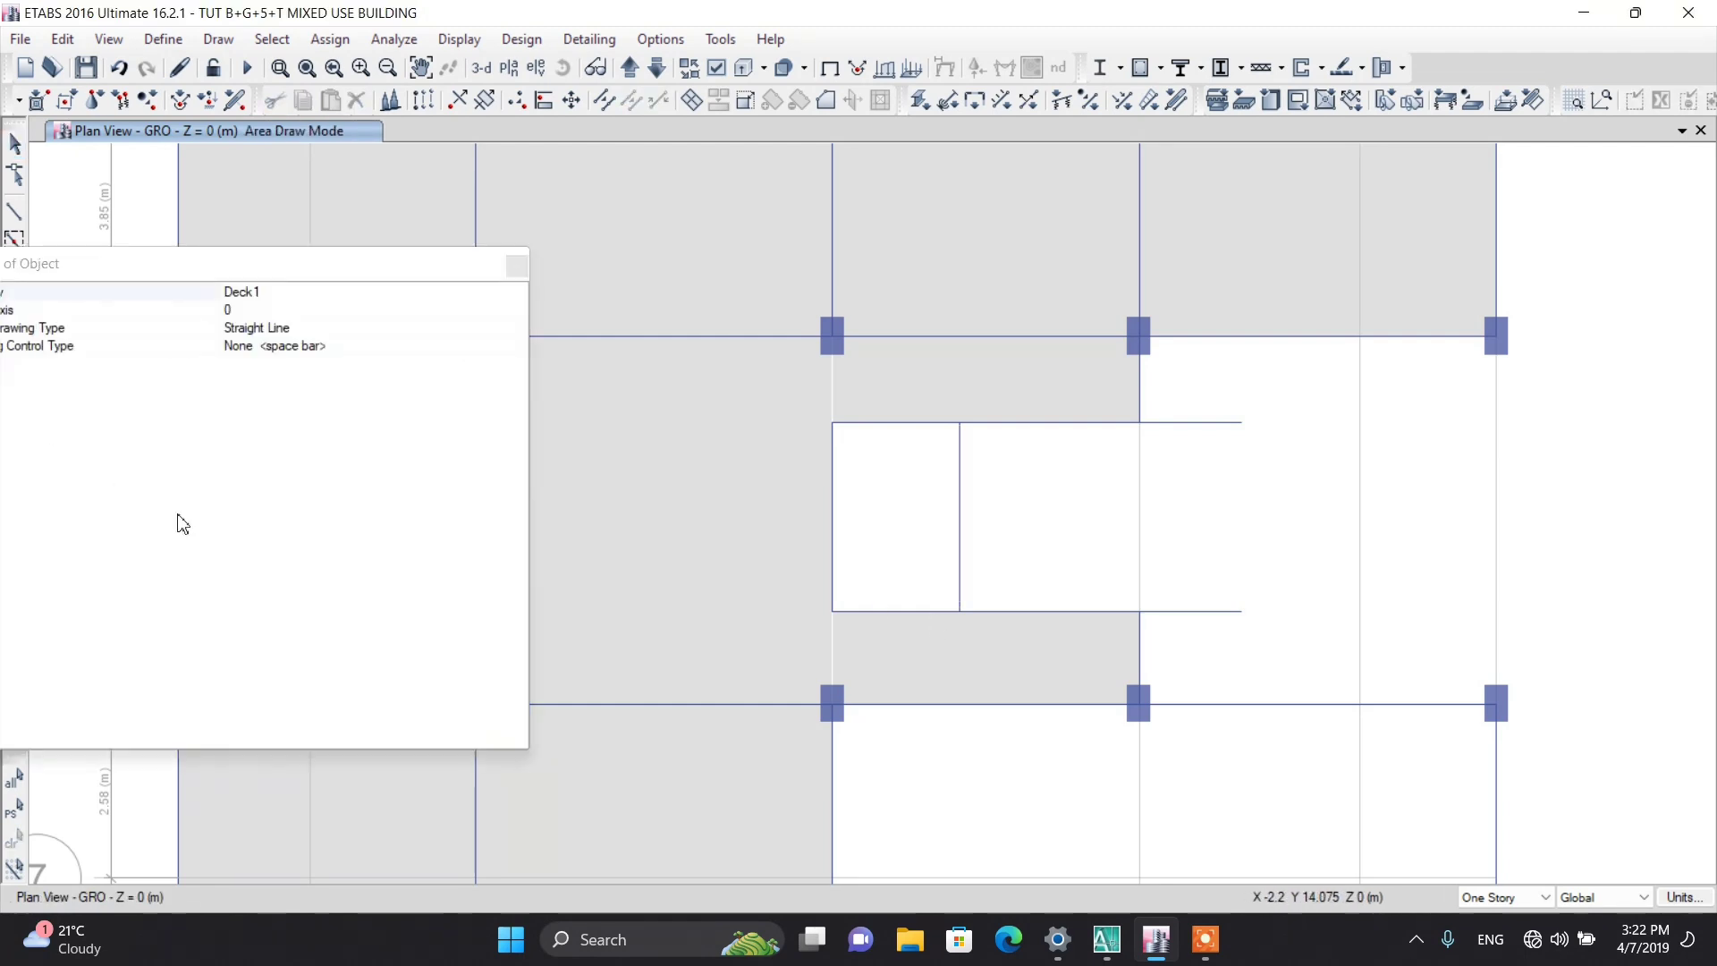
click(340, 302)
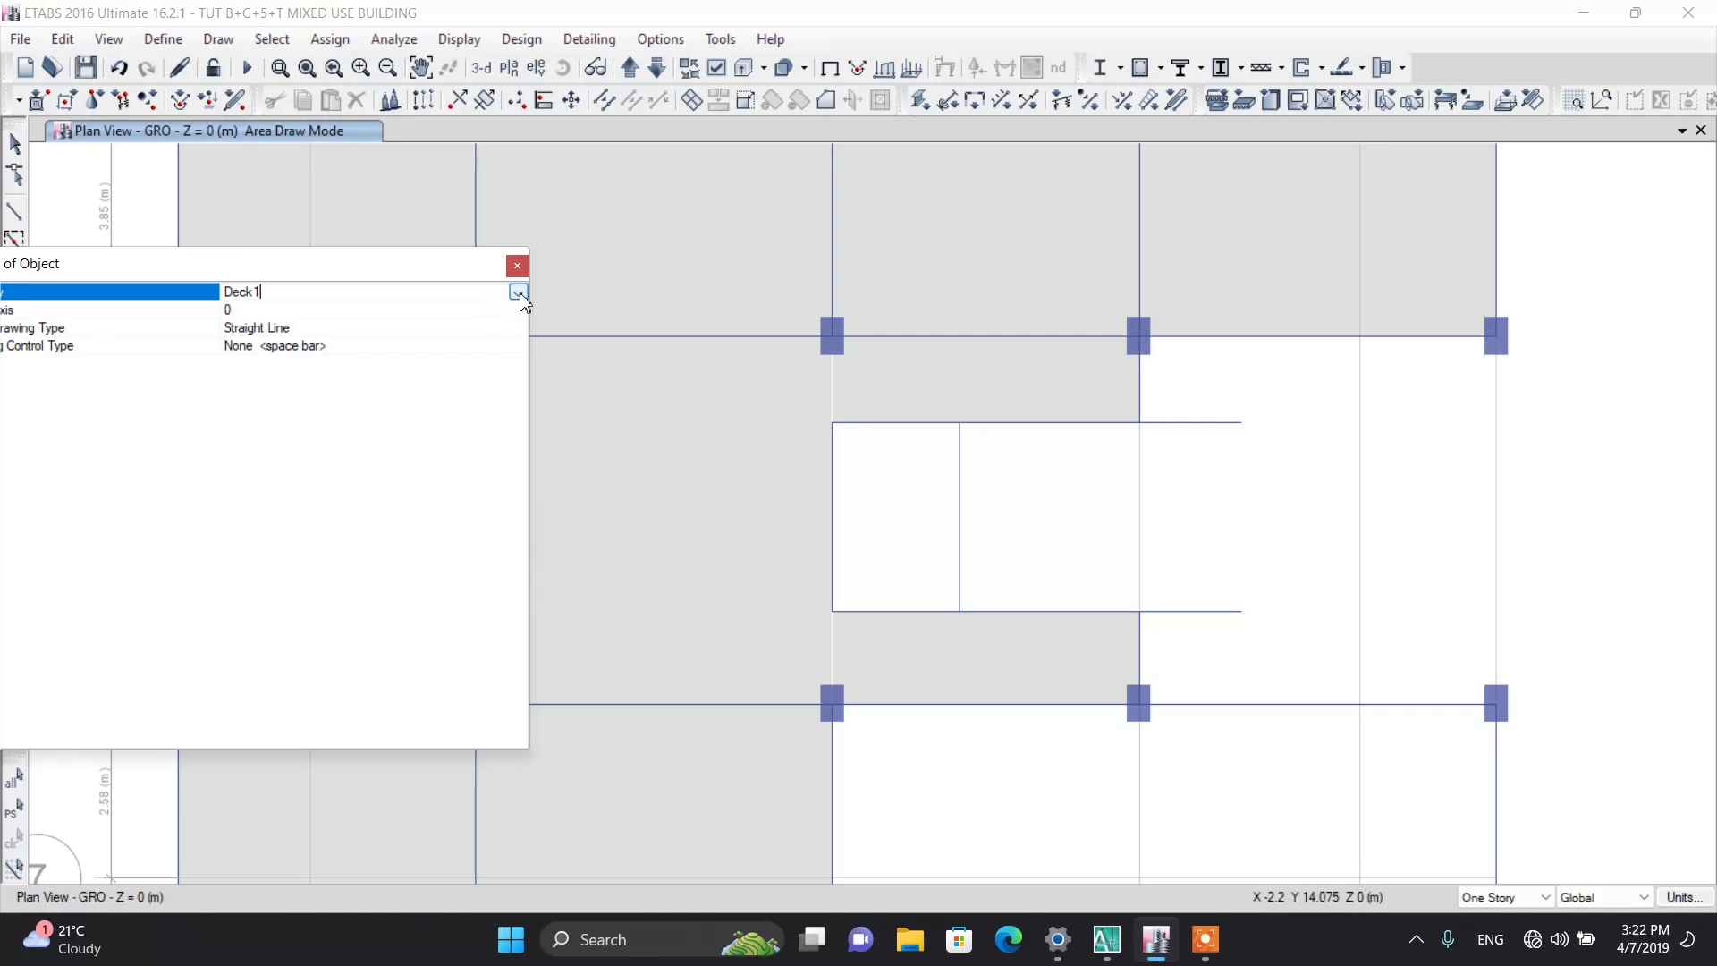
click(519, 293)
click(278, 381)
click(831, 423)
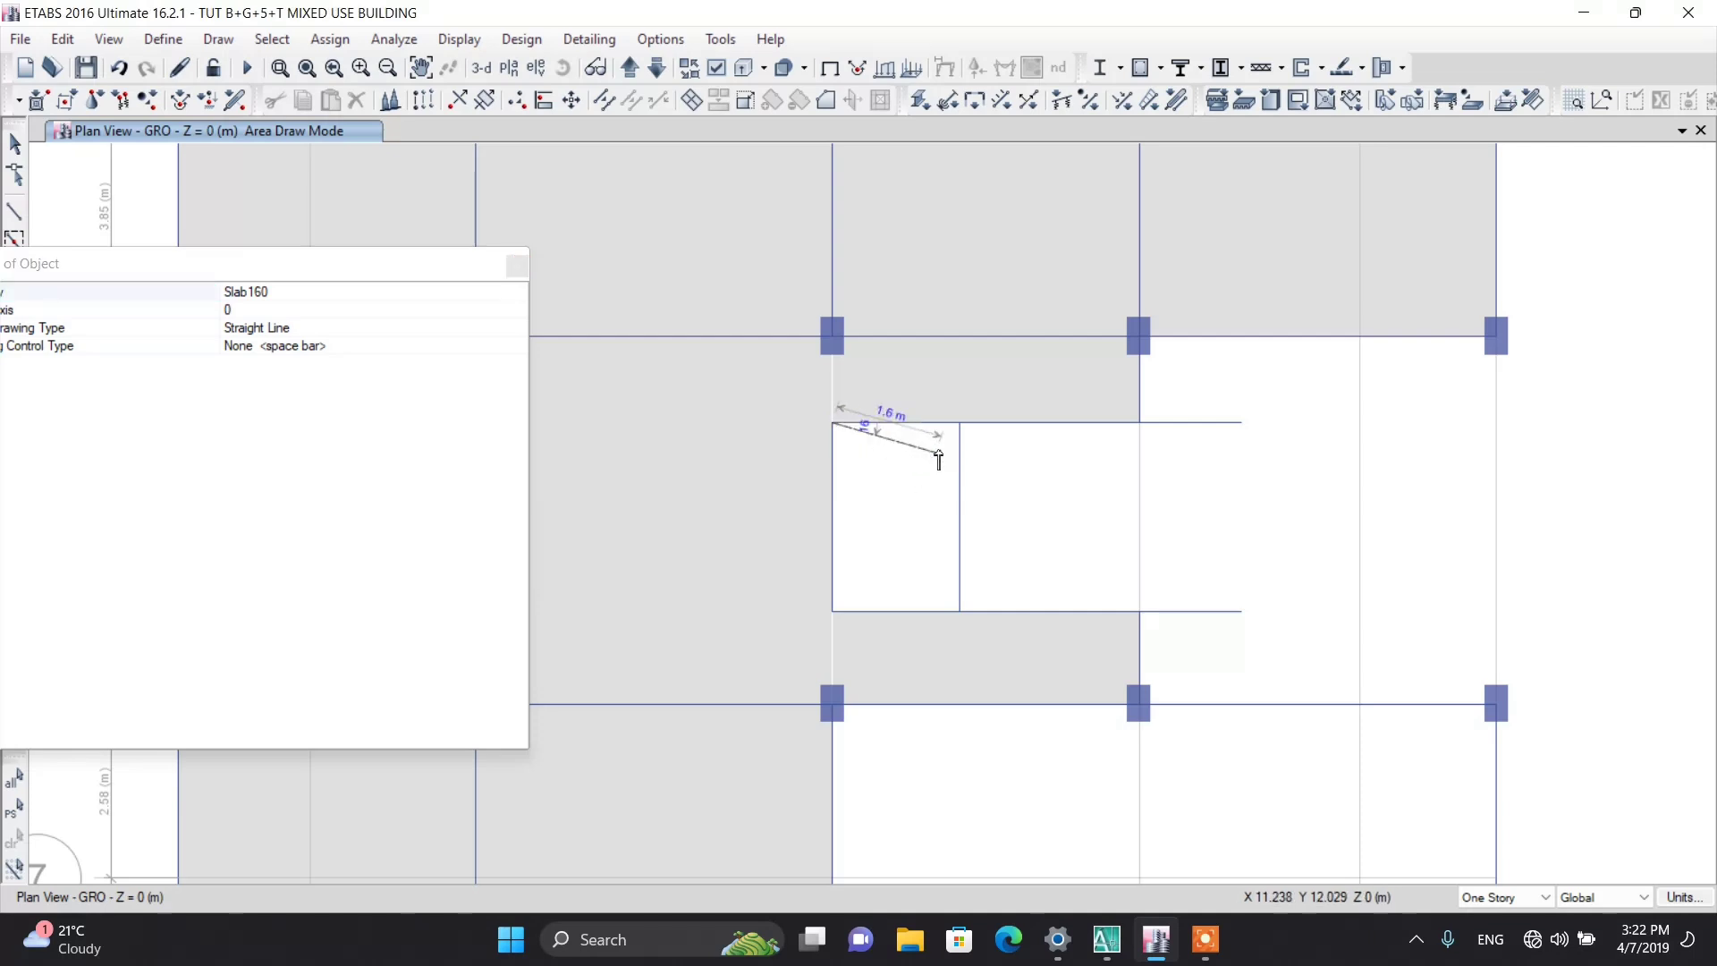
click(960, 611)
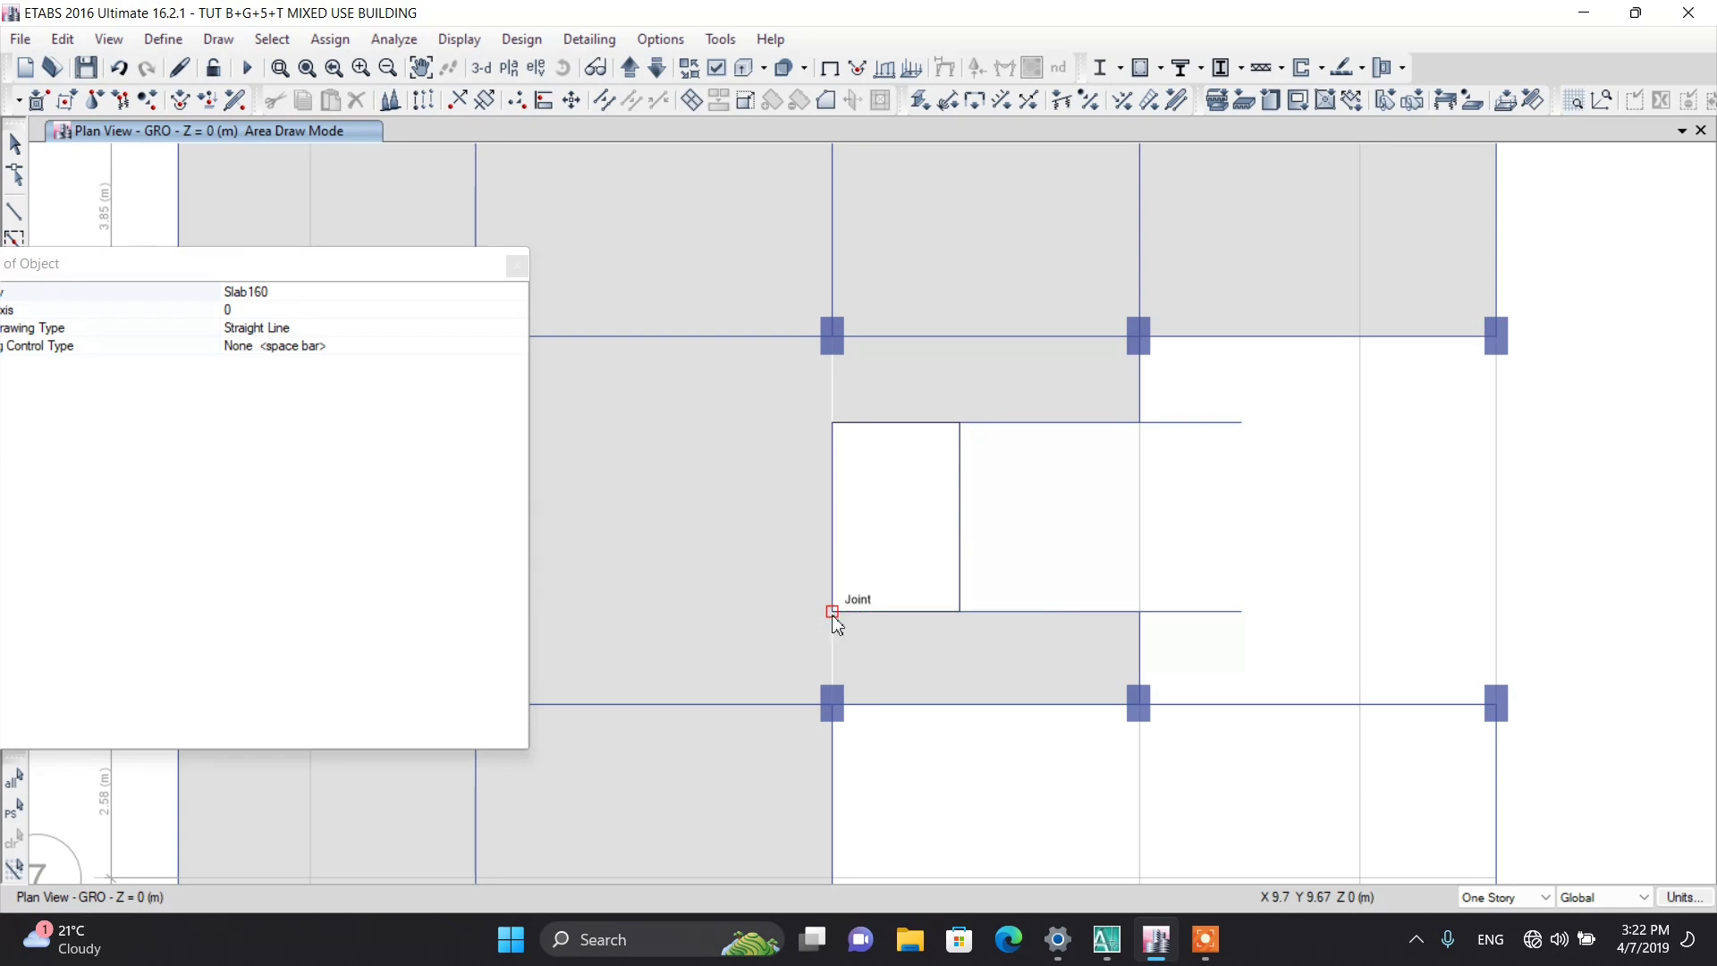
double_click(832, 611)
key(Escape)
Step: Replace the short grid C beam at the landing with a B40X25 frame along grid C between grids 3 and 4
click(829, 478)
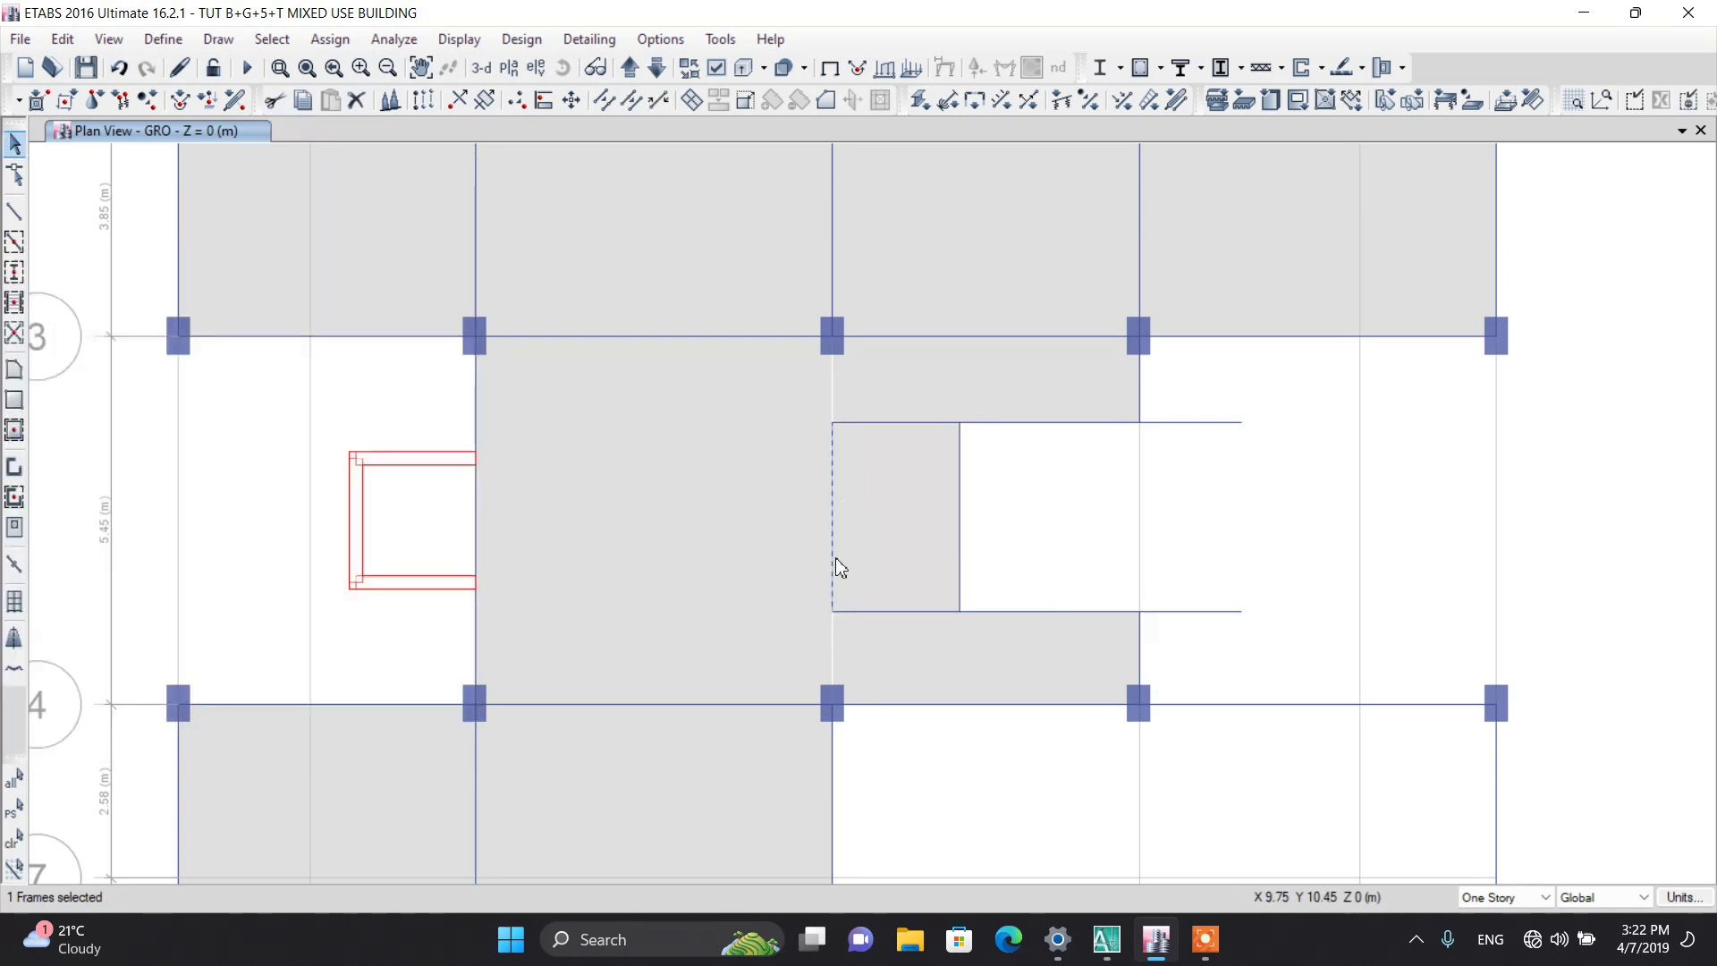
click(356, 99)
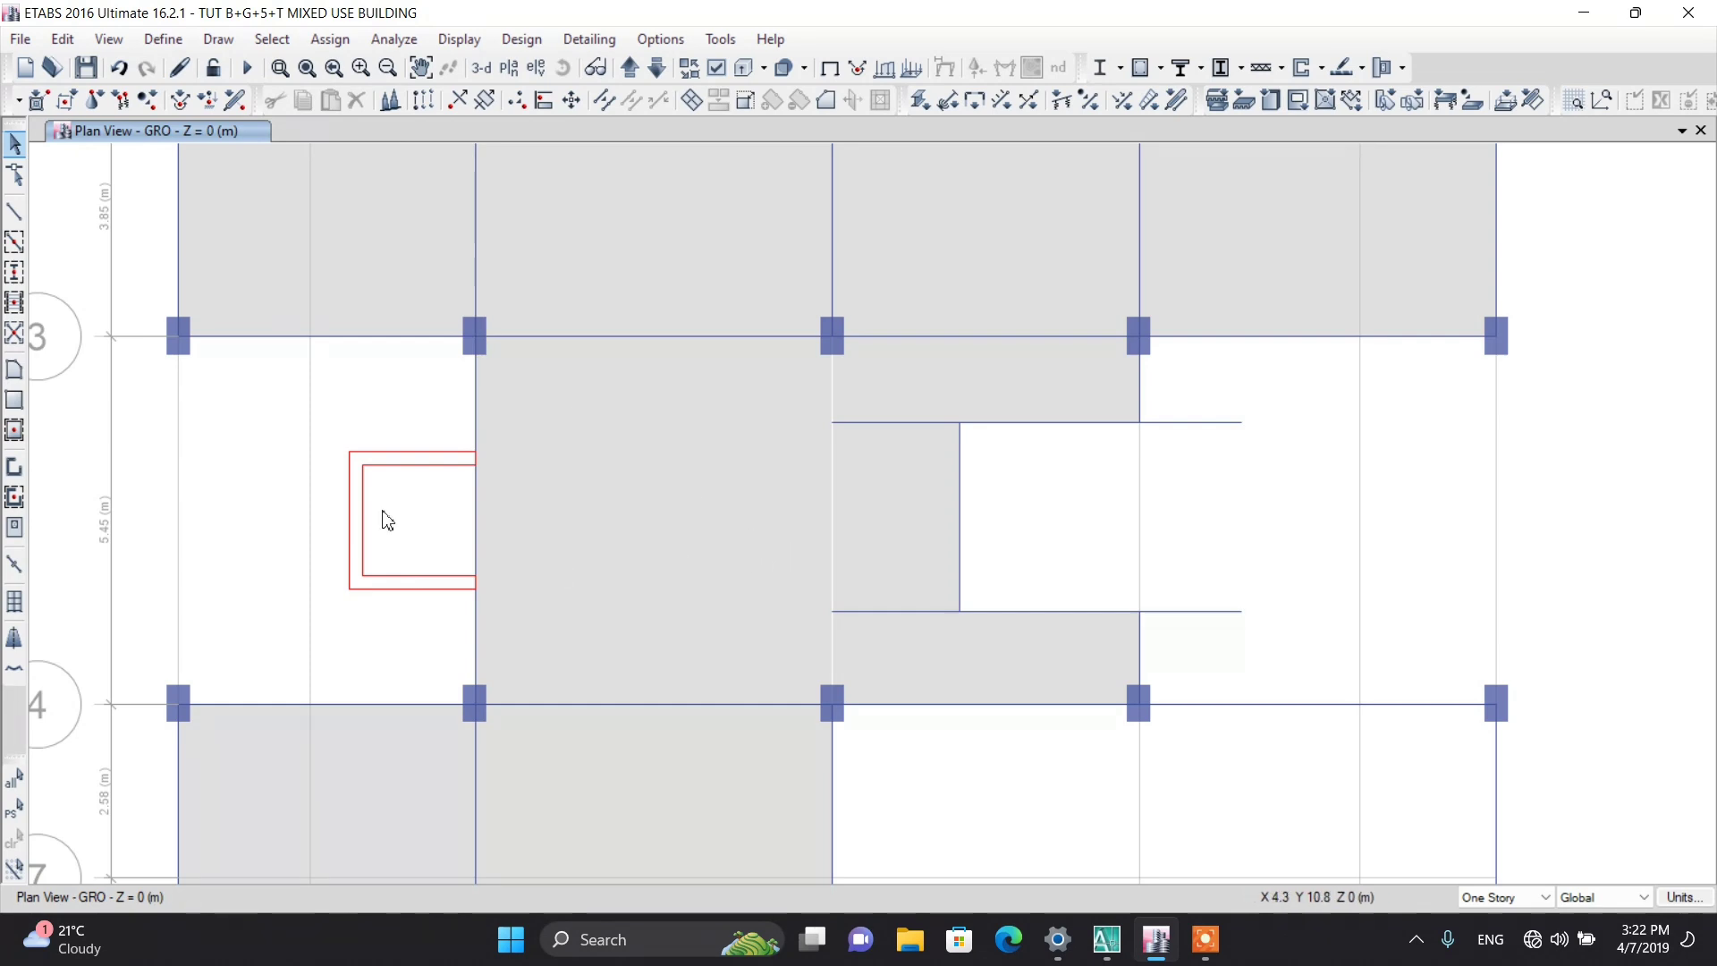
click(19, 241)
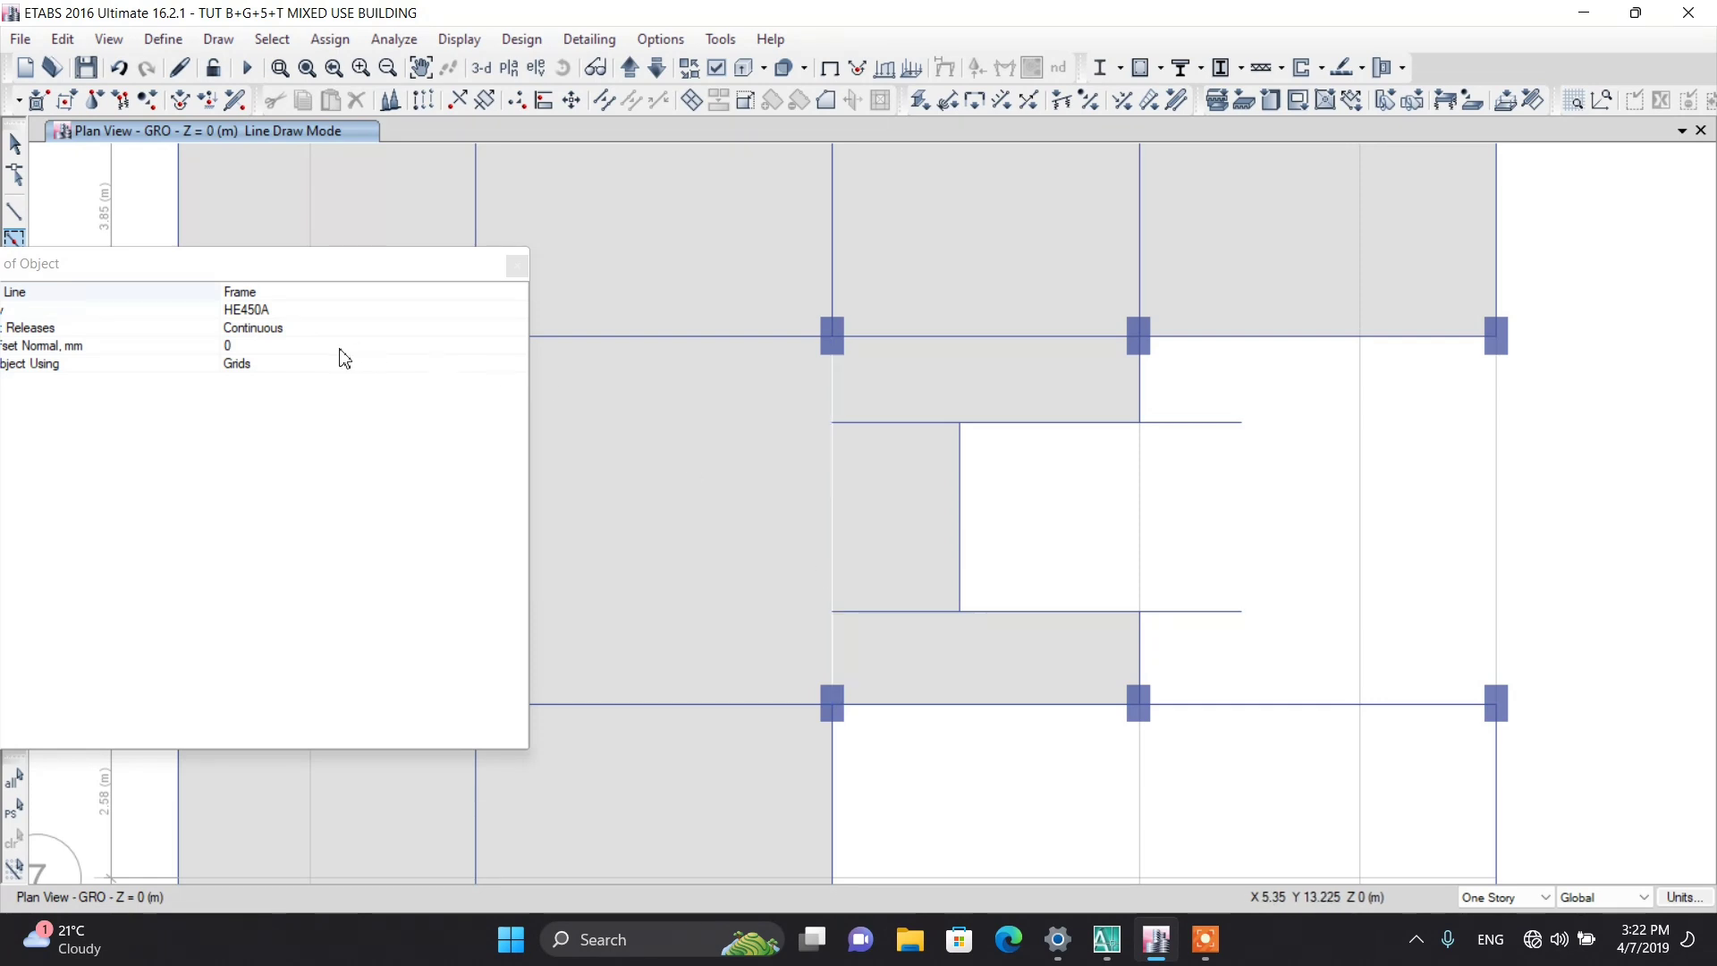
click(345, 311)
click(517, 312)
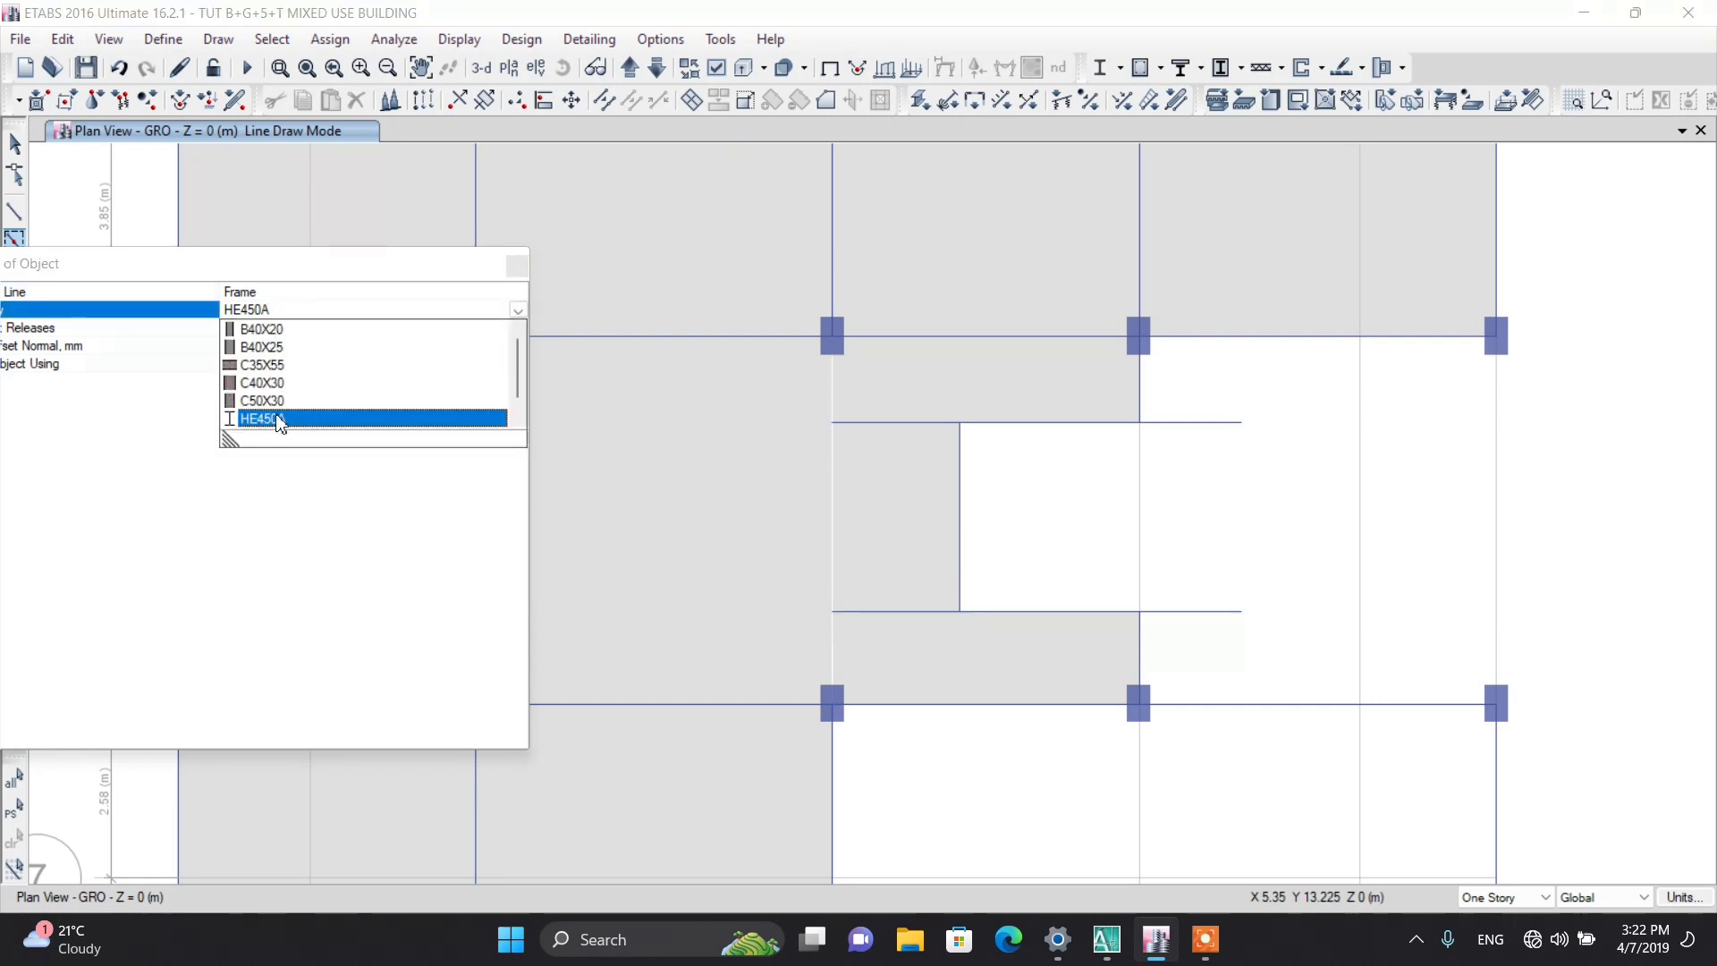
click(264, 347)
click(818, 581)
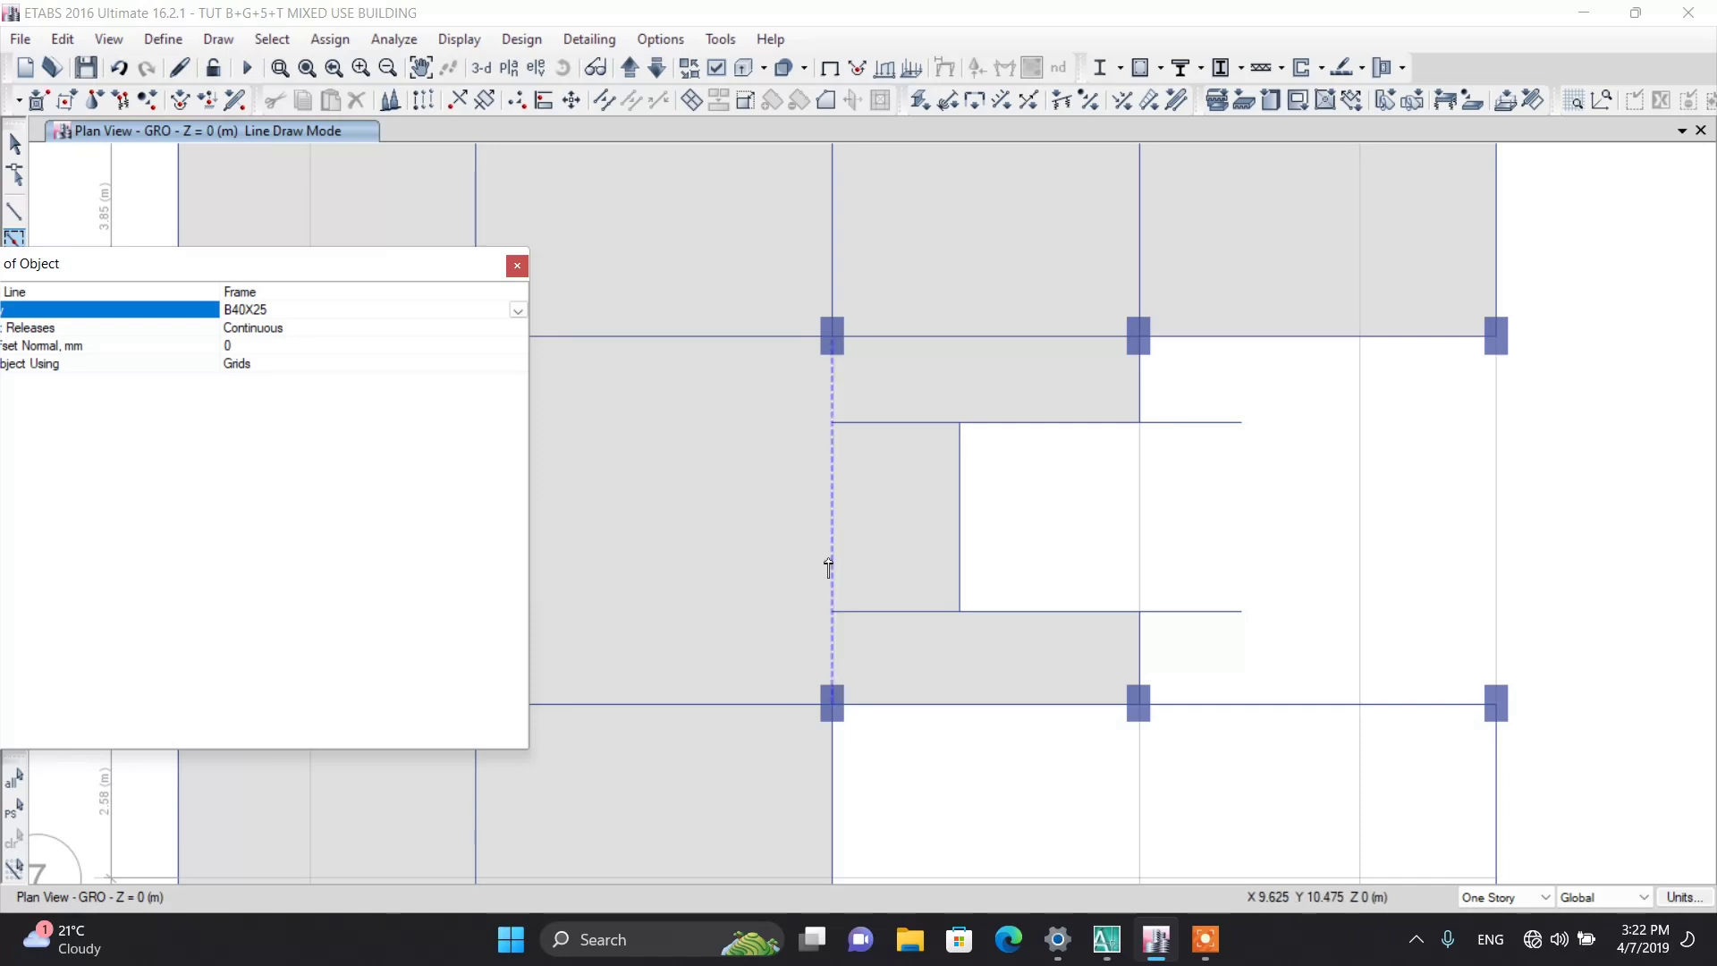
key(Escape)
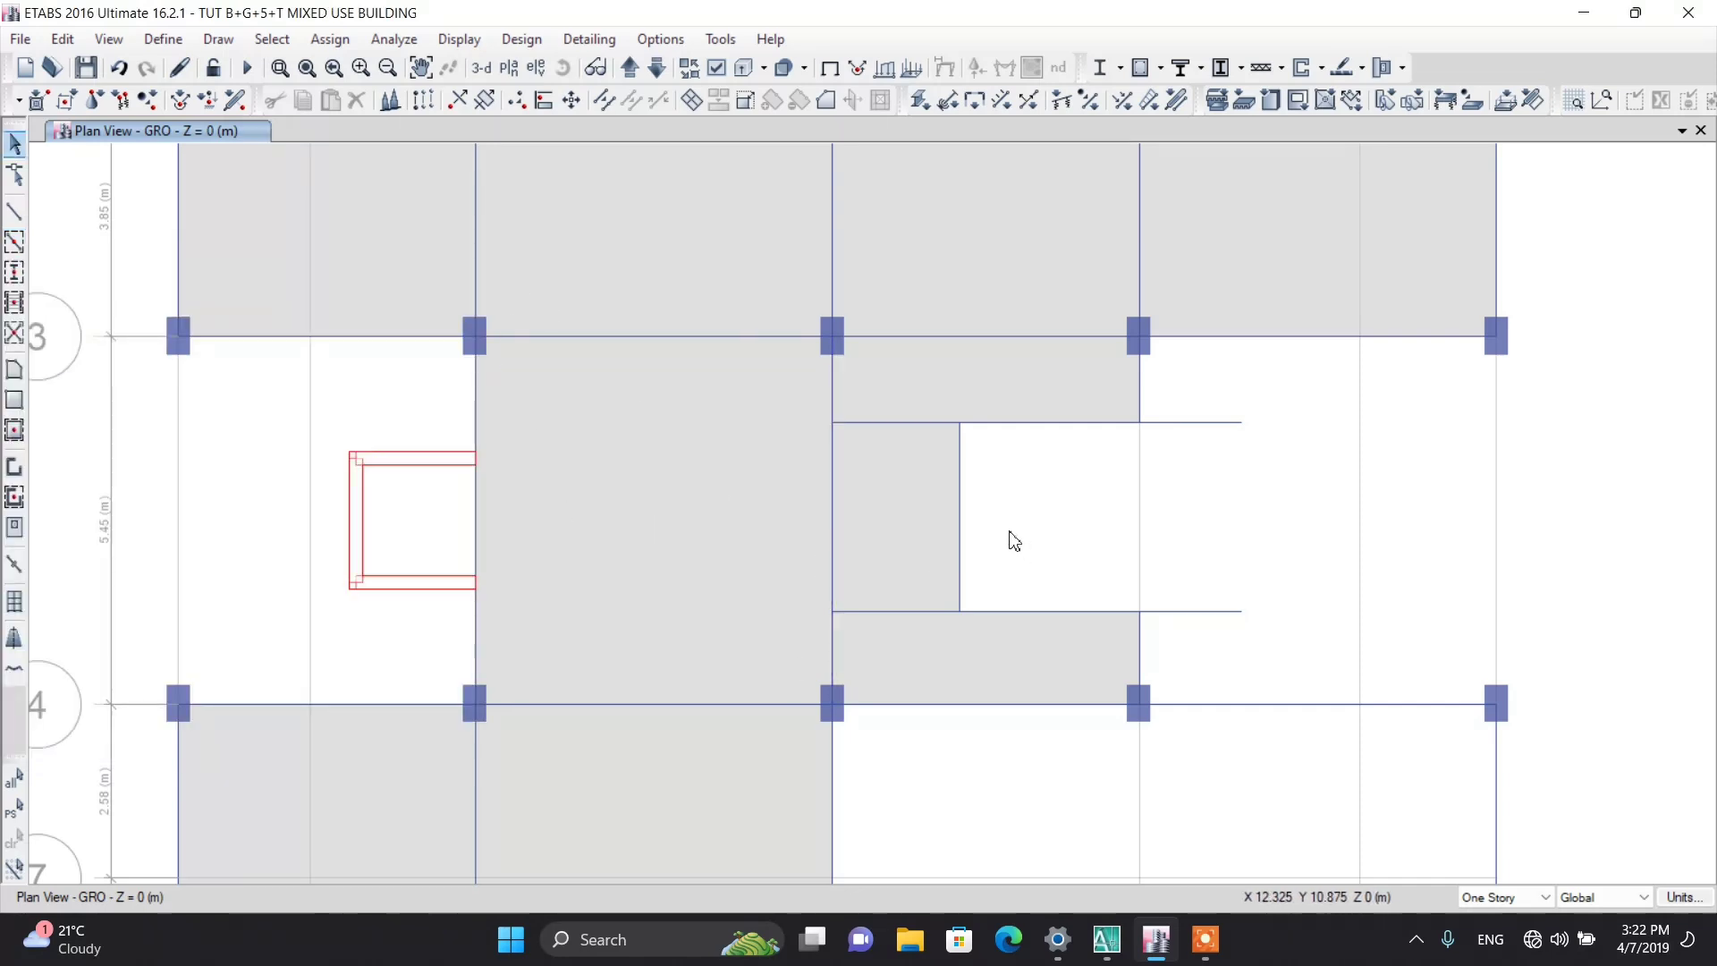
Step: Measure the horizontal distance from the landing-edge beam to the next column line across the stair opening
click(962, 528)
click(960, 524)
click(224, 39)
click(293, 362)
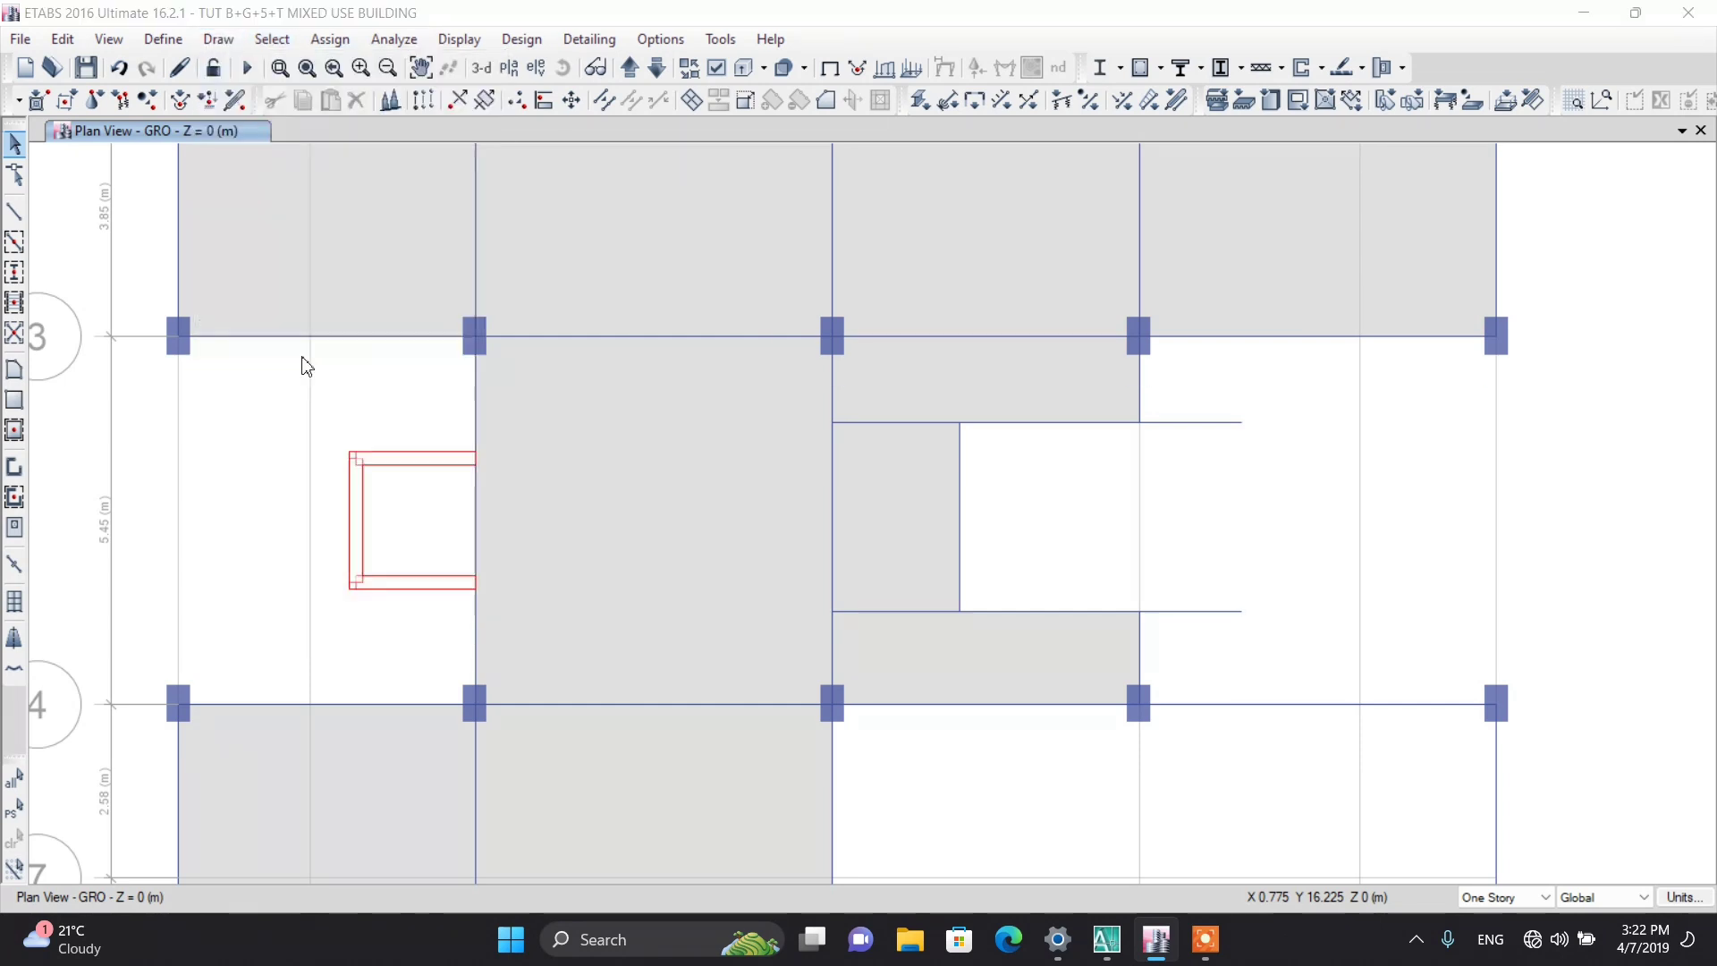
click(960, 611)
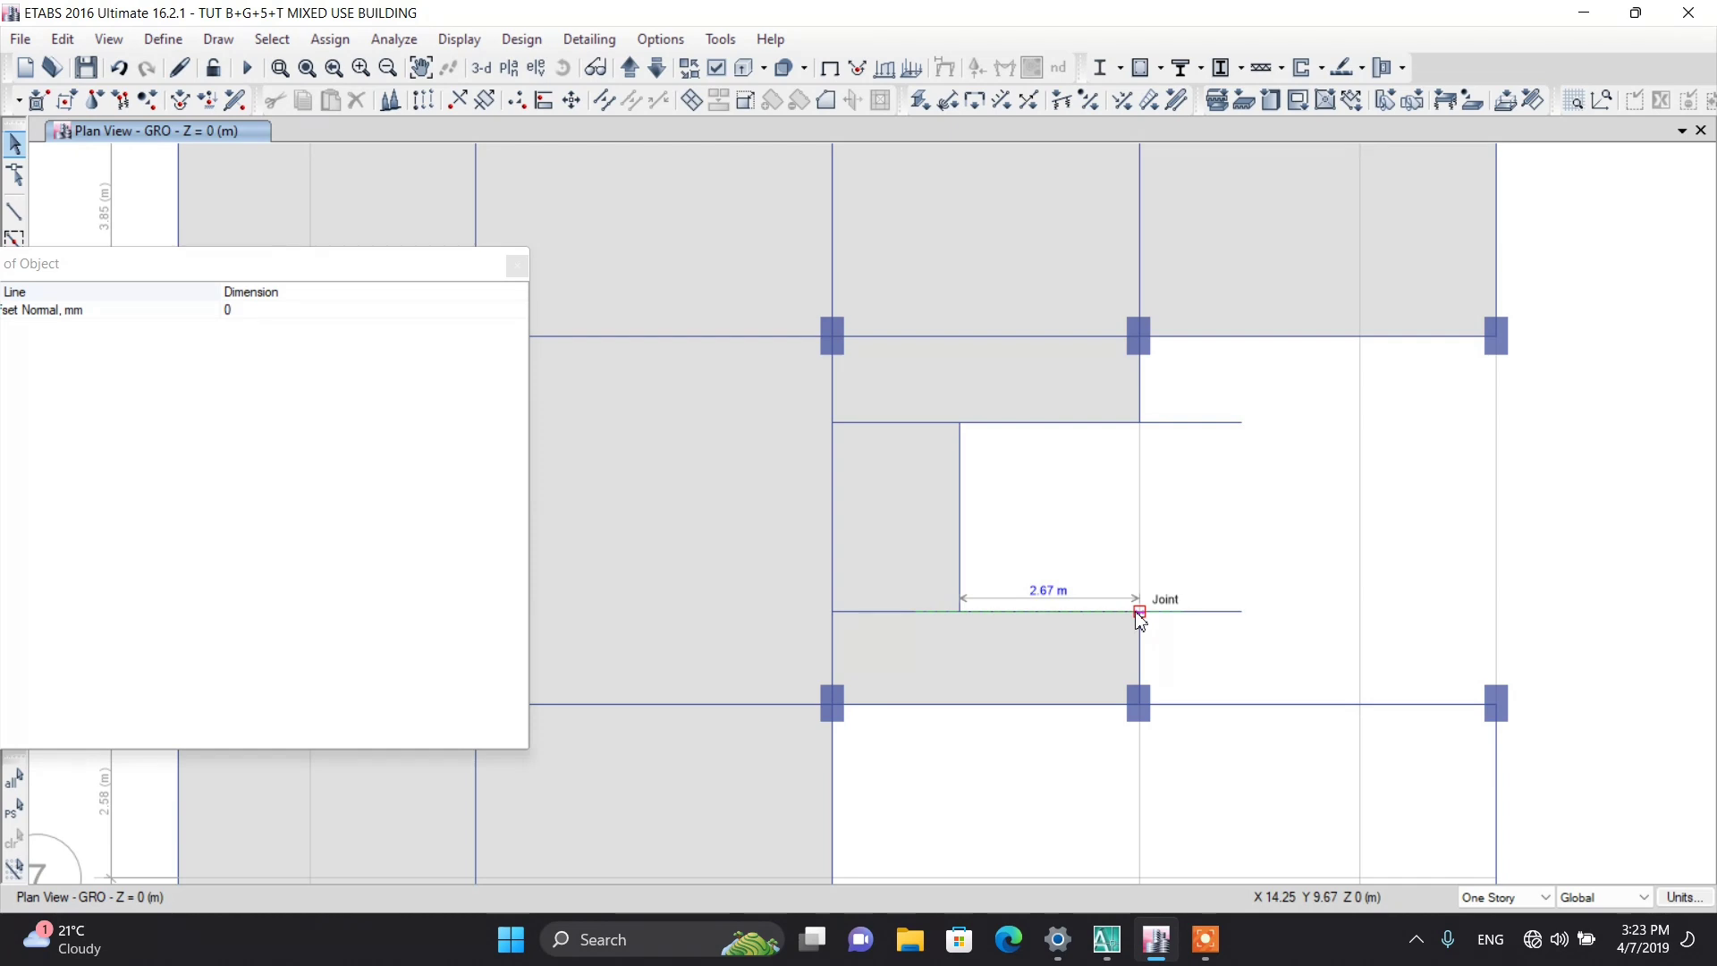
key(Escape)
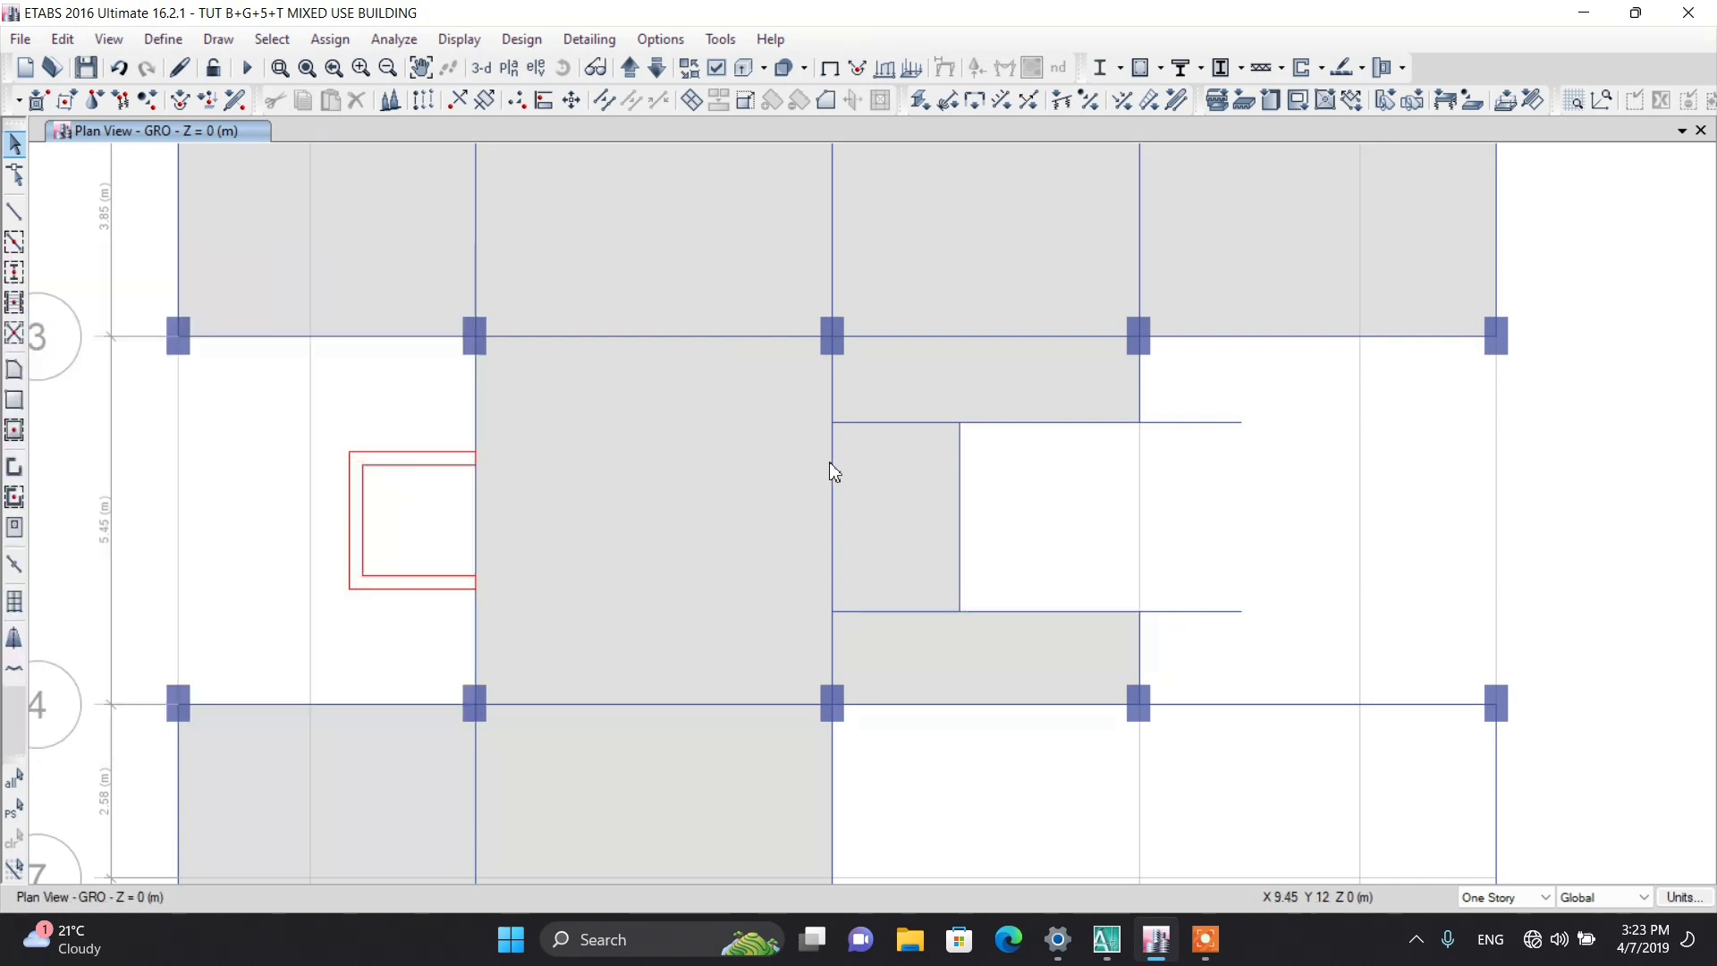
Step: Divide the landing-edge beam at the stair opening into 2 frame objects and select only its lower half
click(962, 539)
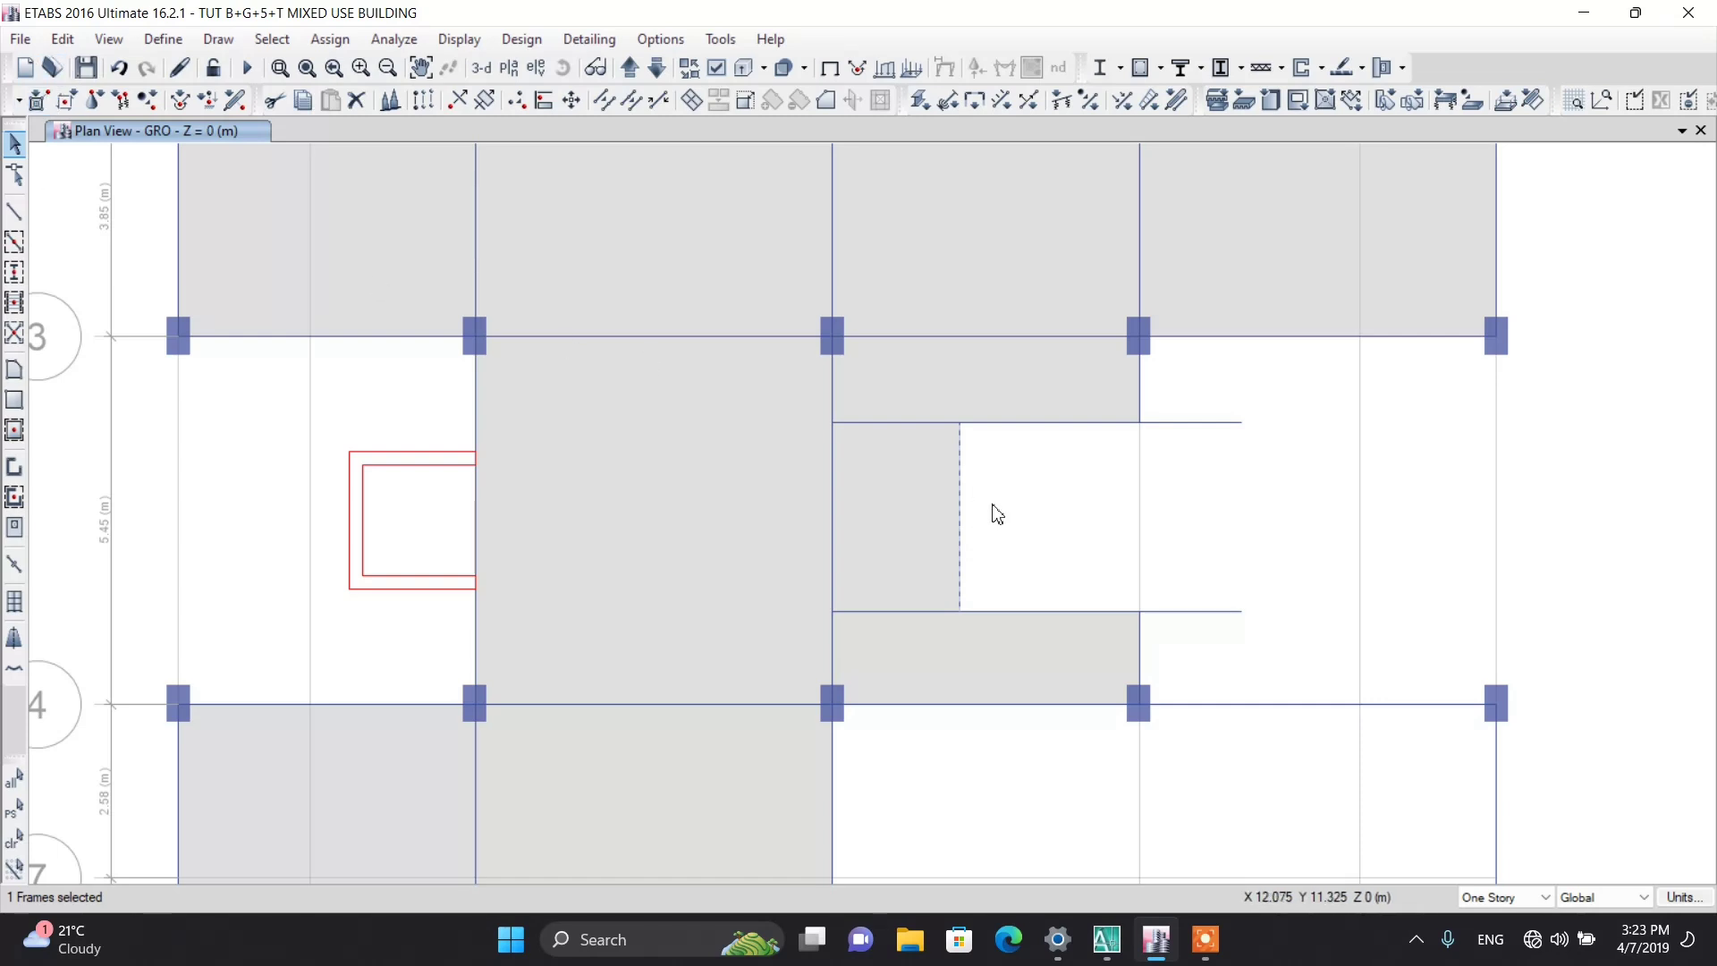
click(62, 39)
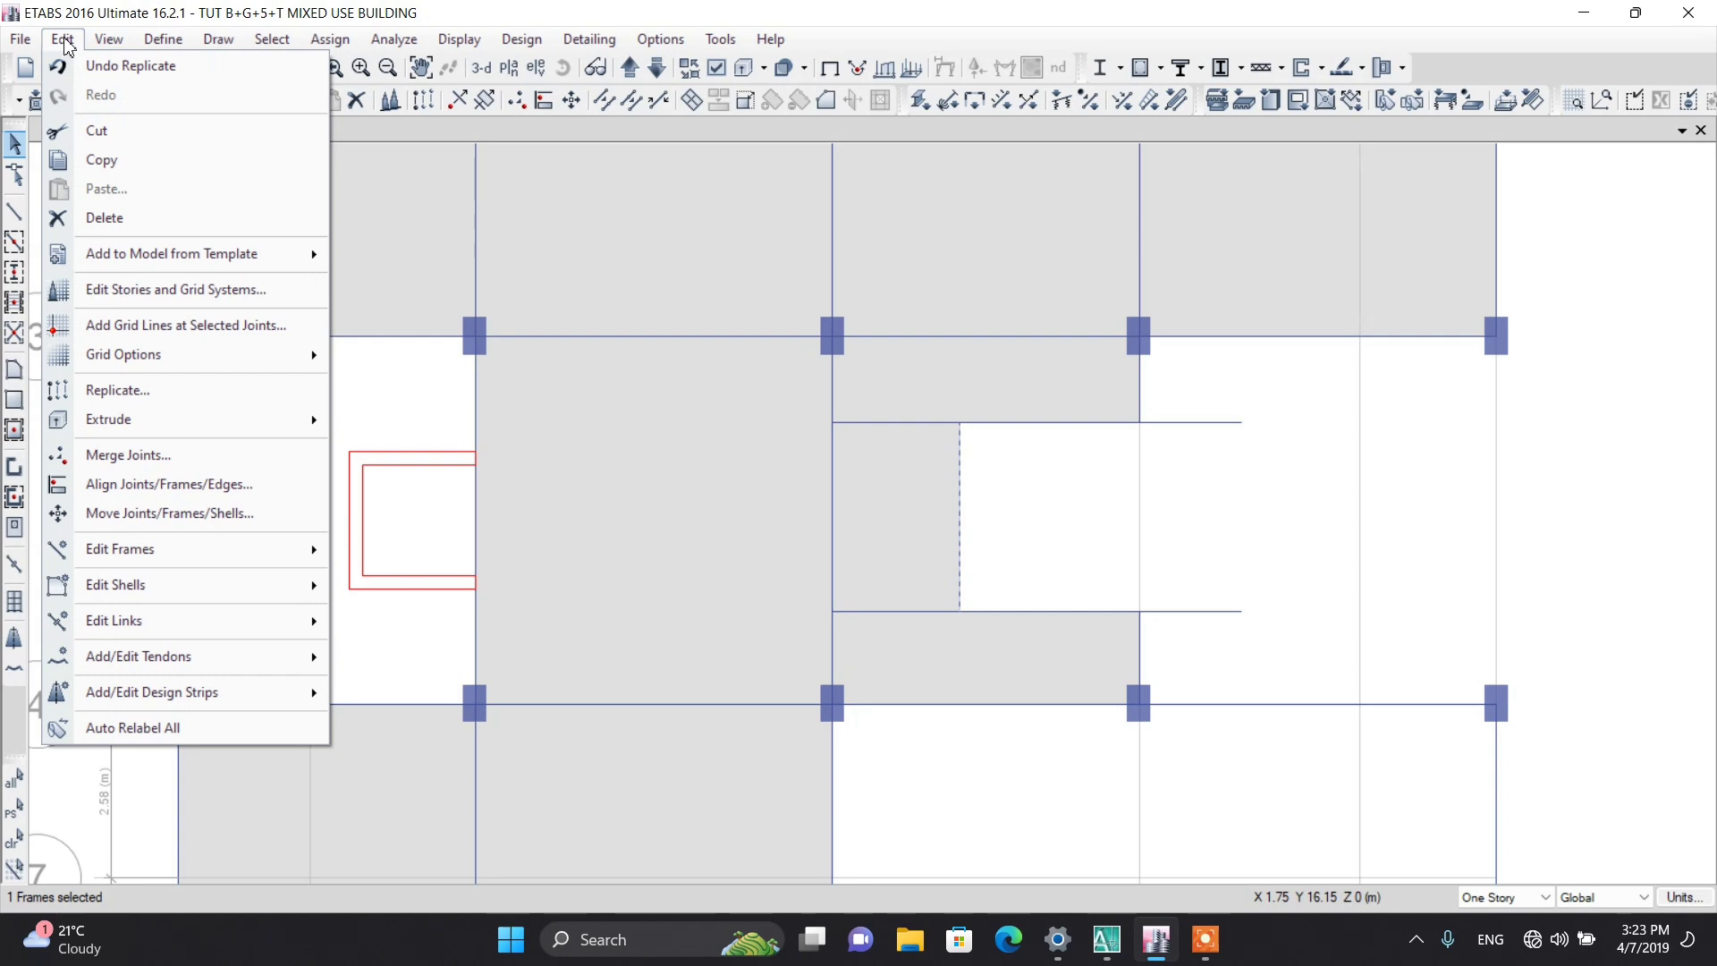
mouse_move(123, 594)
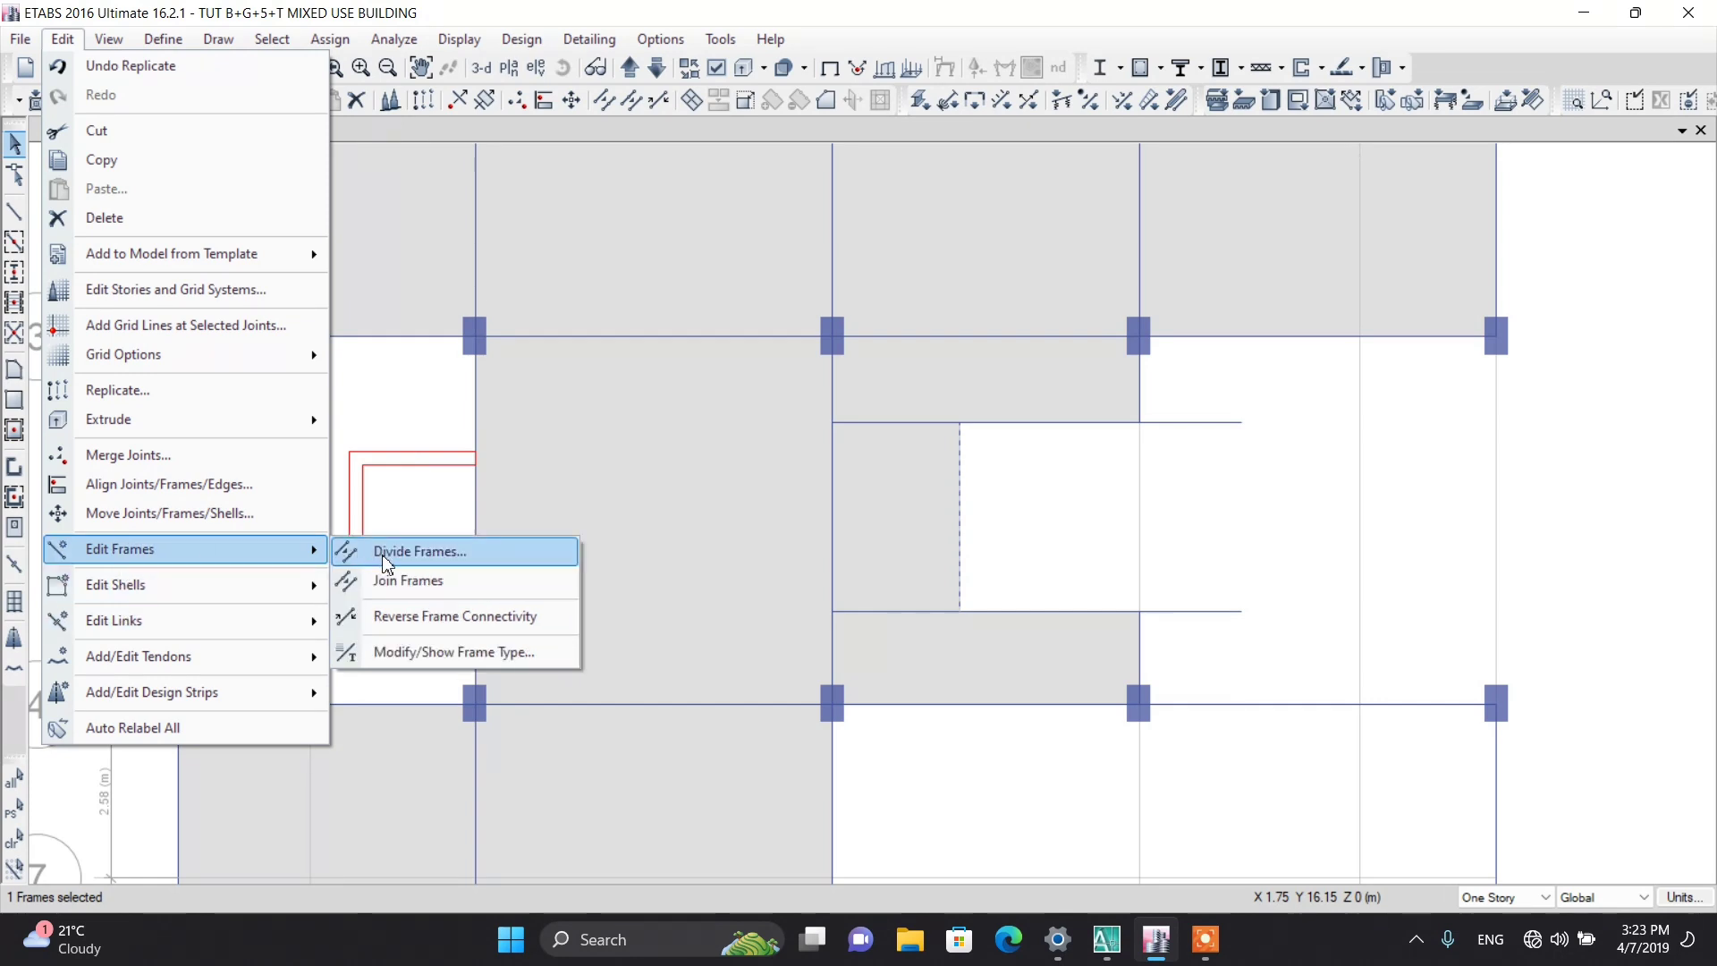
click(386, 562)
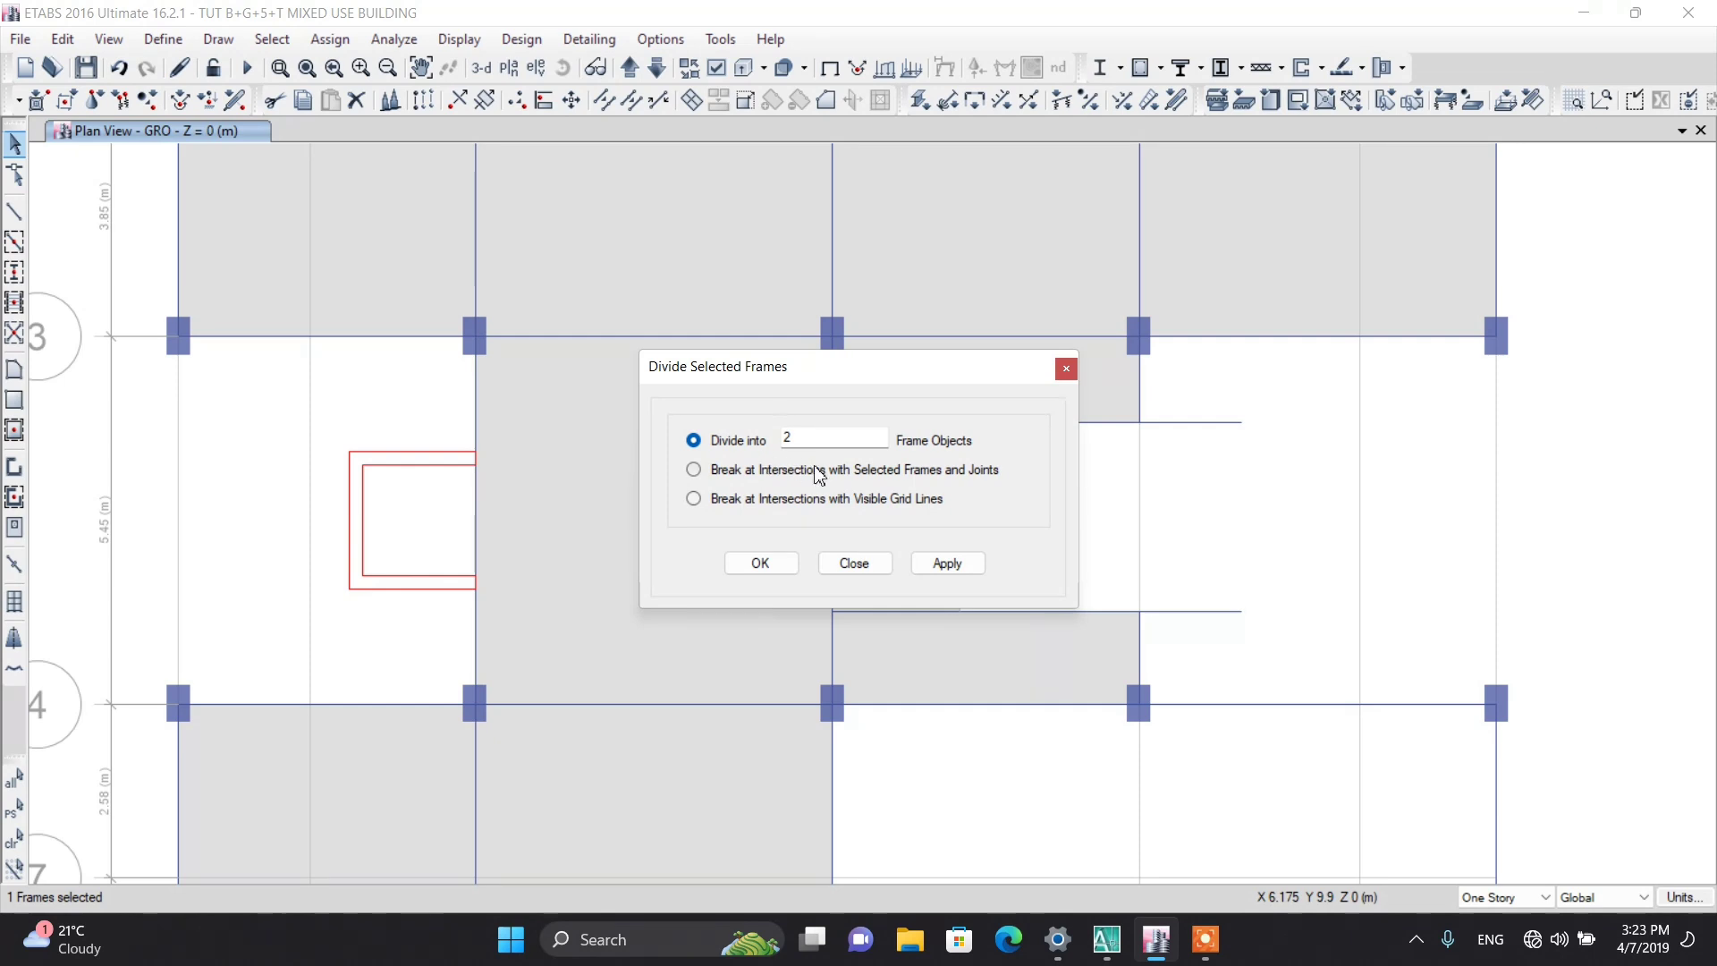
click(765, 565)
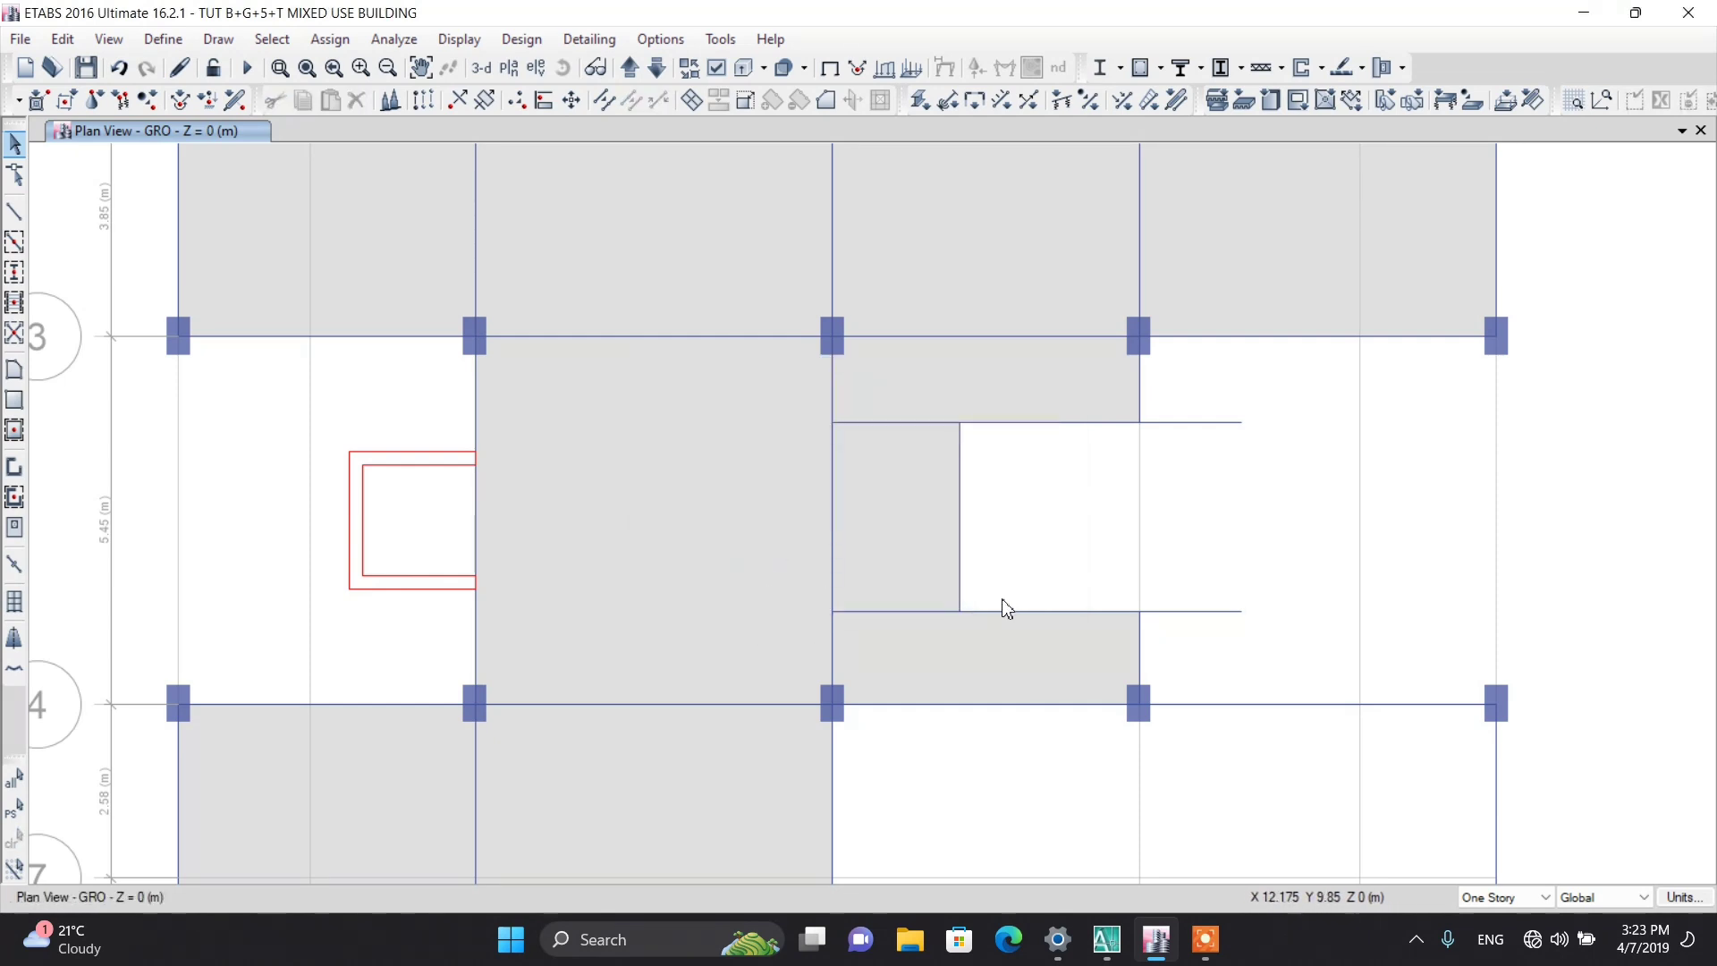
click(962, 577)
click(962, 494)
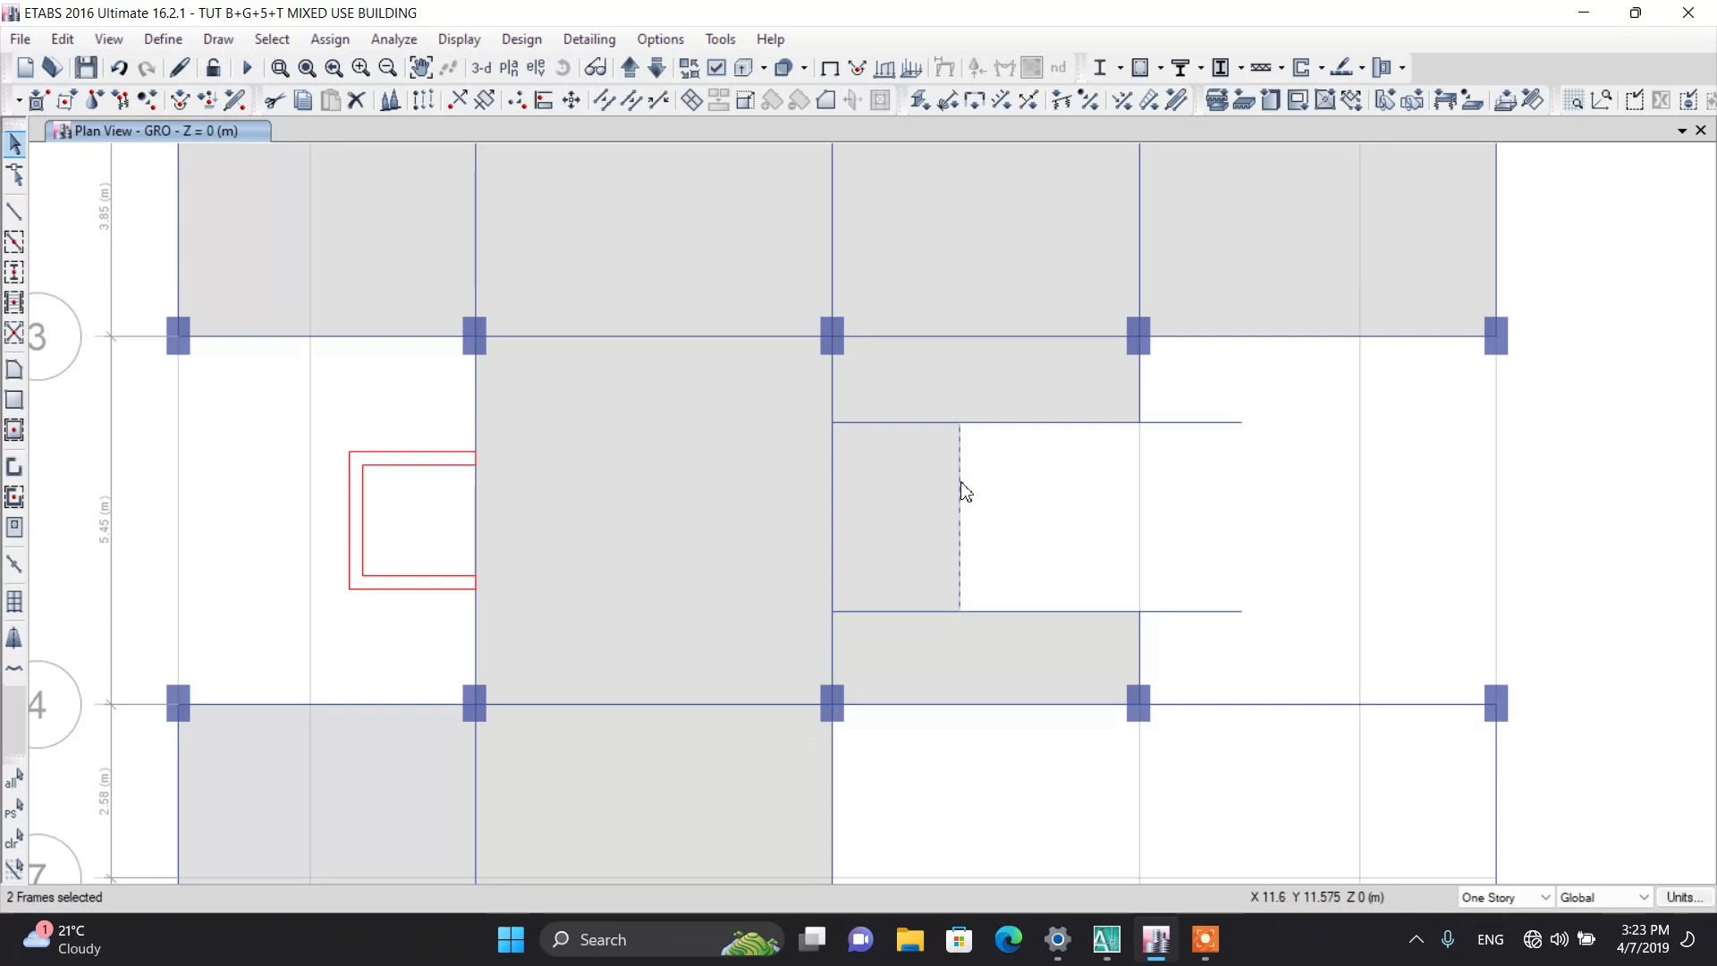
click(963, 555)
Step: Switch to AutoCAD and check the stair flight layout beside the lobby on the floor plan
click(1107, 952)
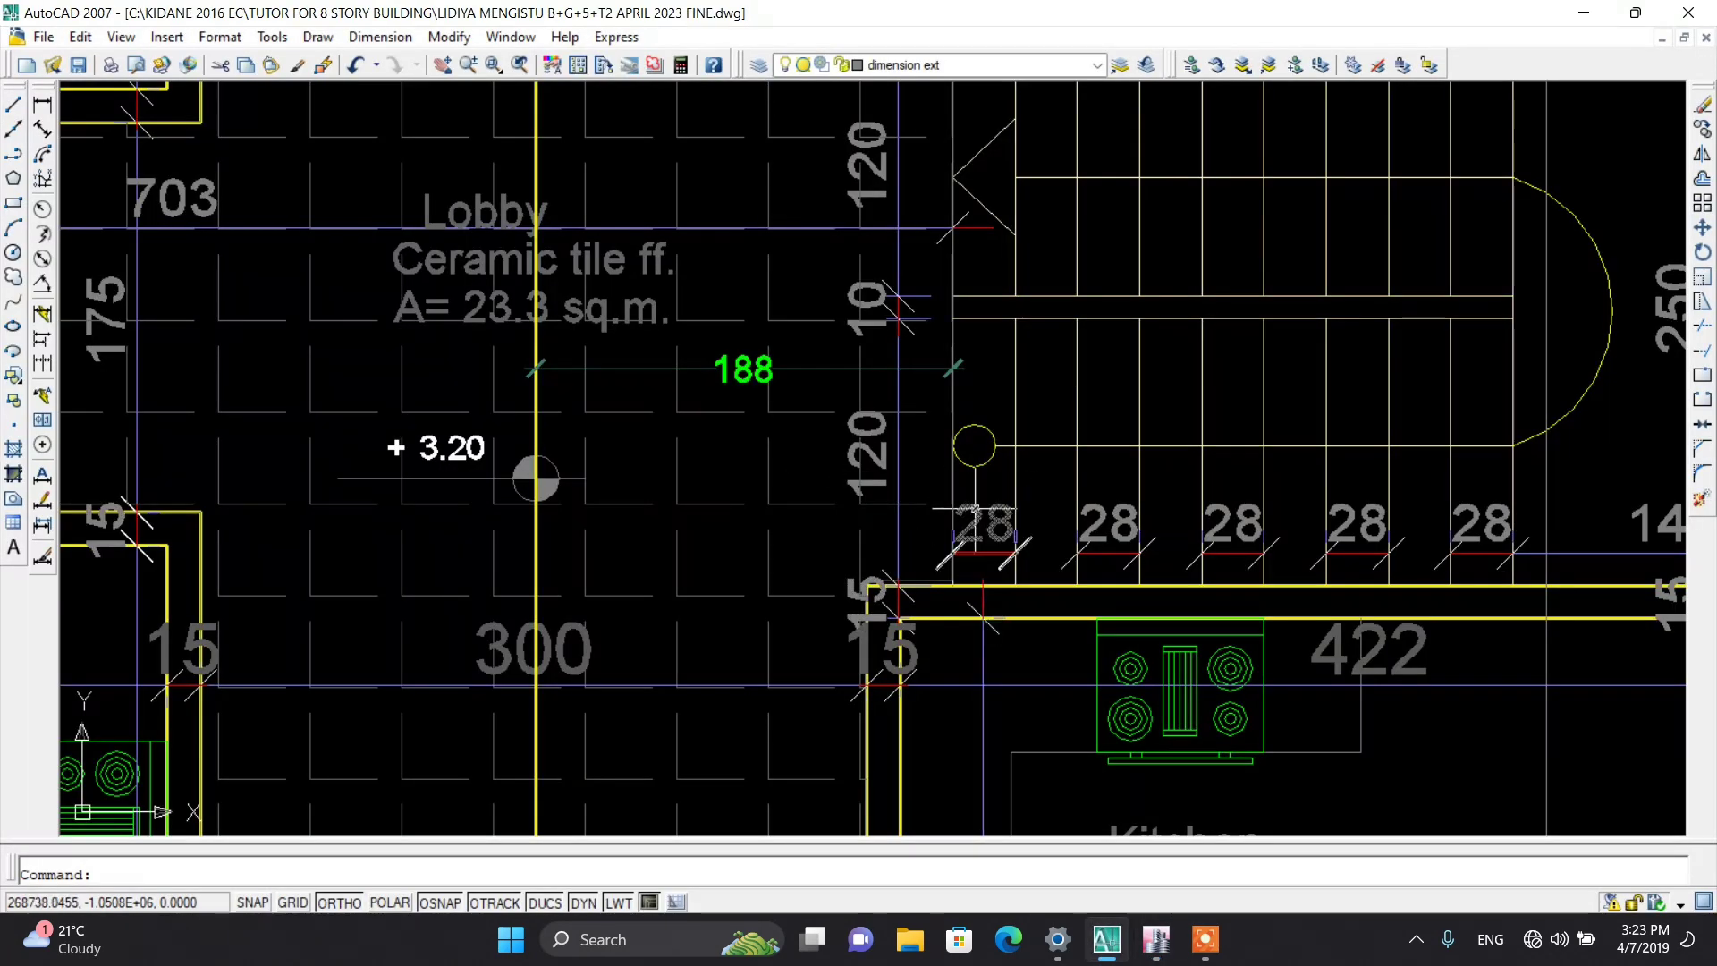
scroll(973, 507, down, 2)
scroll(972, 483, up, 2)
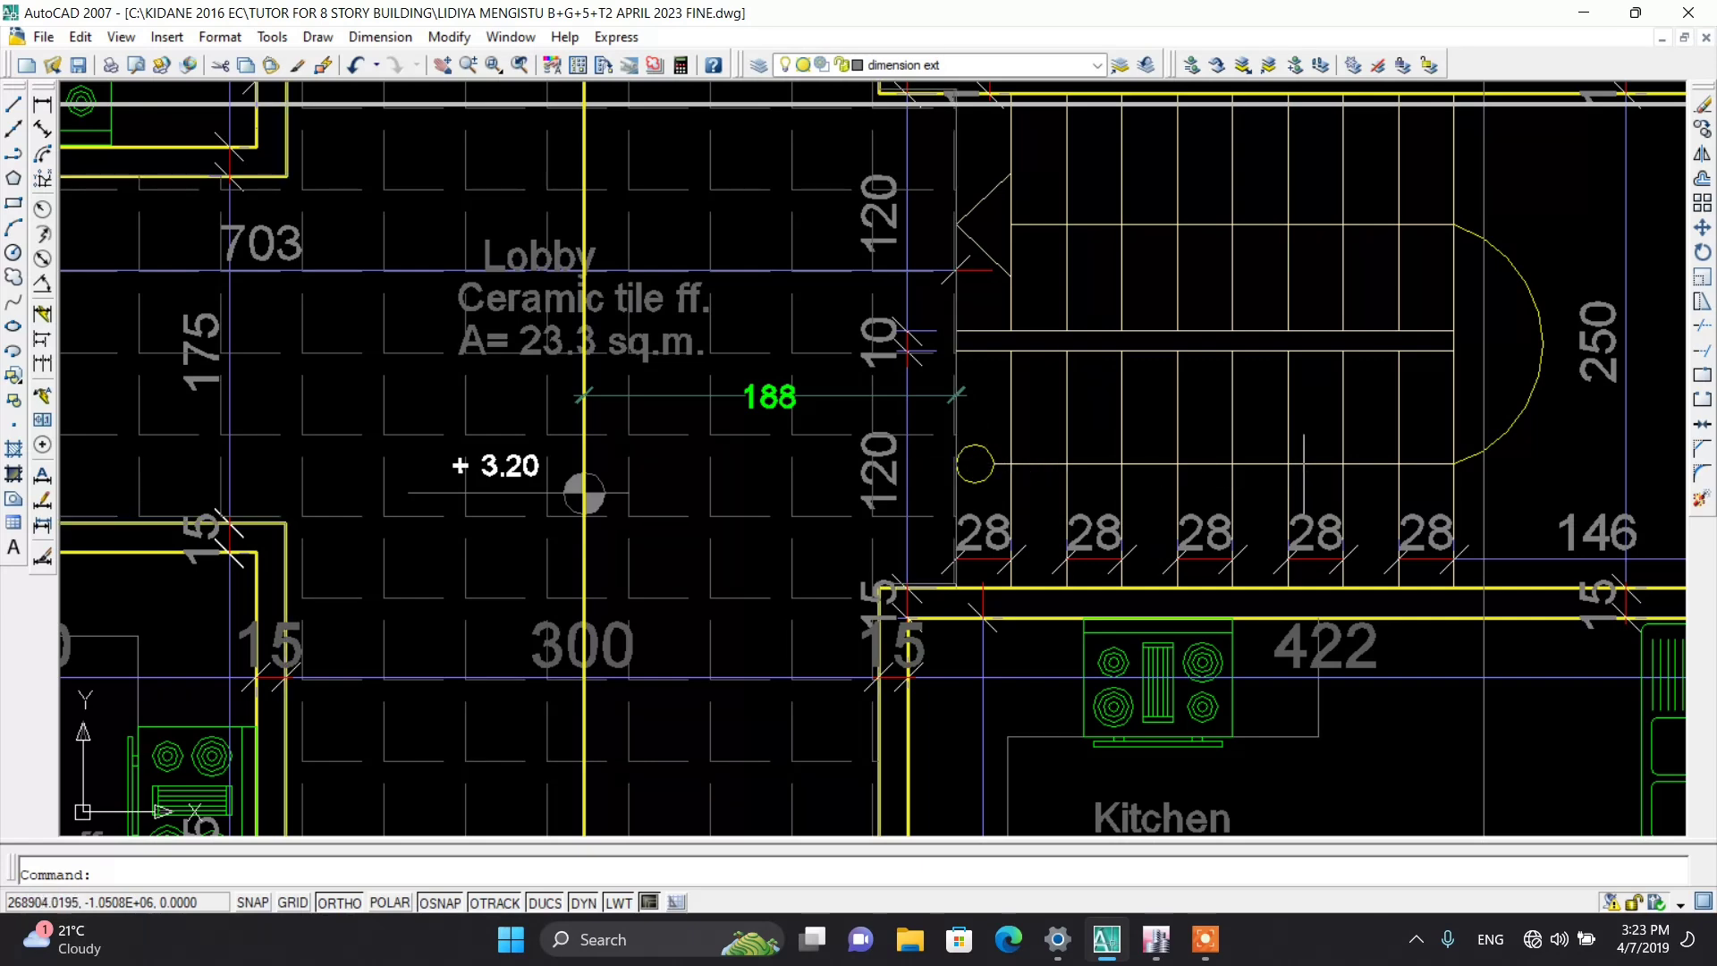
scroll(1270, 489, down, 2)
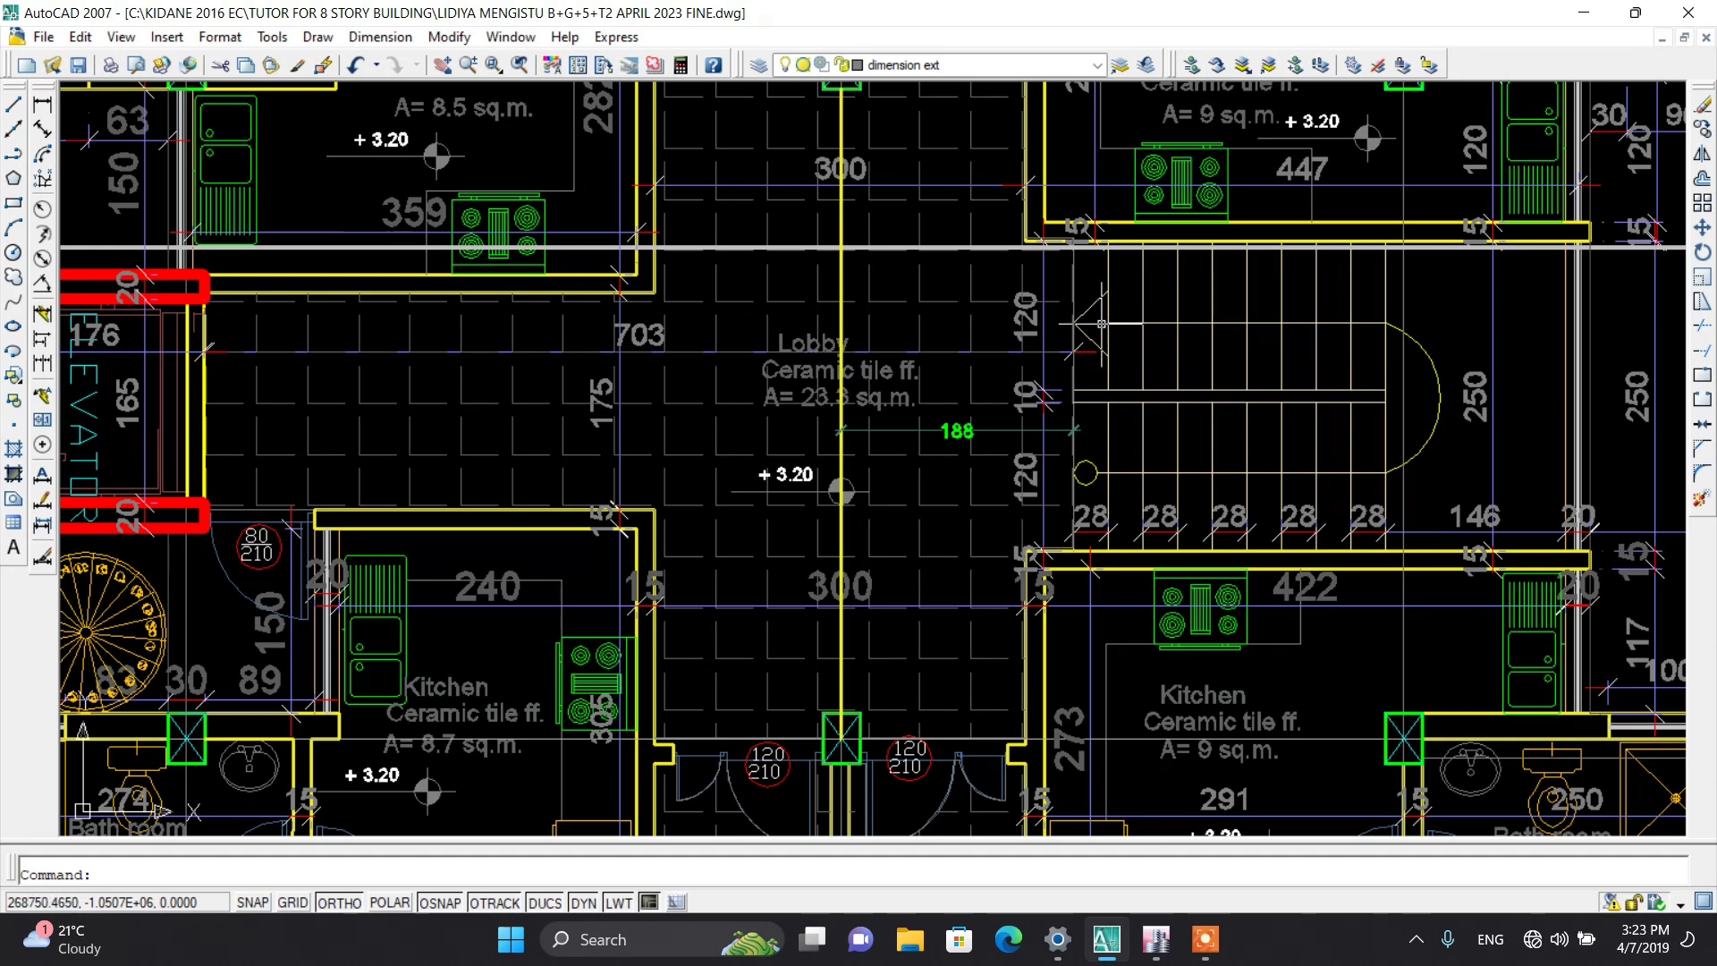
Step: Switch to ETABS and set up a linear frames-to-shells extrusion of the selected half beam with dx 2.67 m and dy 0
click(1156, 939)
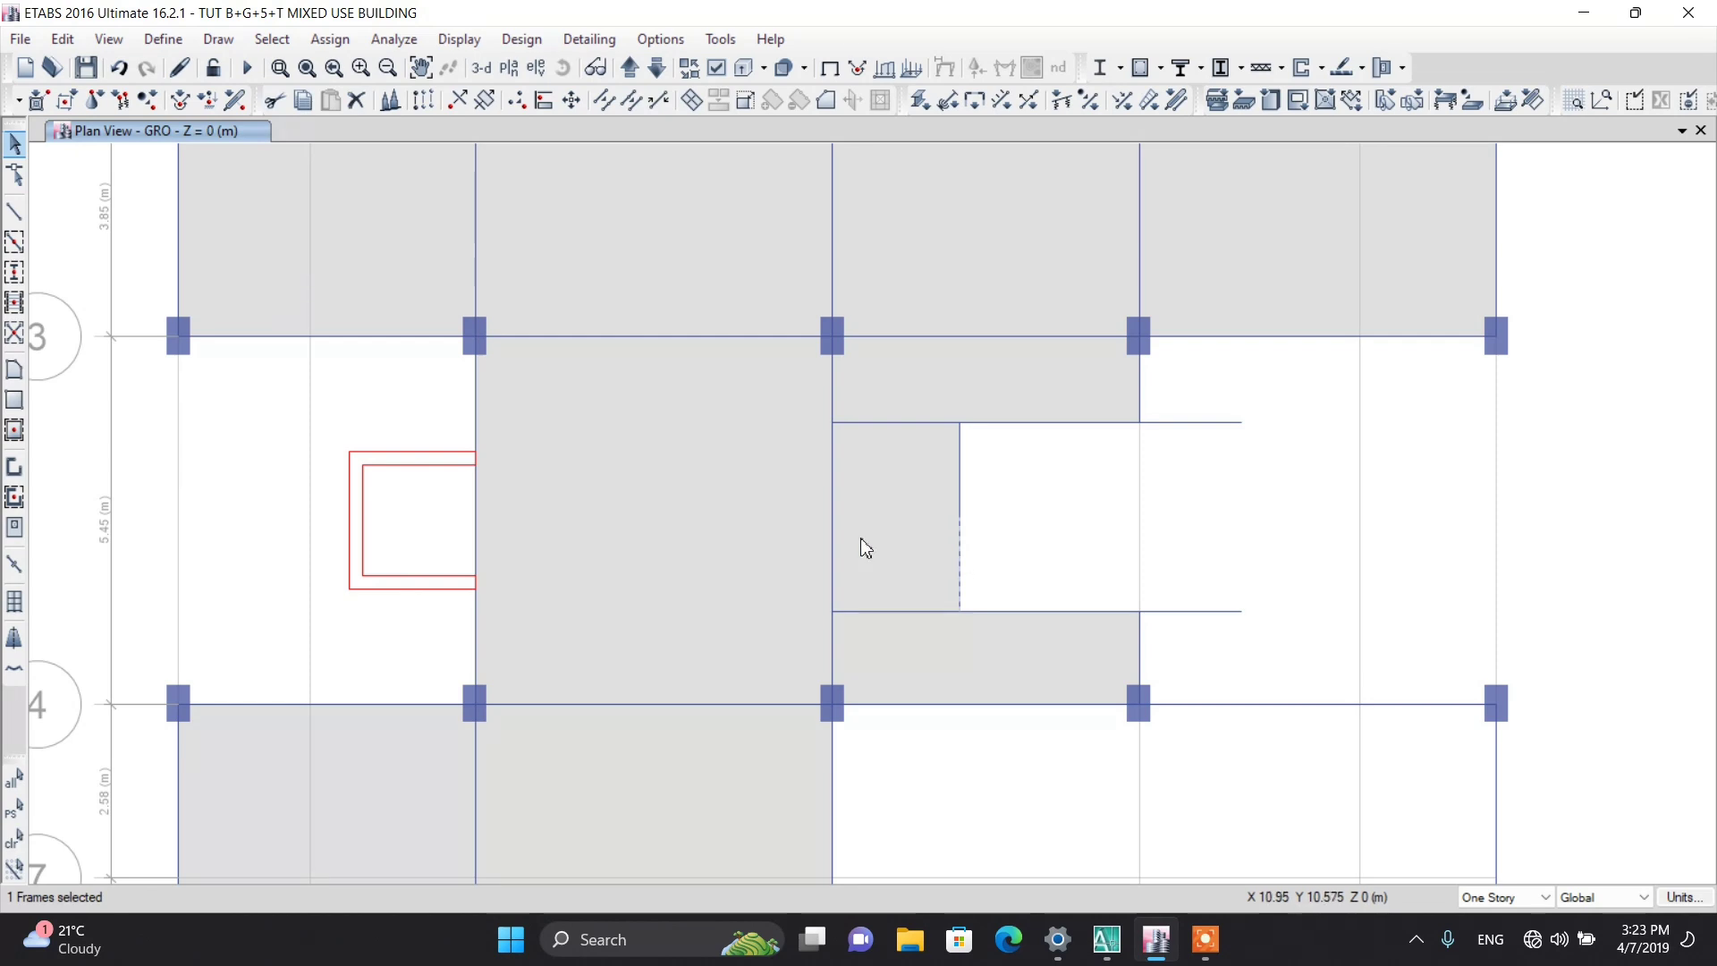
click(65, 41)
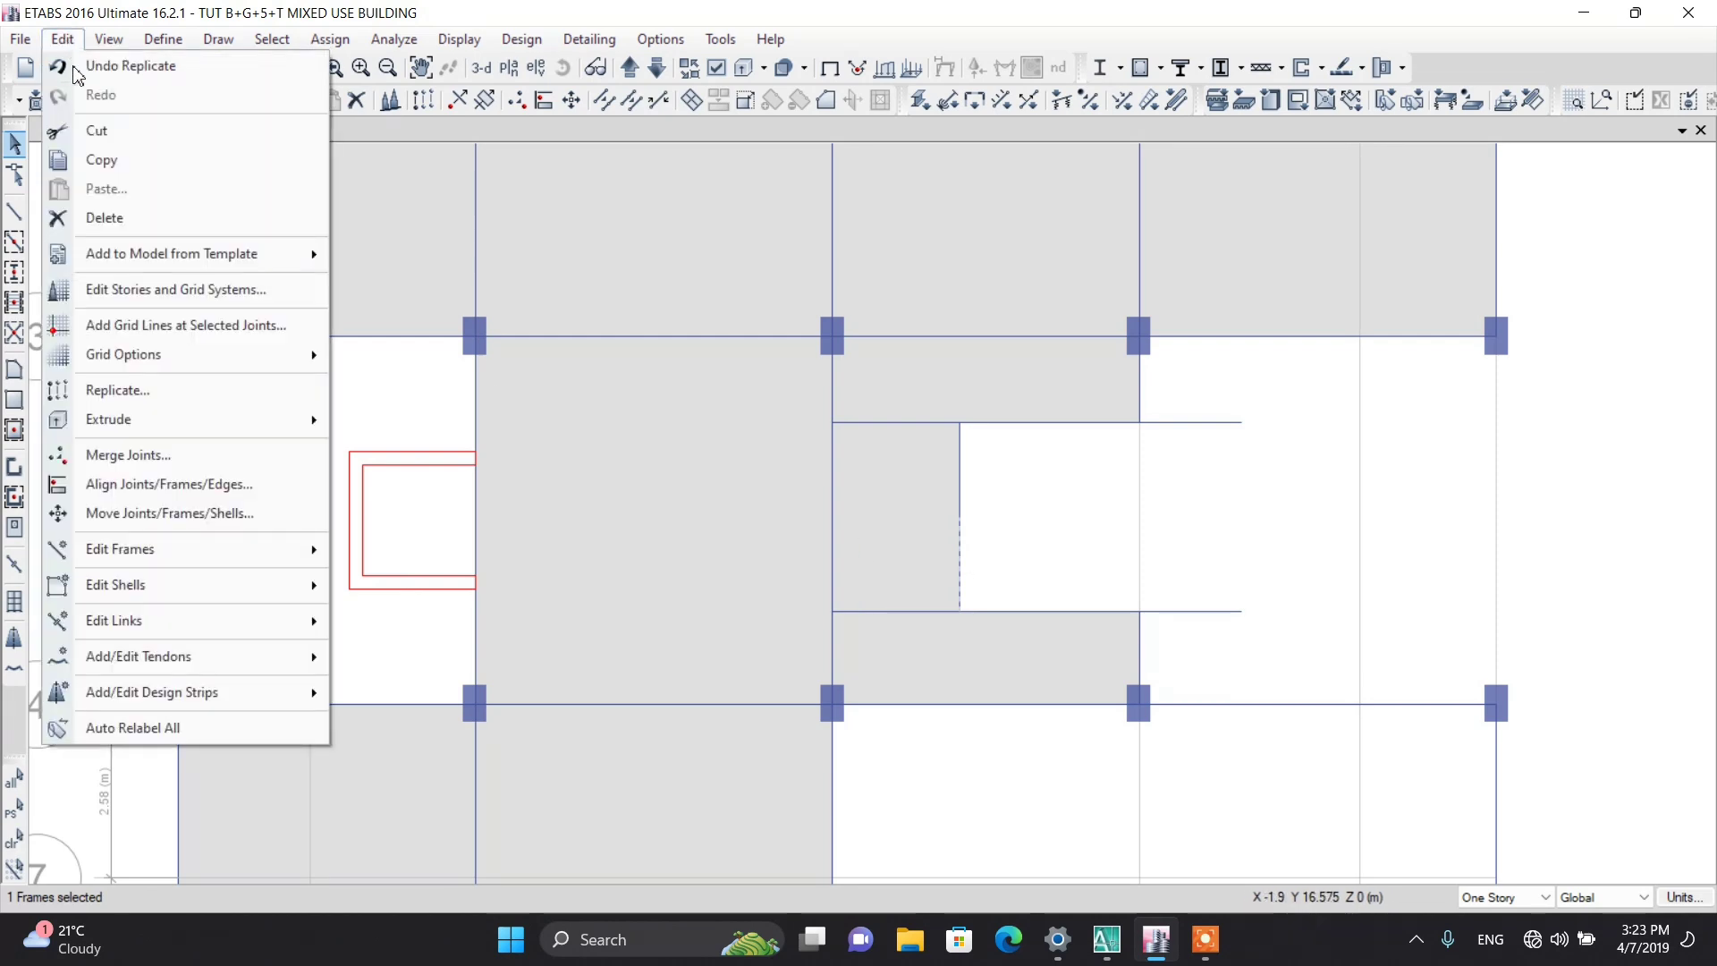
mouse_move(128, 427)
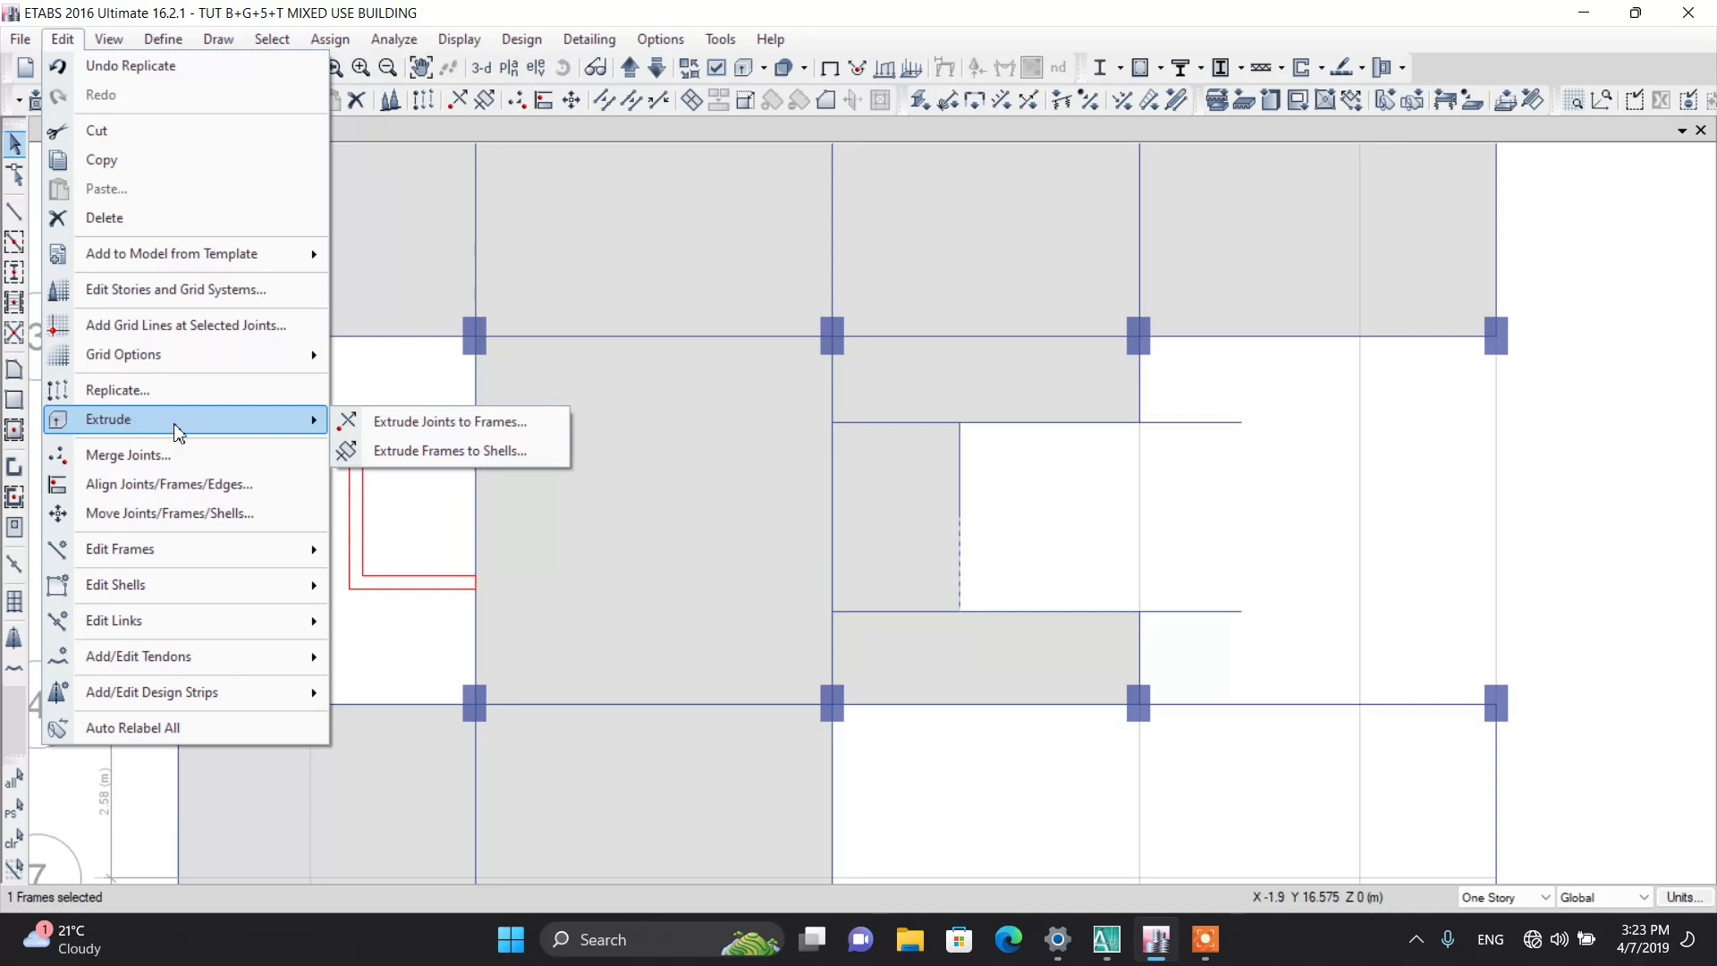
click(425, 451)
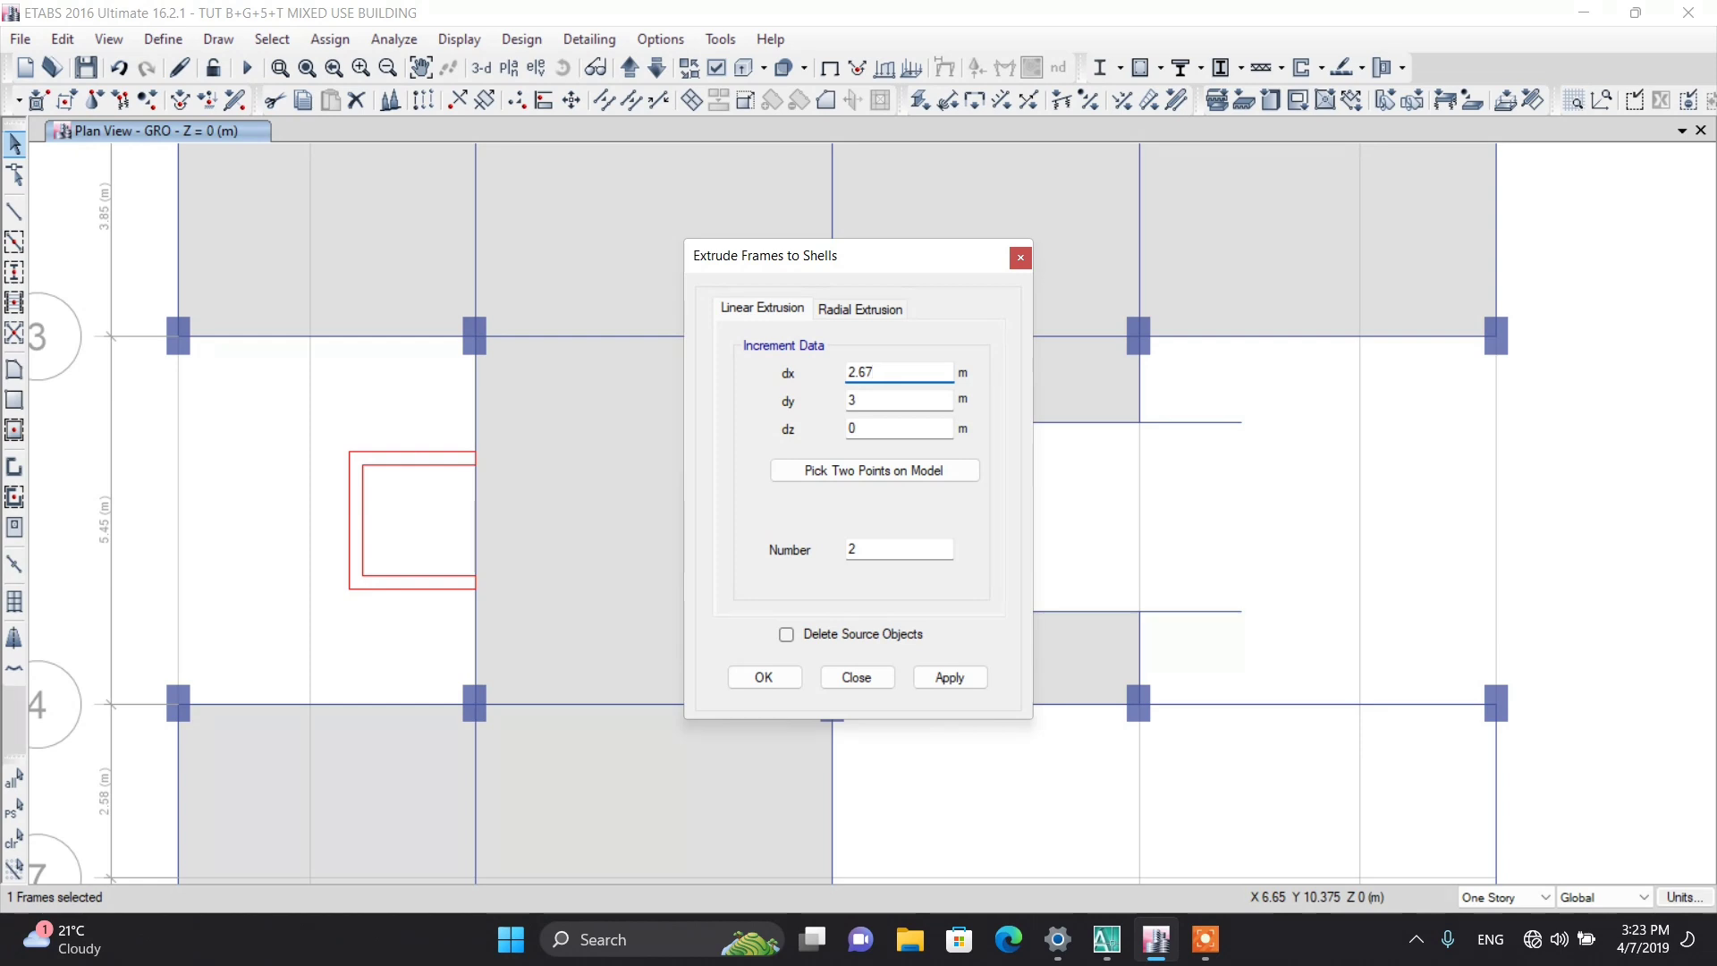
drag(811, 273, 654, 265)
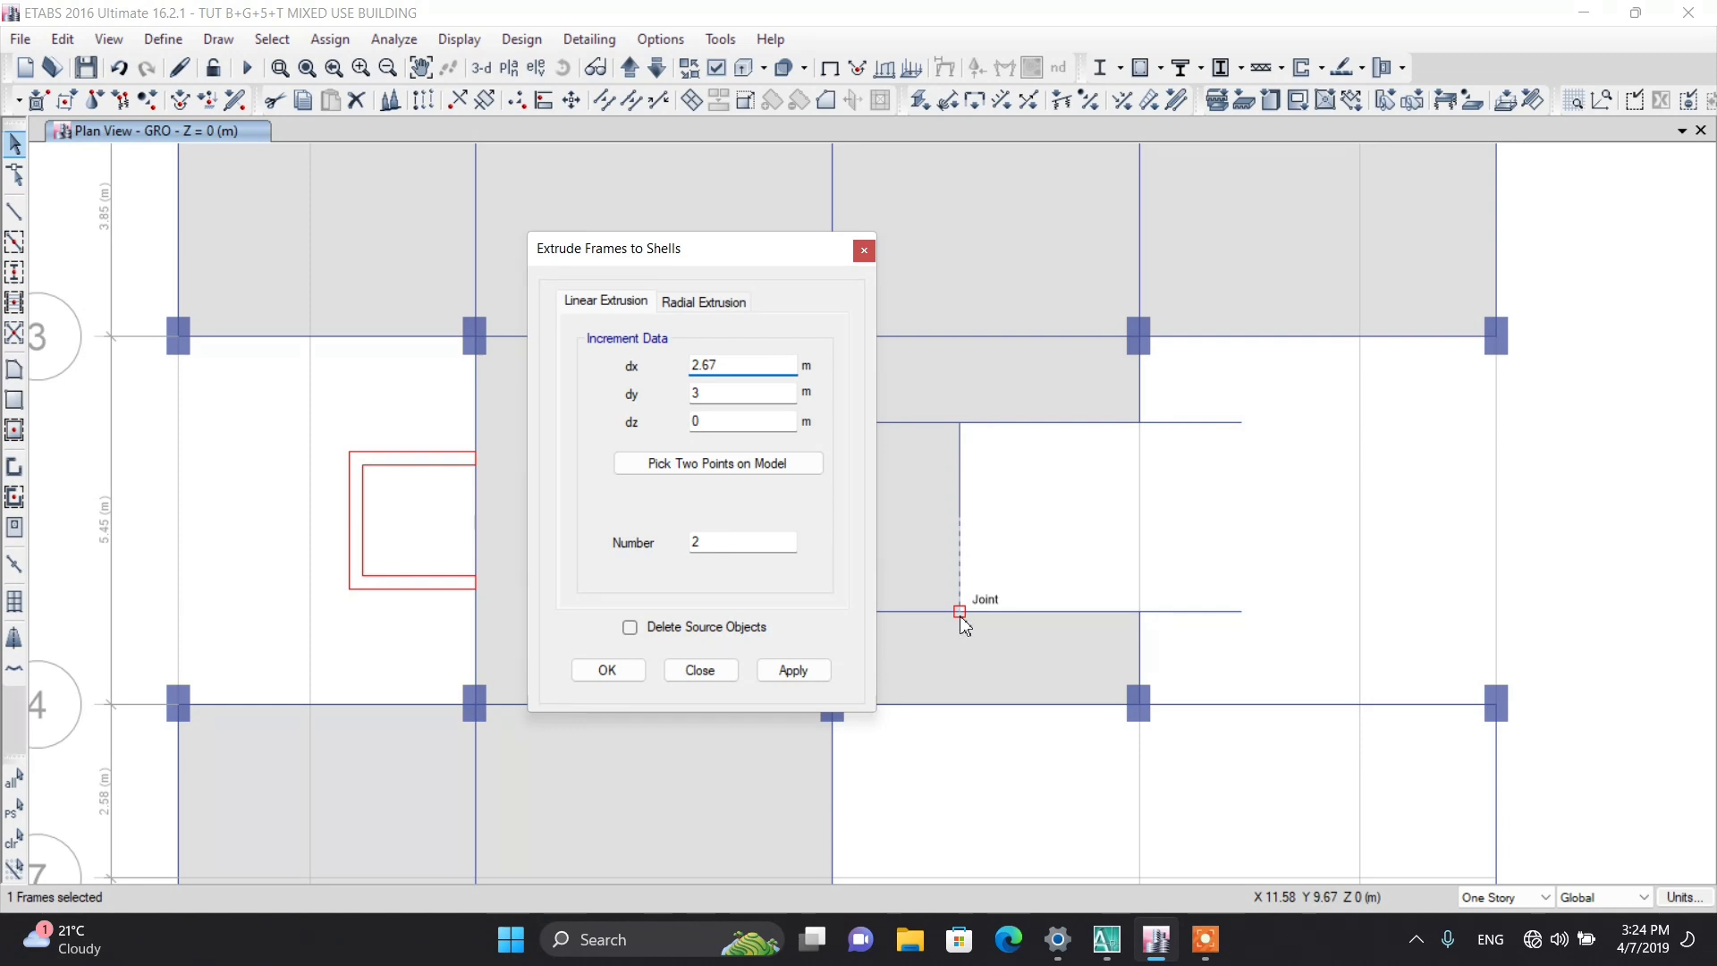
click(713, 397)
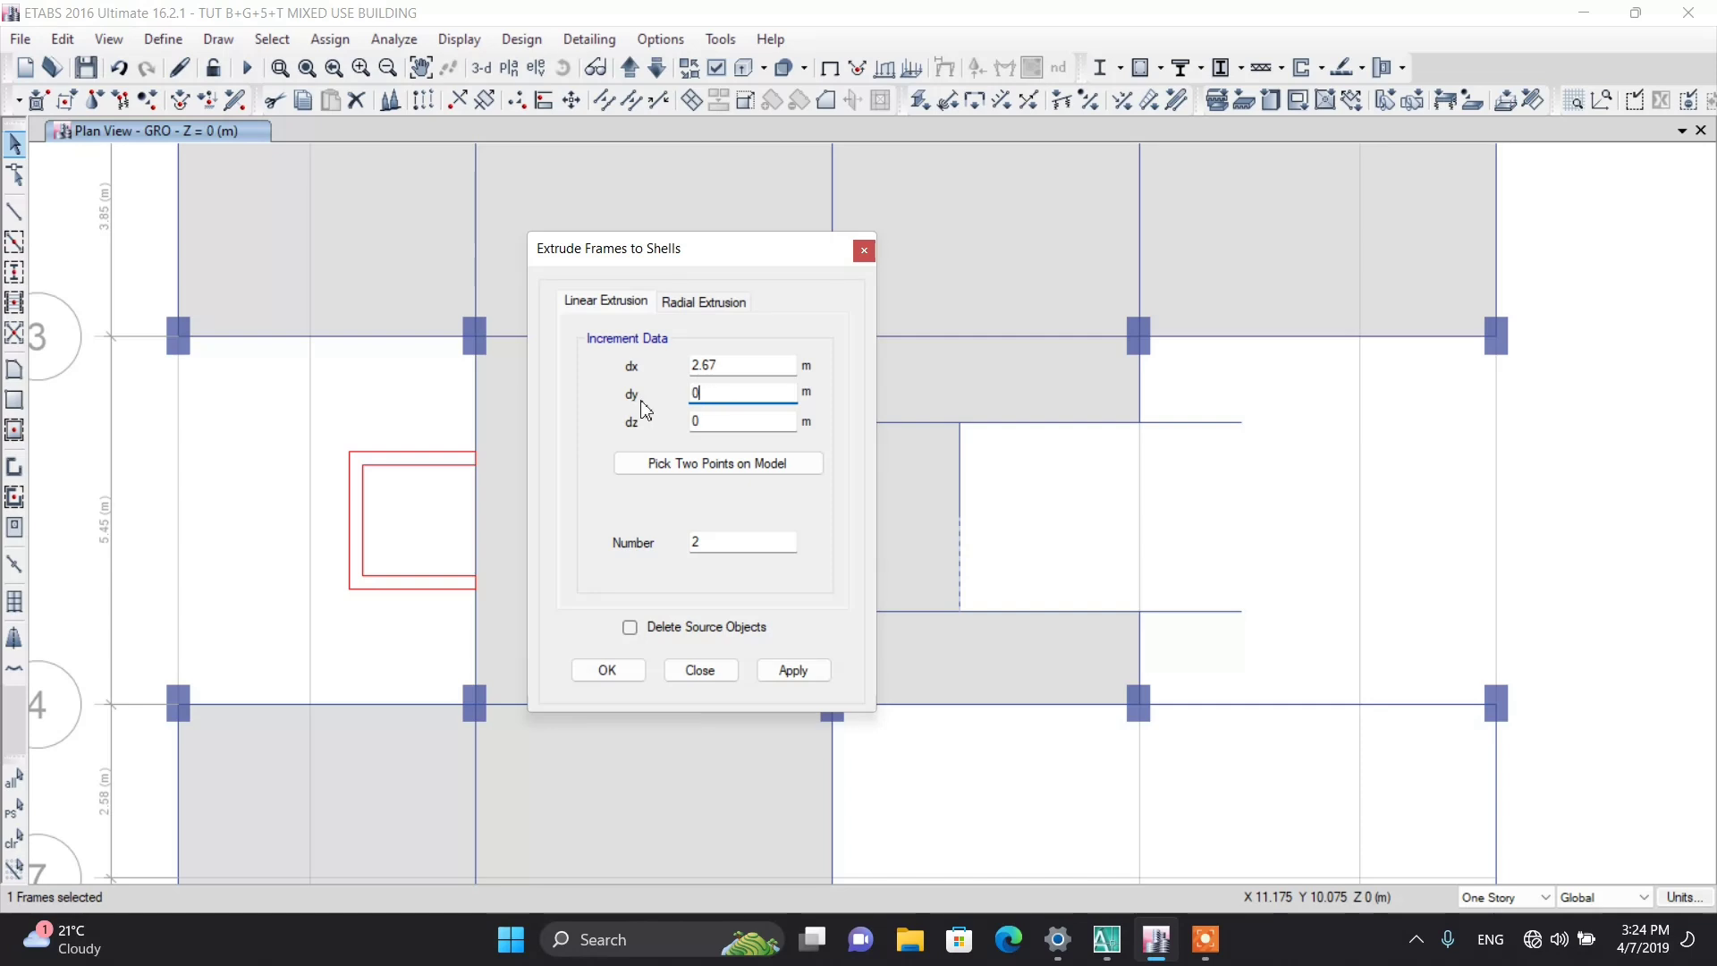
double_click(681, 422)
Step: Switch to AutoCAD and check the landing height above the ground floor on the stair section
click(1109, 944)
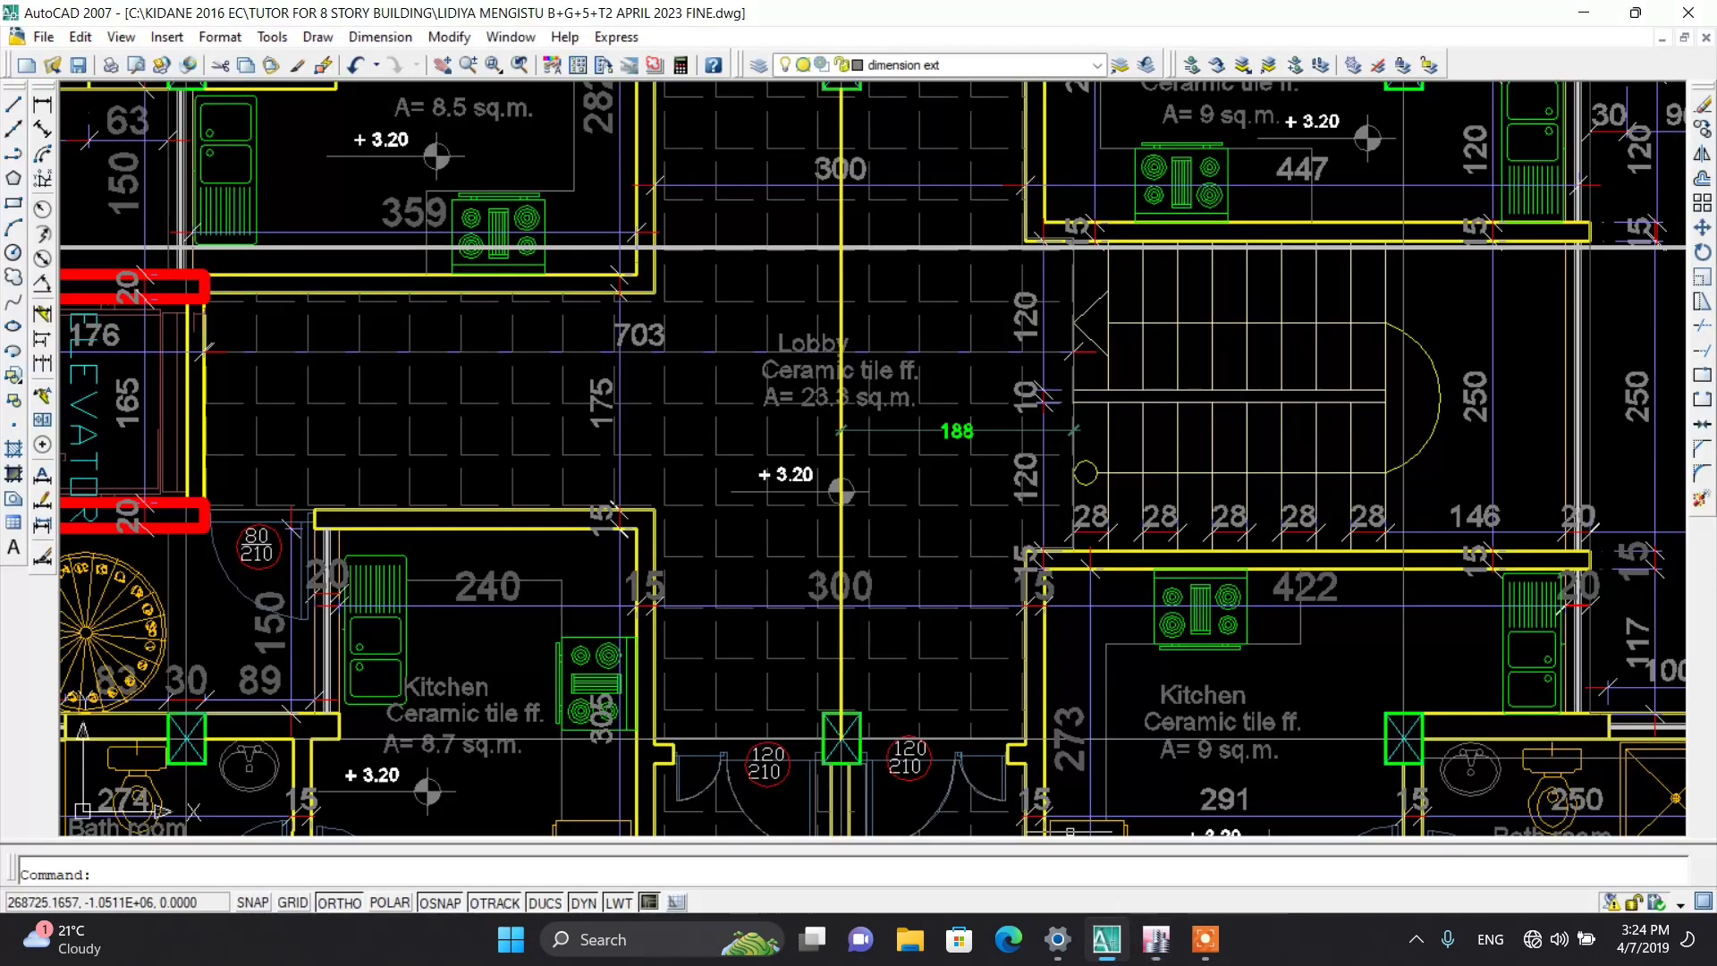
scroll(805, 526, down, 10)
scroll(838, 550, down, 3)
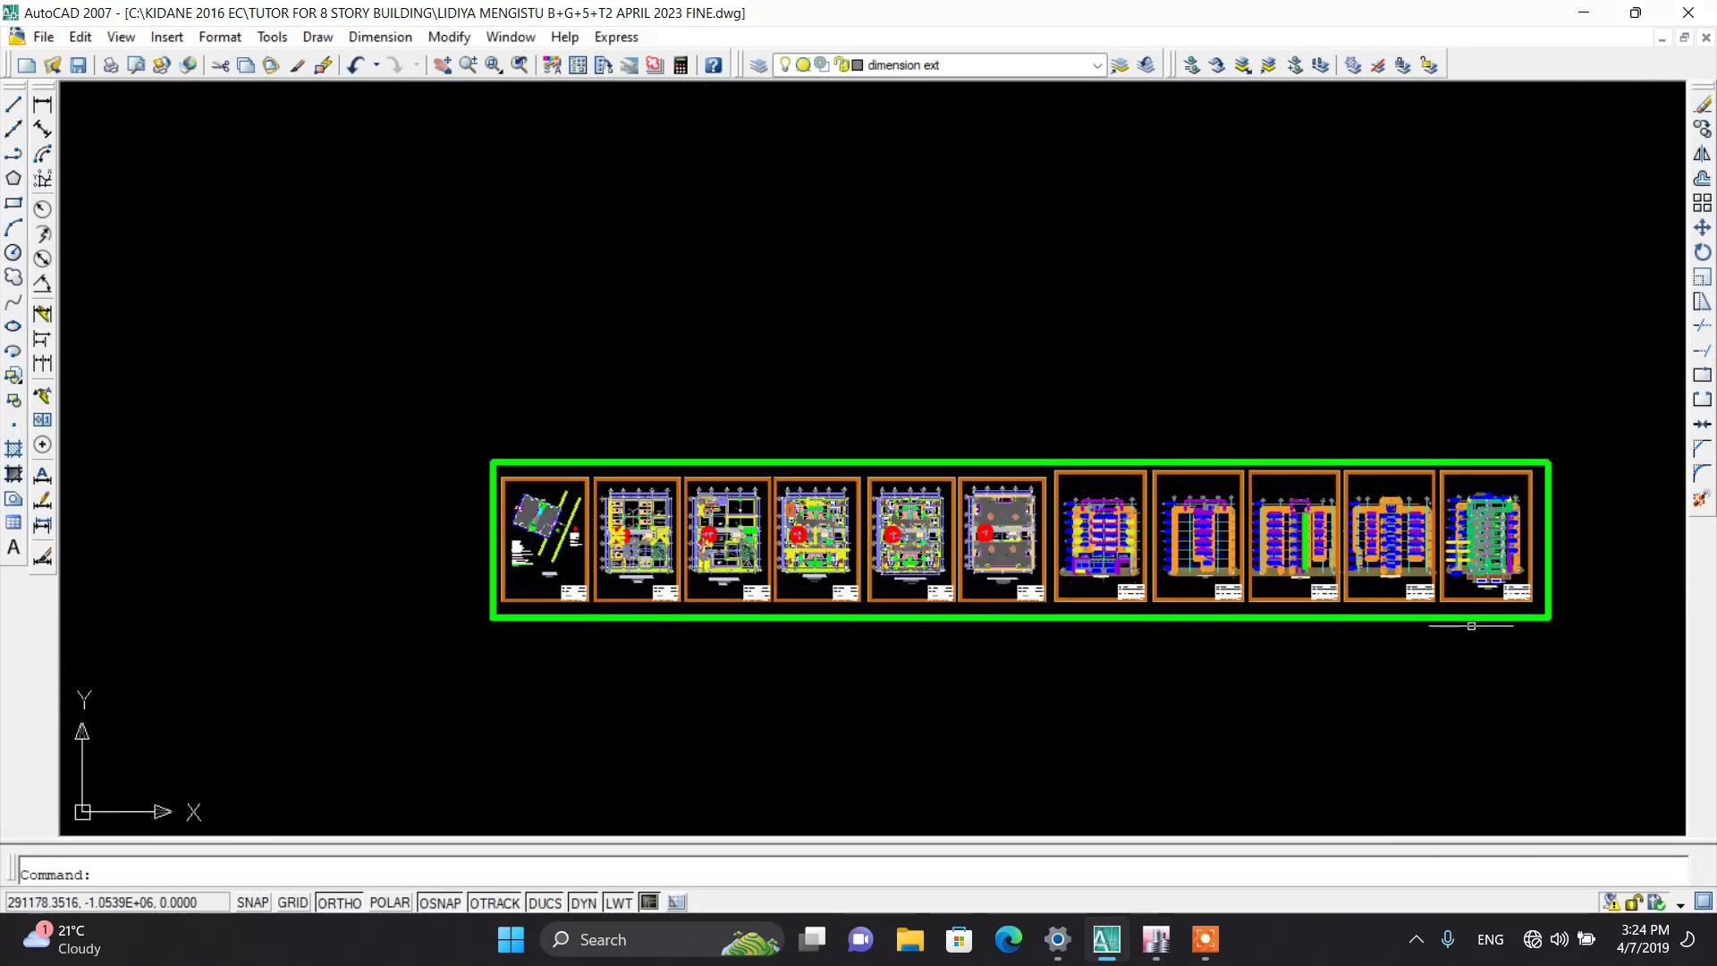
scroll(1471, 626, up, 8)
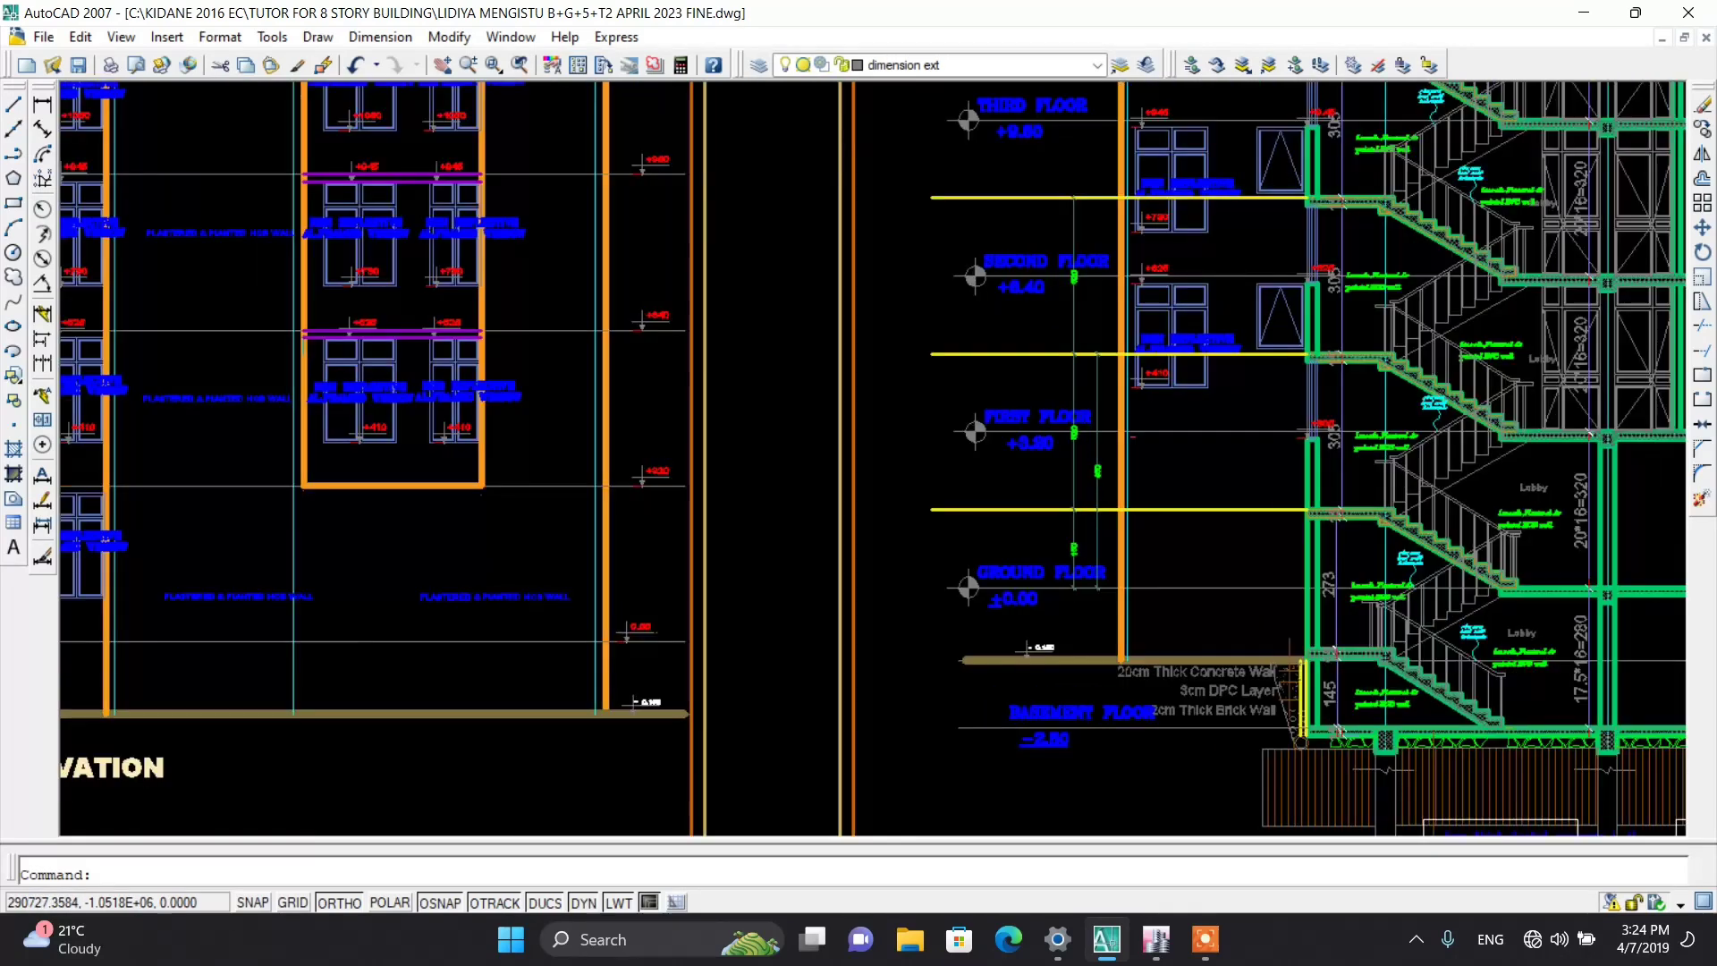
scroll(1028, 546, up, 5)
scroll(984, 447, down, 4)
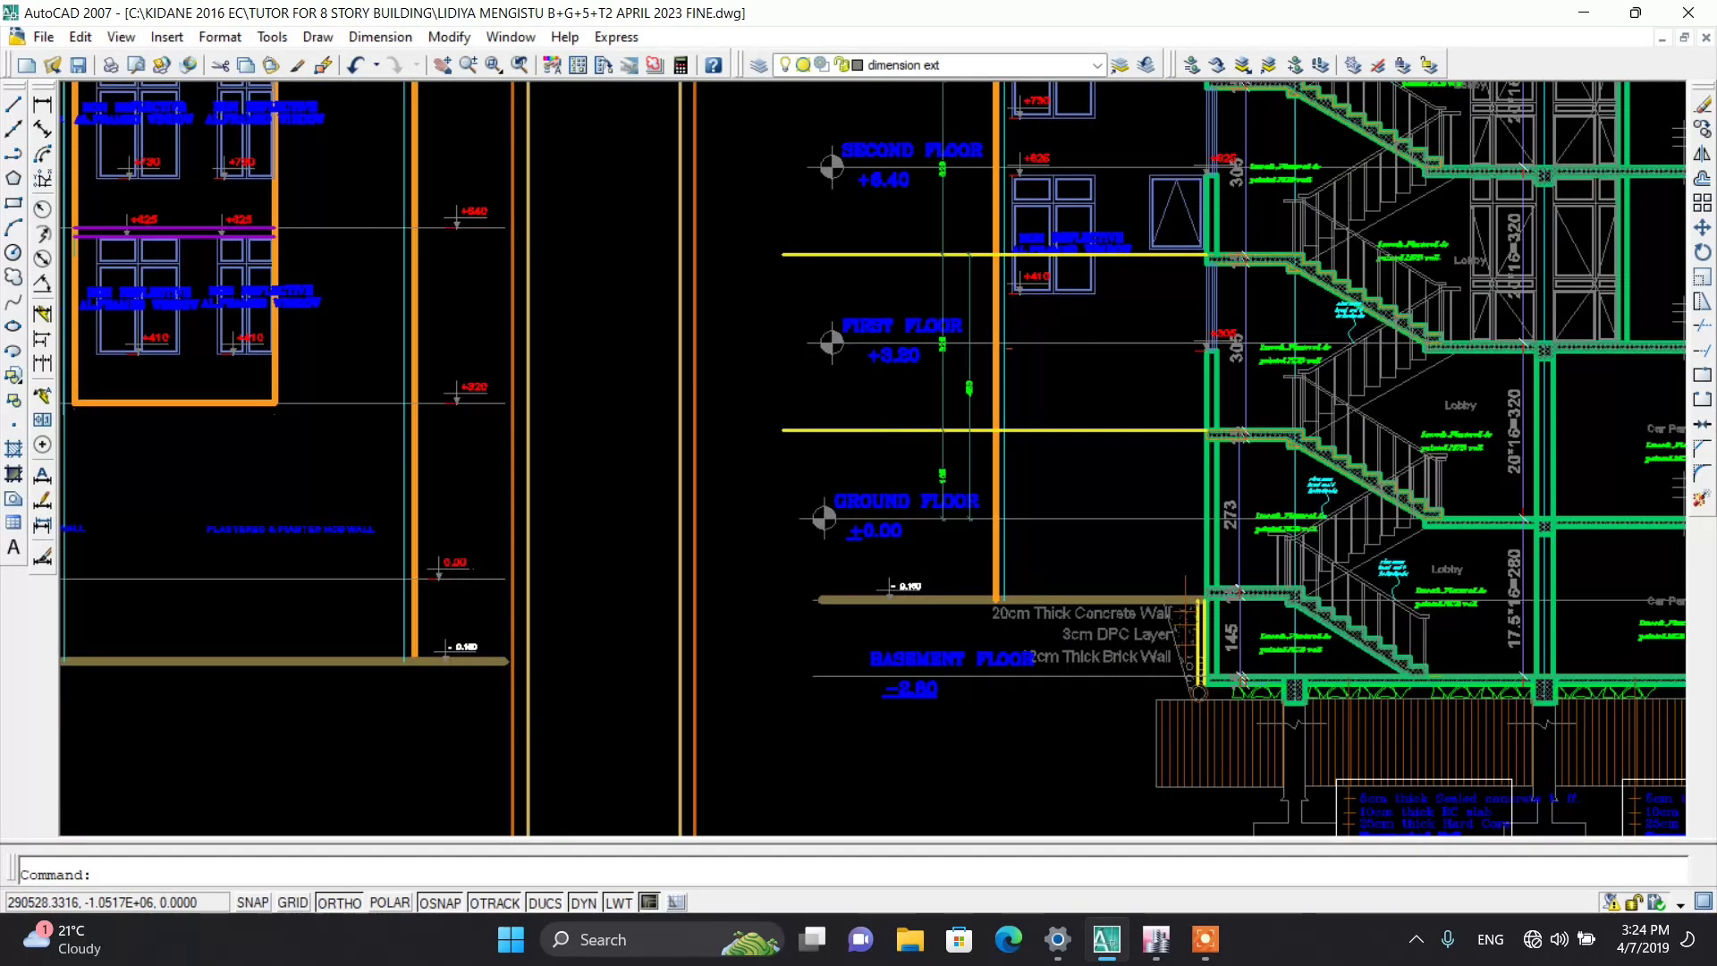
scroll(1559, 485, up, 1)
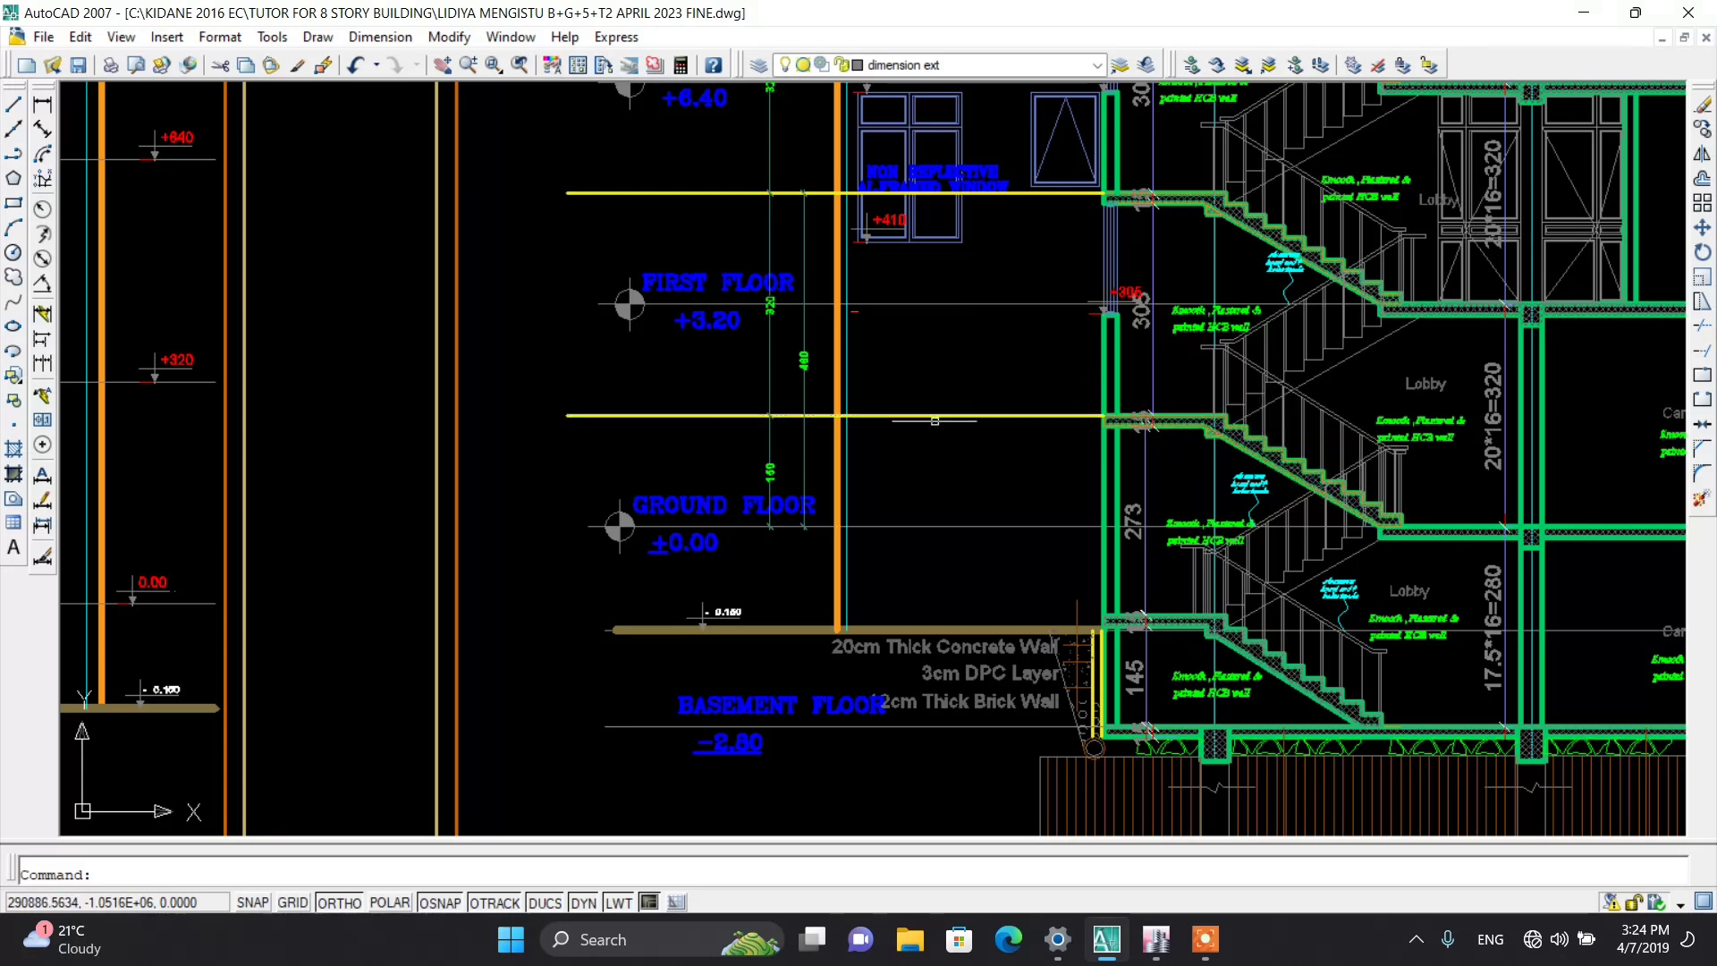
Step: Switch to ETABS and extrude the selected half beam into one shell with dz 1.6 m, keeping the source object
click(1156, 939)
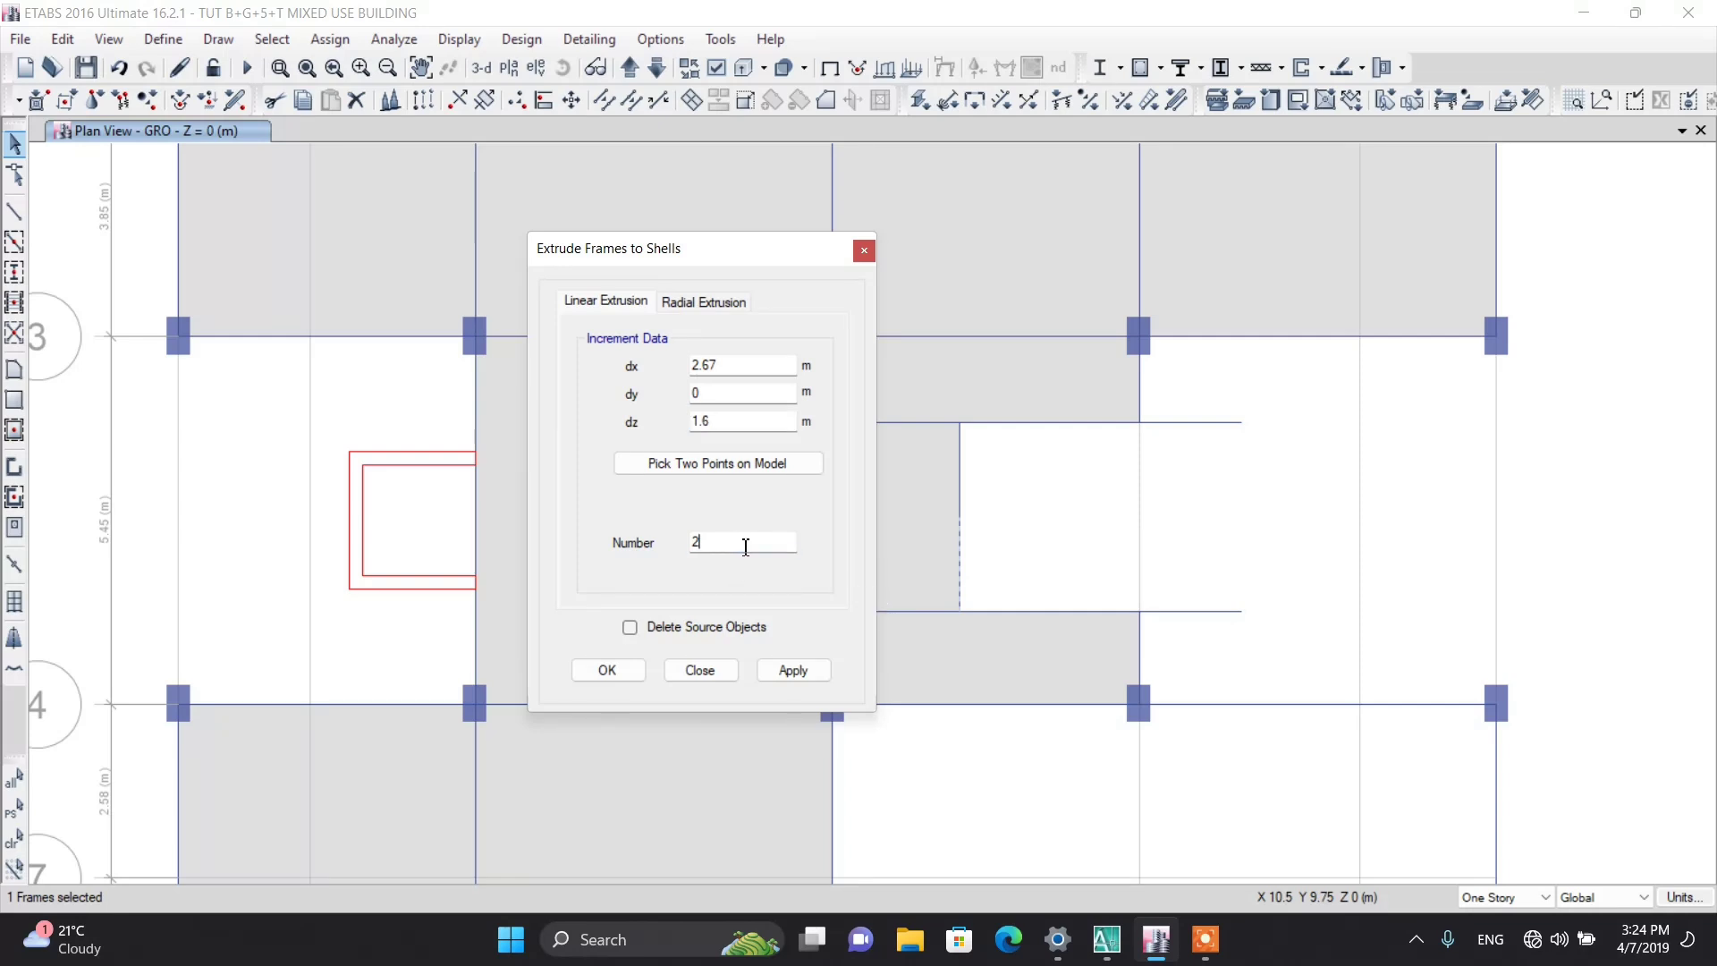
key(BackSpace)
key(BackSpace)
click(778, 674)
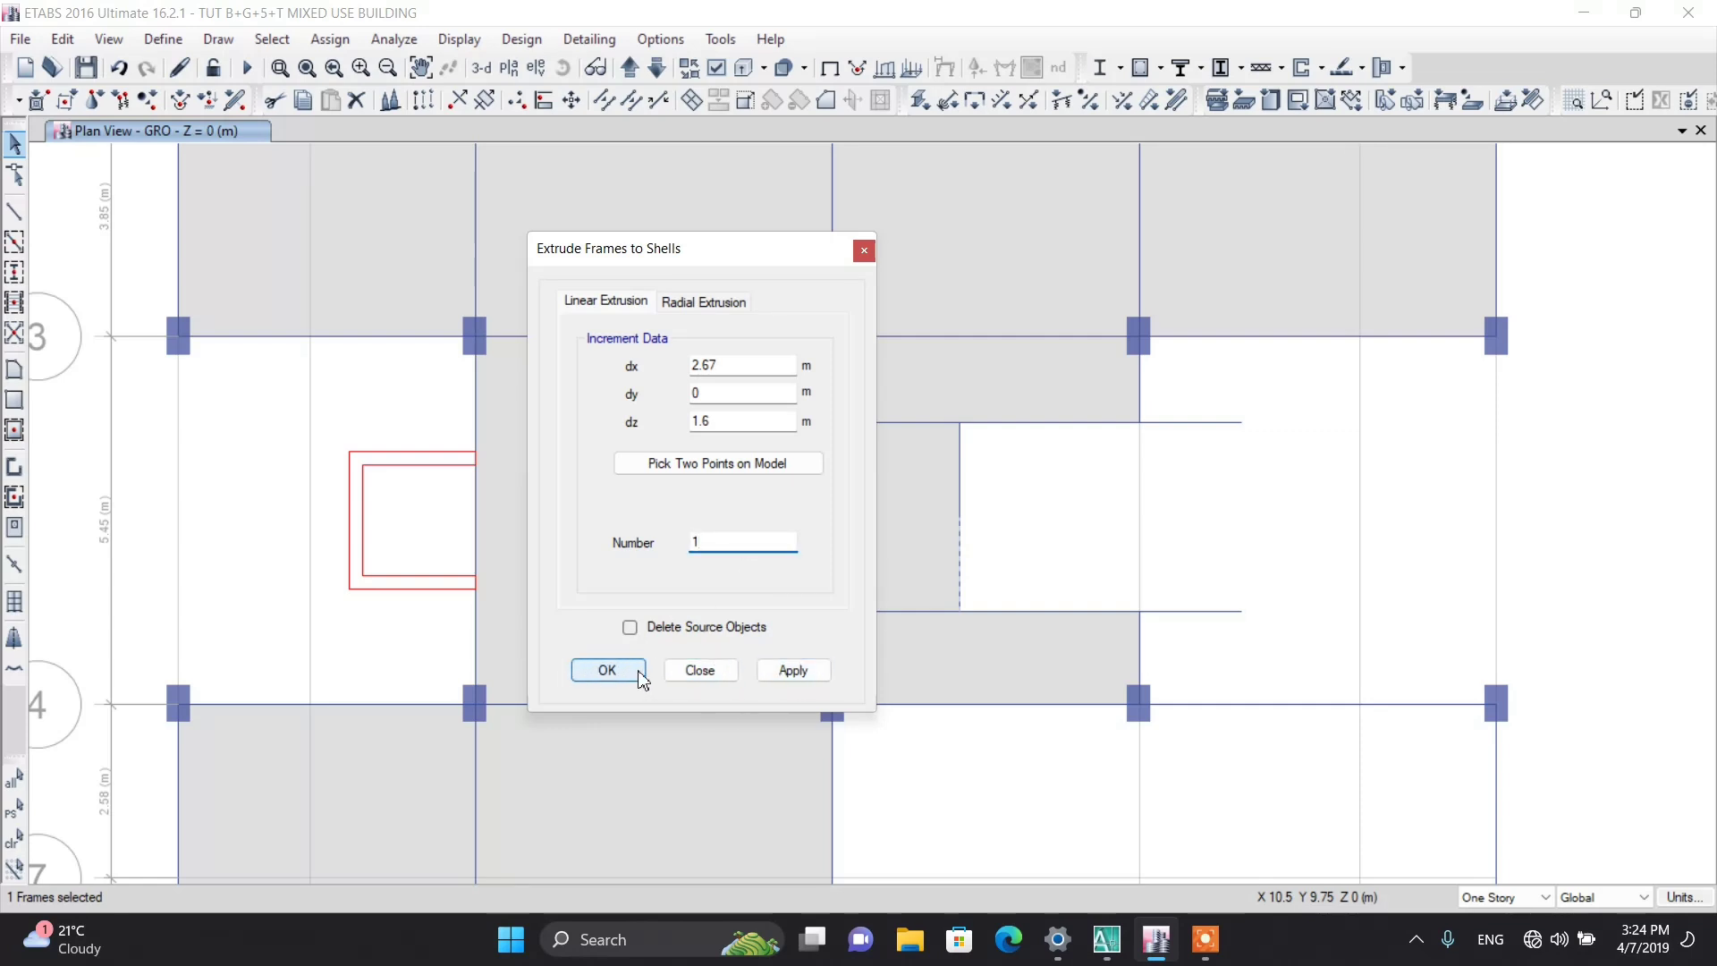
click(623, 672)
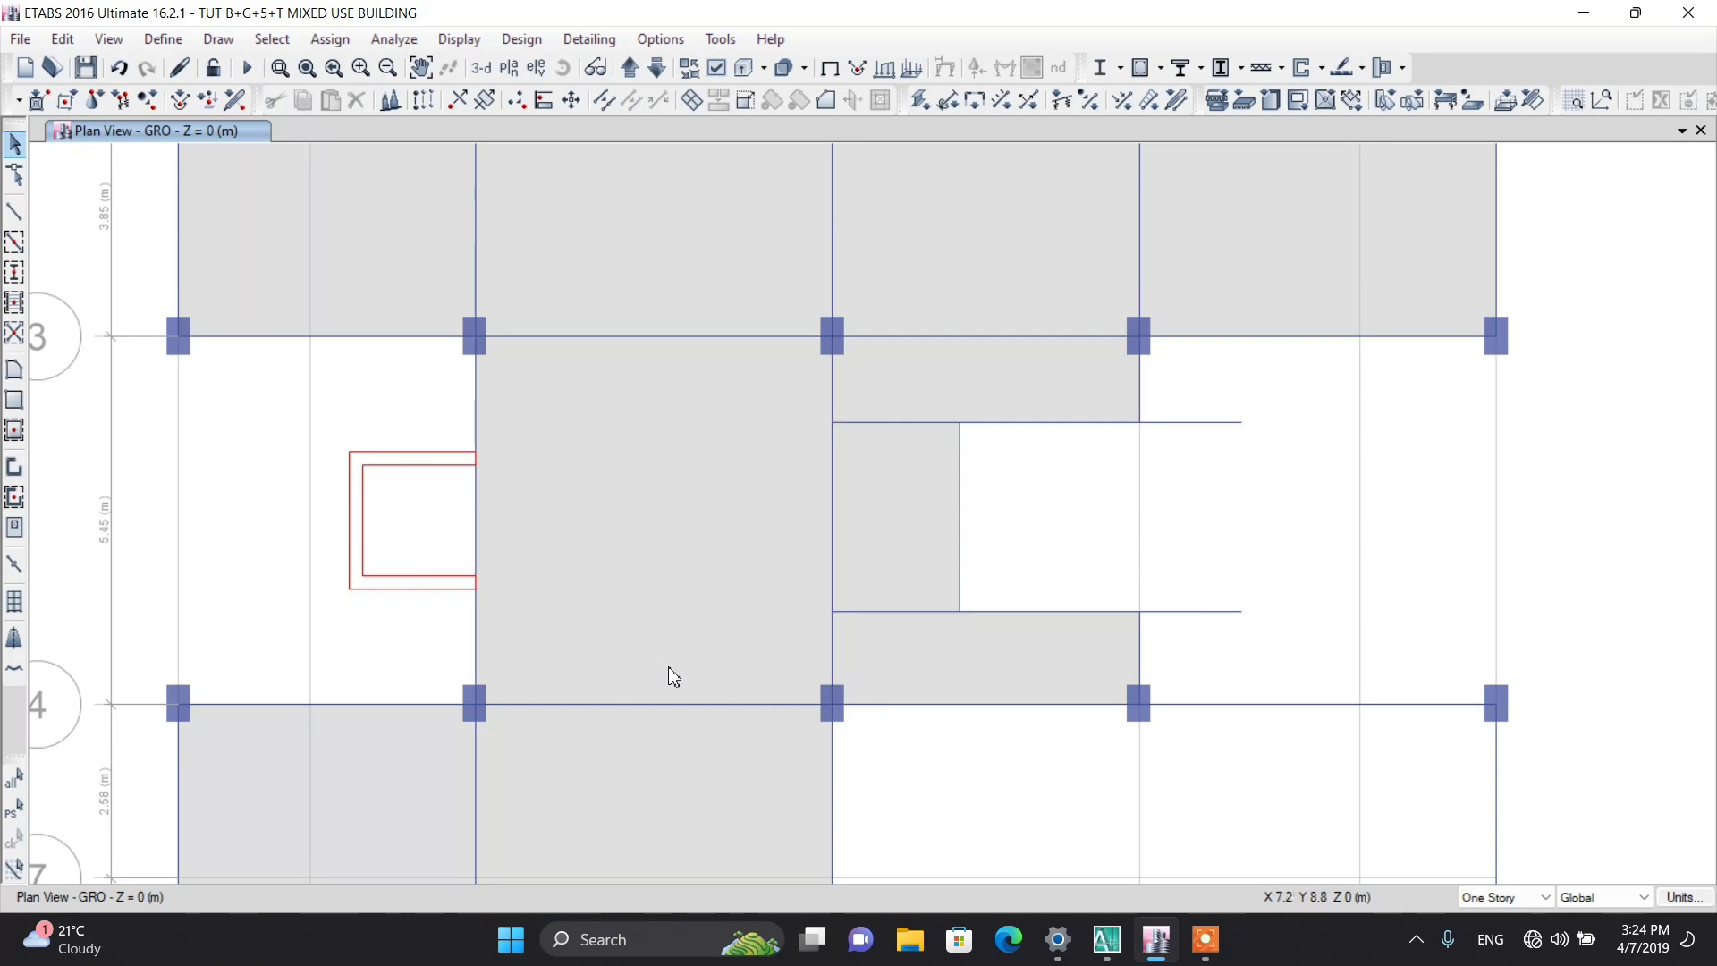
Step: Display the model in 3D and examine the inclined stair flight shell and its slope from different directions
click(484, 99)
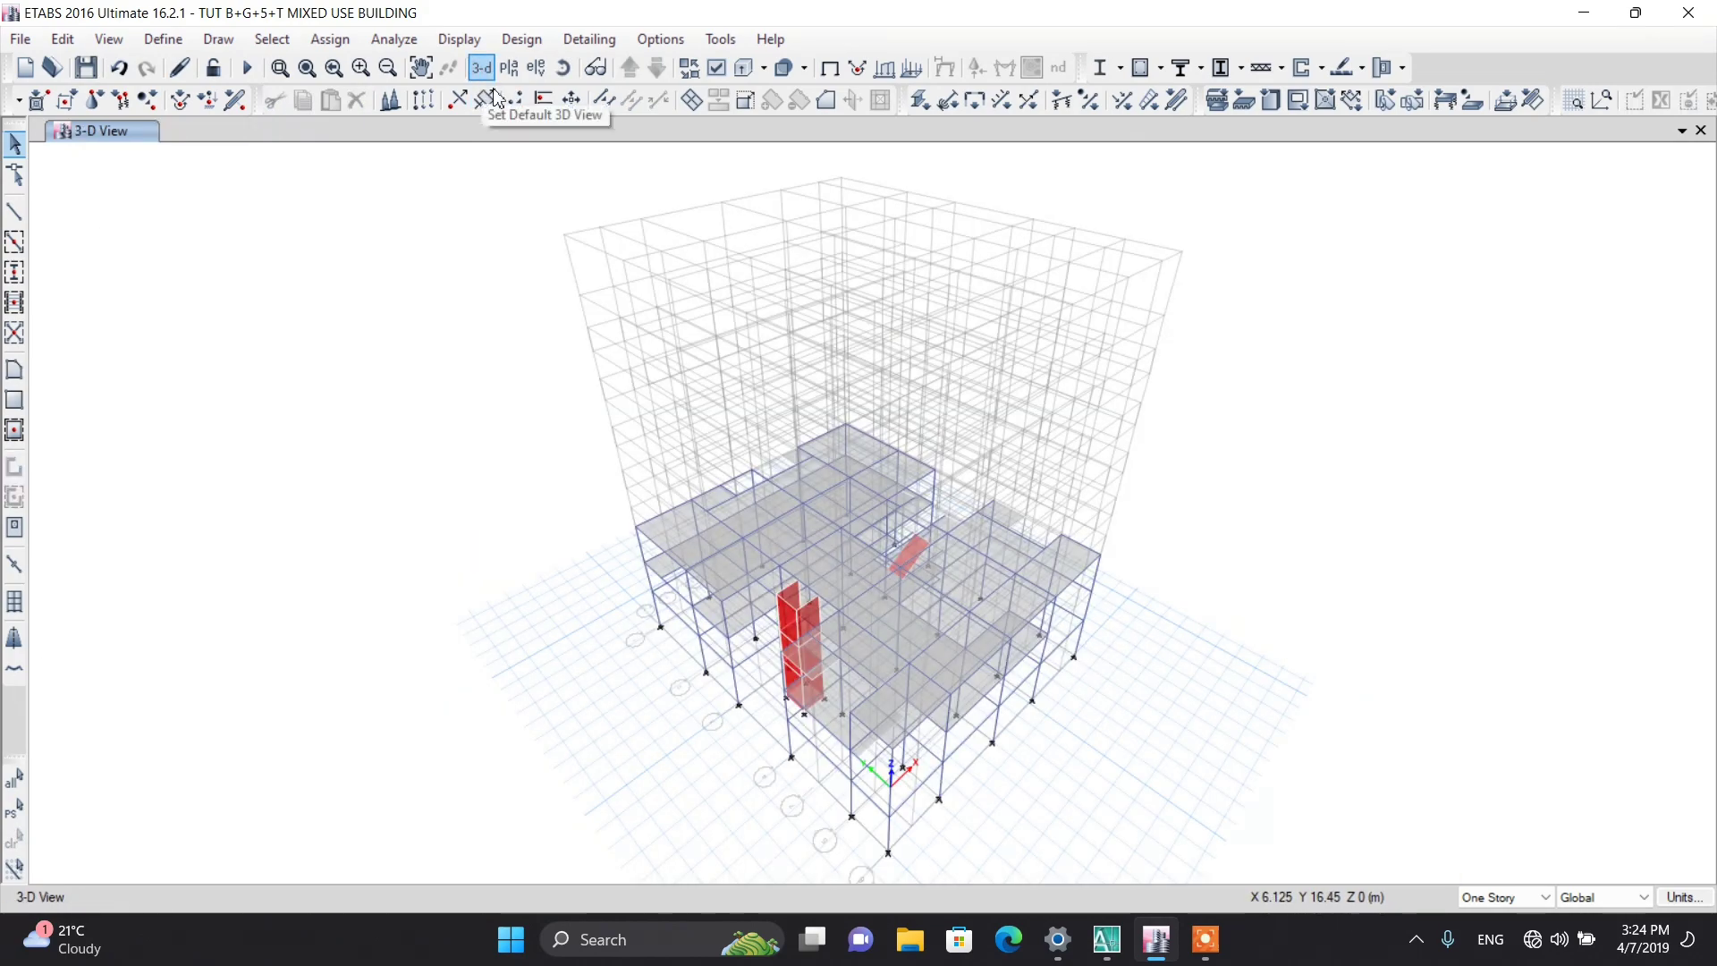
scroll(903, 563, up, 3)
scroll(908, 559, up, 4)
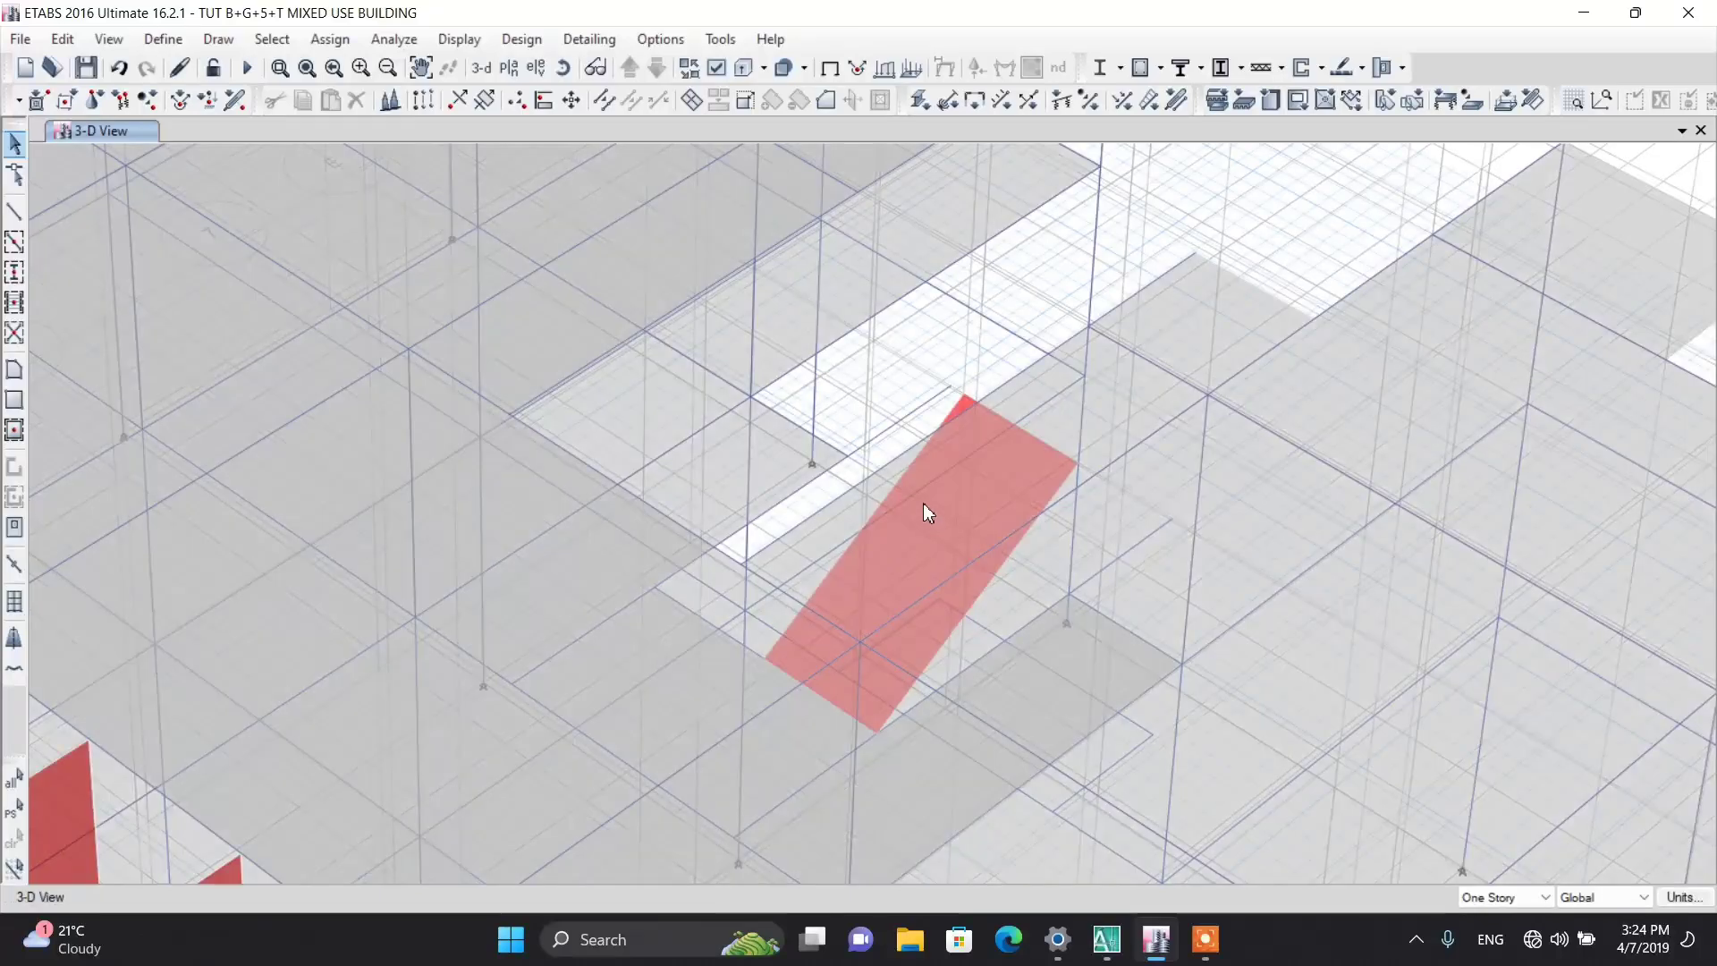
scroll(983, 425, up, 5)
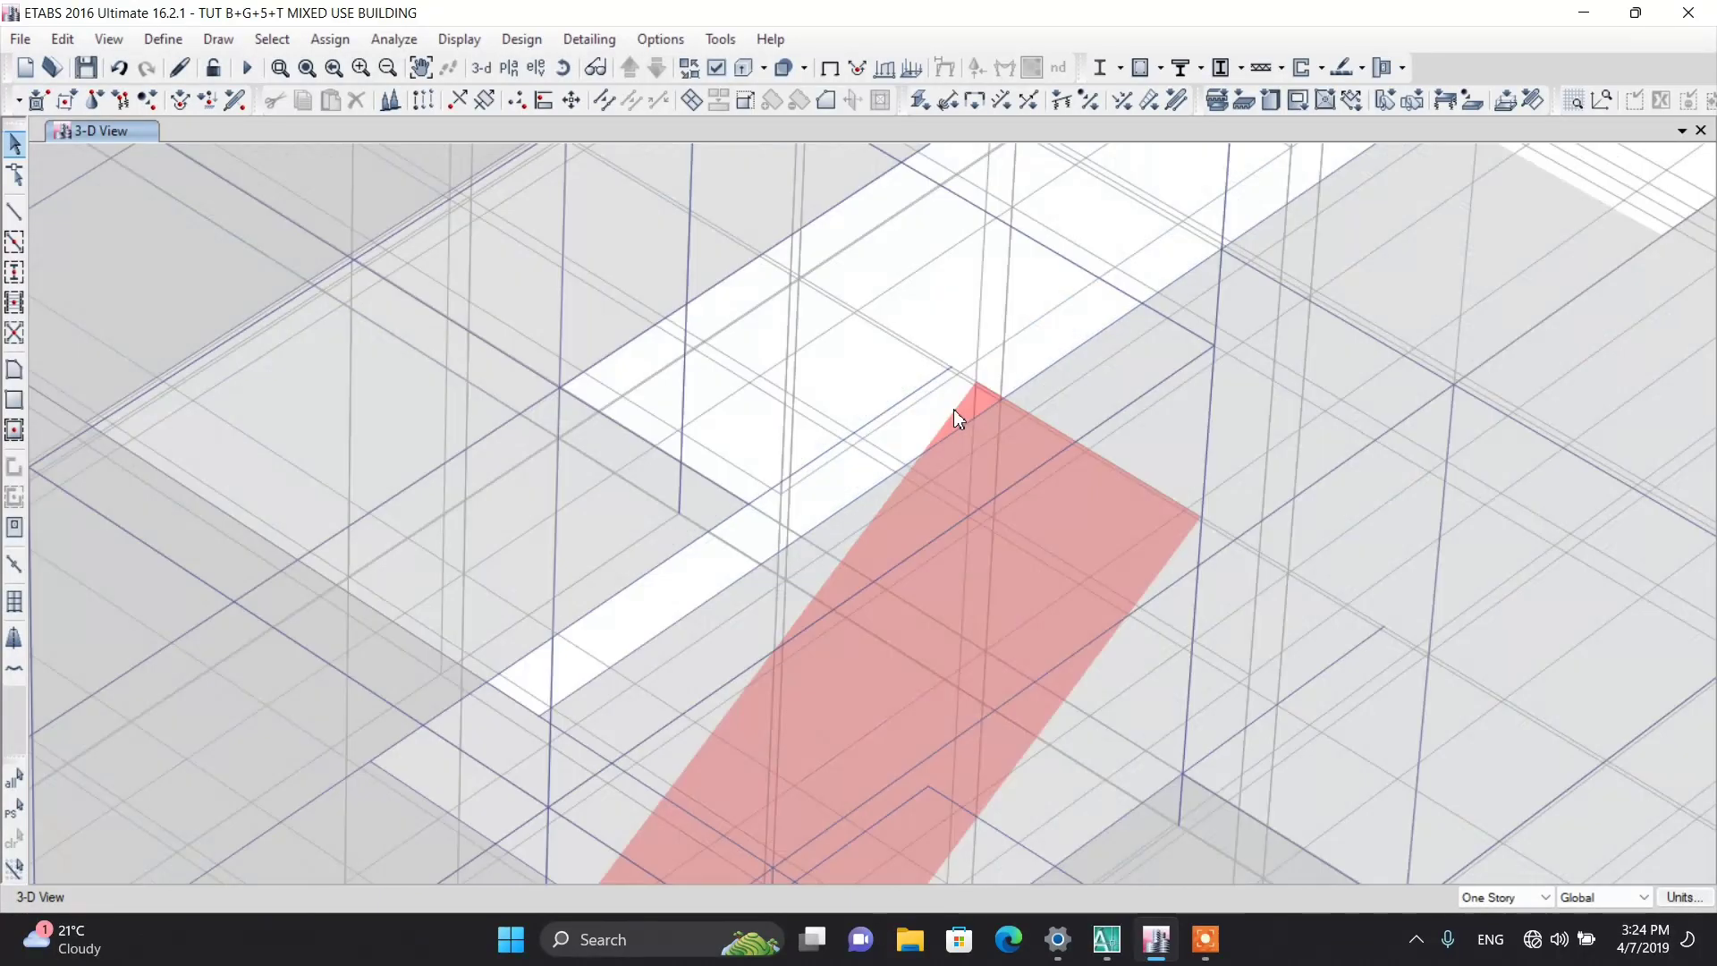
click(973, 419)
scroll(972, 415, down, 4)
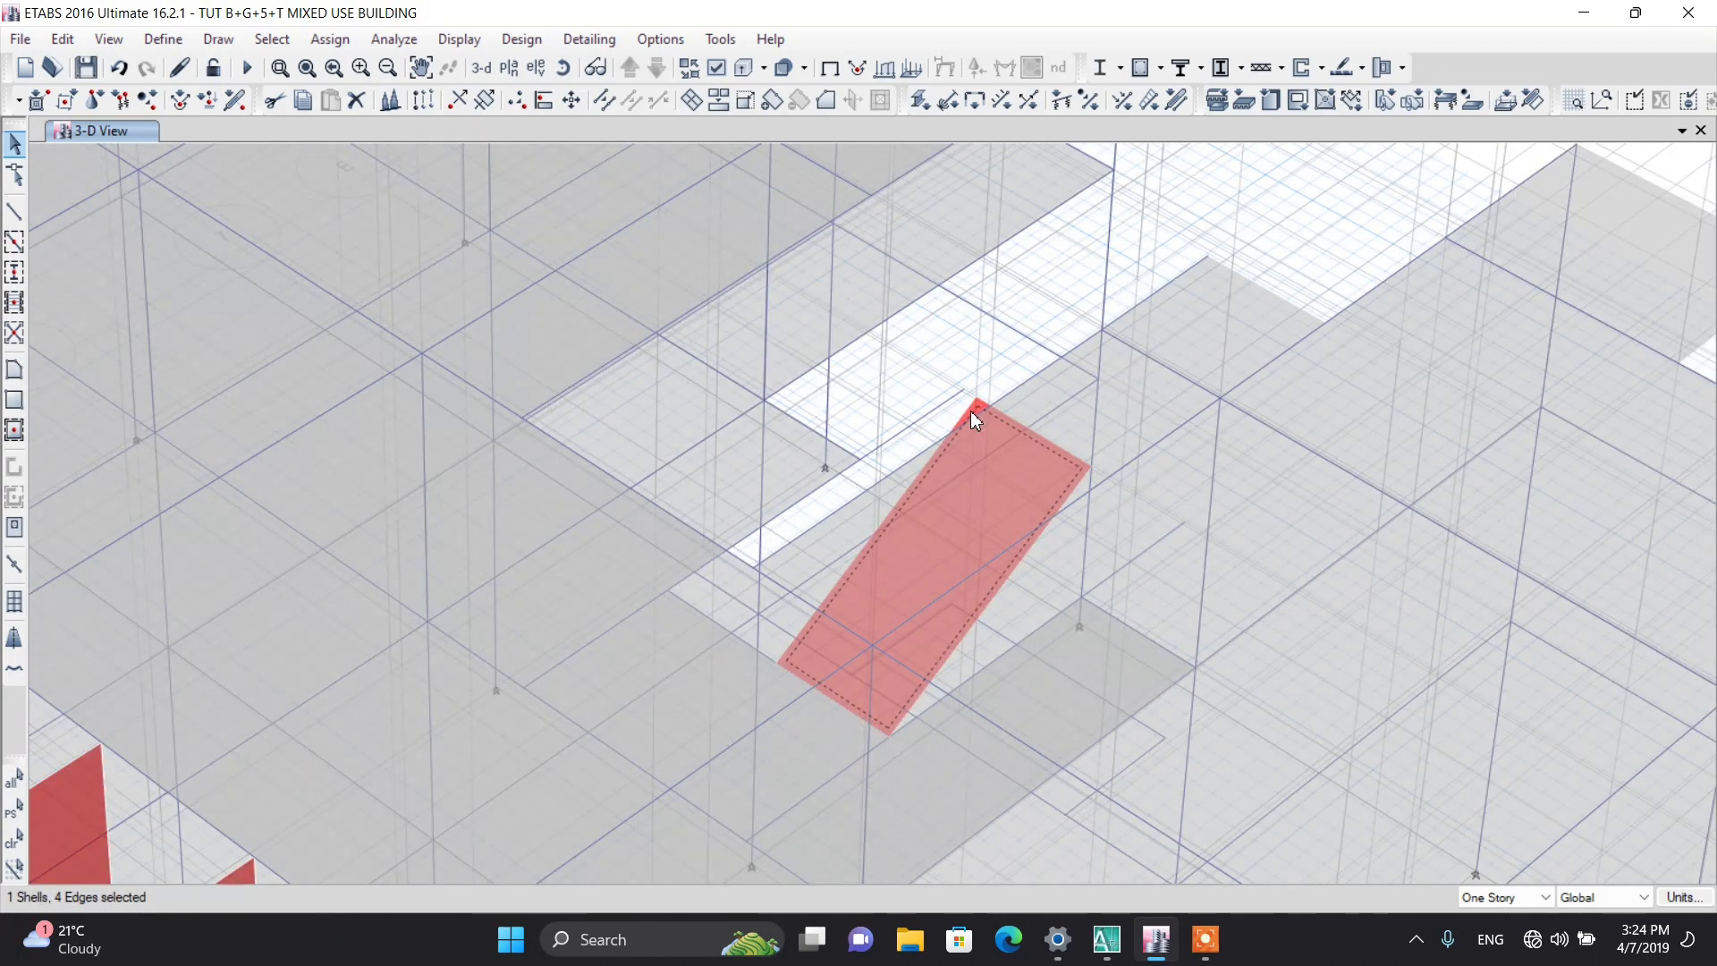
key(F3)
shift+middle_drag(1088, 513, 1118, 723)
scroll(974, 624, up, 6)
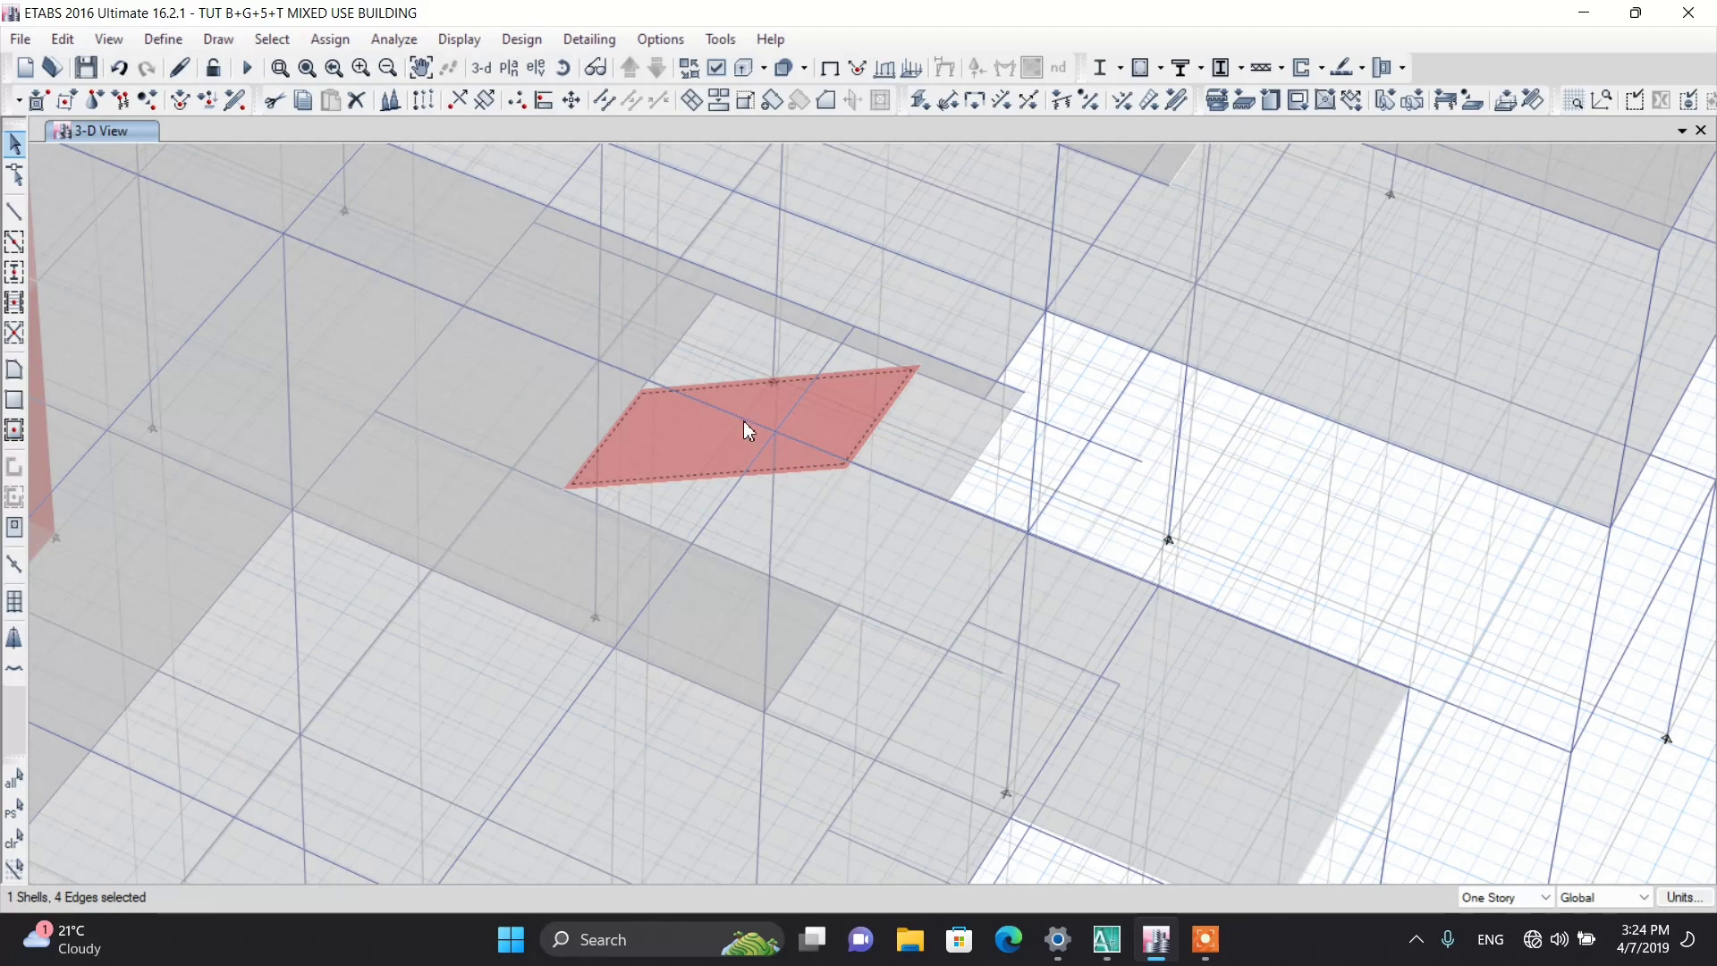
right_click(726, 404)
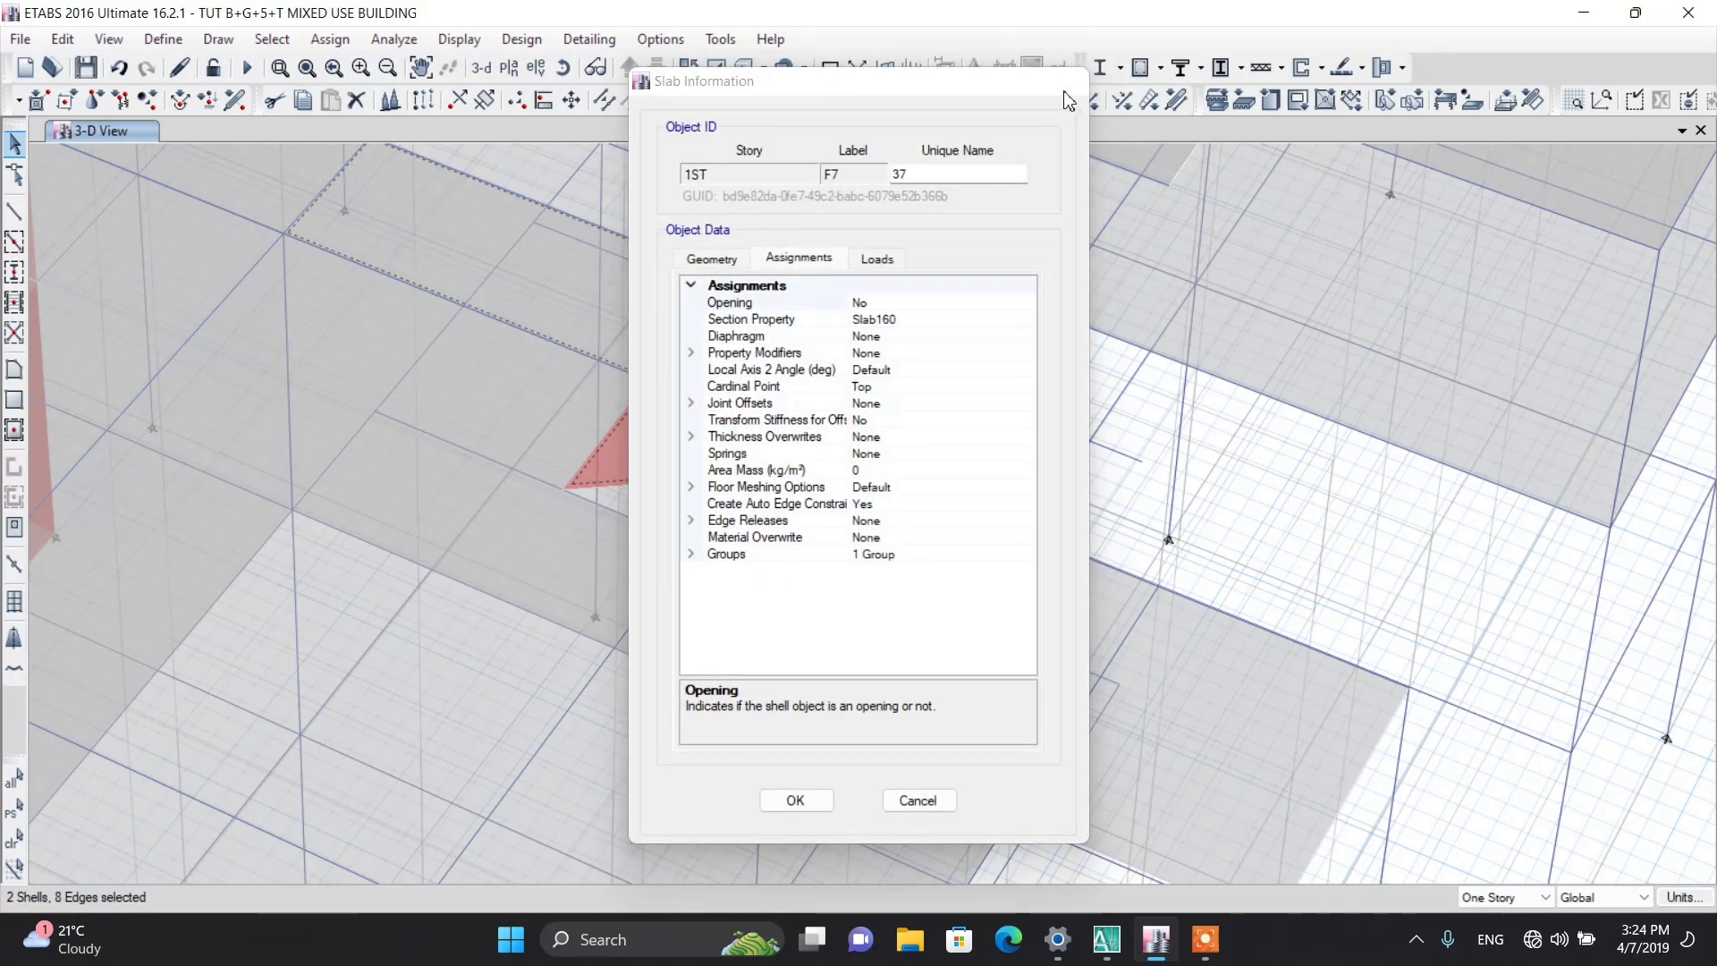
key(Escape)
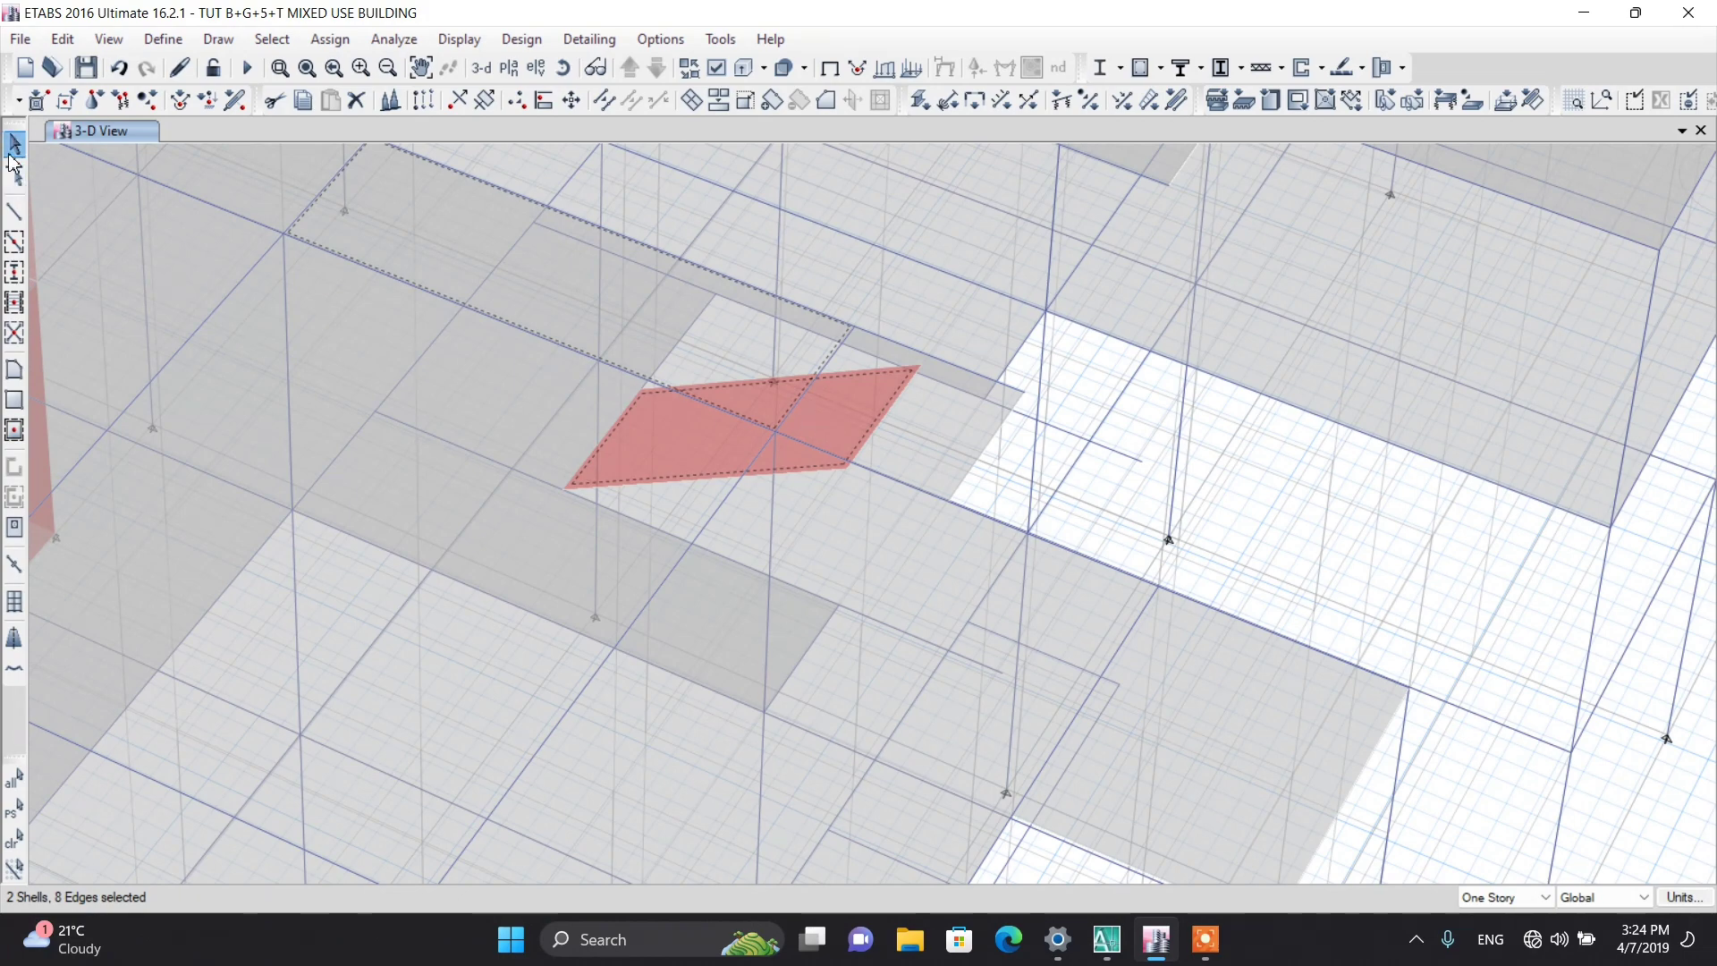
scroll(669, 448, down, 7)
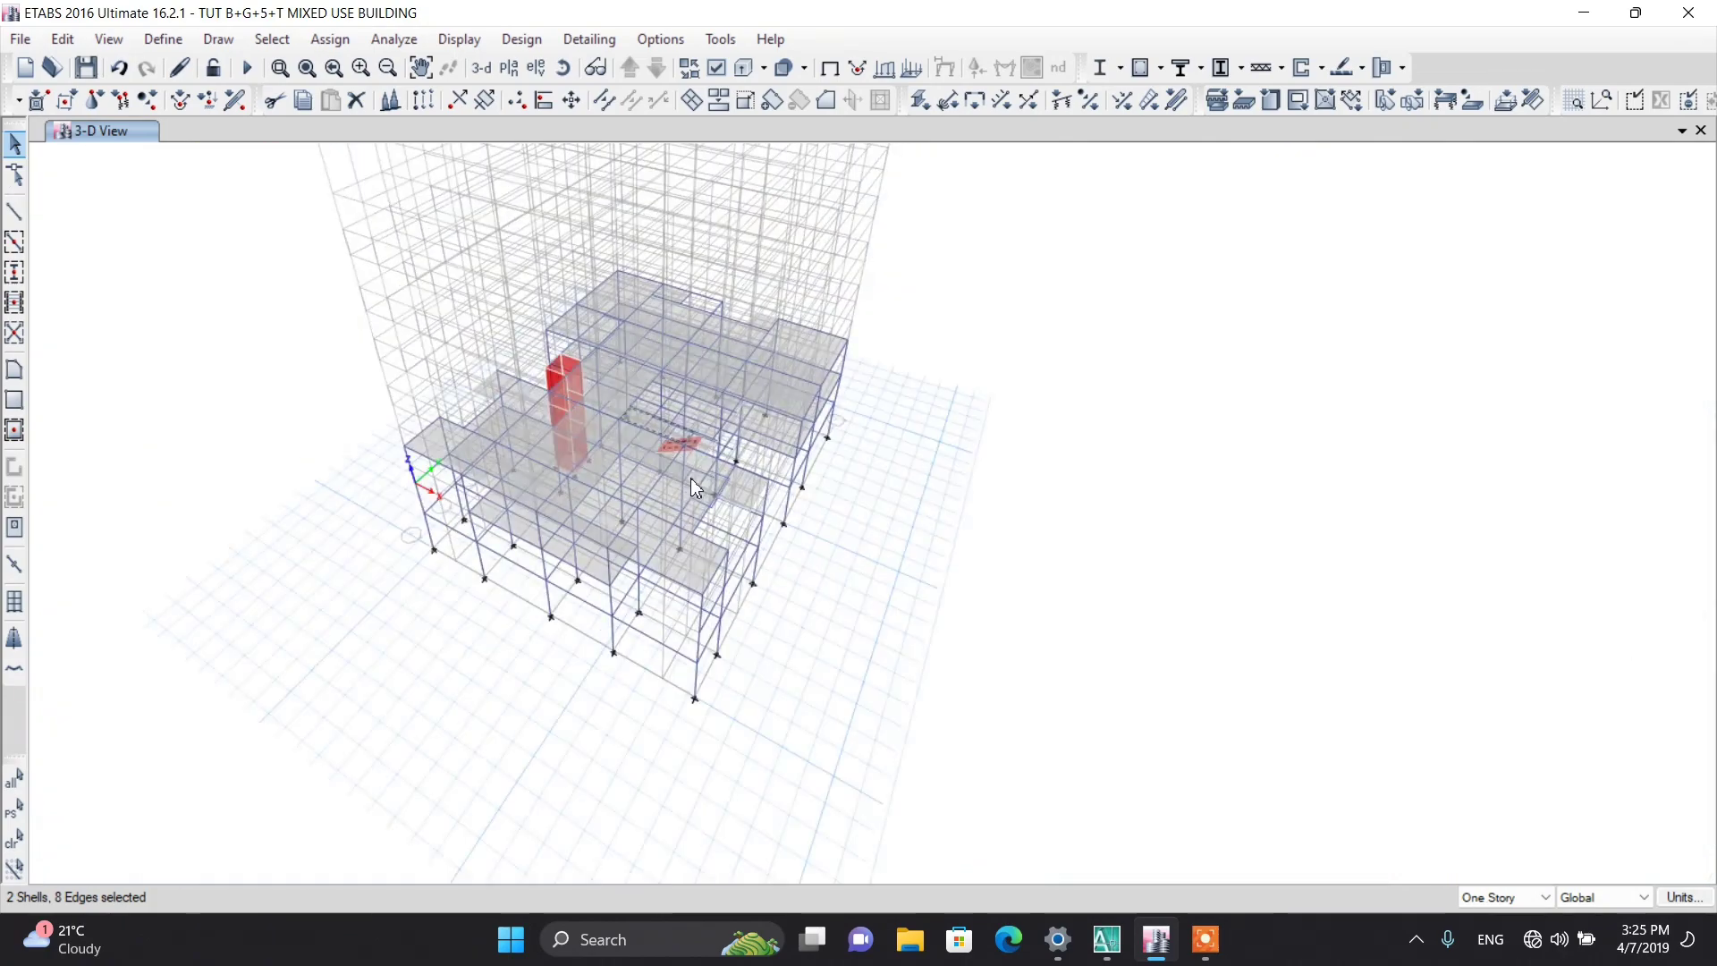
click(927, 547)
Step: Assign the Stair 160 section property to the inclined stair flight shell and clear the selection
scroll(727, 447, up, 6)
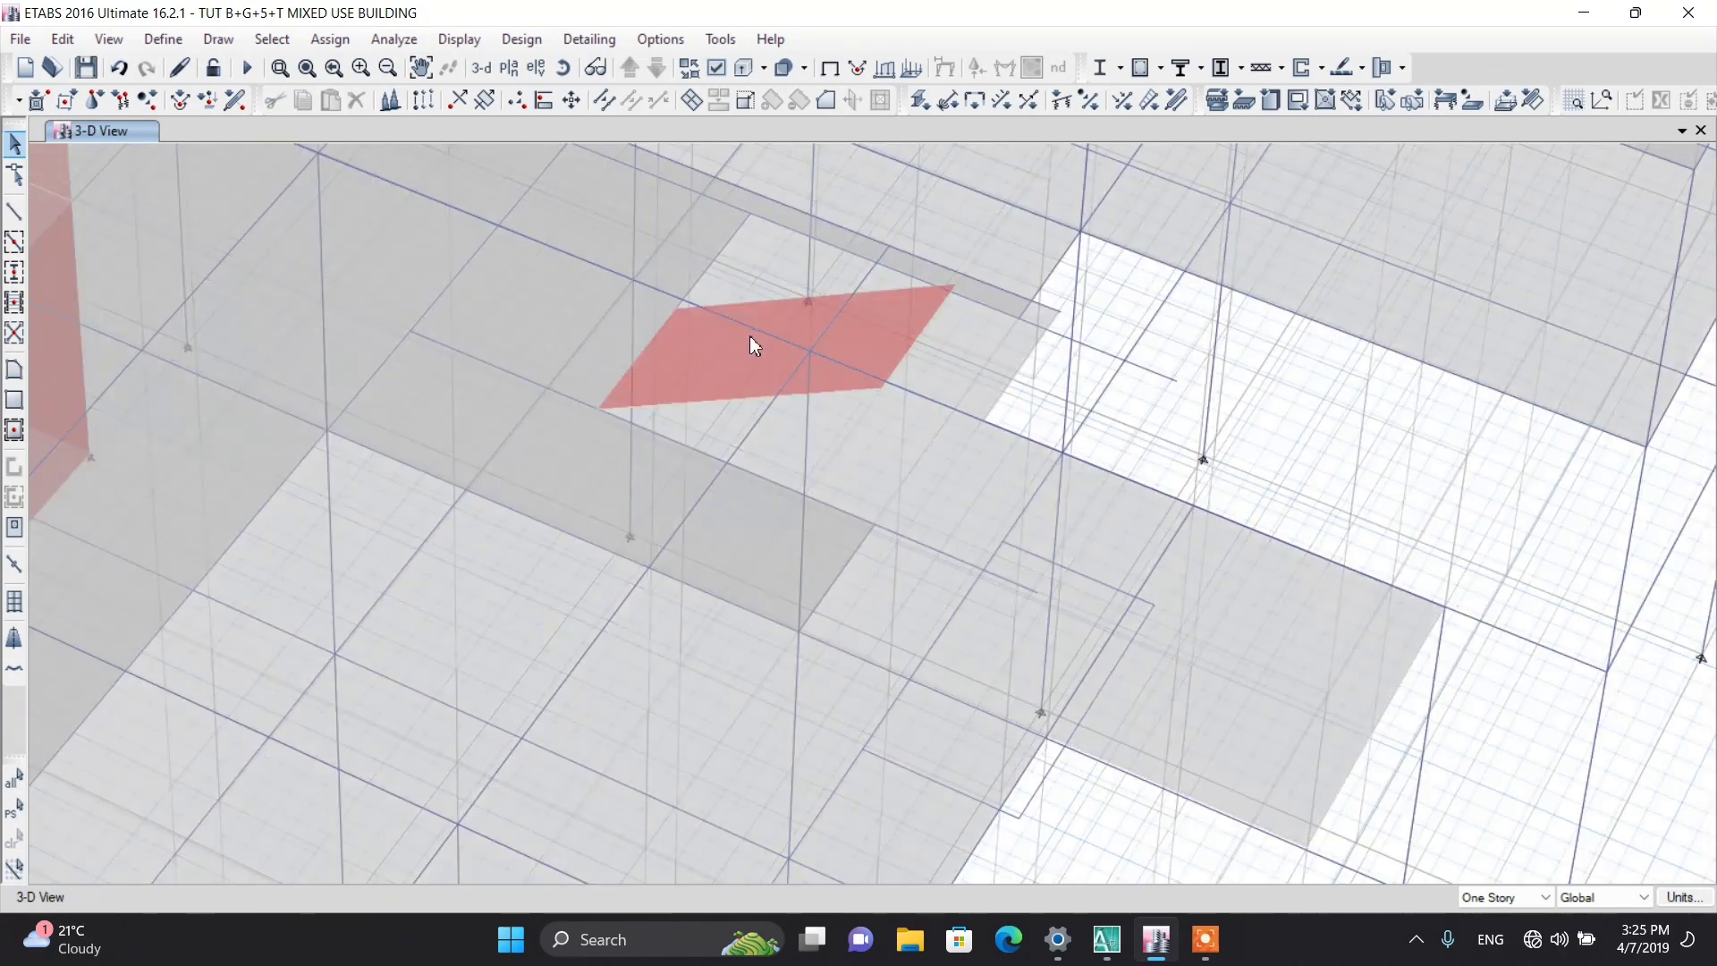
scroll(763, 320, down, 5)
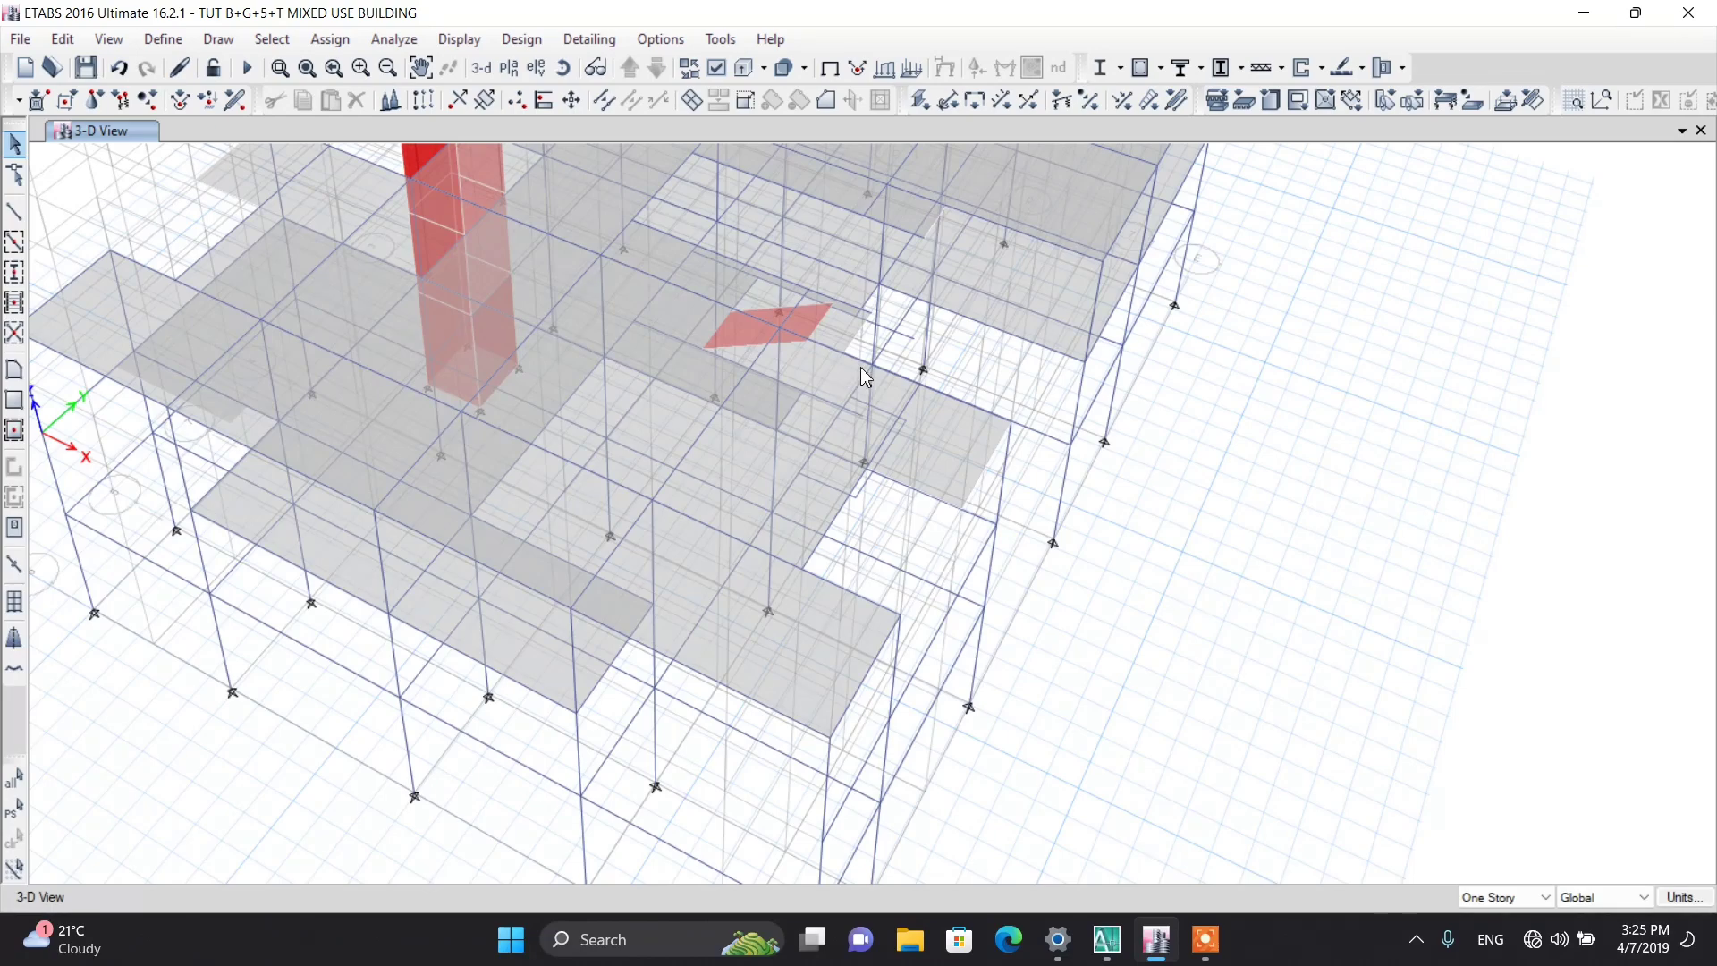
scroll(860, 375, down, 3)
shift+middle_drag(1001, 695, 930, 669)
scroll(912, 659, up, 8)
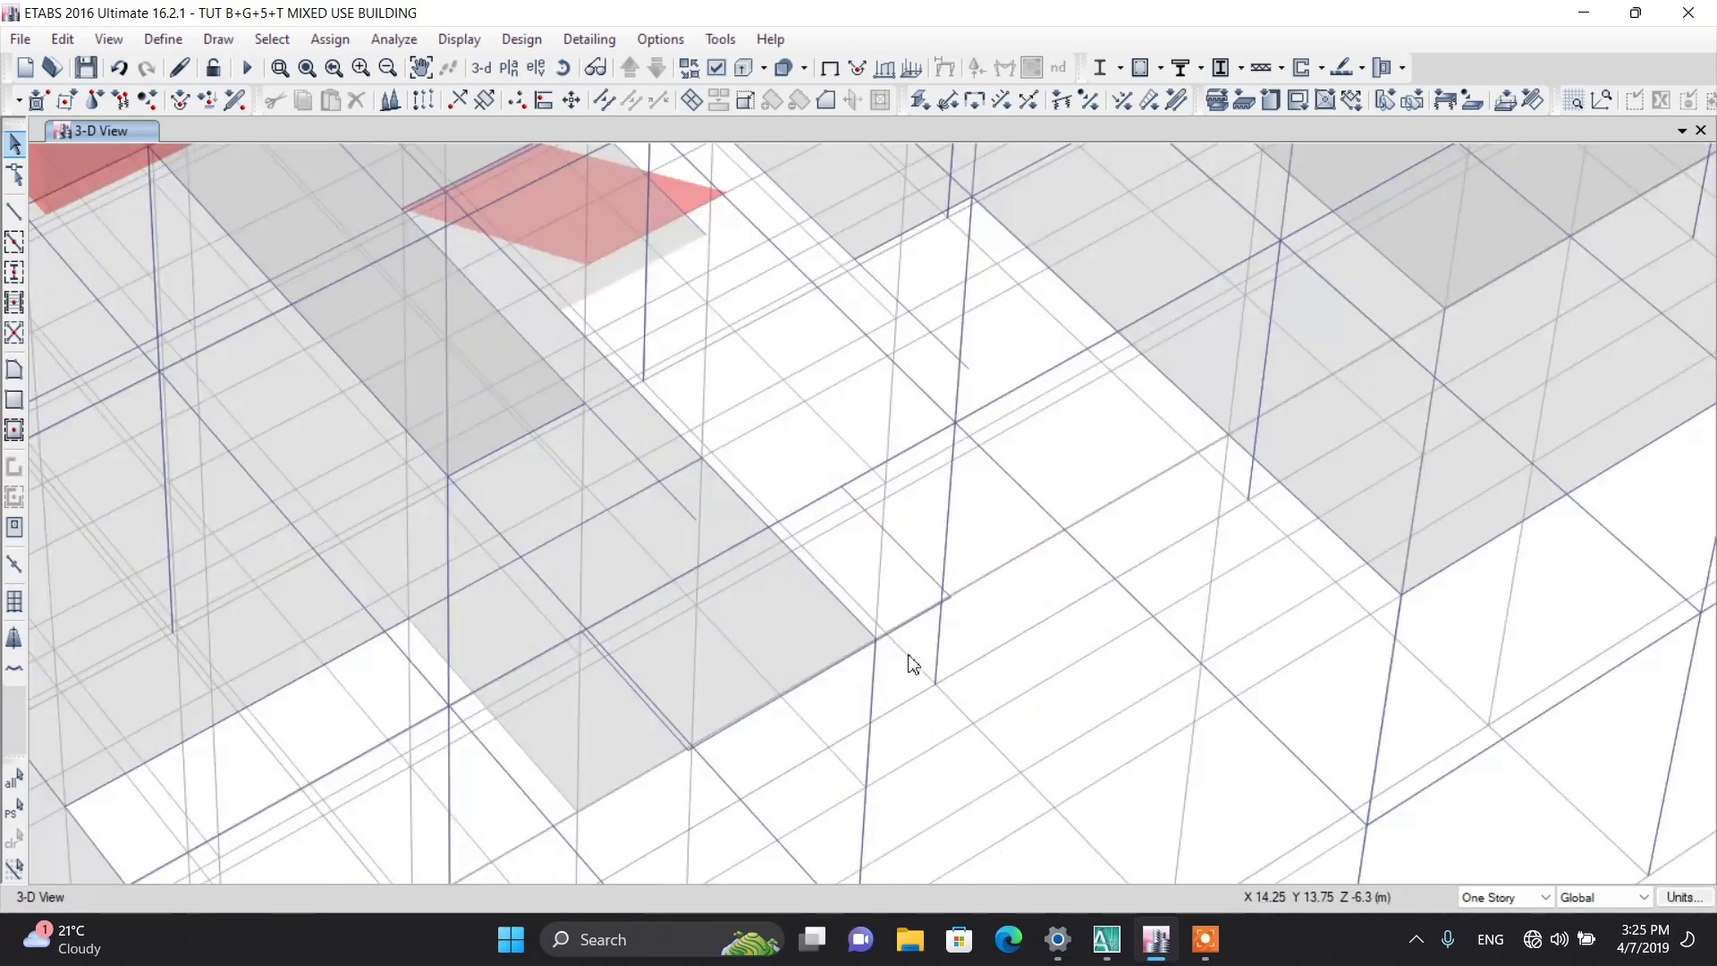
click(693, 199)
right_click(697, 193)
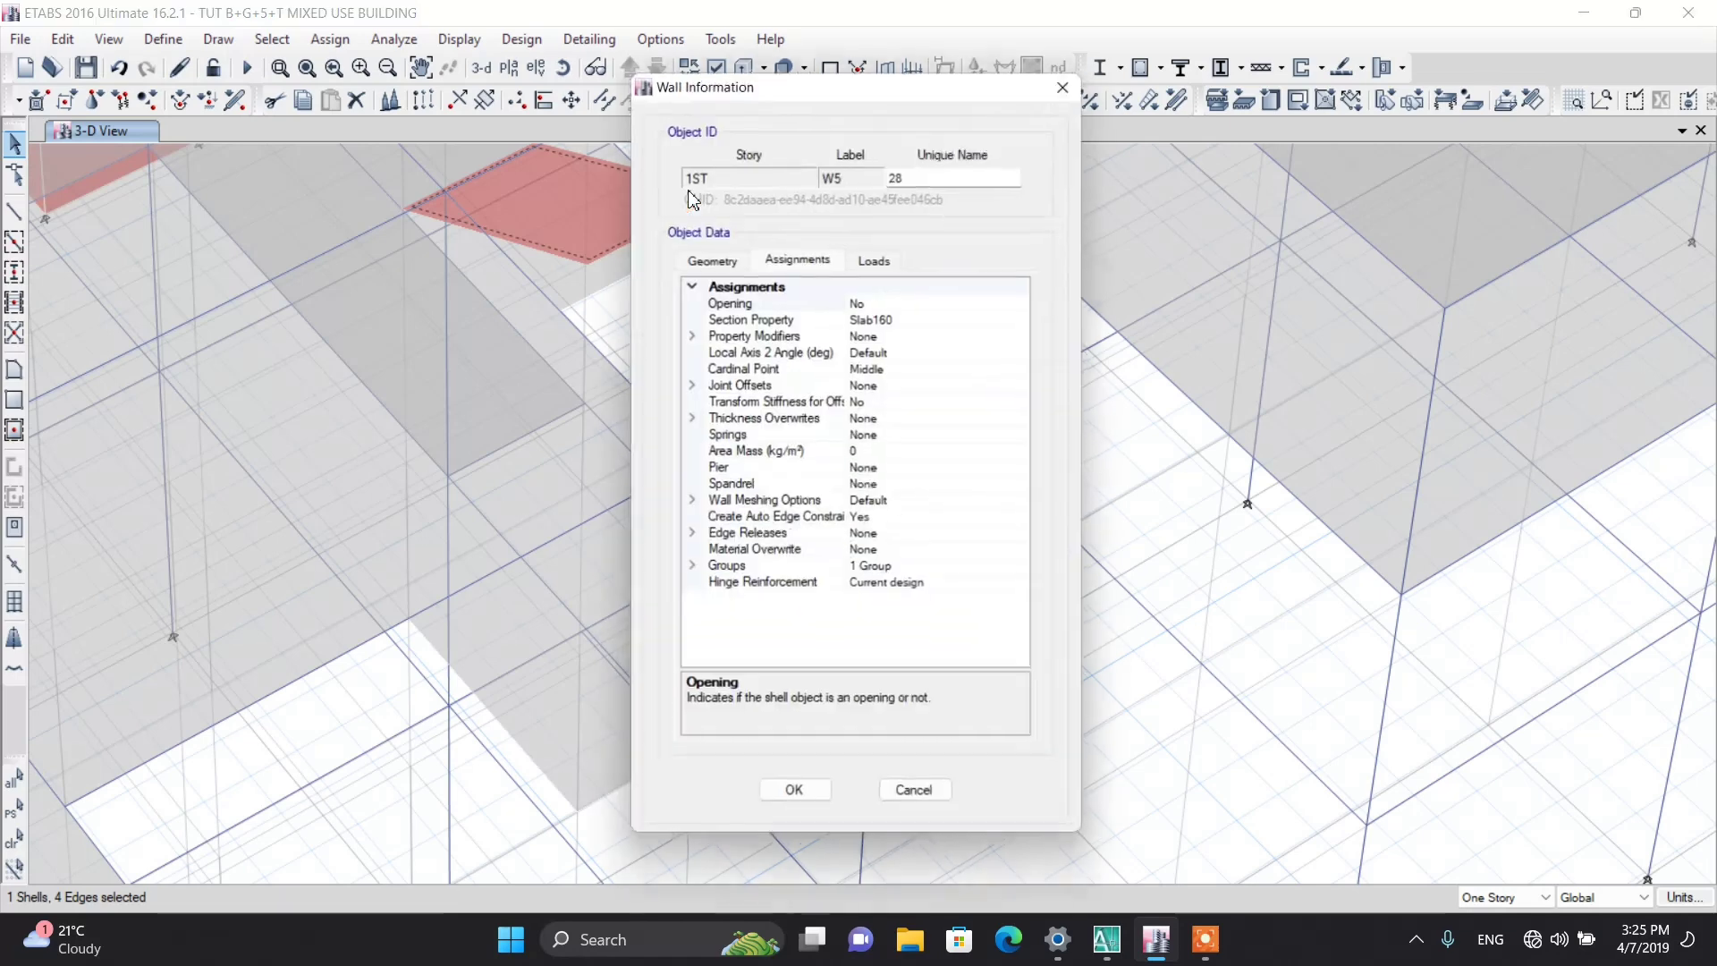
click(899, 324)
click(1027, 321)
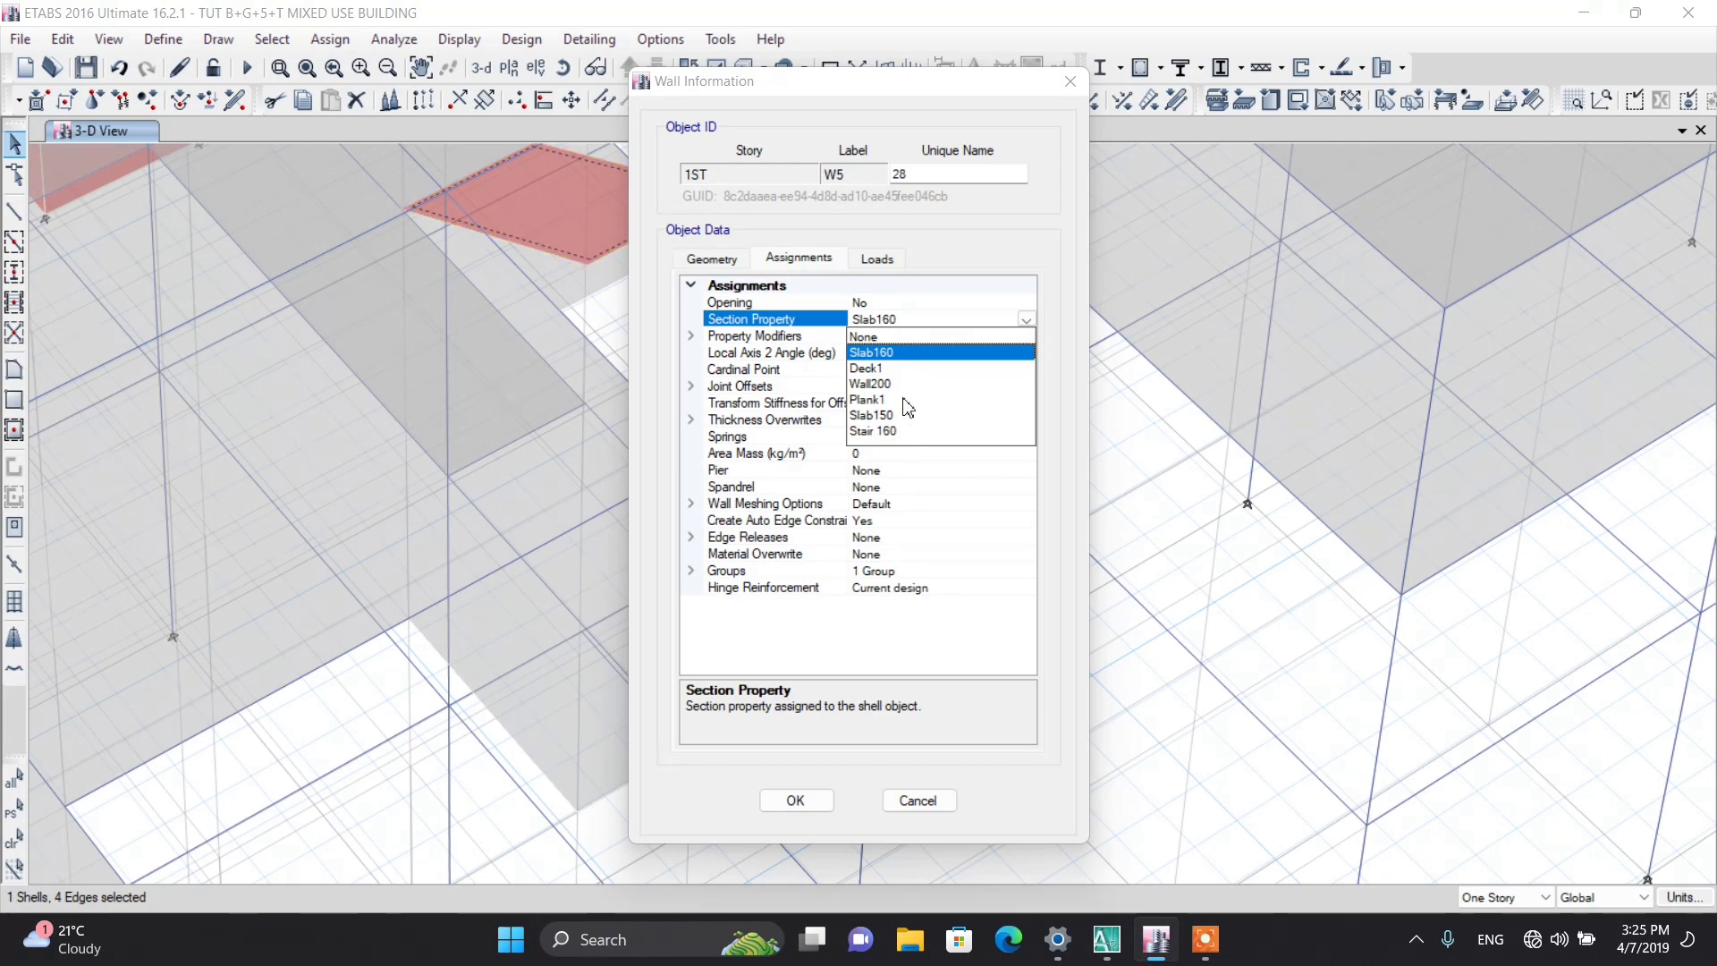
click(894, 432)
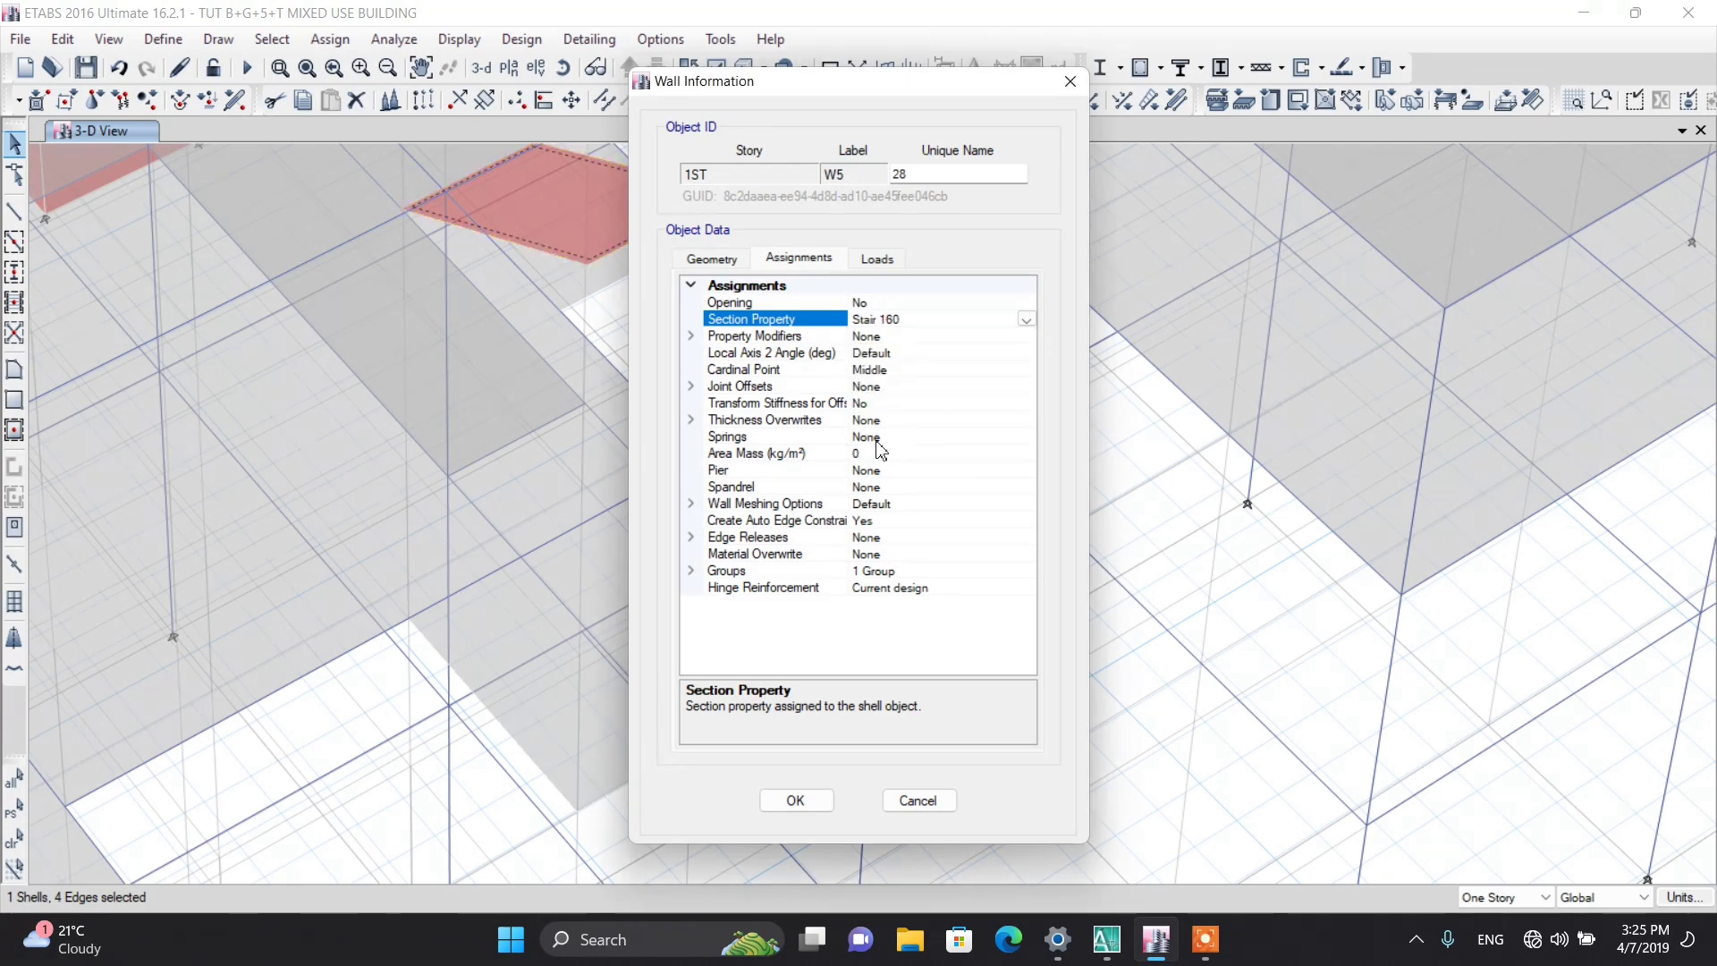
click(796, 800)
scroll(678, 182, up, 5)
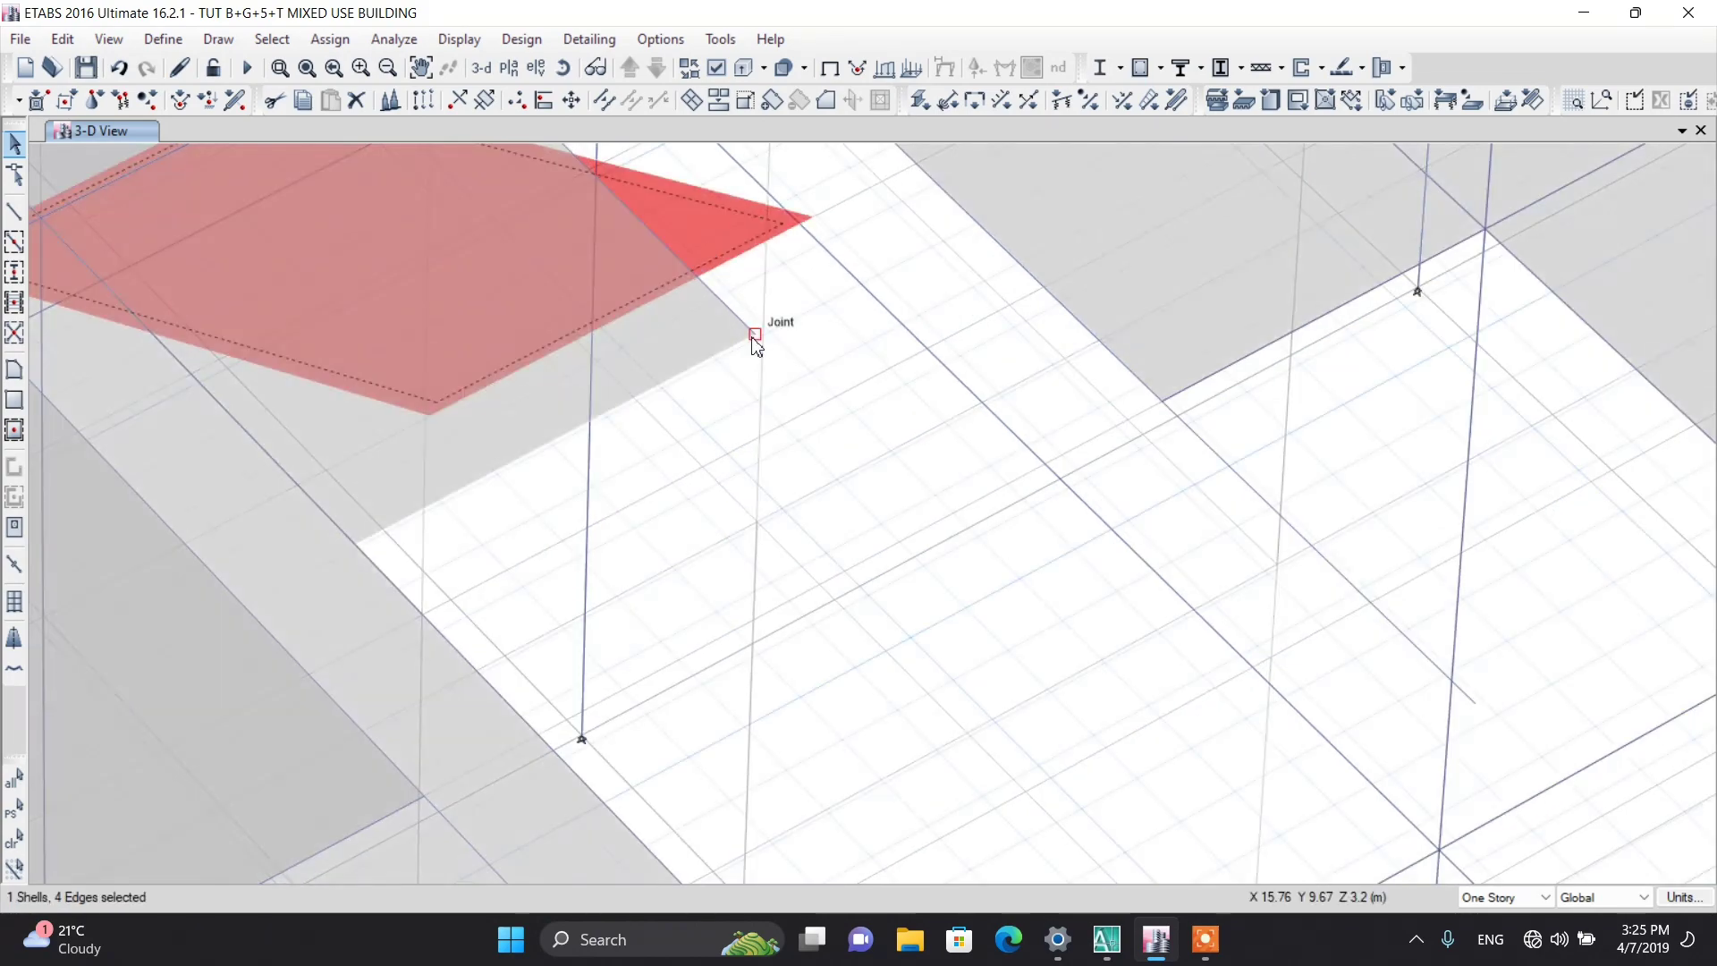
key(Escape)
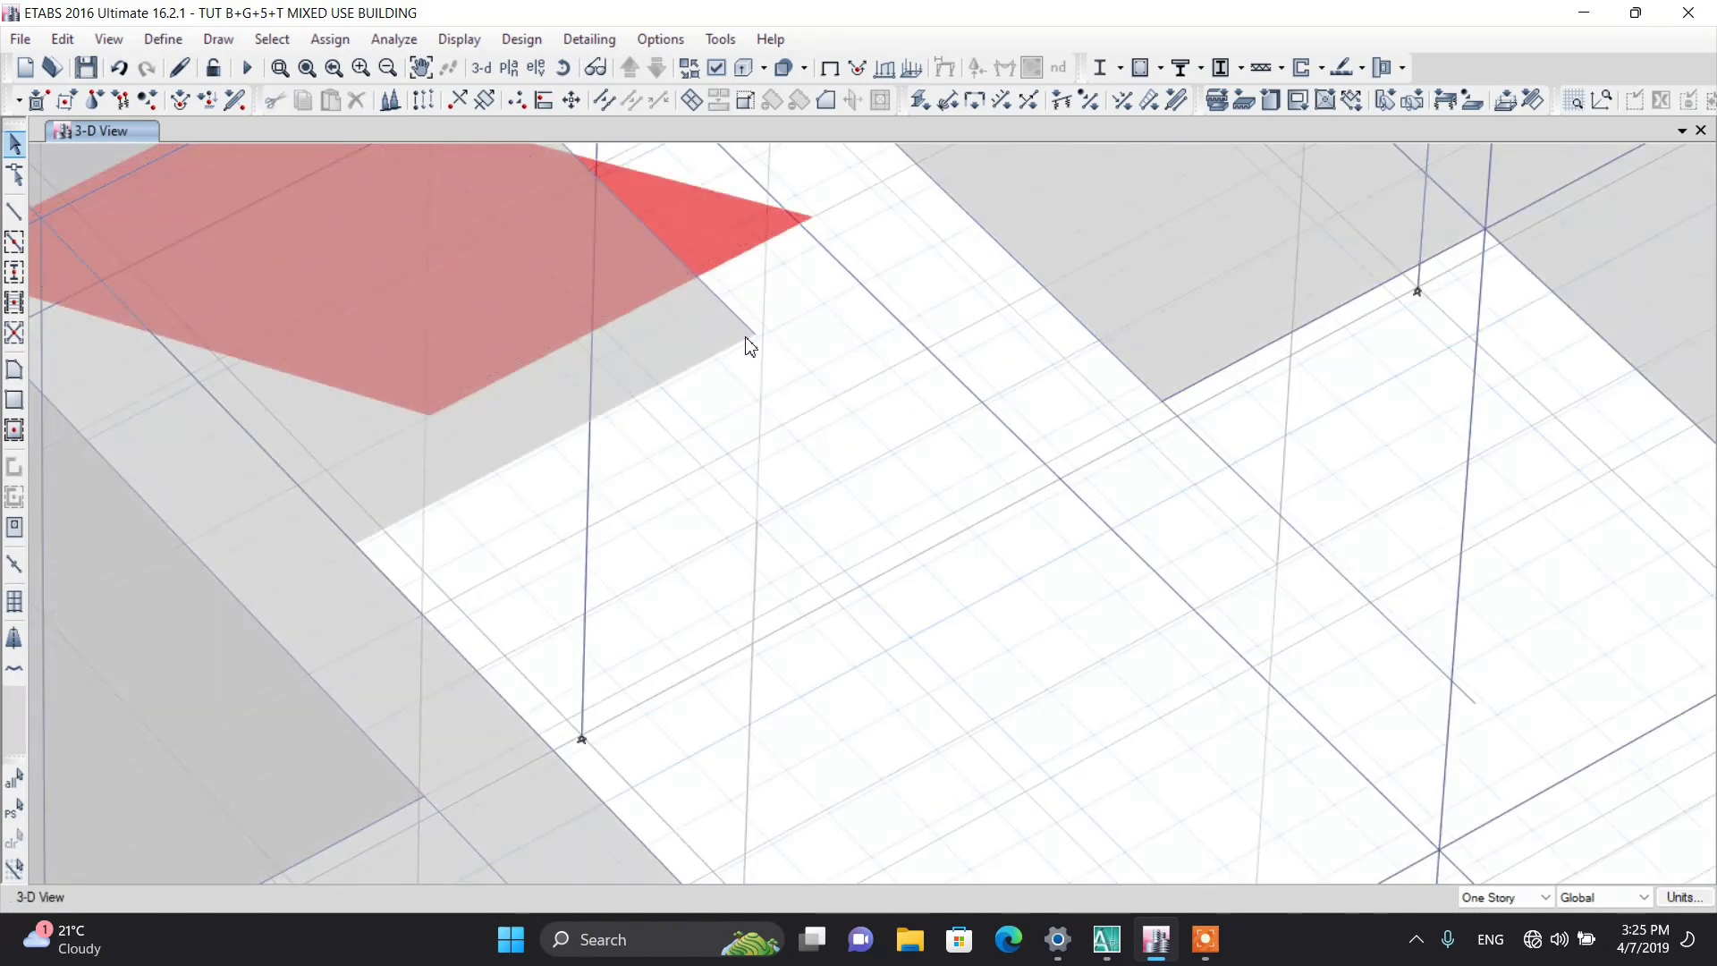
Step: Switch to AutoCAD and draw a rectangle over the stair landing on the first floor plan, between the last riser and the outer wall
click(1105, 943)
scroll(880, 546, down, 6)
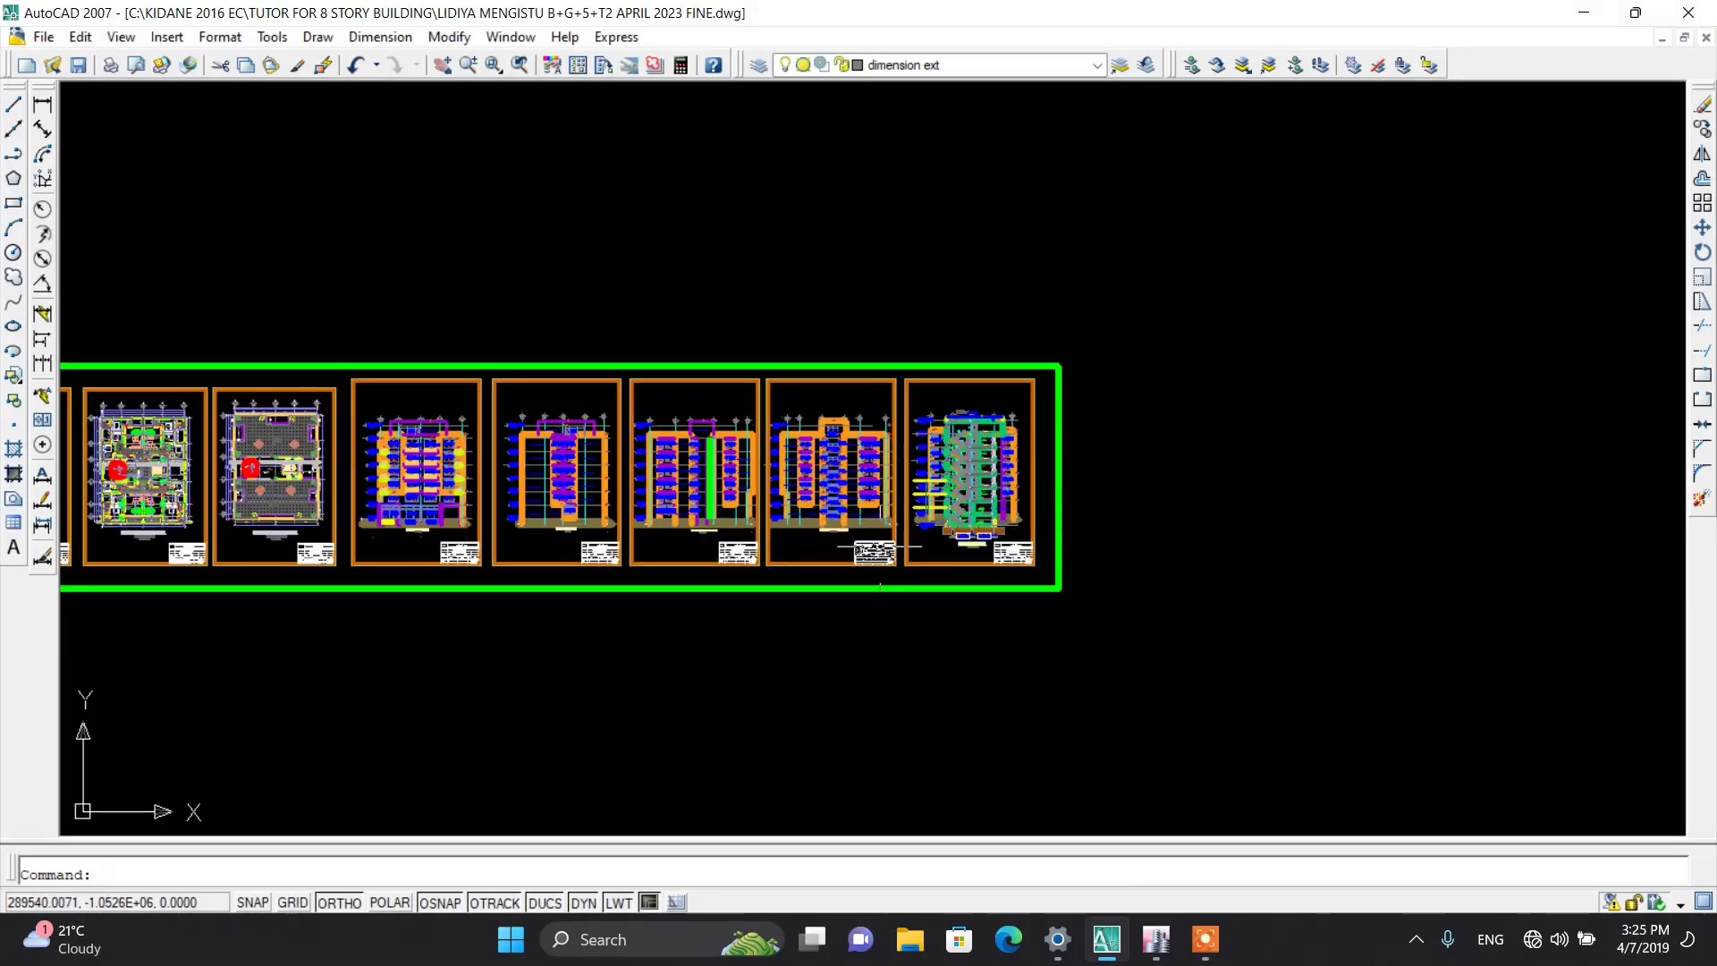
scroll(246, 468, up, 9)
scroll(1096, 482, down, 8)
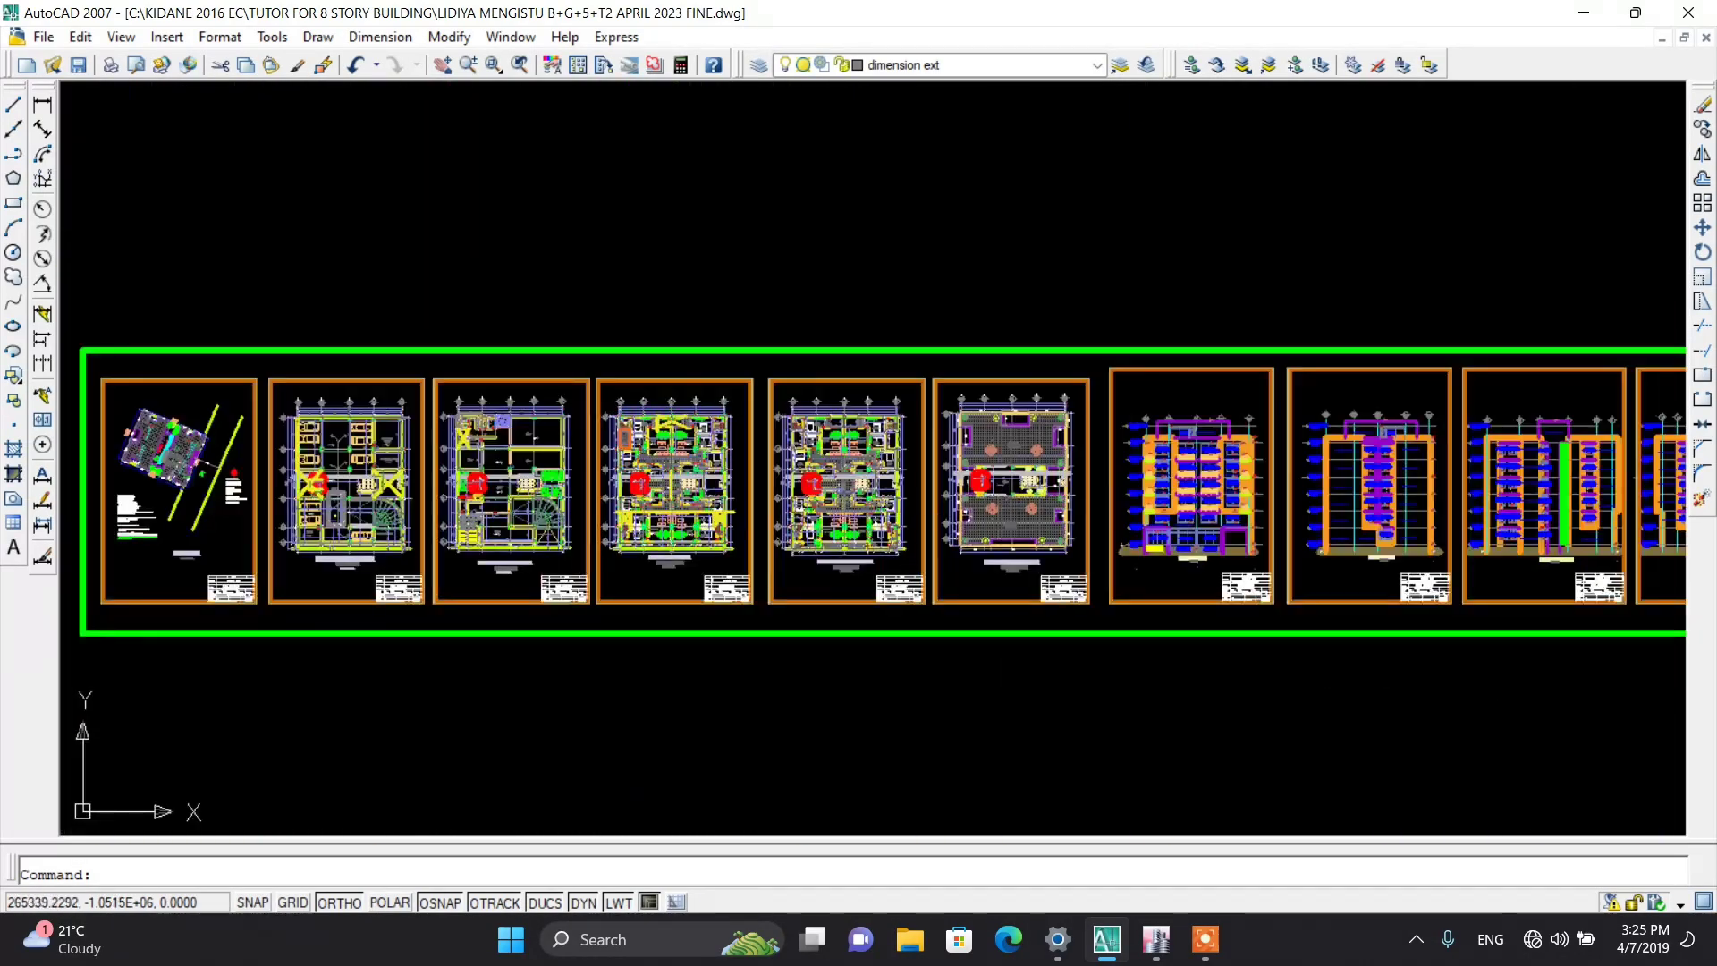
scroll(661, 497, up, 8)
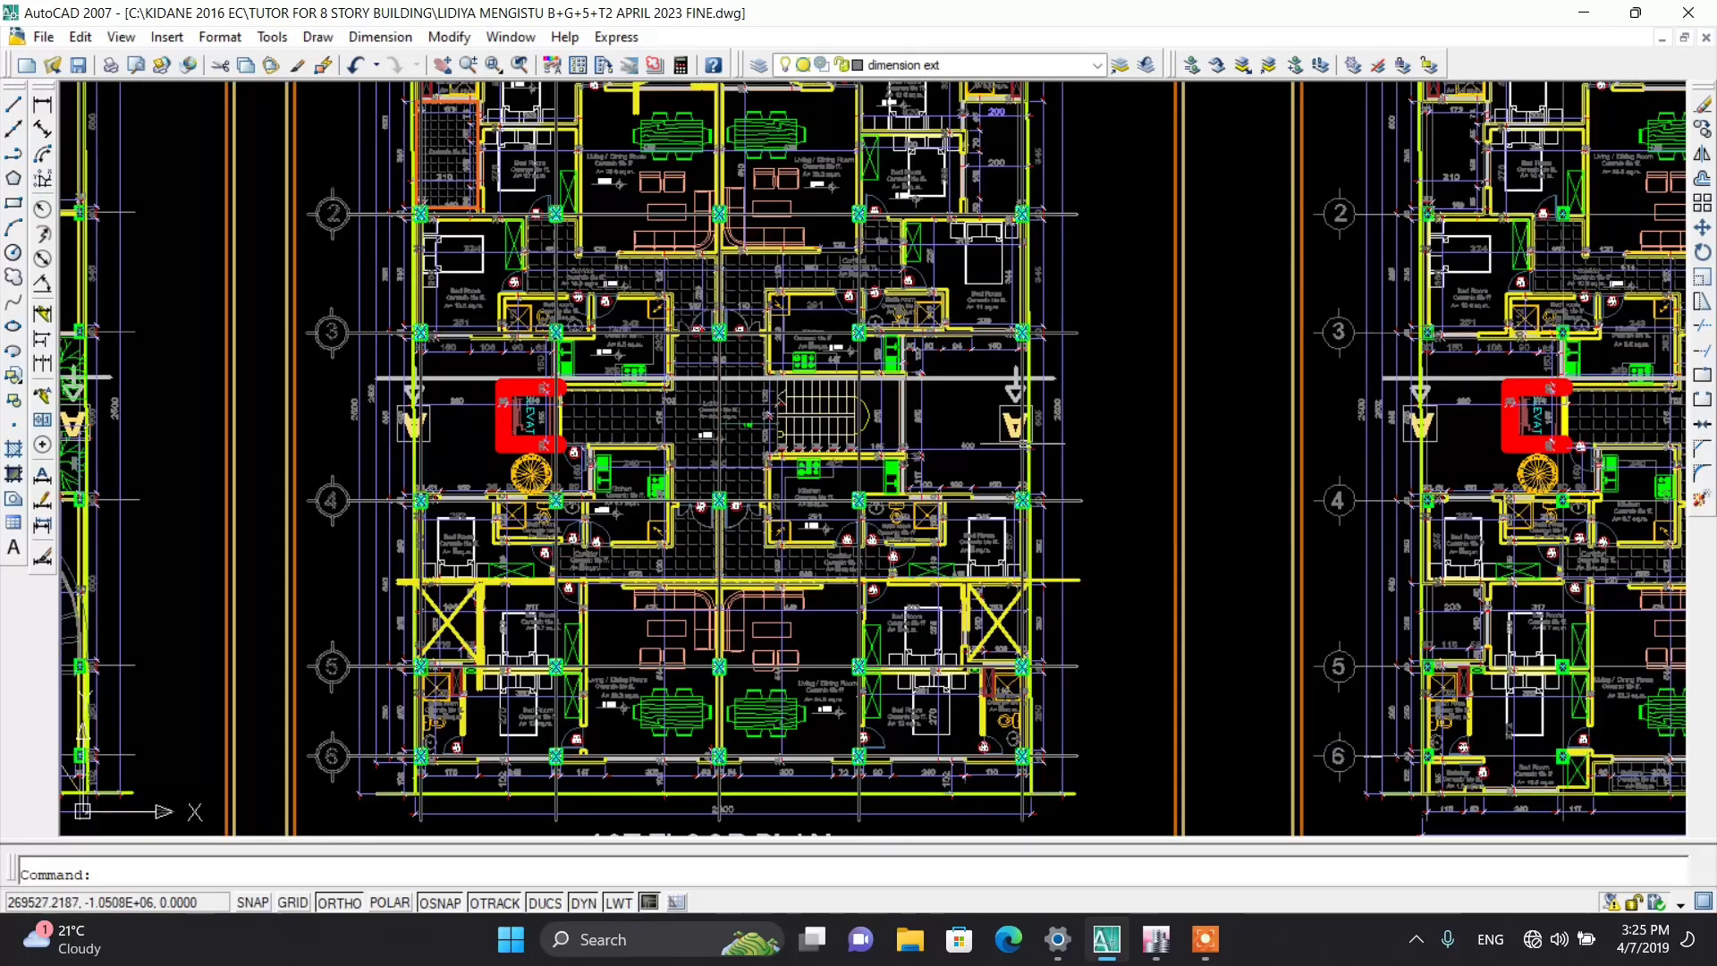
scroll(885, 416, up, 7)
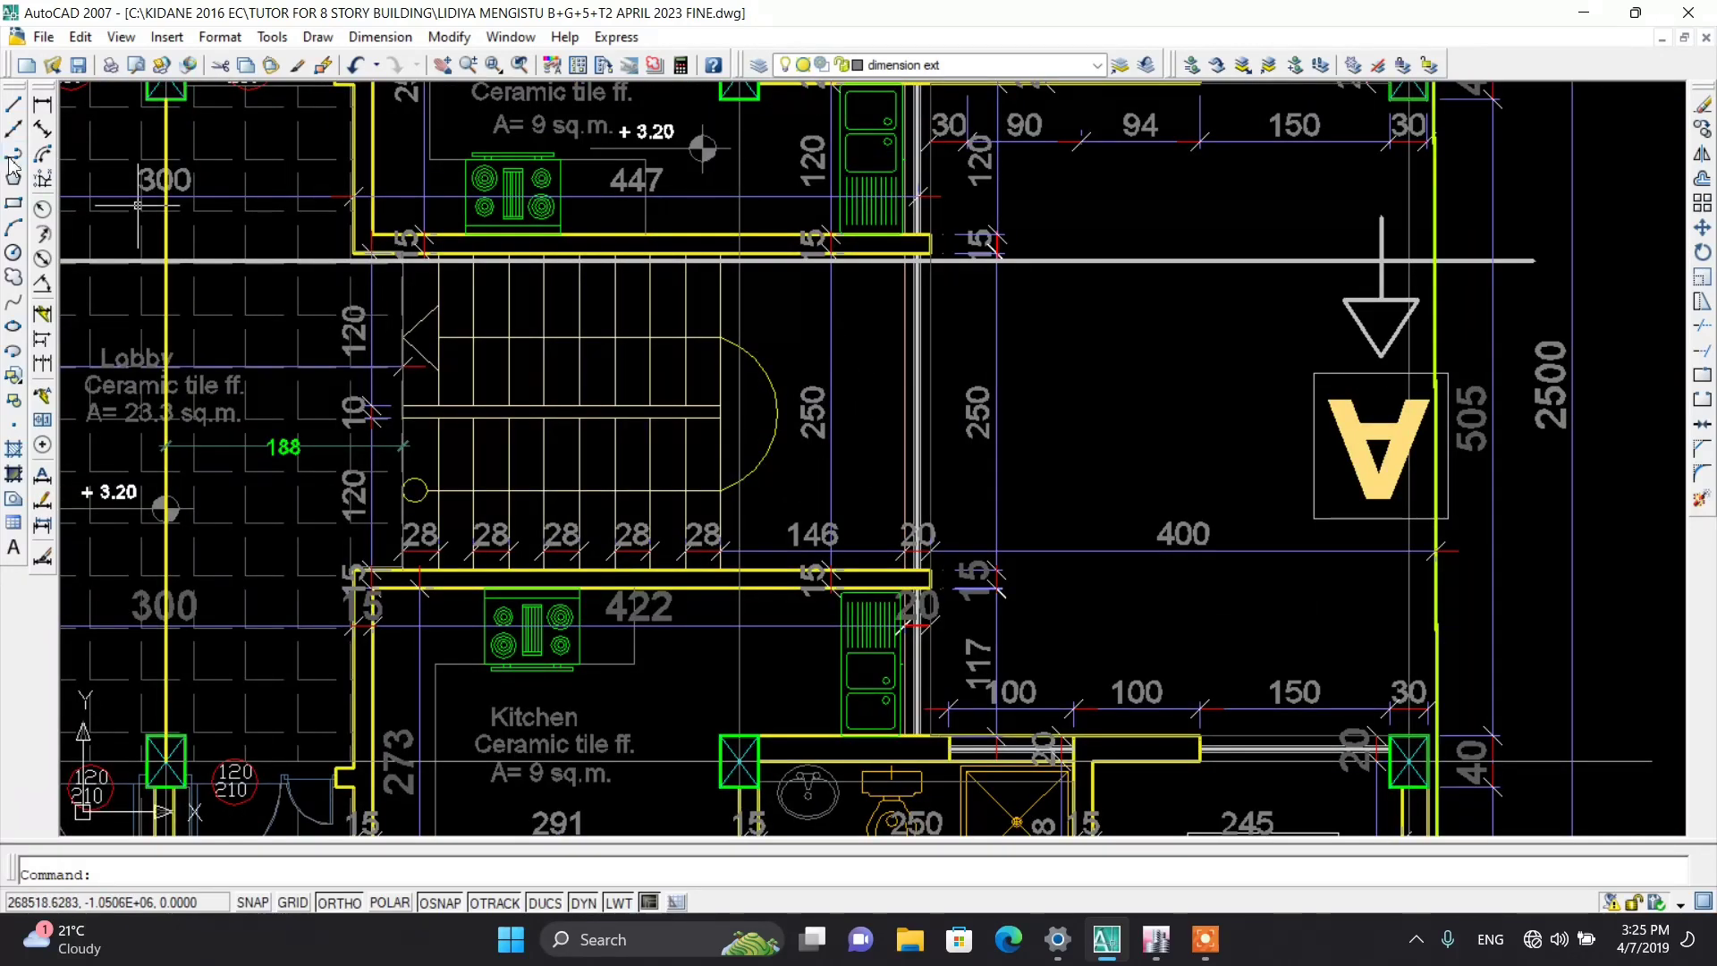
click(13, 203)
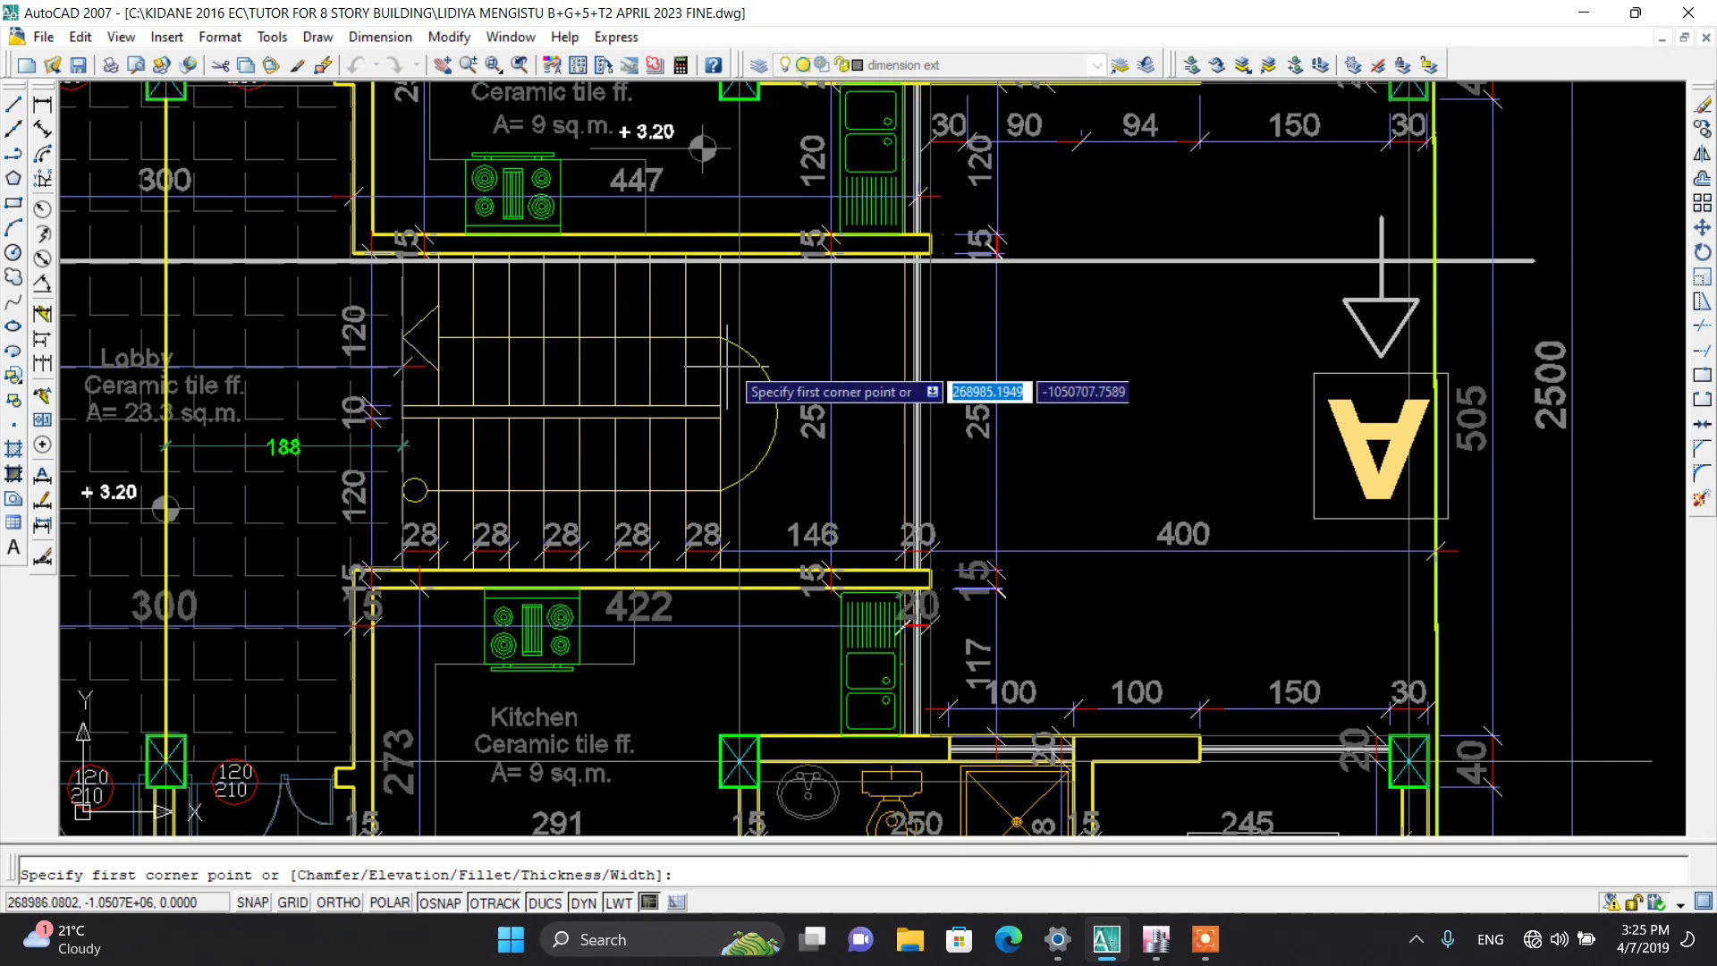
scroll(720, 262, up, 5)
click(720, 263)
scroll(984, 661, down, 4)
scroll(996, 652, up, 4)
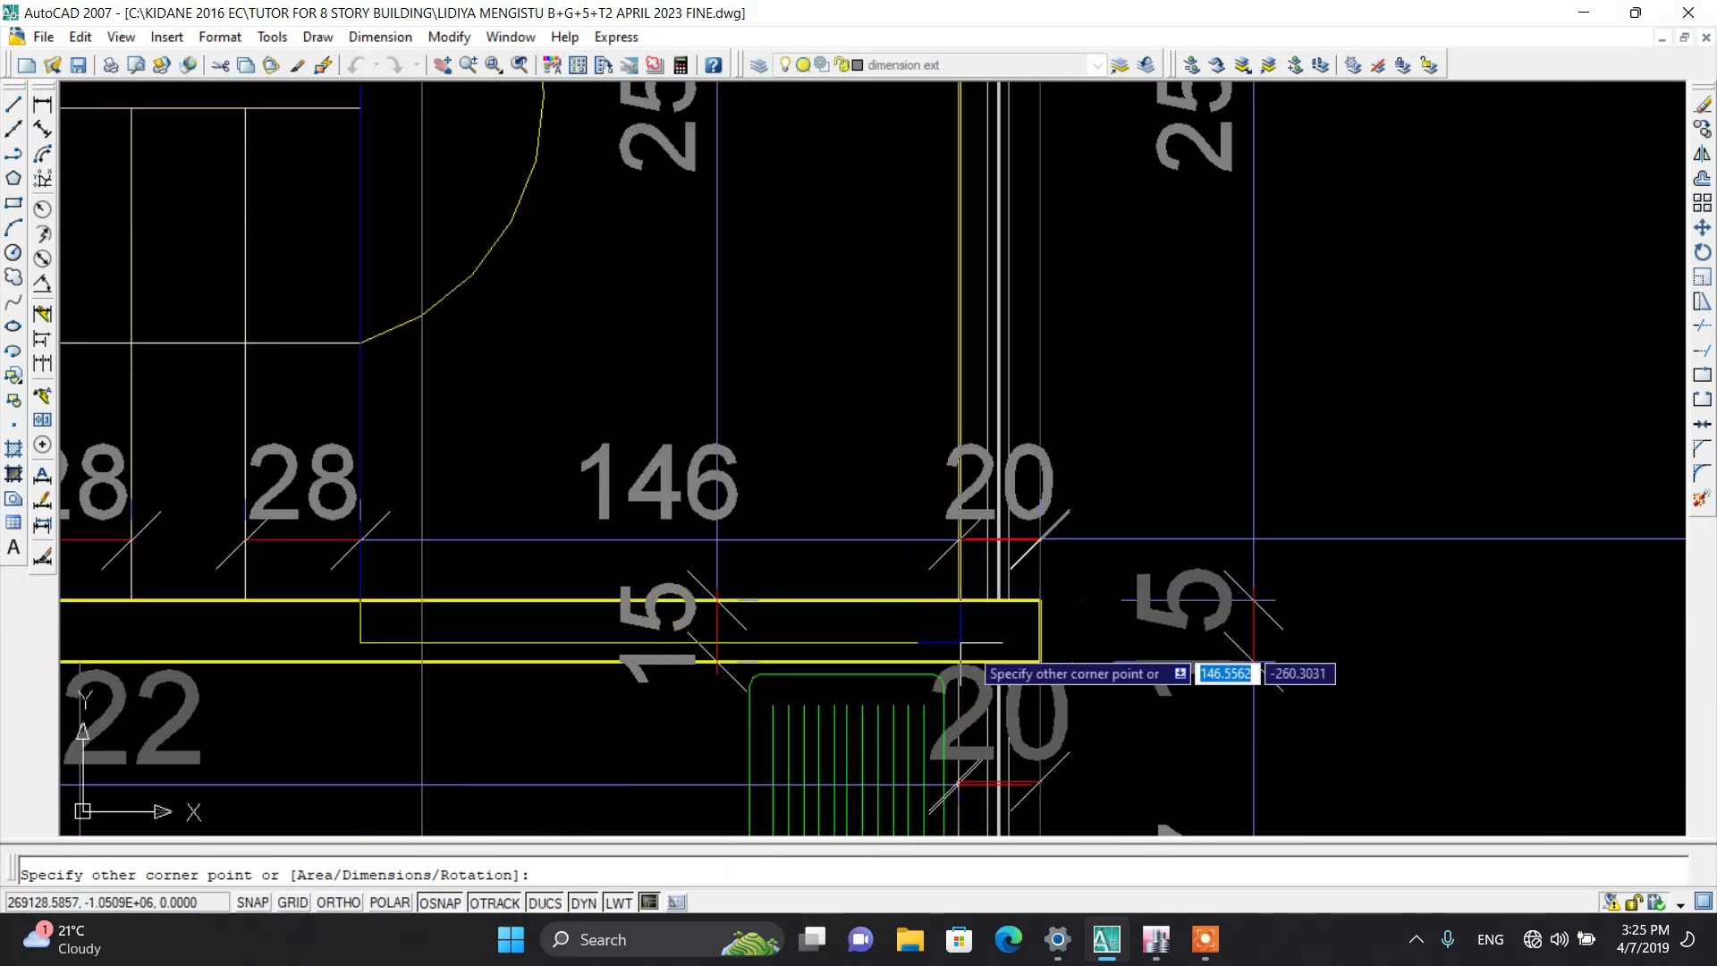
click(1017, 597)
scroll(1017, 597, down, 4)
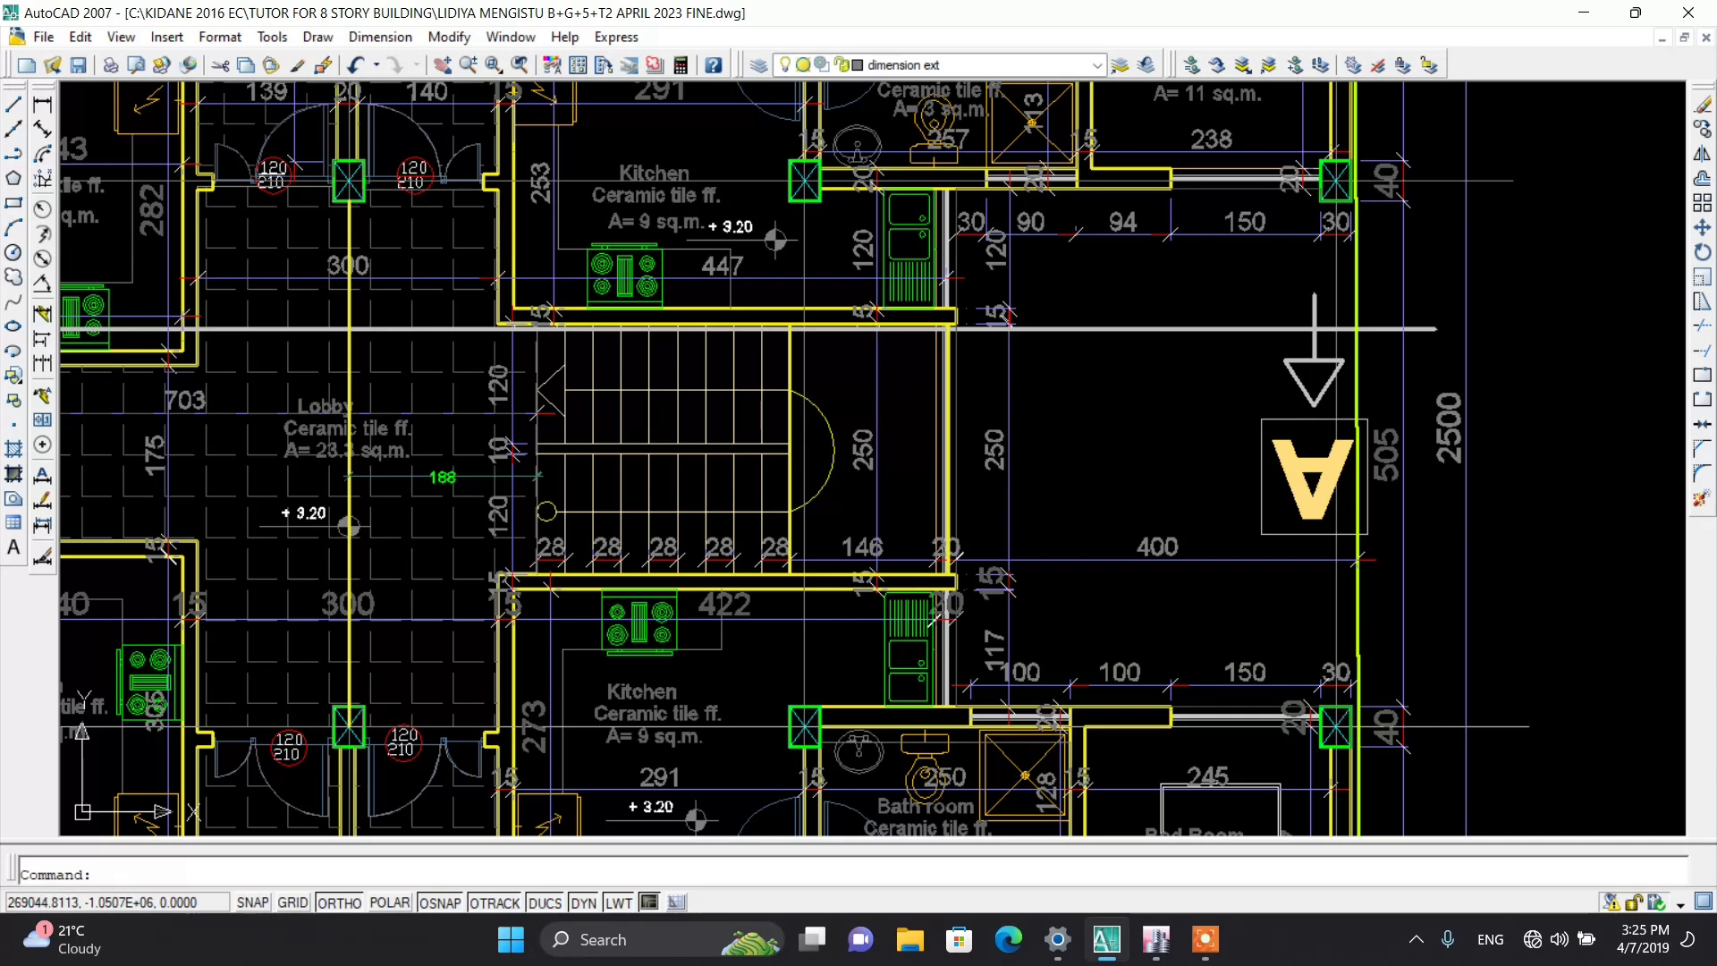
Step: Switch to ETABS and display the plan view of the GRO story
click(1156, 939)
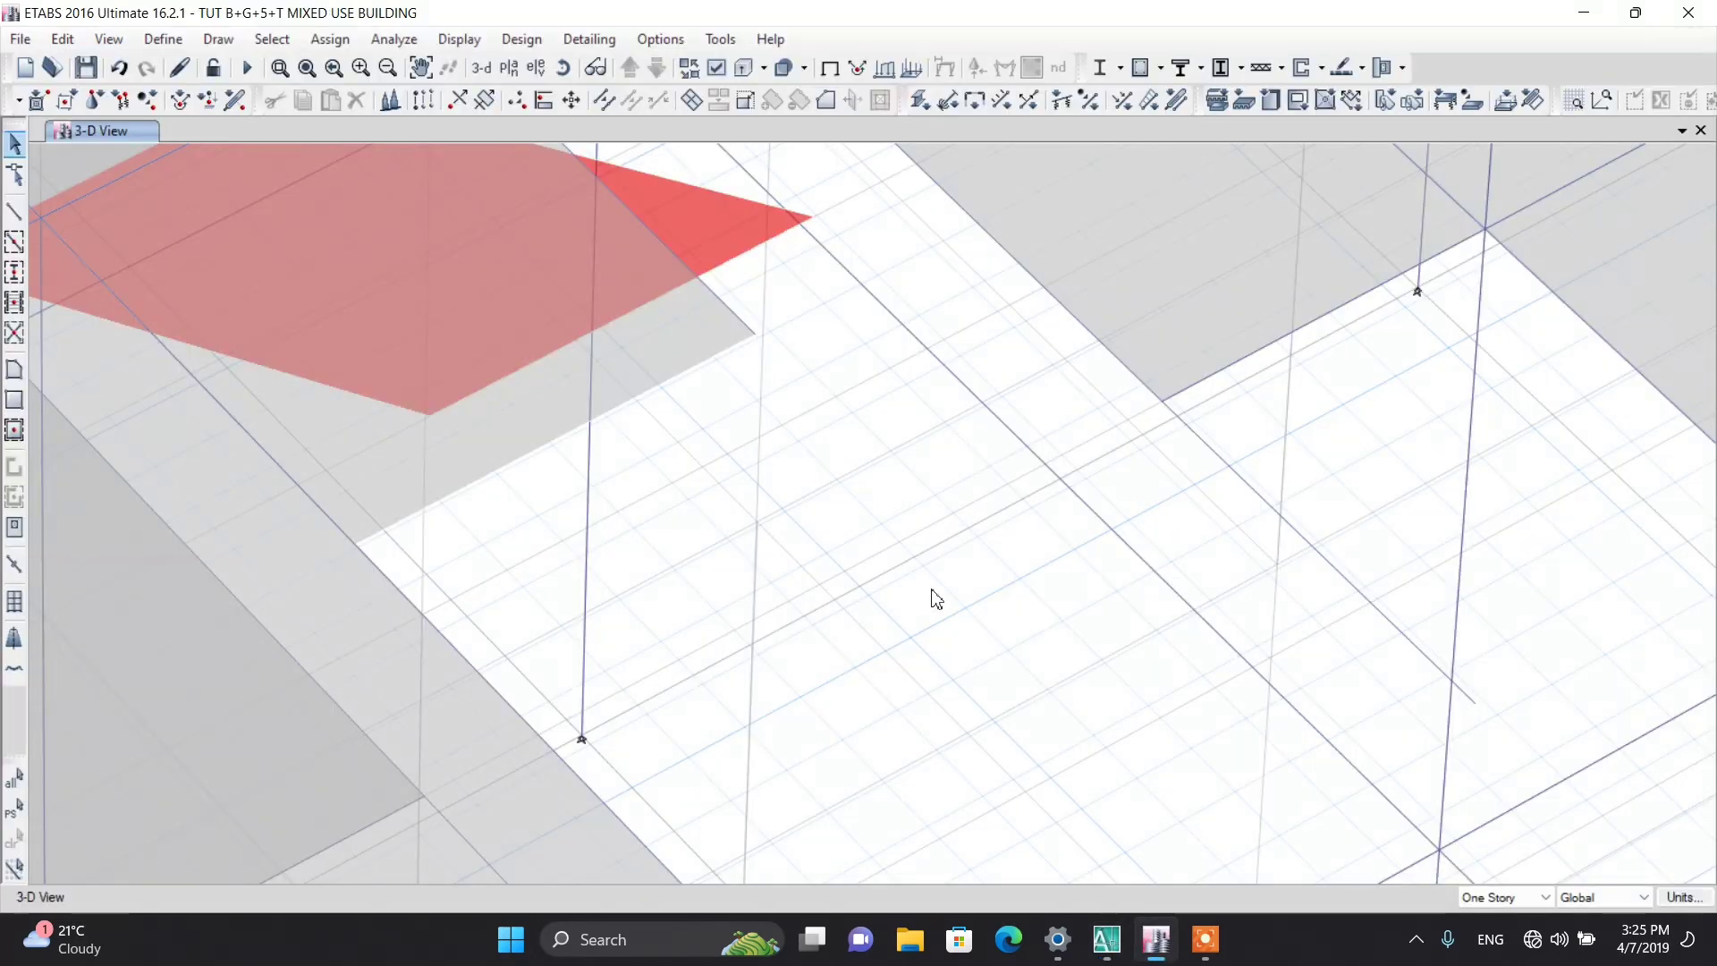
scroll(735, 395, down, 3)
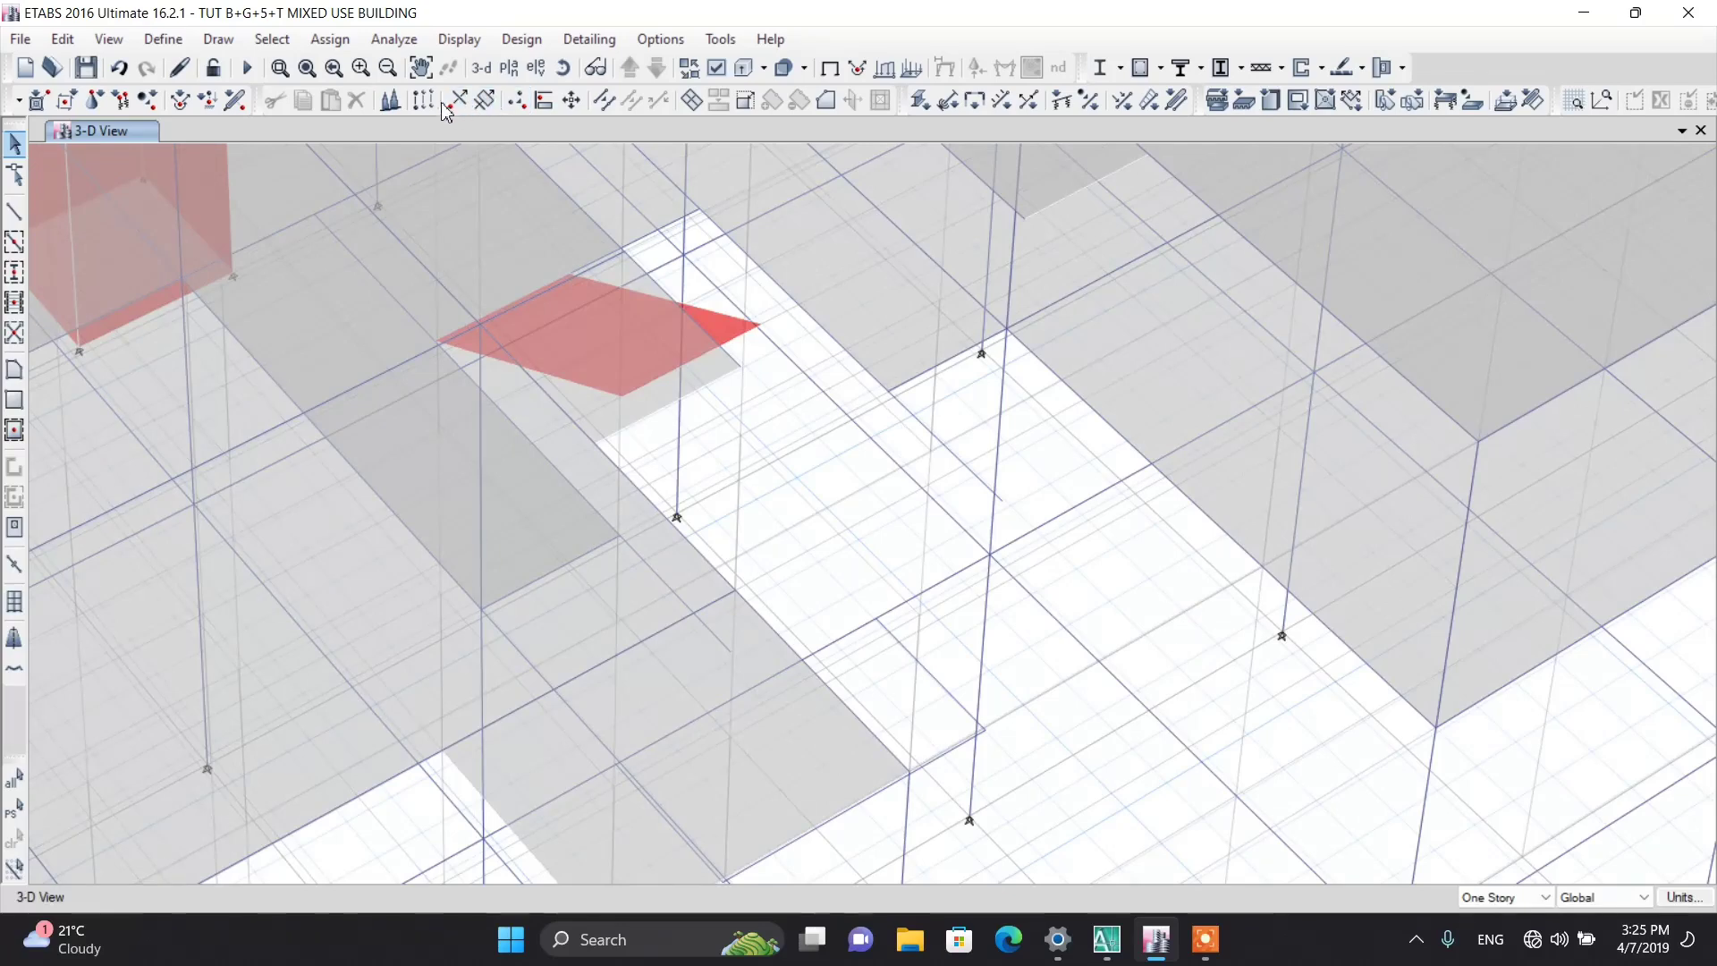
click(509, 68)
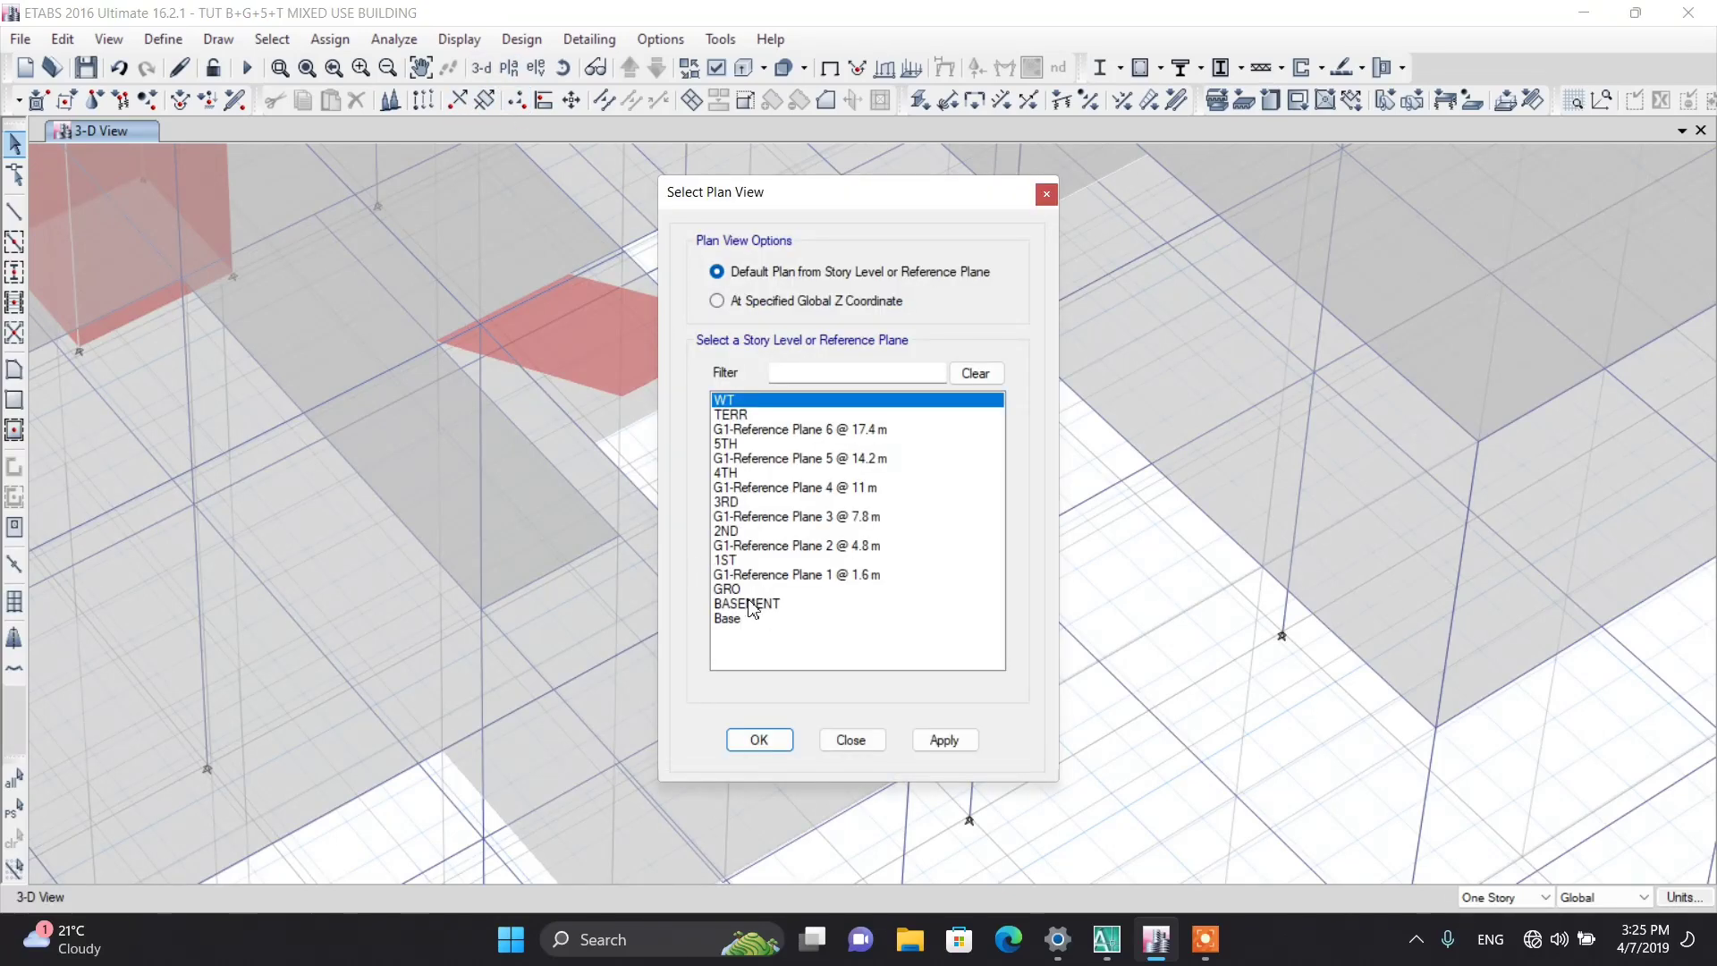
click(726, 589)
click(762, 738)
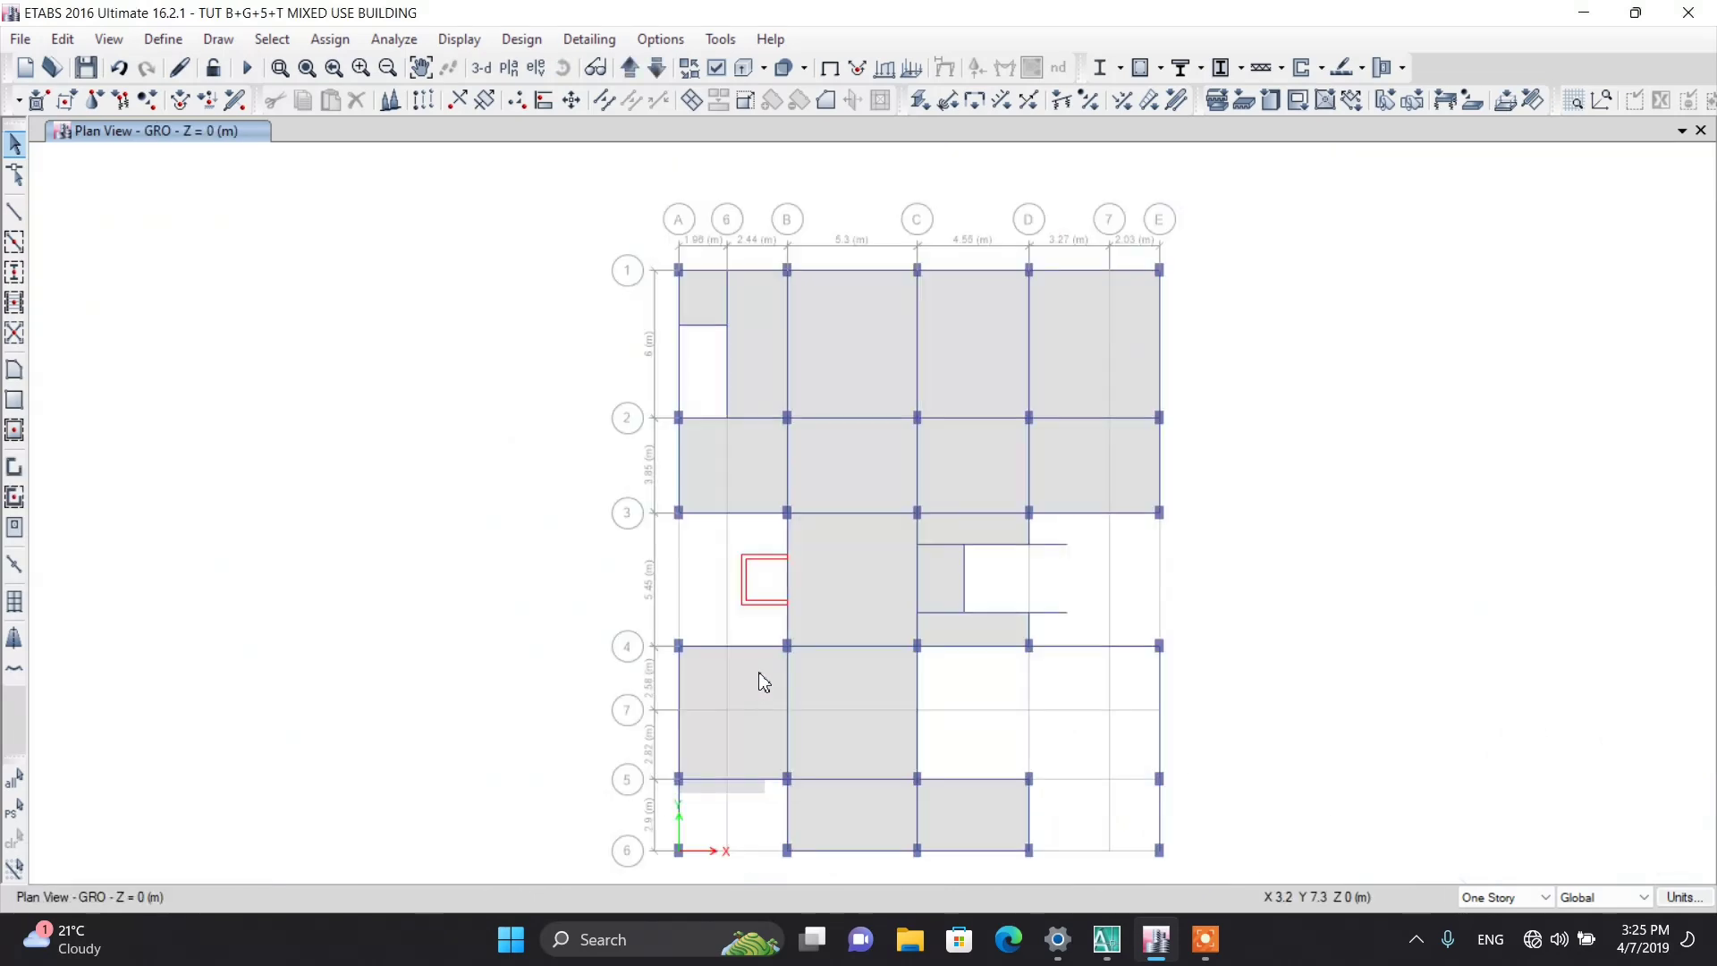
Step: Measure with a dimension line how far the lower stair beam projects beyond grid line D, without keeping the line
scroll(1027, 624, up, 3)
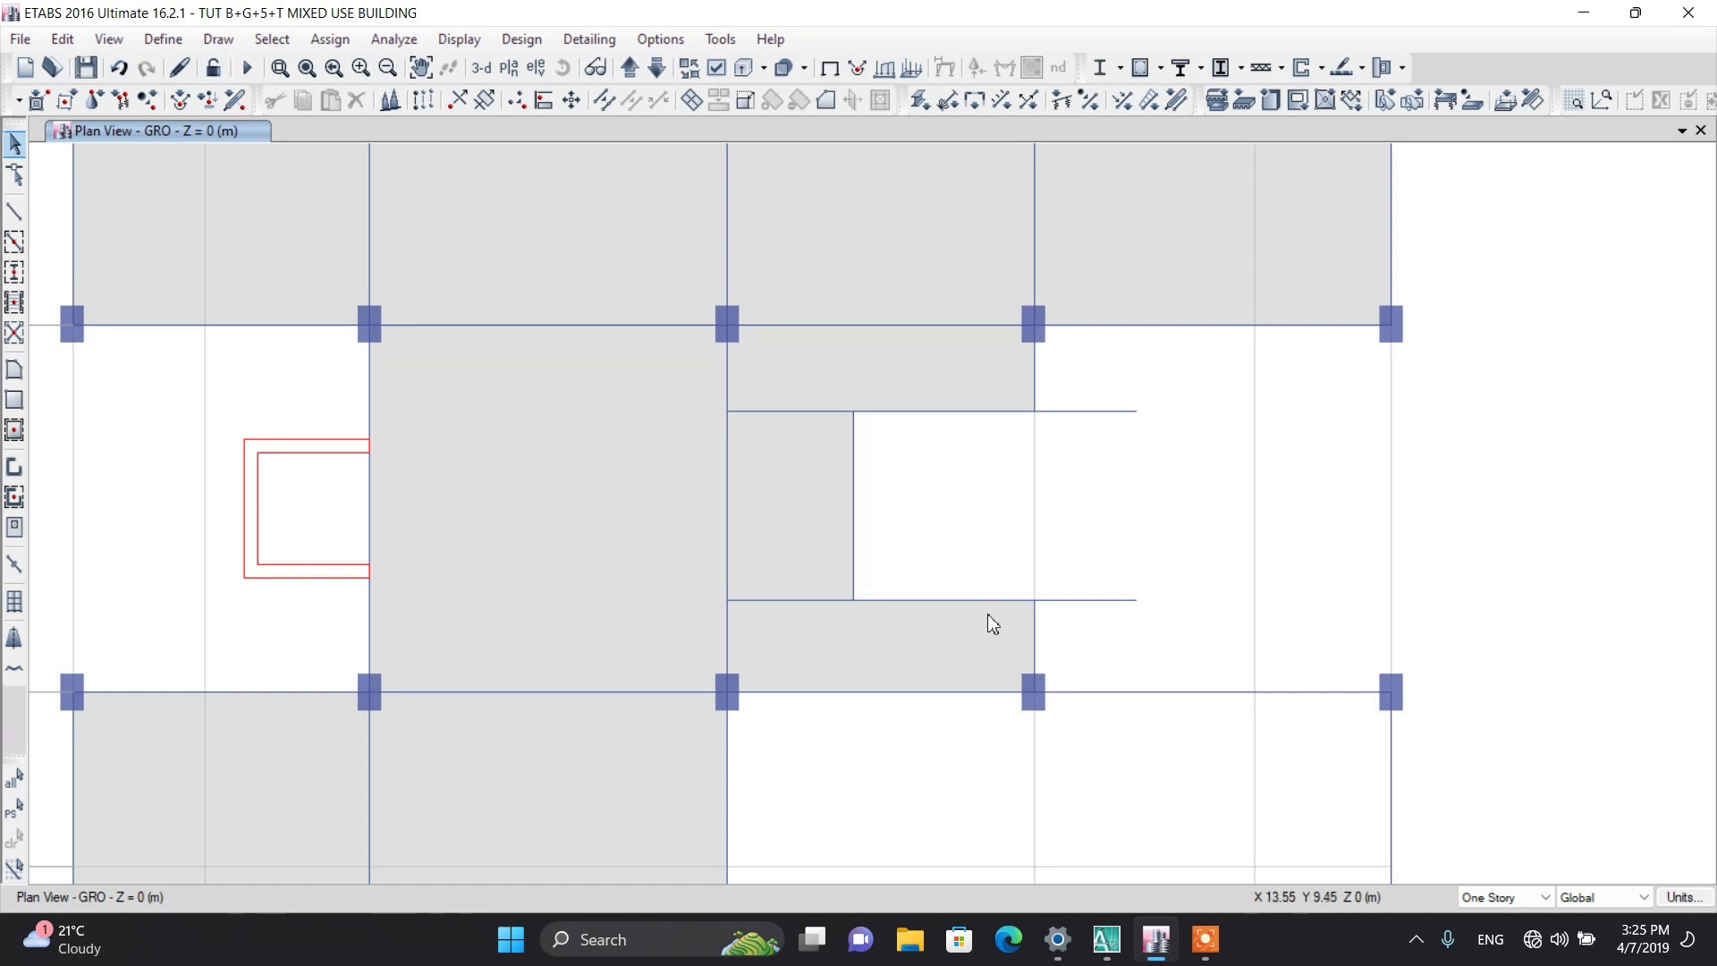
click(219, 40)
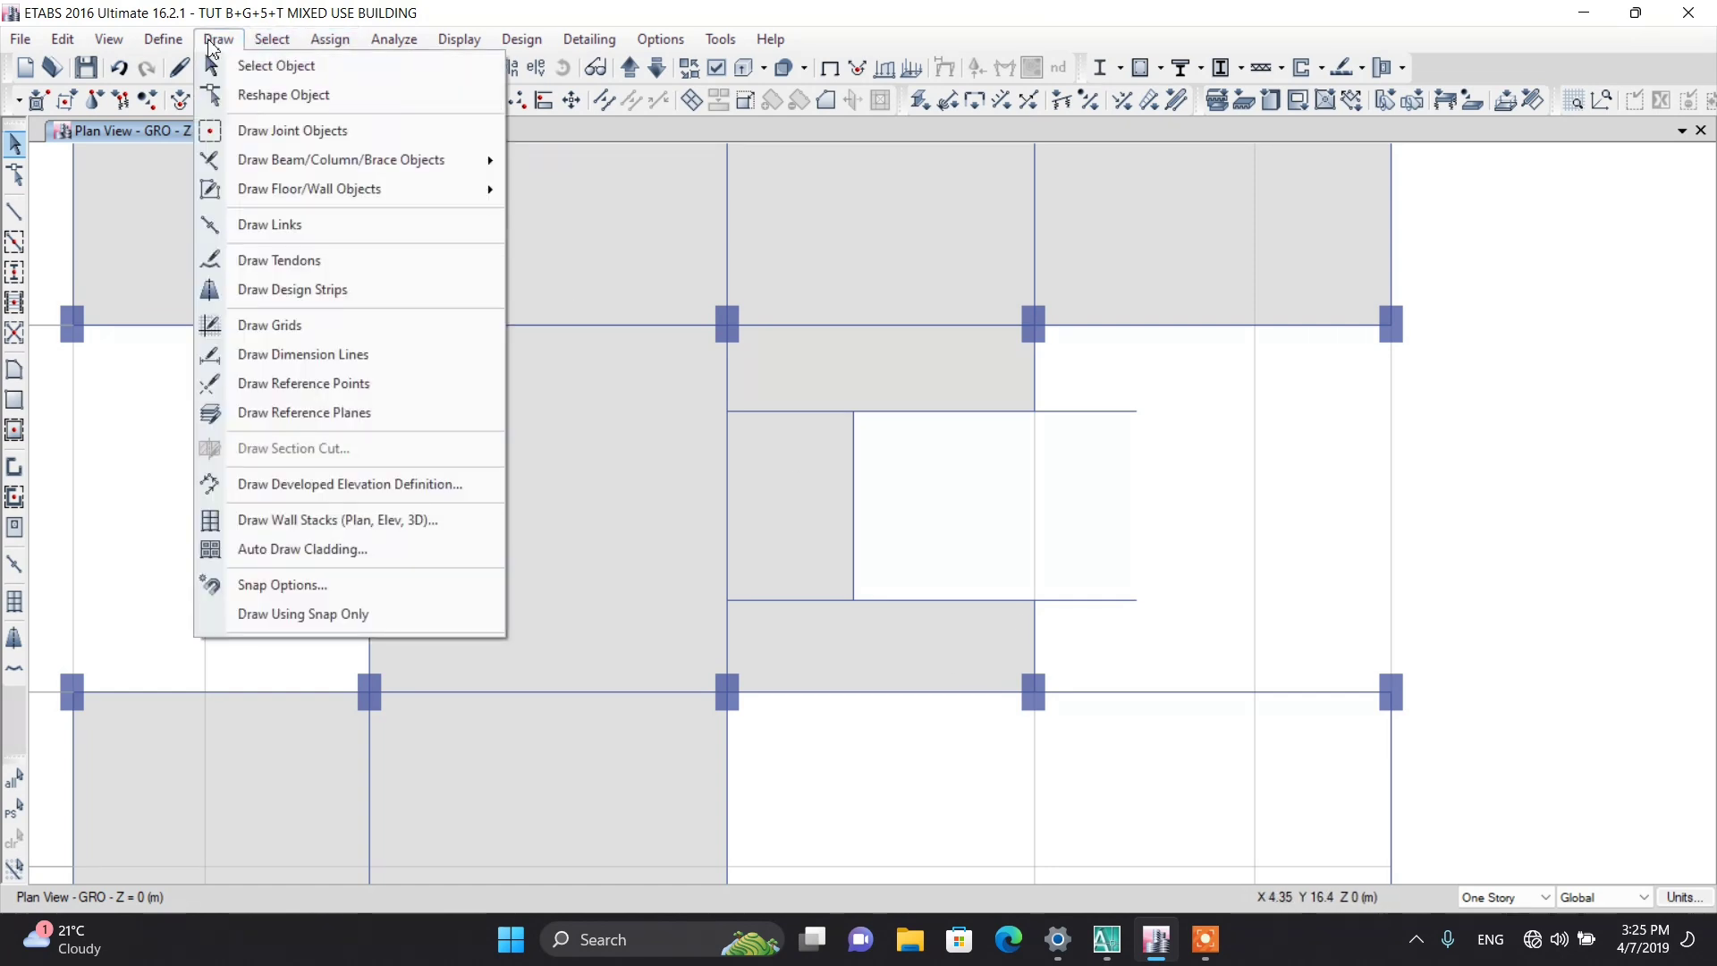
click(280, 356)
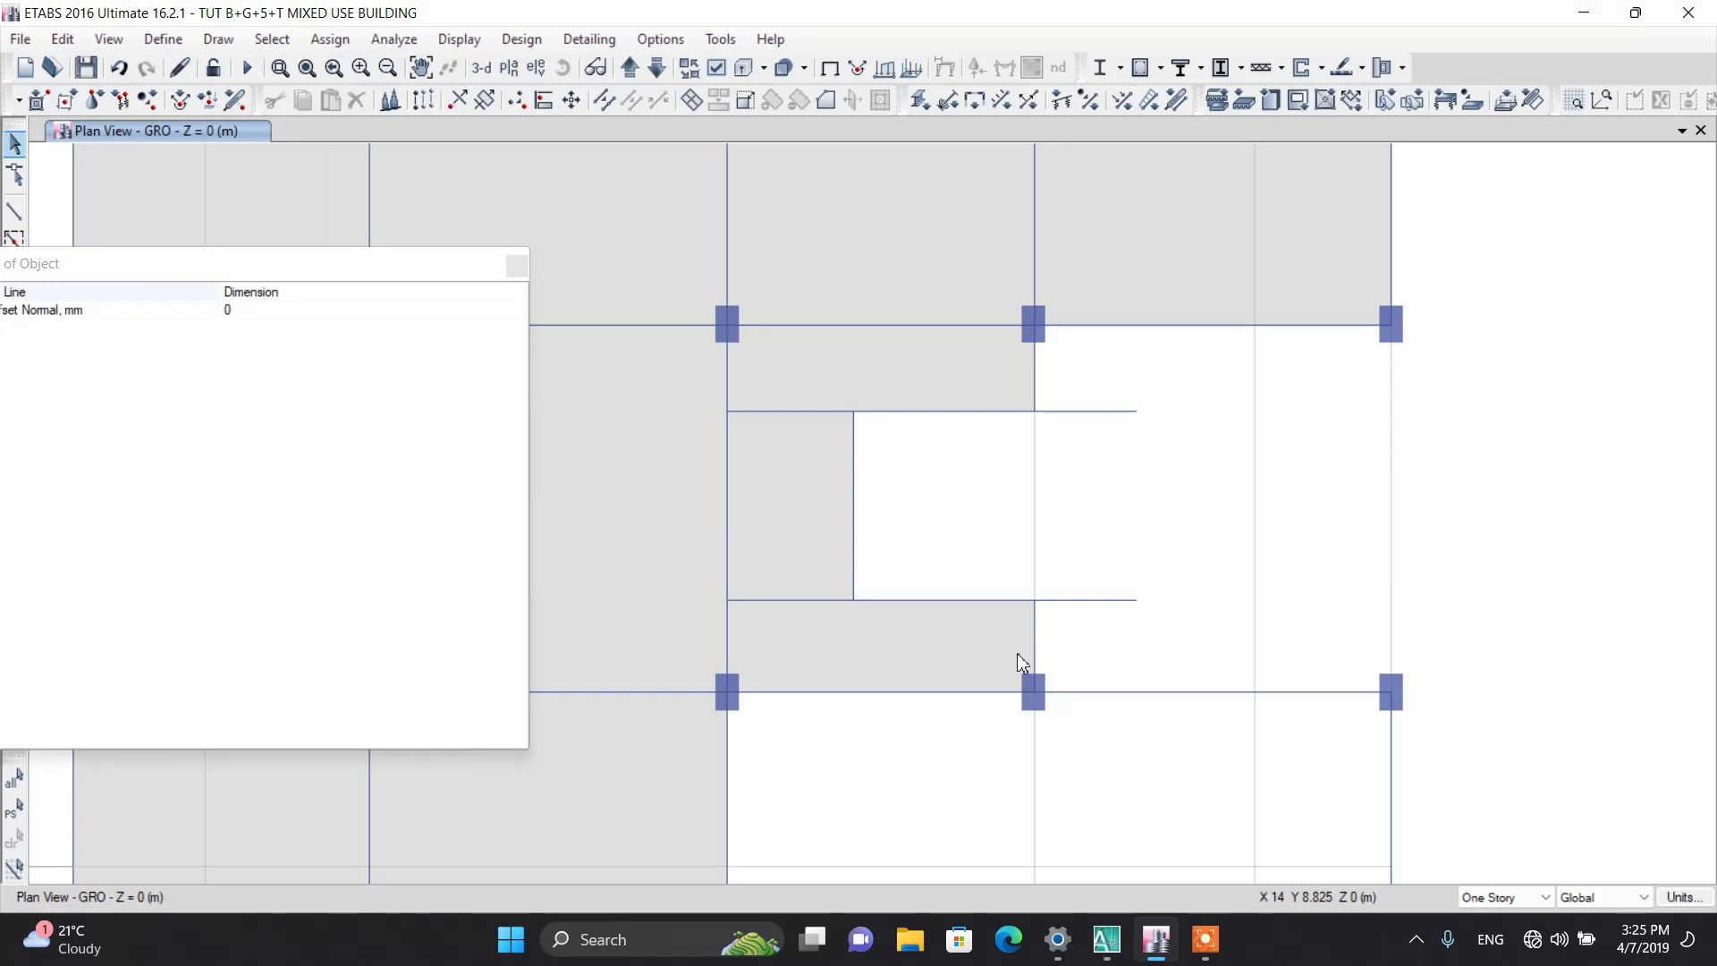
click(1033, 601)
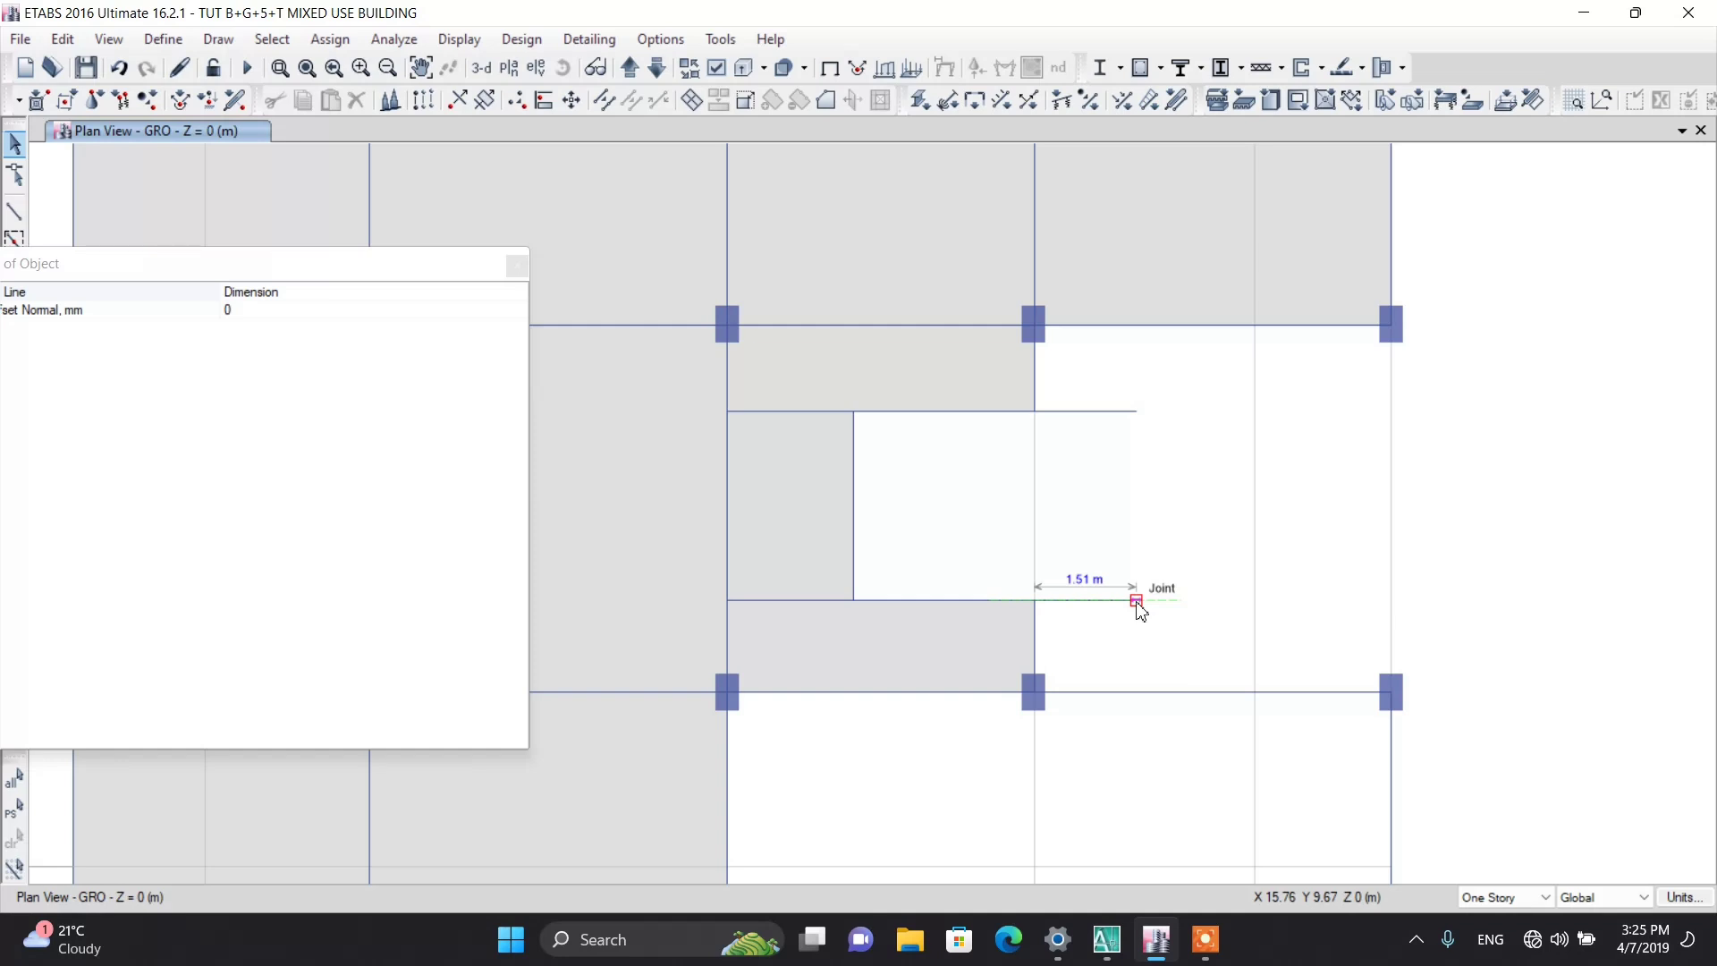
key(Escape)
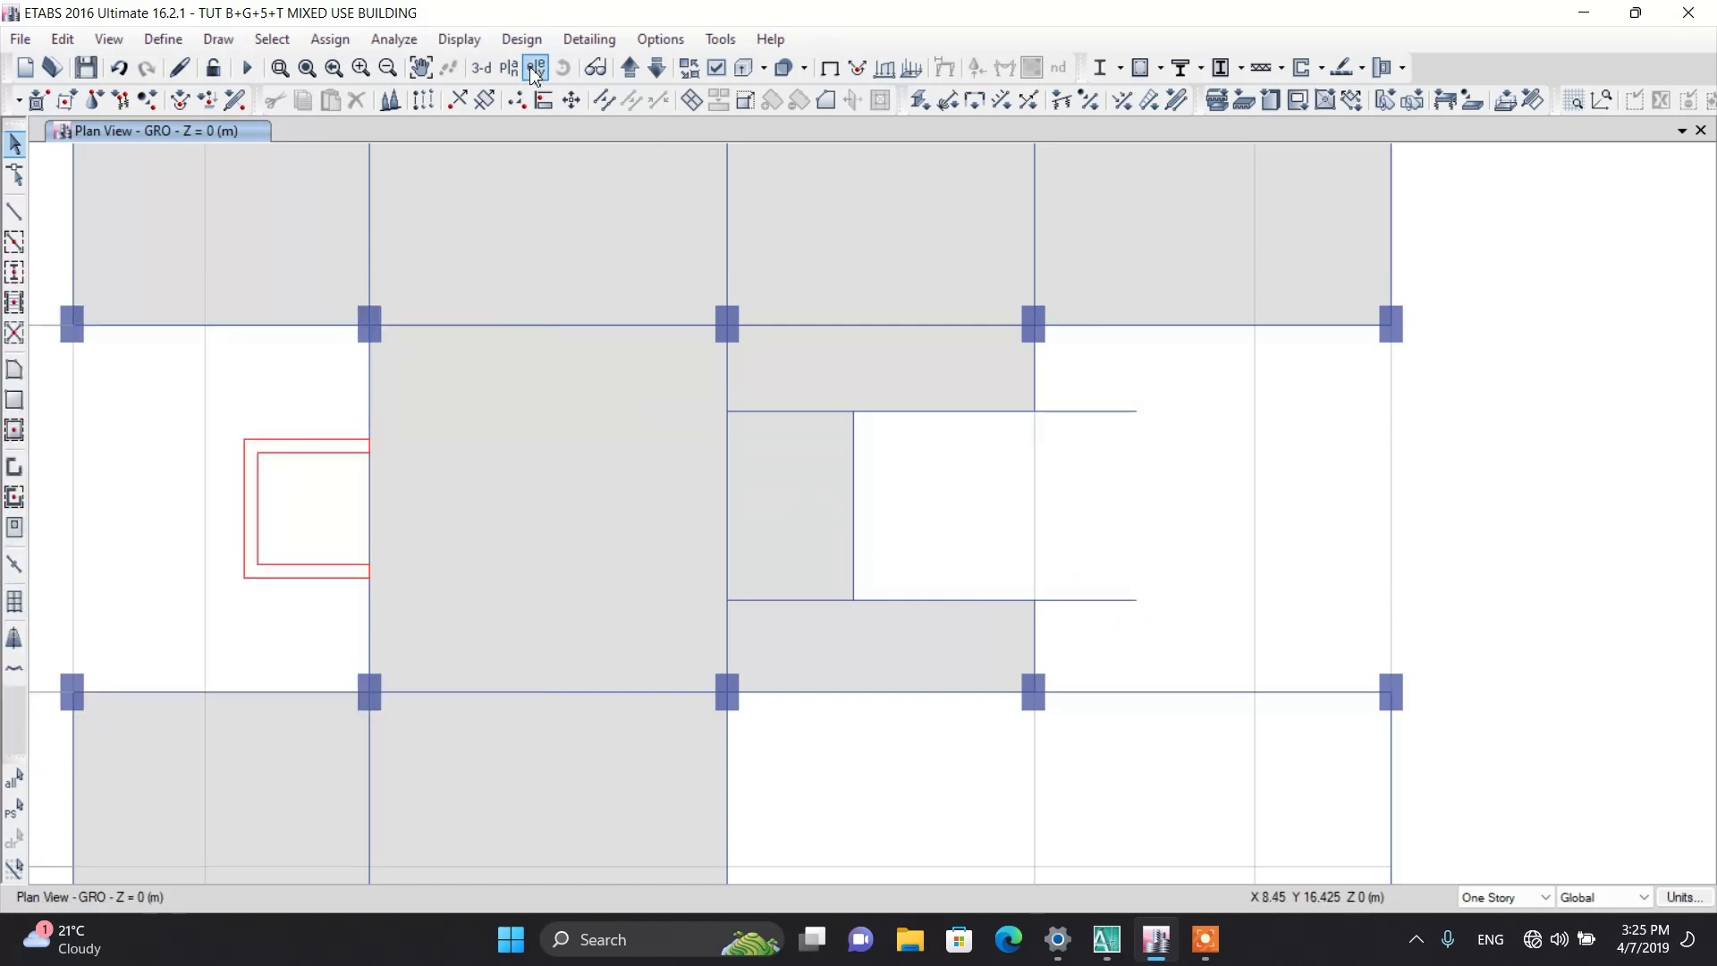
Step: Show the 3-D view and draw a straight B40X25 frame along the top edge of the inclined stair flight
click(481, 68)
scroll(918, 562, up, 6)
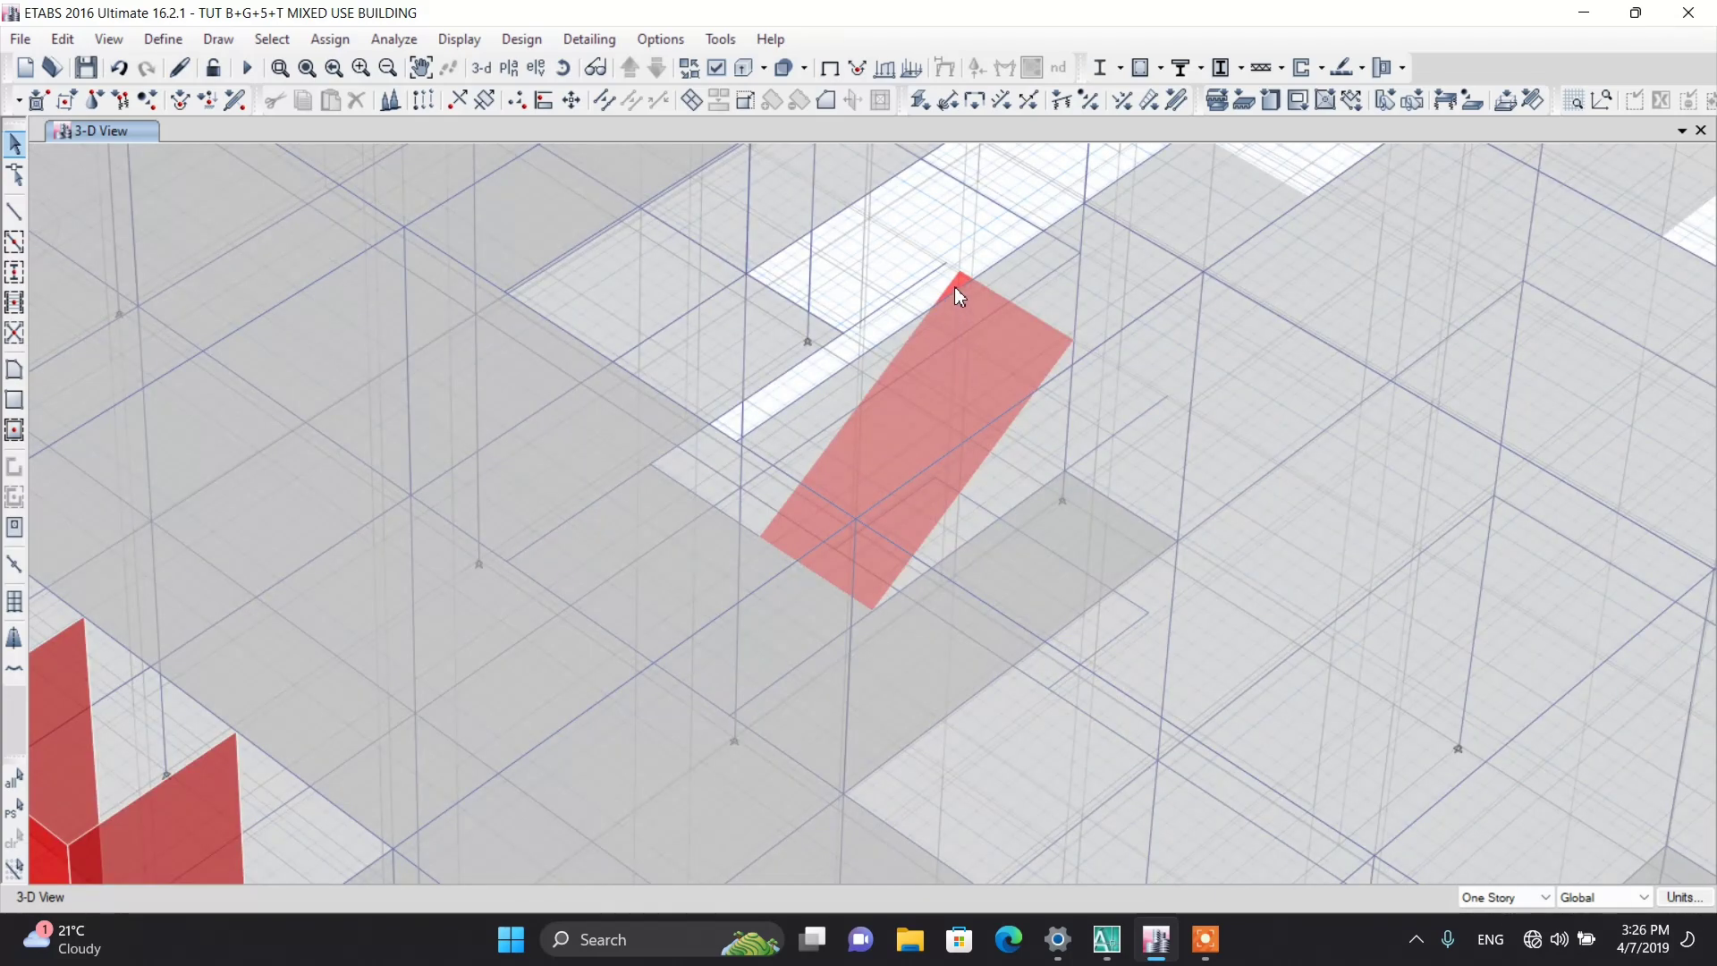
click(15, 211)
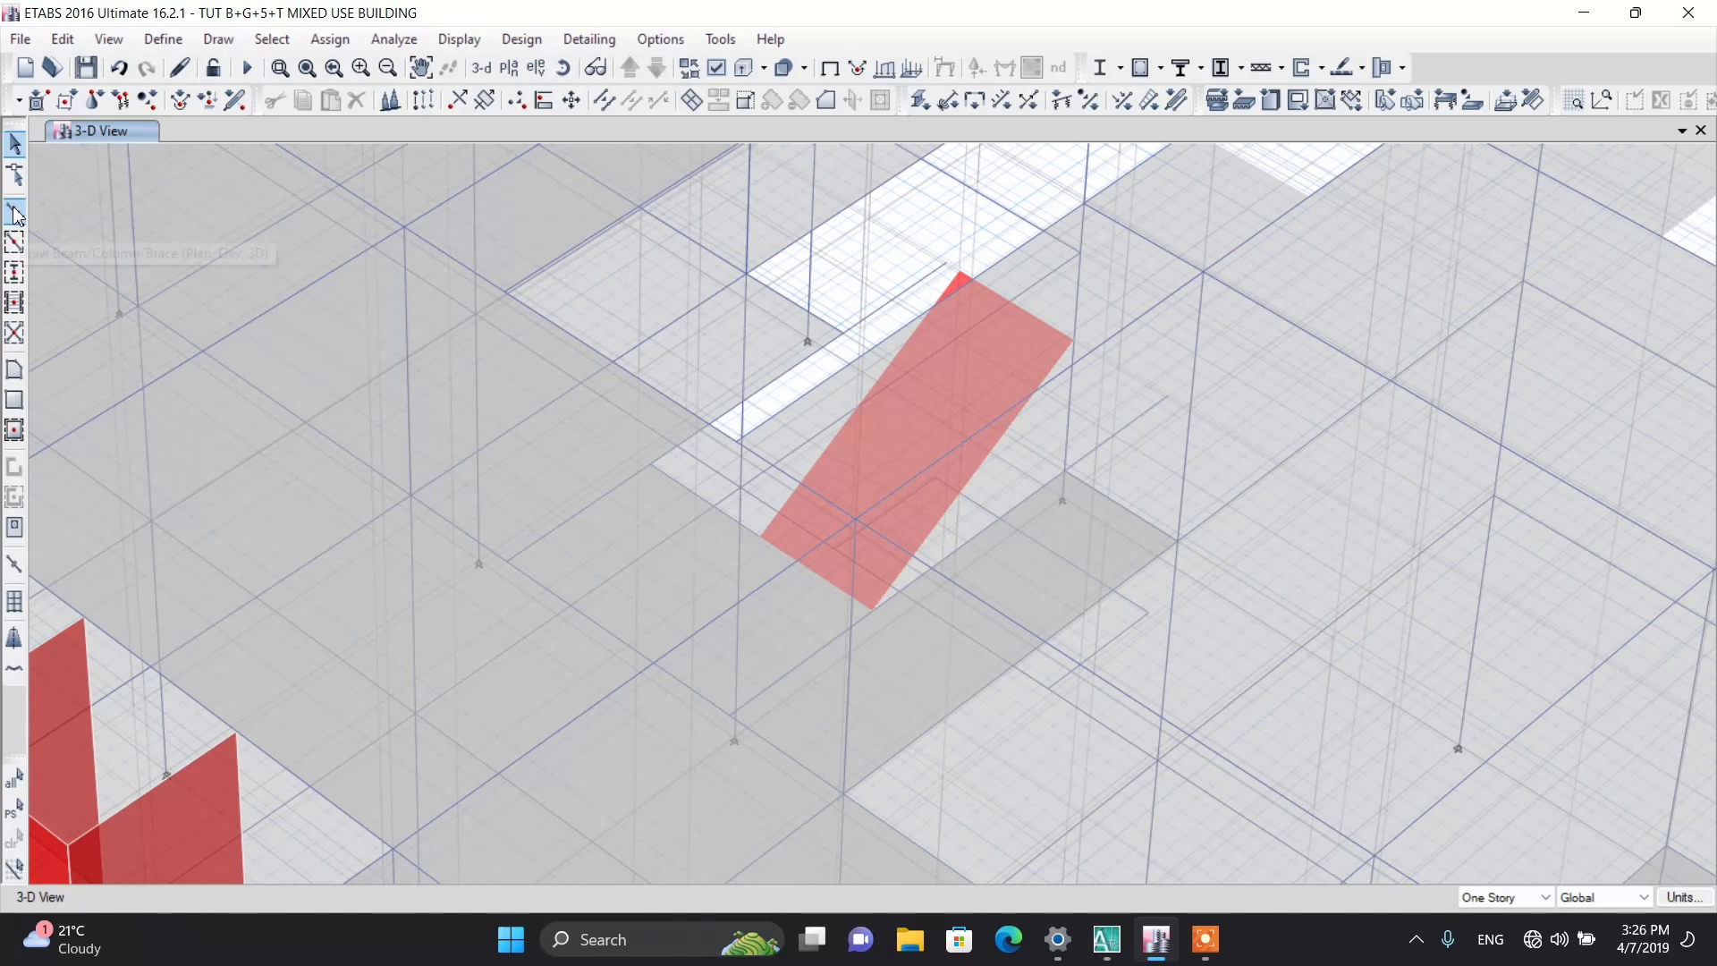
click(962, 274)
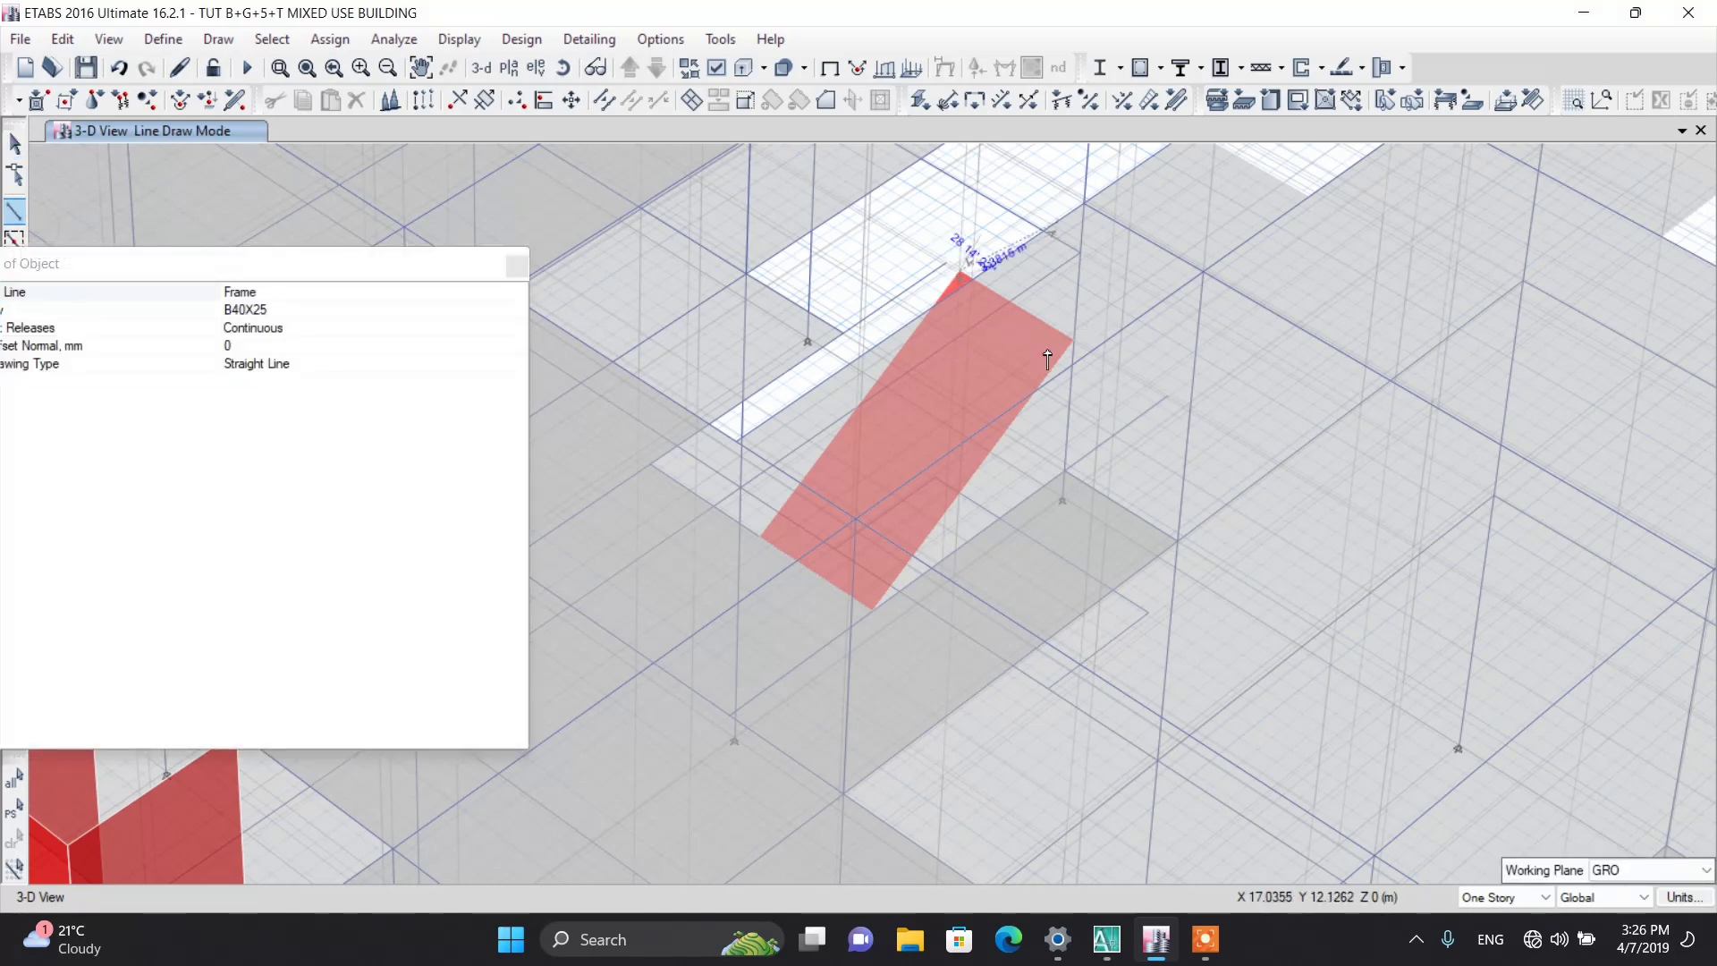
click(1073, 340)
key(Escape)
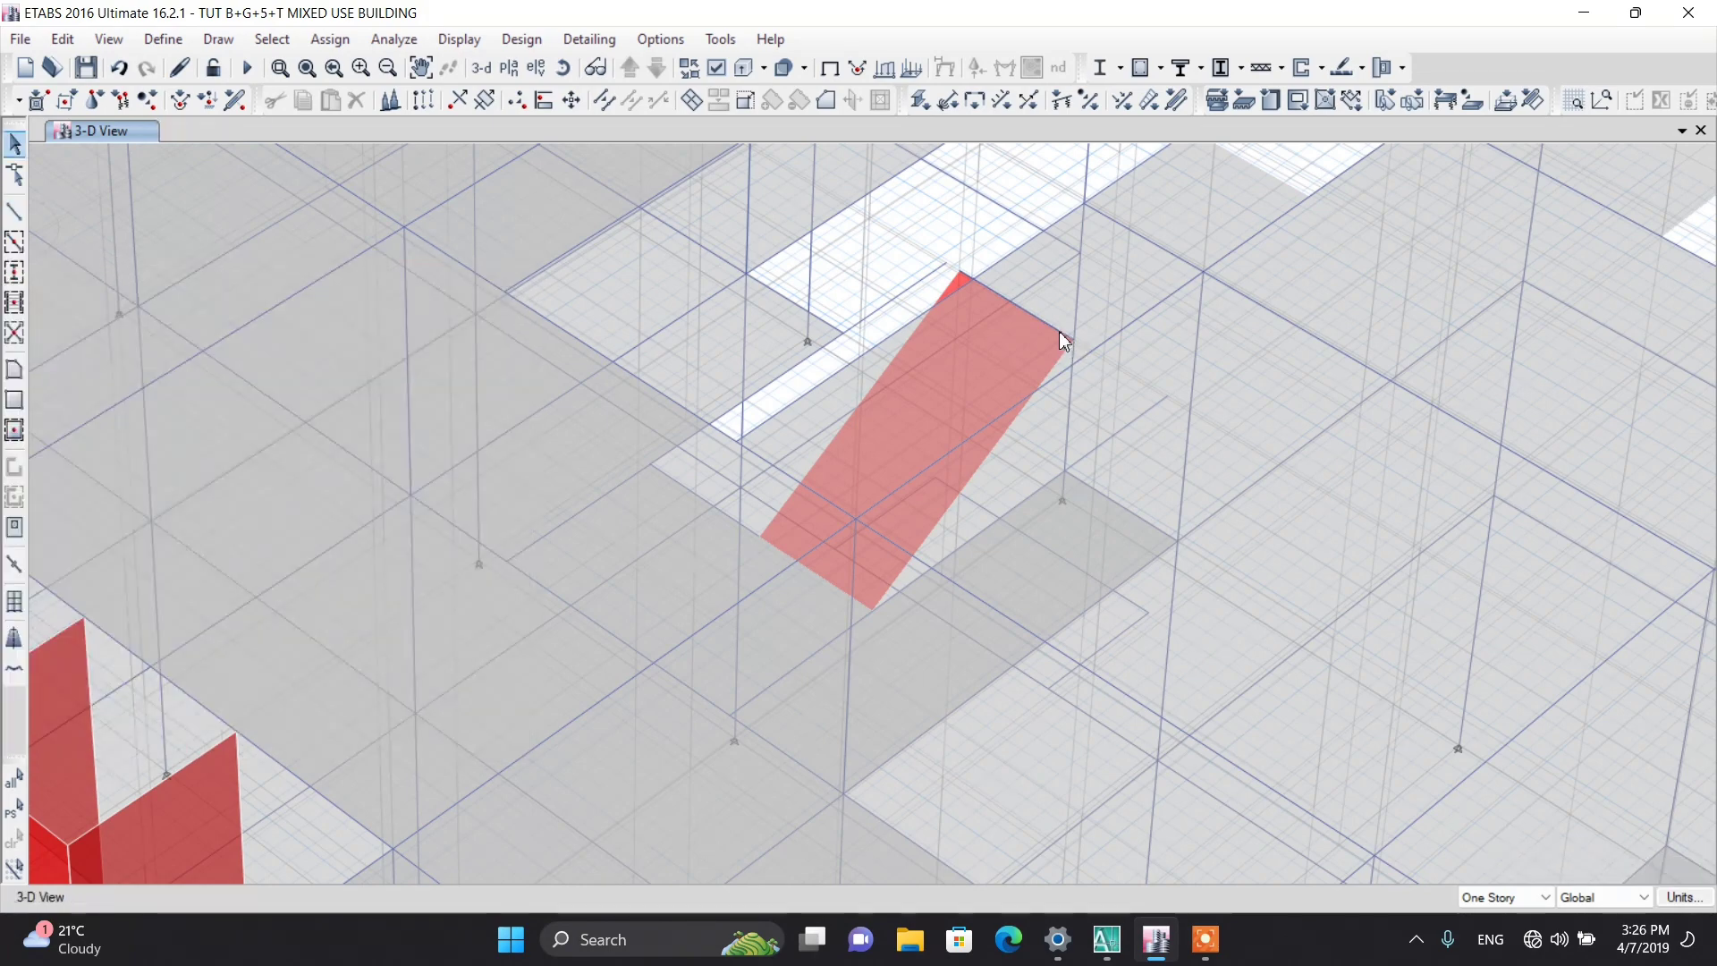
Step: Extrude the frame at the flight's top edge into one landing shell with dx 1.51 m, dy 0 and dz 0
click(1048, 325)
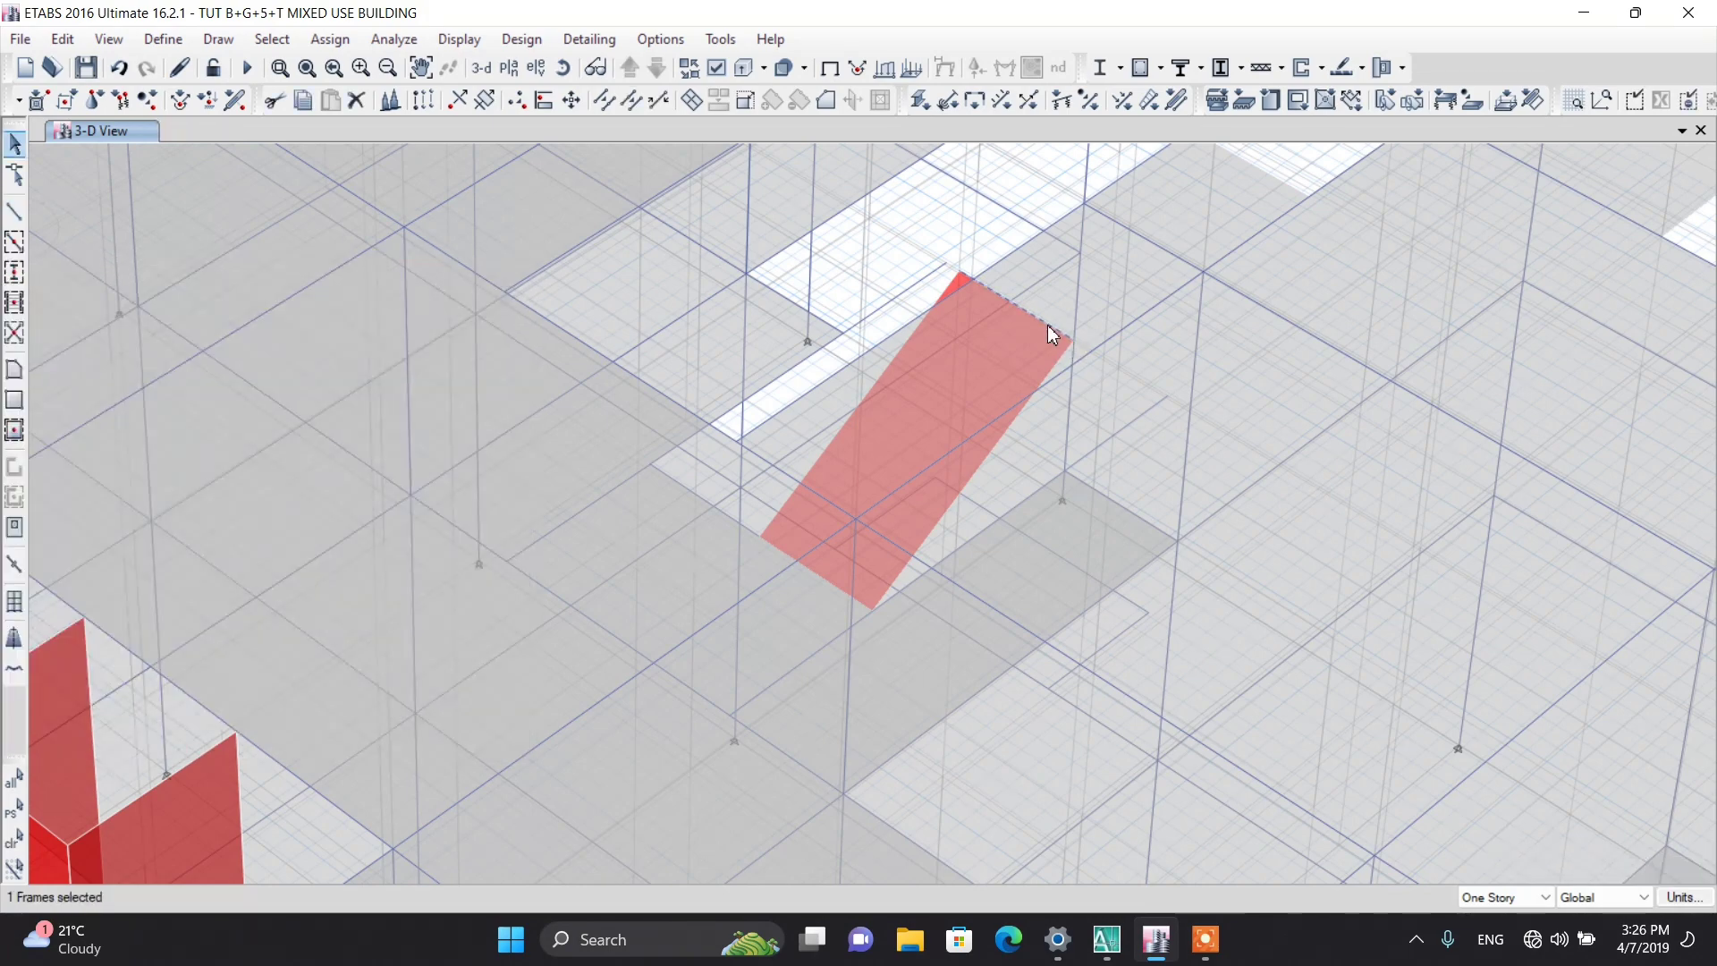
click(62, 39)
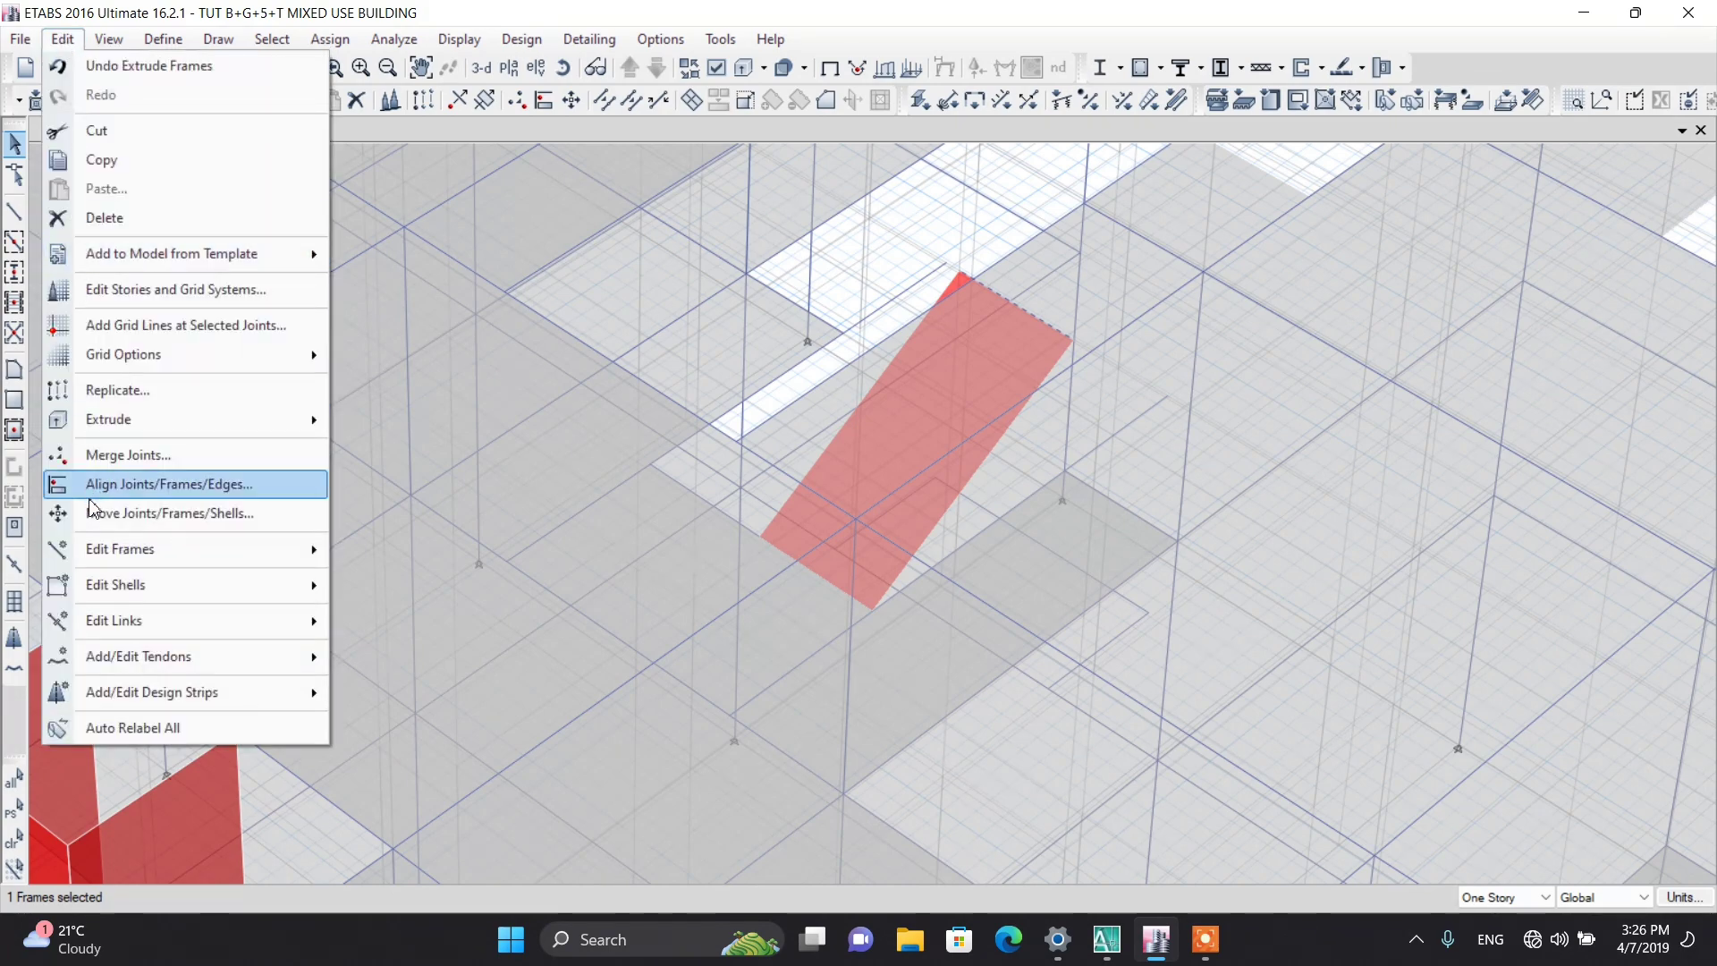
mouse_move(95, 422)
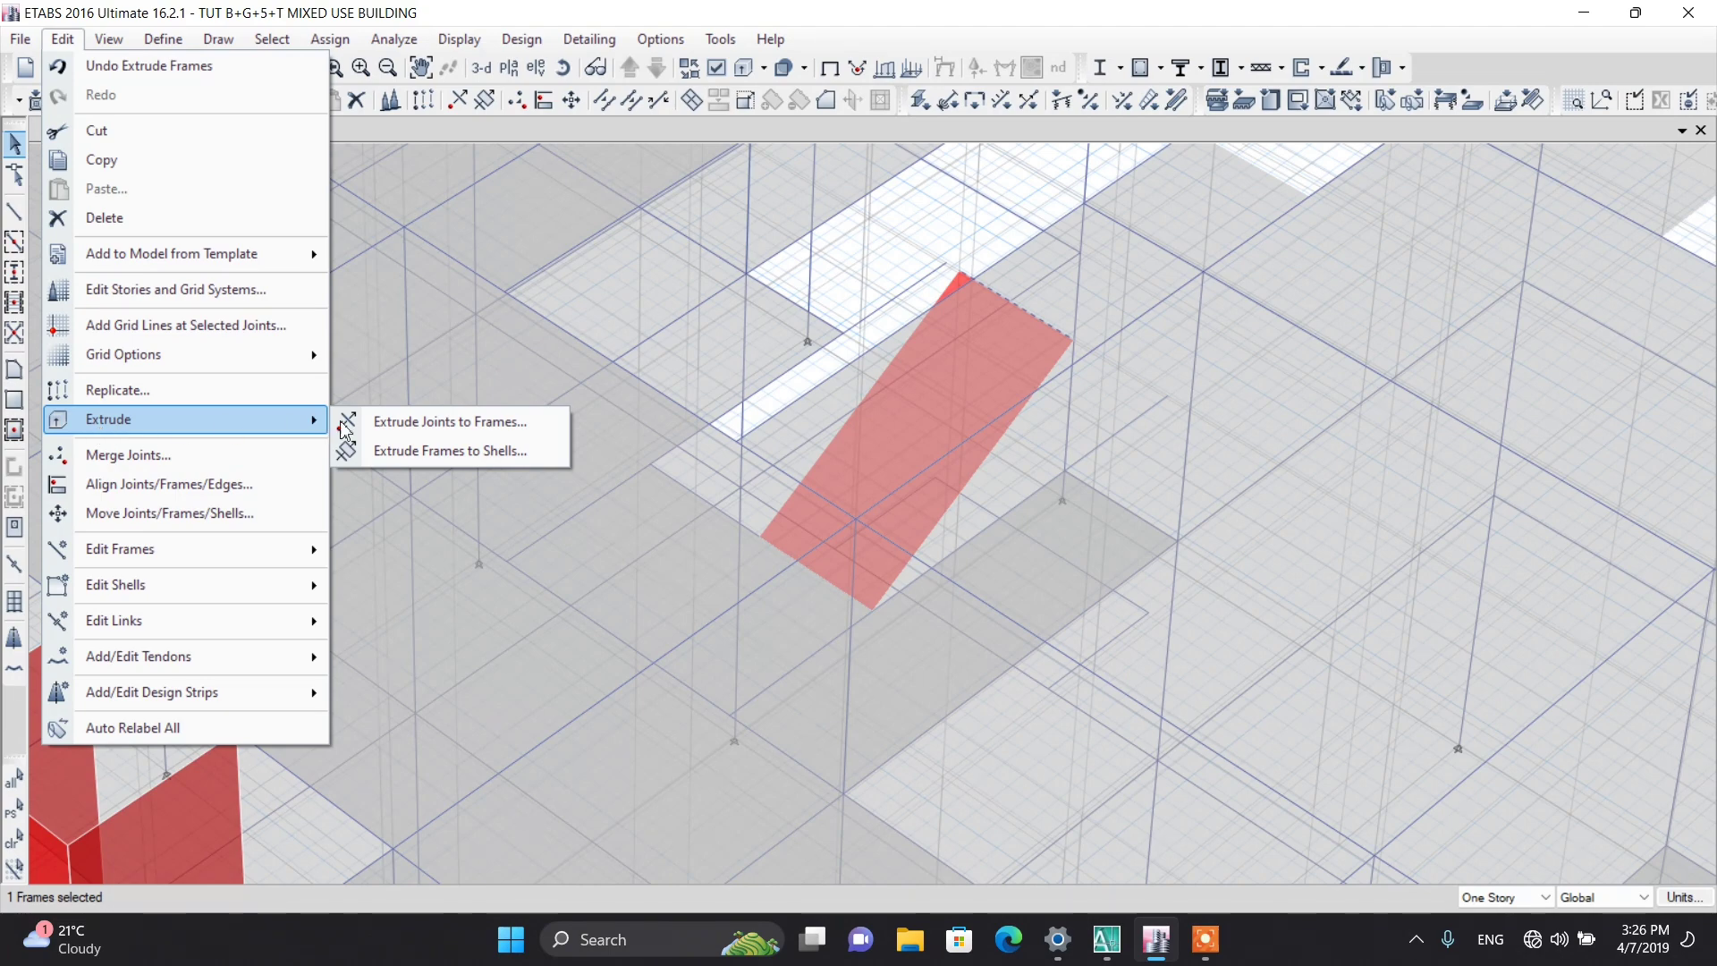
click(399, 453)
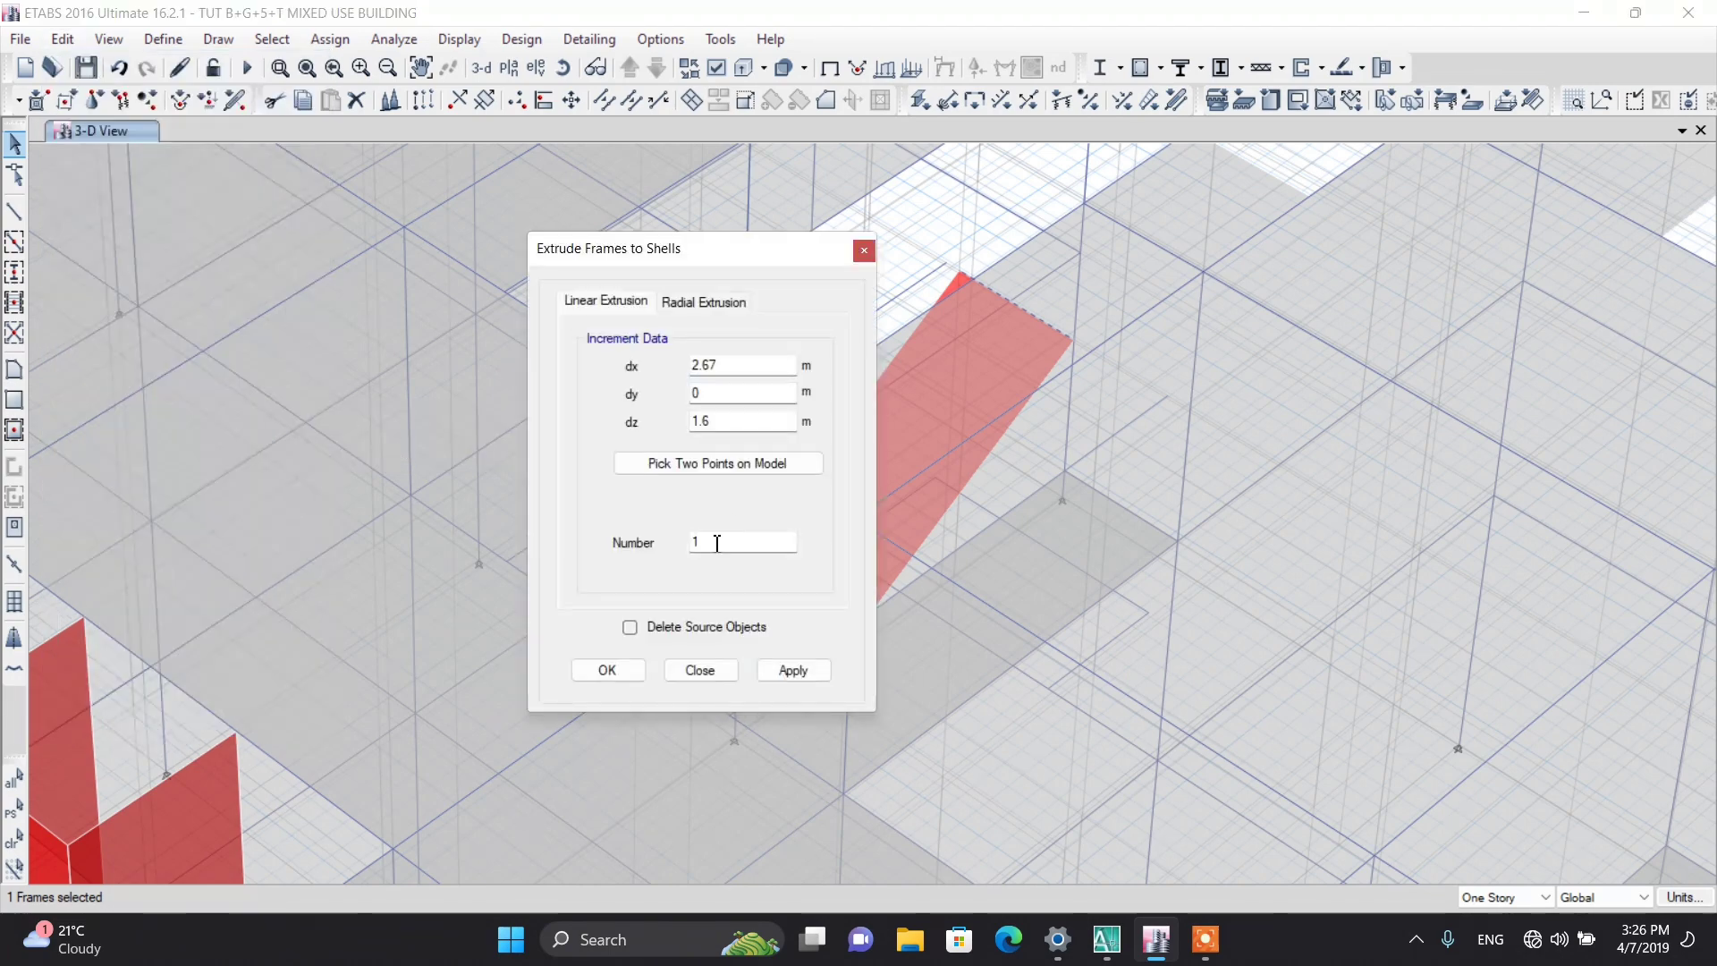
drag(732, 367, 683, 367)
text(1.51)
click(732, 424)
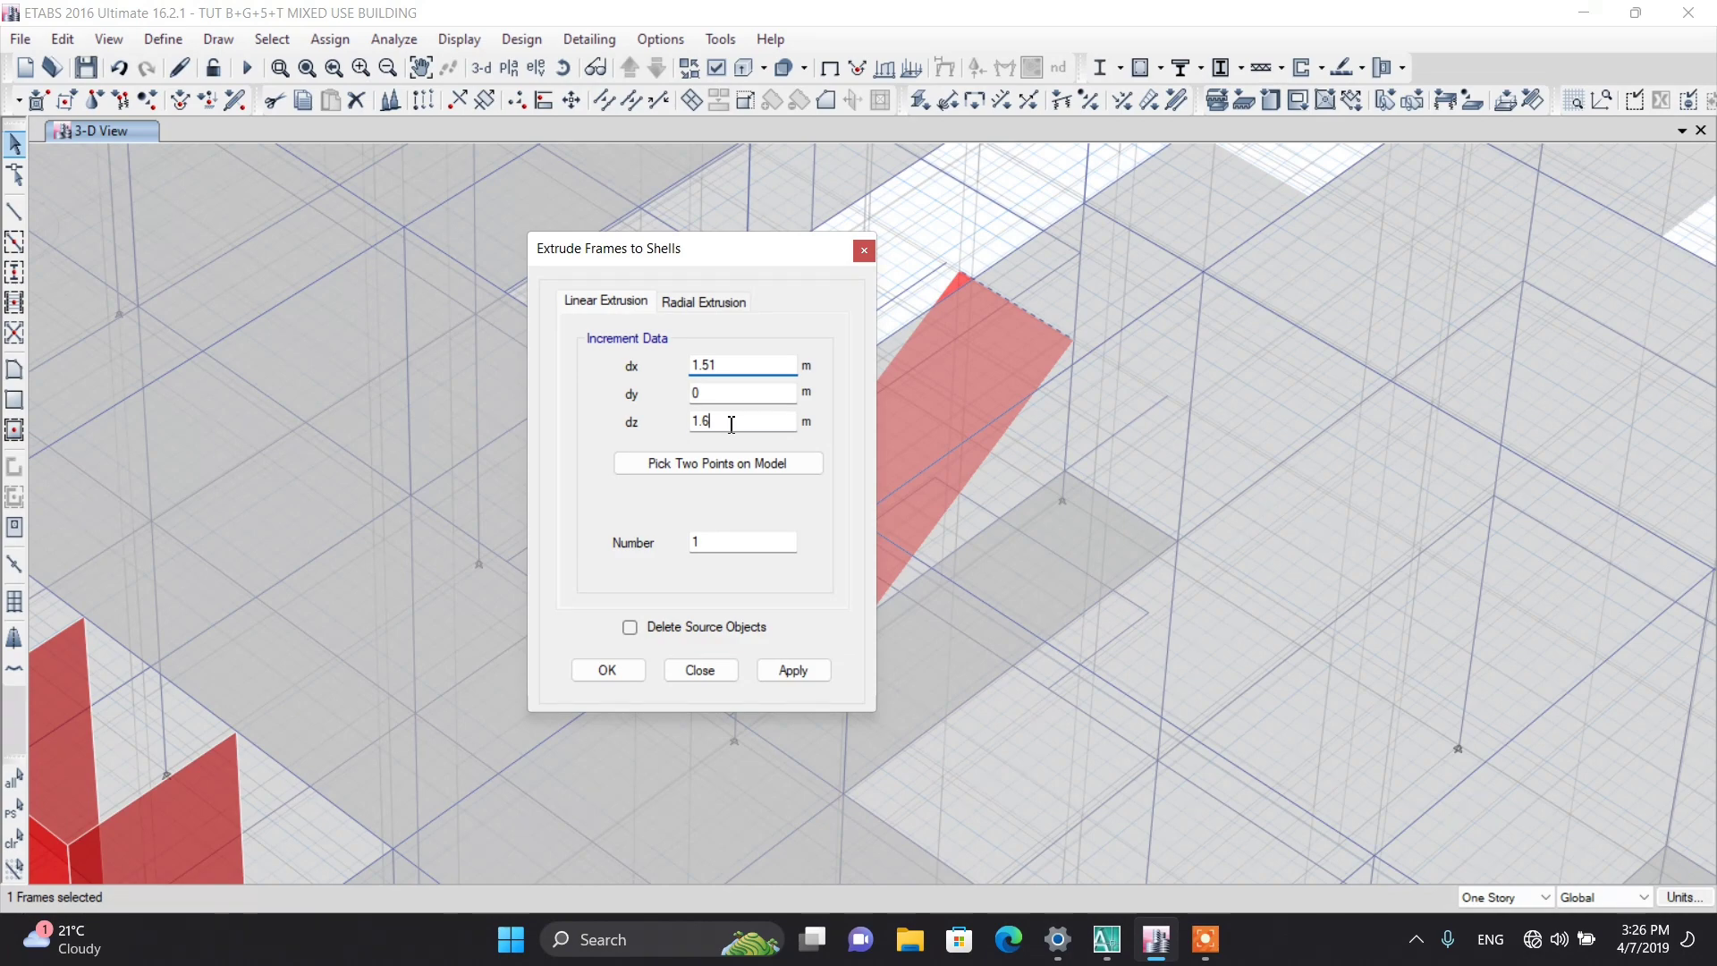
double_click(719, 423)
text(0)
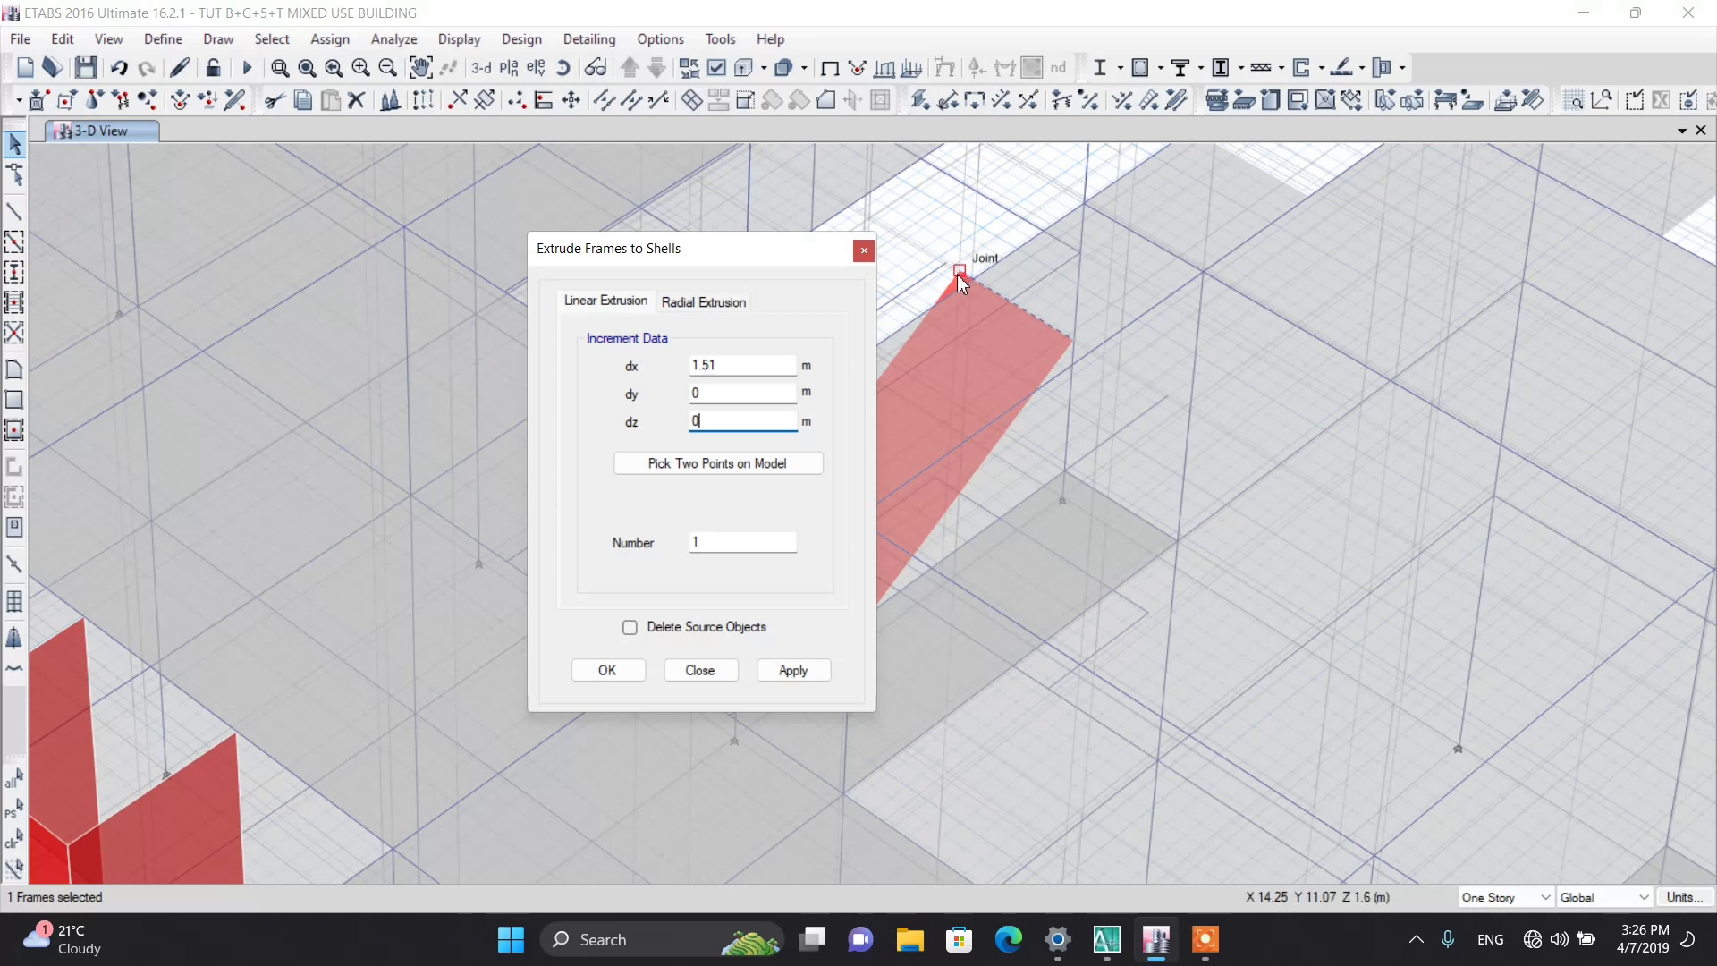
click(608, 671)
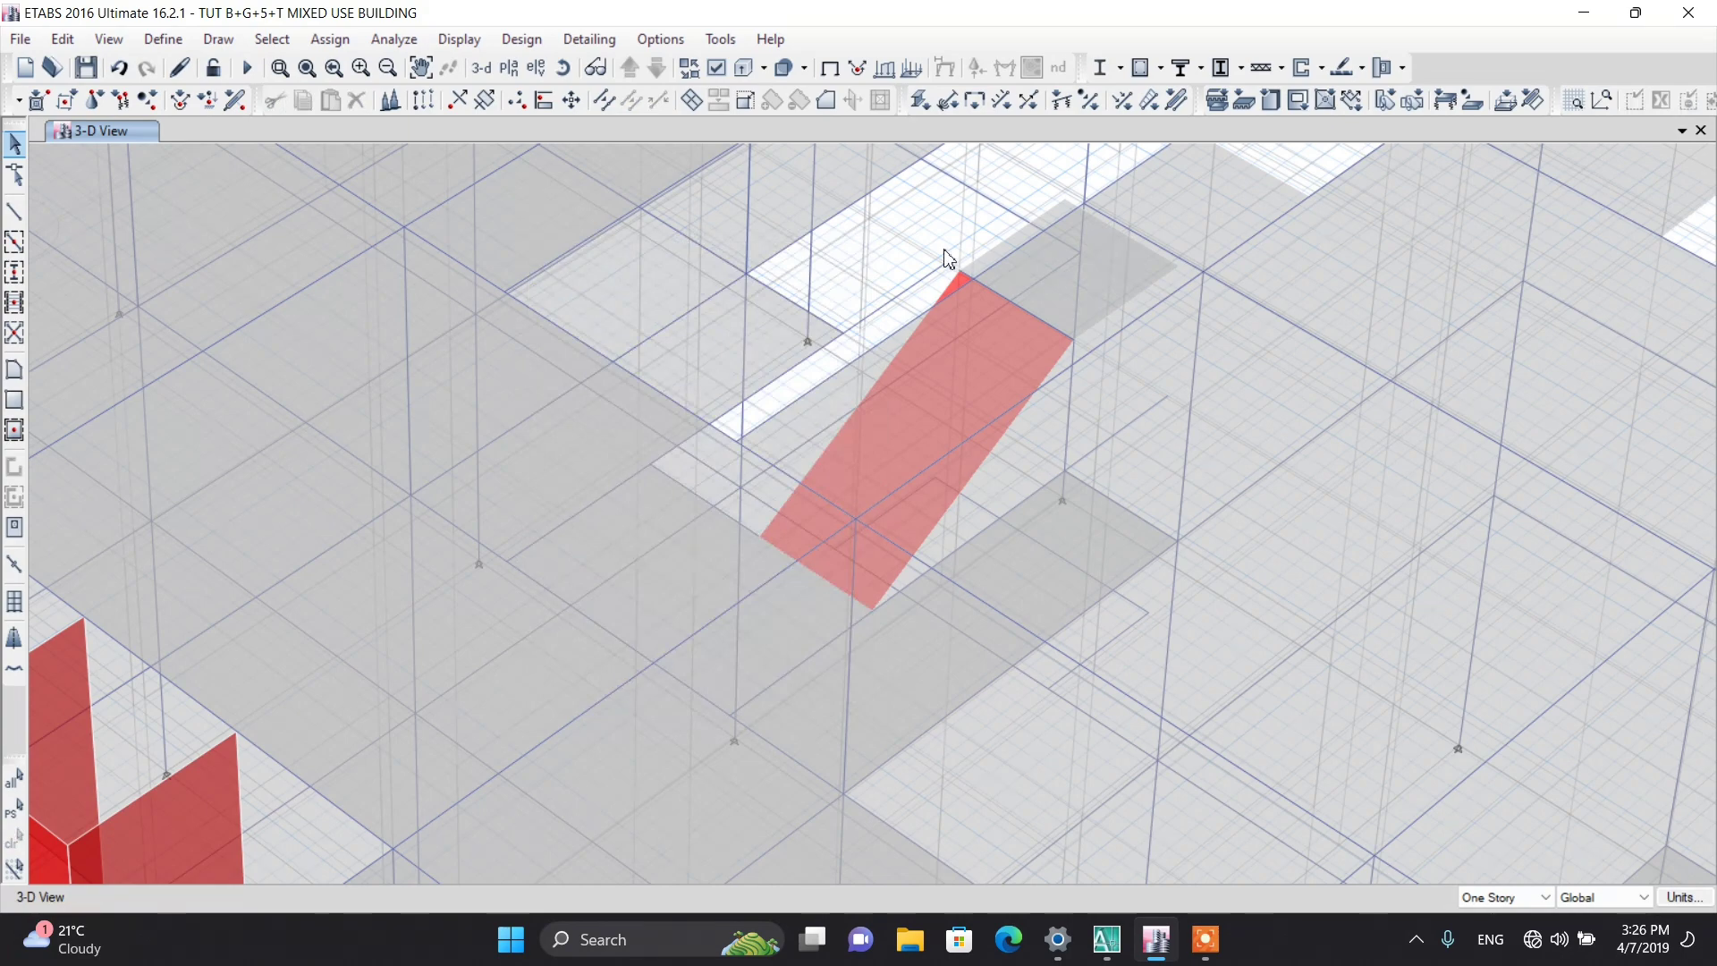
Step: Draw a B40X25 frame along the landing shell's side edge, from the flight's free top corner to the landing's far corner
scroll(1006, 277, up, 2)
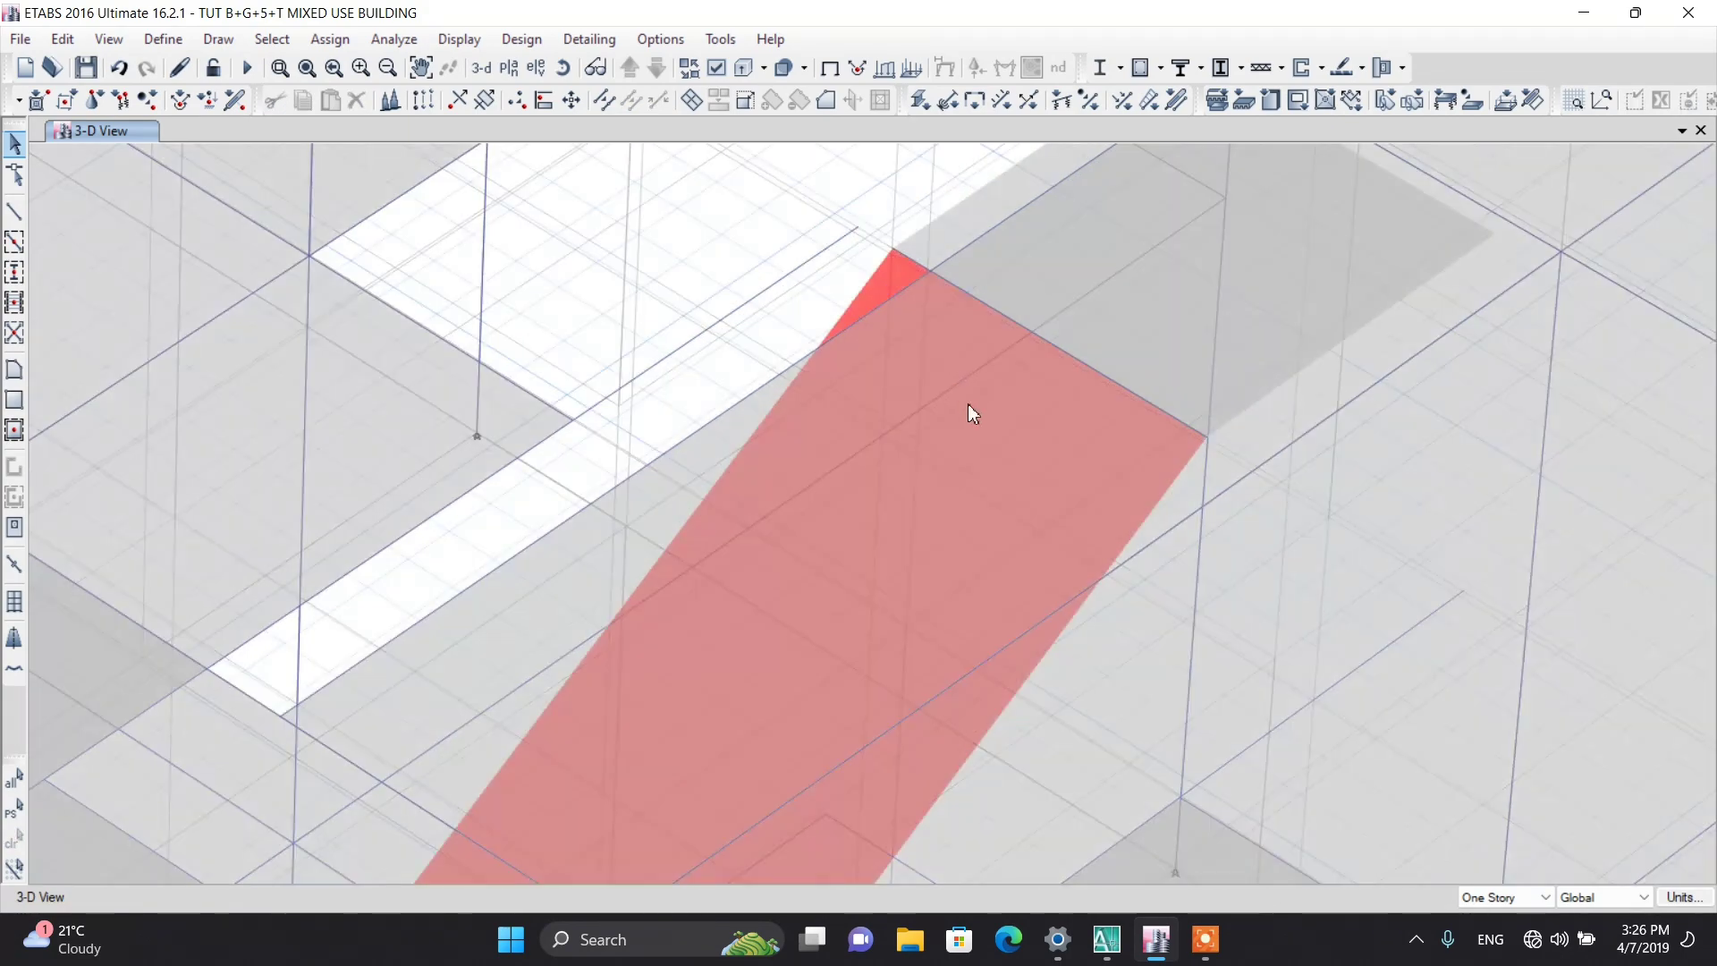
scroll(970, 414, down, 4)
scroll(877, 452, up, 3)
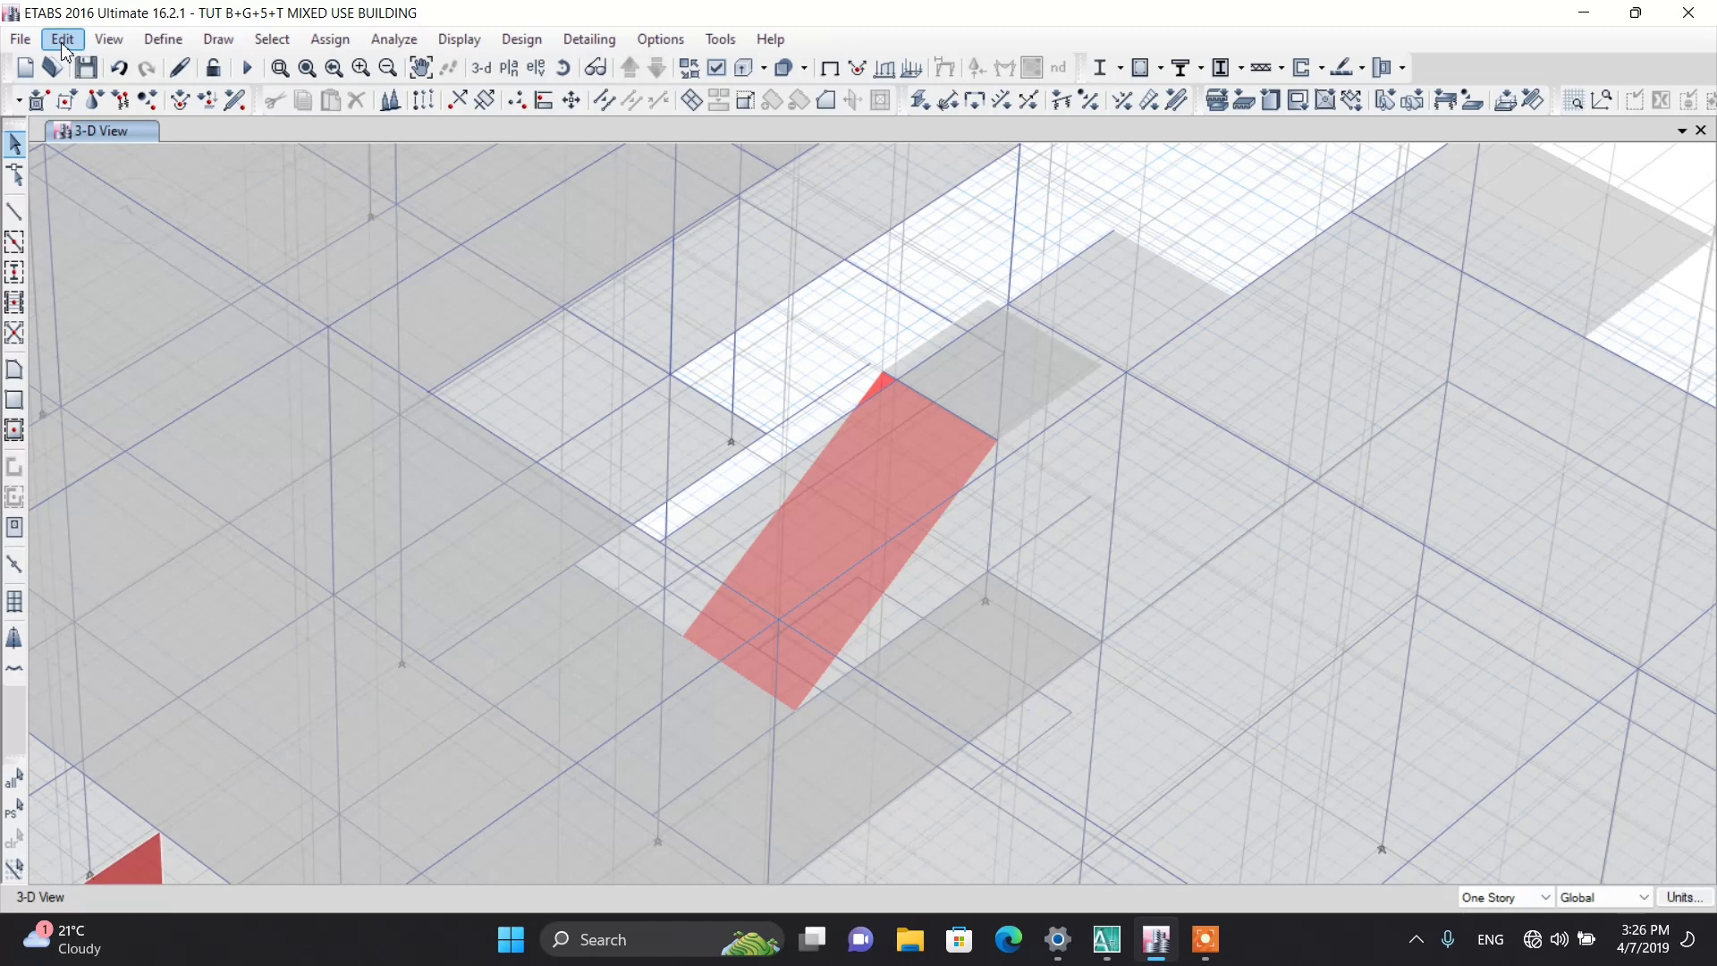
click(14, 212)
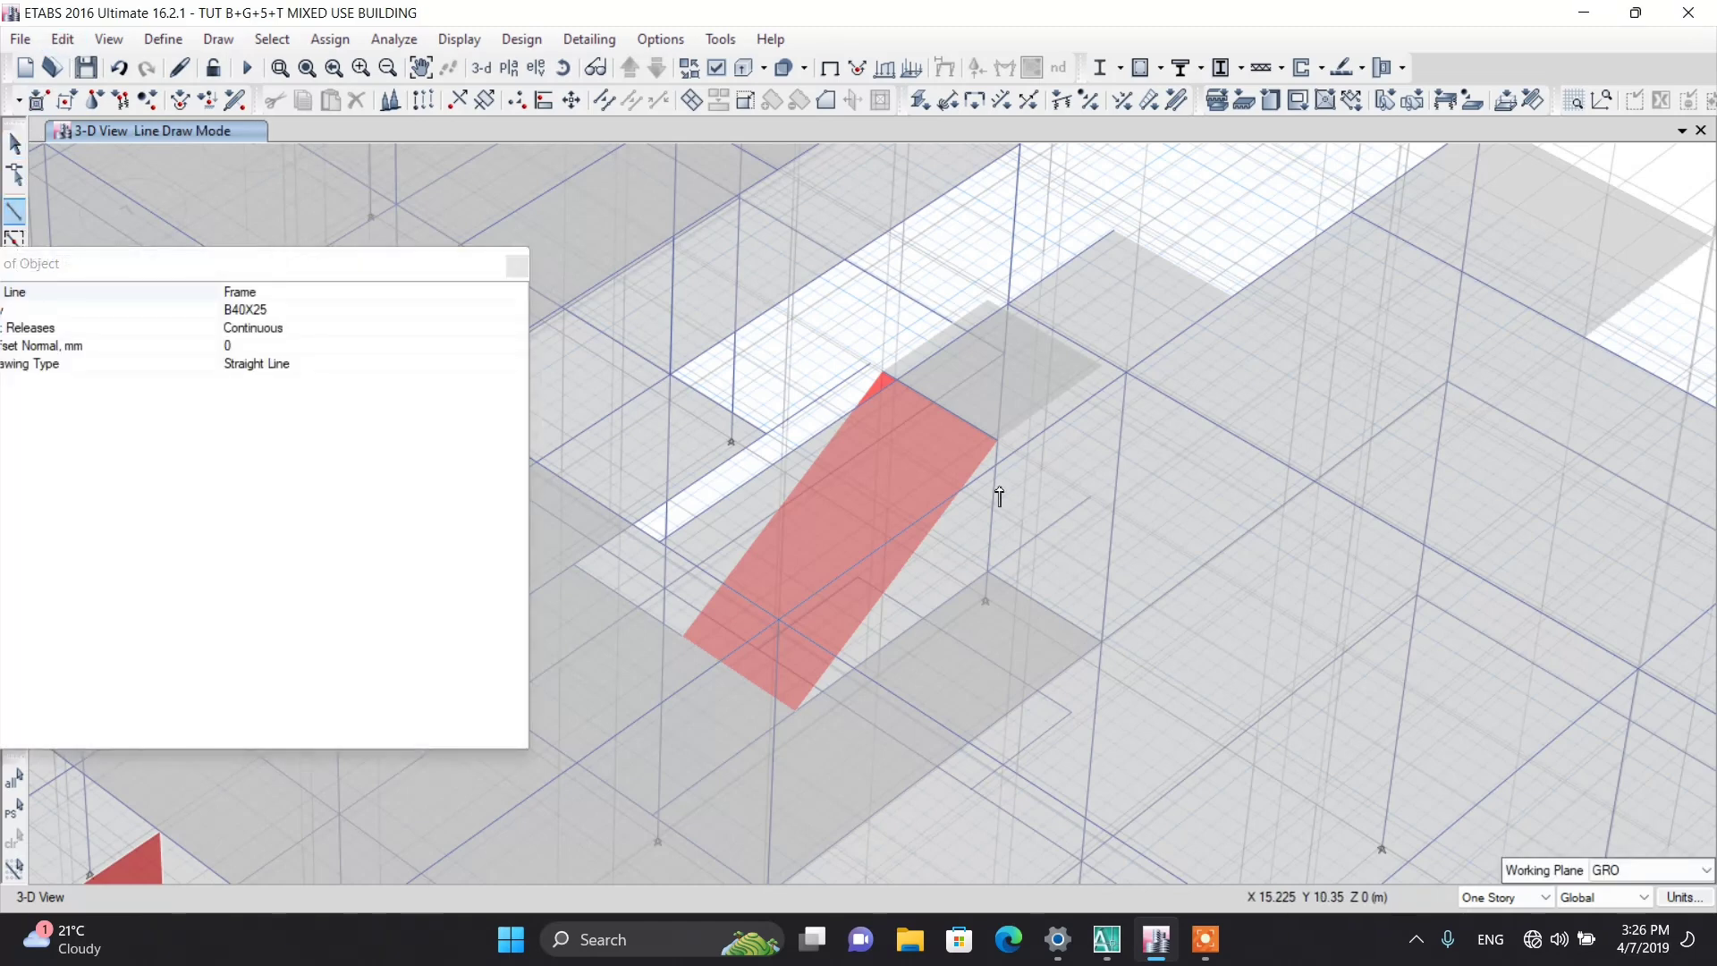
click(998, 442)
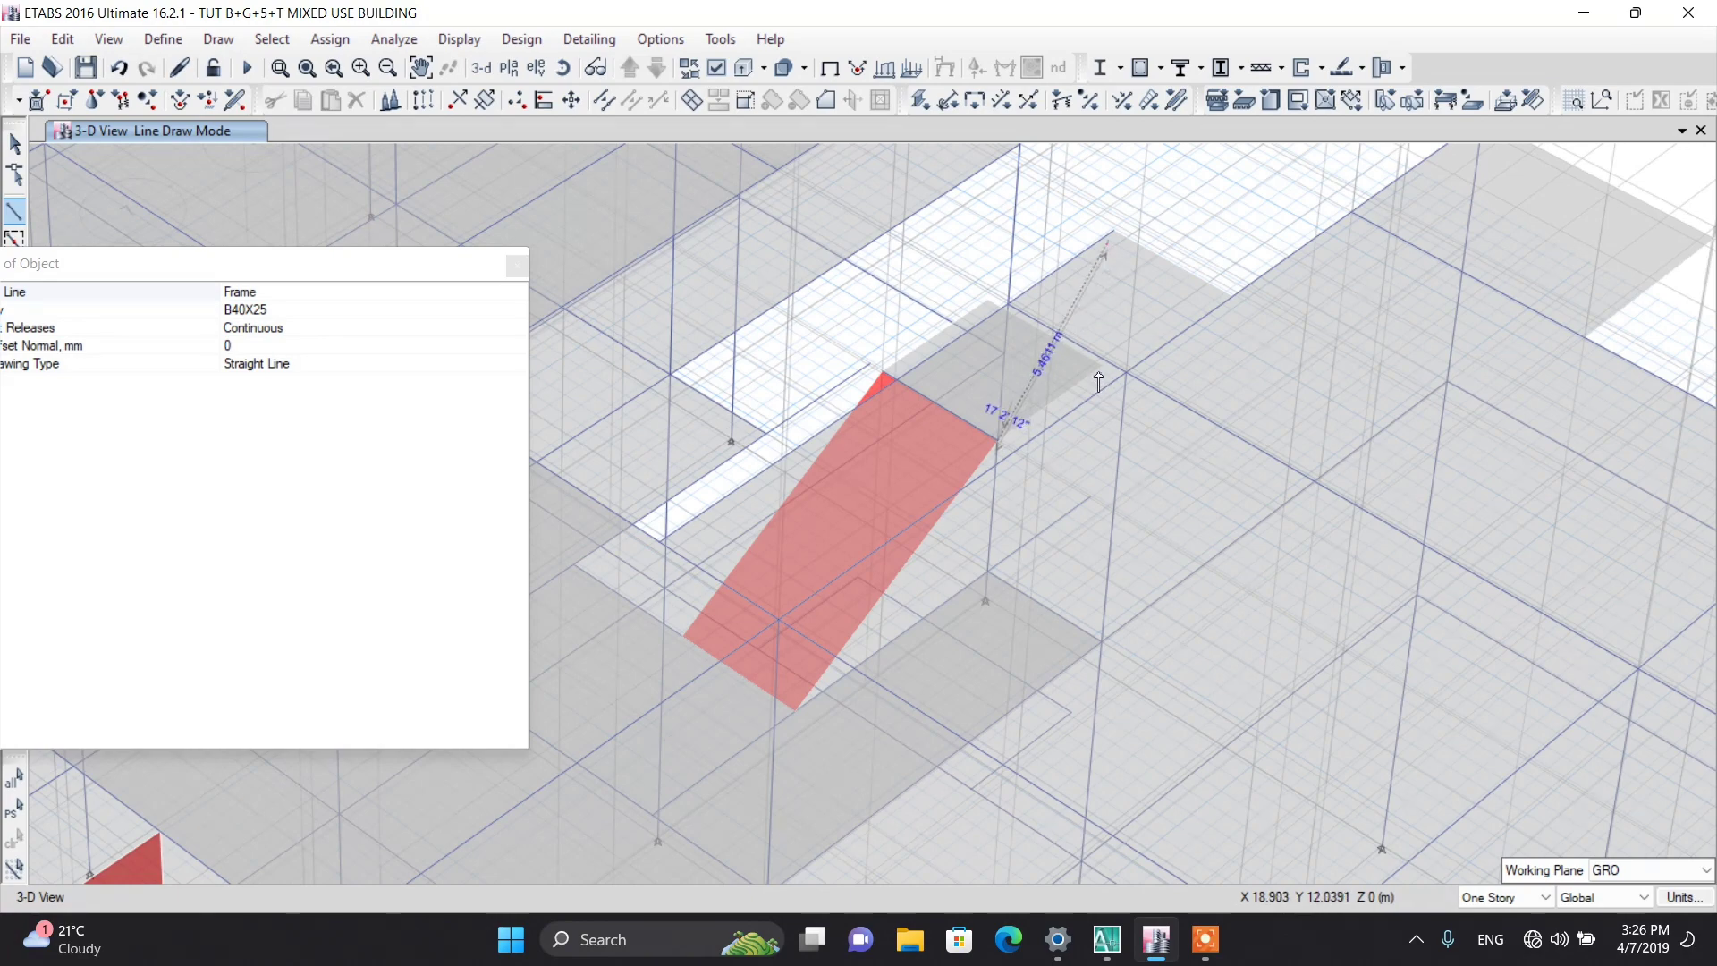
key(Escape)
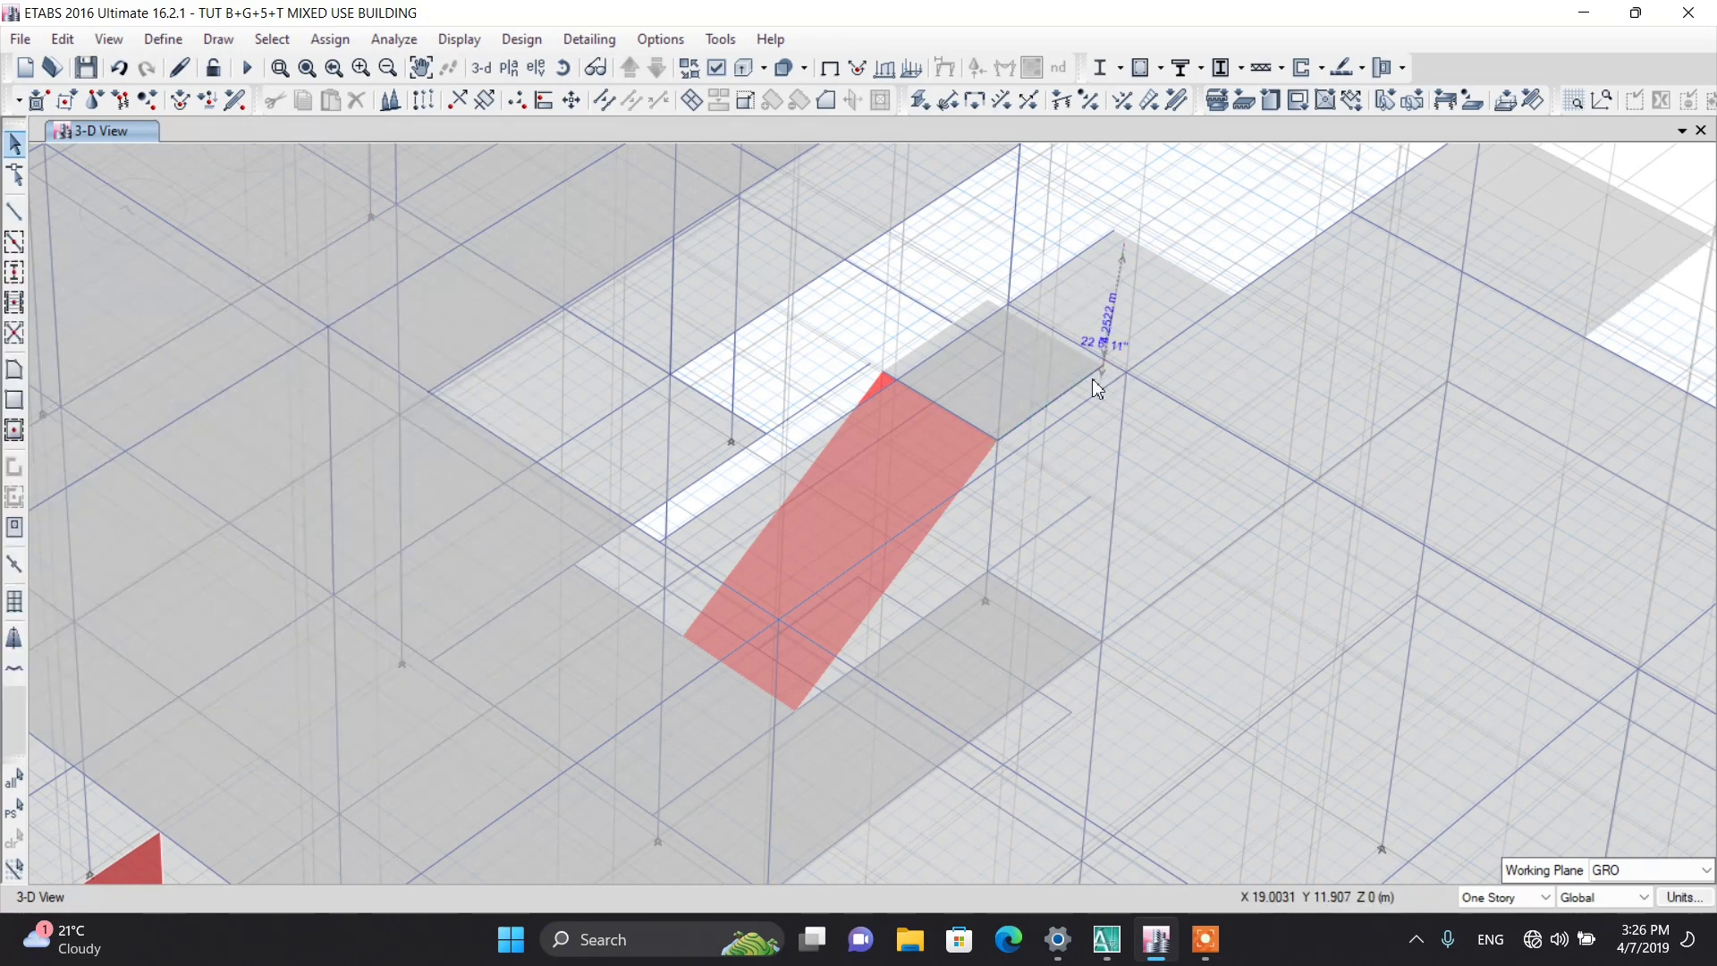
Step: Delete the extruded landing shell at the top of the stair flight, keeping the edge frames
scroll(980, 322, up, 3)
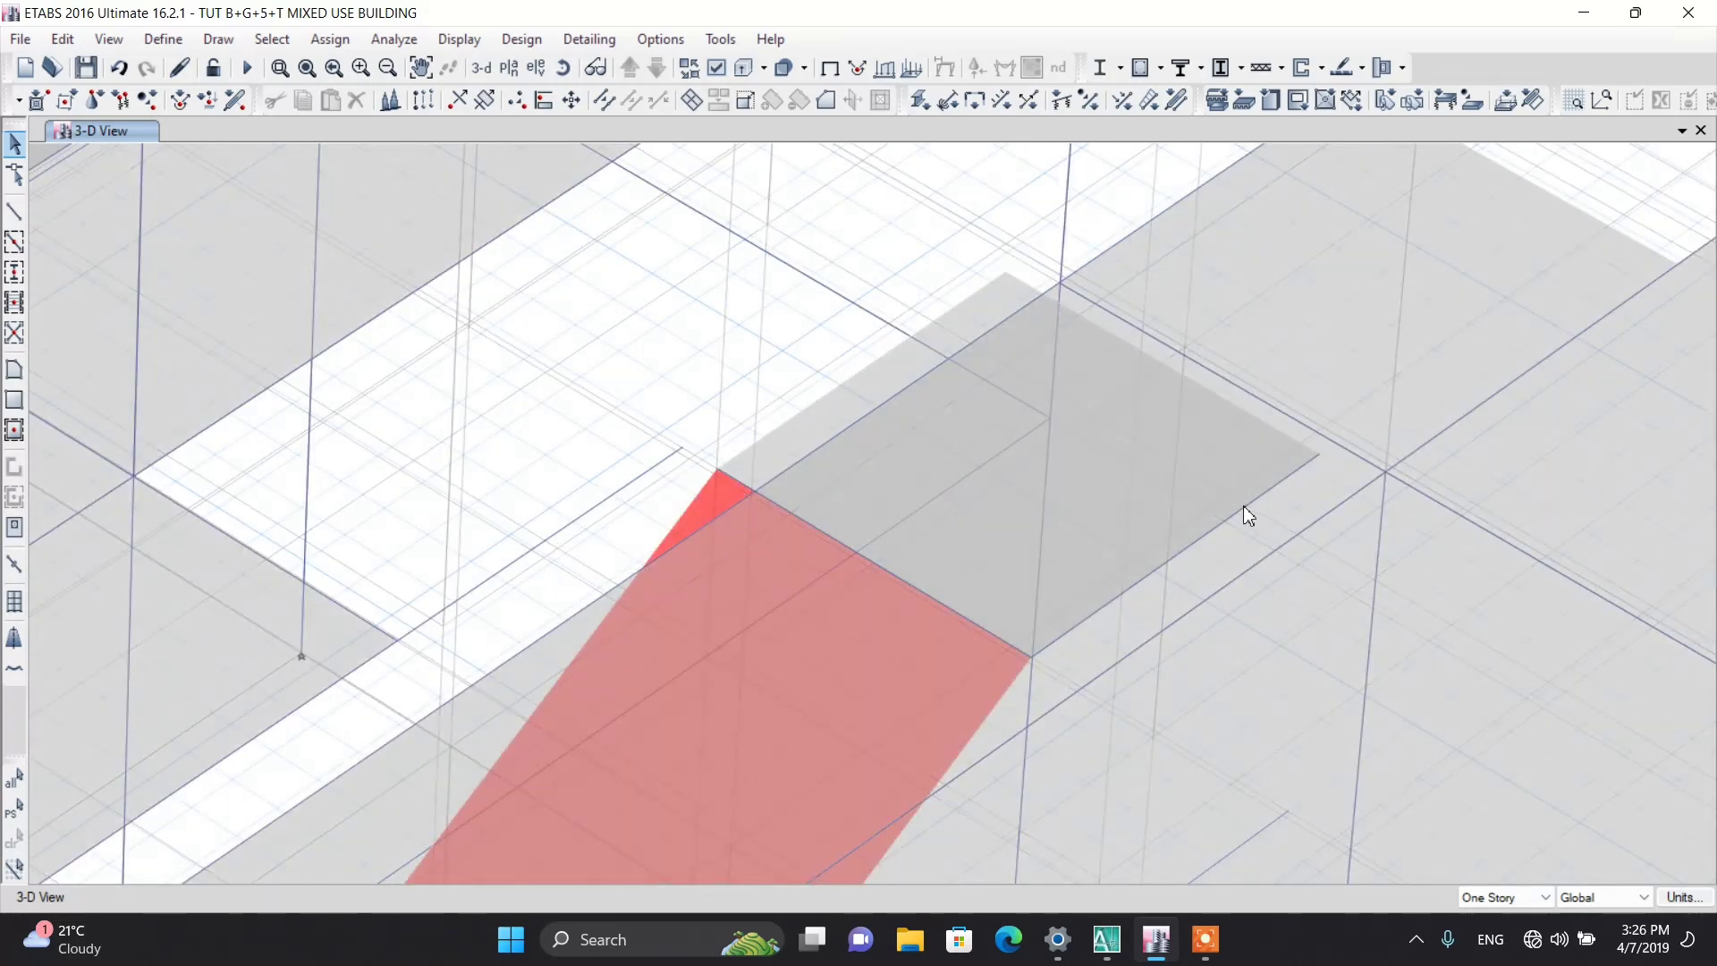
click(950, 326)
click(356, 100)
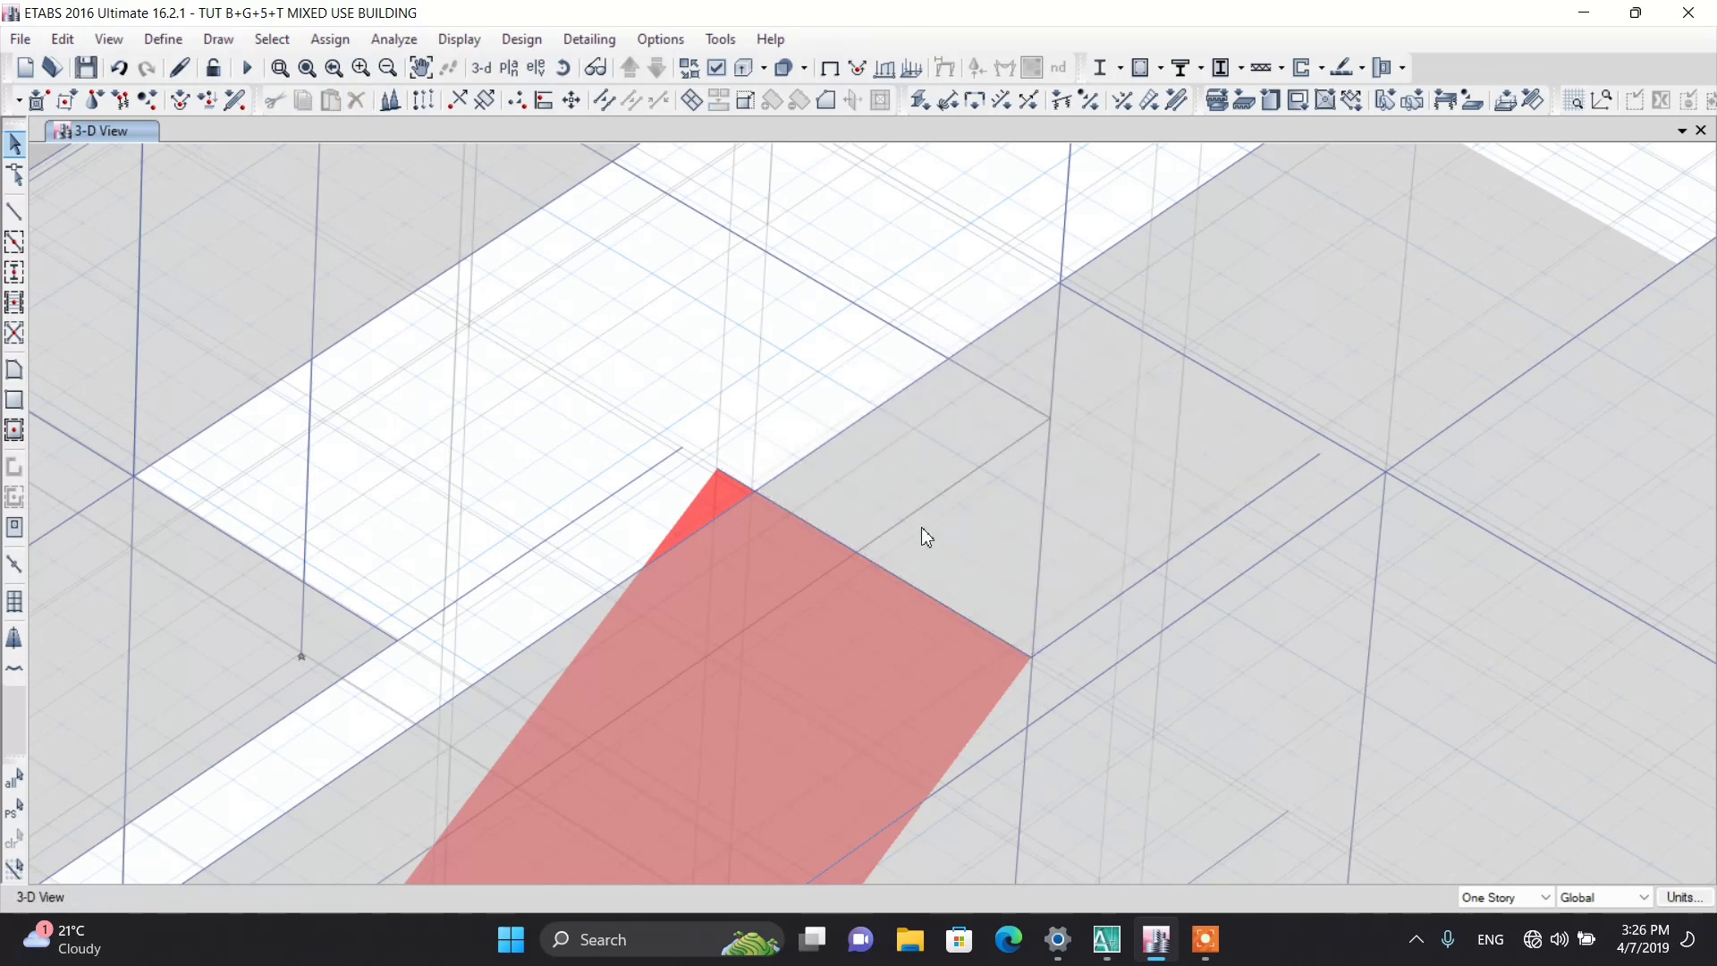
Step: Display the GRO plan view and measure the spacing between the two stair beams along grid line D, without keeping the dimension line
click(509, 68)
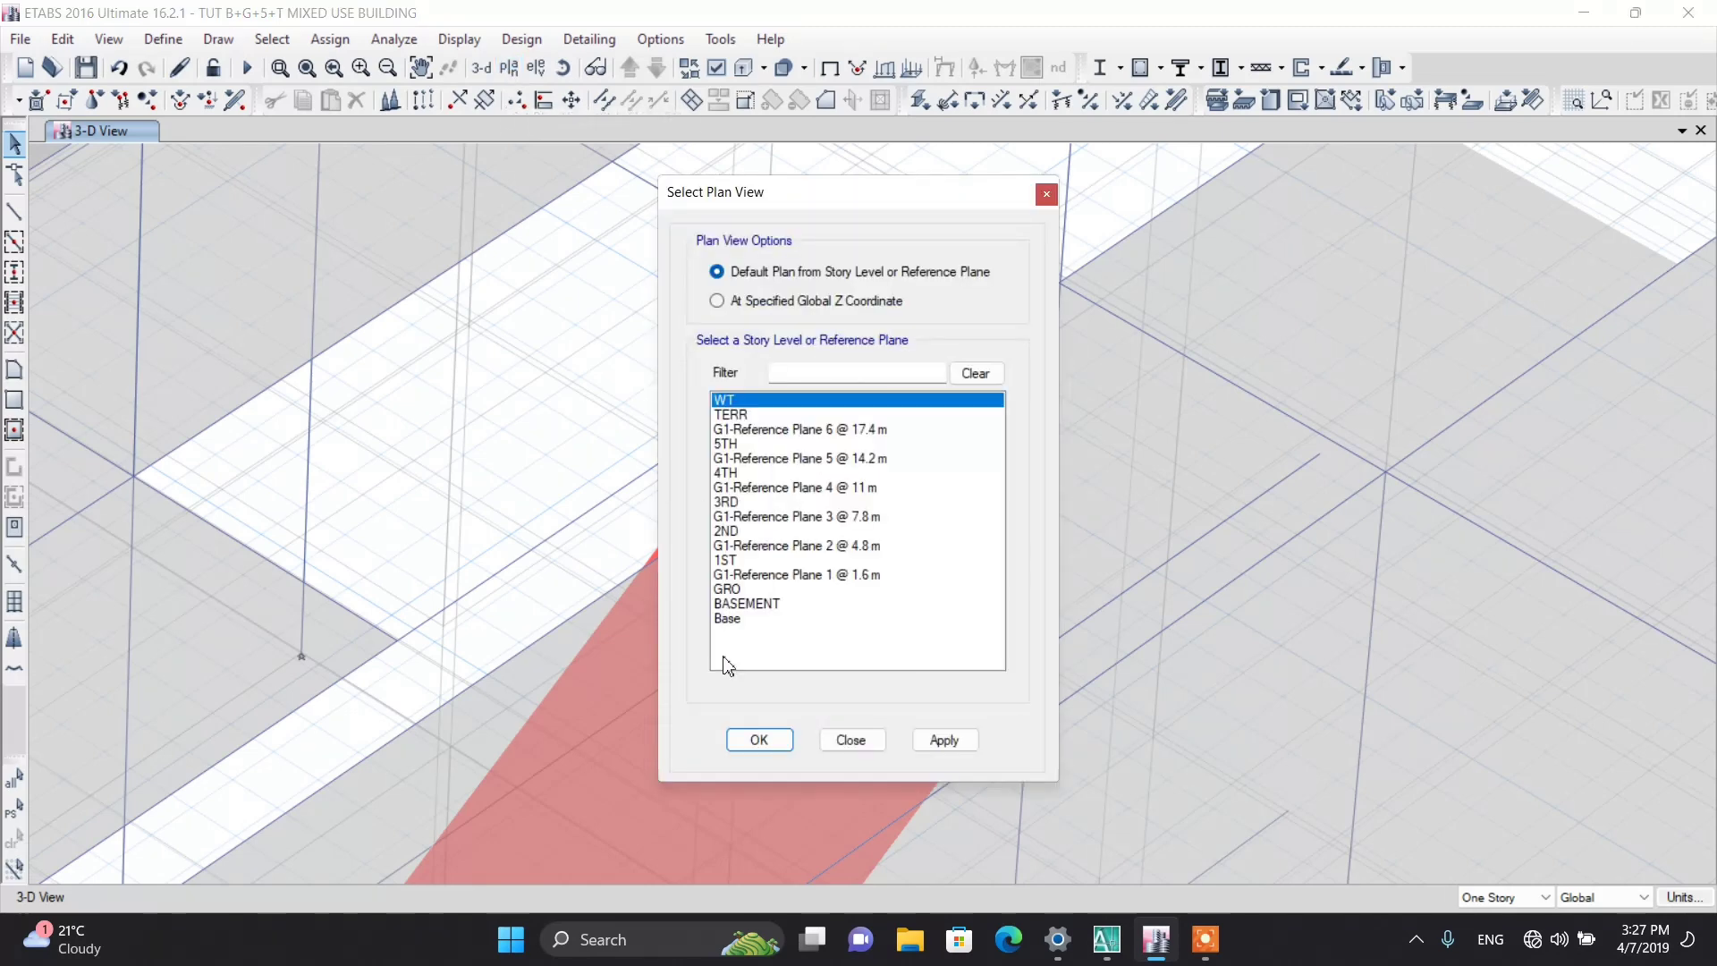
click(742, 589)
click(769, 740)
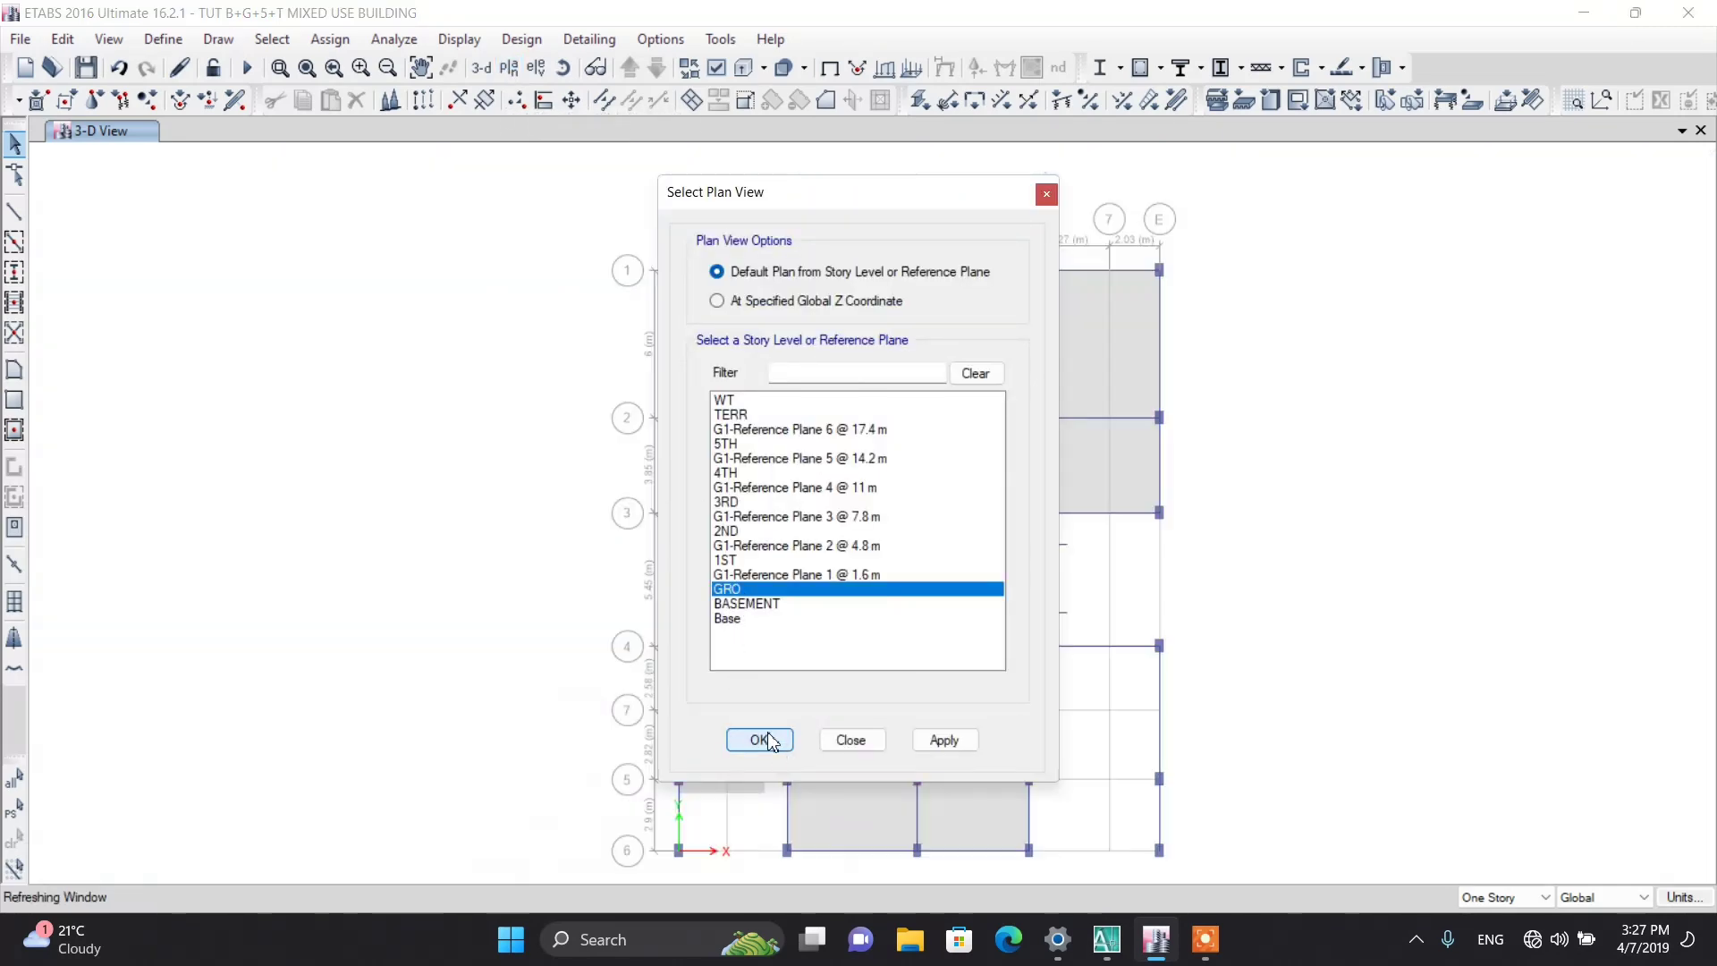
scroll(1045, 621, up, 3)
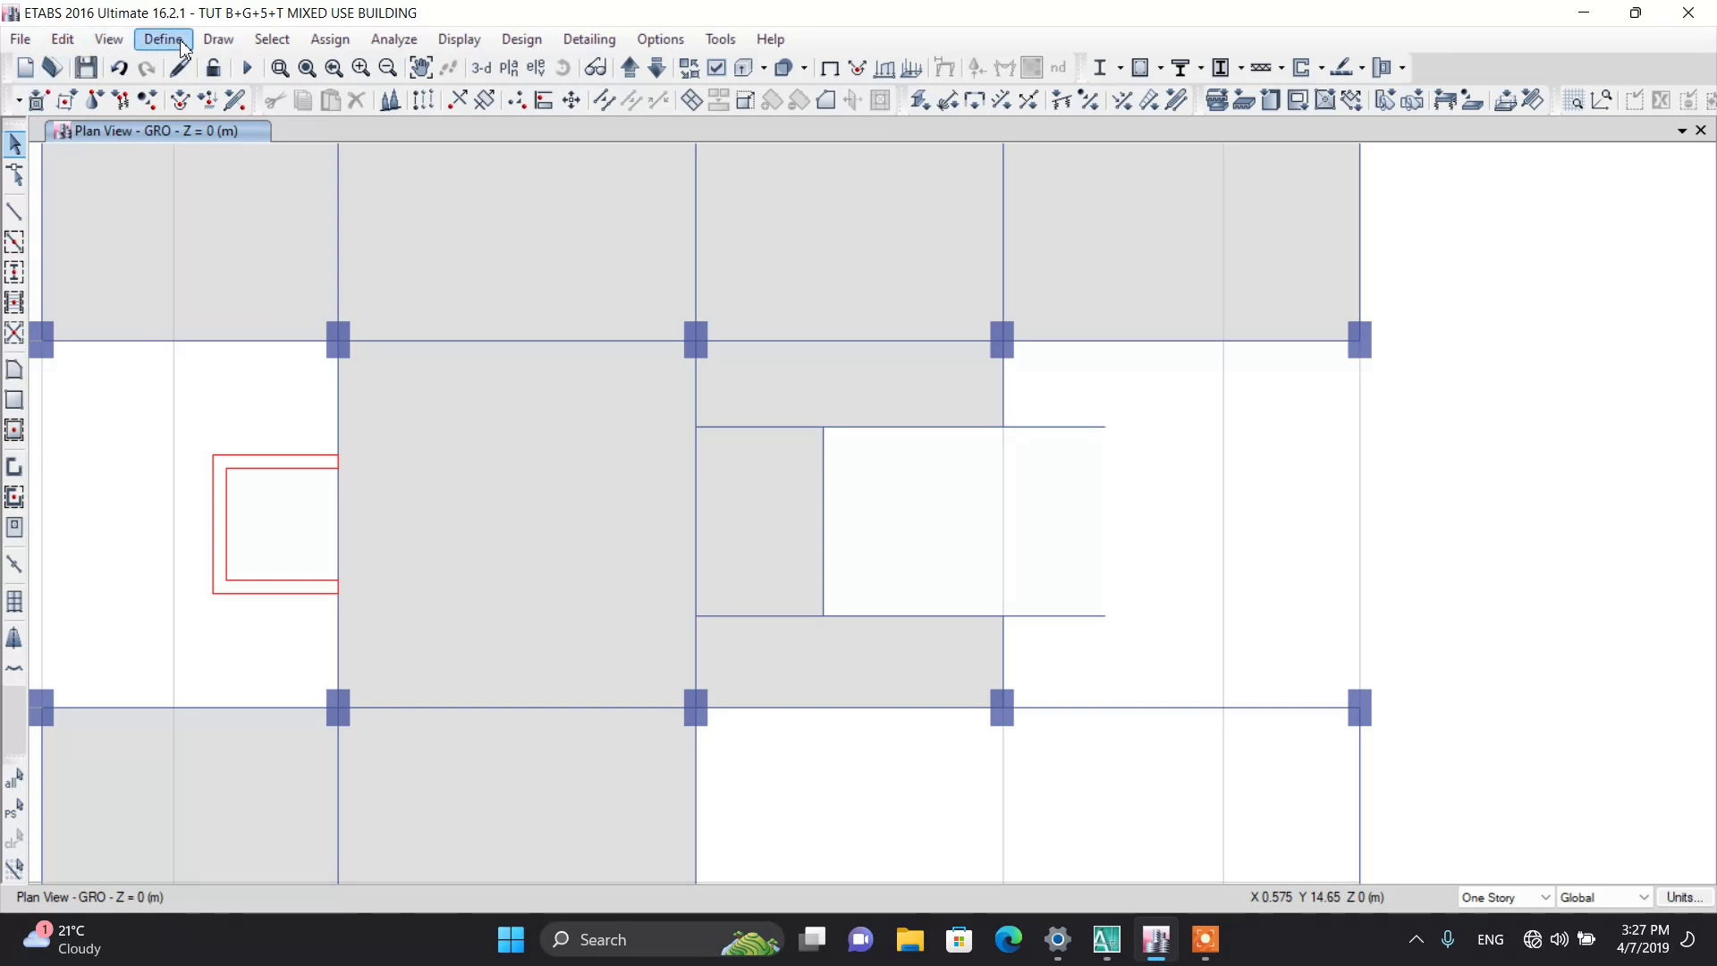
click(218, 40)
click(271, 355)
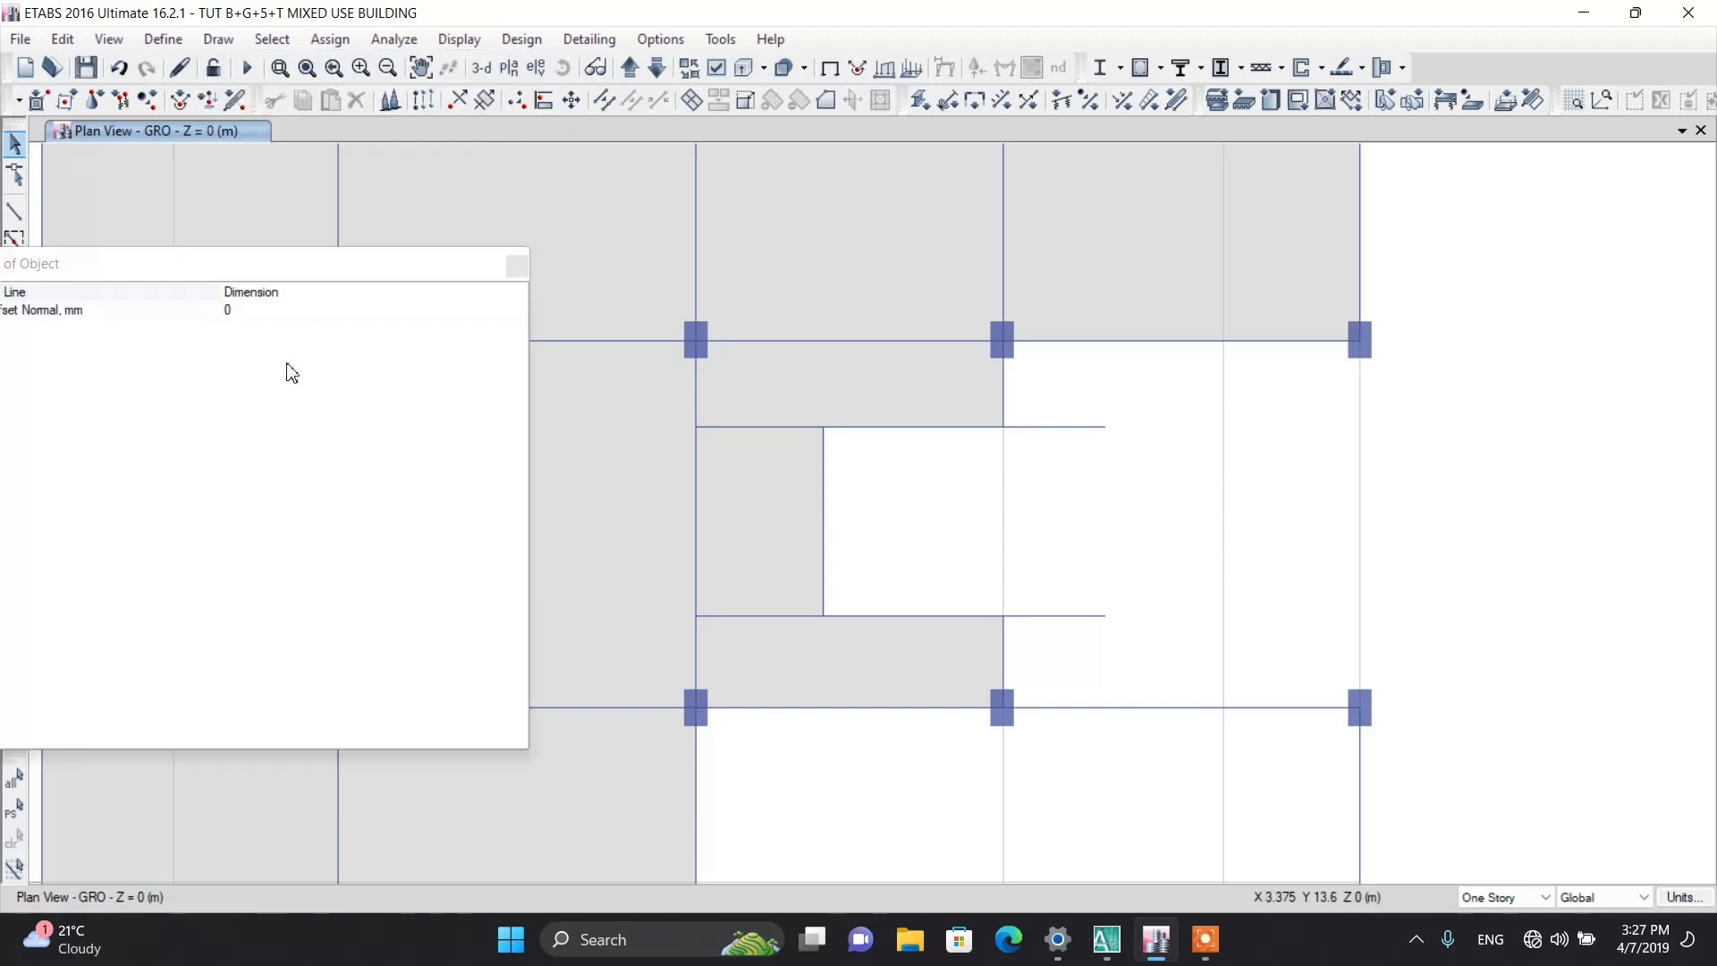
click(1004, 616)
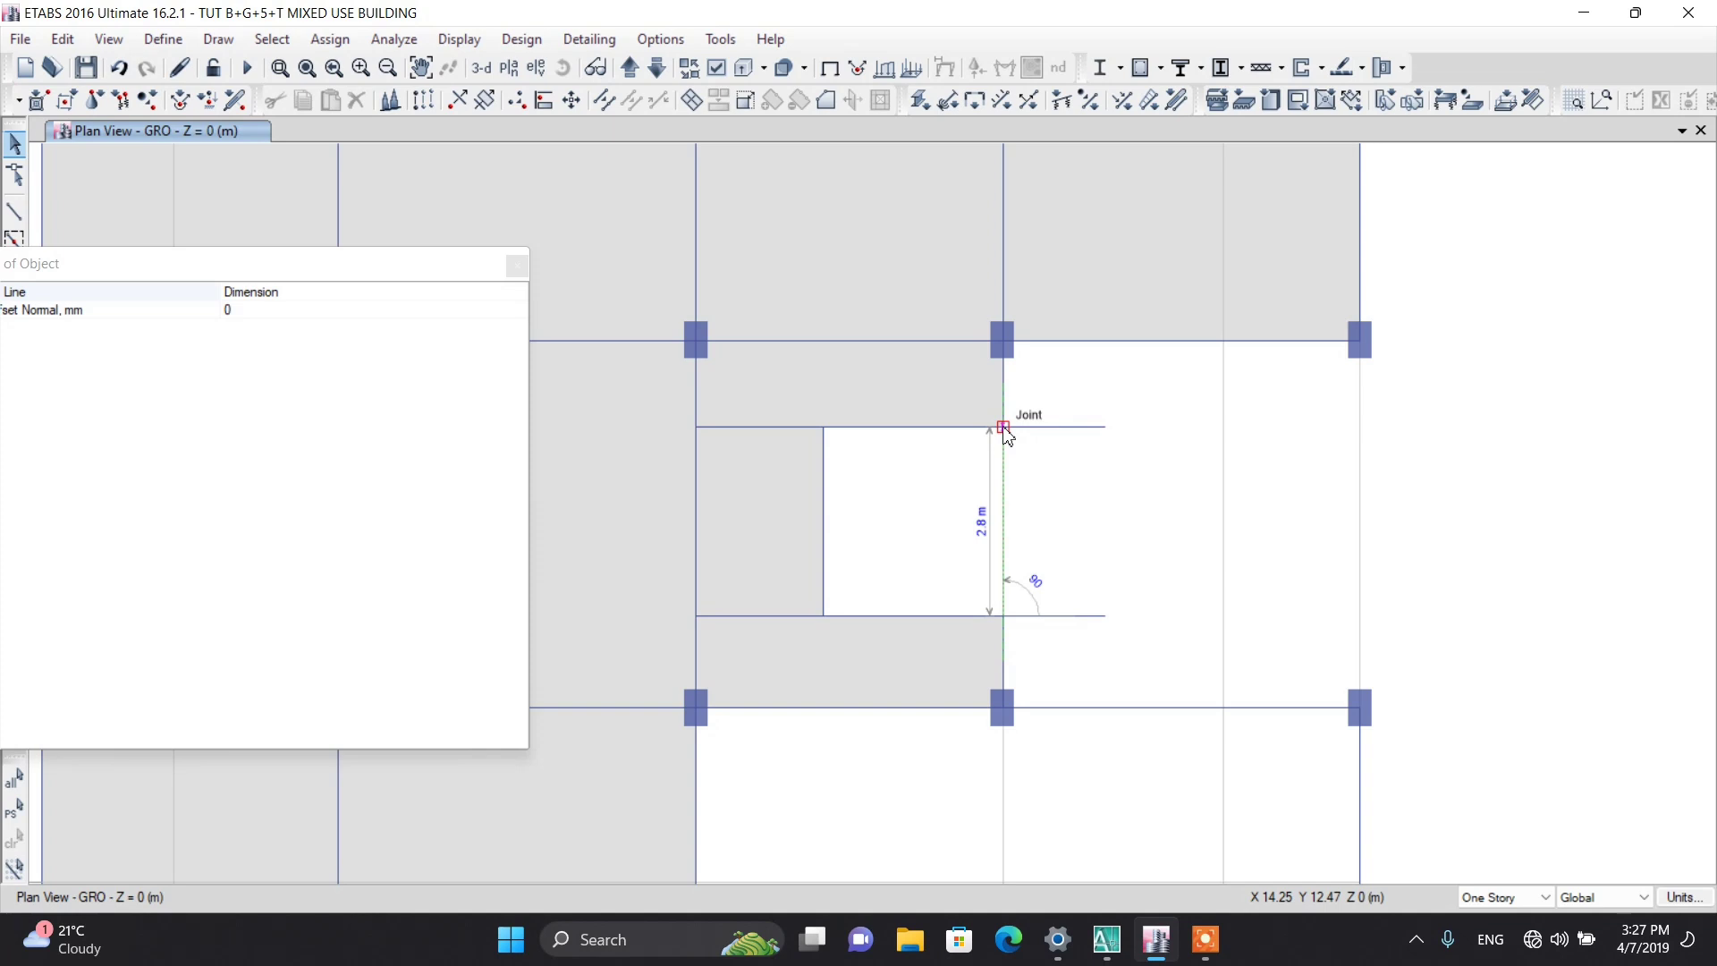
key(Escape)
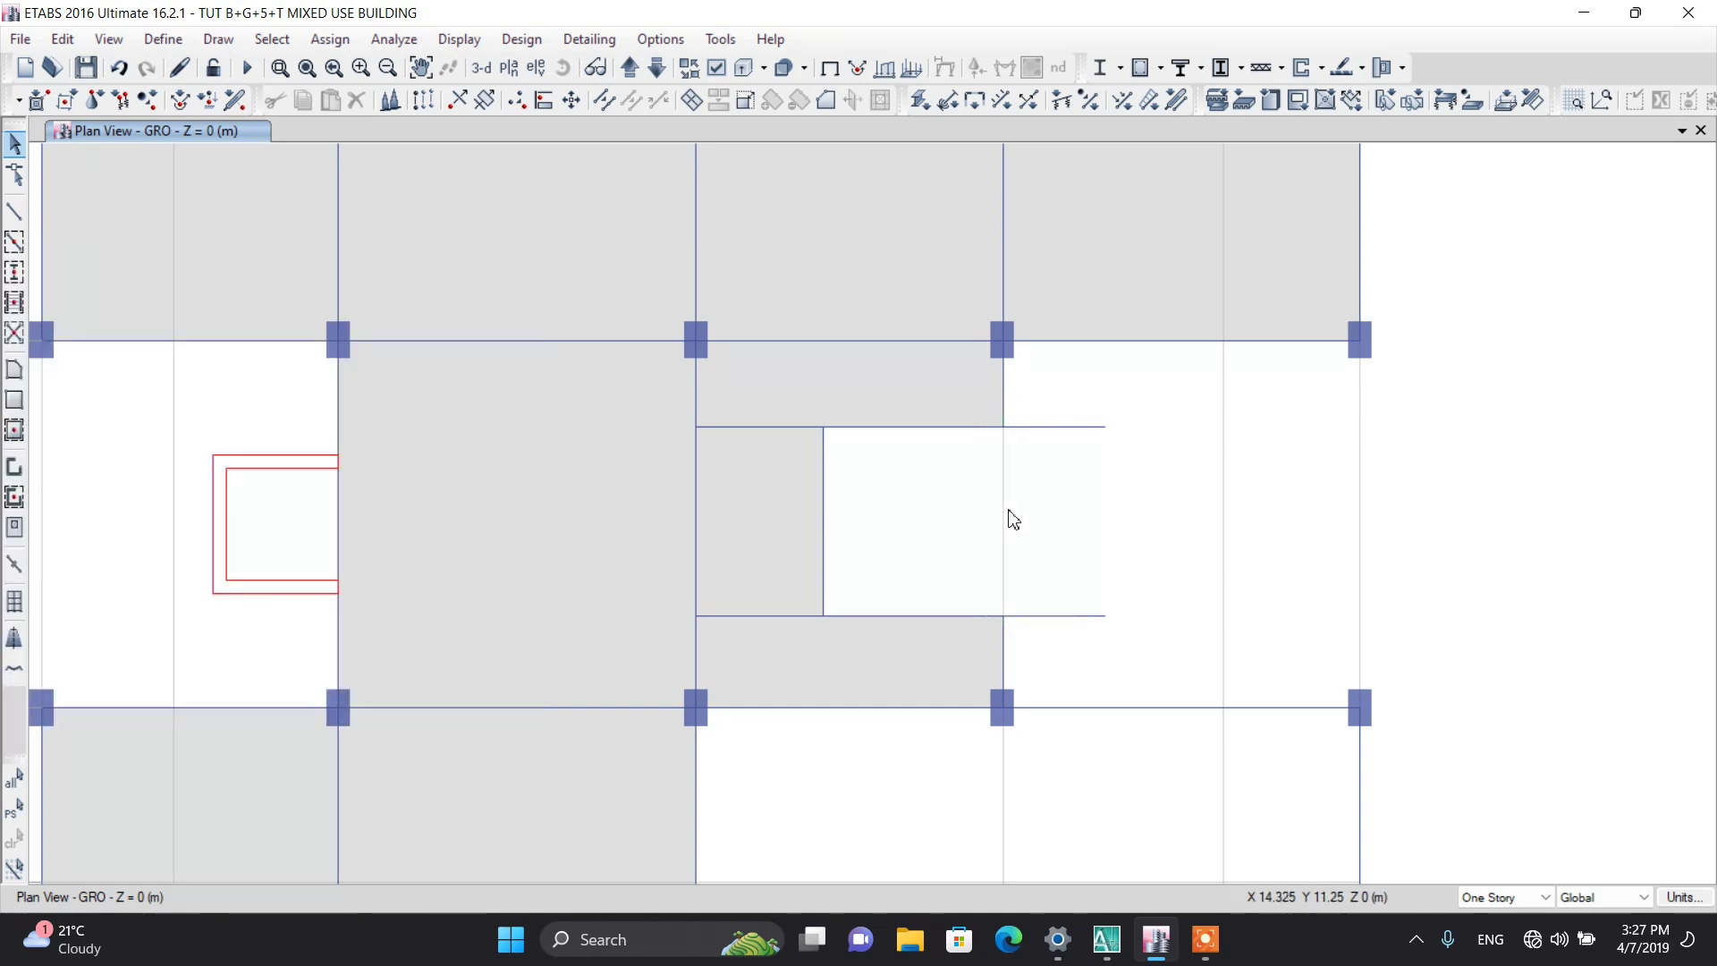
Step: In the 3-D view, extrude the landing's side-edge frame into one shell with dx 0, dy 2.8 m and dz 0
click(488, 77)
scroll(942, 535, up, 5)
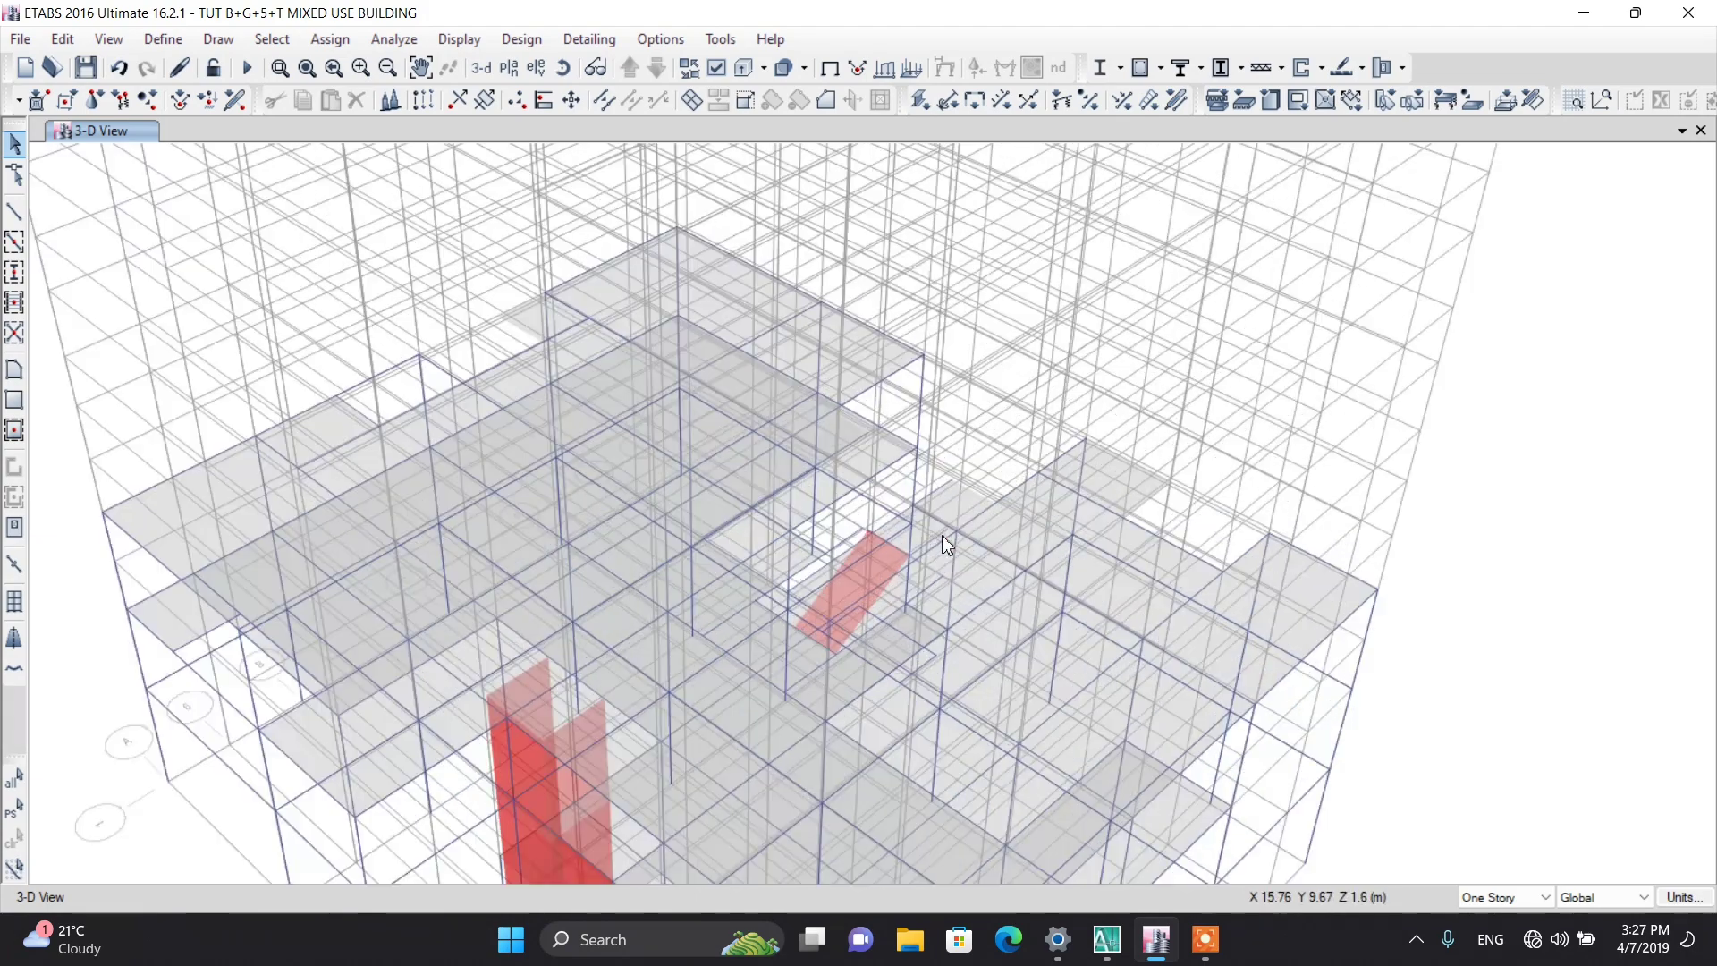
click(913, 548)
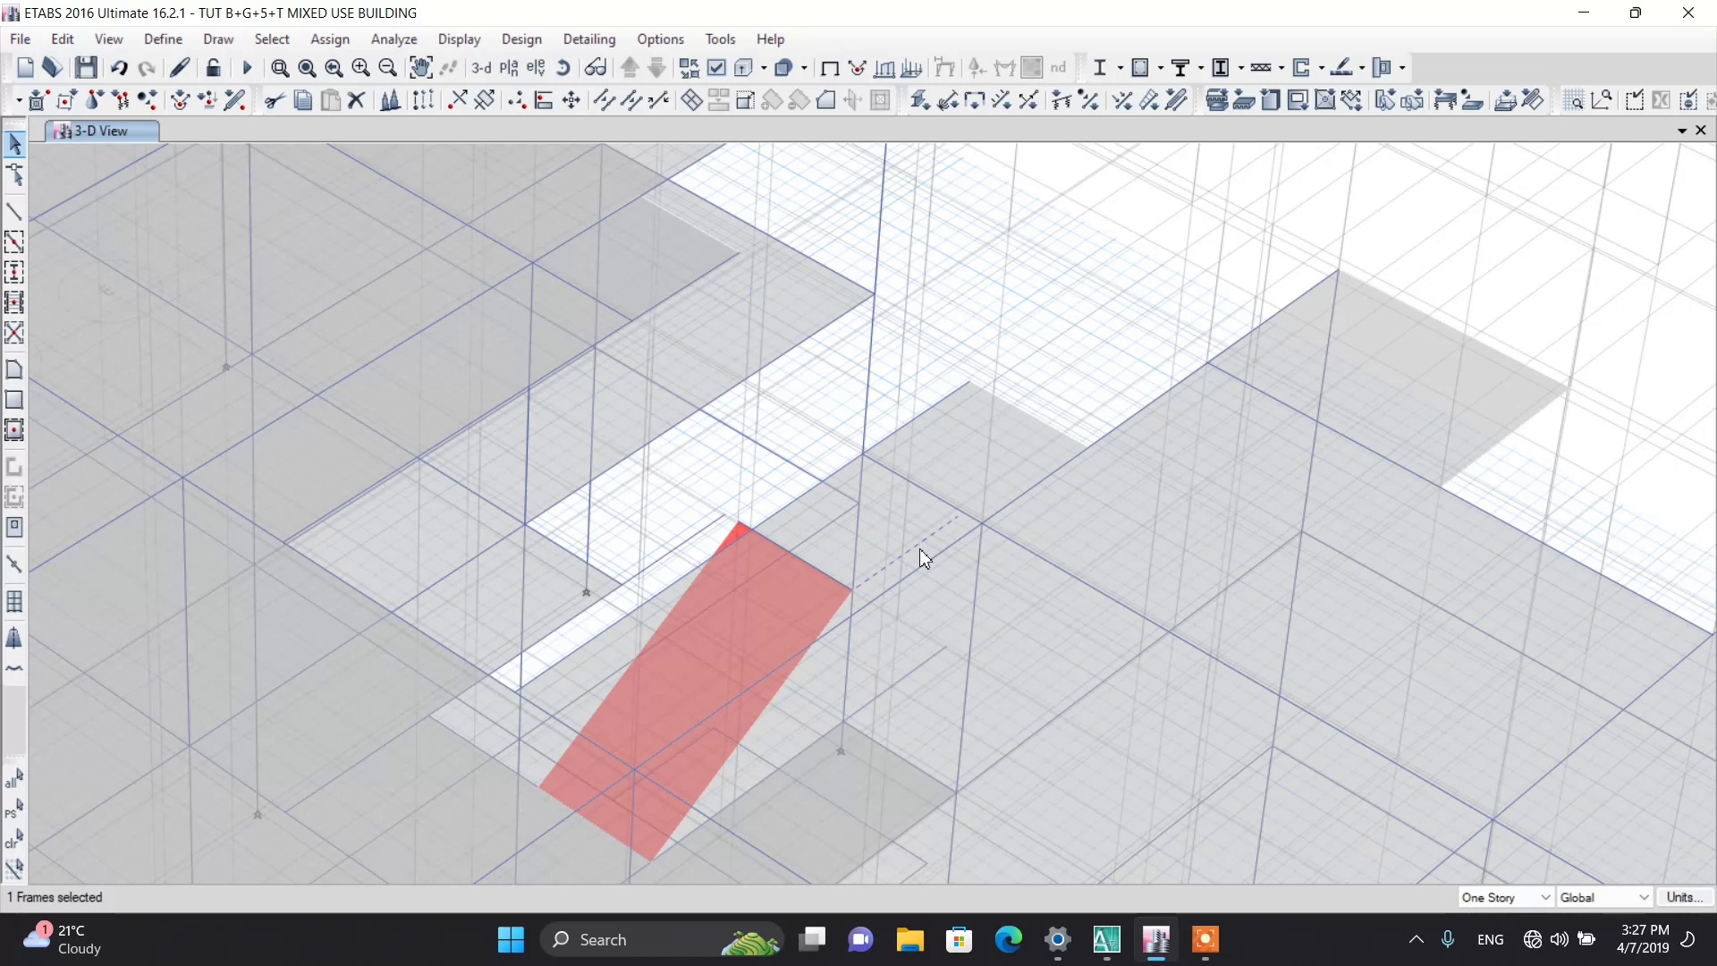
click(63, 40)
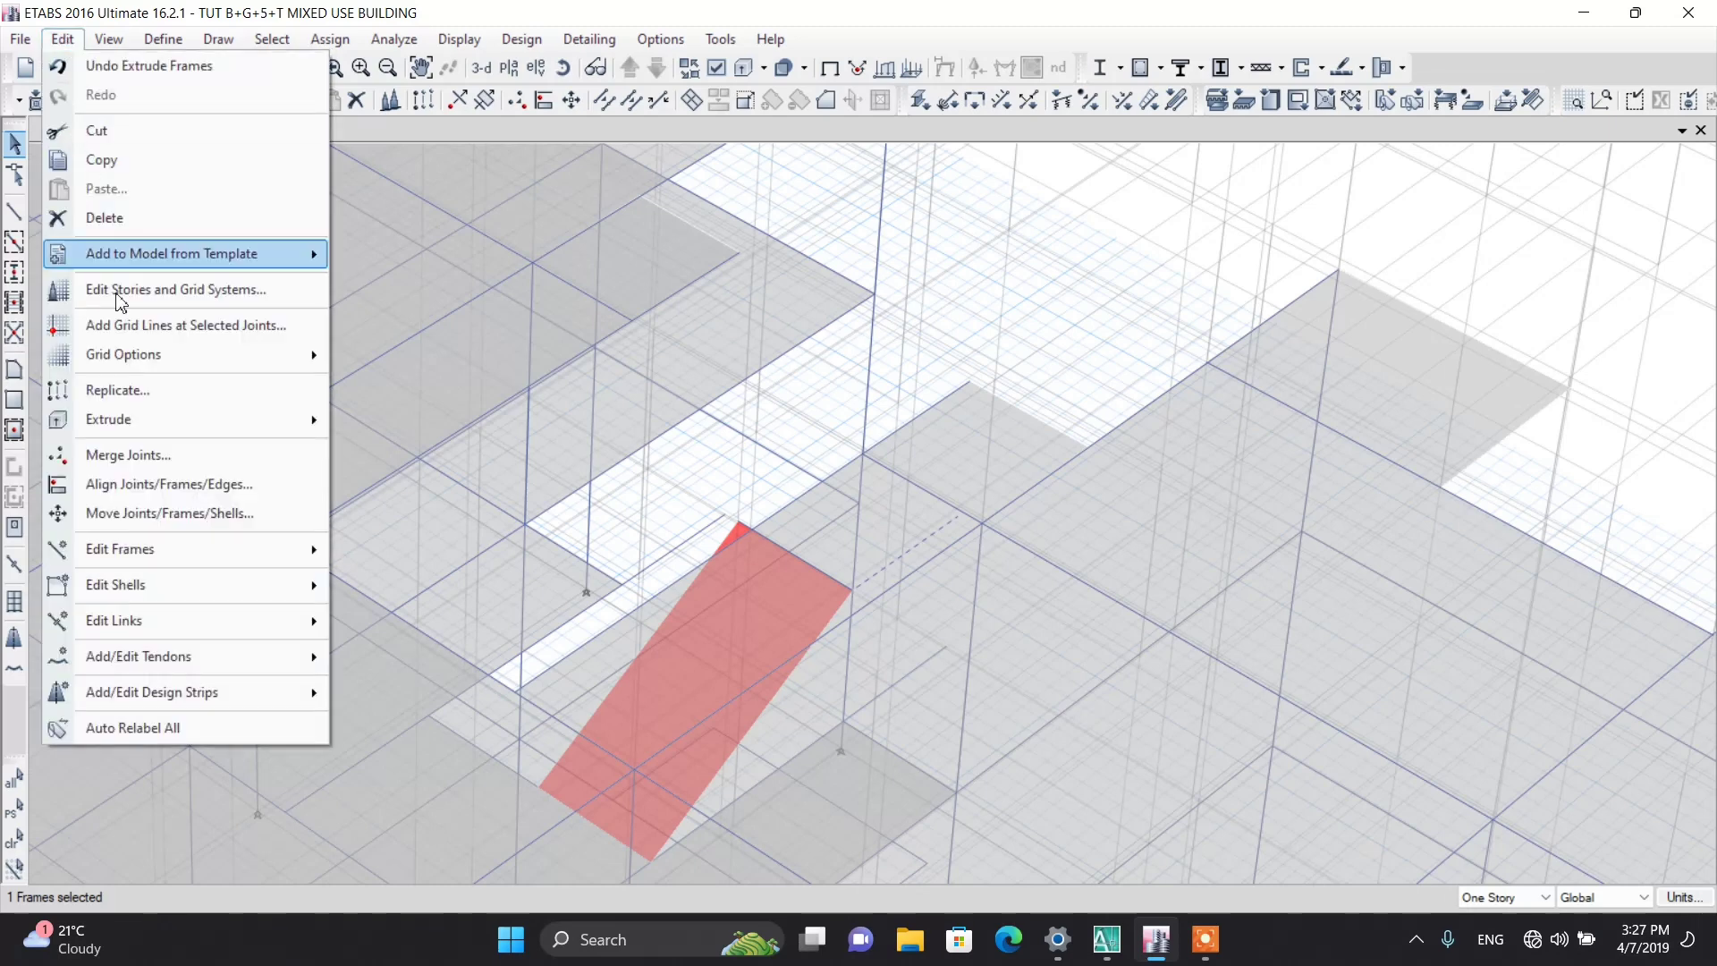
mouse_move(145, 590)
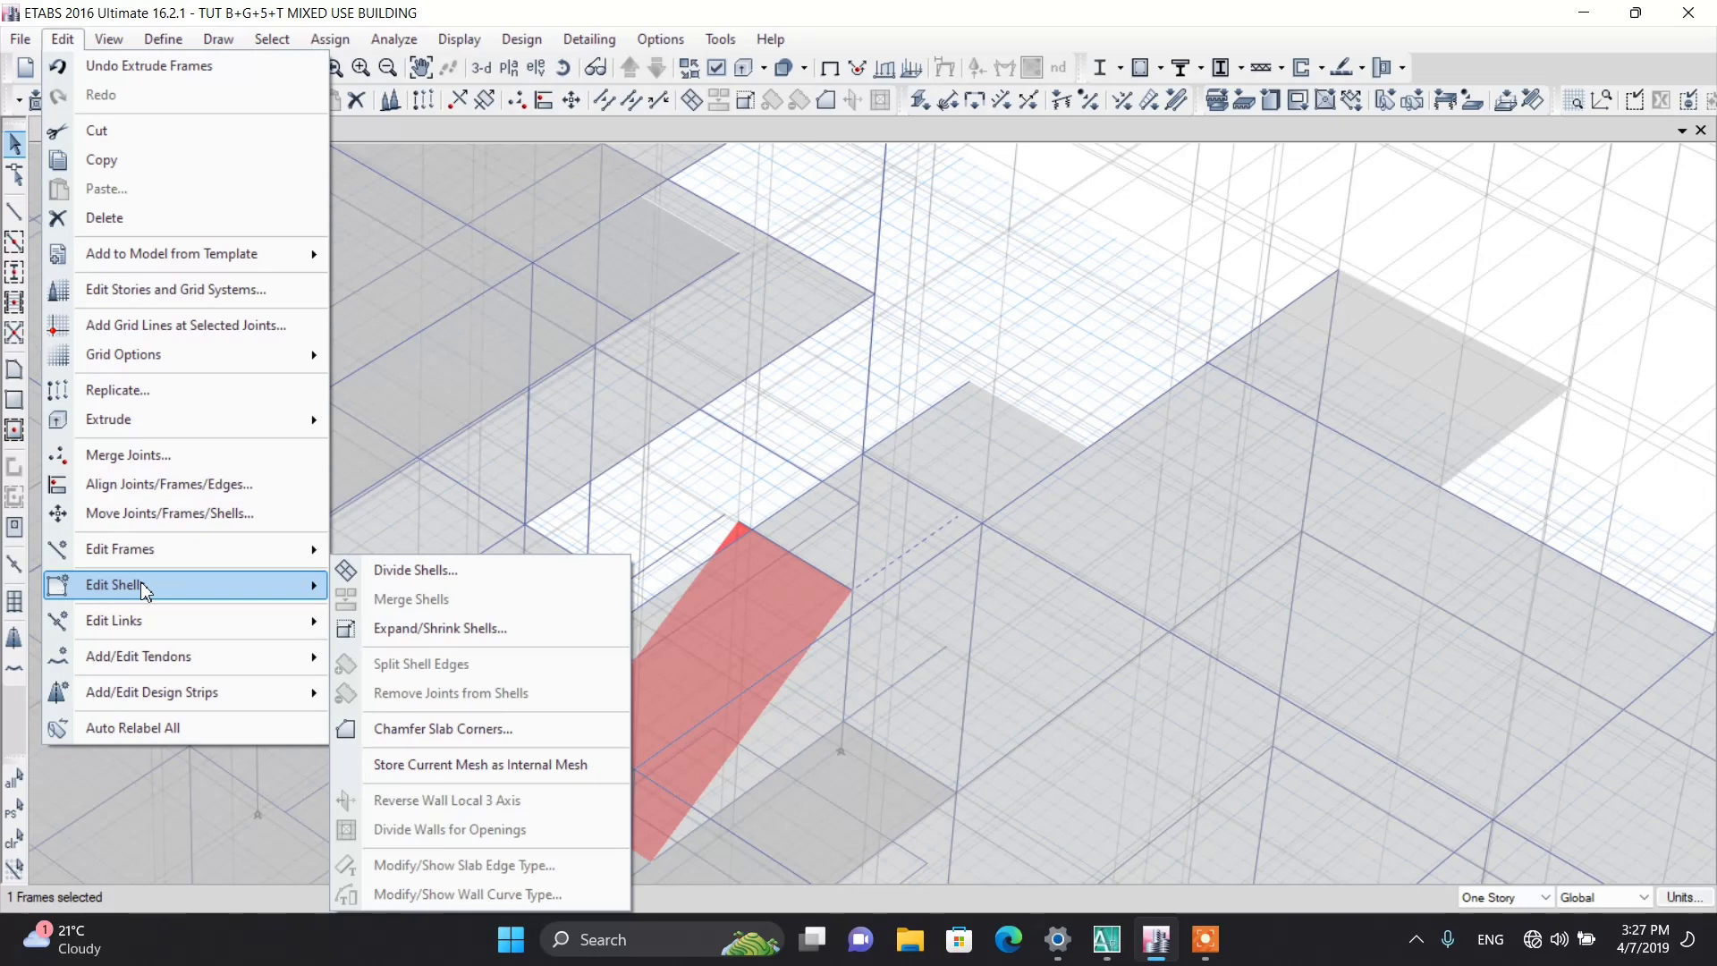
mouse_move(235, 423)
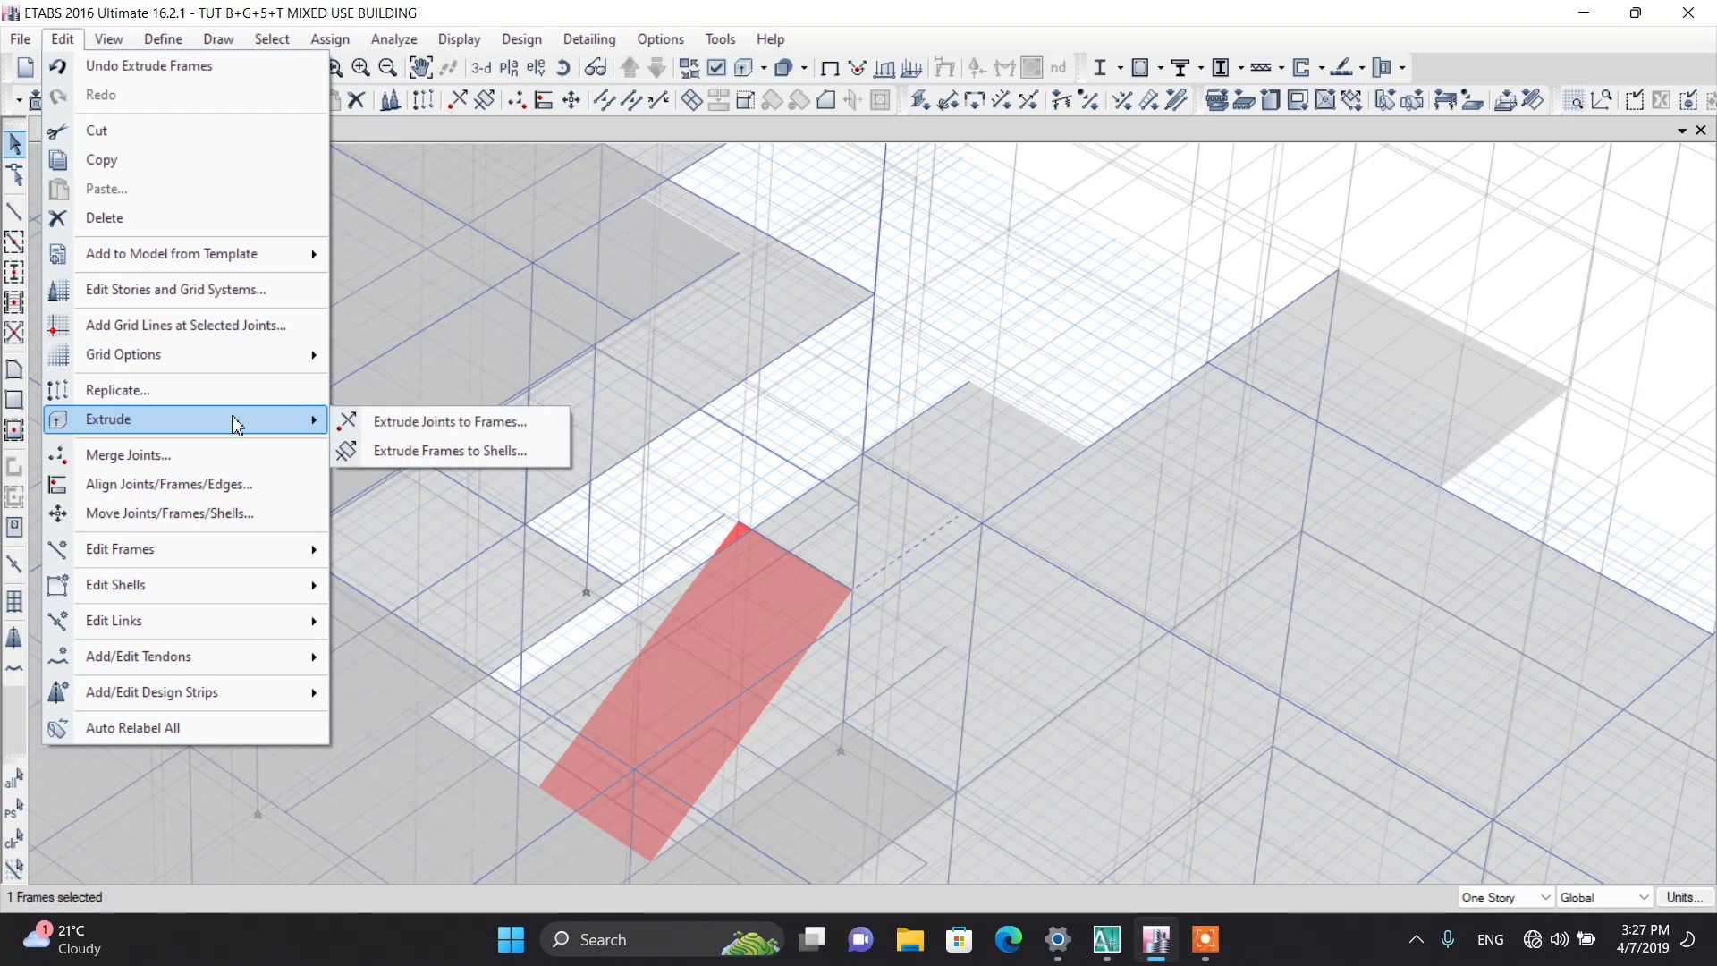
click(440, 447)
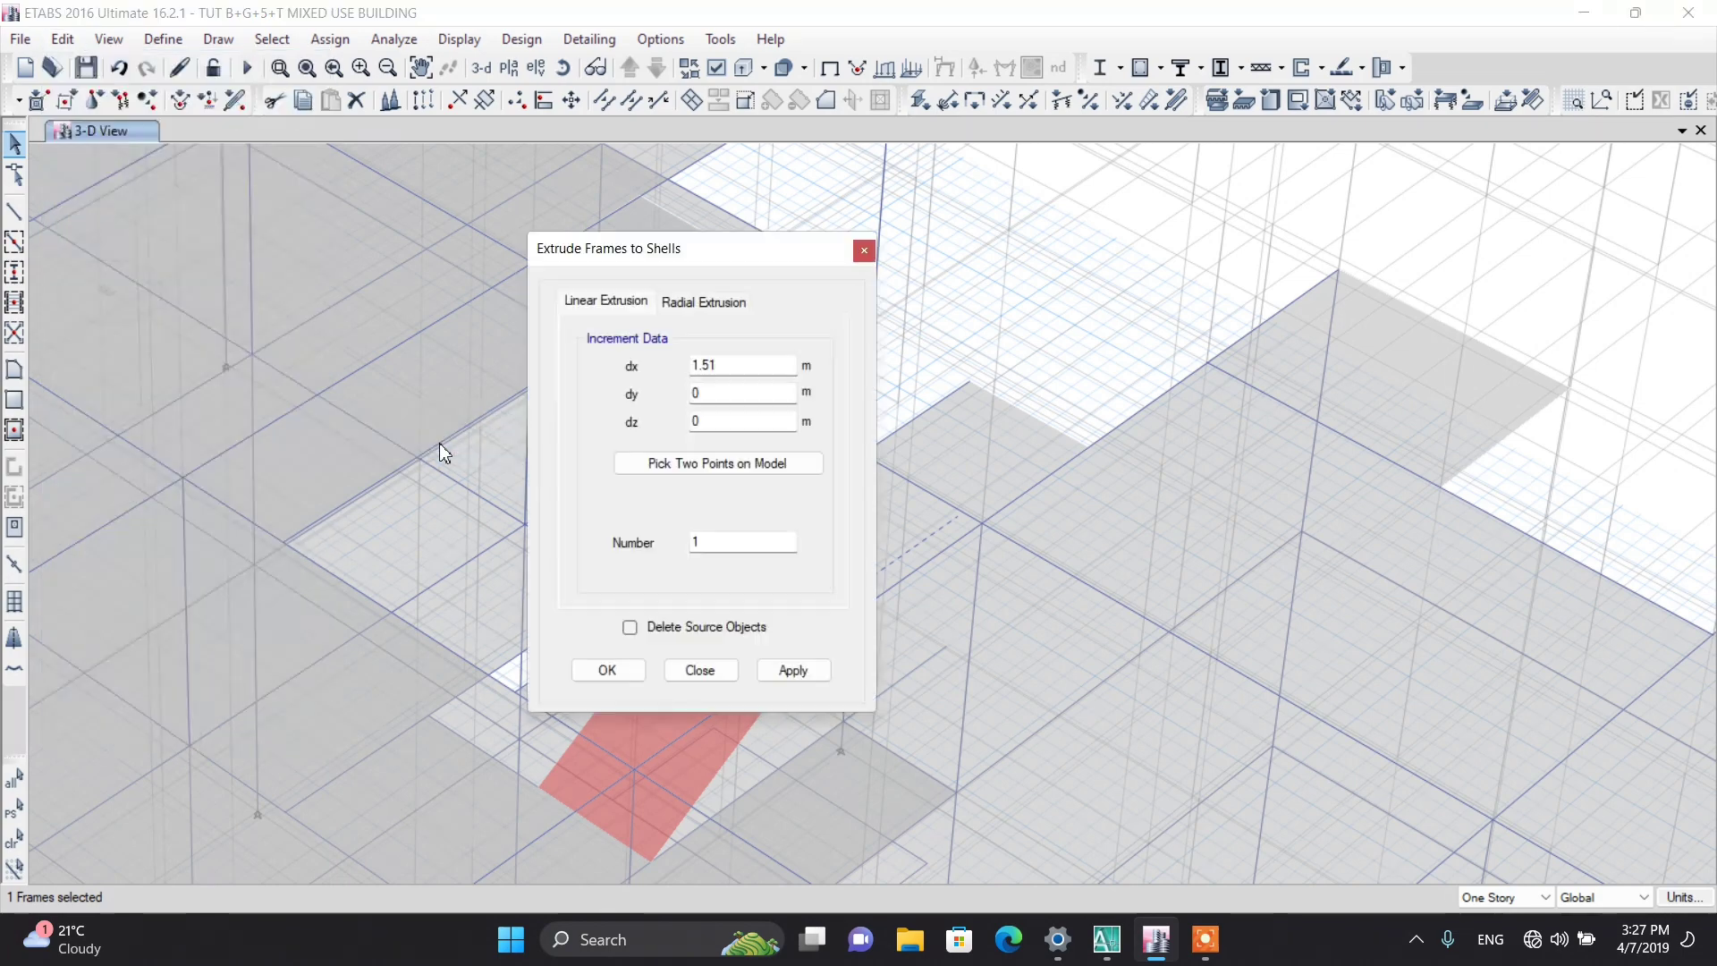
drag(656, 255, 575, 253)
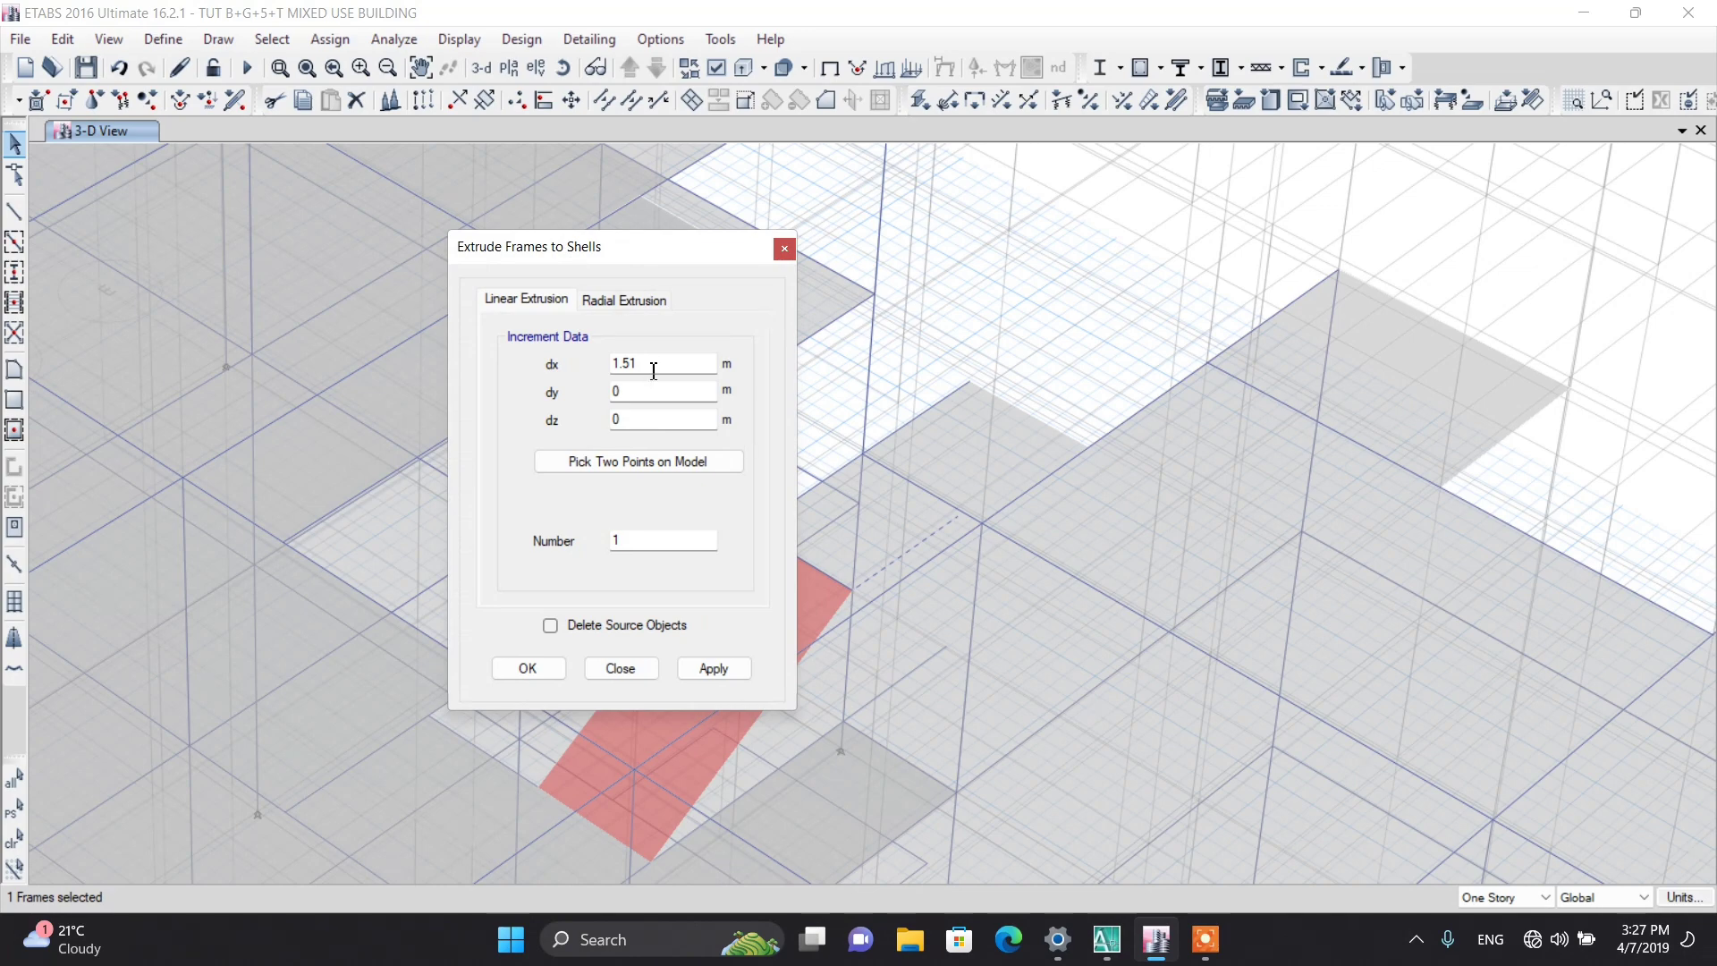
drag(652, 362, 606, 361)
text(0)
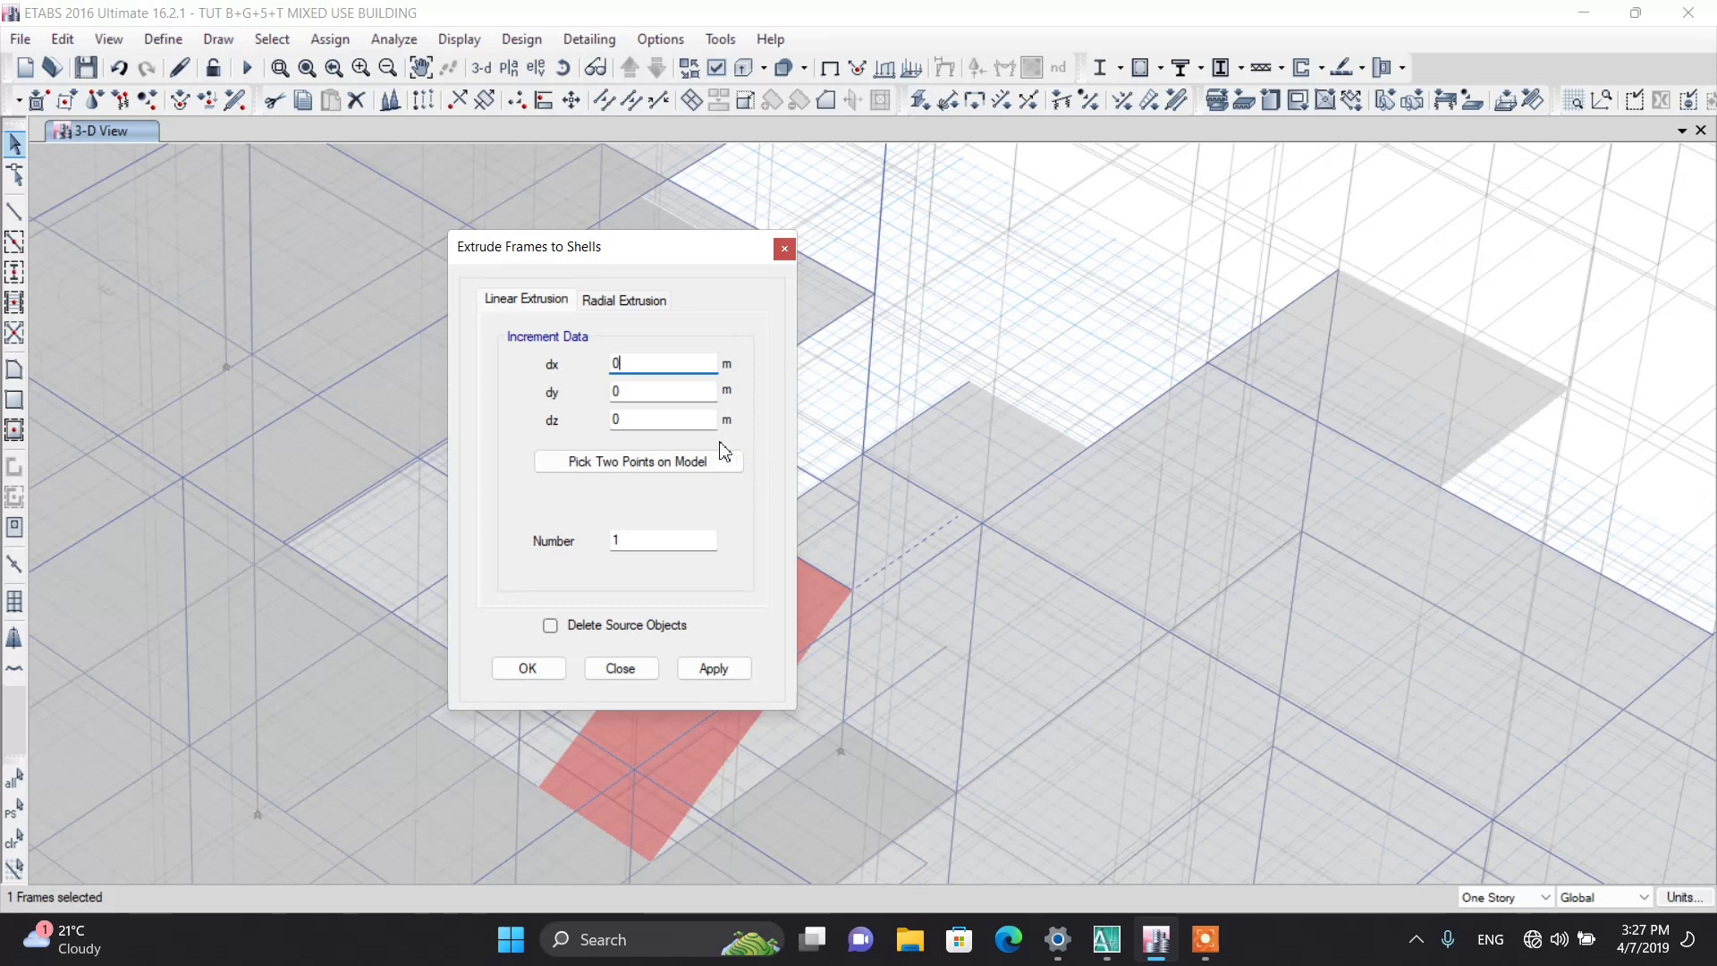
drag(632, 391, 604, 391)
text(2.8)
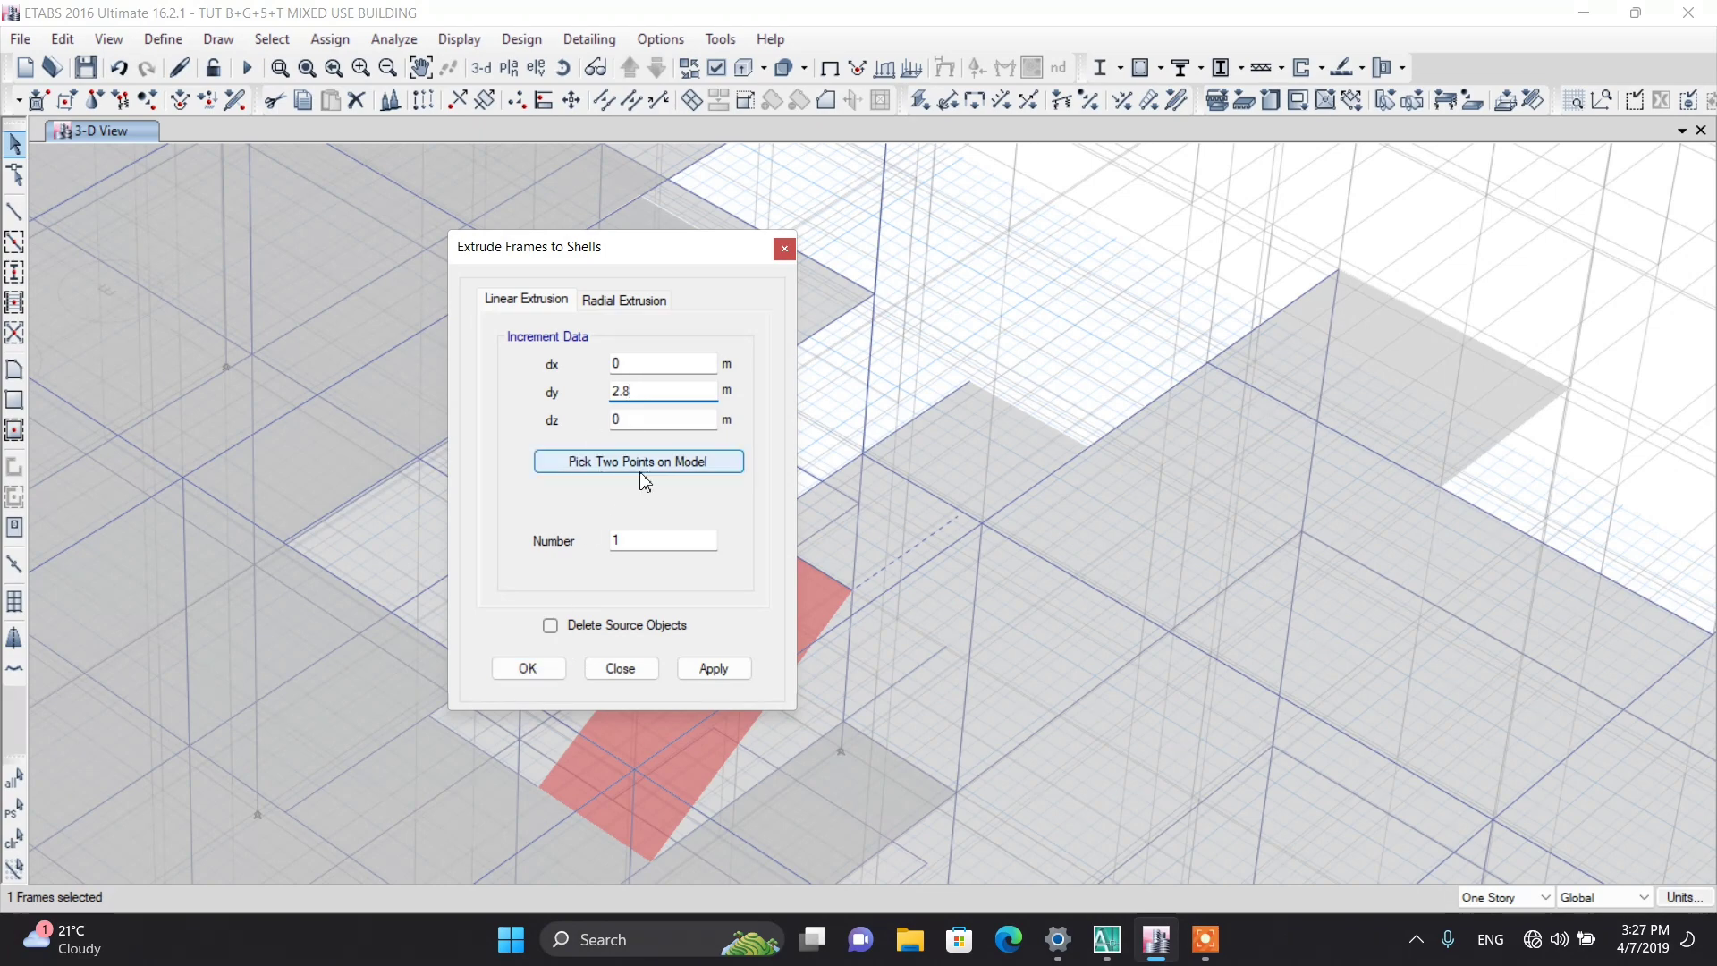
click(526, 671)
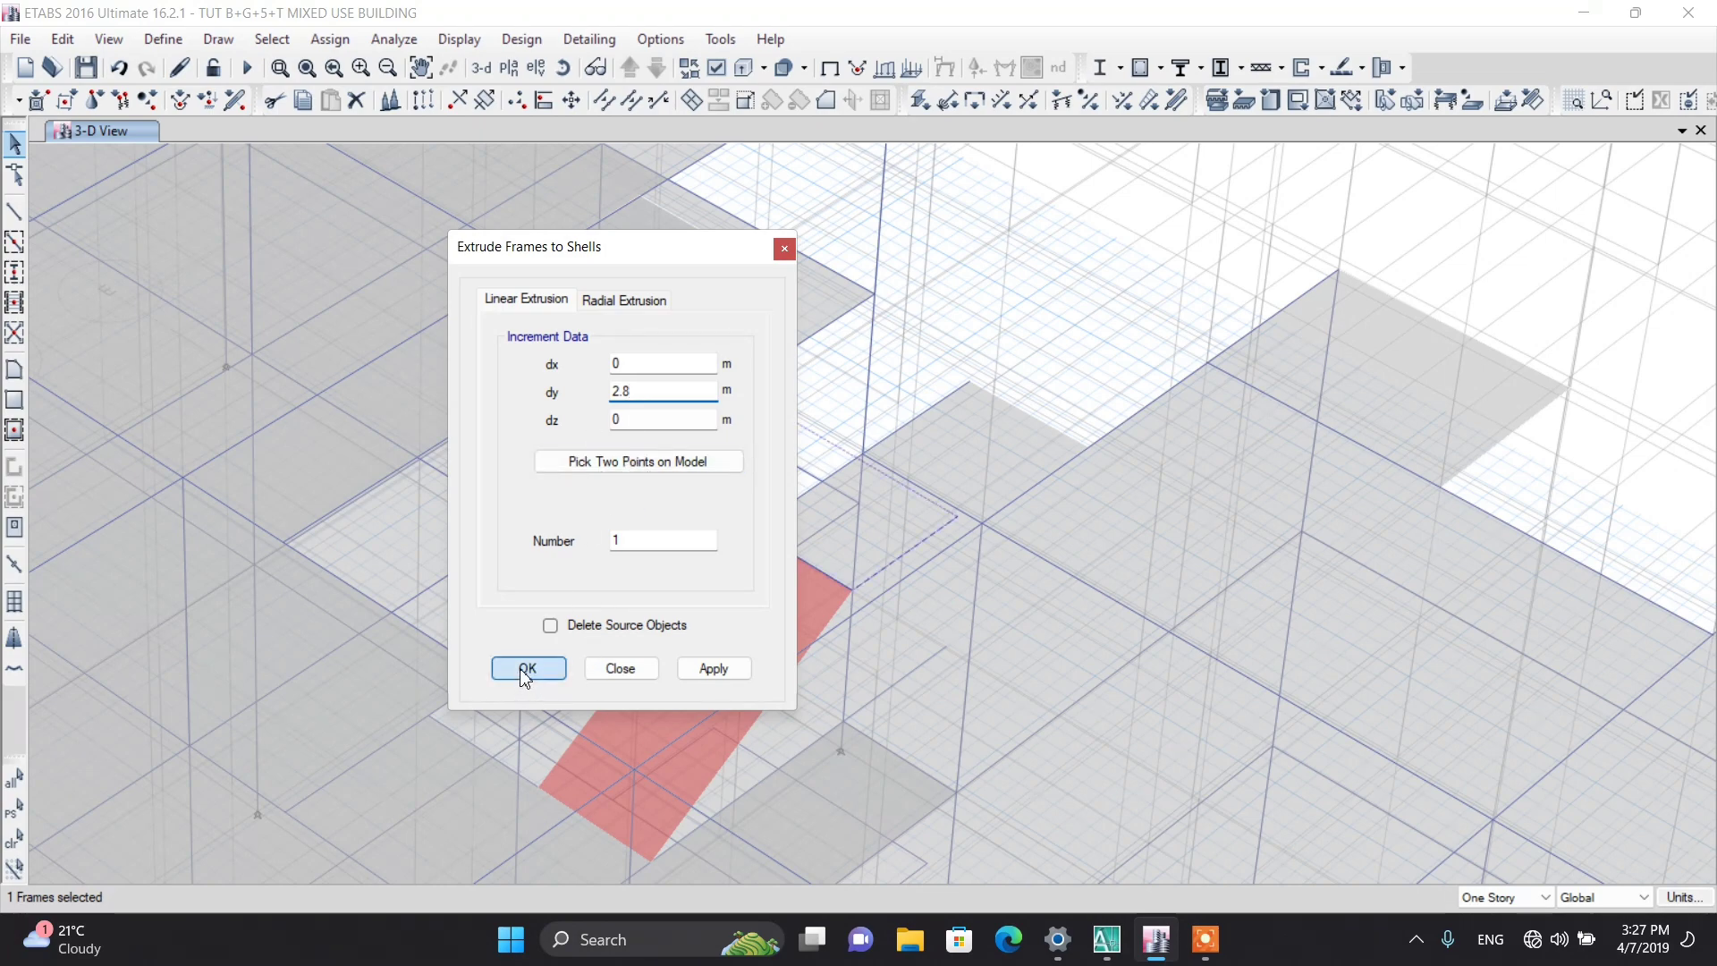
scroll(721, 491, up, 3)
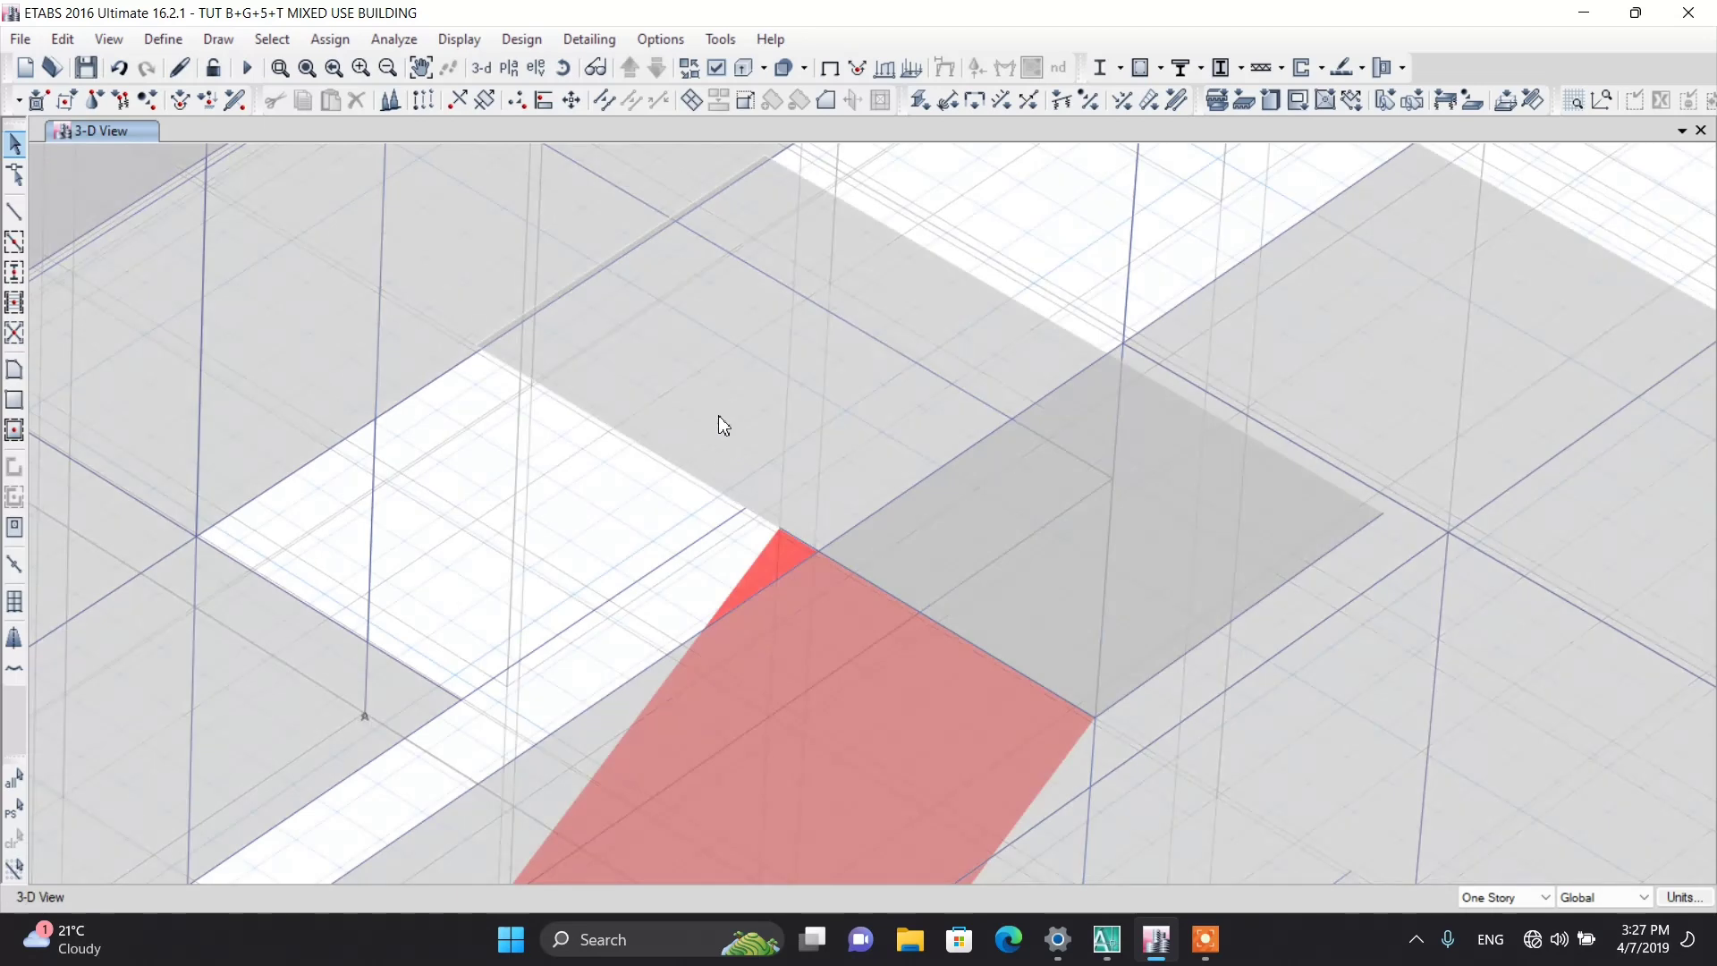
Step: Delete the two edge frames of the stair landing, one at the flight's top and one along its side, keeping the landing shell
click(723, 425)
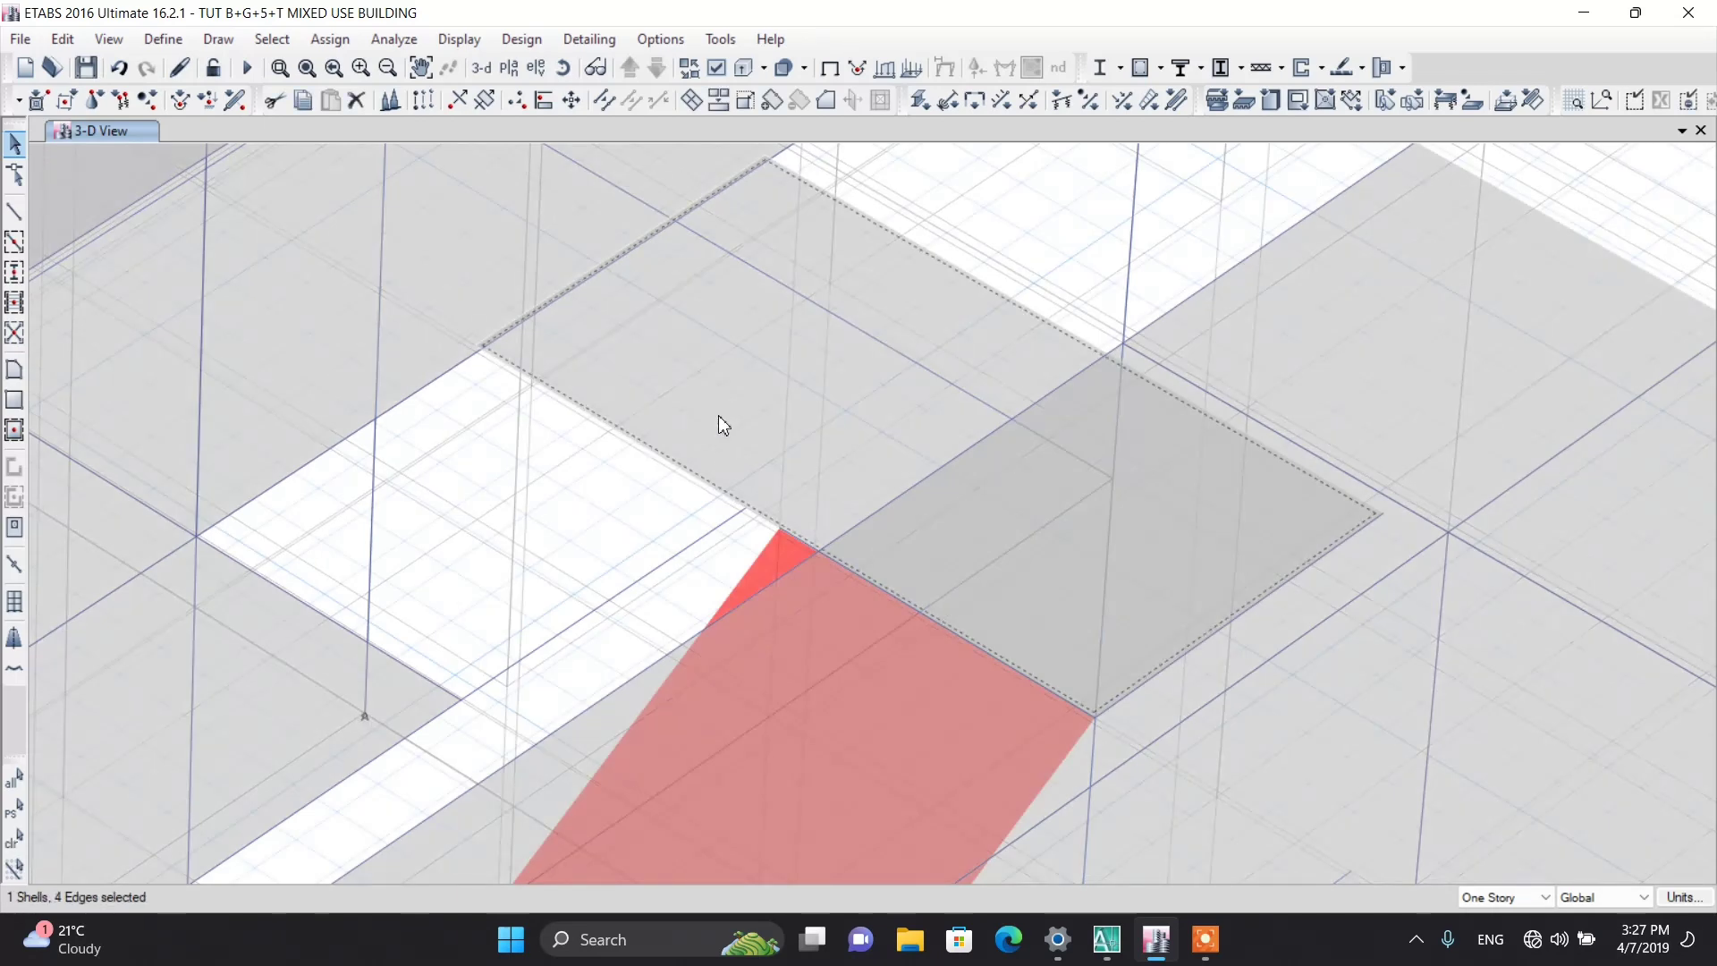
click(723, 424)
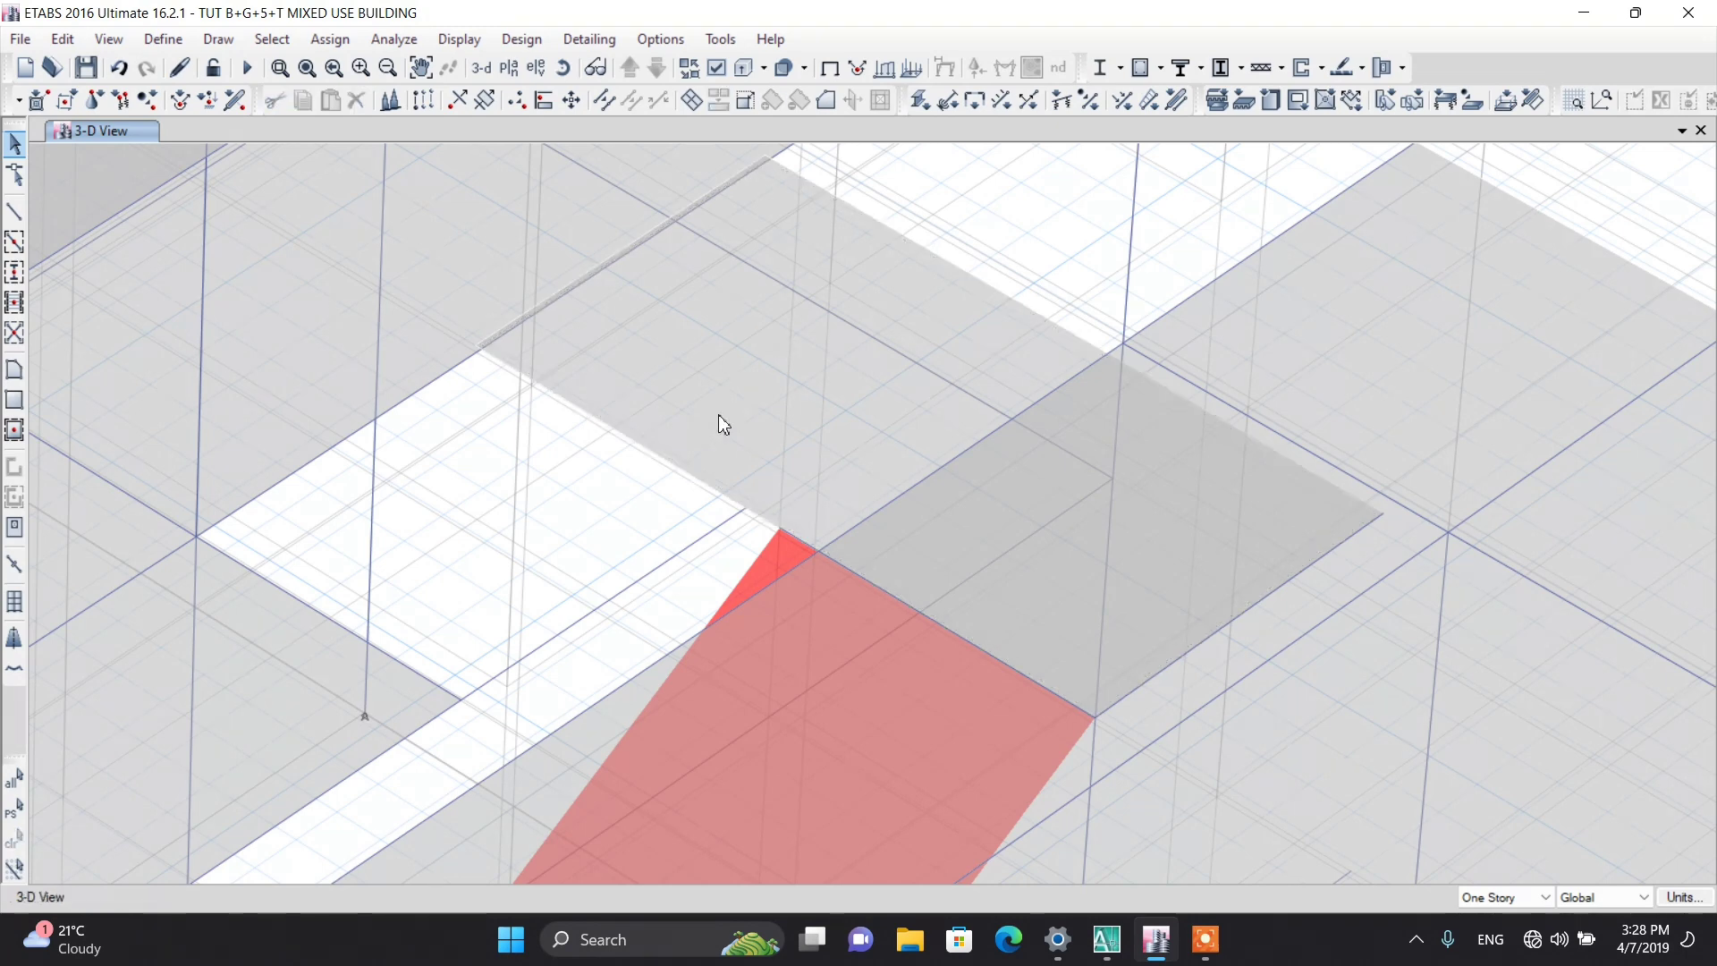
click(1128, 706)
click(981, 657)
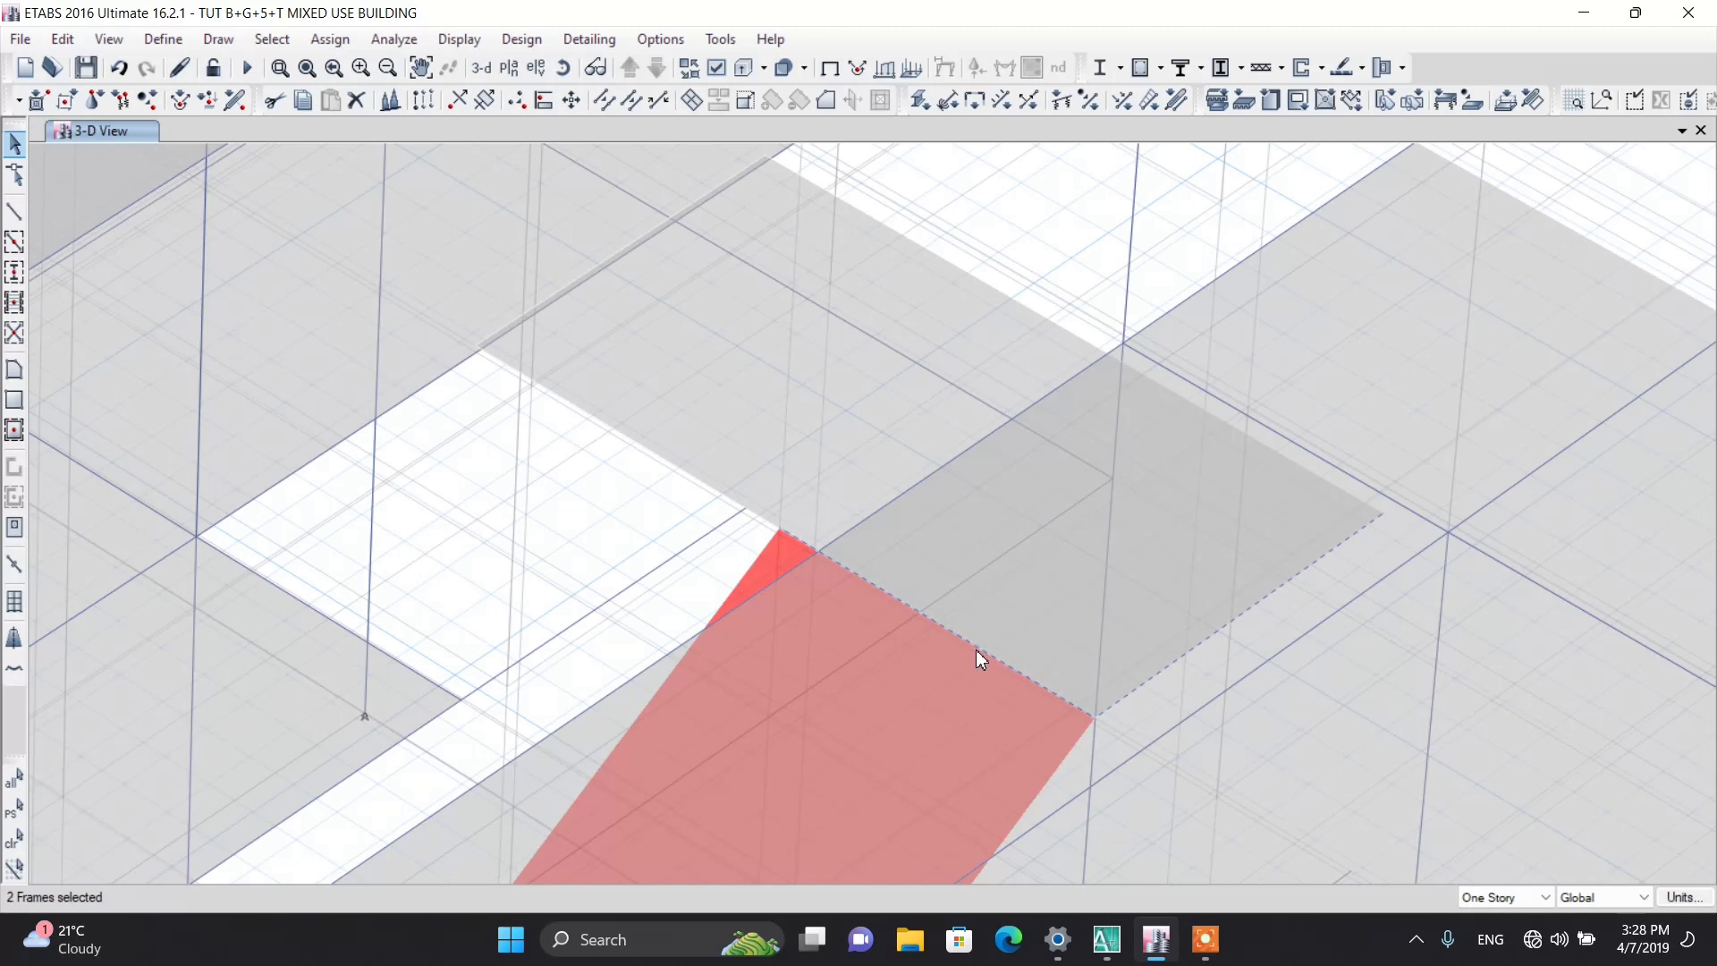
click(356, 99)
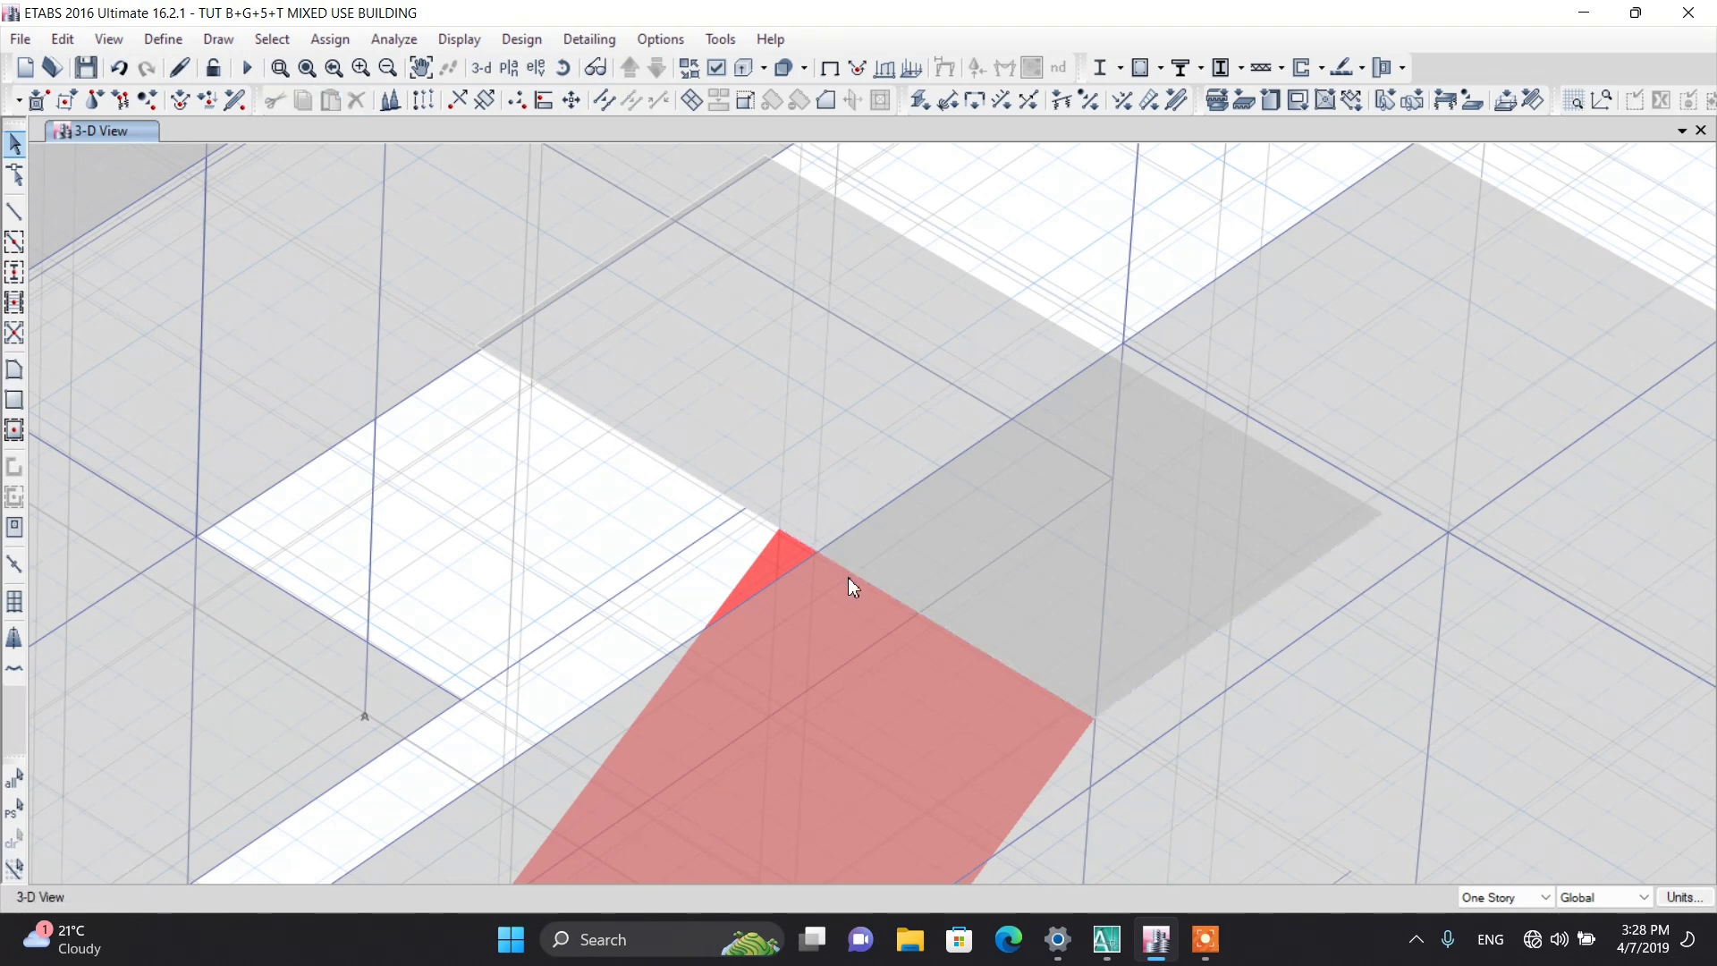
Step: Draw a B40X25 frame along the landing's remaining front edge, from its far corner joint to the adjacent top corner of the lower flight
click(14, 211)
drag(405, 266, 256, 265)
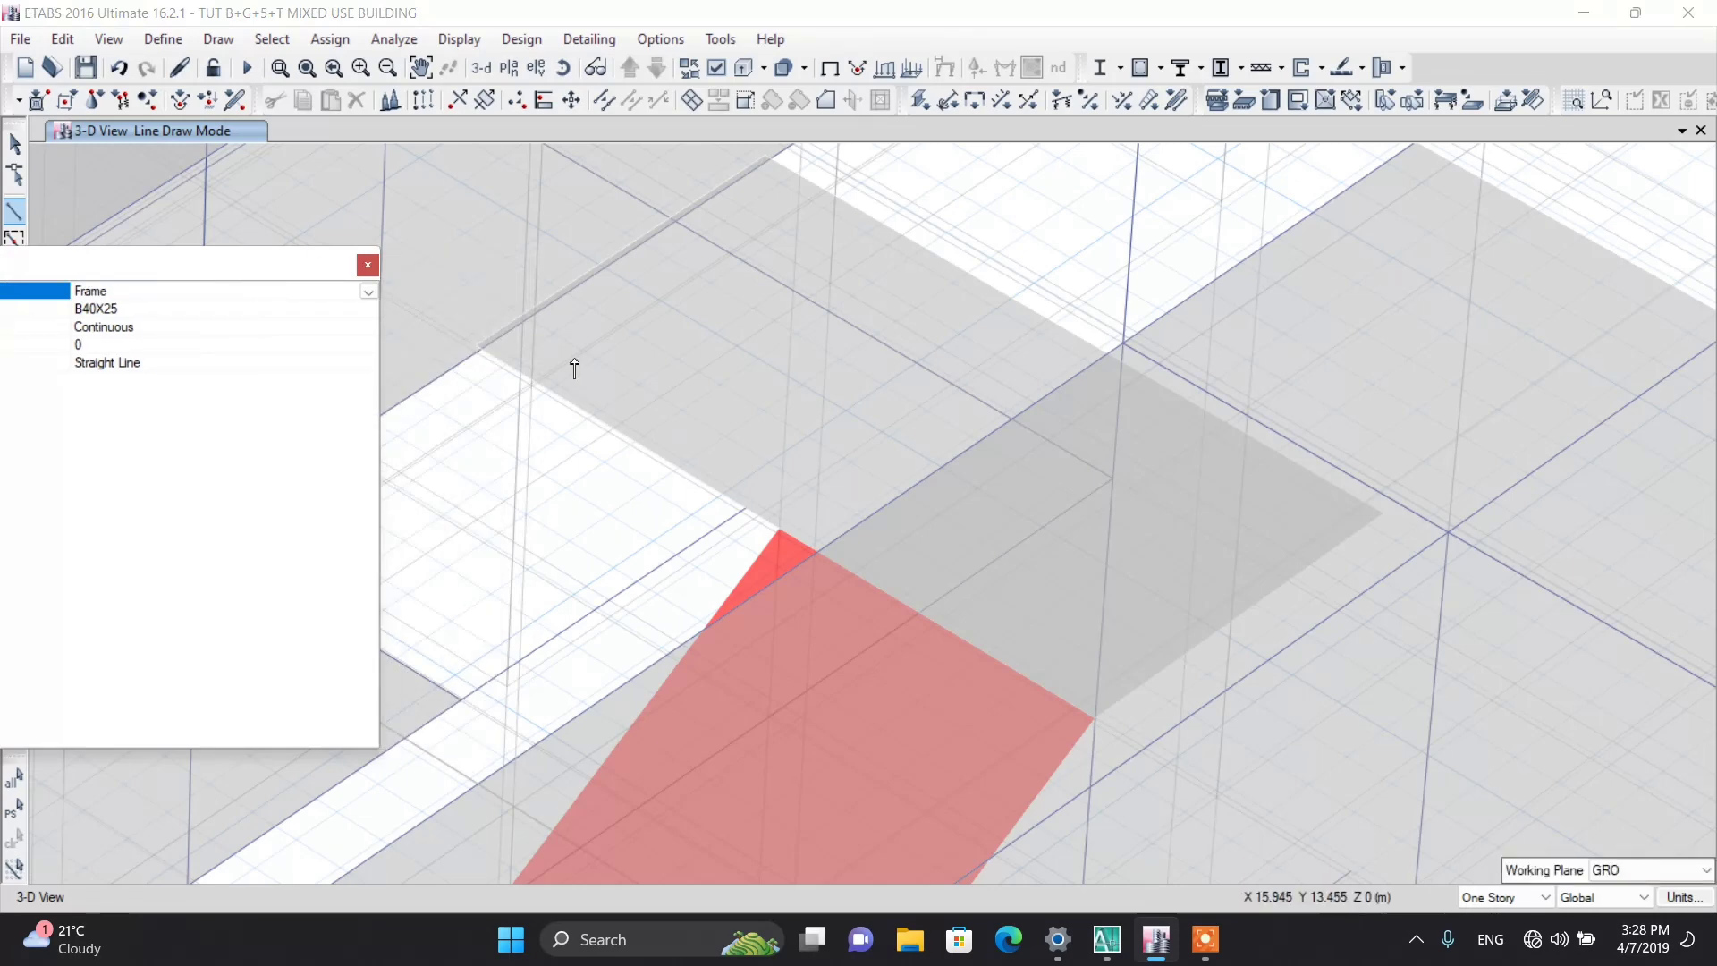
scroll(477, 350, up, 6)
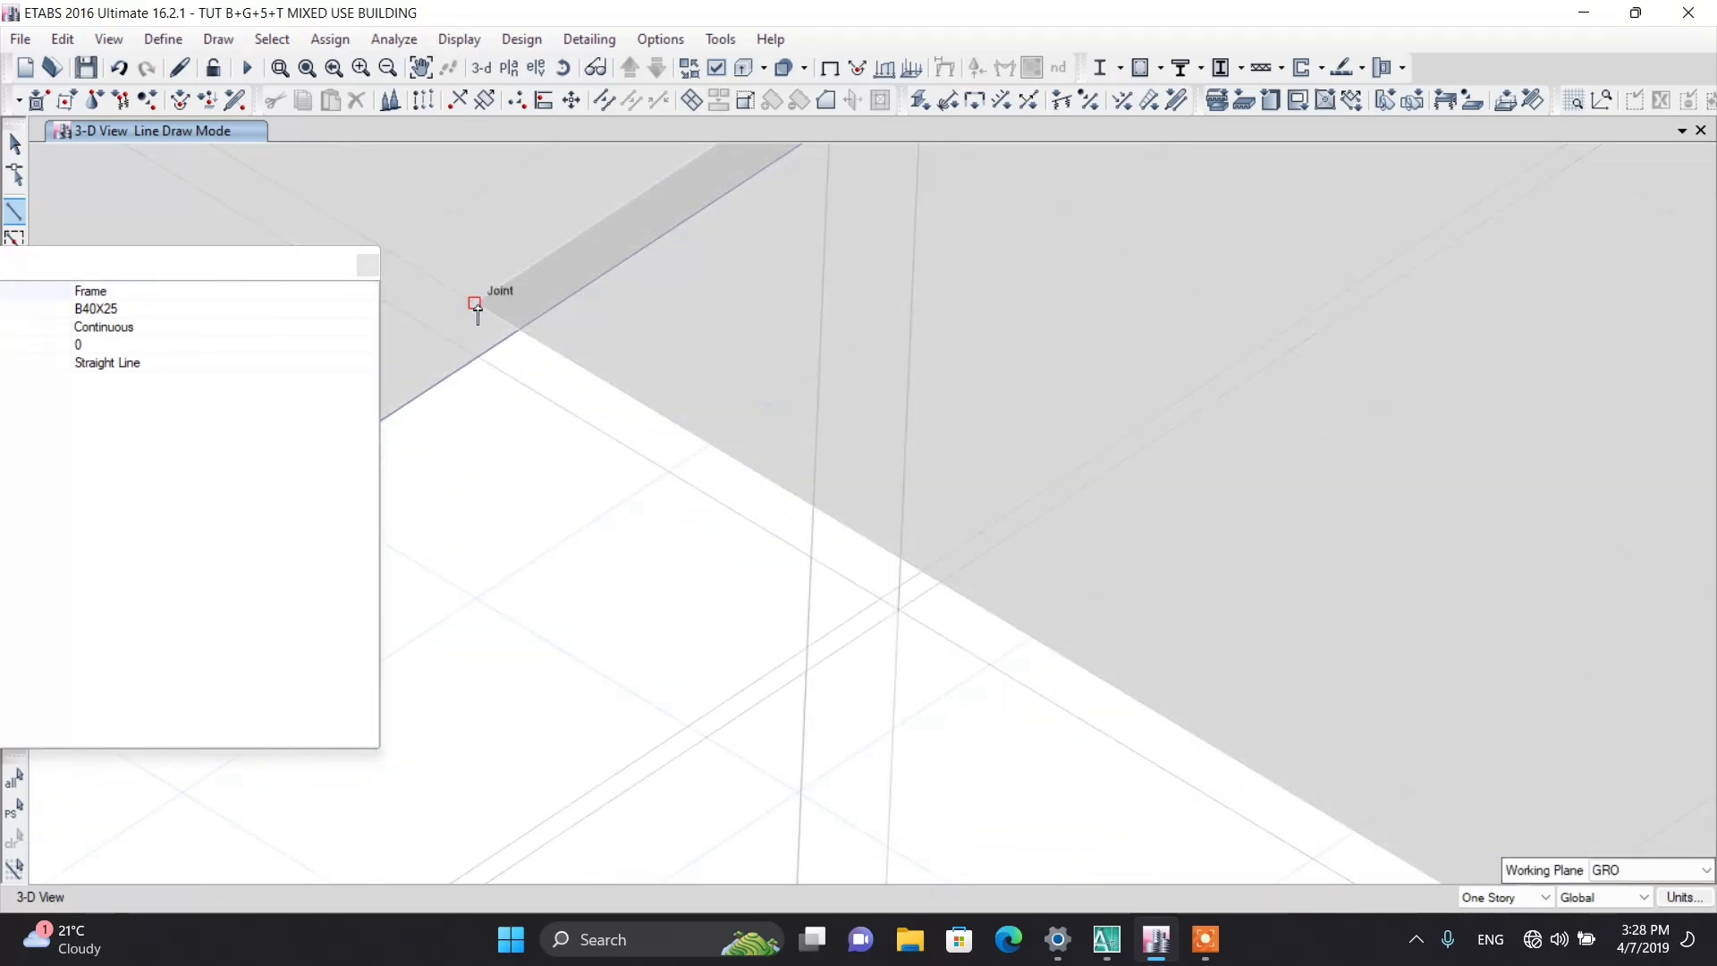
click(477, 306)
scroll(748, 518, down, 4)
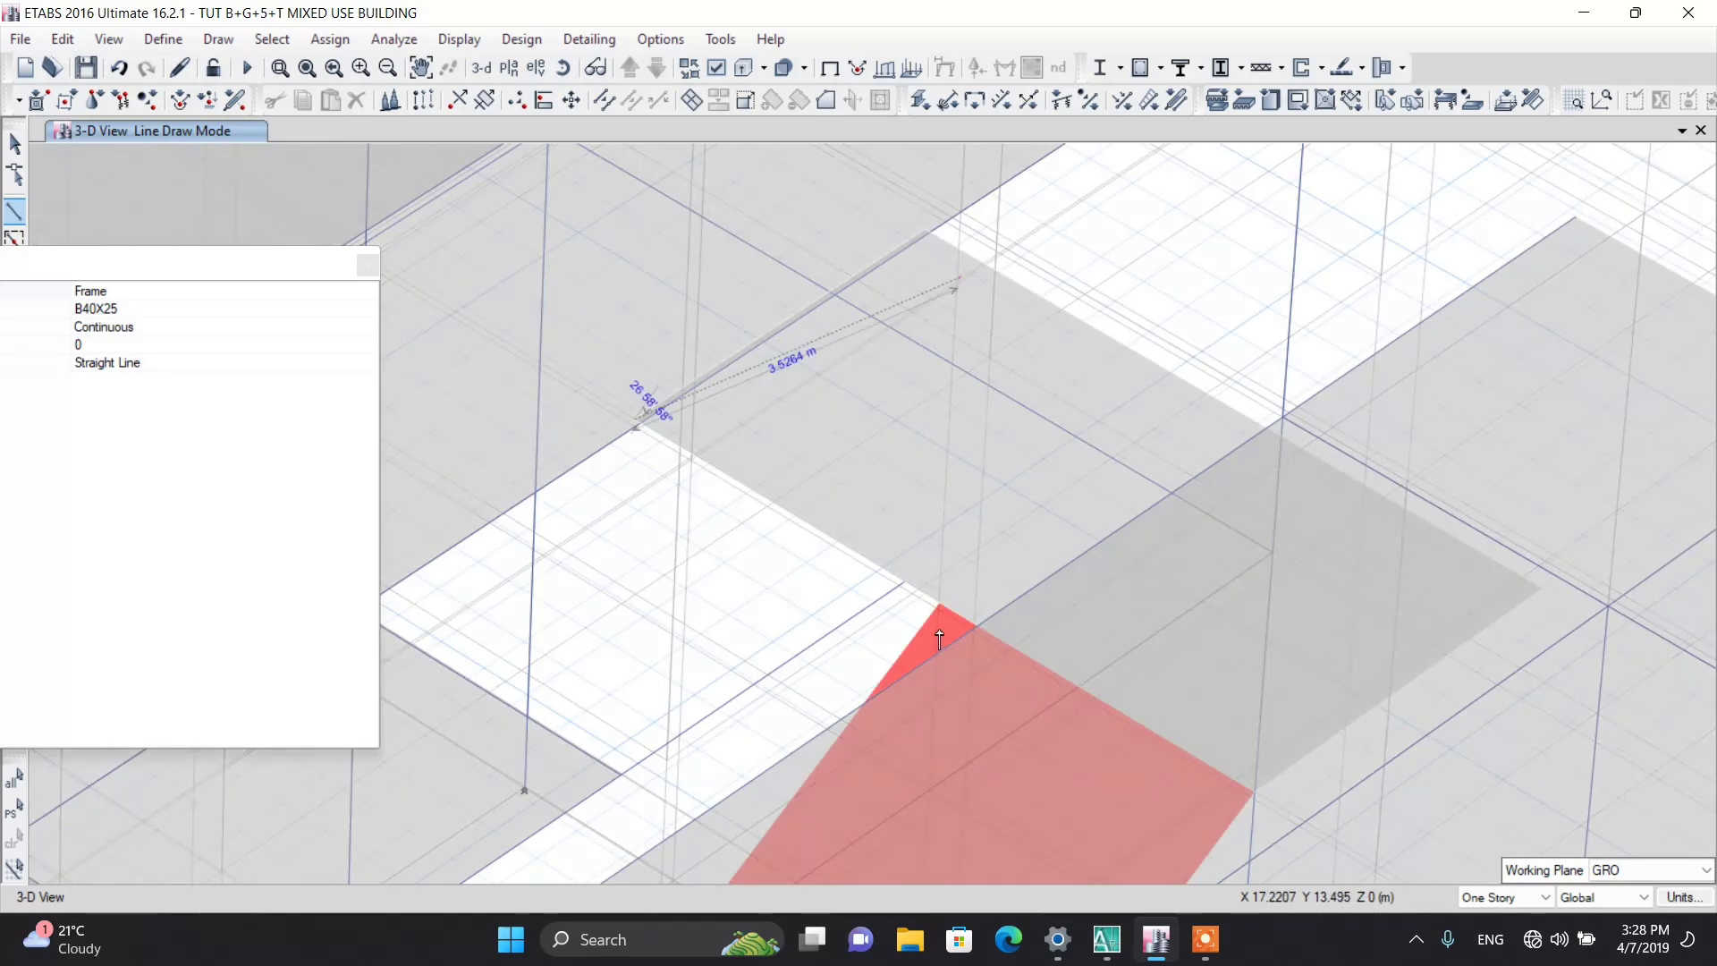
click(939, 607)
key(Escape)
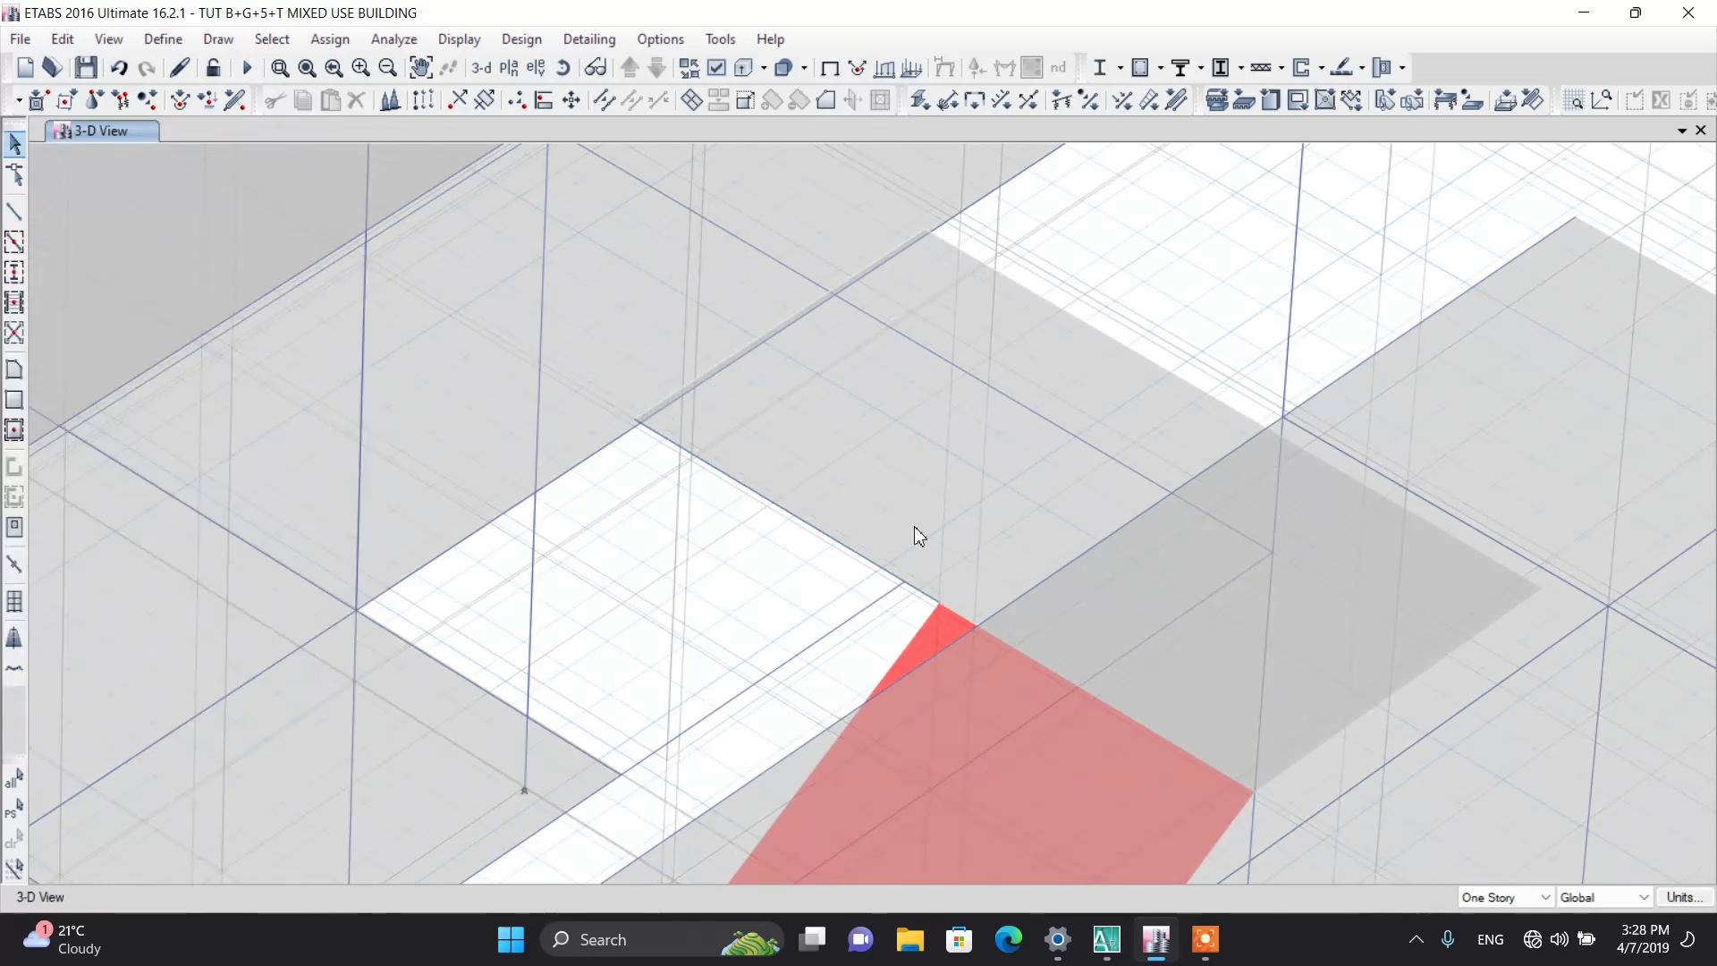
Step: Extrude the new landing-edge frame into one inclined shell with dx -2.67 m to form the second stair flight
scroll(914, 526, down, 2)
scroll(901, 542, up, 2)
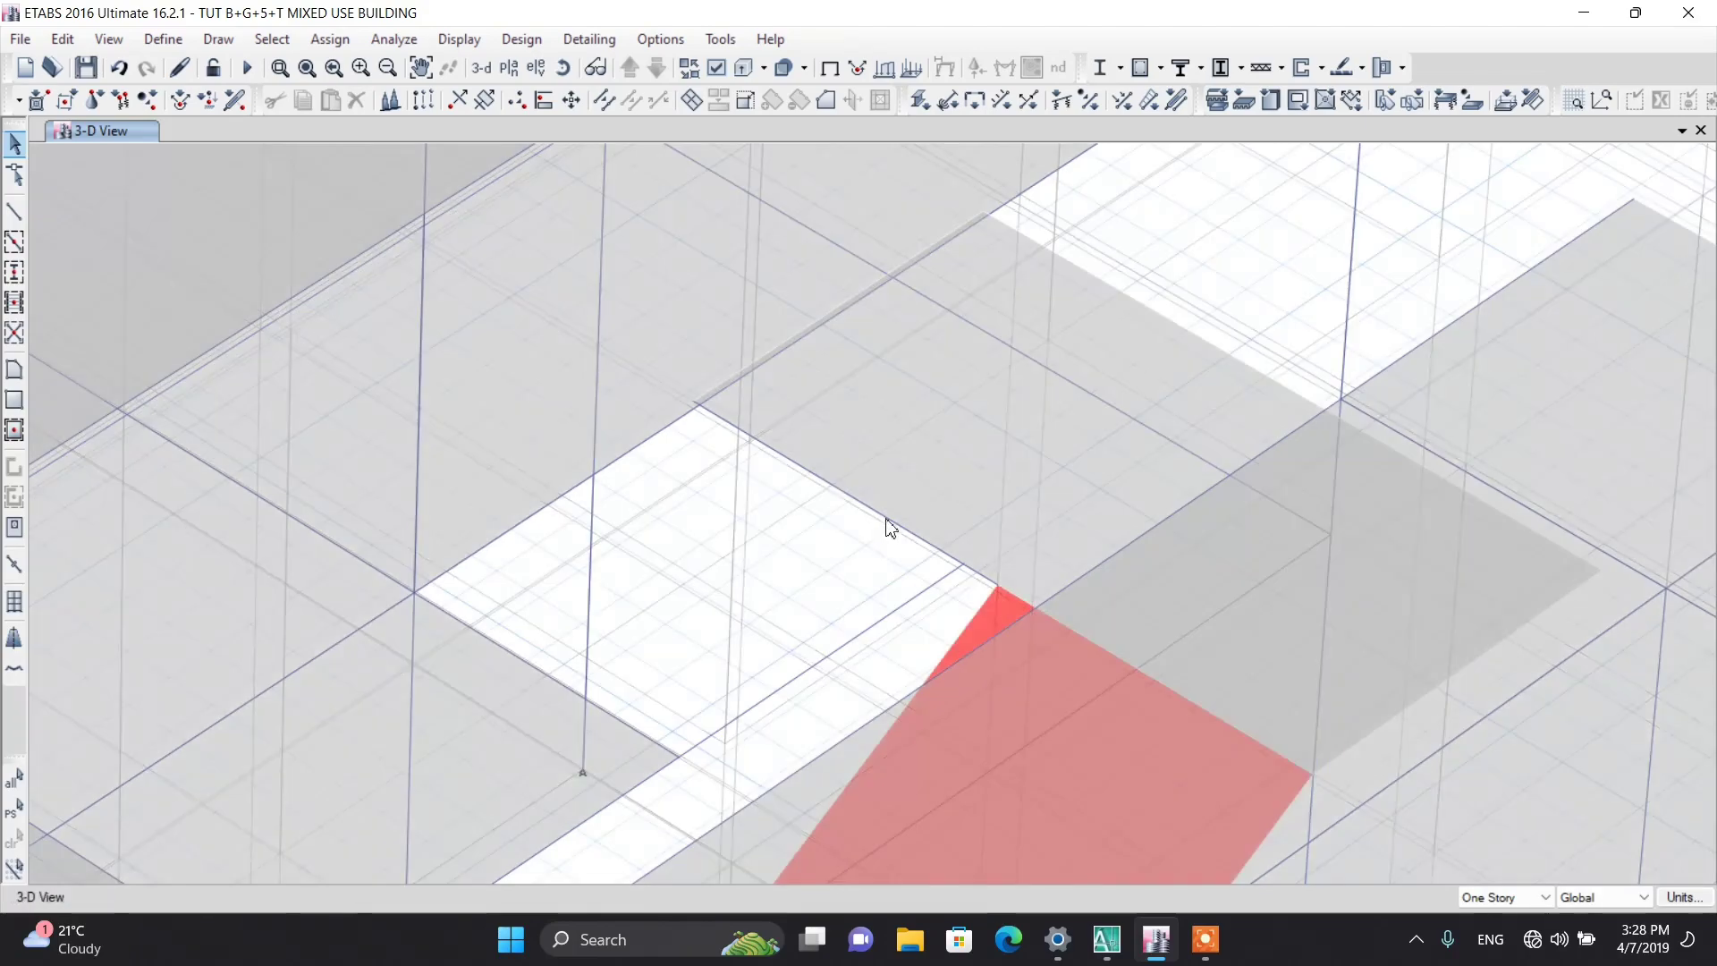
click(891, 527)
scroll(886, 525, down, 1)
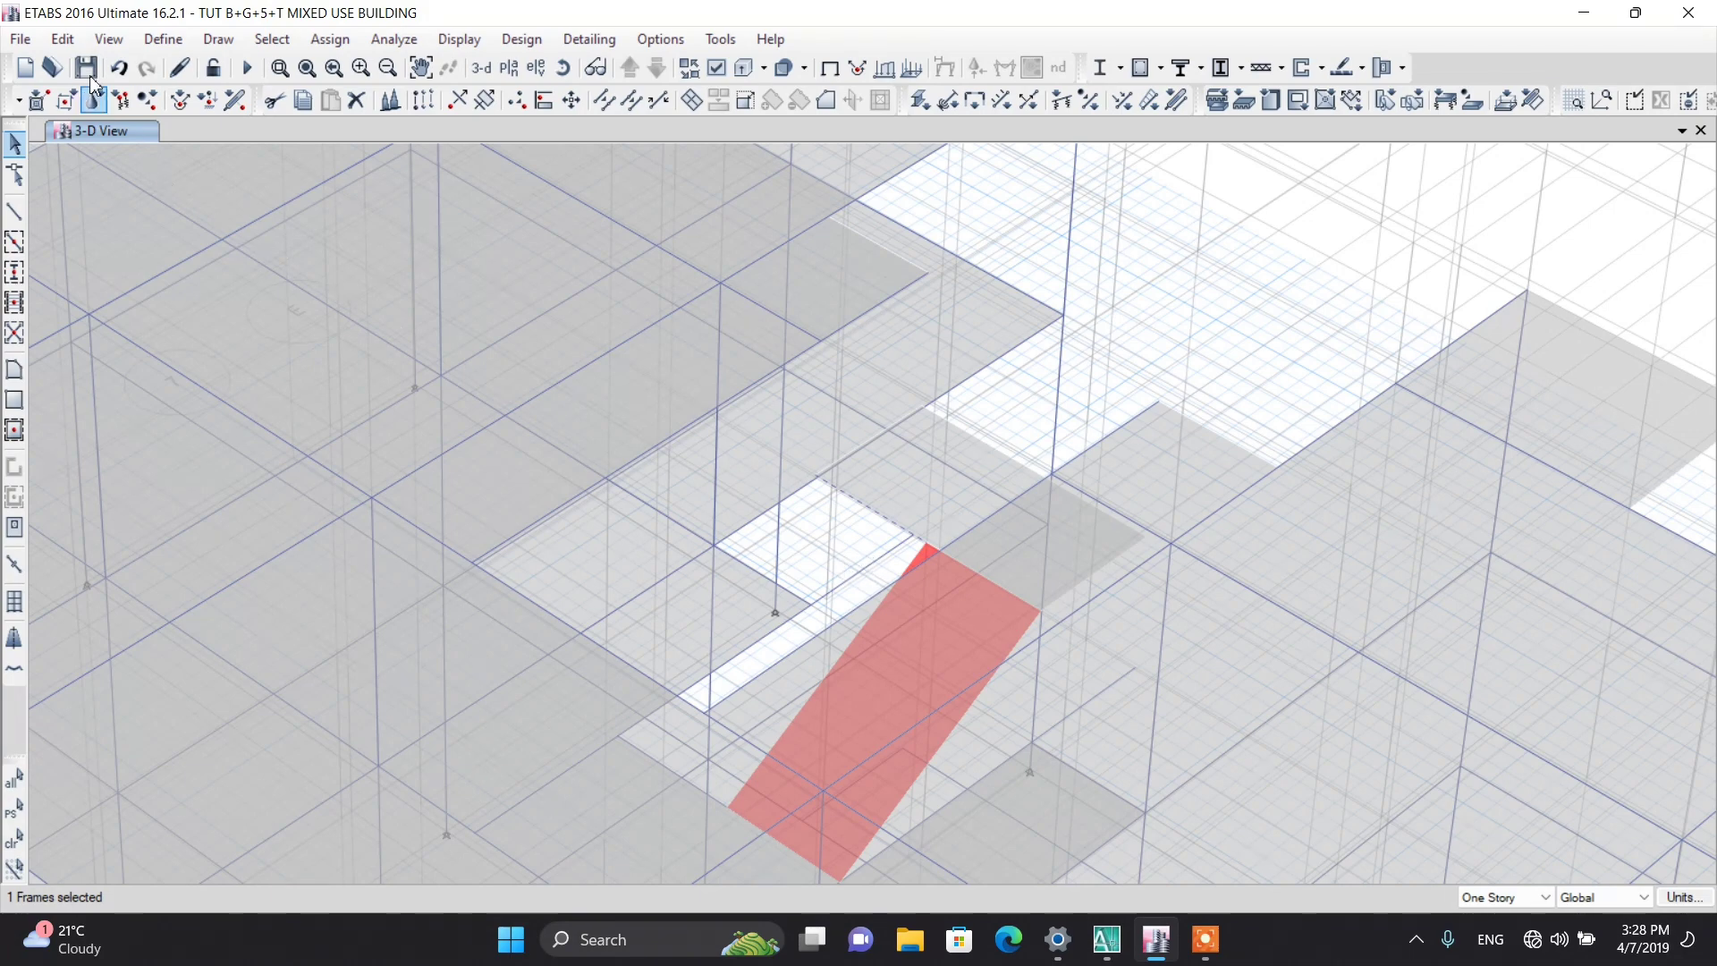
click(78, 42)
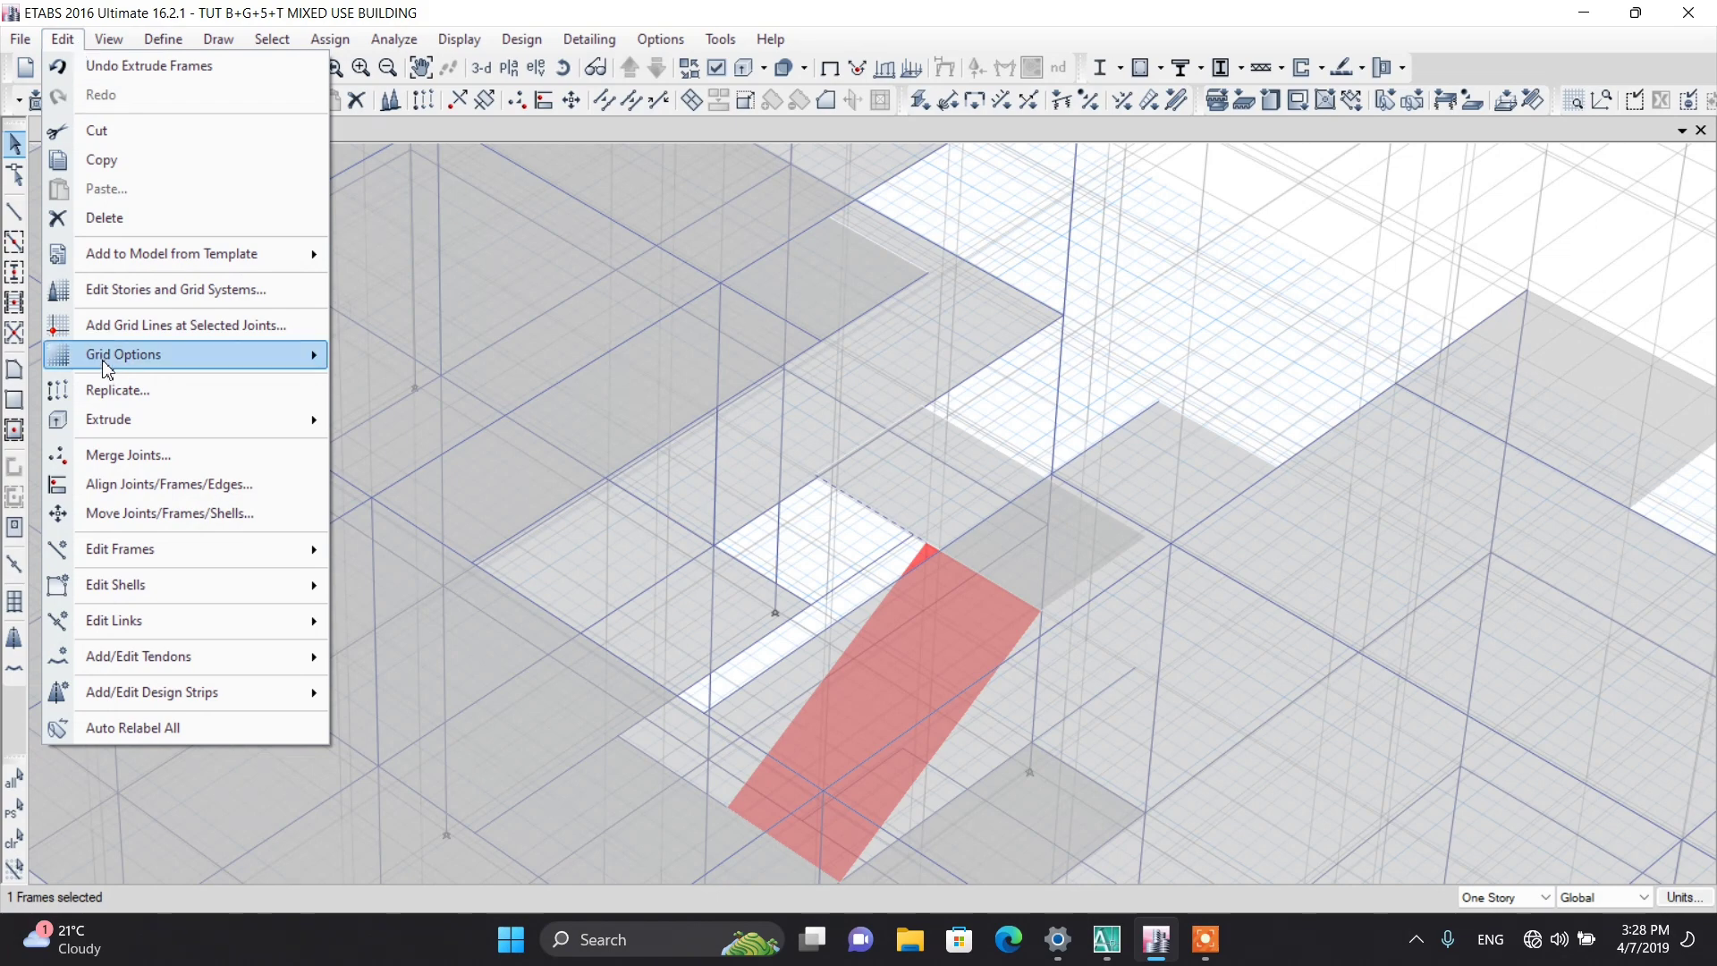
mouse_move(125, 420)
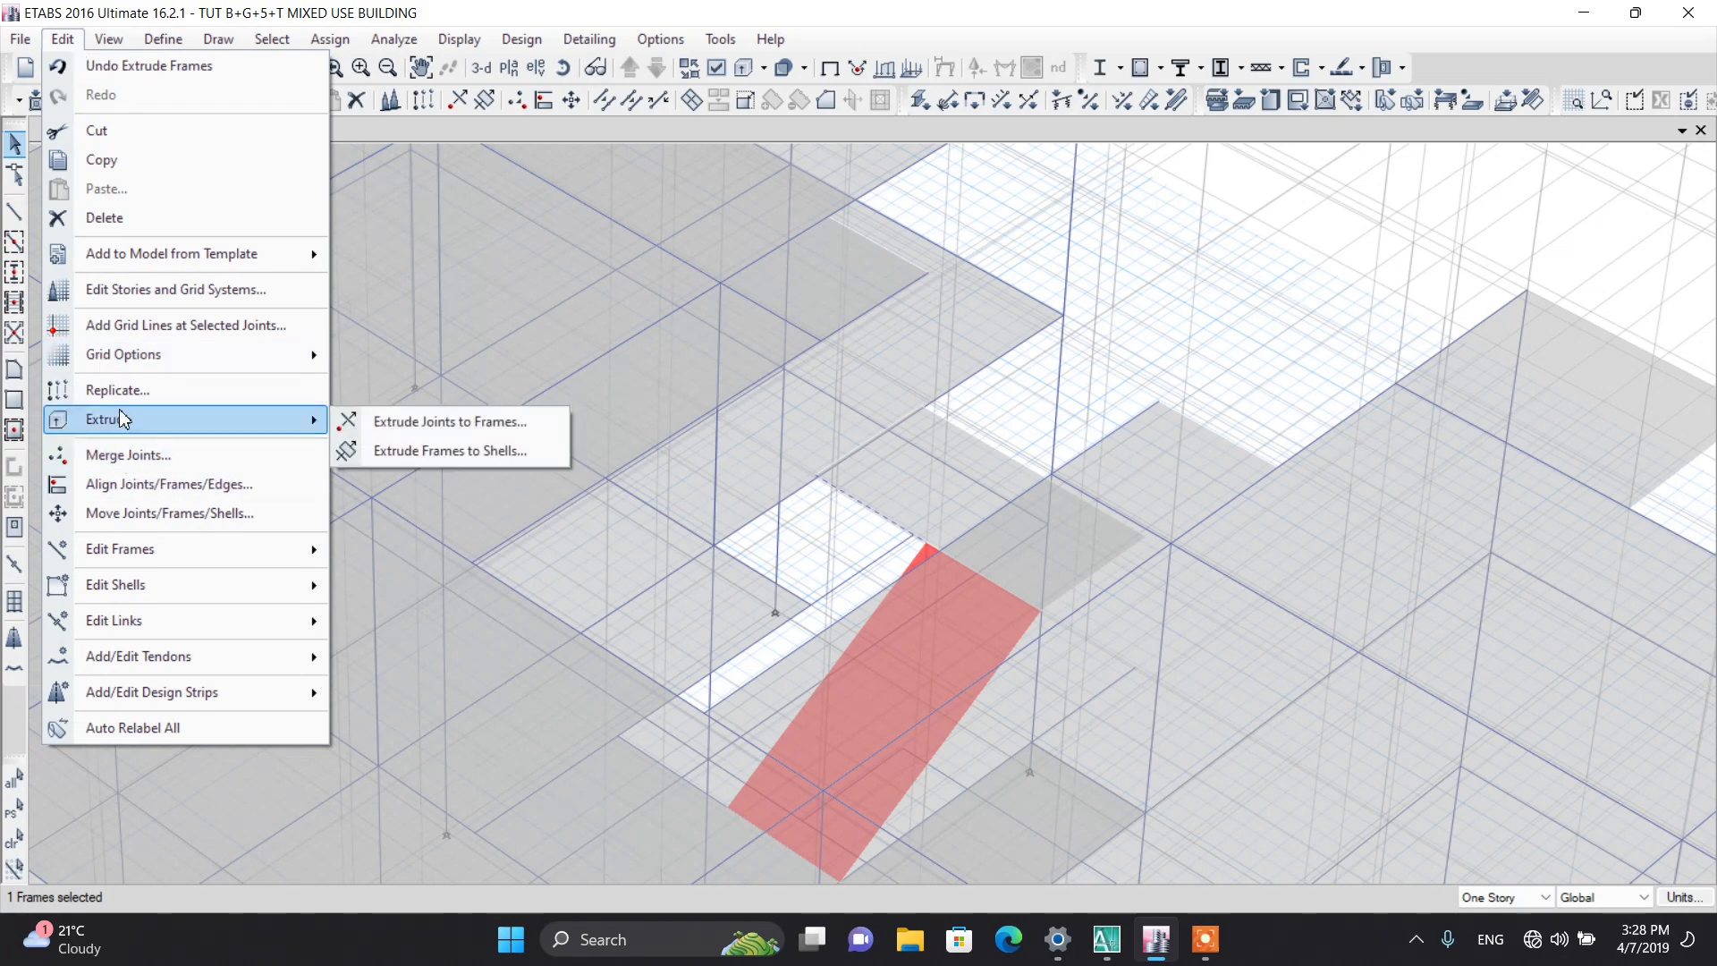
click(420, 451)
double_click(625, 390)
key(BackSpace)
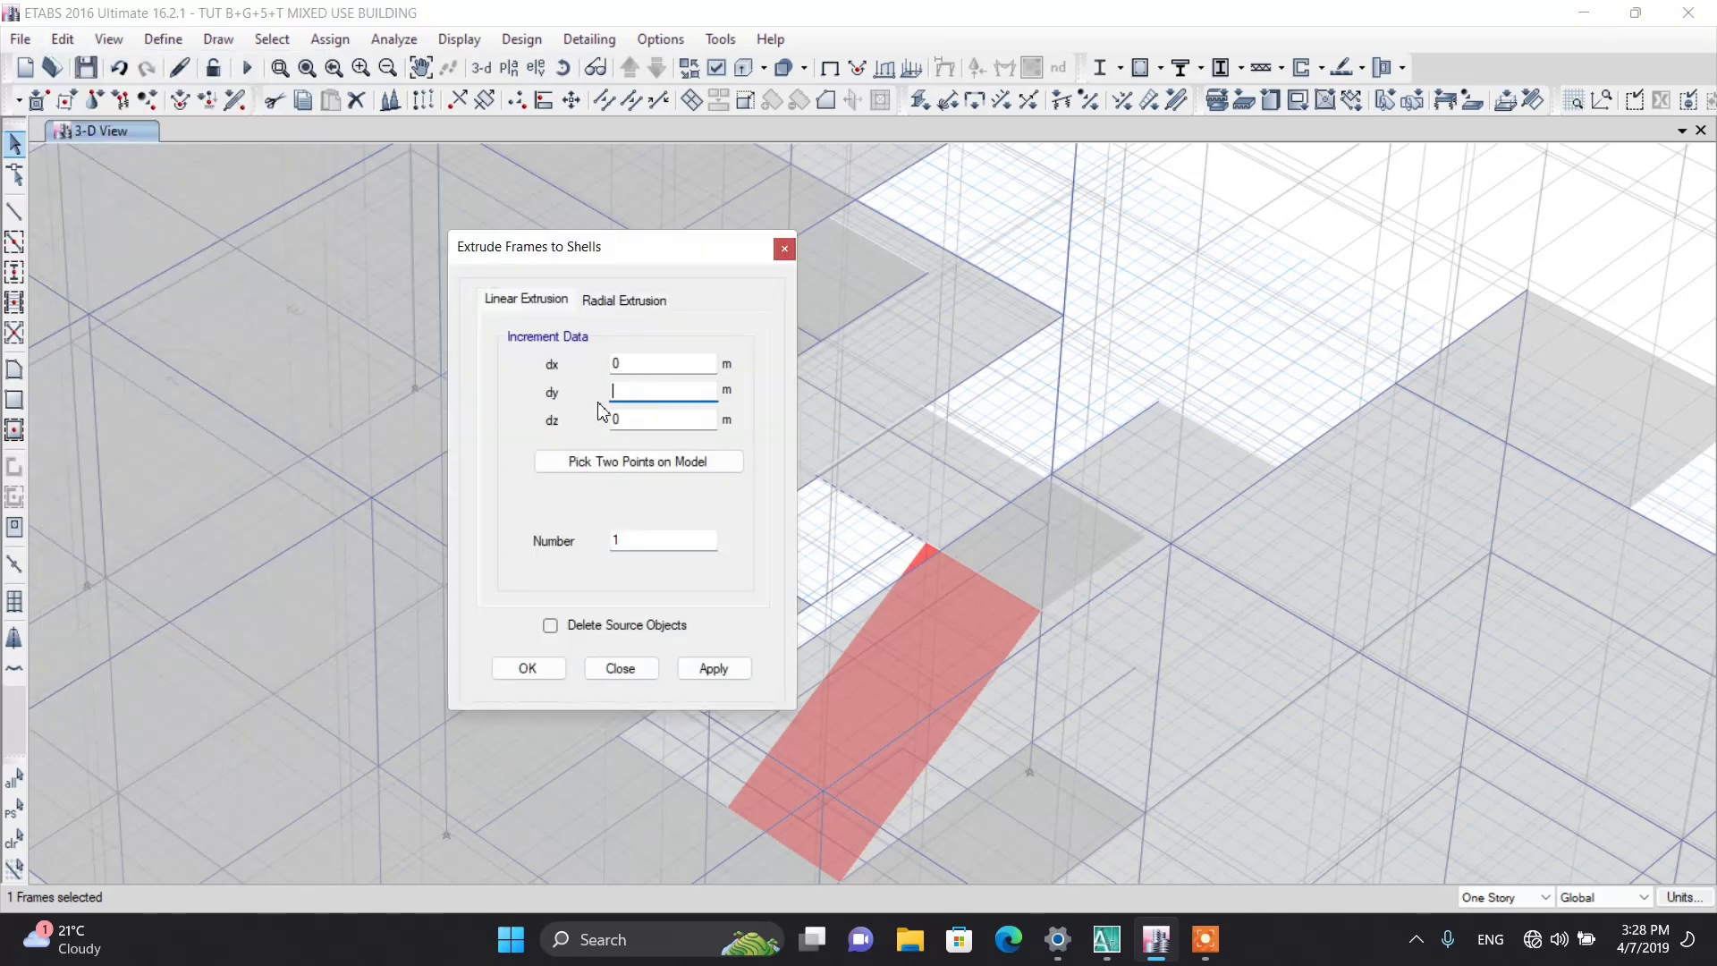
double_click(623, 367)
text(-2.67)
double_click(607, 420)
click(517, 673)
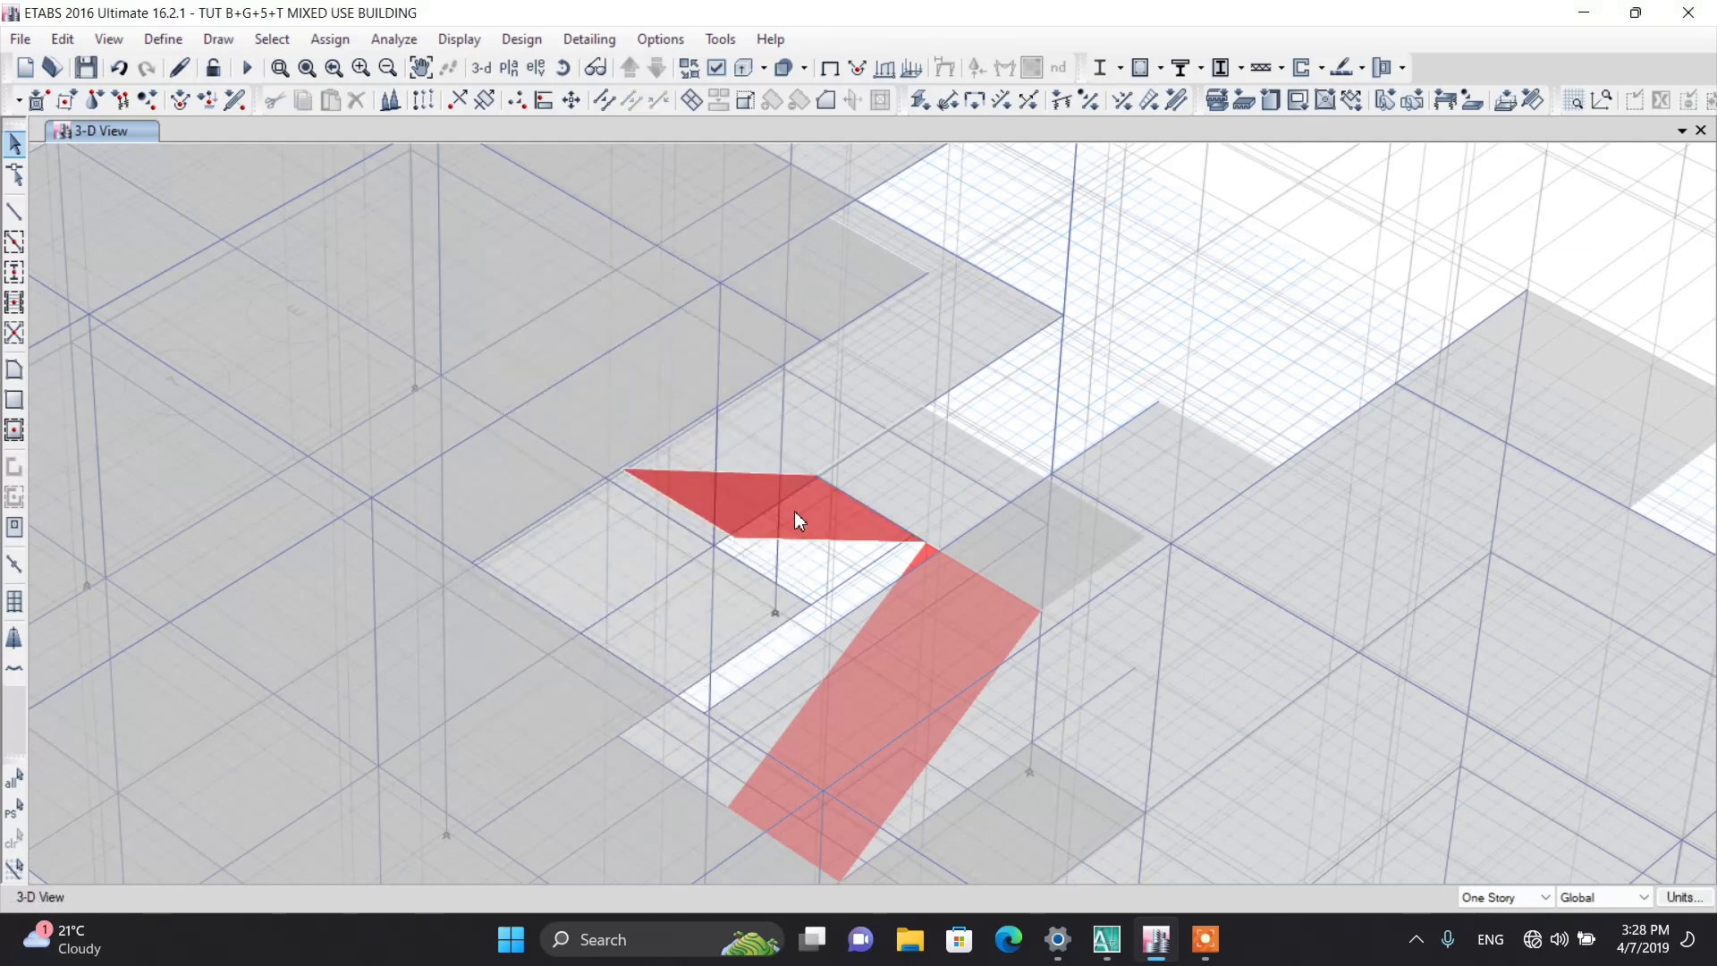
scroll(796, 517, up, 3)
scroll(794, 514, down, 3)
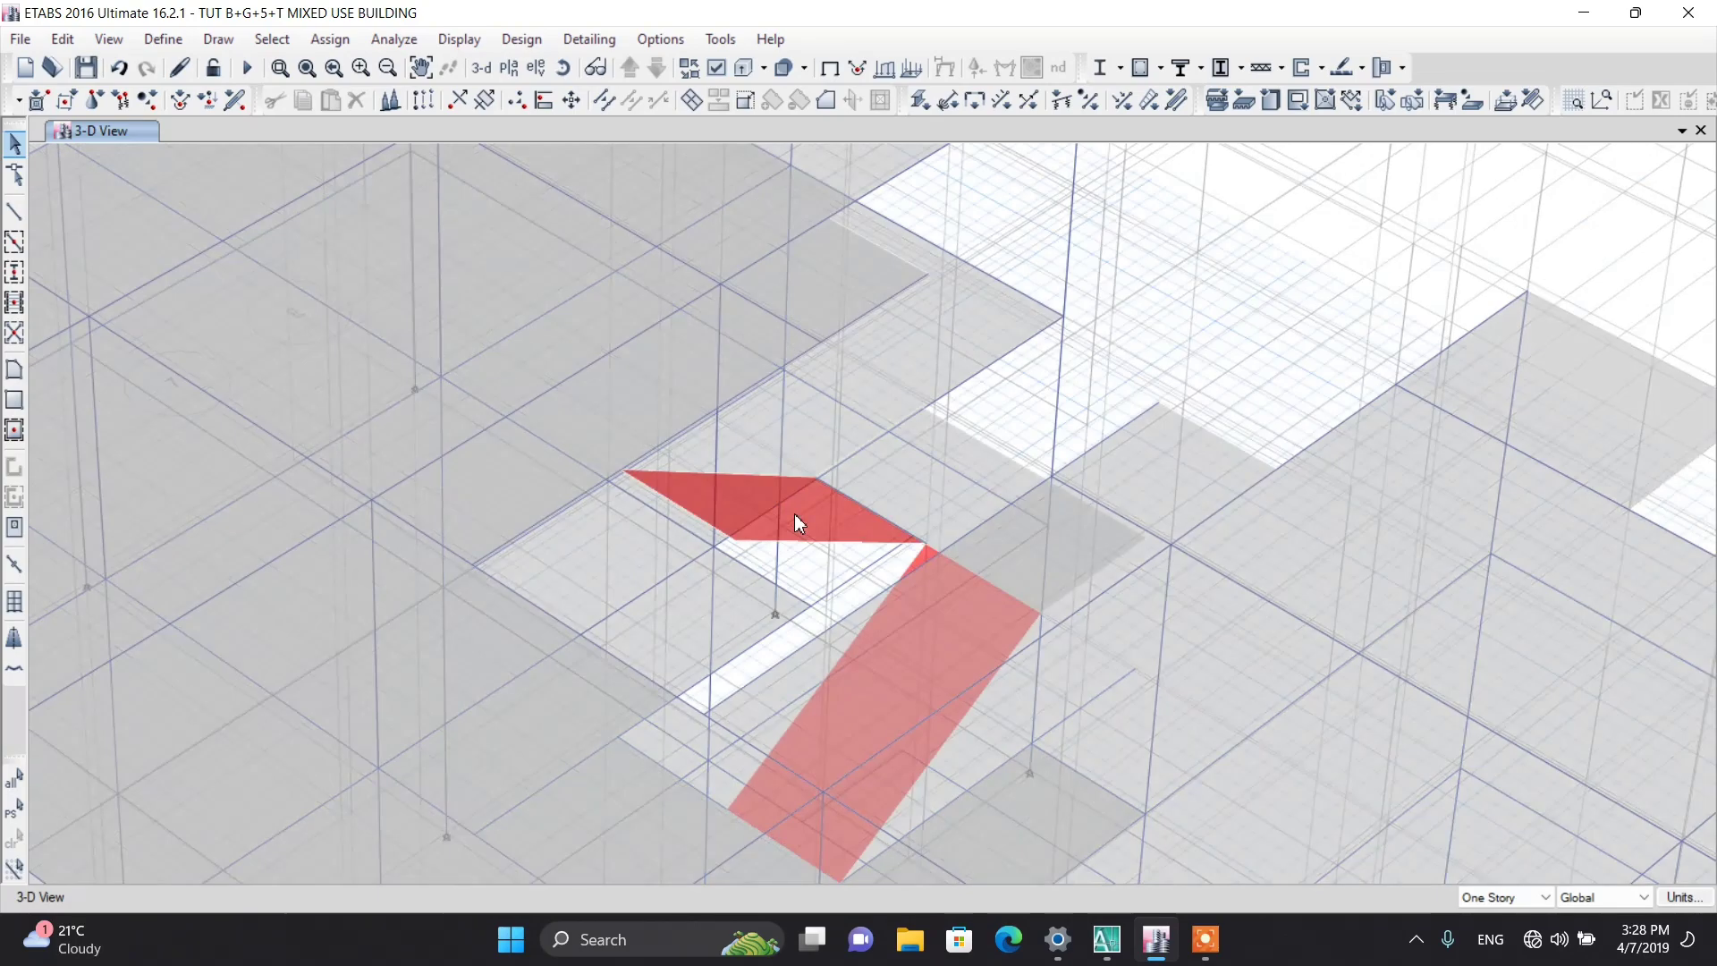
scroll(794, 516, down, 3)
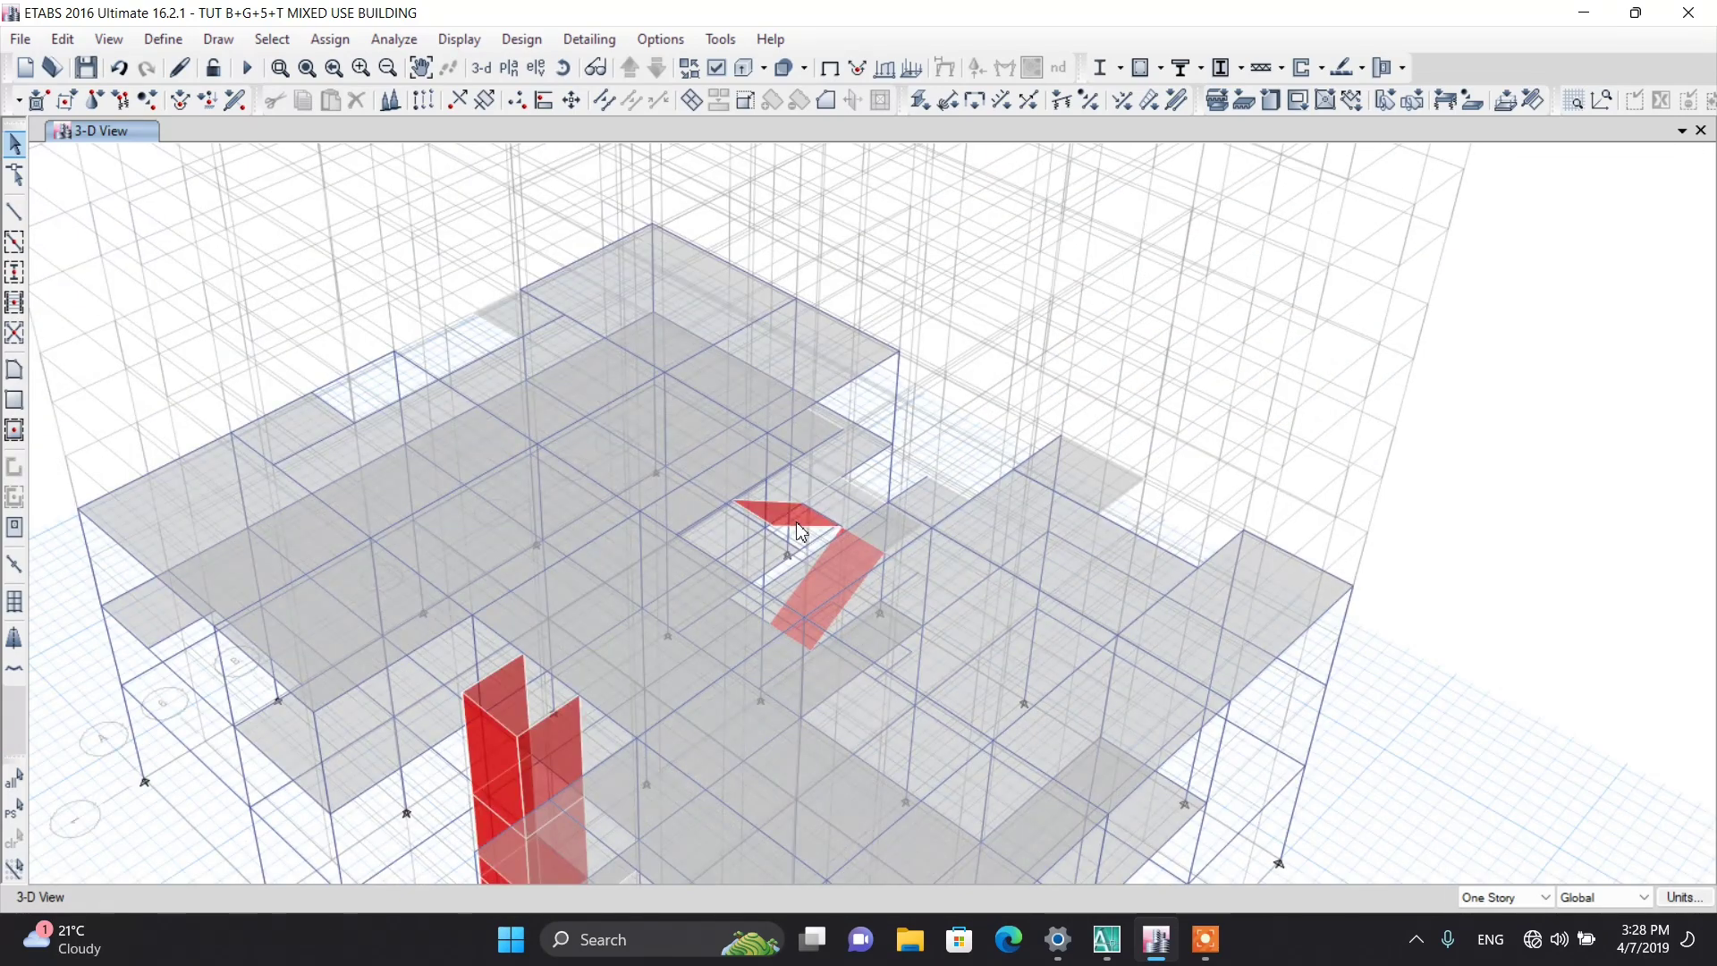
scroll(832, 529, up, 4)
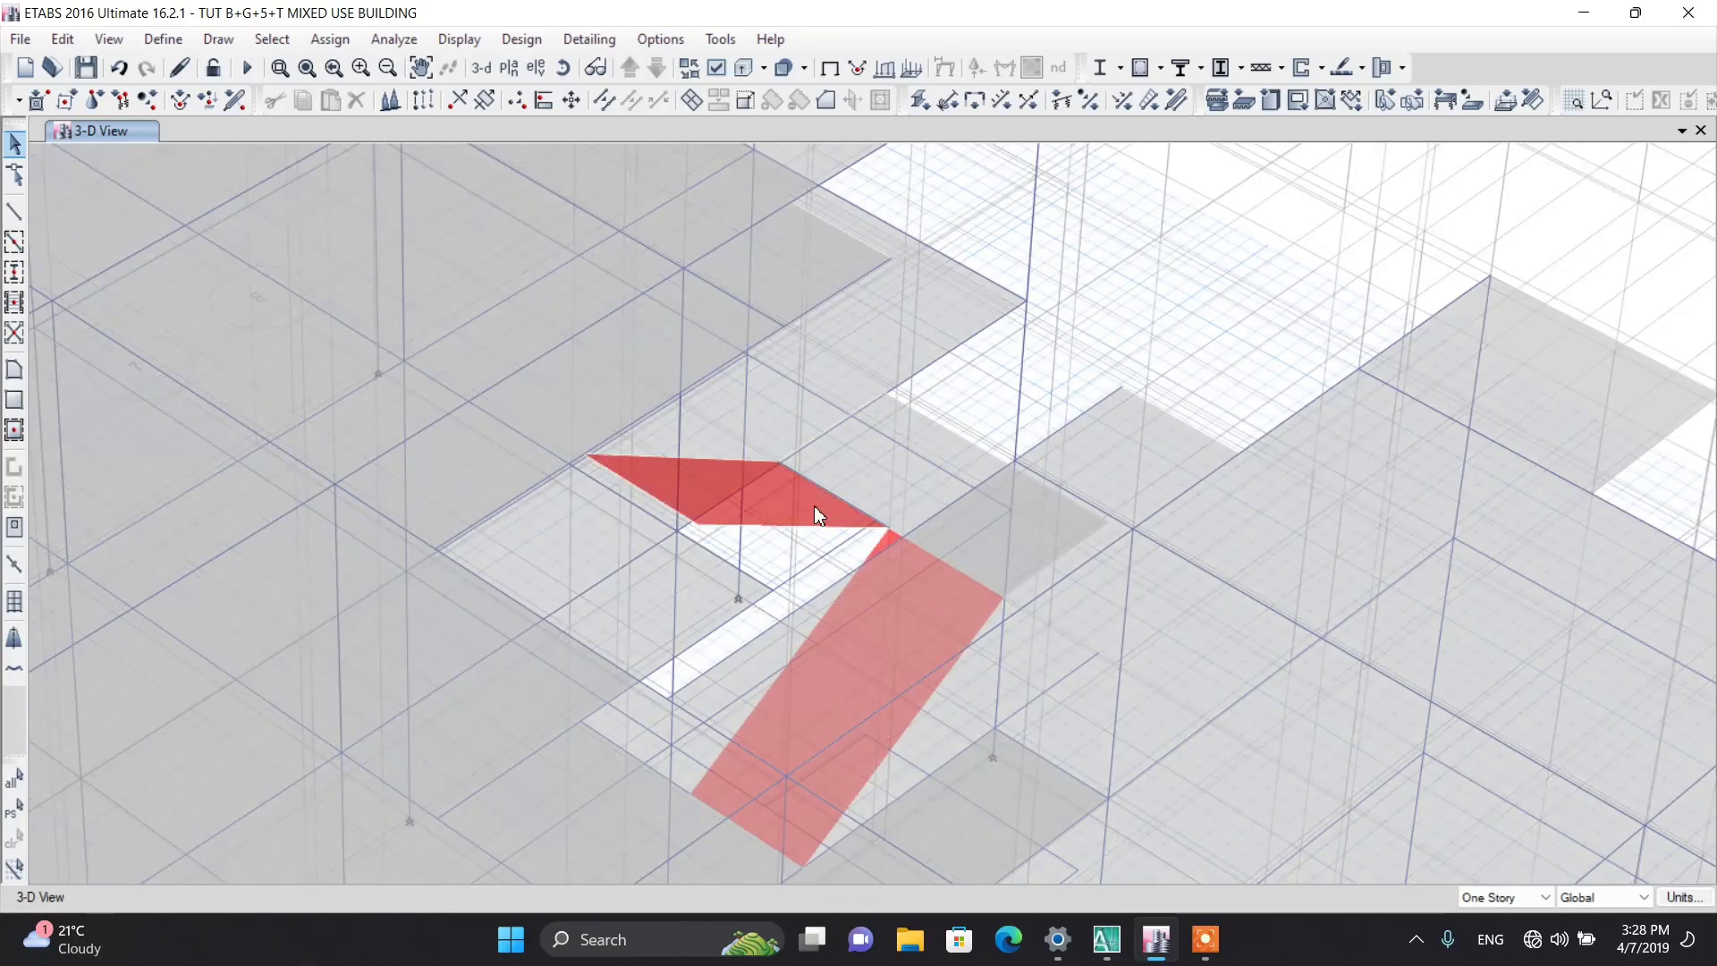
Step: Replicate the two inclined stair flights and the landing shell onto the GRO and 2ND stories, keeping the originals
click(816, 507)
scroll(878, 554, up, 4)
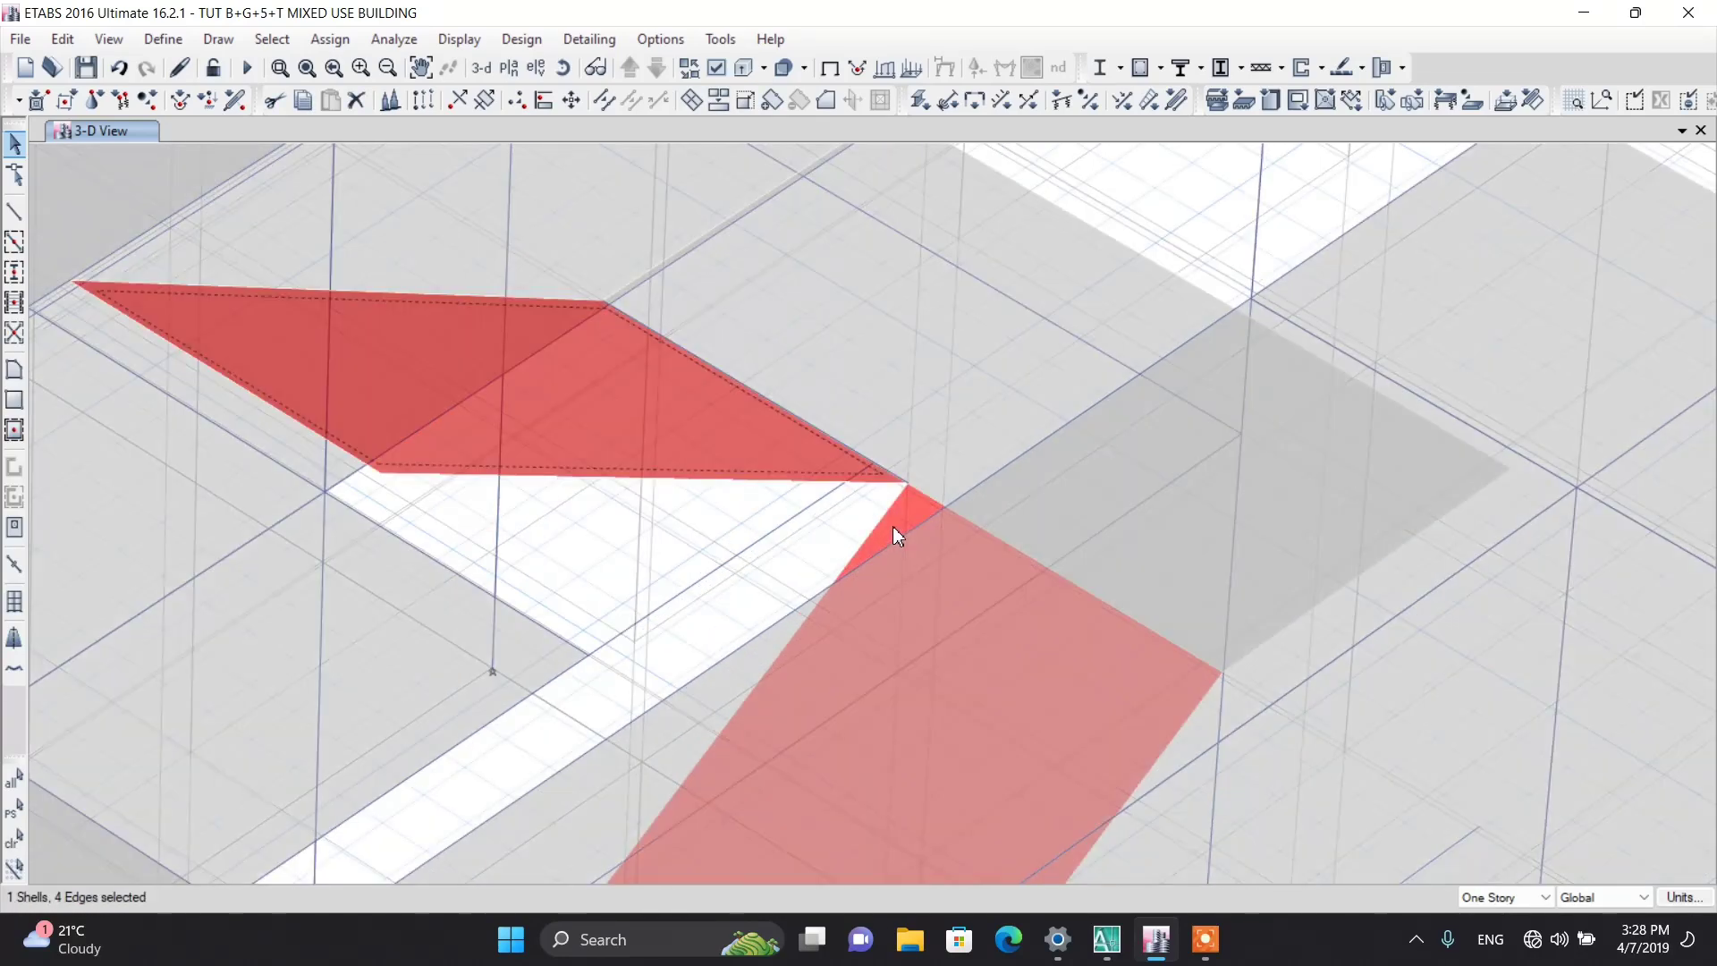
click(894, 526)
click(850, 420)
scroll(846, 447, down, 5)
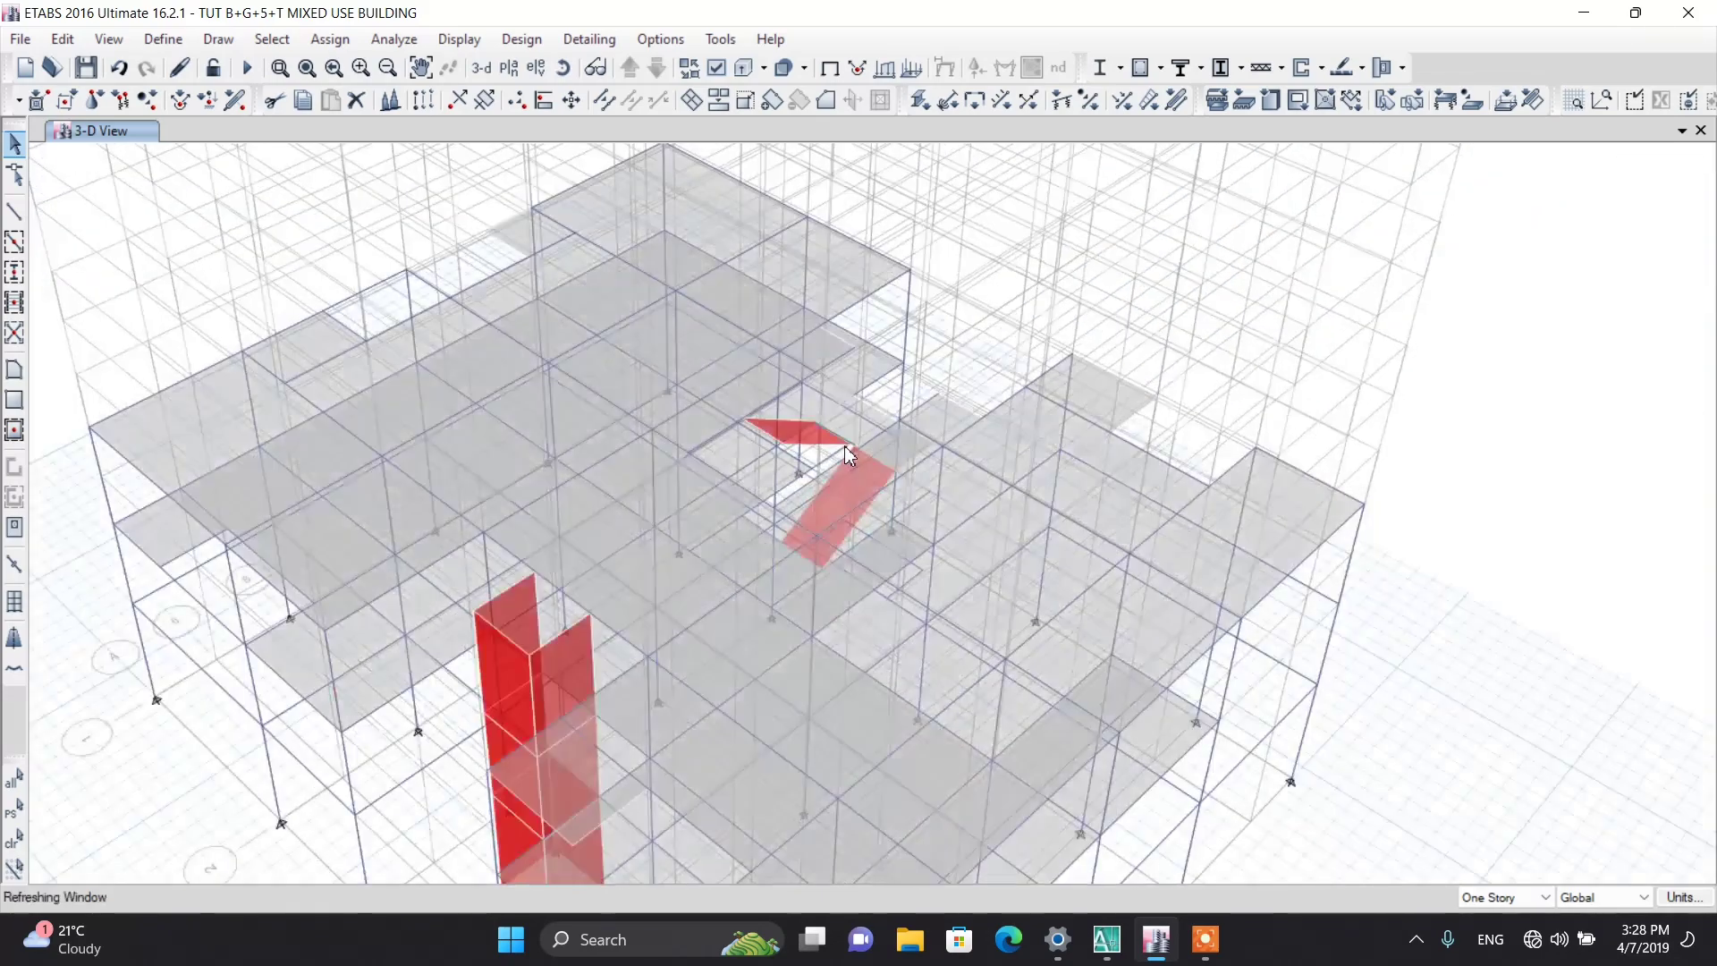
key(ctrl+r)
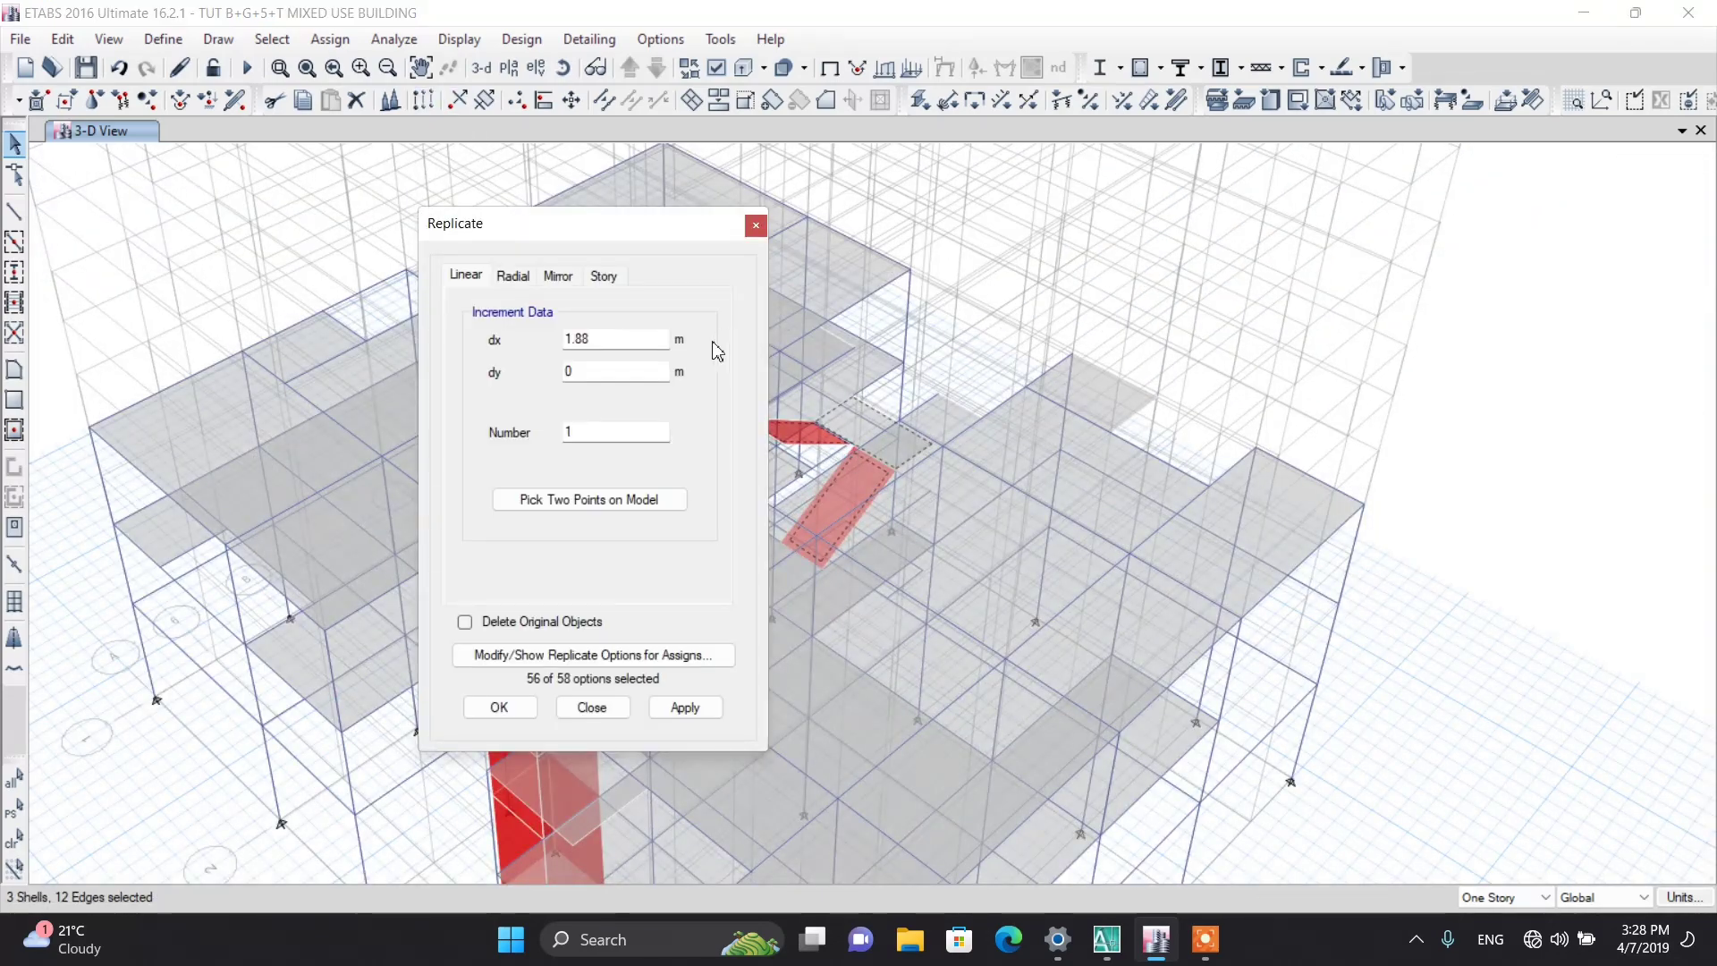
click(604, 276)
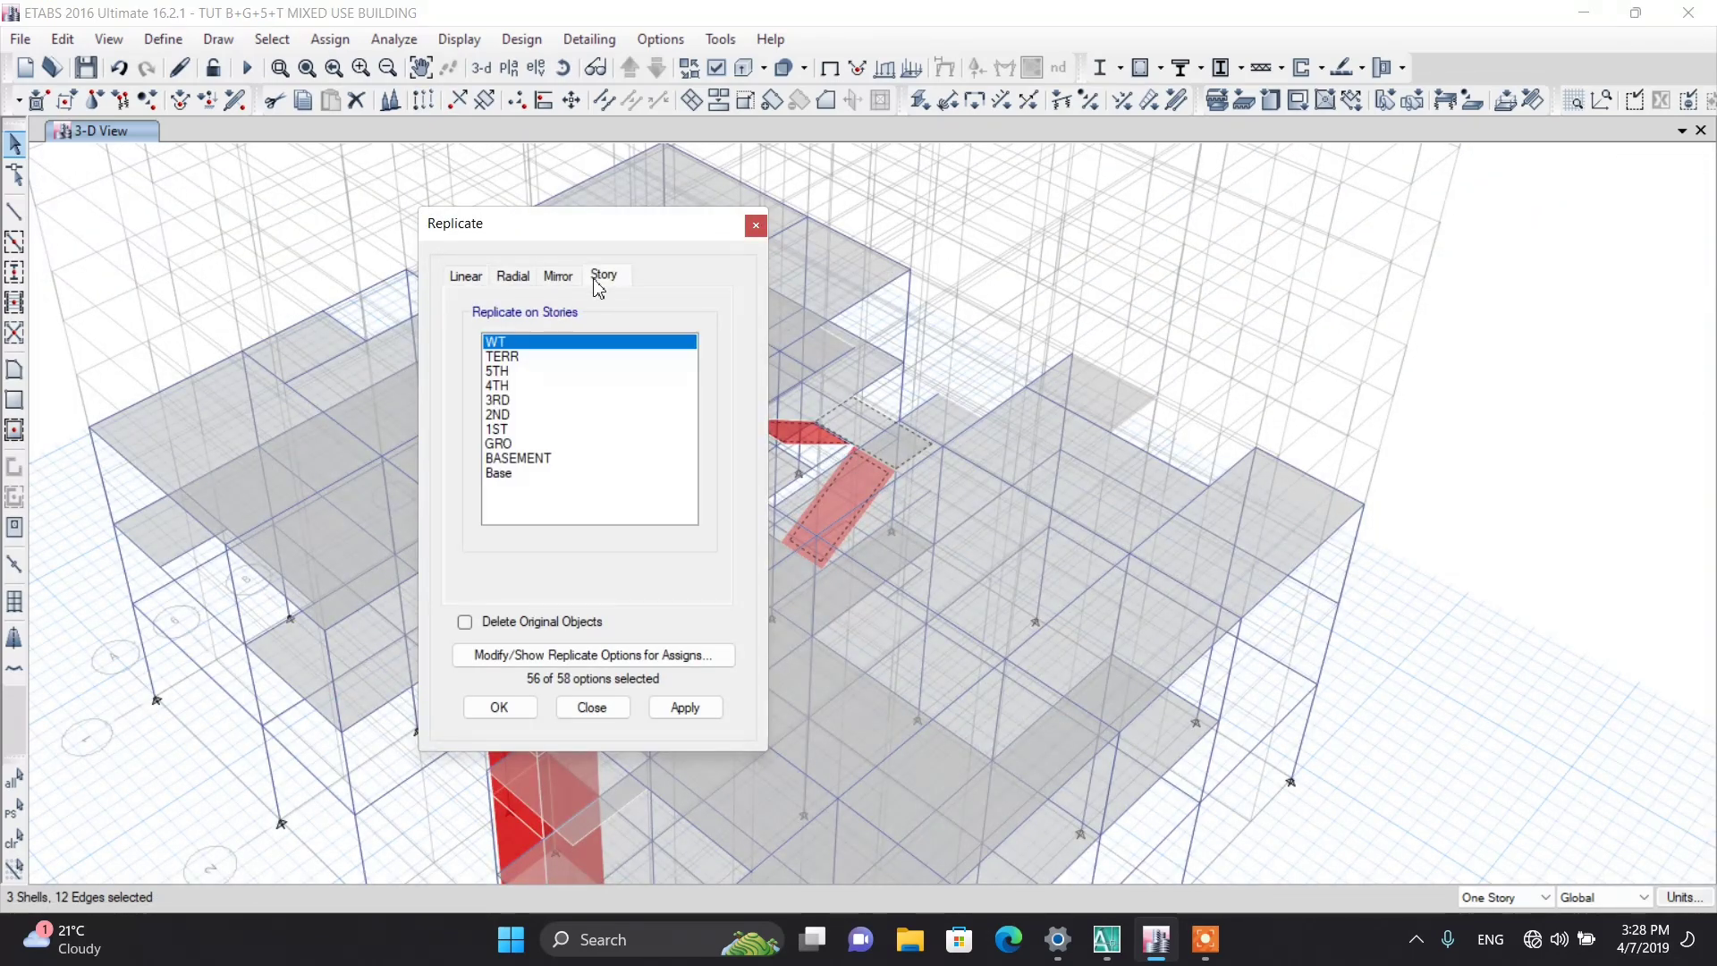
click(513, 459)
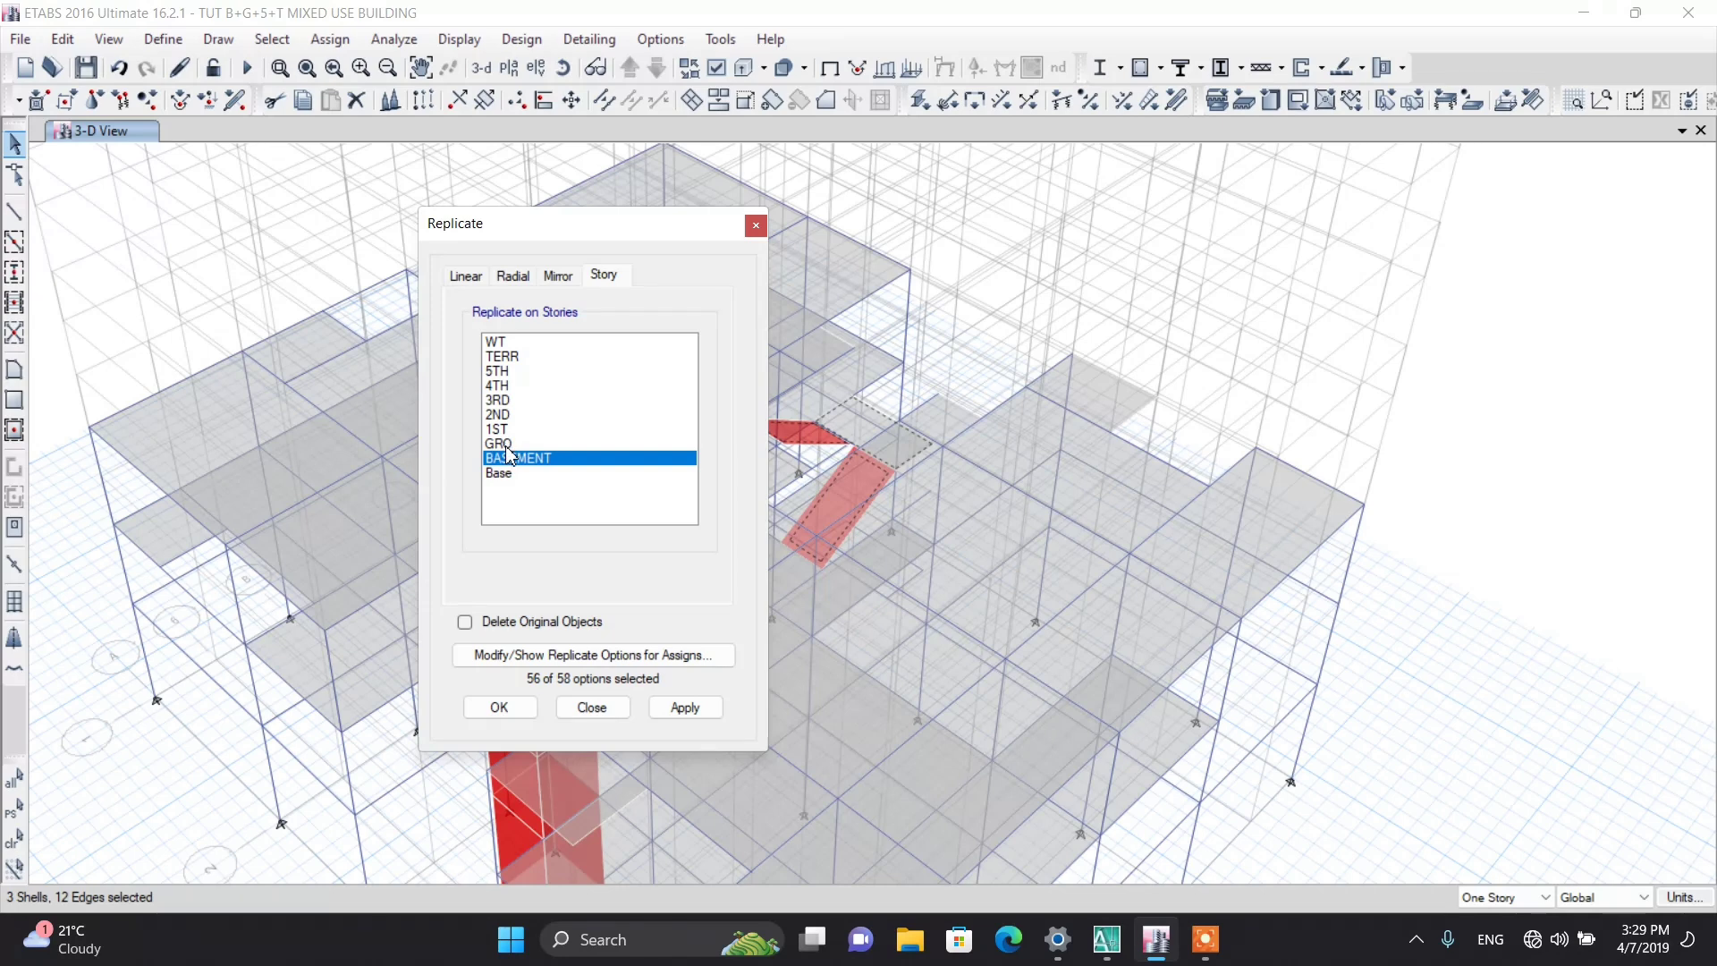
click(505, 446)
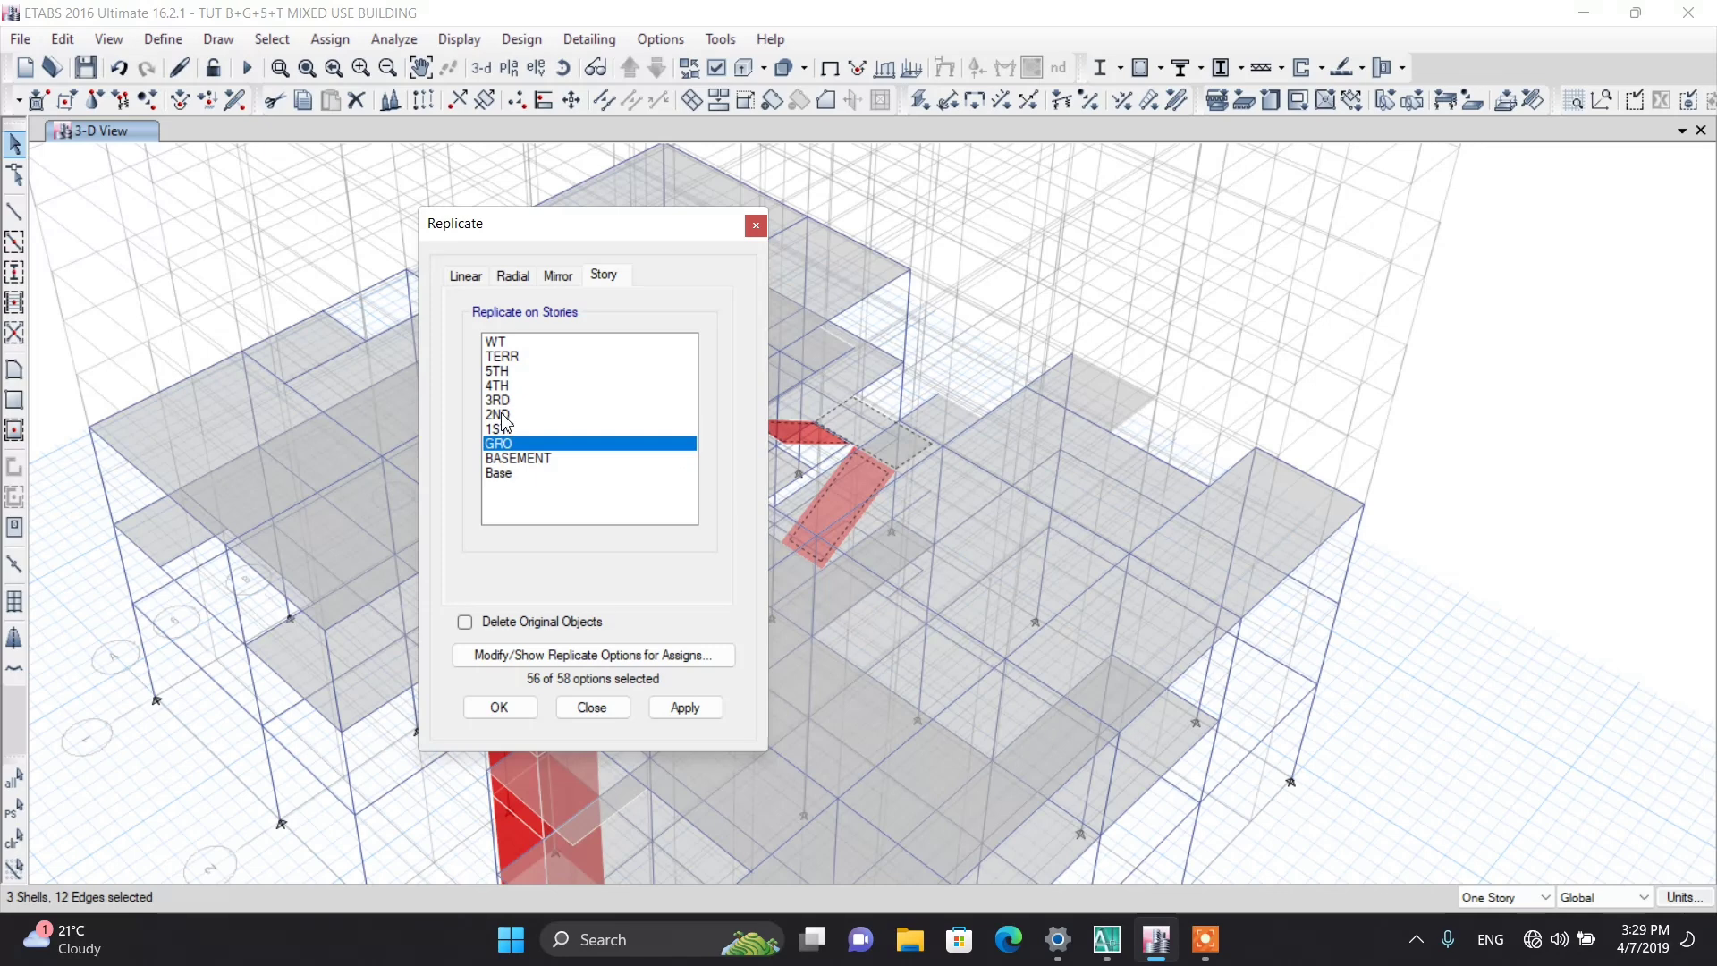
shift+click(505, 416)
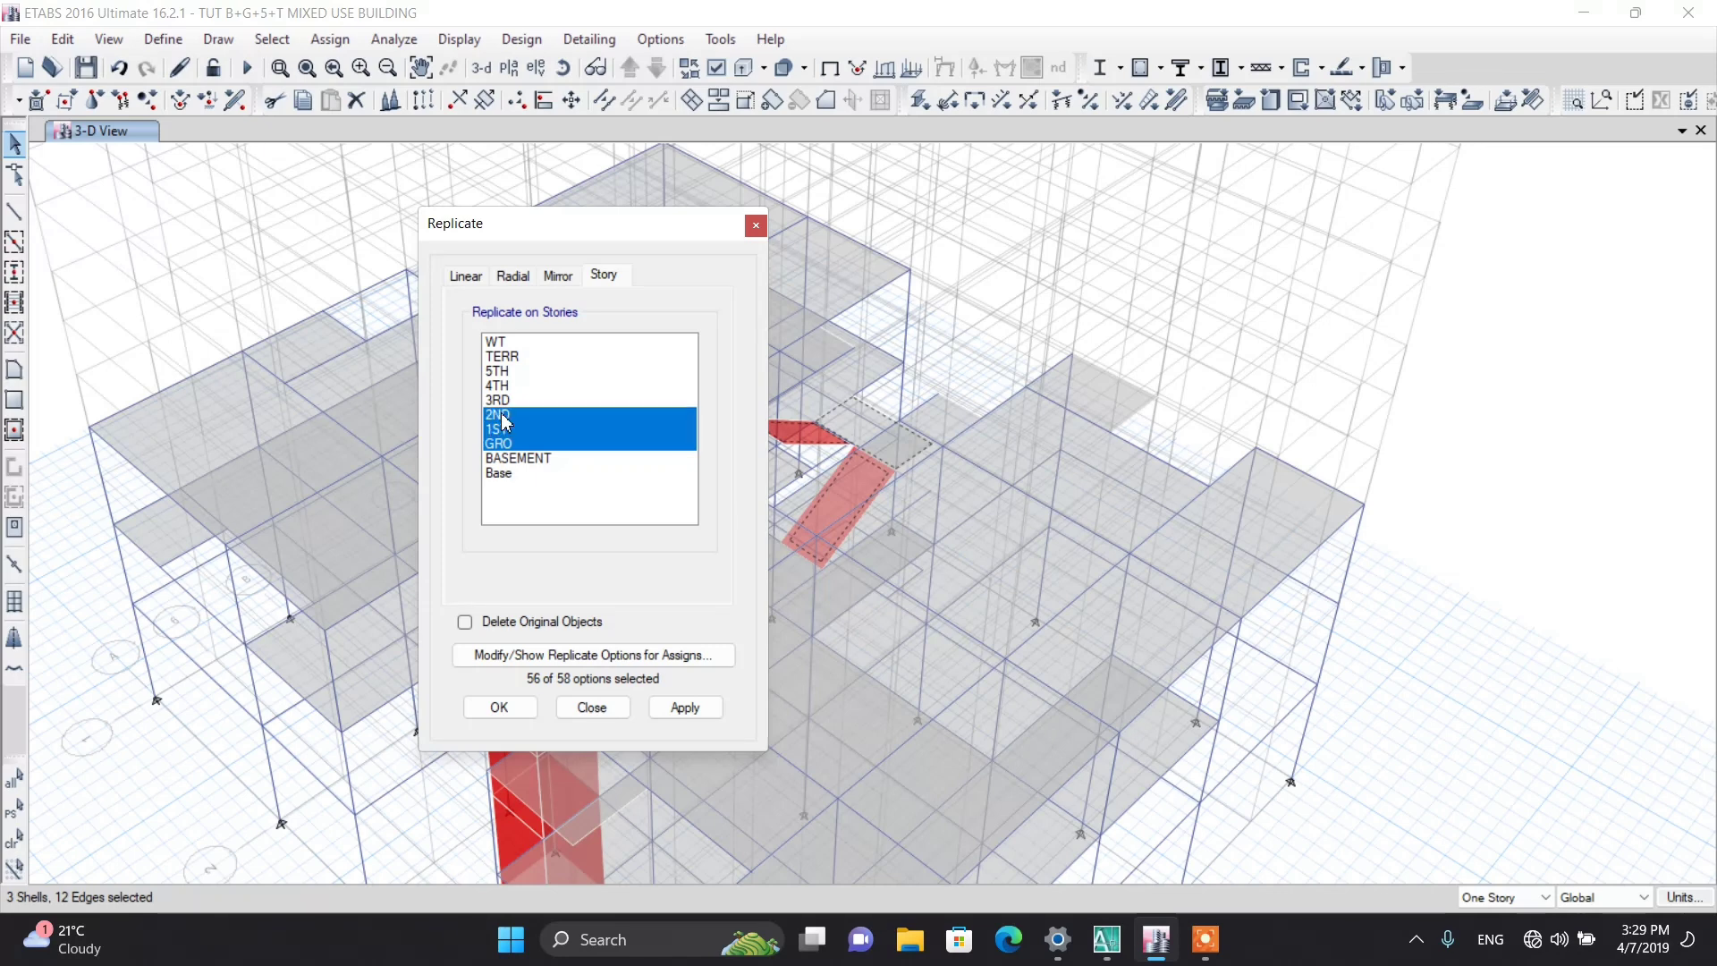
shift+click(508, 430)
click(505, 428)
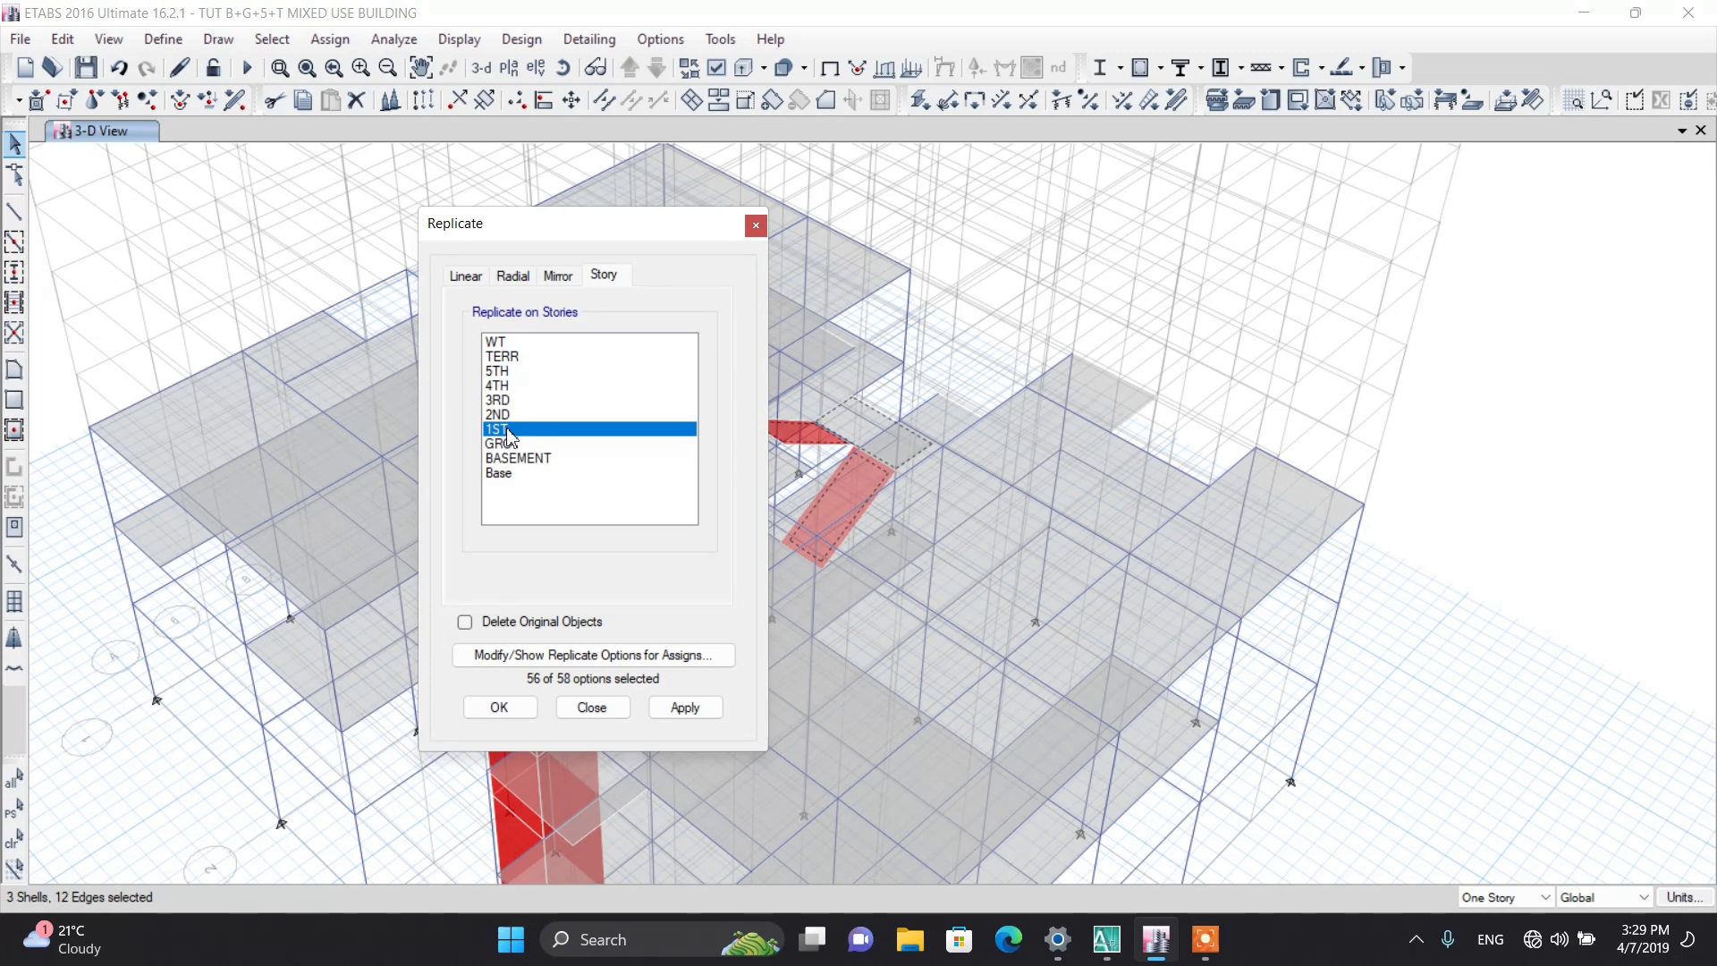
click(512, 445)
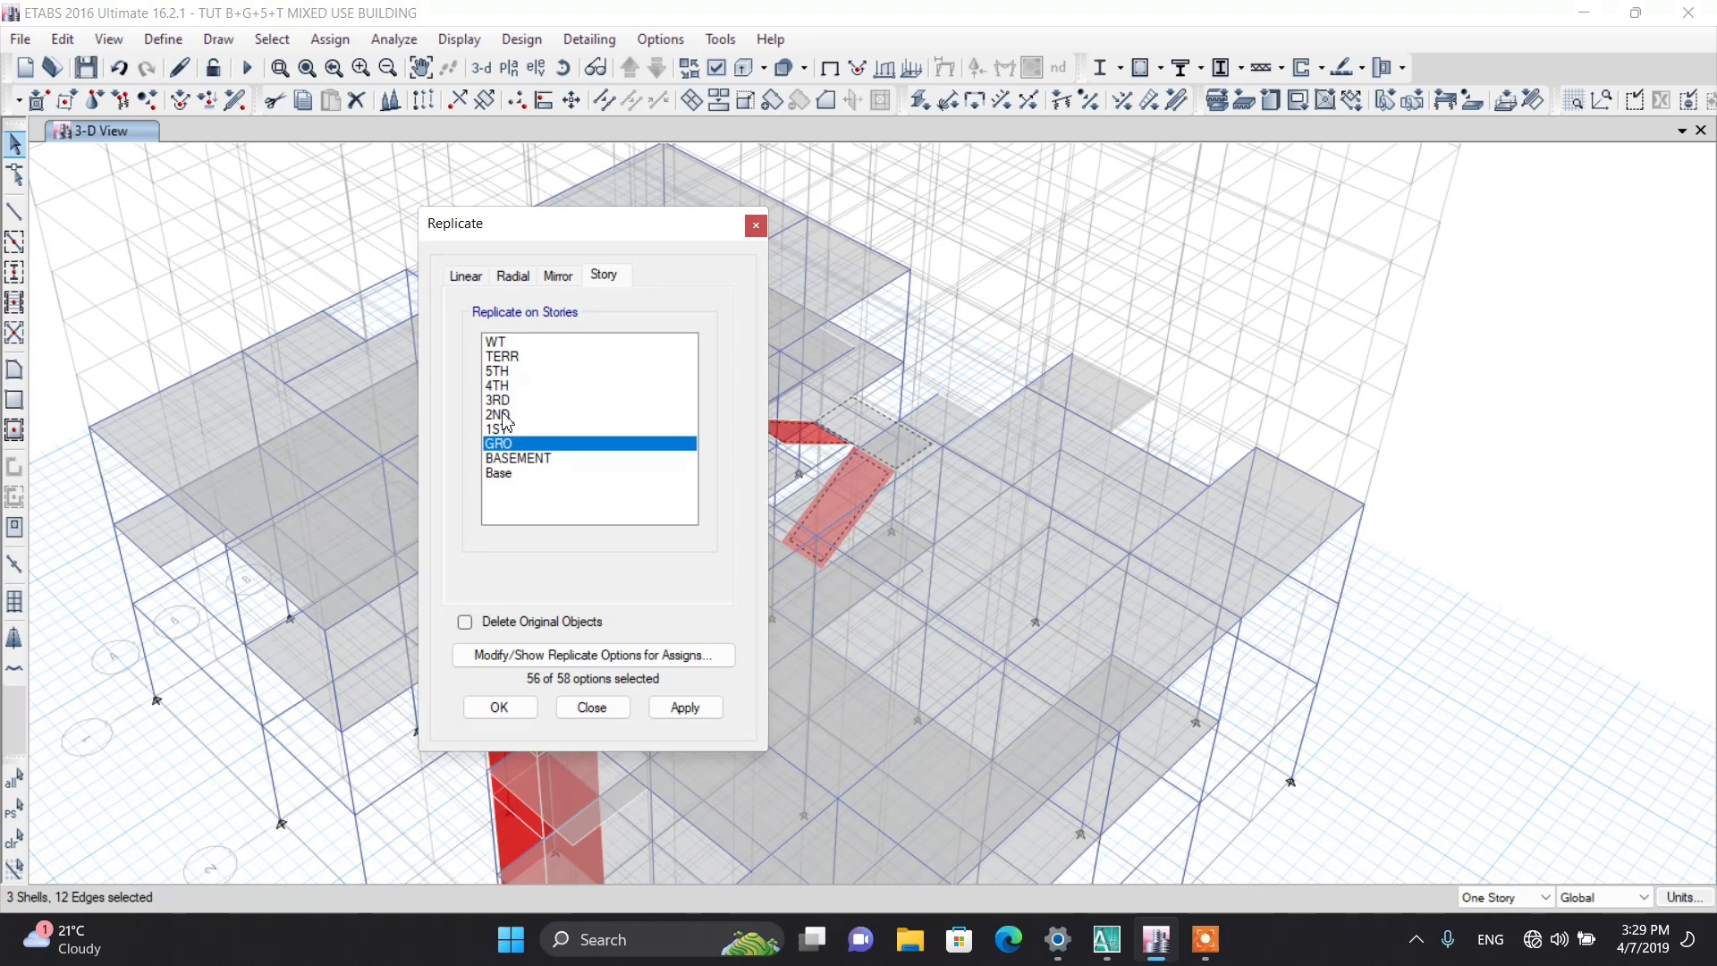
shift+click(506, 417)
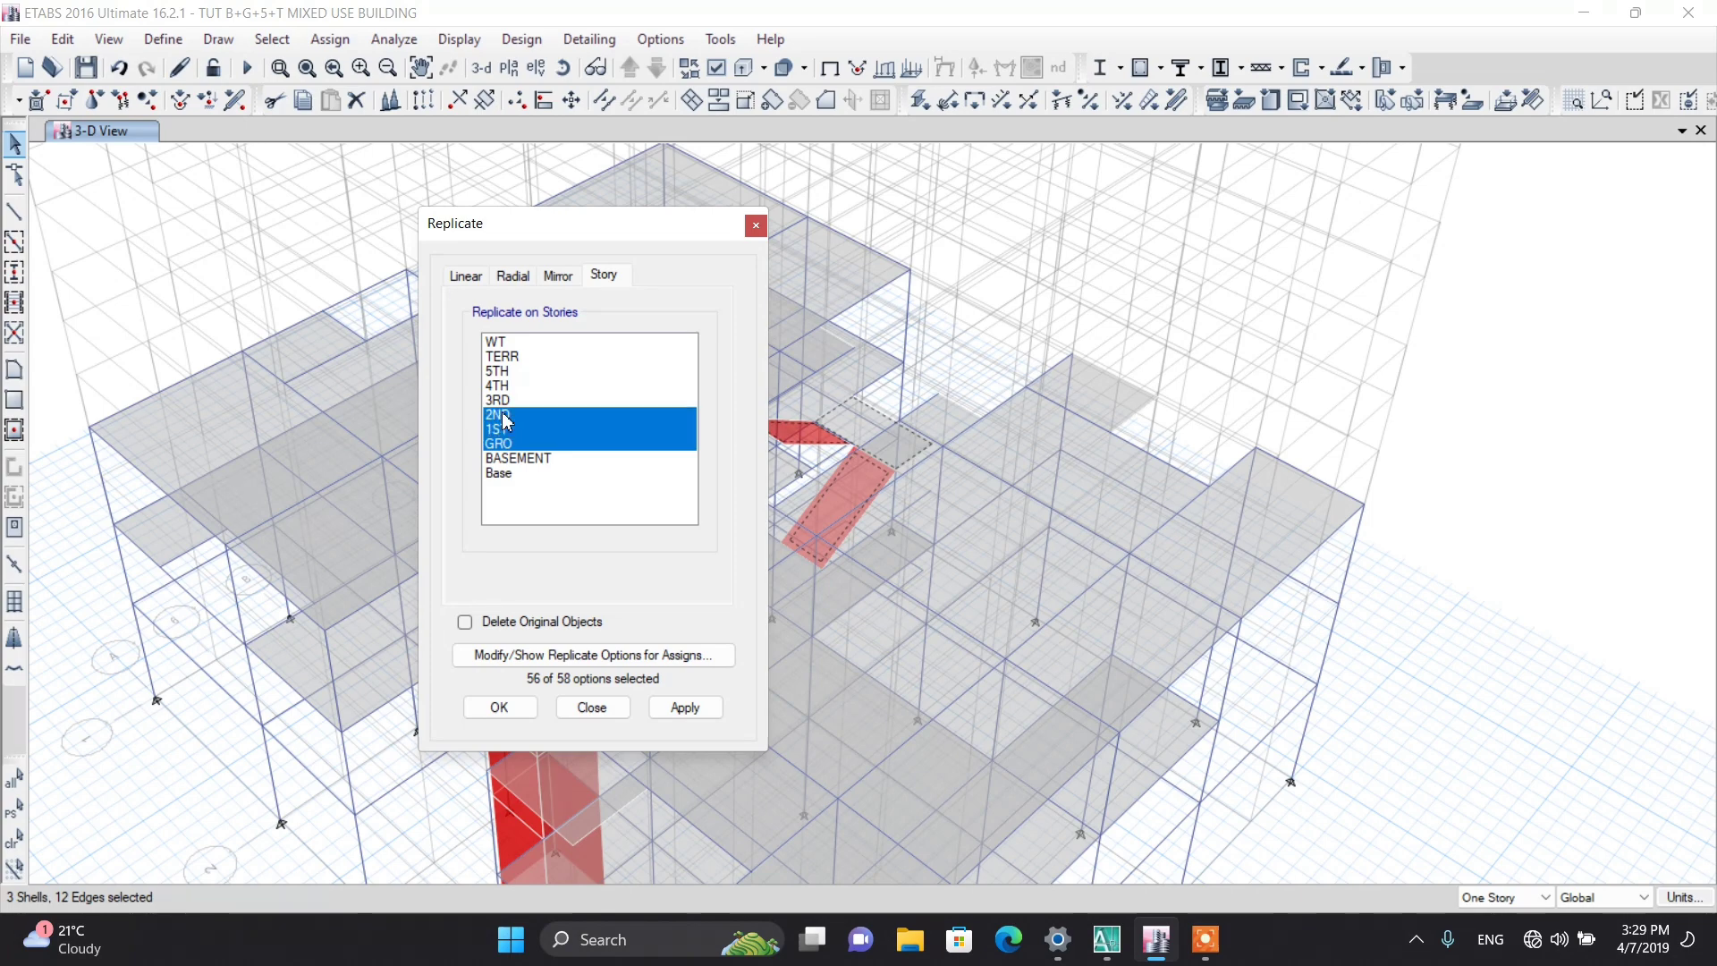
ctrl+click(506, 429)
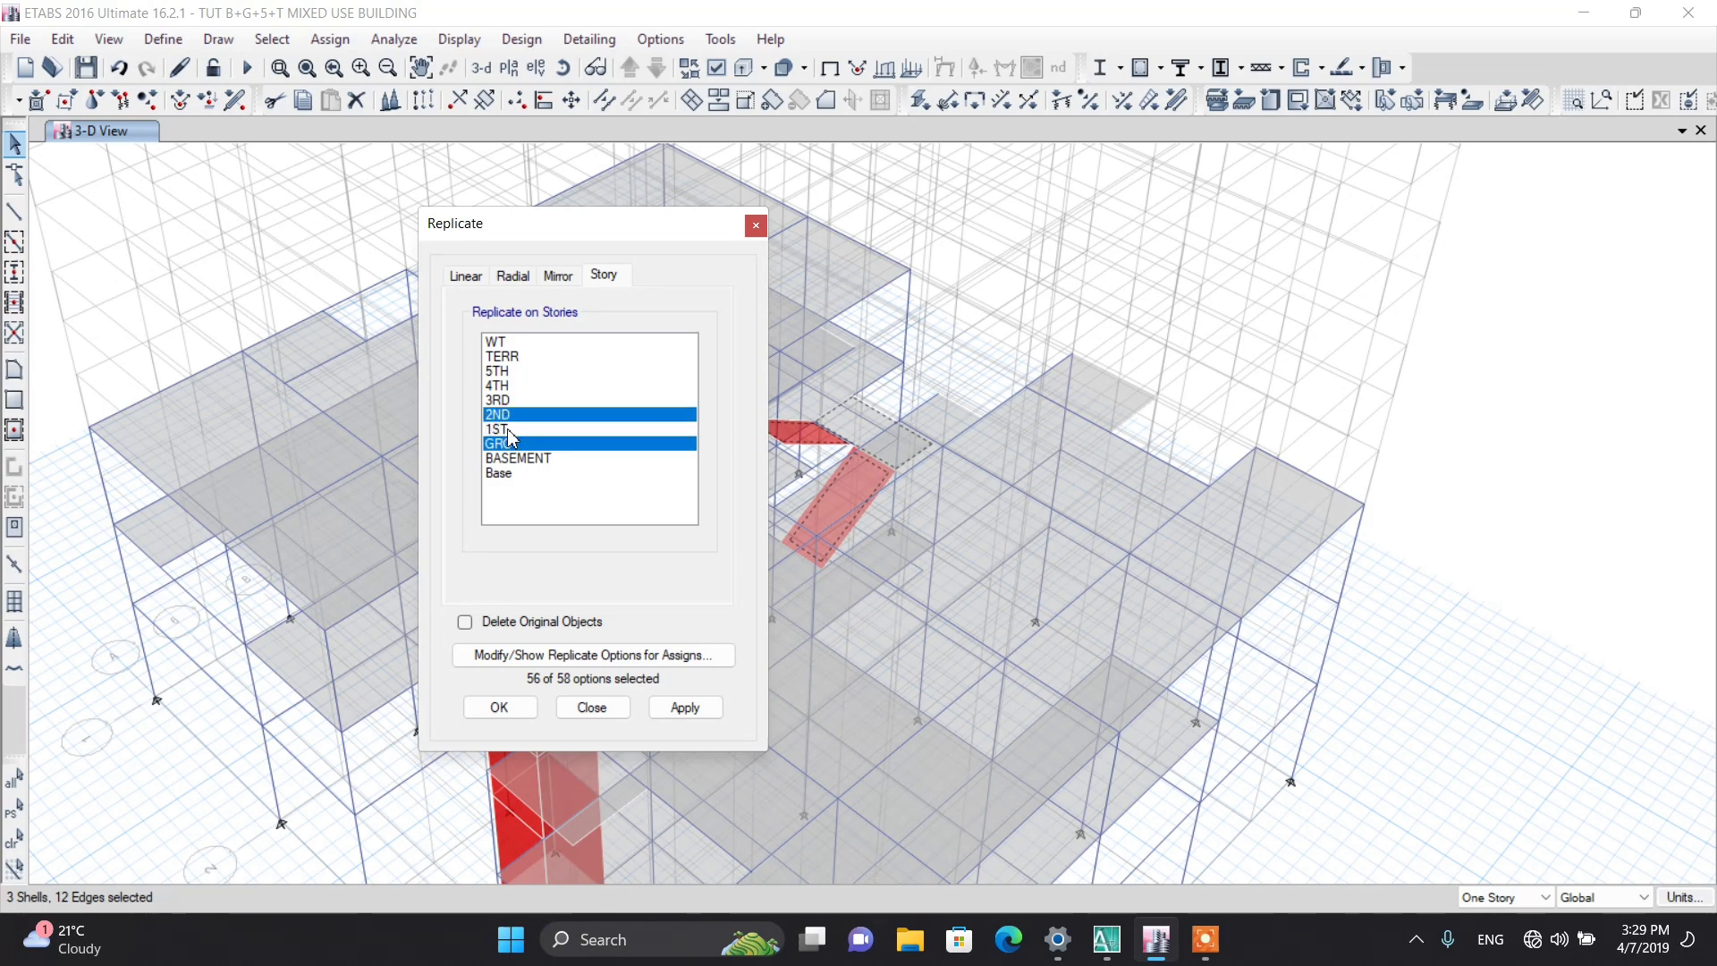
click(498, 709)
drag(432, 229, 118, 215)
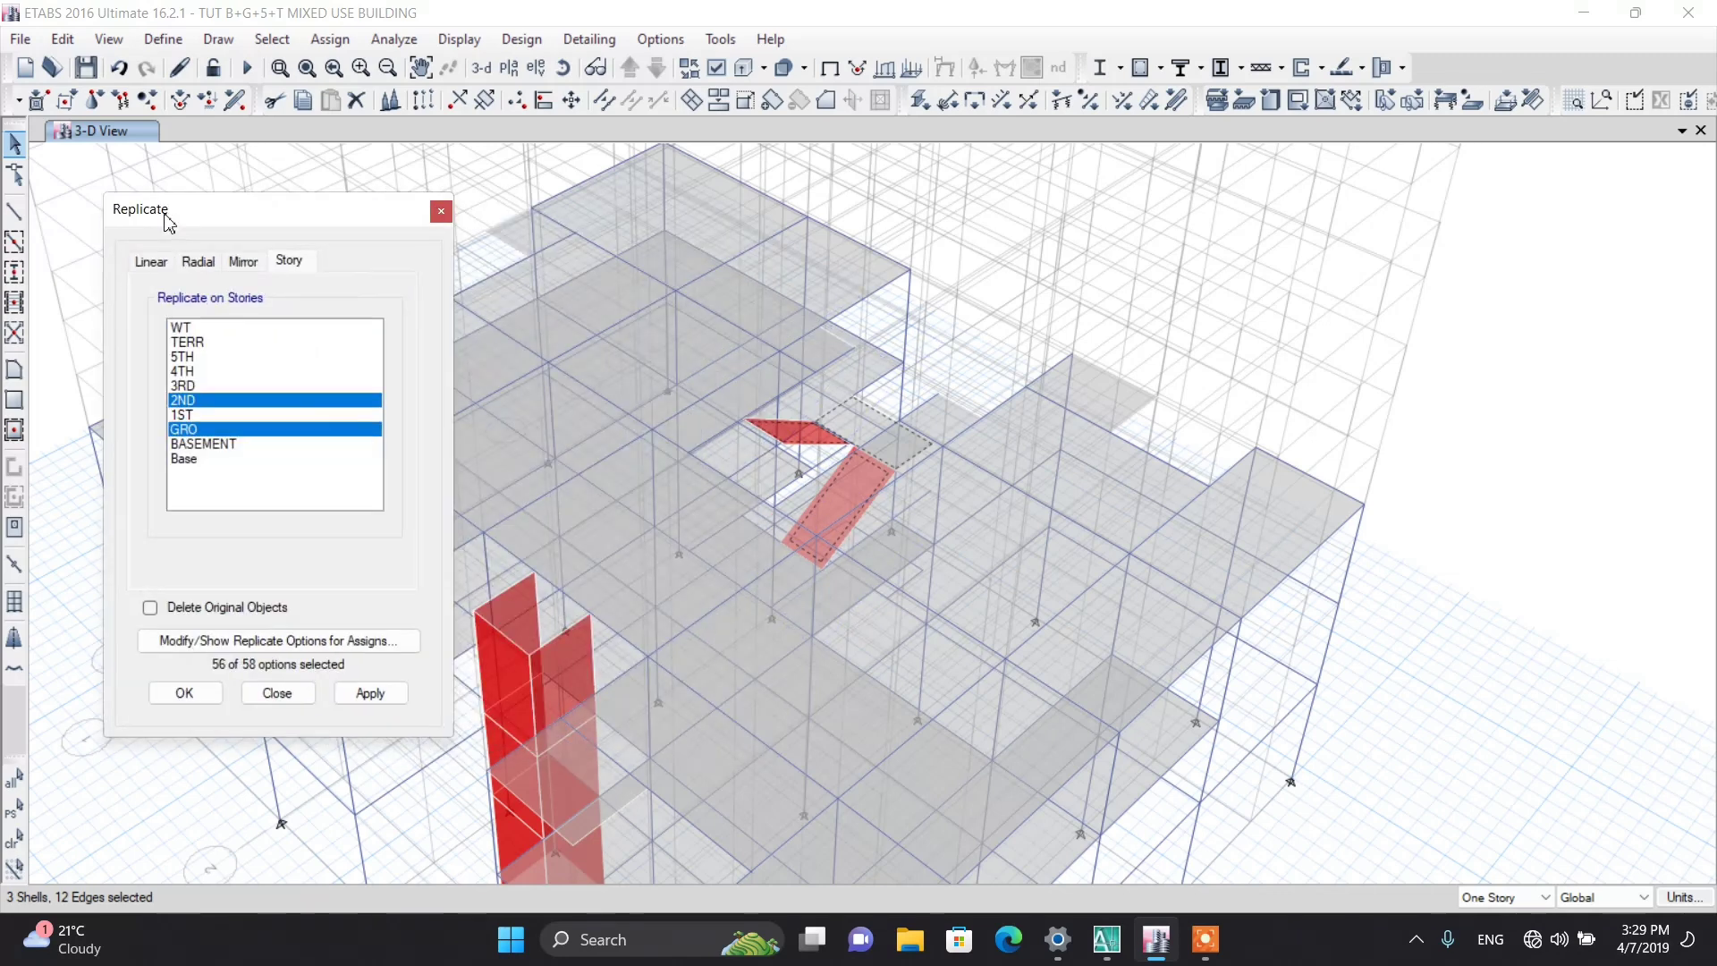
click(185, 694)
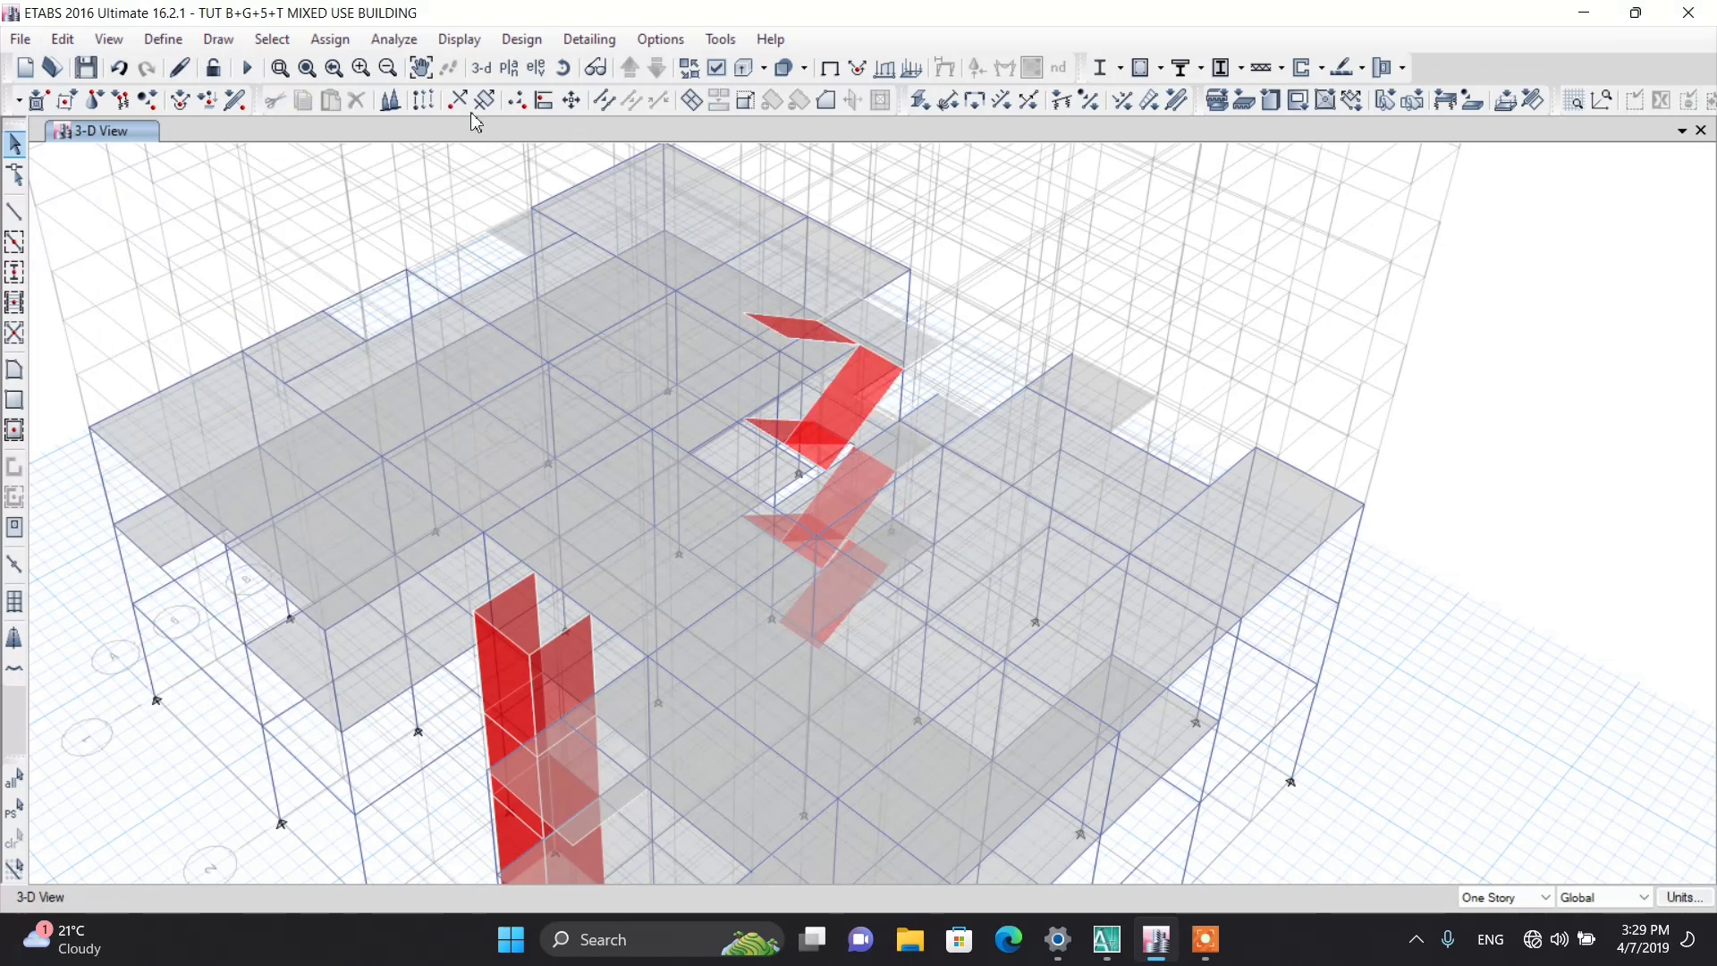
Step: Switch from the 3-D view to plan views and go down through the levels to the 1ST story plan
click(510, 87)
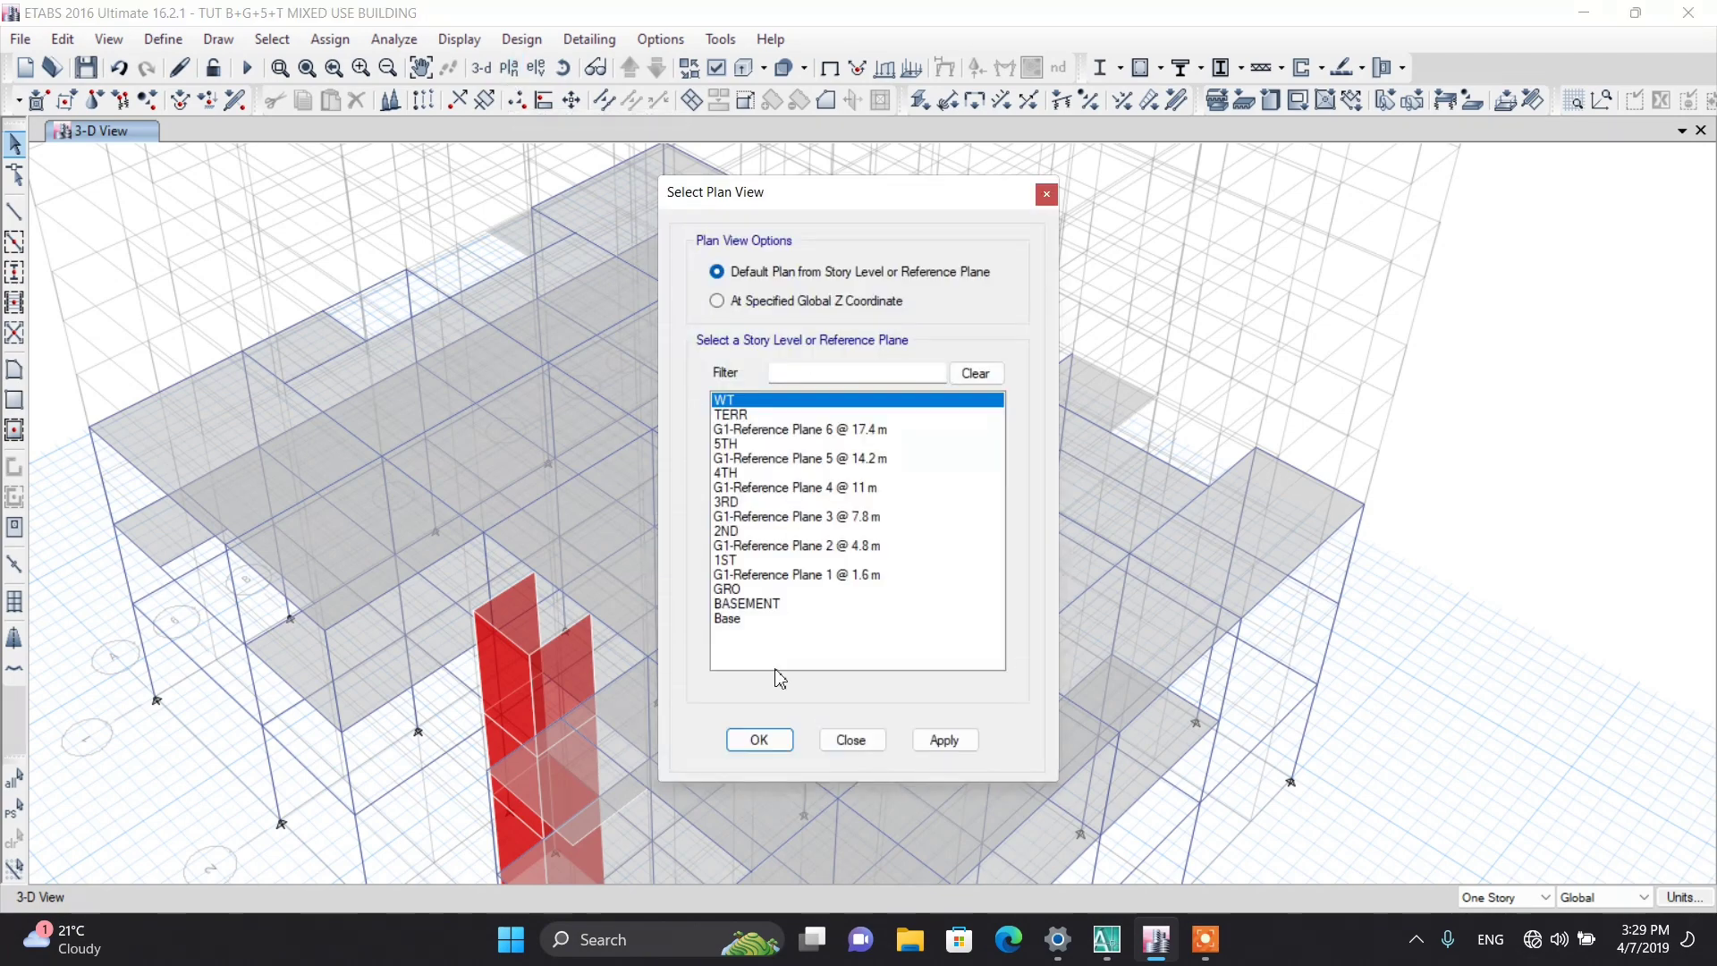
click(763, 736)
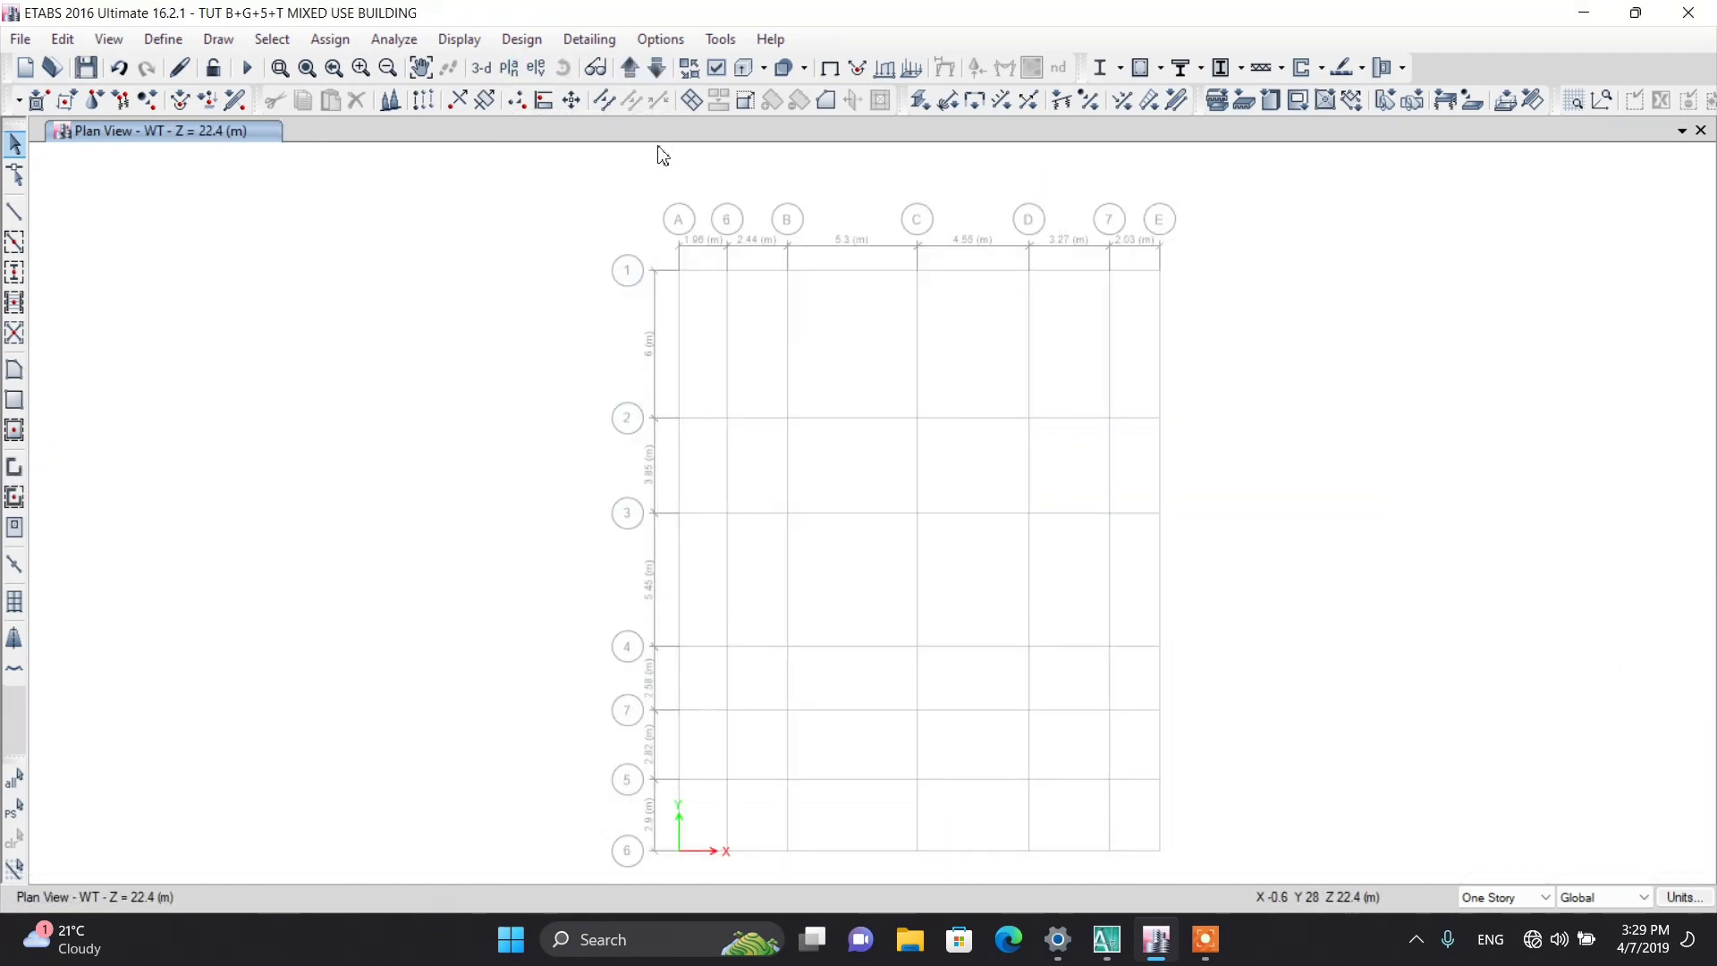
click(657, 78)
click(658, 79)
click(657, 79)
click(658, 79)
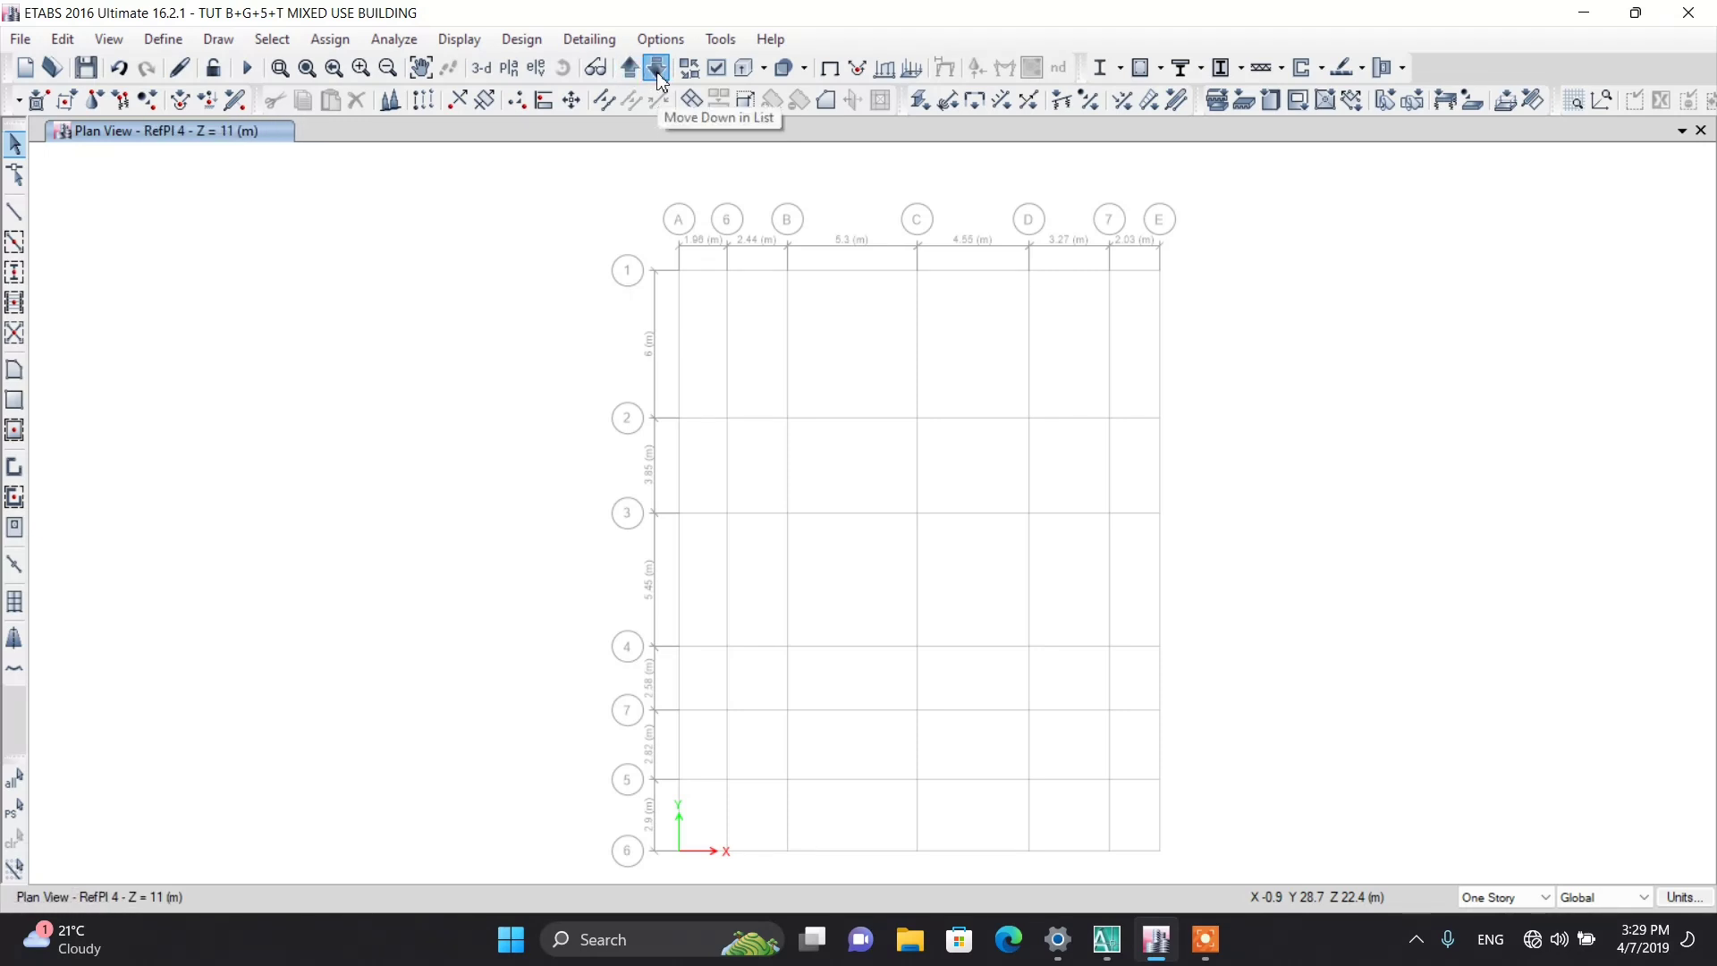
click(658, 79)
click(657, 79)
click(658, 80)
click(657, 80)
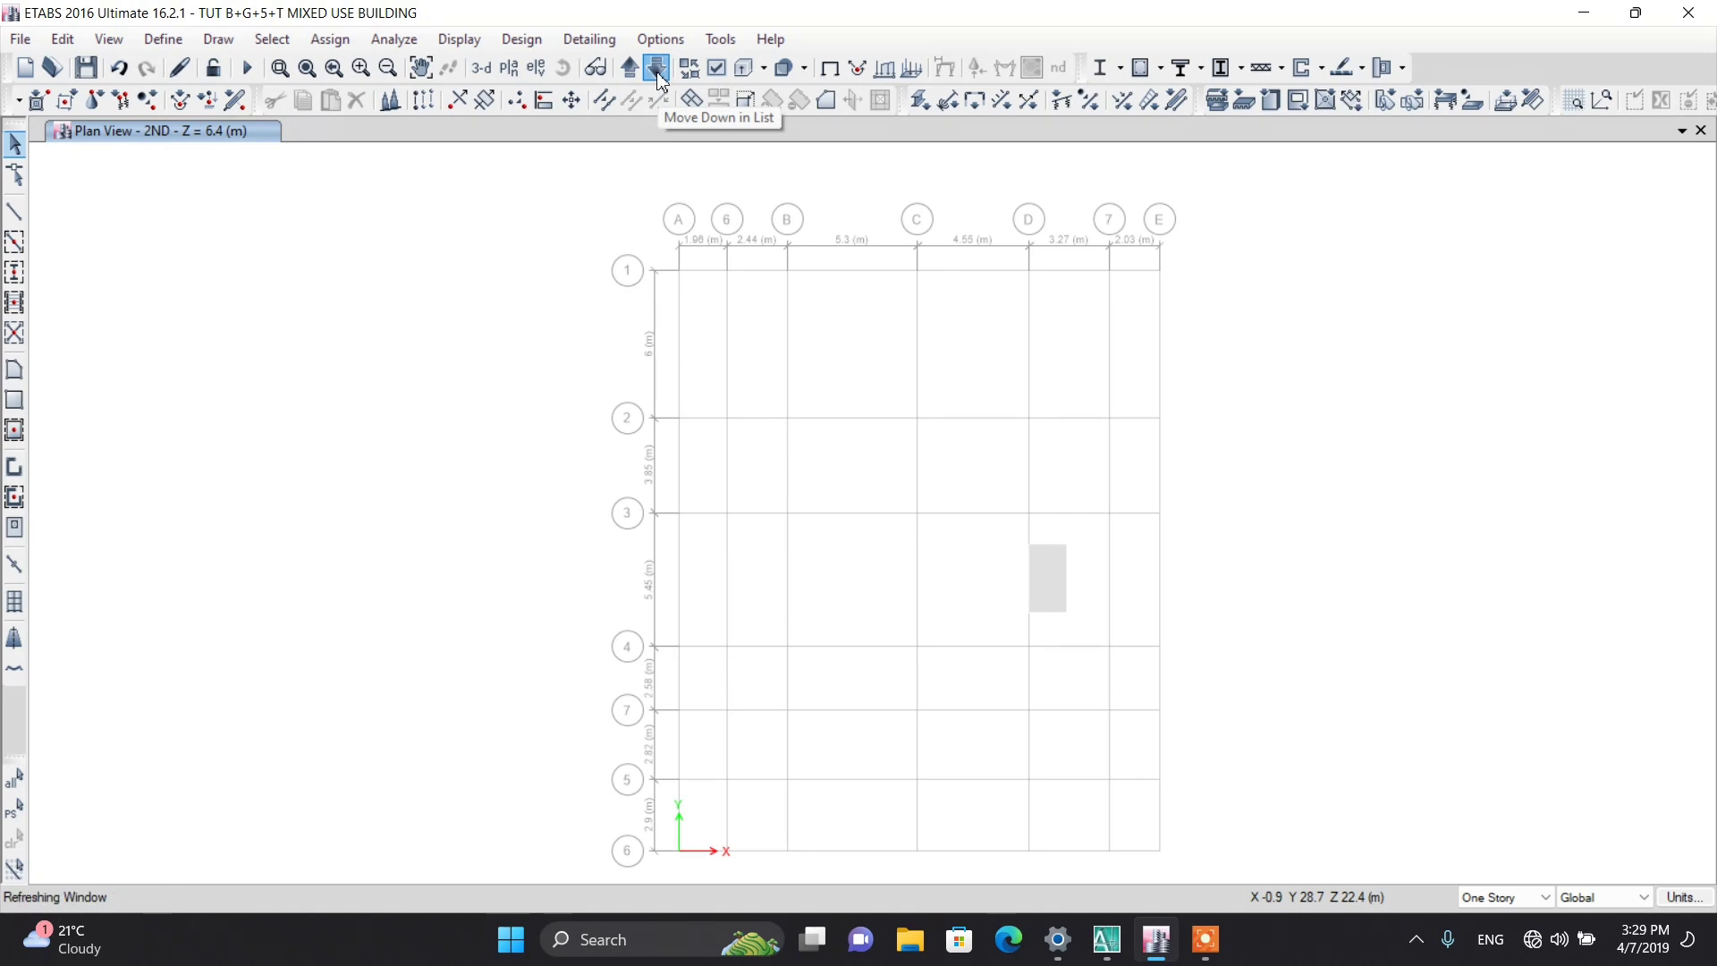
click(658, 80)
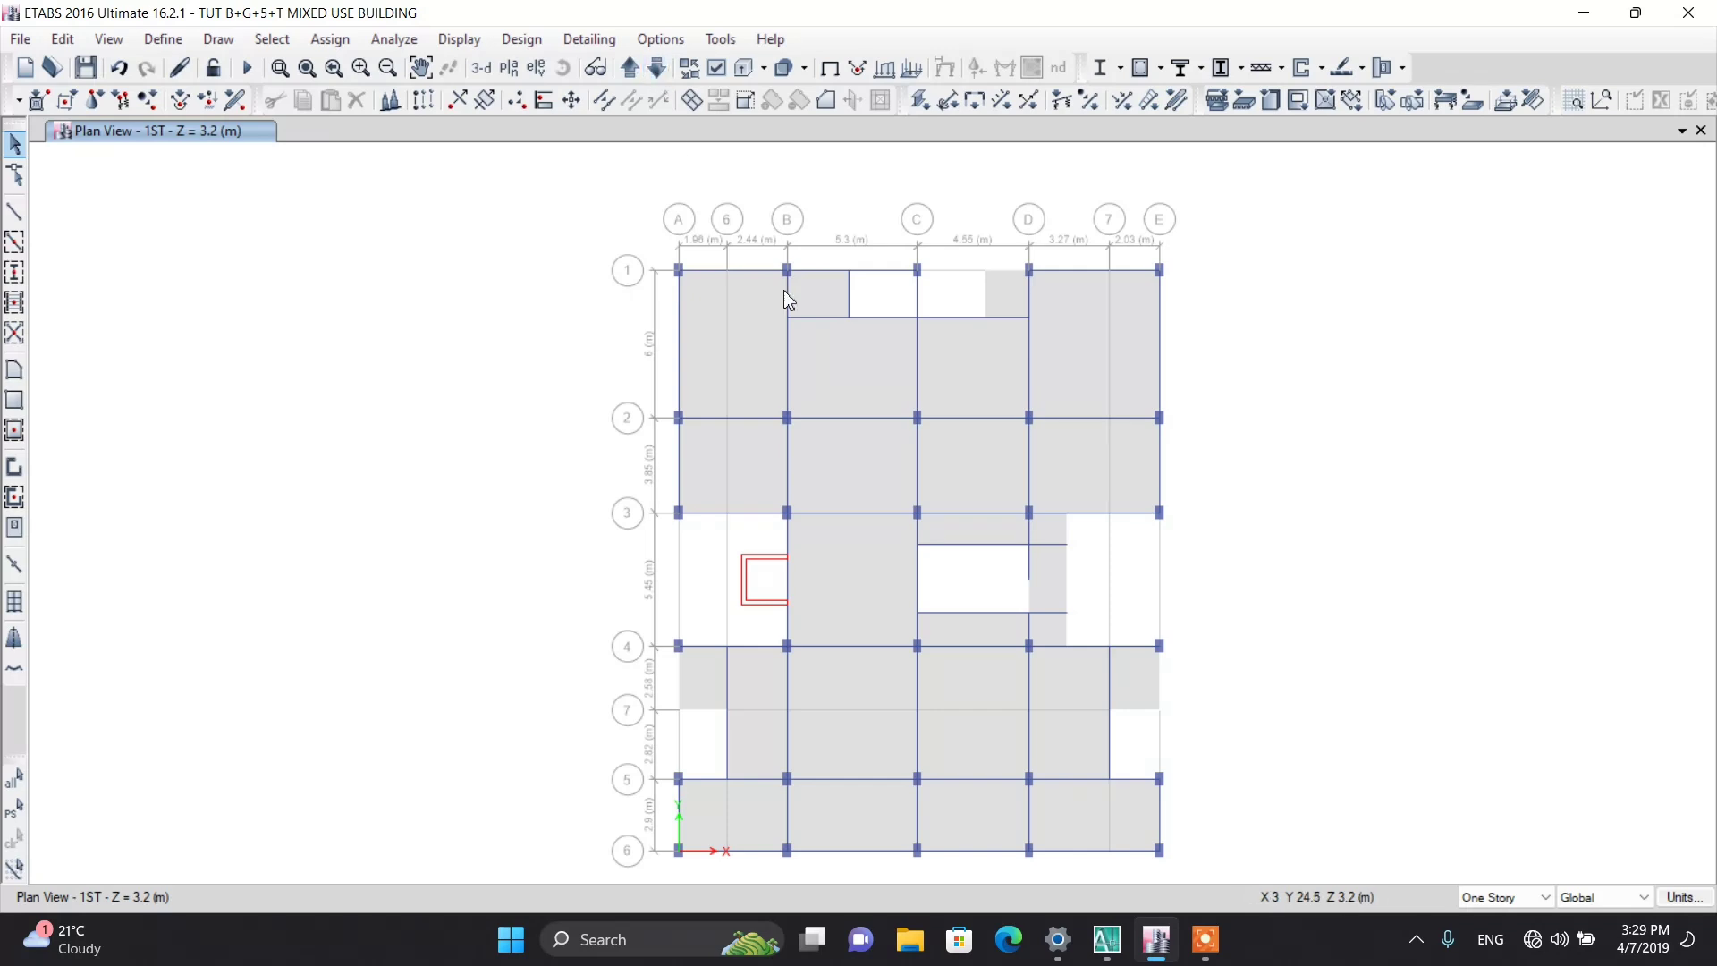
Step: Examine the stair opening in the 1ST plan and the stair flights in the 3-D view, ending on the WT plan
scroll(1030, 575, up, 3)
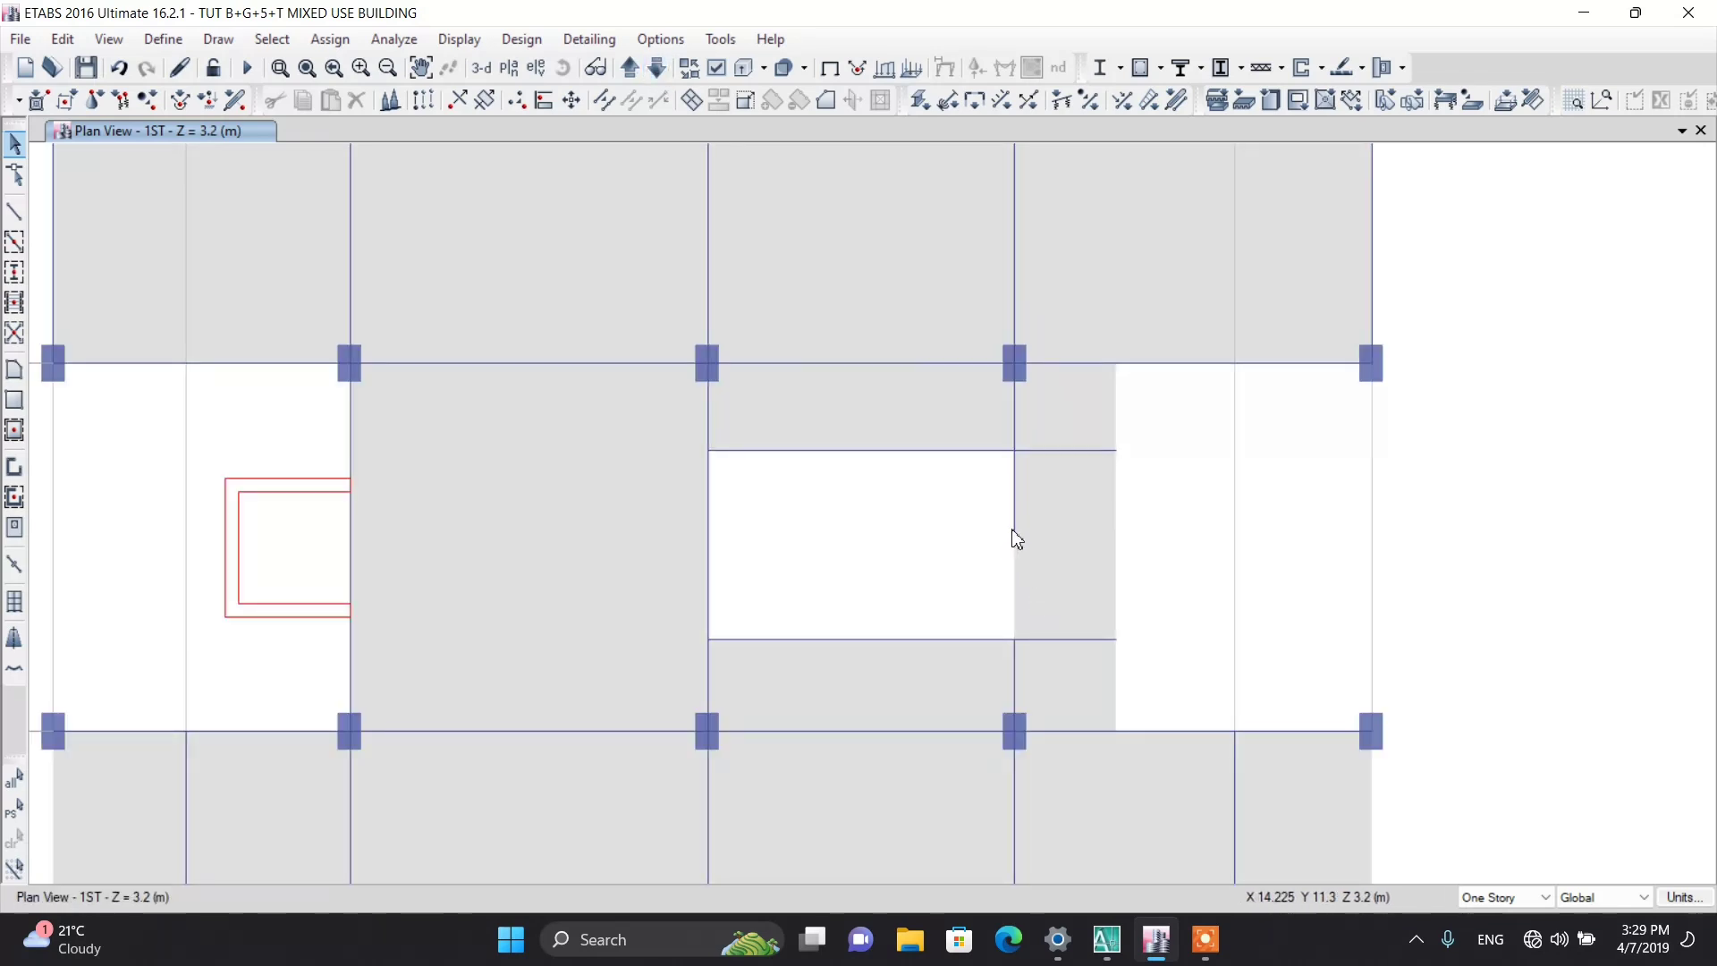
click(481, 68)
scroll(921, 499, up, 5)
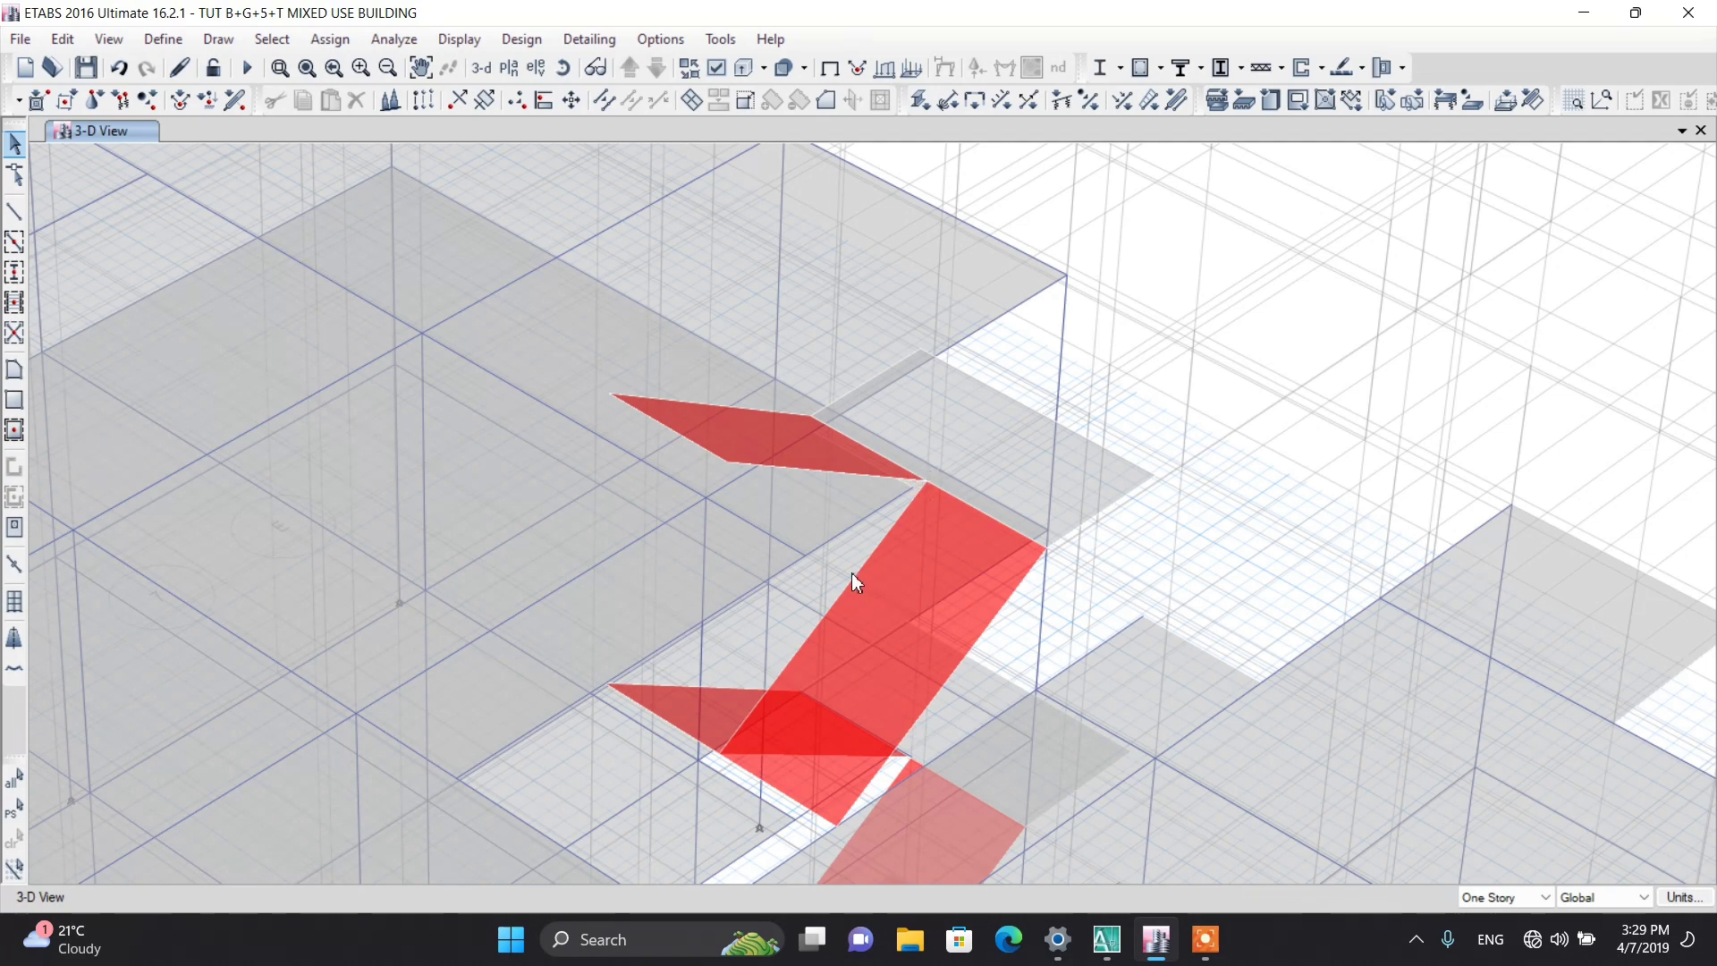
scroll(850, 571, down, 5)
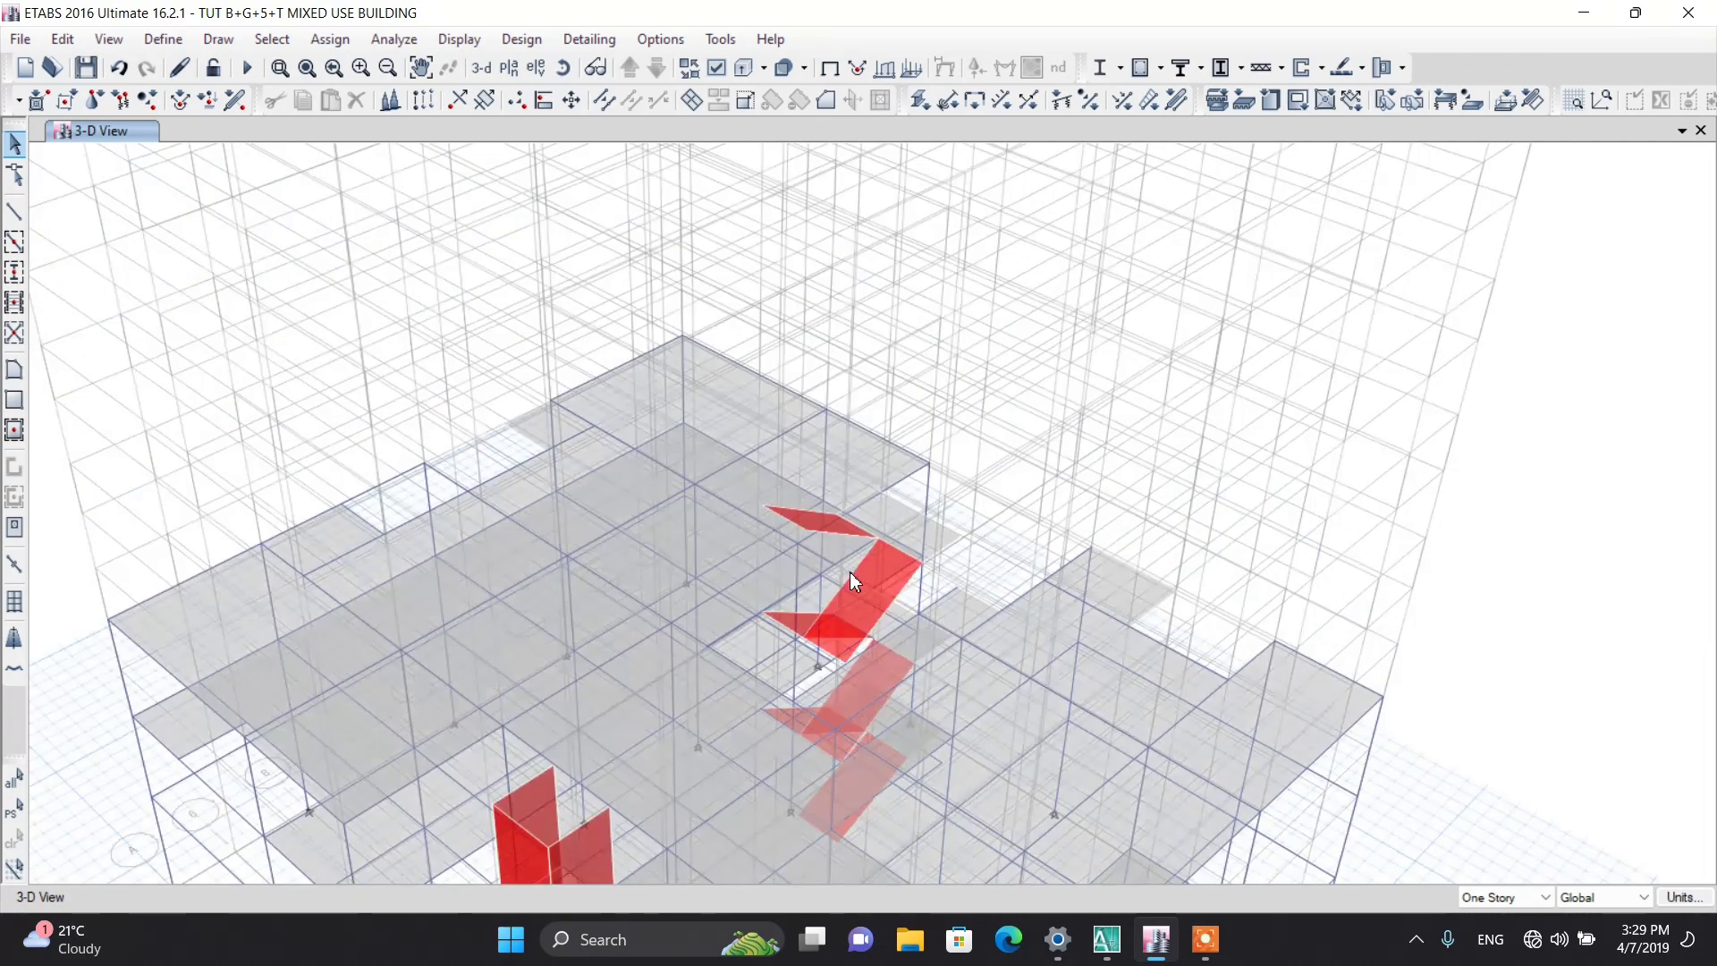
click(509, 67)
click(759, 739)
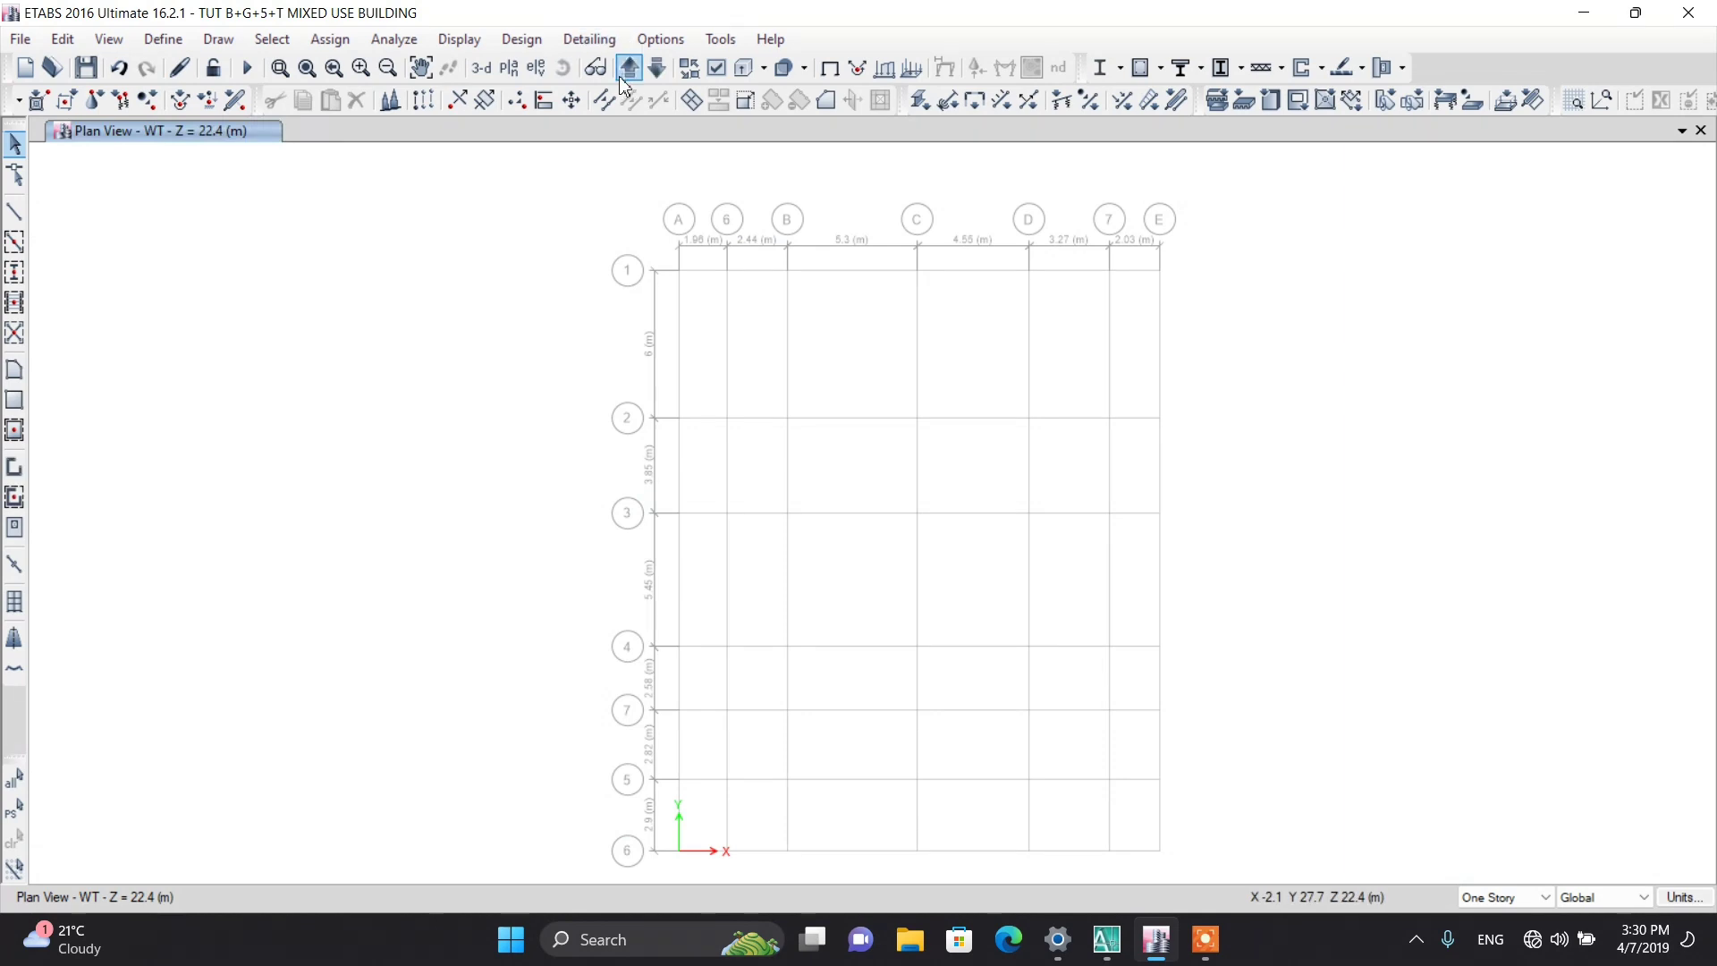
Step: Delete the short leftover frame on grid line D across the stair opening between grids 3 and 4 on the 1ST story plan
click(509, 67)
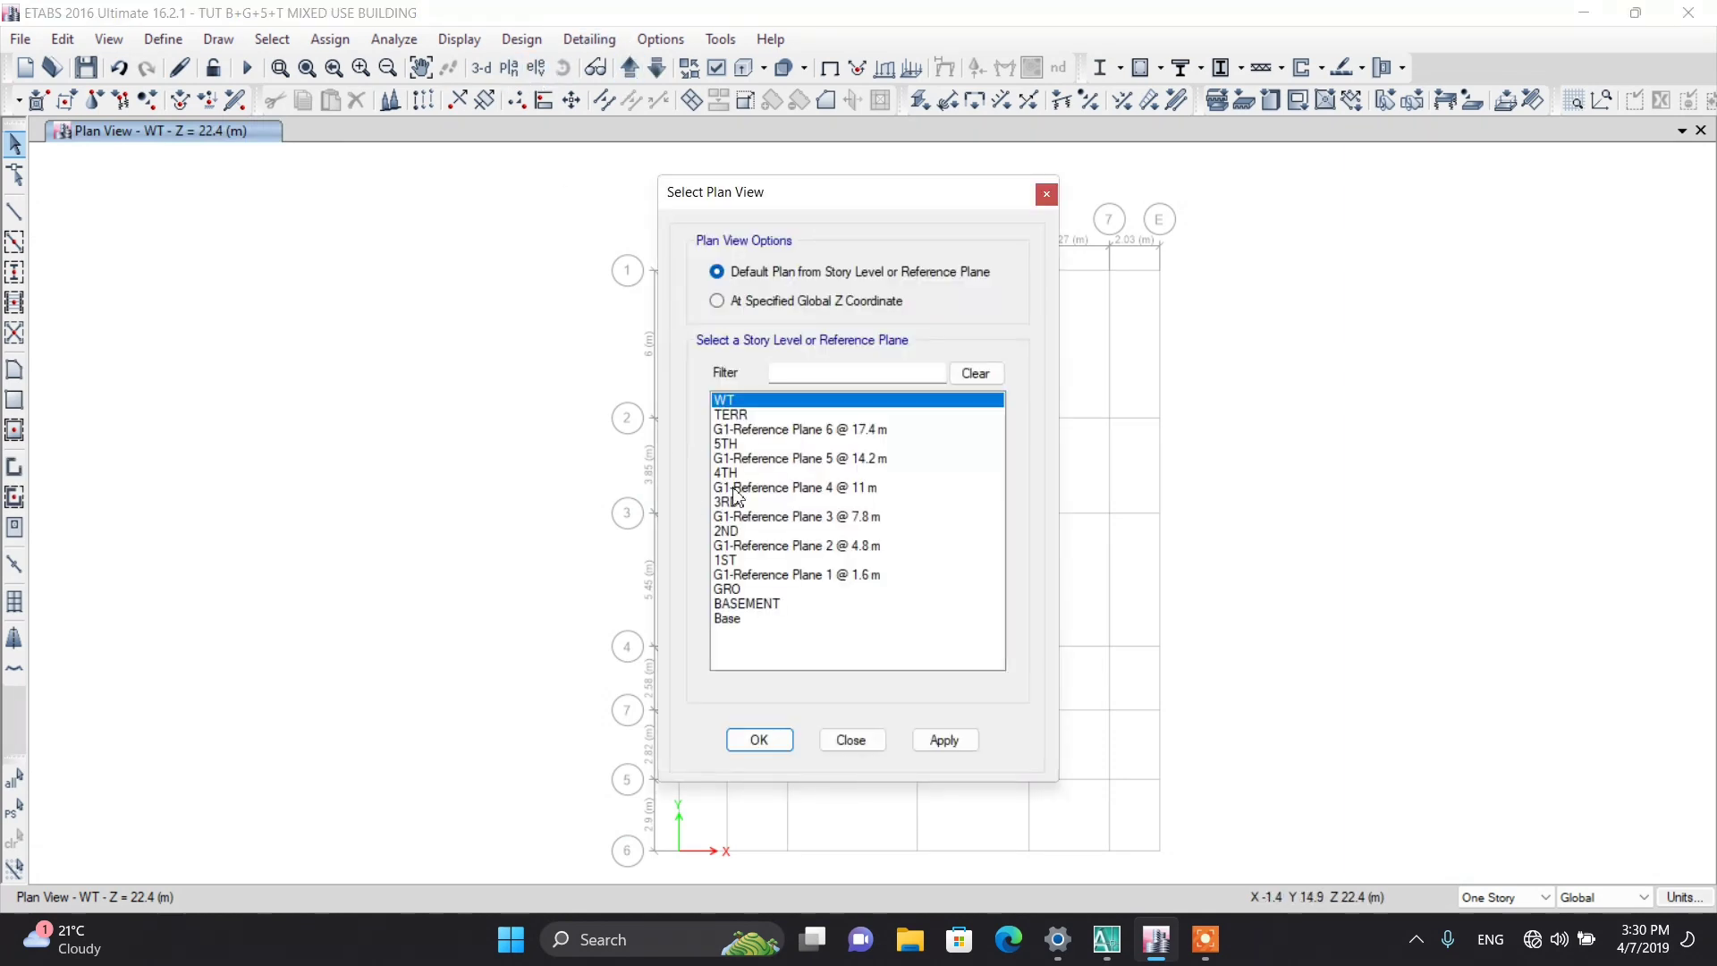
click(732, 533)
click(758, 740)
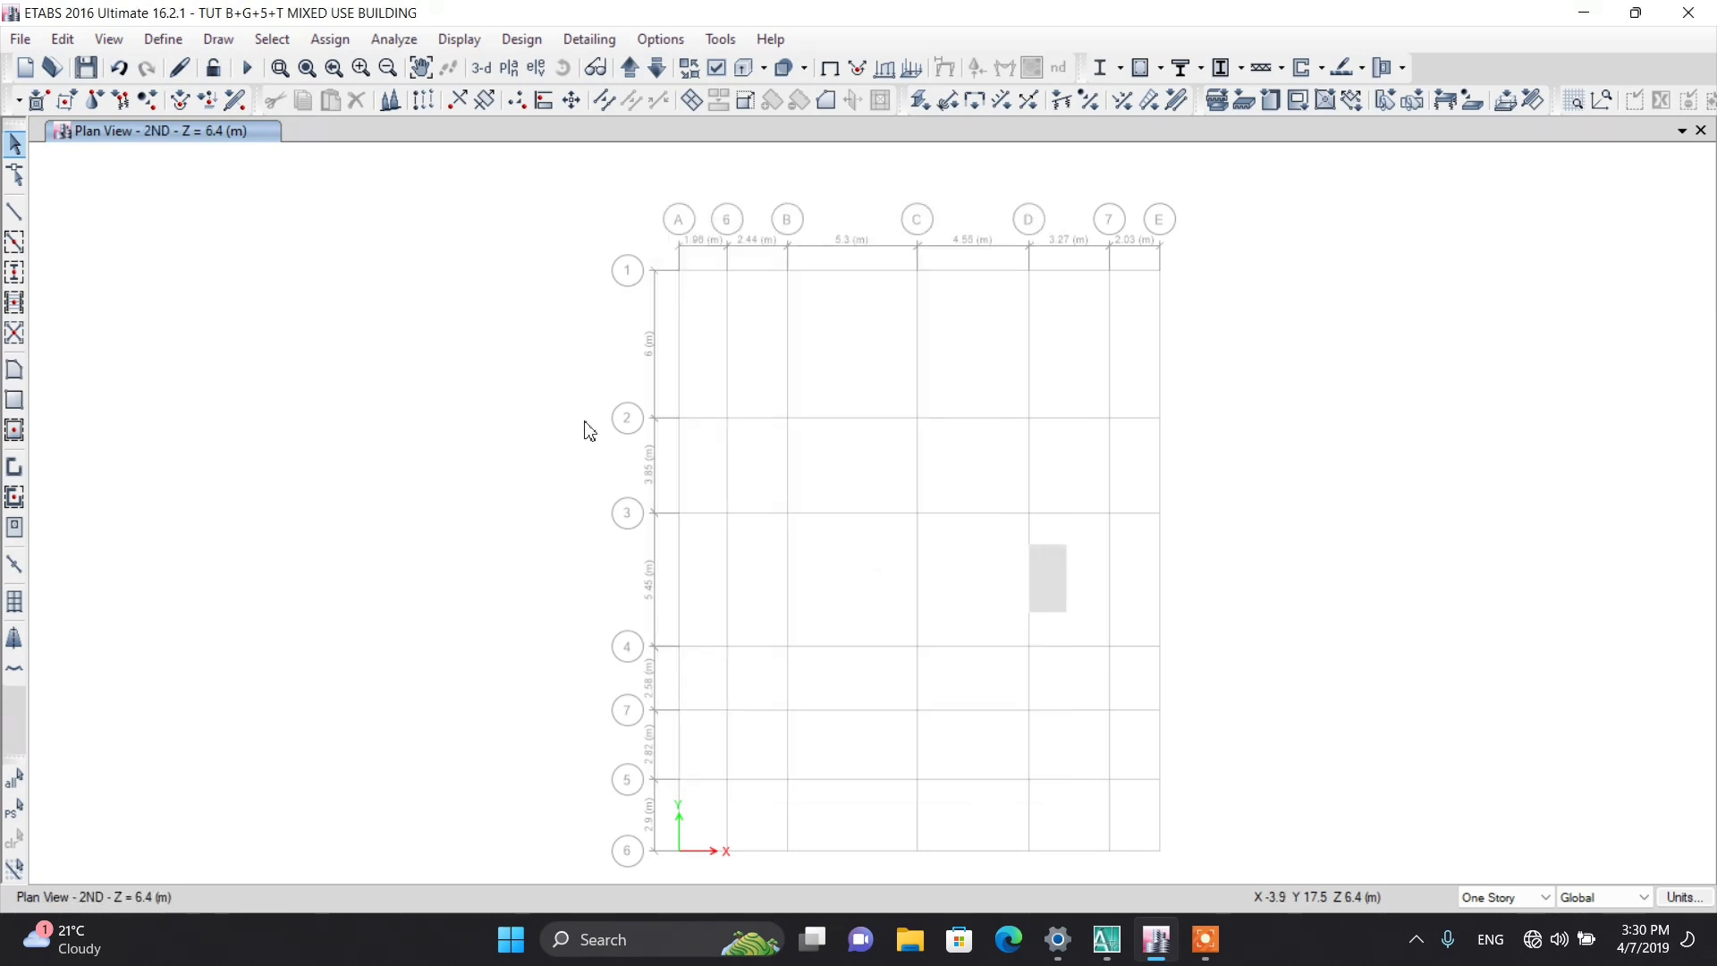
click(653, 75)
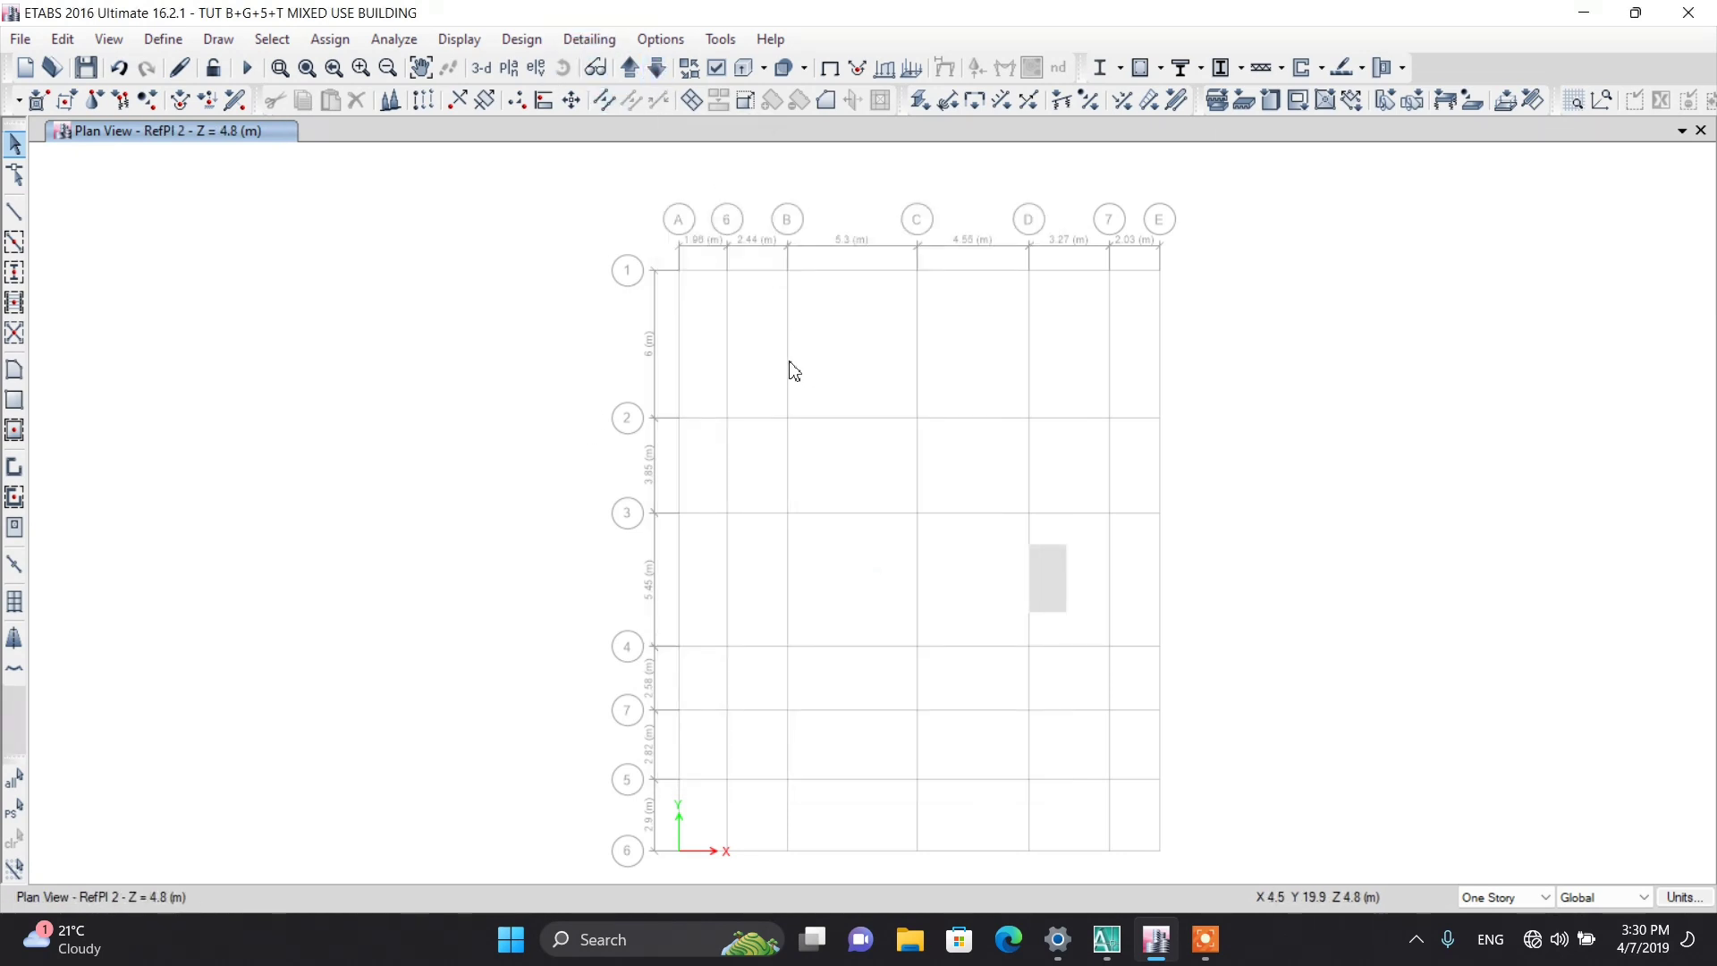
click(658, 76)
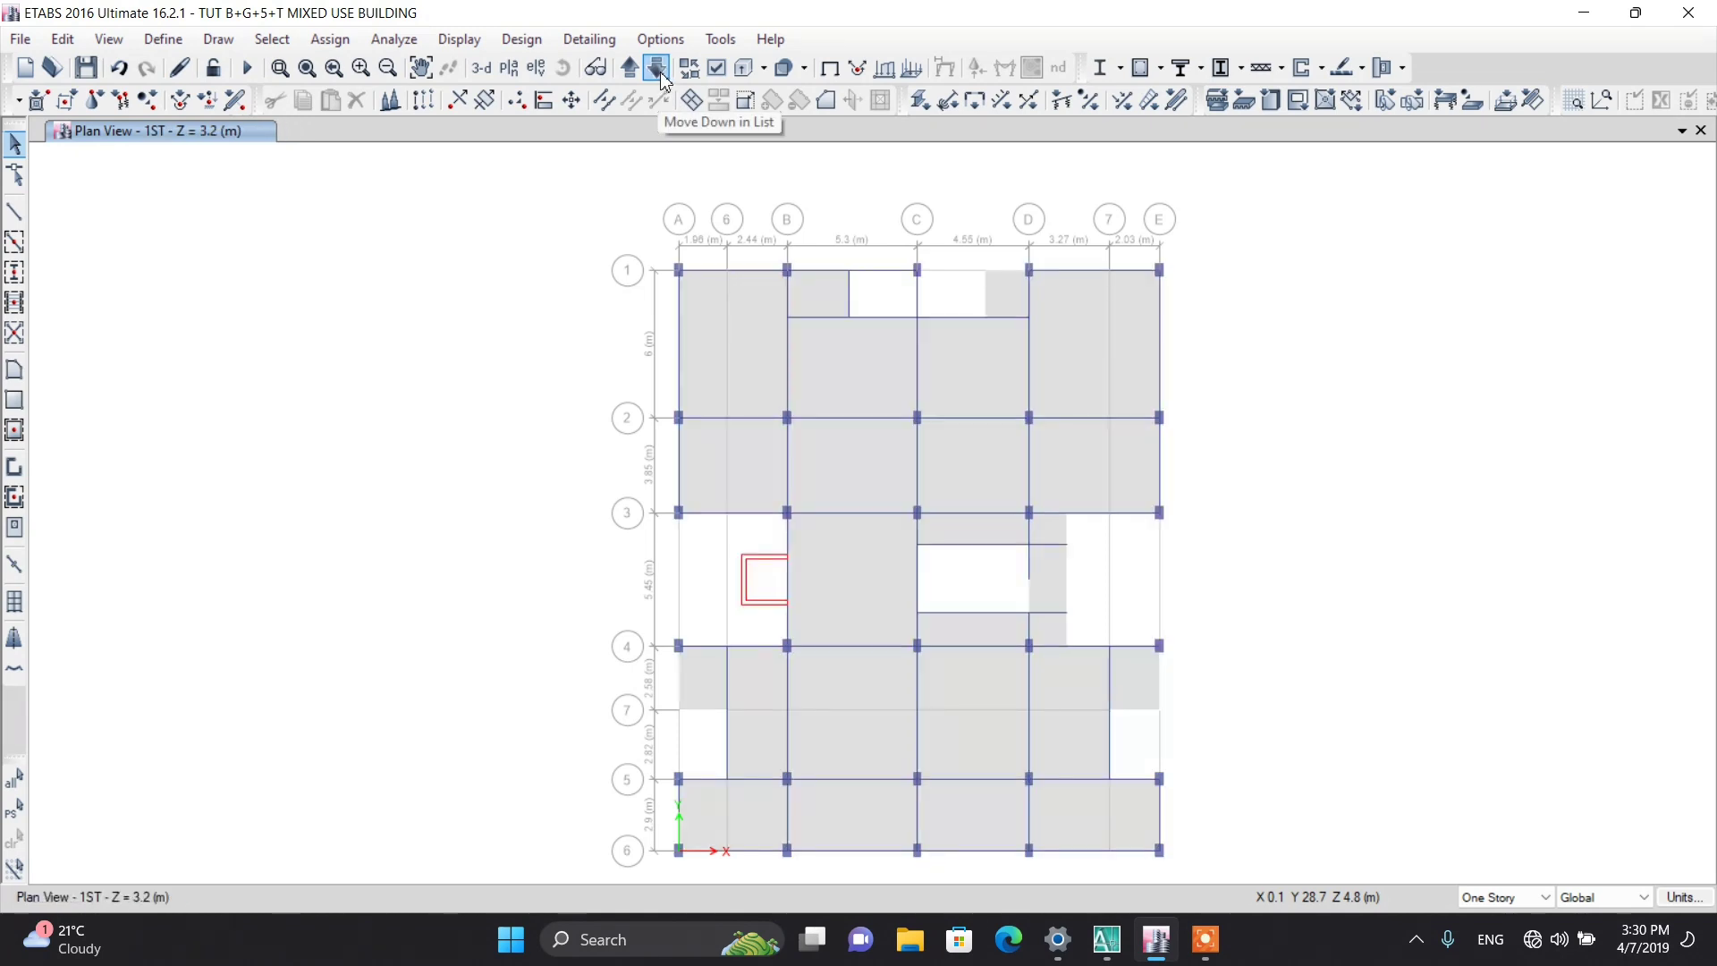
click(1028, 568)
click(357, 101)
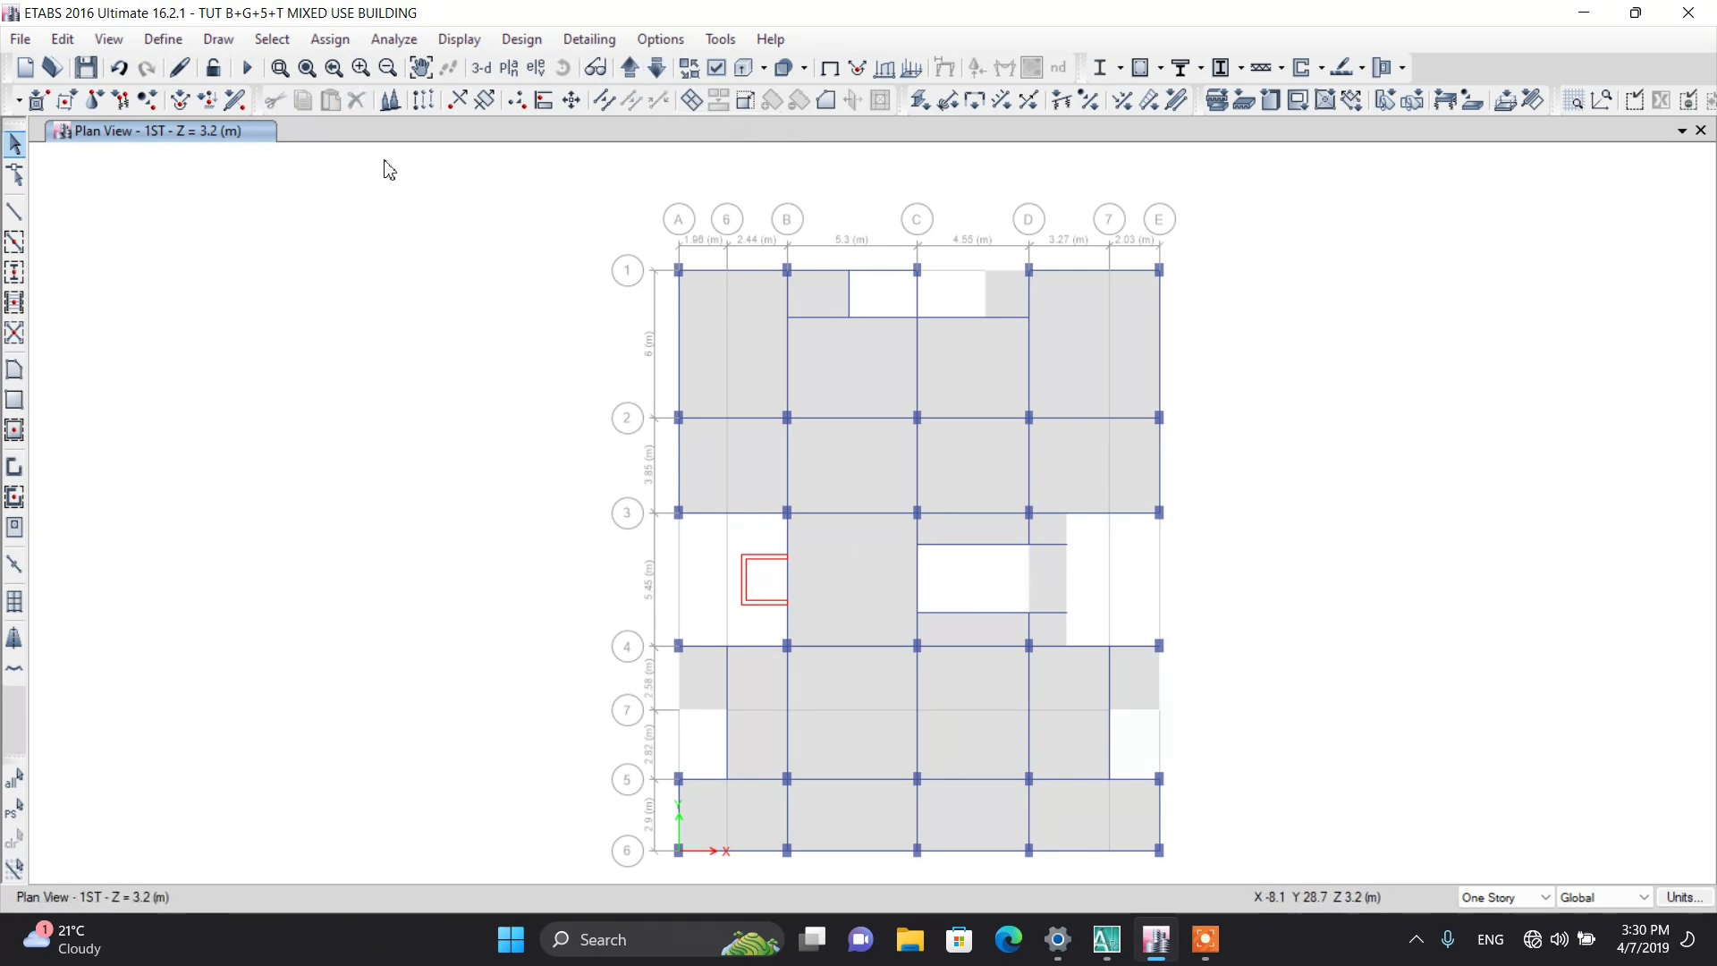
Step: Delete the two overlapping frames crossing the stair opening between grids C and D on the GRO story plan
click(658, 73)
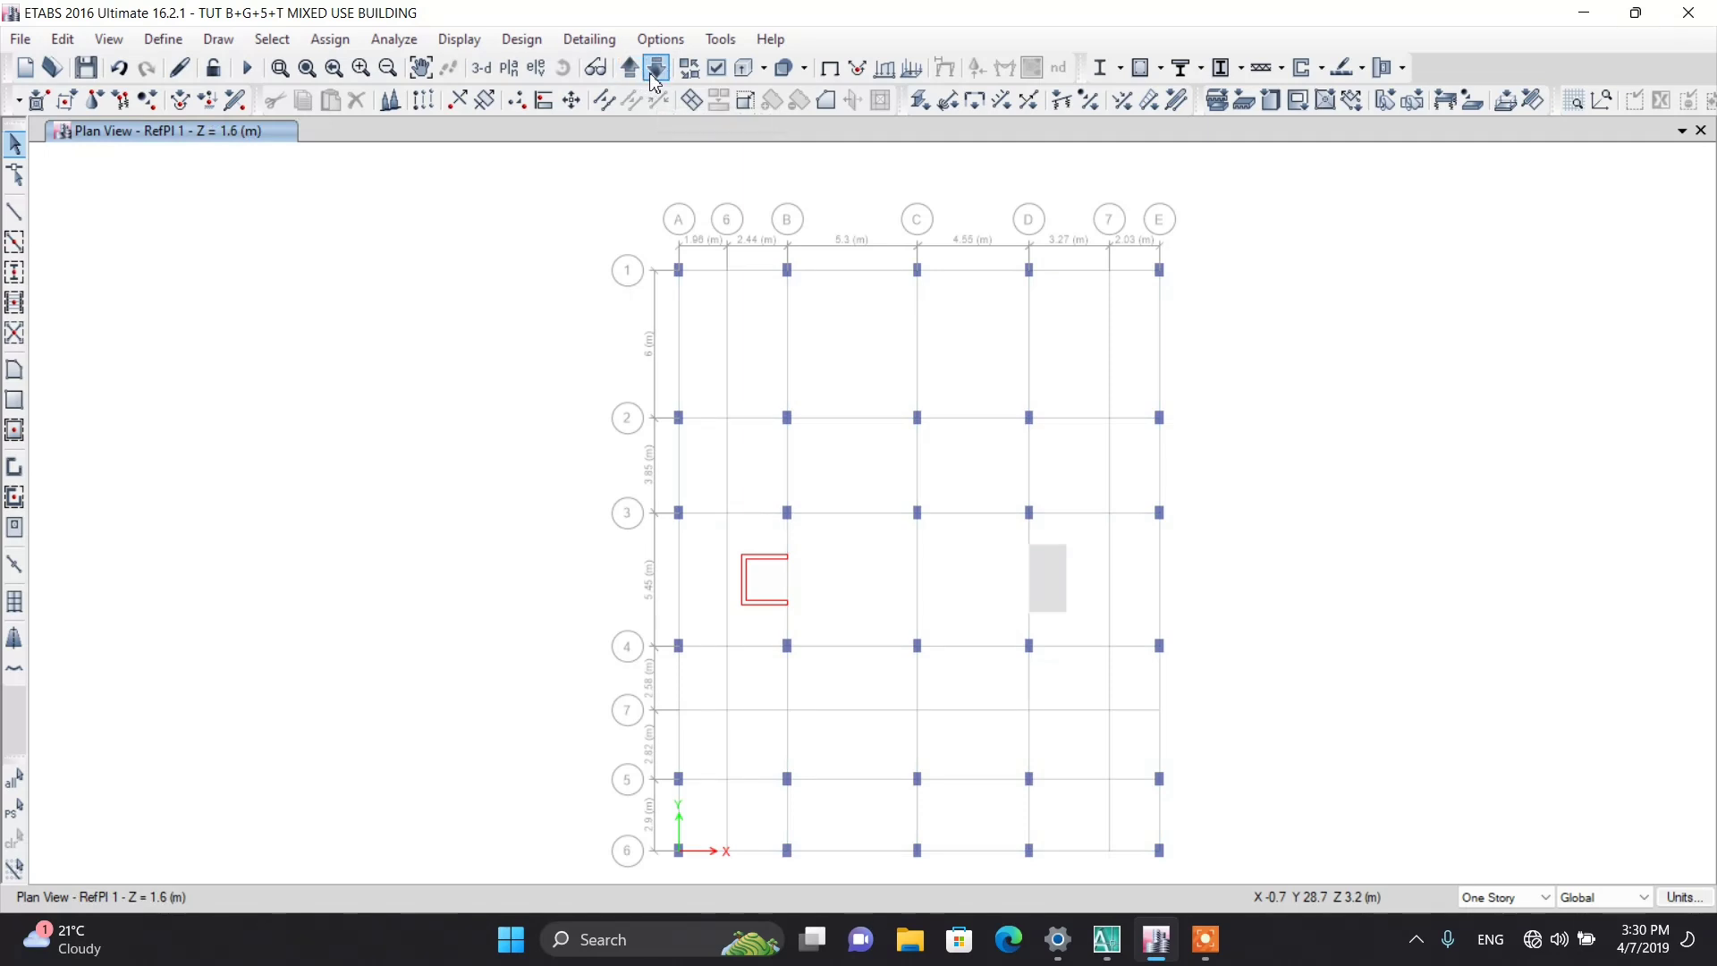
click(656, 73)
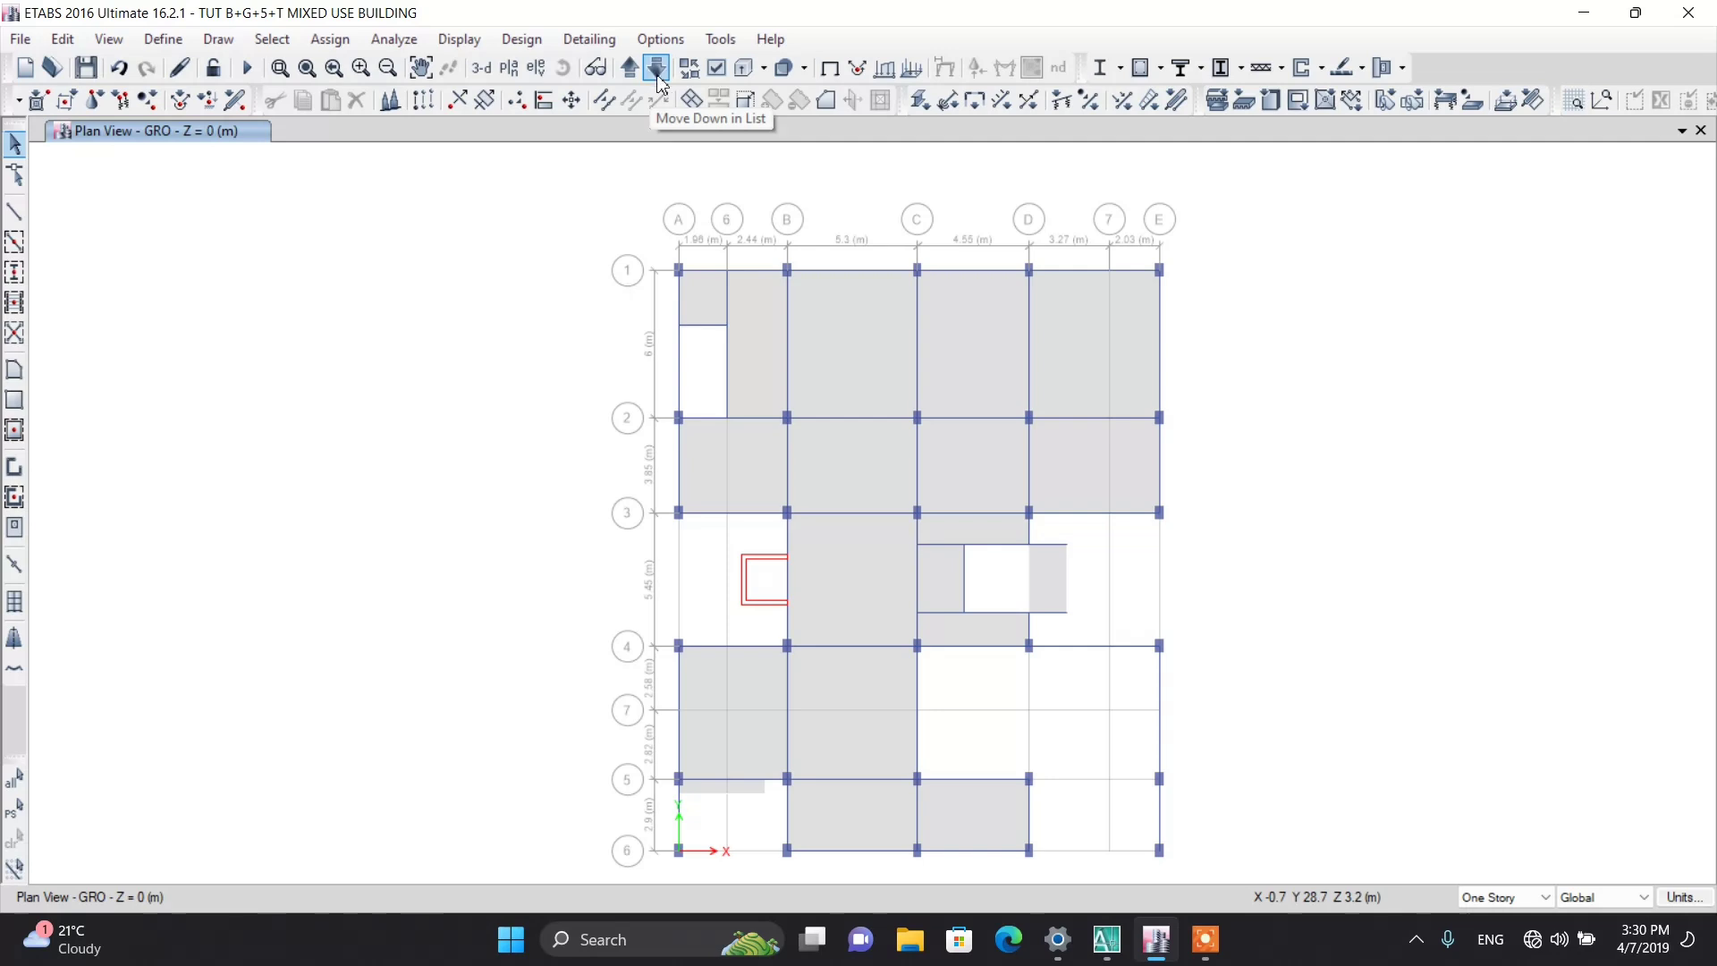
click(965, 586)
click(969, 575)
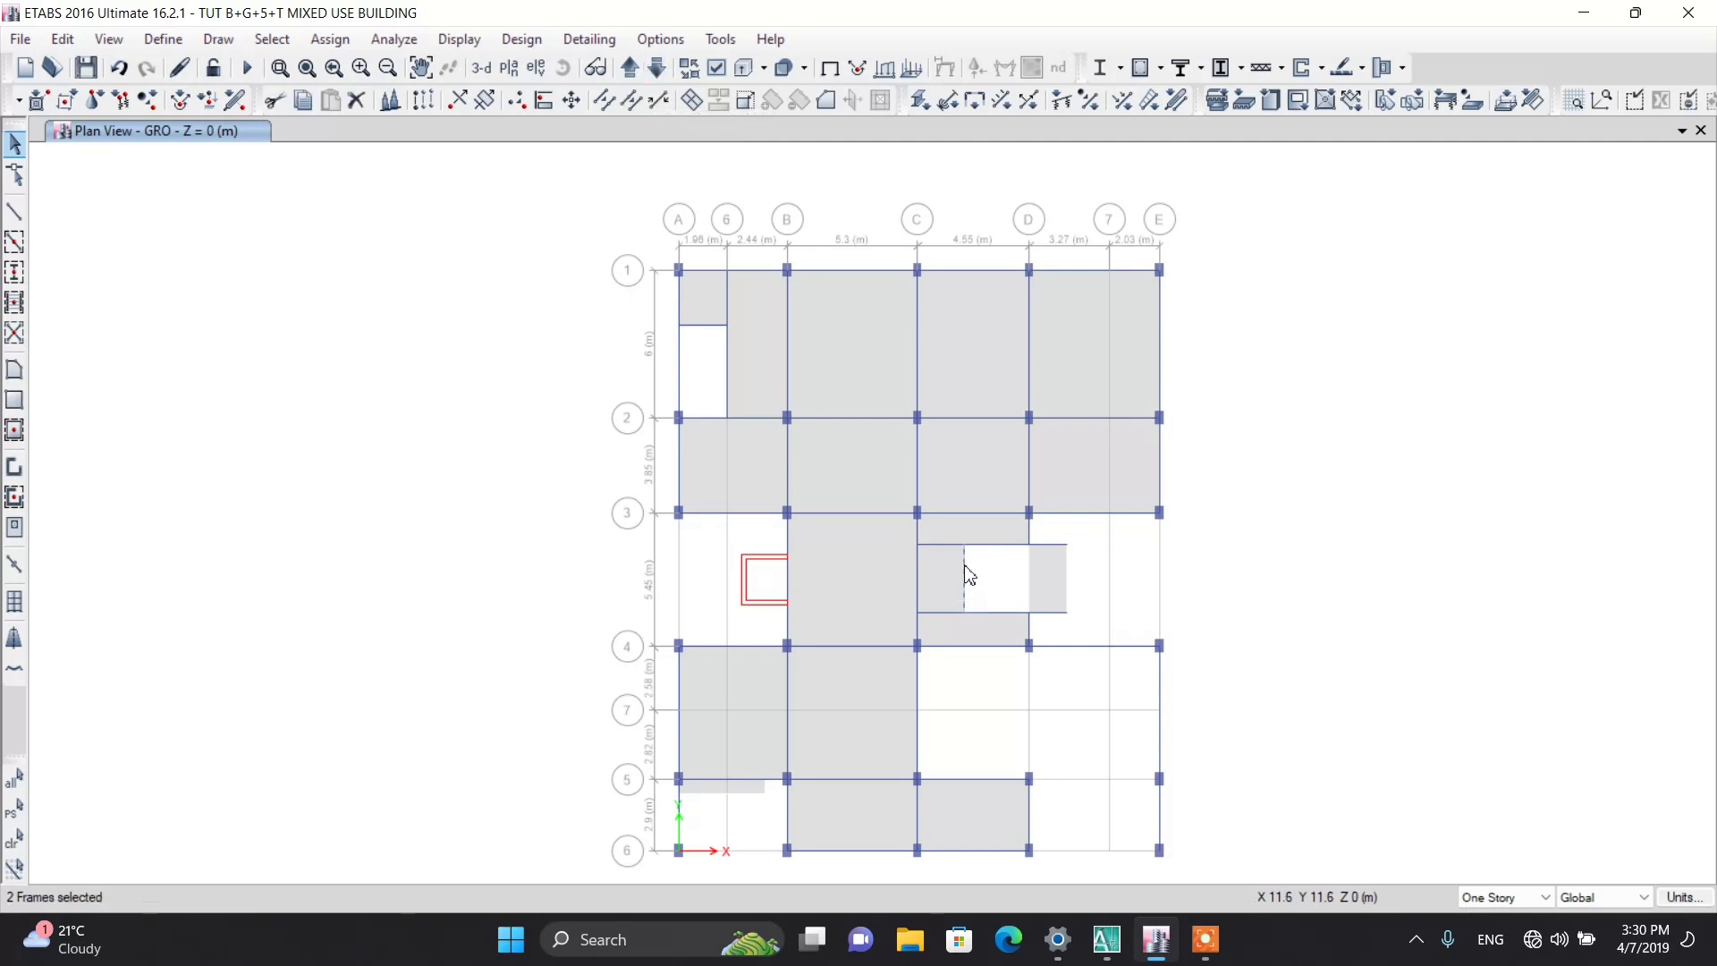
click(359, 102)
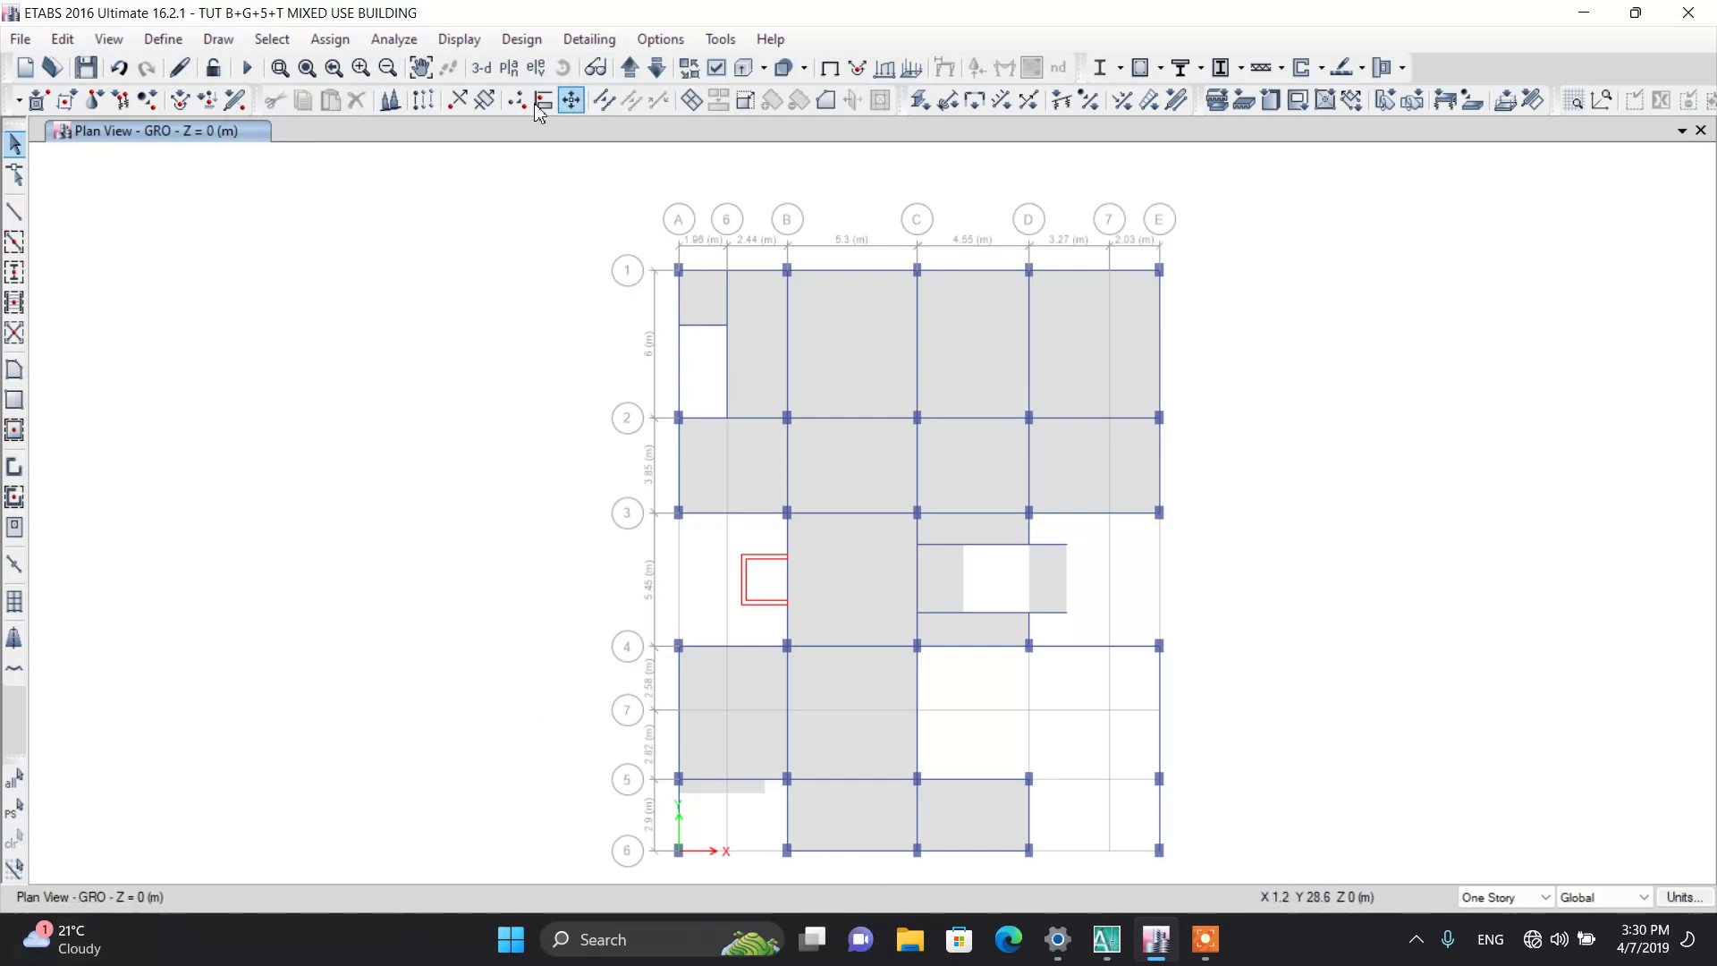
Step: Check the stair flights in the 3-D view and go through the plans from 2ND down to 1ST for leftover frames
click(481, 68)
scroll(928, 523, up, 2)
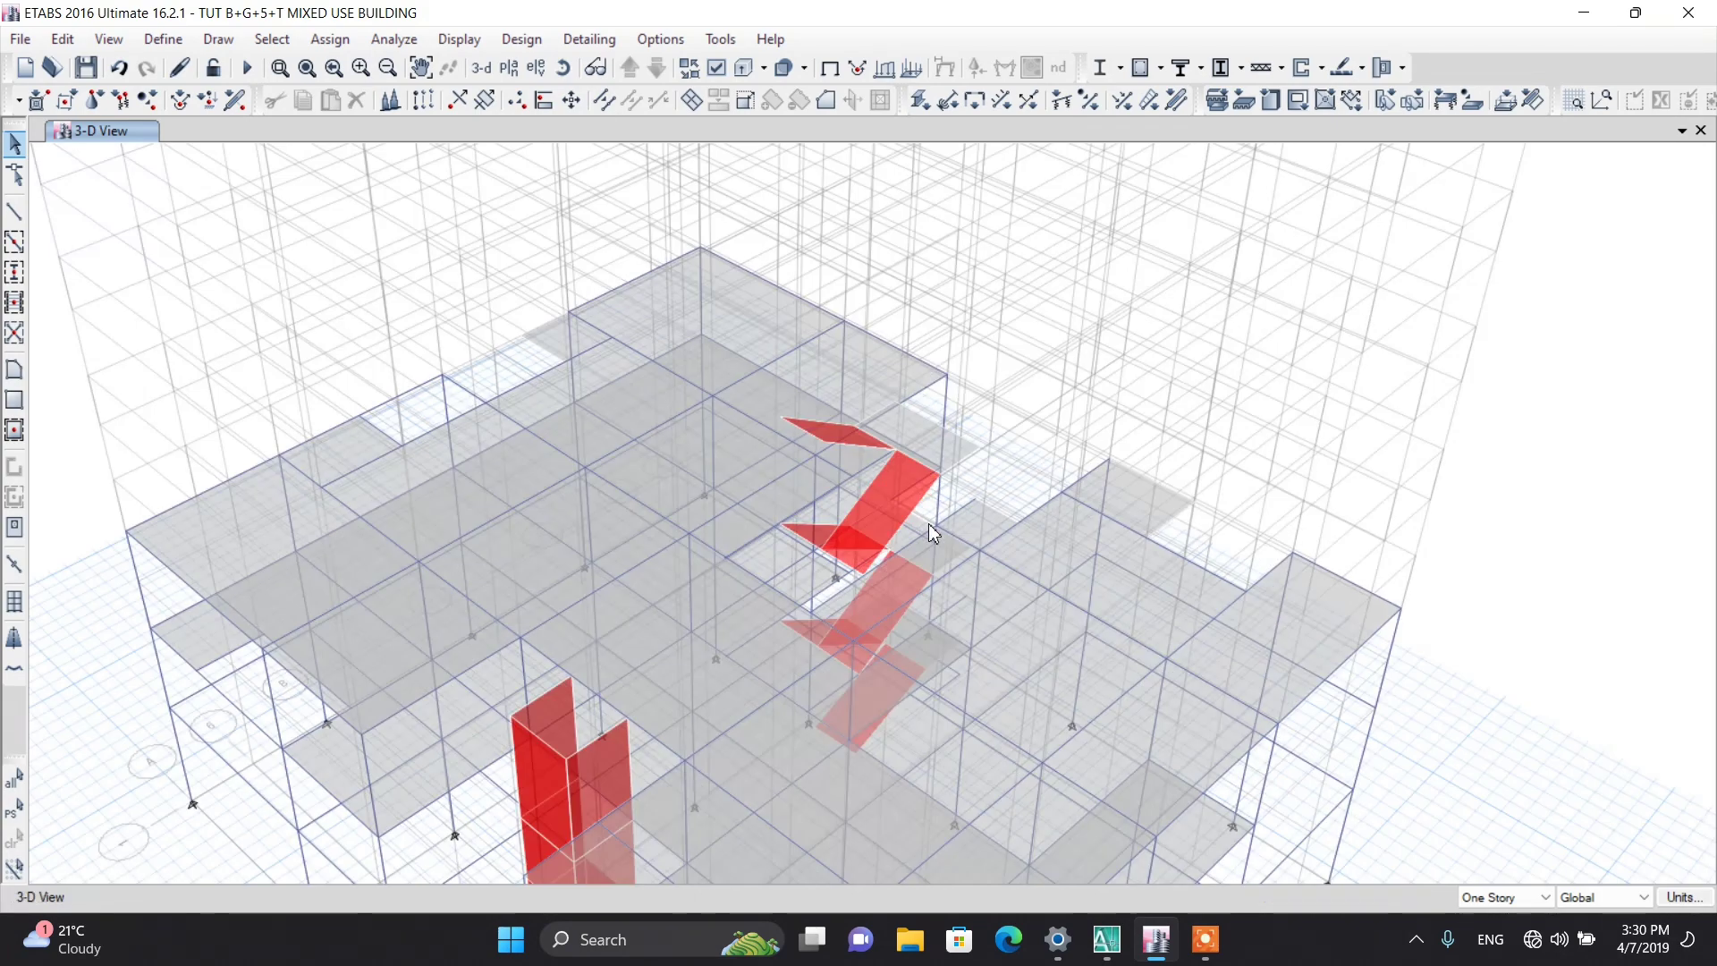
scroll(928, 523, down, 5)
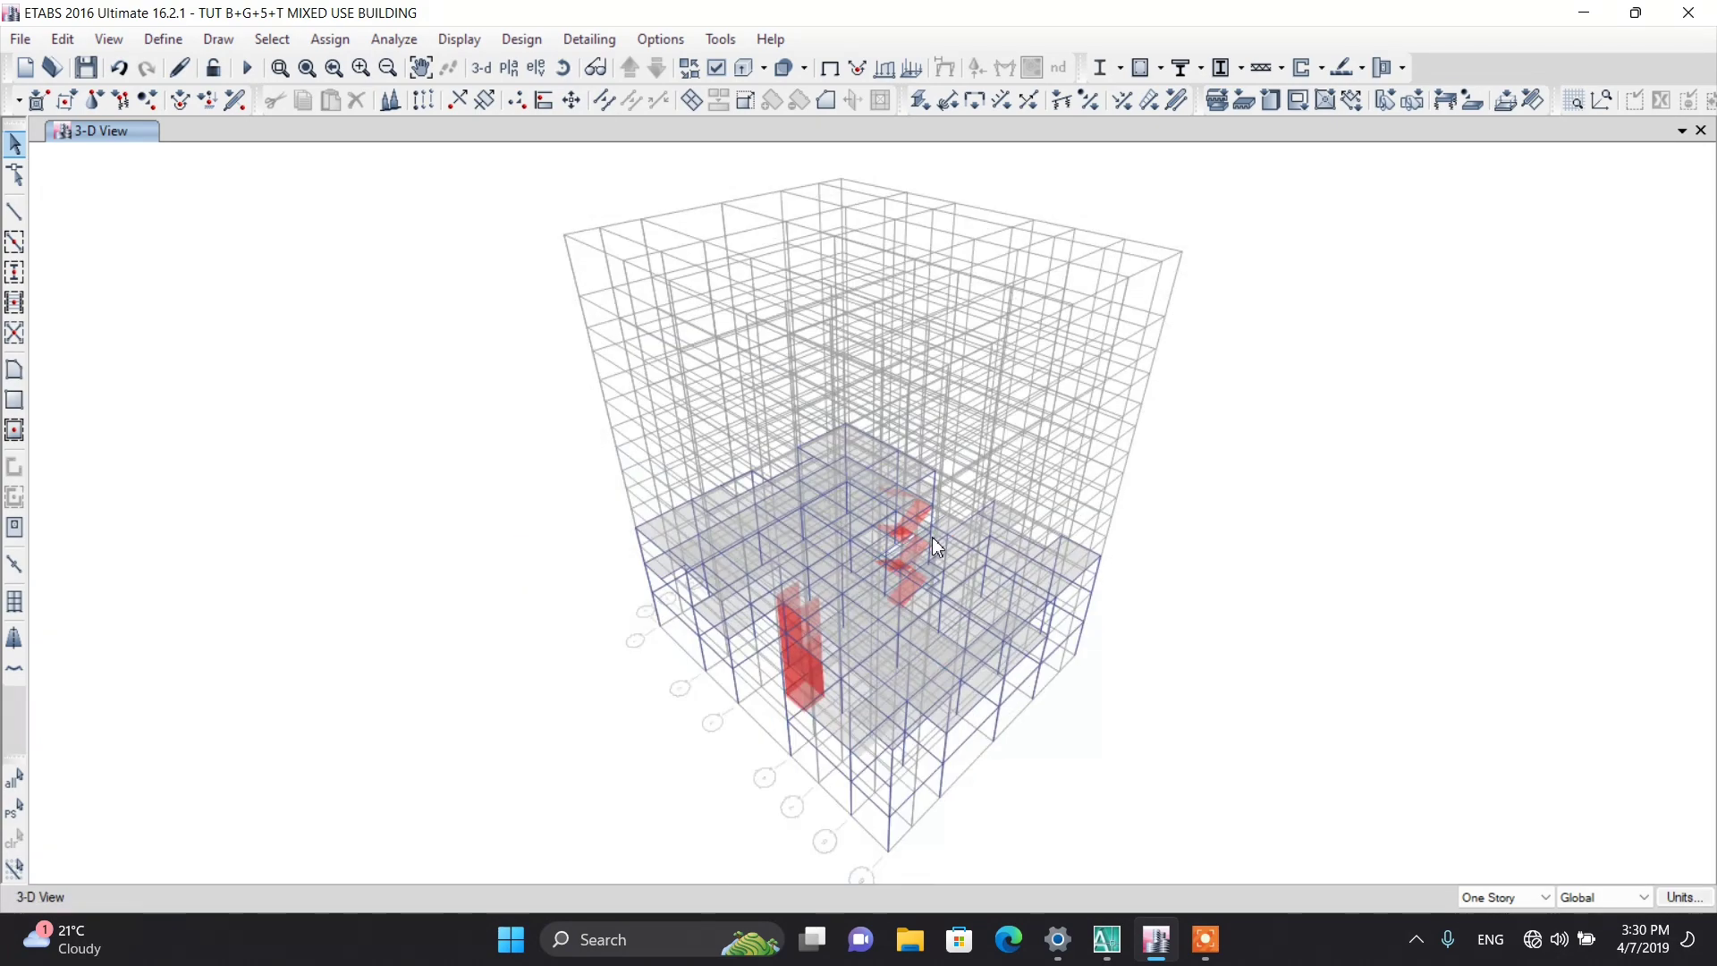
click(509, 68)
click(738, 531)
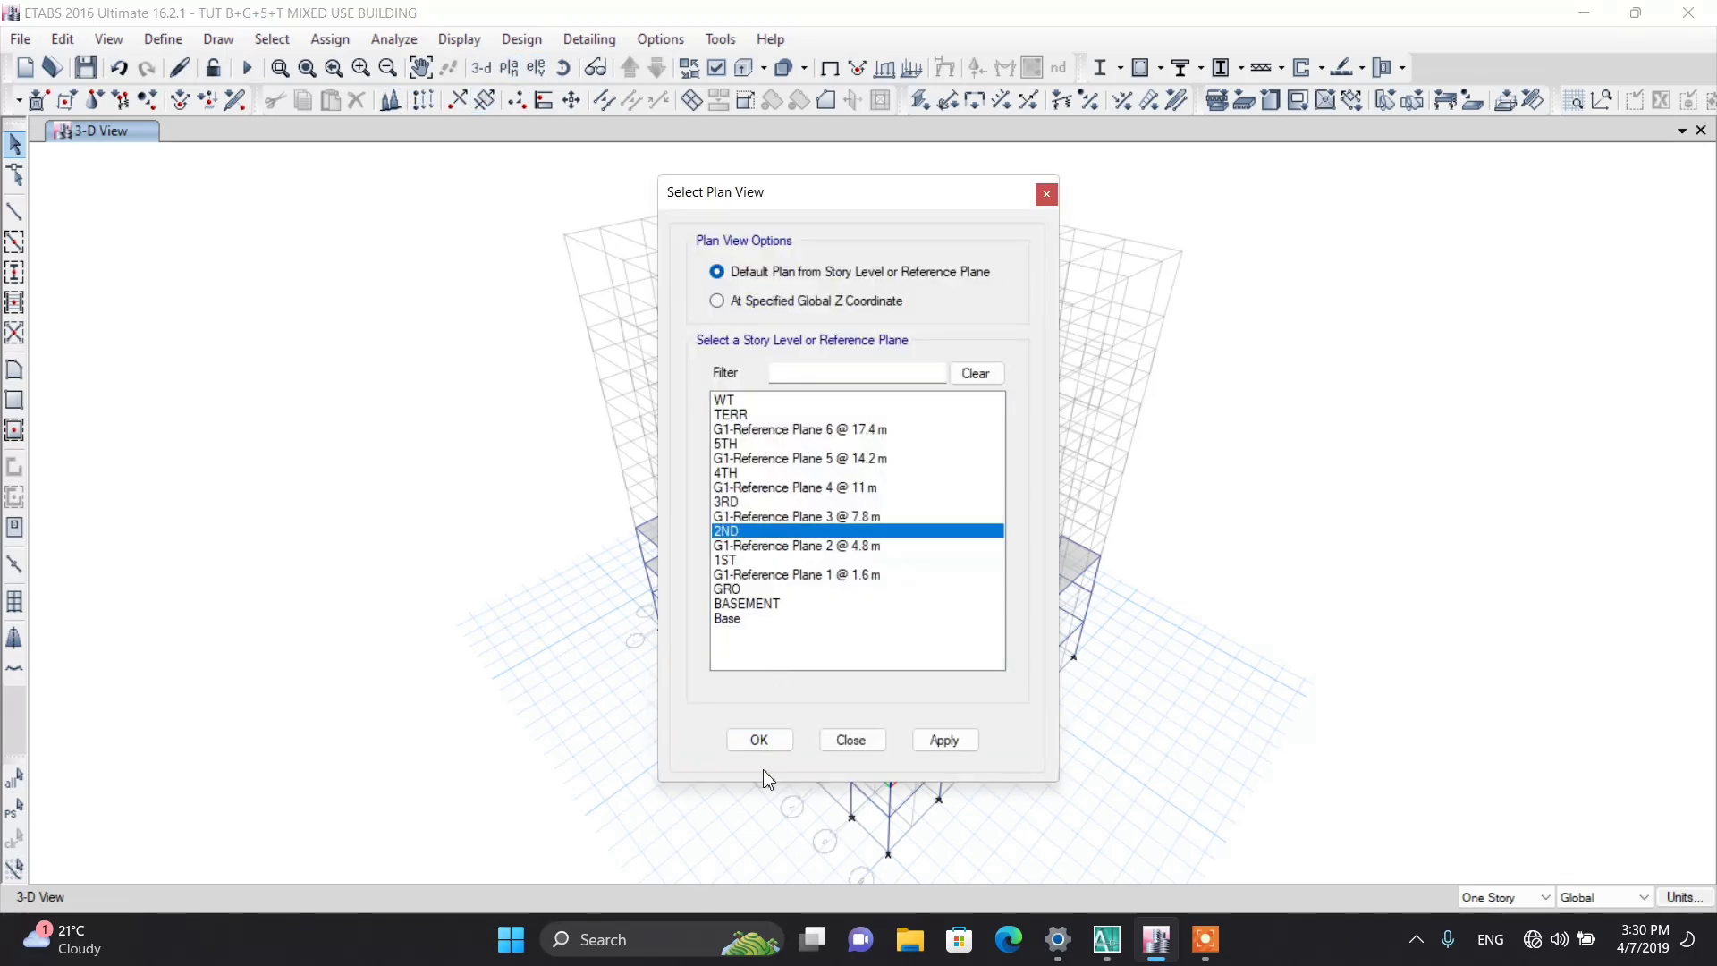
click(760, 740)
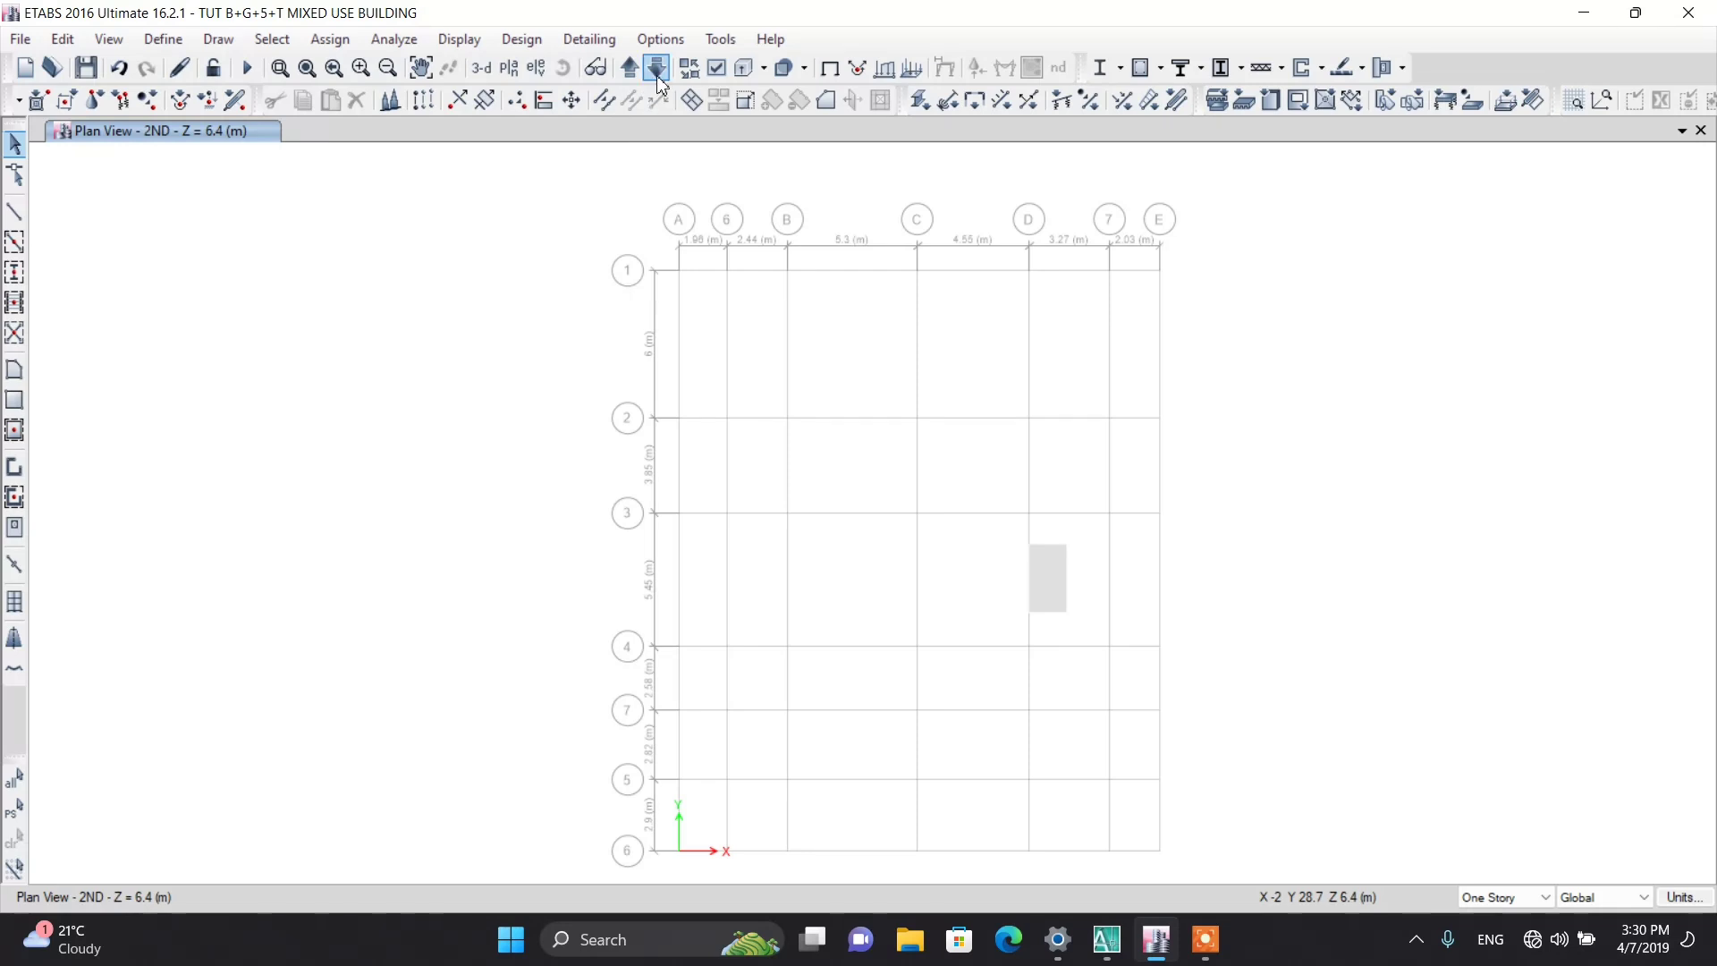
click(658, 76)
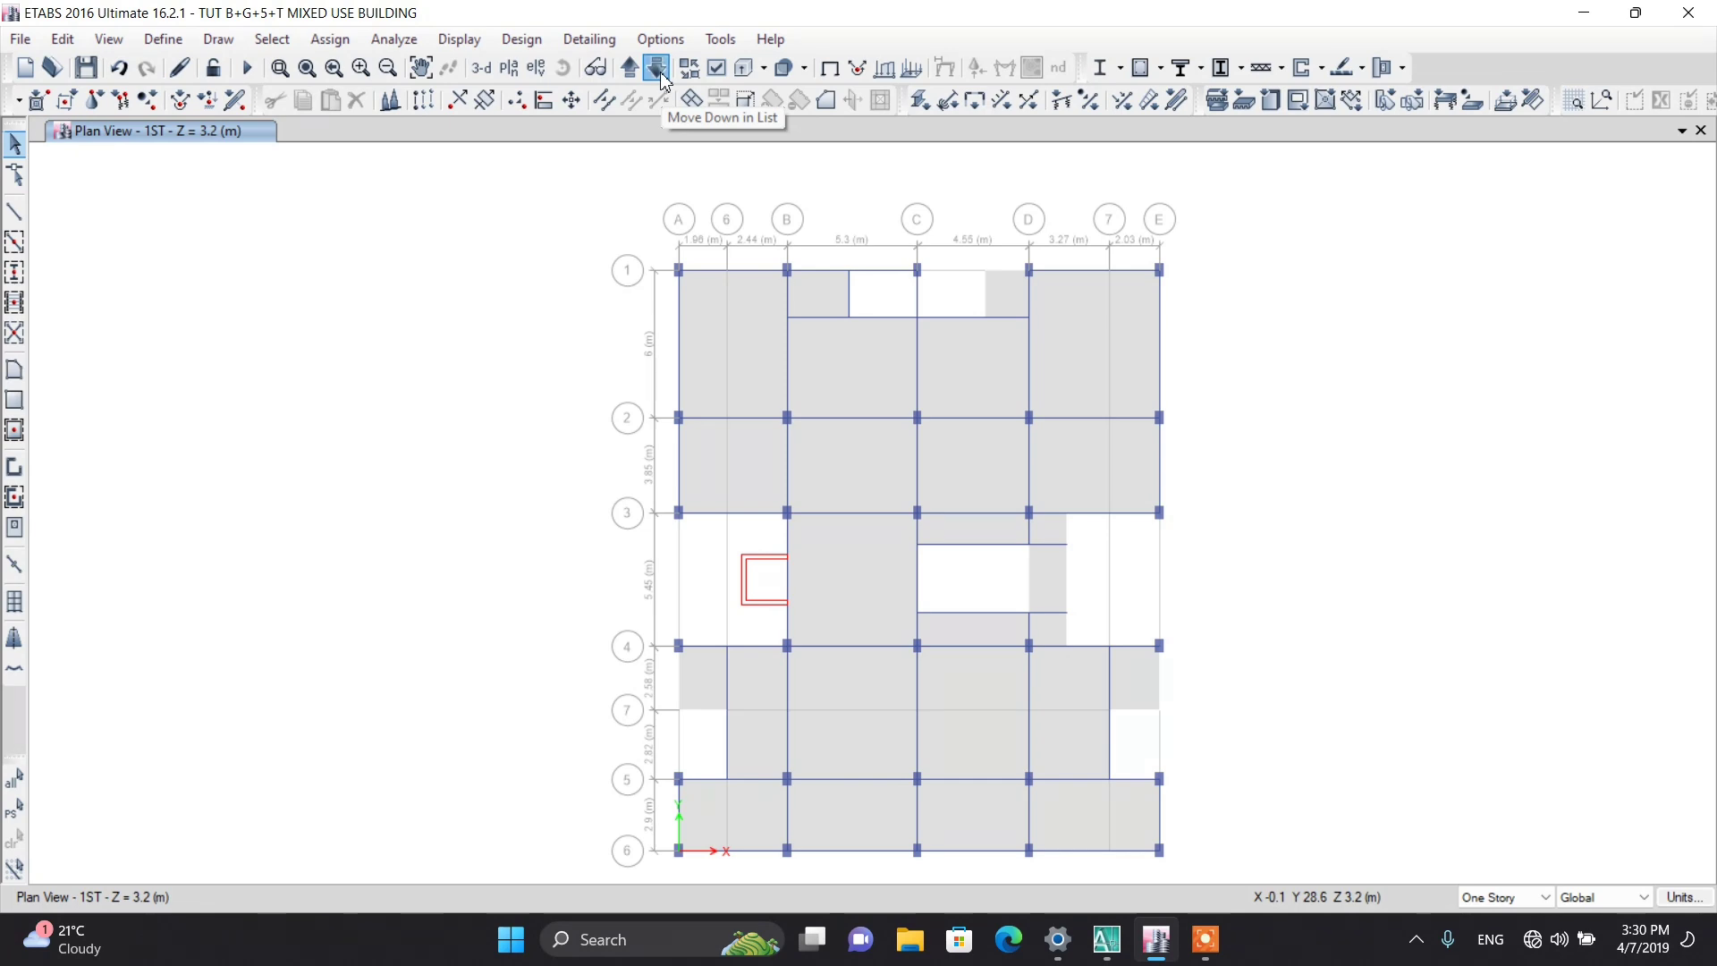
click(659, 70)
click(630, 67)
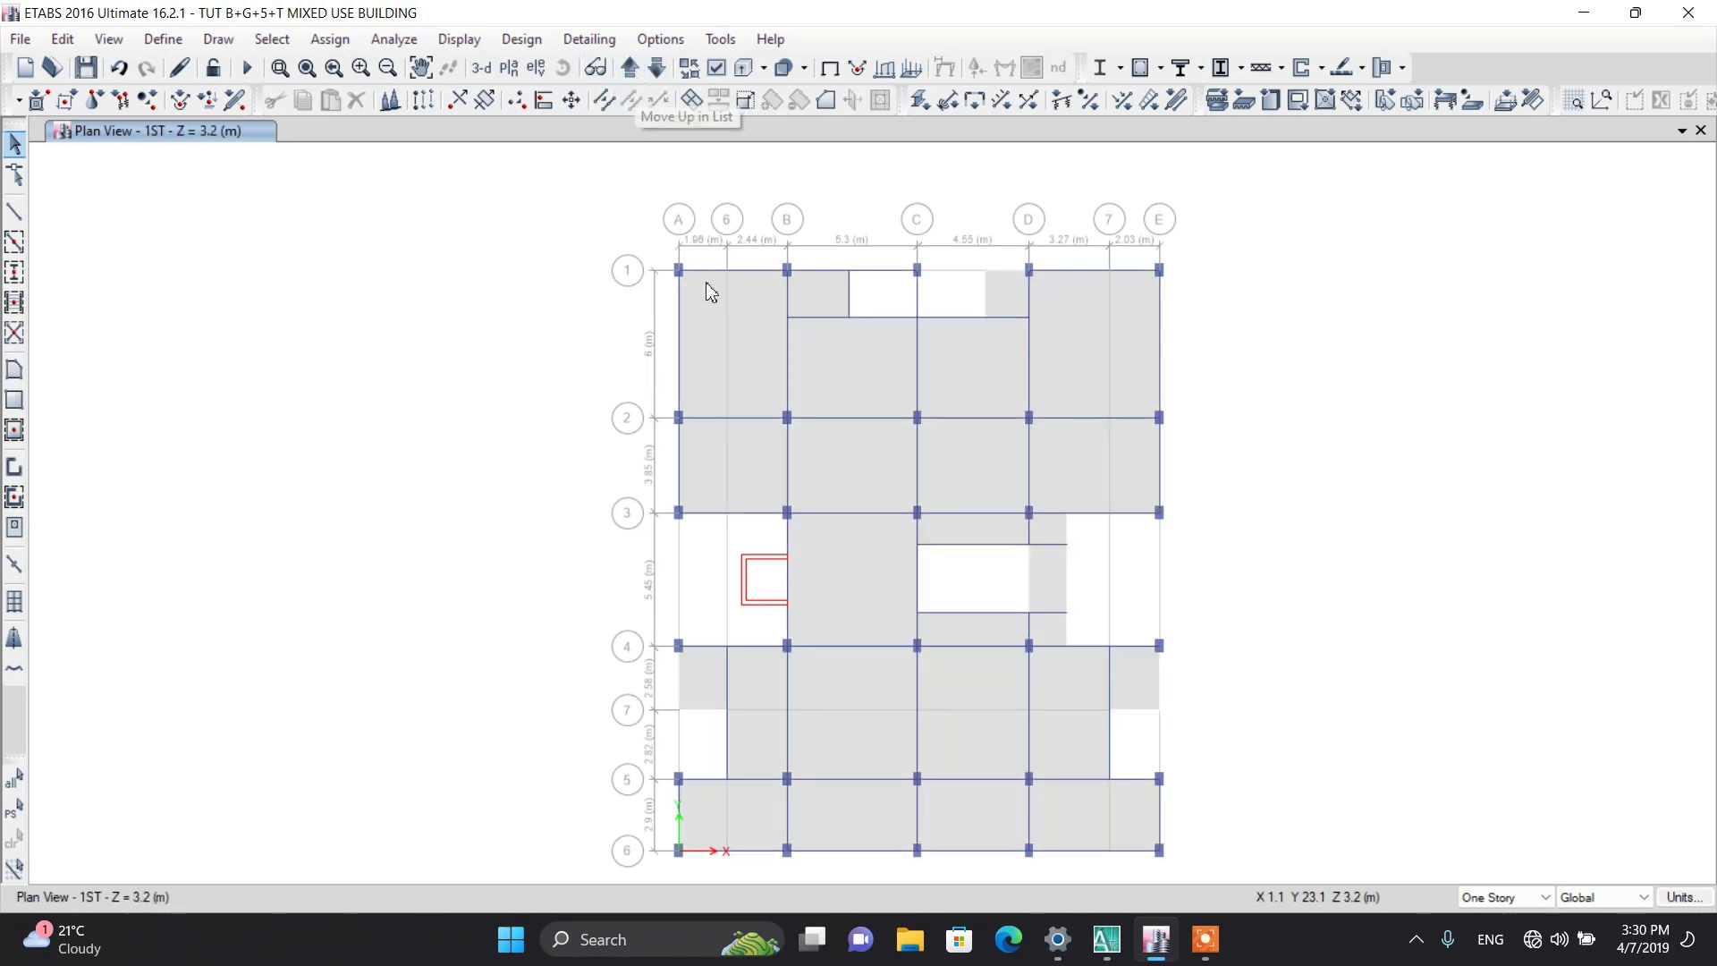
scroll(703, 322, down, 3)
drag(549, 205, 1009, 592)
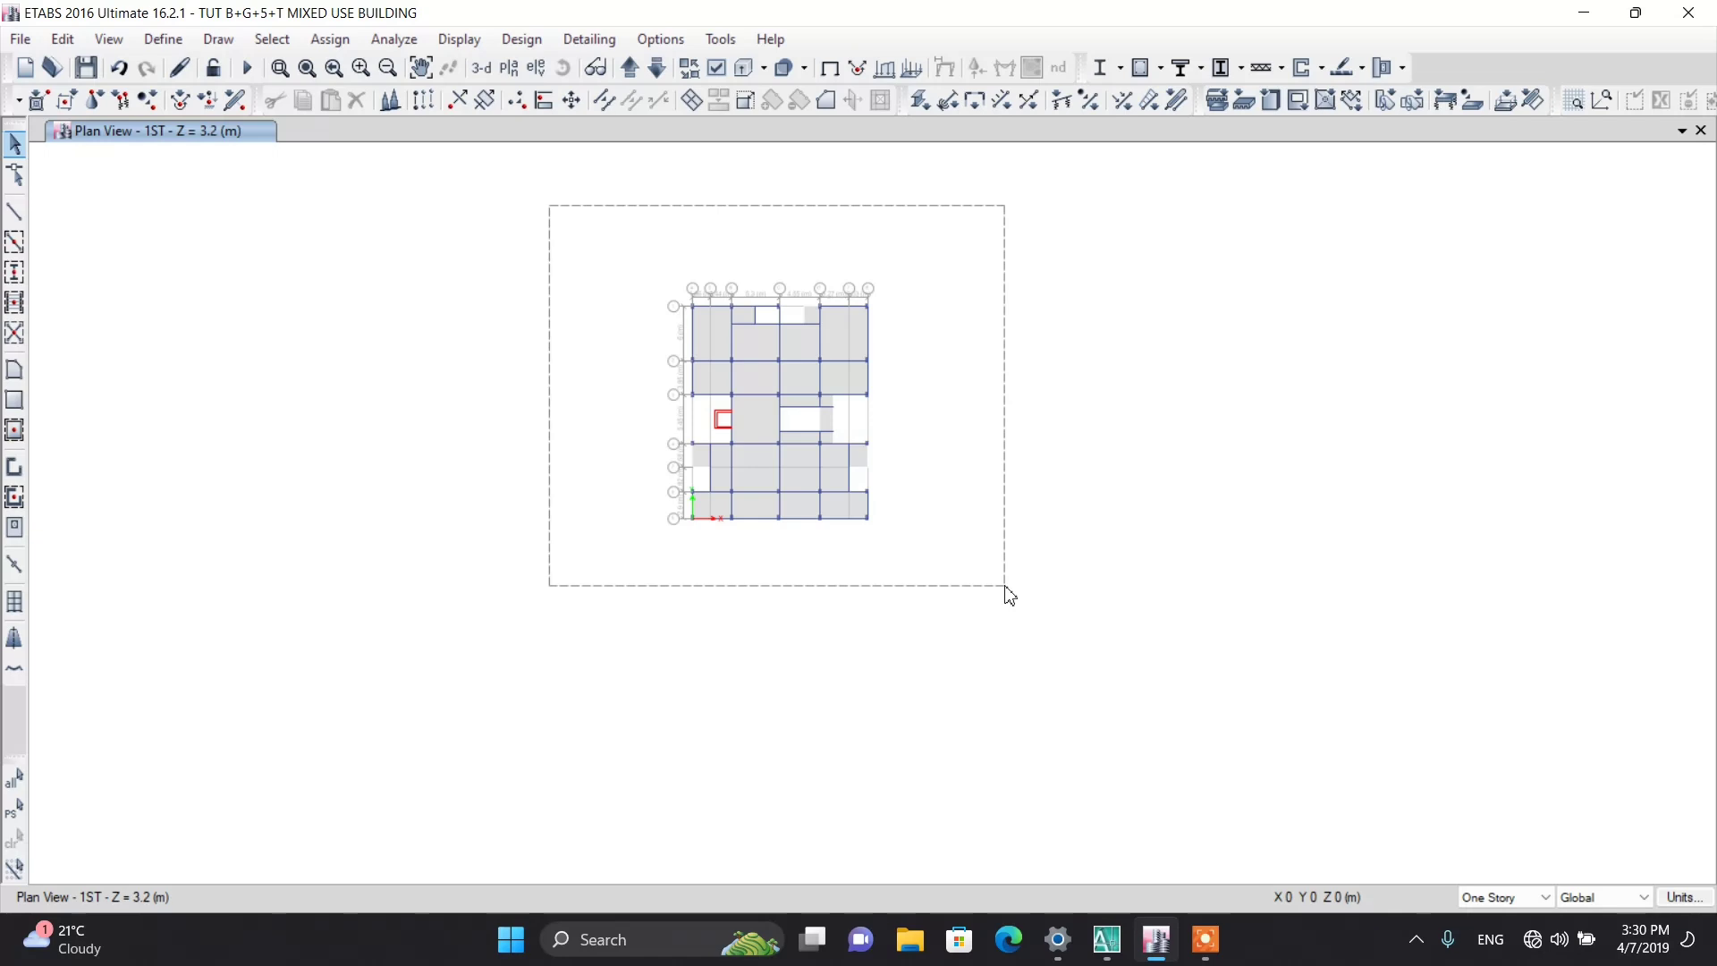
drag(1009, 594, 1008, 594)
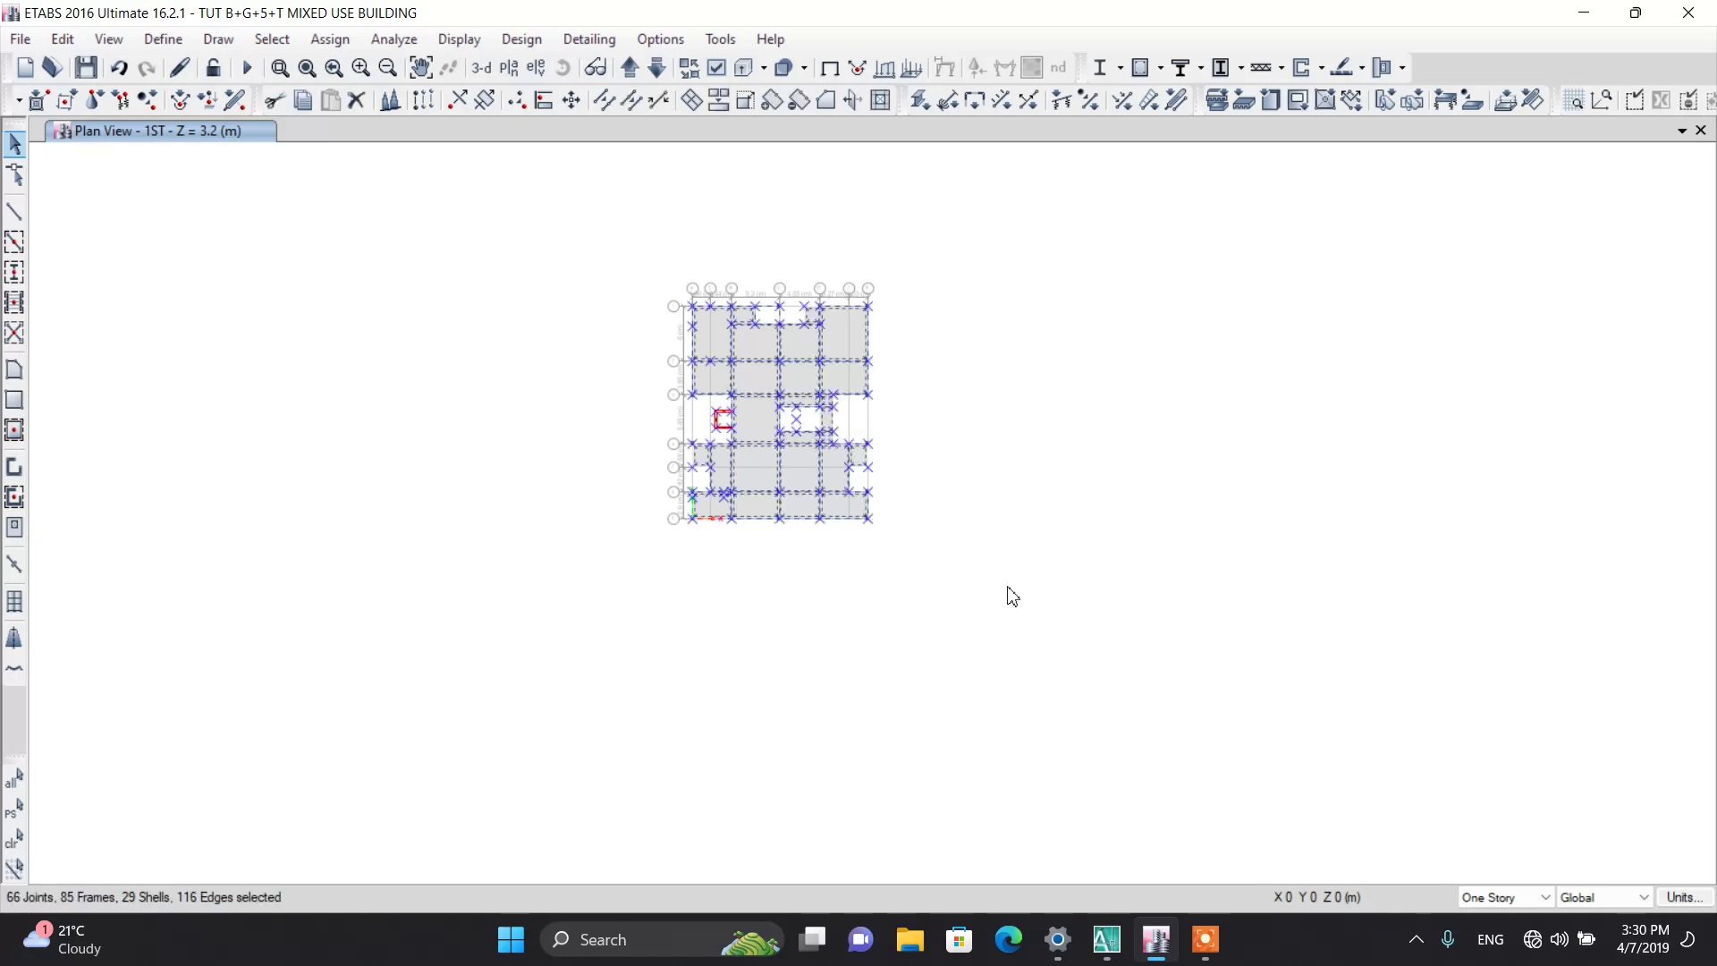
click(424, 101)
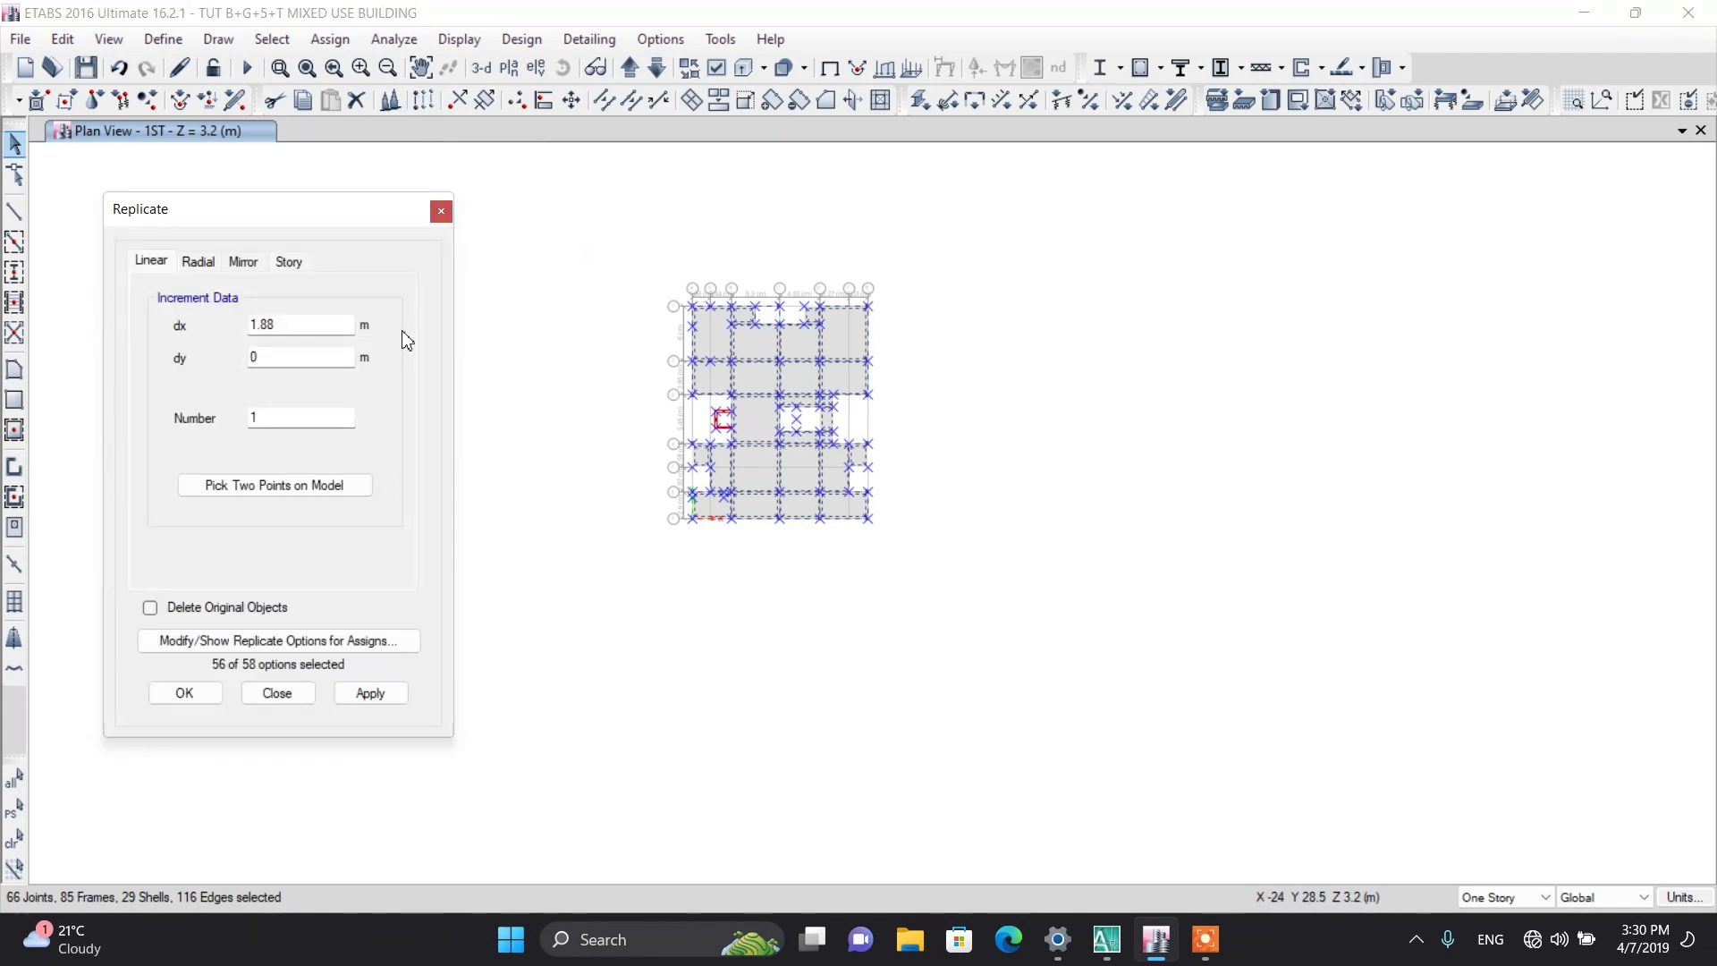
click(443, 215)
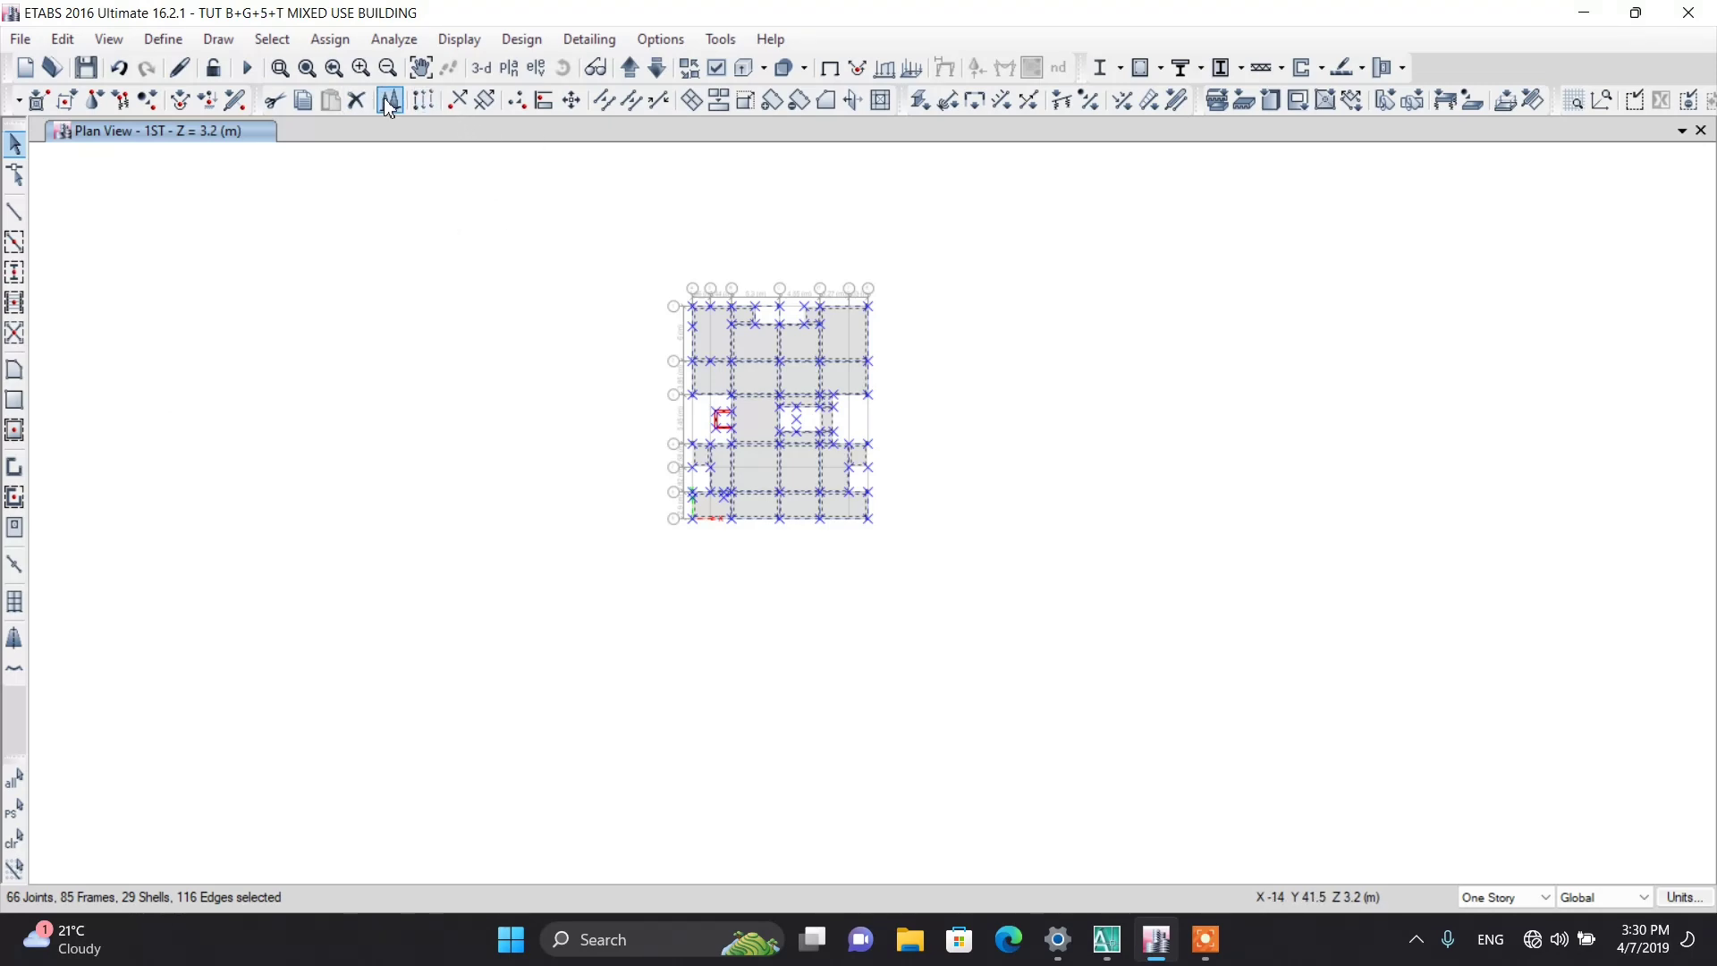
click(482, 68)
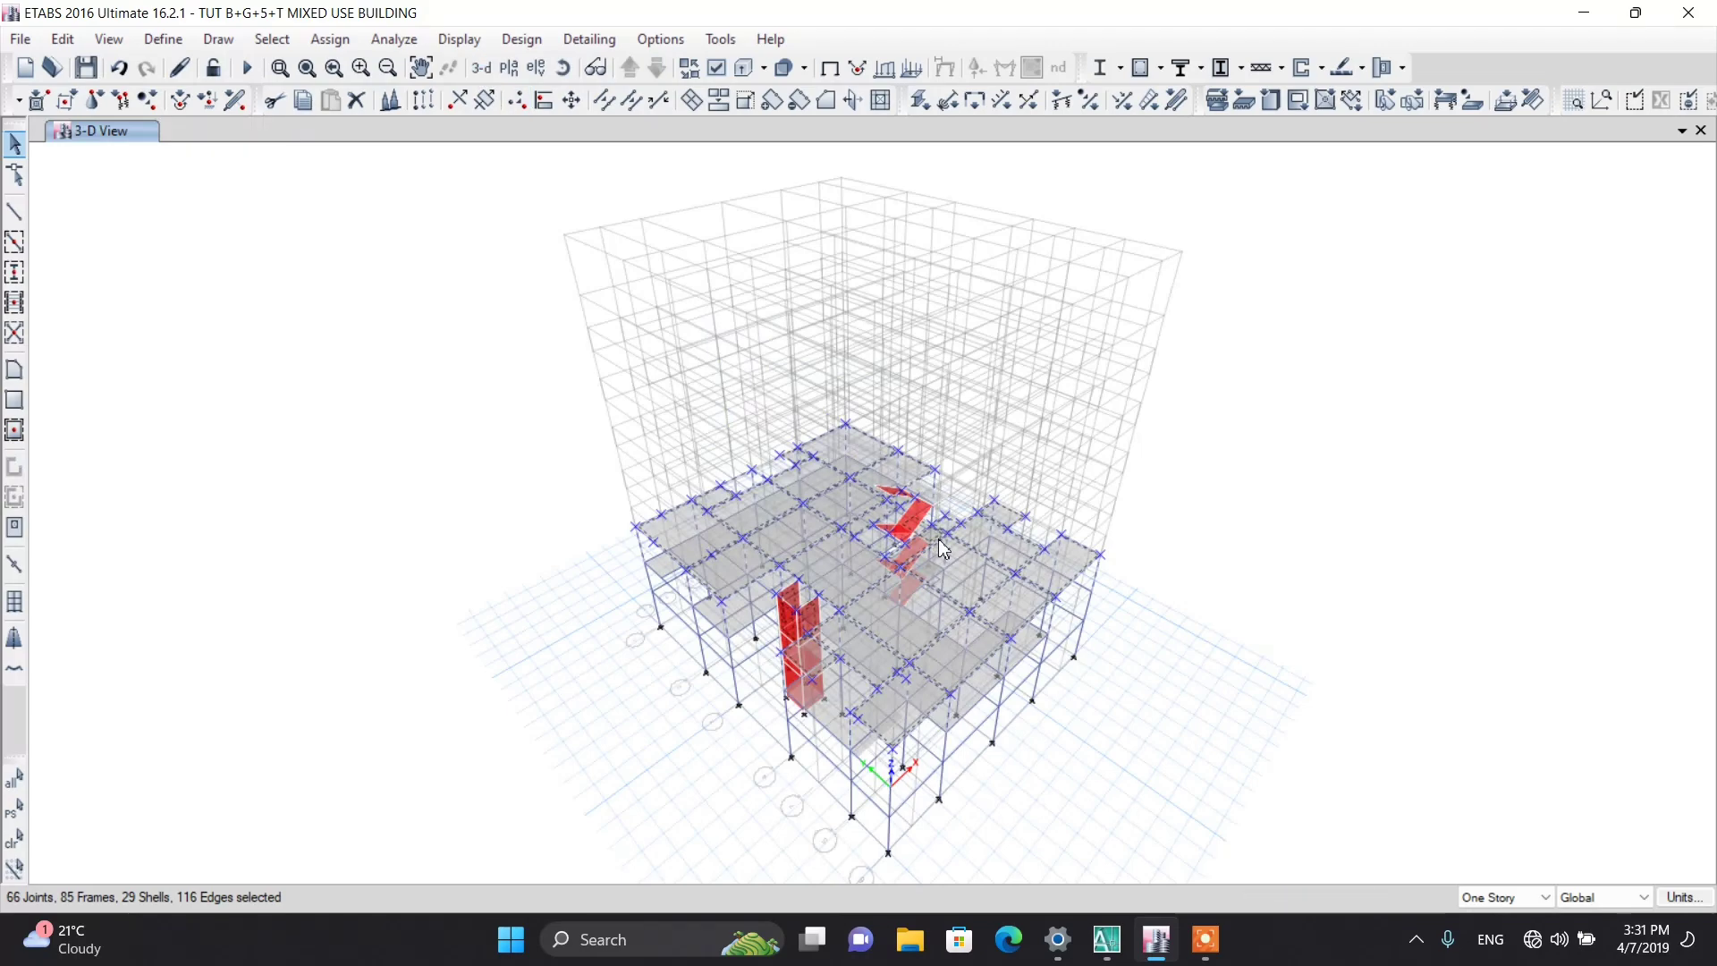
key(ctrl+q)
Step: Inspect the meeting edges of the upper stair flights in the 3-D view
scroll(908, 516, up, 5)
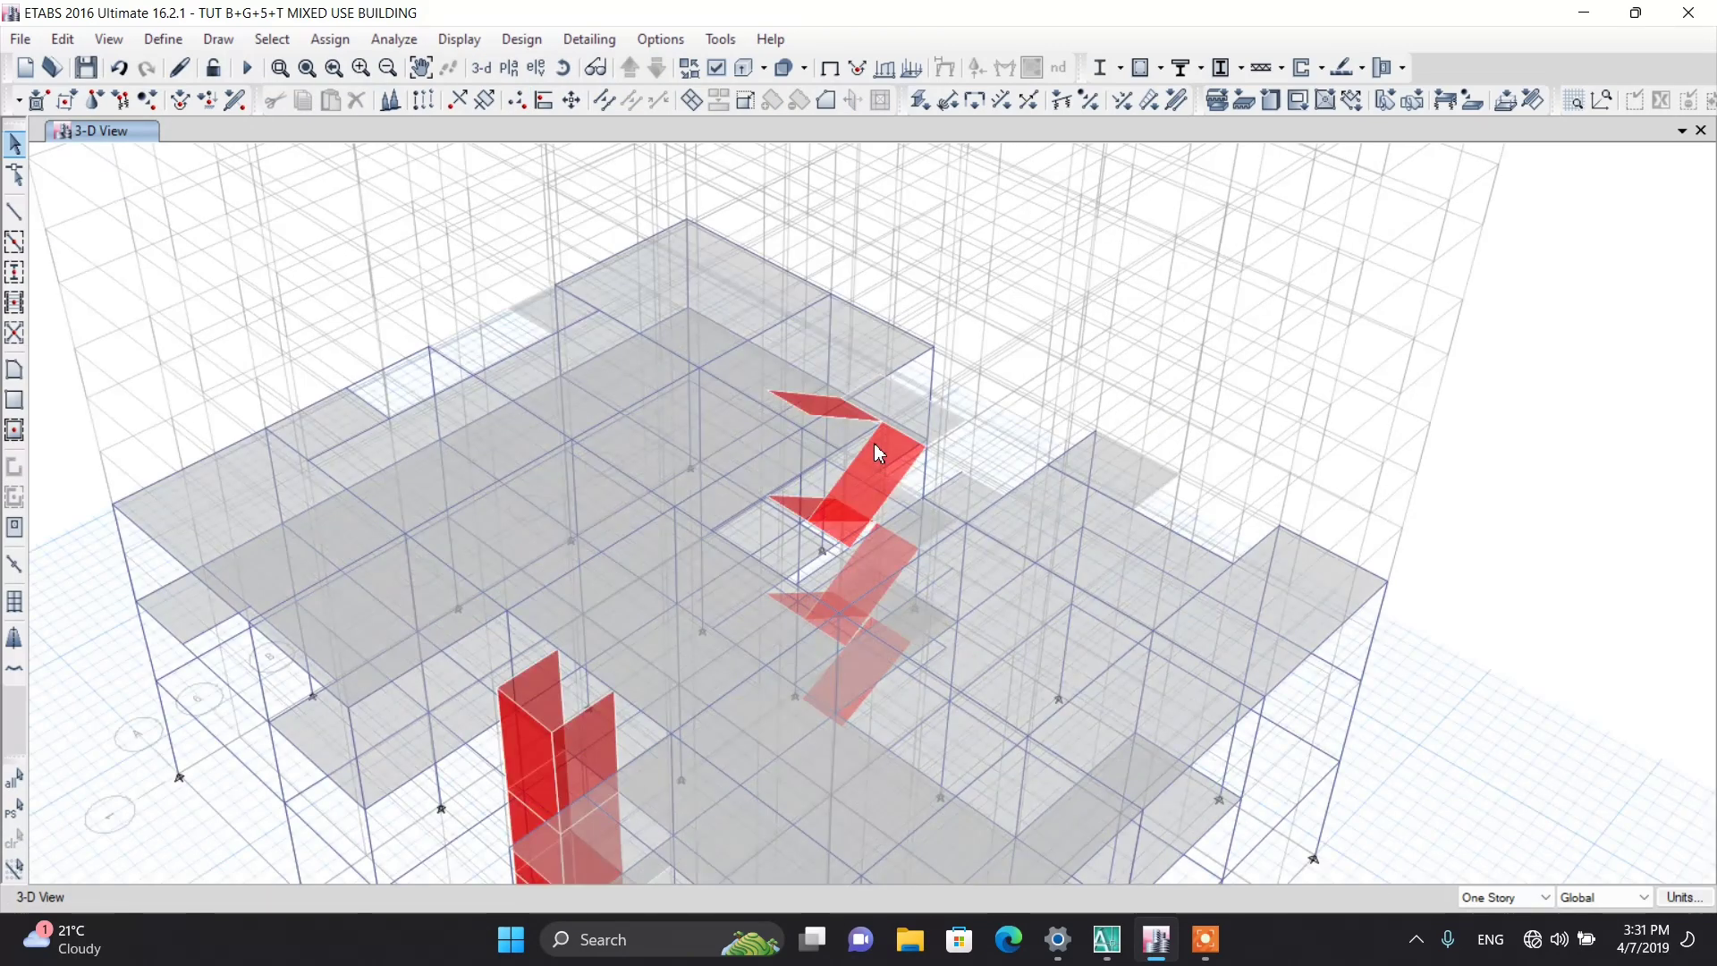
scroll(871, 432, up, 6)
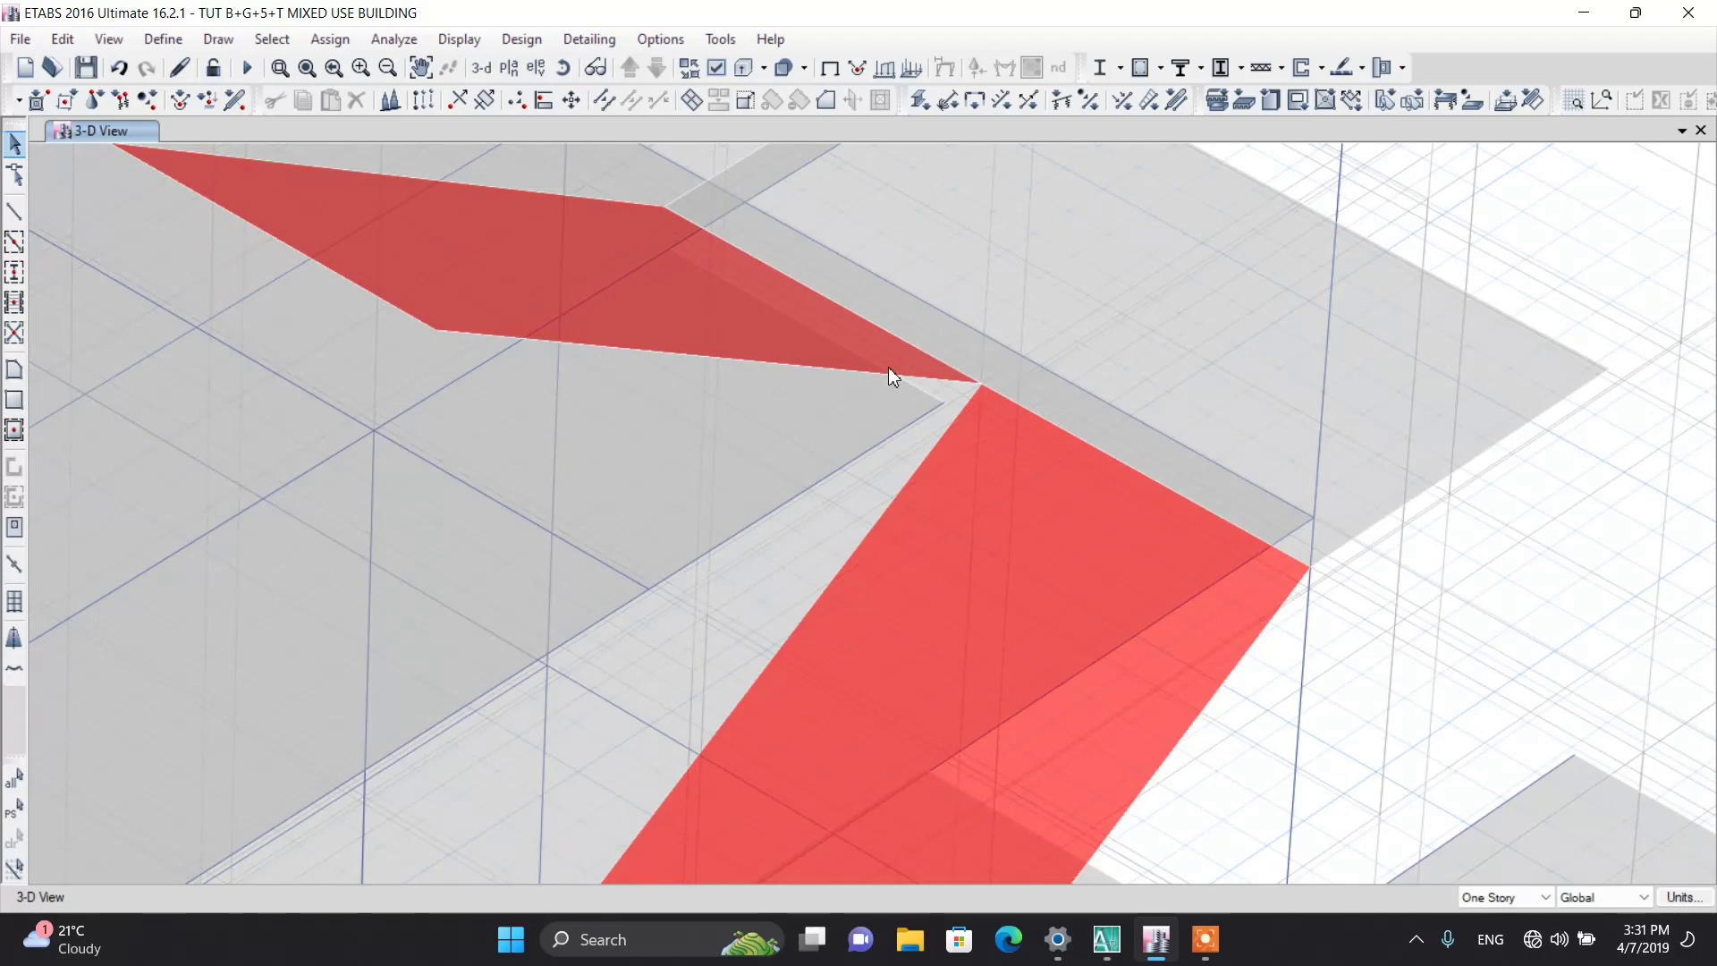
scroll(903, 366, down, 6)
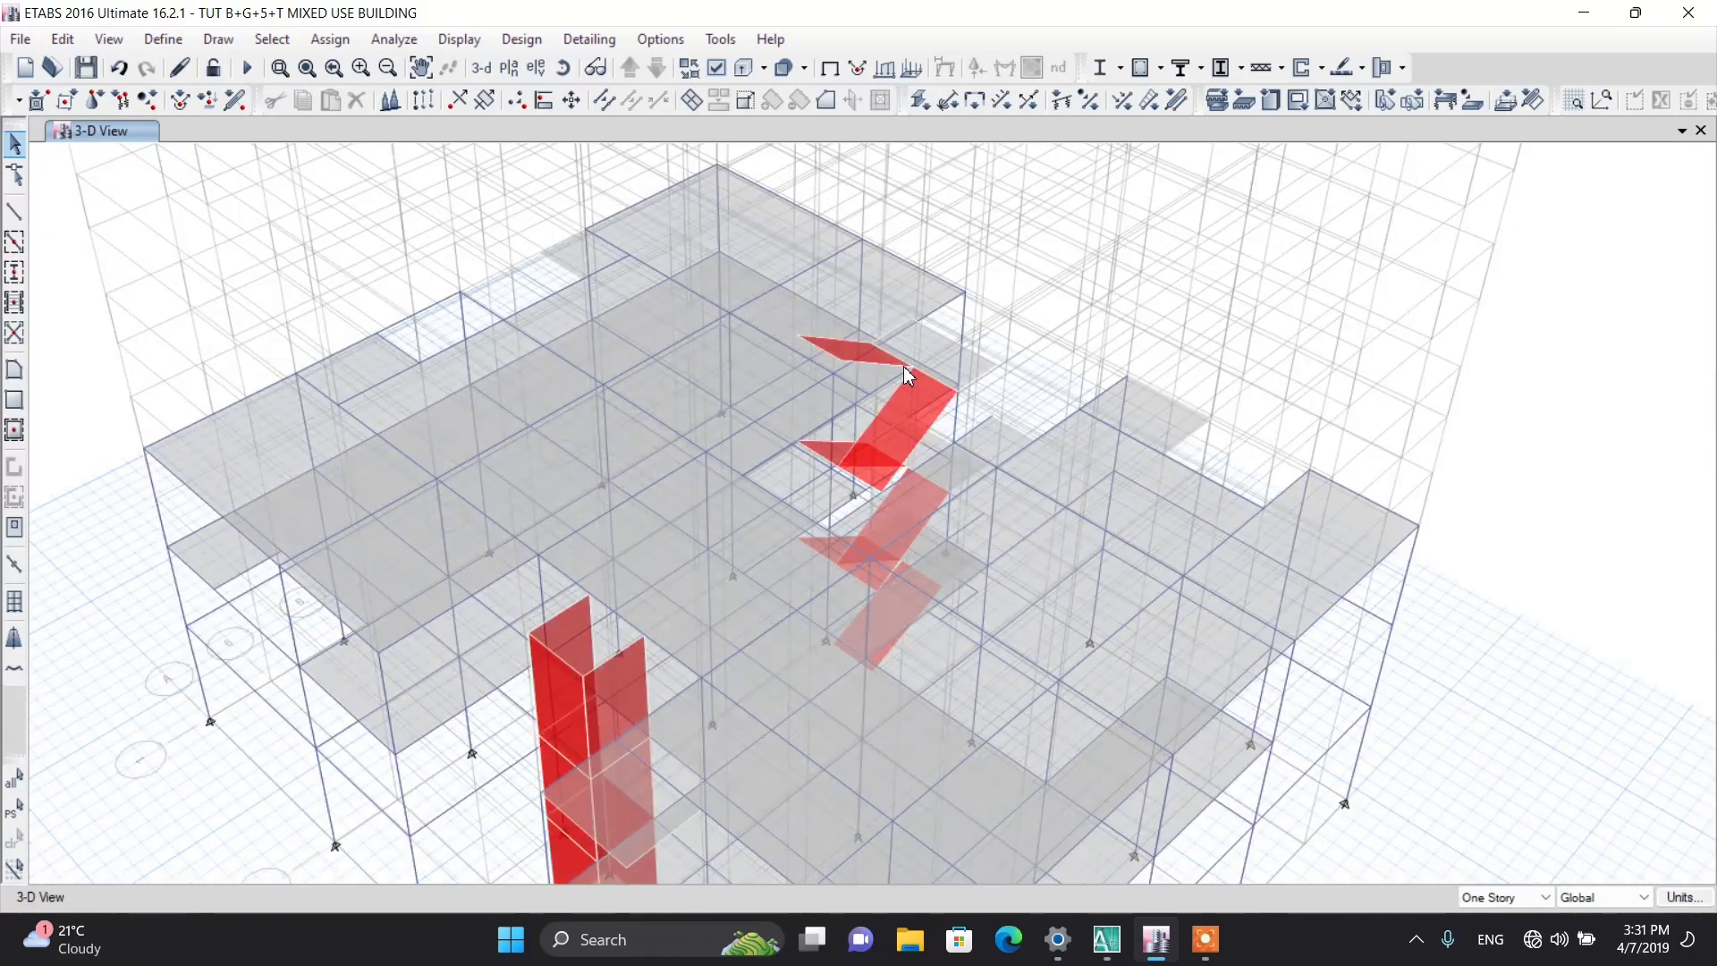
scroll(901, 366, down, 8)
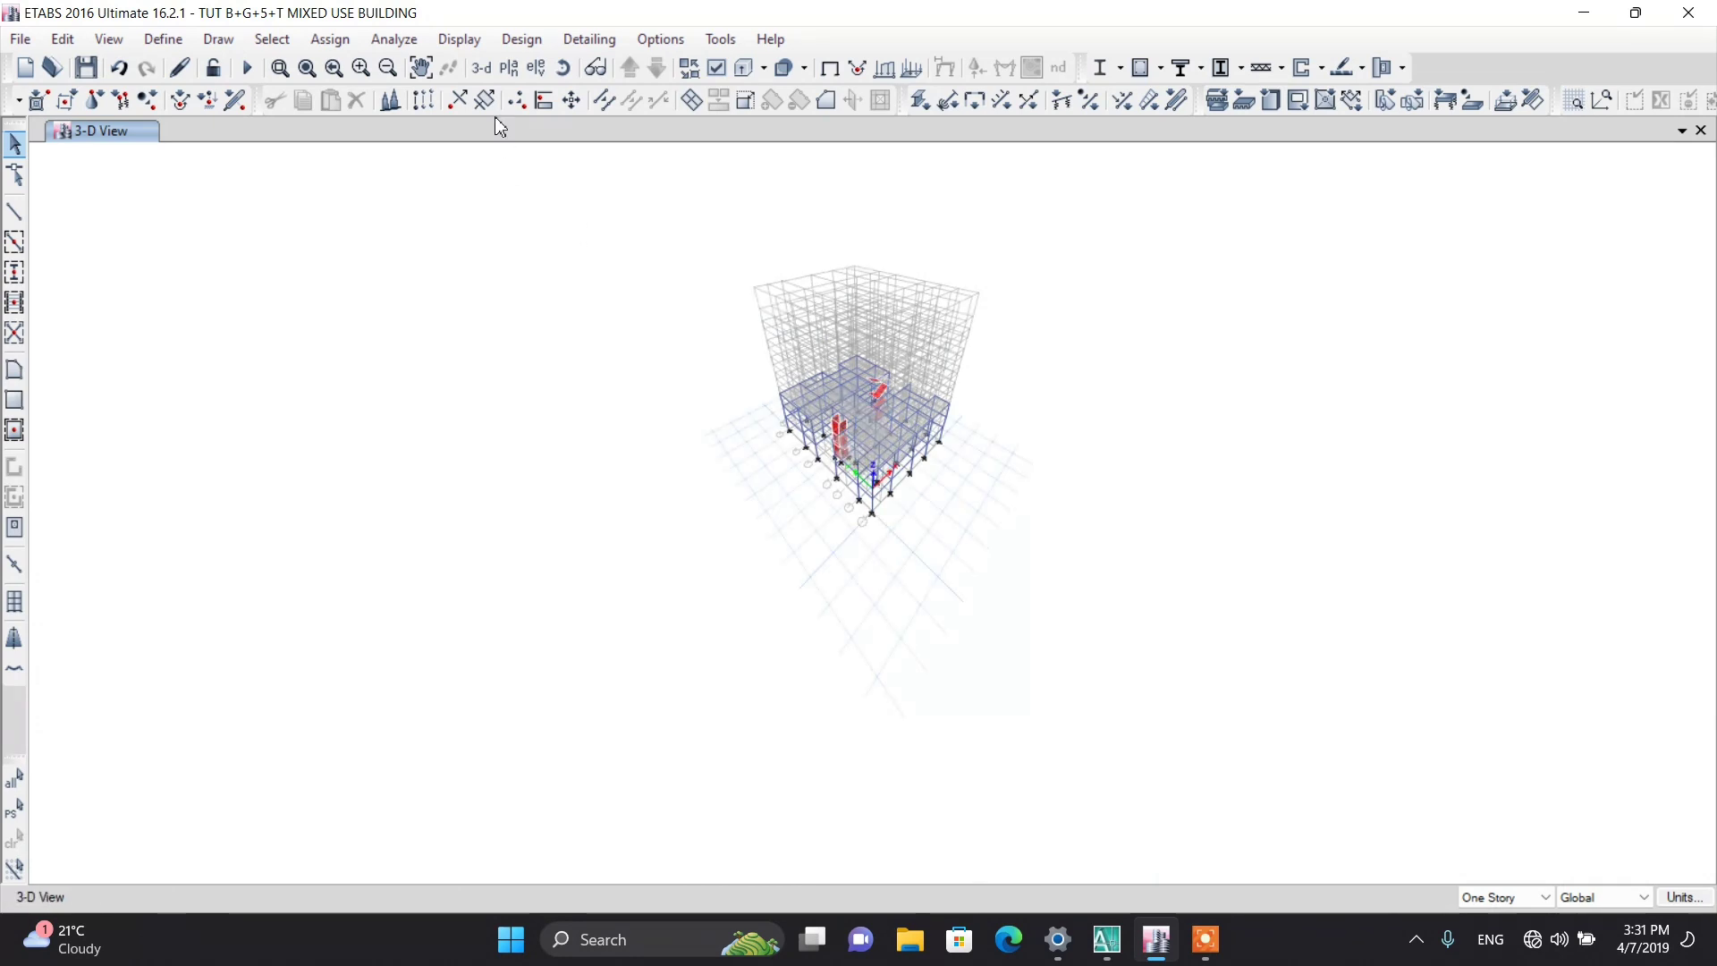
Step: Replicate all objects in the 1ST story plan onto the 2ND, 3RD, 4TH, 5TH and TERR stories, keeping the originals
click(510, 69)
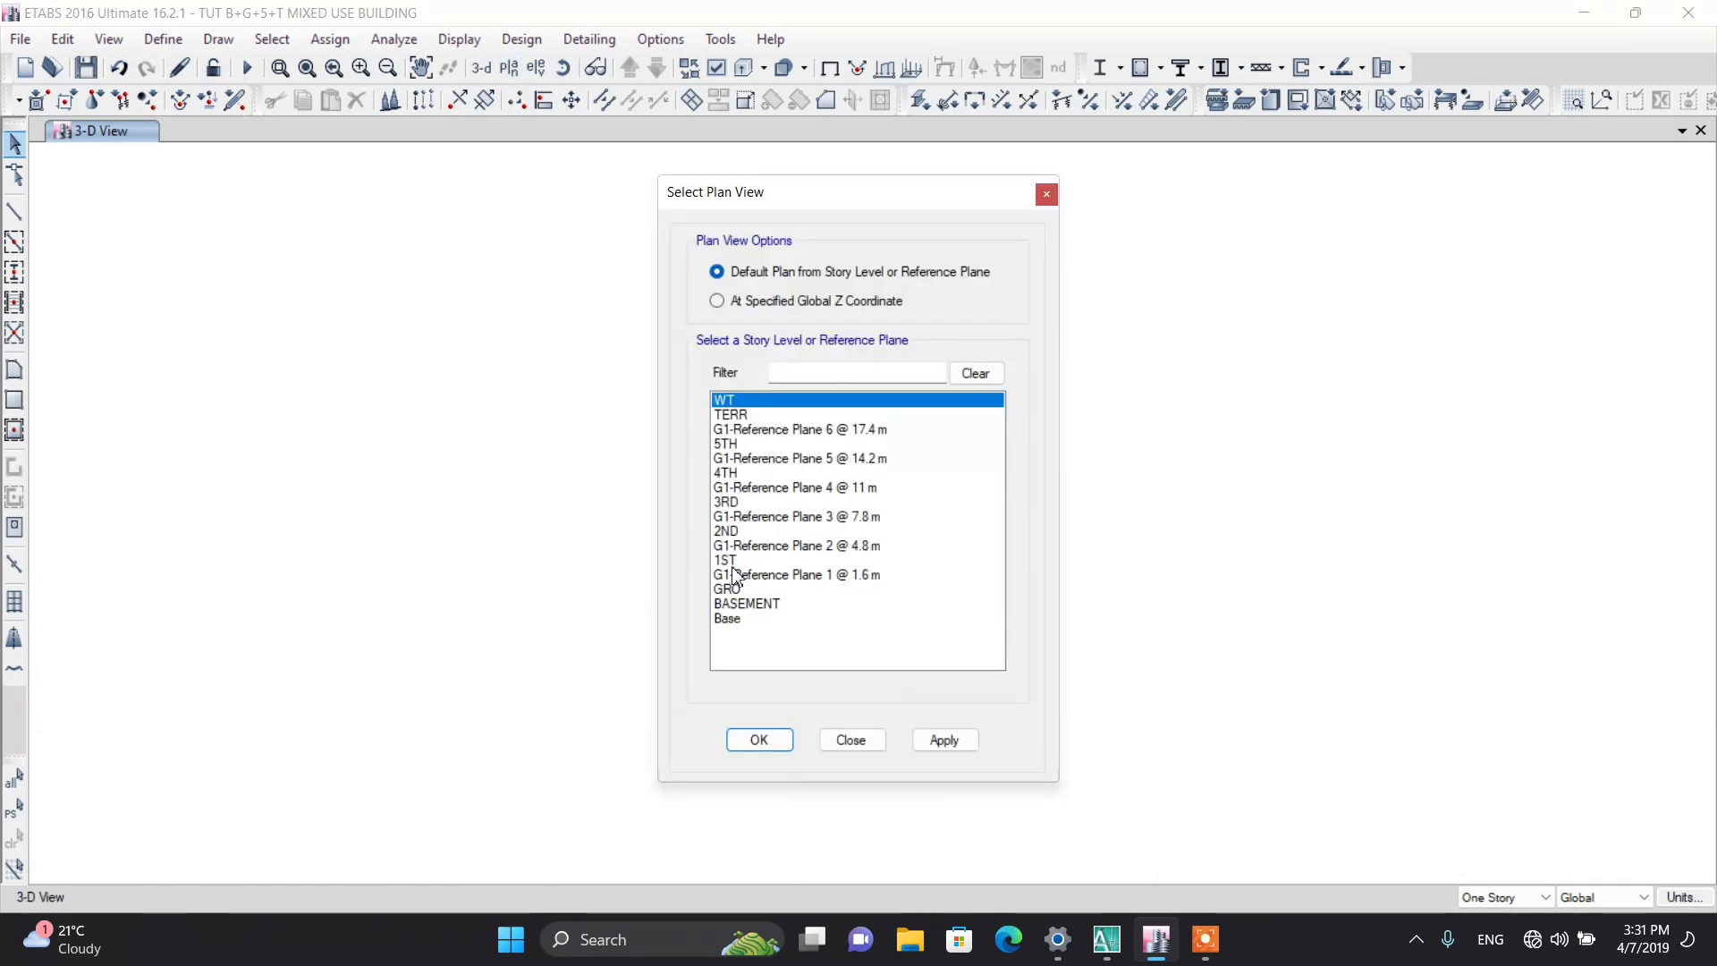
click(733, 563)
click(759, 737)
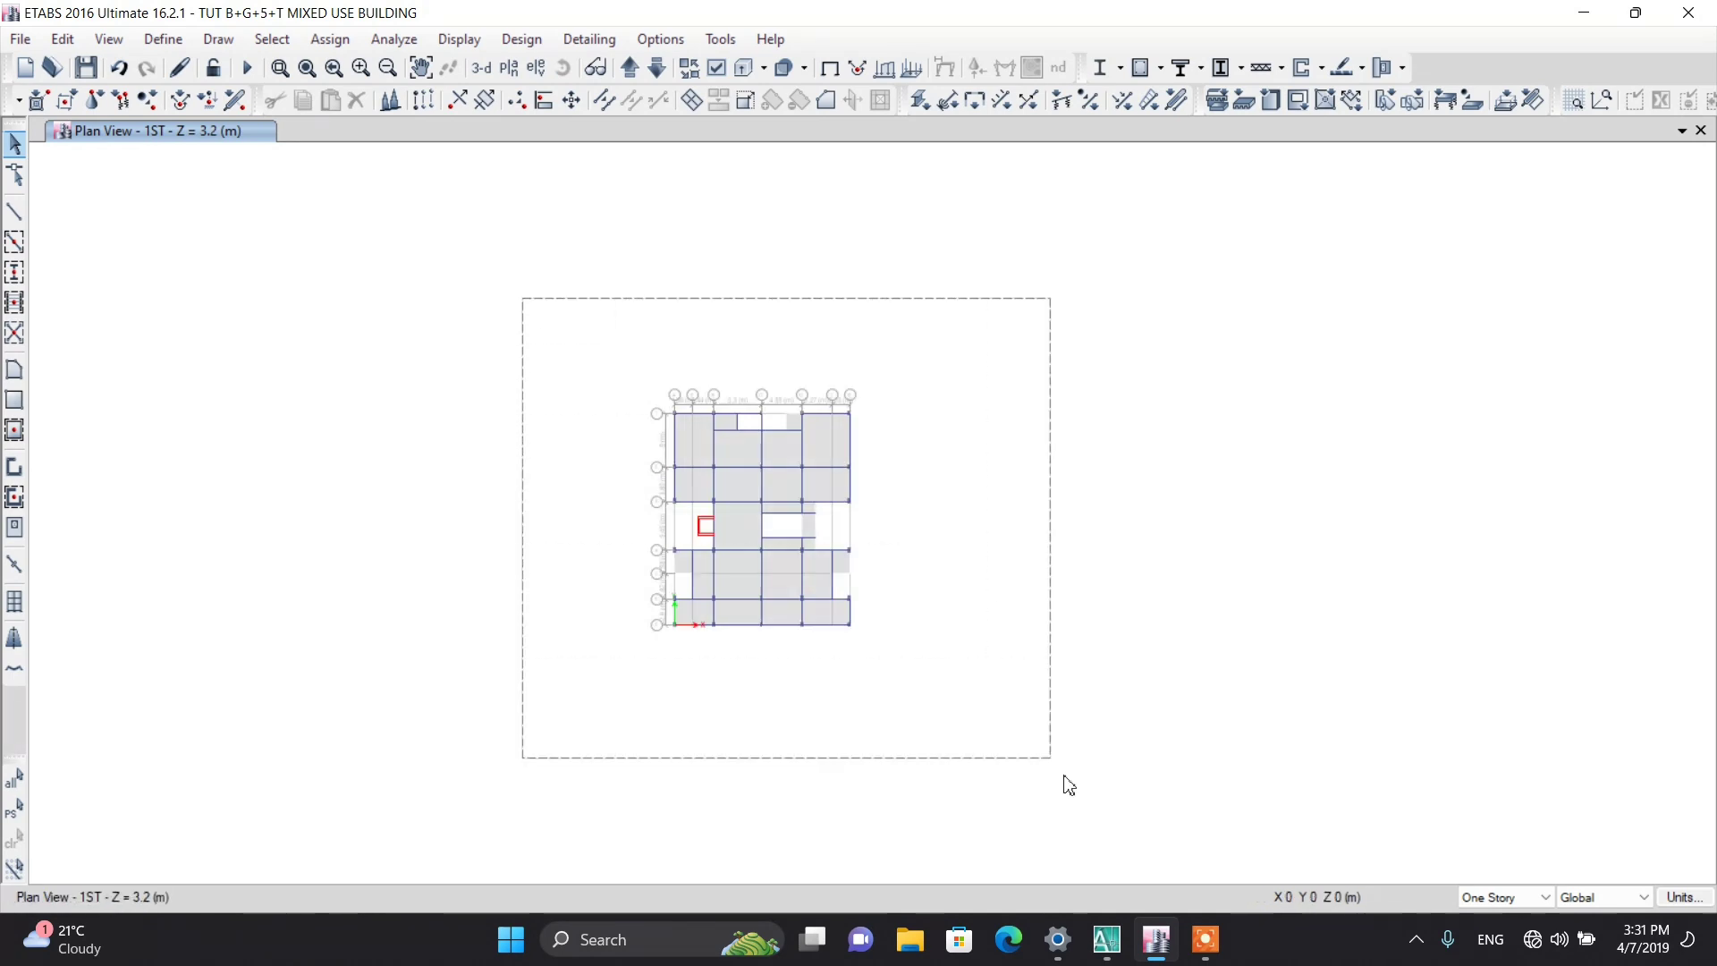
drag(1068, 786, 1082, 809)
click(432, 105)
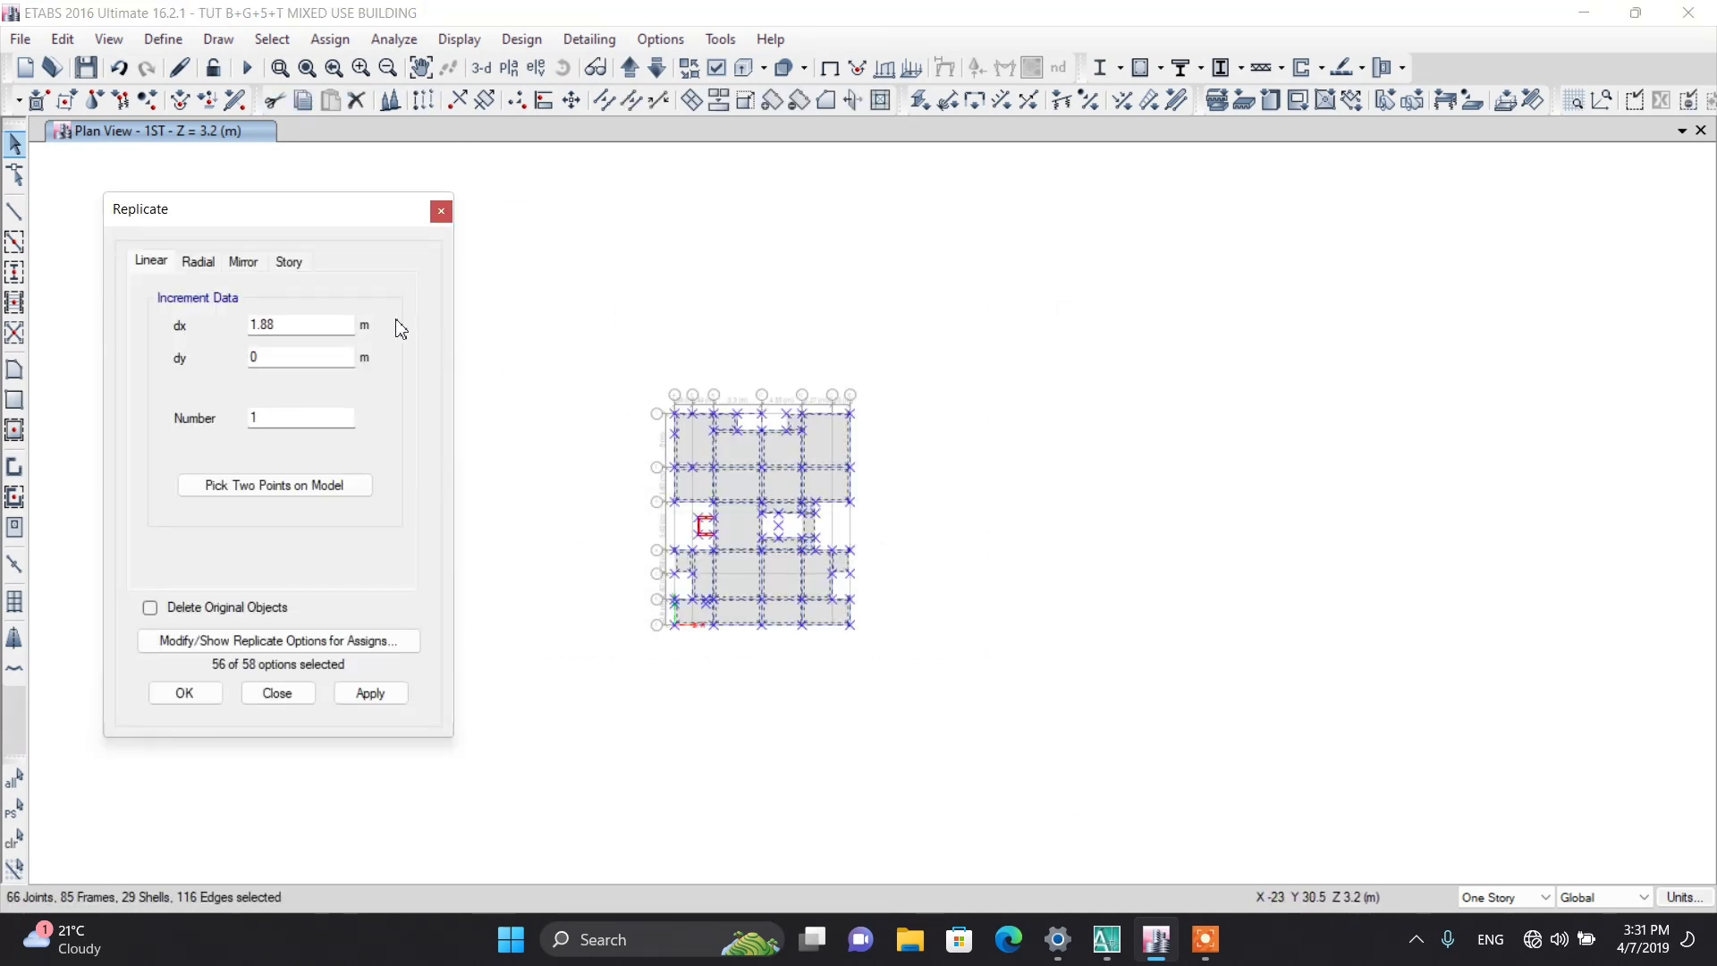
click(288, 262)
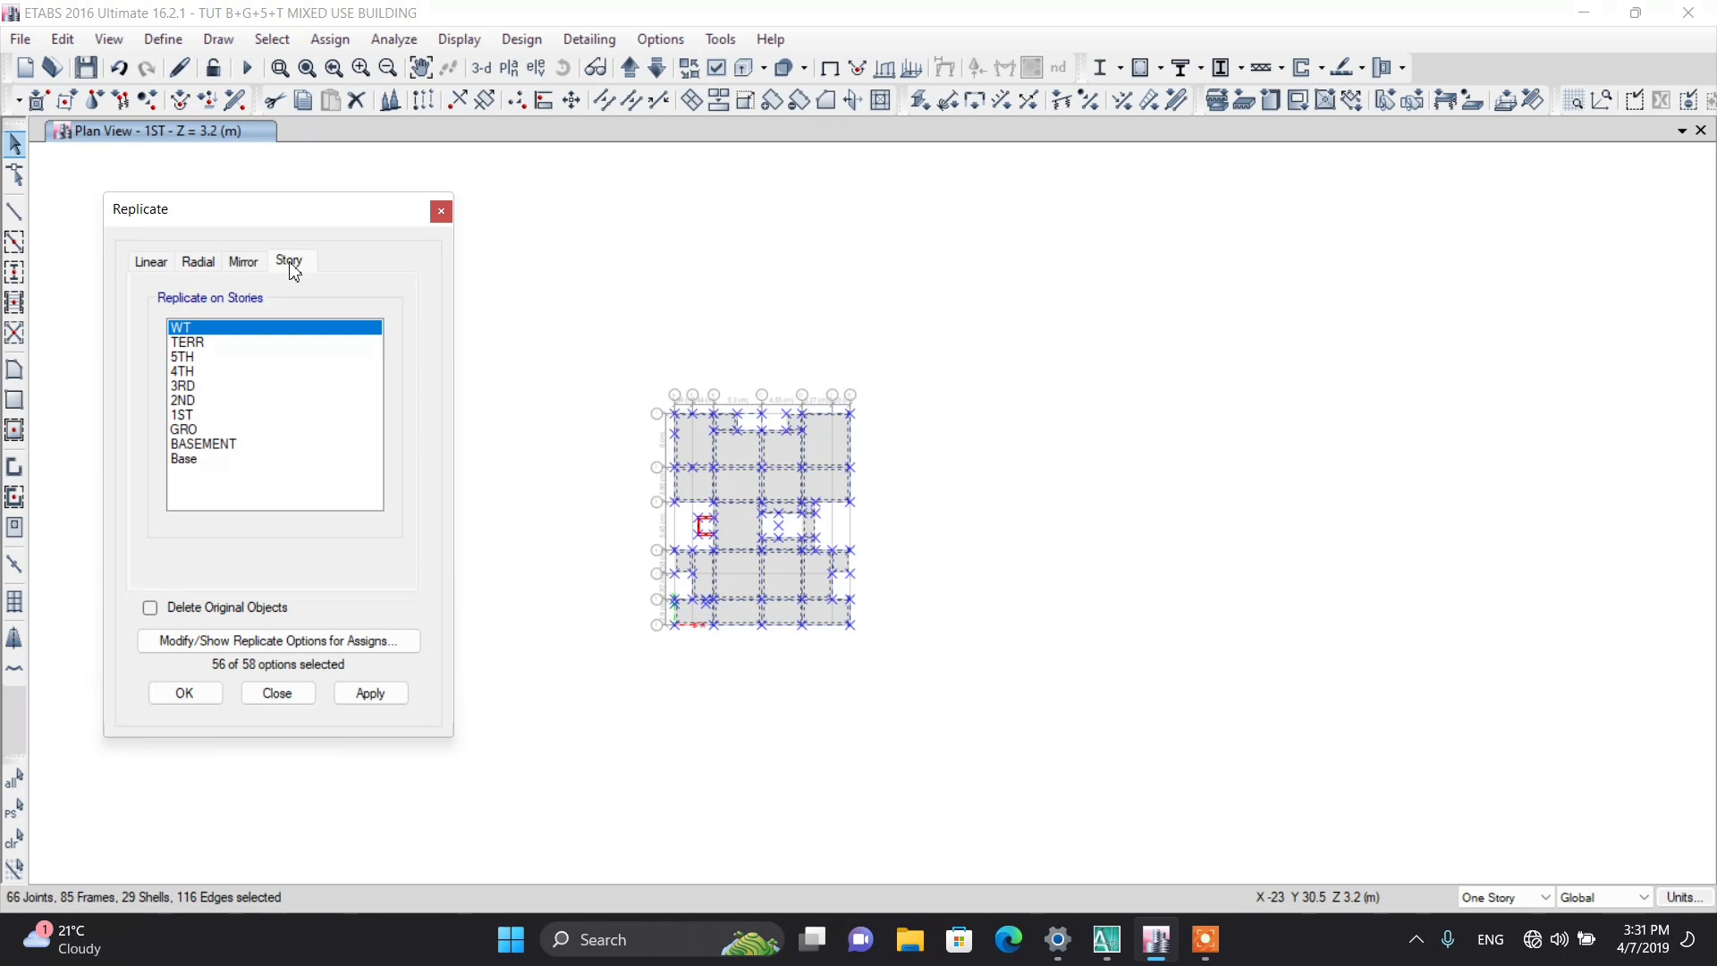
click(202, 401)
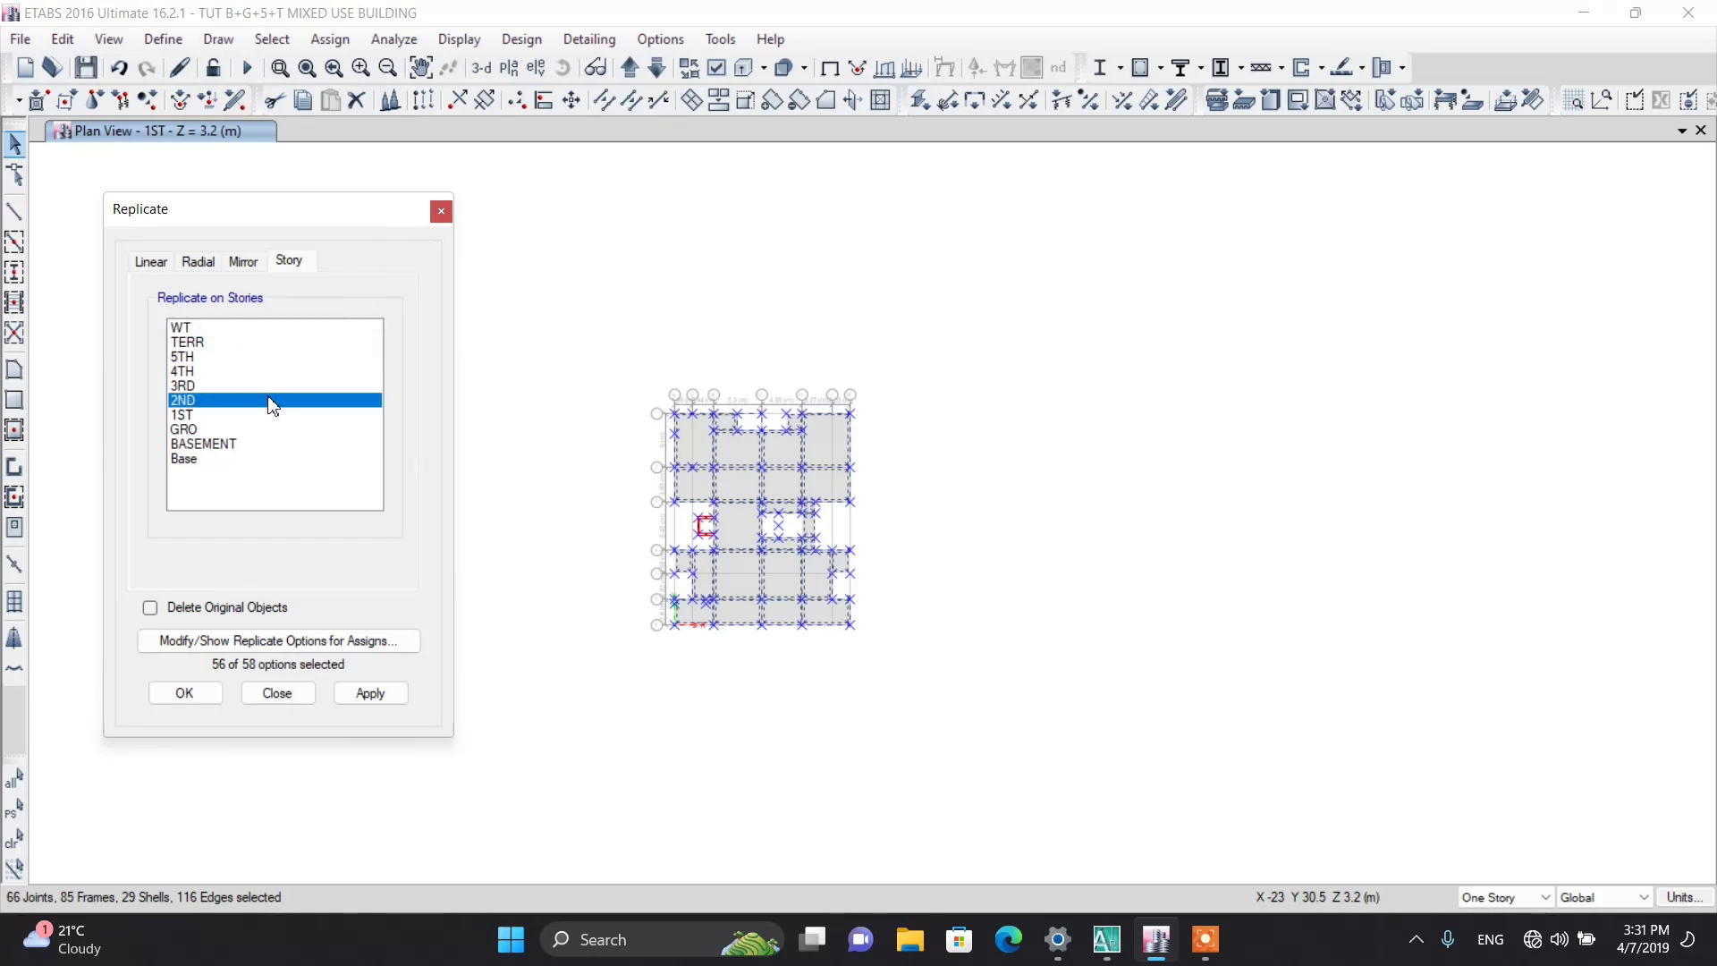
drag(272, 402, 191, 351)
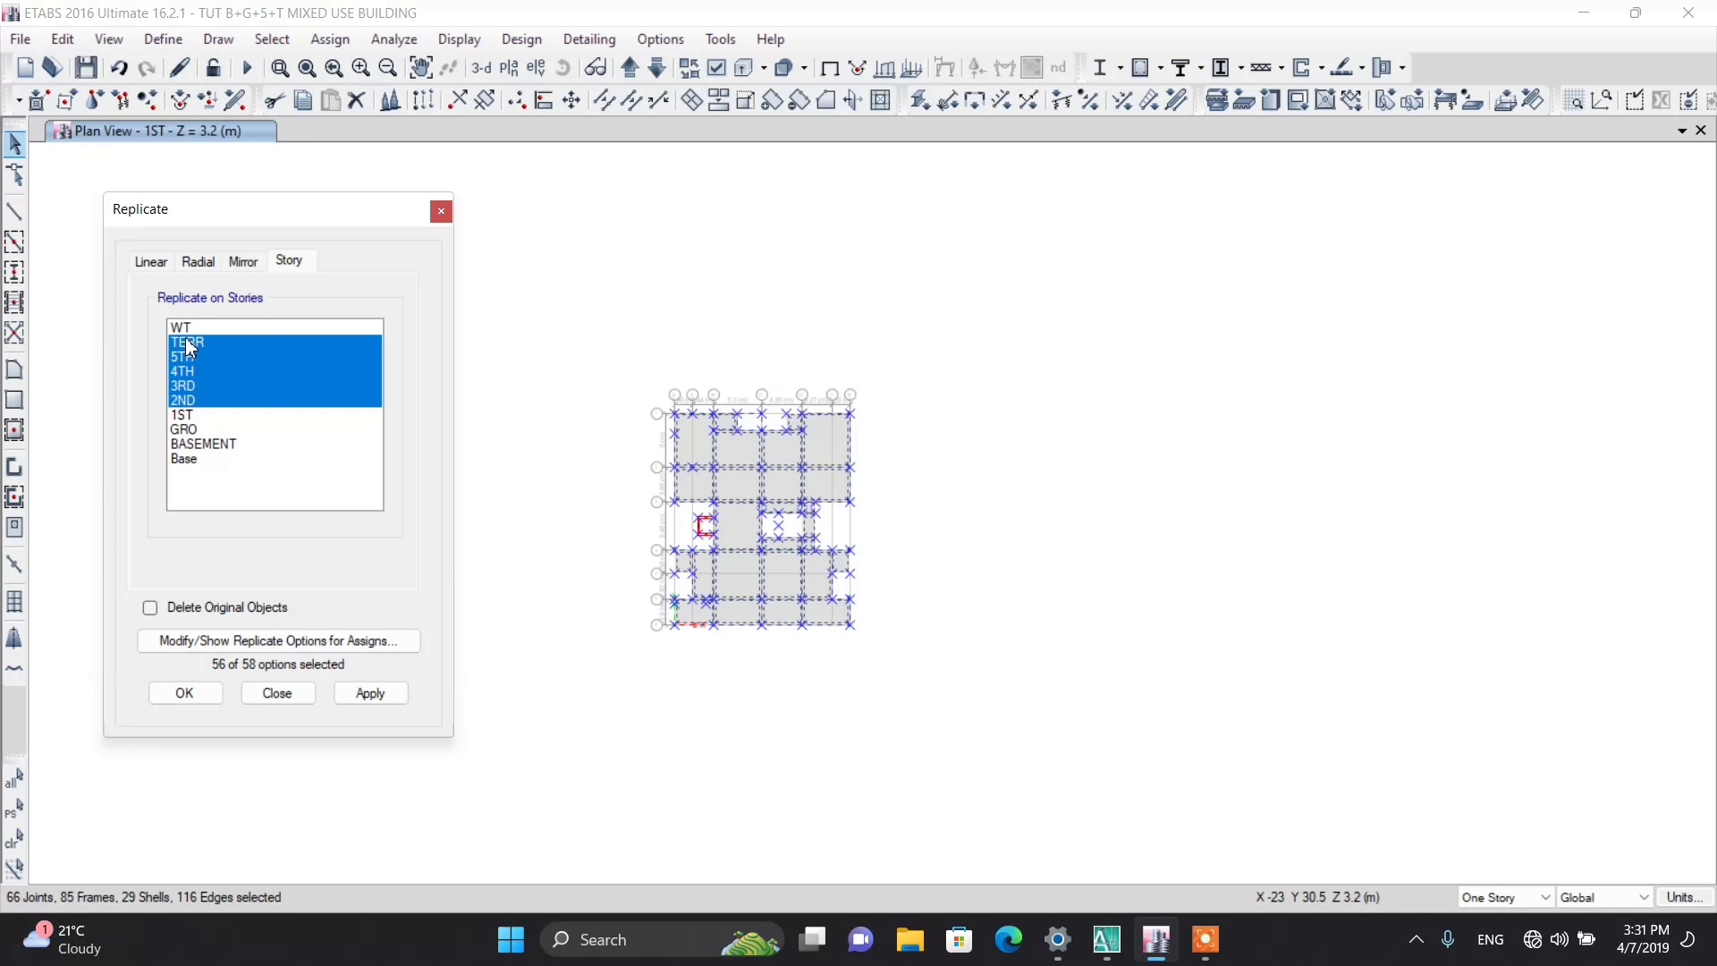
click(185, 693)
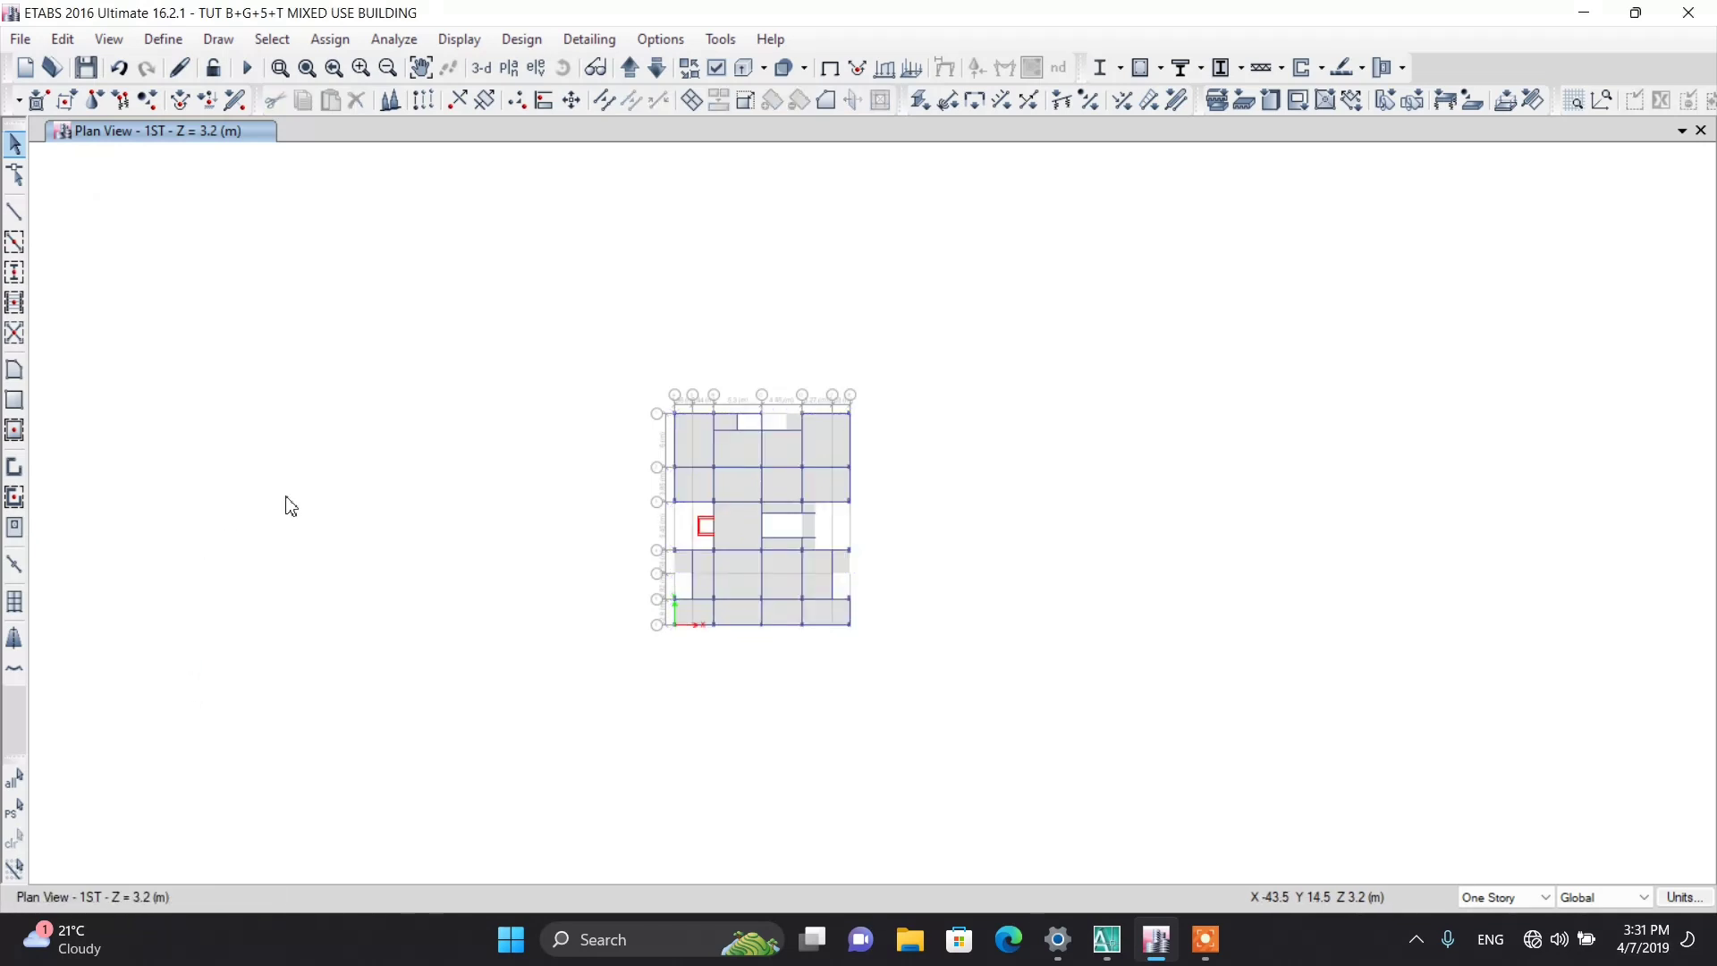
Step: Examine the replicated stories and the stair flights beside the elevator shaft in a front-facing 3-D view
click(480, 69)
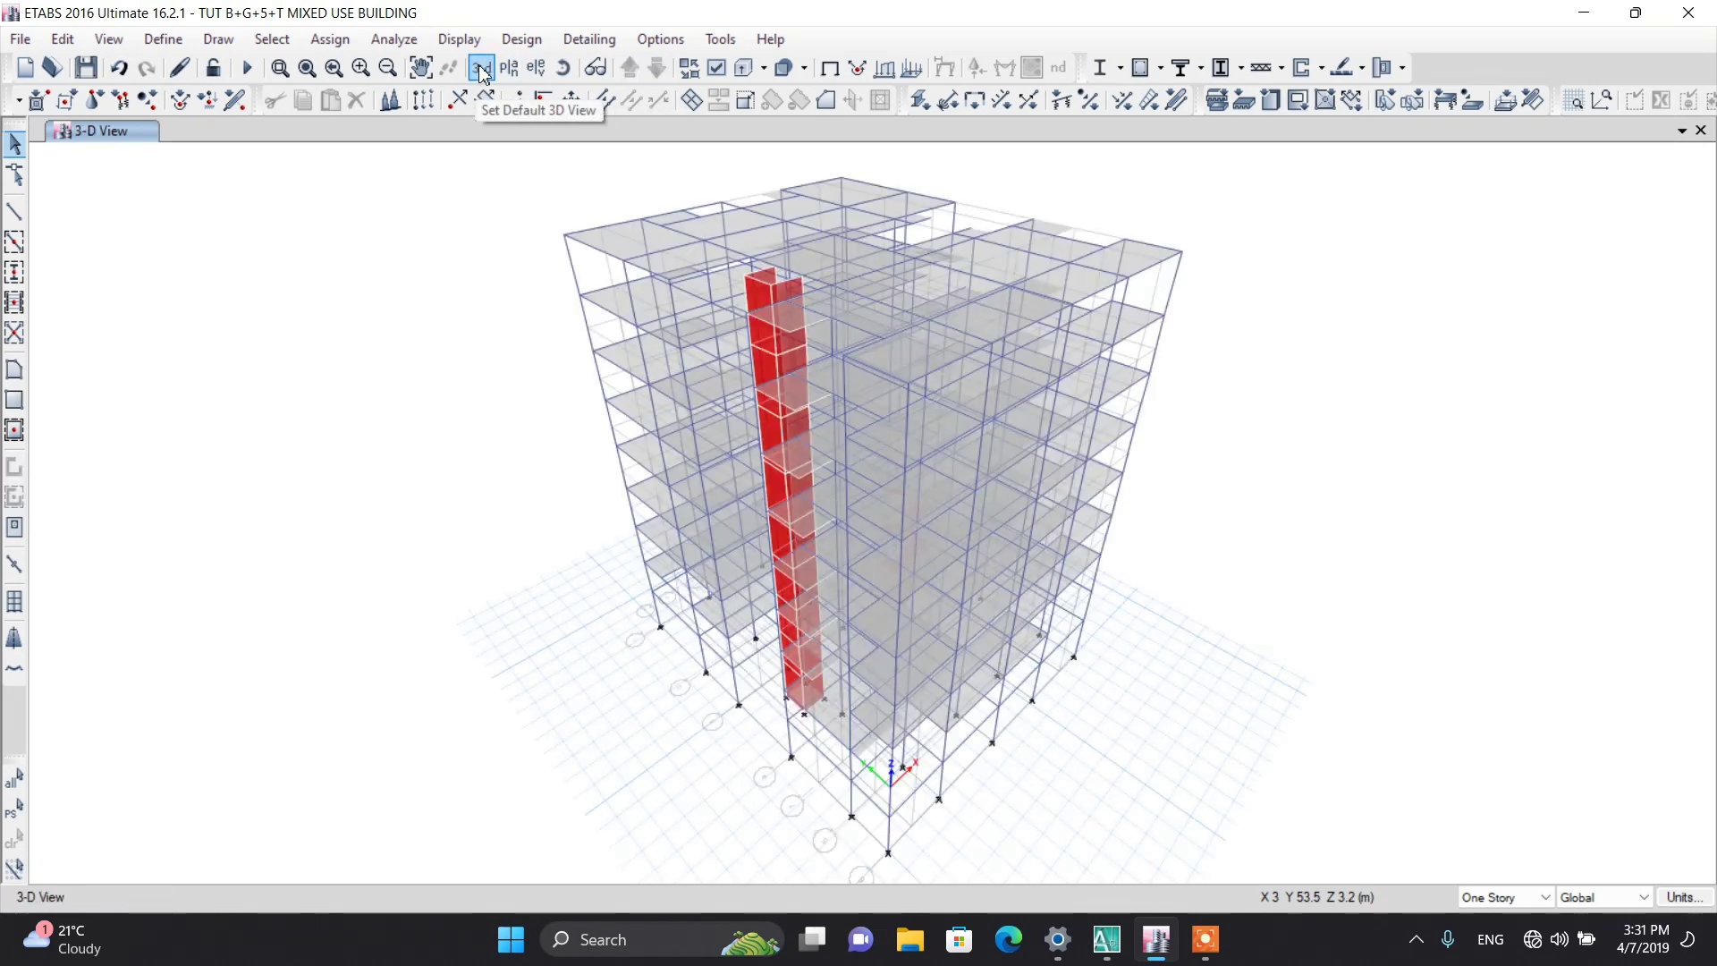
key(ctrl+Left)
key(ctrl+Left)
key(ctrl+Left)
key(ctrl+Left)
key(ctrl+Left)
key(ctrl+Left)
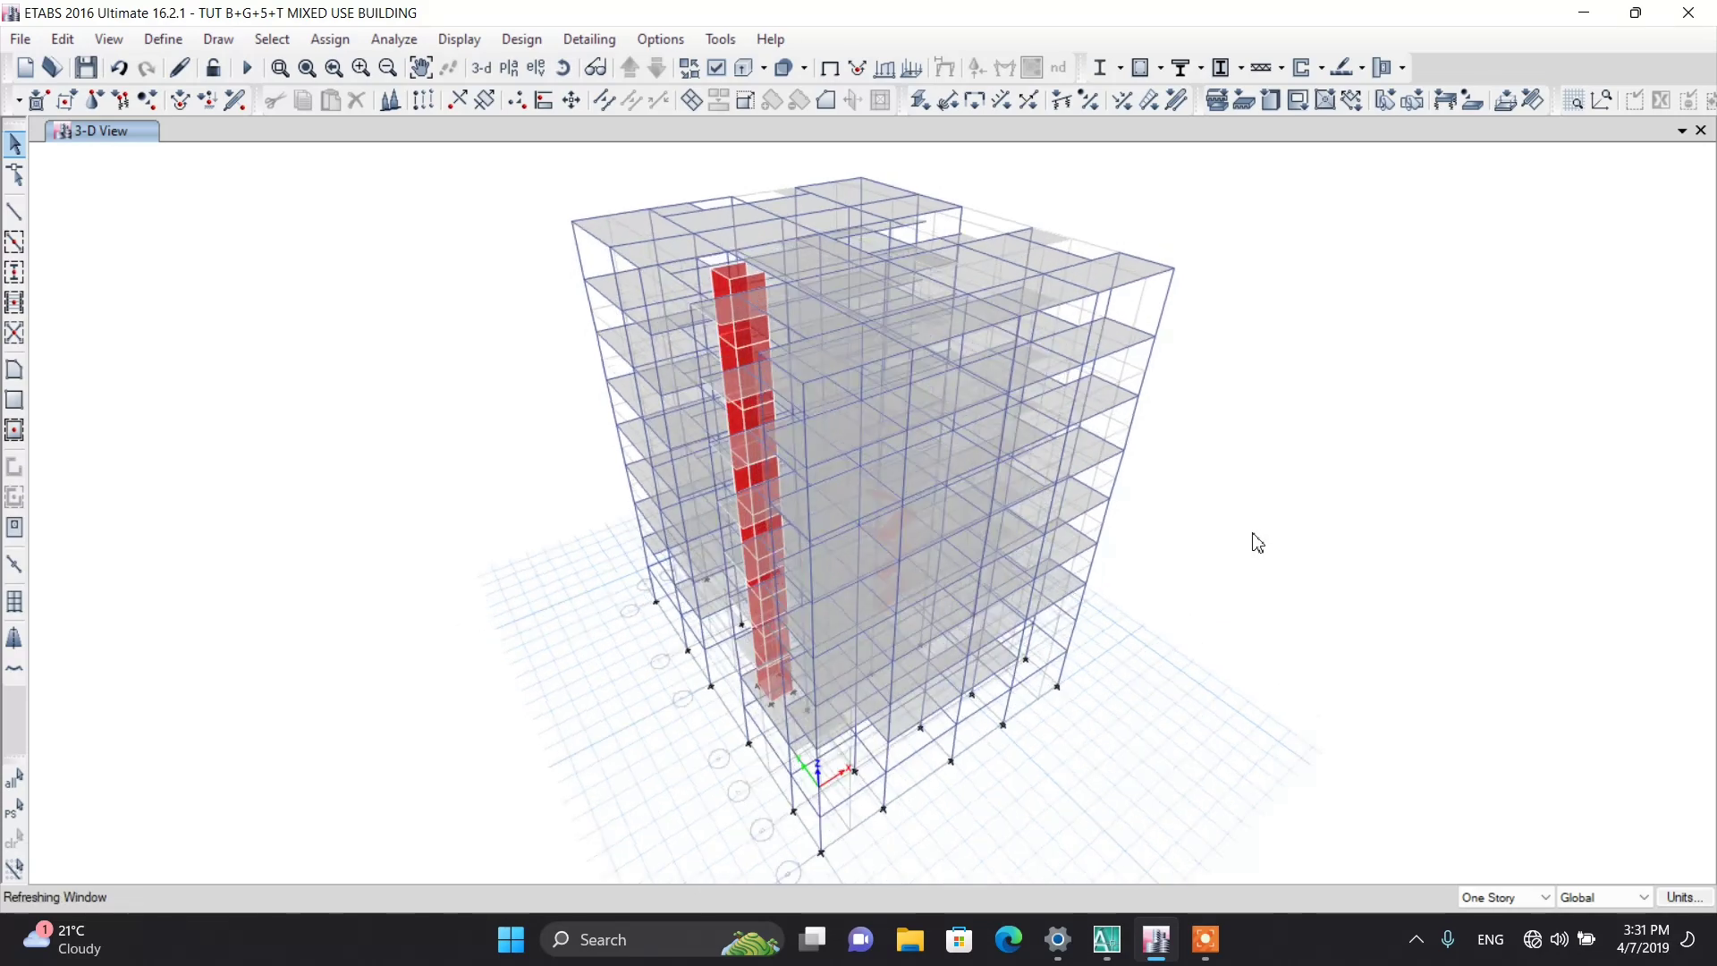
key(ctrl+Left)
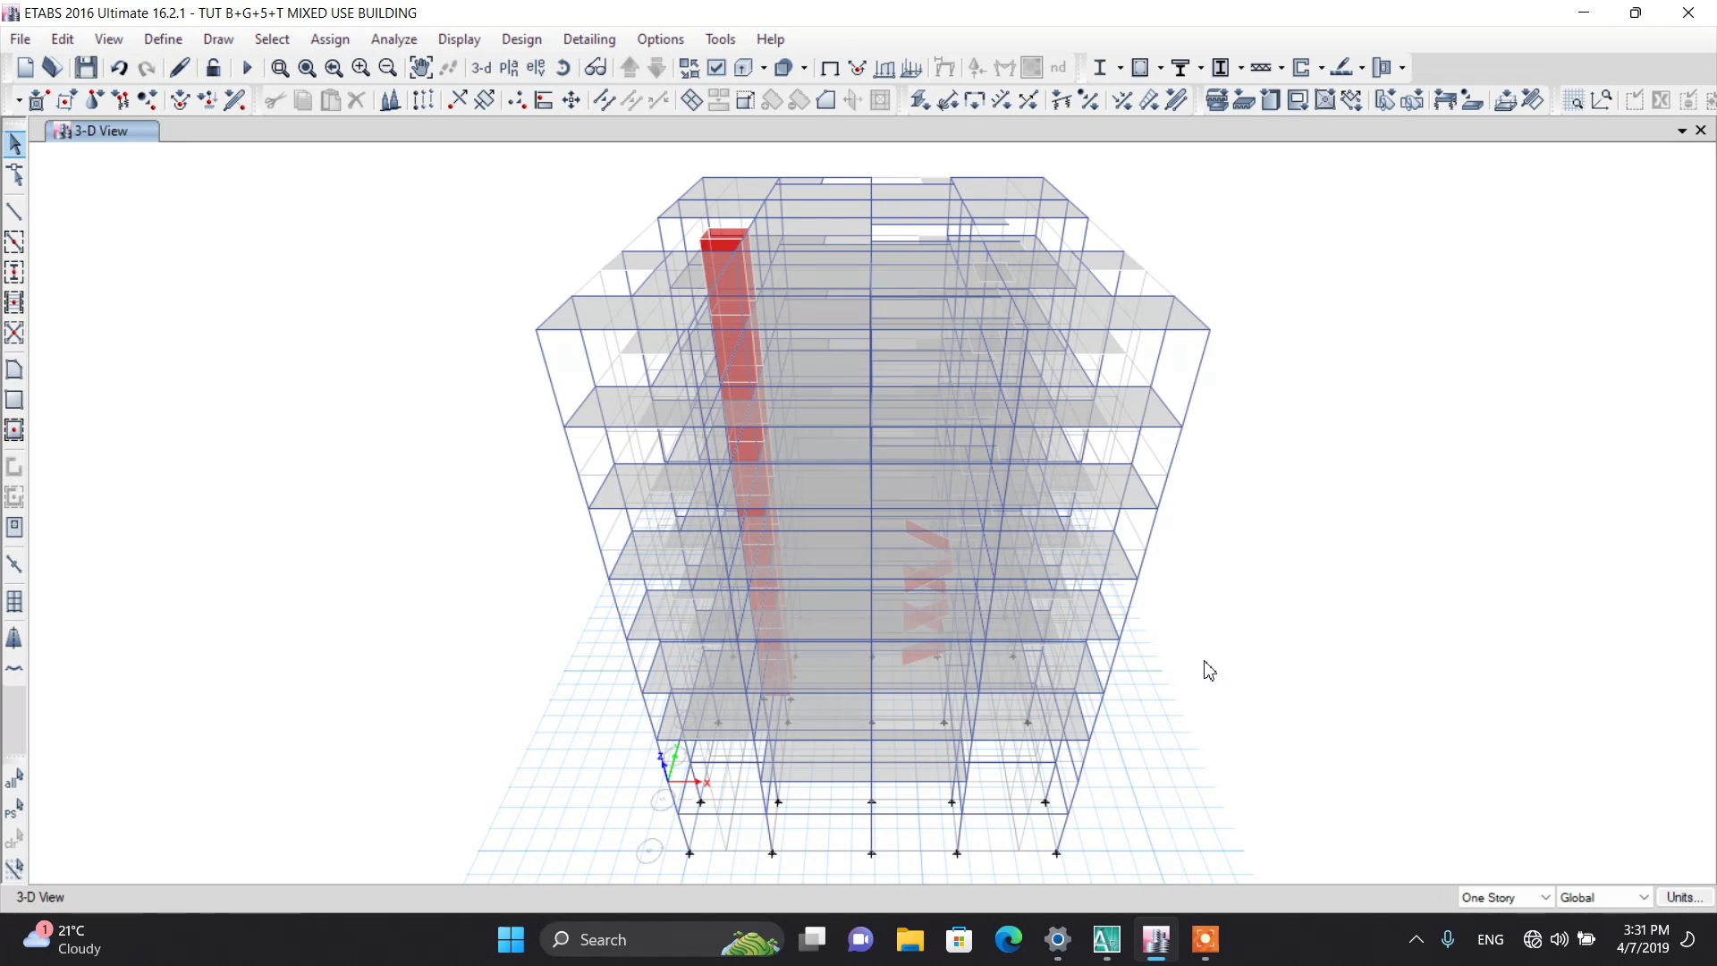
key(ctrl+Down)
key(ctrl+Down)
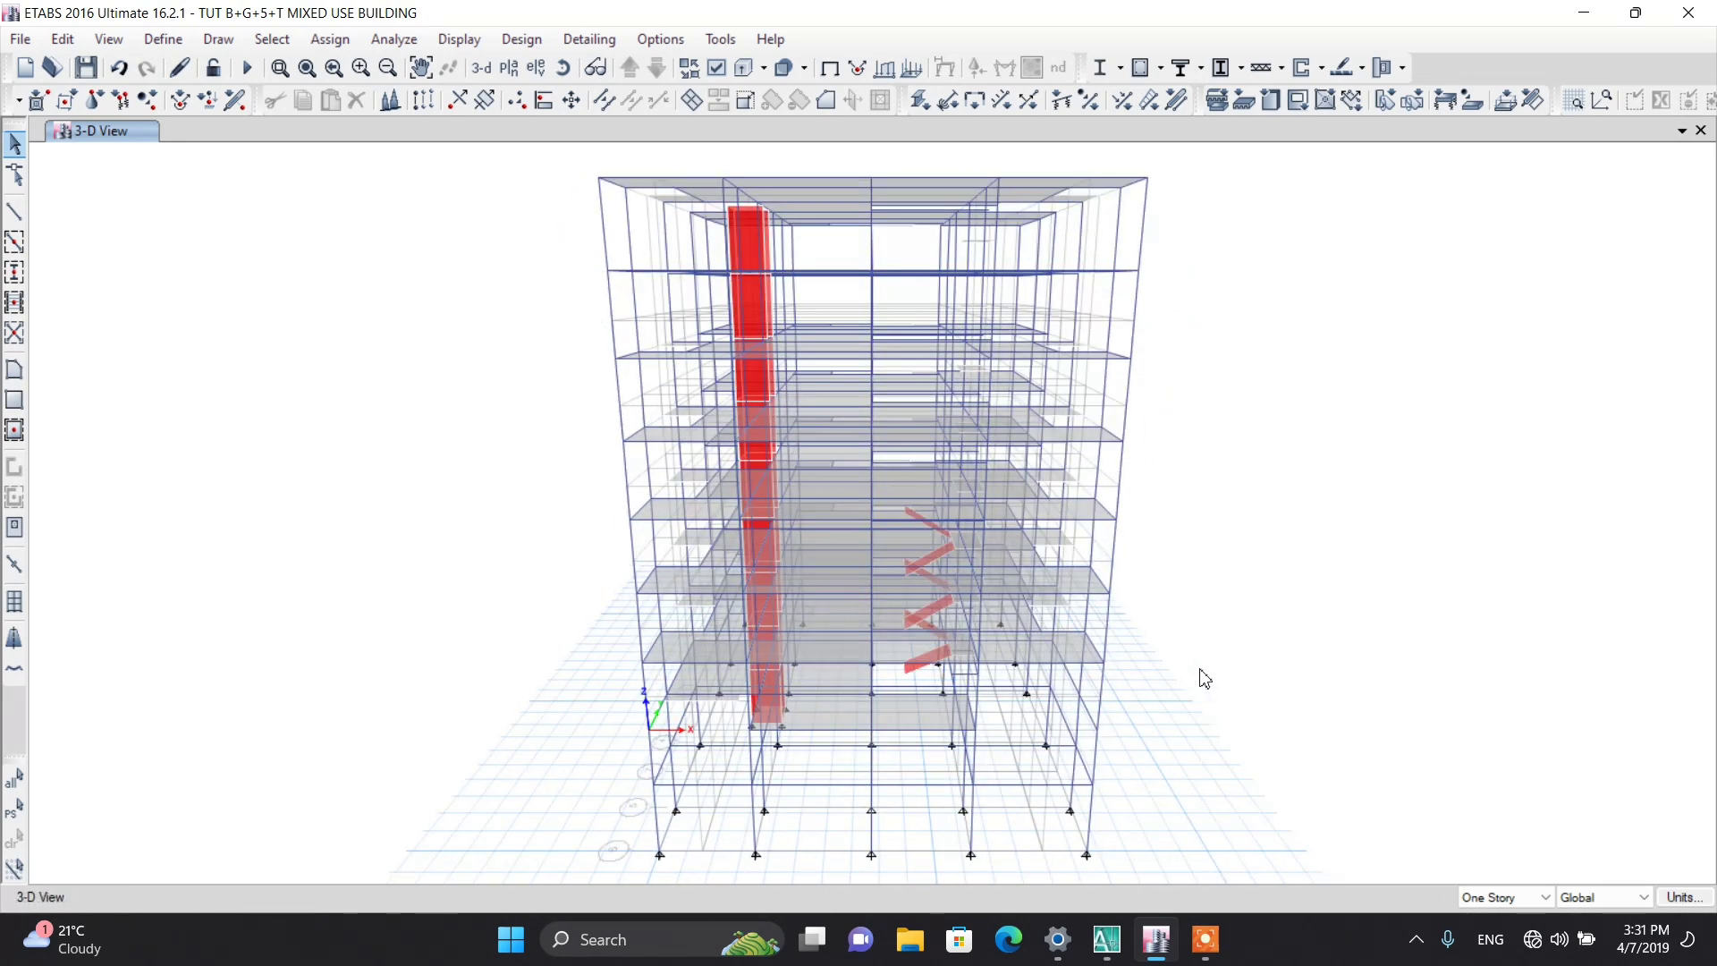
scroll(918, 545, up, 5)
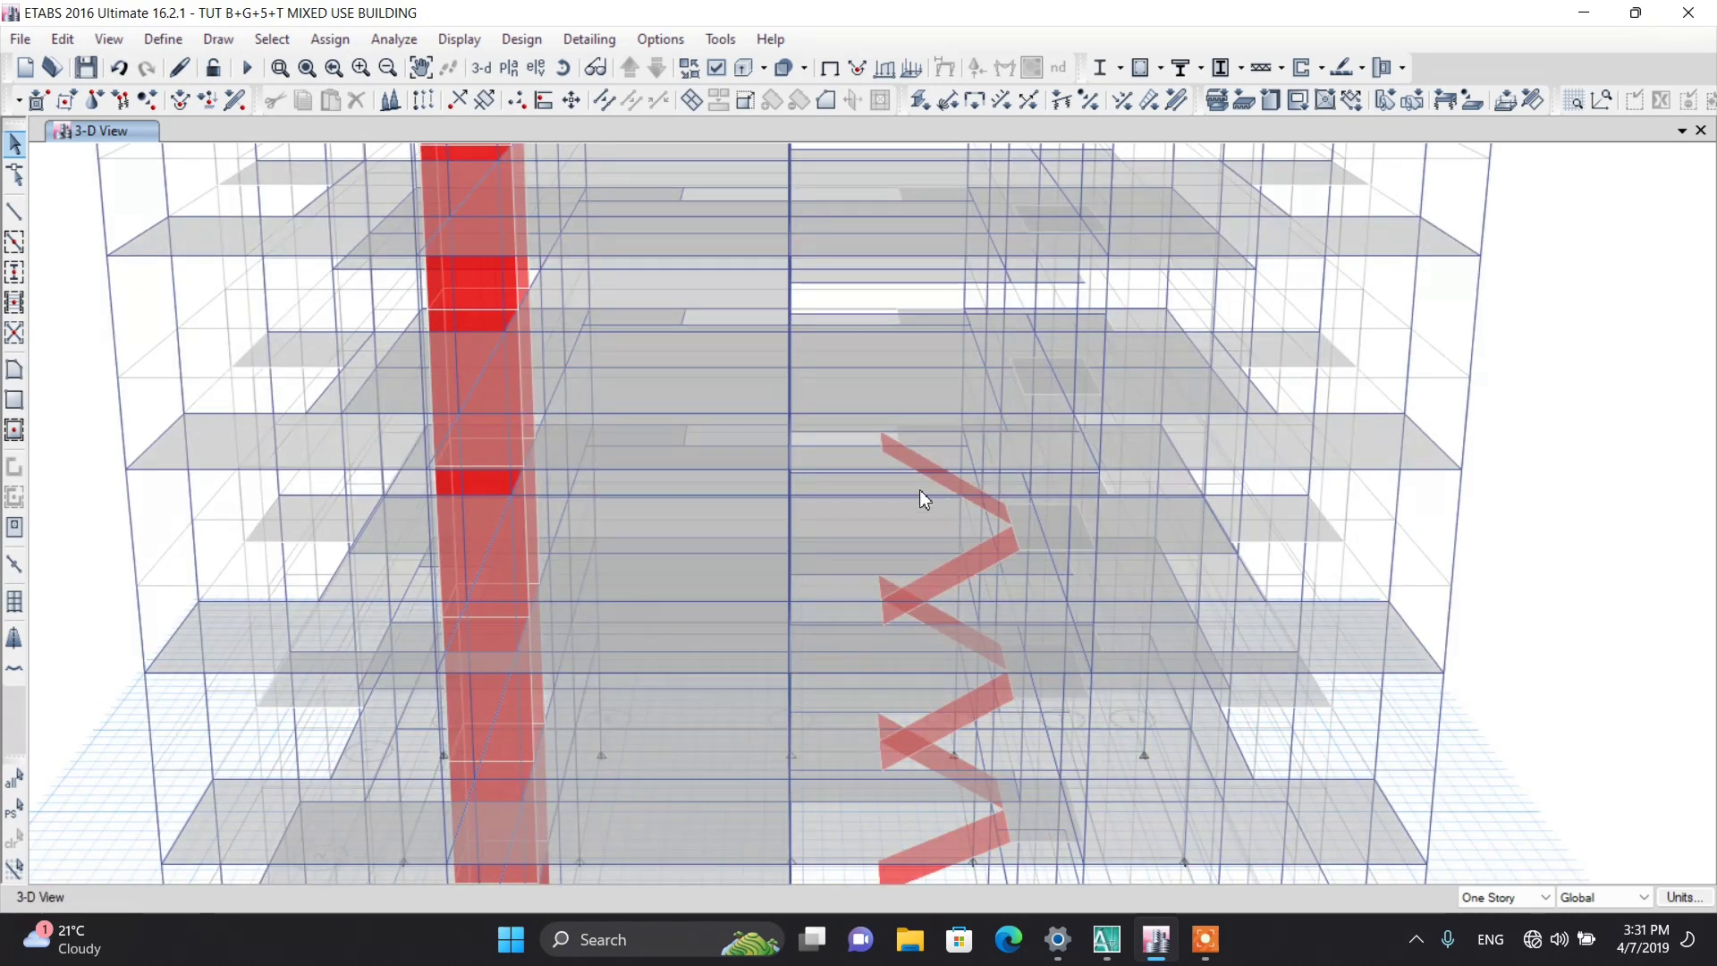
scroll(919, 488, down, 5)
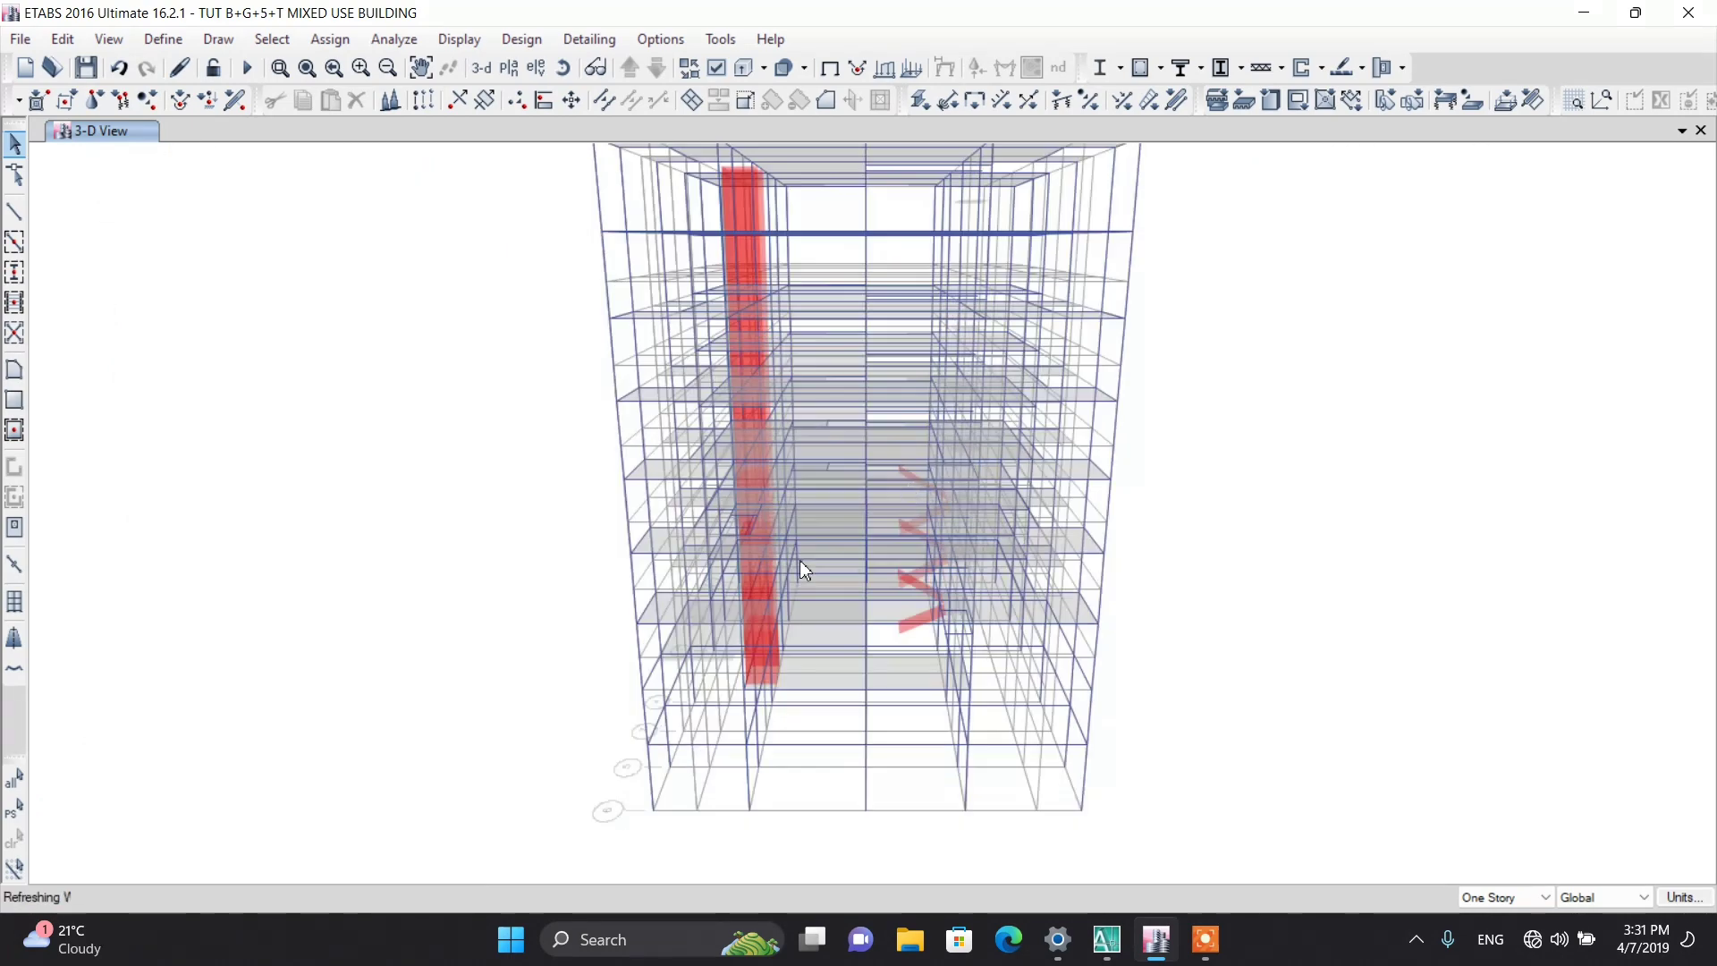
scroll(680, 688, up, 4)
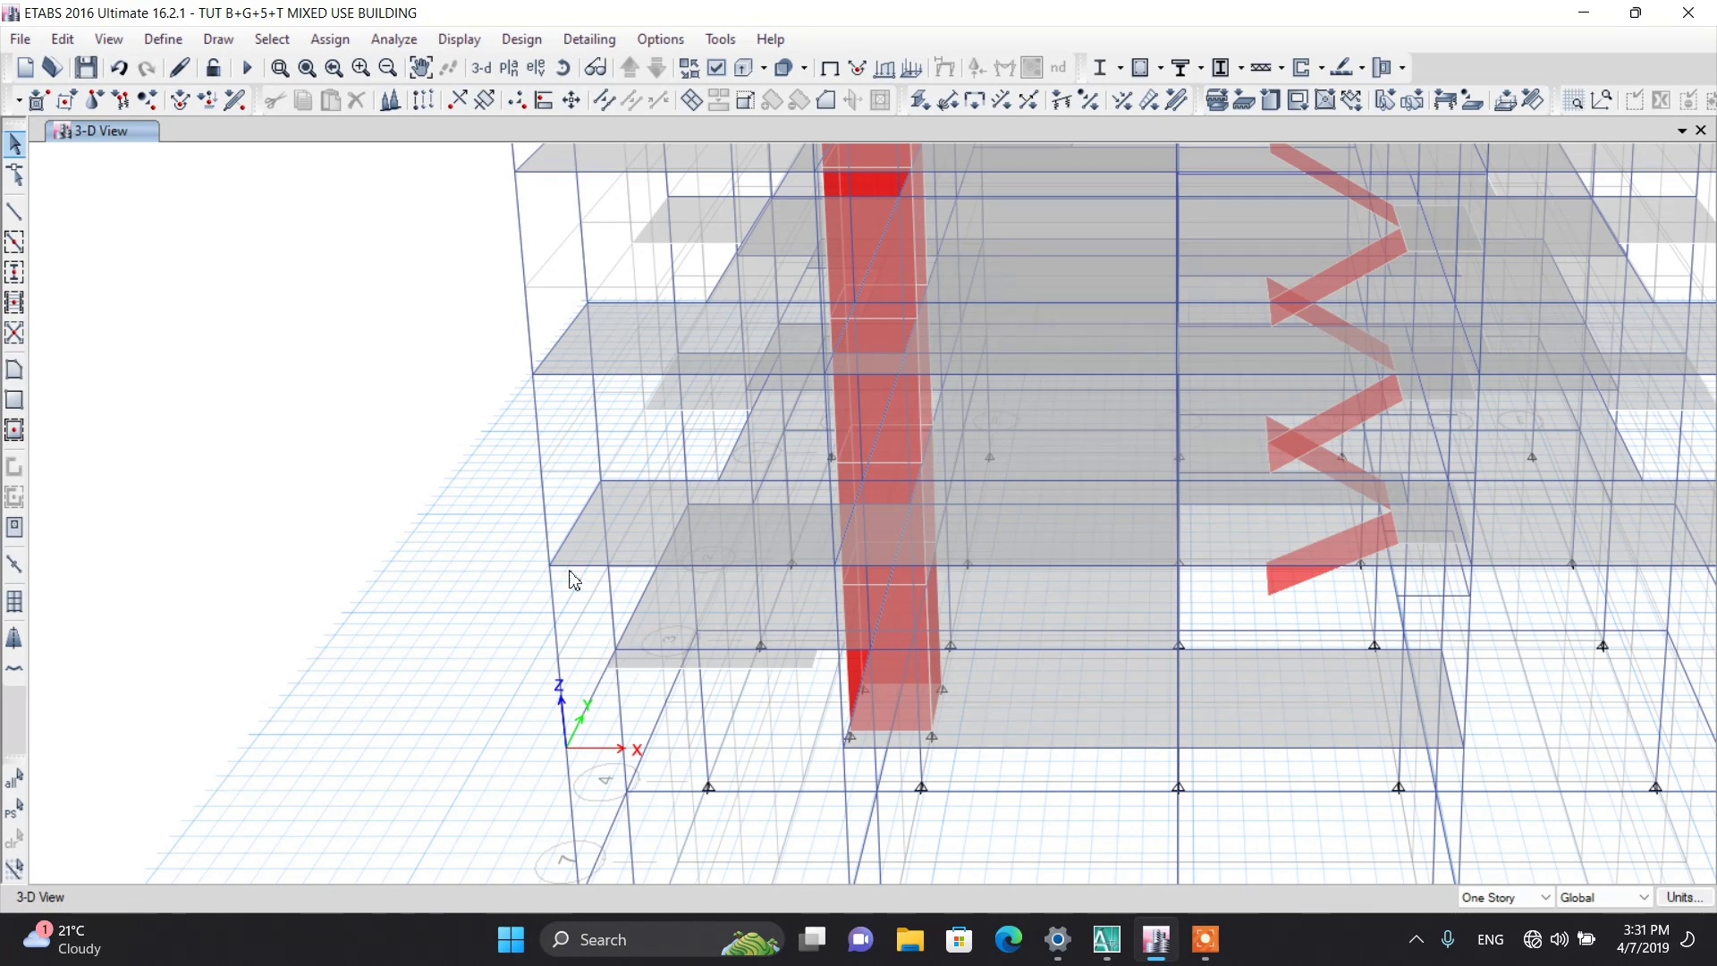
scroll(573, 577, down, 5)
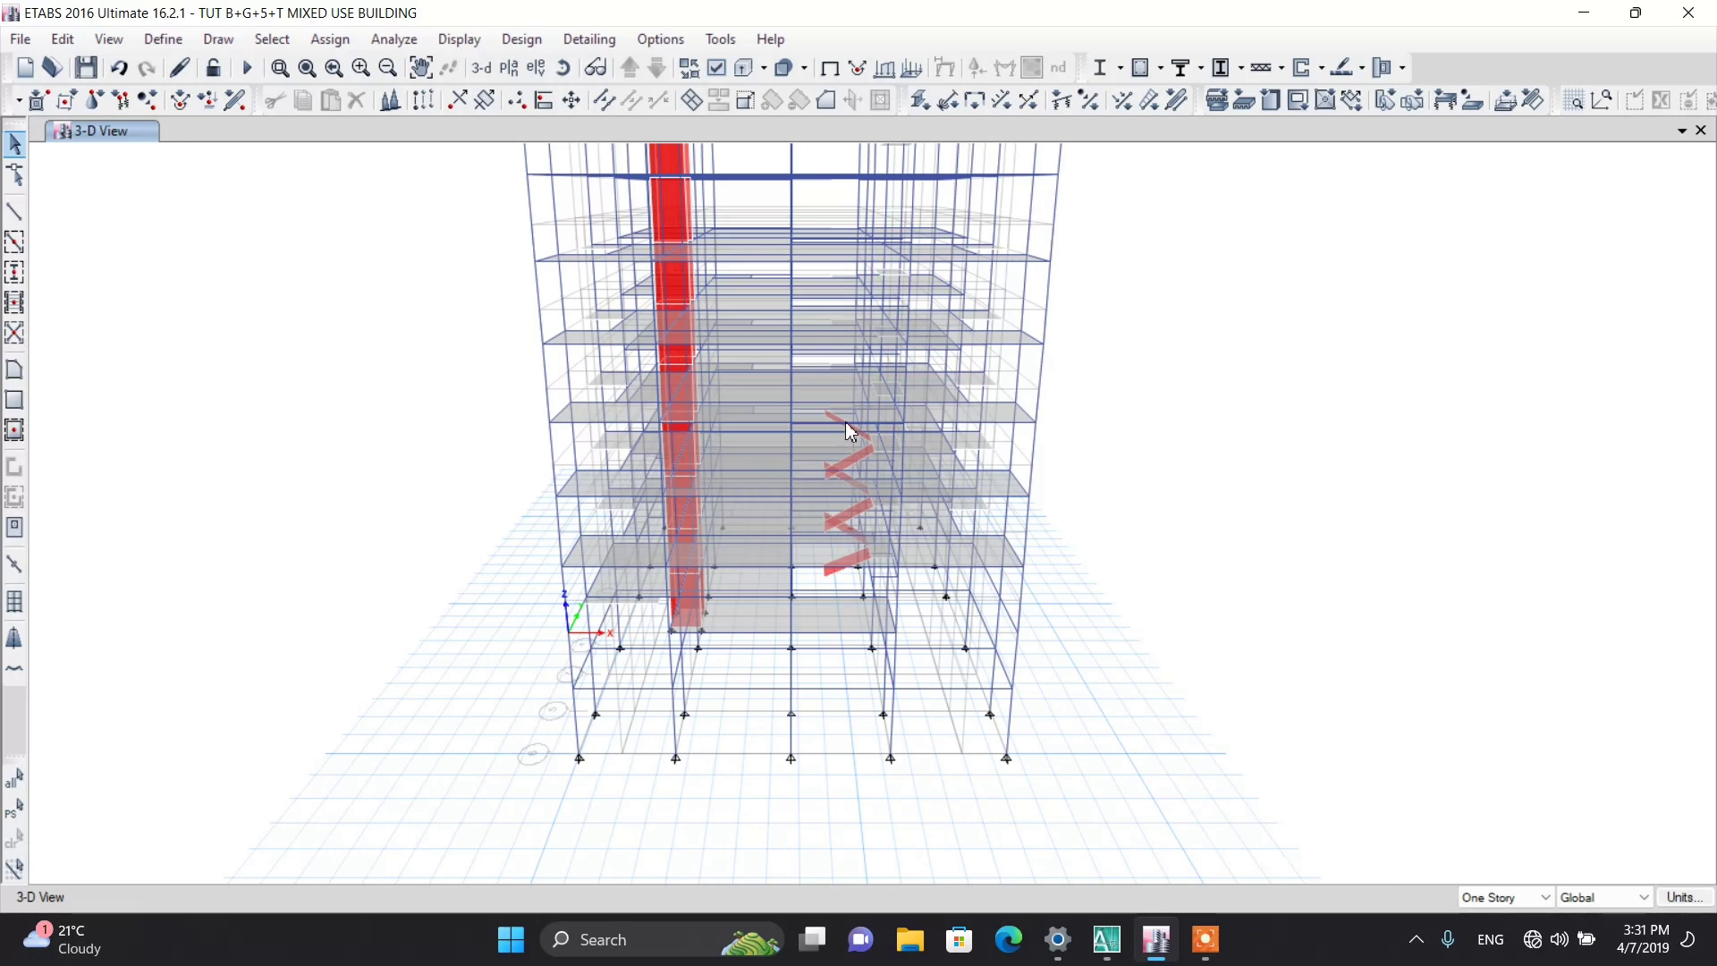
scroll(845, 422, up, 4)
scroll(715, 385, down, 1)
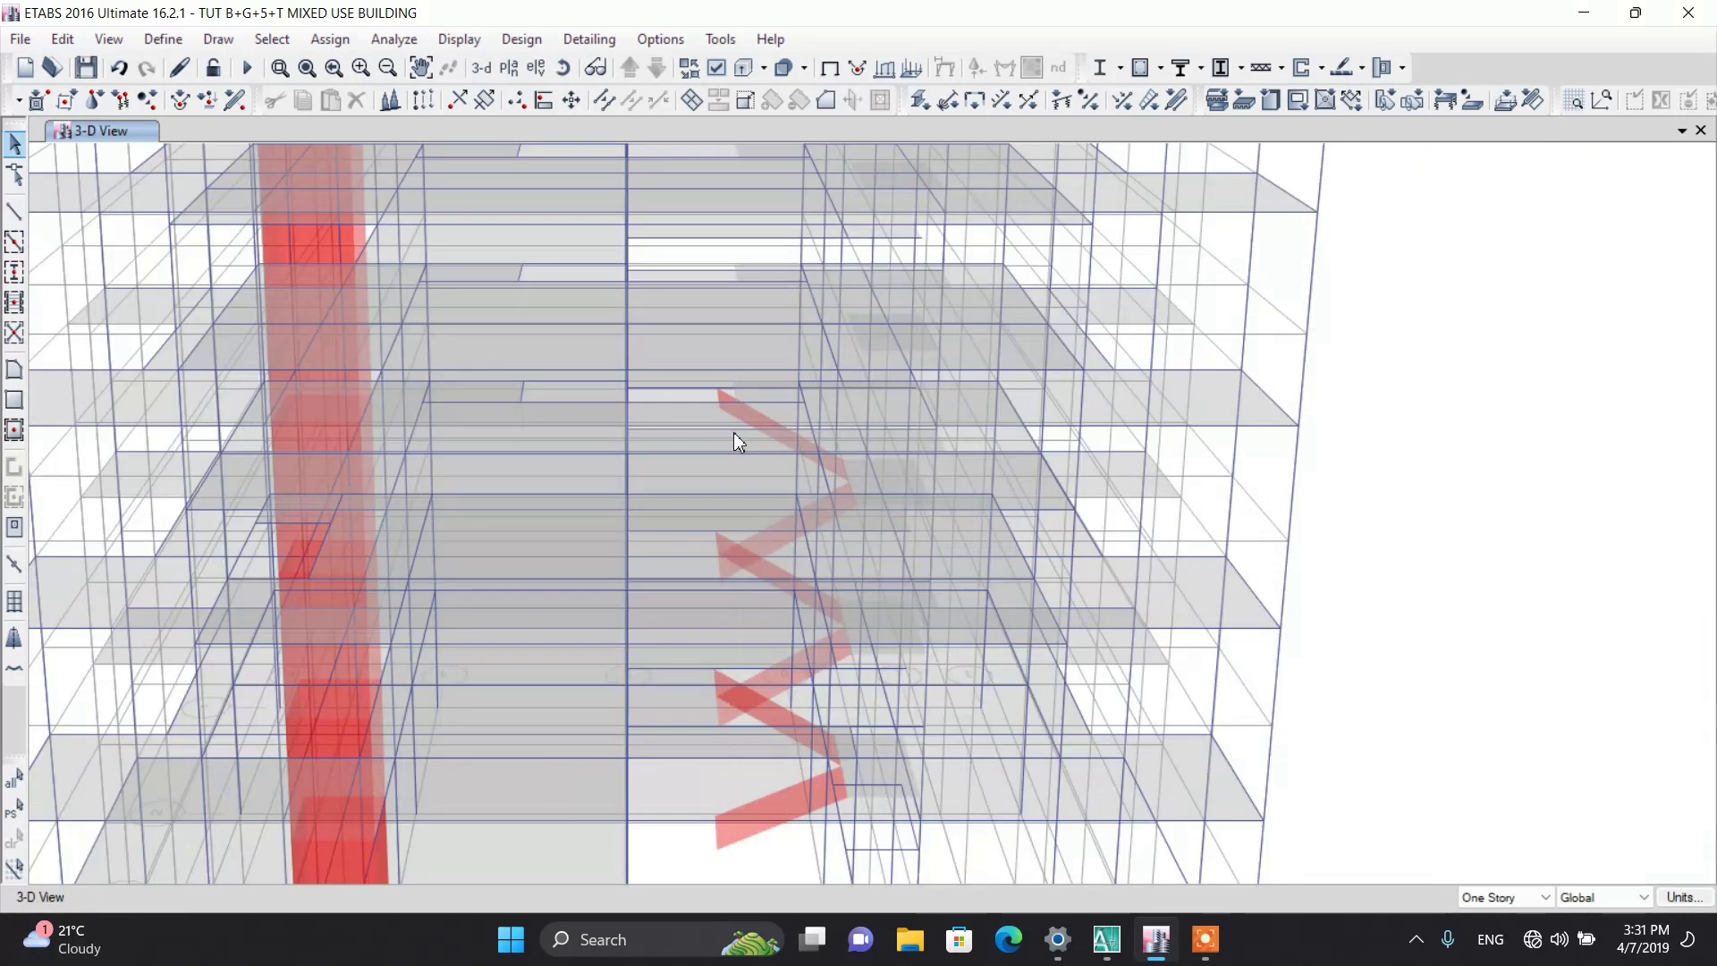
scroll(733, 442, down, 4)
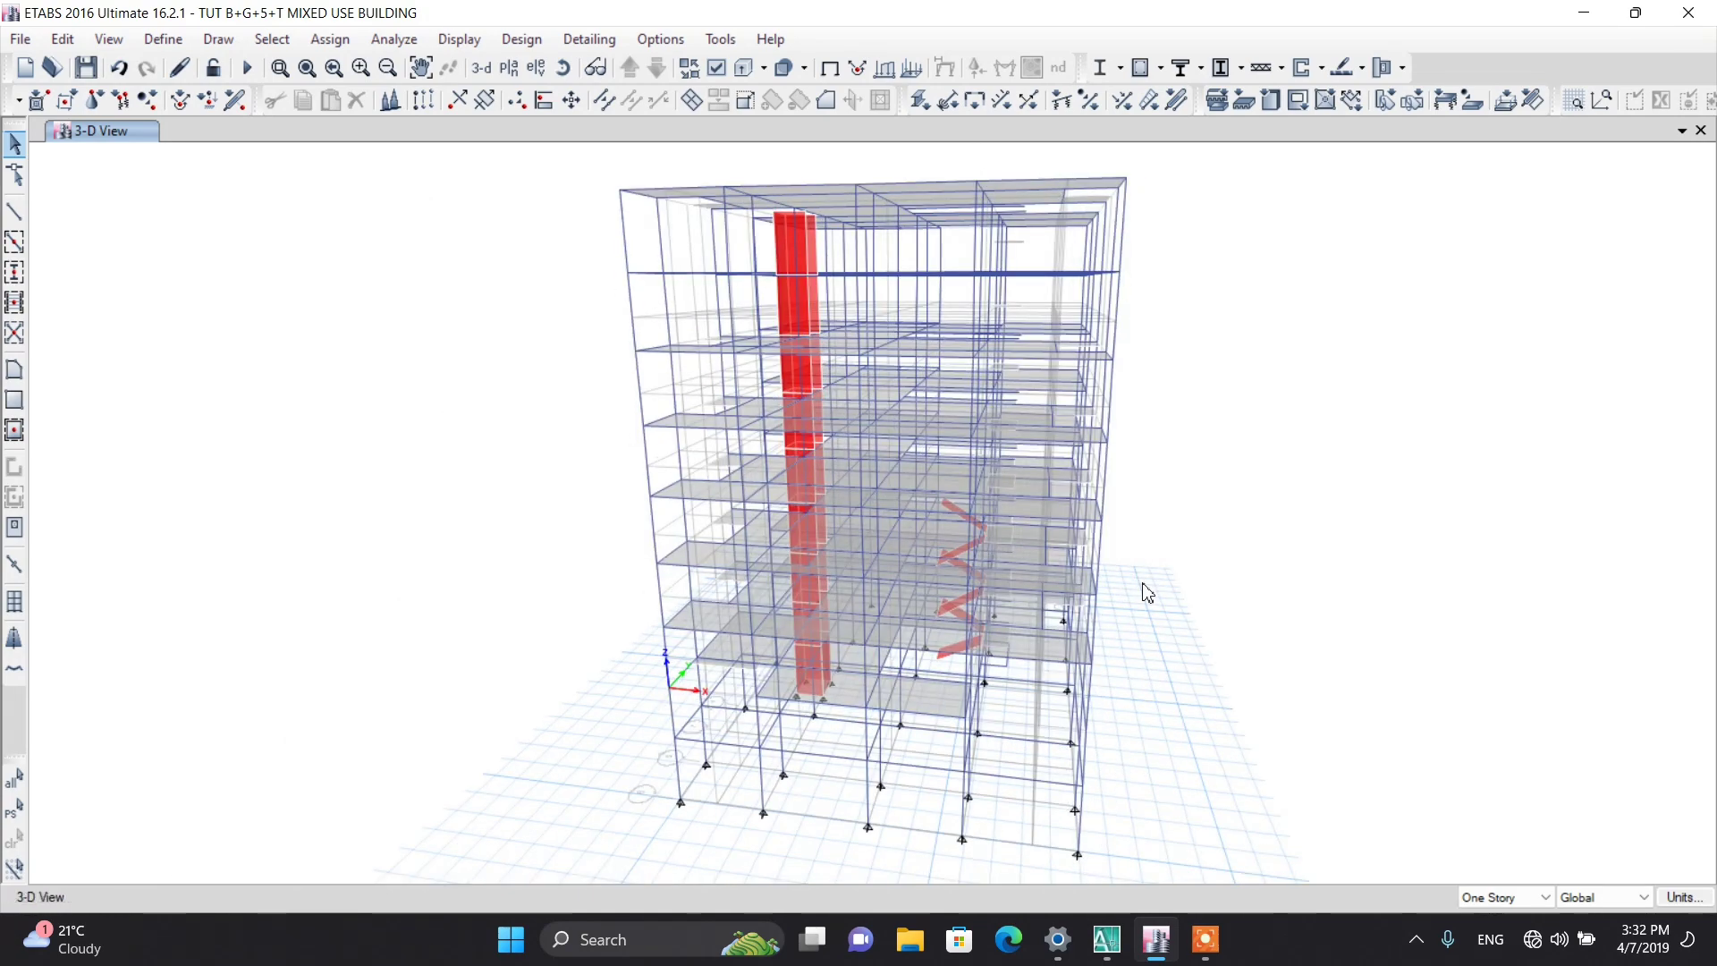
Step: Examine the stair landings and inclined flights from the stair side of the building to see which stories lack flights
shift+middle_drag(1147, 592, 1123, 658)
scroll(888, 680, up, 5)
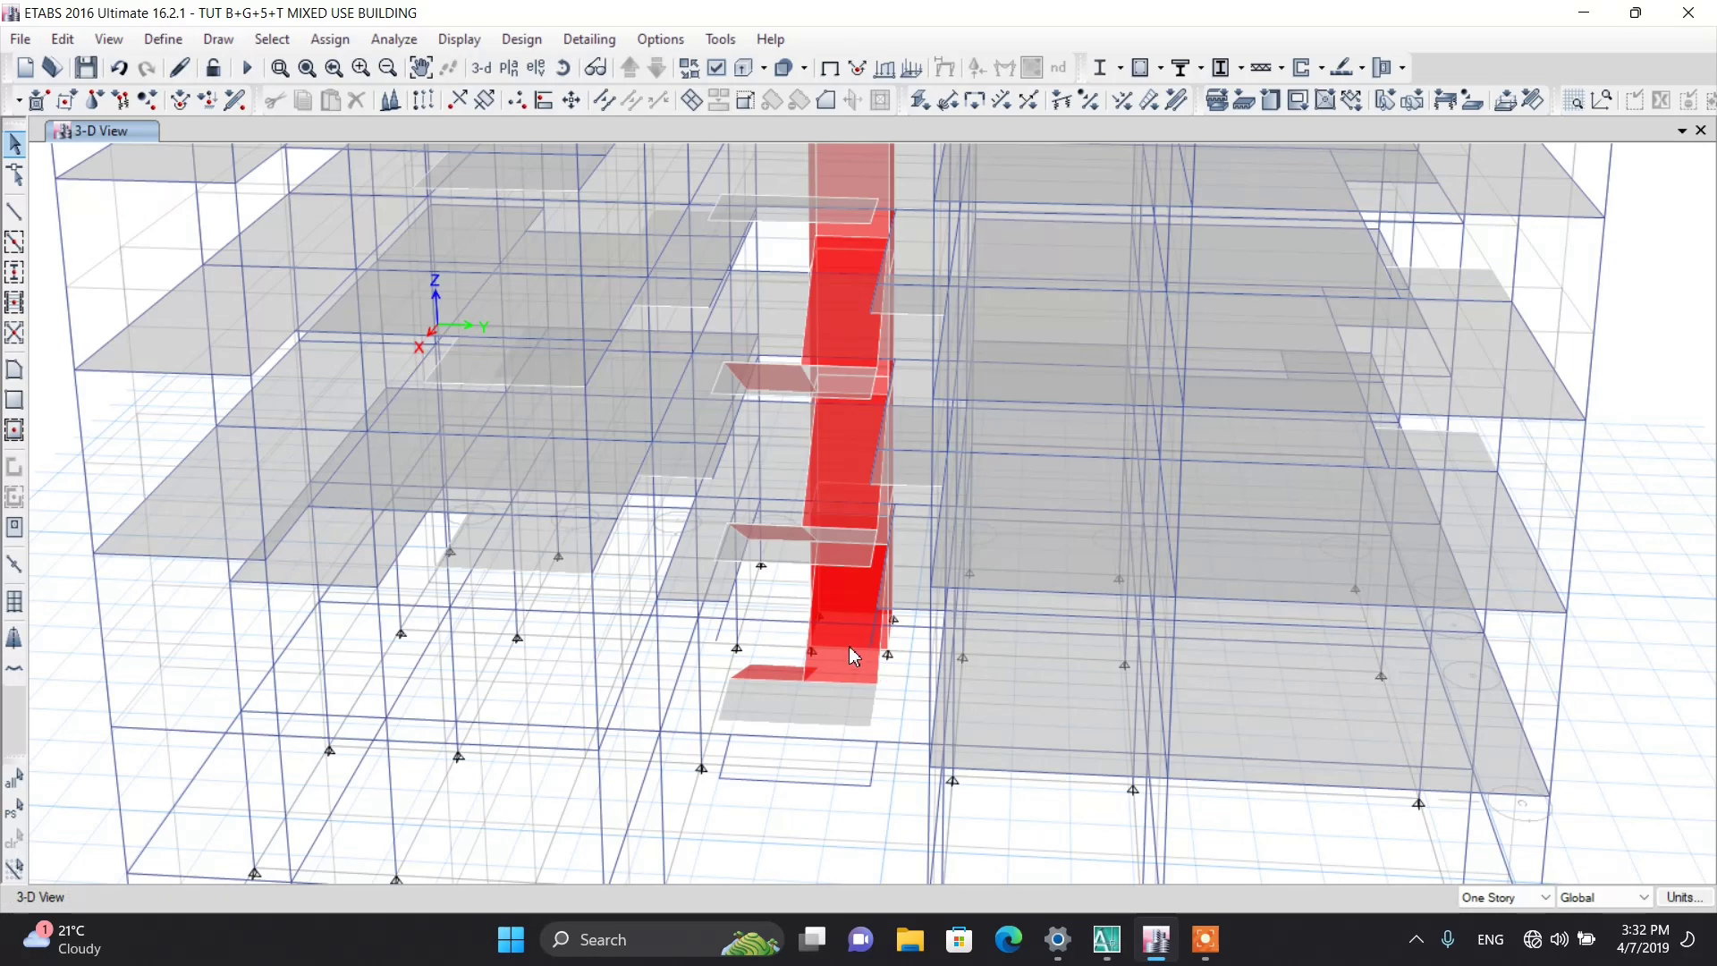
scroll(846, 642, down, 5)
scroll(821, 465, up, 5)
scroll(828, 459, down, 2)
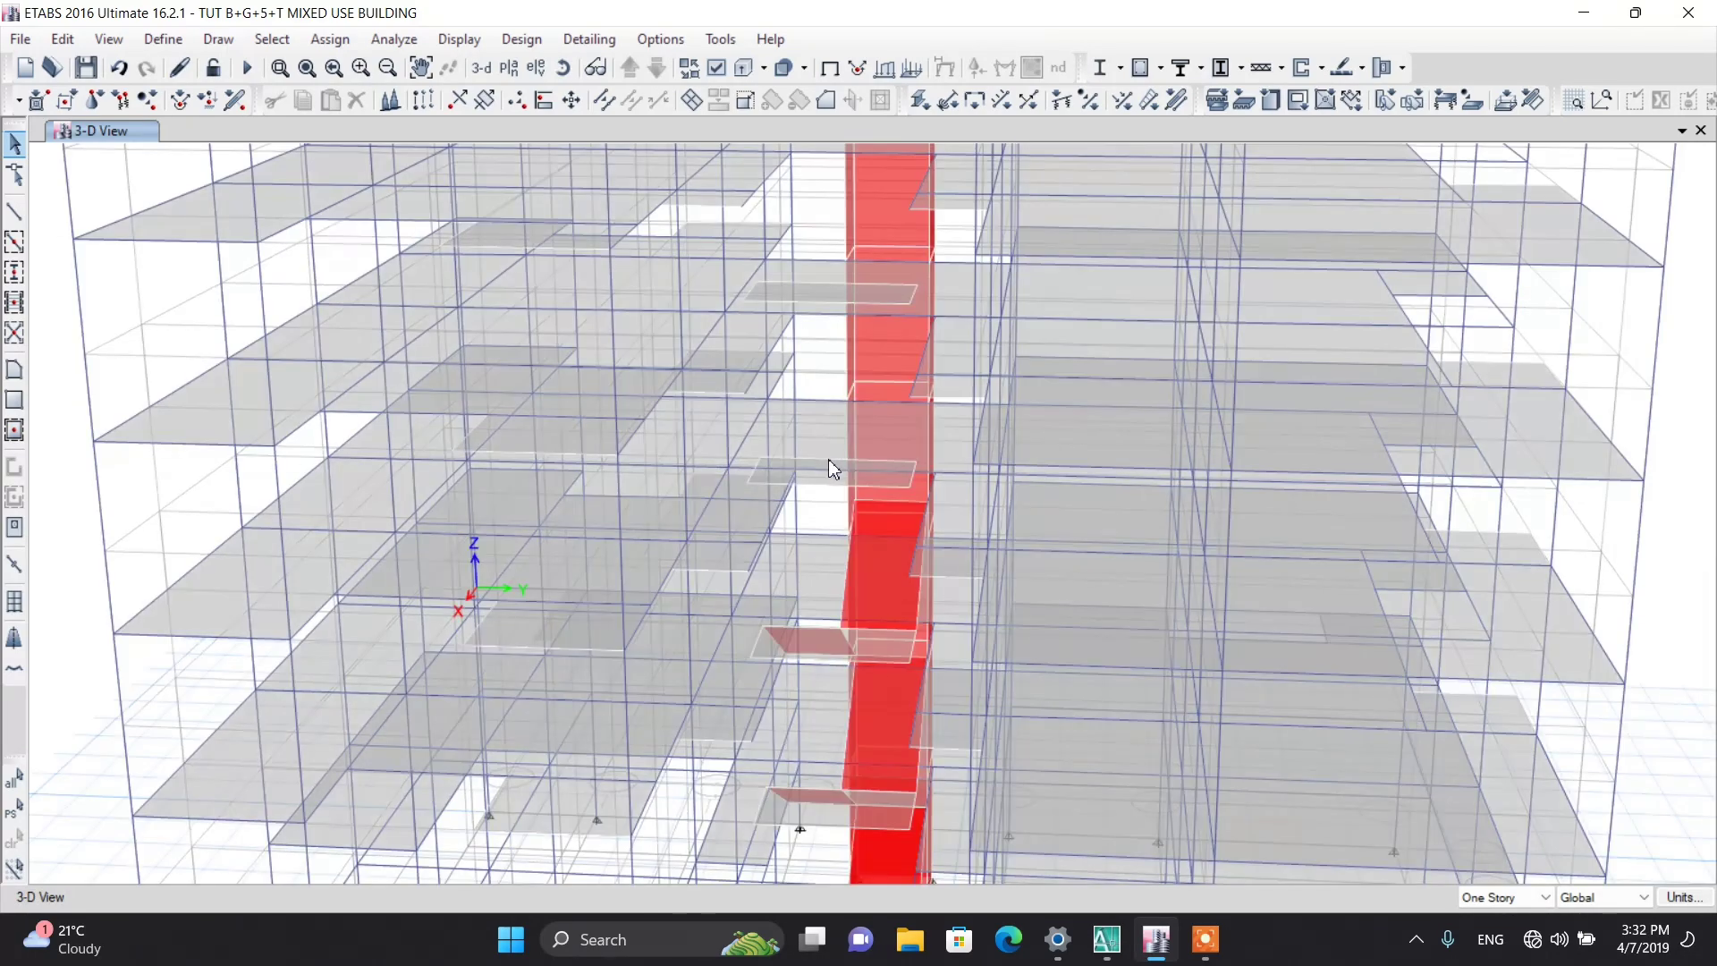
scroll(832, 553, down, 3)
scroll(831, 553, up, 5)
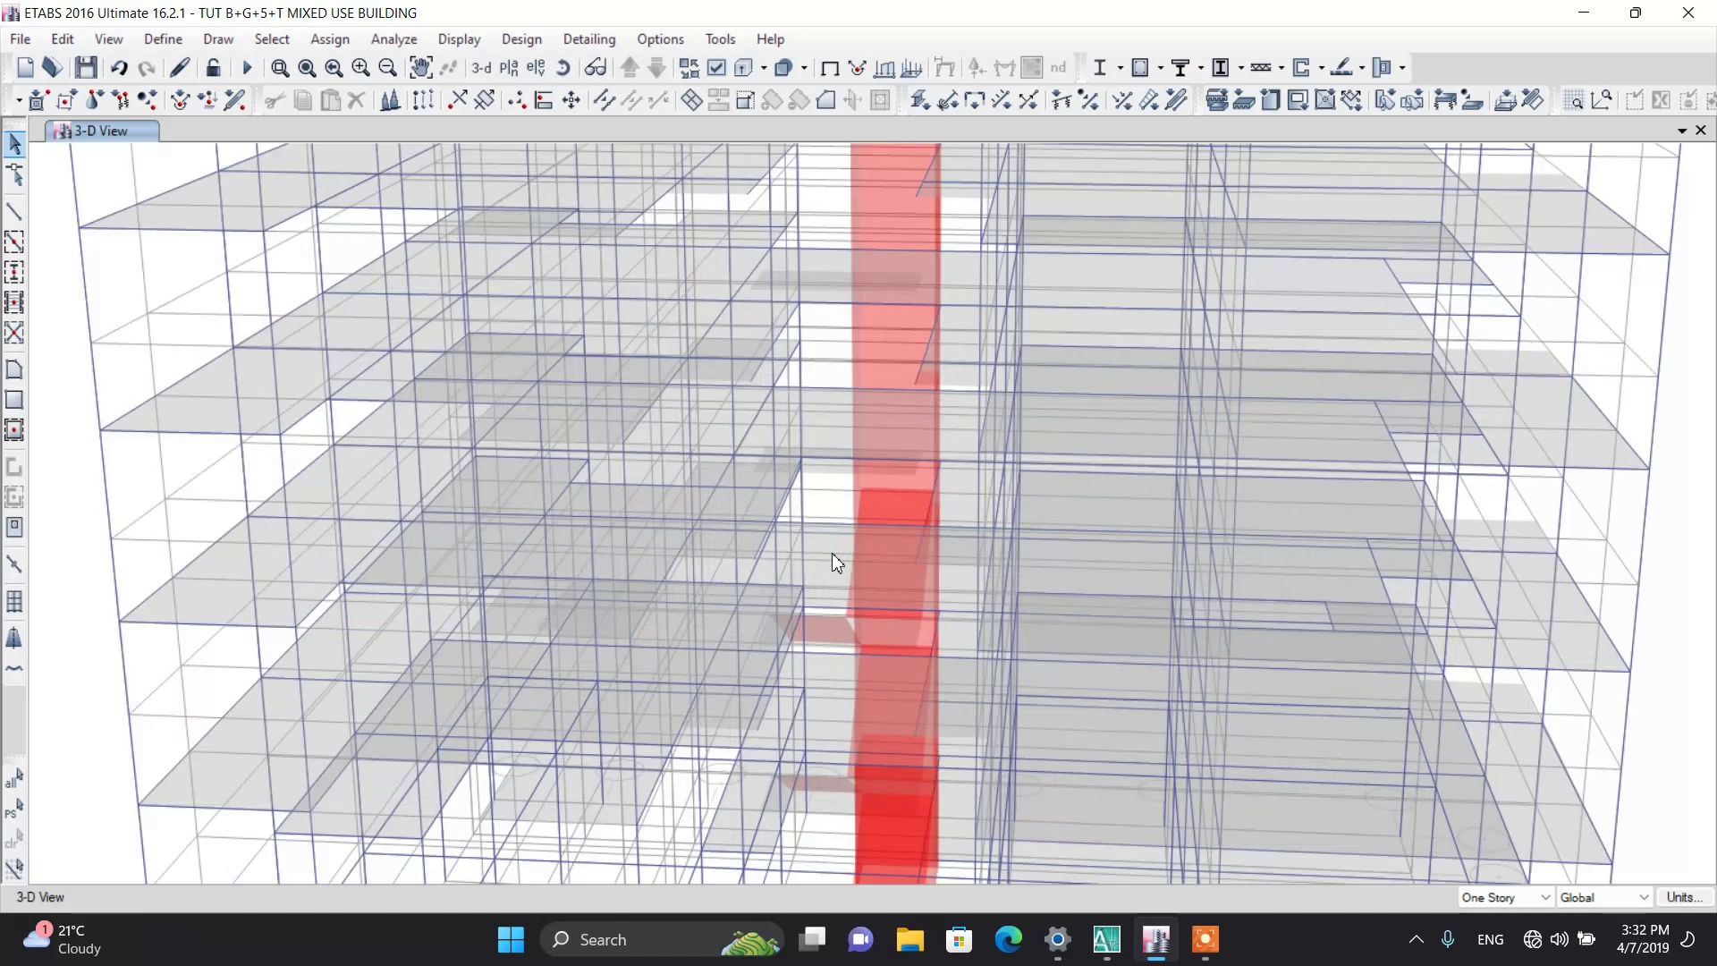
scroll(851, 588, down, 4)
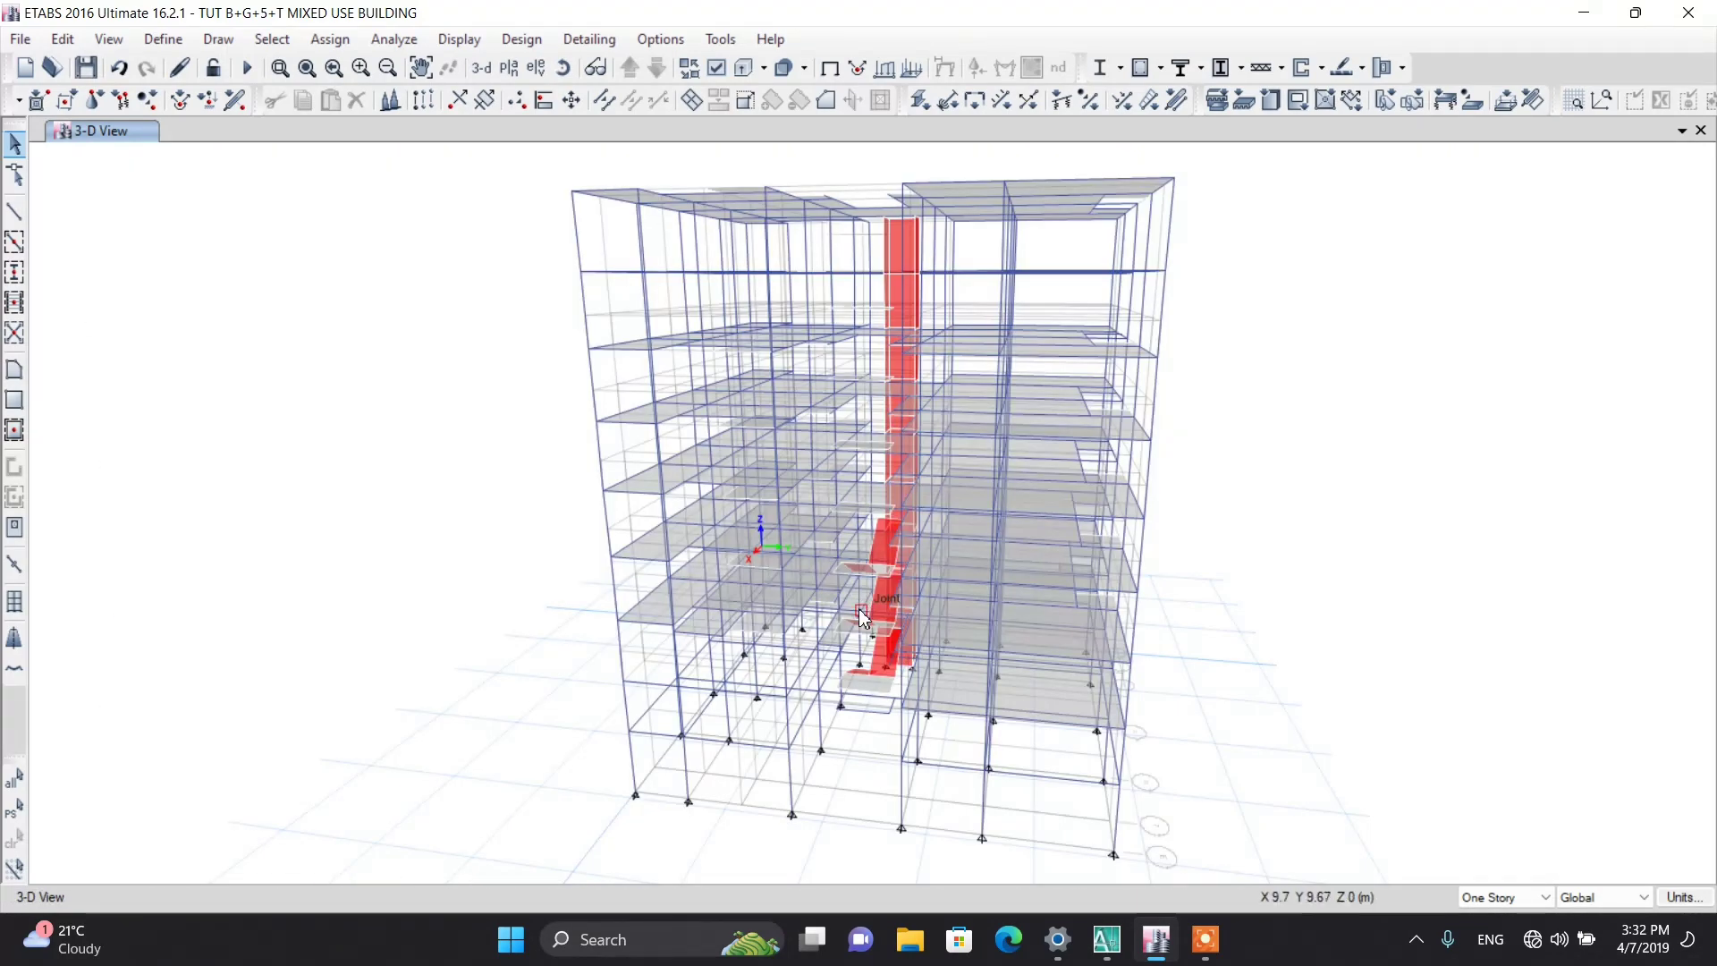
scroll(862, 574, up, 7)
scroll(904, 604, down, 2)
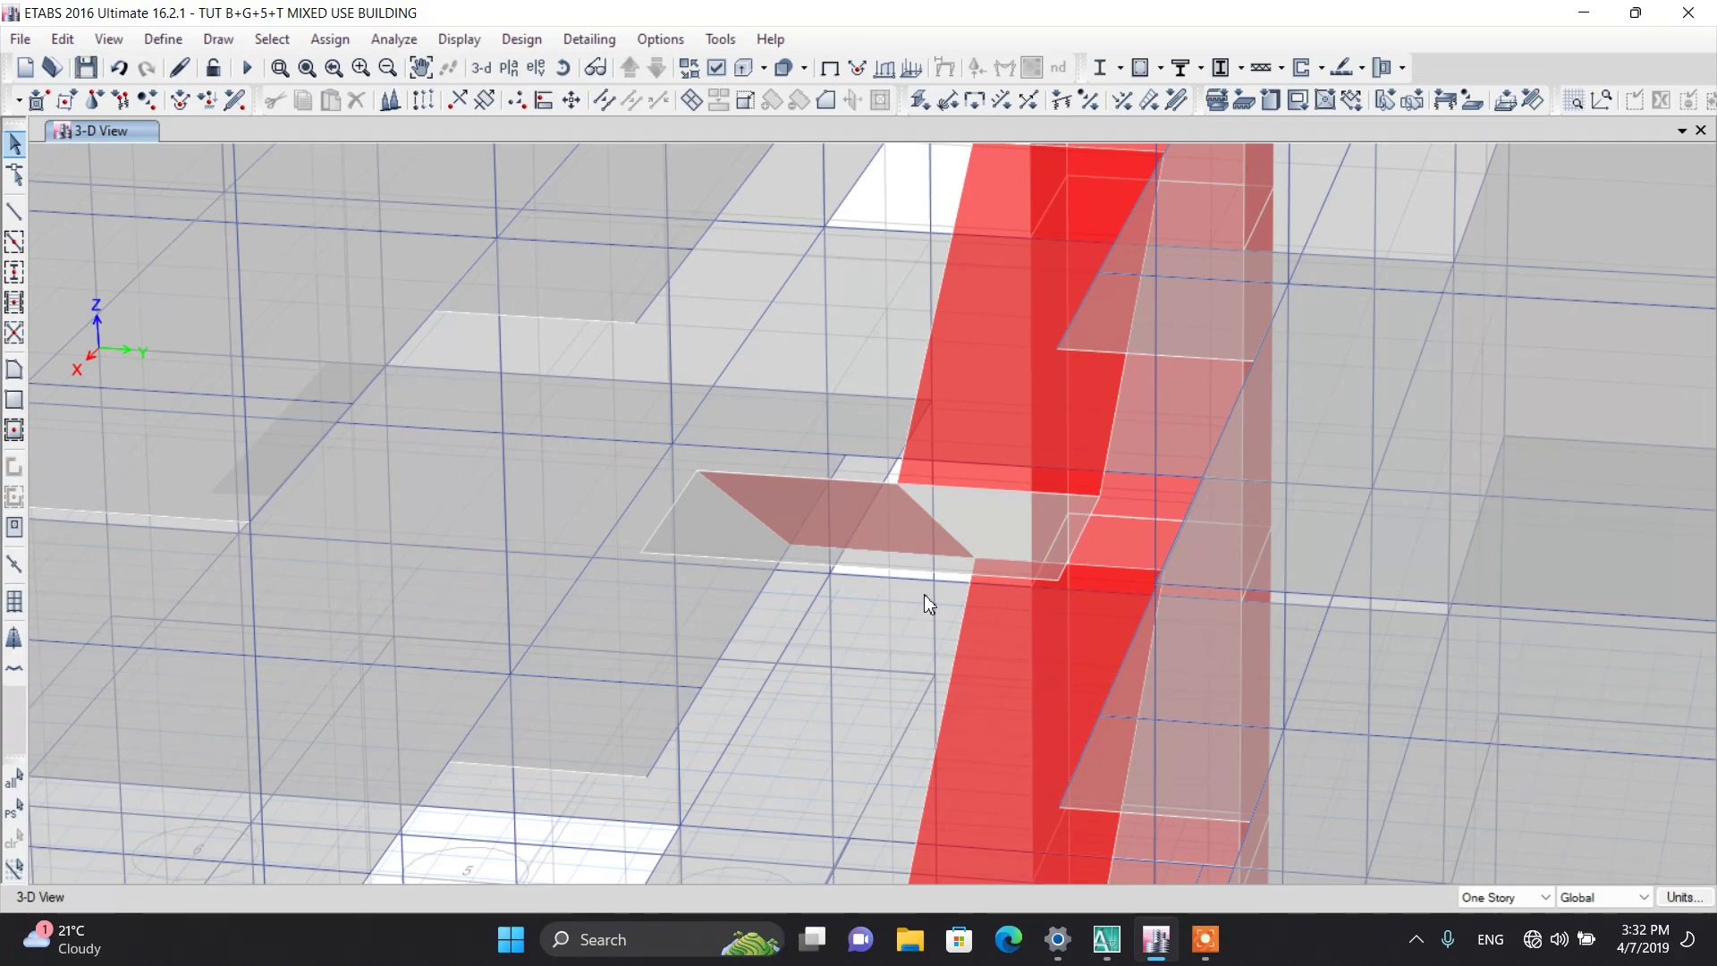
scroll(931, 602, down, 4)
scroll(939, 607, up, 3)
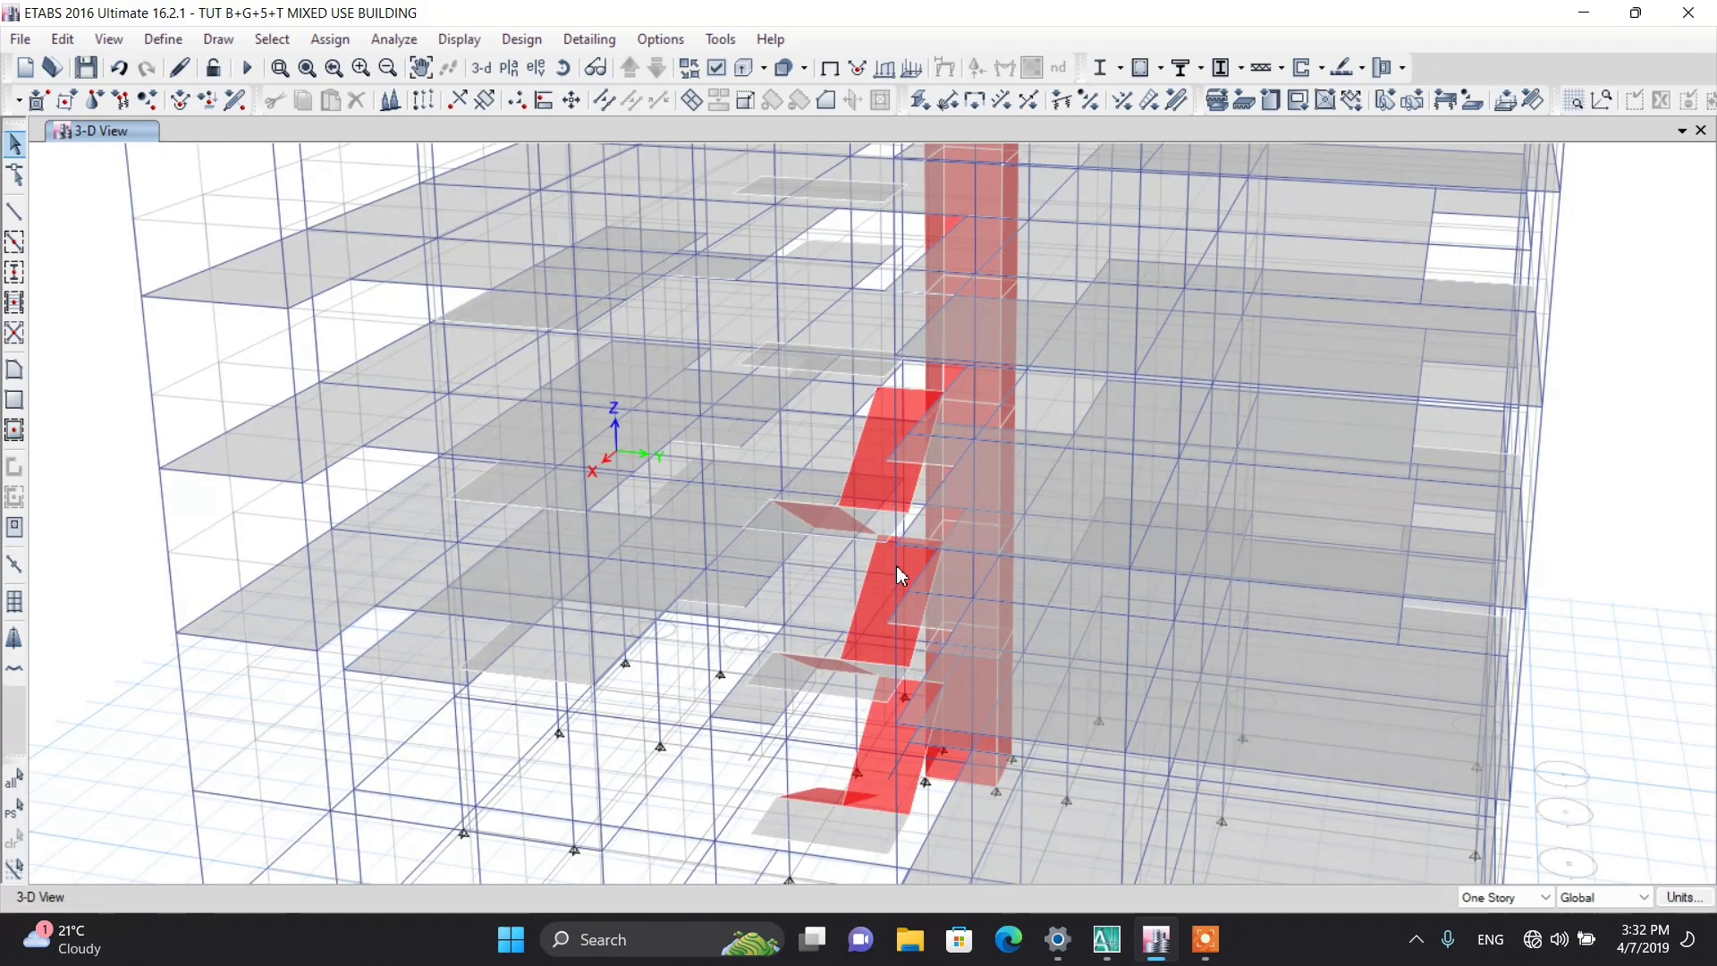
Step: Replicate the lowest stair landing and its two inclined flights onto the 3RD, 4TH, 5TH and TERR stories, keeping the originals
scroll(897, 566, up, 3)
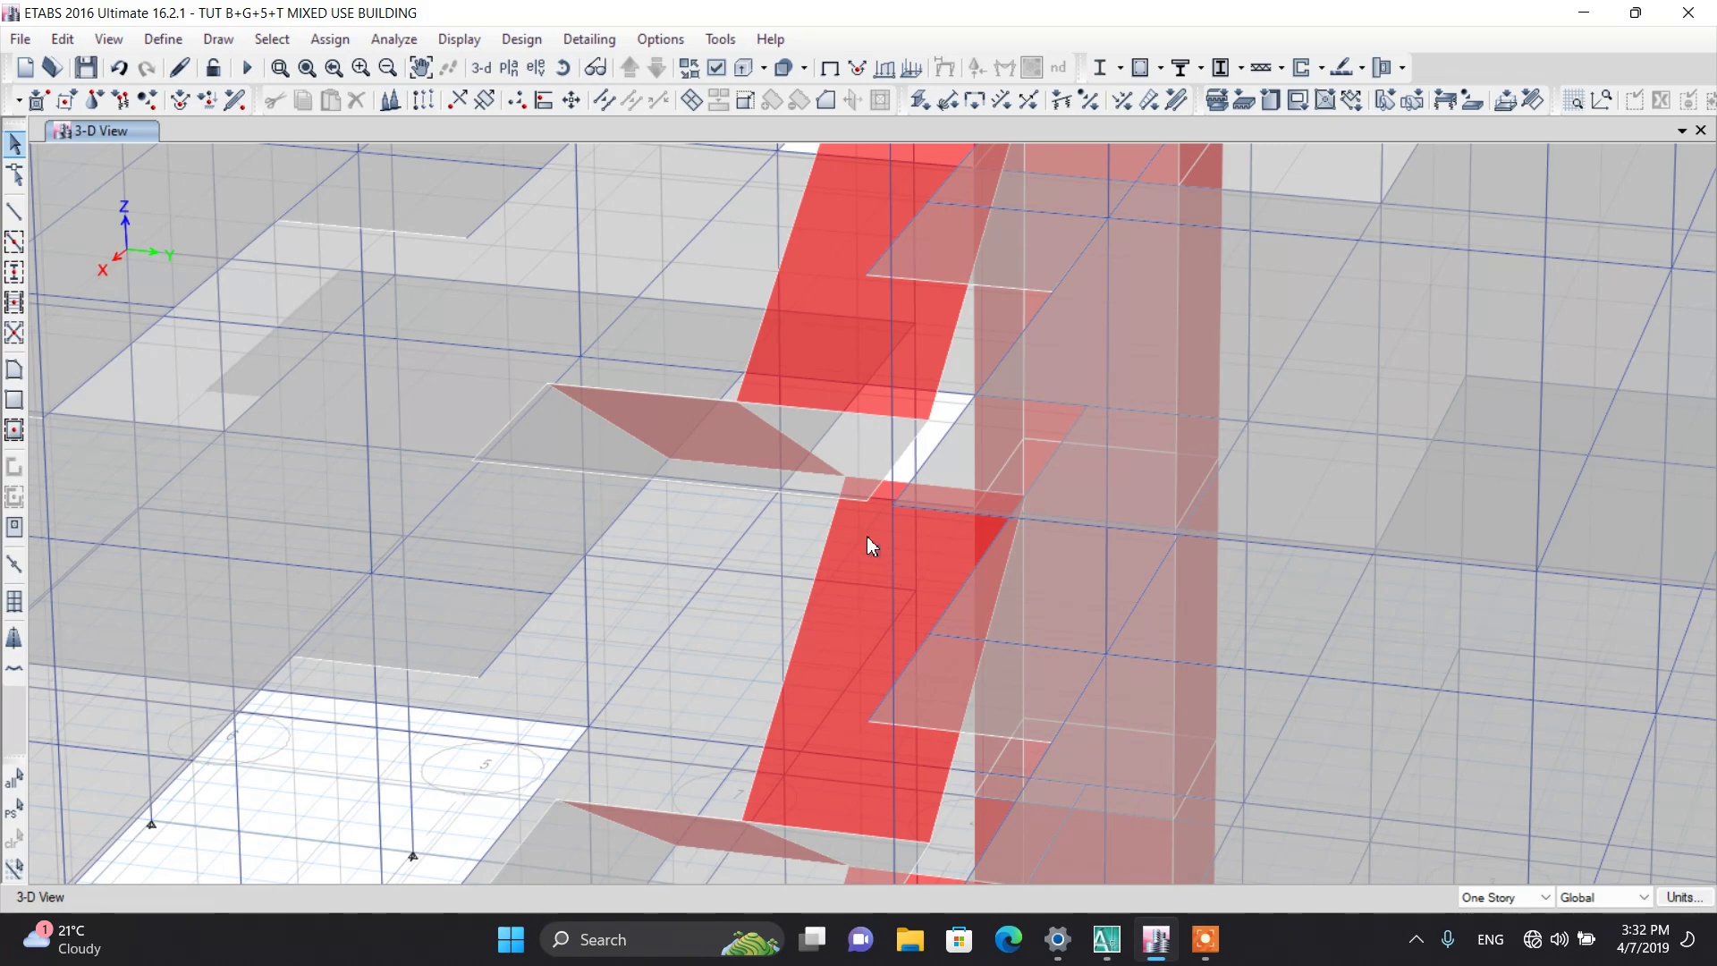
click(871, 549)
scroll(867, 548, down, 3)
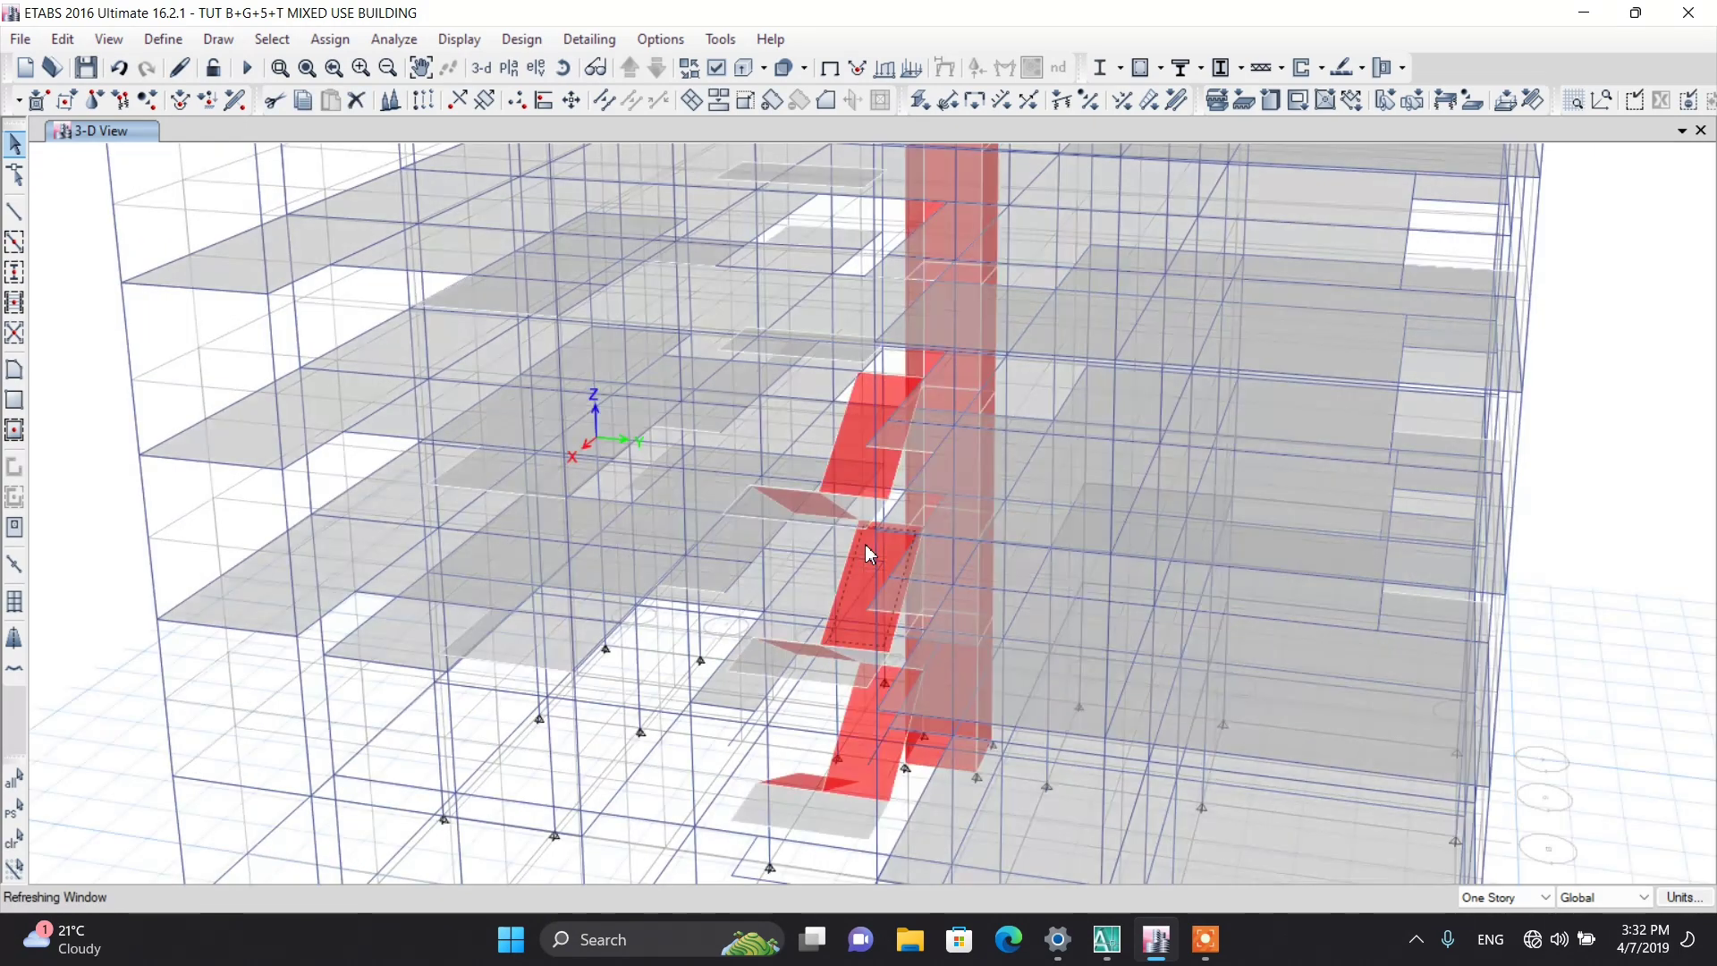
click(866, 545)
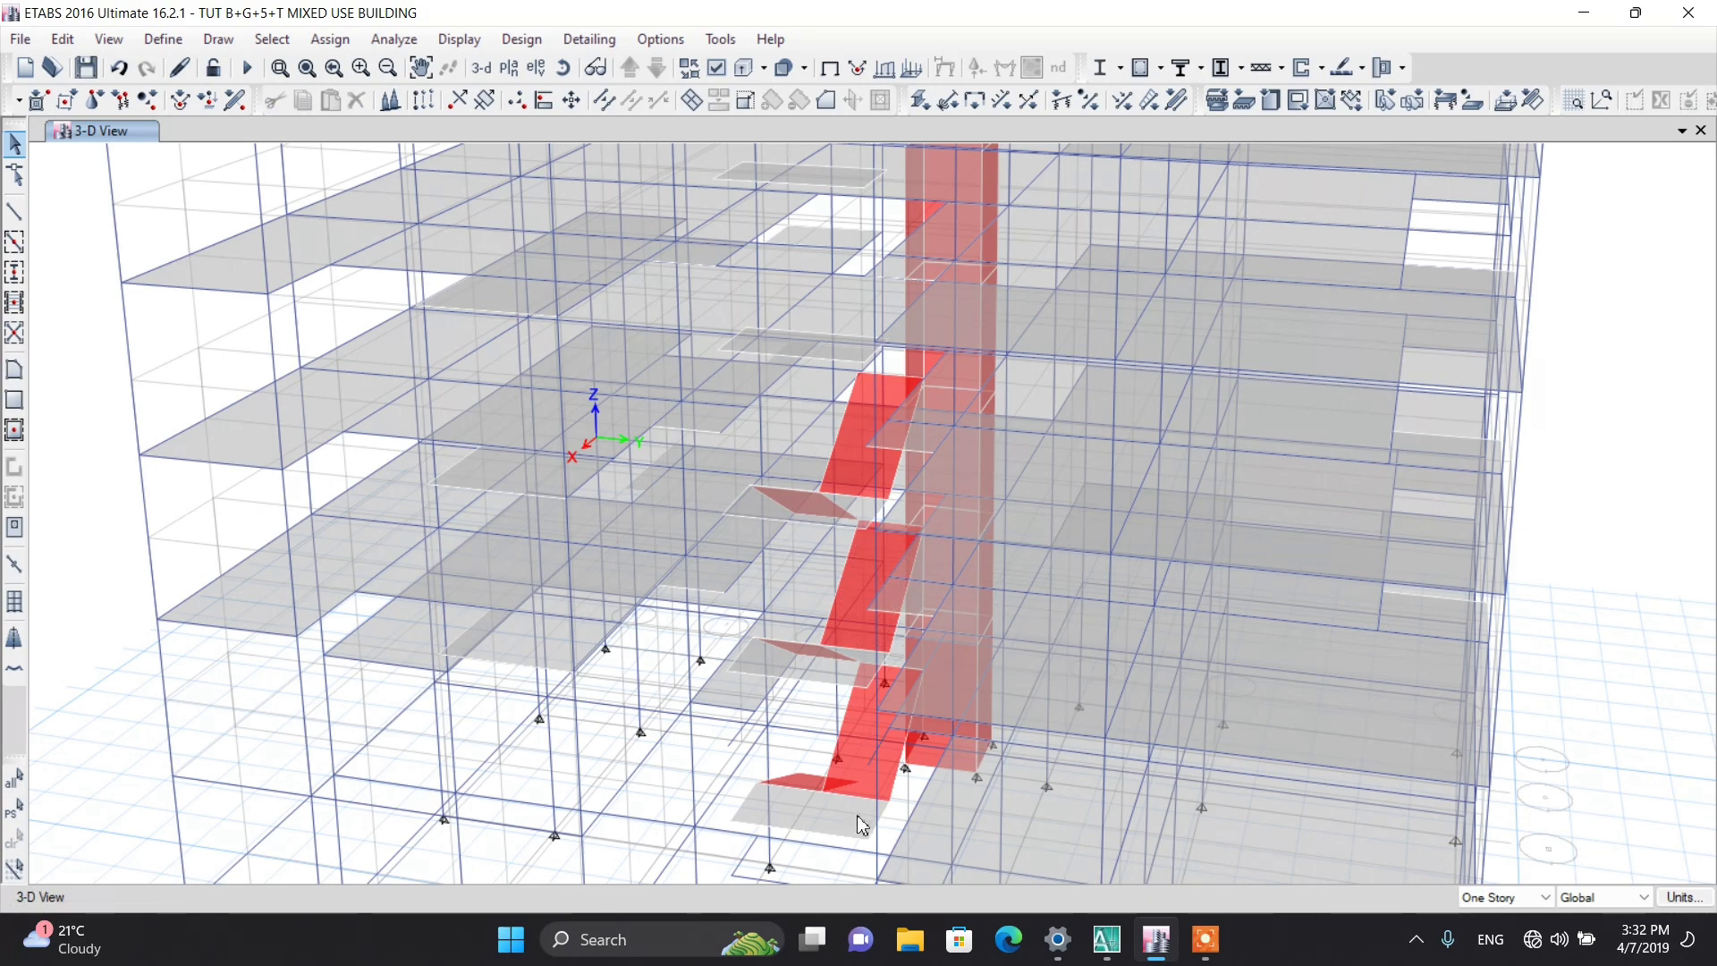
scroll(850, 809, up, 4)
click(831, 802)
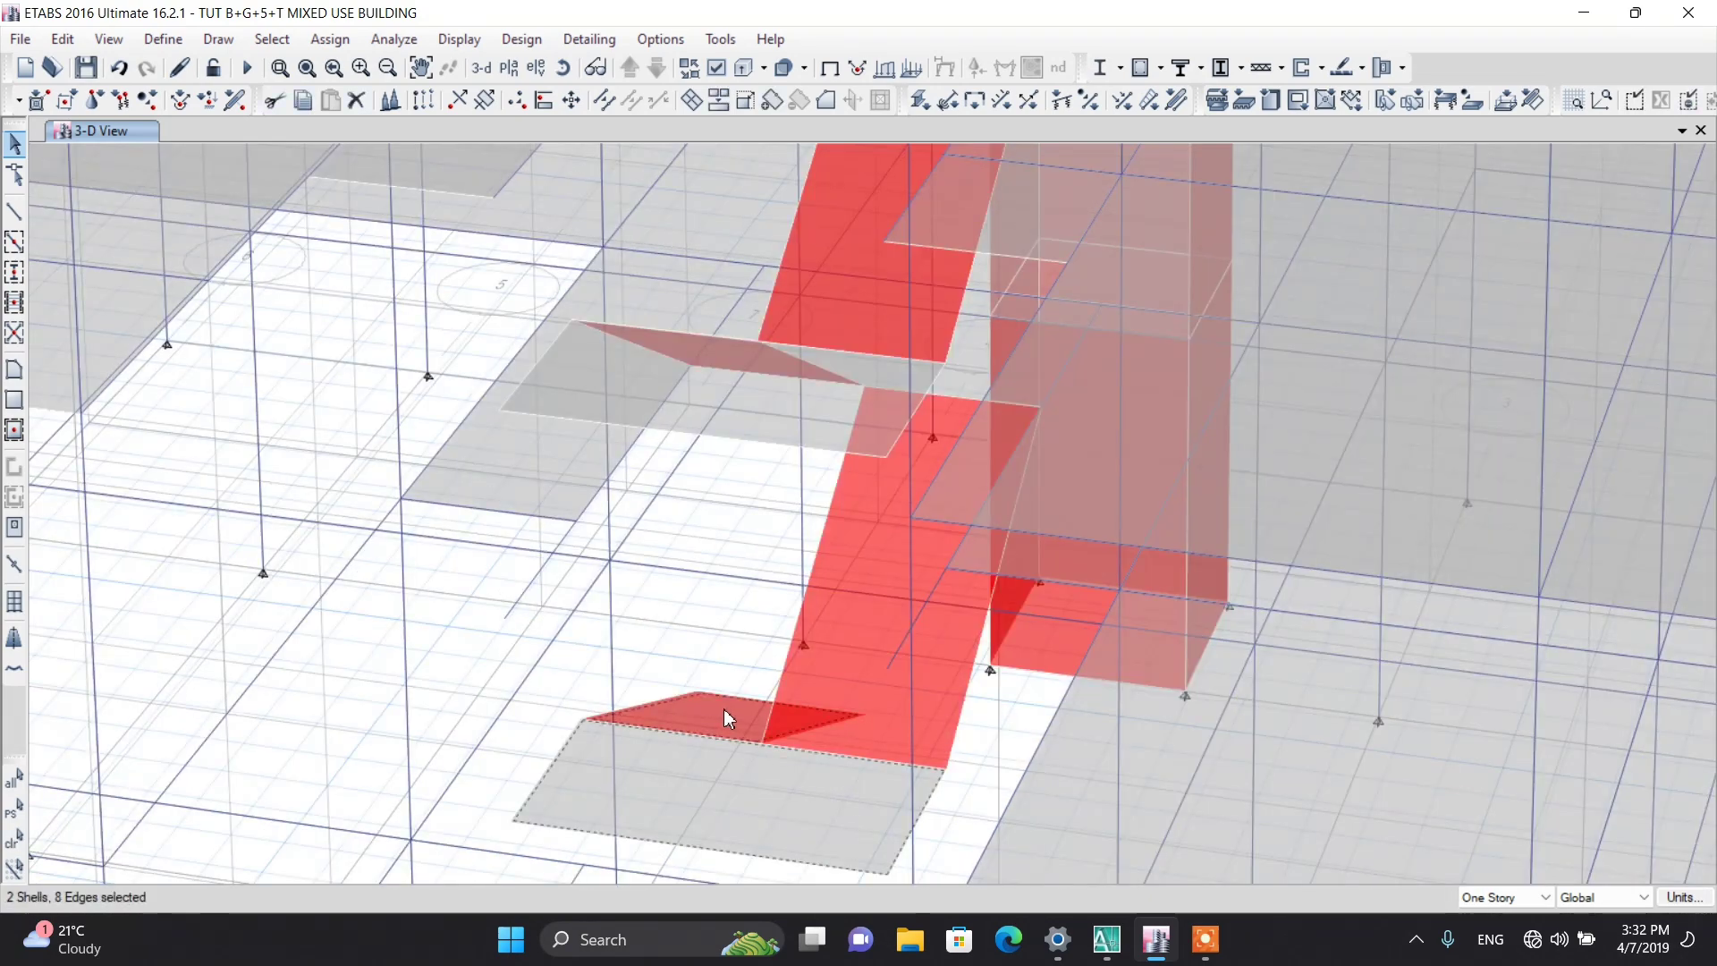
click(836, 689)
scroll(833, 691, down, 4)
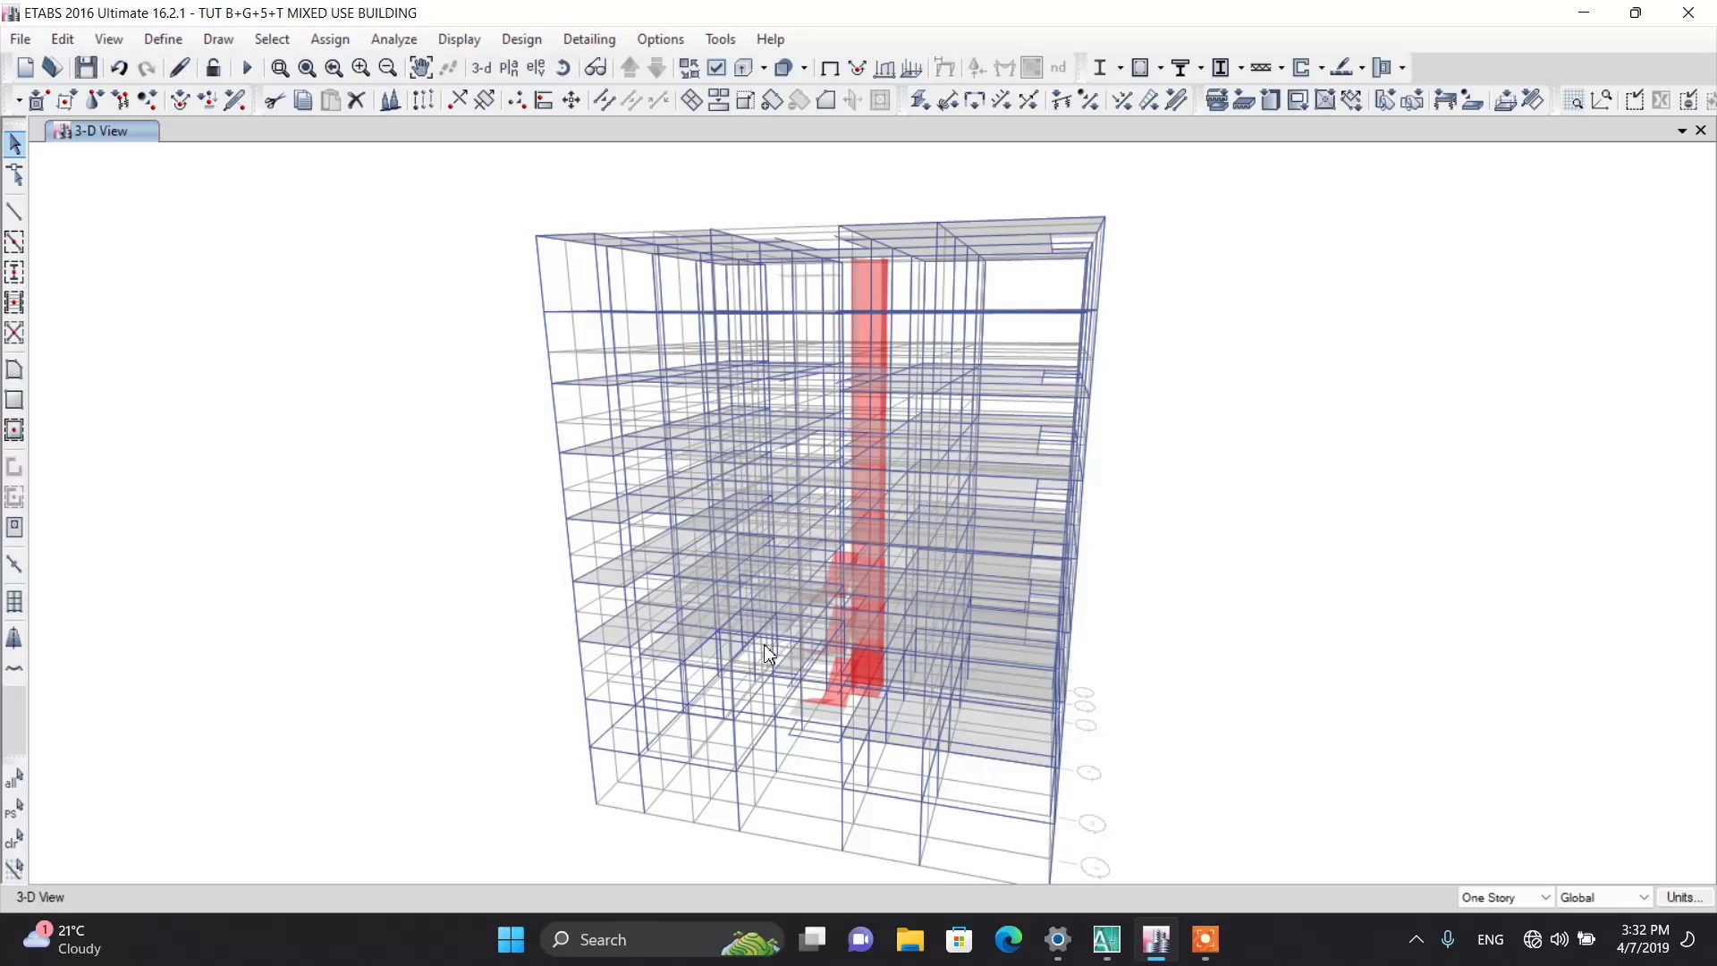
click(423, 99)
click(288, 261)
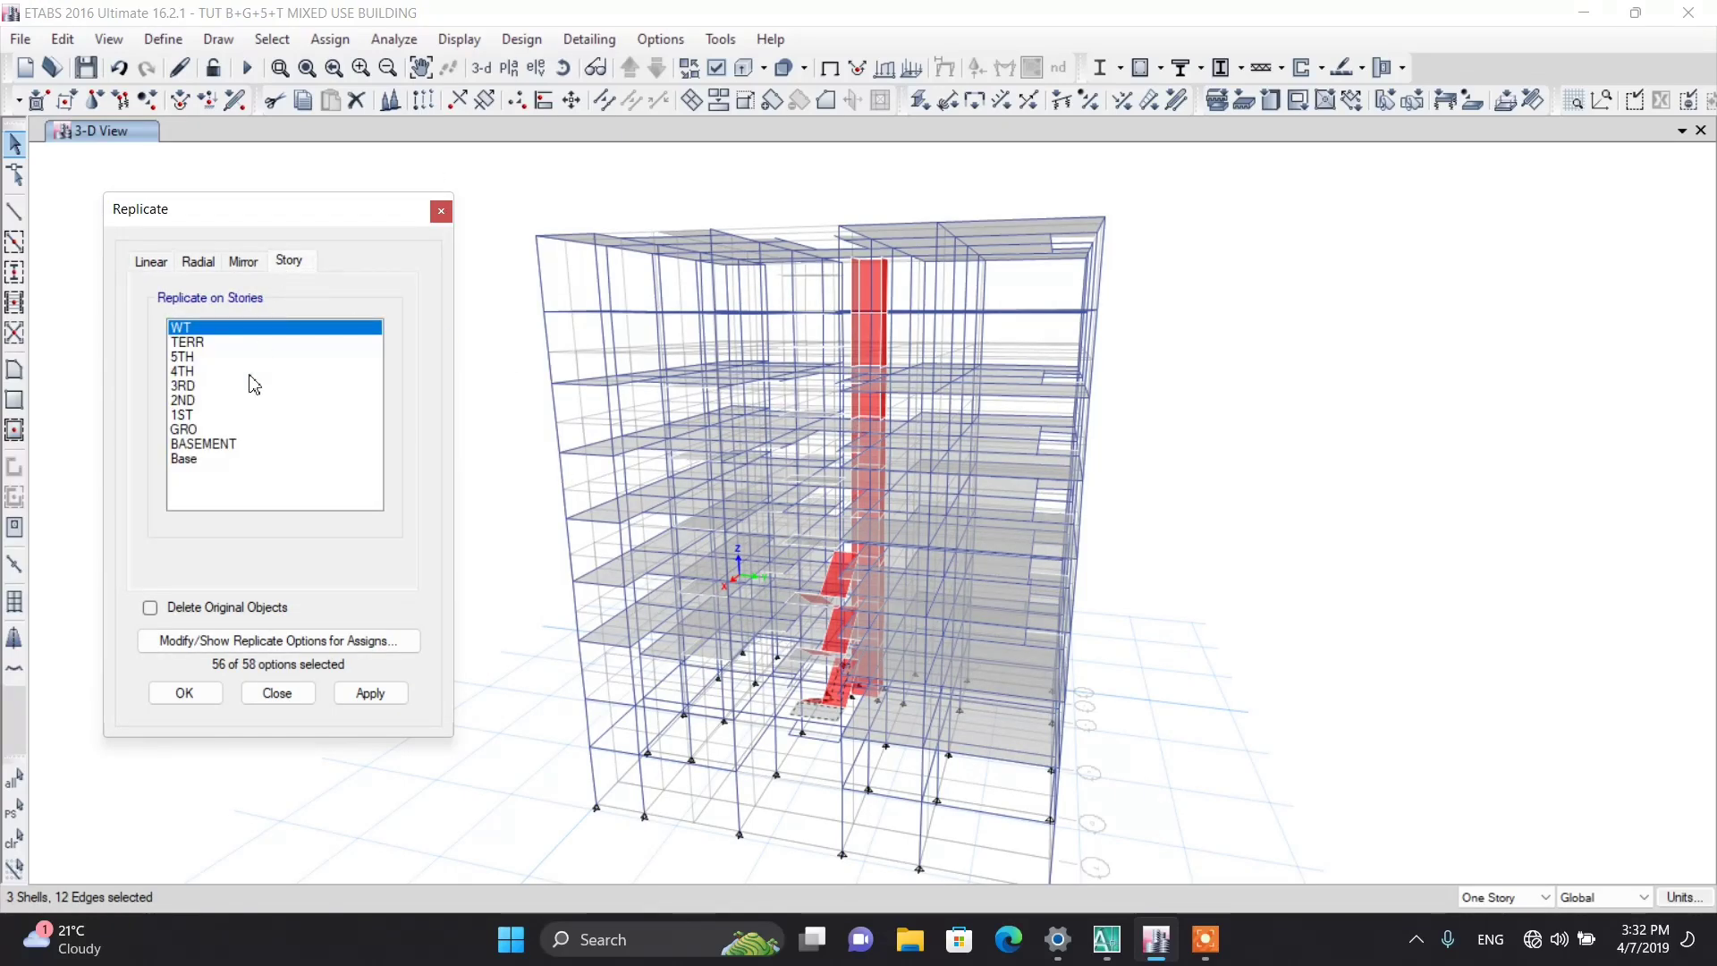
click(192, 387)
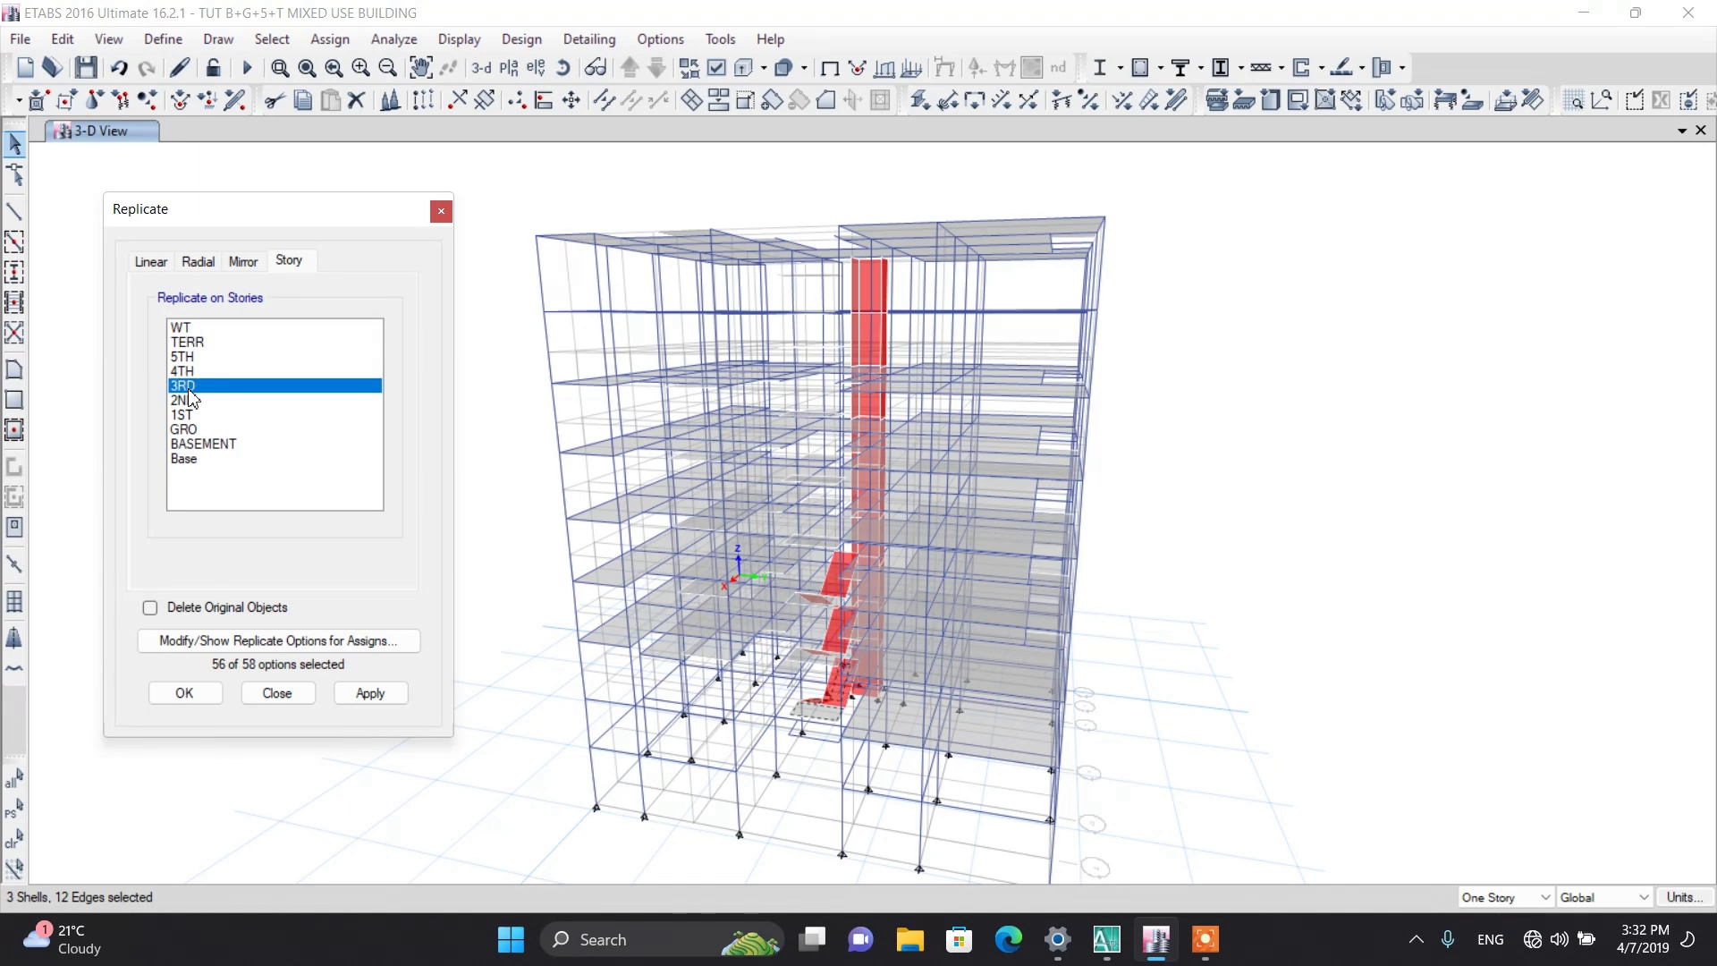
drag(185, 380, 181, 373)
drag(182, 364, 182, 350)
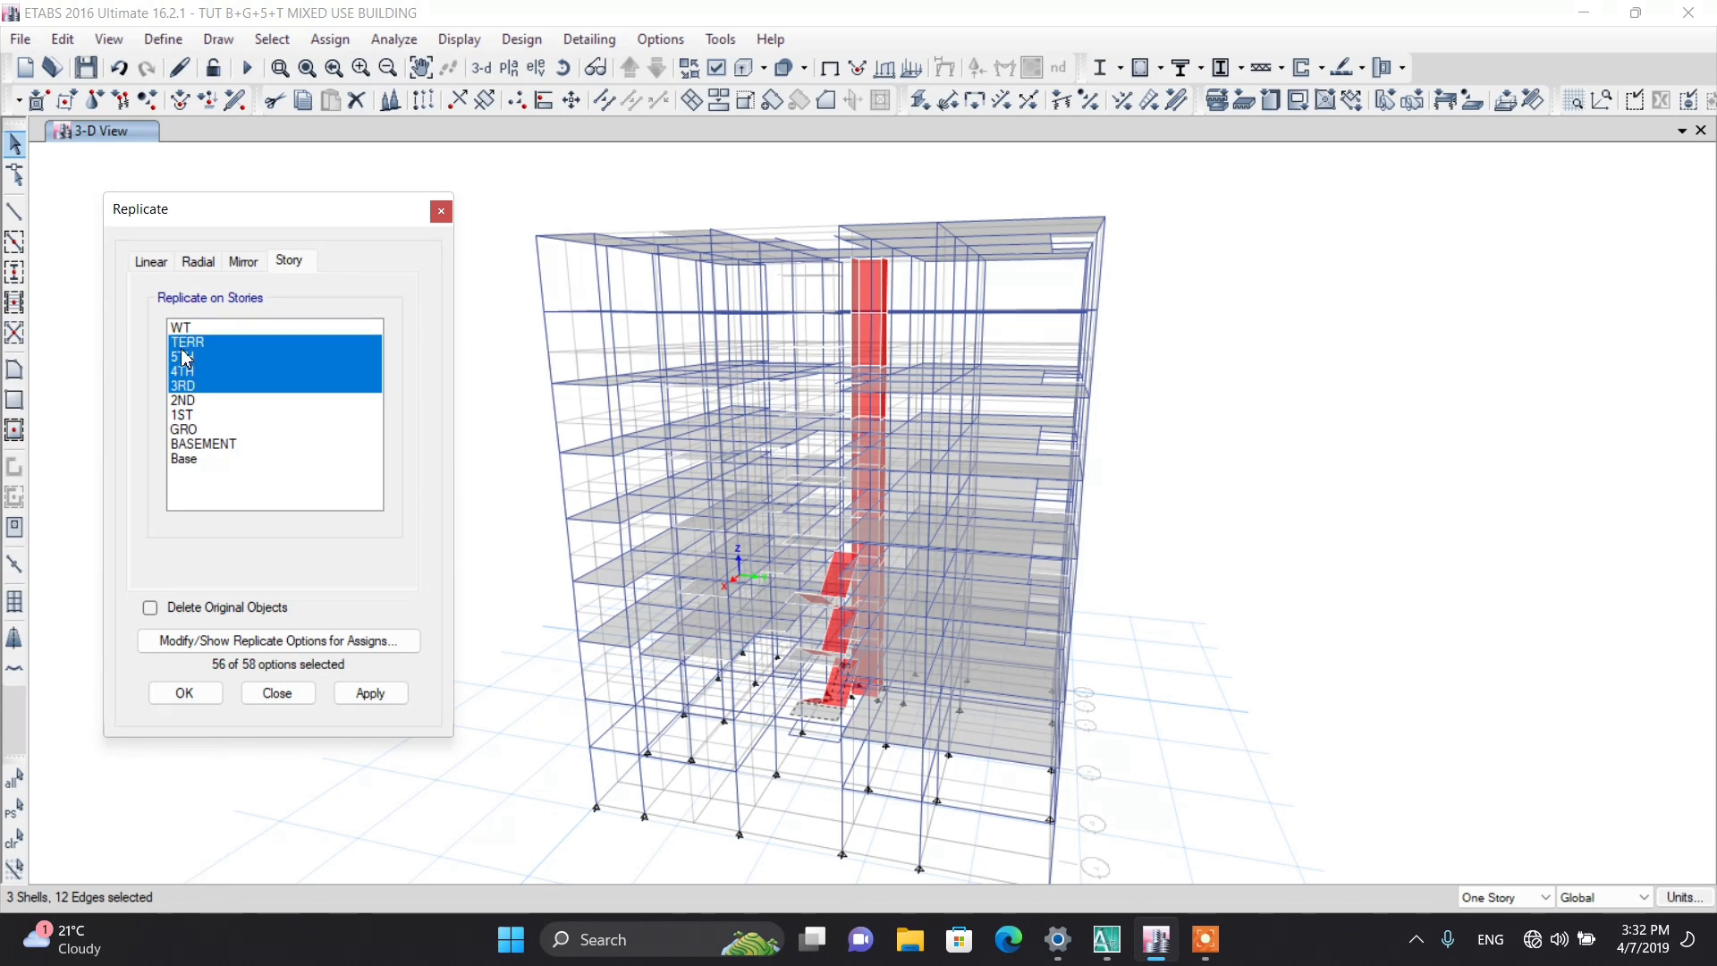
click(184, 696)
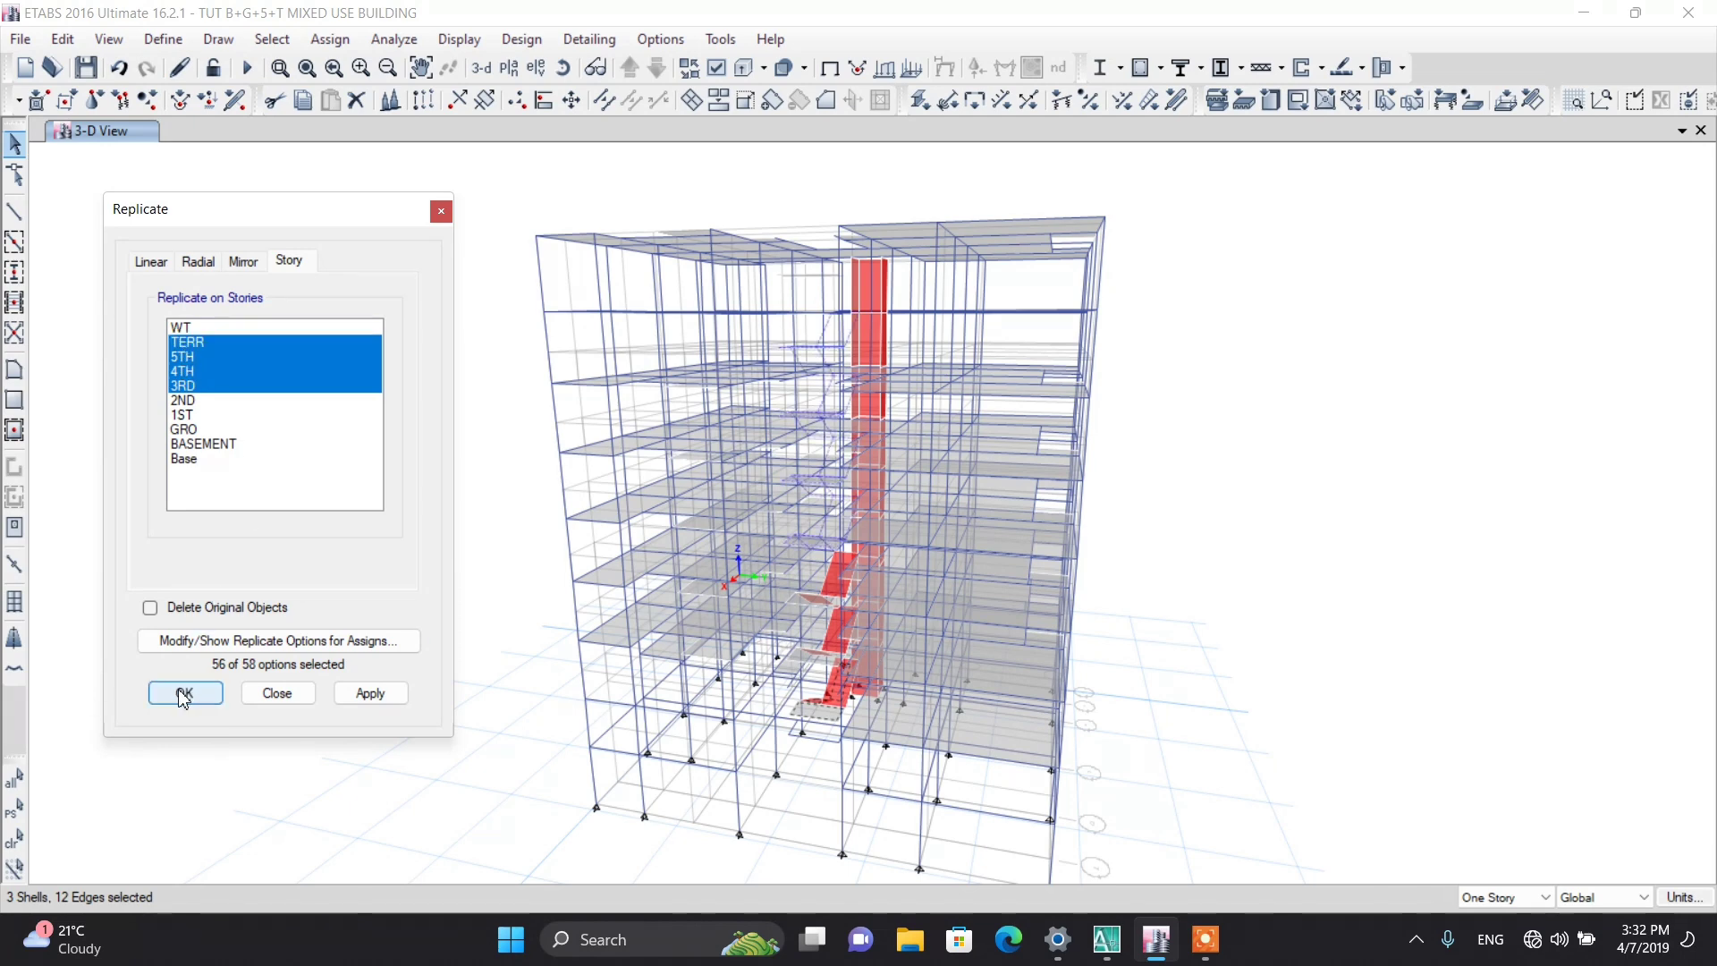
Step: Check the replicated stair flights over the full building height in the 3-D view
scroll(834, 544, up, 5)
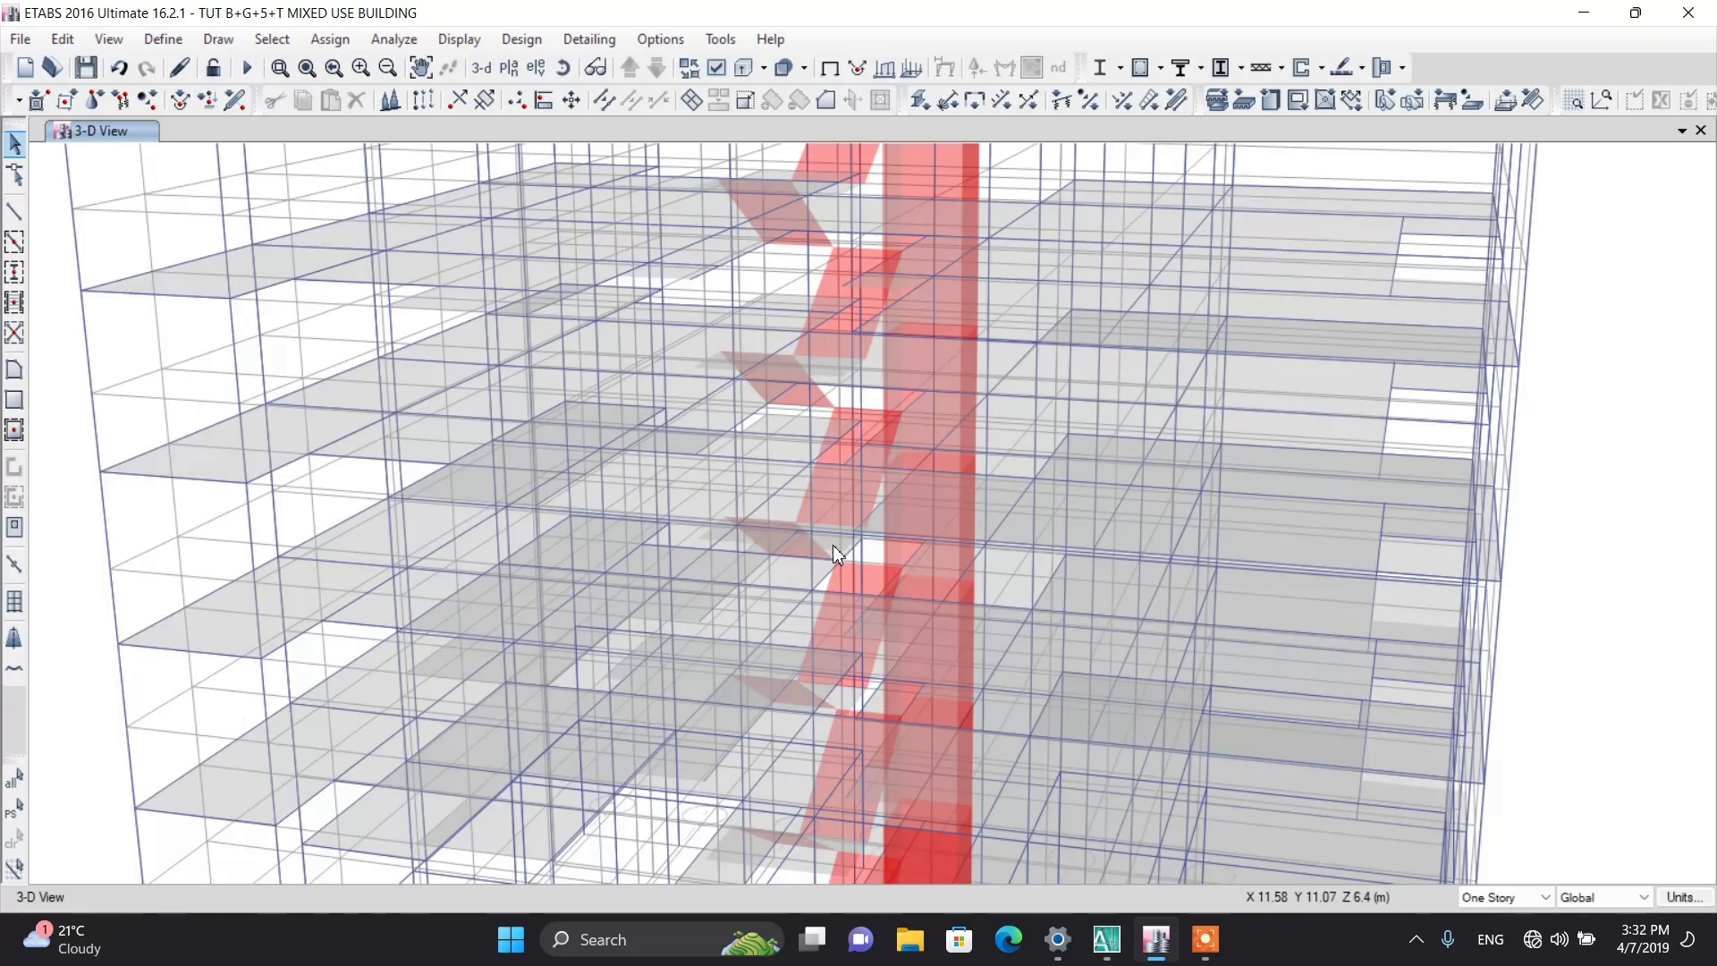
scroll(834, 544, down, 4)
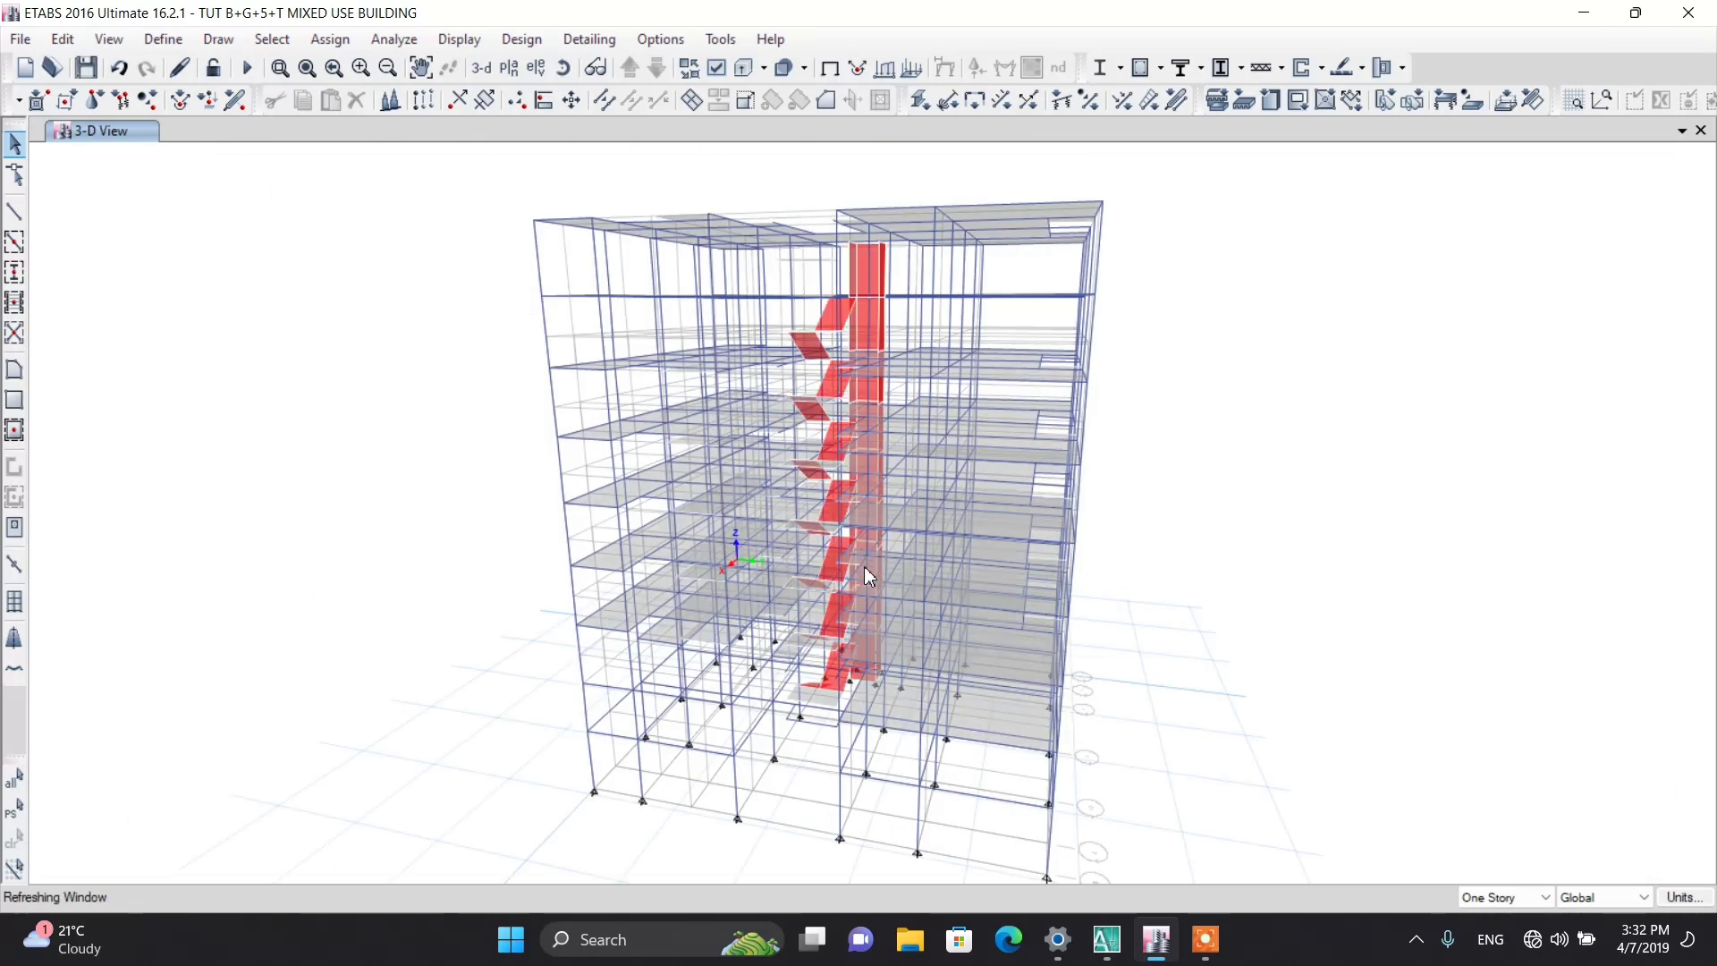
scroll(832, 300, up, 5)
scroll(801, 351, down, 5)
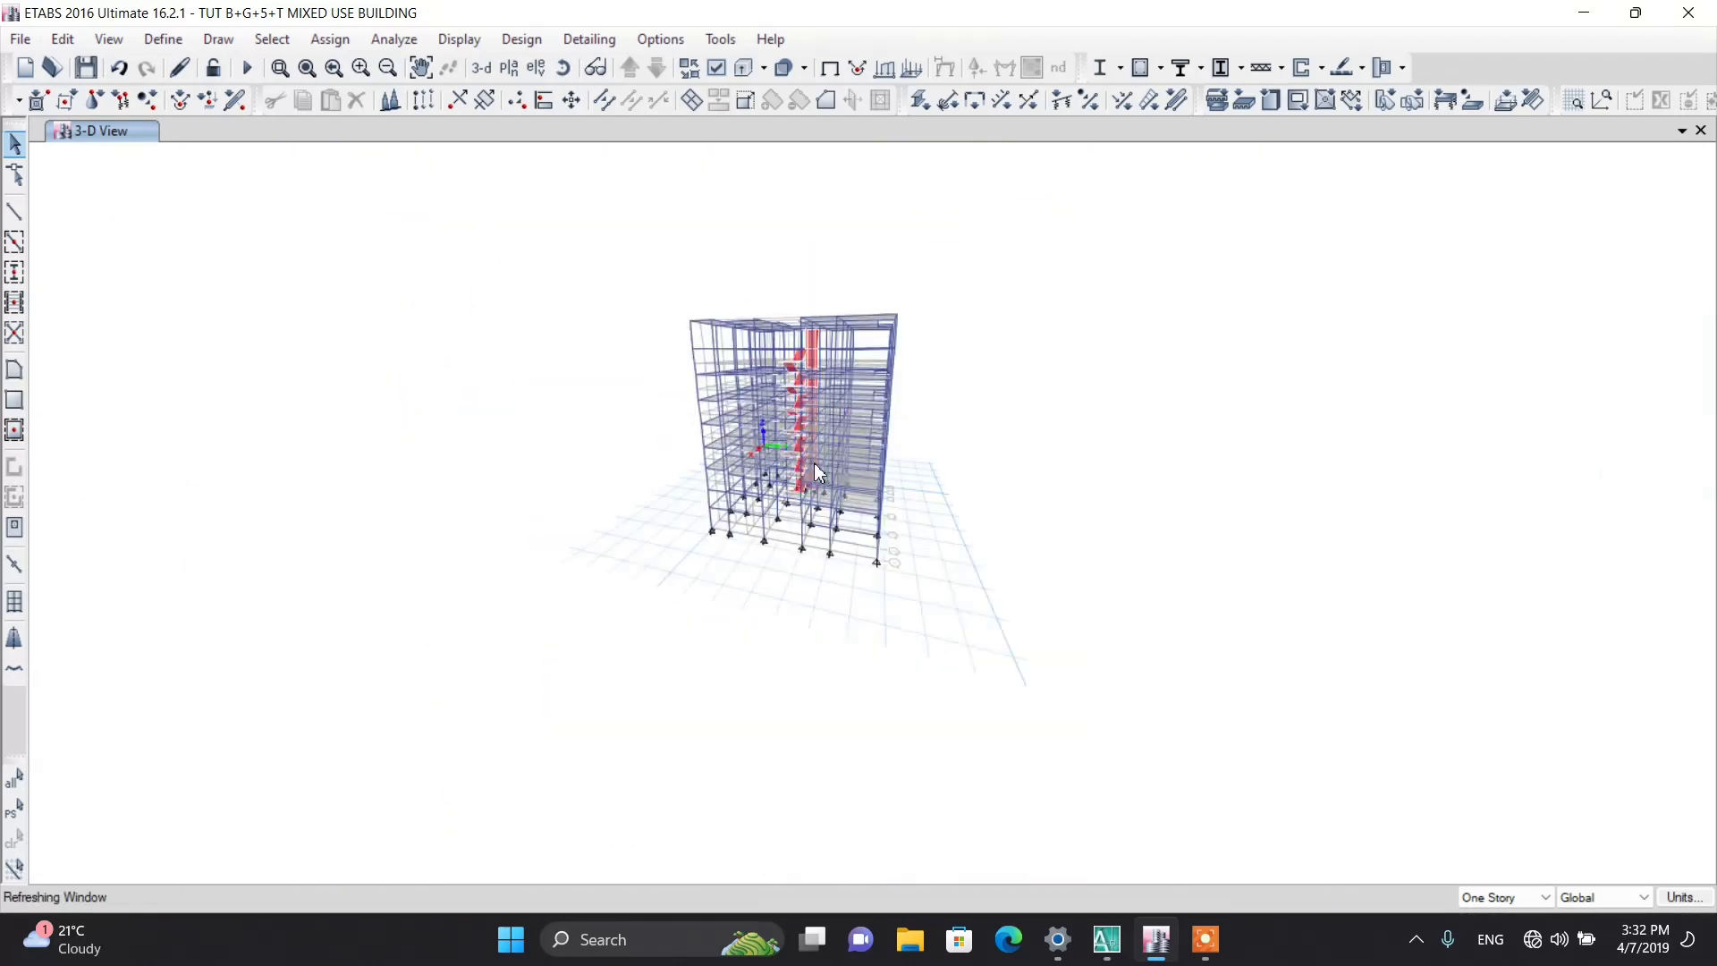
scroll(783, 340, up, 2)
Step: Open the WT story plan view and examine the elevator and stair bay between grids 3 and 4
click(509, 67)
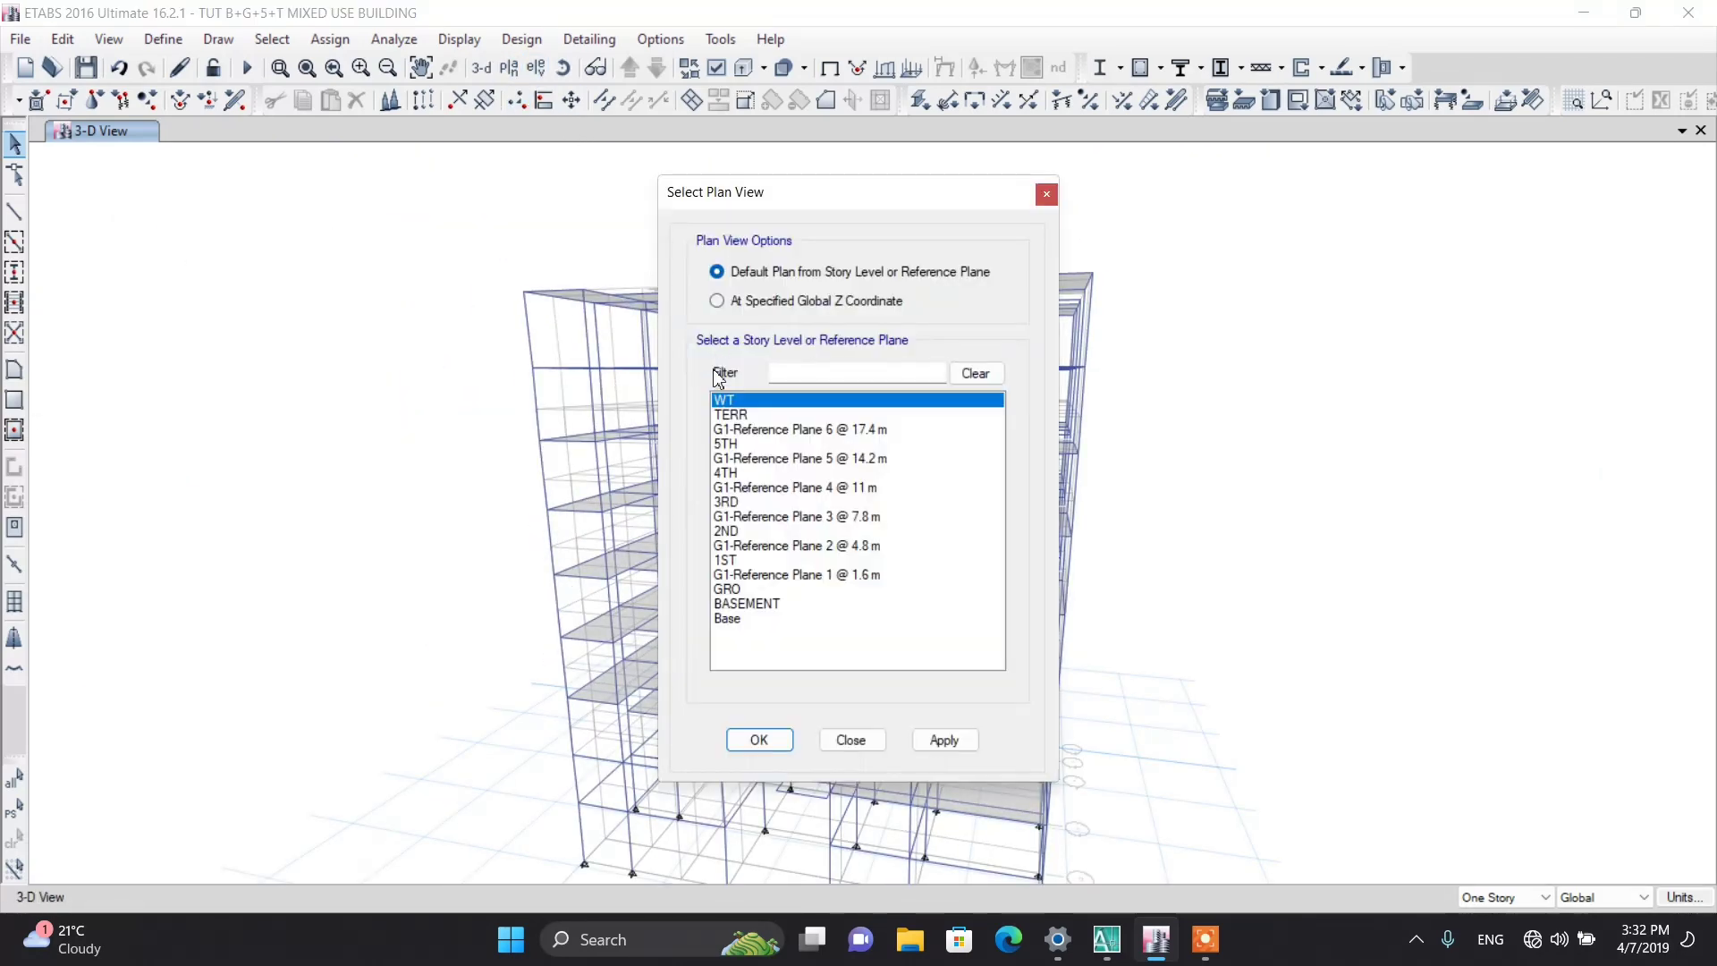
click(759, 736)
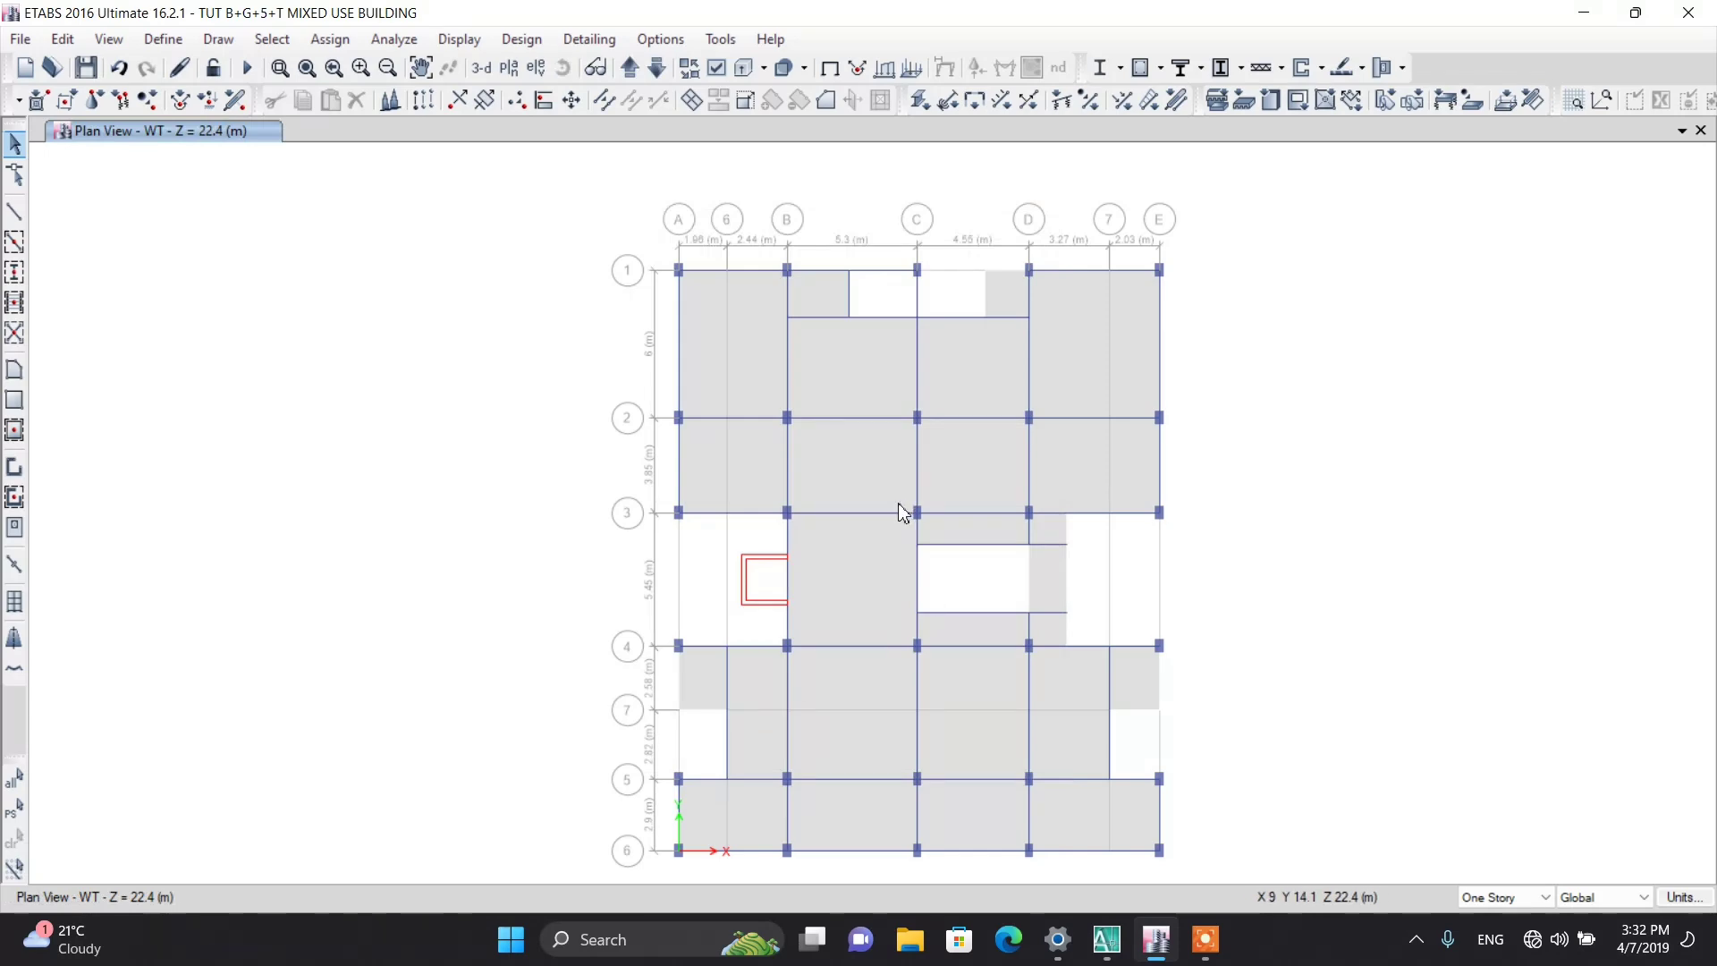
scroll(755, 591, up, 4)
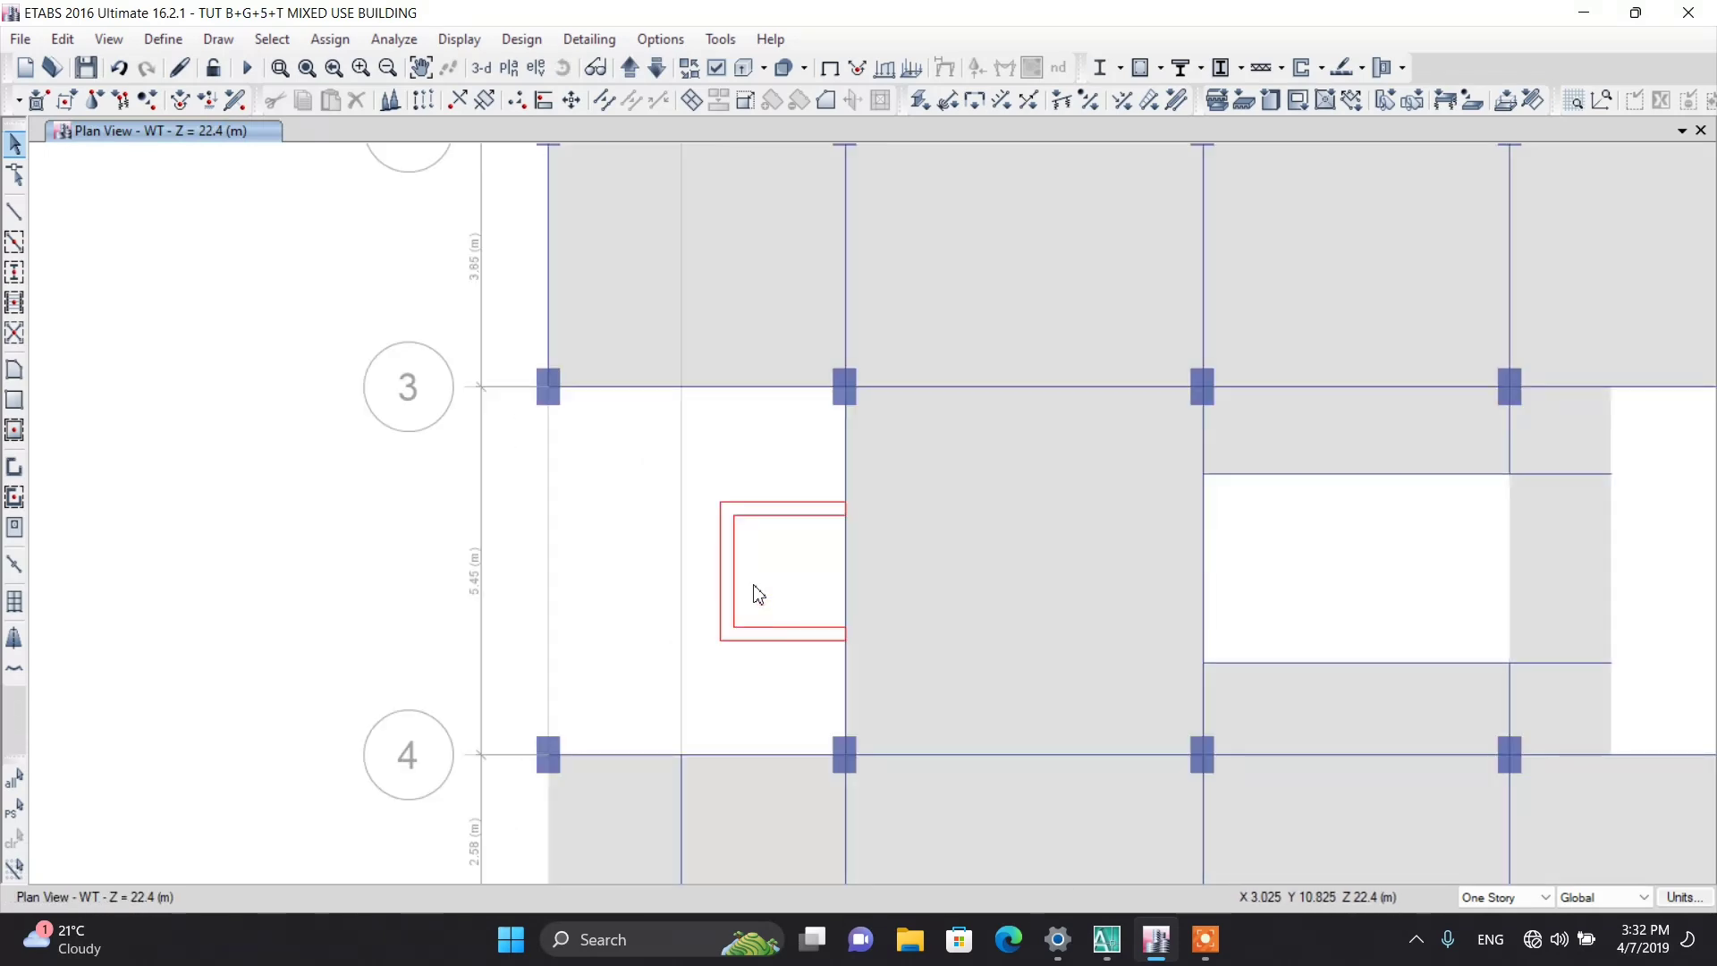
Step: Switch to AutoCAD, examine the terrace floor plan around the elevator and stair lobby, and return to ETABS
click(1106, 939)
scroll(873, 458, down, 6)
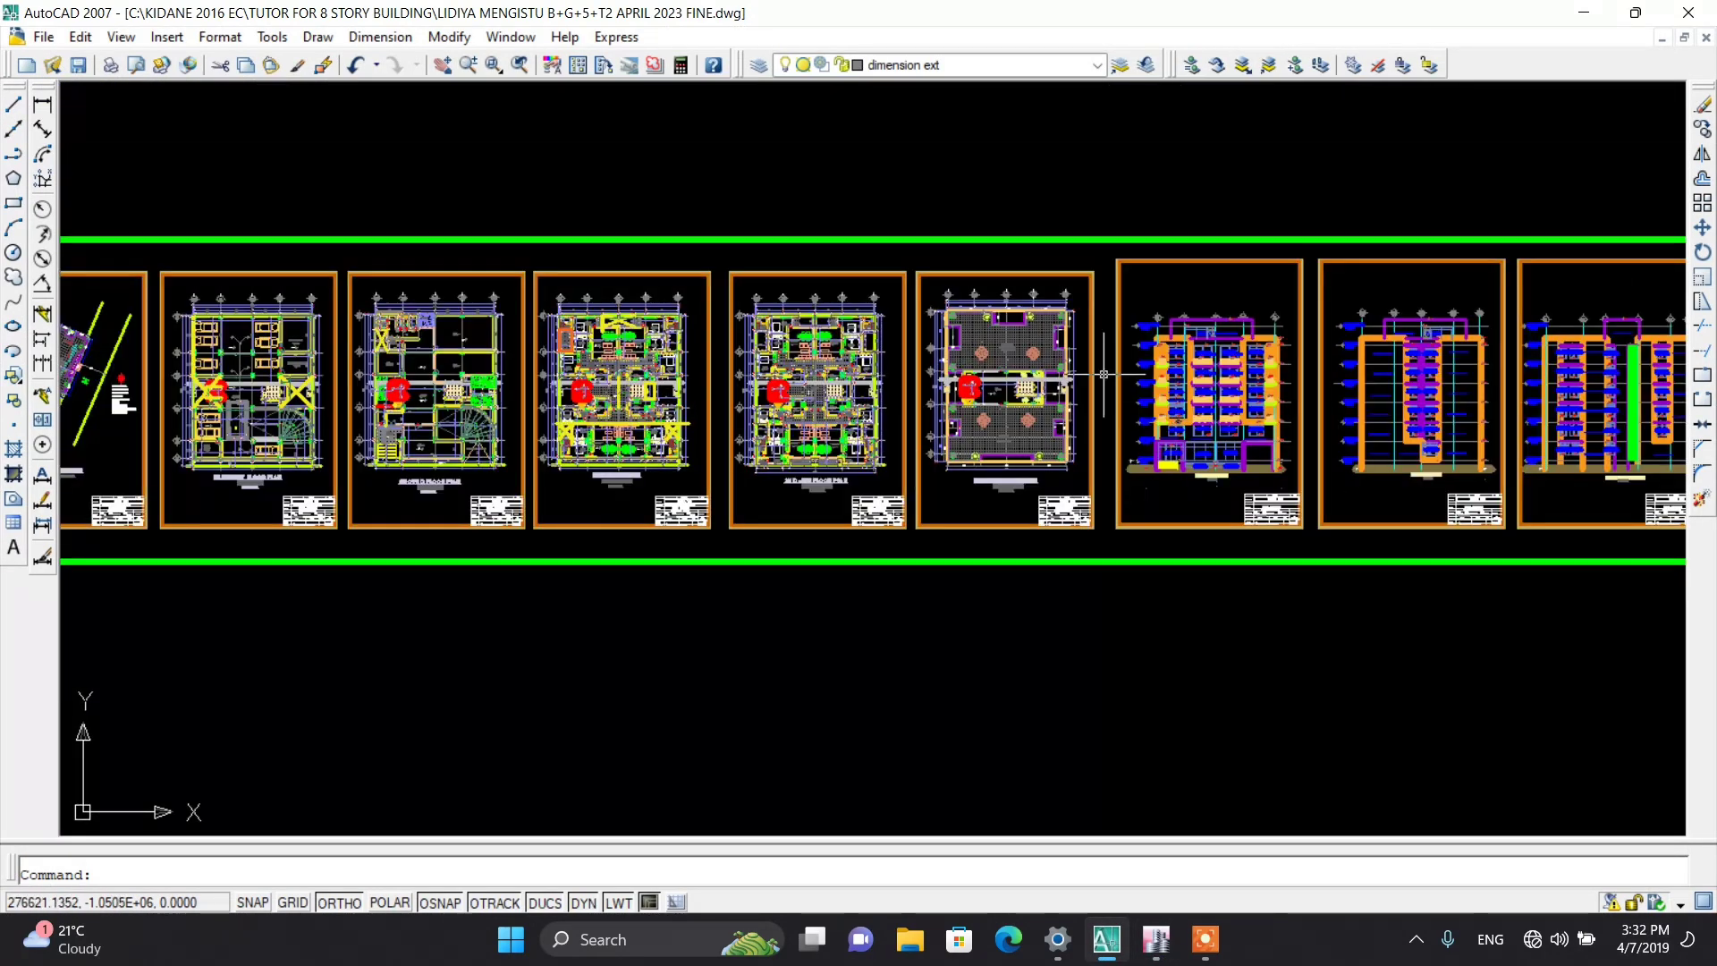
scroll(1037, 387, up, 5)
scroll(700, 360, up, 3)
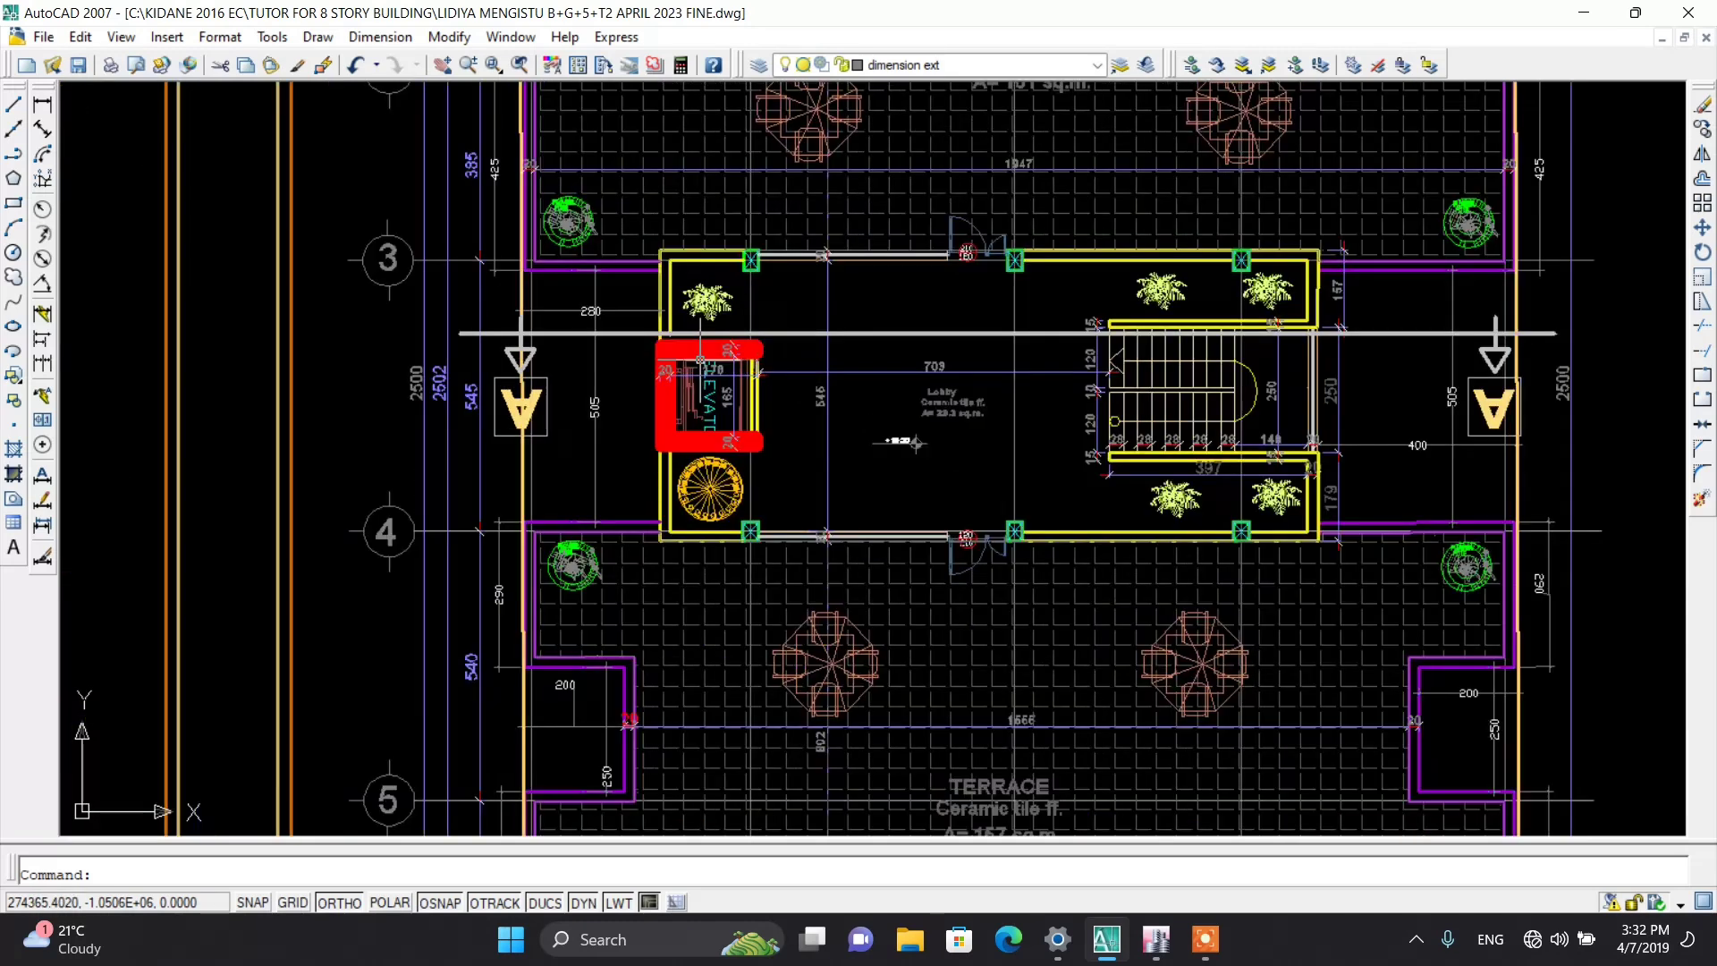
scroll(653, 260, down, 4)
scroll(657, 256, up, 2)
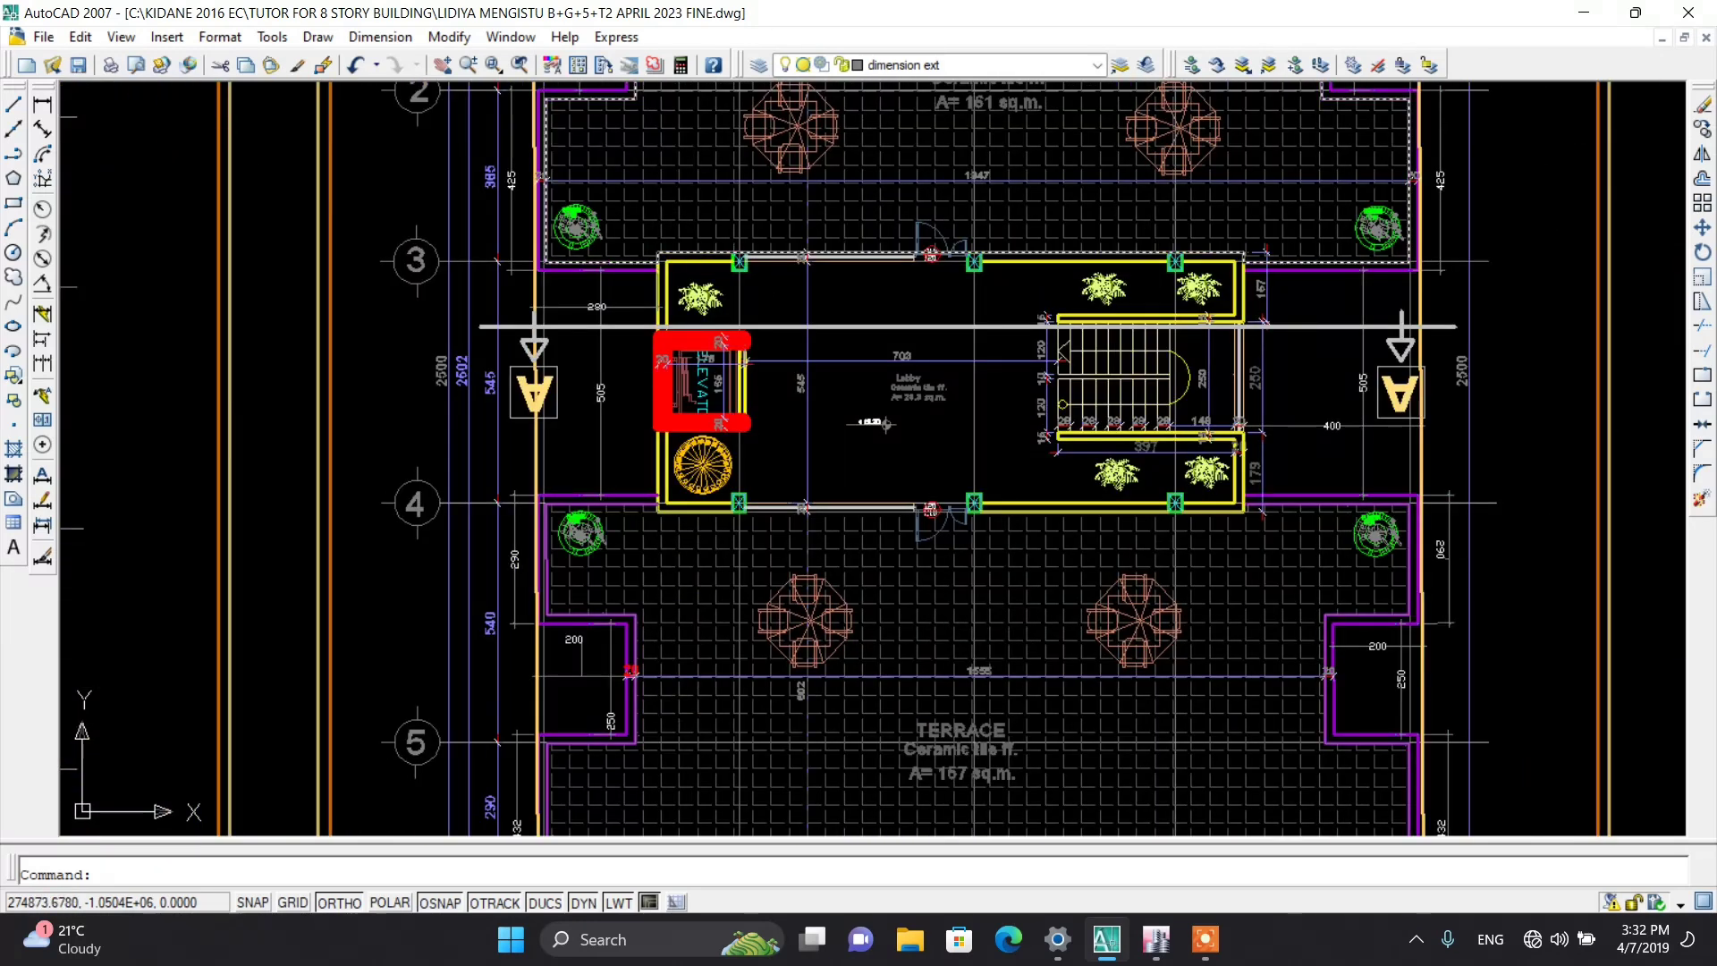
click(1155, 939)
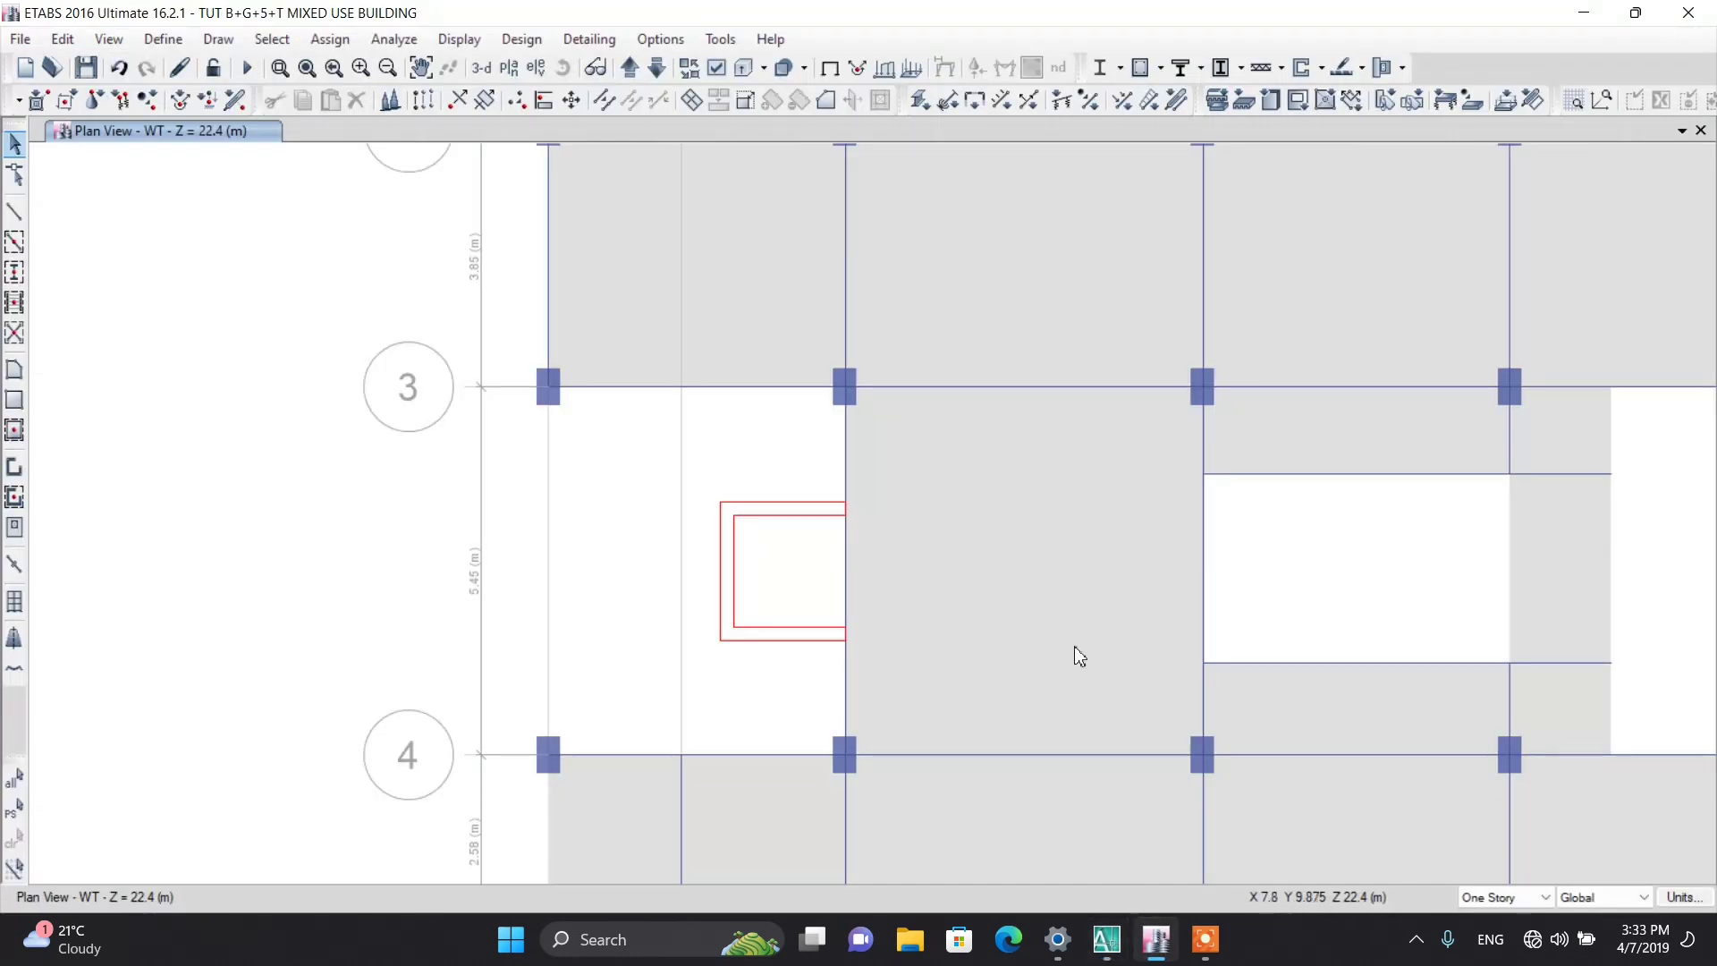
Step: Delete the WT story's slabs, beams and columns between grids 1 and 2 and between grids 4 and 6, including the outer column at grid E-4
scroll(821, 489, down, 3)
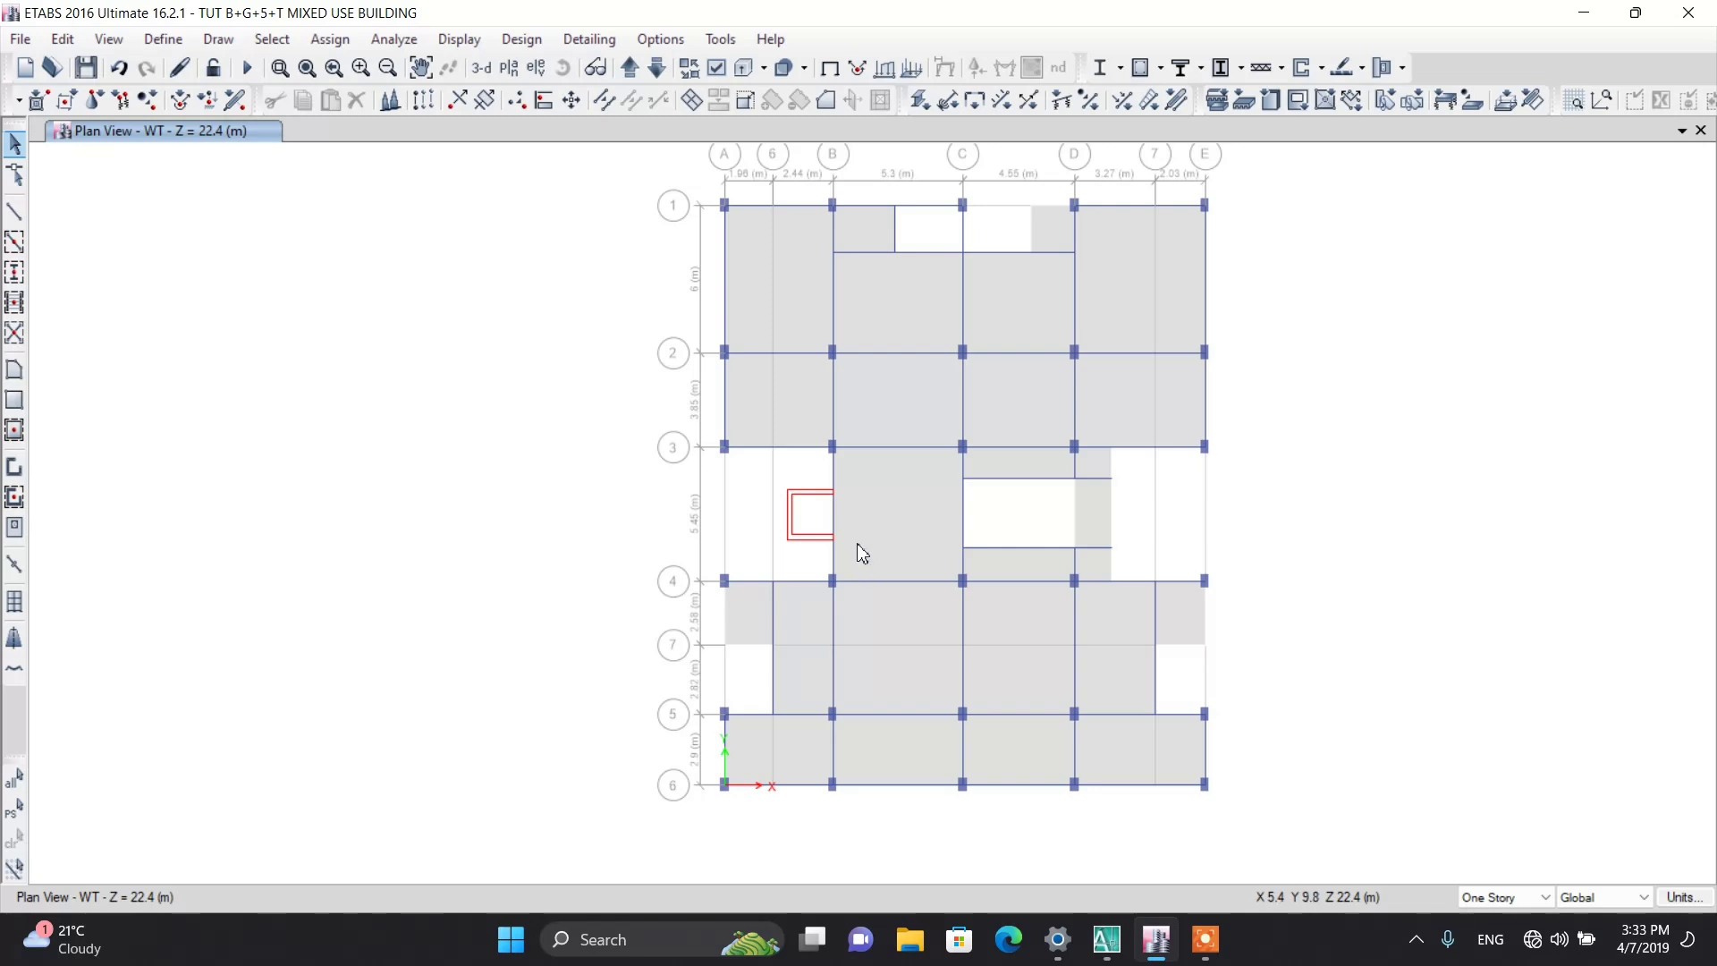
scroll(850, 551, down, 3)
scroll(797, 447, up, 3)
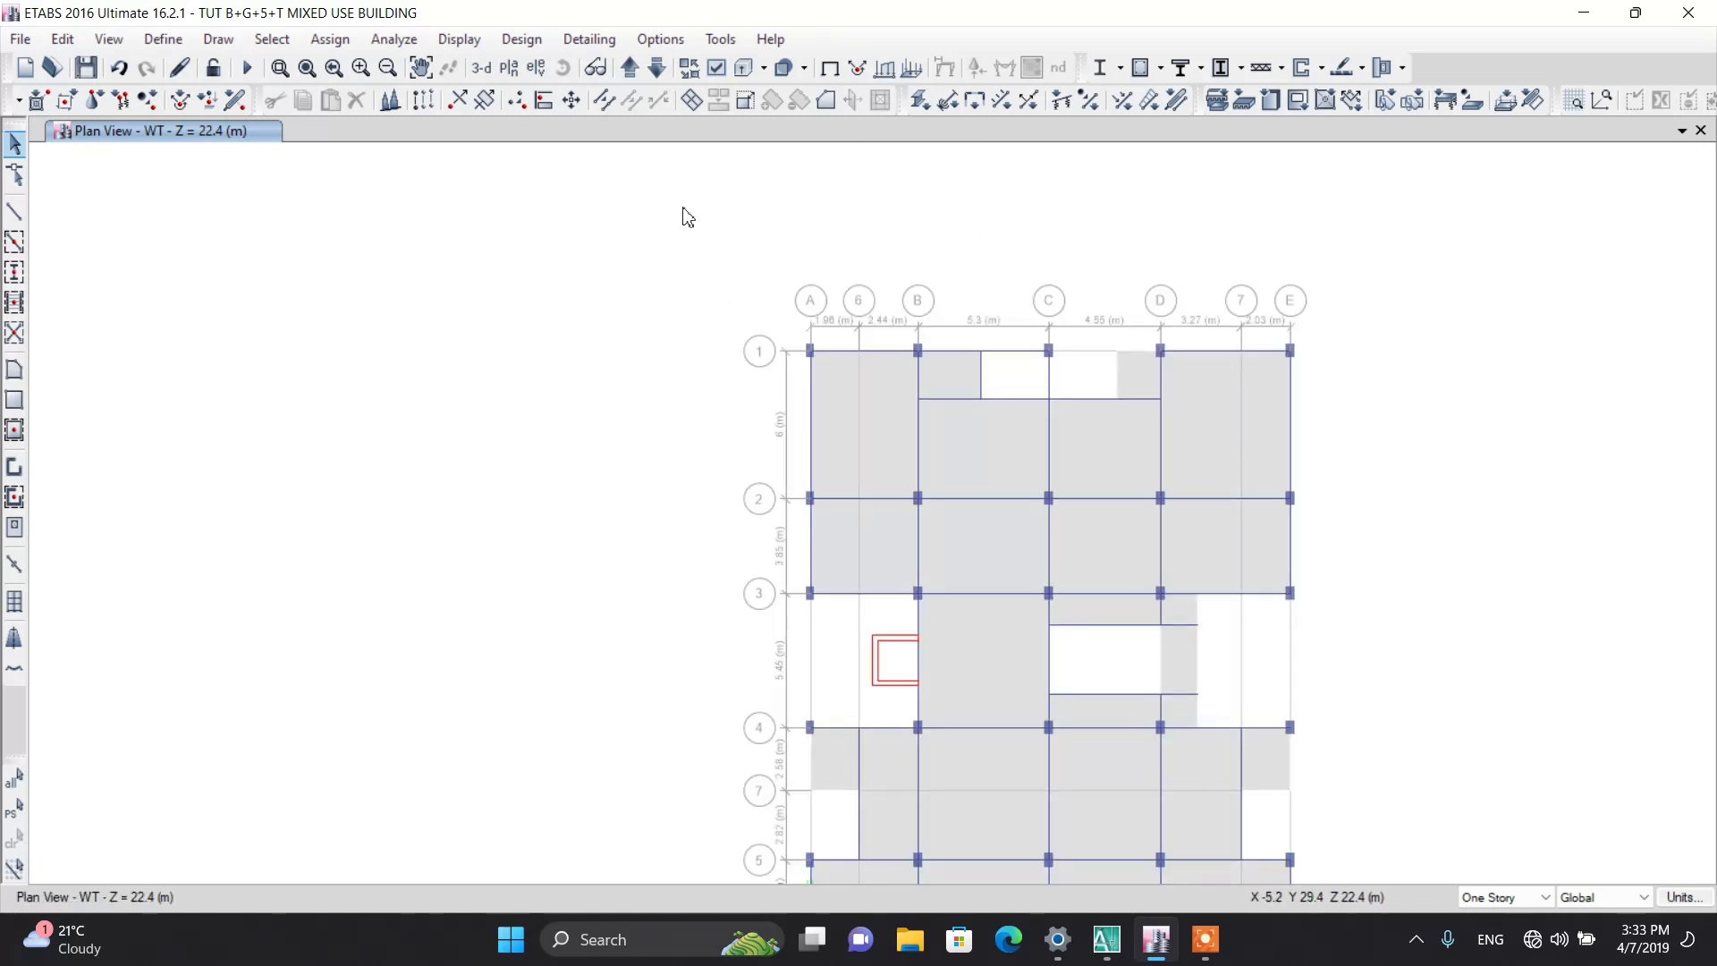
drag(683, 206, 1350, 552)
scroll(1016, 384, down, 3)
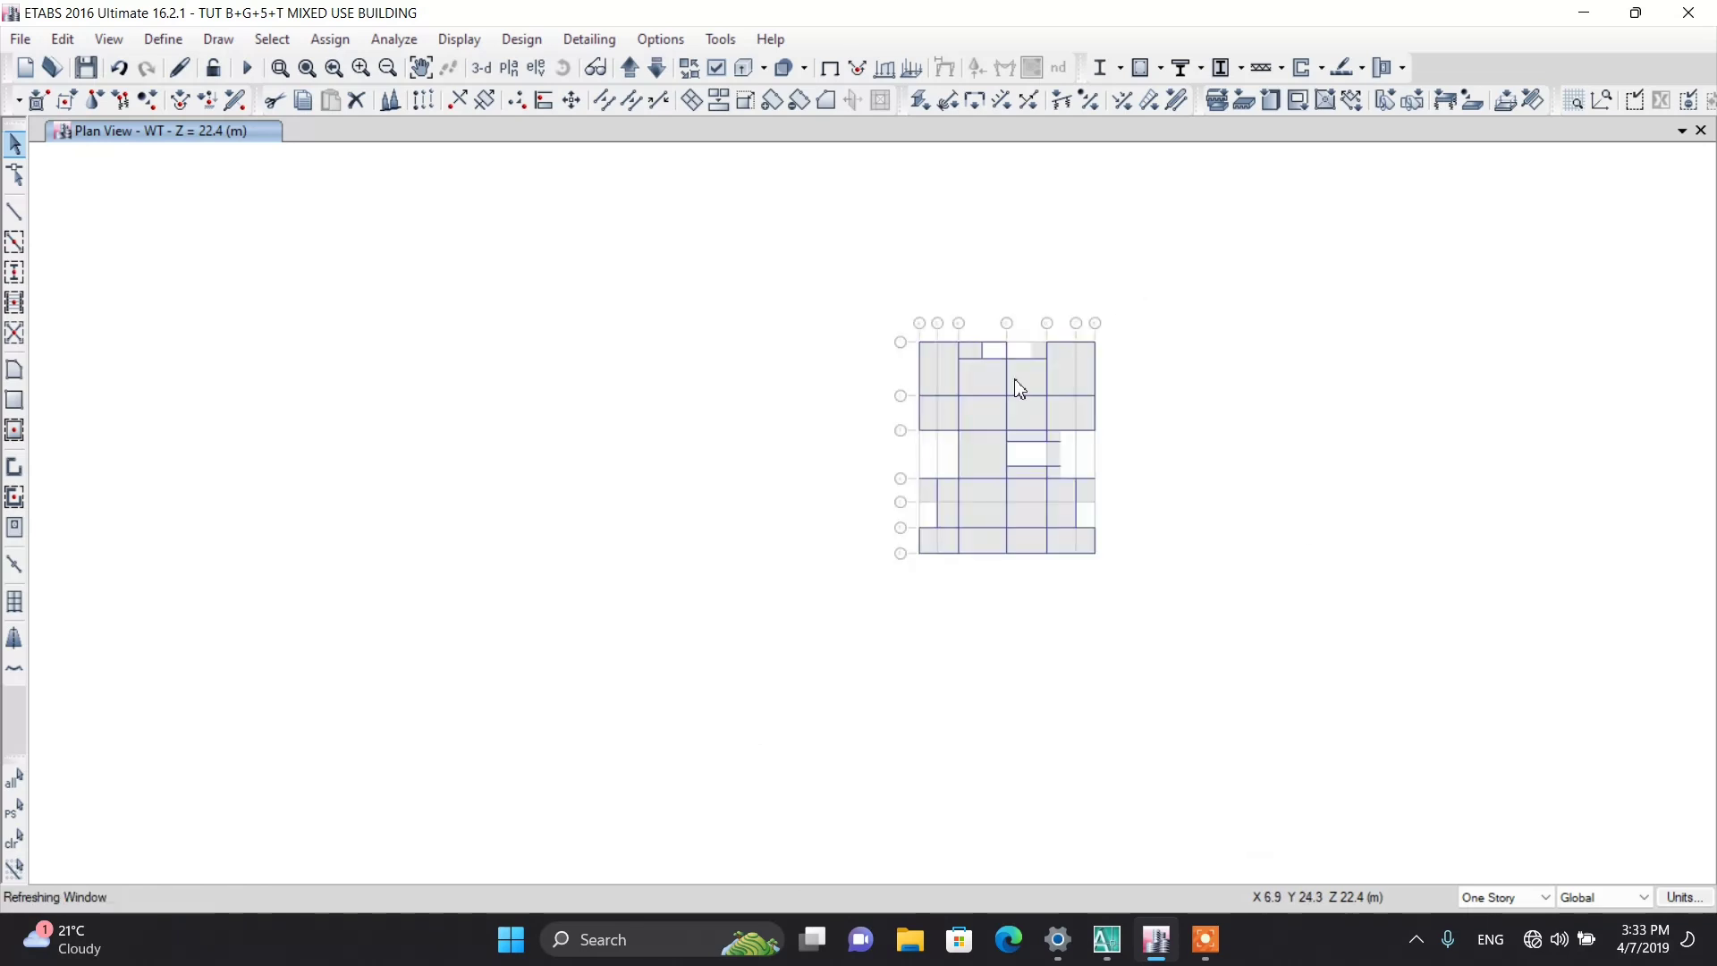
scroll(1046, 548, up, 3)
drag(669, 400, 1261, 660)
drag(1157, 334, 1246, 449)
click(365, 110)
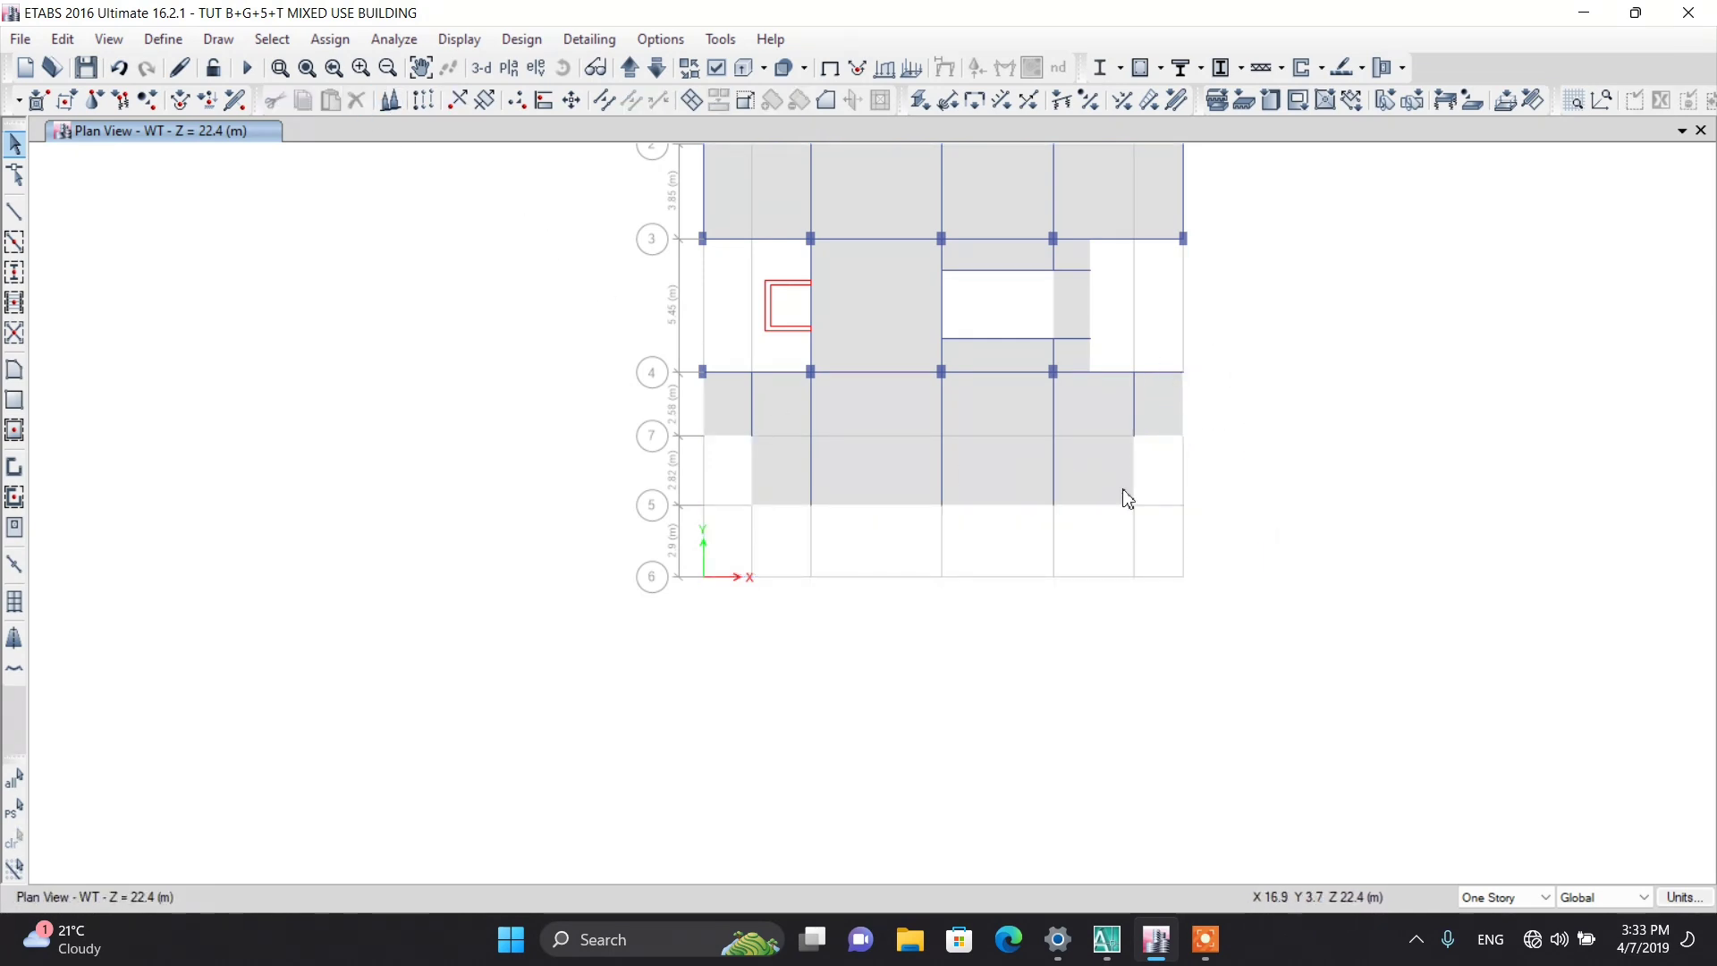
drag(1224, 517, 713, 433)
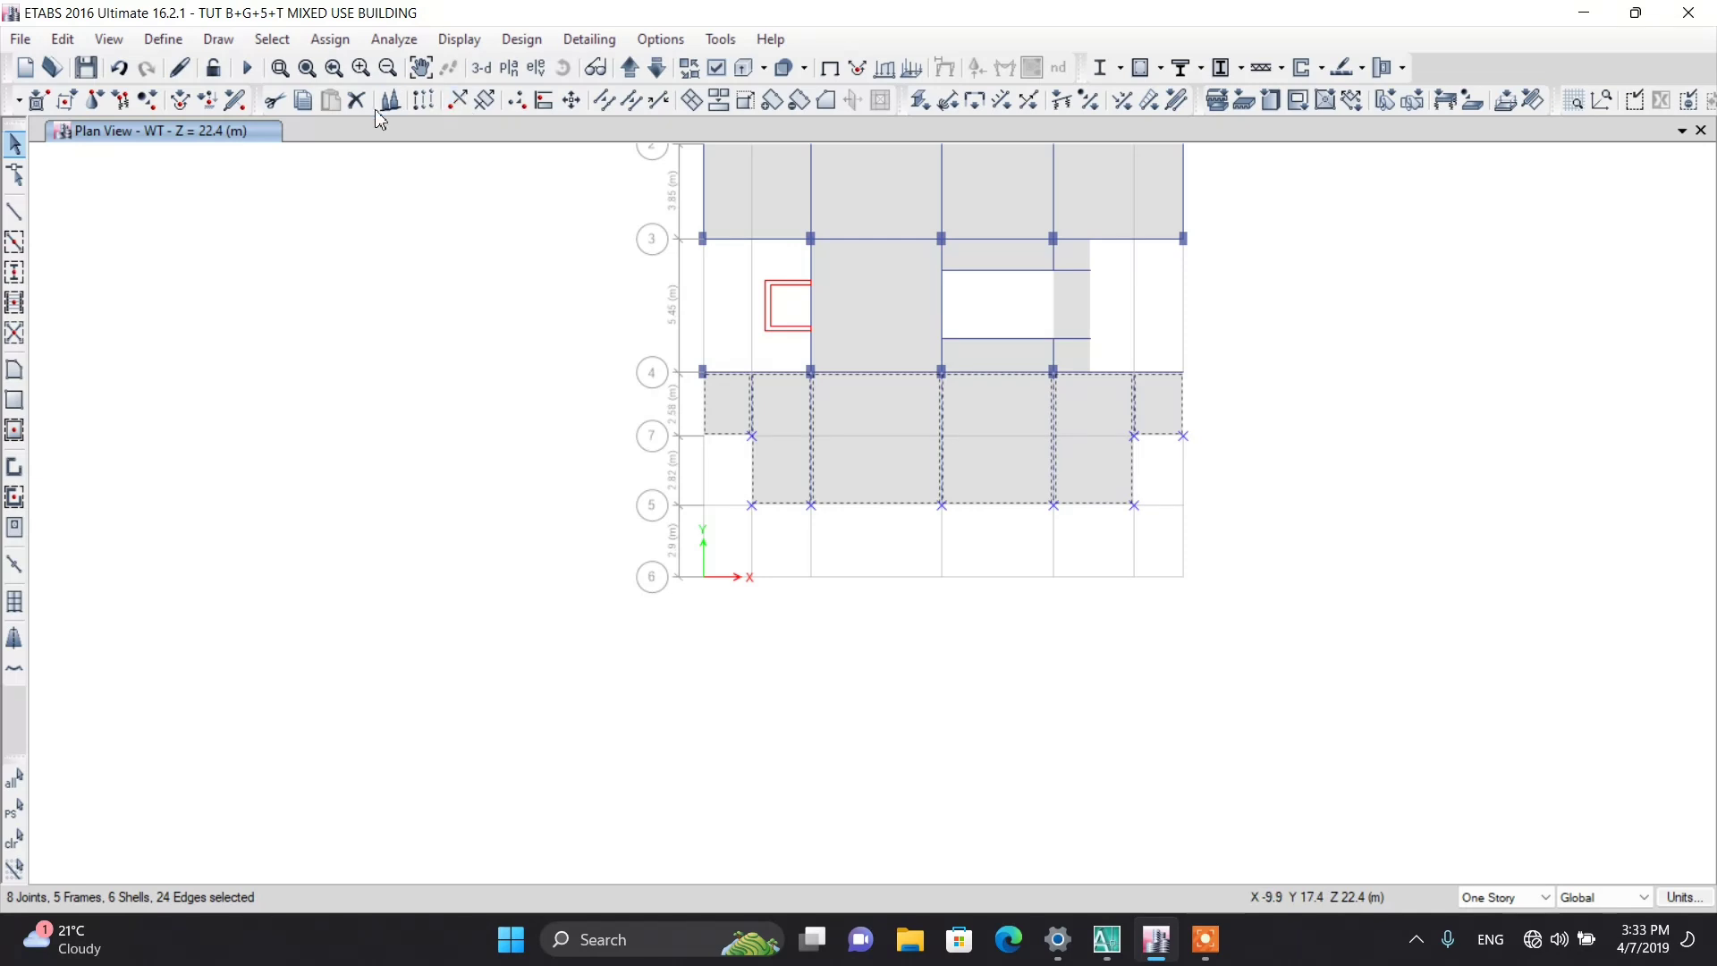
click(357, 100)
Step: Delete the slabs and beams between grids 2 and 3 and the outer columns and beams on grids 3 and 4, keeping the elevator and stair bay
scroll(747, 420, up, 3)
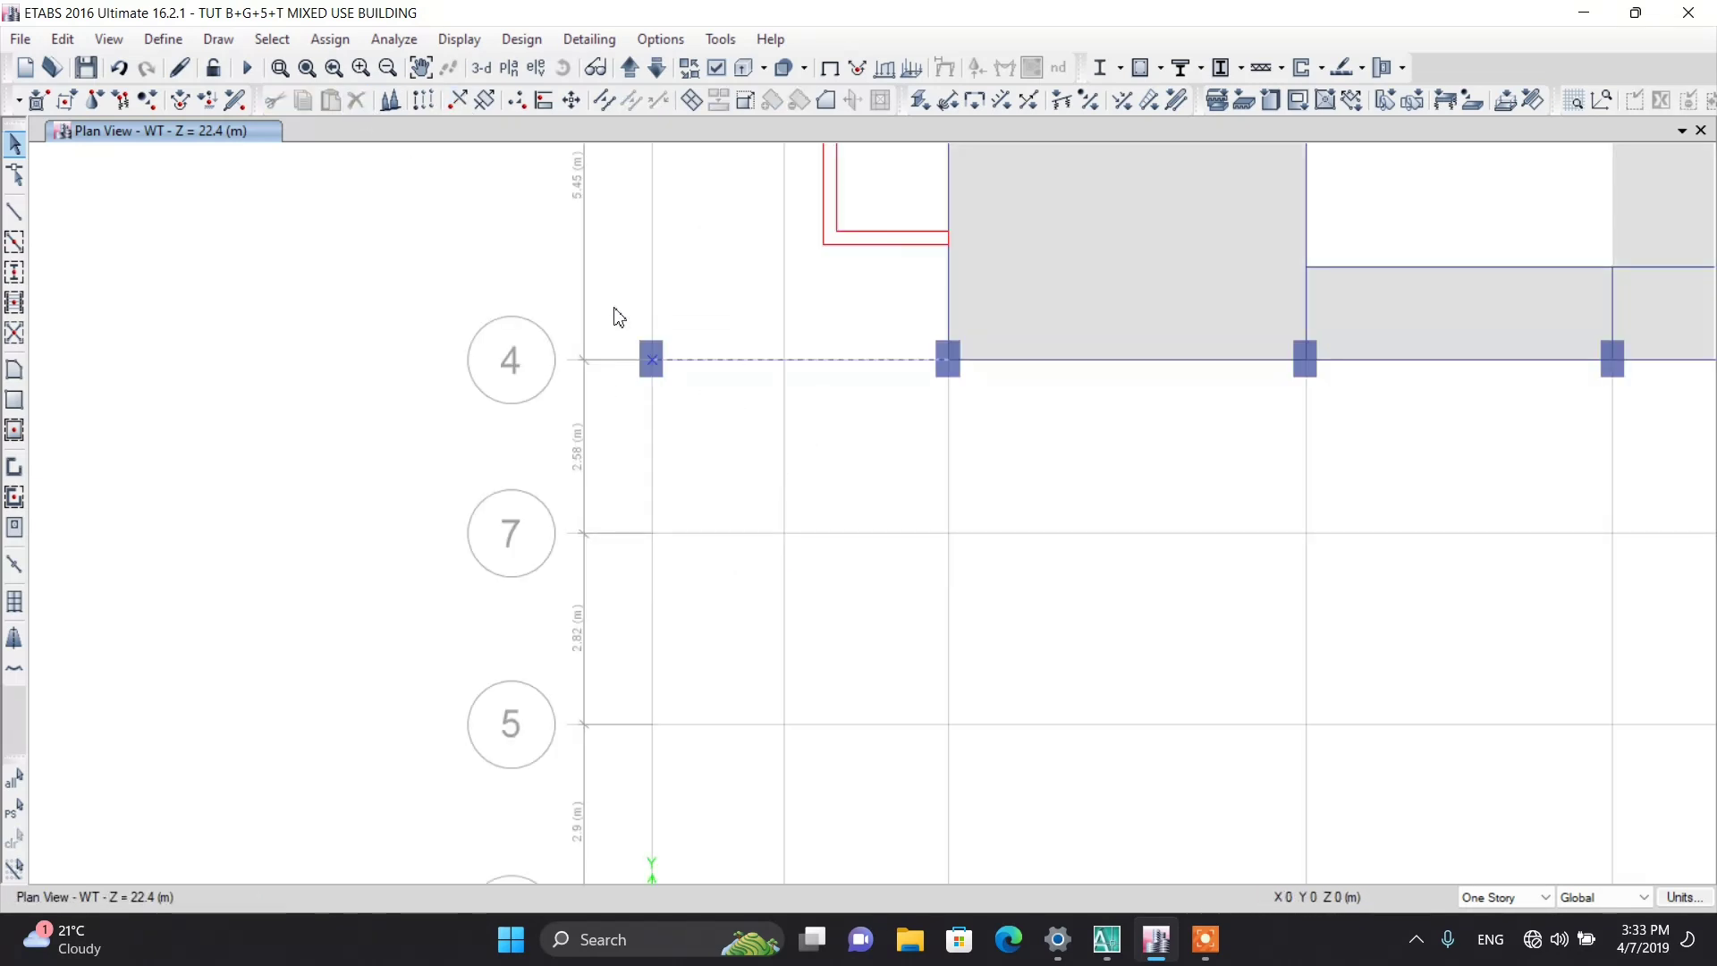
drag(614, 319, 689, 445)
scroll(691, 444, down, 5)
scroll(836, 398, up, 2)
drag(926, 451, 867, 341)
drag(909, 592, 852, 476)
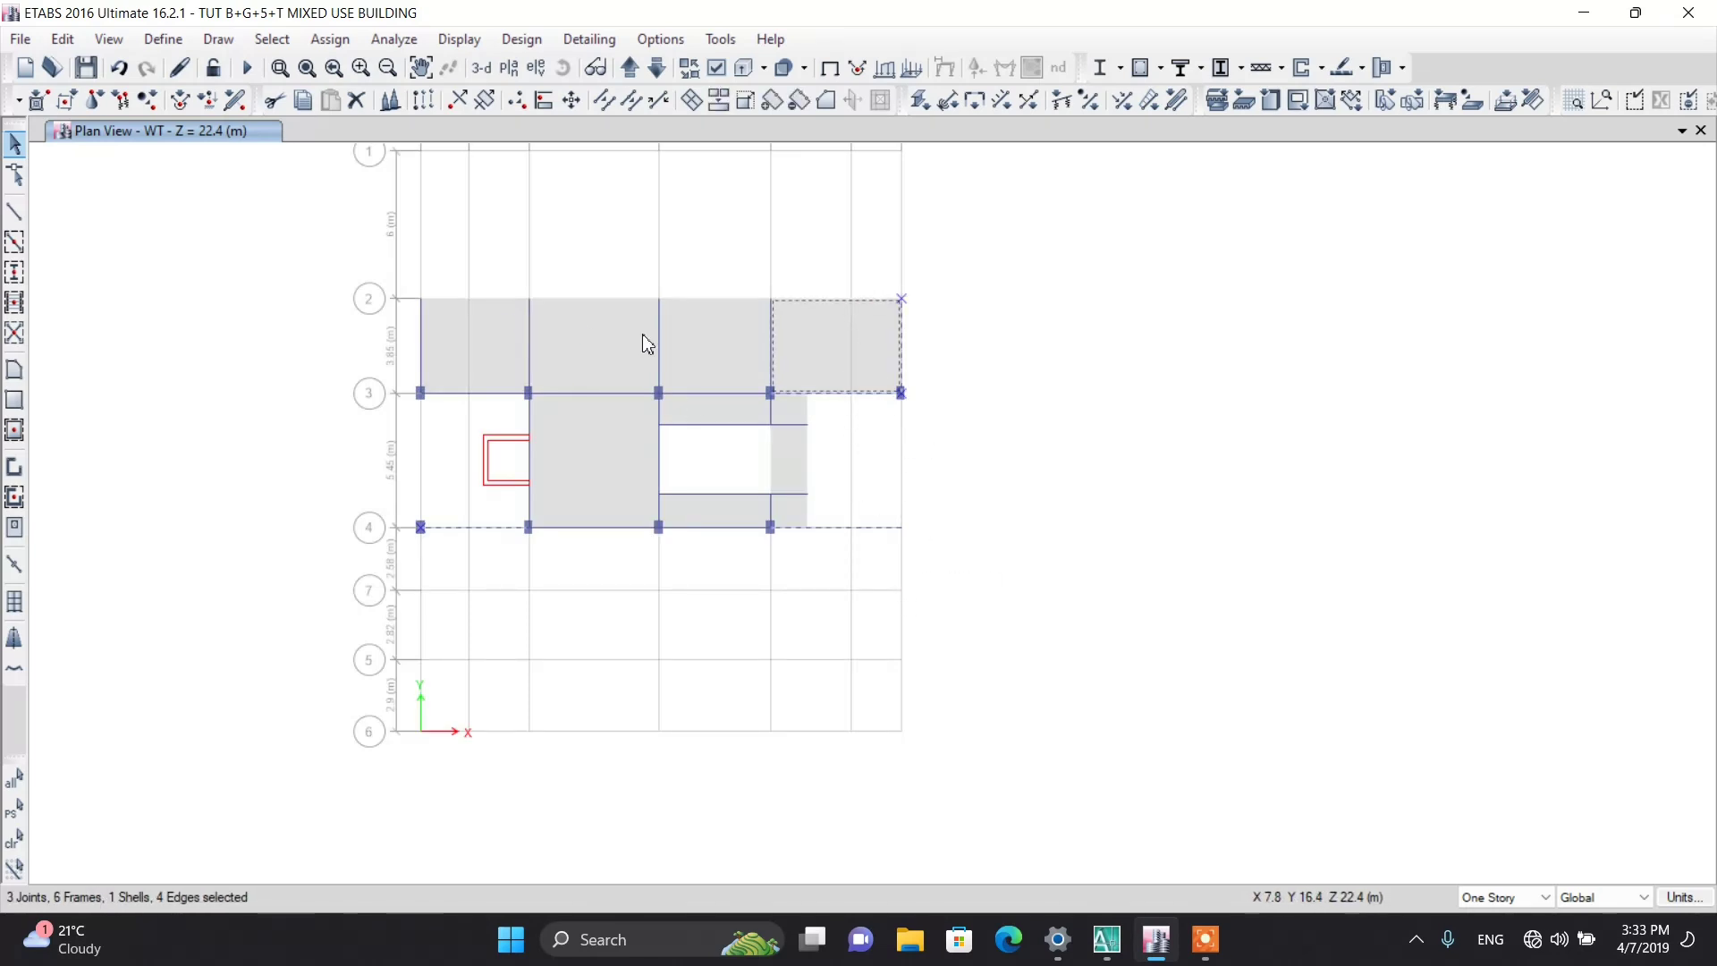
drag(818, 340, 447, 428)
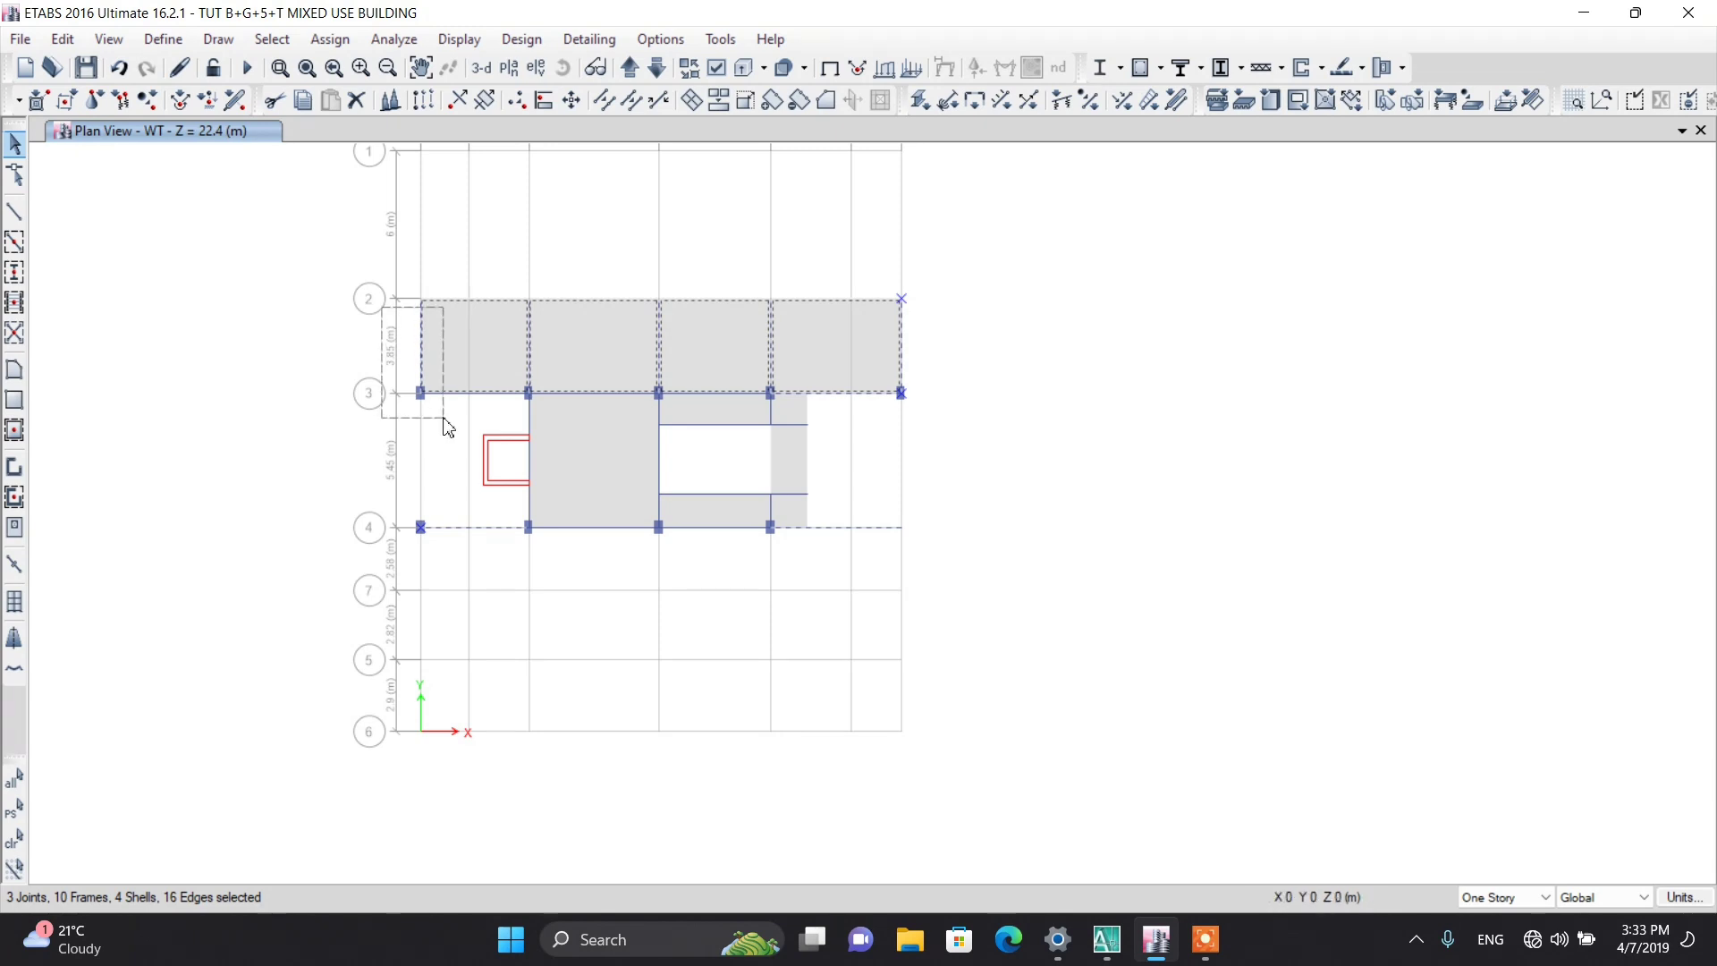
click(362, 104)
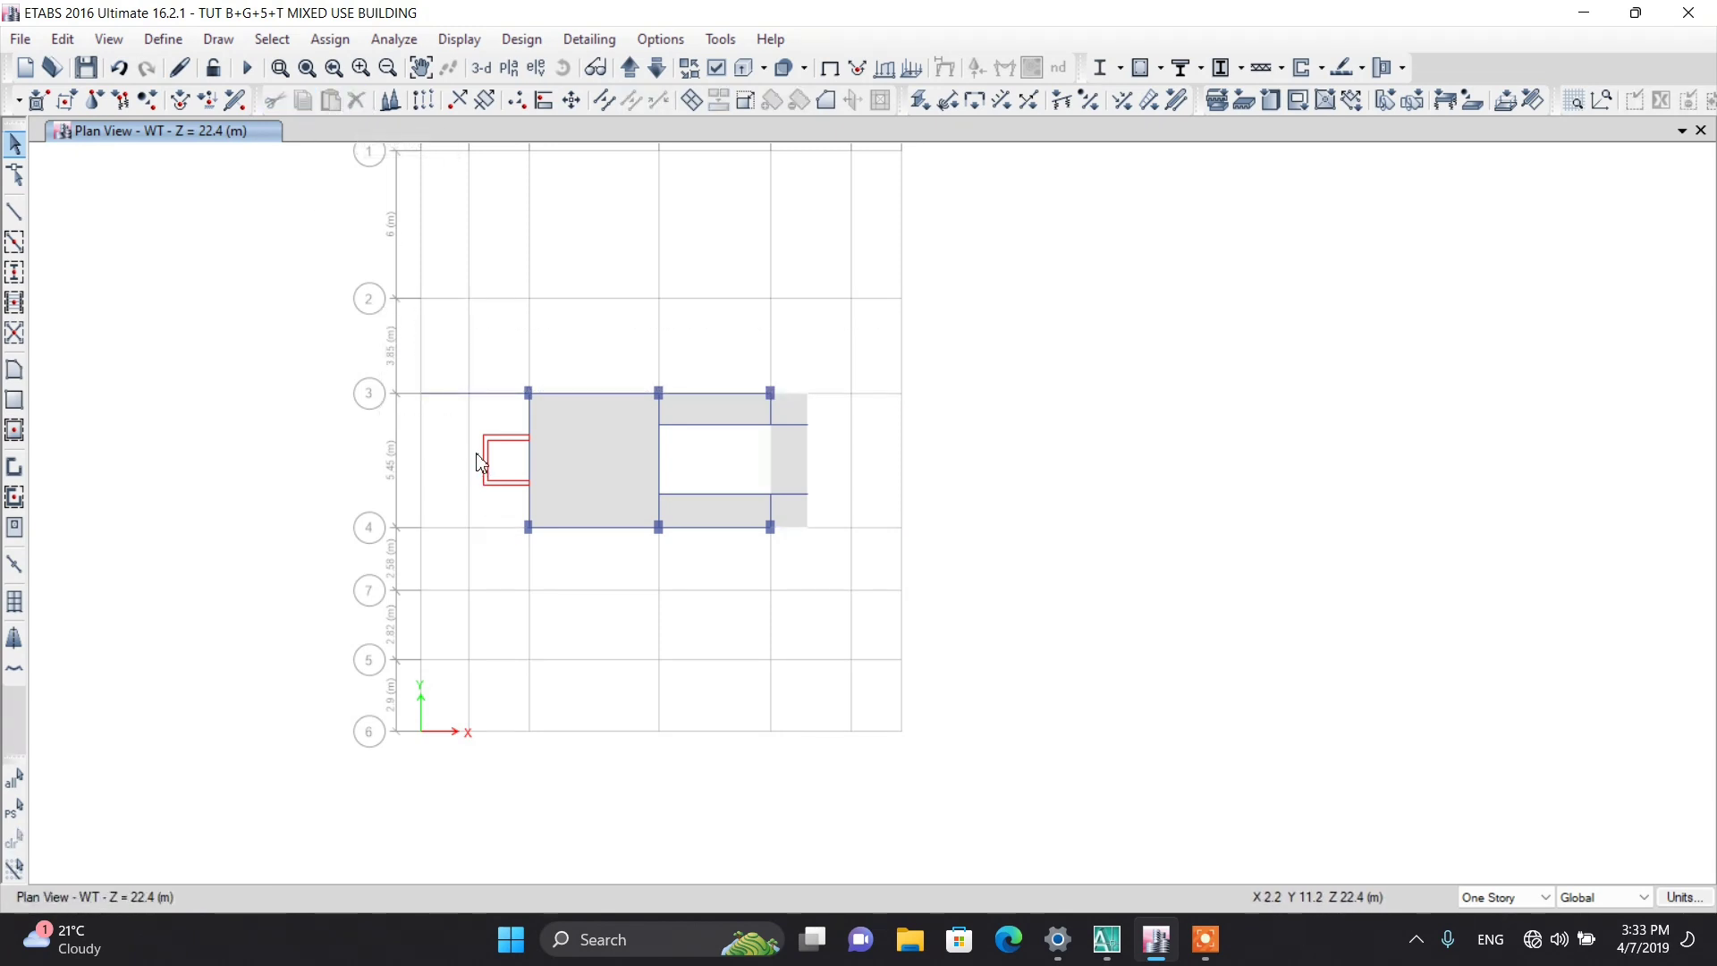
scroll(493, 453, up, 3)
click(509, 294)
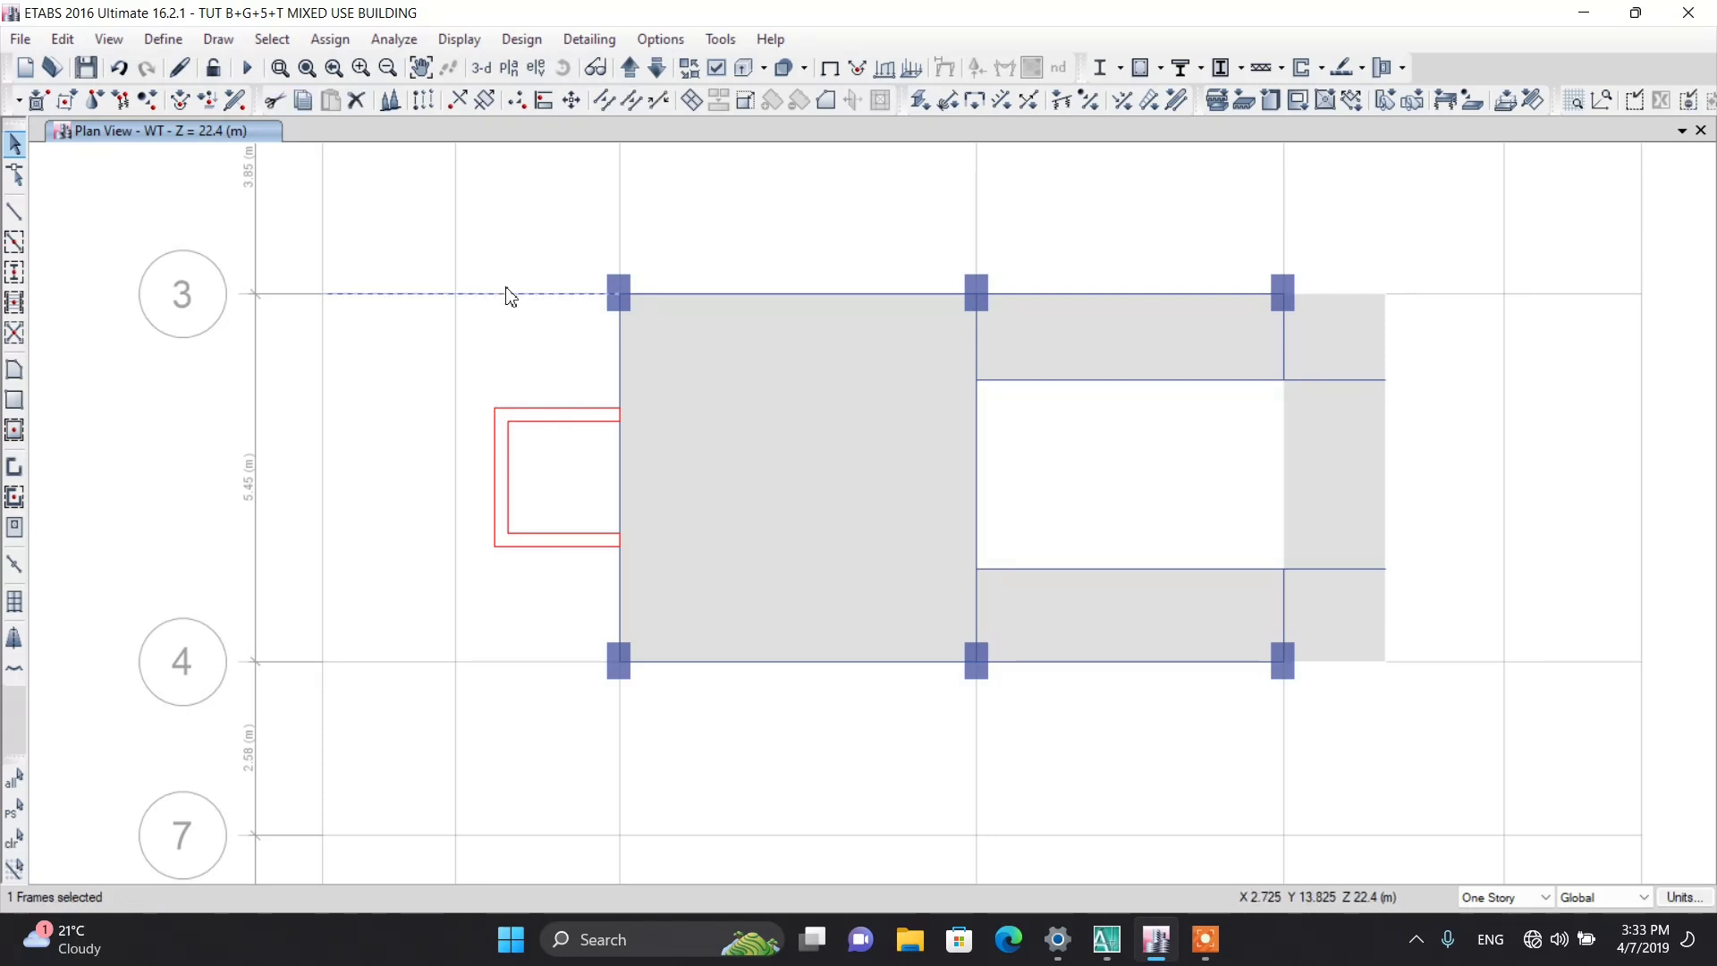
click(362, 101)
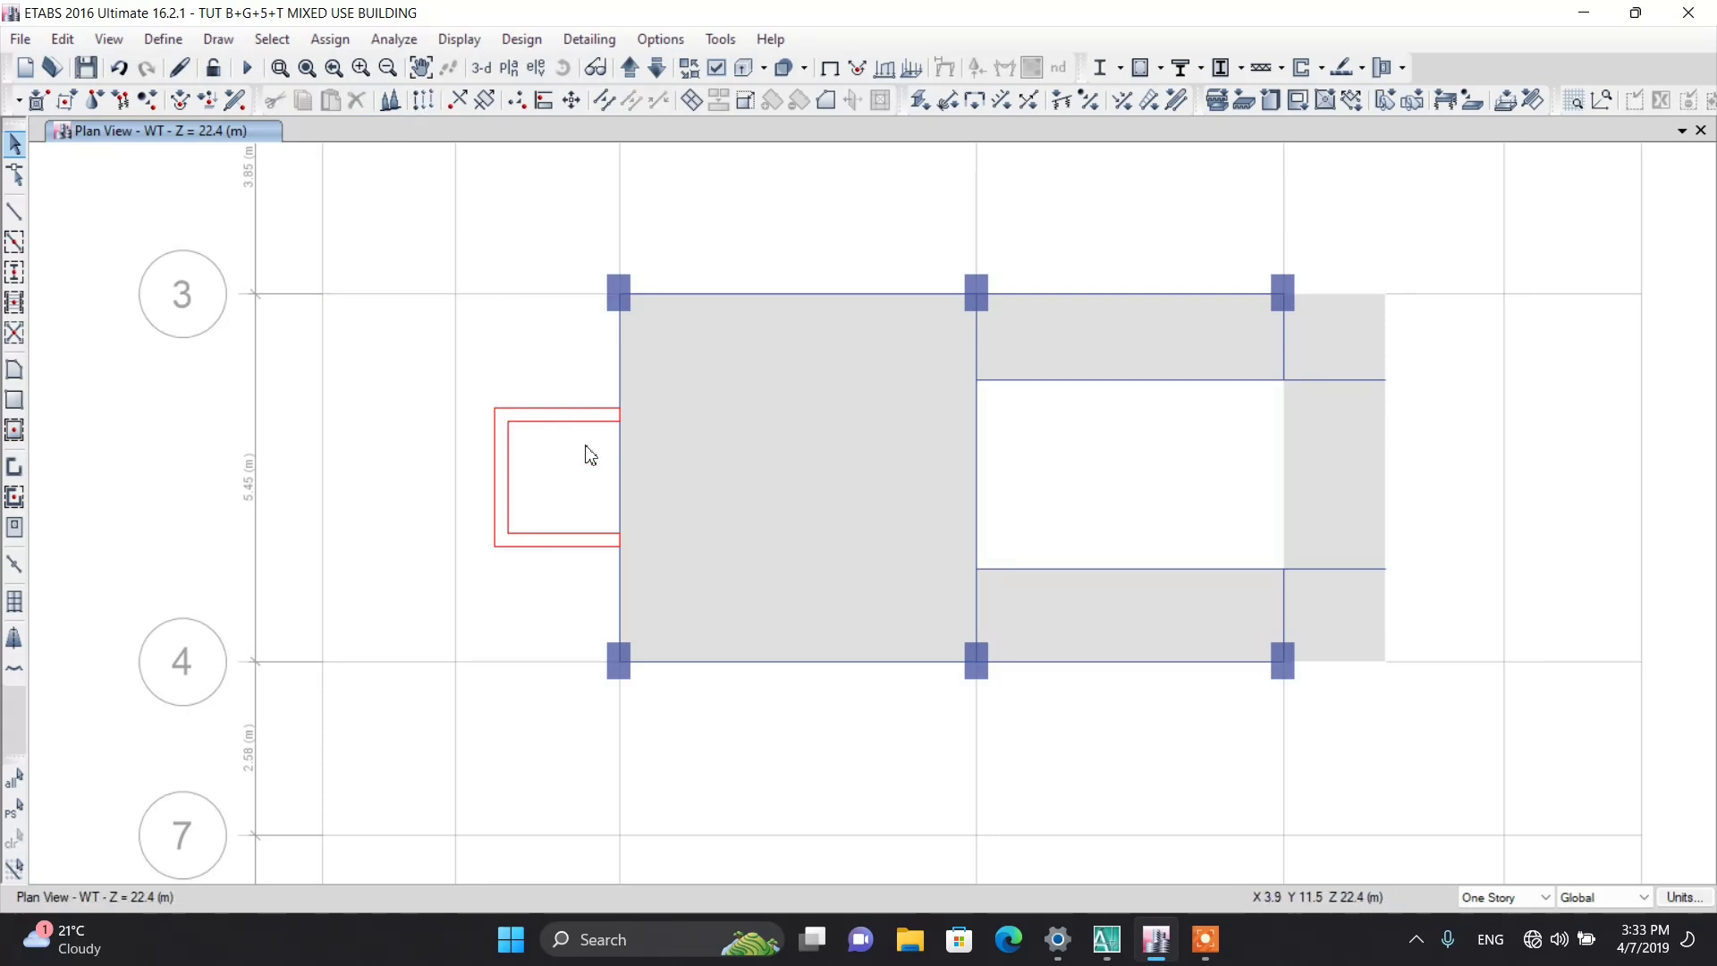
Step: Add grid lines parallel to X and Y in grid system G1 at the elevator wall's outer corner joint nearest grid 3
click(502, 415)
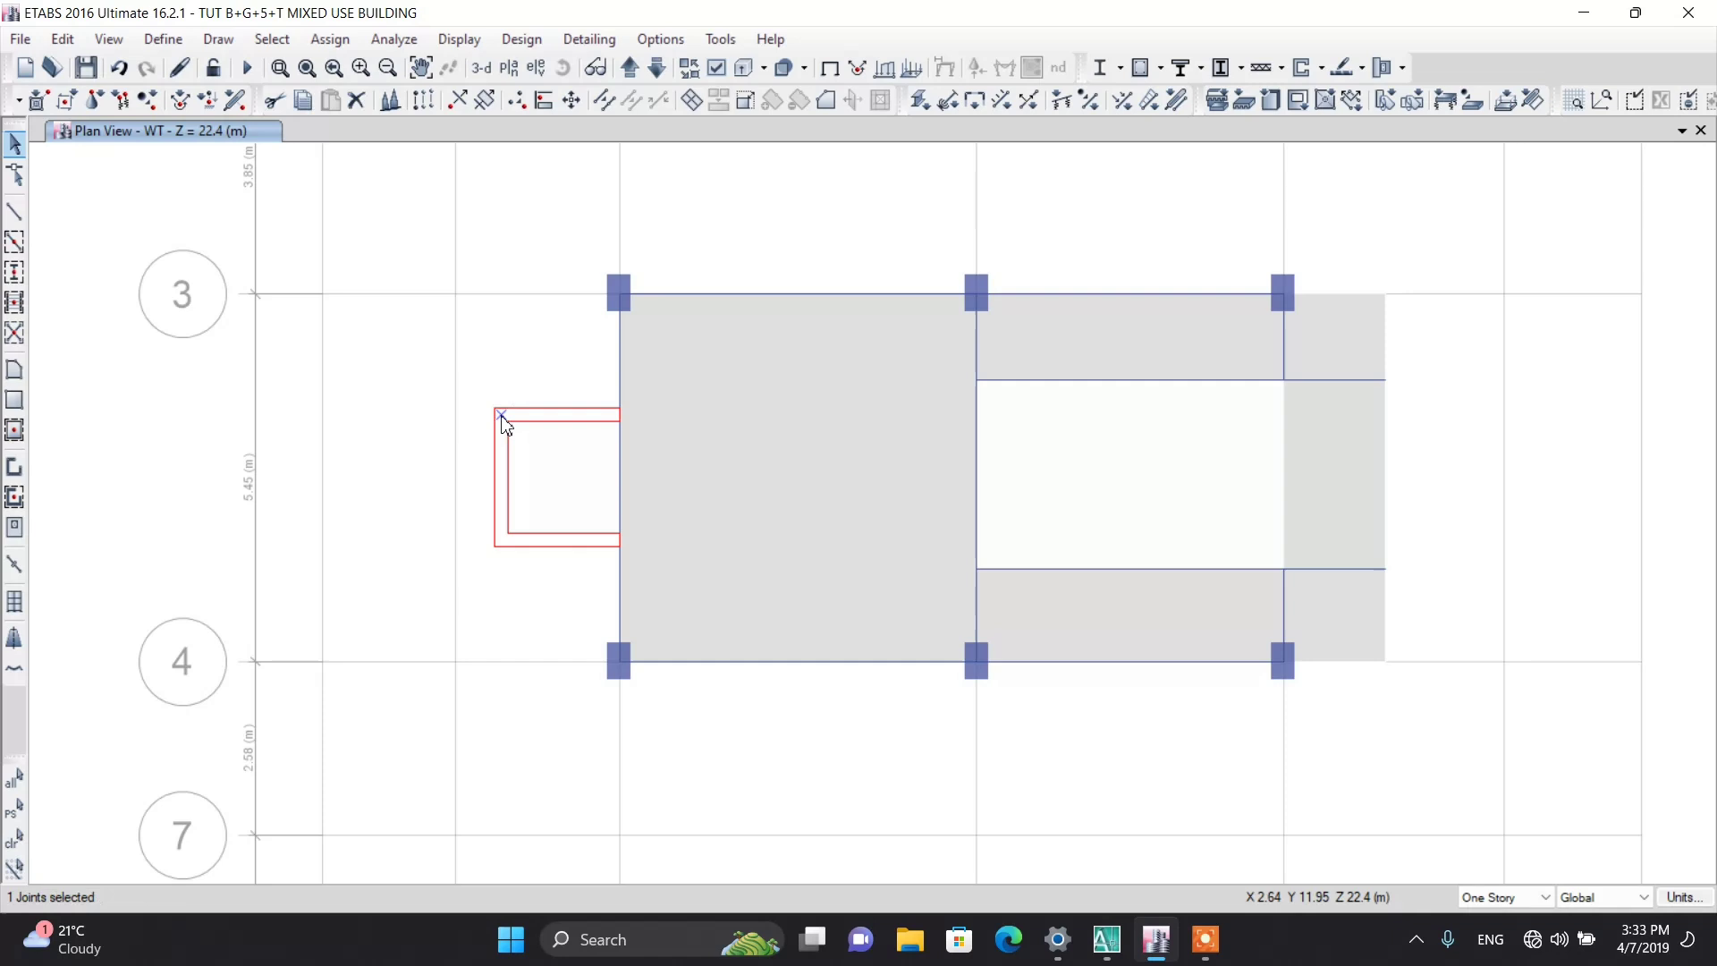
click(62, 40)
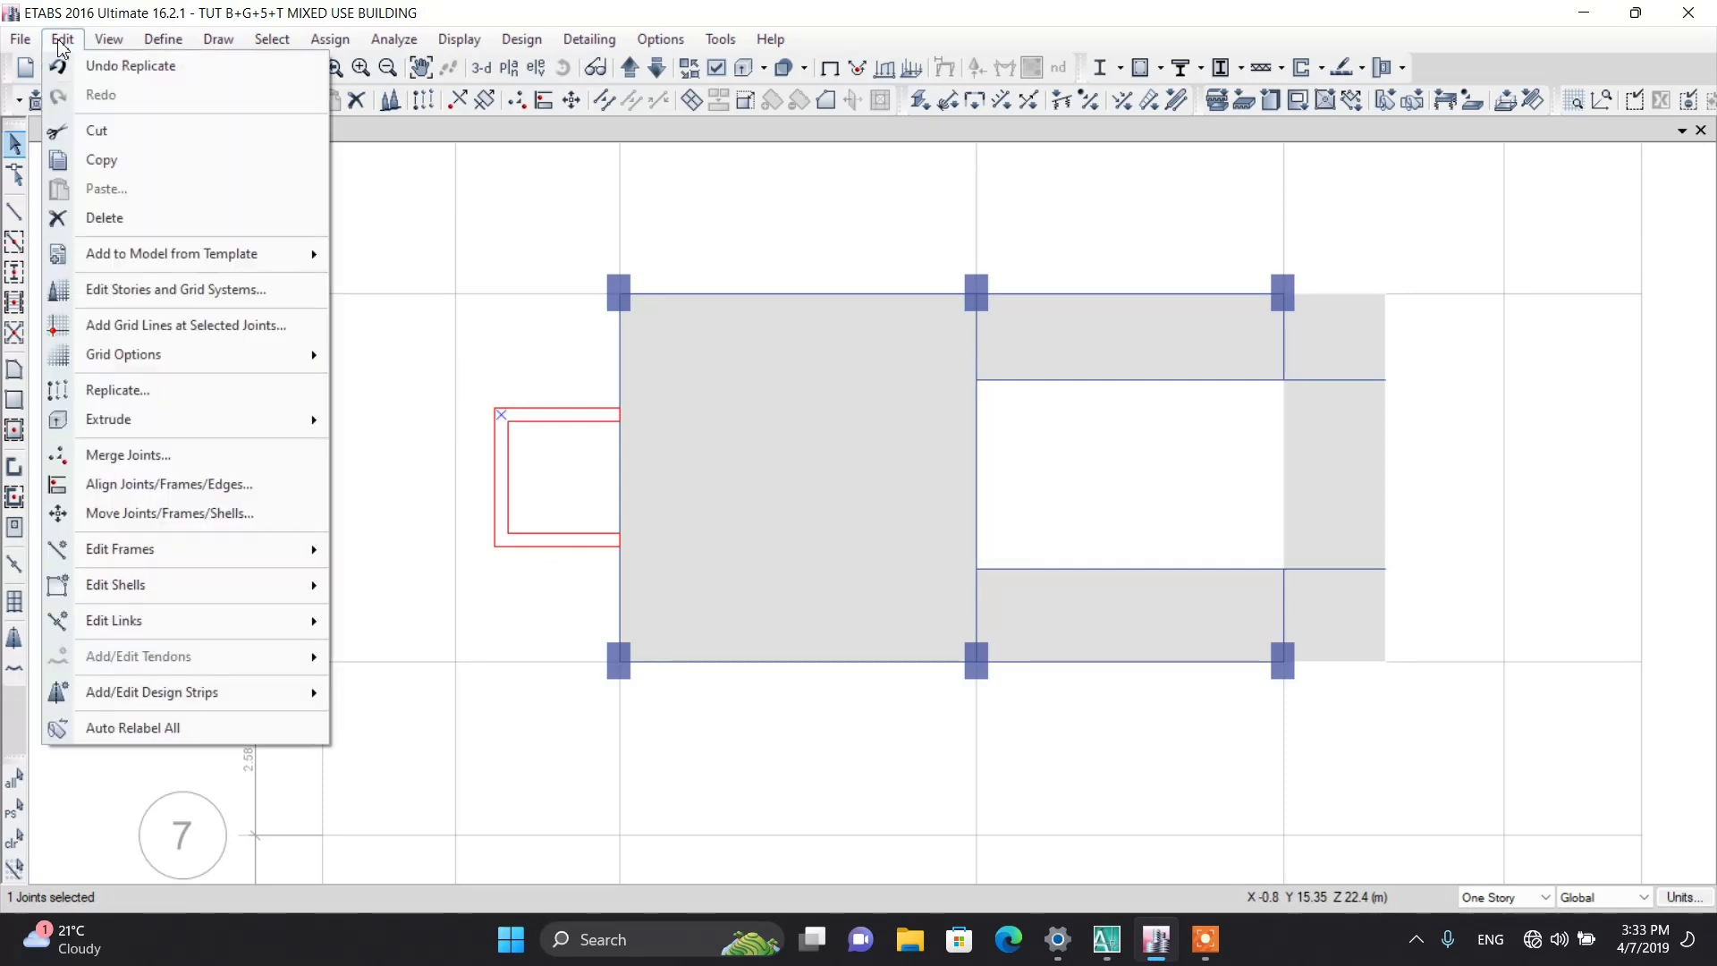
click(98, 327)
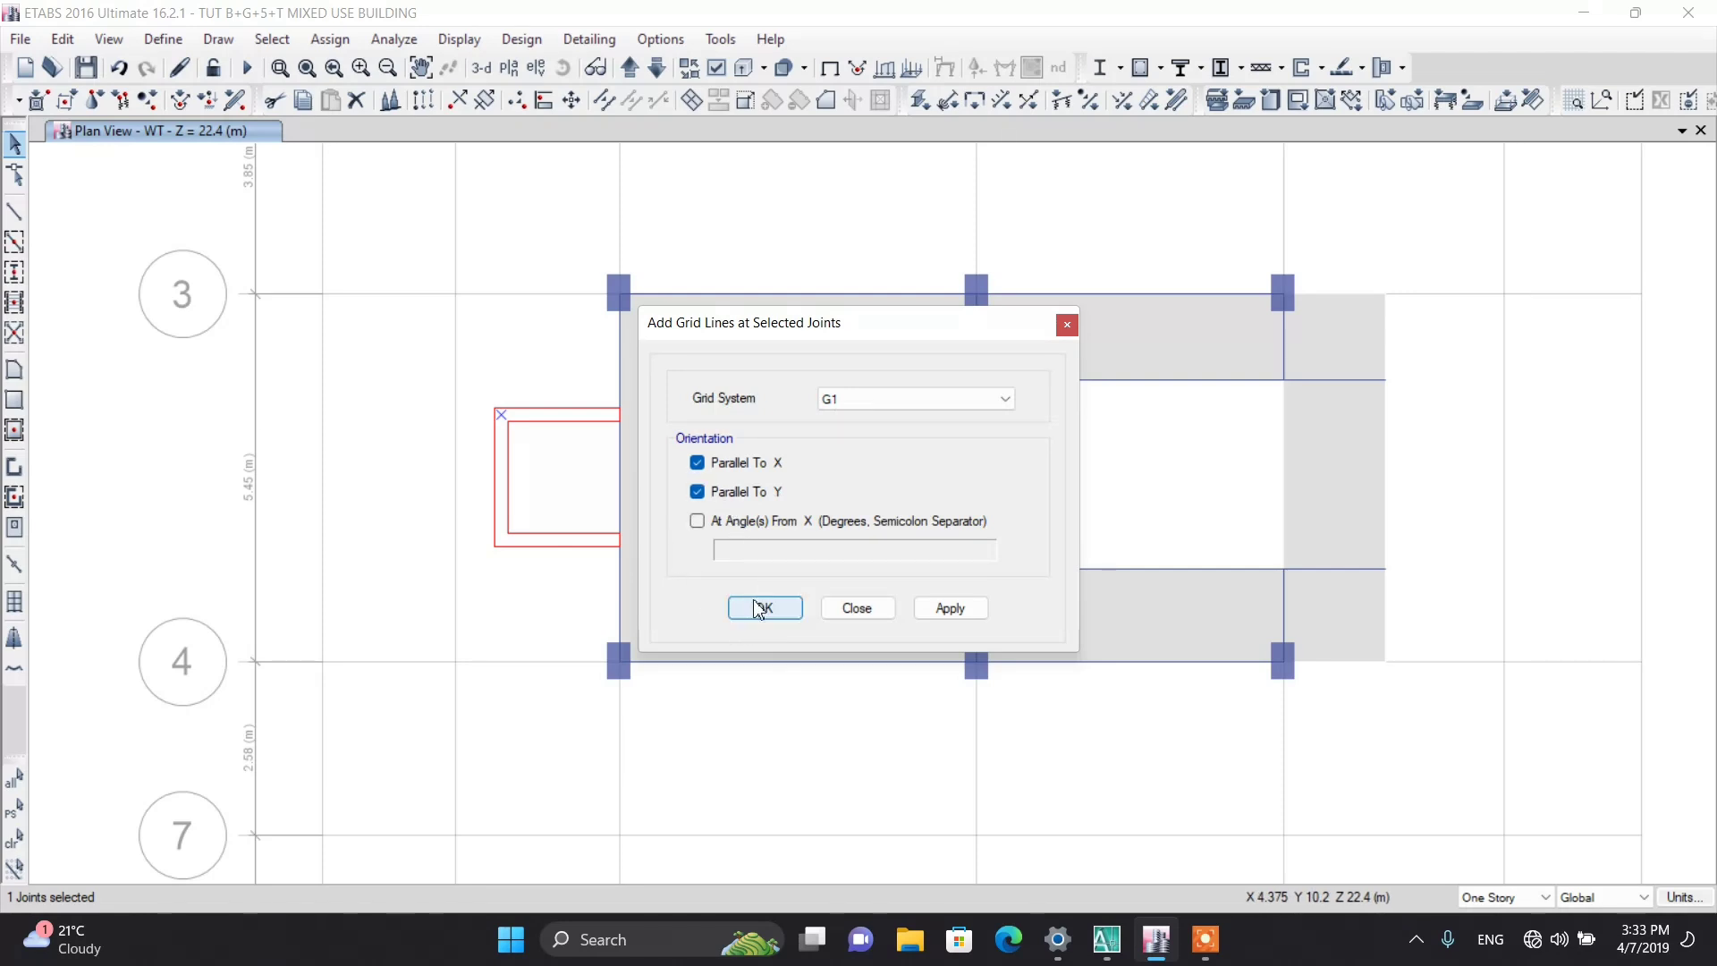
click(757, 611)
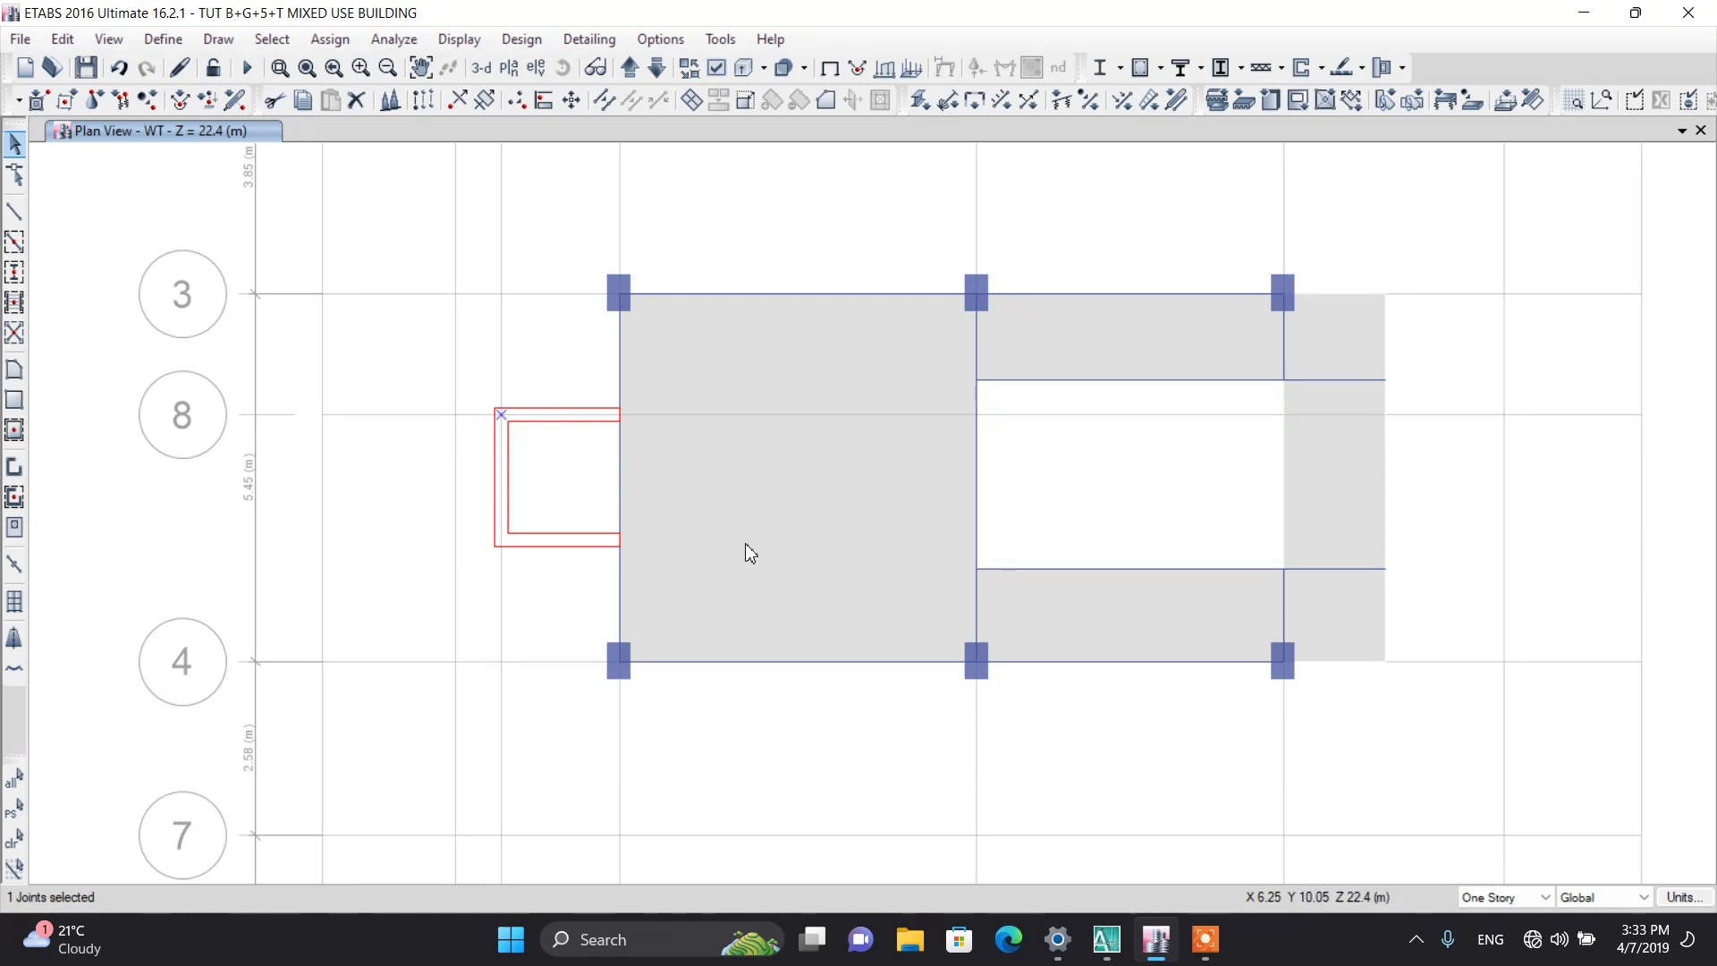
Step: Draw a Slab150 floor over the elevator shaft between grids 3 and 4, from the elevator wall's outer grid line to grid B
scroll(749, 552, down, 3)
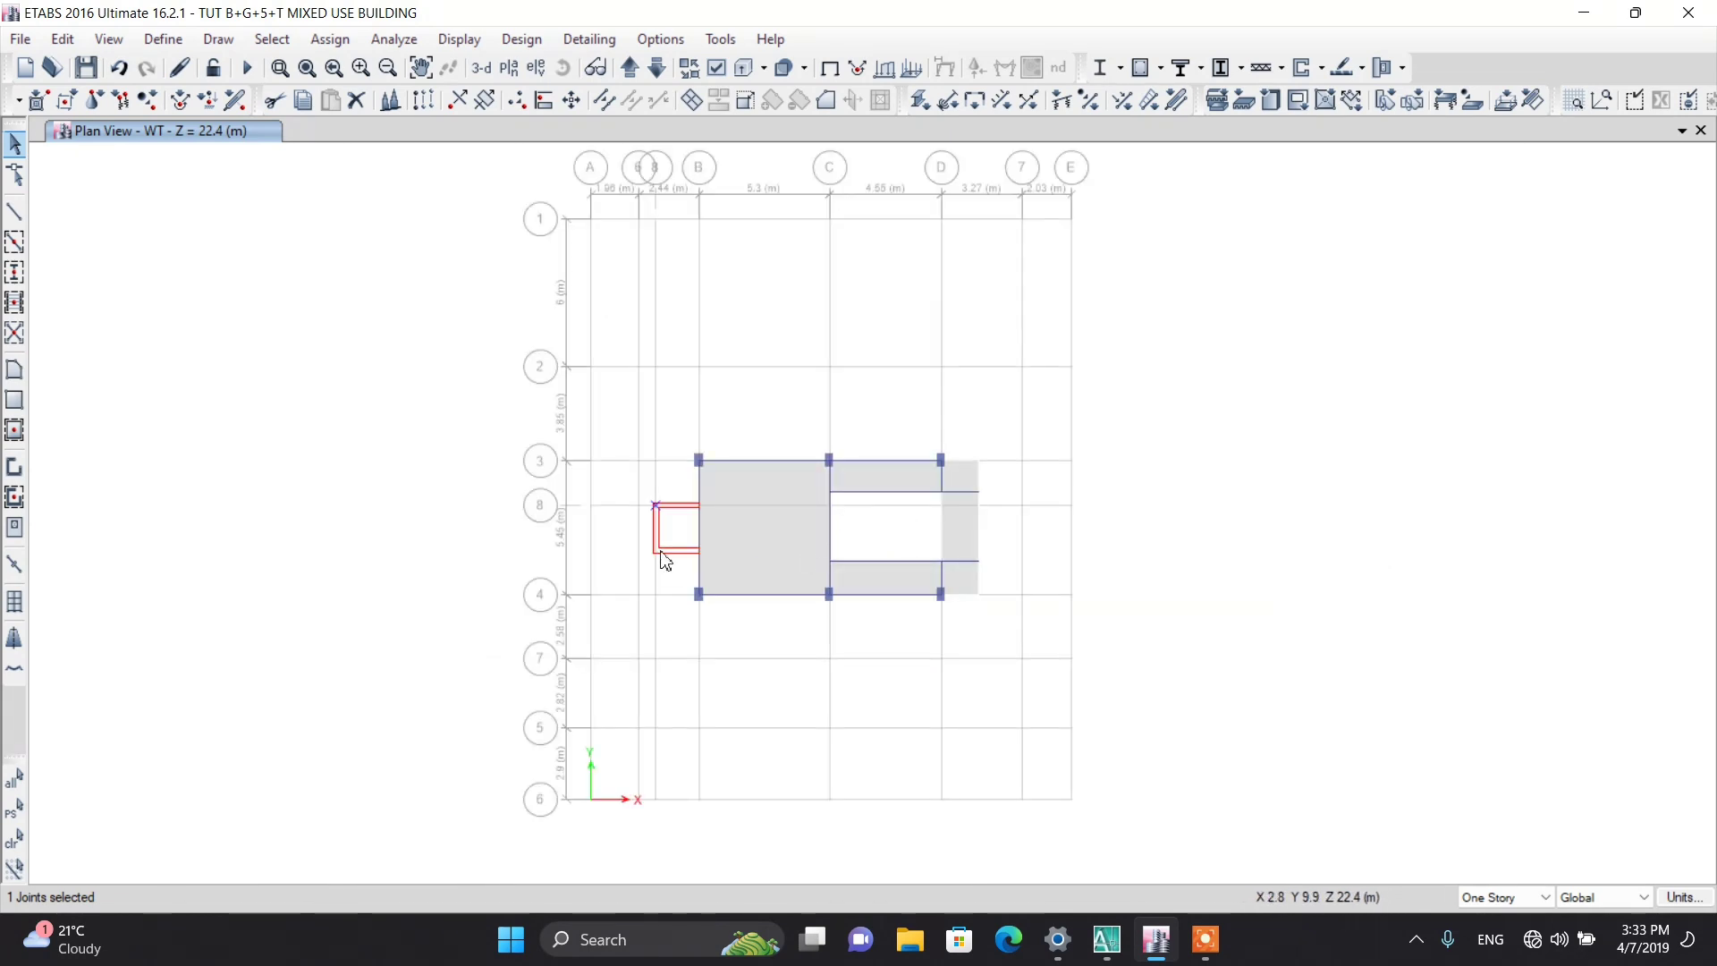
scroll(666, 559, up, 3)
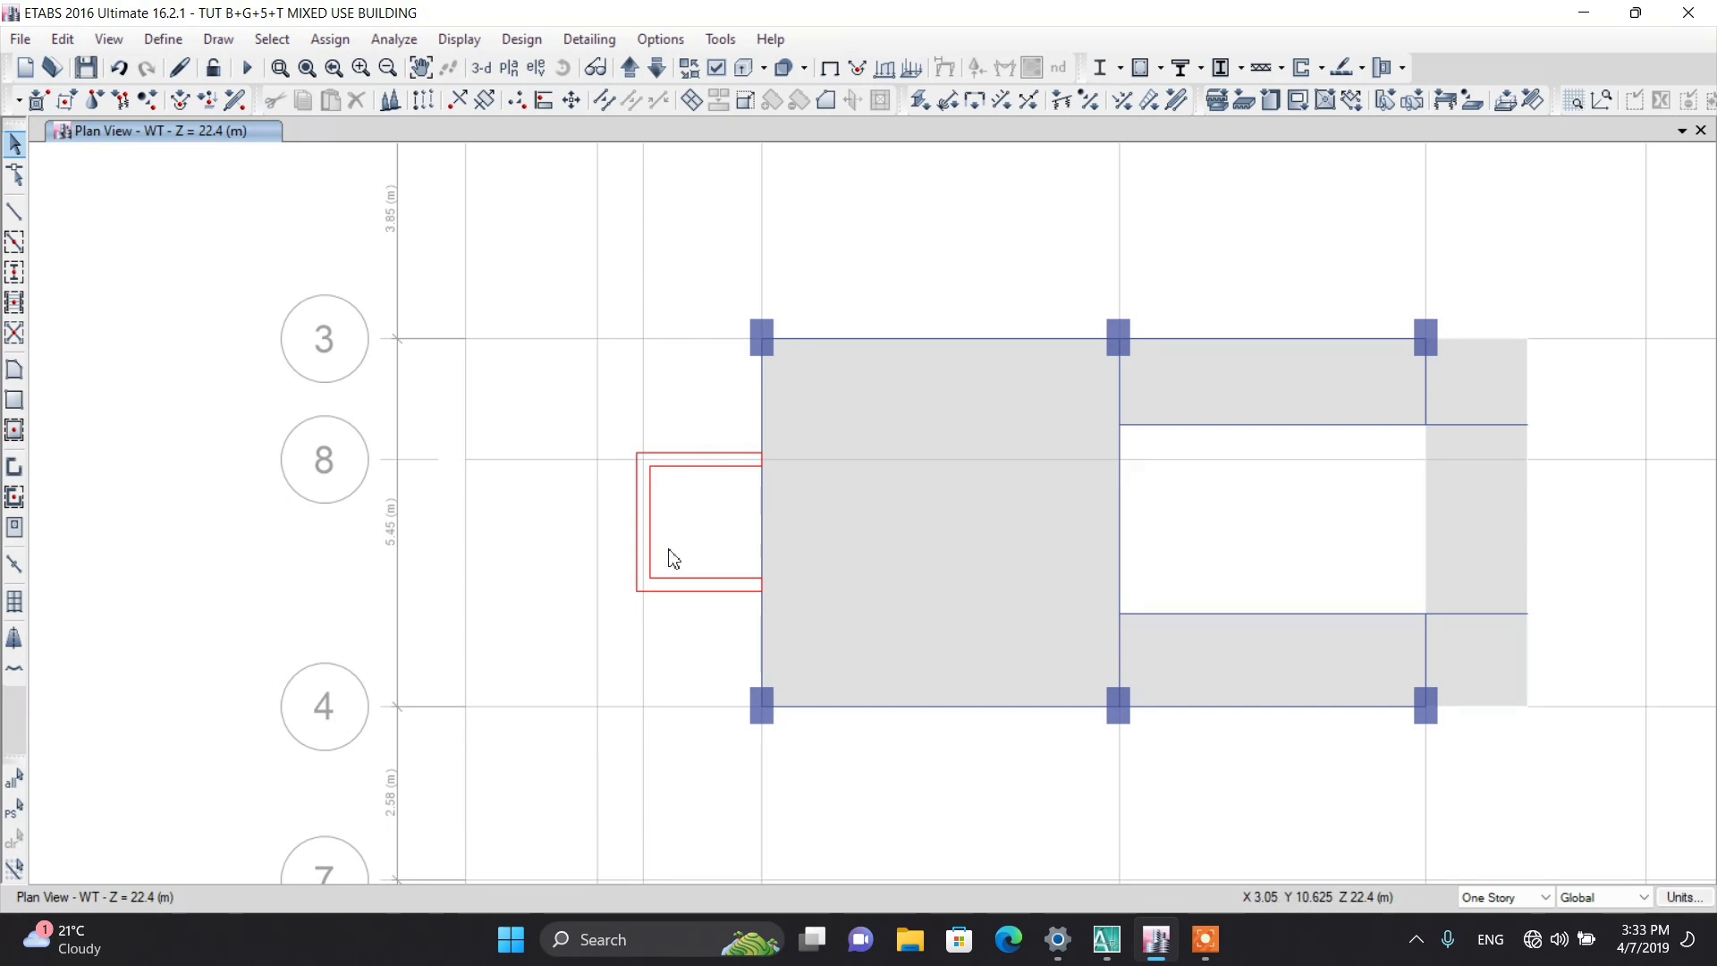
click(14, 370)
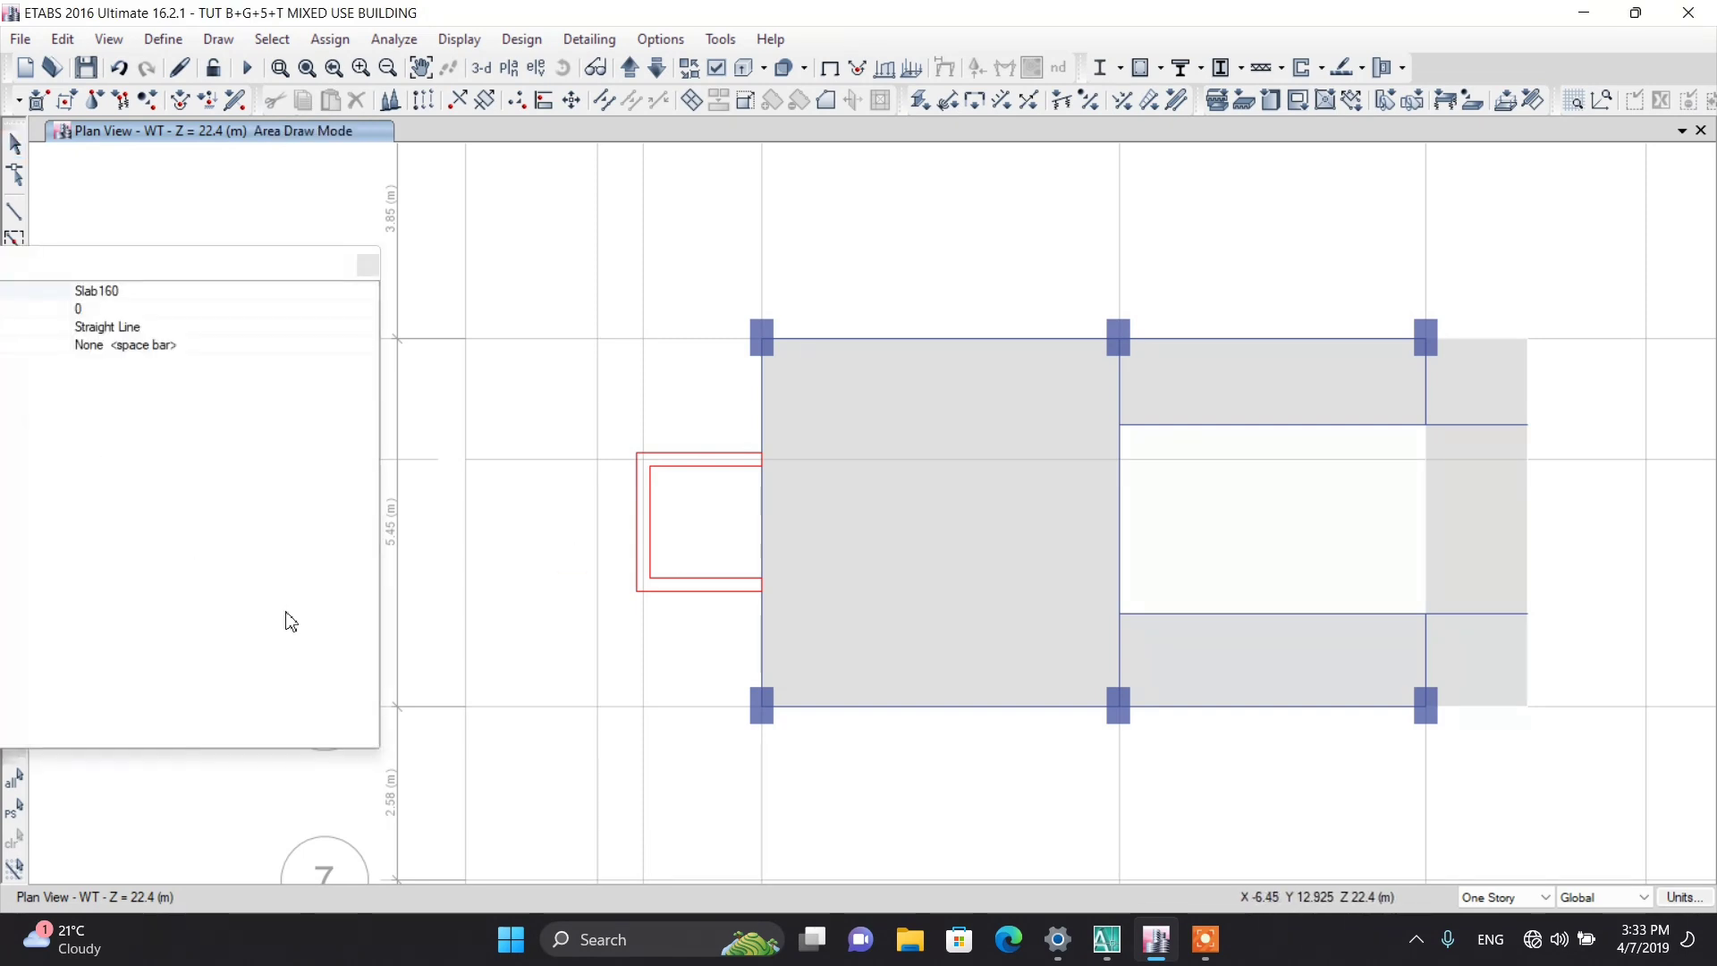
click(175, 295)
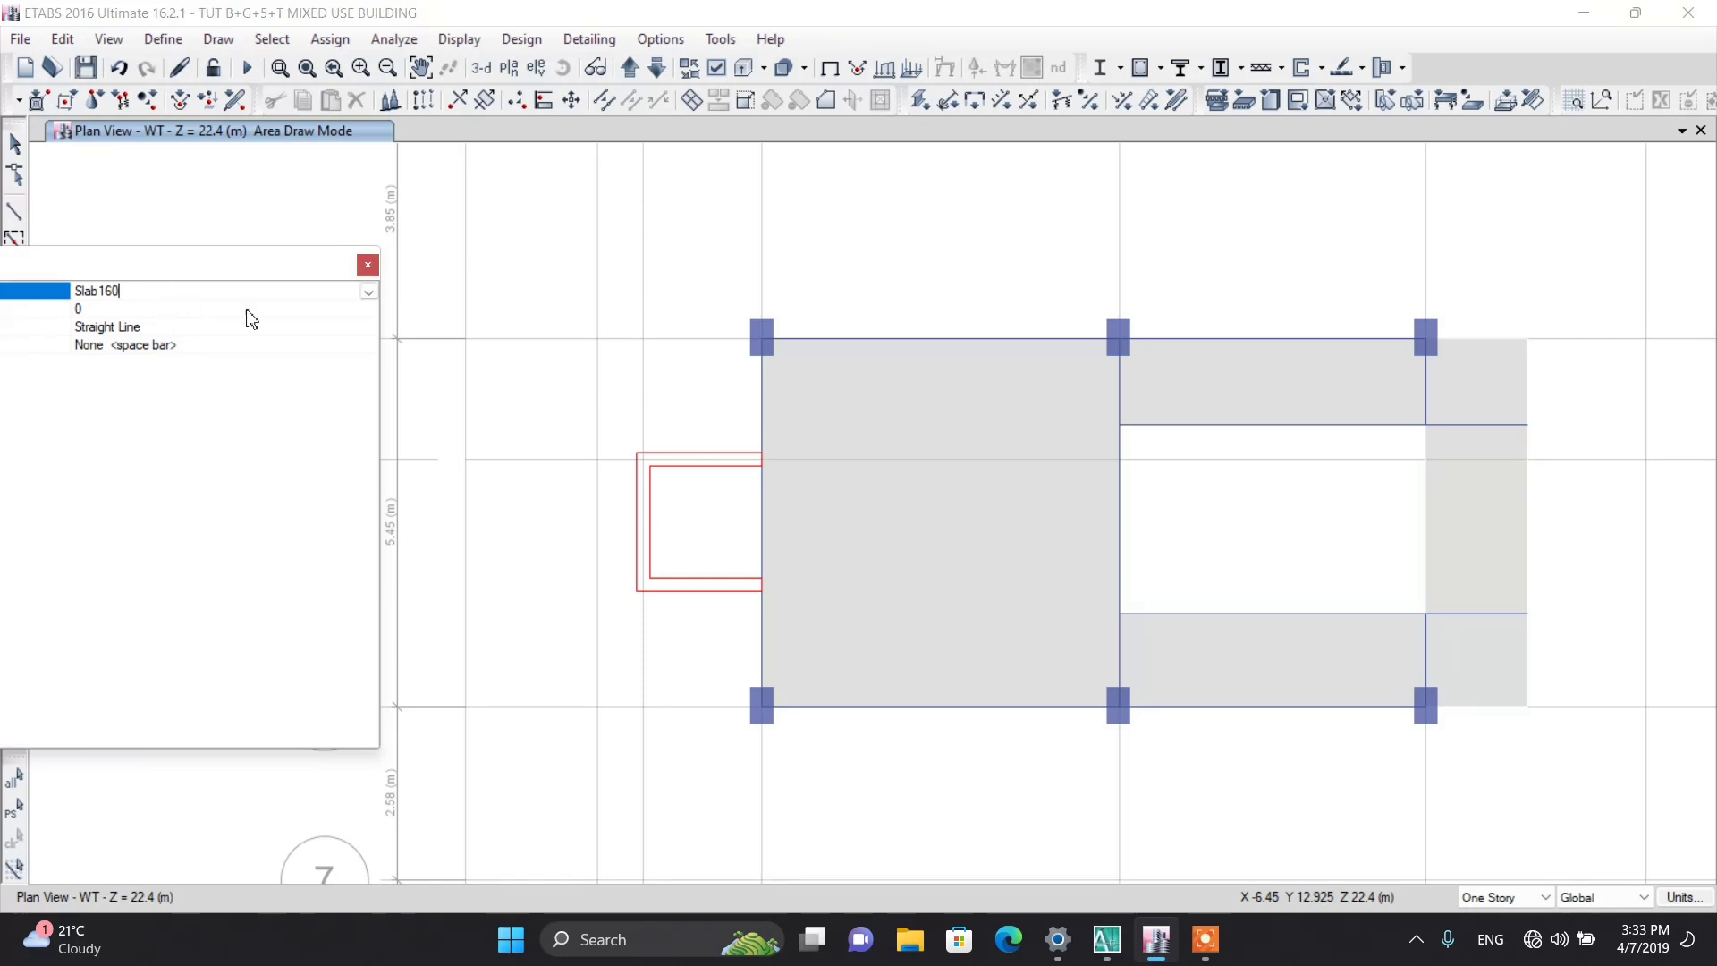
click(368, 292)
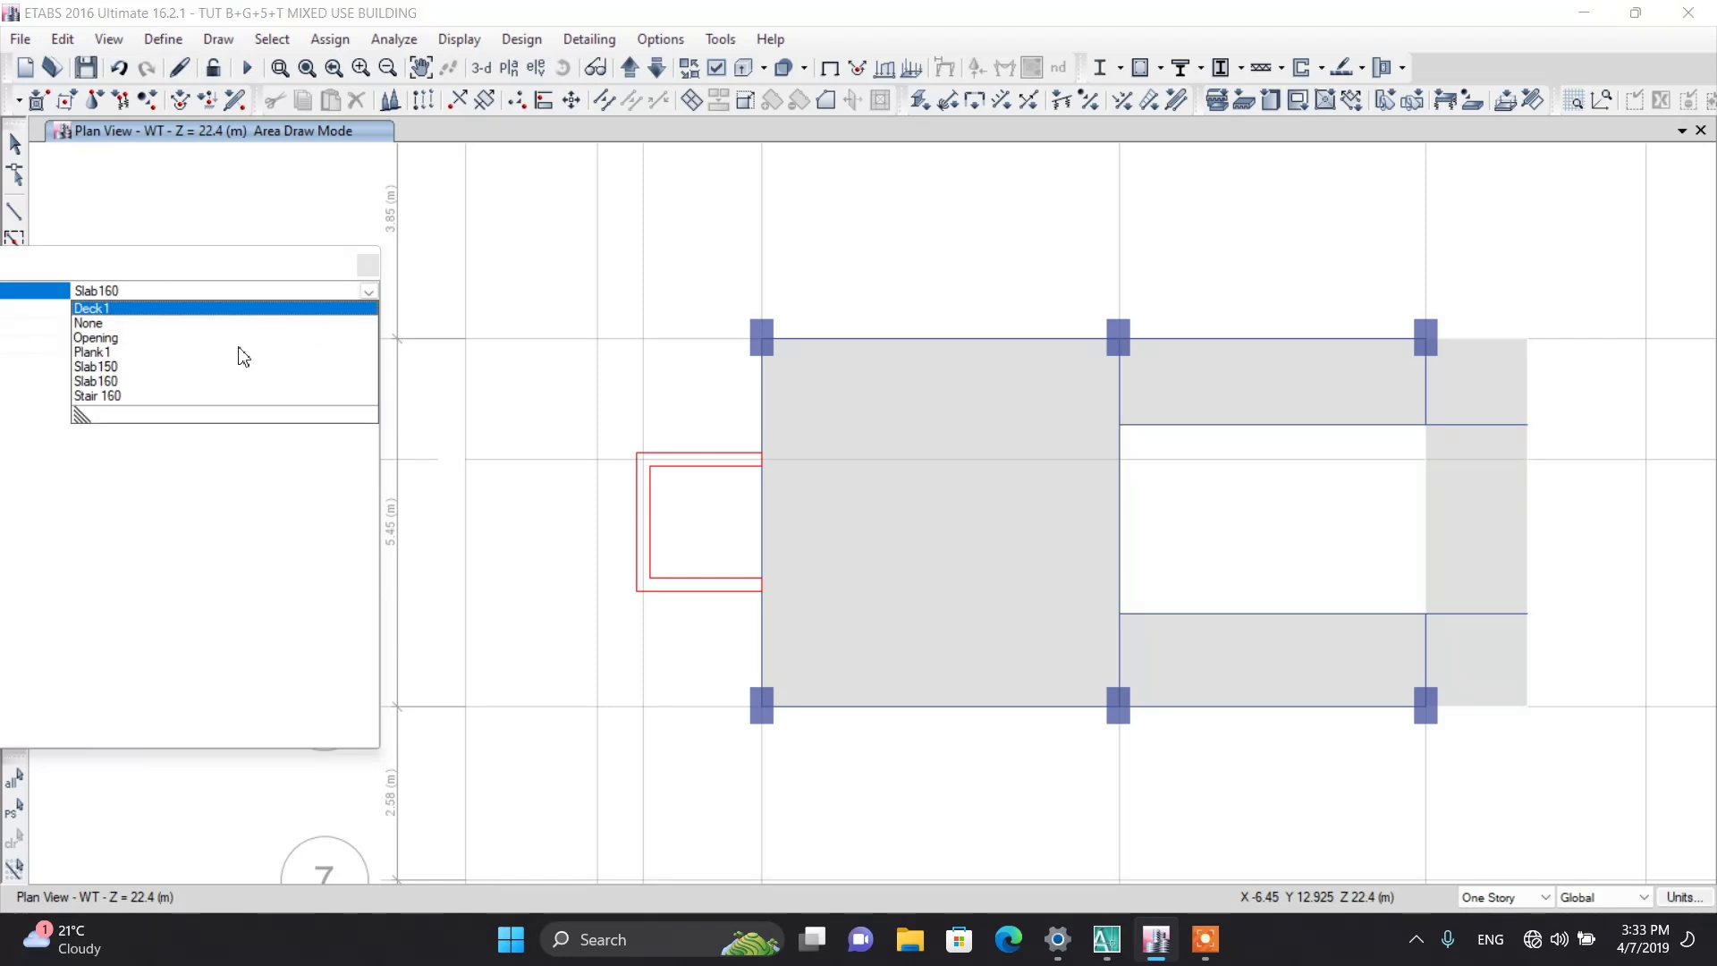
click(146, 367)
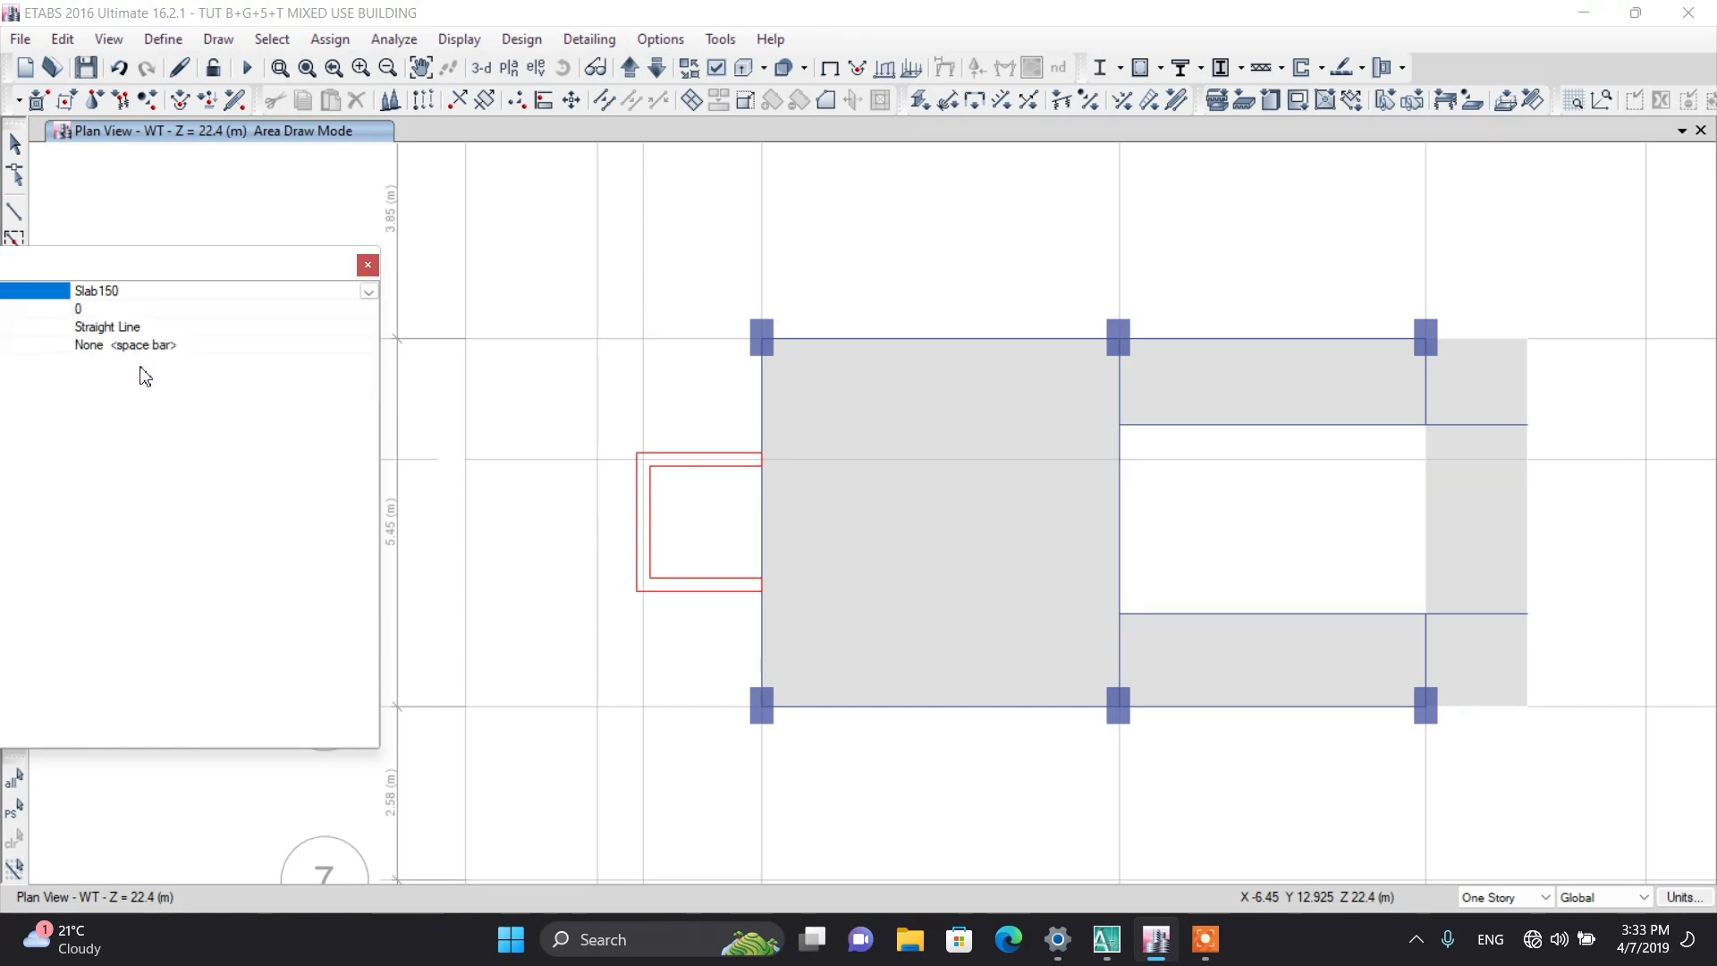
click(643, 340)
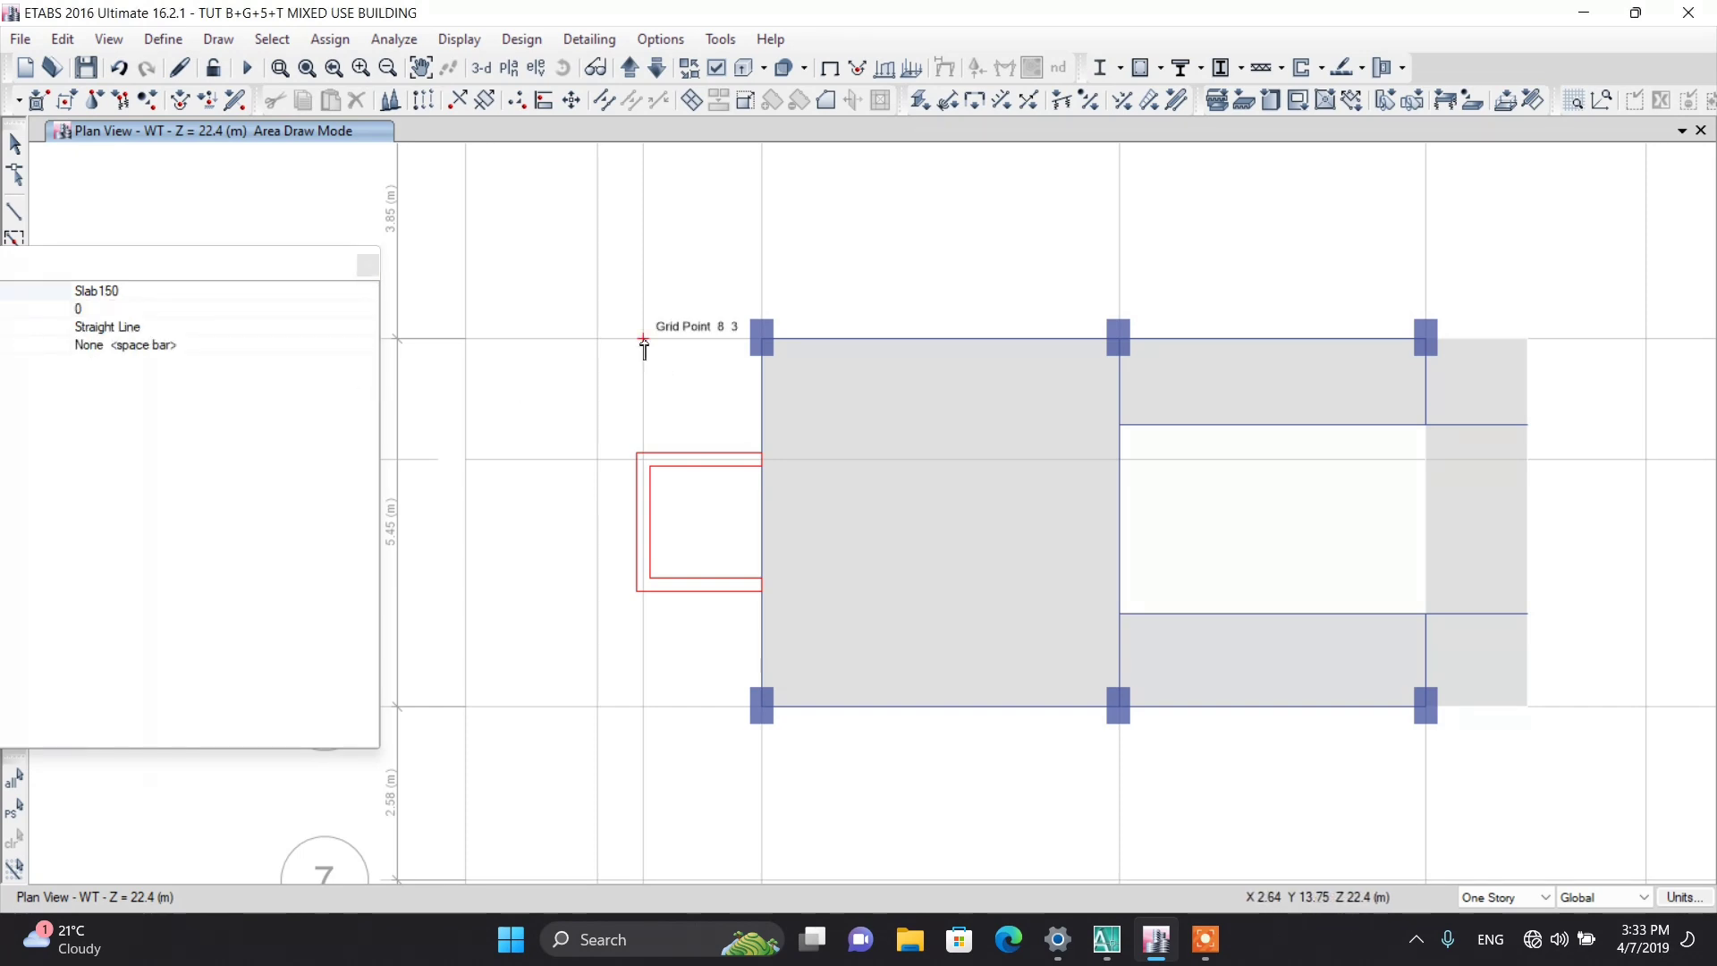
click(761, 339)
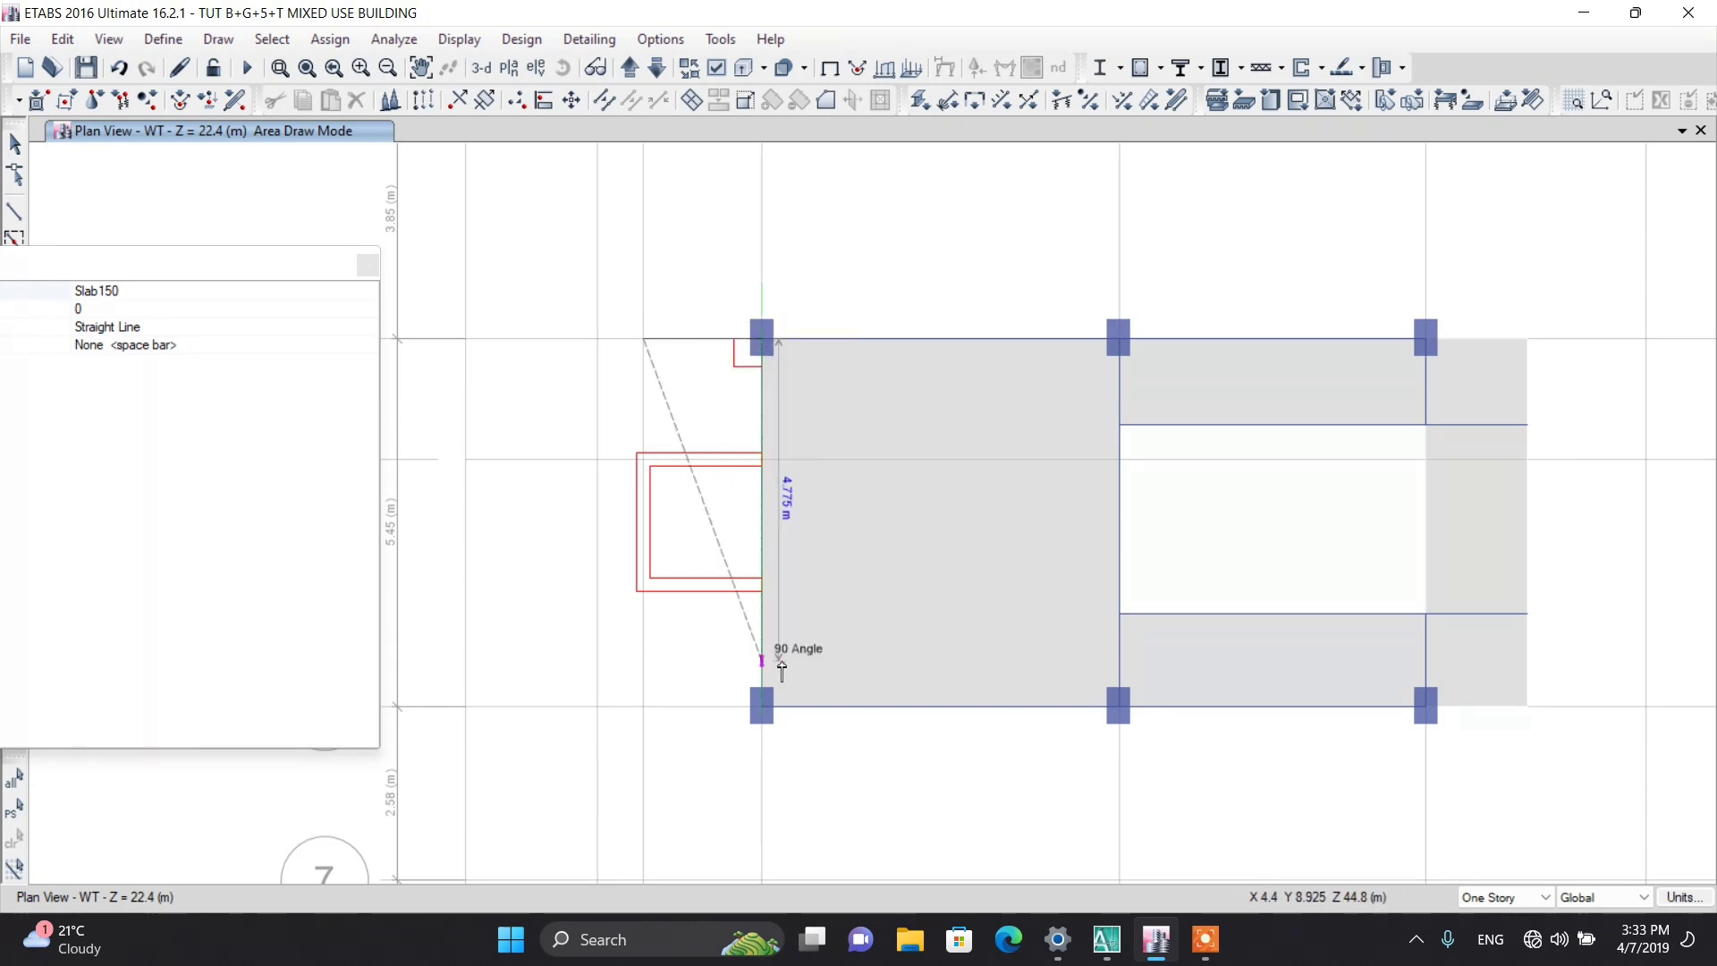
click(764, 714)
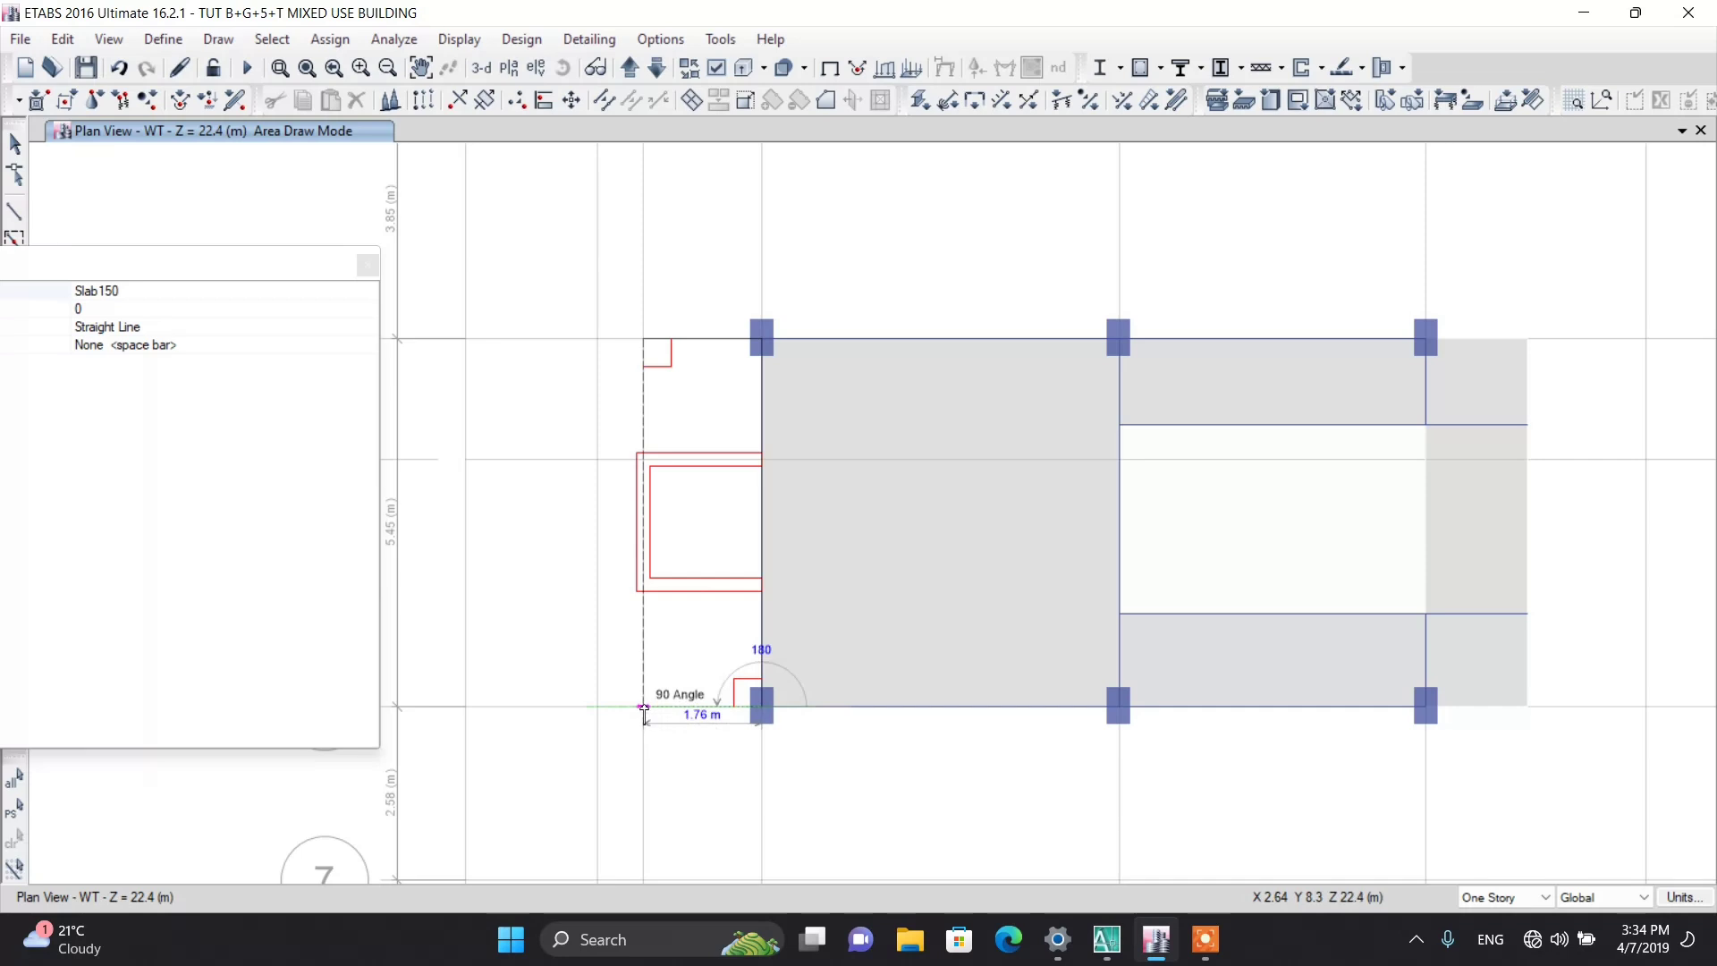
double_click(643, 708)
key(Escape)
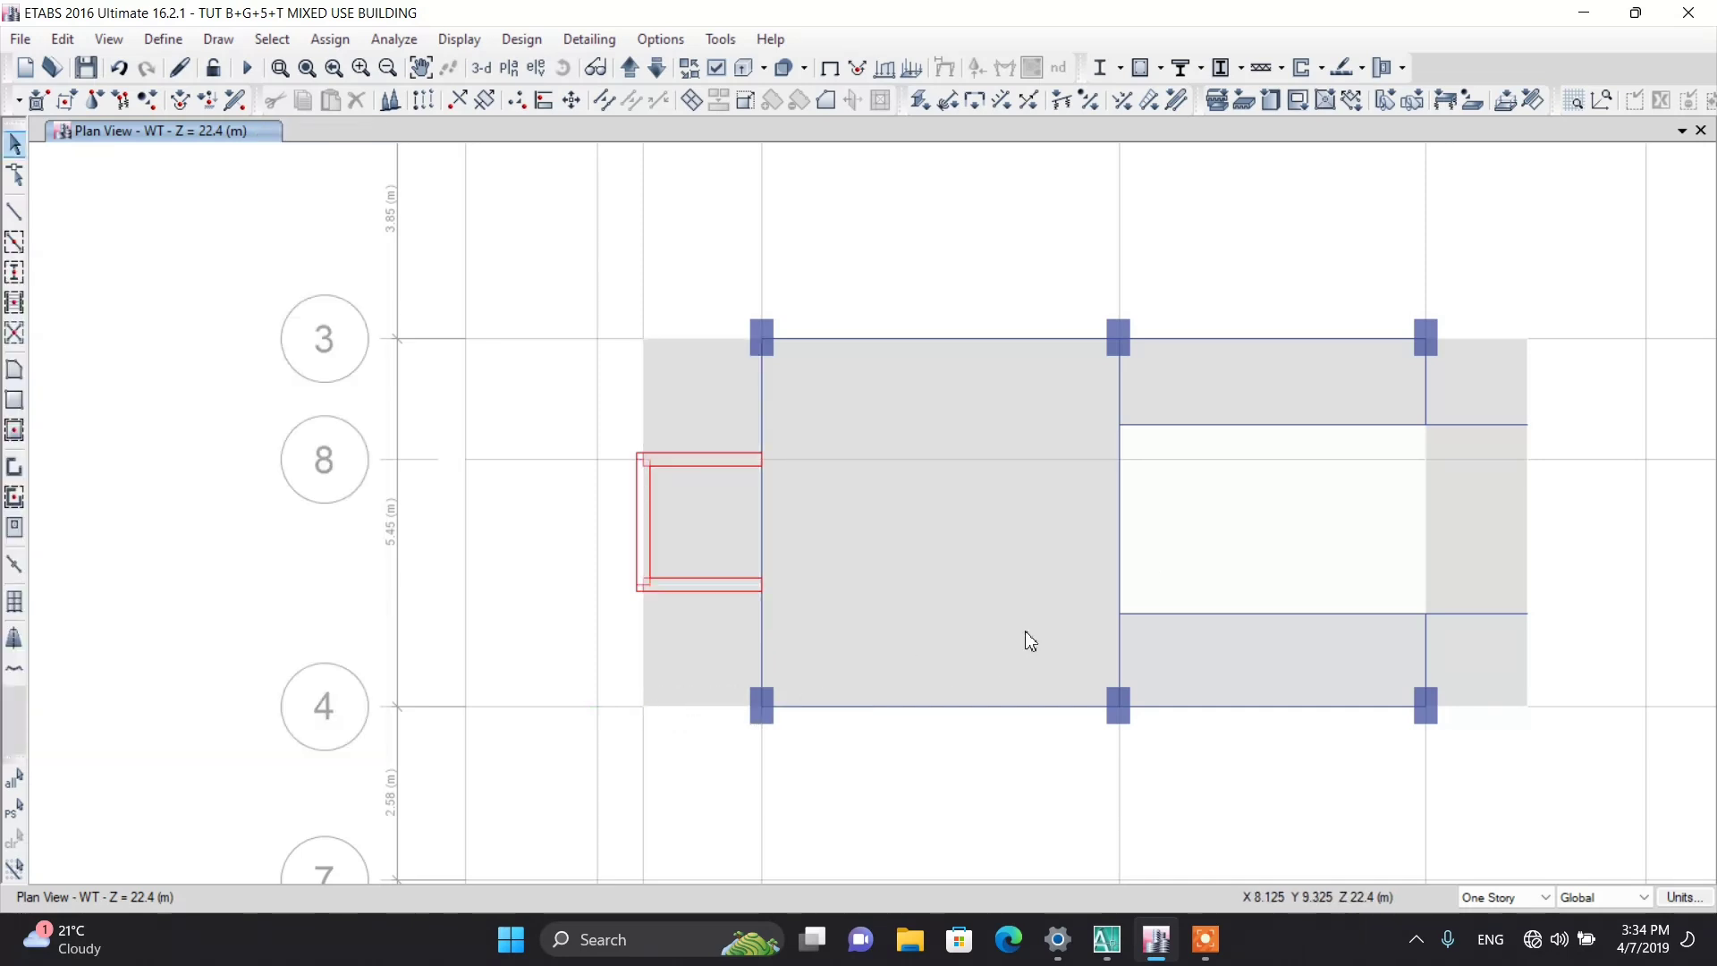
Step: Set the section property of the slab between grids B and C to Slab150
right_click(955, 535)
click(903, 320)
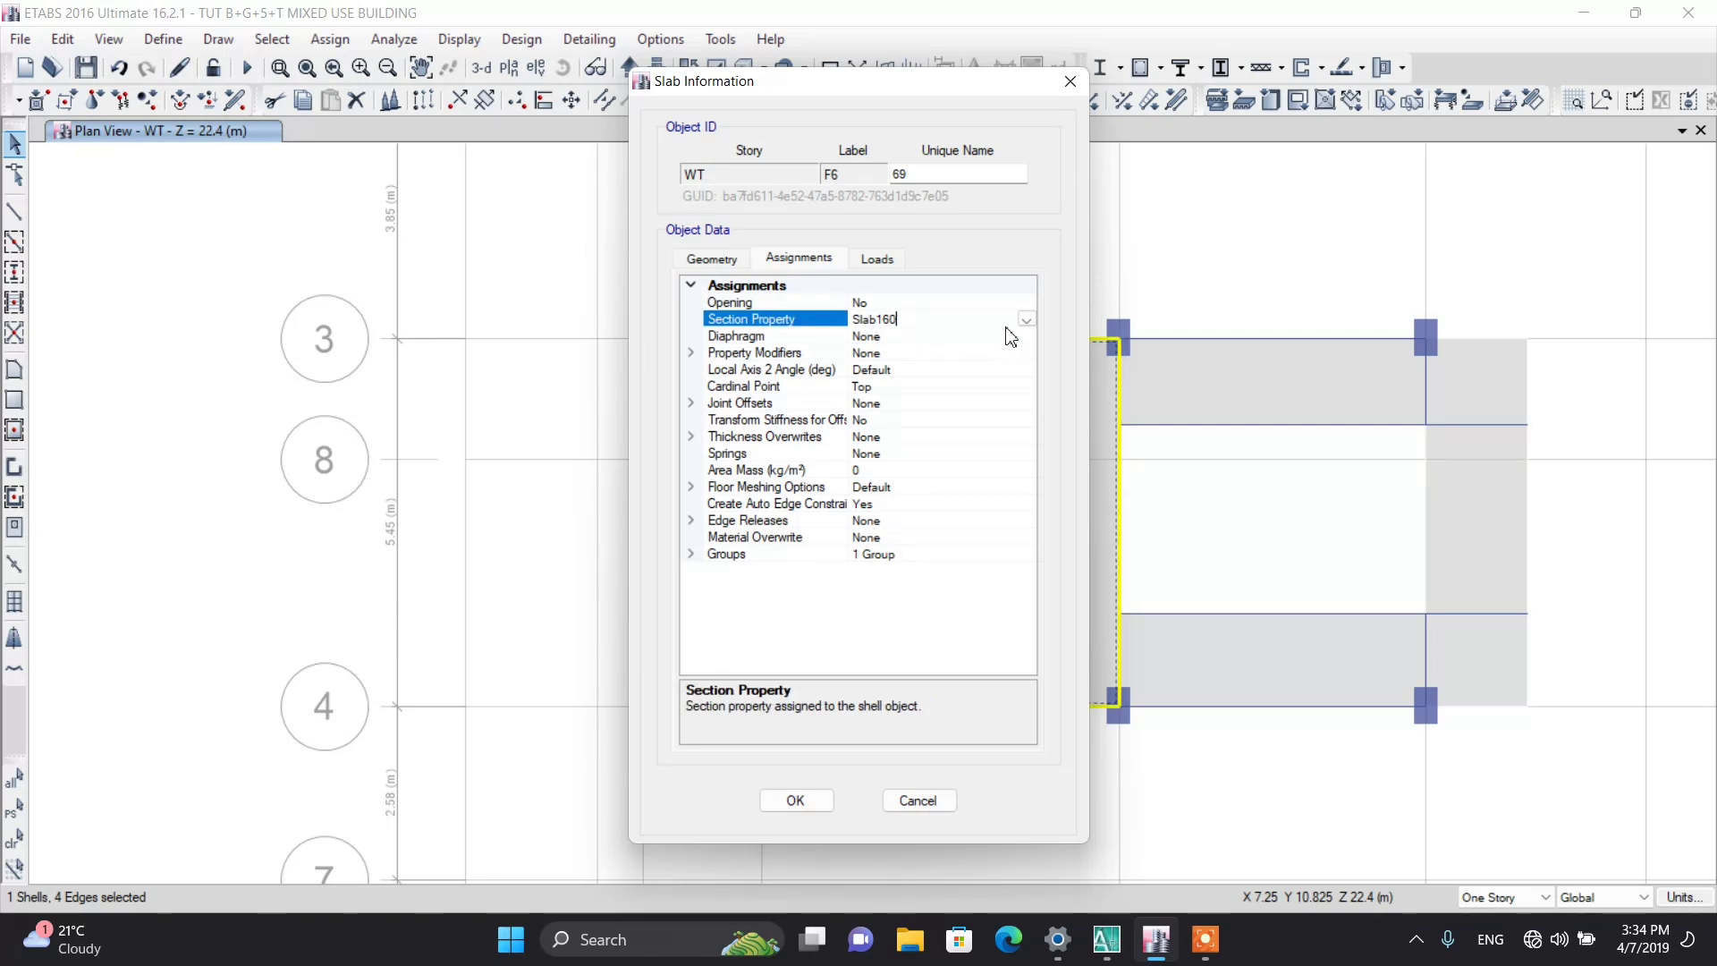
click(1026, 320)
click(899, 418)
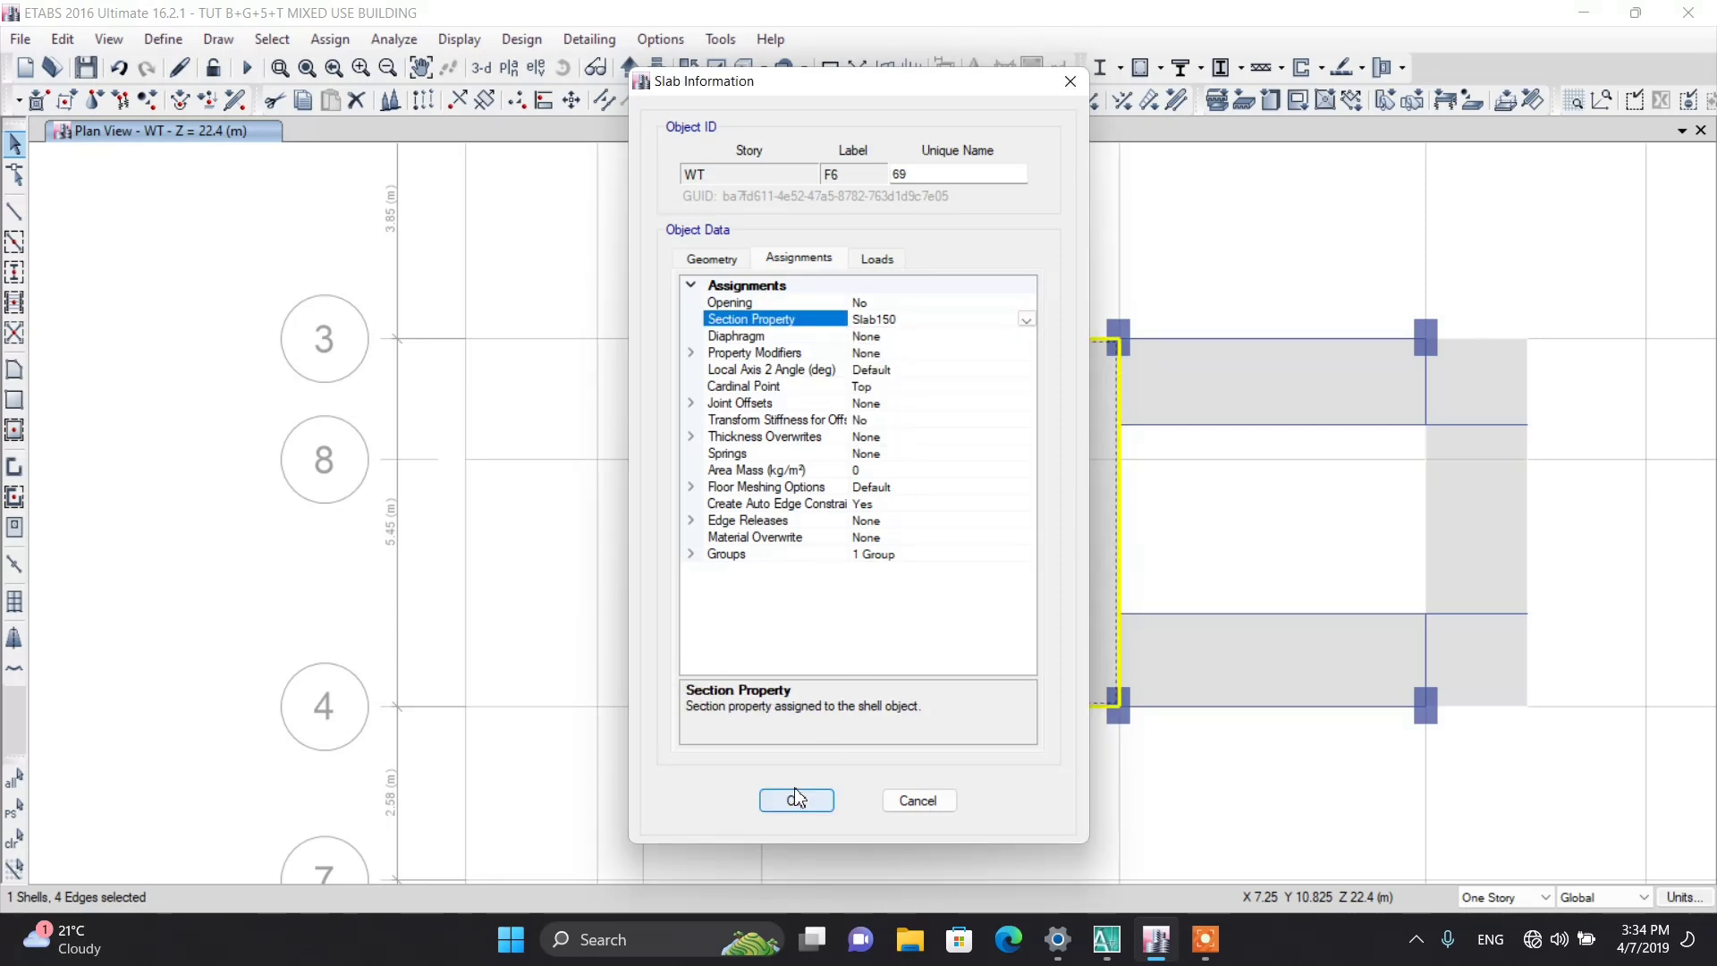
click(796, 799)
drag(1237, 641, 1218, 577)
drag(1214, 444, 1193, 392)
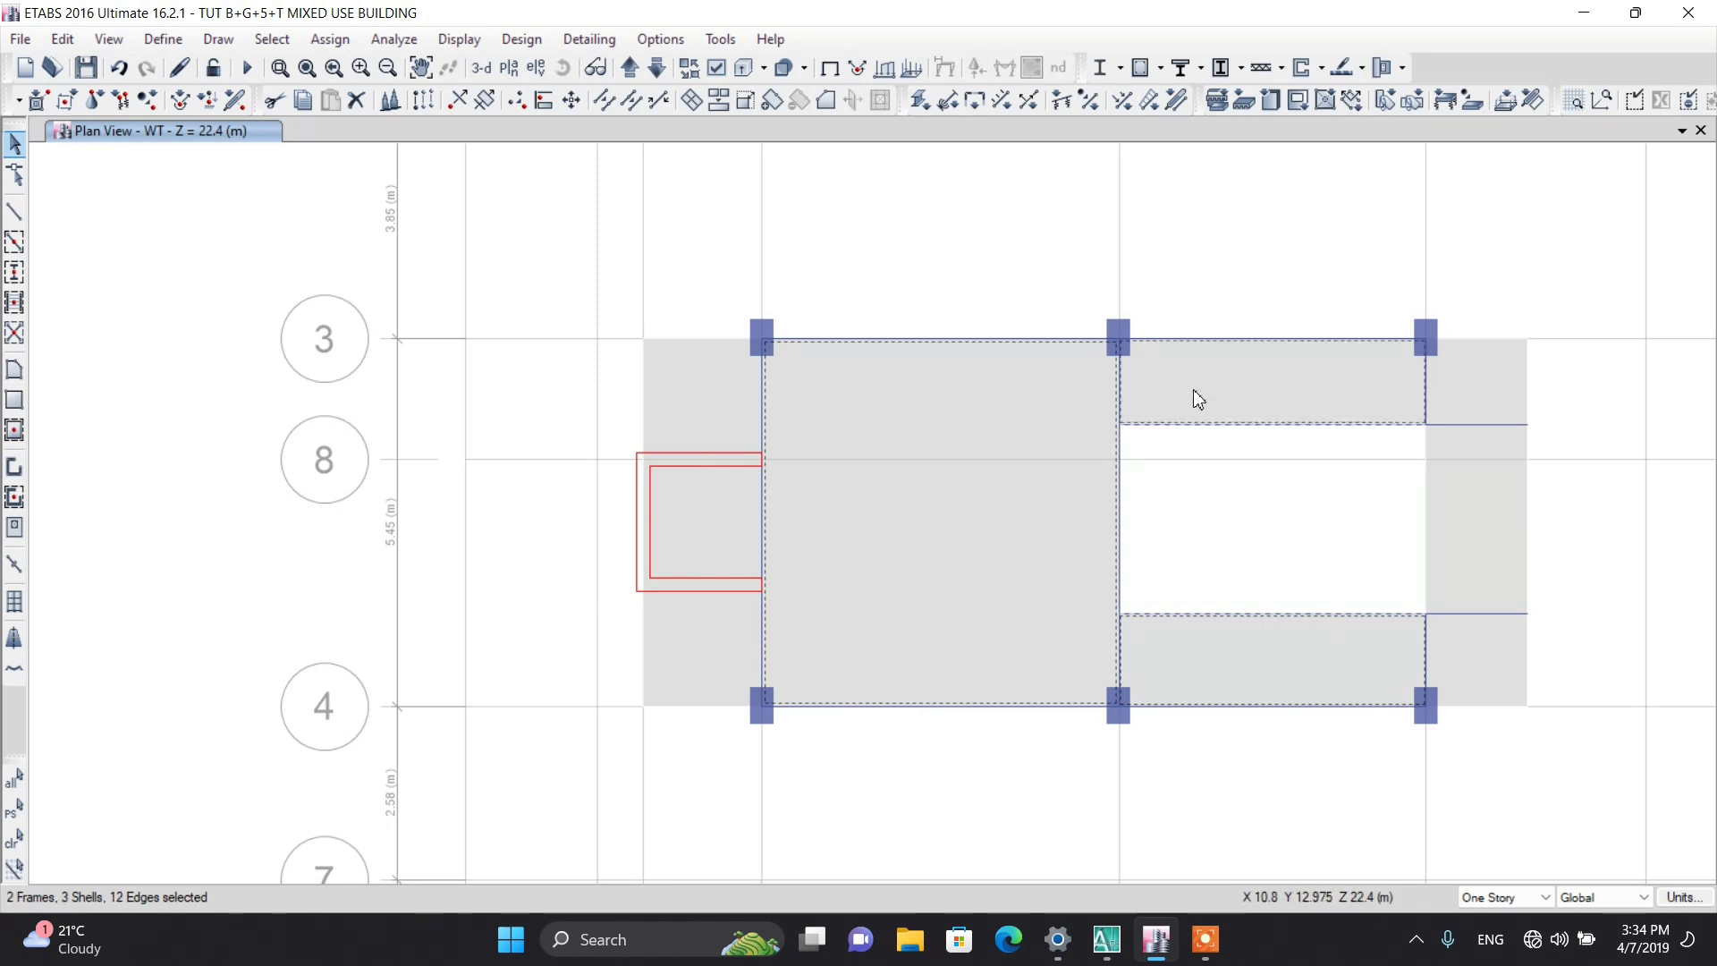
click(1492, 657)
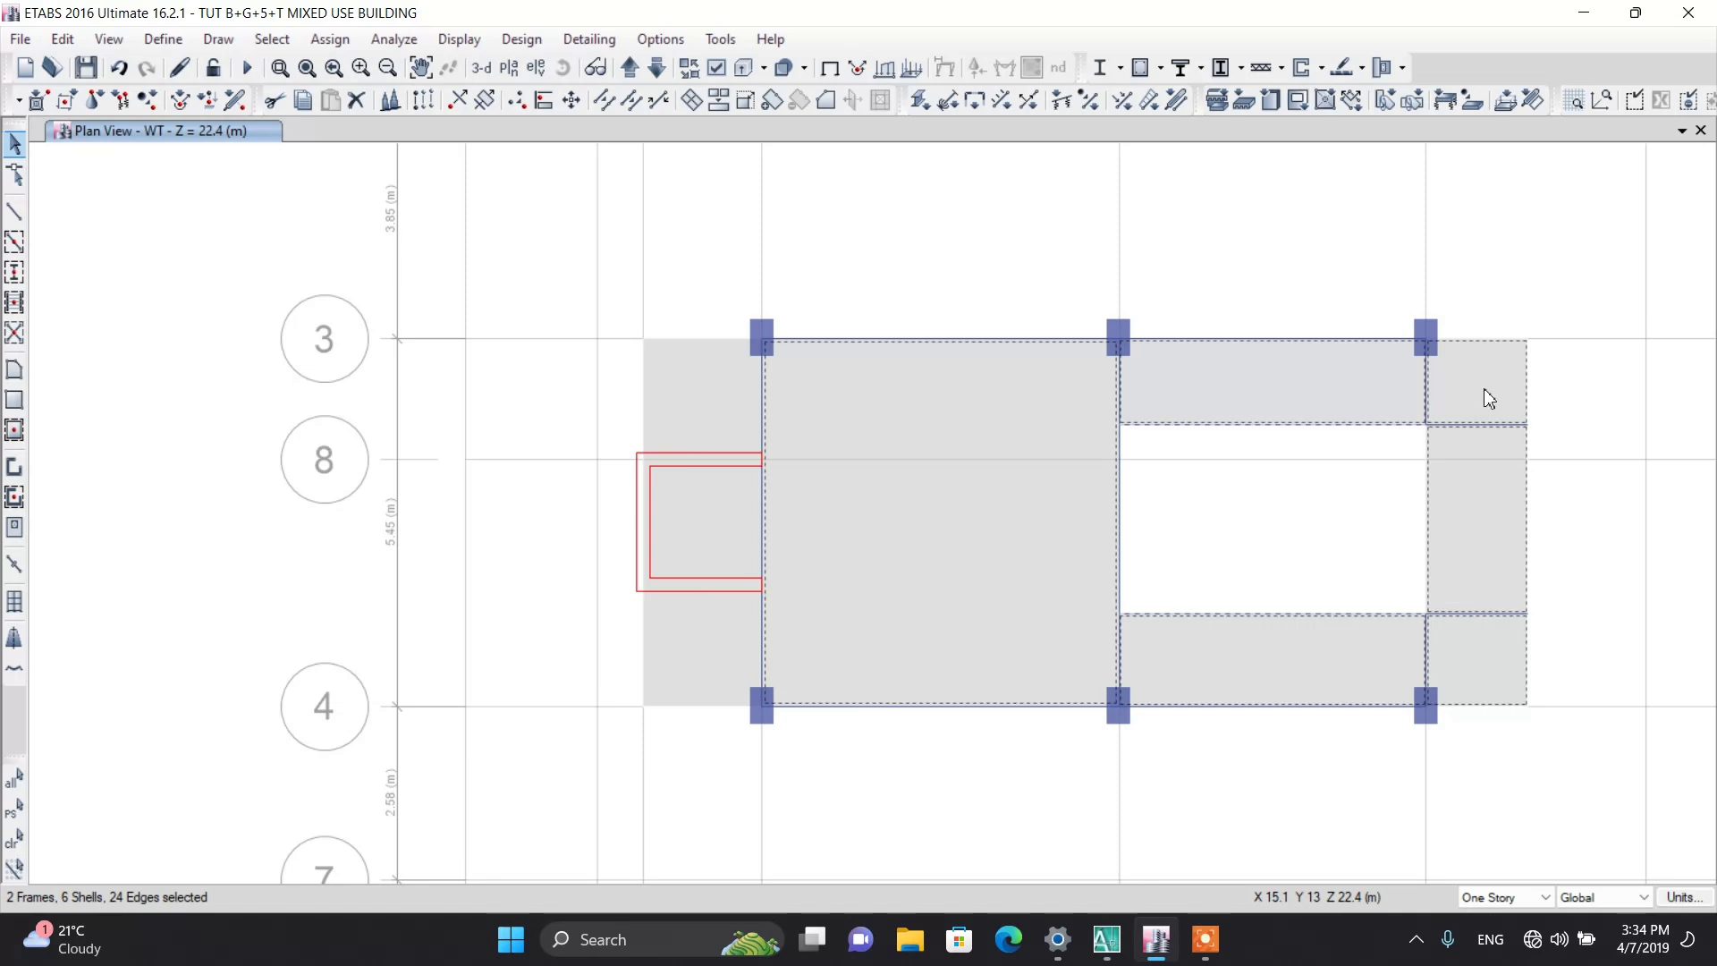
key(ctrl+q)
Step: Add grid lines parallel to X and Y in G1 at the outer corner joint of the stair slab on grid 3
click(1528, 339)
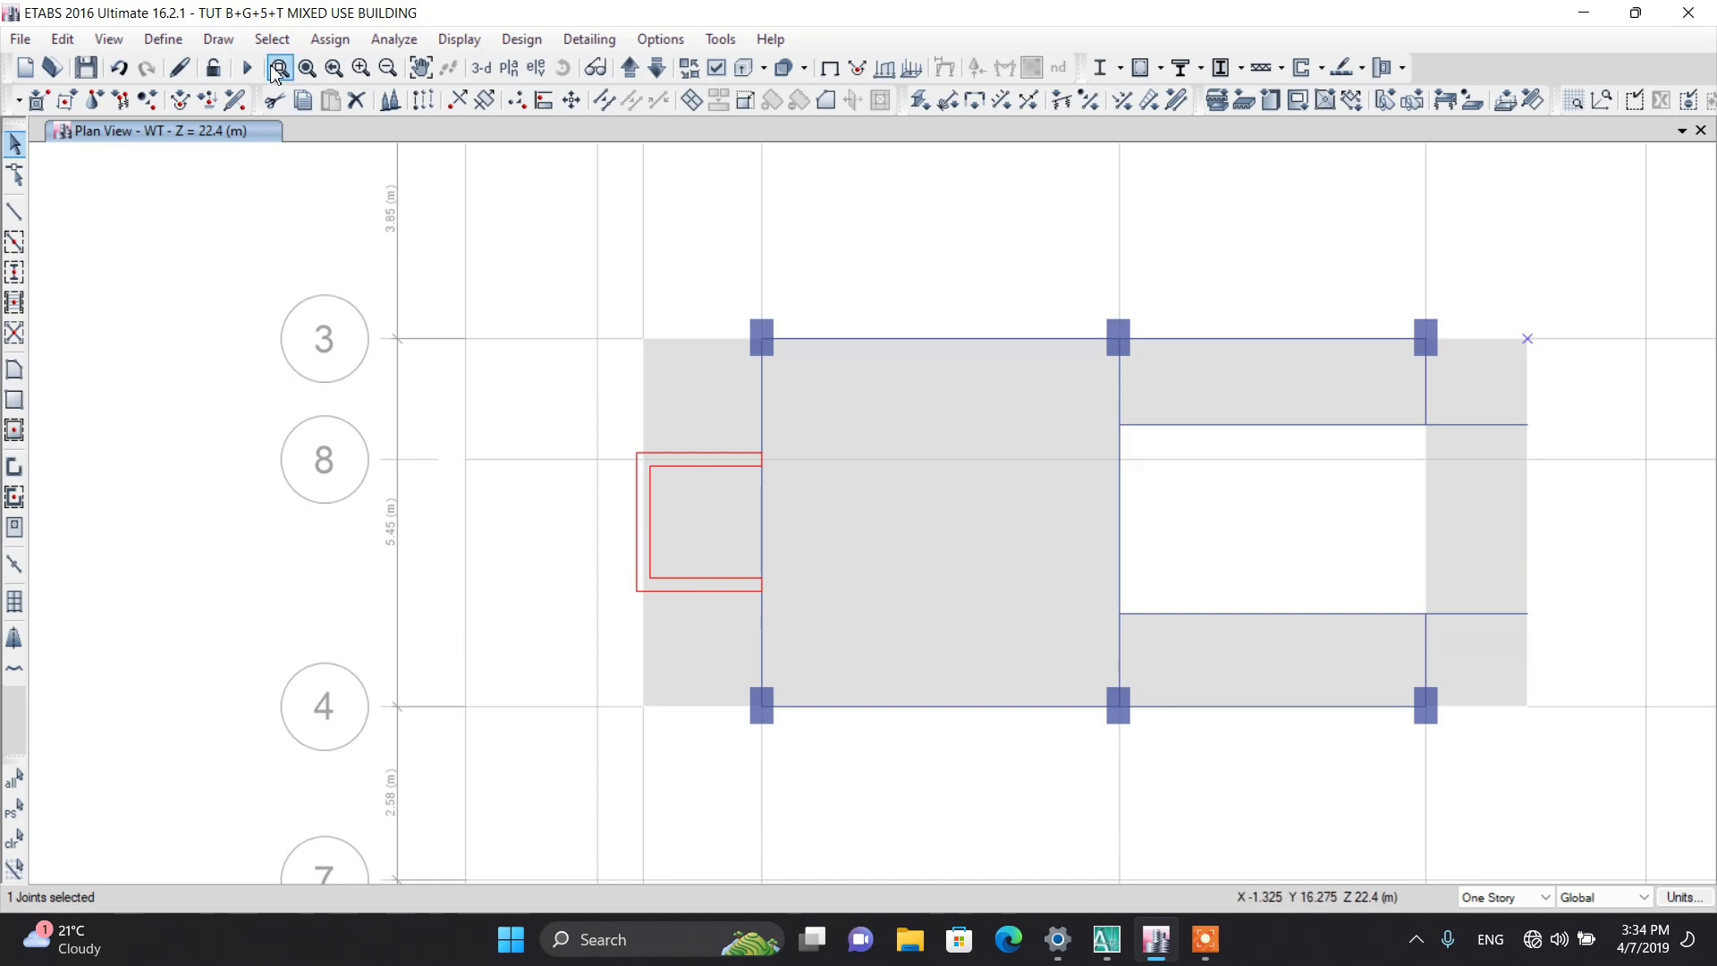
click(119, 42)
mouse_move(61, 45)
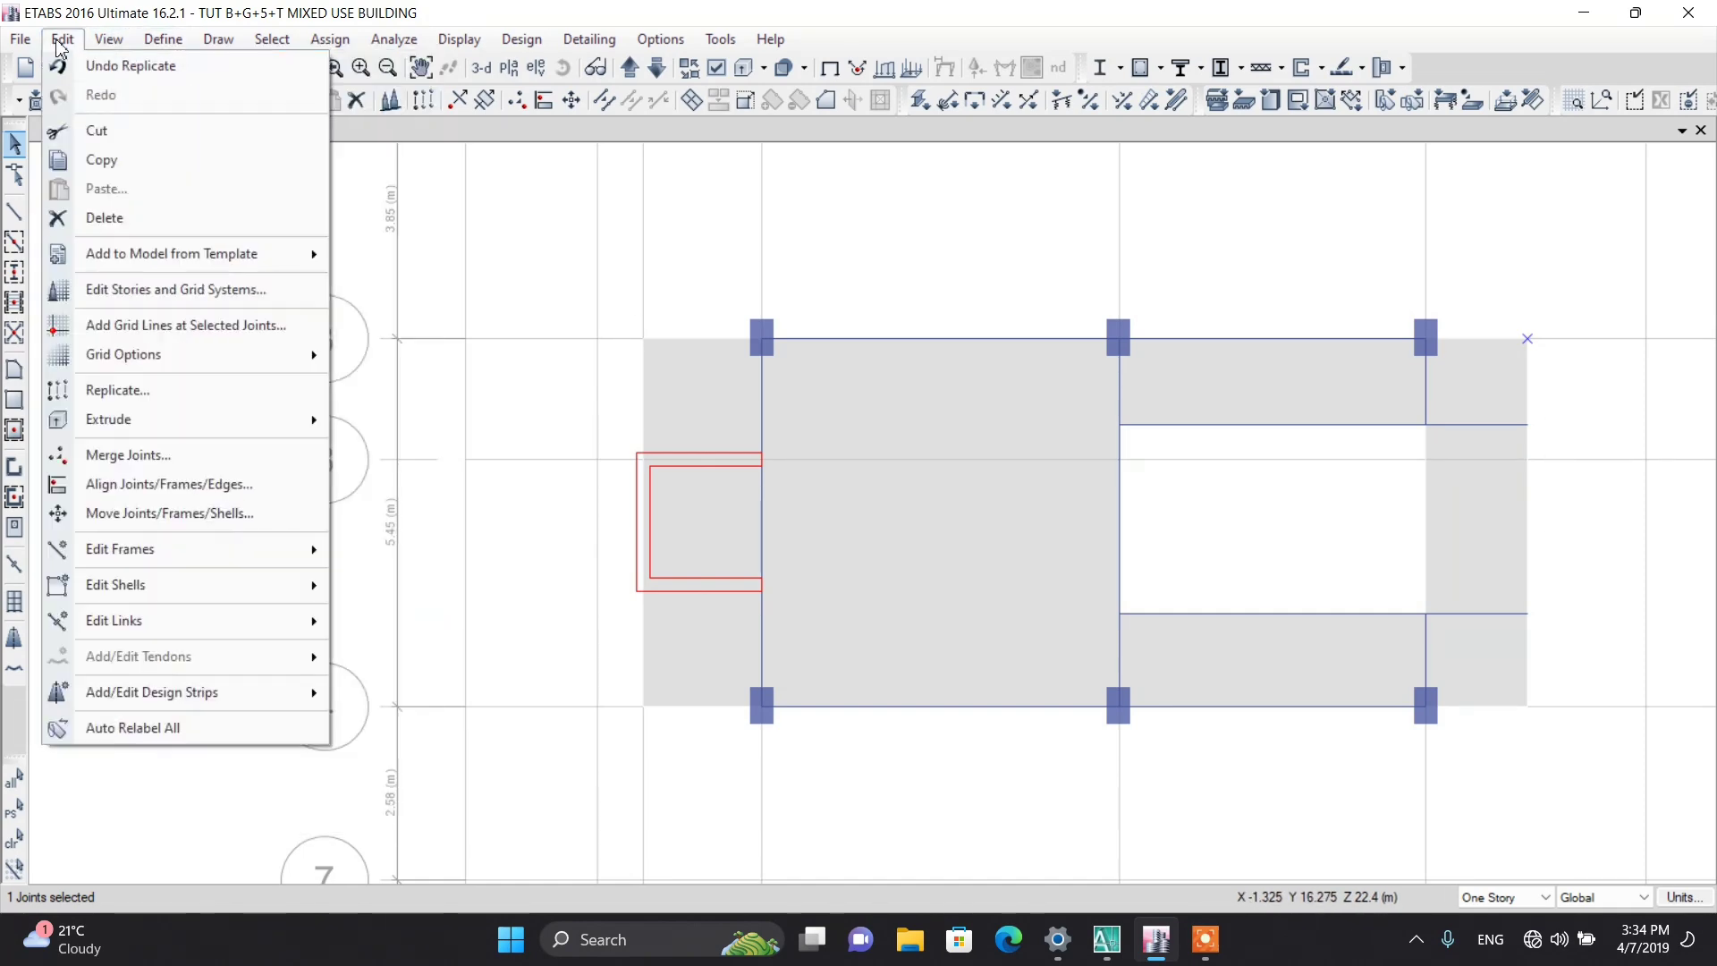
click(134, 326)
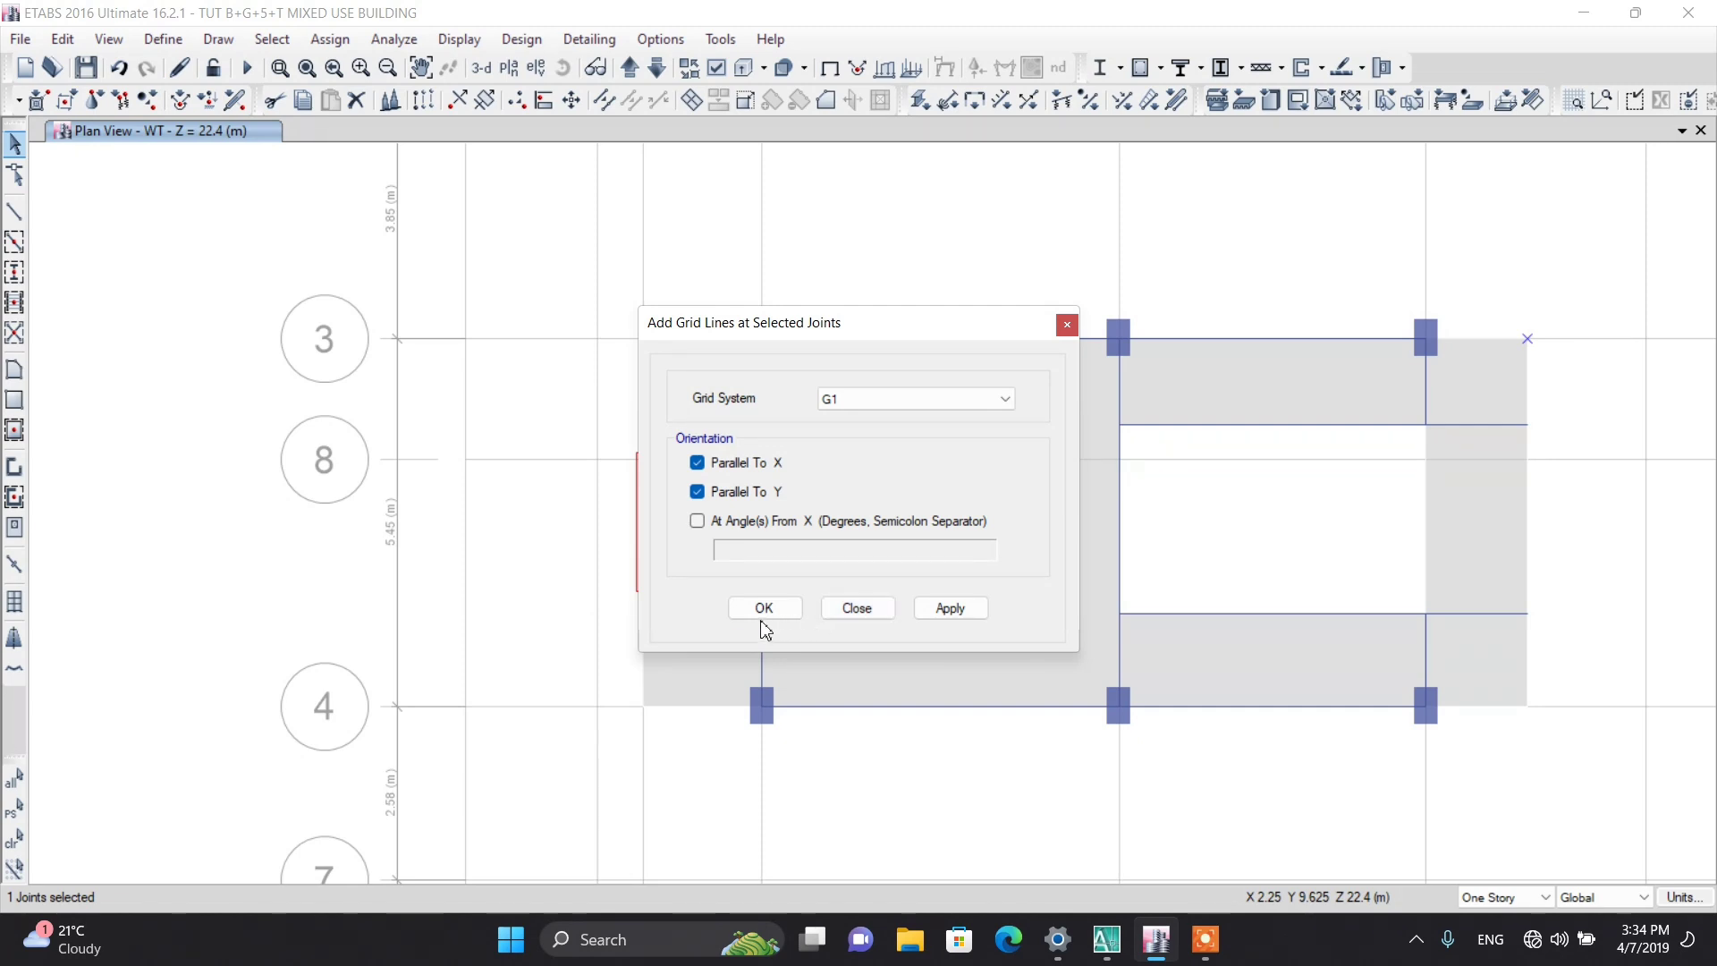
click(765, 615)
Step: Delete the five slabs around the stair opening beyond grid C together with the inner beams bordering the opening
click(1467, 517)
click(1467, 652)
click(1322, 652)
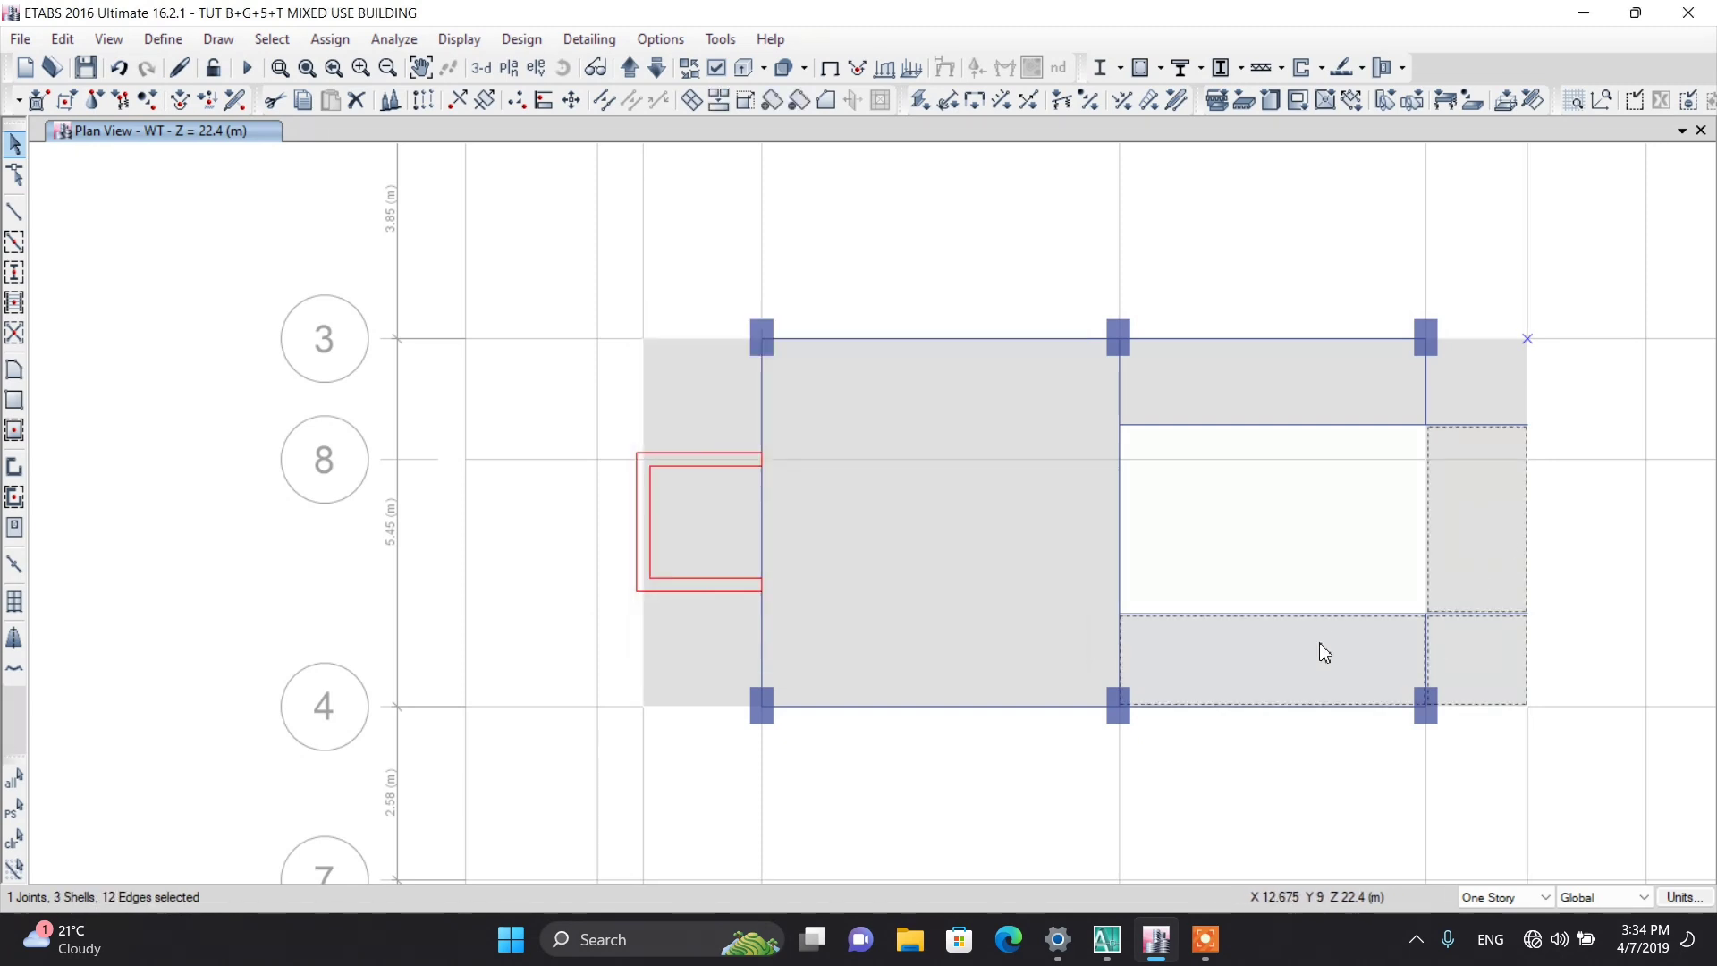
drag(1311, 650, 1234, 421)
click(1448, 400)
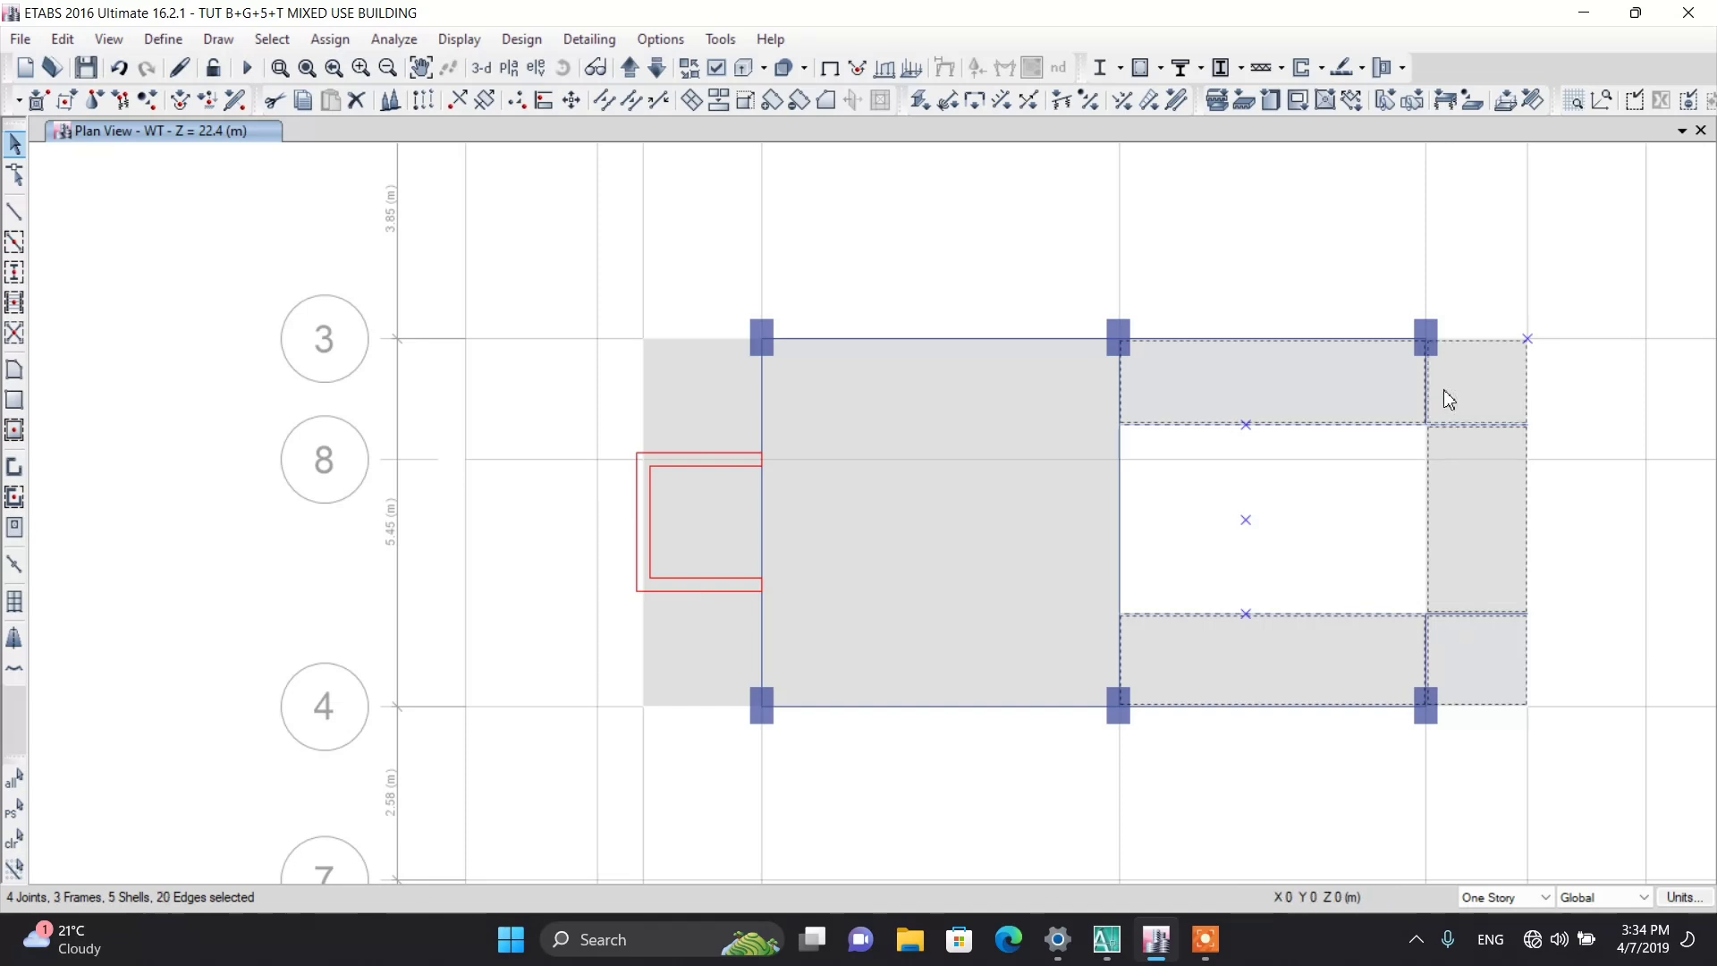
click(357, 101)
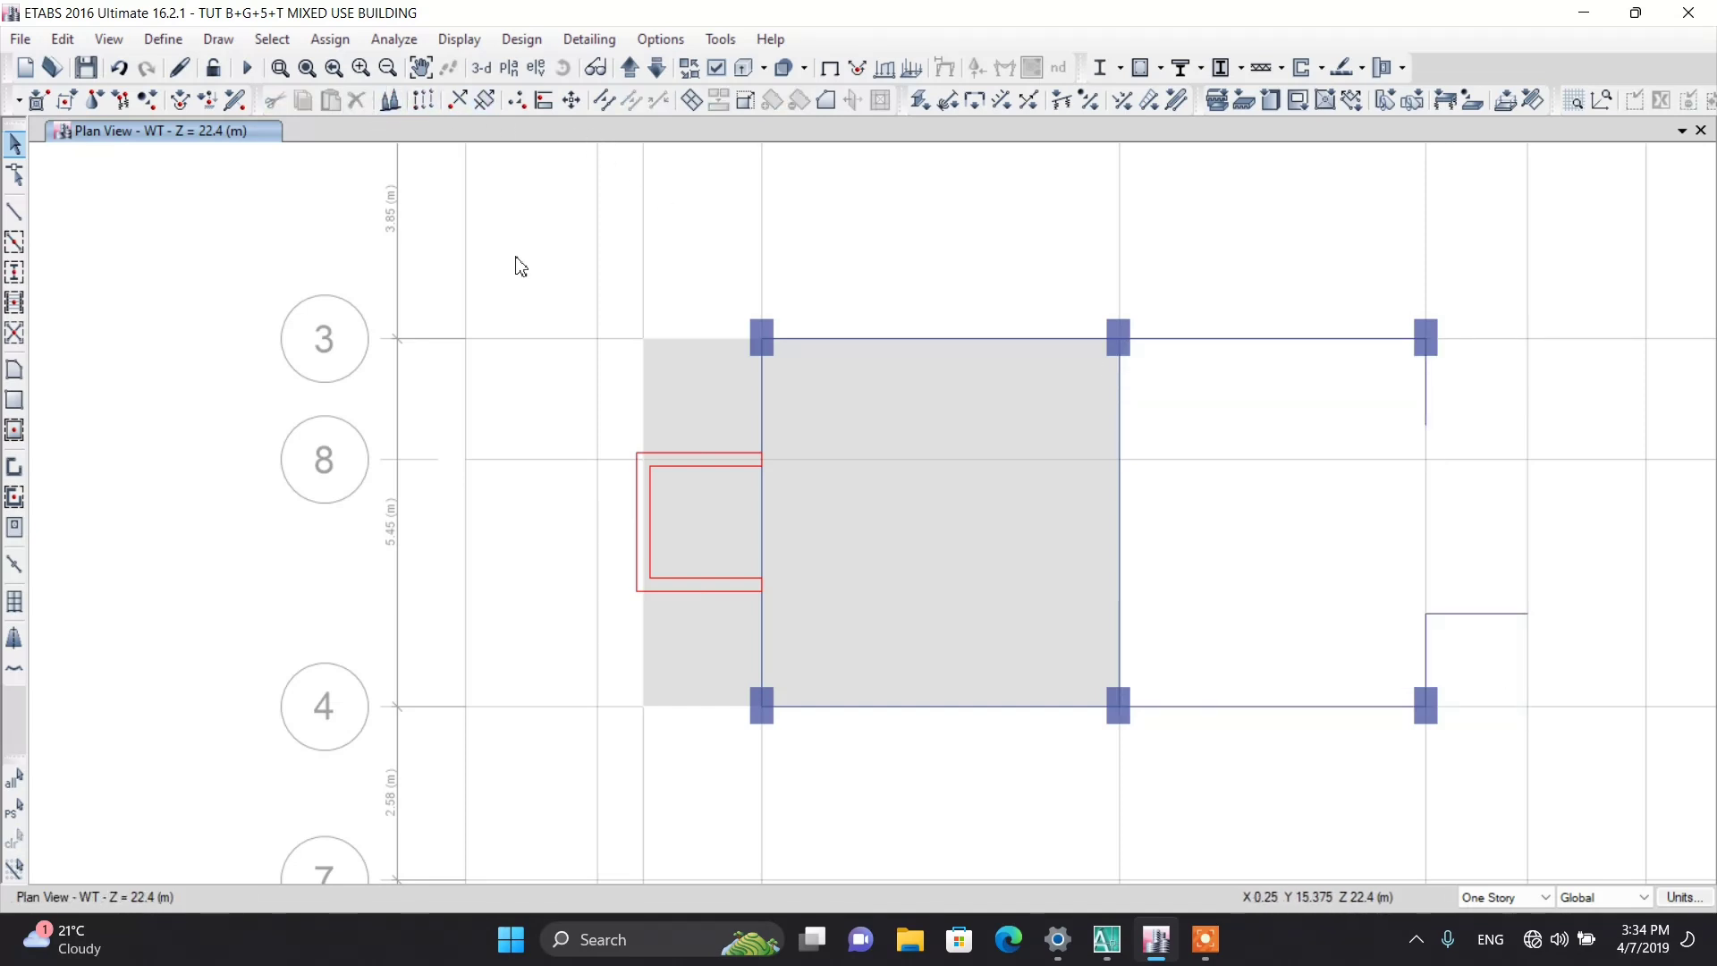
Step: Delete the leftover beam stubs on the column line beyond grid C between grids 3 and 4
drag(1449, 636, 1397, 569)
drag(1444, 429, 1395, 407)
click(357, 100)
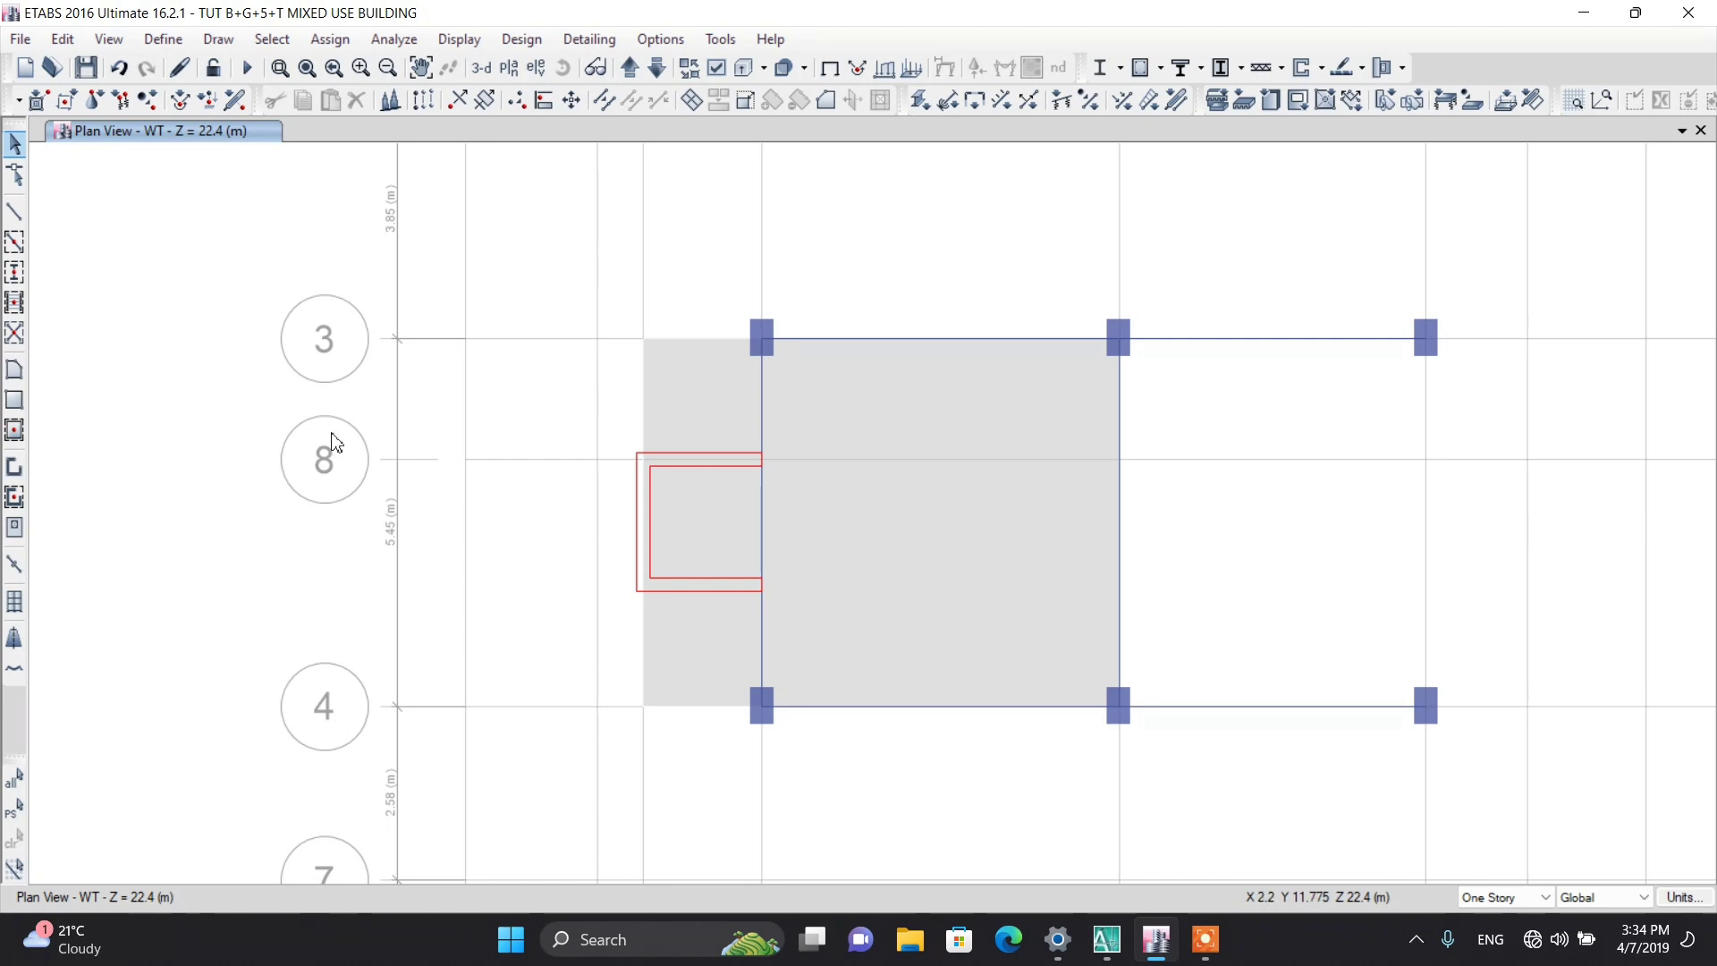
Step: Draw a B40X20 beam from grid 3 to grid 4 on the column line beyond grid C and join its segments into one frame
click(14, 242)
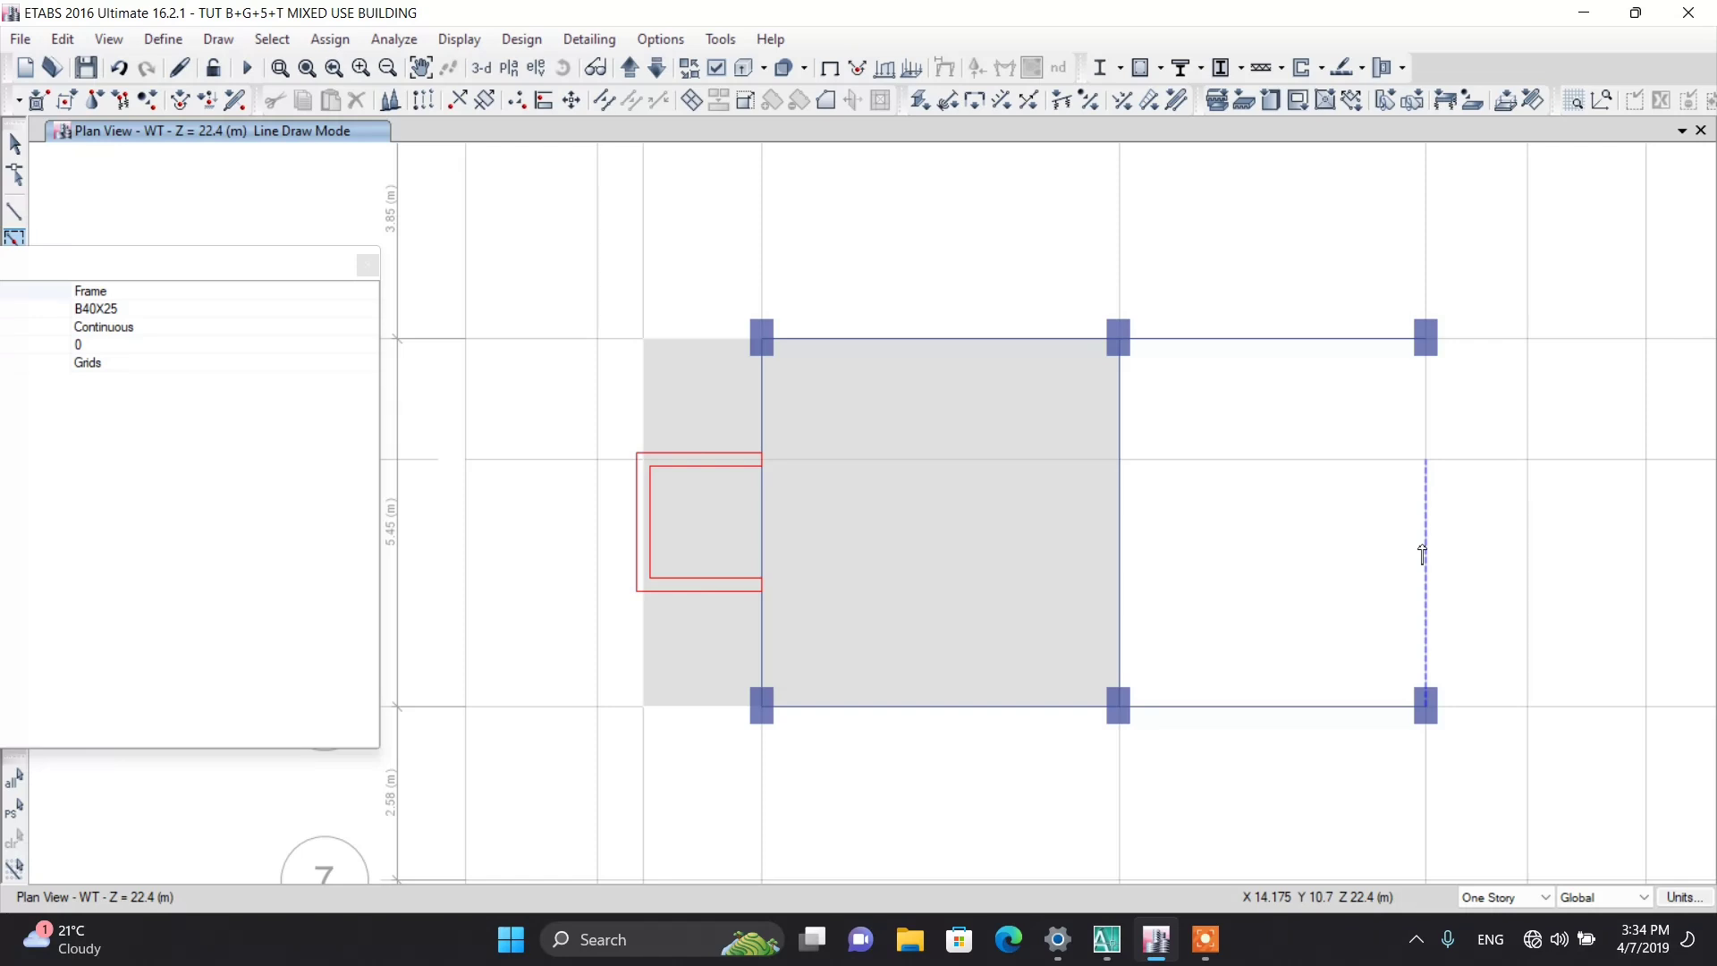
click(147, 311)
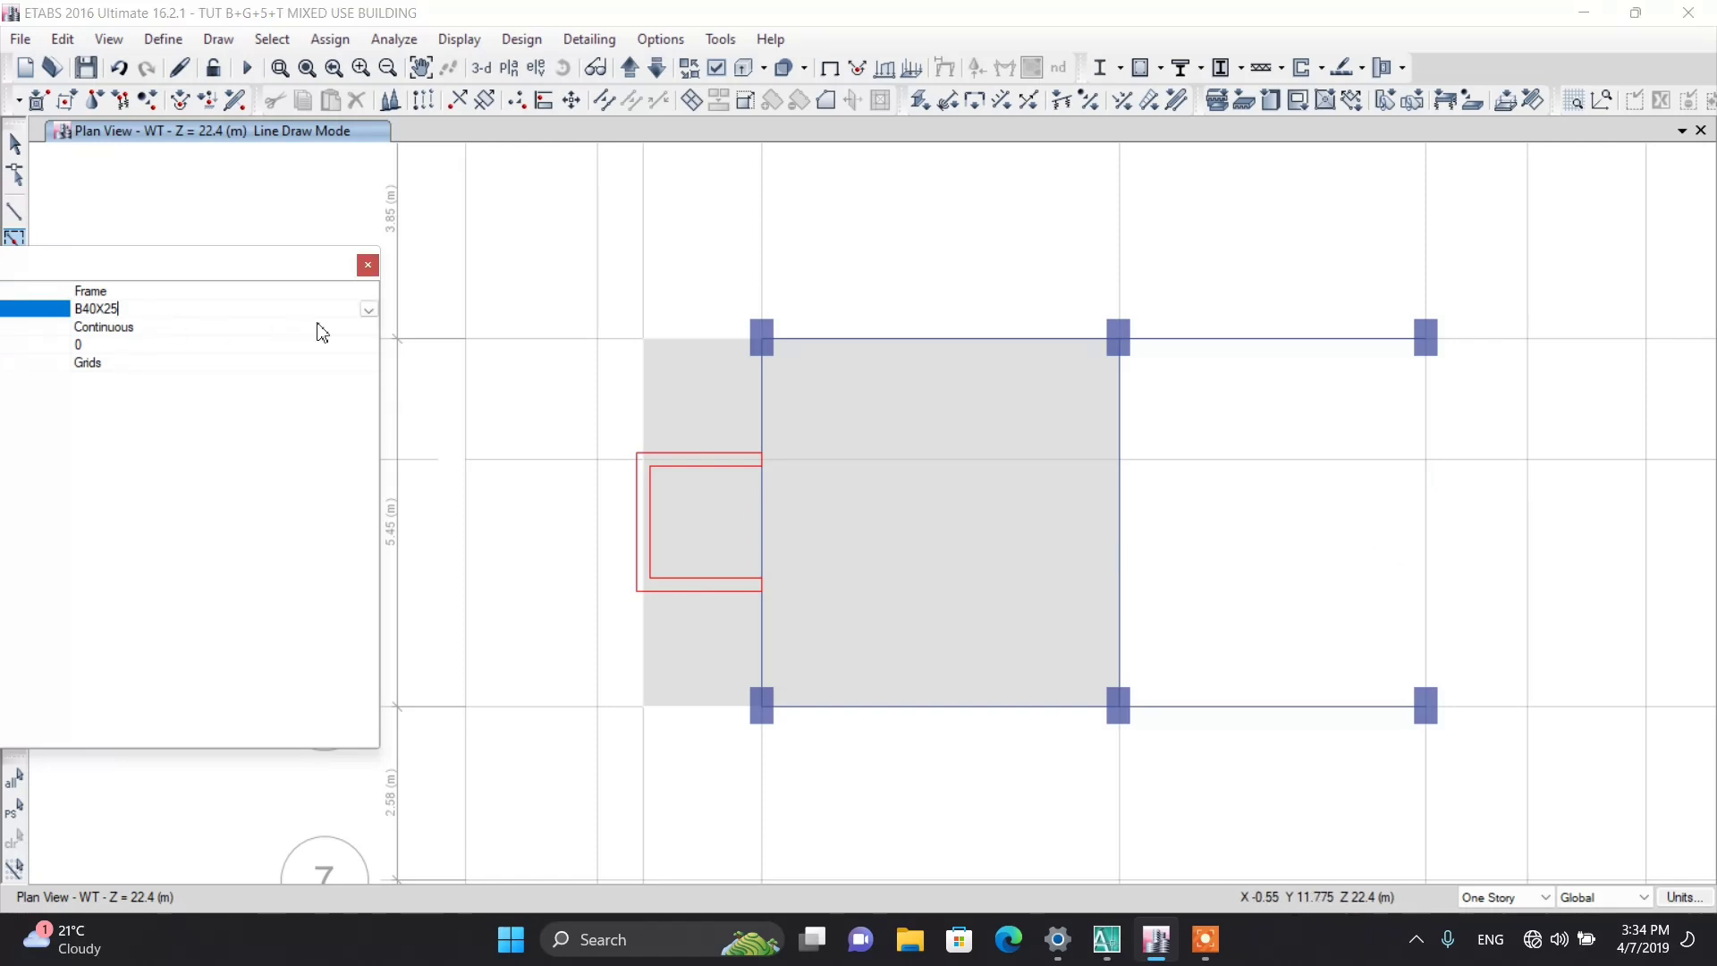
click(369, 310)
click(126, 330)
key(Escape)
click(1426, 490)
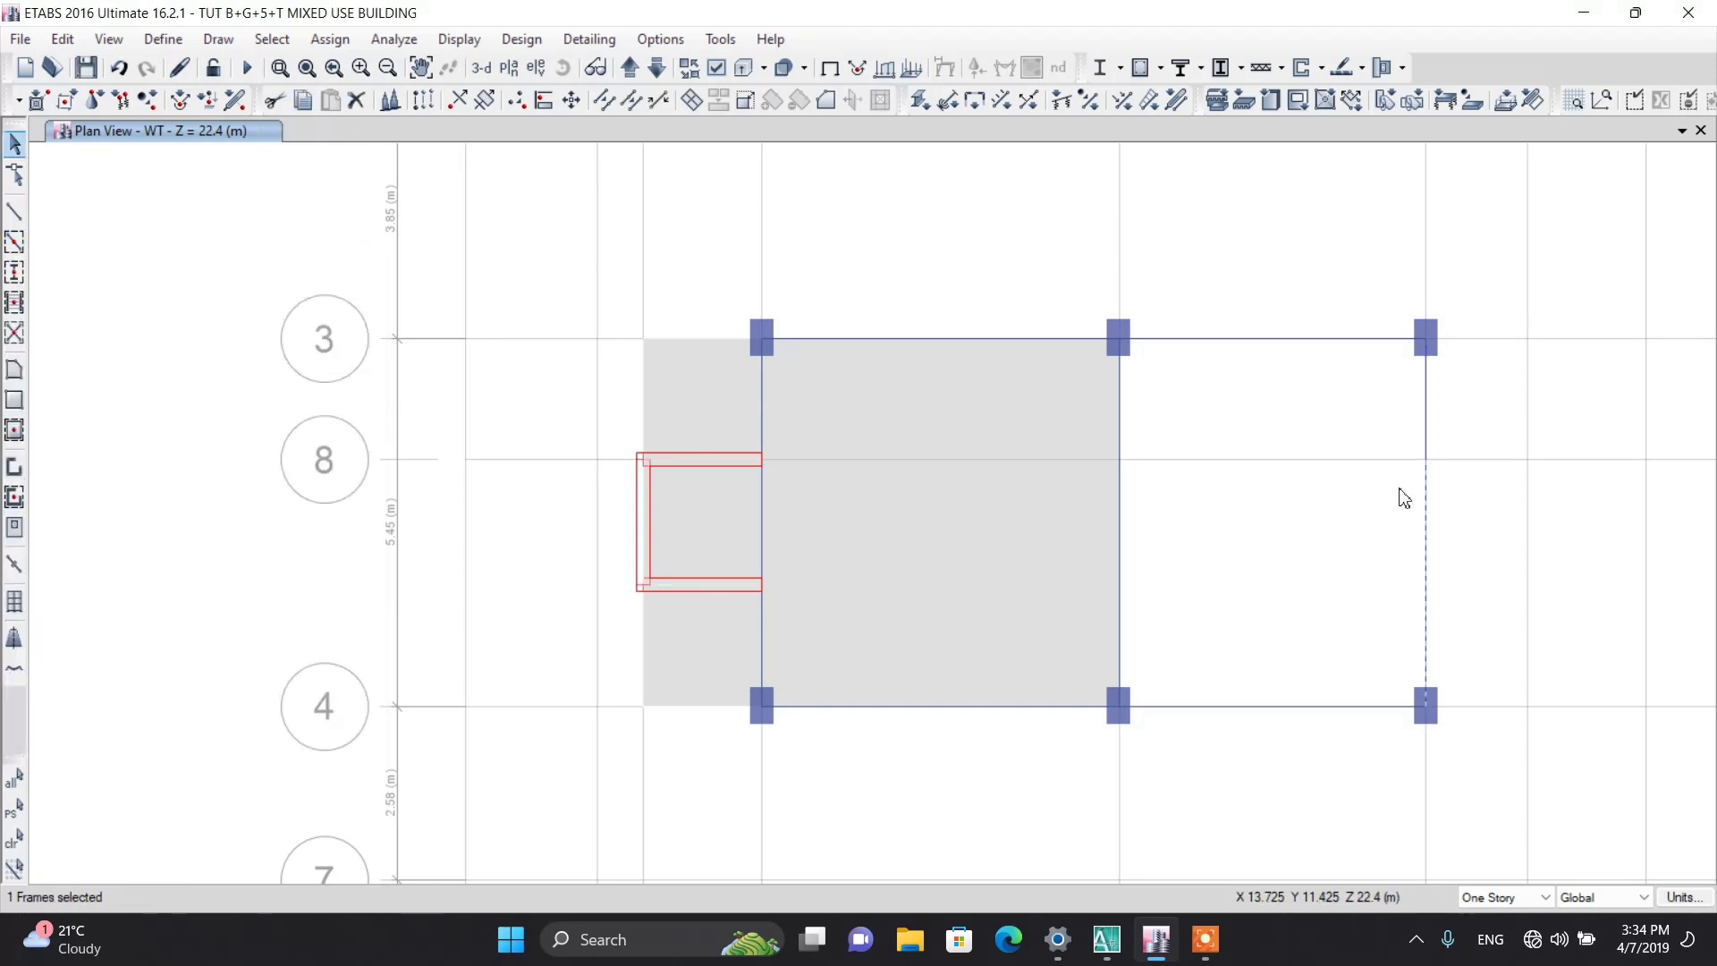
click(1426, 424)
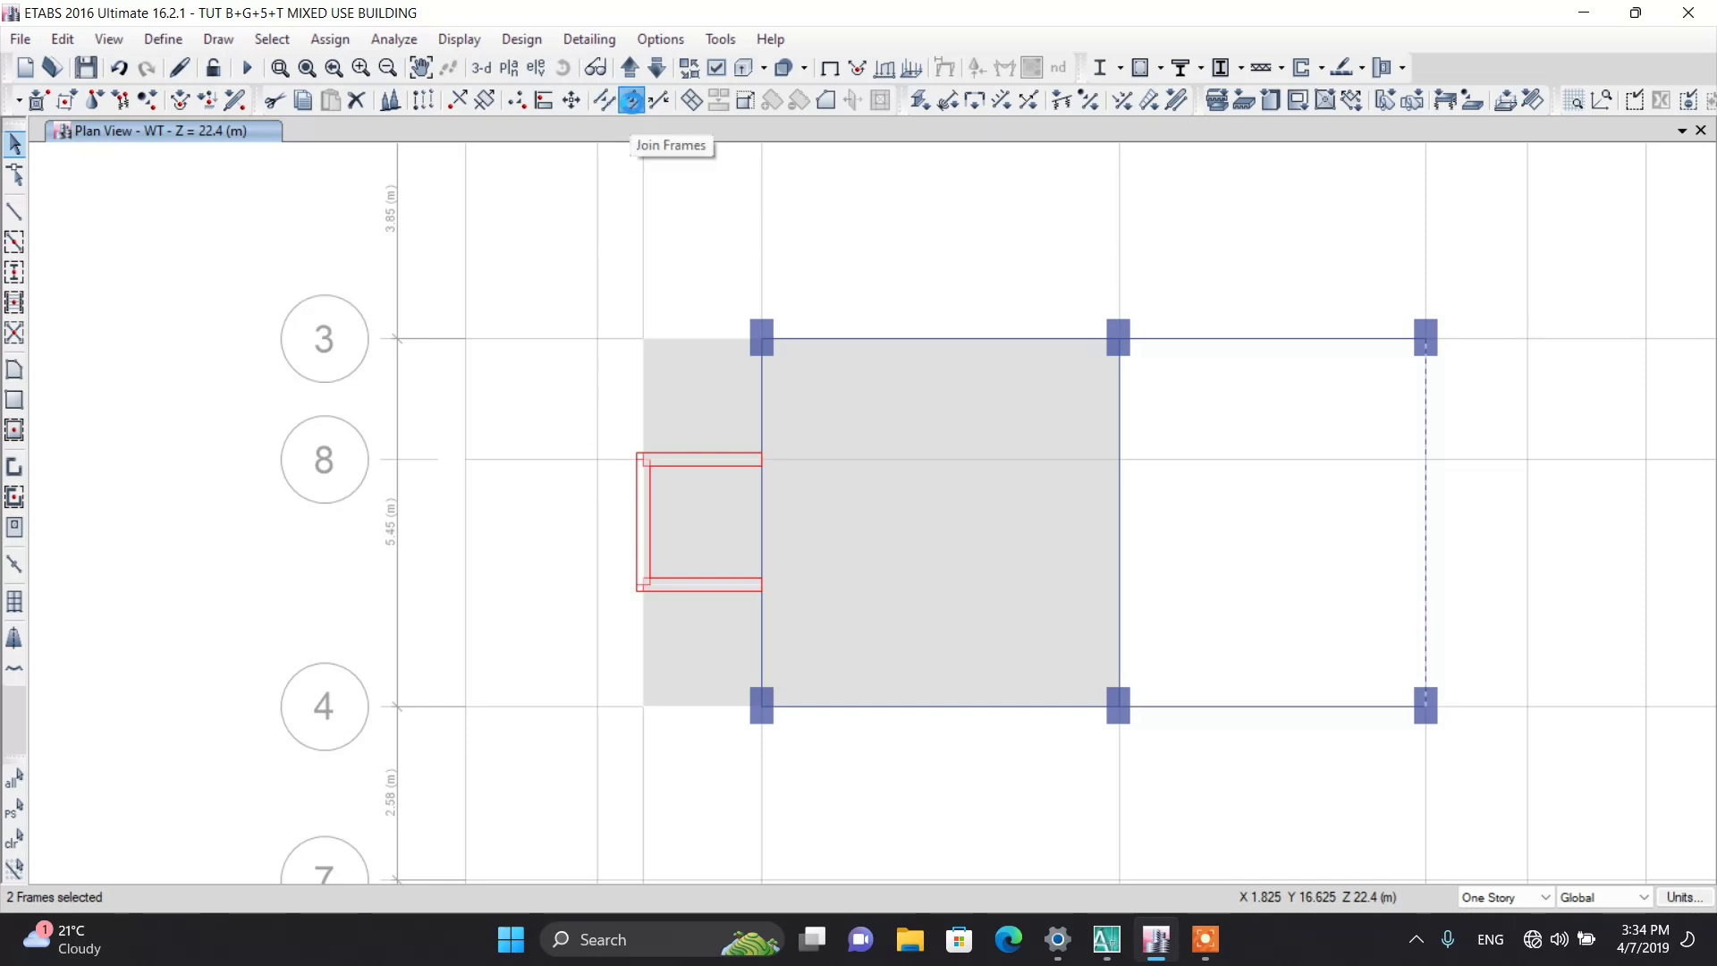
click(631, 100)
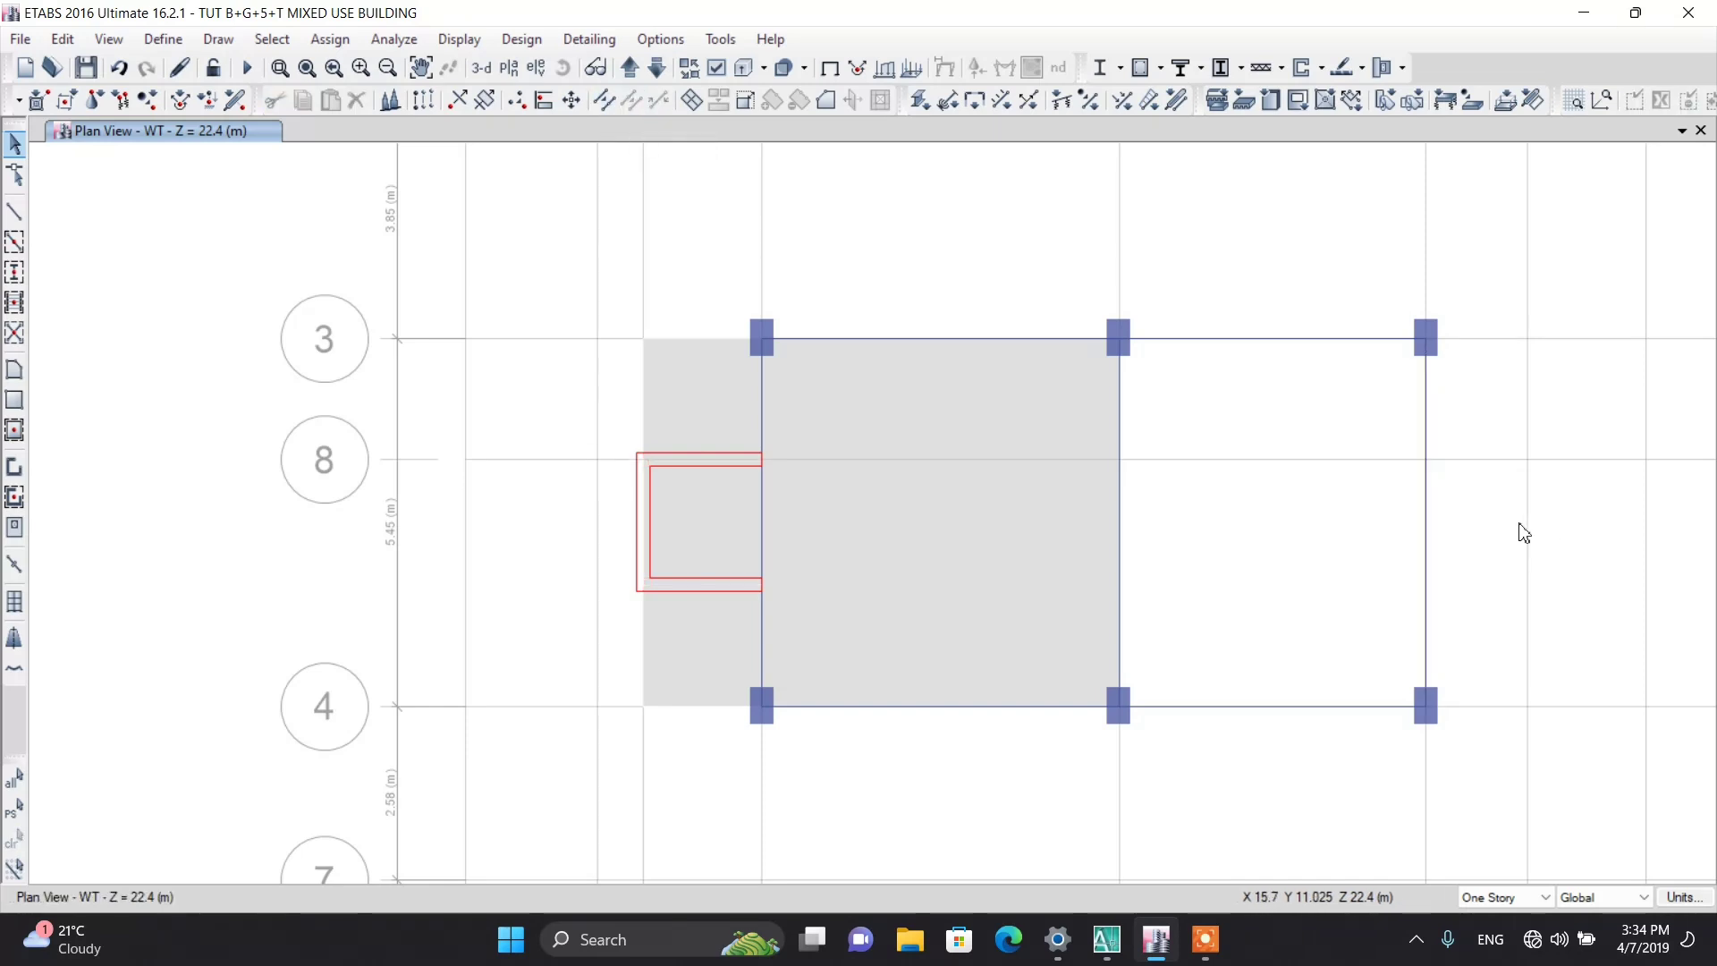
Step: Display the frame section labels and assign section B40X20 to the other six WT beams along grids 3, 4, B and C
click(1120, 537)
click(1209, 706)
click(988, 706)
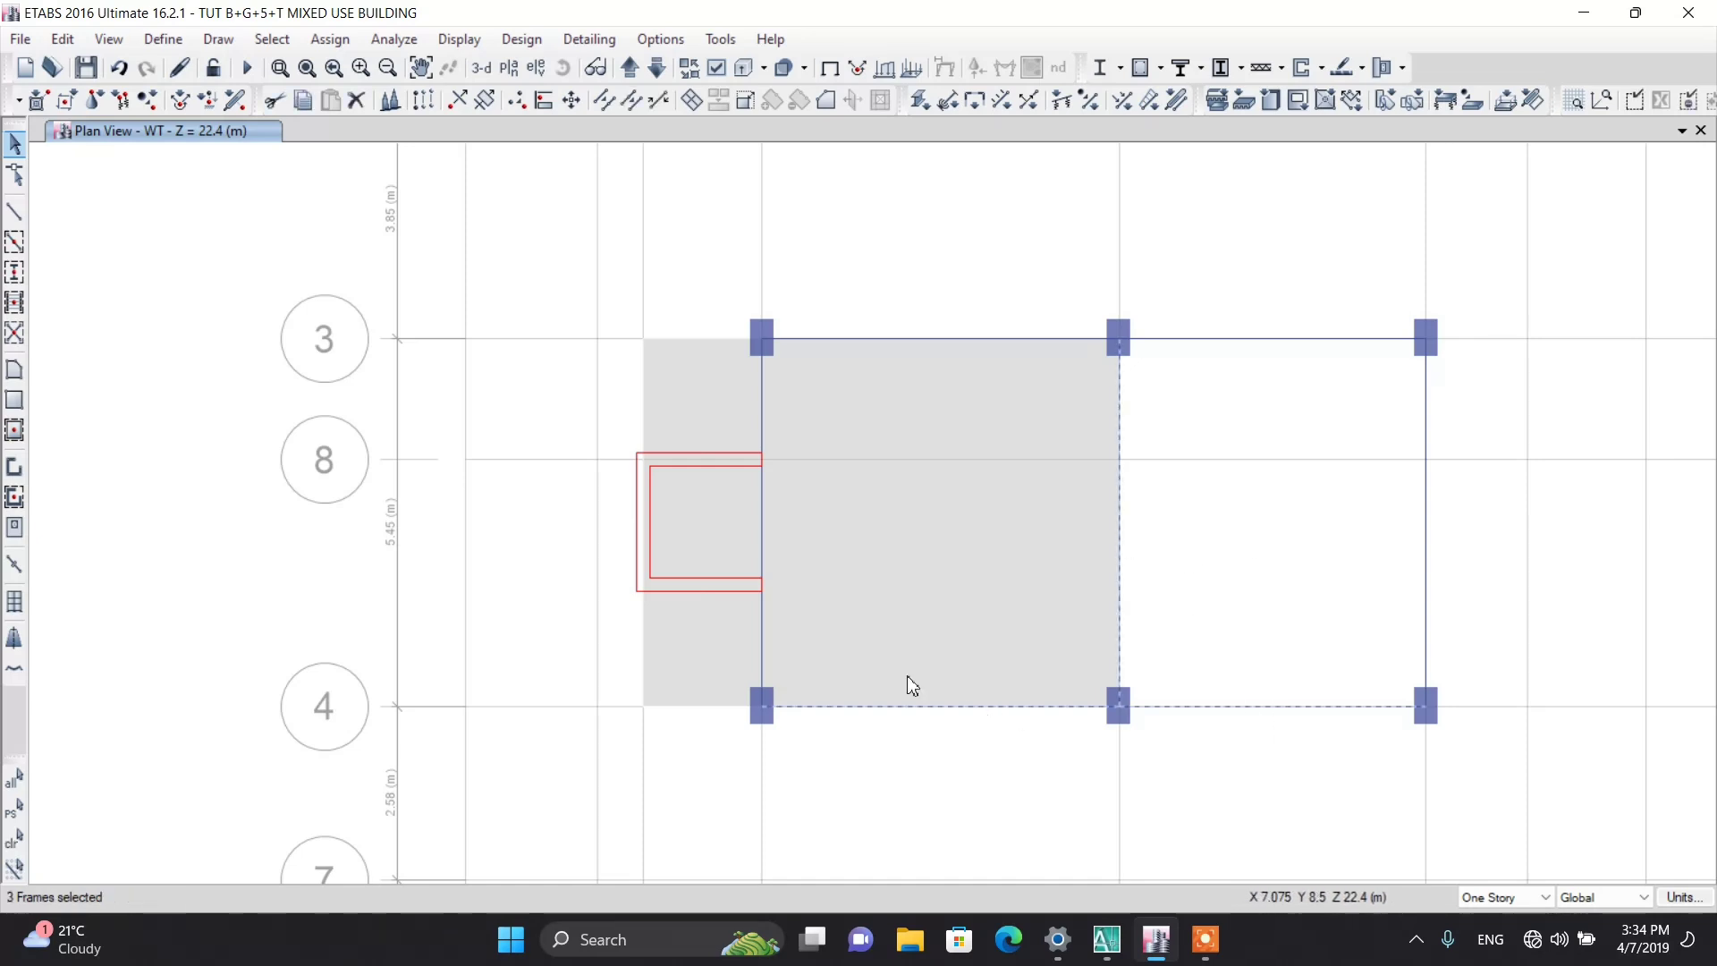
click(758, 497)
click(862, 342)
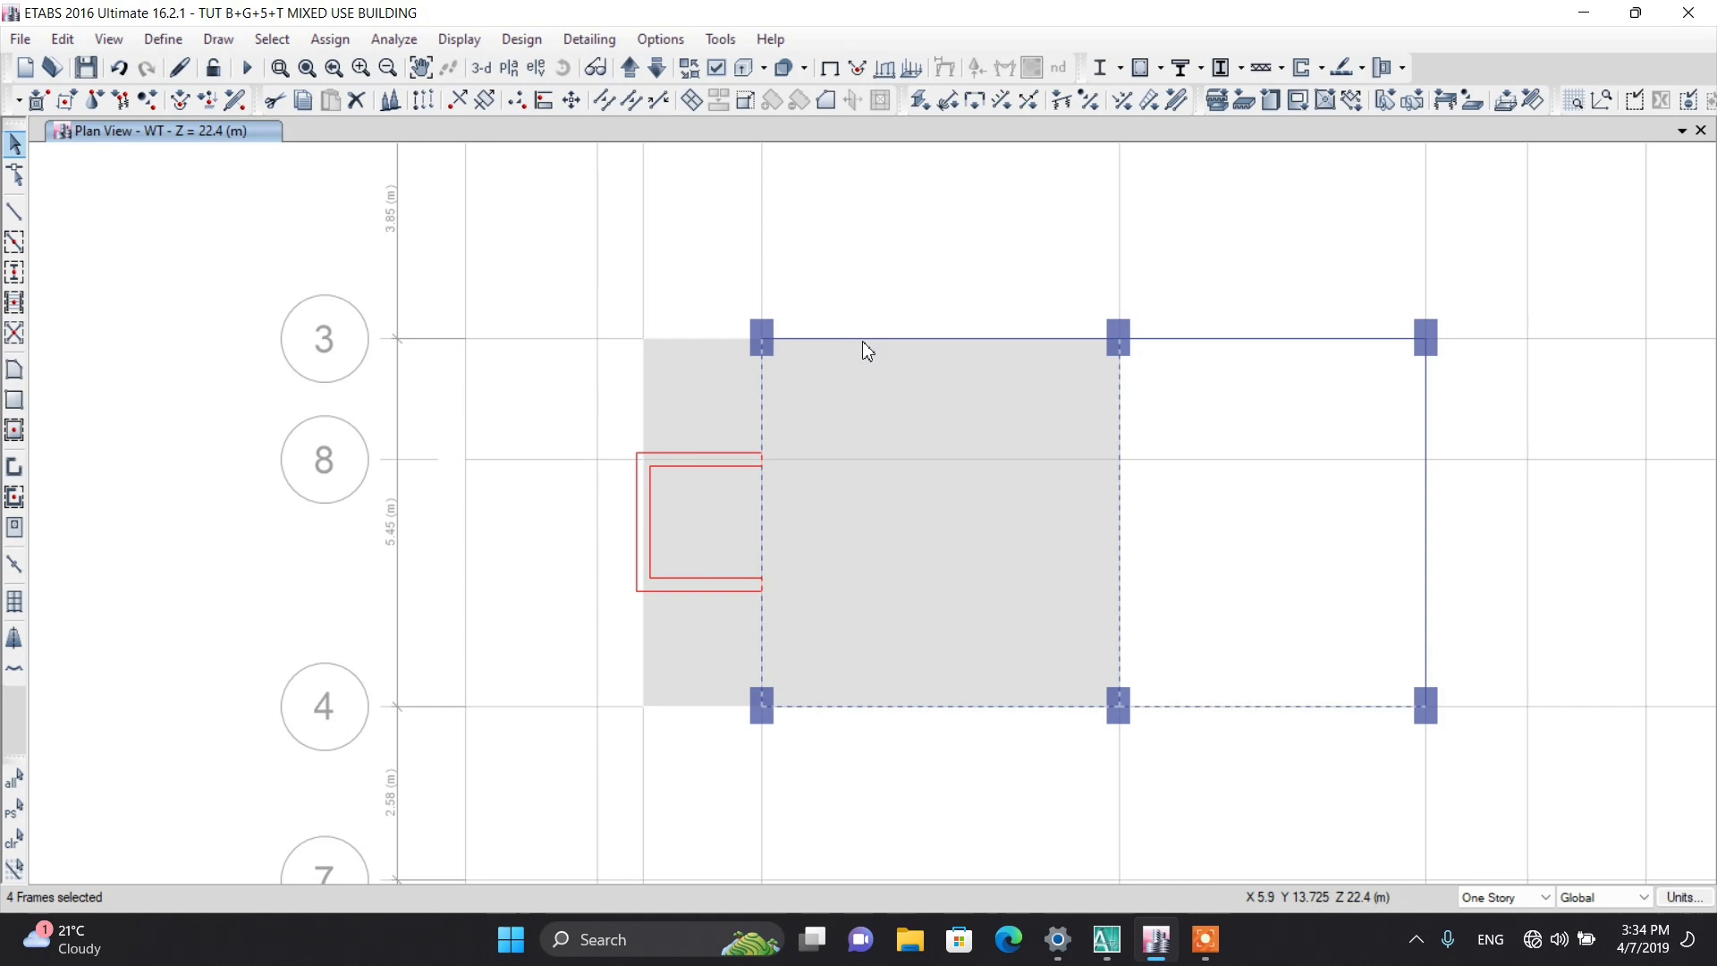
click(1164, 344)
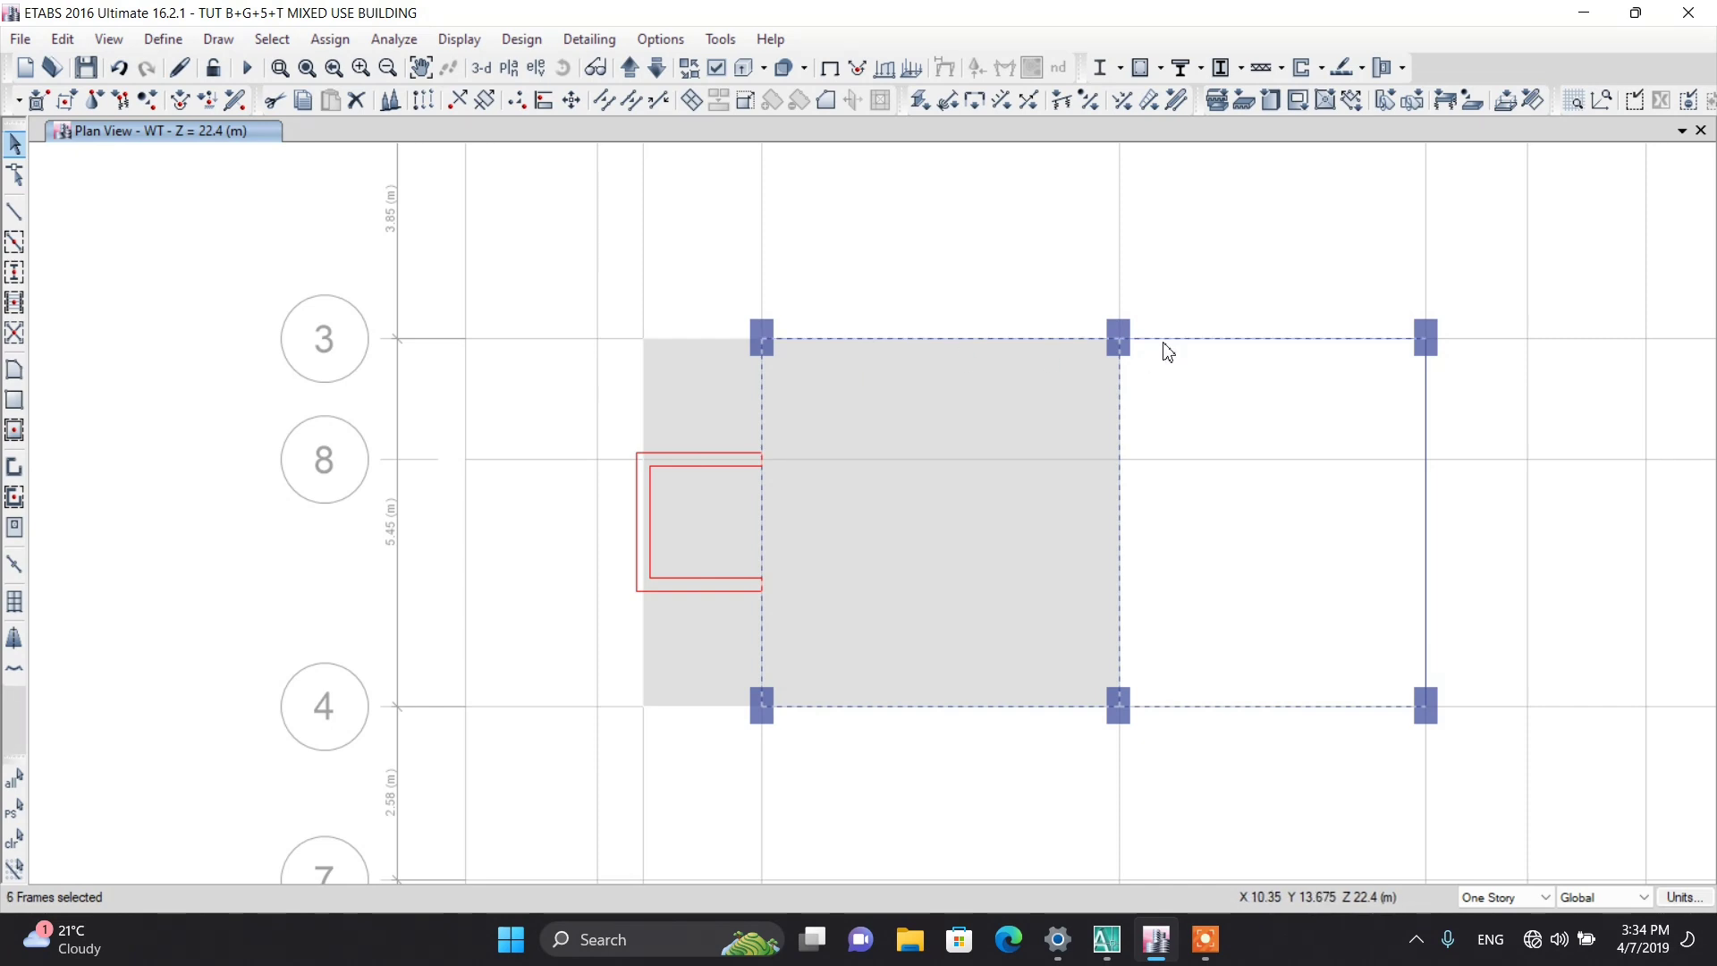
click(717, 69)
click(738, 141)
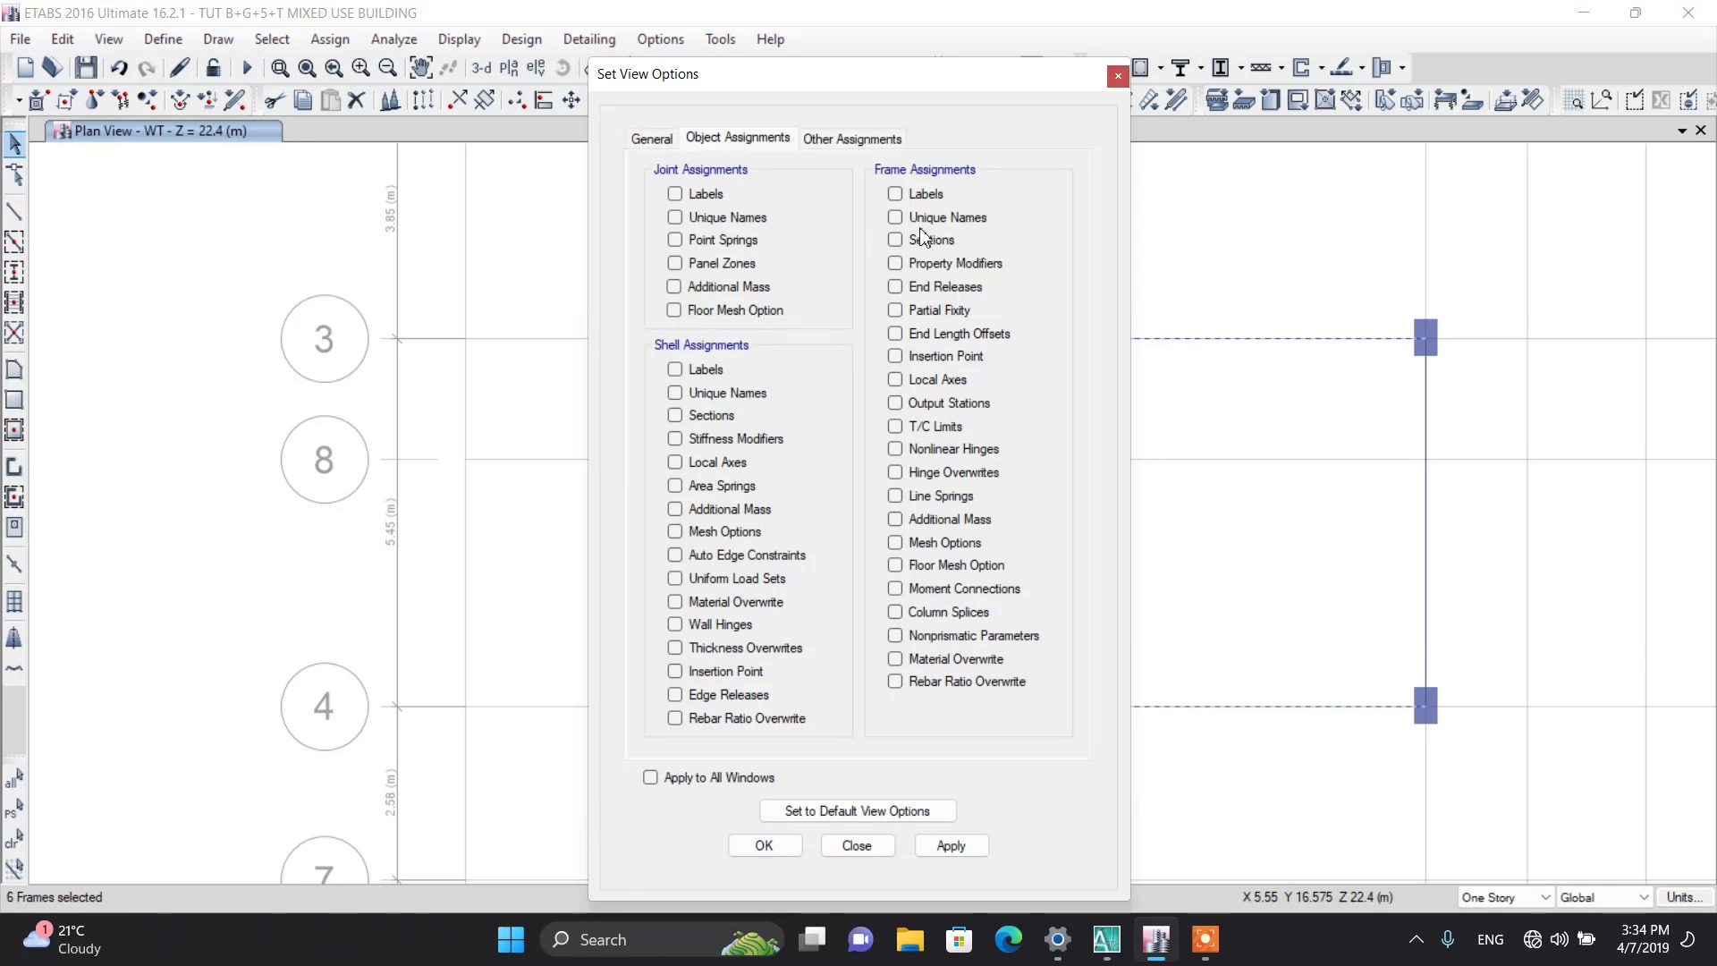
click(767, 847)
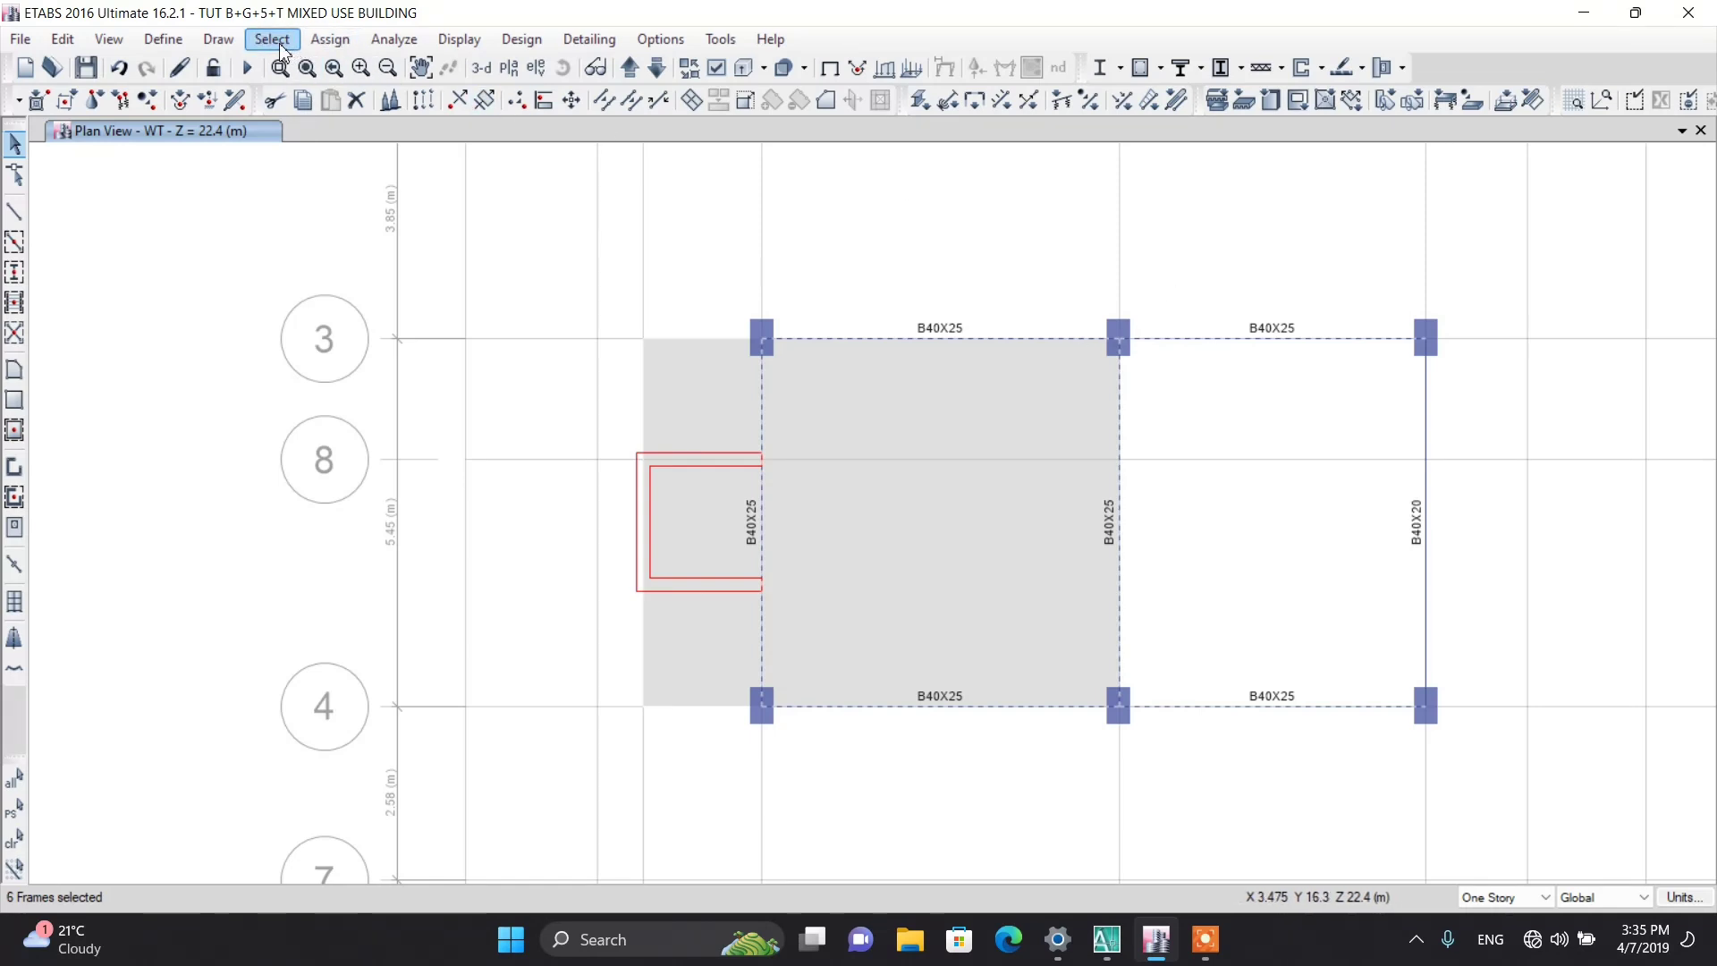
click(330, 39)
mouse_move(340, 94)
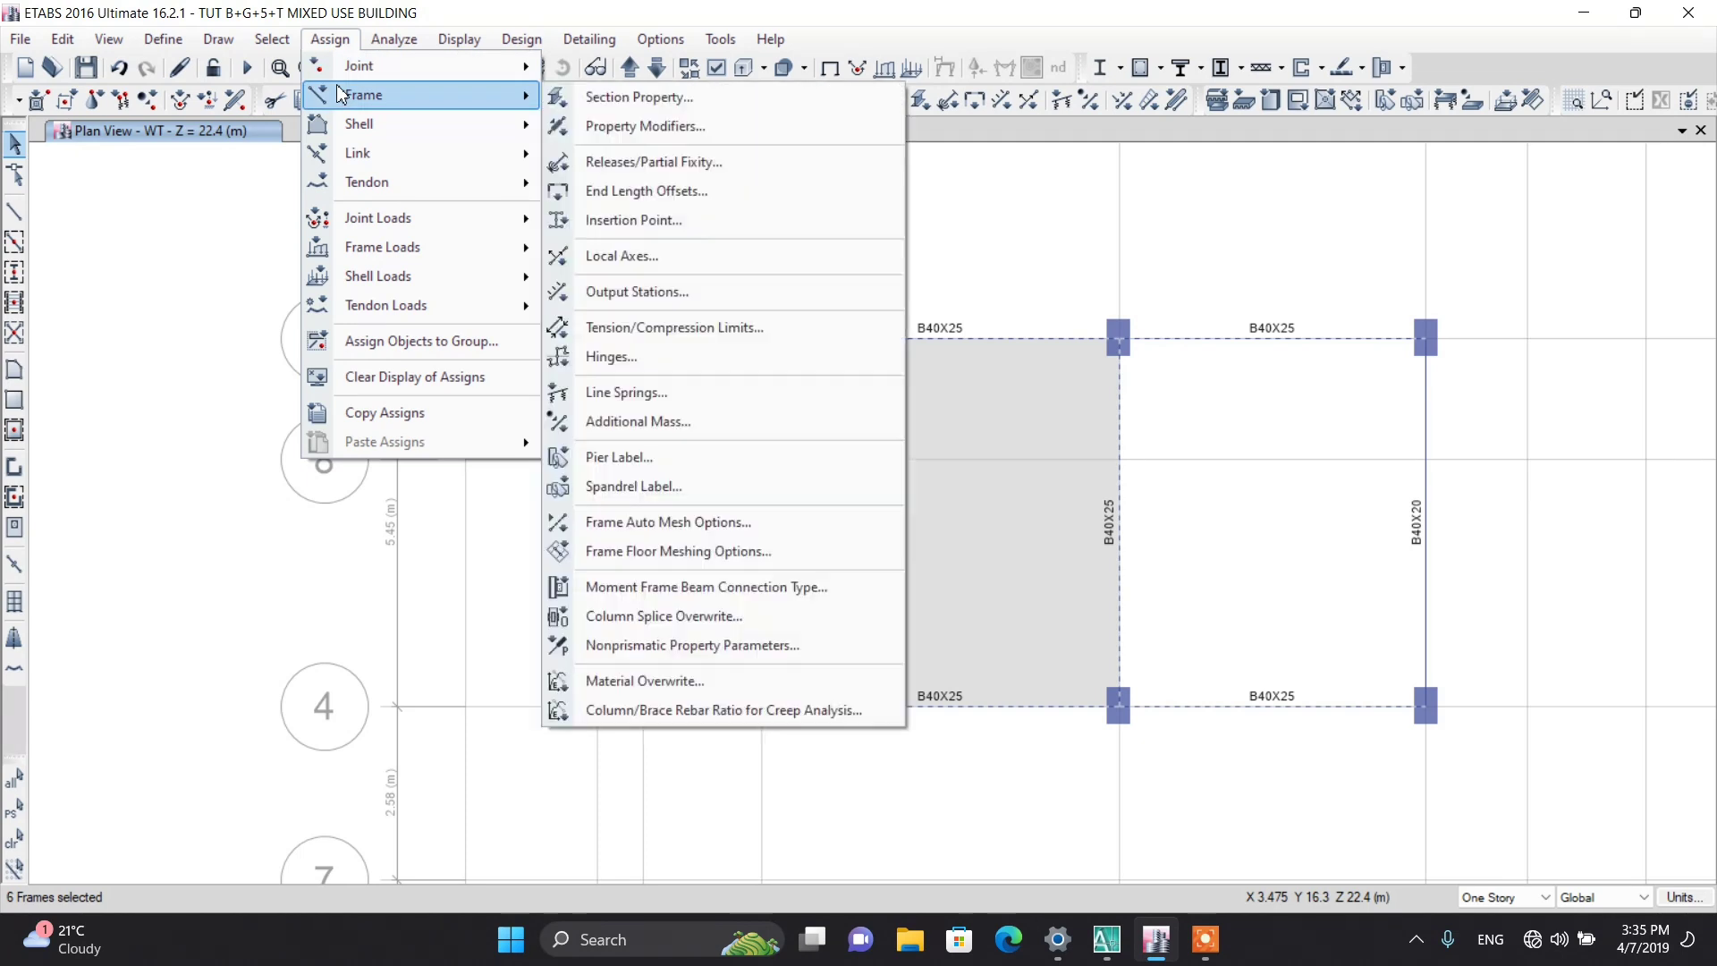
click(626, 101)
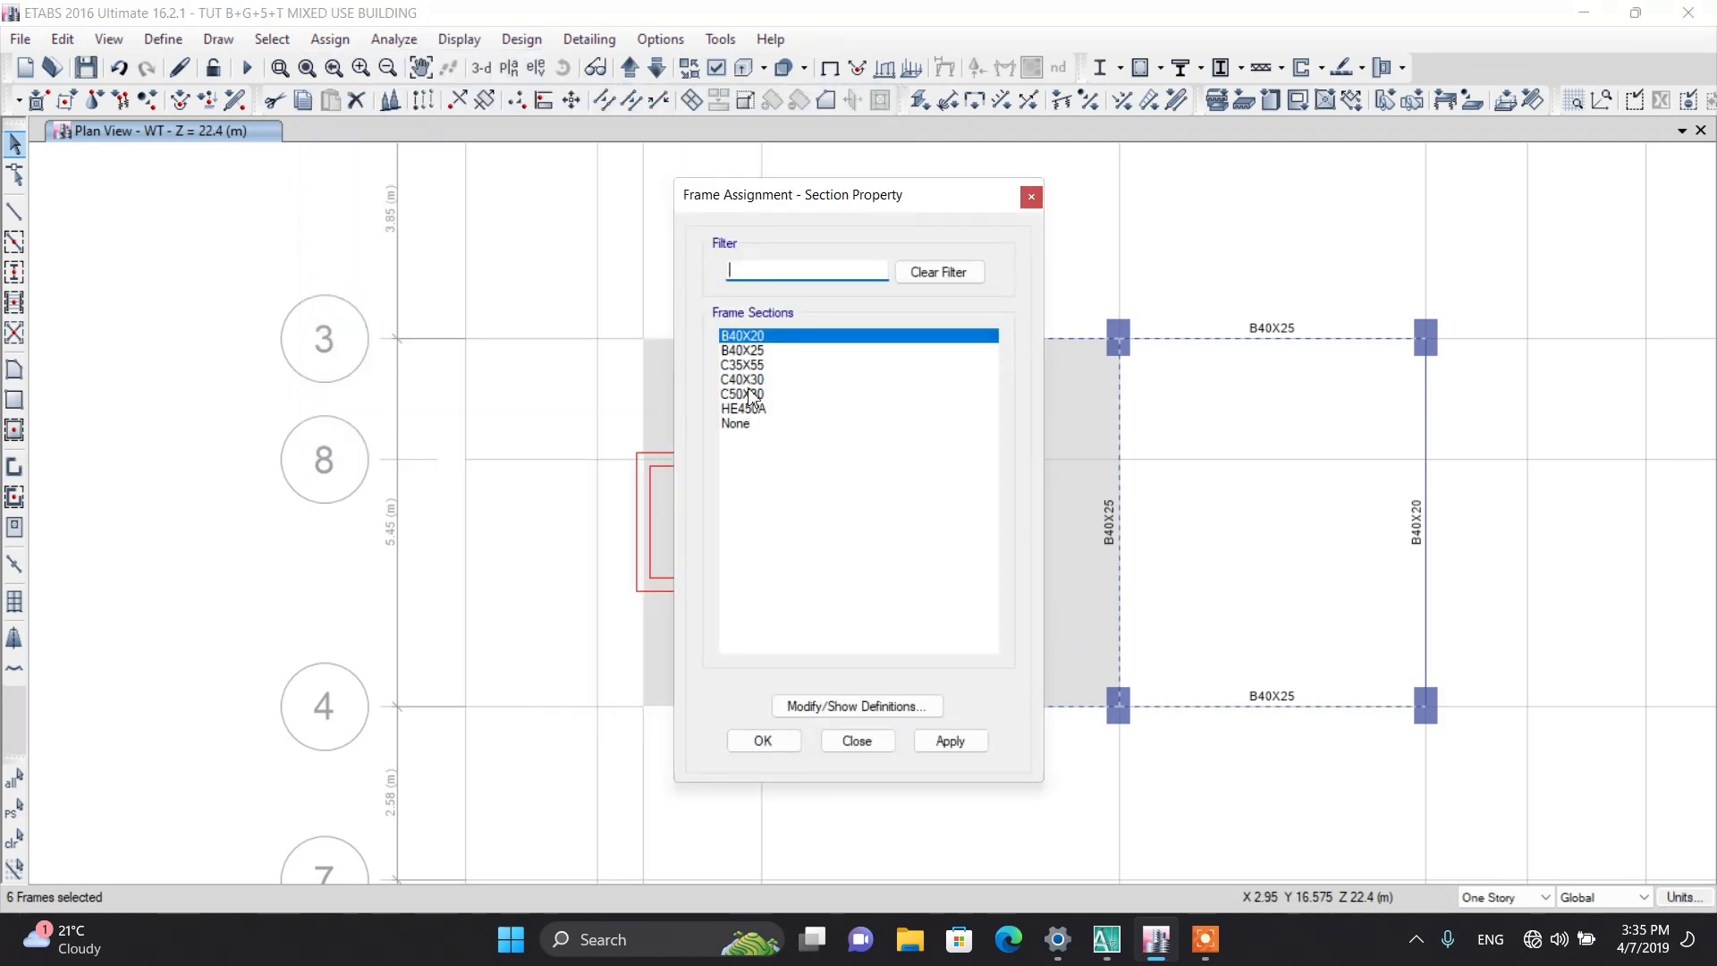
click(762, 741)
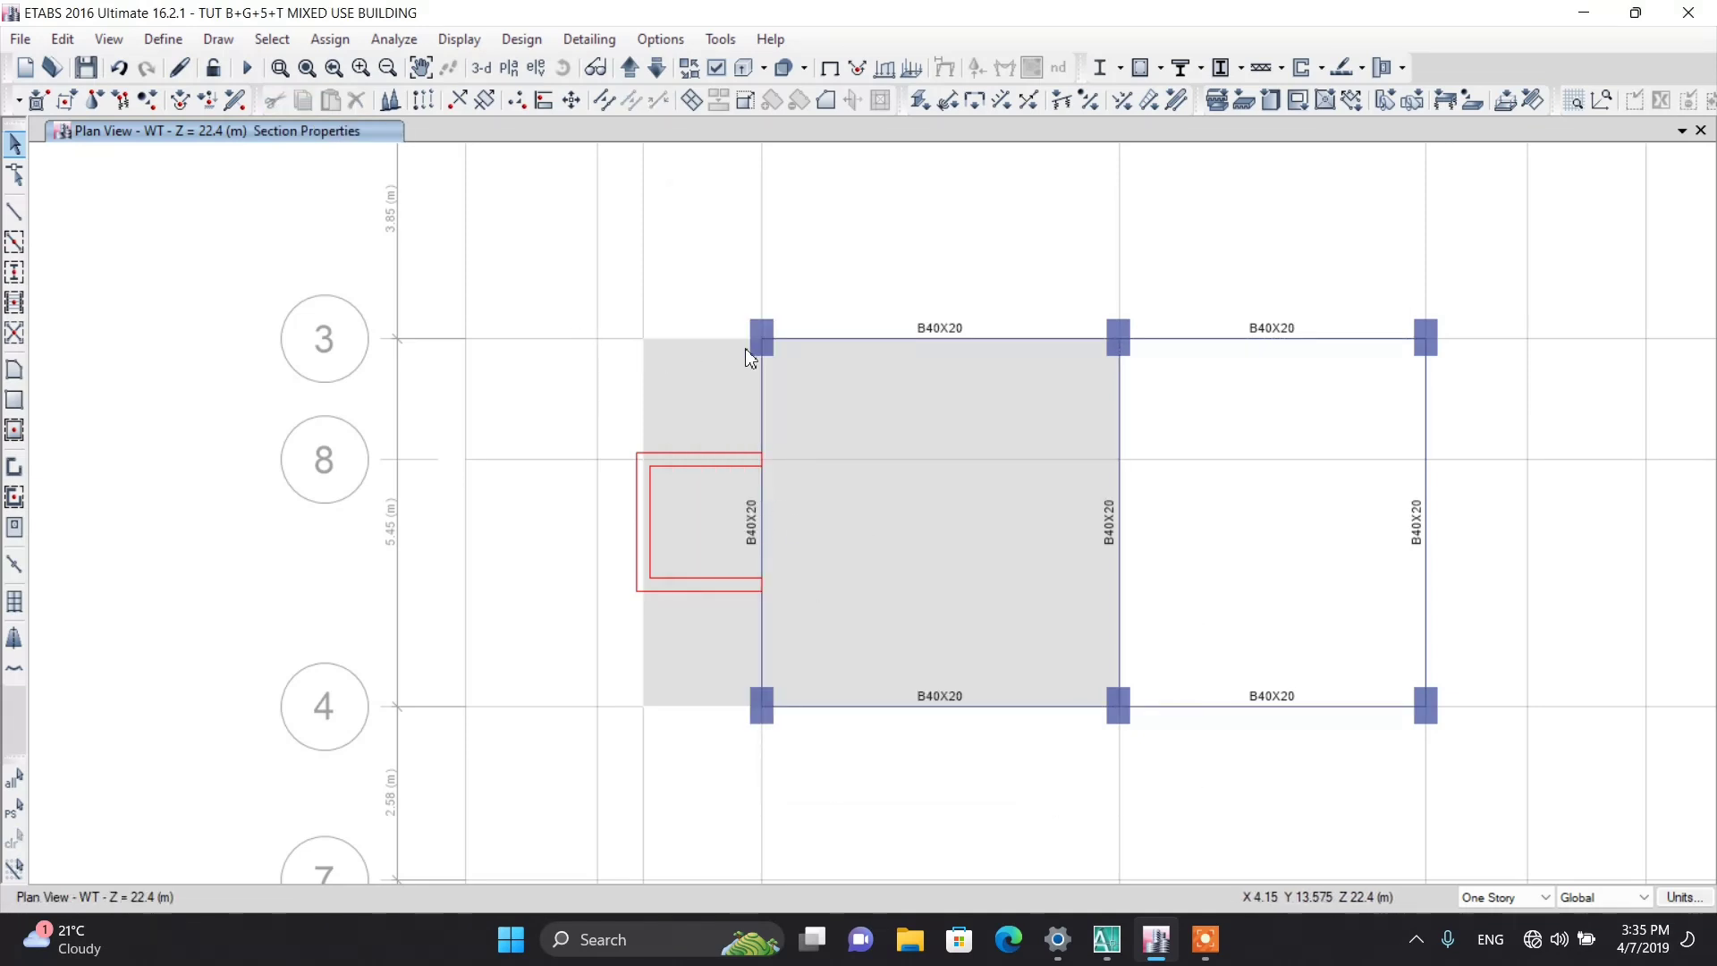
Step: Draw B40X20 beams along grids 3 and 4 from grid B to the outer edge of the slab over the elevator
click(15, 238)
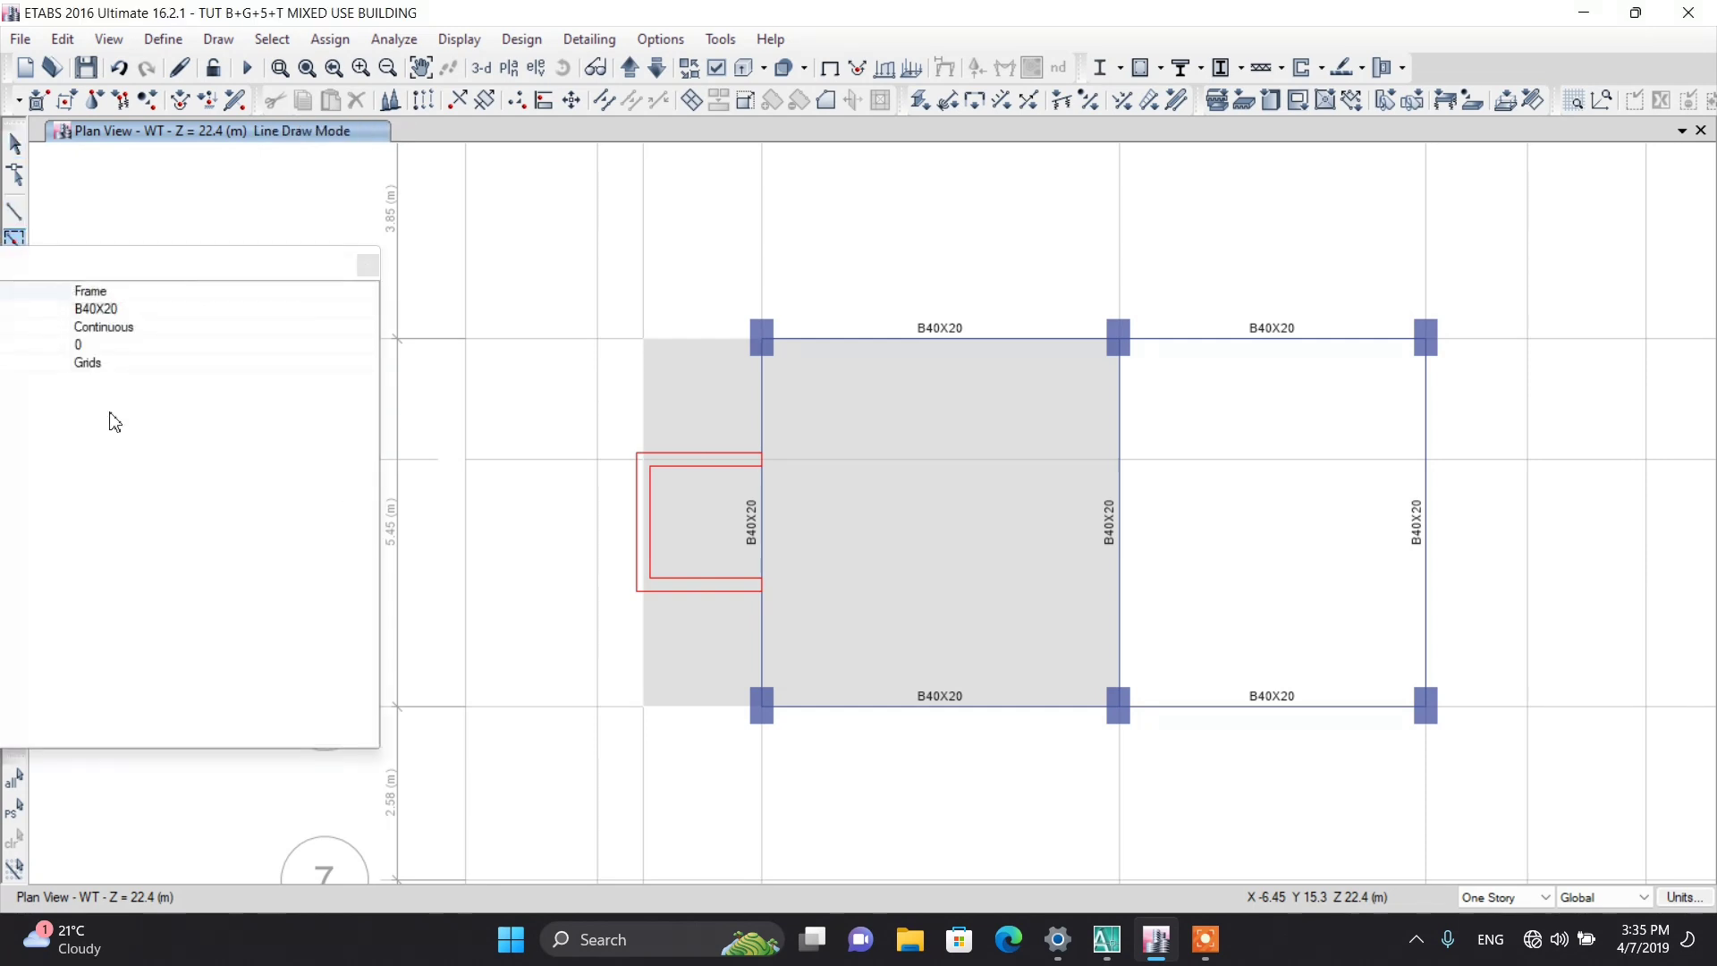
click(676, 344)
click(697, 716)
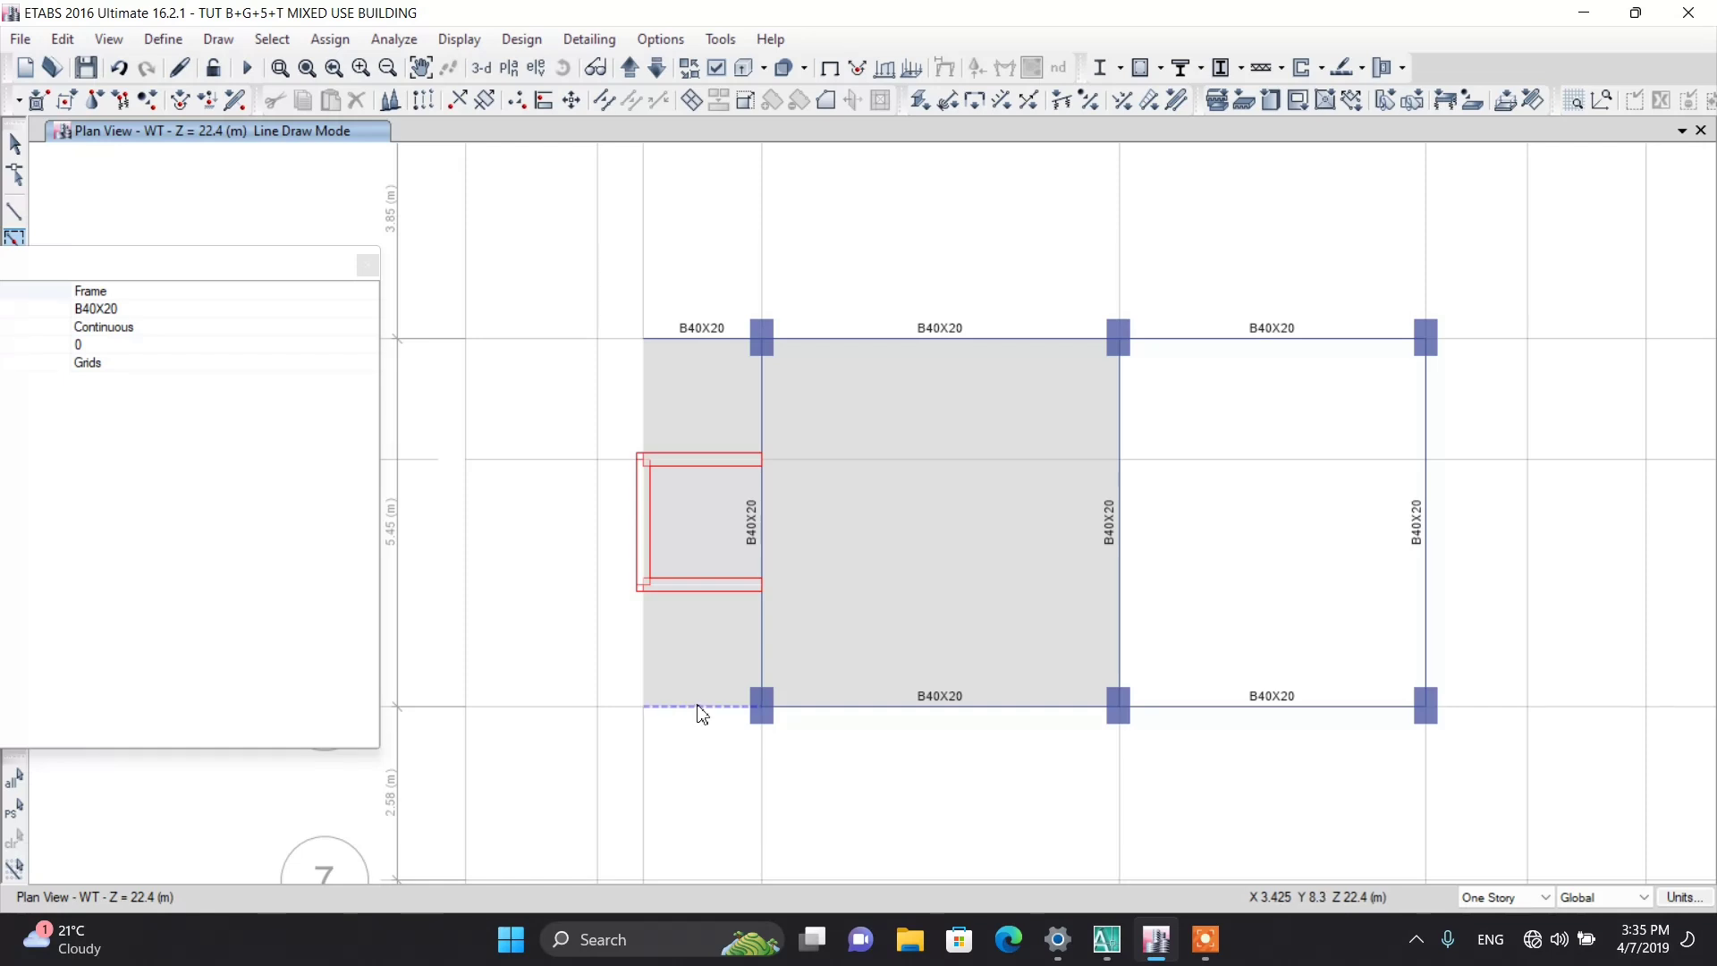
key(Escape)
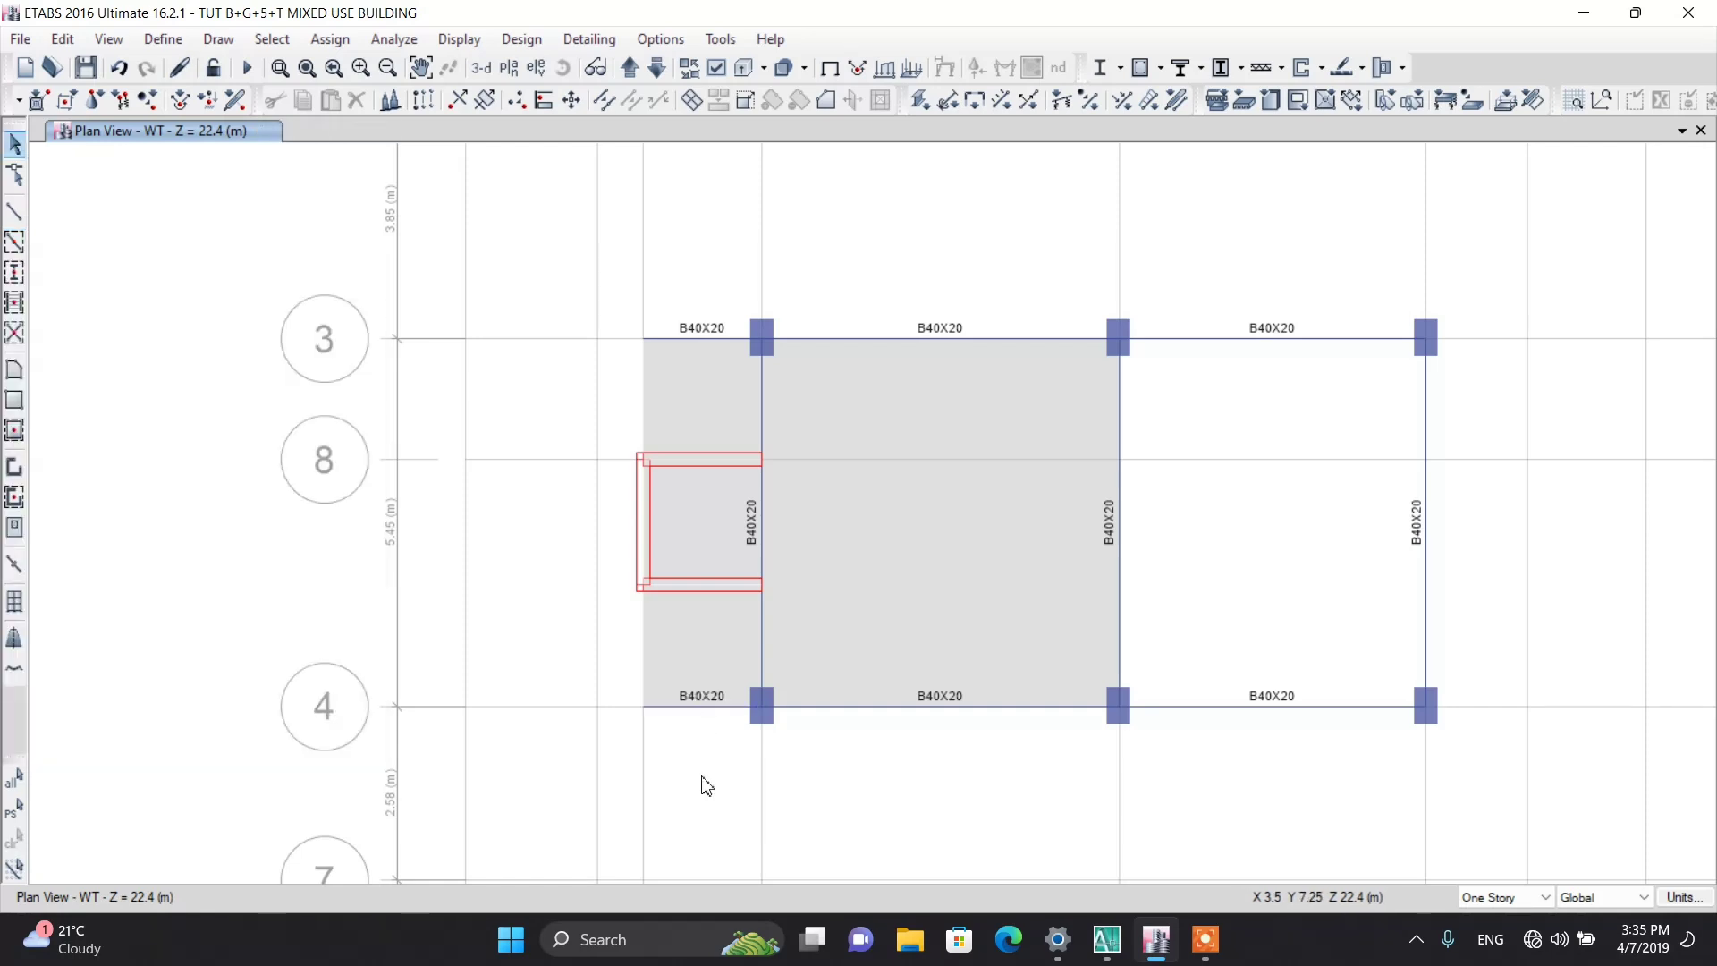
Step: Join the short overhang beams on grids 3 and 4 with the adjoining beams between grids B and C
click(693, 715)
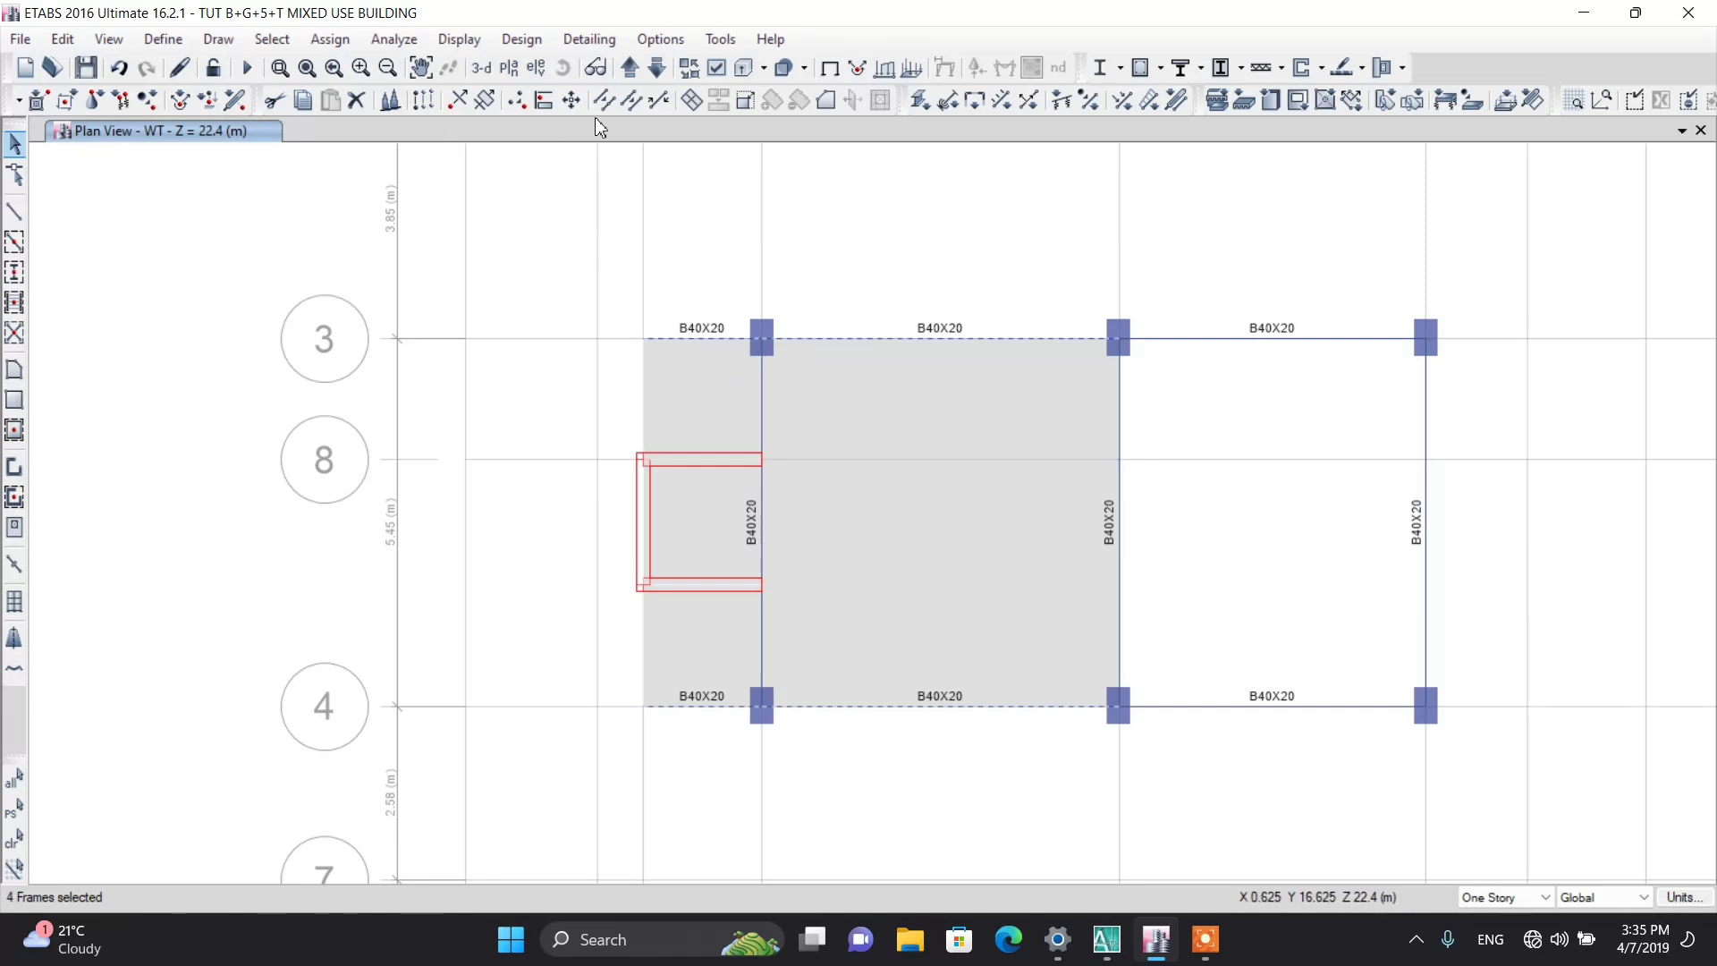
click(632, 100)
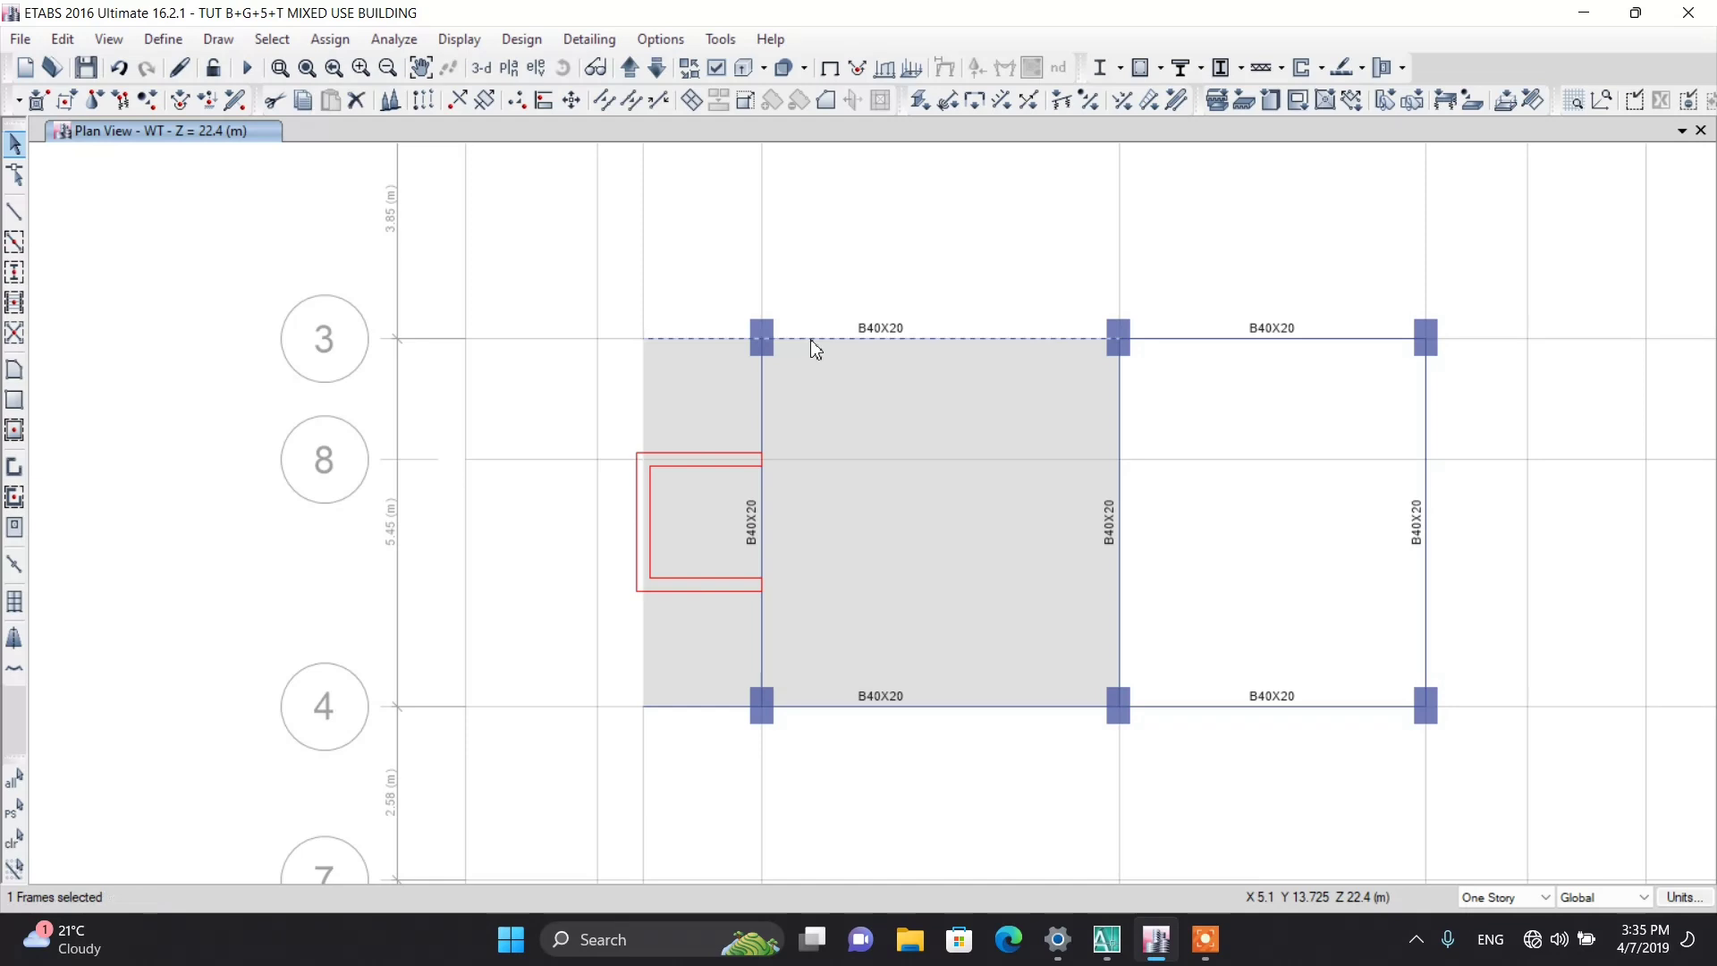
click(1426, 558)
key(Escape)
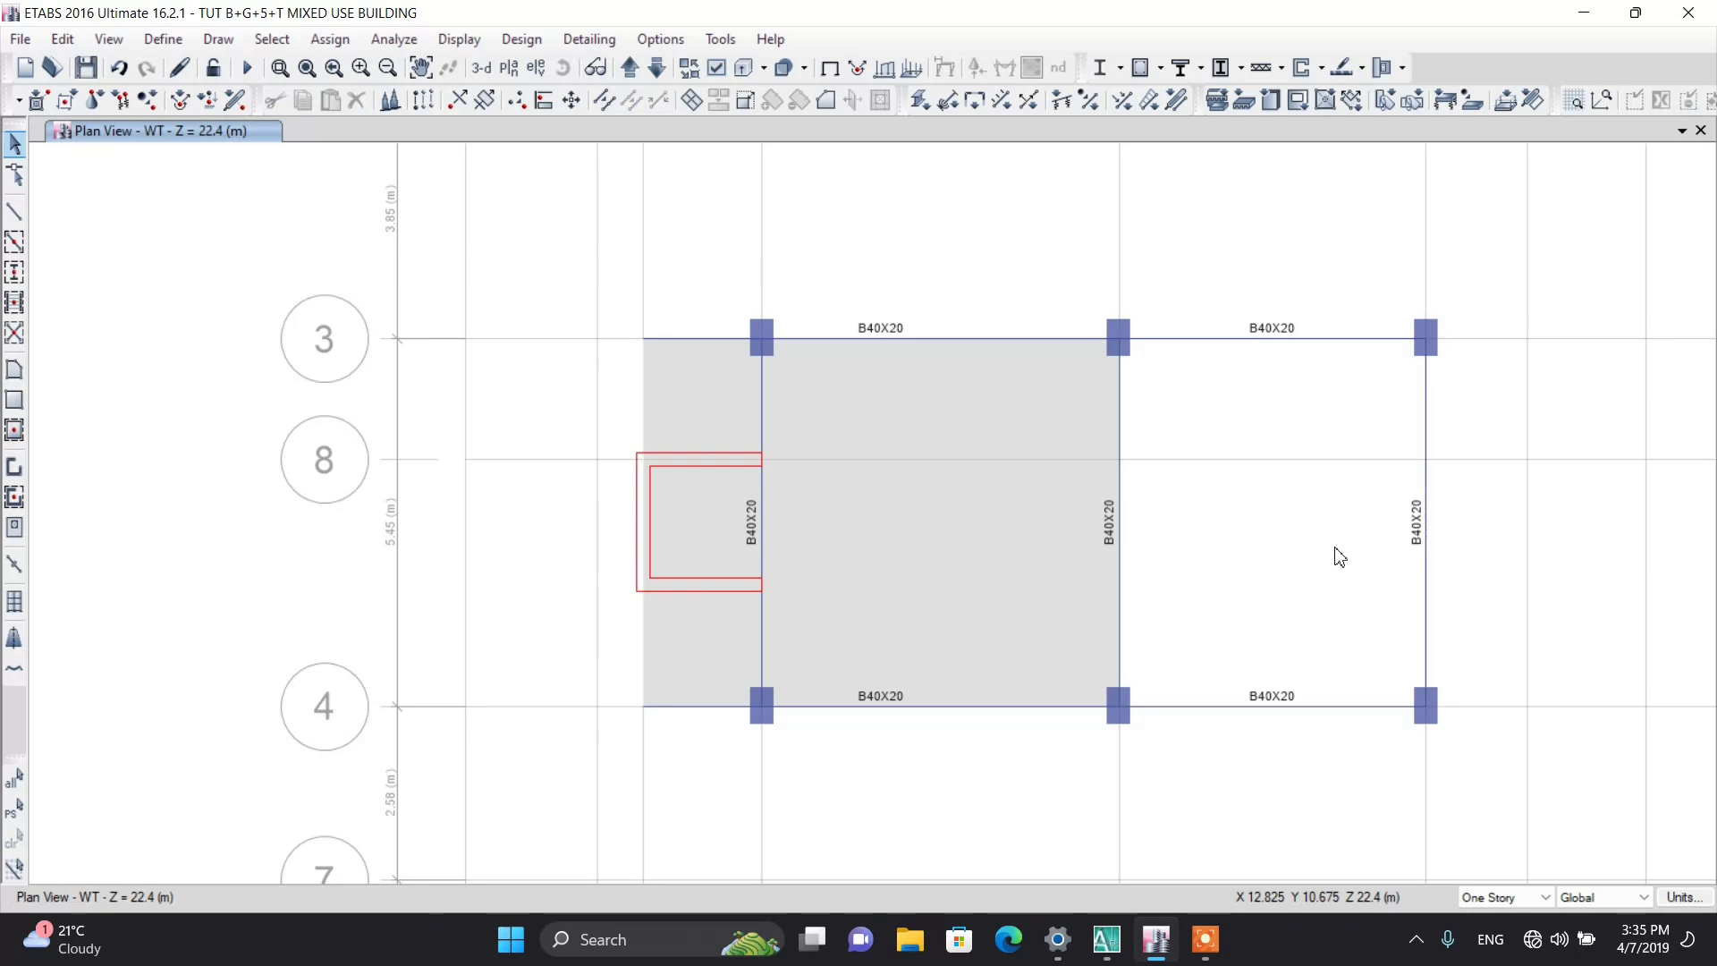
Step: Draw a Slab150 floor between grids 3 and 4 from grid C to the next column line
click(14, 369)
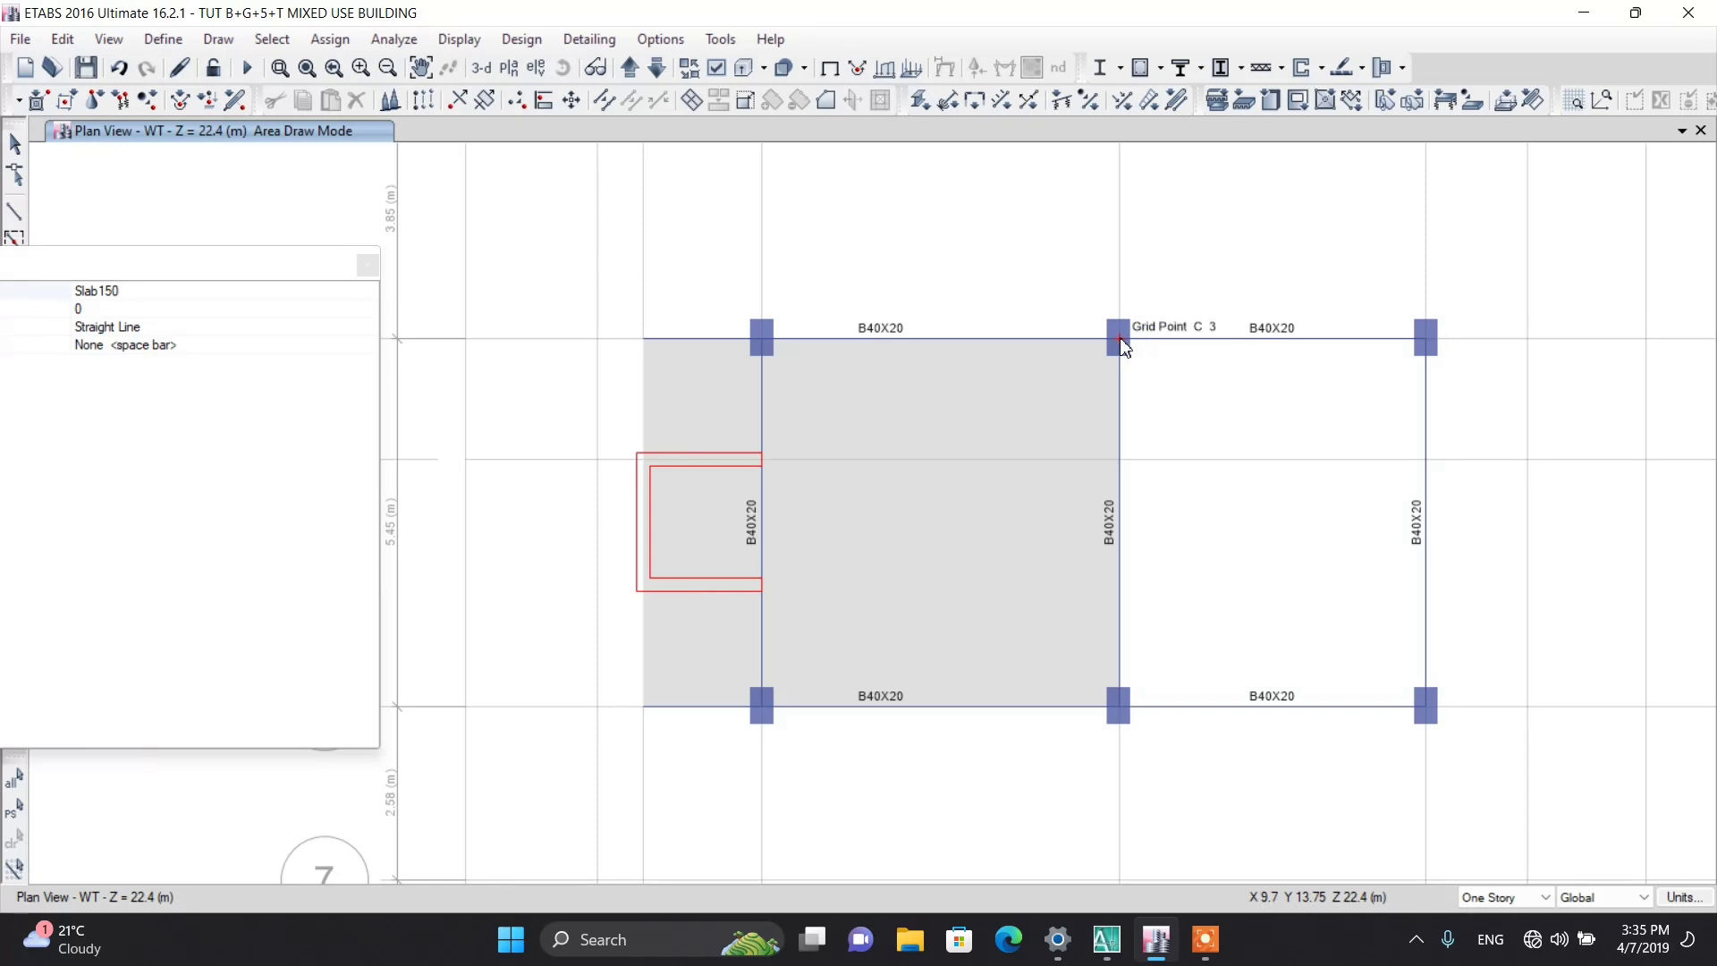
click(1123, 345)
click(1426, 340)
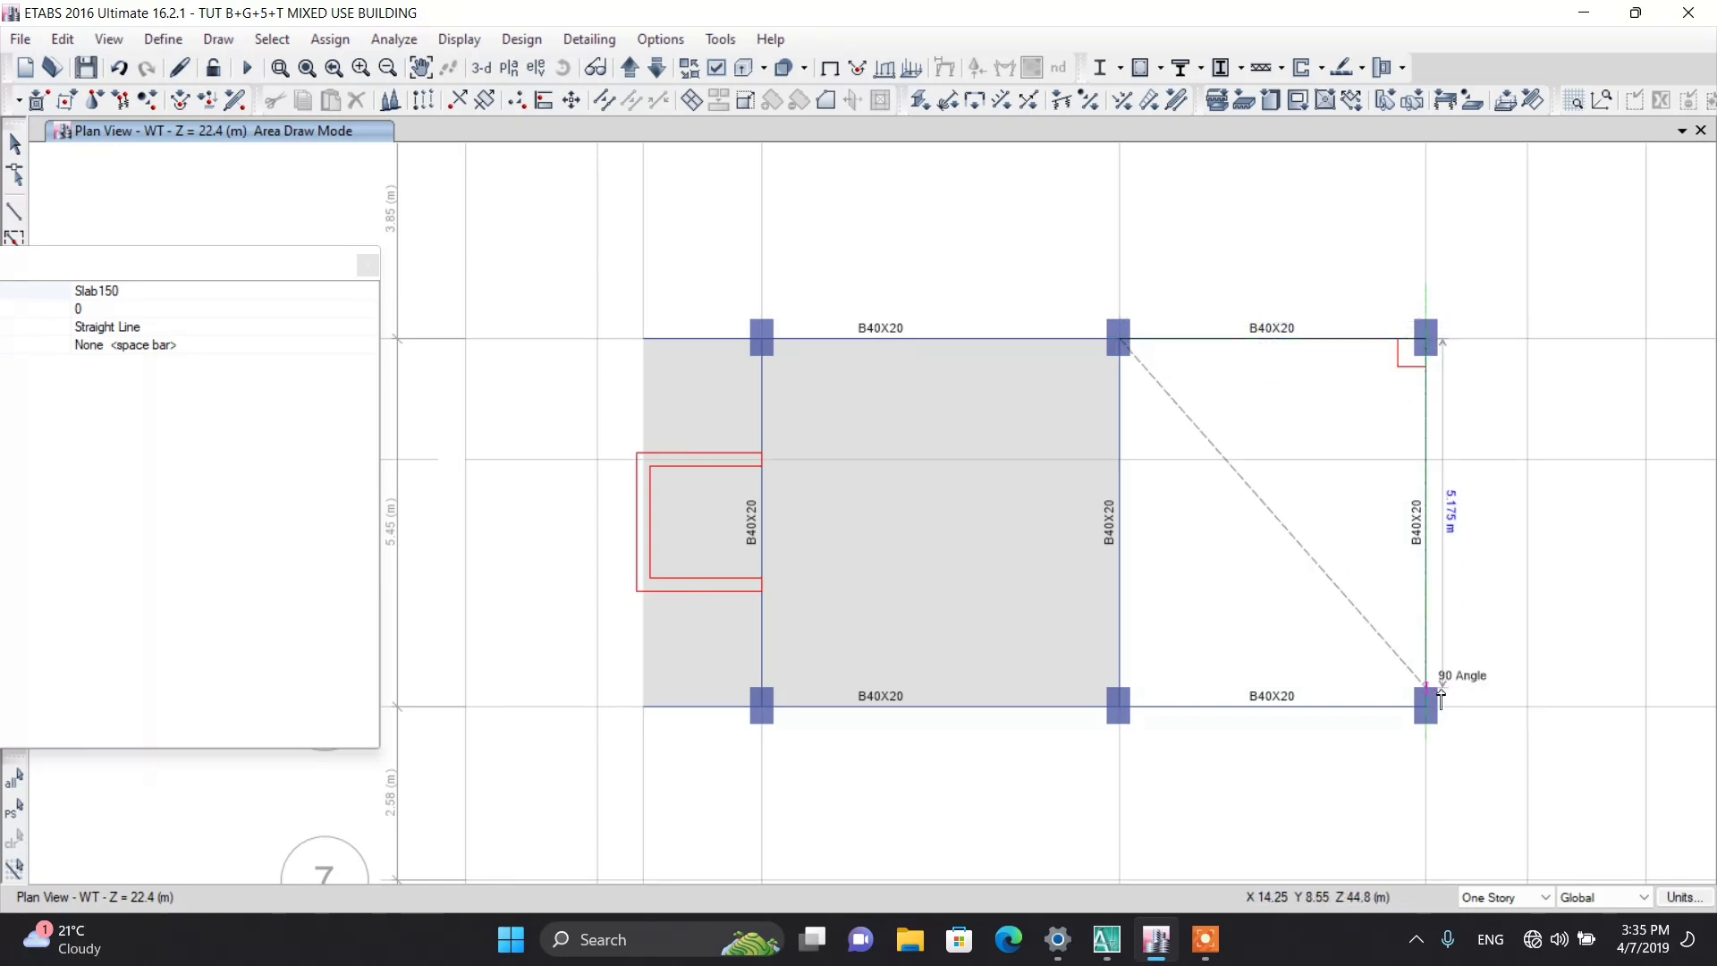
click(1426, 706)
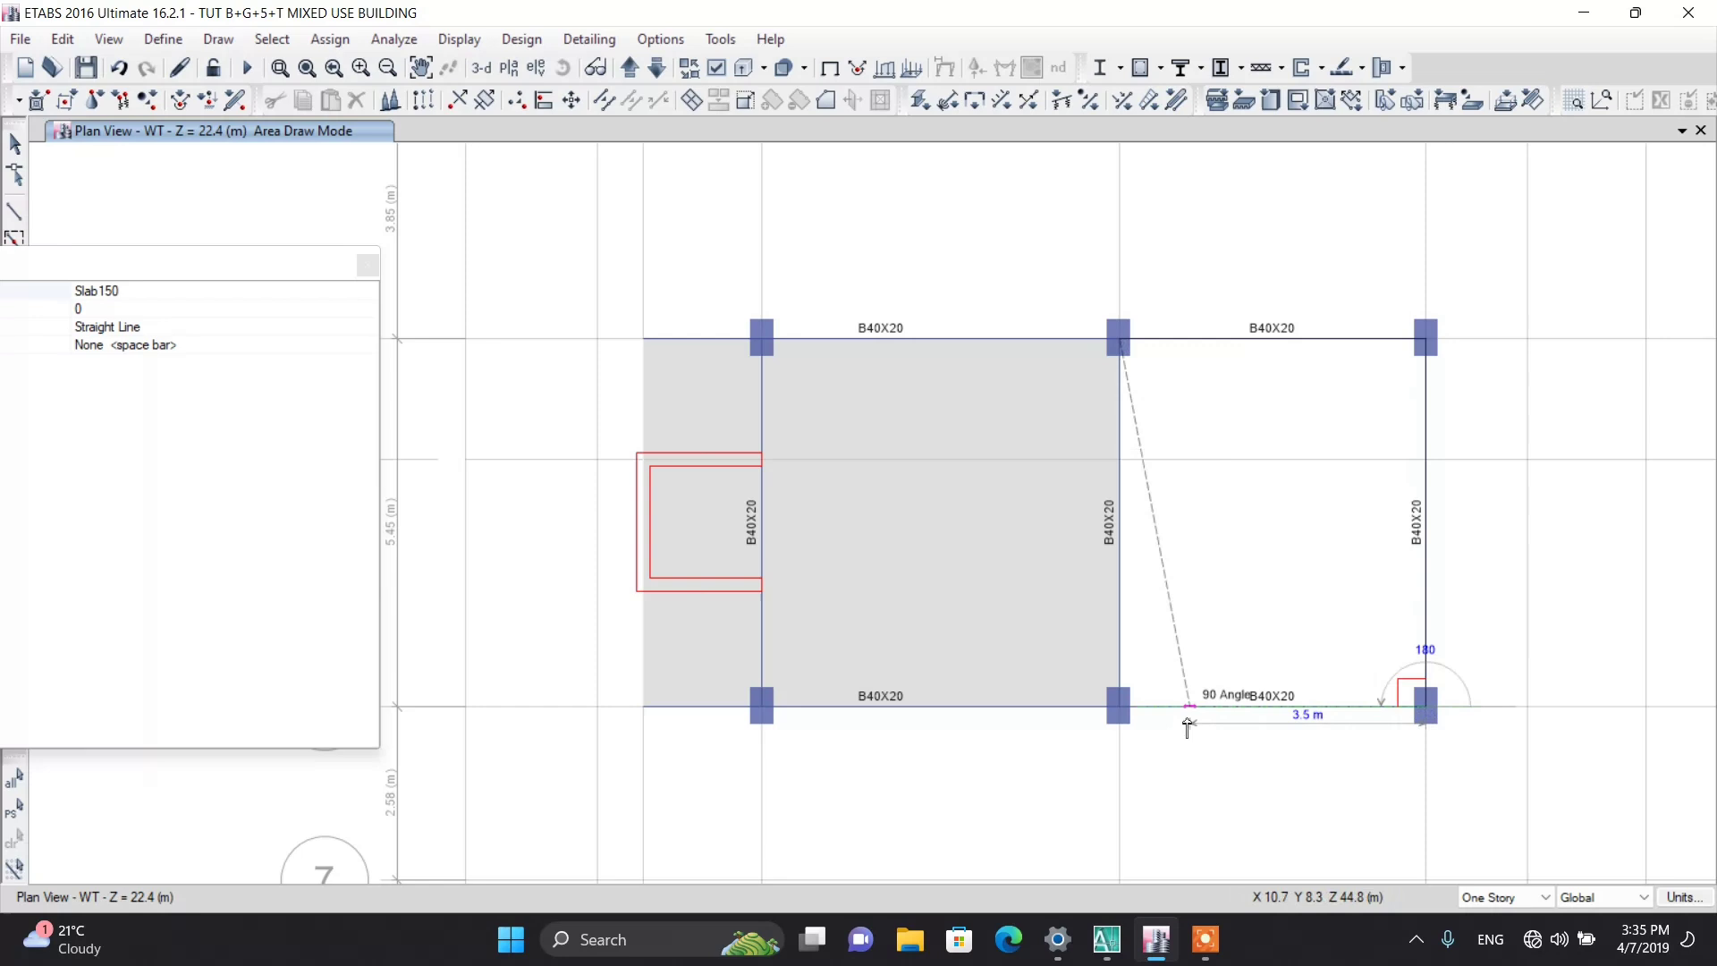
double_click(1120, 709)
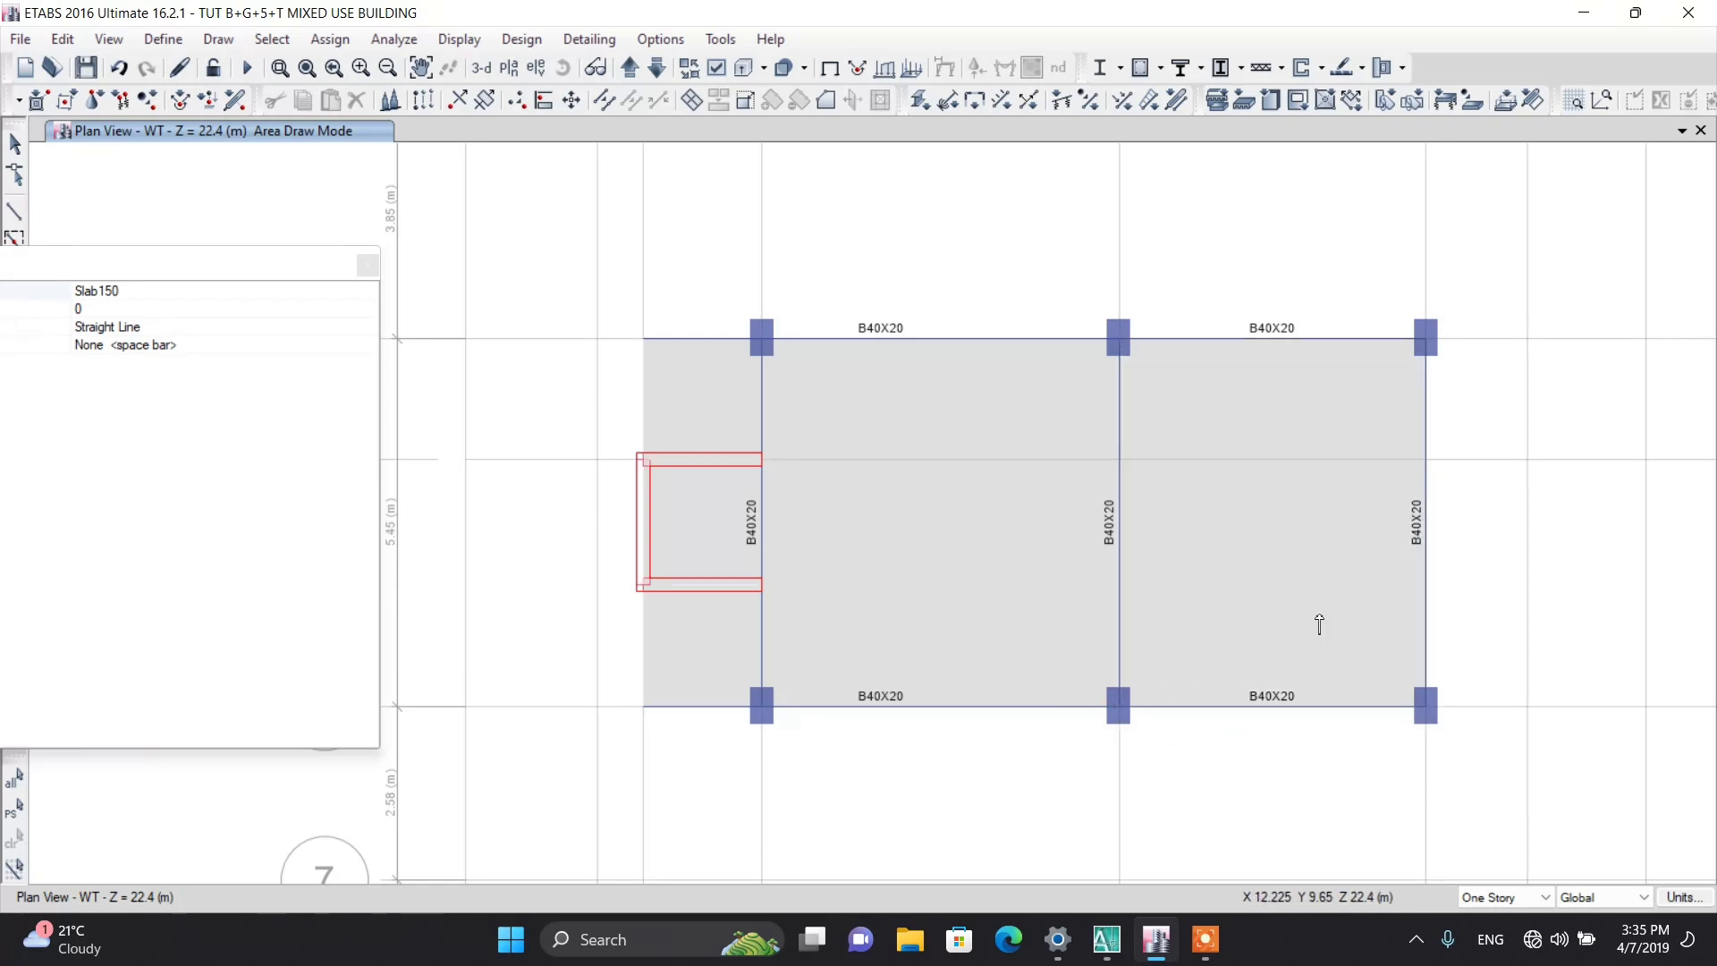
Step: Draw a Slab150 overhang from the outer column line beyond grid C to the next grid line between grids 3 and 4, and save the model
click(1529, 339)
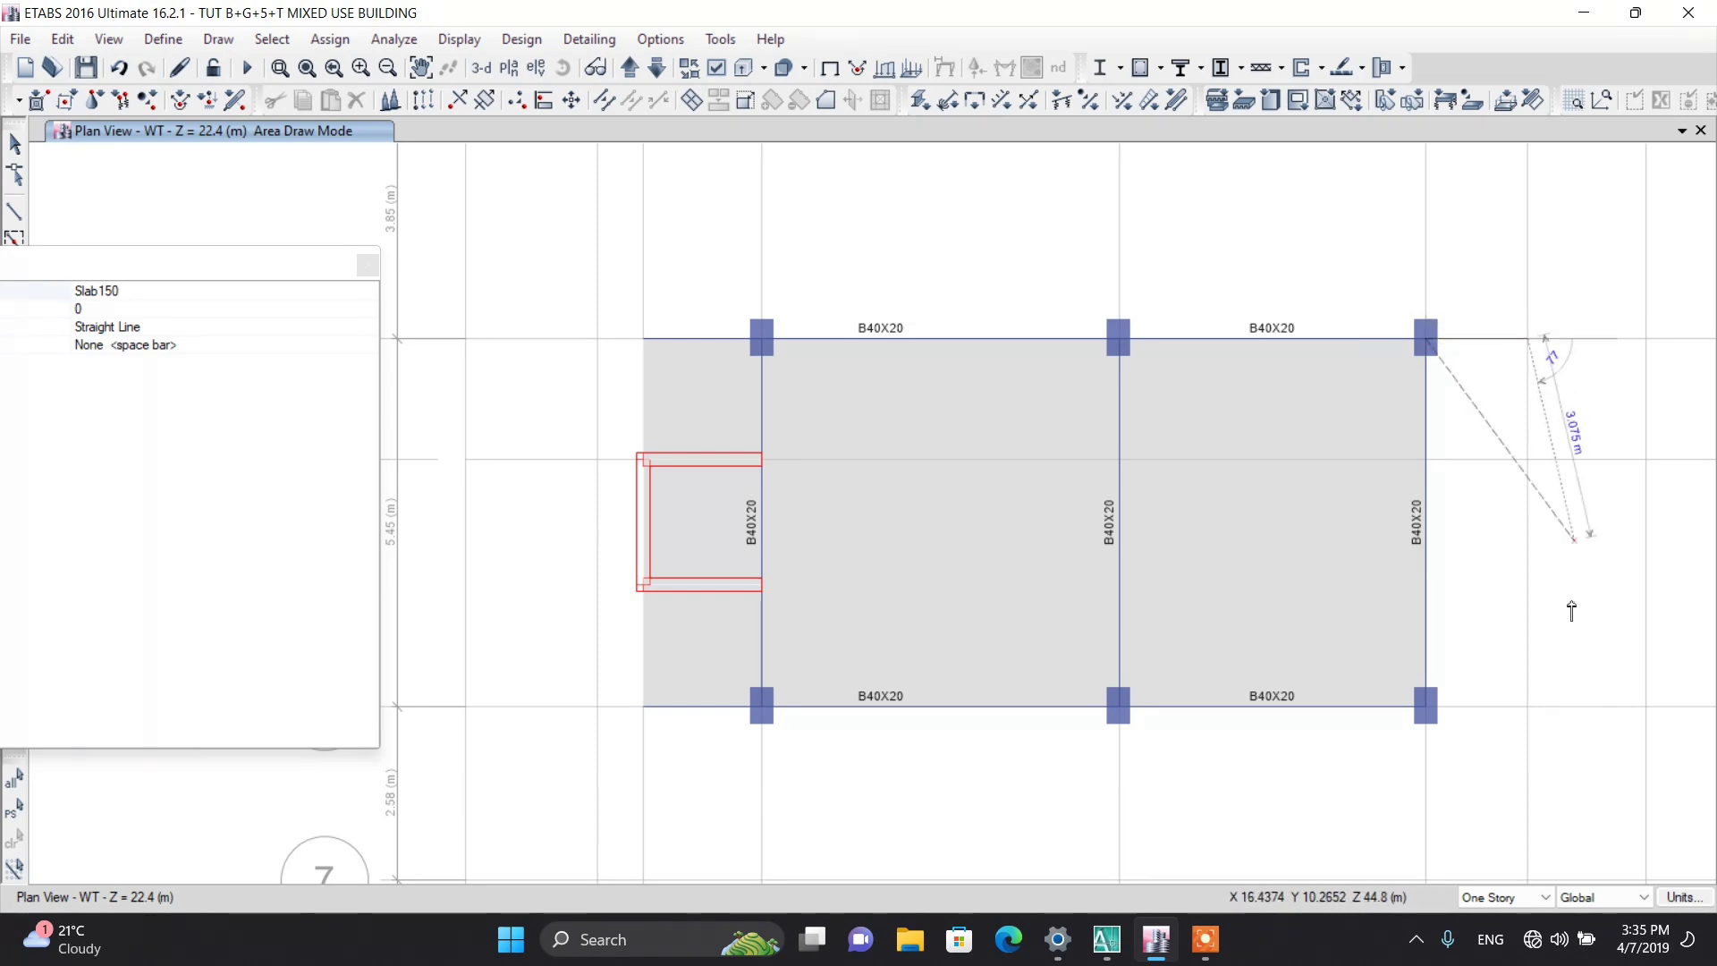
click(1528, 706)
double_click(1428, 709)
key(Escape)
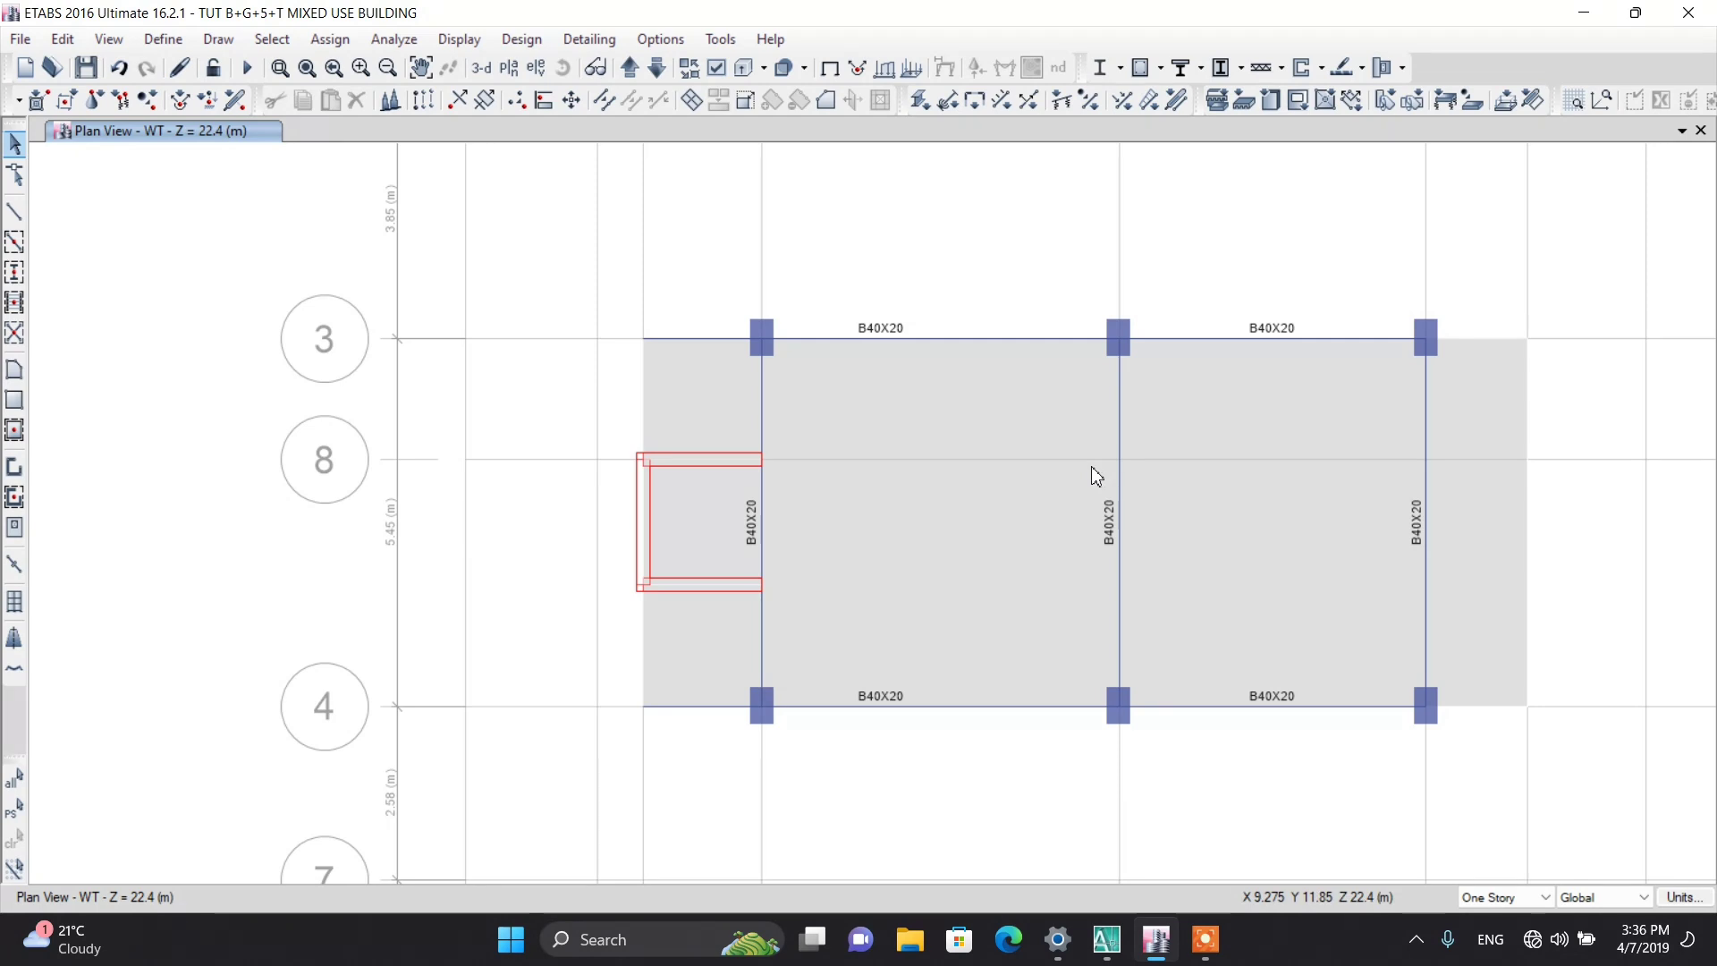
click(88, 73)
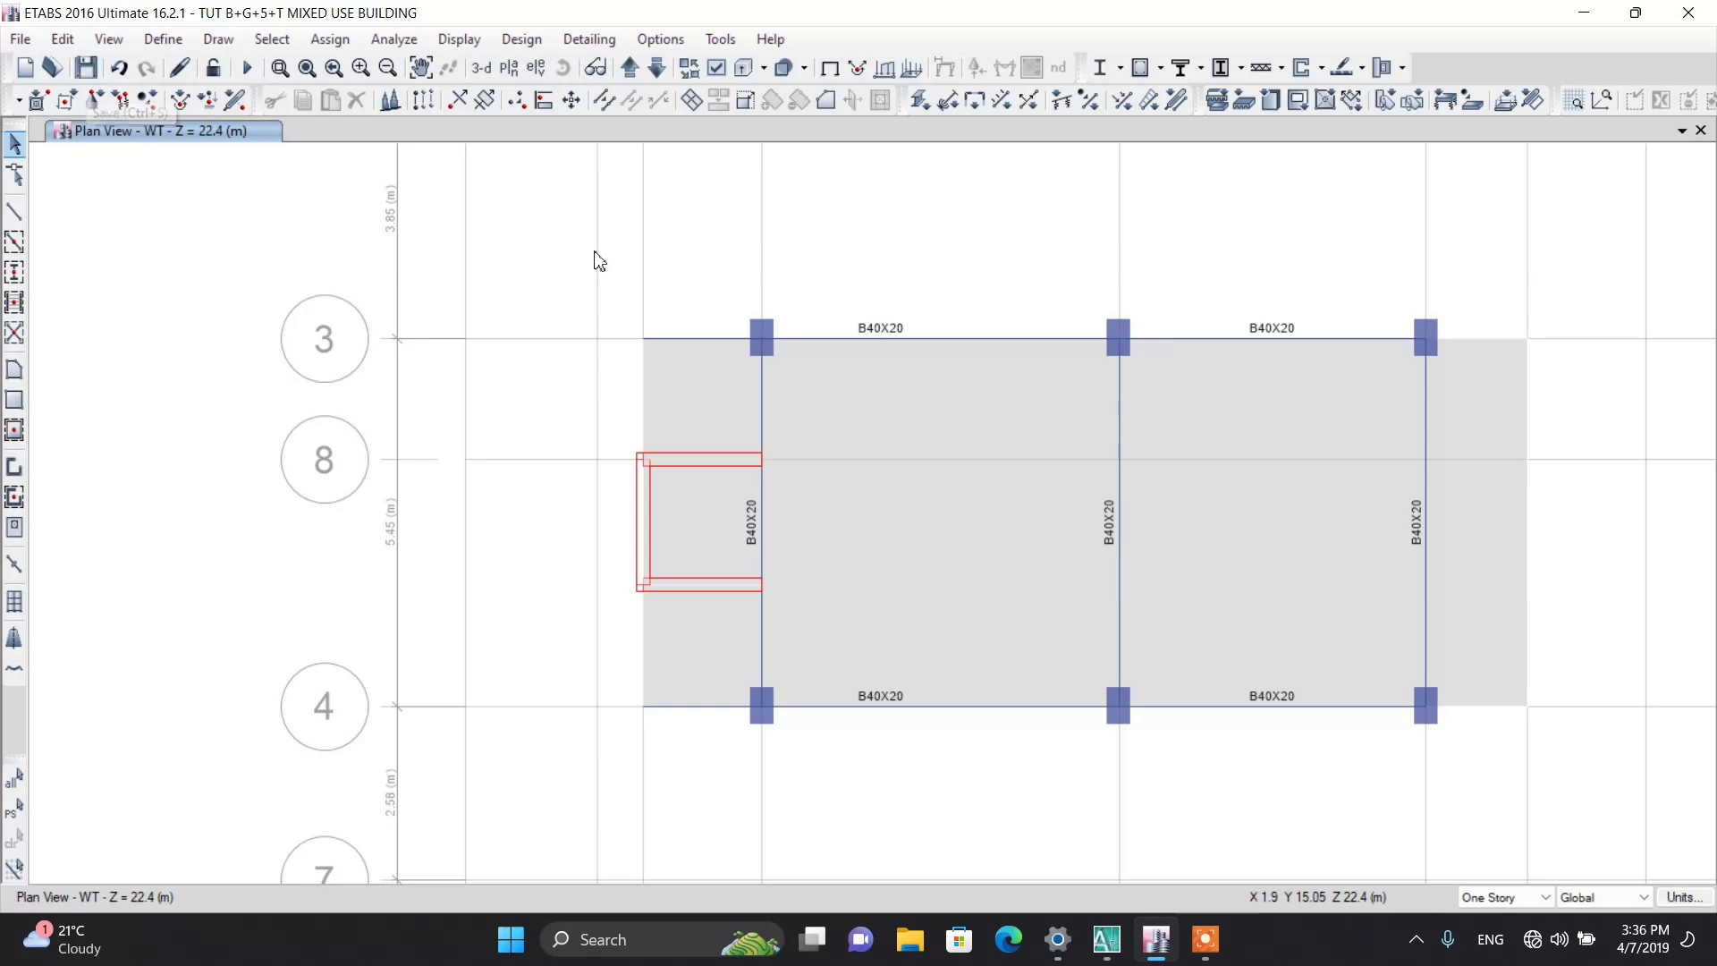
Step: Show the whole building in 3-D and open the story selection for a plan view
click(481, 68)
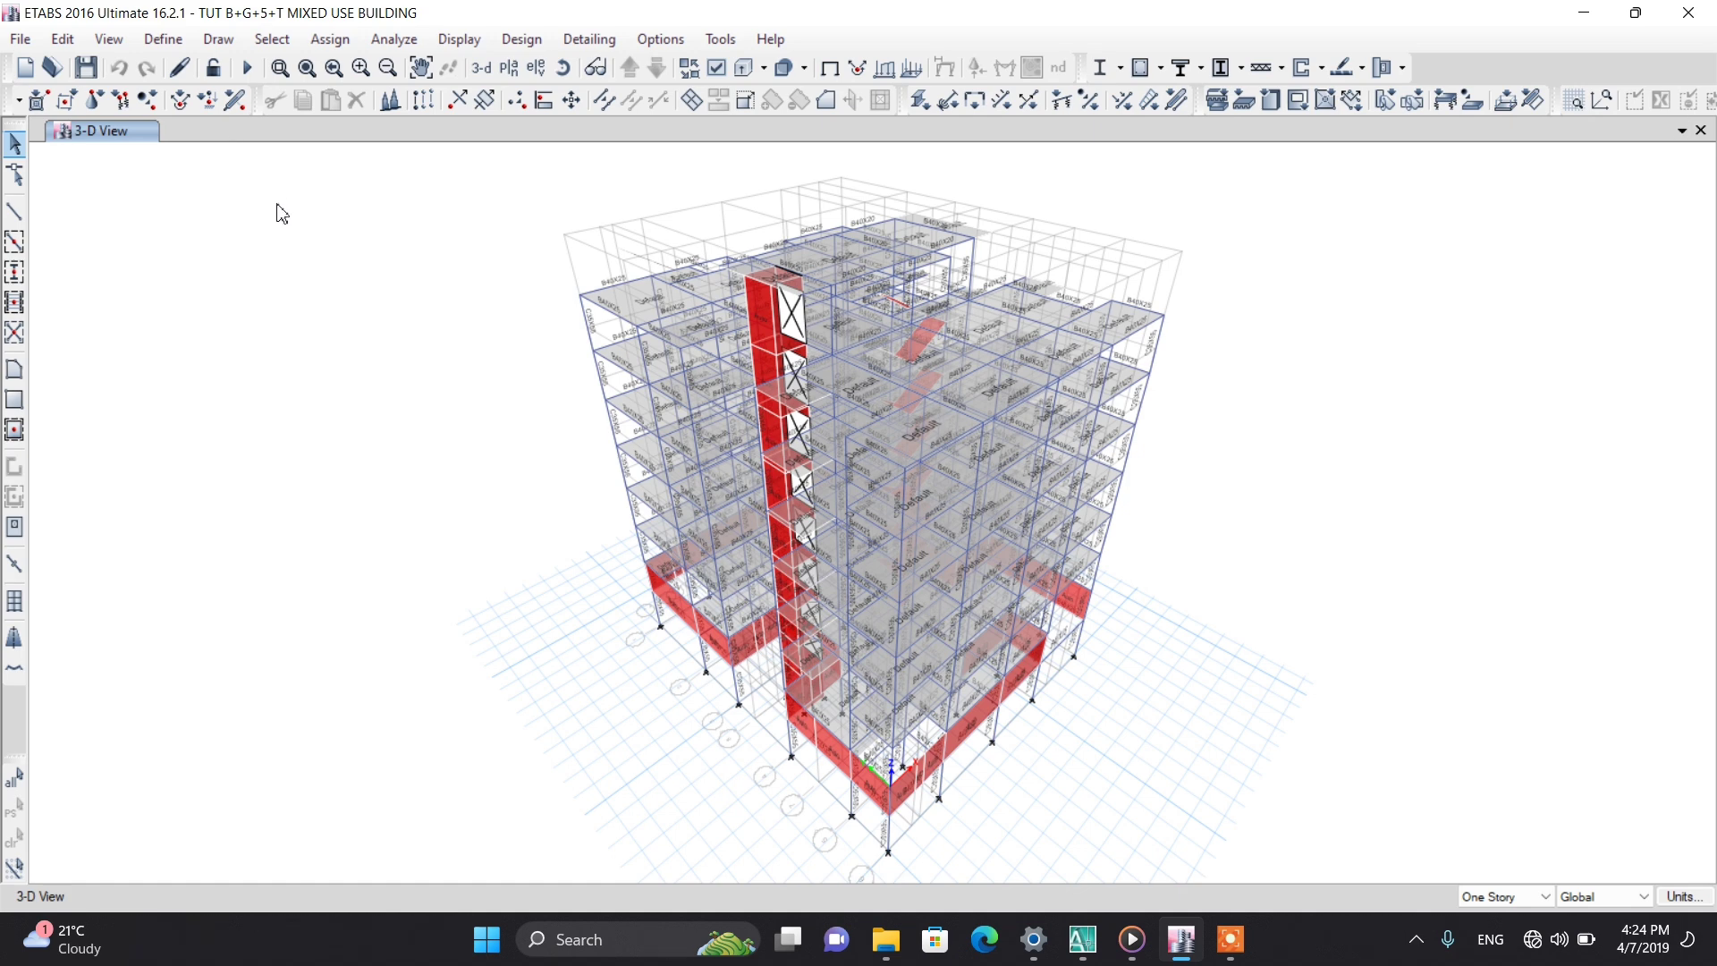
click(509, 68)
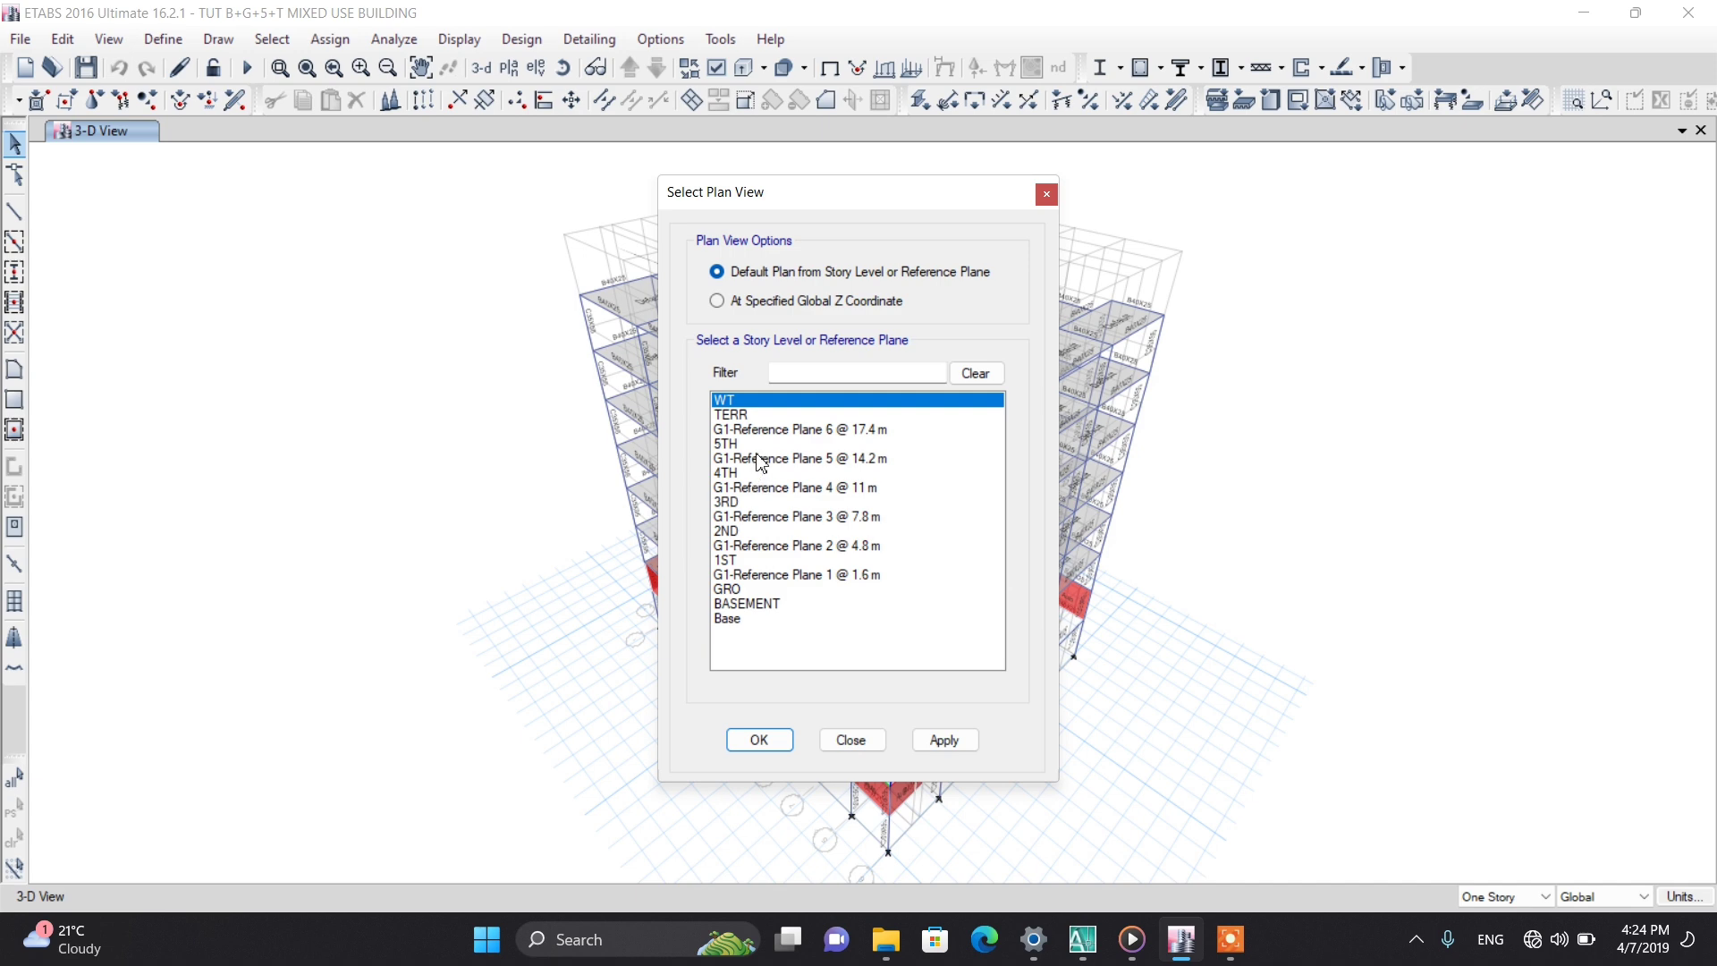
Step: Open the plan view of G1-Reference Plane 1 at 1.6 m
click(747, 576)
click(757, 739)
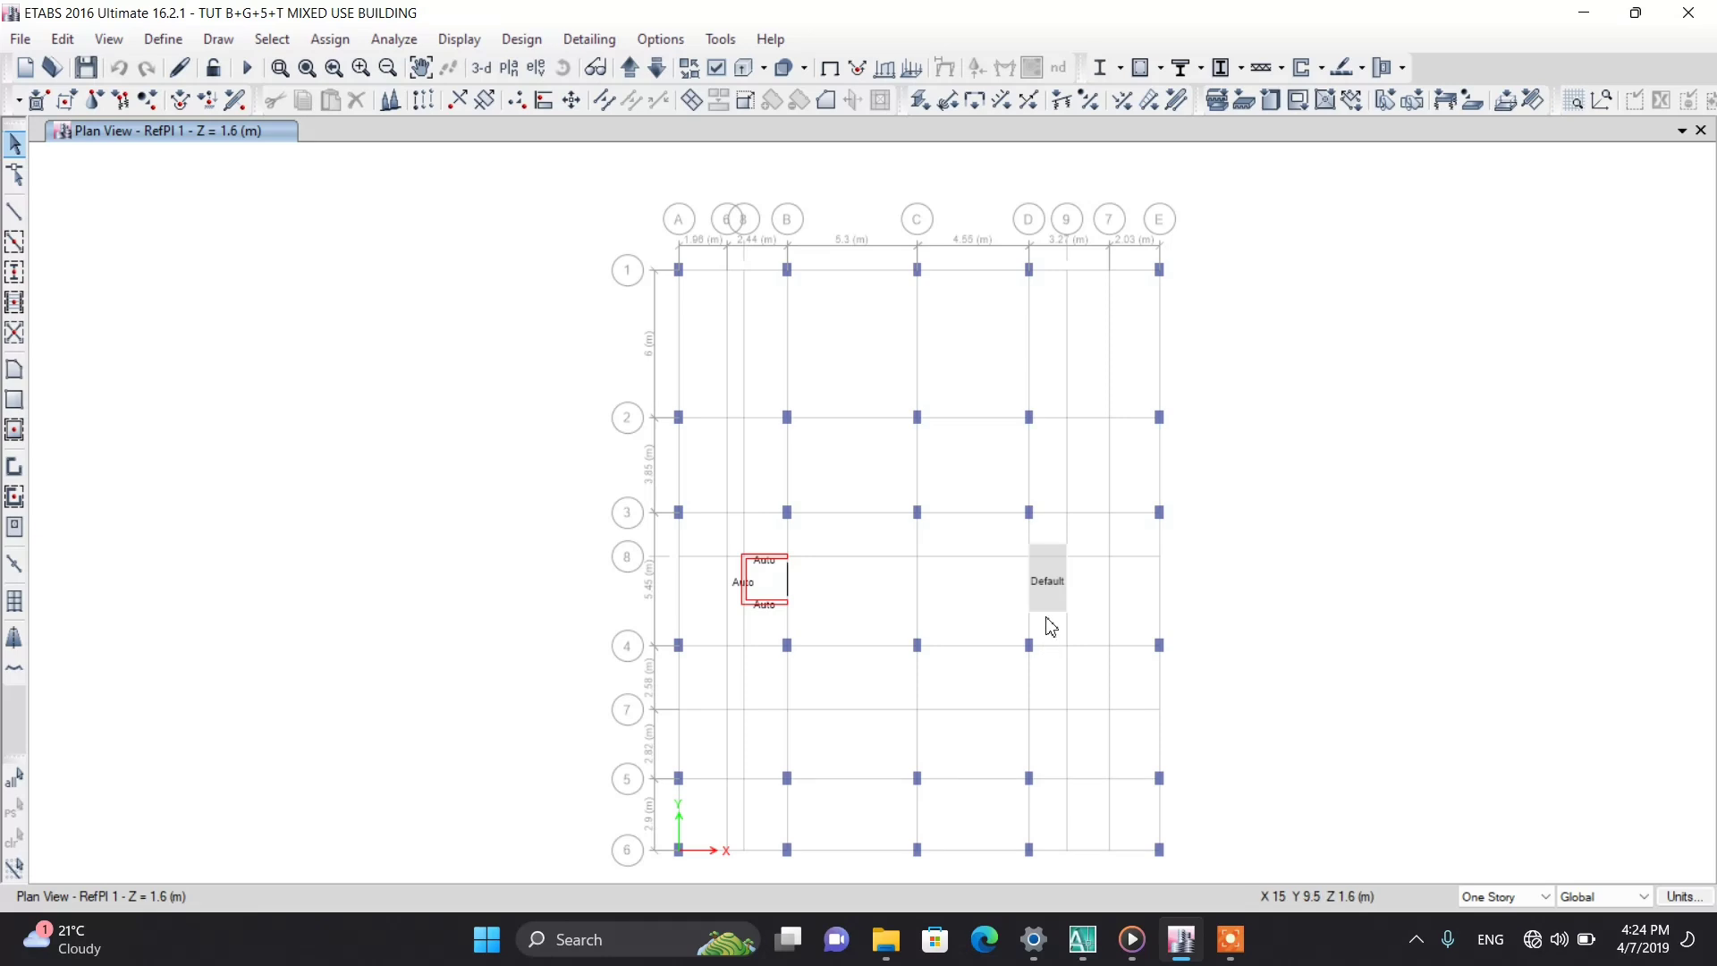
scroll(1046, 621, up, 3)
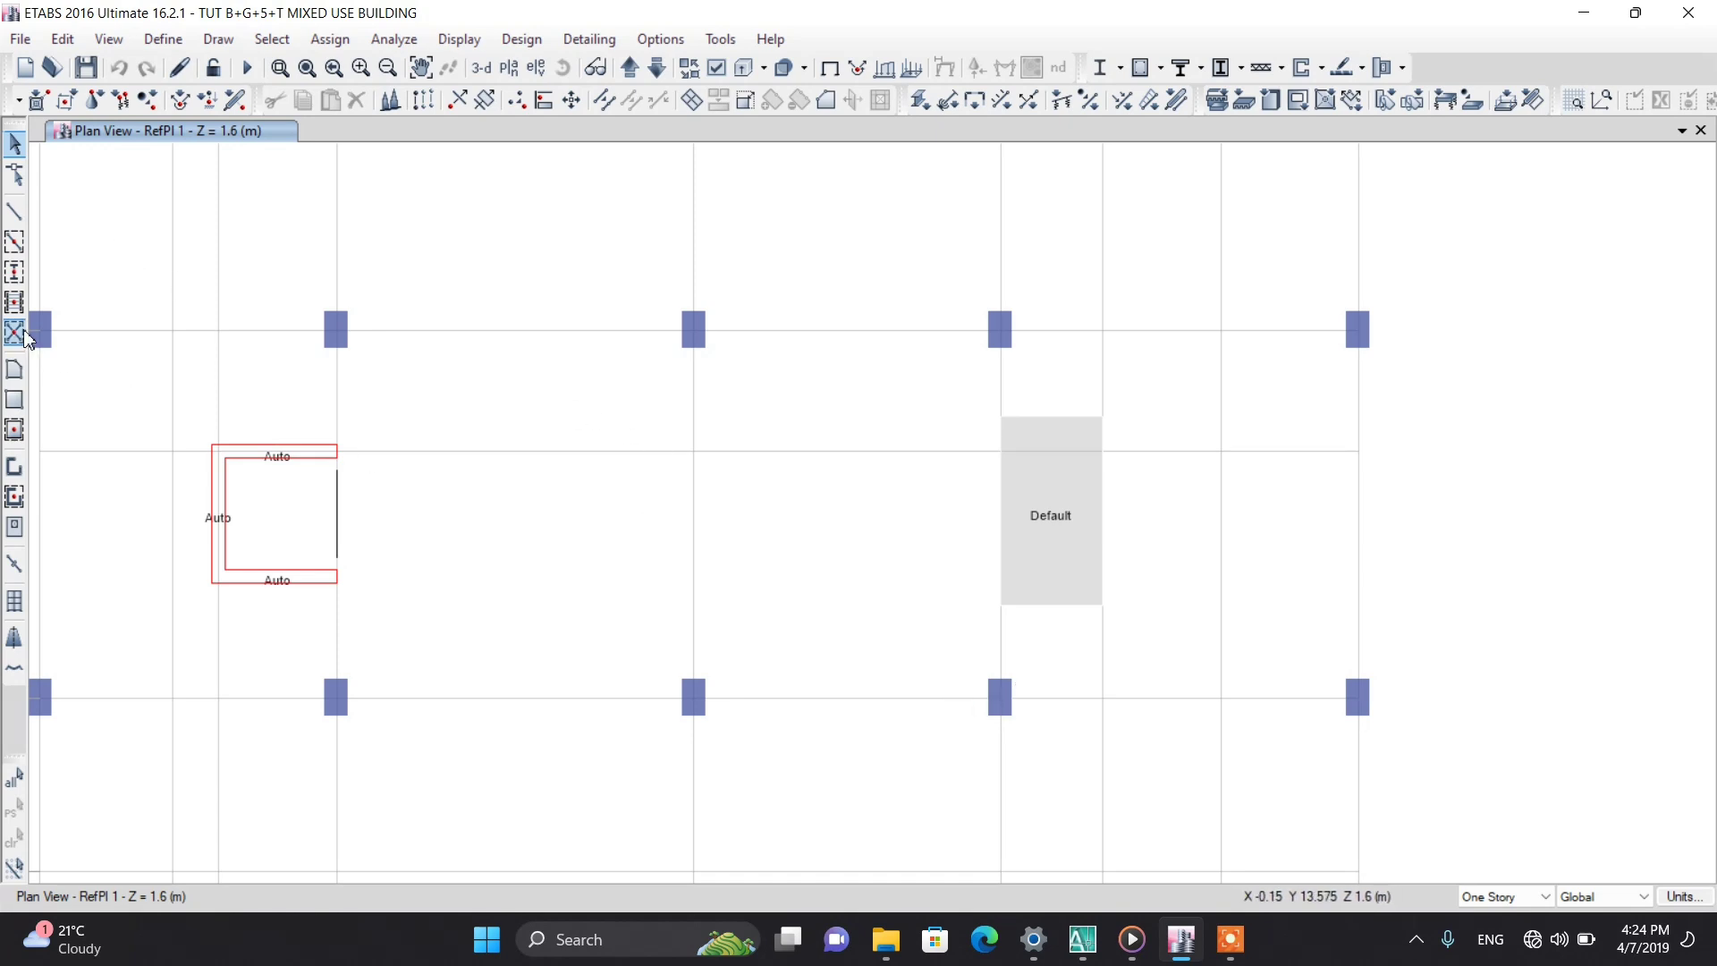
click(14, 242)
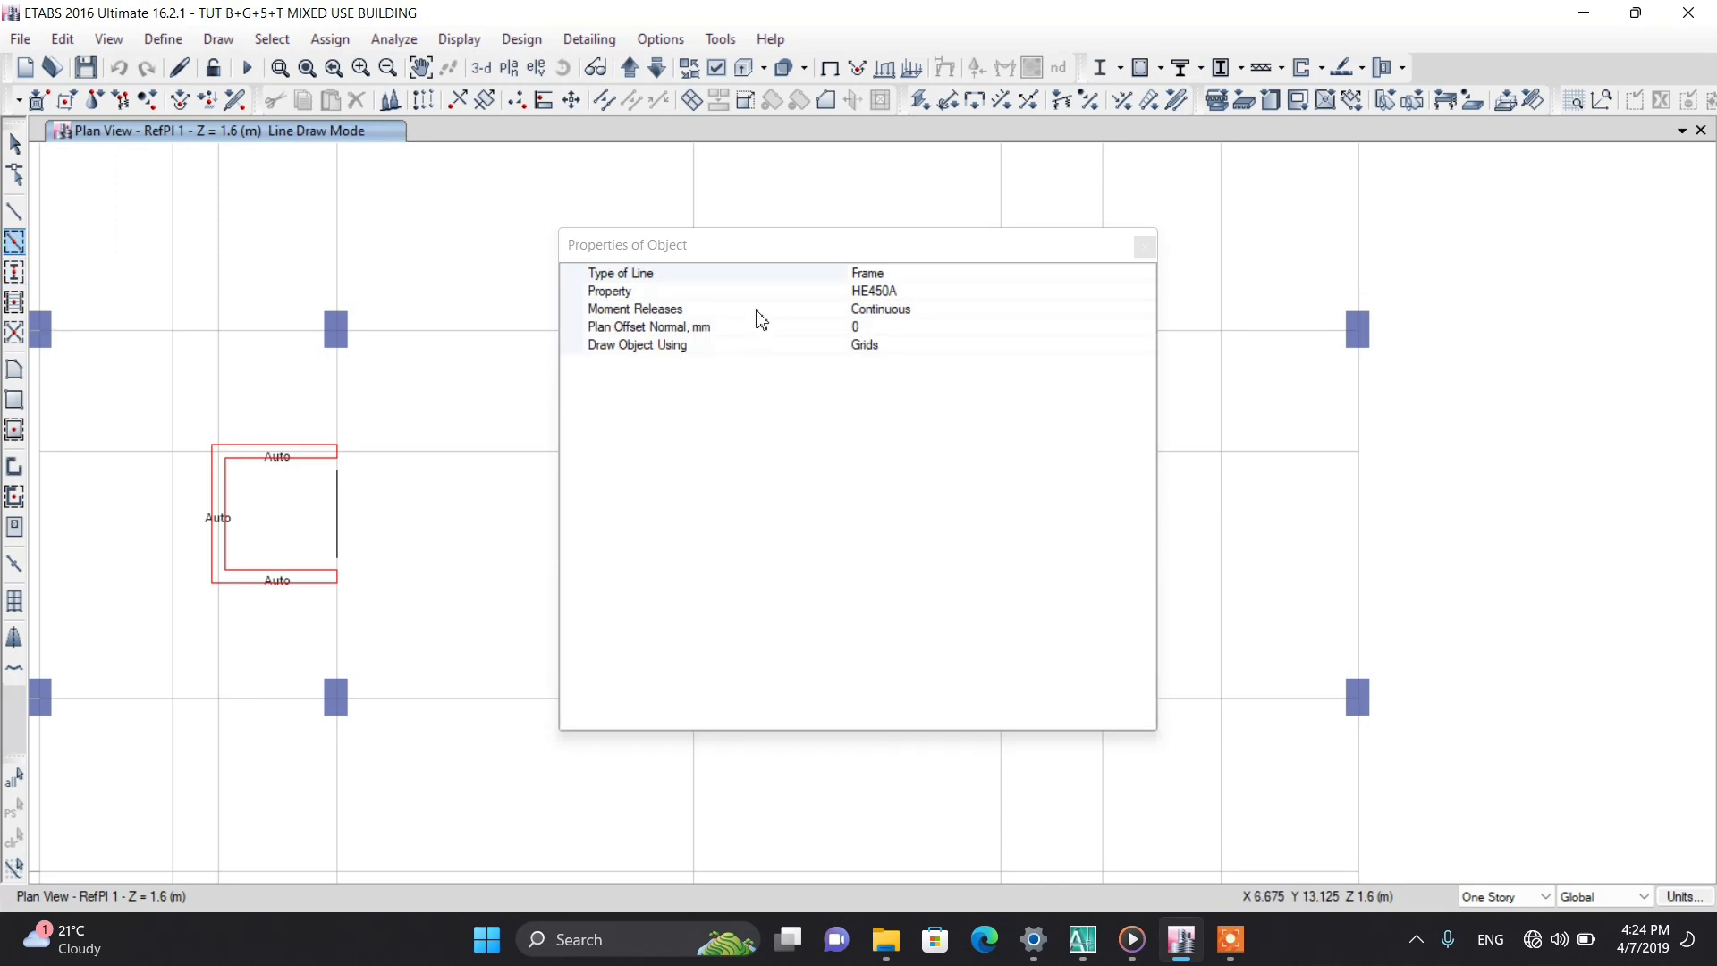
click(889, 292)
click(1146, 292)
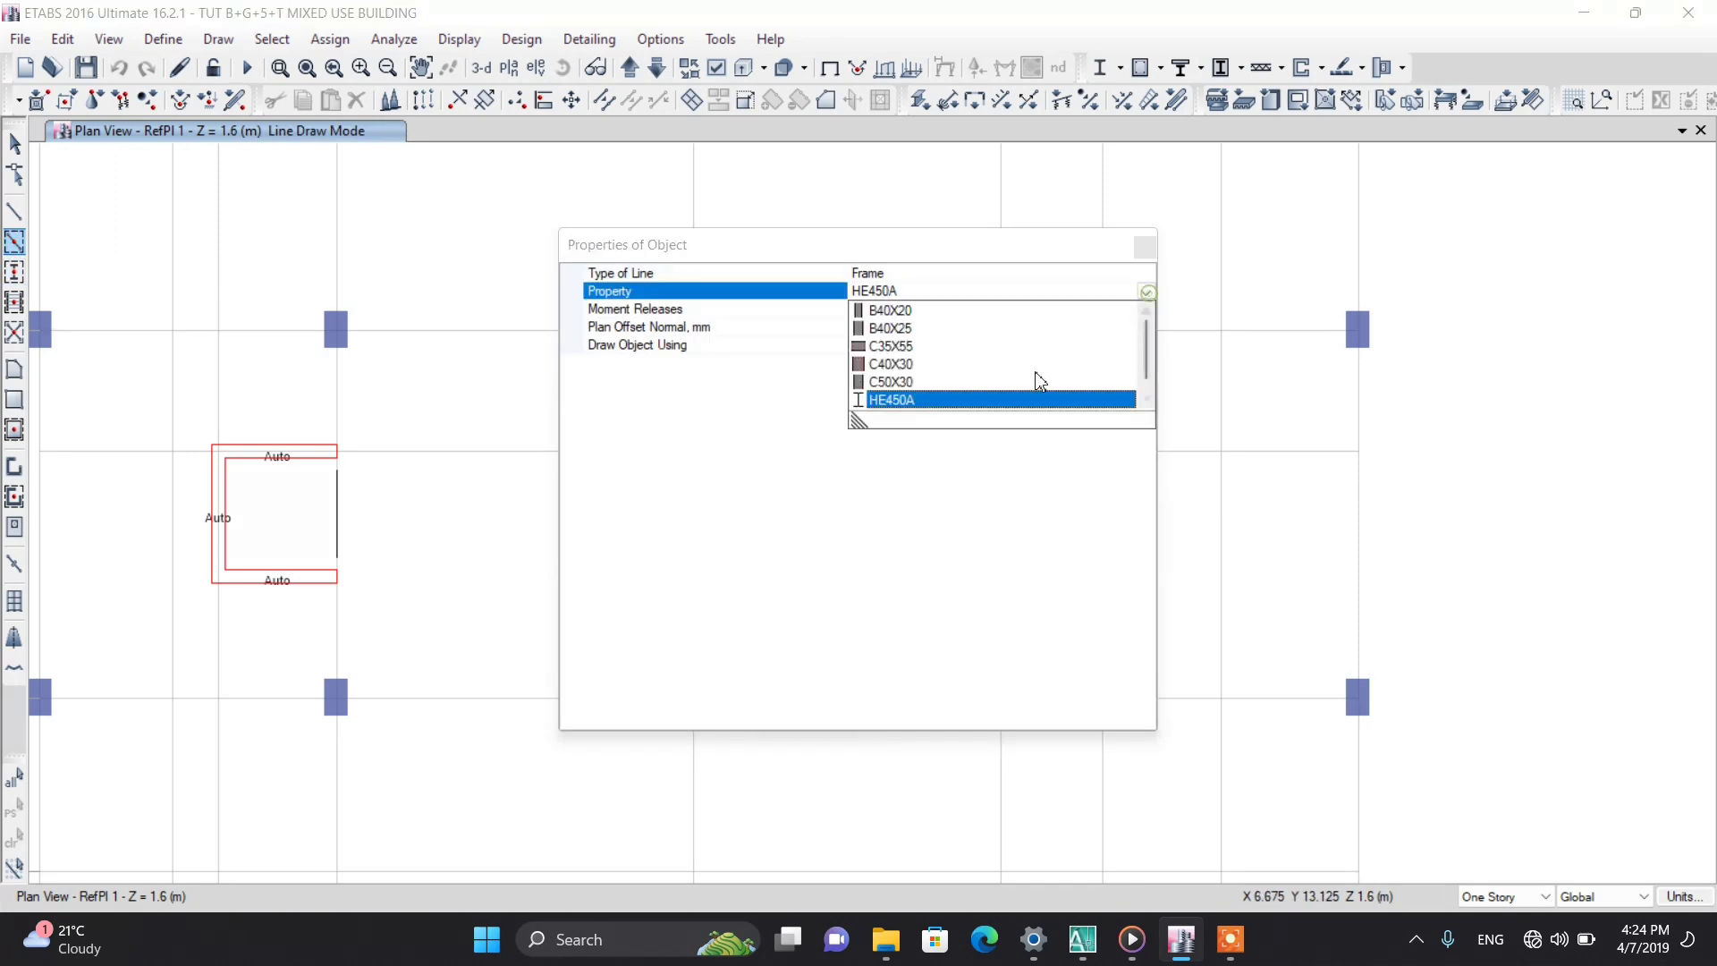
click(904, 337)
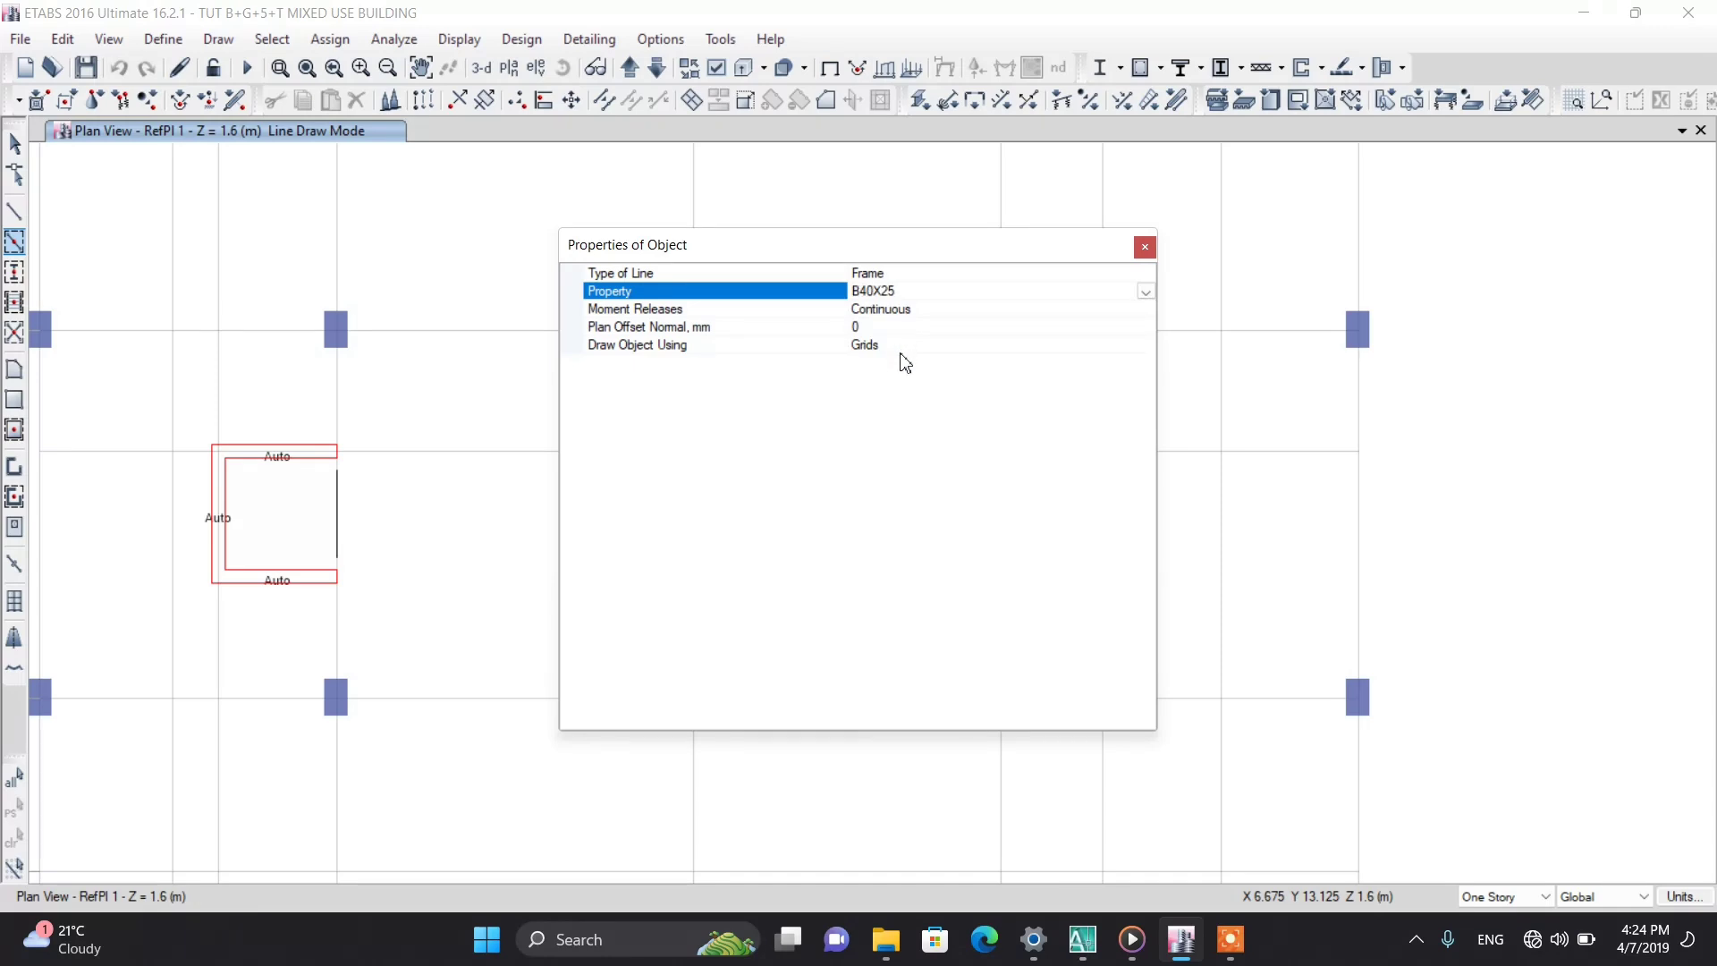
drag(908, 245, 251, 240)
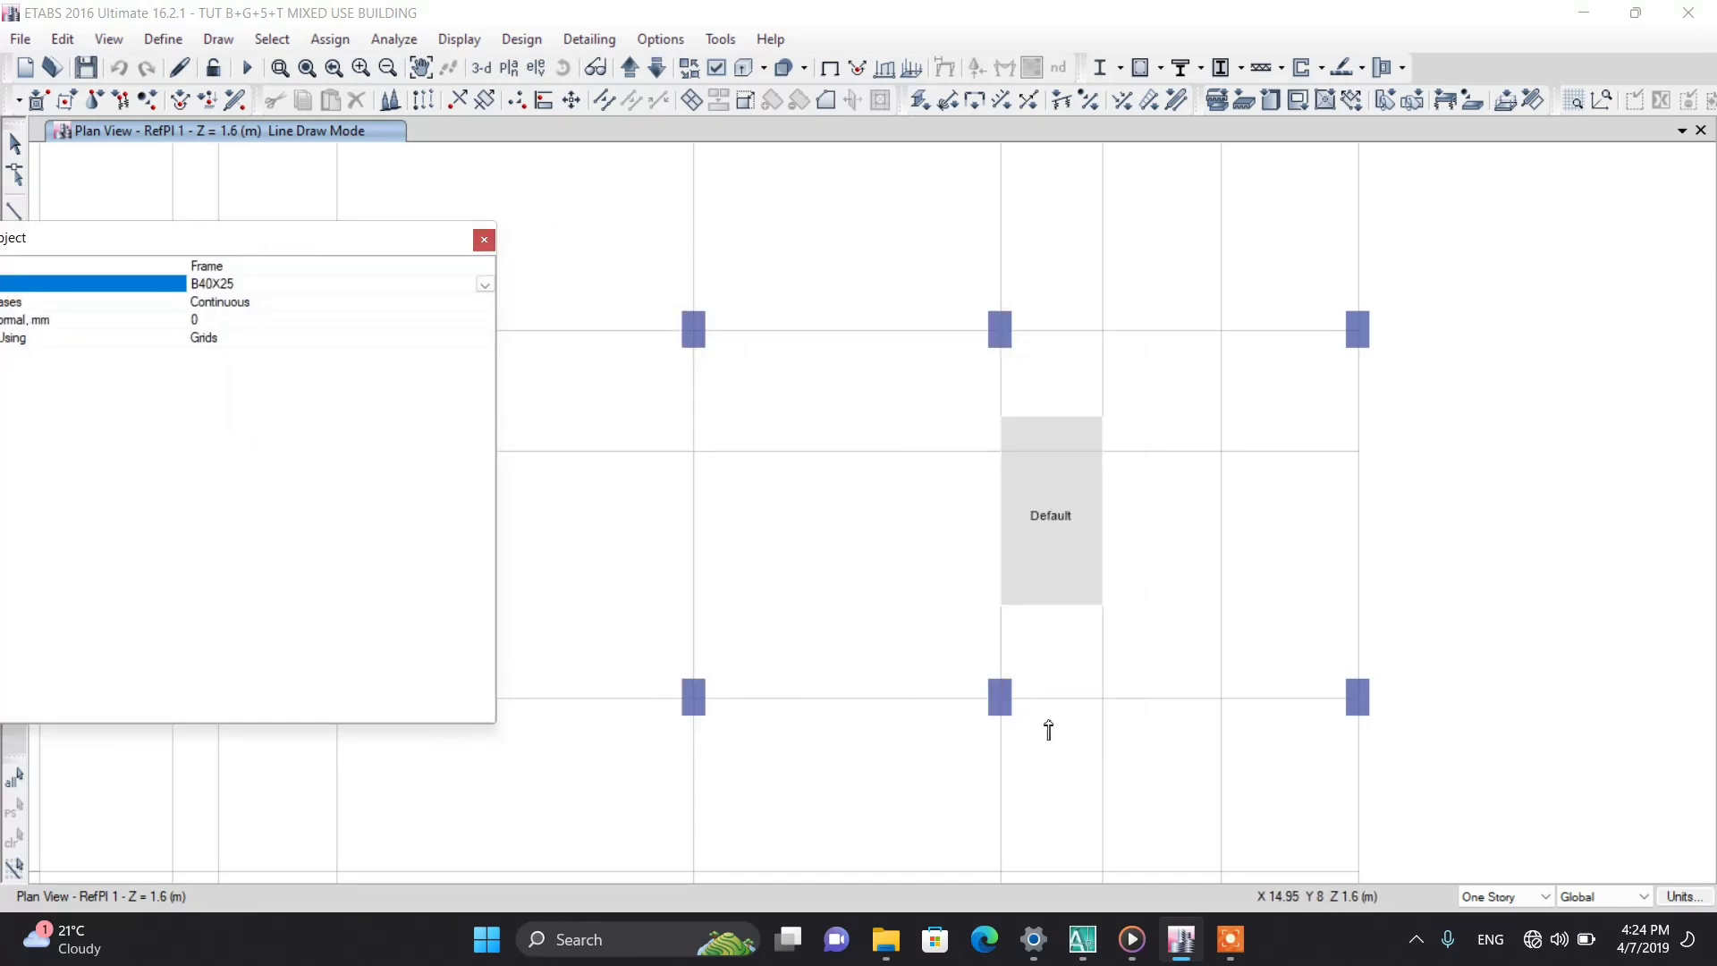
click(483, 241)
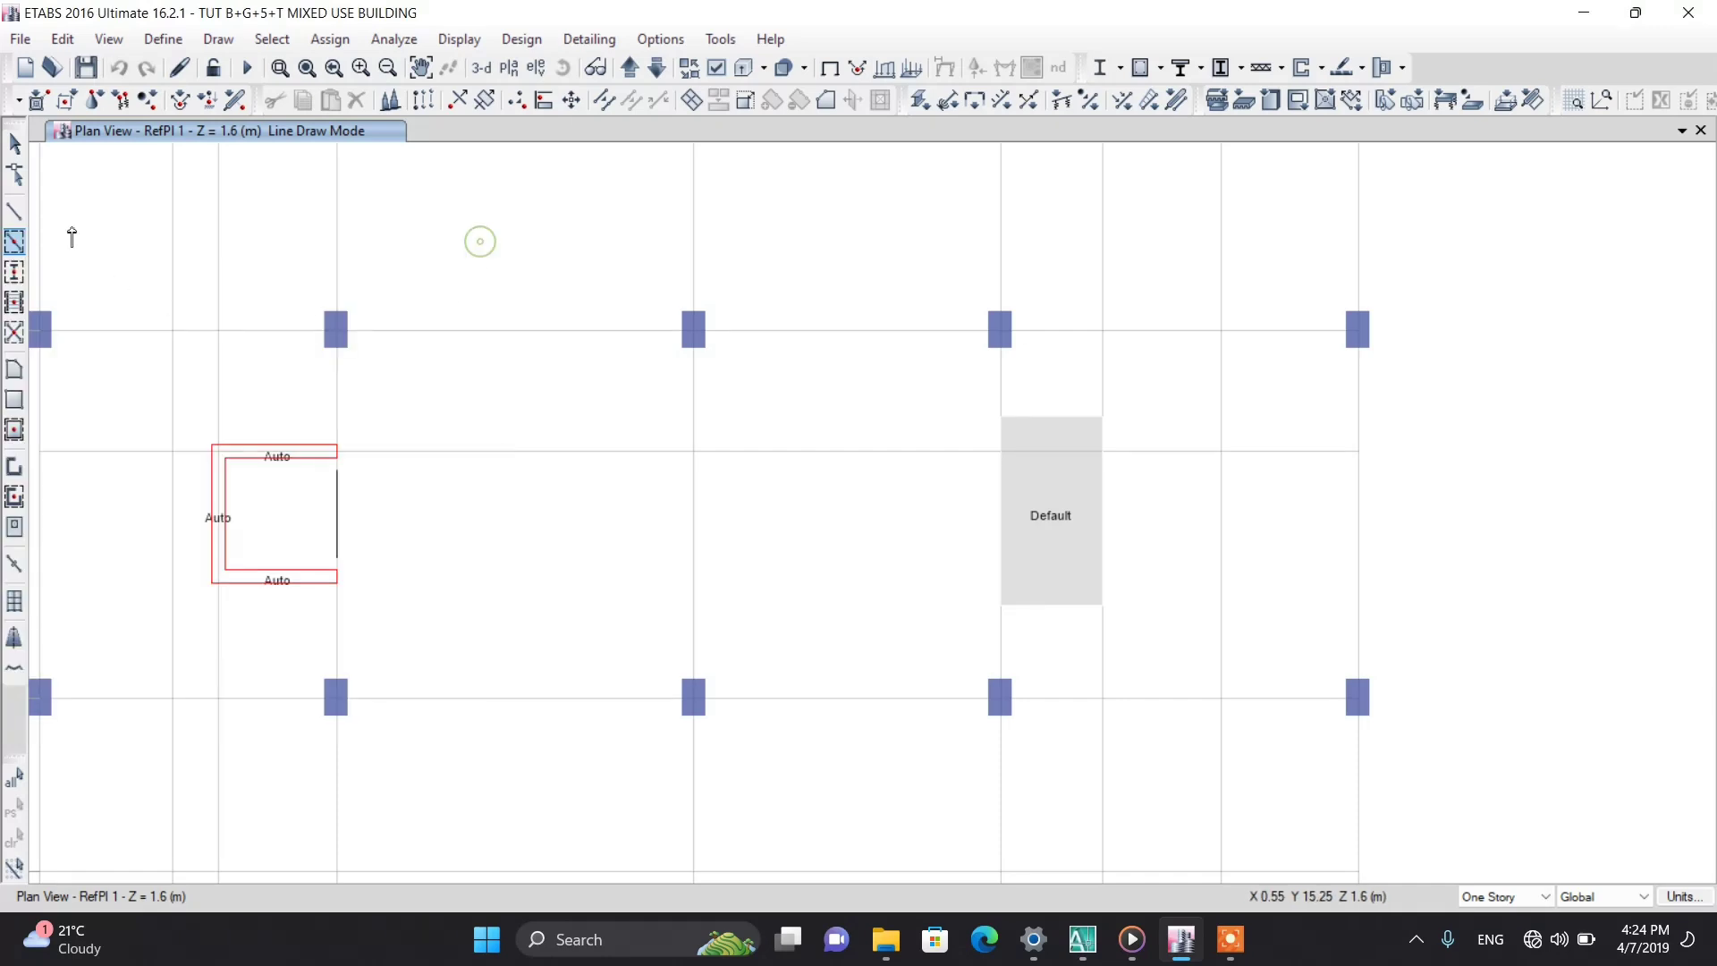
Step: Draw a straight B40X25 frame beam from grid point D-4 to D-3 on Reference Plane 1
click(13, 210)
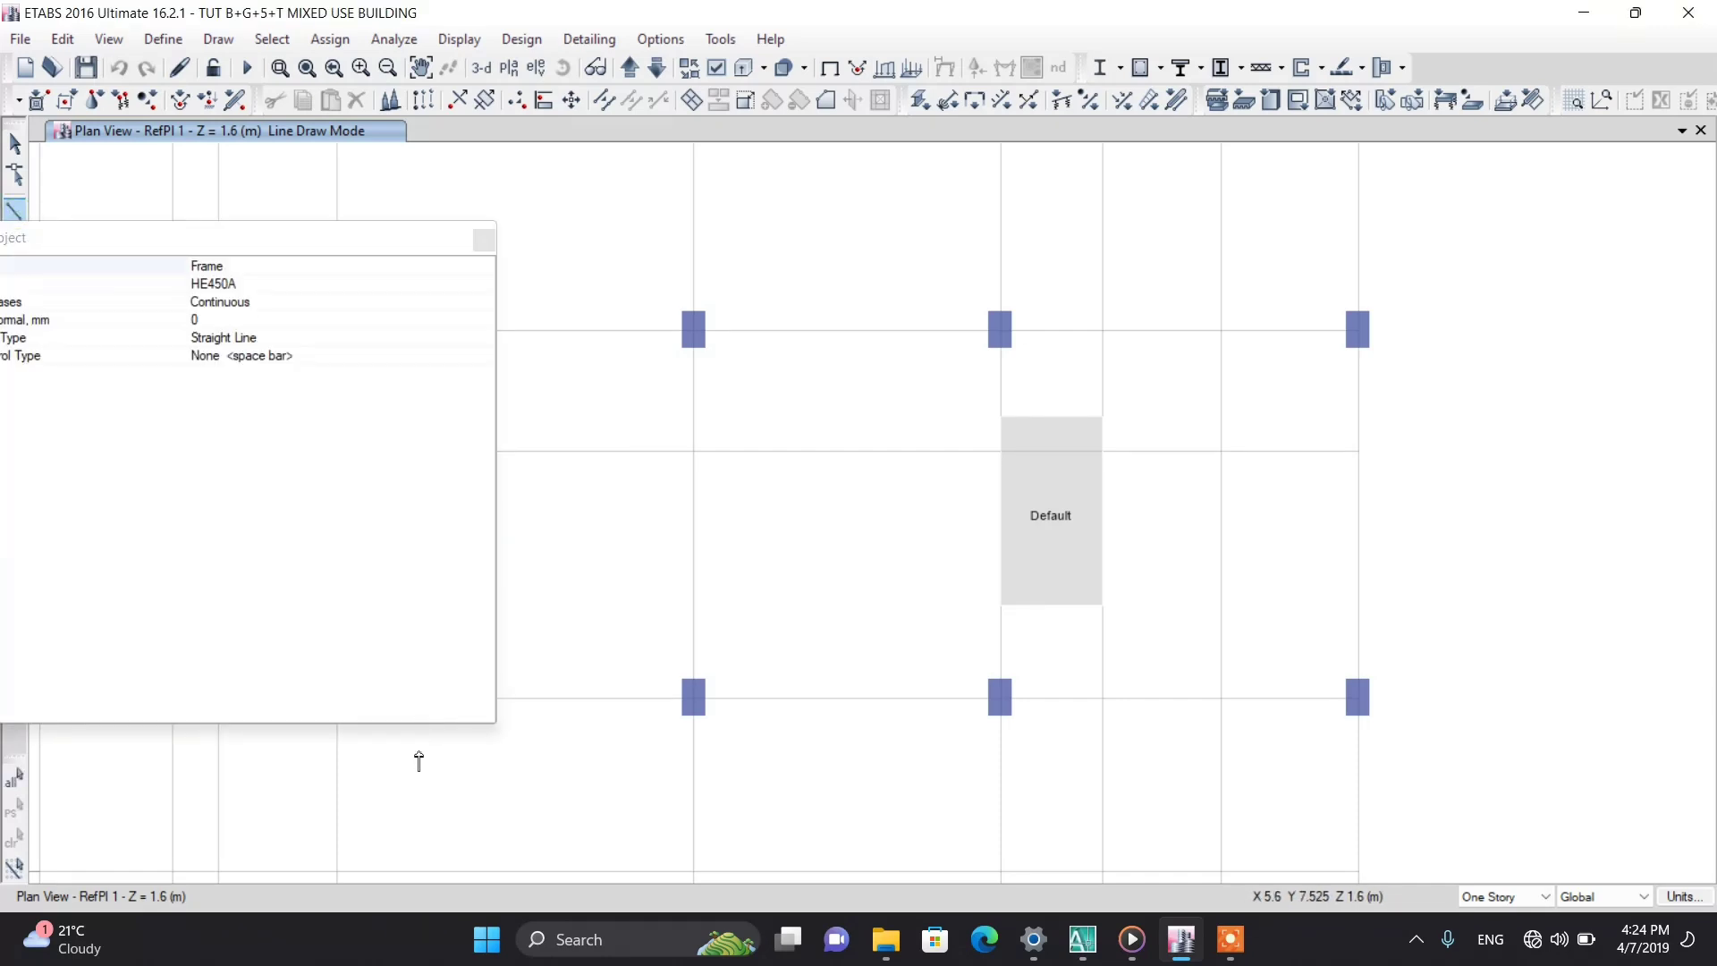
click(268, 283)
click(484, 284)
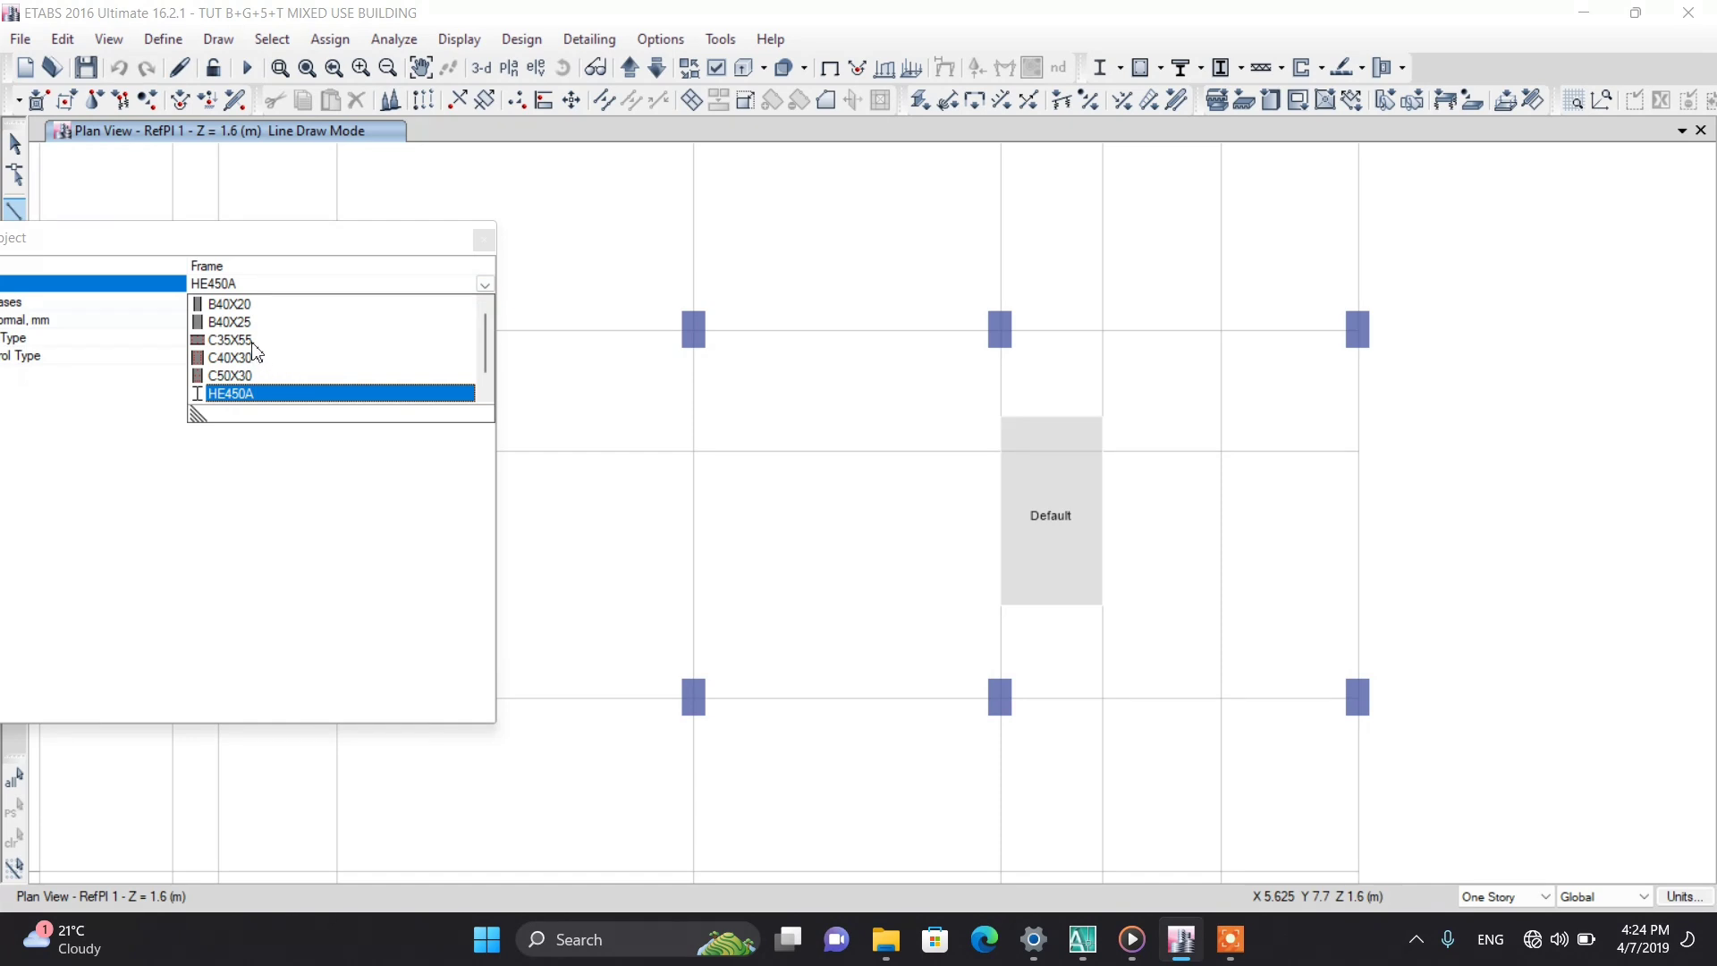
click(229, 322)
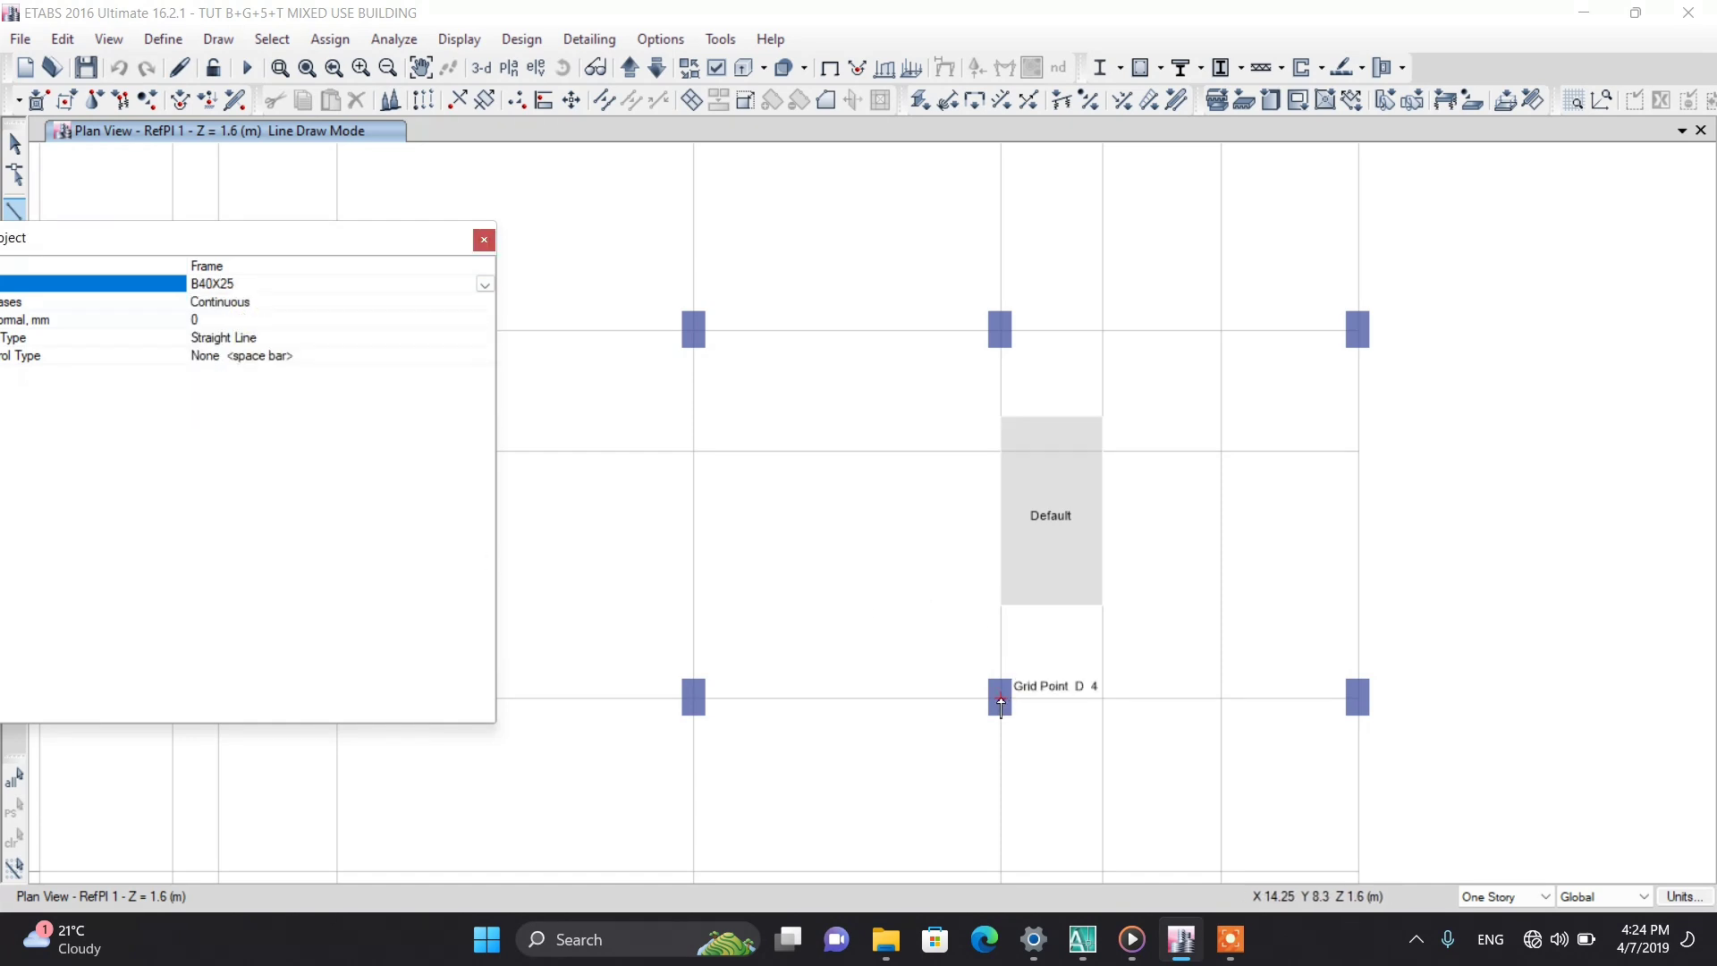
click(1000, 698)
click(999, 330)
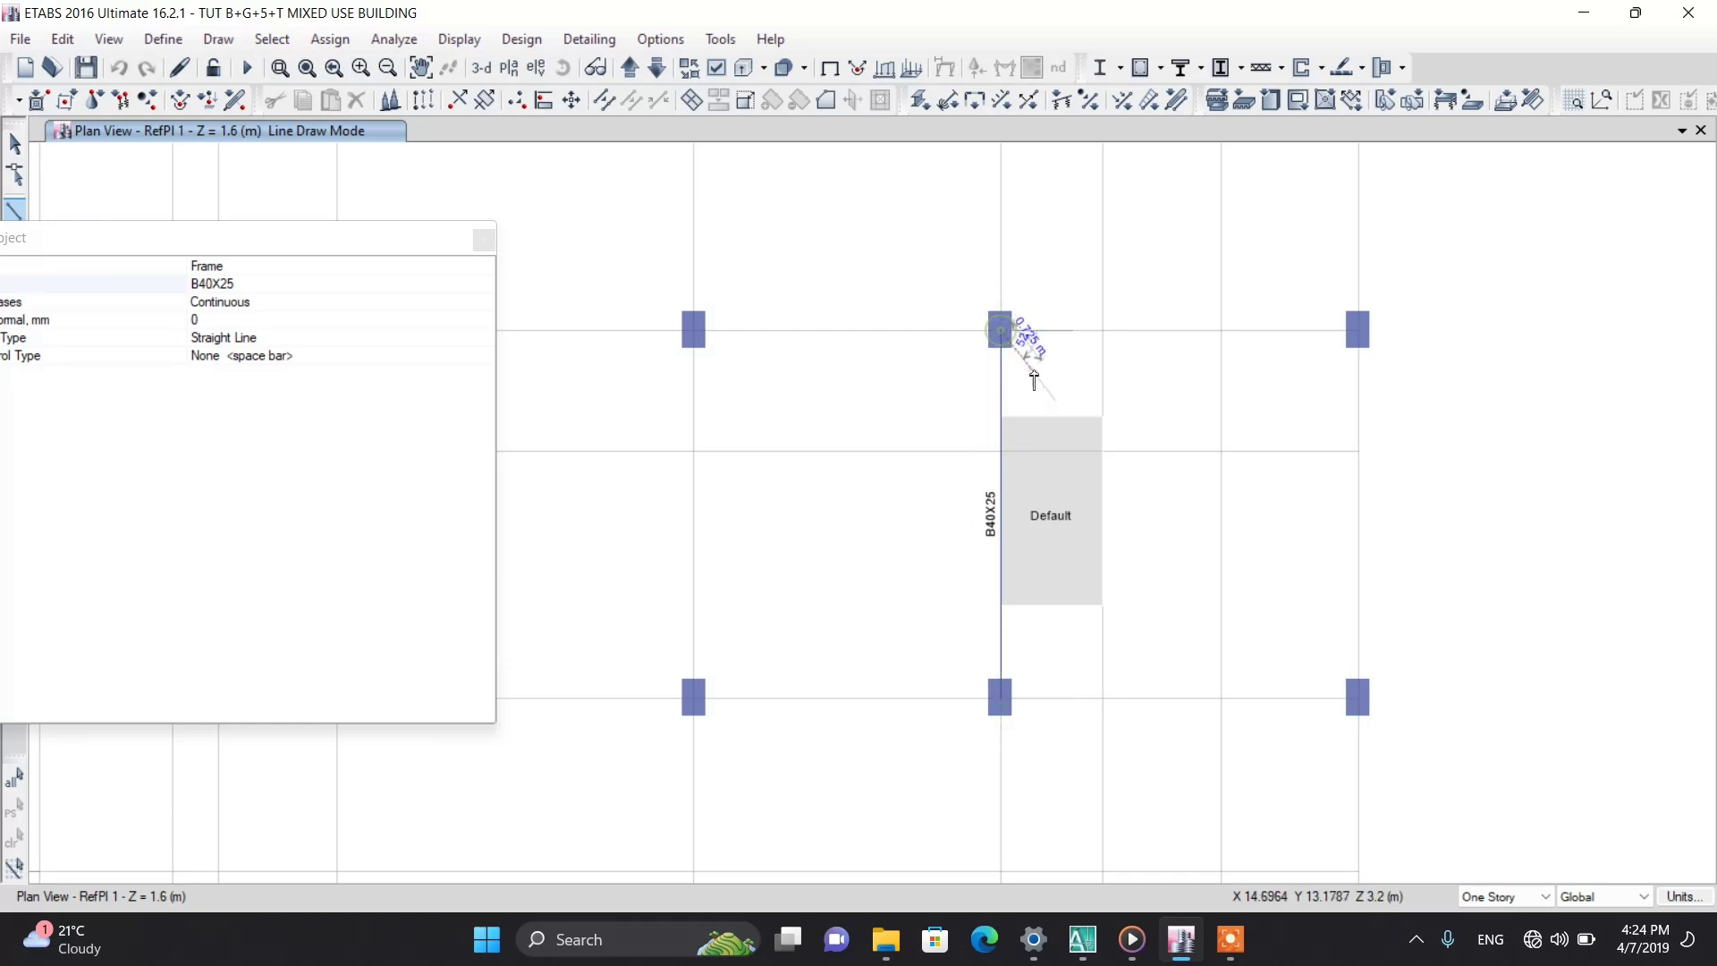
click(483, 240)
Step: Move up to Reference Plane 2 at 4.8 m and draw a B40X25 beam from grid point D-4 to D-3
click(630, 68)
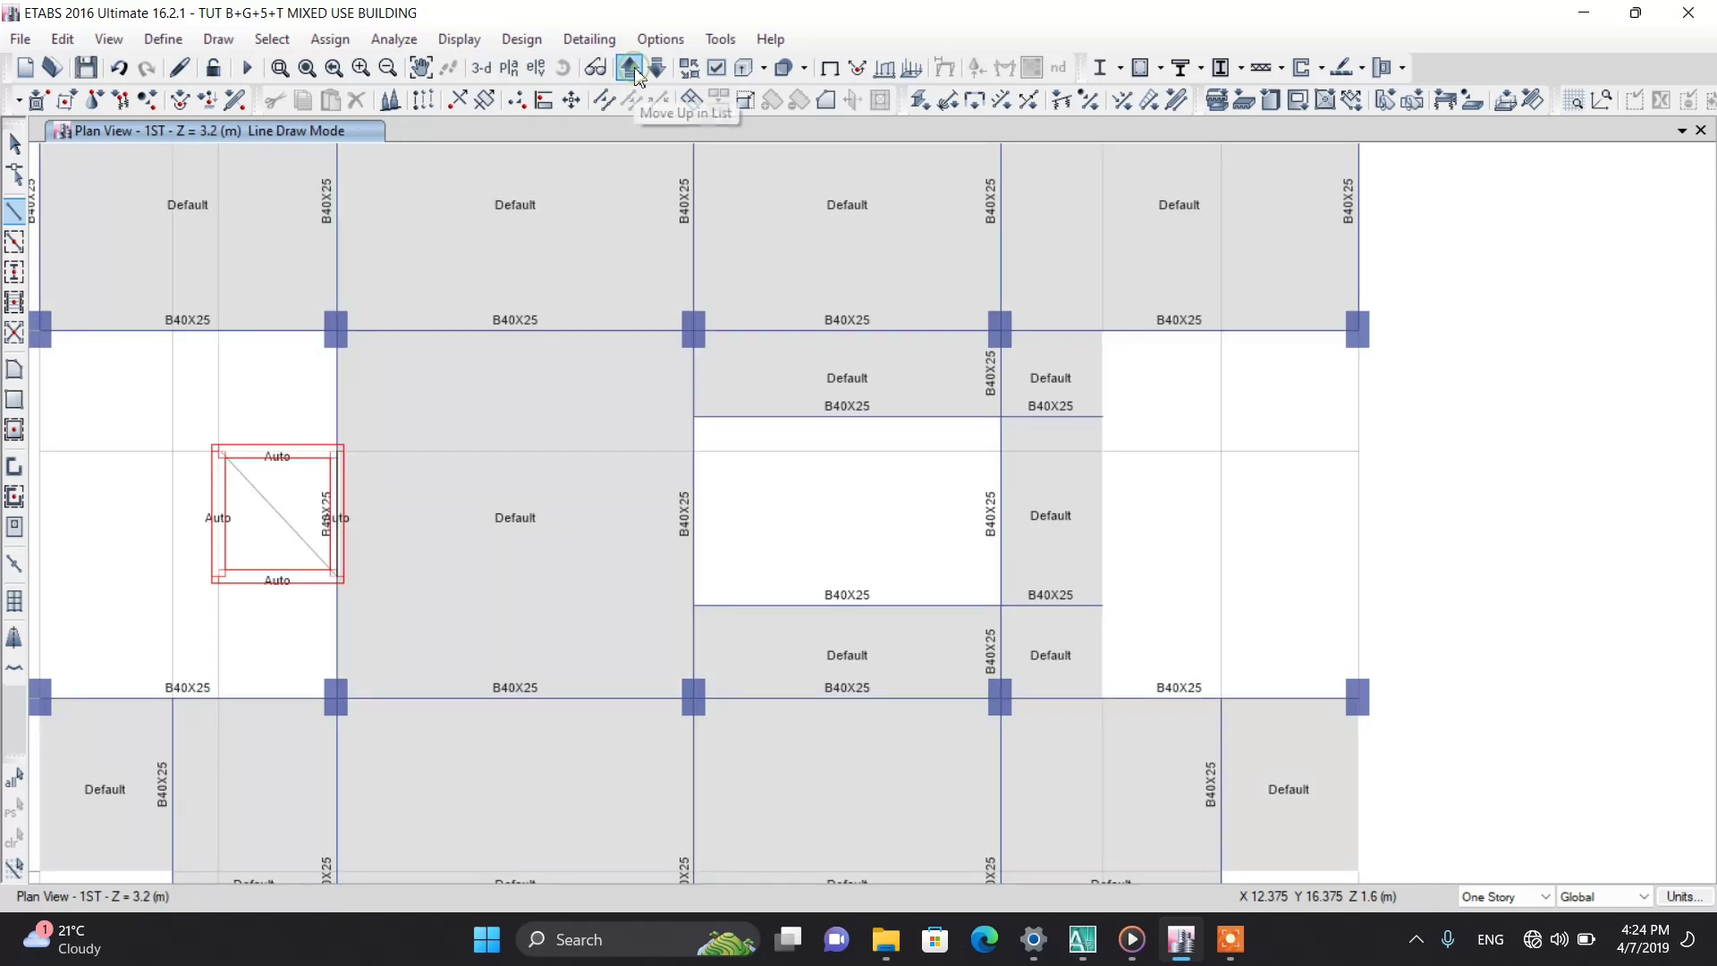
click(631, 69)
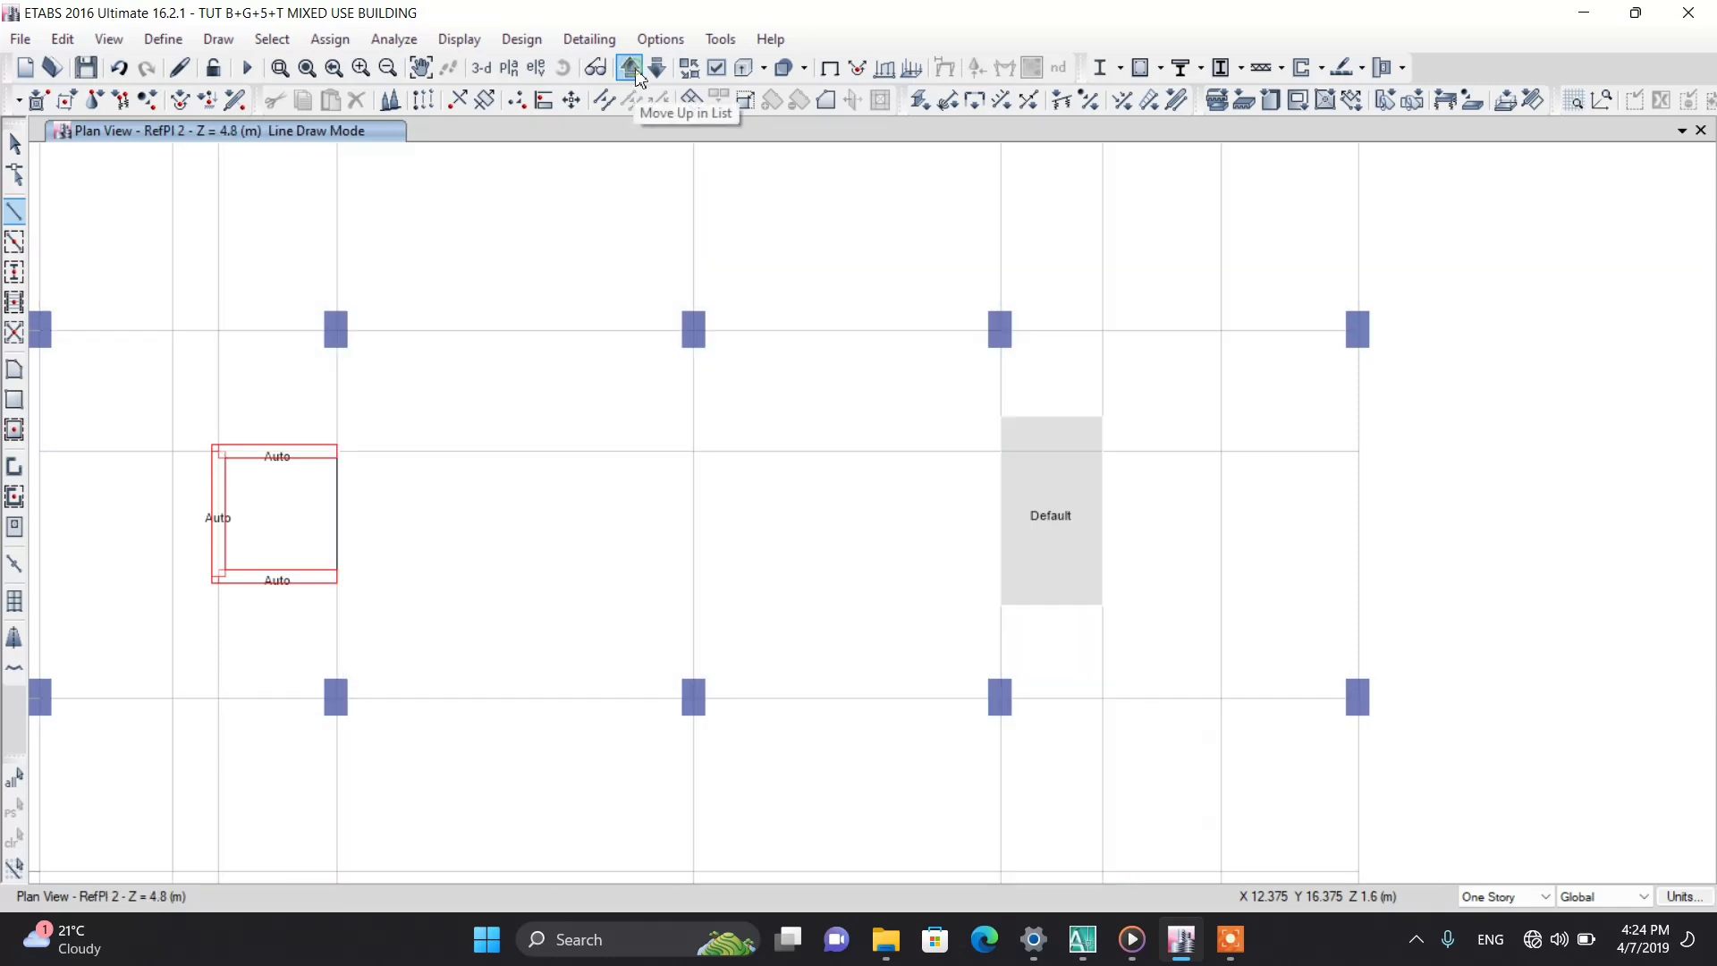
click(1000, 697)
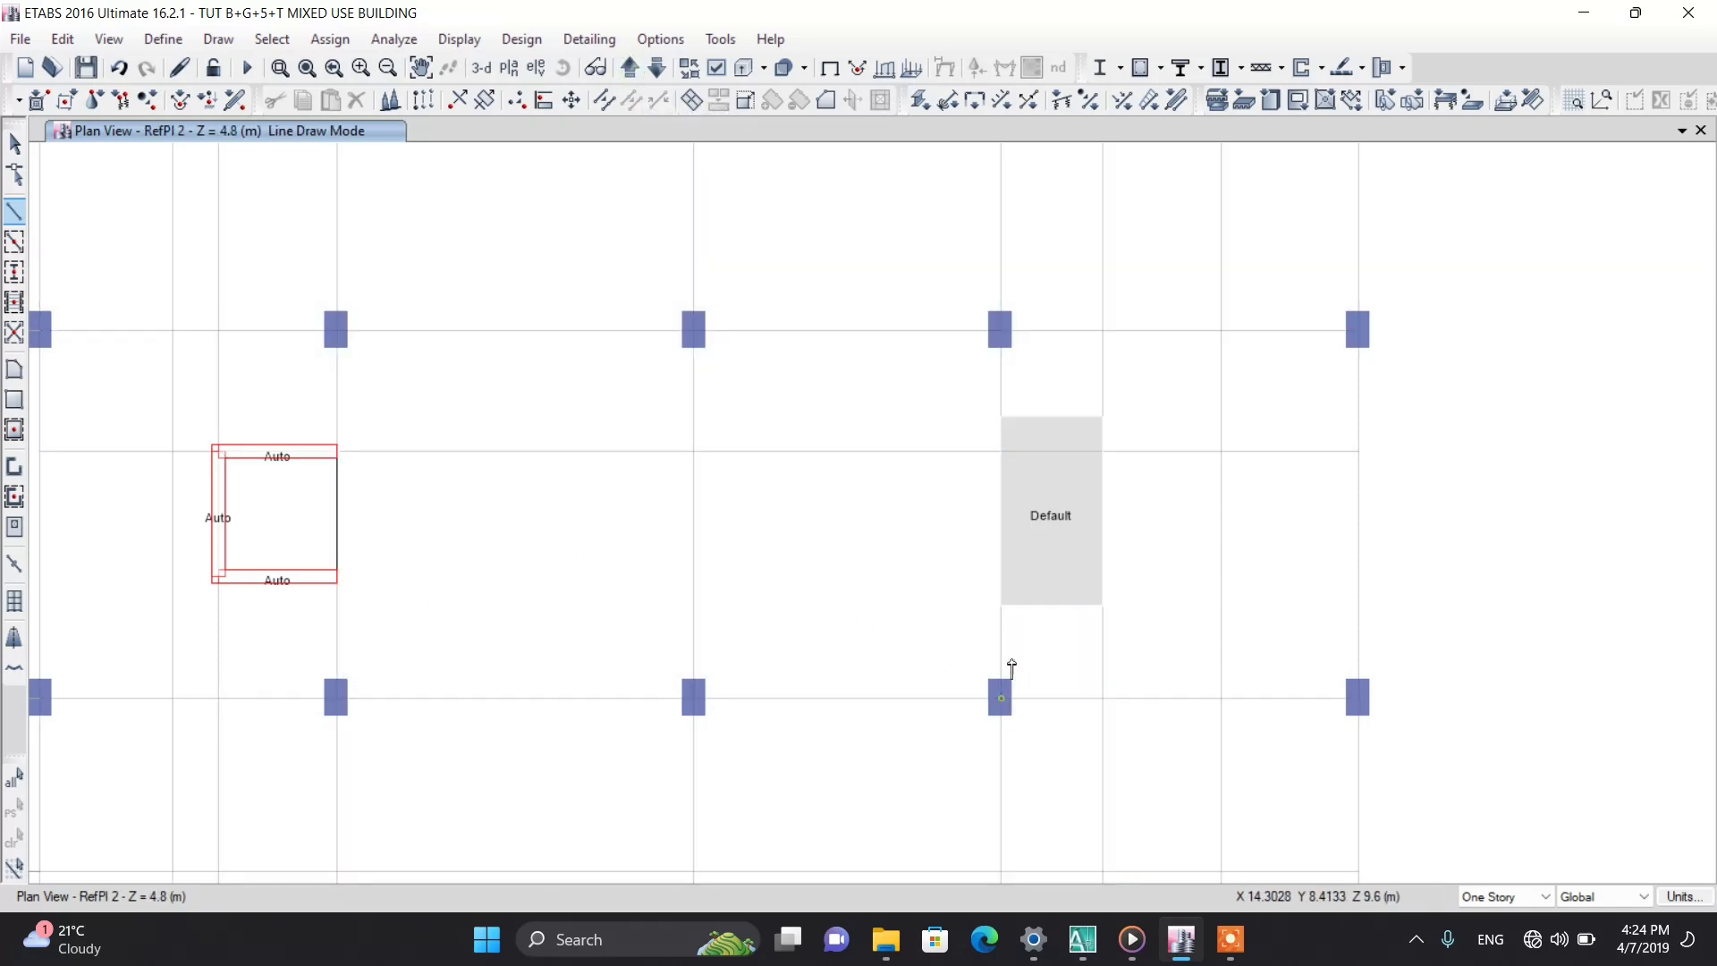
double_click(1001, 332)
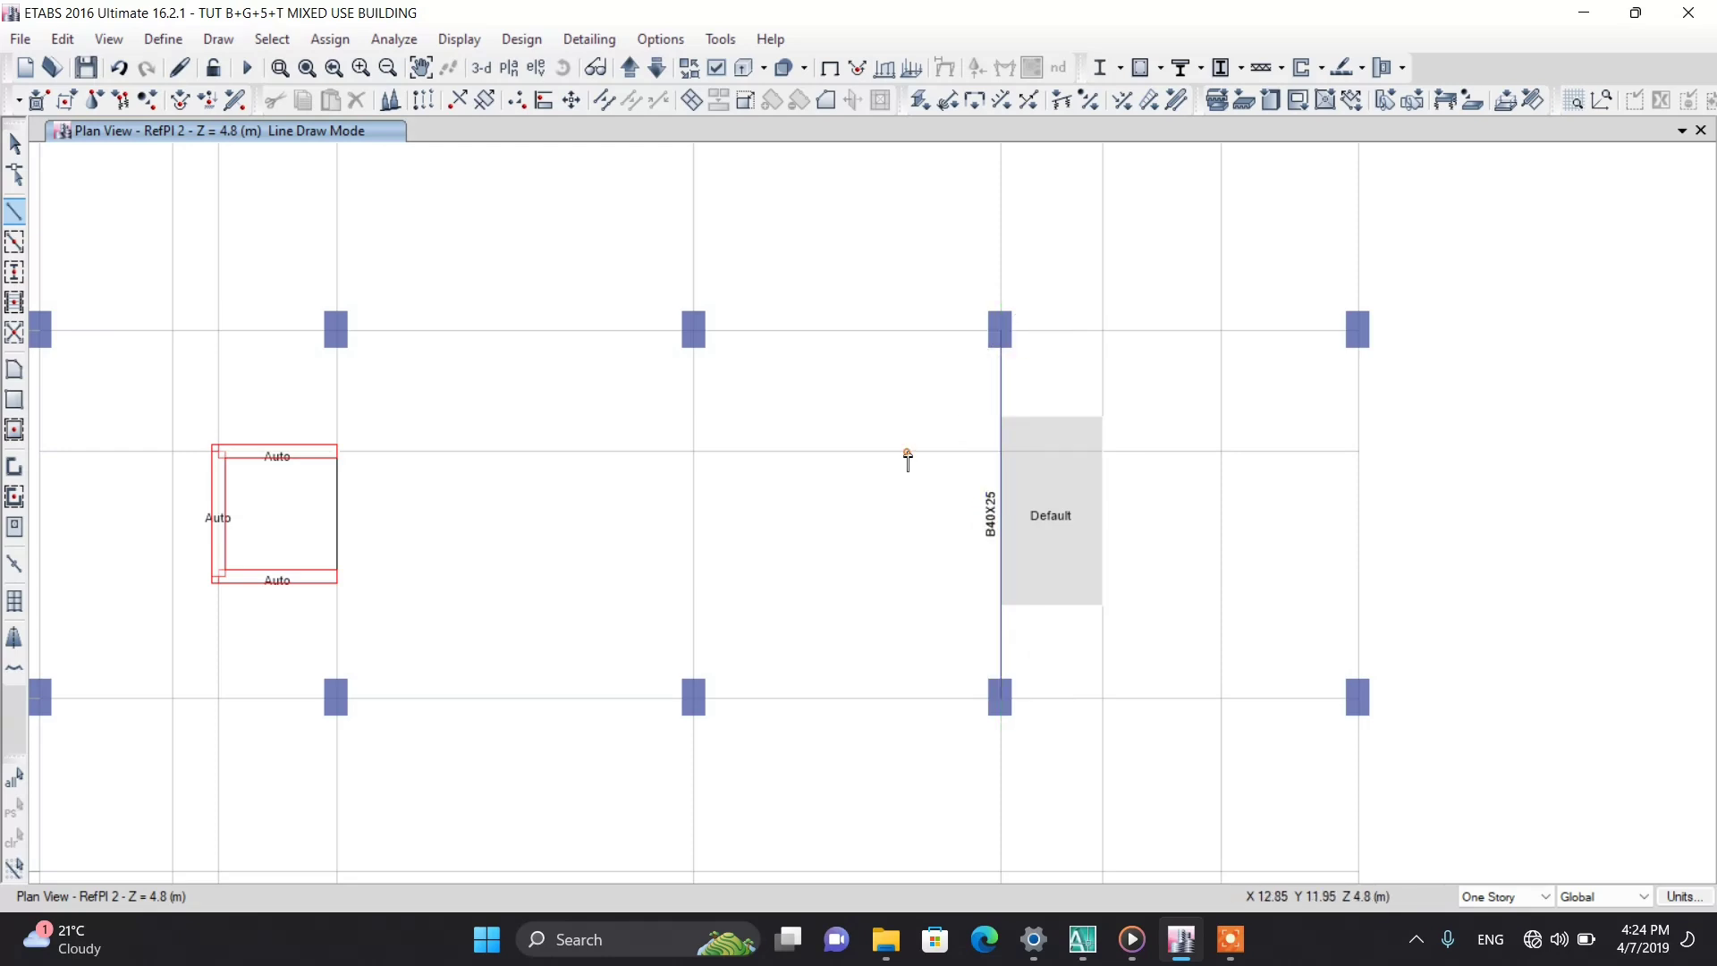
Step: Move up to Reference Plane 3 at 7.8 m and draw a B40X25 beam from grid point D-4 to D-3
click(629, 67)
click(629, 67)
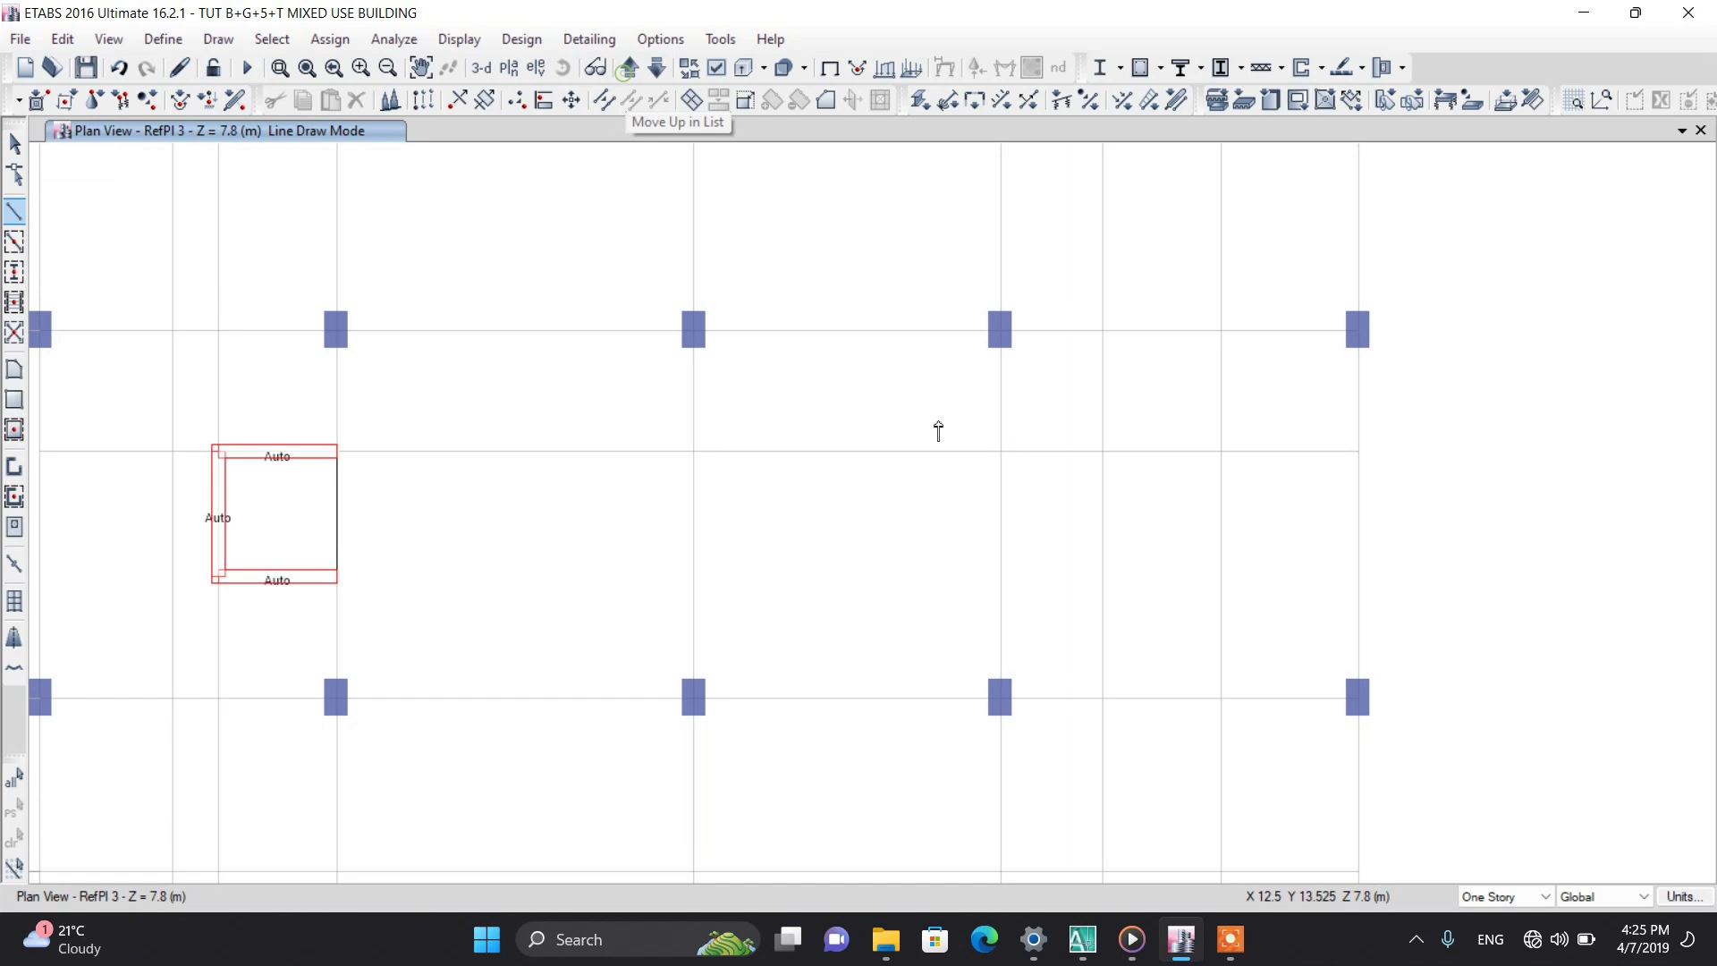
click(1000, 697)
double_click(1001, 333)
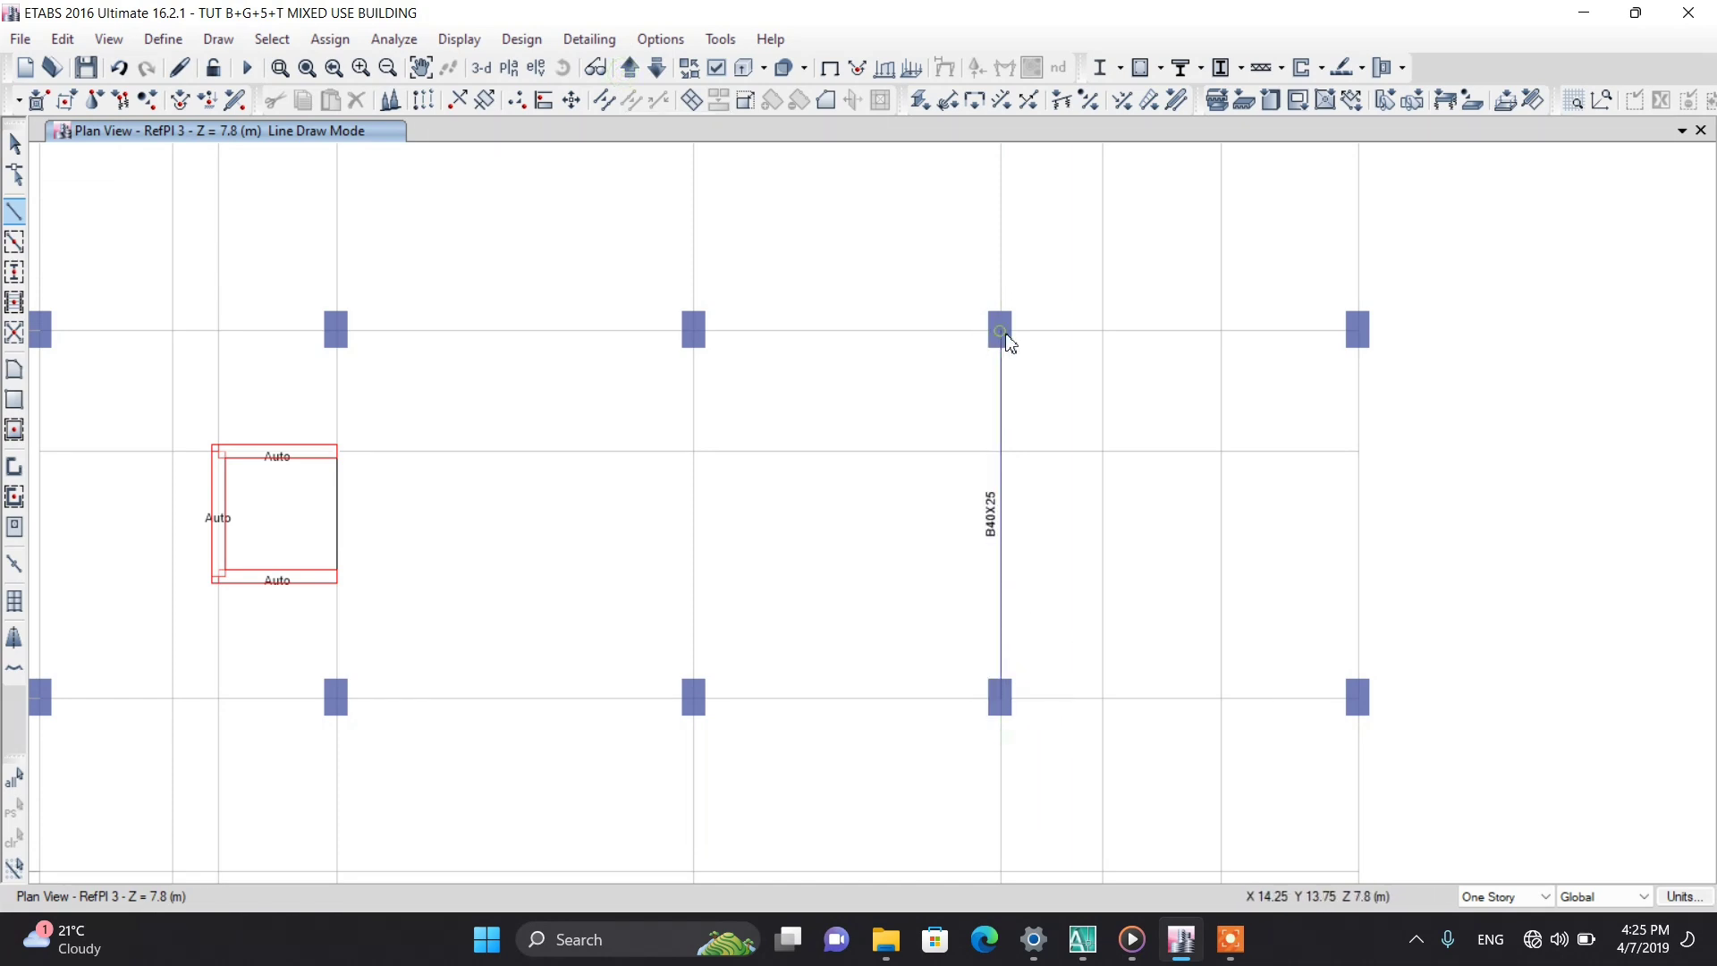
Step: Move up to Reference Plane 4 at 11 m and draw a B40X25 beam from grid point D-4 to D-3
scroll(1035, 496, down, 3)
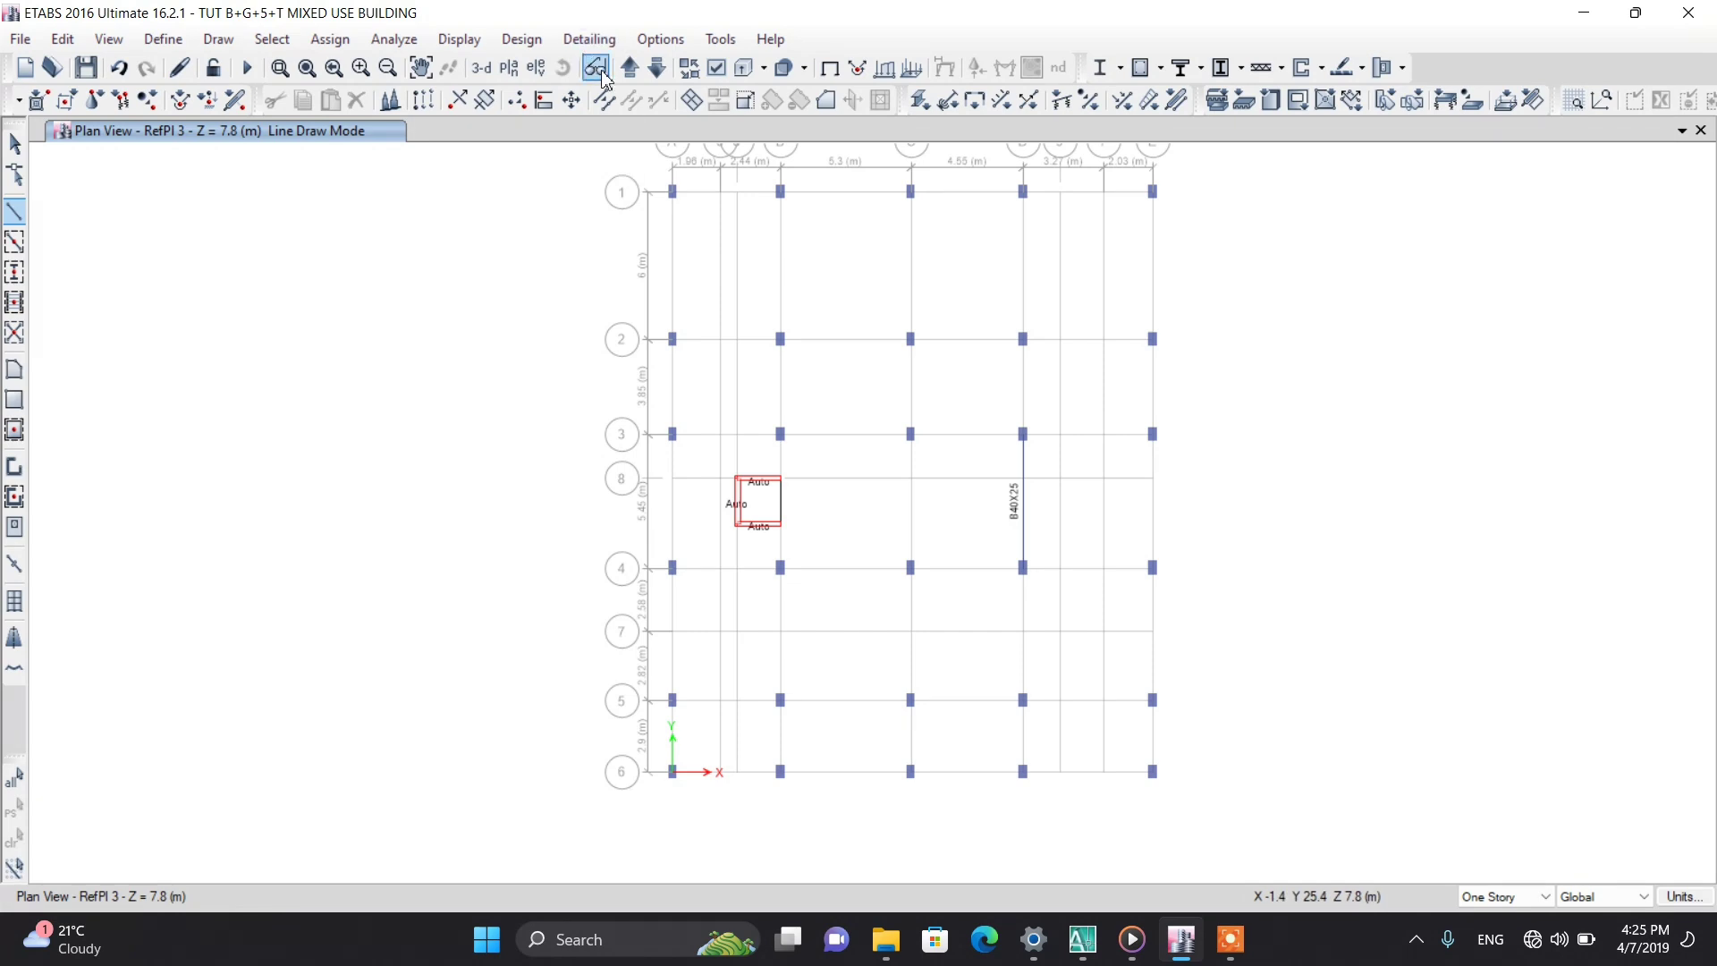
click(628, 68)
click(629, 67)
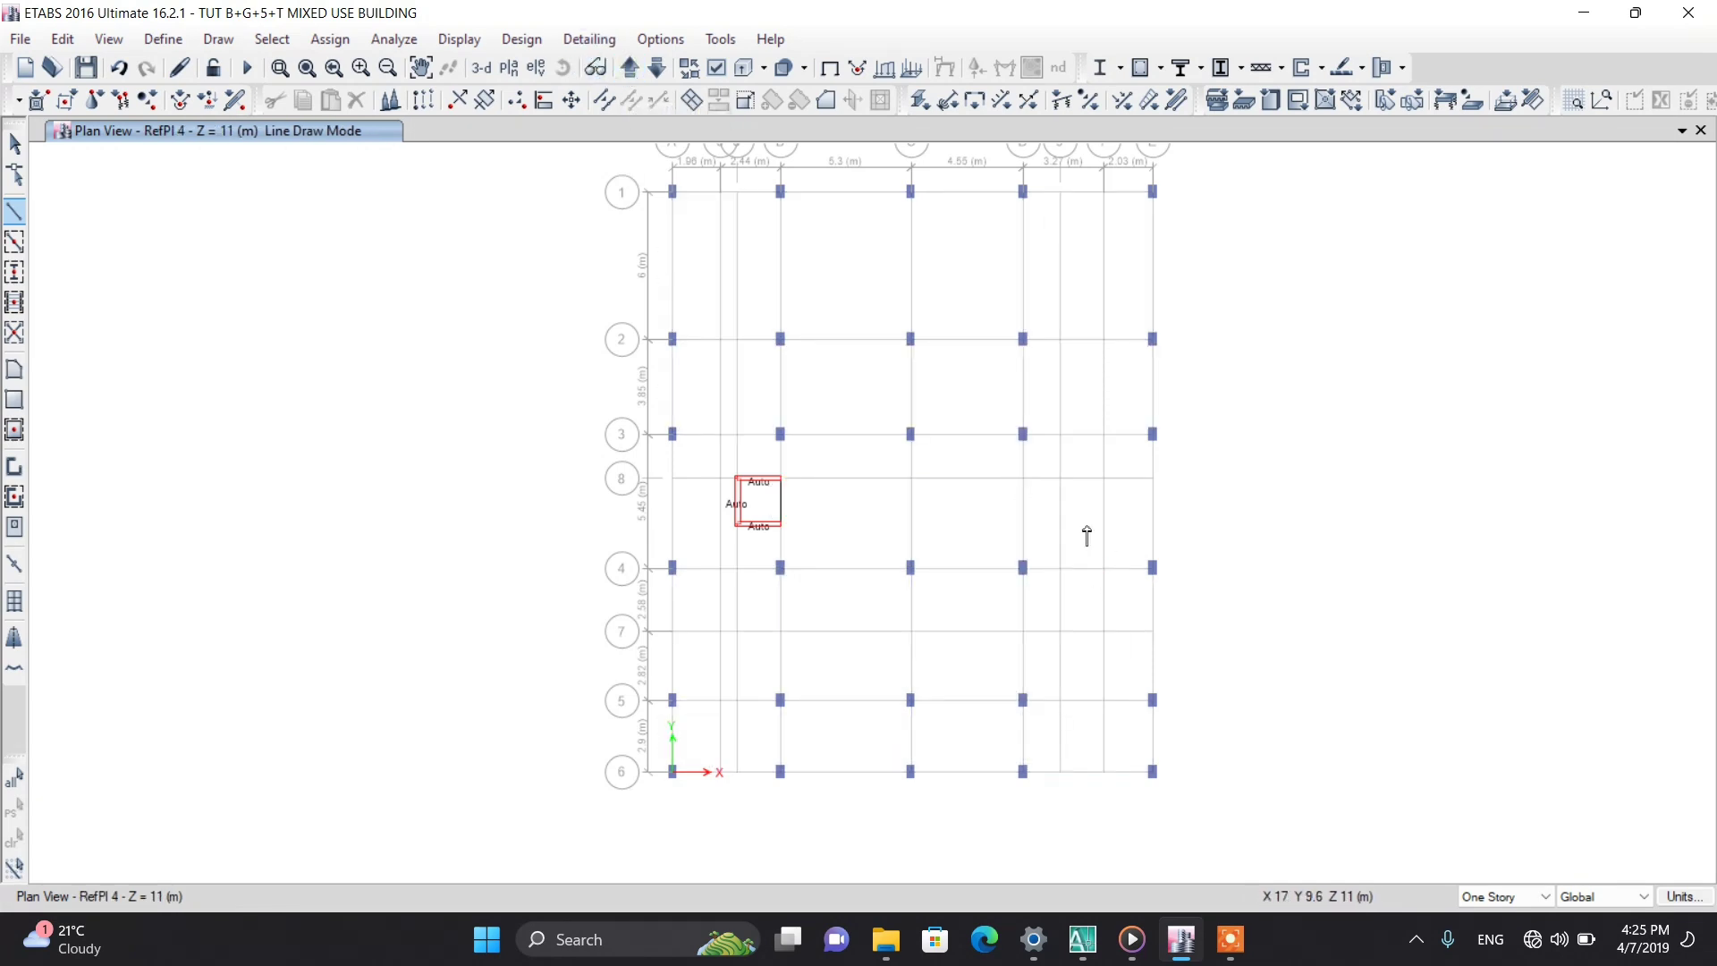
scroll(1046, 487, up, 3)
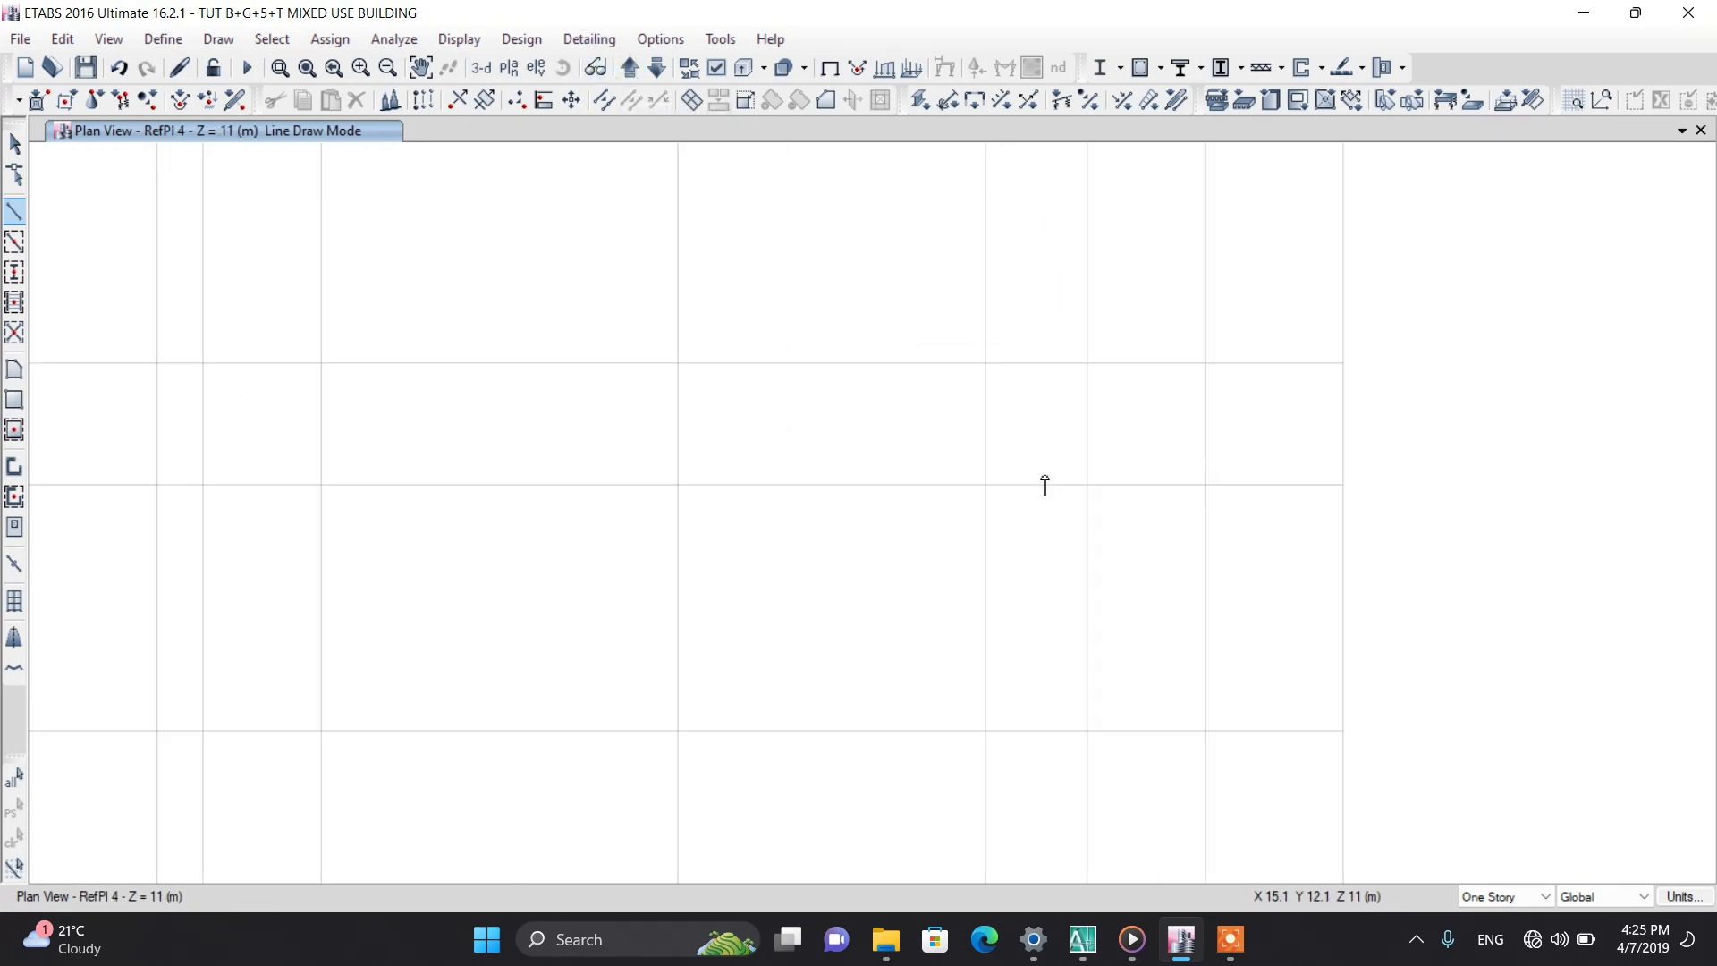
click(983, 731)
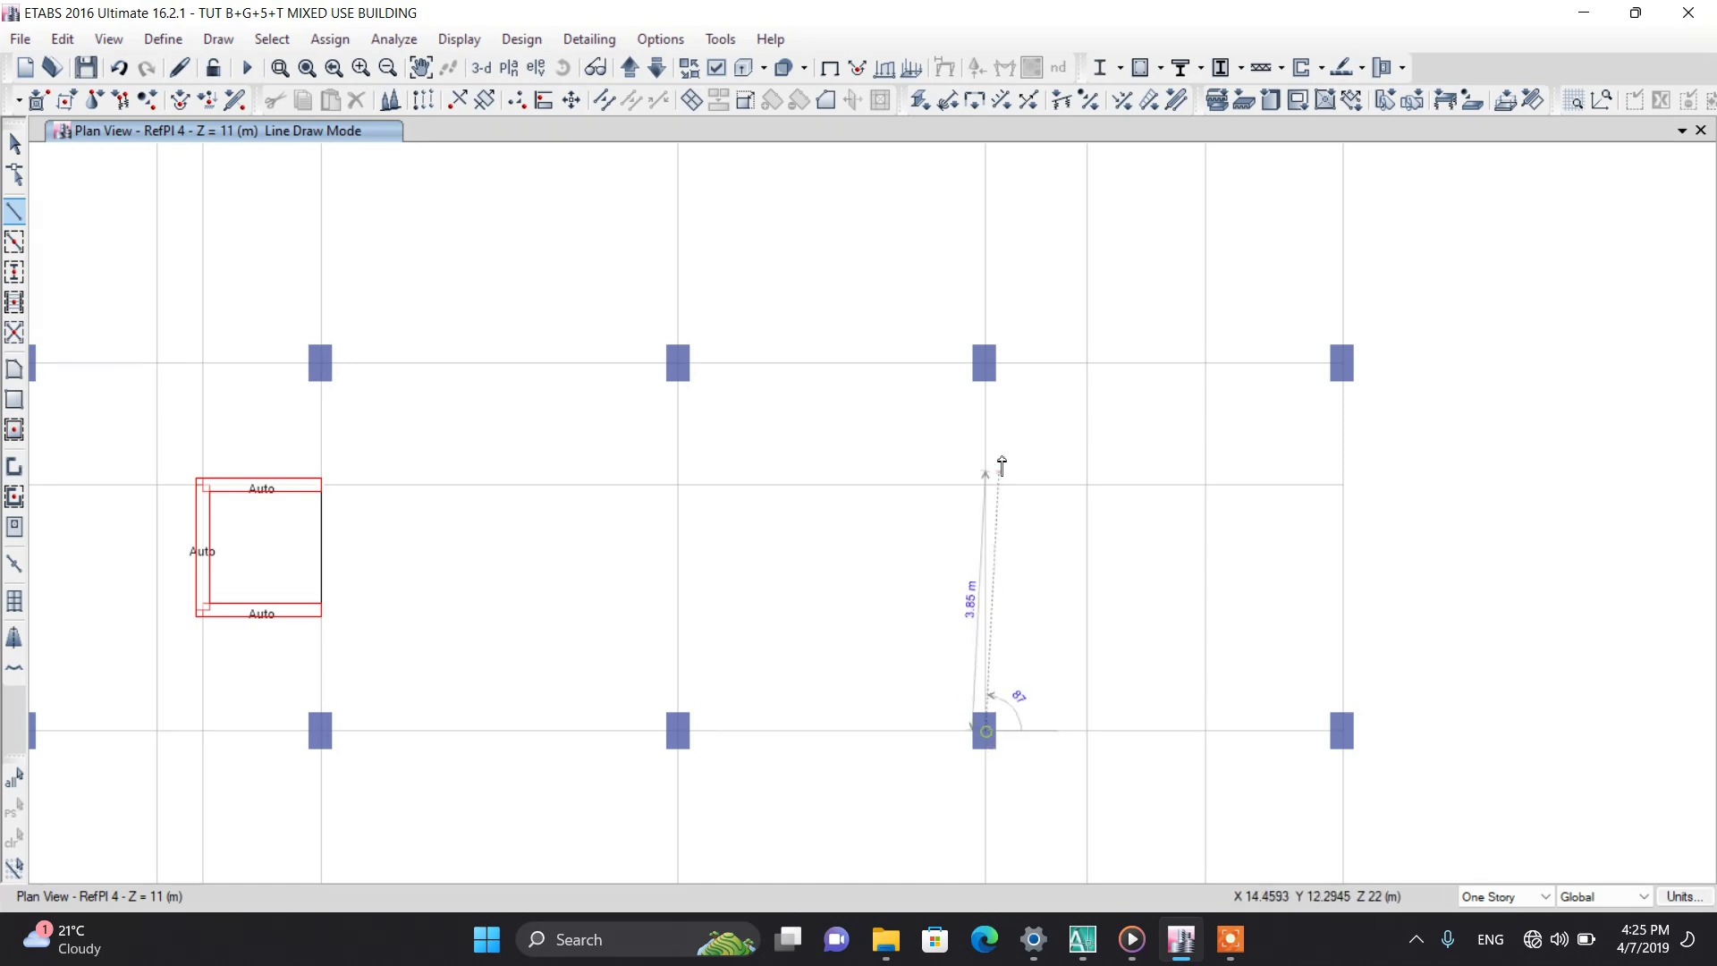
double_click(984, 363)
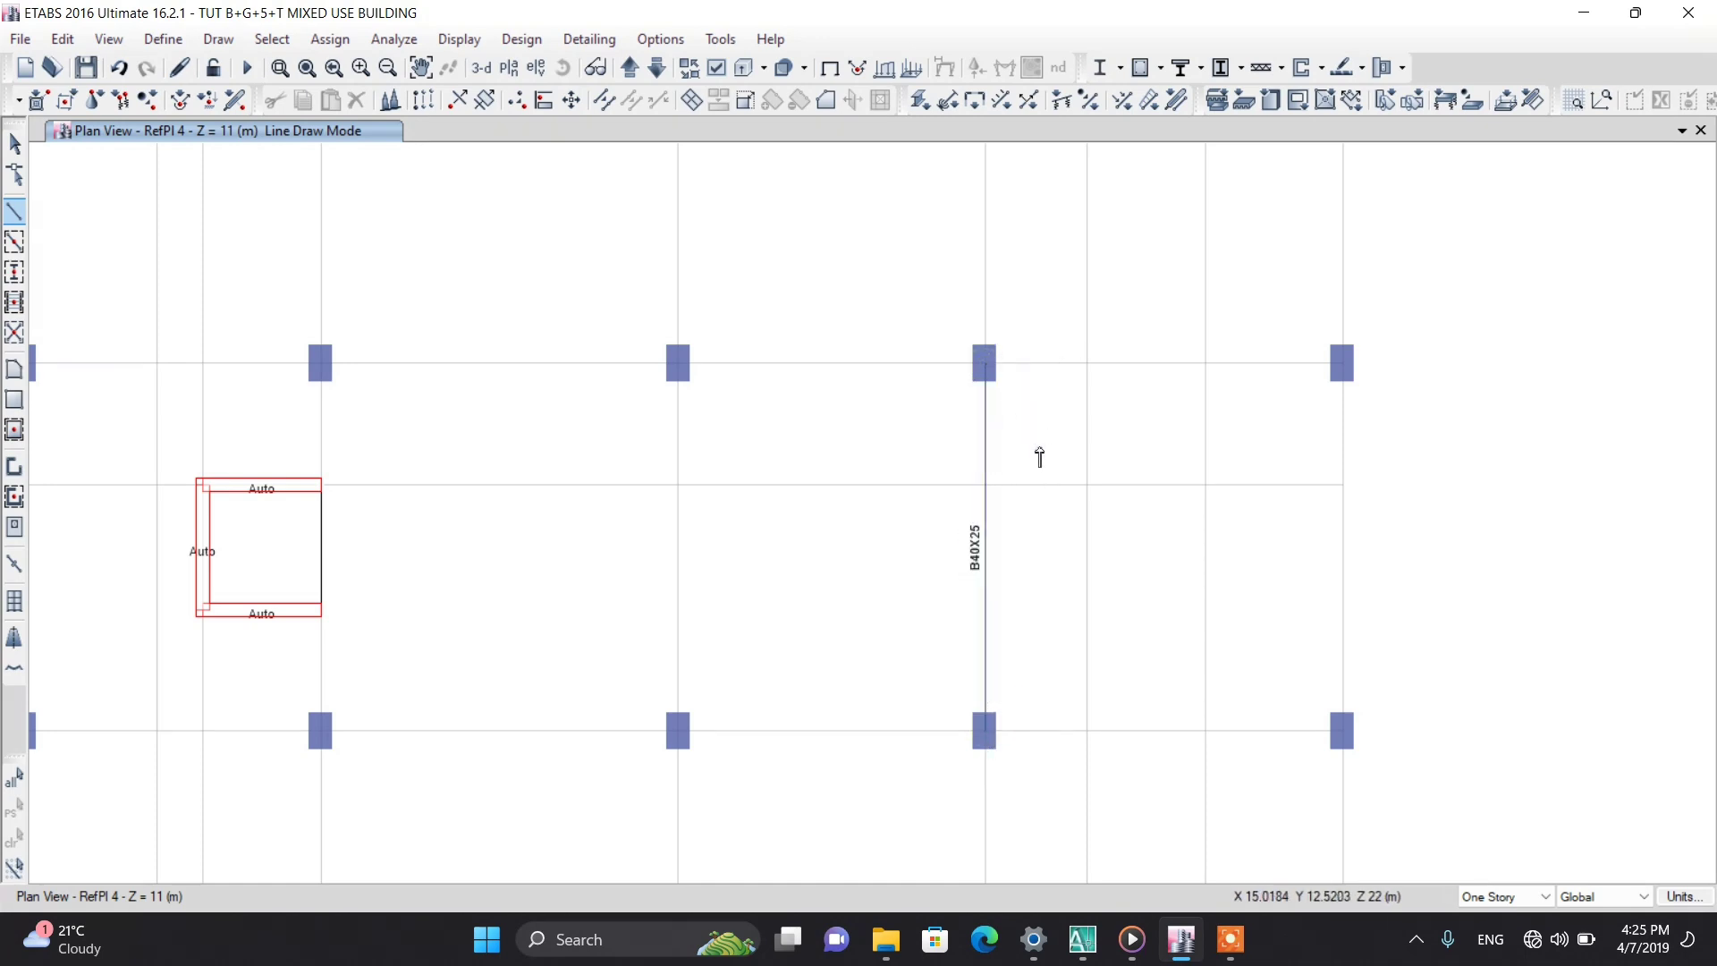
Step: Move up to Reference Plane 5 at 14.2 m and draw a B40X25 beam from grid point D-4 to D-3
click(629, 67)
click(629, 67)
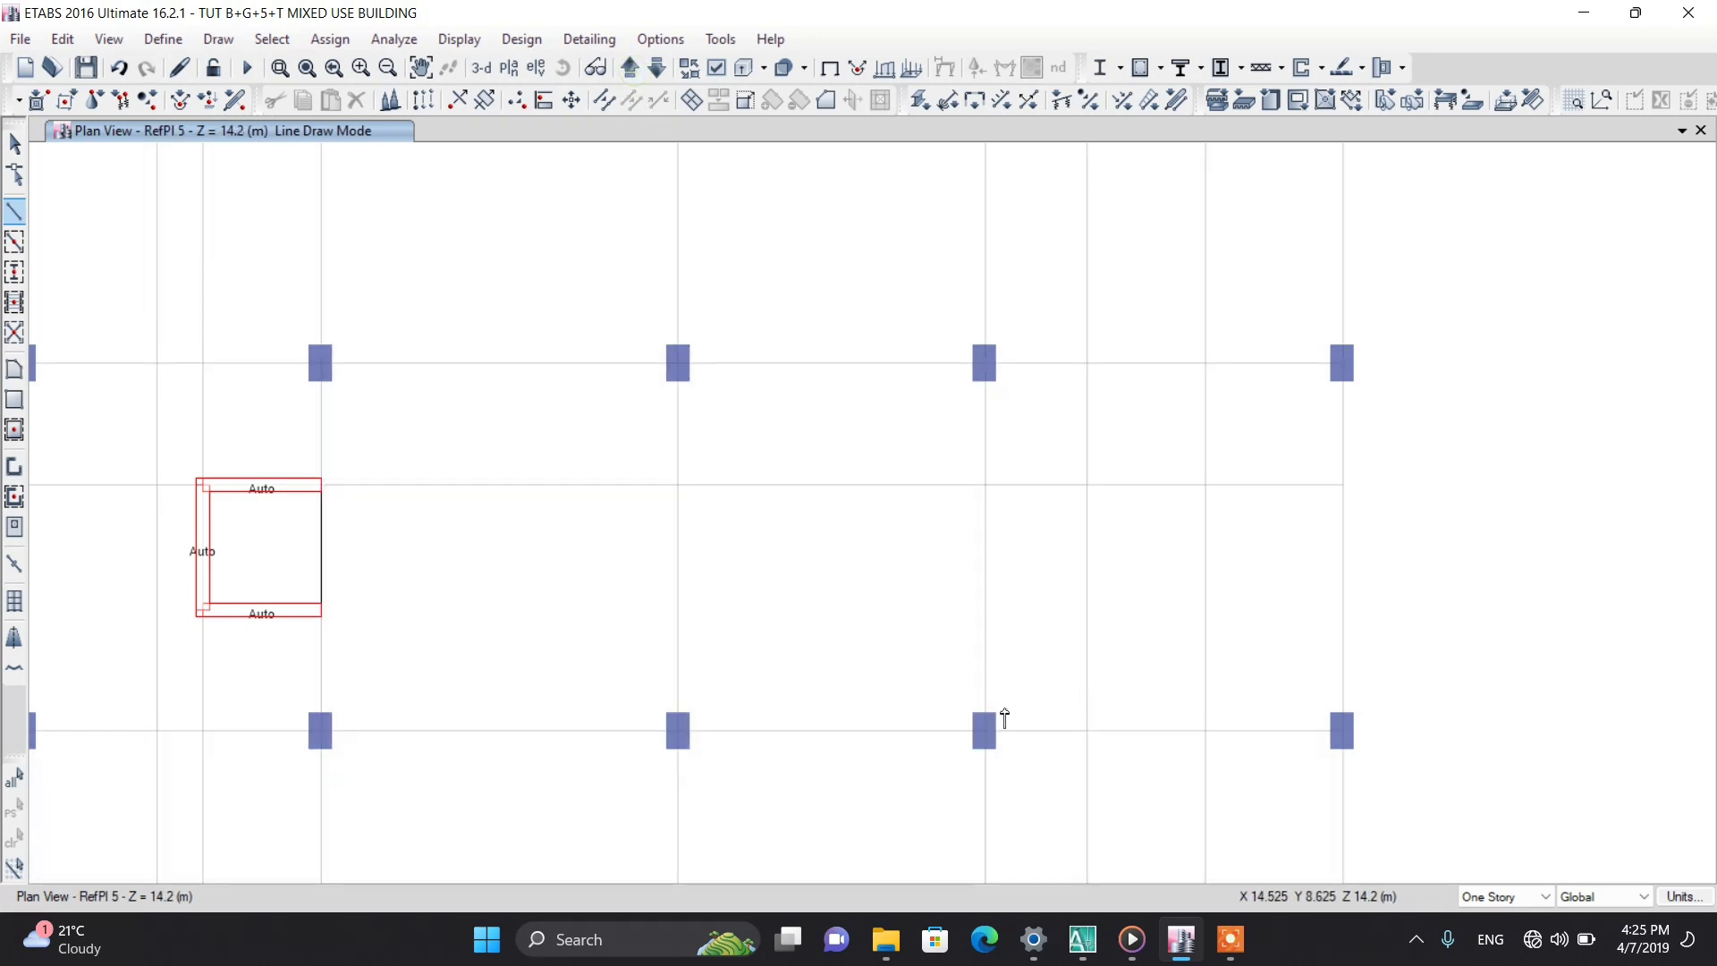
click(985, 730)
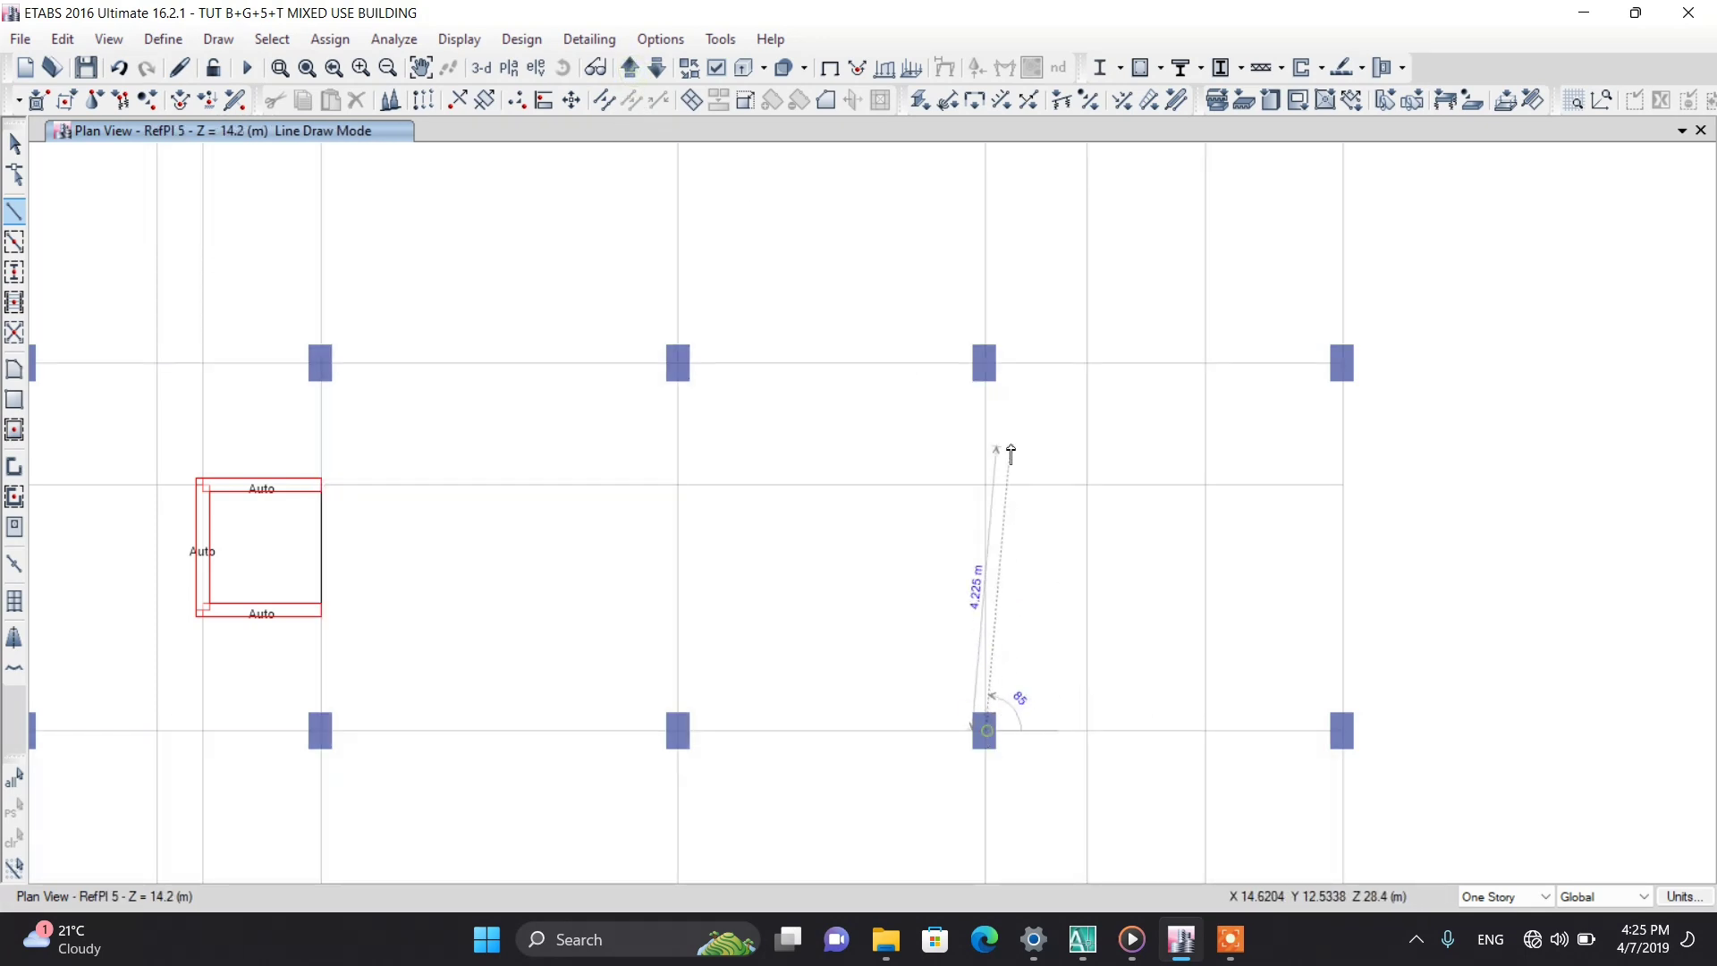
double_click(985, 363)
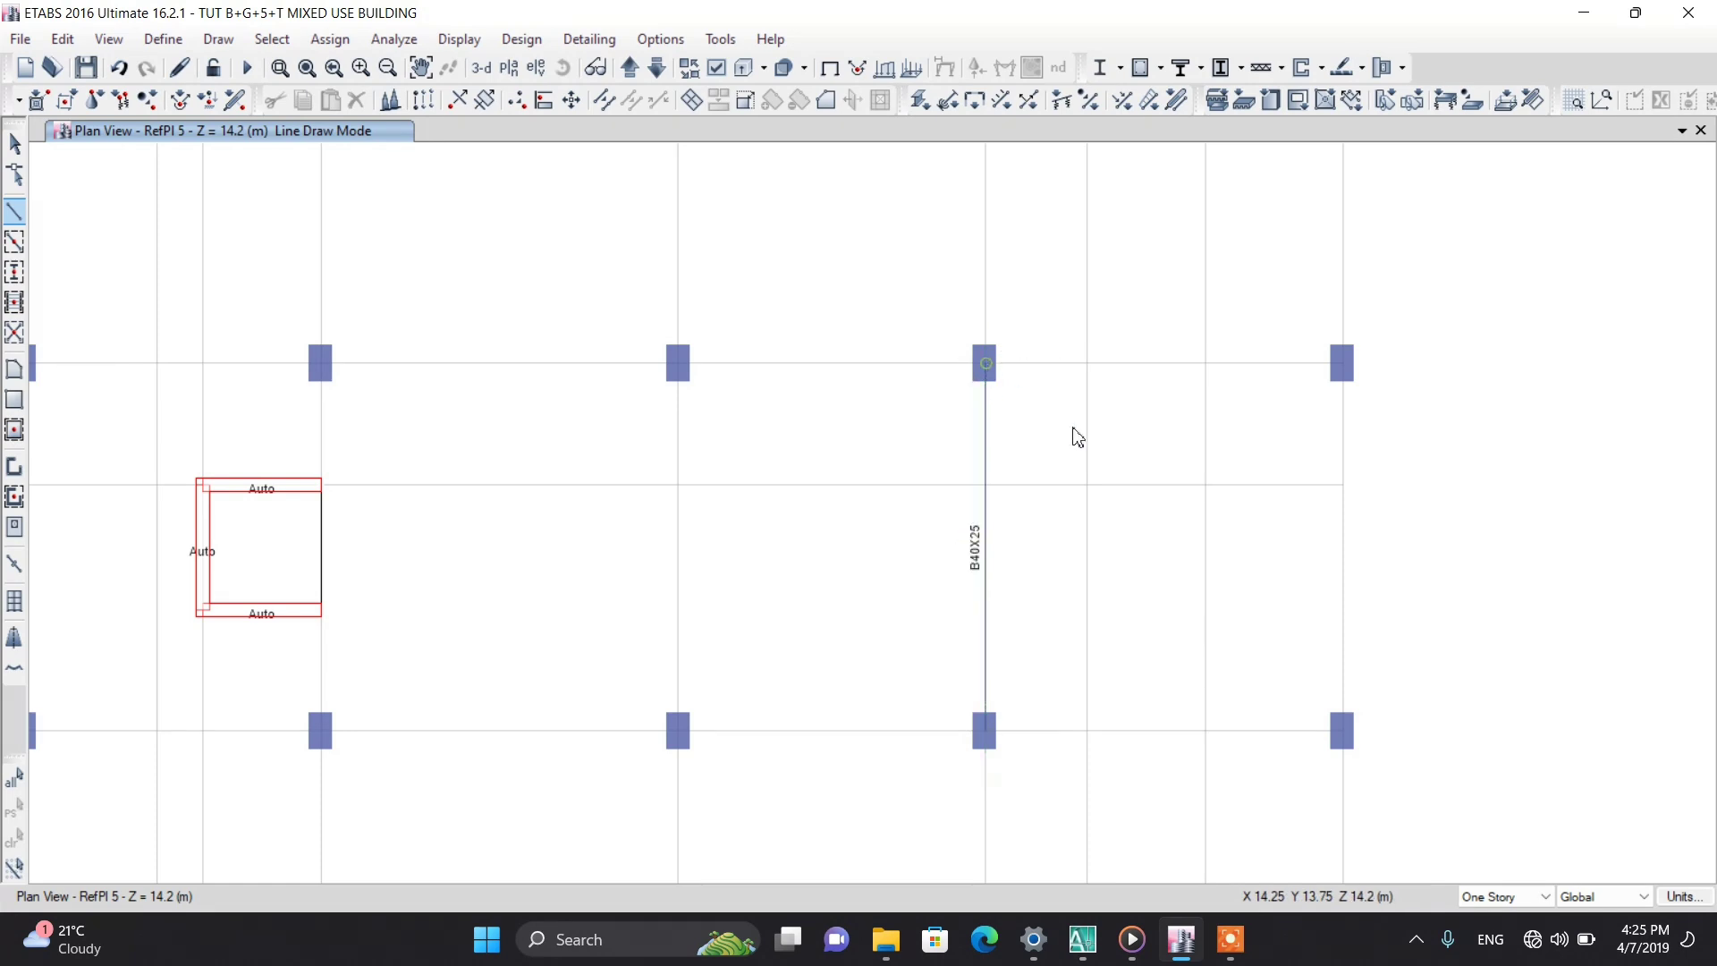
Step: Move up to Reference Plane 6 at 17.4 m and draw a B40X25 beam from grid point D-4 to D-3
click(629, 67)
click(630, 67)
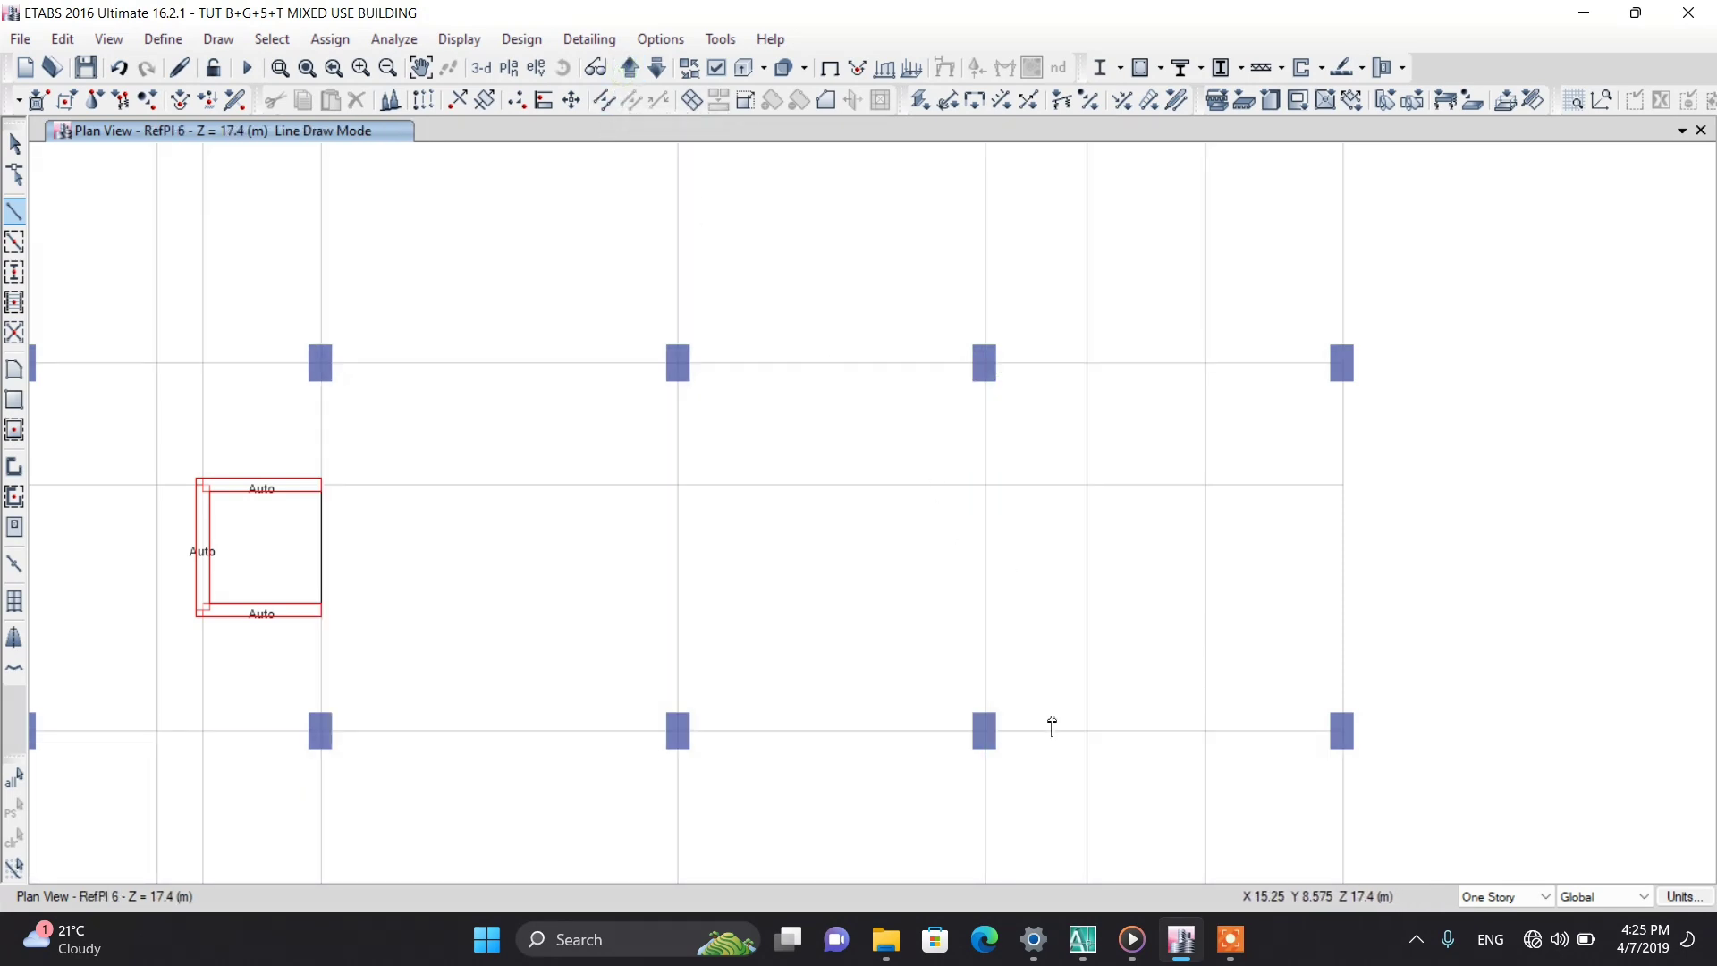
click(985, 731)
double_click(985, 363)
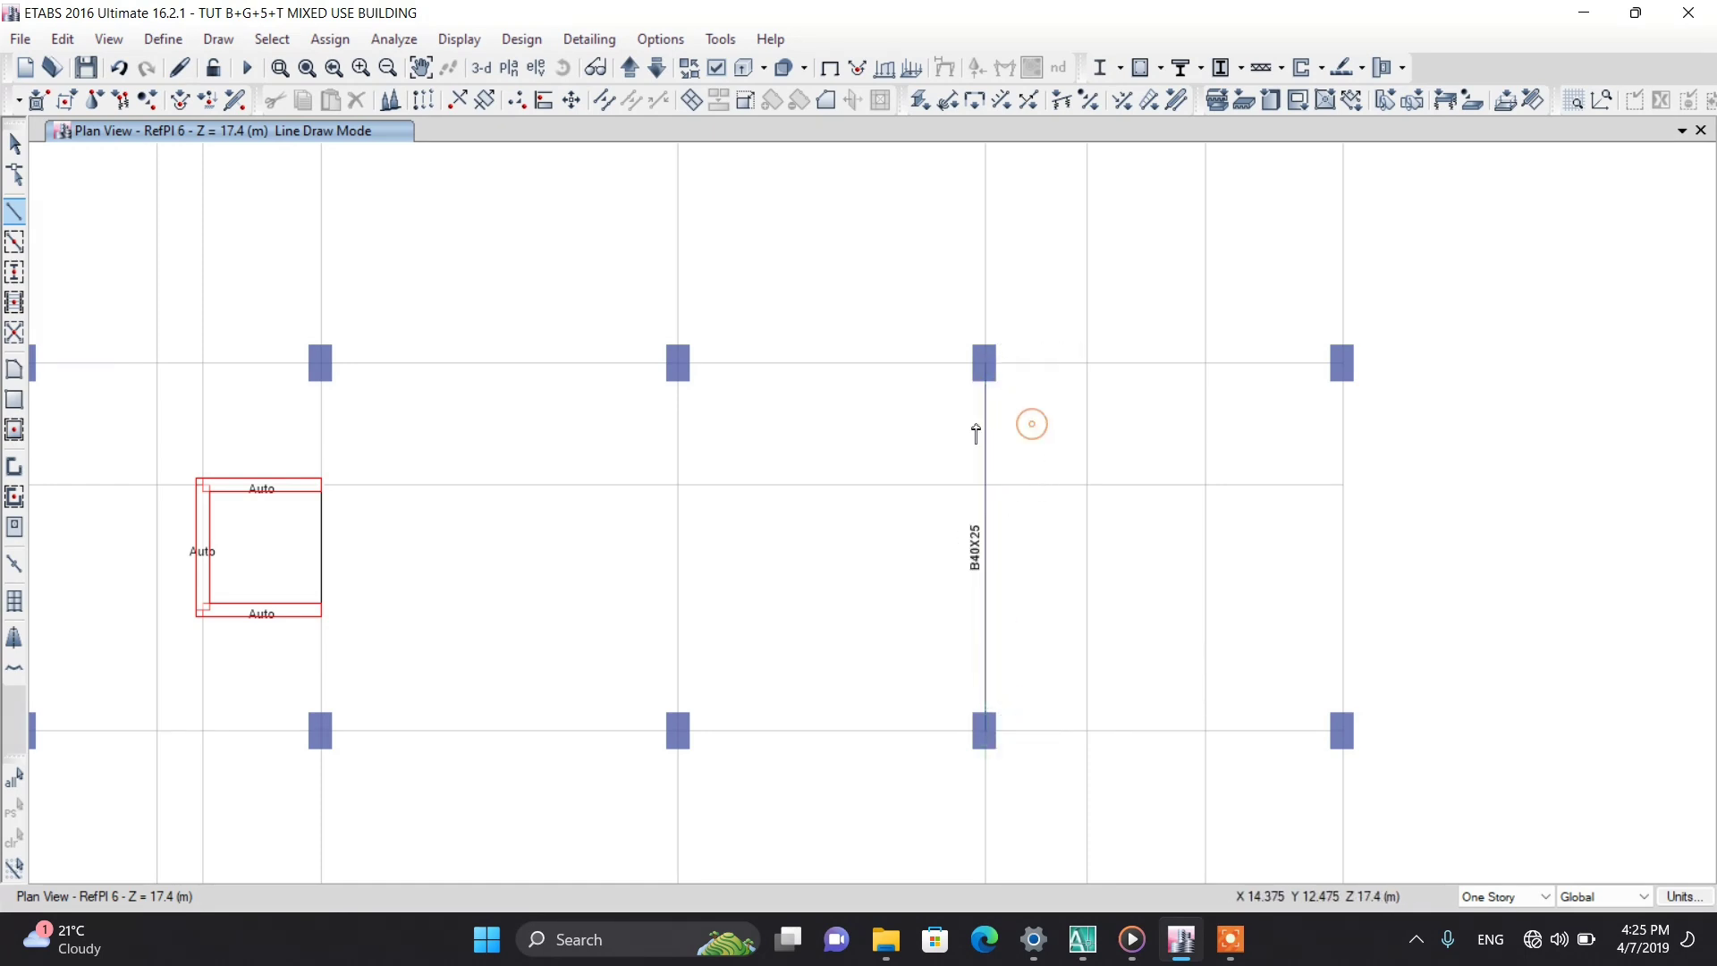
Step: Look through the TERR and WT plan levels and return to the 3-D view of the building
click(629, 67)
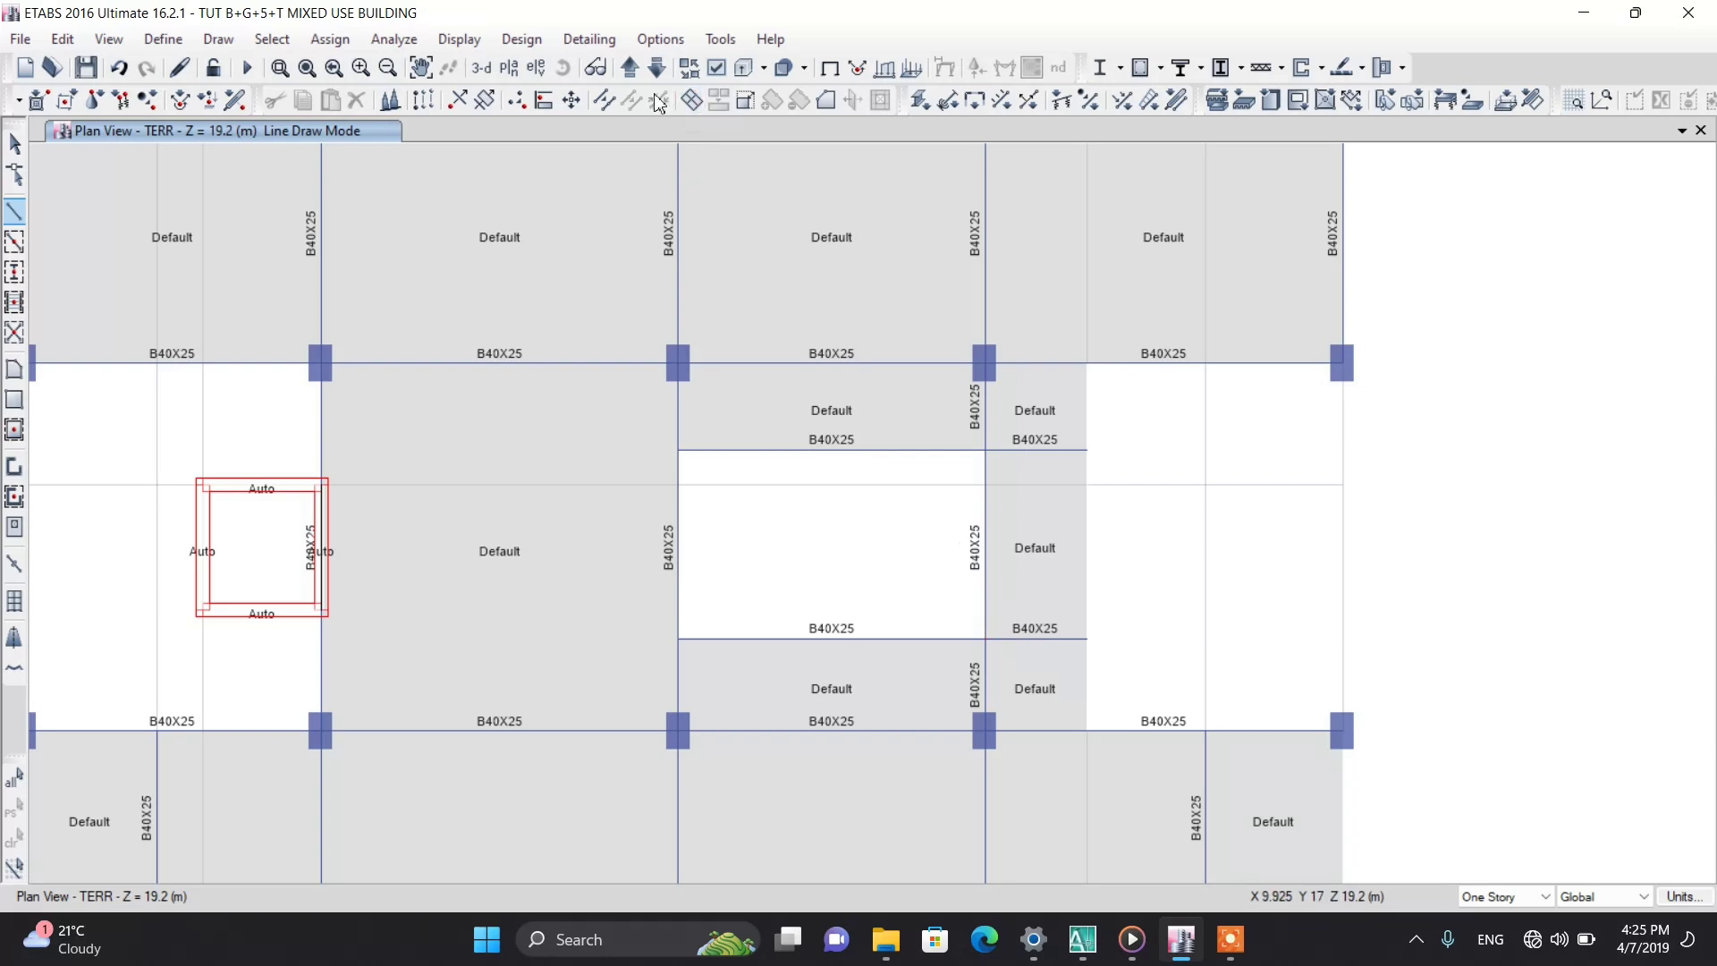
click(630, 67)
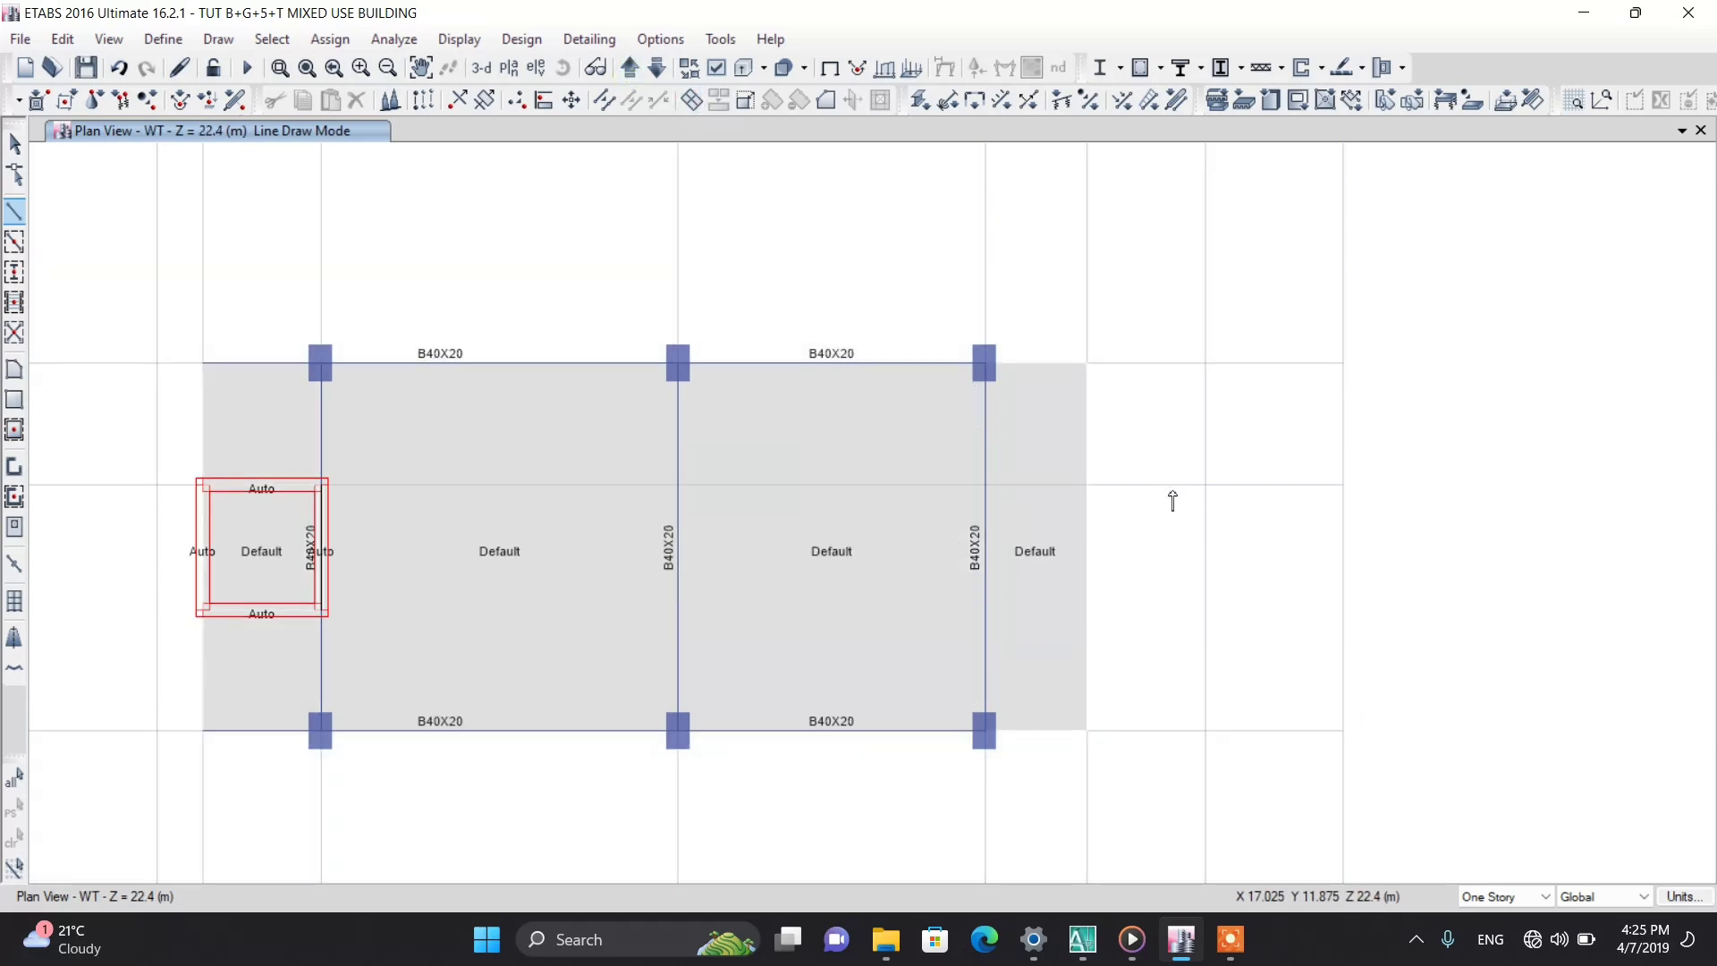
click(481, 67)
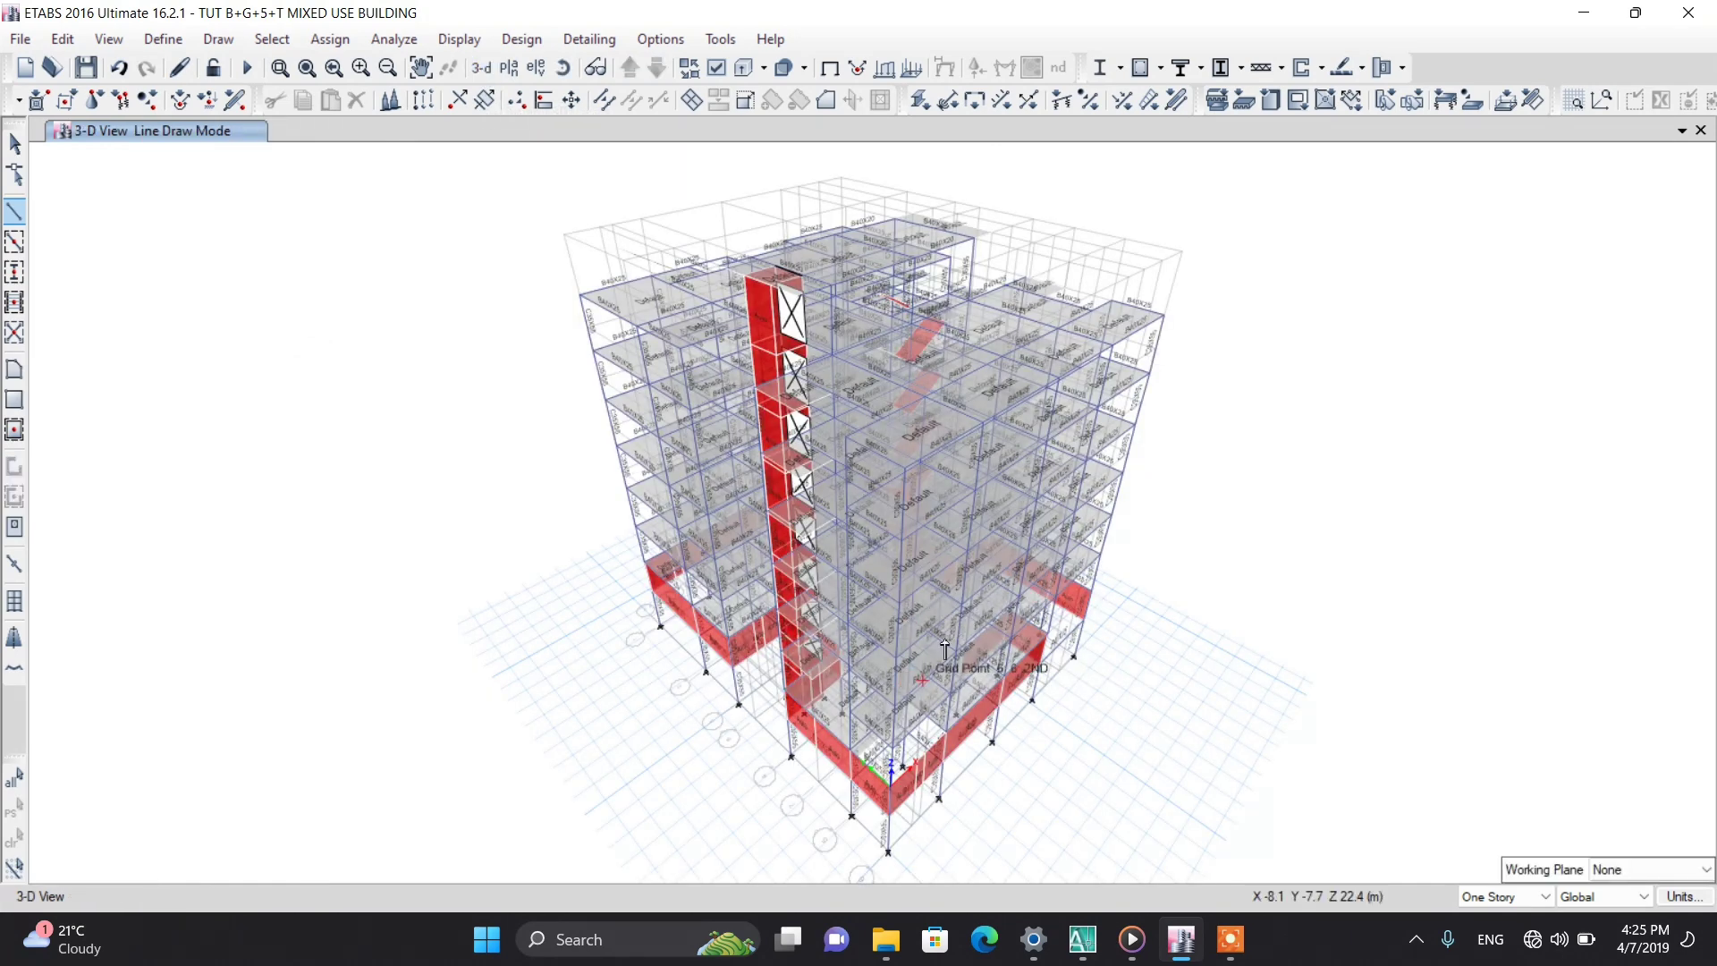
Step: Open the plan view of the GRO story level
click(509, 67)
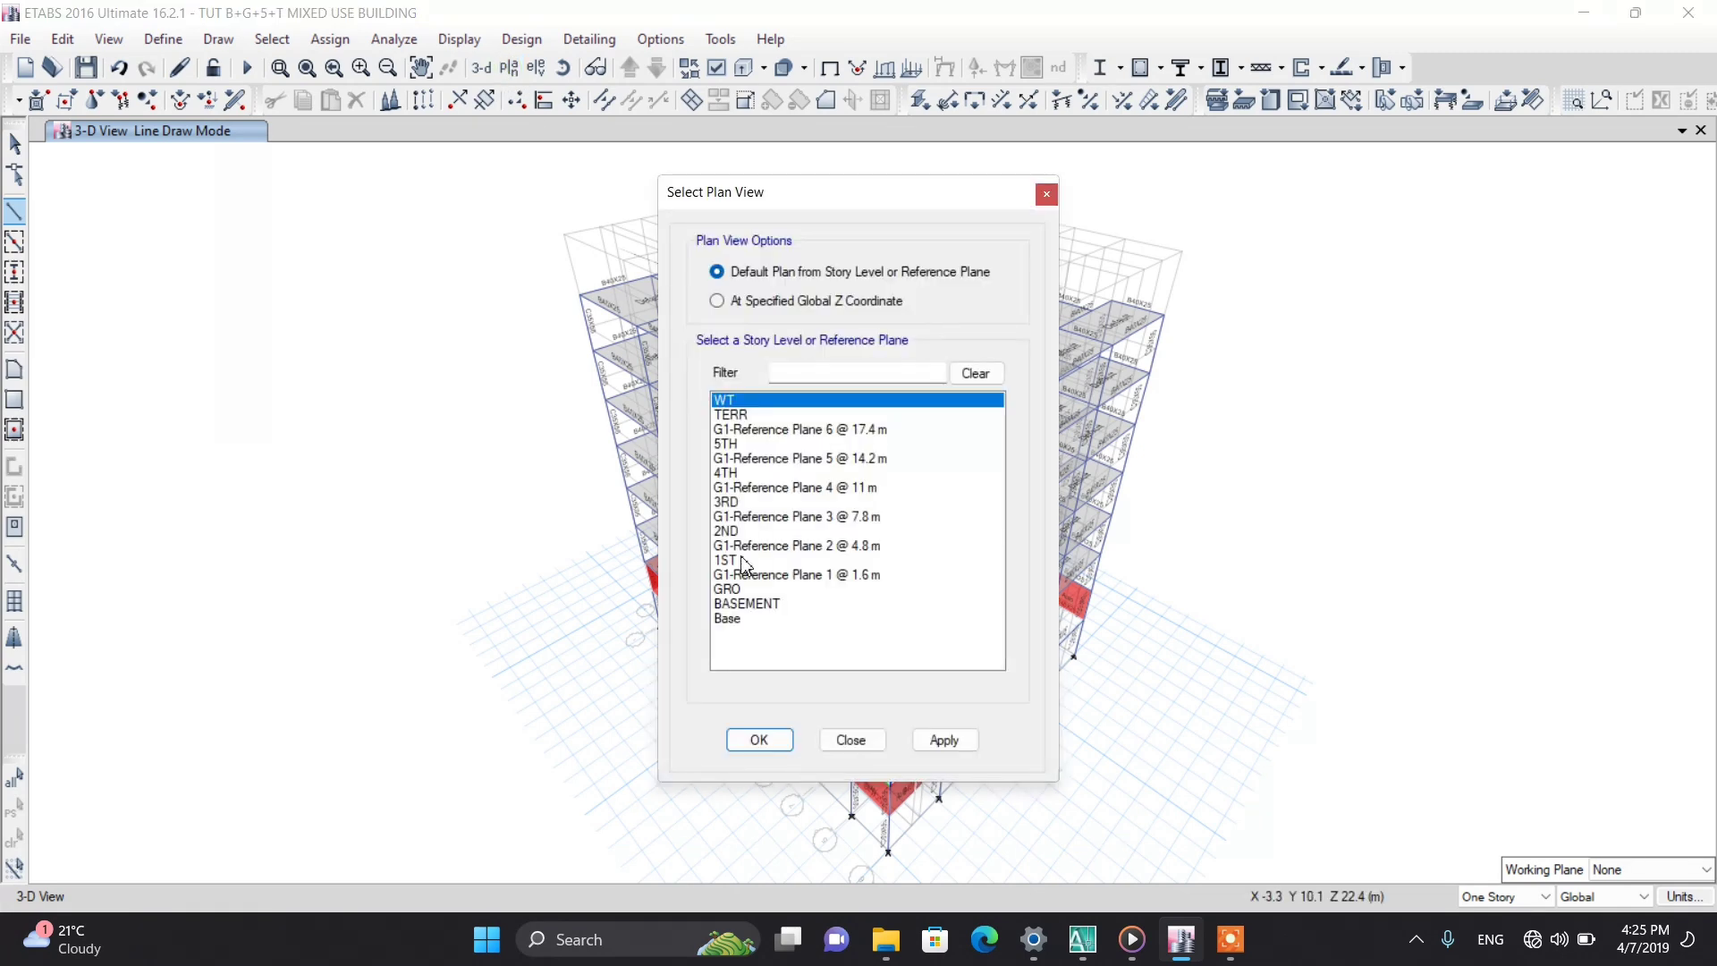
click(741, 590)
click(760, 741)
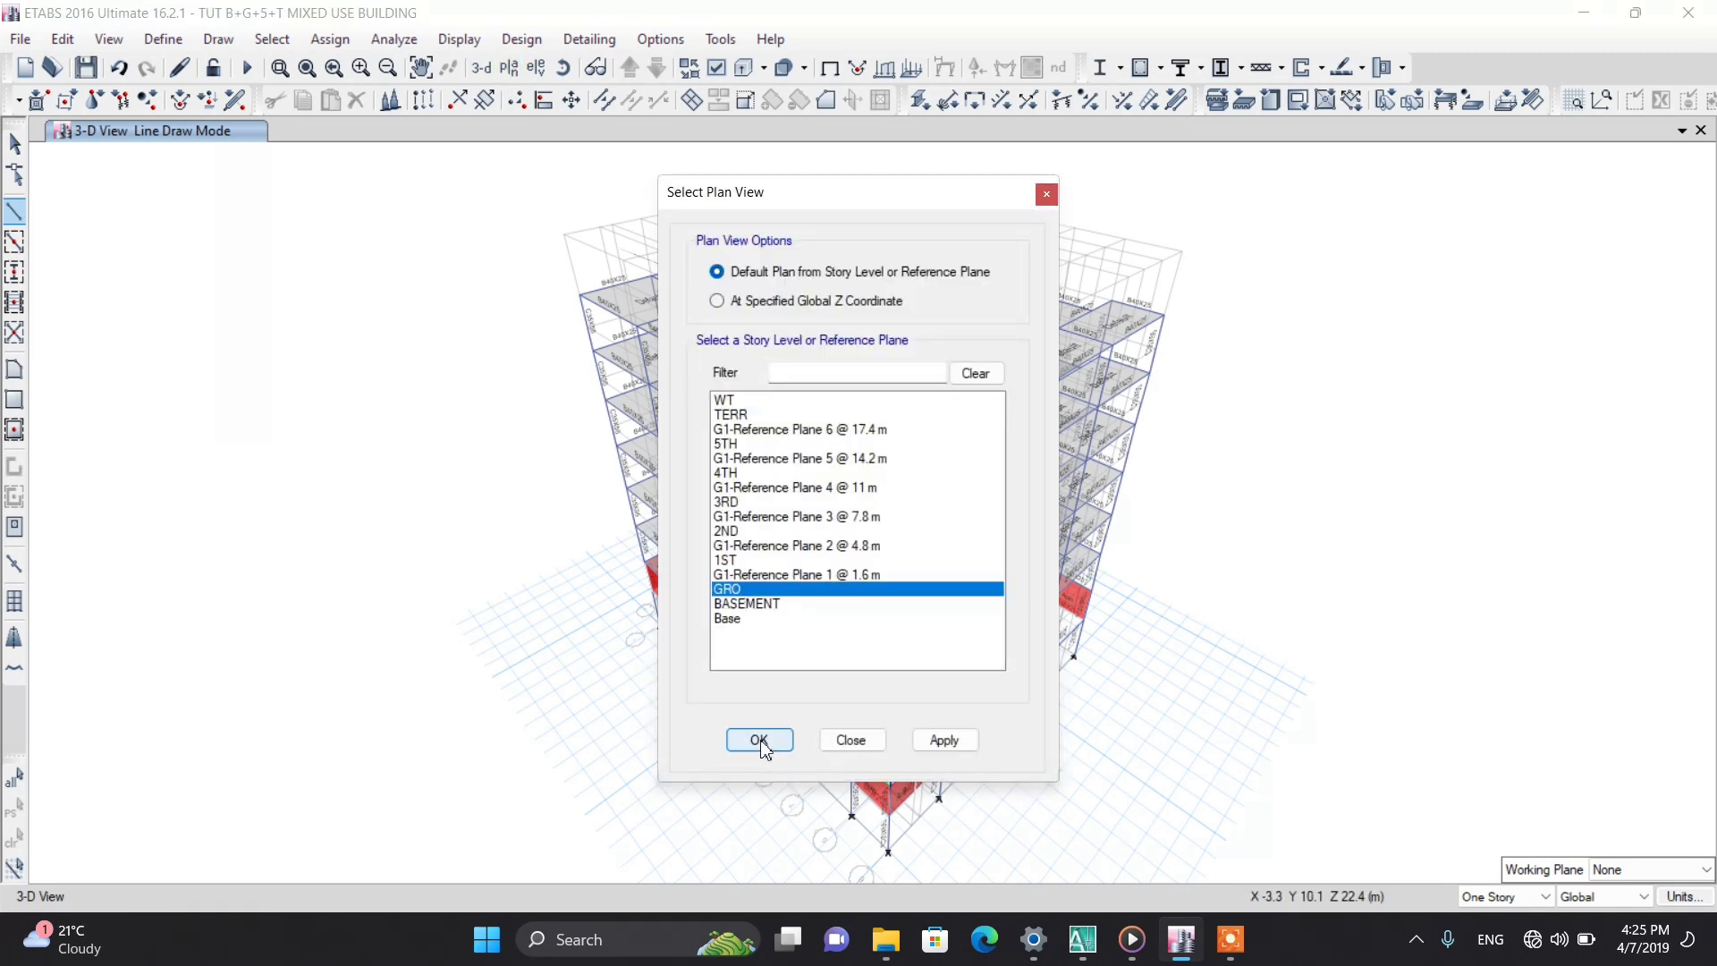
Step: Open the elevation view along grid D and check the B40X25 landing beams at each reference plane
mouse_move(1218, 953)
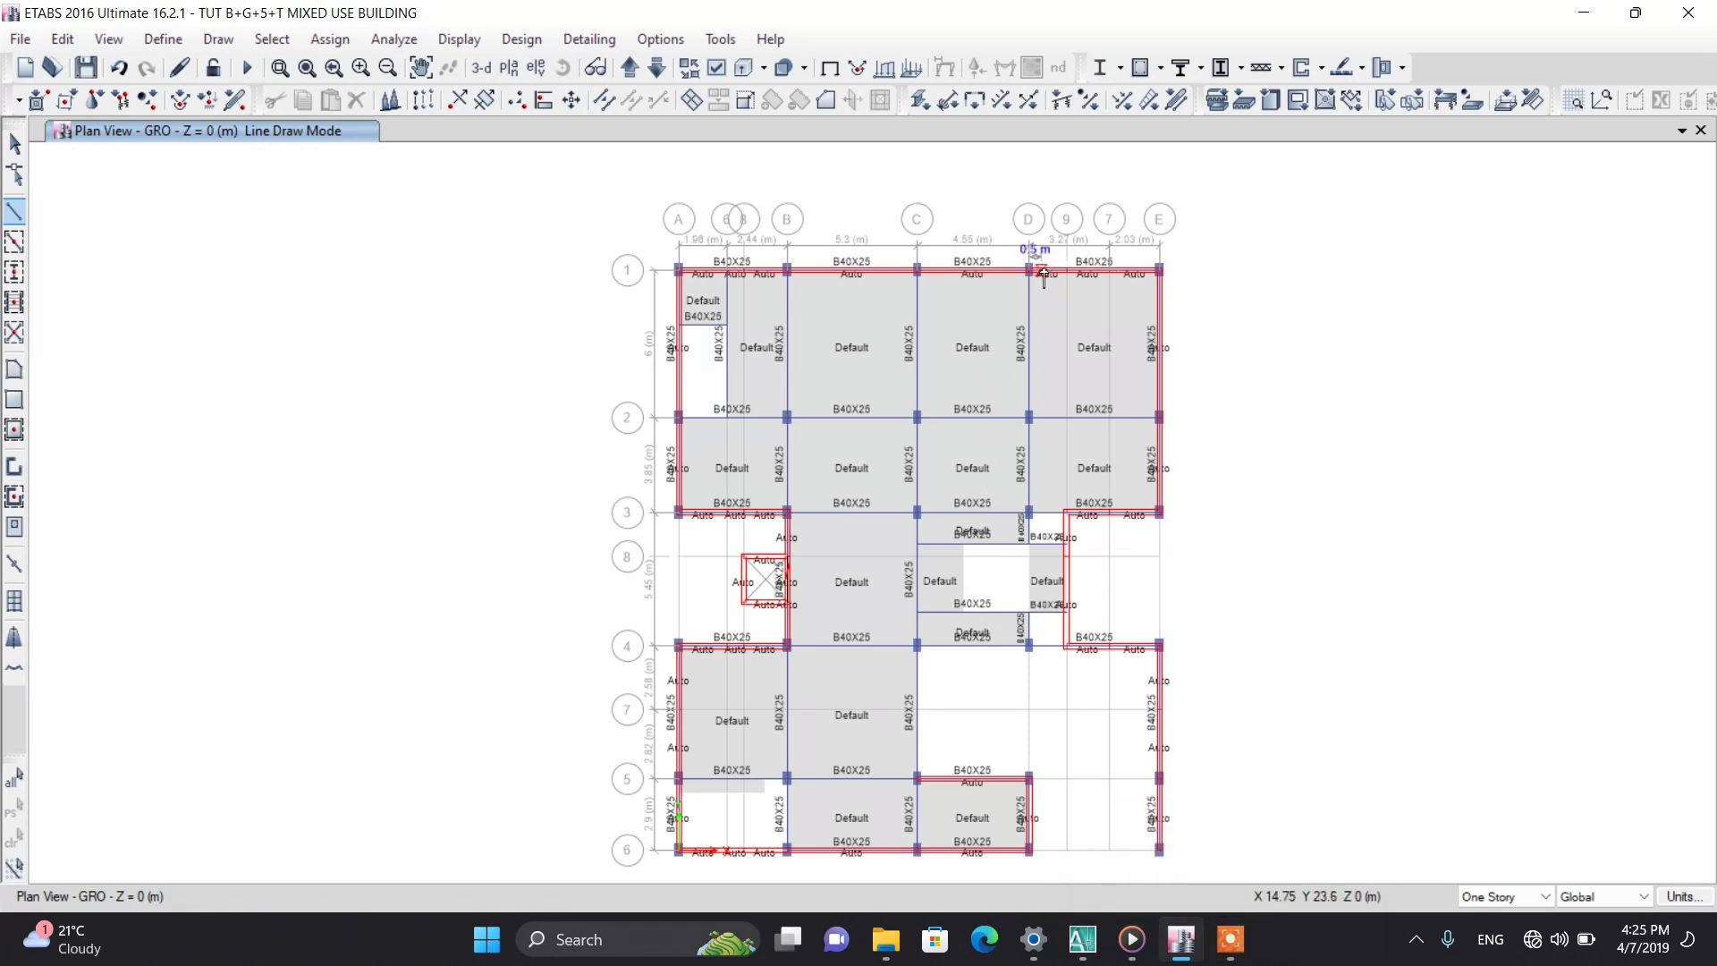
click(536, 67)
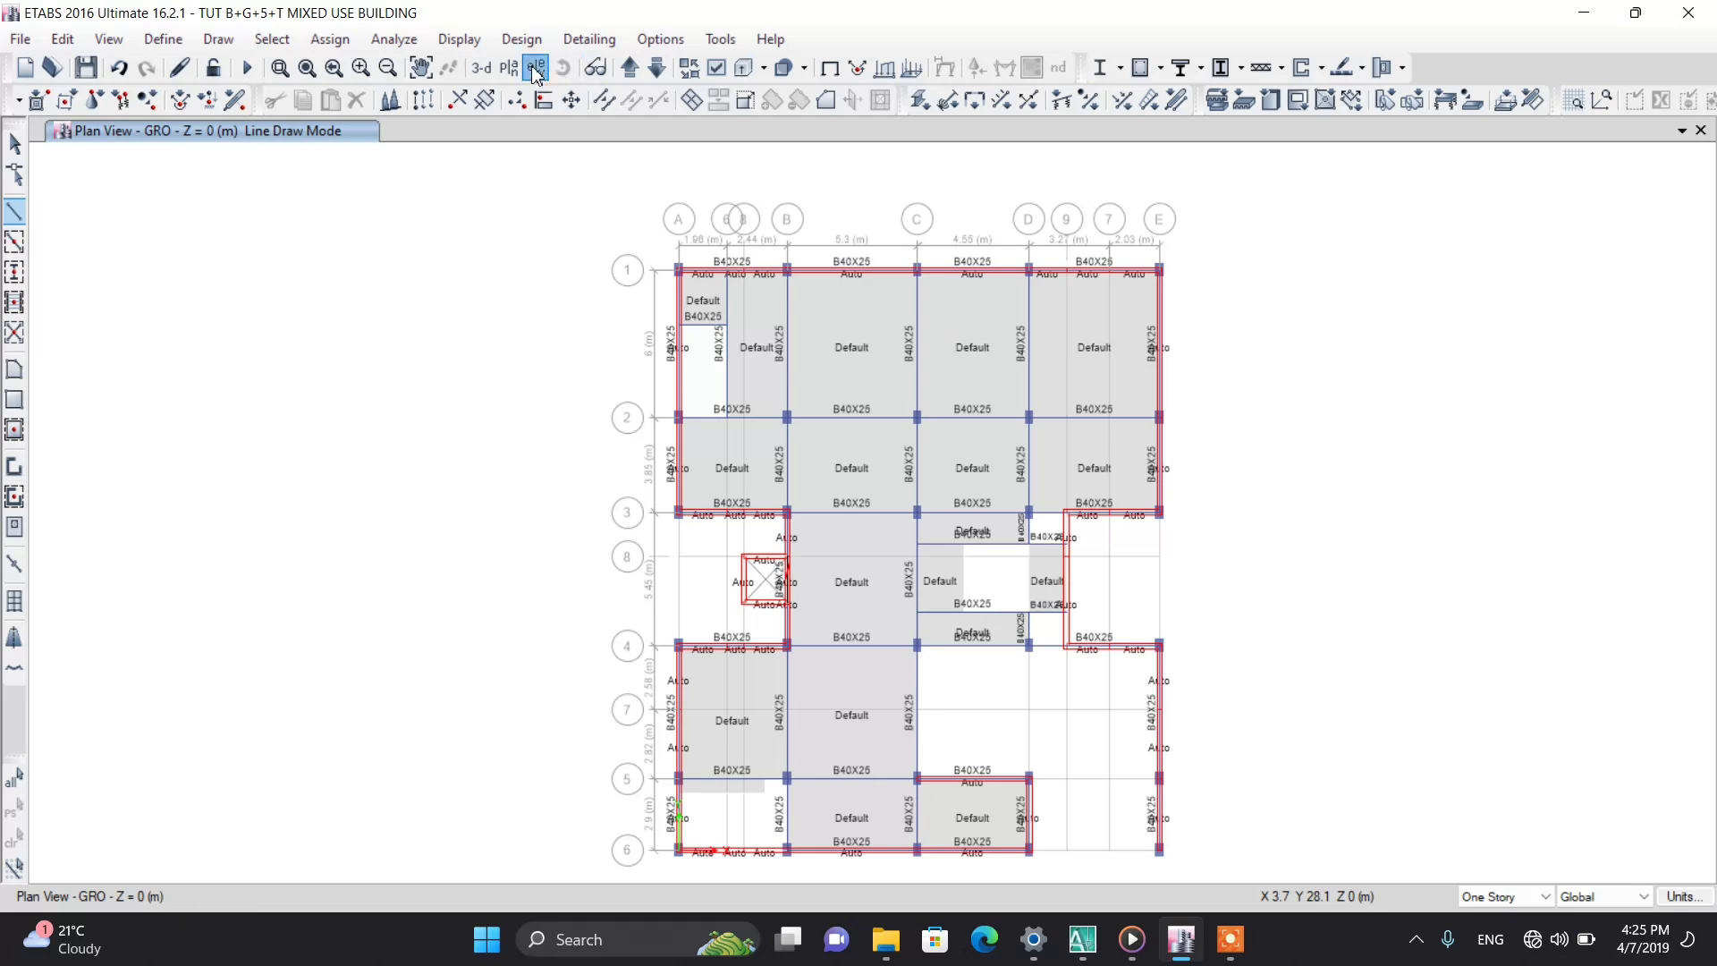
click(653, 423)
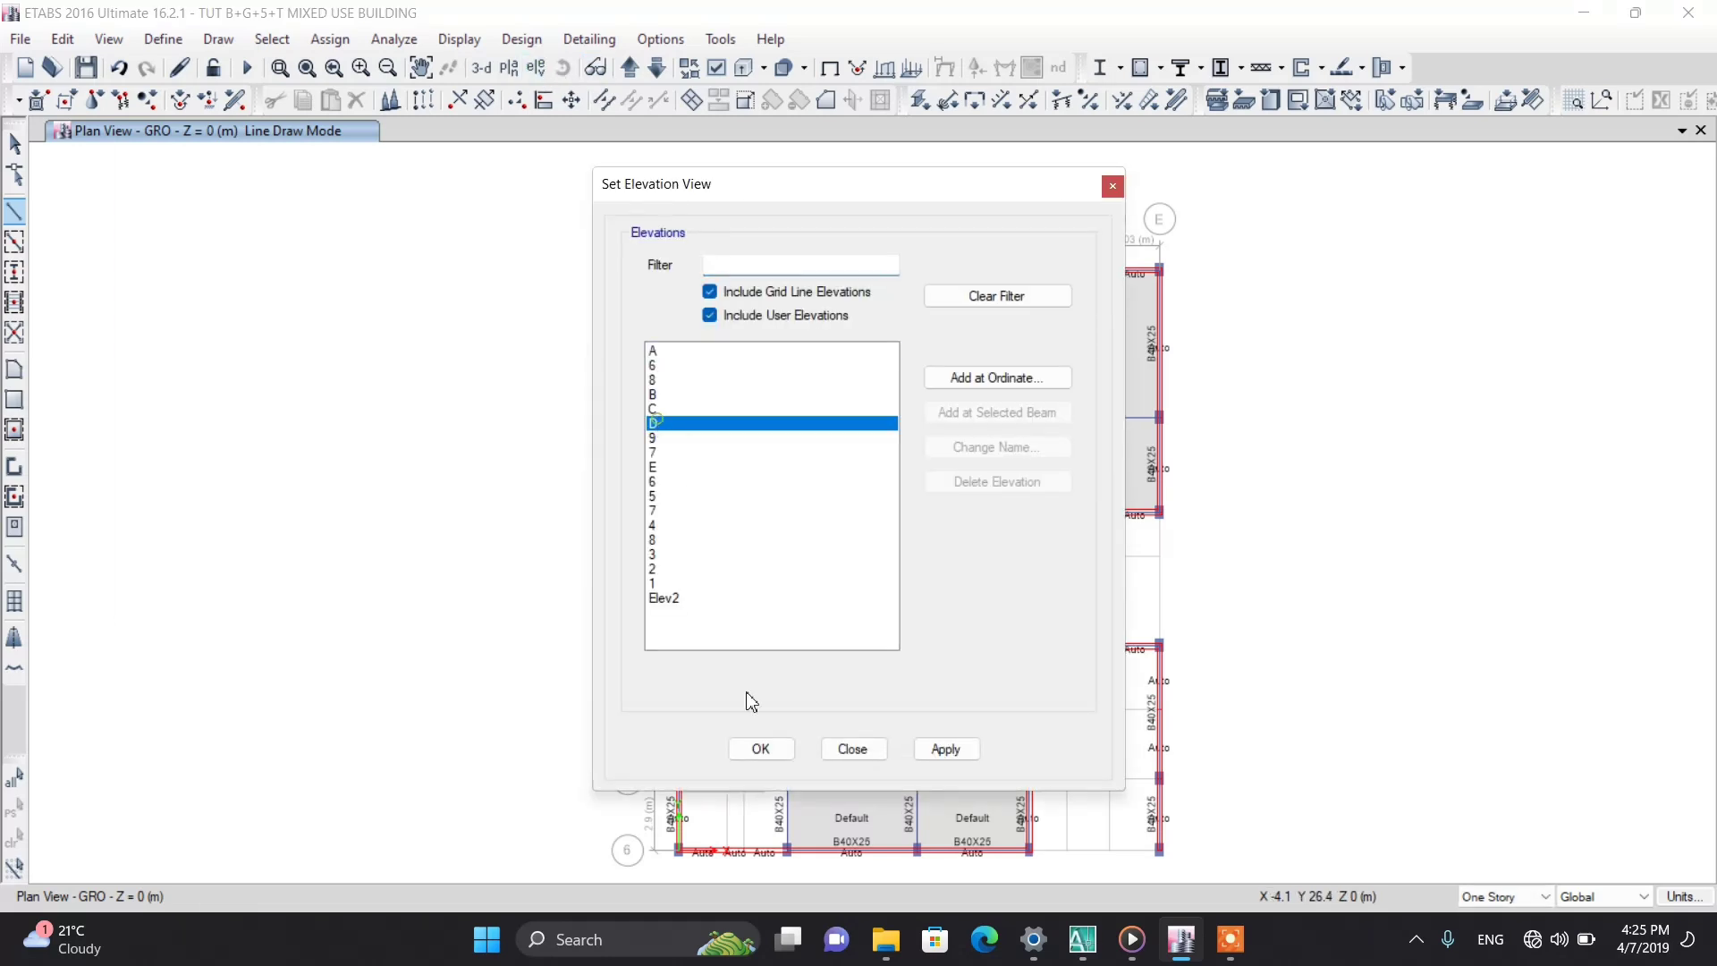
click(761, 749)
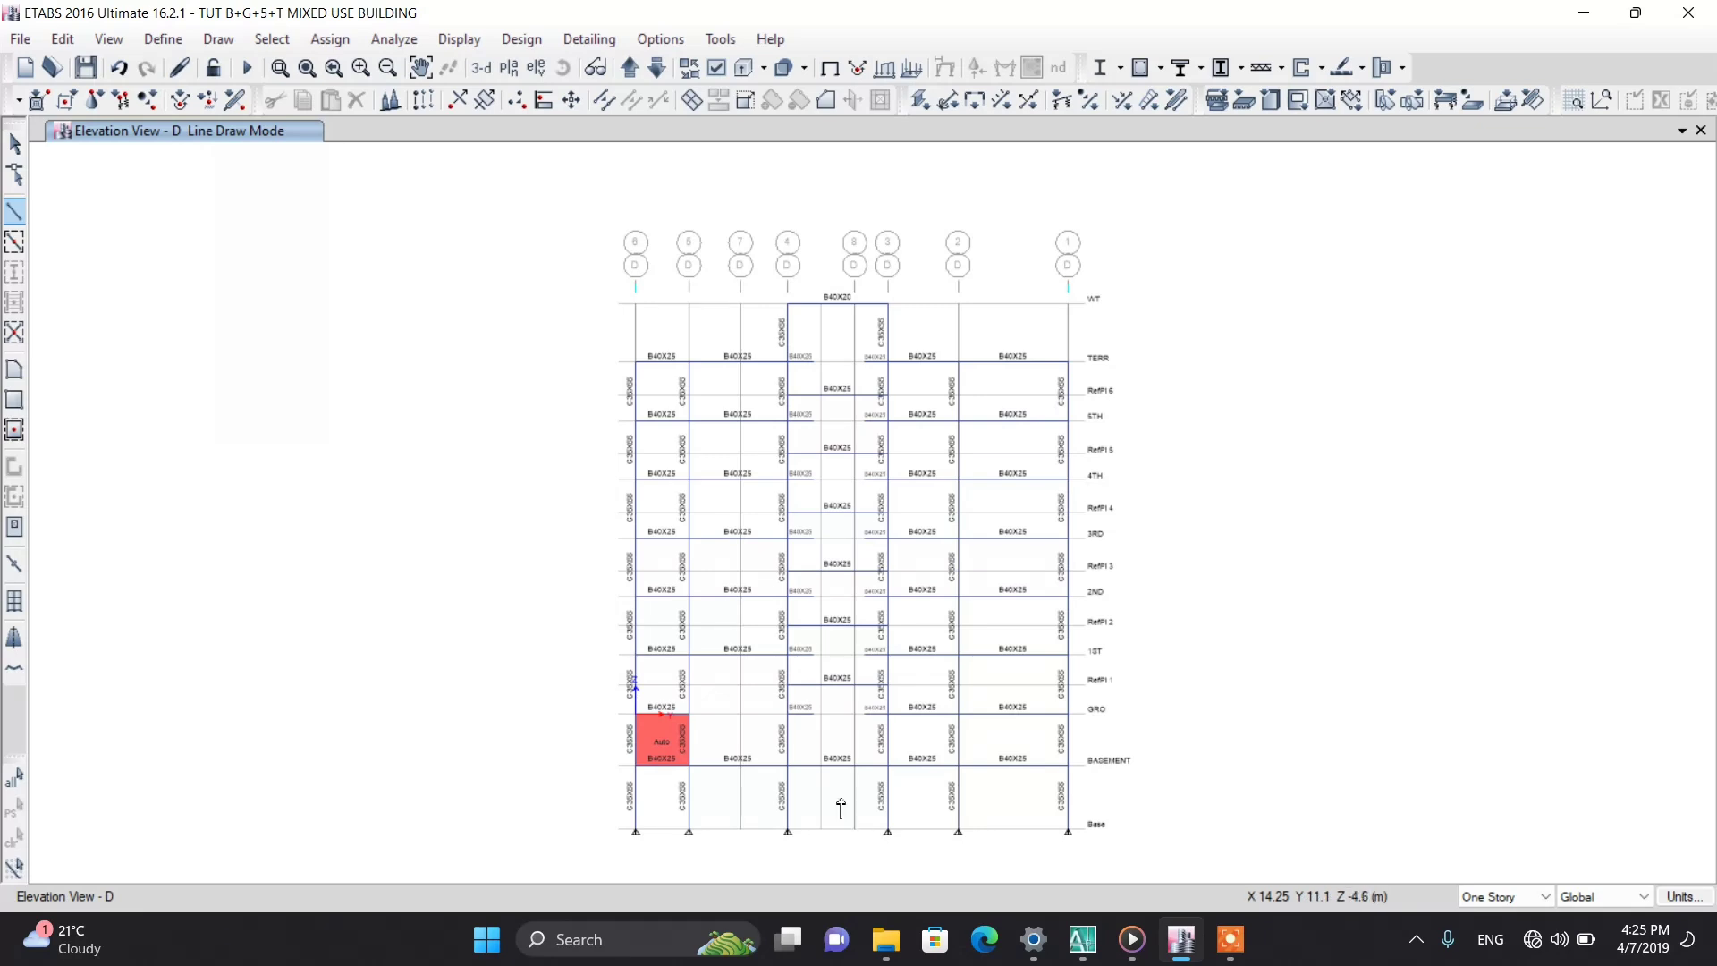
scroll(836, 805, up, 3)
scroll(786, 653, down, 3)
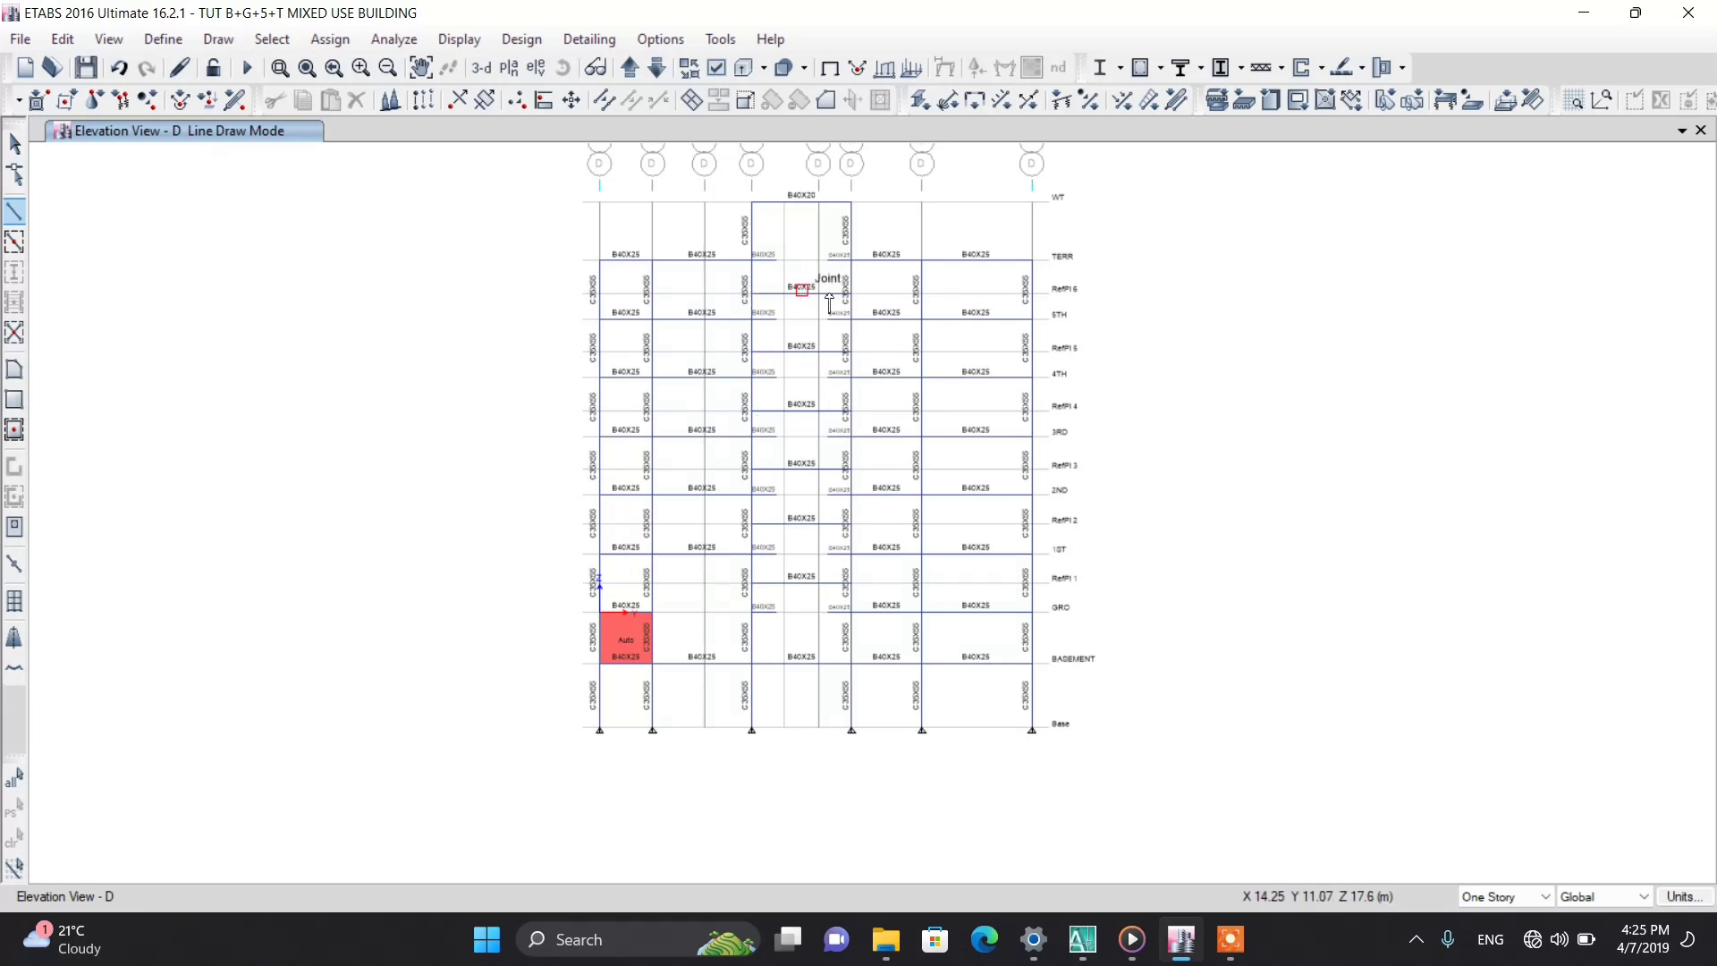
click(1225, 950)
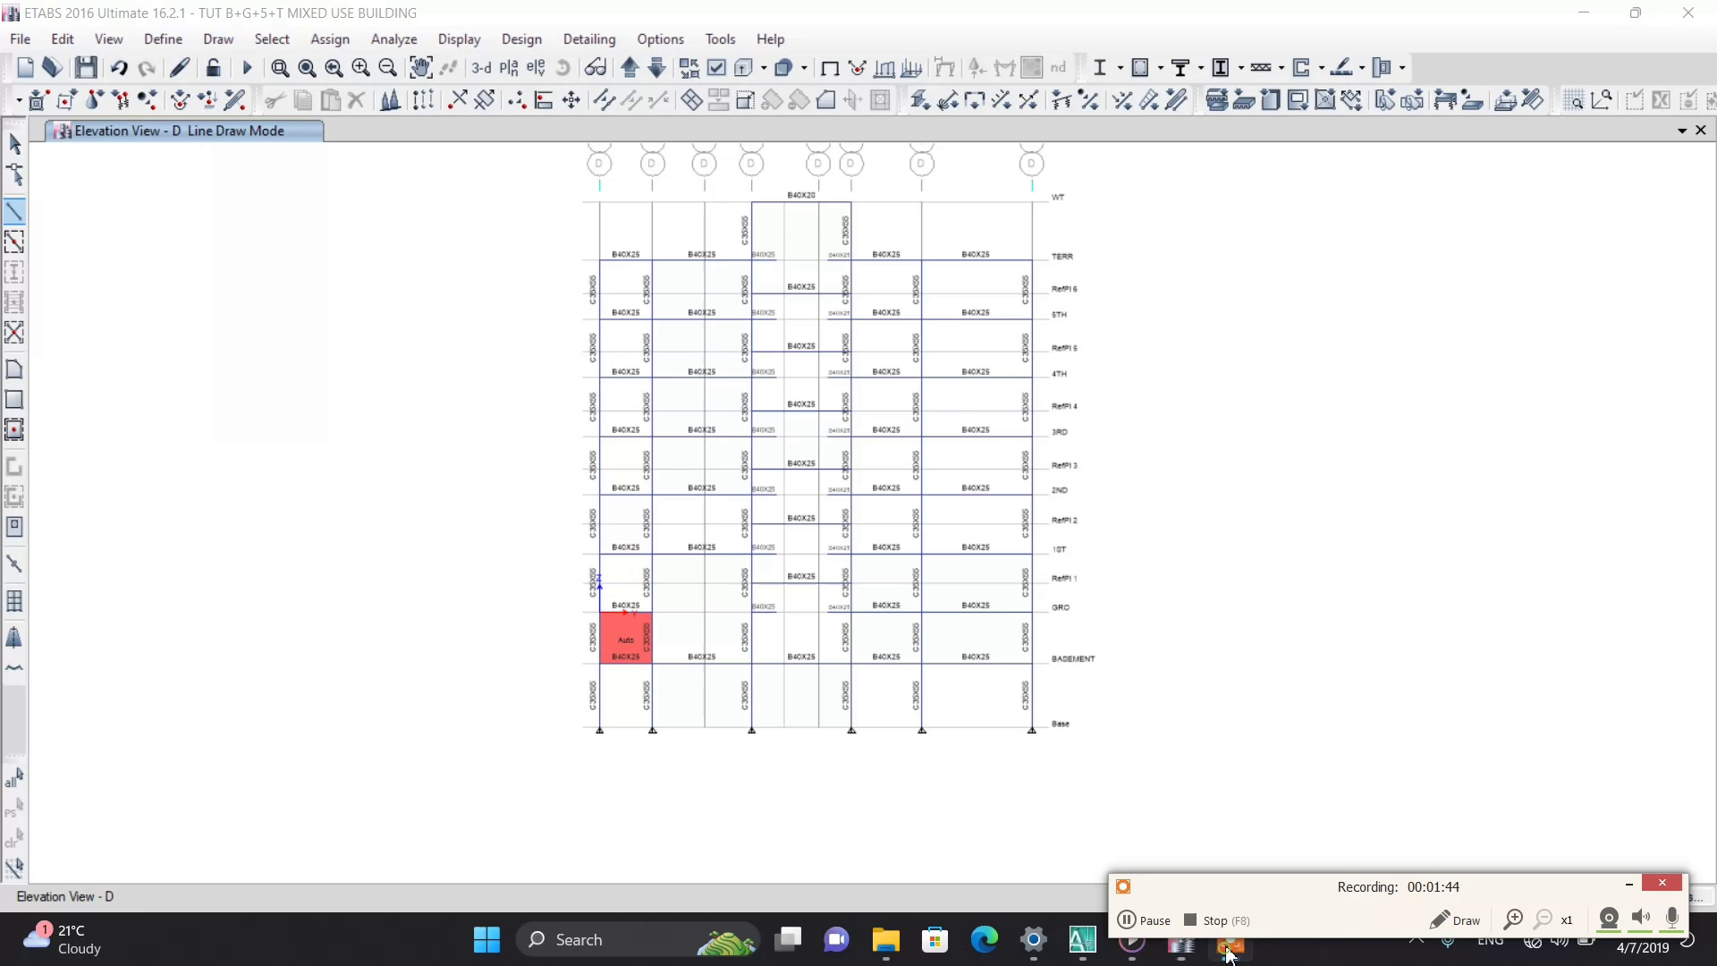
click(1128, 922)
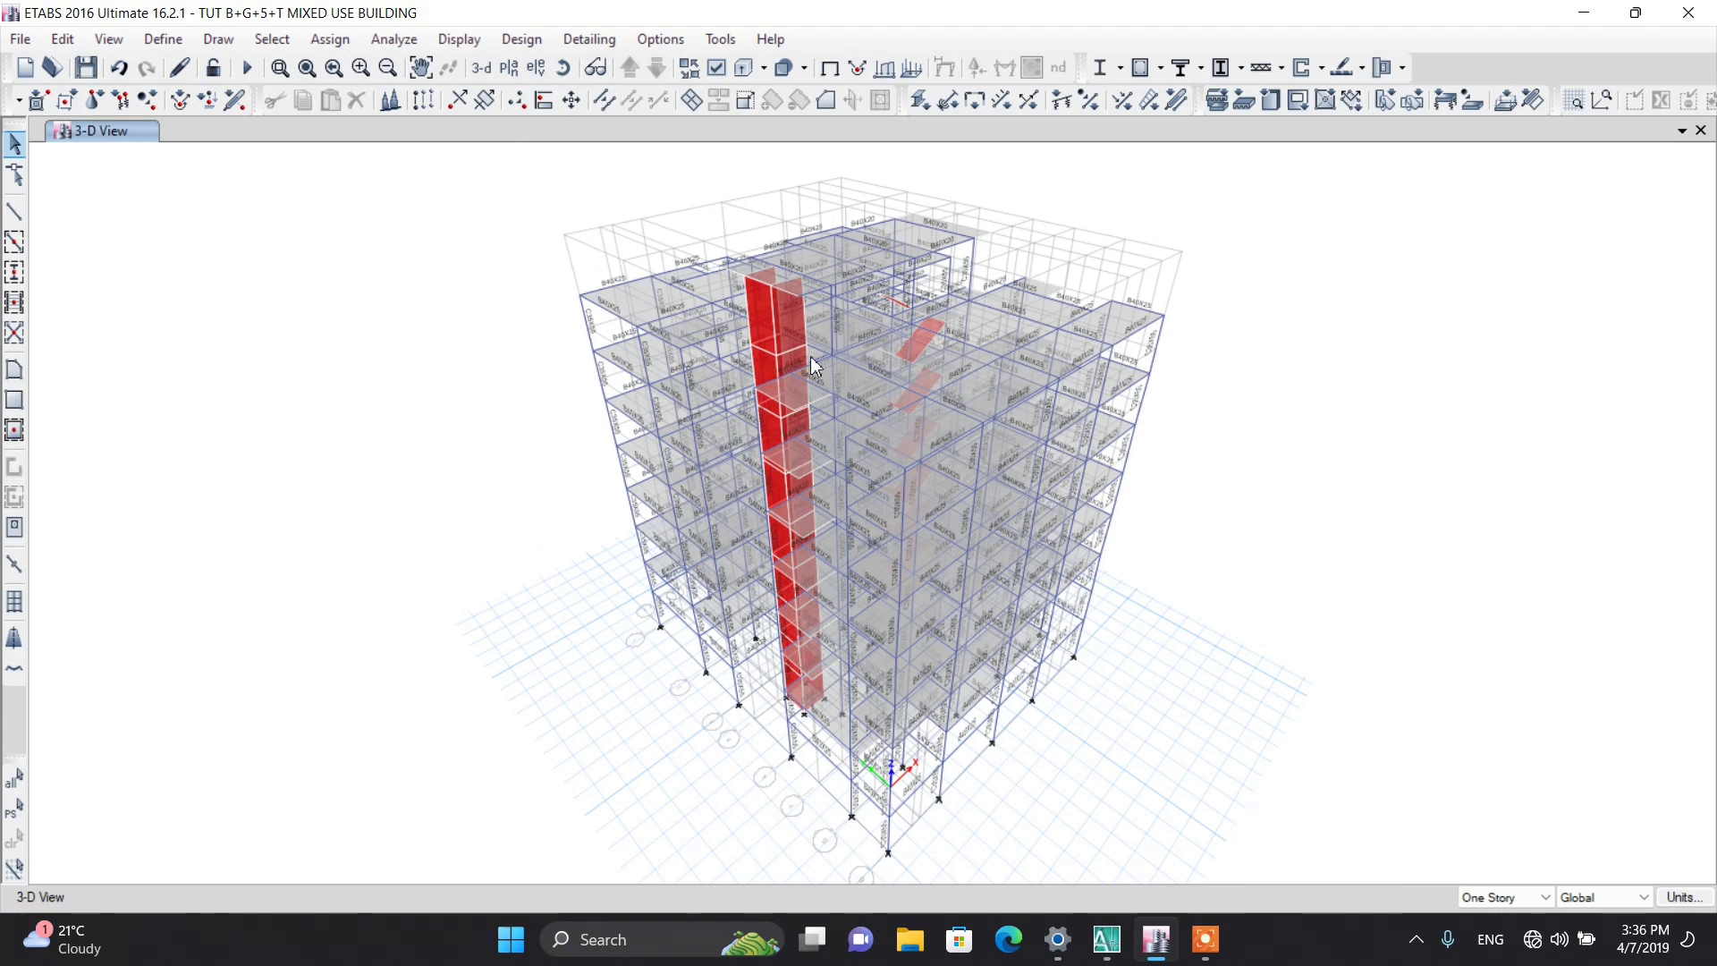
Step: Switch from the 3-D view to the GRO story plan and focus on the elevator core beside grid B
scroll(812, 363, up, 3)
scroll(762, 331, down, 3)
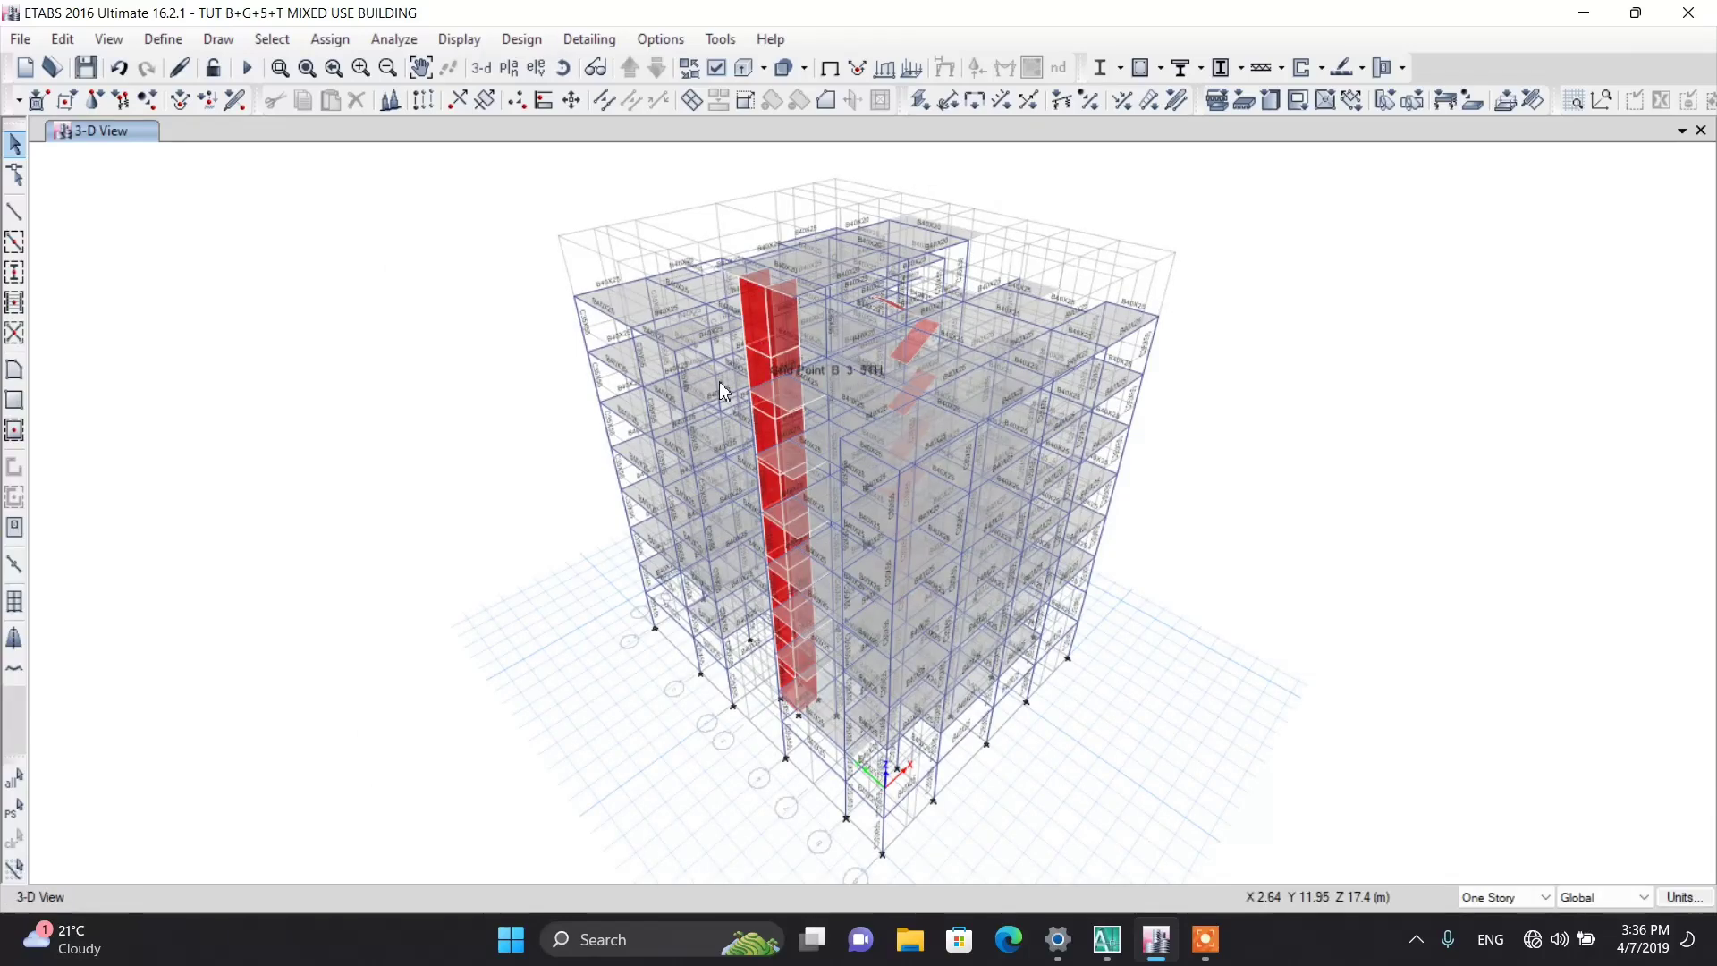
click(509, 70)
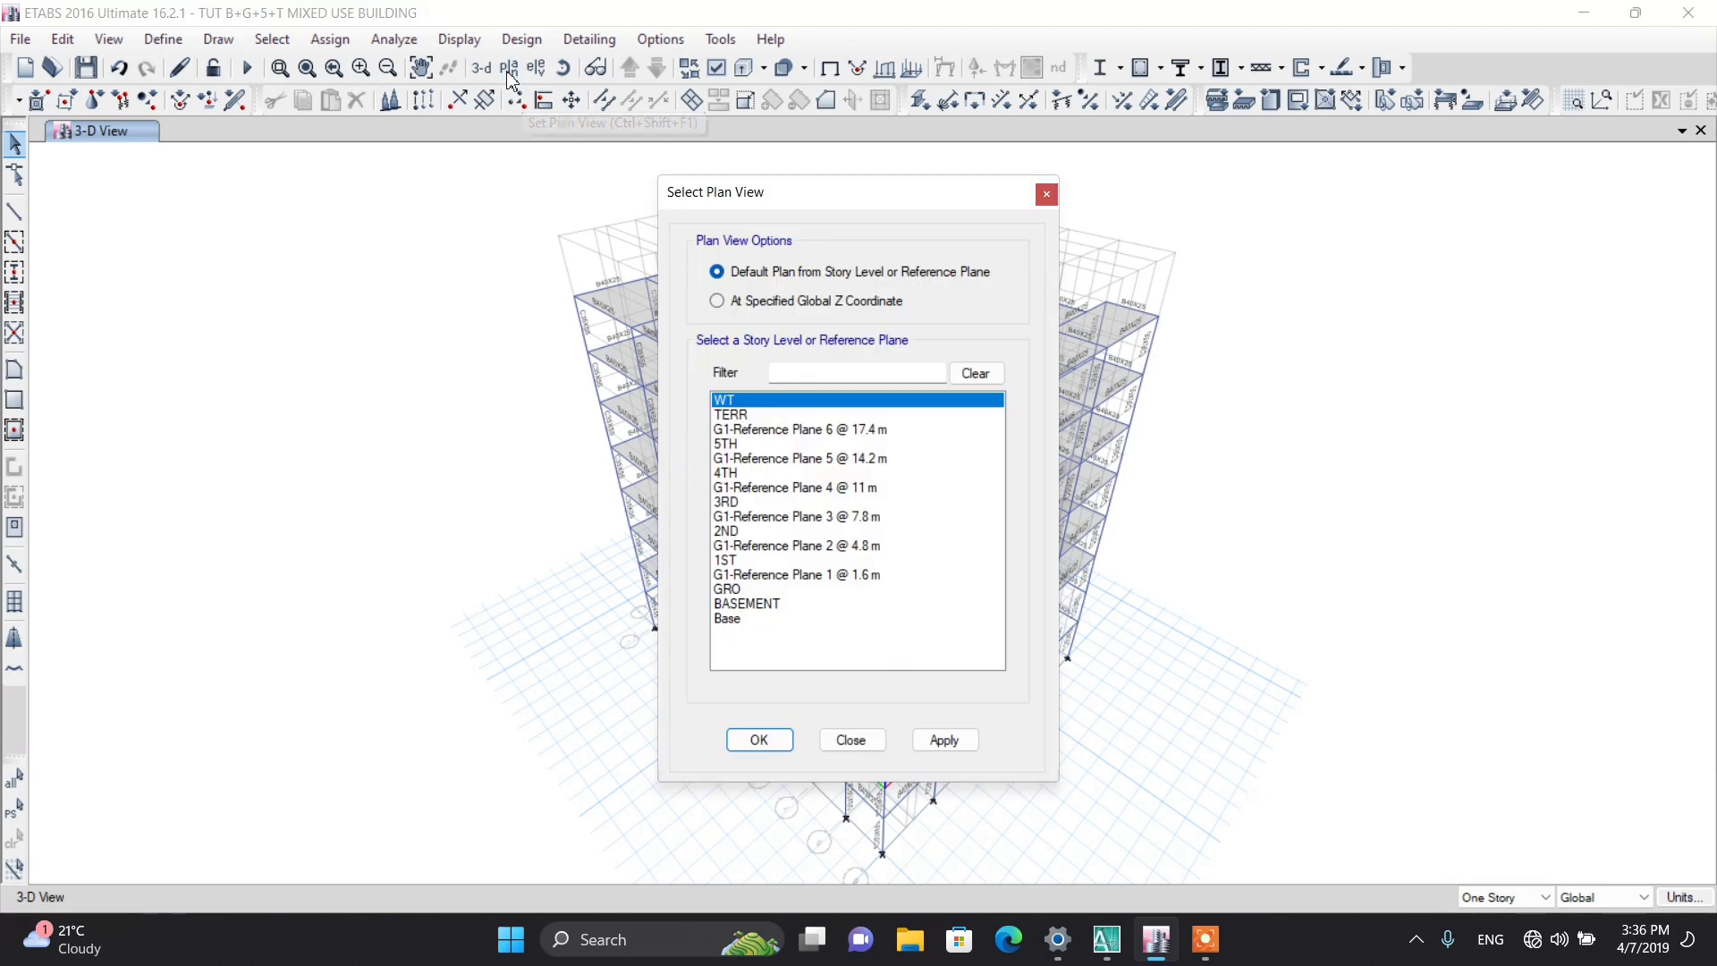
click(739, 589)
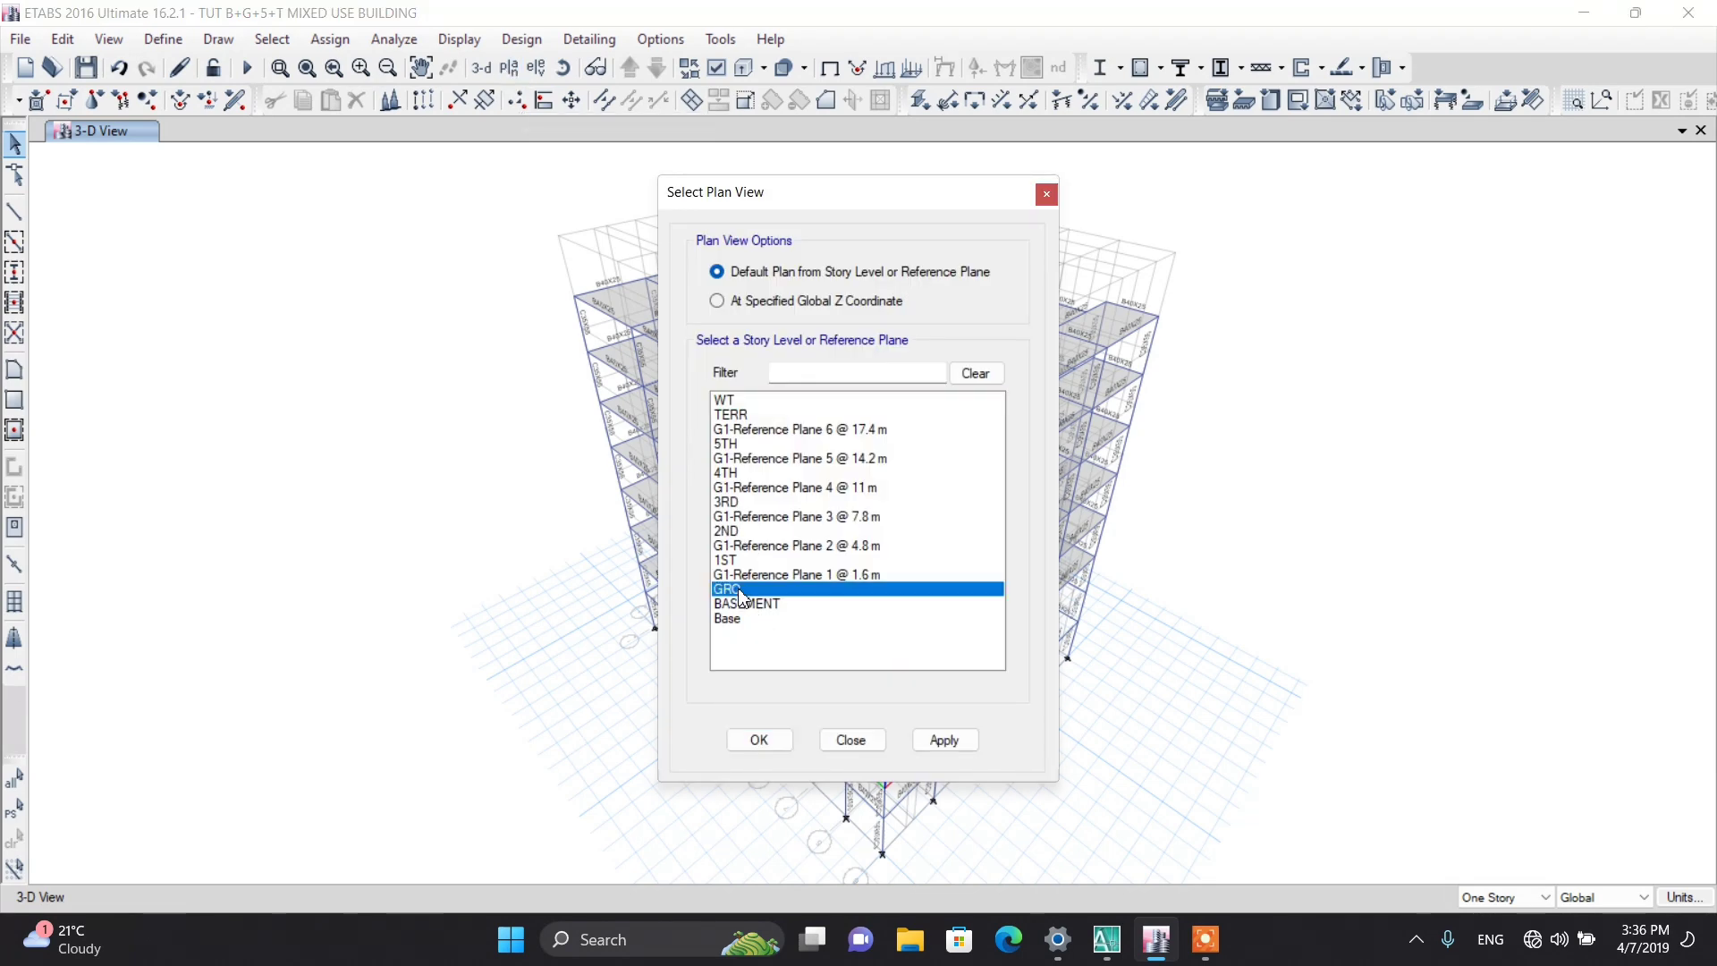
click(759, 740)
scroll(771, 635, up, 3)
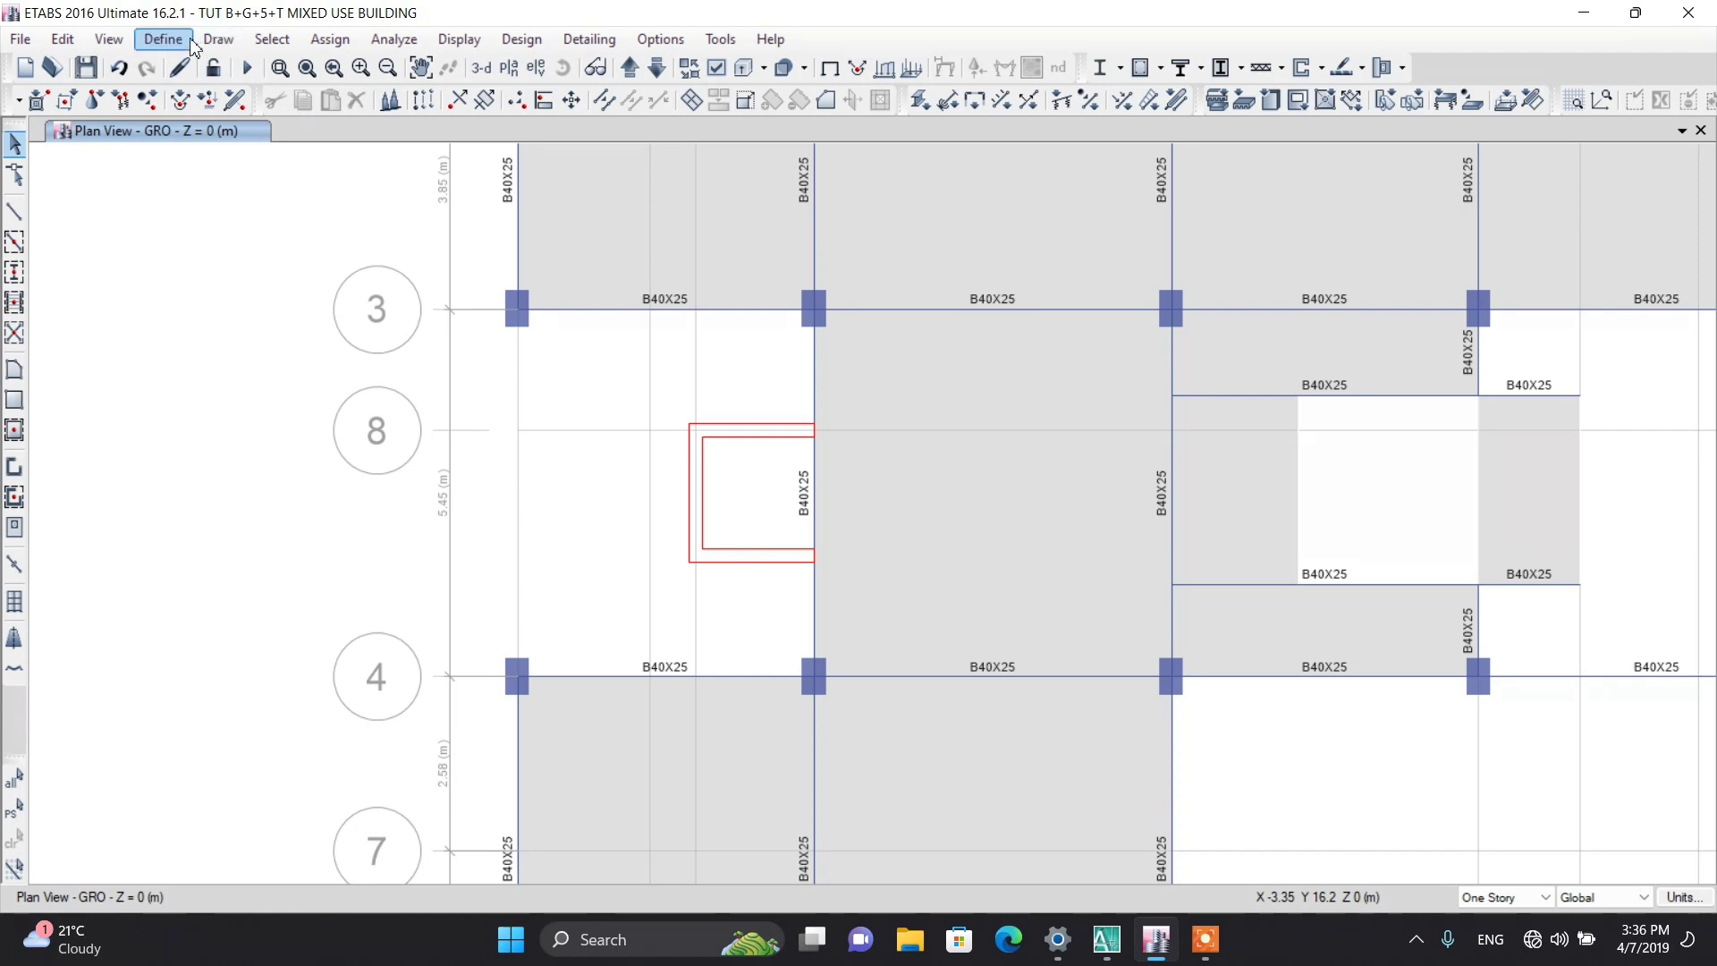
click(218, 40)
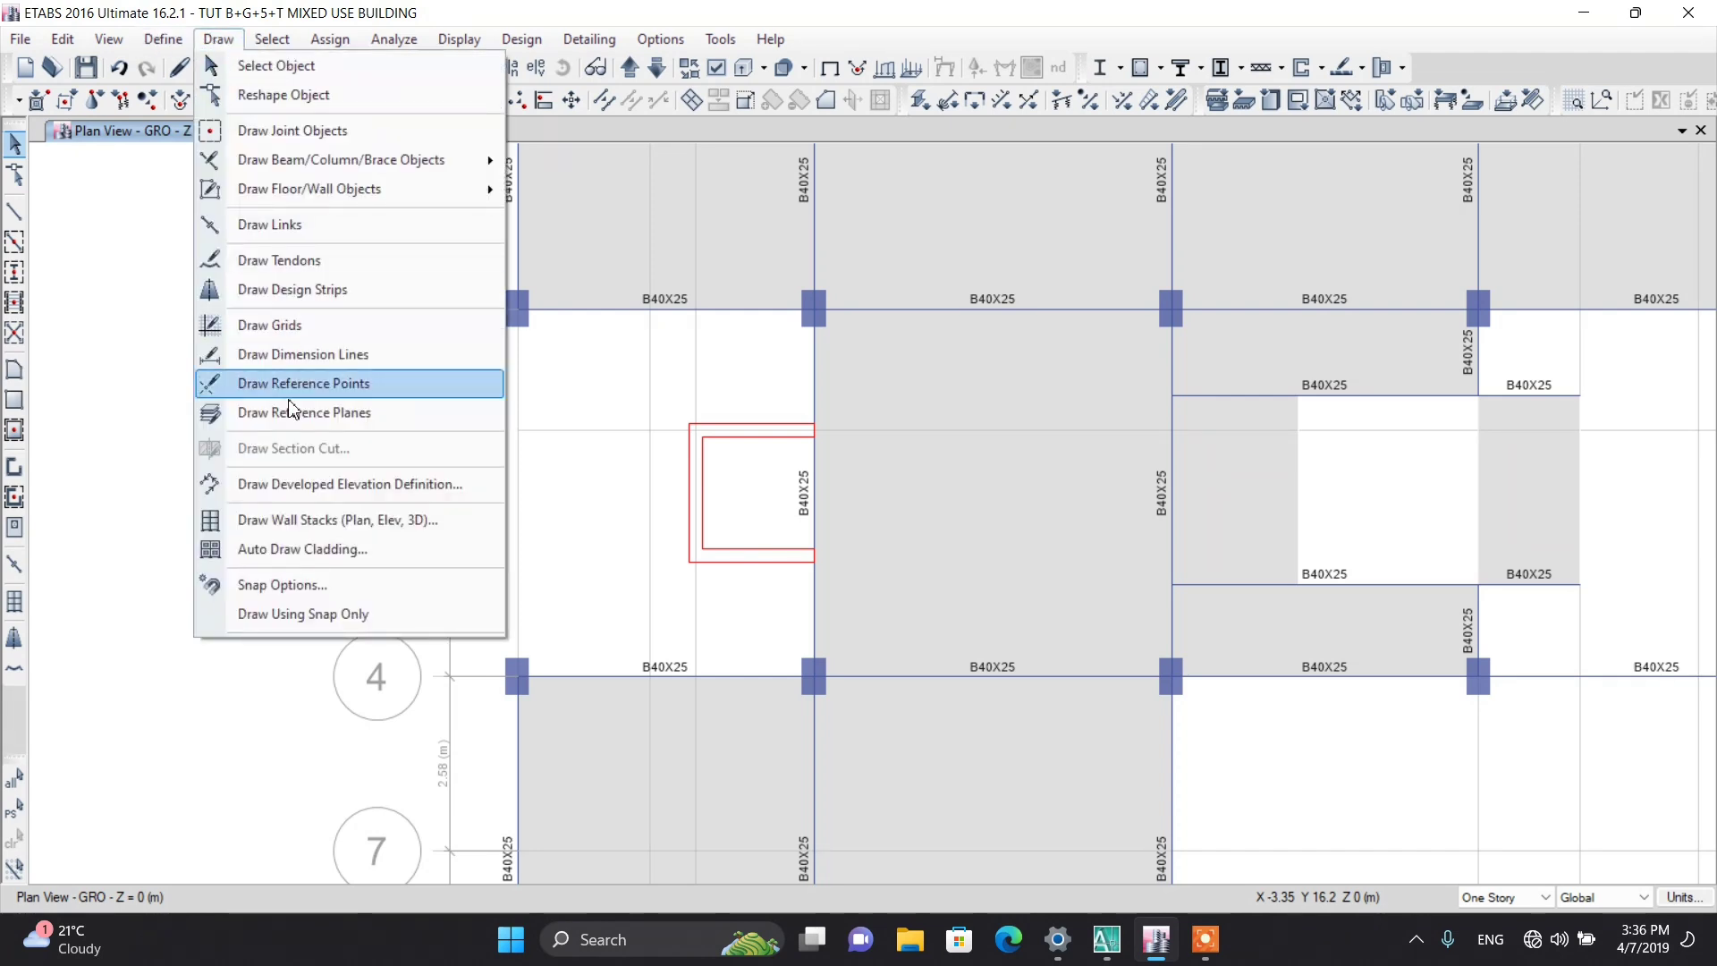
click(300, 484)
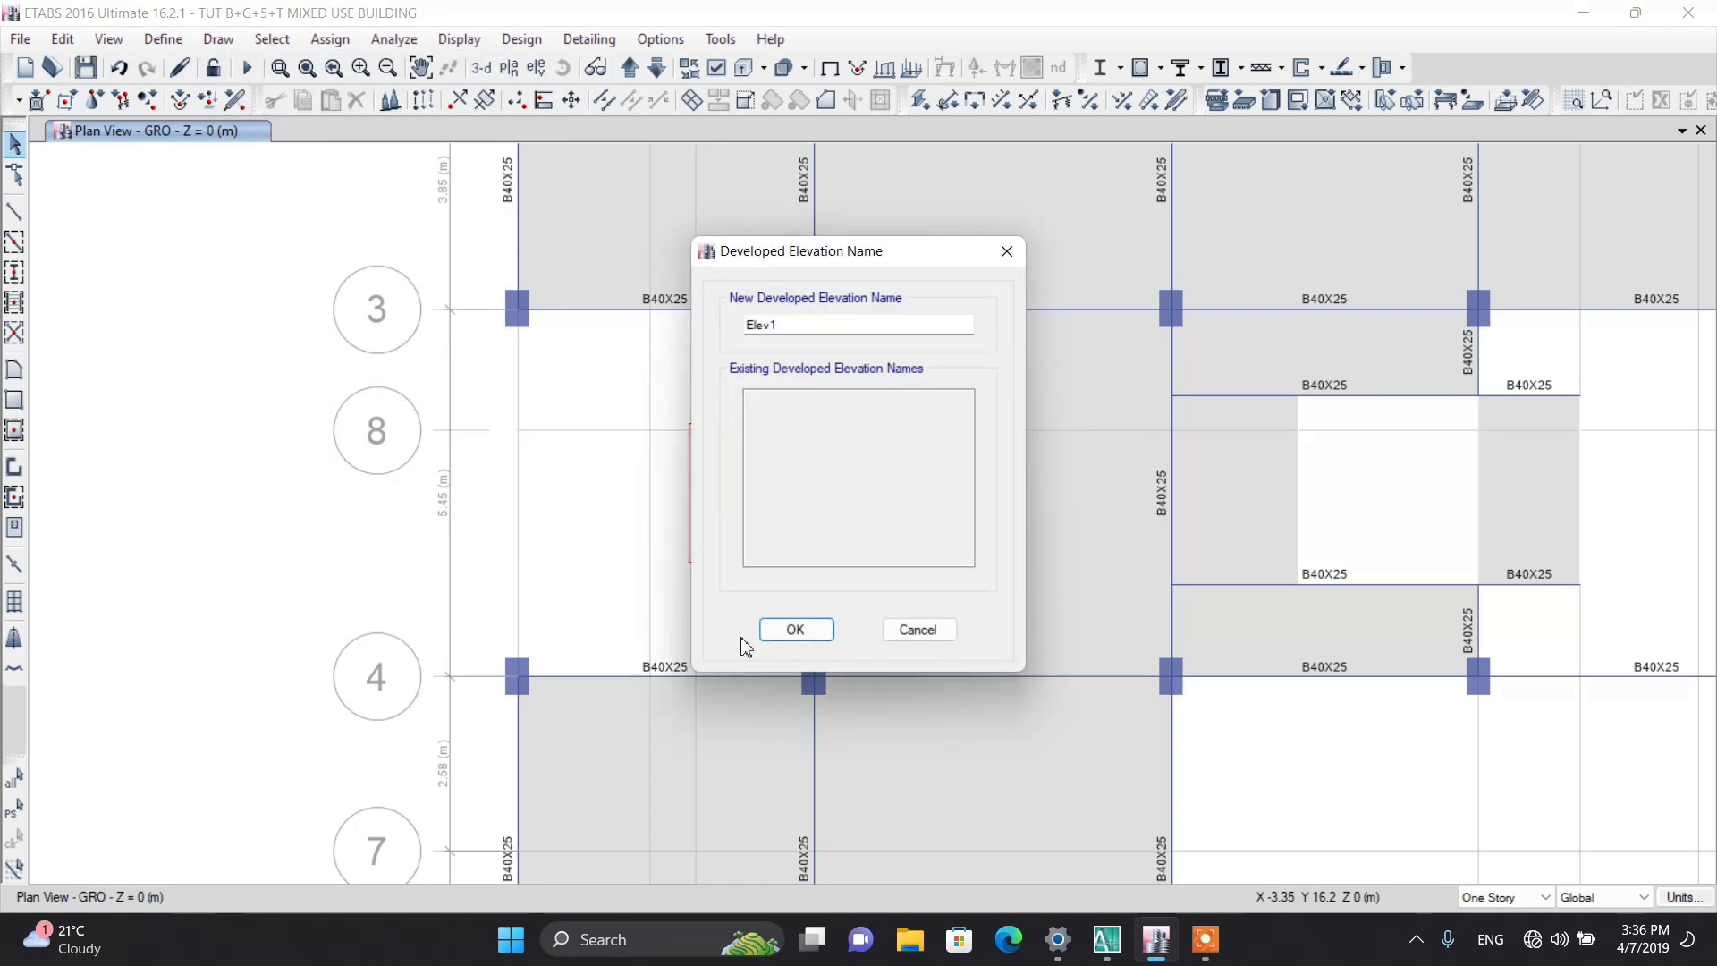
click(797, 634)
scroll(817, 599, up, 3)
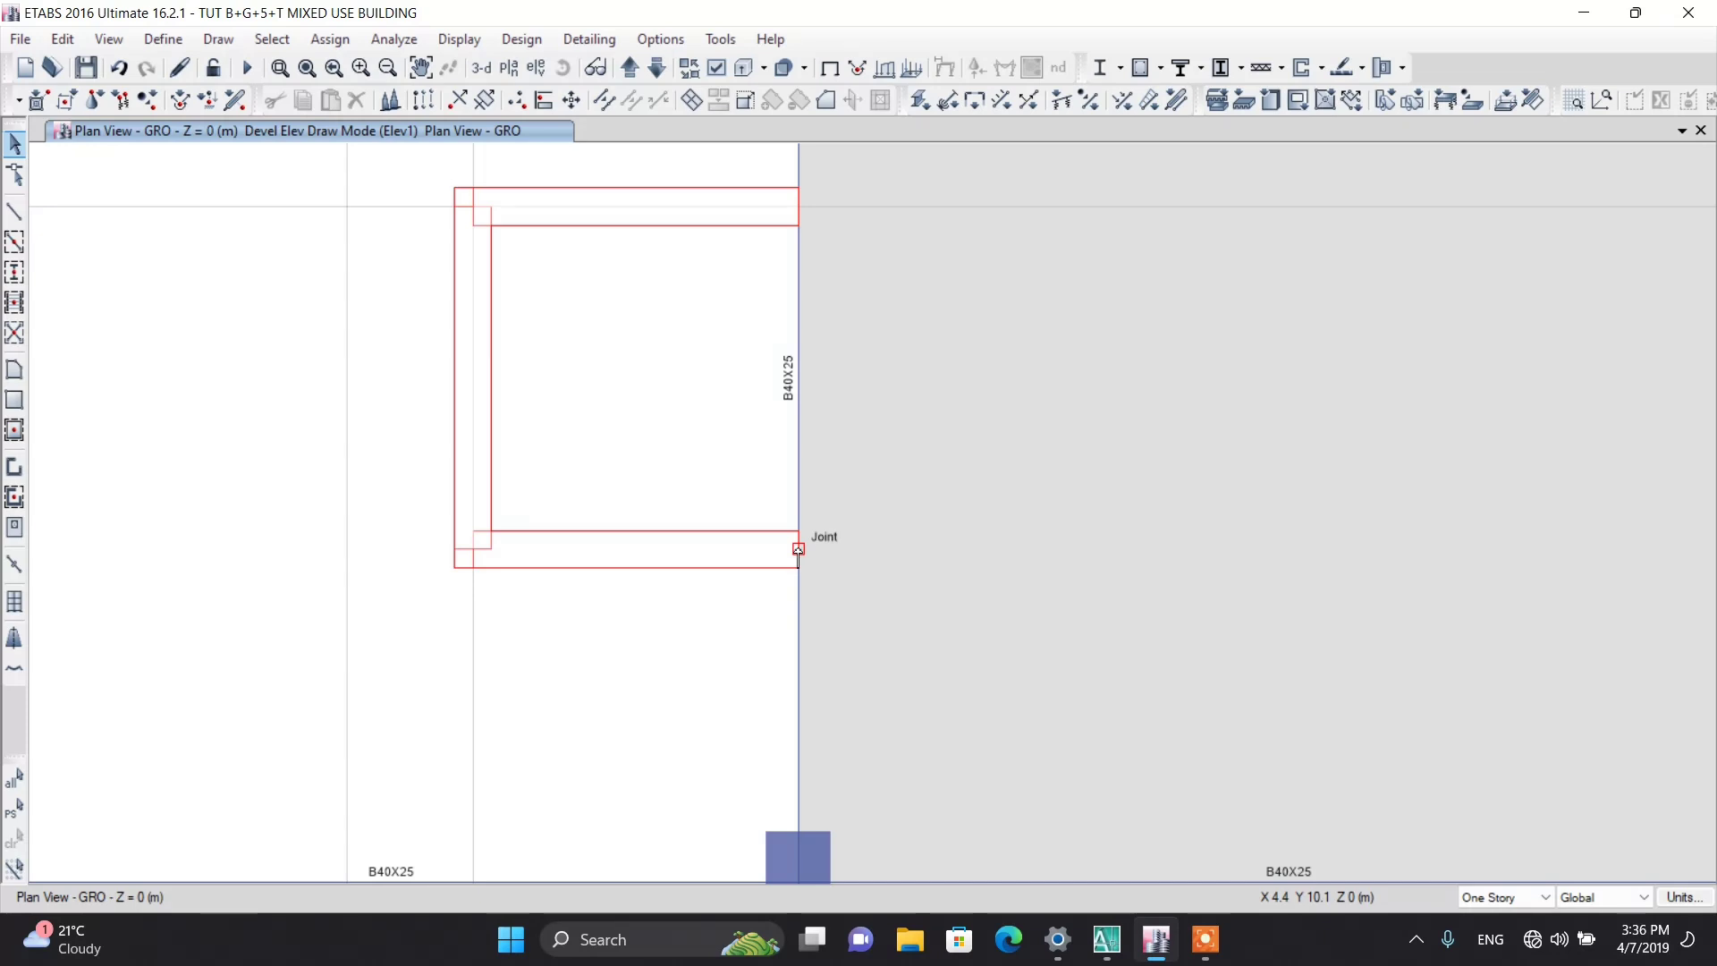
click(799, 549)
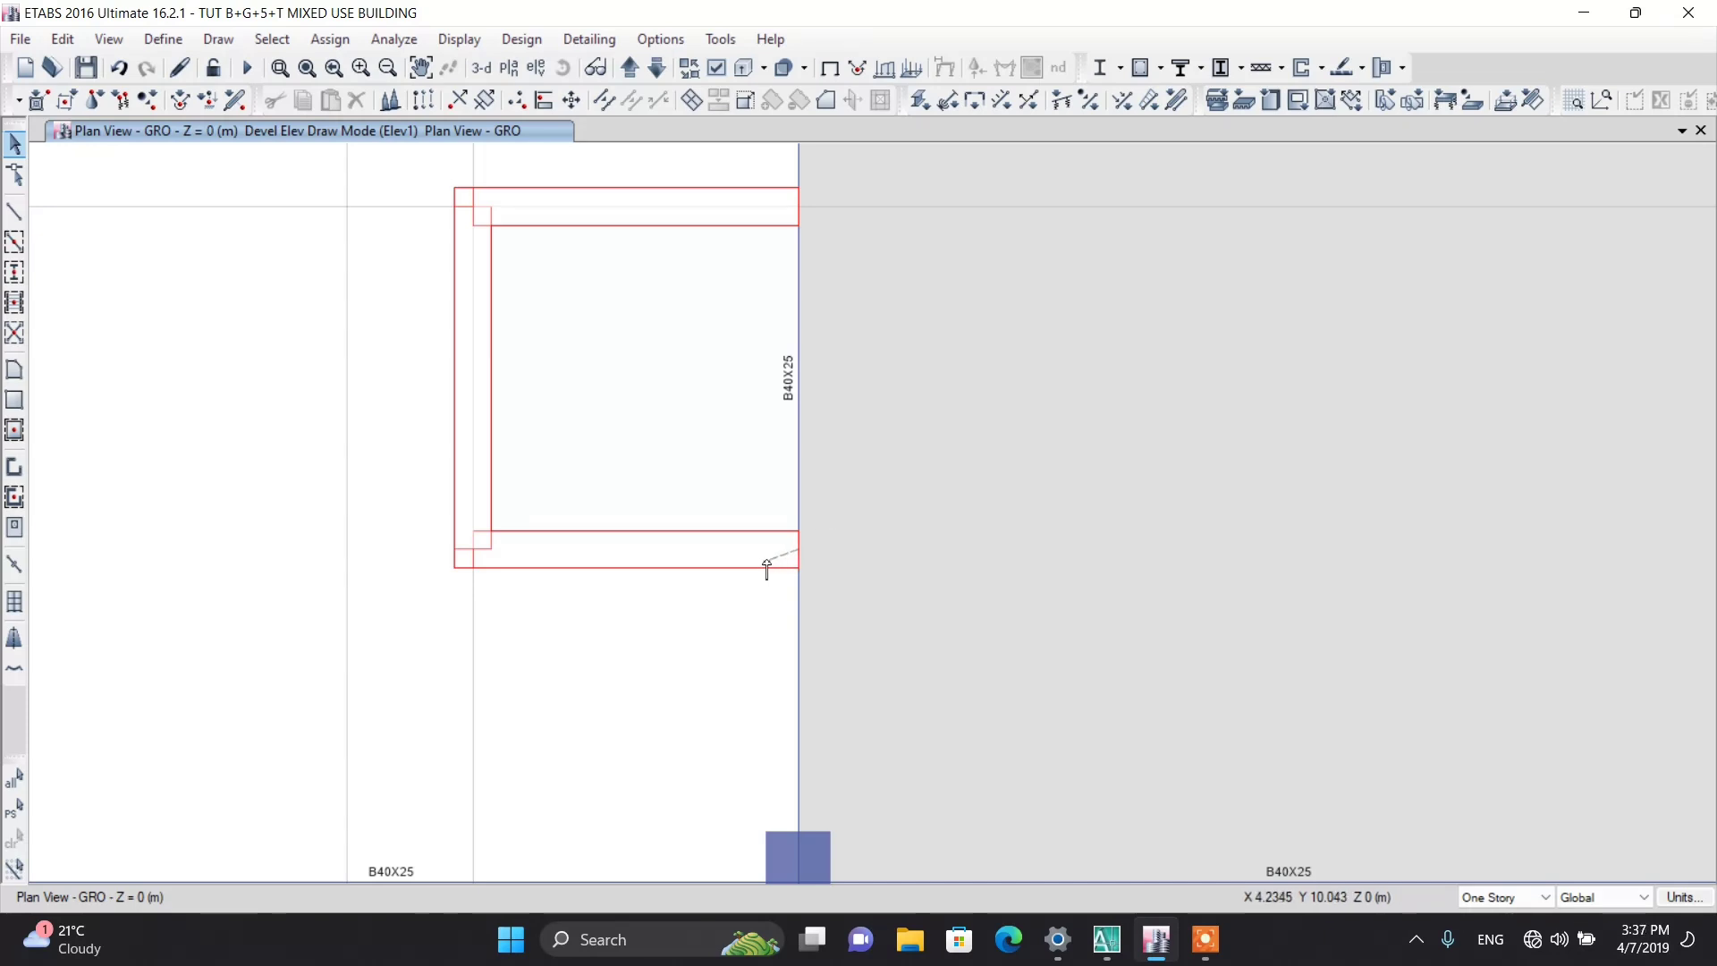
scroll(766, 570, down, 5)
key(Escape)
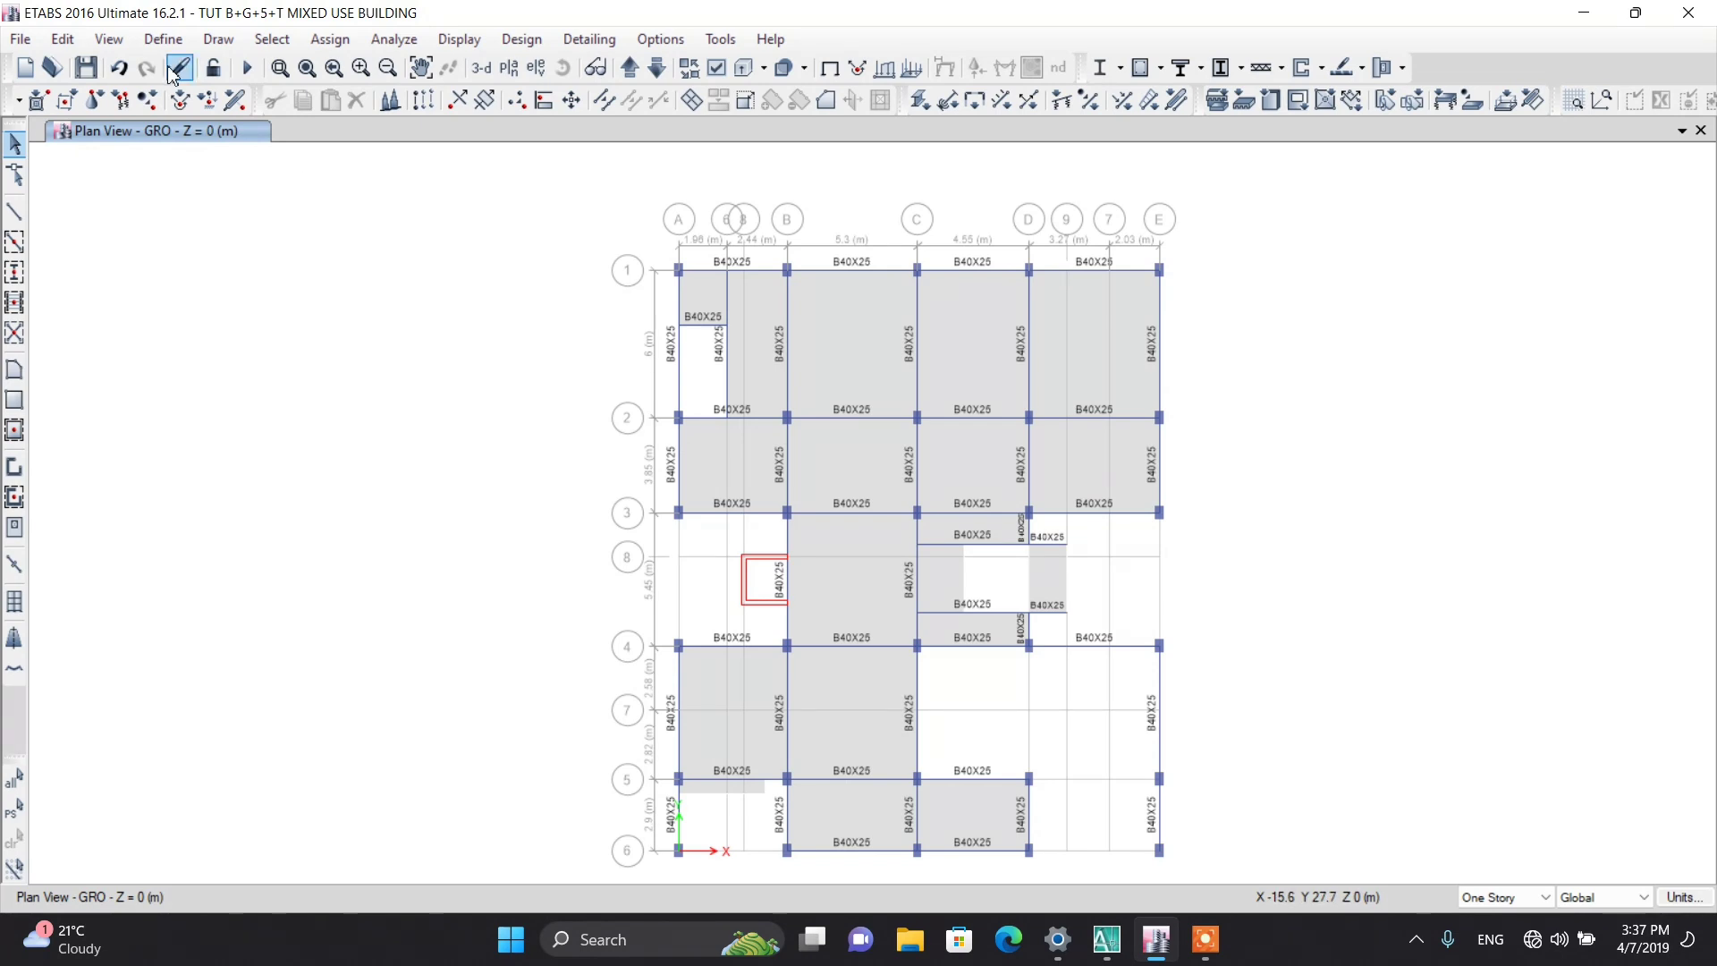
Step: Draw the developed elevation Elev2 around the elevator core on the GRO plan, tracing its four corners back to the starting corner
click(218, 39)
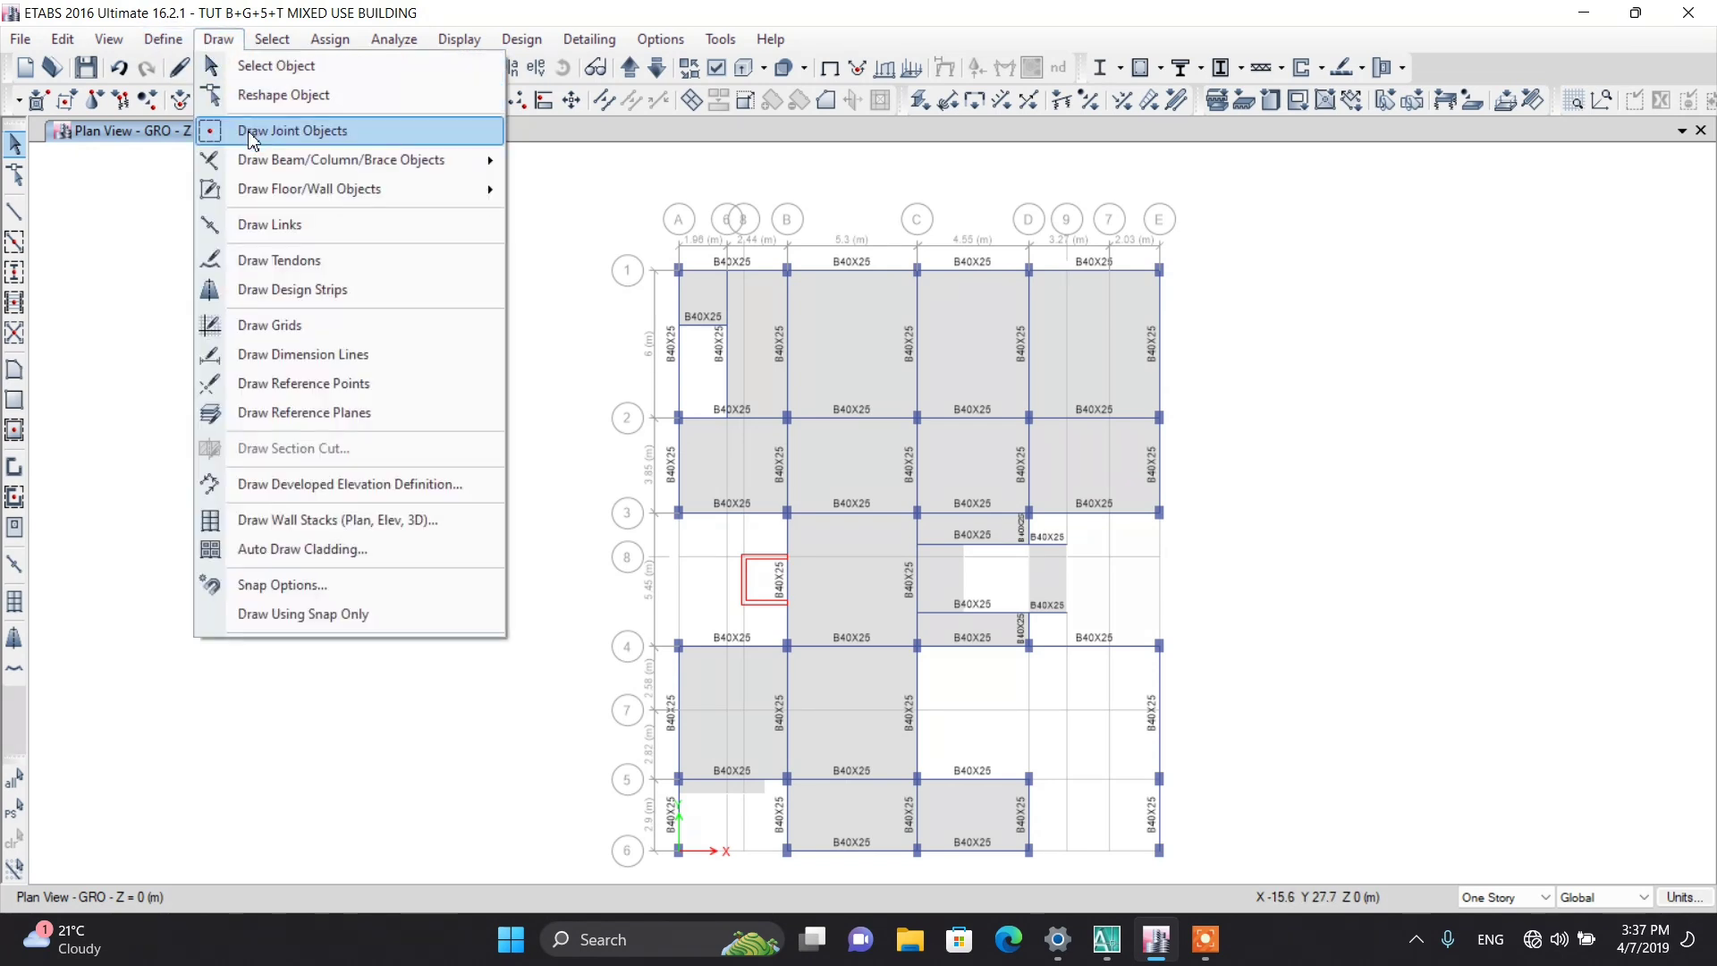
click(284, 483)
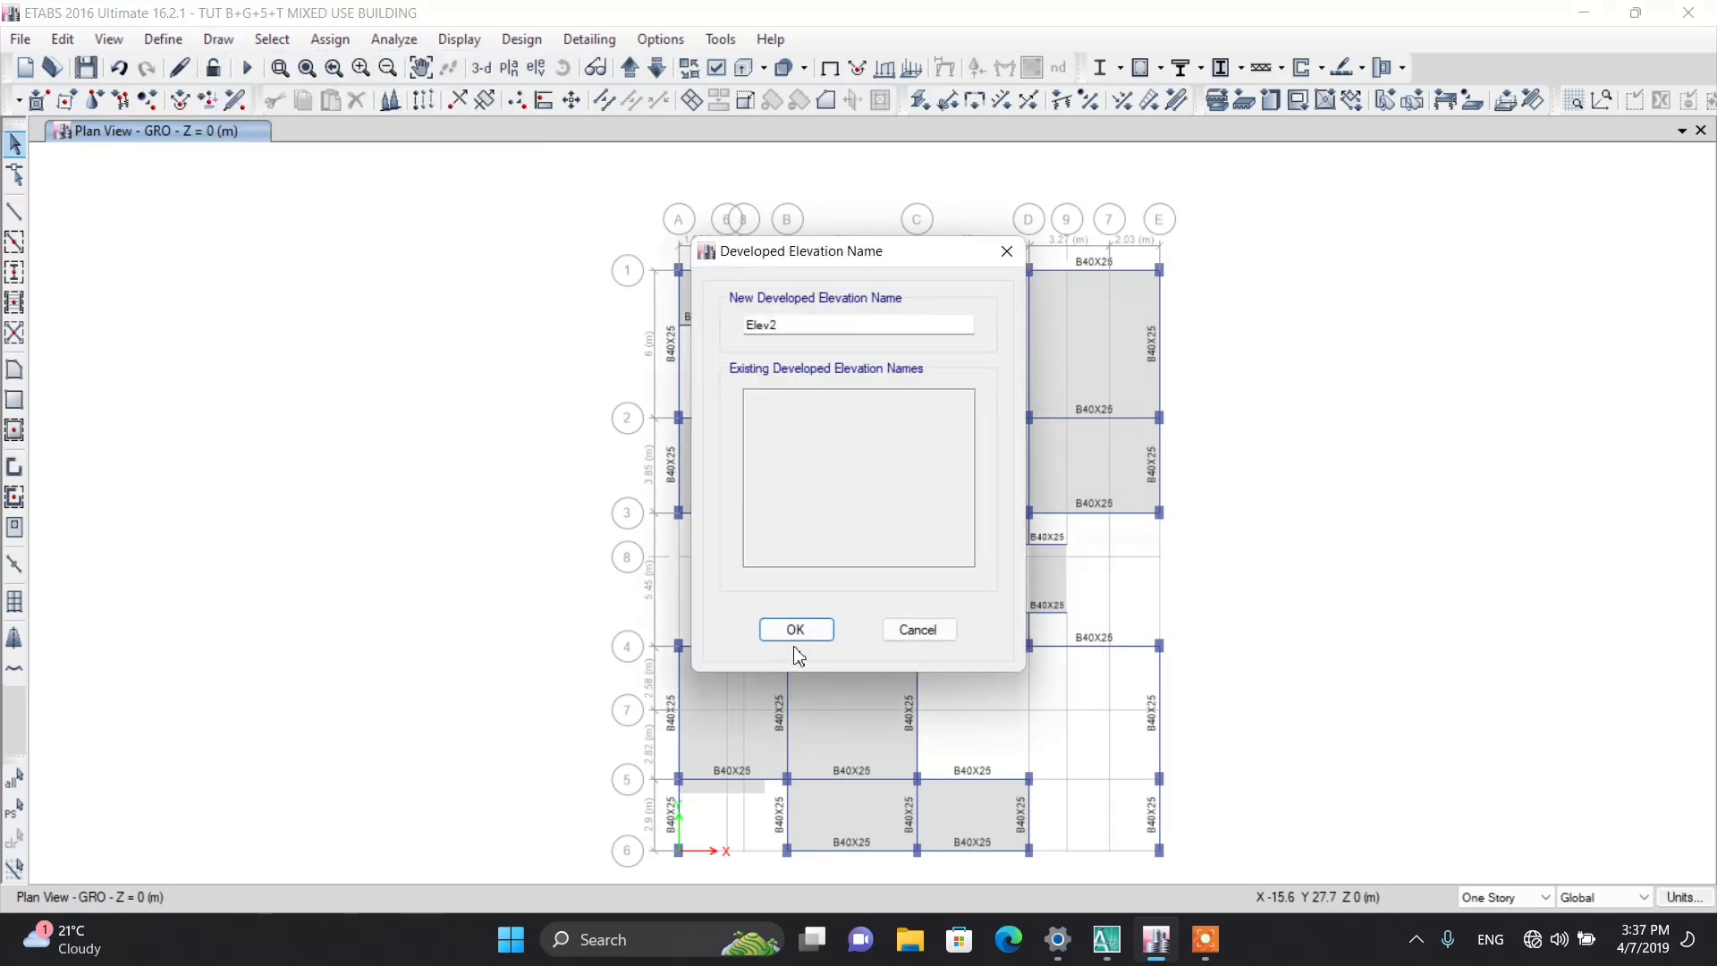
click(795, 629)
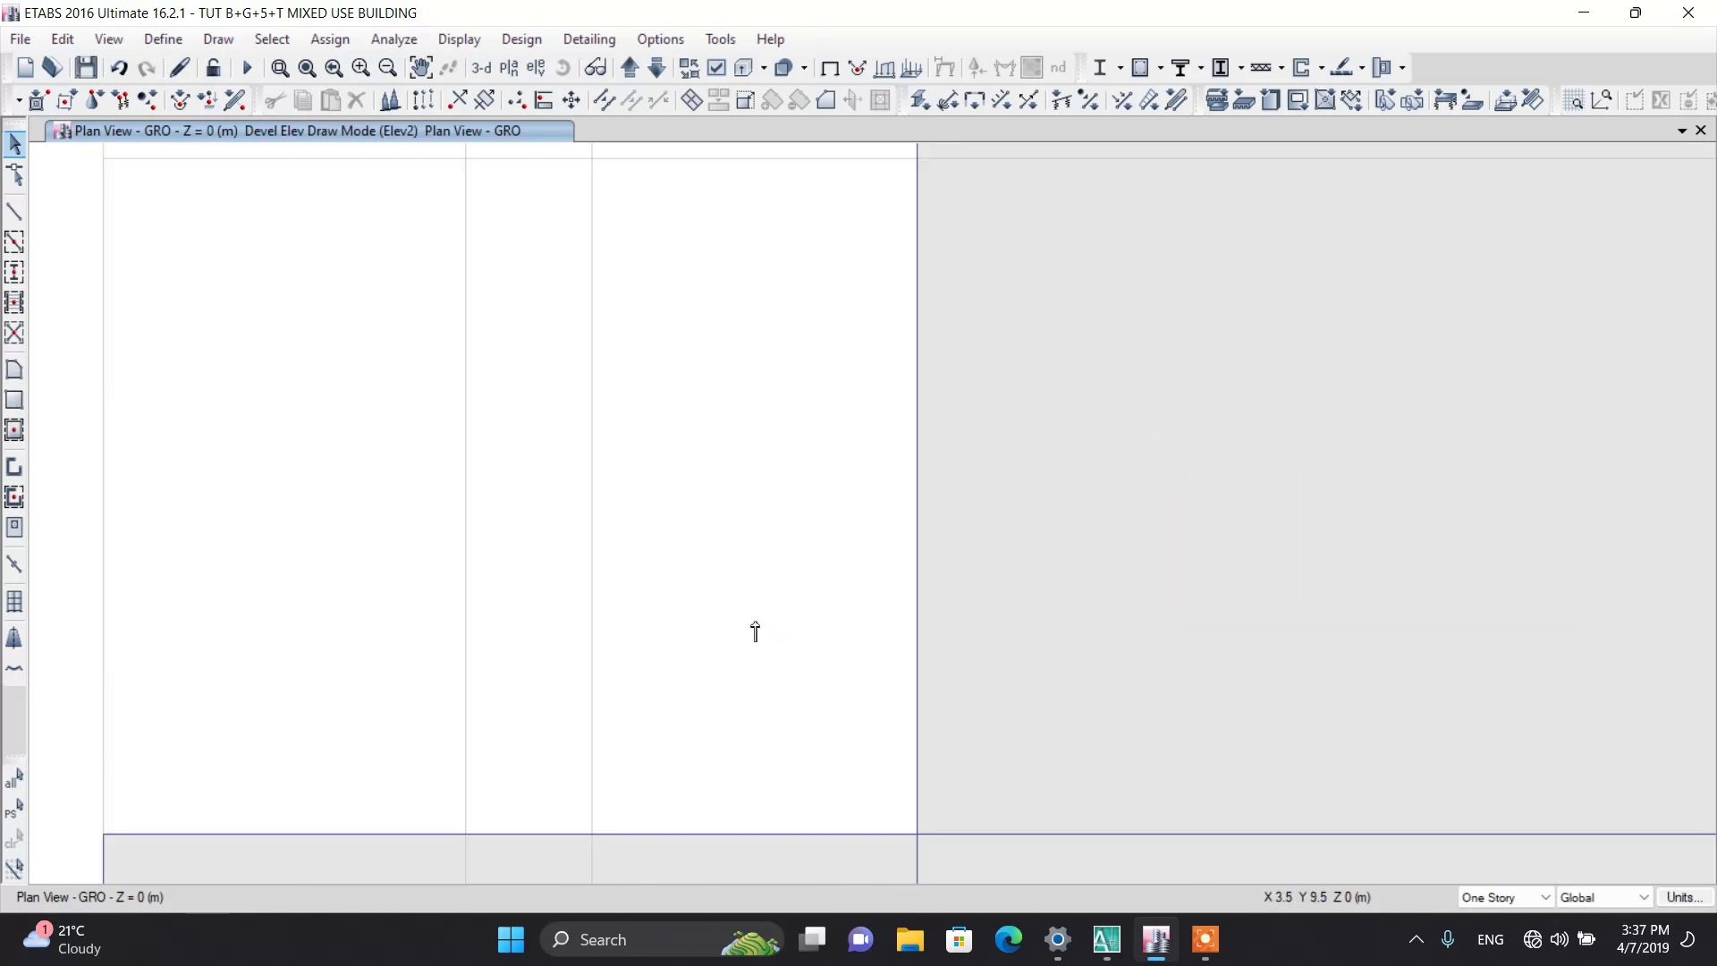
click(593, 501)
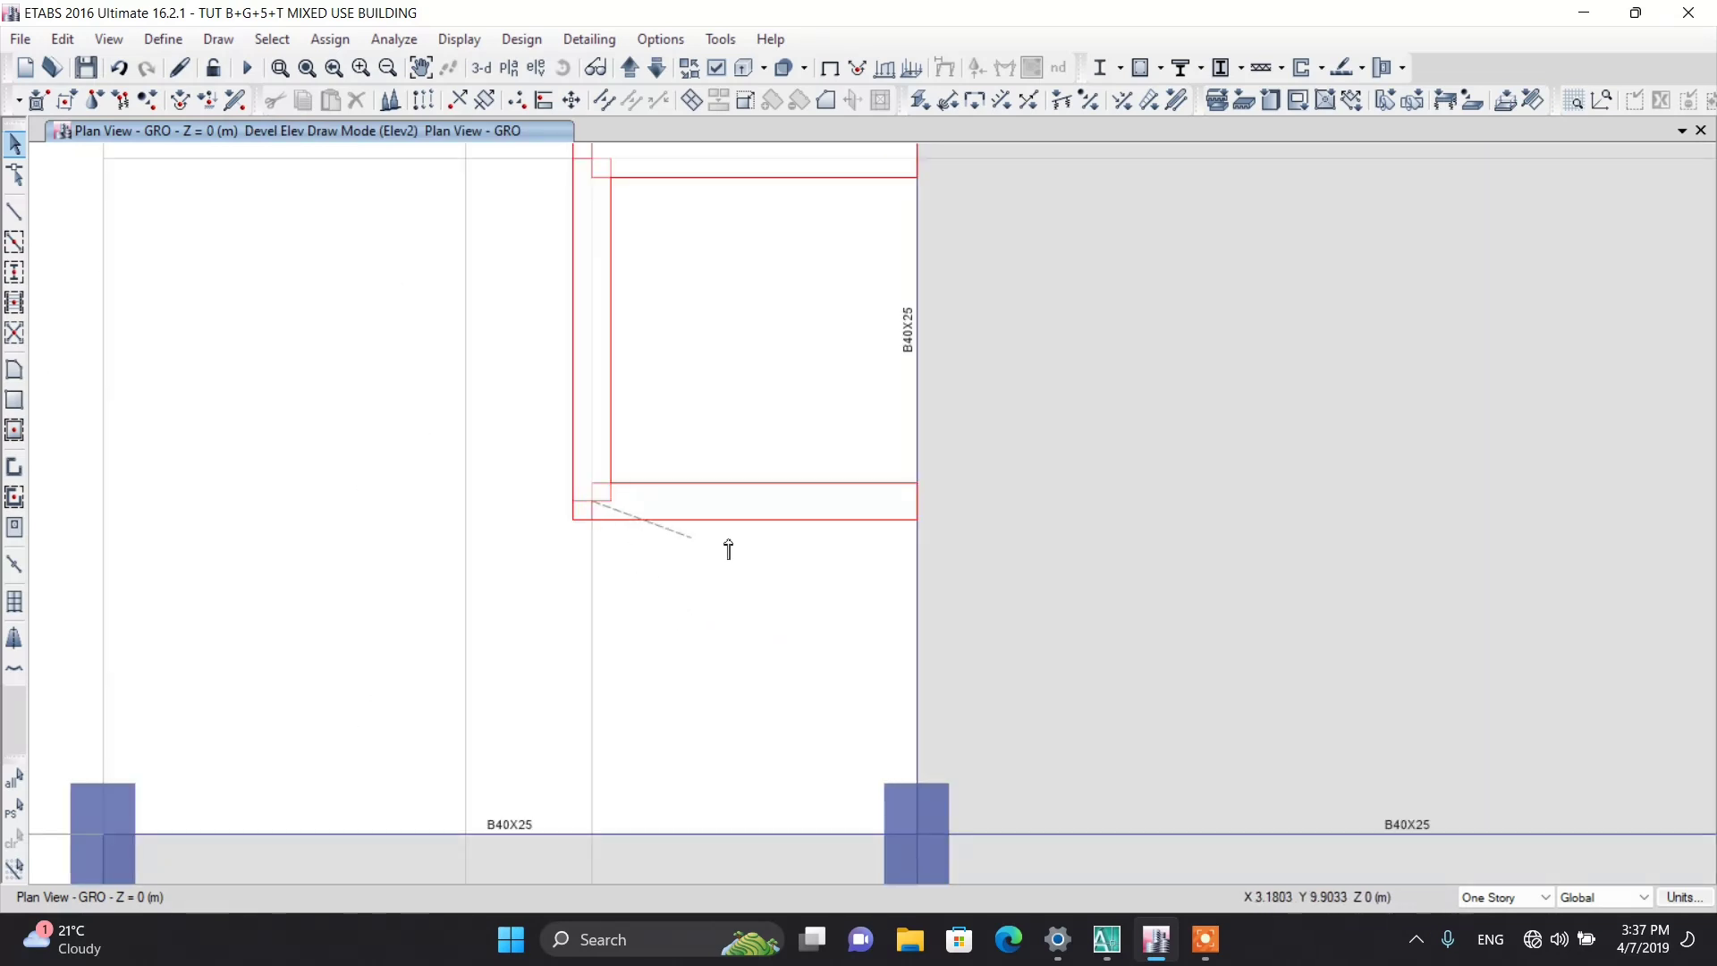
click(917, 501)
scroll(917, 502, down, 3)
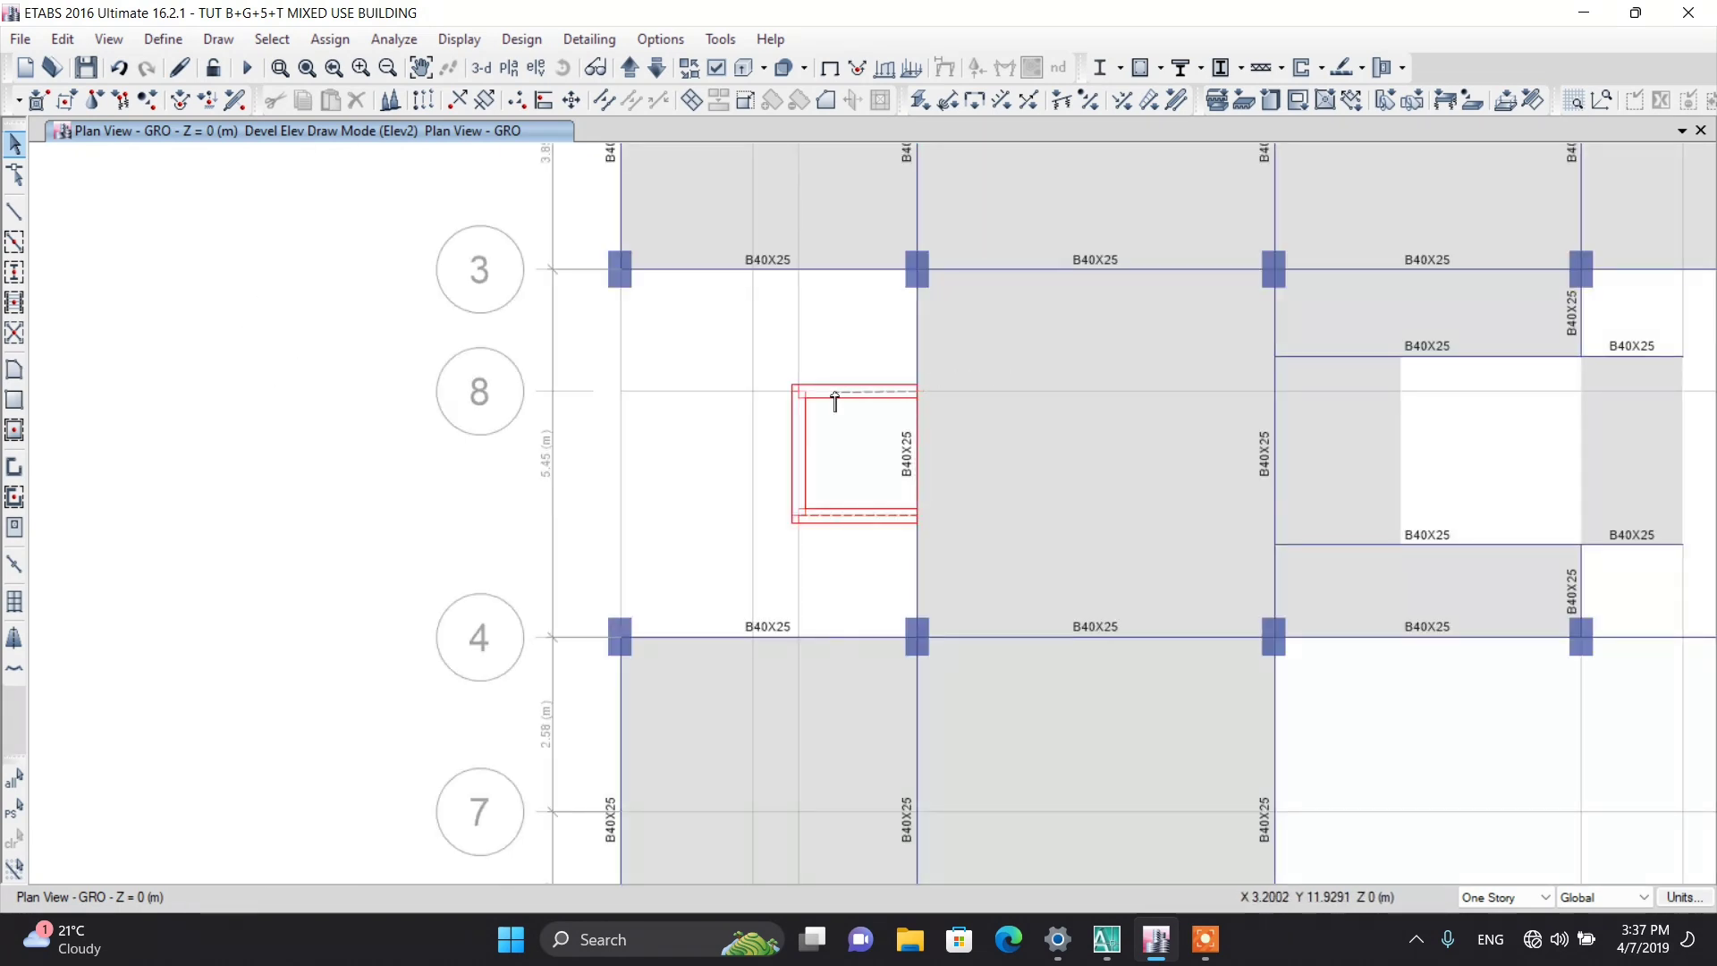
scroll(823, 398, up, 3)
click(752, 391)
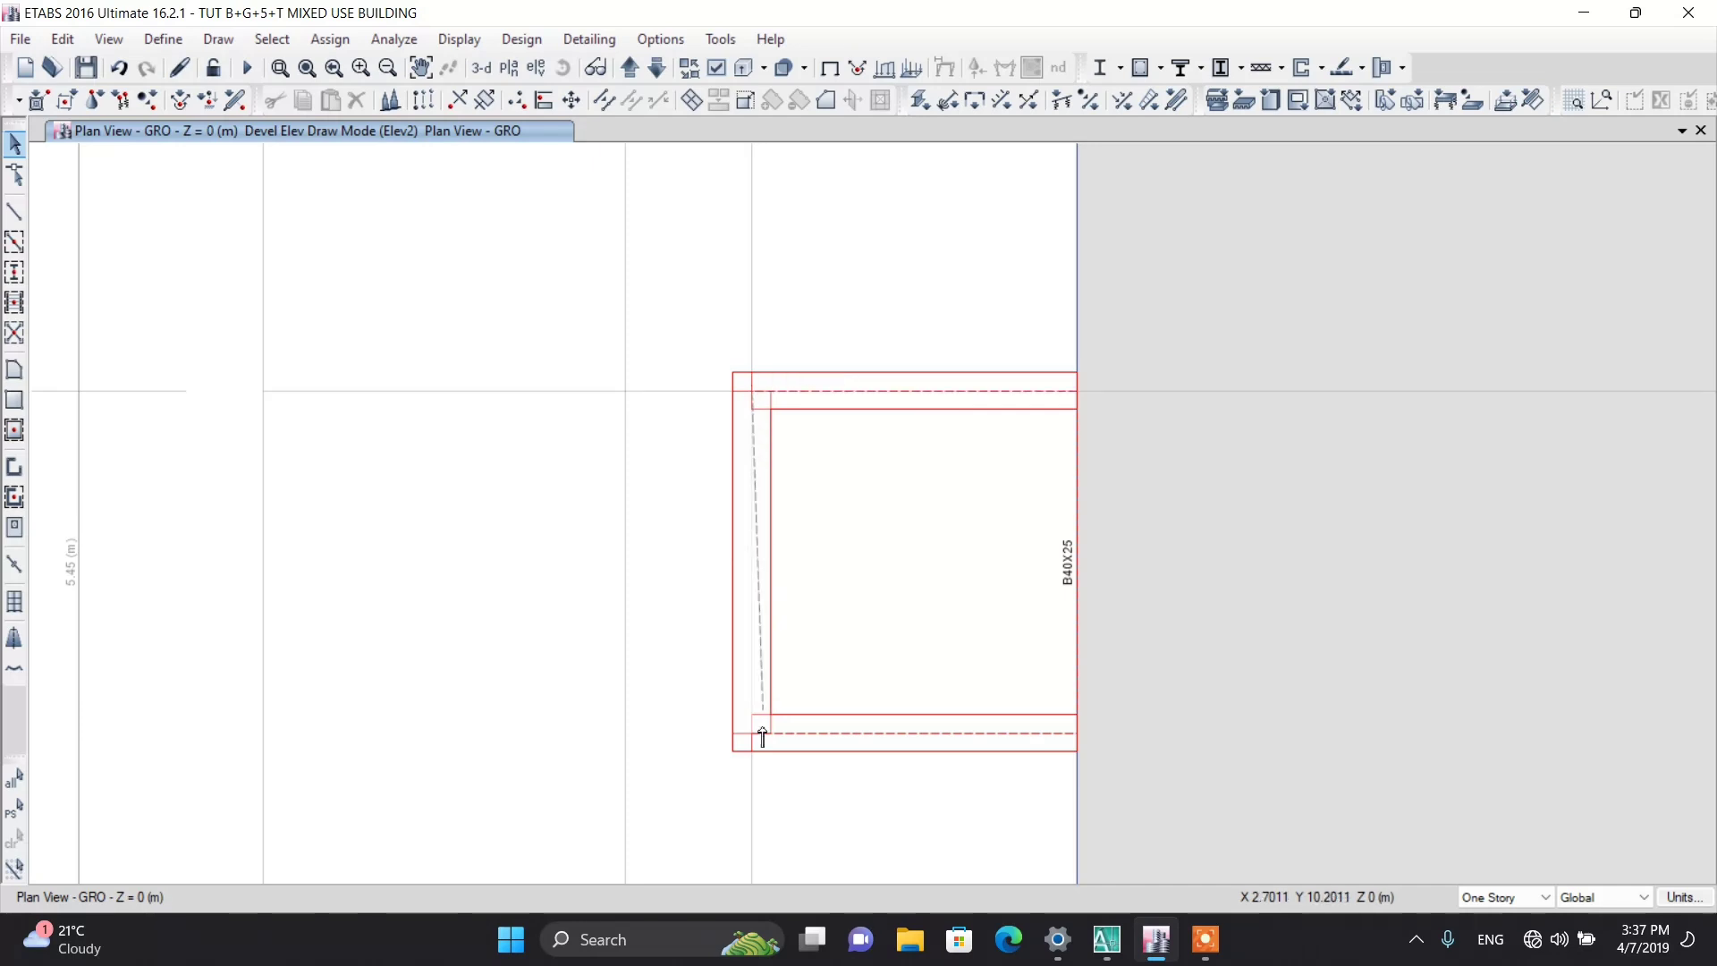
double_click(752, 732)
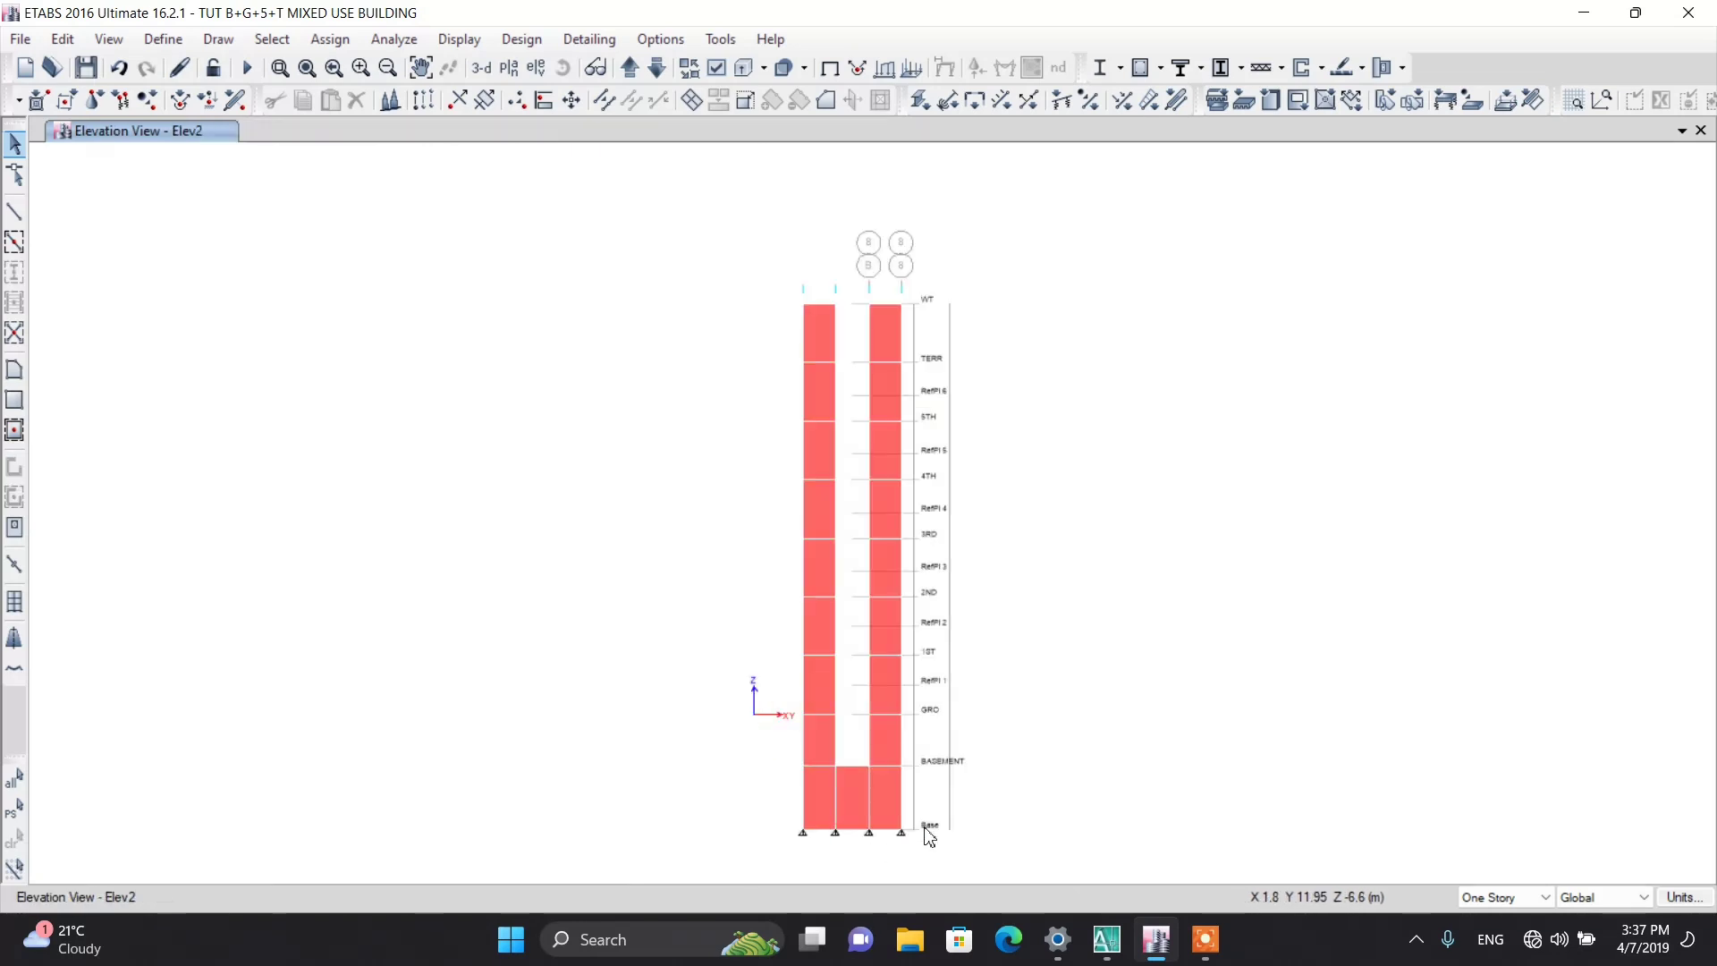
Step: Examine the elevator core walls and the open bay above BASEMENT in the Elev2 developed elevation
scroll(925, 845, up, 3)
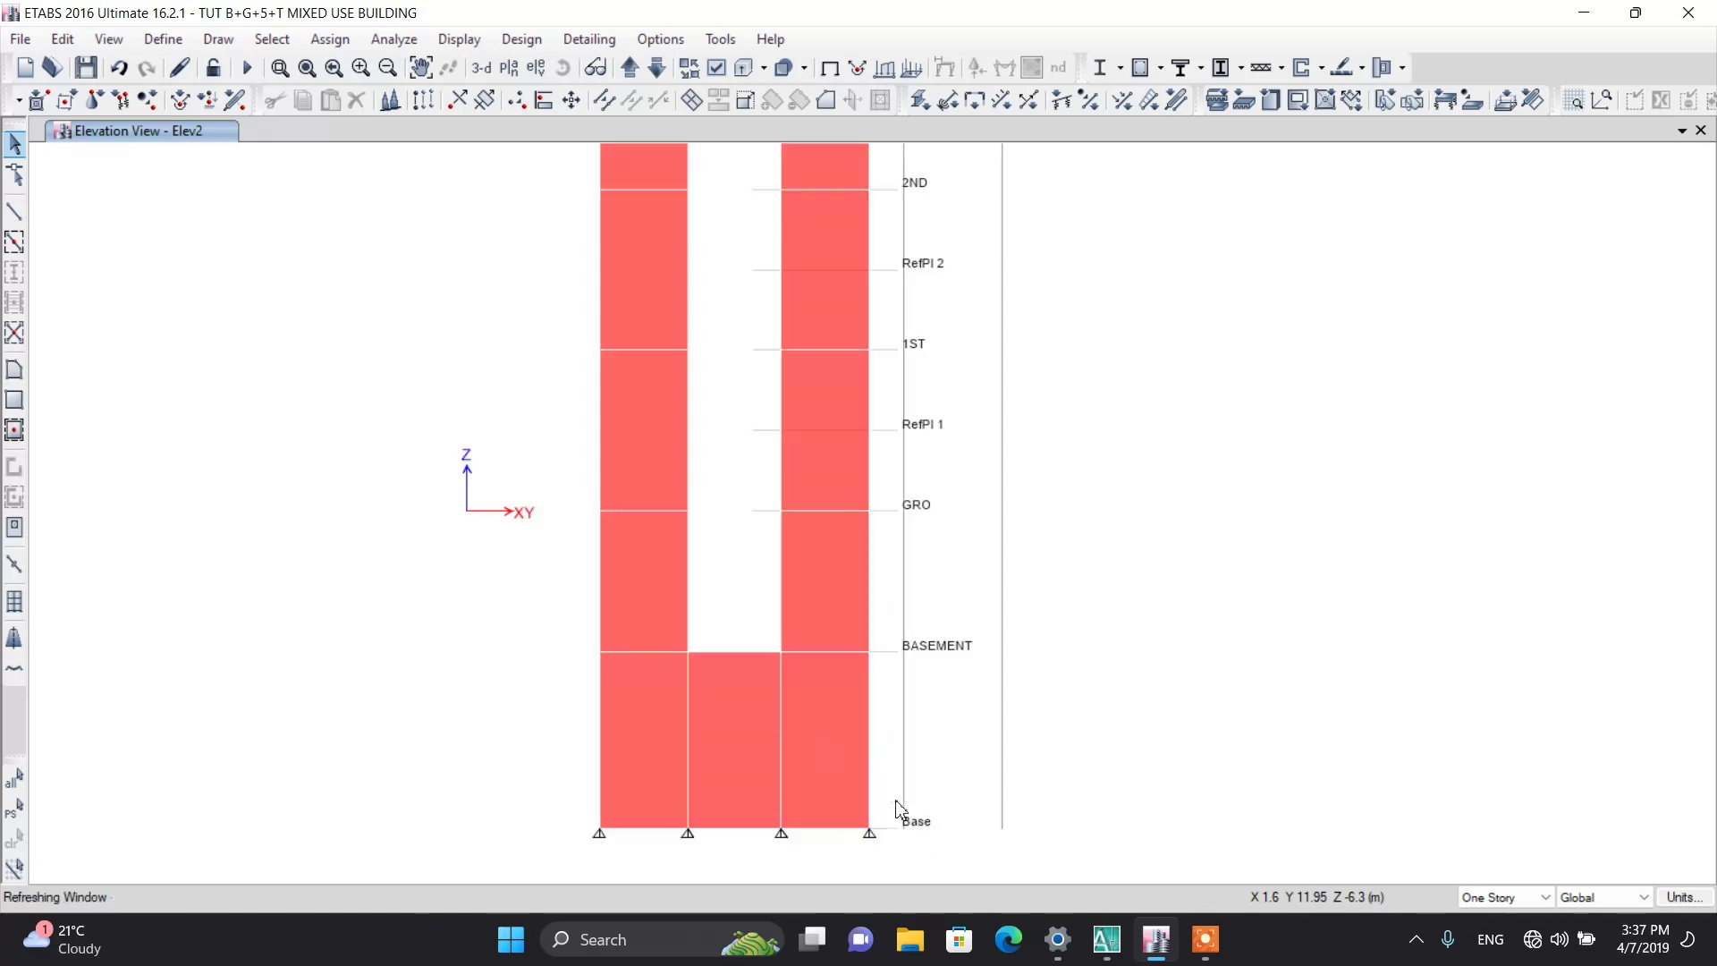
scroll(717, 639, down, 3)
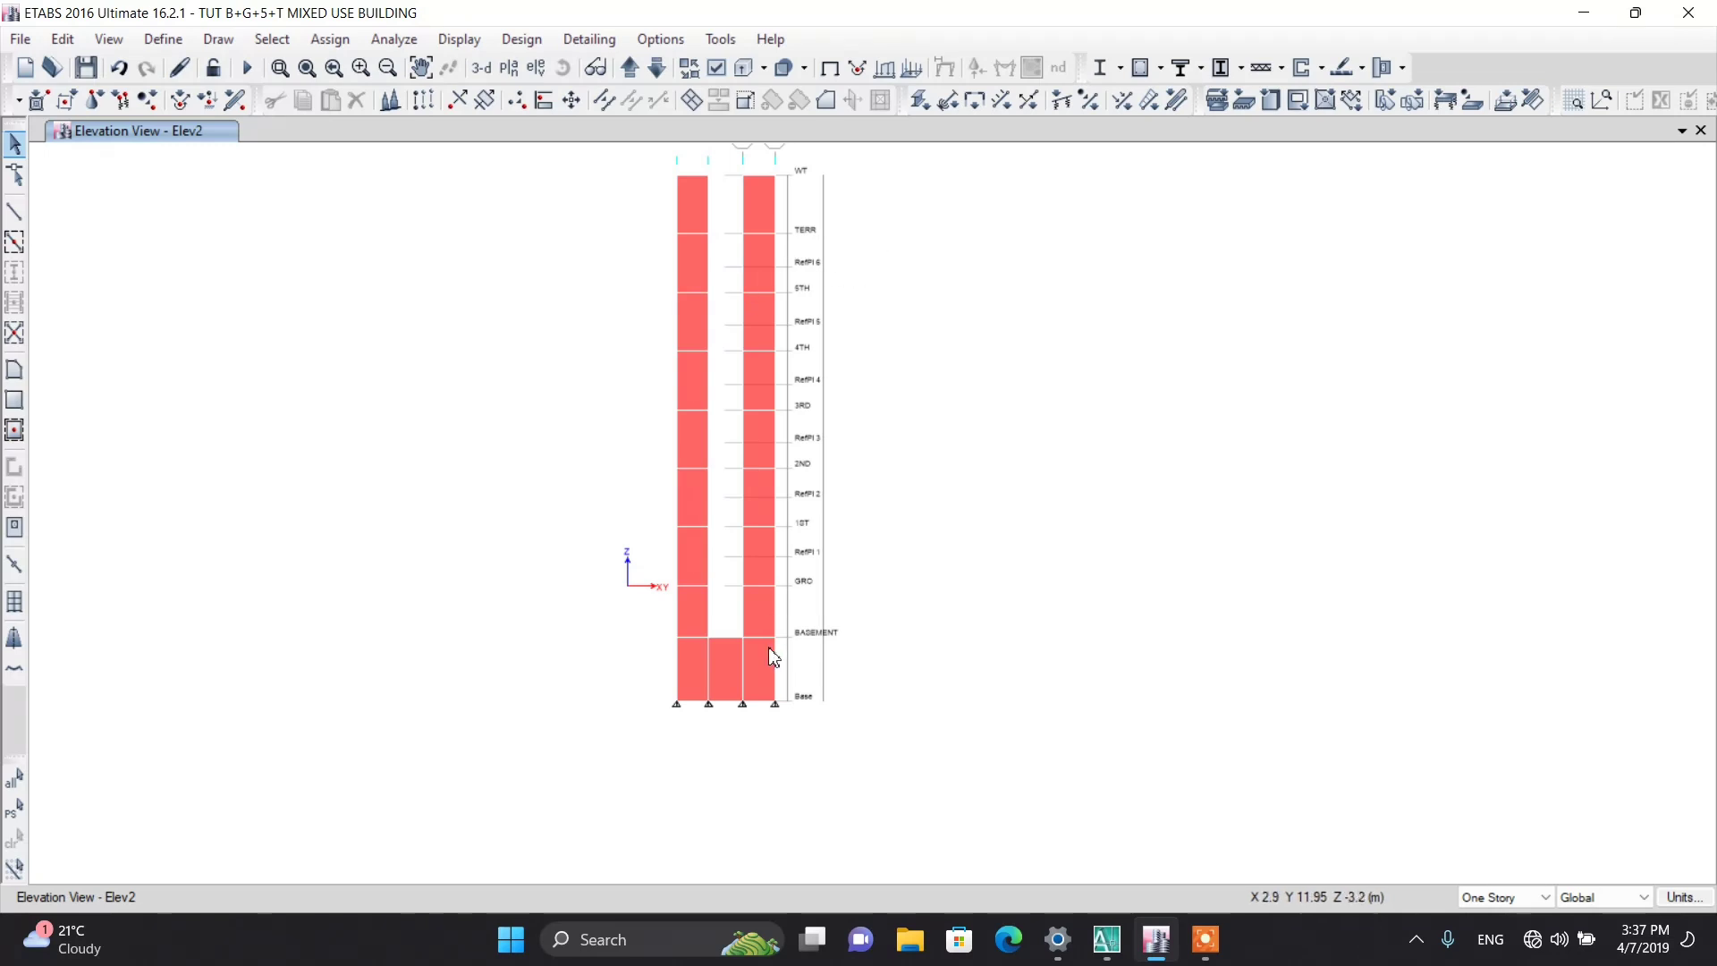
scroll(746, 580, up, 2)
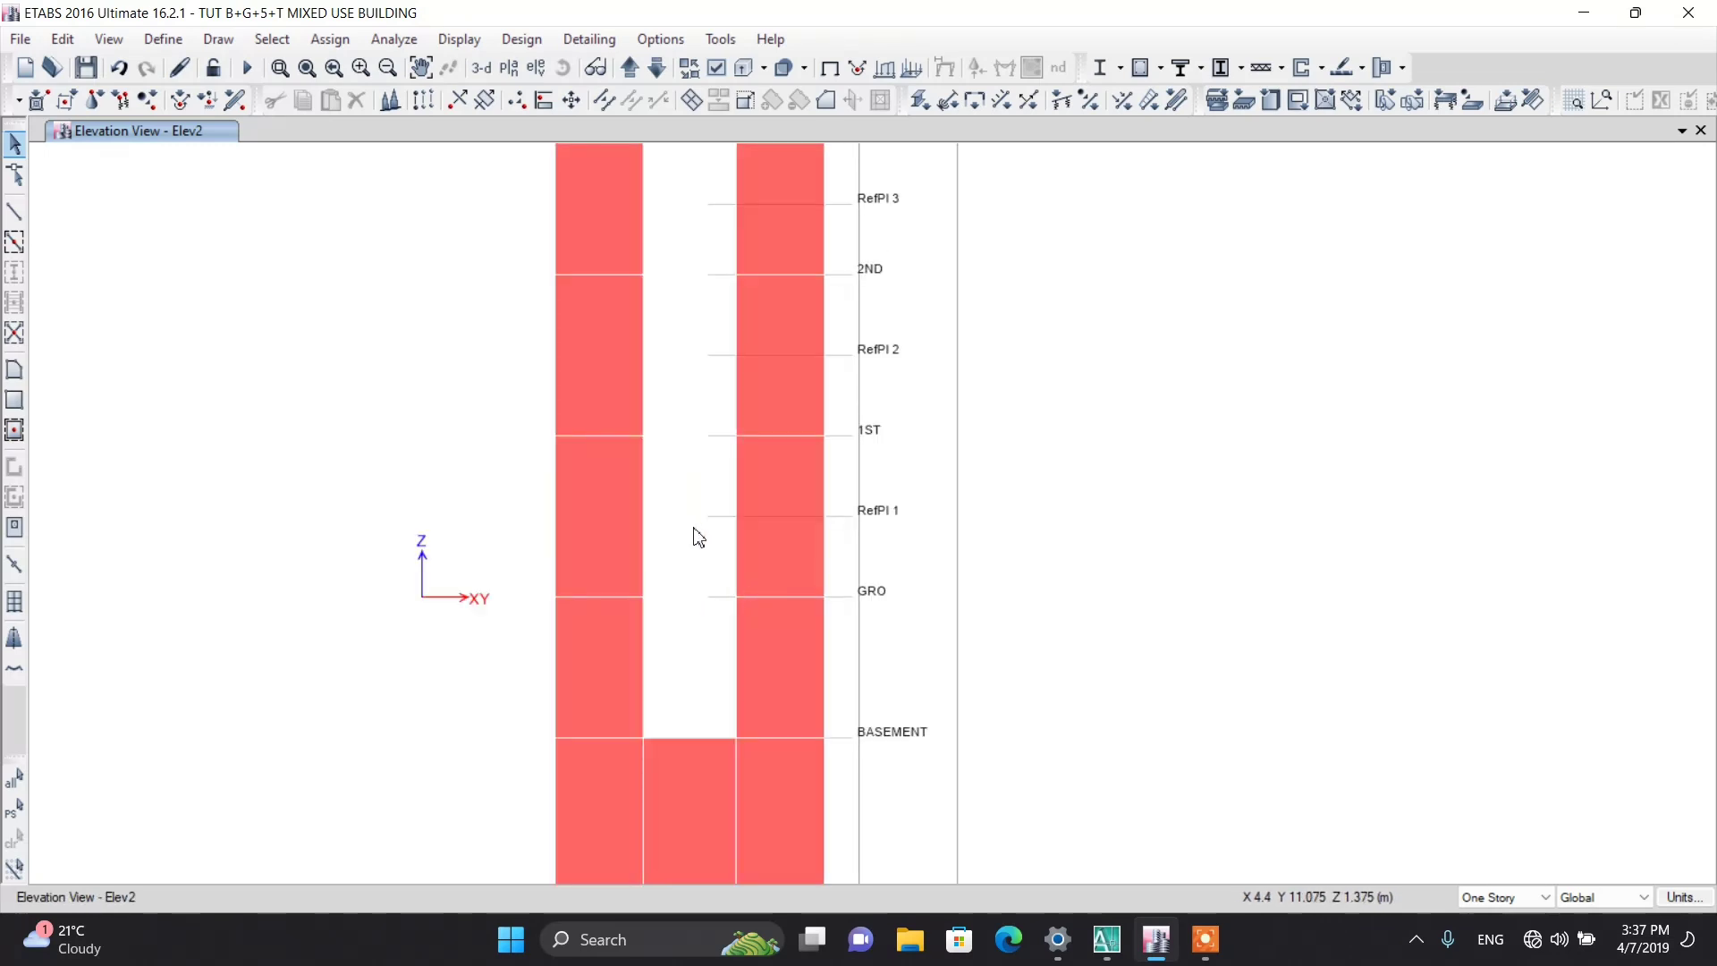
scroll(695, 536, down, 2)
scroll(699, 577, up, 2)
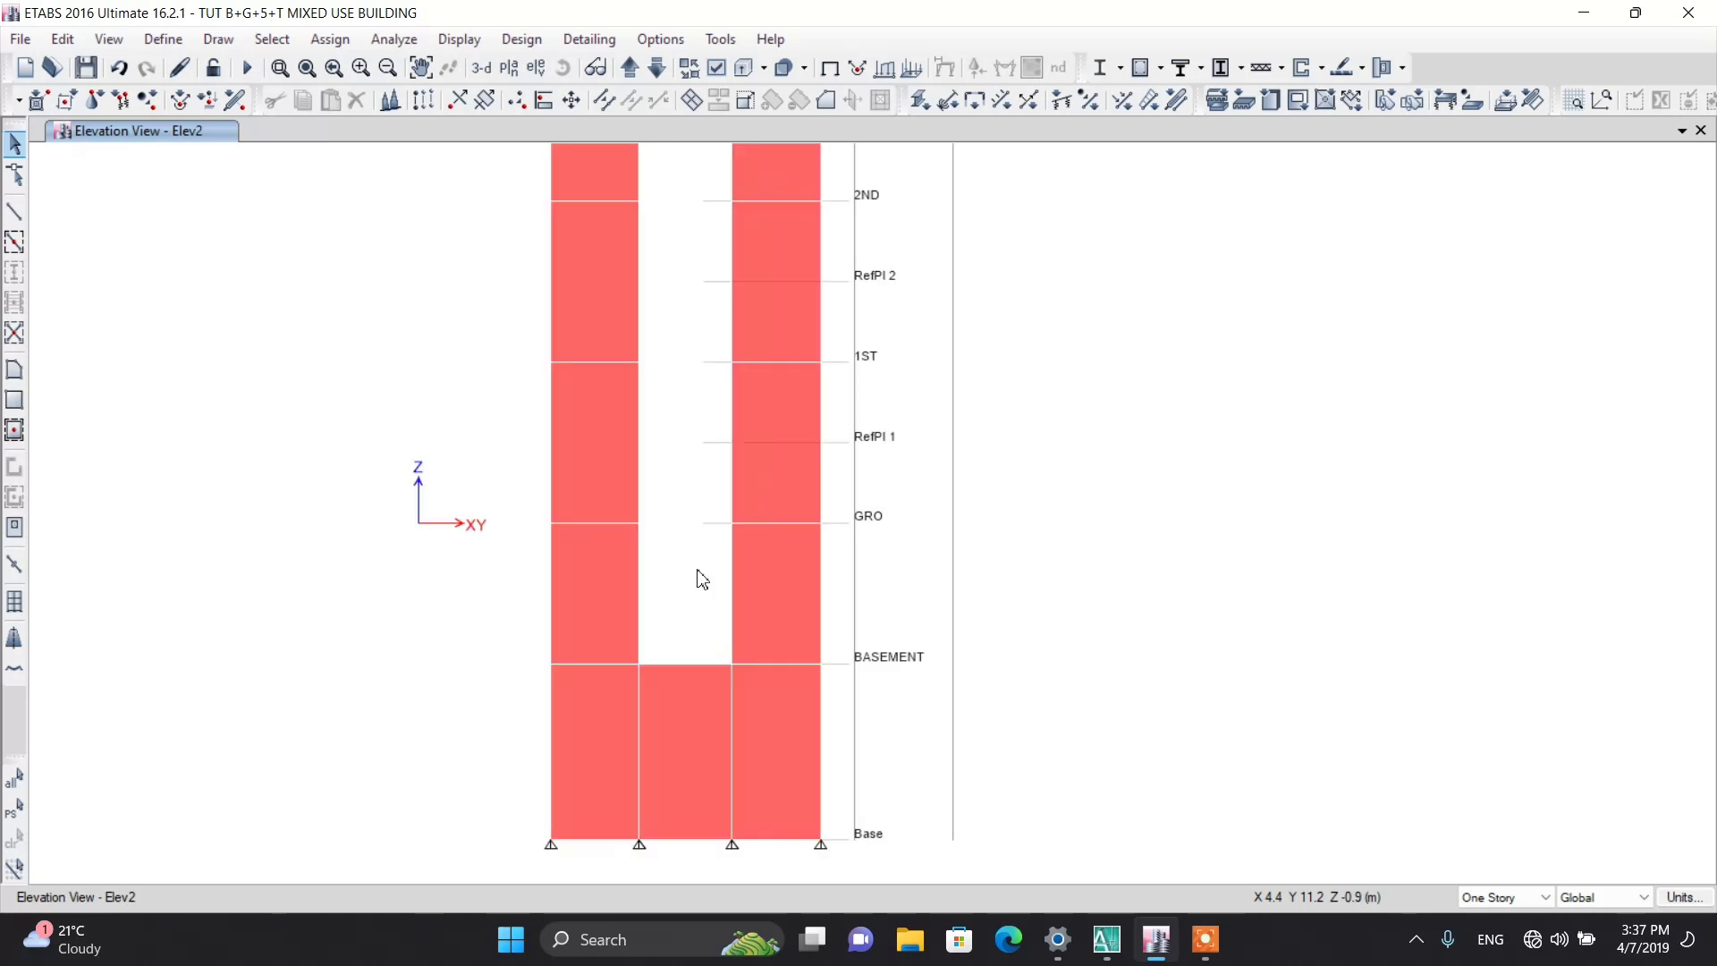
scroll(698, 579, down, 2)
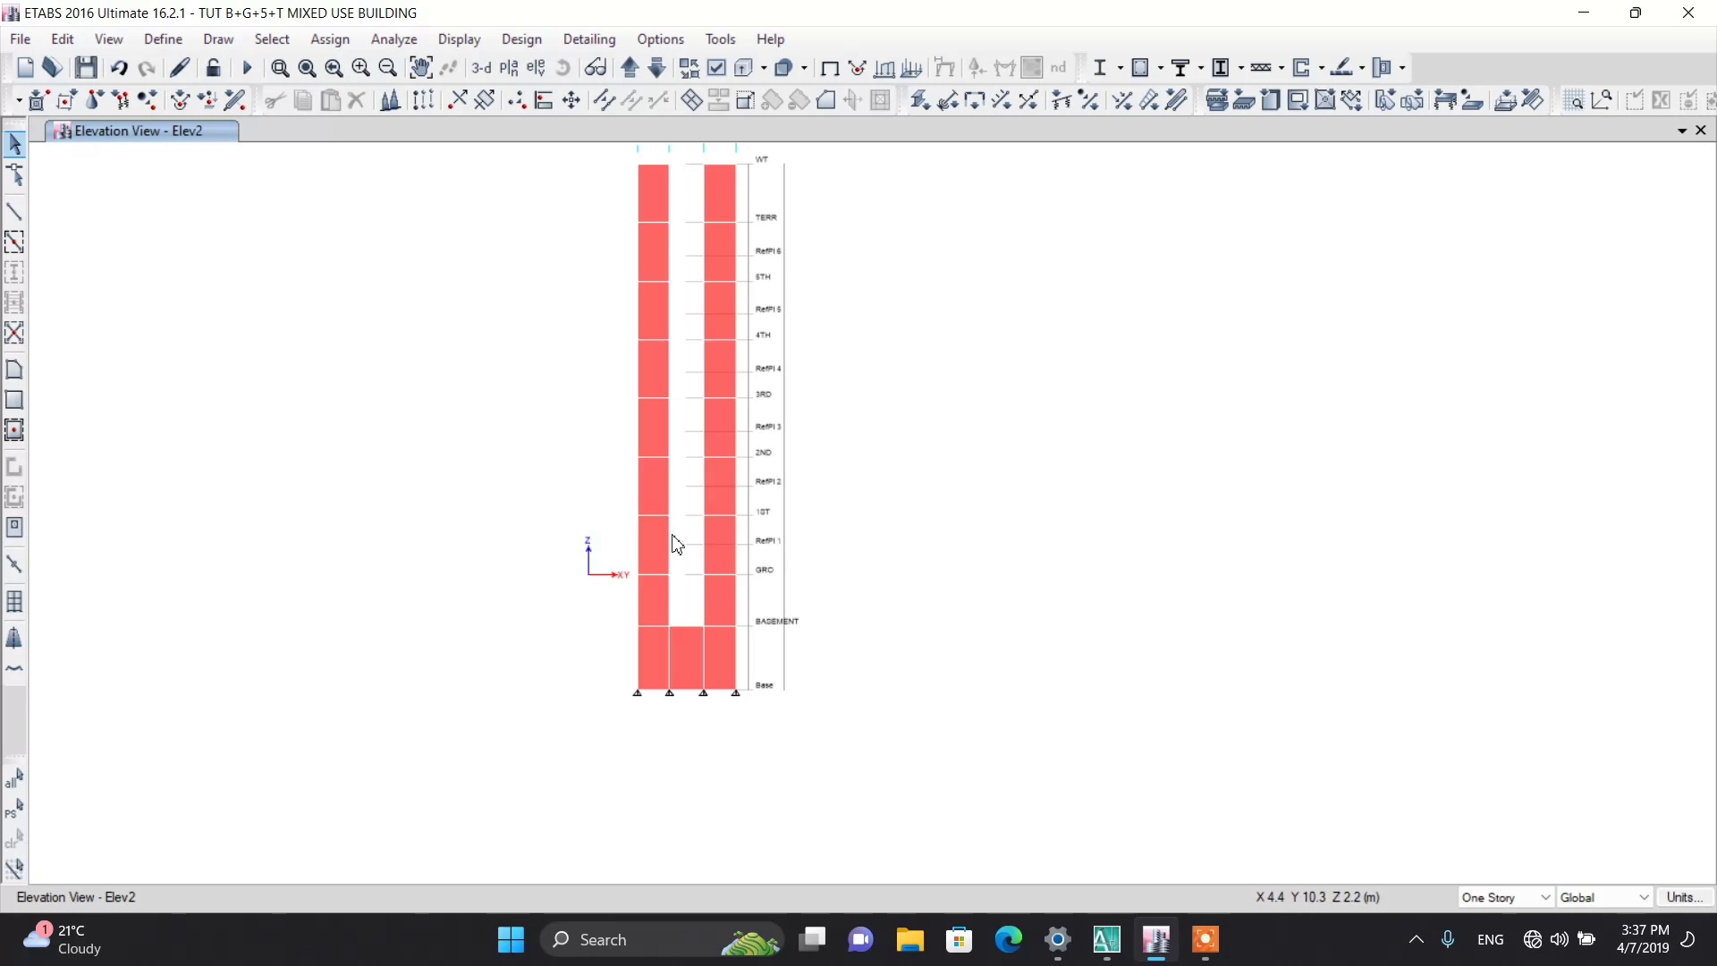
scroll(682, 603, up, 2)
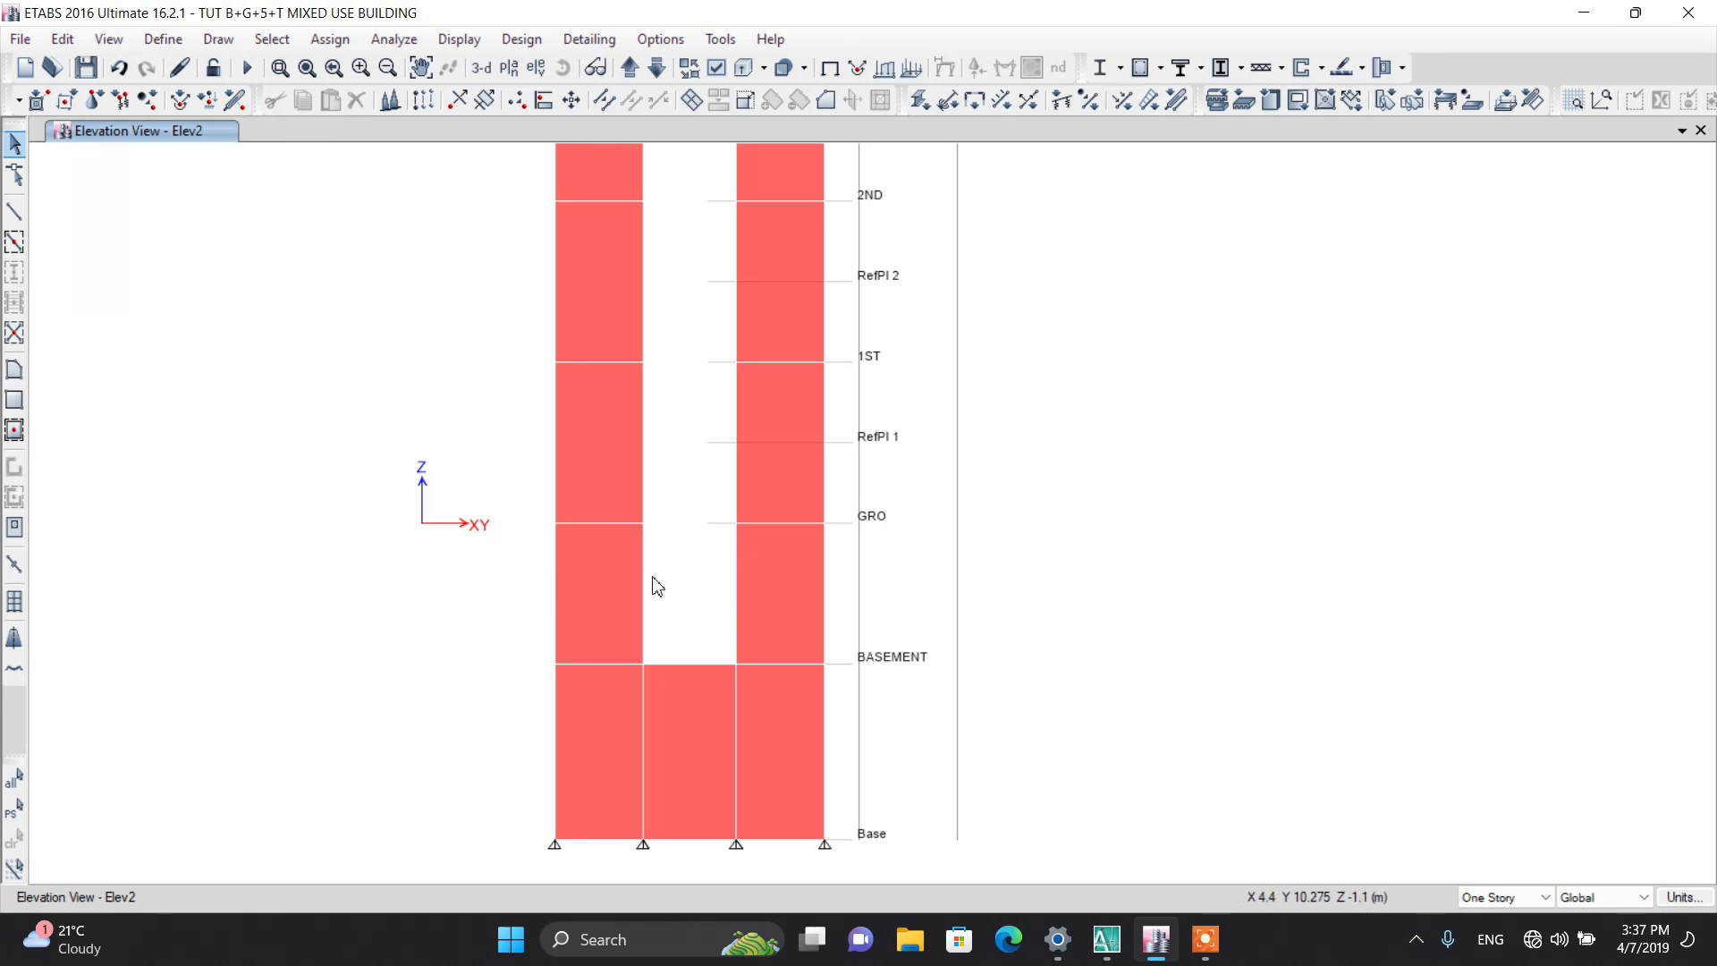
scroll(728, 656, down, 3)
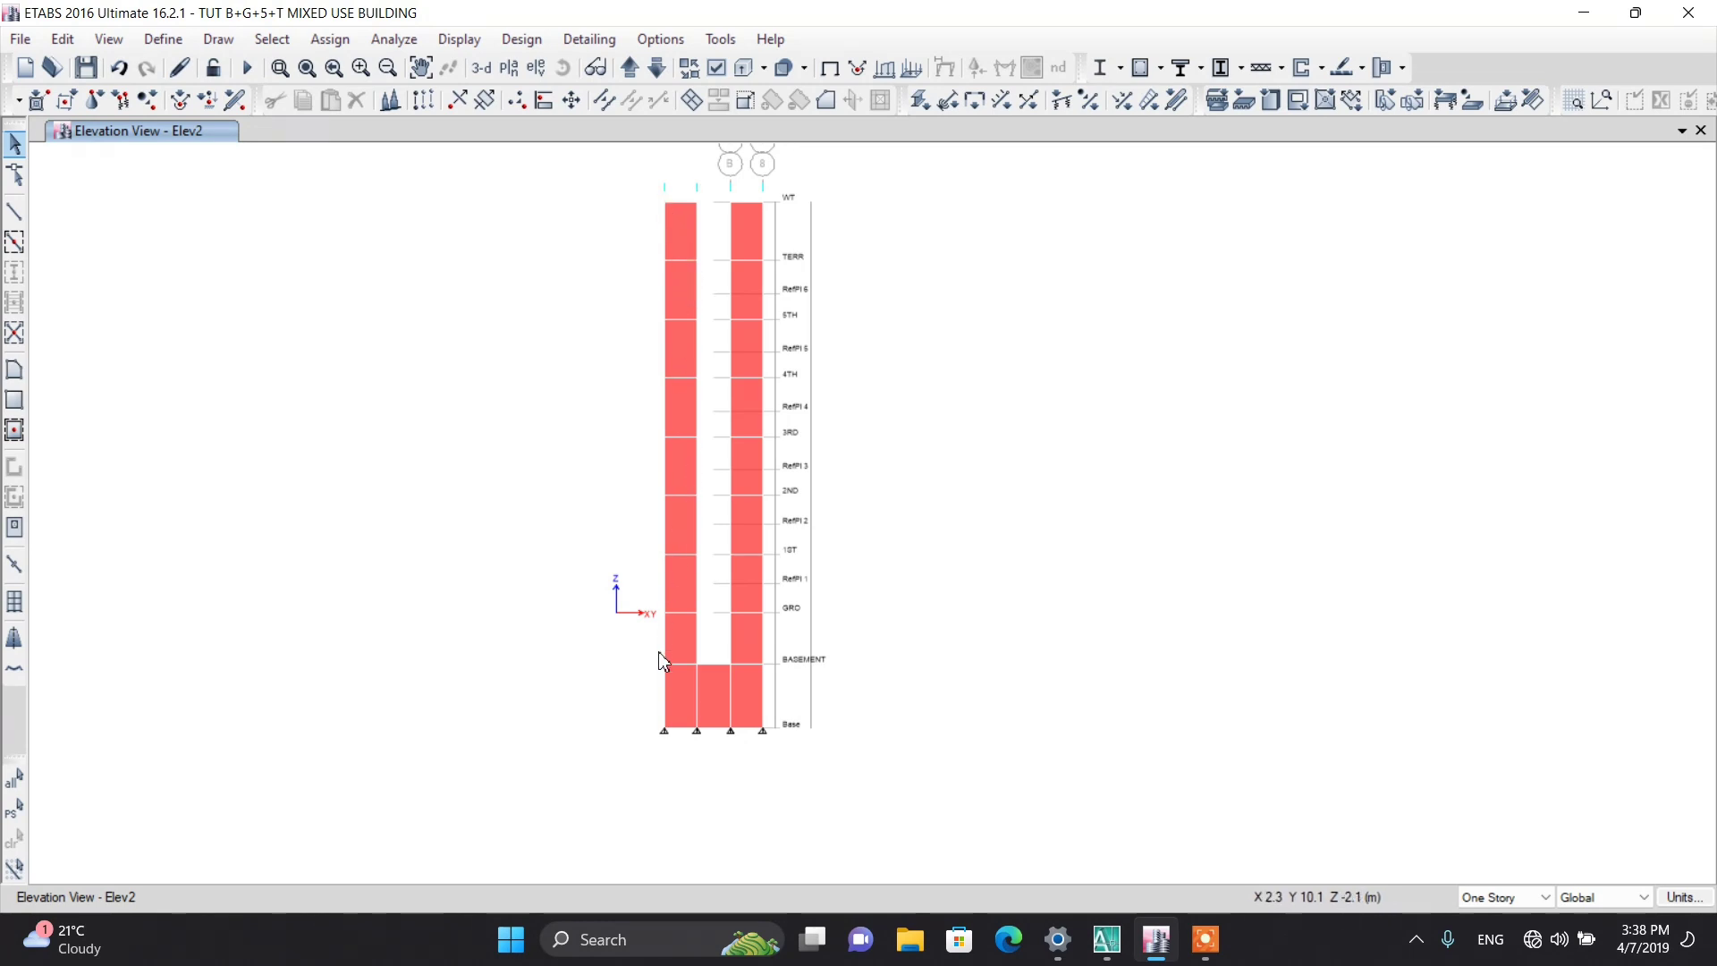
scroll(729, 684, up, 3)
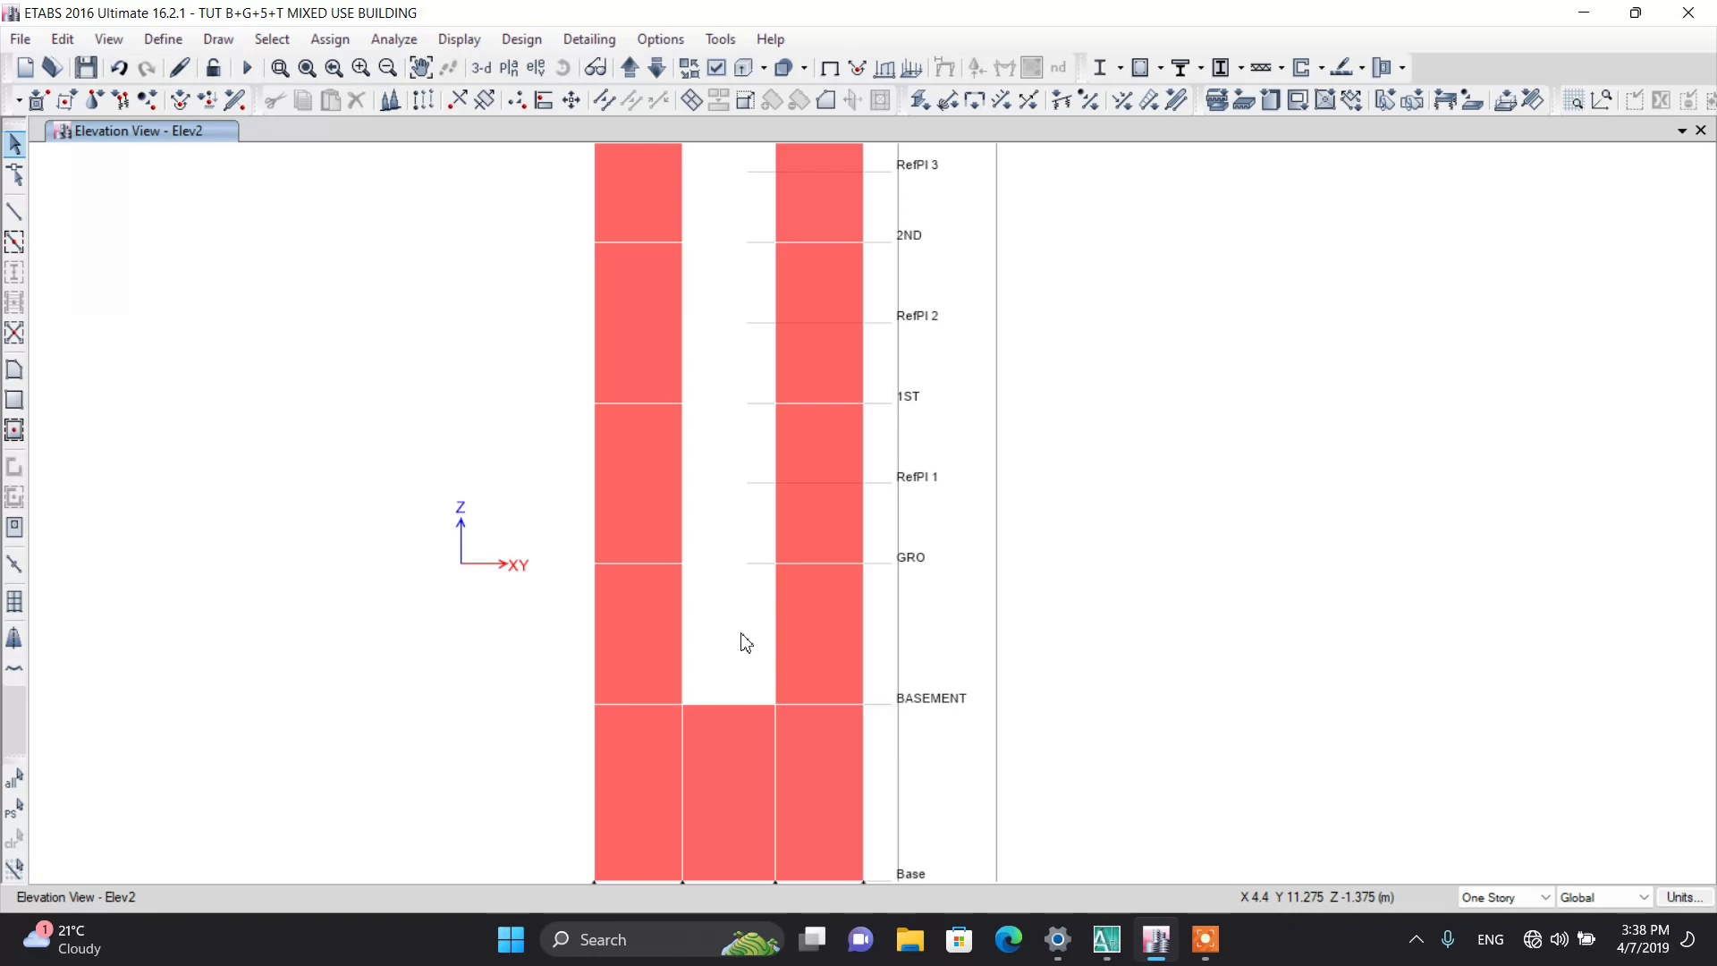
scroll(751, 605, down, 3)
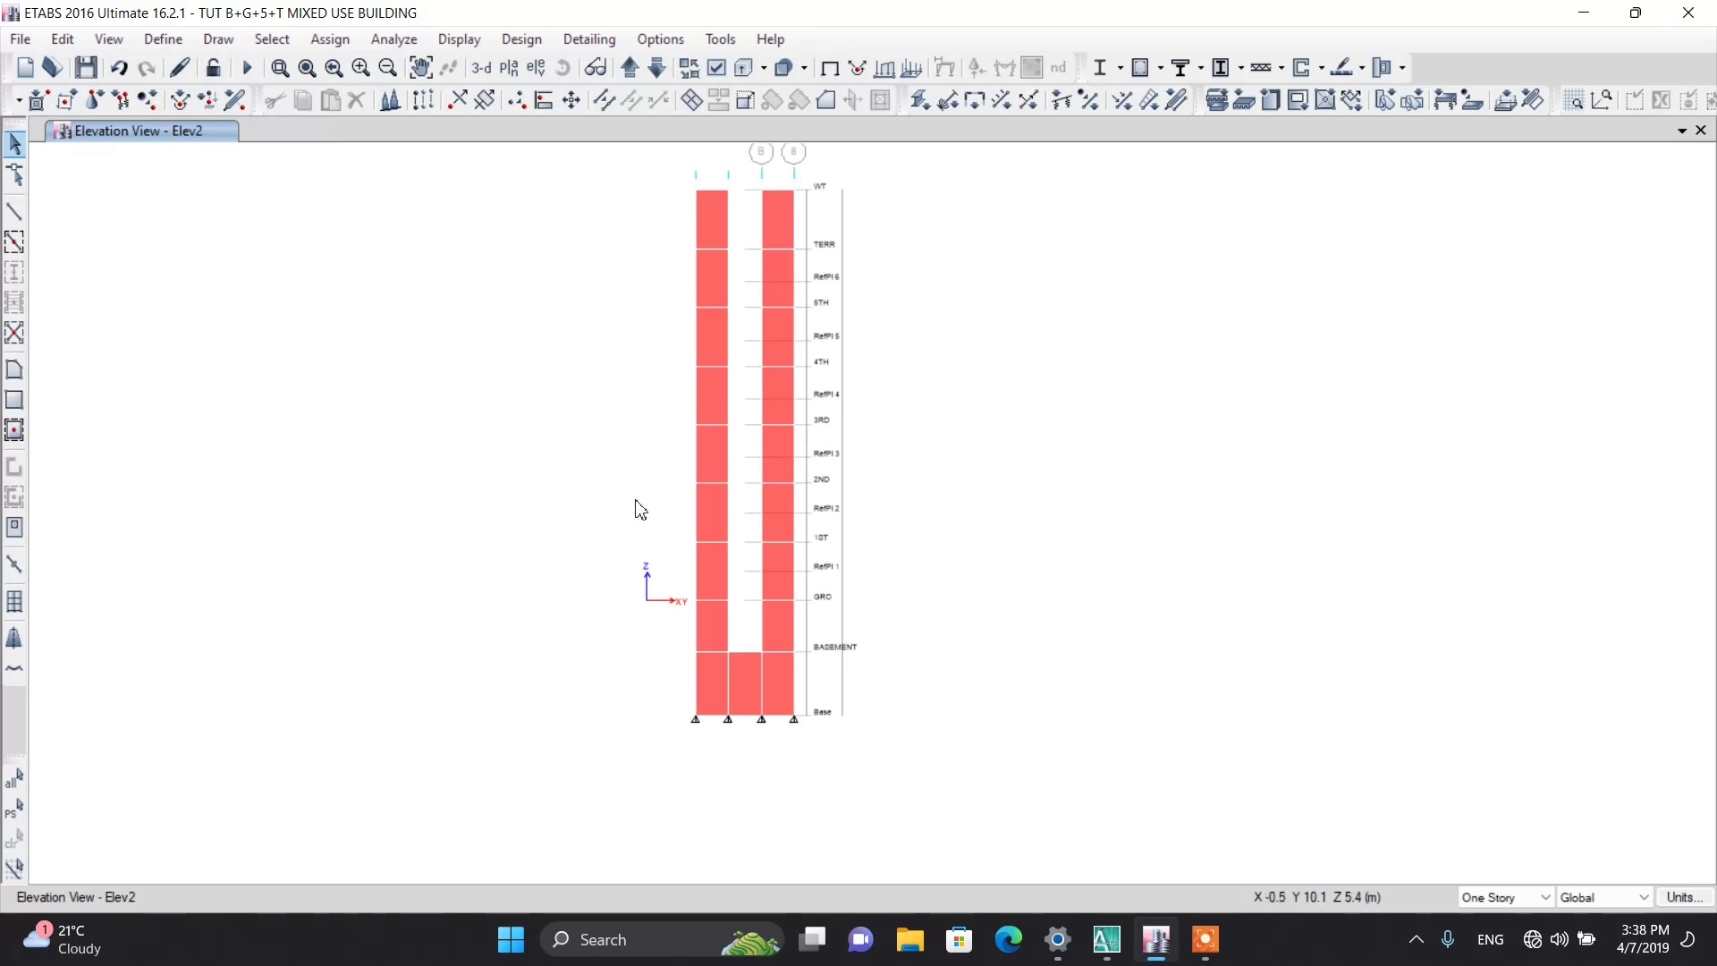
click(1205, 950)
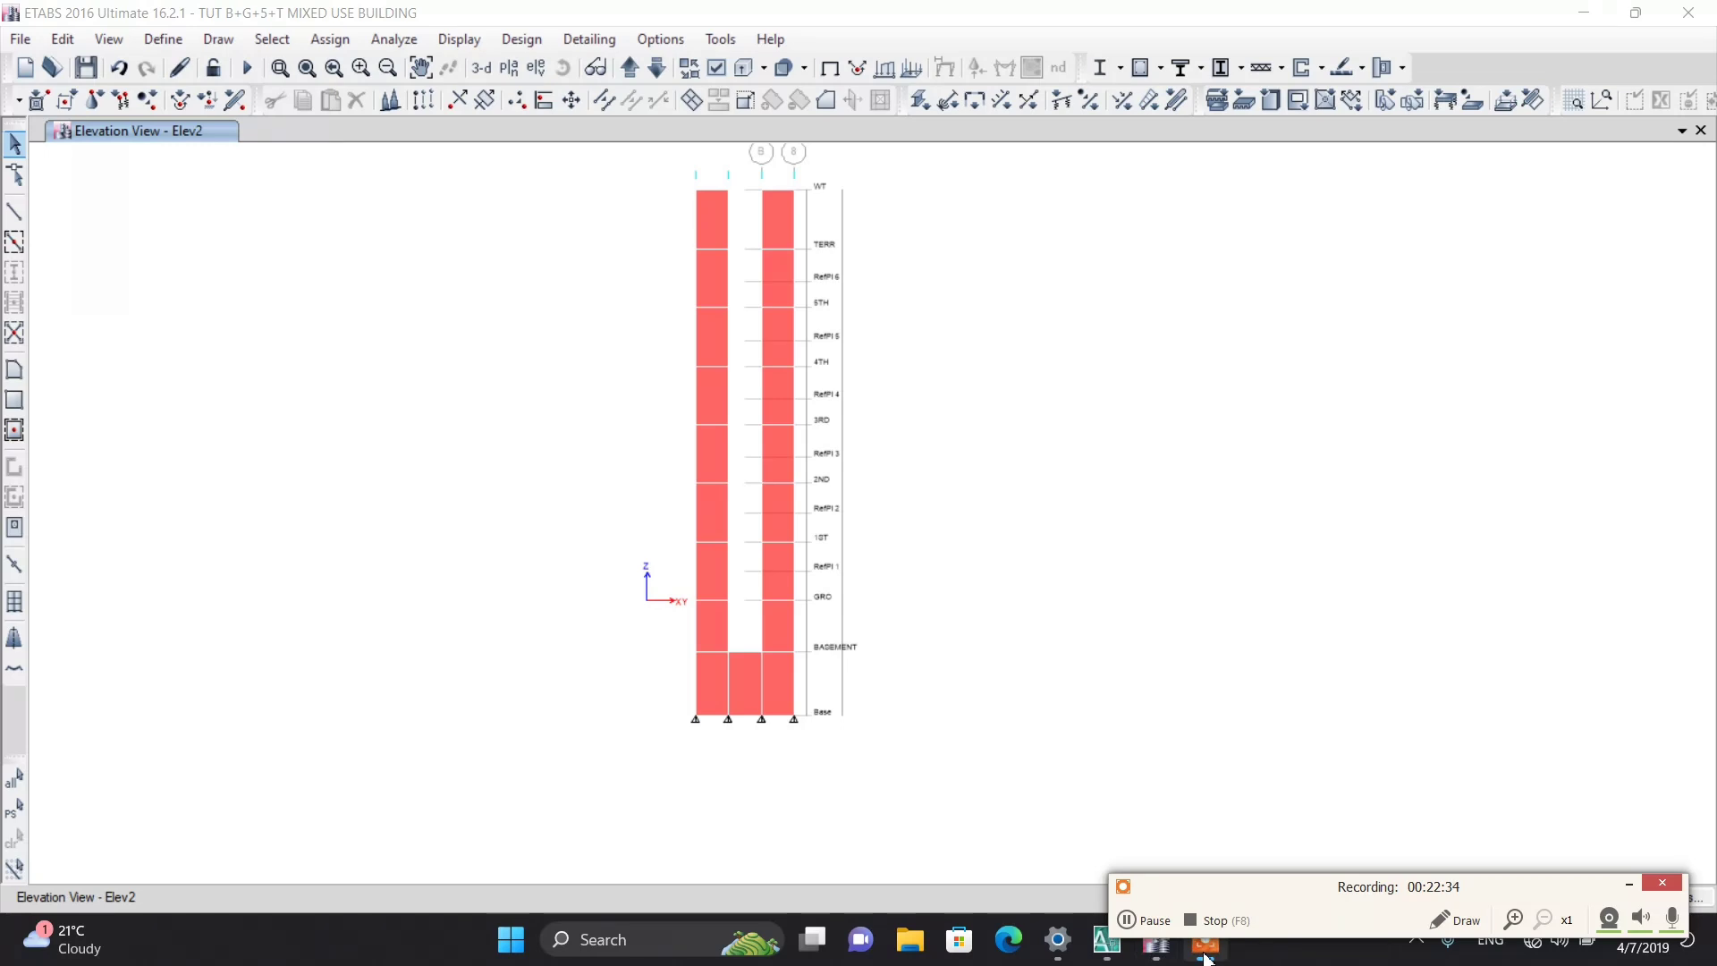
click(1629, 886)
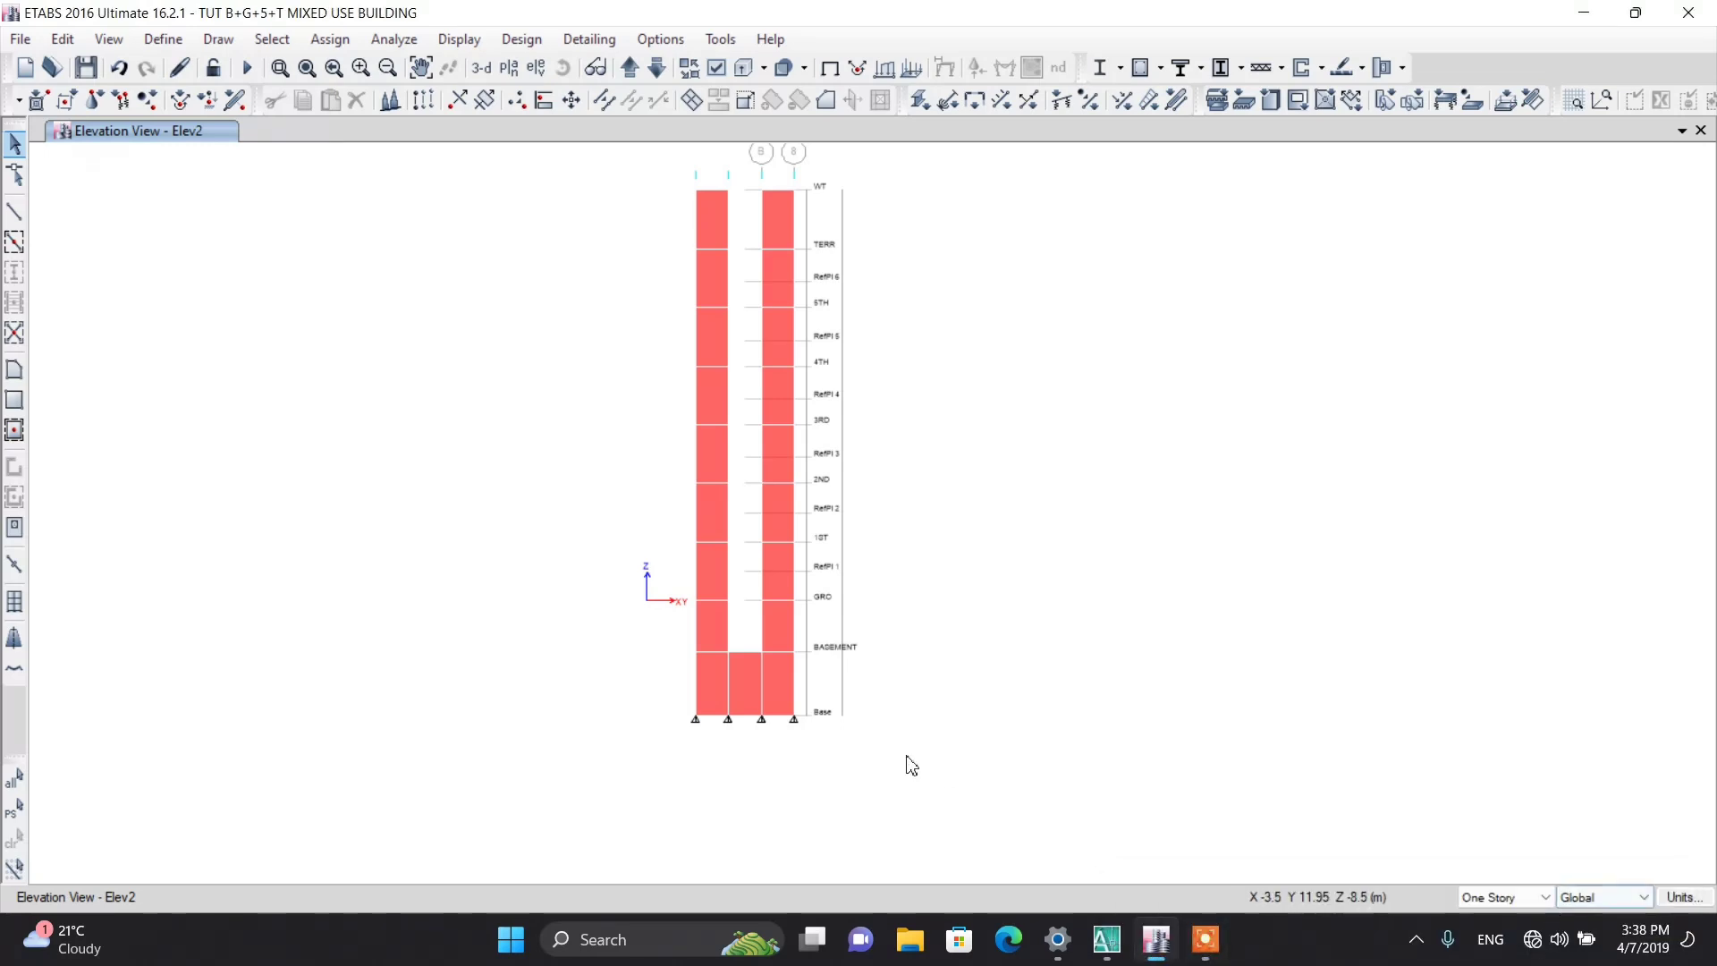
scroll(744, 639, up, 3)
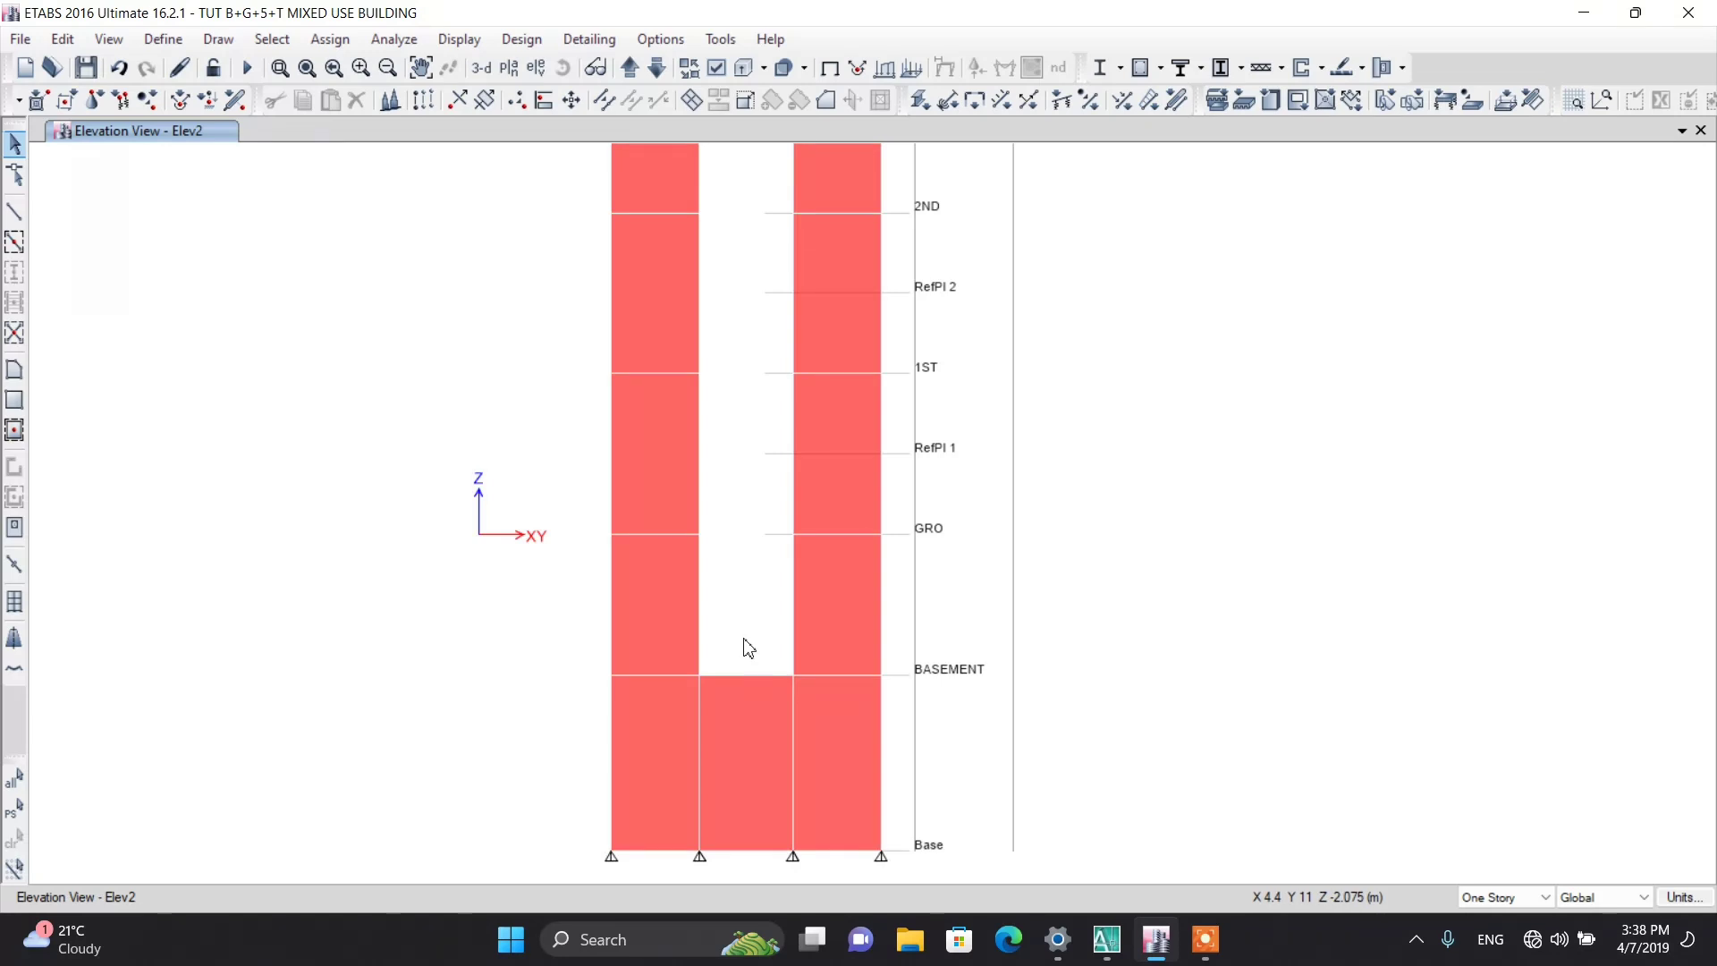
Step: Start drawing joint objects in the Elev2 elevation and open the Plan Offset Z value for editing
click(700, 678)
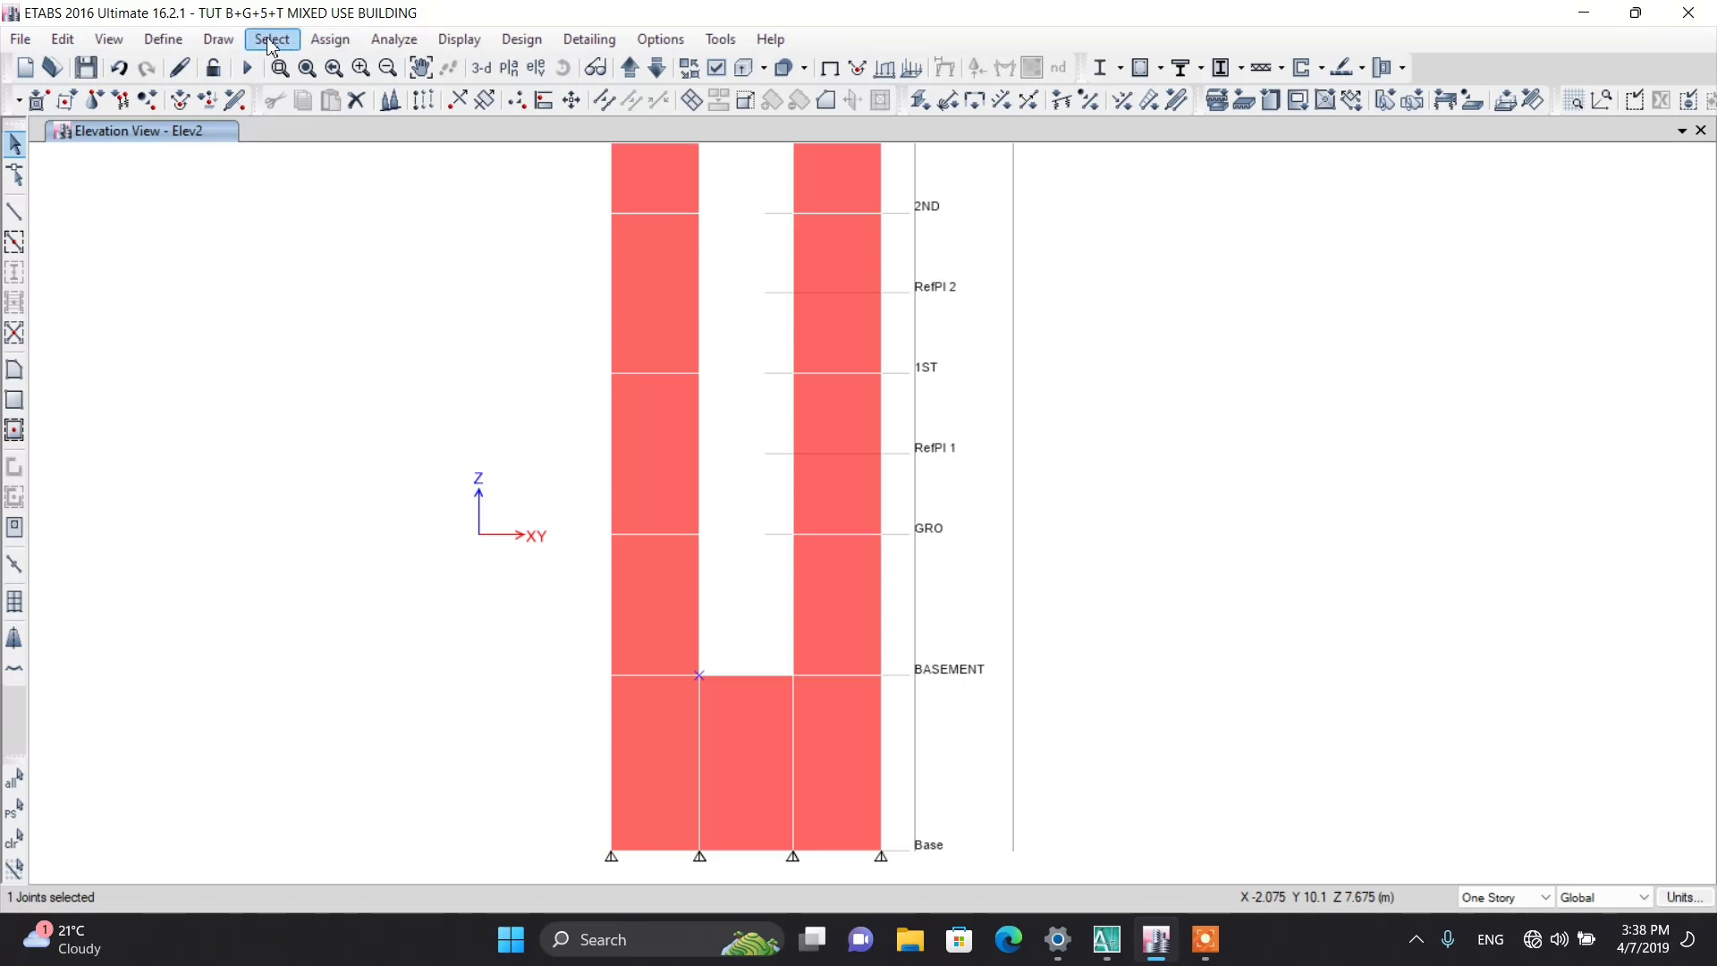
click(220, 40)
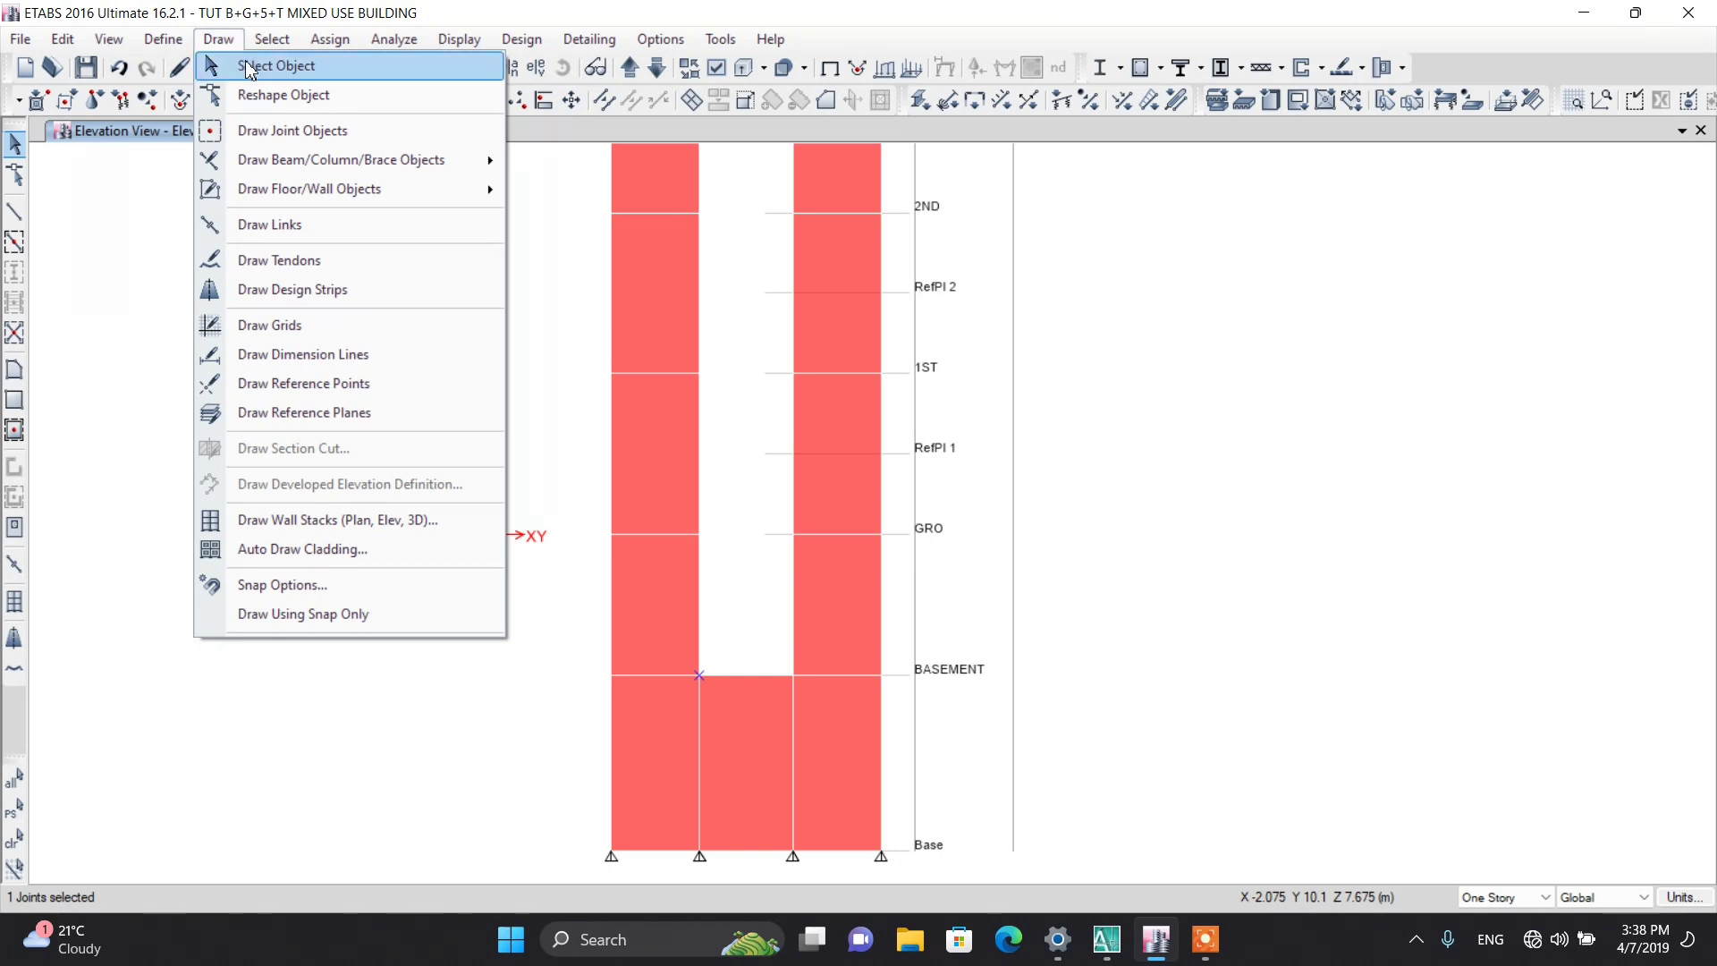
click(261, 132)
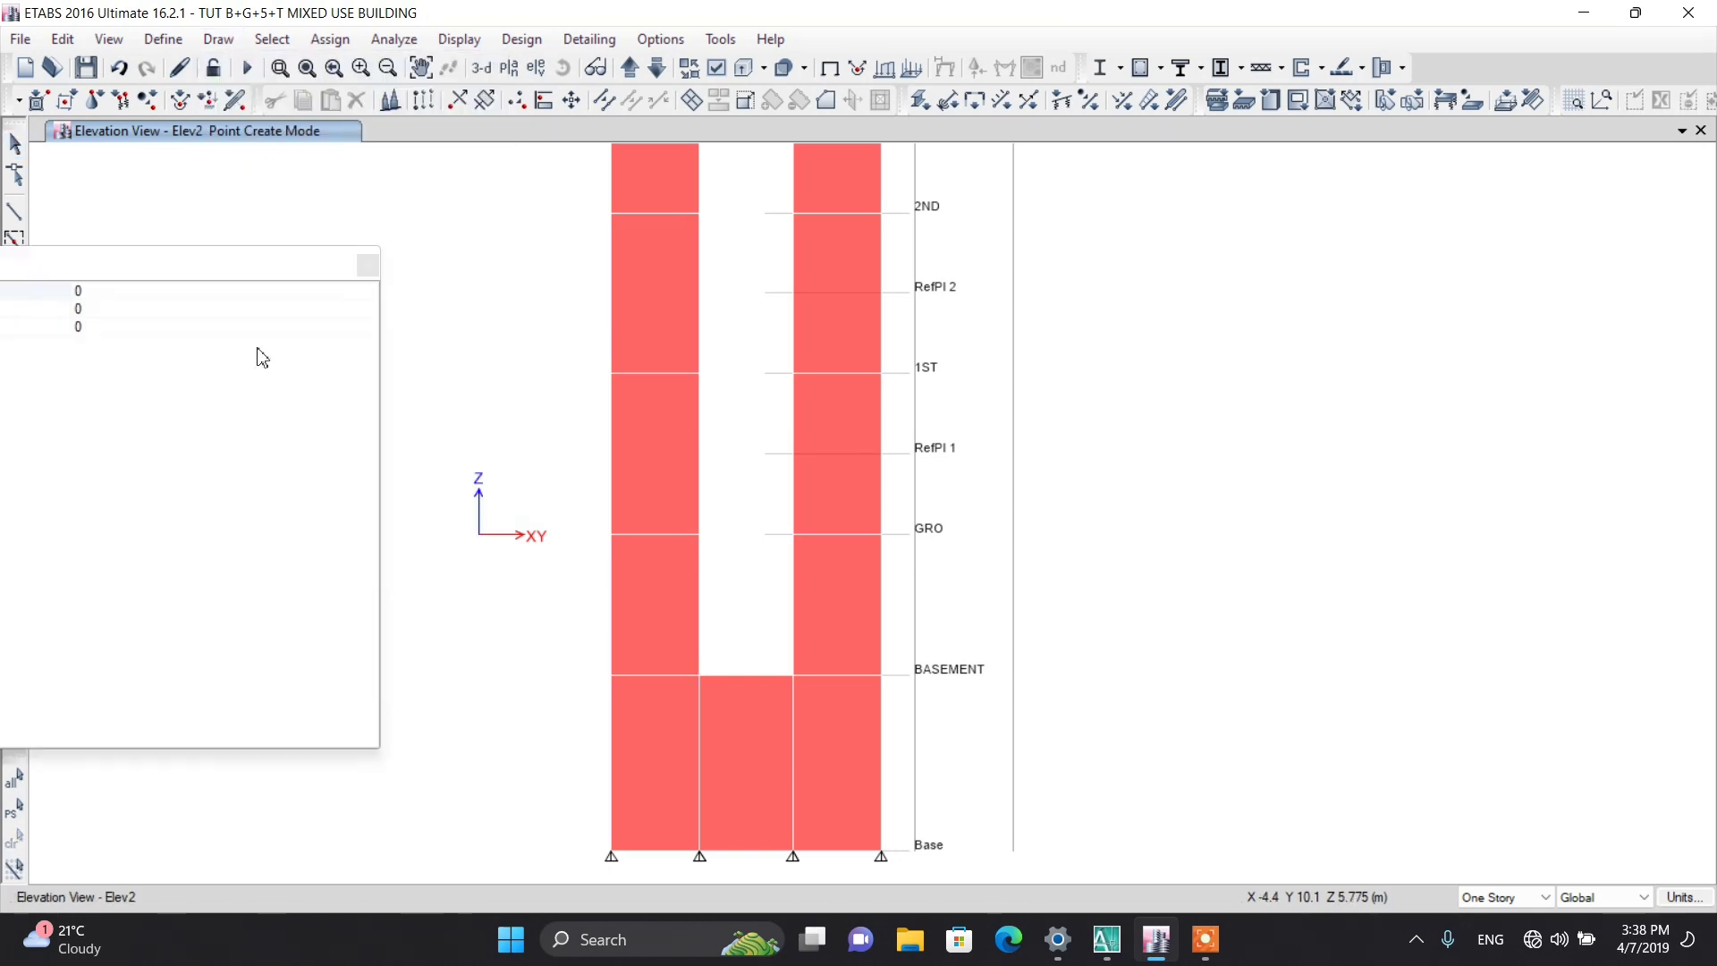
drag(153, 265, 368, 415)
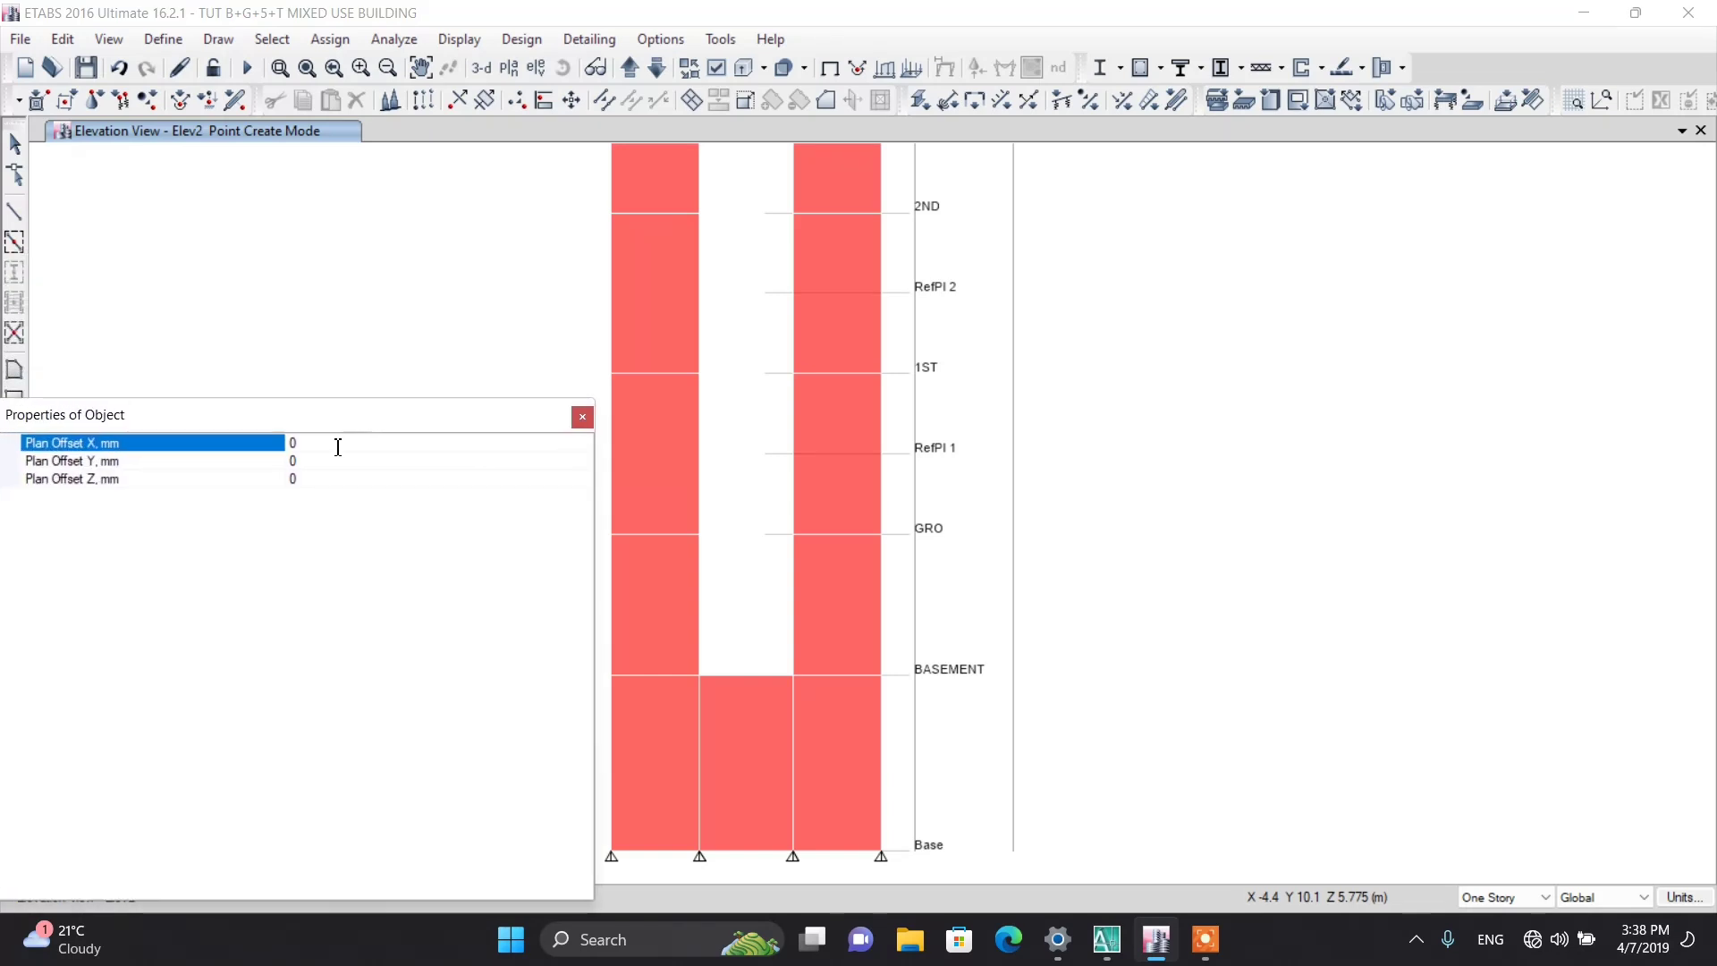
click(299, 488)
click(278, 485)
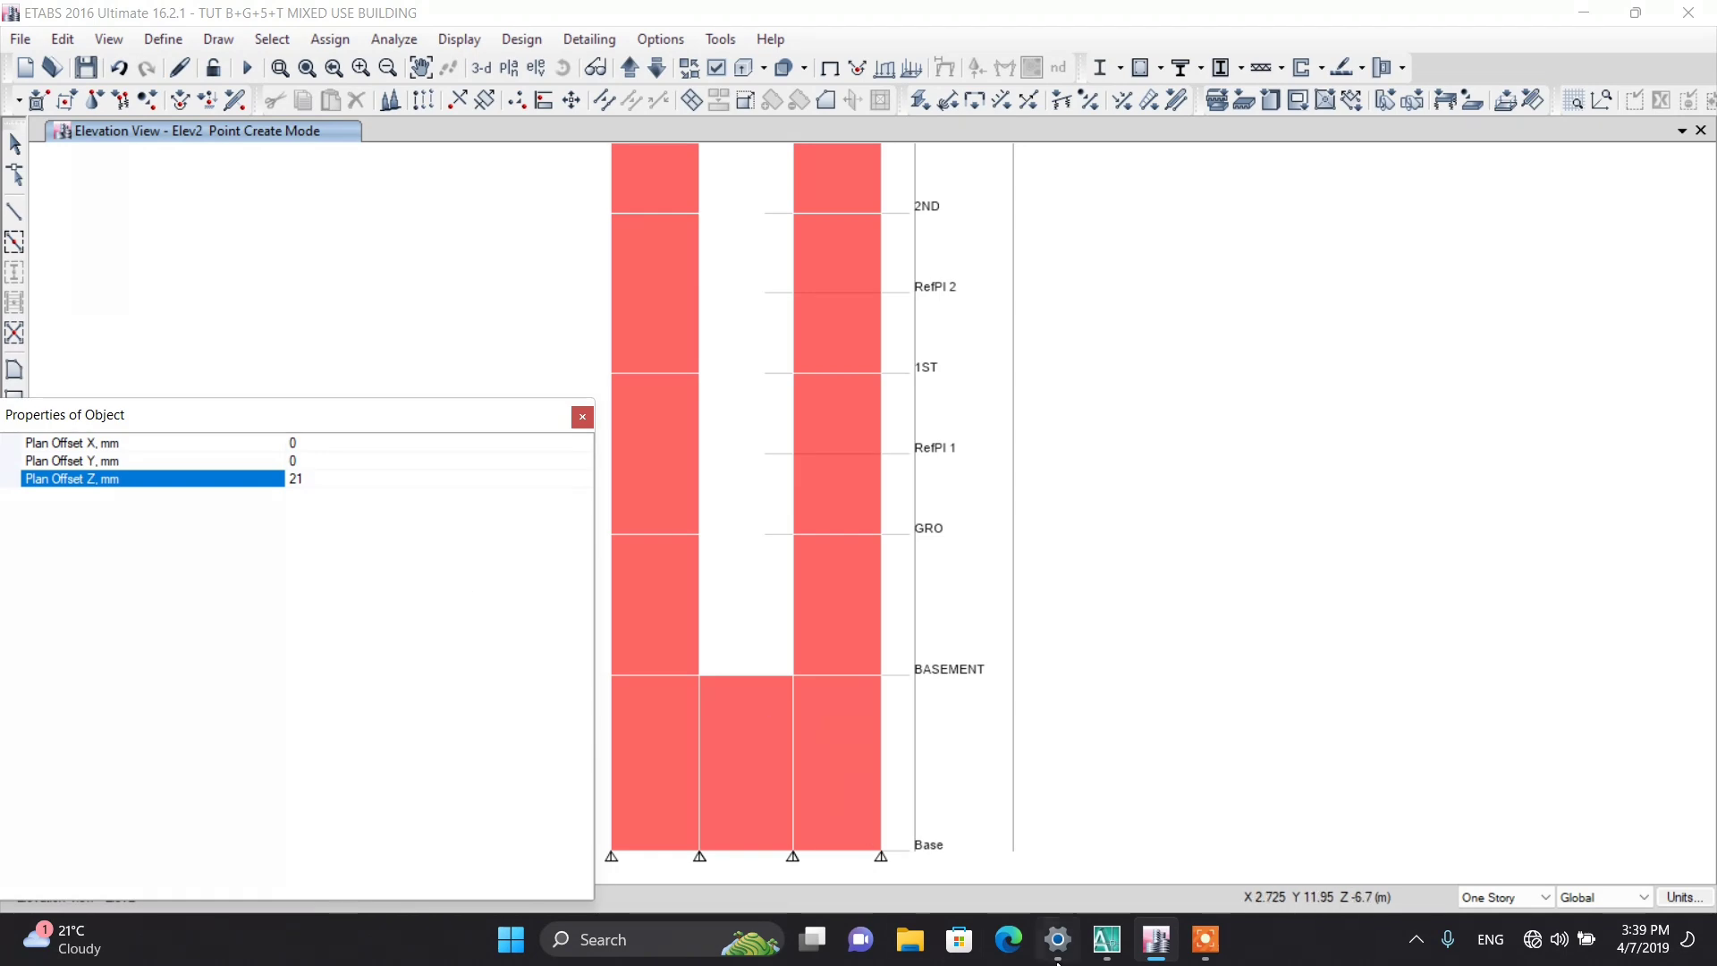
Step: Switch to AutoCAD and bring up the B+G+5+T structural drawing in place of the architectural one
click(1106, 944)
click(1109, 941)
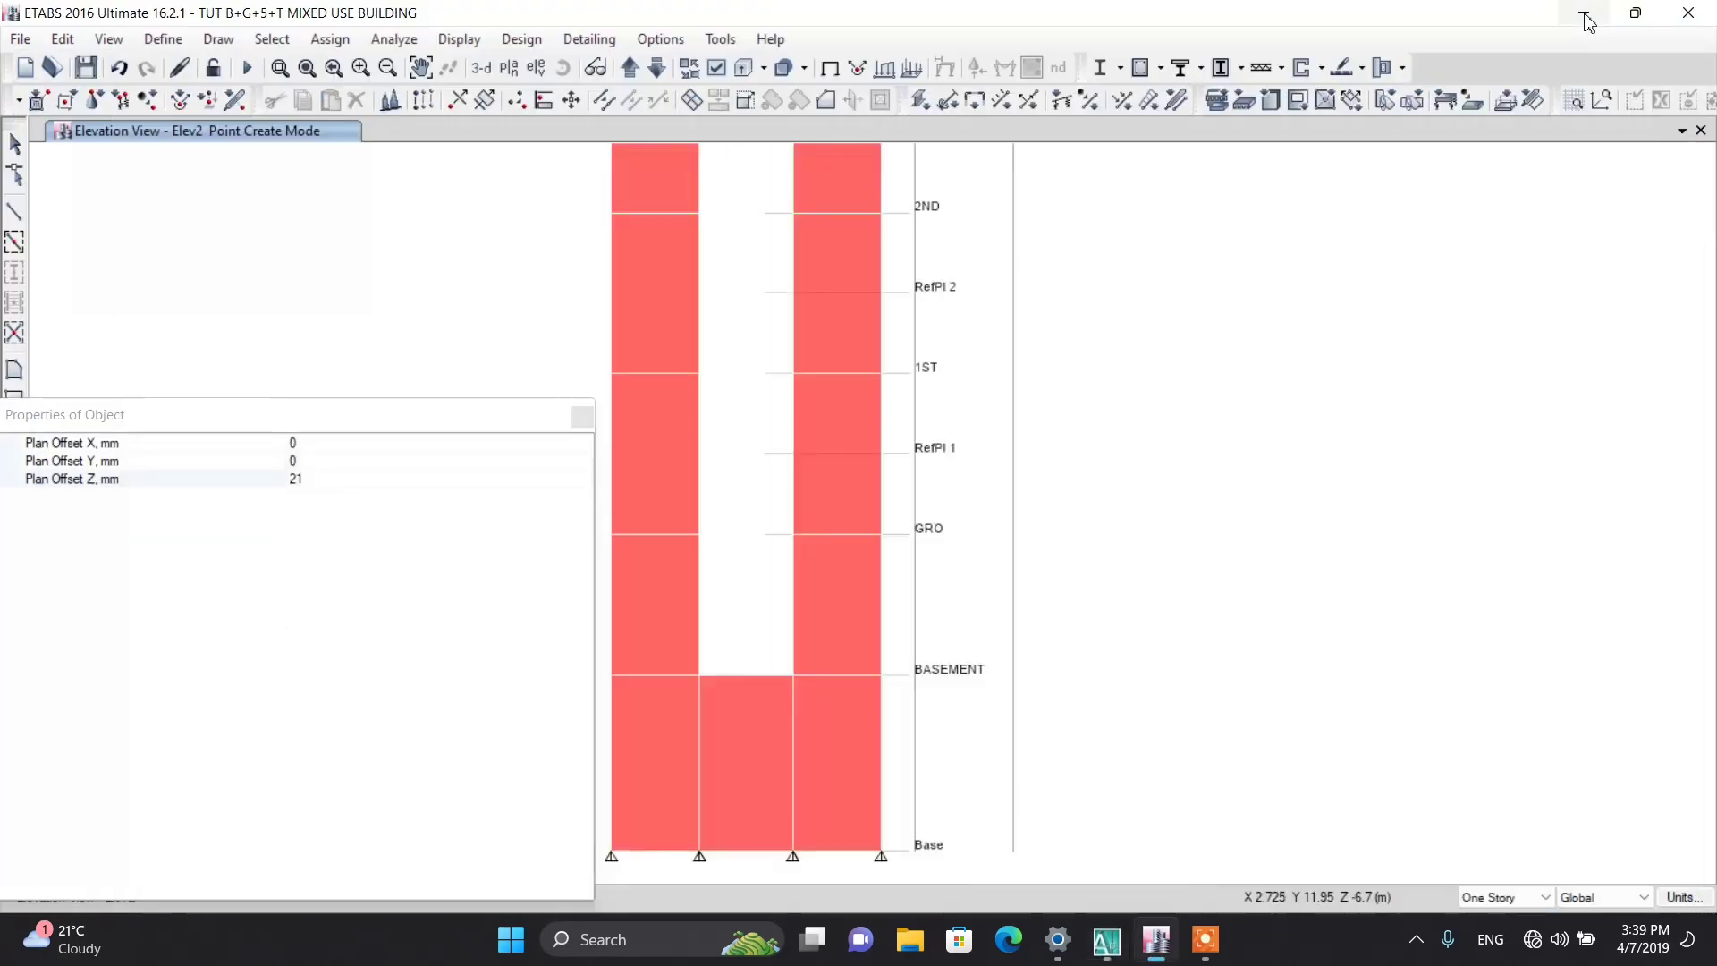
click(1114, 845)
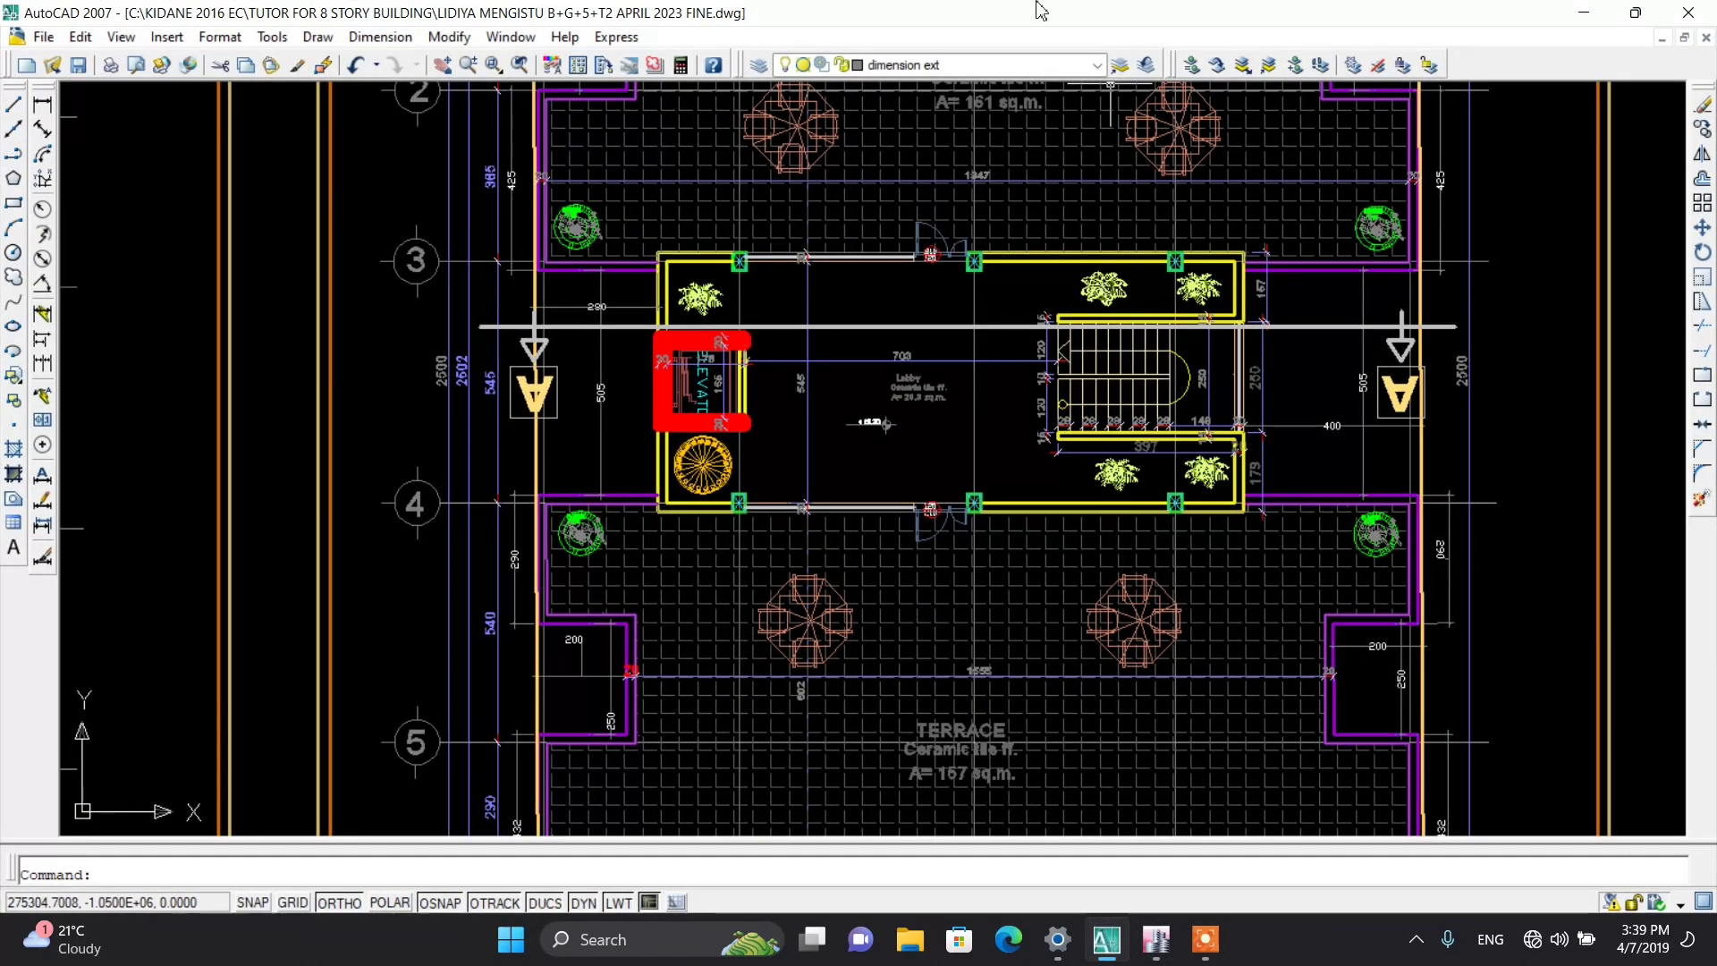
click(511, 37)
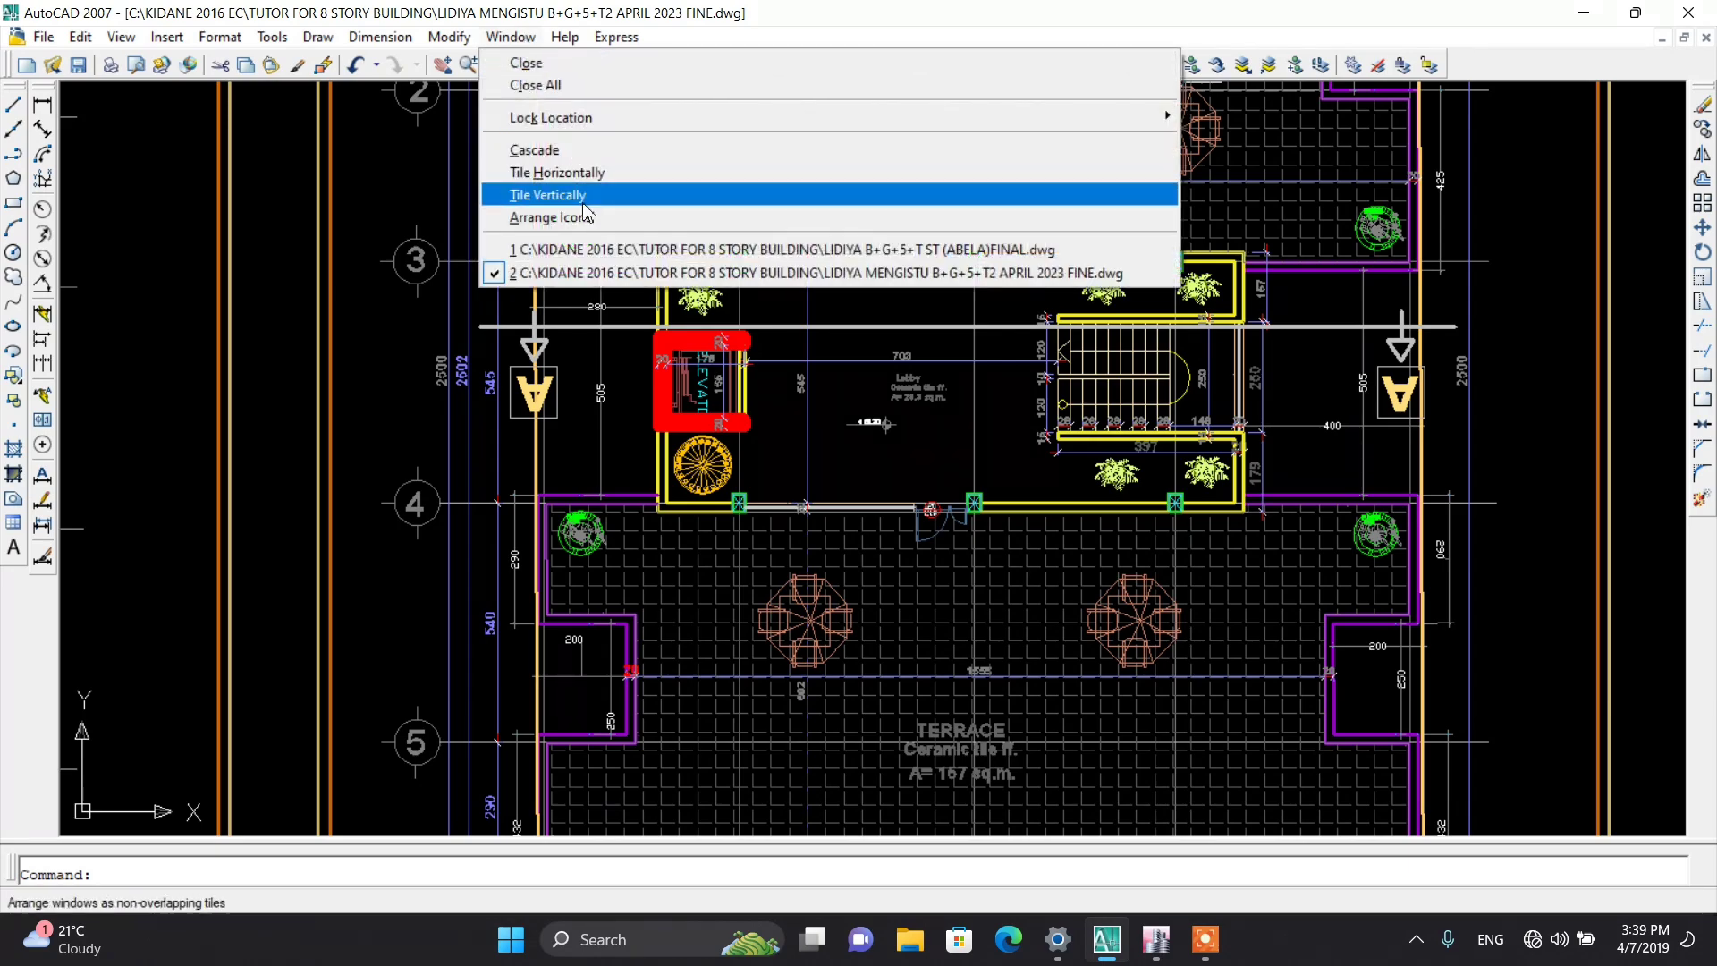
click(697, 249)
Step: Examine the door openings and the wall bands above them in the elevator shear wall elevation, comparing the storeys
scroll(999, 483, up, 8)
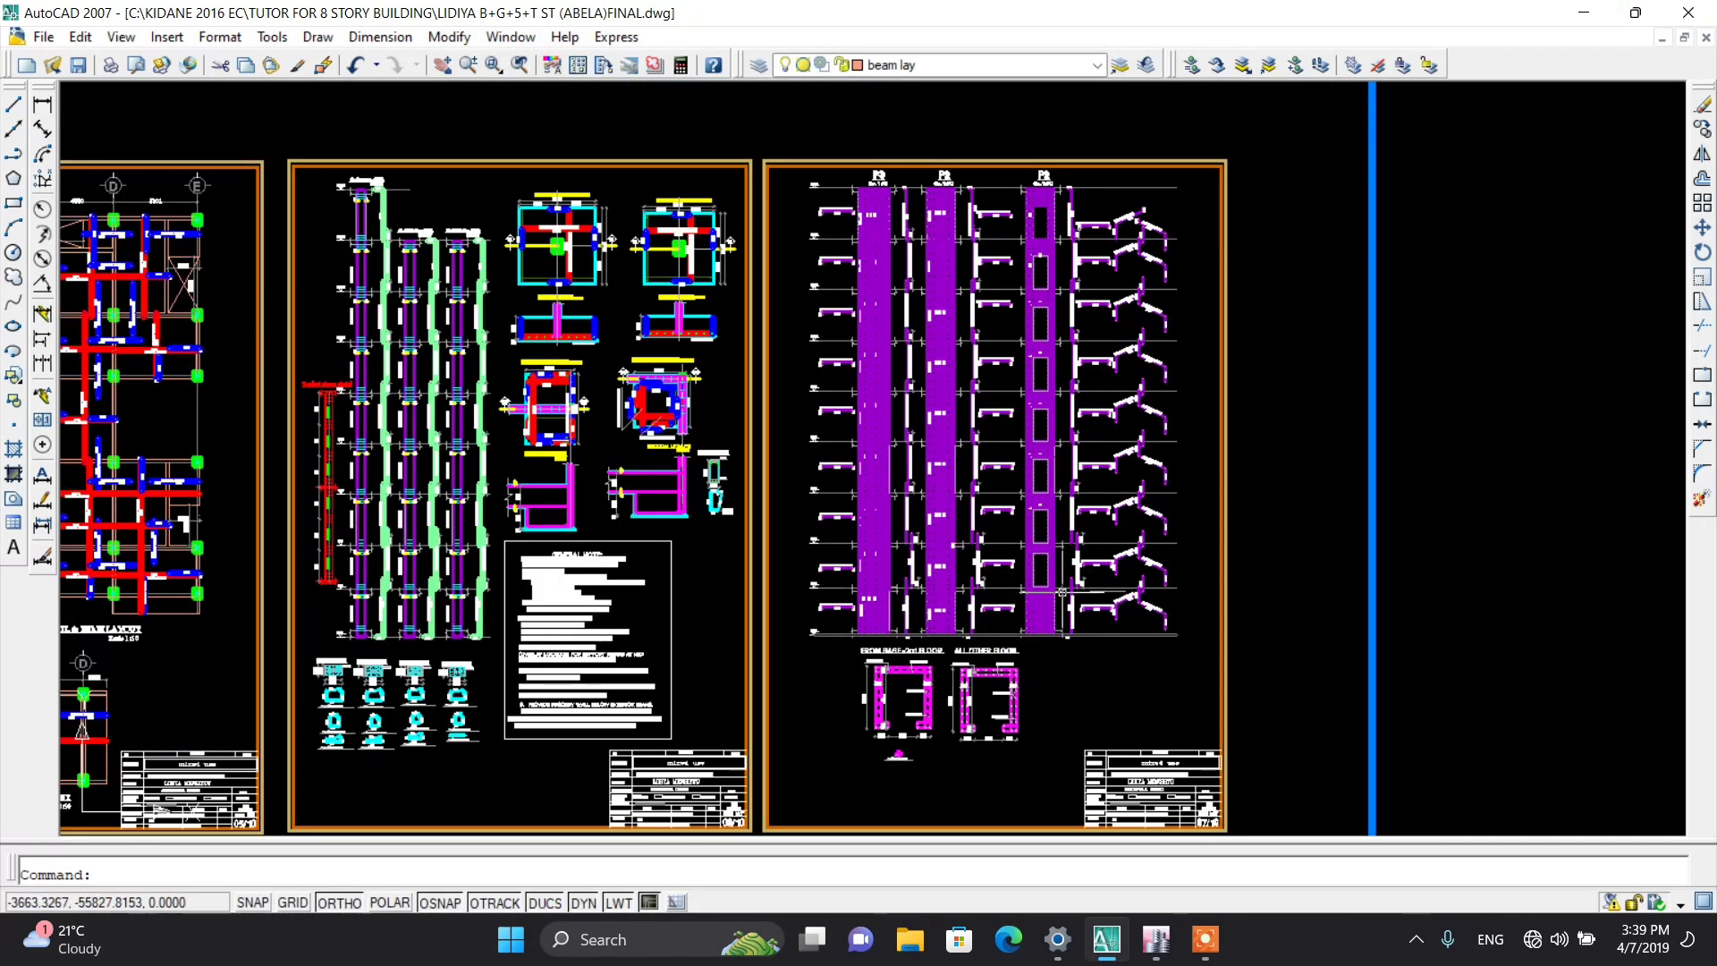
scroll(999, 484, up, 2)
scroll(993, 474, down, 6)
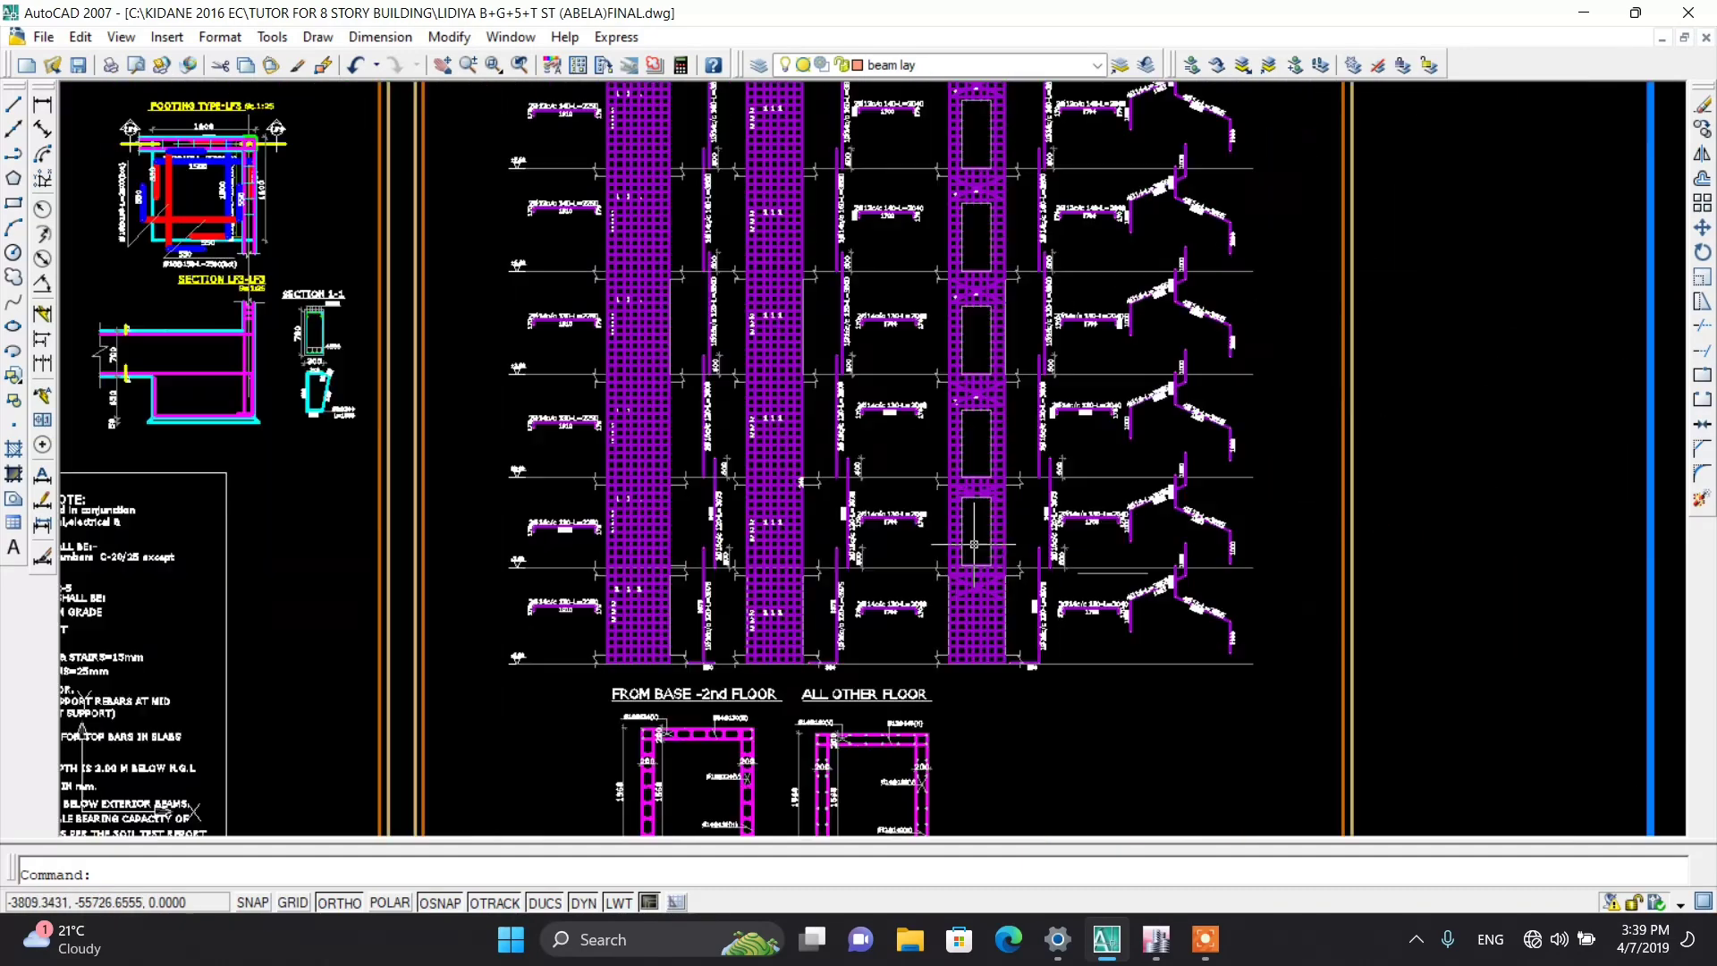
scroll(974, 458, up, 7)
scroll(973, 454, up, 2)
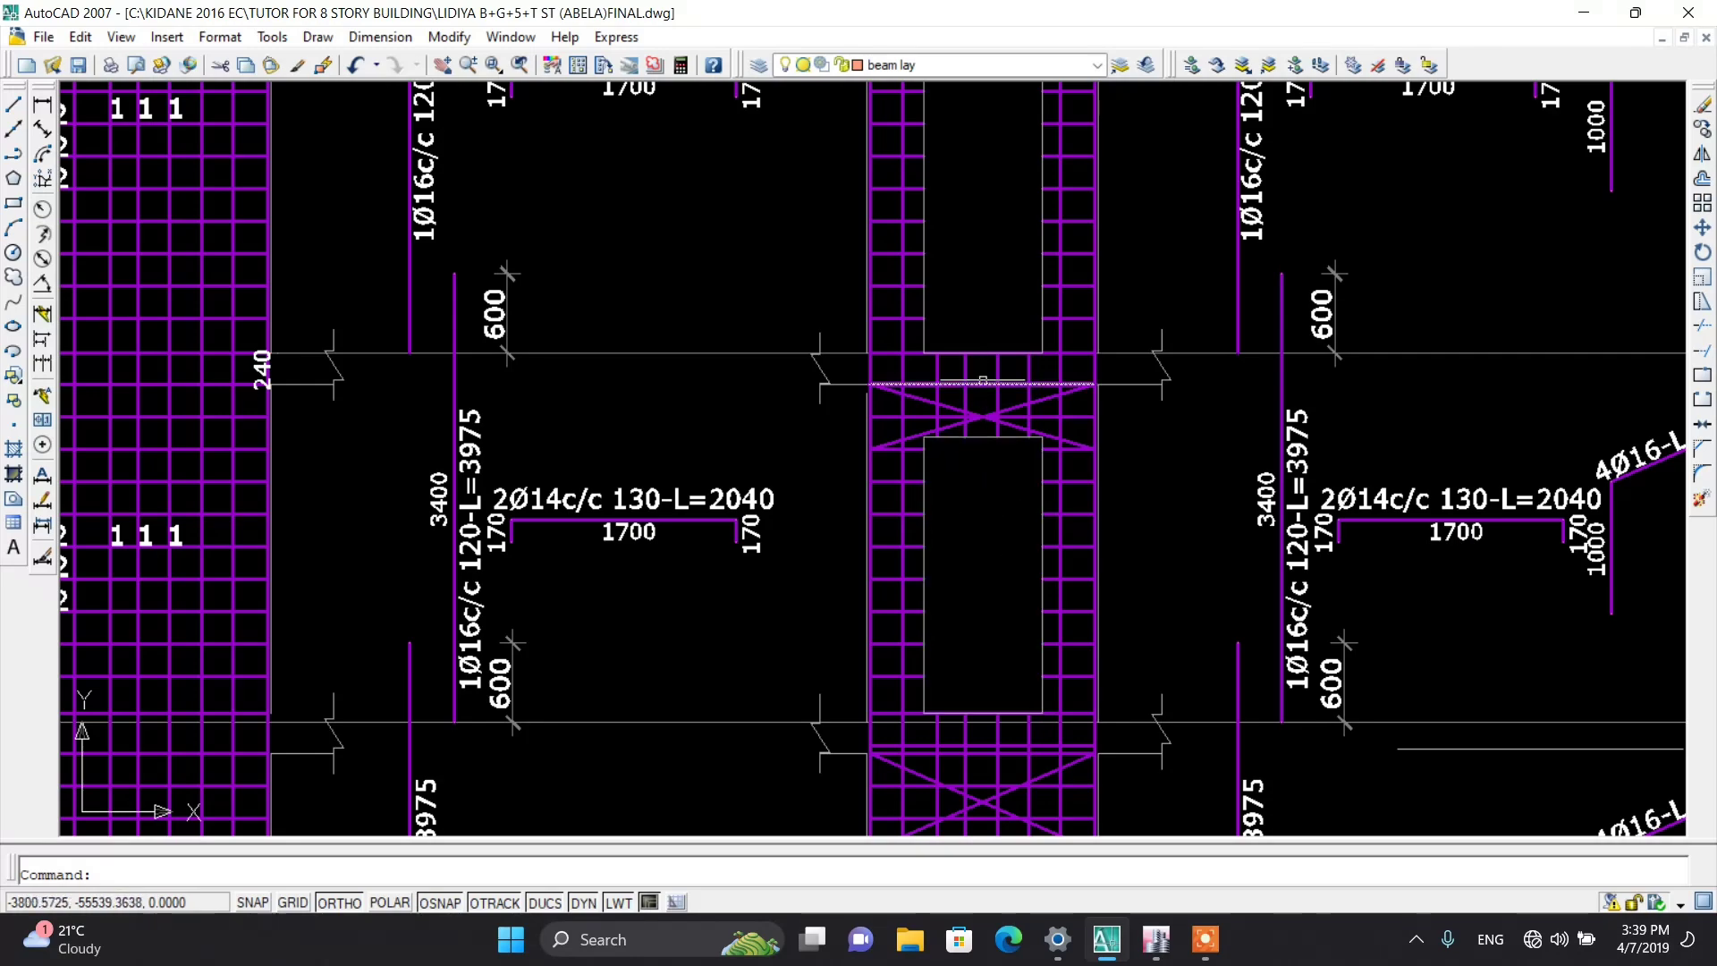
scroll(980, 376, down, 4)
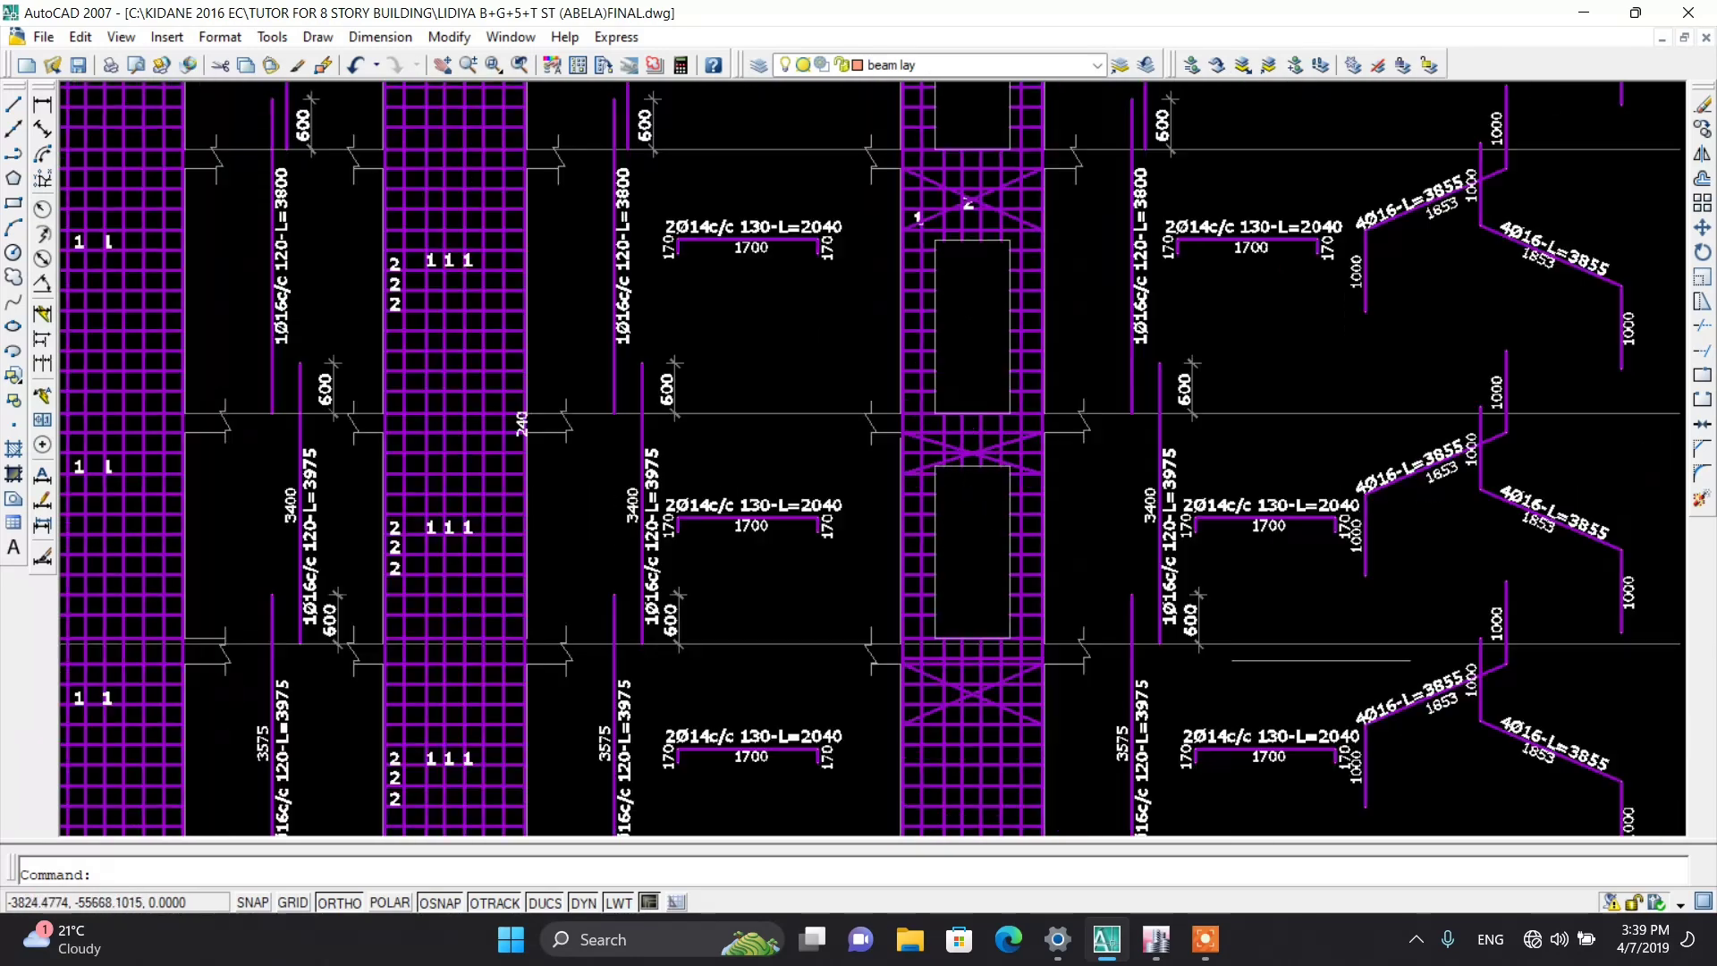
scroll(972, 309, up, 5)
scroll(973, 309, down, 5)
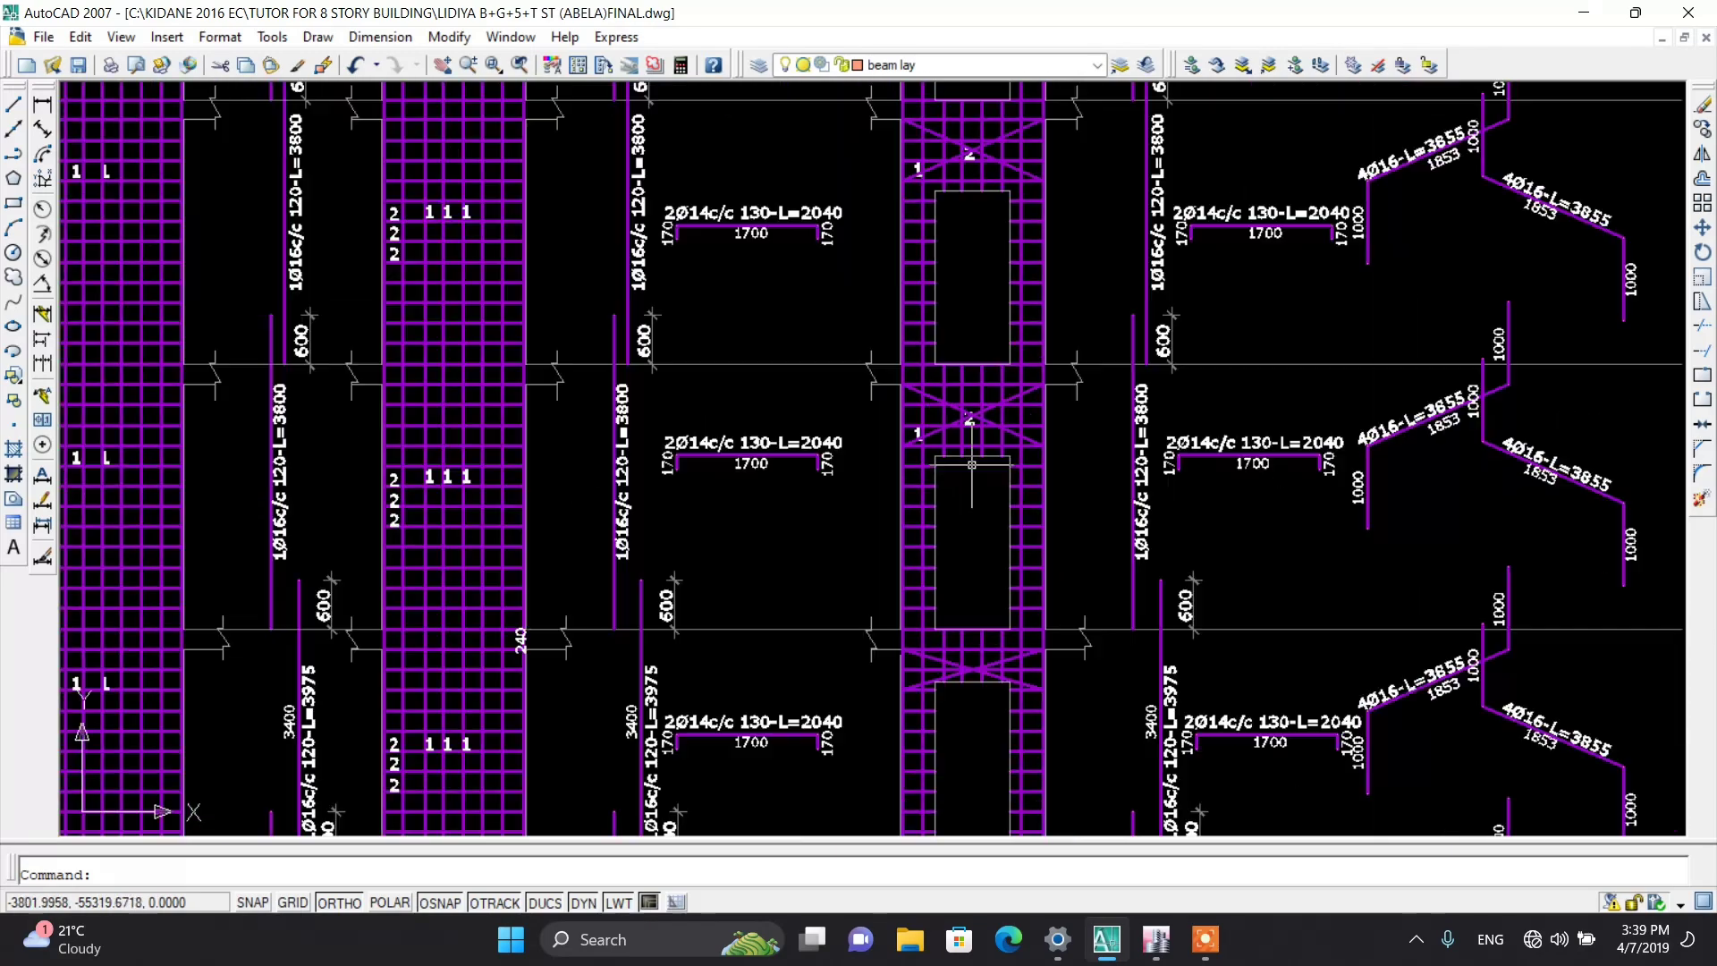
scroll(950, 266, down, 2)
scroll(948, 295, up, 5)
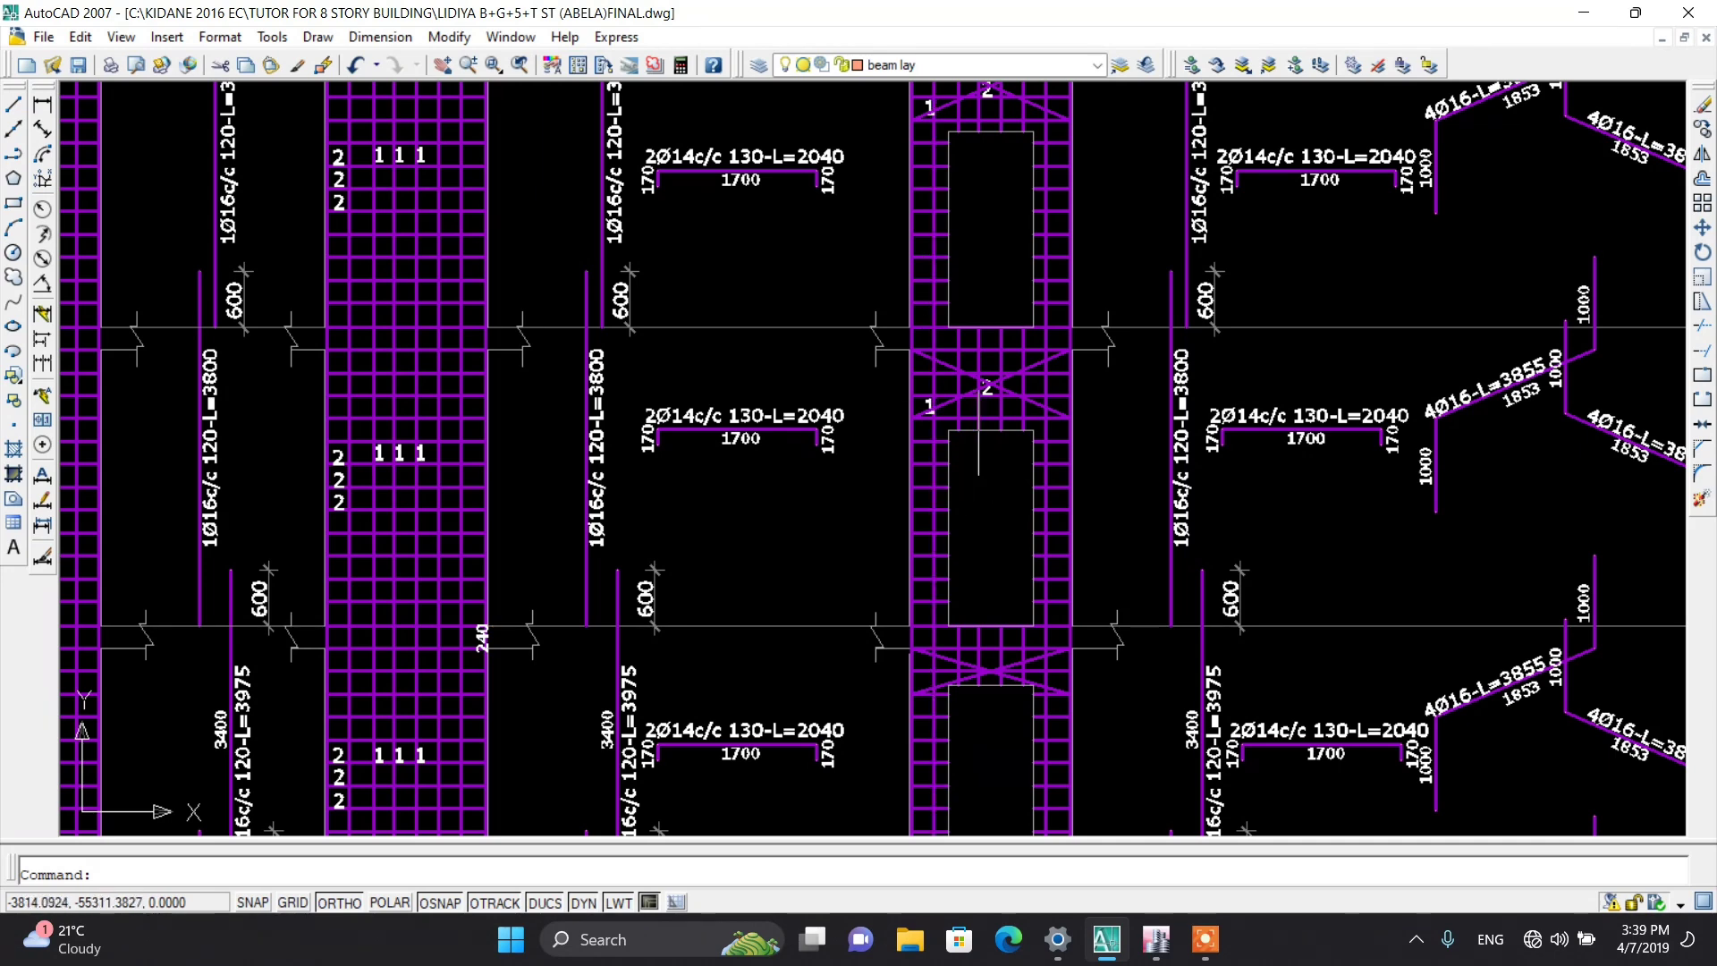
scroll(1002, 431, up, 2)
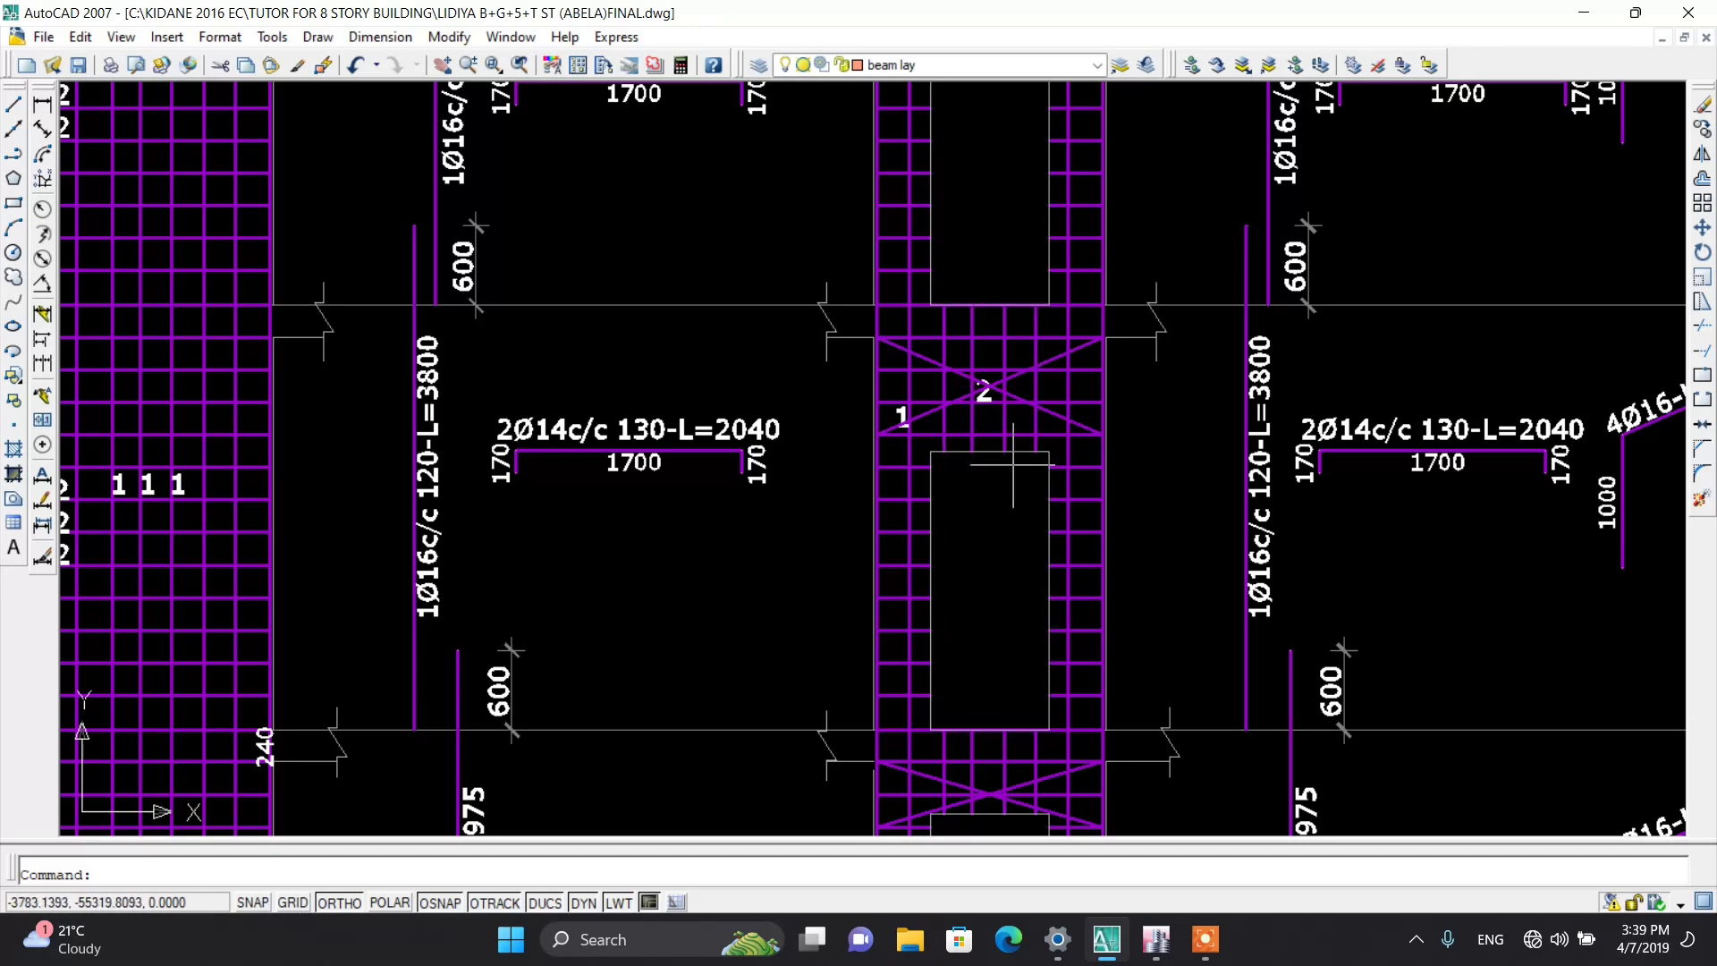
scroll(984, 391, down, 2)
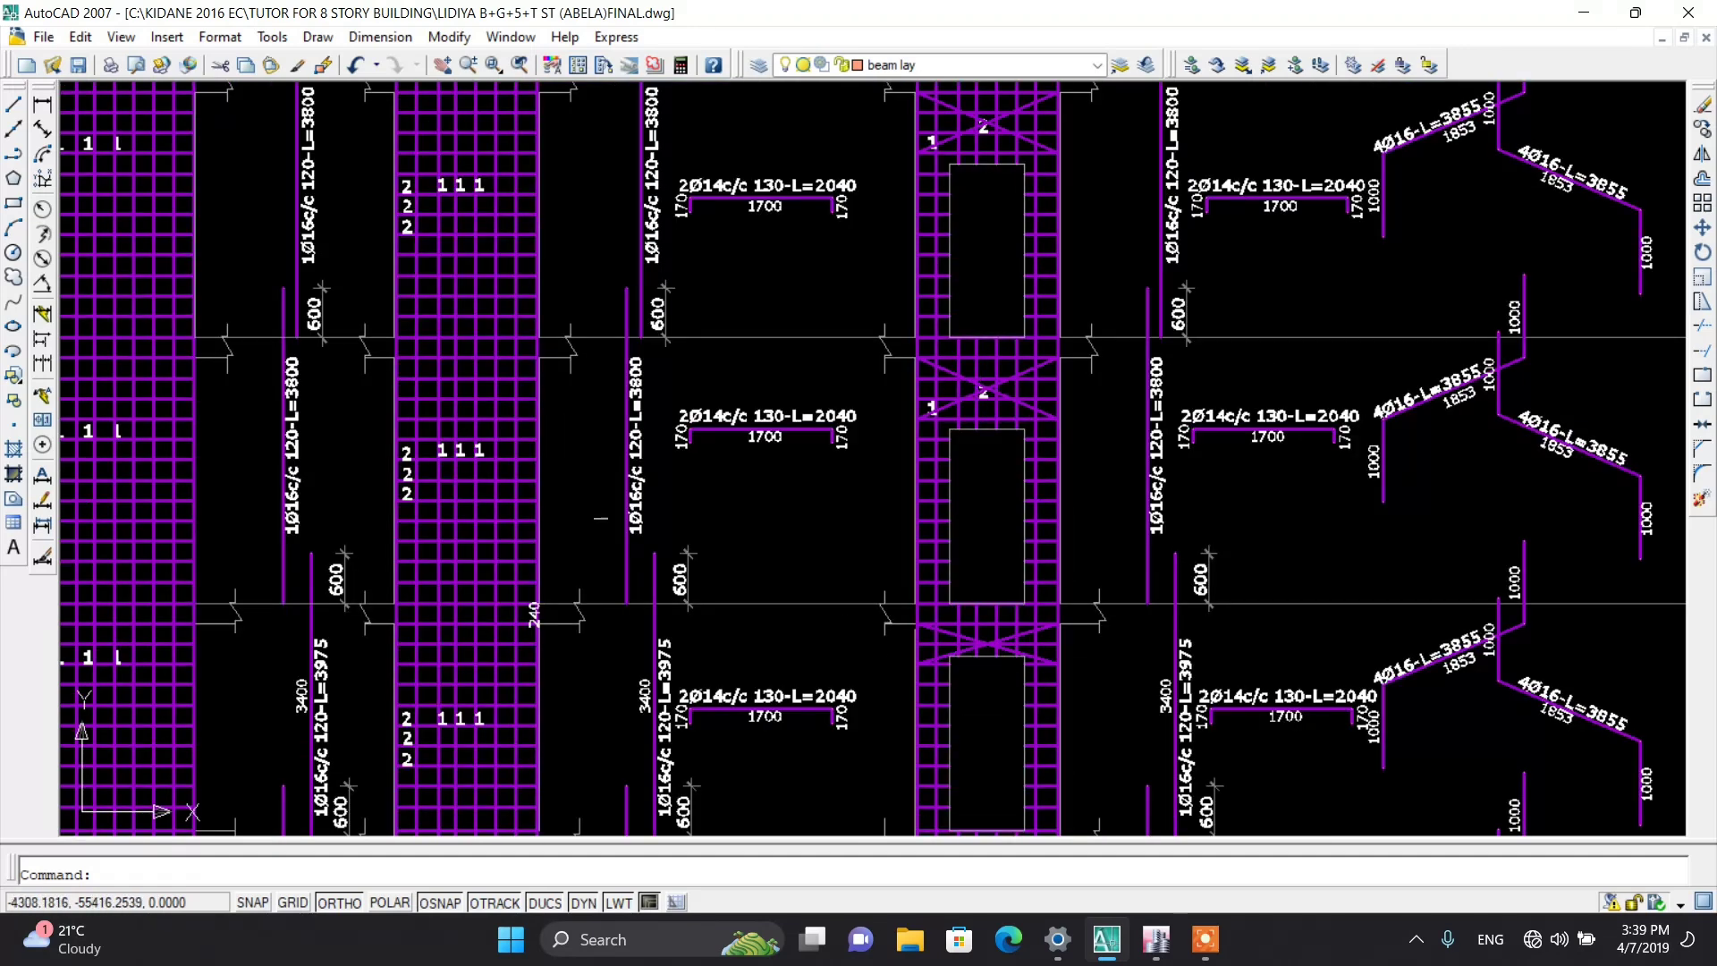
Step: Measure the height of a door opening in the elevator shear wall elevation with a linear dimension, without placing it
click(42, 105)
scroll(958, 456, up, 5)
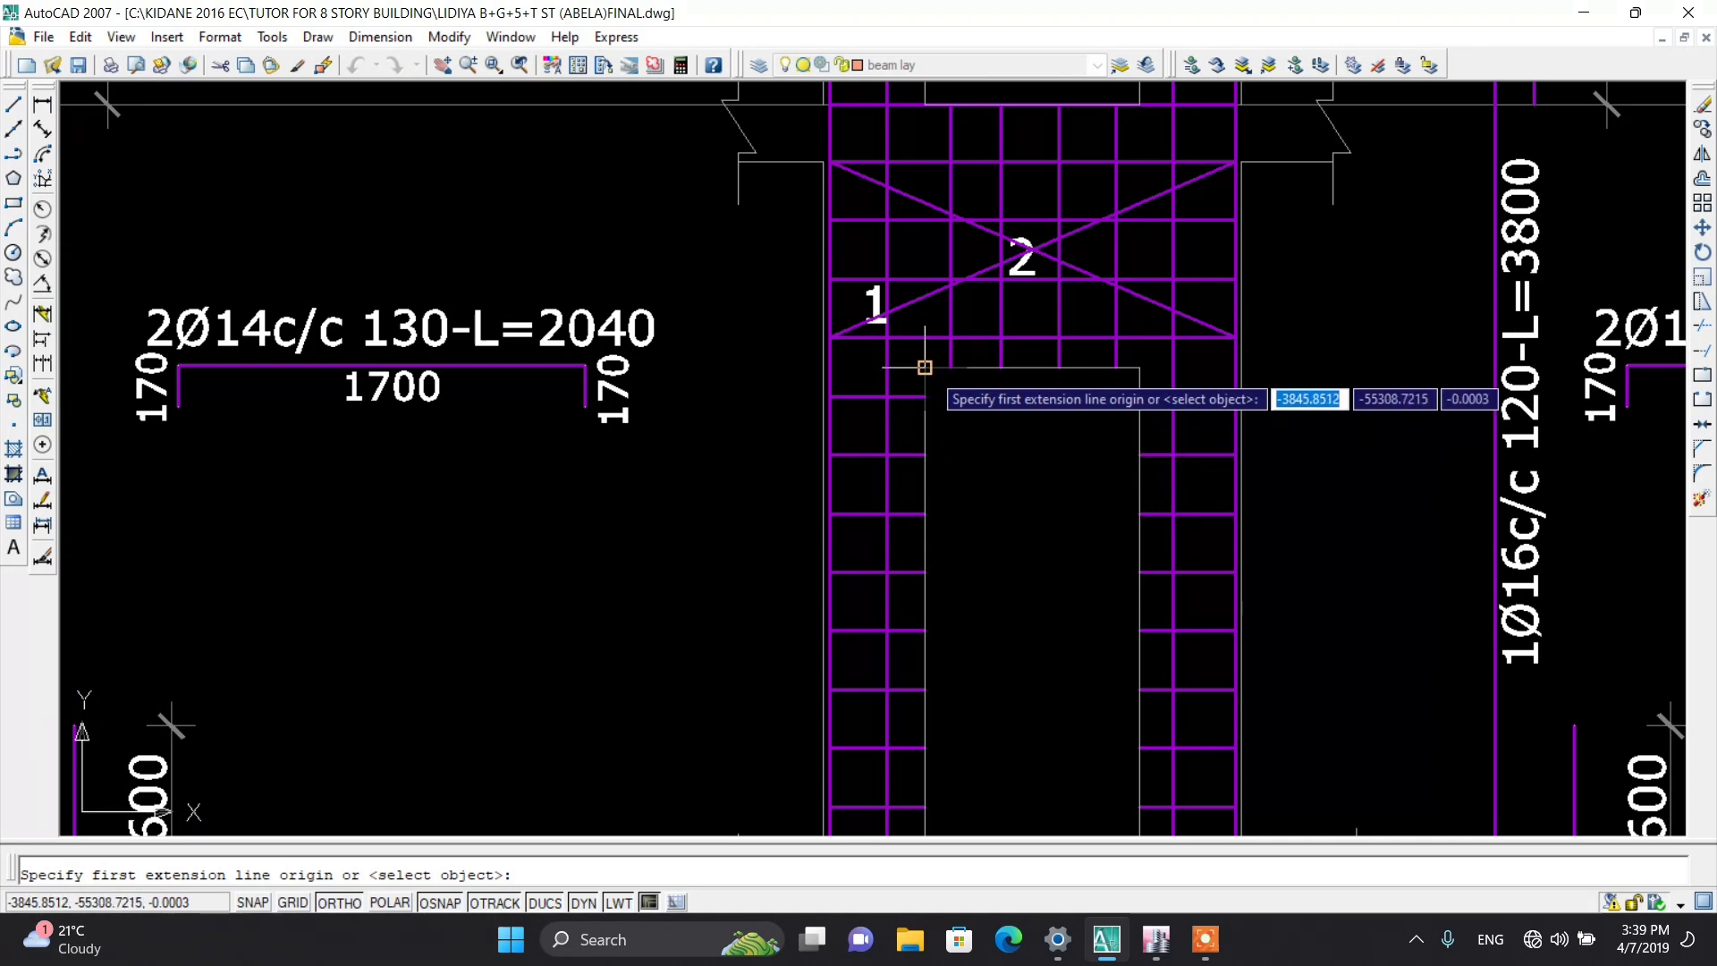
click(948, 429)
scroll(946, 430, down, 3)
scroll(930, 686, up, 3)
click(924, 686)
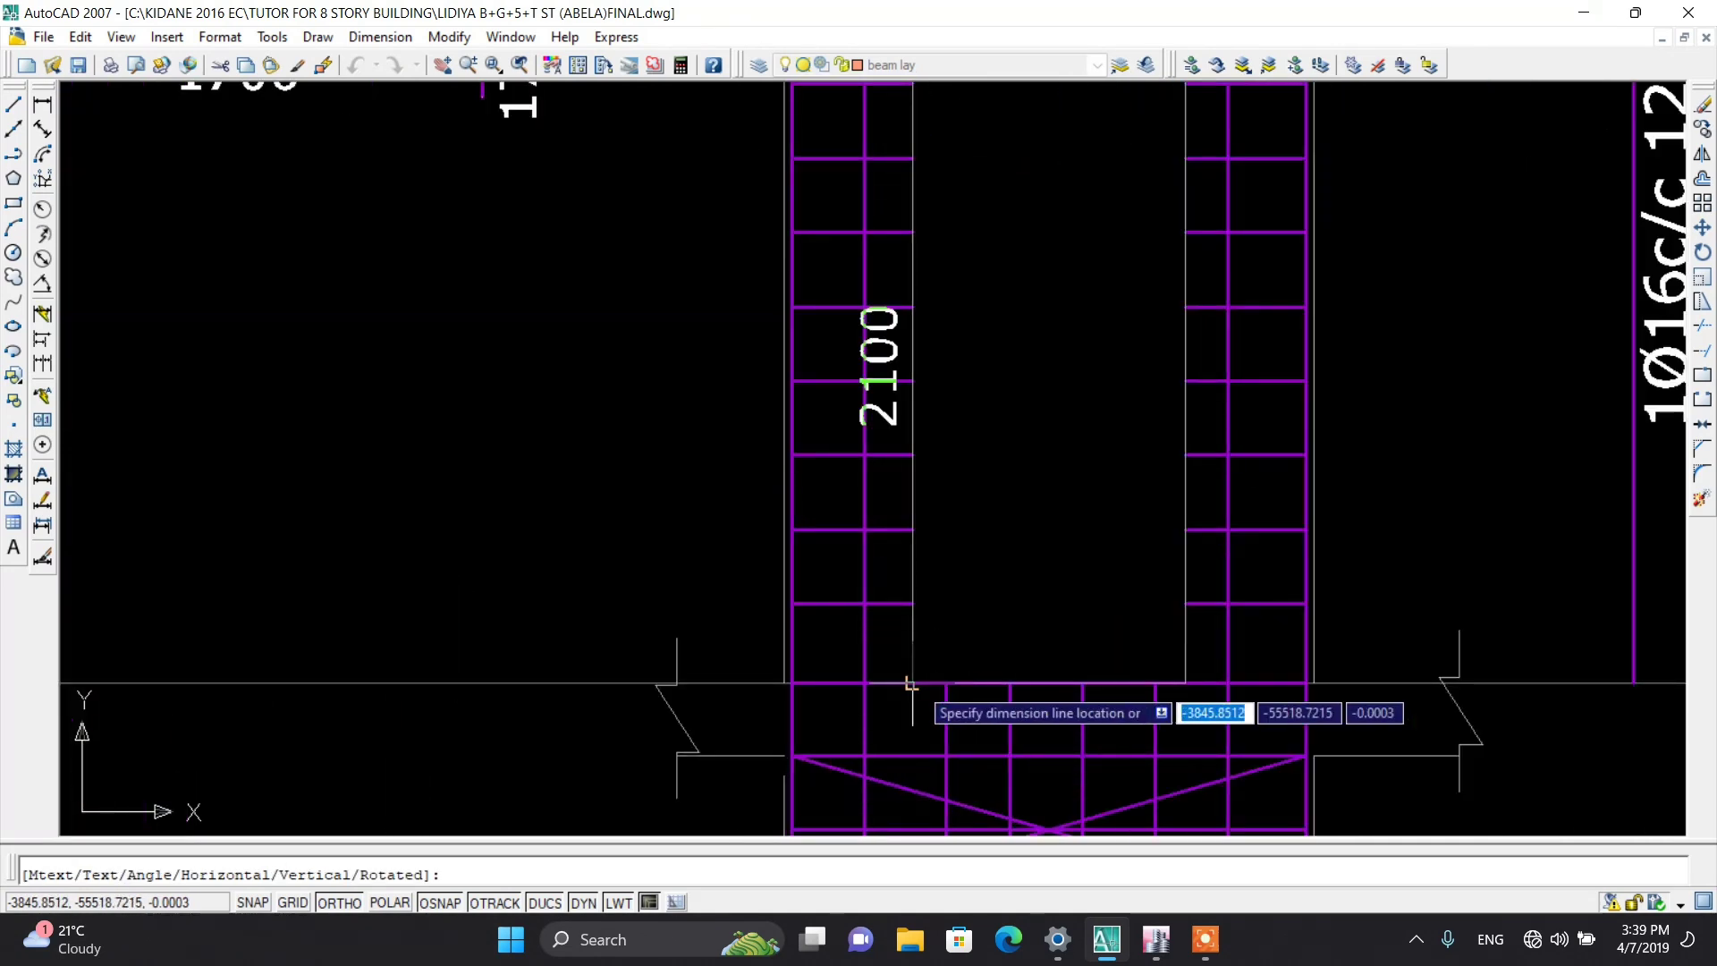
scroll(908, 686, down, 2)
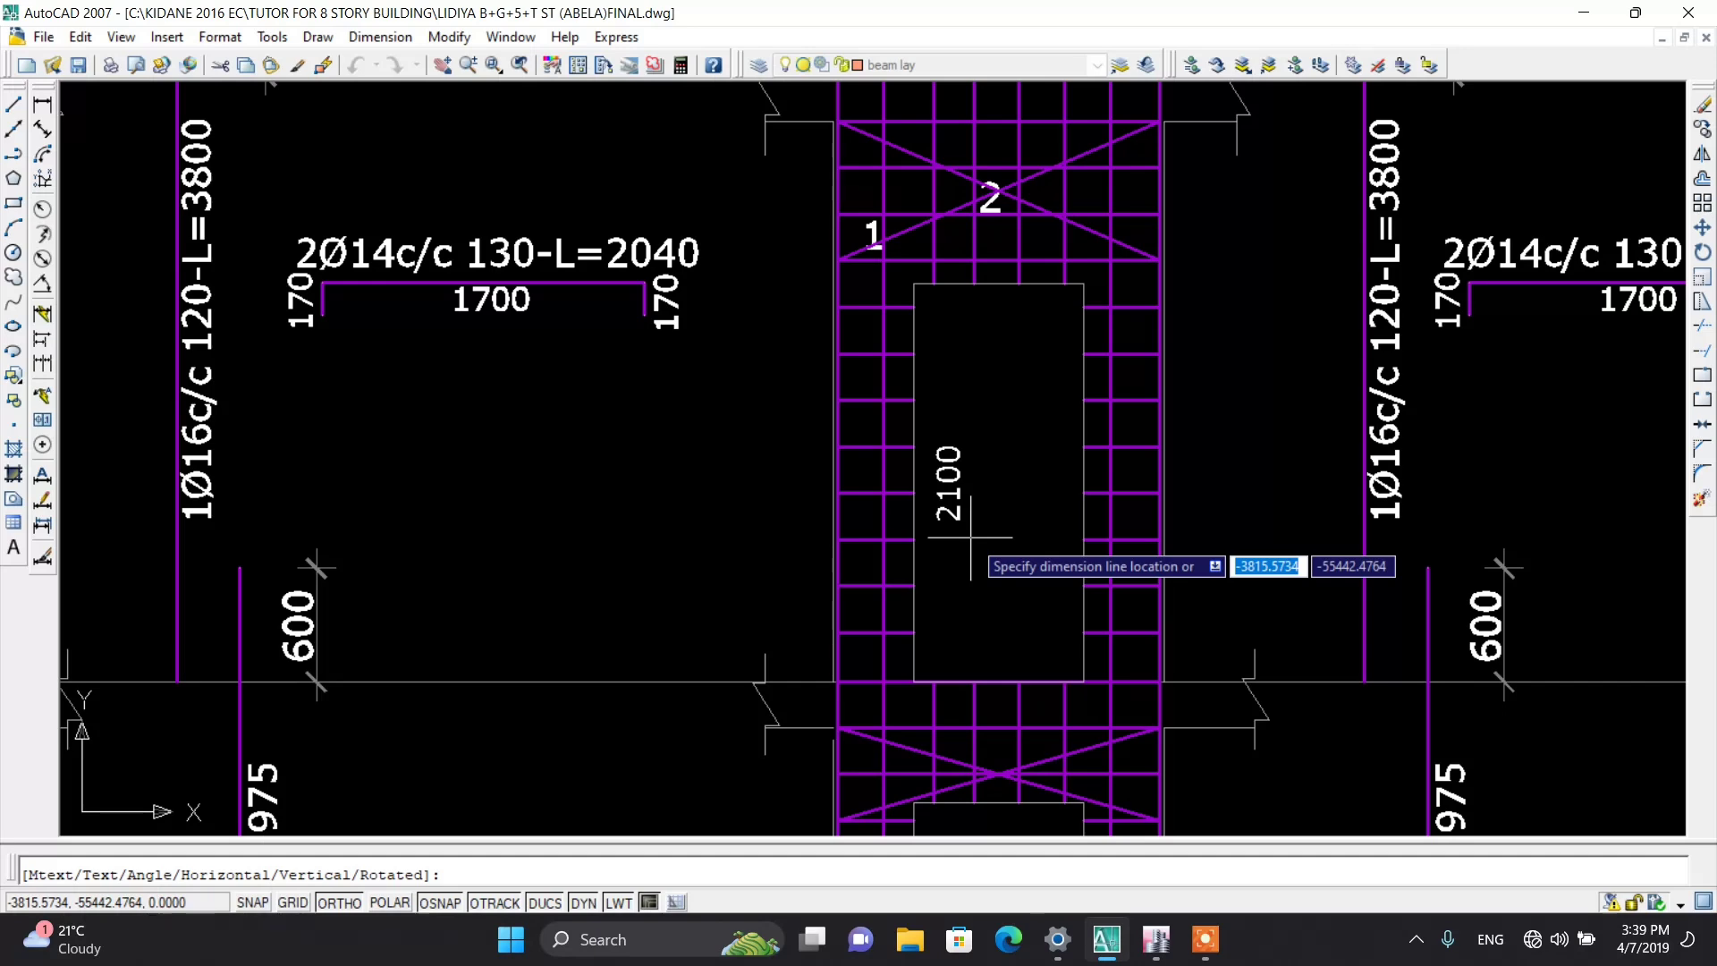
key(Escape)
scroll(970, 538, down, 2)
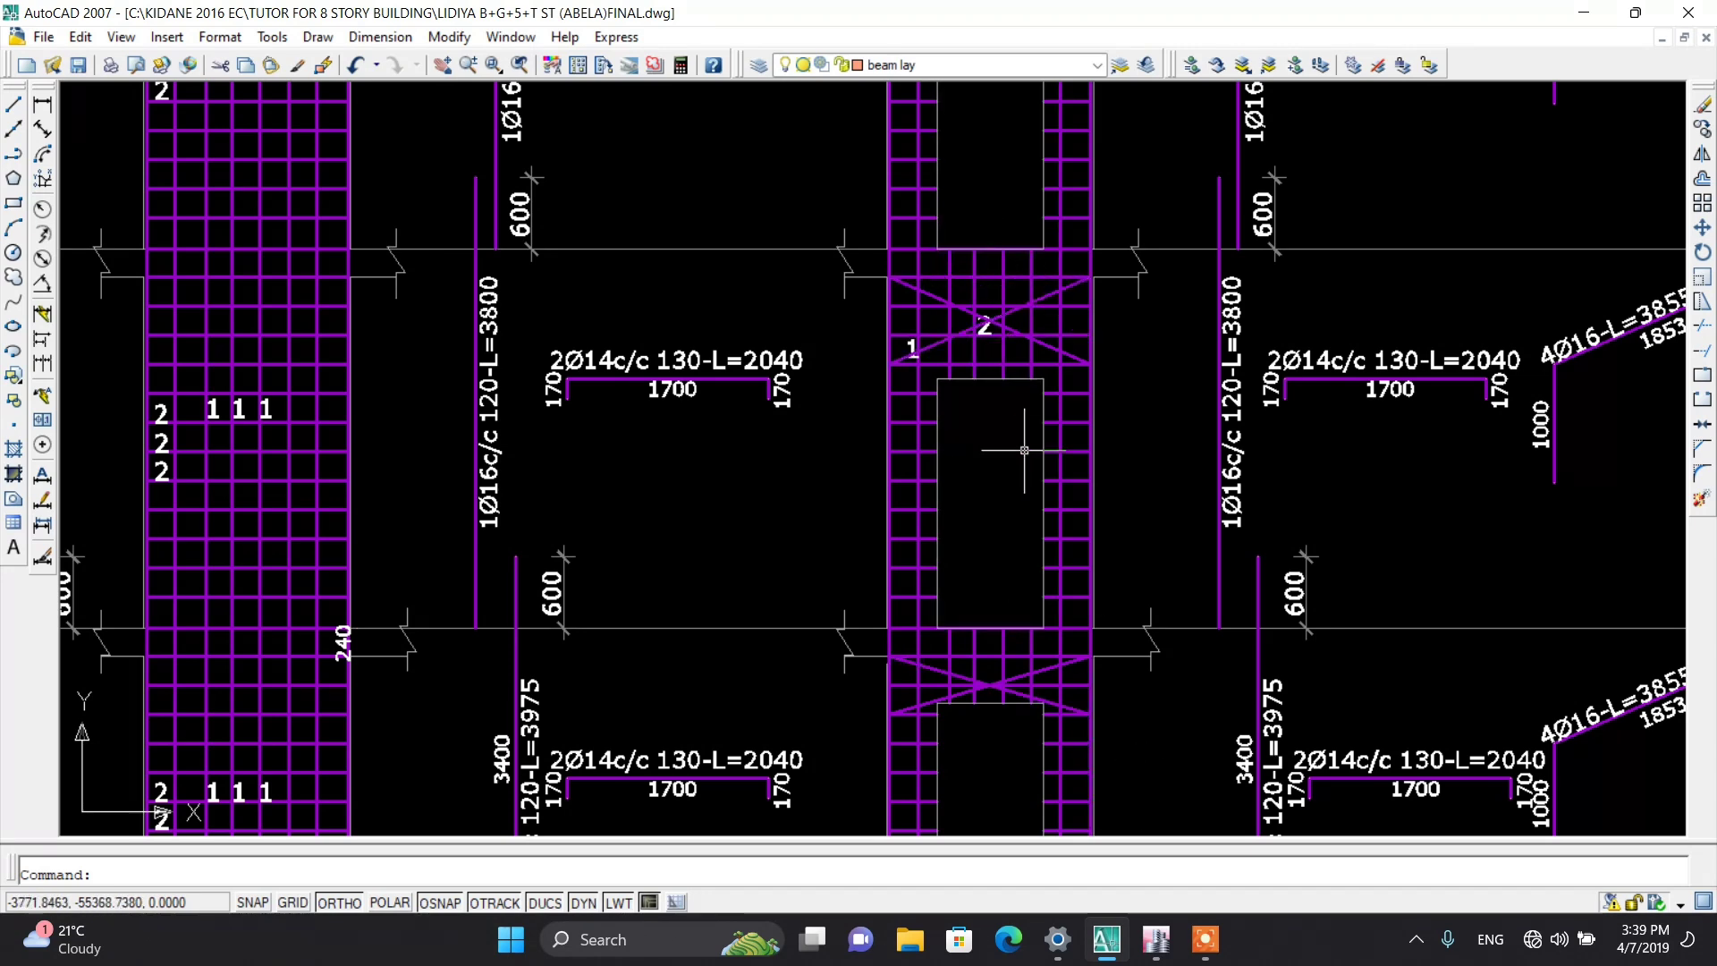
Step: Switch back to ETABS and draw two joints with a 2100 mm Z offset above the open bay's BASEMENT corners in Elev2
click(1156, 939)
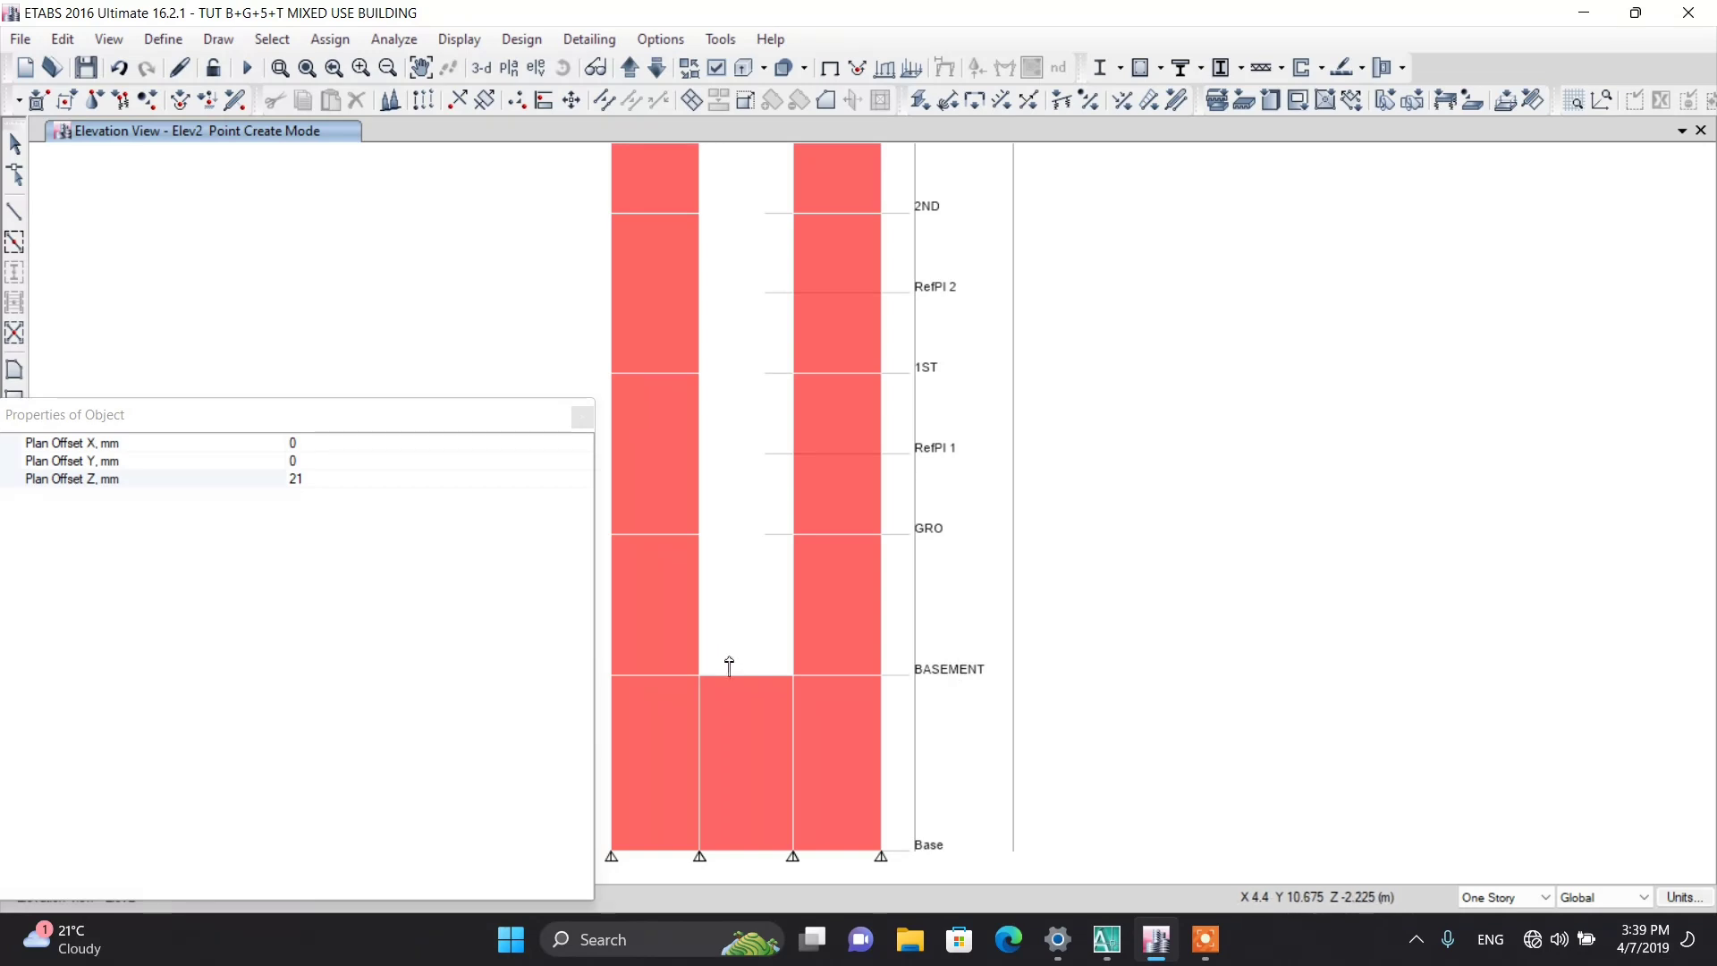
click(328, 479)
text(2100)
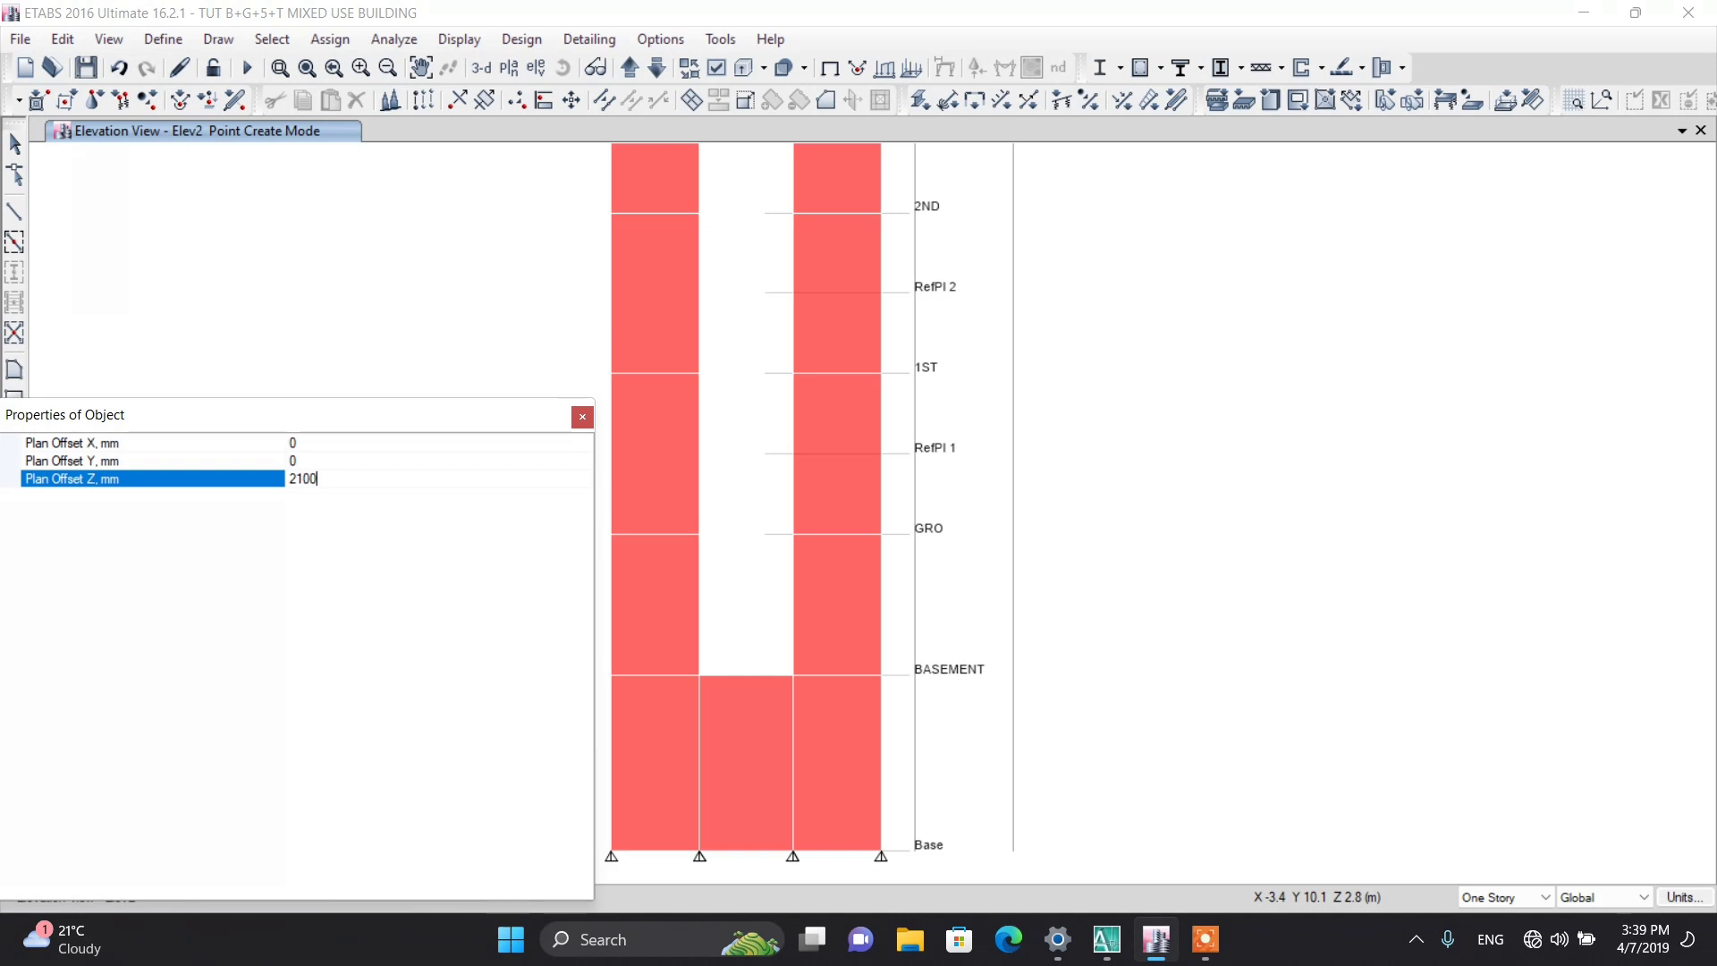
click(699, 677)
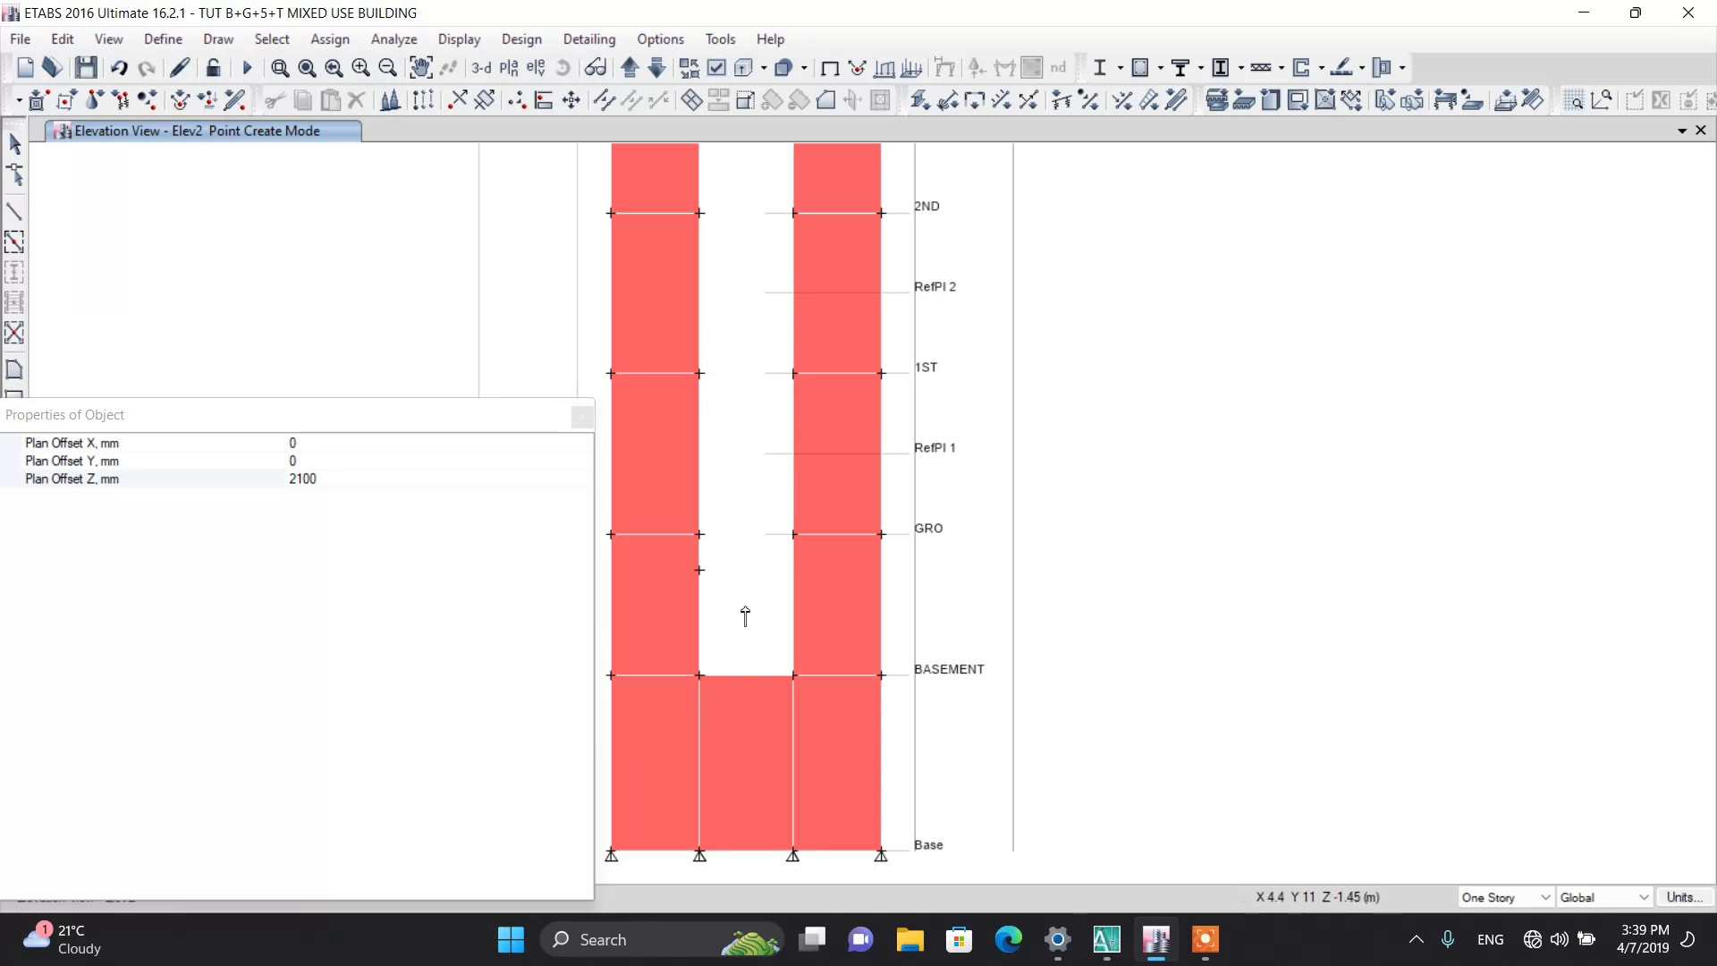
scroll(744, 617, up, 3)
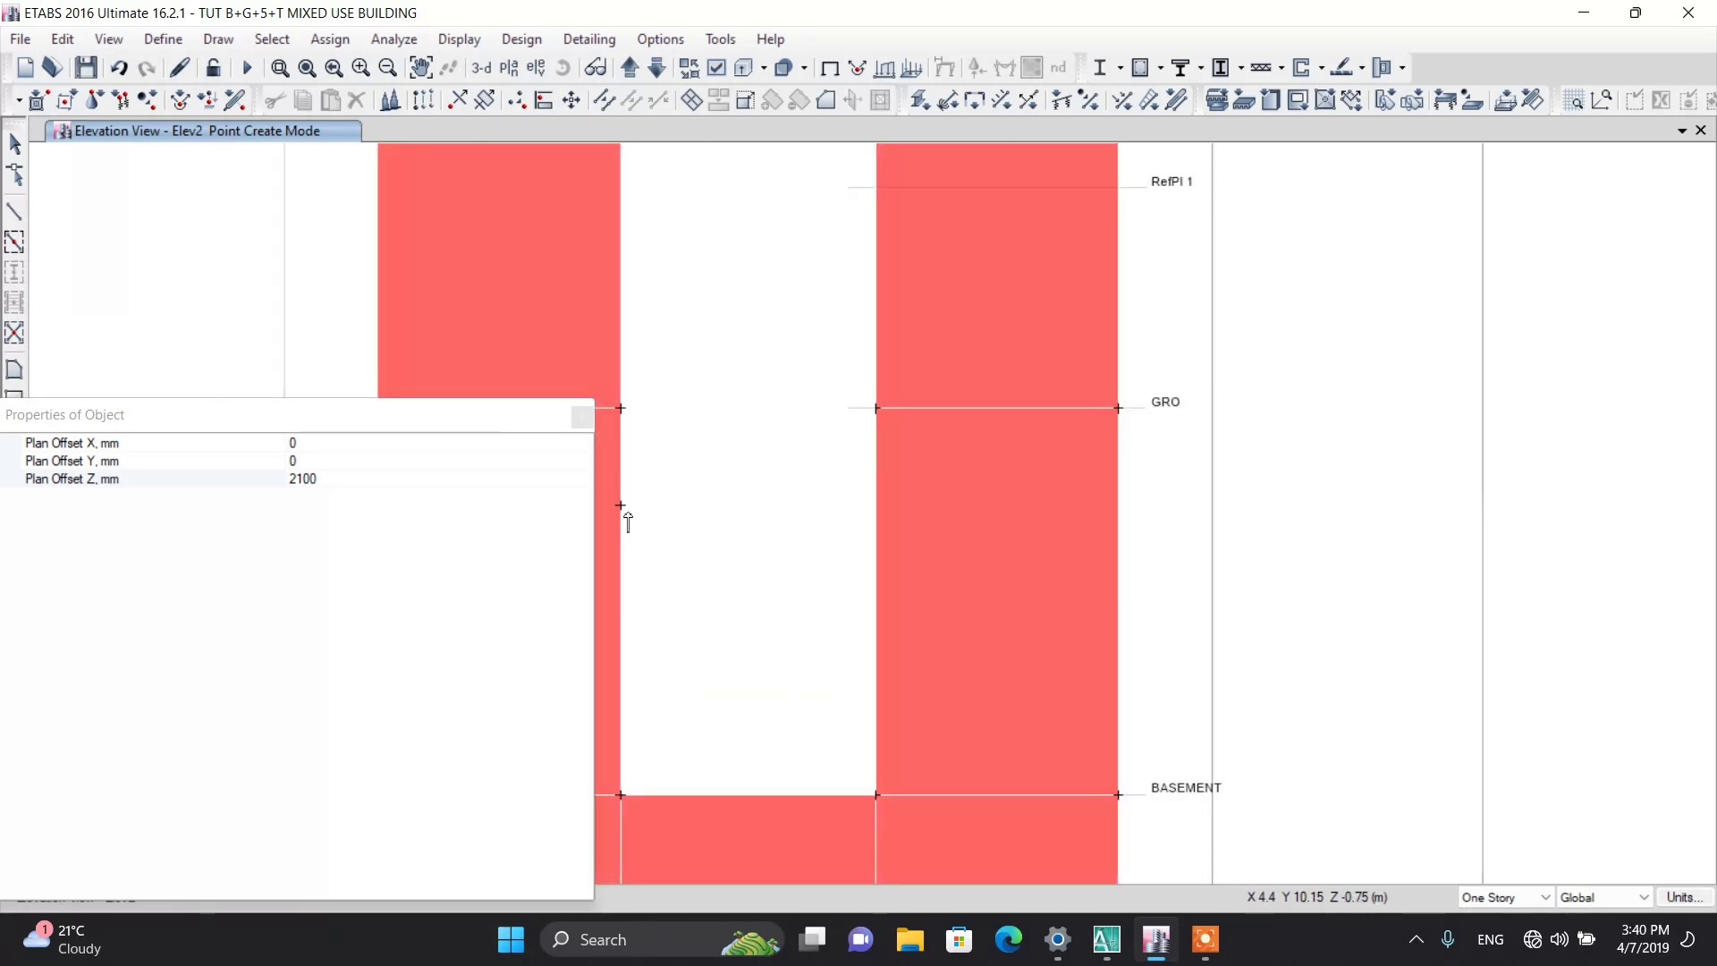
drag(382, 420, 335, 424)
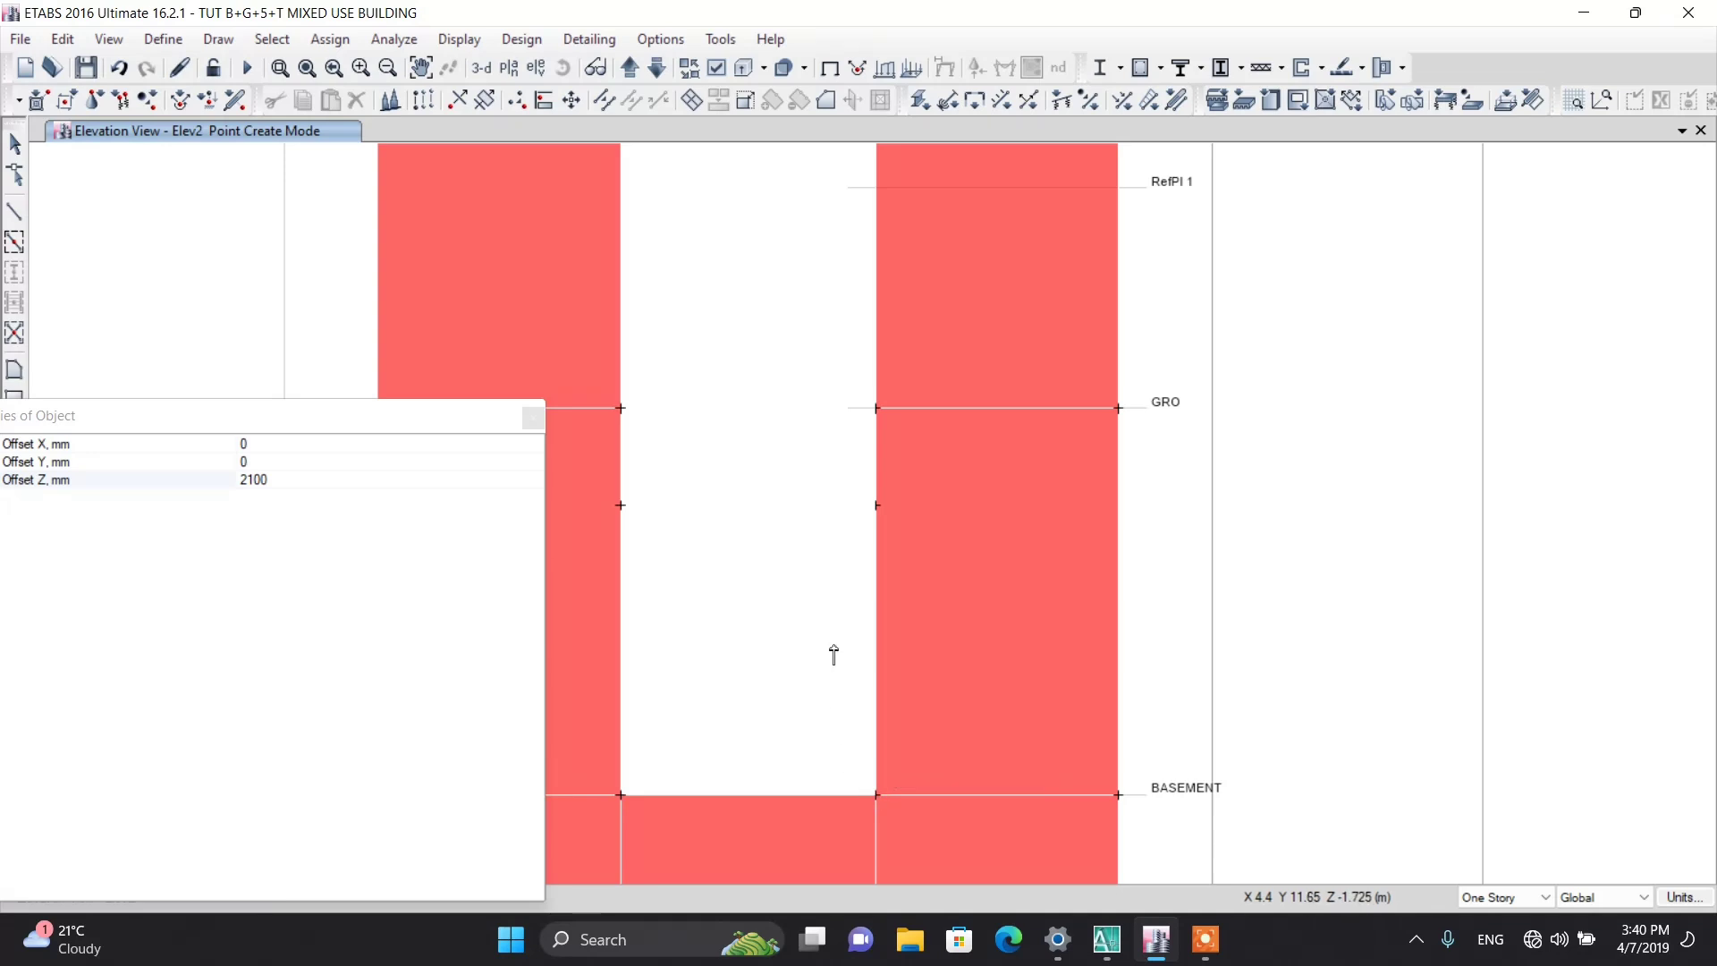
scroll(836, 656, down, 3)
key(Escape)
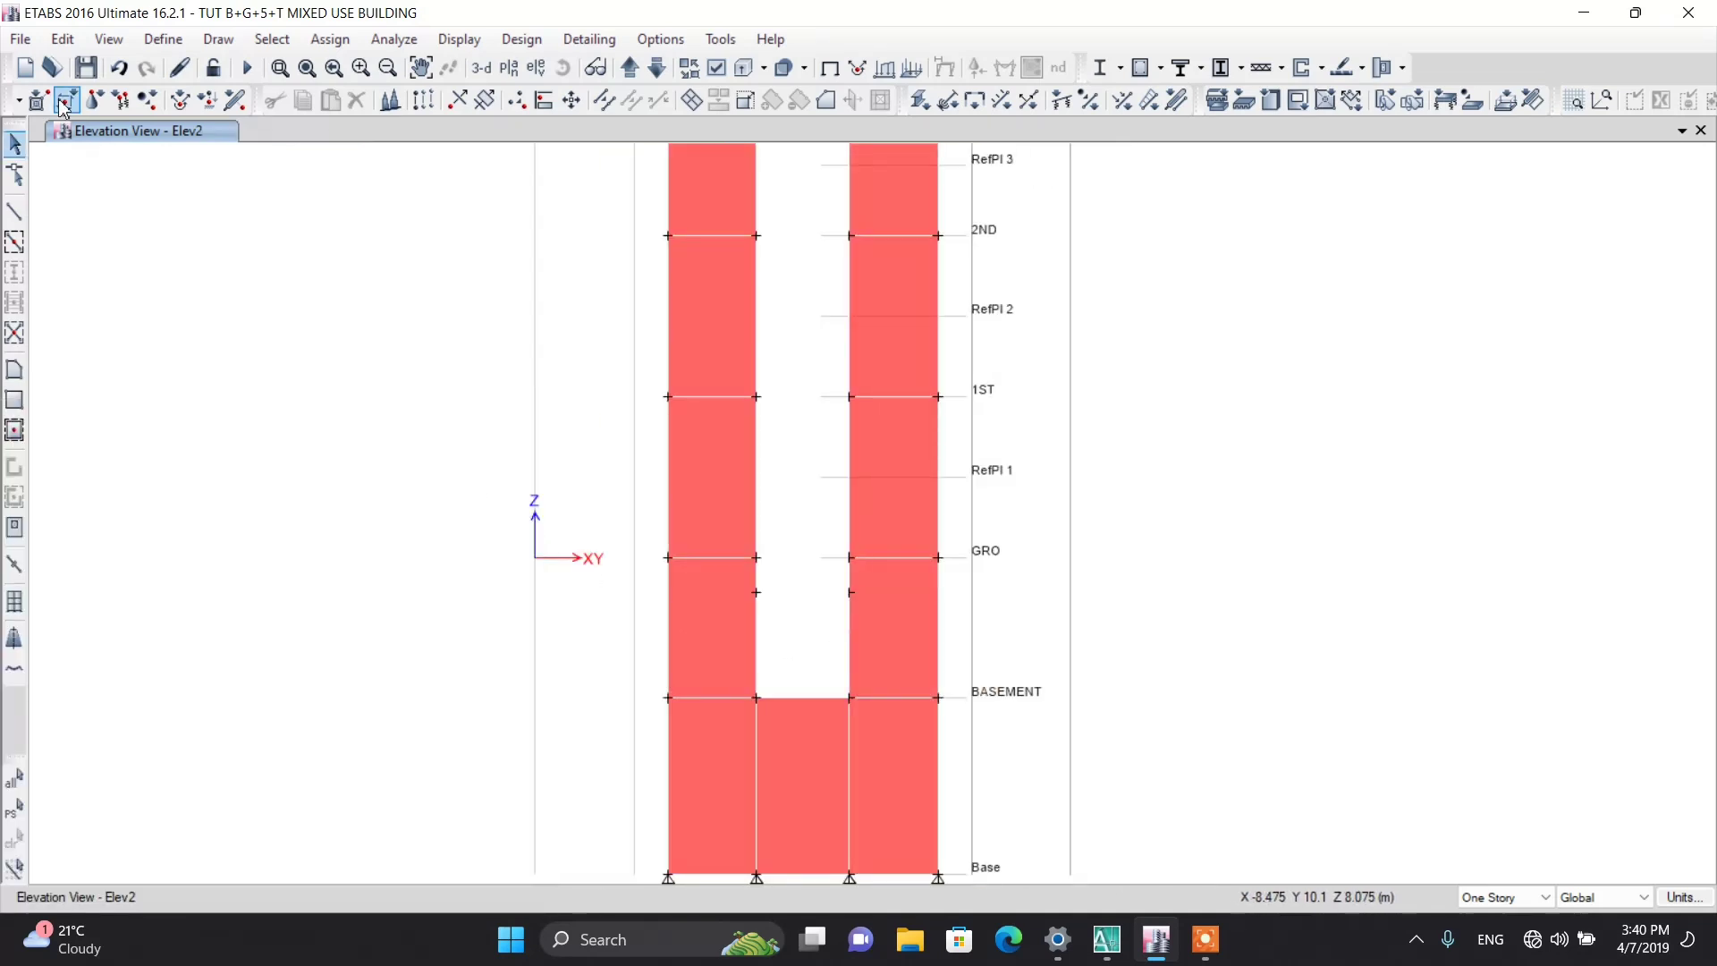
Step: Draw a four-cornered area with the Opening property in the core's open bay, from BASEMENT level up to the two 2100 mm offset joints
click(14, 373)
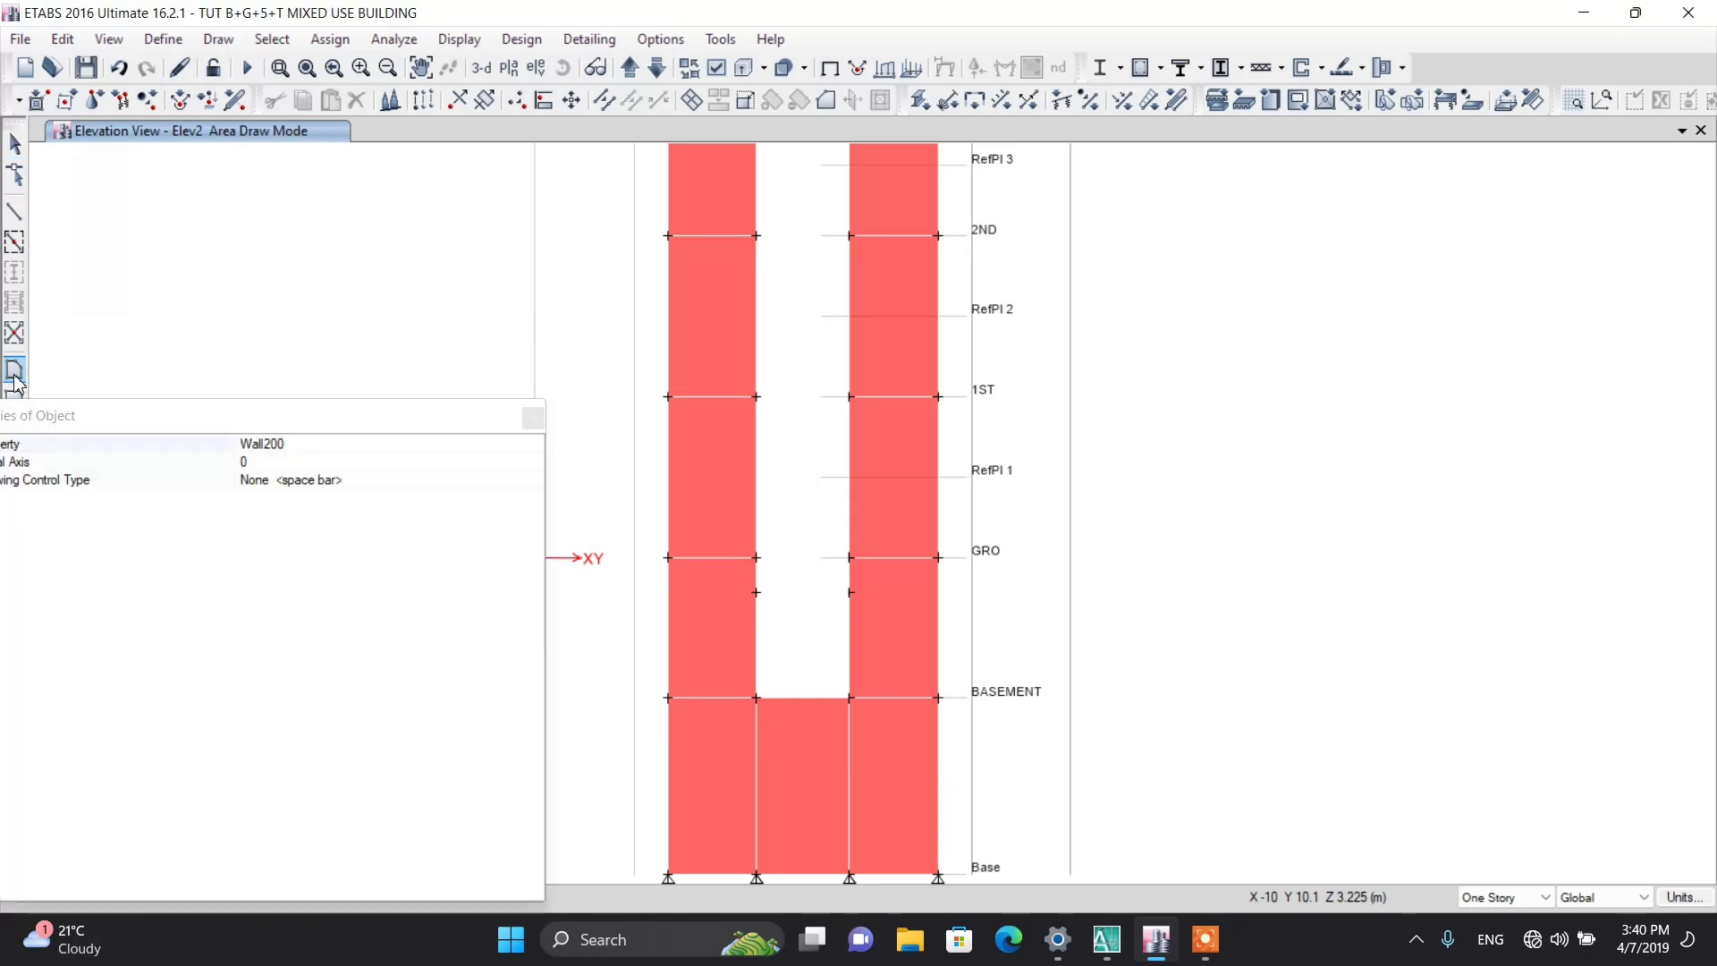
click(310, 444)
click(534, 445)
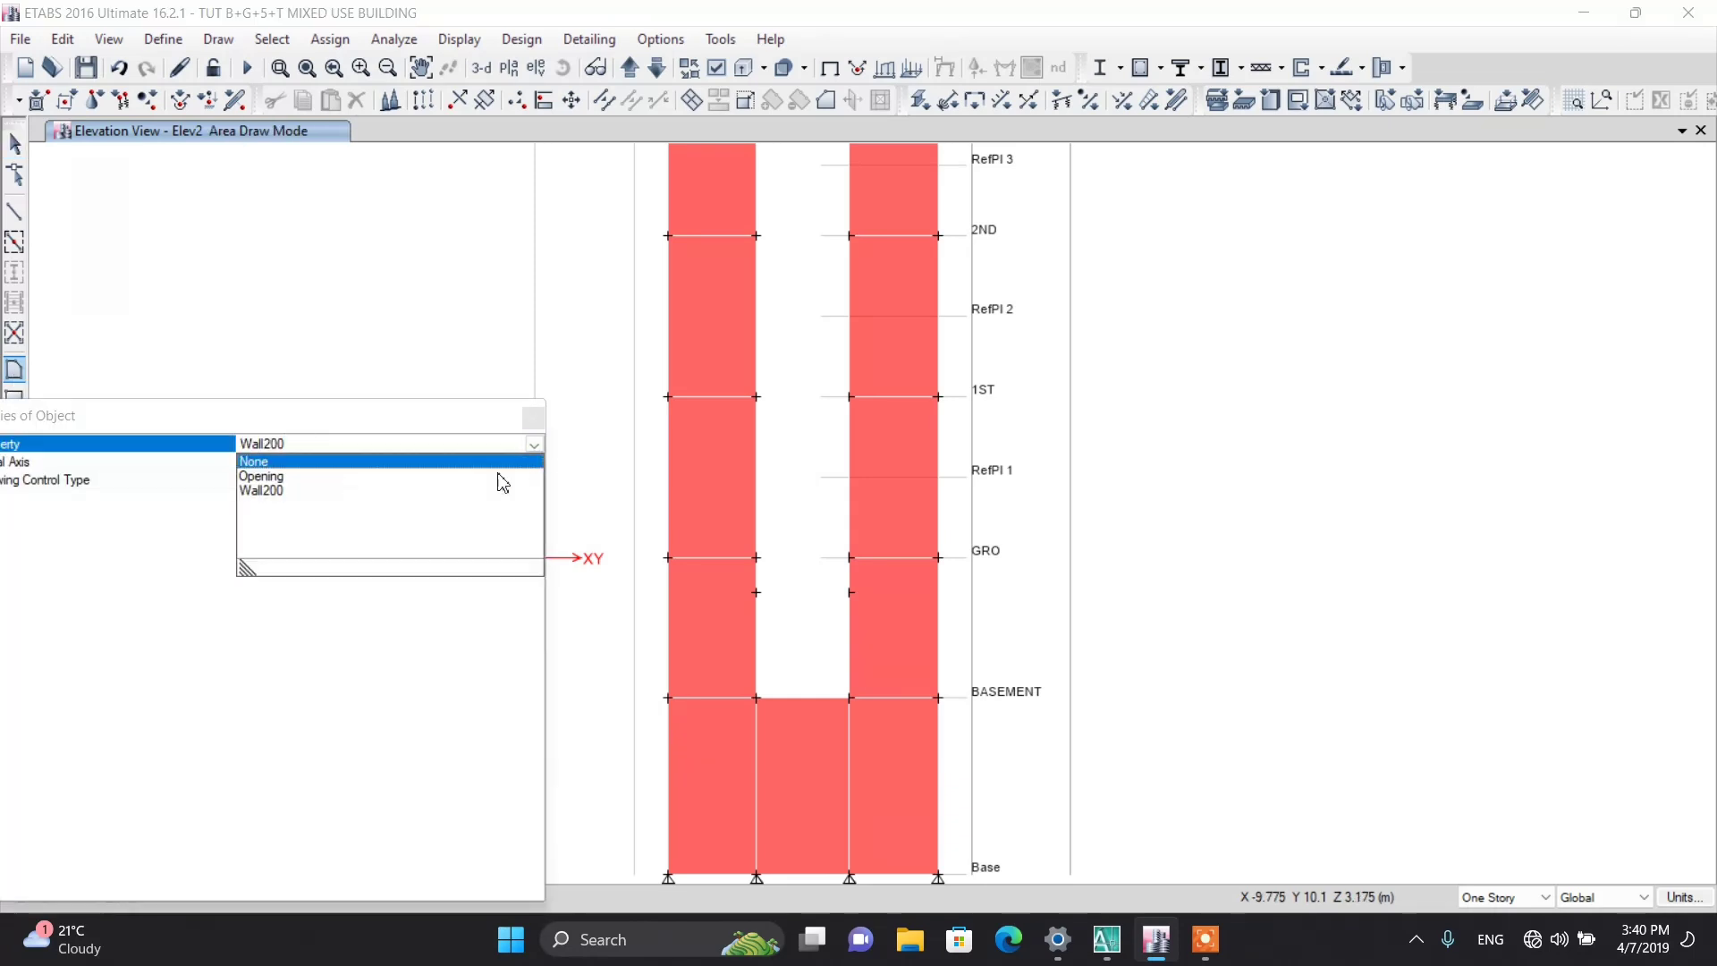
click(267, 476)
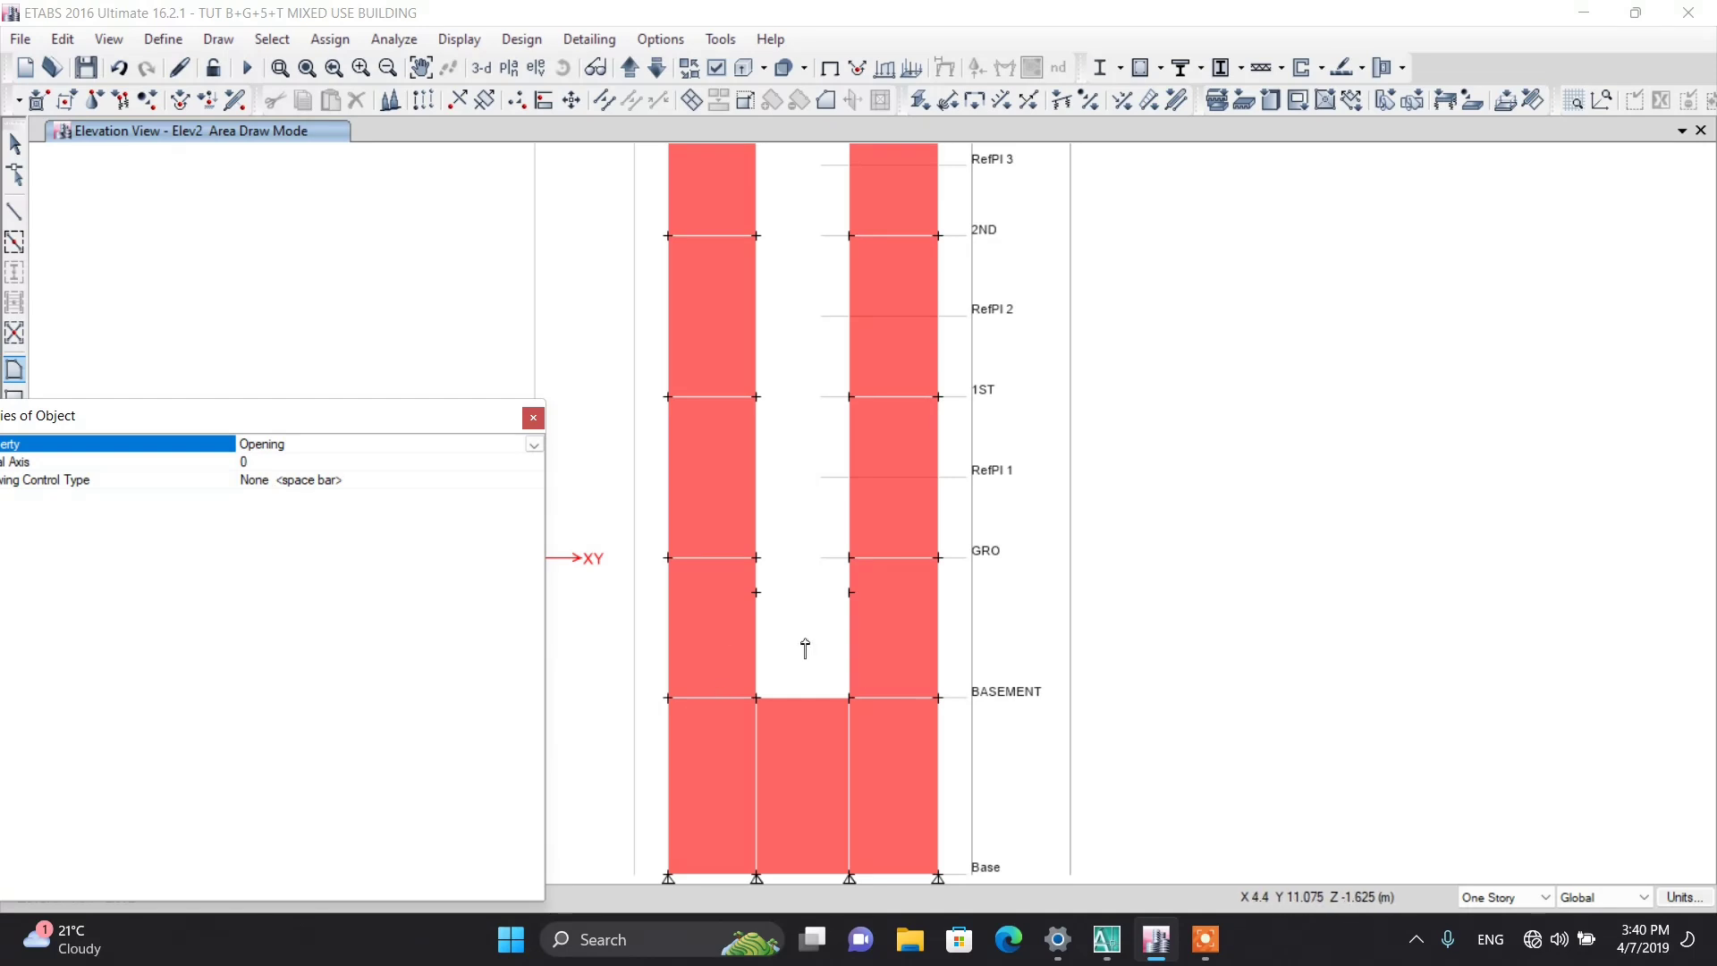
scroll(774, 635, up, 4)
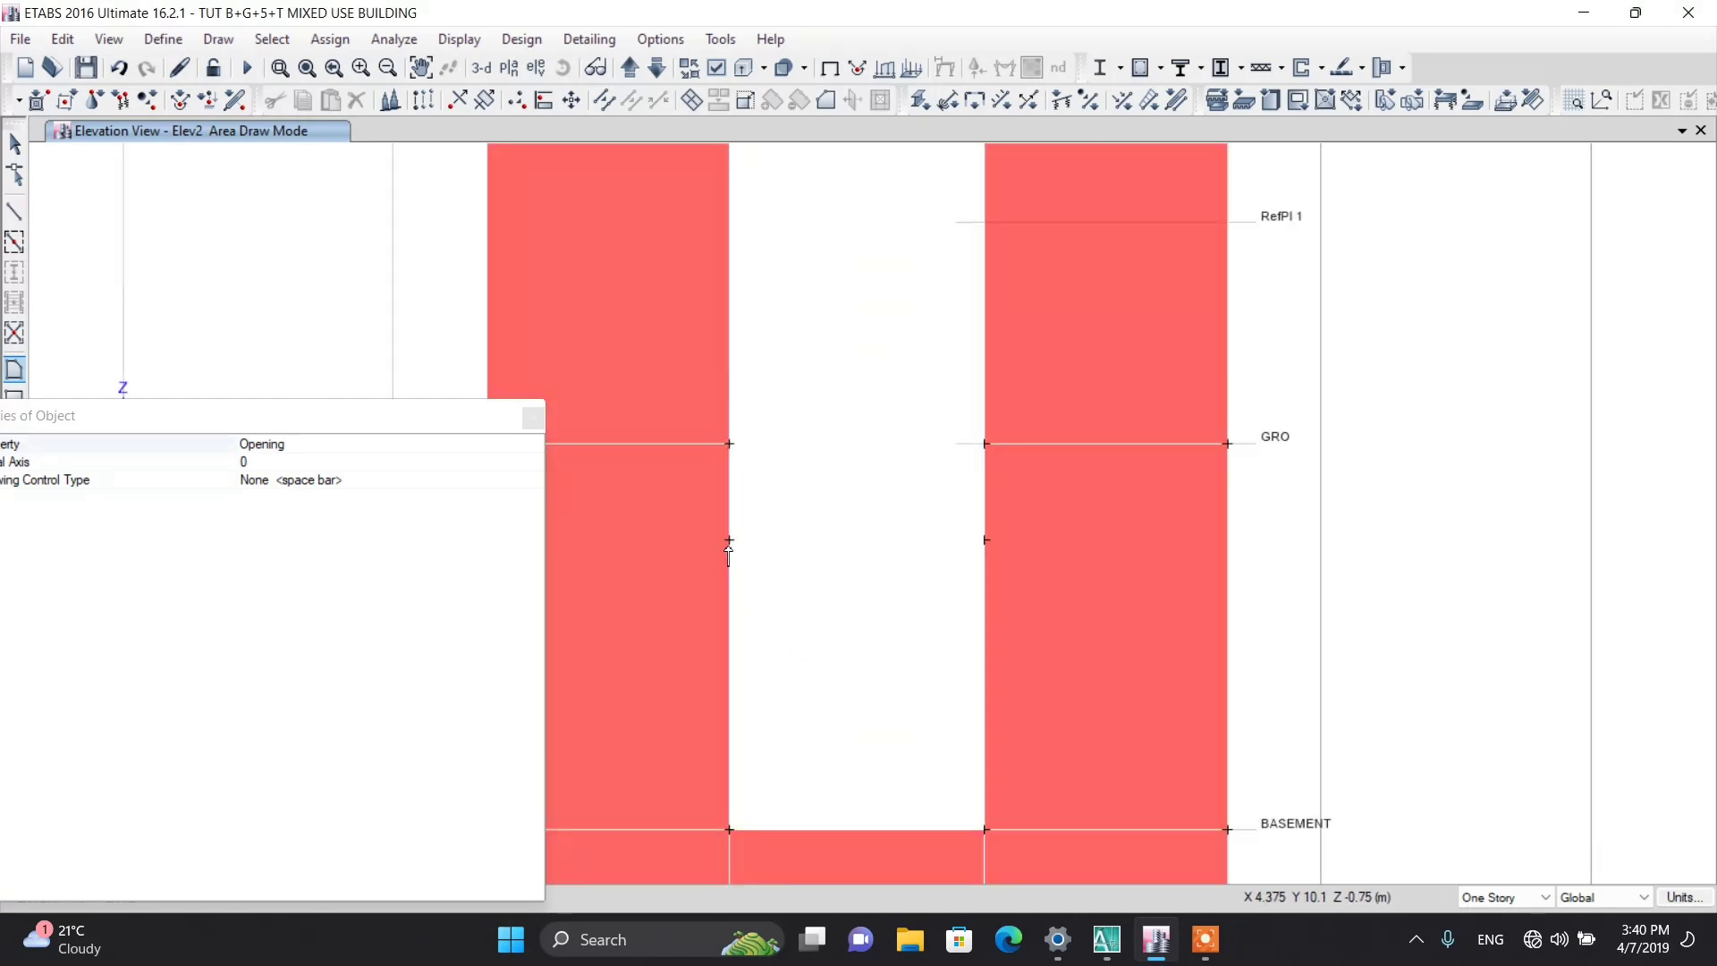
click(729, 541)
click(729, 830)
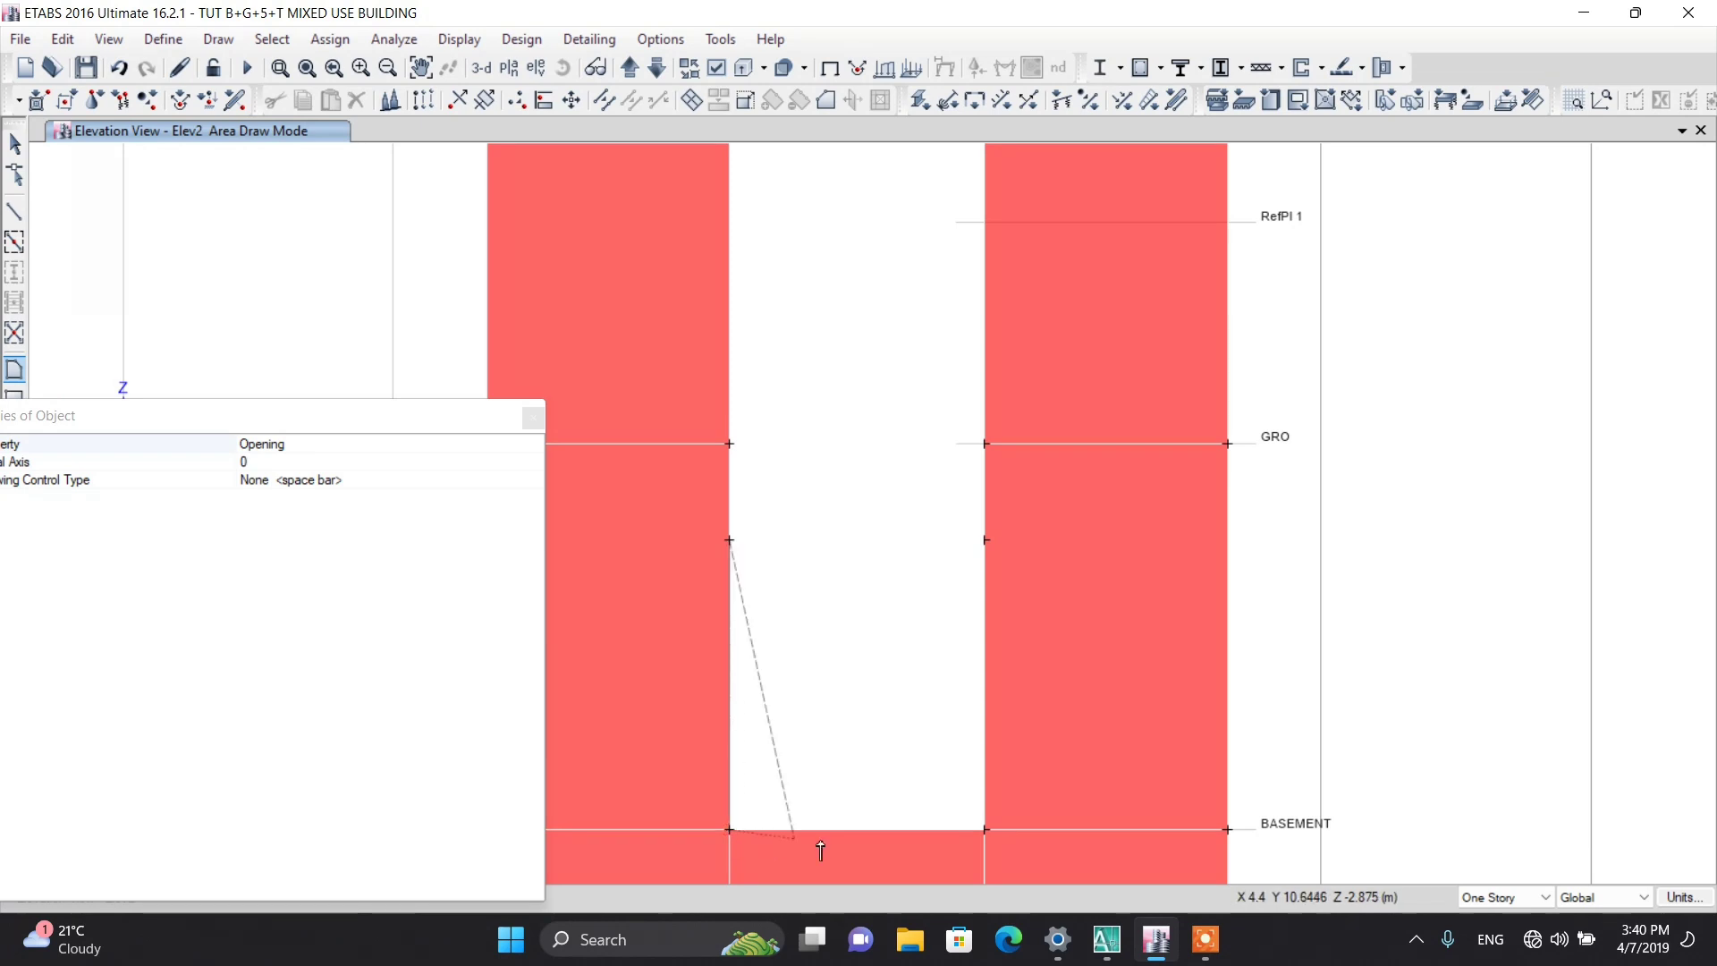
click(985, 830)
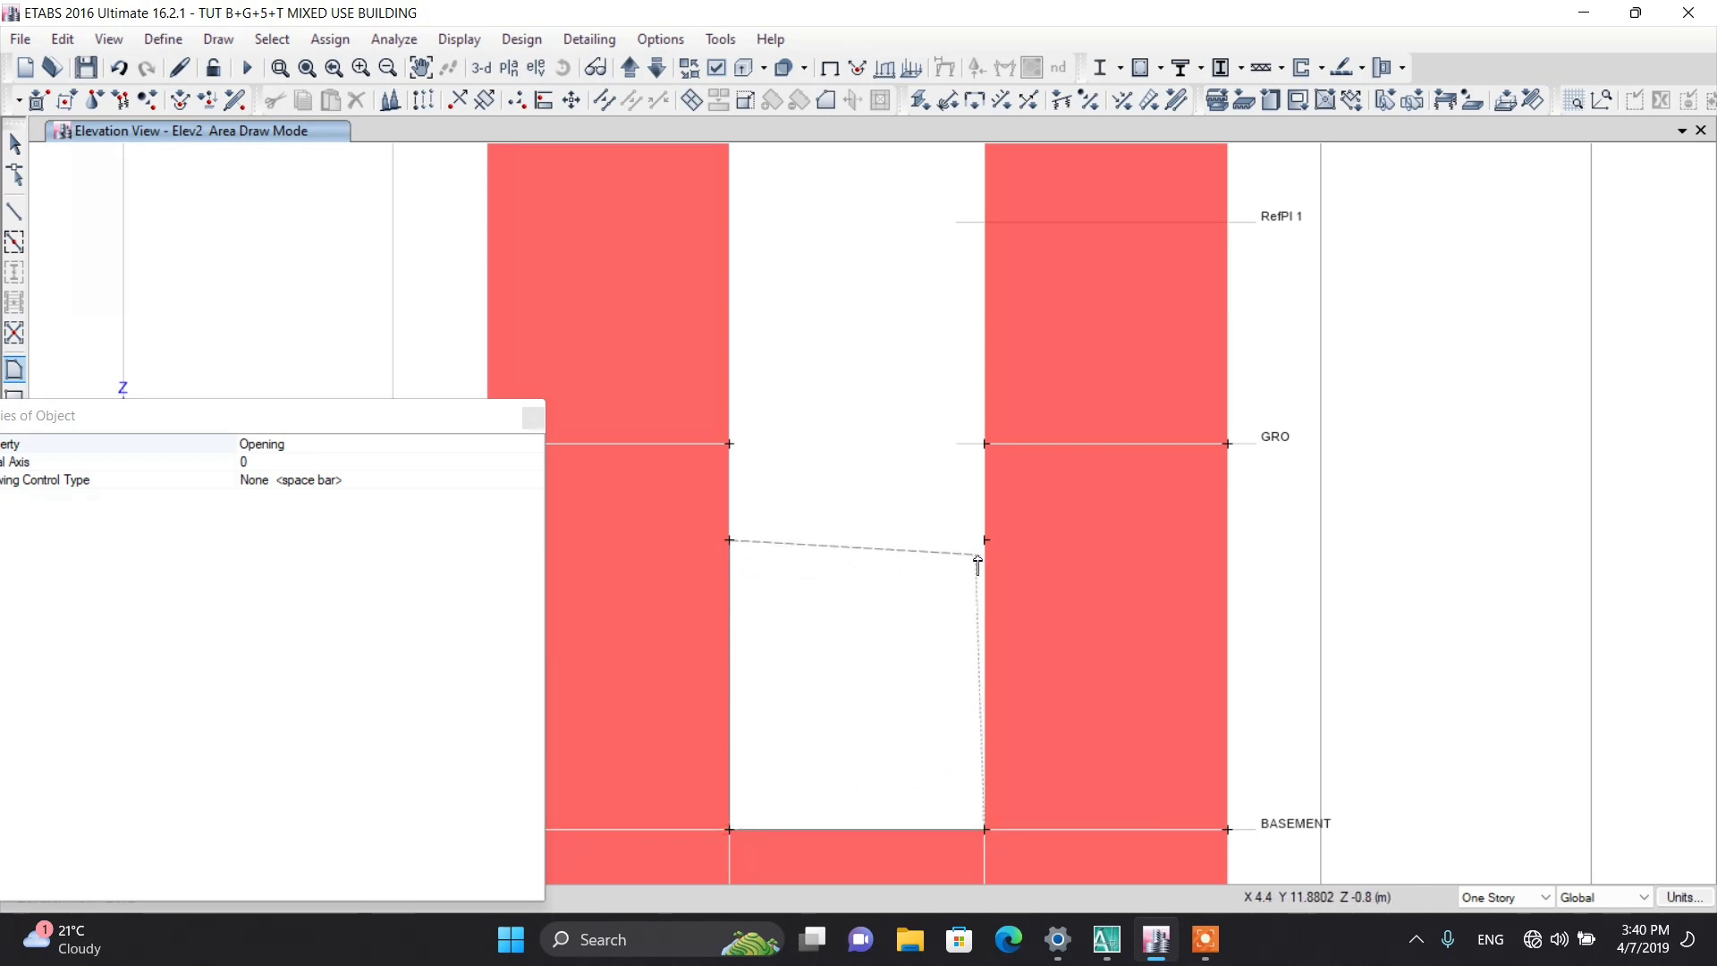
double_click(984, 540)
right_click(984, 540)
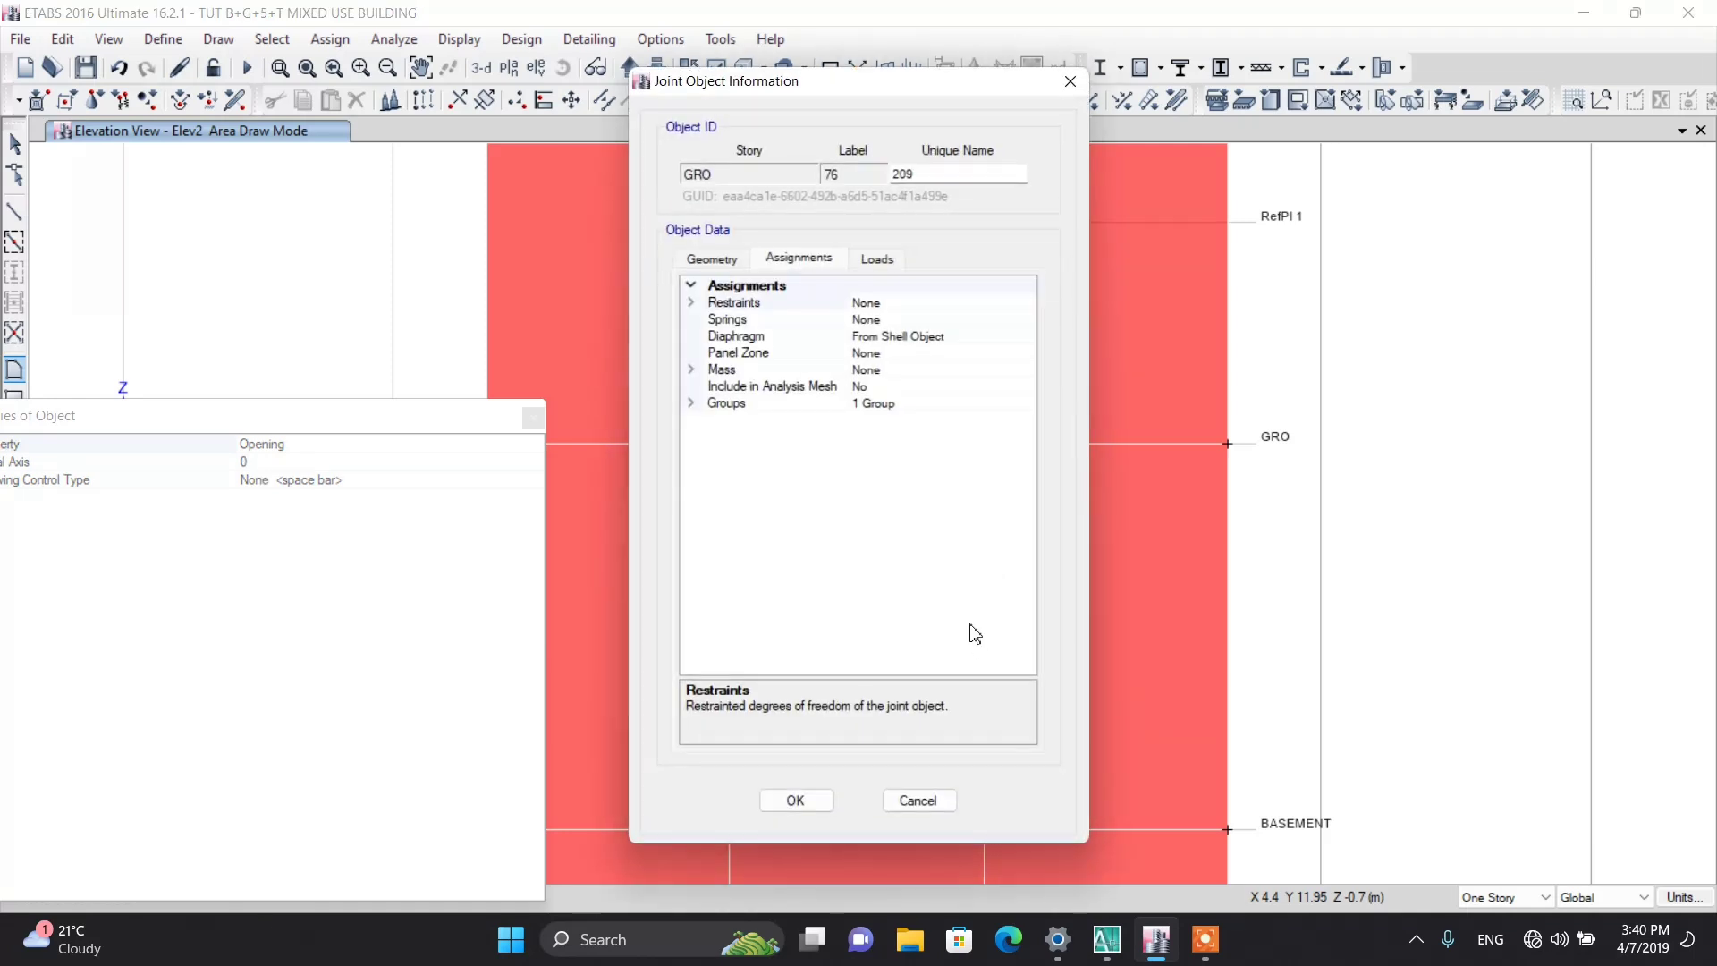
click(795, 800)
scroll(957, 559, down, 3)
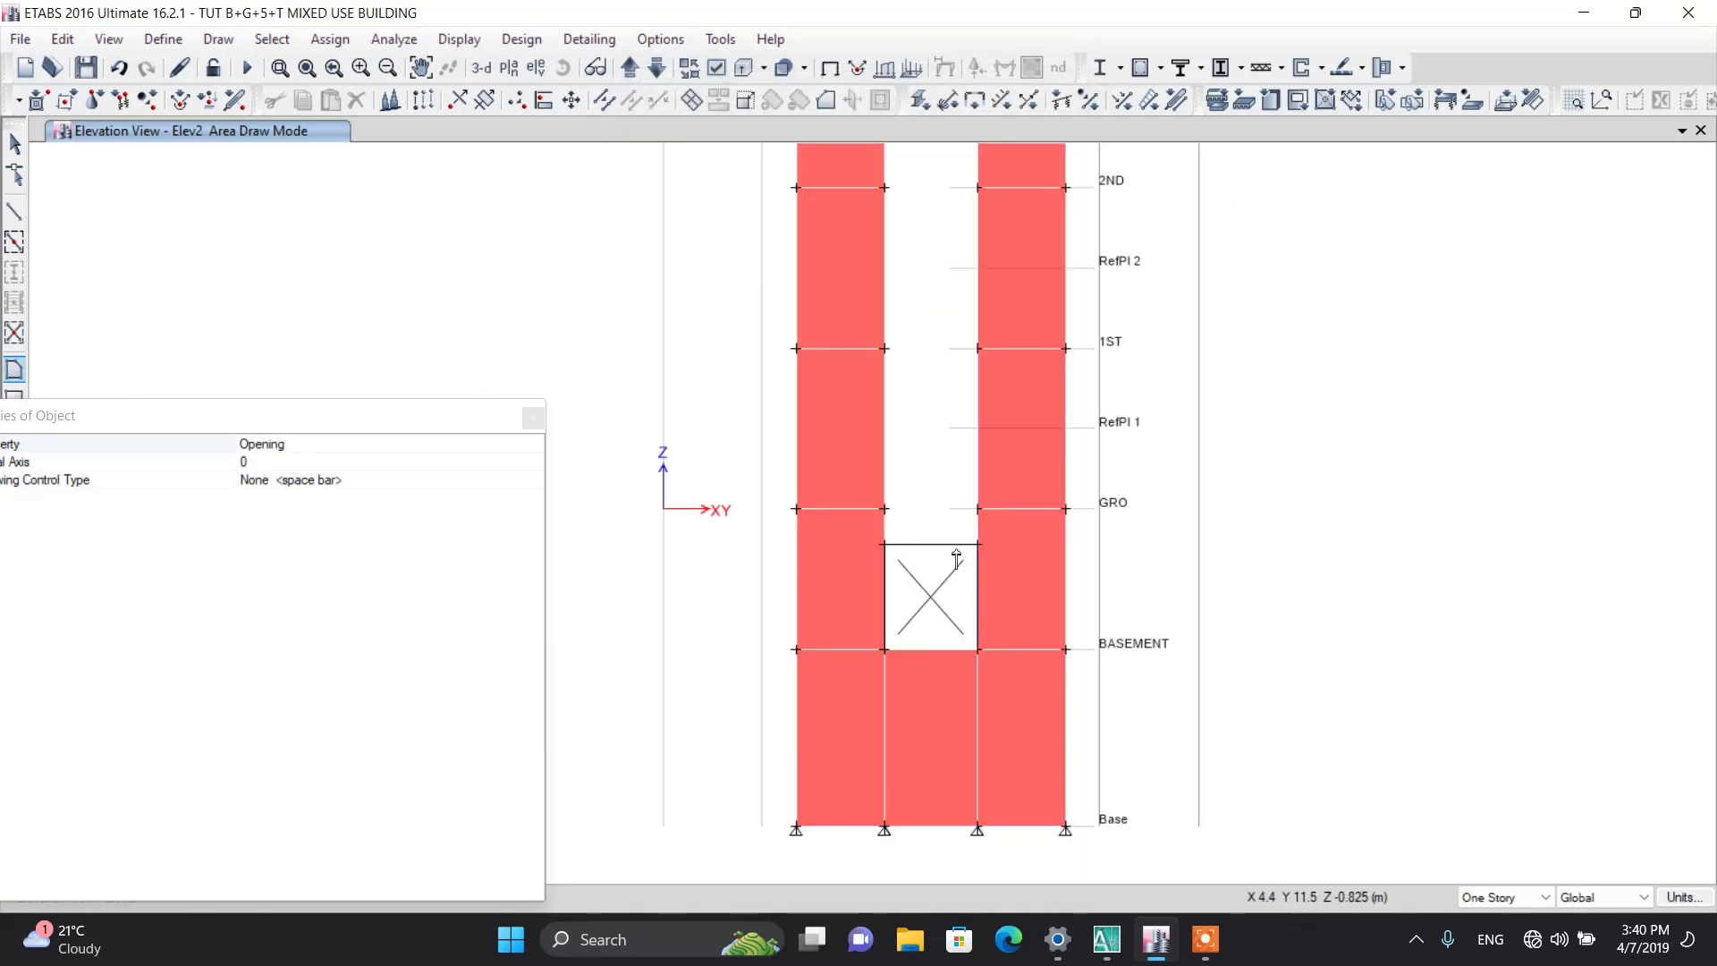
key(Escape)
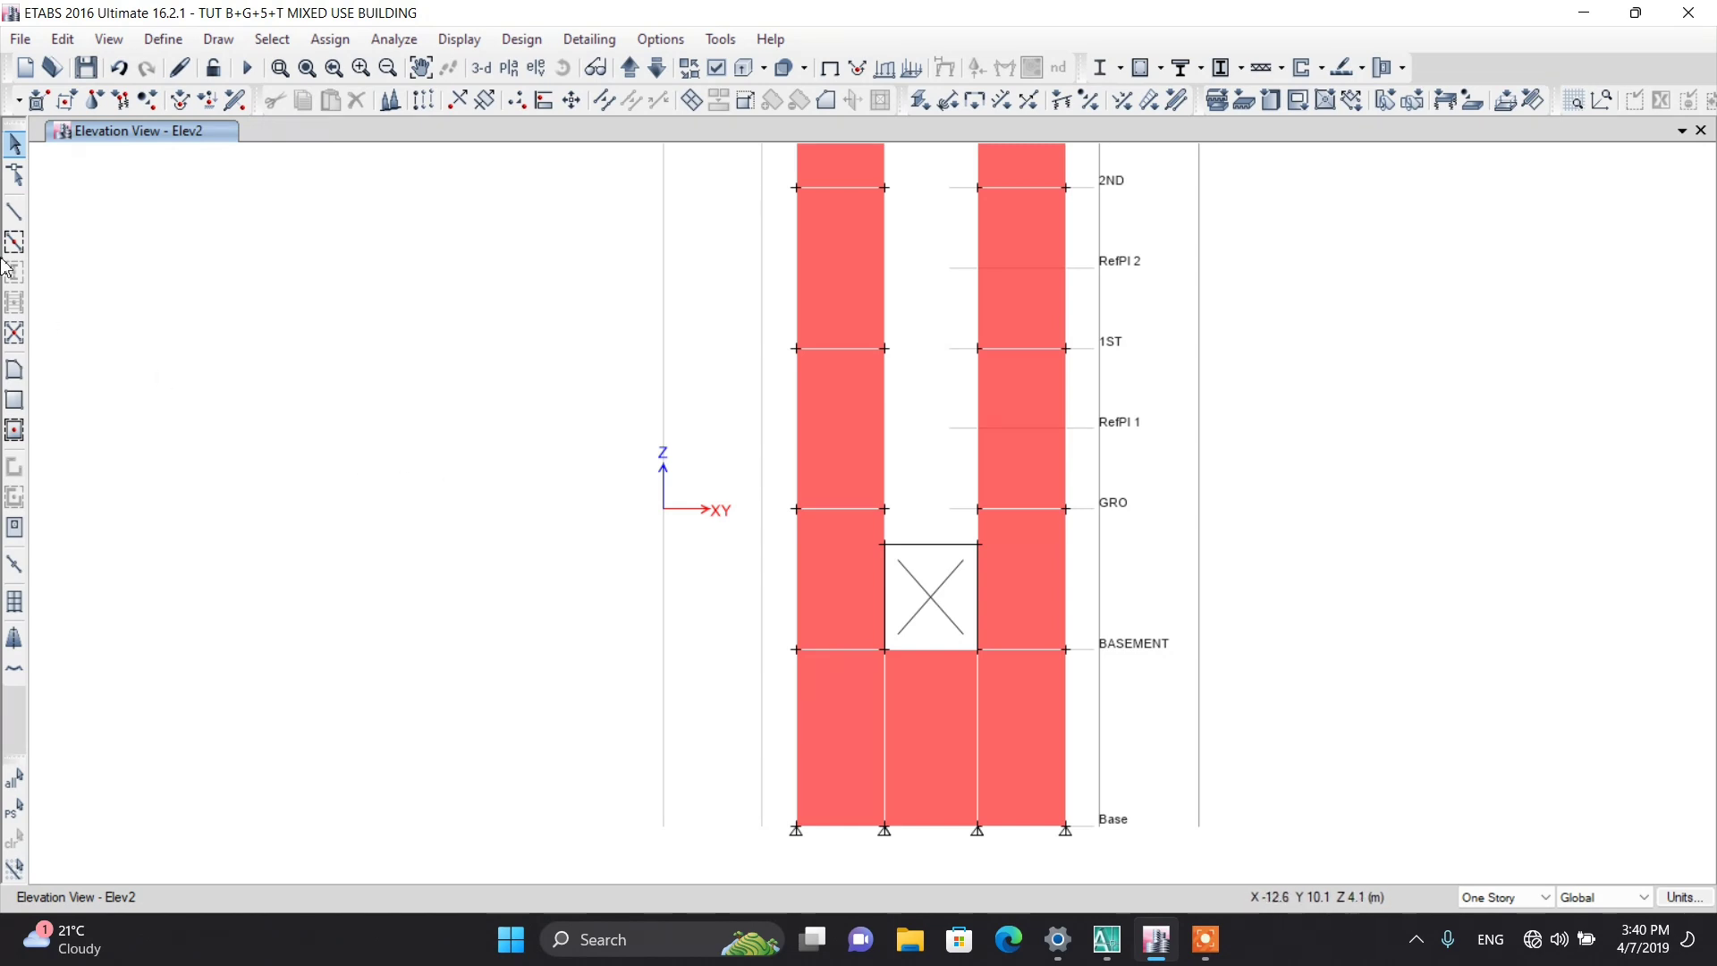
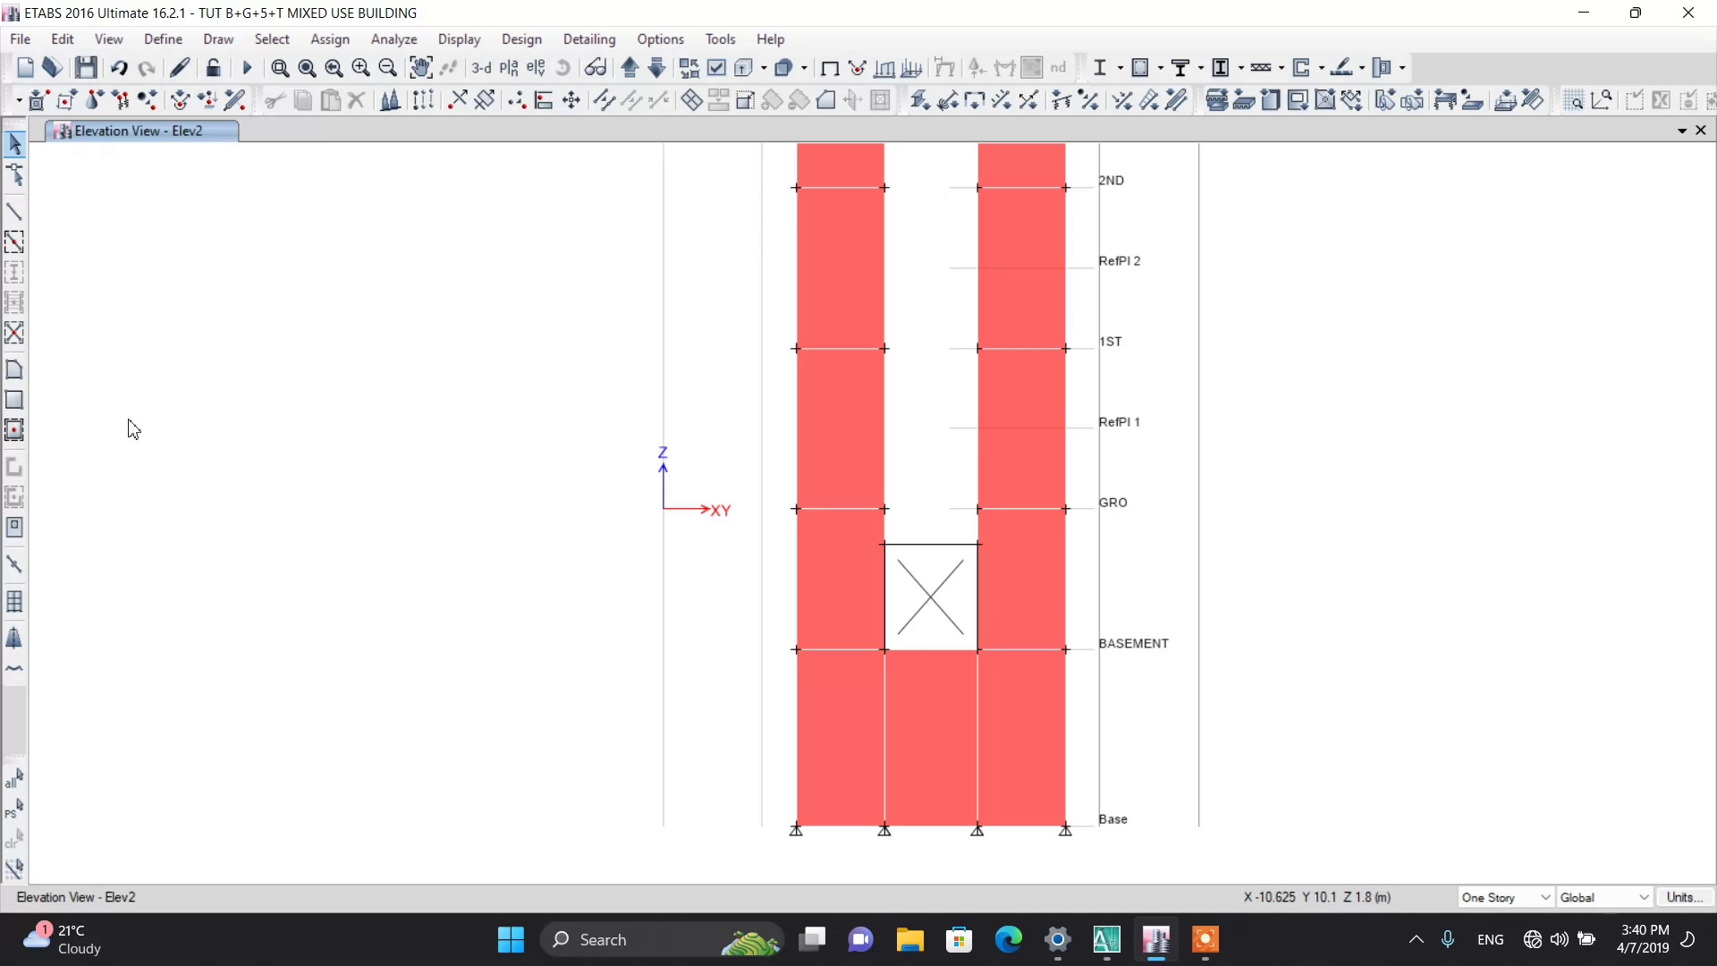
Step: Draw a four-cornered Wall200 area in the open bay between the top of the door opening and GRO level
click(14, 369)
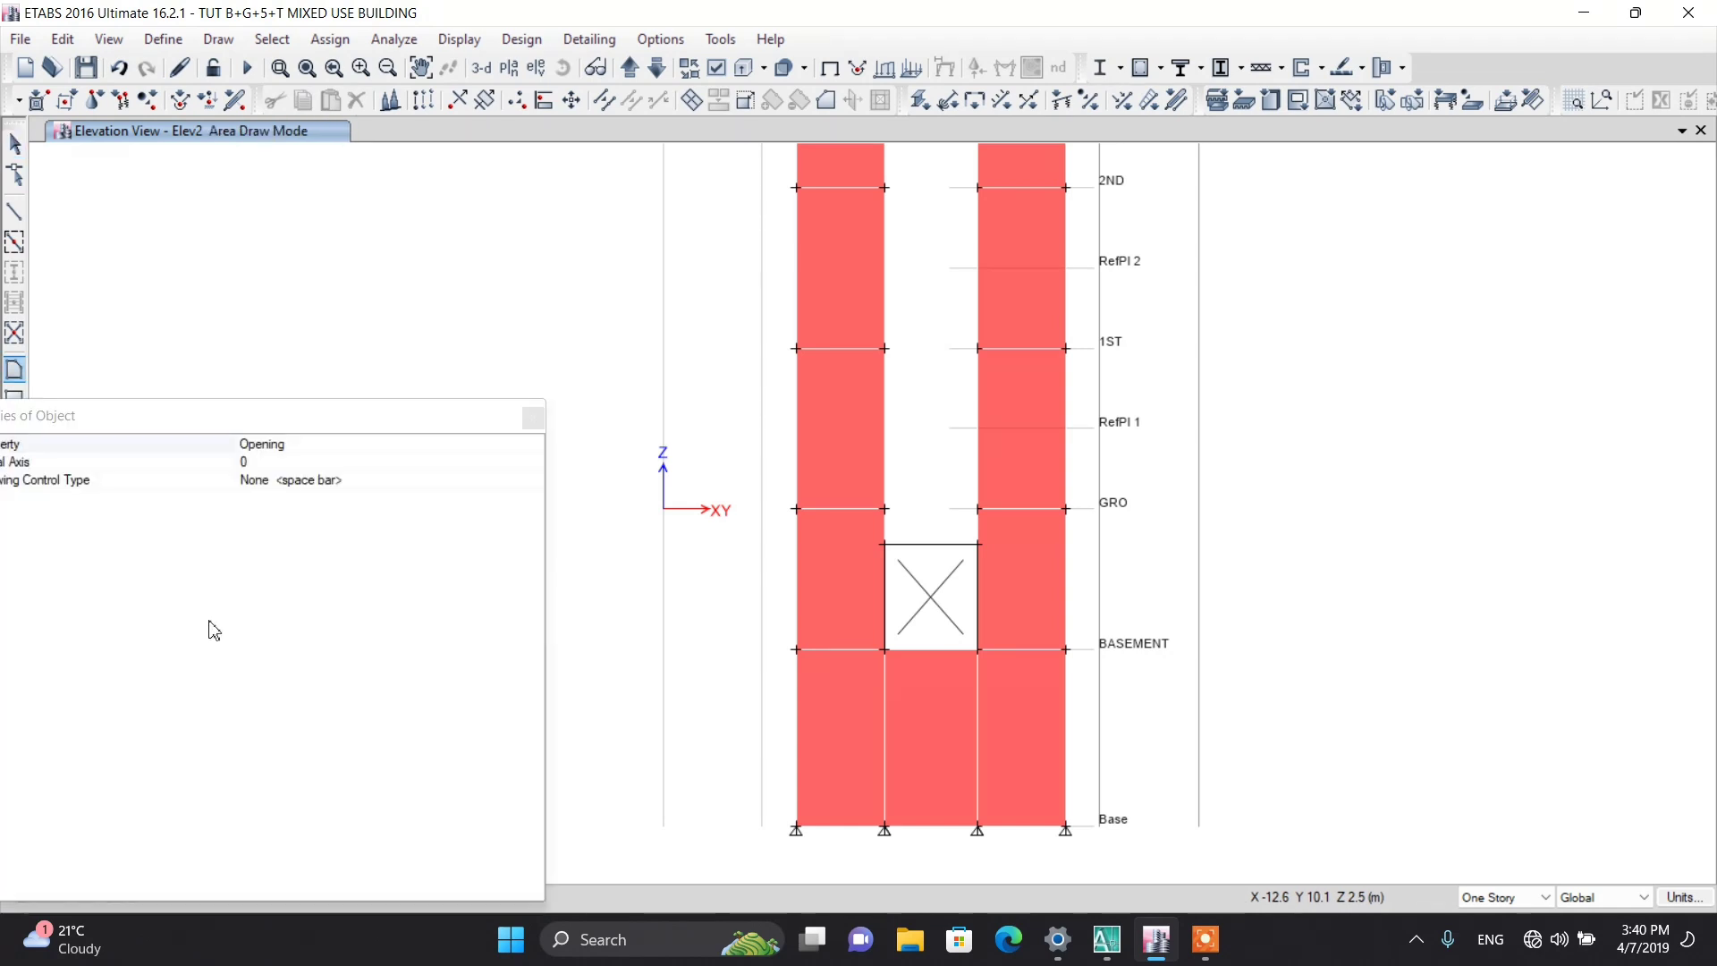
drag(335, 416, 402, 401)
click(589, 433)
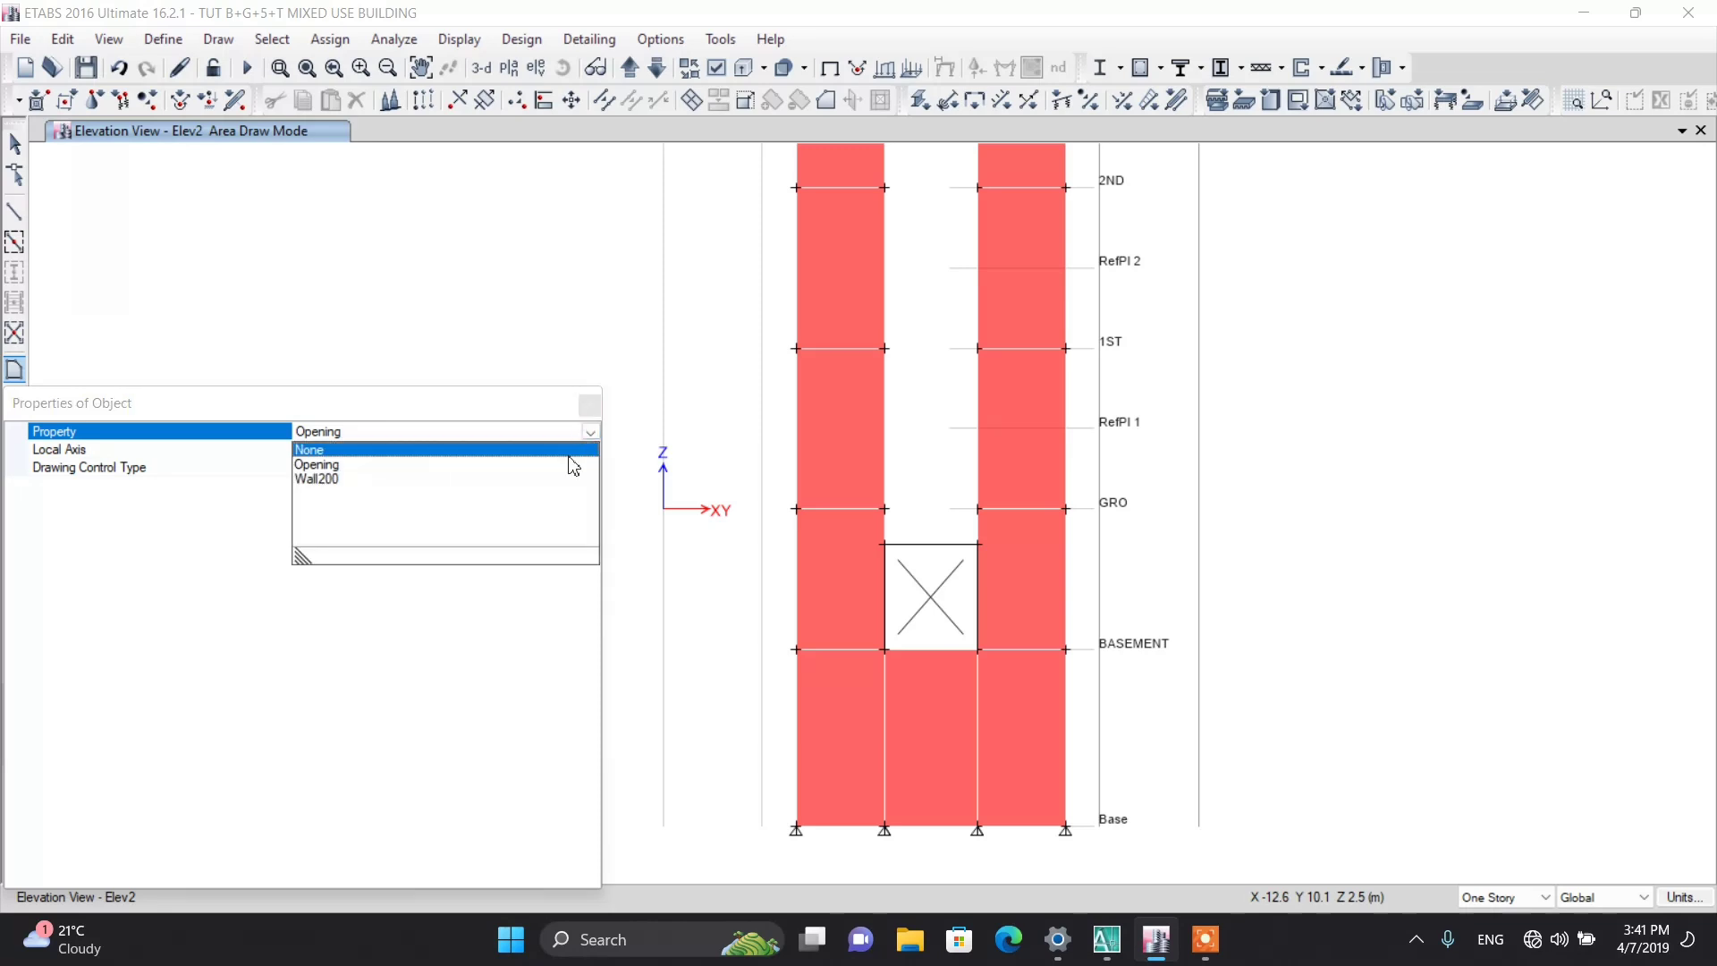
click(334, 481)
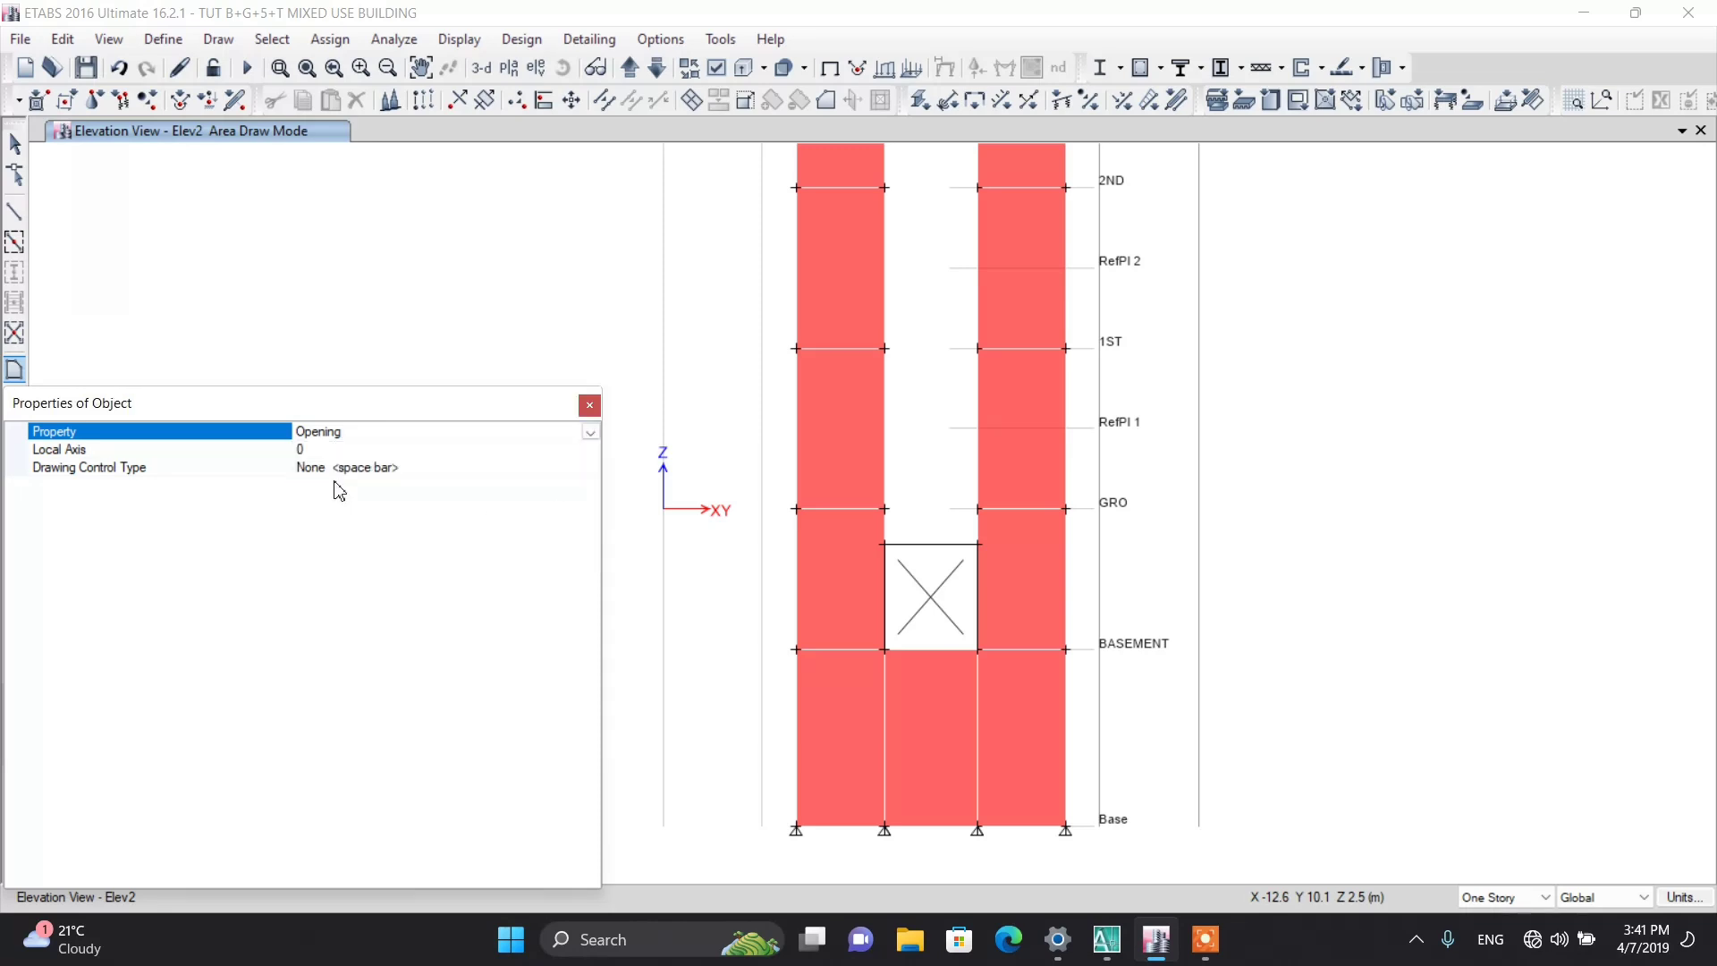
scroll(940, 569, up, 3)
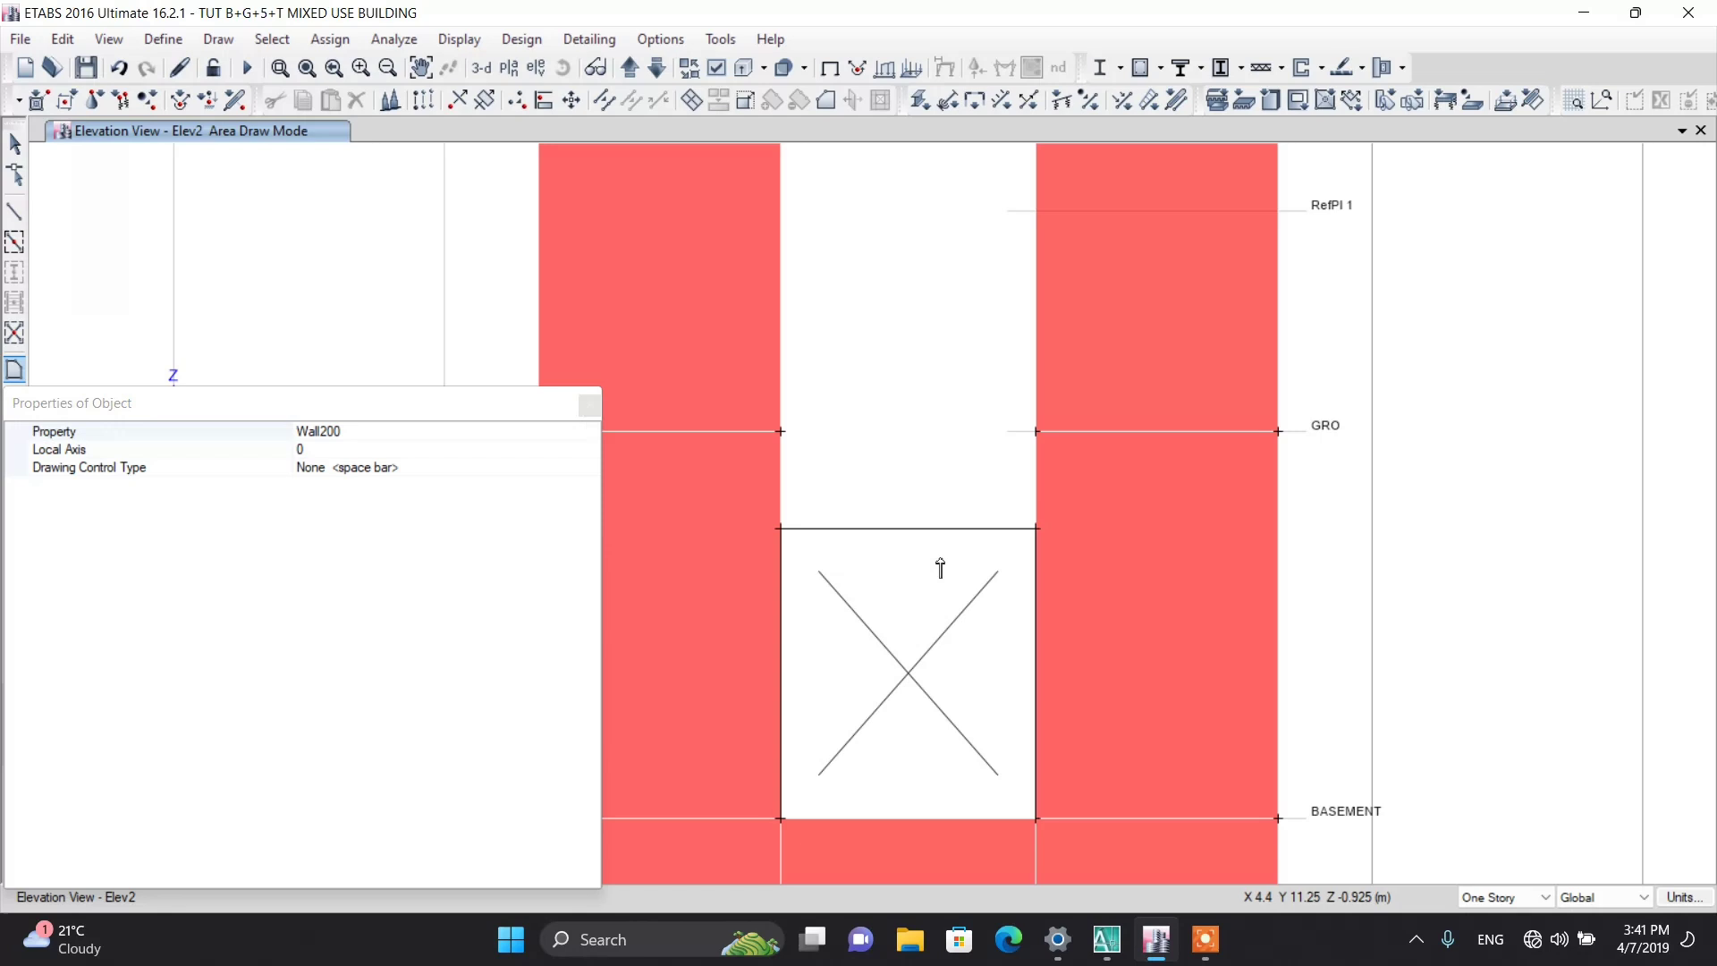
click(781, 431)
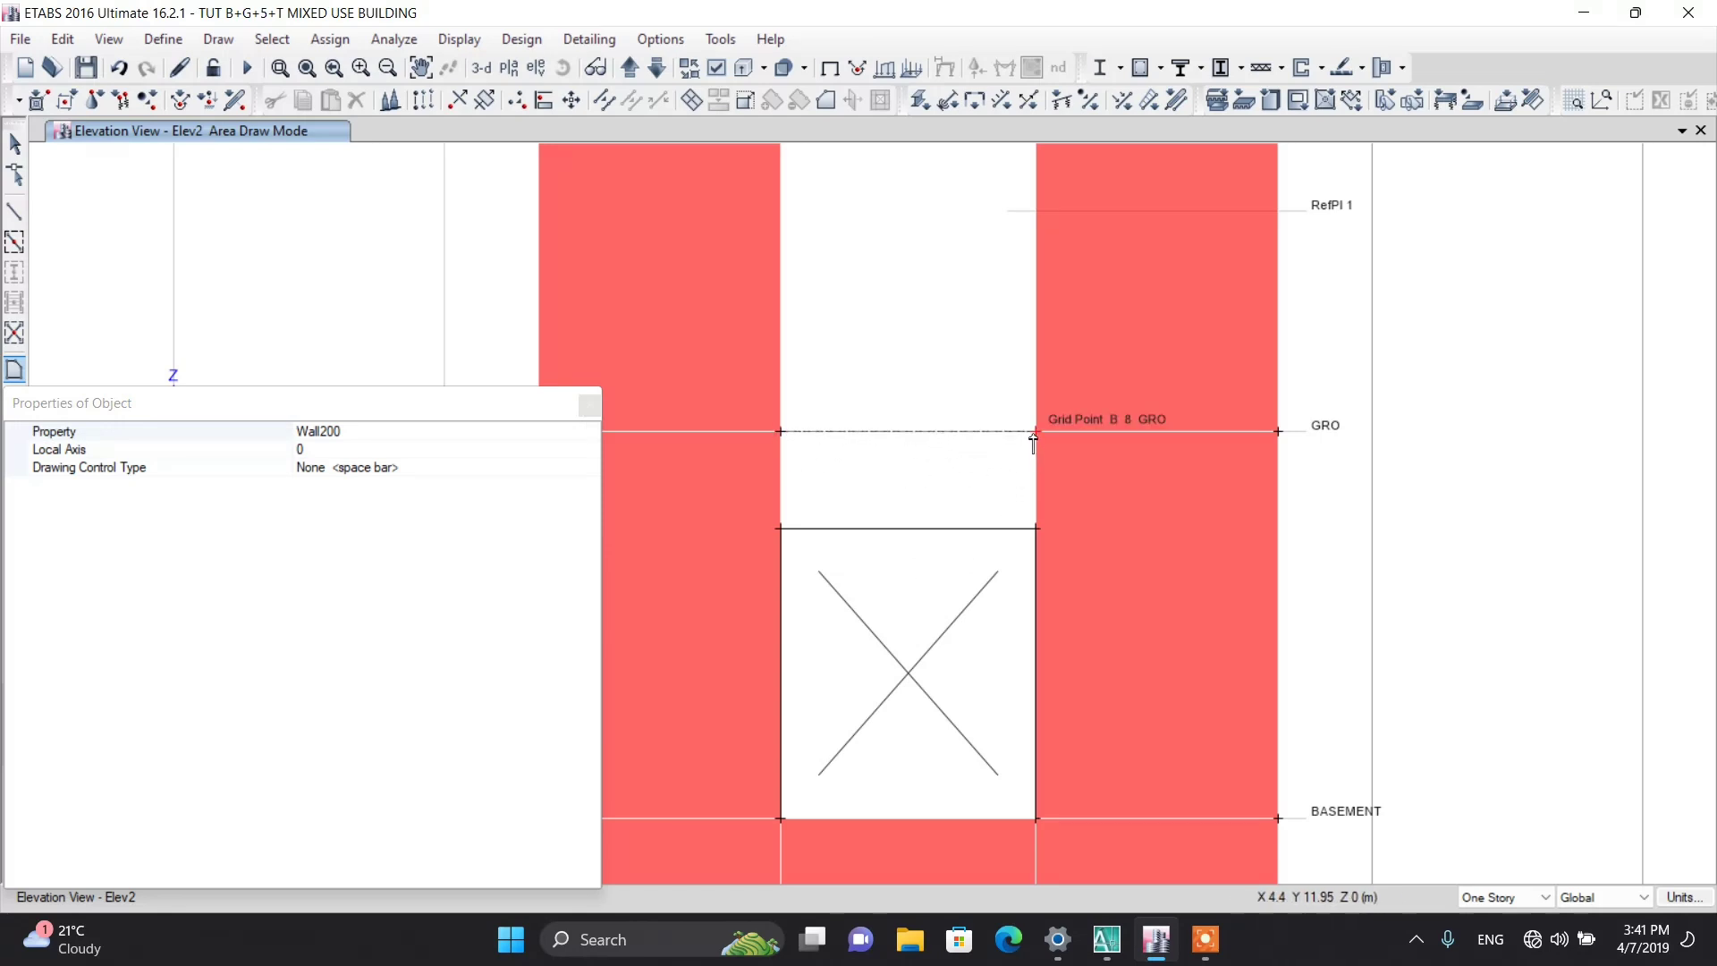
click(1037, 431)
click(1035, 527)
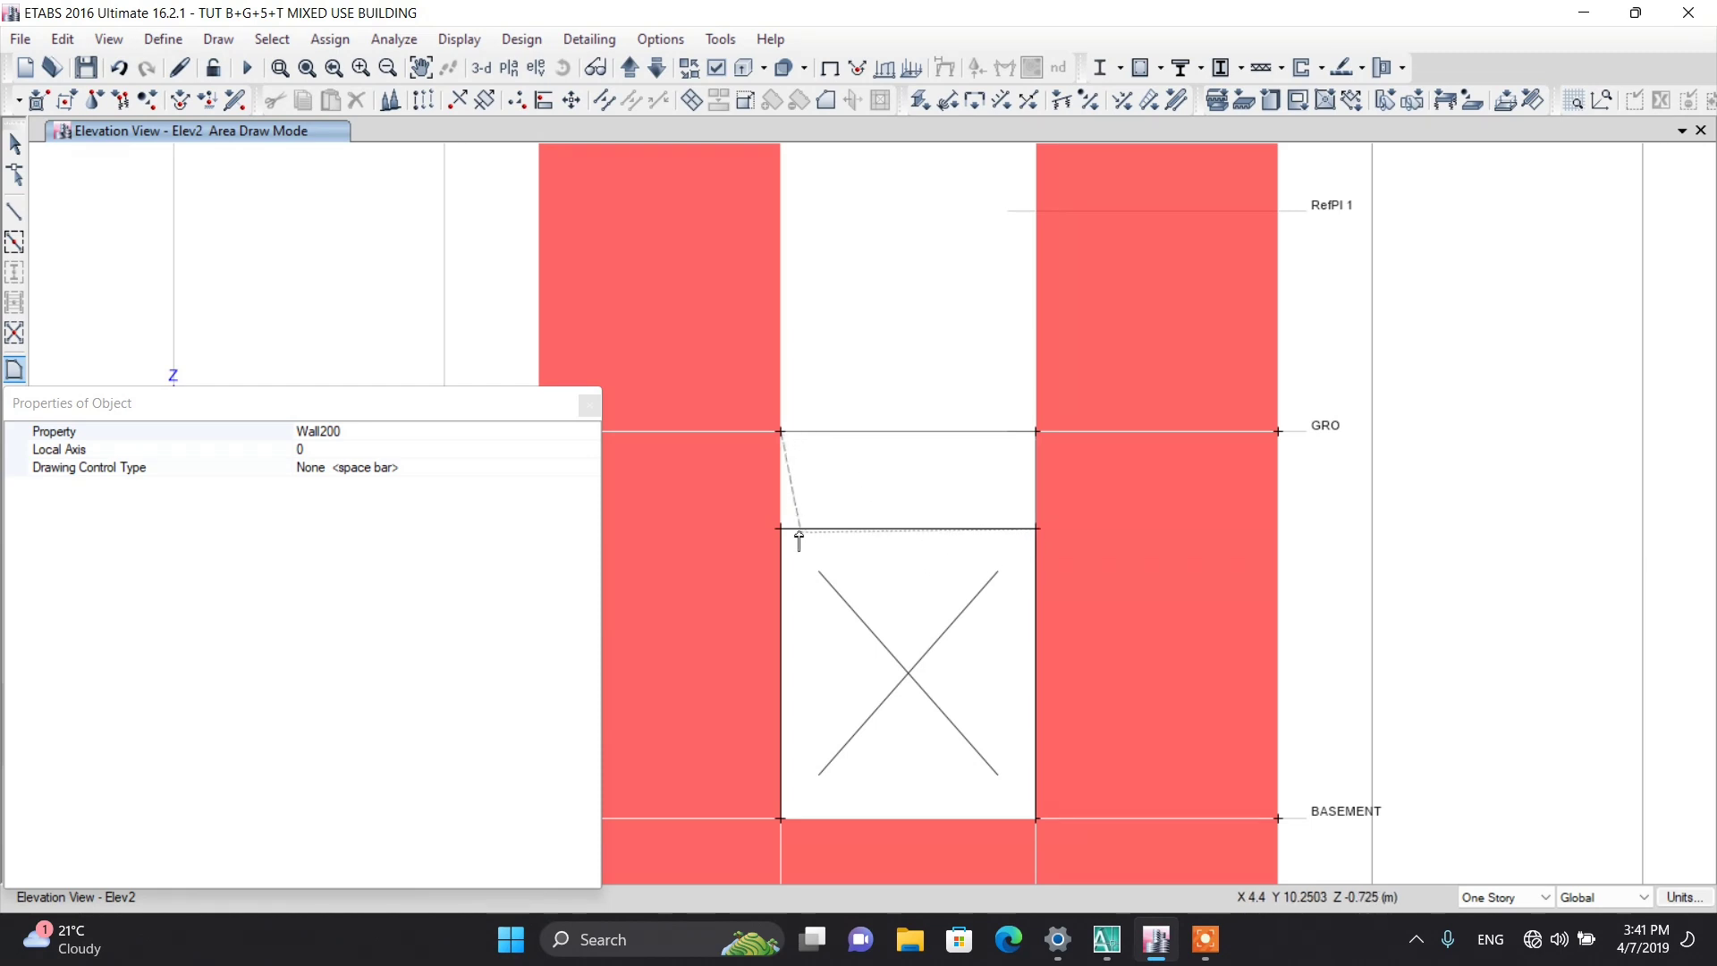
double_click(781, 528)
right_click(787, 537)
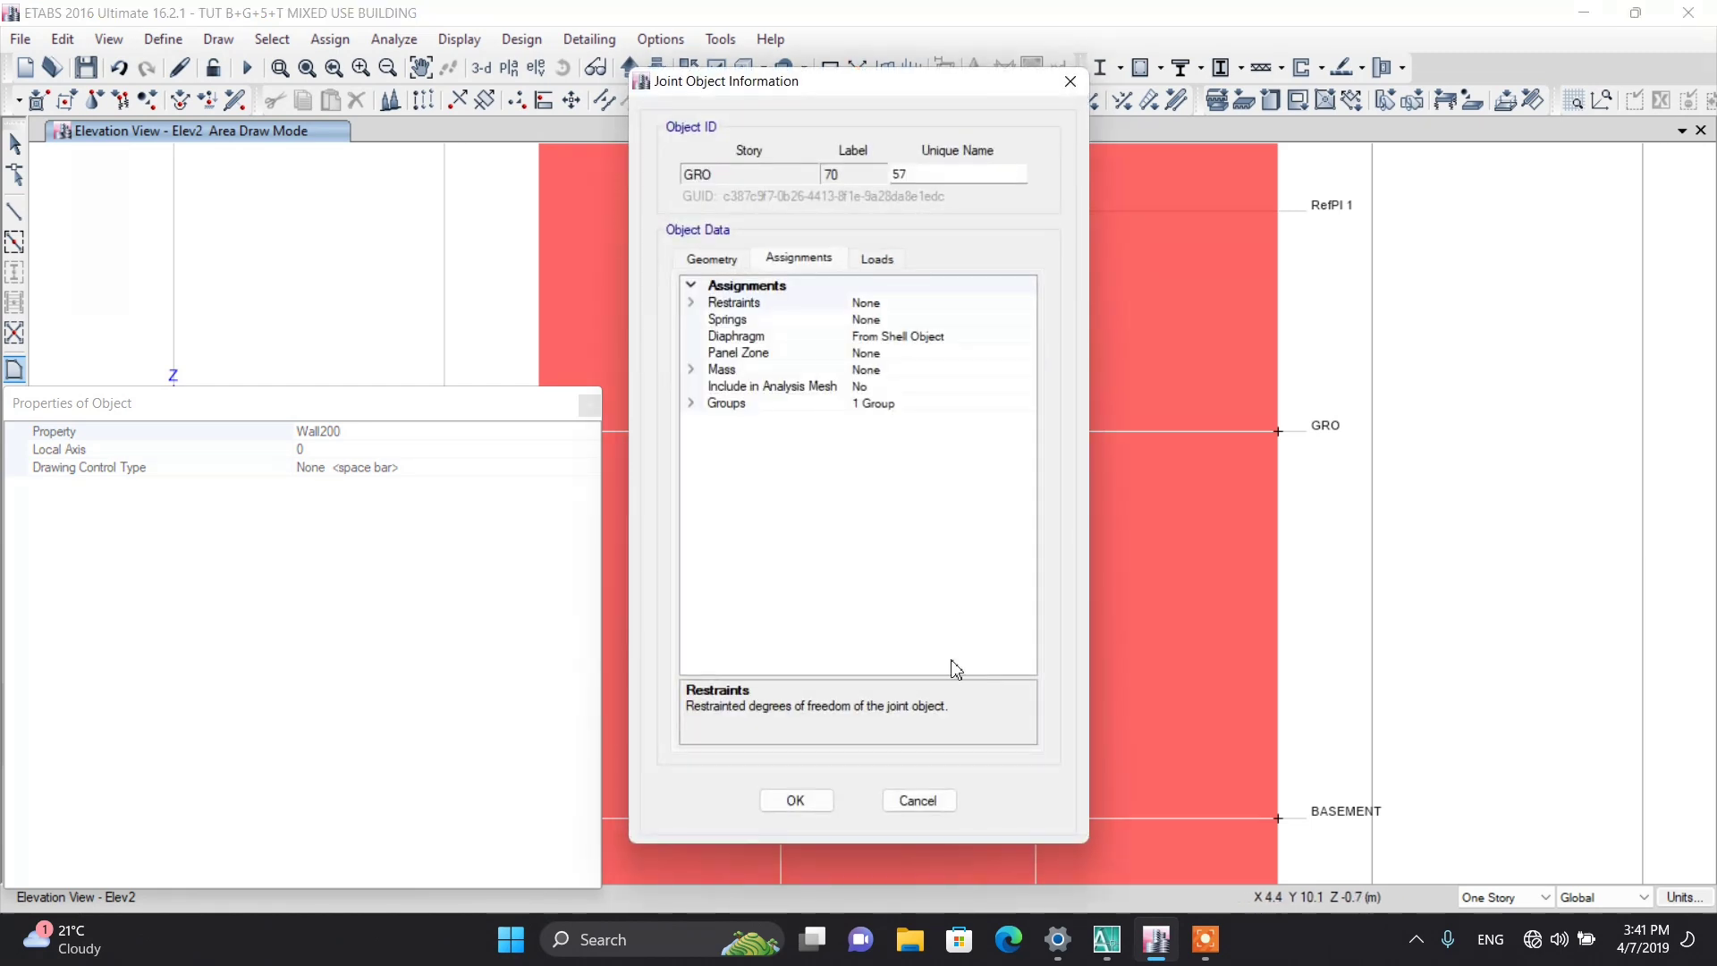
click(919, 800)
scroll(1019, 563, down, 3)
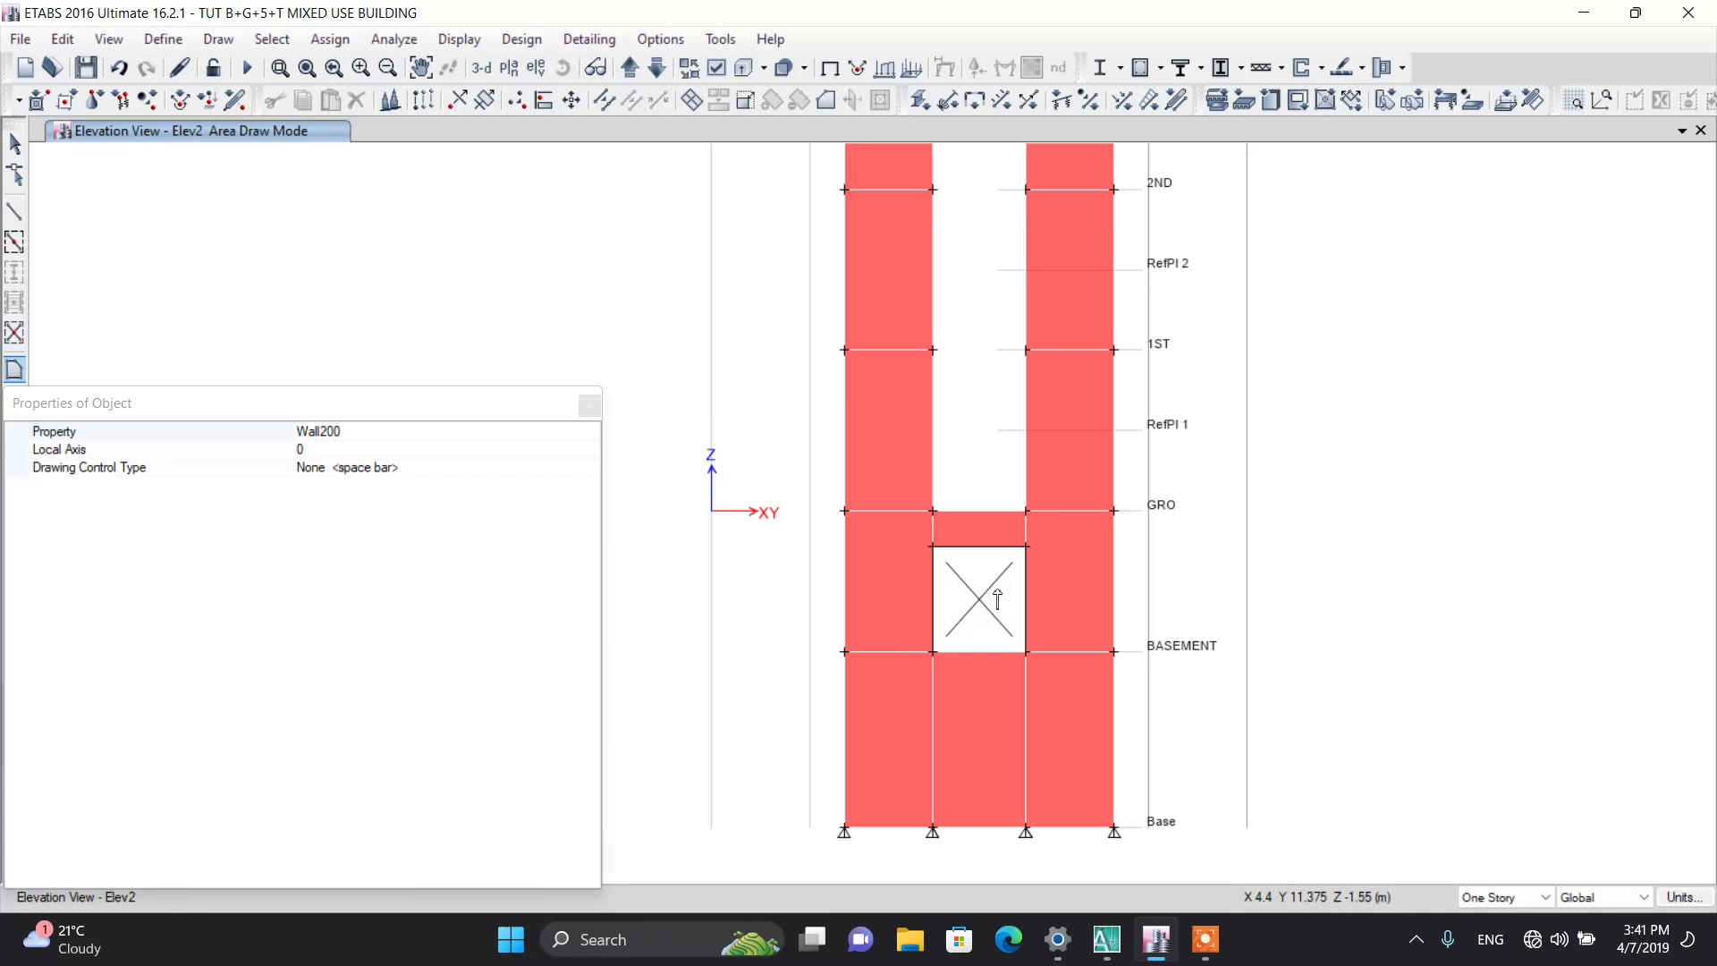
key(Escape)
Step: Replicate the door opening and the wall panel above it to stories 1ST through WT, and inspect the full elevation
click(975, 538)
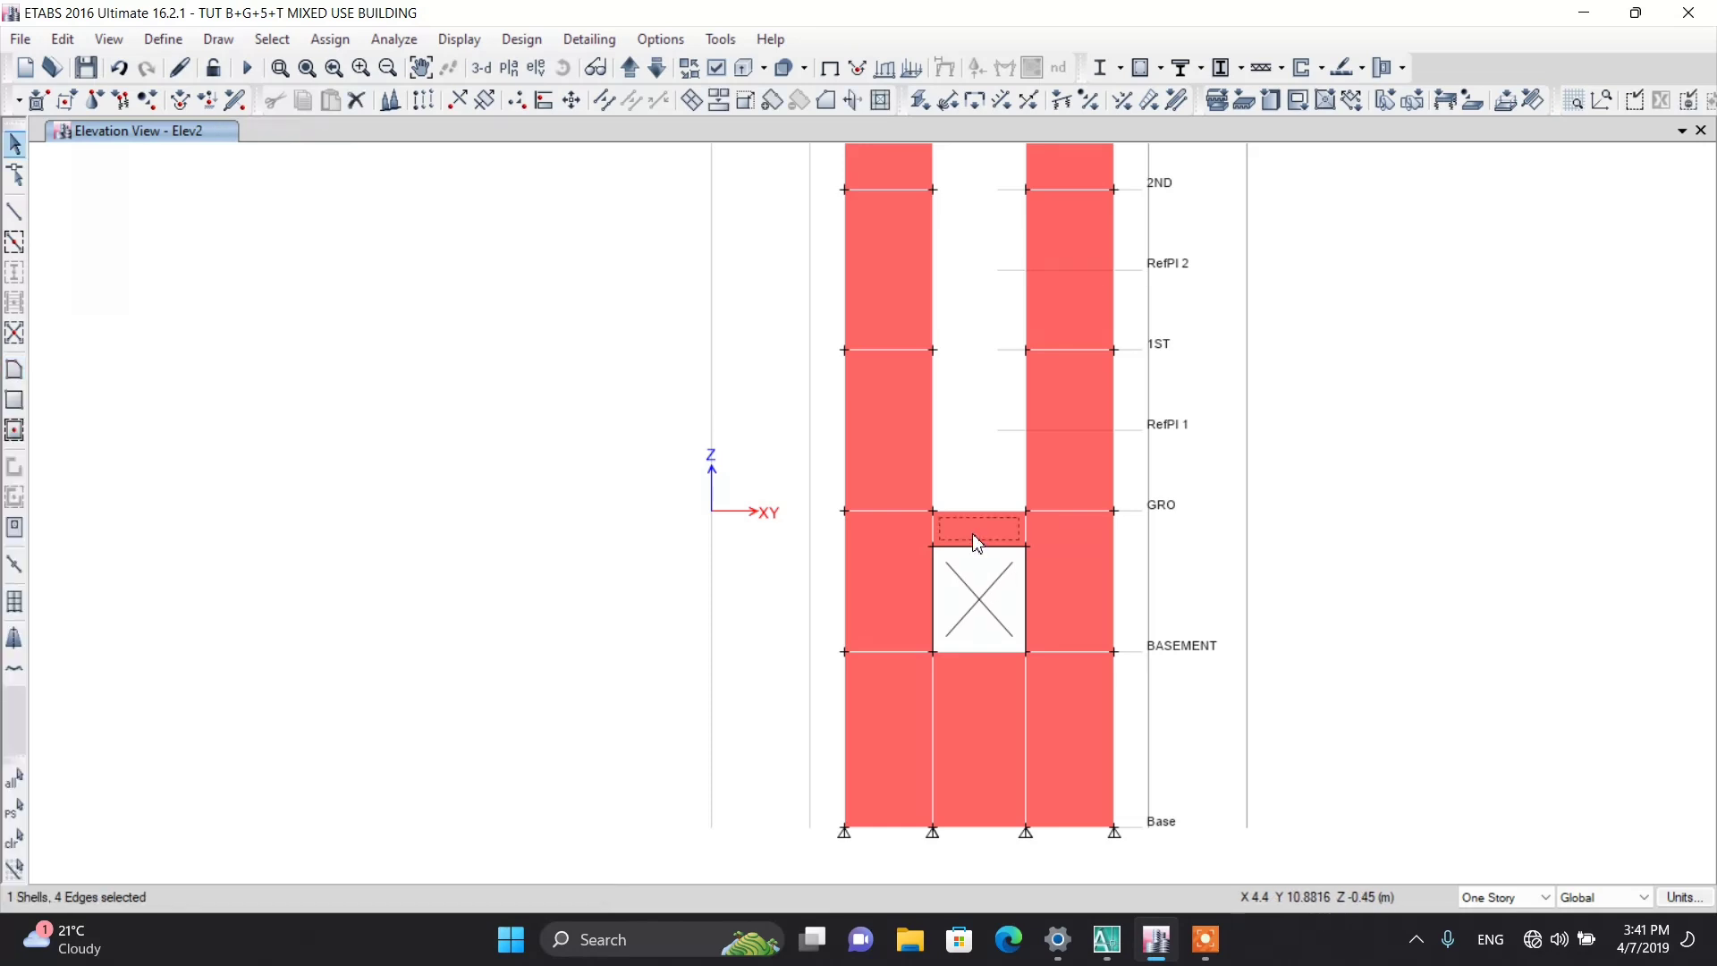
scroll(975, 581, down, 3)
scroll(982, 561, up, 3)
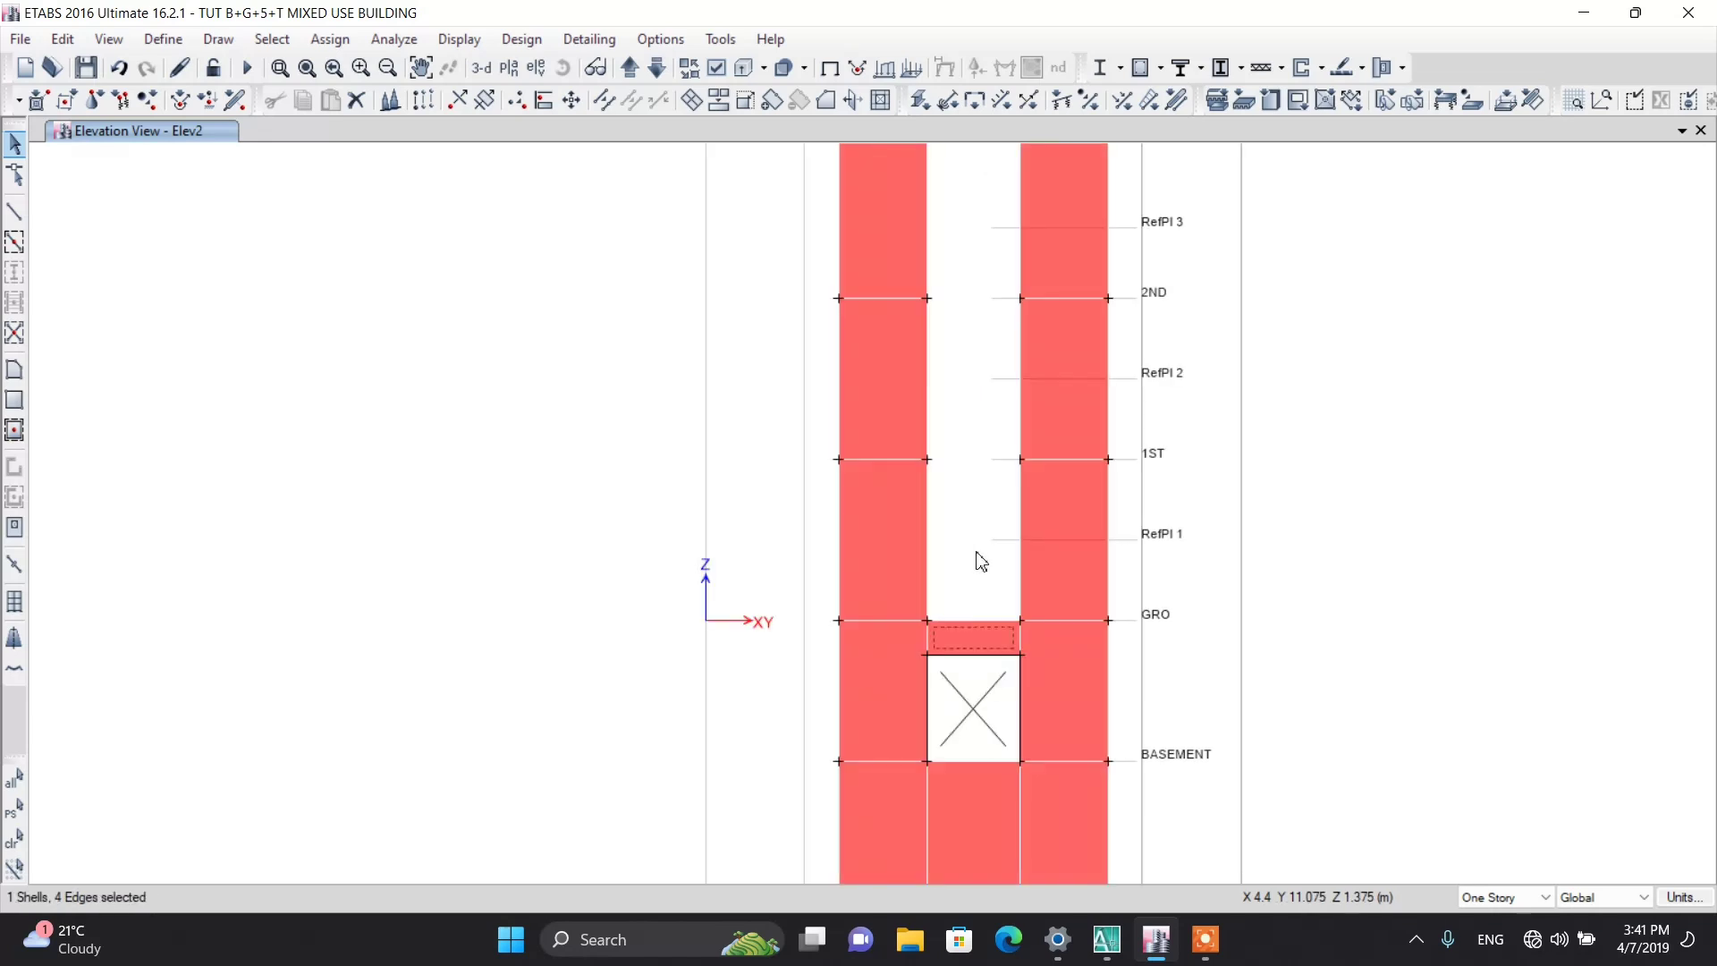
click(993, 706)
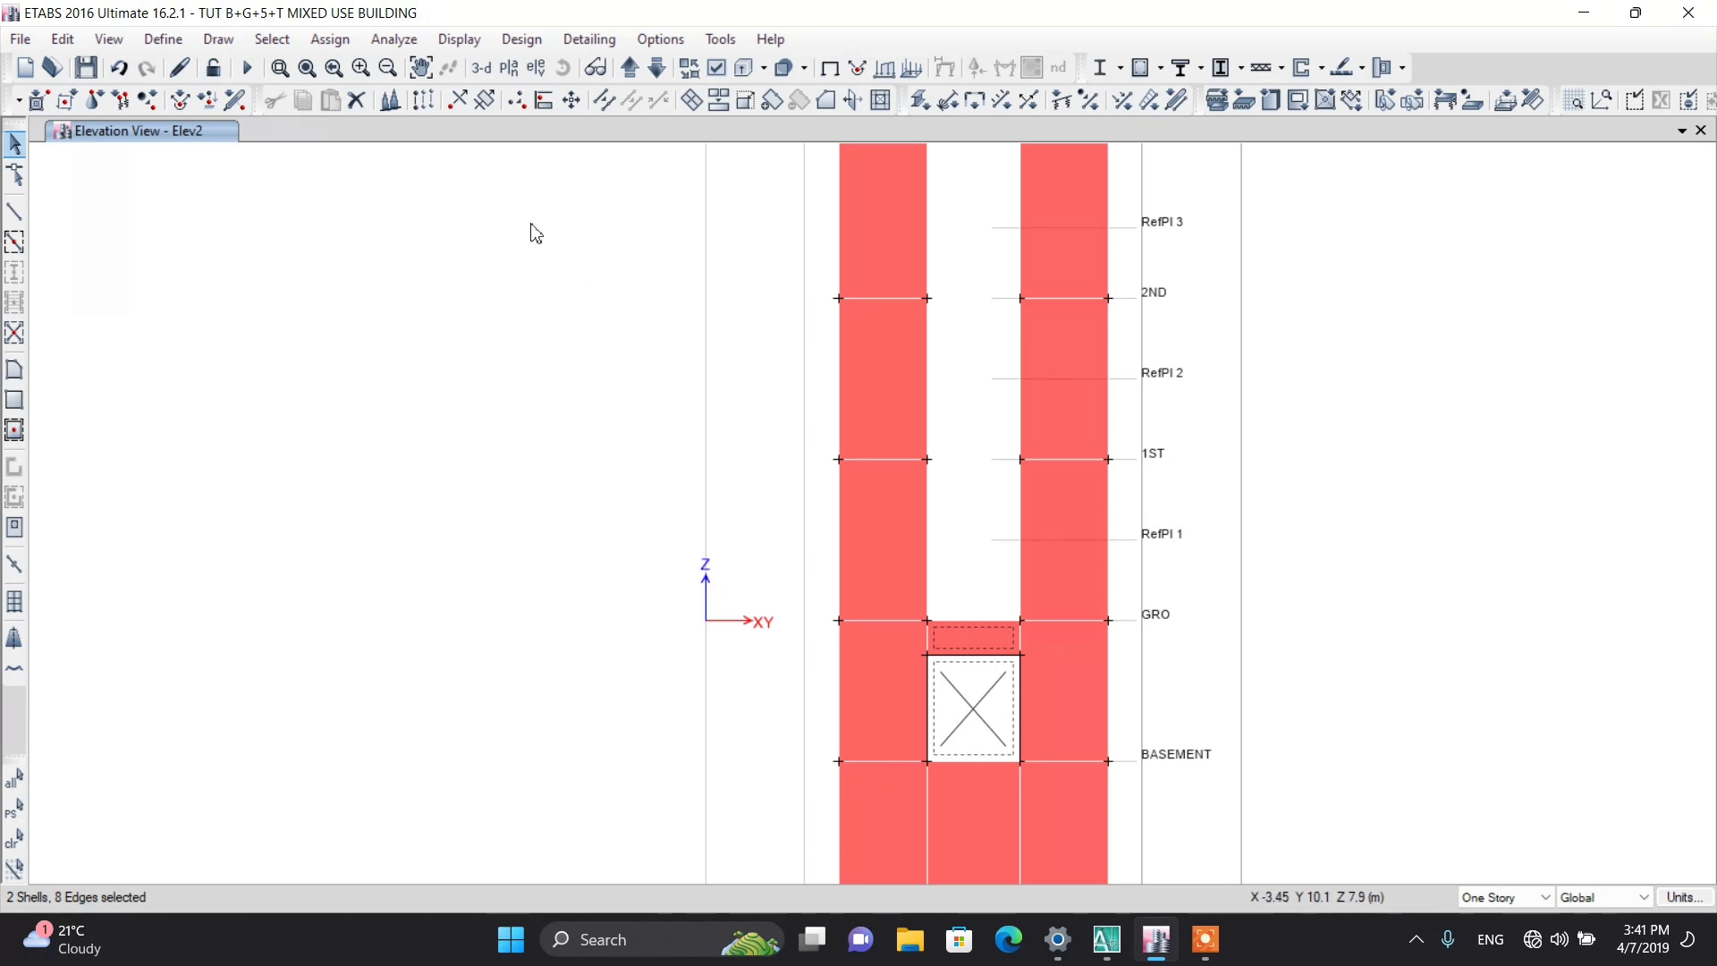
click(423, 101)
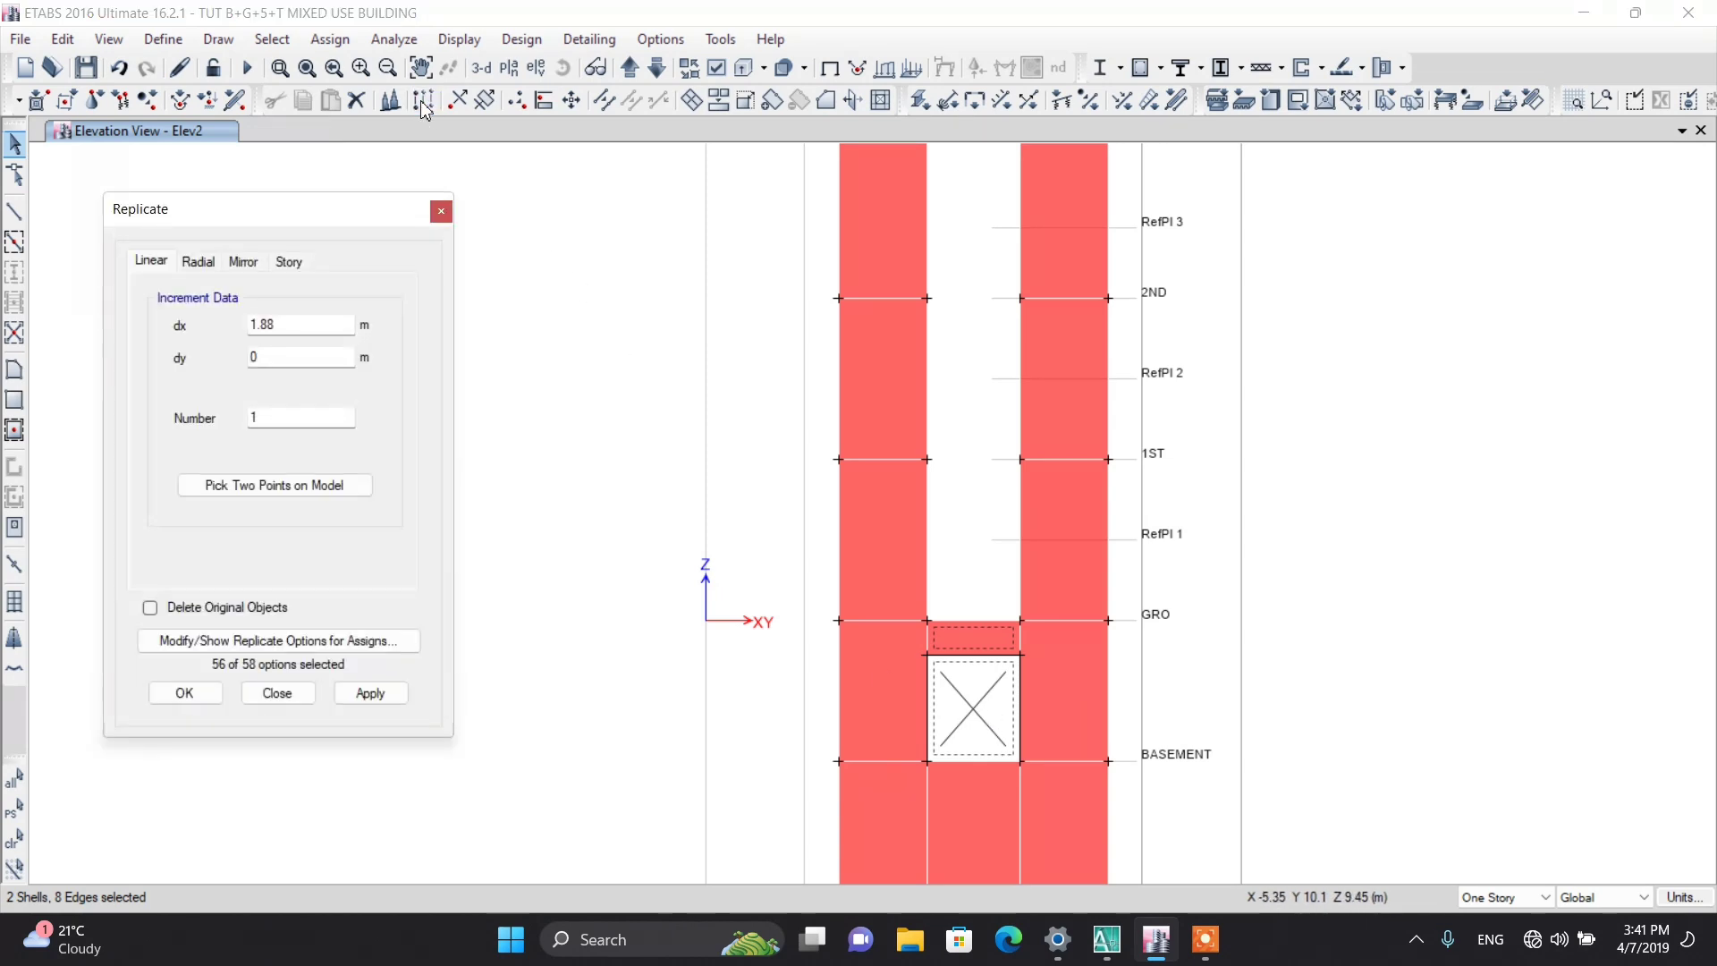
click(290, 262)
click(183, 415)
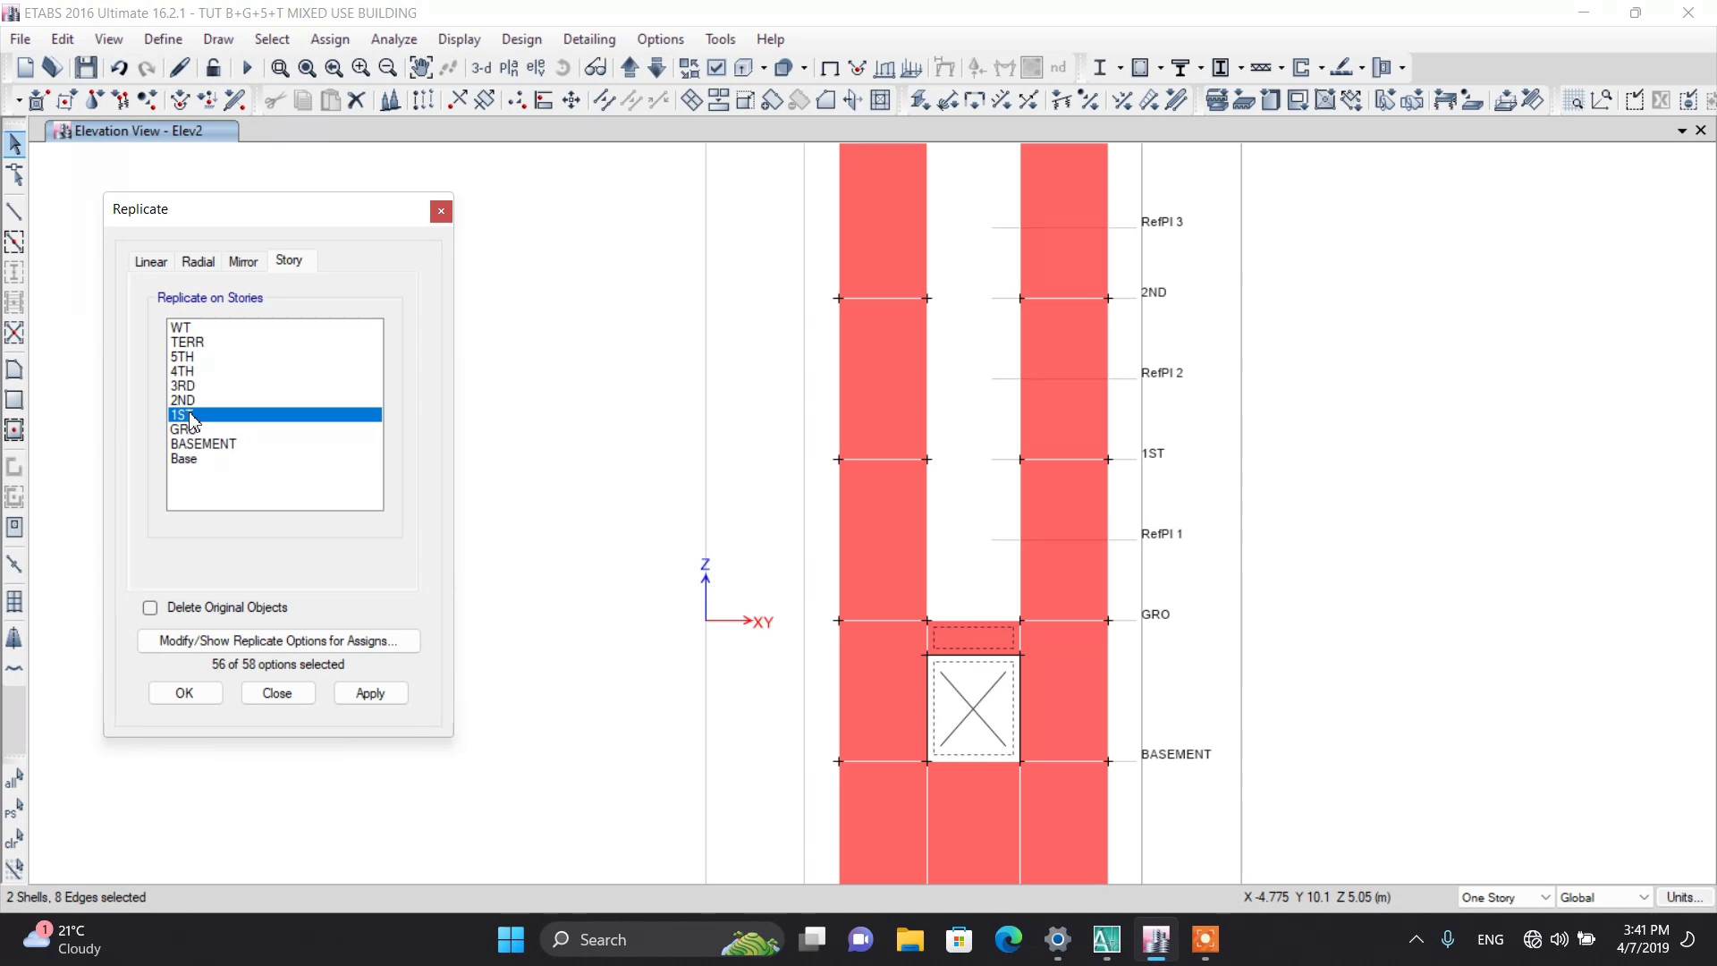
drag(190, 420, 184, 351)
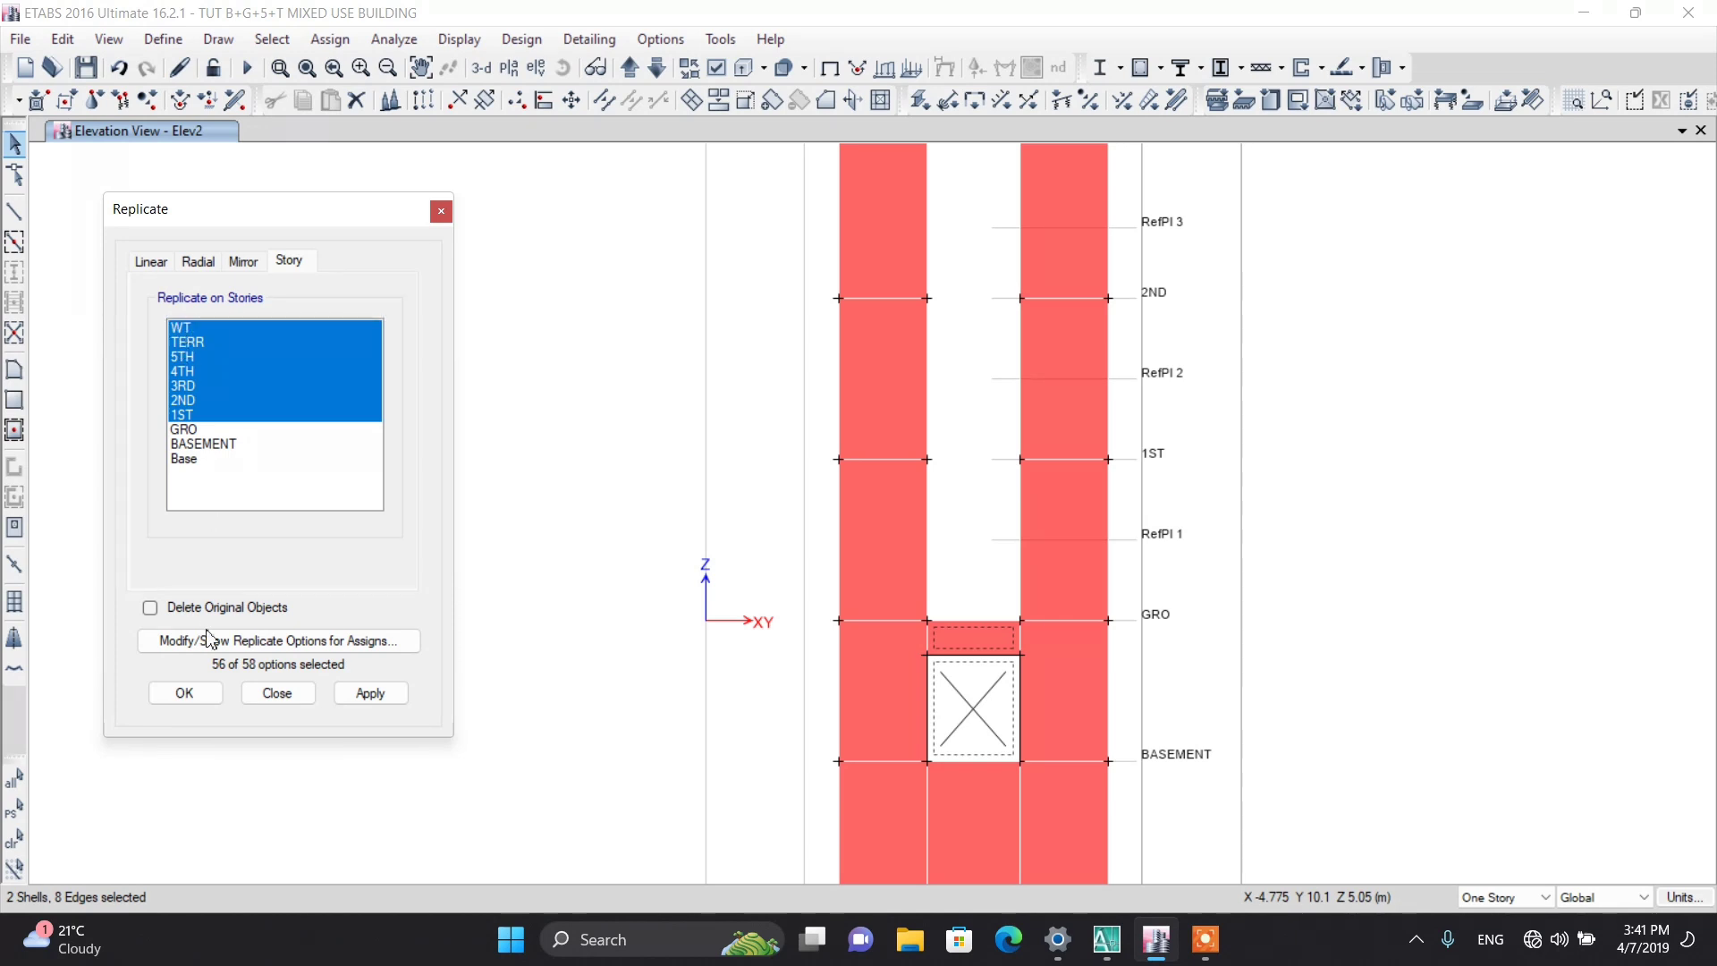
click(185, 693)
scroll(850, 590, down, 3)
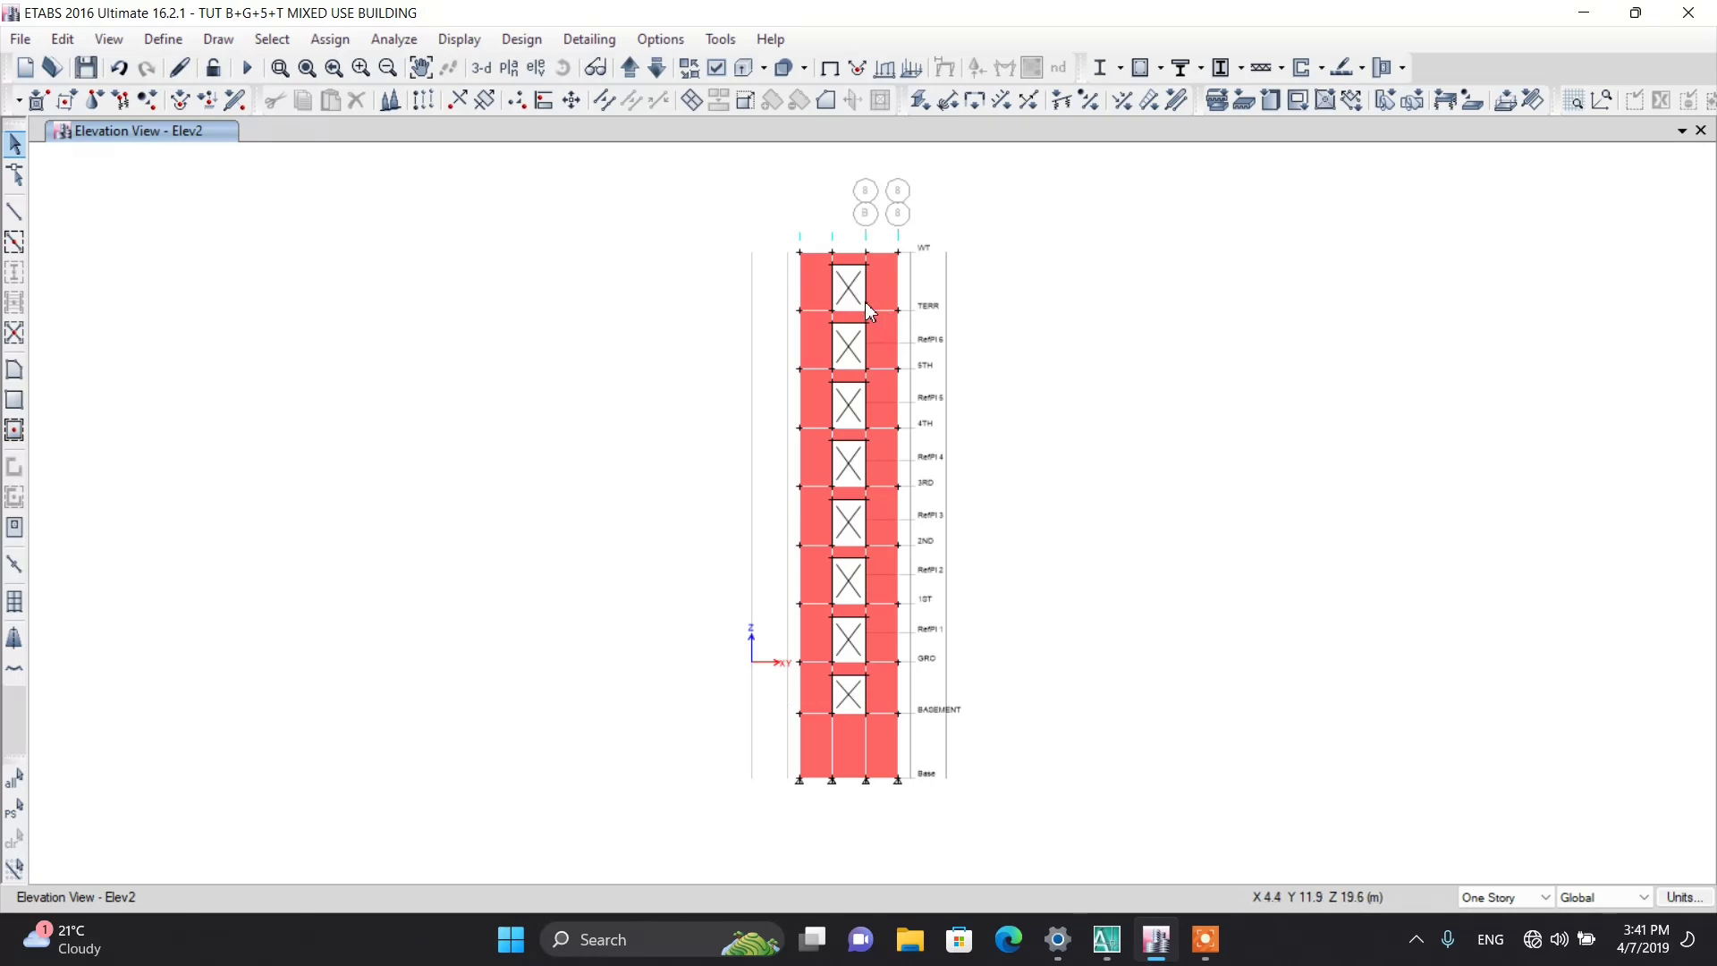
scroll(866, 304, up, 3)
scroll(866, 304, down, 3)
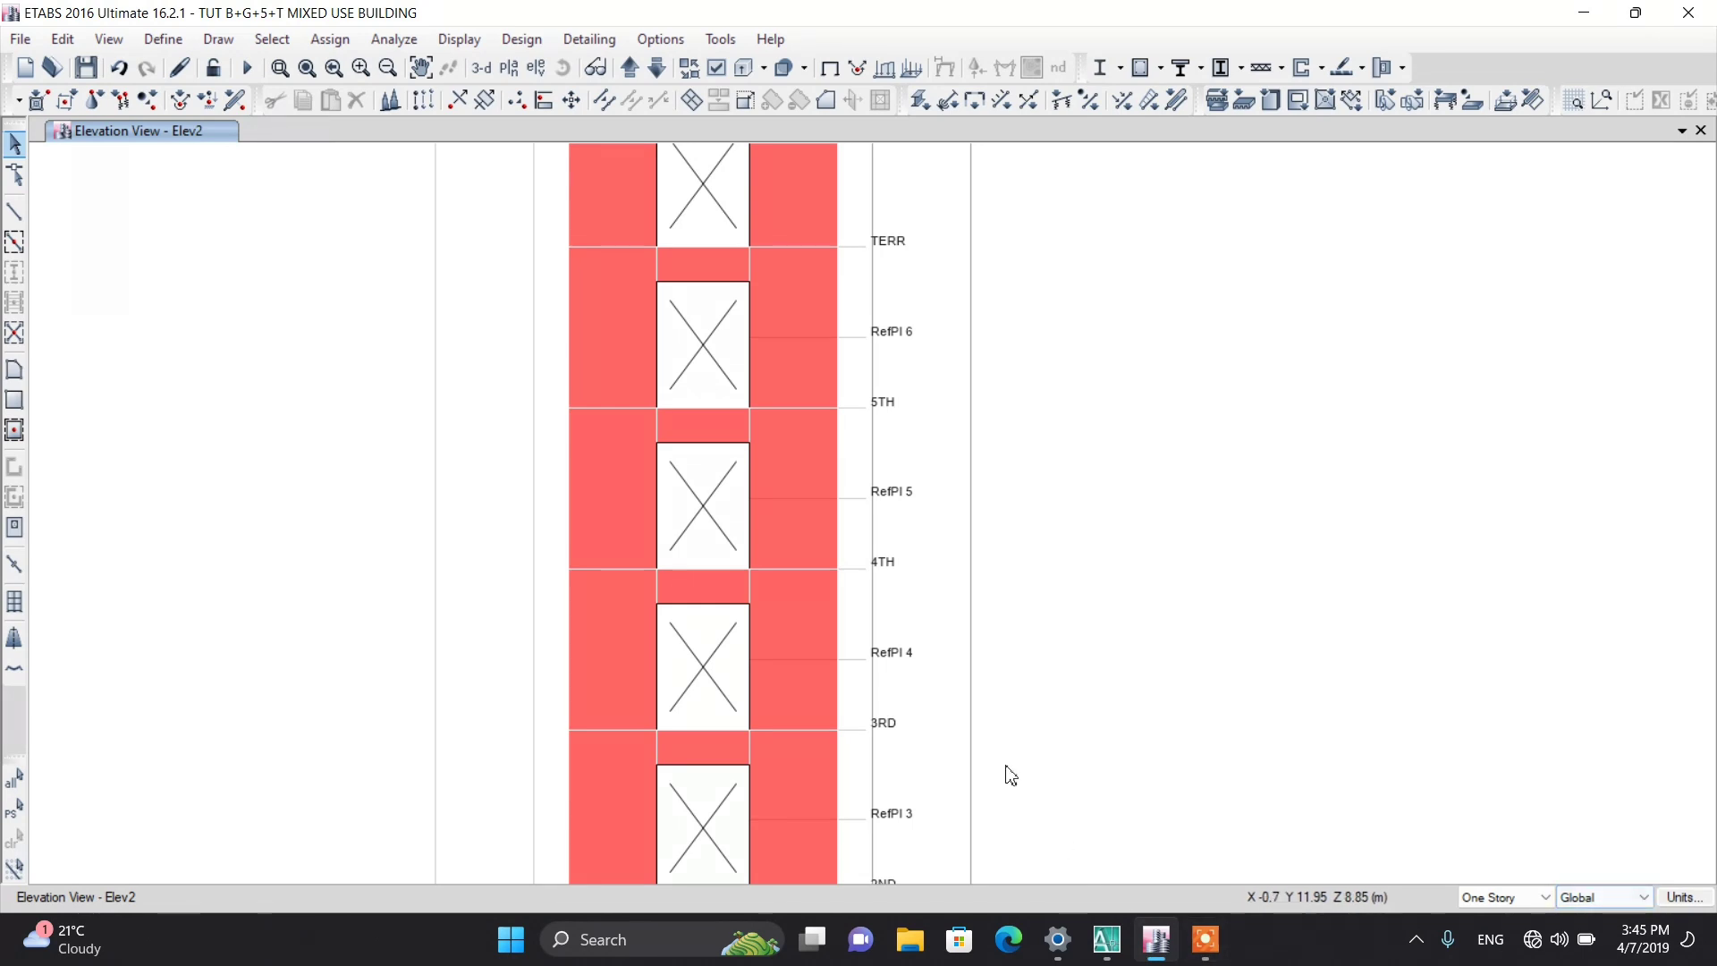
scroll(791, 564, down, 5)
scroll(692, 394, up, 3)
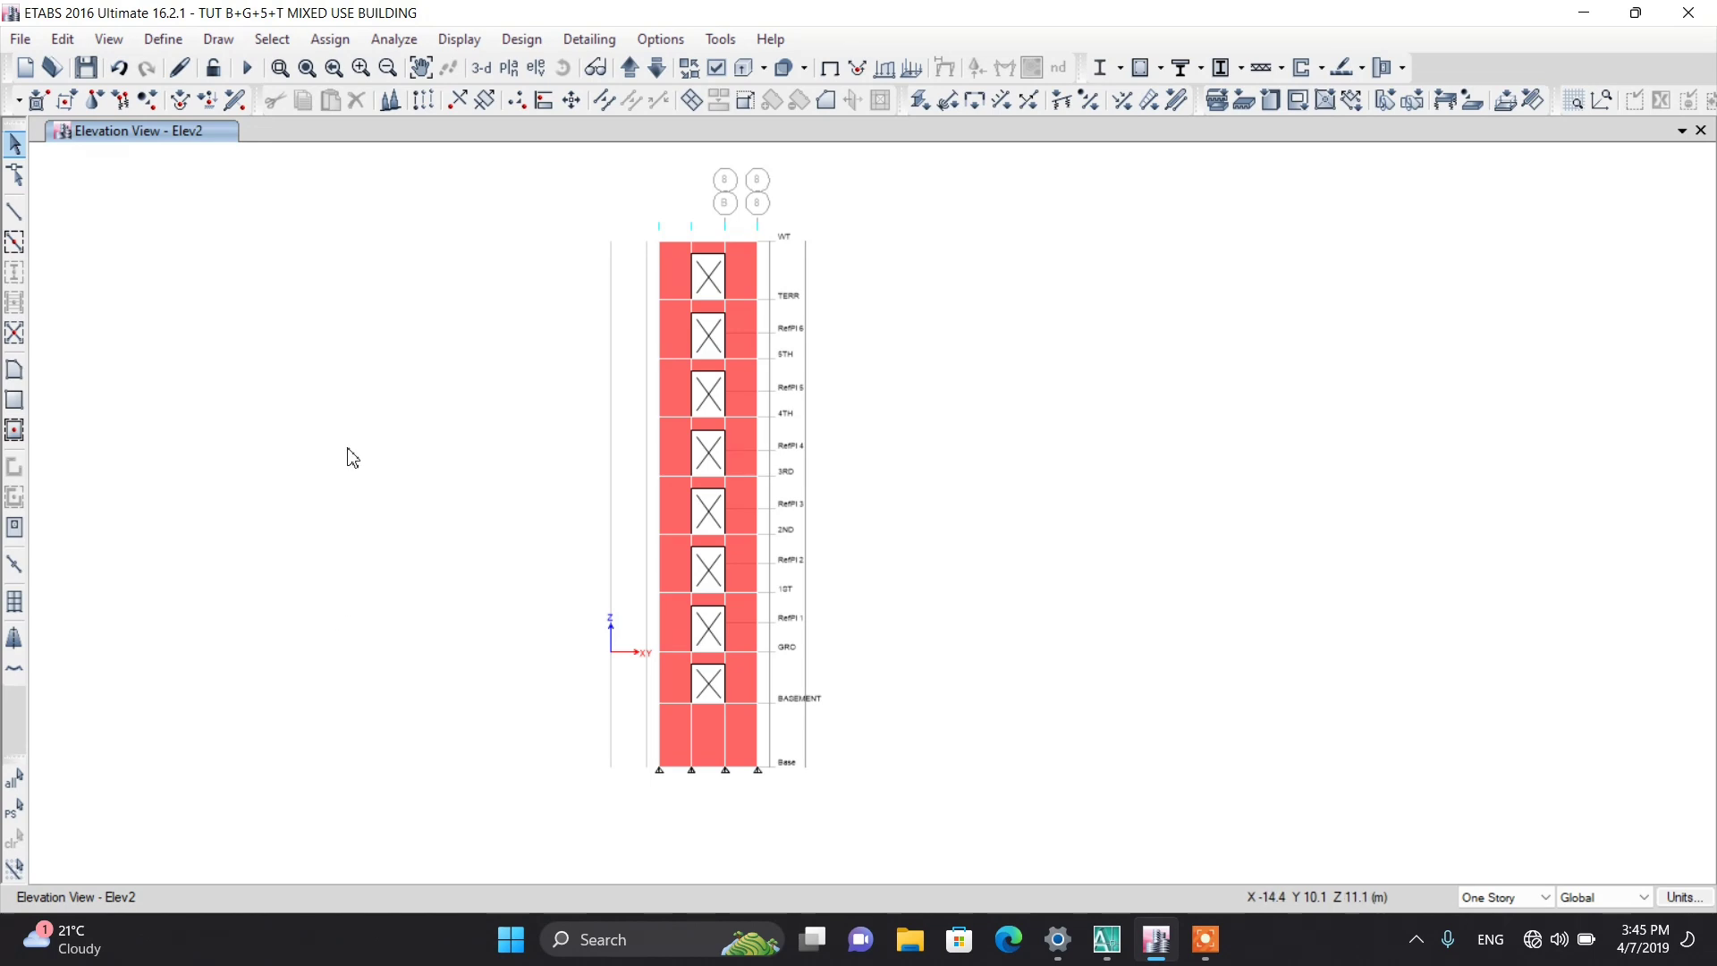
Step: Switch to the GRO plan view and compare it with the BASEMENT plan
click(509, 67)
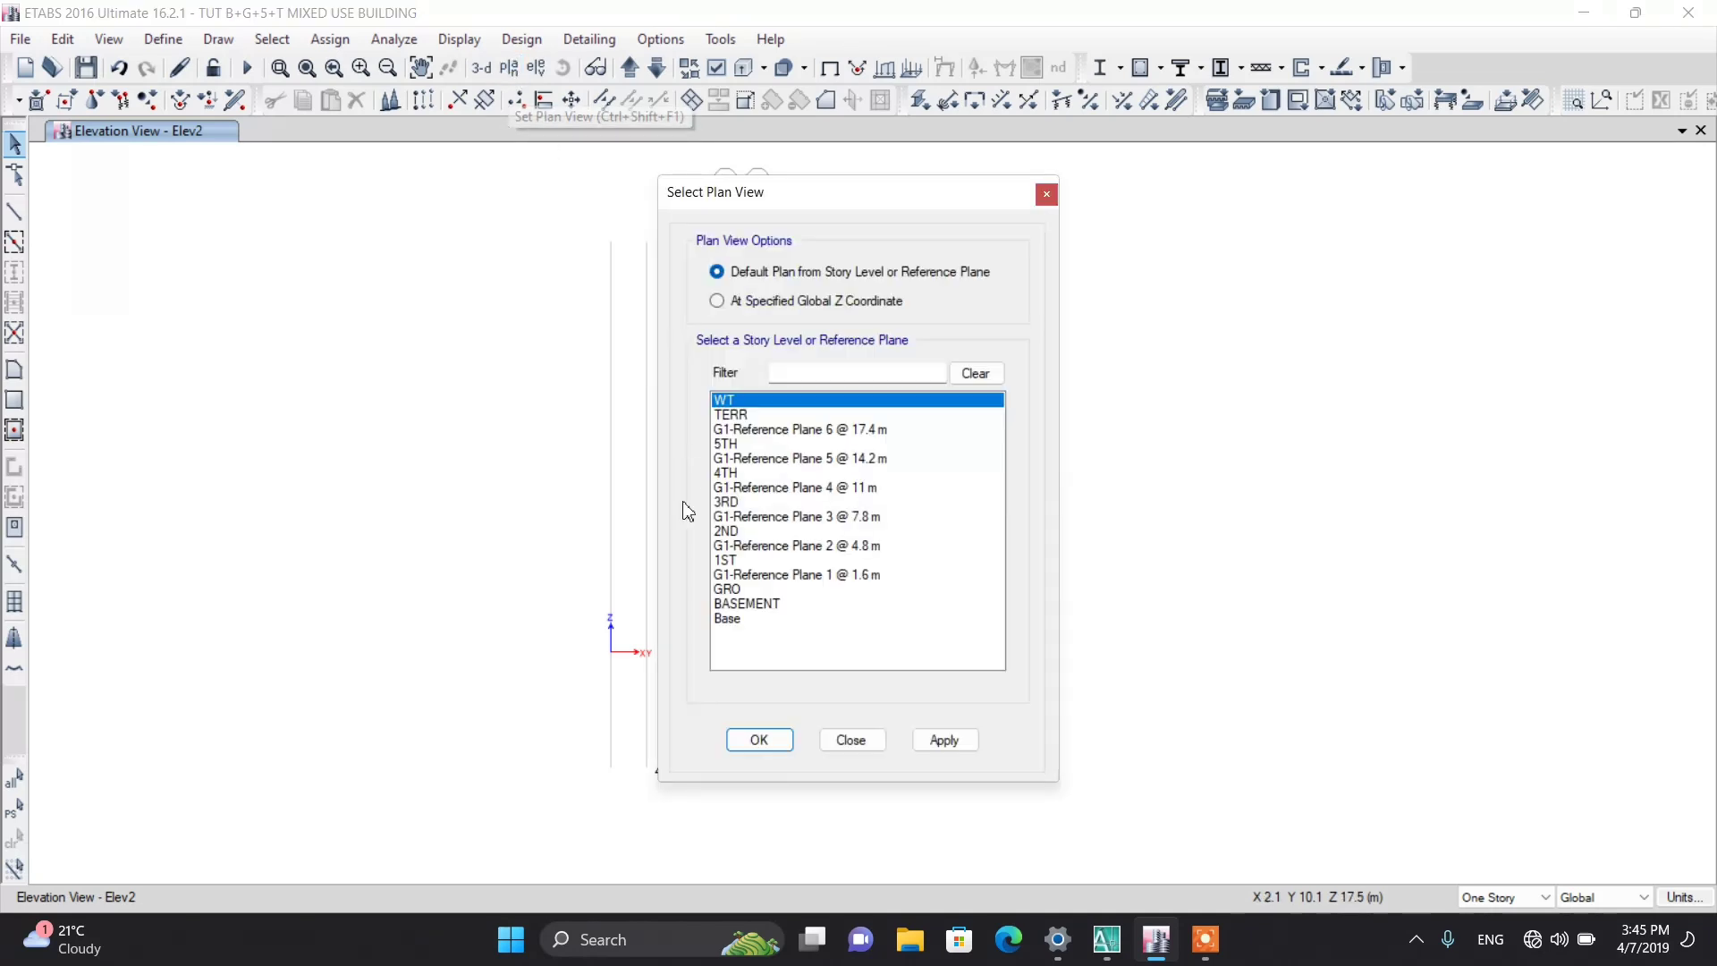
click(747, 589)
click(761, 739)
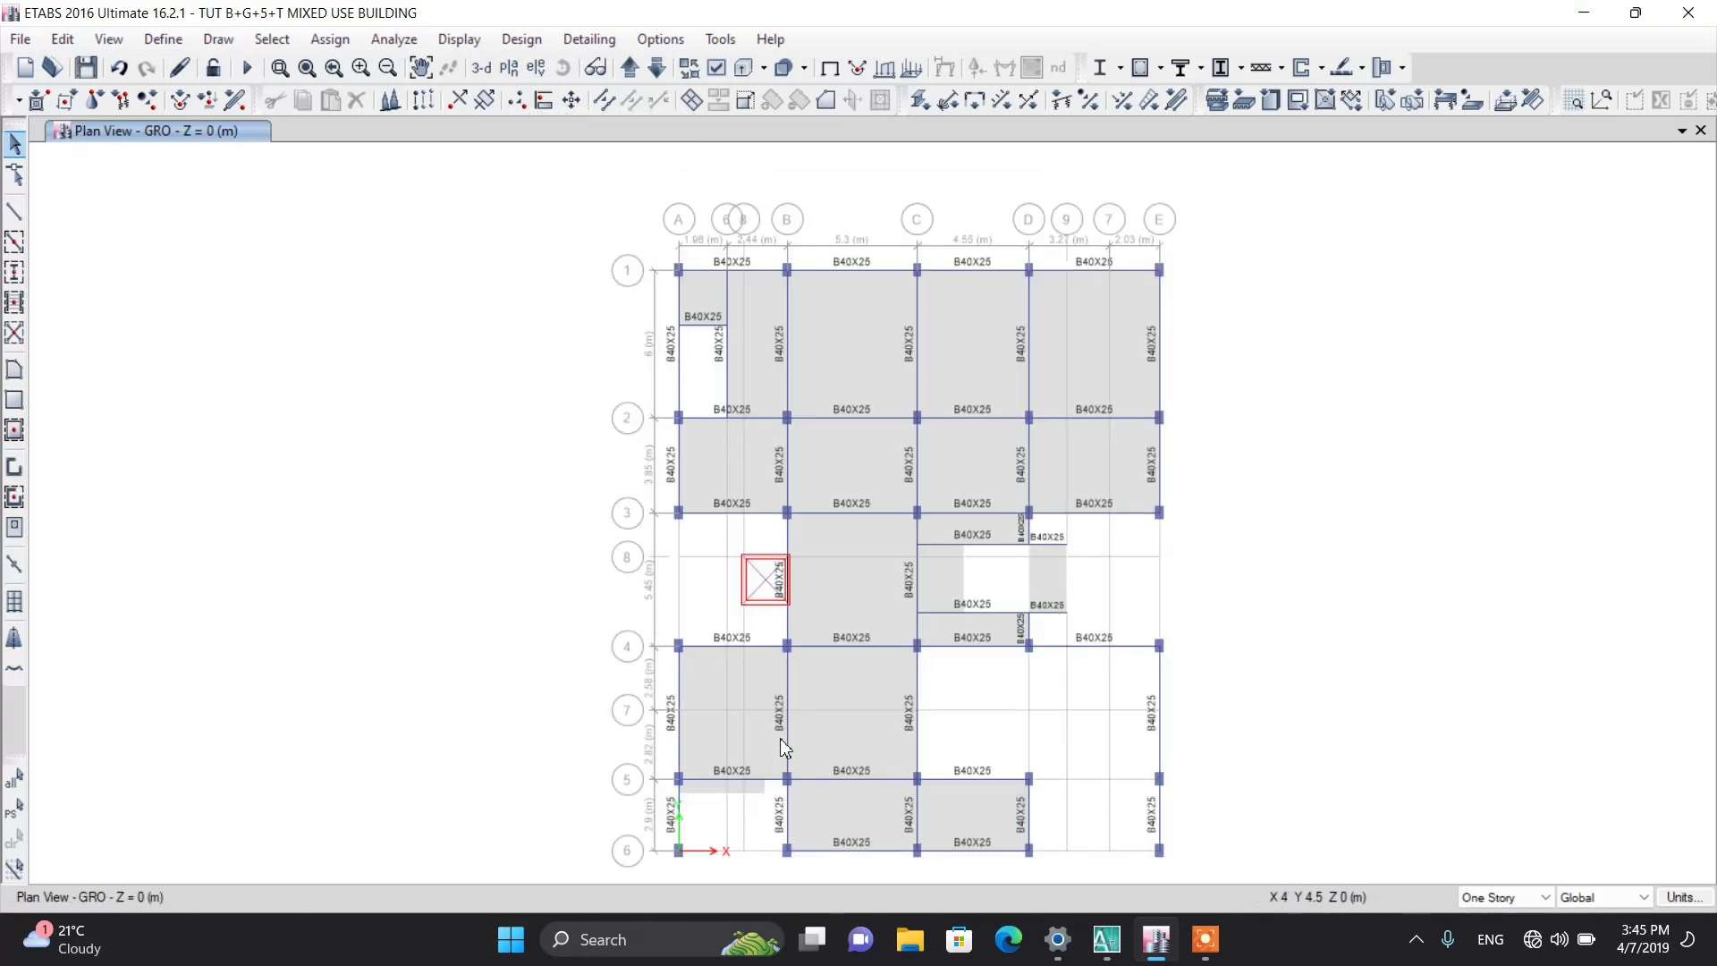
click(658, 69)
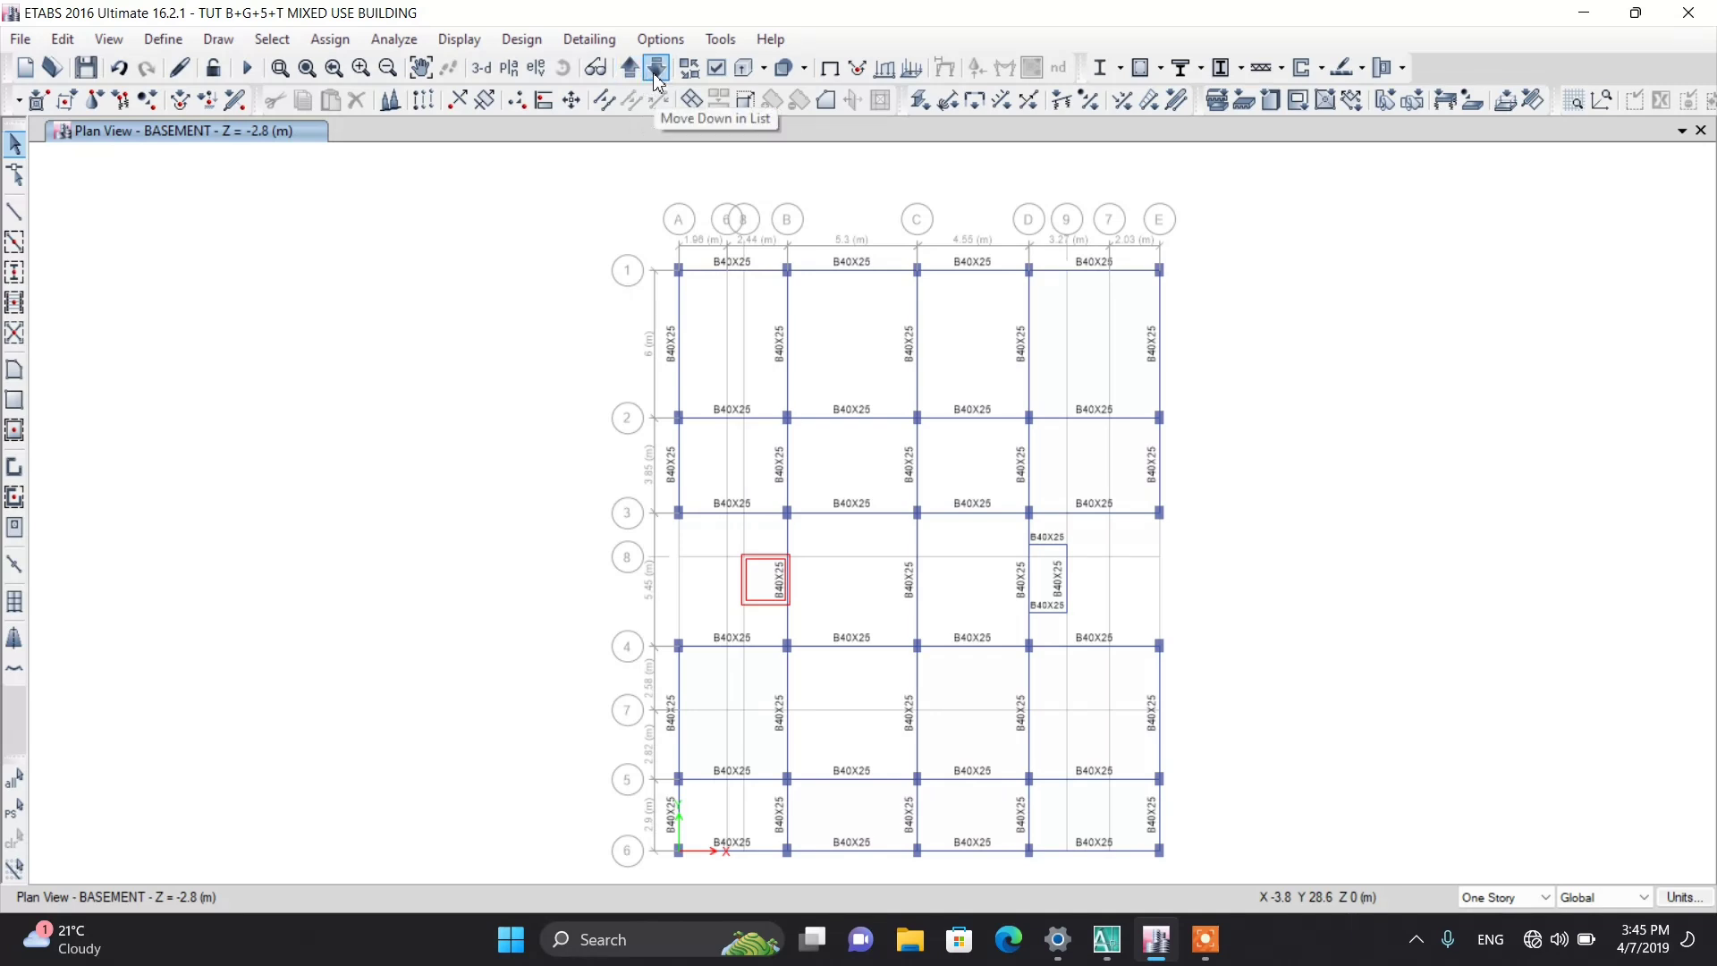
click(630, 68)
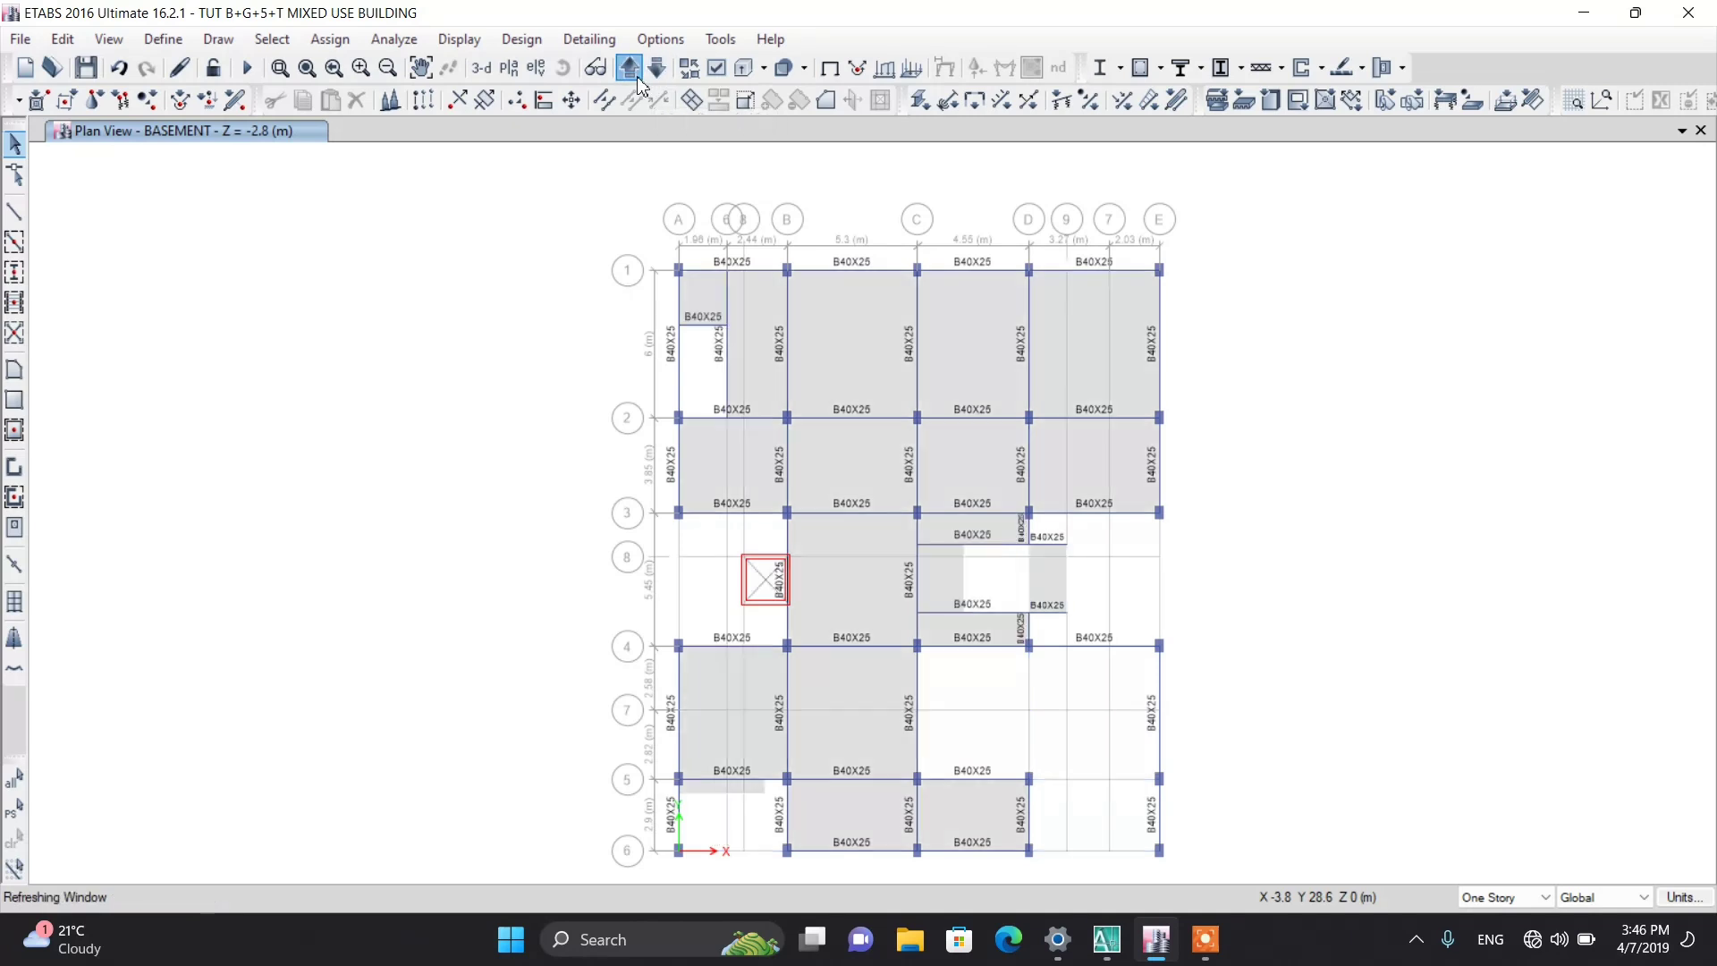
click(658, 70)
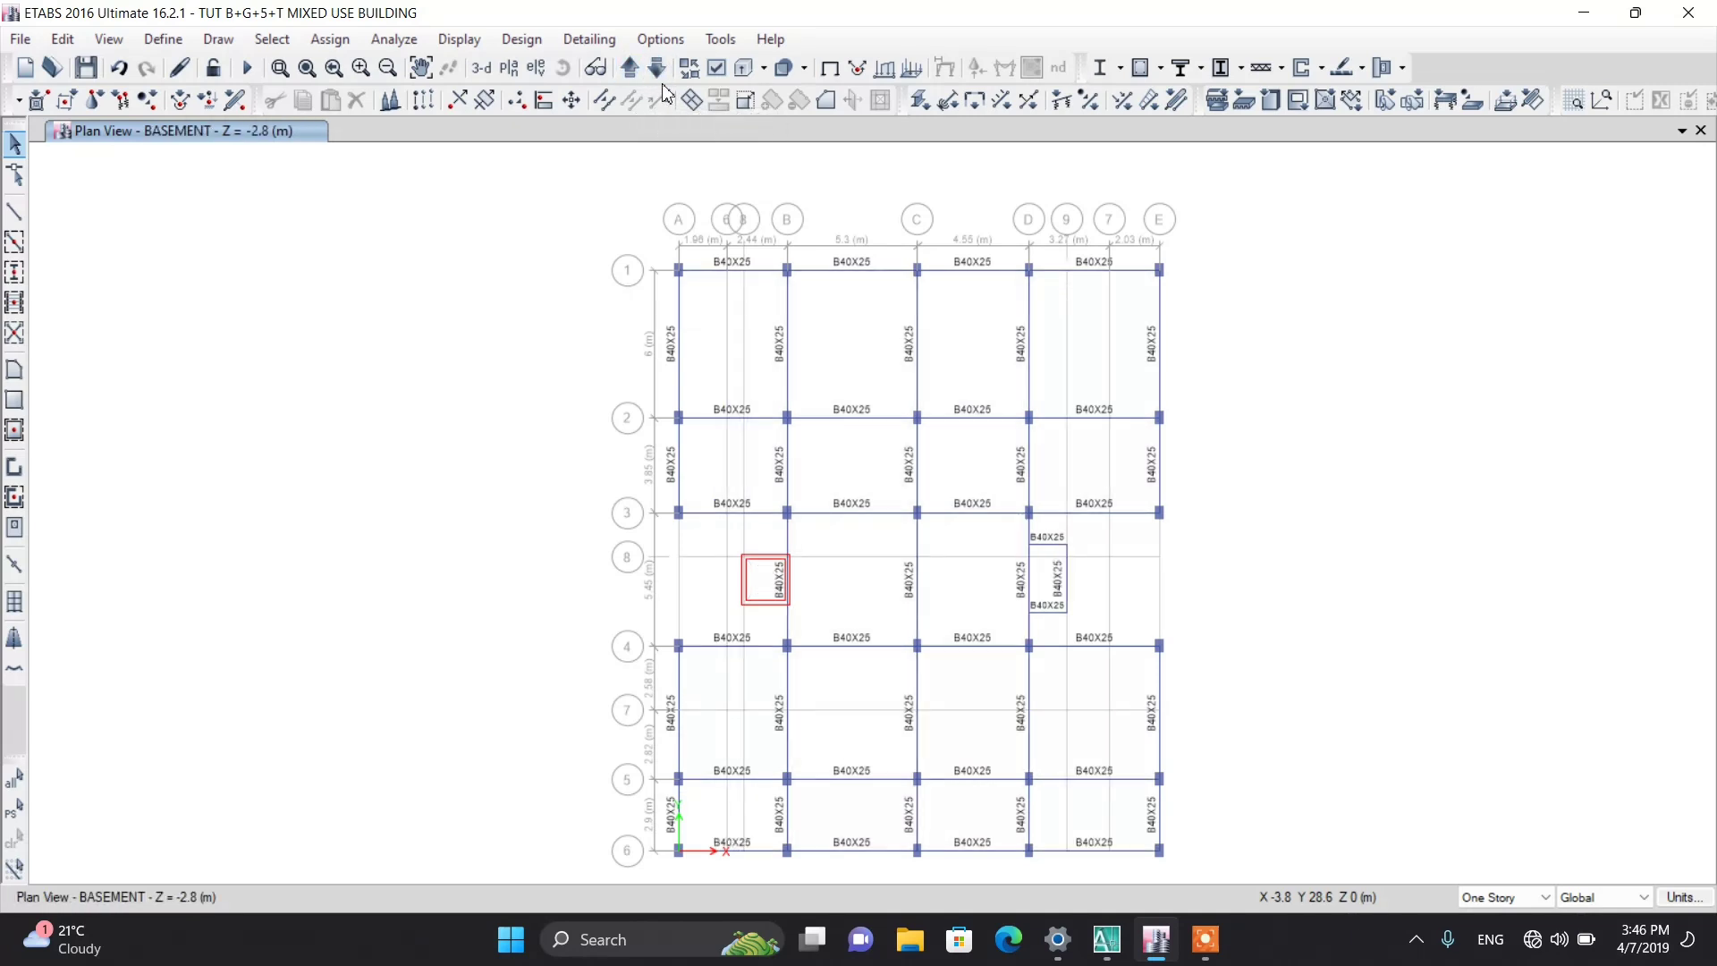
click(630, 68)
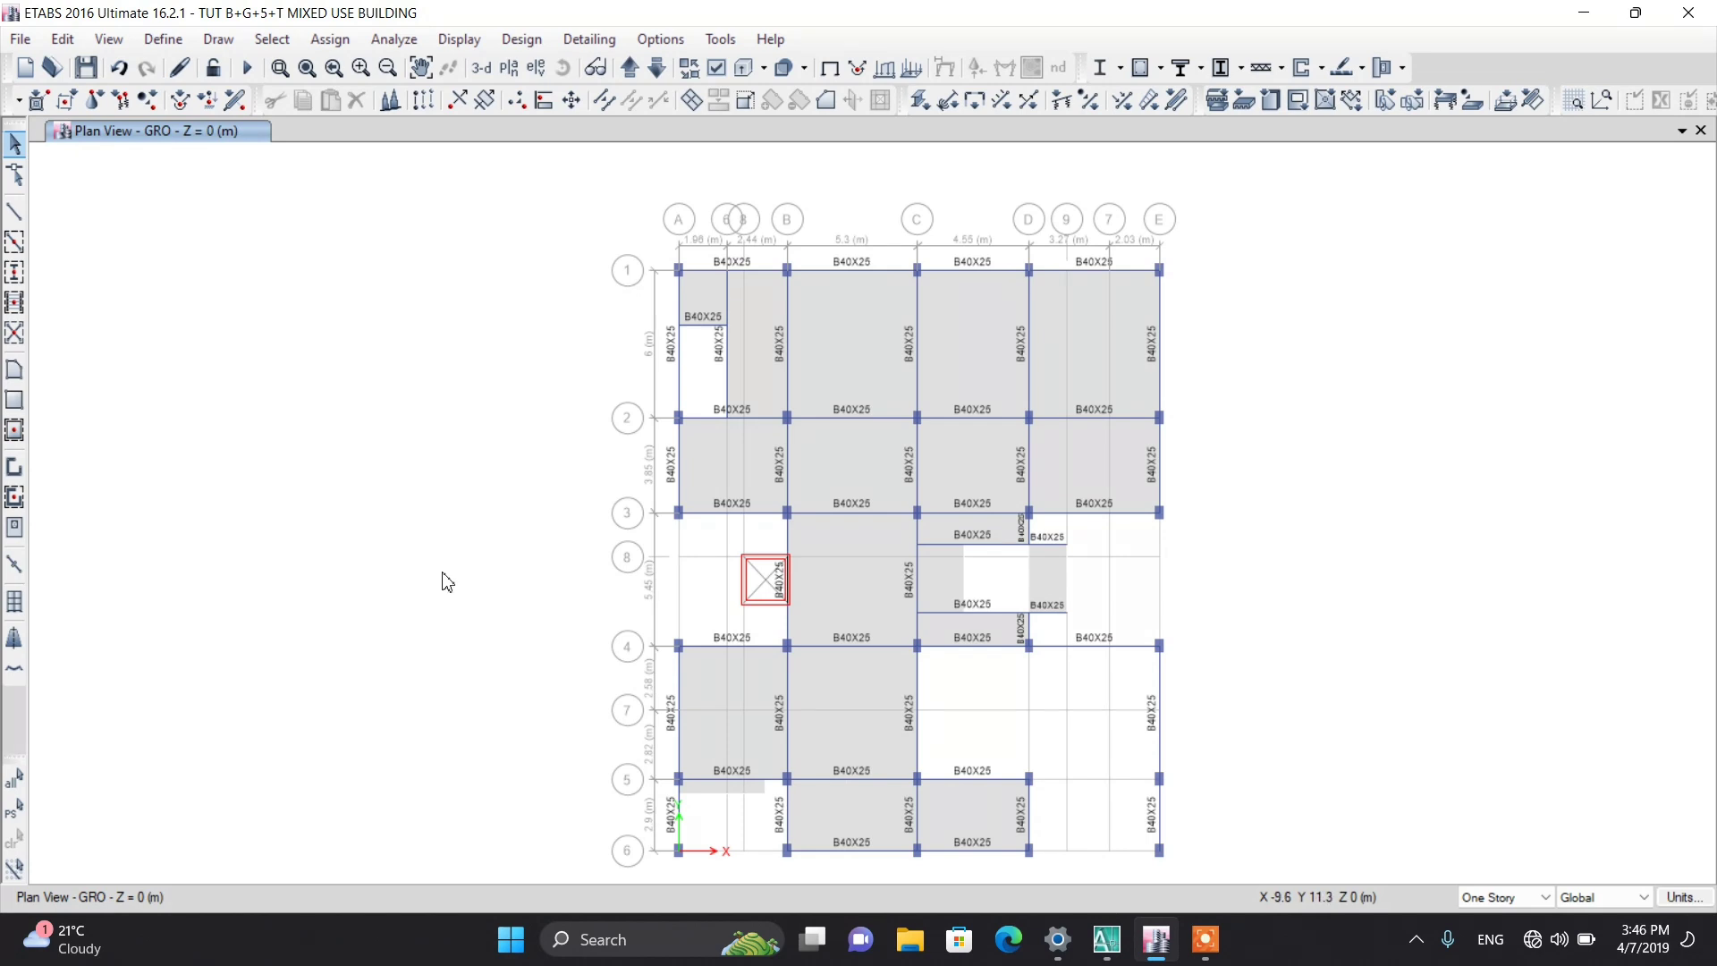
Step: Quick-draw Wall200 pier walls along grid A from grid 1 to 3 and along grid 3 from A to B
click(13, 508)
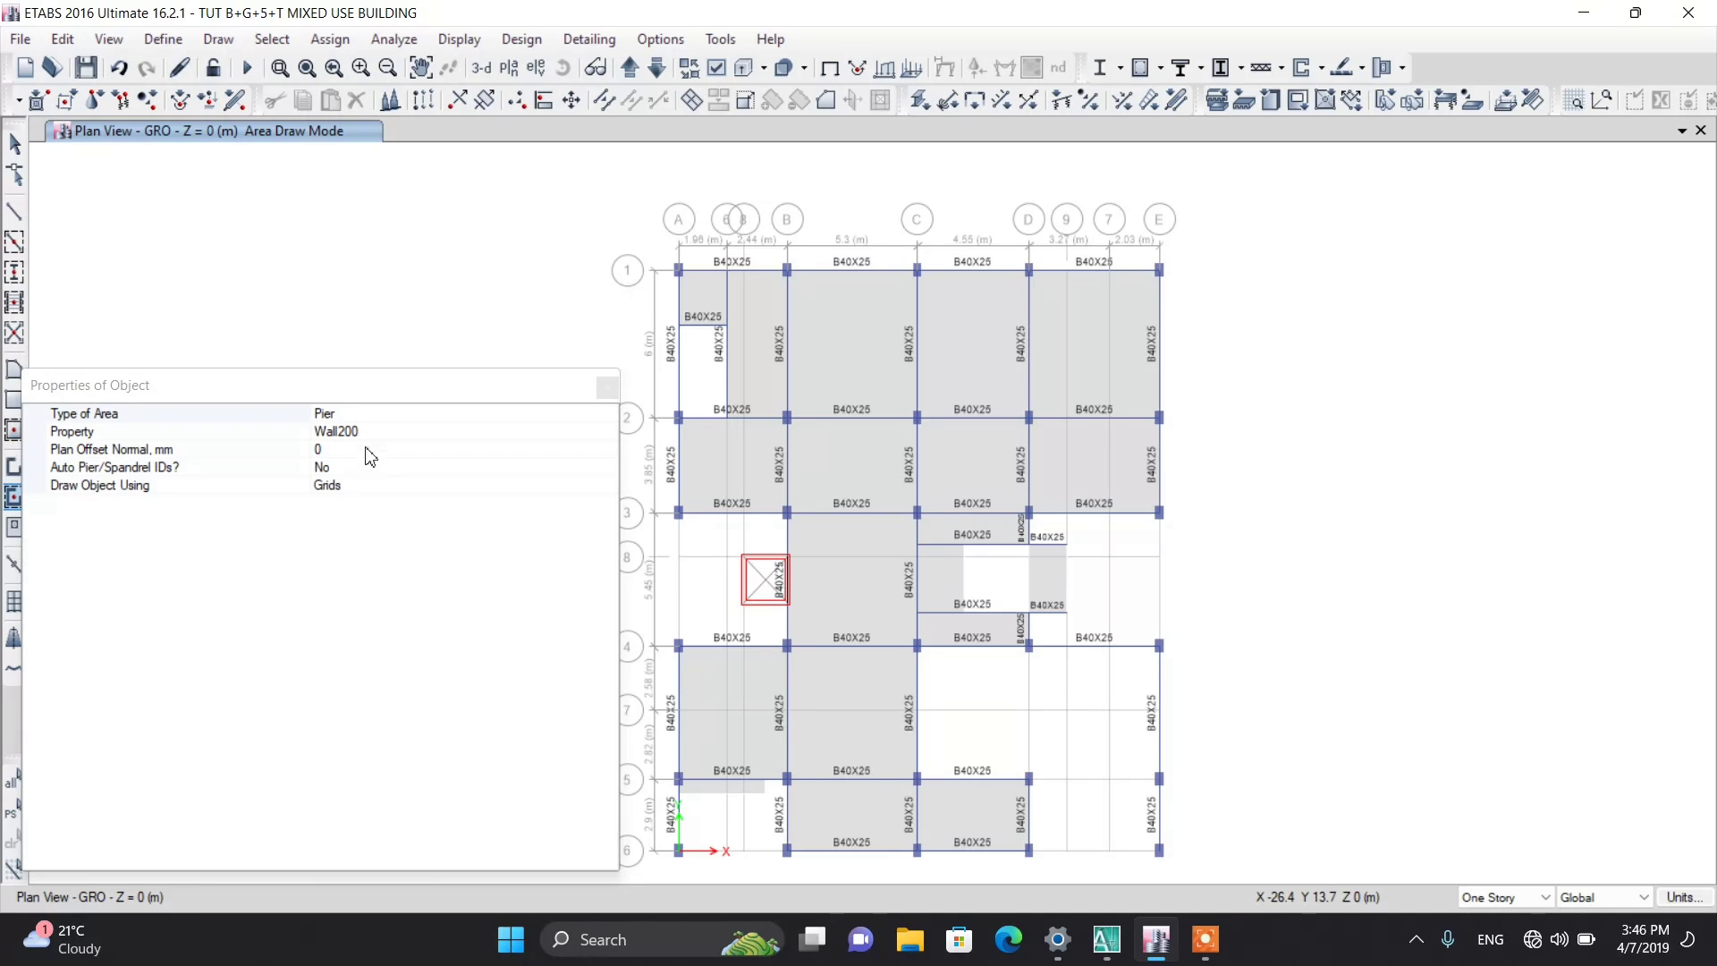
click(683, 313)
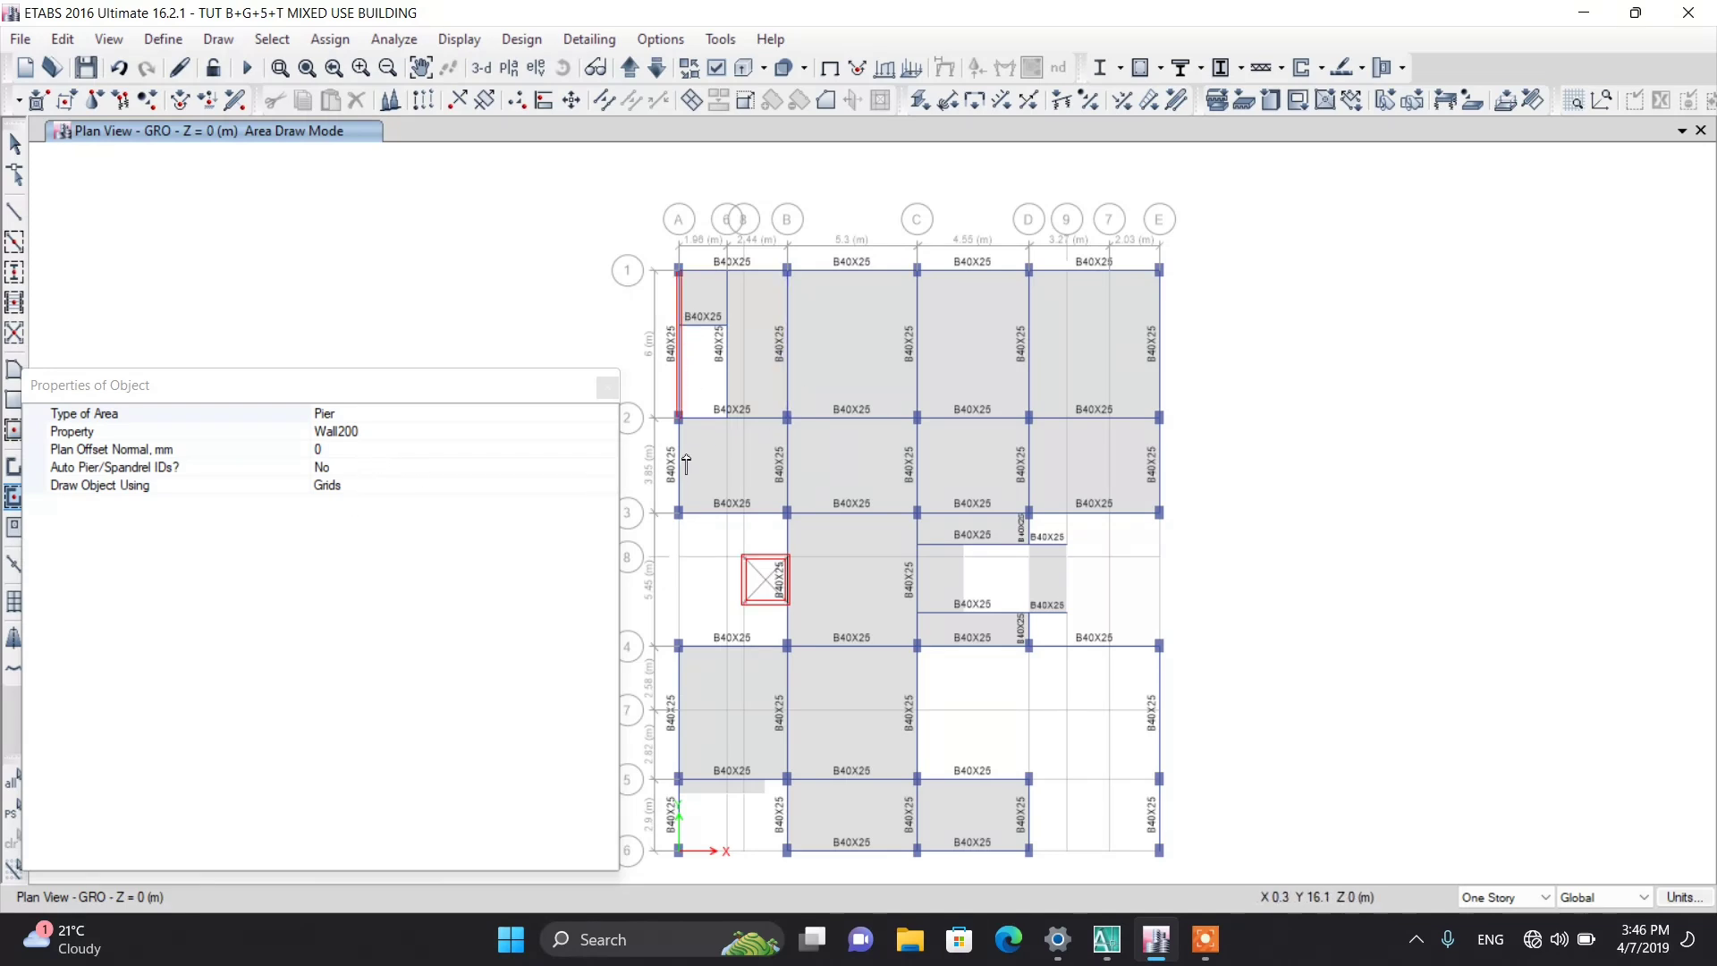
click(681, 461)
scroll(764, 541, up, 3)
click(690, 486)
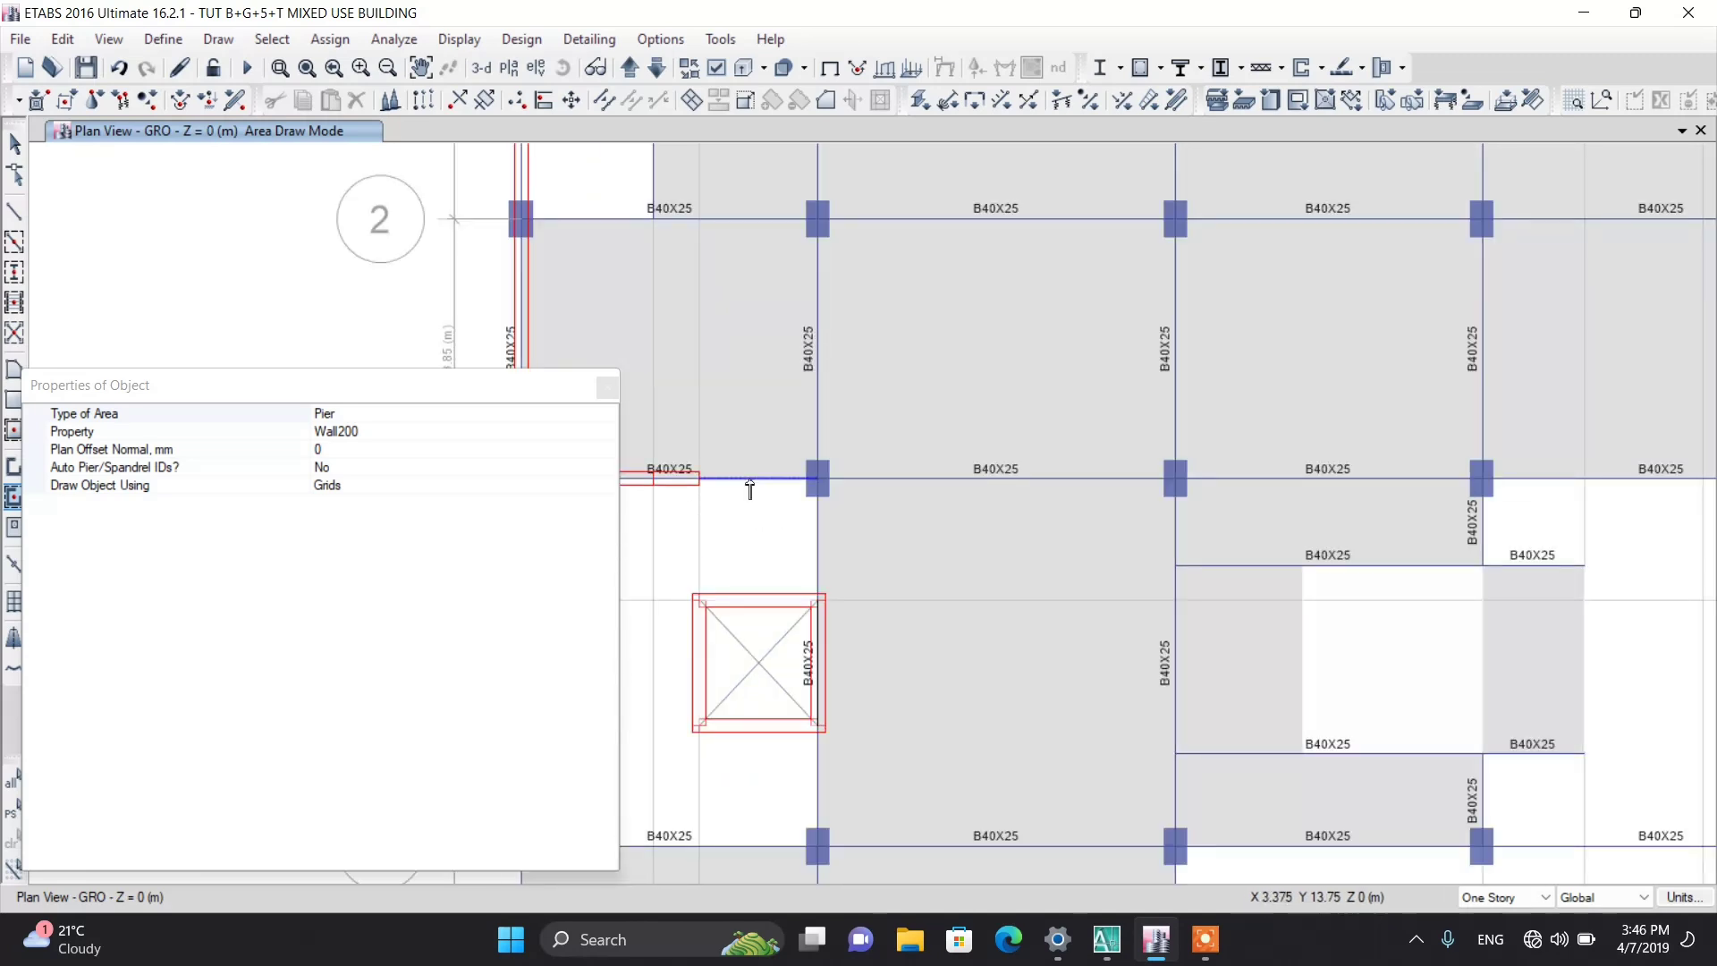
click(751, 488)
Step: Add Wall200 pier walls along grid B from grid 3 to 4 and along grid 4 from A to B
click(813, 548)
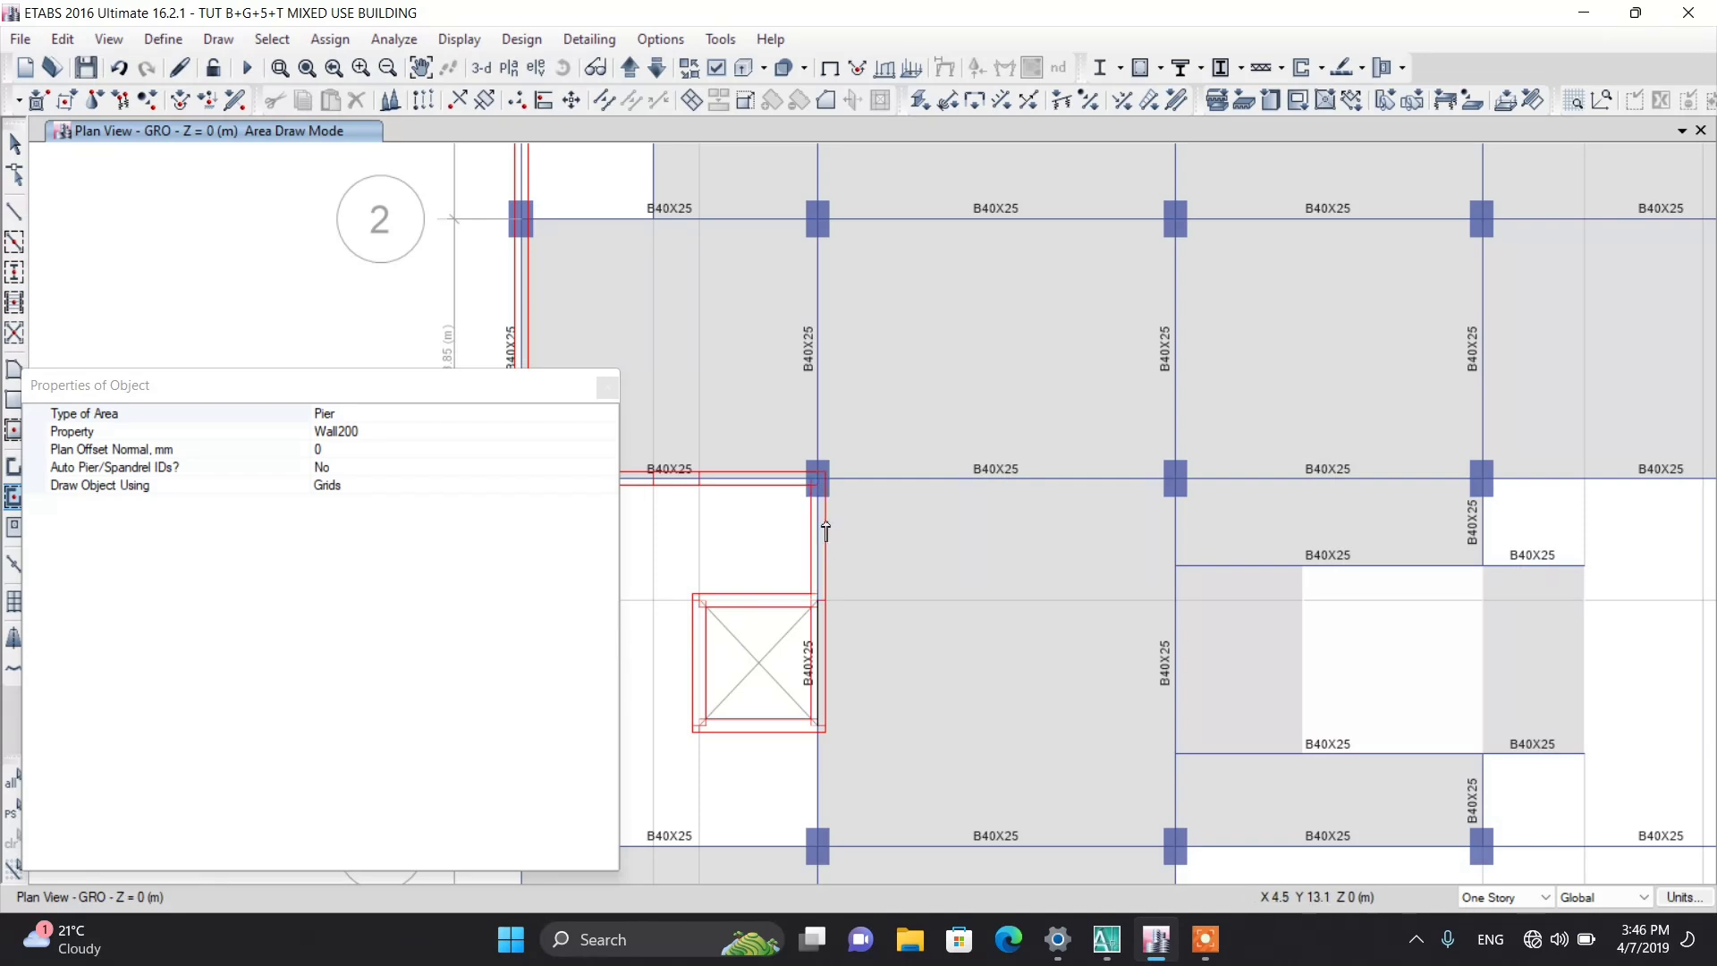
scroll(813, 547, down, 3)
scroll(826, 610, up, 3)
click(826, 610)
scroll(895, 539, down, 3)
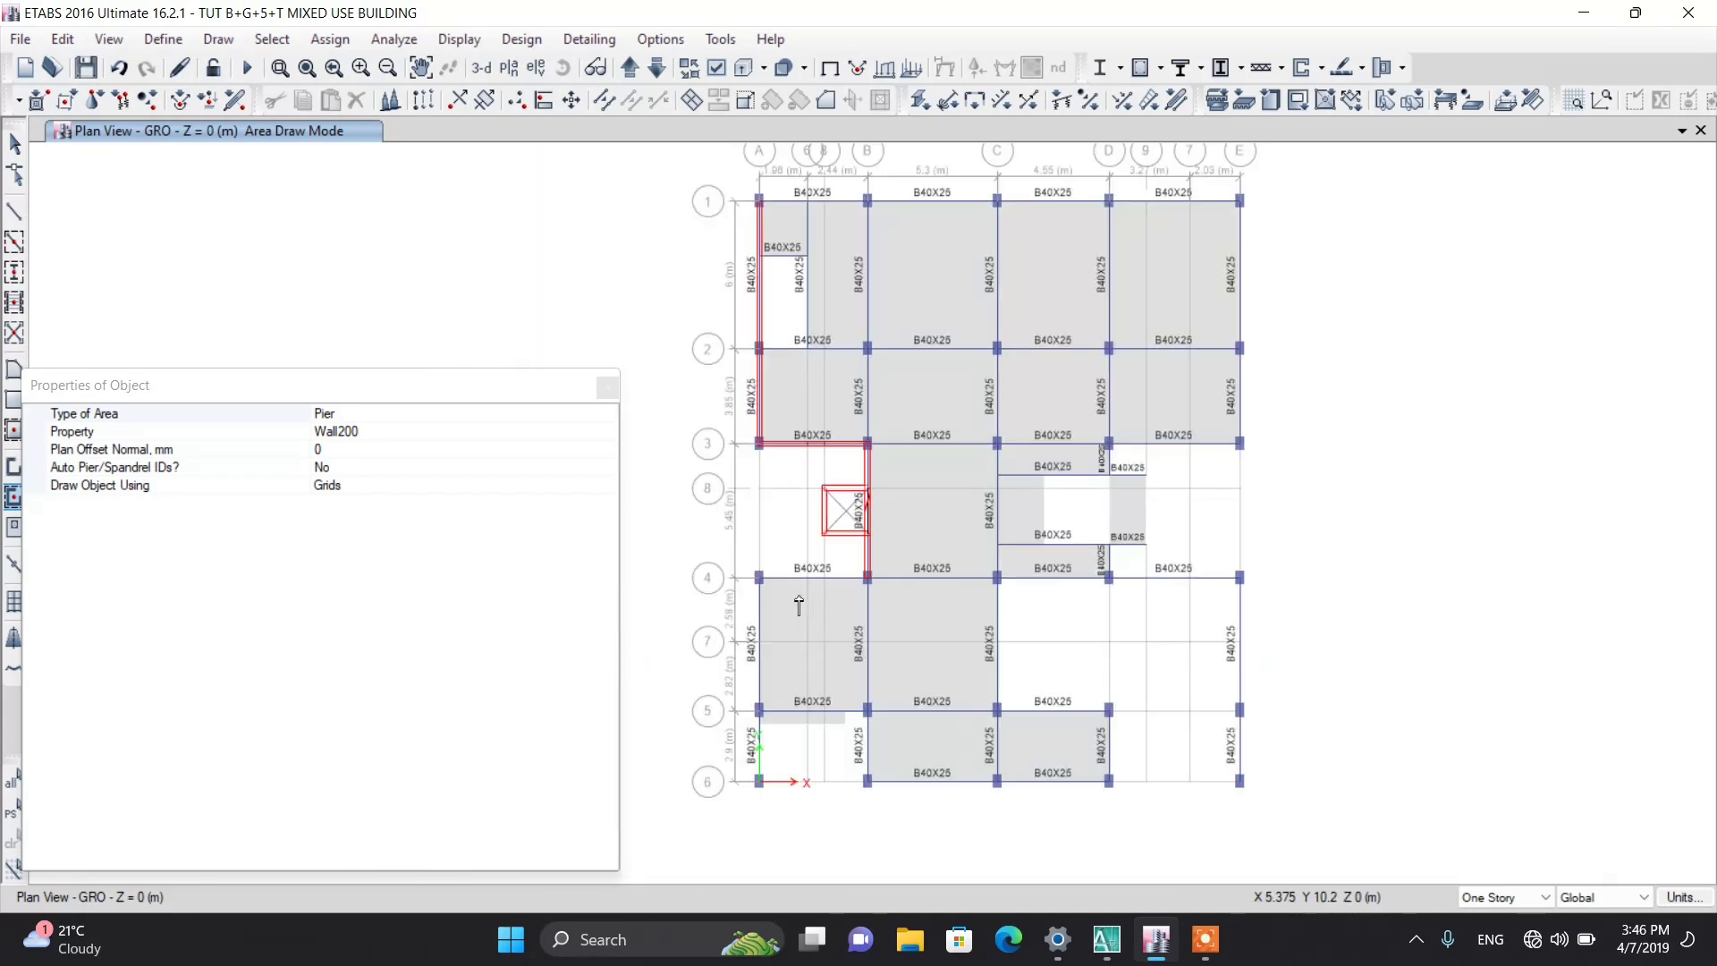
scroll(787, 585, up, 3)
click(785, 564)
click(903, 563)
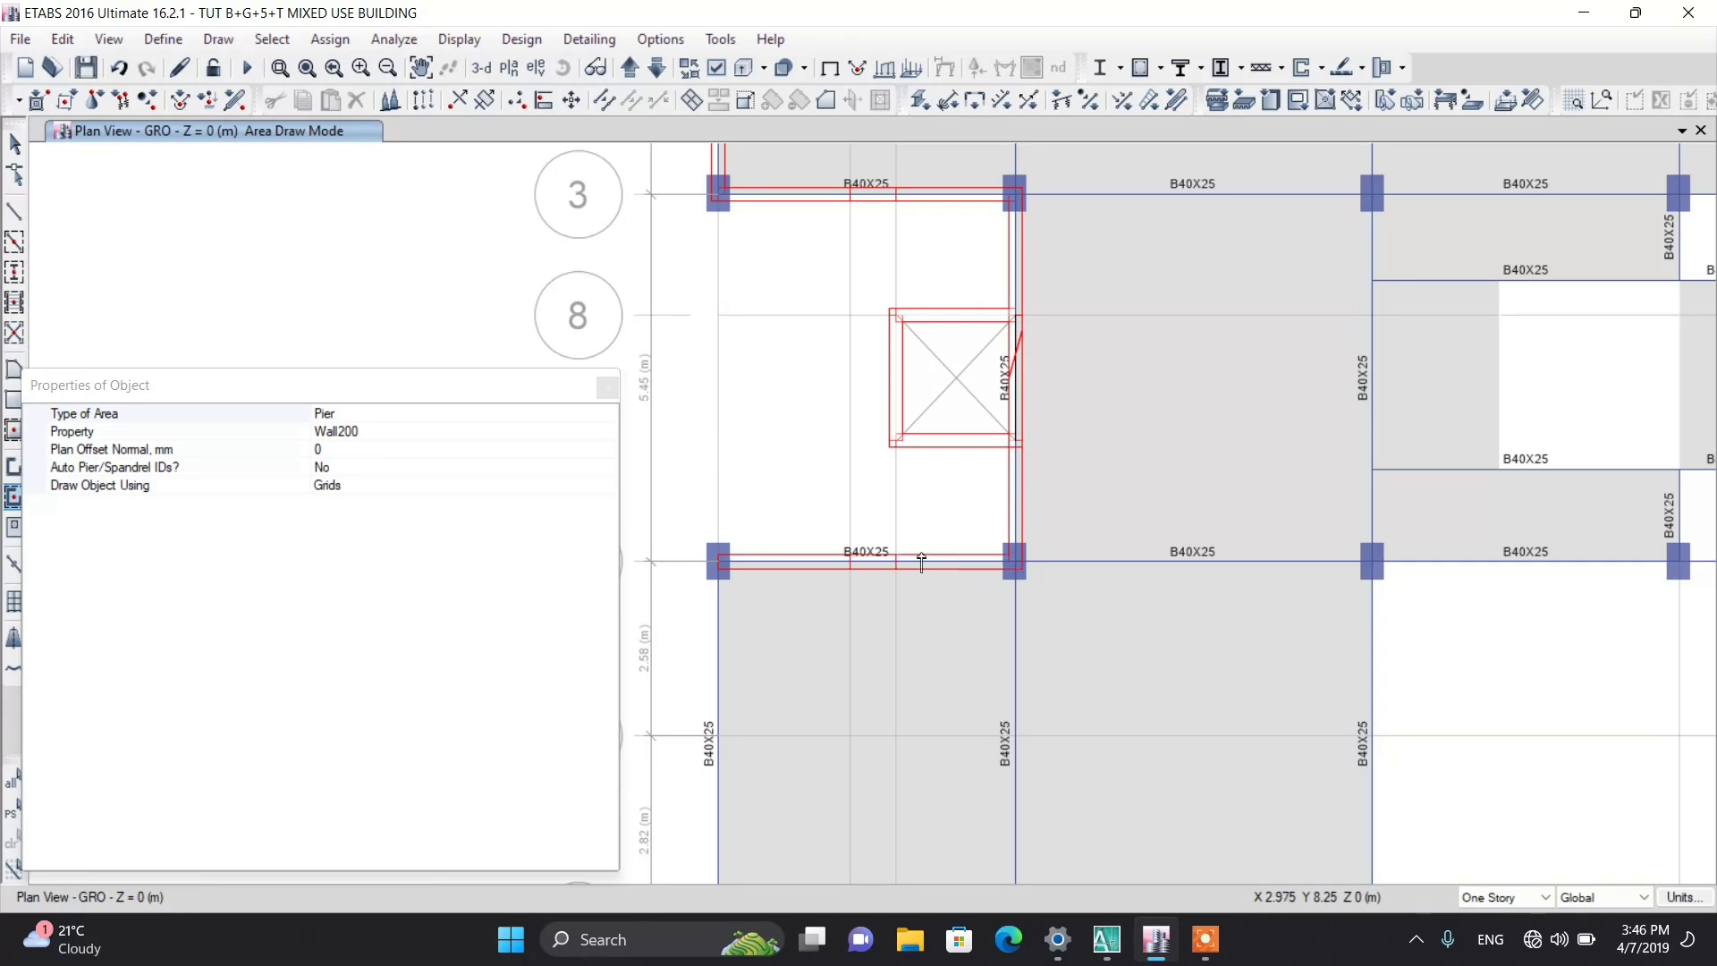
Step: Add Wall200 pier walls along grid A from grid 4 down to grid 6
scroll(854, 579, down, 3)
click(823, 617)
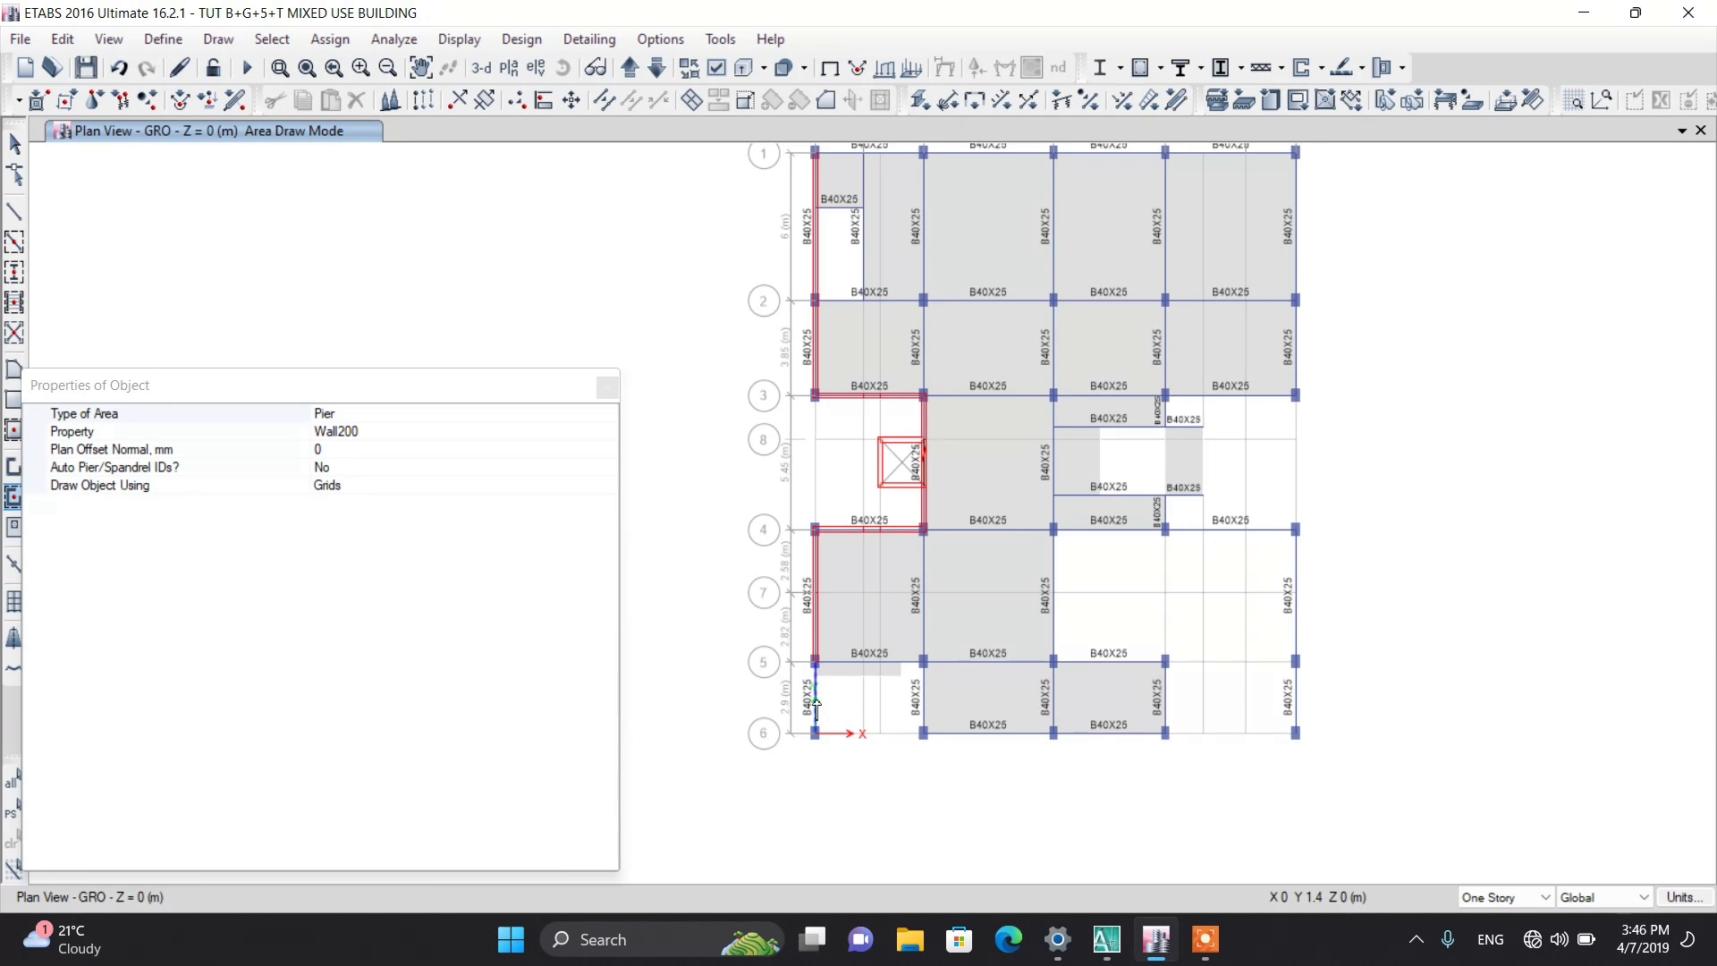
click(816, 731)
Step: Add Wall200 pier walls along grid 6 from grid A to D
scroll(858, 753, up, 3)
click(852, 712)
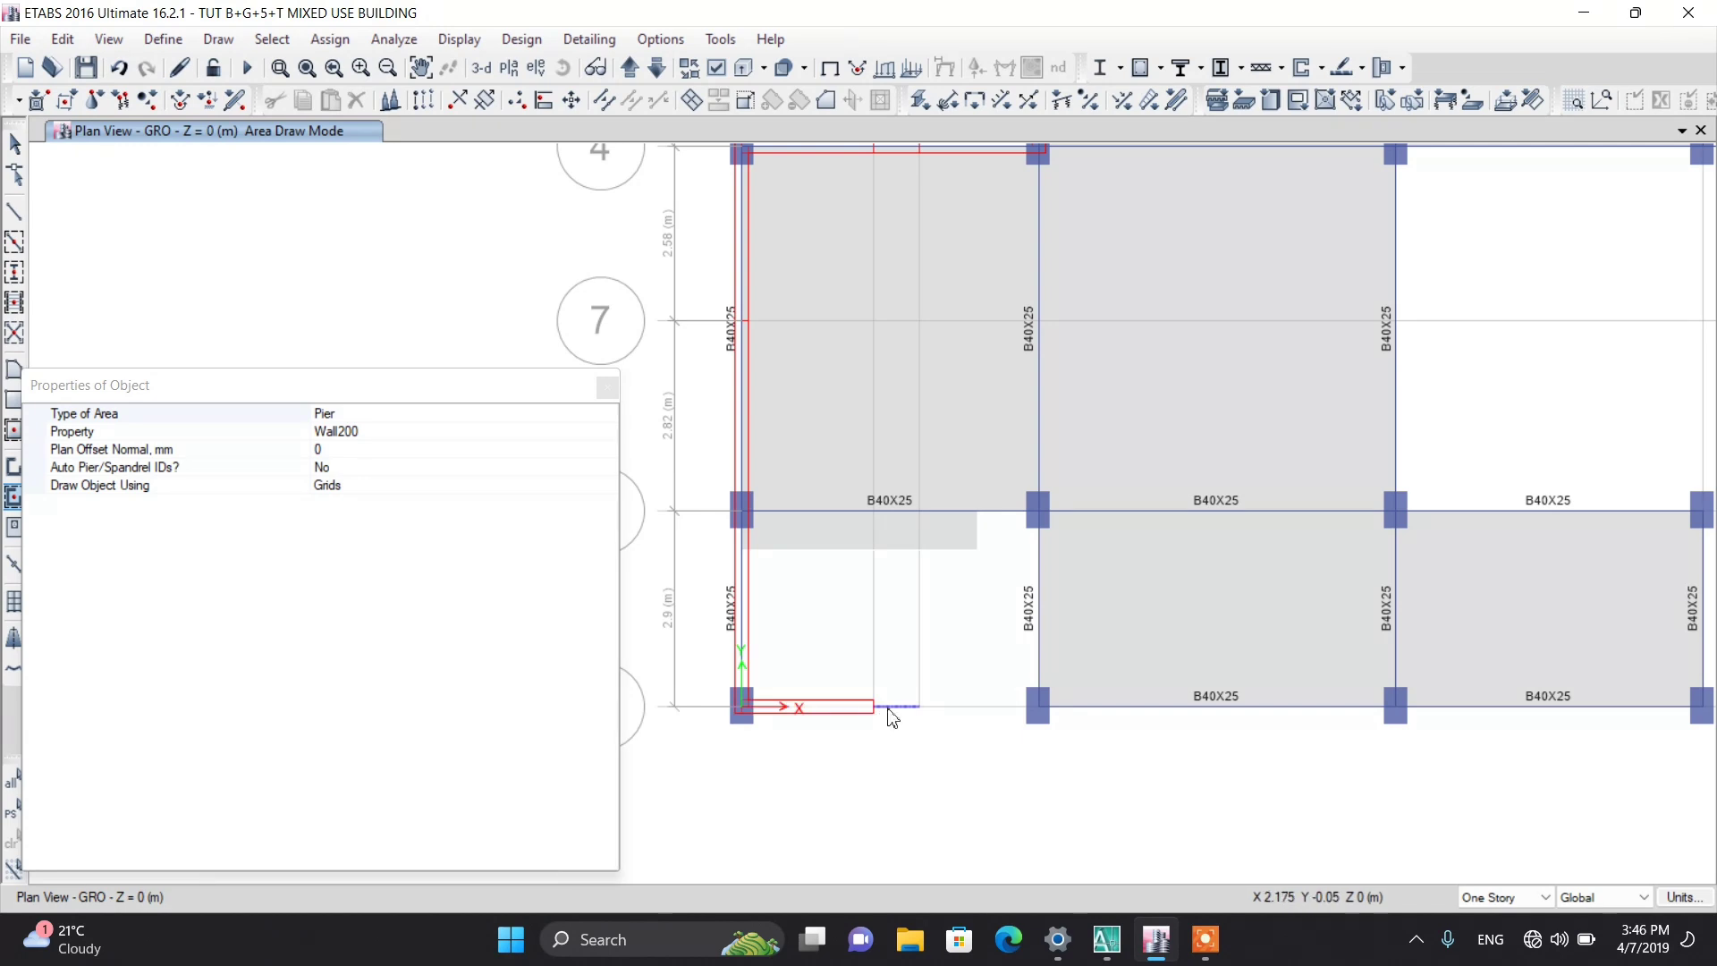
click(889, 709)
click(950, 709)
click(1080, 710)
scroll(935, 698, down, 4)
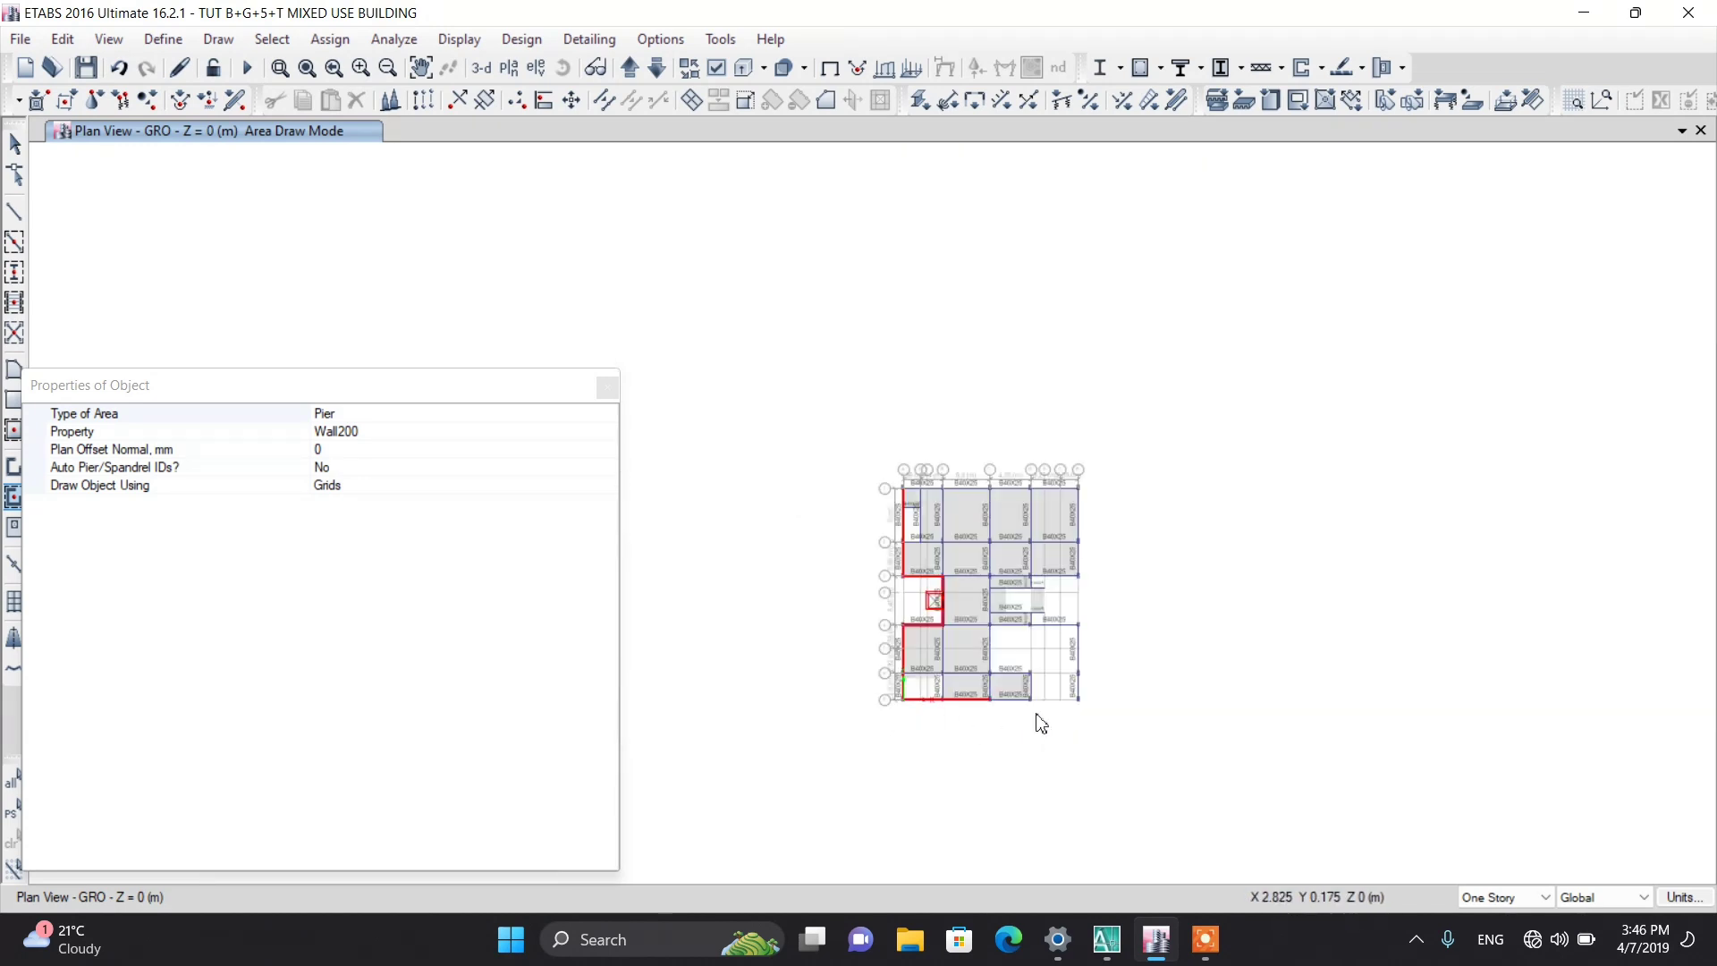
scroll(1036, 713, up, 4)
scroll(1005, 660, down, 2)
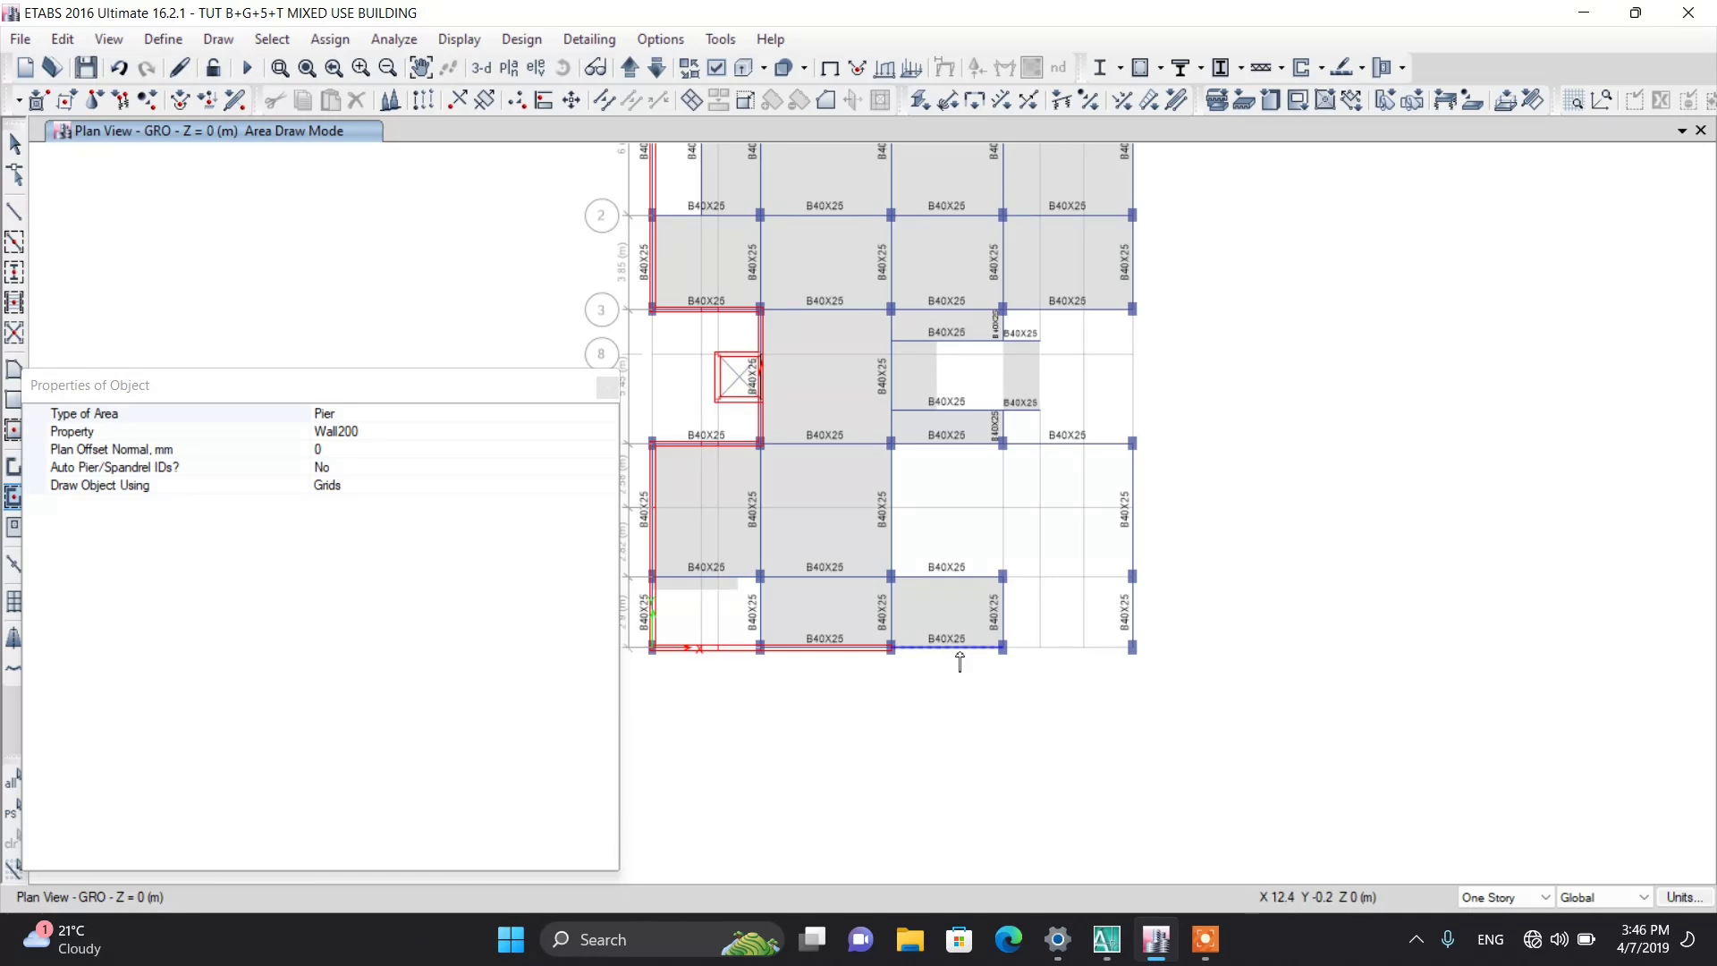
click(959, 660)
Step: Add Wall200 pier walls along grid E from grid 6 to 4 and along grid 4 from E to 9
click(1132, 623)
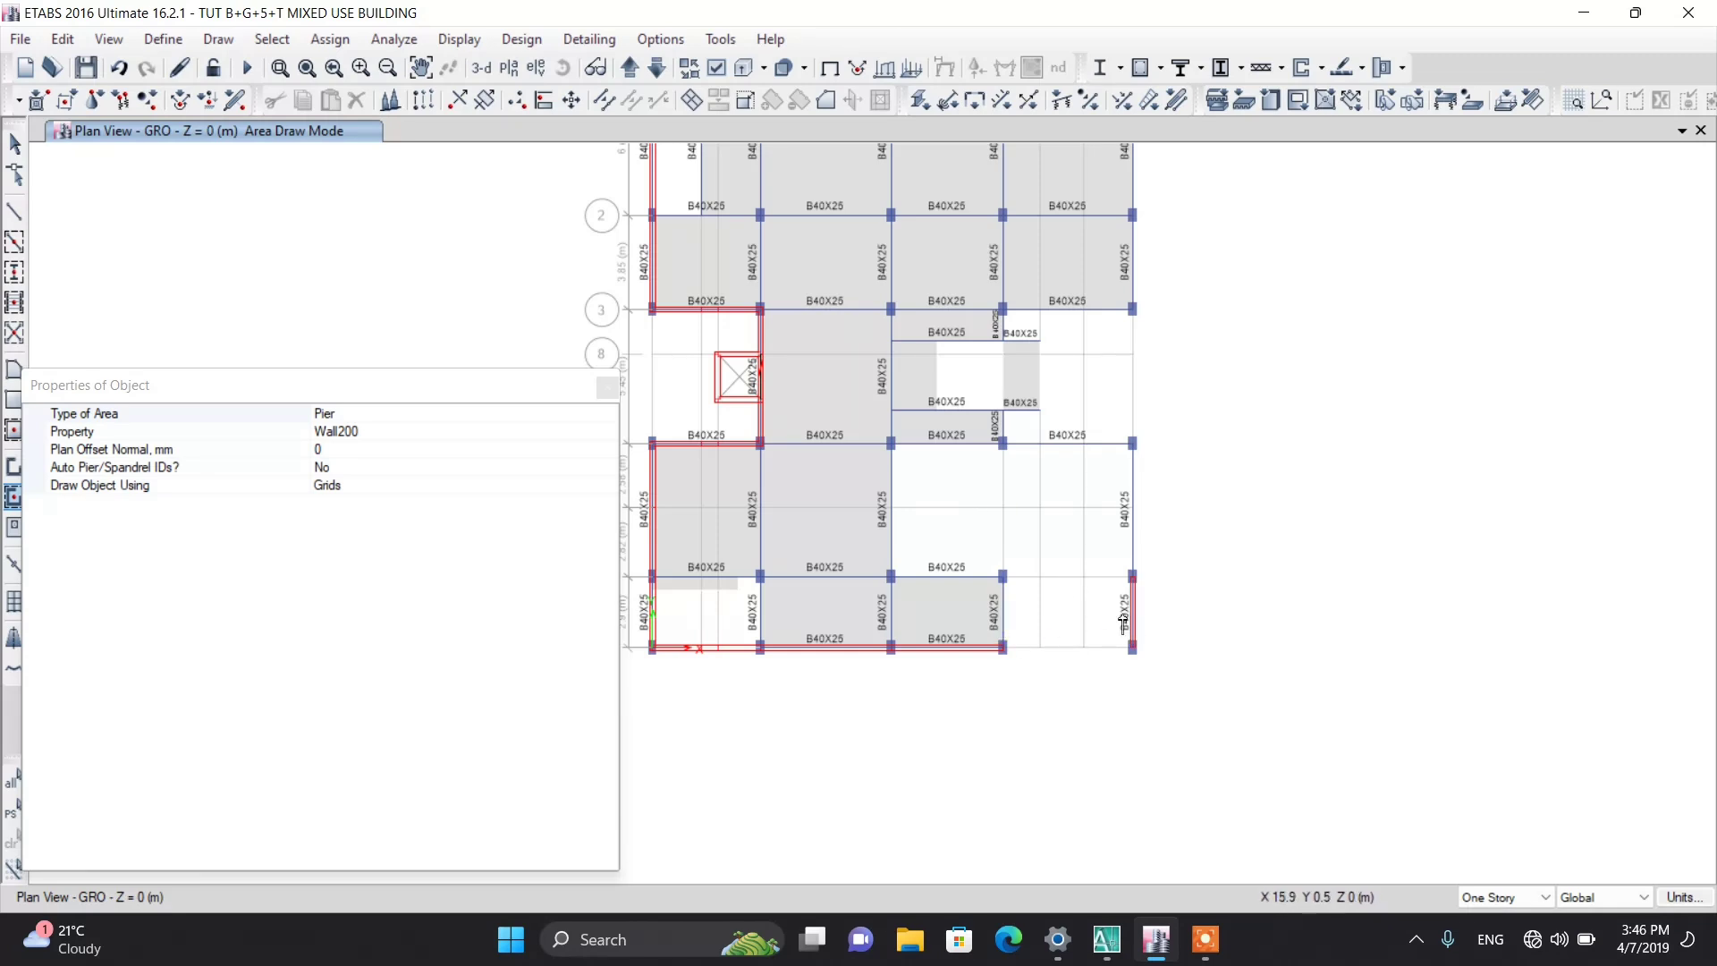
click(1133, 512)
click(1109, 448)
click(1074, 445)
scroll(1042, 411, up, 3)
scroll(1050, 416, down, 1)
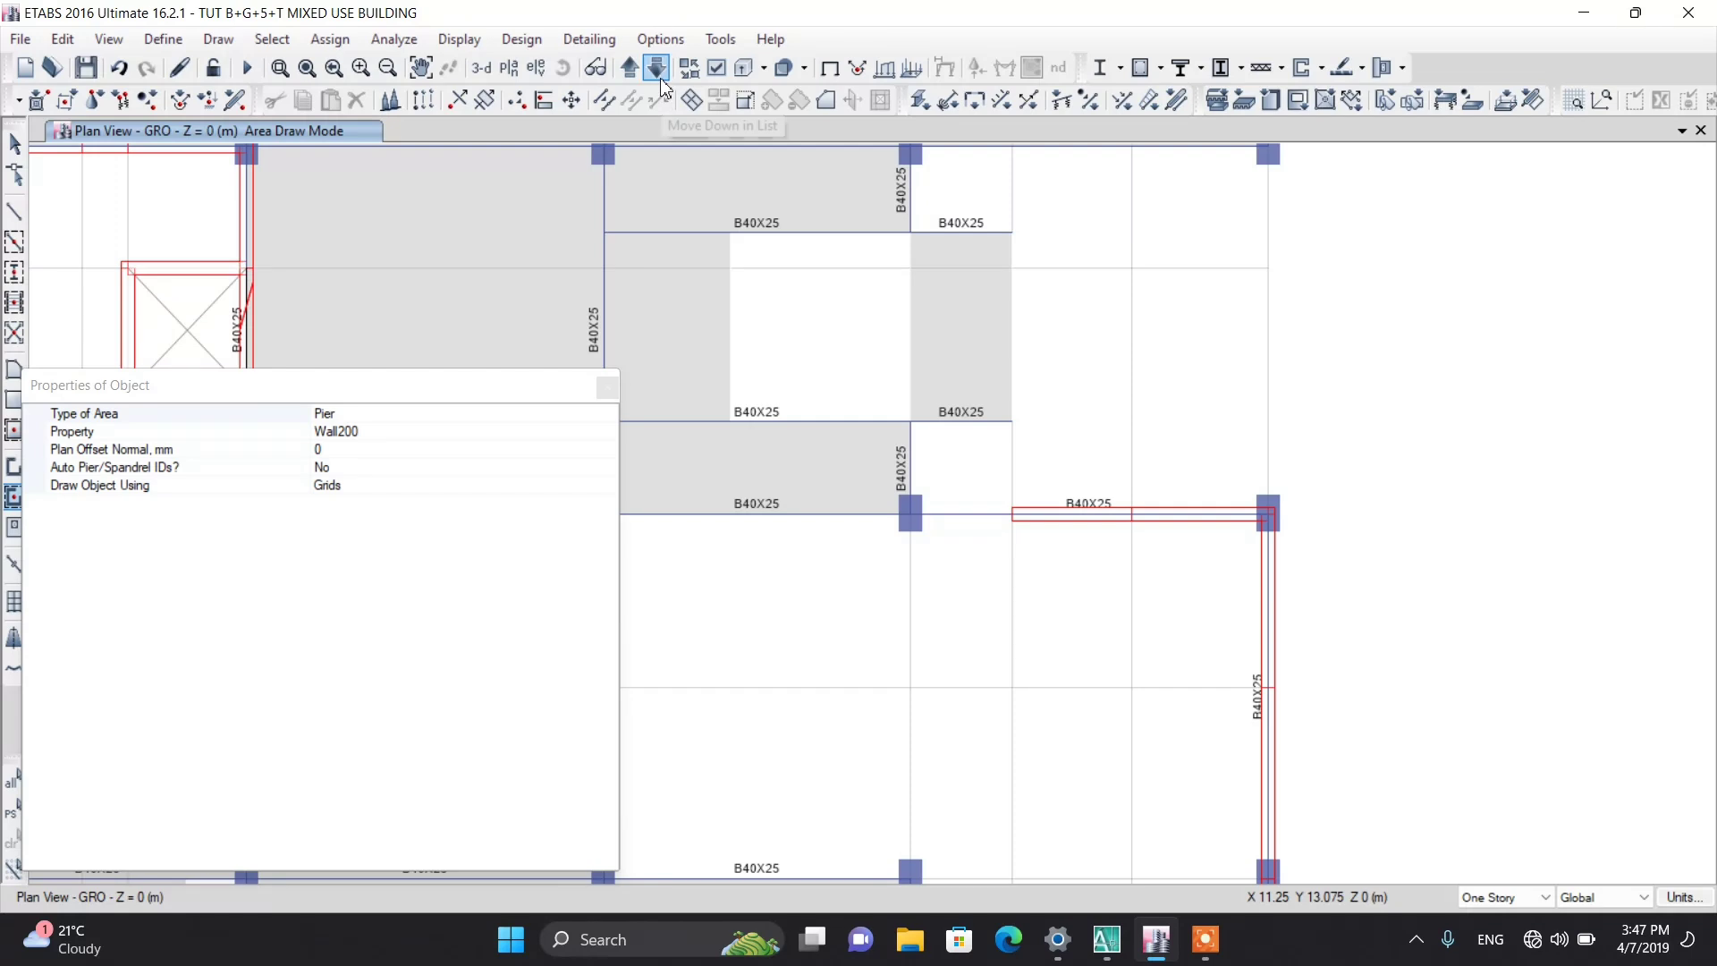
Step: Add Wall200 pier walls along grid 9 from grid 4 to 3 and along grid 3 from 9 to E
click(1011, 452)
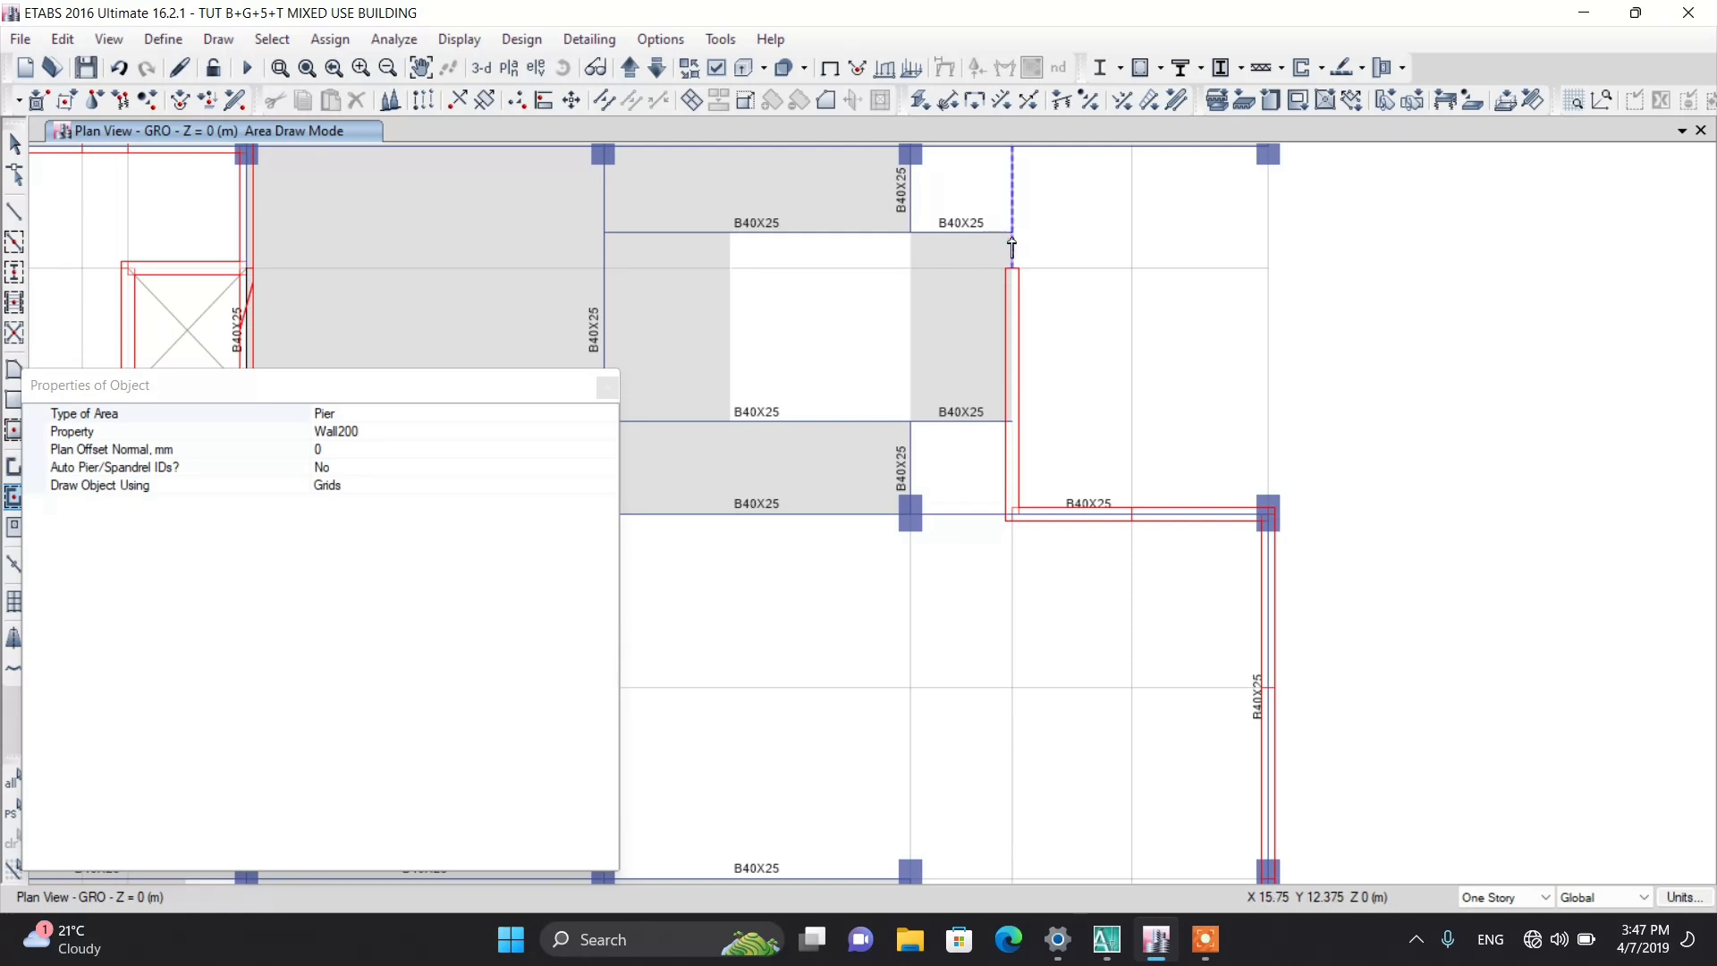
click(1011, 243)
scroll(1022, 438, down, 5)
scroll(1028, 345, up, 5)
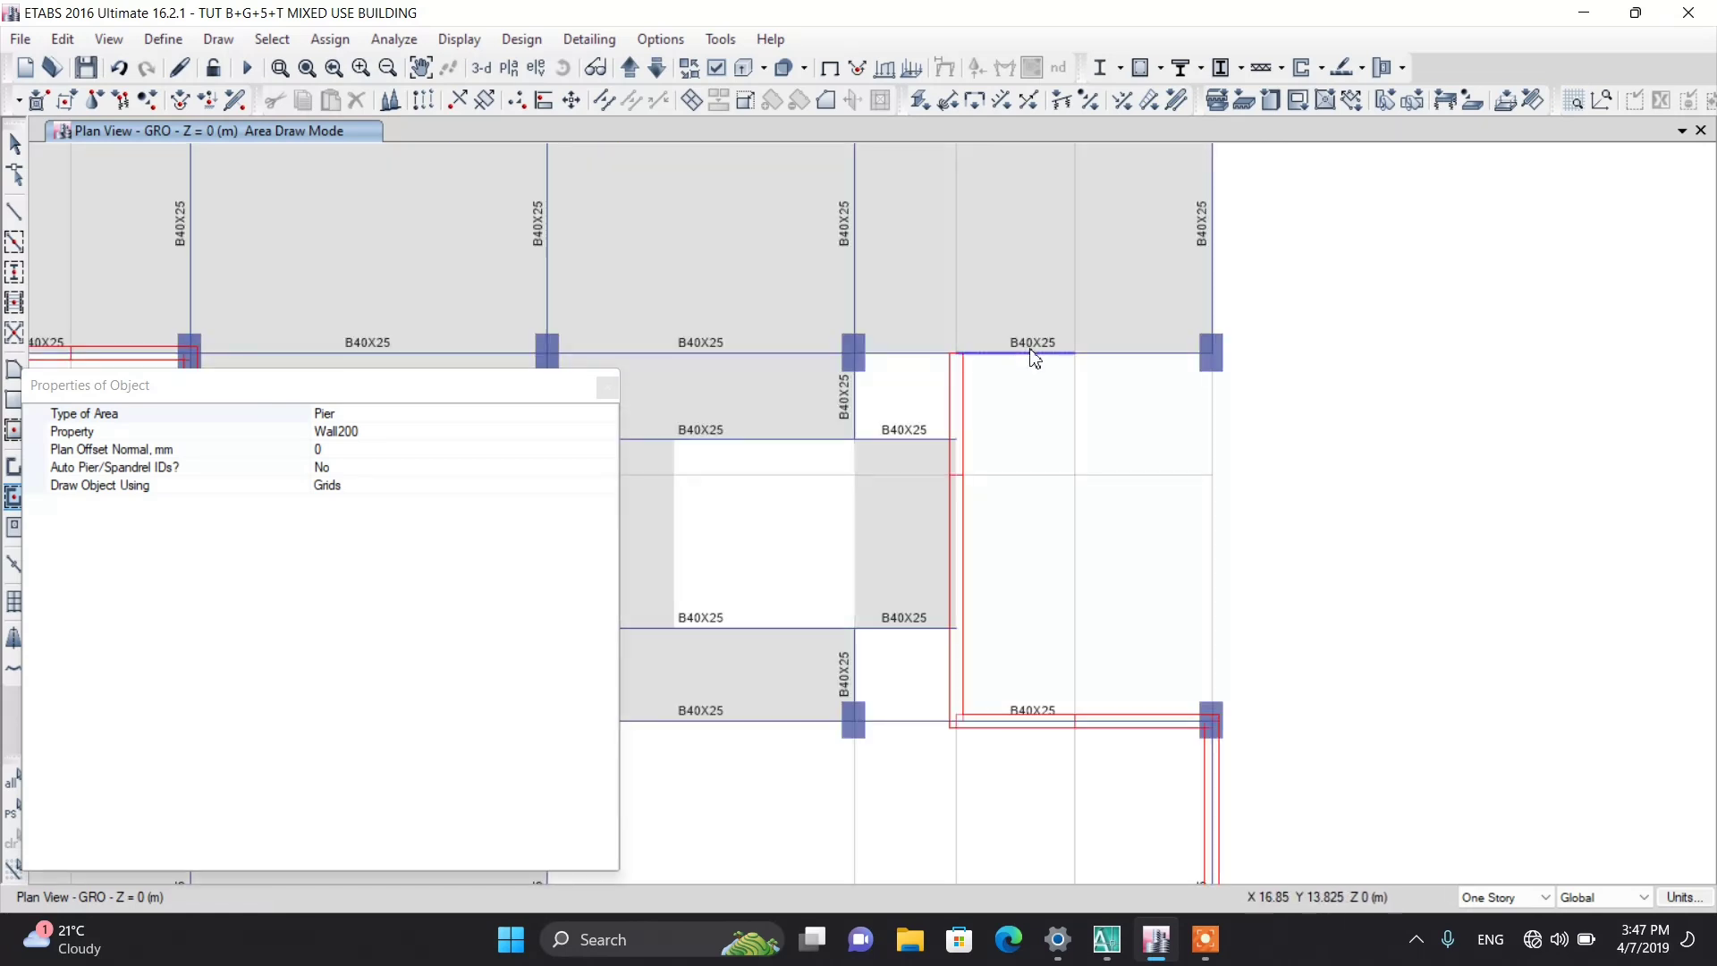
click(1030, 352)
click(1124, 357)
Step: Add Wall200 pier walls along grid E from grid 3 up to grid 1
scroll(1124, 365, down, 5)
click(1158, 375)
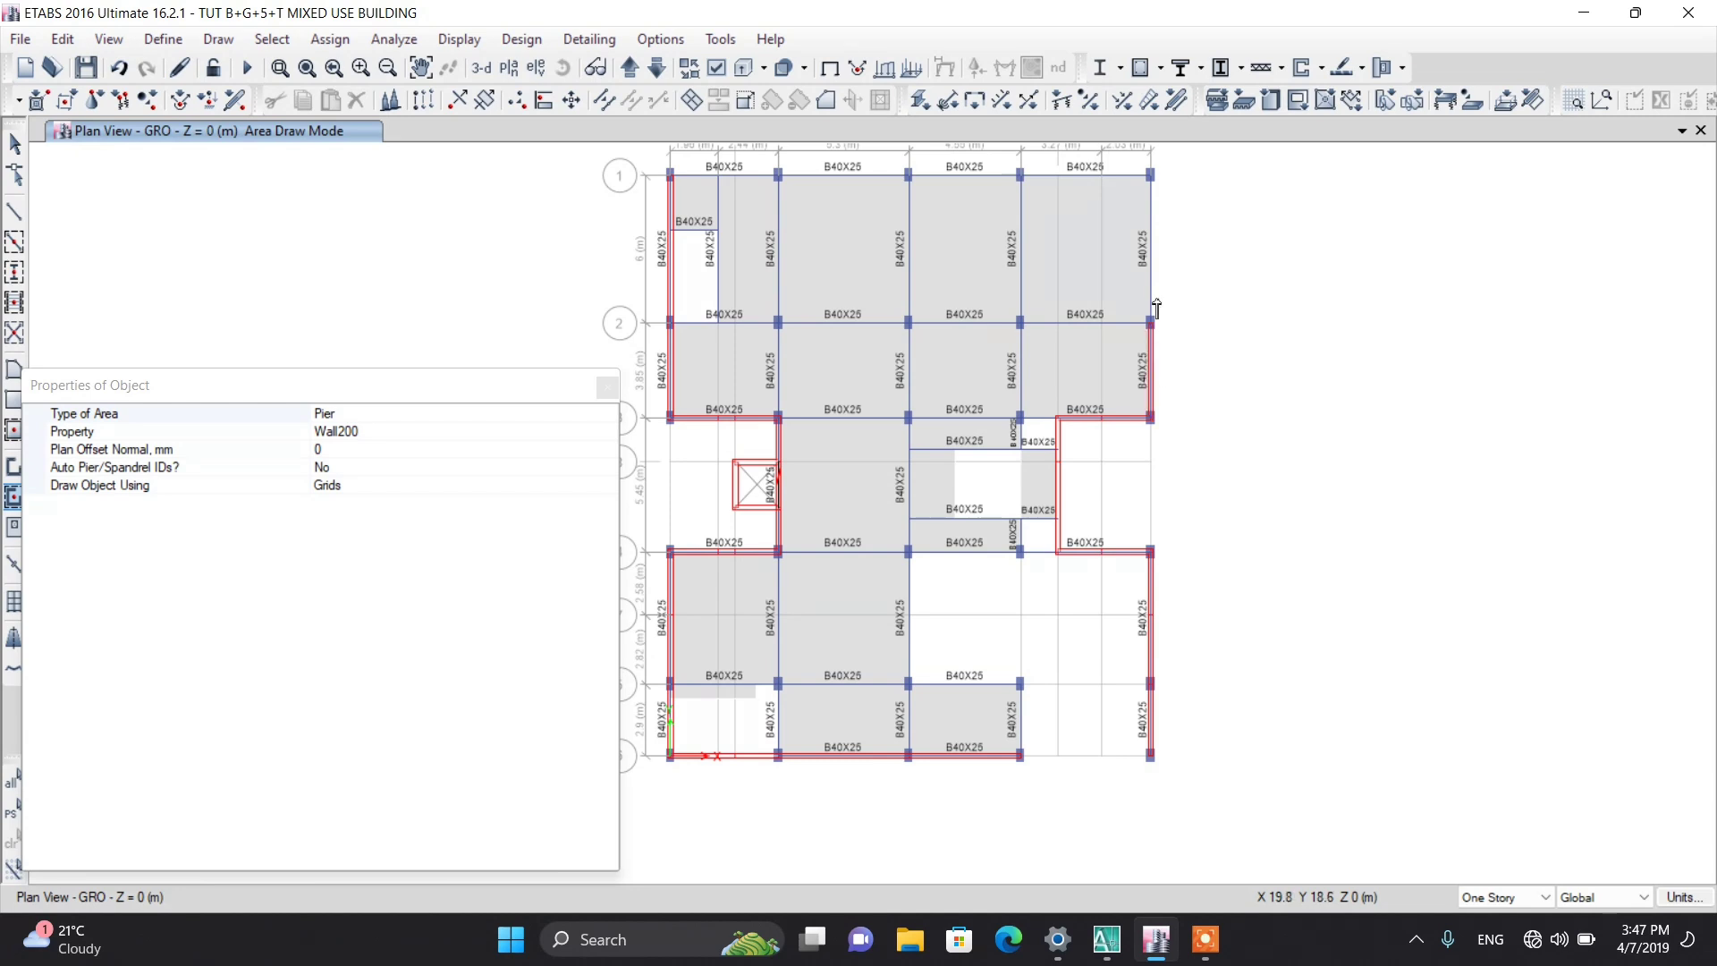
click(1150, 204)
Step: Add Wall200 pier walls along the full length of grid 1 from grid E to A
click(1125, 179)
click(1079, 178)
click(1039, 177)
click(984, 179)
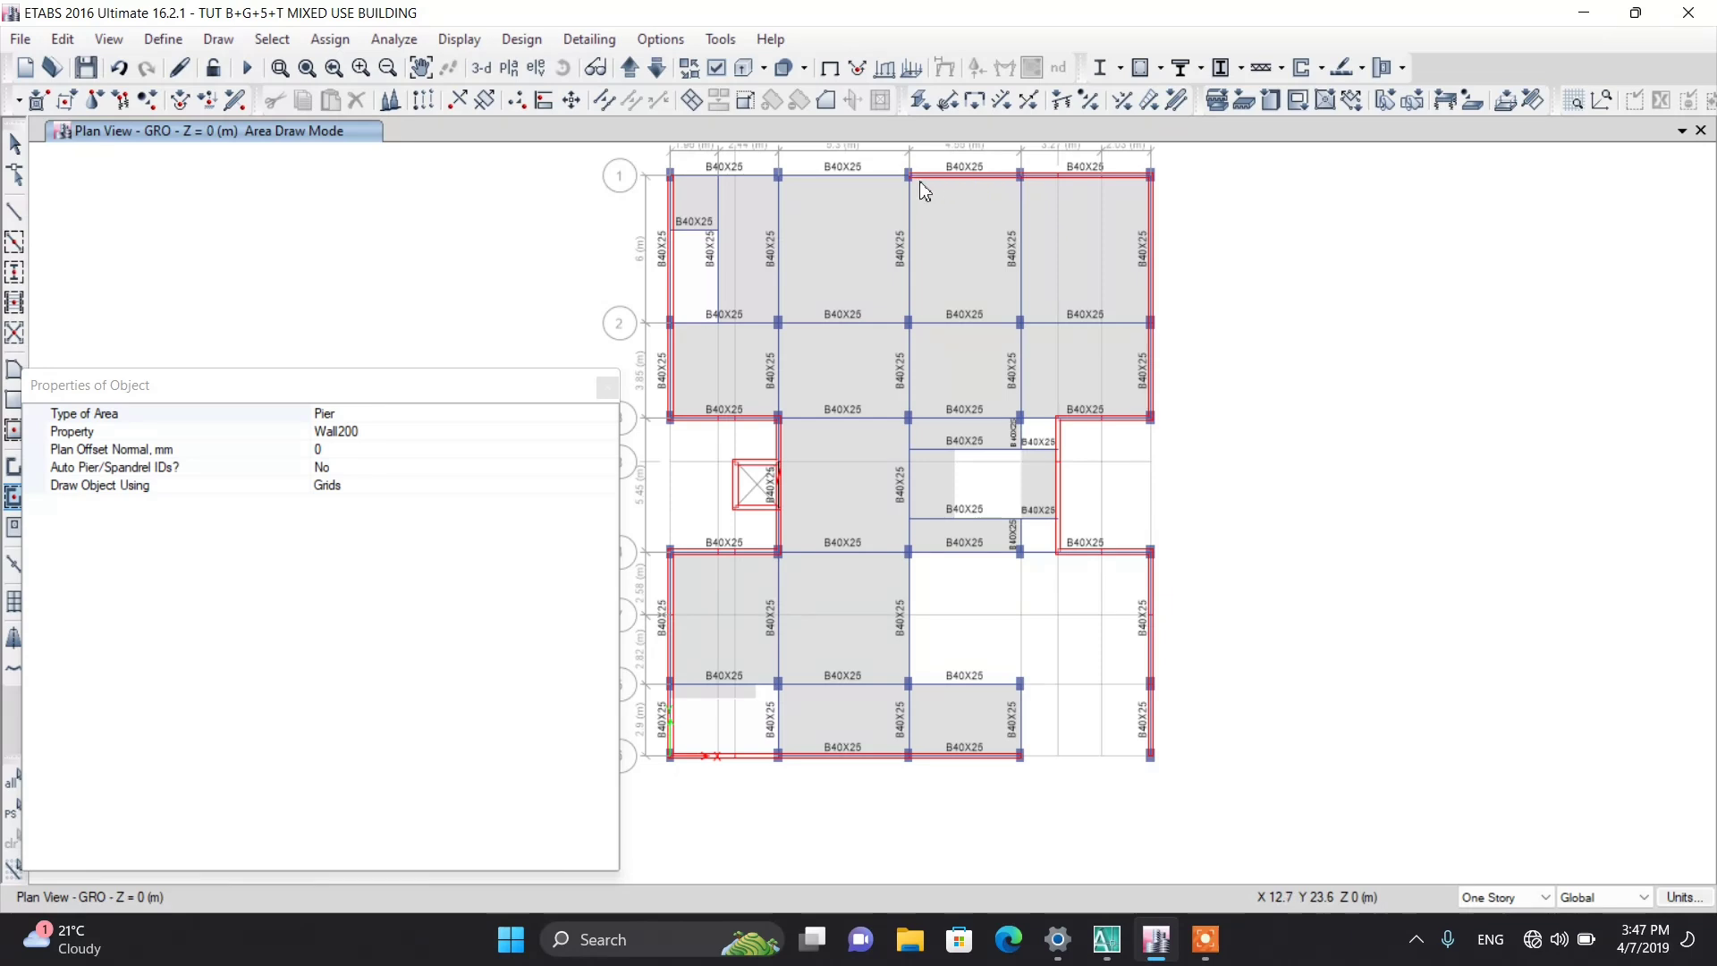
click(879, 182)
click(757, 177)
scroll(751, 178, up, 5)
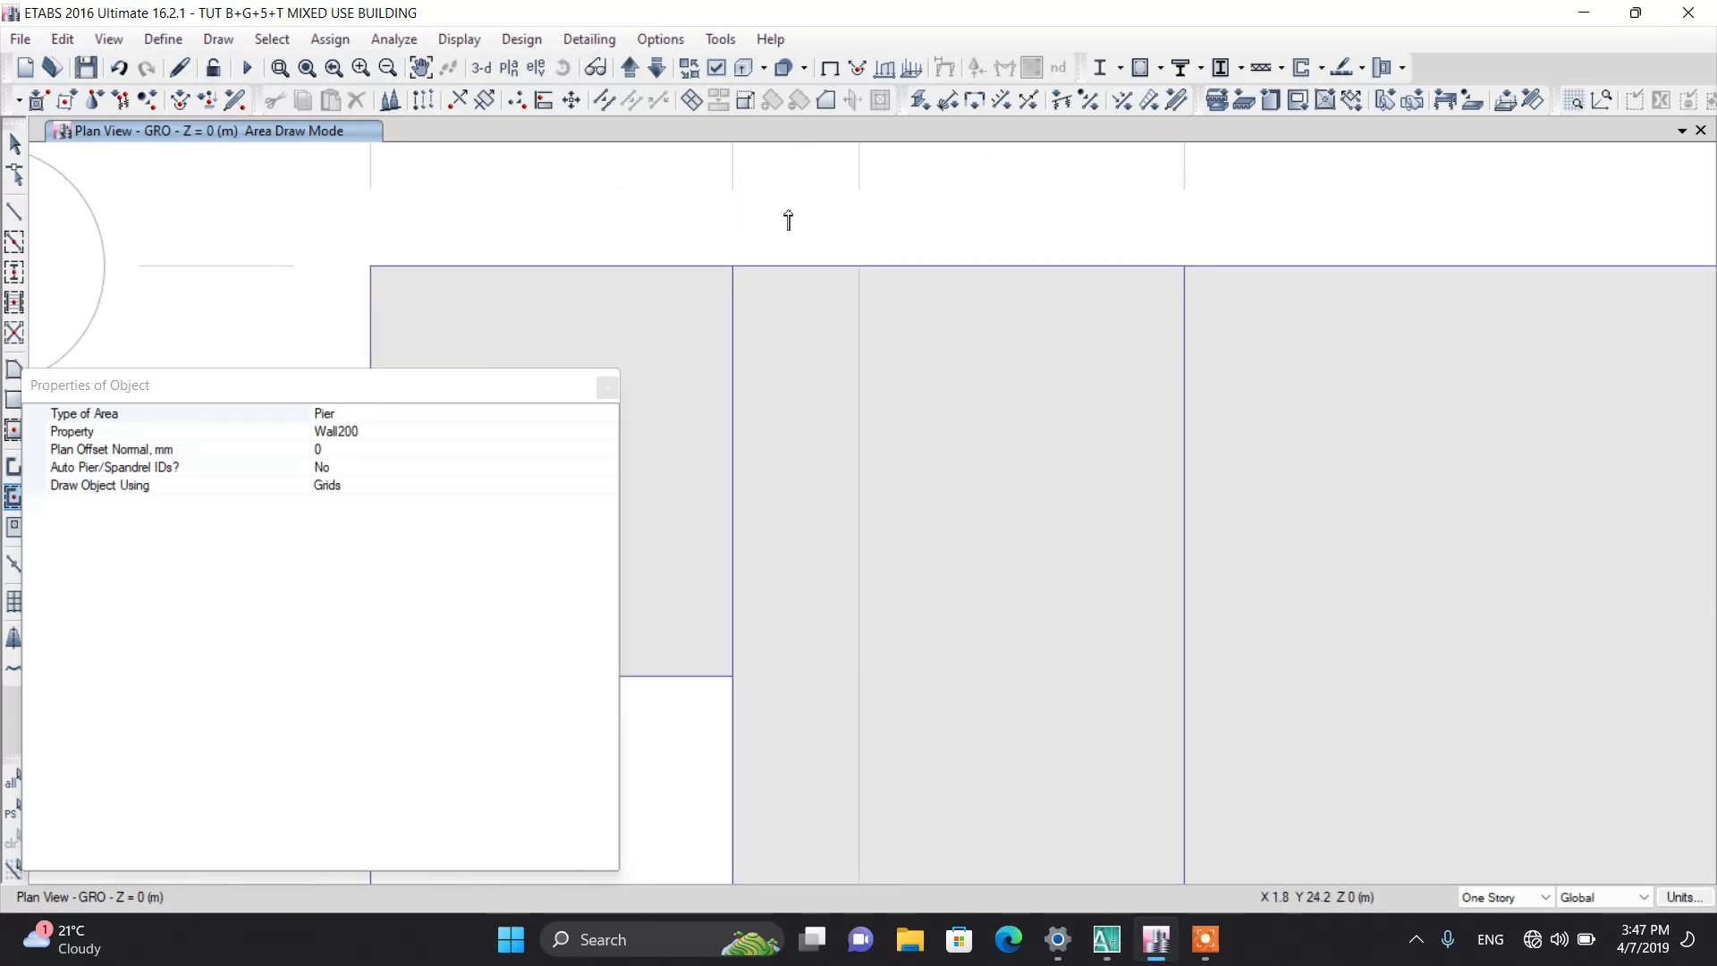
click(811, 268)
click(694, 272)
scroll(736, 238, down, 5)
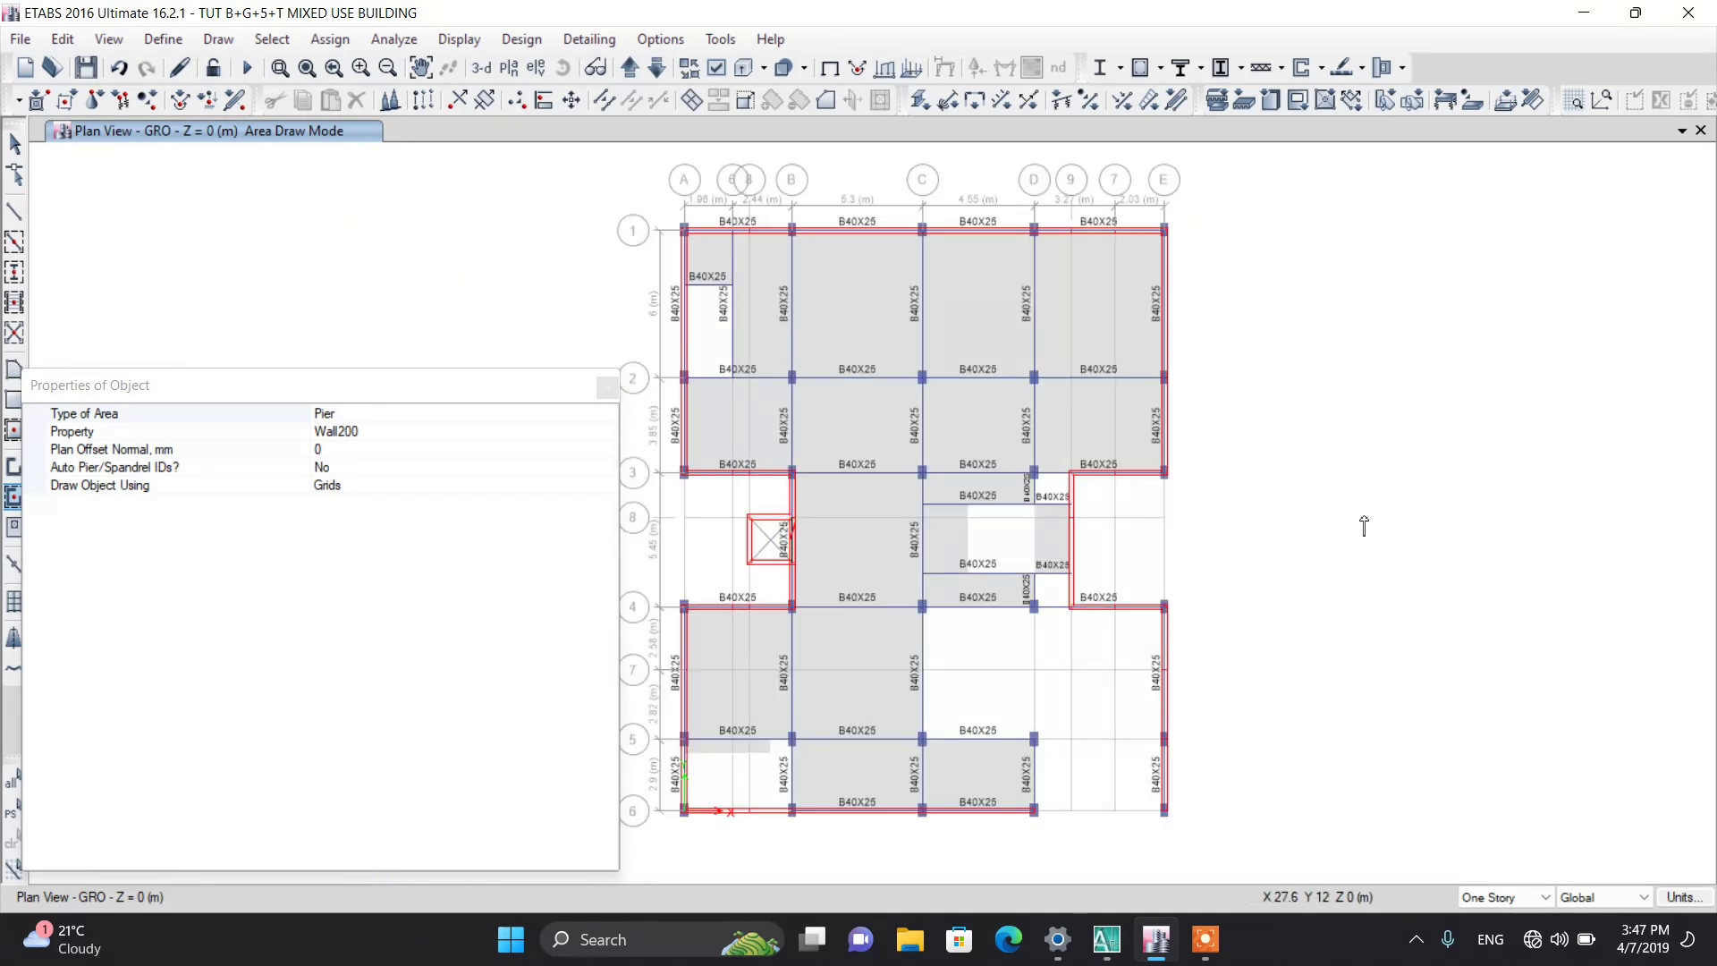
Step: Add Wall200 pier walls along grid D from grid 6 to 5 and along grid 5 from D to C, ending the wall drawing
click(1037, 787)
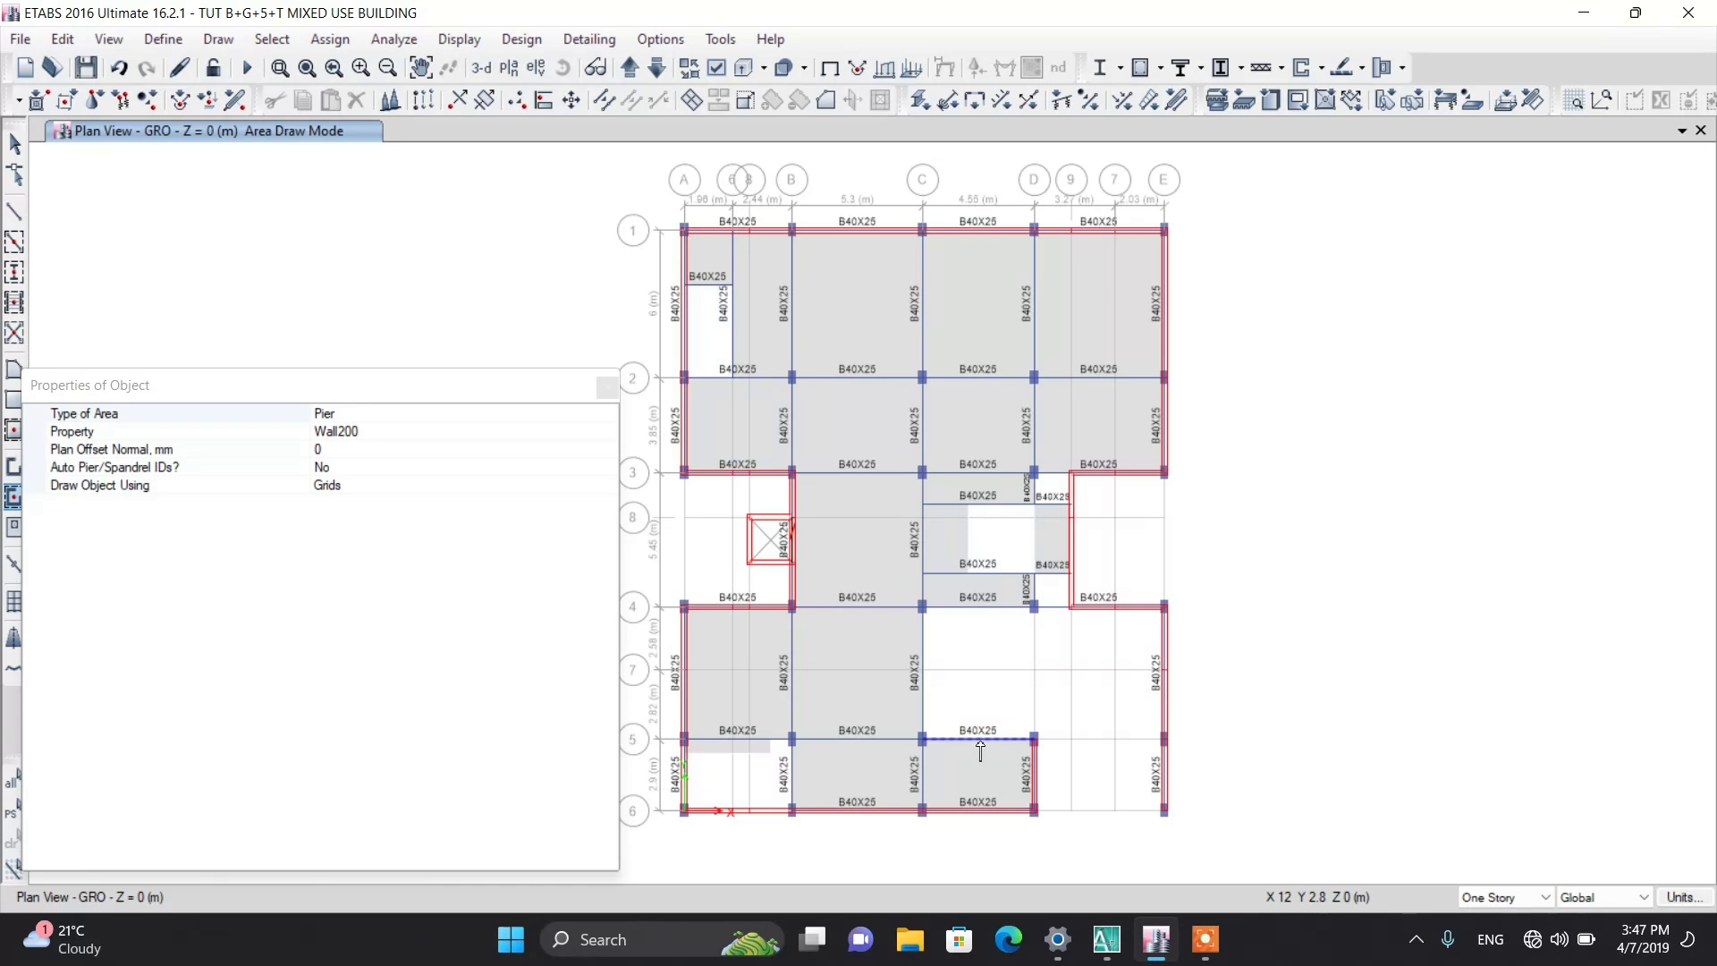
key(Escape)
scroll(1193, 705, down, 4)
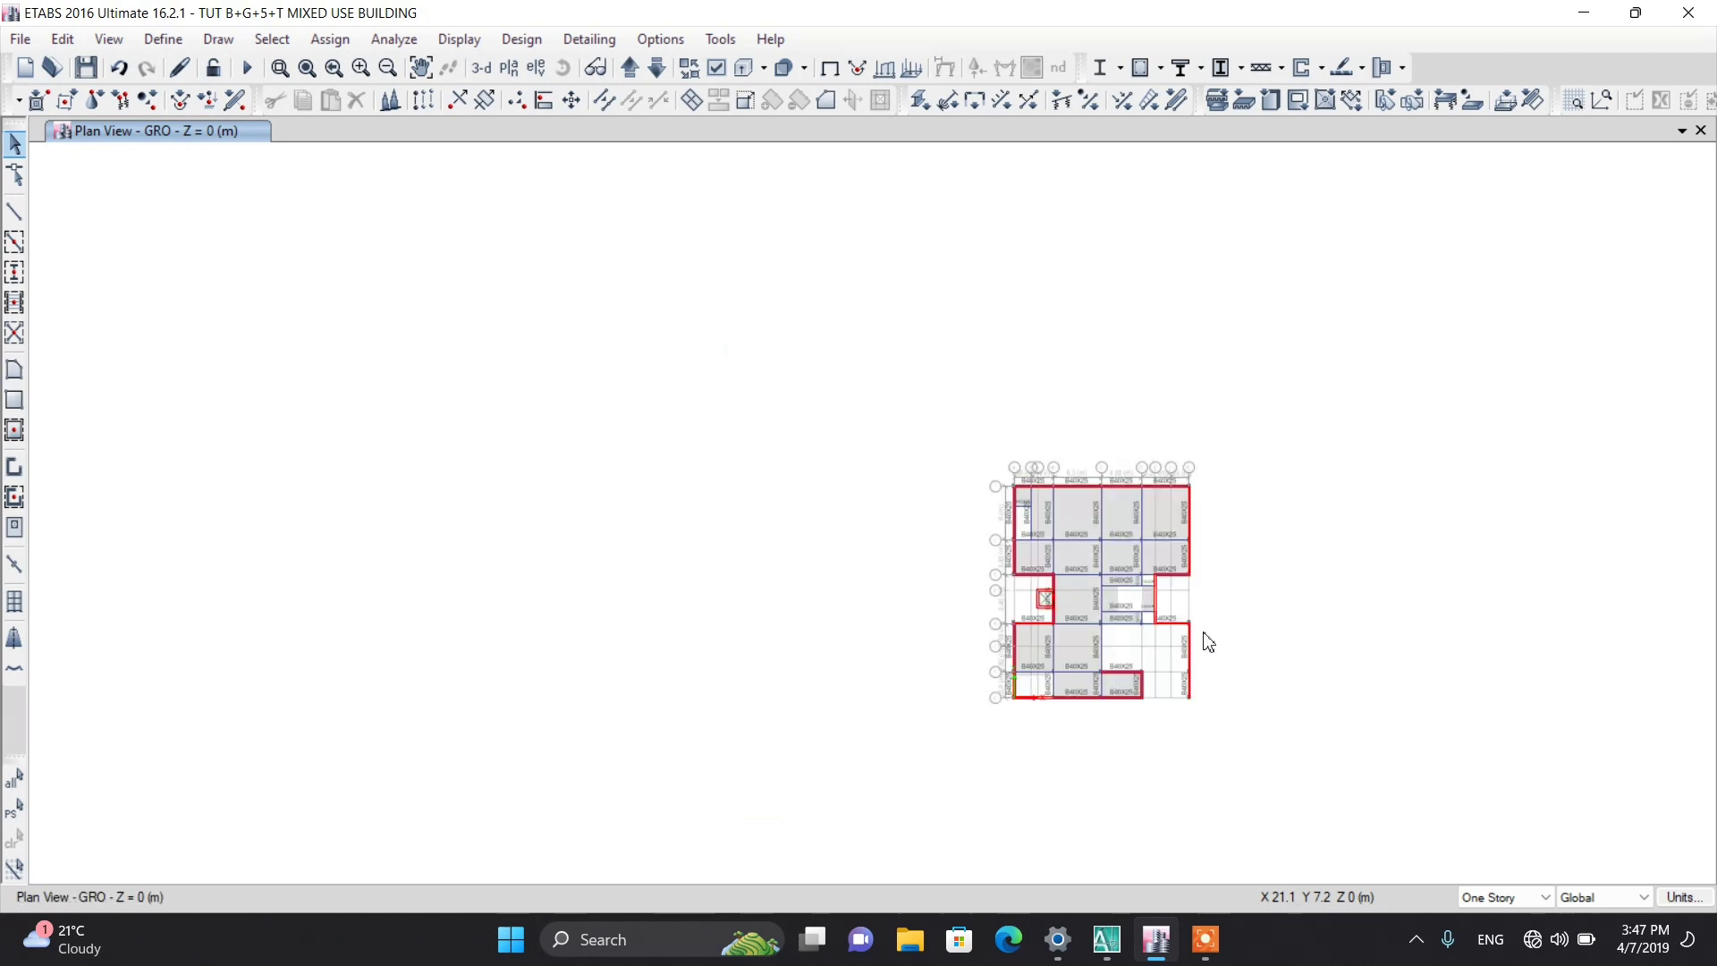
scroll(1193, 706, up, 4)
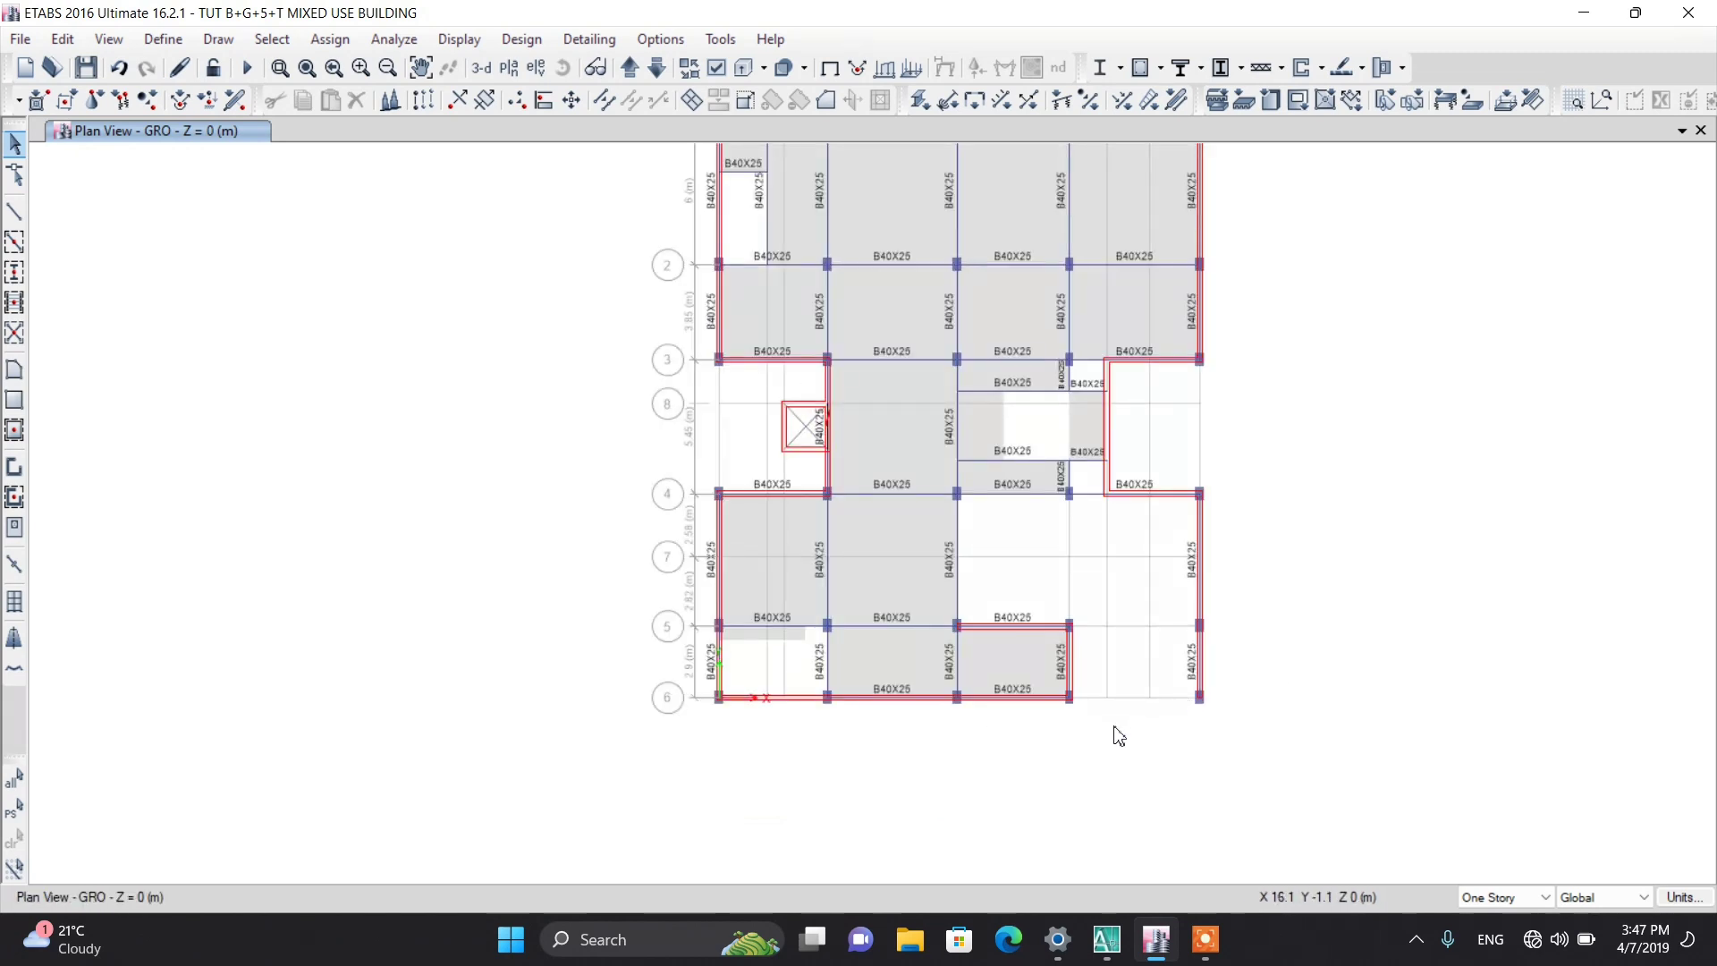
scroll(1109, 727, down, 3)
scroll(1106, 721, up, 4)
scroll(1104, 724, down, 4)
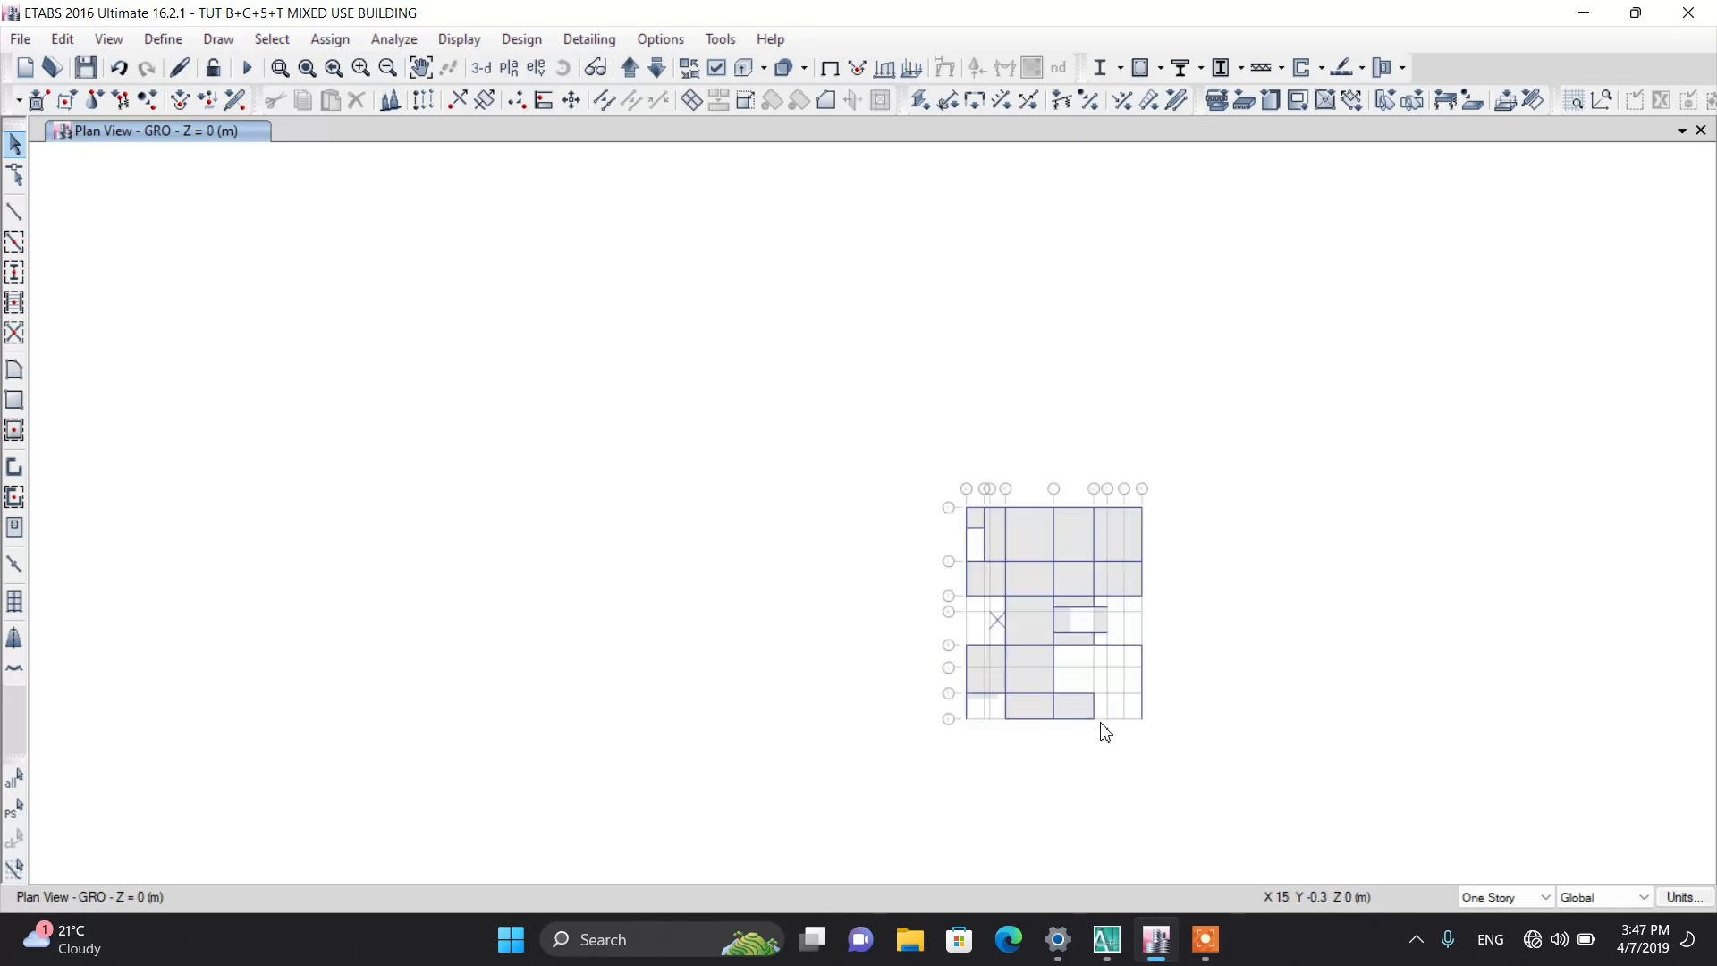
scroll(1171, 666, up, 4)
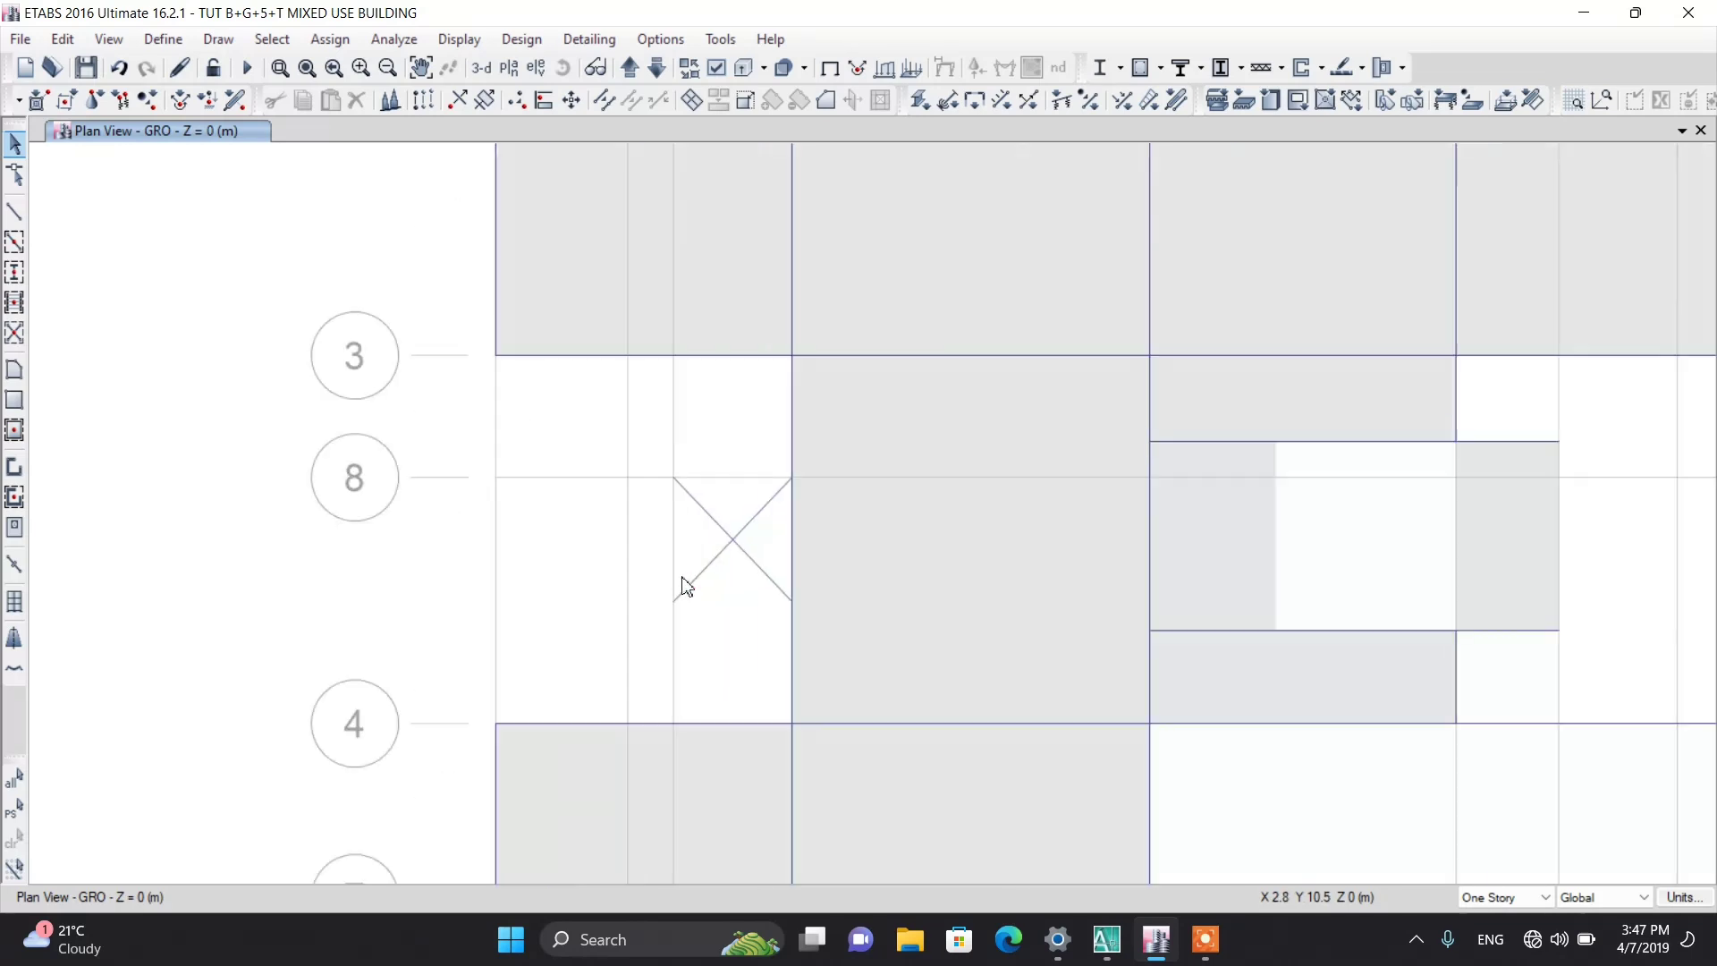
scroll(679, 576, up, 3)
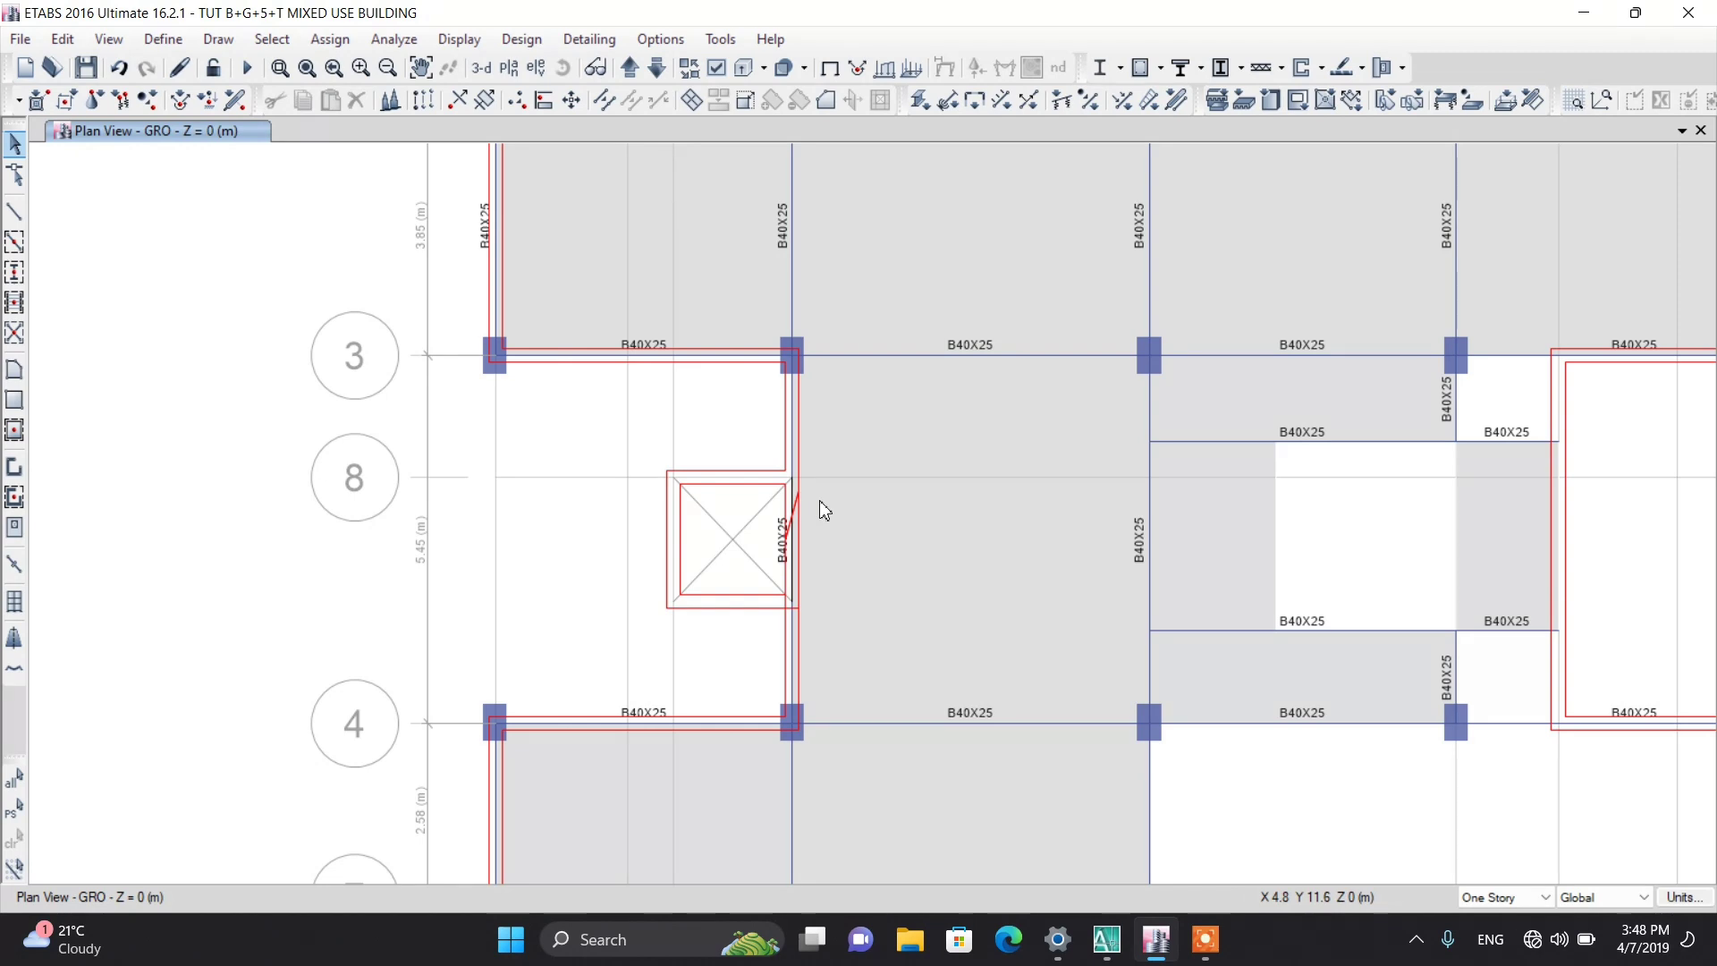
Step: Define two additional wall pier labels named P2 and P3
click(164, 40)
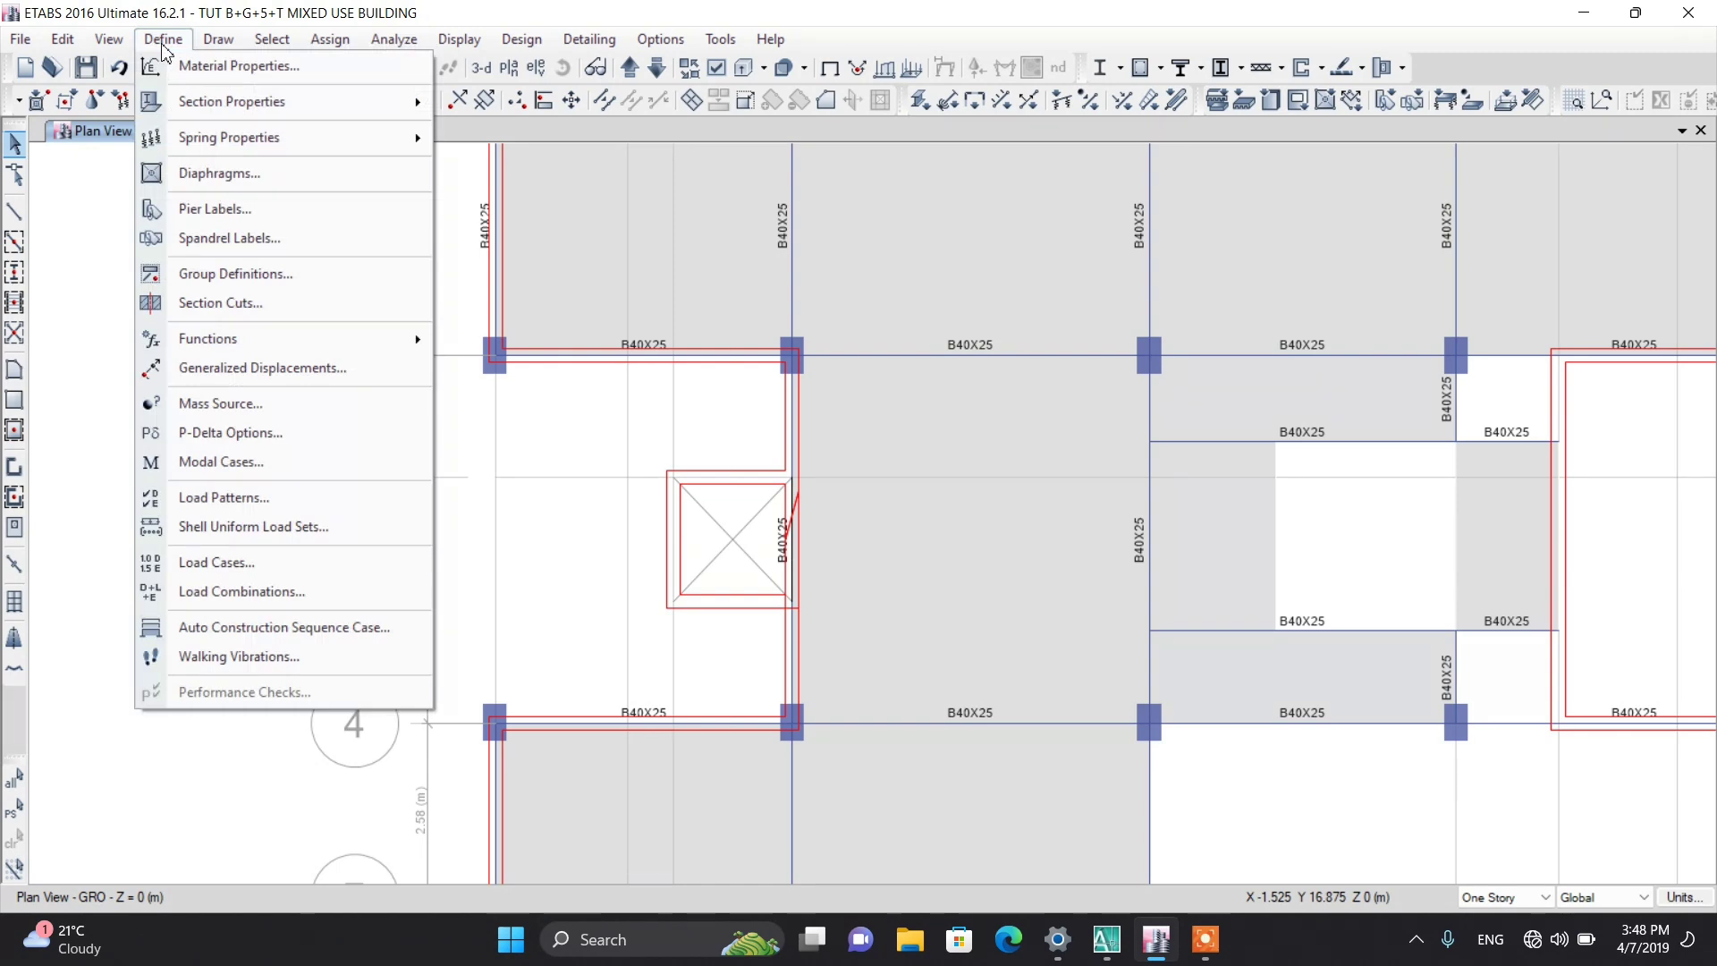
click(214, 209)
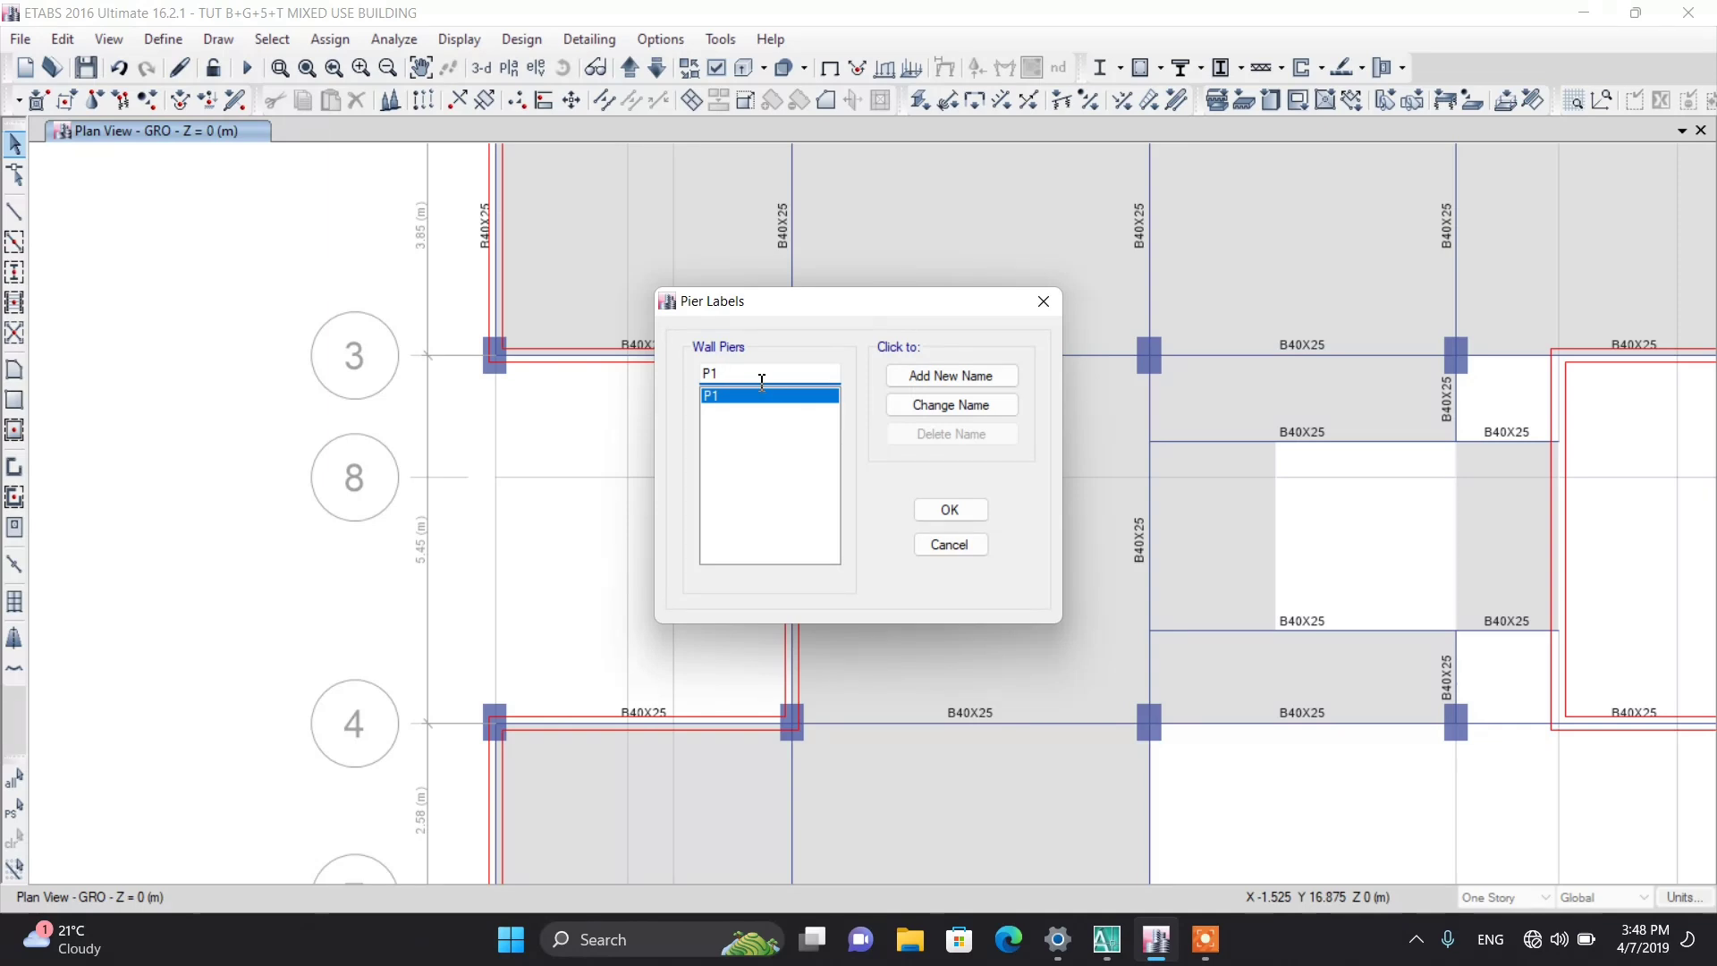
text(2)
click(905, 376)
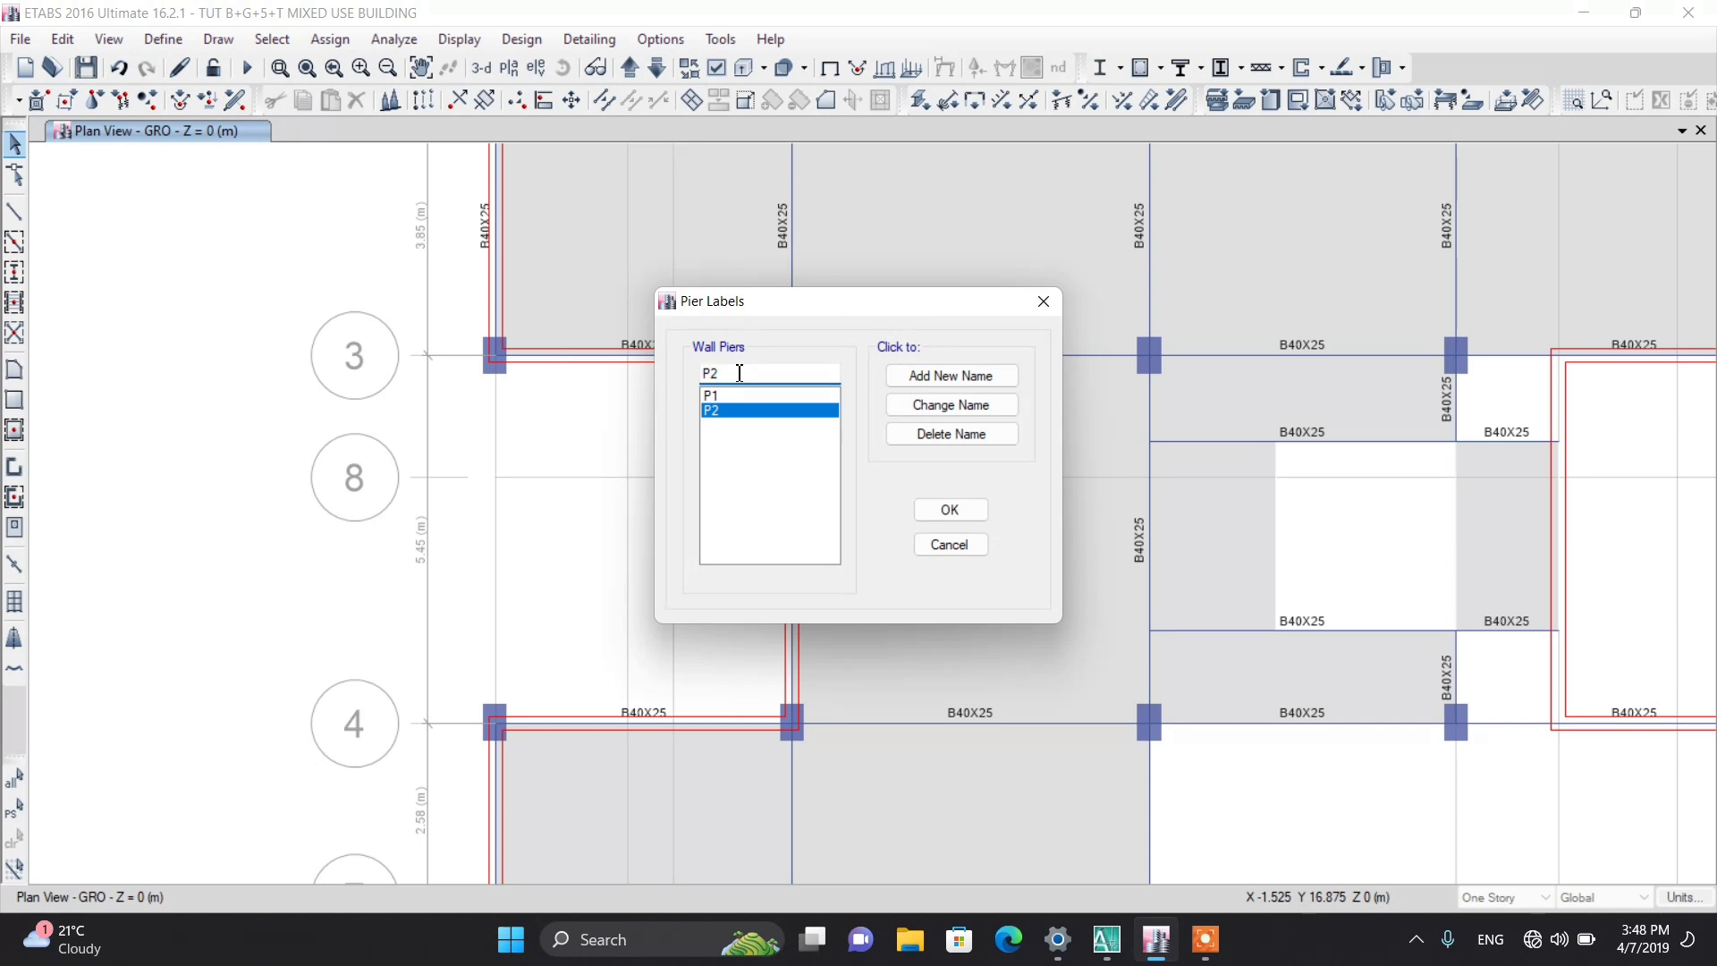
click(925, 385)
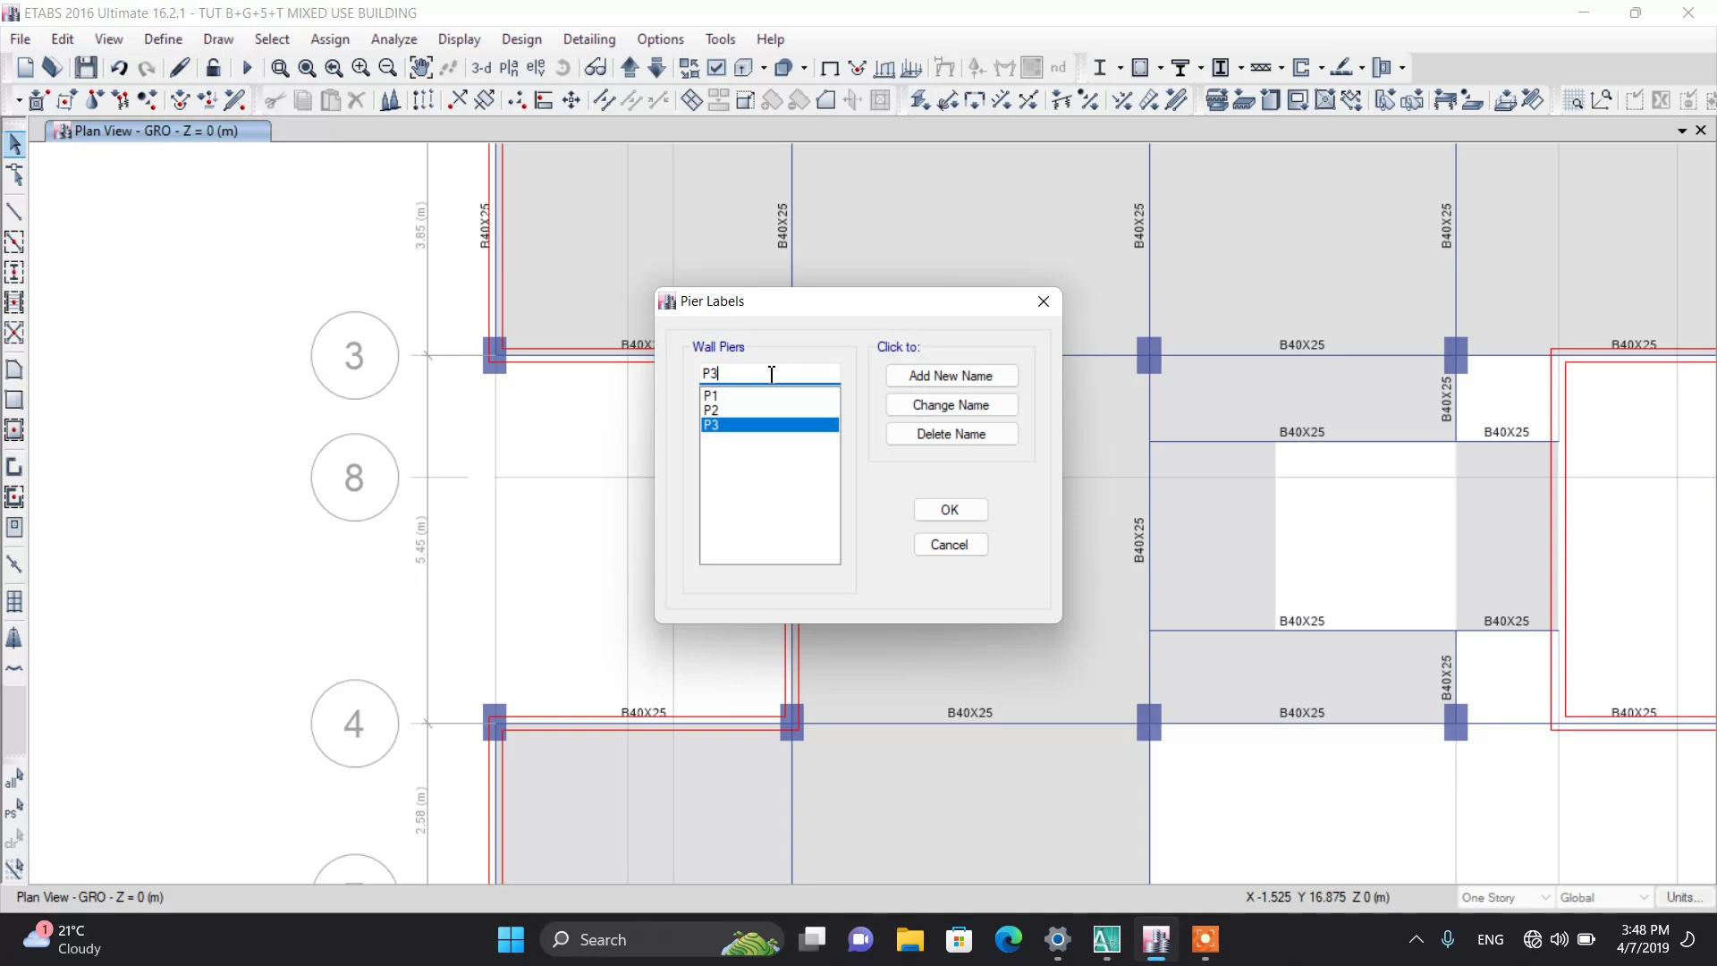
Step: Delete pier labels P3 and P2 and accept the pier label definitions
click(950, 434)
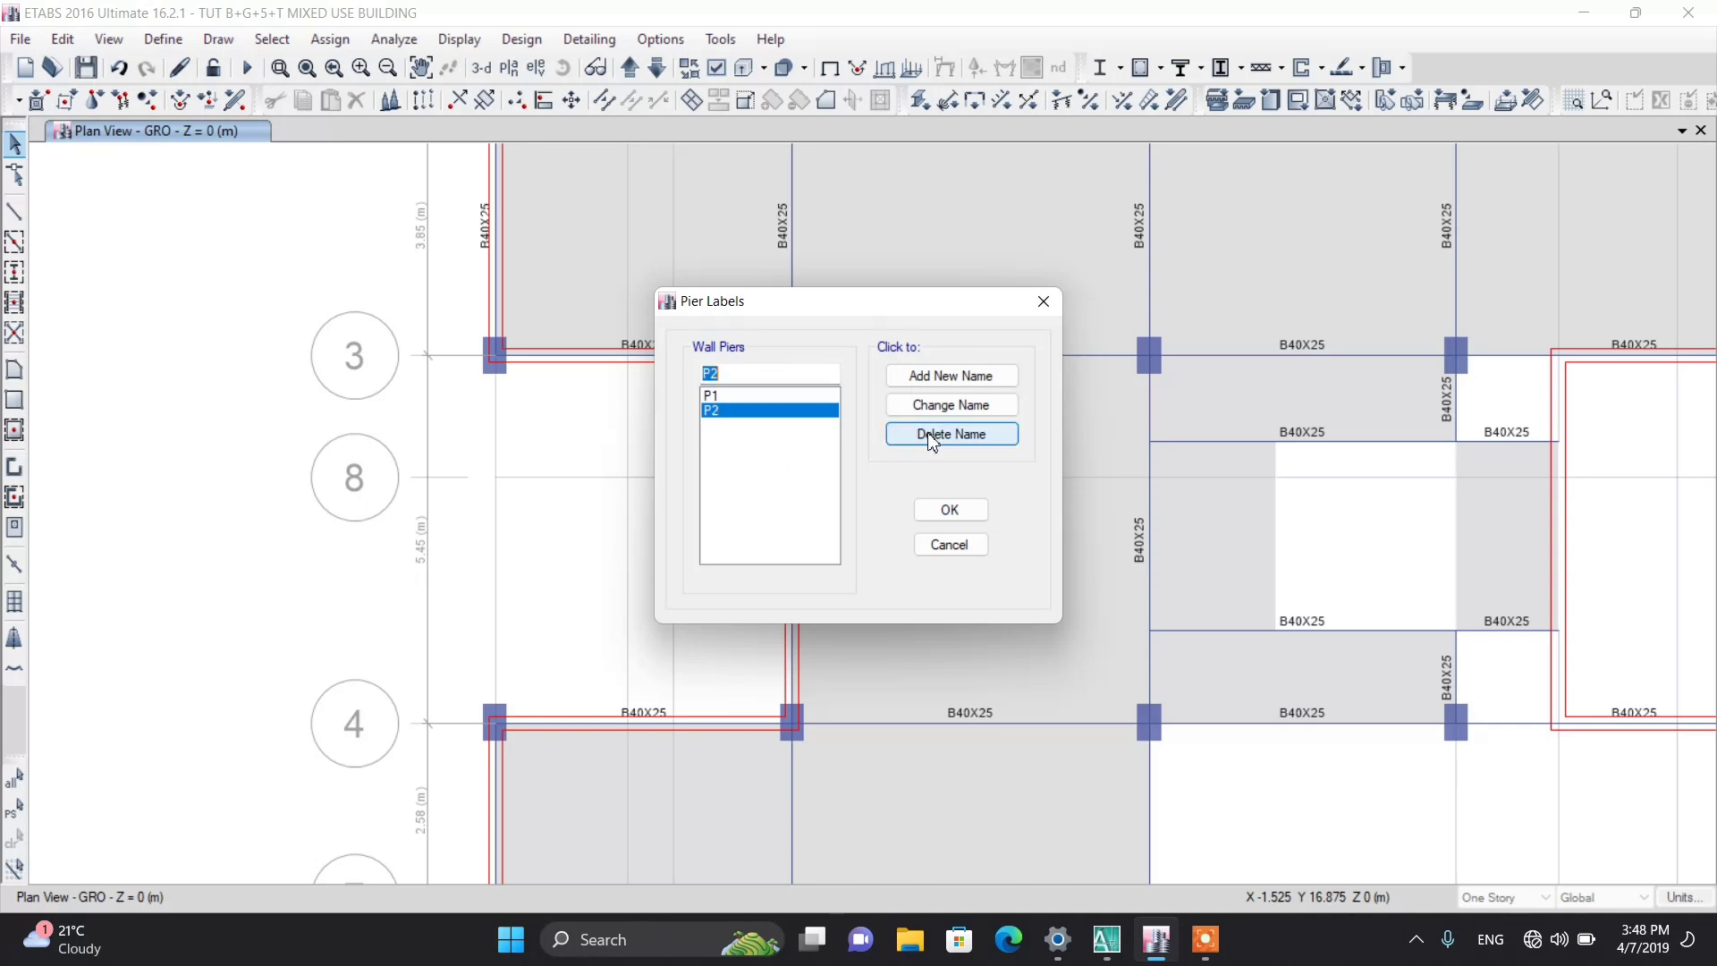
click(951, 434)
click(756, 447)
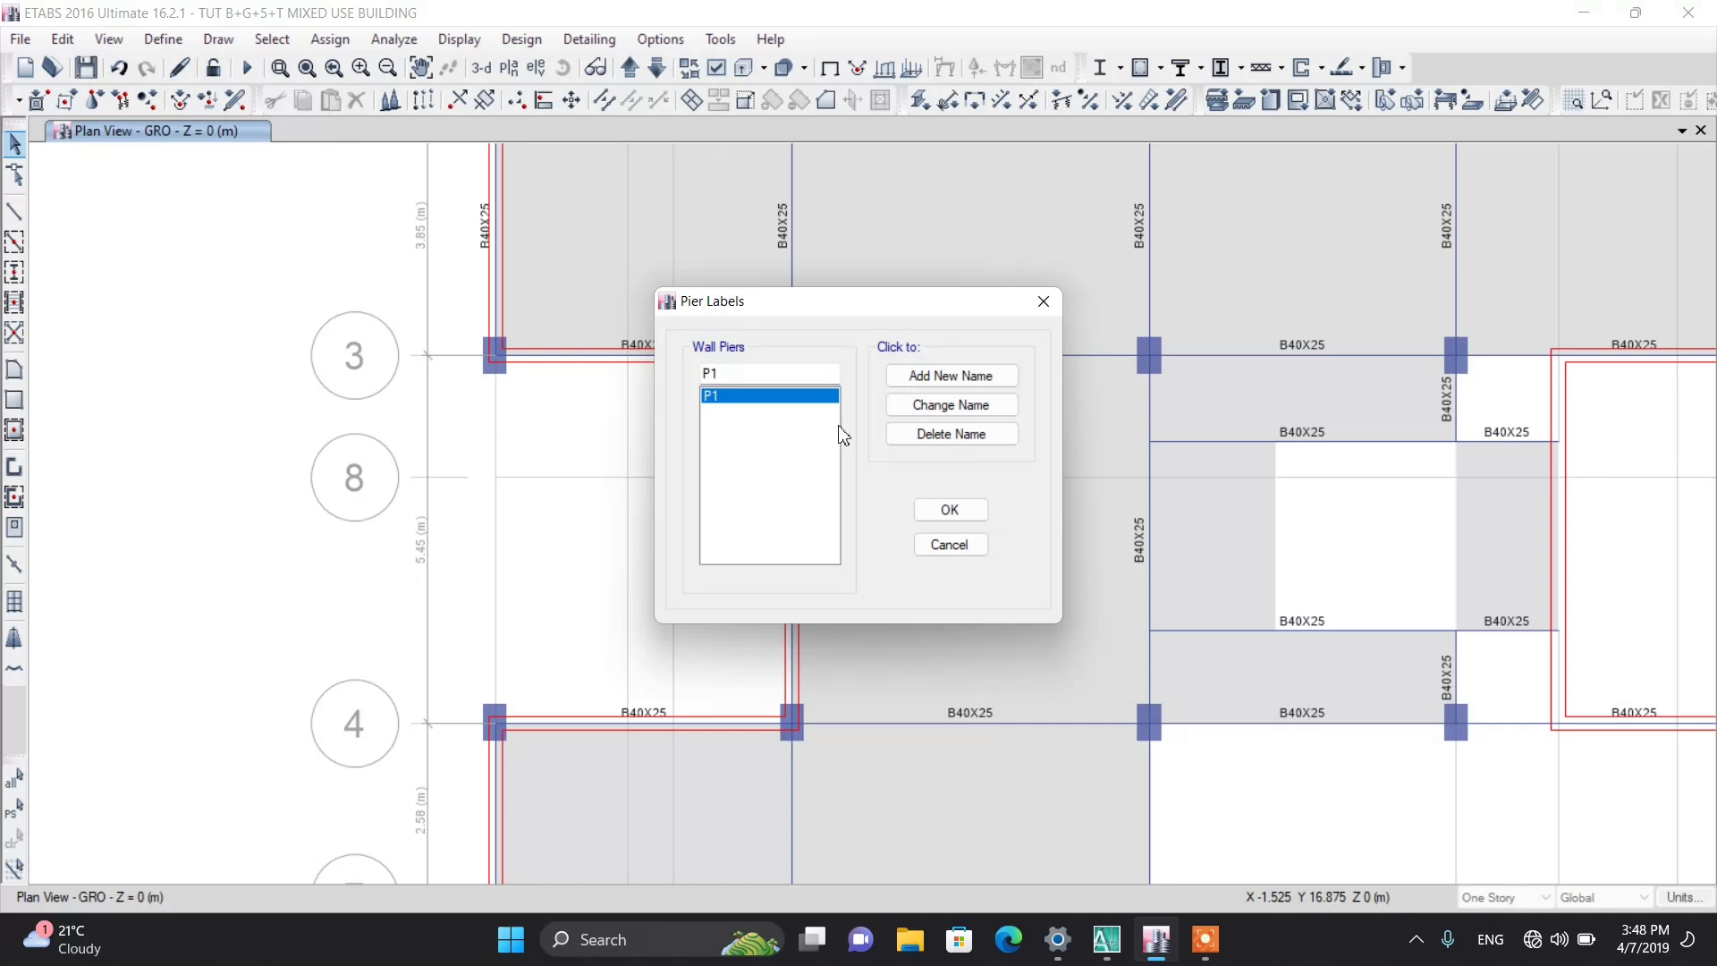
drag(759, 307, 216, 297)
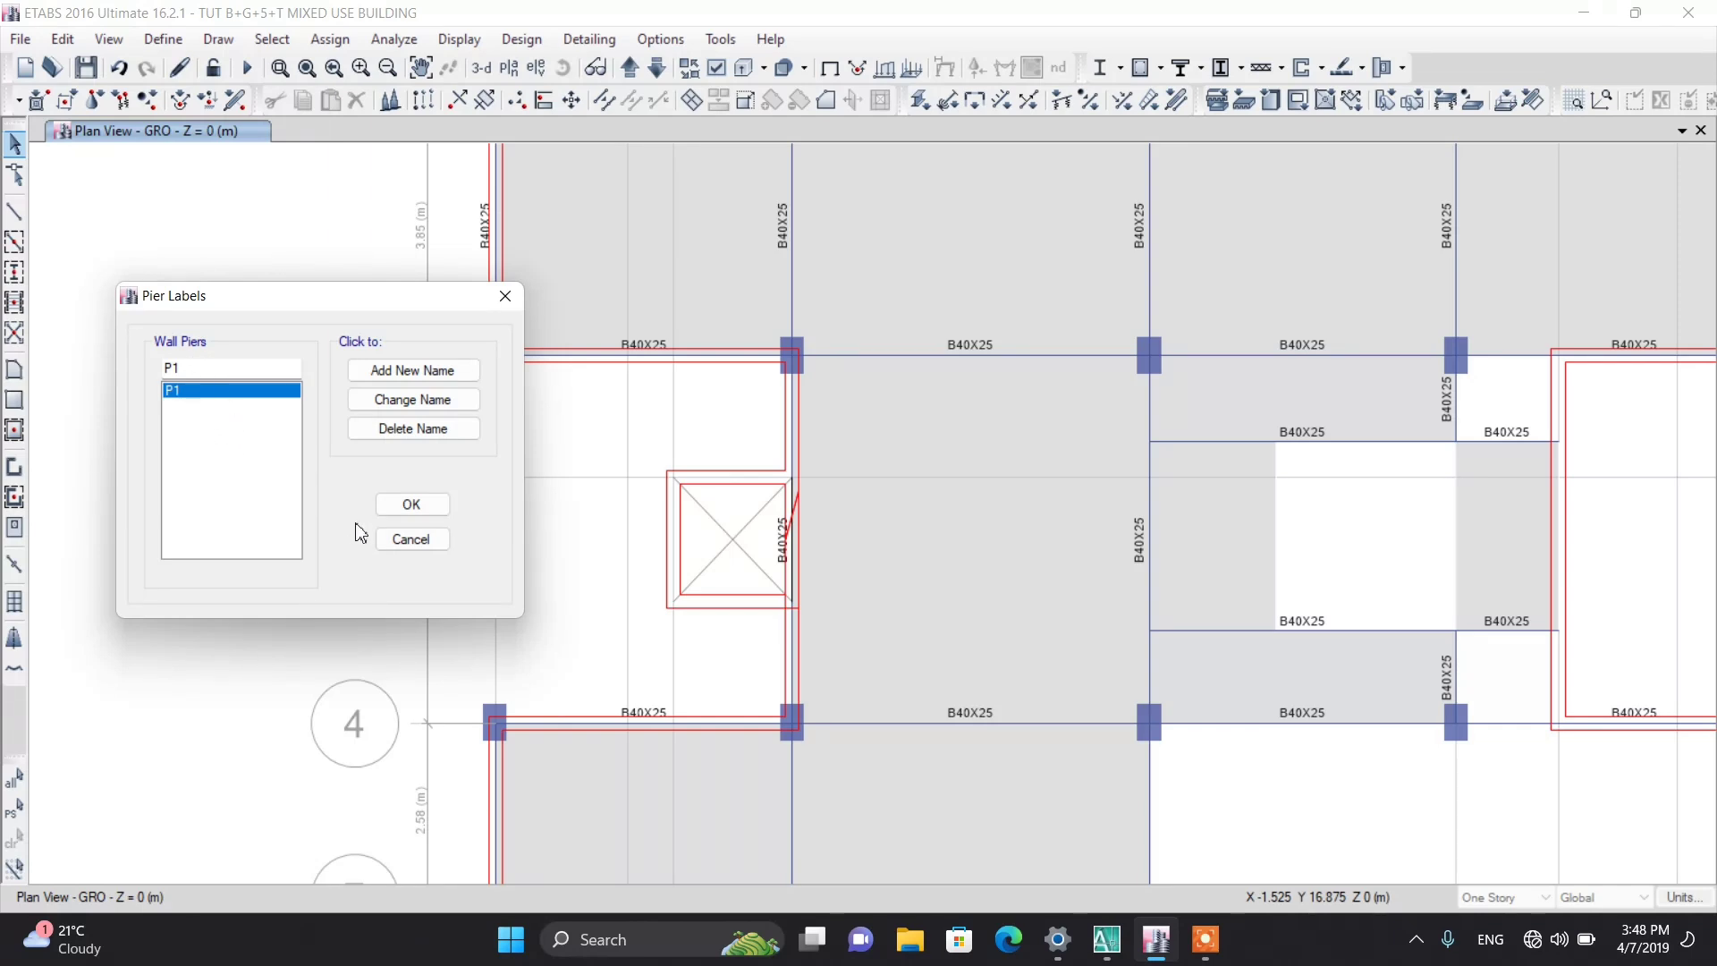
click(396, 511)
Step: In the default 3D view, select all walls with the Wall200 property and show only the selected objects
scroll(567, 439, down, 3)
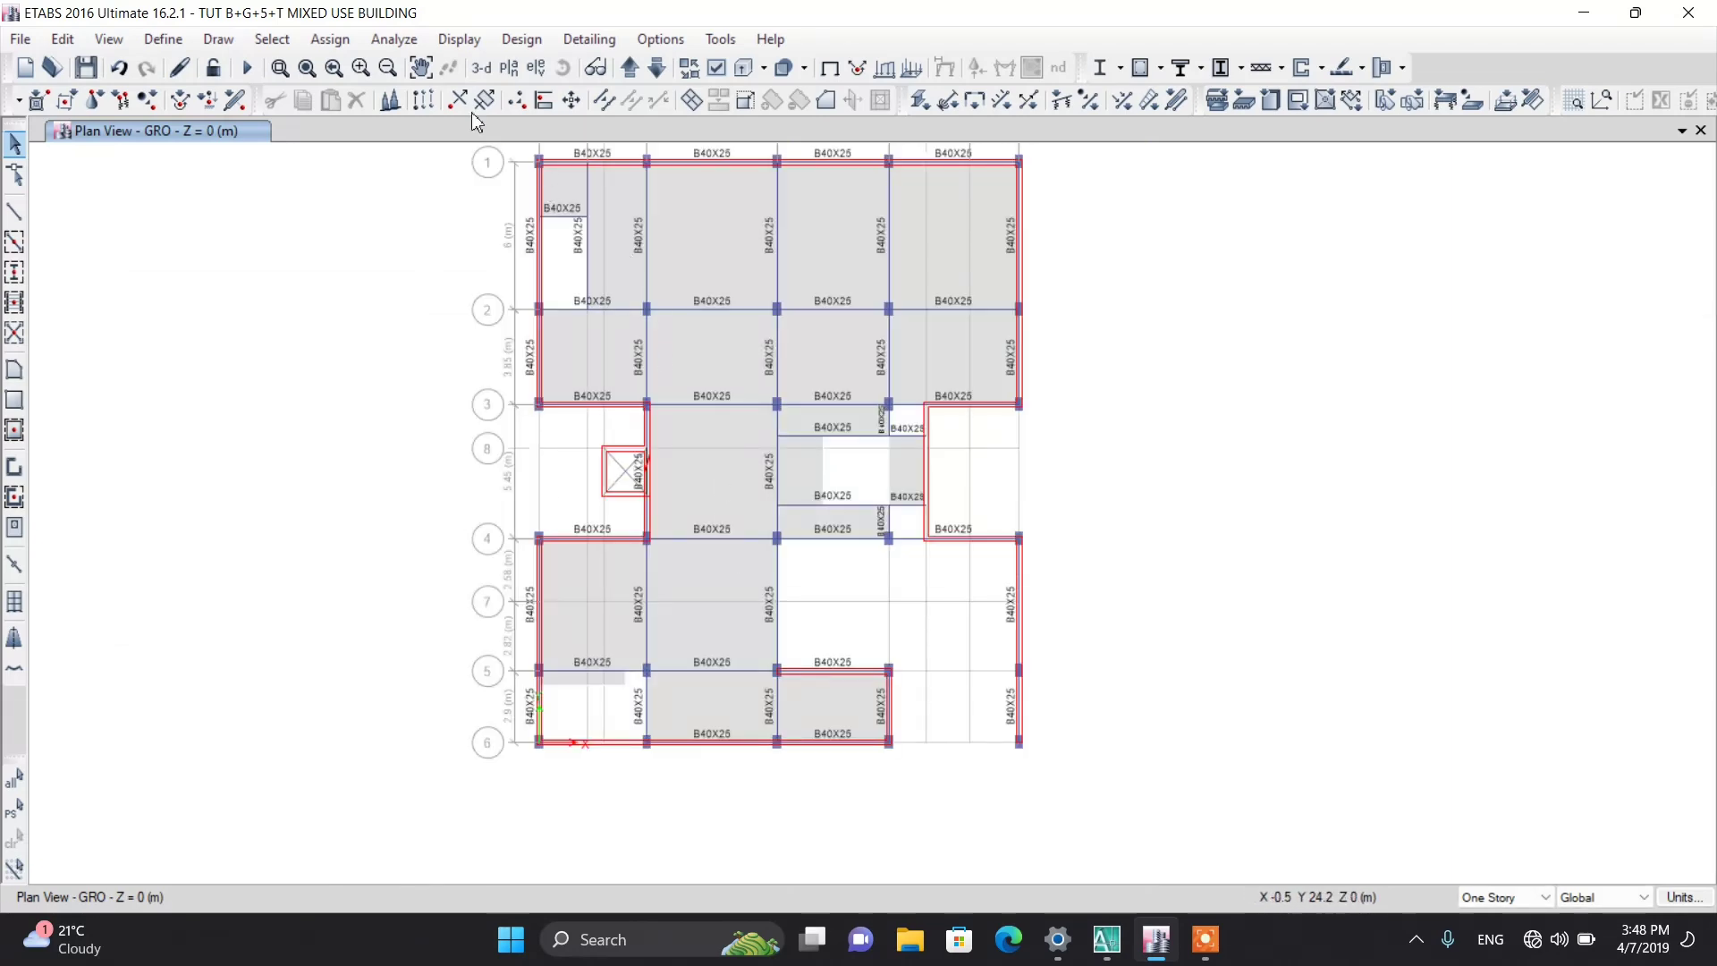
click(482, 70)
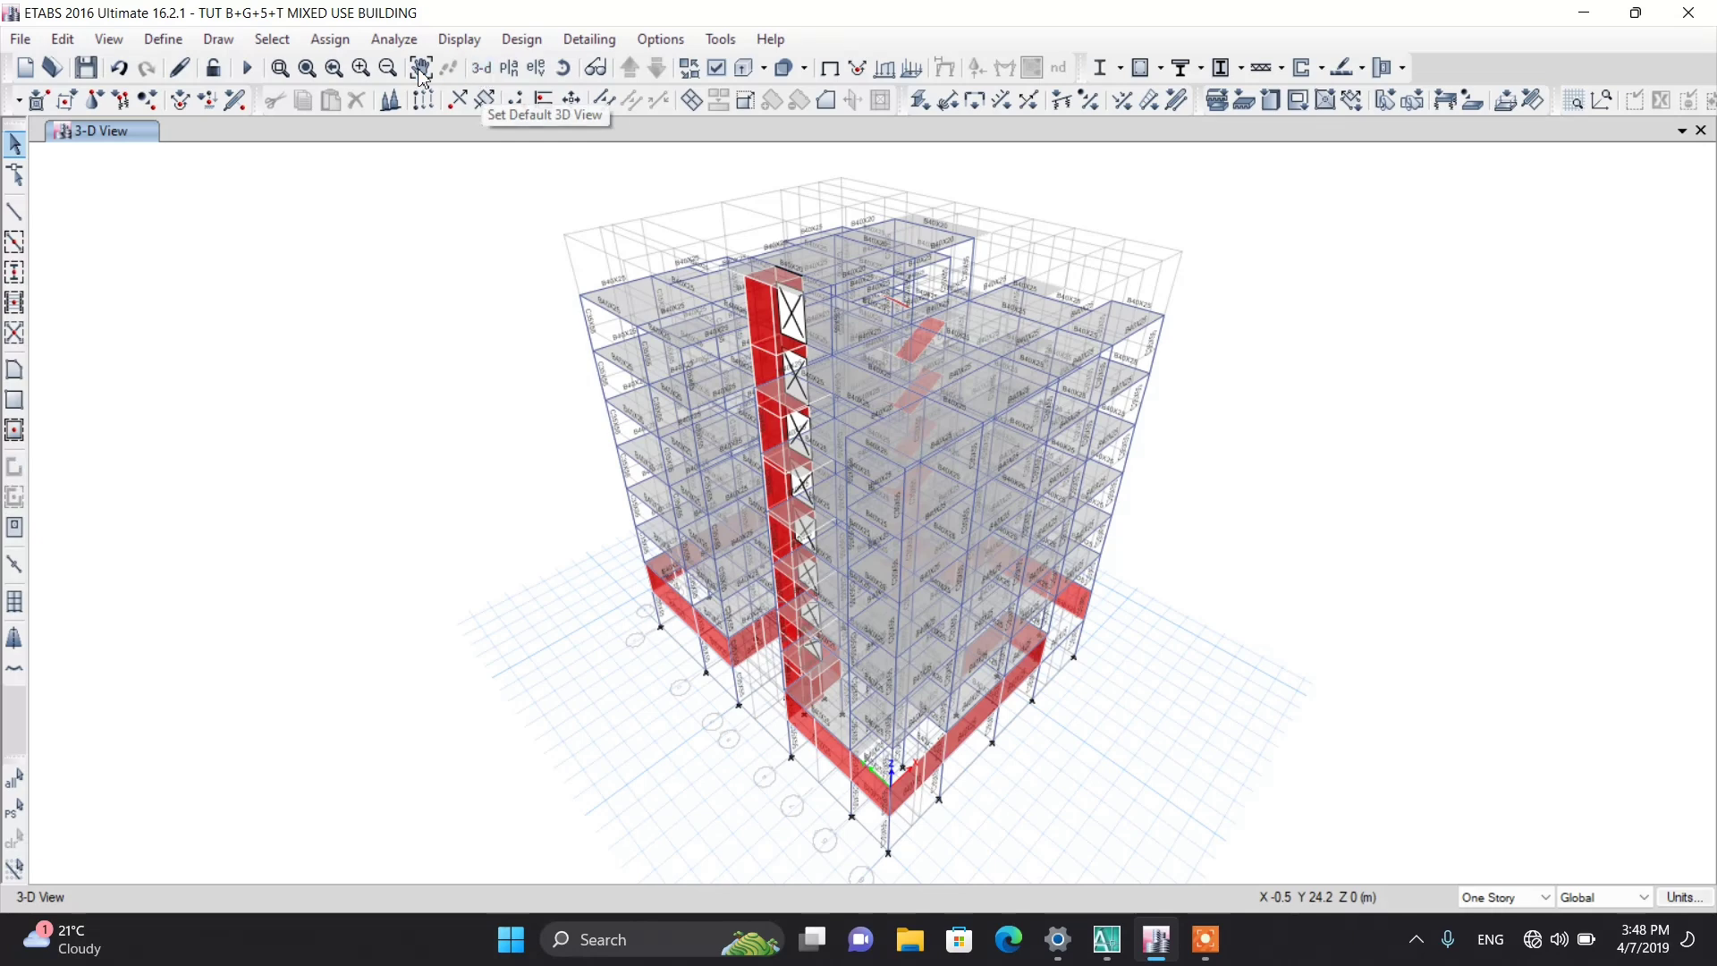
click(284, 43)
mouse_move(302, 74)
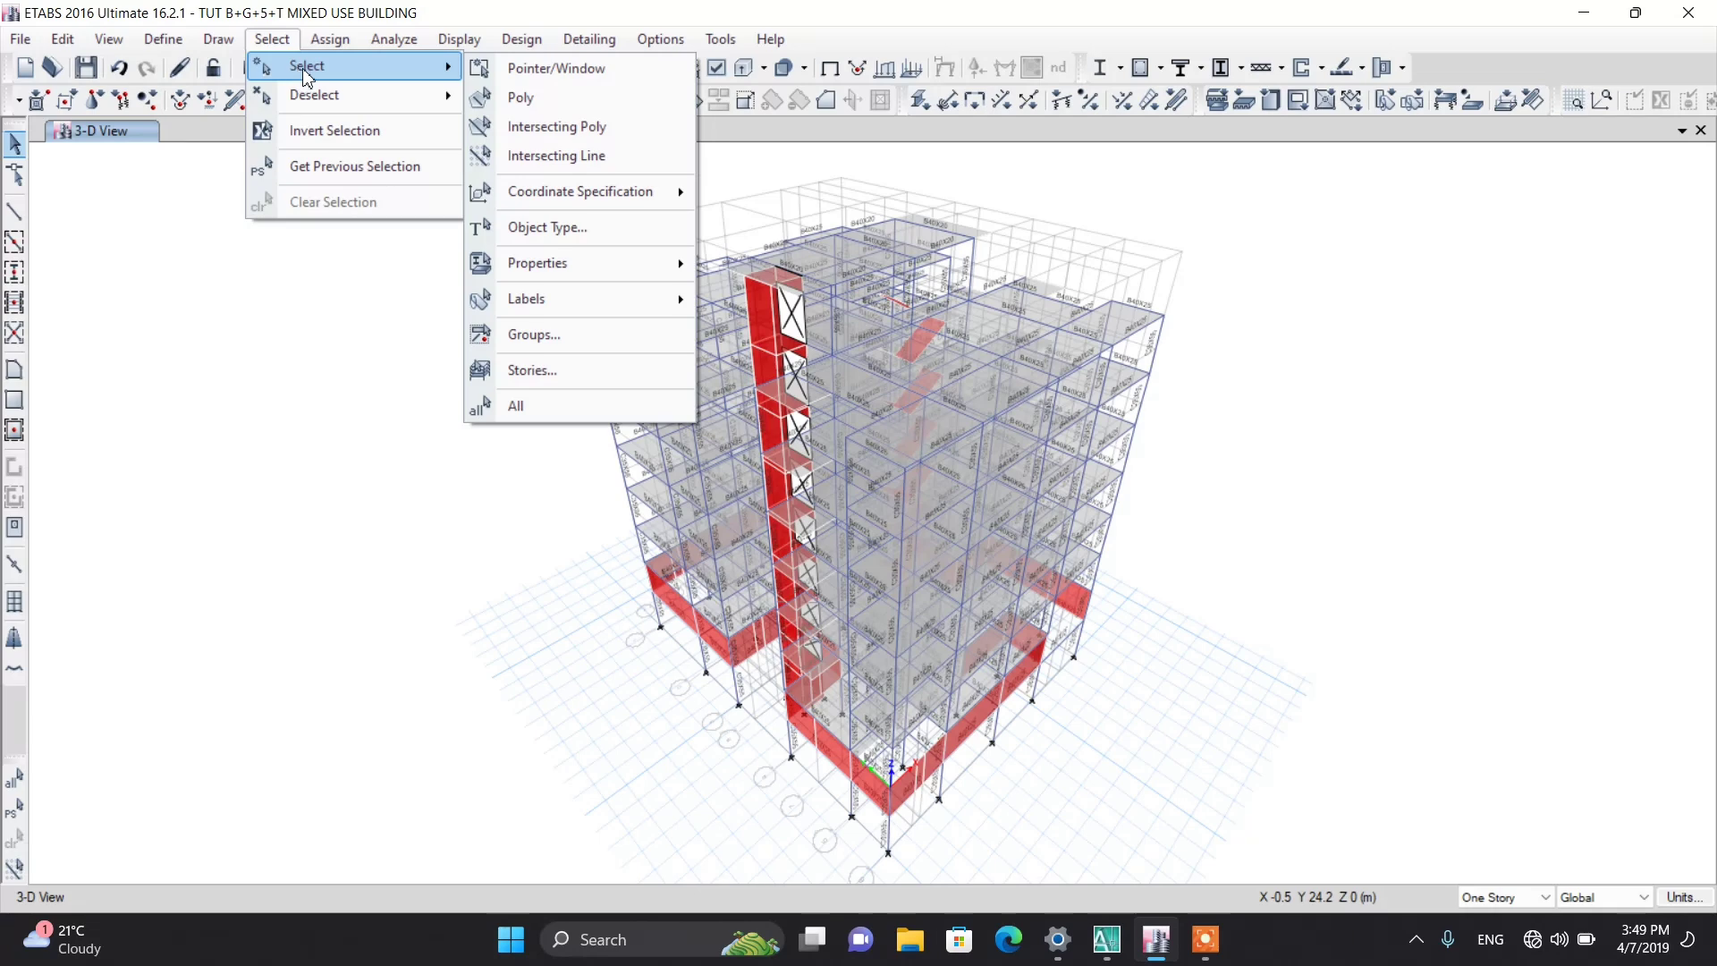
mouse_move(562, 272)
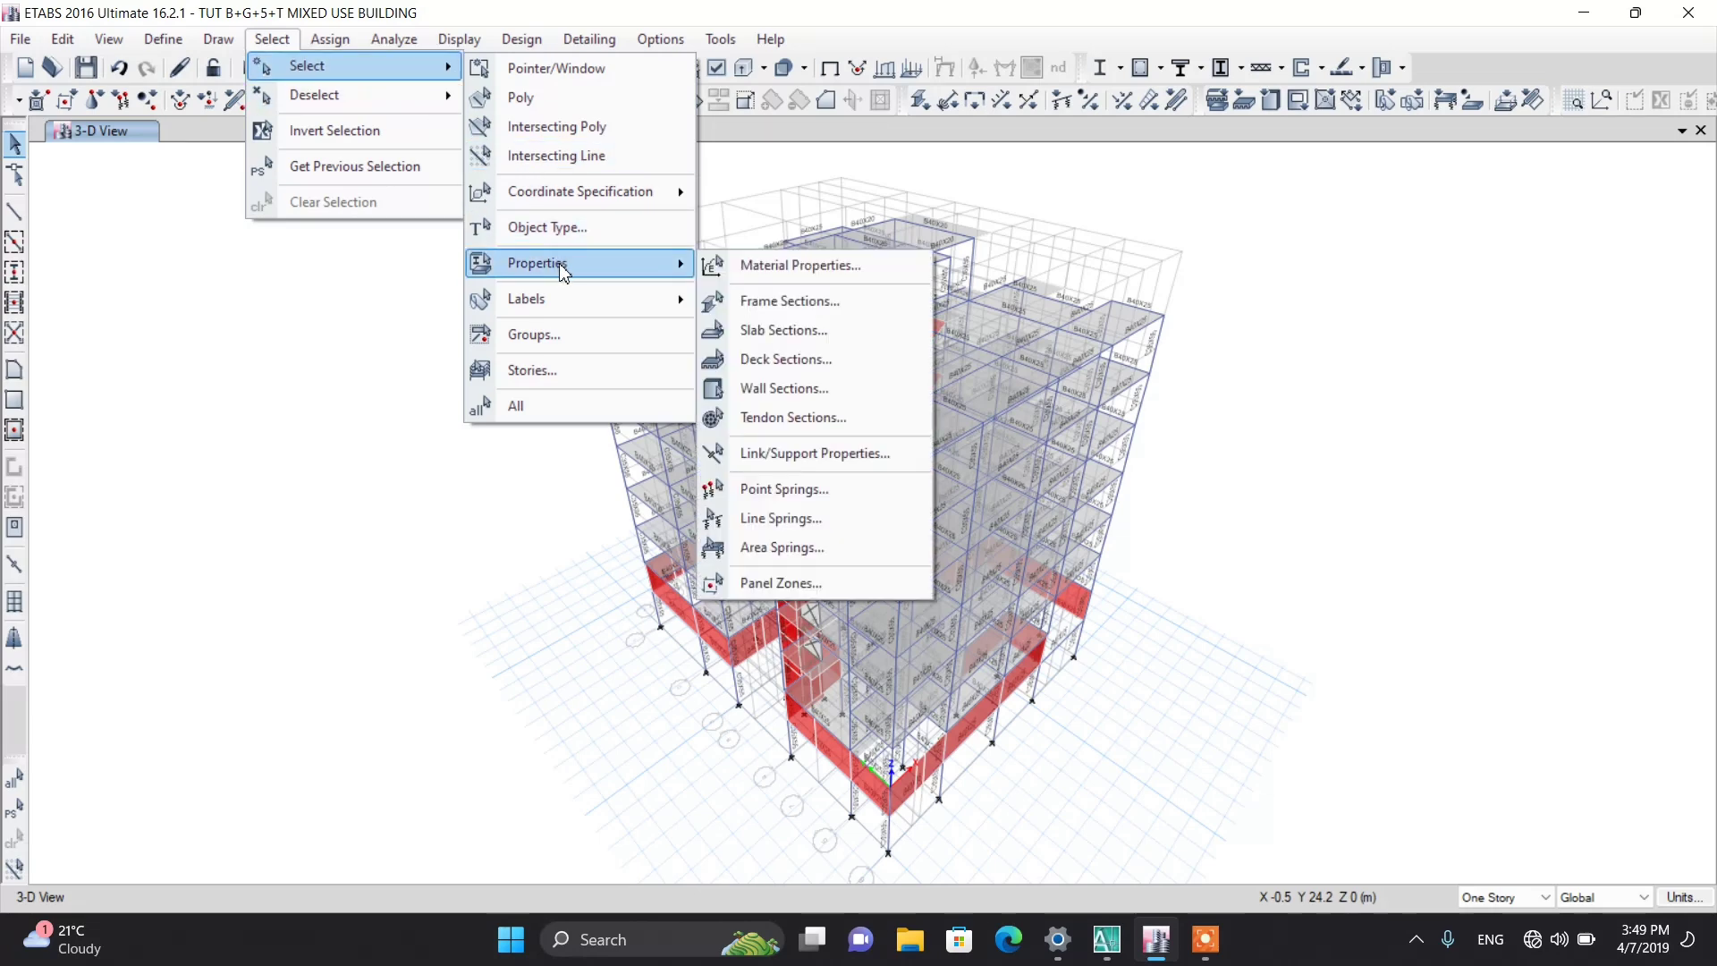
click(766, 387)
click(746, 319)
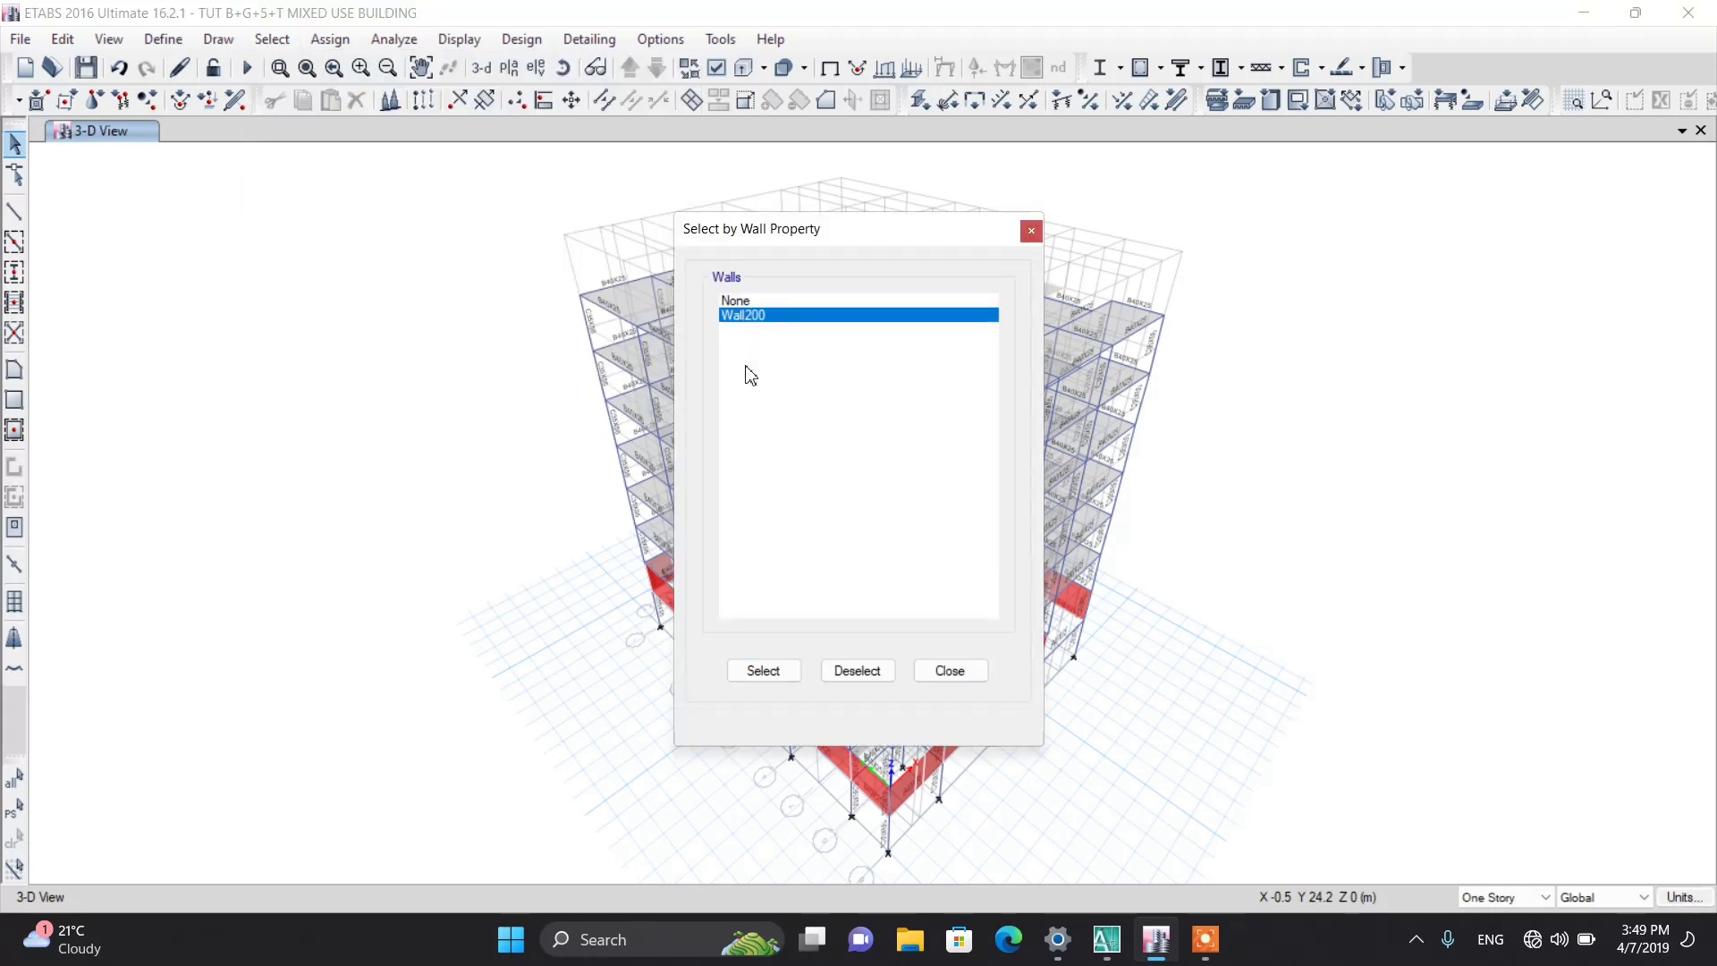
click(768, 677)
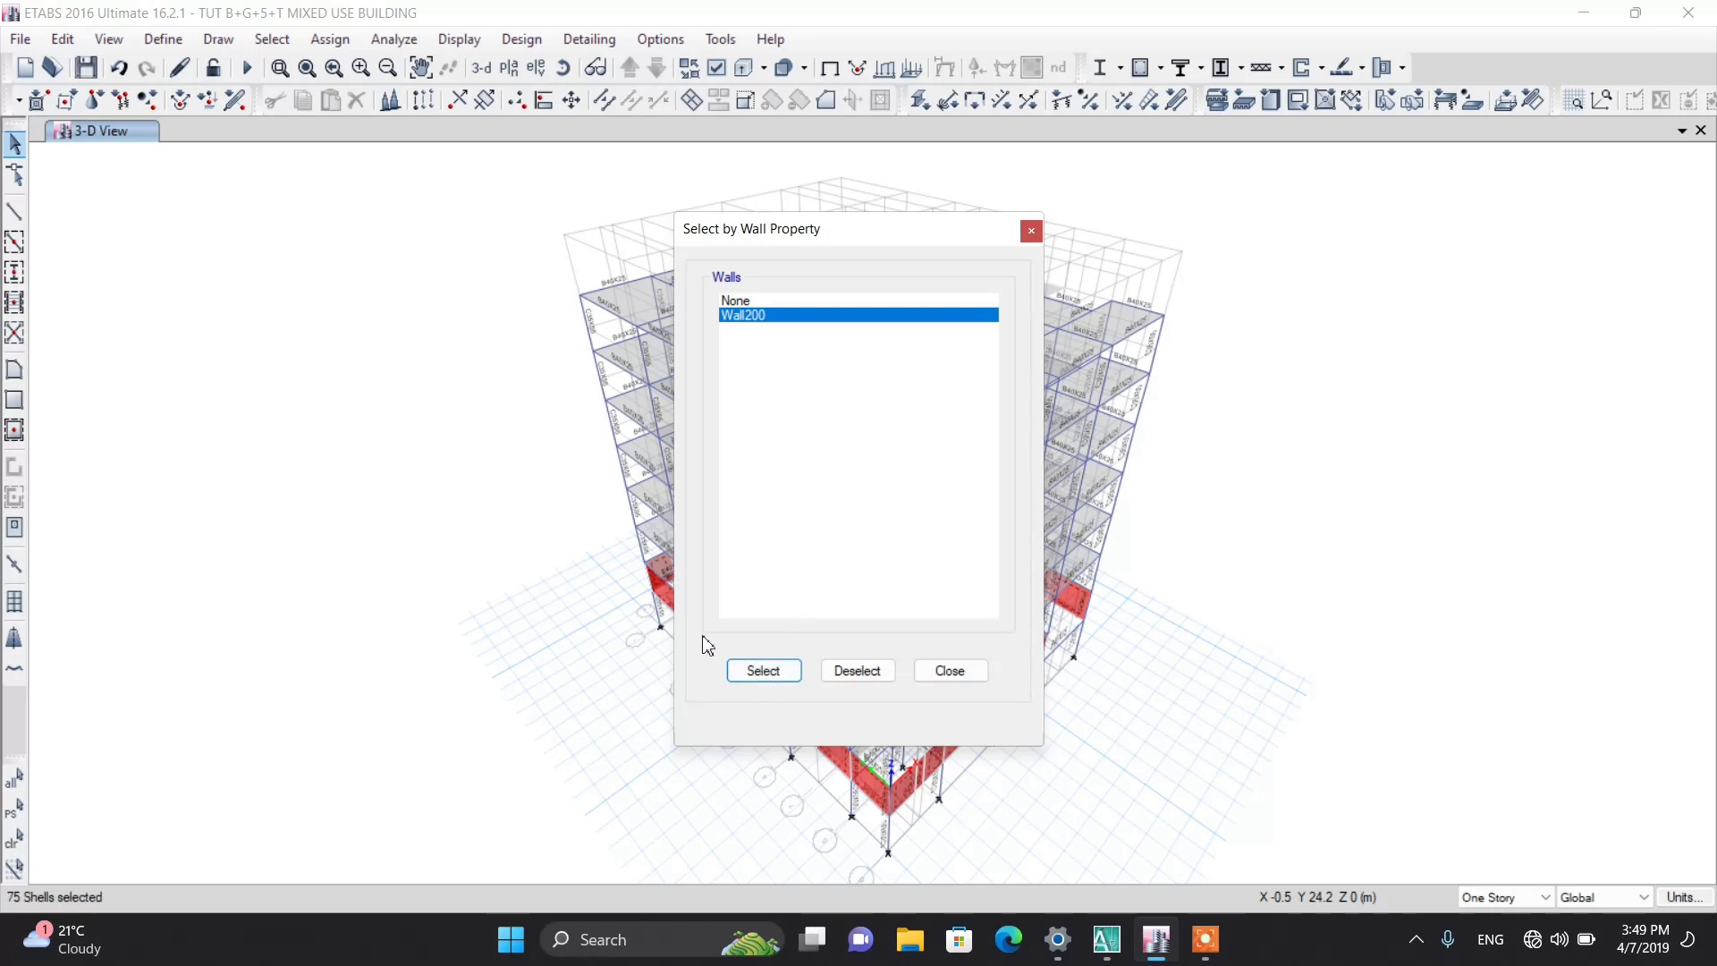
click(948, 671)
right_click(1271, 402)
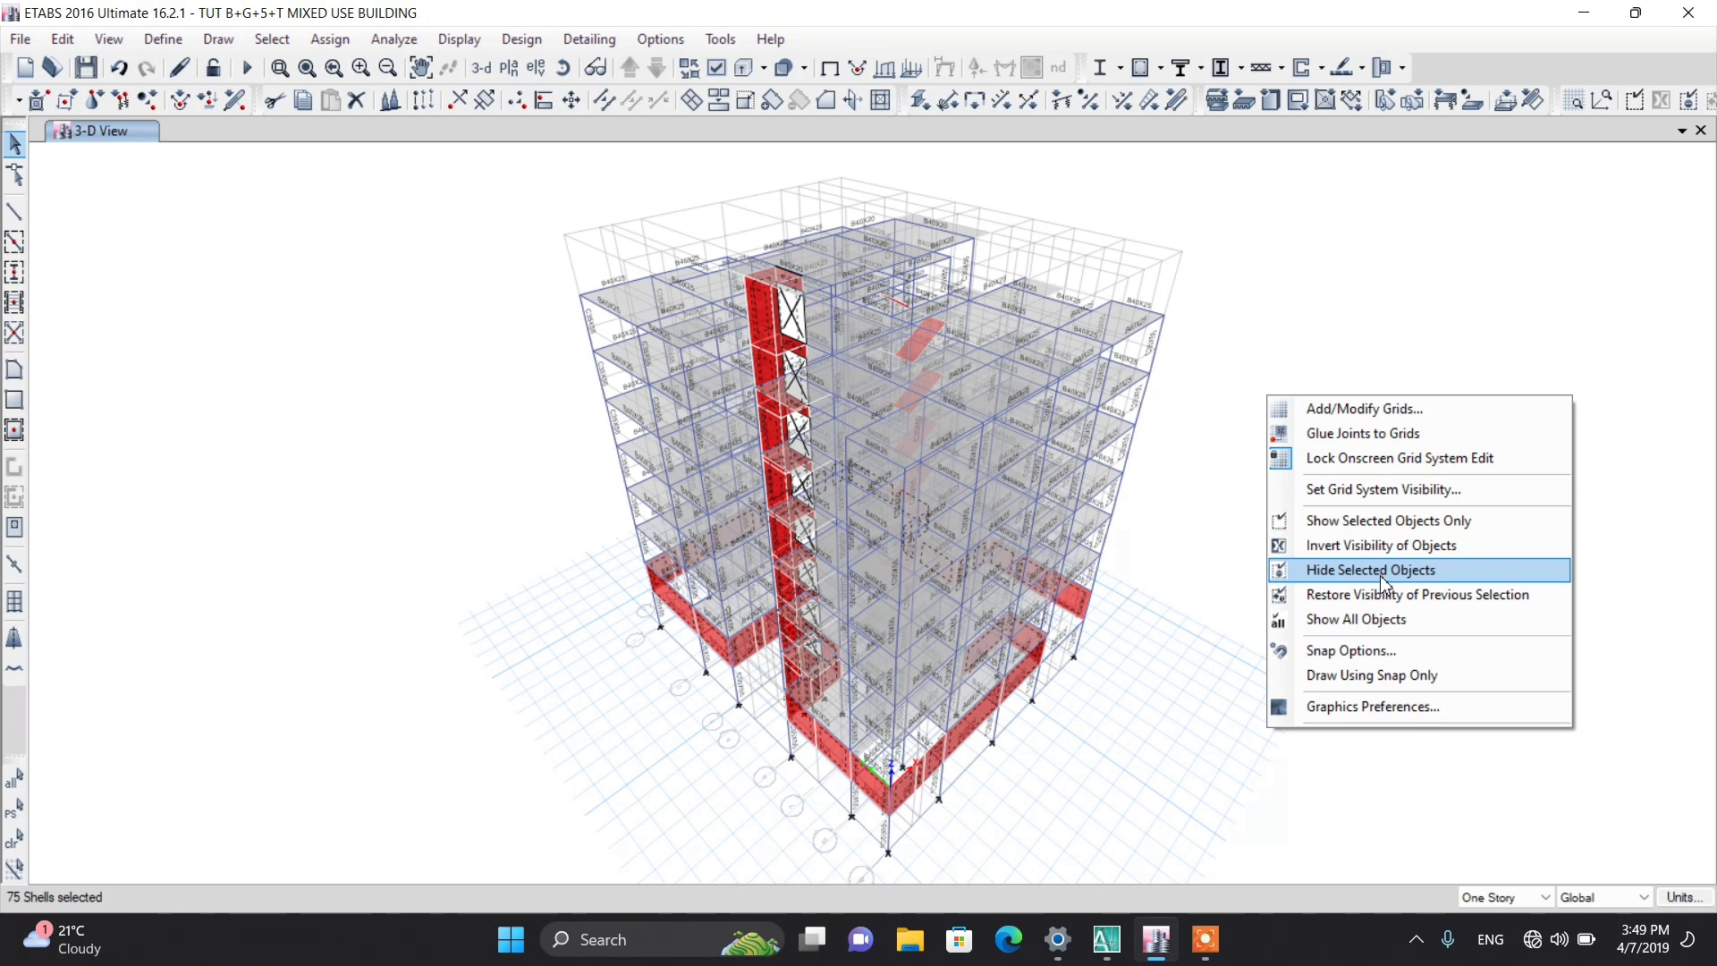
click(1360, 523)
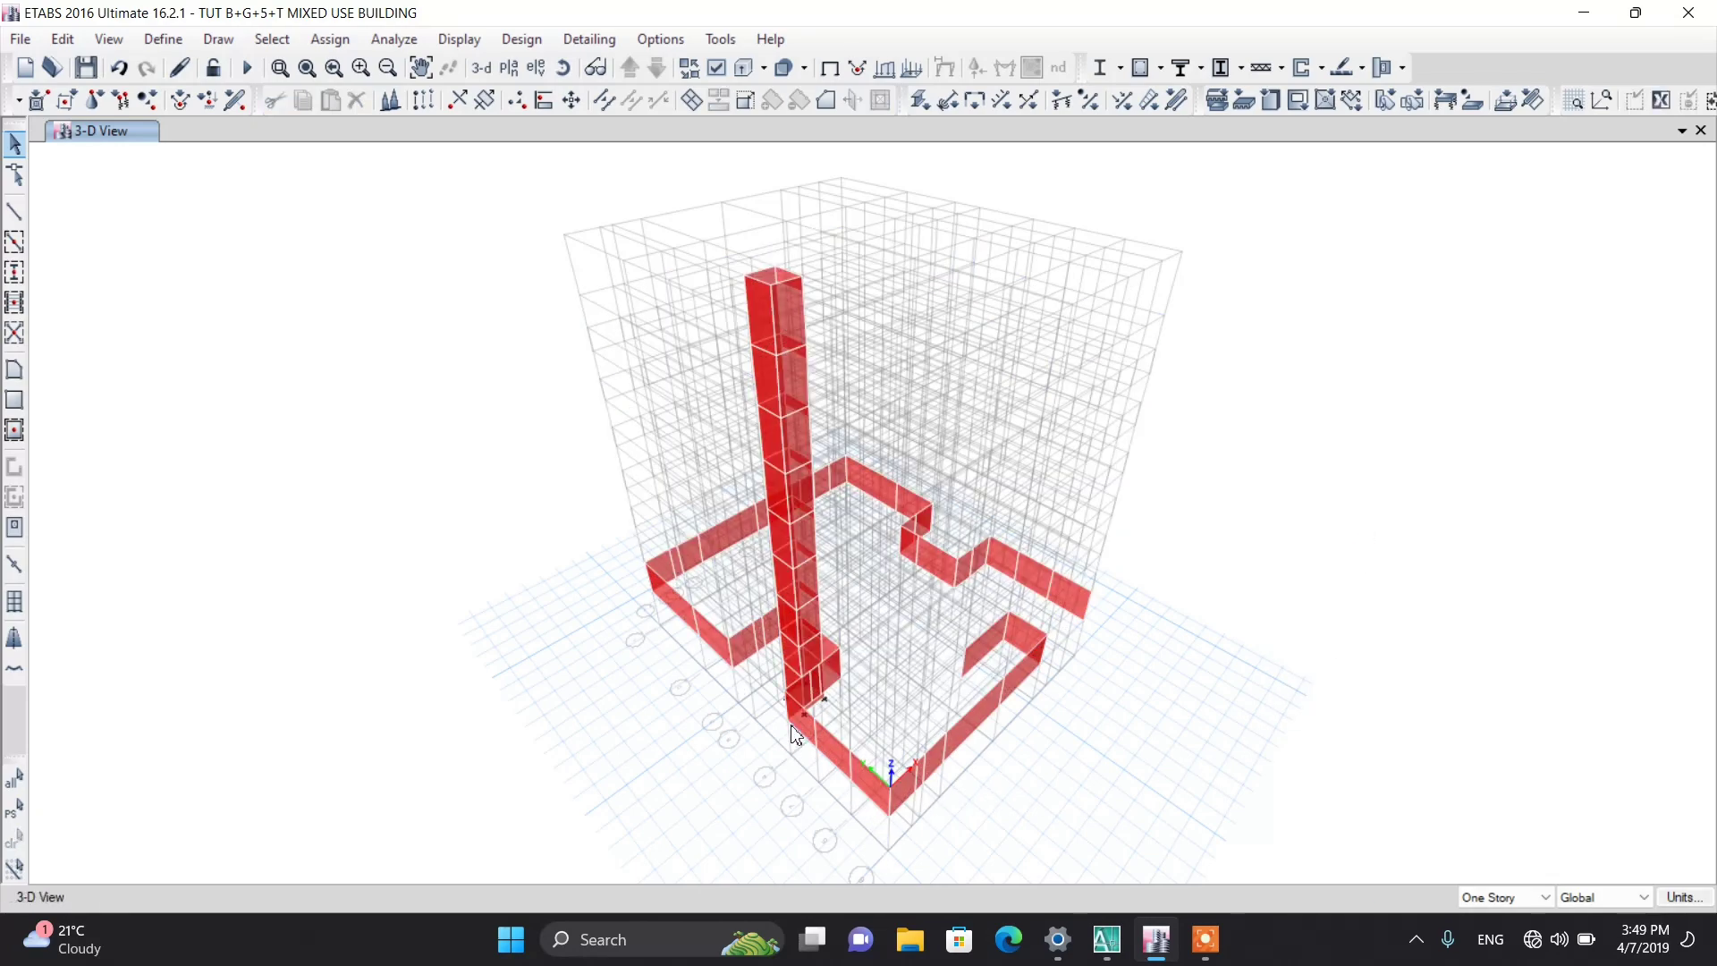
Step: Select the basement wall panels of the jog beside the lift core, the adjoining outer wall and the first panels around its corner
scroll(805, 742, up, 2)
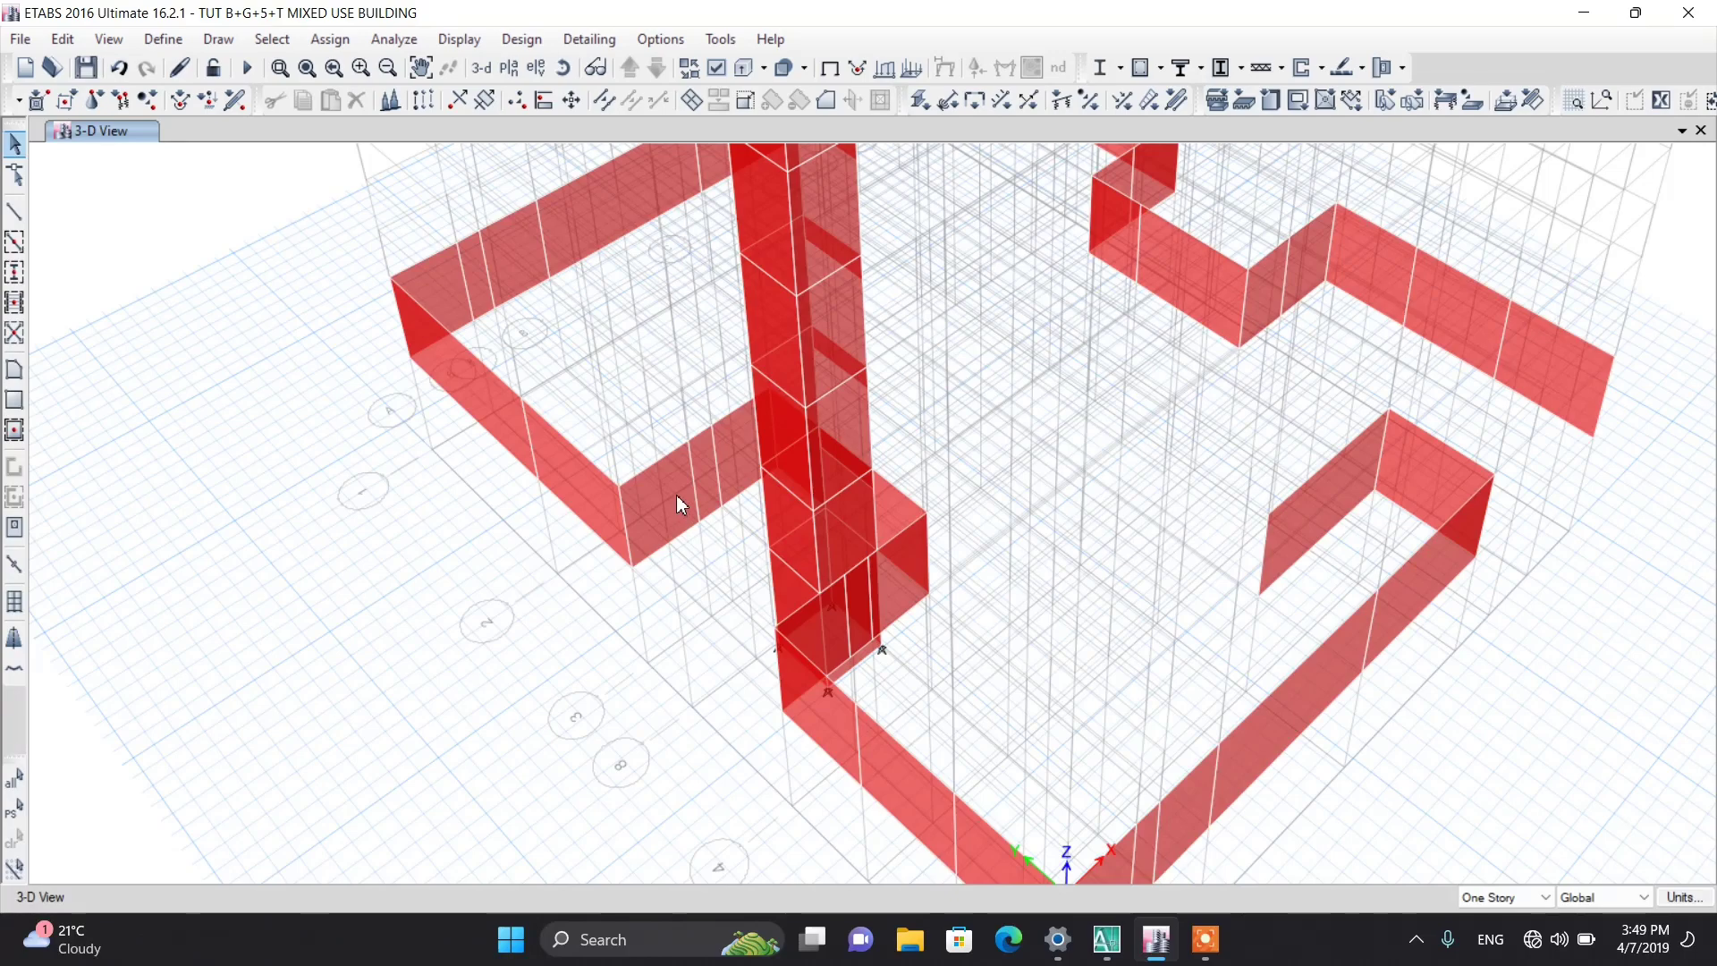
click(680, 504)
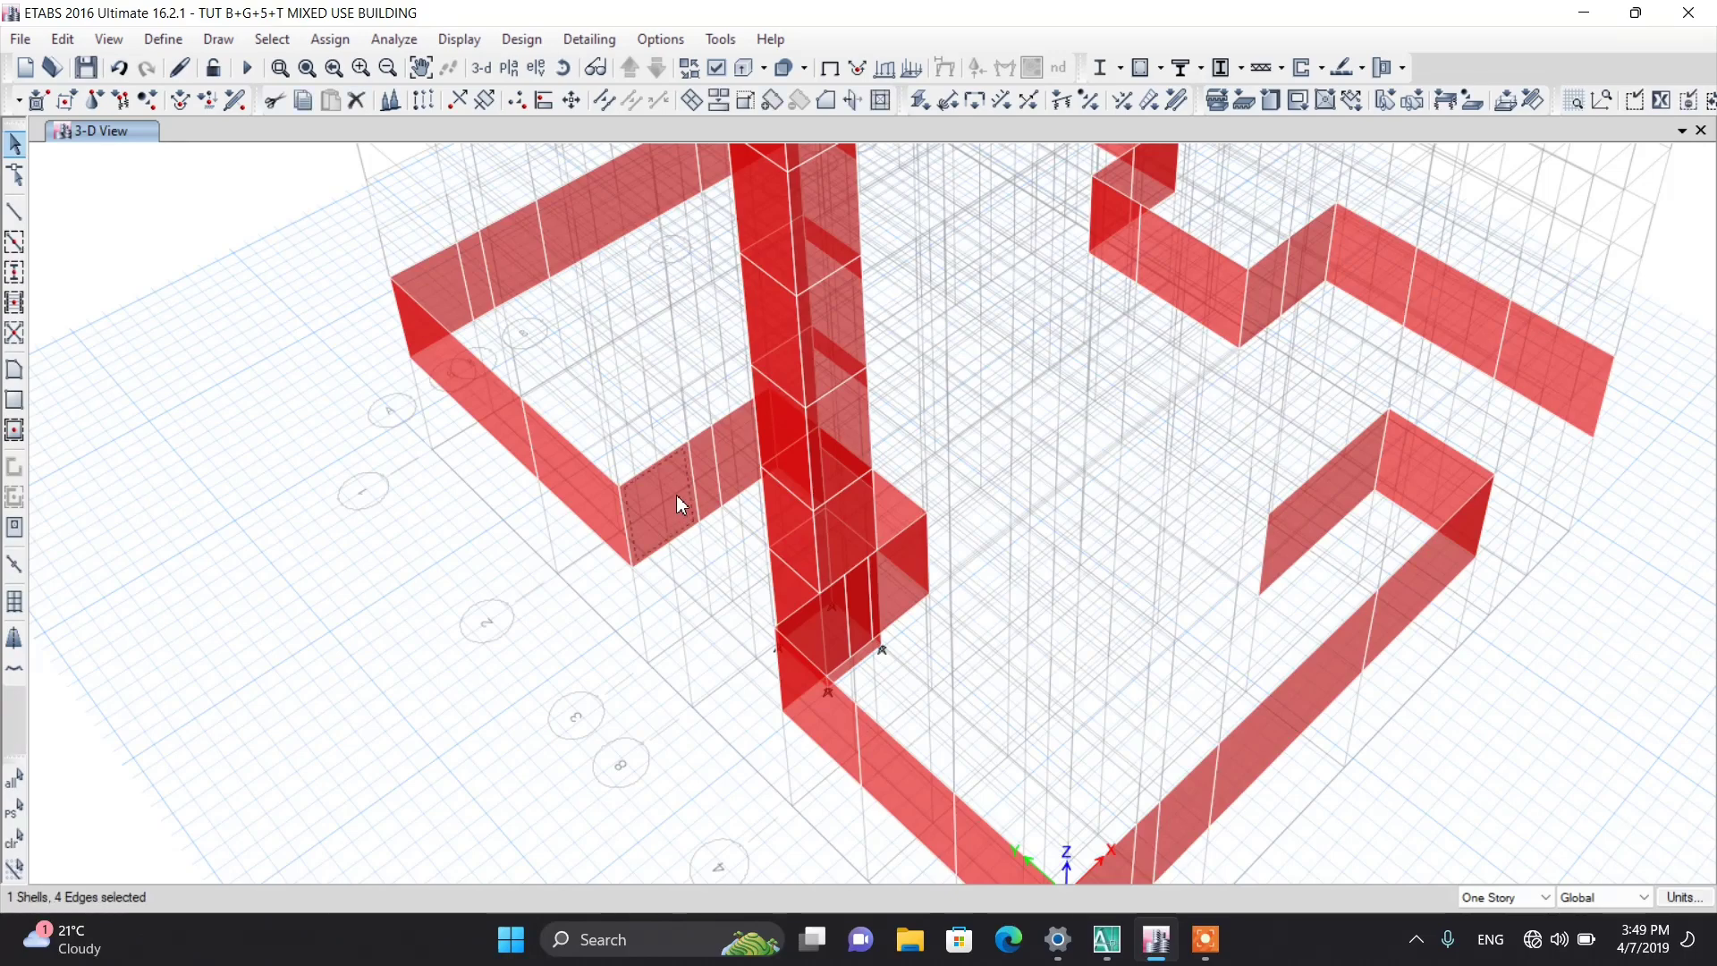
click(722, 465)
scroll(722, 465, down, 3)
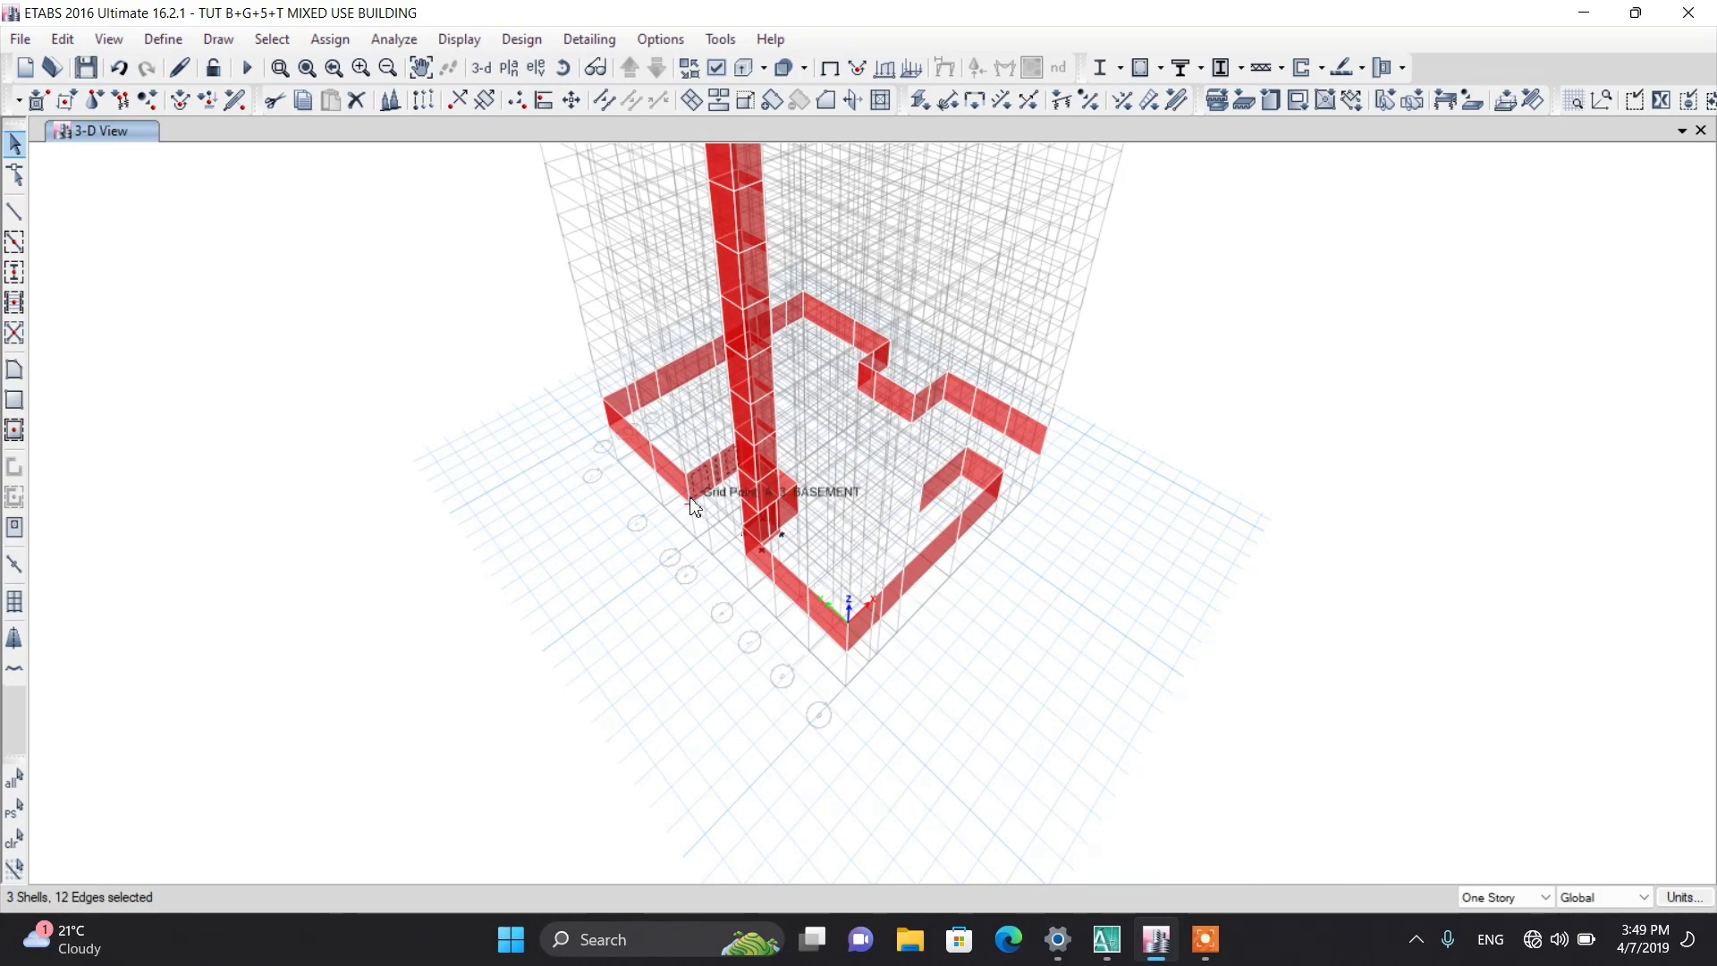
scroll(694, 506, up, 3)
click(652, 452)
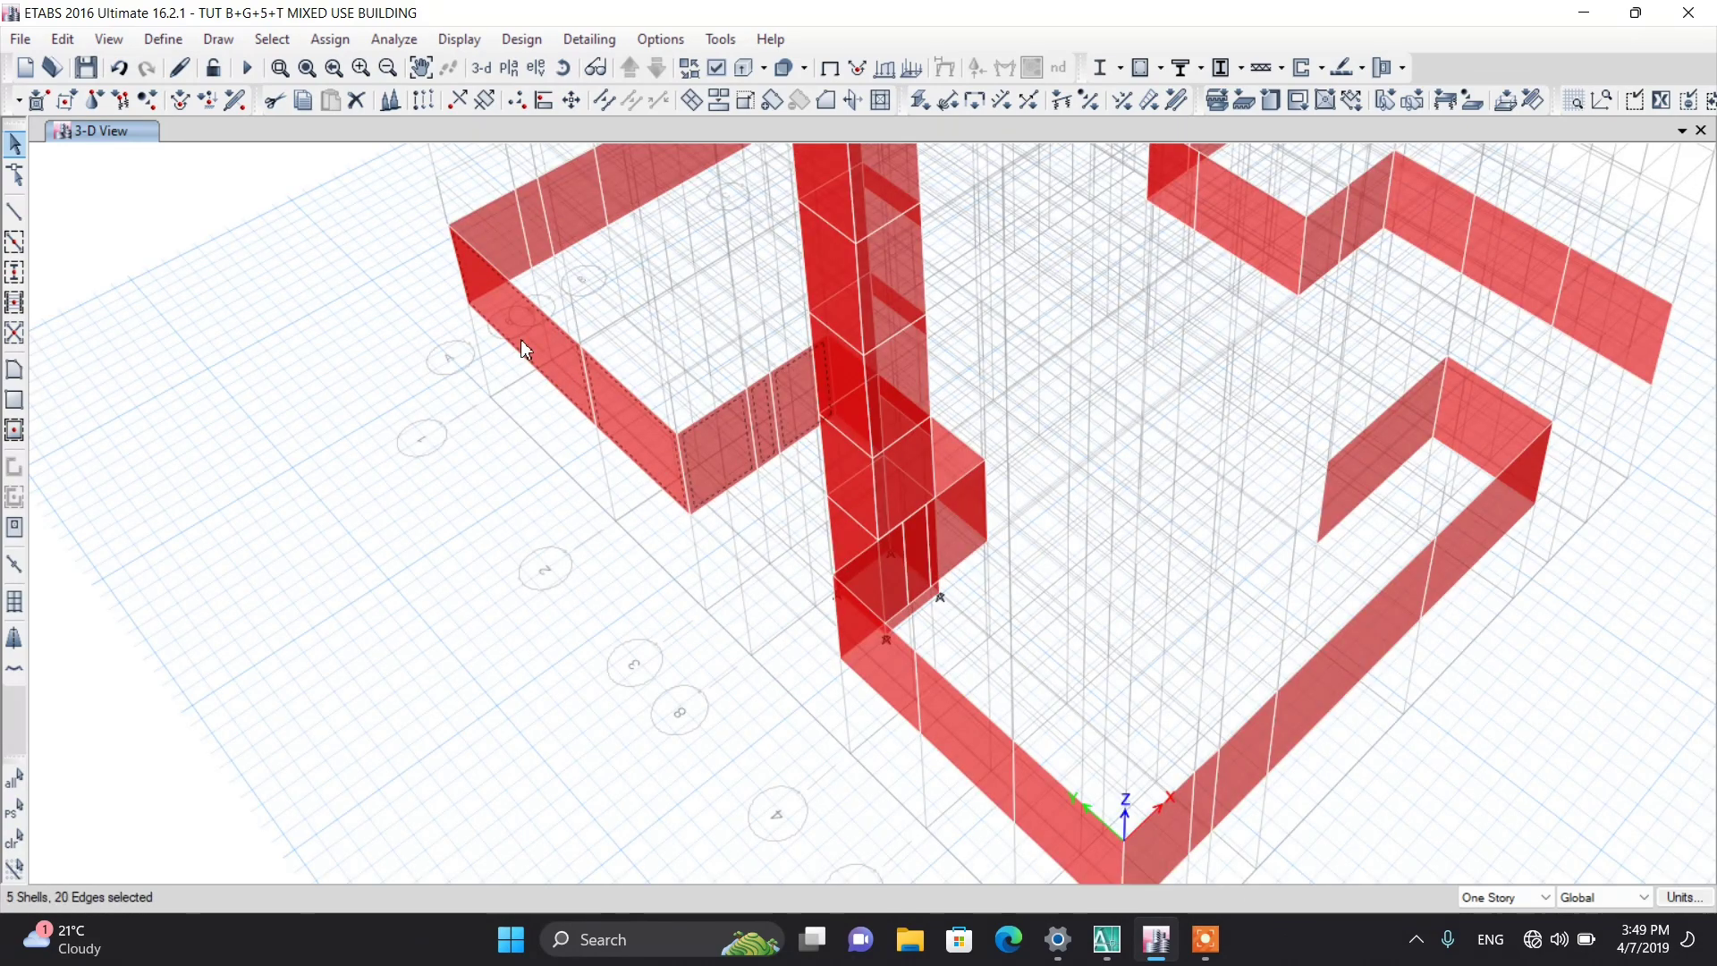
click(544, 227)
click(625, 220)
scroll(680, 269, down, 3)
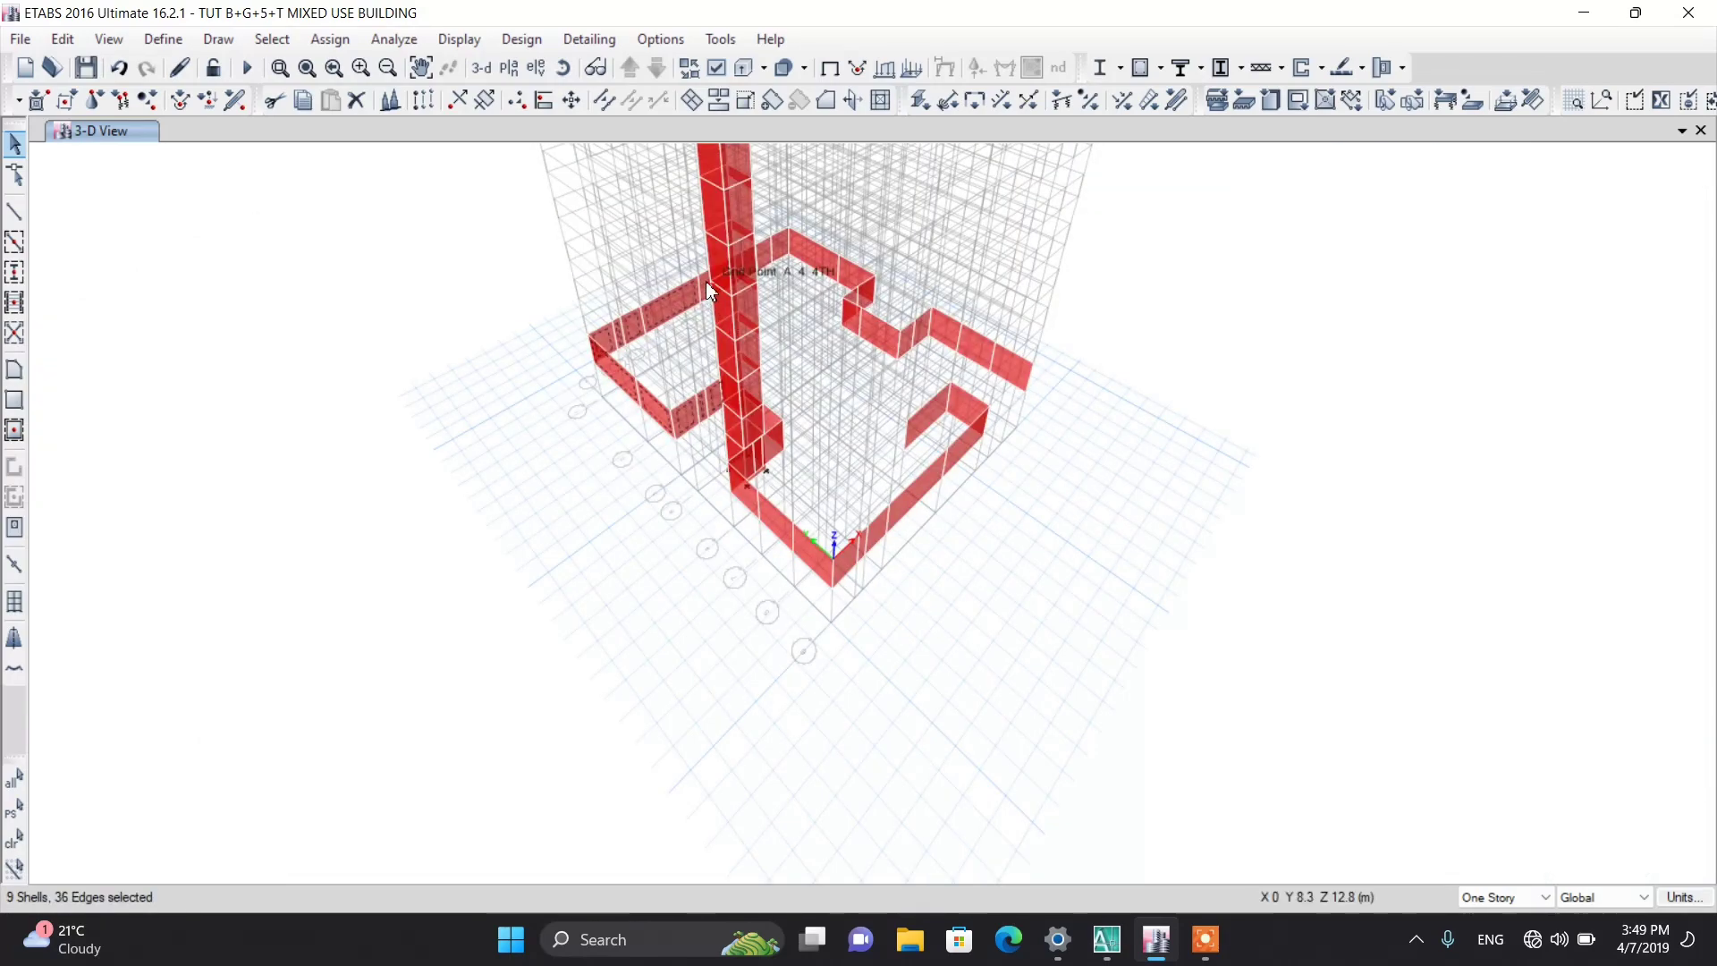
Step: Add the remaining panels of the long basement wall opposite the X axis and the first panel past its far corner to the selection
scroll(710, 281, up, 4)
scroll(713, 356, down, 3)
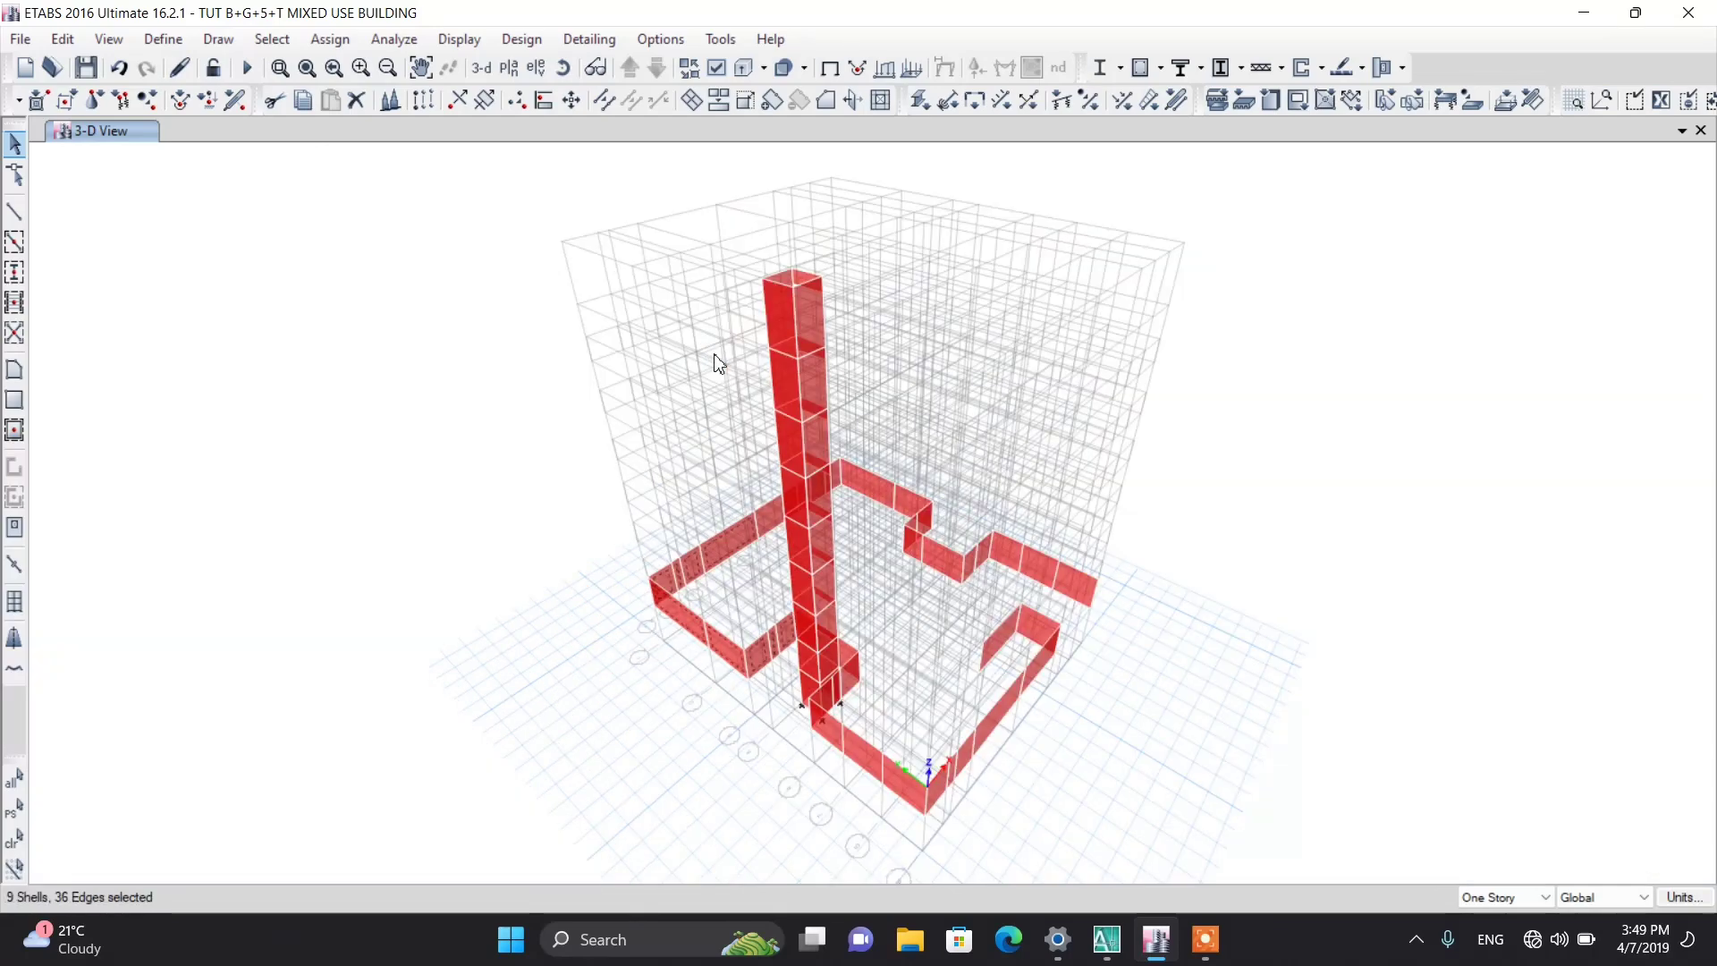
shift+middle_drag(712, 356, 791, 583)
scroll(791, 583, up, 5)
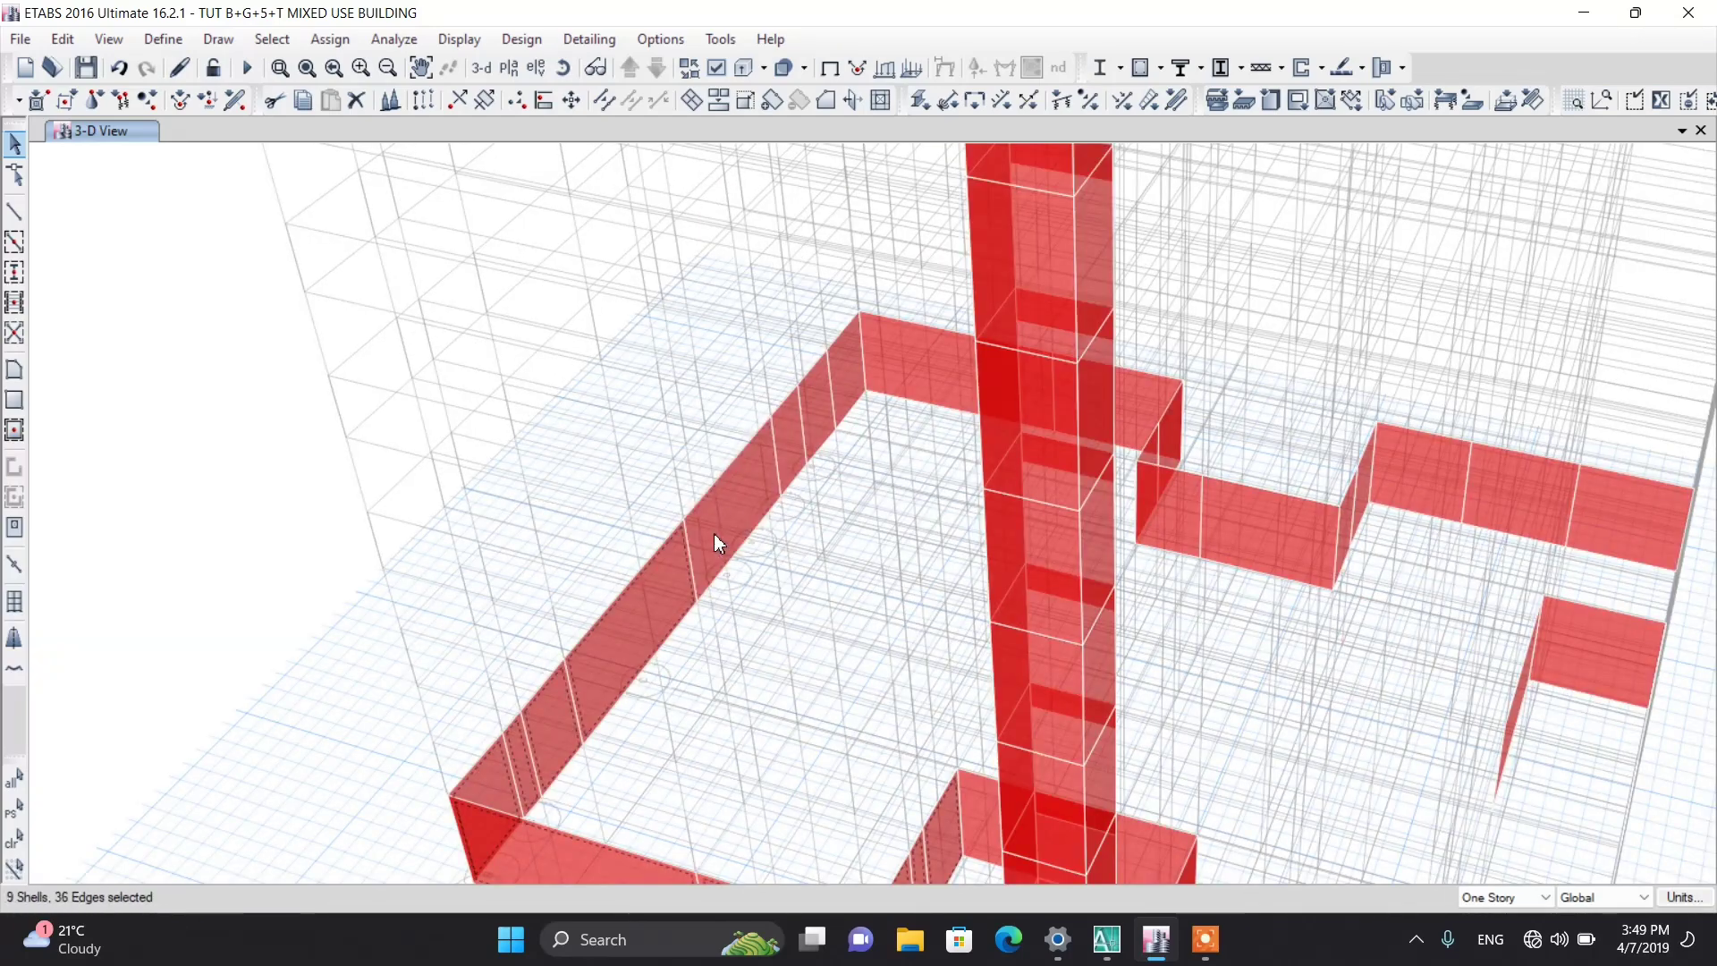
click(788, 447)
click(812, 420)
click(846, 381)
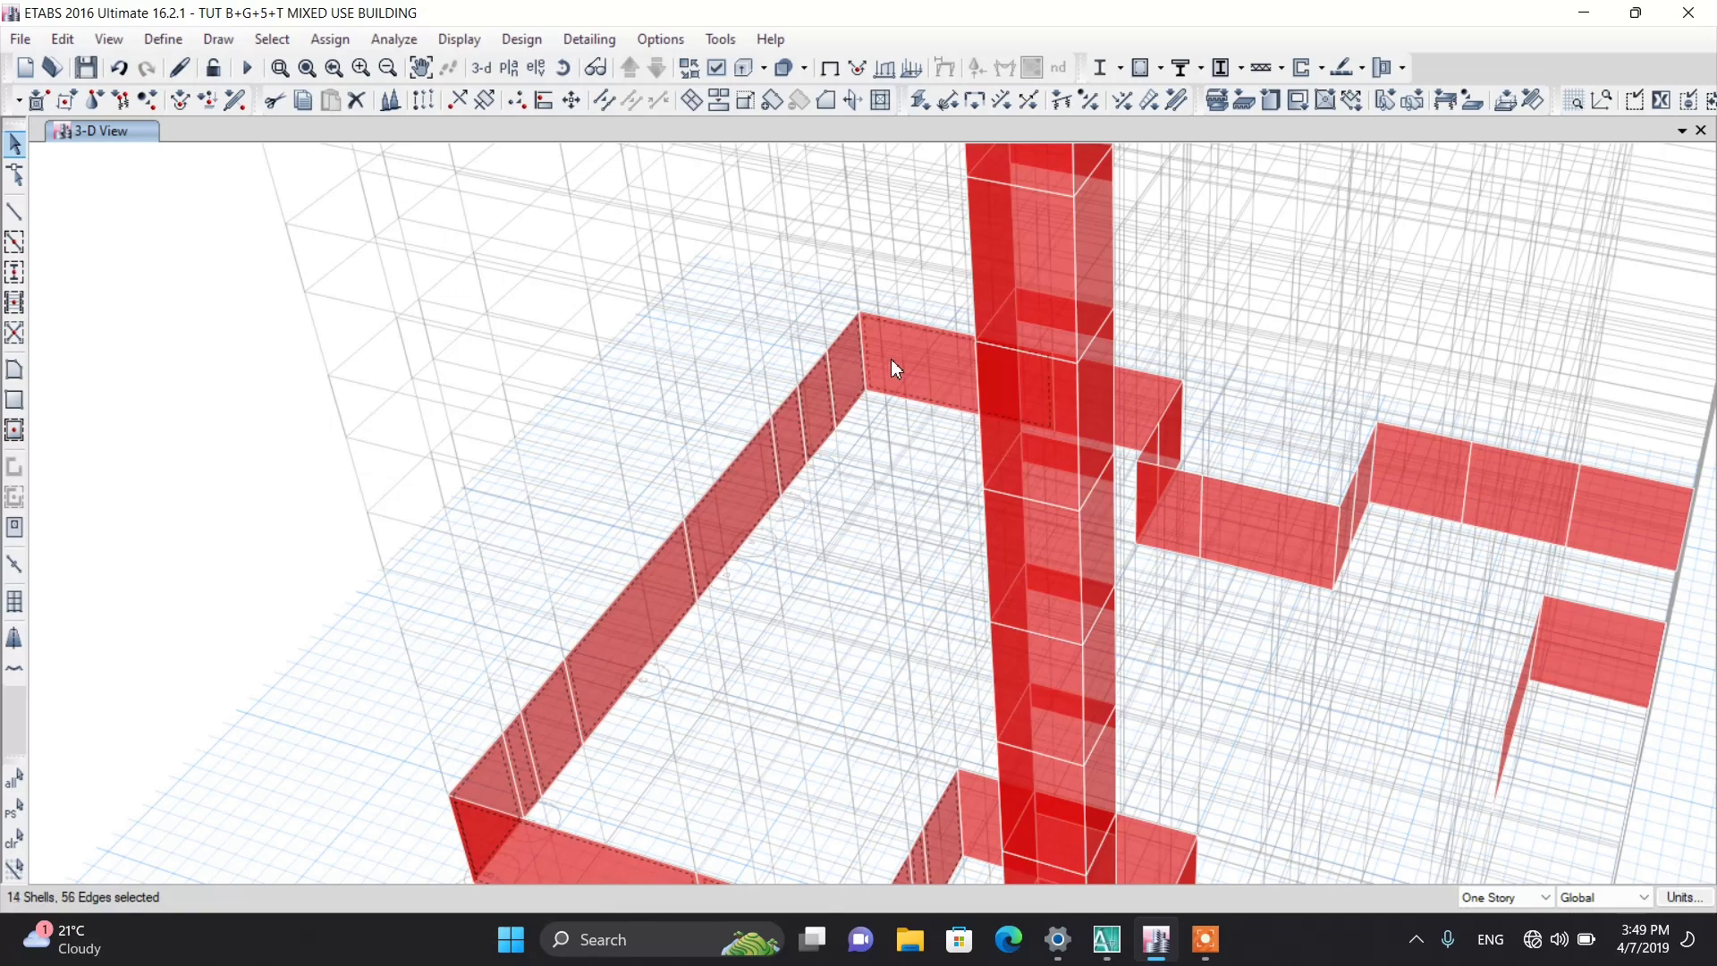
click(891, 358)
Step: Add all panels of the stepped basement wall opposite the lift core, through both jogs to its free end, to the selection
scroll(894, 360, down, 3)
shift+middle_drag(903, 367, 775, 583)
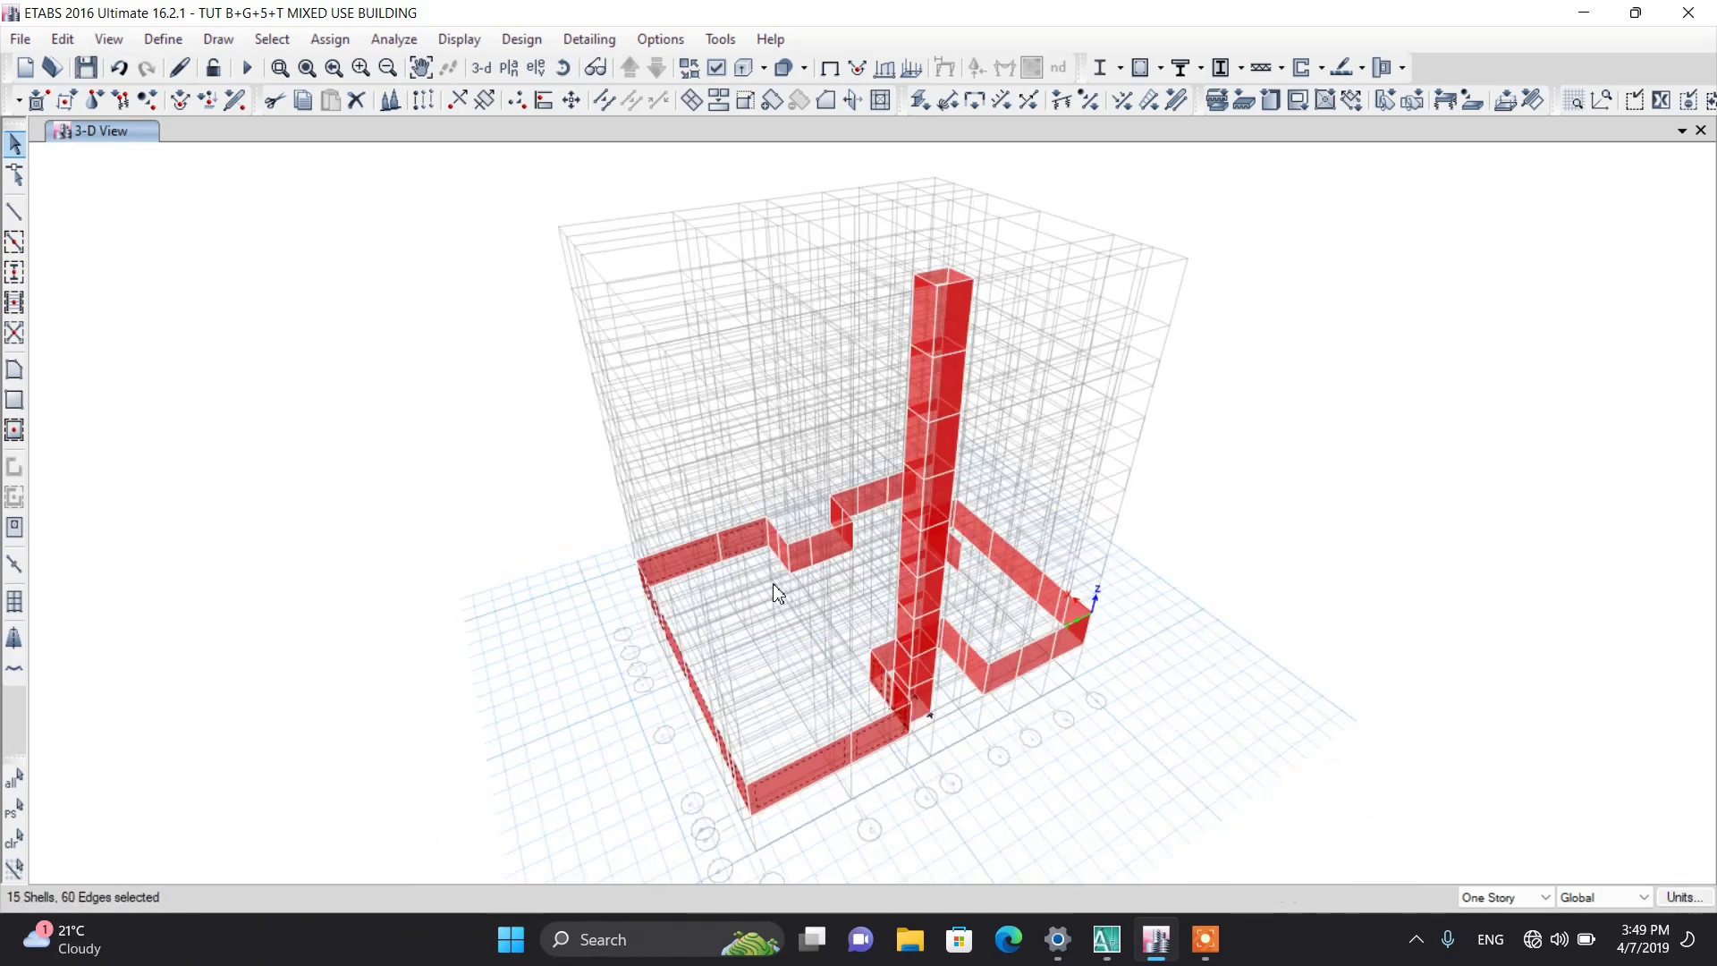
scroll(774, 586, up, 3)
click(801, 496)
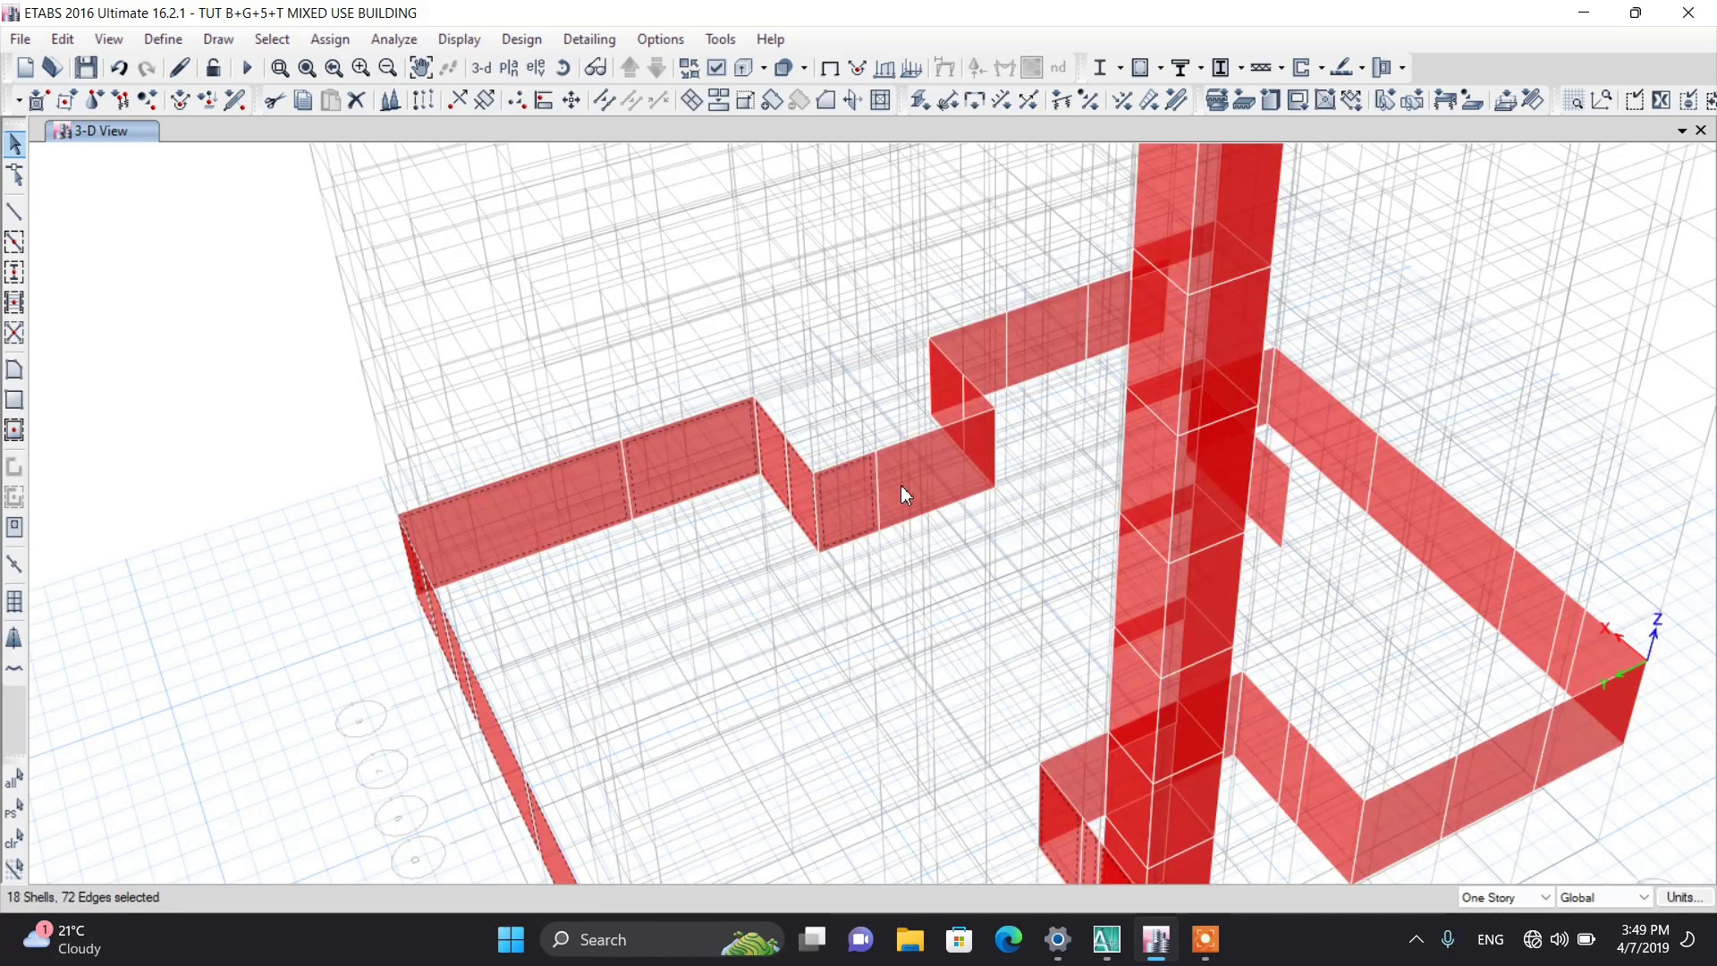
click(970, 468)
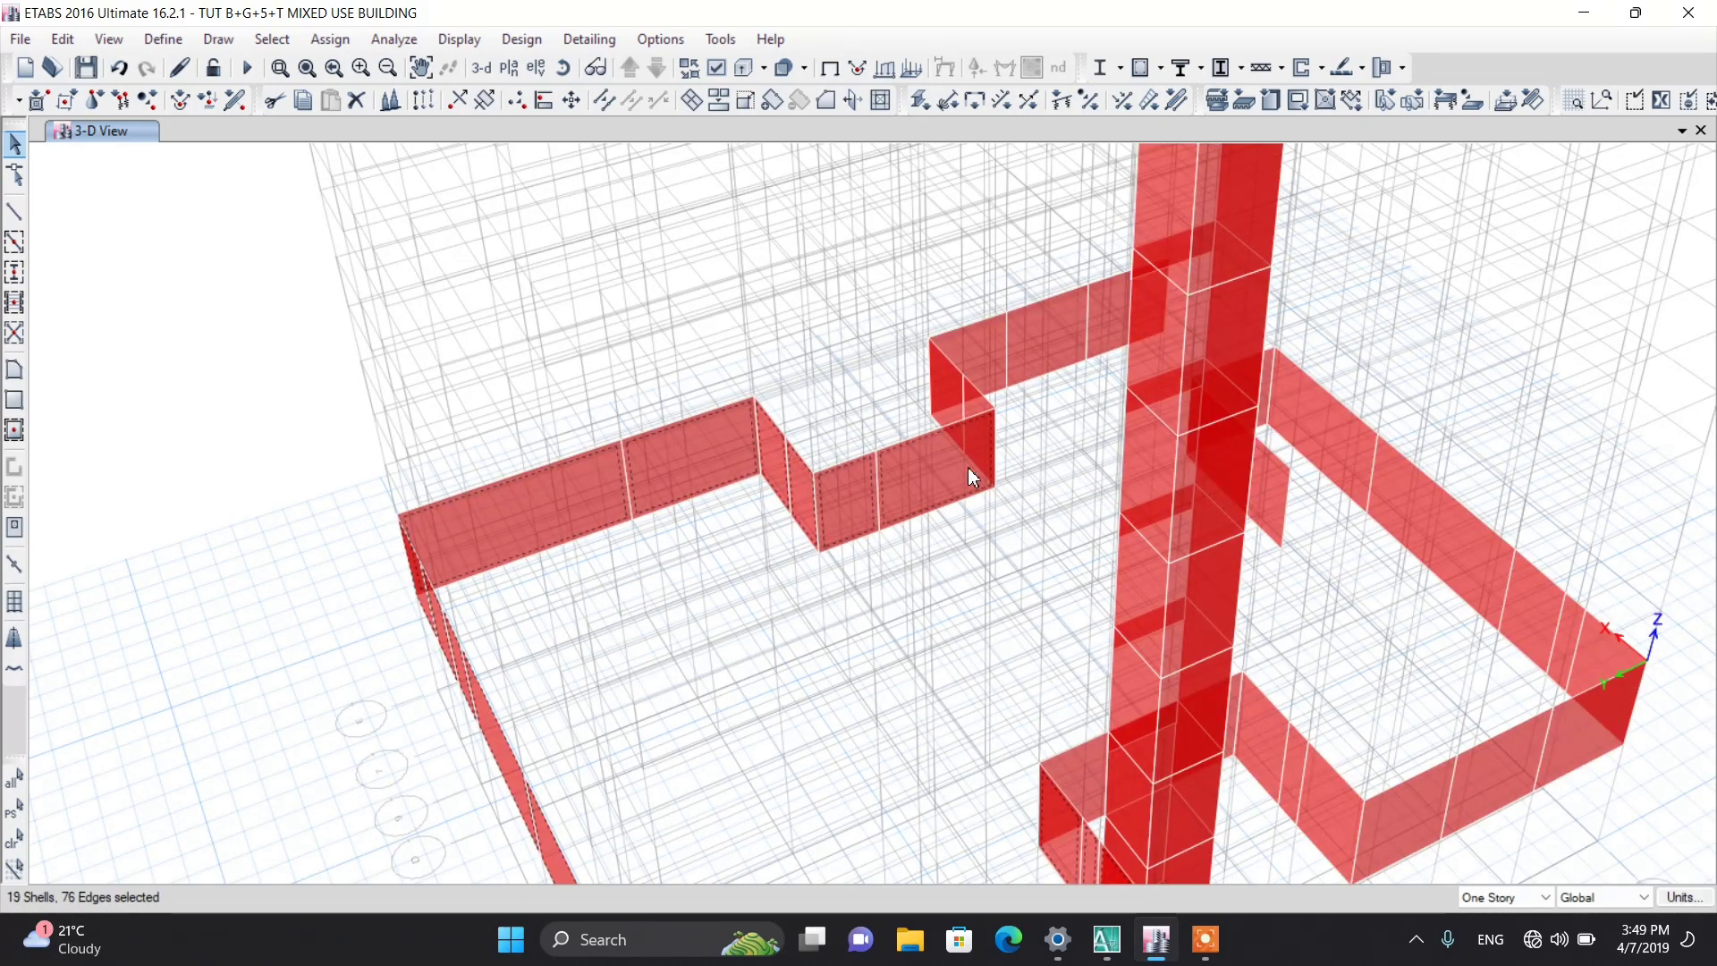
click(980, 401)
click(1002, 352)
click(1093, 341)
Step: Add the short return walls on the other side of the perimeter opening to the selection
scroll(1082, 346, down, 5)
shift+middle_drag(1082, 348, 927, 529)
scroll(922, 526, up, 10)
scroll(956, 473, down, 10)
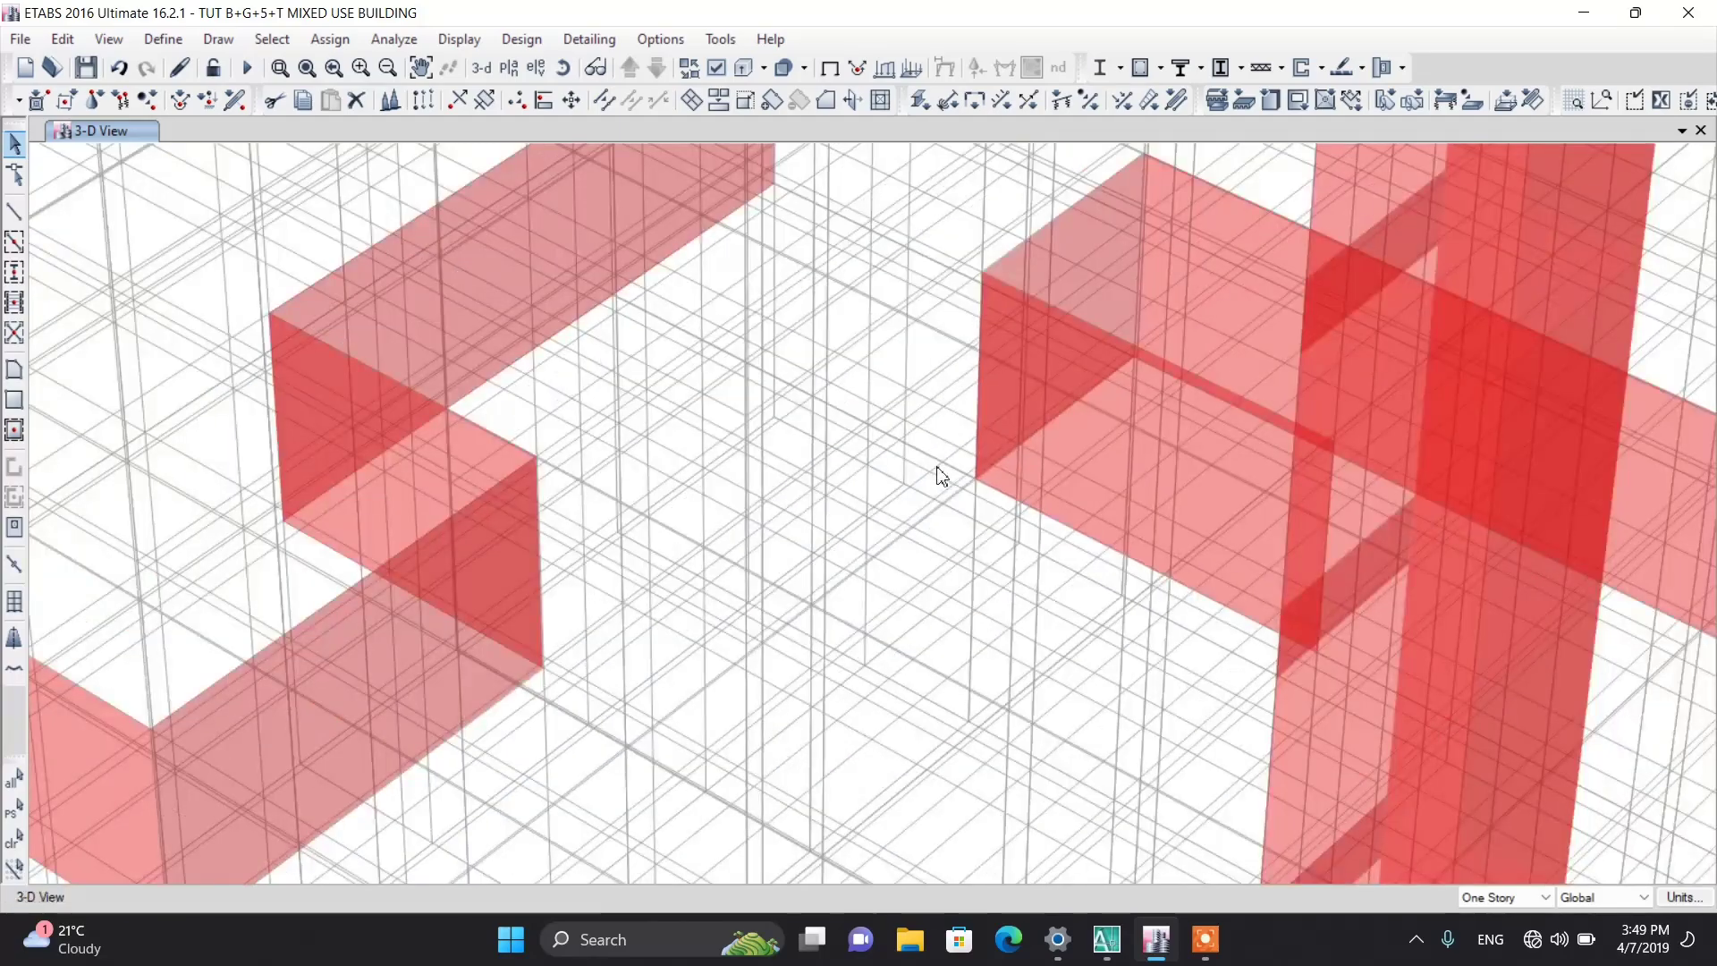
click(1026, 447)
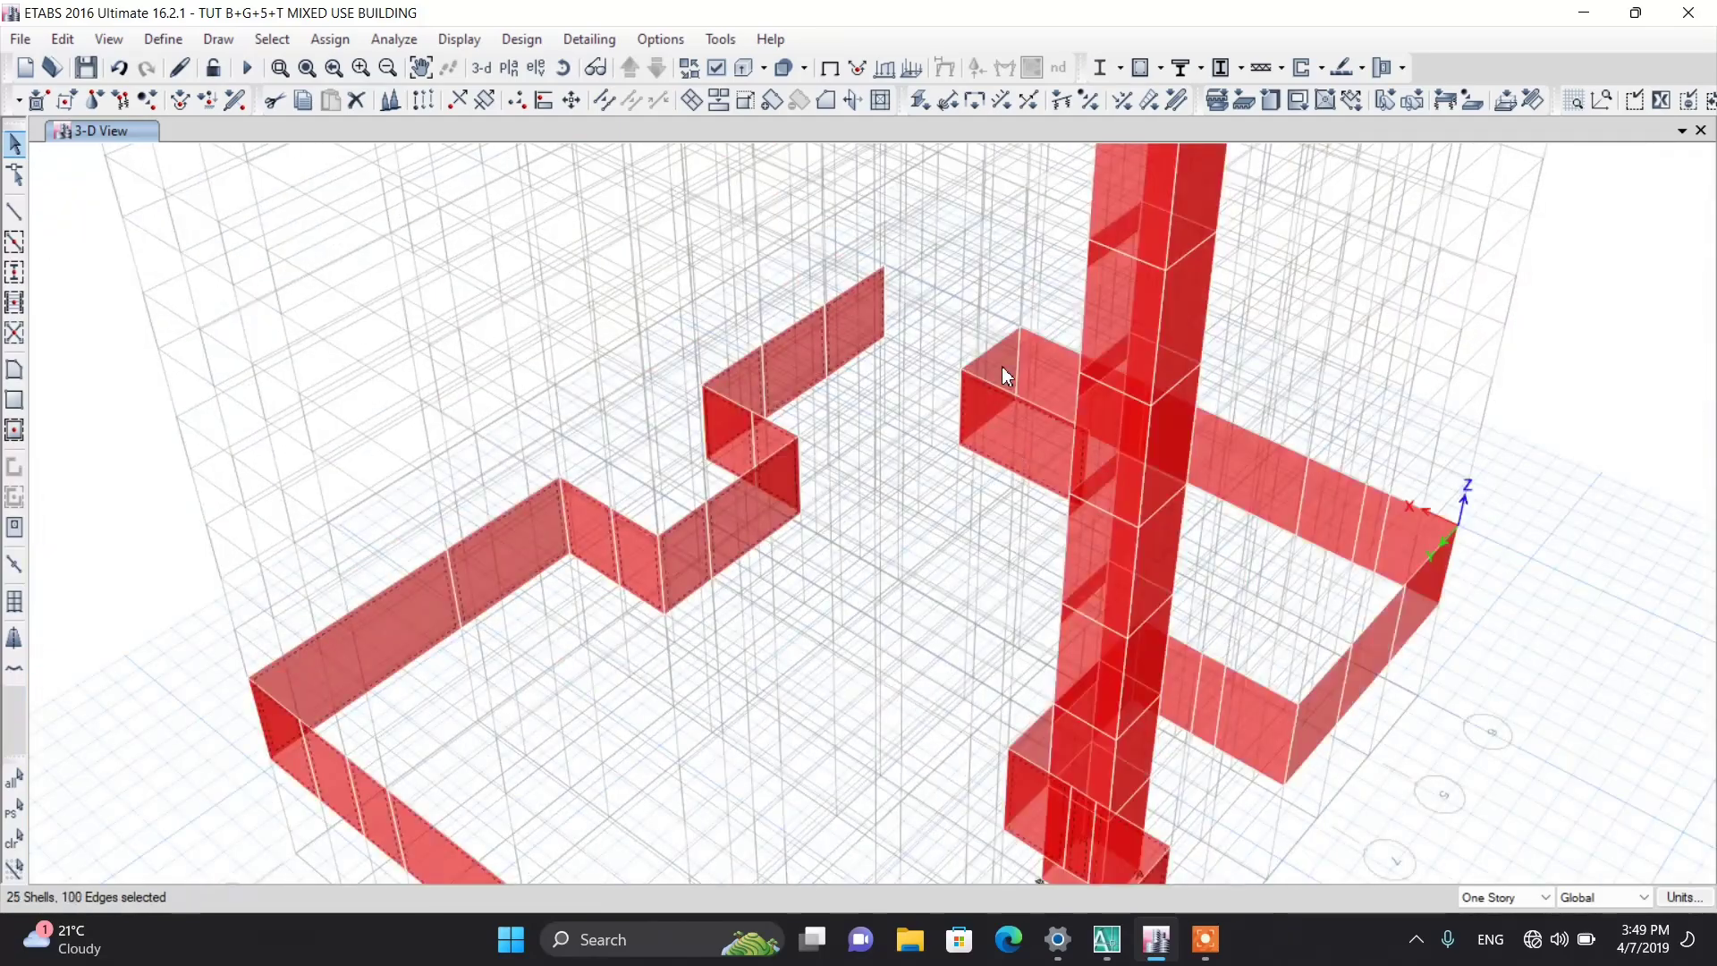
click(1041, 368)
Step: Add the long basement wall panels running along the X axis up to the origin corner to the selection
scroll(1046, 375, down, 6)
shift+middle_drag(1096, 445, 953, 651)
scroll(996, 564, up, 5)
scroll(1004, 563, down, 6)
scroll(953, 651, up, 5)
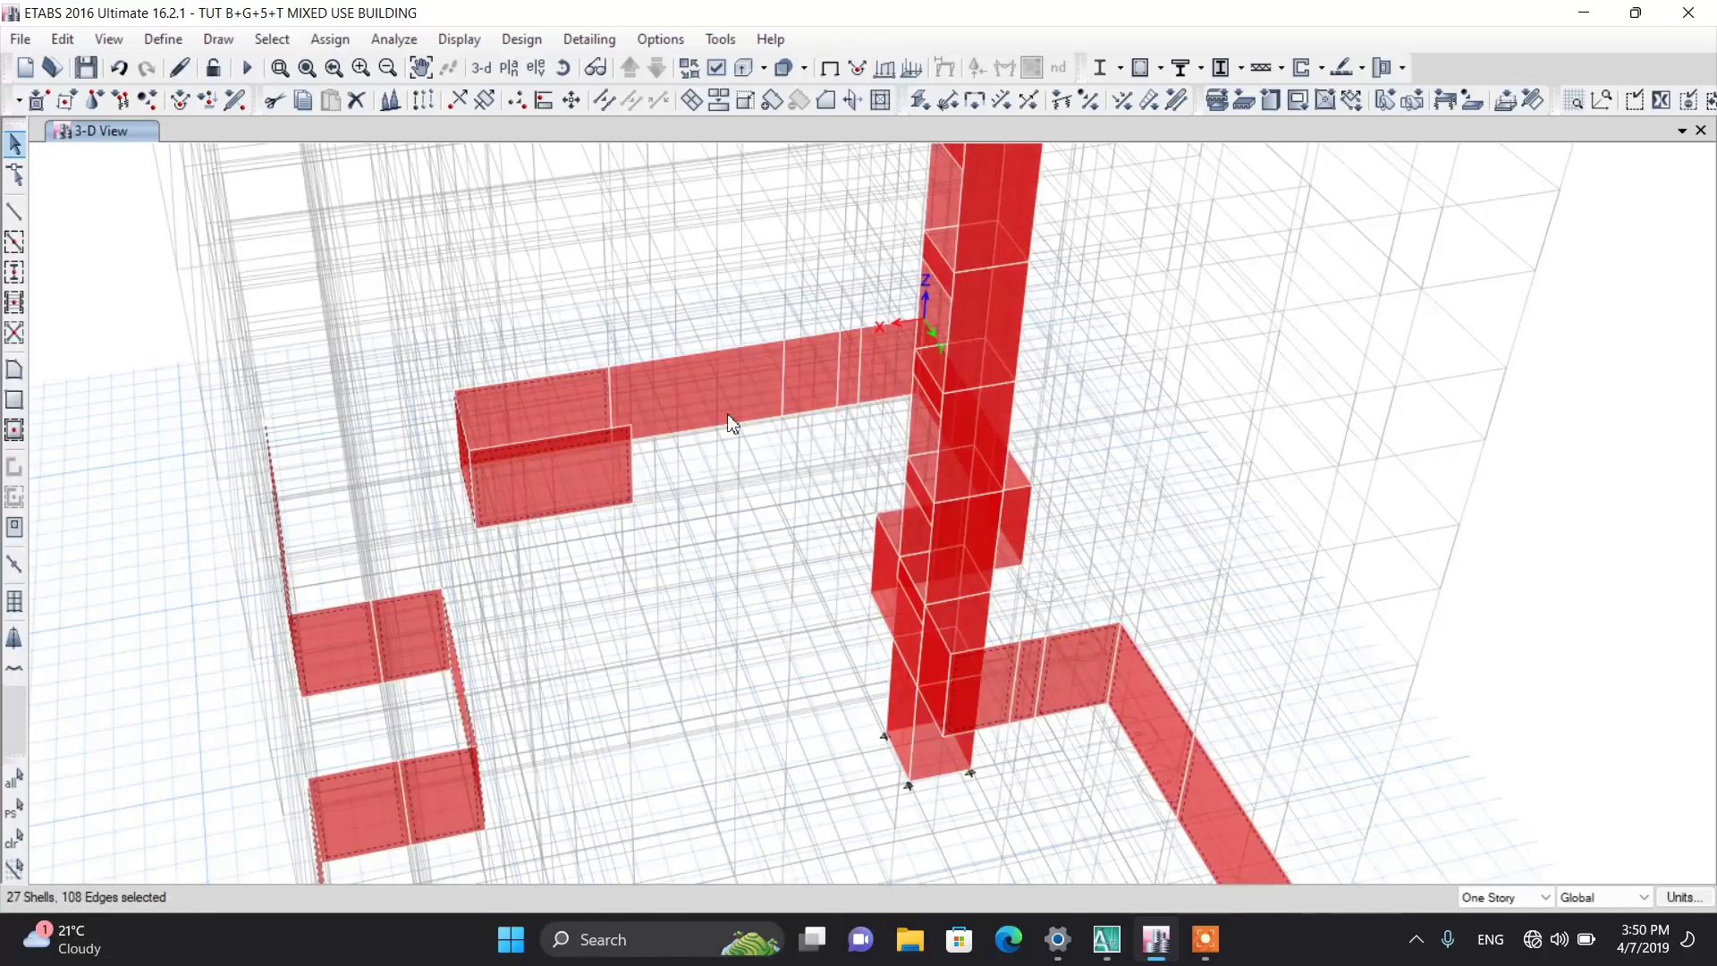
click(872, 379)
Step: Add the basement wall panels running along the Y axis from the origin corner towards the lift core to the selection
scroll(873, 379, down, 6)
shift+middle_drag(875, 500, 880, 606)
scroll(881, 606, up, 5)
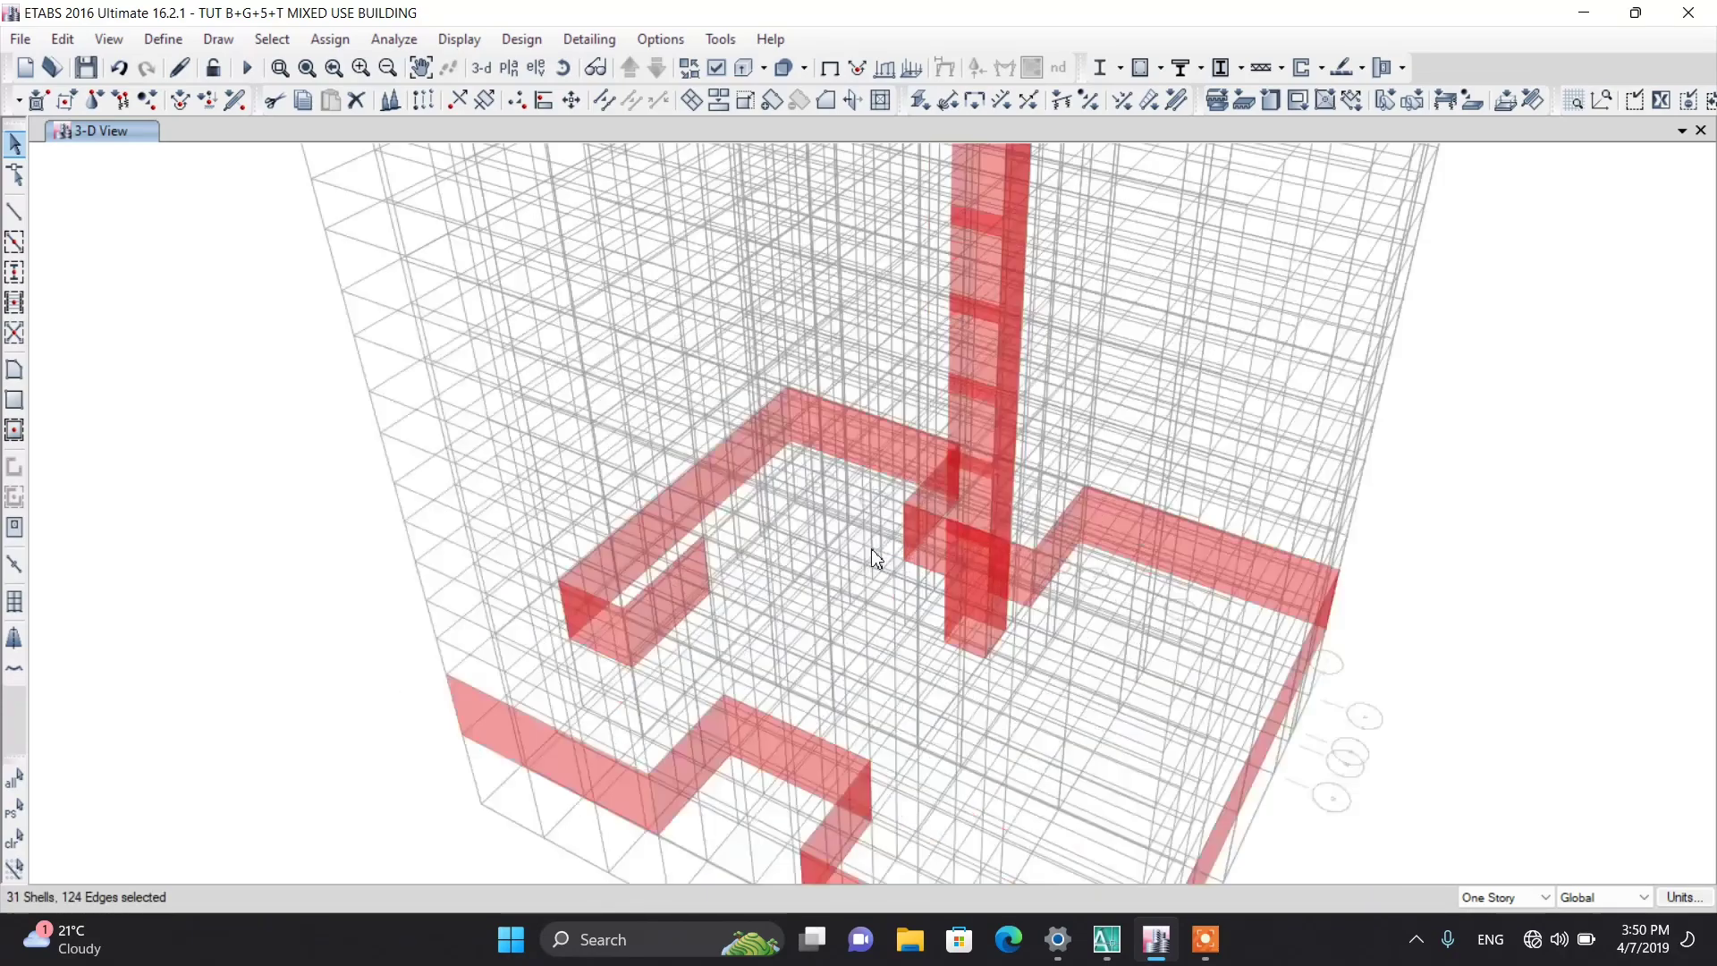
click(887, 401)
click(931, 410)
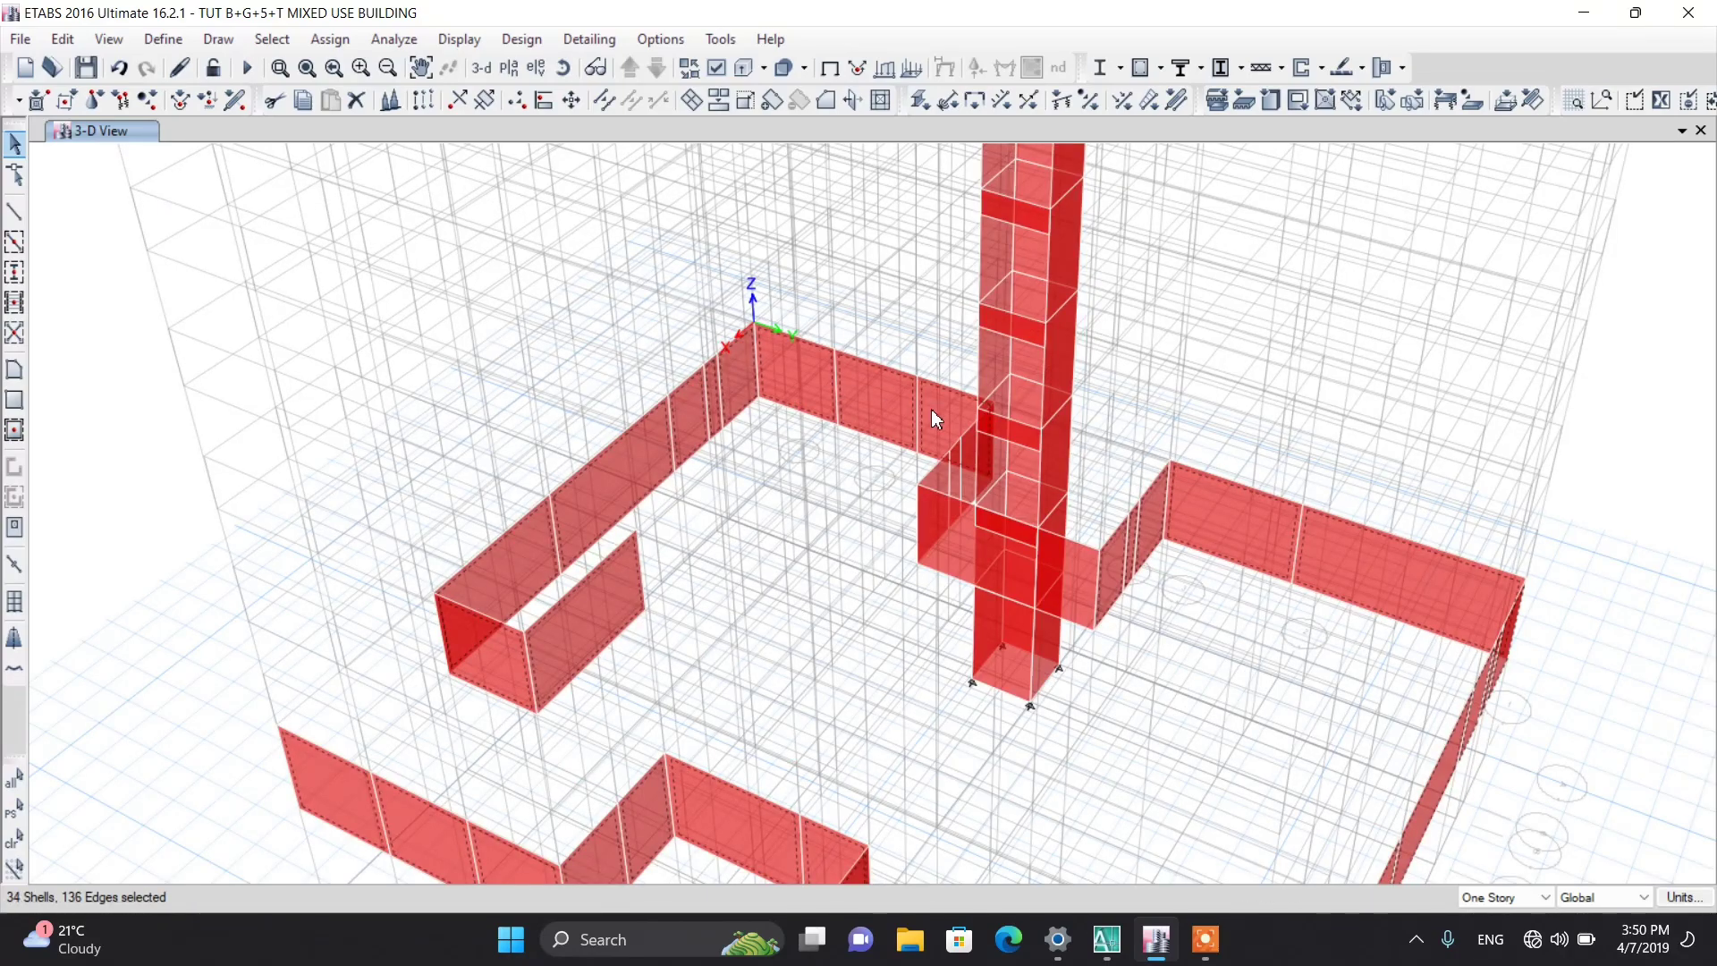
Step: Add the jog wall panels between the Y-axis wall and the lift core to the selection
scroll(930, 410, down, 5)
shift+middle_drag(942, 537, 813, 606)
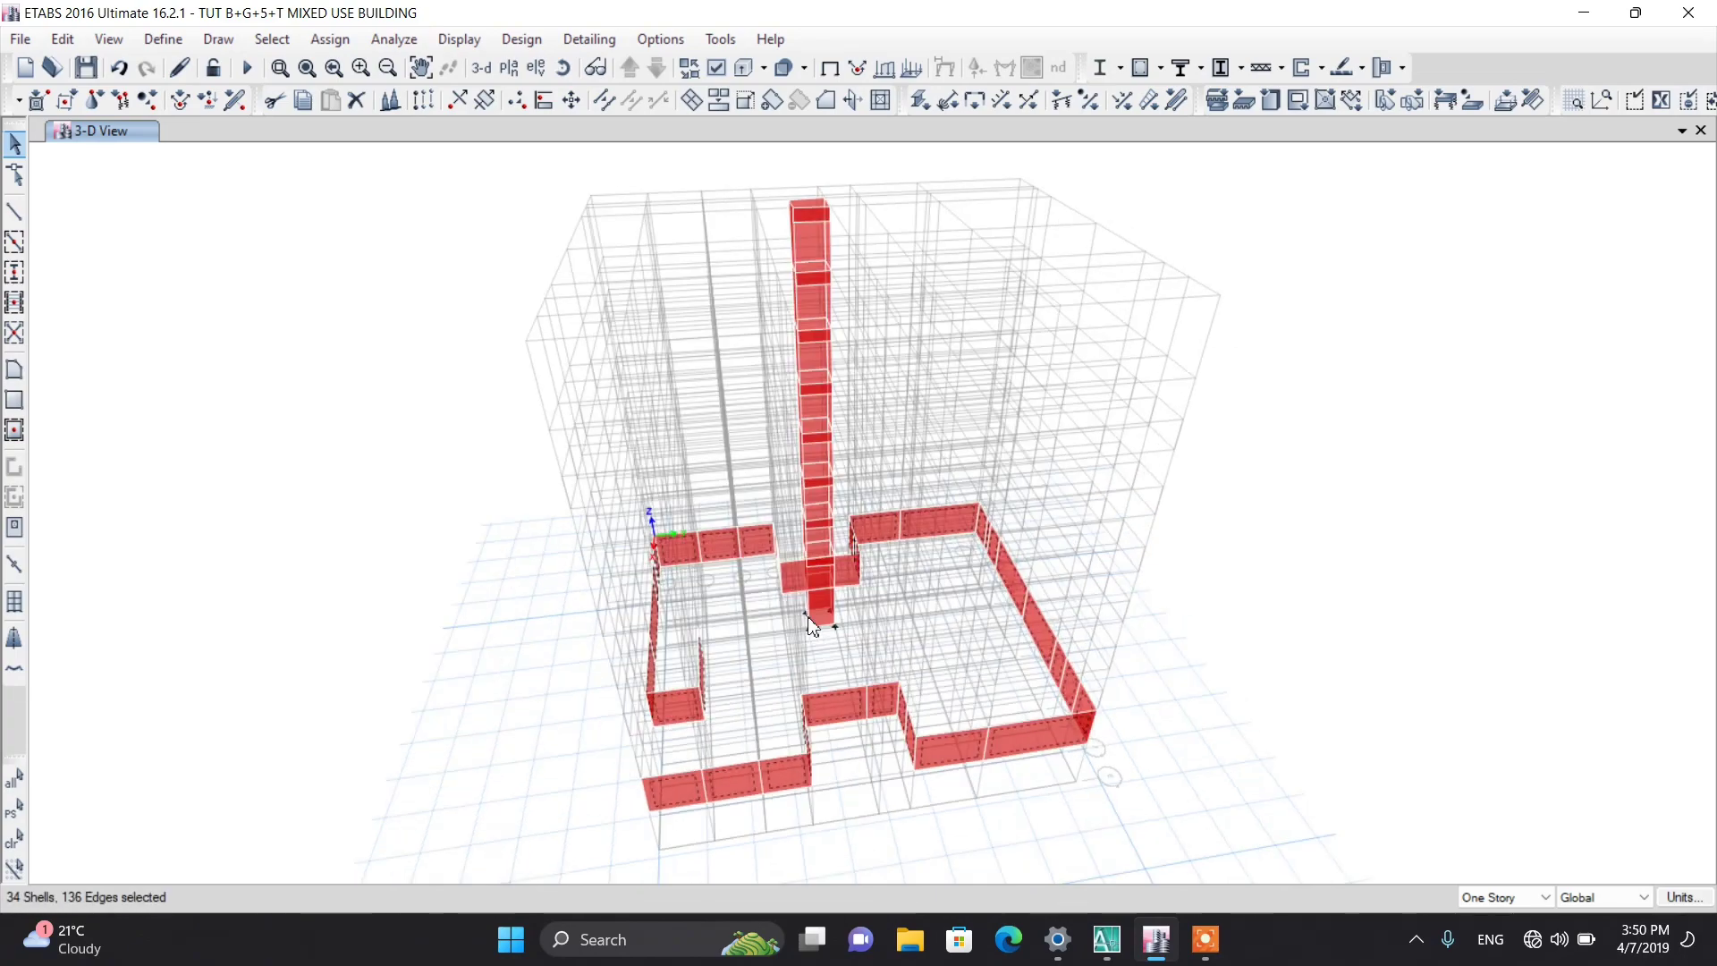
scroll(802, 614, up, 7)
scroll(715, 426, down, 6)
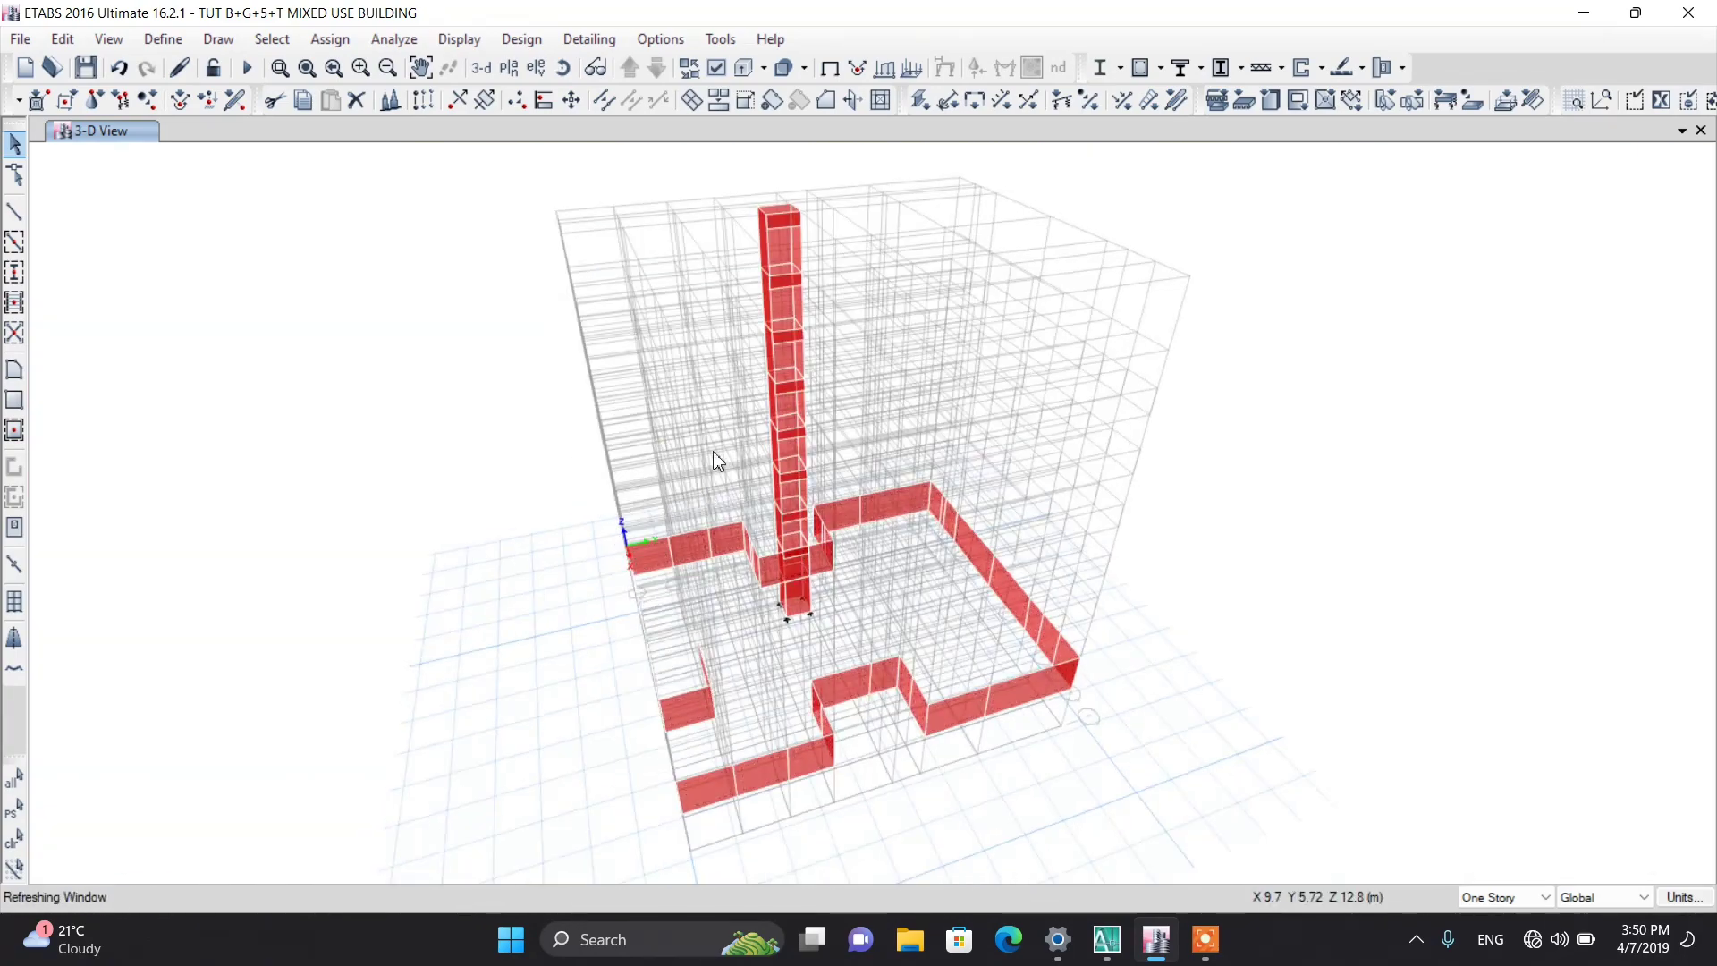
shift+middle_drag(714, 460, 765, 590)
scroll(766, 588, up, 4)
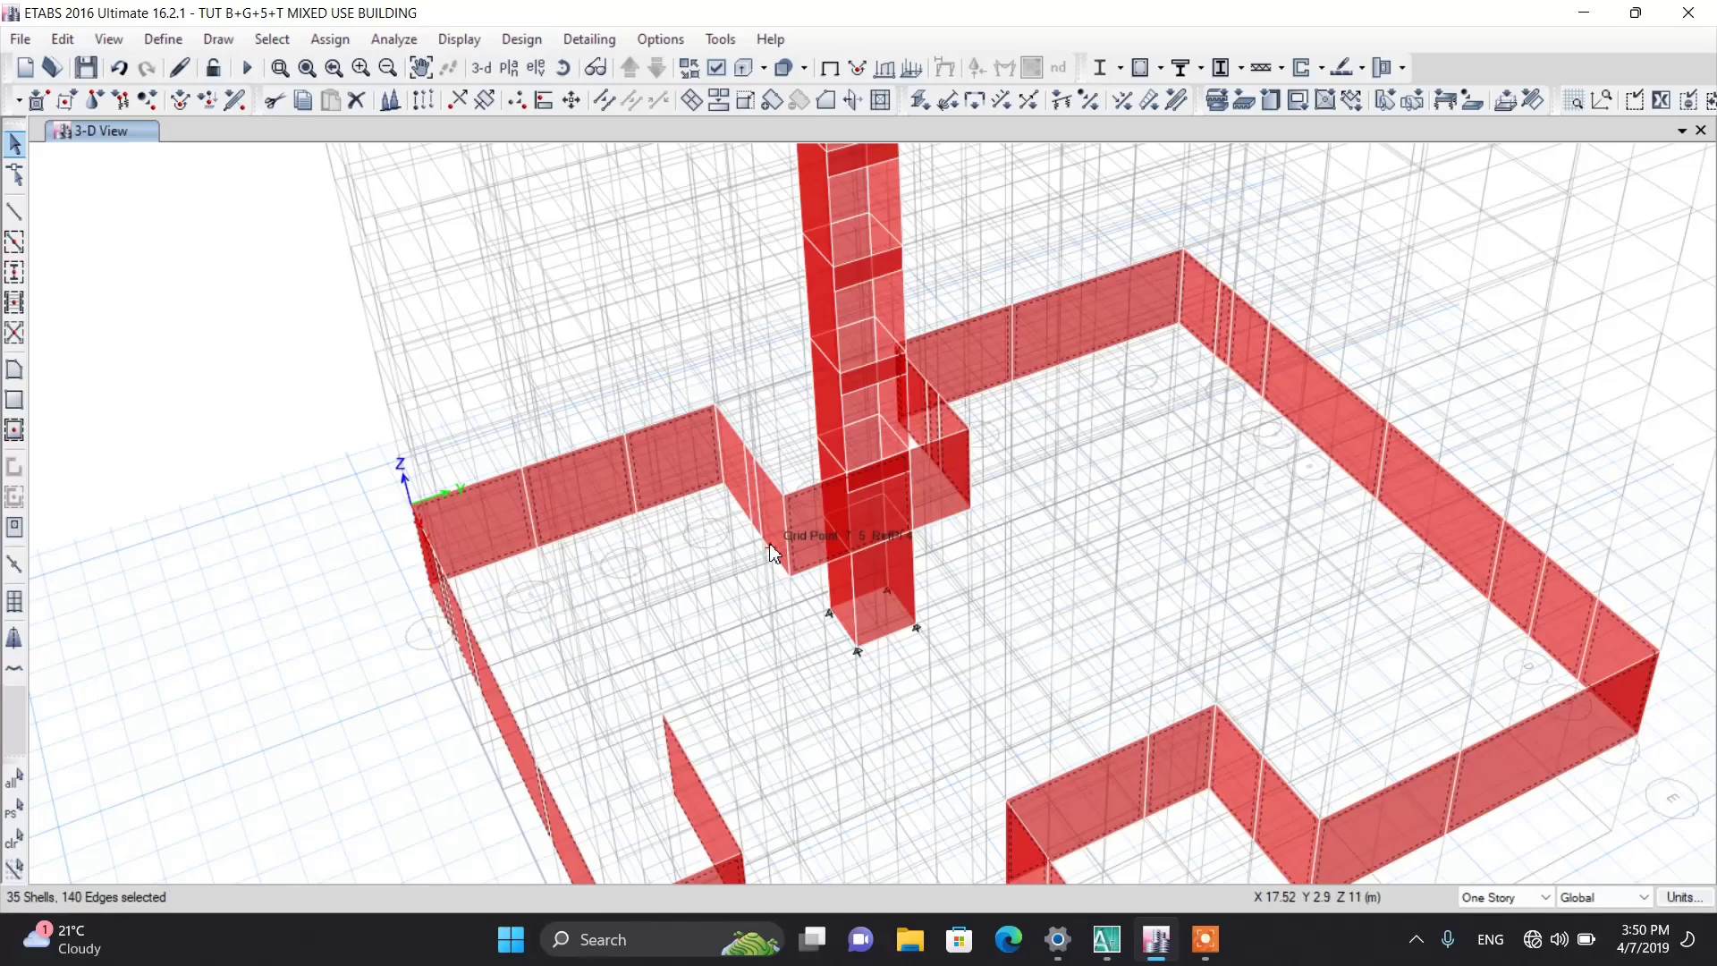
click(773, 542)
click(754, 516)
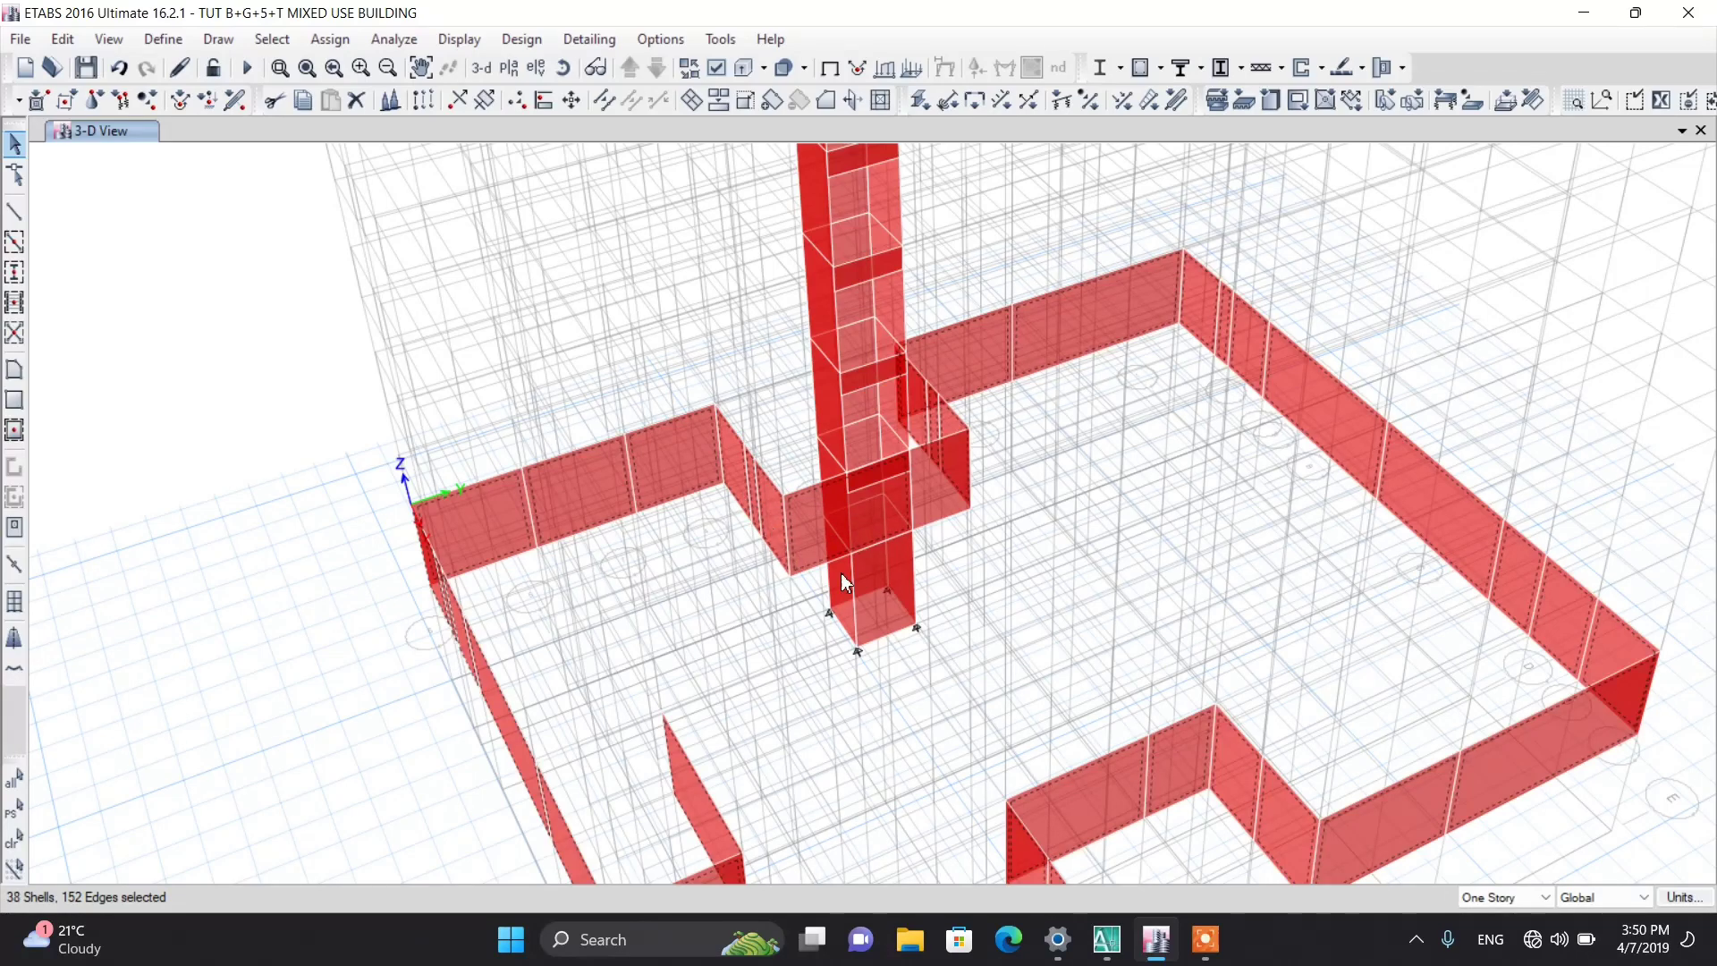
Step: Add the basement wall behind the lift core and the lower panels of the core's solid side to the selection
scroll(889, 580, down, 5)
shift+middle_drag(908, 601, 892, 587)
scroll(886, 577, up, 5)
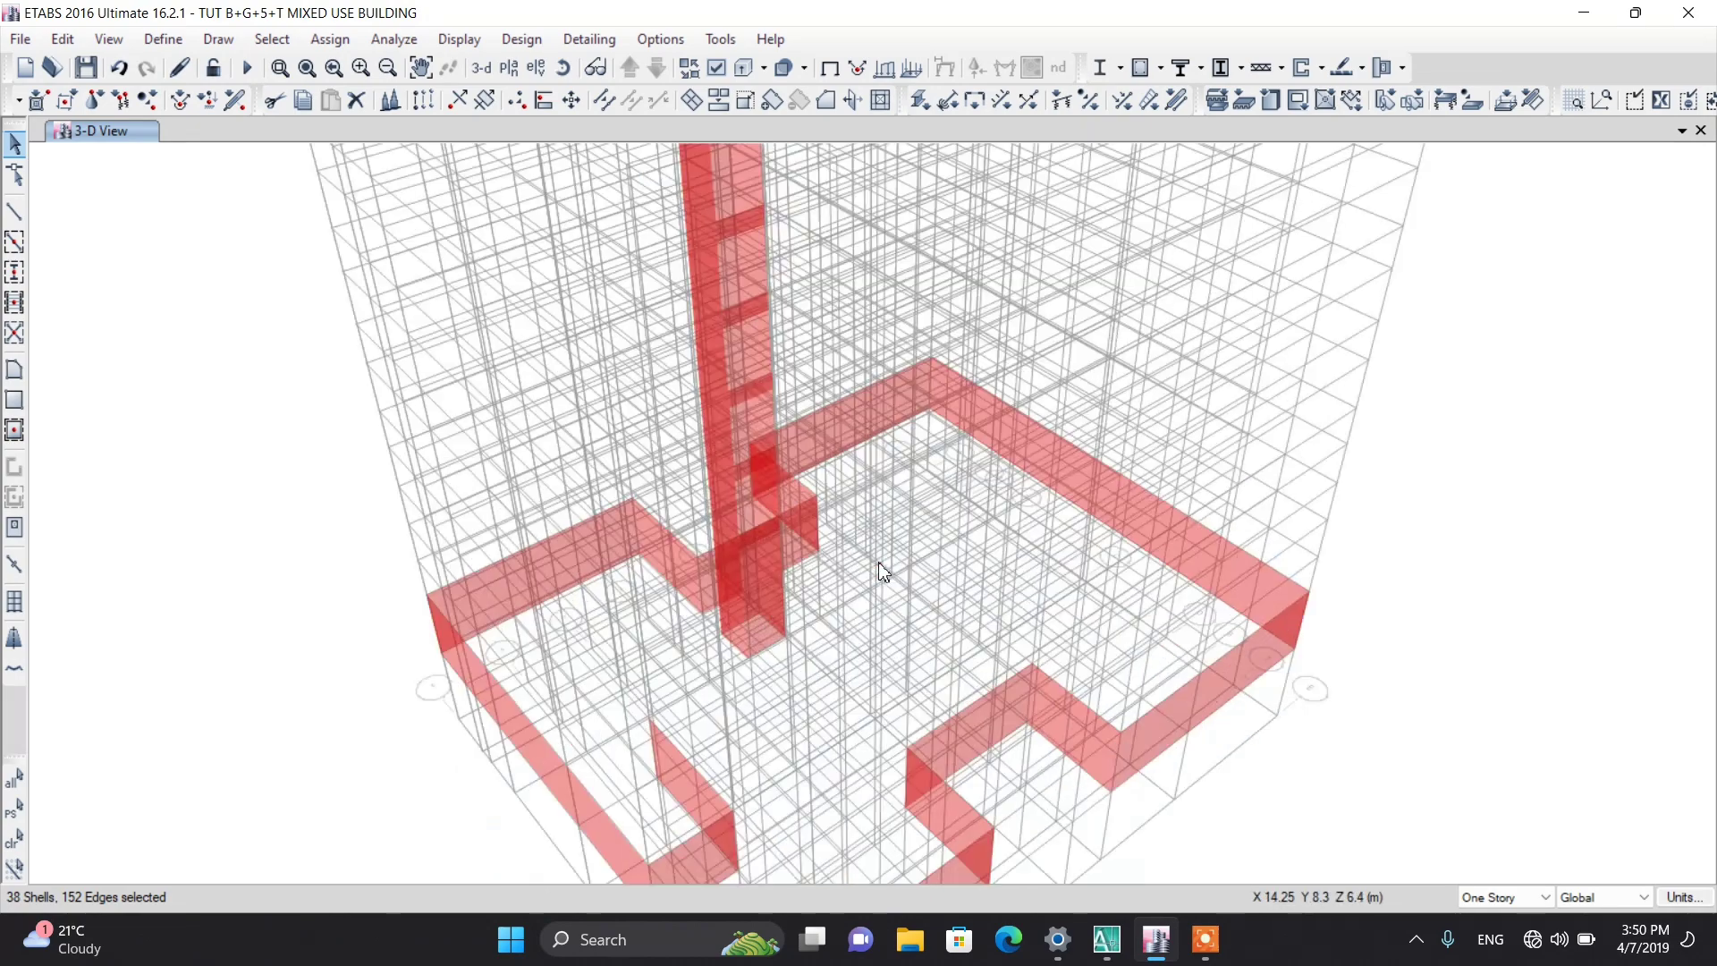
scroll(884, 570, up, 2)
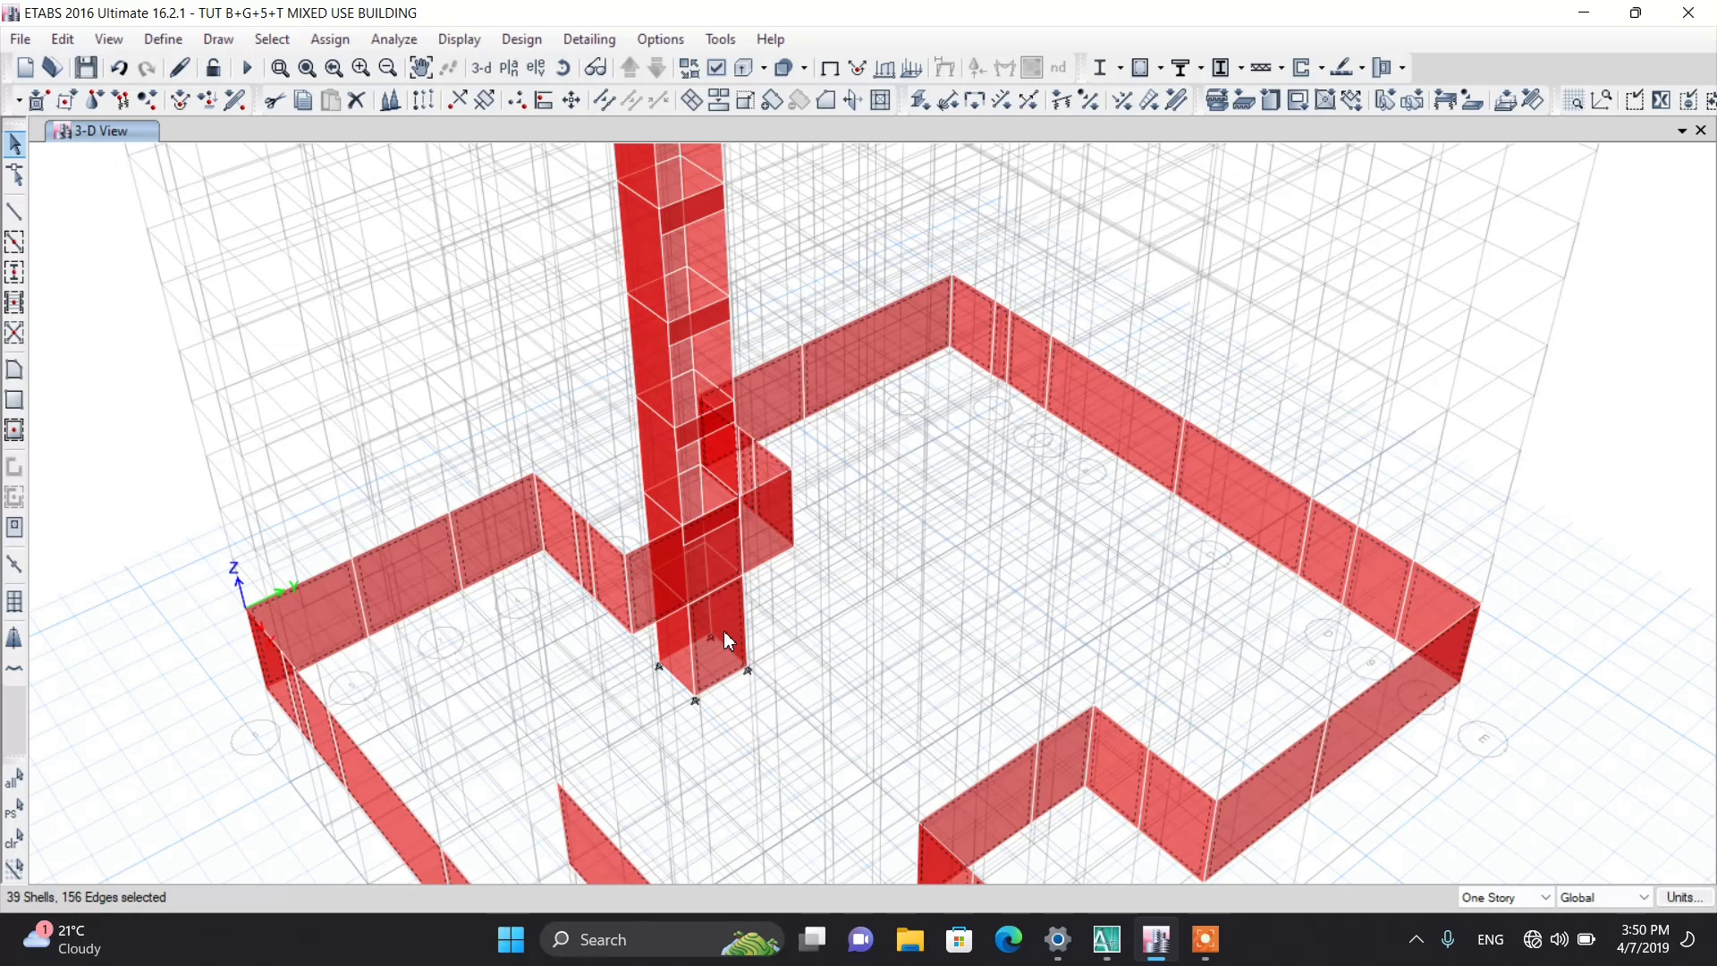
scroll(723, 632, down, 3)
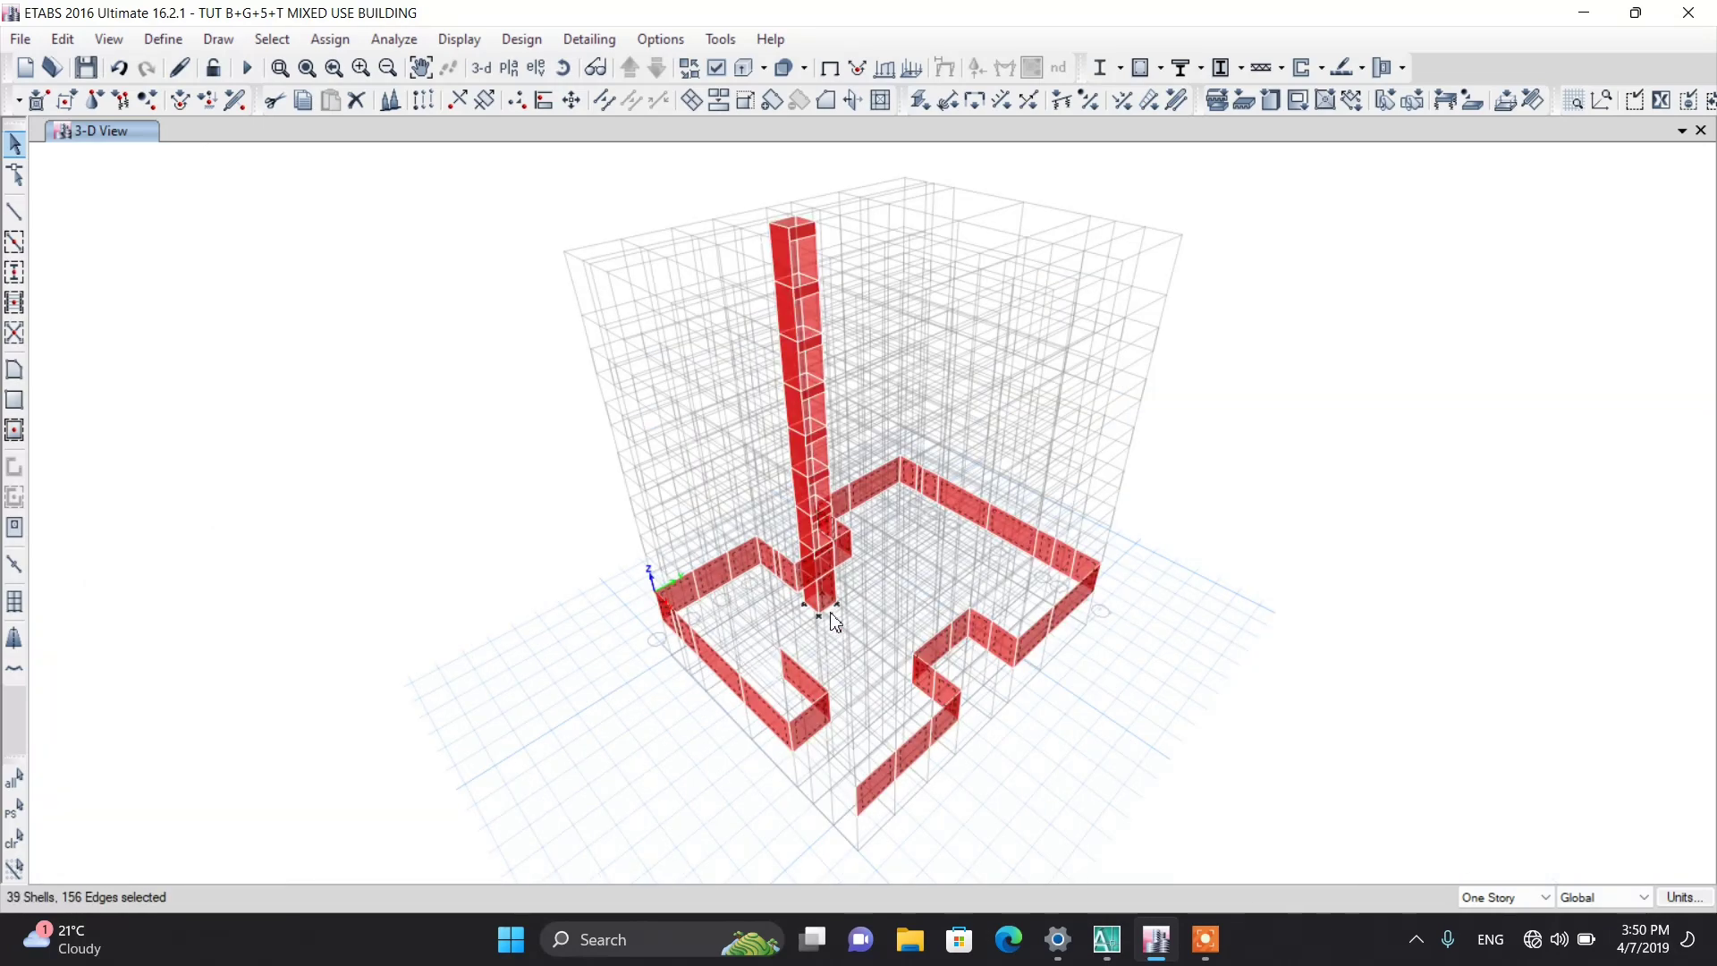
scroll(830, 593, up, 3)
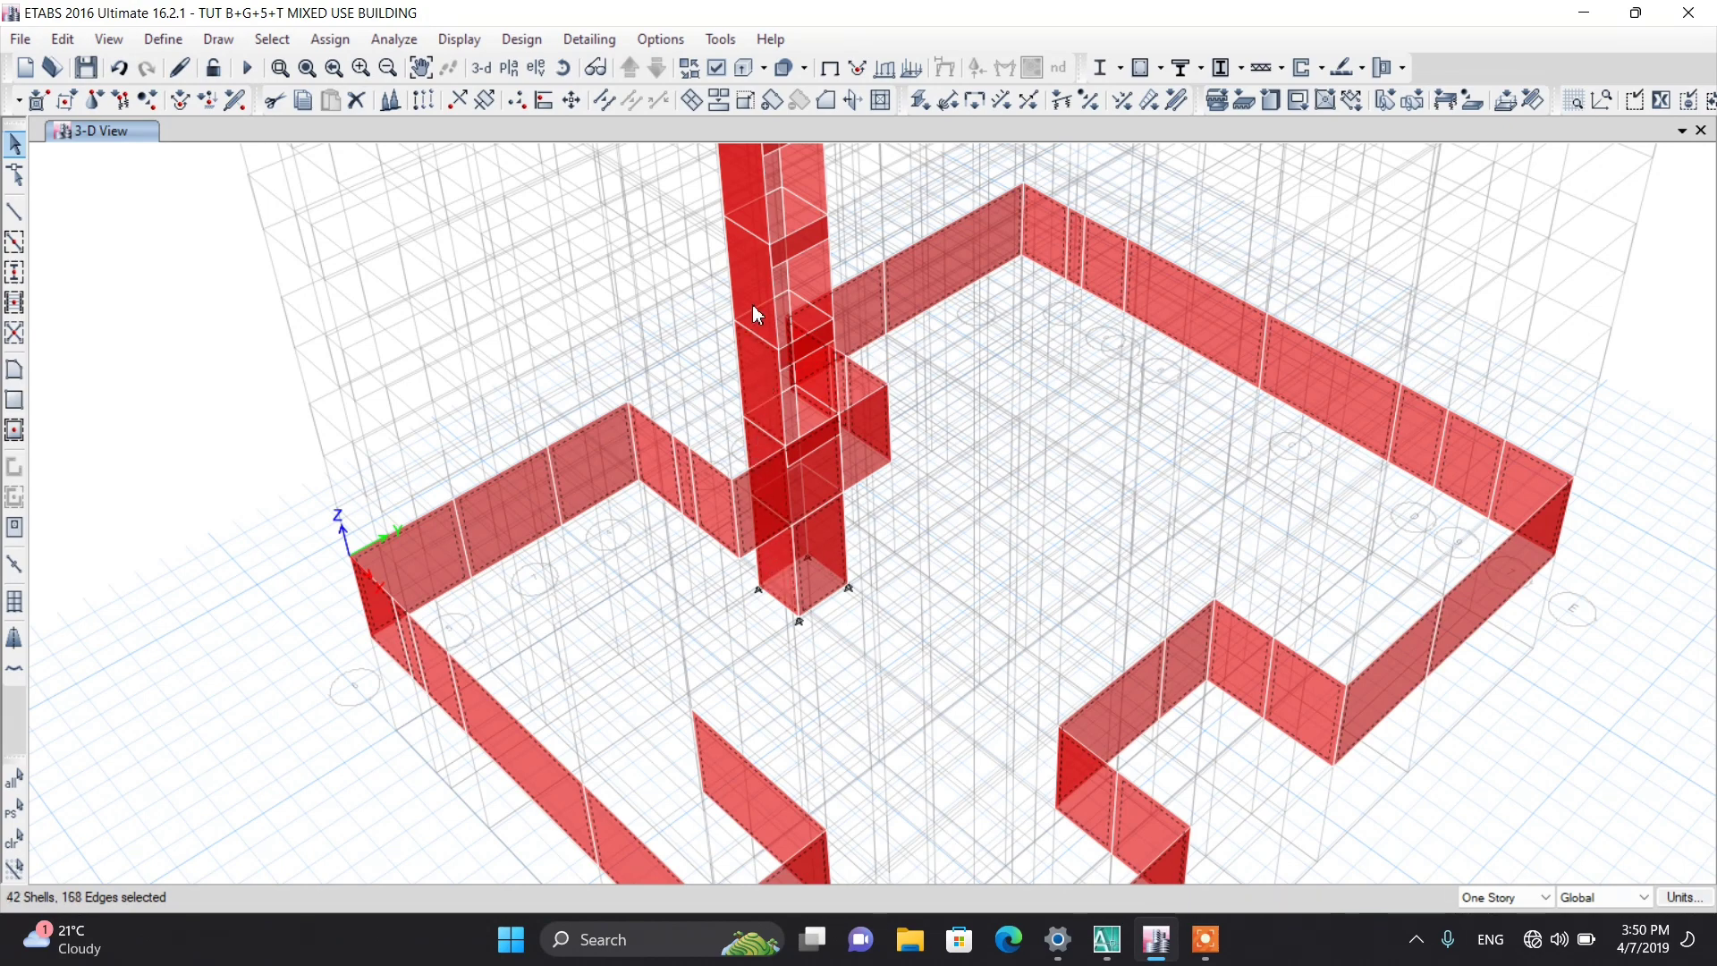
scroll(770, 533, down, 3)
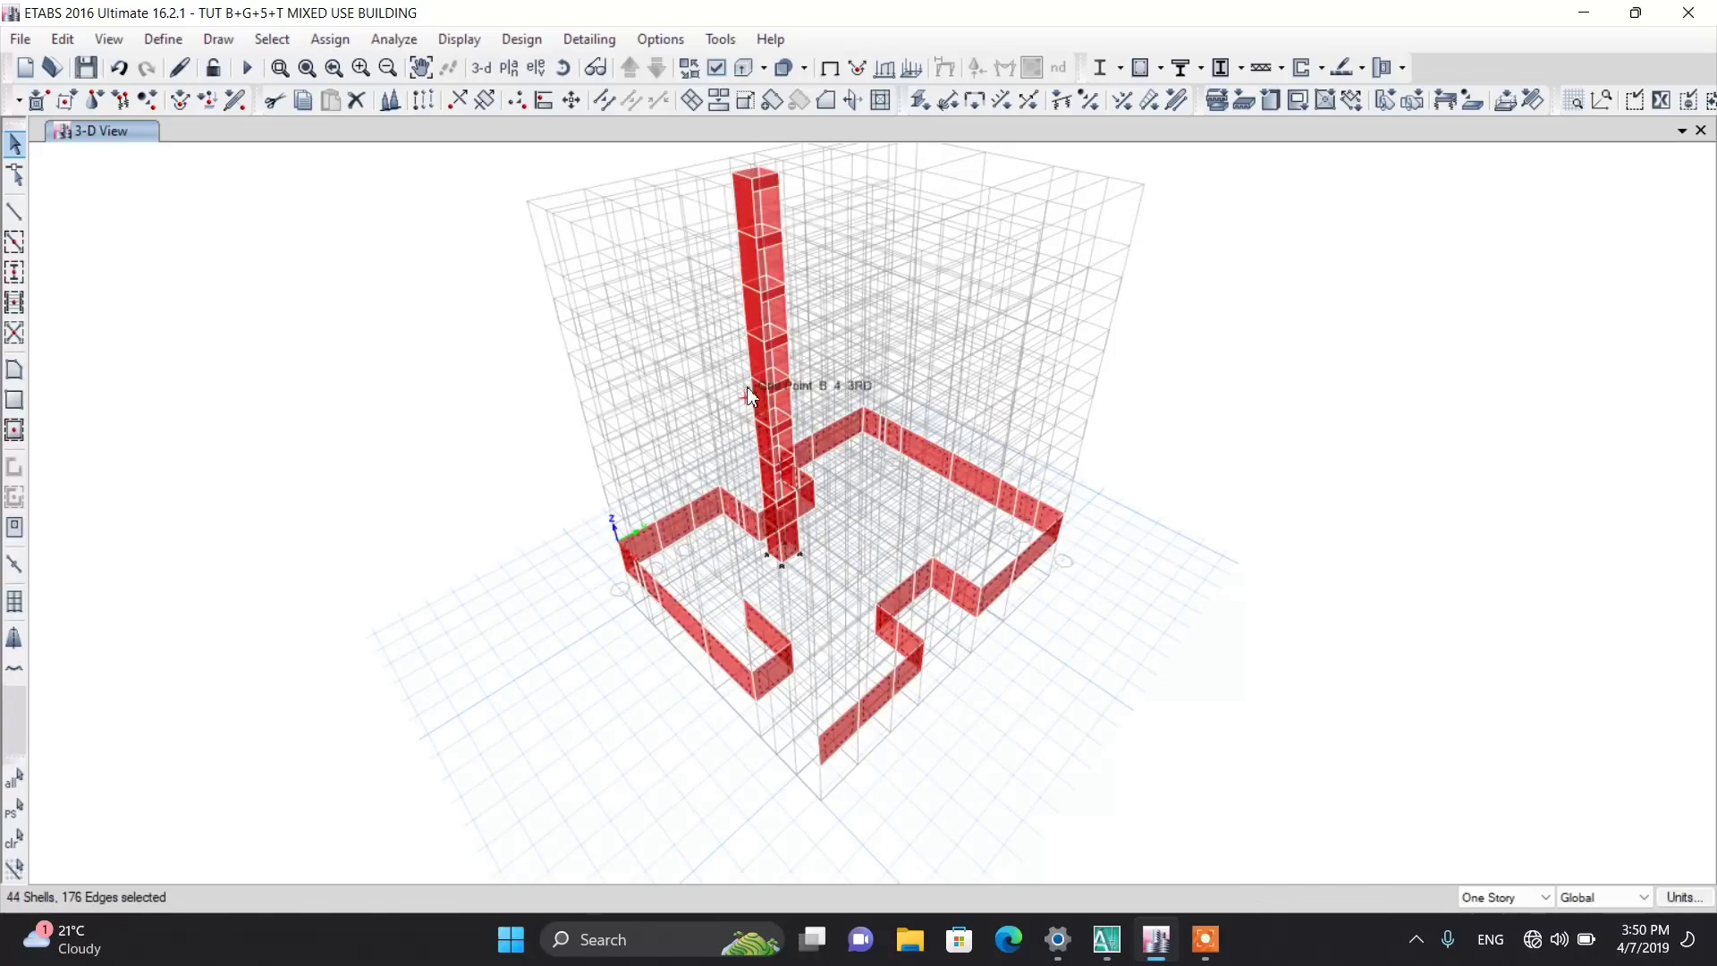
Step: Add the remaining upper-storey panels of the lift core's solid side, up to the top storey, to the selection
scroll(754, 363, up, 3)
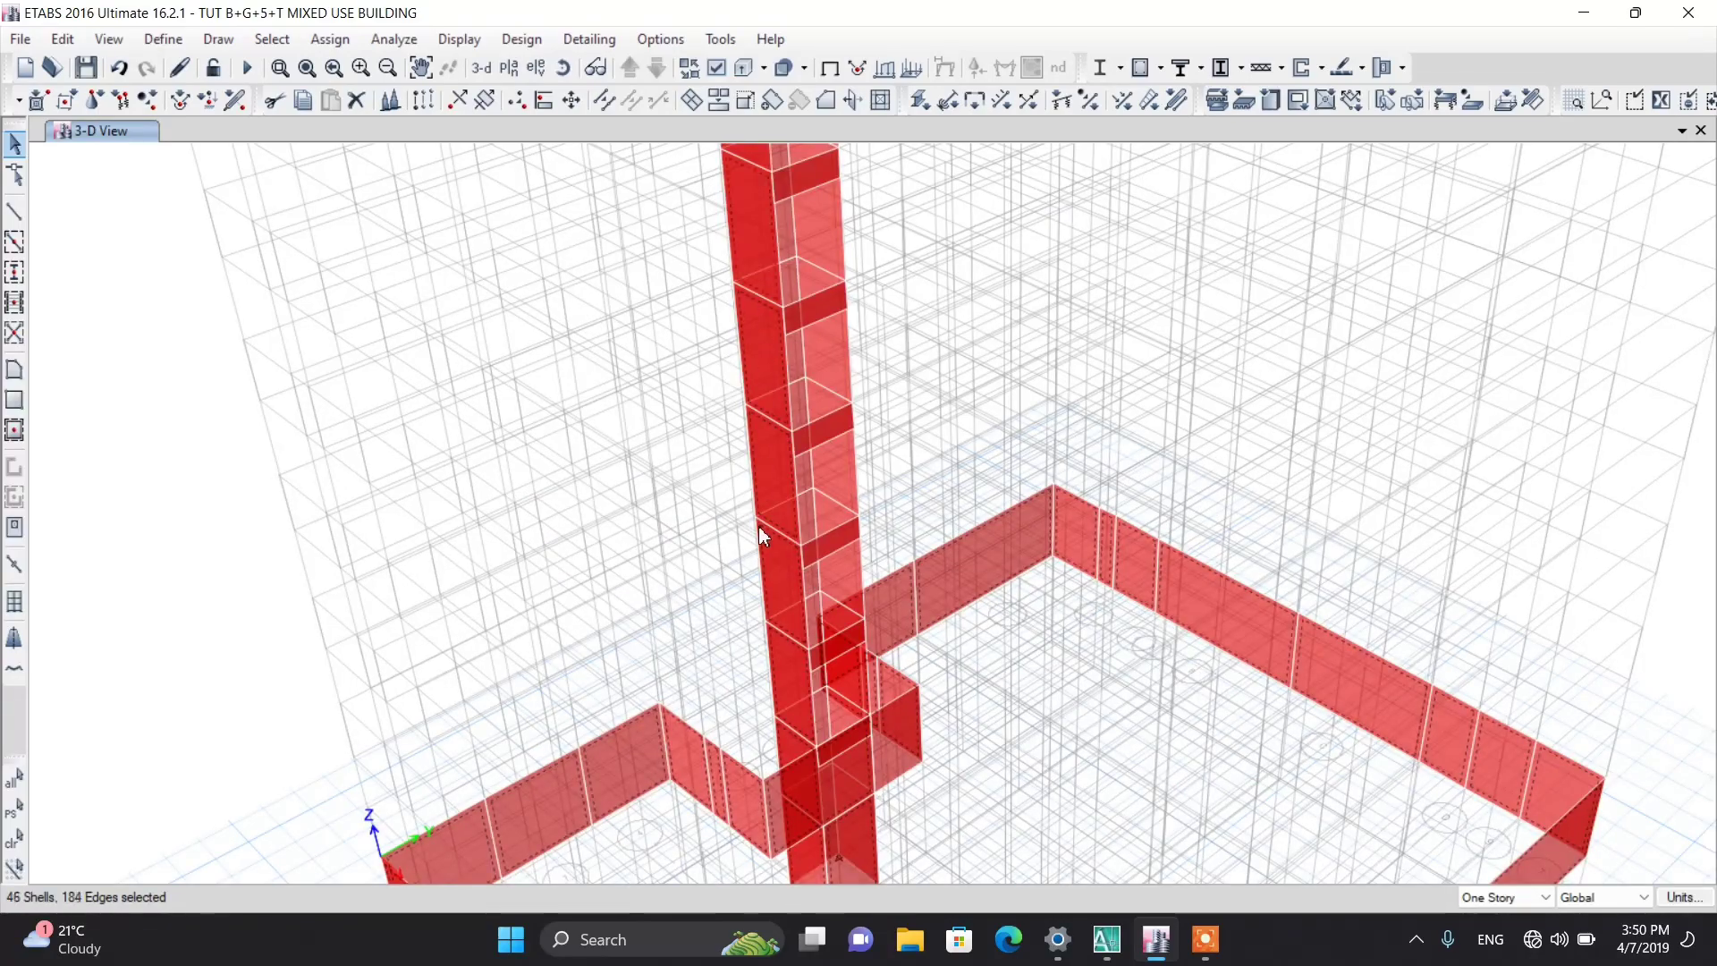
scroll(761, 535, down, 3)
scroll(754, 371, up, 4)
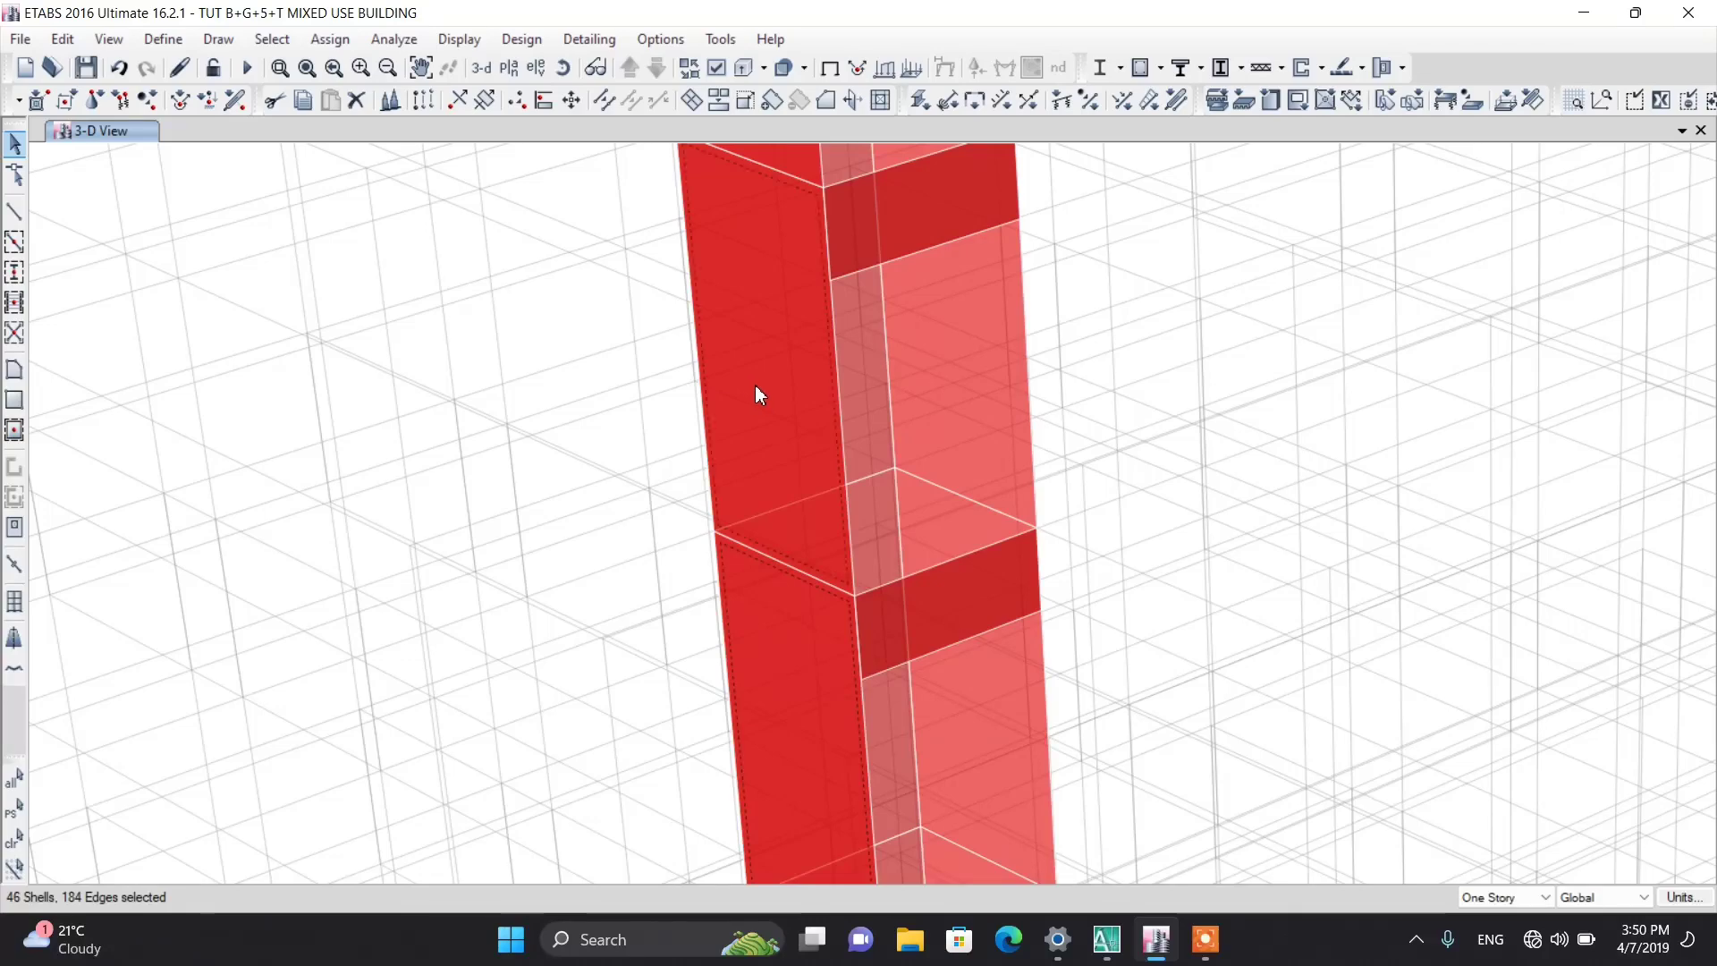
click(755, 384)
scroll(751, 496, down, 3)
scroll(738, 356, up, 2)
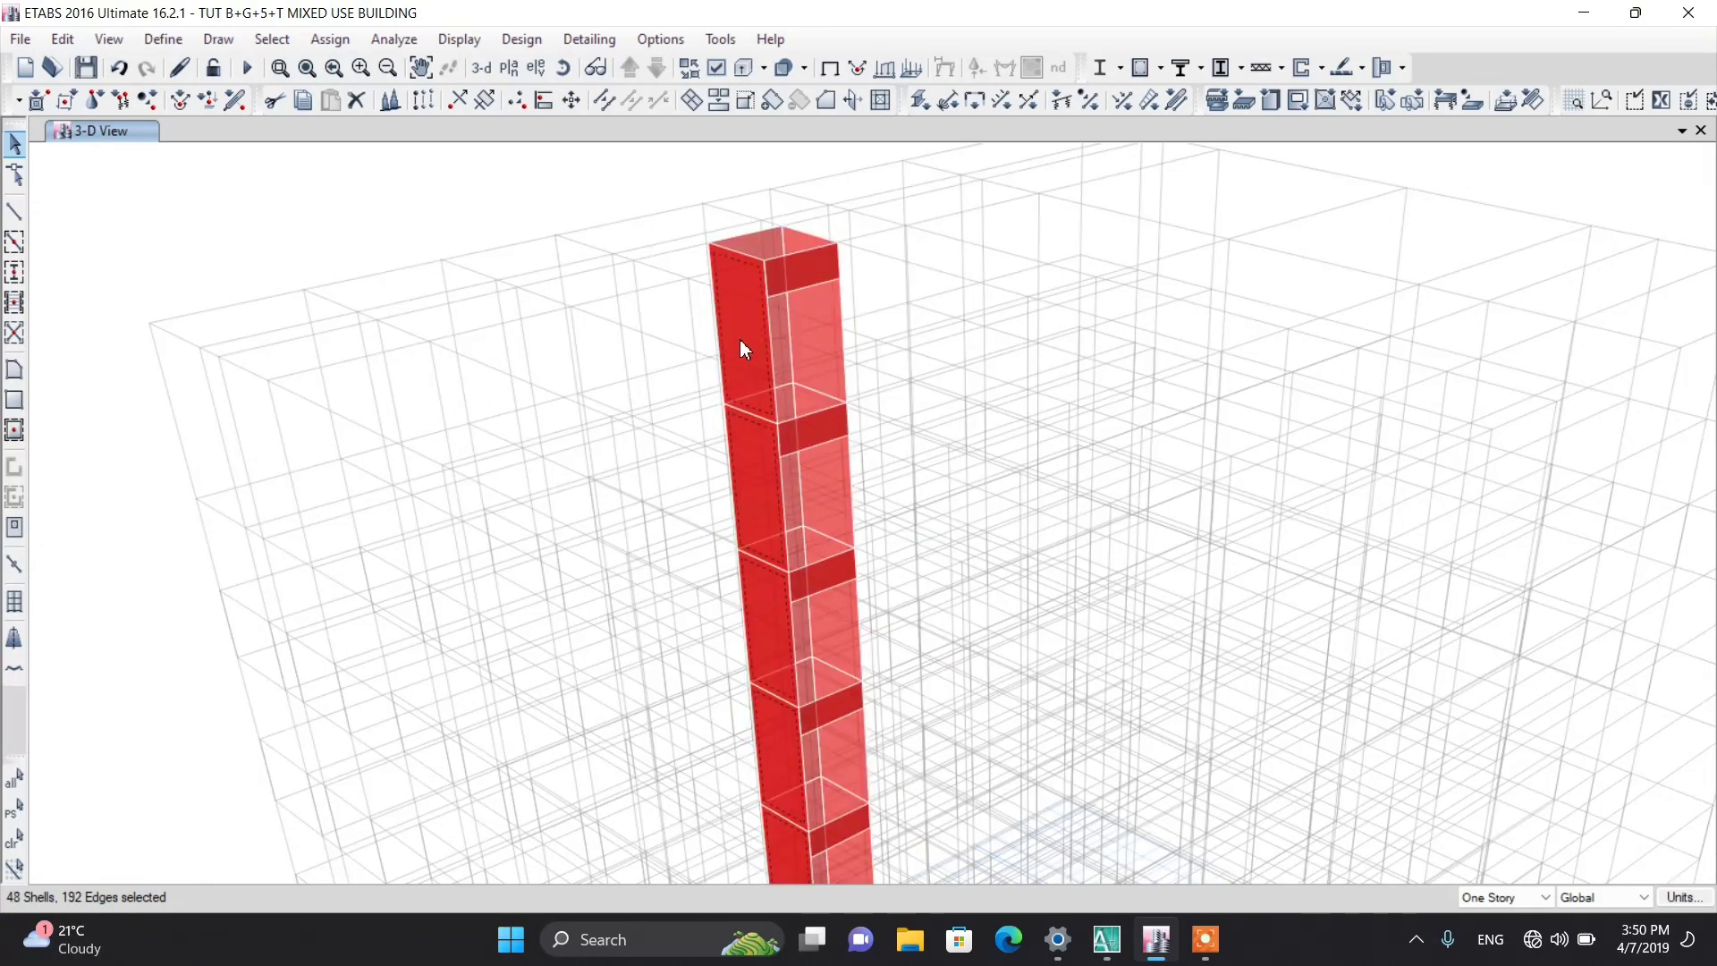
Step: Add the lift core's remaining wall panels, from the top storey down through the lower storeys, to the selection
click(798, 372)
click(785, 408)
click(800, 538)
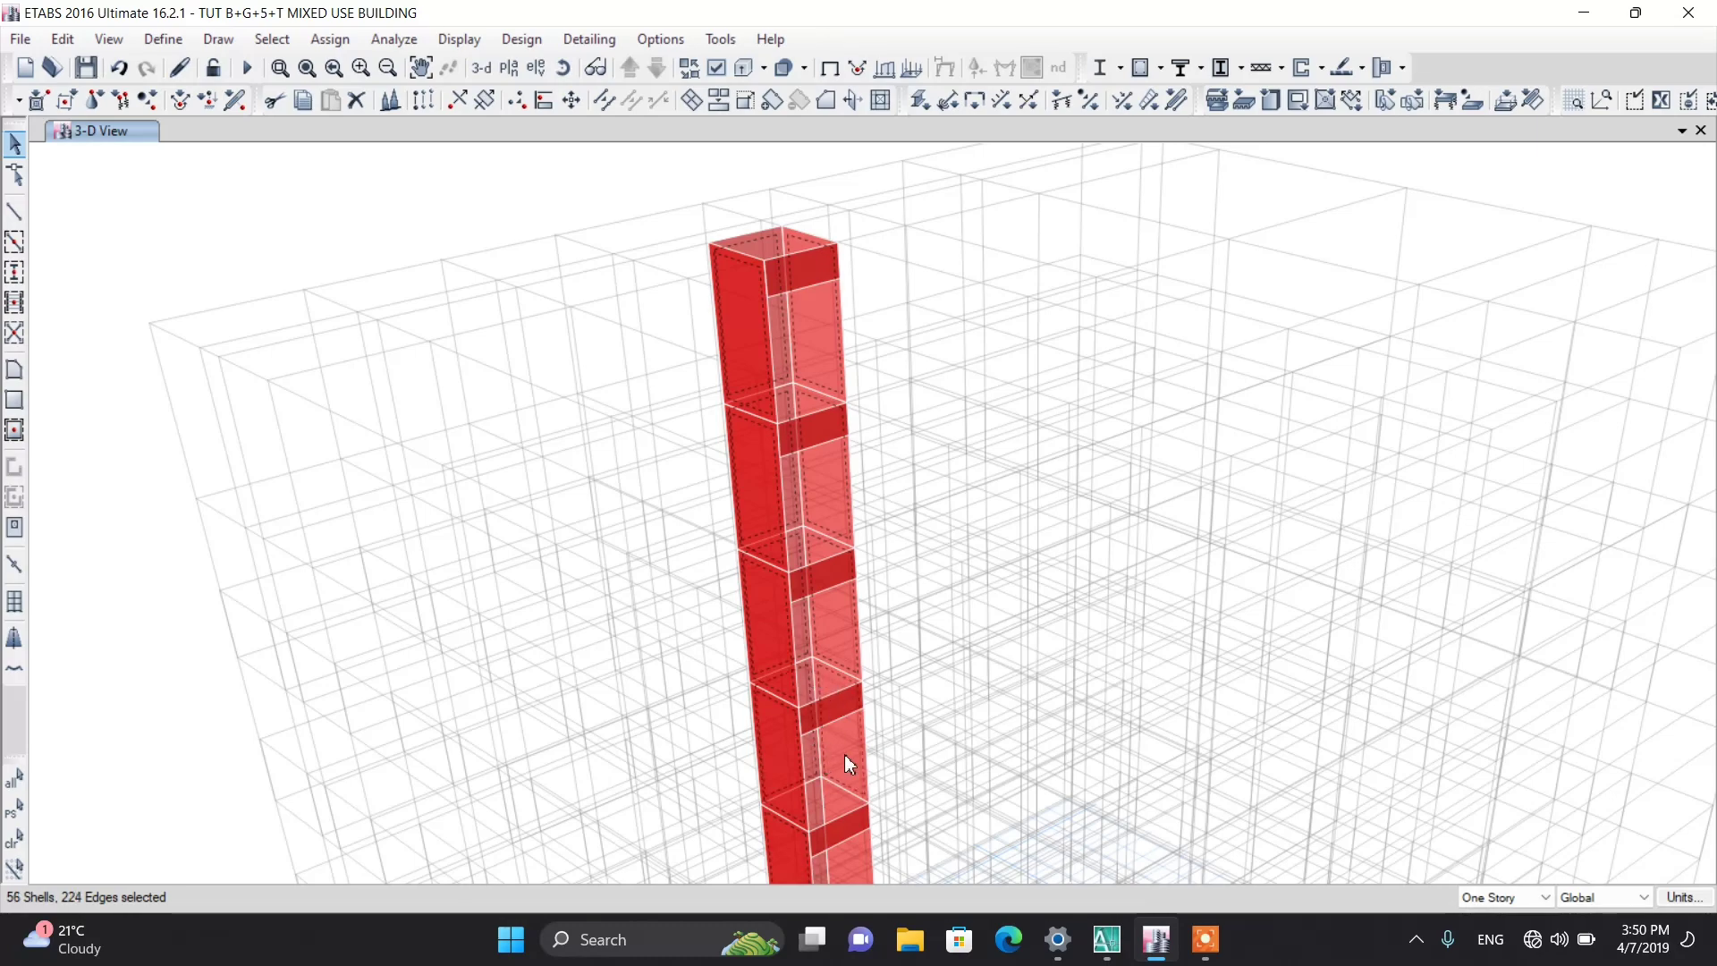
scroll(832, 807, down, 3)
scroll(817, 796, up, 4)
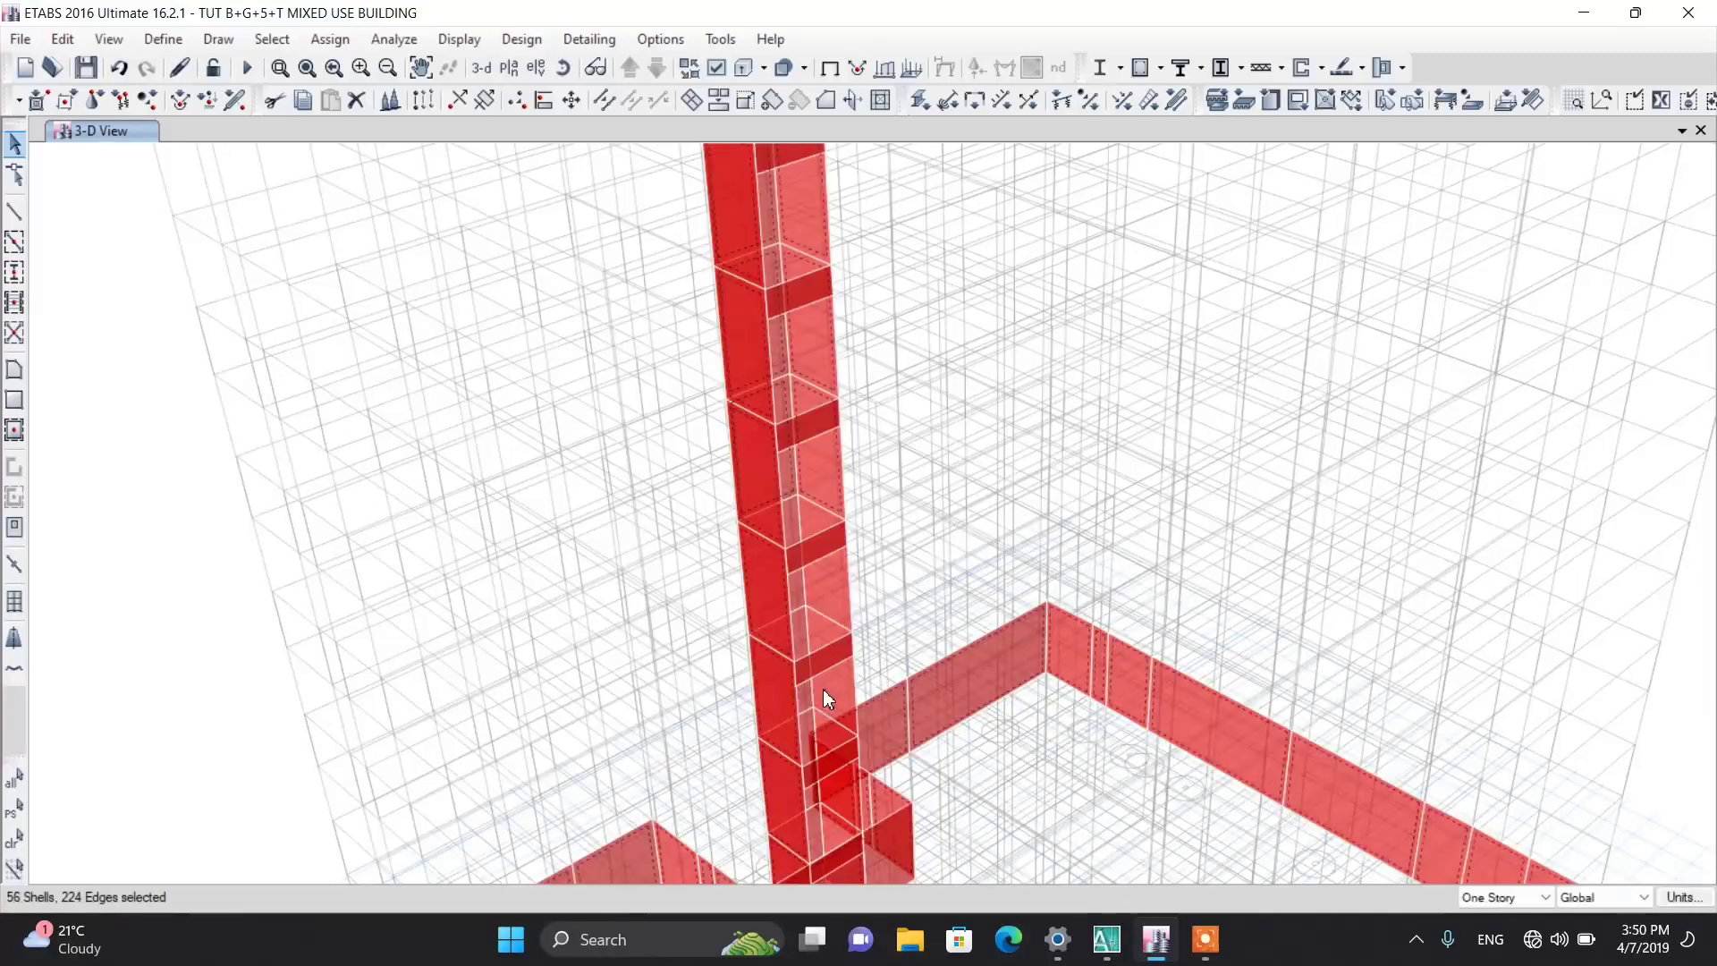
click(824, 598)
click(803, 617)
click(819, 631)
Step: Examine the base of the lift core and the whole perimeter from several sides for wall panels missing from the selection
scroll(801, 539, down, 3)
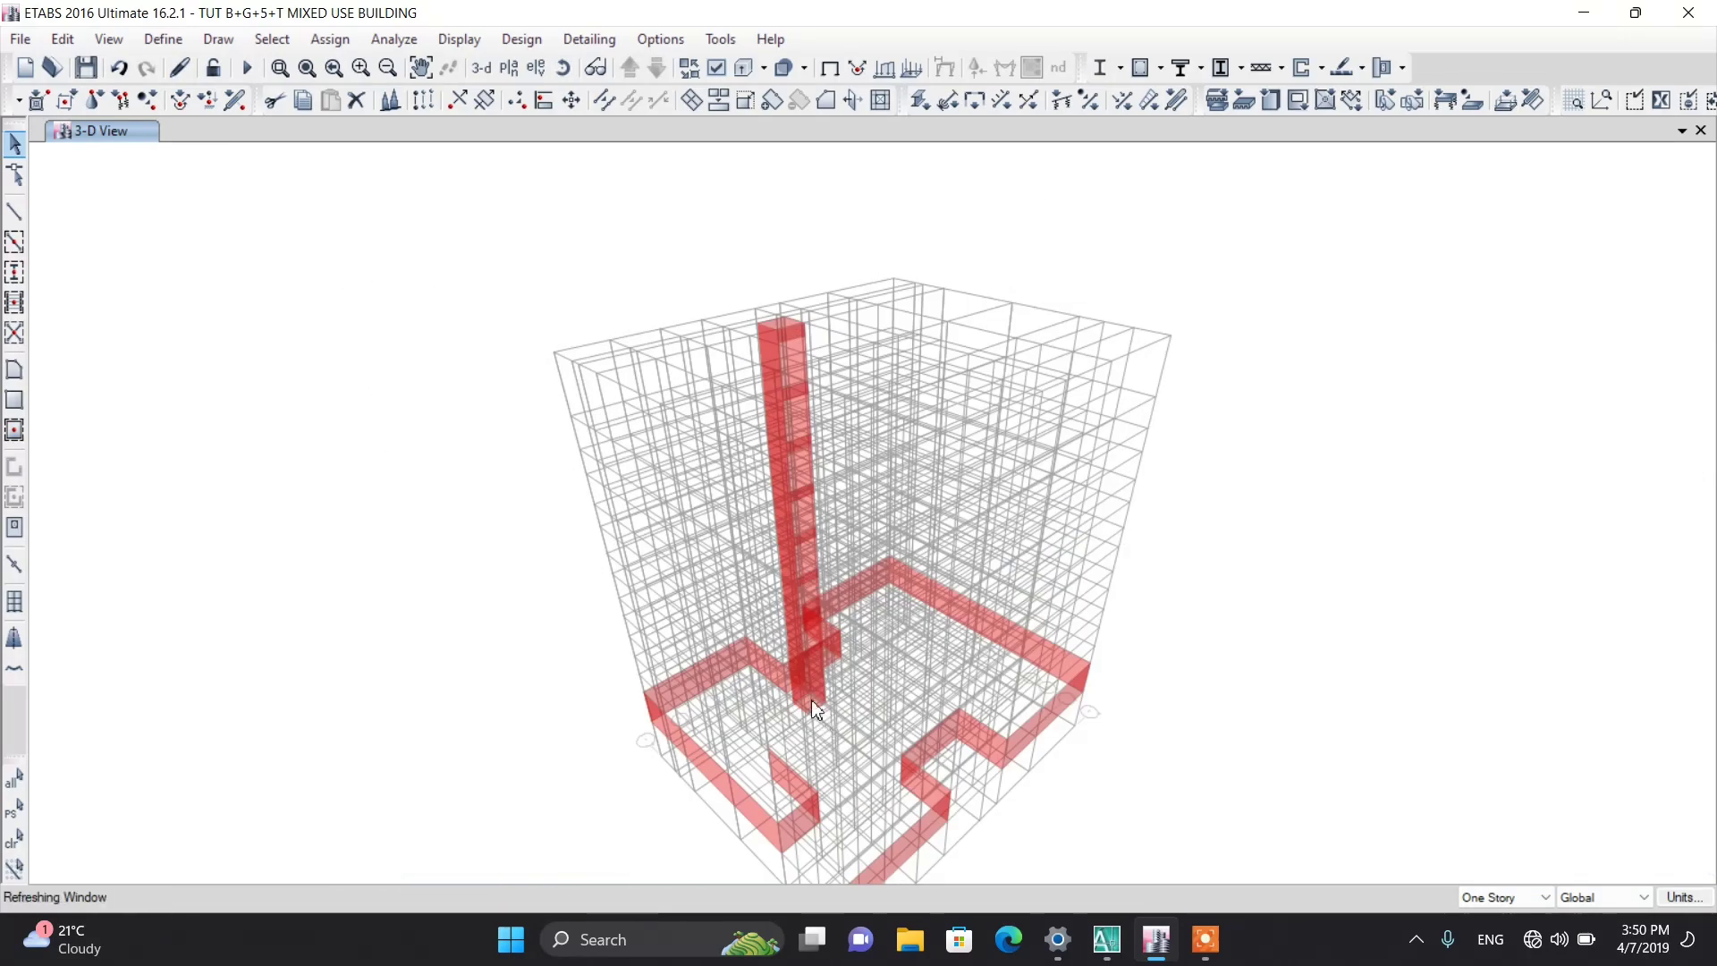
scroll(812, 700, up, 4)
scroll(812, 699, up, 1)
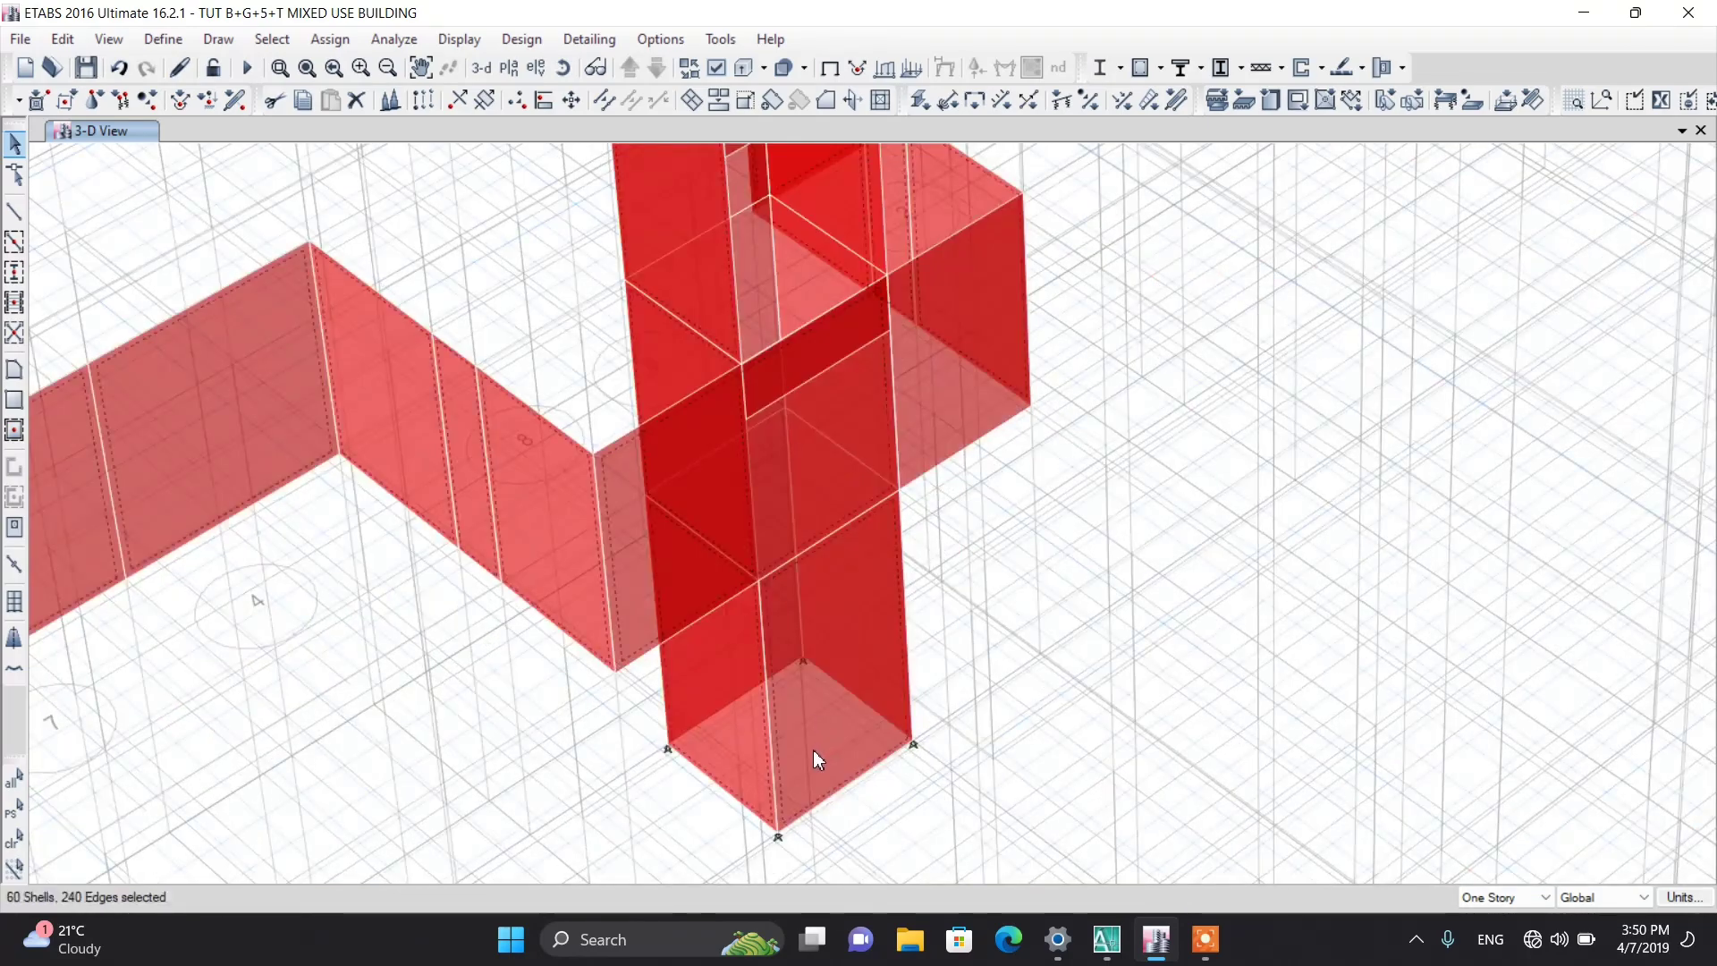
scroll(813, 750, down, 2)
scroll(832, 778, down, 3)
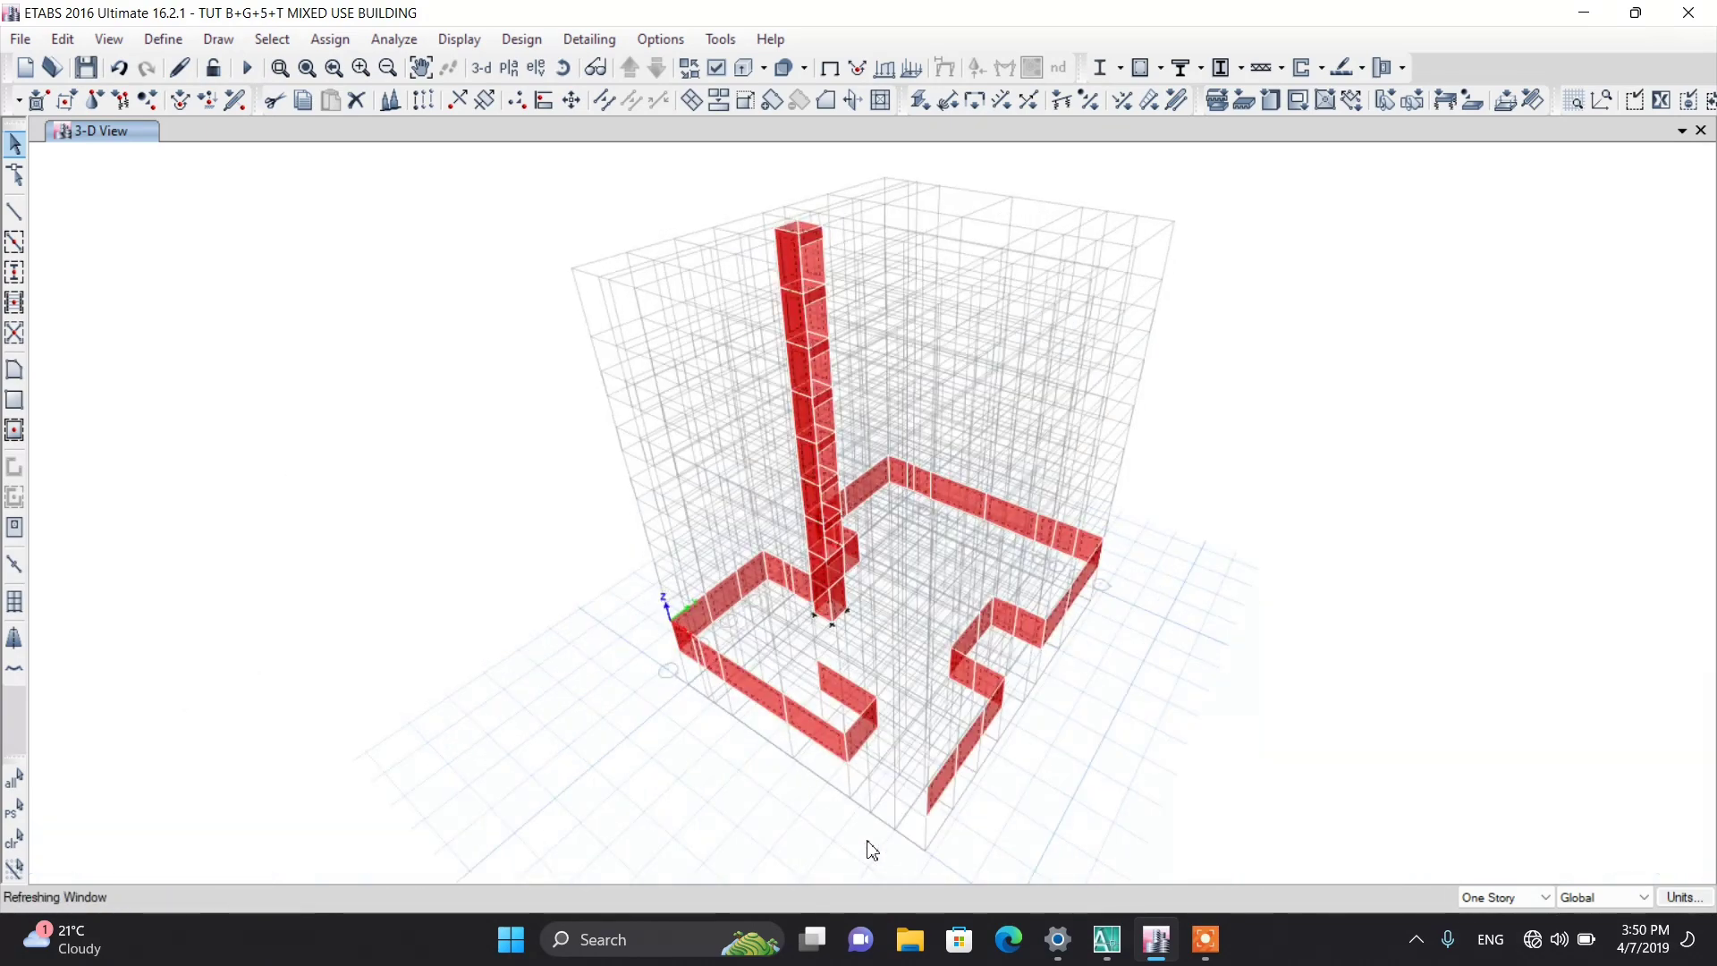
shift+middle_drag(854, 809, 784, 769)
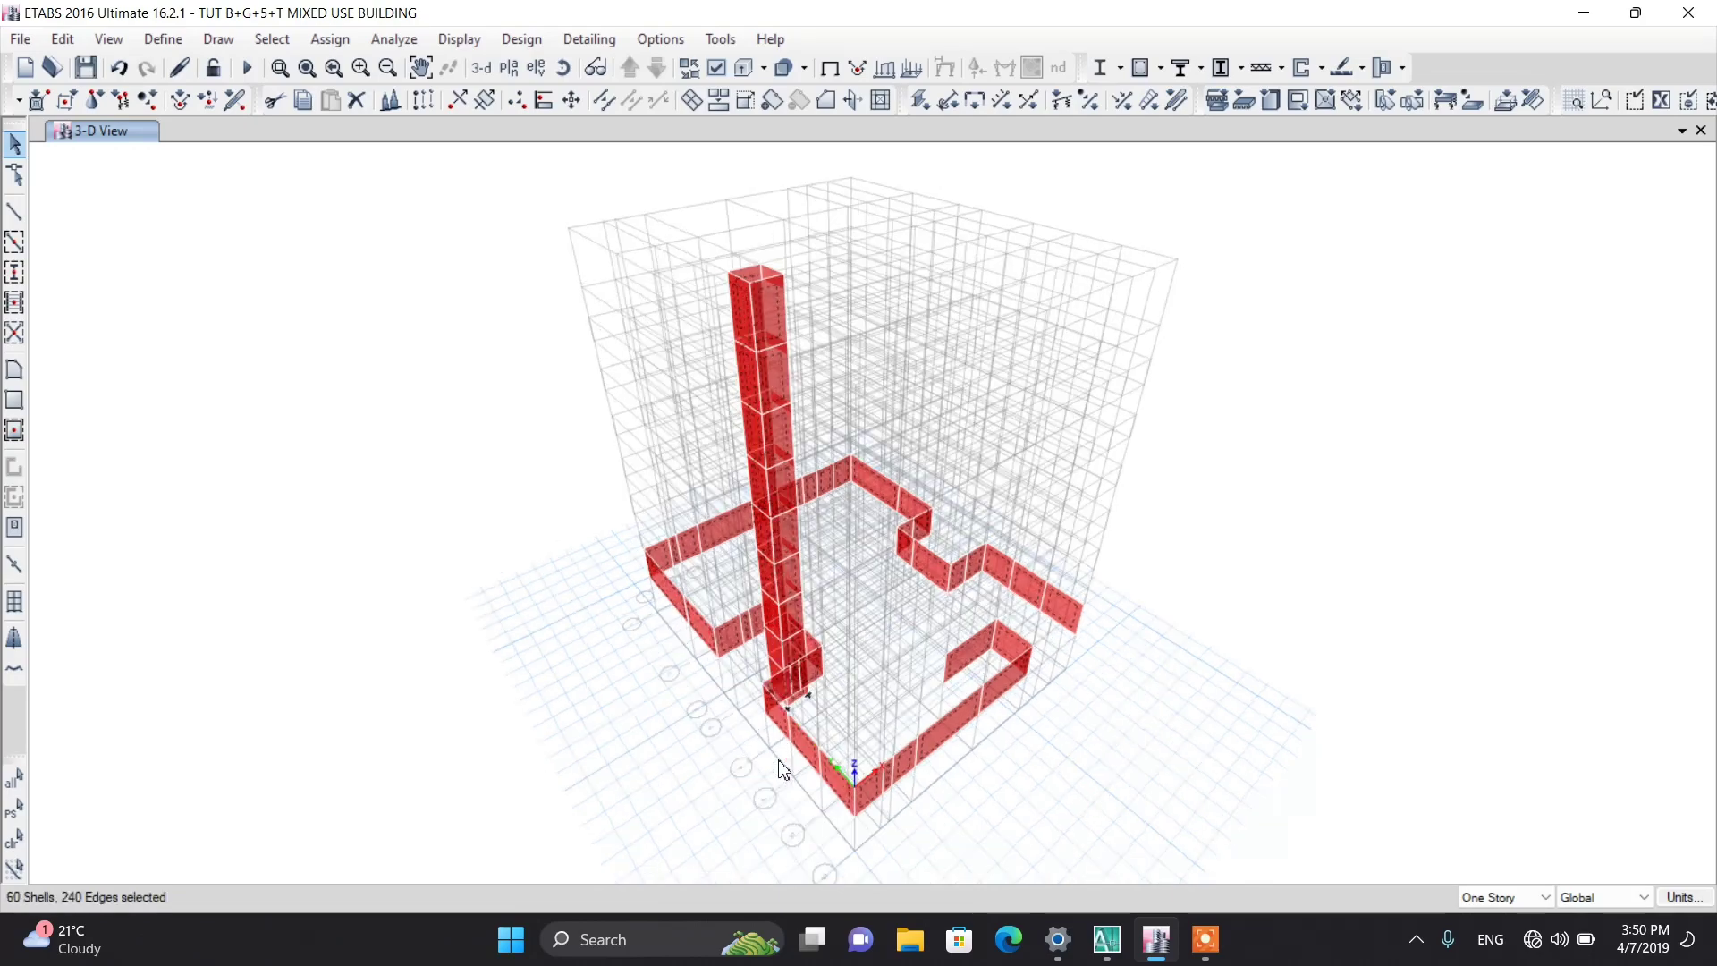
shift+middle_drag(765, 674, 819, 771)
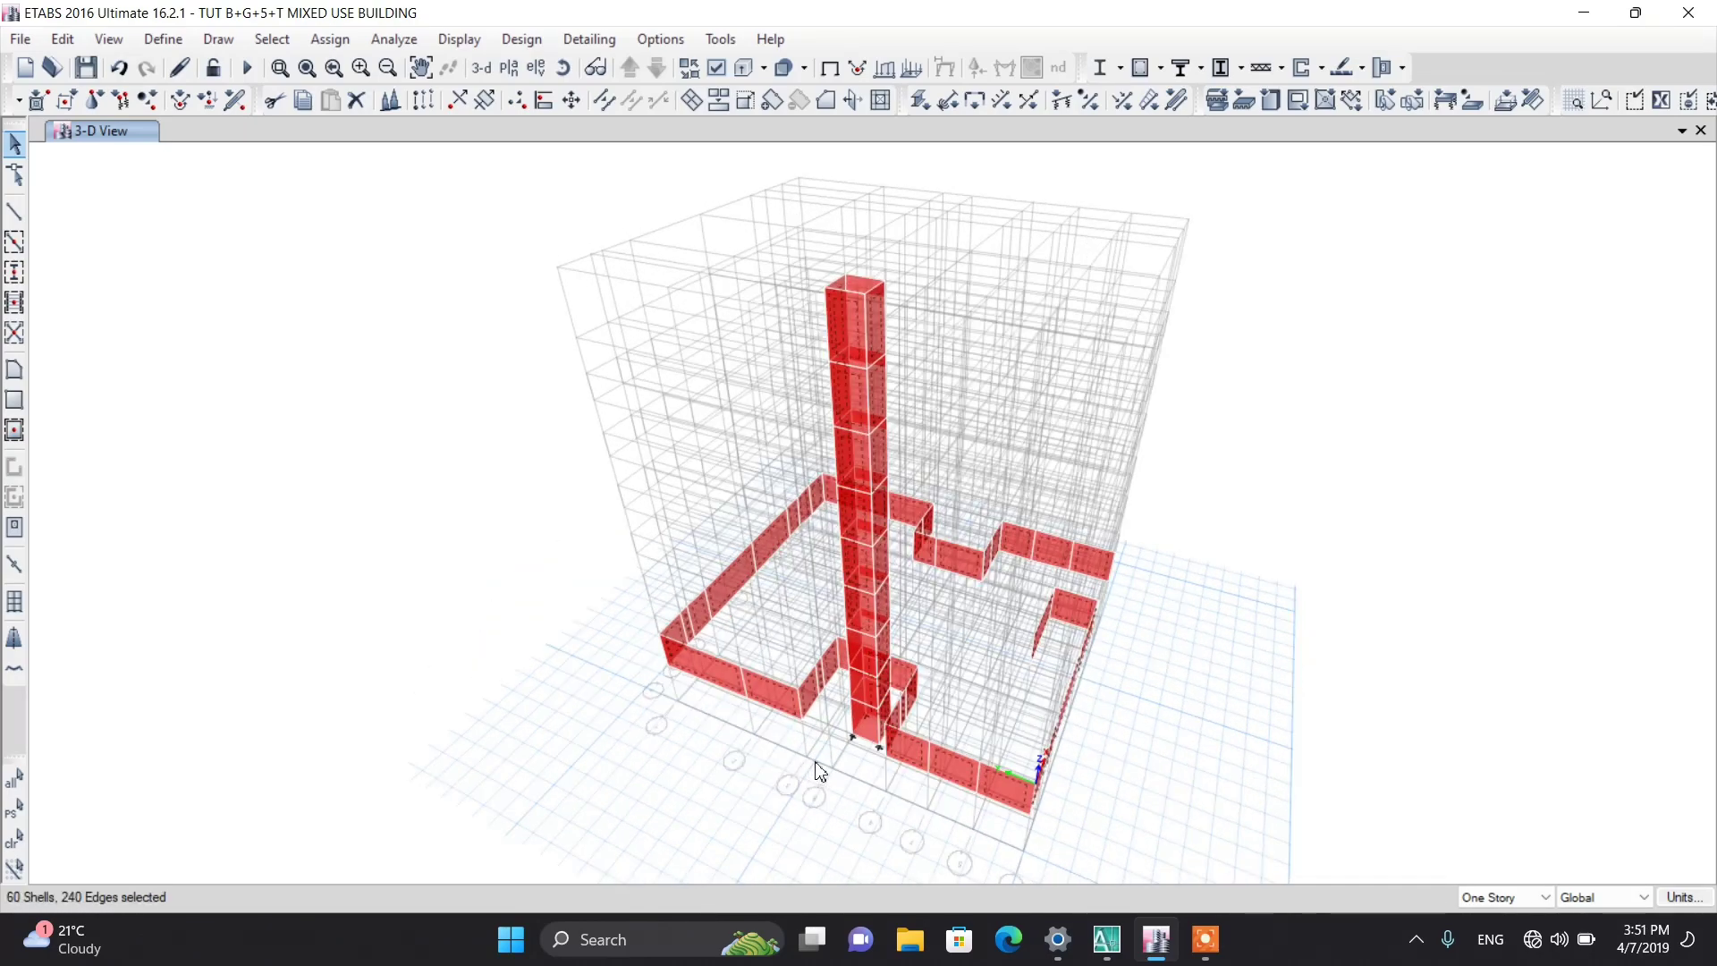
Step: Add the missing wall panels at the lift core's base and lower storeys to the selection, checking the core from several sides
click(866, 739)
scroll(850, 705, up, 4)
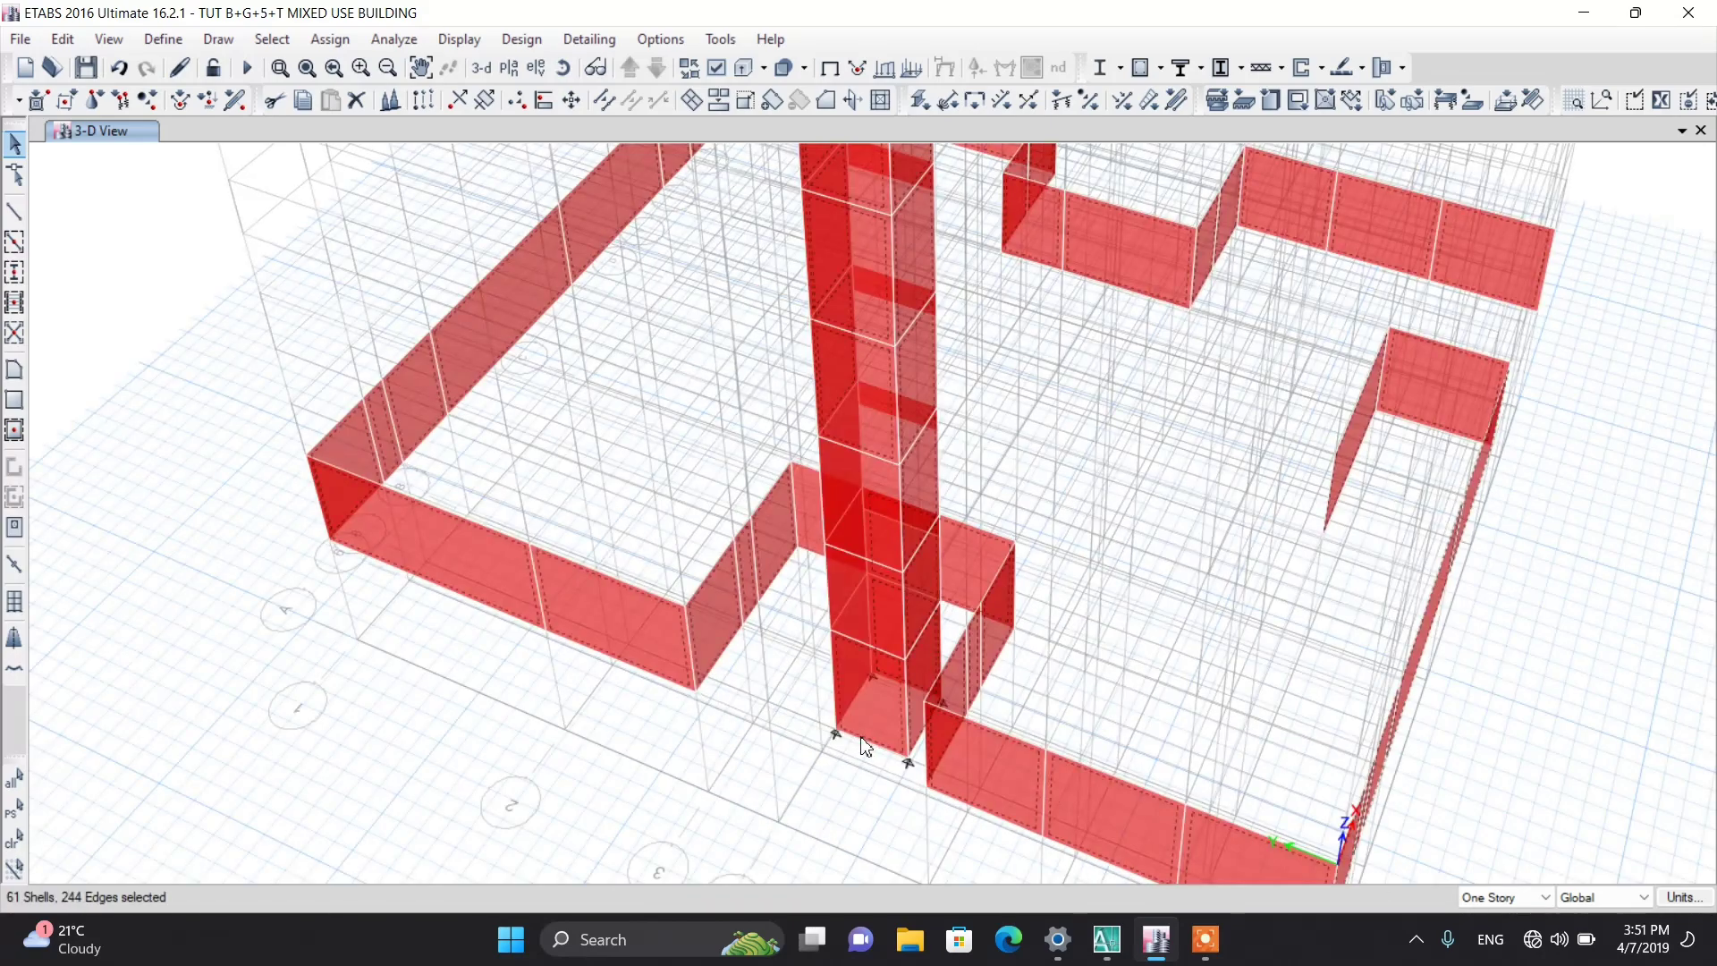
click(854, 505)
scroll(875, 724, down, 5)
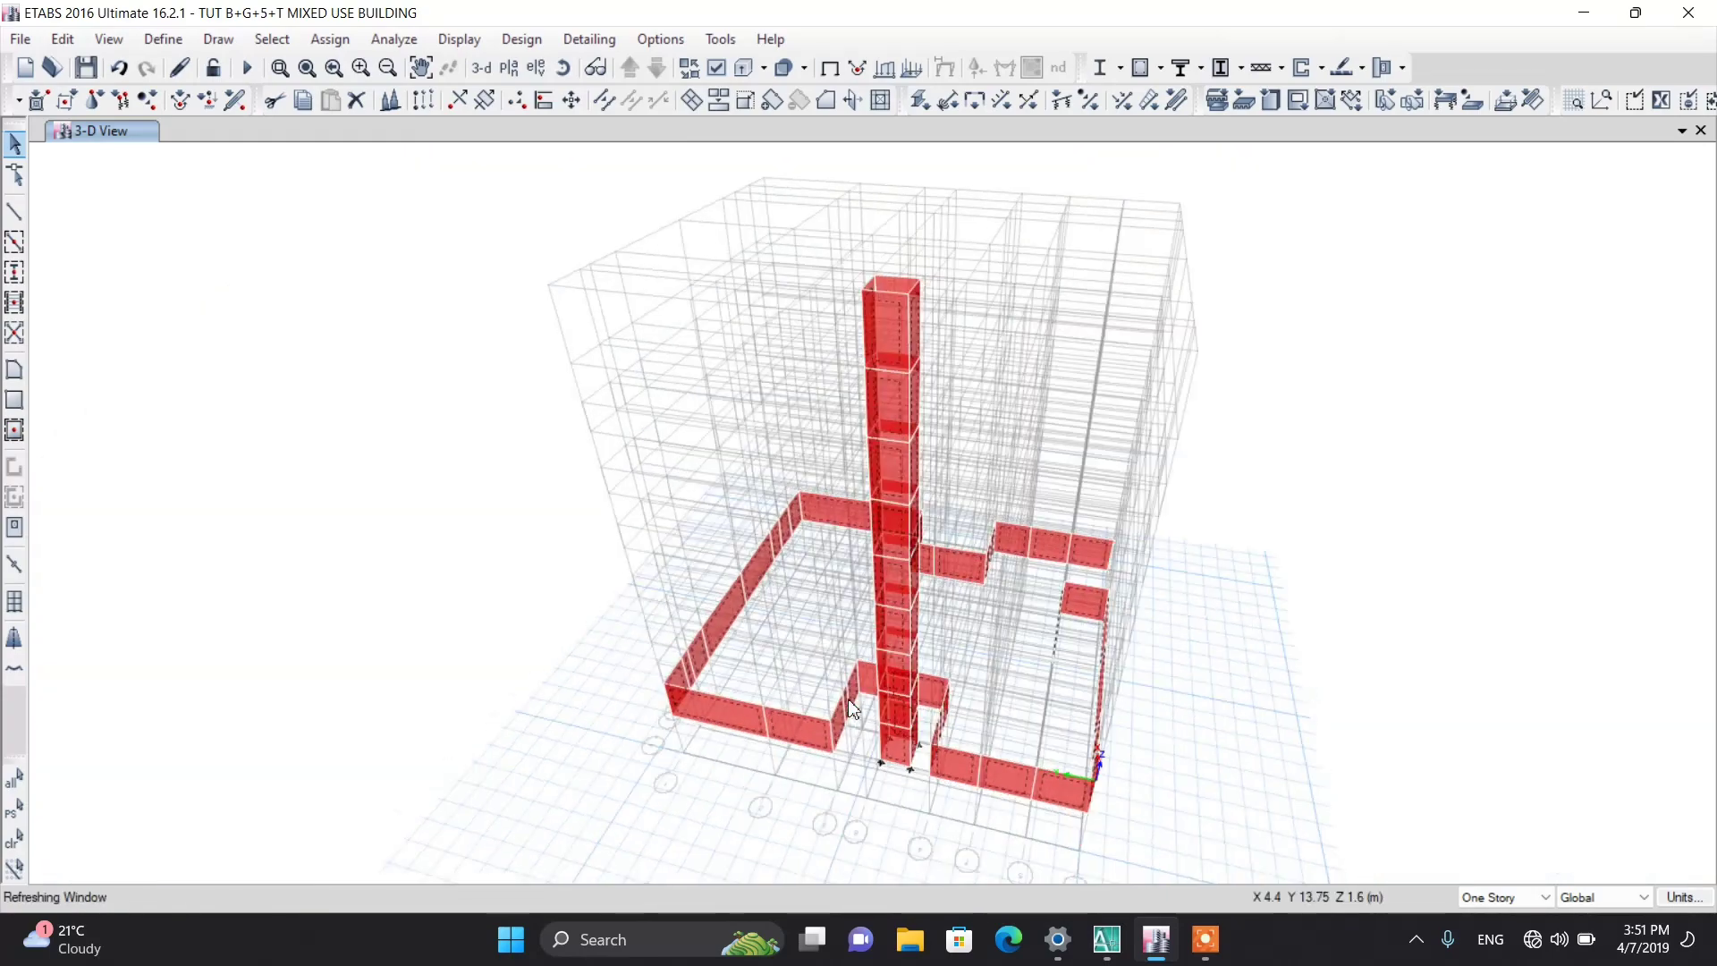
shift+middle_drag(849, 752, 884, 823)
scroll(888, 831, up, 6)
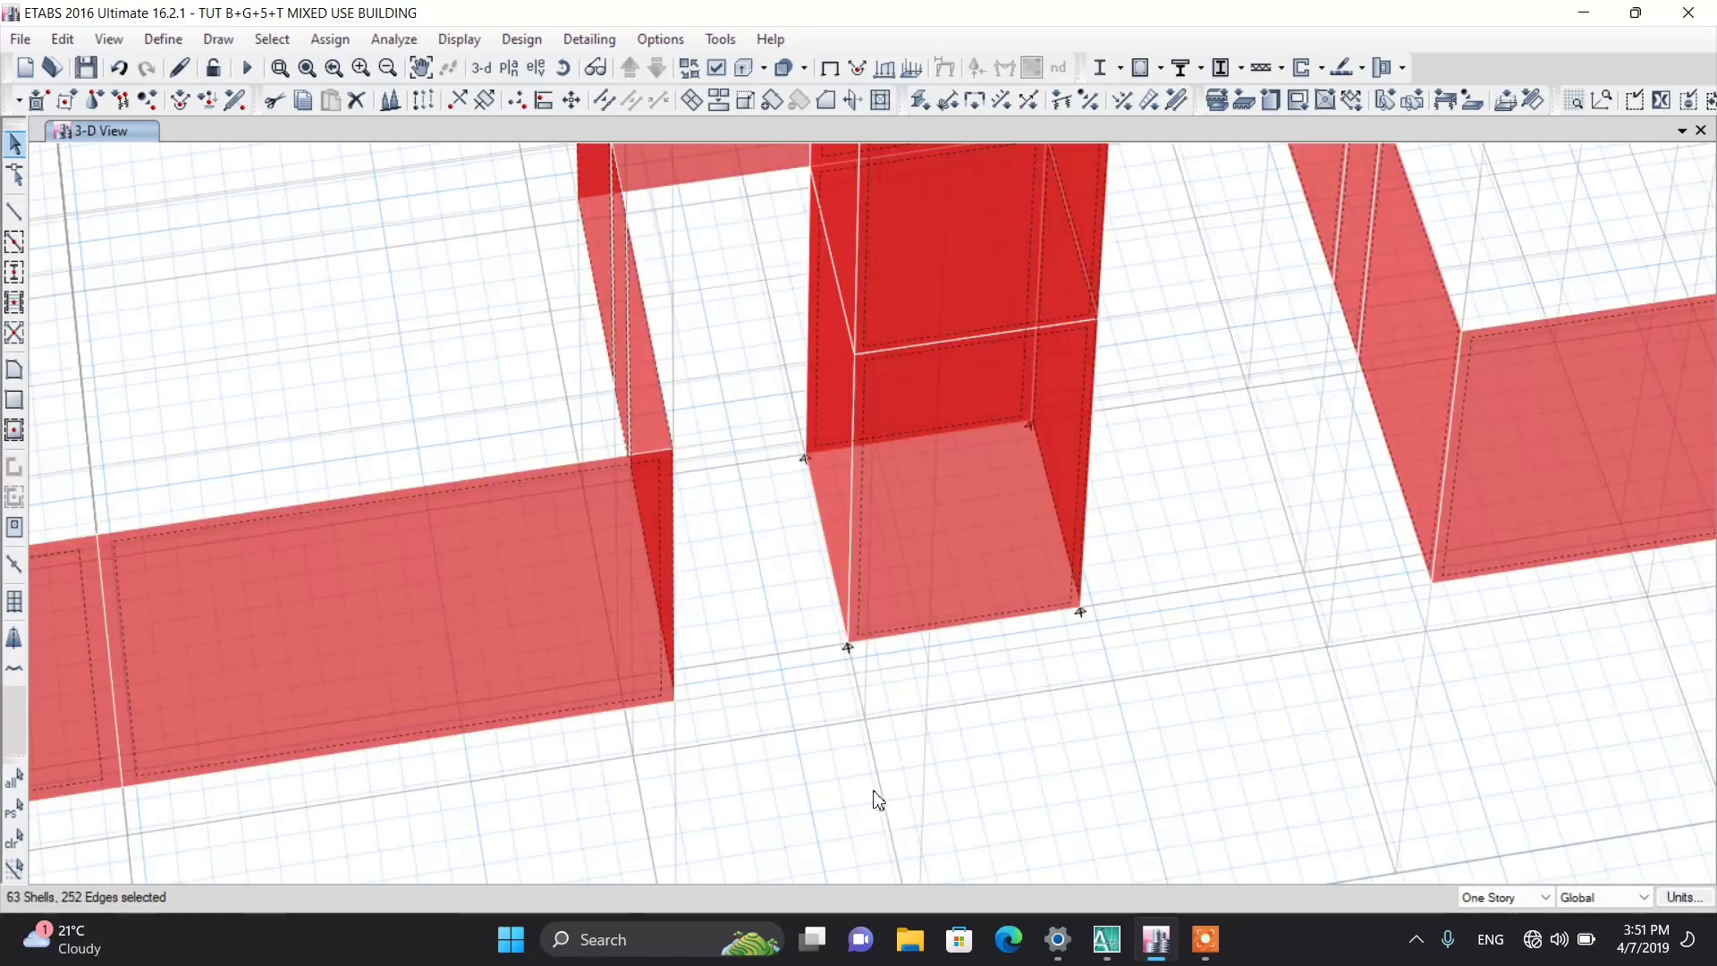
scroll(873, 797, down, 3)
scroll(854, 764, down, 5)
shift+middle_drag(859, 778, 900, 770)
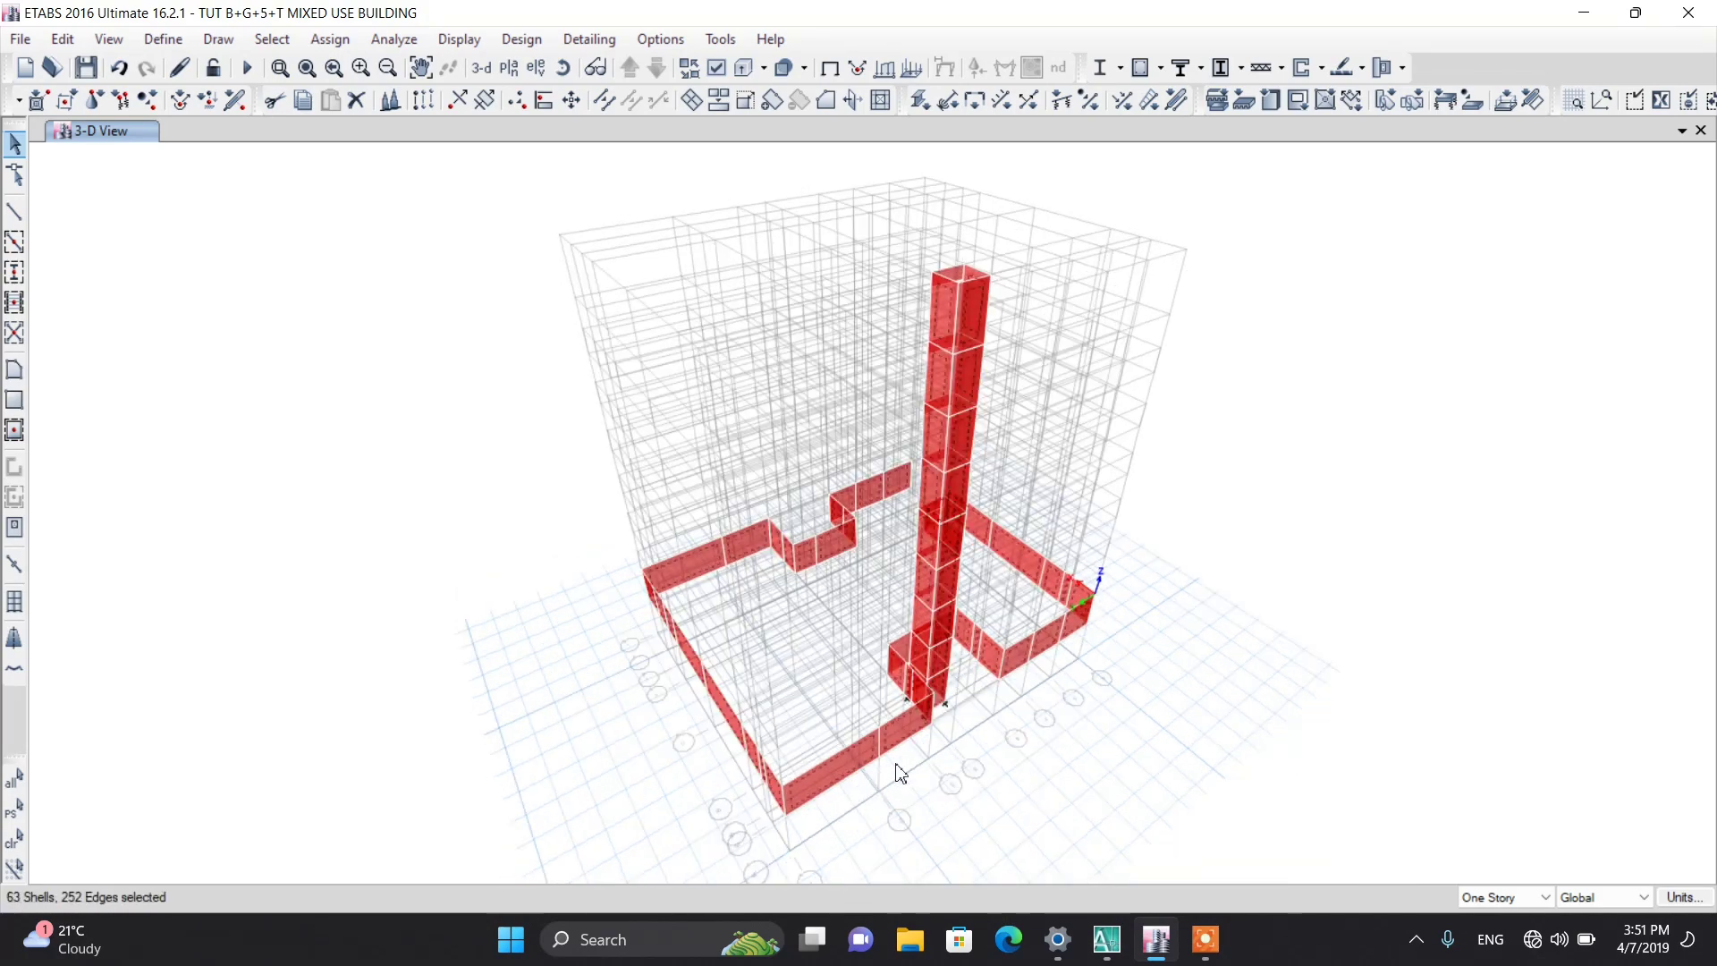
scroll(948, 707, up, 5)
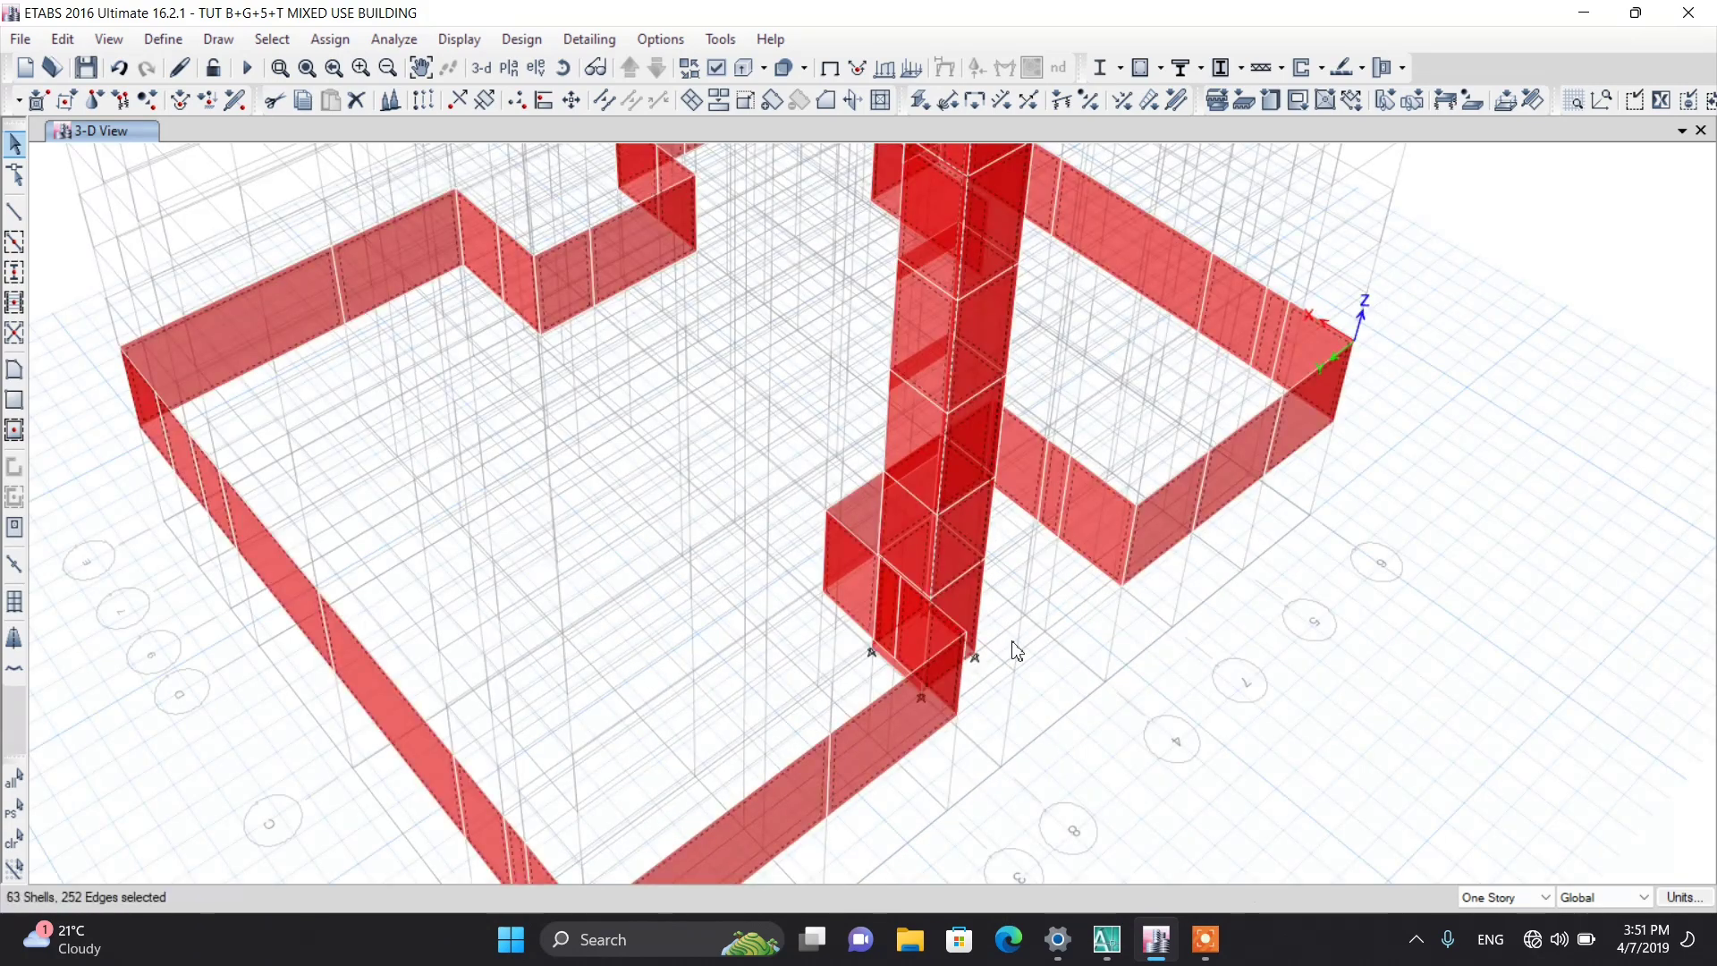
Step: Assign pier label P1 to the selected basement perimeter and lift core walls
click(331, 39)
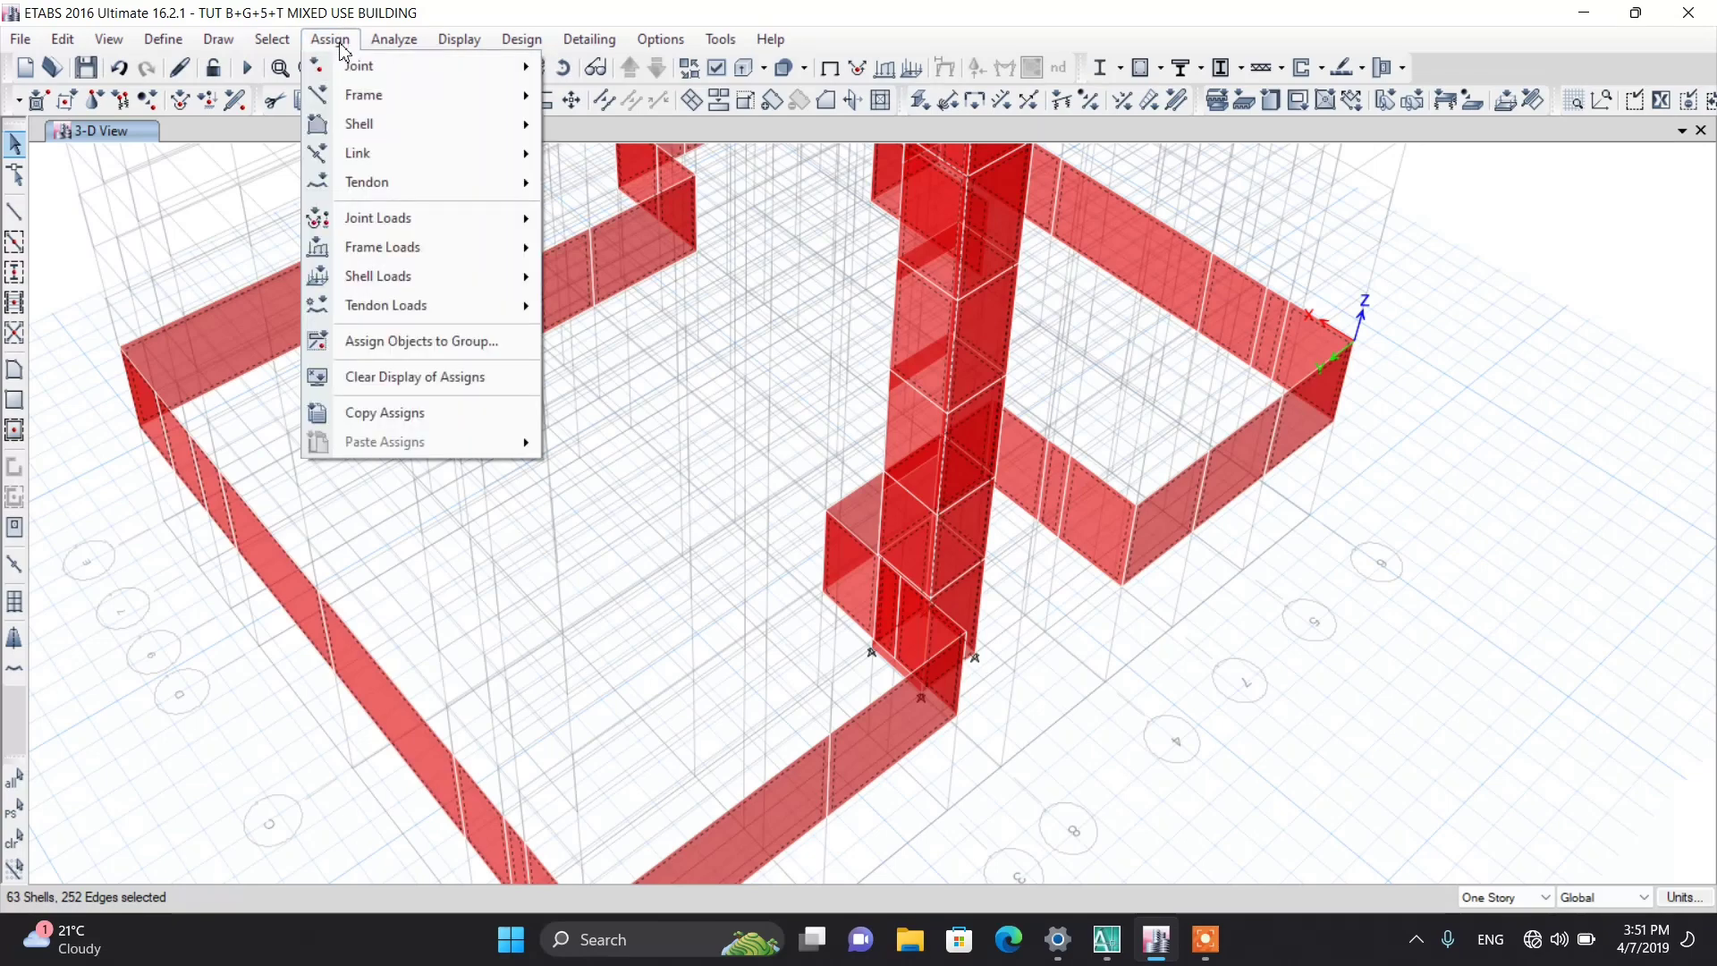
mouse_move(357, 133)
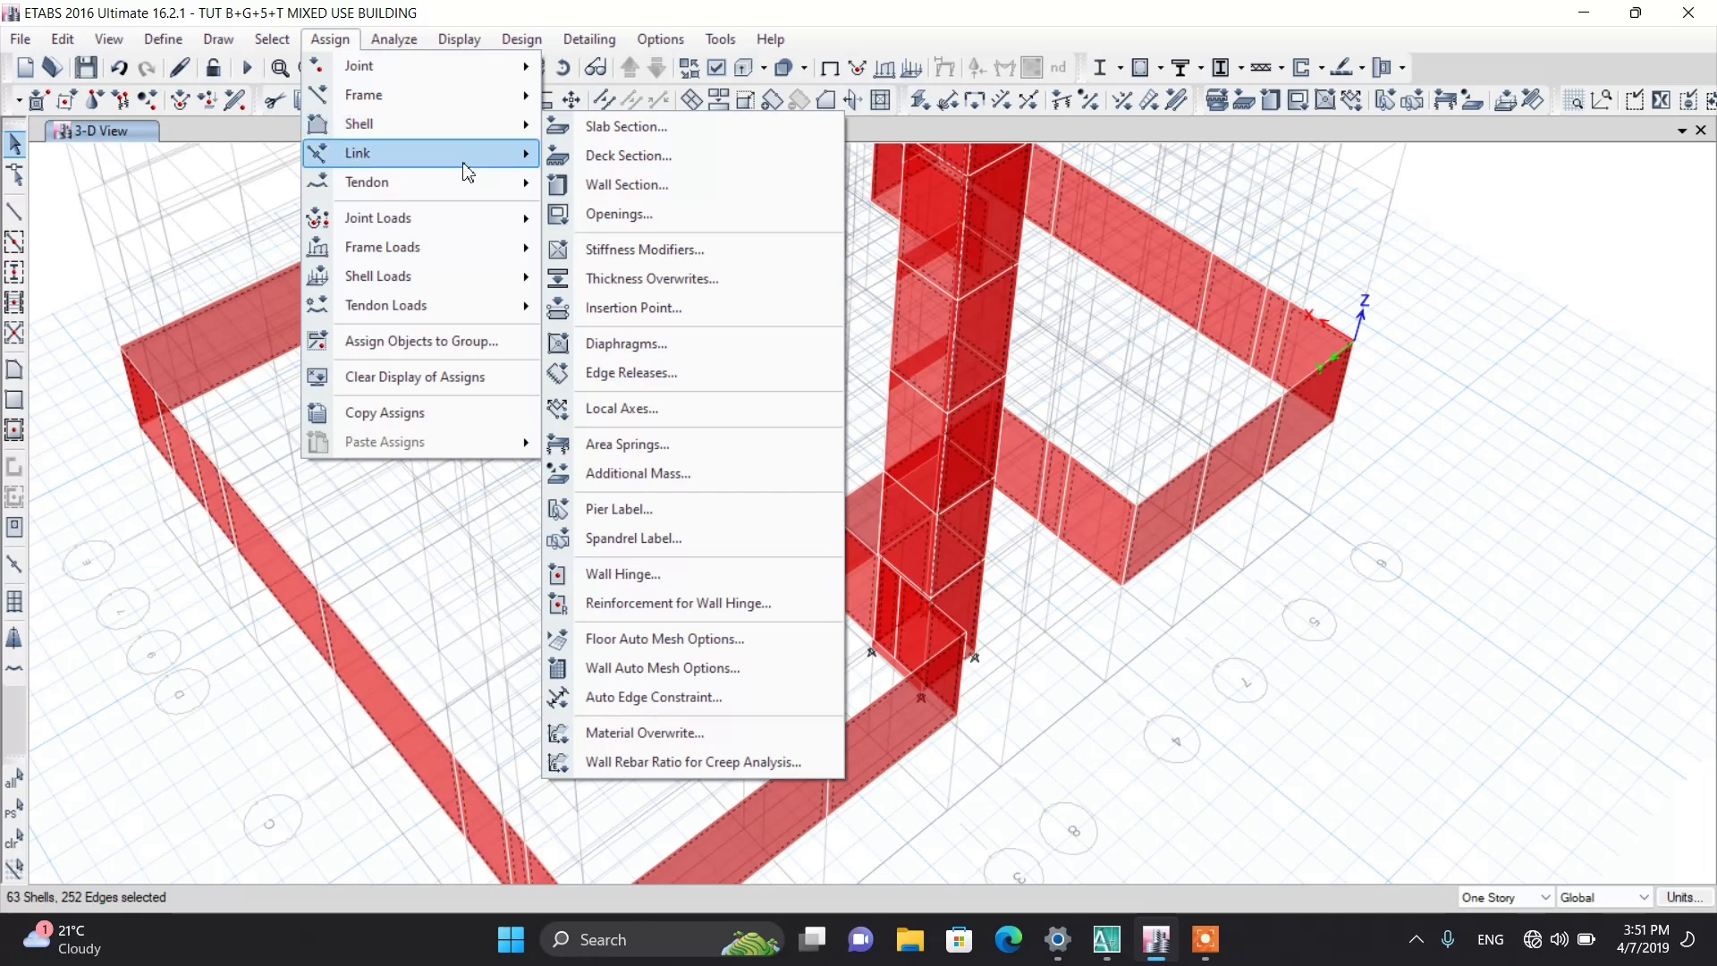
click(608, 510)
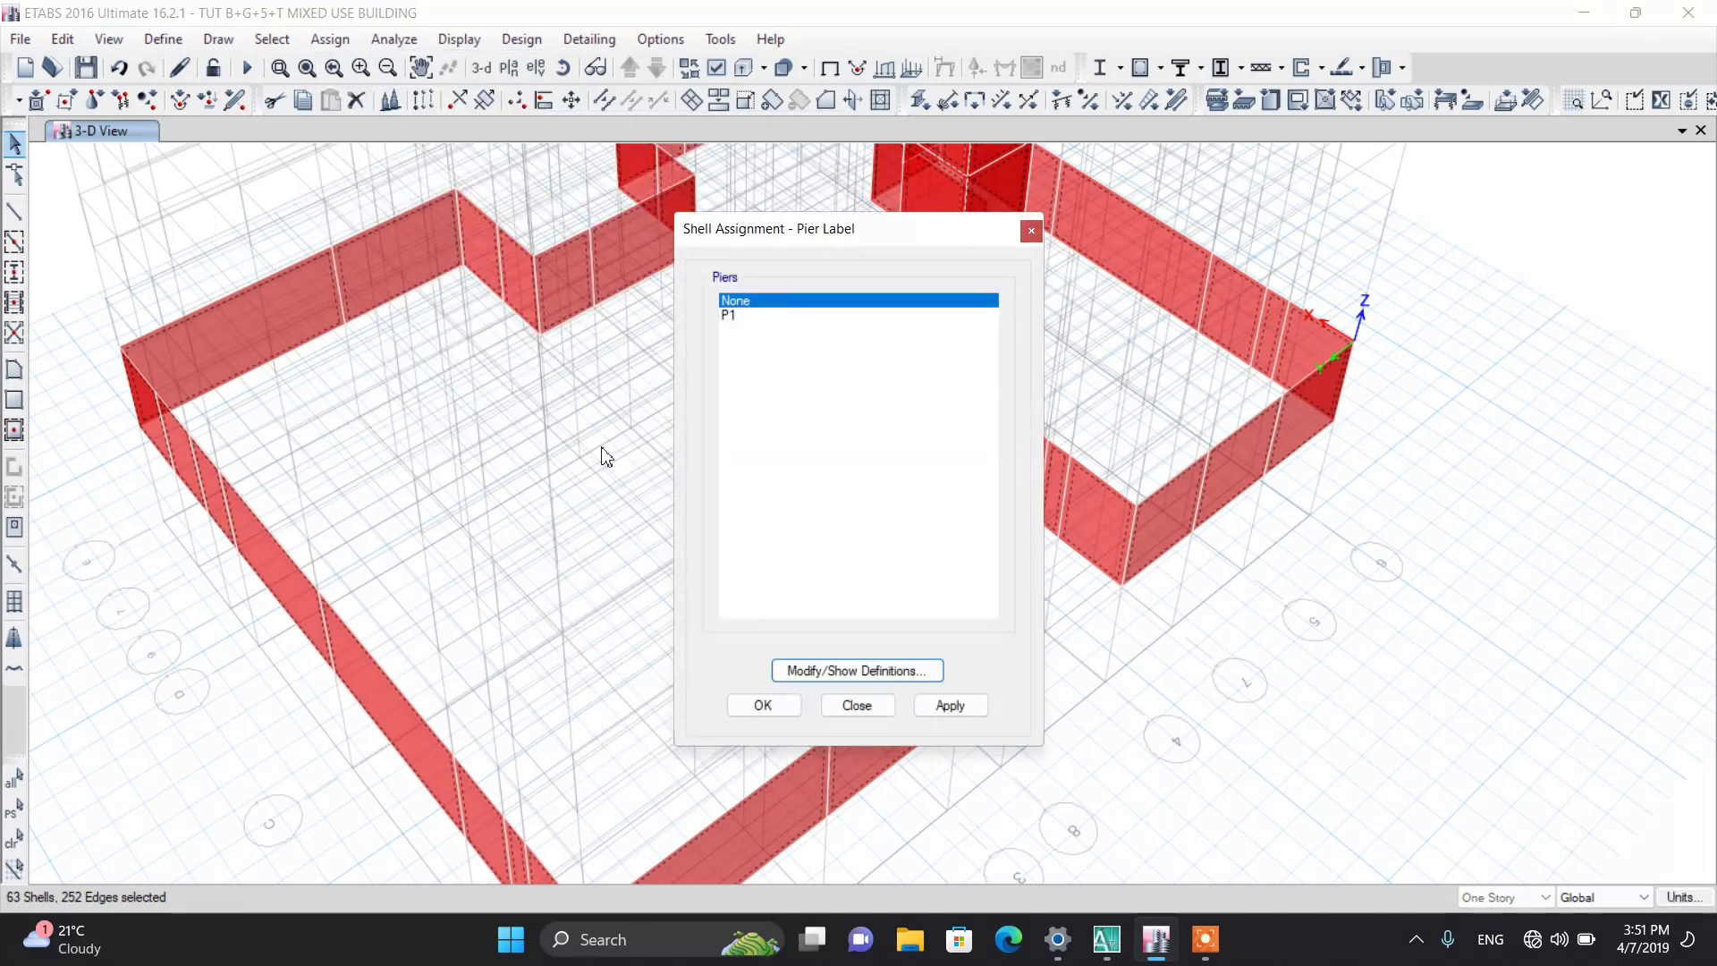
click(736, 320)
click(764, 704)
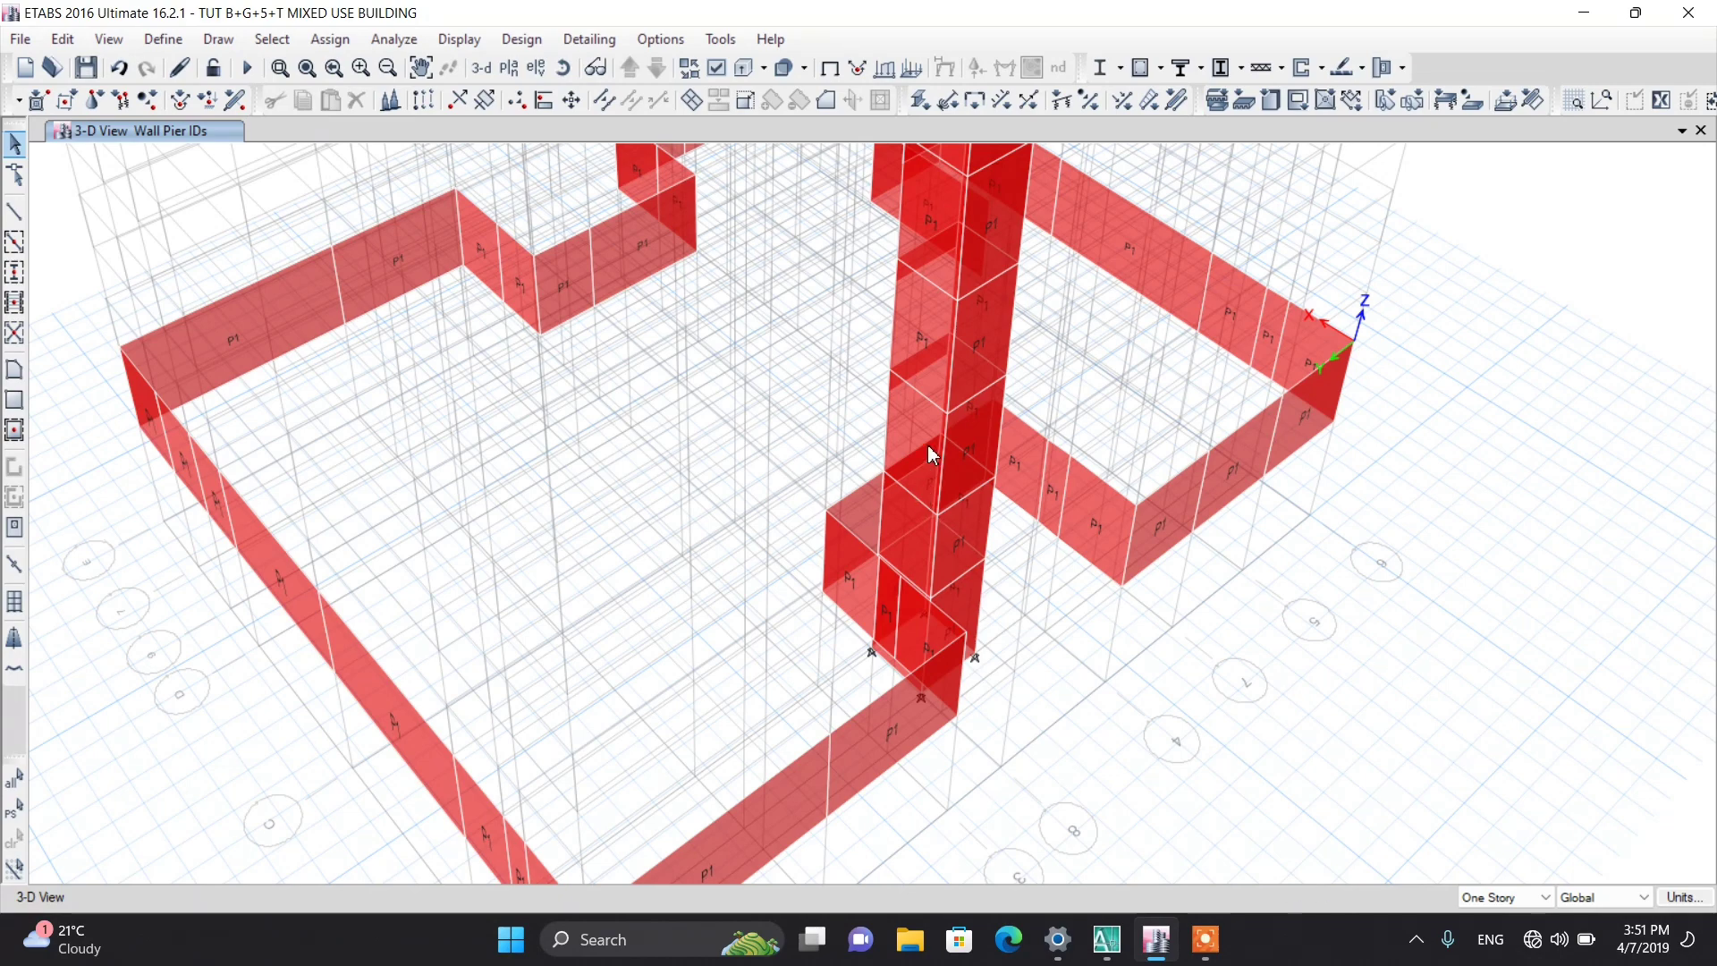
Step: Select the lower lift core panels still lacking a pier label and assign P1 to them
click(931, 456)
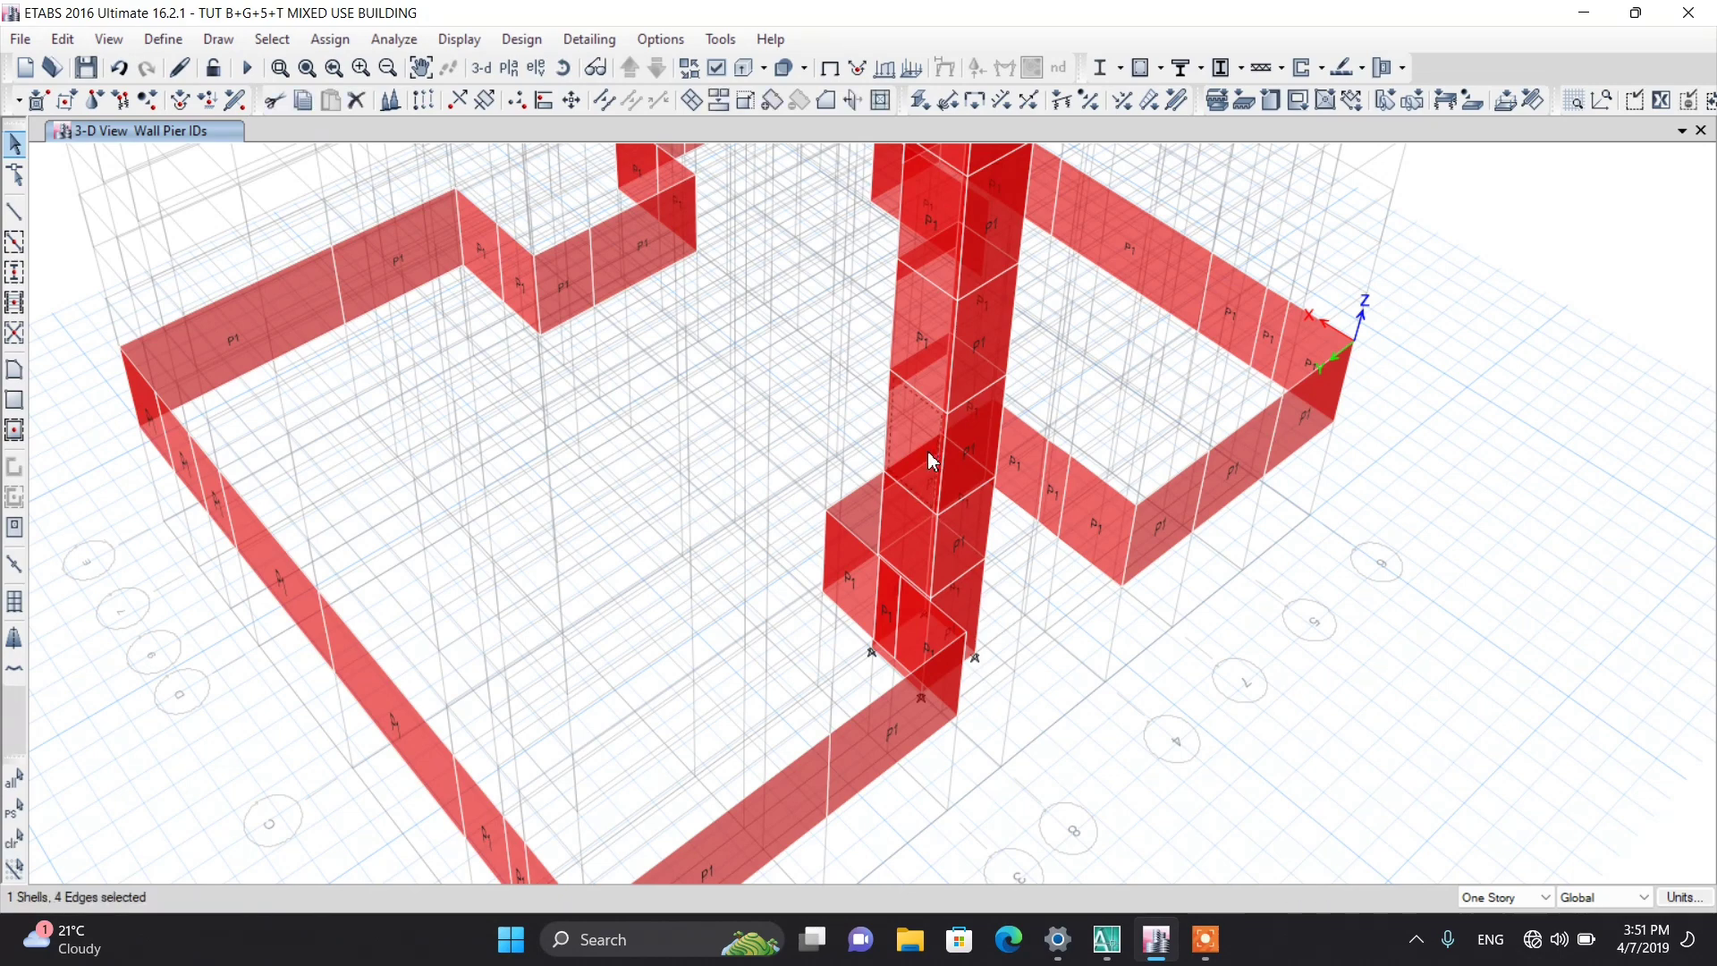
click(914, 639)
click(913, 639)
click(913, 639)
click(330, 40)
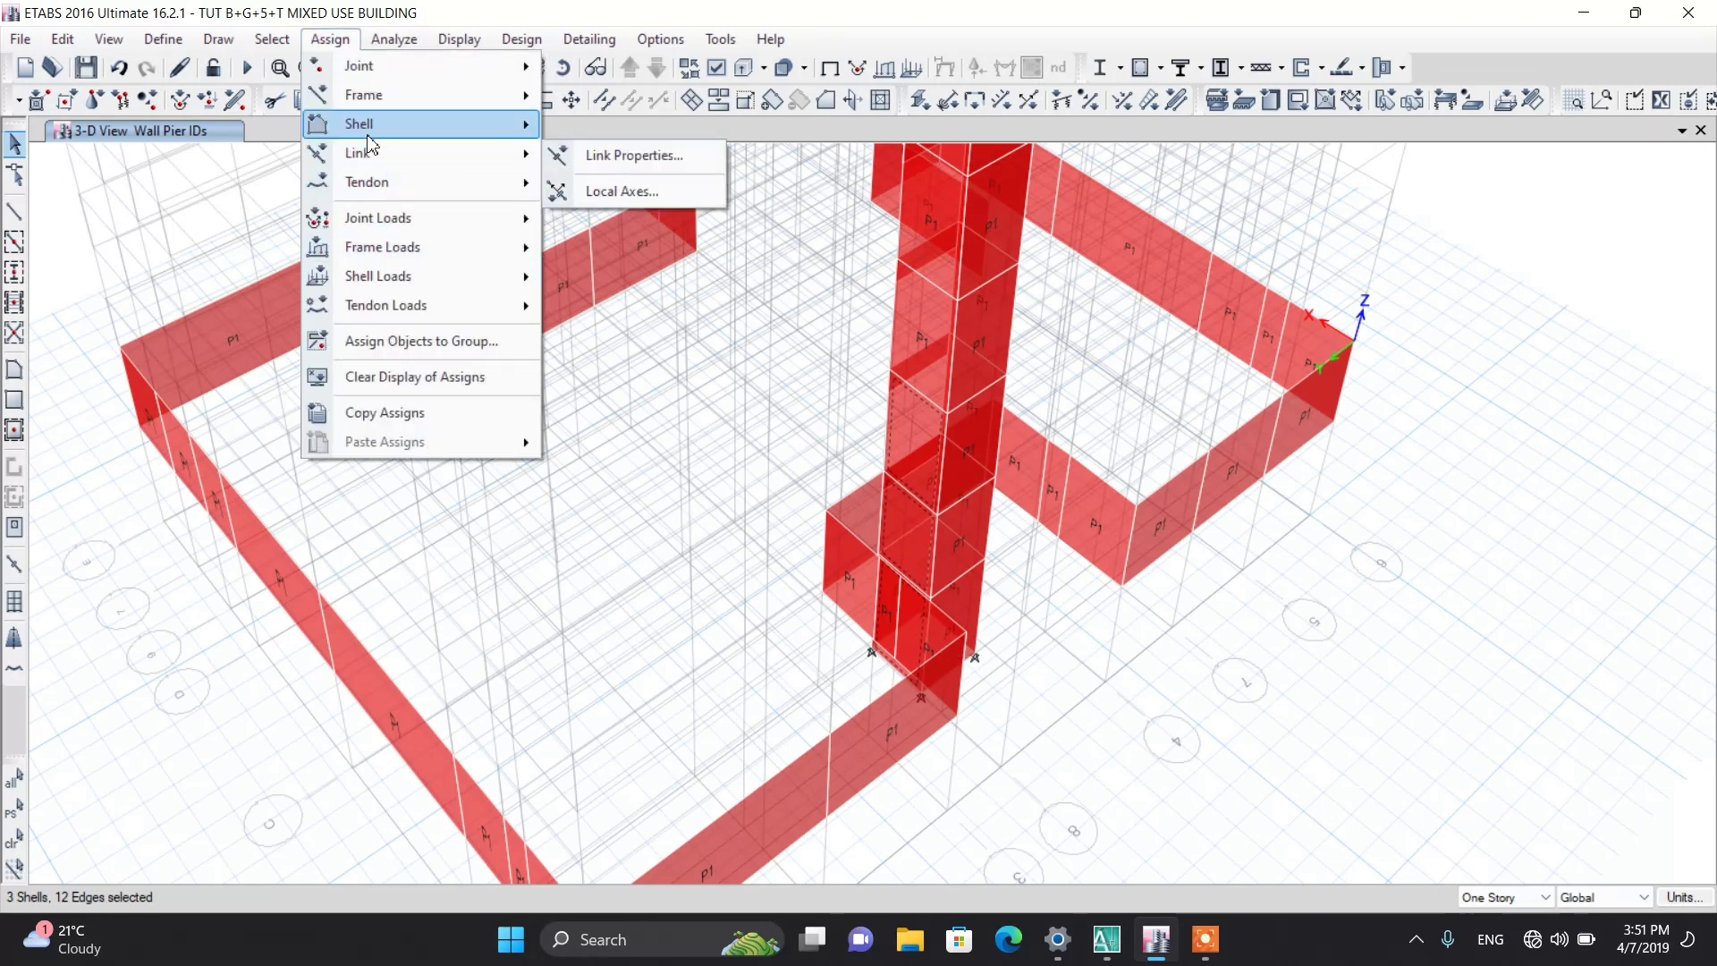
mouse_move(371, 126)
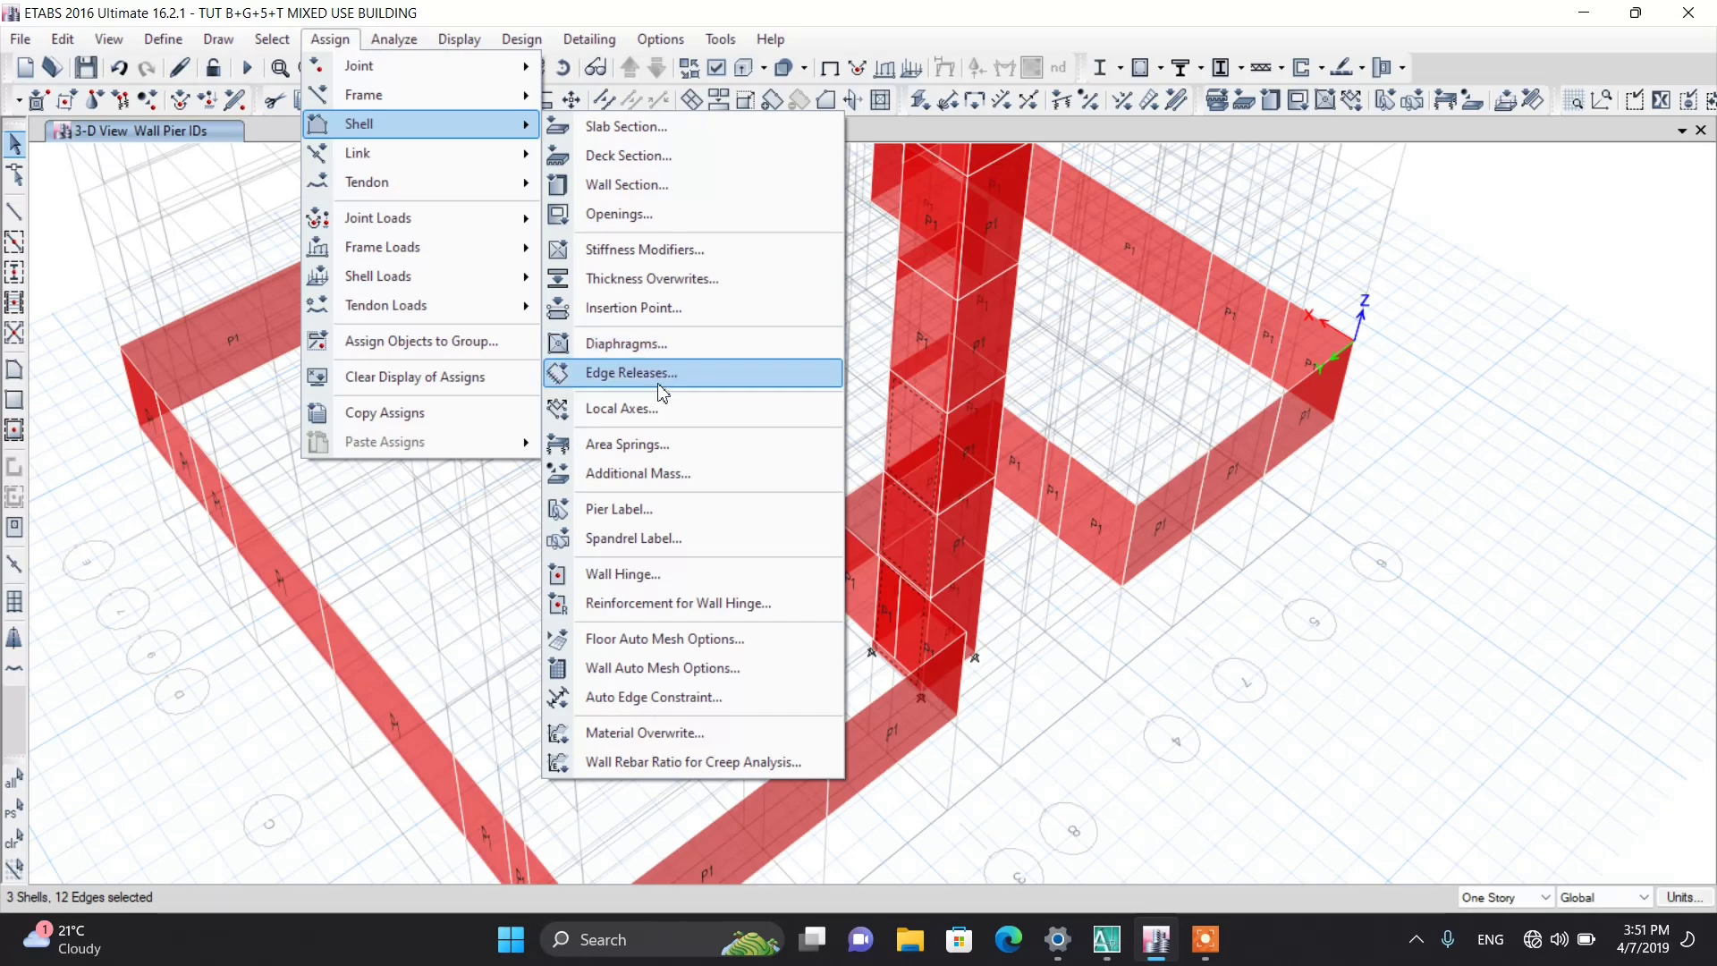
click(648, 512)
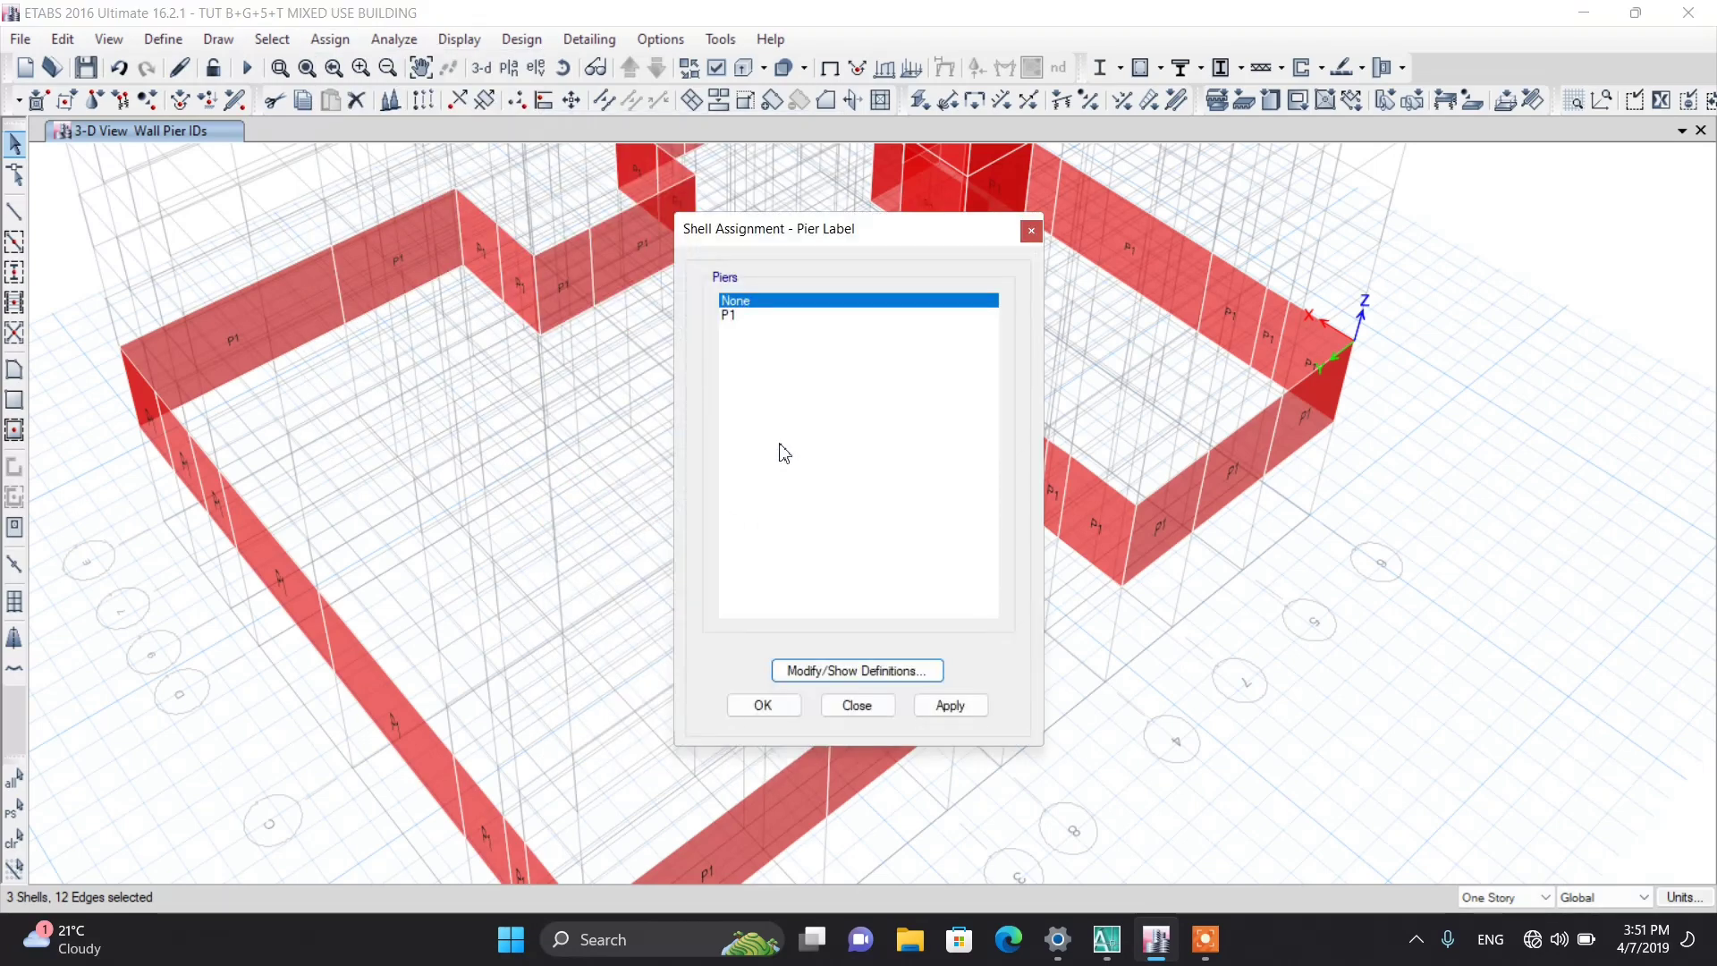
click(729, 317)
click(762, 703)
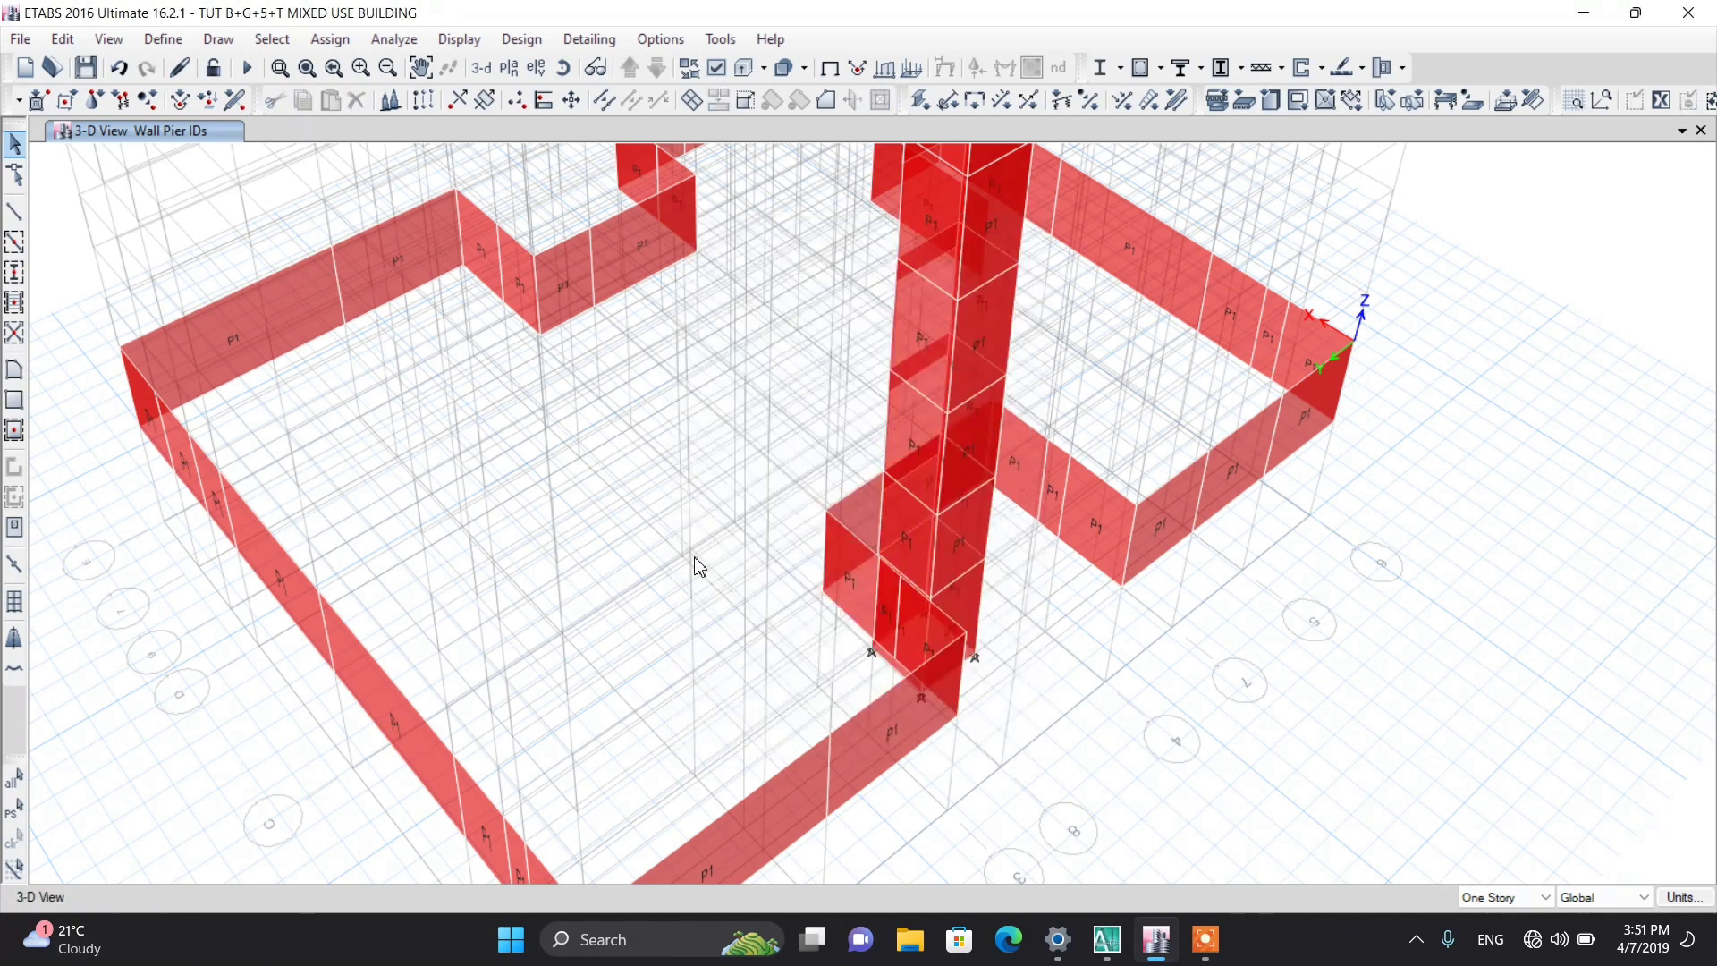
Step: Show the Elev2 elevation view of the lift core's door side
click(536, 67)
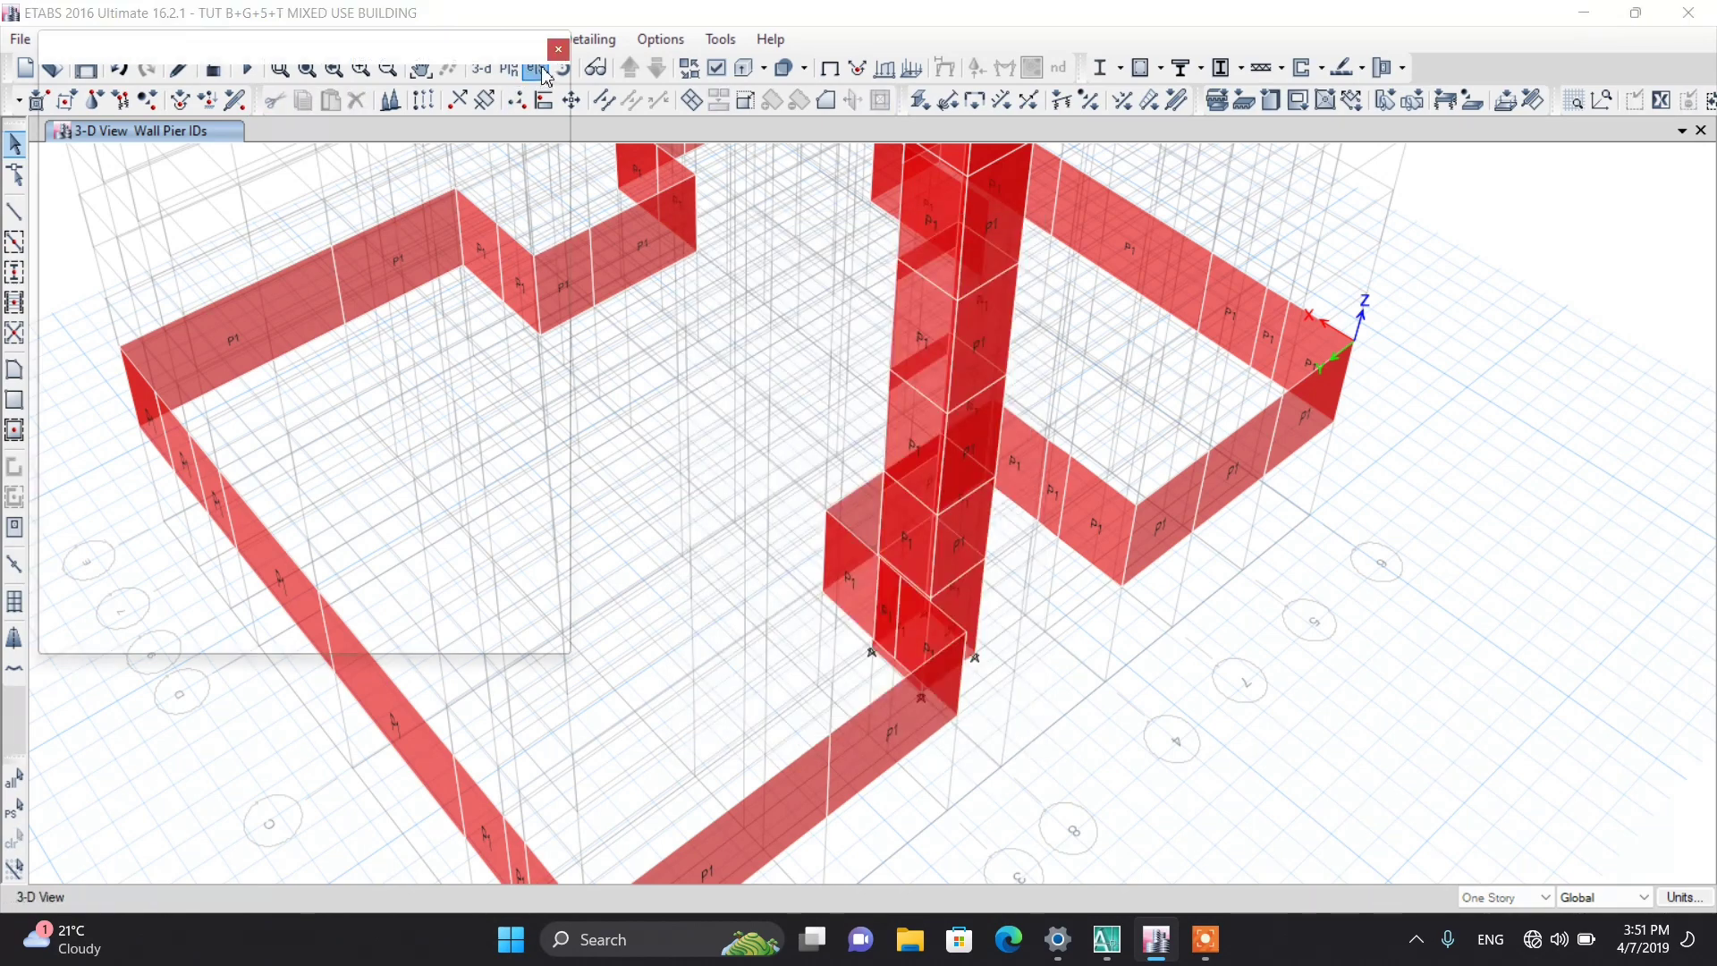
click(664, 598)
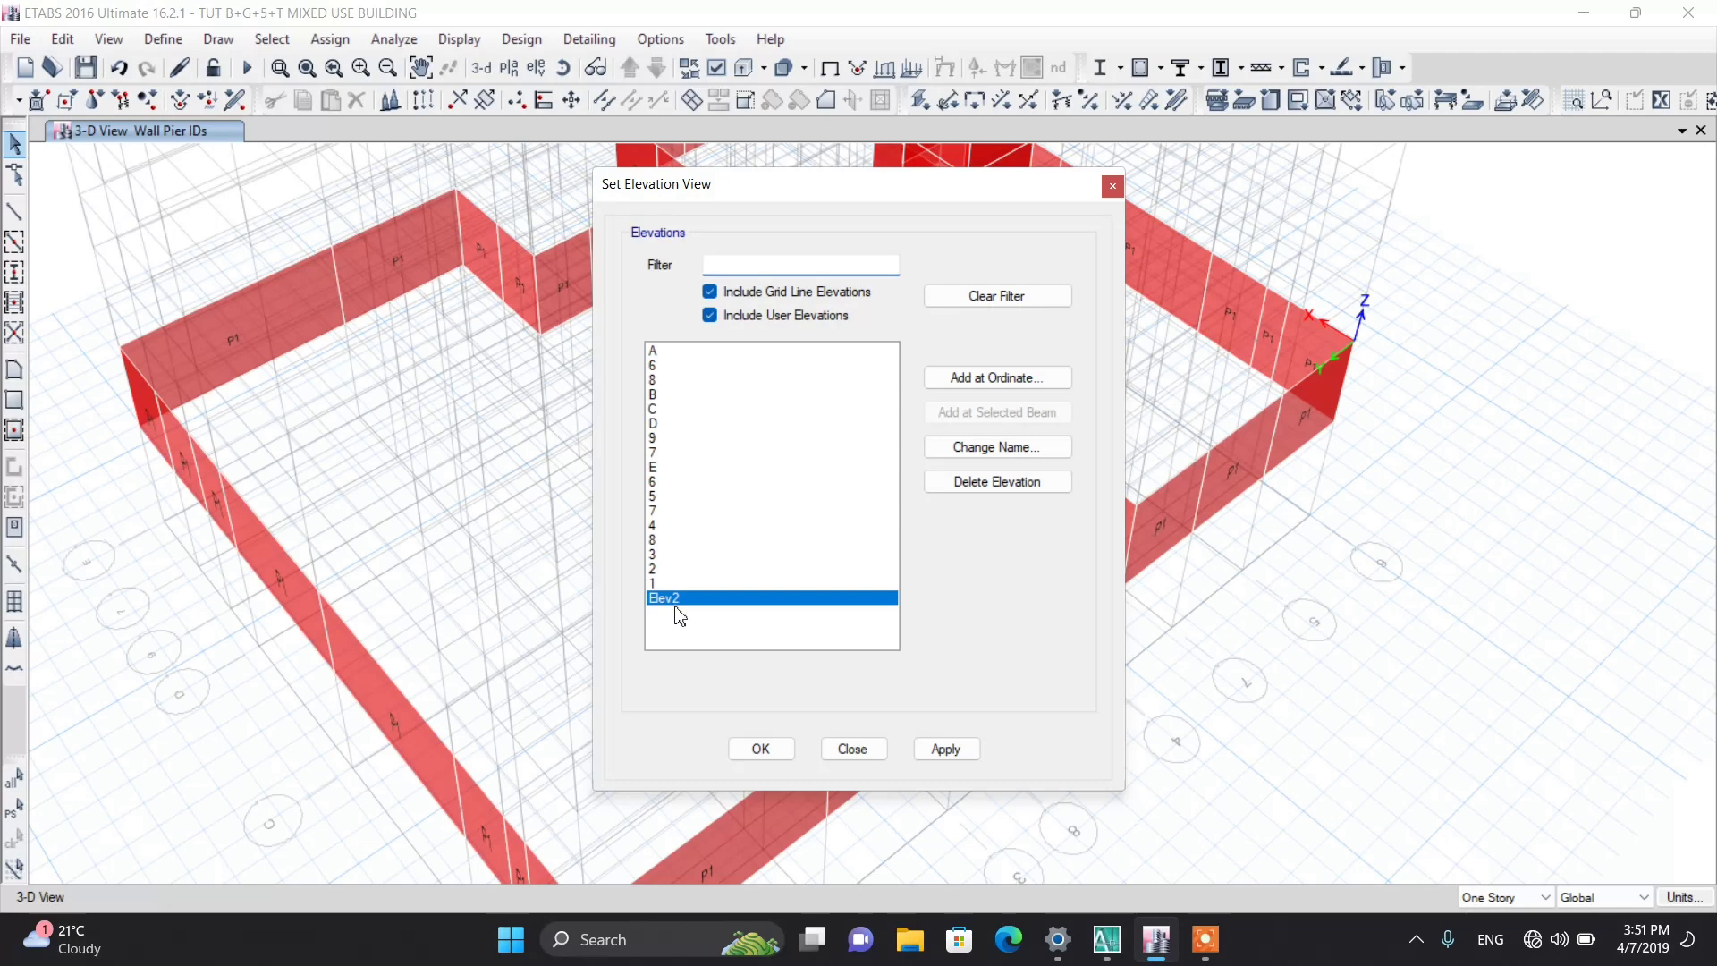
click(760, 749)
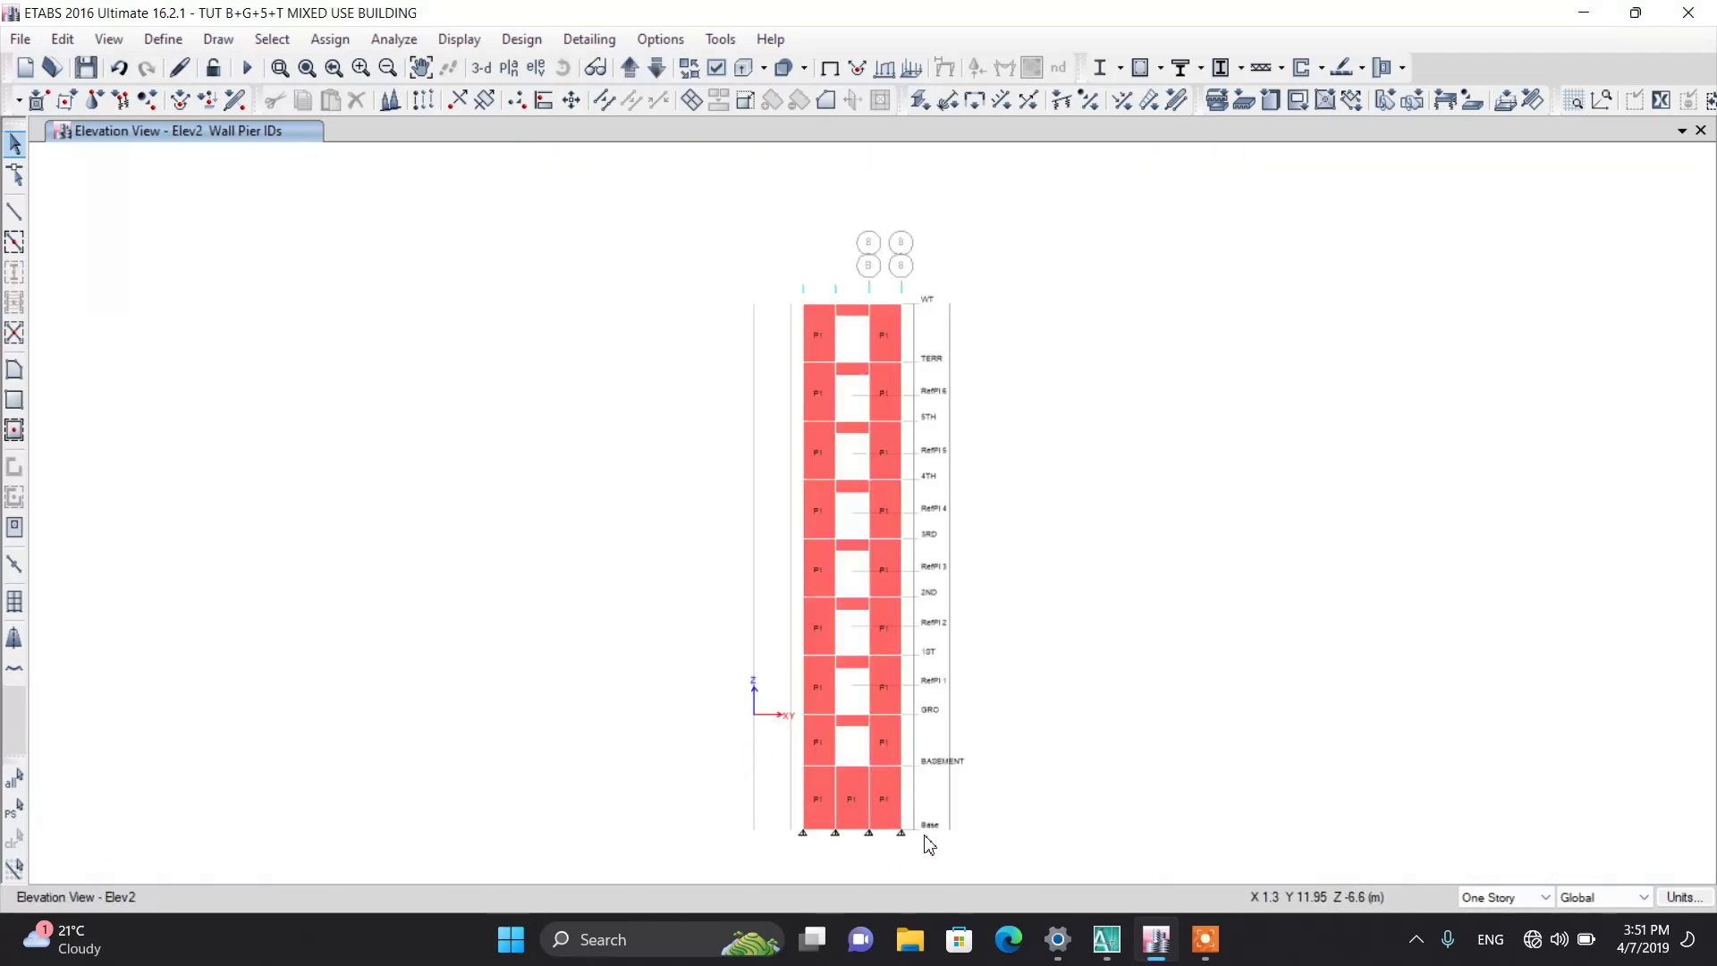
scroll(866, 357, up, 3)
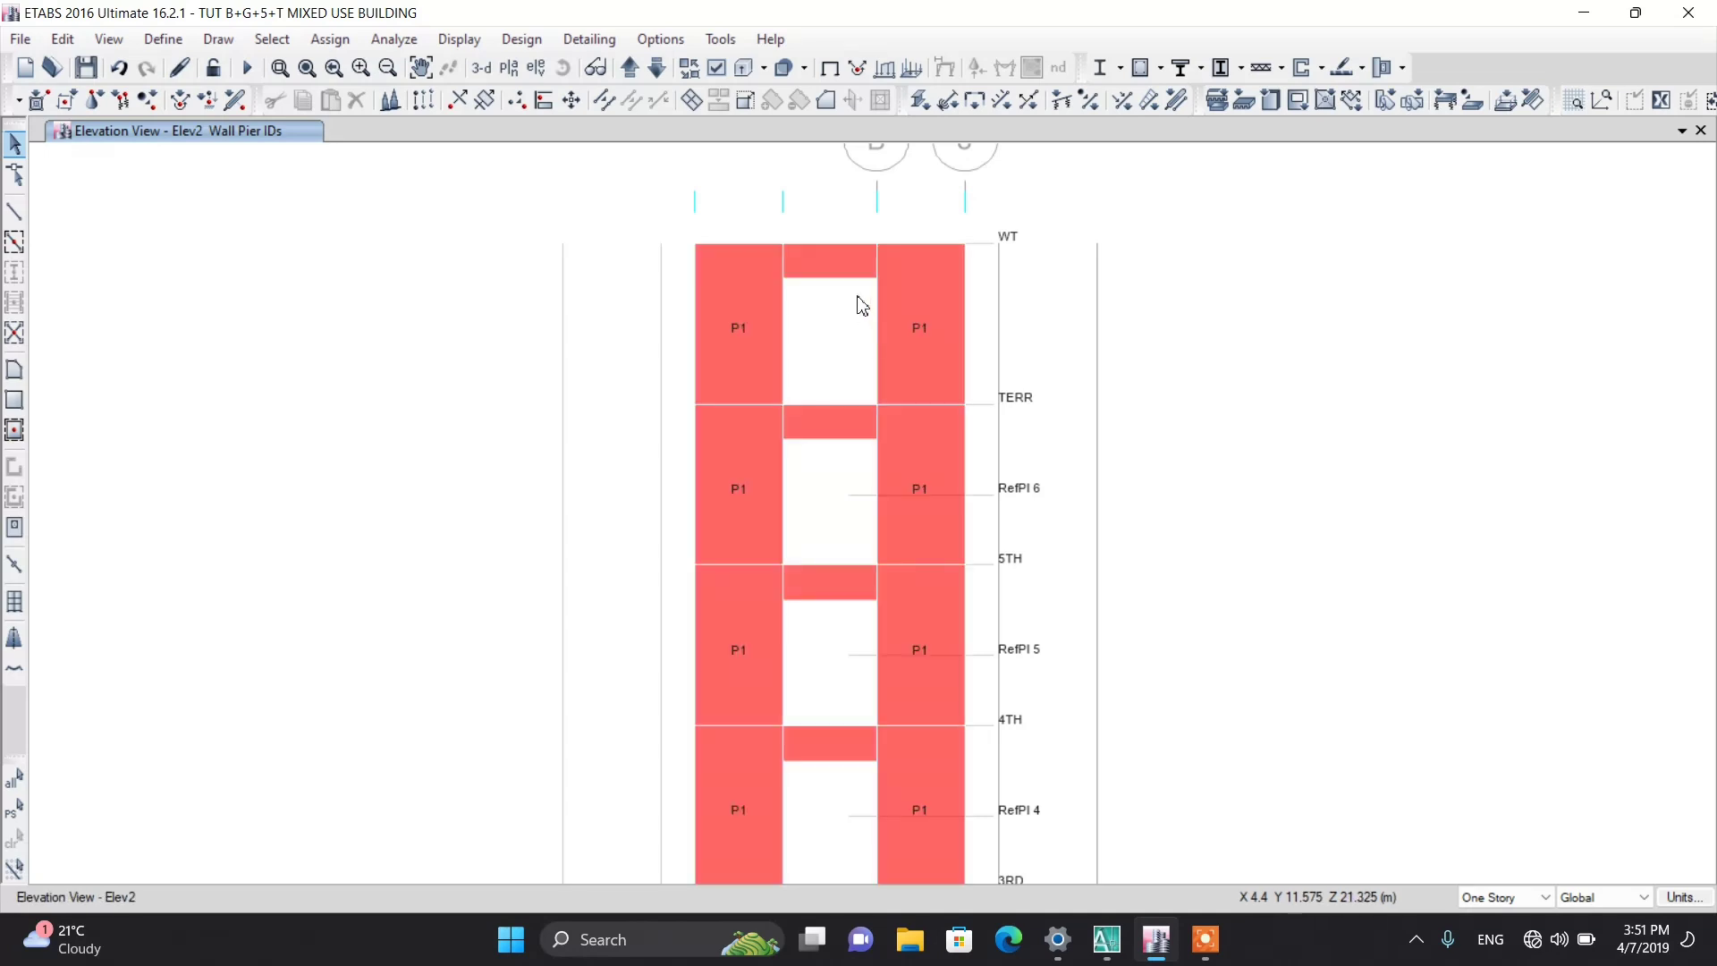
click(841, 273)
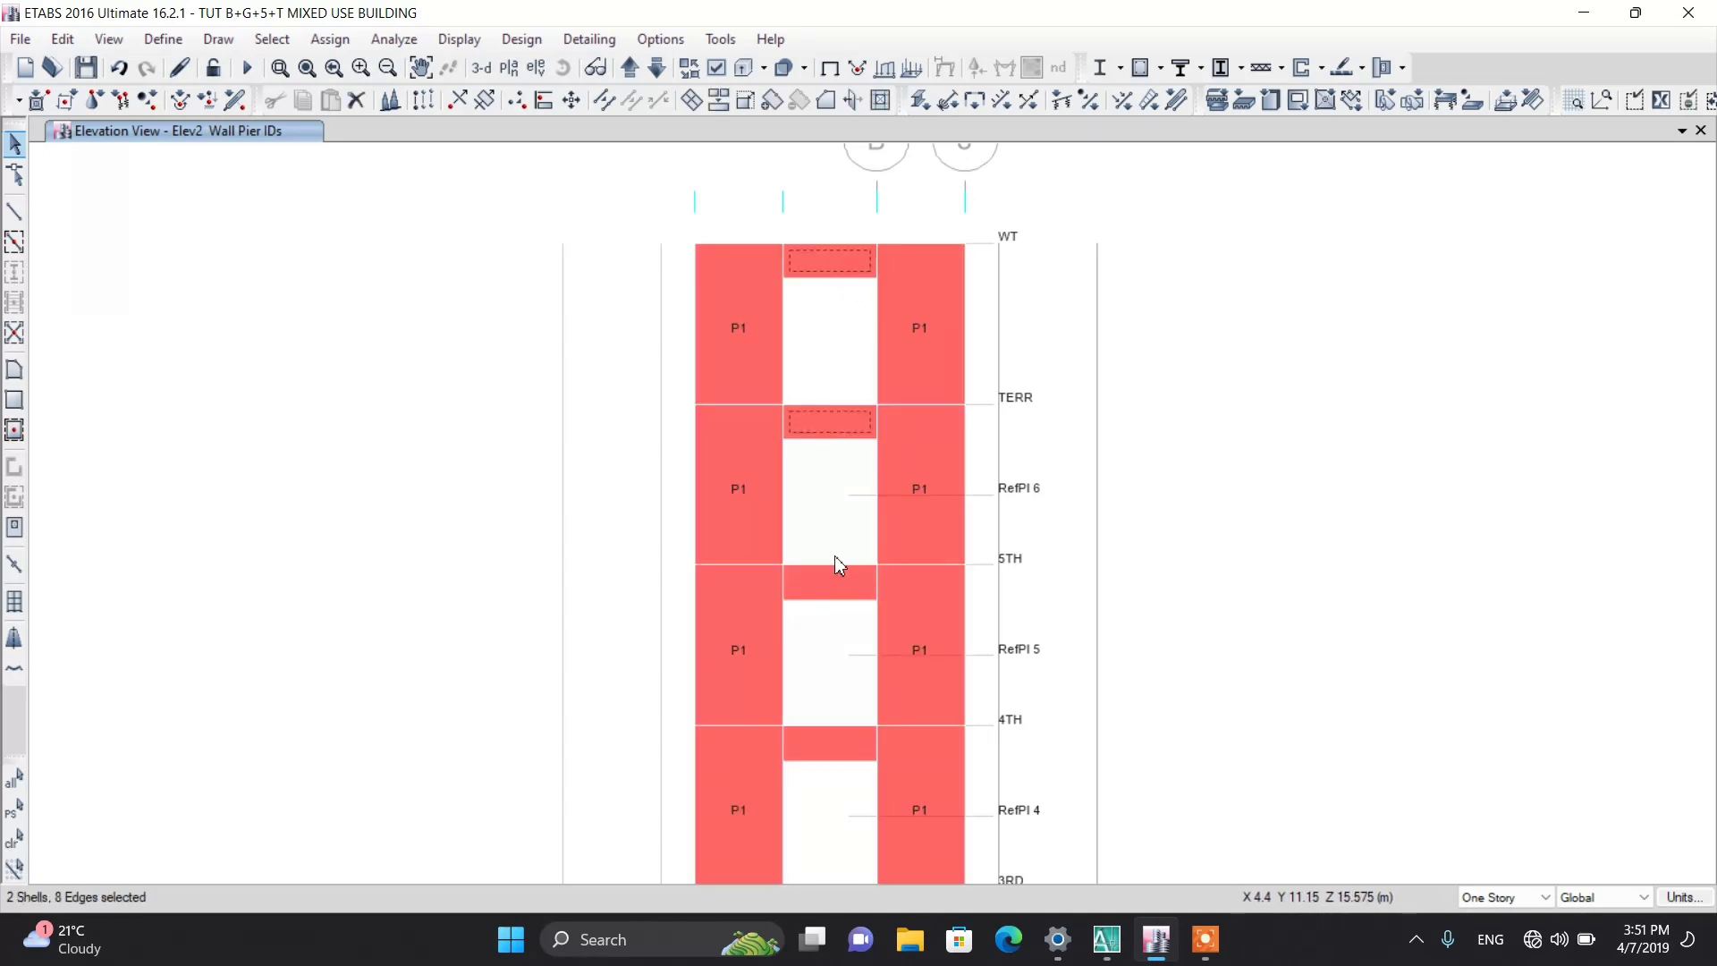
click(814, 419)
click(813, 416)
click(808, 266)
scroll(775, 261, down, 3)
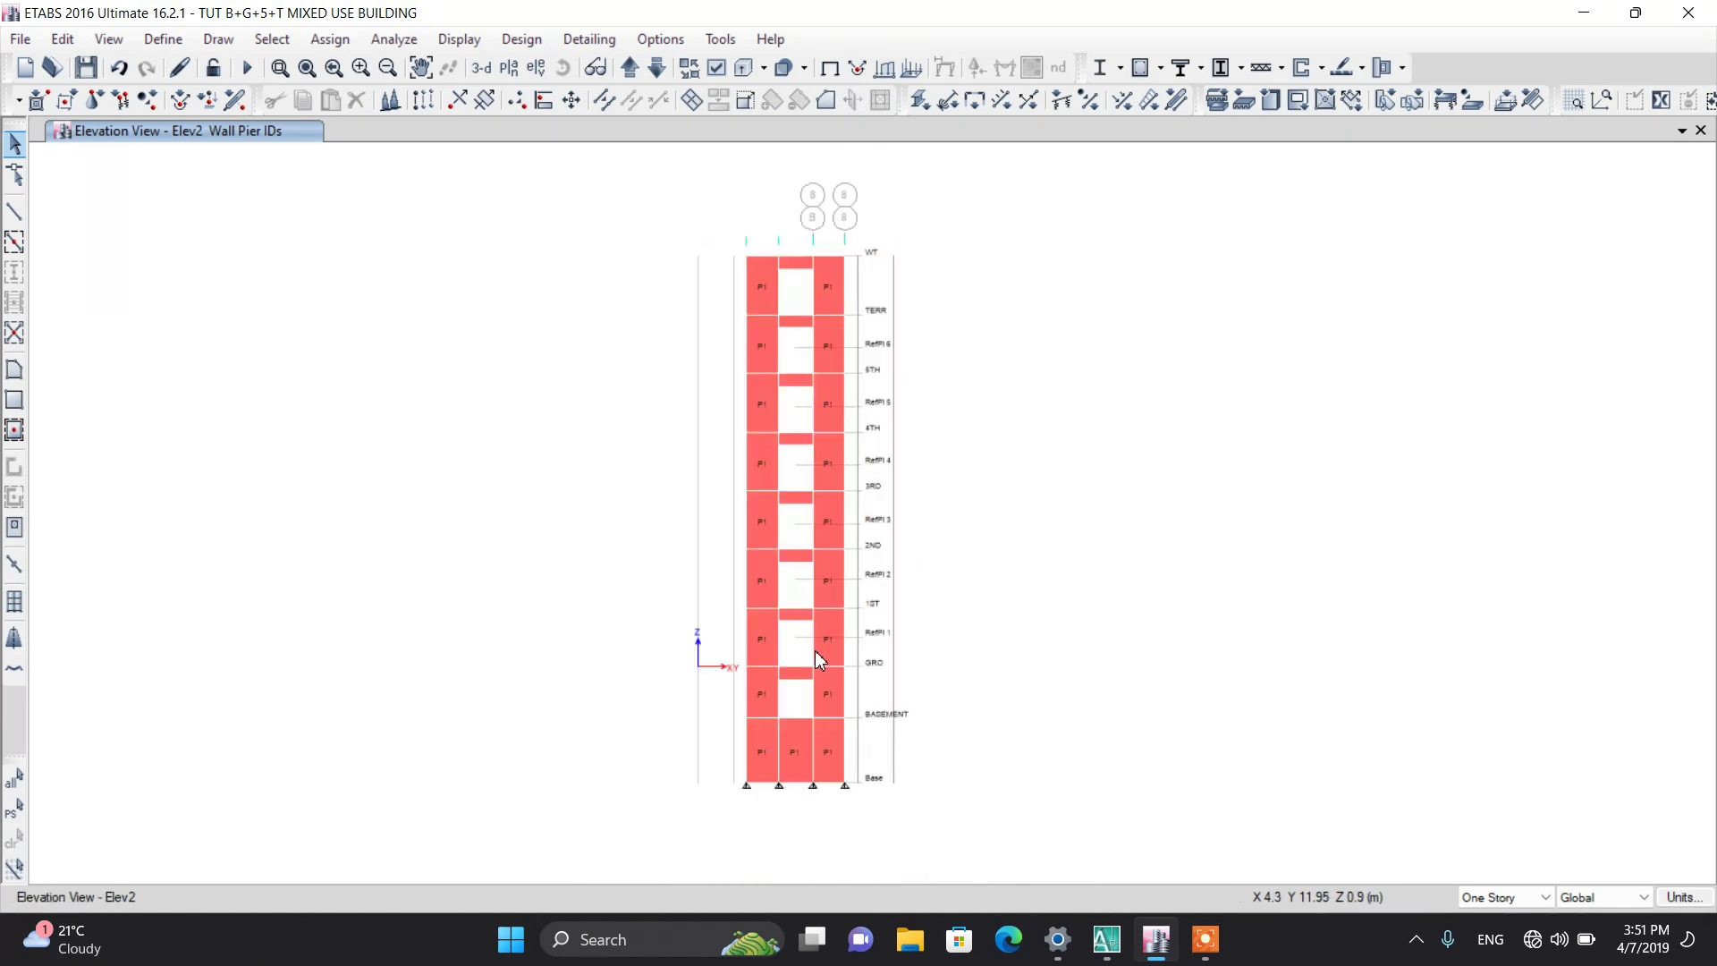
Step: Check the spandrel label definitions for the S1 label without changing them
click(163, 39)
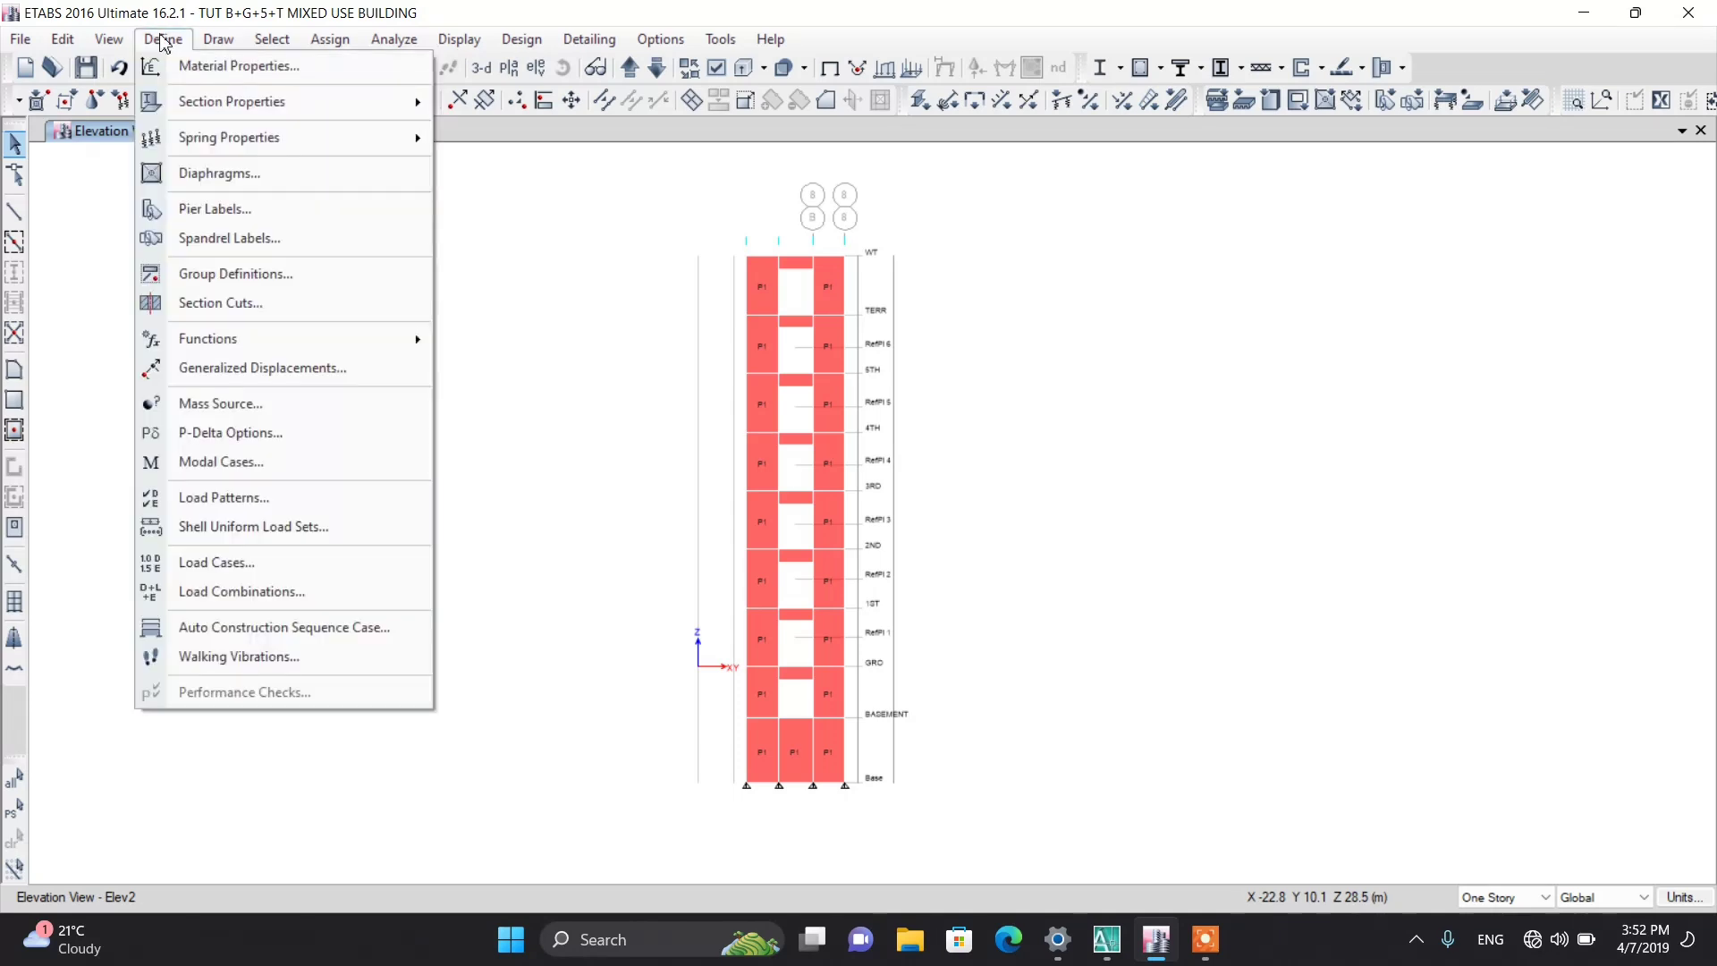
click(202, 238)
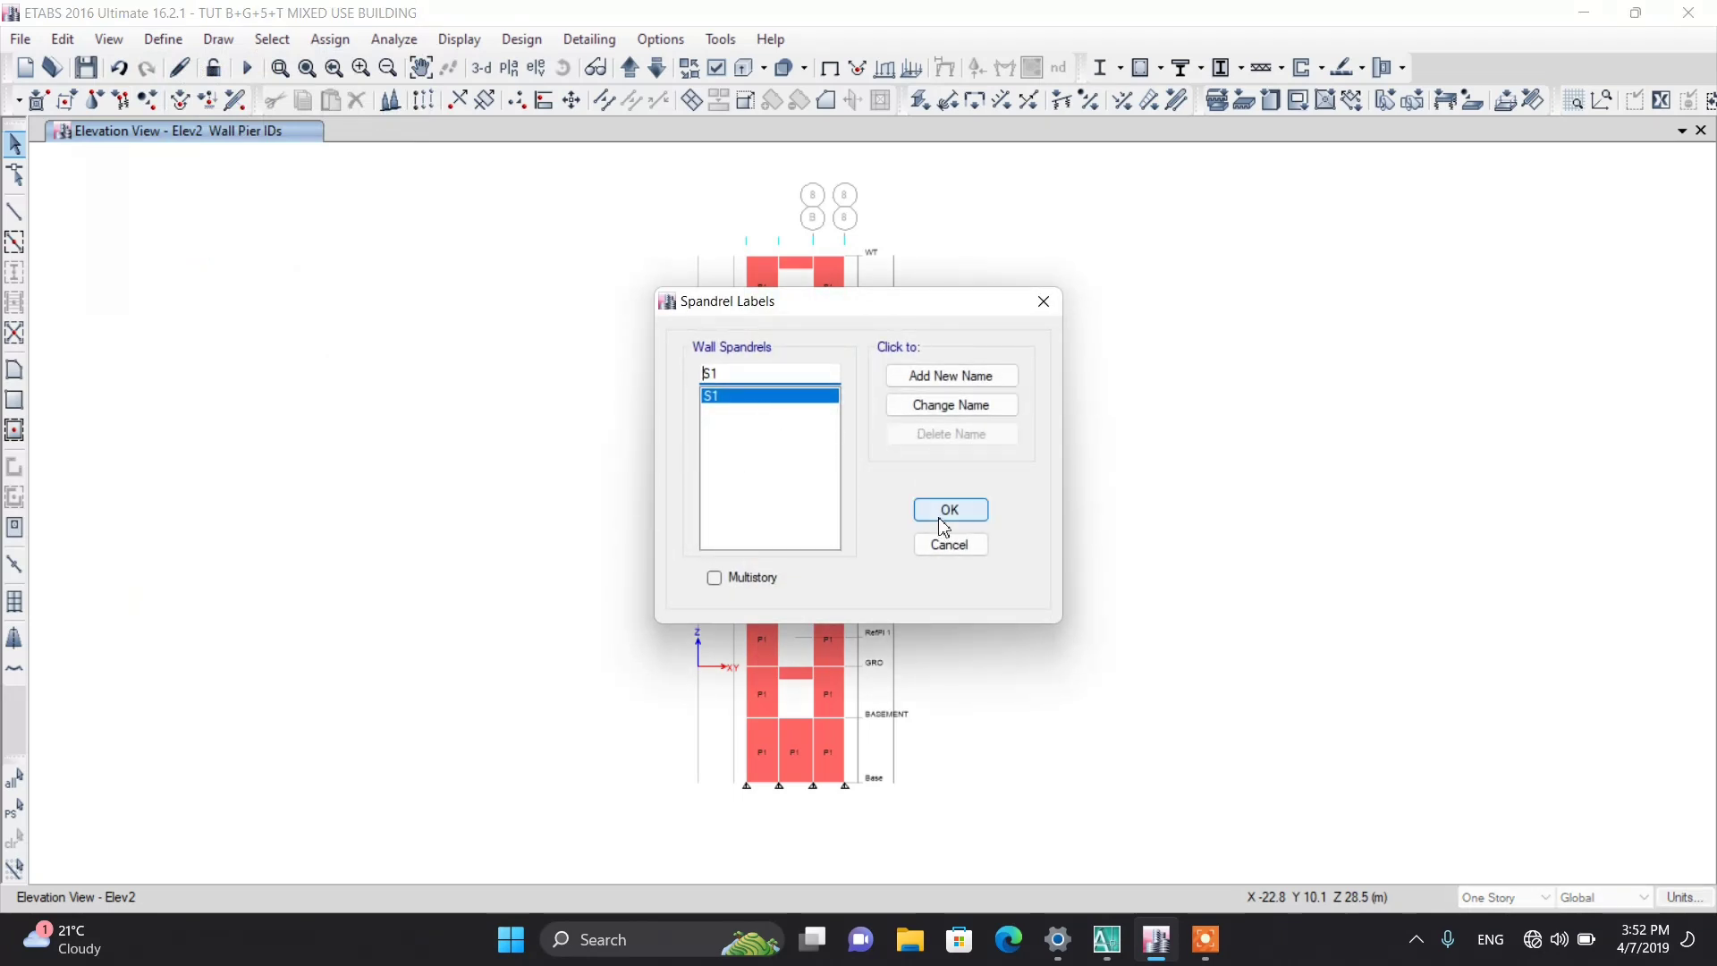
click(948, 510)
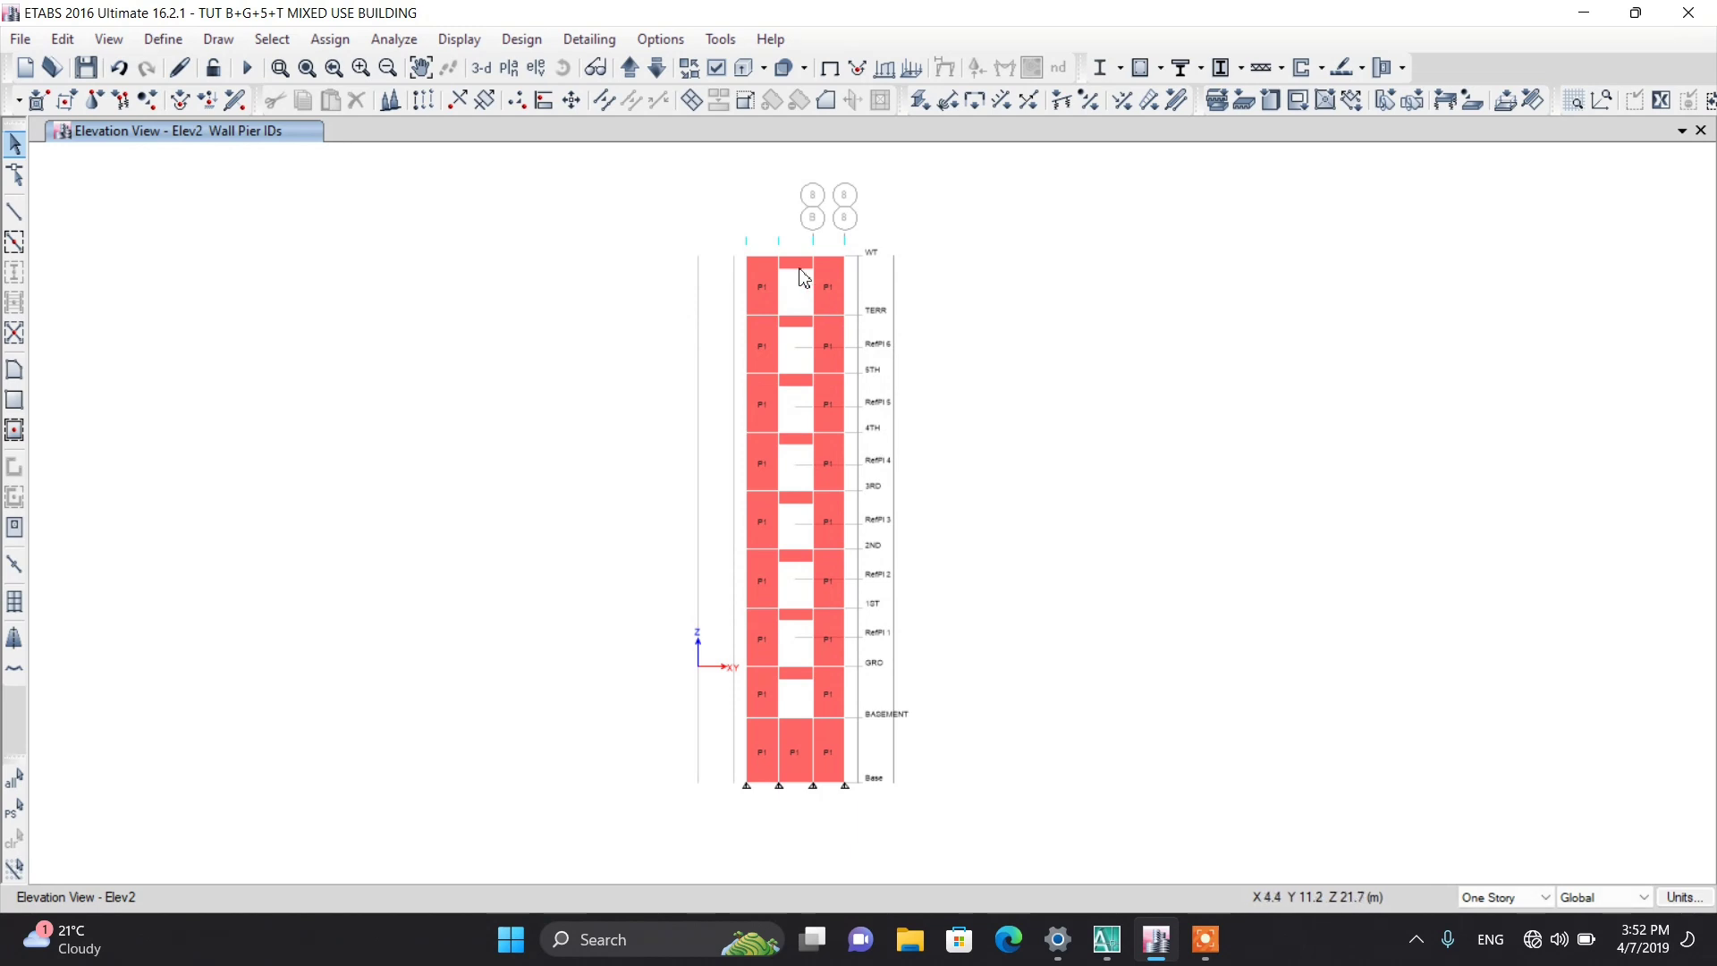
Step: Select the spandrel panels above the lift door openings at the WT, TERR, 5TH and 4TH levels
click(799, 266)
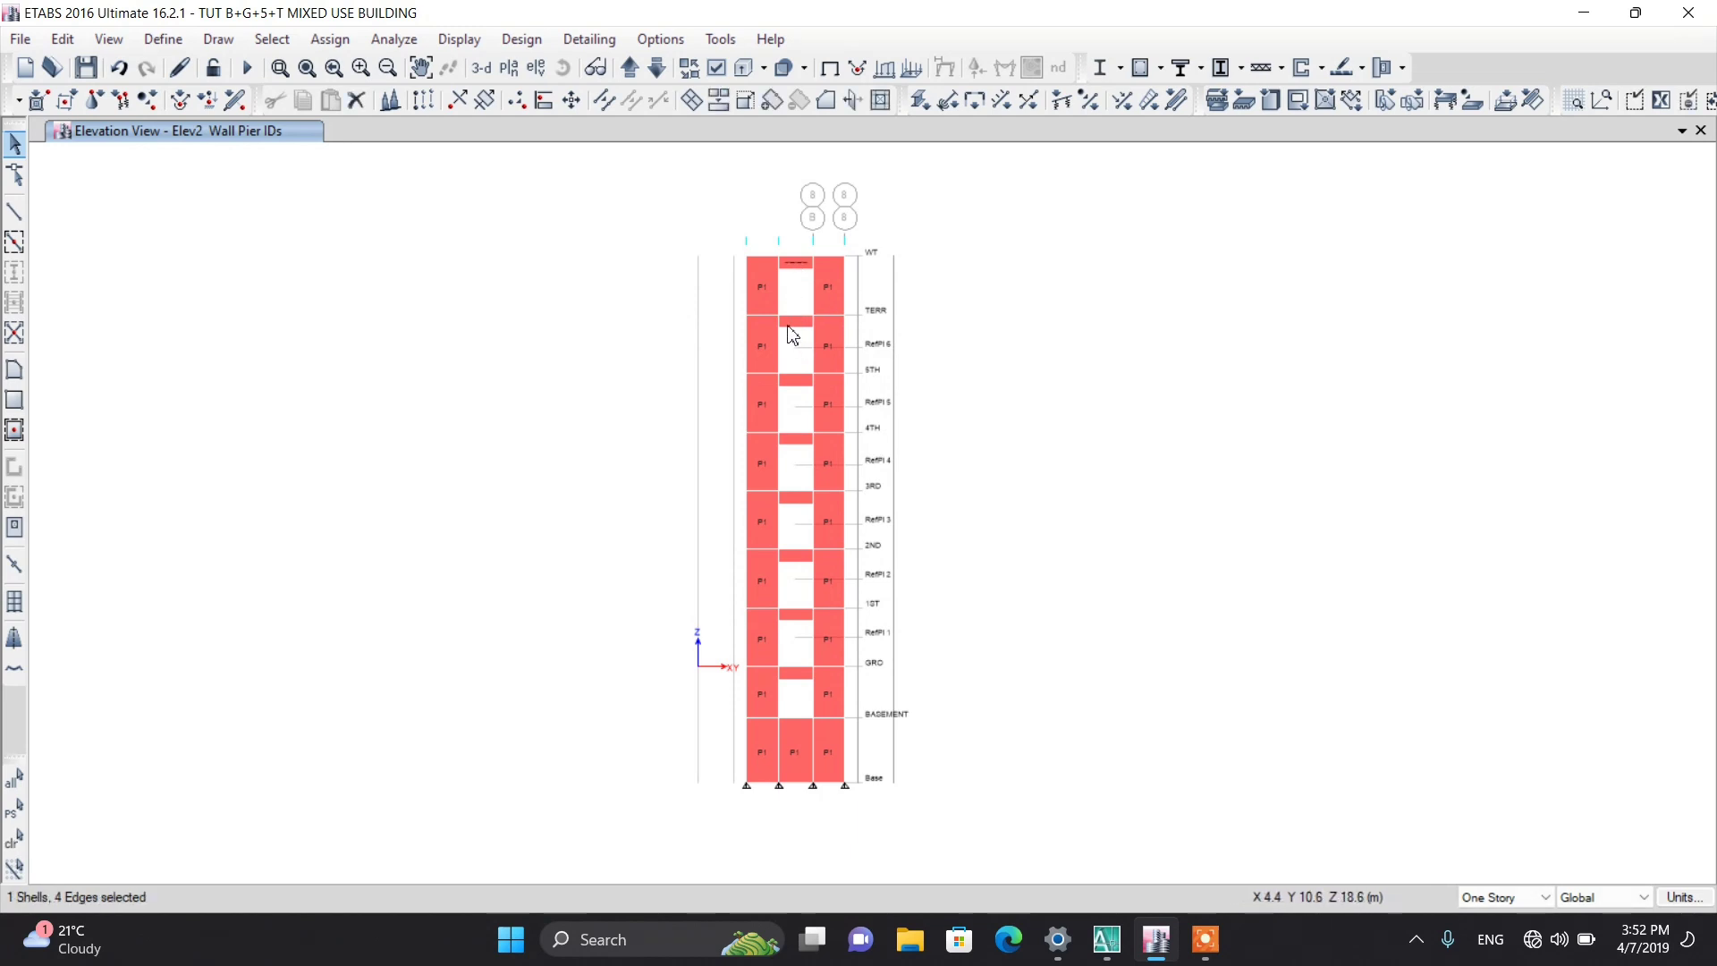
scroll(799, 286, up, 3)
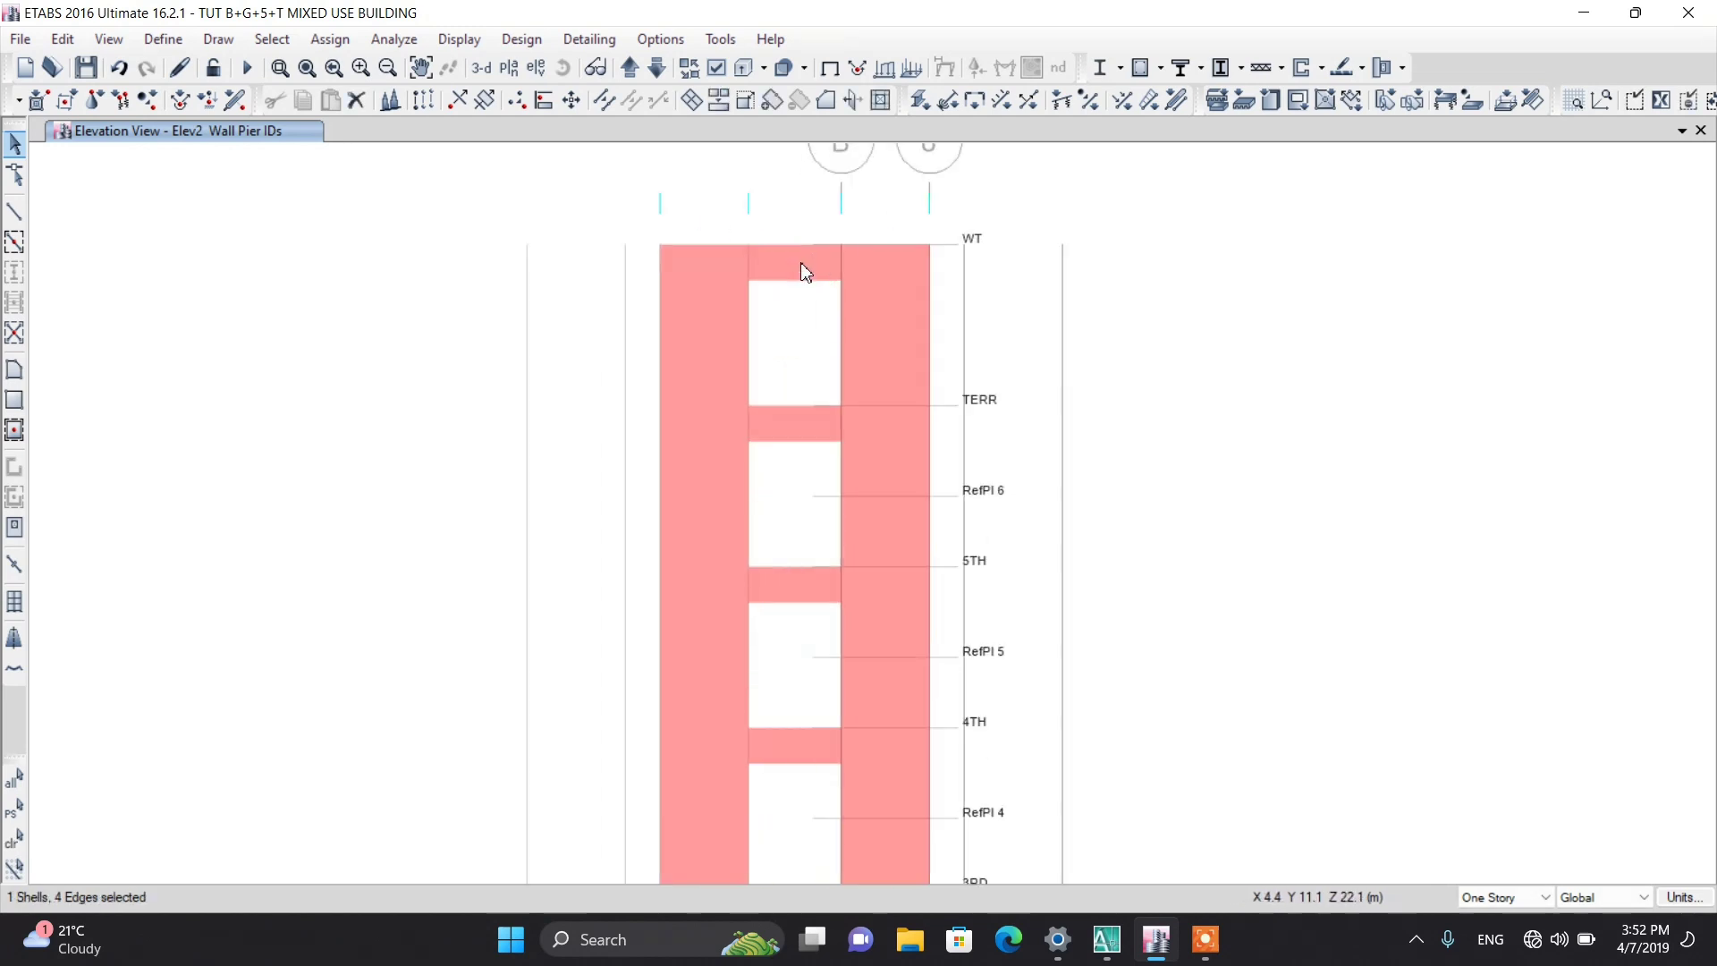
click(789, 431)
click(781, 580)
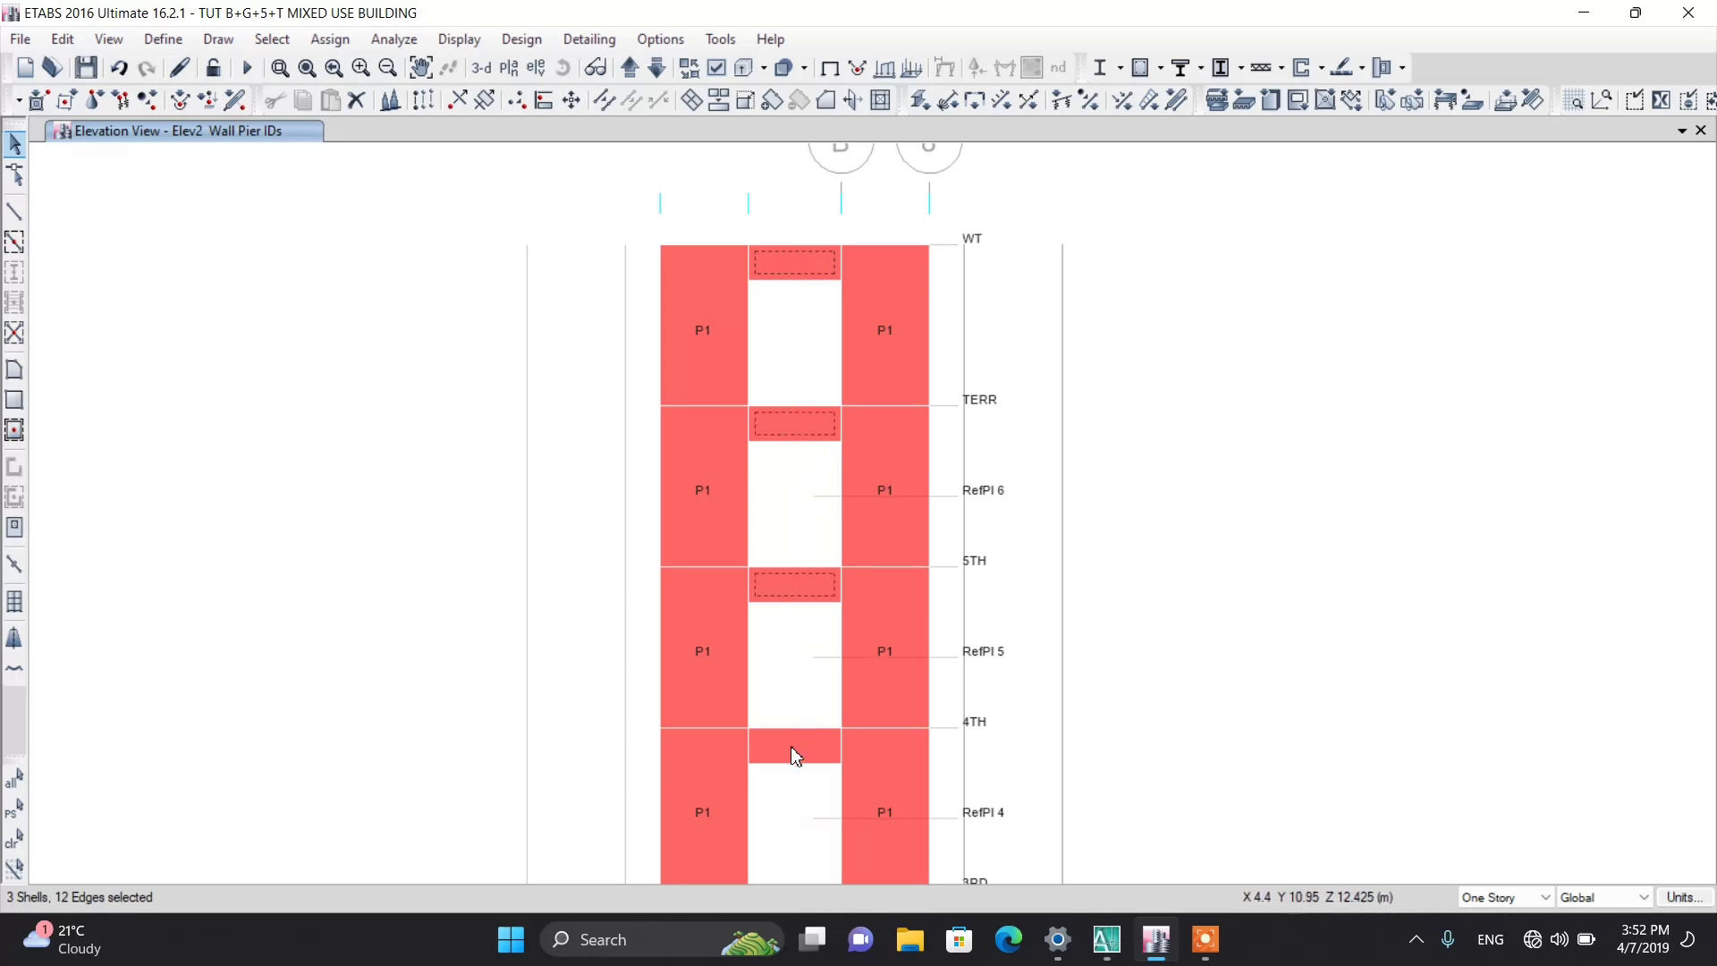
click(788, 746)
Step: Add the spandrel panels above the door openings at the 3RD, 2ND, 1ST and GRO levels to the selection
scroll(767, 520, down, 3)
click(781, 774)
scroll(766, 679, up, 3)
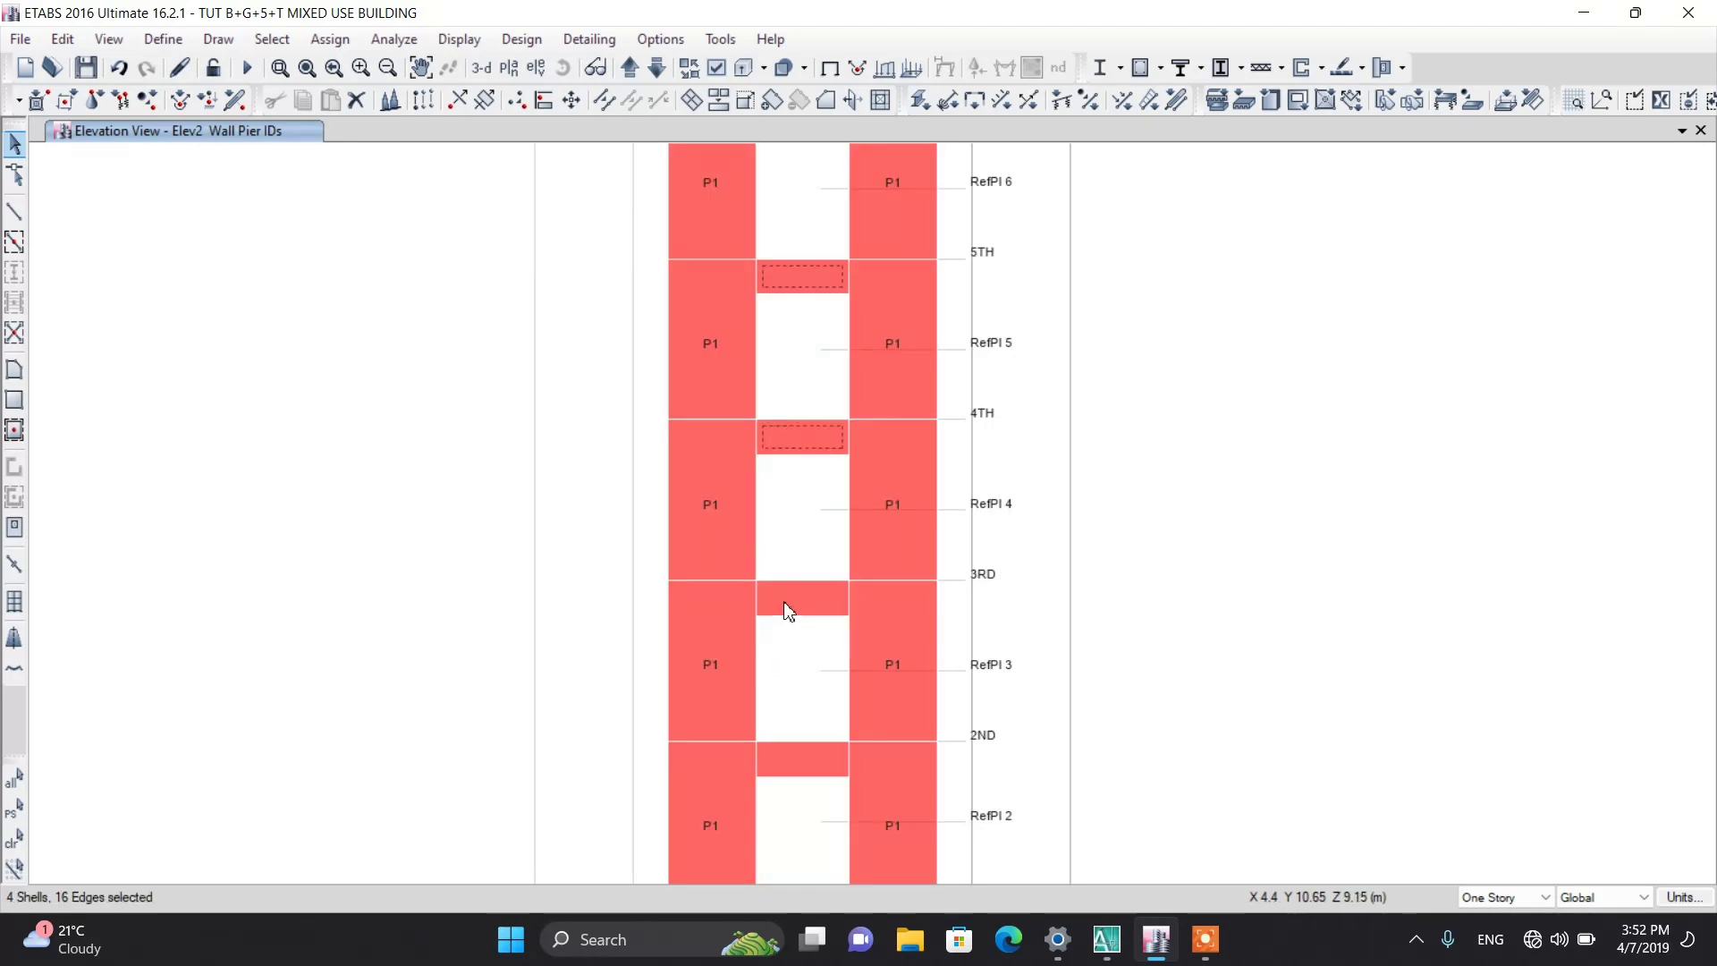
scroll(770, 506, down, 3)
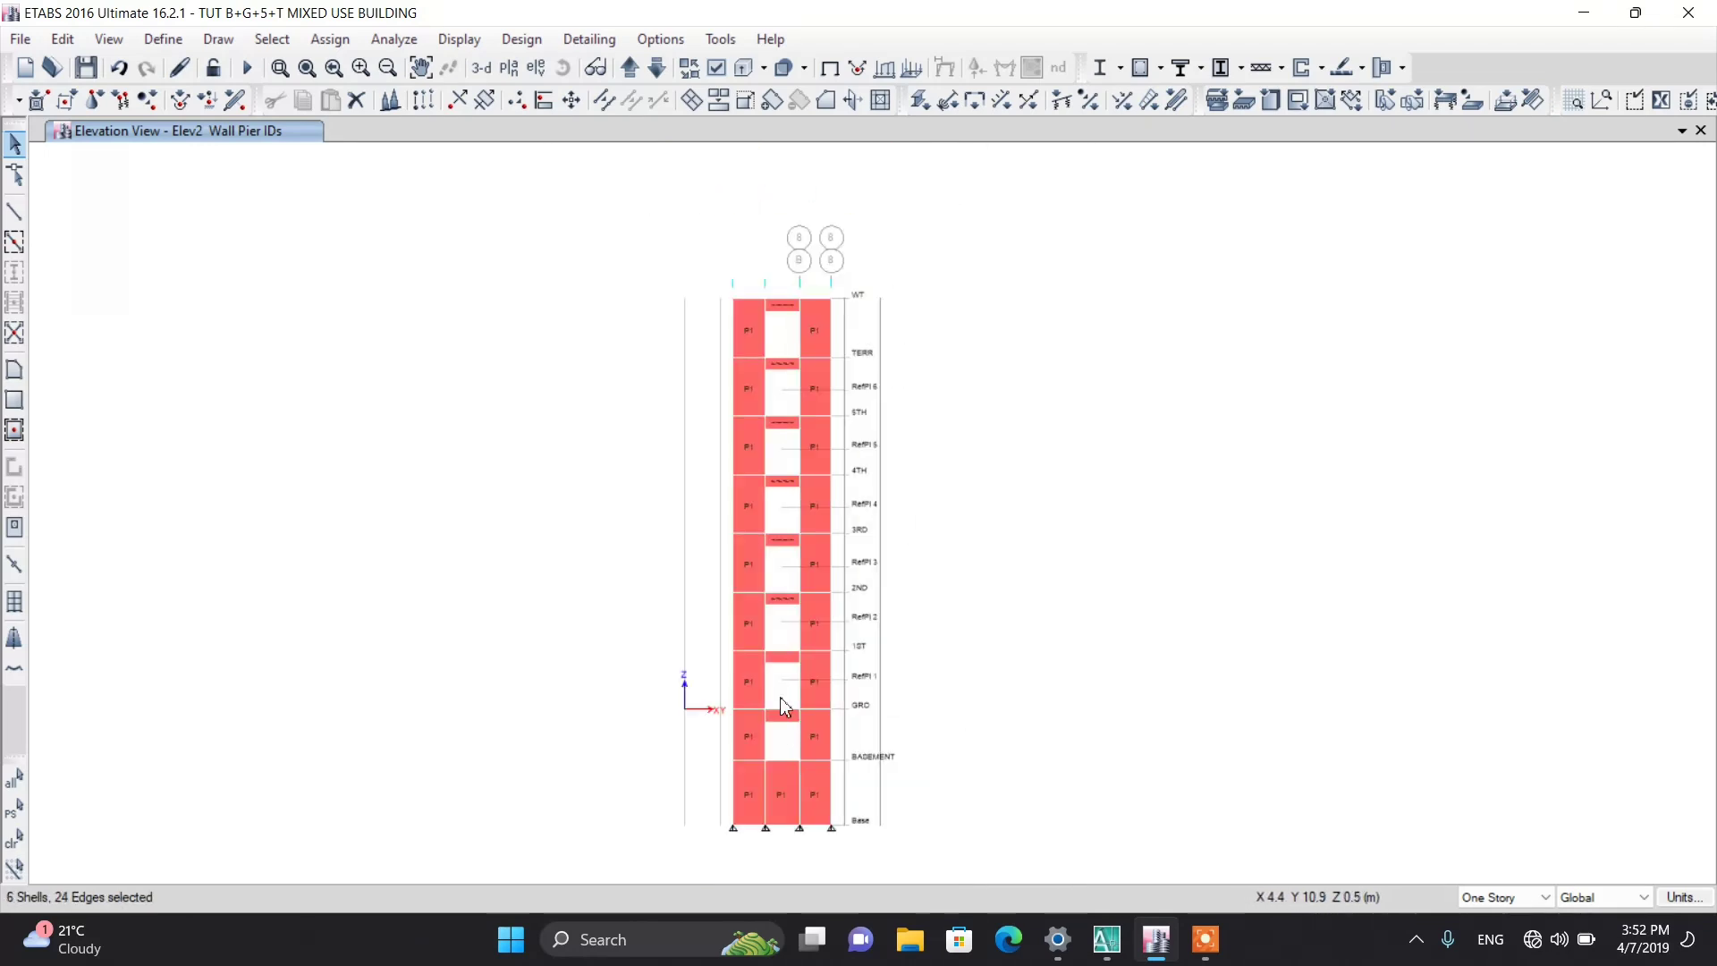
scroll(787, 637, up, 3)
click(789, 606)
click(781, 762)
scroll(773, 652, down, 3)
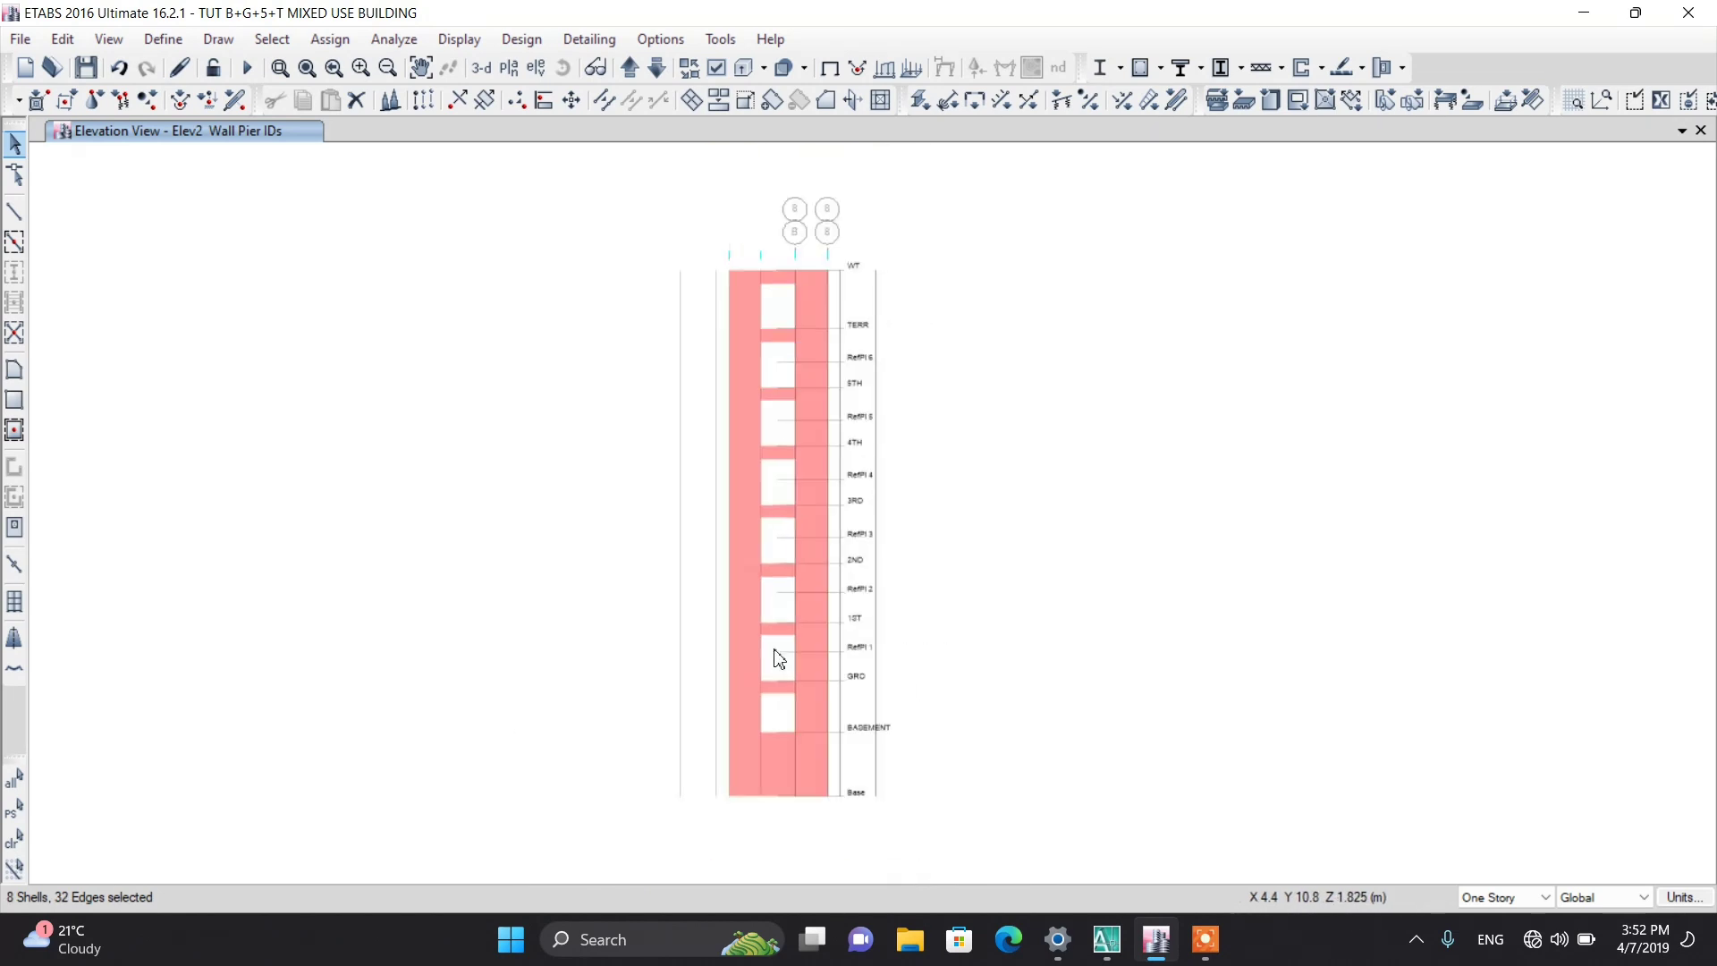
scroll(783, 738, up, 3)
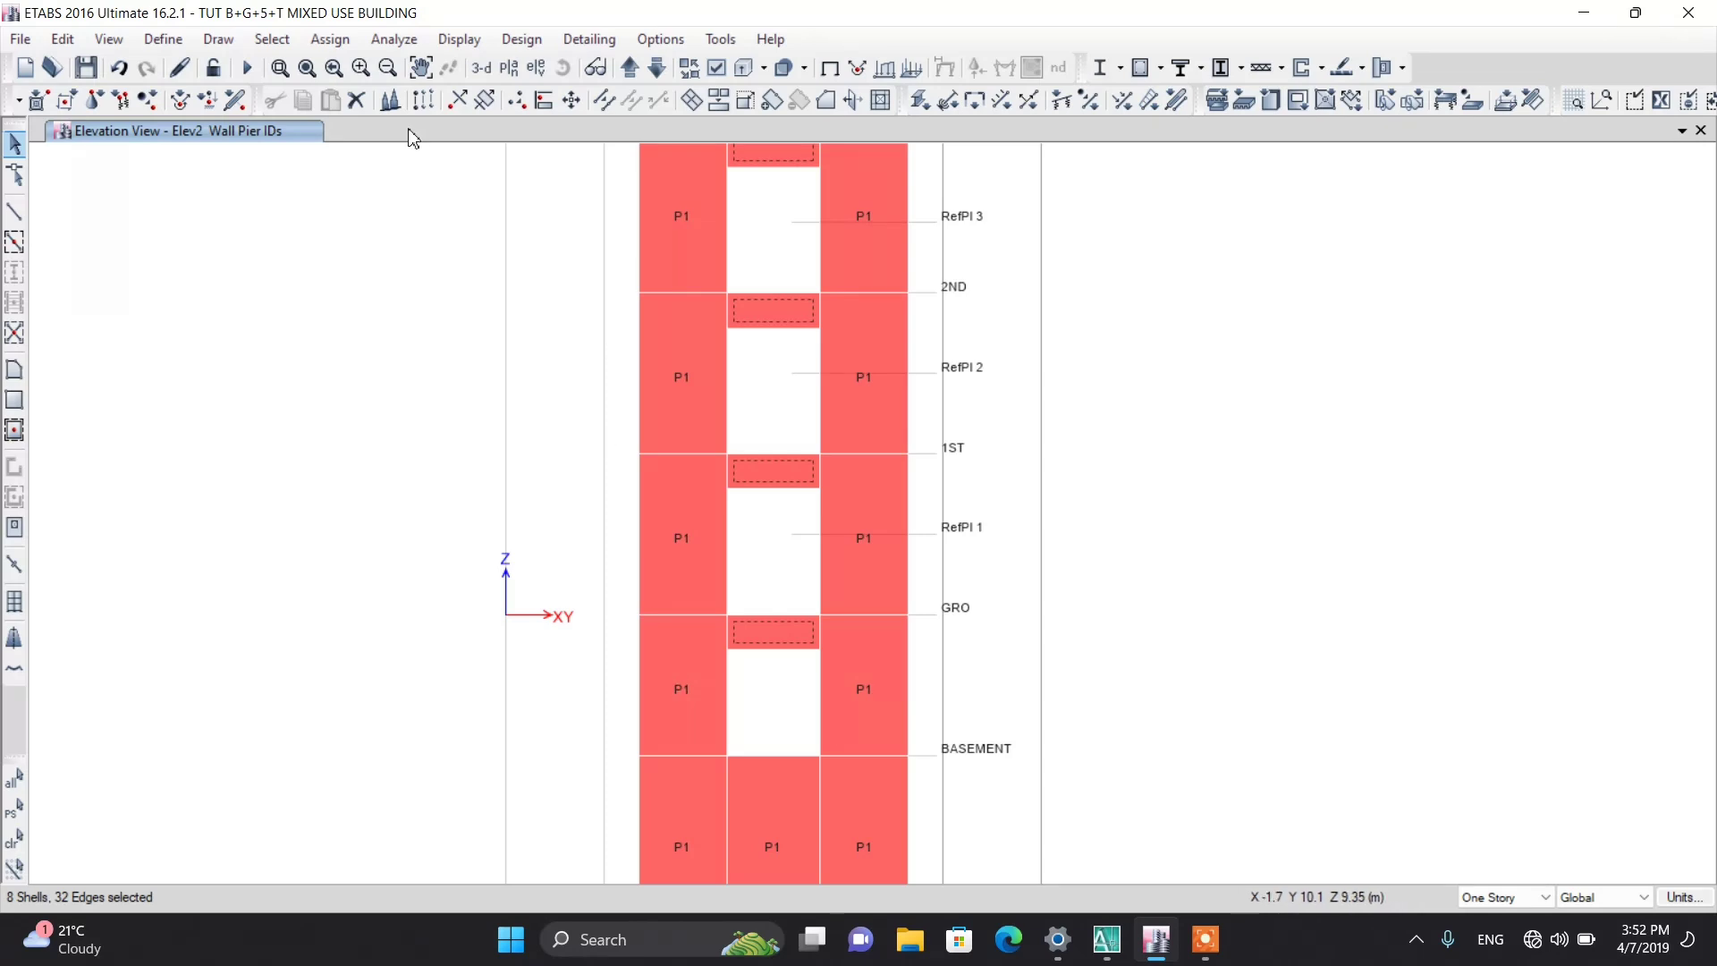
scroll(602, 412, down, 3)
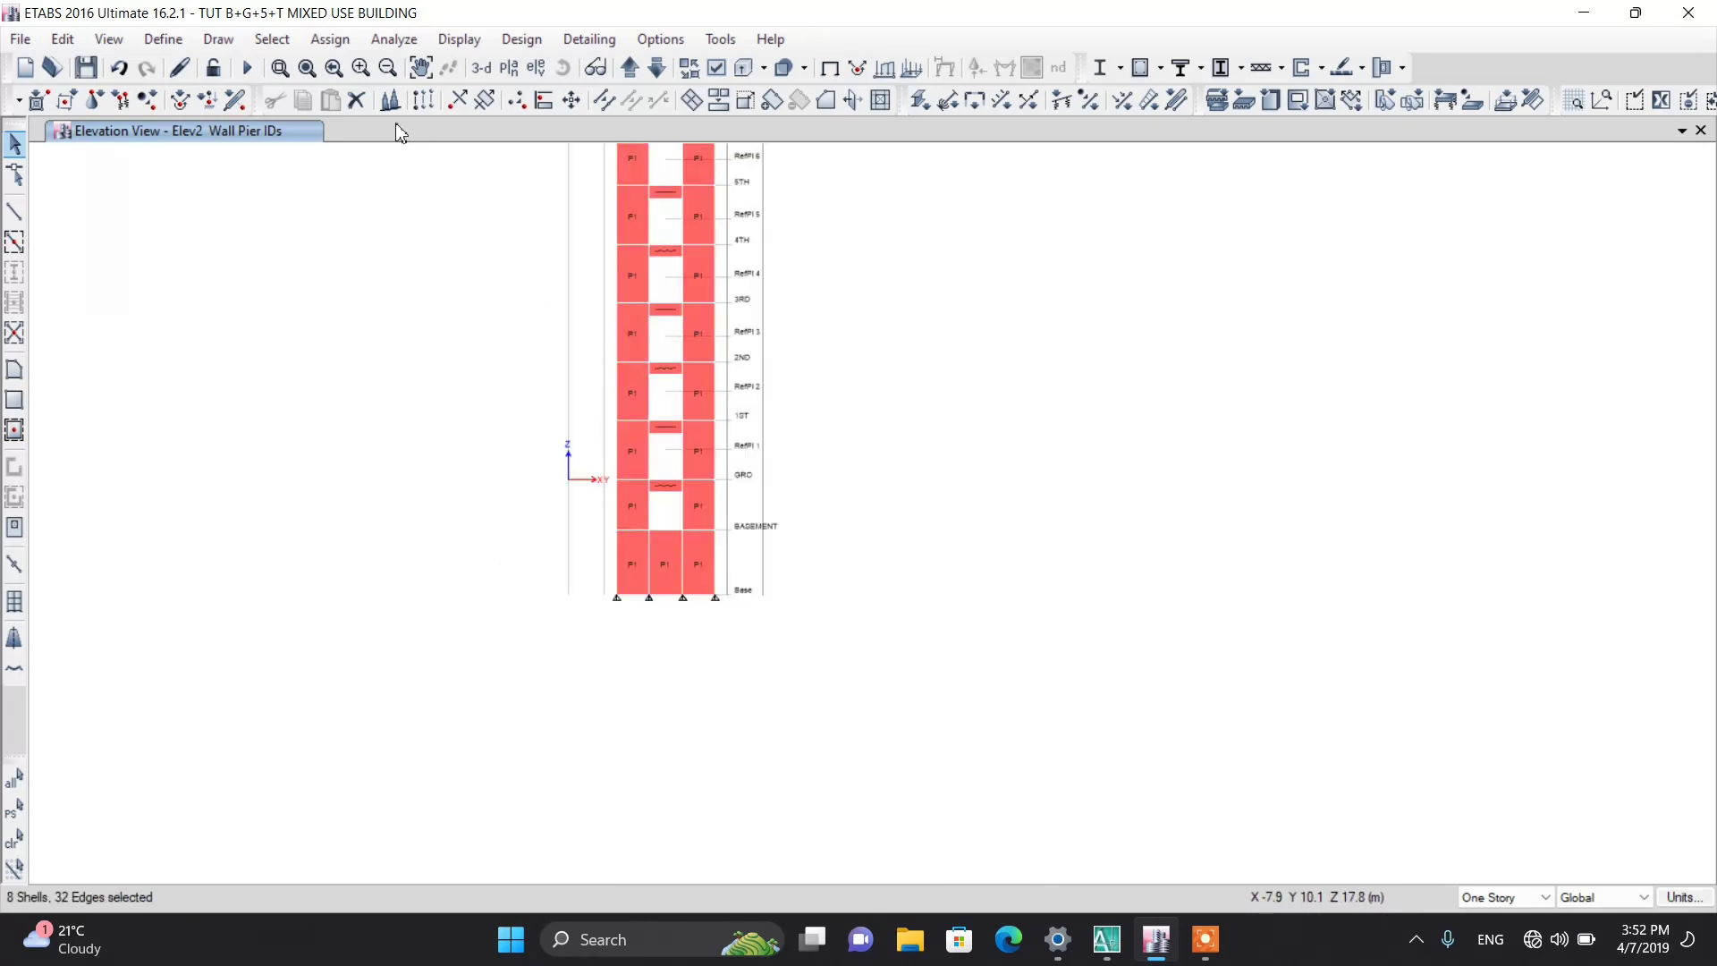
Step: Assign spandrel label S1 to the selected panels above the lift door openings
click(330, 40)
mouse_move(372, 178)
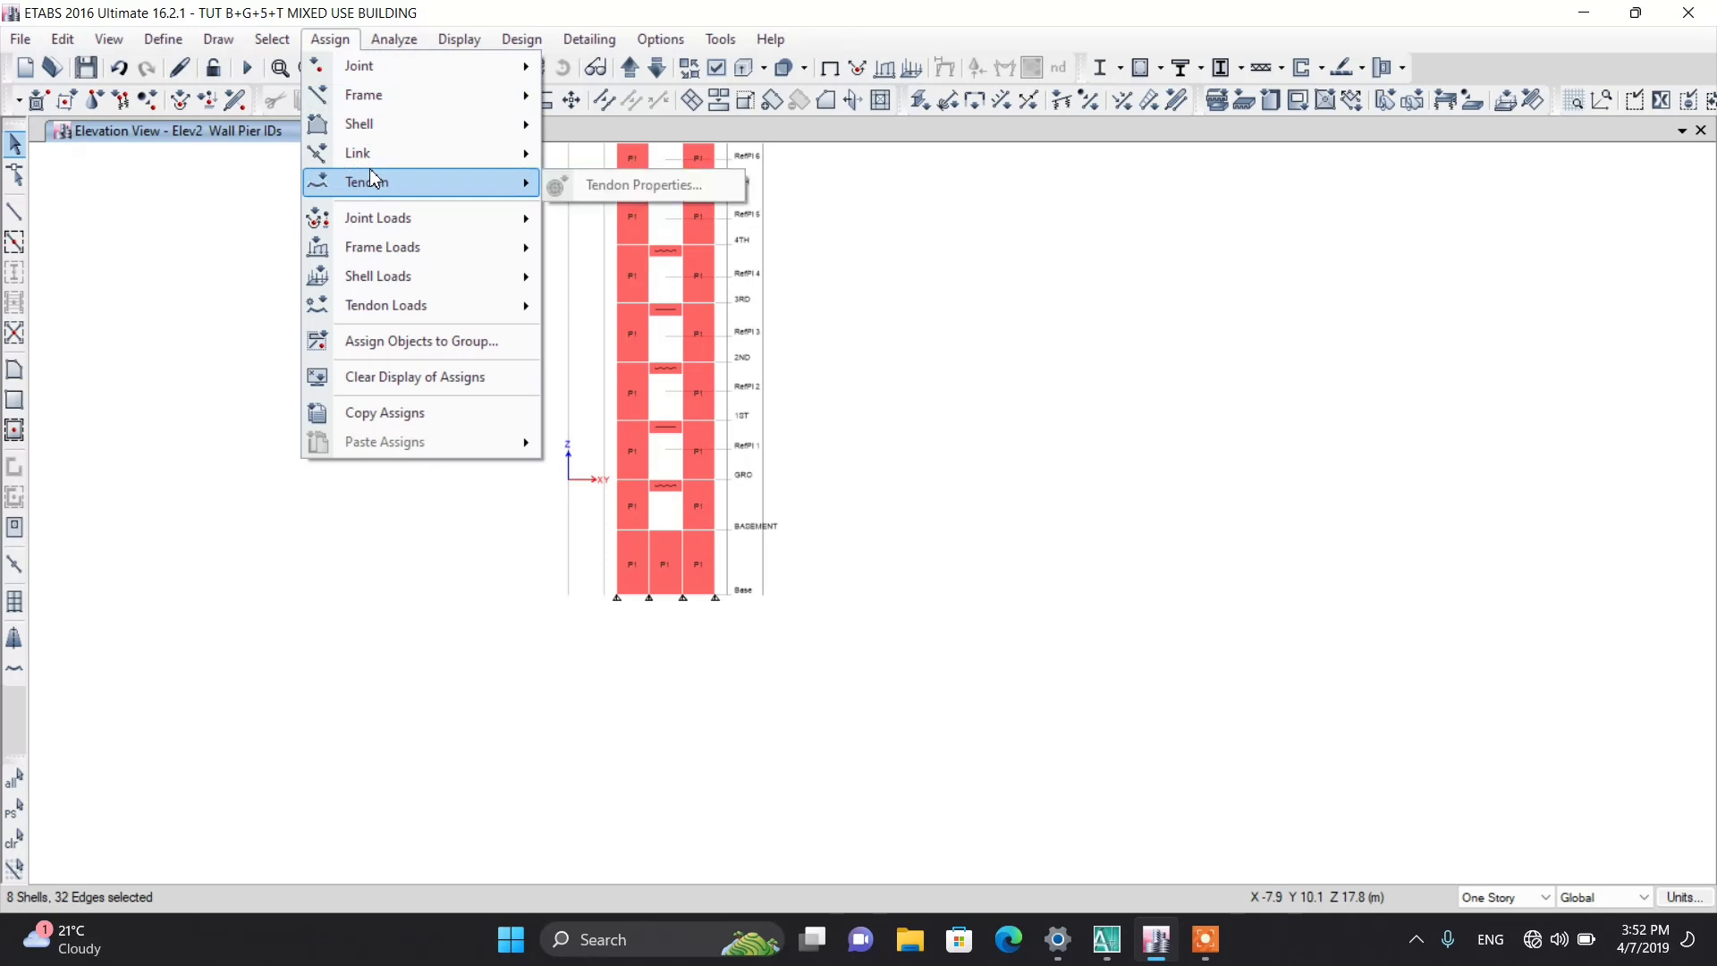
mouse_move(362, 130)
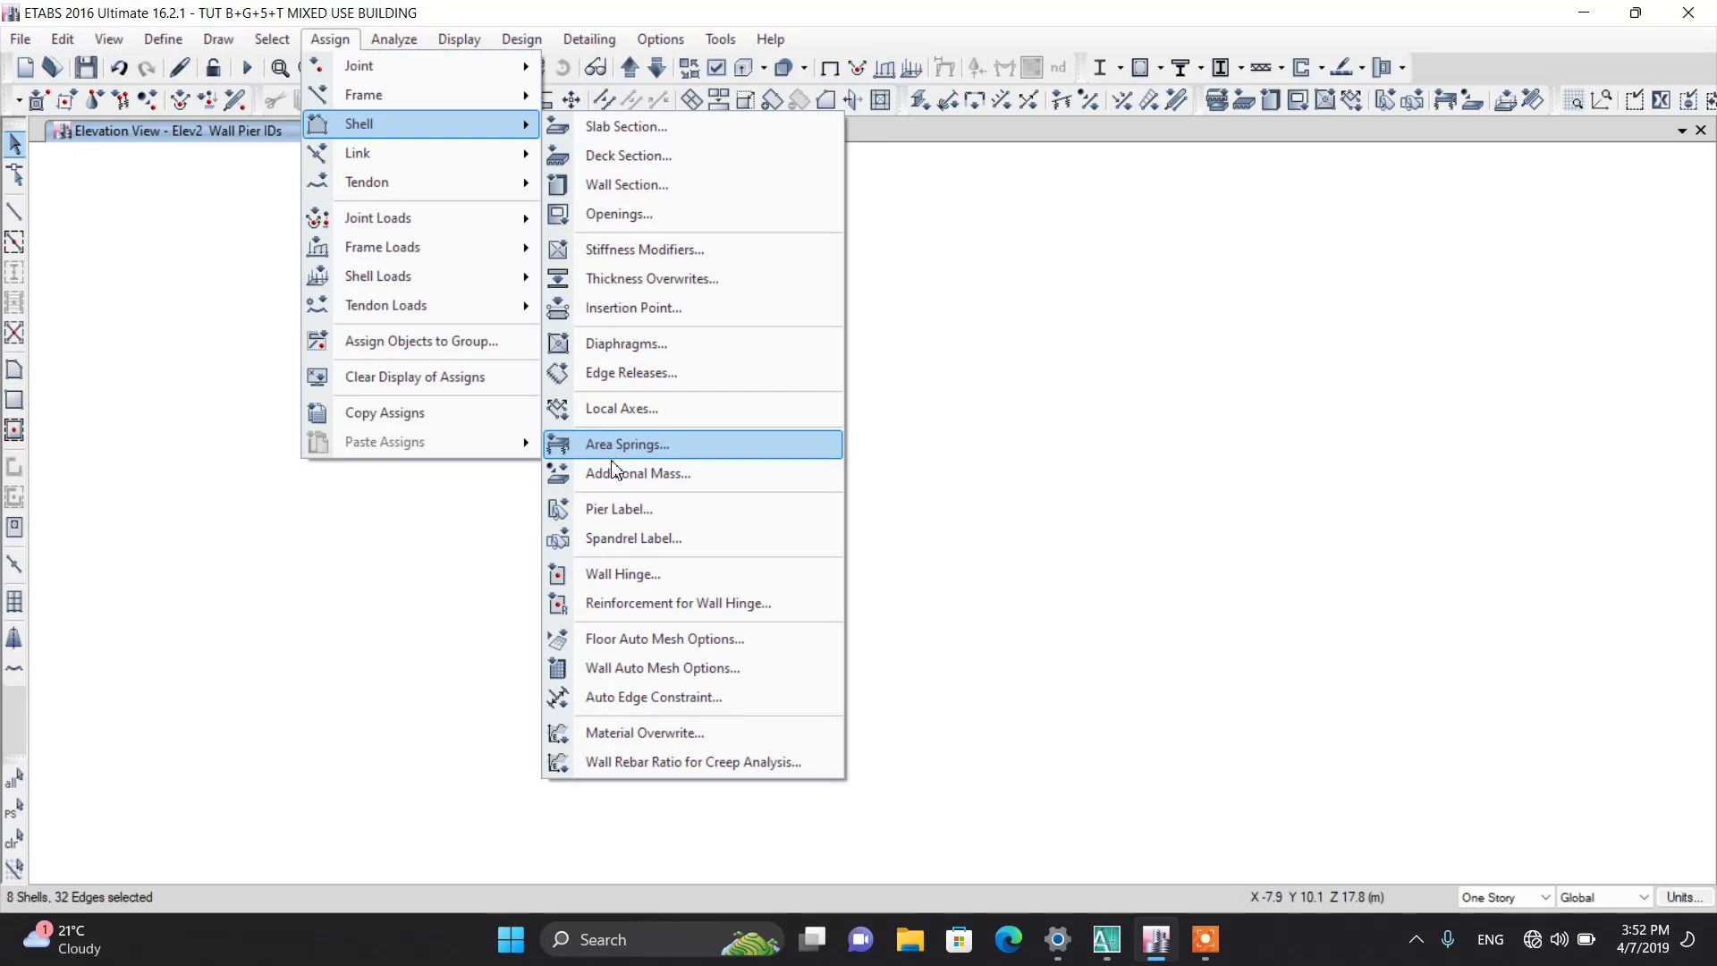
click(617, 539)
click(734, 316)
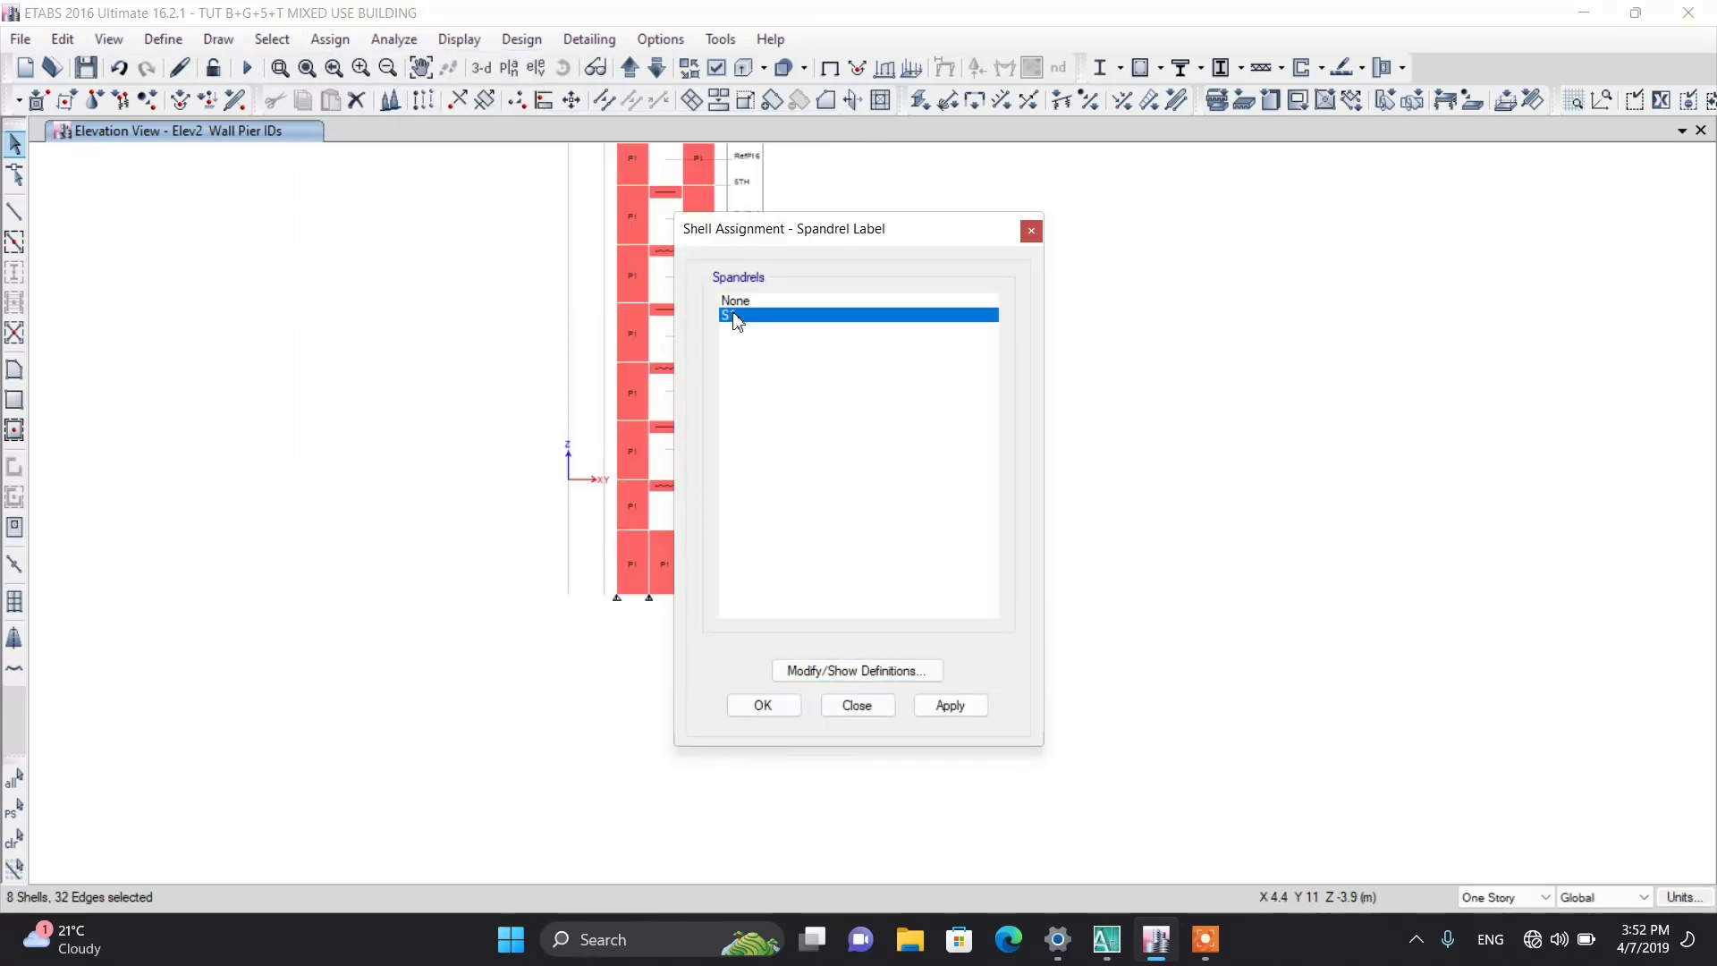
click(770, 706)
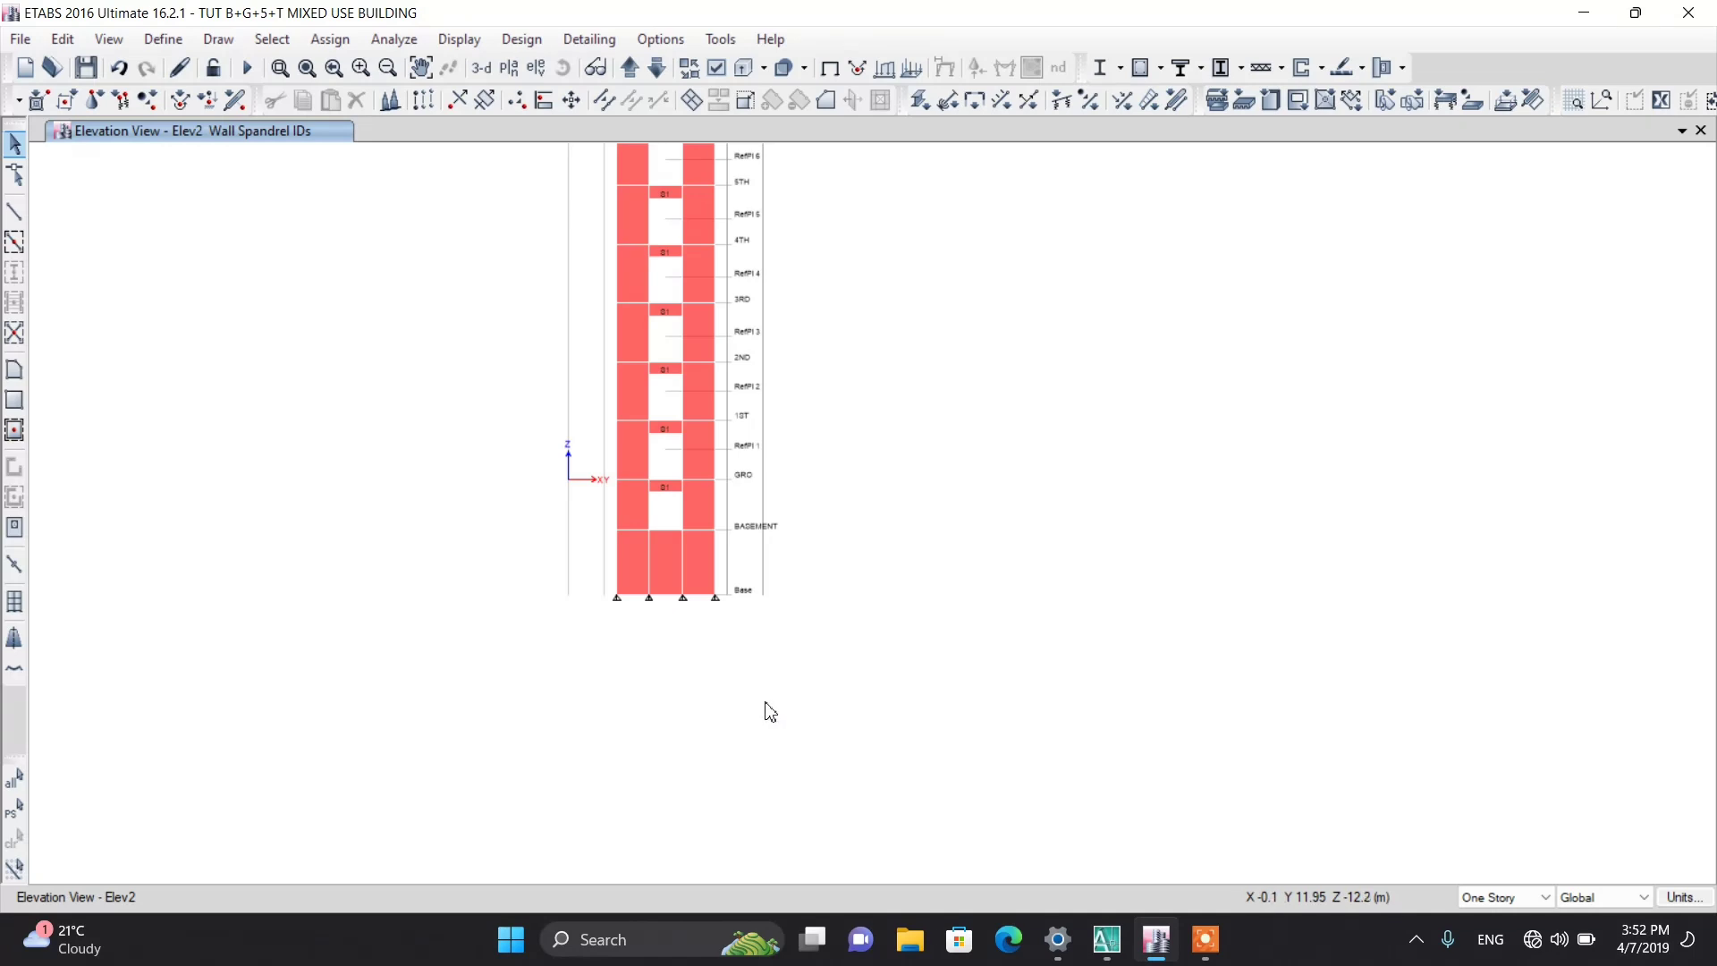
Step: Switch from the Elev2 elevation to the 3-D view and restore the display of all model objects
scroll(769, 712, down, 3)
scroll(742, 582, up, 4)
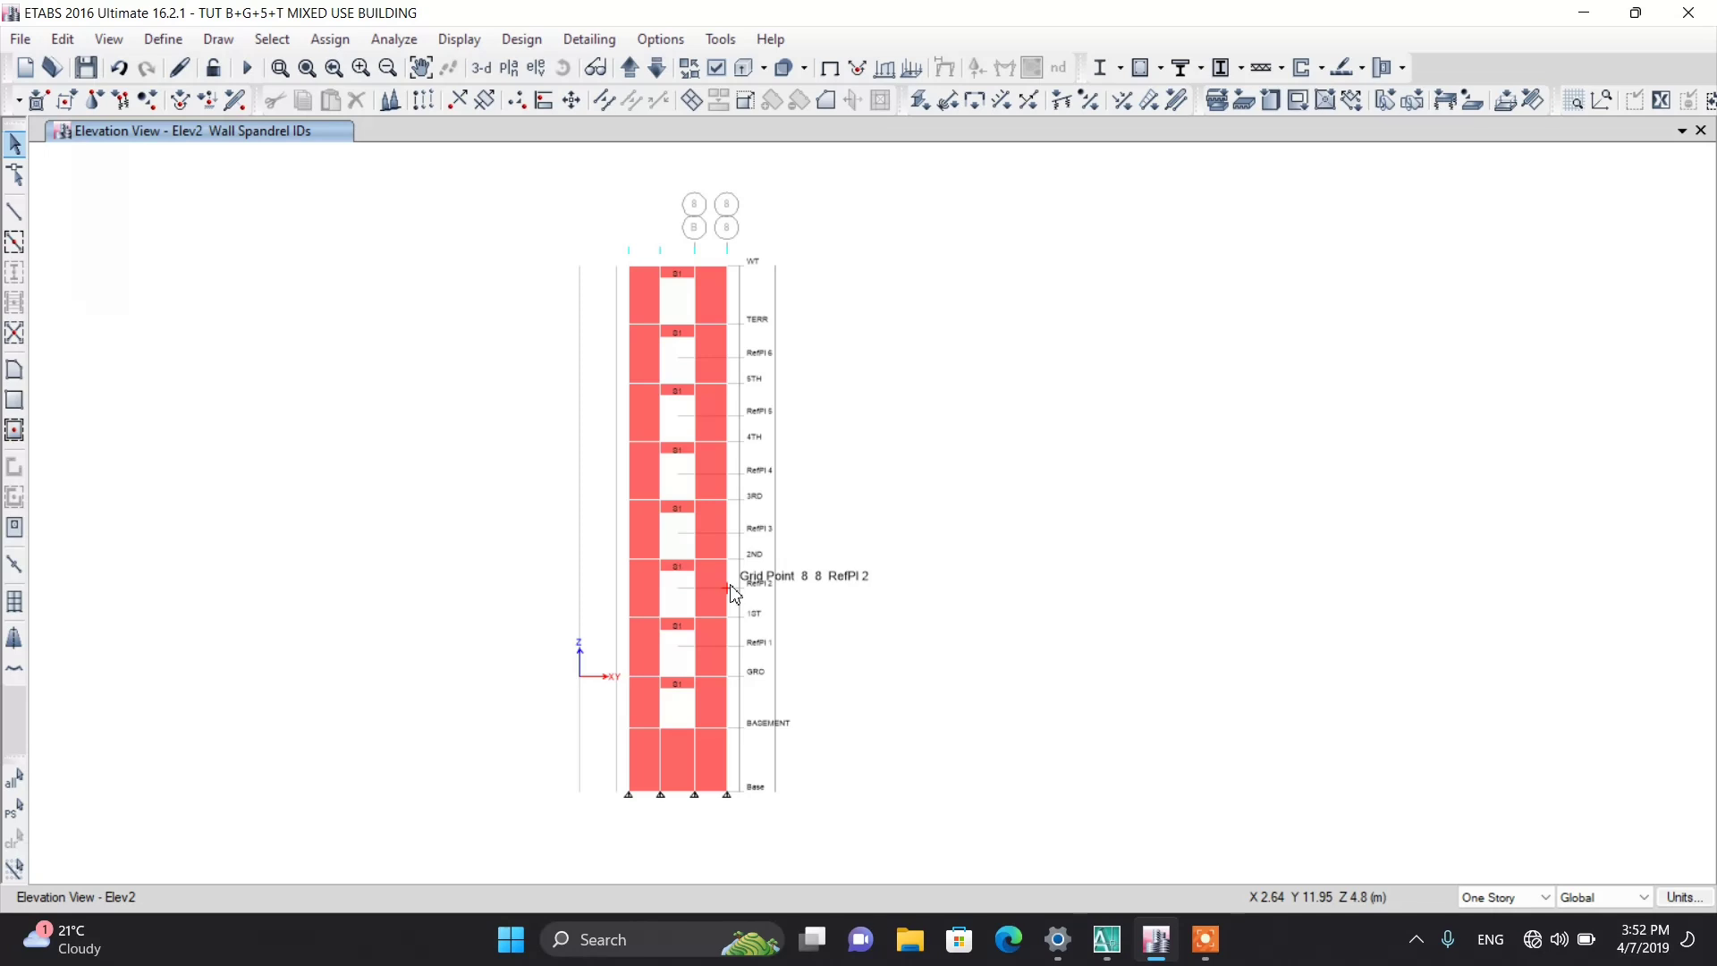
click(482, 68)
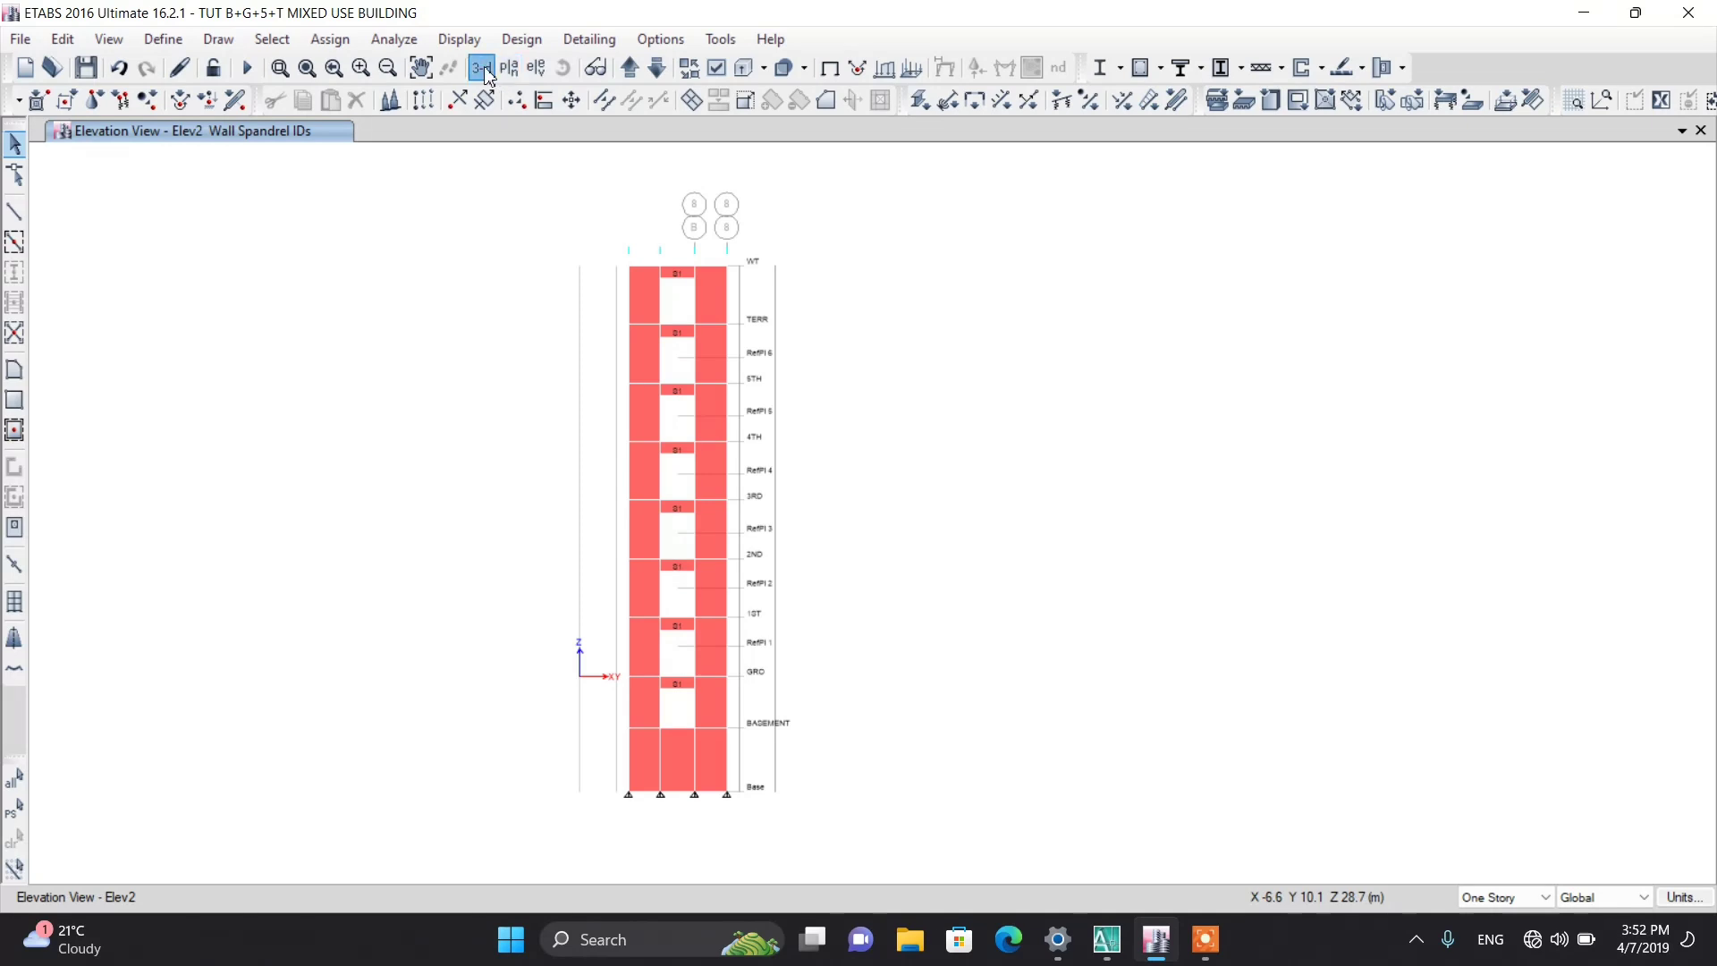
click(1205, 939)
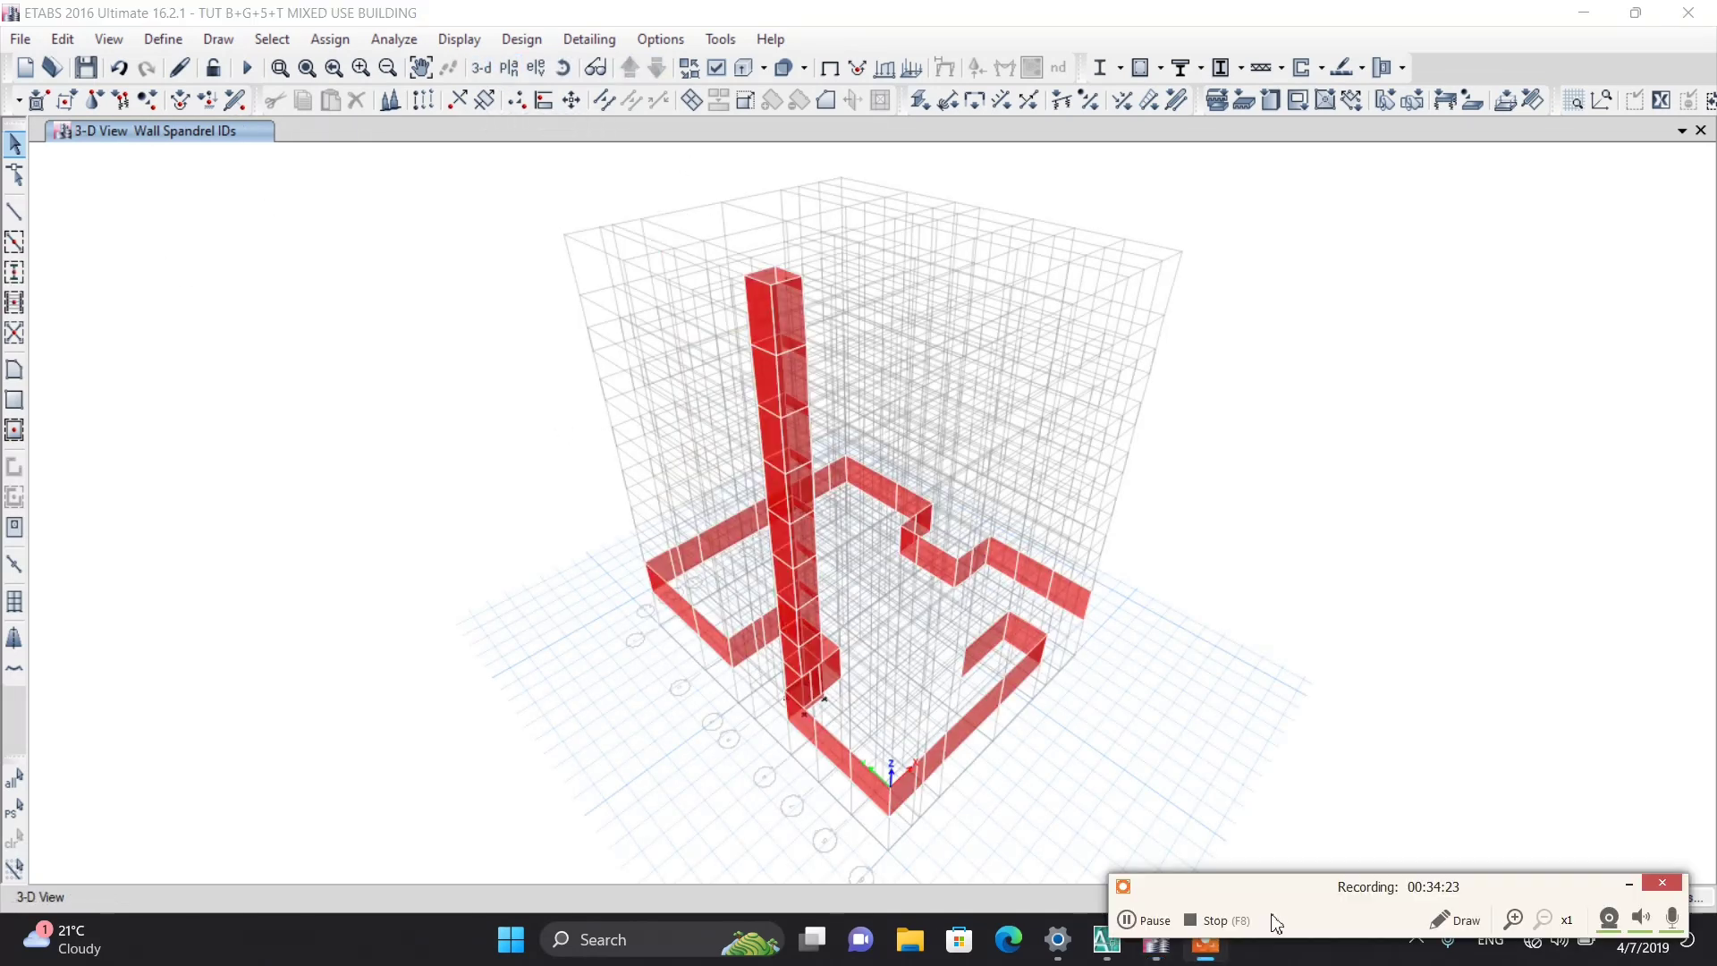
click(1136, 923)
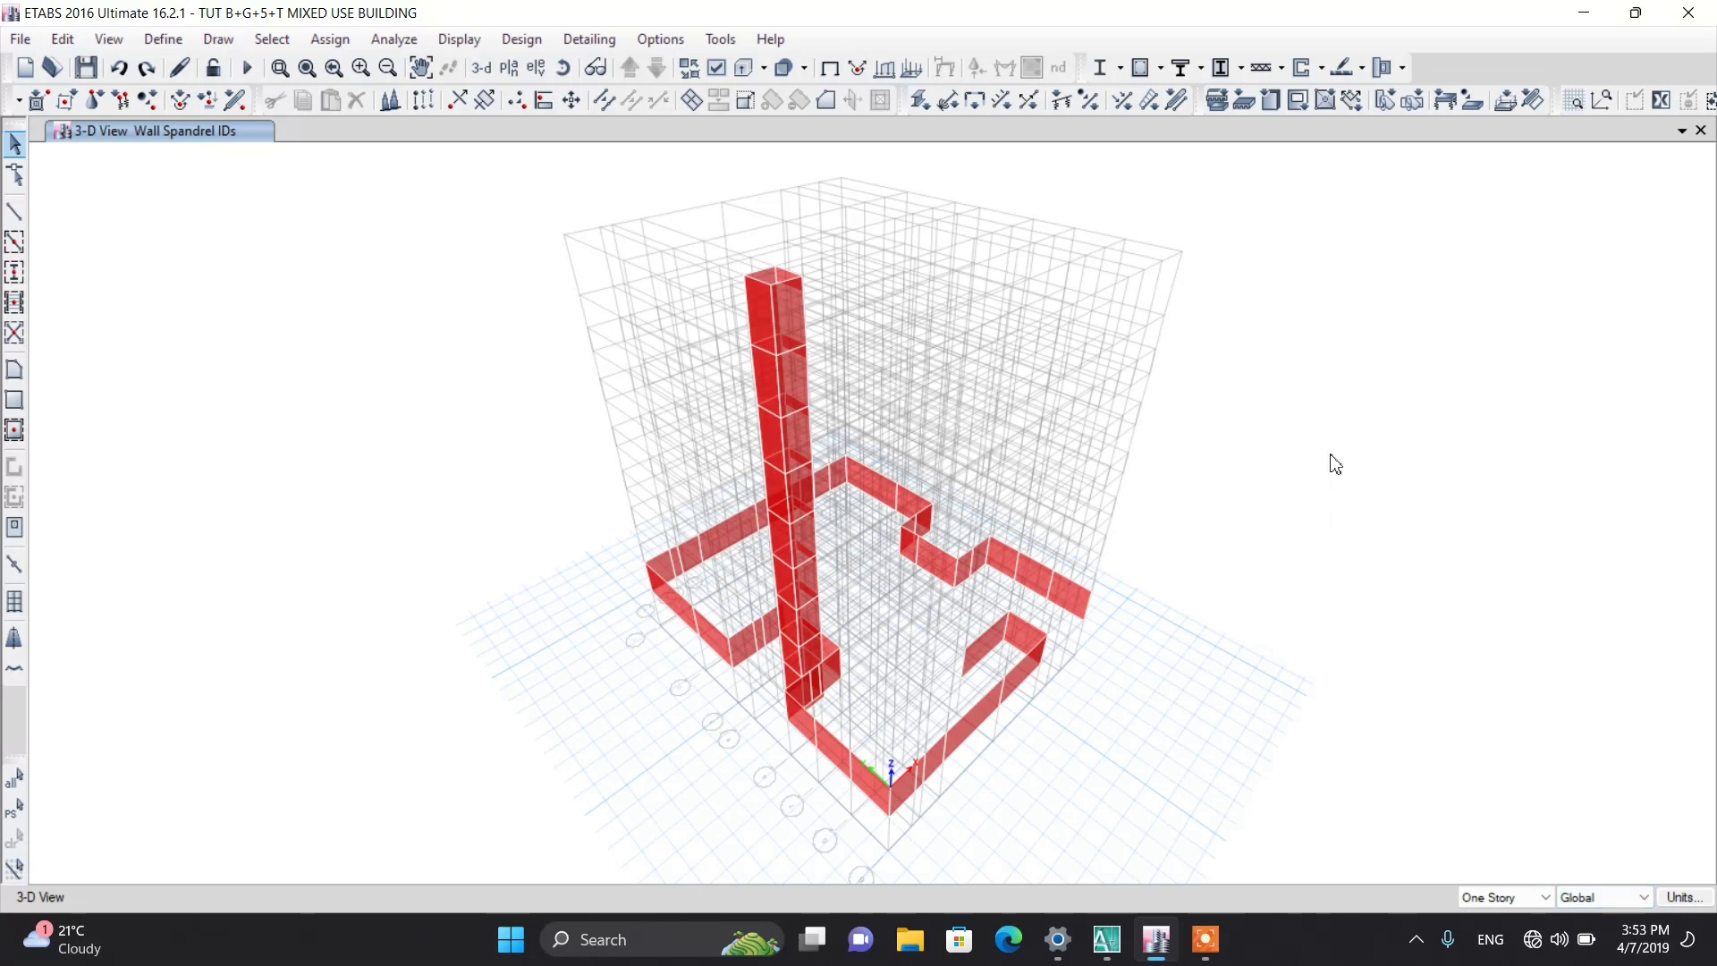
right_click(1292, 349)
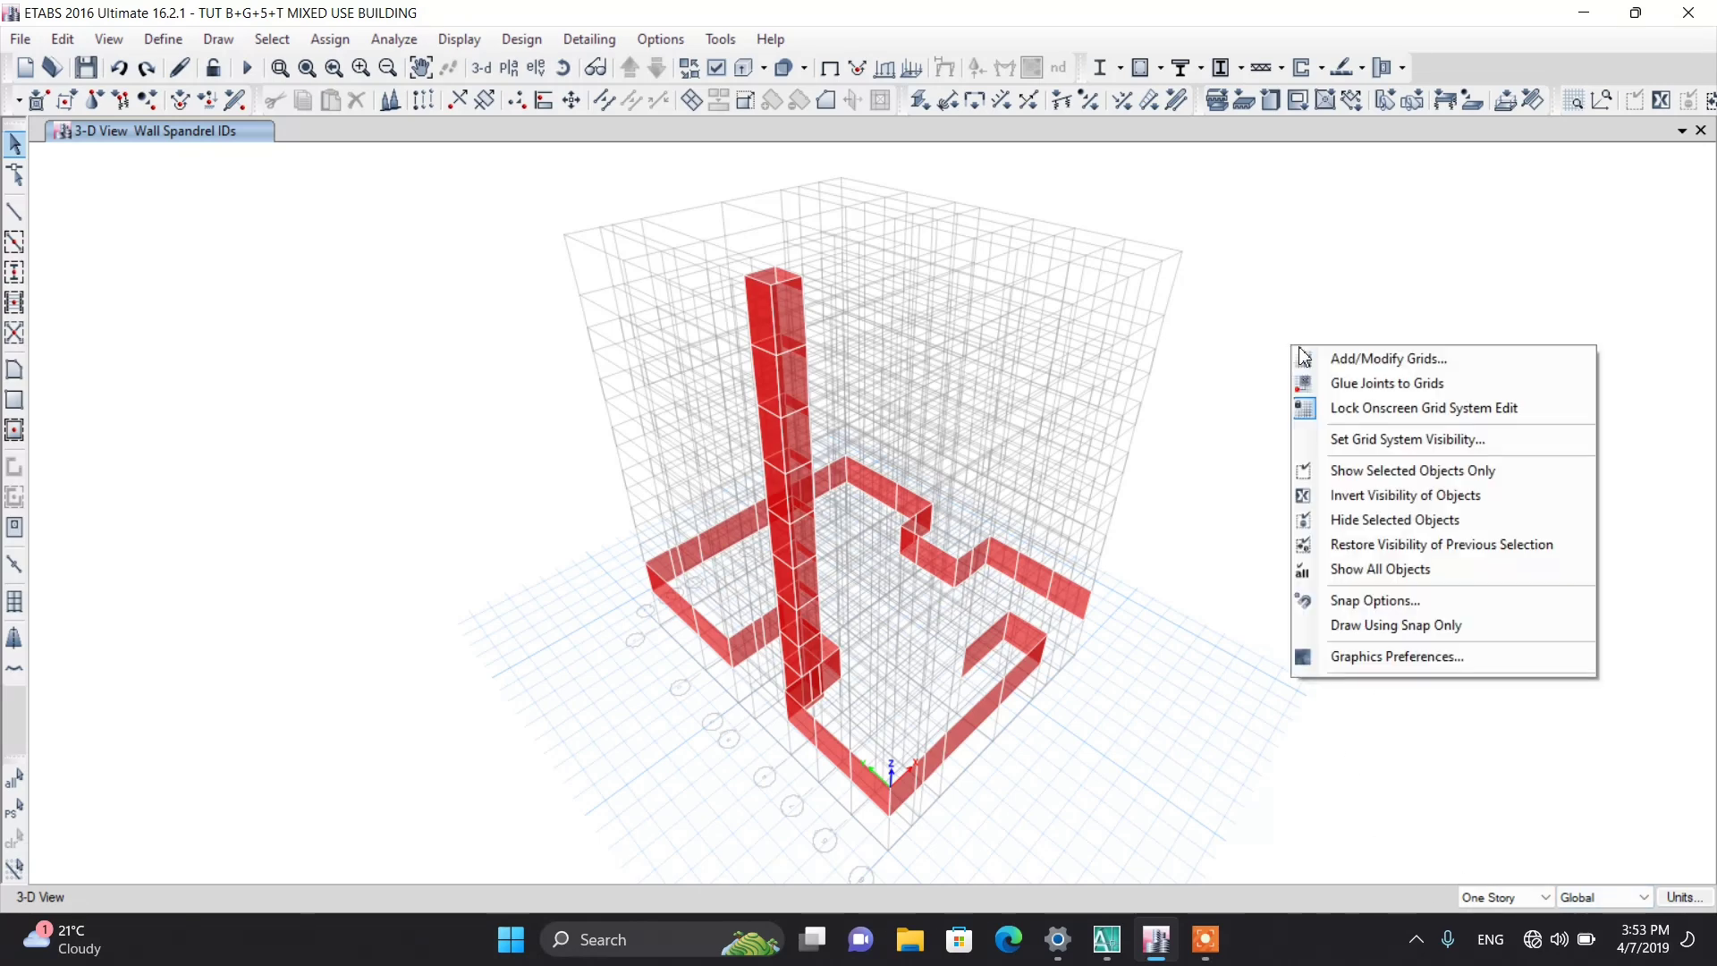
click(1363, 572)
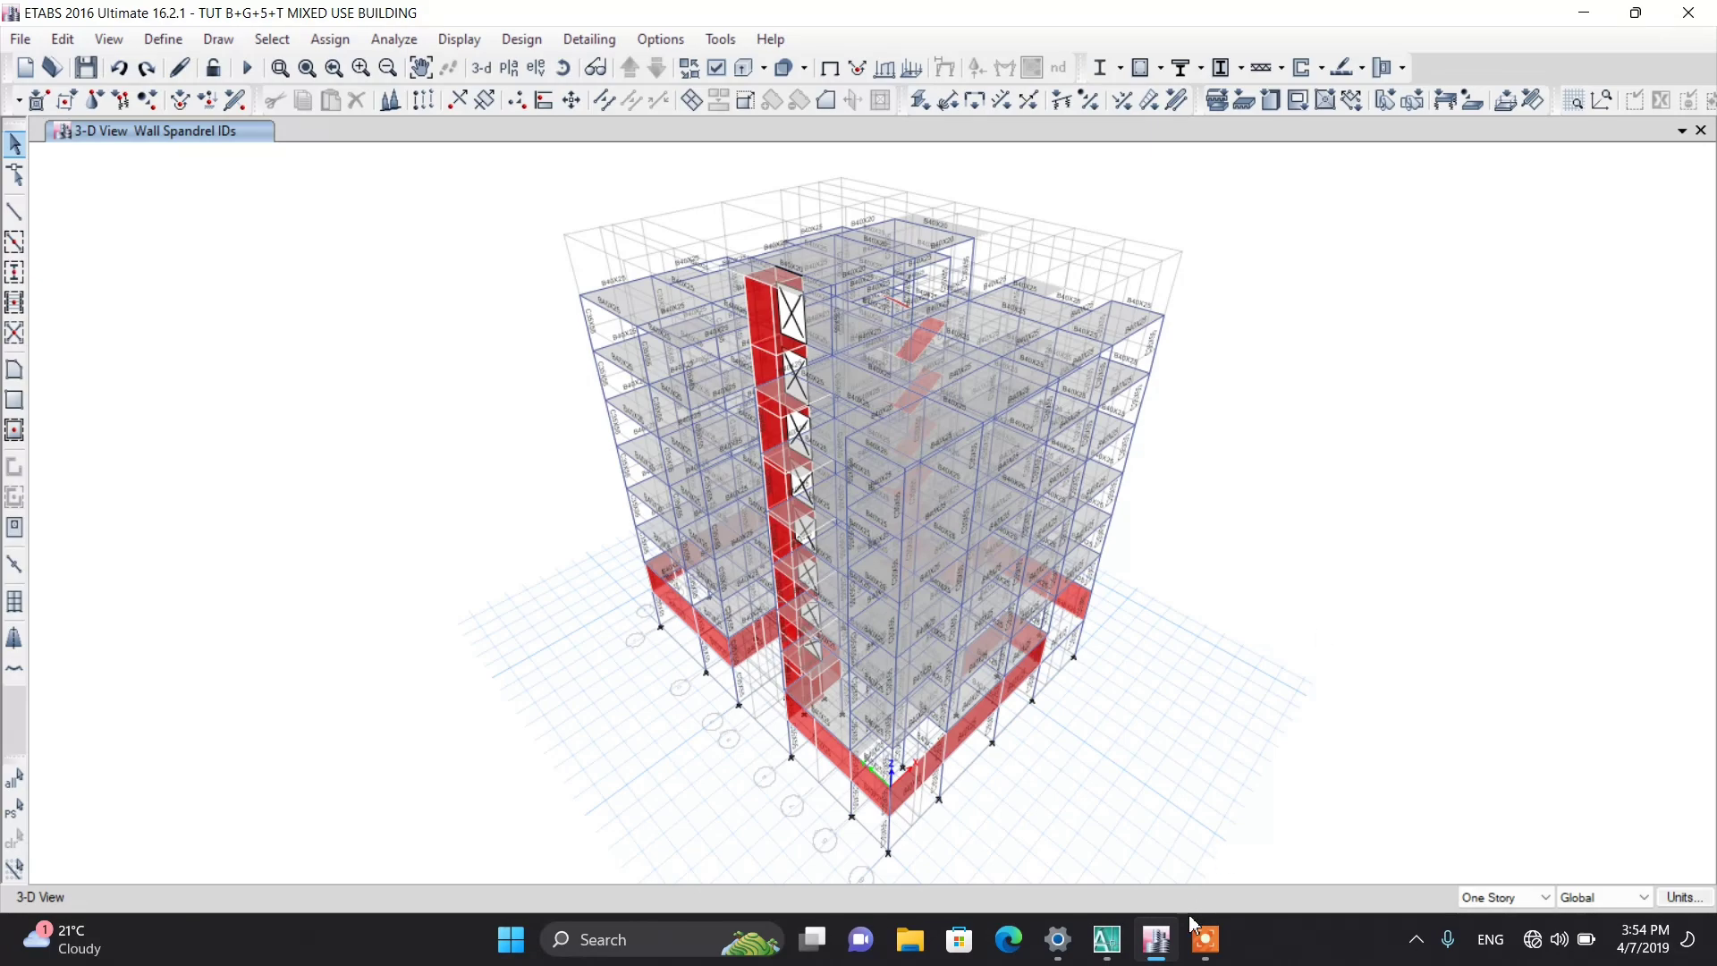
Step: Switch to the AutoCAD drawing FINAL.dwg and examine the panel dimensions and openings in the floor slab and beam layouts
key(alt+Tab)
scroll(912, 567, down, 10)
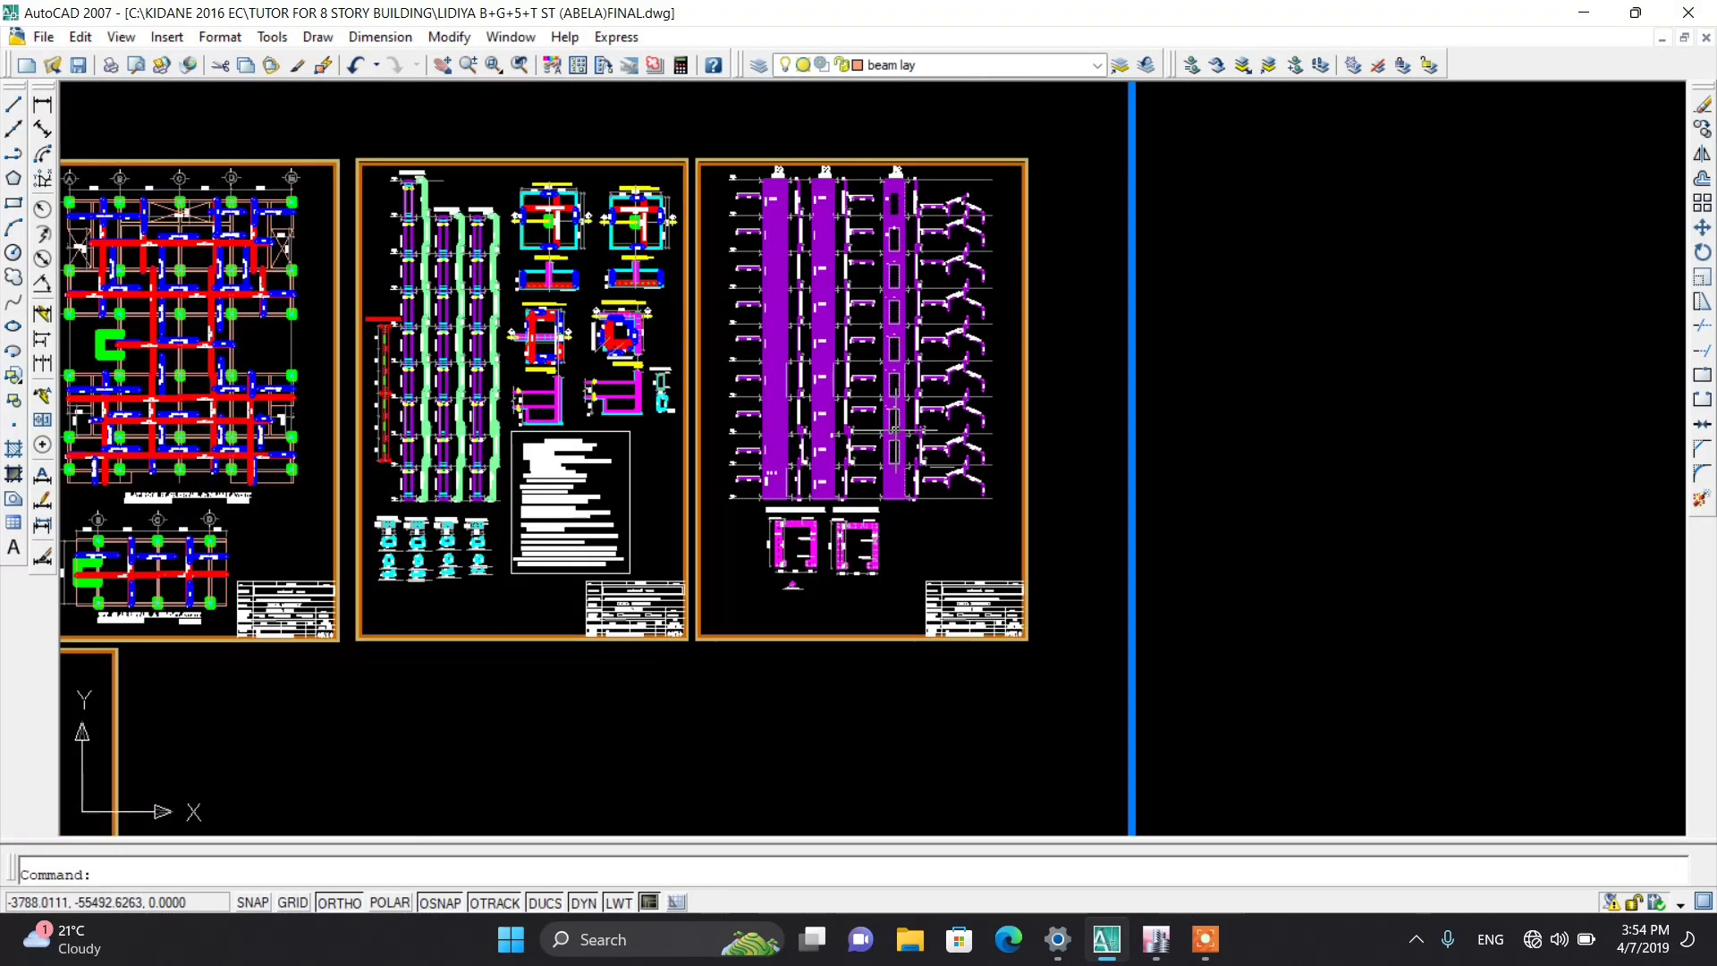
scroll(903, 448, down, 3)
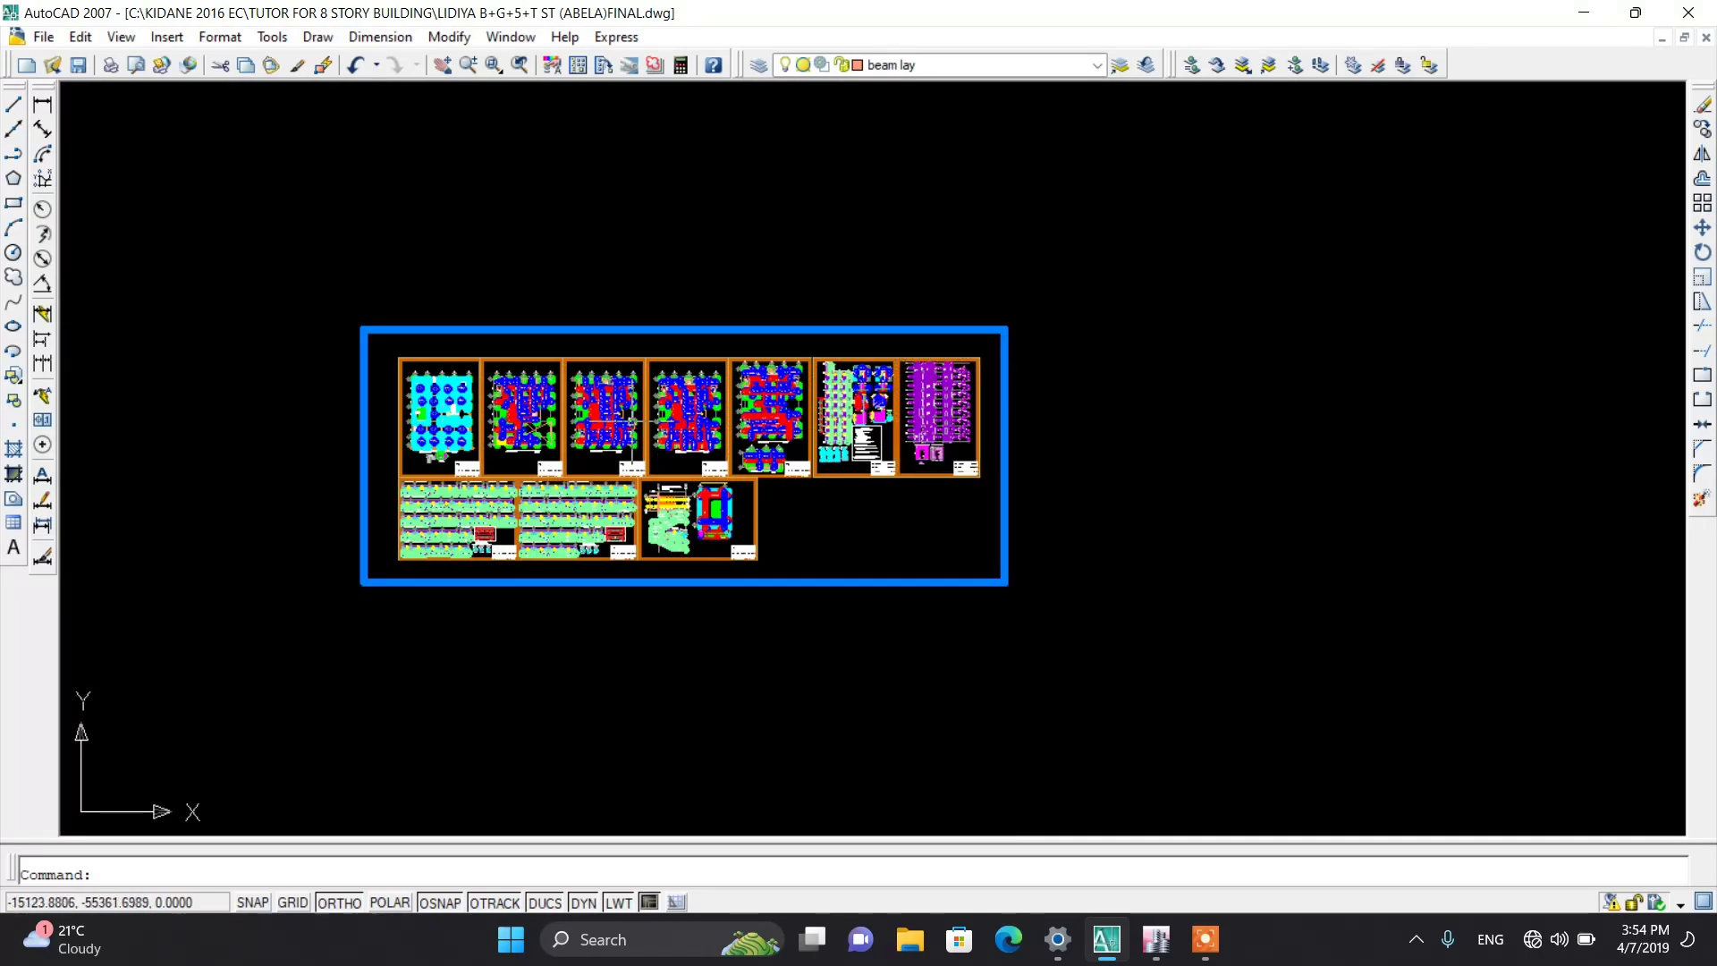
scroll(555, 411, up, 10)
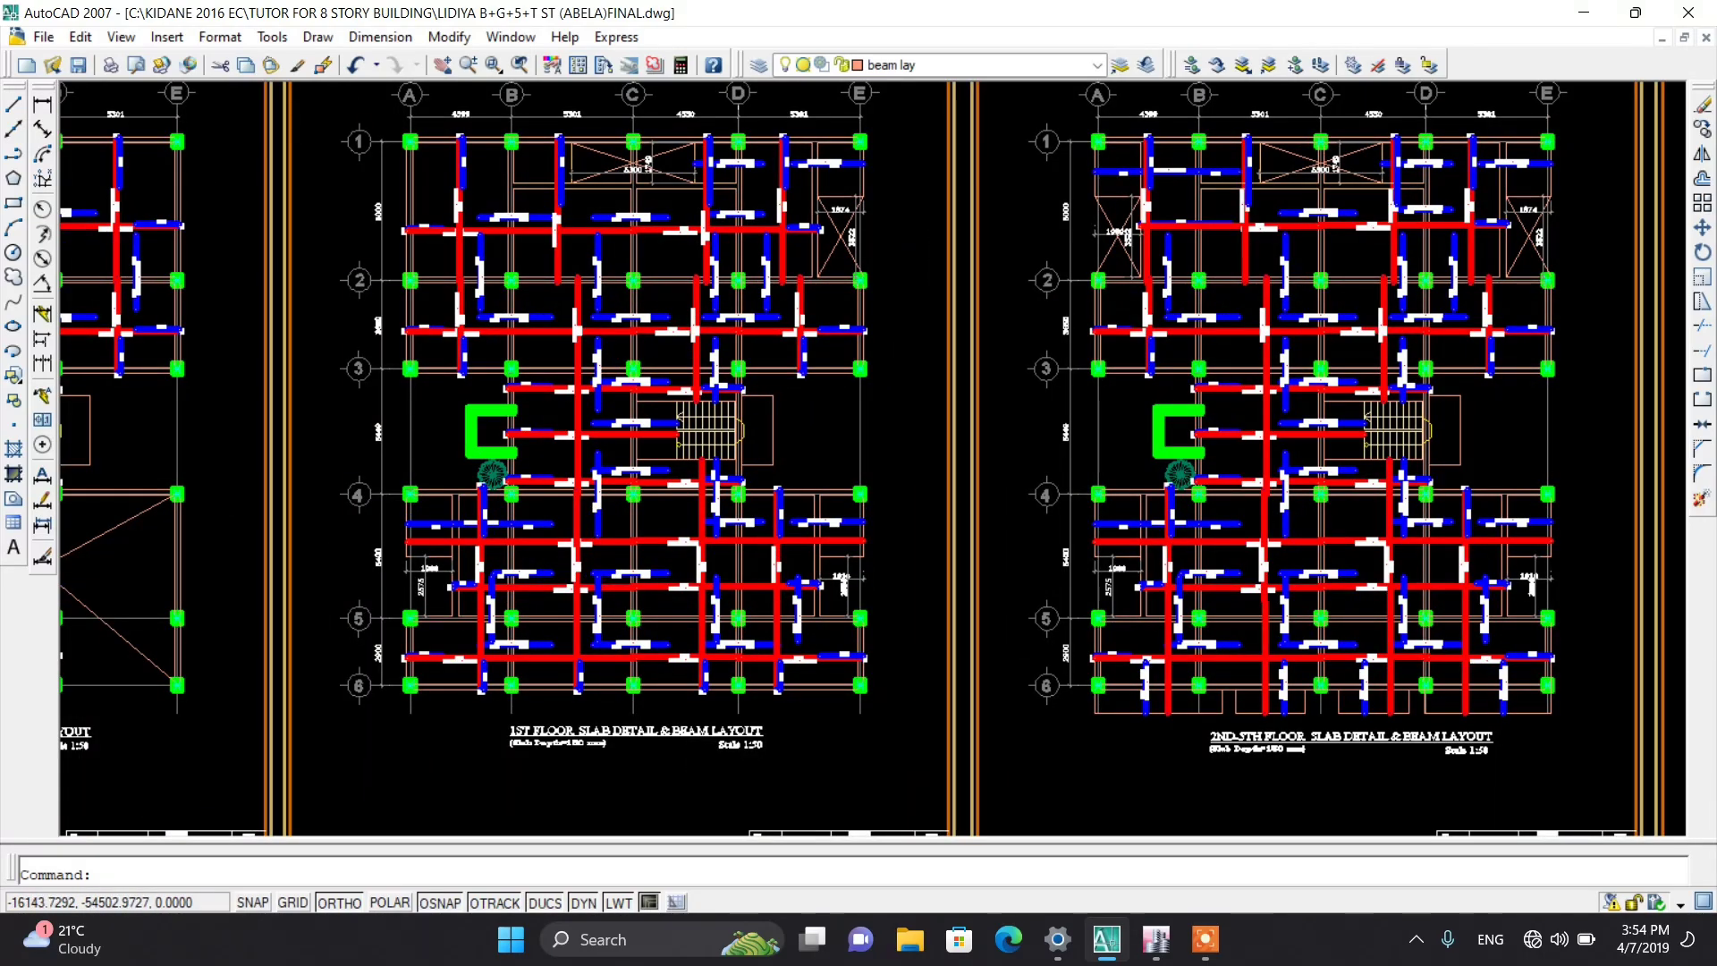
scroll(643, 285, up, 5)
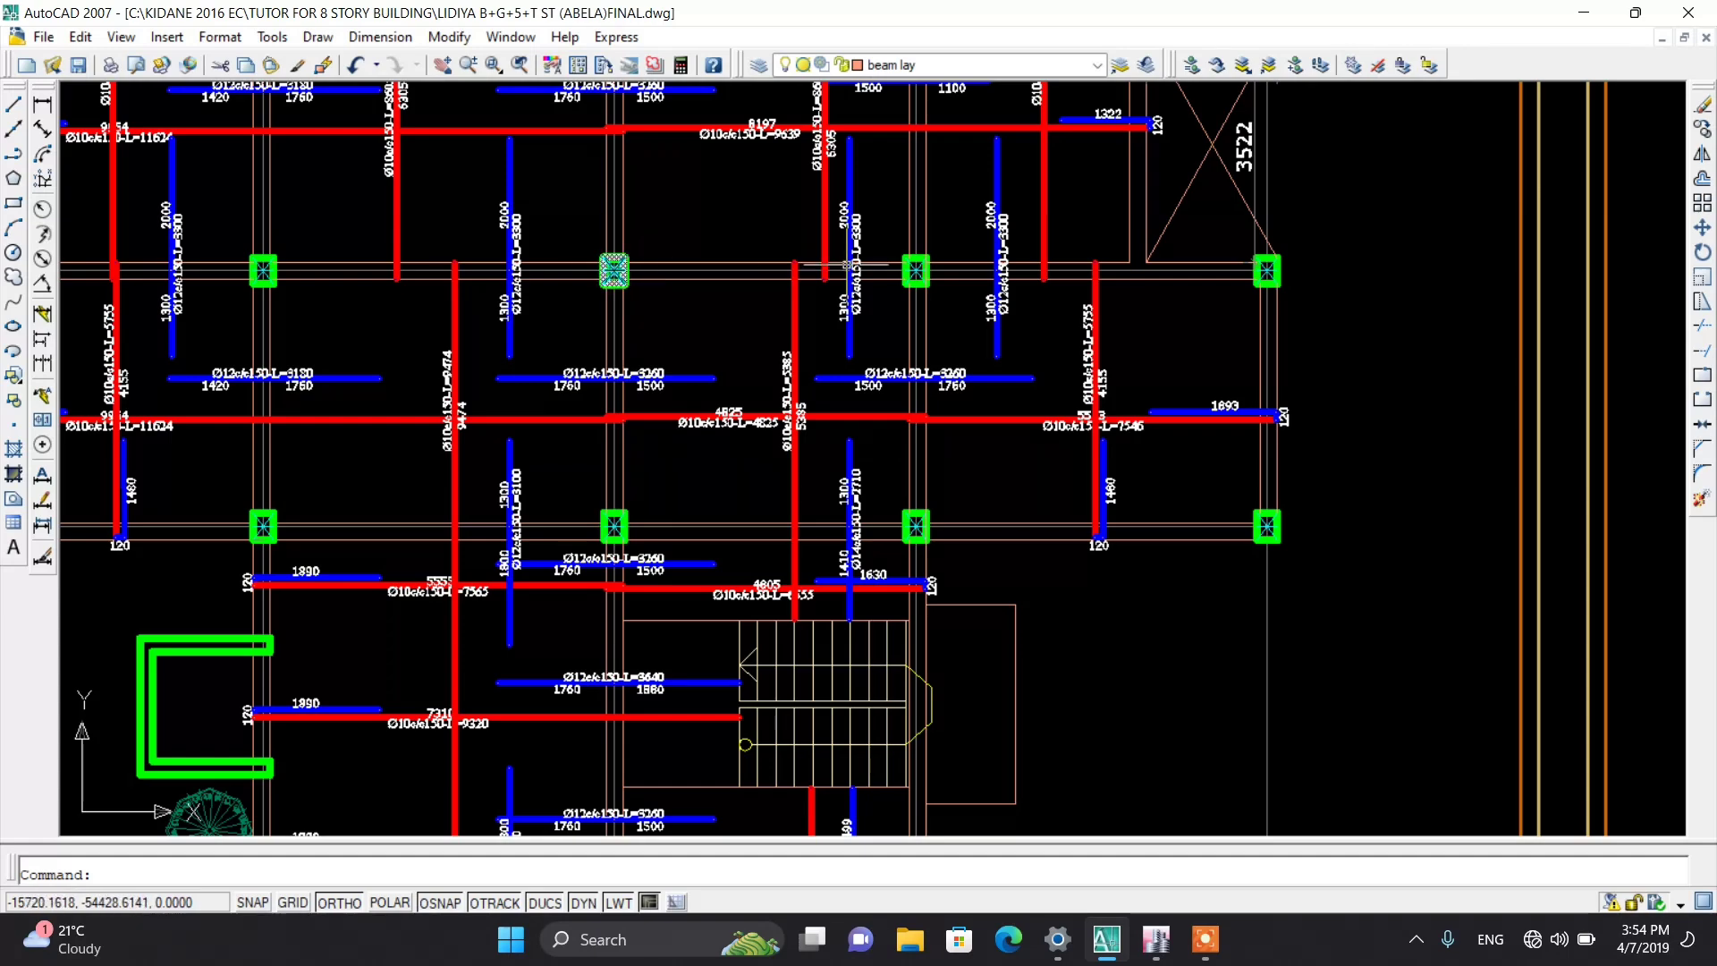
scroll(700, 484, down, 5)
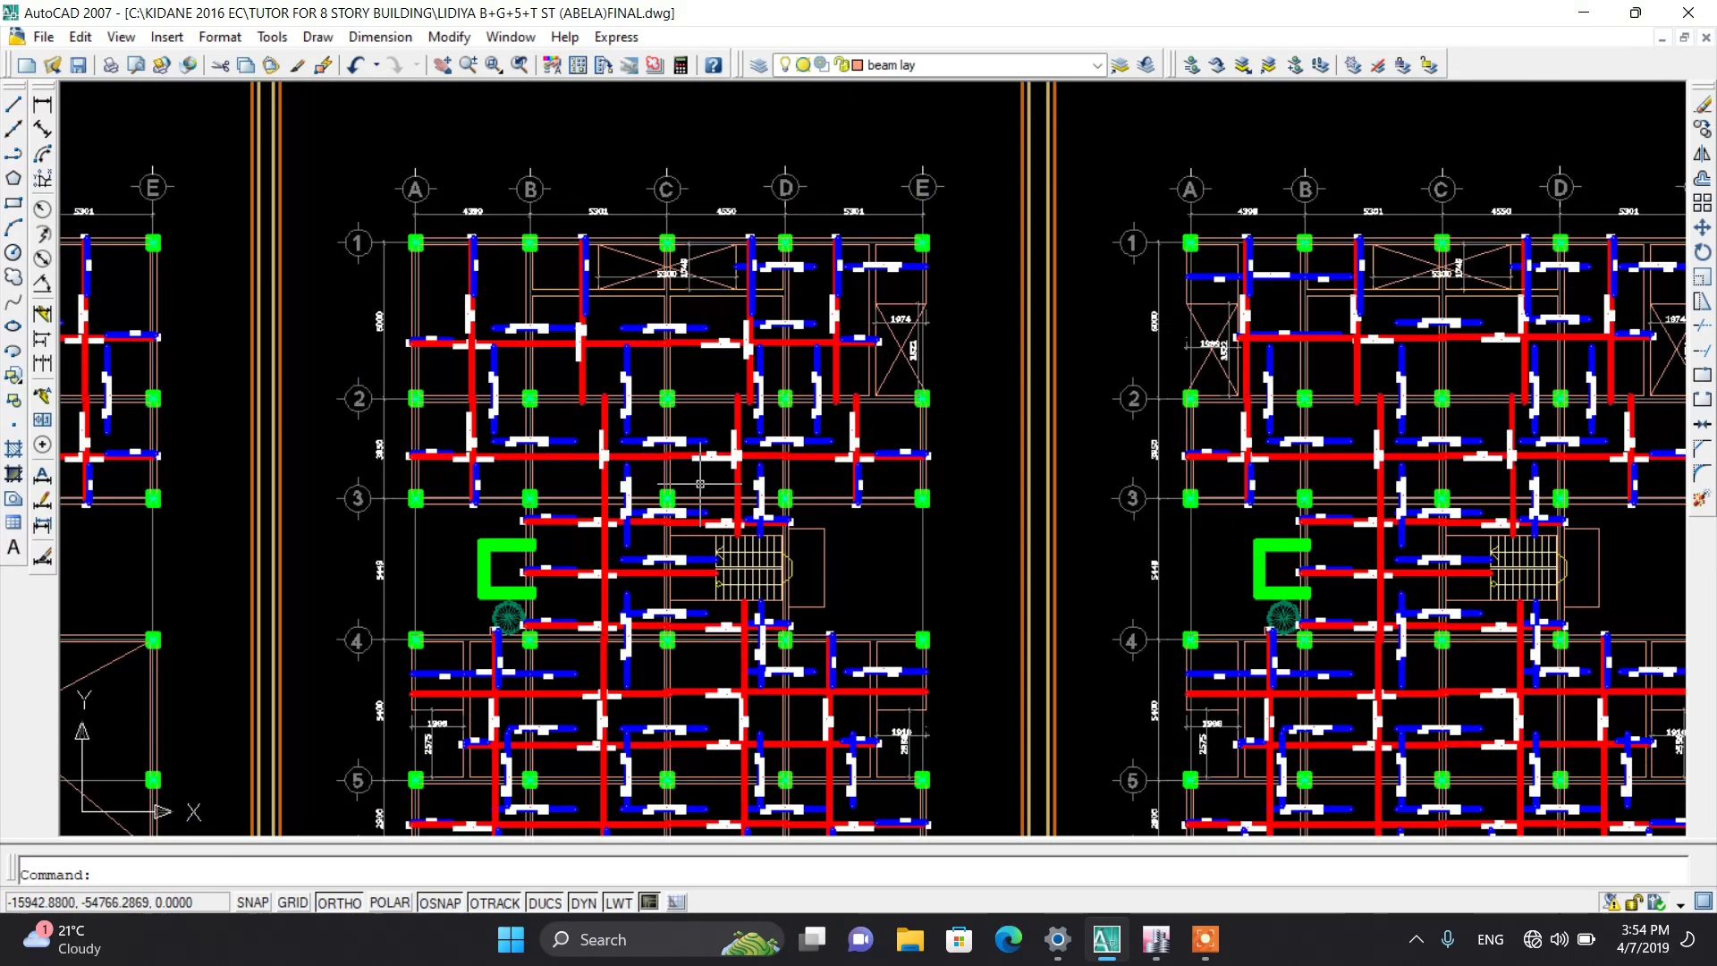
scroll(707, 224, up, 3)
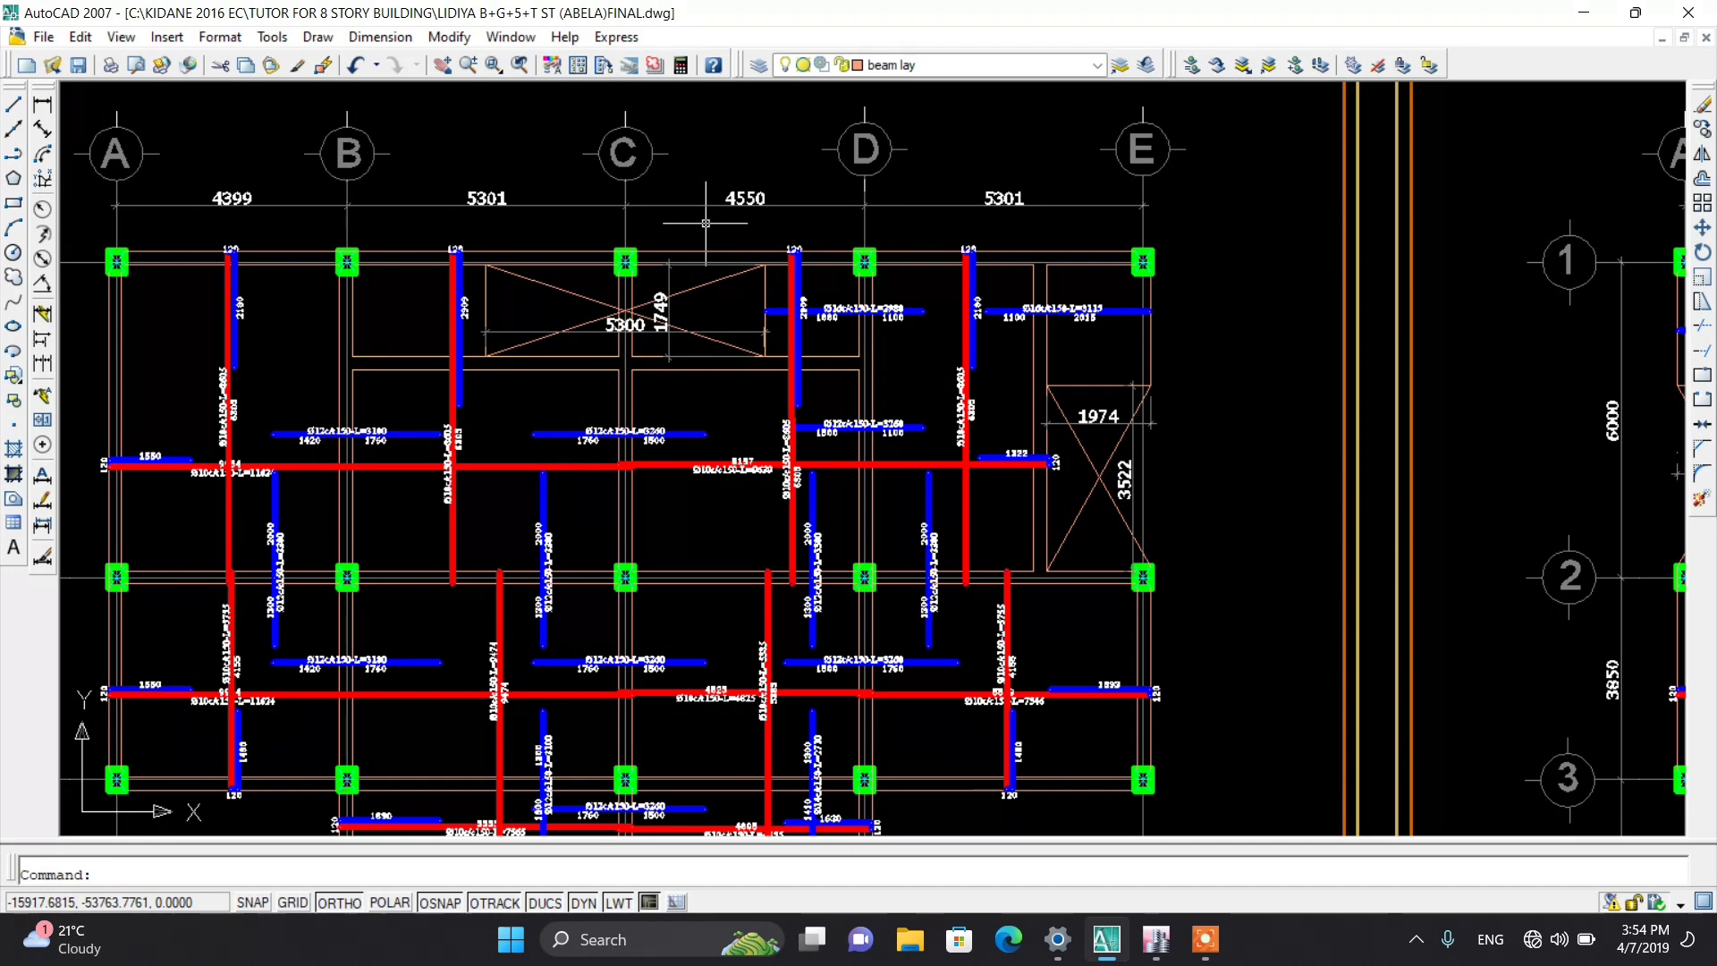
scroll(706, 224, down, 3)
scroll(322, 545, up, 2)
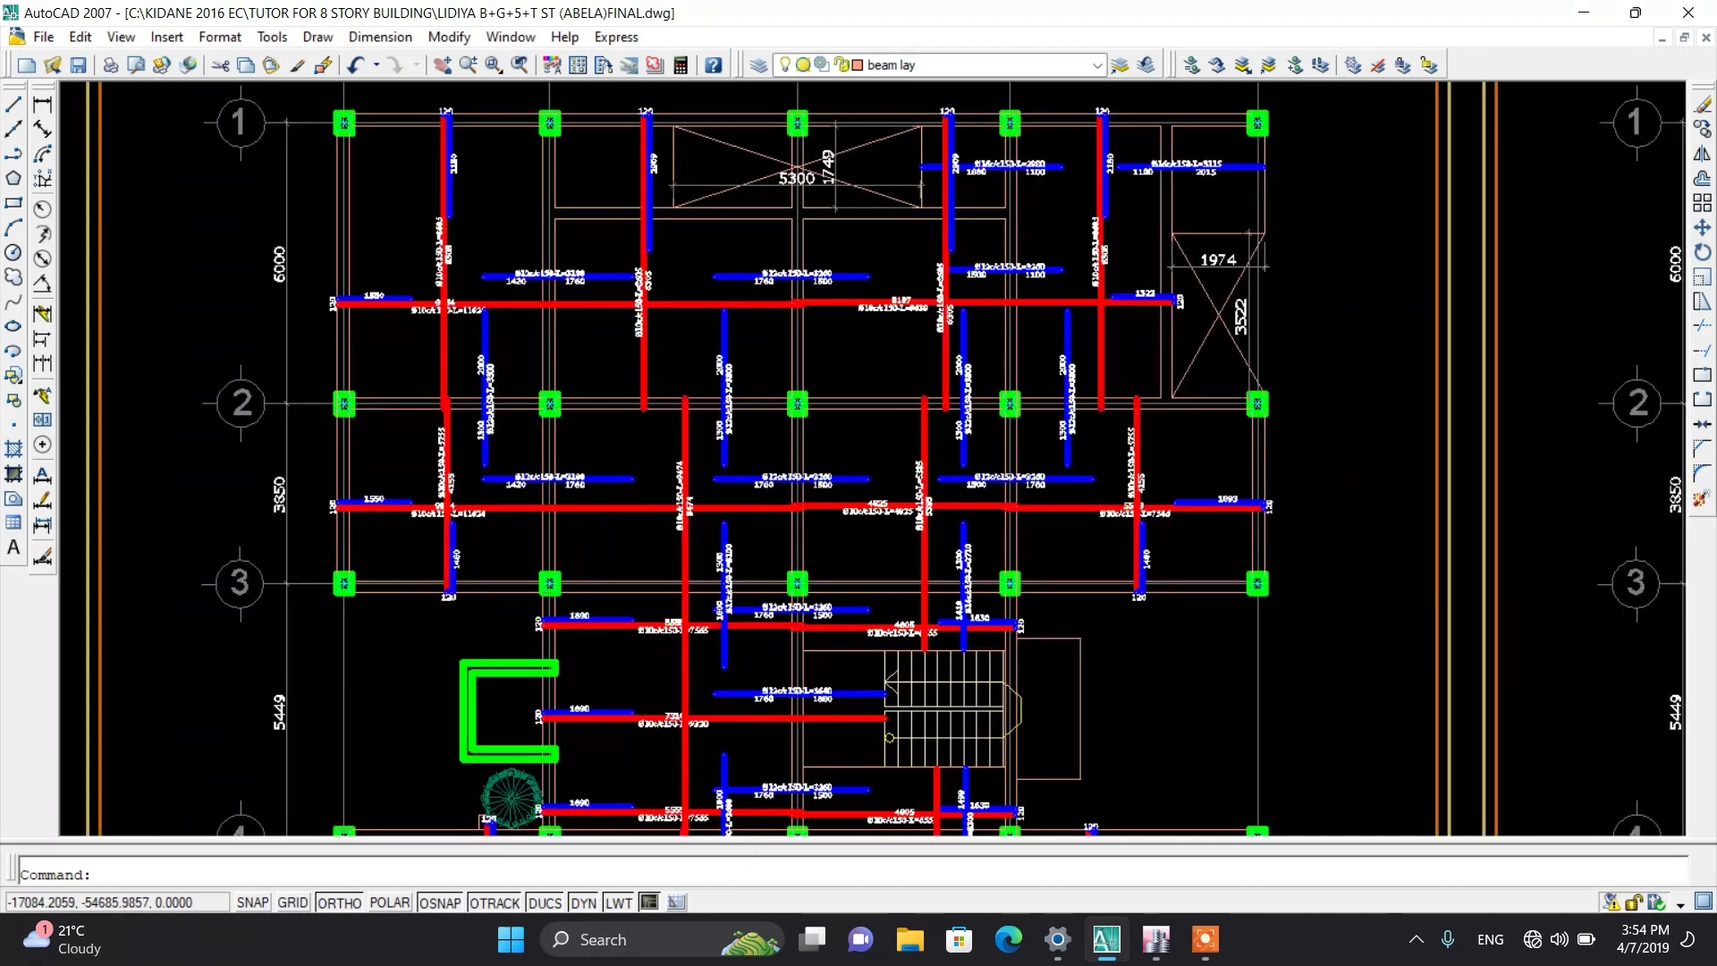
scroll(331, 506, up, 2)
scroll(331, 512, down, 10)
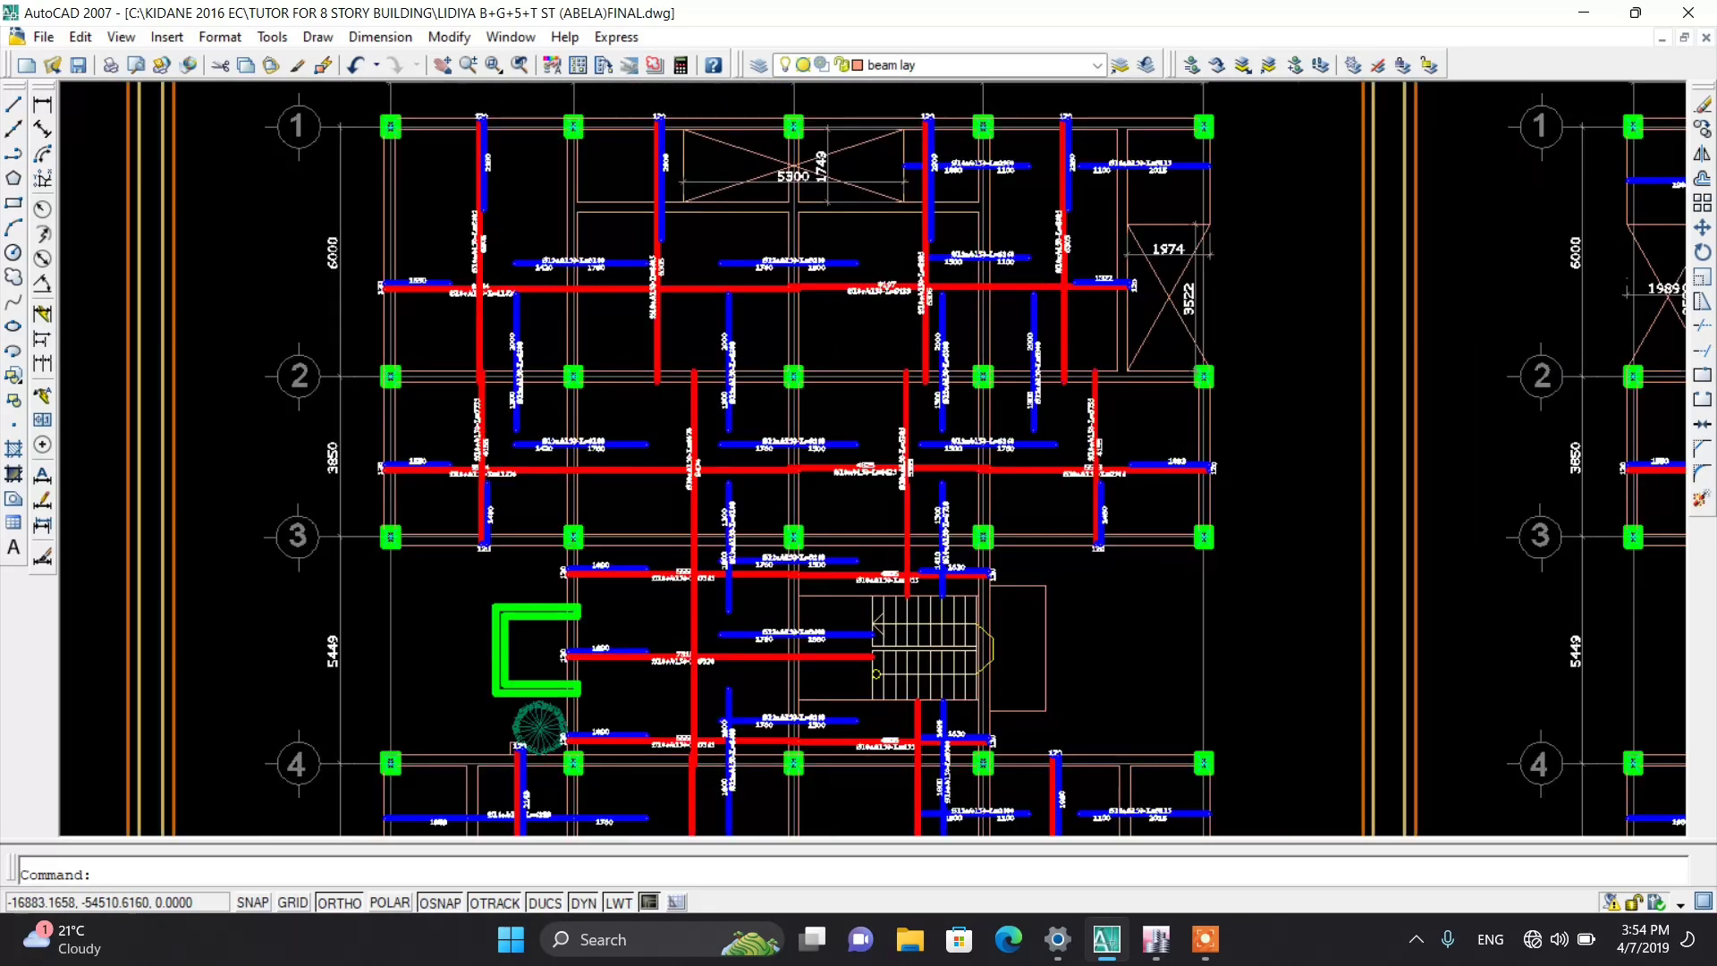
Step: Draw two connected guide lines in the empty area beside the mat foundation sheet, 455 horizontally and 385 downward
click(13, 104)
scroll(927, 652, down, 2)
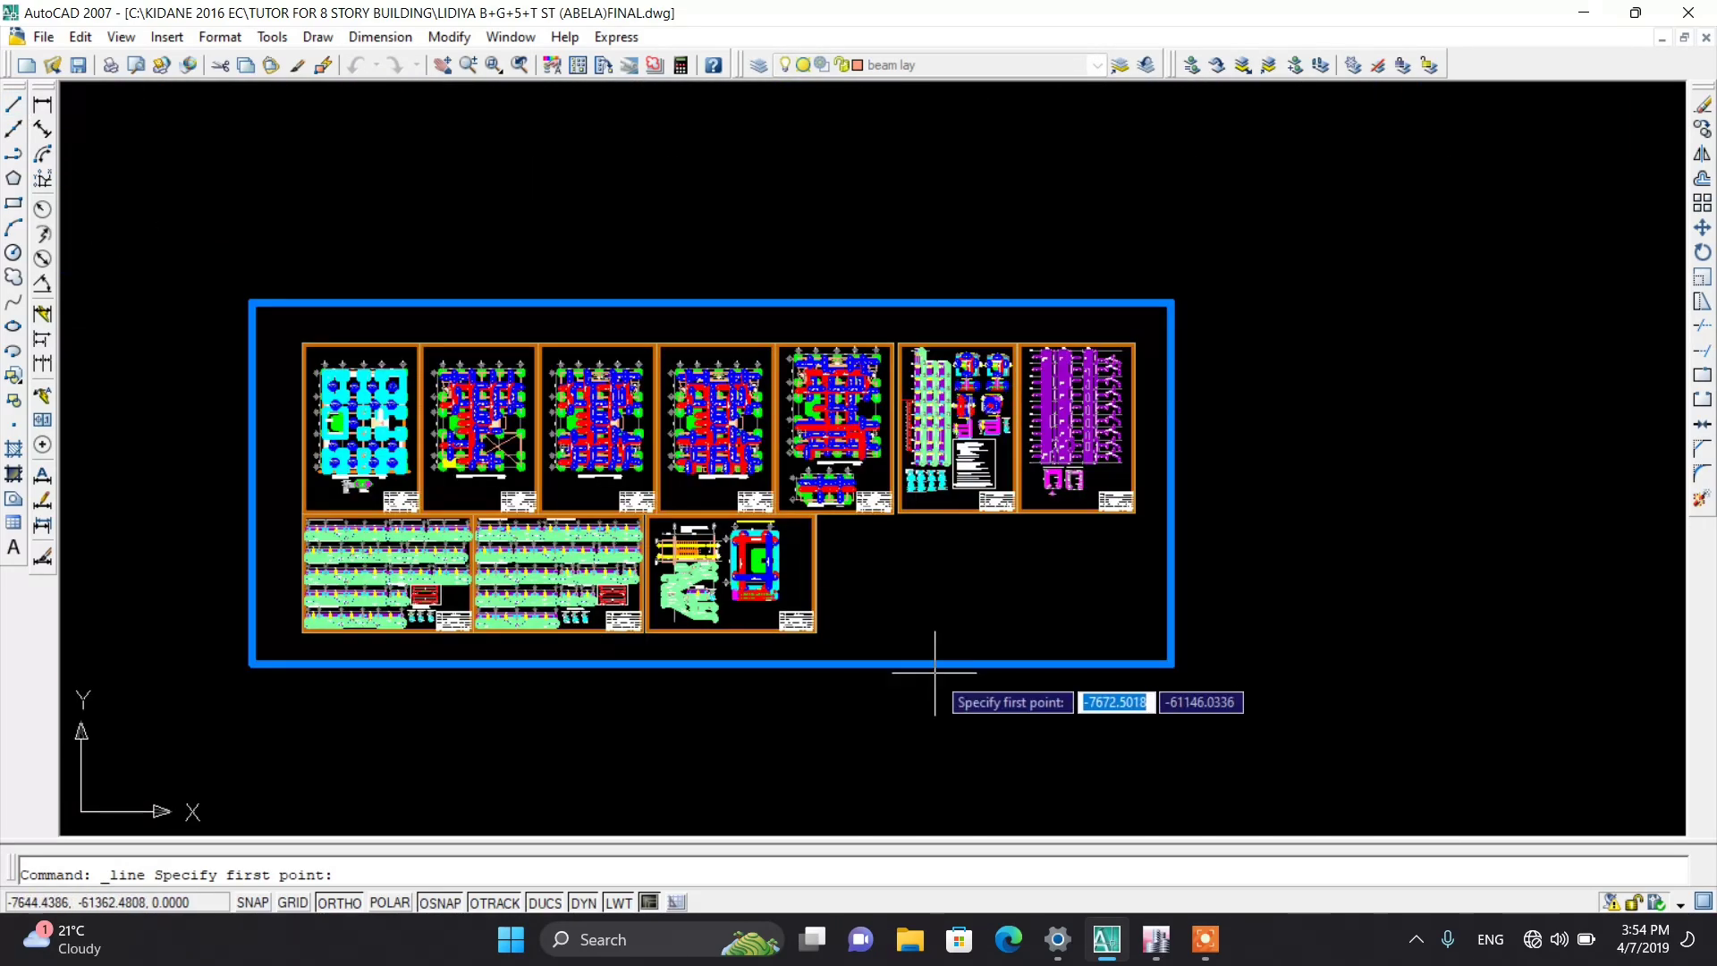
scroll(1004, 594, up, 5)
click(853, 329)
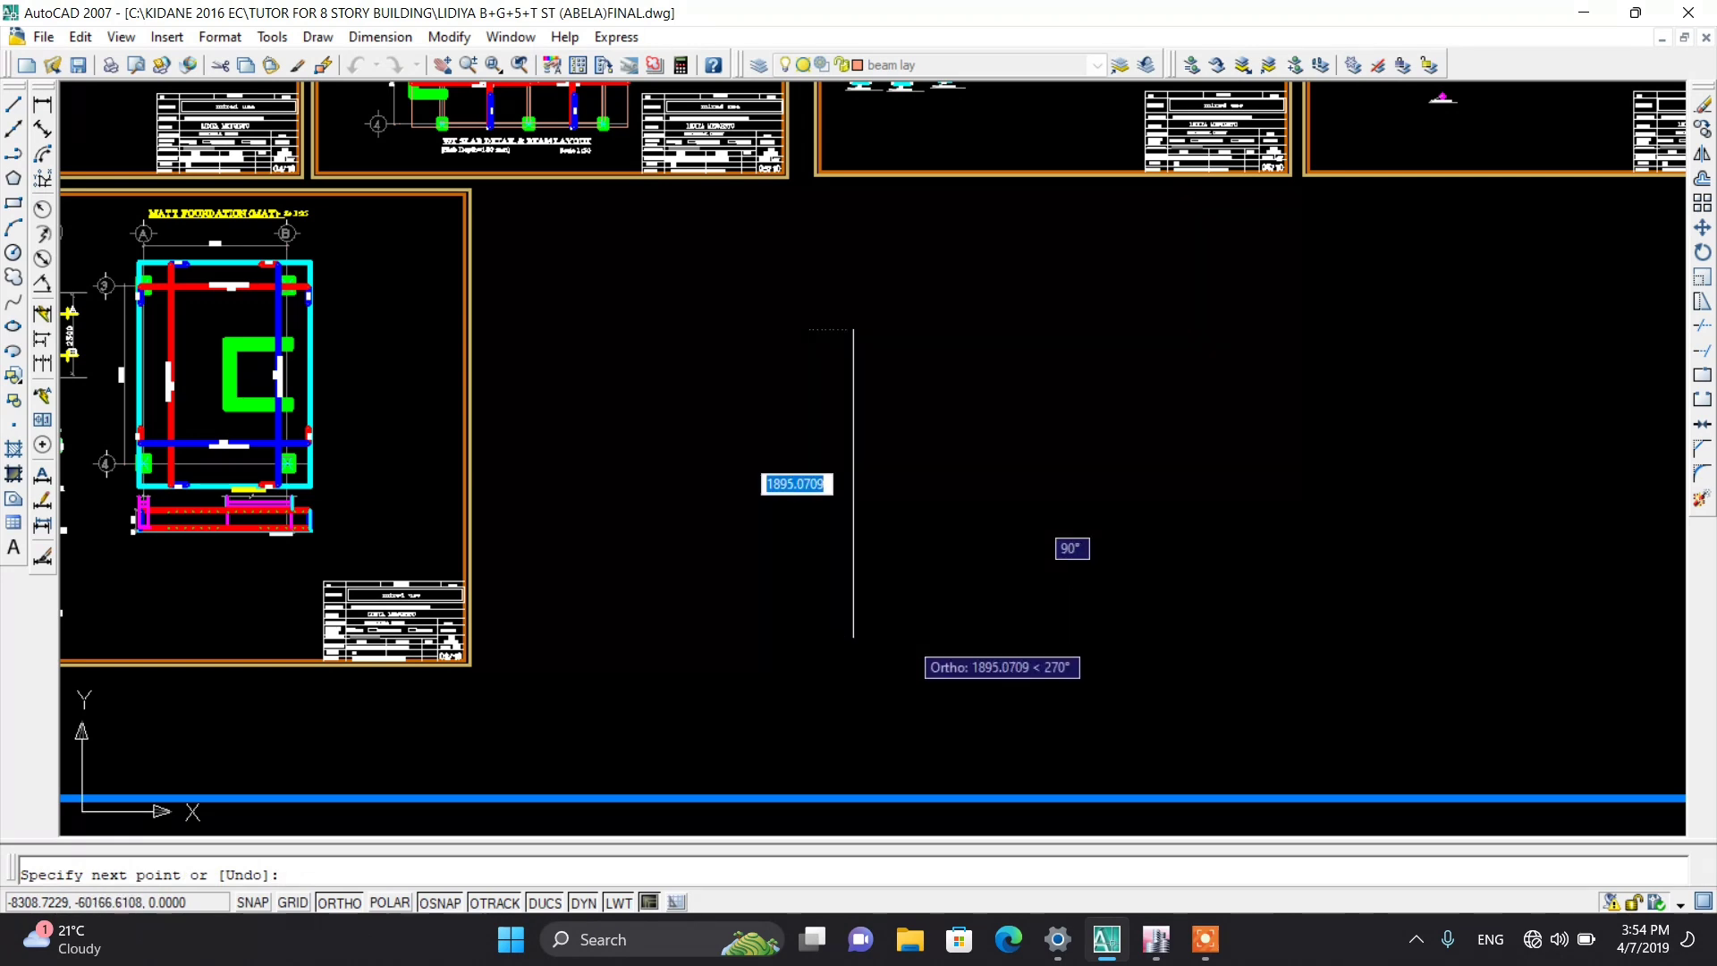
text(450)
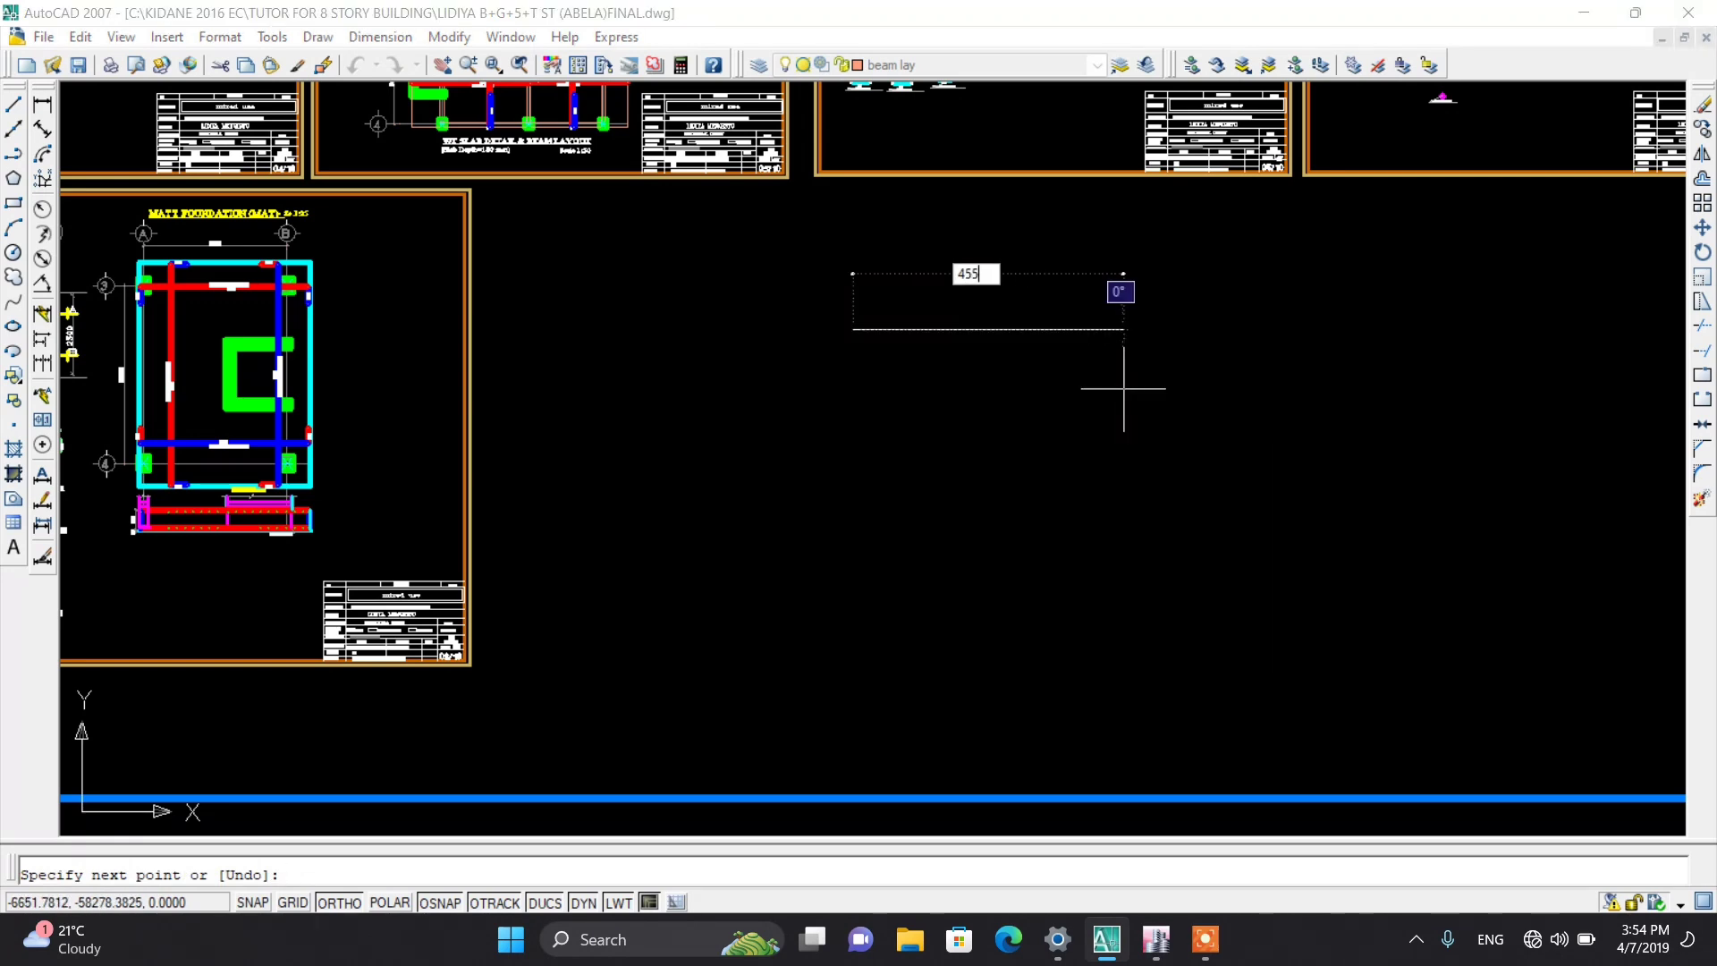
key(Return)
text(3)
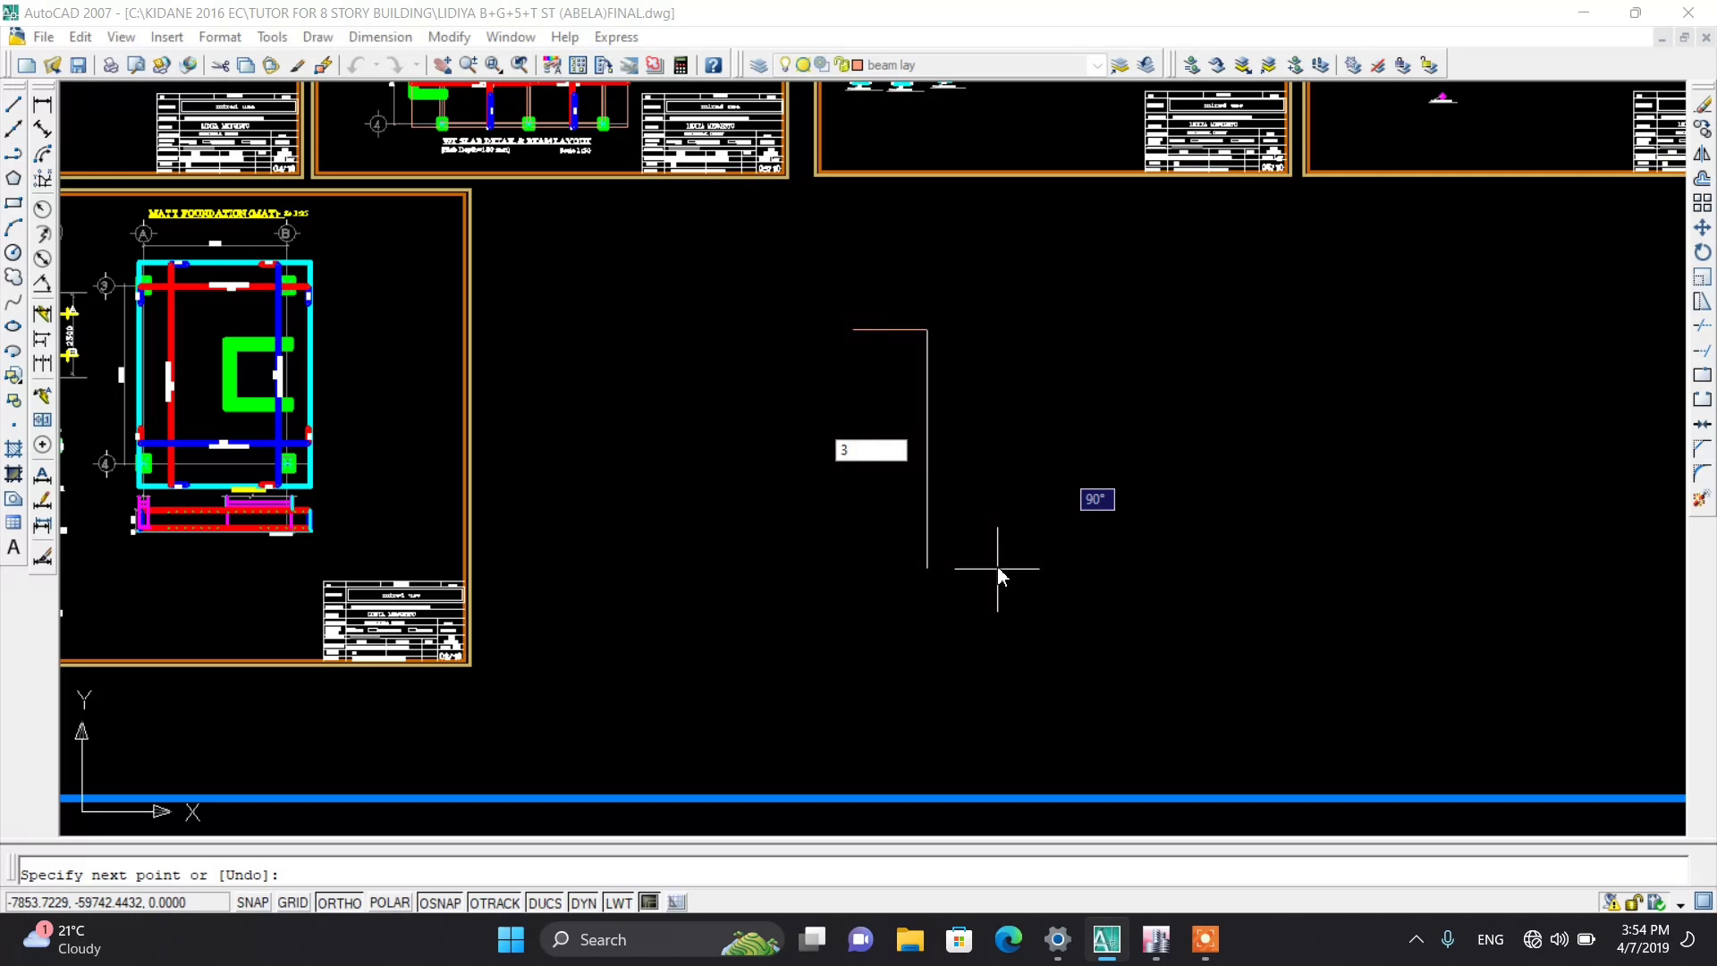
text(80)
key(Return)
key(Return)
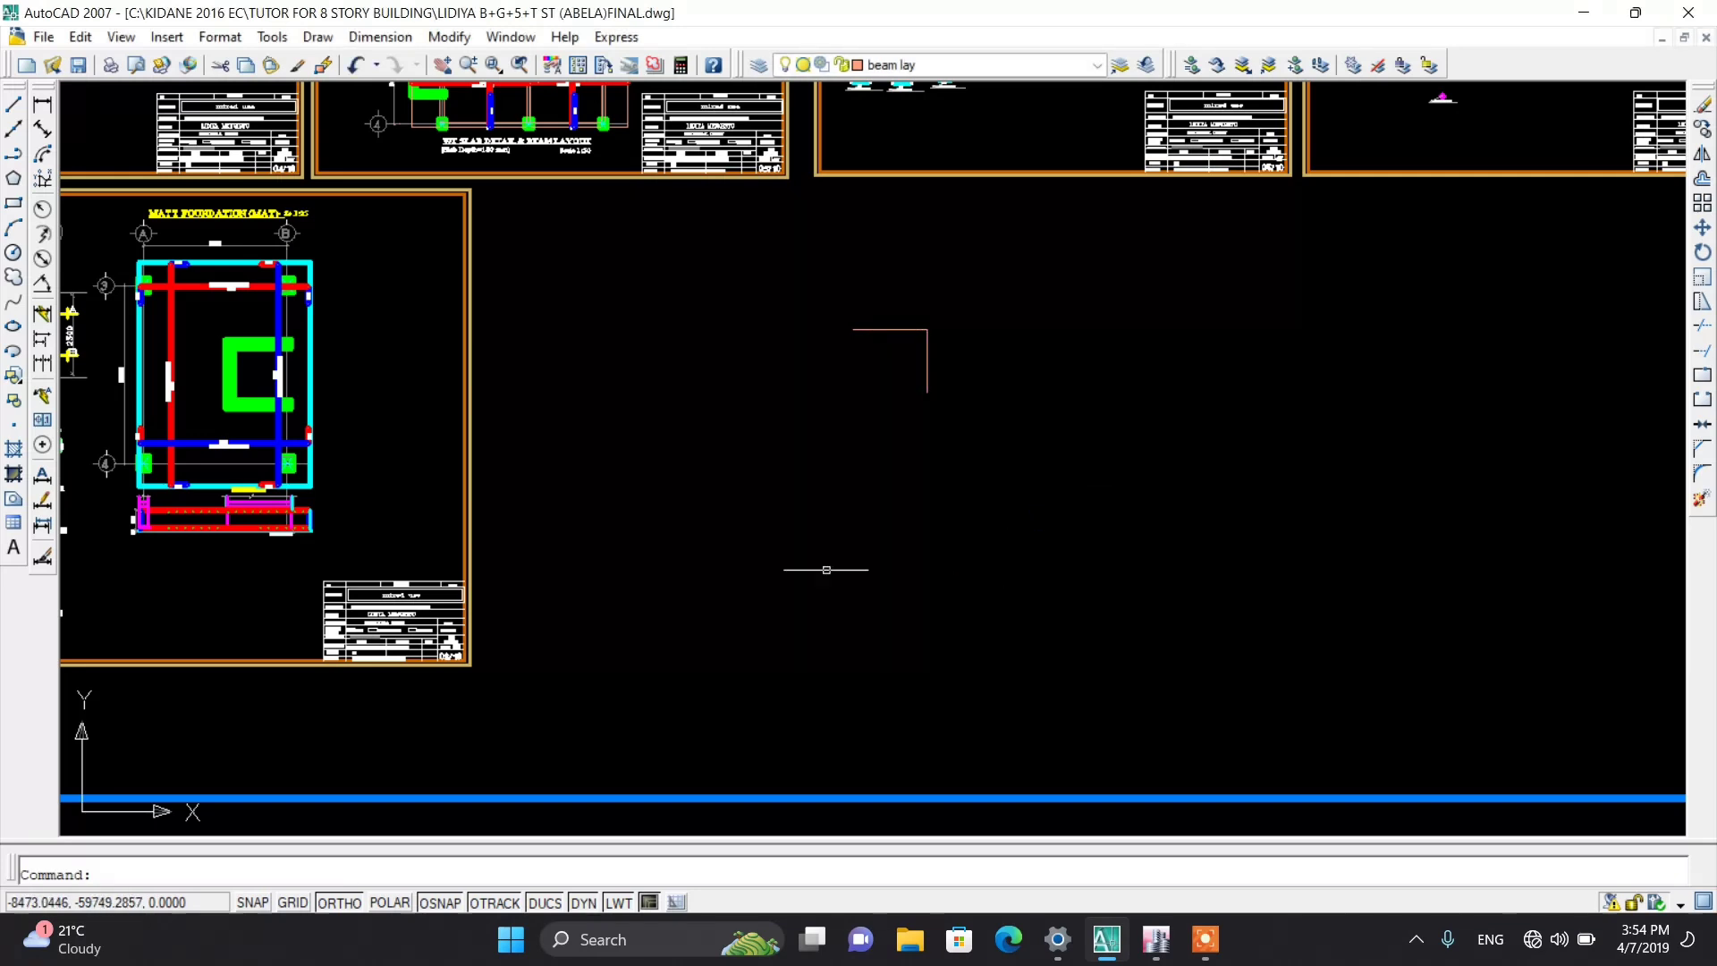
Step: Draw a rectangle with opposite corners at the two free ends of the guide lines
click(15, 207)
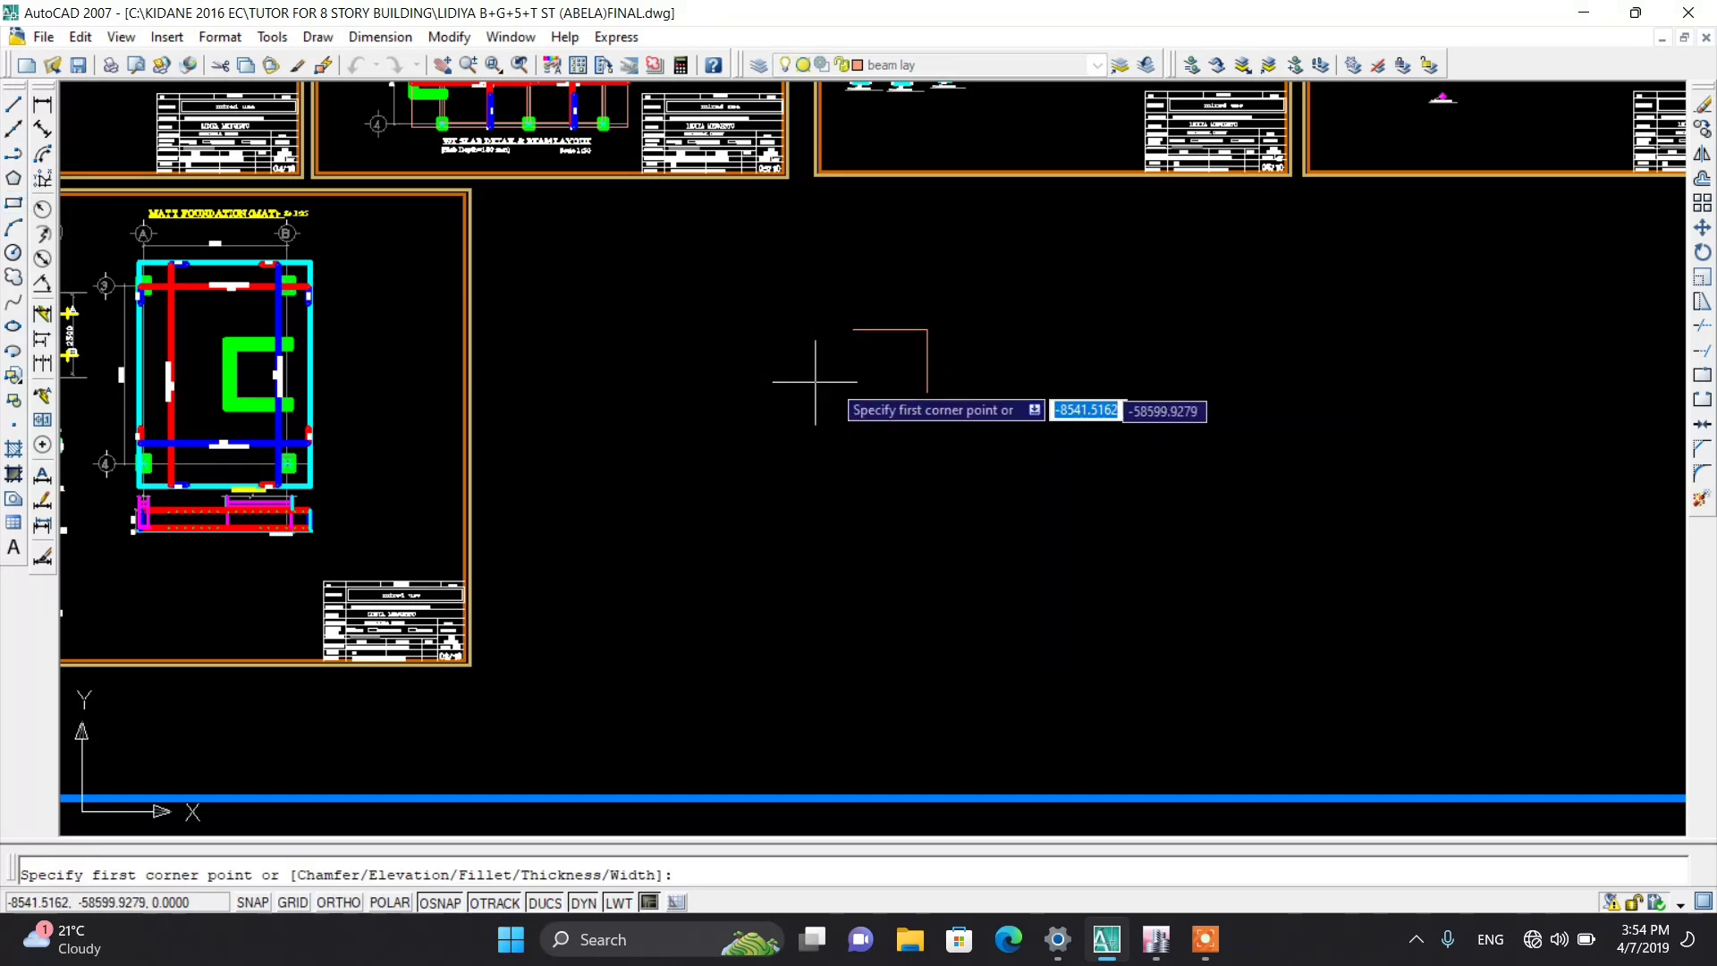
scroll(802, 372, up, 5)
click(845, 321)
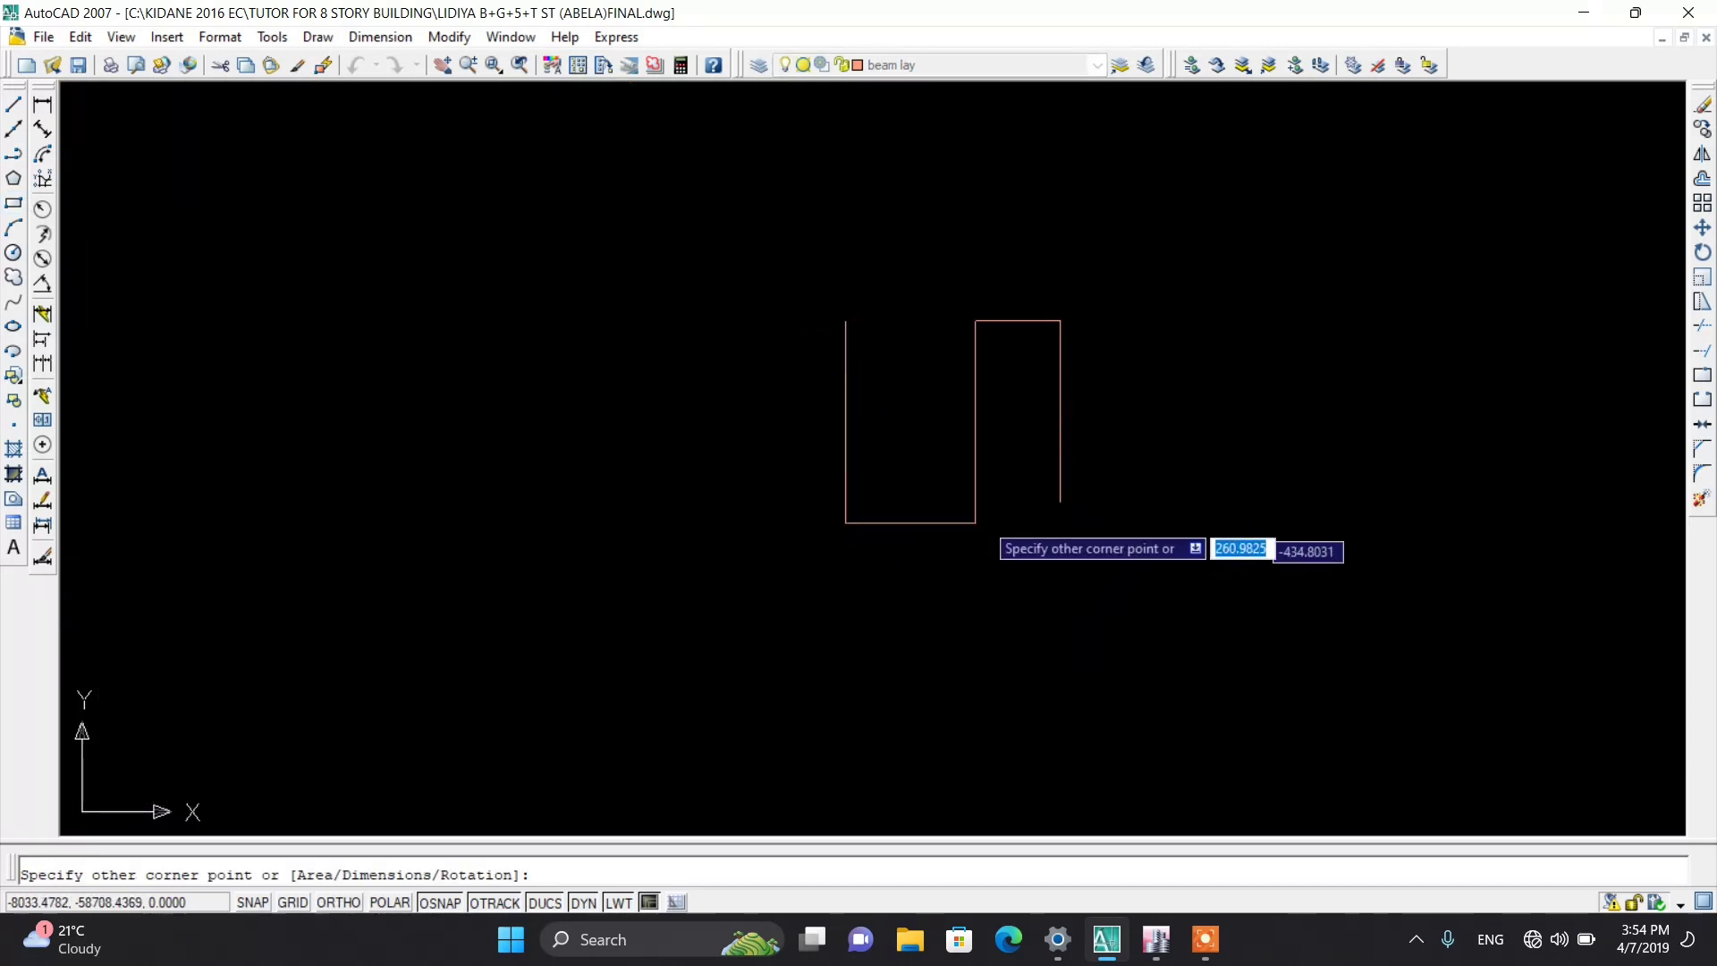
click(1062, 502)
click(1031, 295)
click(1172, 585)
key(Escape)
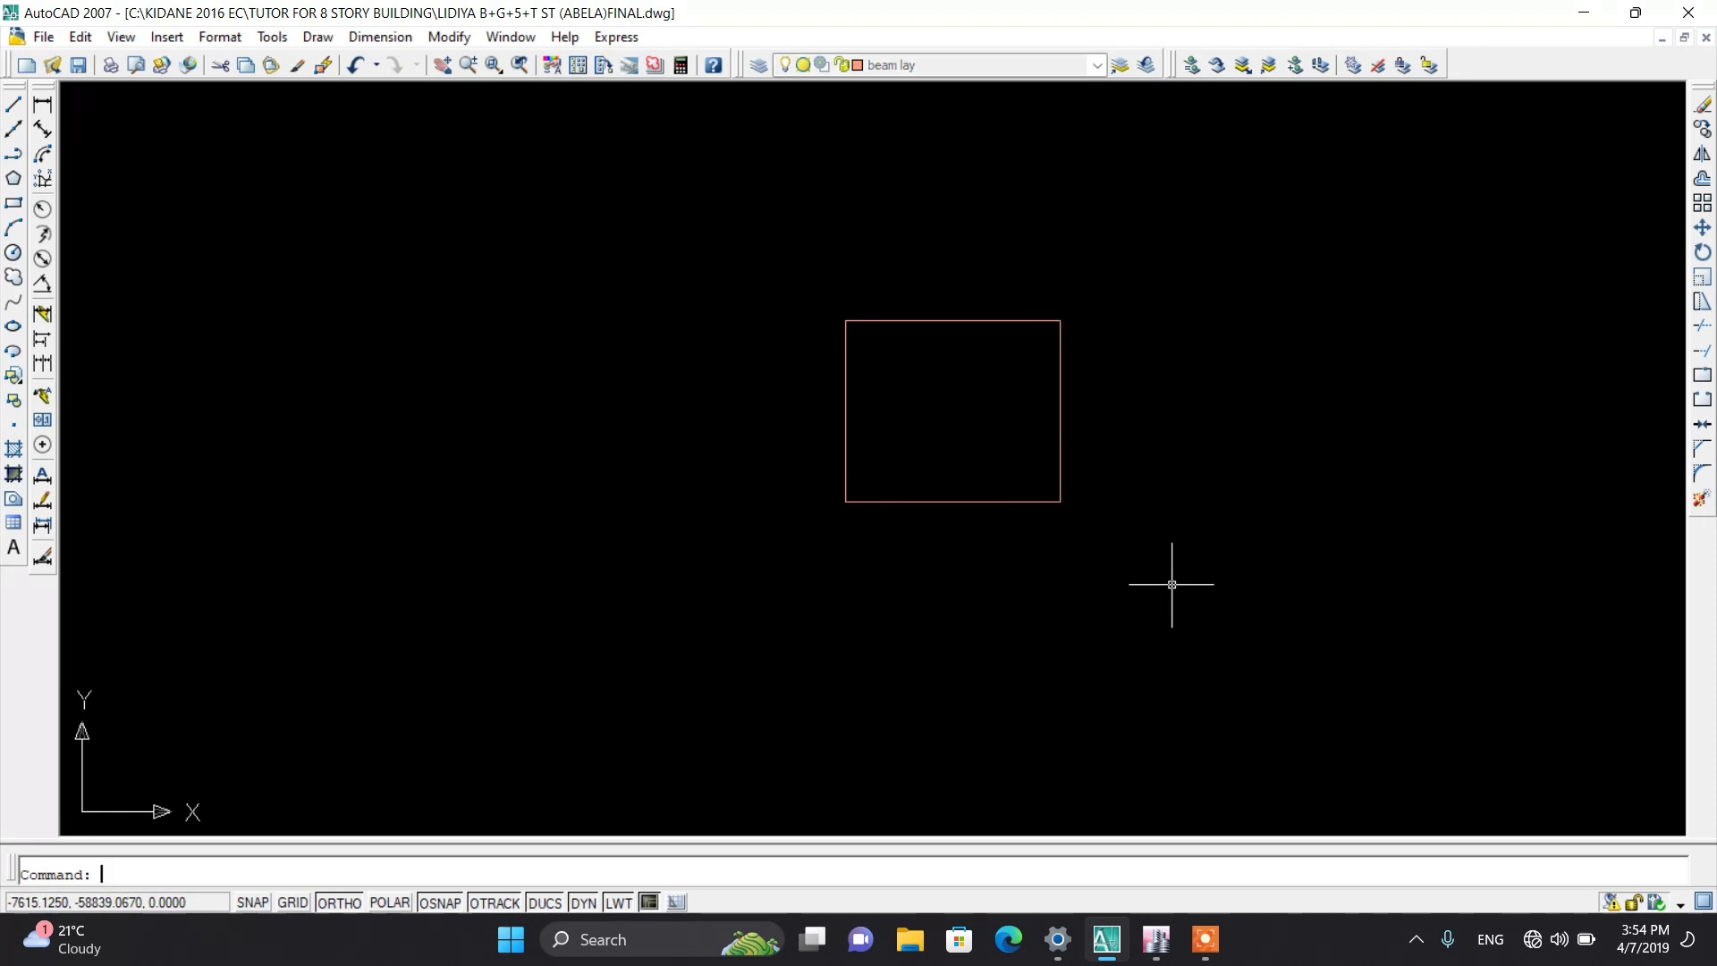
click(739, 235)
click(1188, 422)
key(Escape)
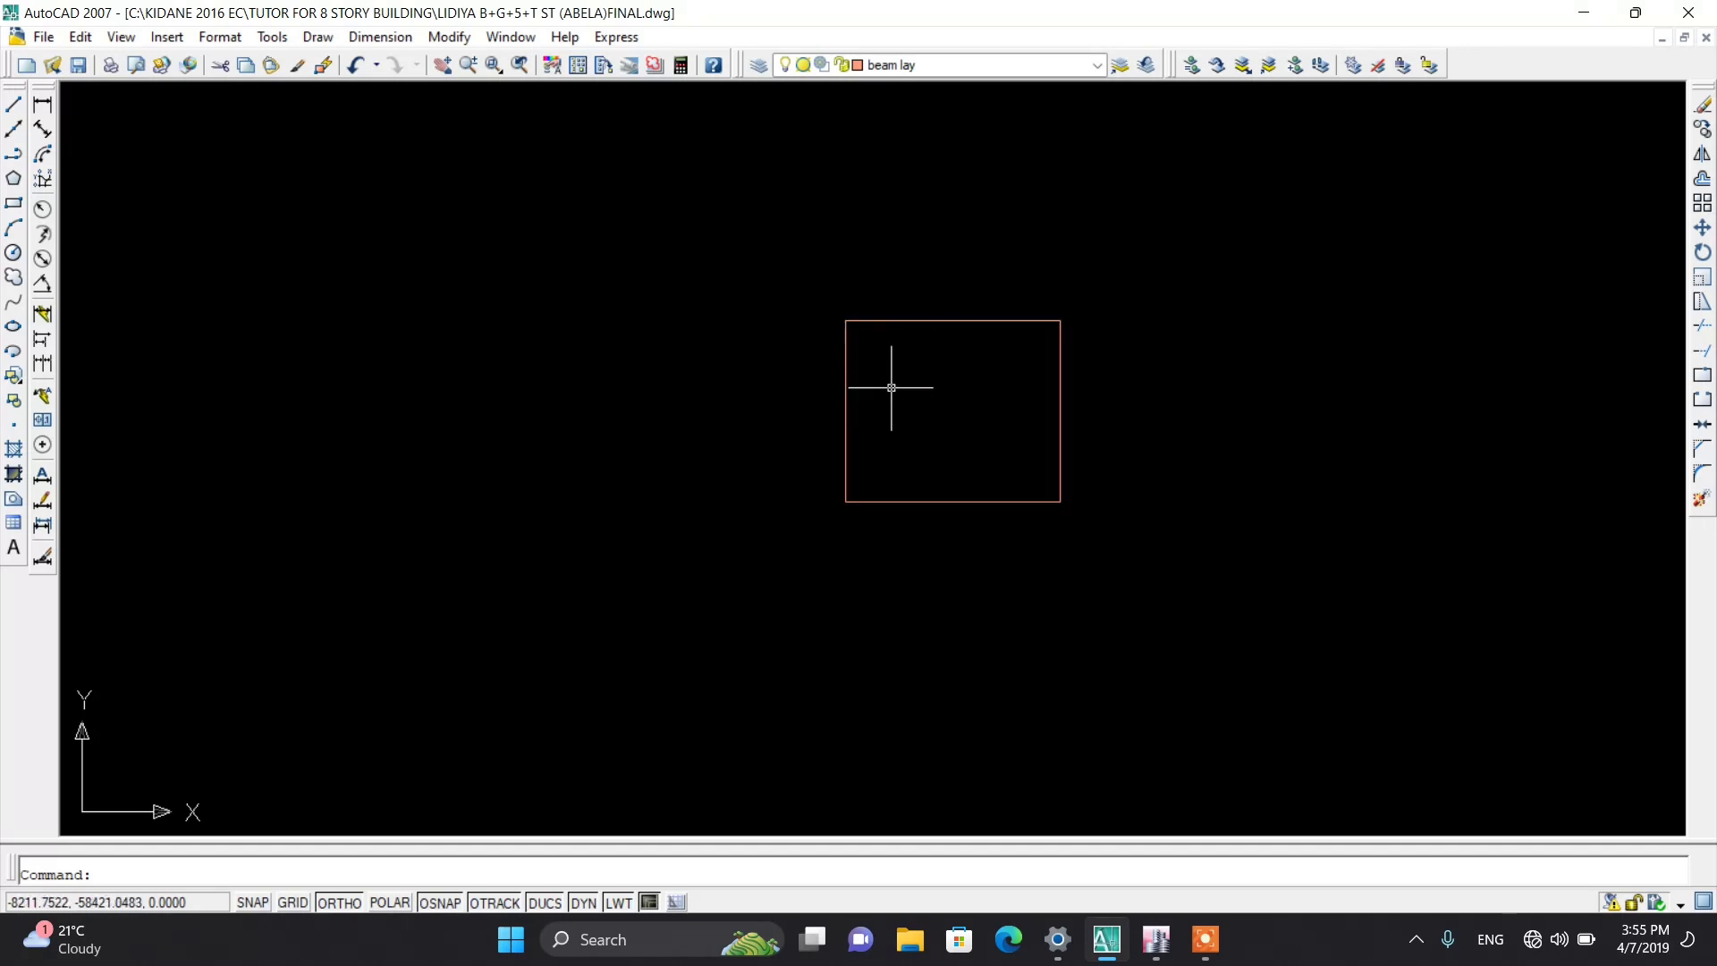
Step: Draw guide lines from the rectangle's upper-left corner, 100 horizontally along its upper edge and 100 downward
click(14, 104)
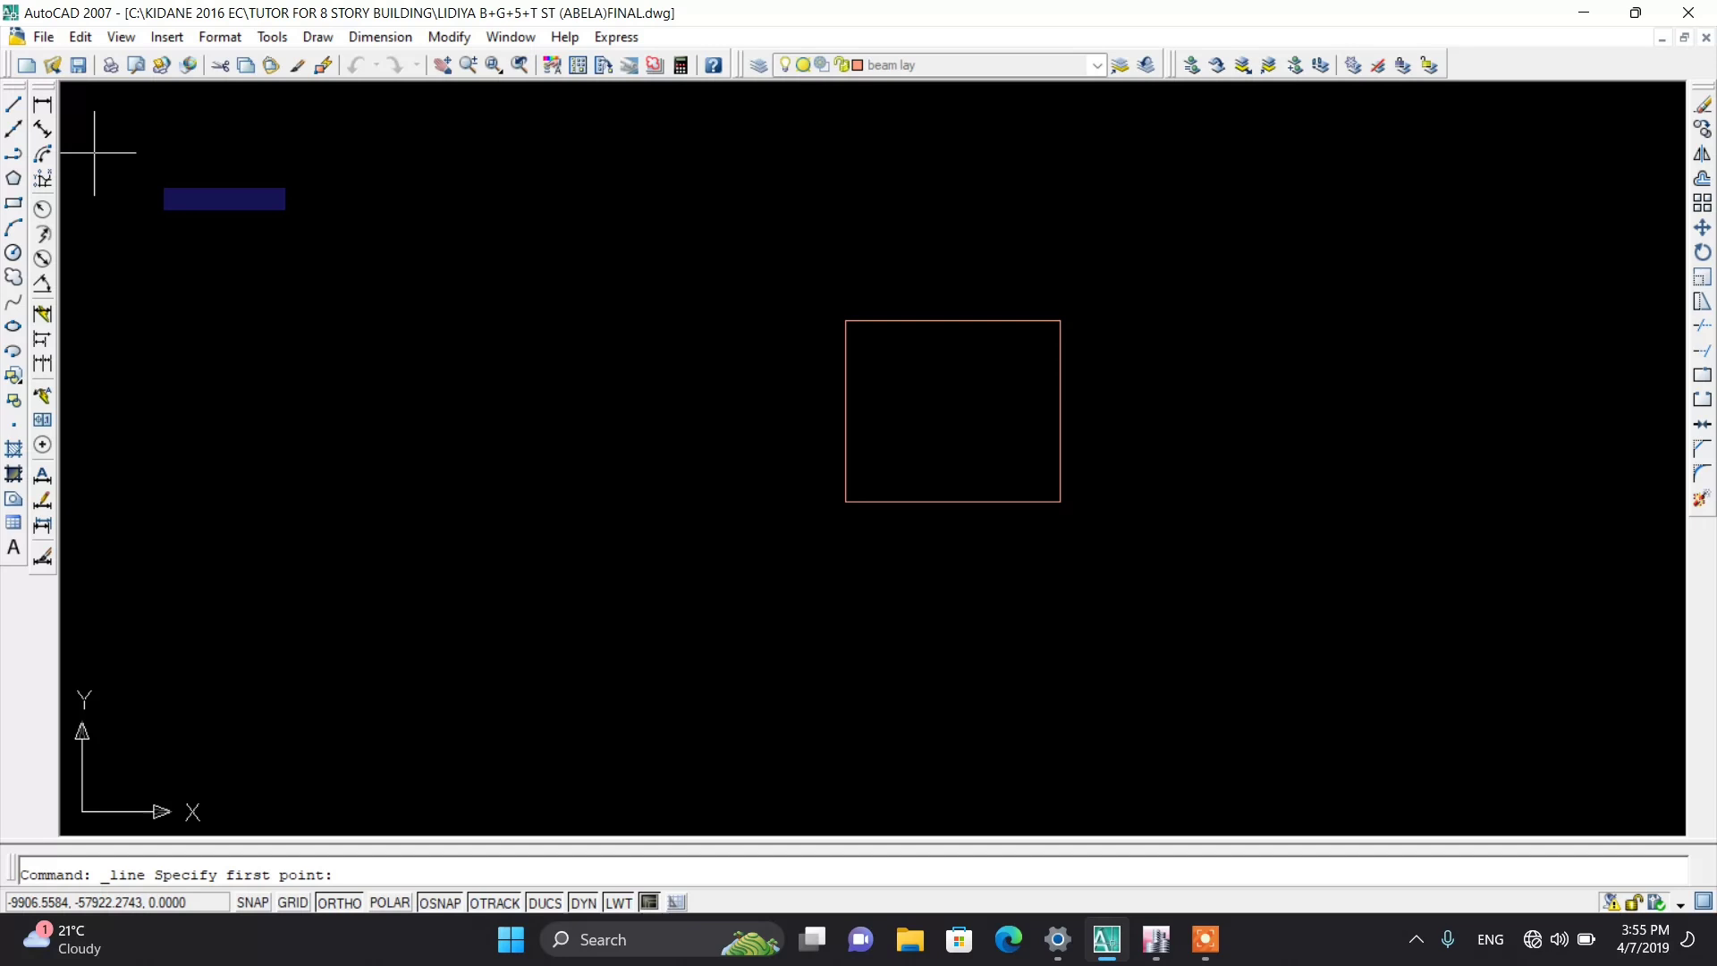
click(845, 320)
text(1)
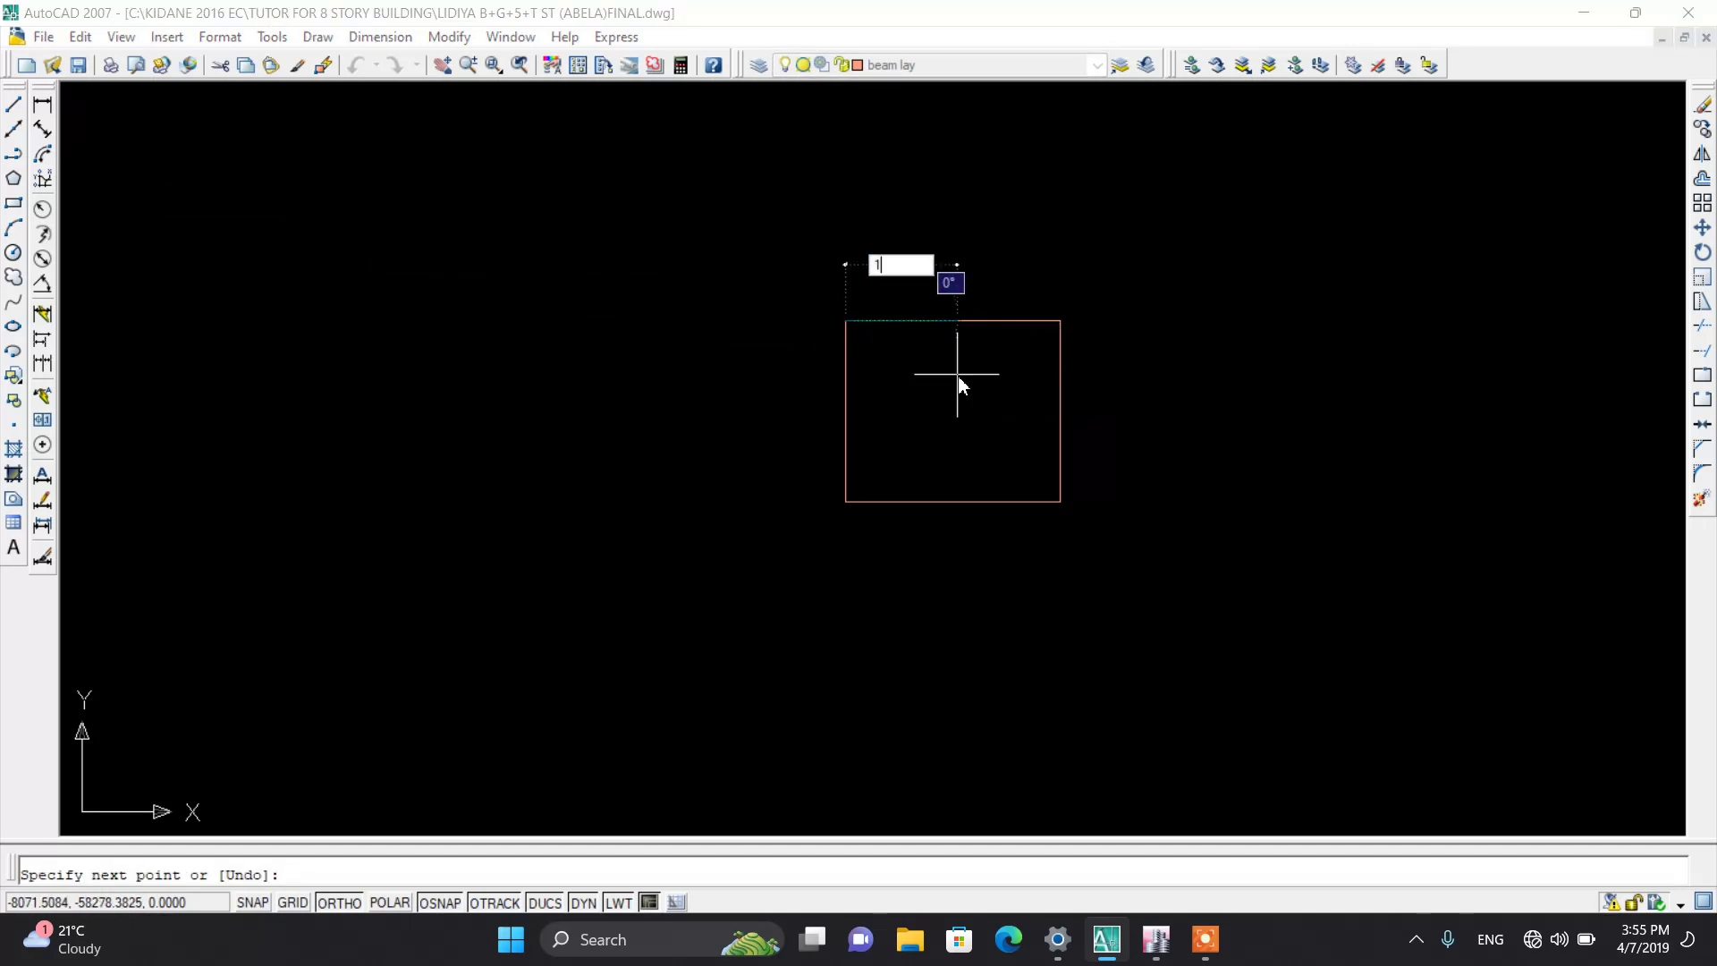
text(00)
key(Return)
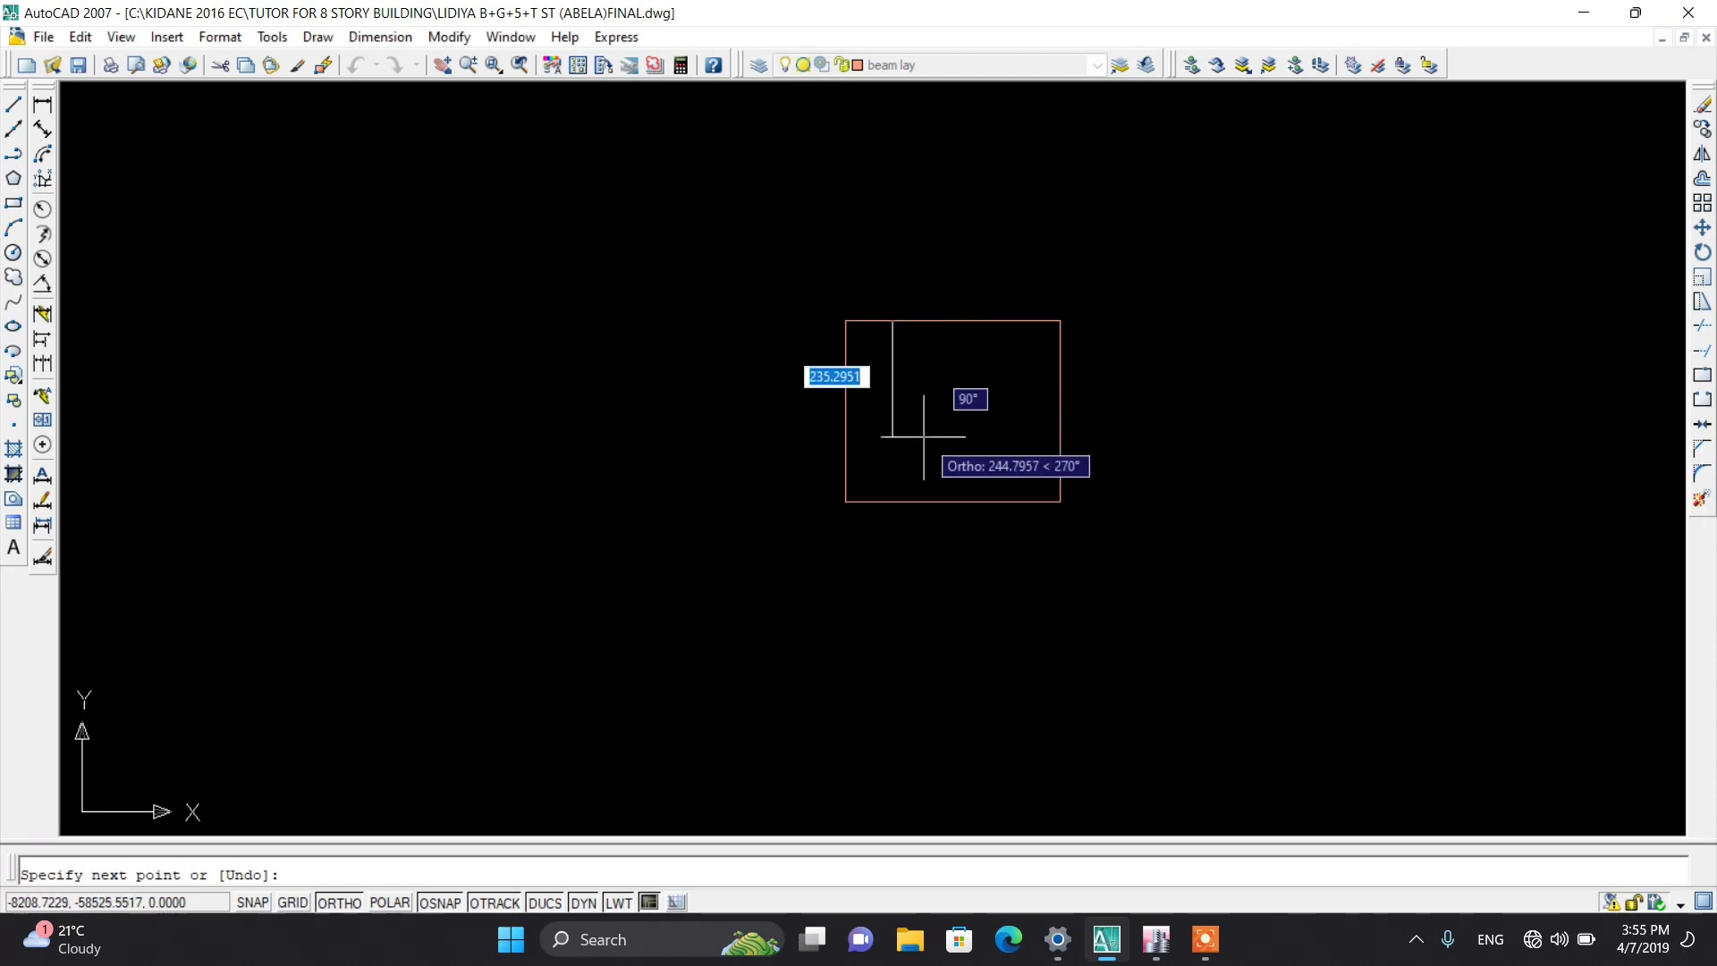
text(100)
key(Return)
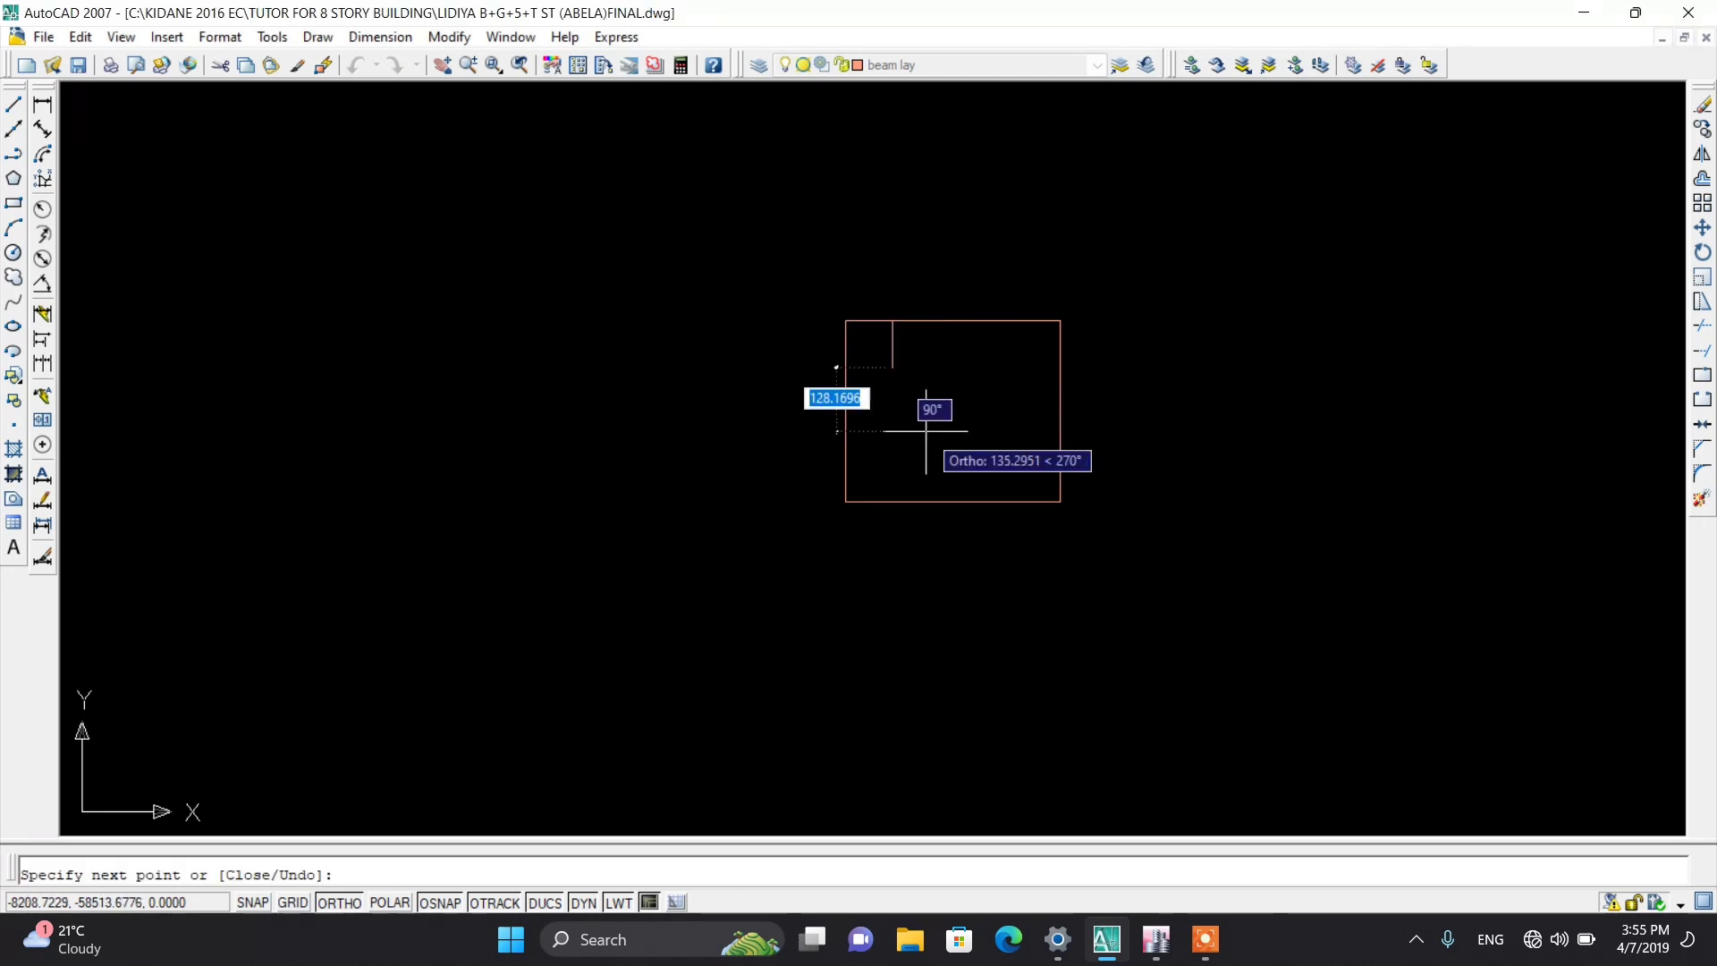
key(Return)
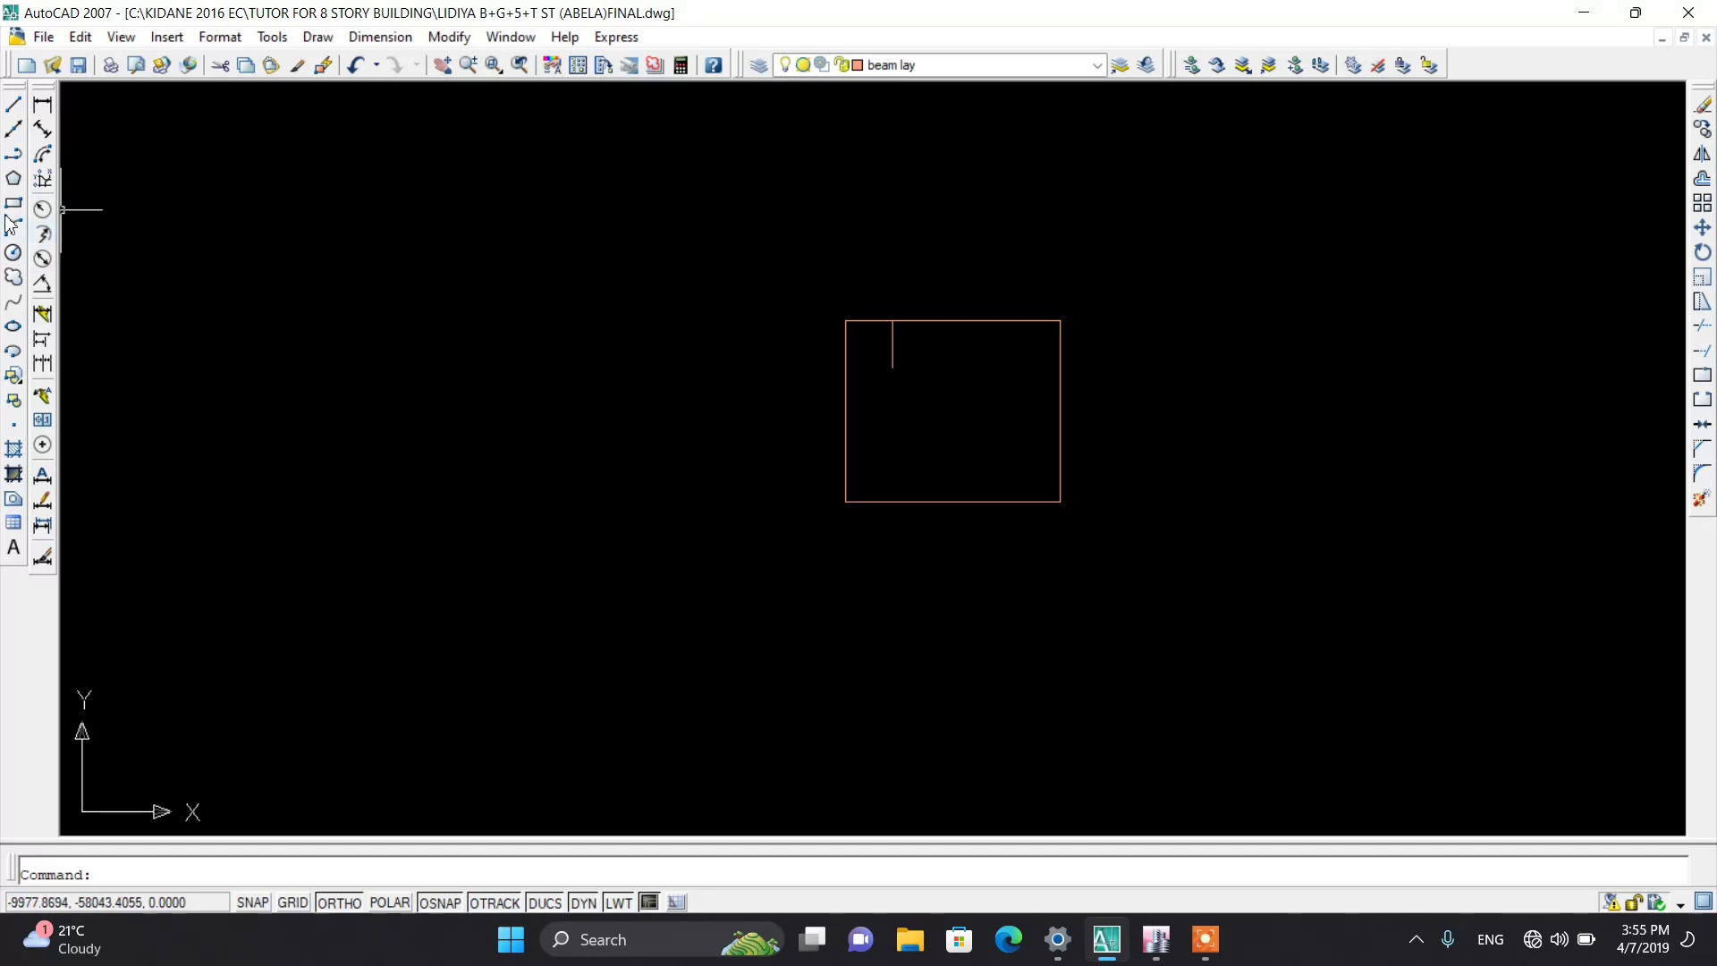
Step: Draw a 100 by 100 square from the rectangle's upper-left corner to the end of the short guide line
click(14, 203)
click(846, 321)
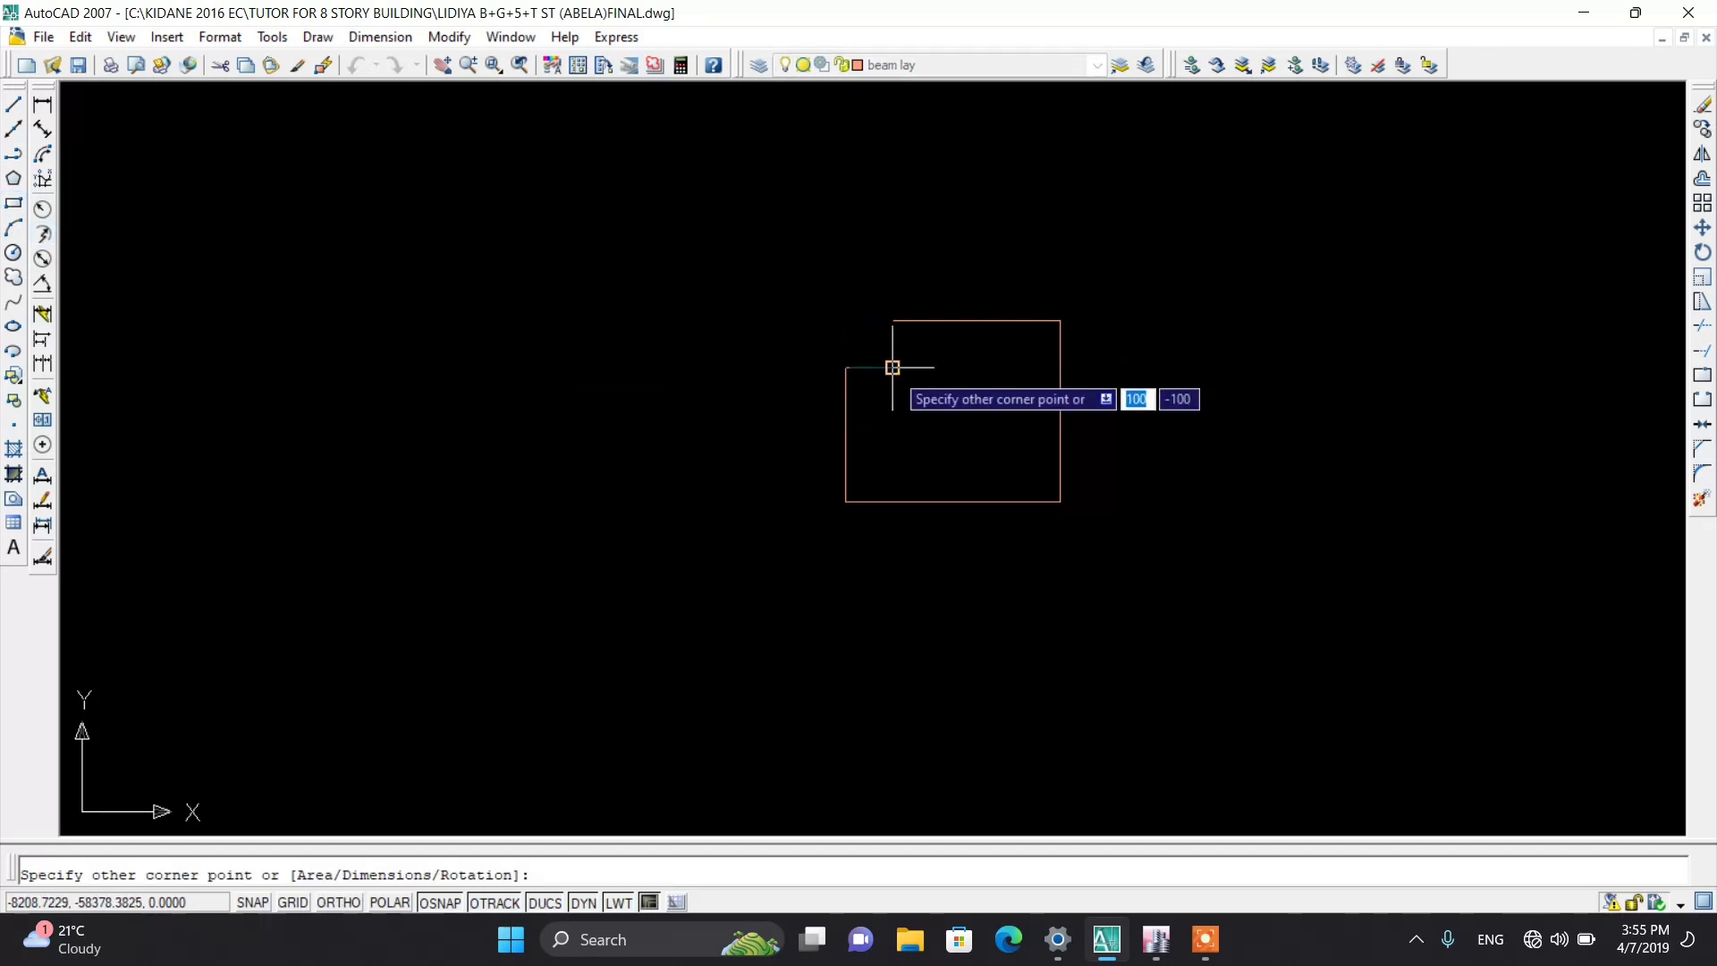
click(892, 367)
scroll(890, 360, up, 5)
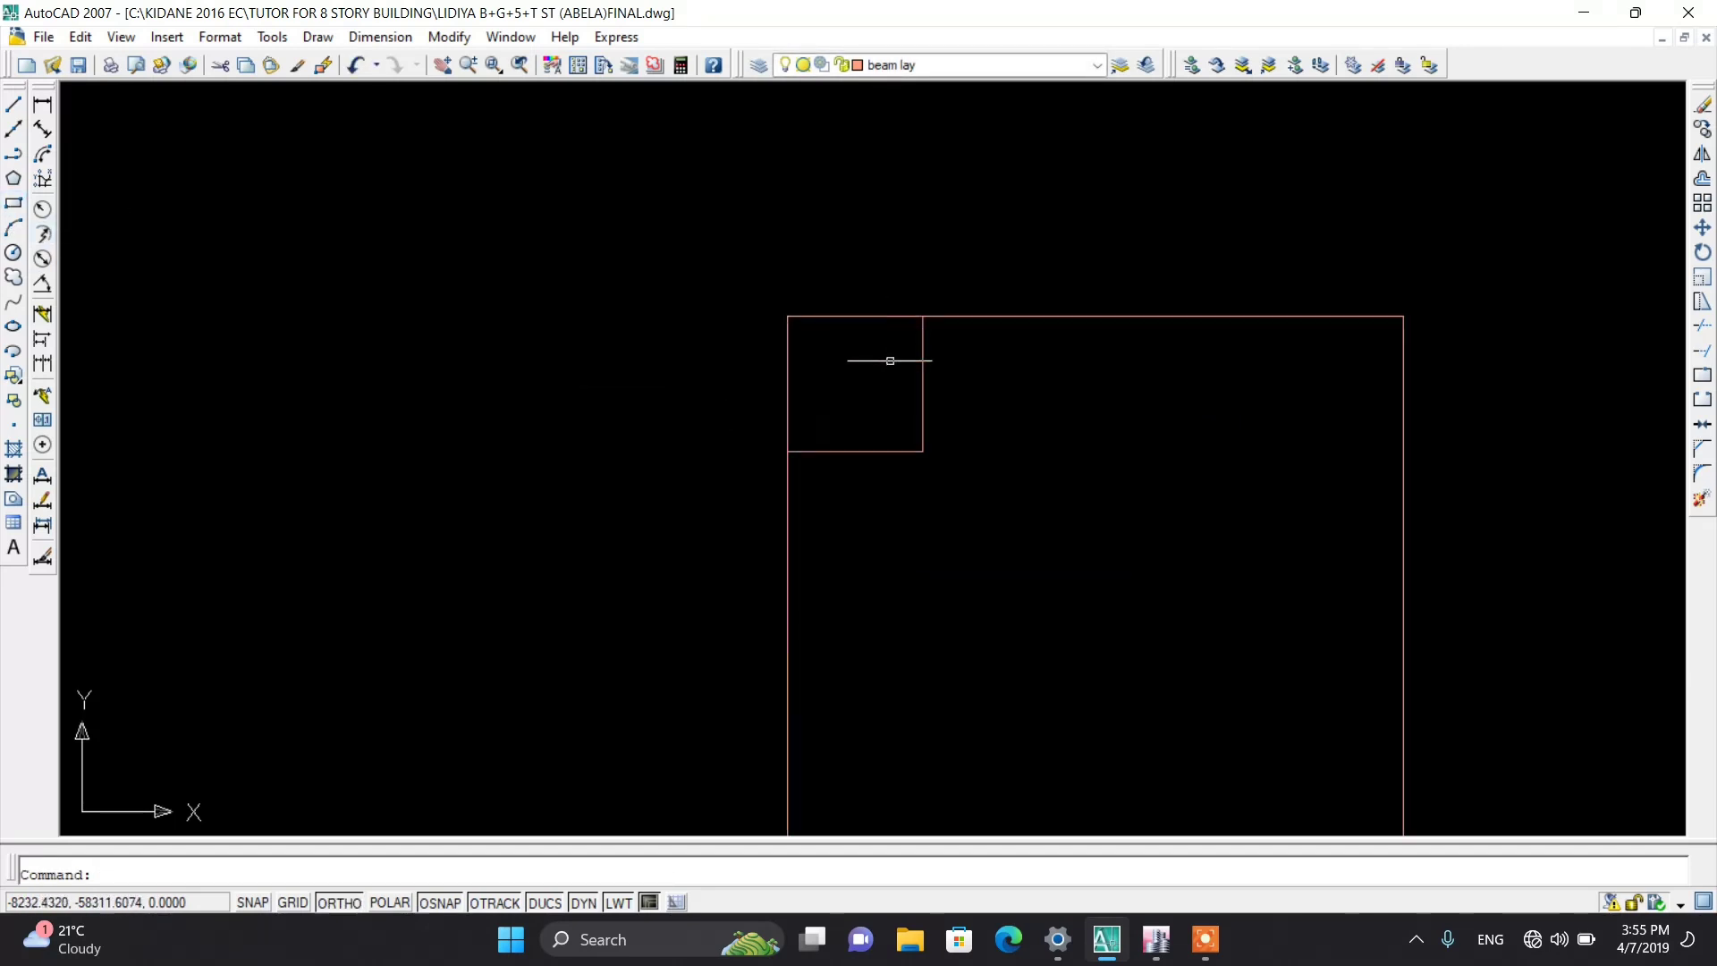
Step: Match the large rectangle's properties to the cyan dashed outline of the mat foundation plan
click(297, 64)
scroll(751, 523, down, 8)
scroll(752, 519, down, 2)
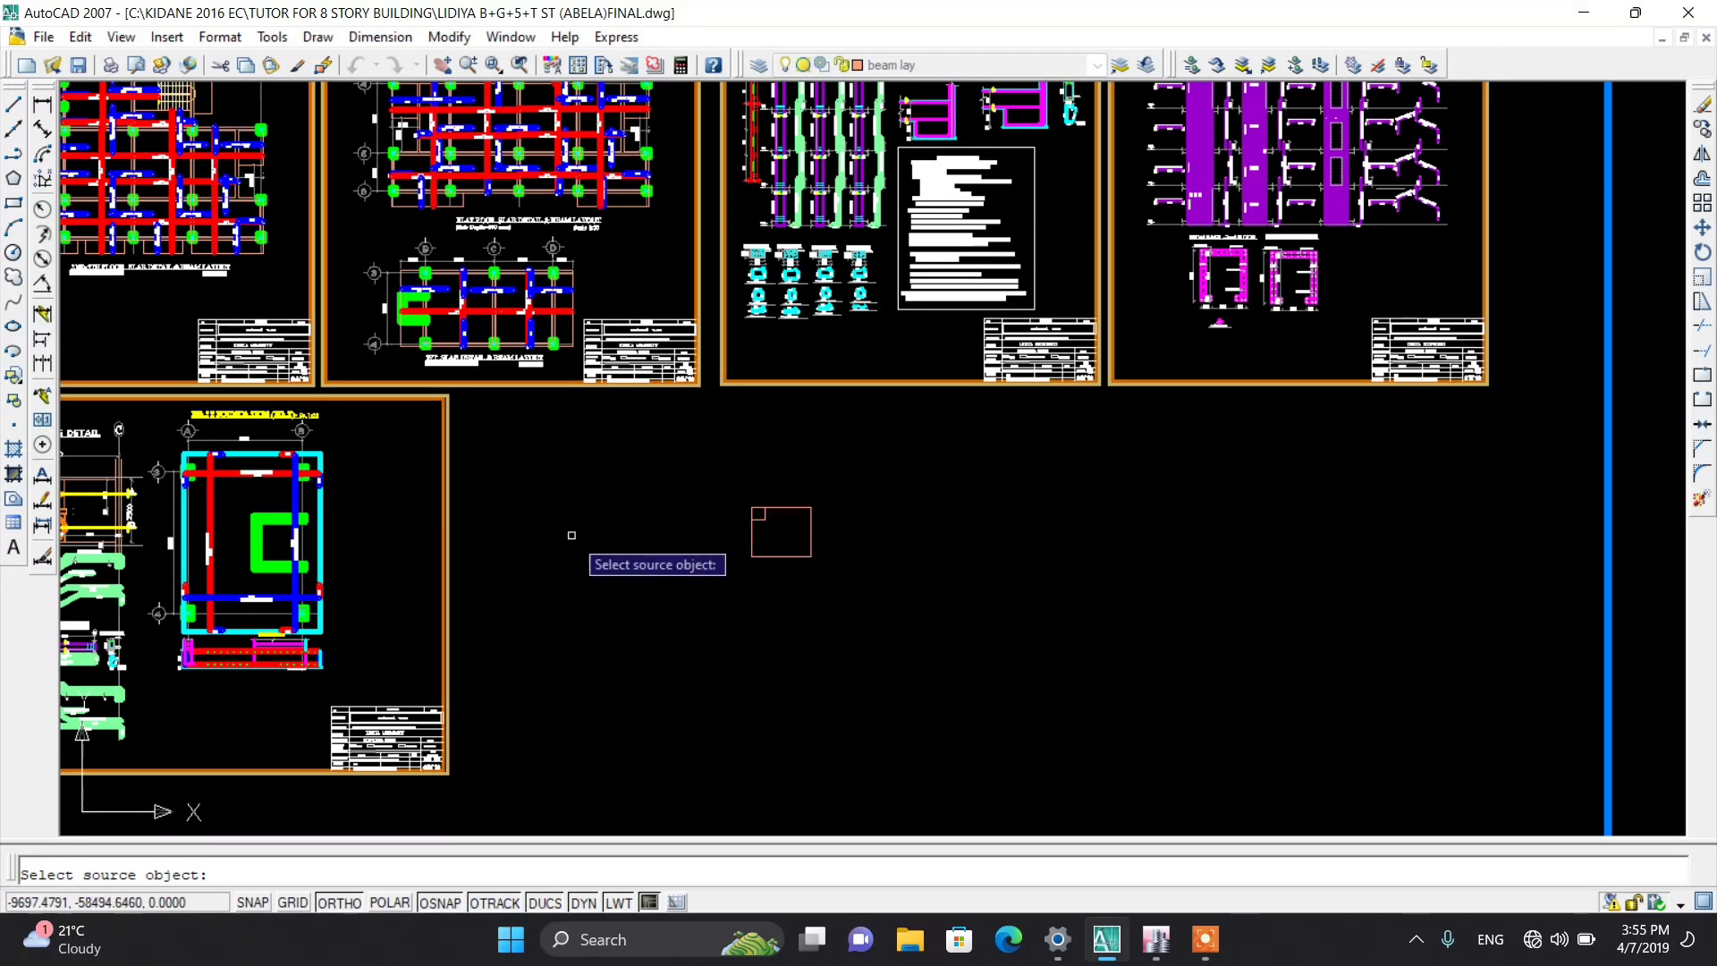
scroll(330, 525, up, 3)
click(308, 512)
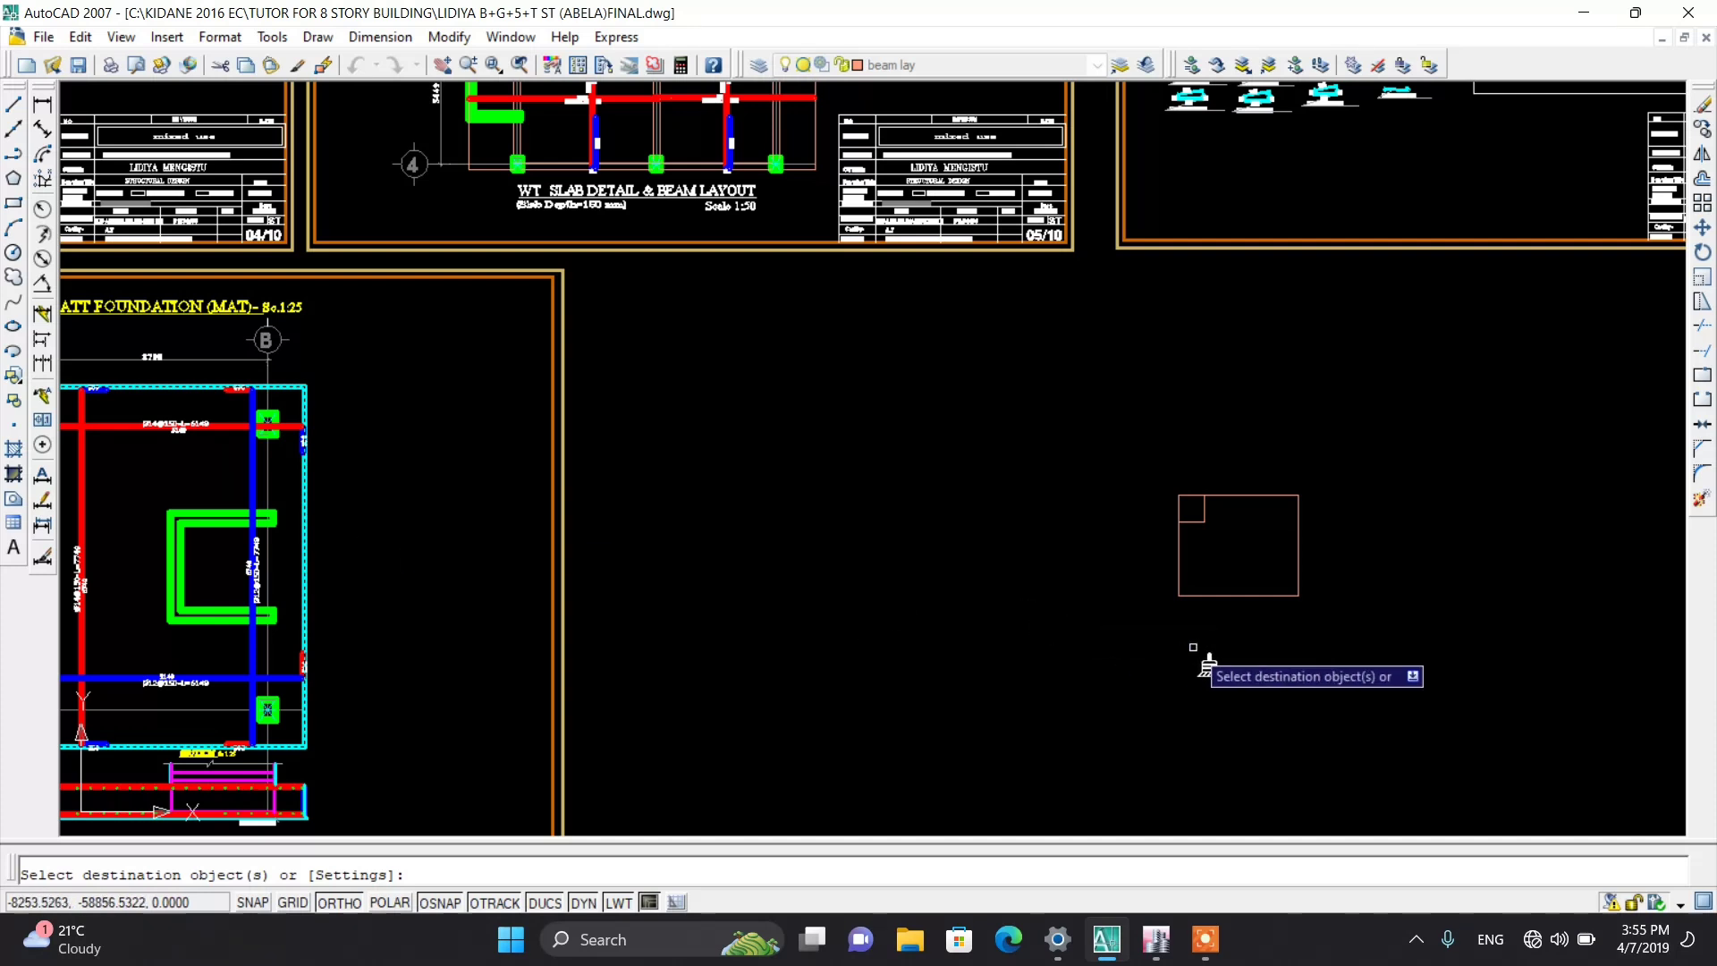
click(1180, 592)
key(Return)
scroll(1221, 513, up, 3)
scroll(1222, 512, up, 3)
scroll(979, 430, down, 4)
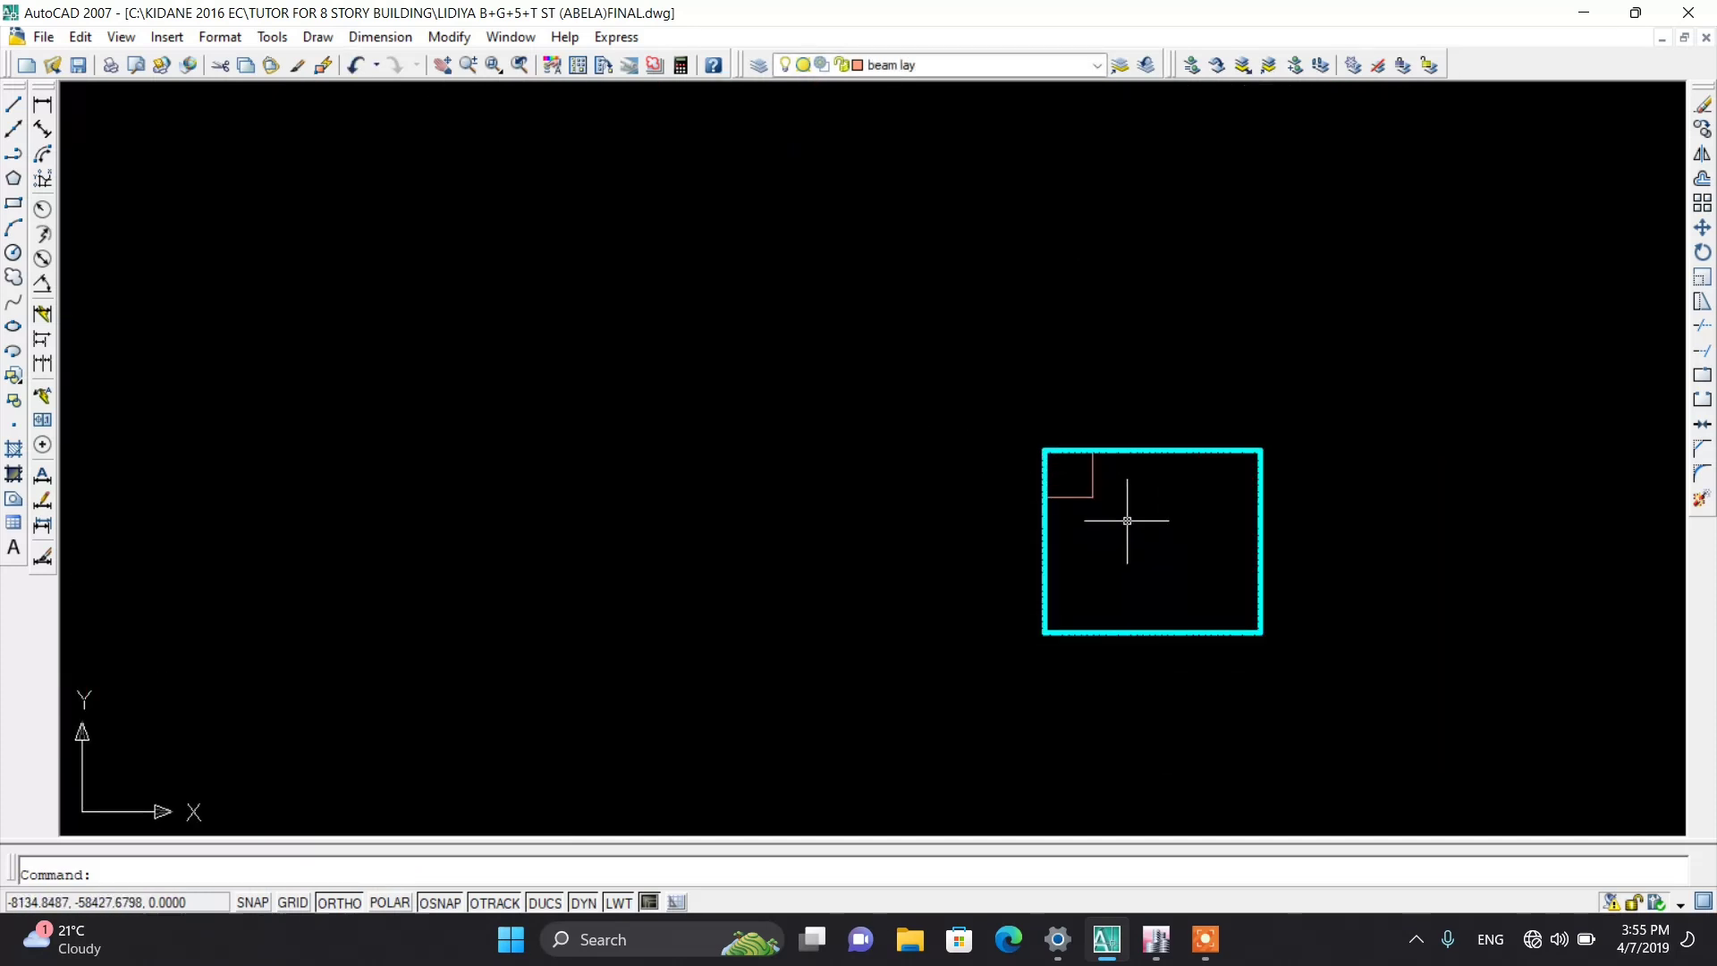
scroll(1127, 522, up, 8)
scroll(776, 327, down, 5)
scroll(922, 412, up, 2)
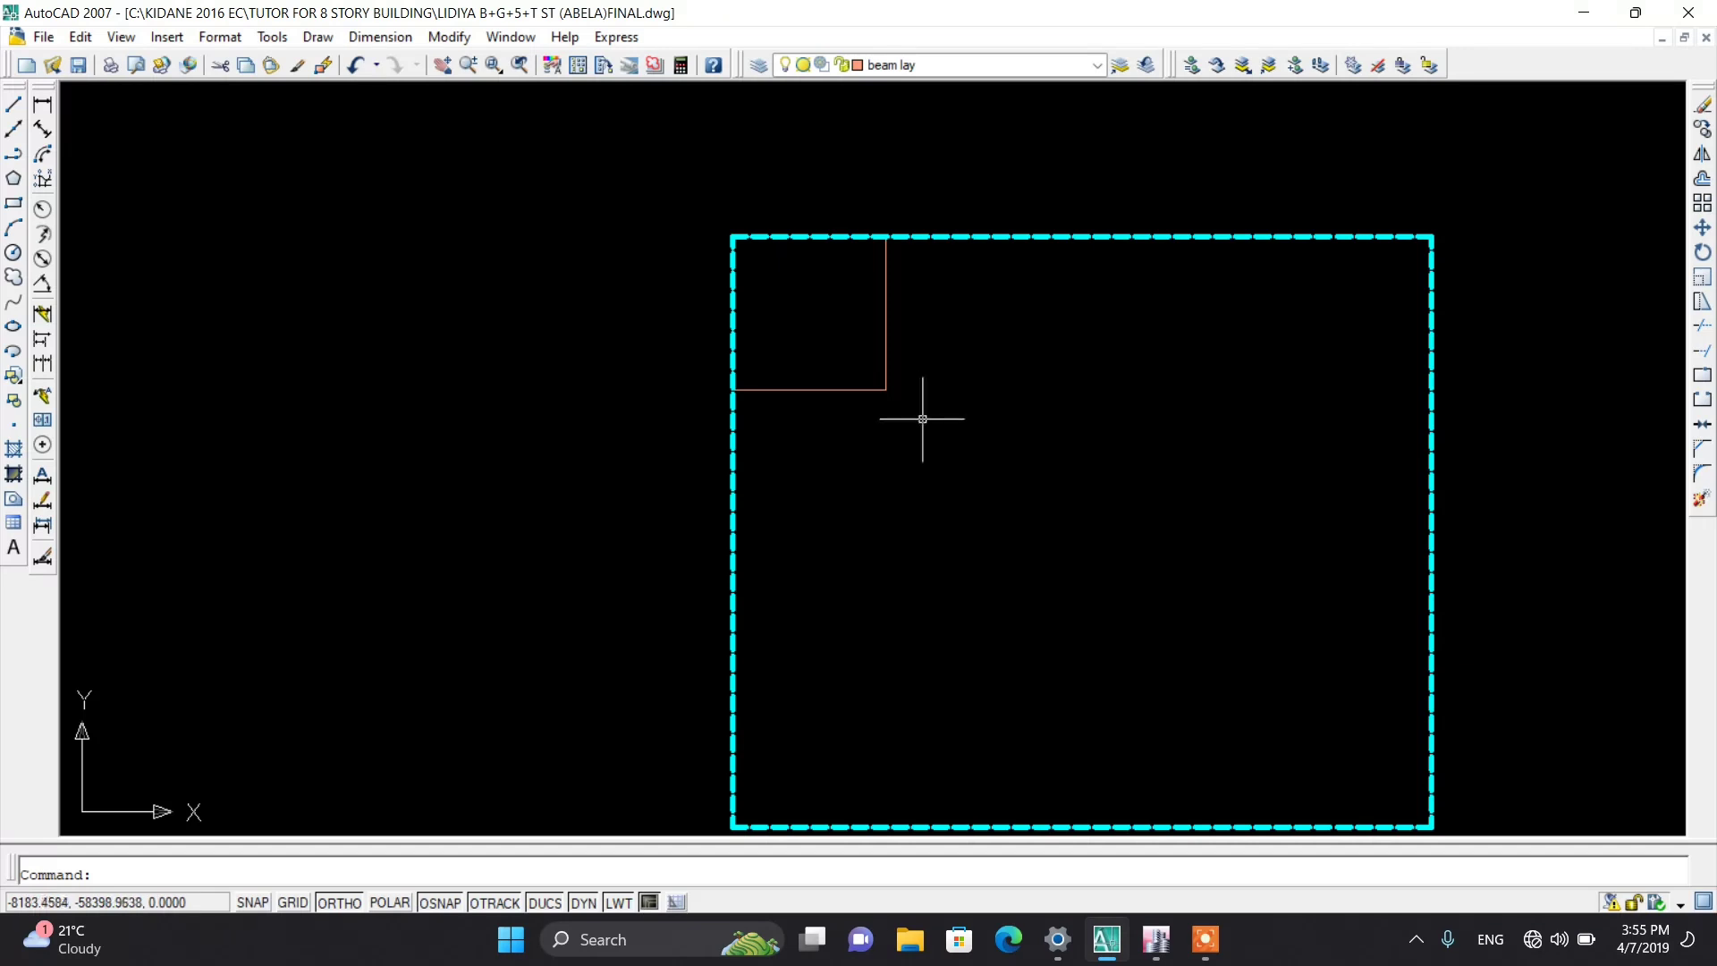
Step: Draw a rectangle over the small square, from the large rectangle's upper-left corner to the square's opposite corner
click(920, 422)
click(772, 552)
click(13, 203)
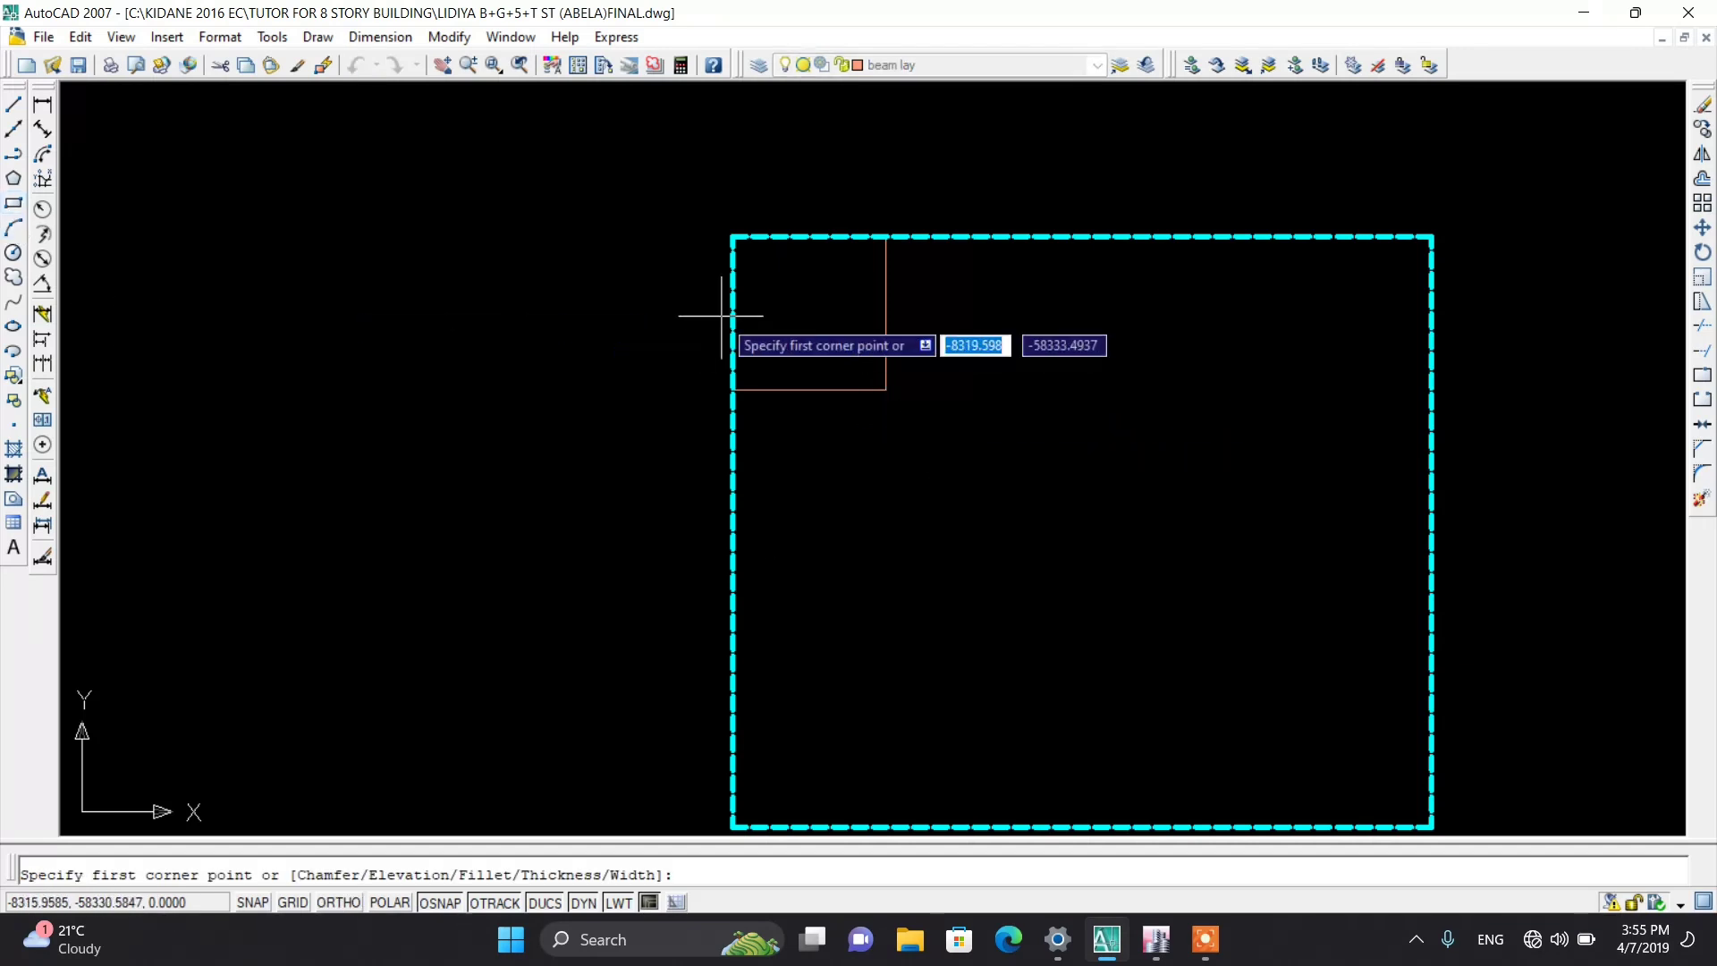
click(734, 237)
click(886, 387)
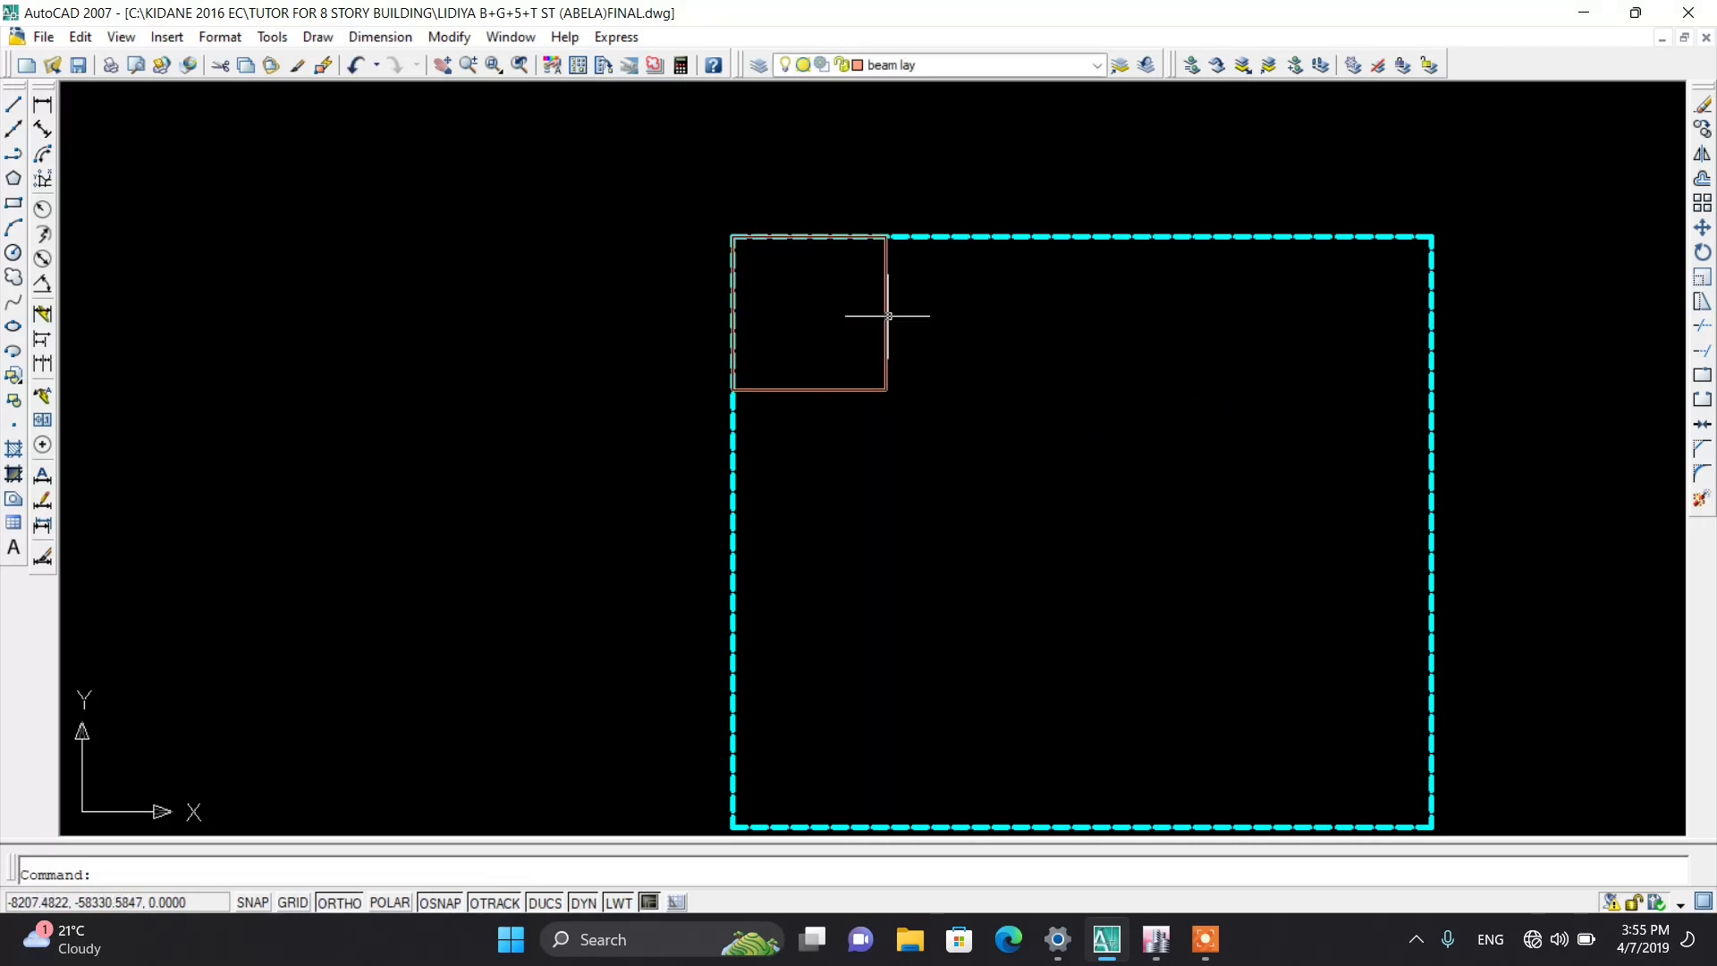
scroll(905, 309, down, 2)
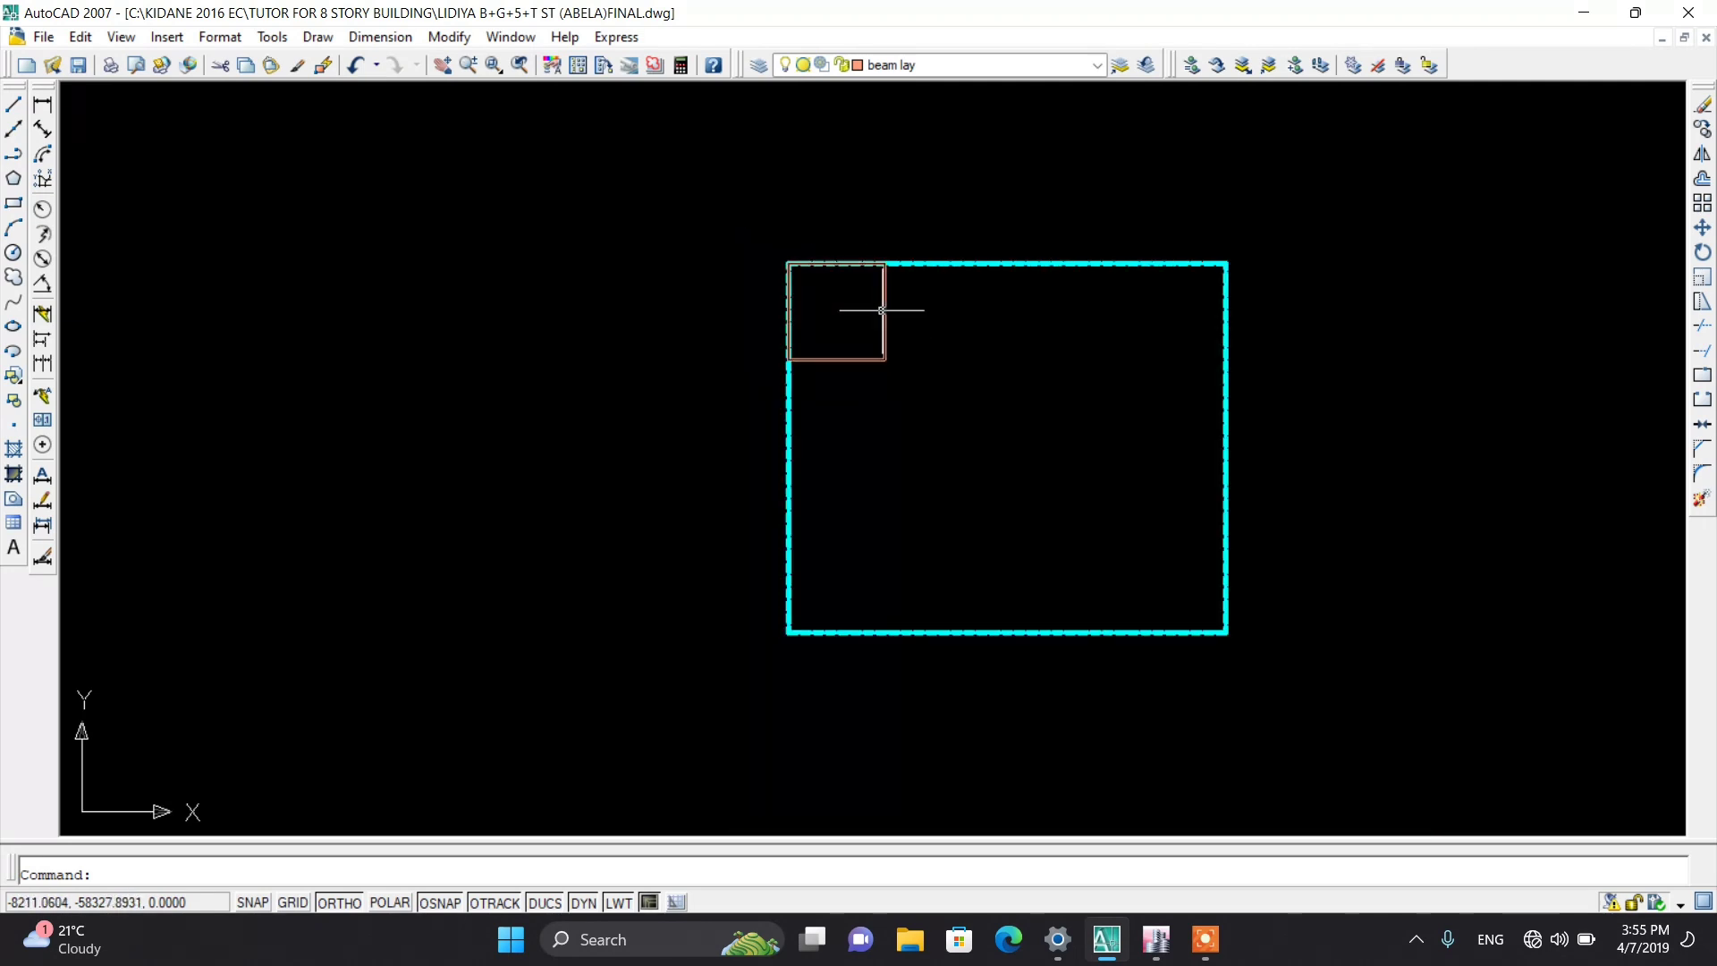
scroll(884, 309, up, 2)
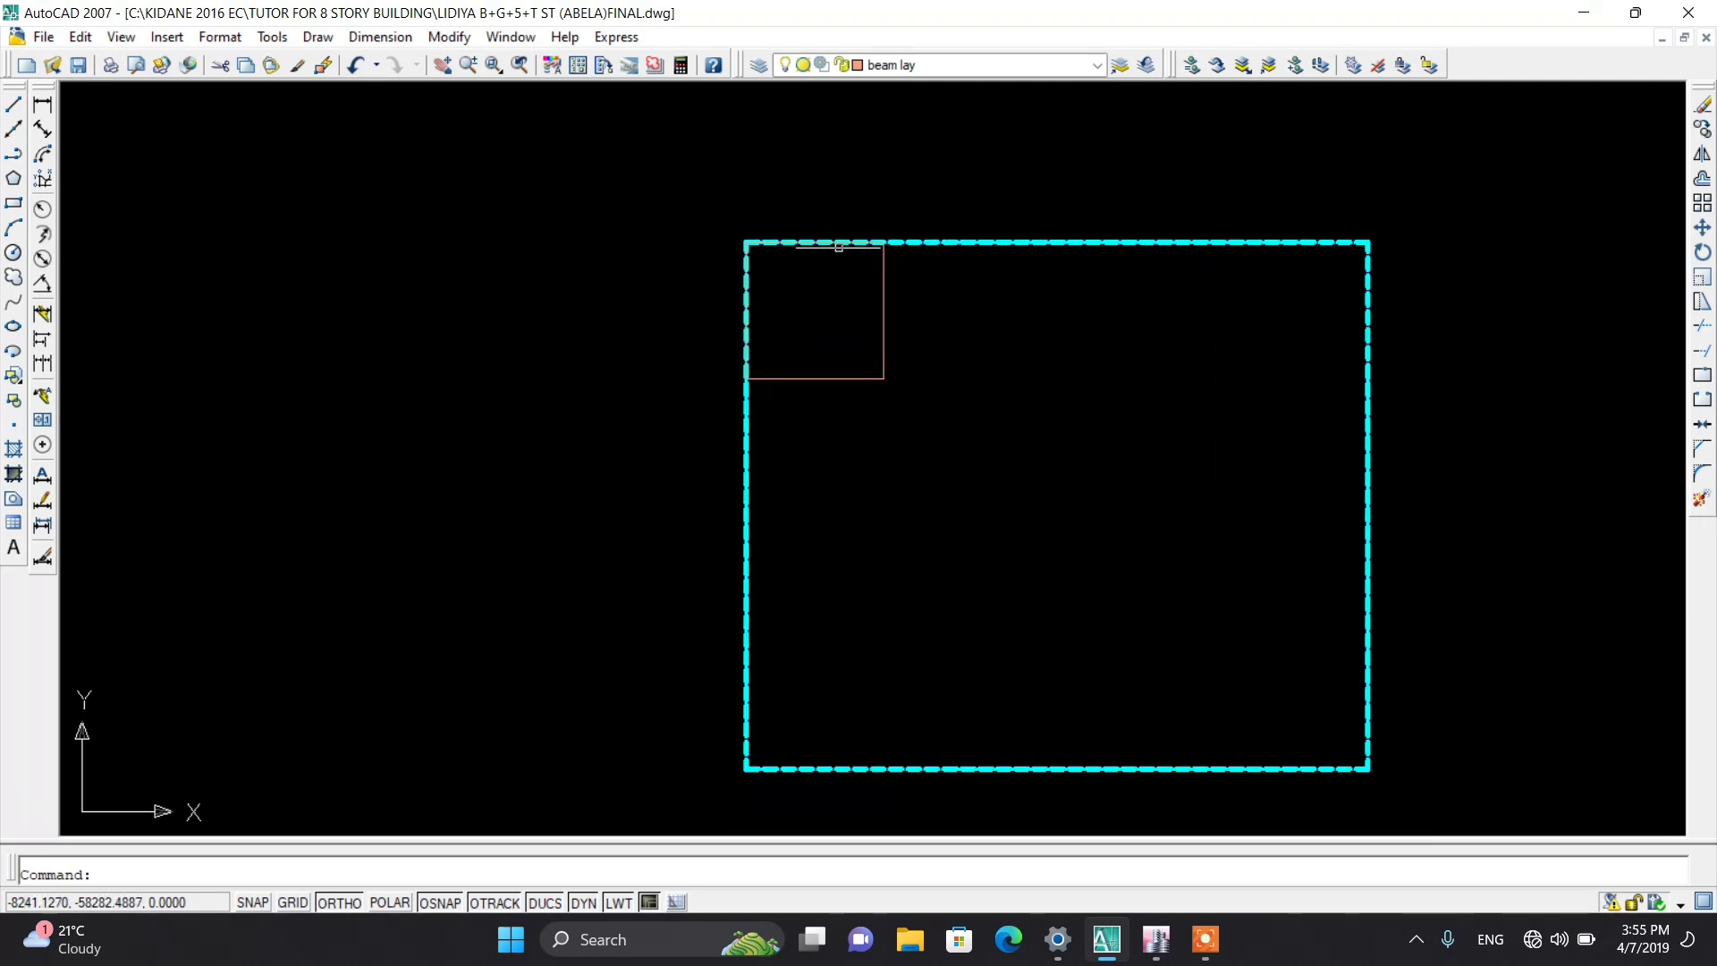
click(891, 385)
click(851, 350)
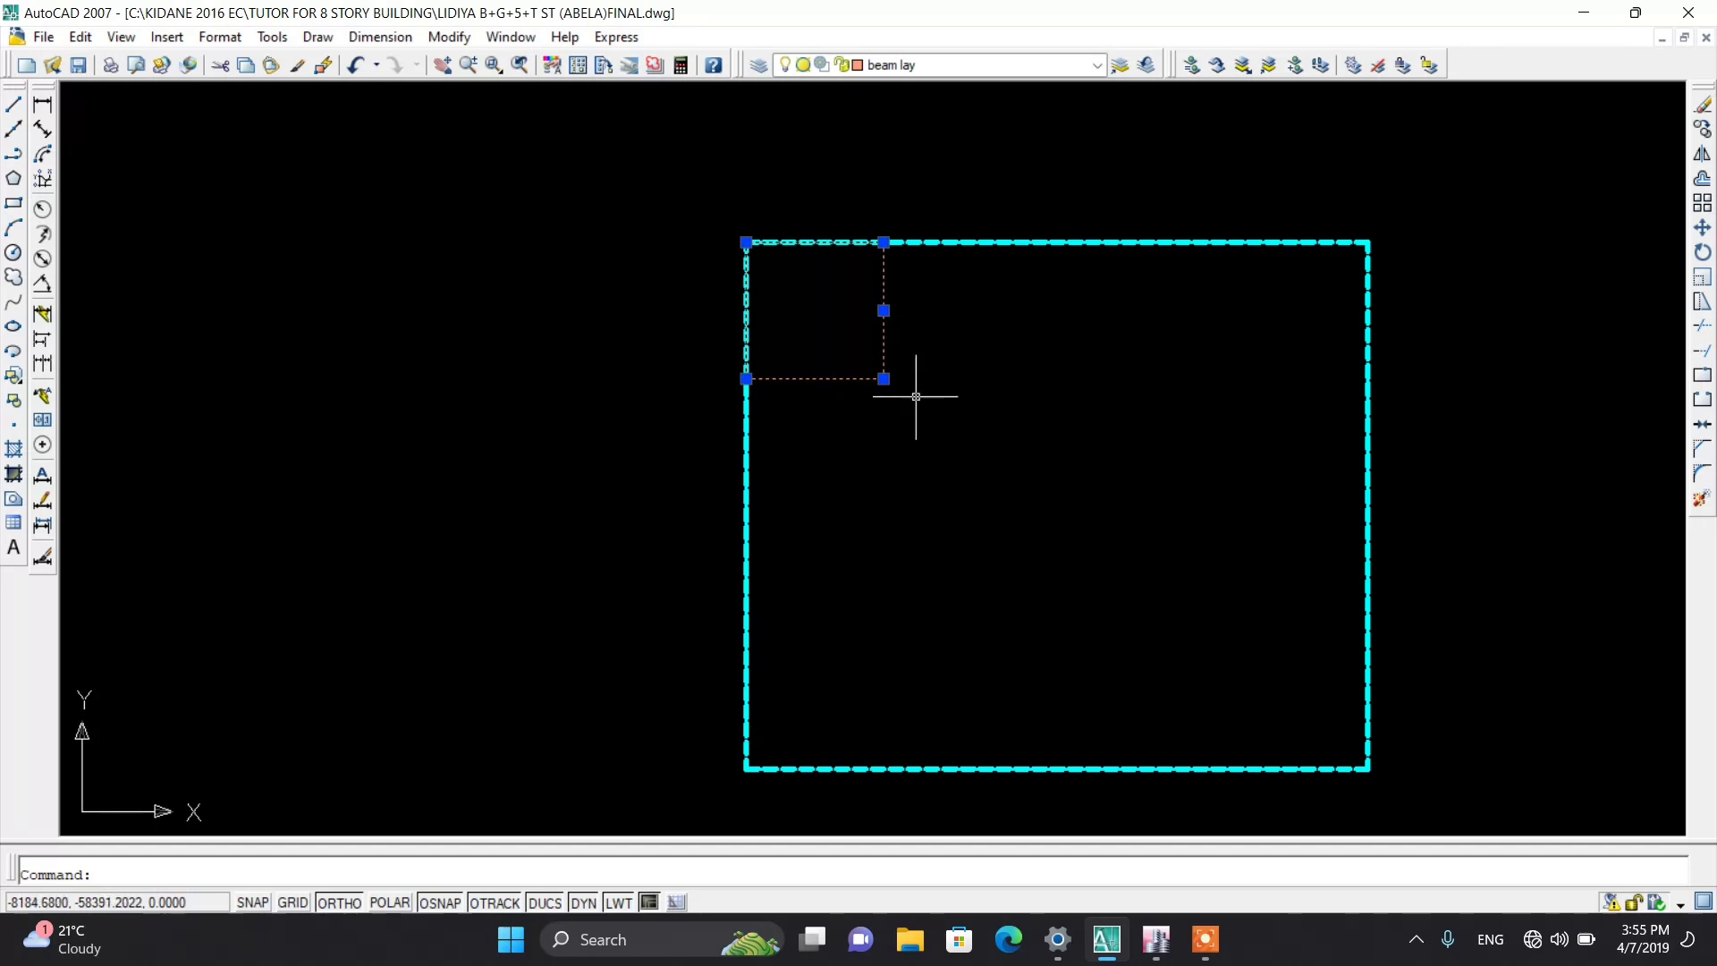
key(Escape)
Step: Divide the small square into four equal squares with a vertical and a horizontal line through its edge midpoints
click(13, 103)
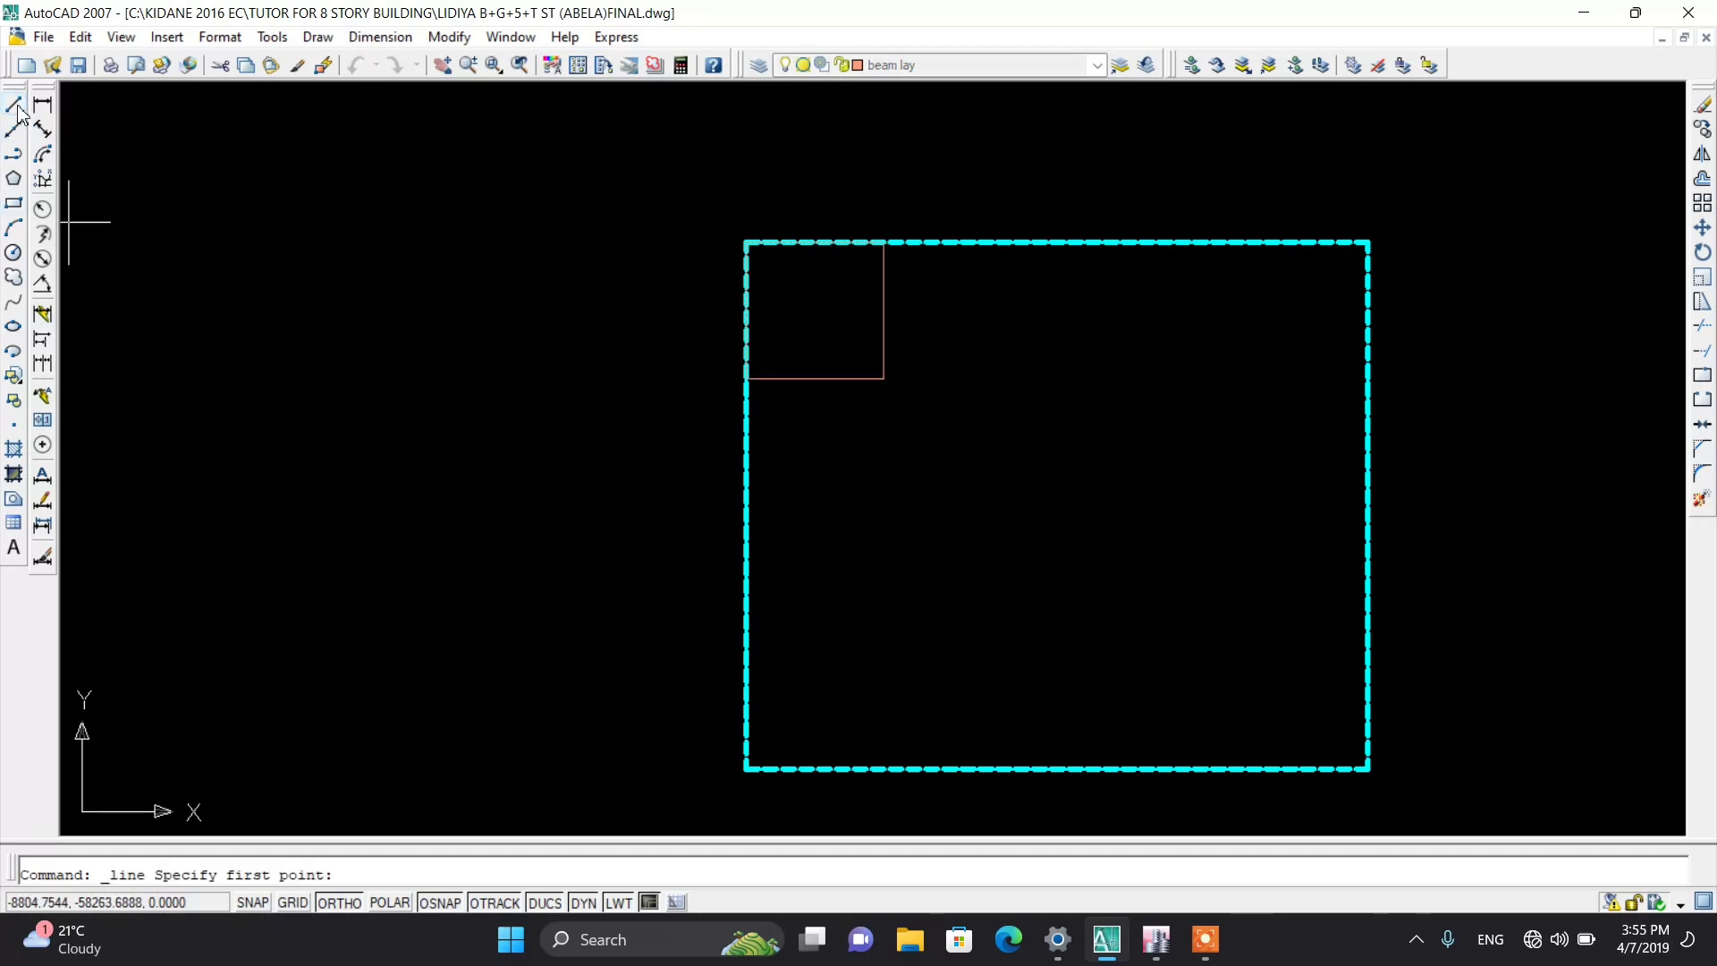
click(815, 243)
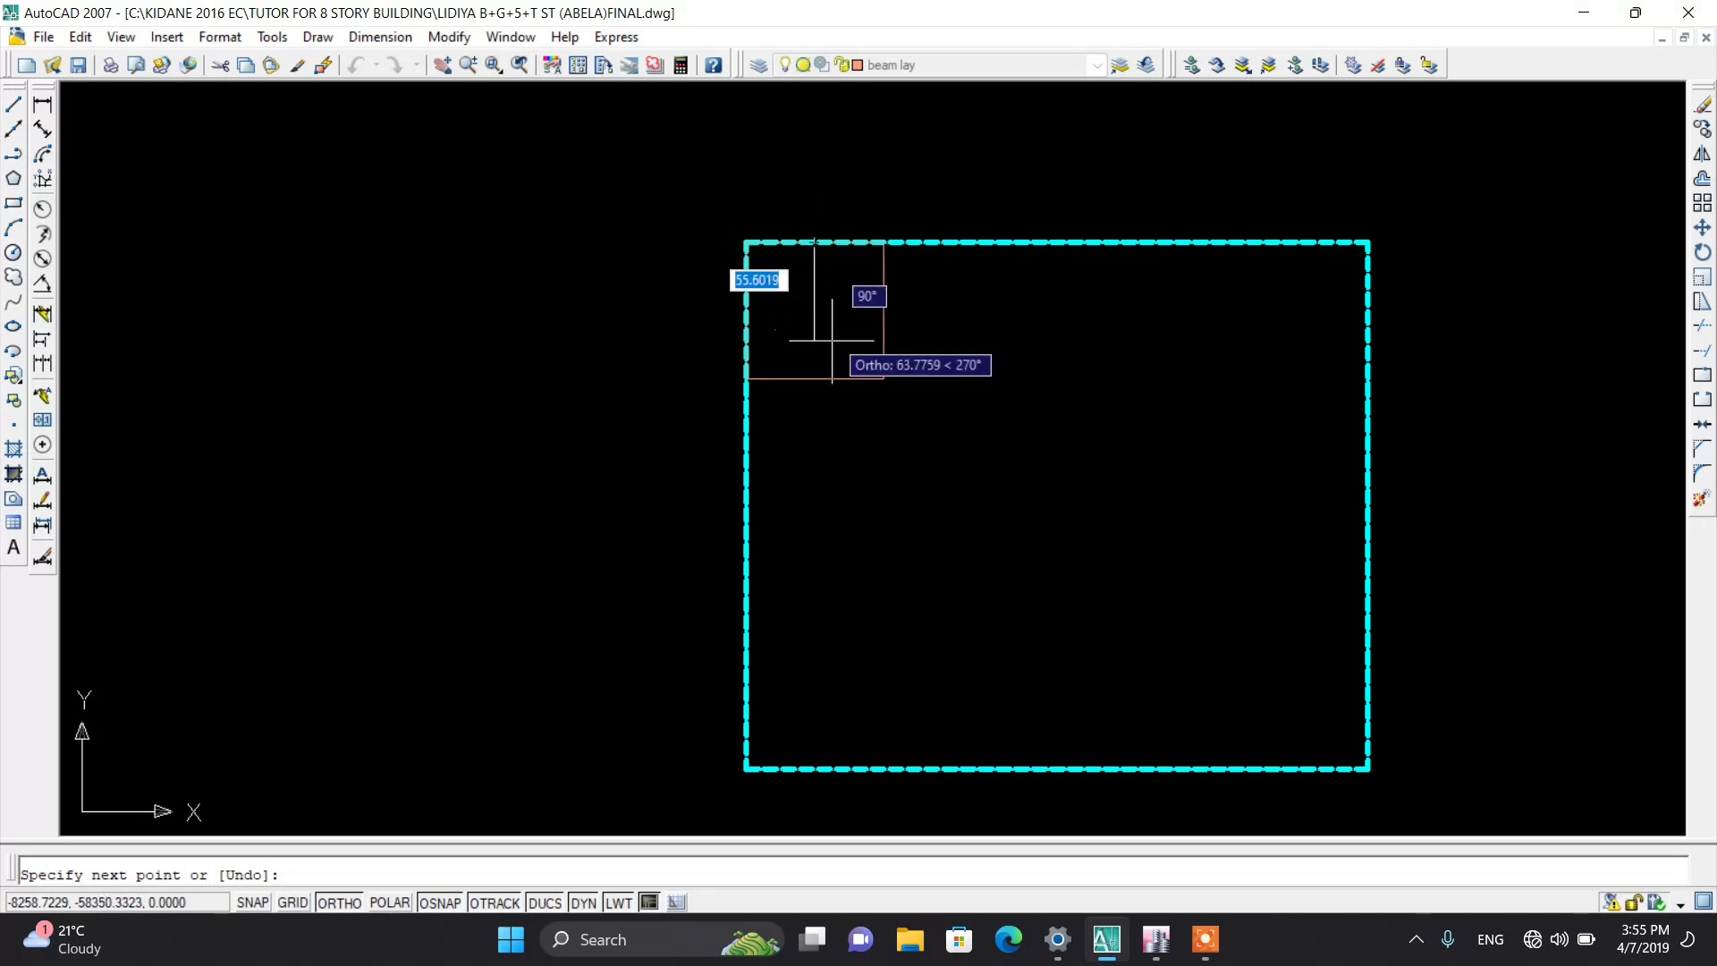
click(814, 378)
key(Return)
right_click(853, 319)
click(885, 320)
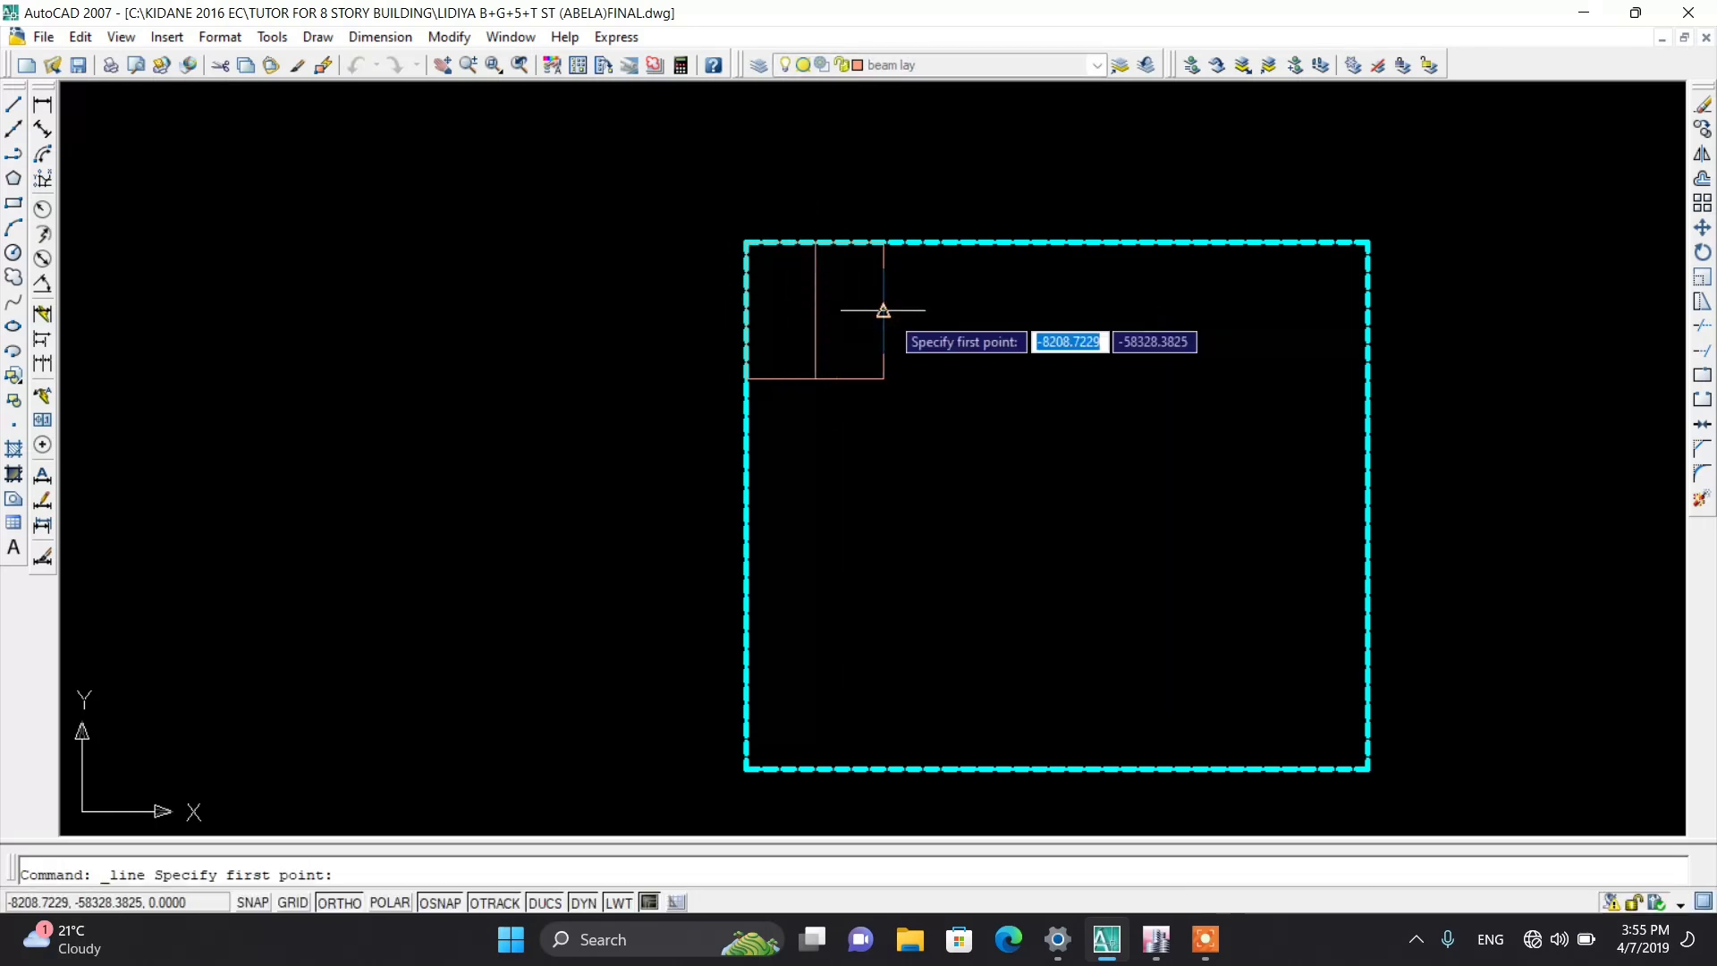
click(883, 310)
click(746, 311)
key(Return)
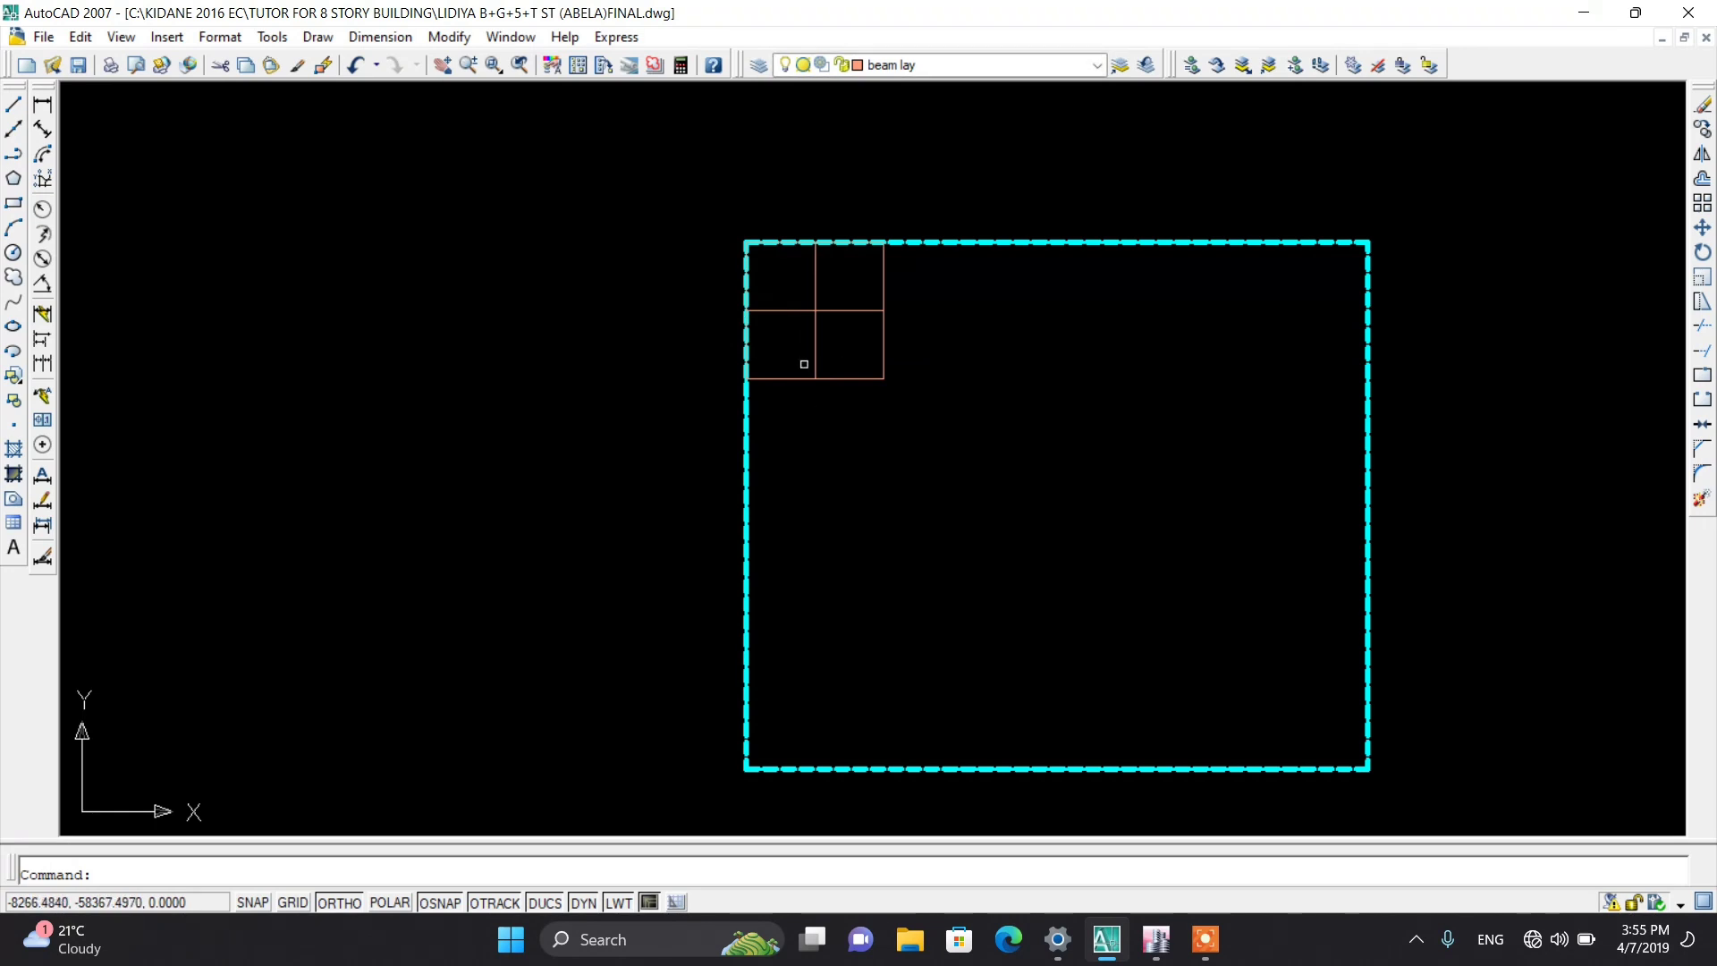
Step: Draw a small circle centred on the small square's upper-left corner
click(13, 253)
scroll(741, 238, up, 3)
click(741, 236)
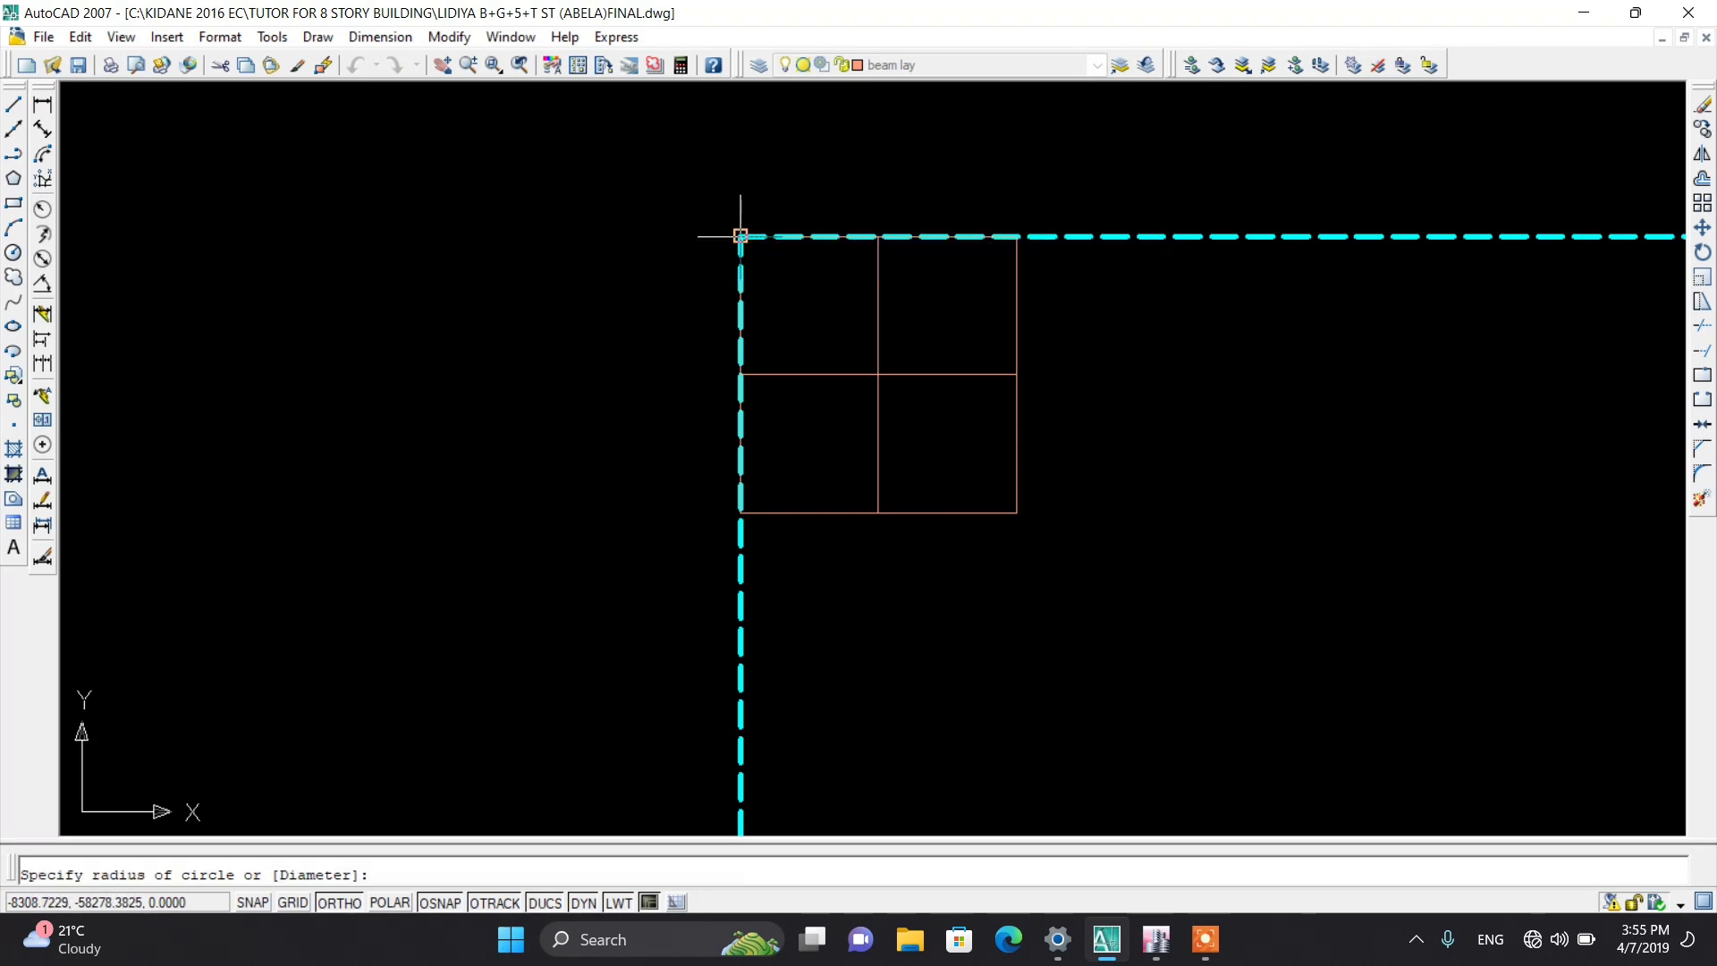
click(747, 223)
scroll(749, 222, up, 4)
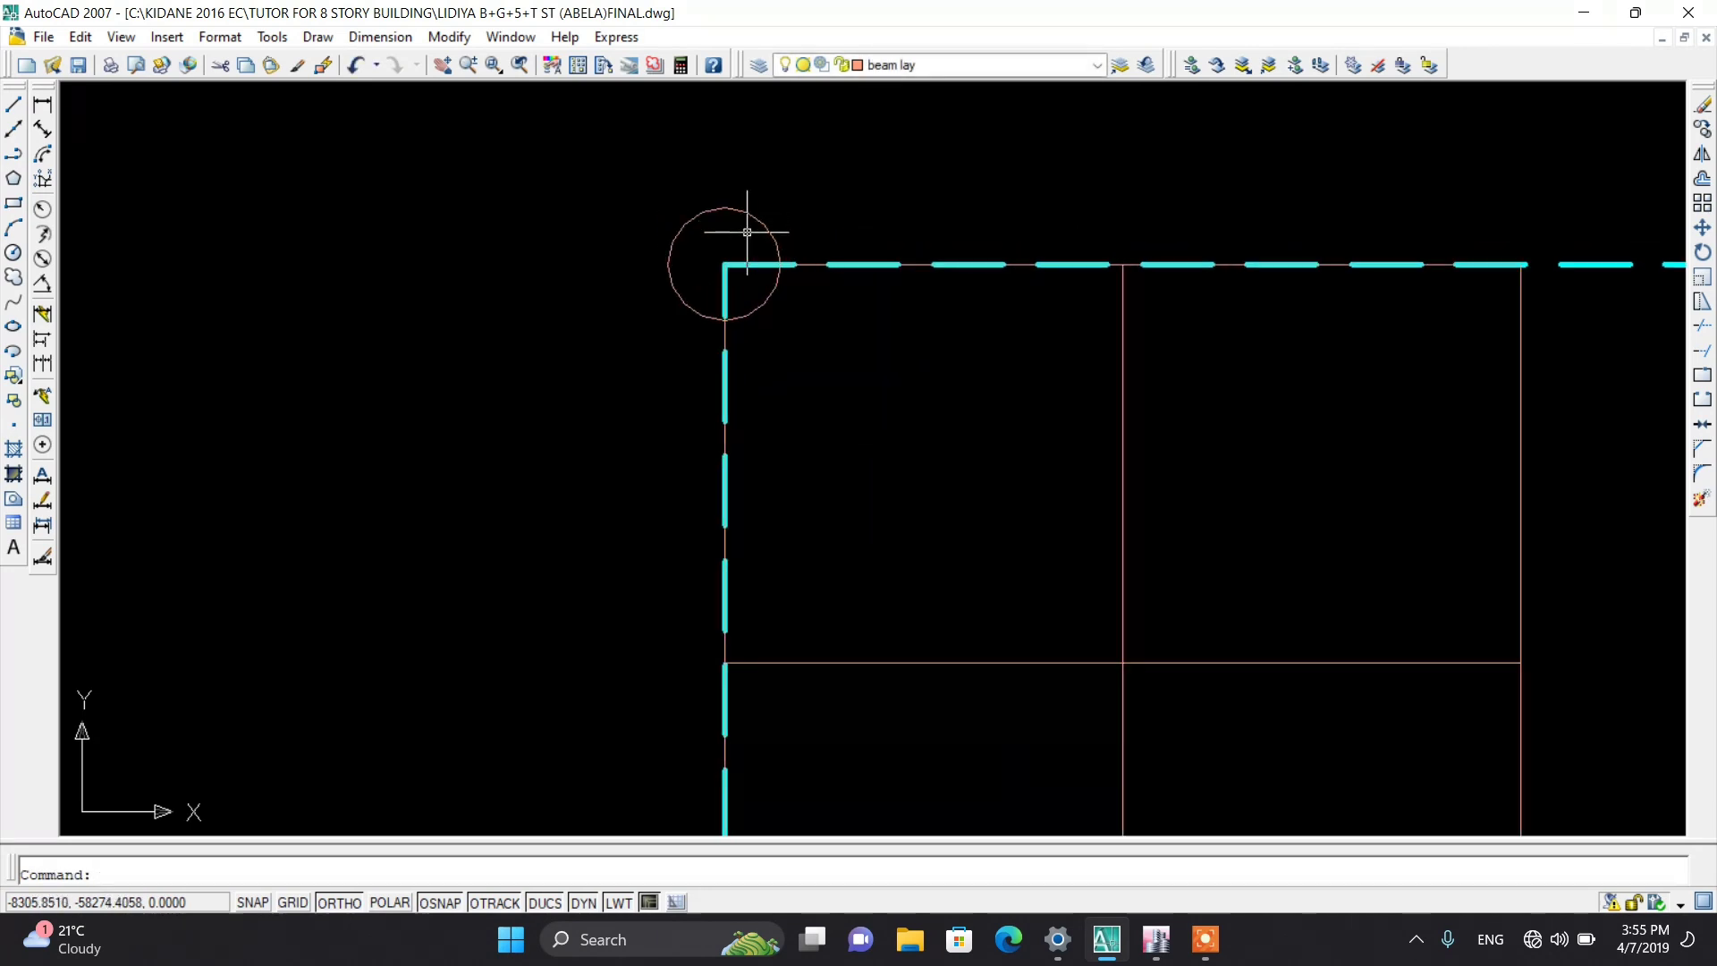
Step: Copy the corner circle from its centre to the other eight corners and line intersections of the divided square
click(747, 232)
click(721, 199)
click(1702, 130)
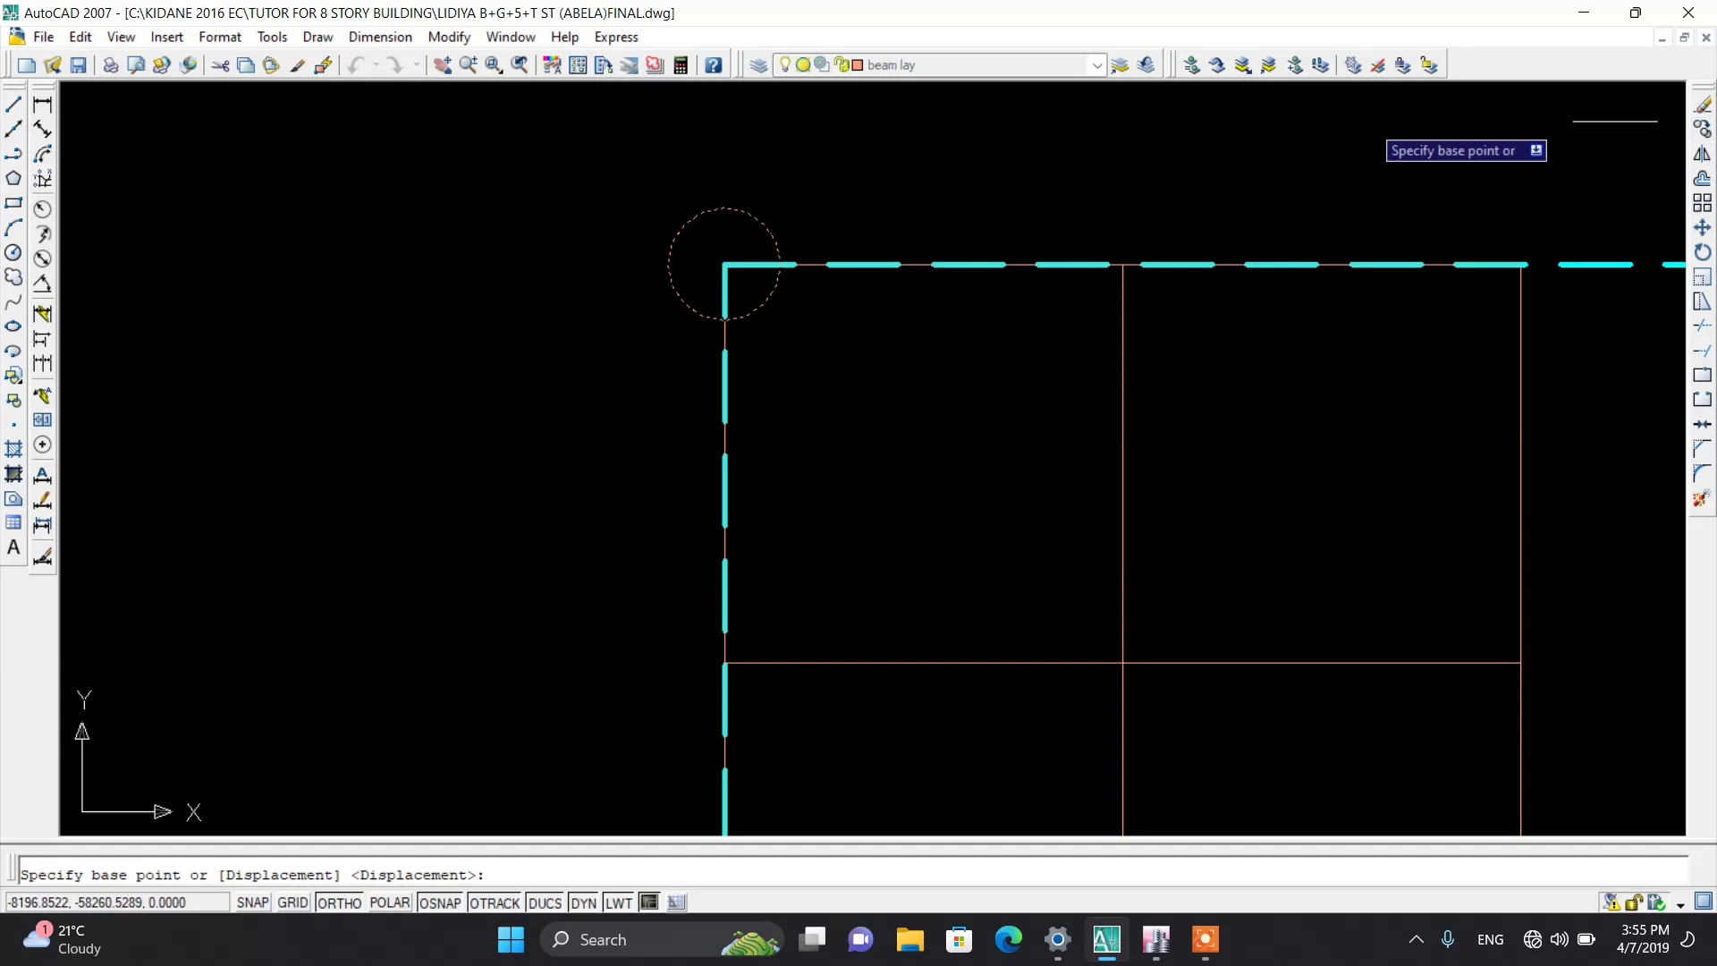
click(725, 263)
click(1123, 264)
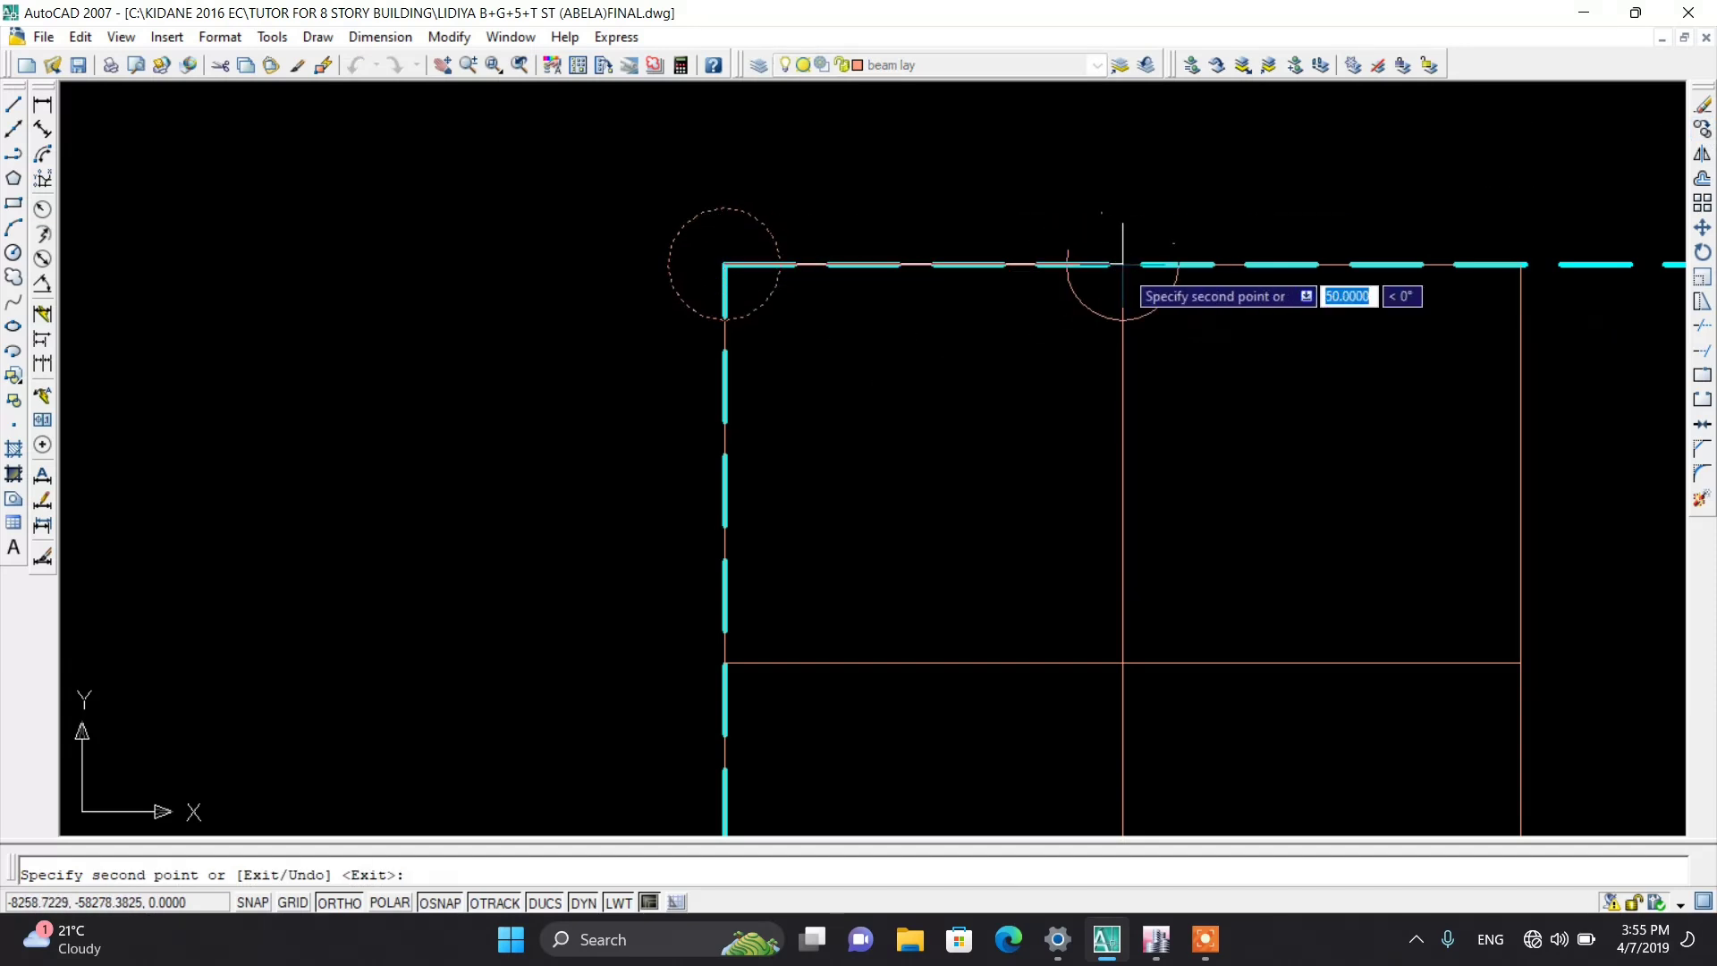
click(1520, 263)
scroll(1520, 268, down, 2)
click(1486, 439)
click(1043, 438)
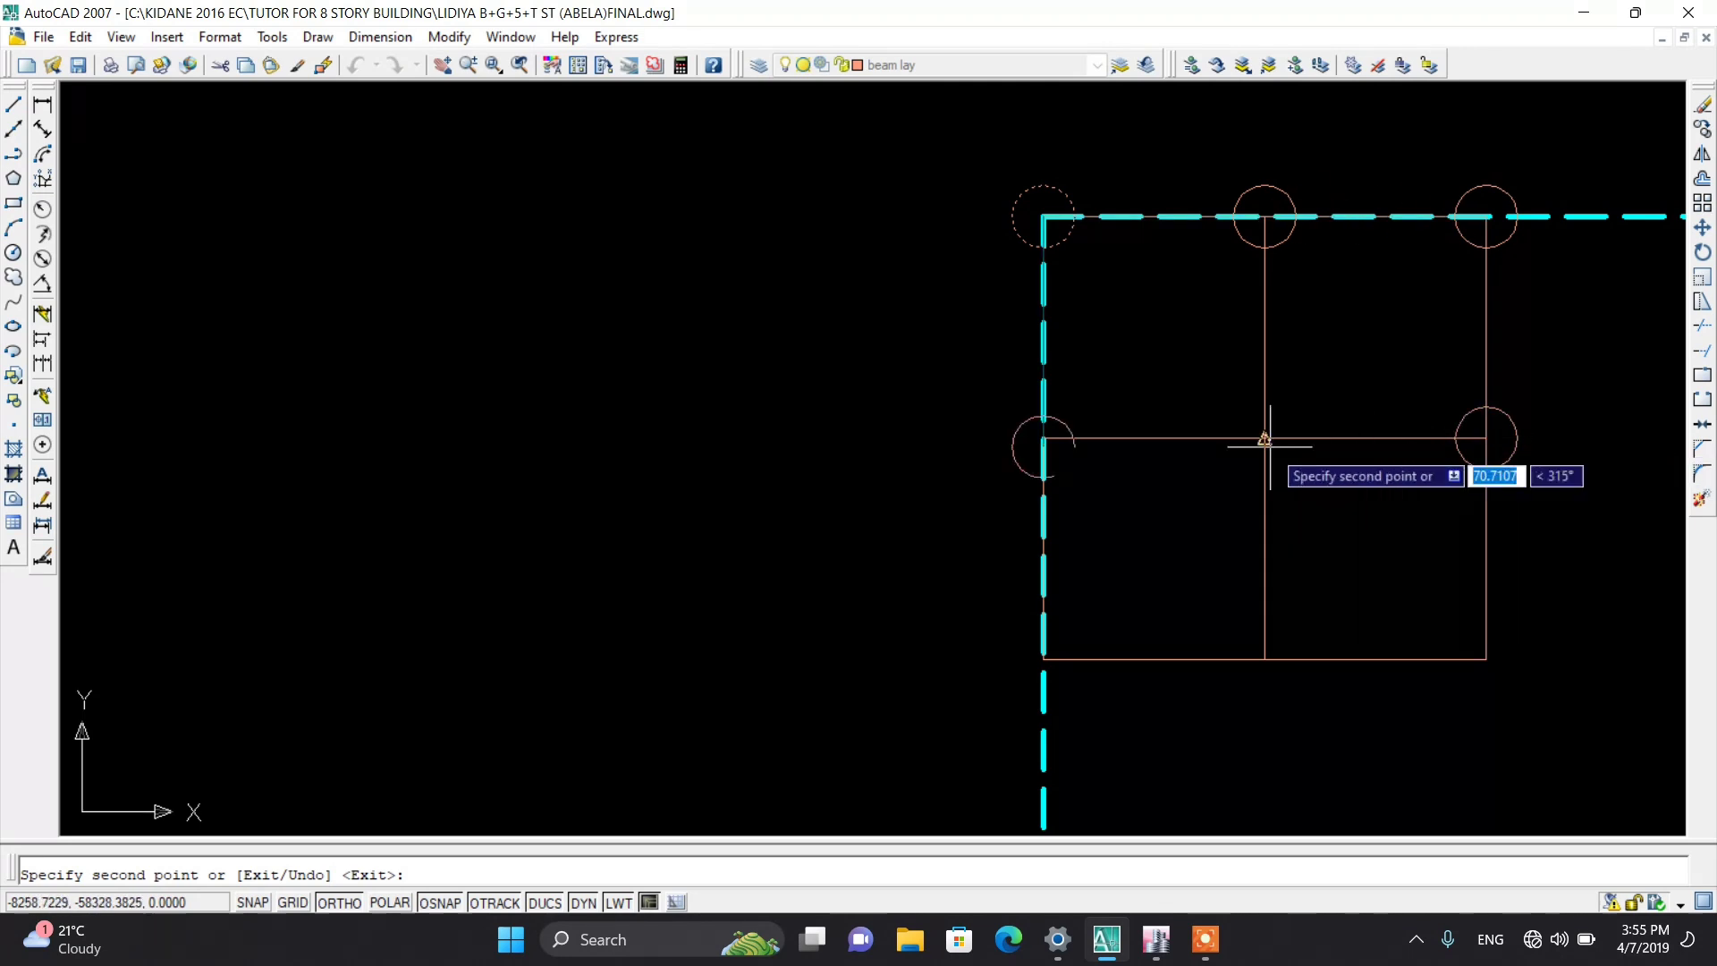
click(1265, 438)
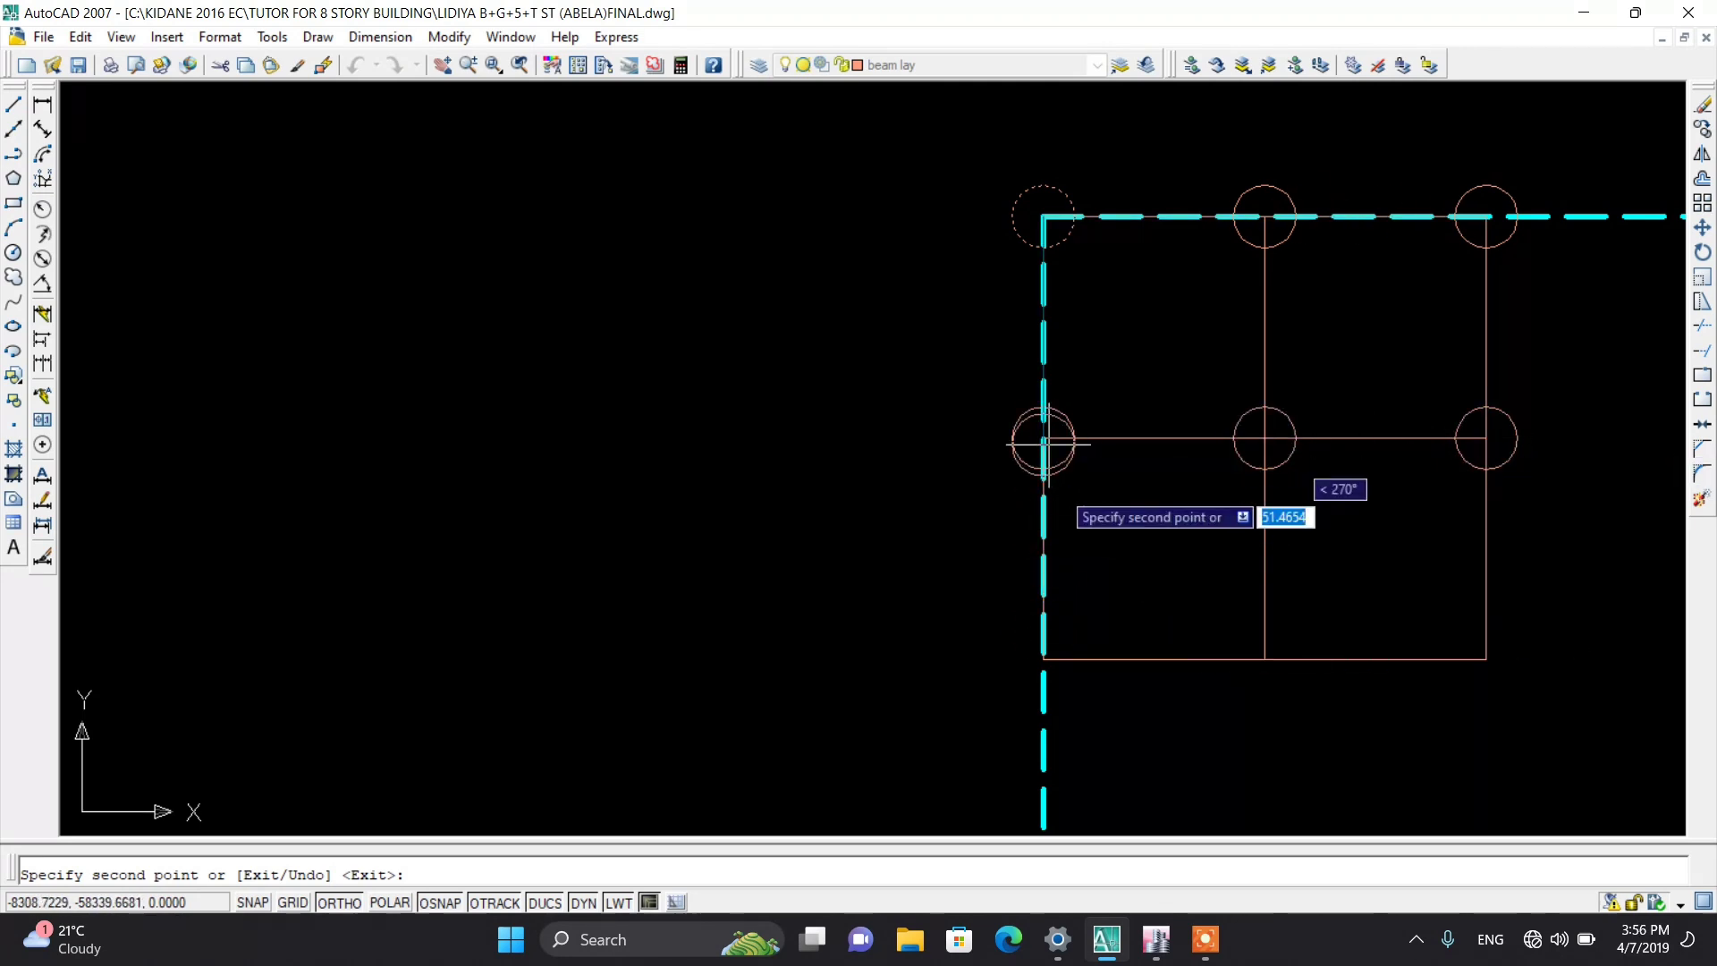
click(1043, 659)
click(1264, 659)
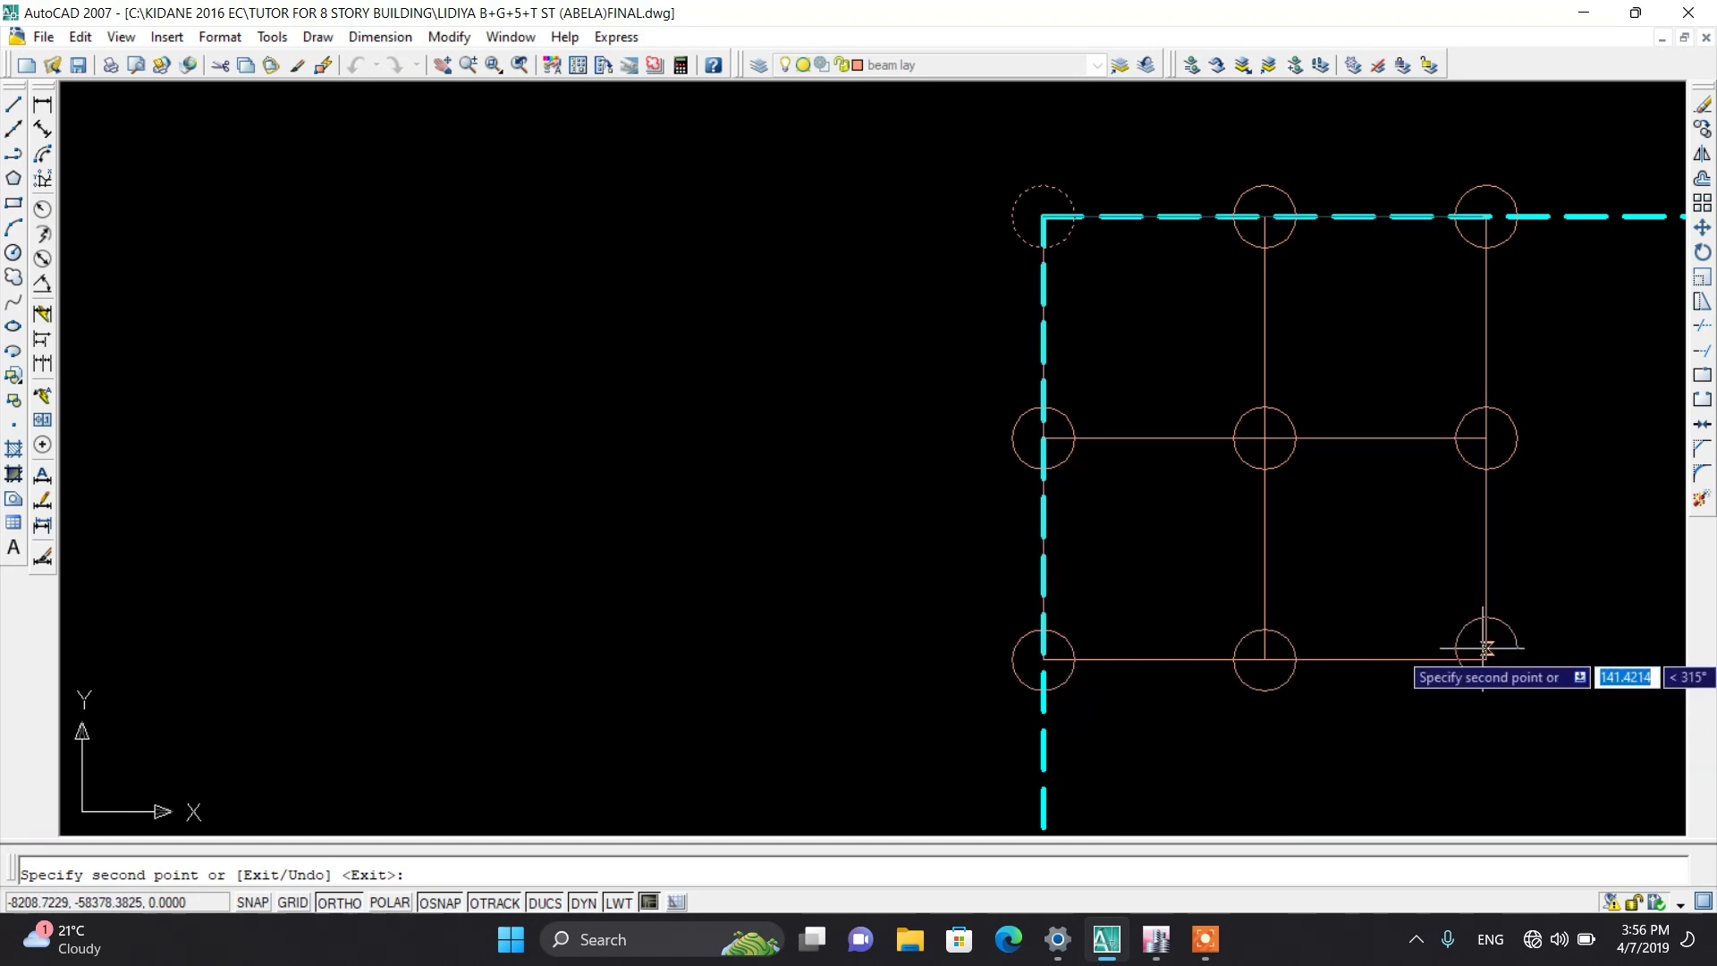
click(1487, 659)
key(Return)
Step: Examine the divided square and its node circles in relation to the large dashed slab outline
scroll(834, 363, down, 5)
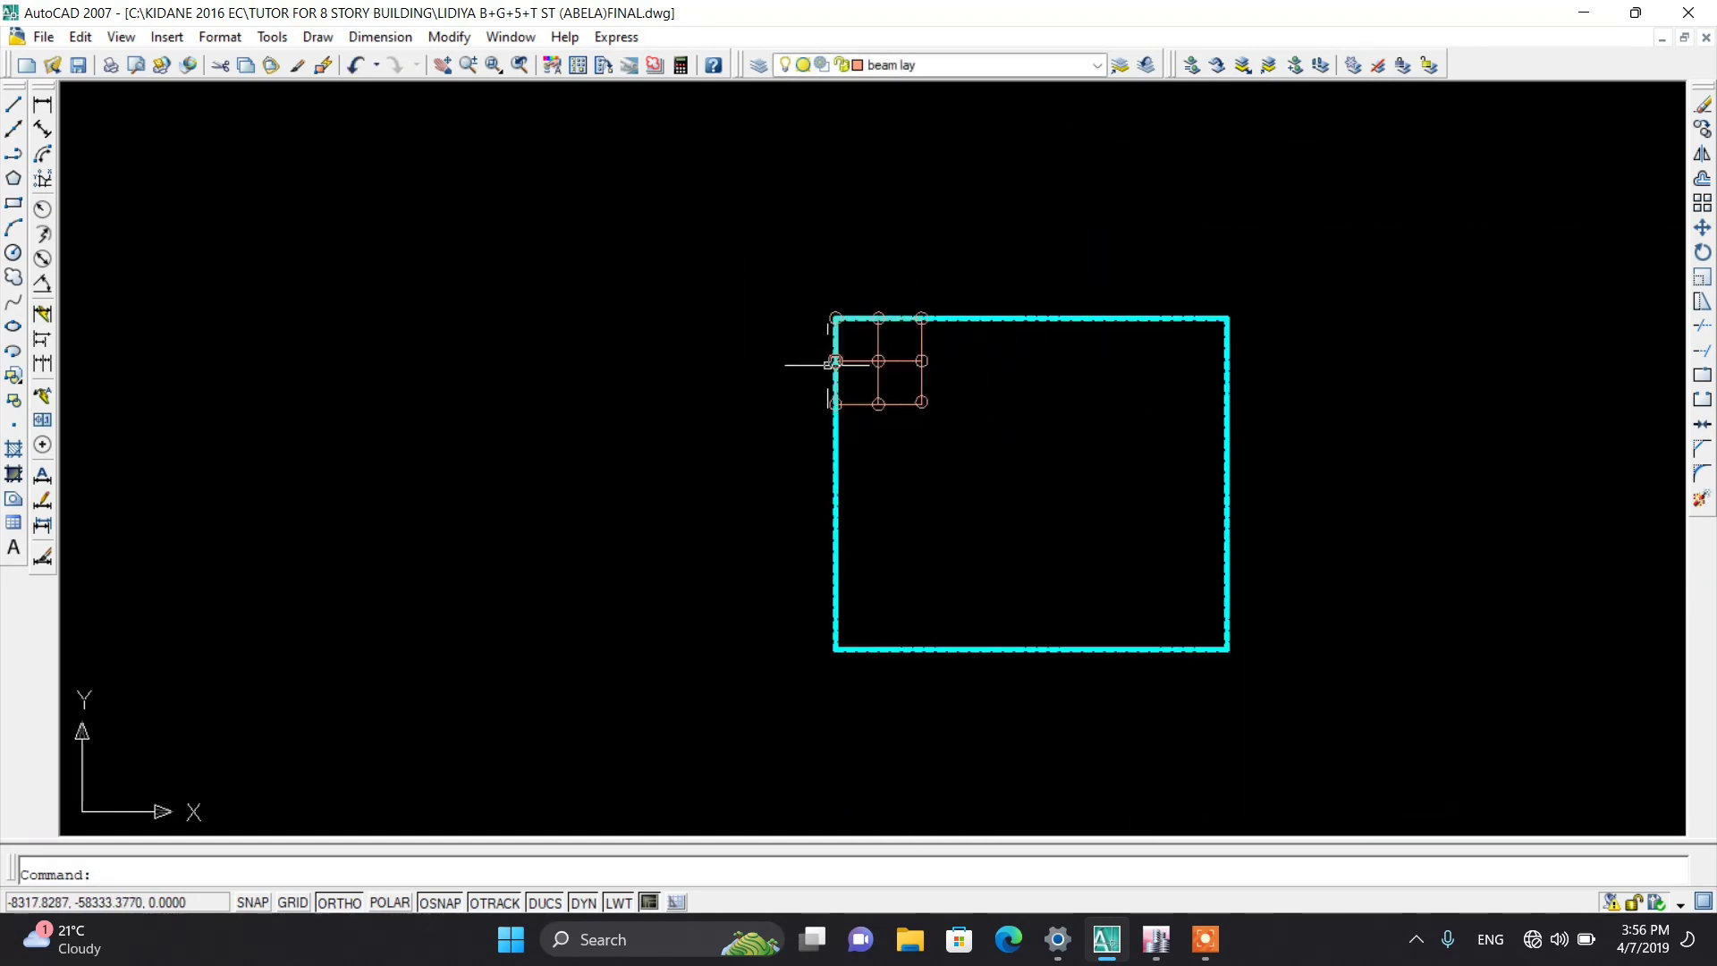
scroll(922, 361, up, 5)
scroll(760, 250, down, 4)
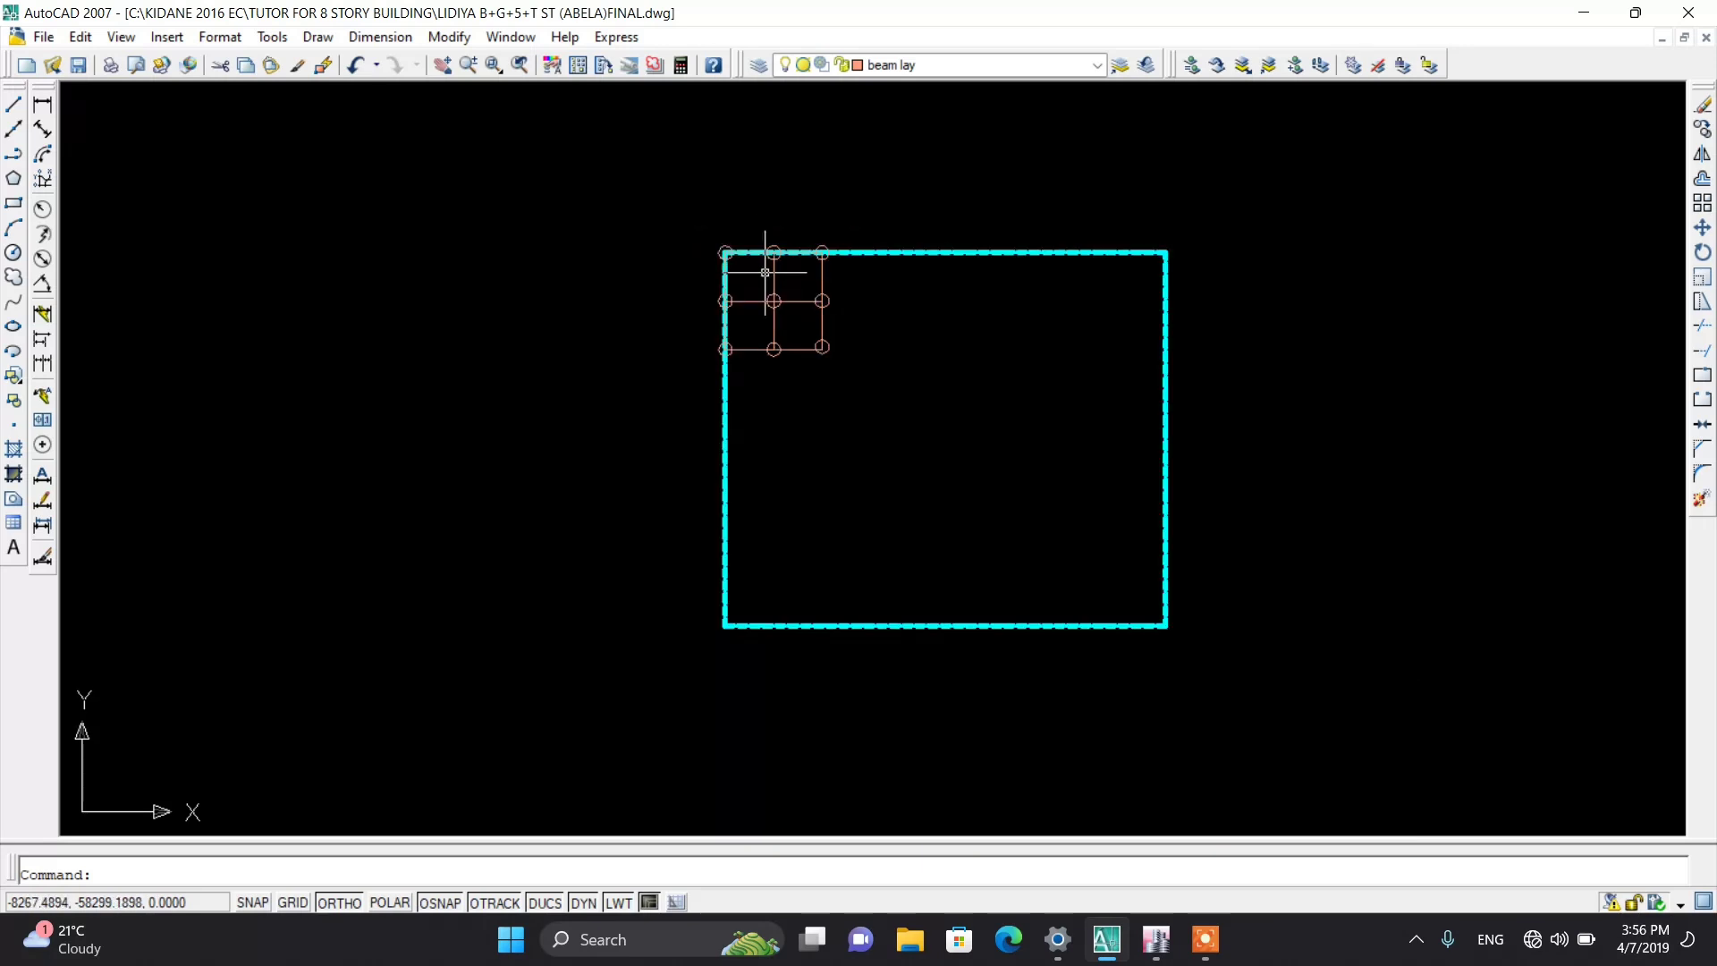
scroll(787, 268, up, 3)
scroll(862, 295, down, 2)
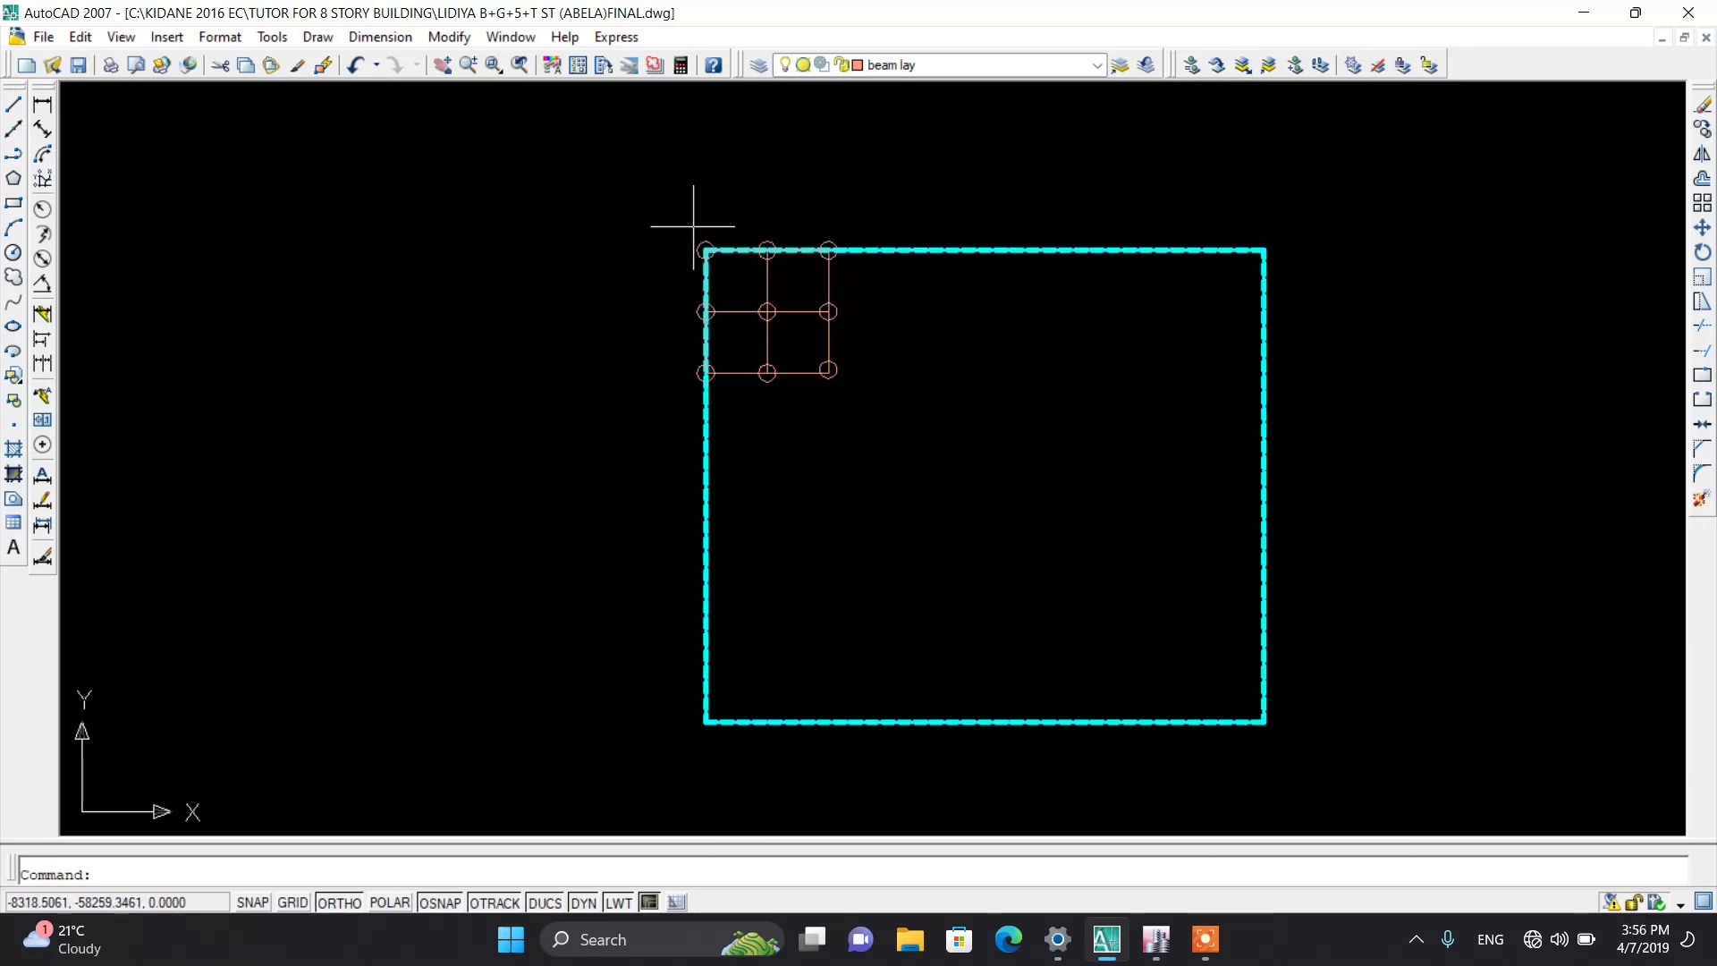
scroll(693, 226, up, 3)
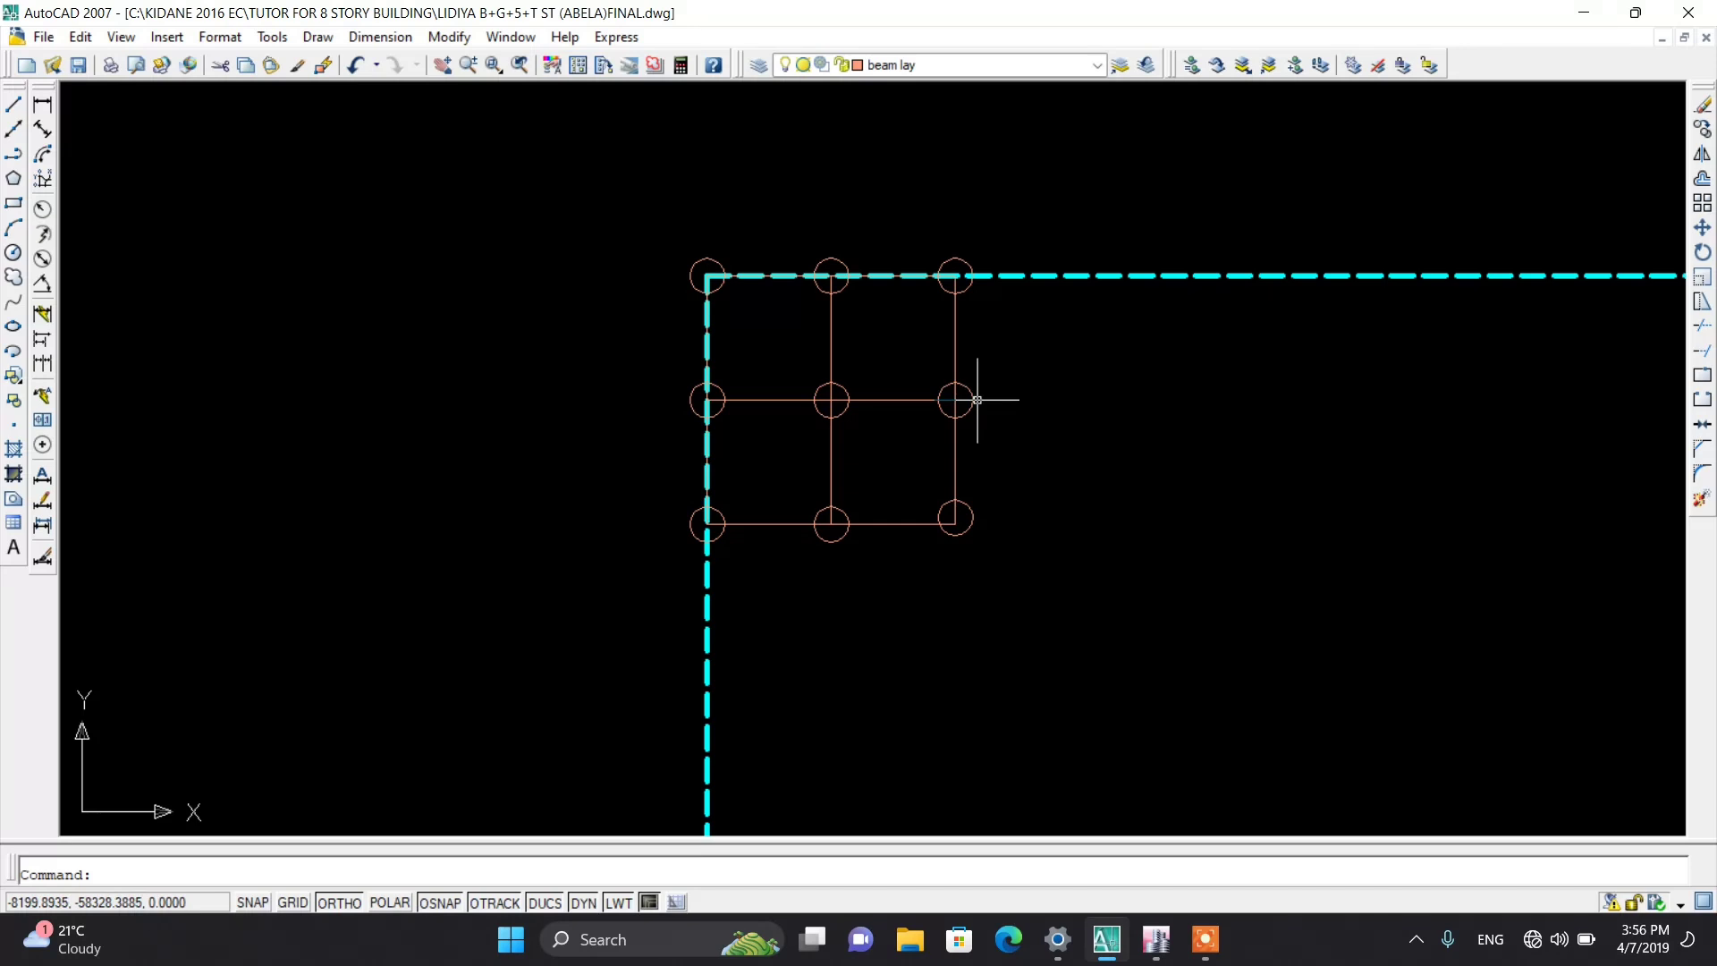
scroll(924, 286, up, 3)
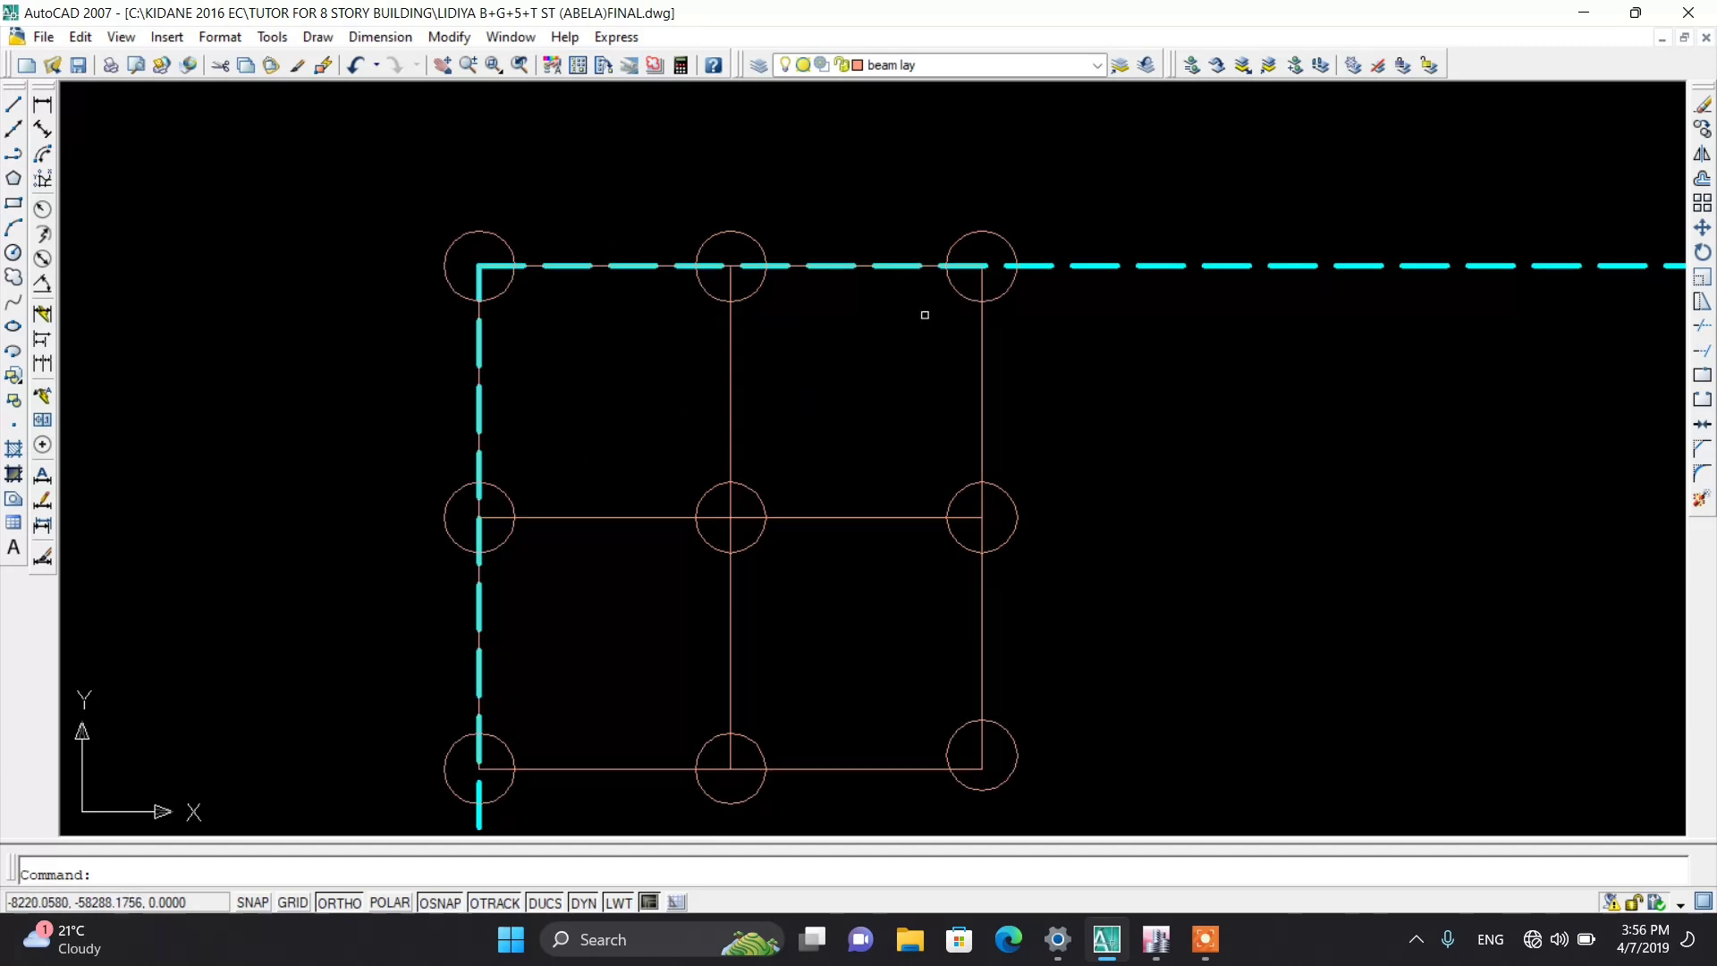
scroll(834, 314, down, 4)
scroll(858, 385, up, 3)
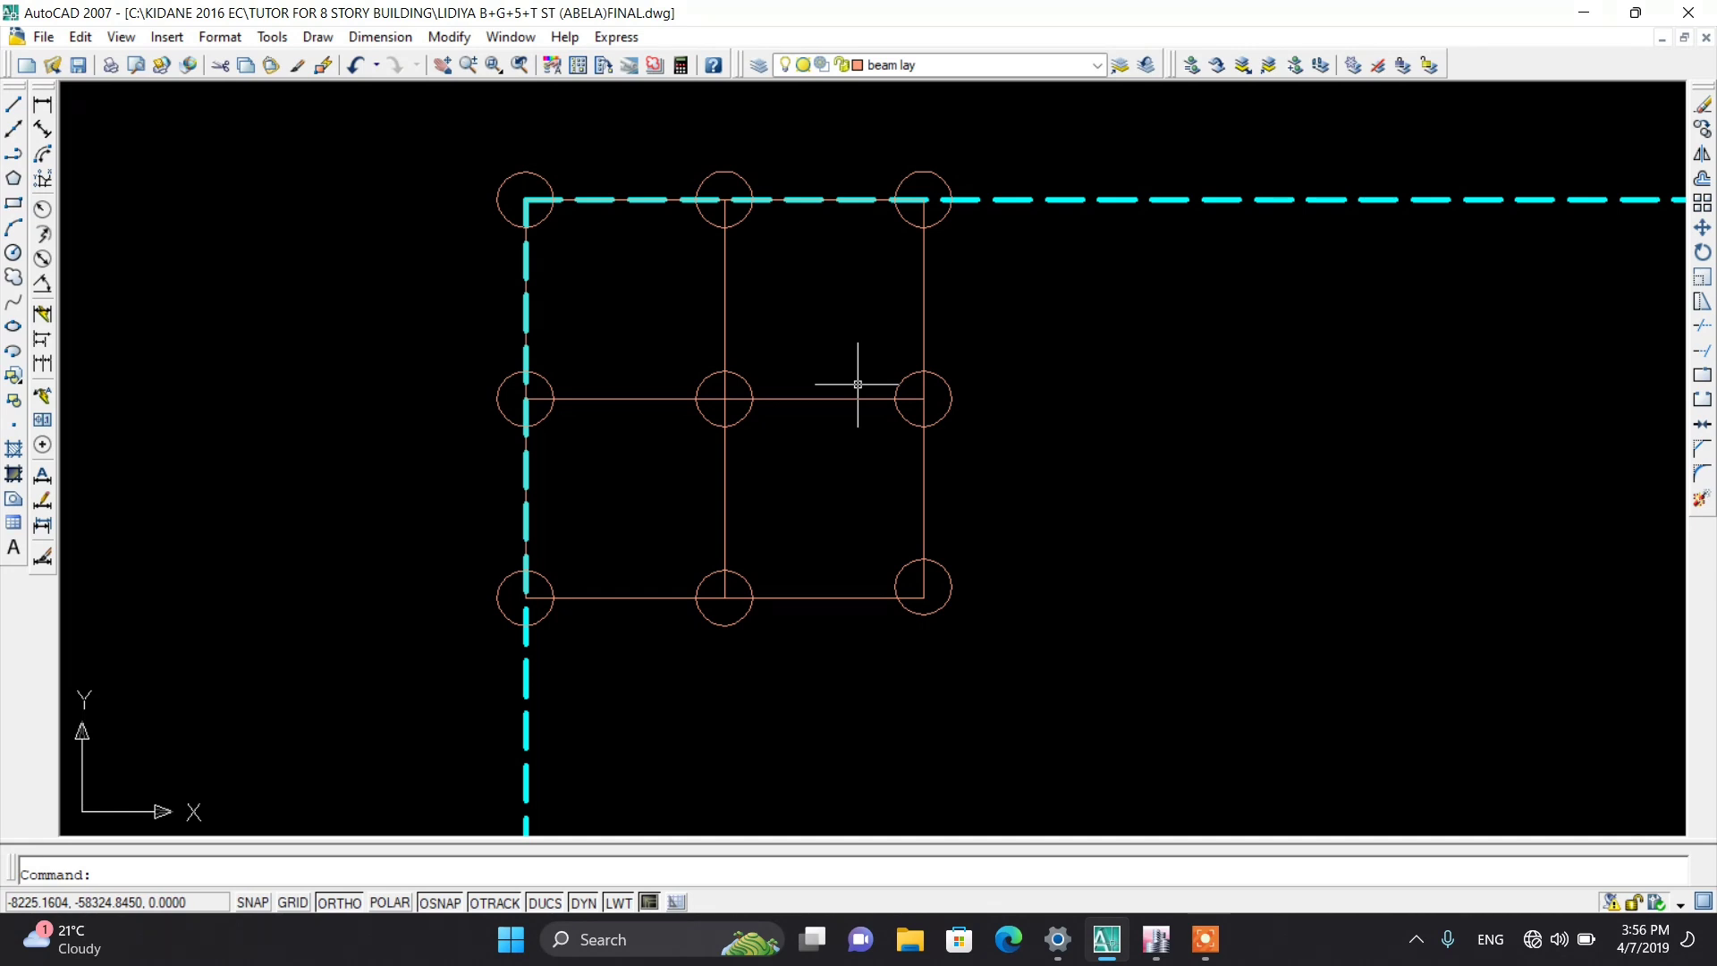
scroll(786, 353, down, 8)
scroll(789, 357, up, 9)
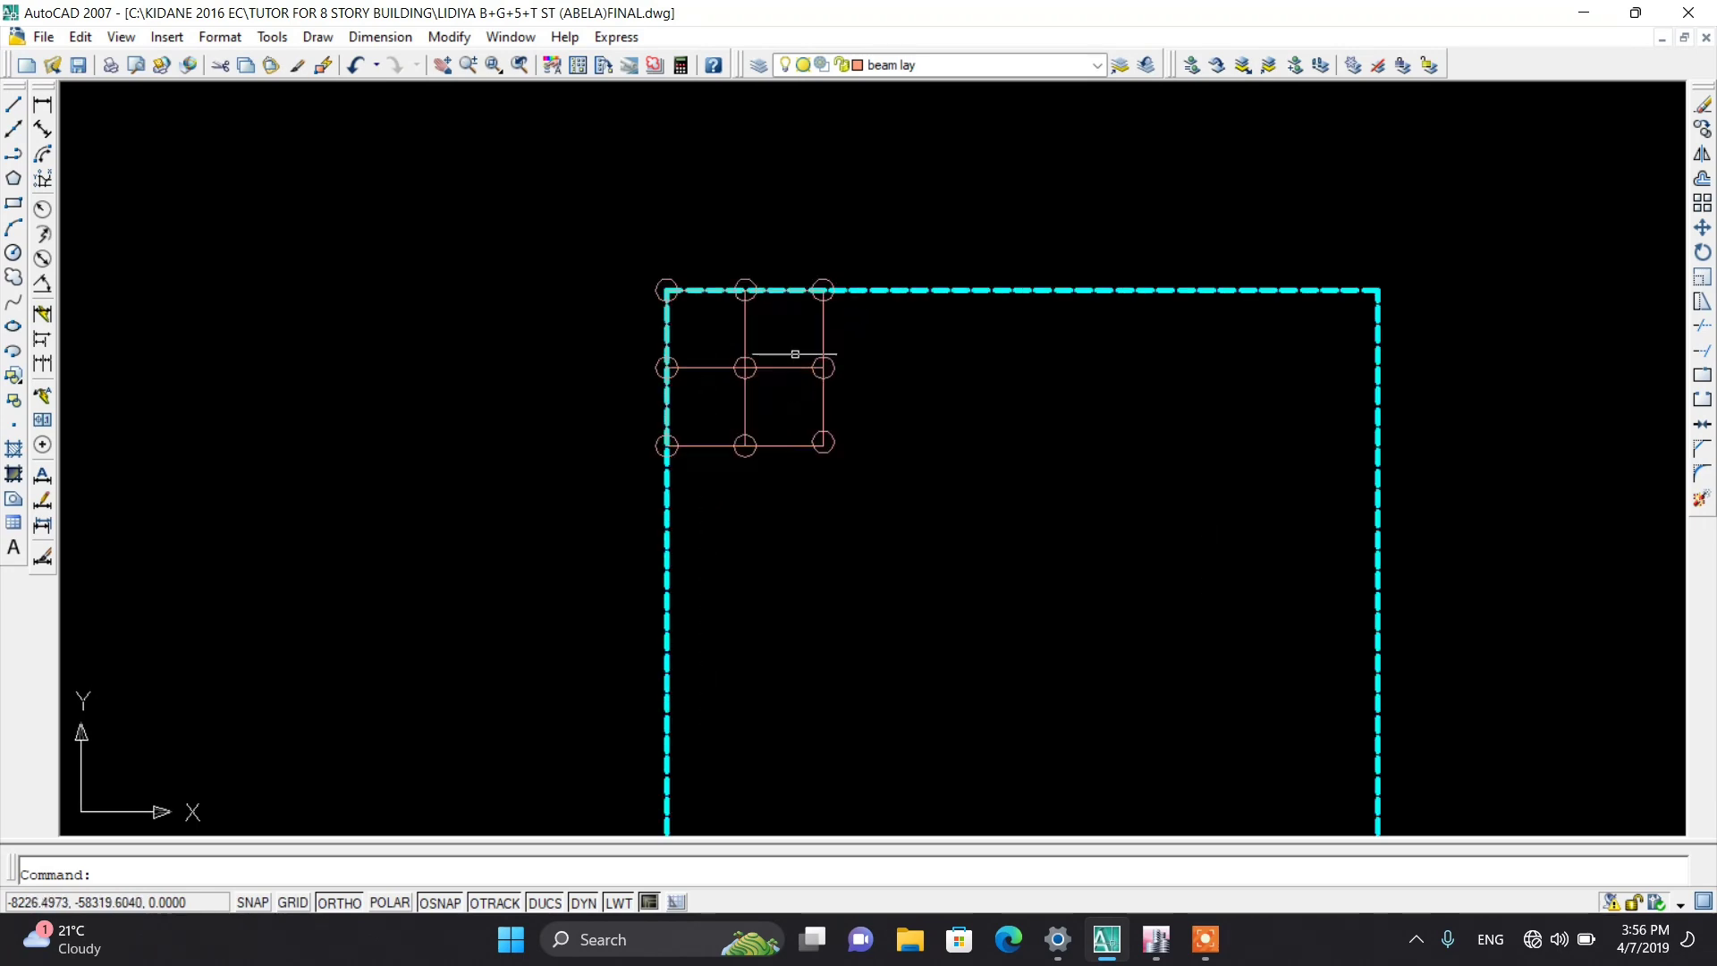
scroll(782, 314, down, 5)
scroll(792, 287, up, 5)
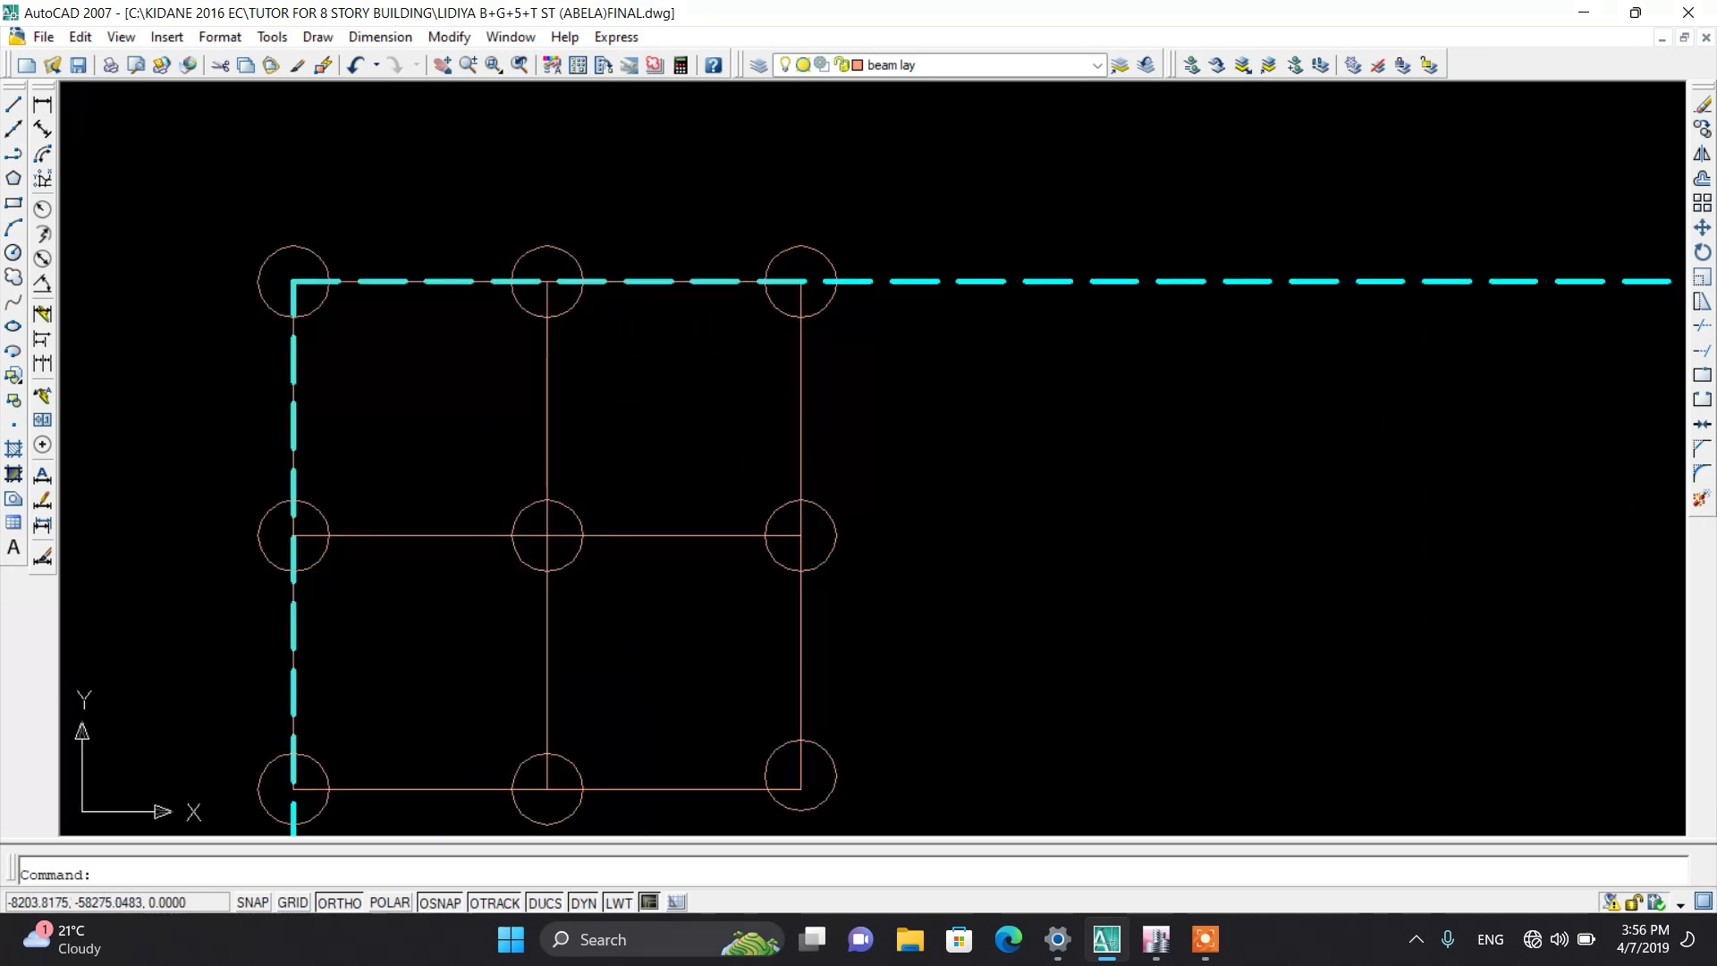
scroll(805, 261, down, 2)
scroll(805, 261, down, 4)
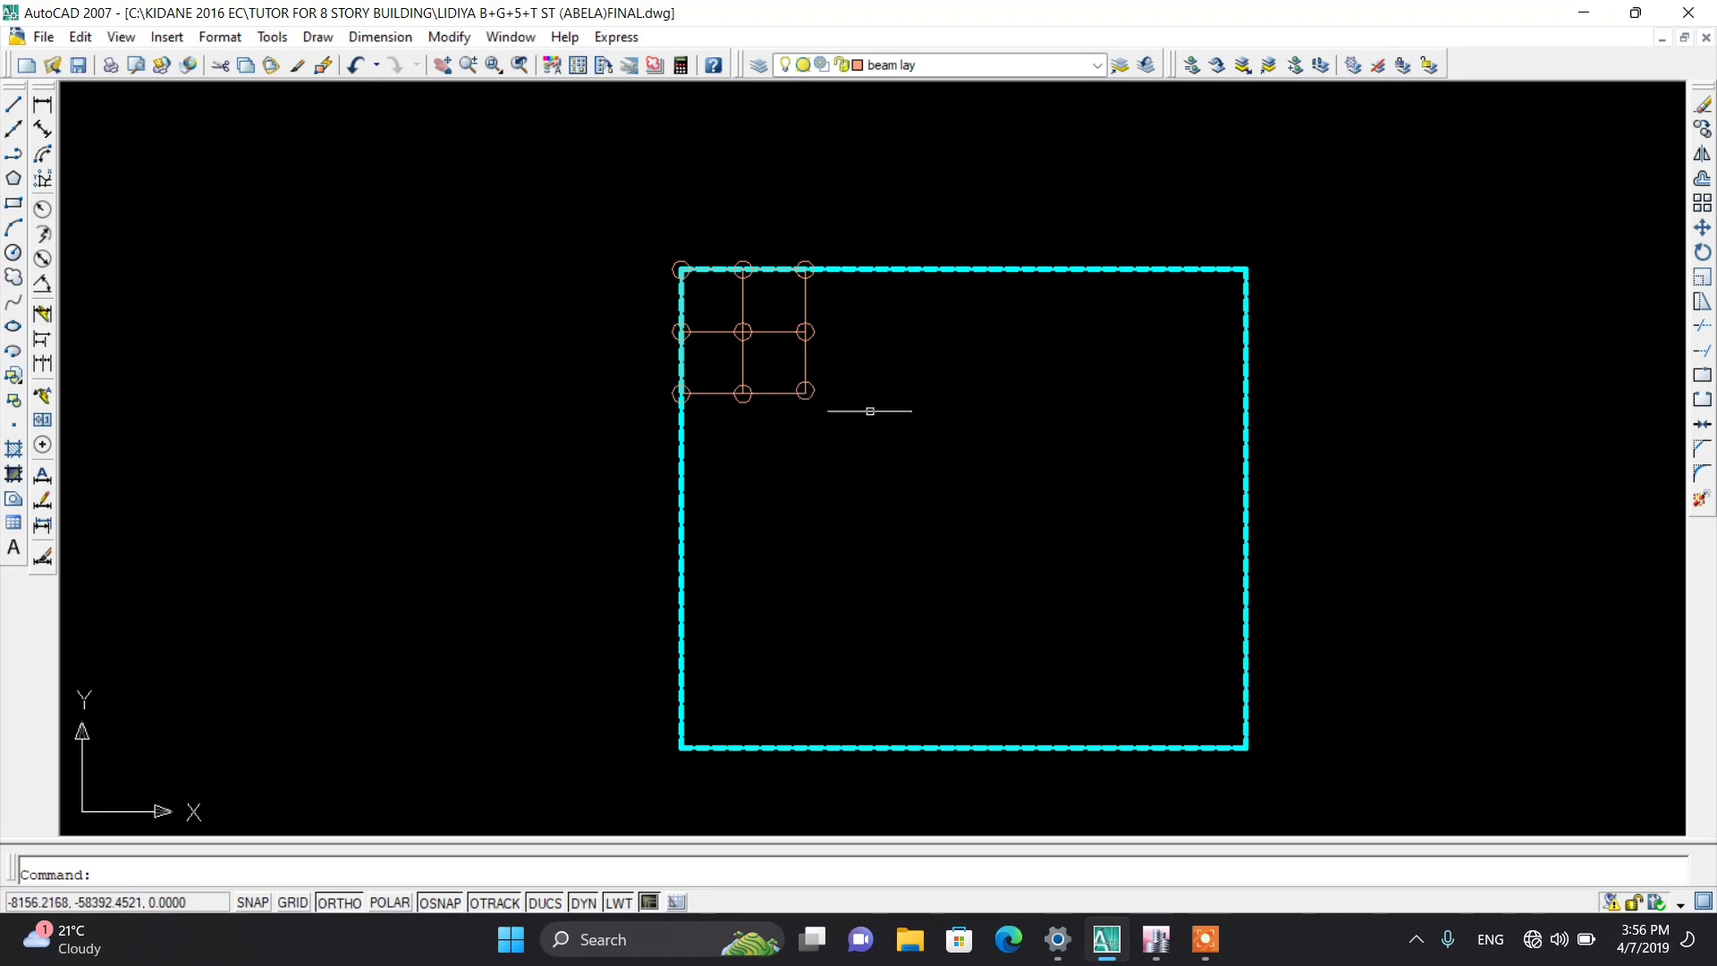
scroll(817, 281, up, 2)
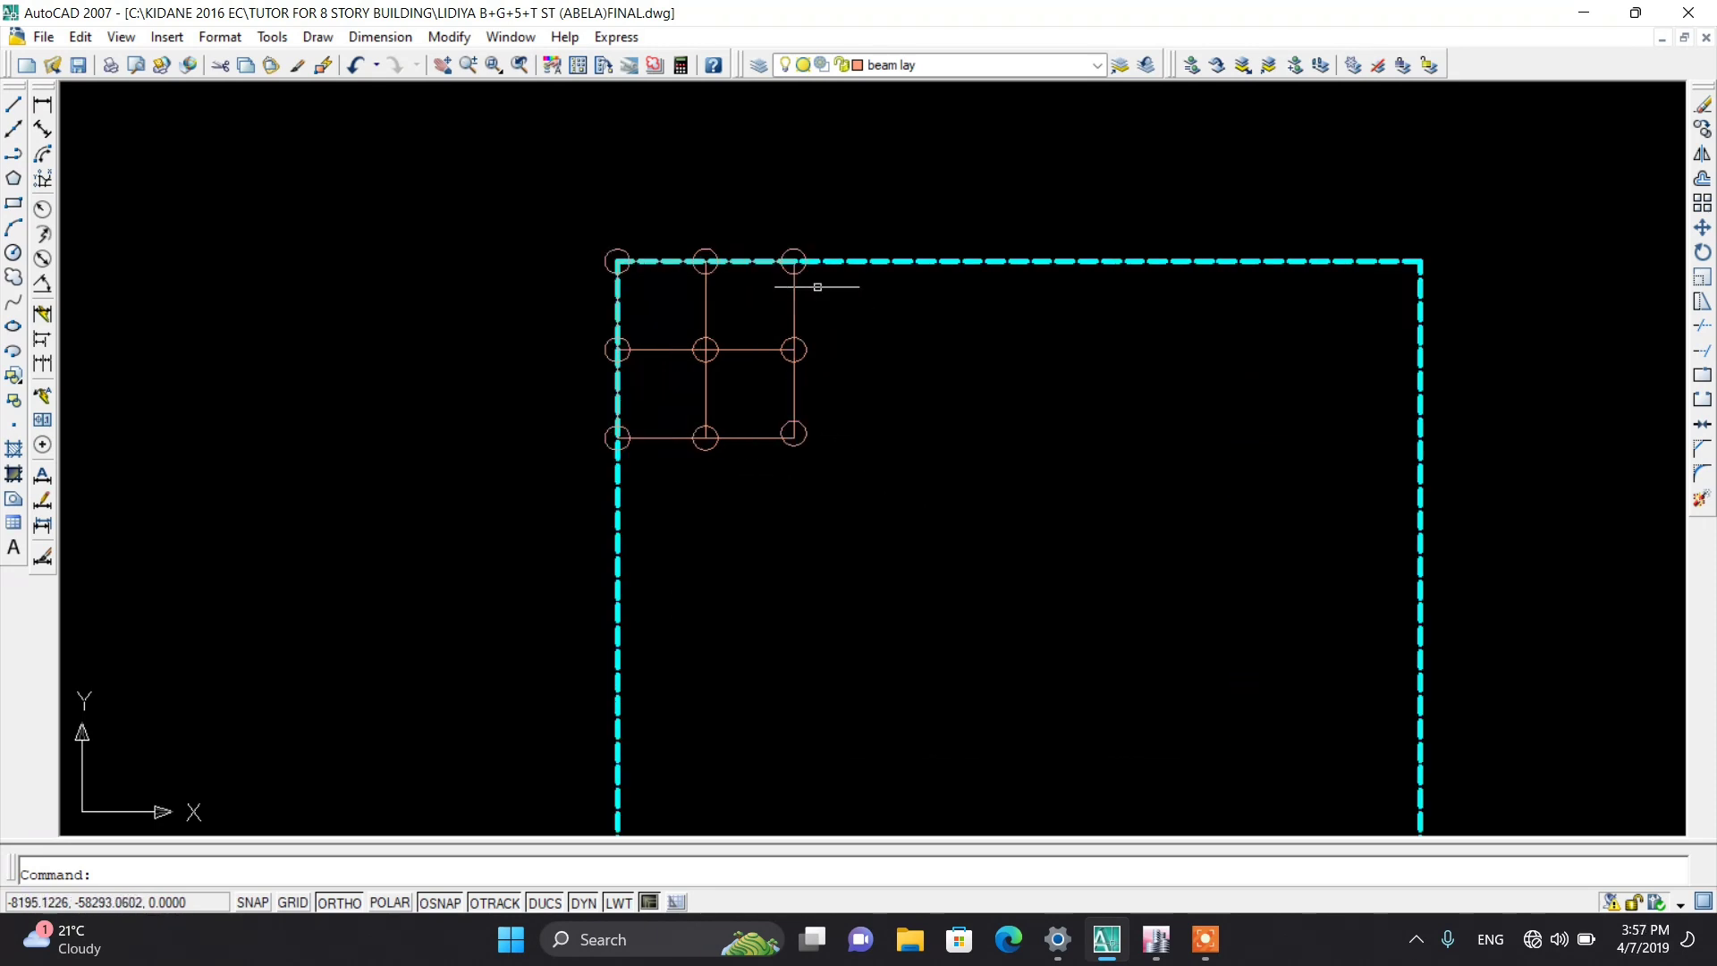
scroll(840, 340, down, 3)
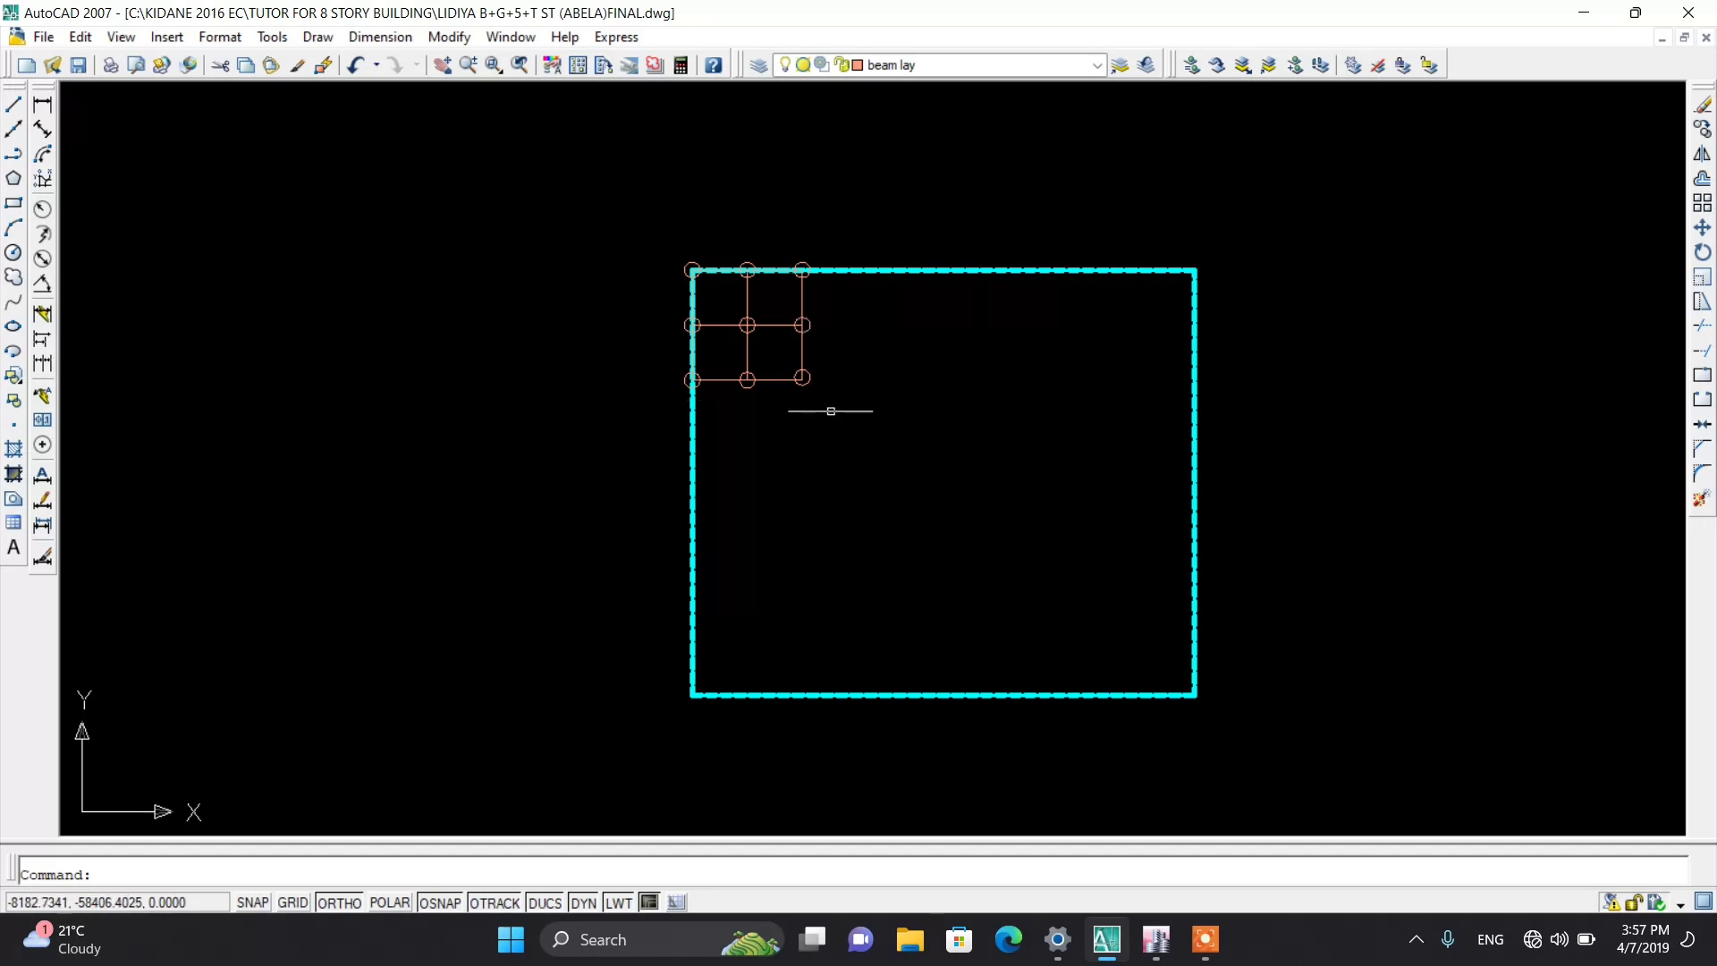
Step: Switch to ETABS and set the approximate maximum mesh size for automatic floor meshing to 1 m
click(1156, 939)
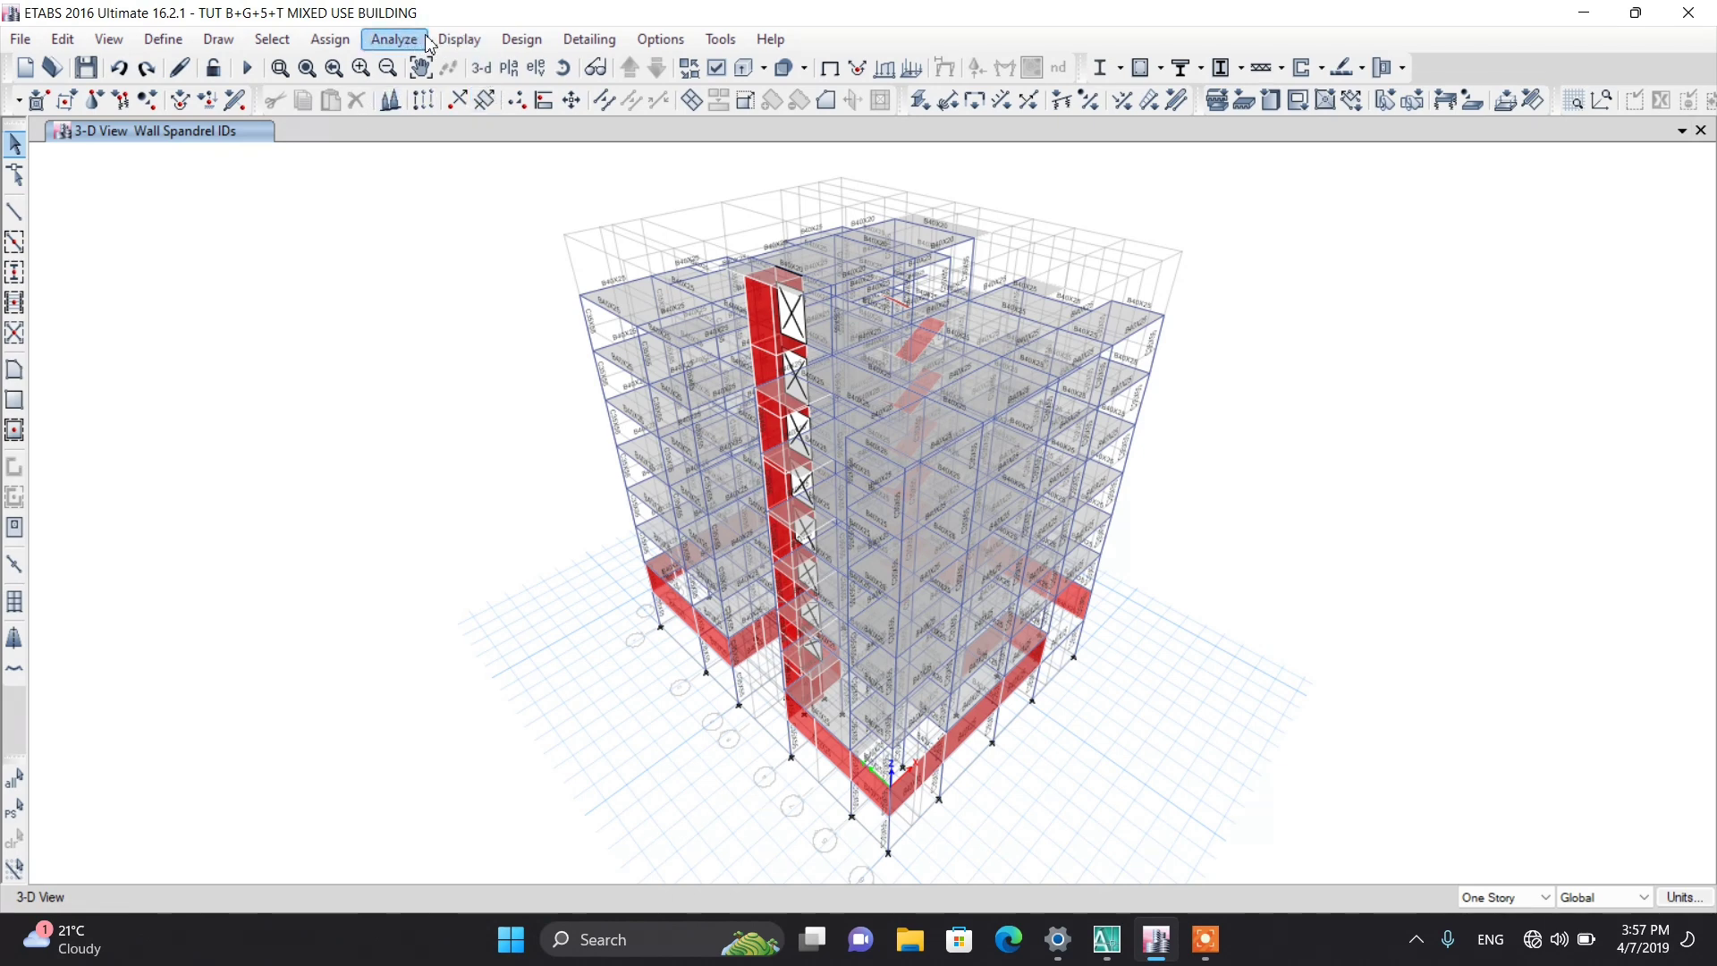
click(395, 39)
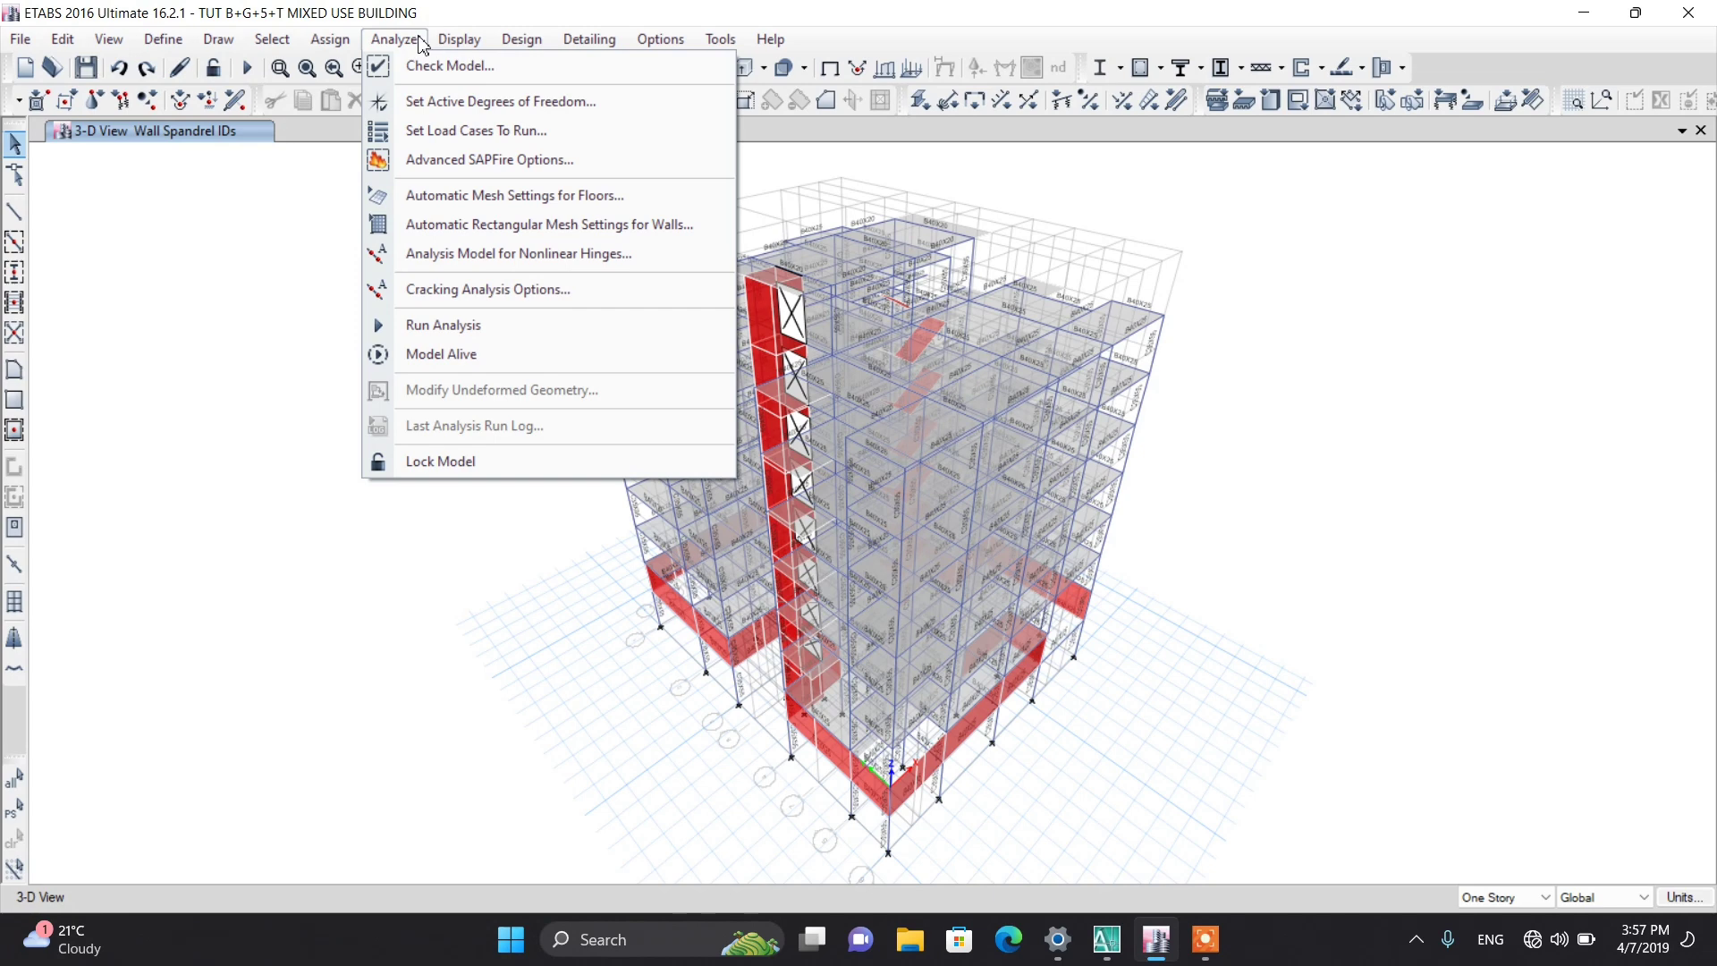
click(458, 204)
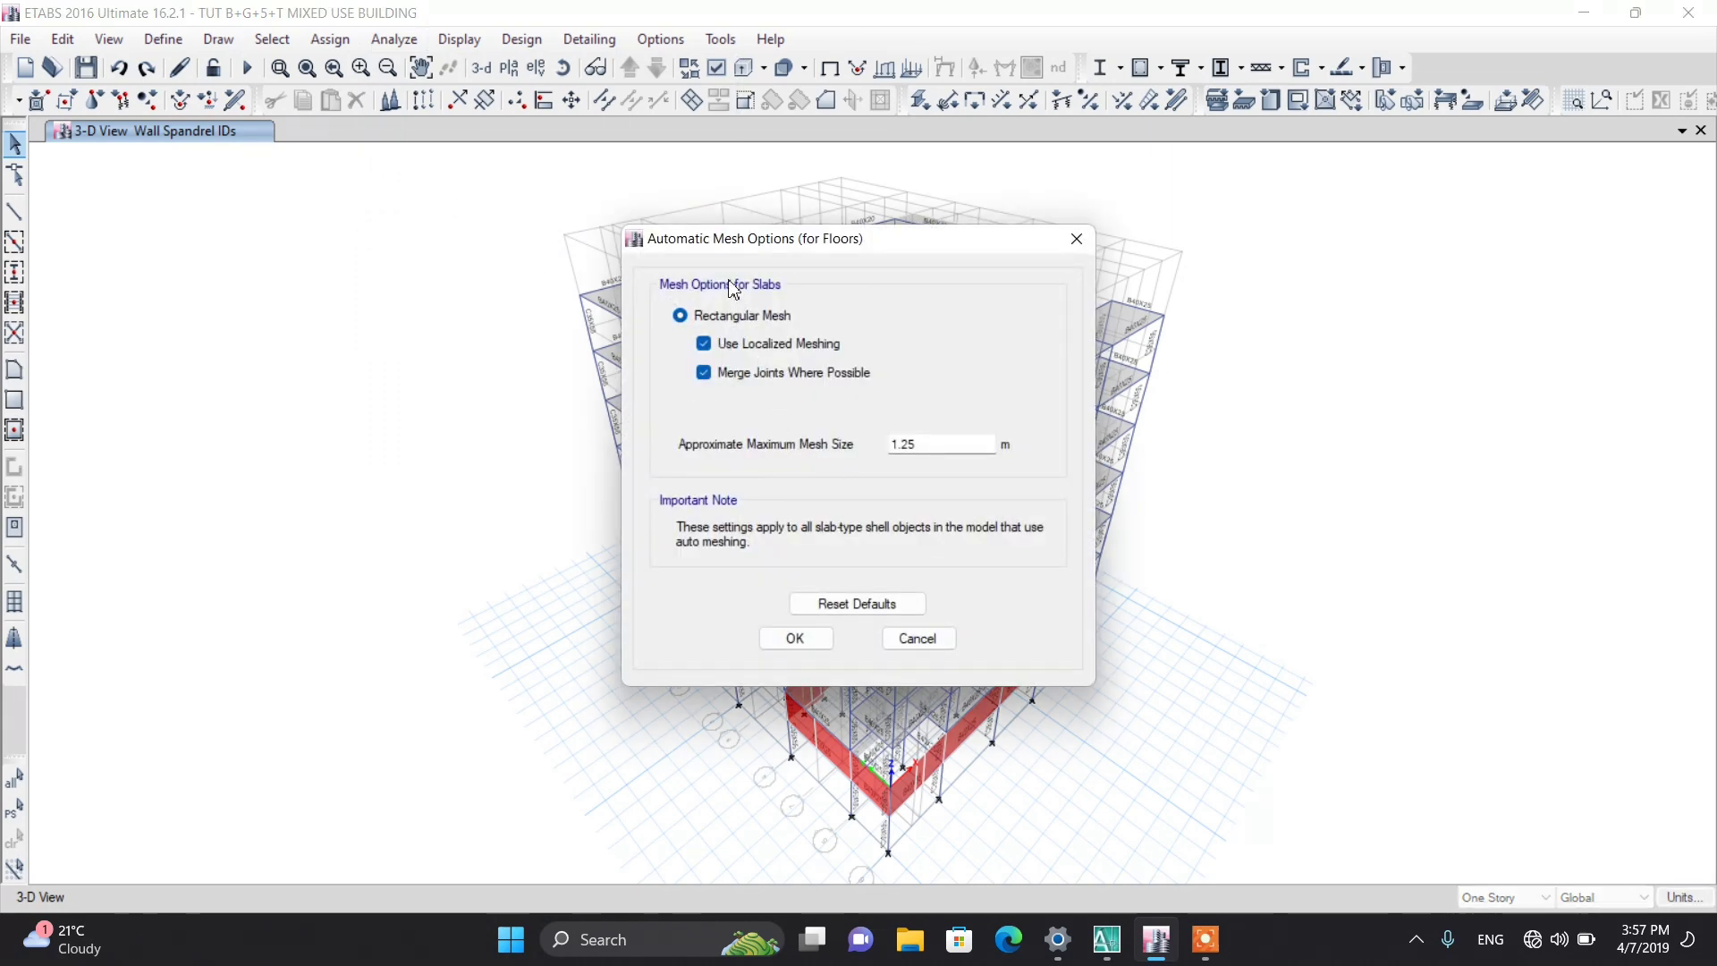
drag(721, 255, 305, 255)
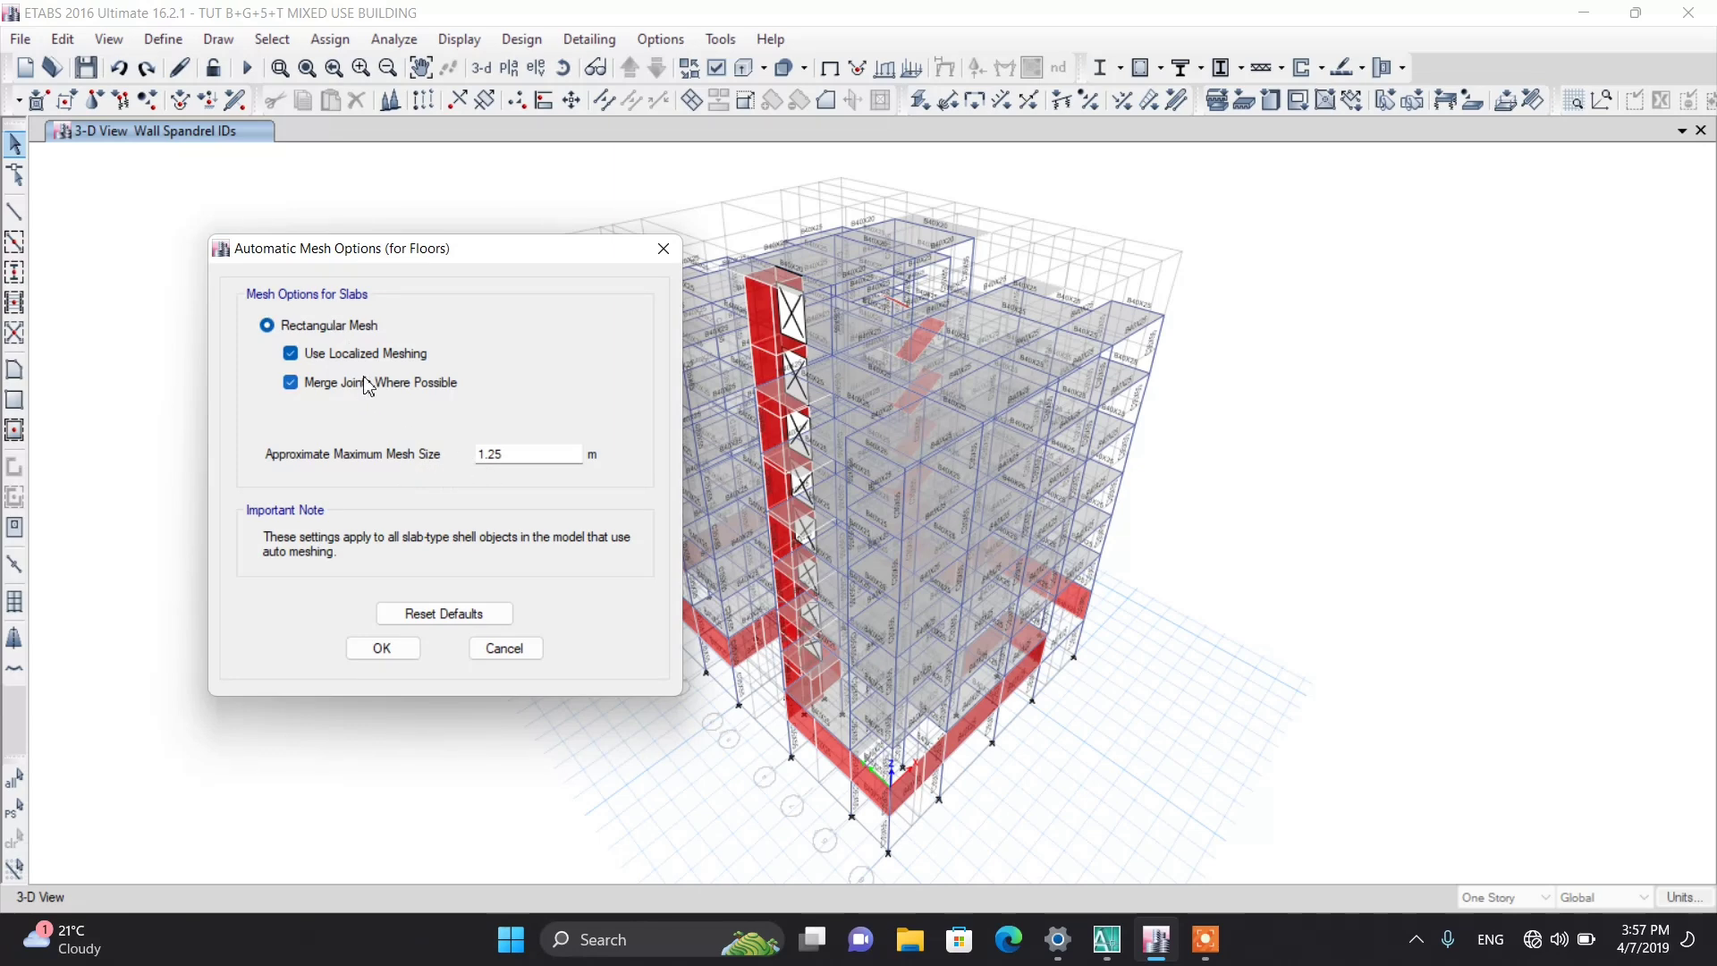
click(511, 452)
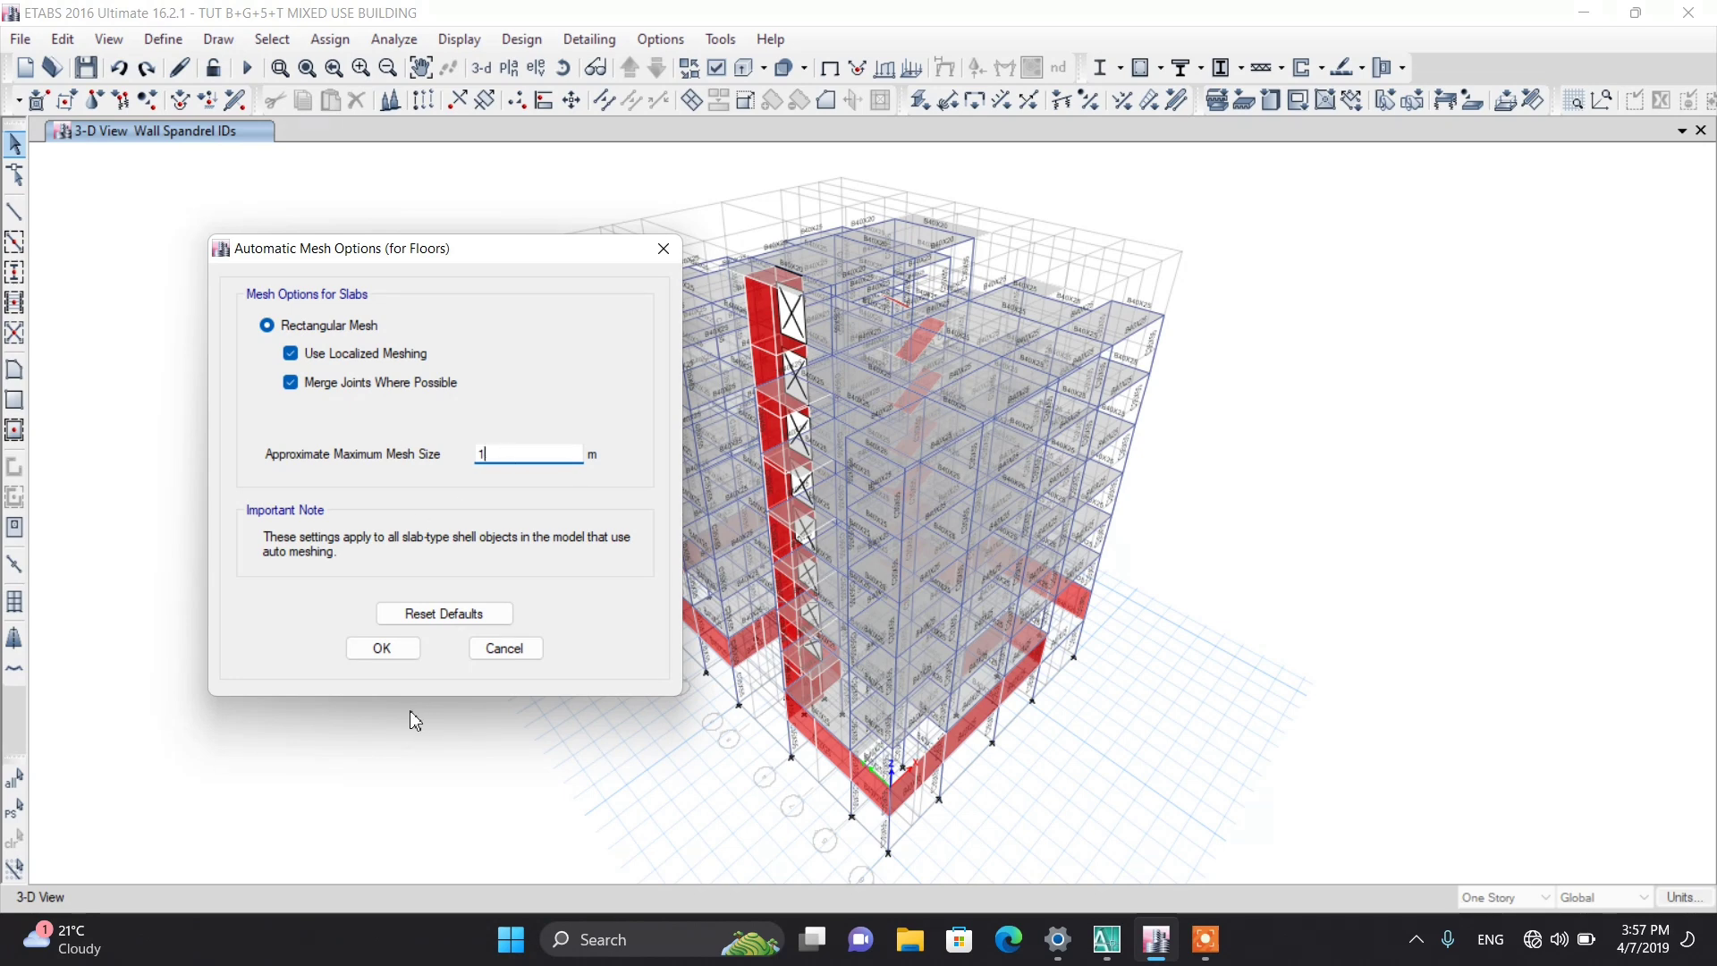
click(380, 650)
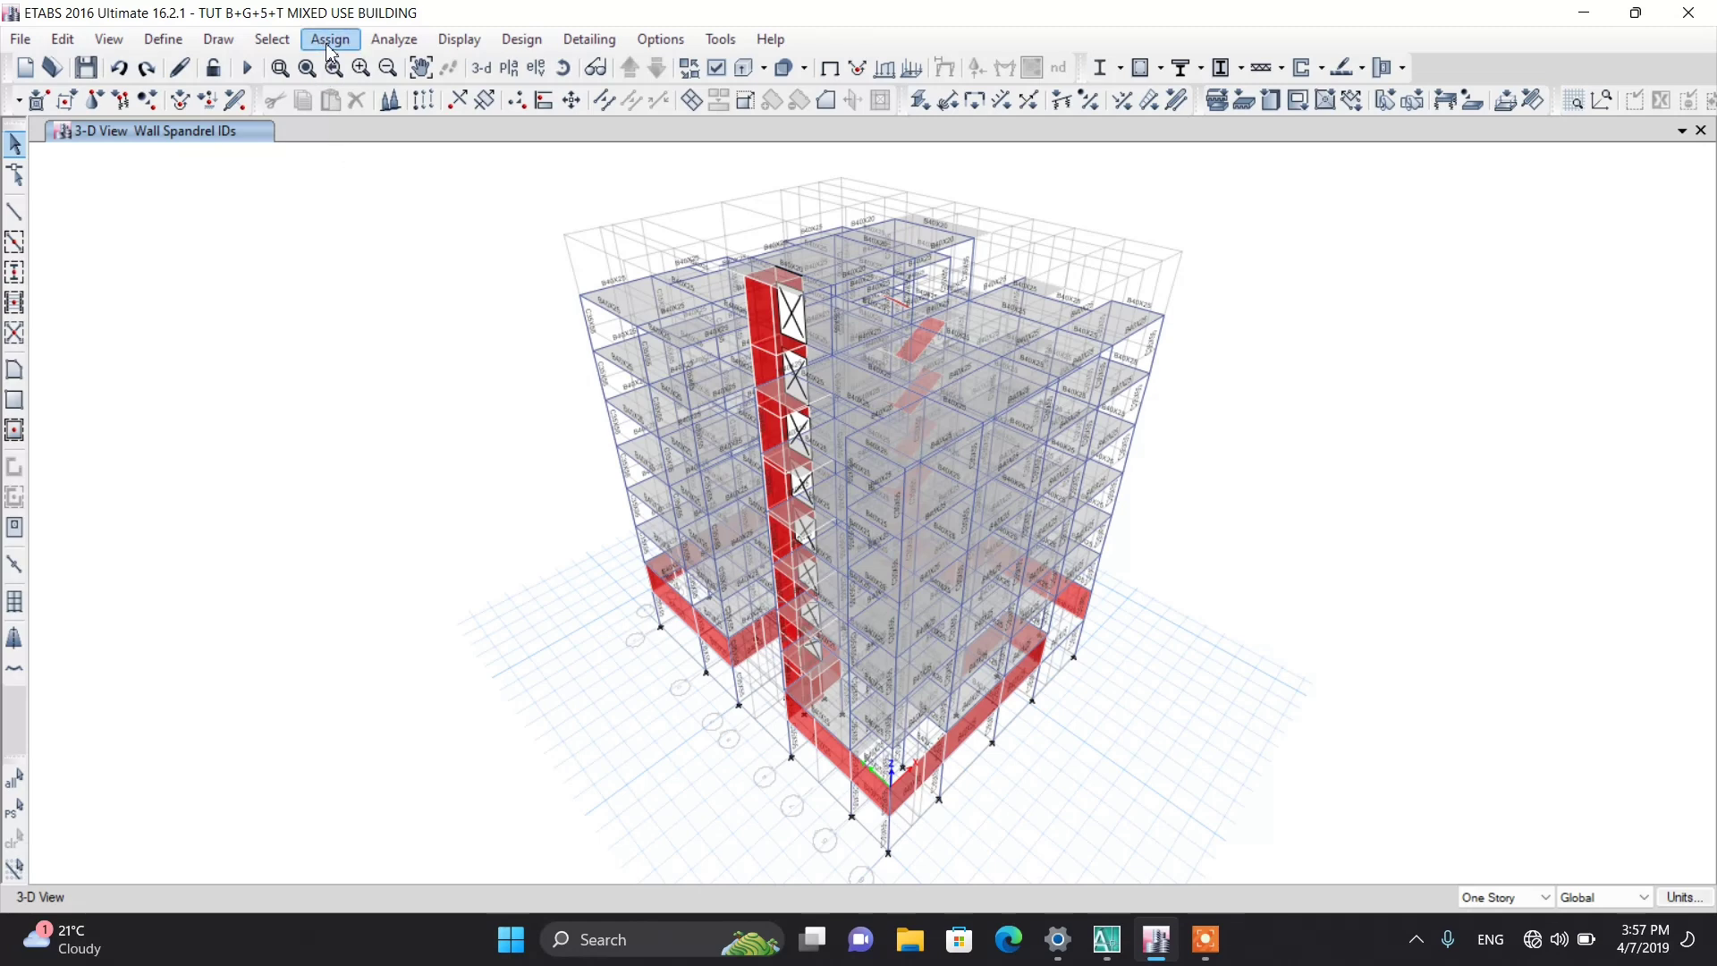
scroll(754, 324, up, 4)
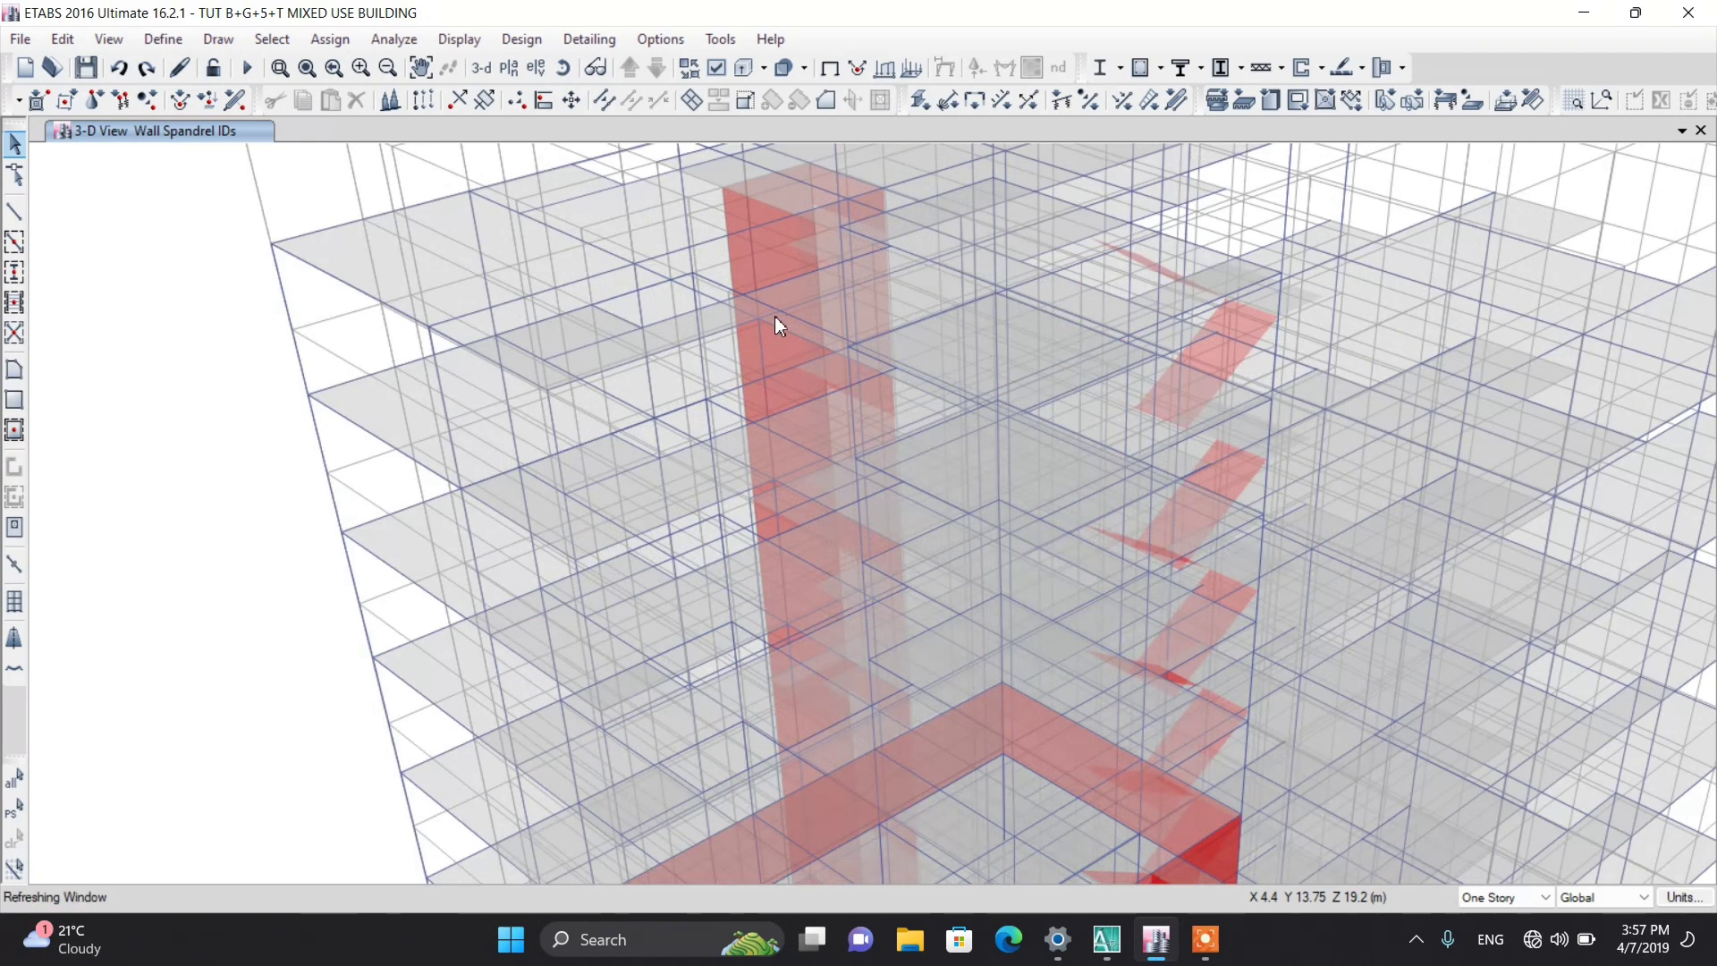
scroll(775, 315, down, 6)
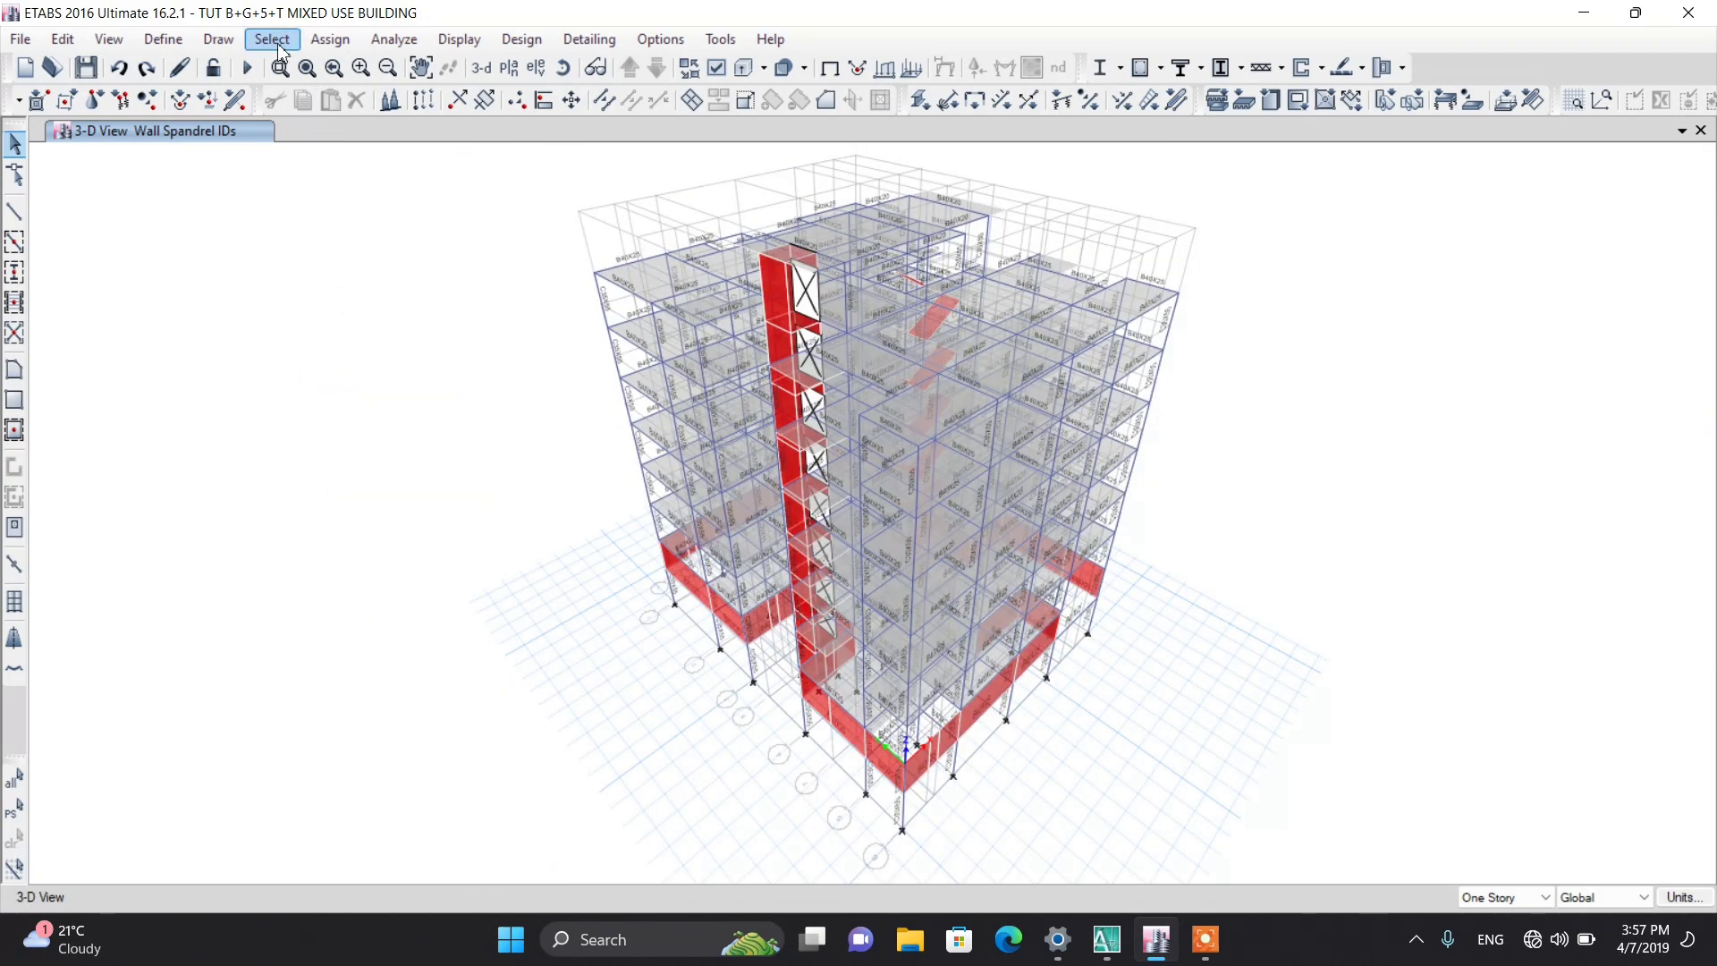
click(280, 43)
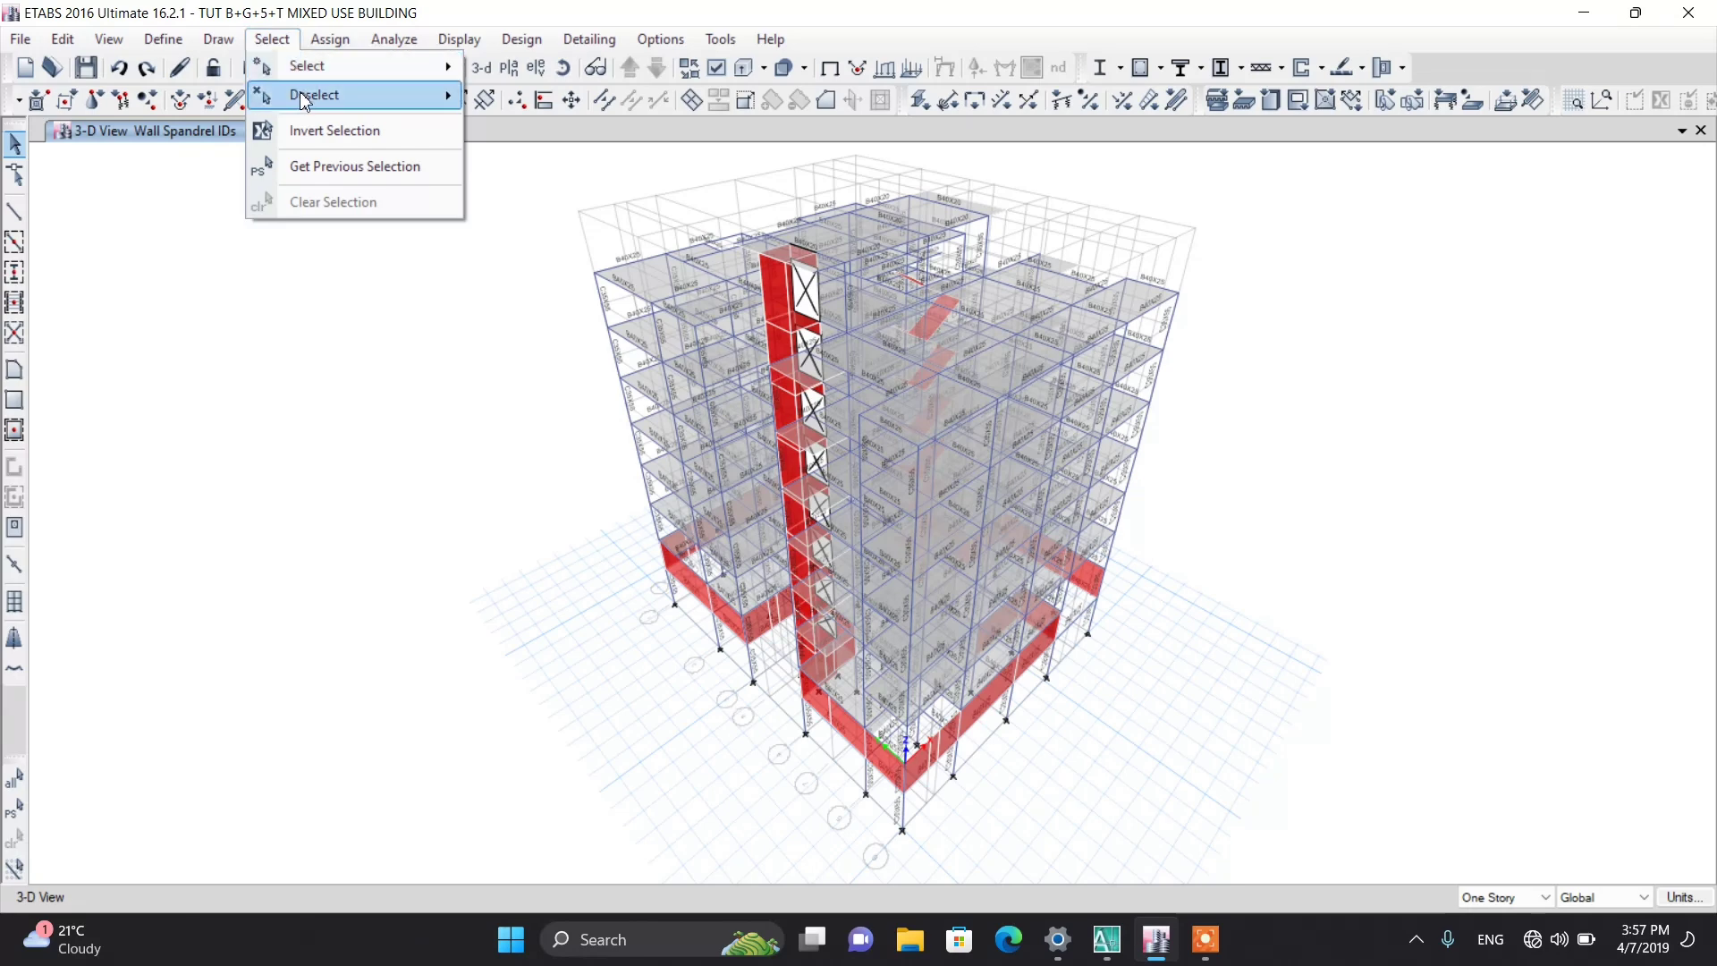
mouse_move(300, 78)
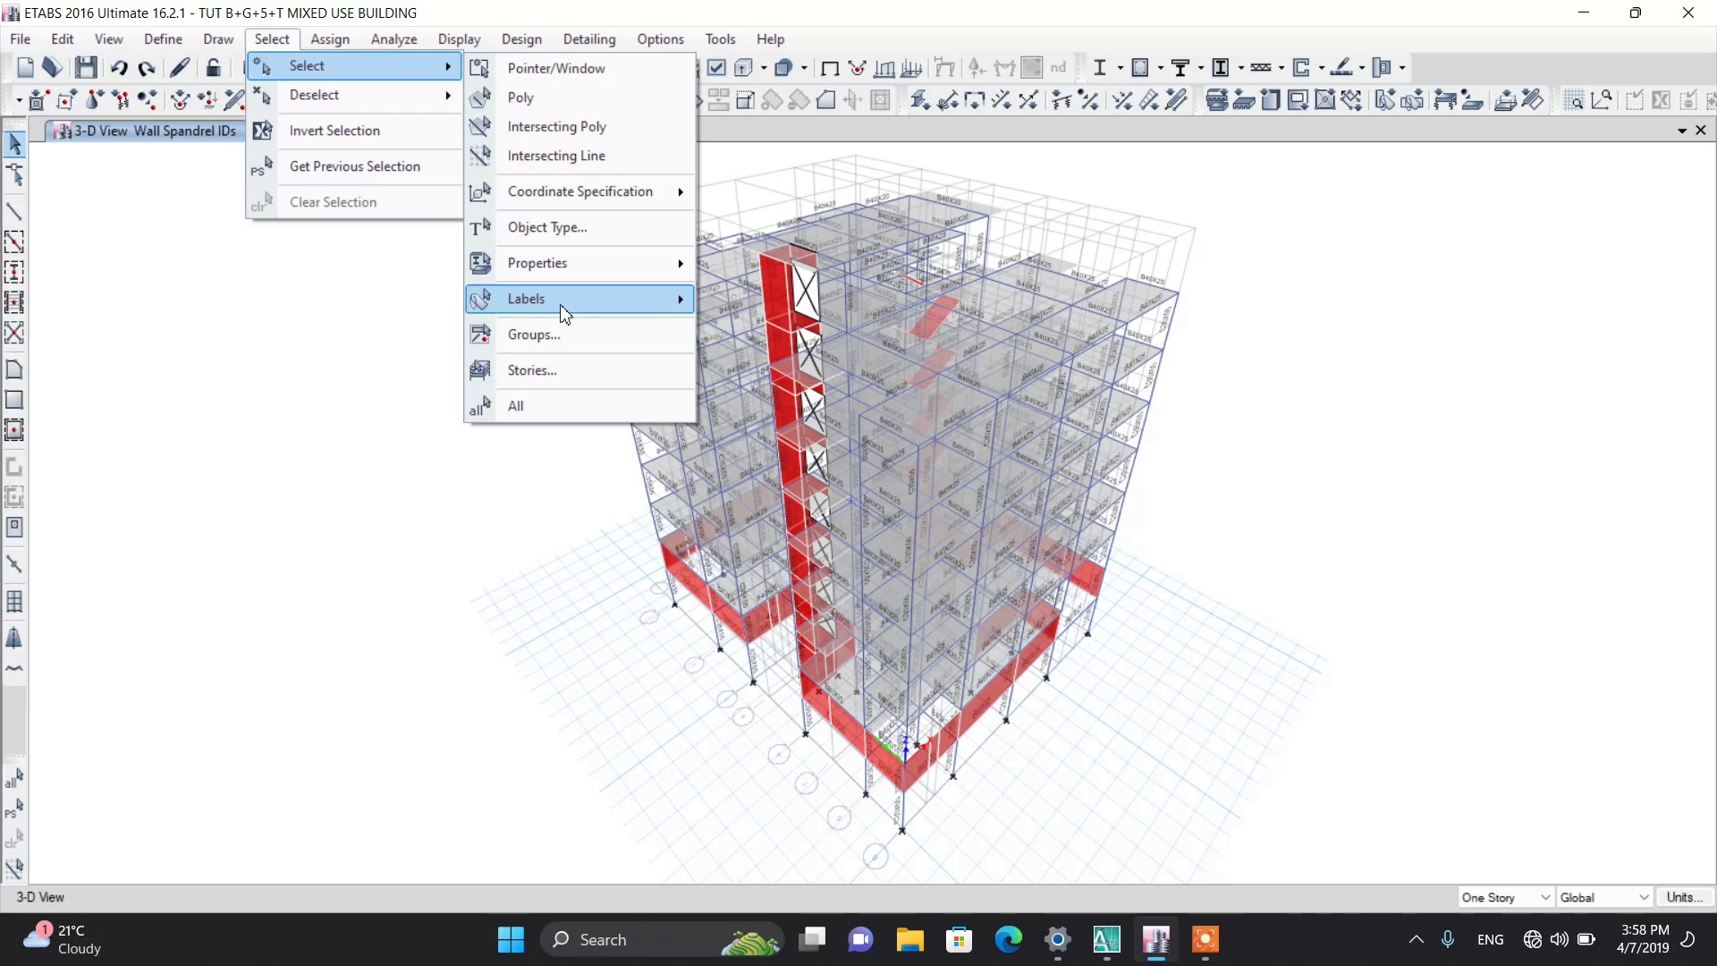
click(1204, 939)
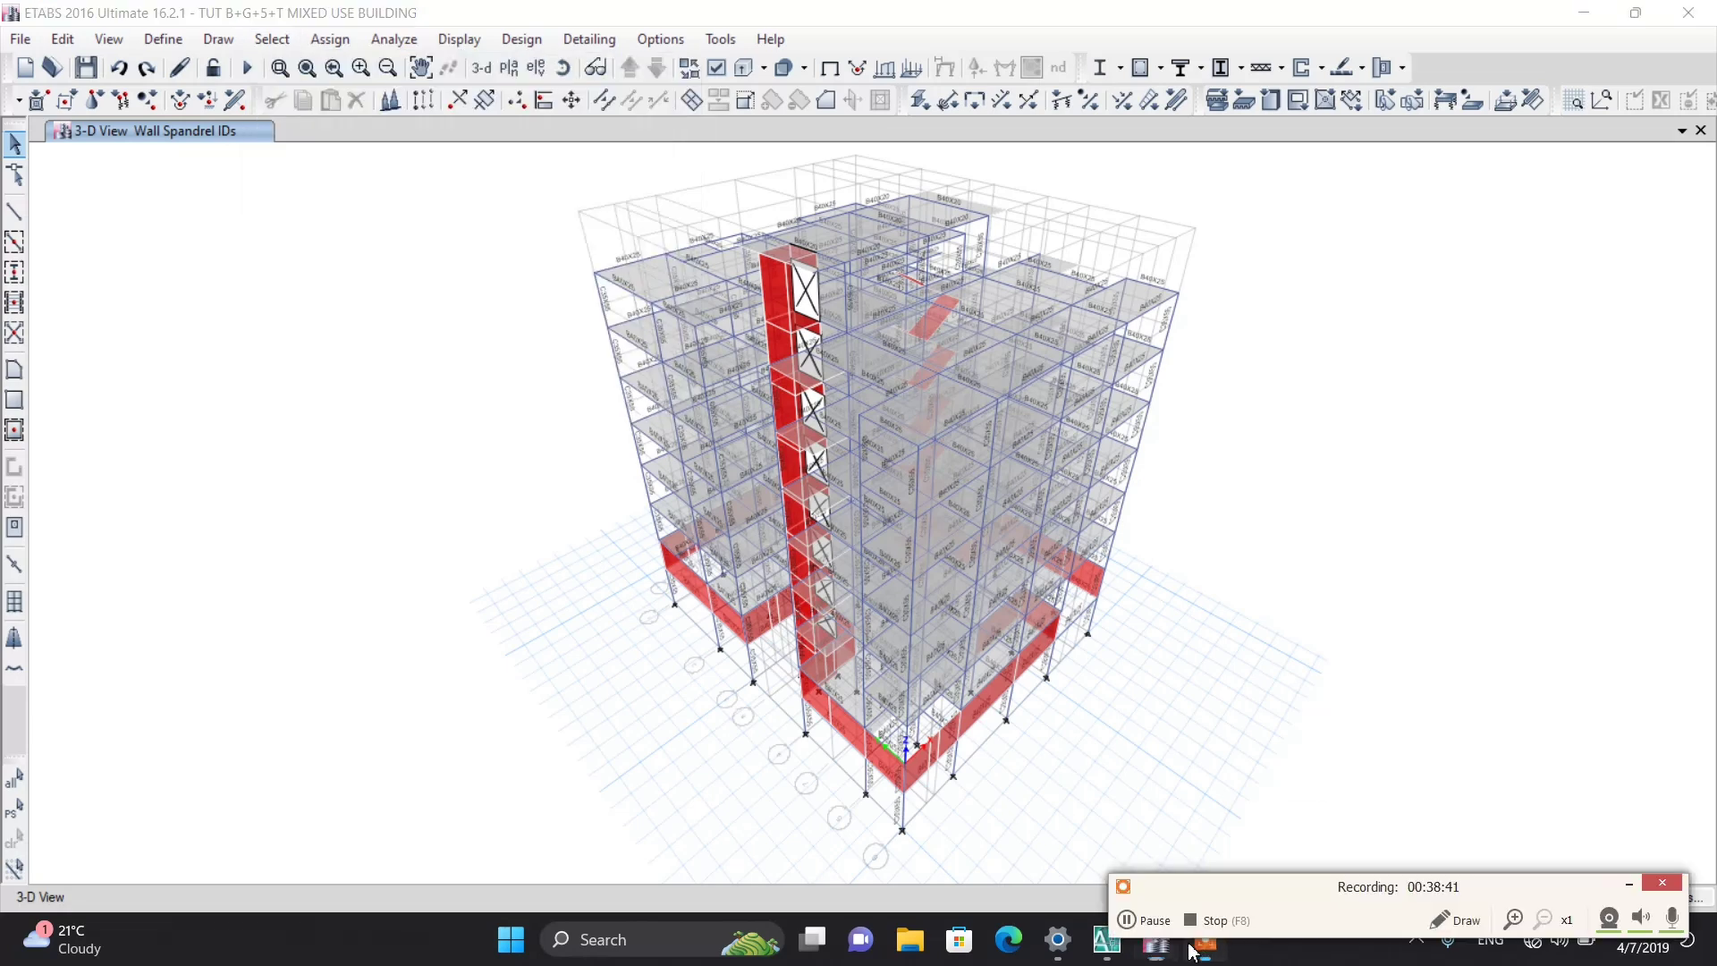
click(1158, 921)
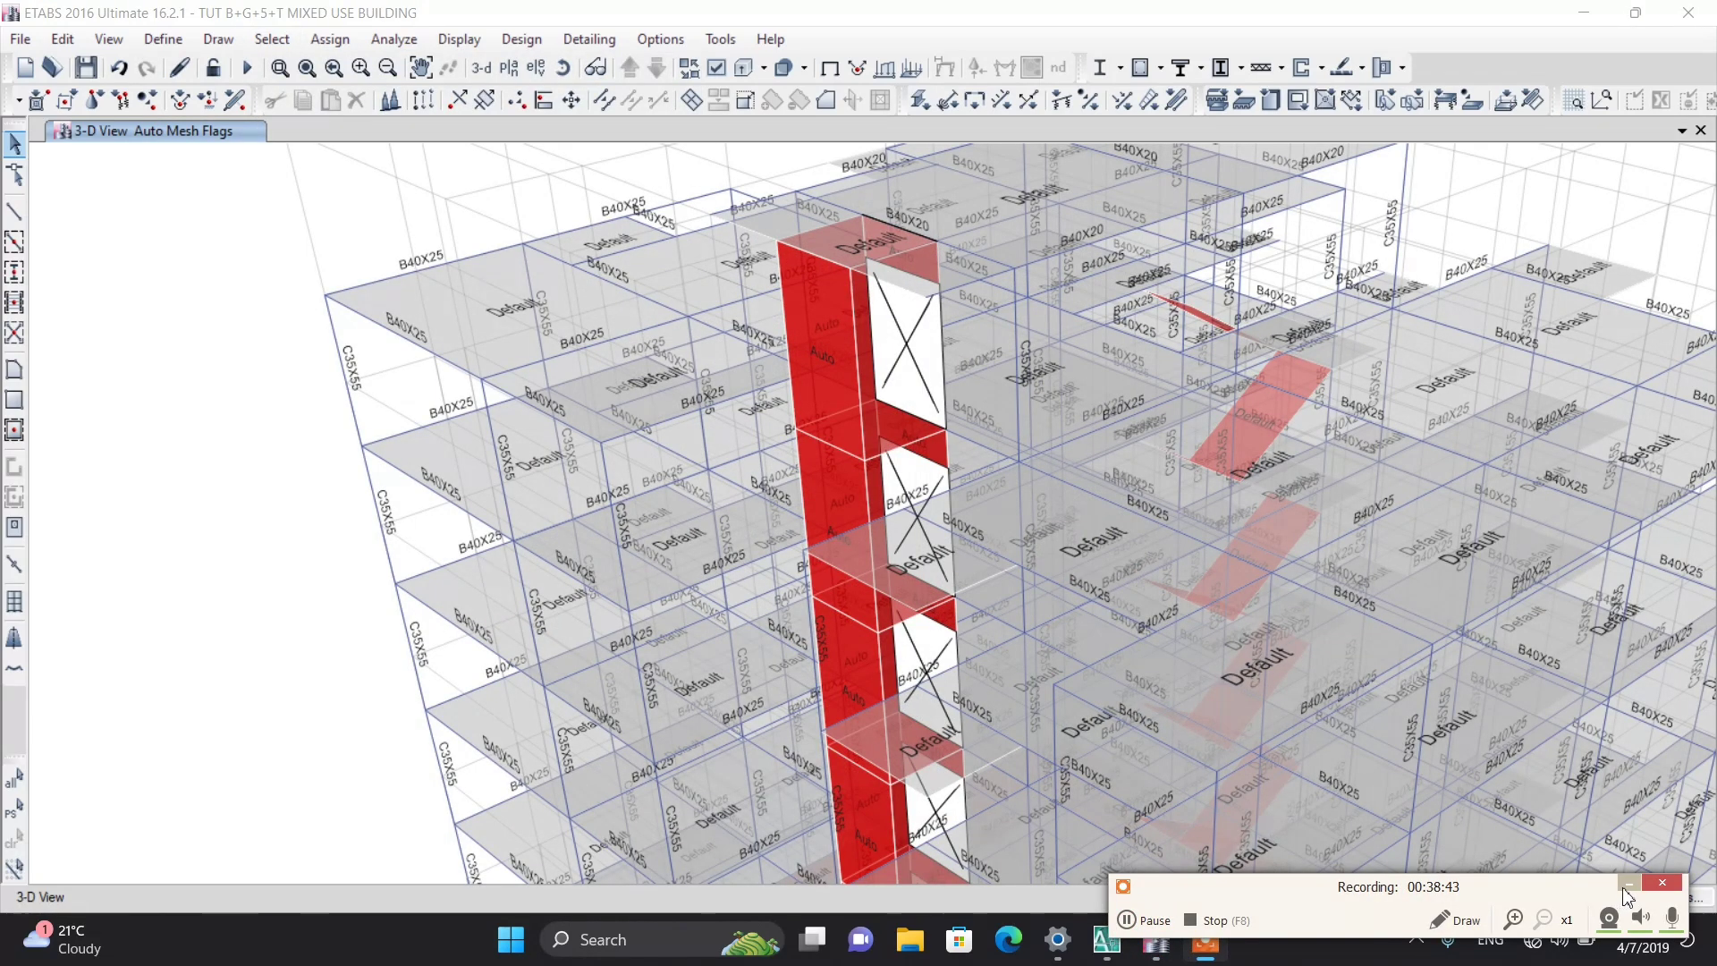
click(1627, 886)
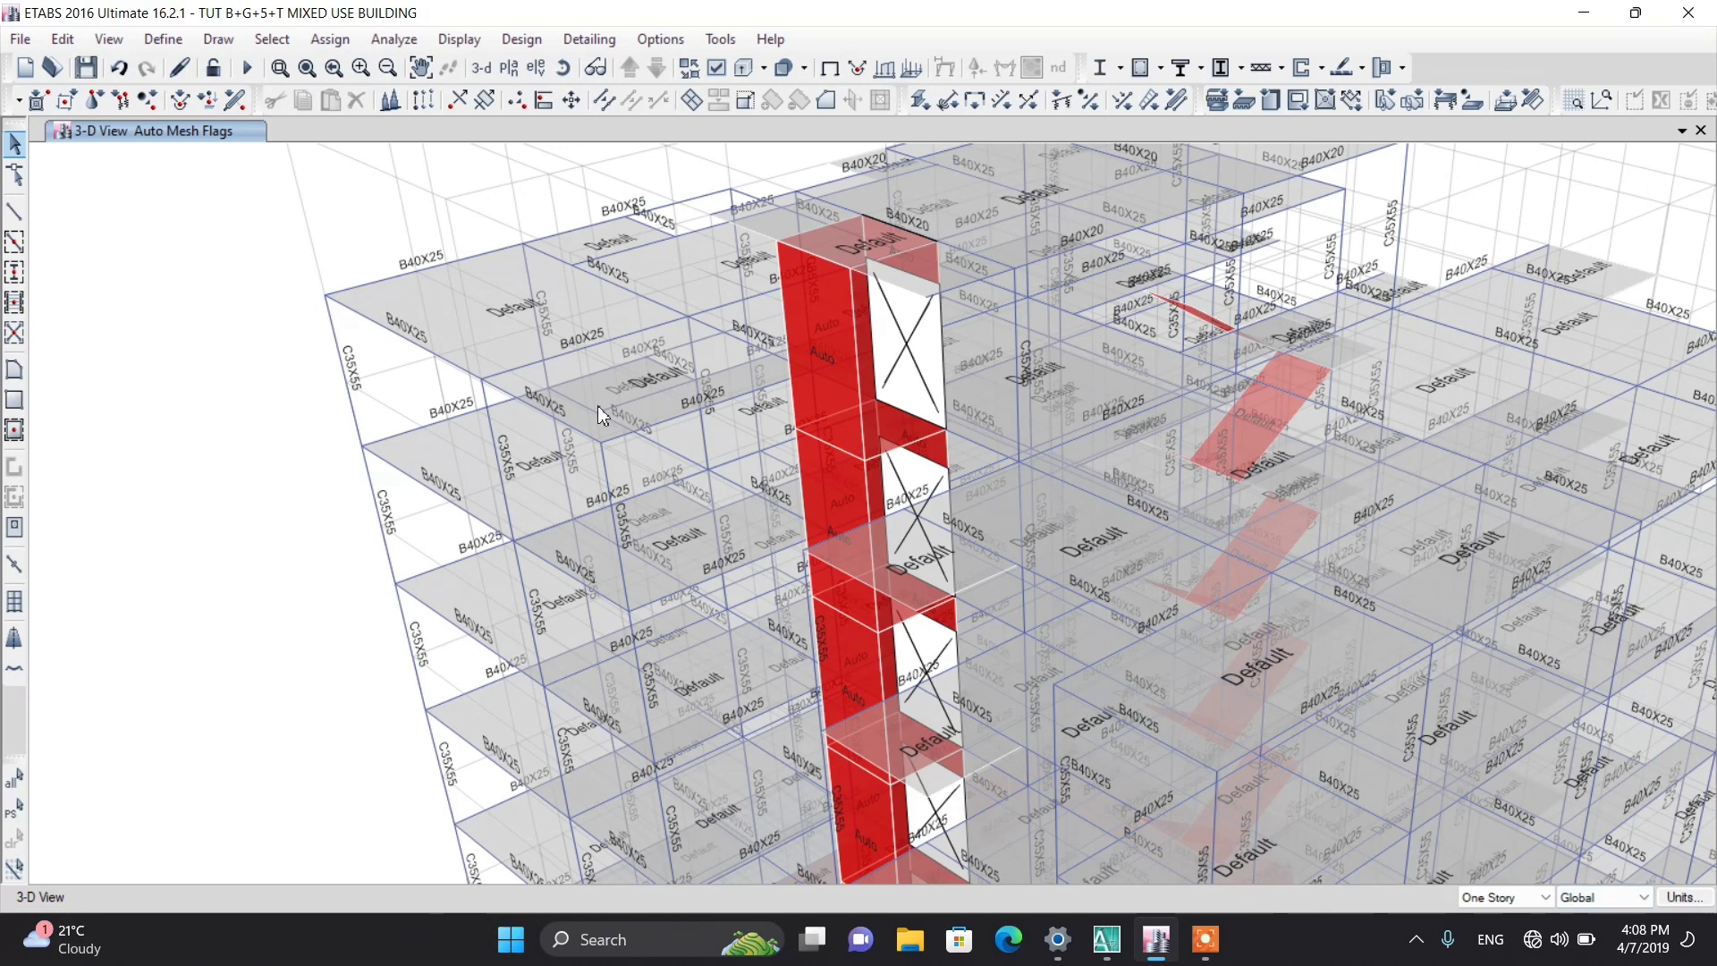
Step: Select all walls in the model that have the Wall200 section property
scroll(598, 406, down, 2)
scroll(598, 450, up, 1)
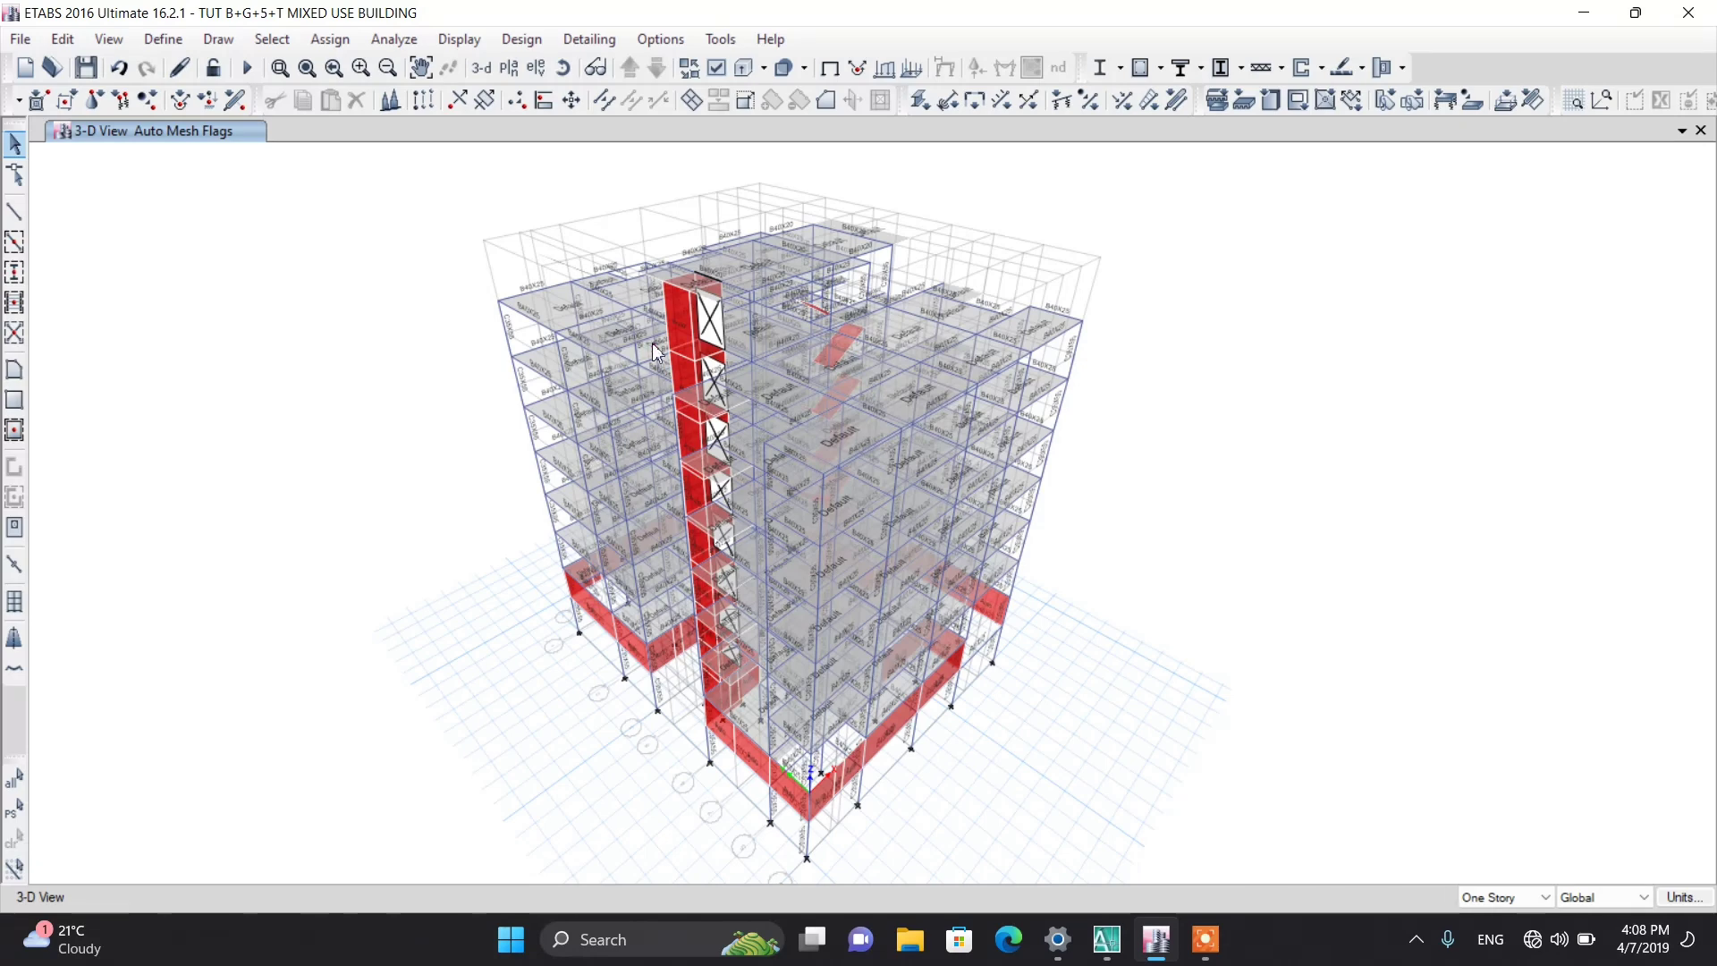
click(272, 40)
mouse_move(300, 79)
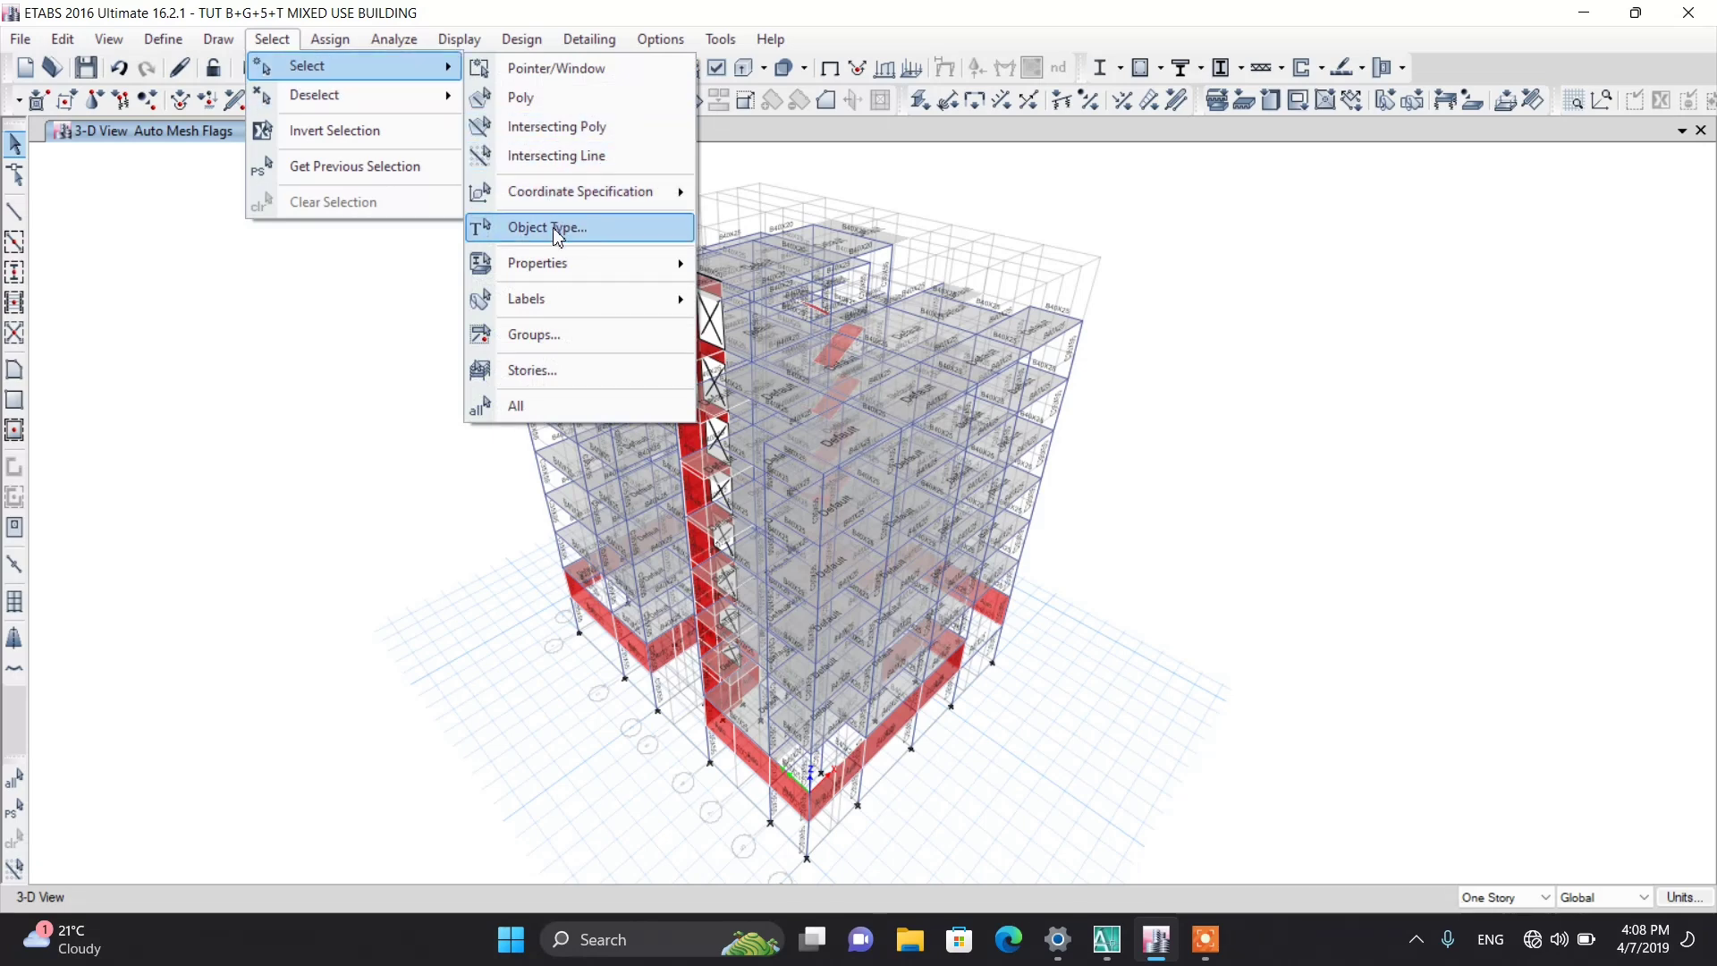
mouse_move(558, 264)
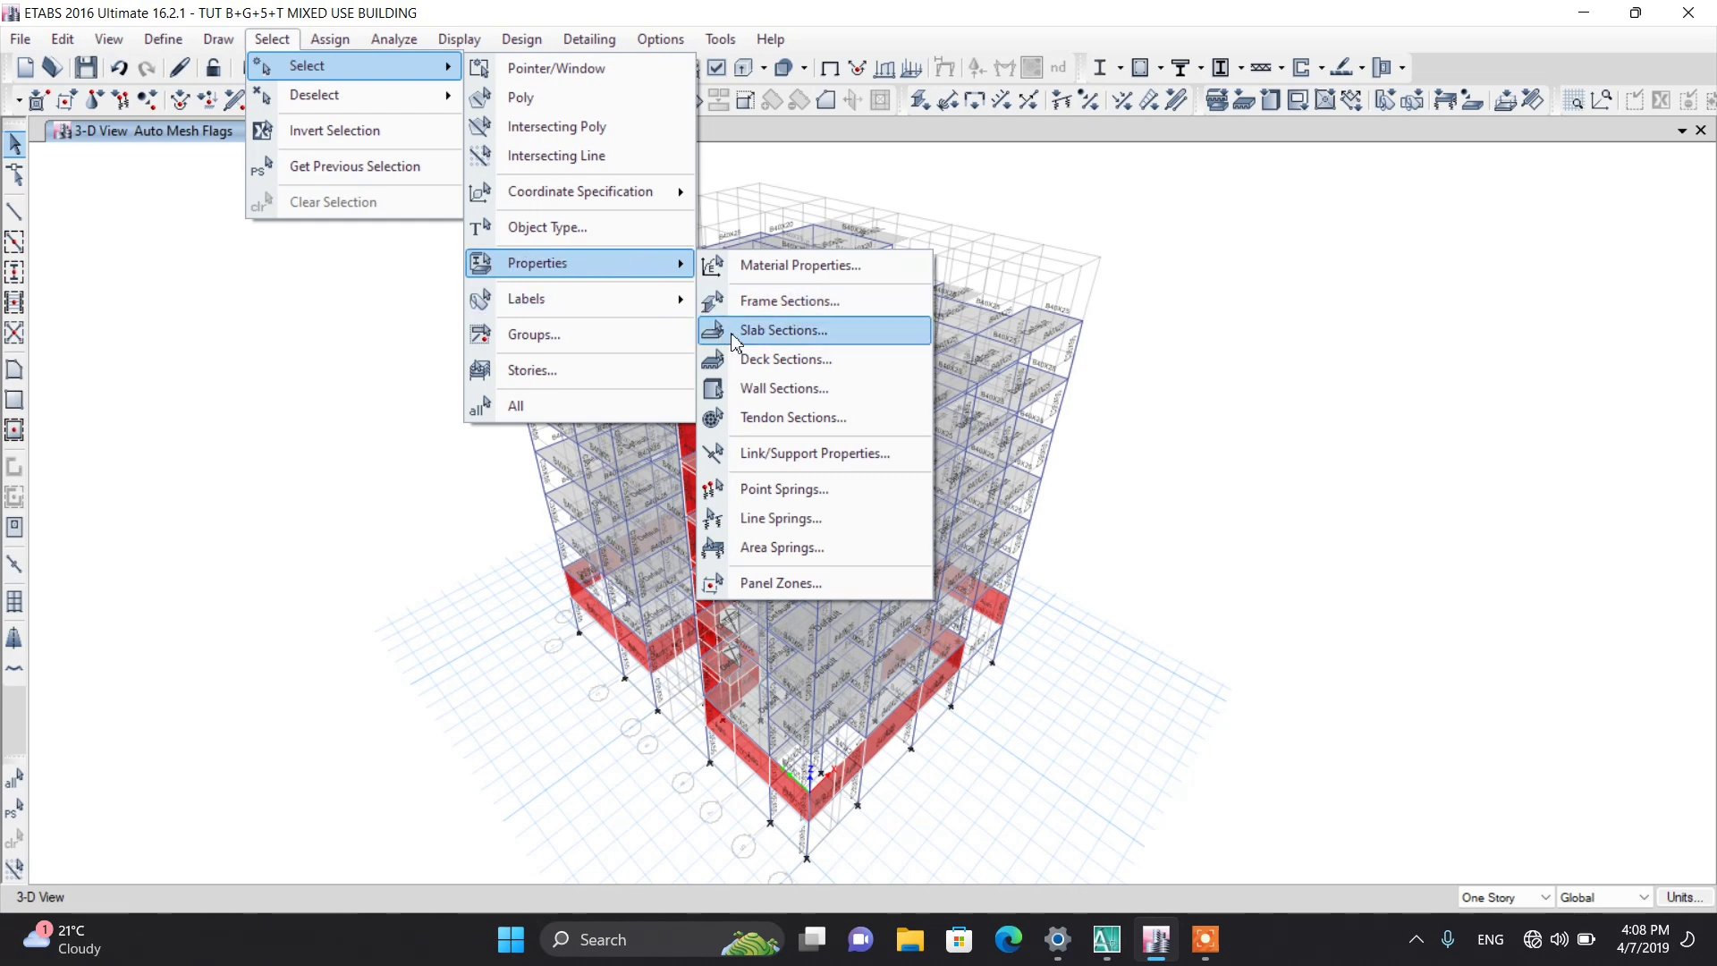
click(771, 389)
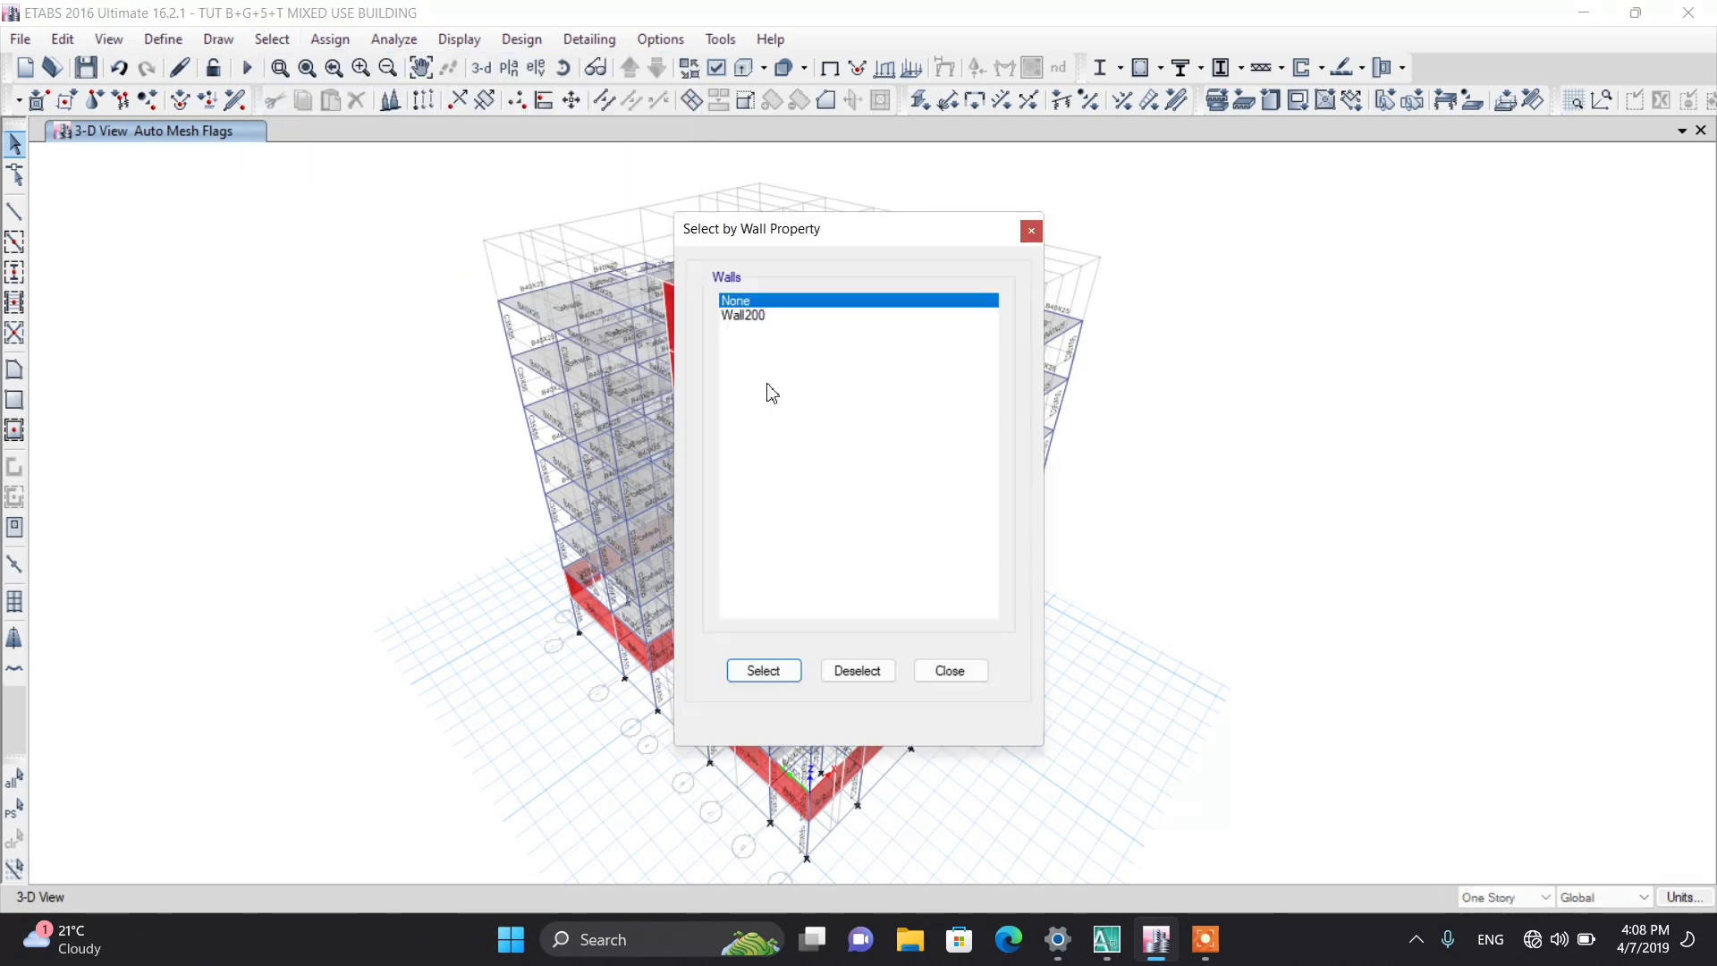
click(753, 318)
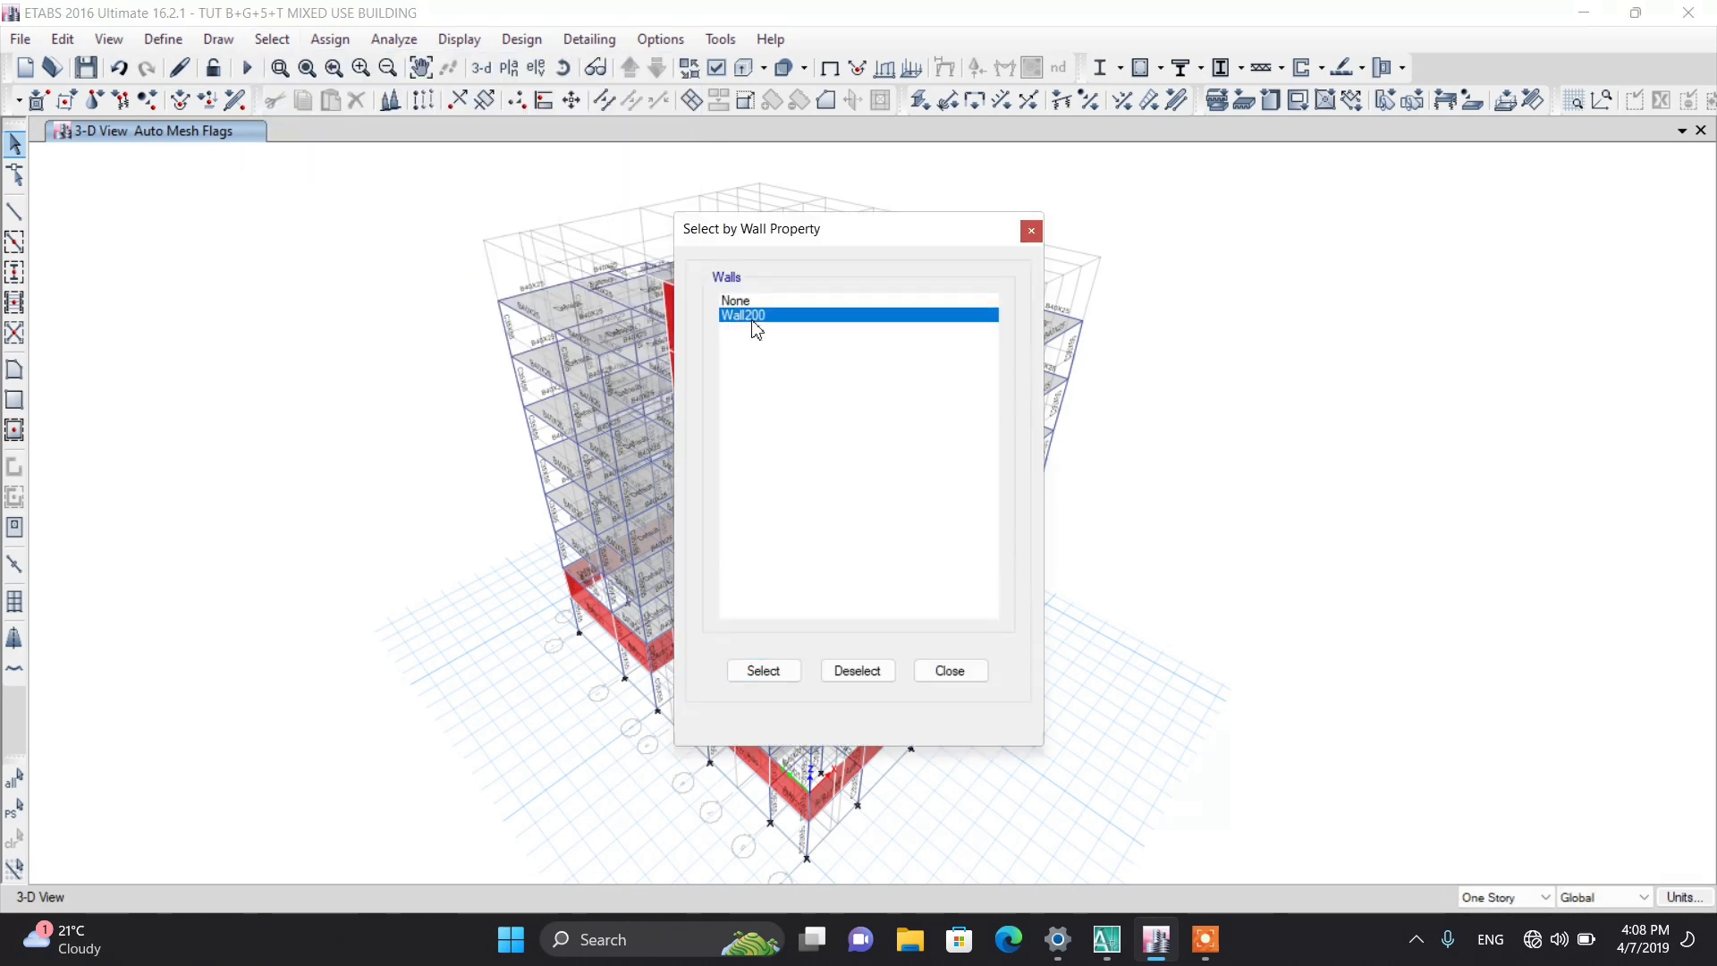
click(779, 674)
click(939, 676)
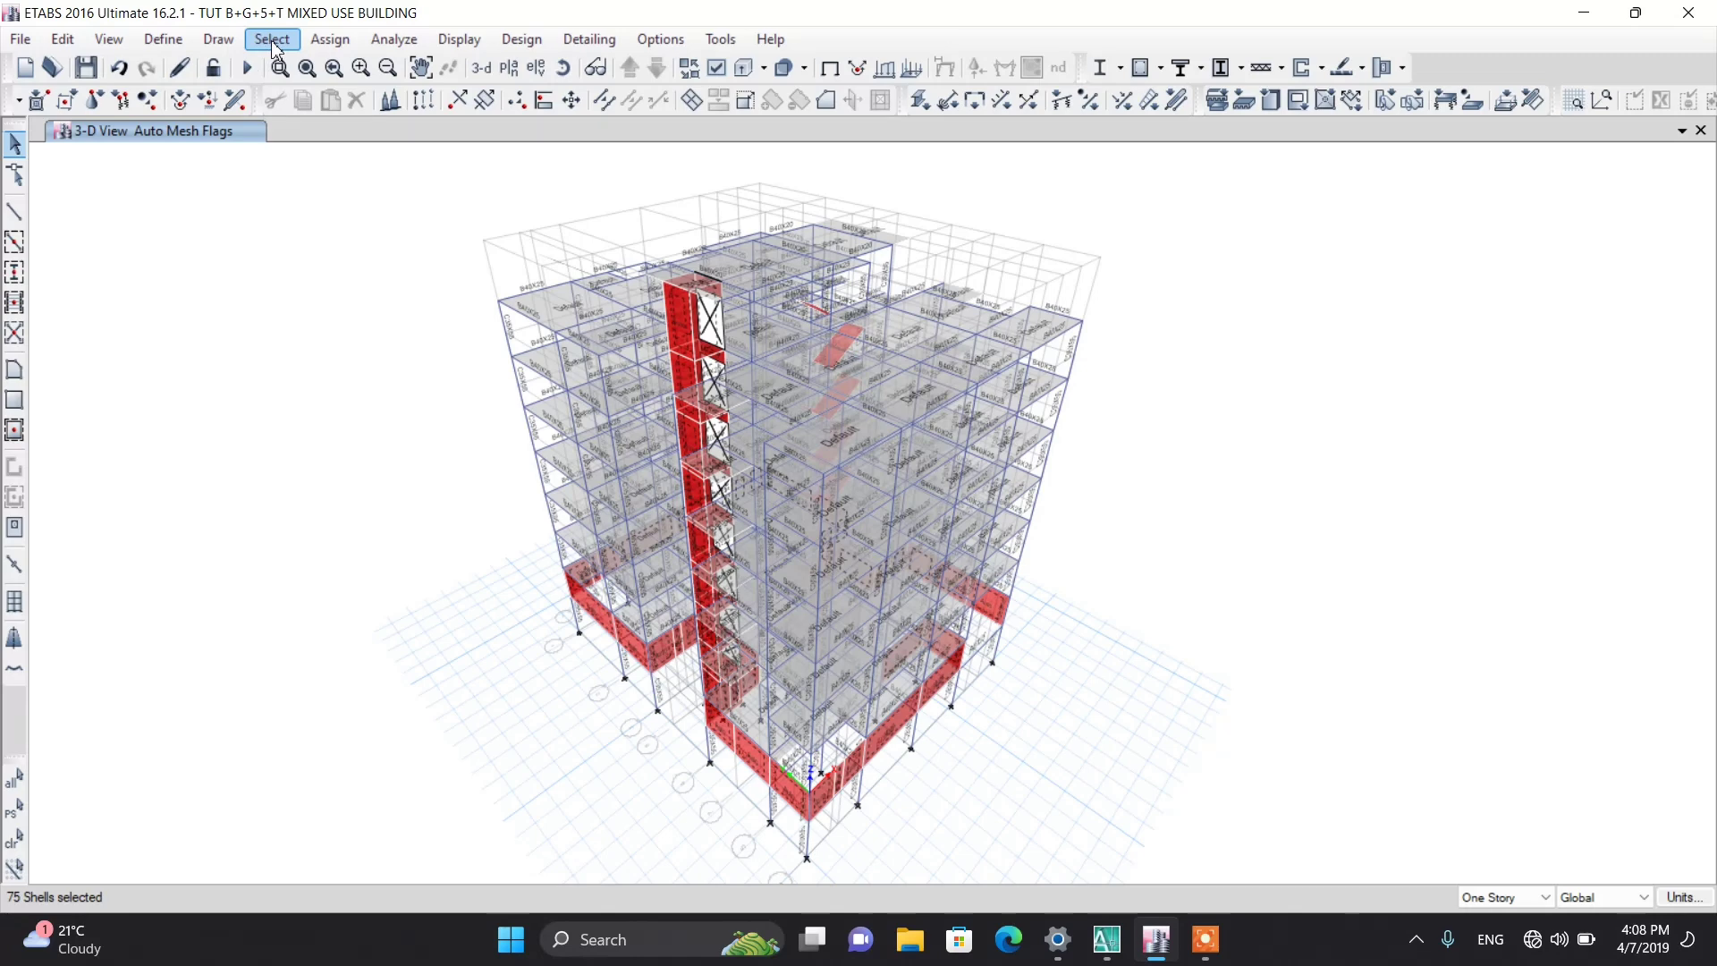
Step: Assign Auto Rectangular Mesh to the selected walls, with restraints added on edges whose corners have restraints
click(343, 42)
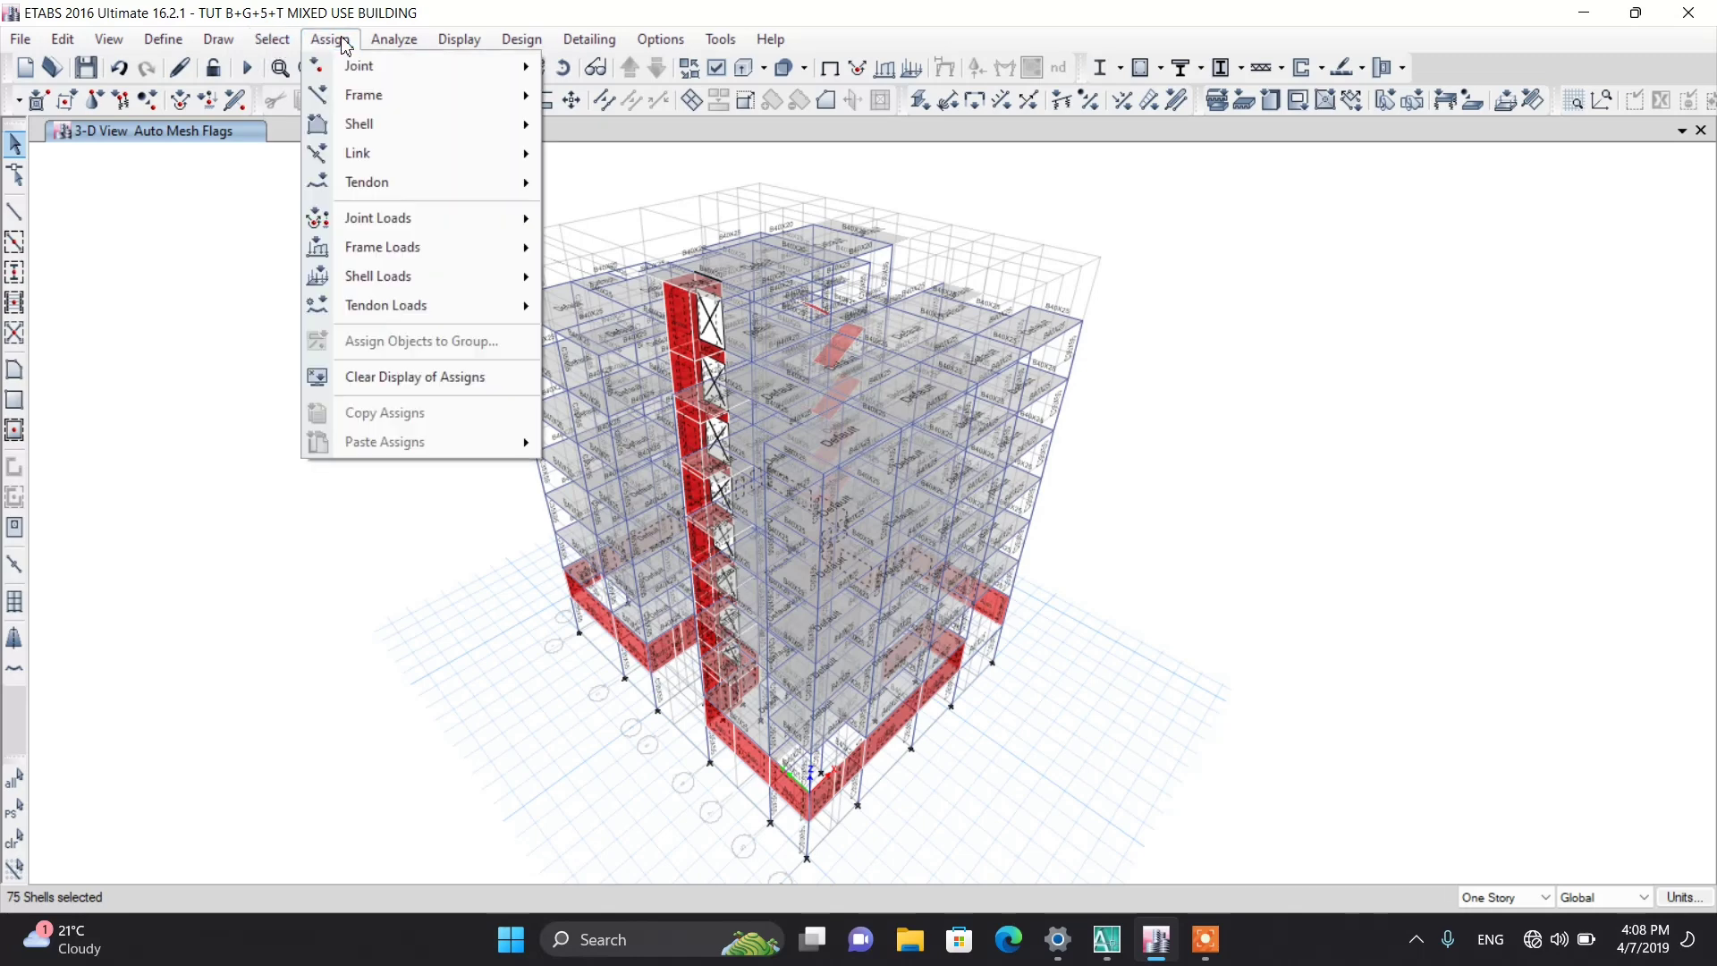
mouse_move(362, 126)
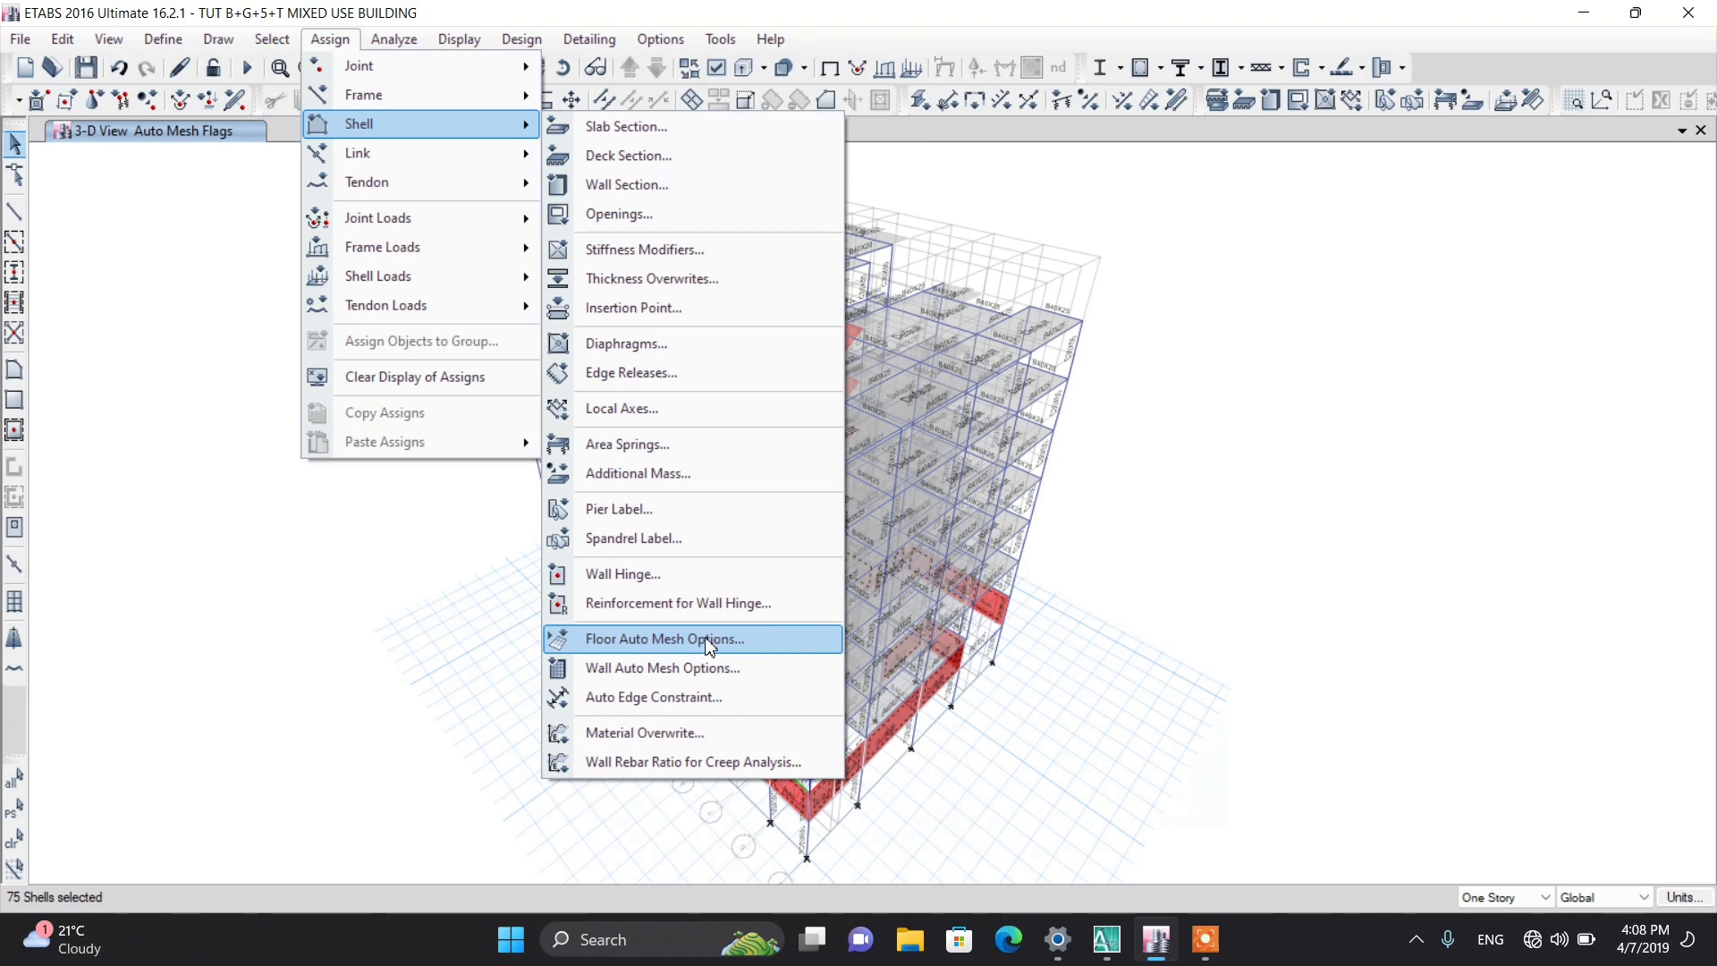
click(658, 680)
drag(374, 257, 239, 230)
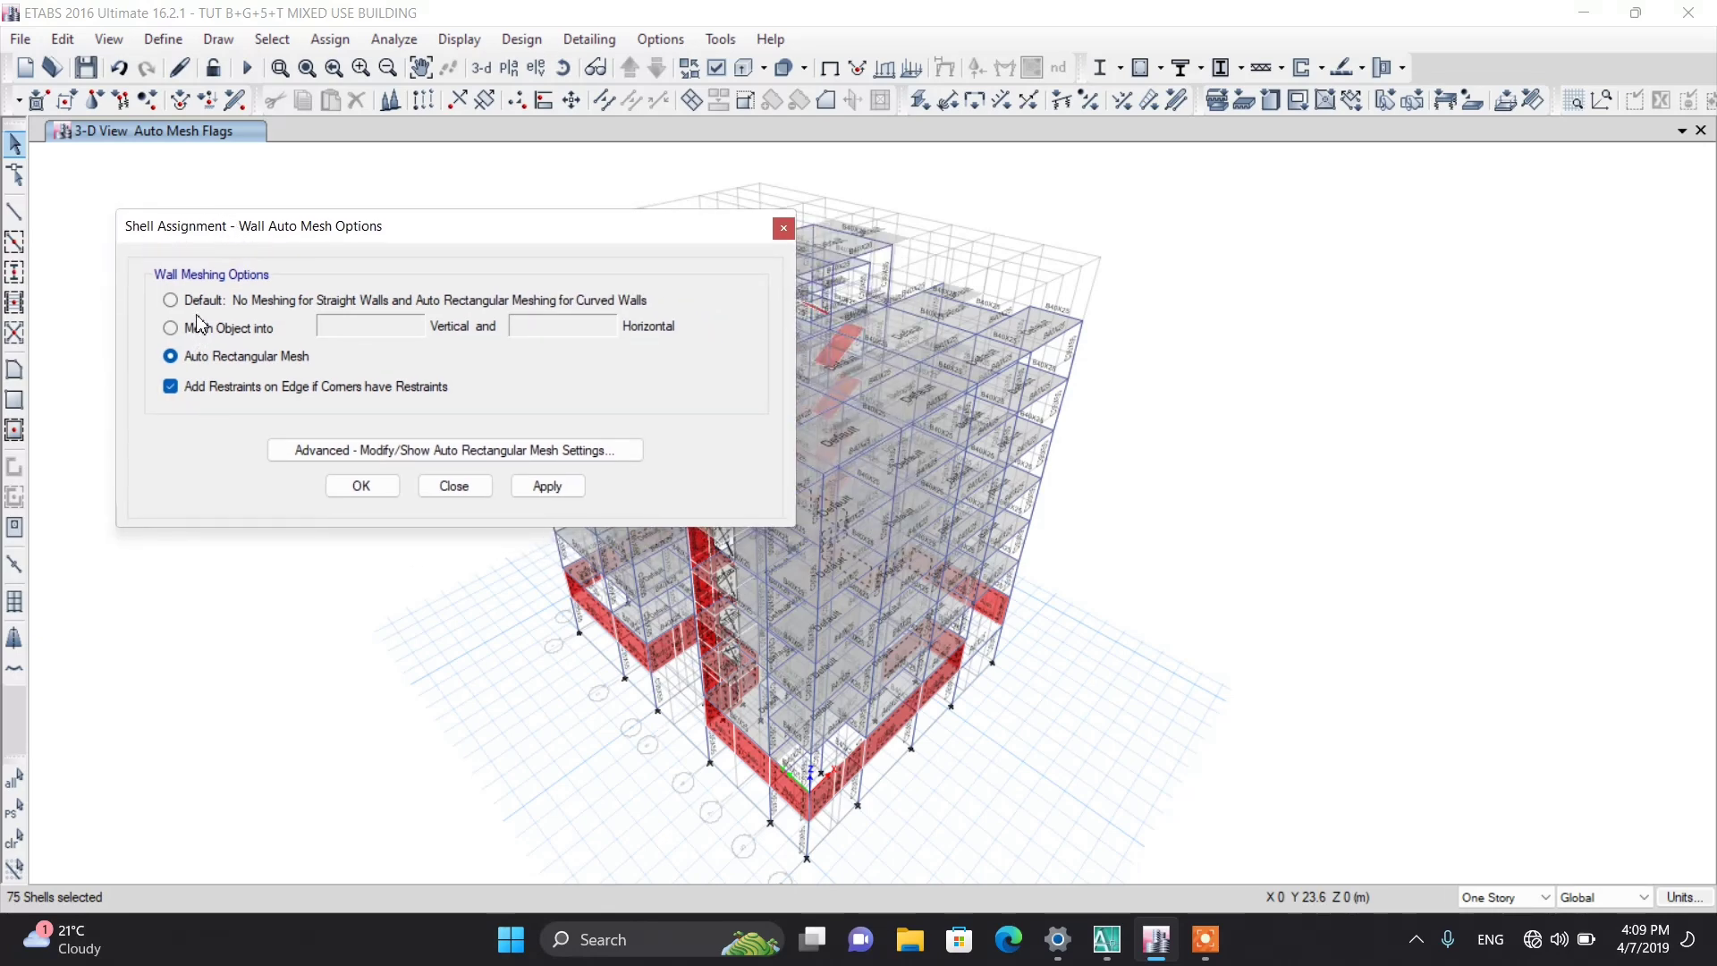
click(170, 328)
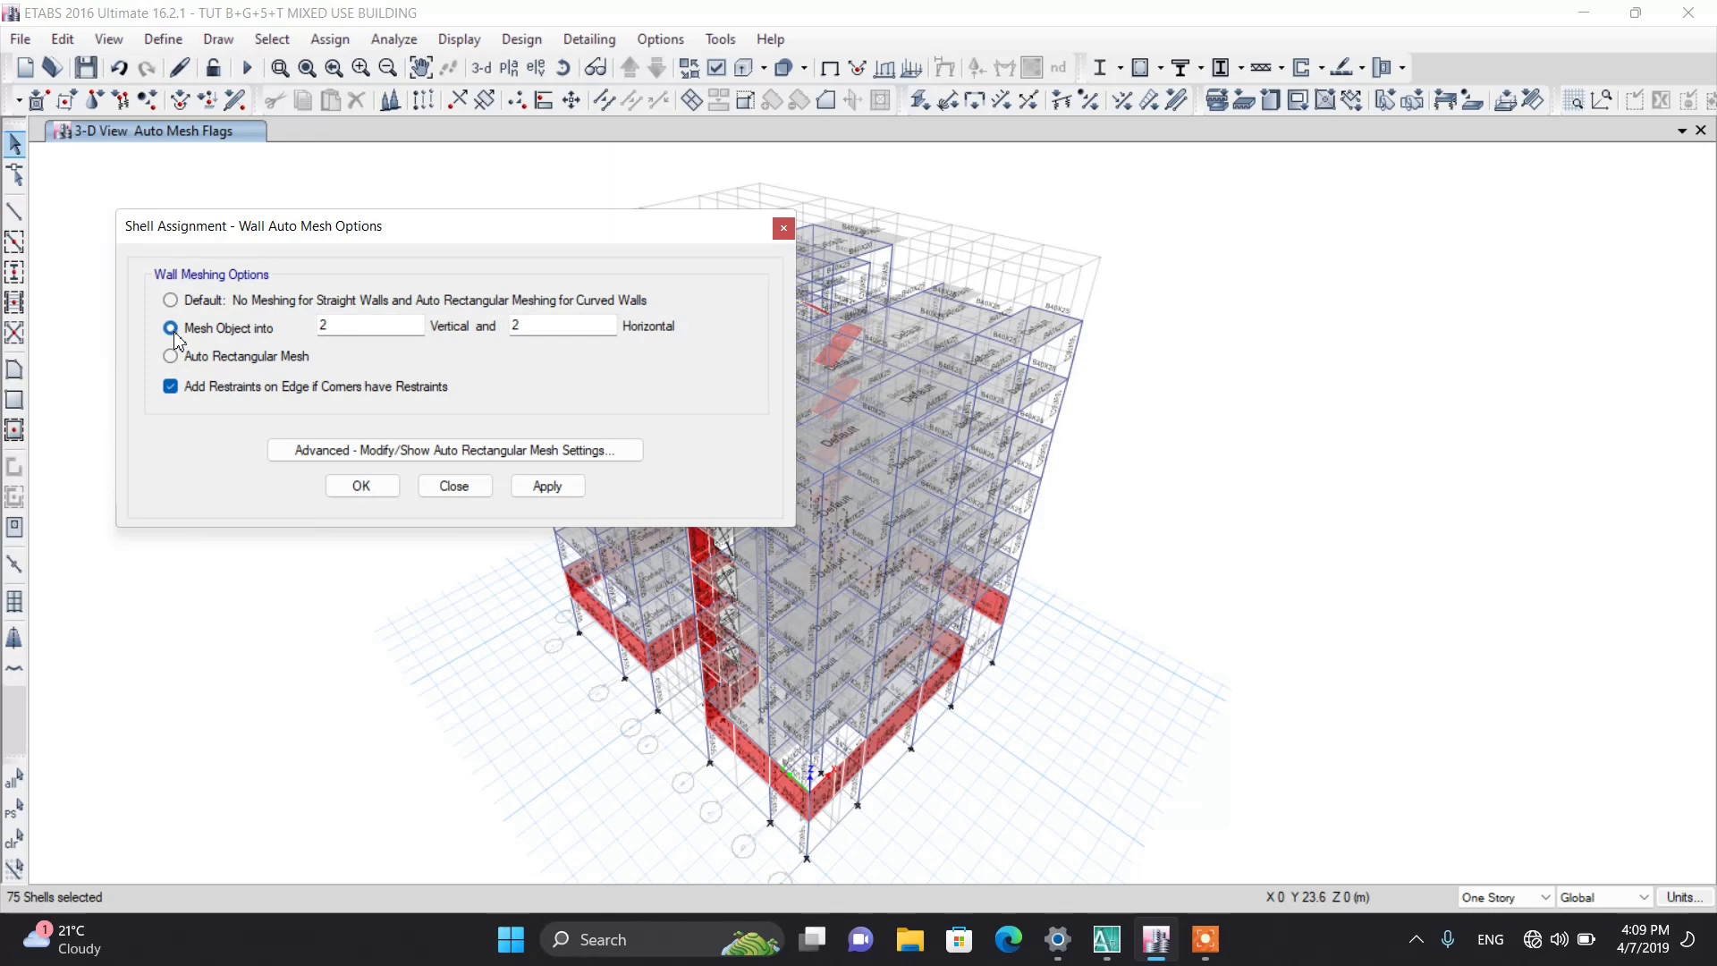
click(337, 327)
click(211, 361)
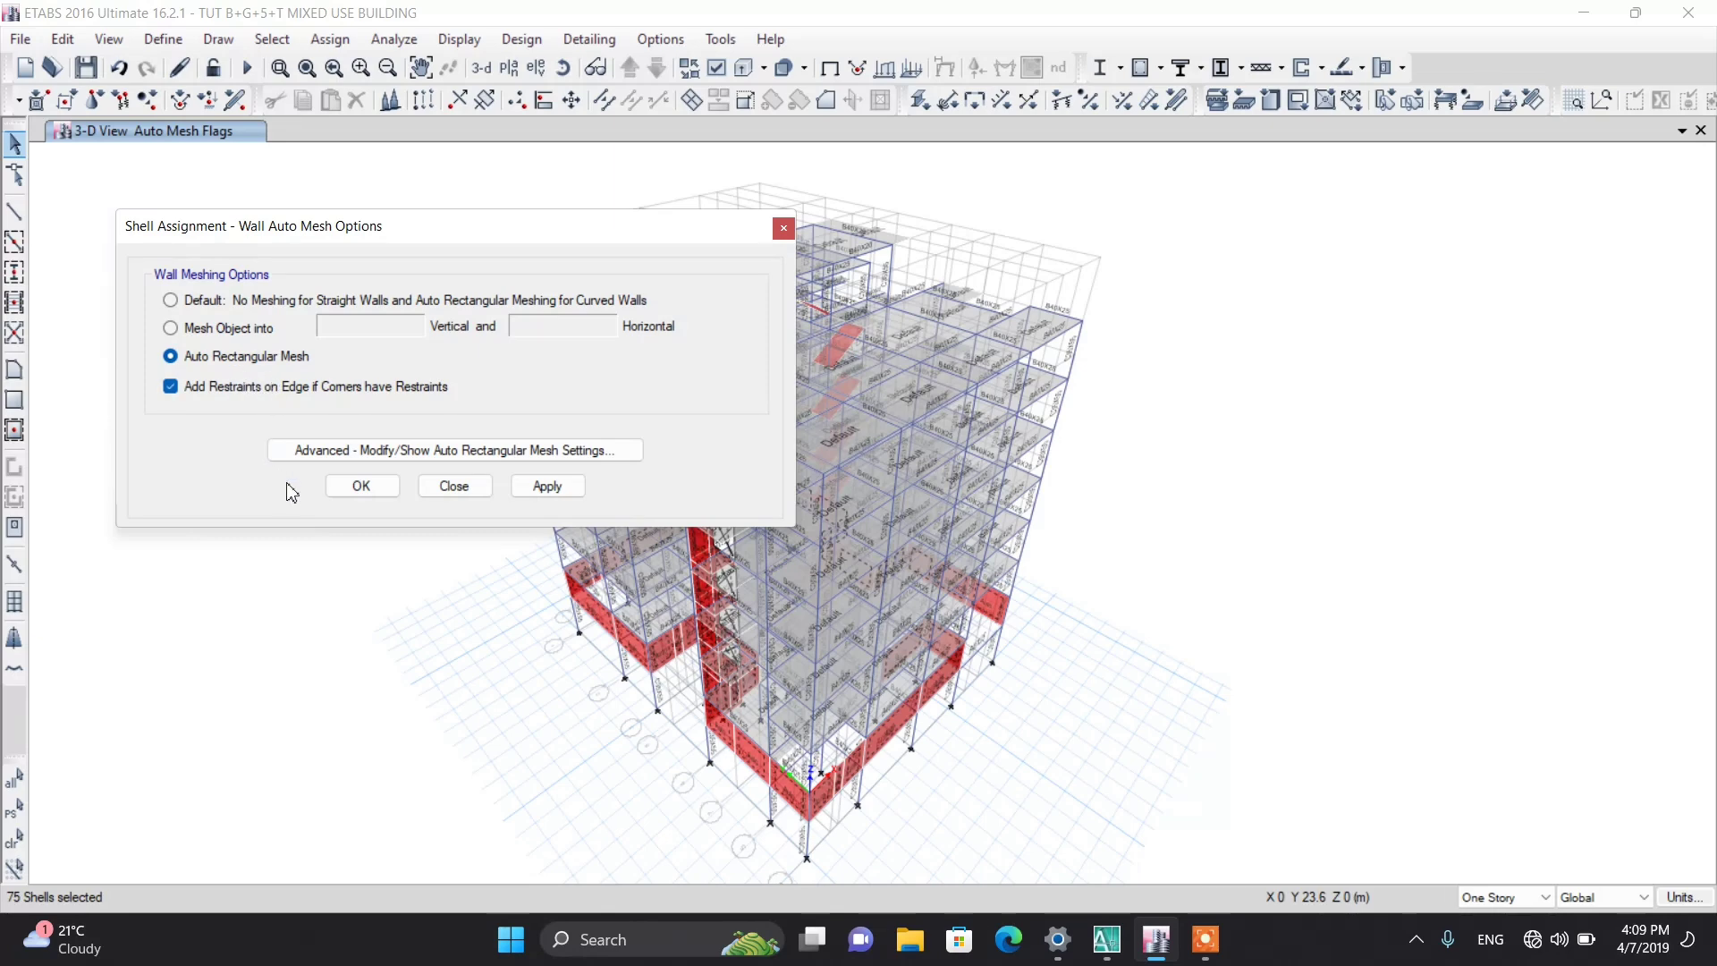
click(349, 494)
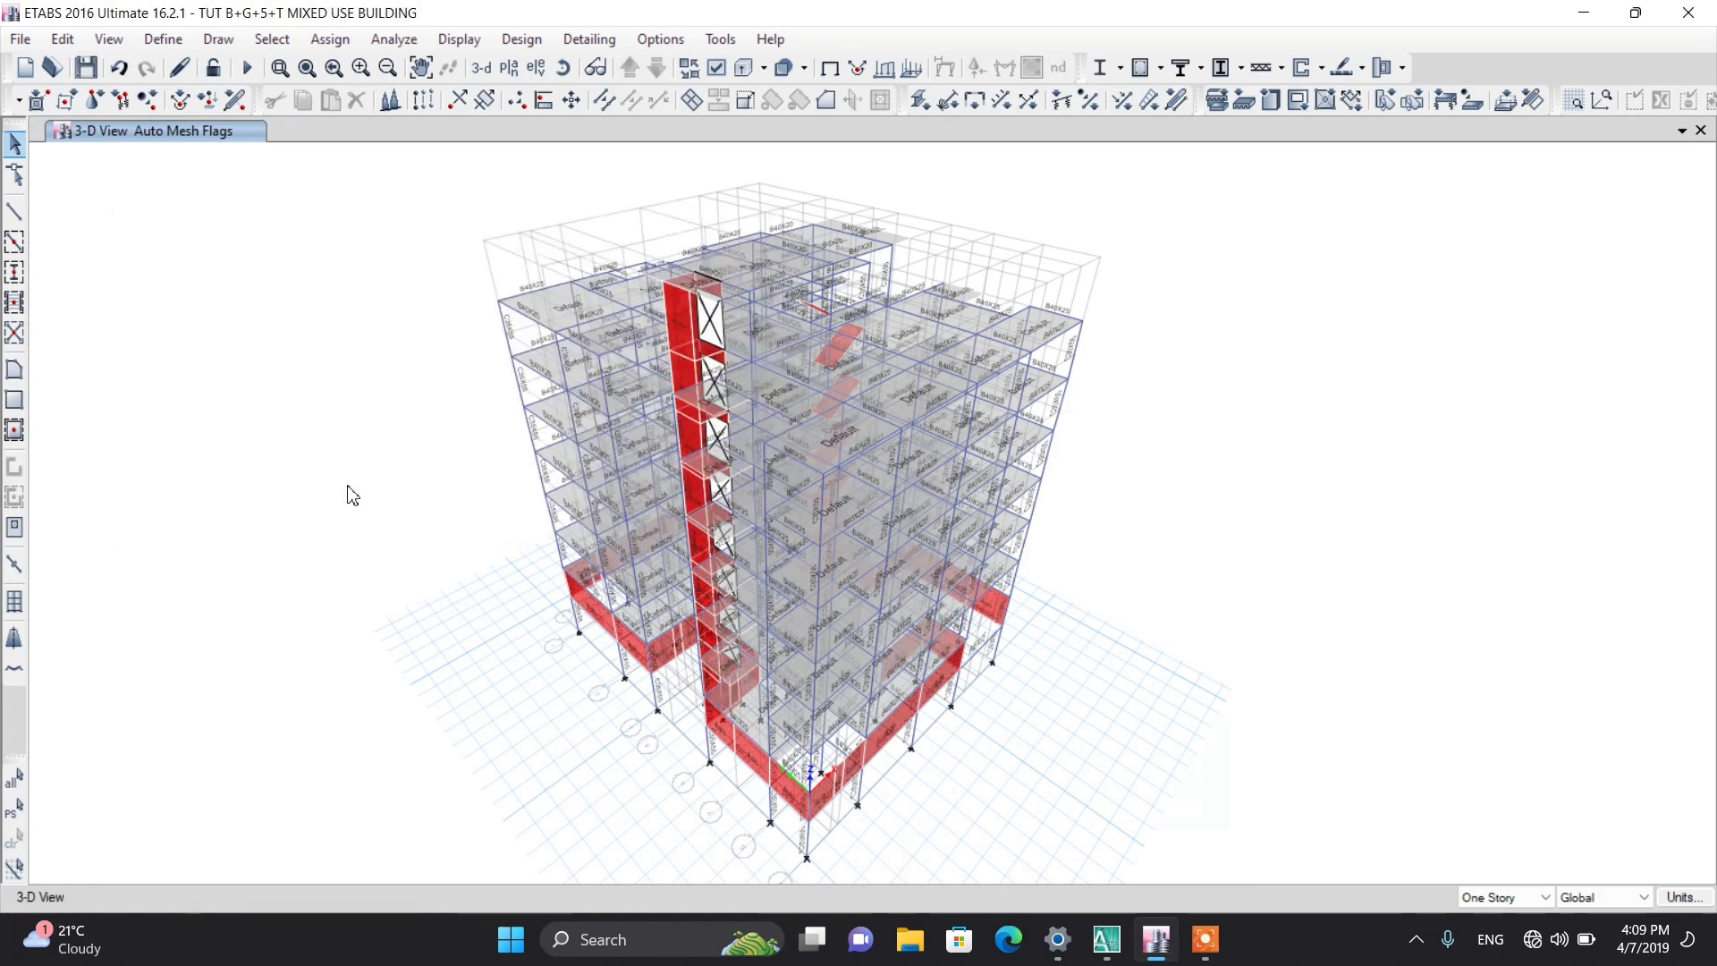
Step: Display the shell analysis mesh in the 3-D view
scroll(677, 345, up, 3)
scroll(673, 339, up, 2)
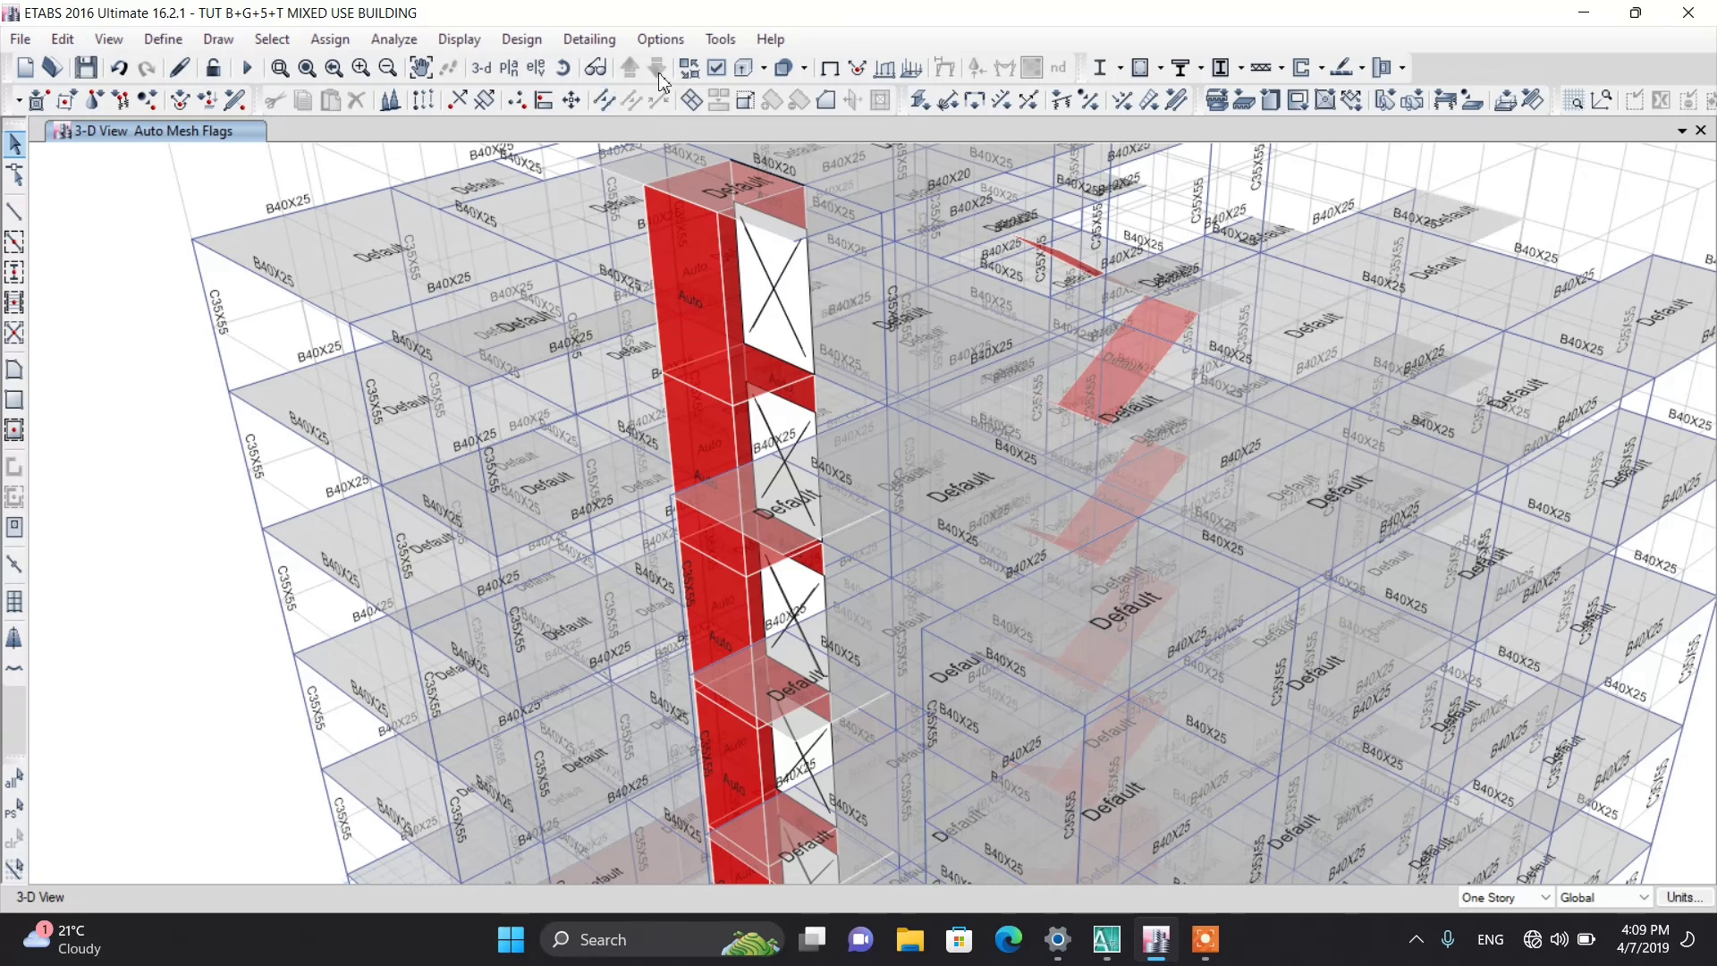
click(716, 68)
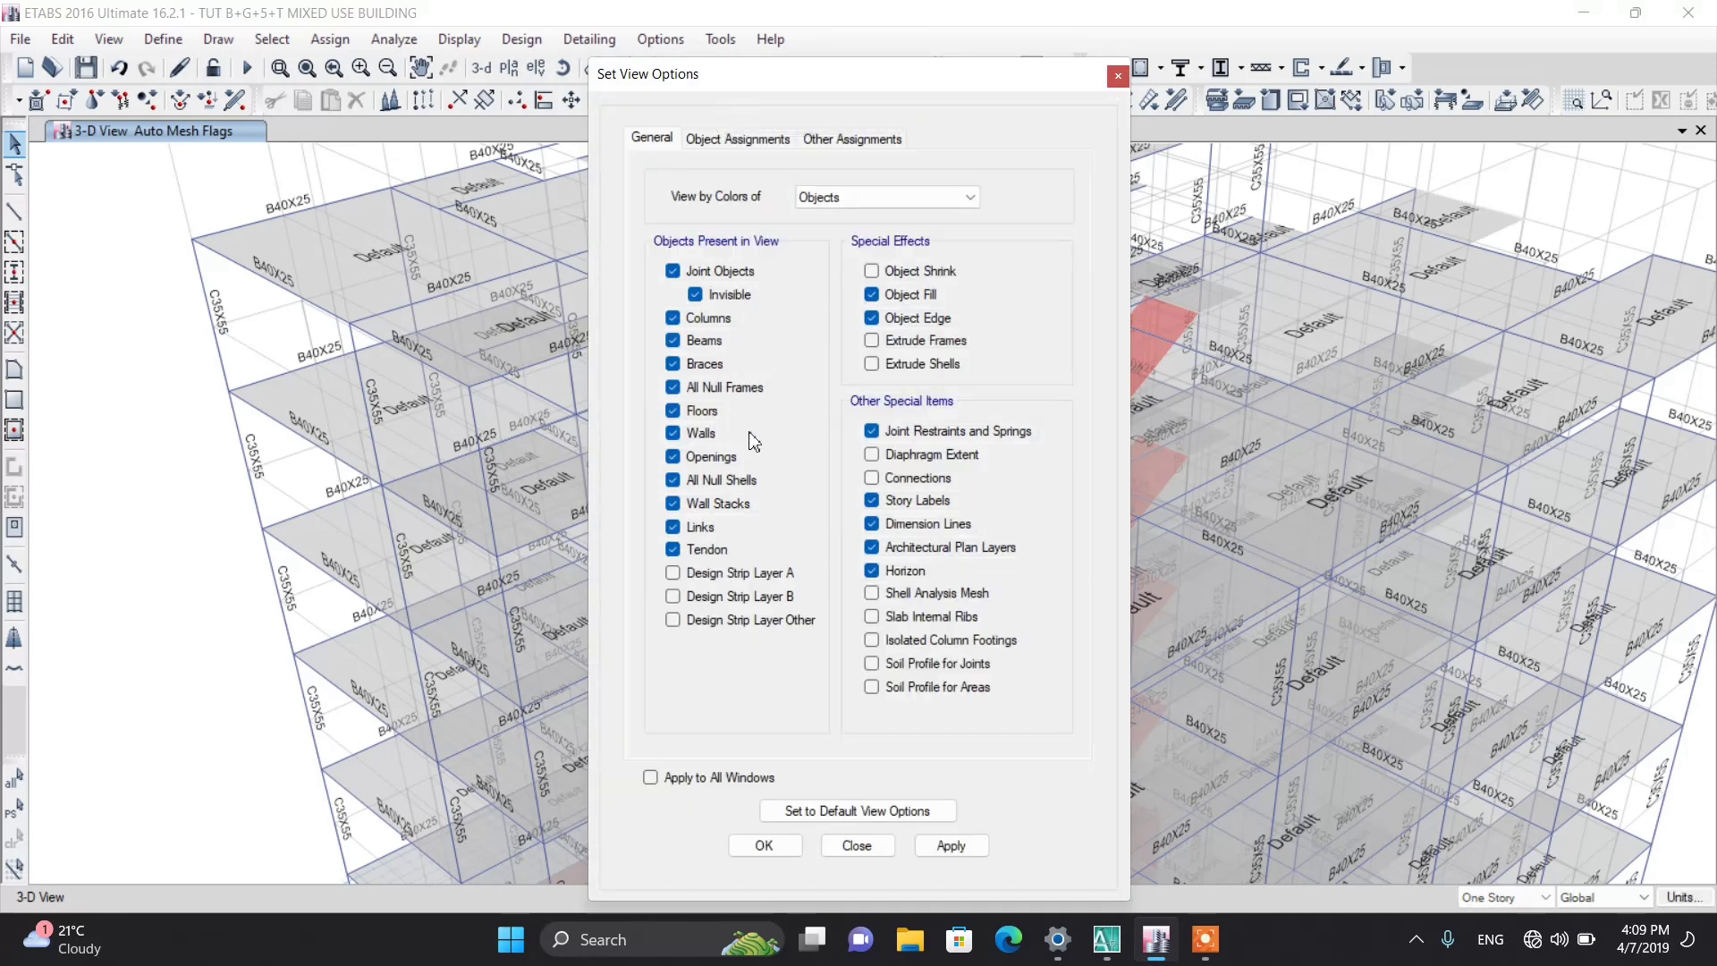
click(892, 595)
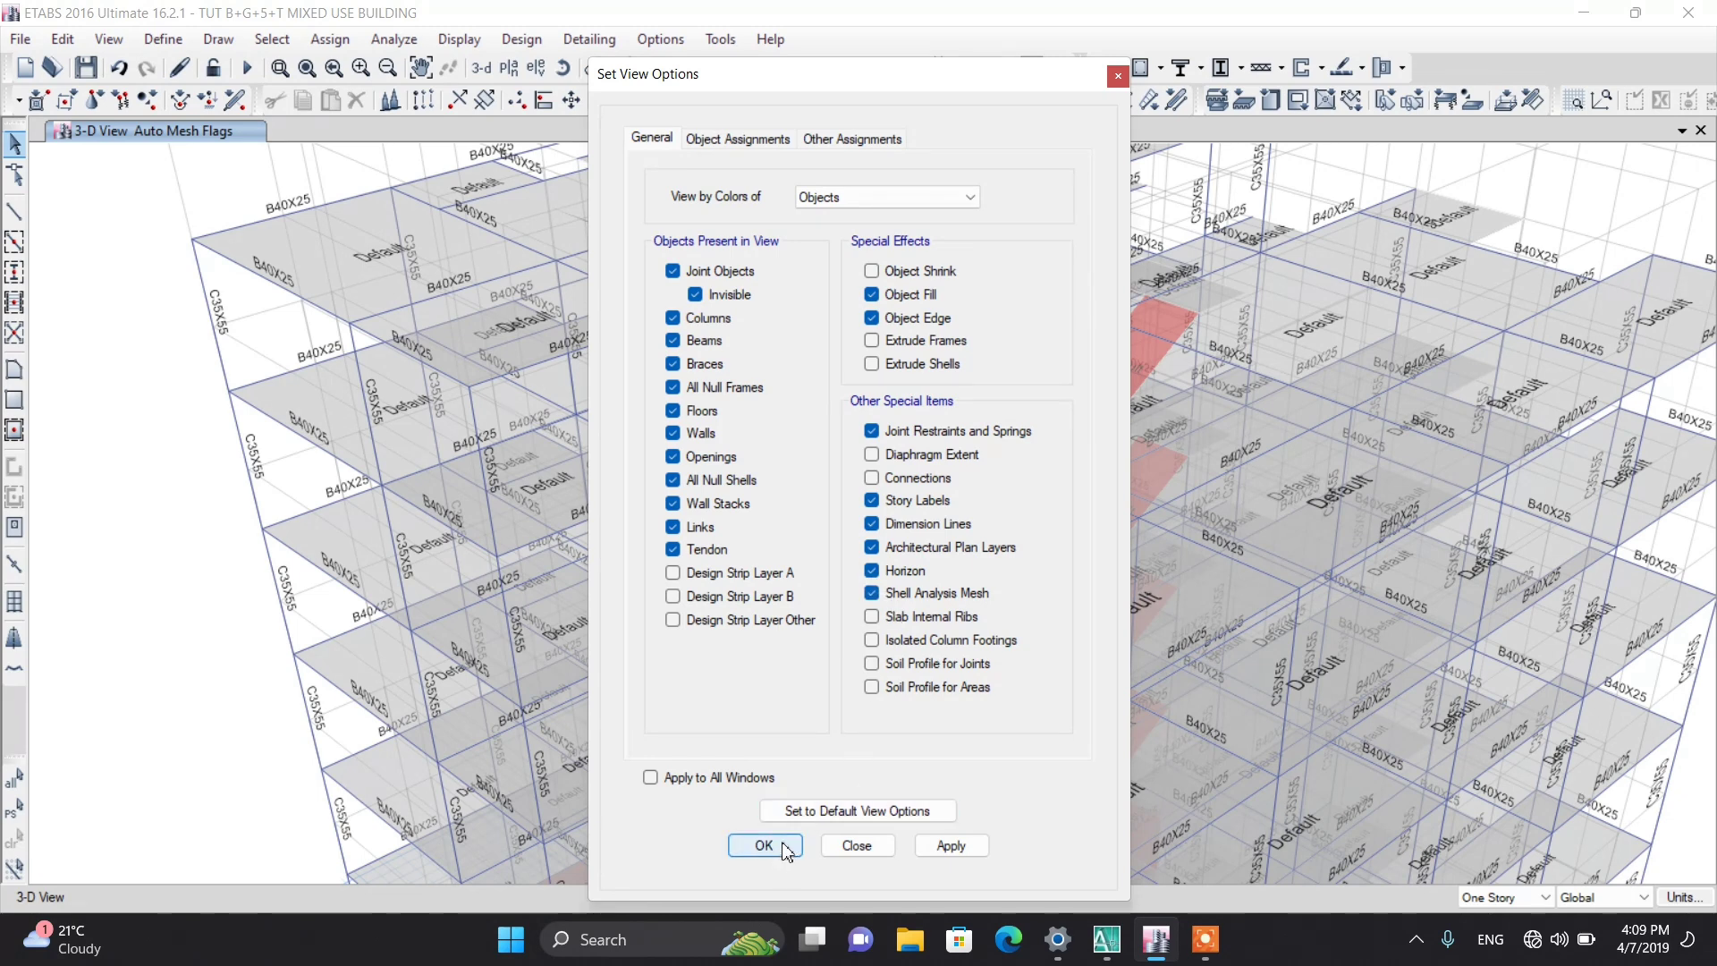
click(763, 852)
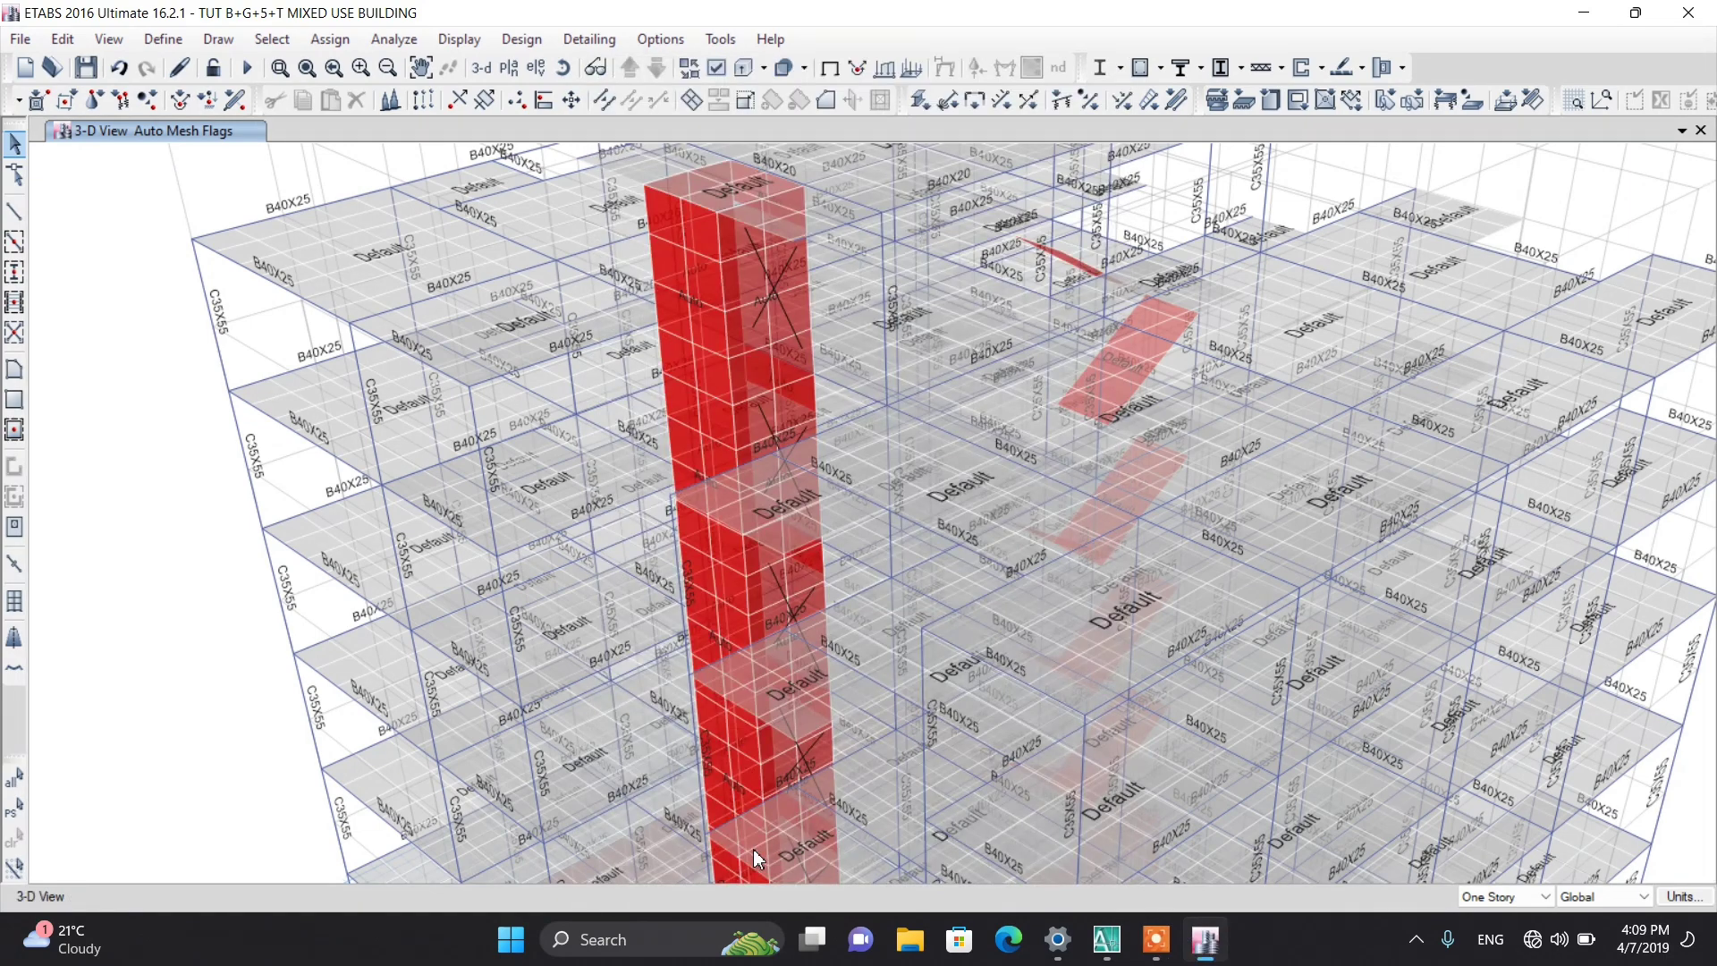
Step: Examine the mesh on the shaft walls, the basement walls and the floor slabs
scroll(692, 310, down, 5)
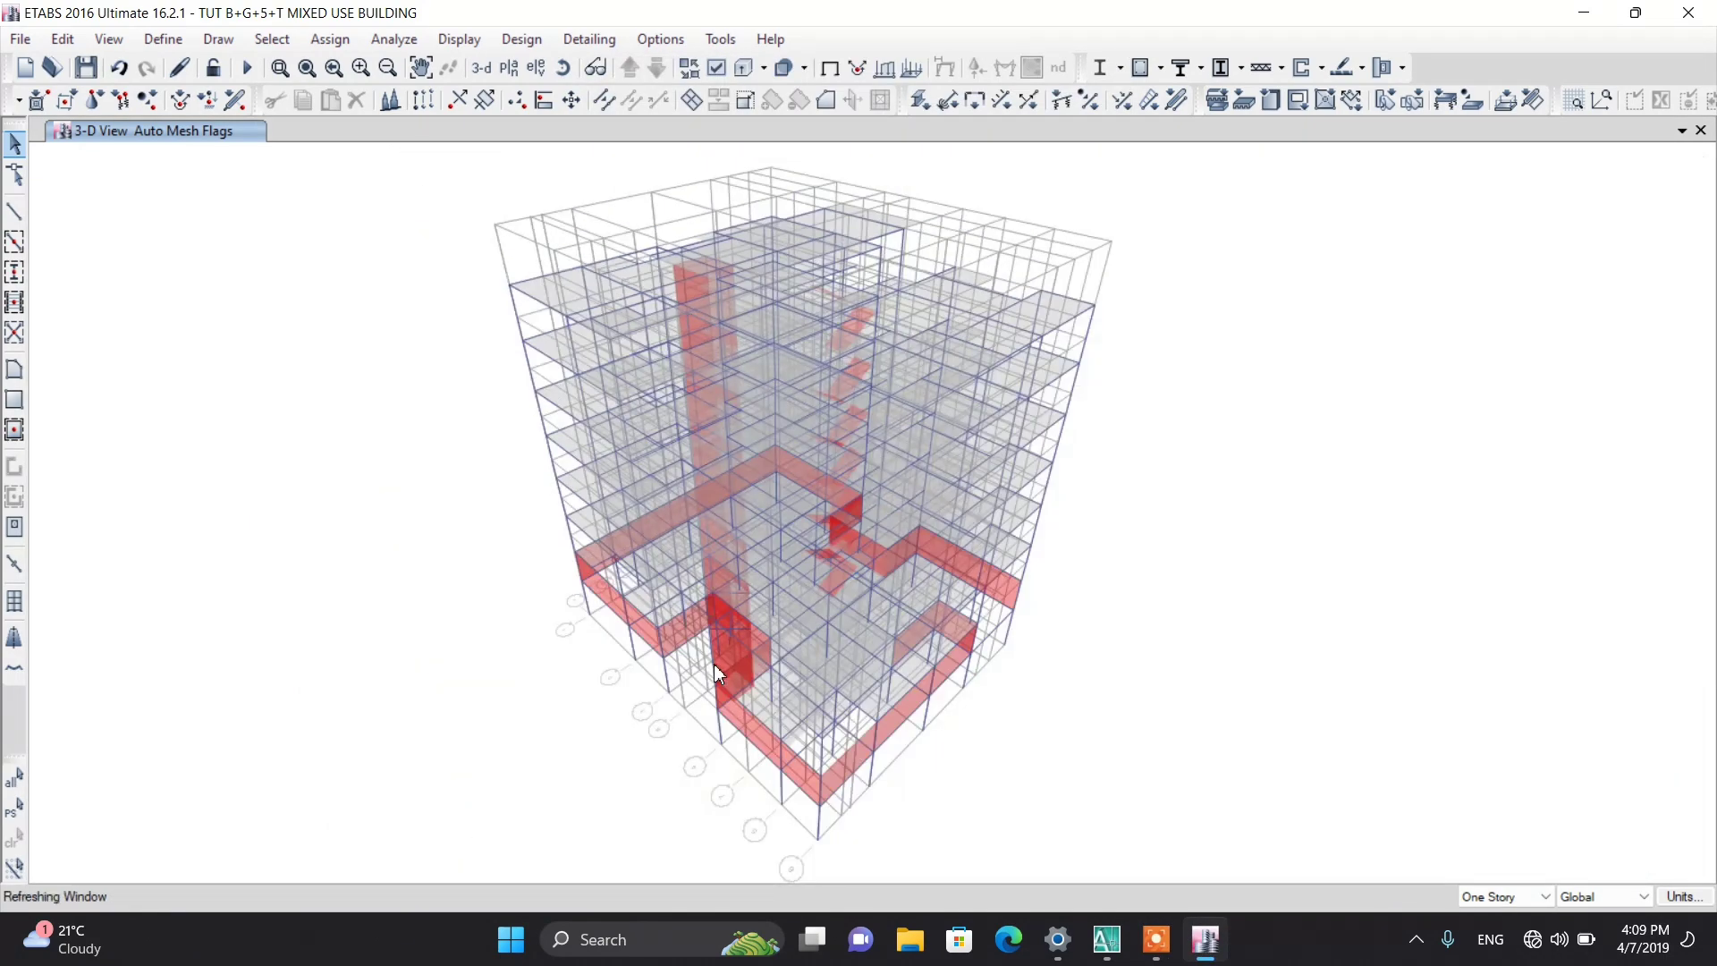
scroll(714, 663, up, 5)
scroll(702, 565, down, 5)
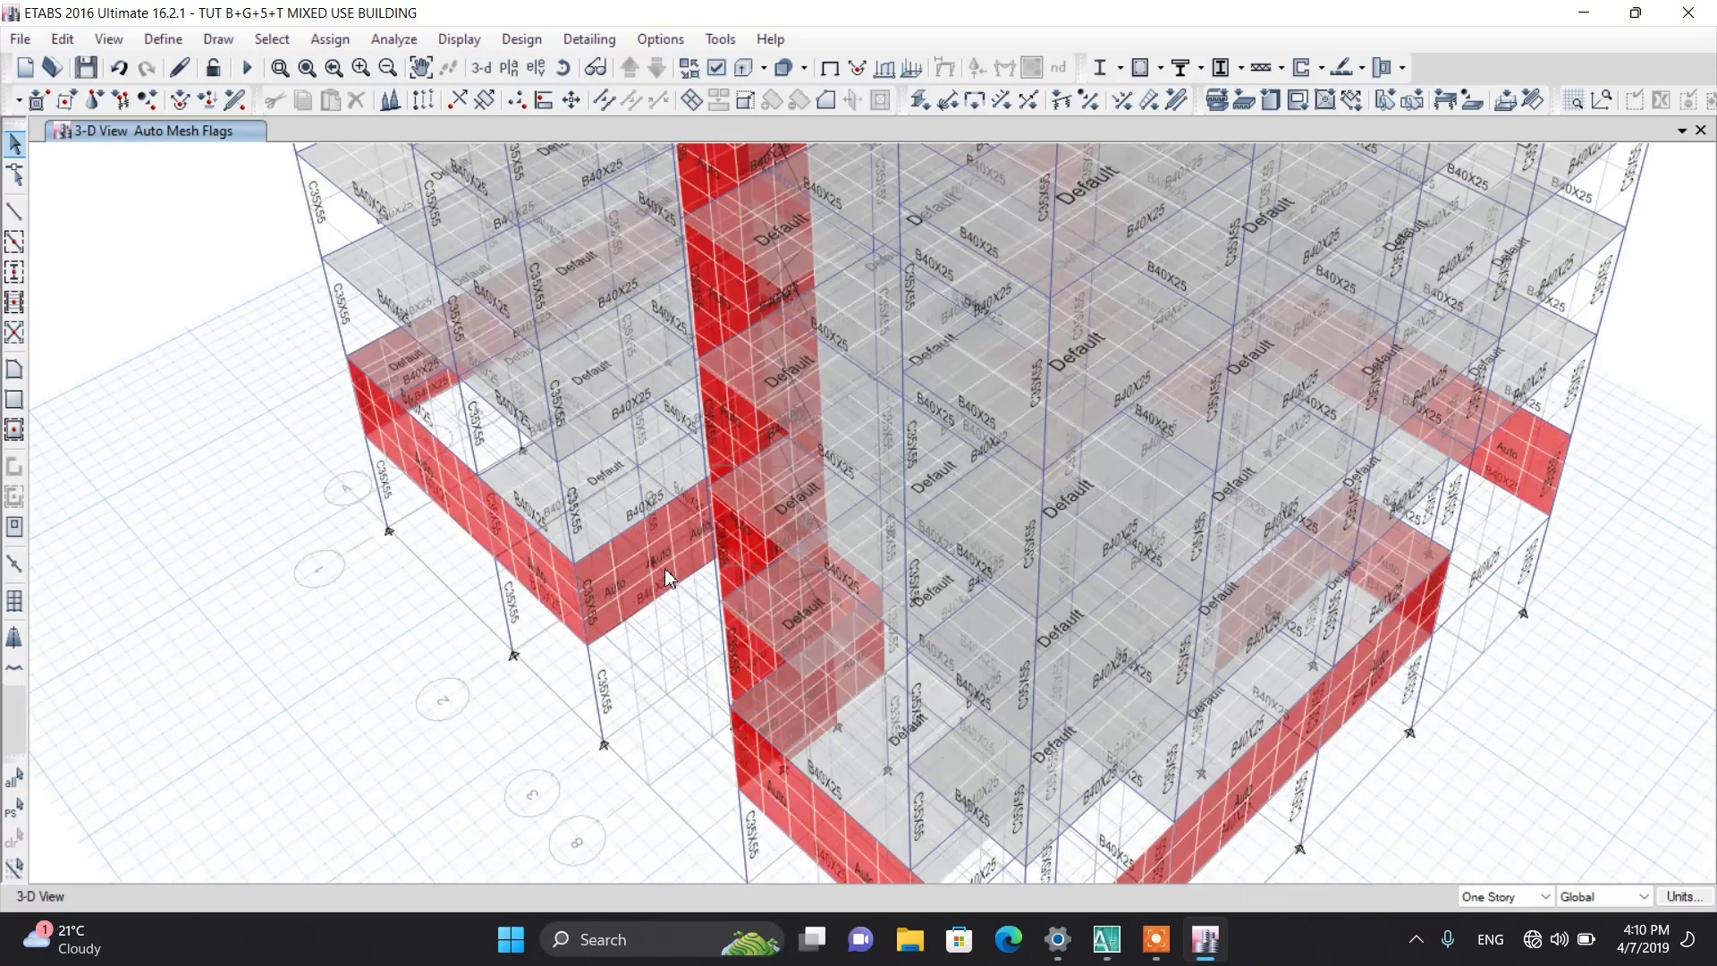
scroll(501, 532, up, 6)
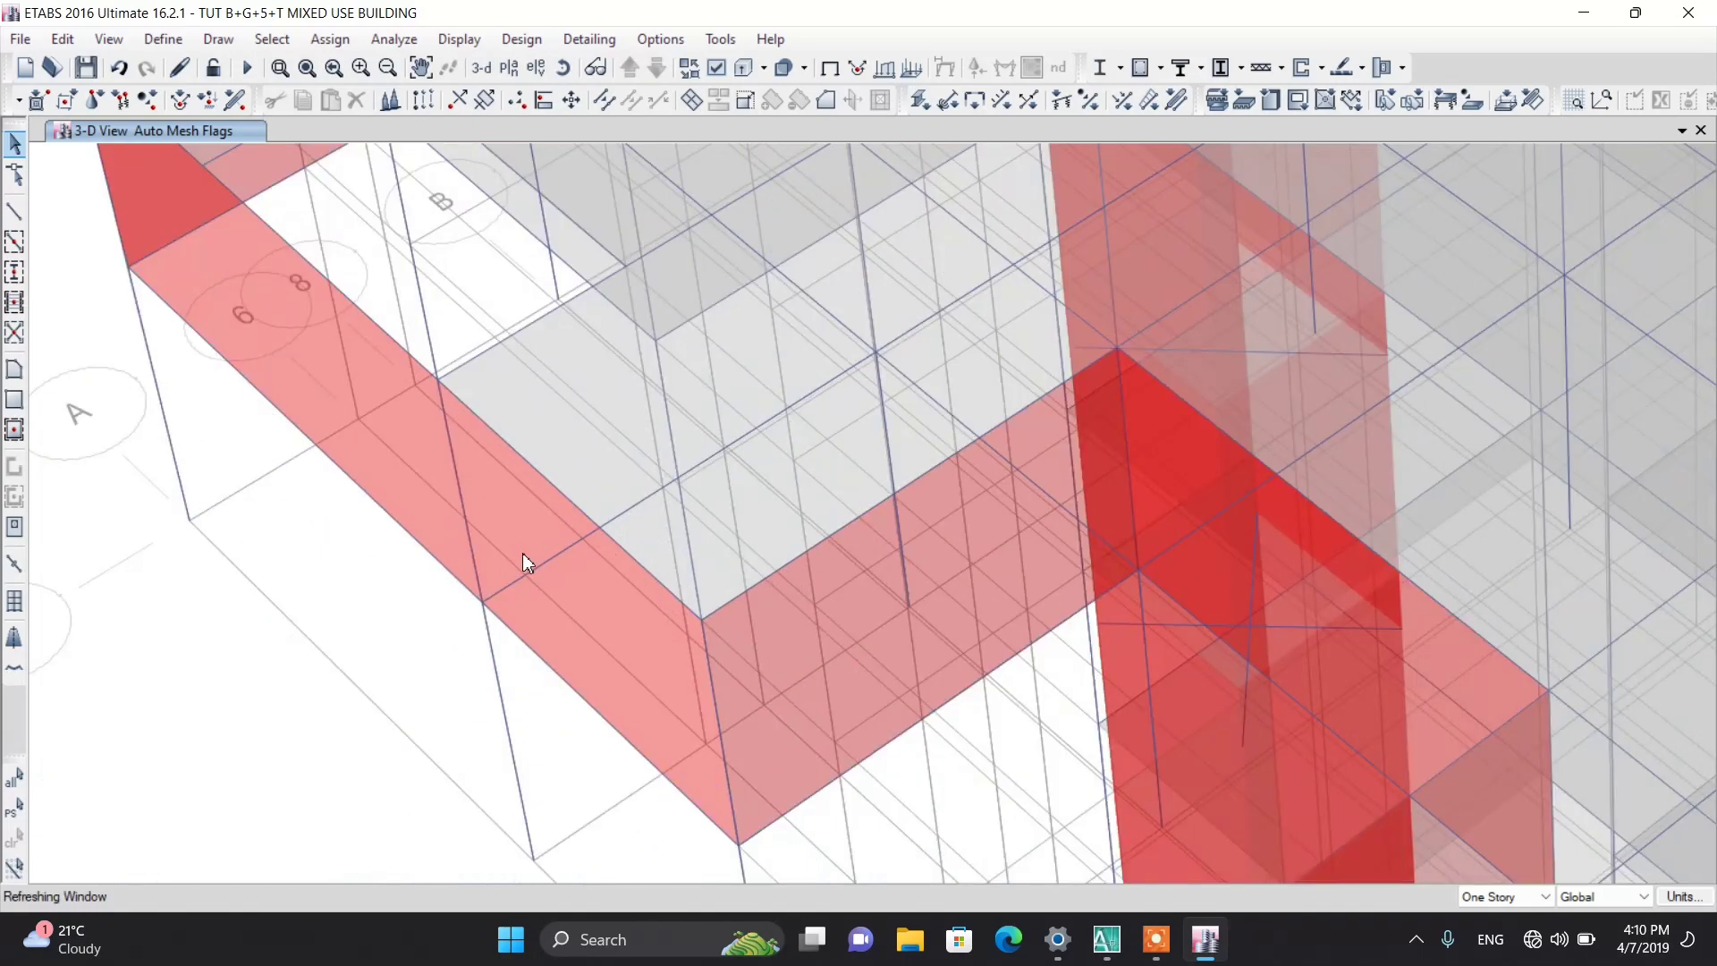
scroll(585, 653, down, 5)
scroll(587, 675, down, 3)
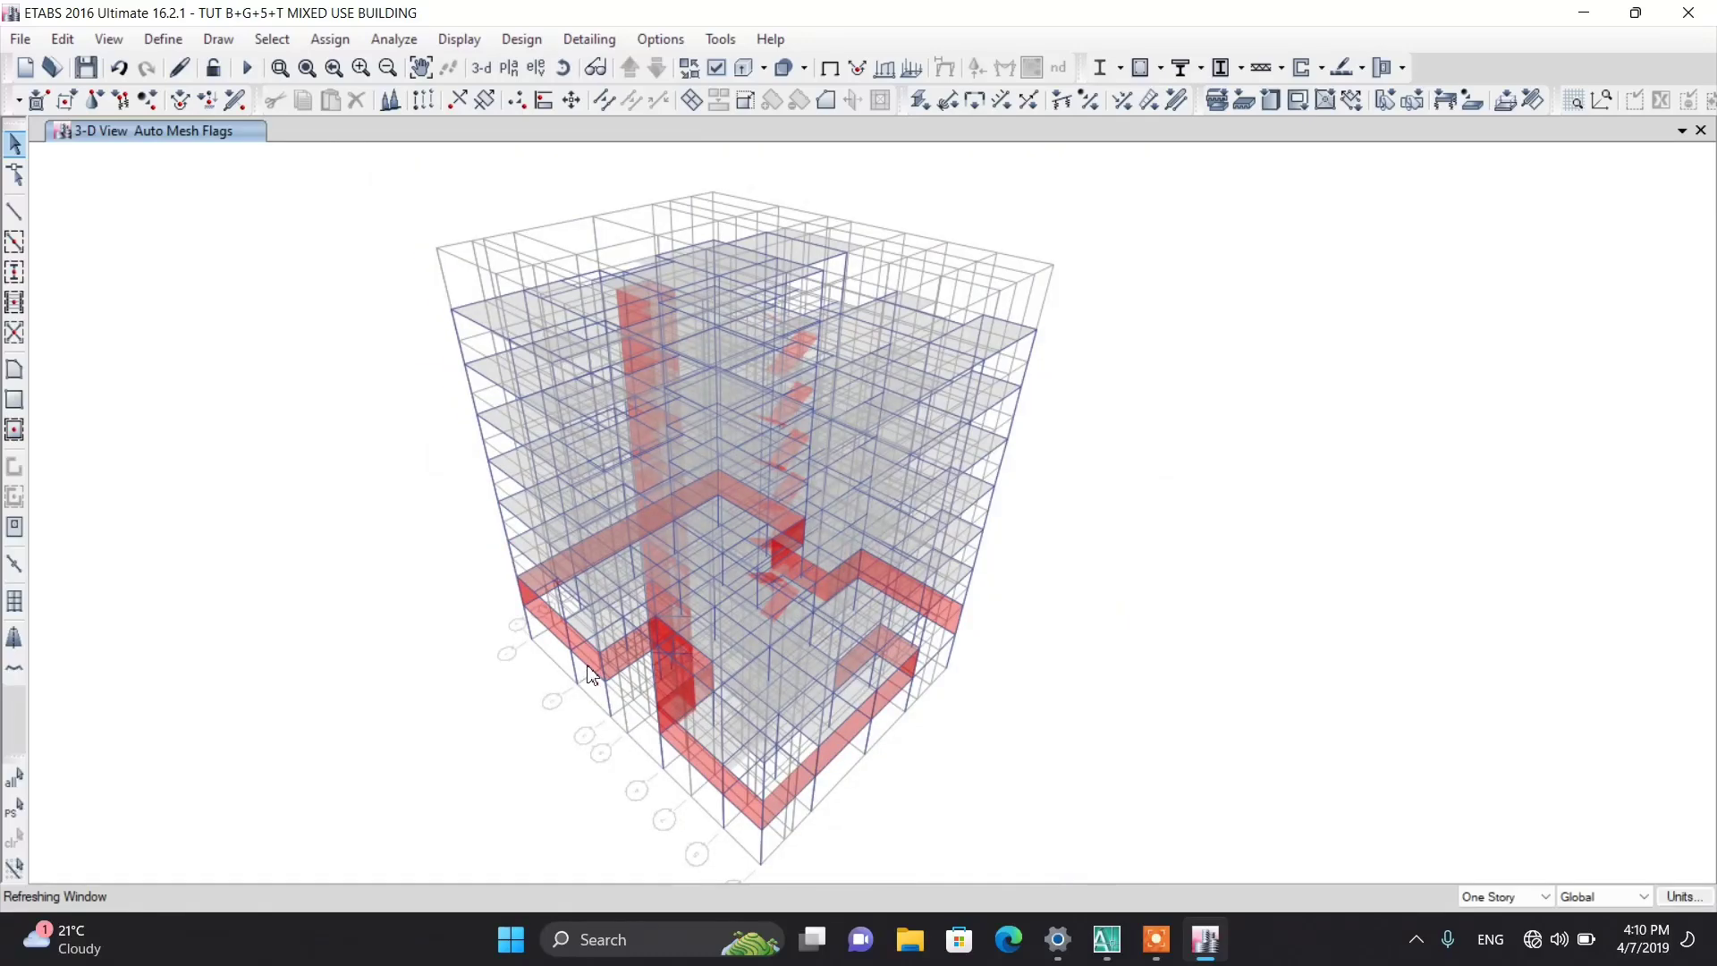
scroll(619, 420, up, 6)
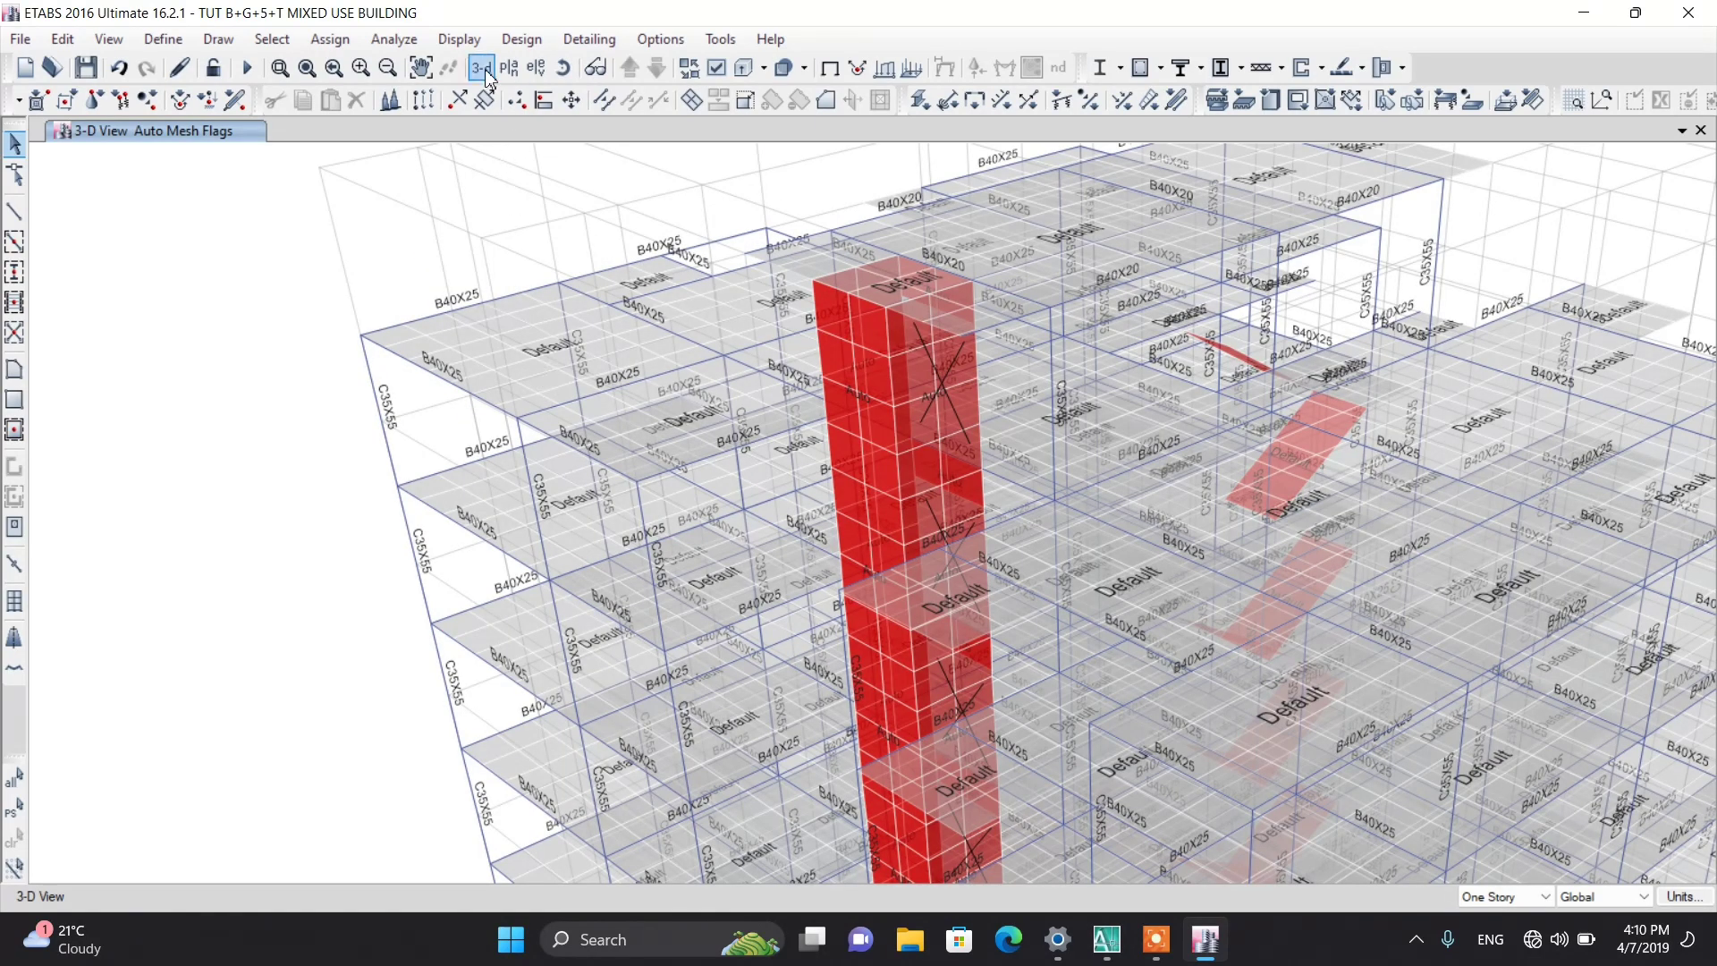
Step: Try 0.5 m as the approximate maximum mesh size for automatic floor meshing and set it back to 1 m
click(396, 41)
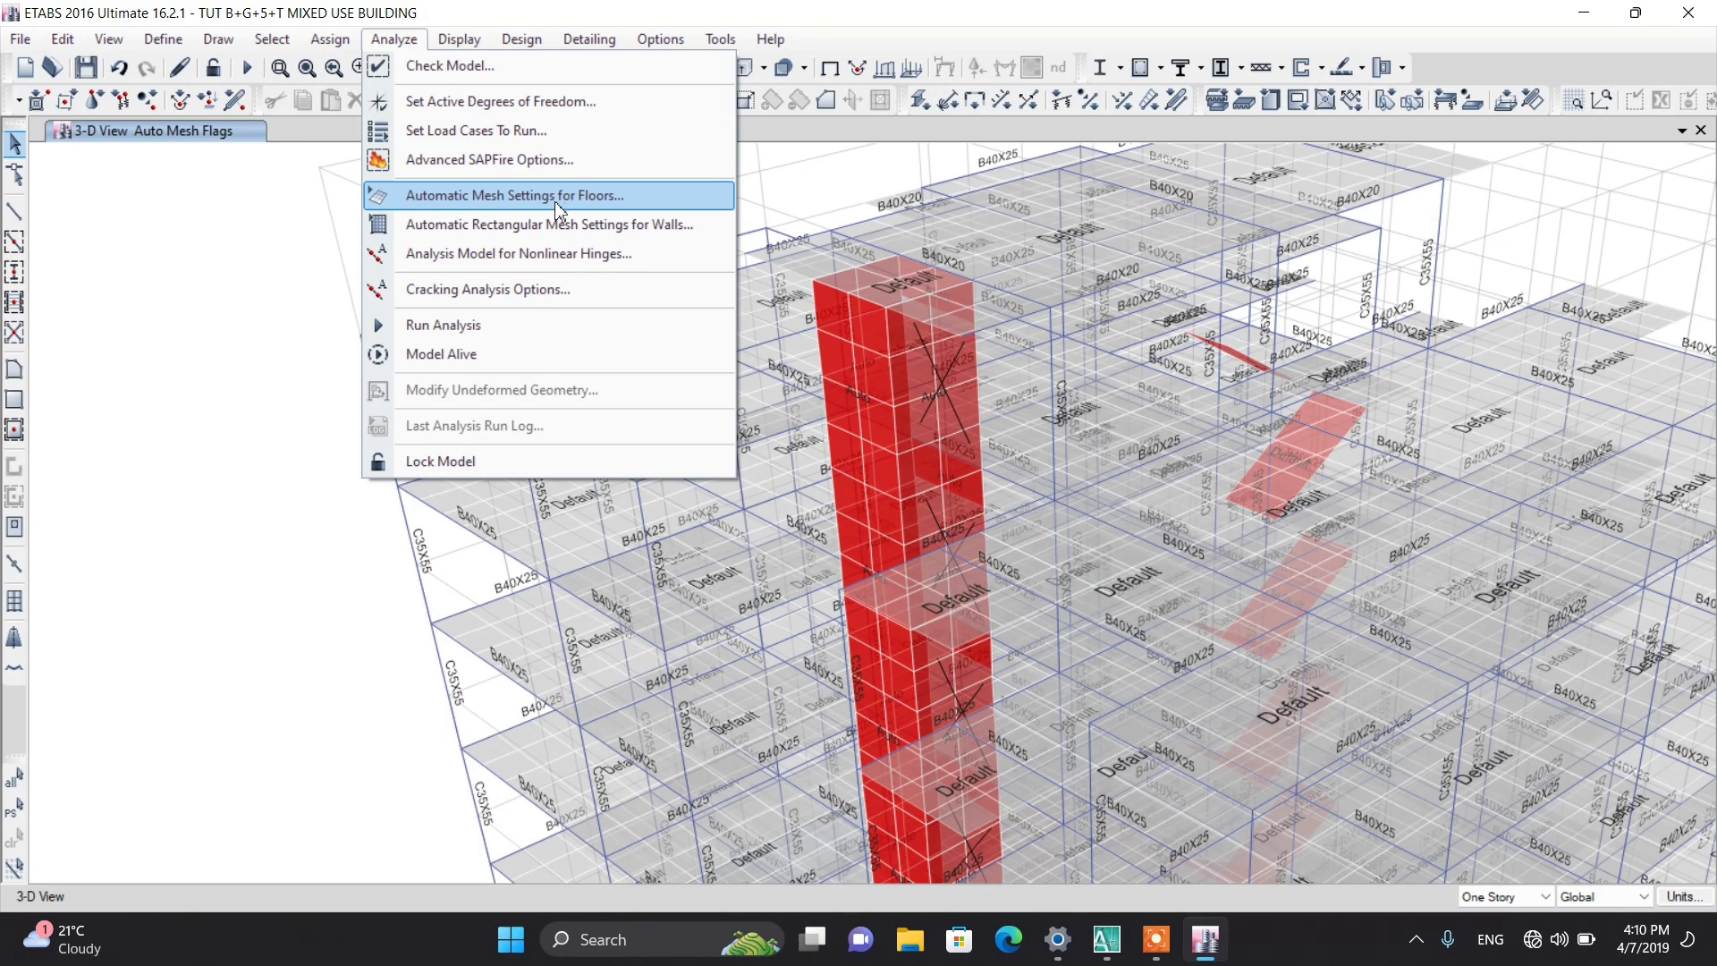
click(520, 201)
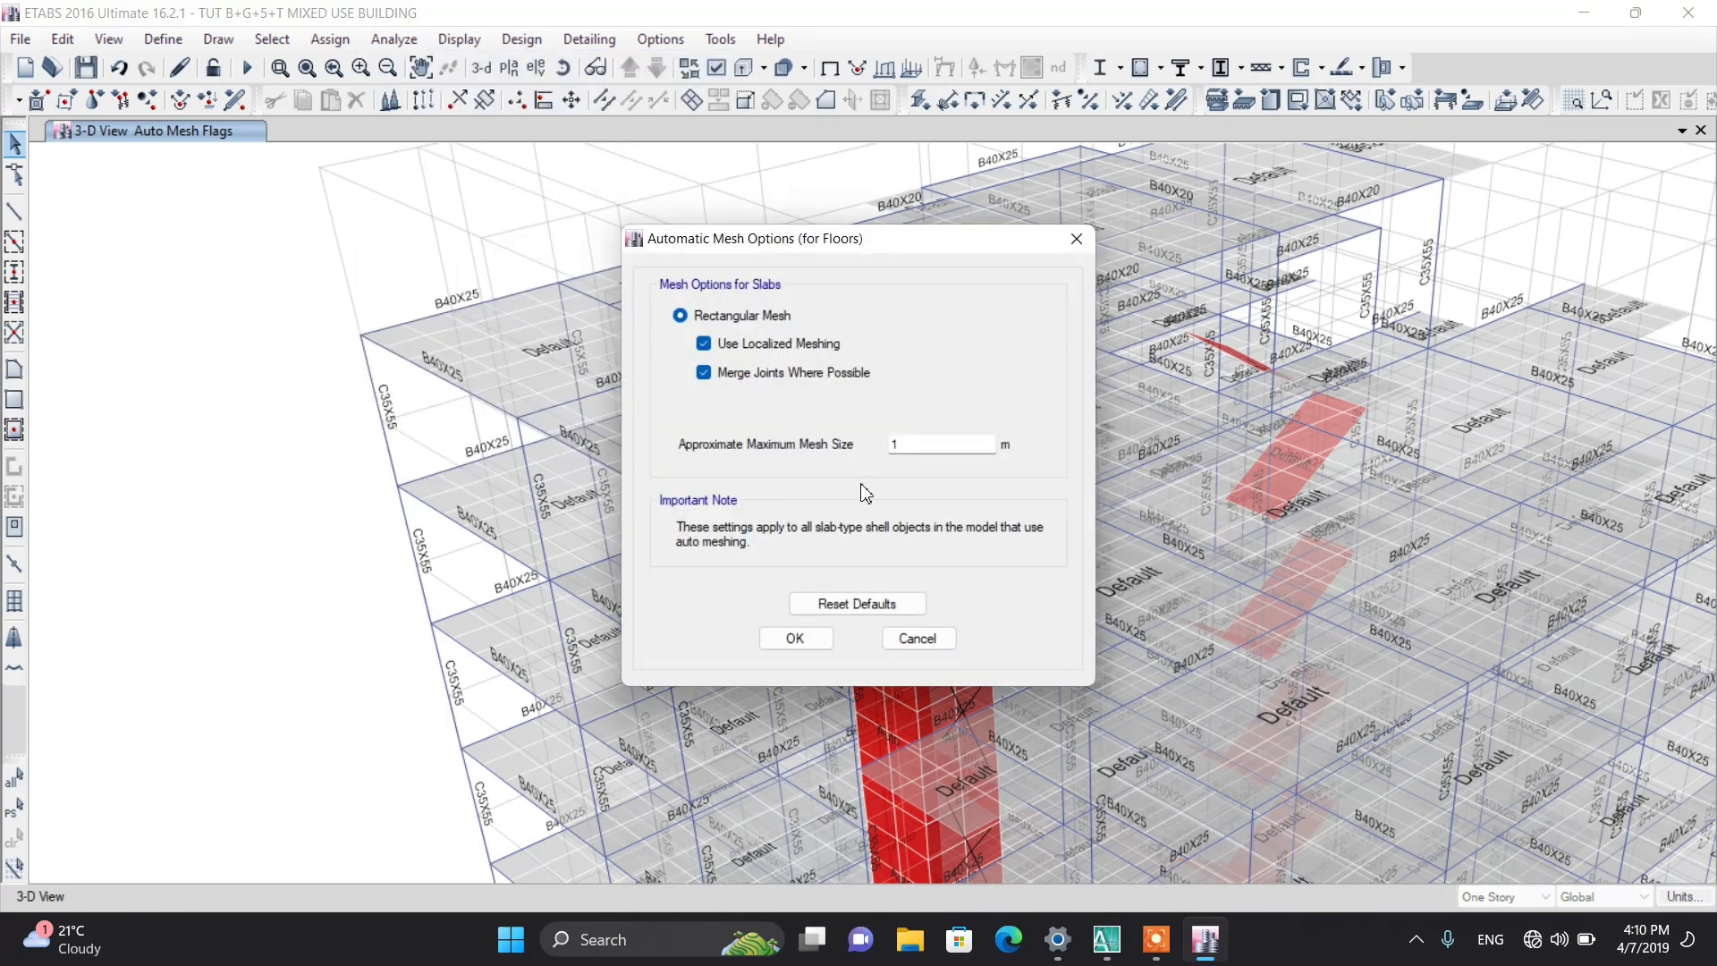
click(910, 445)
key(BackSpace)
text(0.5)
key(BackSpace)
key(BackSpace)
key(BackSpace)
text(1)
click(795, 638)
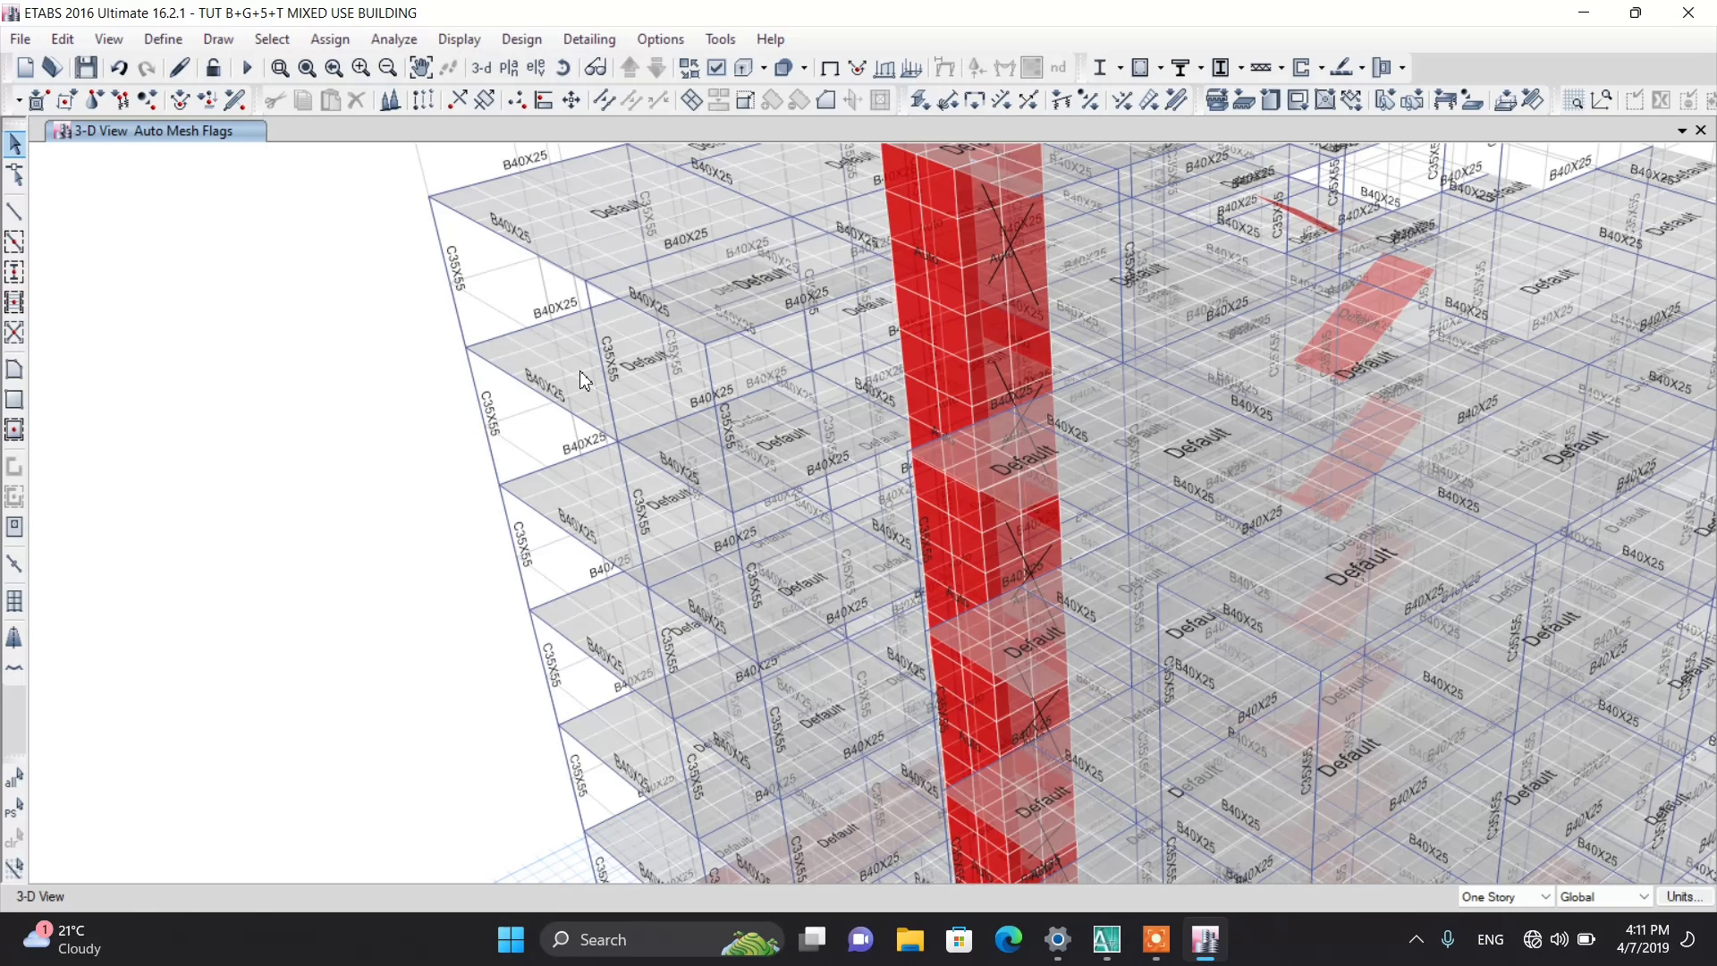
scroll(425, 375, down, 4)
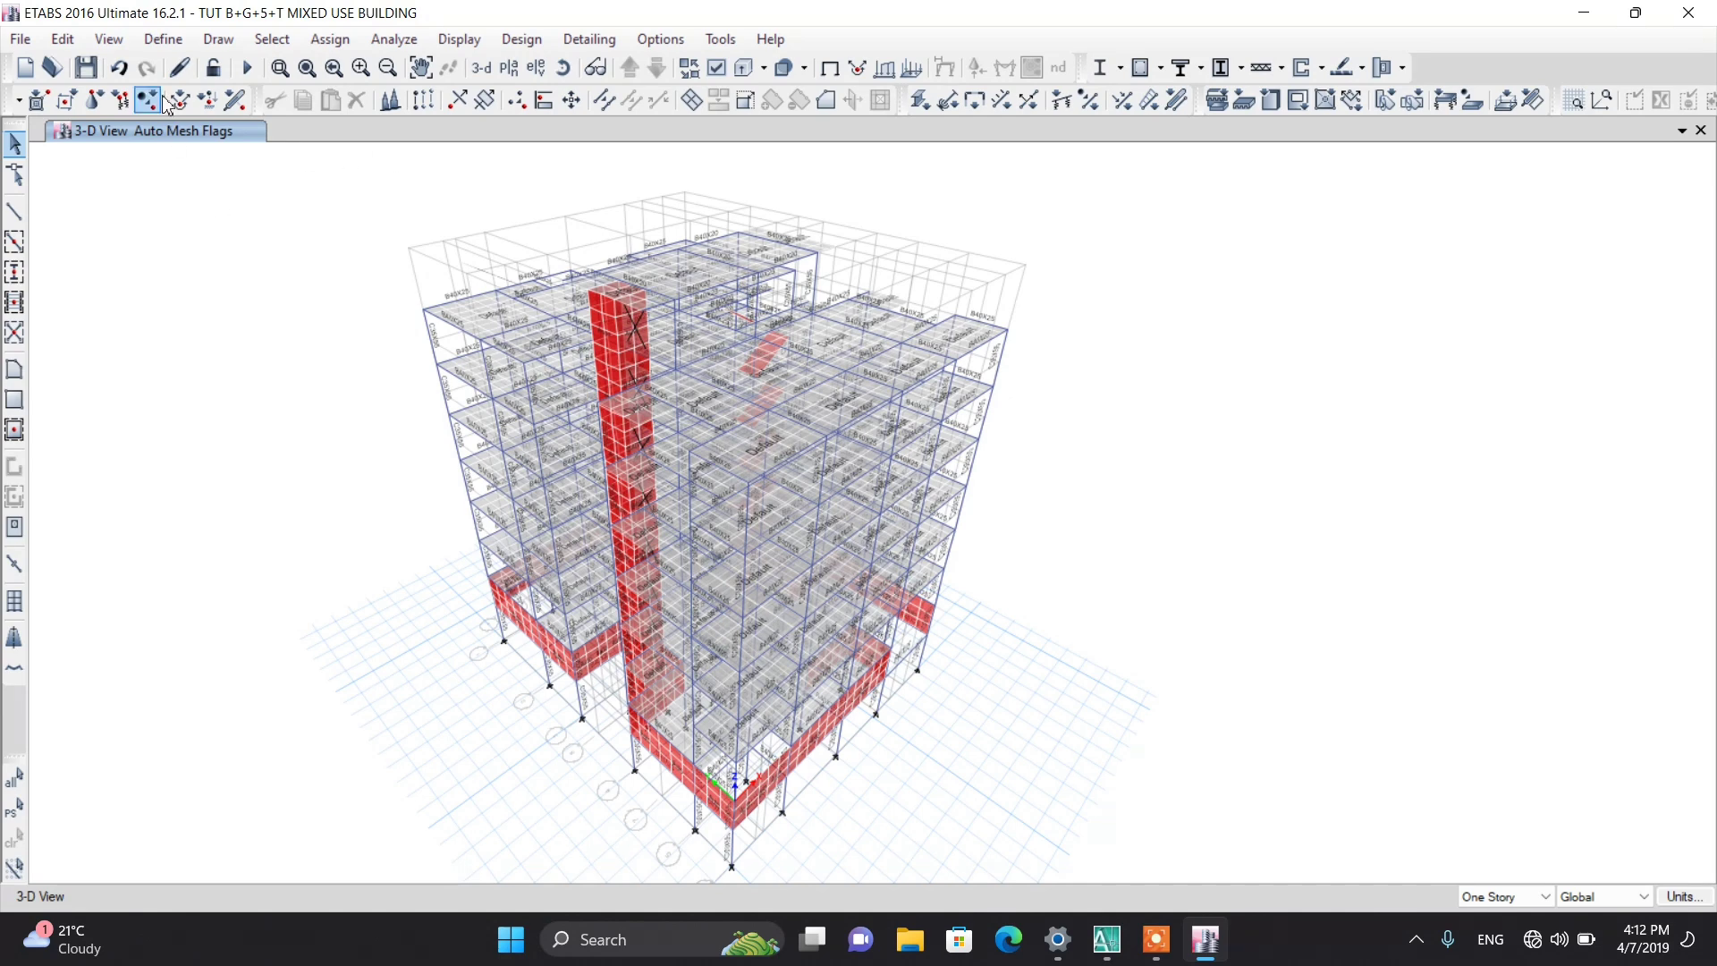
click(270, 41)
mouse_move(297, 72)
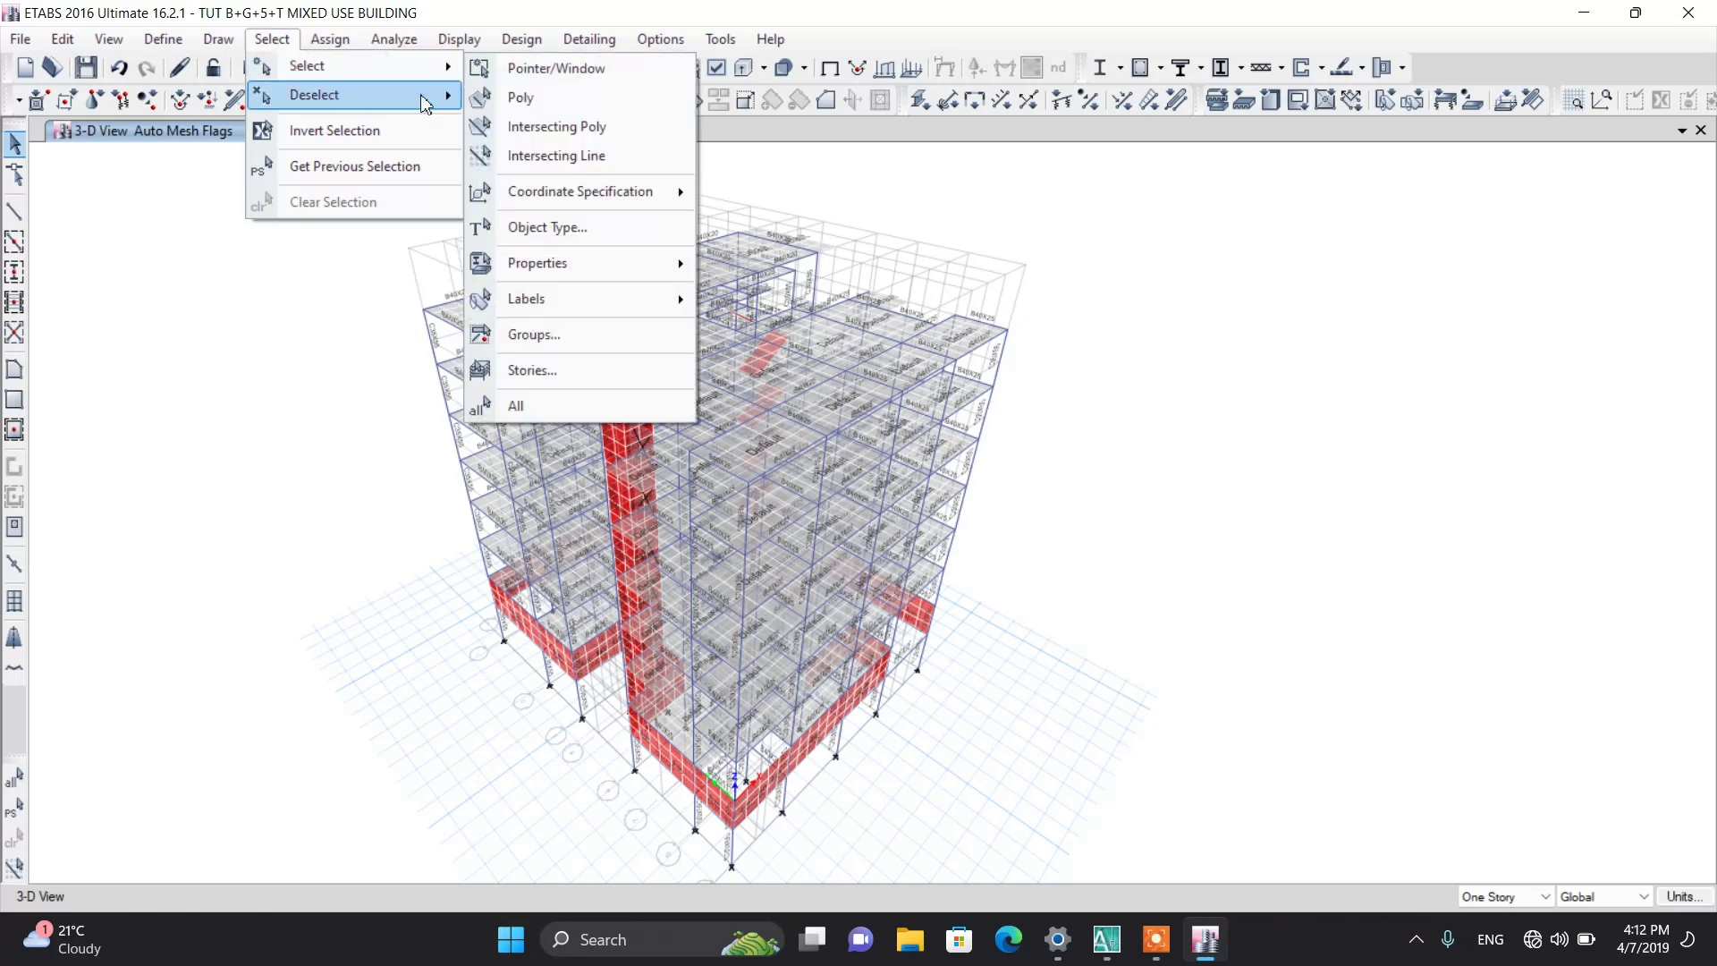
mouse_move(540, 267)
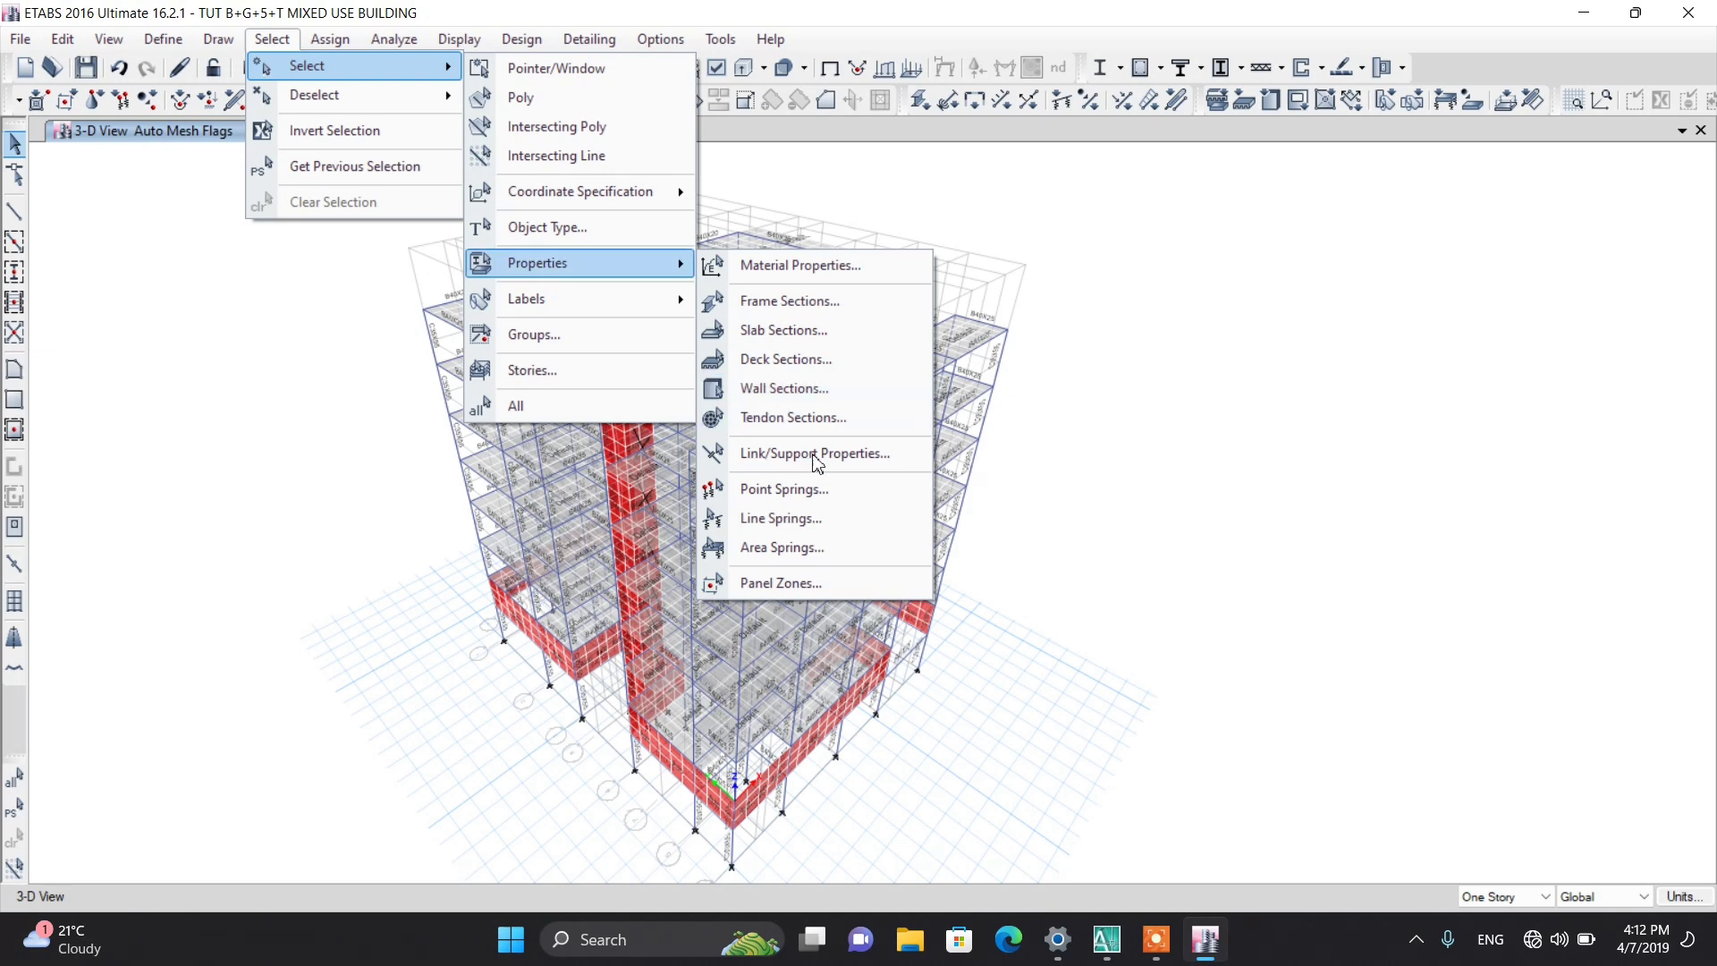
click(775, 330)
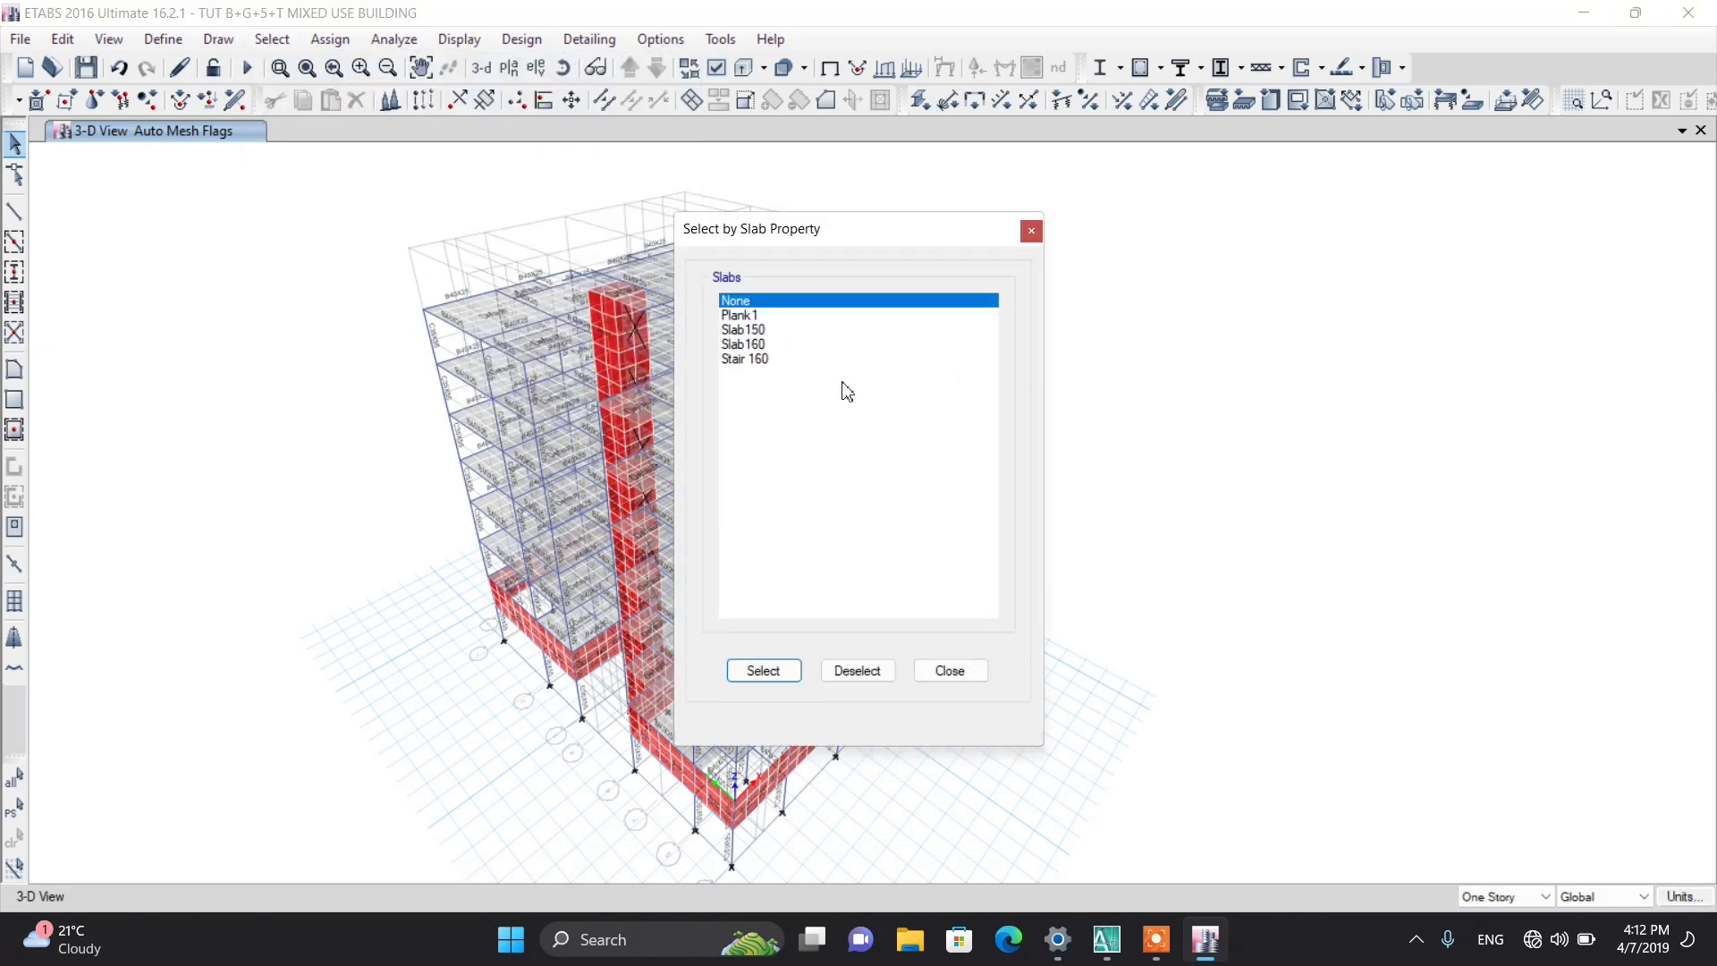
click(759, 332)
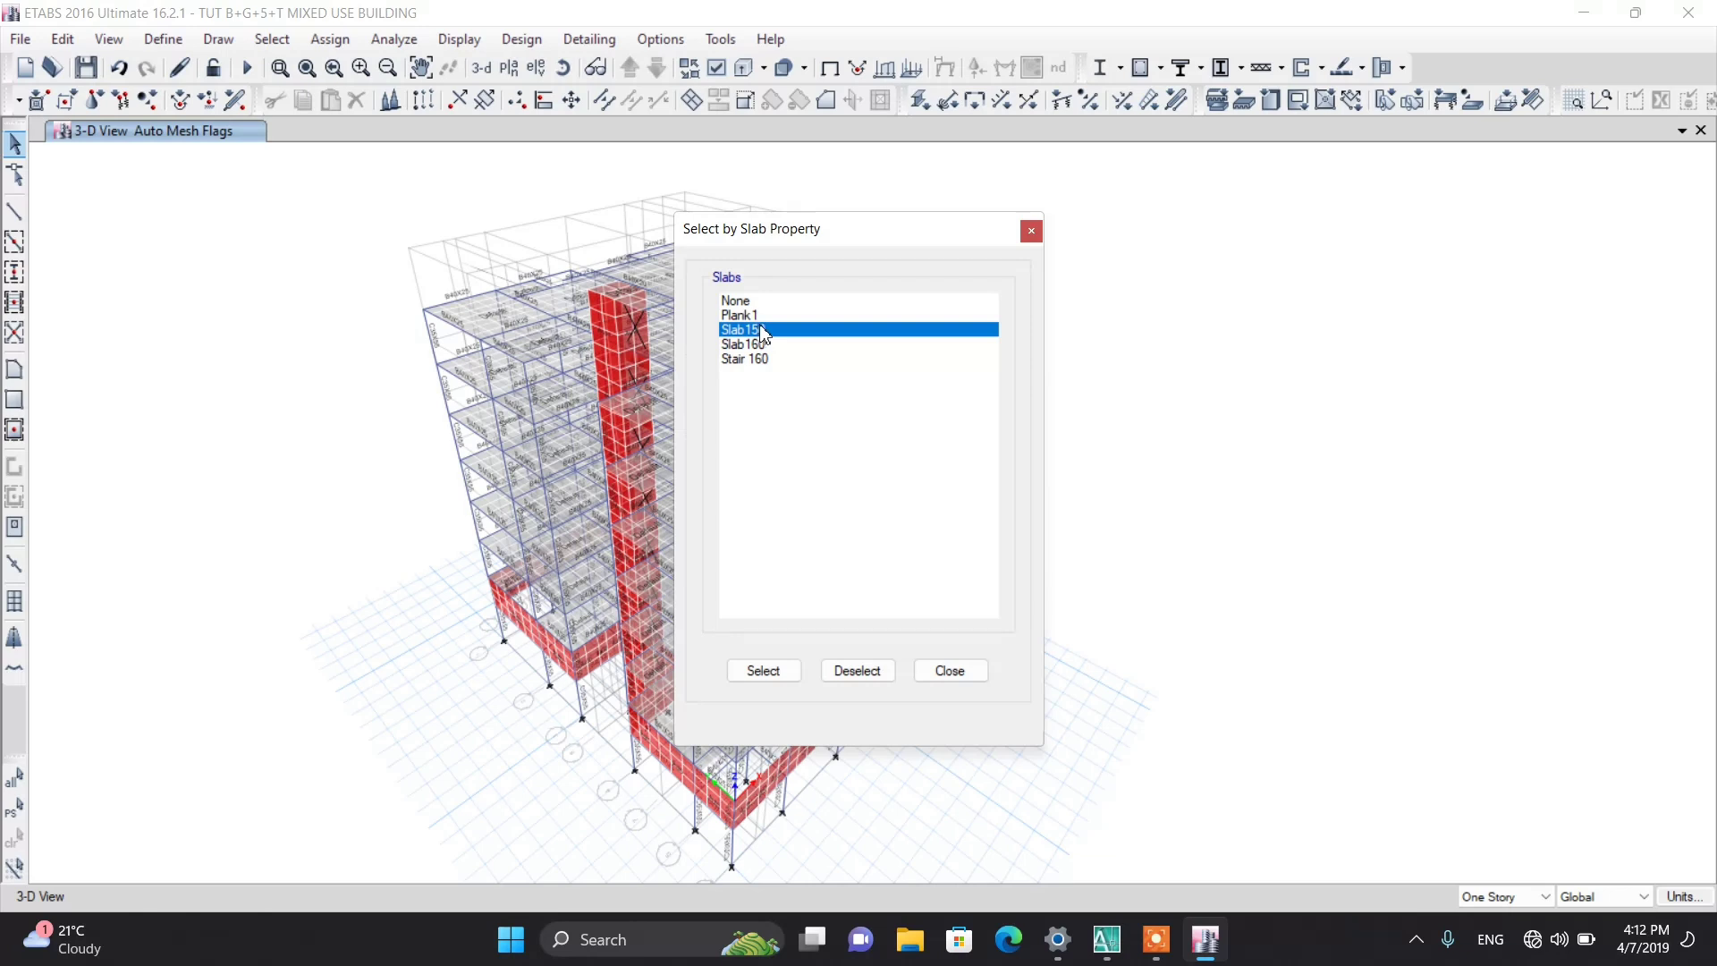
ctrl+click(768, 345)
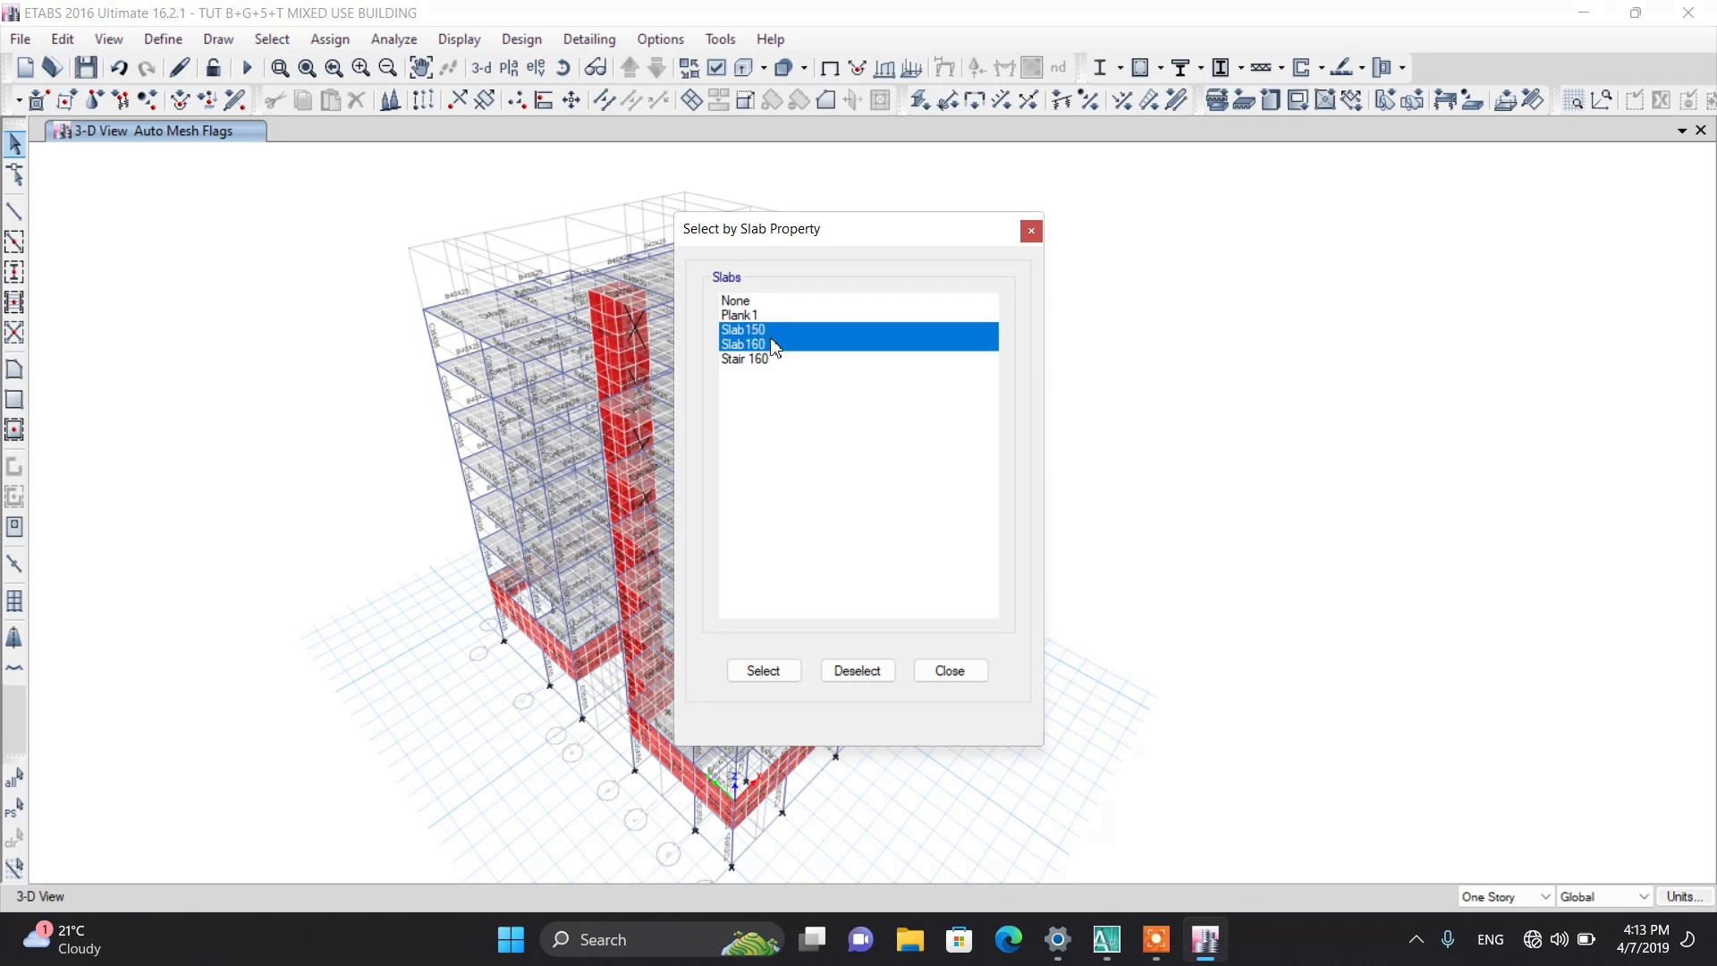
click(776, 683)
click(949, 671)
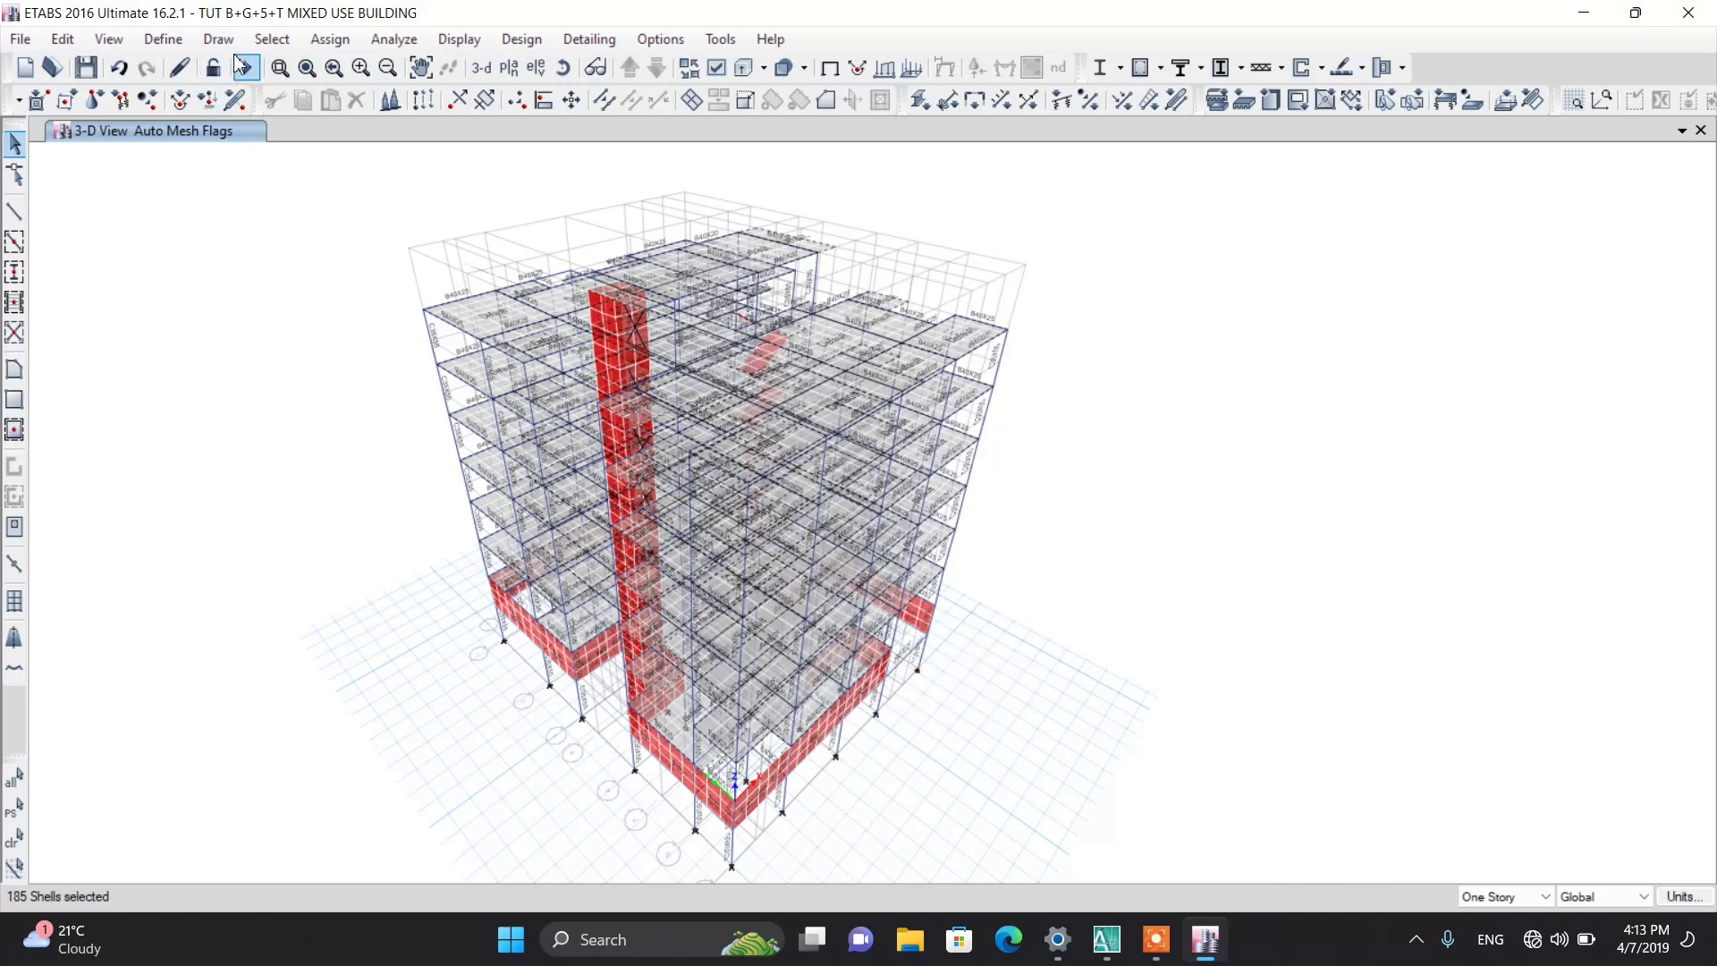
click(327, 45)
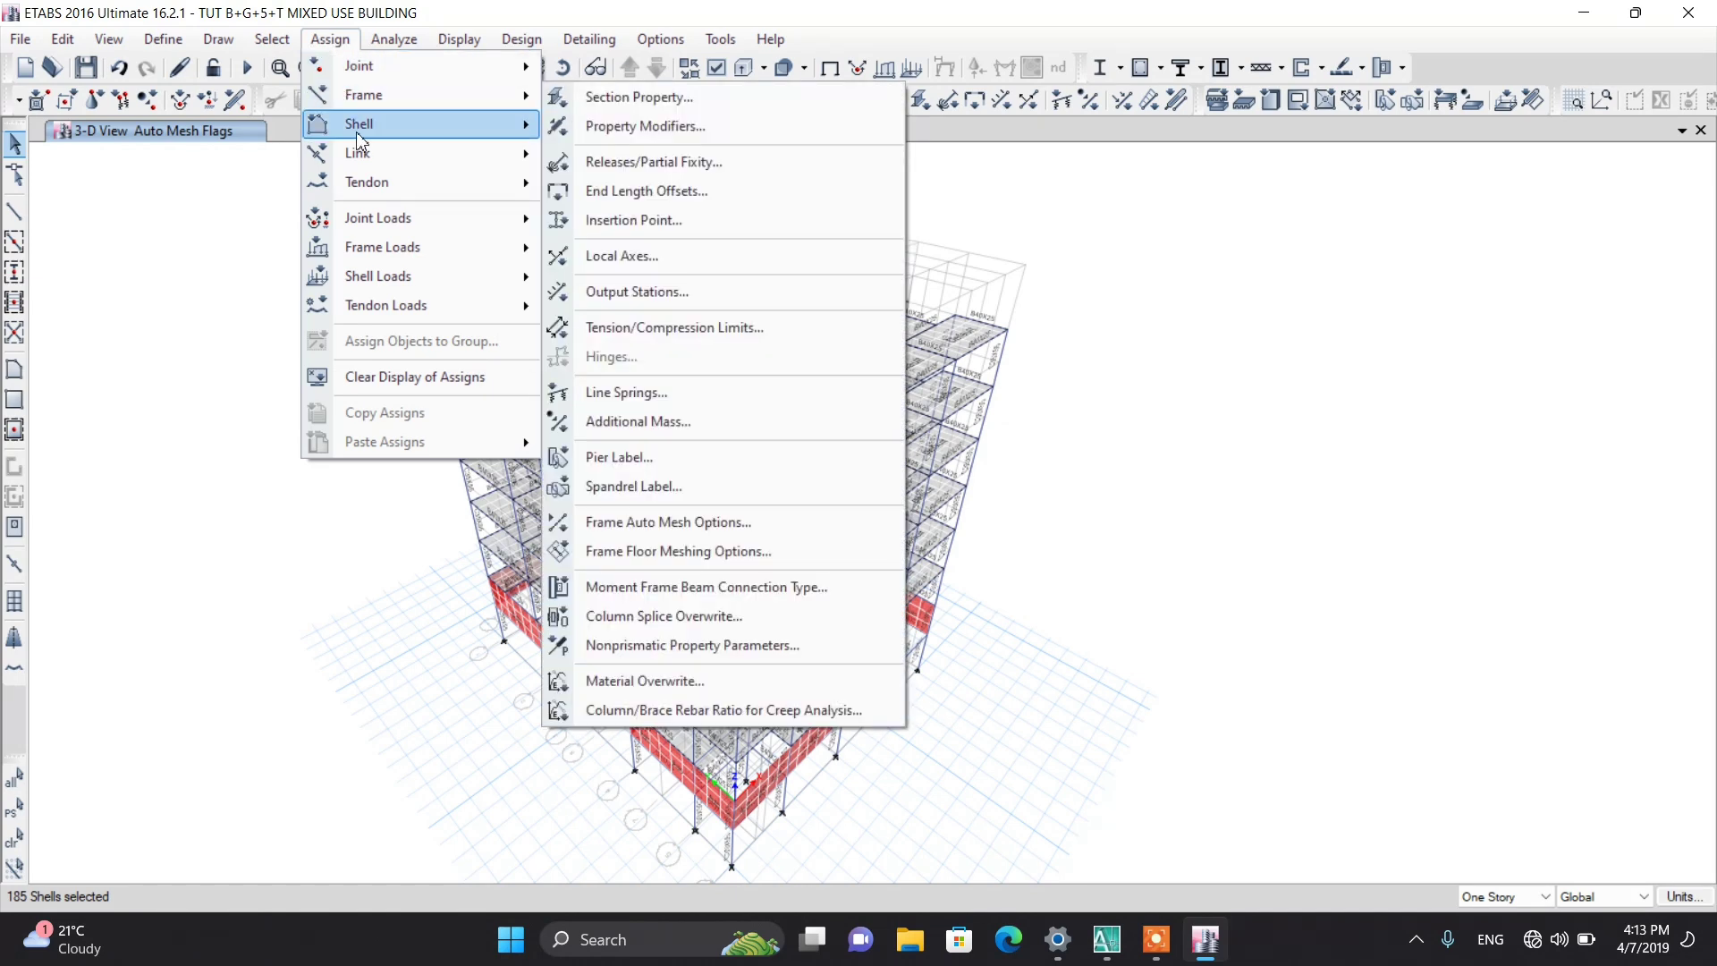
mouse_move(358, 134)
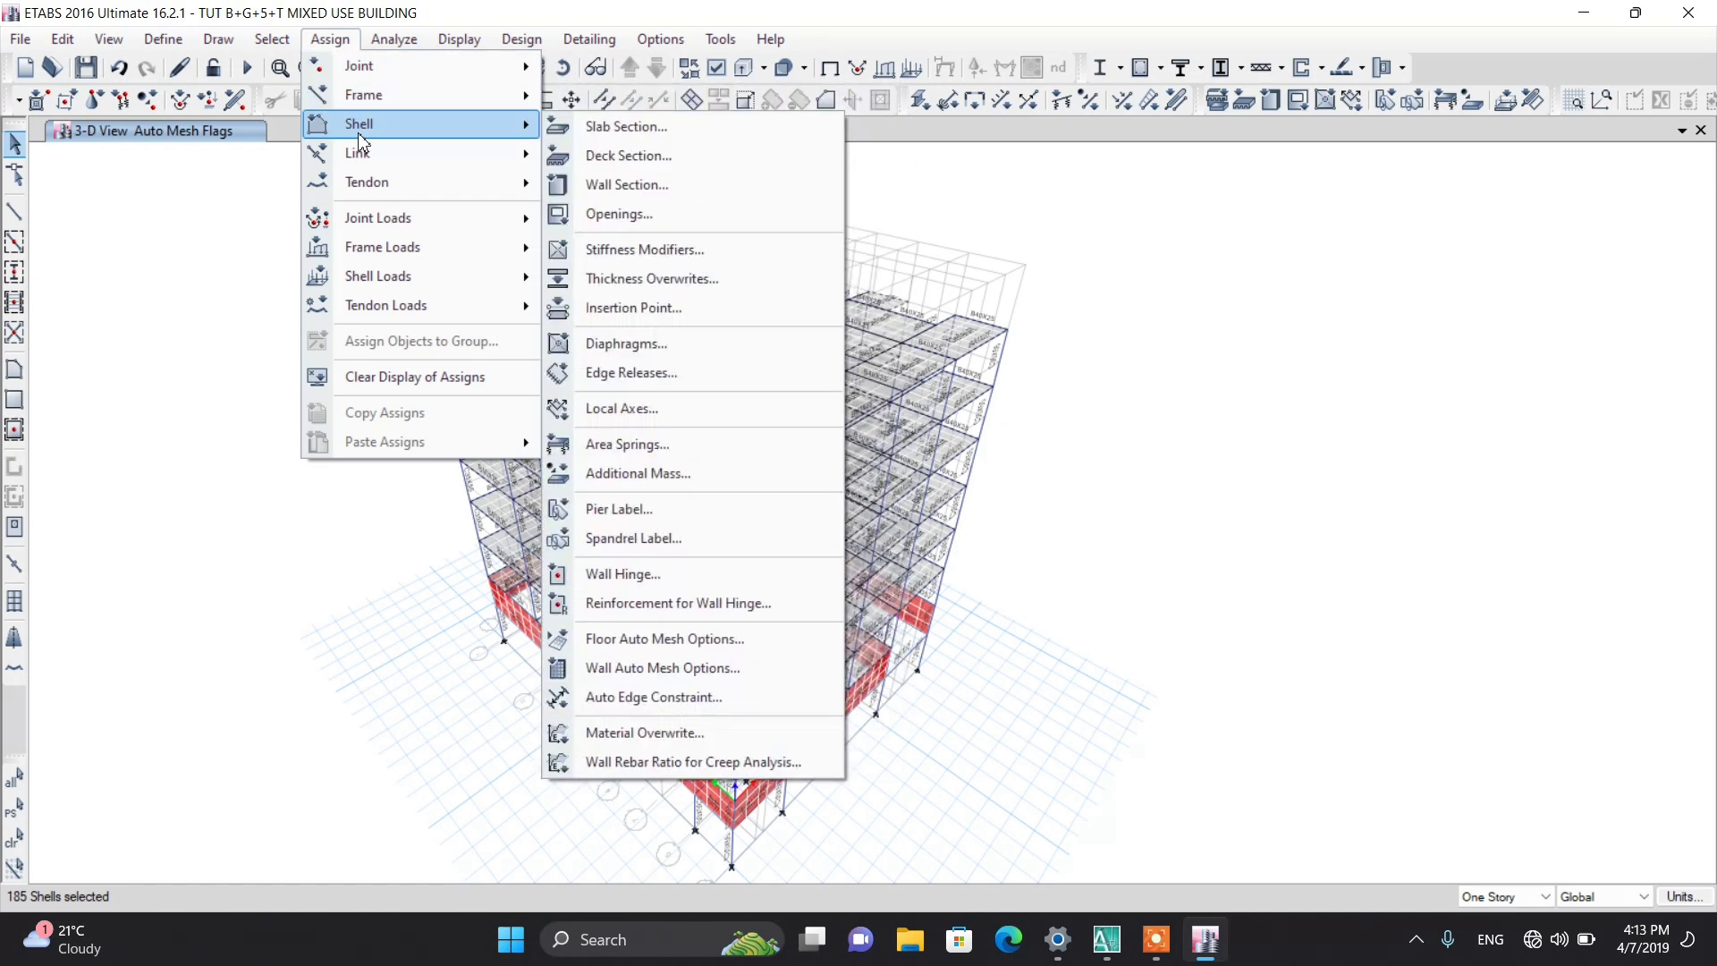
click(603, 348)
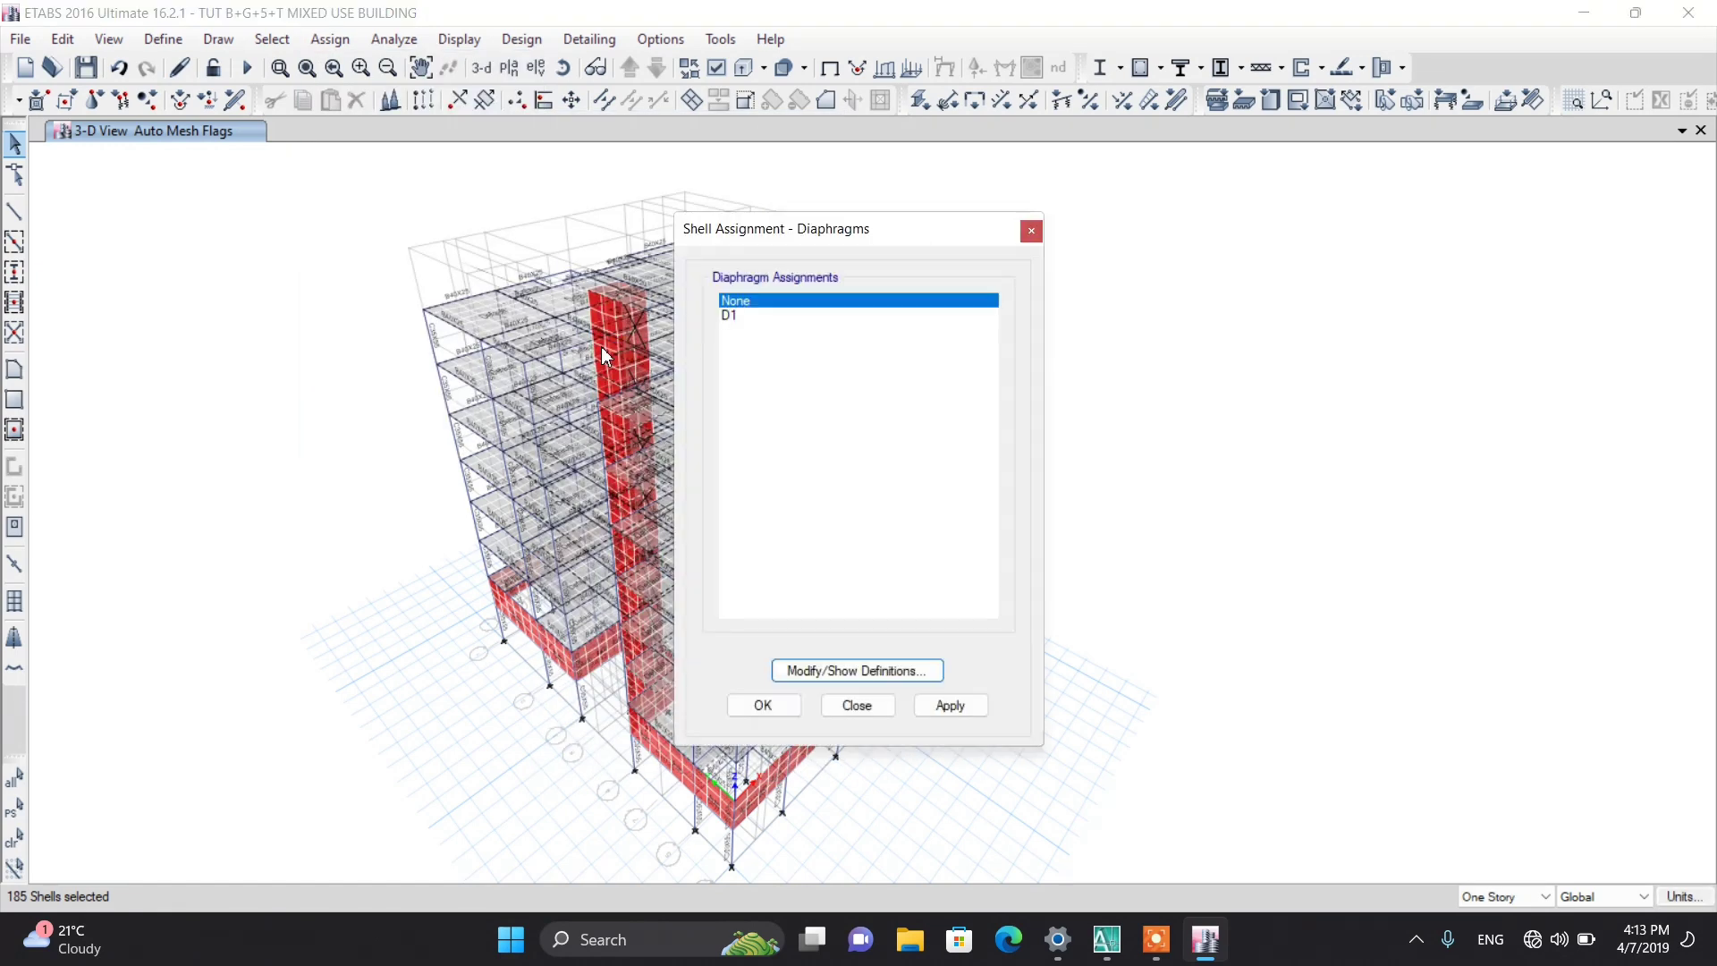
click(731, 319)
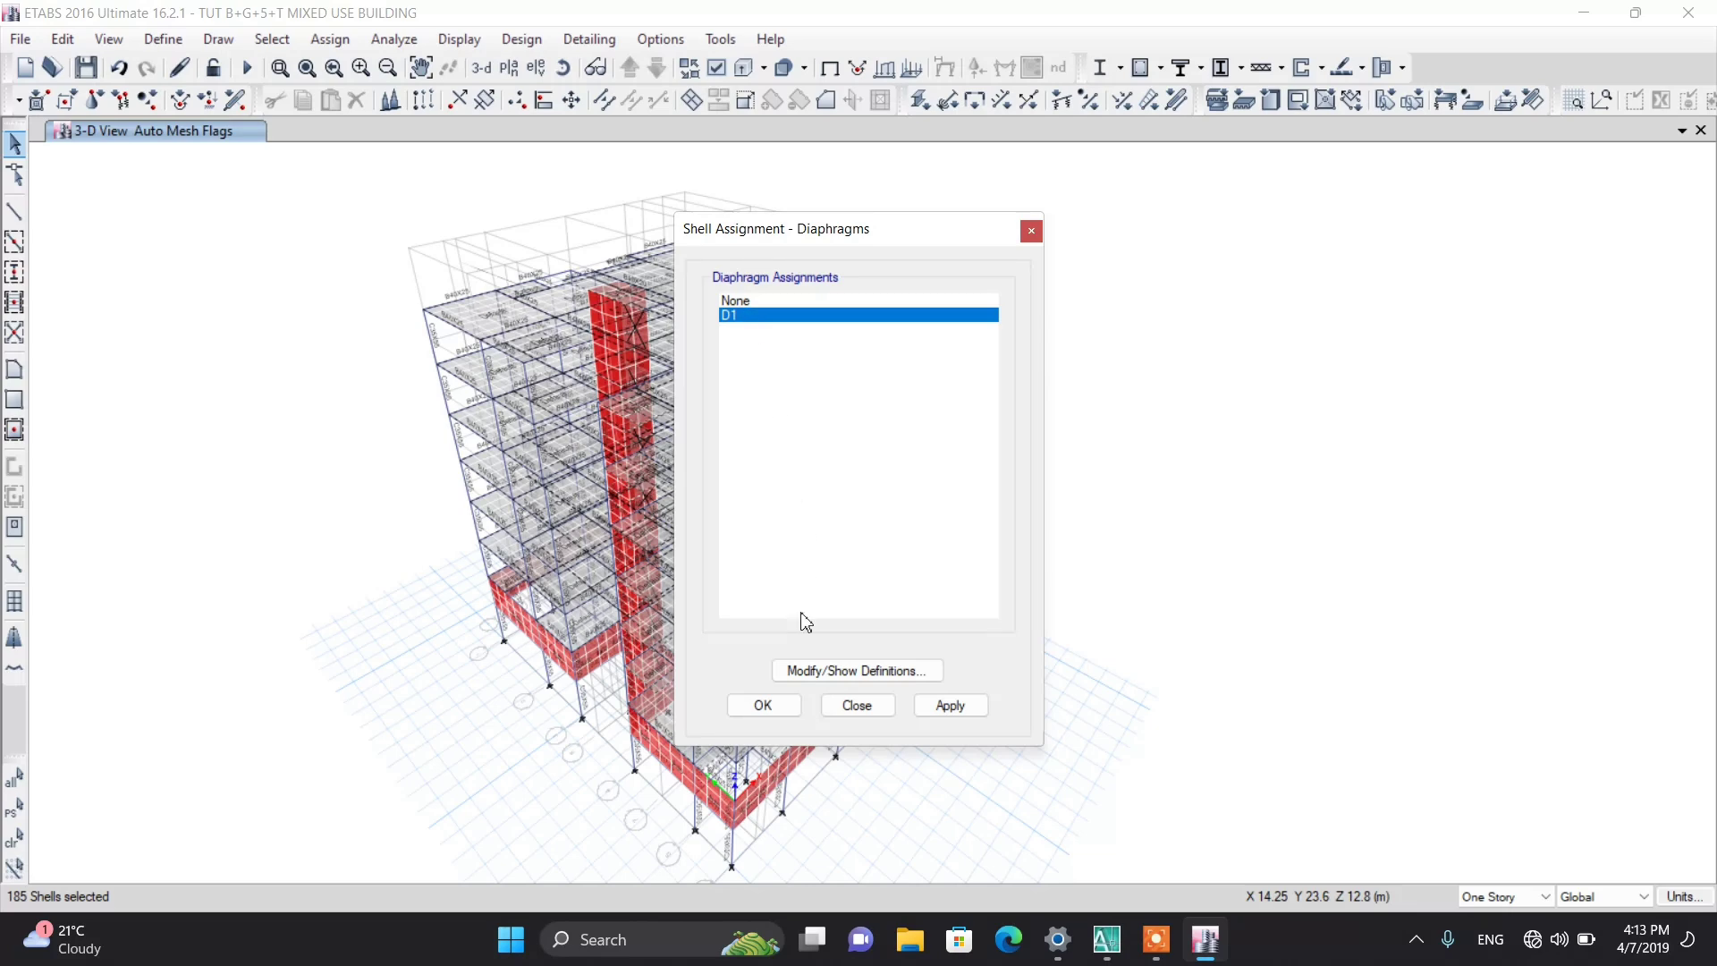
click(1031, 232)
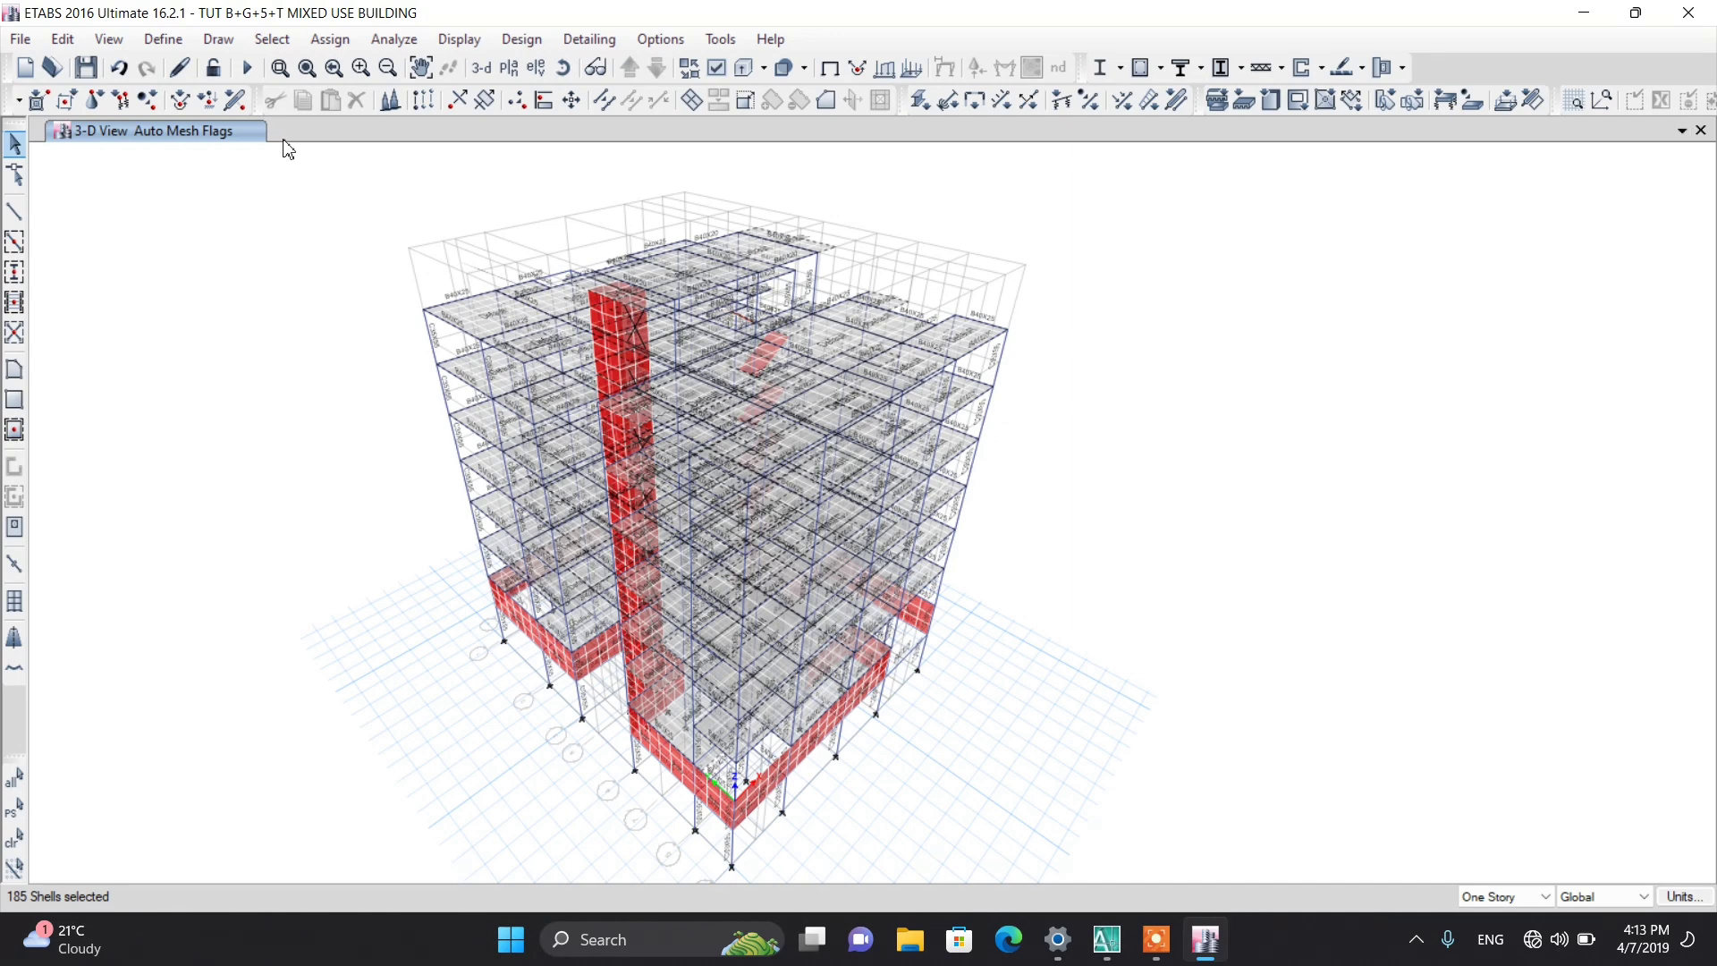
Step: Save the building model
click(17, 150)
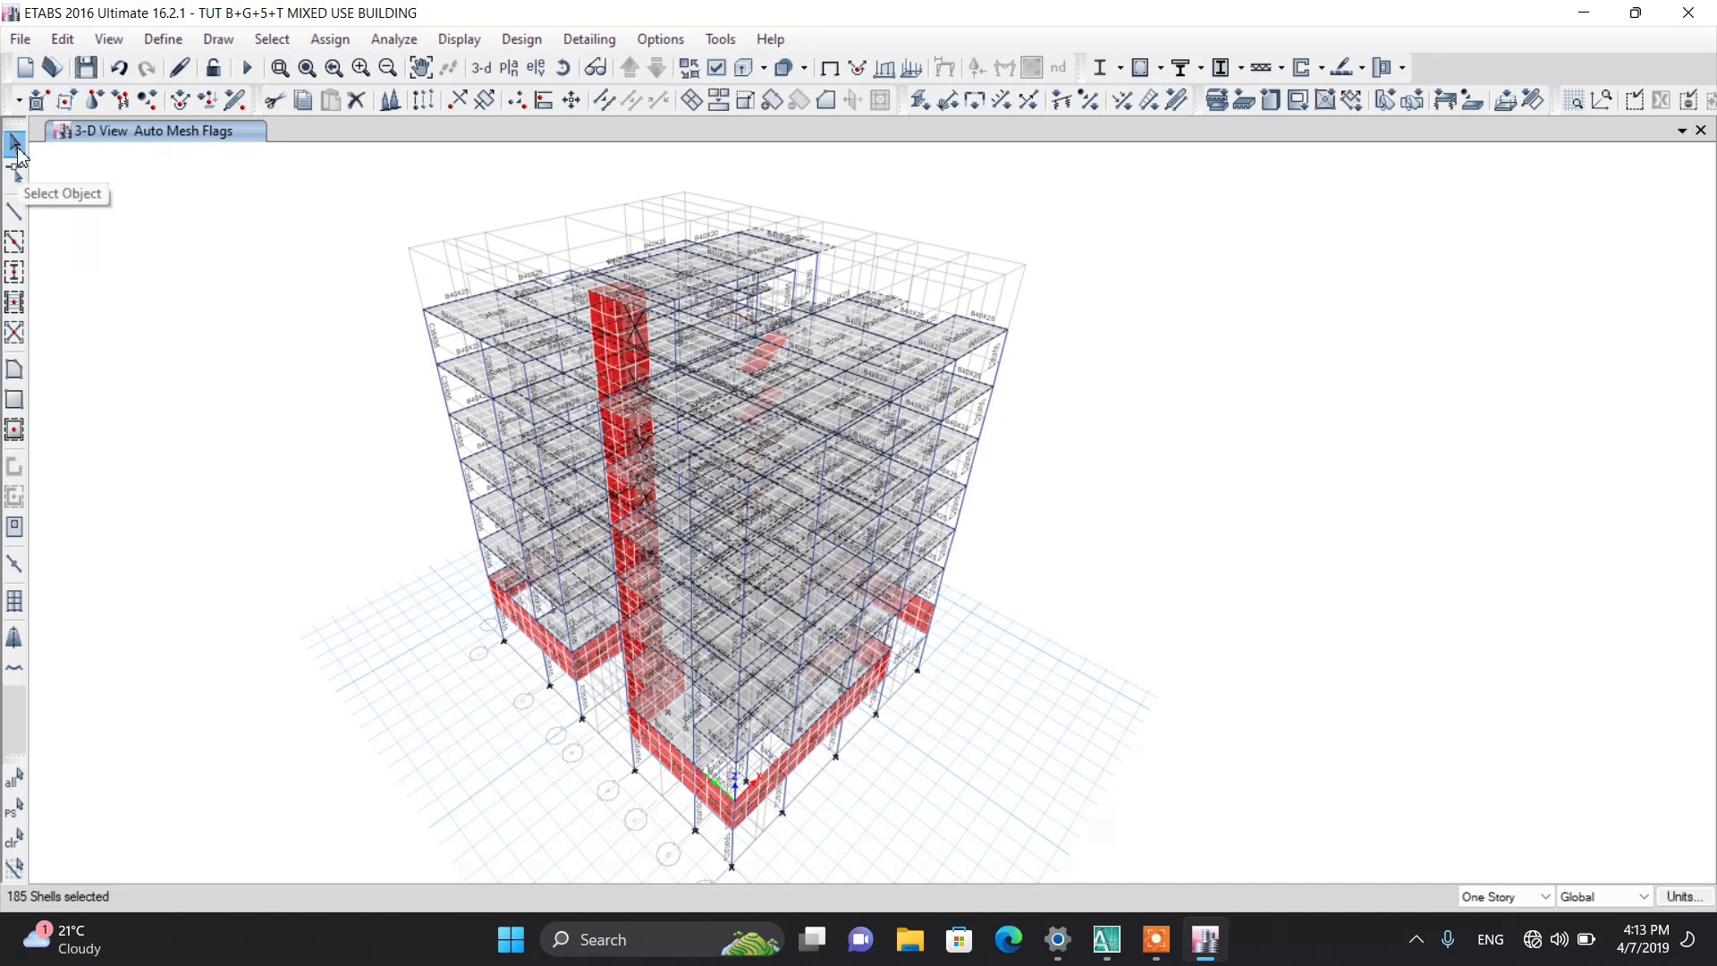
click(89, 71)
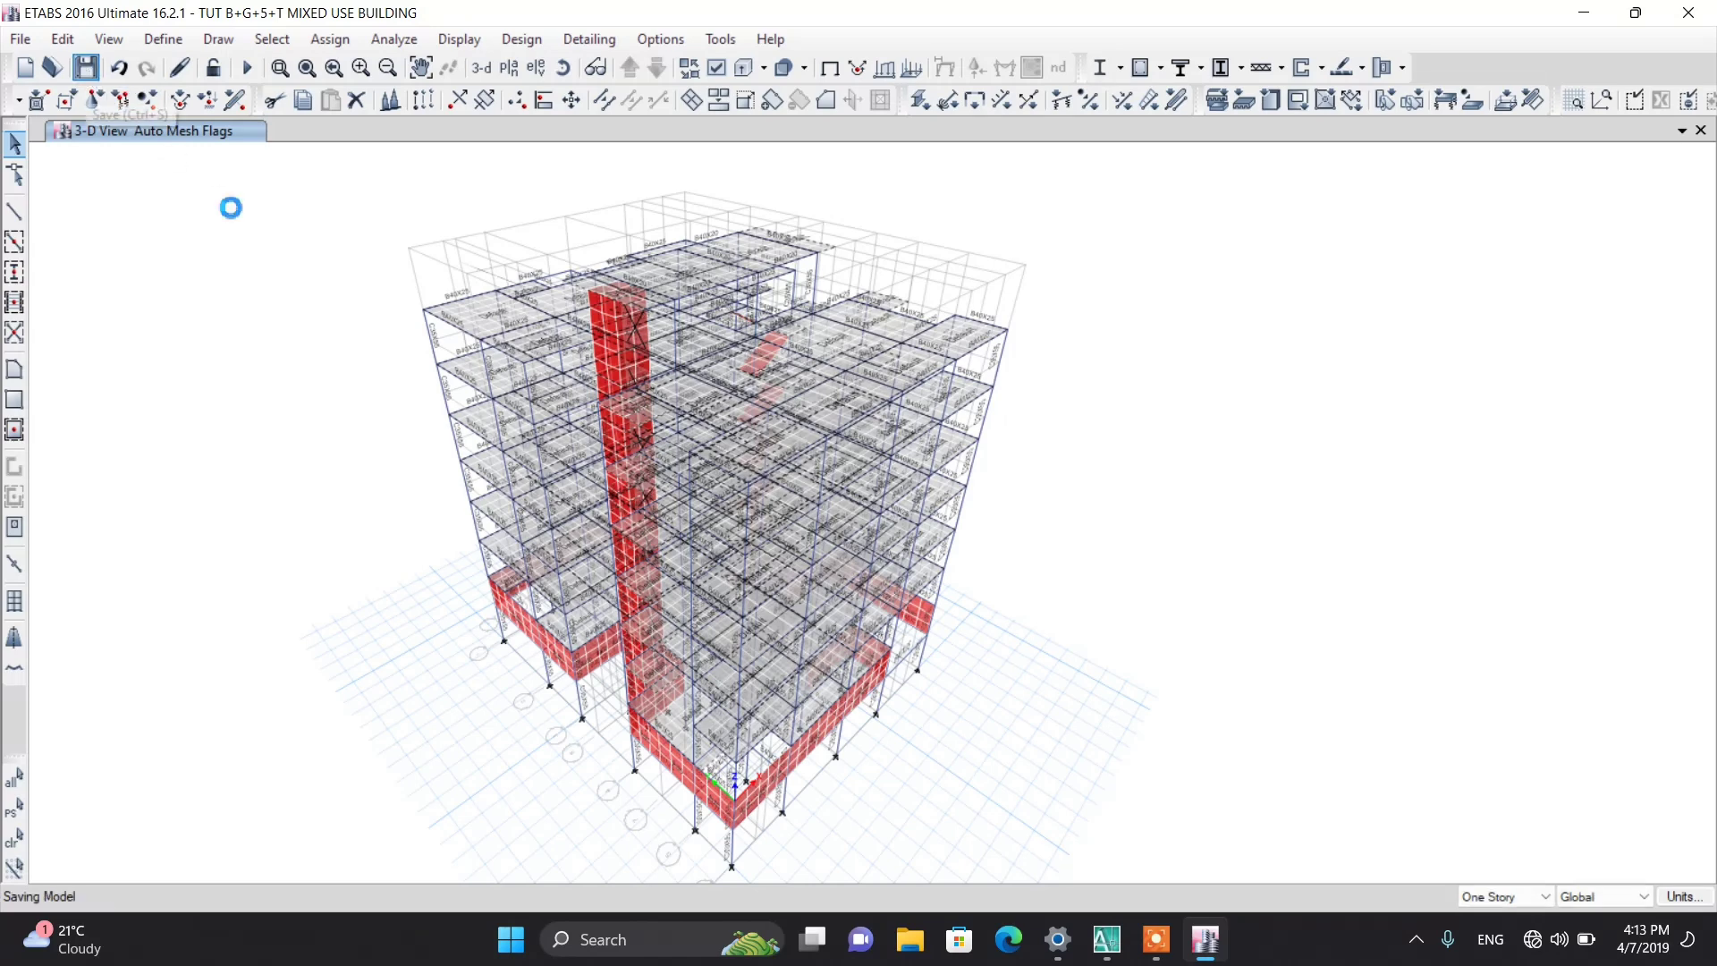
Step: Review the rigidity setting in the definition of diaphragm D1
click(330, 40)
click(221, 41)
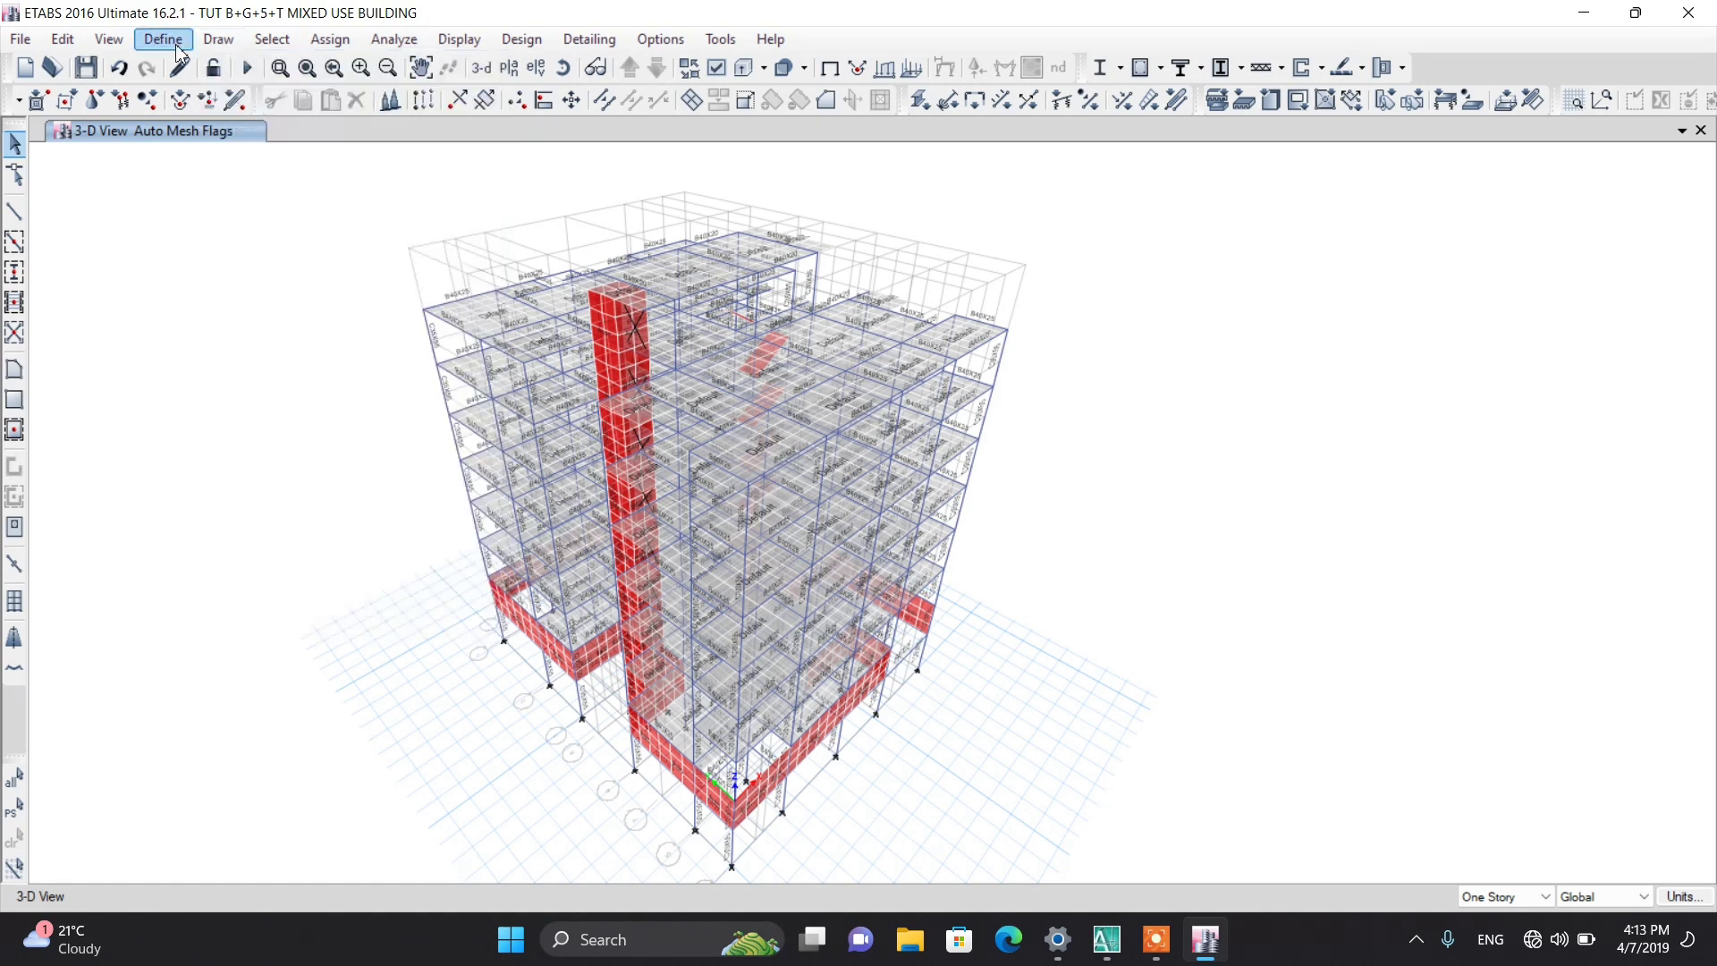
click(163, 39)
click(216, 173)
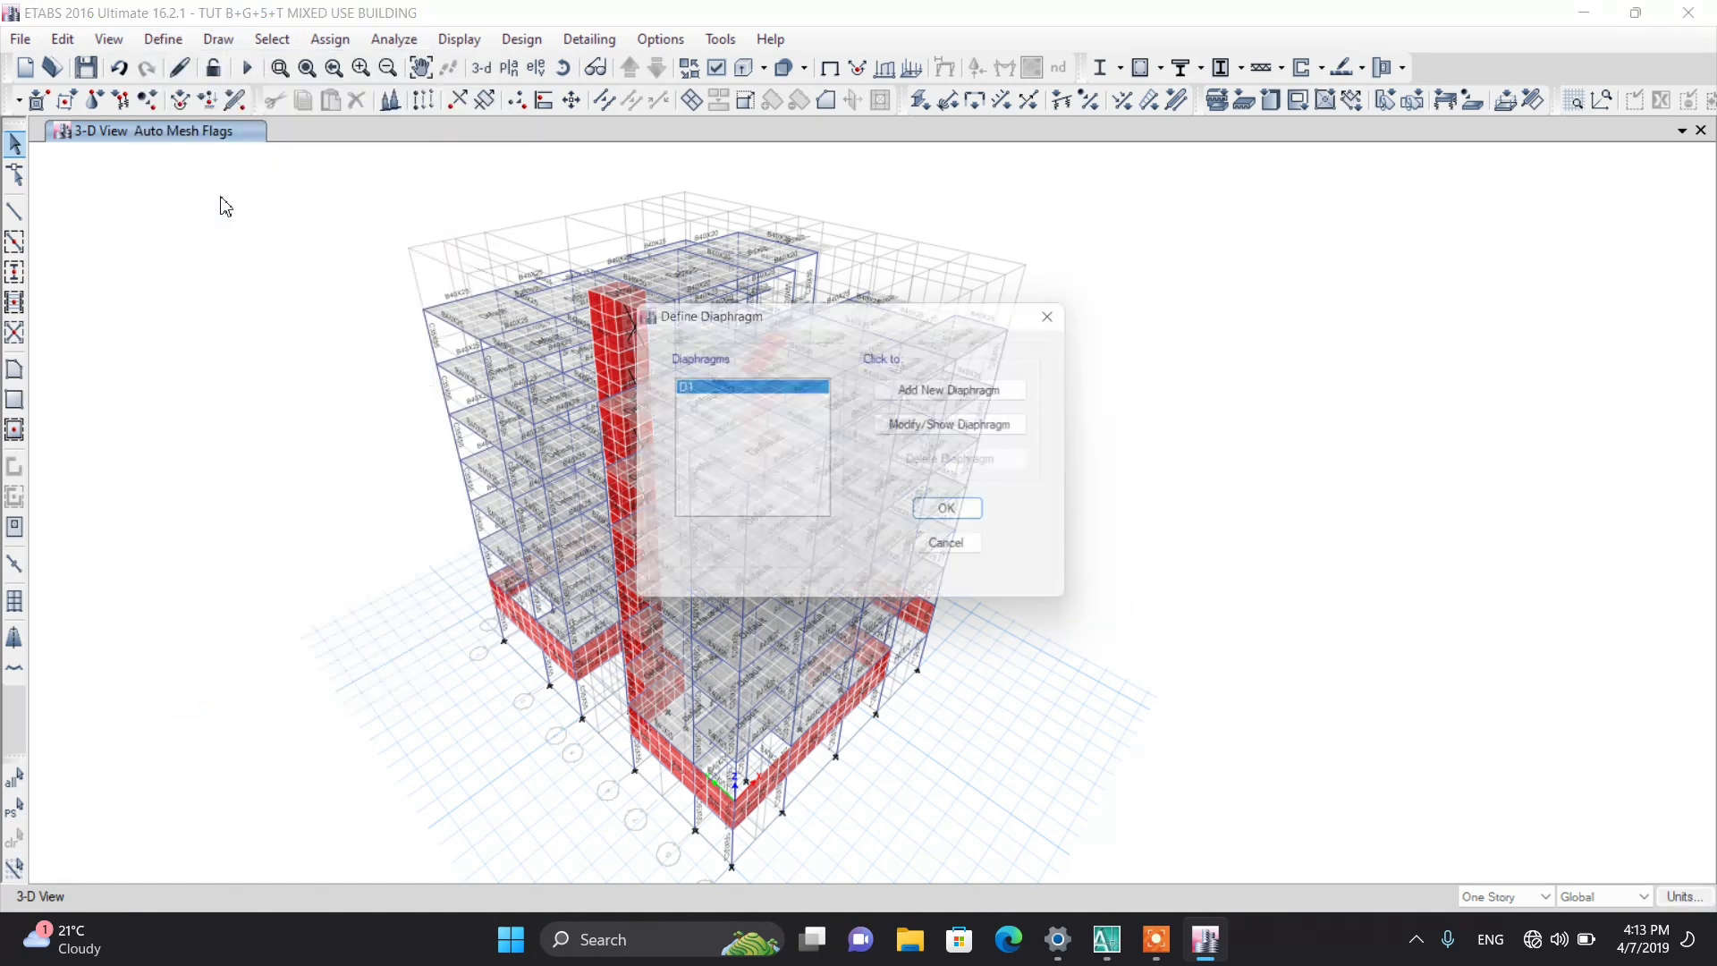
drag(728, 330, 255, 257)
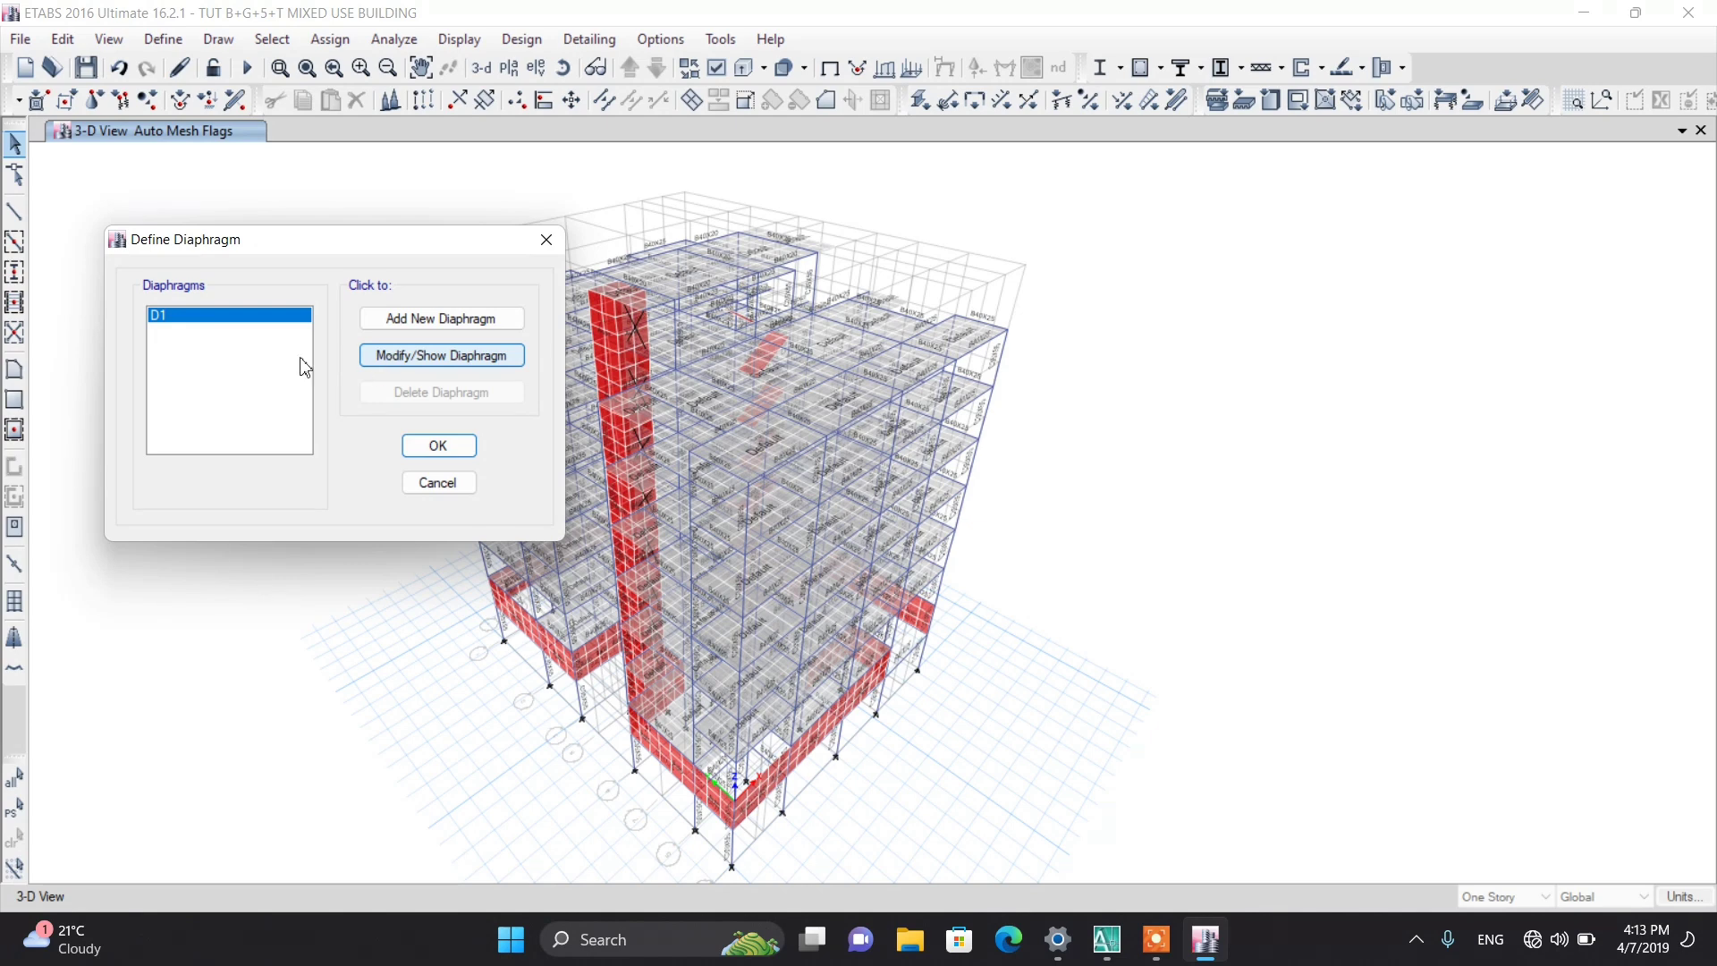
click(366, 367)
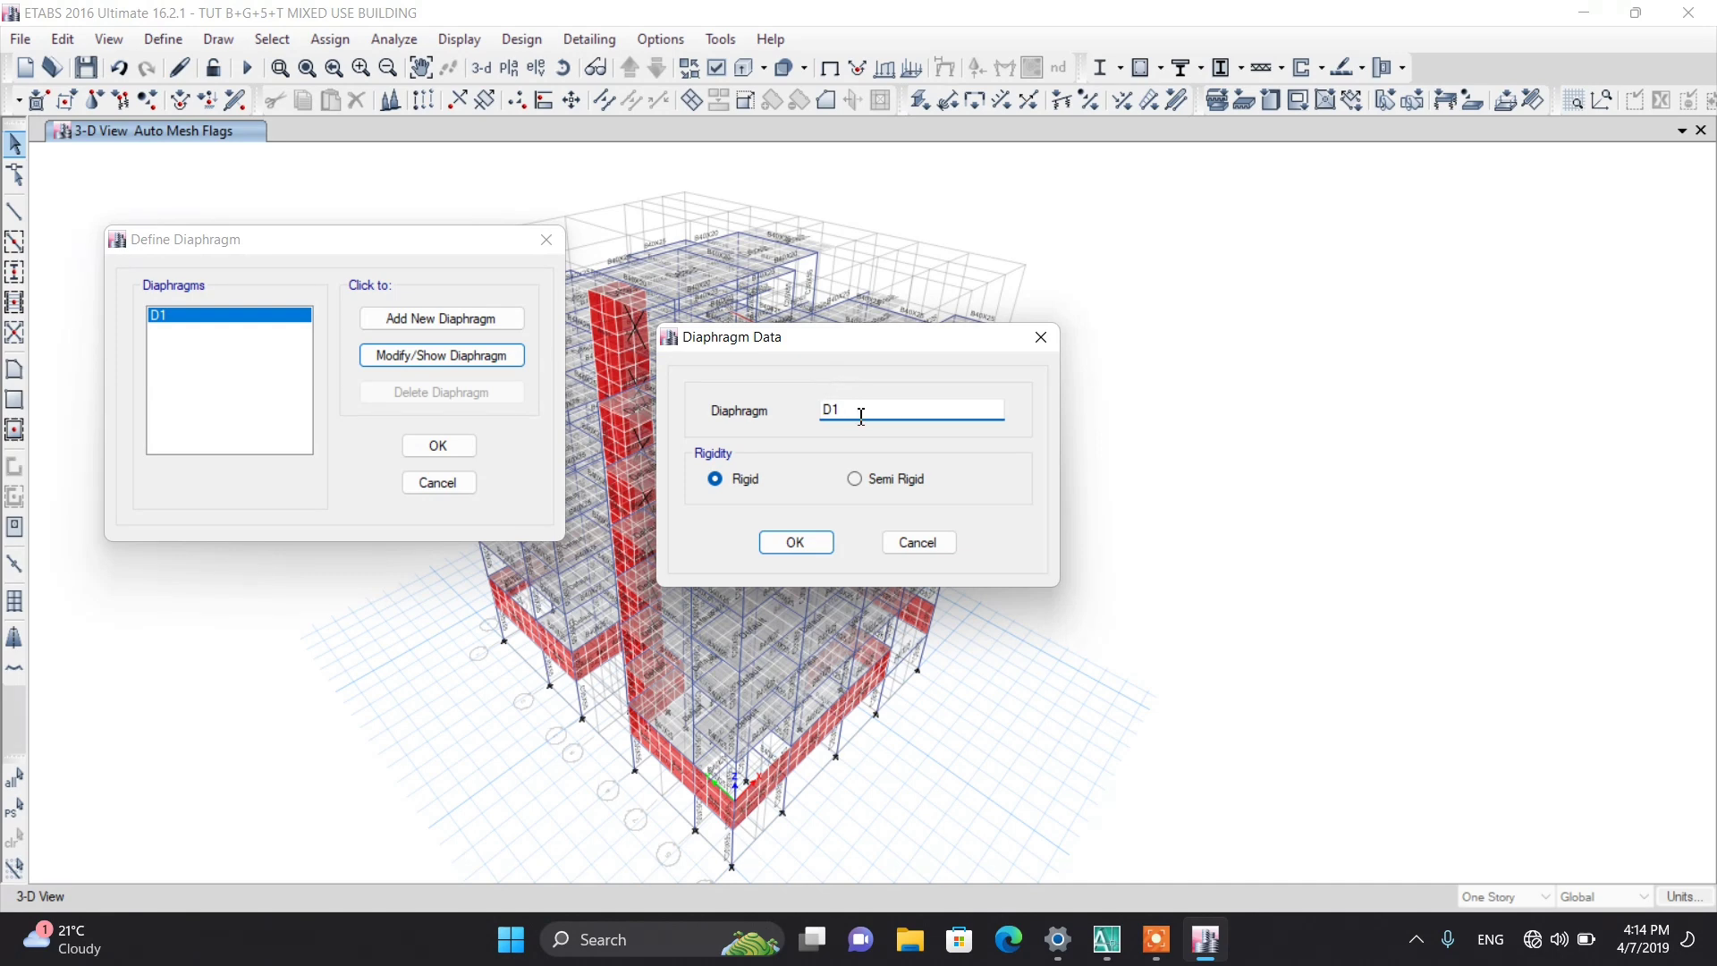
click(795, 542)
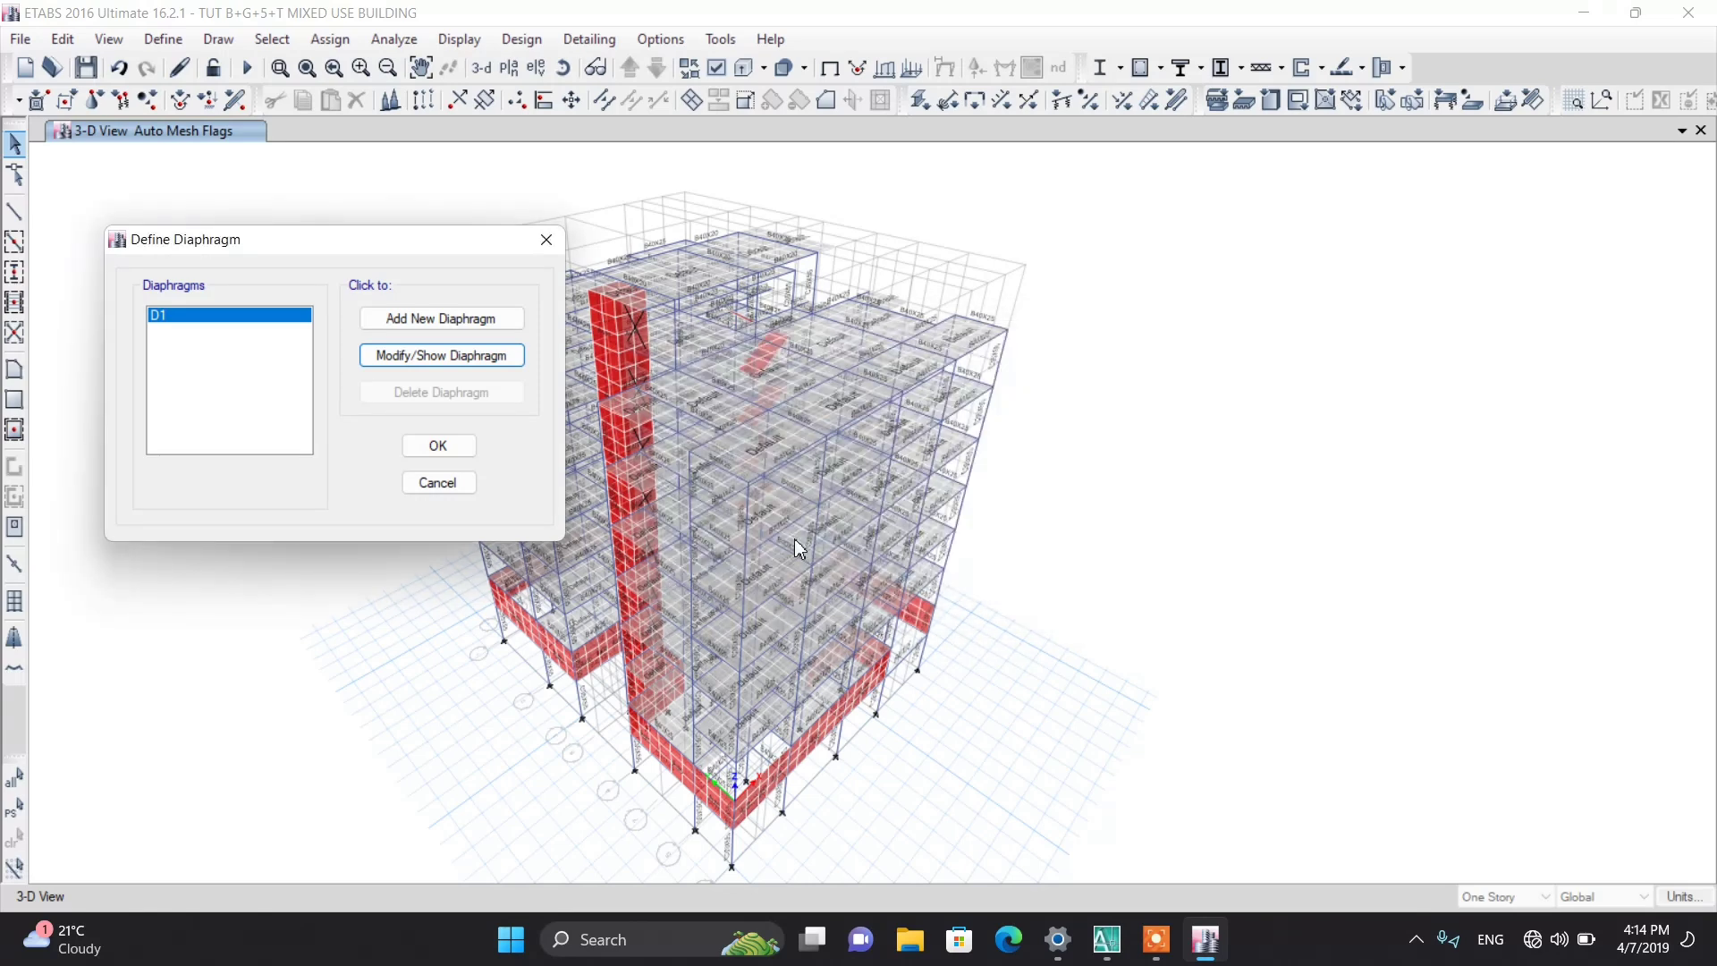
click(438, 446)
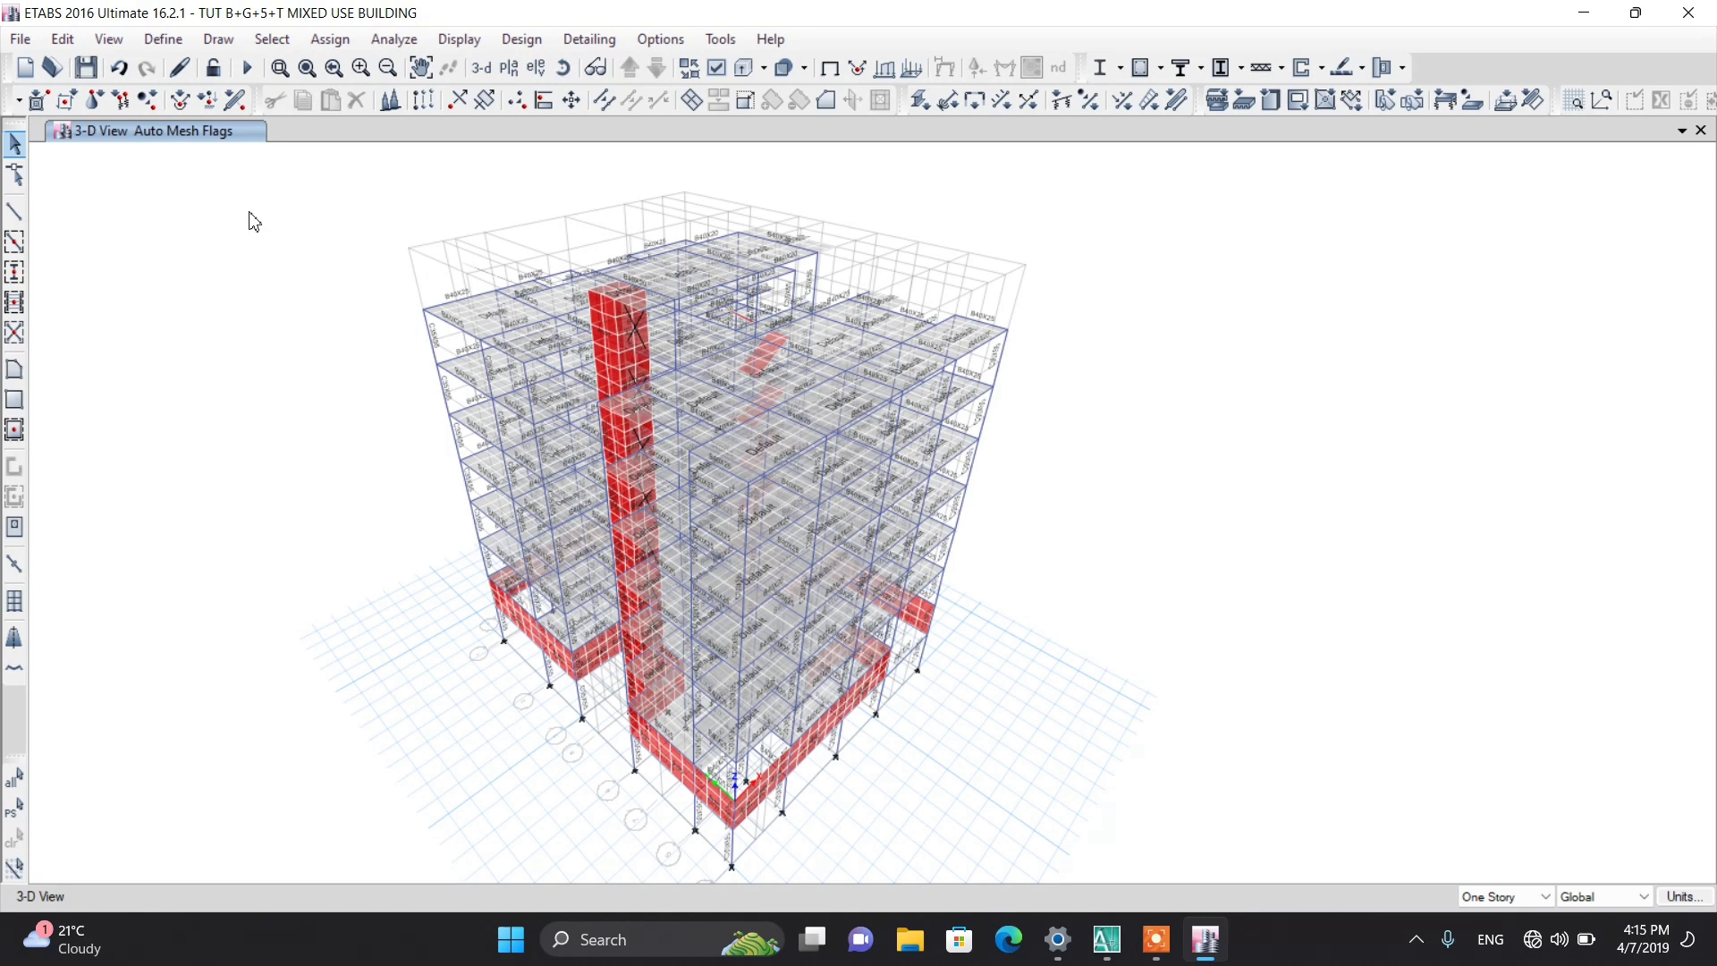
Step: Select all slabs with the Slab150 and Slab160 properties and assign diaphragm D1 to them
click(271, 40)
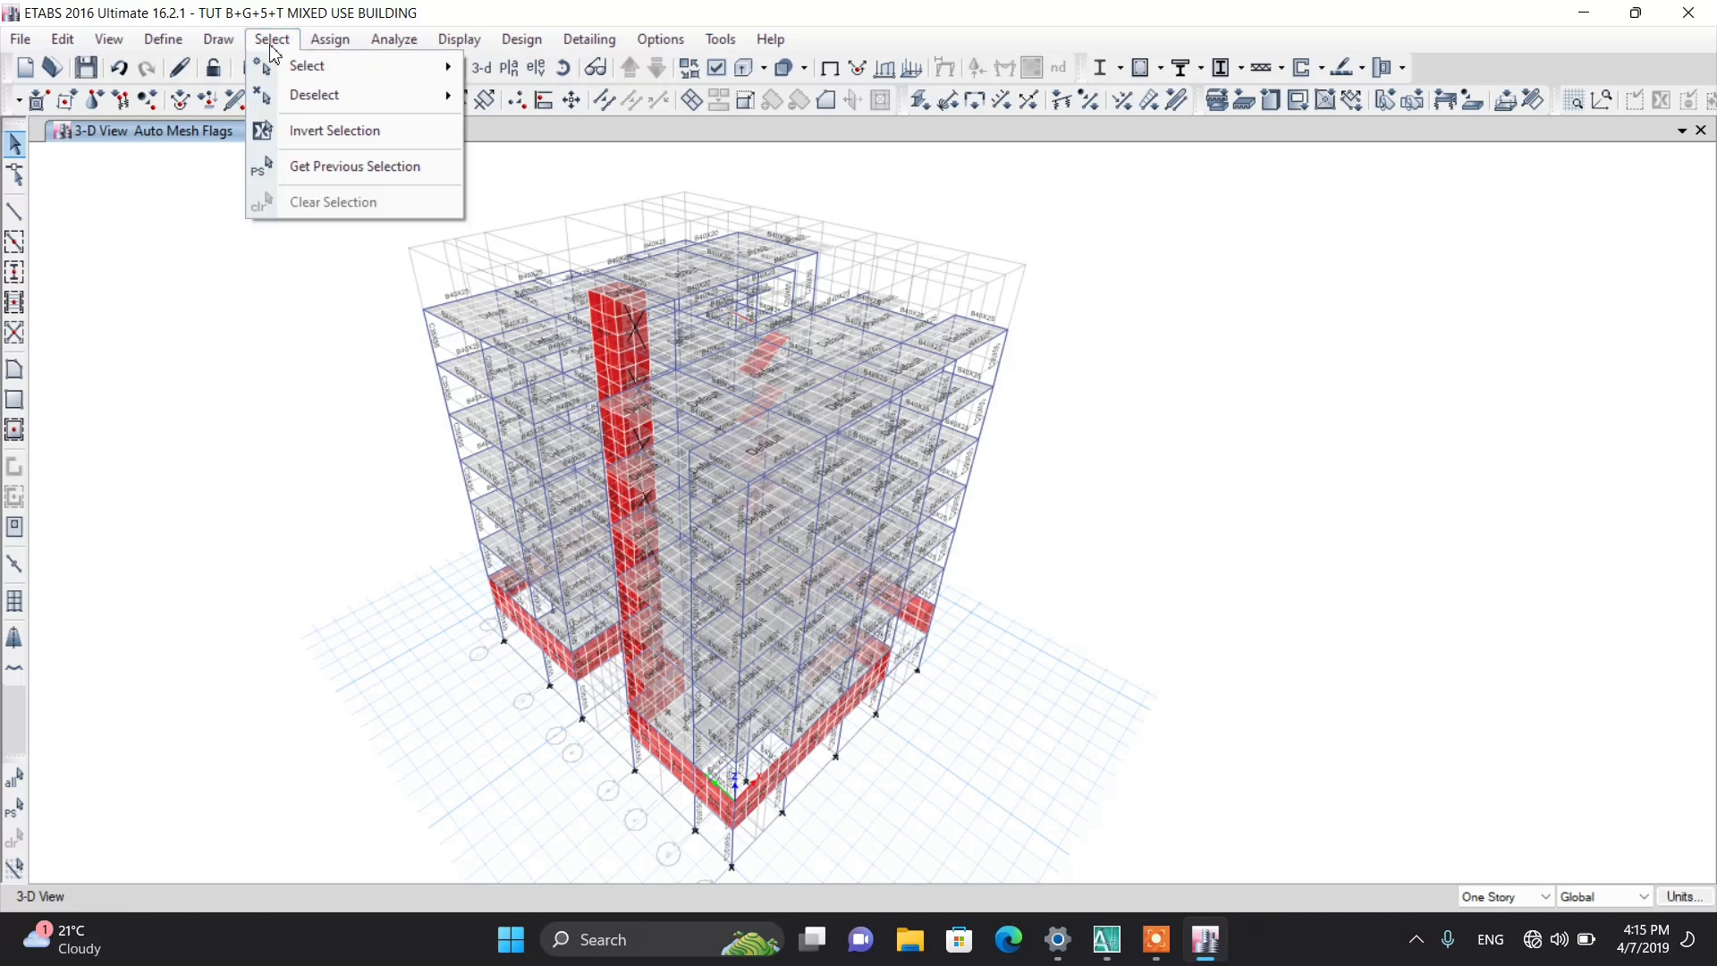
mouse_move(291, 71)
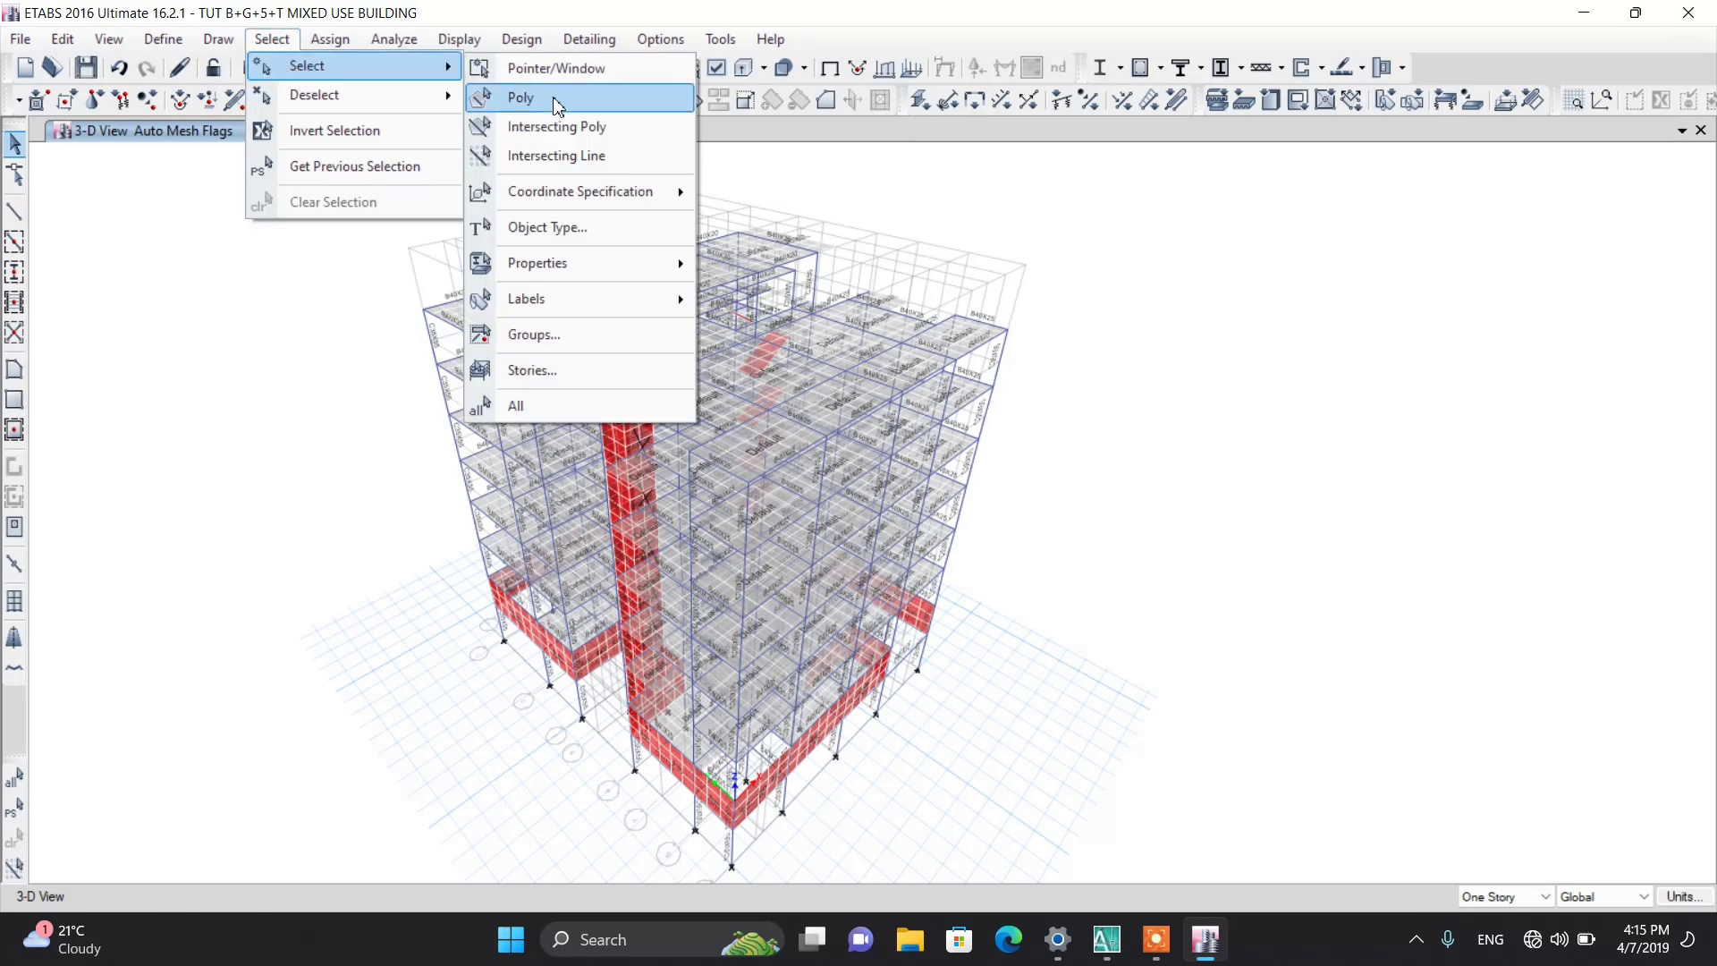
mouse_move(572, 300)
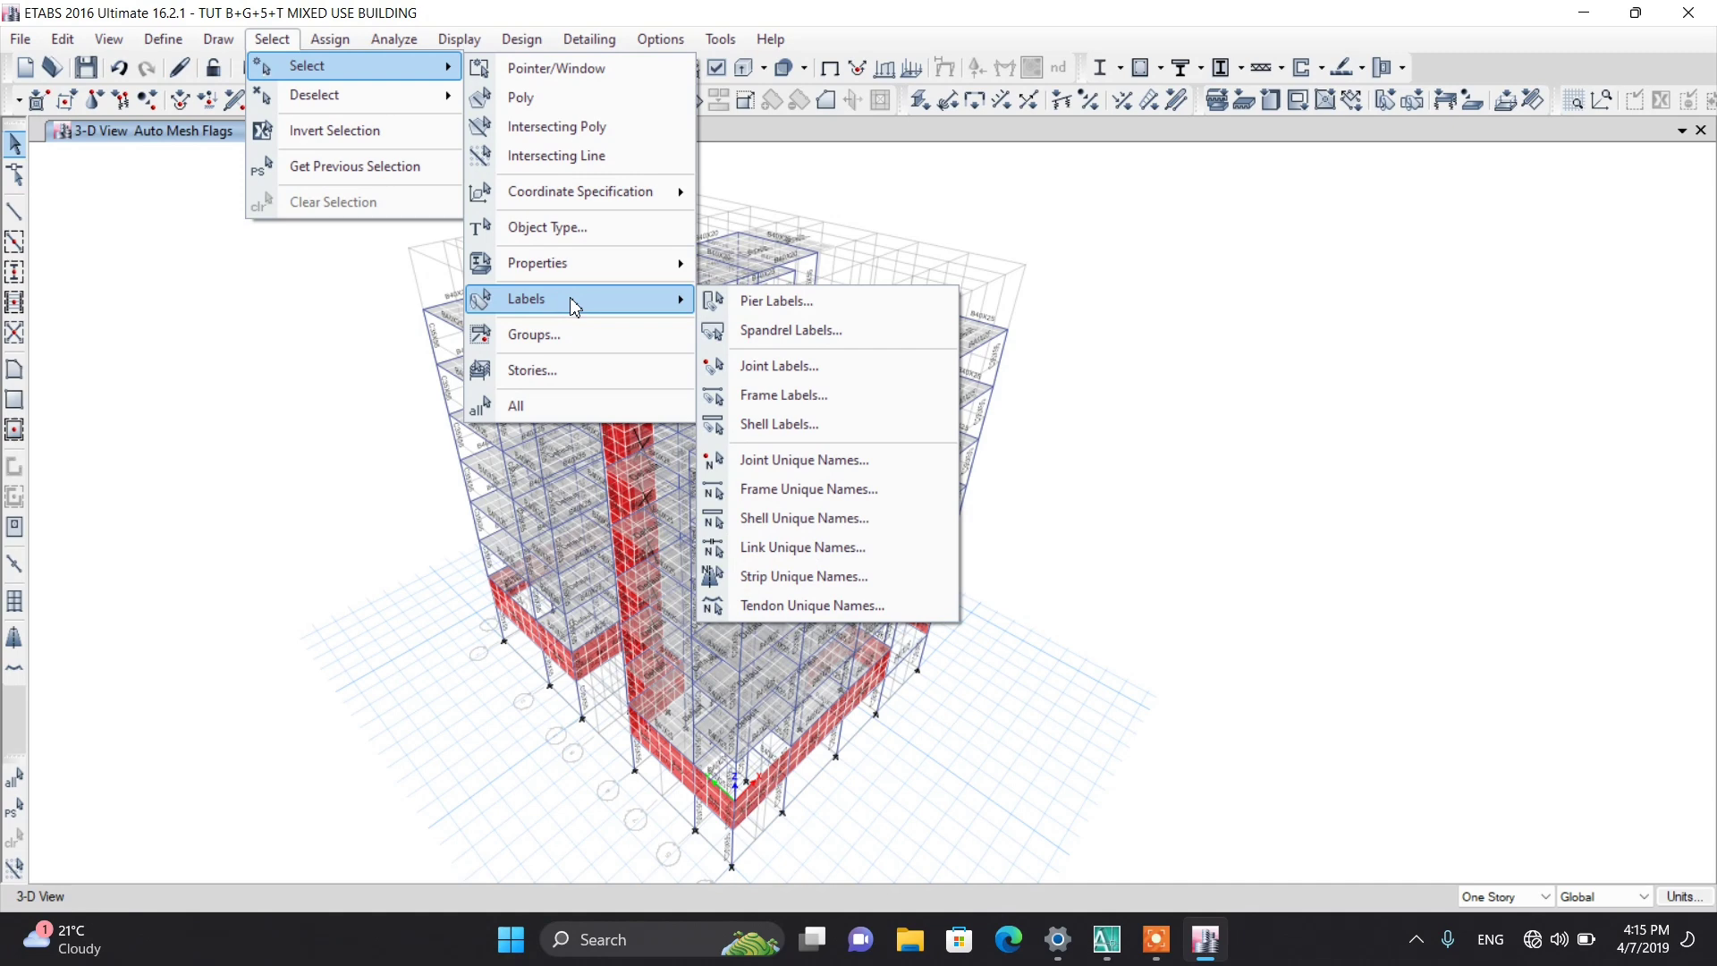
mouse_move(573, 266)
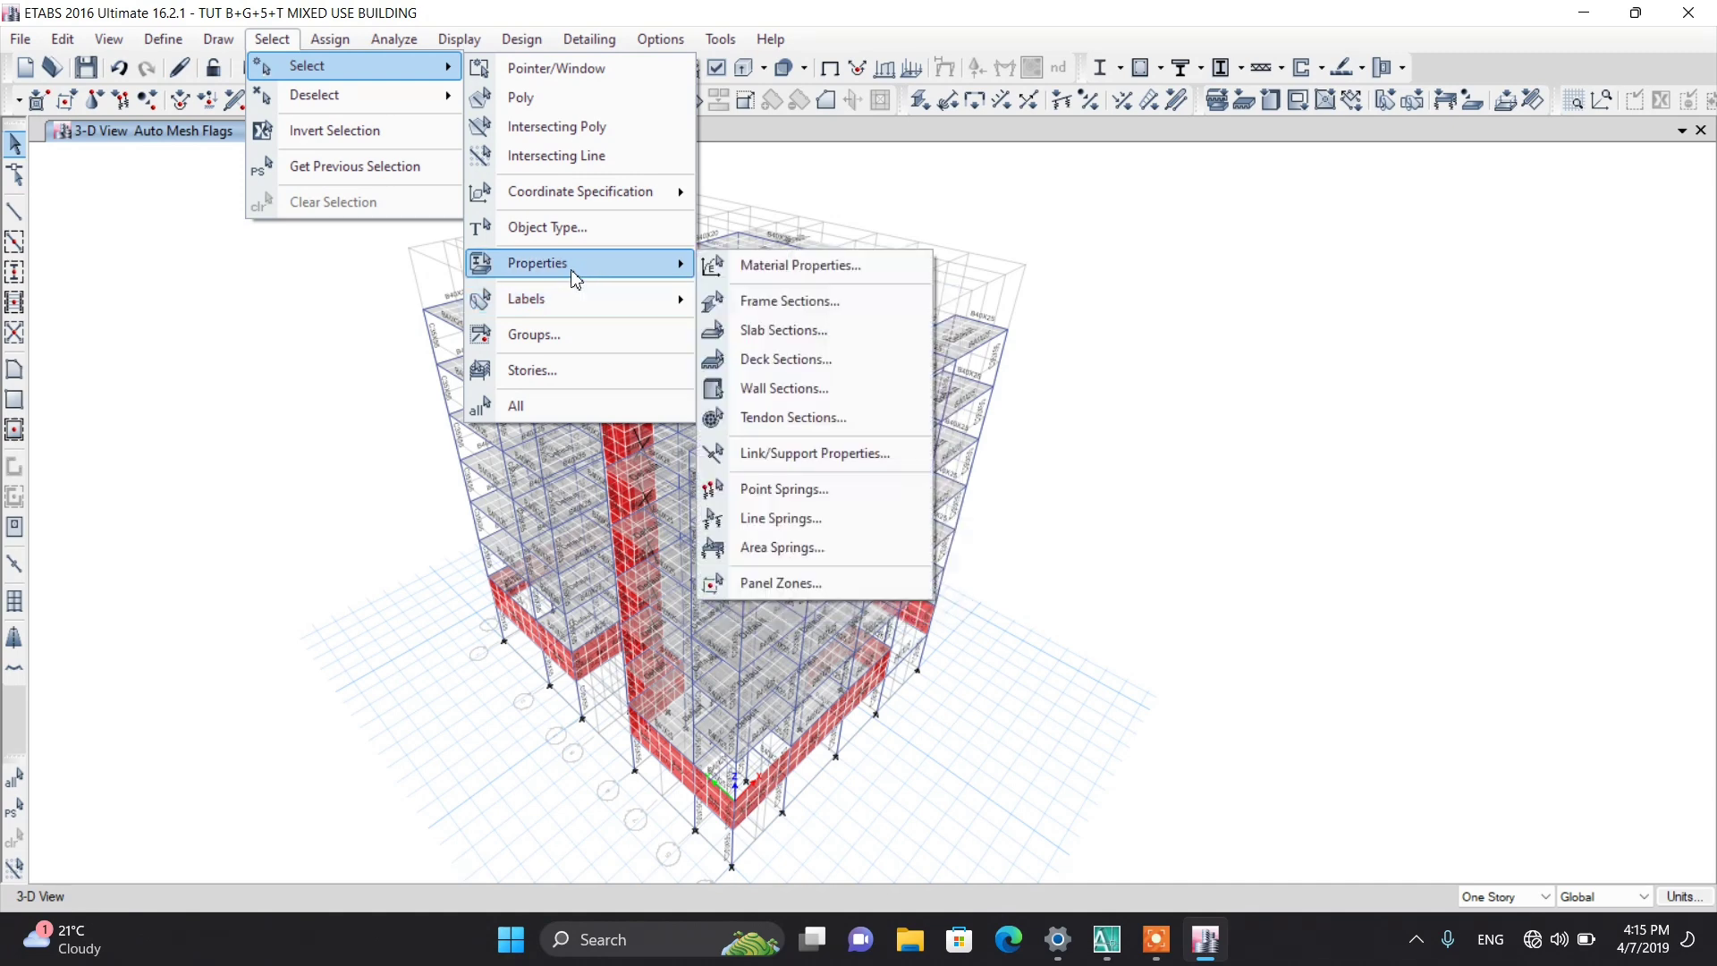
click(746, 333)
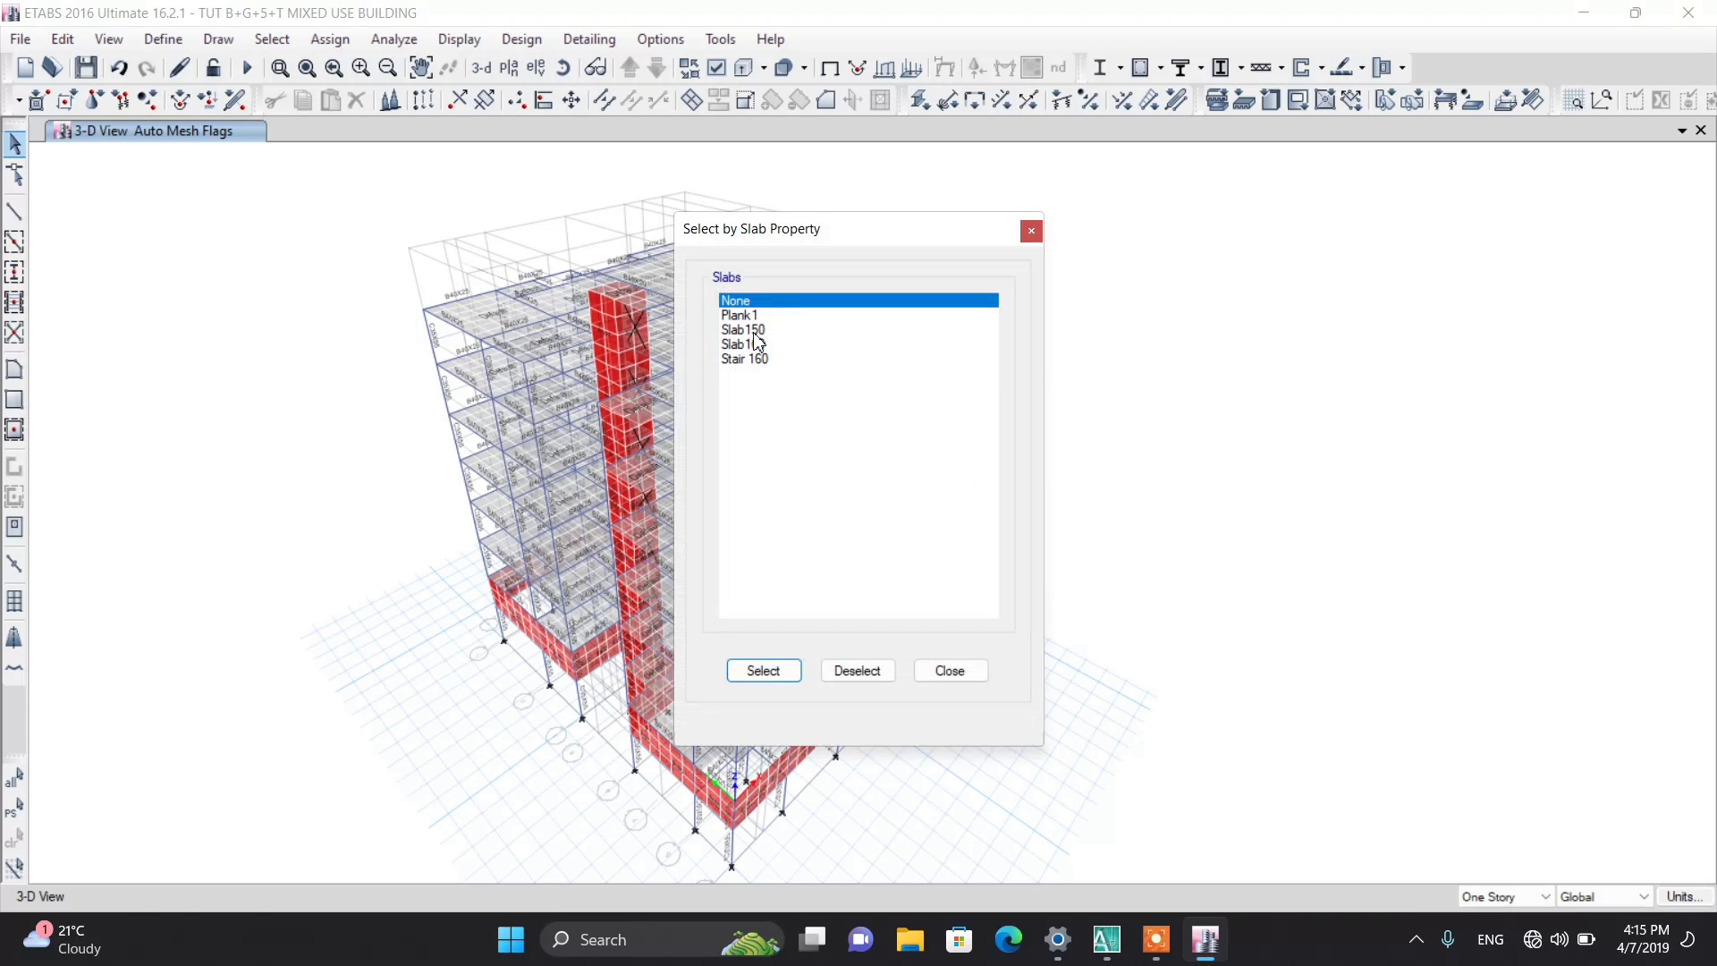
click(756, 331)
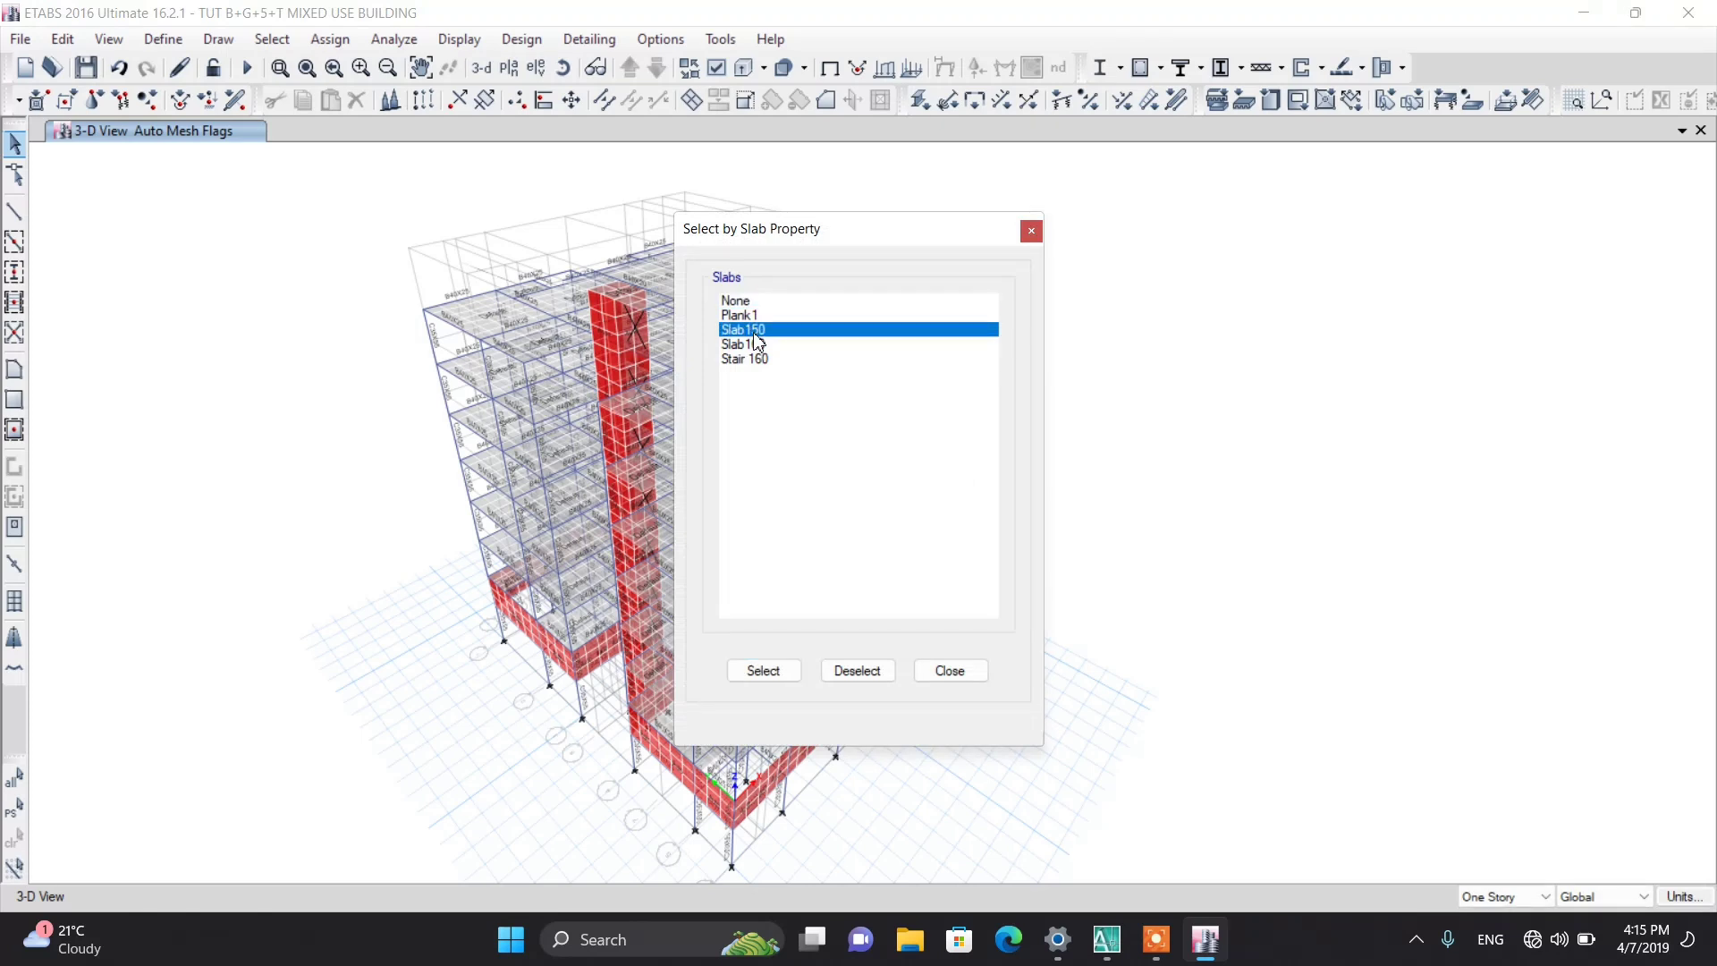
ctrl+click(756, 343)
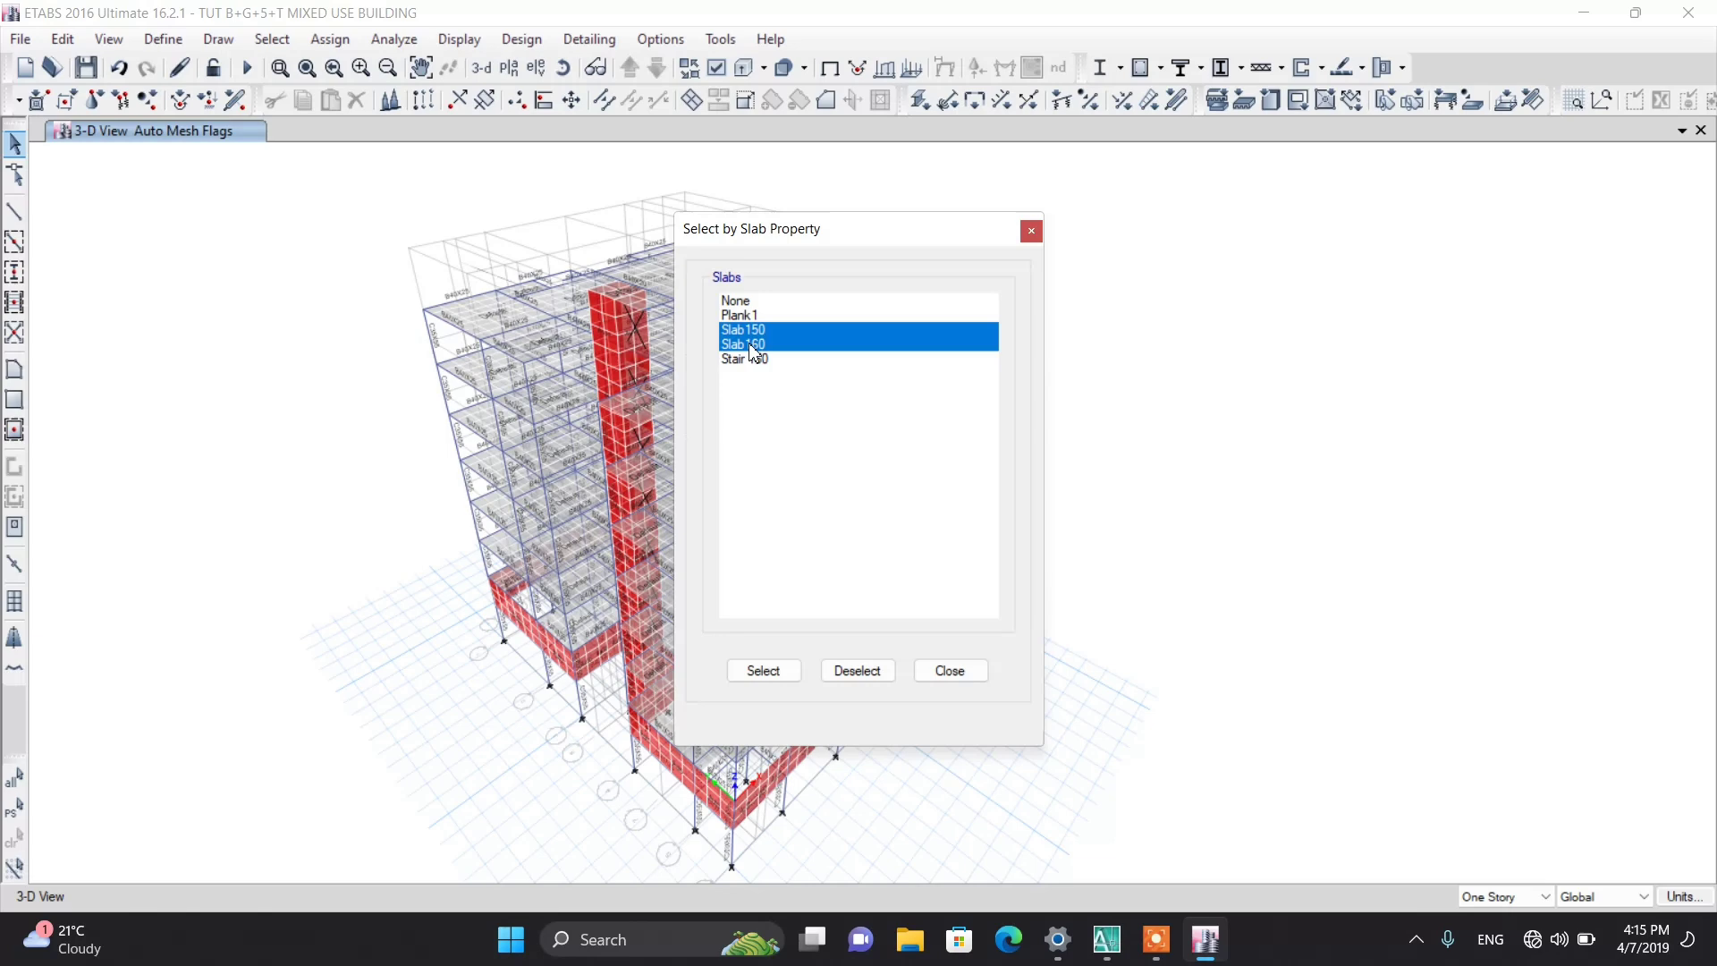
click(767, 672)
click(939, 672)
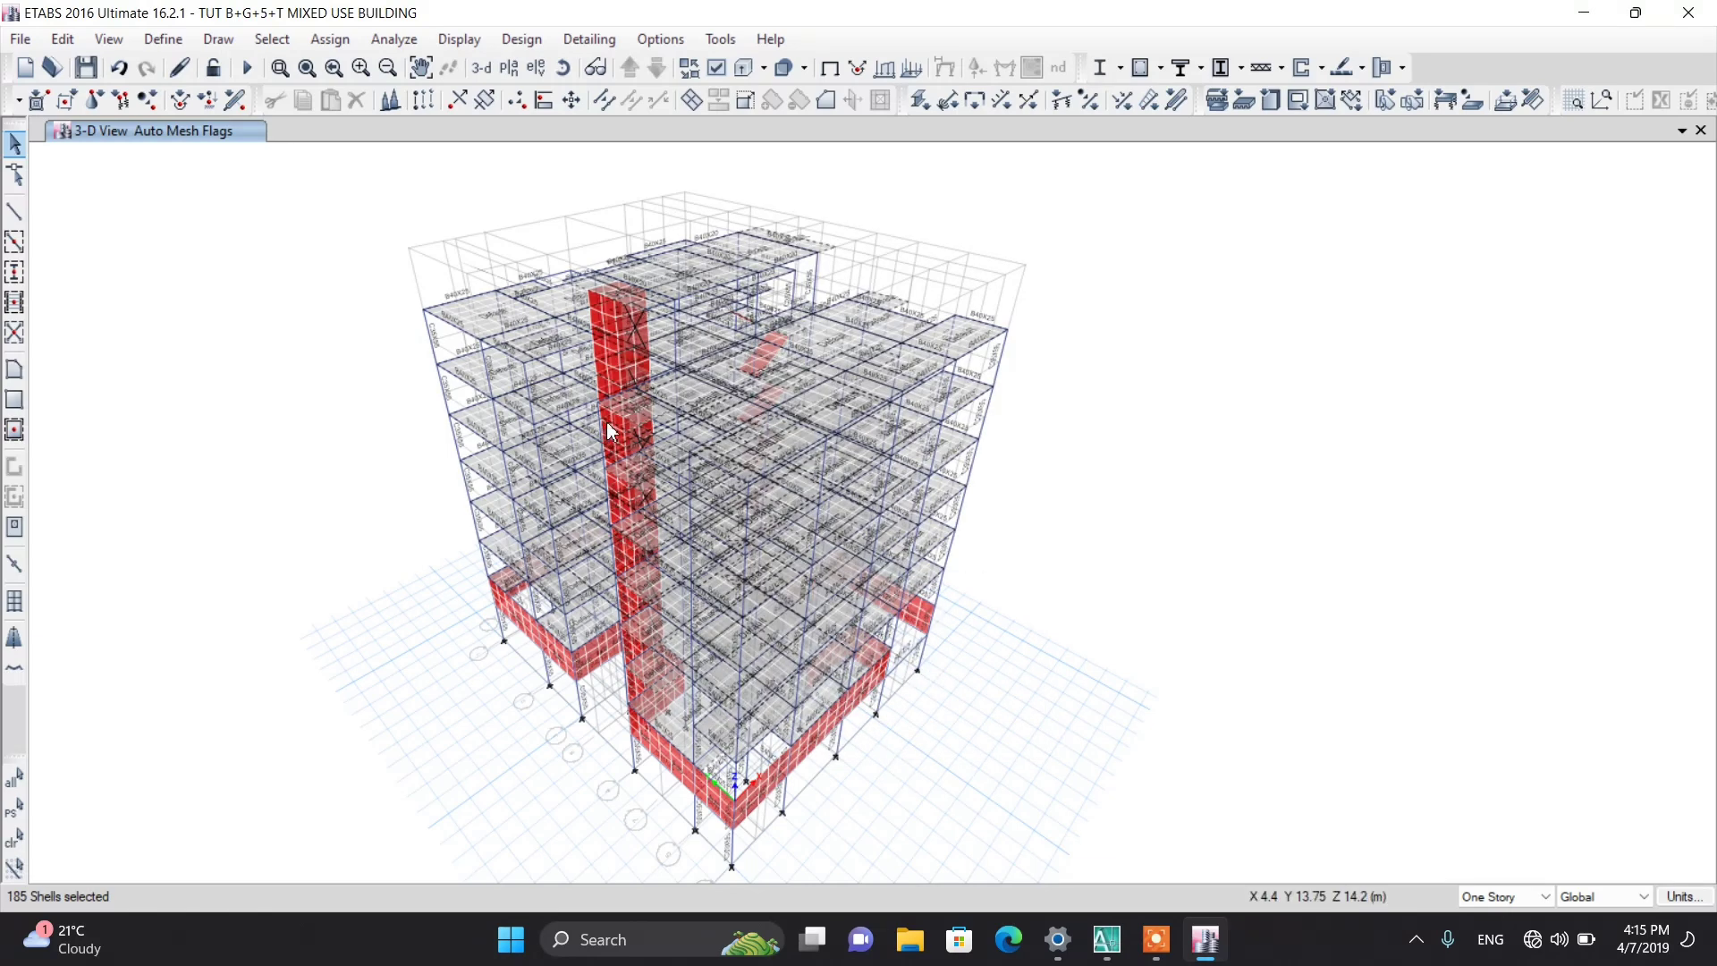
click(330, 39)
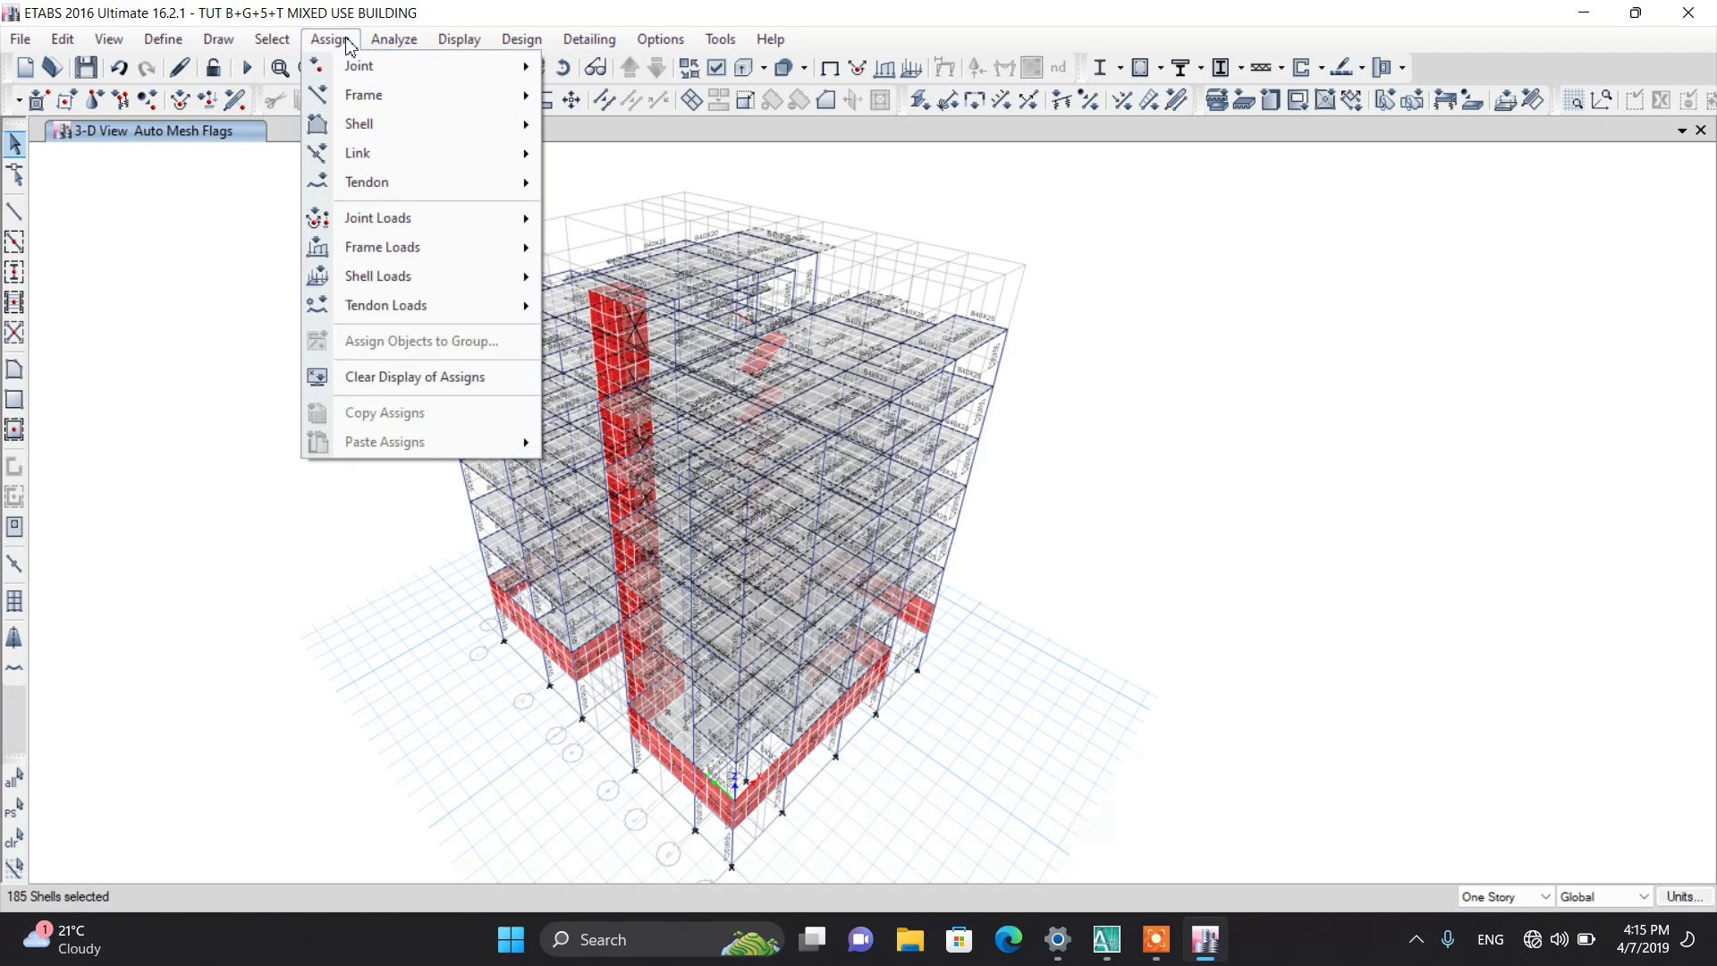
mouse_move(371, 126)
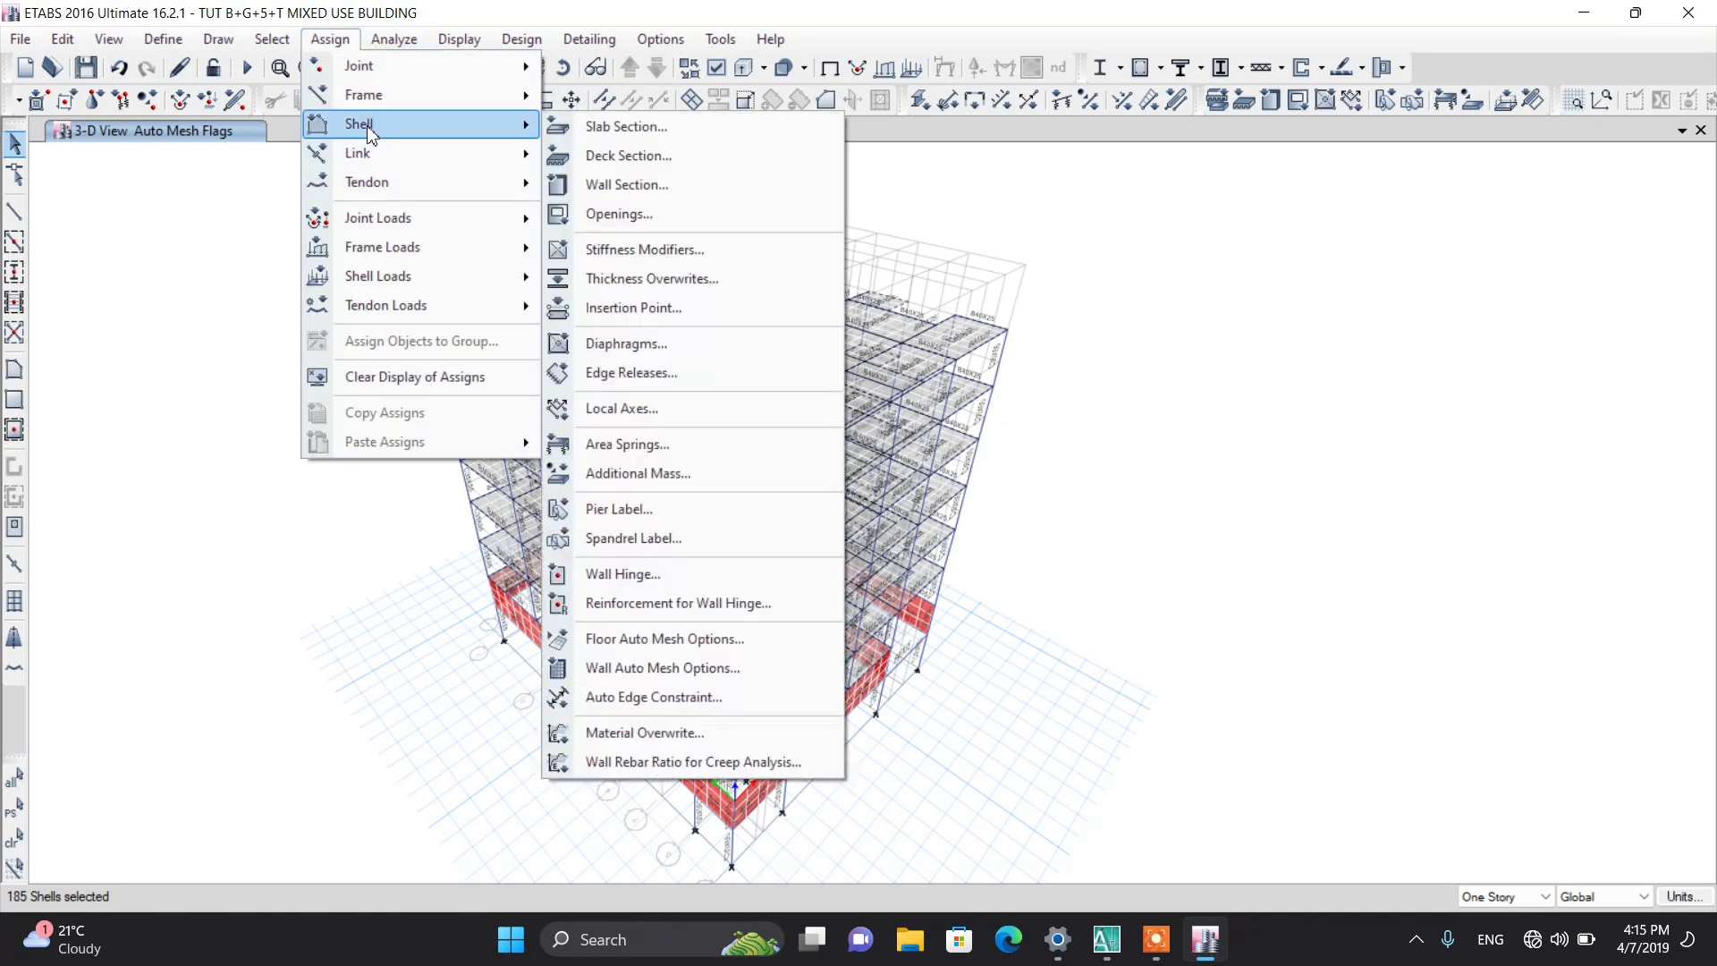
click(645, 353)
click(730, 315)
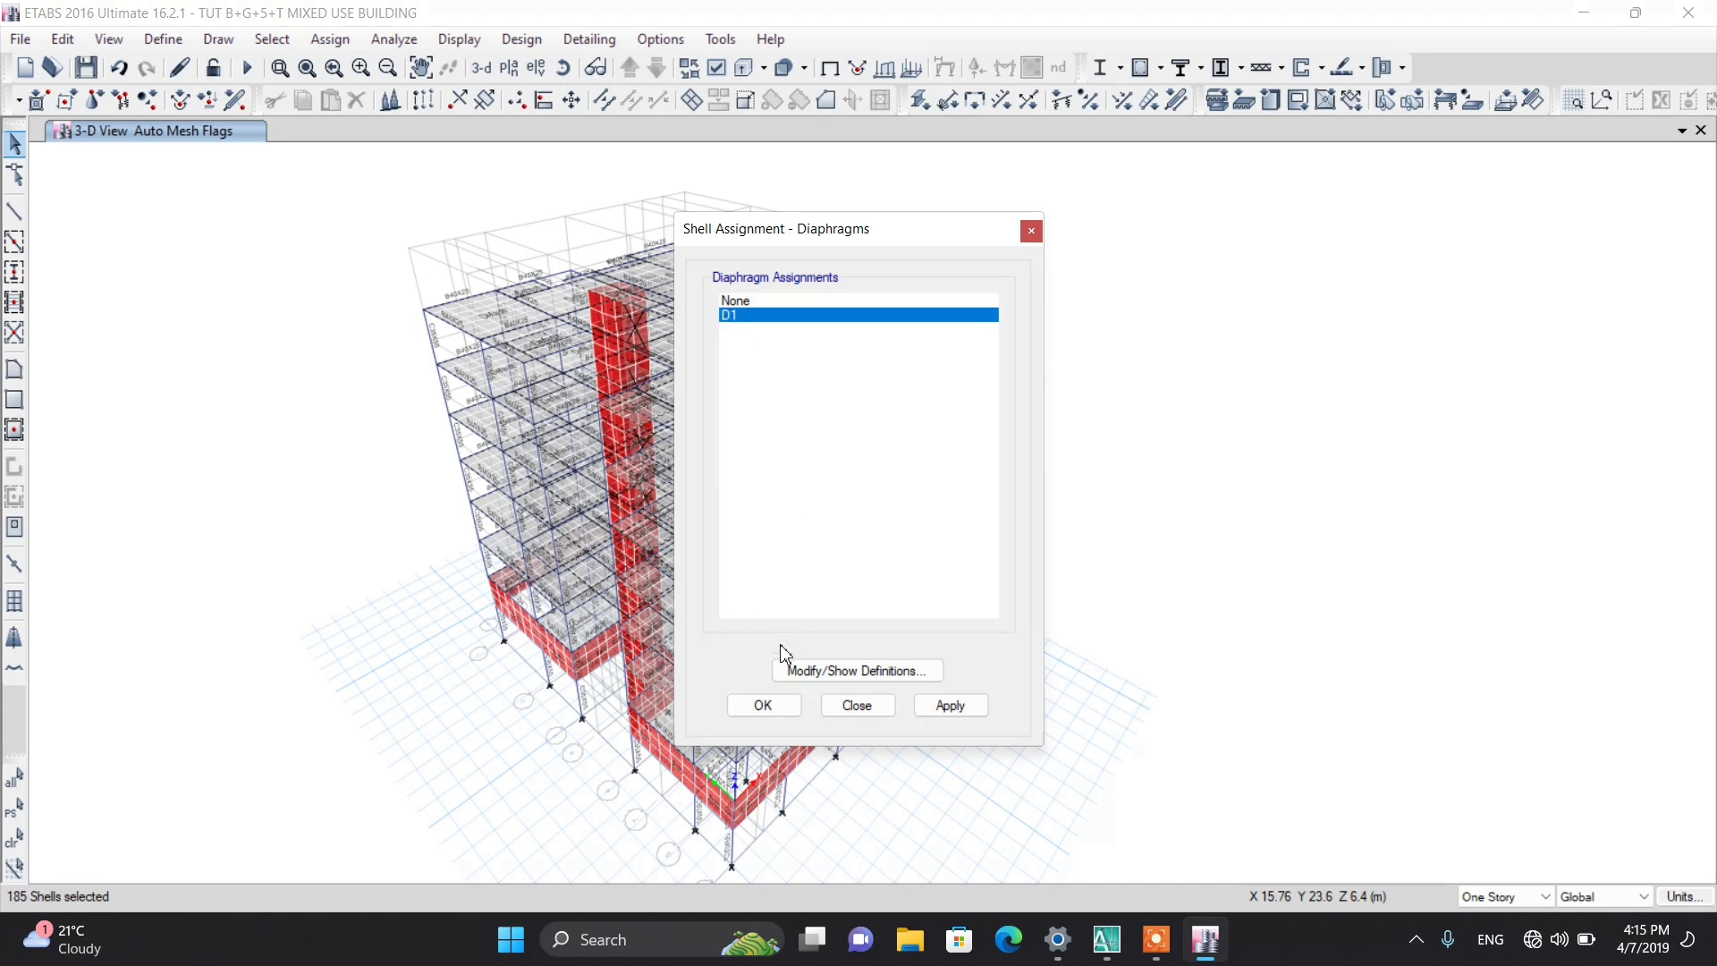
click(759, 705)
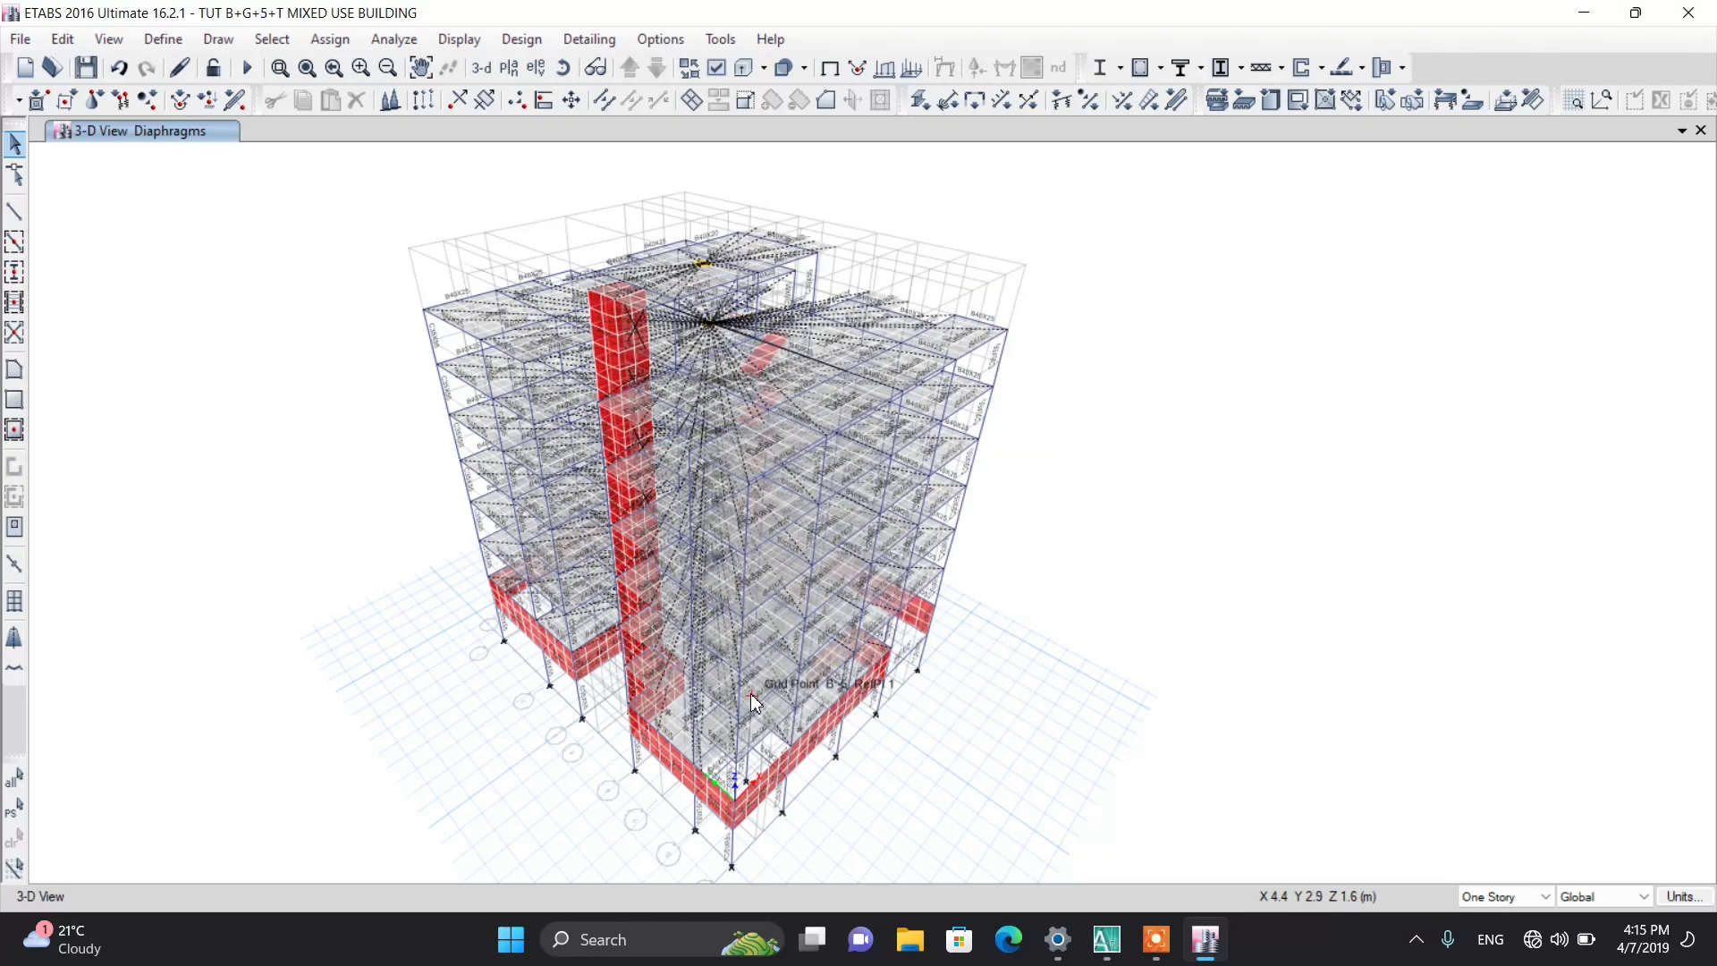
Step: Examine the diaphragm extents at the terrace and upper stories in the 3-D view
scroll(695, 268, up, 5)
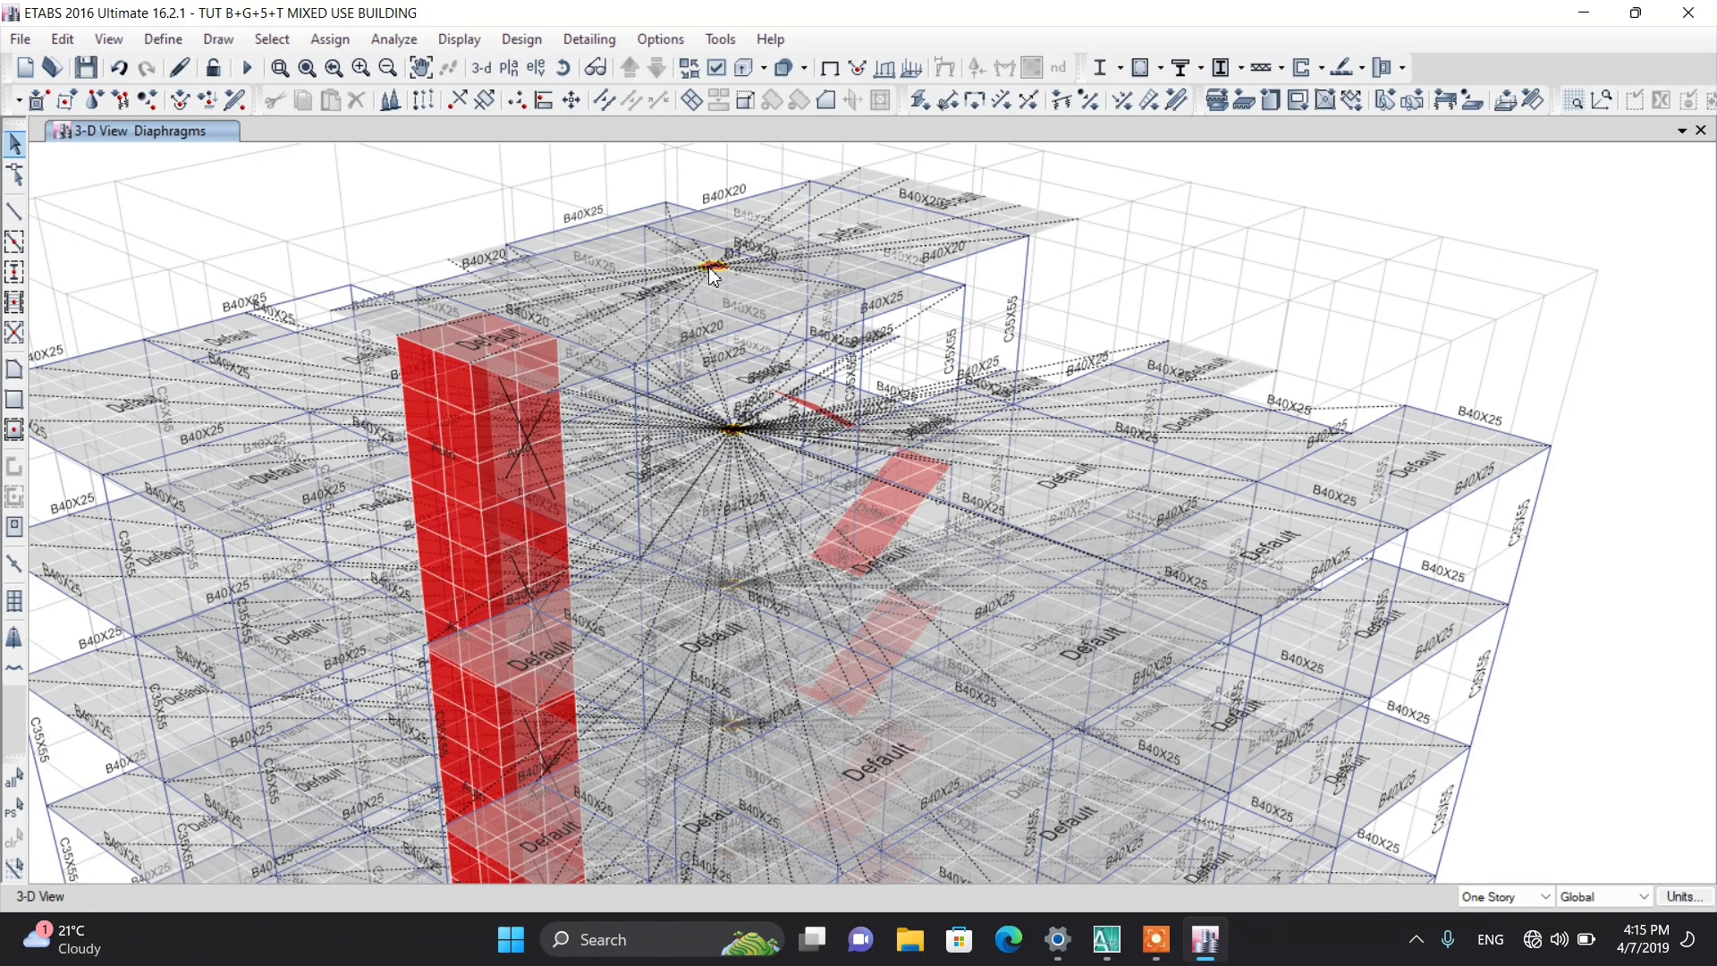
scroll(710, 266, up, 5)
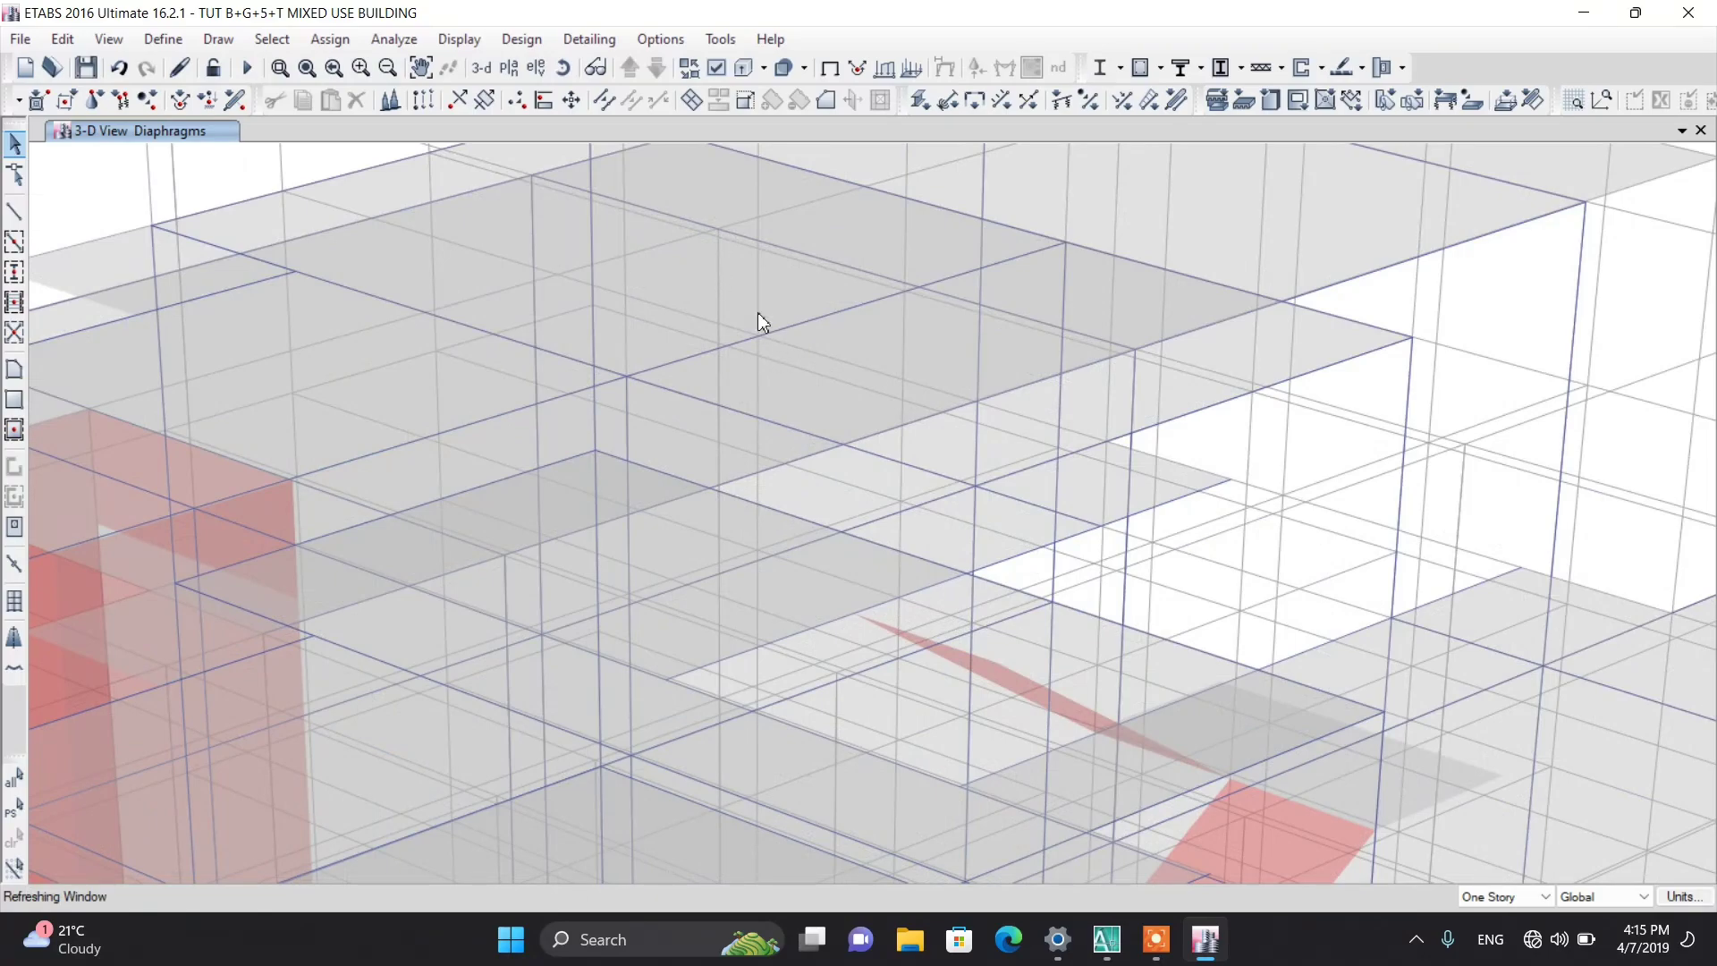
scroll(759, 318, down, 5)
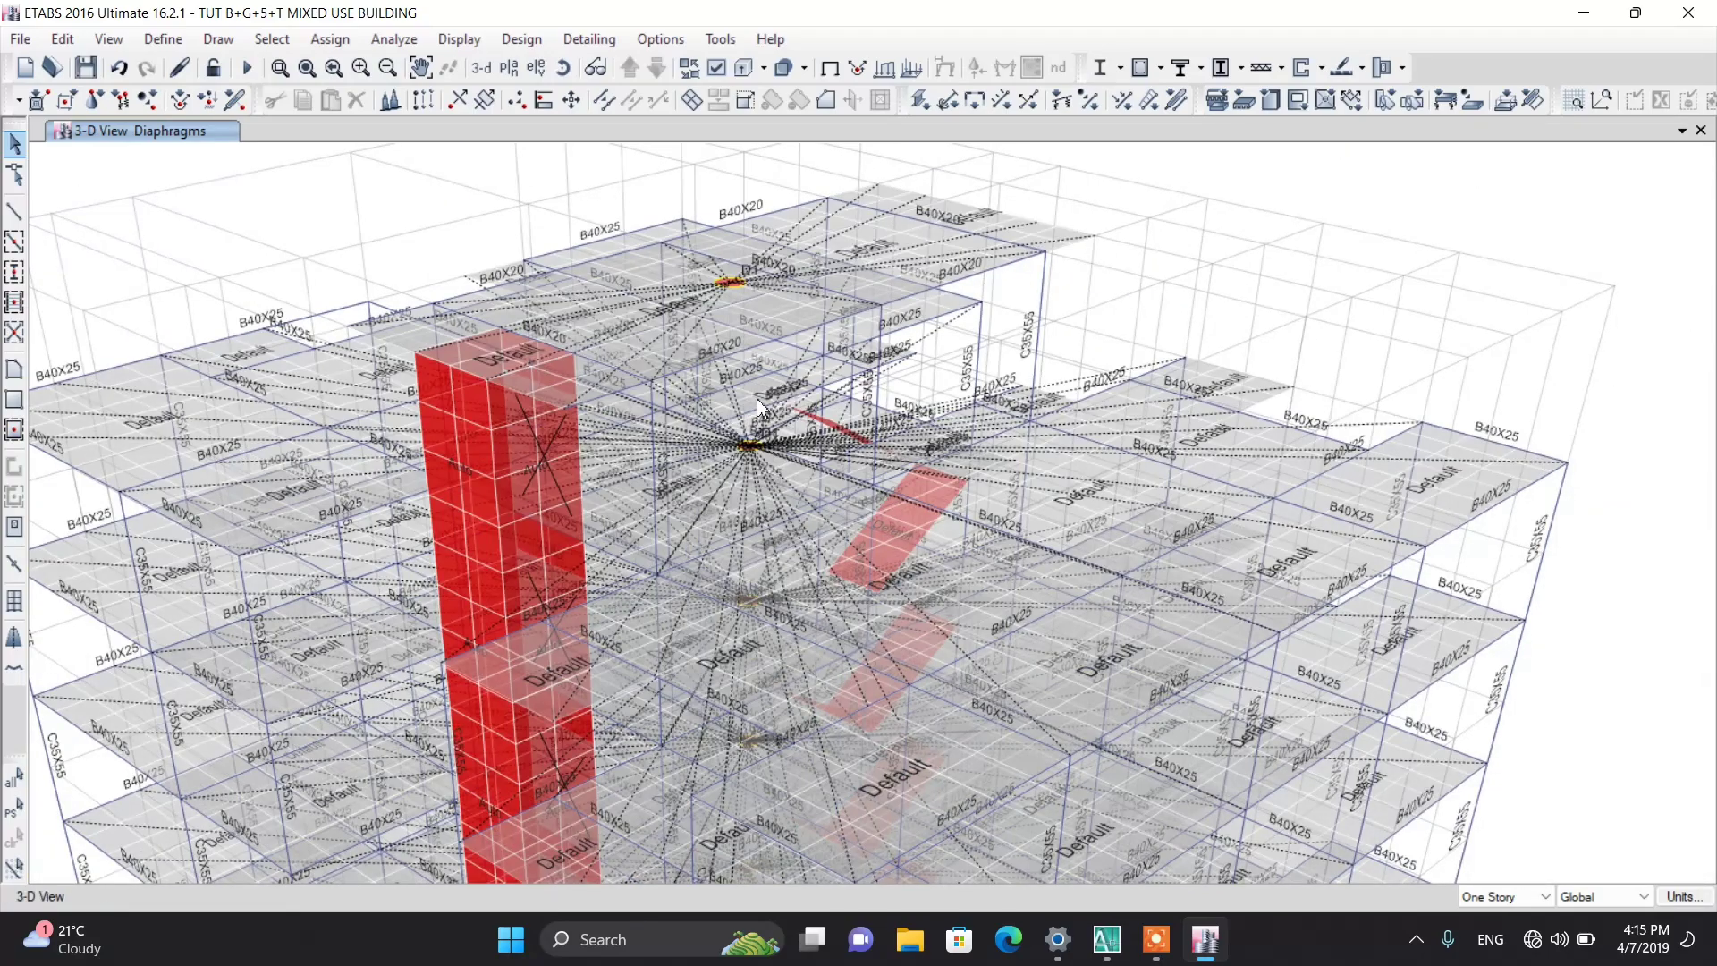
scroll(721, 363, down, 4)
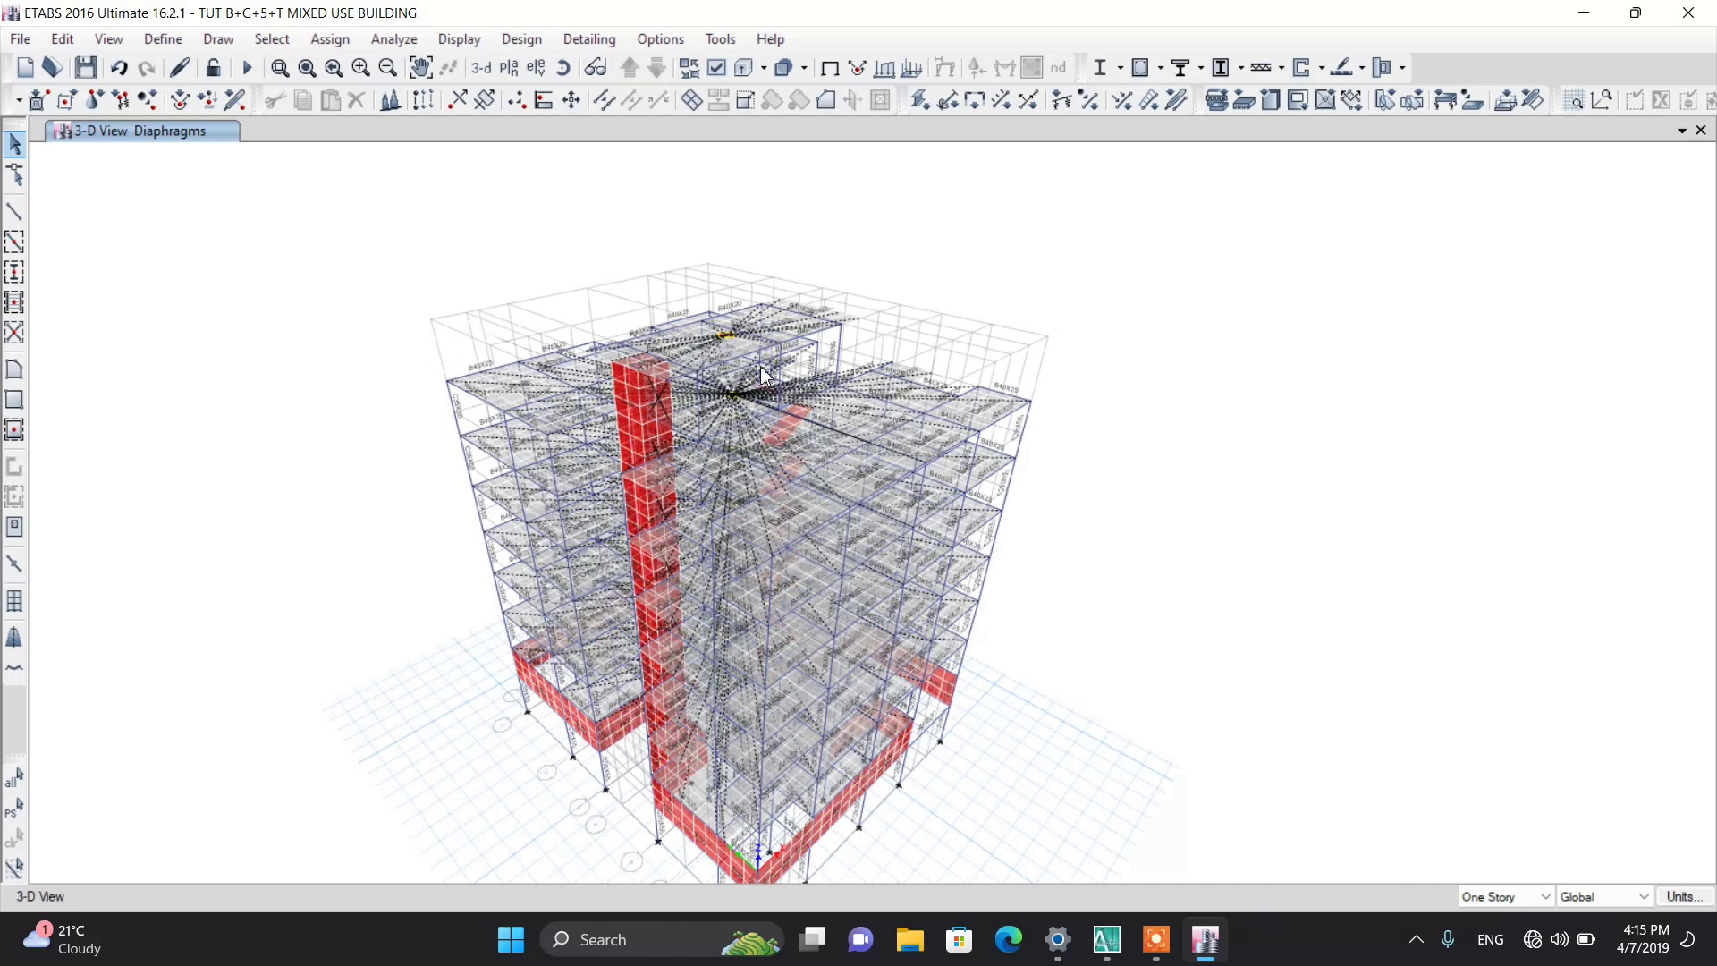
Step: Display the plan view of story 2ND and inspect the diaphragm D1 centre point and its links across the floor
click(509, 67)
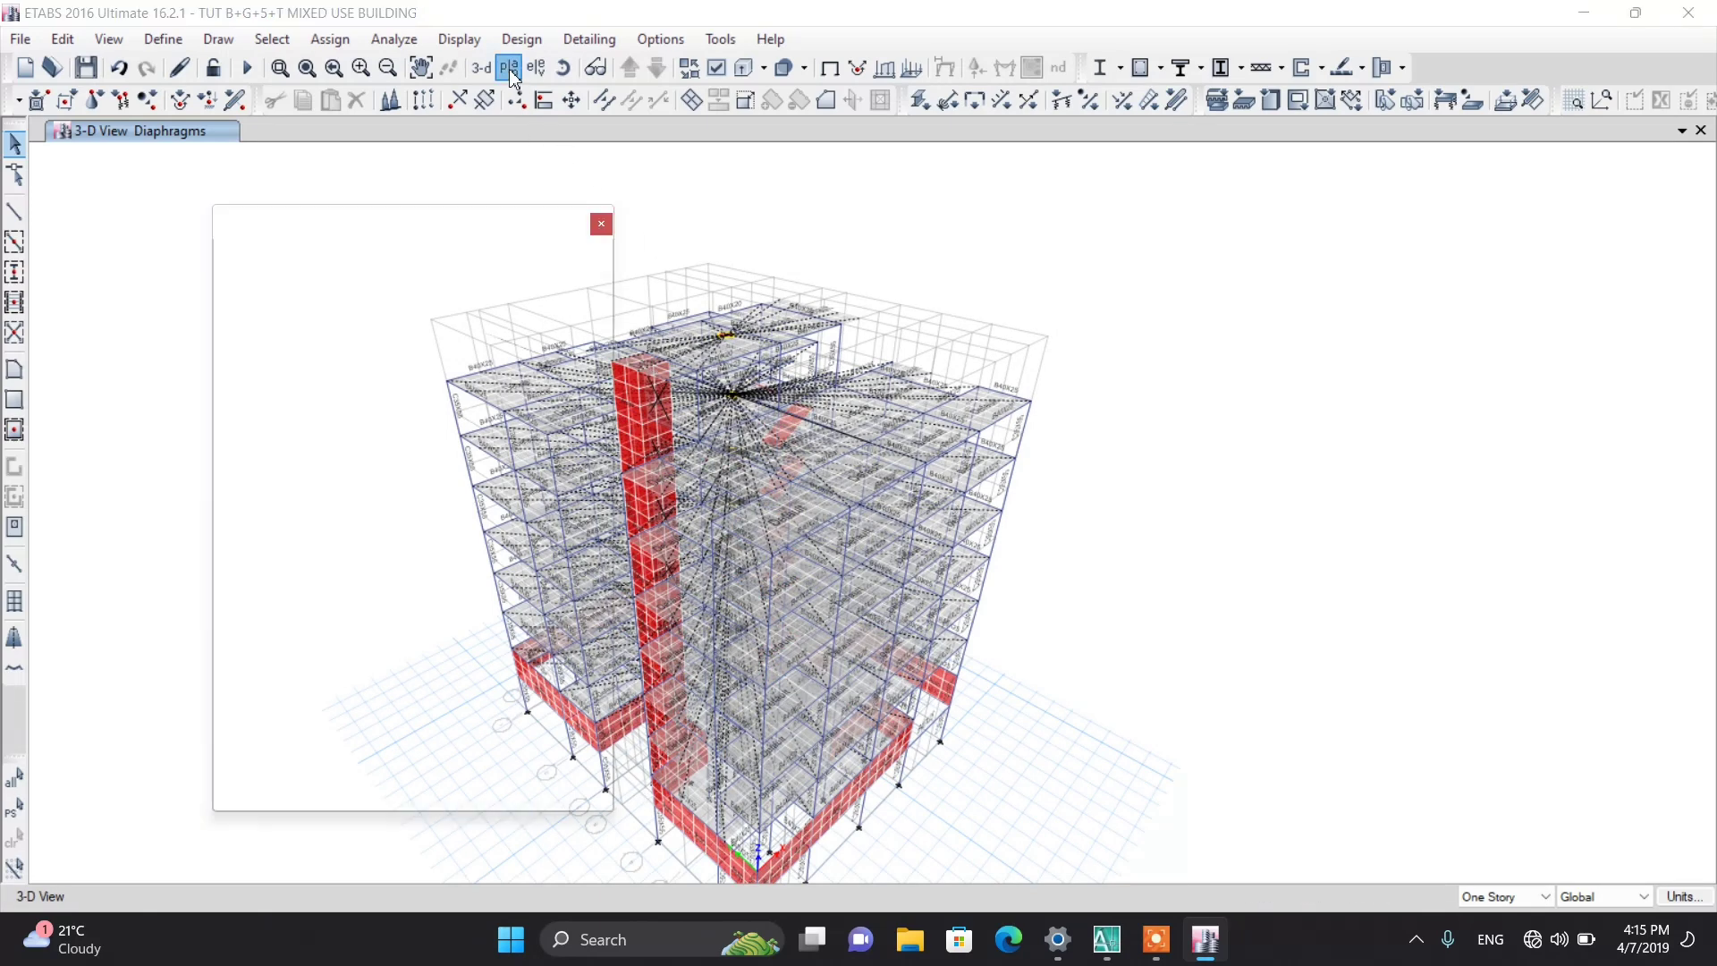
click(732, 531)
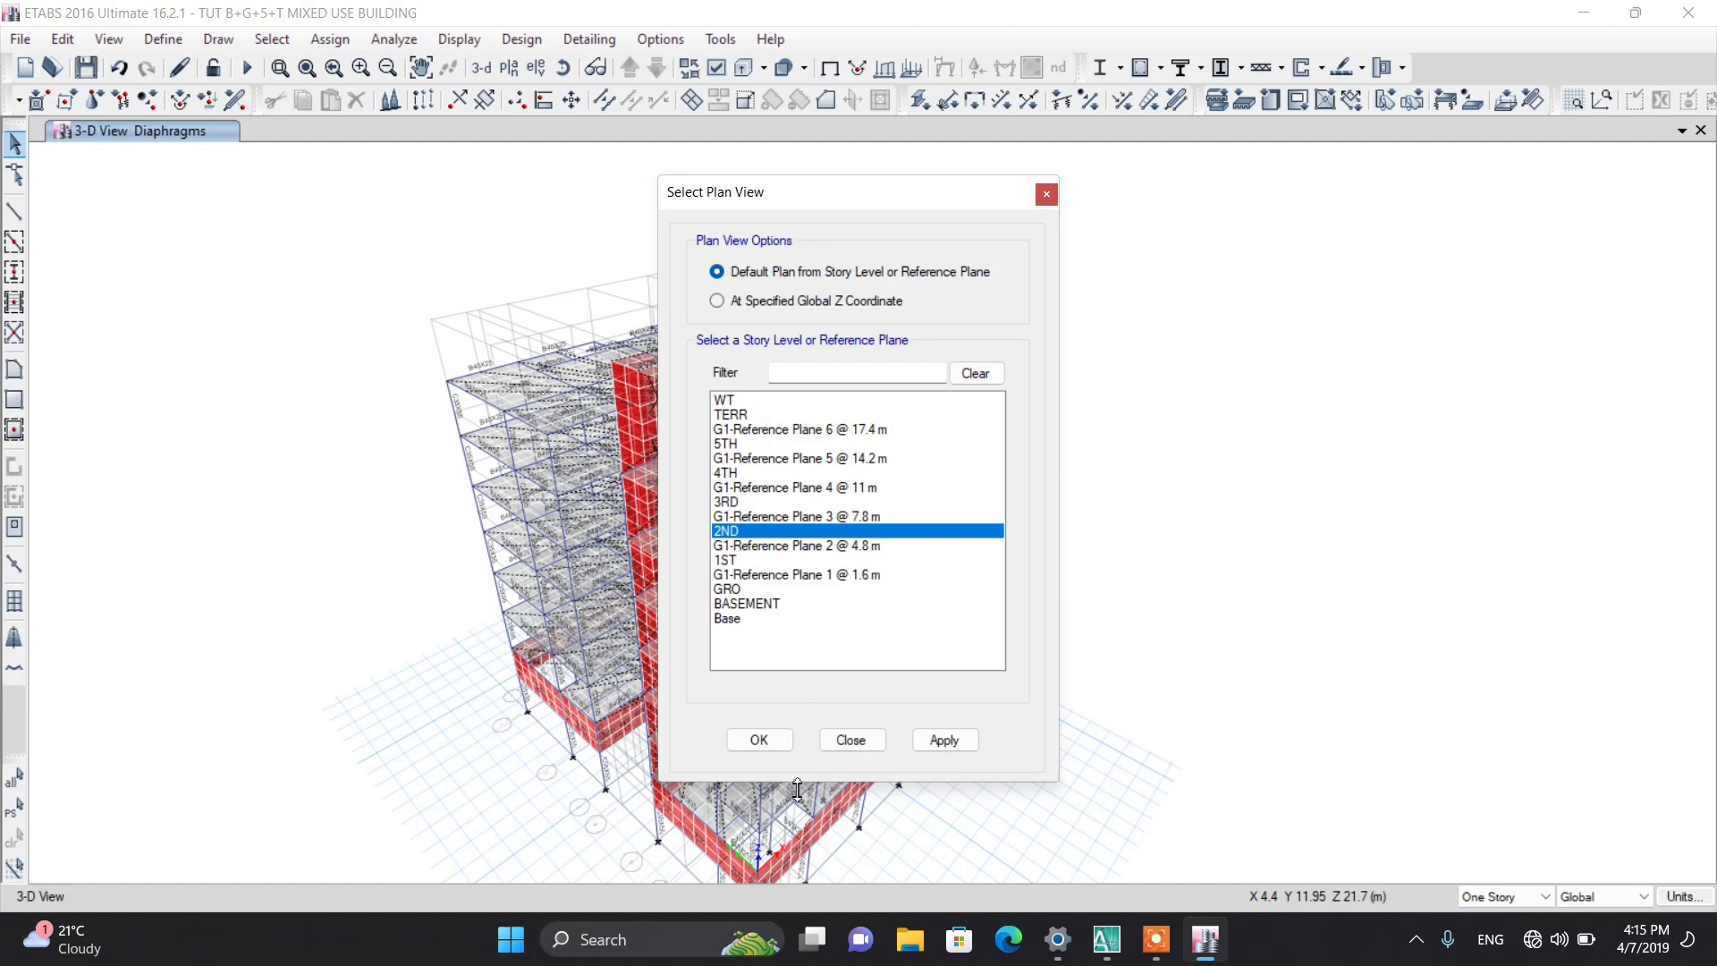
click(758, 741)
scroll(824, 498, down, 1)
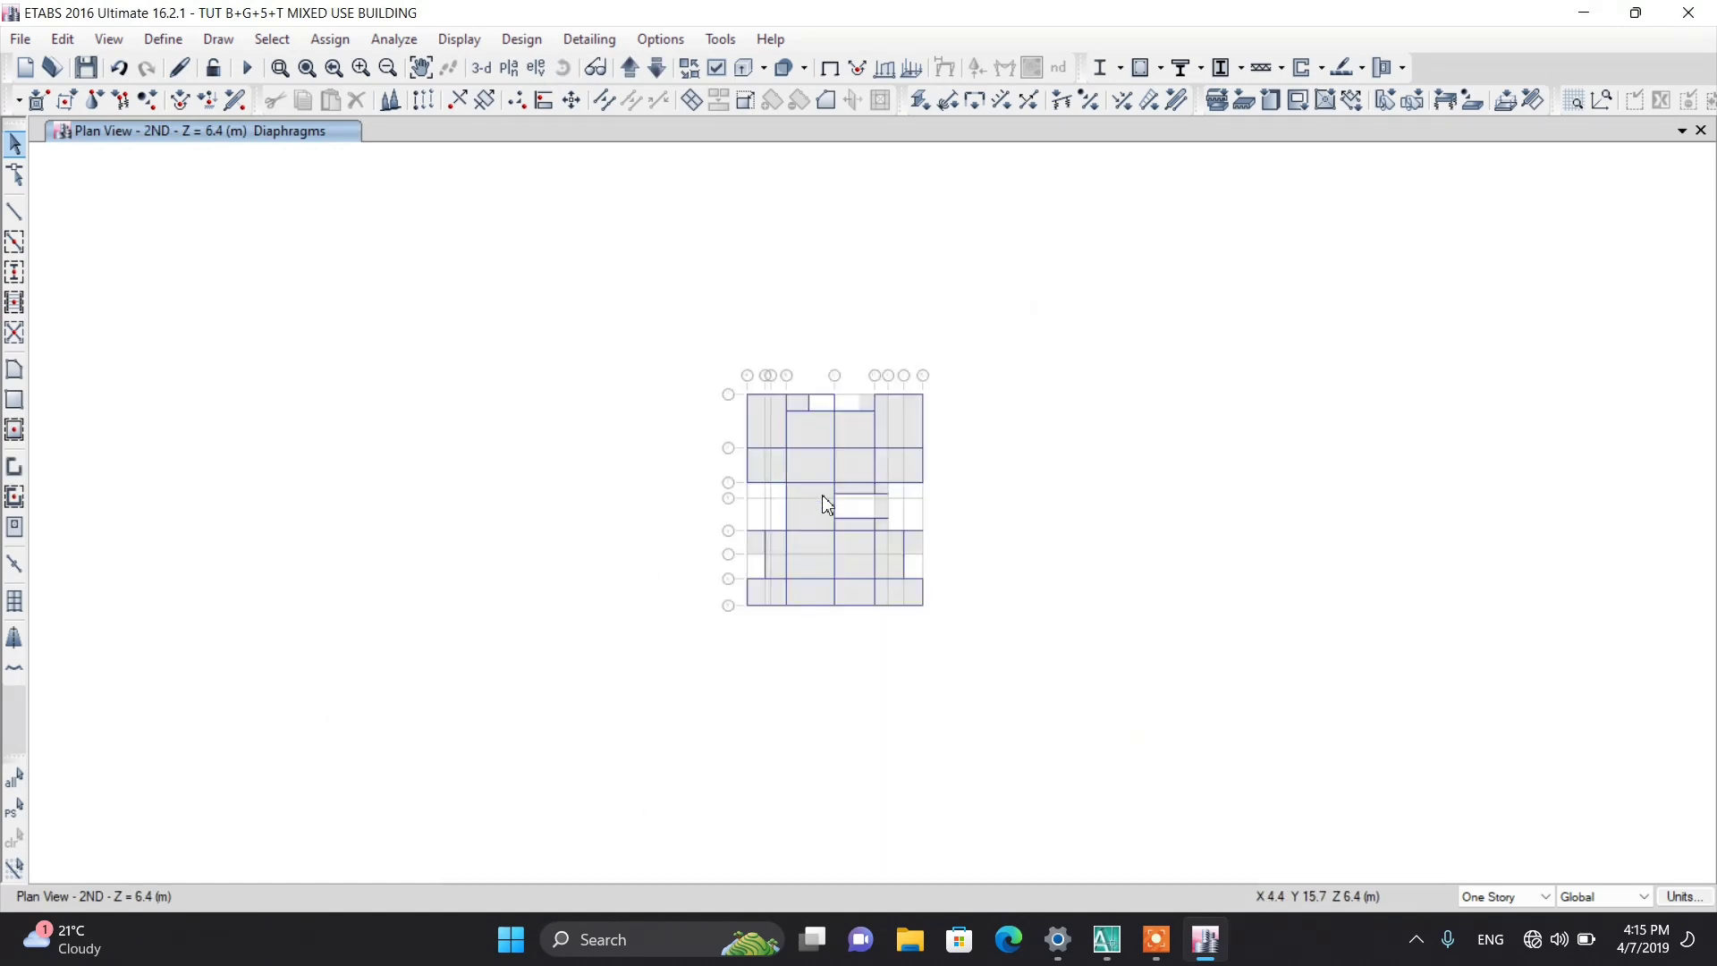
scroll(832, 492, up, 4)
scroll(830, 481, up, 1)
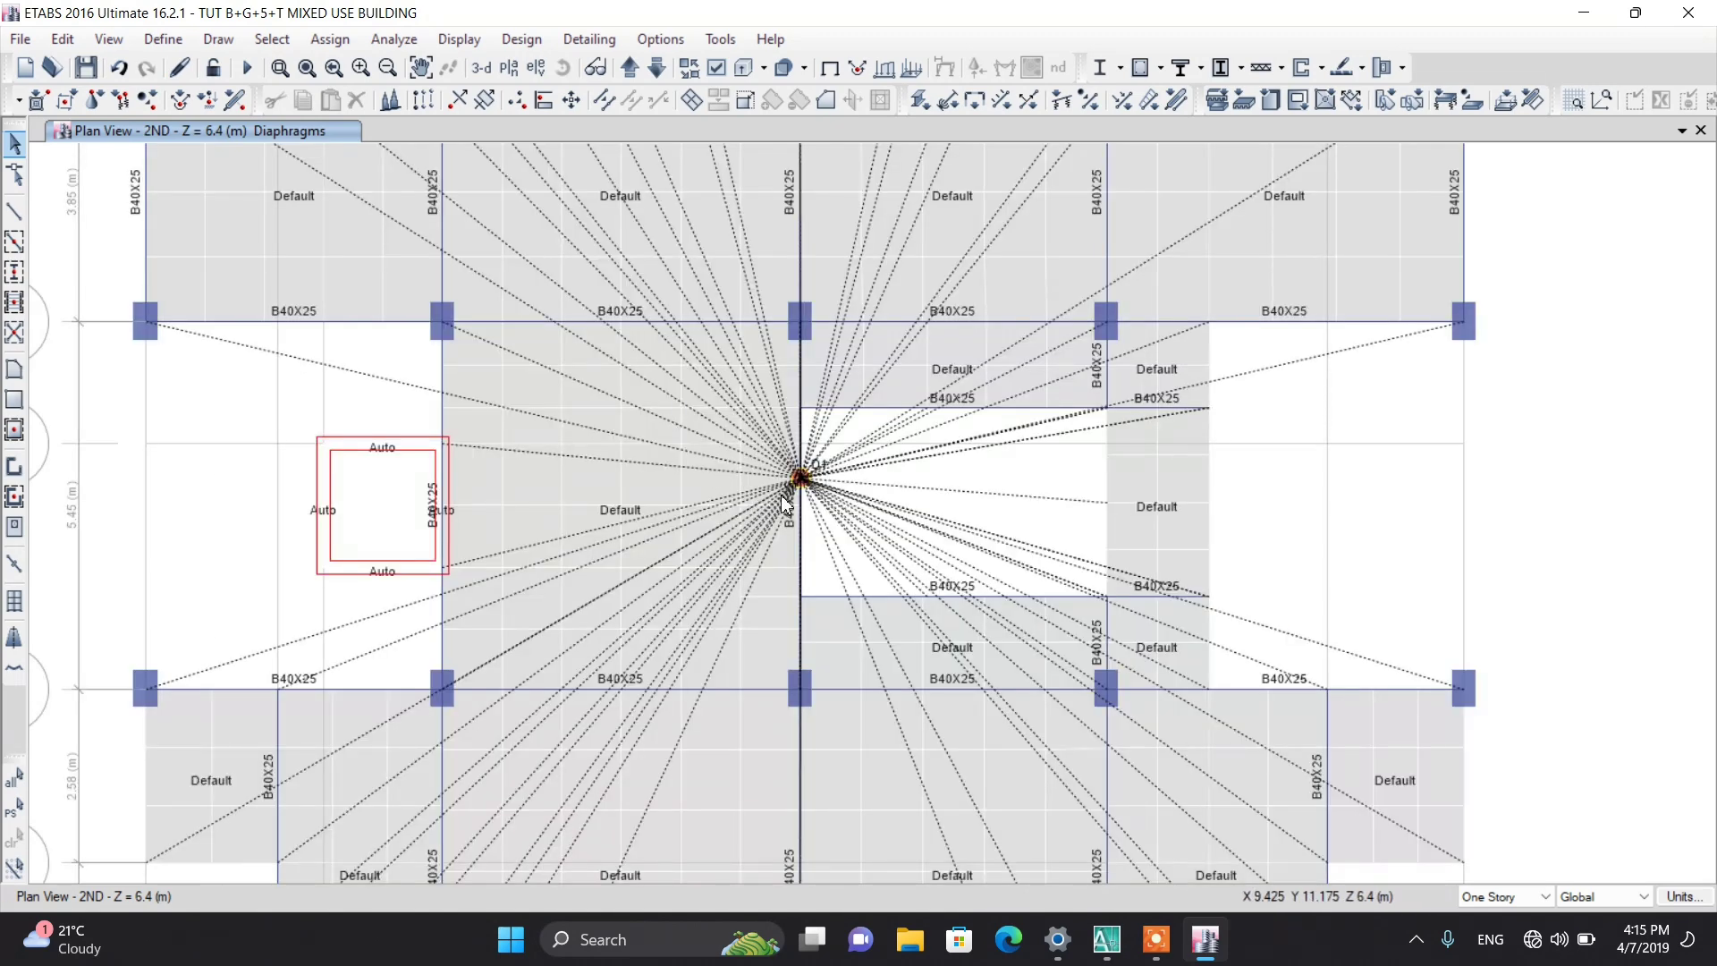
scroll(785, 498, down, 4)
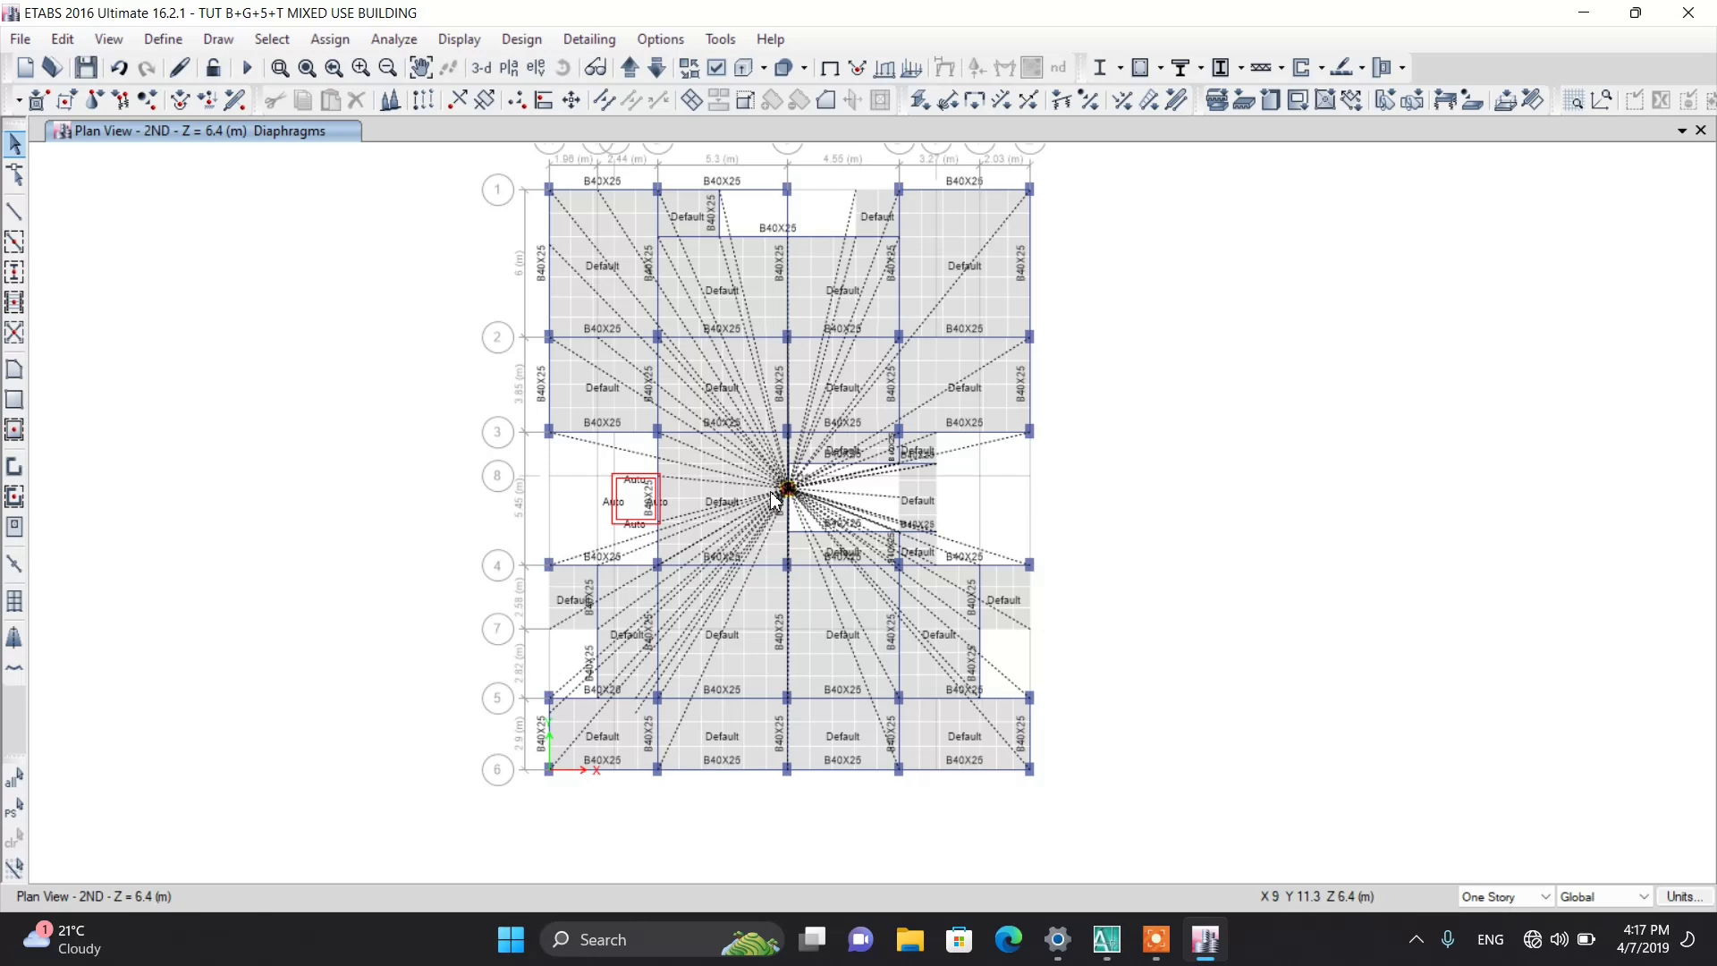
click(1158, 943)
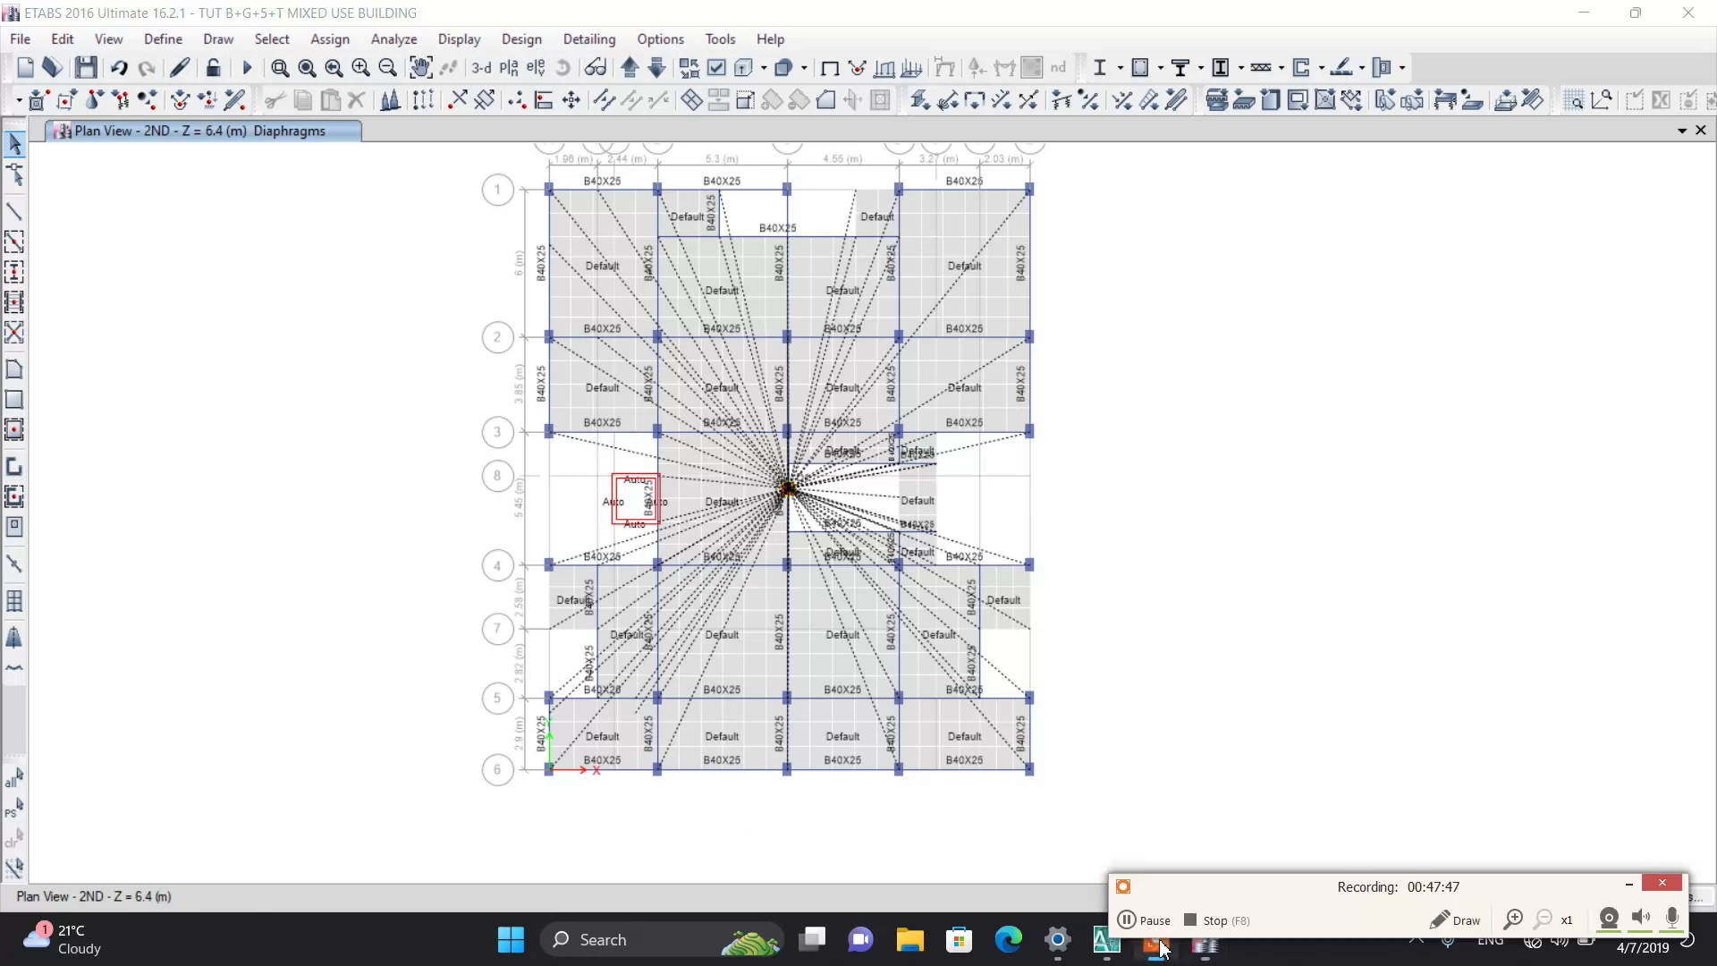